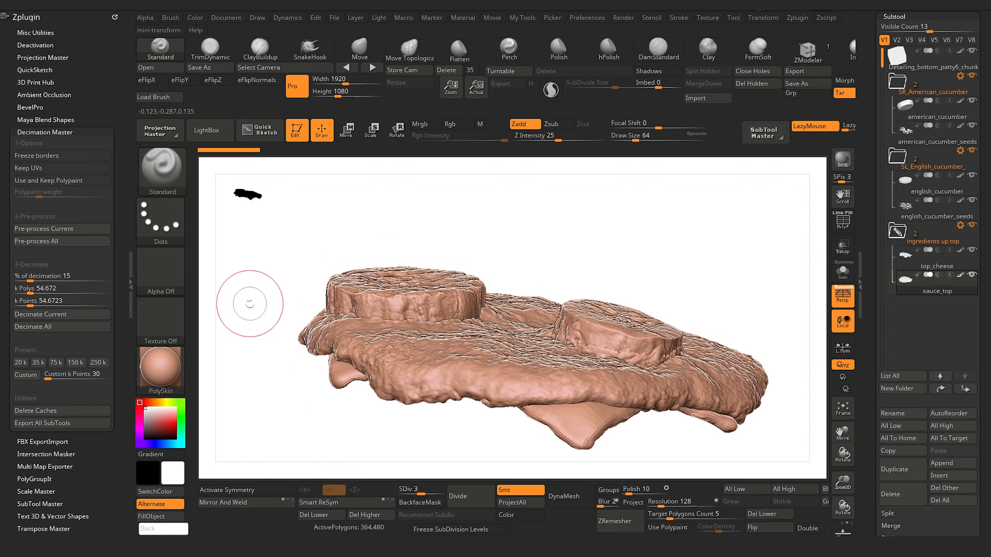
Step: Examine the patty with its cucumber slices, sauce and cheese from several angles
{"action": "left_click_drag", "start_coordinate": [544, 233], "coordinate": [571, 242]}
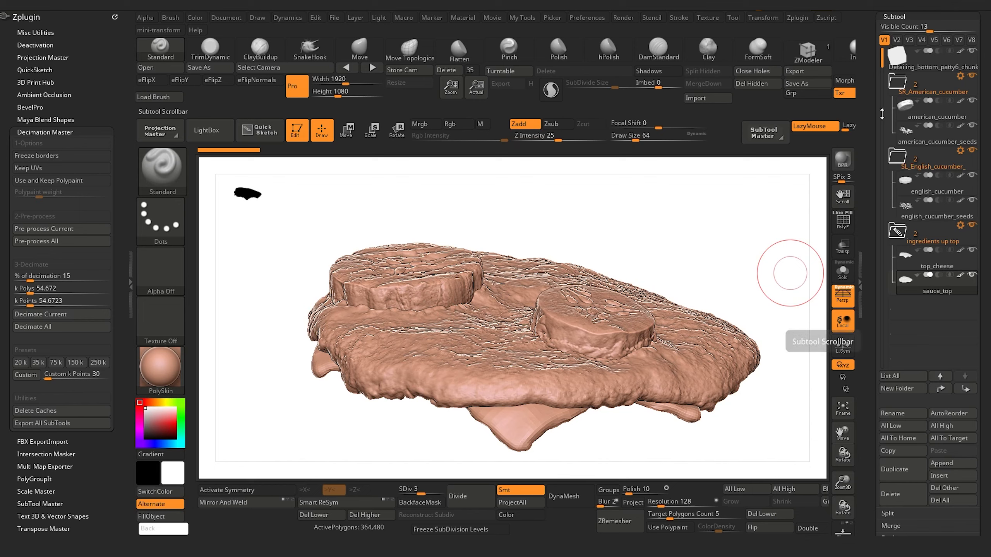
{"action": "mouse_move", "coordinate": [914, 55]}
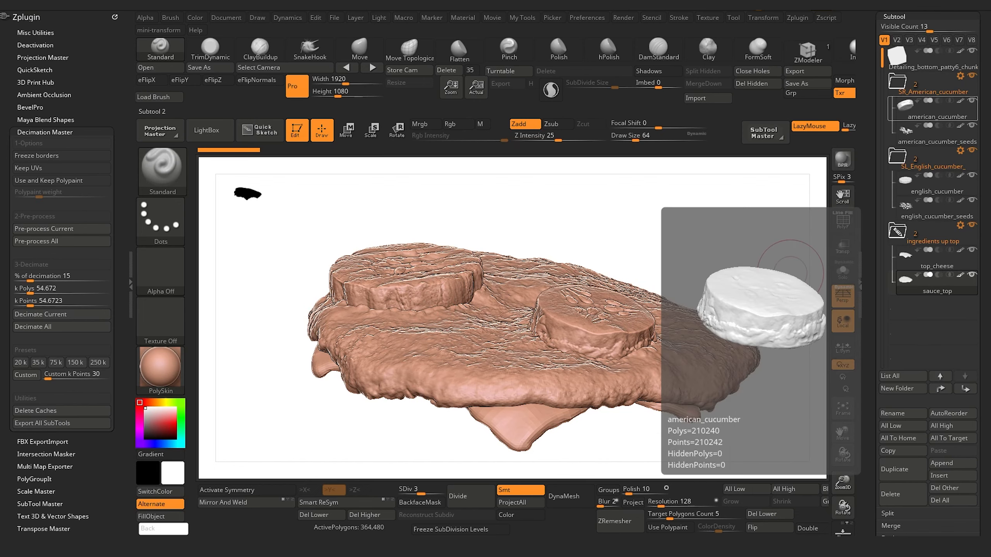
{"action": "left_click", "coordinate": [946, 90]}
{"action": "left_click_drag", "start_coordinate": [630, 210], "coordinate": [678, 244]}
{"action": "mouse_move", "coordinate": [601, 237]}
{"action": "left_mouse_down"}
{"action": "mouse_move", "coordinate": [621, 234]}
{"action": "mouse_move", "coordinate": [381, 298]}
{"action": "left_mouse_up"}
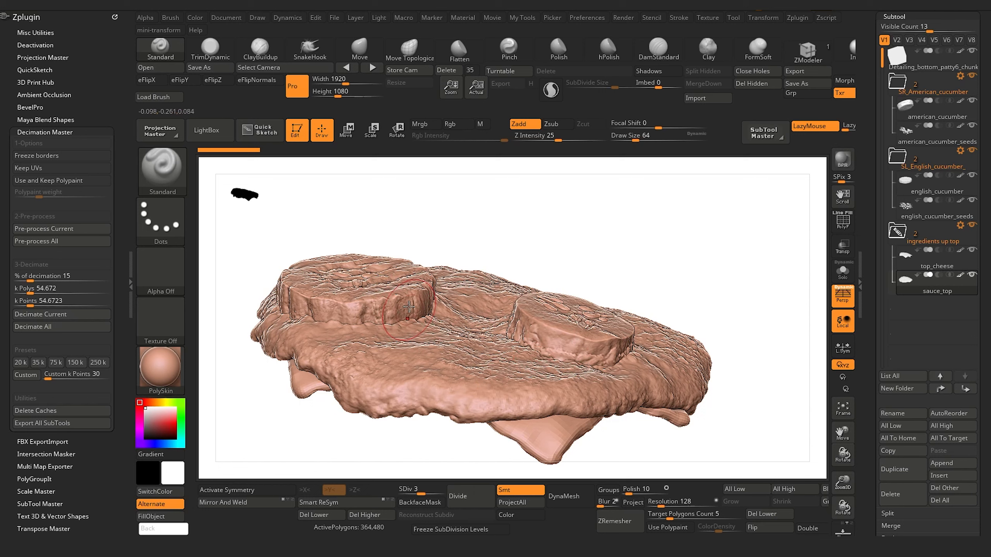
{"action": "mouse_move", "coordinate": [565, 217]}
{"action": "left_mouse_down", "text": "alt"}
{"action": "mouse_move", "coordinate": [590, 256]}
{"action": "mouse_move", "coordinate": [499, 370]}
{"action": "left_mouse_up", "text": "alt"}
{"action": "key", "text": "f"}
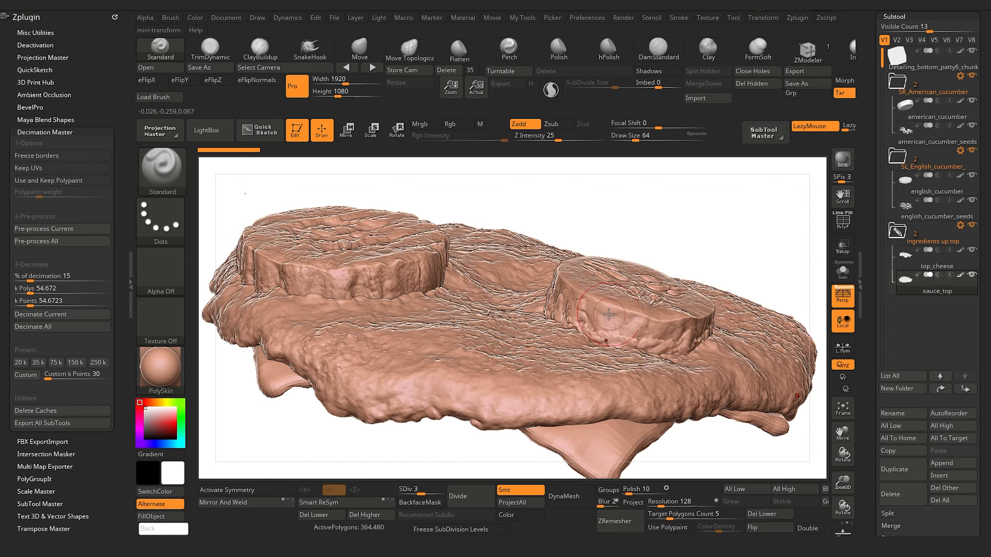
{"action": "left_click_drag", "start_coordinate": [670, 220], "coordinate": [669, 233]}
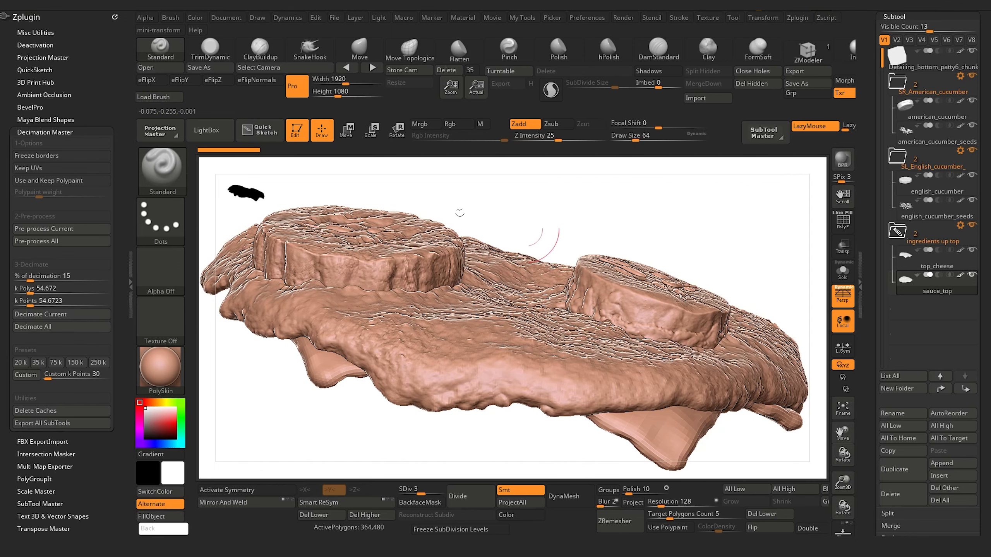
{"action": "left_click_drag", "start_coordinate": [343, 421], "coordinate": [332, 410]}
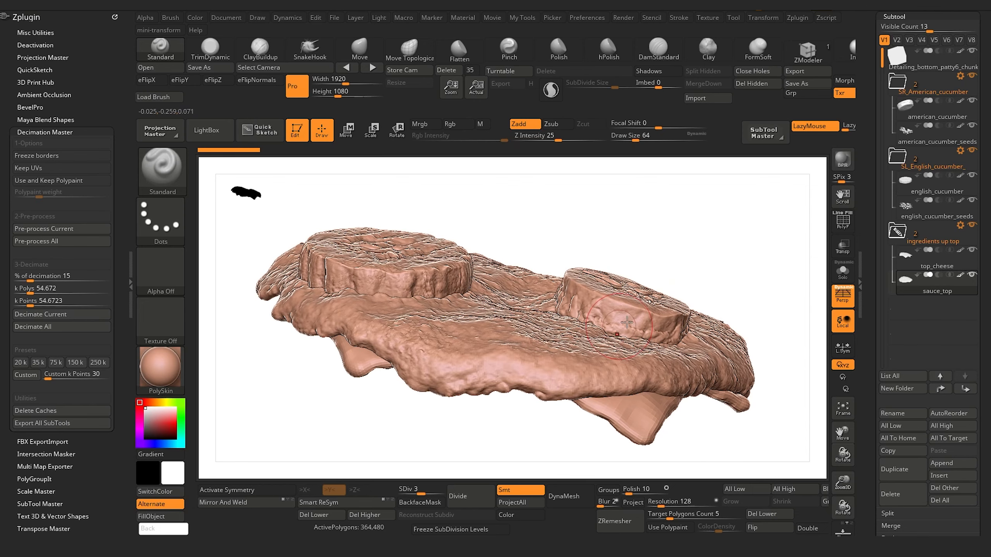
{"action": "left_click_drag", "start_coordinate": [487, 420], "coordinate": [324, 406]}
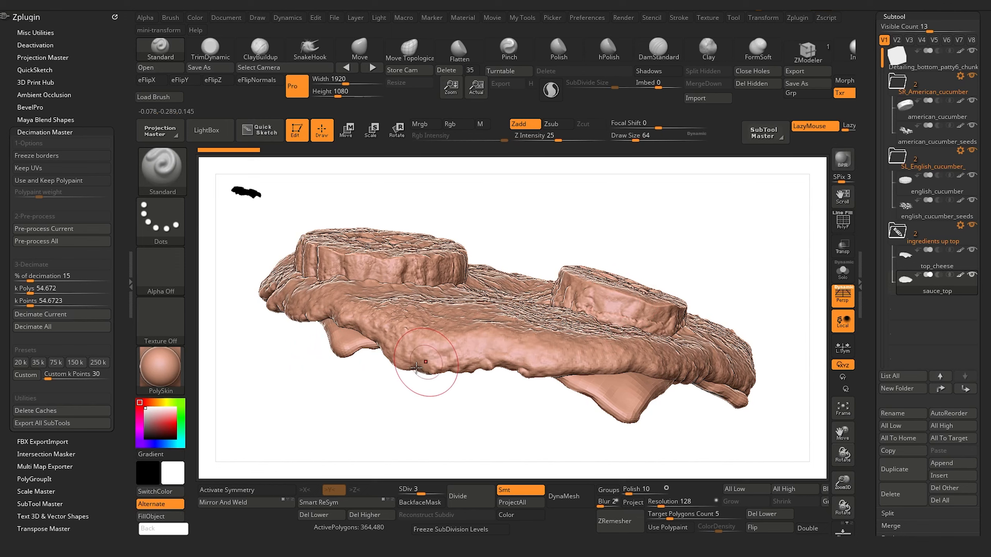
{"action": "left_click_drag", "start_coordinate": [343, 420], "coordinate": [360, 393]}
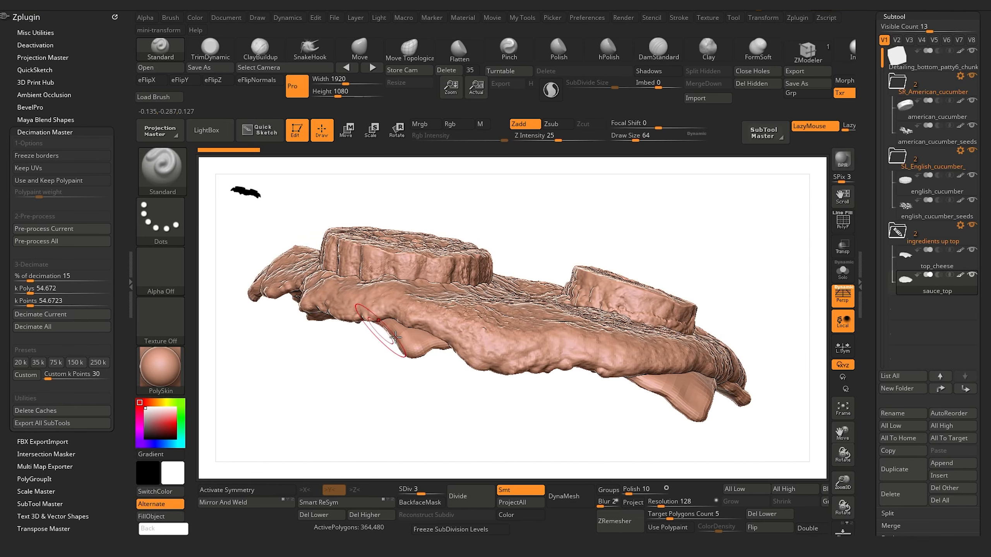
{"action": "left_click_drag", "start_coordinate": [409, 416], "coordinate": [380, 354]}
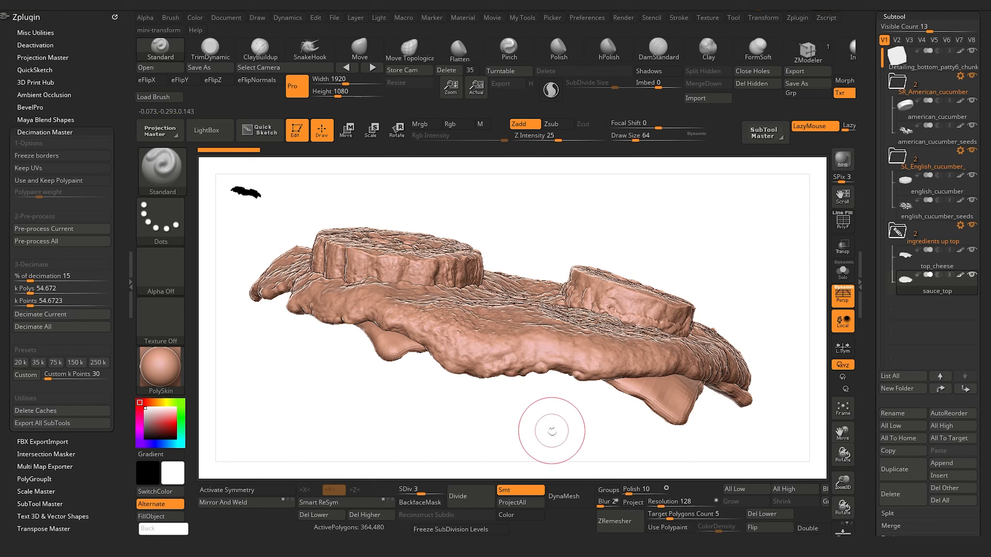
{"action": "left_click_drag", "start_coordinate": [531, 420], "coordinate": [527, 426]}
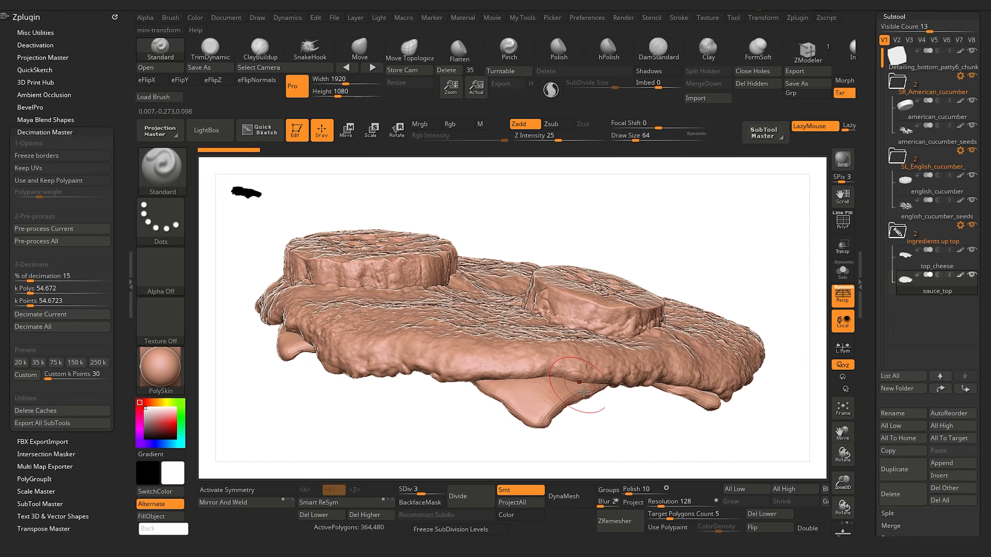
{"action": "mouse_move", "coordinate": [564, 415]}
{"action": "left_mouse_down"}
{"action": "mouse_move", "coordinate": [606, 425]}
{"action": "mouse_move", "coordinate": [438, 321]}
{"action": "left_mouse_up"}
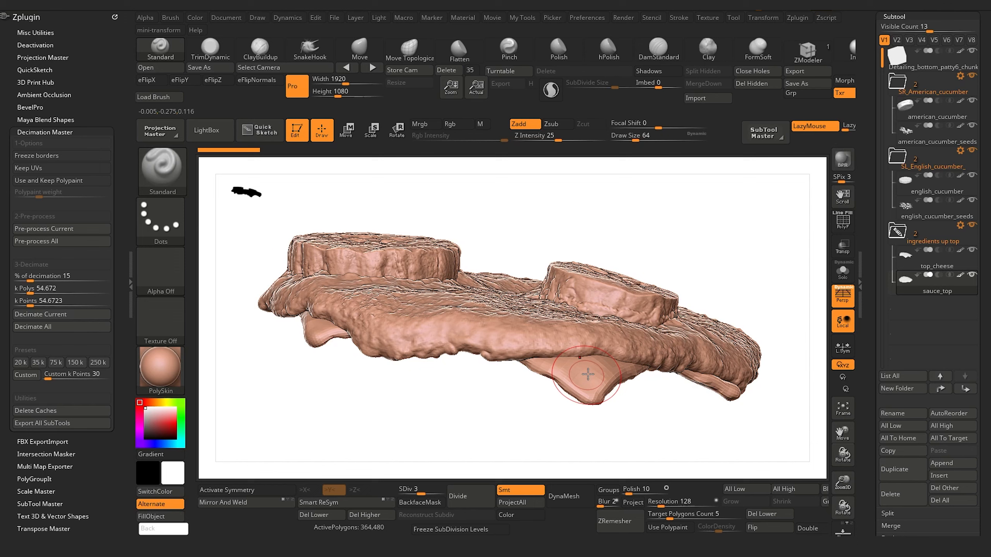
{"action": "left_click_drag", "start_coordinate": [597, 422], "coordinate": [604, 413]}
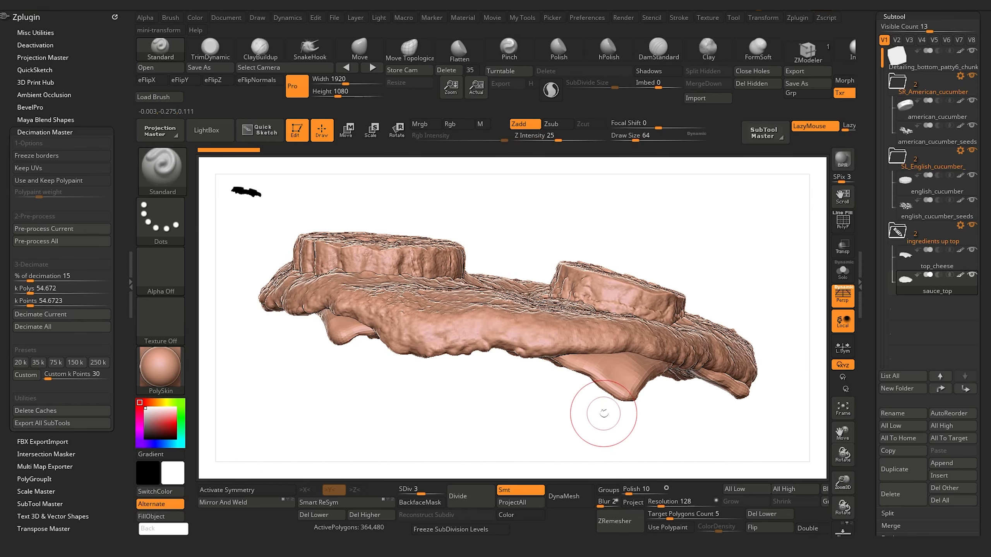
Step: Check the subdivision levels of the top_cheese, english_cucumber, american_cucumber and sauce_top subtools one after another
{"action": "left_click", "coordinate": [618, 391], "text": "alt"}
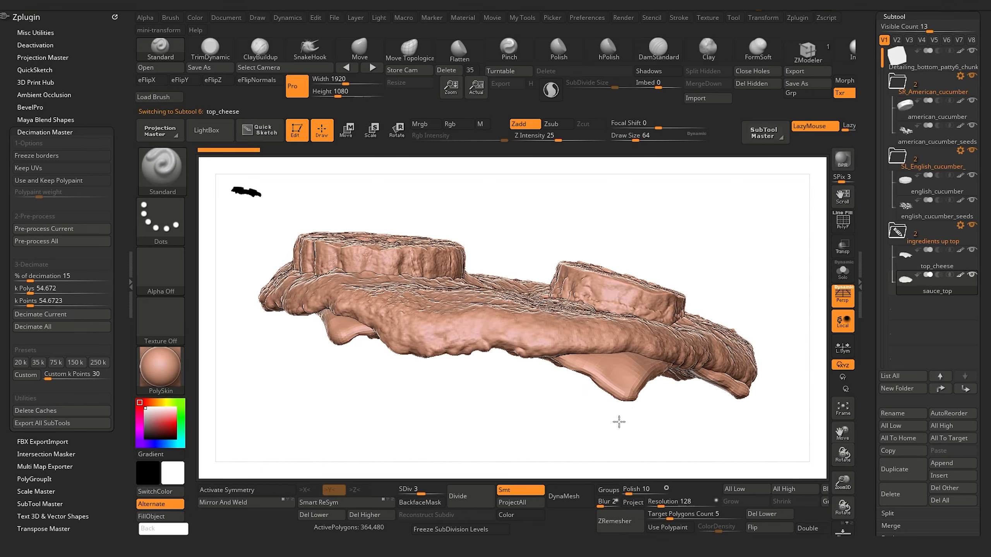
{"action": "left_click_drag", "start_coordinate": [536, 412], "coordinate": [529, 417]}
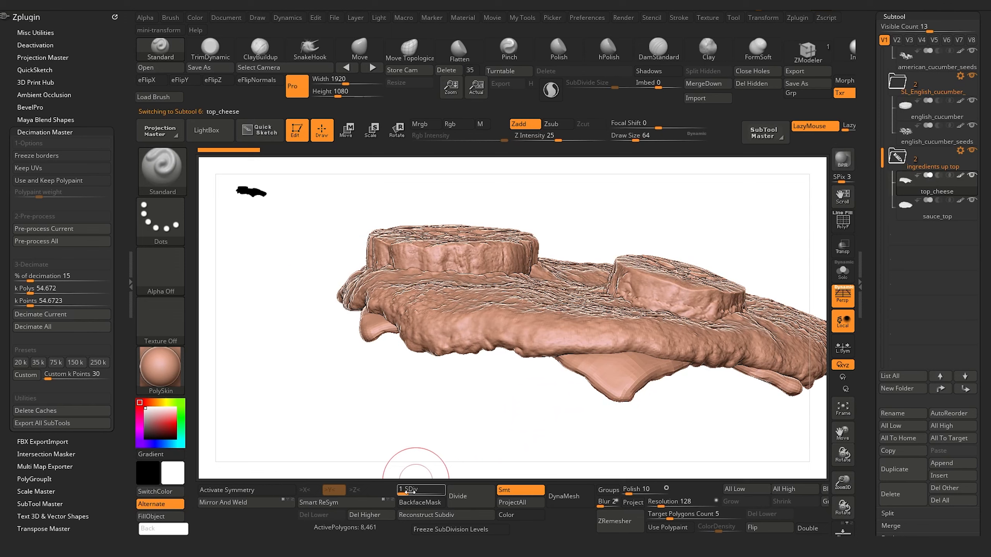
{"action": "left_click_drag", "start_coordinate": [469, 416], "coordinate": [484, 432]}
{"action": "left_click", "coordinate": [472, 392], "text": "alt"}
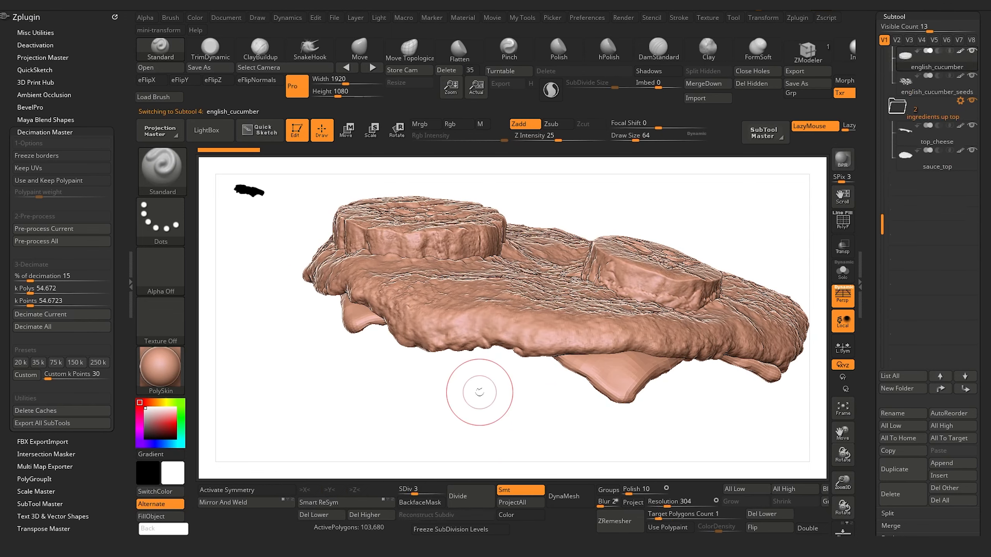
{"action": "left_click", "coordinate": [646, 289], "text": "alt"}
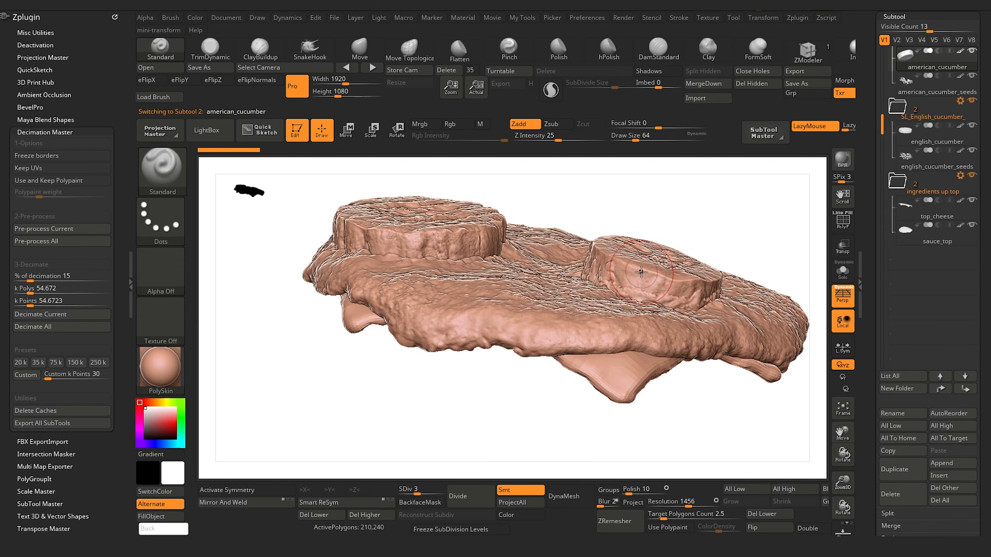
{"action": "left_click", "coordinate": [521, 318], "text": "alt"}
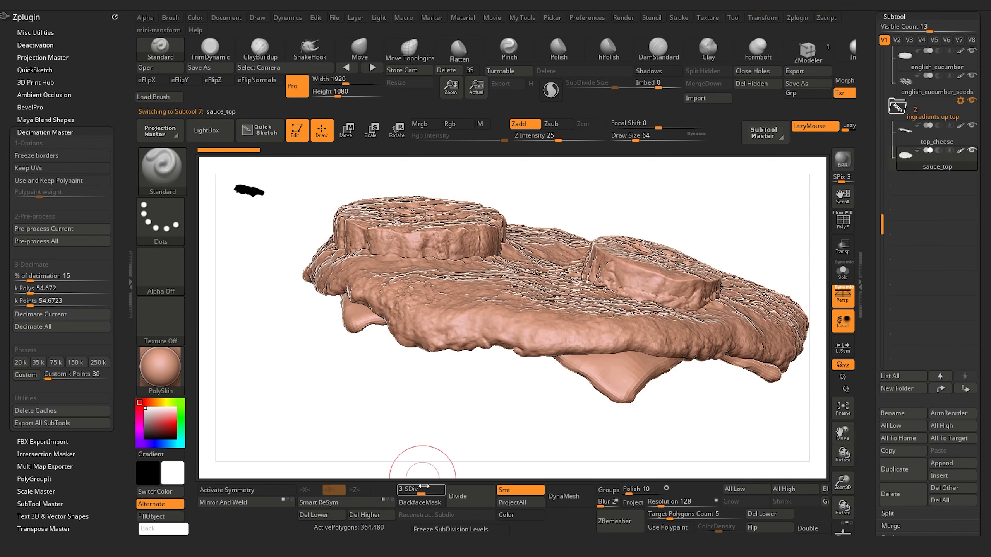
Step: Select the english_cucumber_seeds subtool, isolate it in Solo mode and raise it to subdivision level 3
{"action": "left_click_drag", "start_coordinate": [427, 377], "coordinate": [407, 418]}
{"action": "left_click_drag", "start_coordinate": [328, 367], "coordinate": [361, 426], "text": "alt"}
{"action": "left_click_drag", "start_coordinate": [268, 348], "coordinate": [262, 395]}
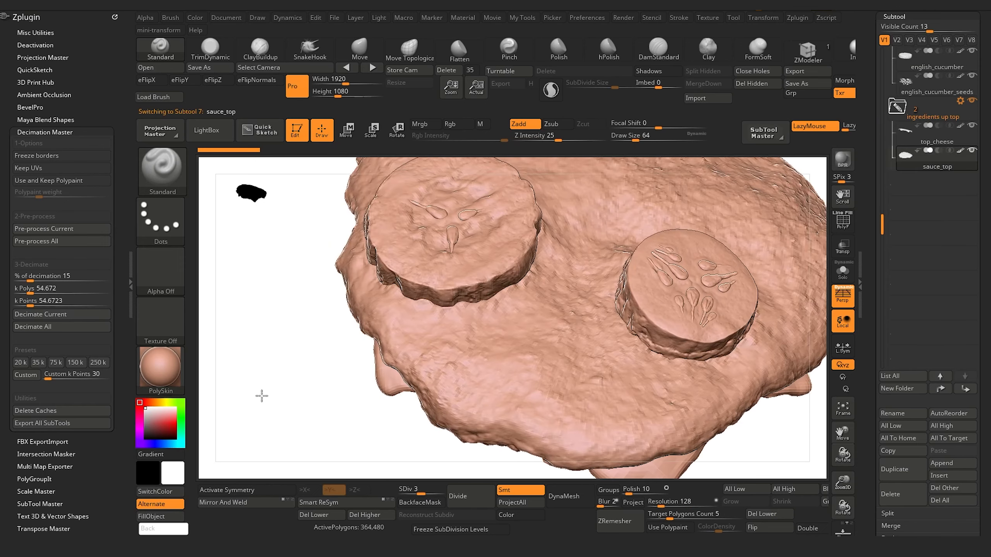
{"action": "left_click_drag", "start_coordinate": [264, 333], "coordinate": [284, 360], "text": "alt"}
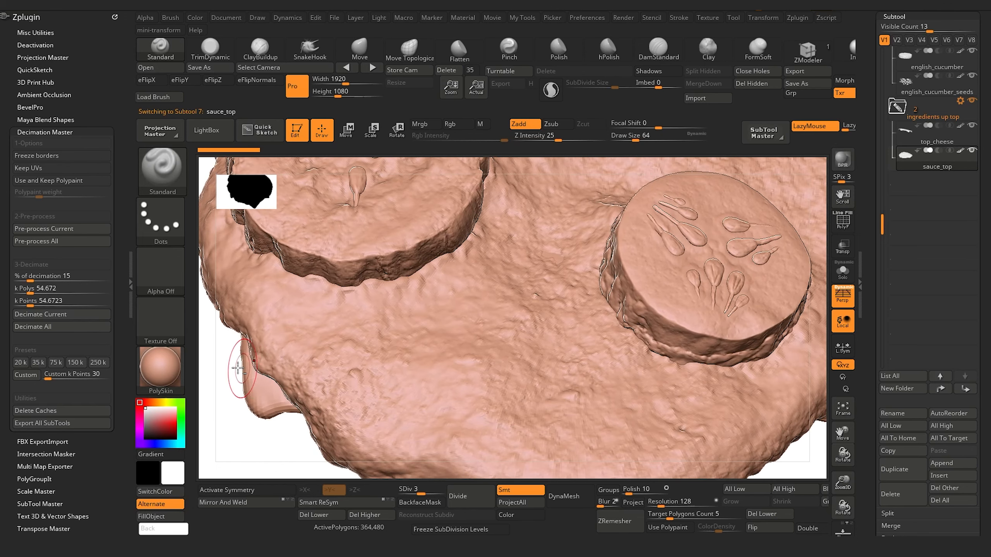
{"action": "left_click_drag", "start_coordinate": [235, 392], "coordinate": [282, 488], "text": "alt"}
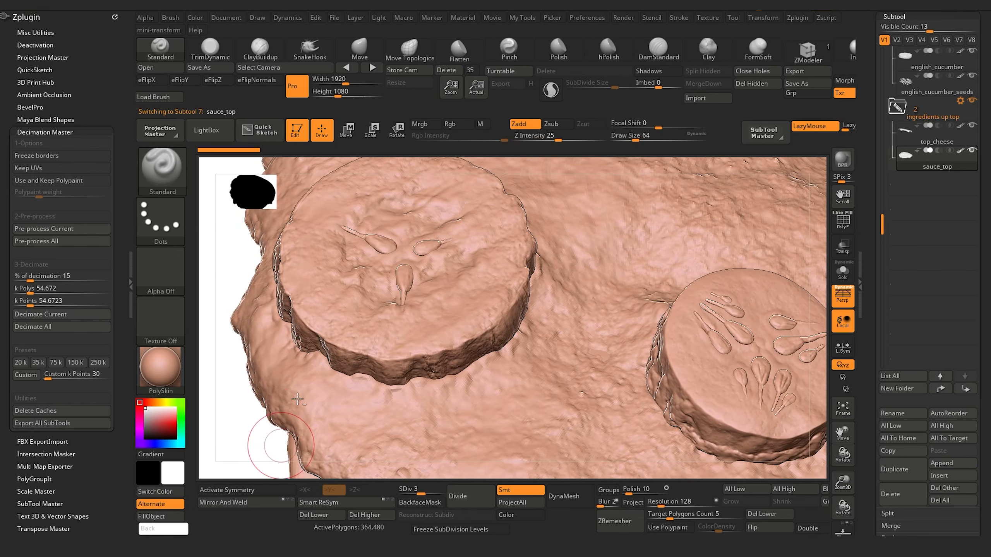
{"action": "left_click", "coordinate": [404, 272], "text": "alt"}
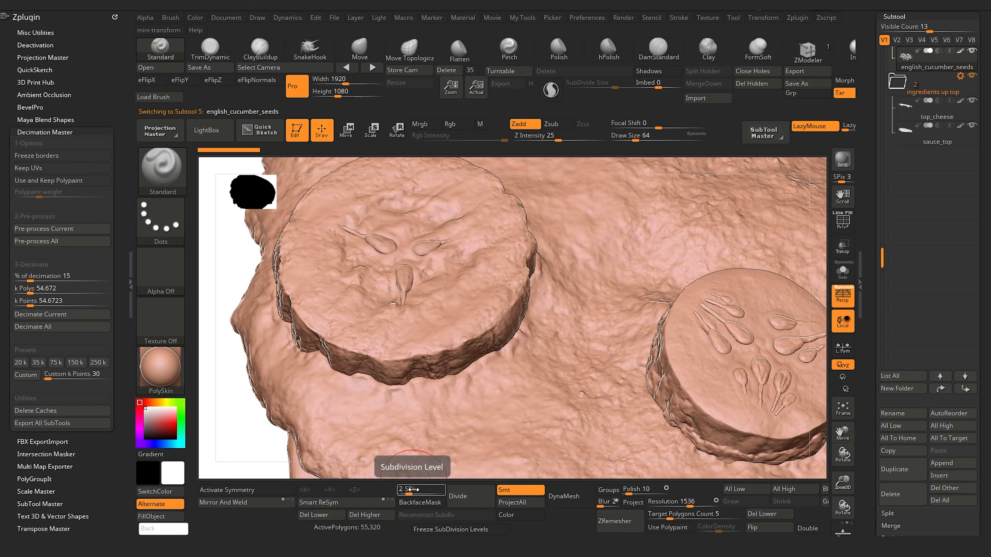
{"action": "left_click_drag", "start_coordinate": [412, 489], "coordinate": [419, 488]}
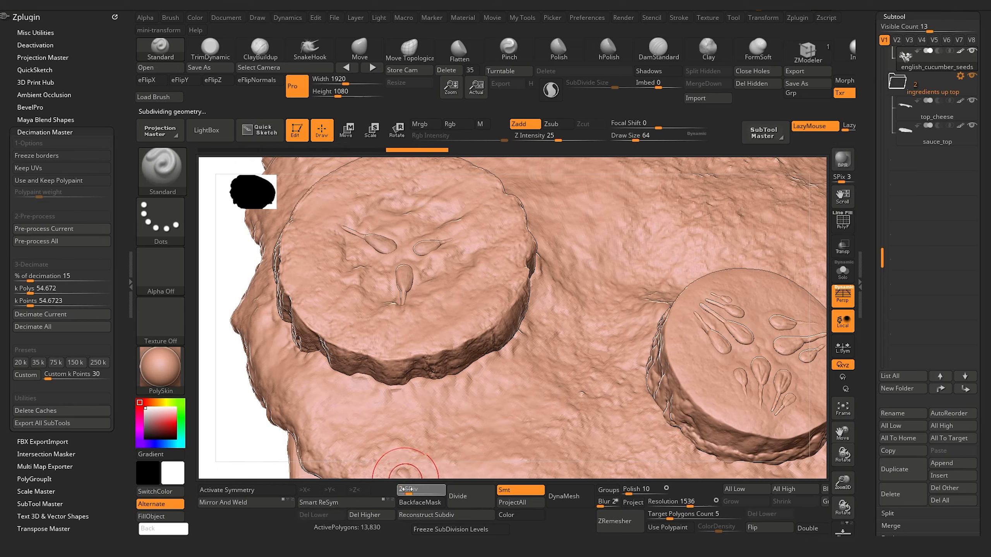
{"action": "left_click_drag", "start_coordinate": [402, 489], "coordinate": [409, 489]}
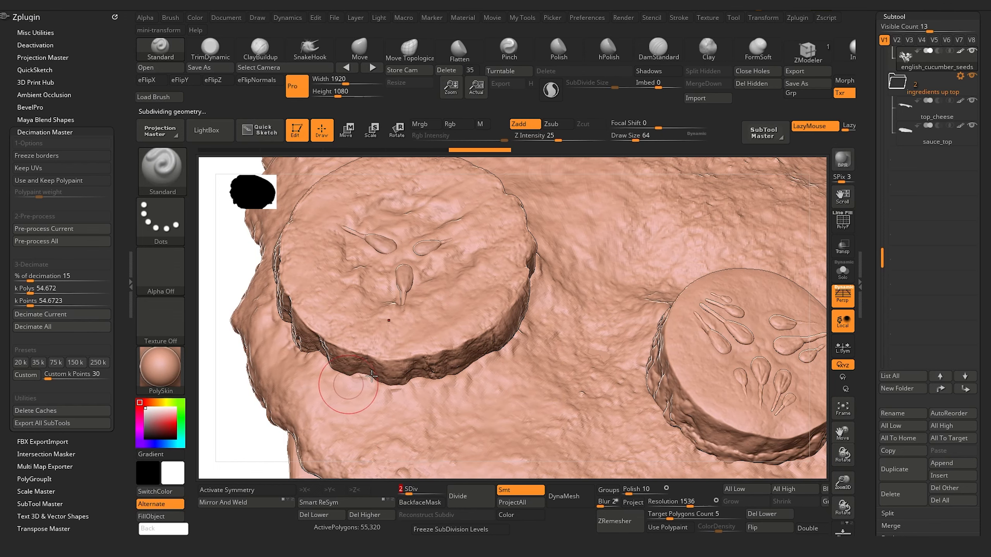
{"action": "left_click", "coordinate": [845, 269]}
{"action": "left_click_drag", "start_coordinate": [500, 295], "coordinate": [667, 388], "text": "alt"}
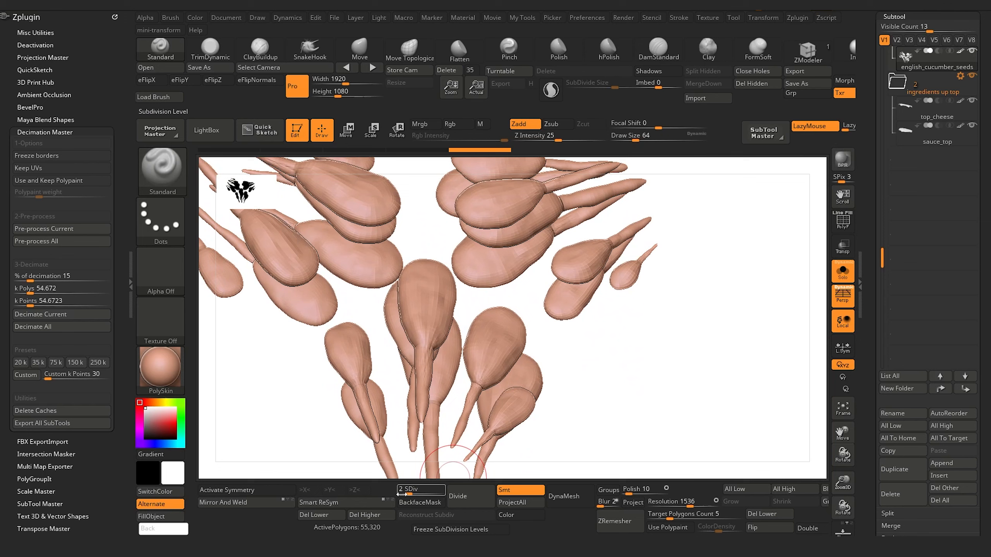
{"action": "left_click_drag", "start_coordinate": [396, 496], "coordinate": [417, 490]}
{"action": "left_click", "coordinate": [417, 489]}
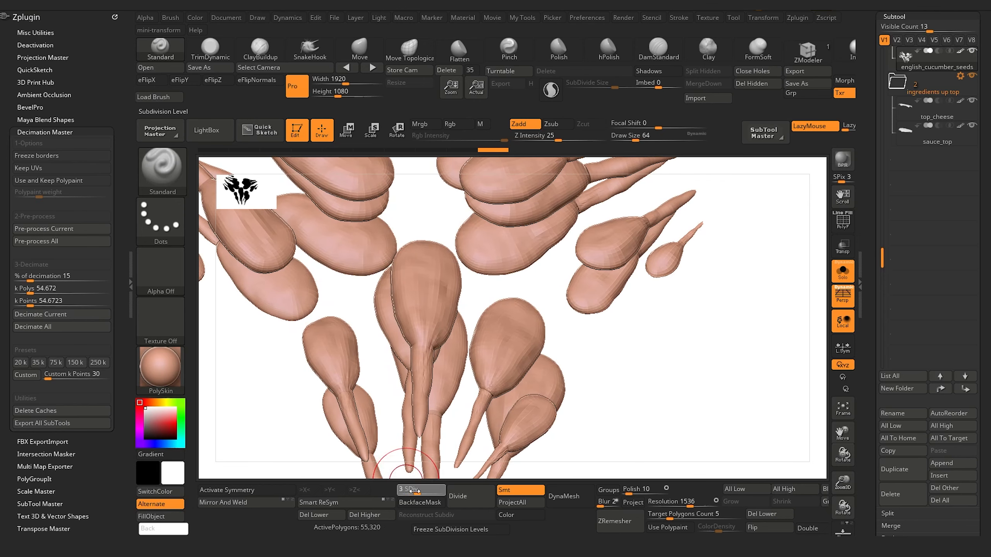
{"action": "left_click_drag", "start_coordinate": [414, 491], "coordinate": [417, 491]}
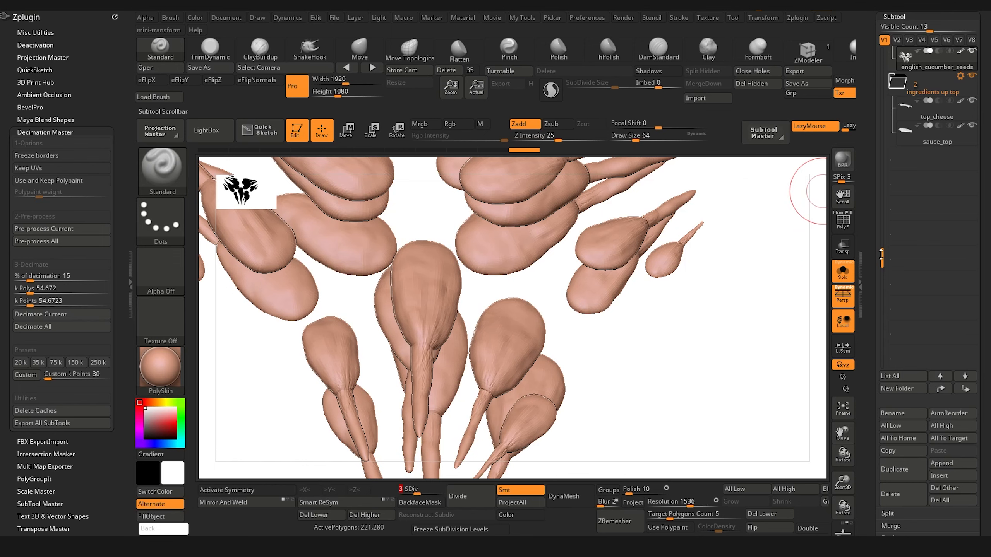
Step: Select the american_cucumber_seeds subtool, set it to subdivision level 3 and show all subtools again
{"action": "left_click_drag", "start_coordinate": [881, 256], "coordinate": [888, 134]}
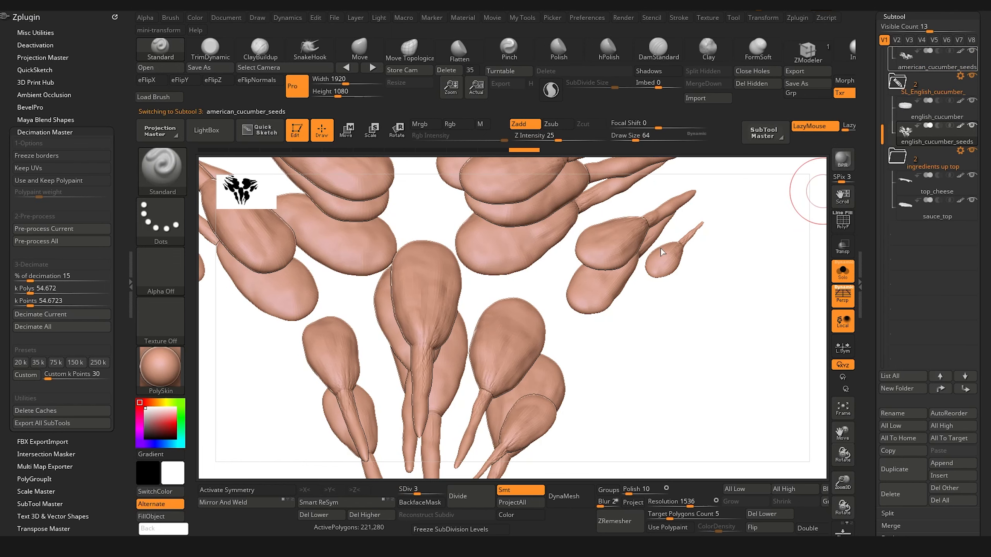
{"action": "key", "text": "f"}
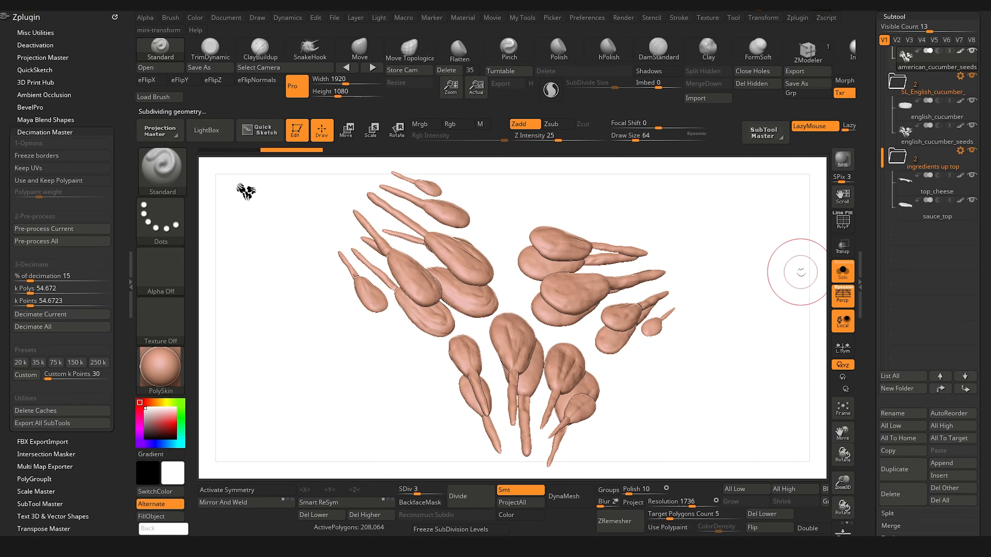
{"action": "left_click", "coordinate": [840, 281]}
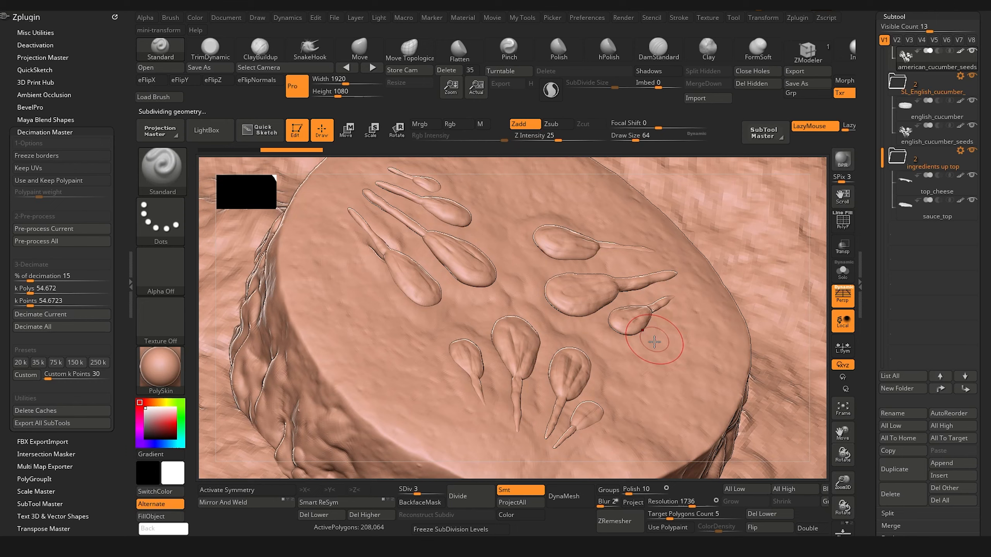
Step: Duplicate the sauce_top subtool and rename the copy sauce_top_decimated
{"action": "left_click_drag", "start_coordinate": [841, 464], "coordinate": [553, 386]}
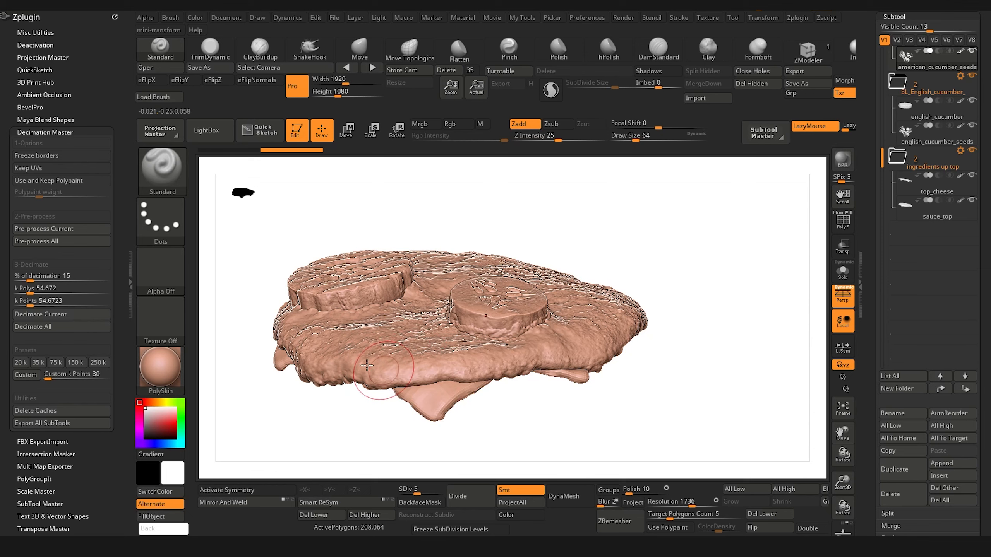
{"action": "mouse_move", "coordinate": [351, 457]}
{"action": "left_mouse_down"}
{"action": "mouse_move", "coordinate": [364, 444]}
{"action": "mouse_move", "coordinate": [354, 451]}
{"action": "left_mouse_up"}
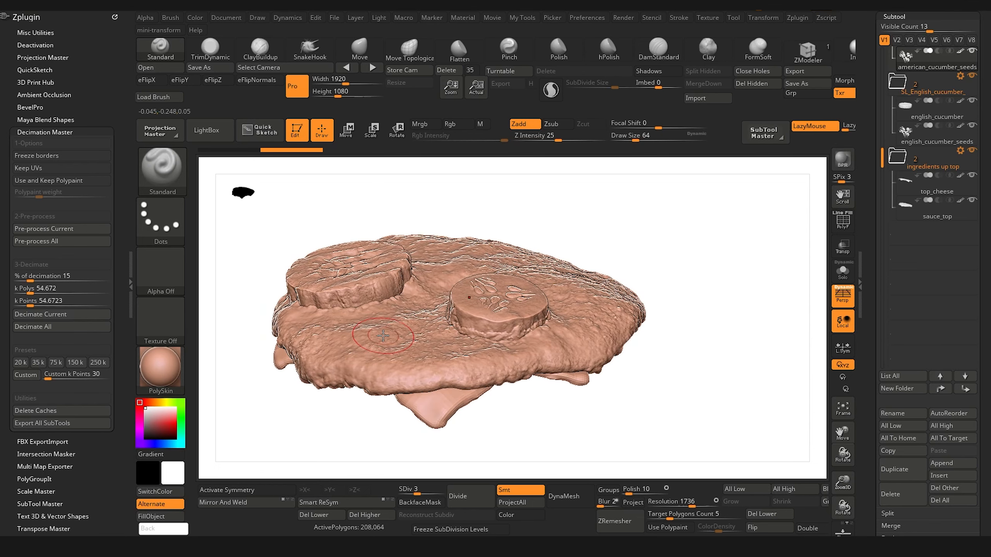
{"action": "left_click_drag", "start_coordinate": [353, 421], "coordinate": [349, 422]}
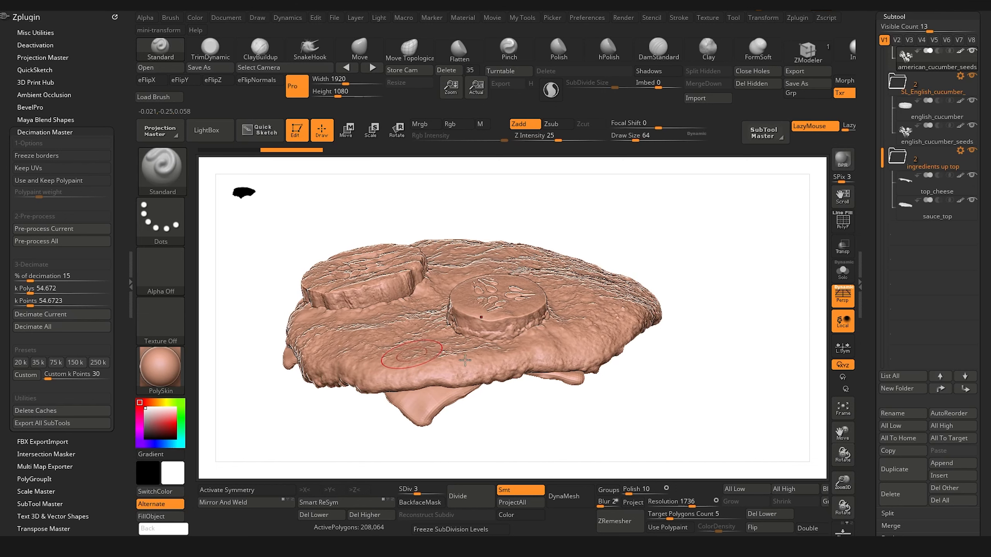
{"action": "left_click_drag", "start_coordinate": [645, 412], "coordinate": [588, 287]}
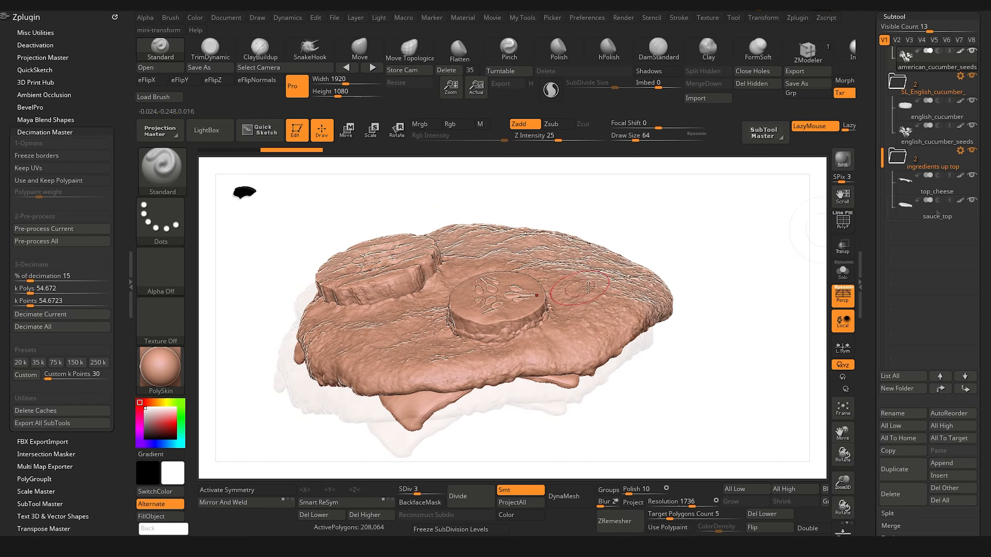
{"action": "left_click", "coordinate": [937, 212]}
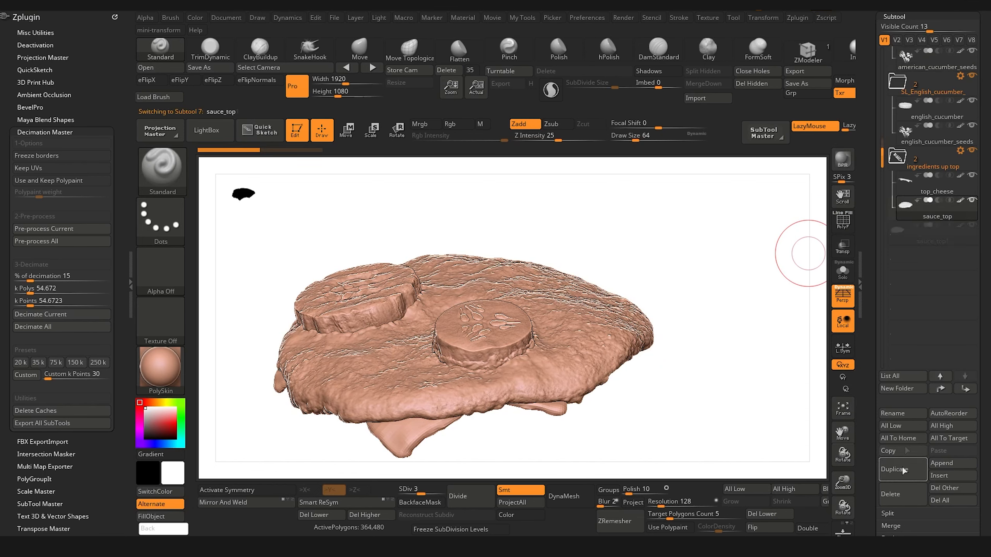
{"action": "left_click", "coordinate": [899, 414]}
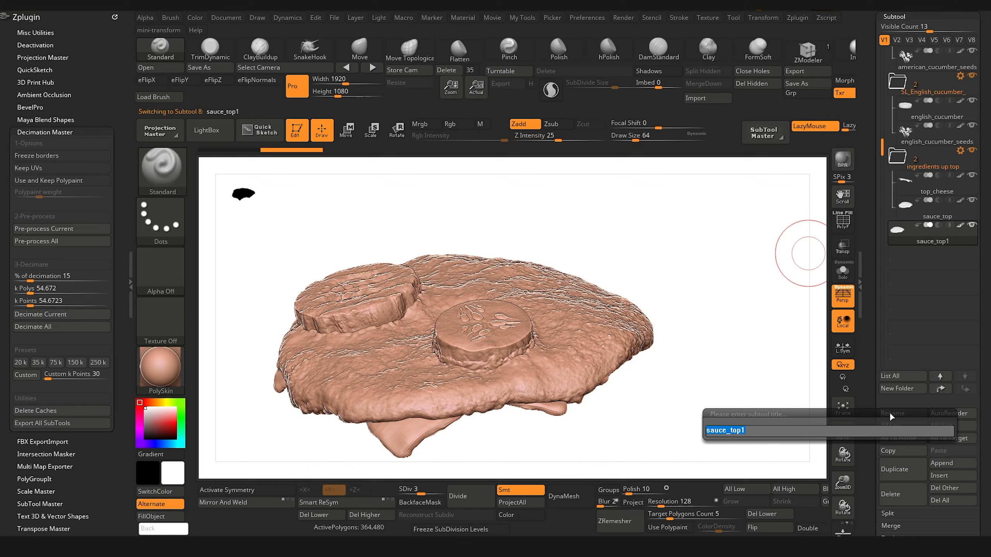
{"action": "key", "text": "BackSpace"}
{"action": "type", "text": "_"}
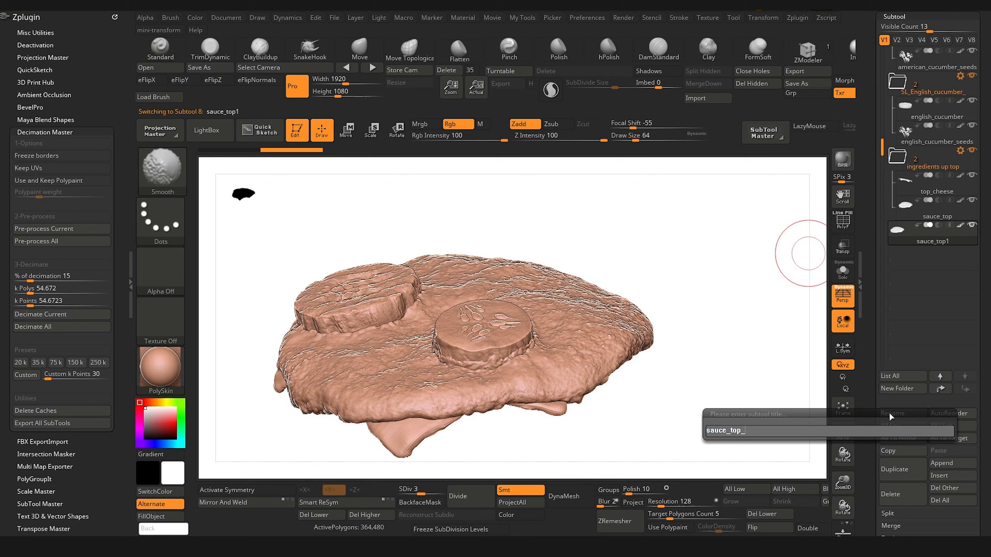
{"action": "type", "text": "decimated"}
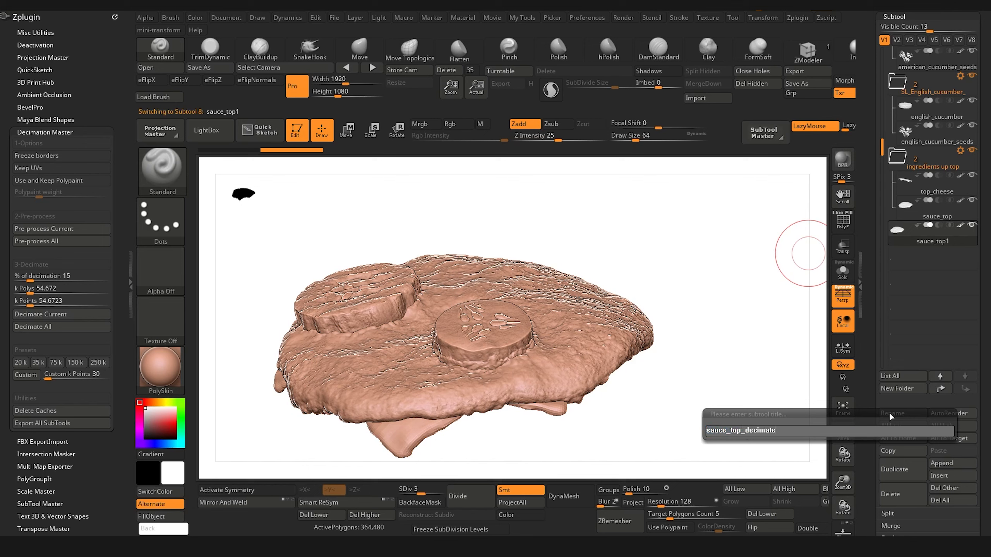
{"action": "key", "text": "Return"}
Step: Isolate the sauce_top_decimated subtool in Solo mode and enable Keep UVs in Decimation Master
{"action": "mouse_move", "coordinate": [956, 250]}
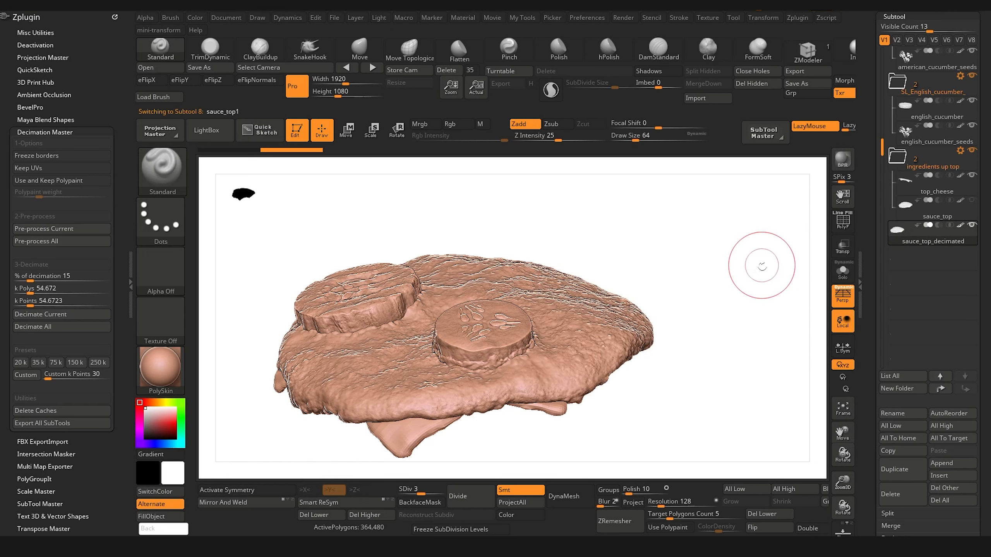
{"action": "left_click", "coordinate": [842, 271]}
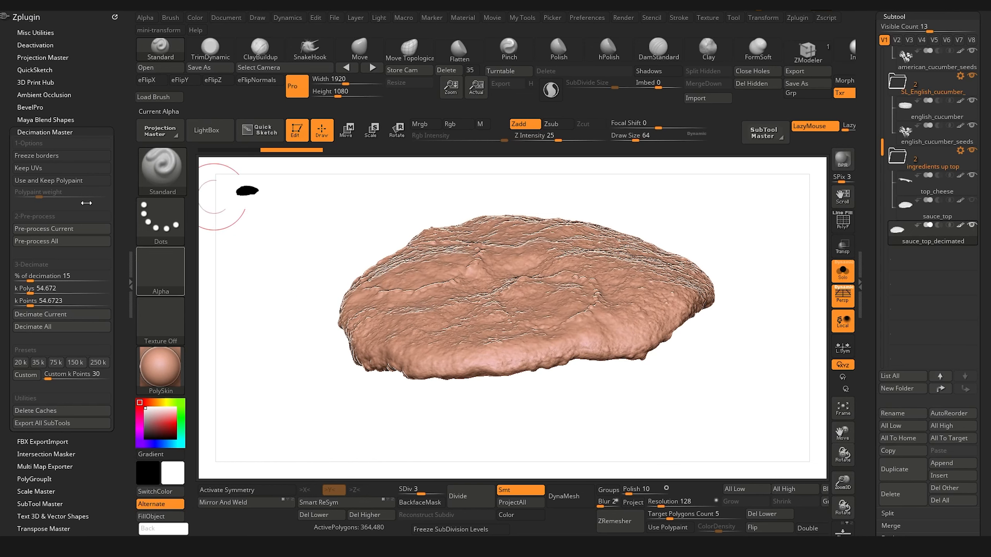
{"action": "left_click_drag", "start_coordinate": [301, 379], "coordinate": [297, 406]}
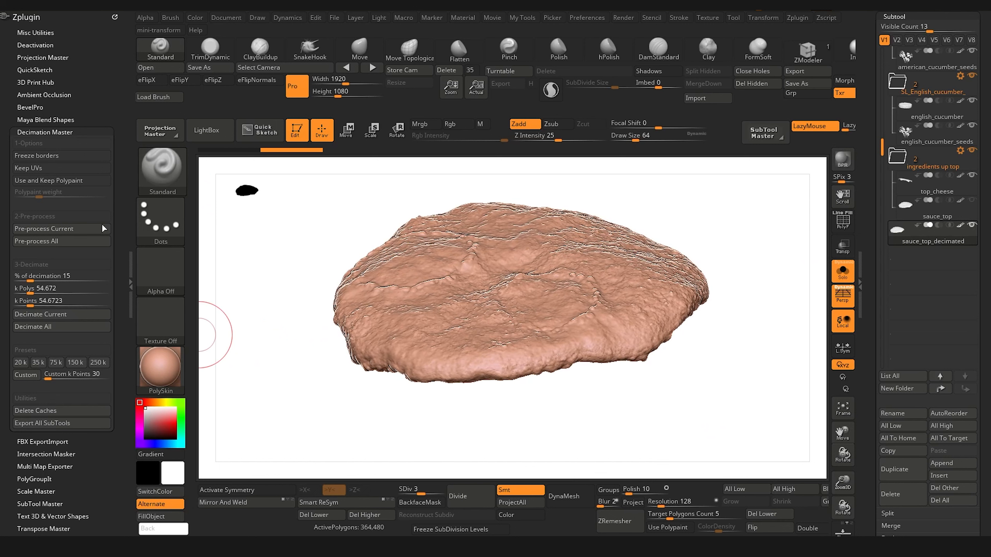
{"action": "left_click", "coordinate": [49, 167]}
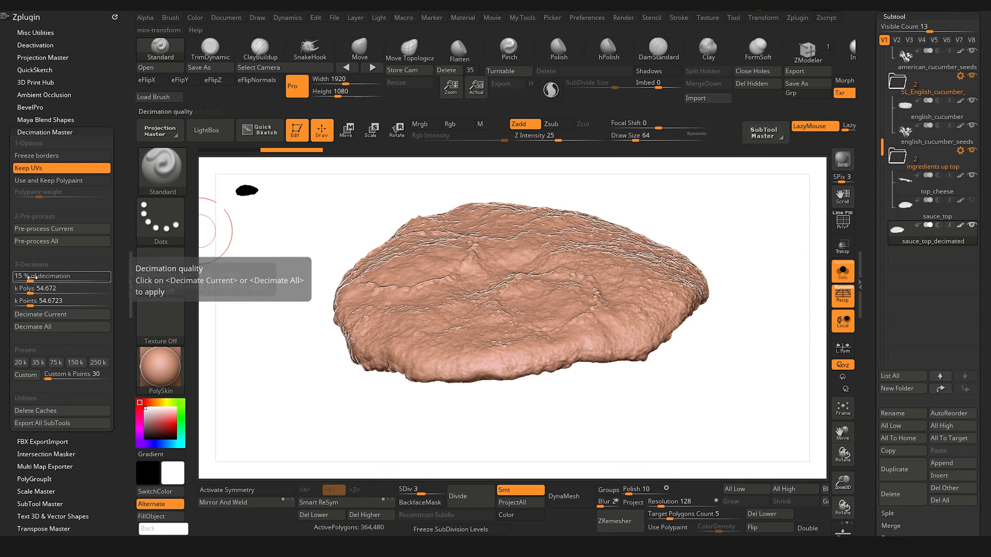
{"action": "left_click_drag", "start_coordinate": [271, 426], "coordinate": [296, 434]}
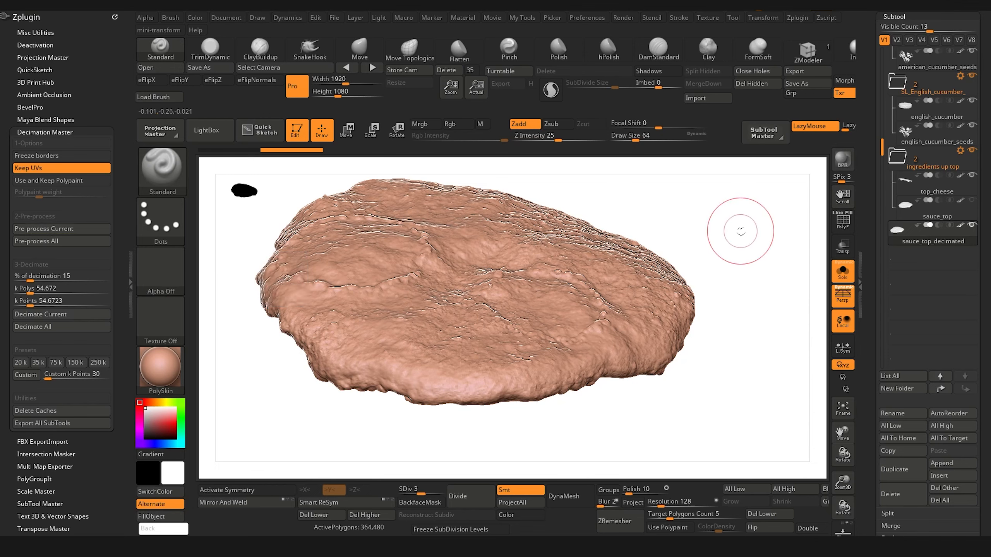
Step: Hide every subtool except sauce_top_decimated and turn off Solo mode
{"action": "mouse_move", "coordinate": [972, 228]}
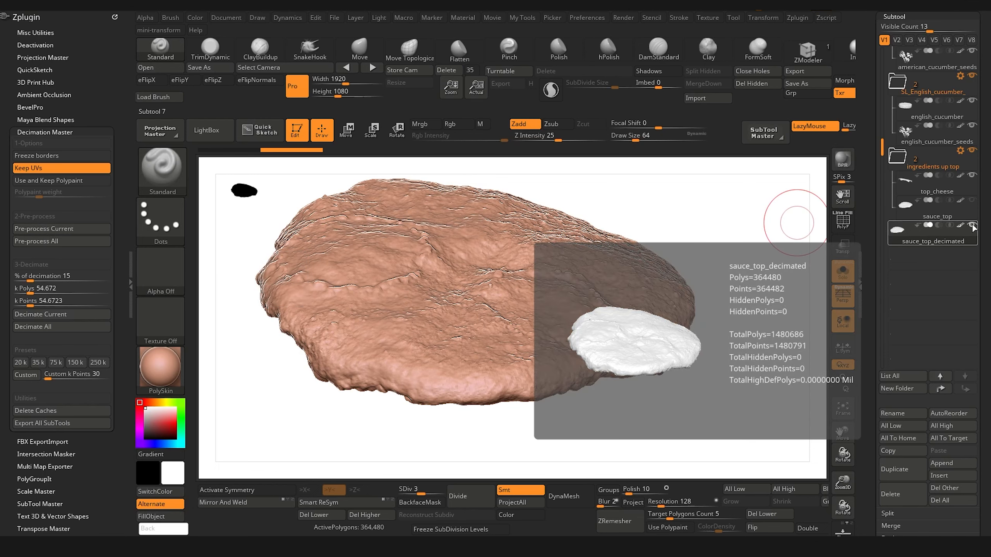
{"action": "left_click", "coordinate": [973, 226], "text": "shift"}
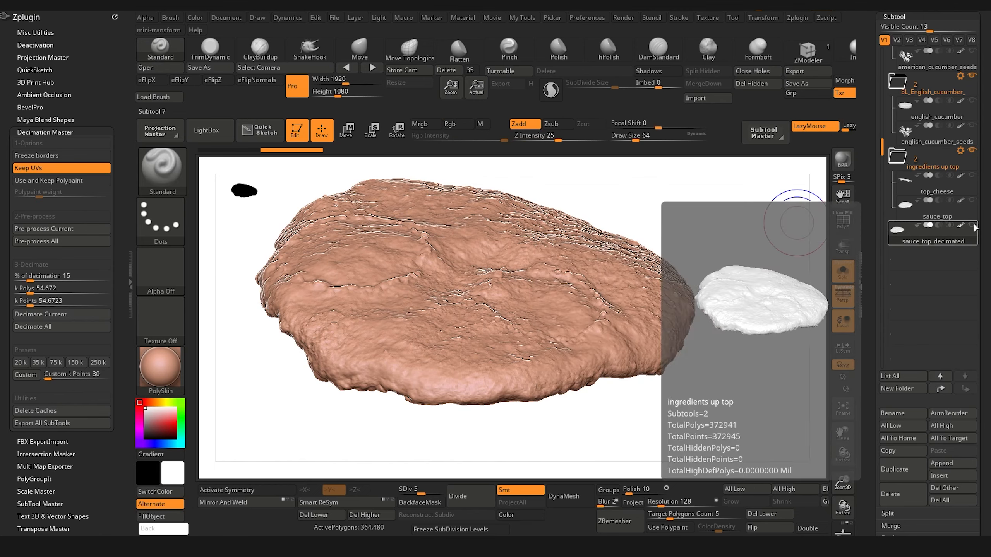
{"action": "left_click", "coordinate": [894, 219]}
{"action": "left_click", "coordinate": [842, 271]}
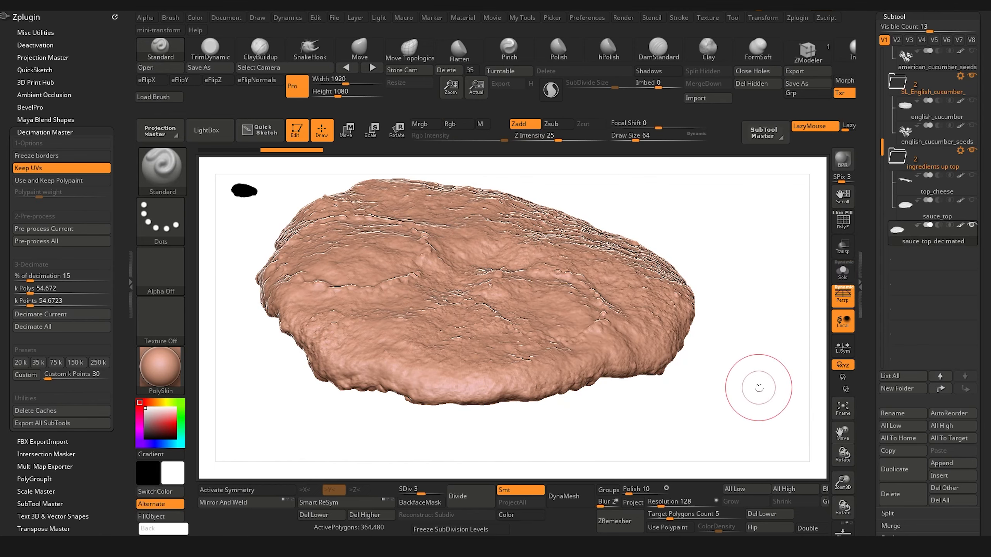
Step: Pre-process the sauce_top_decimated subtool with Decimation Master and decimate it at 15 percent
{"action": "left_click_drag", "start_coordinate": [739, 394], "coordinate": [720, 376], "text": "alt"}
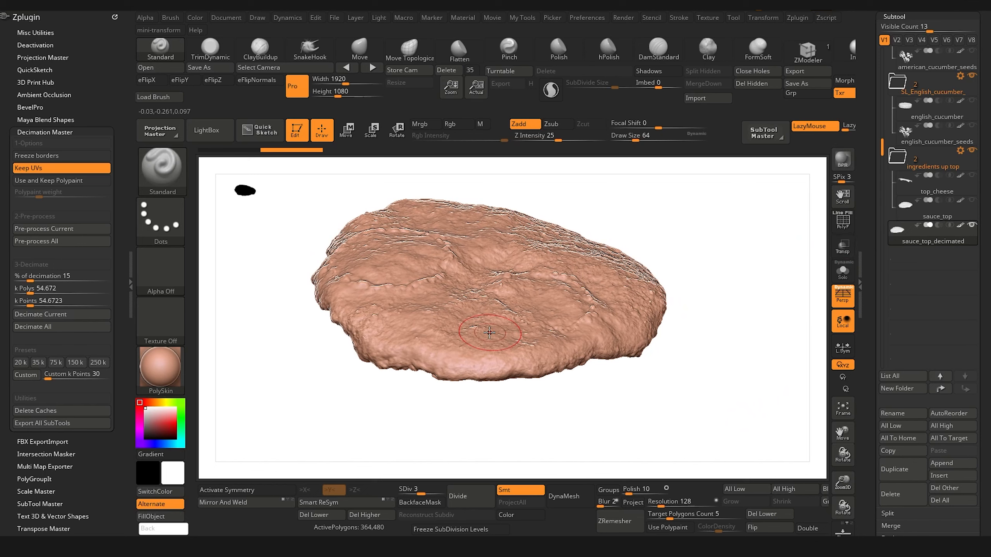
{"action": "left_click_drag", "start_coordinate": [312, 433], "coordinate": [268, 370]}
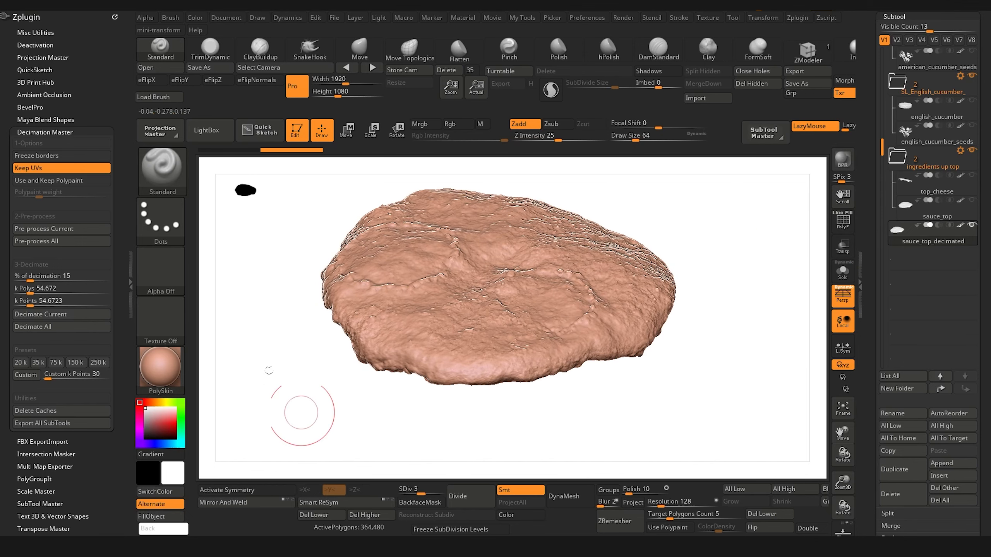
{"action": "left_click", "coordinate": [75, 231]}
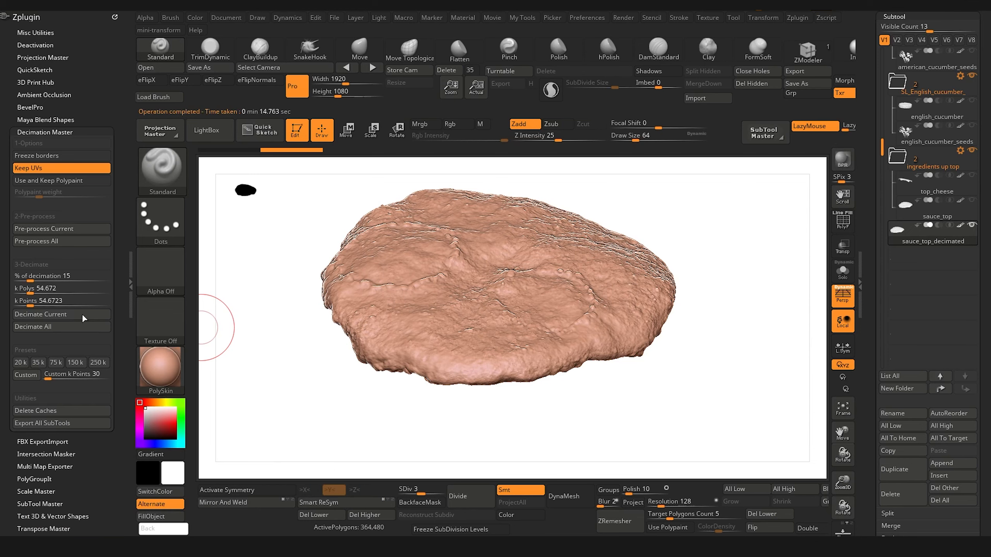
{"action": "left_click", "coordinate": [47, 315]}
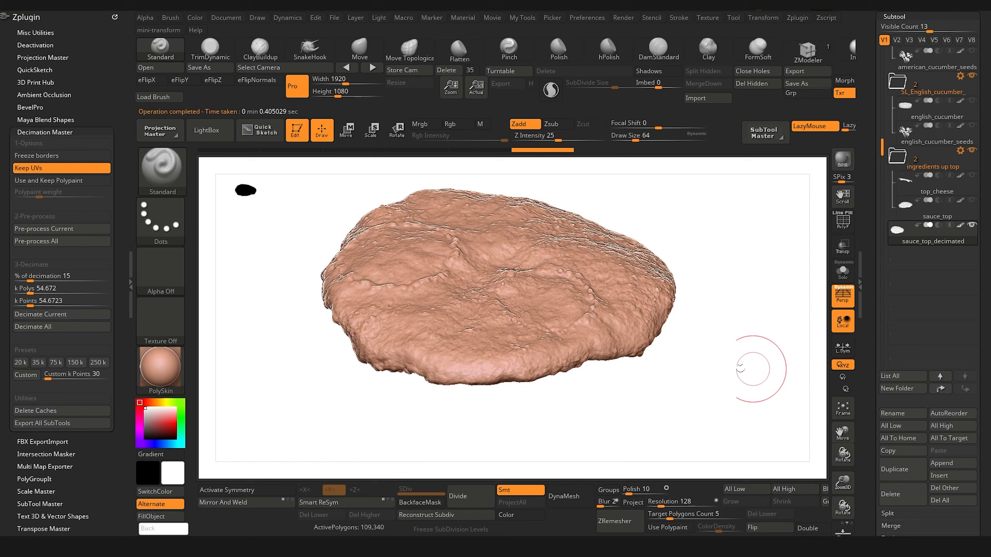
Step: Show all the subtools again and hide only the original sauce_top subtool
{"action": "left_click_drag", "start_coordinate": [753, 357], "coordinate": [835, 258]}
{"action": "key", "text": "shift"}
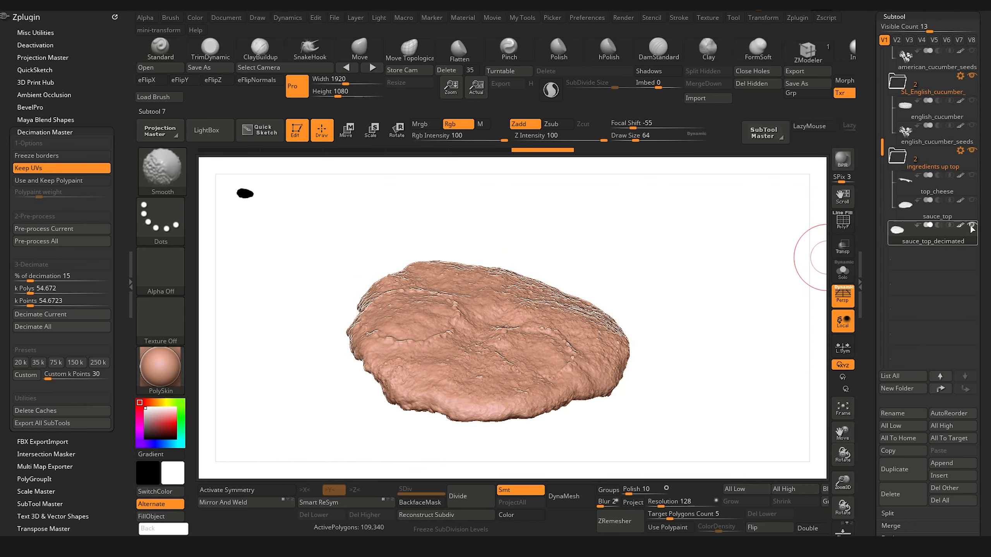
{"action": "left_click", "coordinate": [973, 226], "text": "shift"}
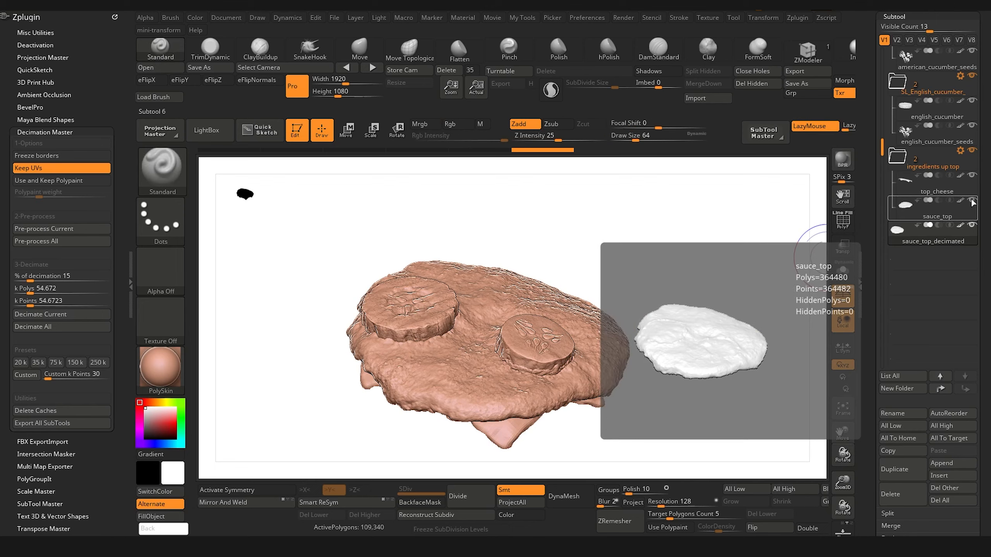
{"action": "left_click", "coordinate": [973, 202]}
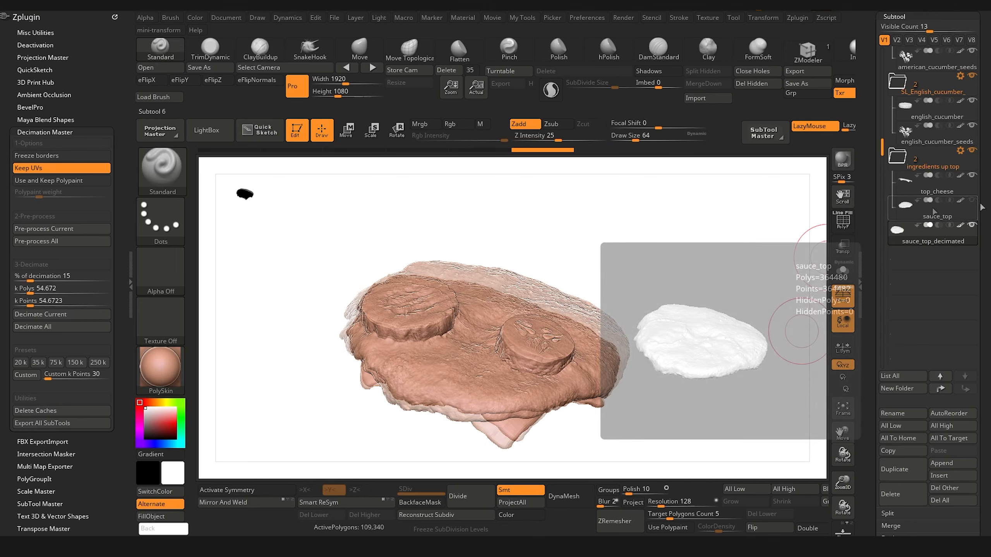
Step: Export the visible subtools as separate .obj files with SubTool Master, keeping the default export options
{"action": "left_click_drag", "start_coordinate": [694, 332], "coordinate": [744, 367]}
{"action": "left_click_drag", "start_coordinate": [886, 142], "coordinate": [893, 43]}
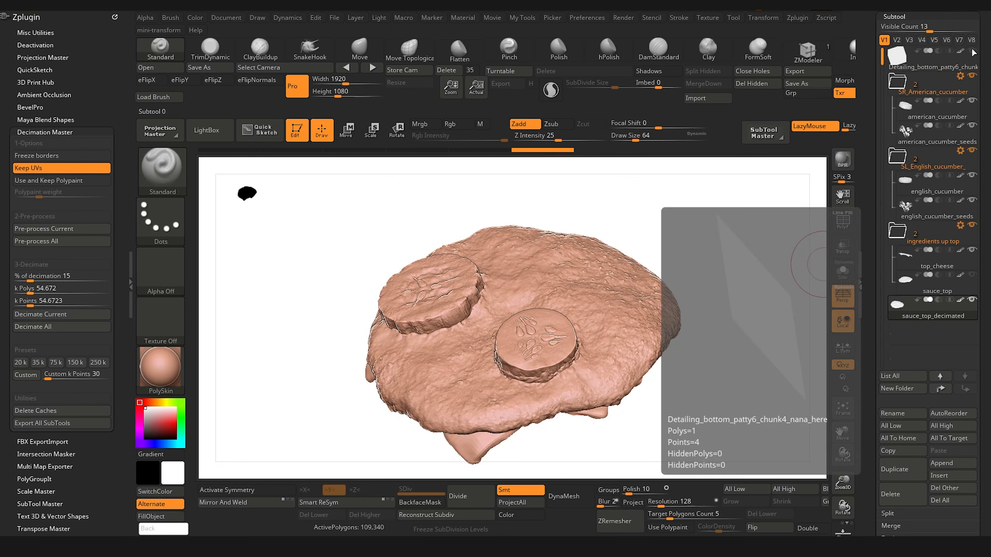
{"action": "left_click", "coordinate": [764, 131]}
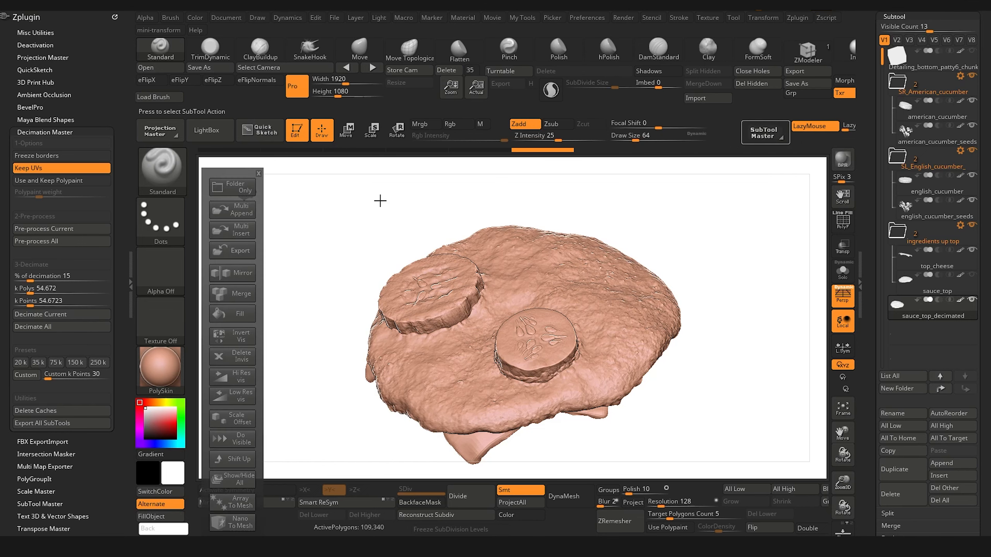
{"action": "left_click", "coordinate": [240, 251]}
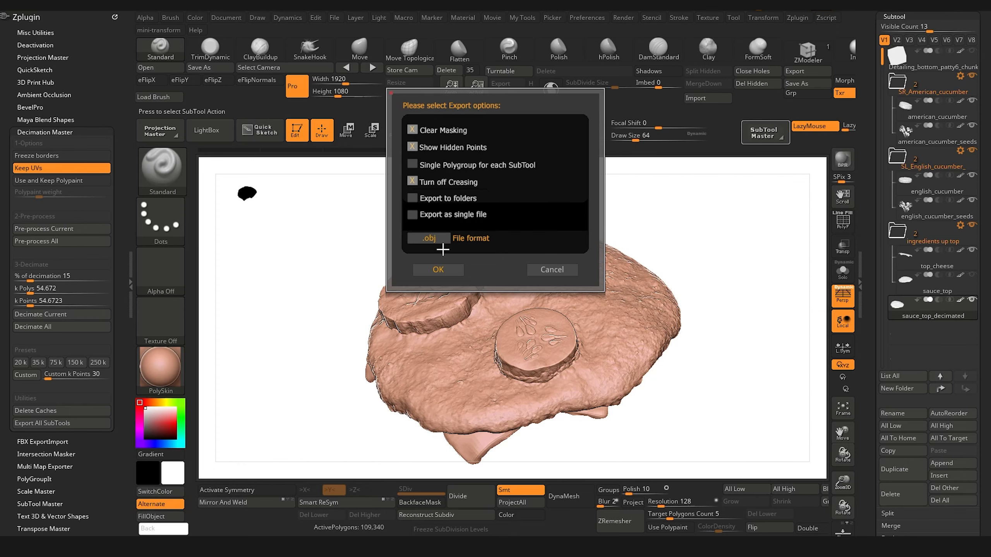
{"action": "left_click", "coordinate": [435, 275]}
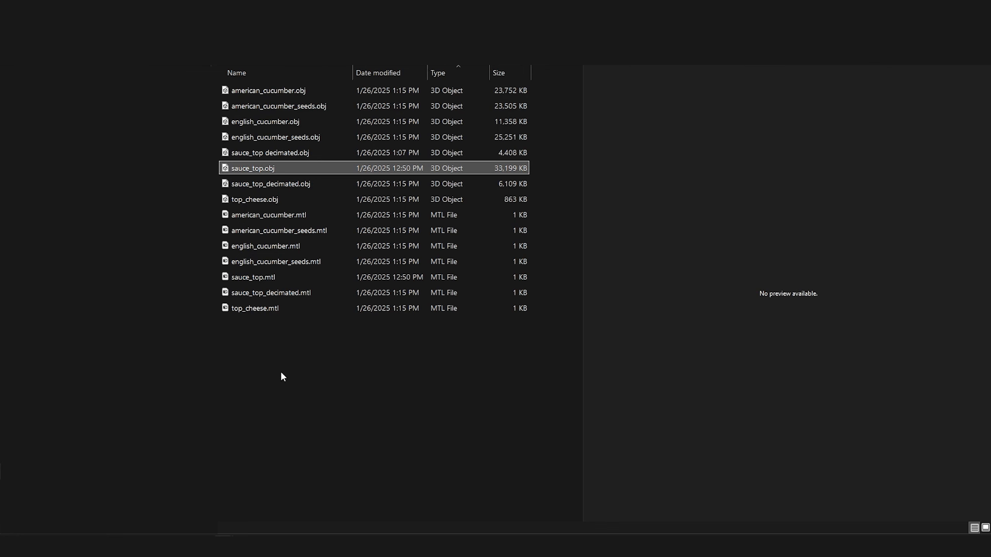
Step: In the export folder, compare the file sizes of sauce_top.obj and sauce_top_decimated.obj, and delete sauce_top.obj
{"action": "left_click", "coordinate": [282, 373]}
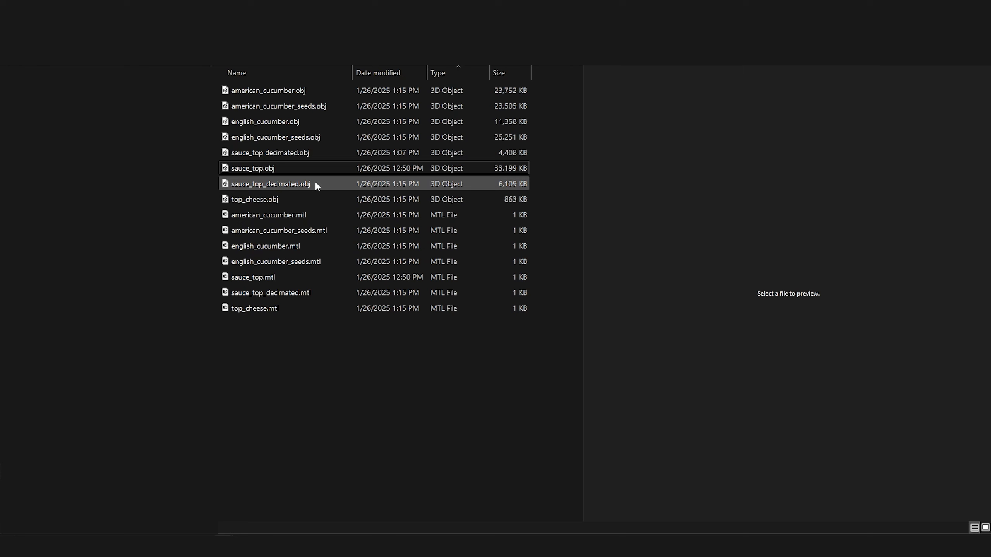
{"action": "left_click", "coordinate": [260, 184]}
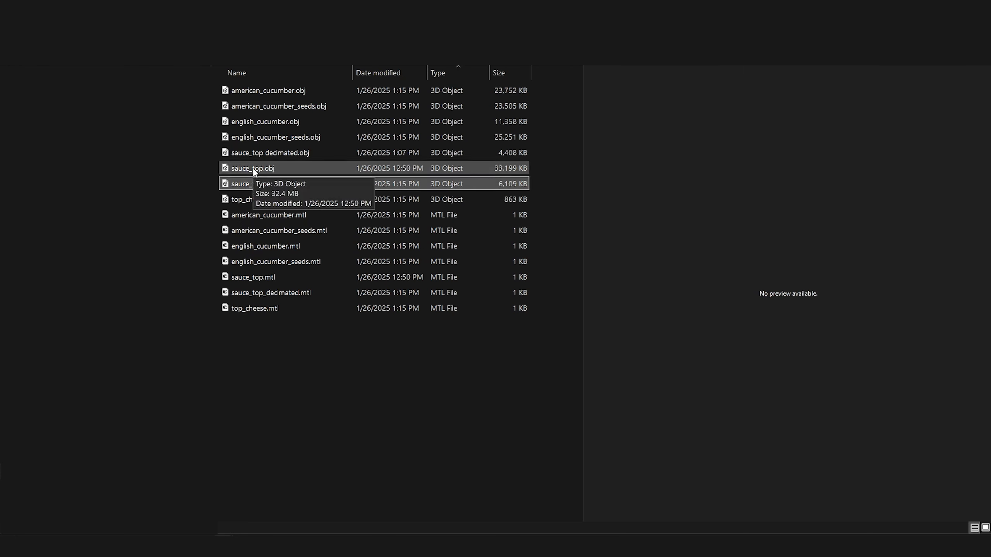
{"action": "left_click", "coordinate": [253, 169]}
{"action": "left_click", "coordinate": [263, 184]}
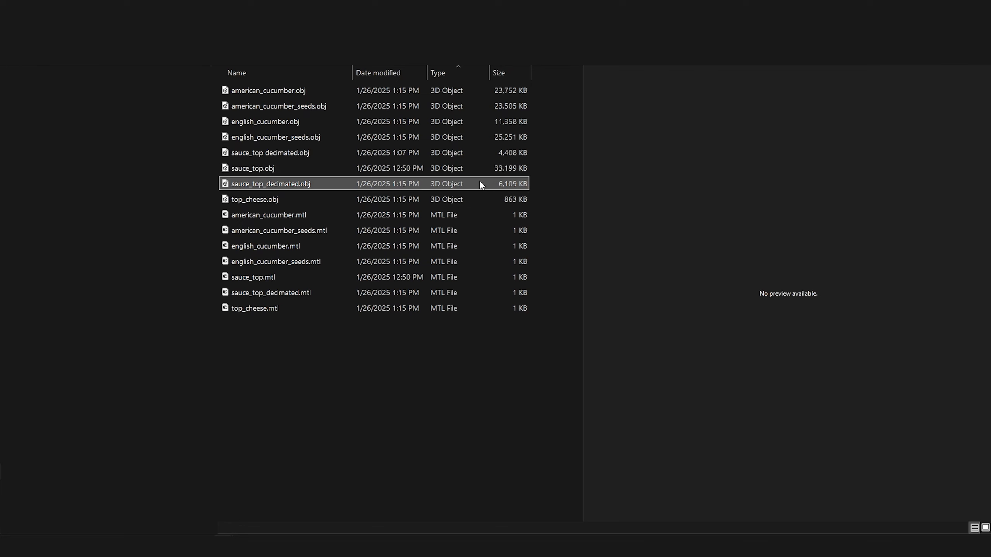
{"action": "left_click", "coordinate": [407, 169]}
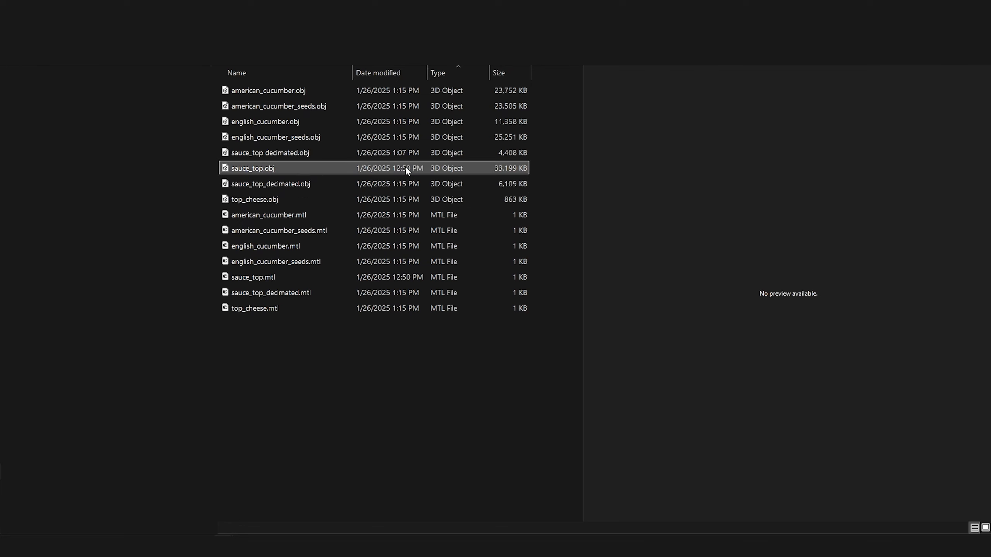
{"action": "left_click", "coordinate": [268, 214]}
{"action": "left_click", "coordinate": [268, 169]}
{"action": "key", "text": "Delete"}
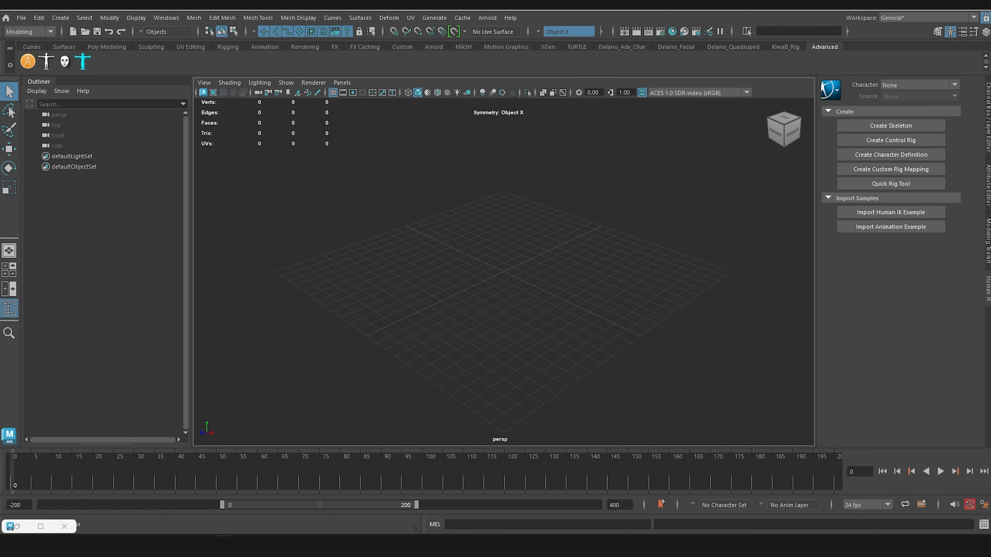
Step: Switch to Maya and import the exported cucumber, seed, cheese and decimated sauce OBJ files into the empty scene
{"action": "left_click_drag", "start_coordinate": [990, 197], "coordinate": [405, 253]}
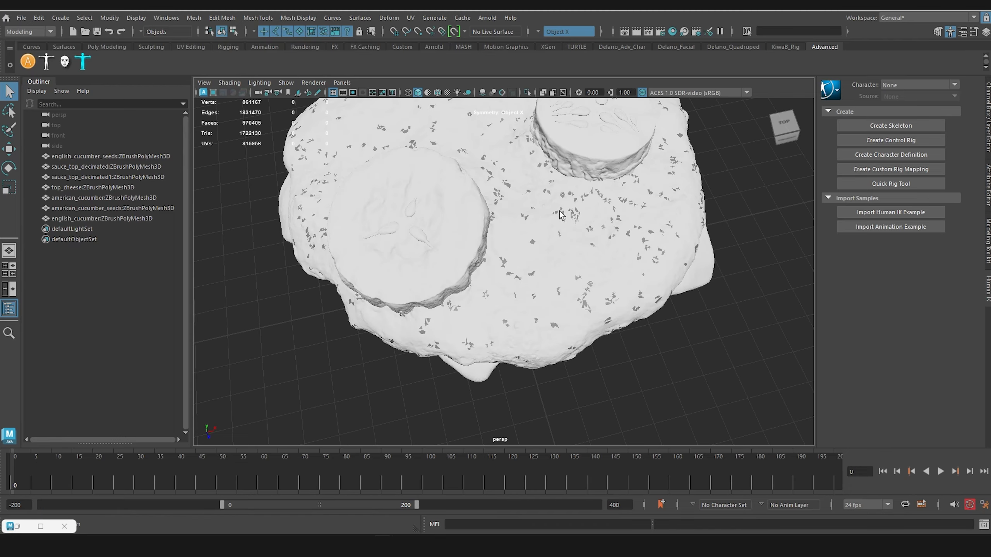
{"action": "scroll", "coordinate": [560, 212], "scroll_direction": "up", "scroll_amount": 5}
{"action": "left_click_drag", "start_coordinate": [561, 216], "coordinate": [559, 299], "text": "alt"}
{"action": "scroll", "coordinate": [562, 260], "scroll_direction": "down", "scroll_amount": 6}
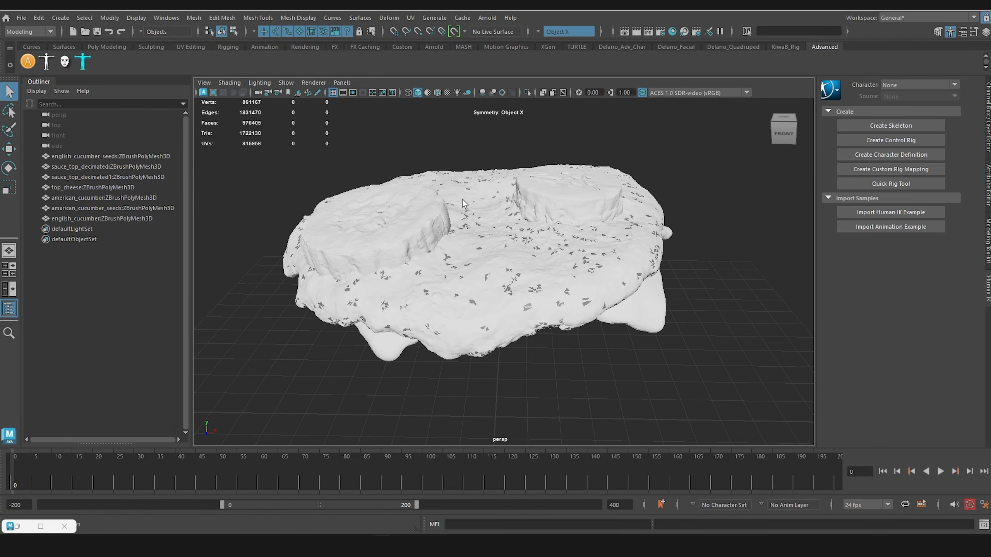
Step: Change to the UV Editing workspace and examine the UV layout of the imported sauce_top_decimated1 mesh
{"action": "left_click", "coordinate": [894, 21]}
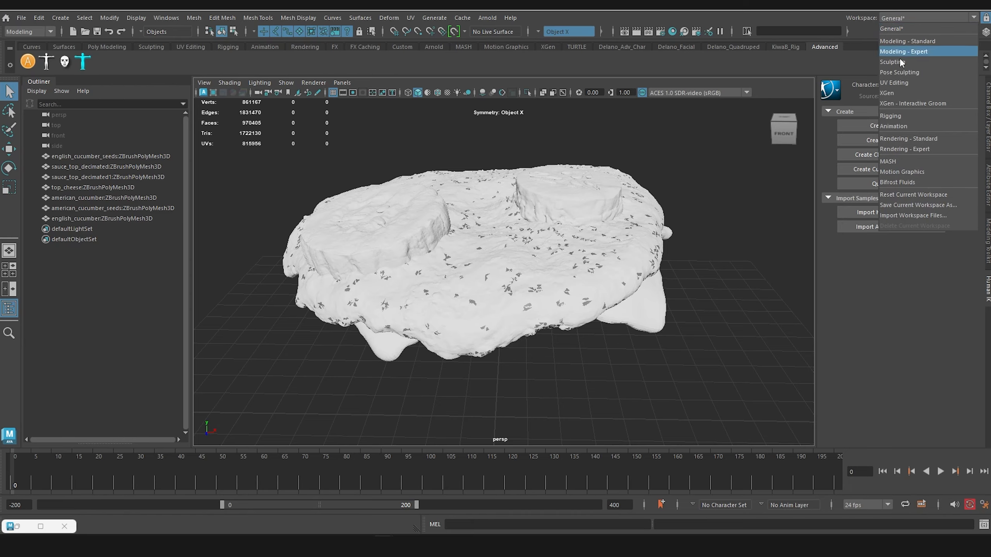
{"action": "left_click", "coordinate": [906, 83]}
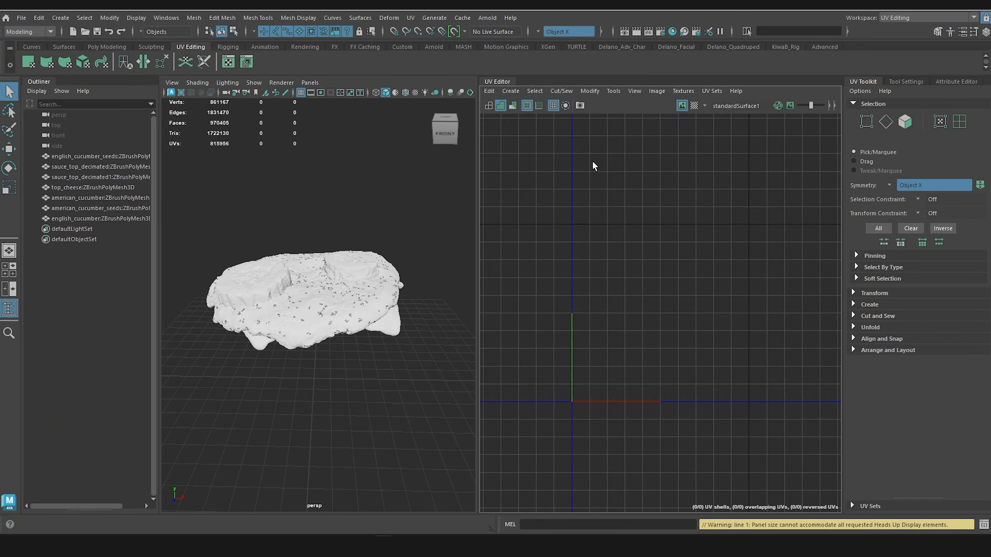
{"action": "left_click", "coordinate": [313, 327]}
{"action": "scroll", "coordinate": [686, 312], "scroll_direction": "up", "scroll_amount": 5}
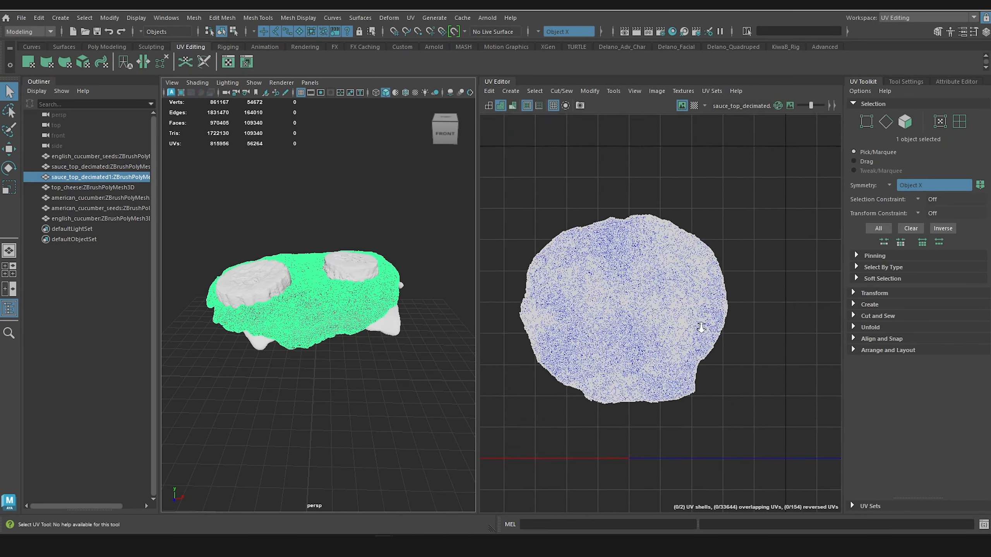
{"action": "scroll", "coordinate": [683, 299], "scroll_direction": "up", "scroll_amount": 2}
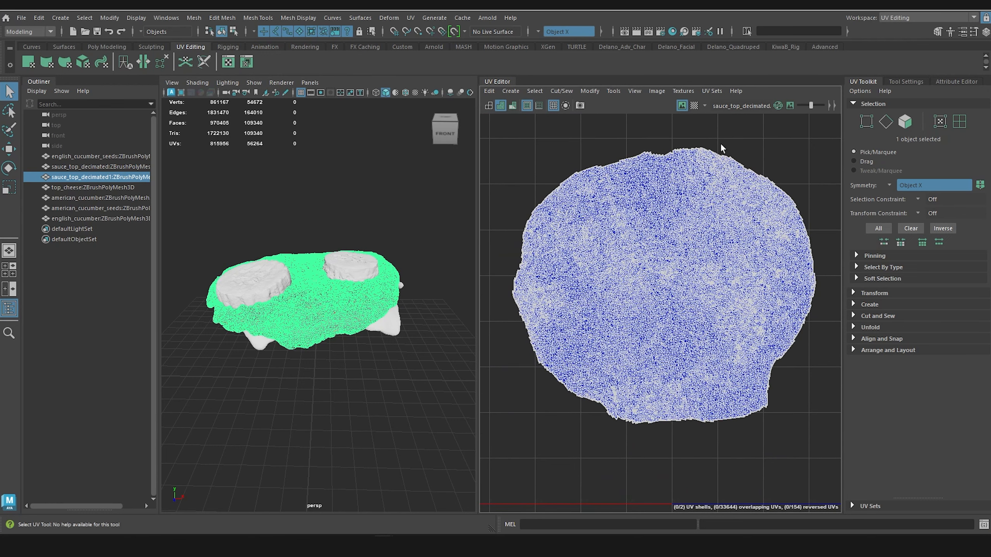
Step: Switch to the Shading_Top_Bun scene, show all the hidden parts of Cheeseburger_grp and select the sauce_top mesh
{"action": "mouse_move", "coordinate": [384, 546]}
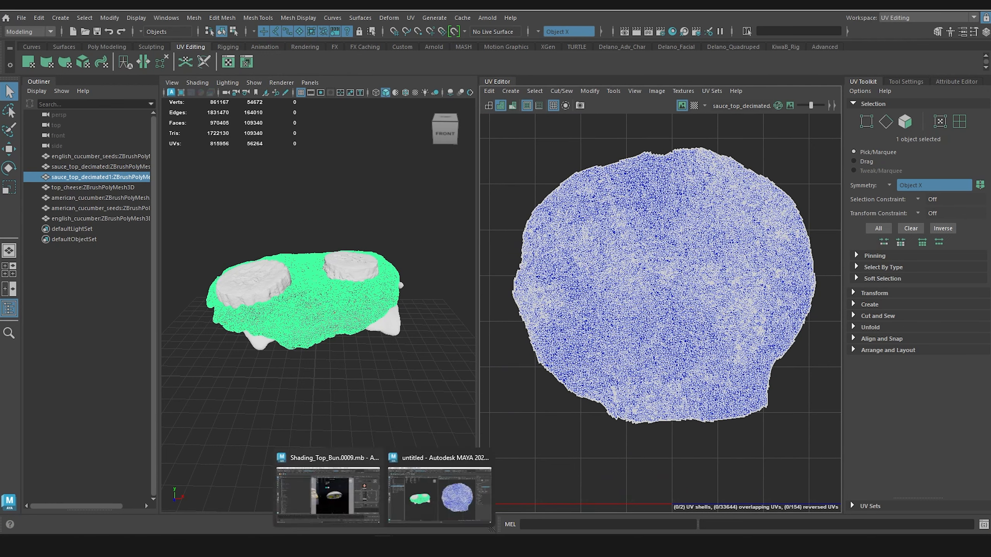
{"action": "left_click", "coordinate": [359, 523]}
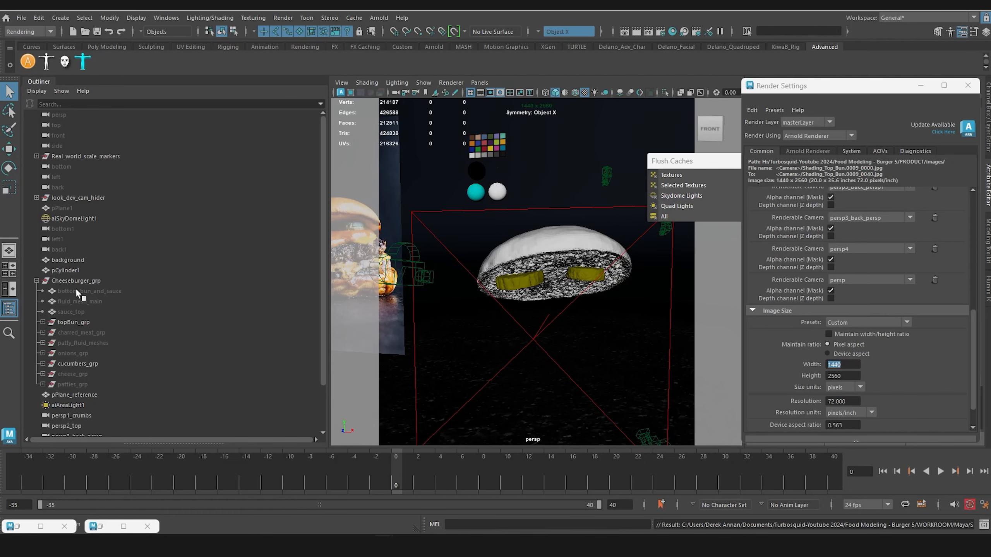
{"action": "left_click_drag", "start_coordinate": [75, 290], "coordinate": [97, 384]}
{"action": "key", "text": "shift+h"}
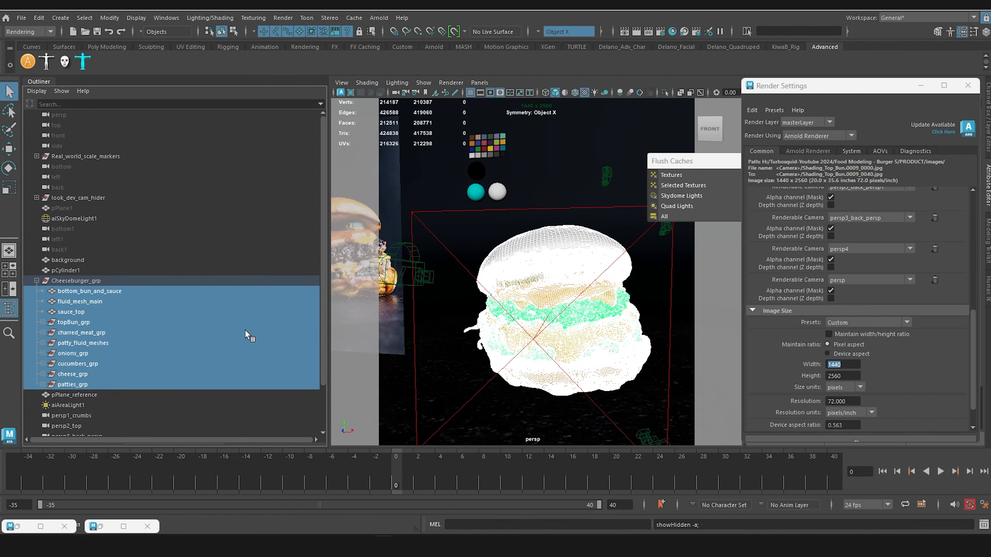
{"action": "left_click", "coordinate": [113, 397]}
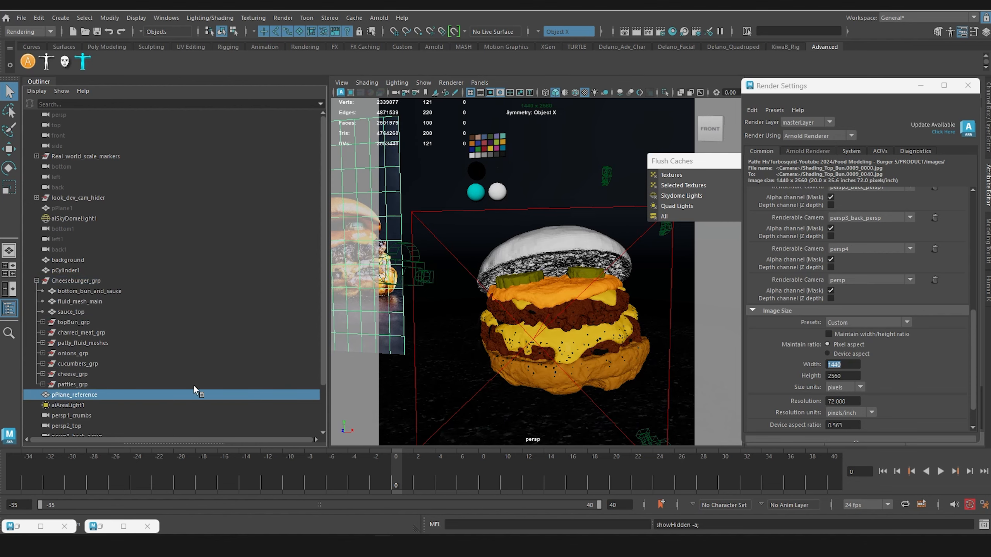
{"action": "left_click", "coordinate": [547, 297]}
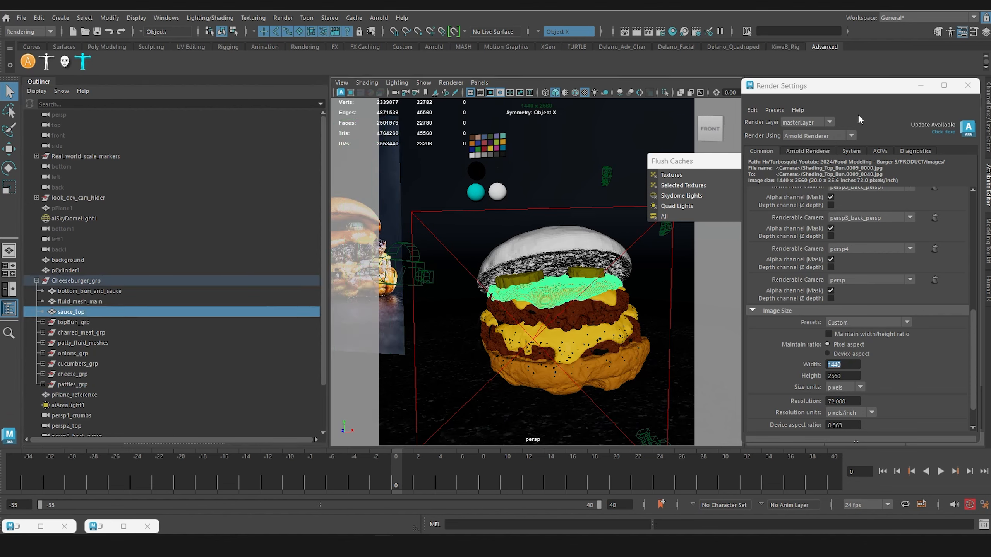
Step: Change to the UV Editing workspace and compare sauce_top's UV layout with the decimated sauce in the untitled scene
{"action": "left_click", "coordinate": [902, 18]}
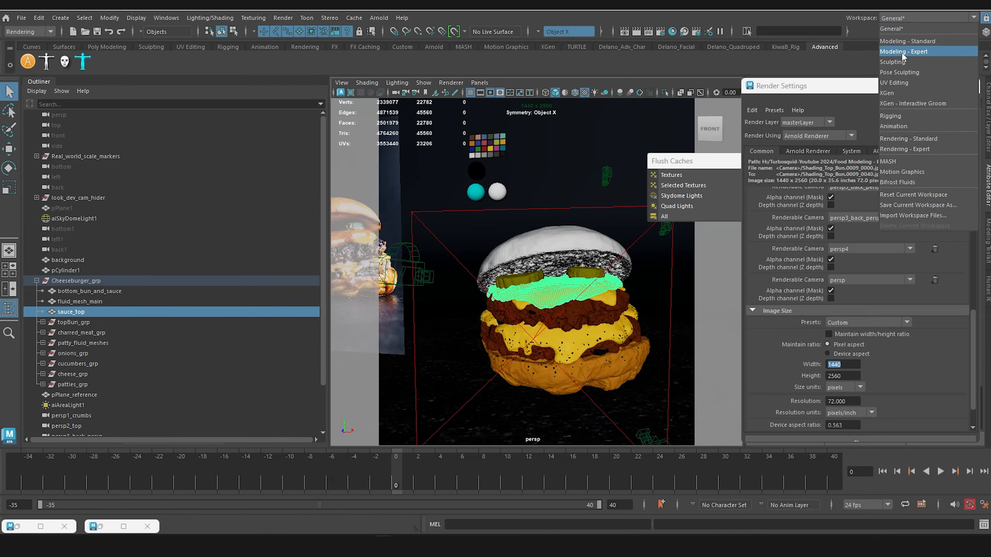
{"action": "left_click", "coordinate": [901, 75]}
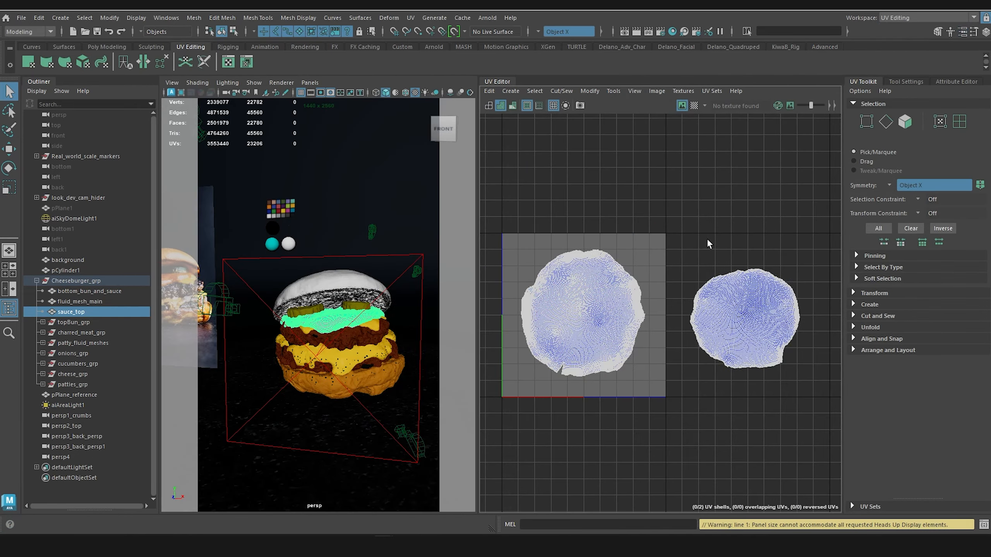
{"action": "scroll", "coordinate": [673, 292], "scroll_direction": "up", "scroll_amount": 2}
{"action": "middle_click_drag", "start_coordinate": [695, 247], "coordinate": [724, 211], "text": "alt"}
{"action": "mouse_move", "coordinate": [384, 545]}
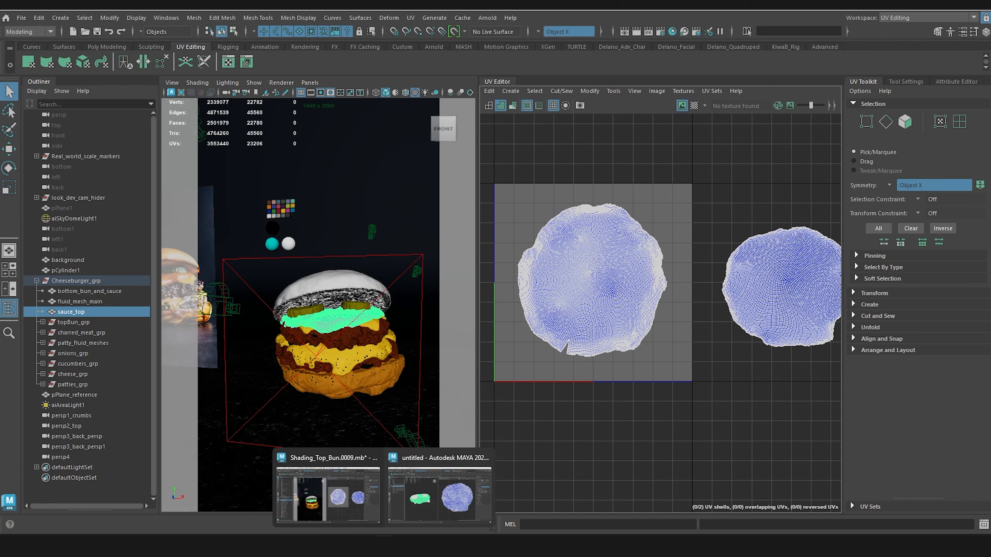
{"action": "left_click", "coordinate": [439, 495]}
{"action": "scroll", "coordinate": [608, 316], "scroll_direction": "down", "scroll_amount": 2}
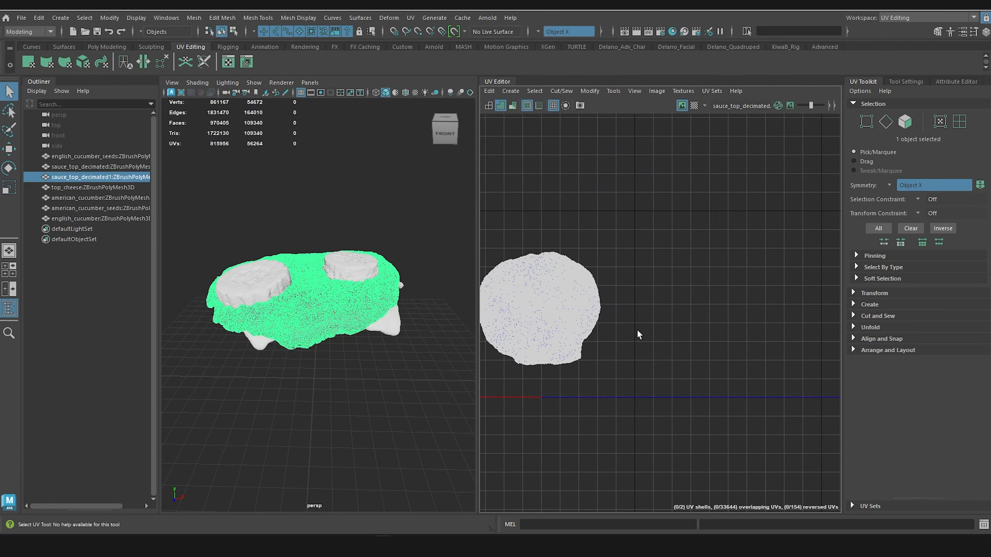
{"action": "key", "text": "f"}
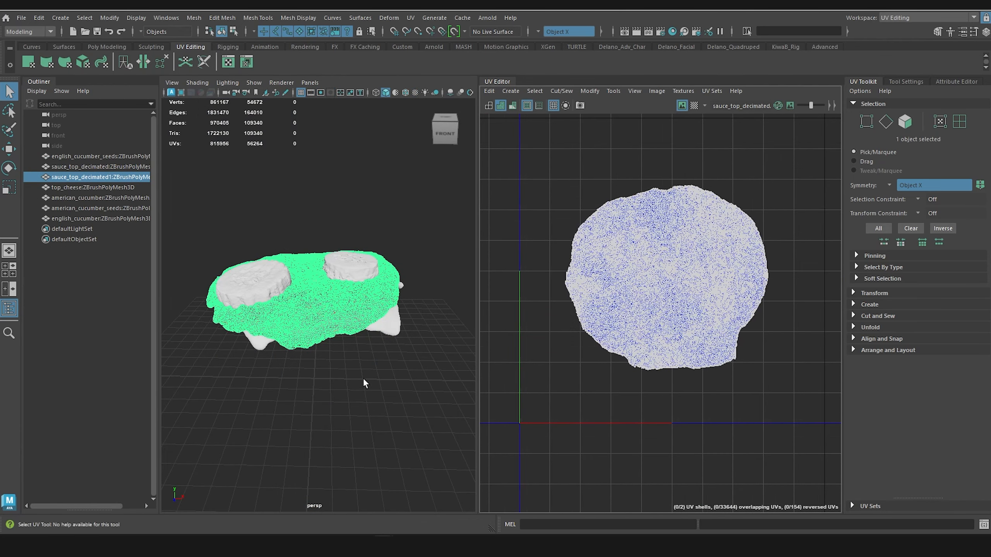
Step: Return to the Shading_Top_Bun scene and select both cucumber slices to examine their UV layouts
{"action": "mouse_move", "coordinate": [383, 546]}
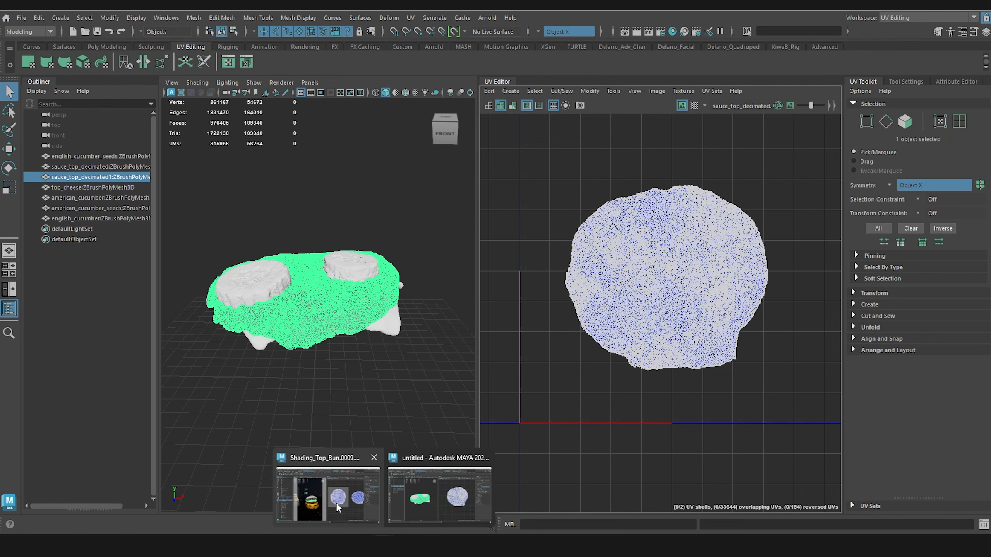
{"action": "left_click", "coordinate": [340, 492]}
{"action": "left_click", "coordinate": [315, 308]}
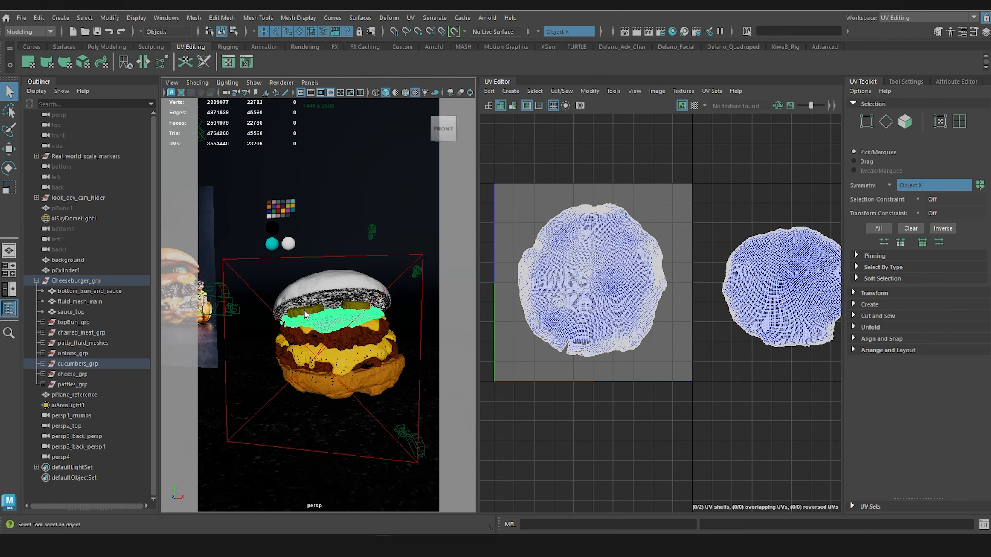
{"action": "left_click", "coordinate": [305, 314]}
{"action": "scroll", "coordinate": [357, 312], "scroll_direction": "up", "scroll_amount": 4}
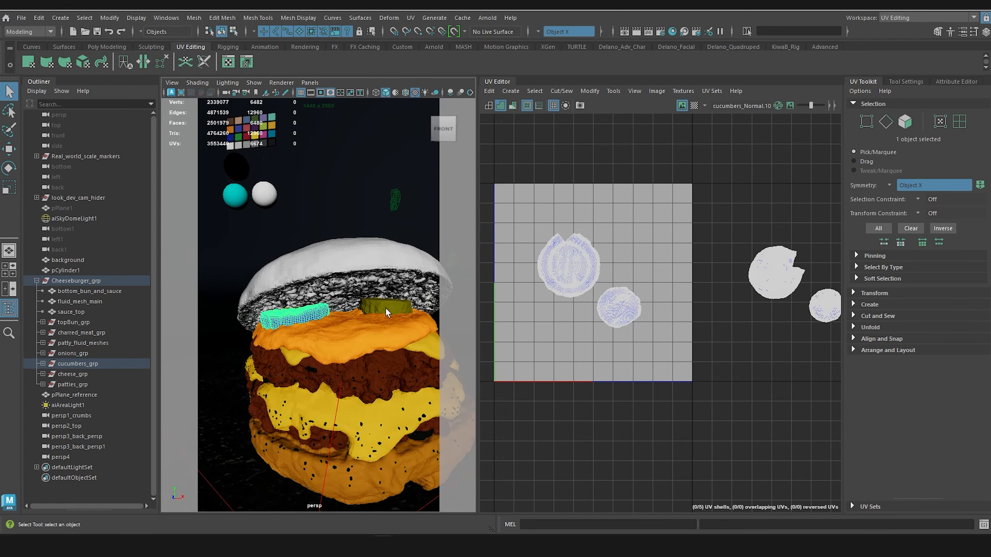
{"action": "left_click", "coordinate": [386, 312], "text": "shift"}
Step: Switch to the untitled scene and examine the UV shells of the imported American and English cucumbers
{"action": "mouse_move", "coordinate": [385, 550]}
{"action": "left_click", "coordinate": [440, 493]}
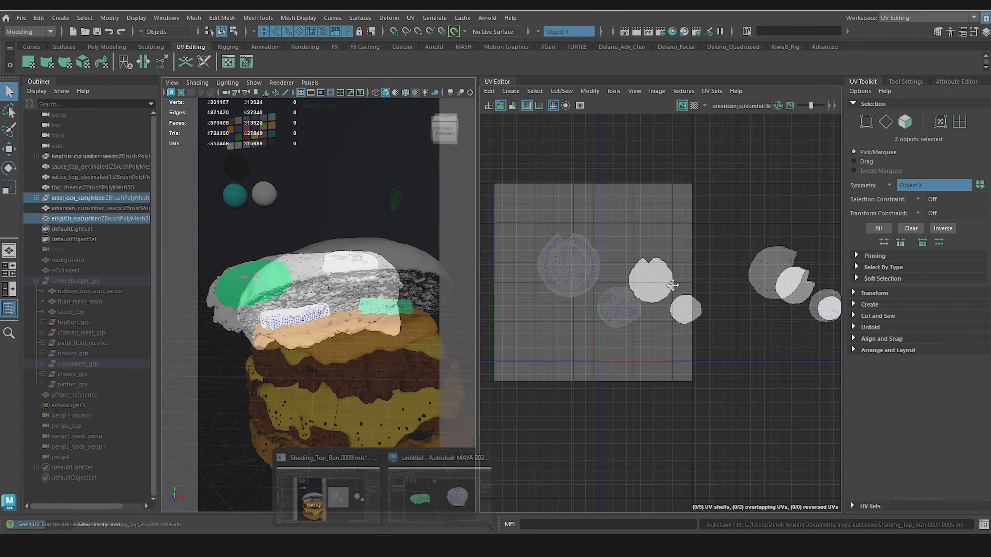
{"action": "scroll", "coordinate": [283, 287], "scroll_direction": "up", "scroll_amount": 5}
{"action": "left_click_drag", "start_coordinate": [267, 289], "coordinate": [270, 295], "text": "alt"}
{"action": "scroll", "coordinate": [270, 295], "scroll_direction": "down", "scroll_amount": 5}
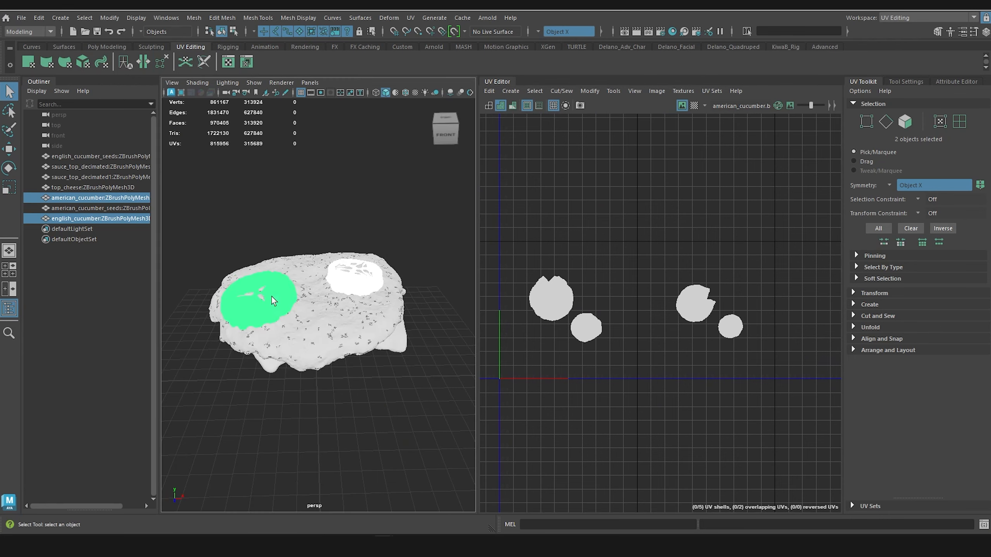
{"action": "middle_click_drag", "start_coordinate": [270, 295], "coordinate": [281, 322], "text": "alt"}
Step: Select both cucumber seed meshes along with both cucumbers and examine how their UV shells are distributed across the tiles
{"action": "scroll", "coordinate": [281, 322], "scroll_direction": "up", "scroll_amount": 3}
{"action": "left_click", "coordinate": [254, 353]}
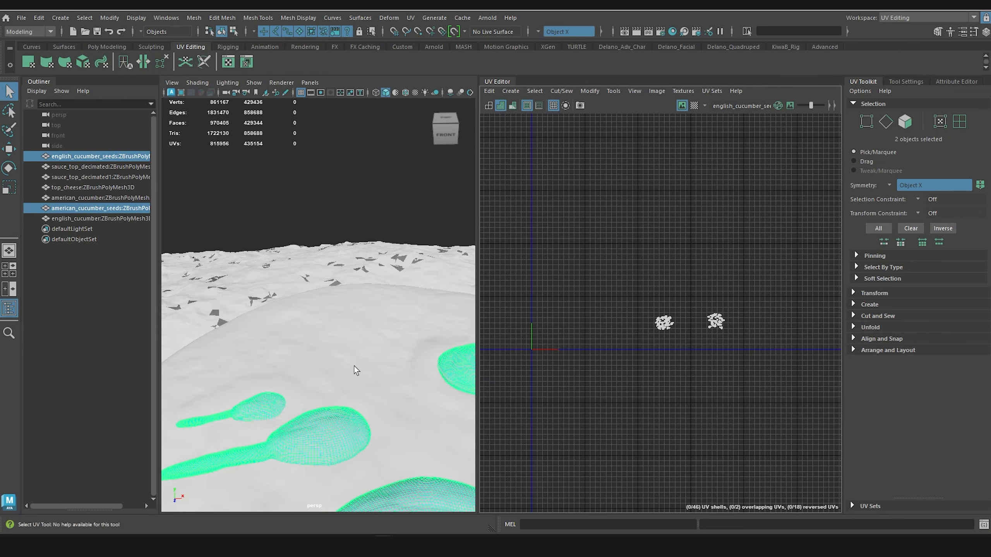
{"action": "scroll", "coordinate": [356, 363], "scroll_direction": "down", "scroll_amount": 10}
{"action": "middle_click_drag", "start_coordinate": [352, 353], "coordinate": [394, 336], "text": "alt"}
{"action": "scroll", "coordinate": [394, 336], "scroll_direction": "up", "scroll_amount": 5}
{"action": "scroll", "coordinate": [394, 336], "scroll_direction": "up", "scroll_amount": 8}
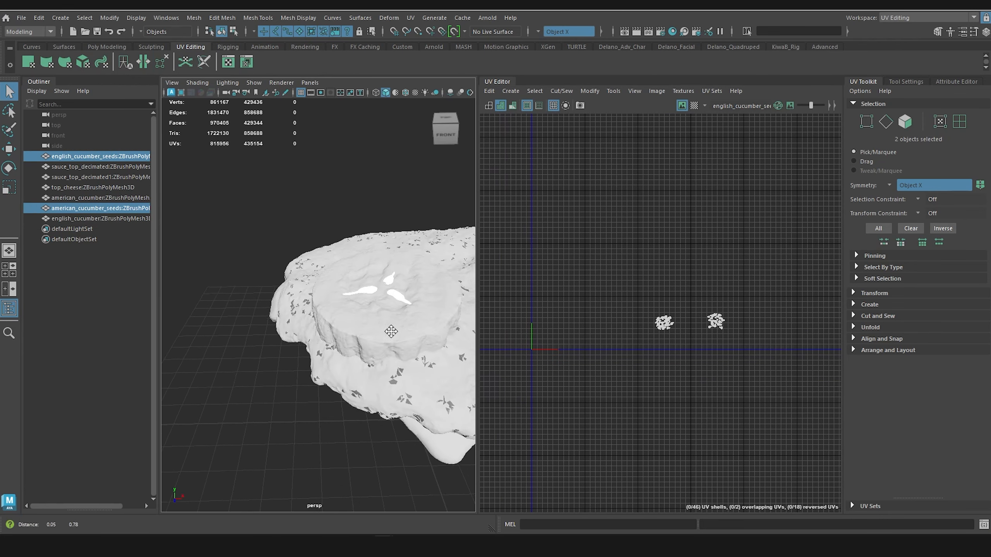
{"action": "left_click", "coordinate": [295, 381], "text": "shift"}
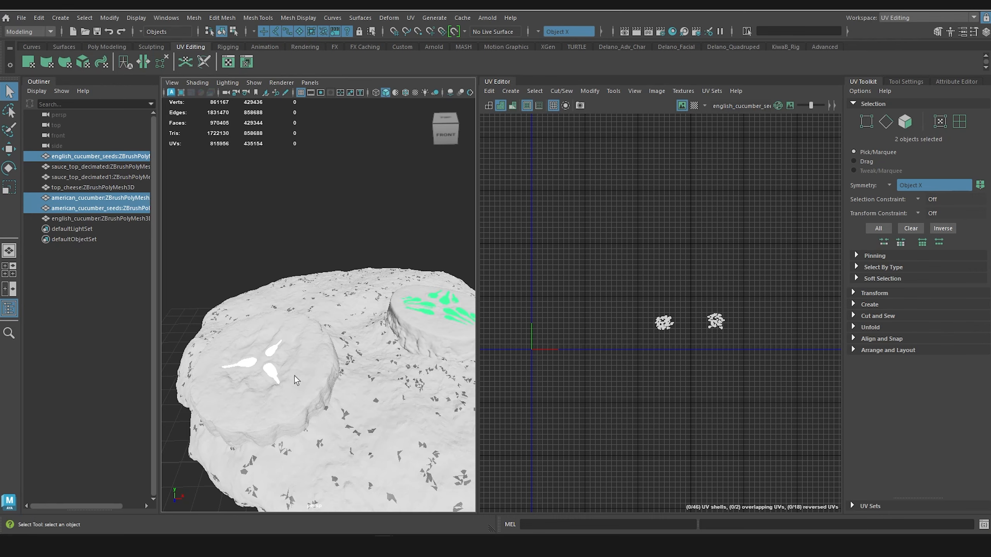
{"action": "left_click", "coordinate": [291, 405], "text": "shift"}
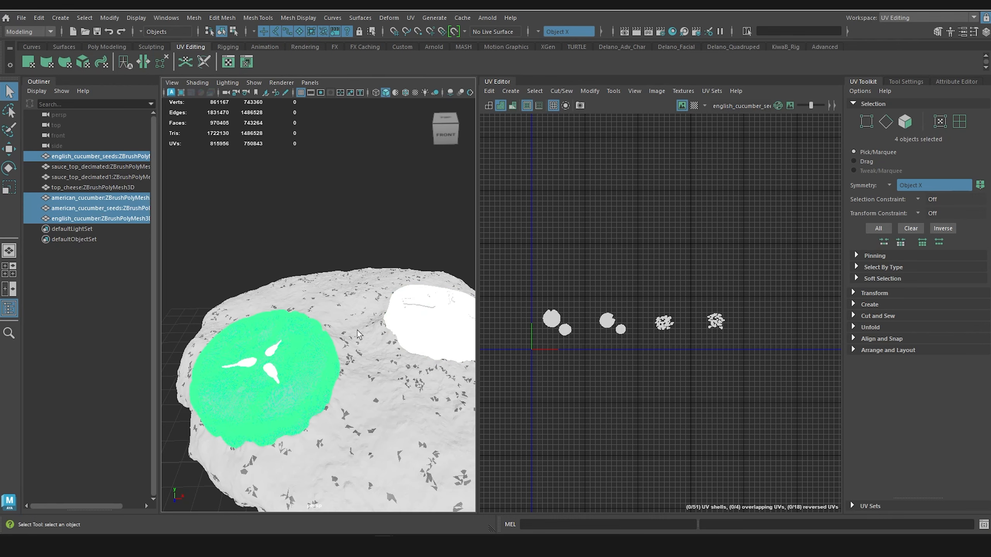
{"action": "scroll", "coordinate": [359, 334], "scroll_direction": "down", "scroll_amount": 5}
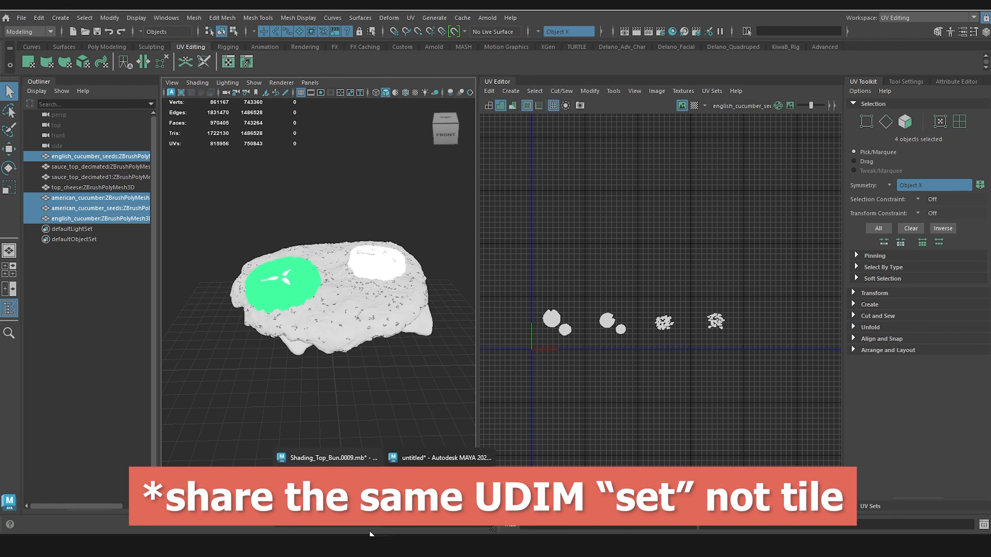
Step: In the Shading_Top_Bun scene, expand cucumbers_grp and select its cucumber and seed meshes to examine their UV layouts
{"action": "left_click", "coordinate": [329, 458]}
{"action": "scroll", "coordinate": [349, 328], "scroll_direction": "up", "scroll_amount": 5}
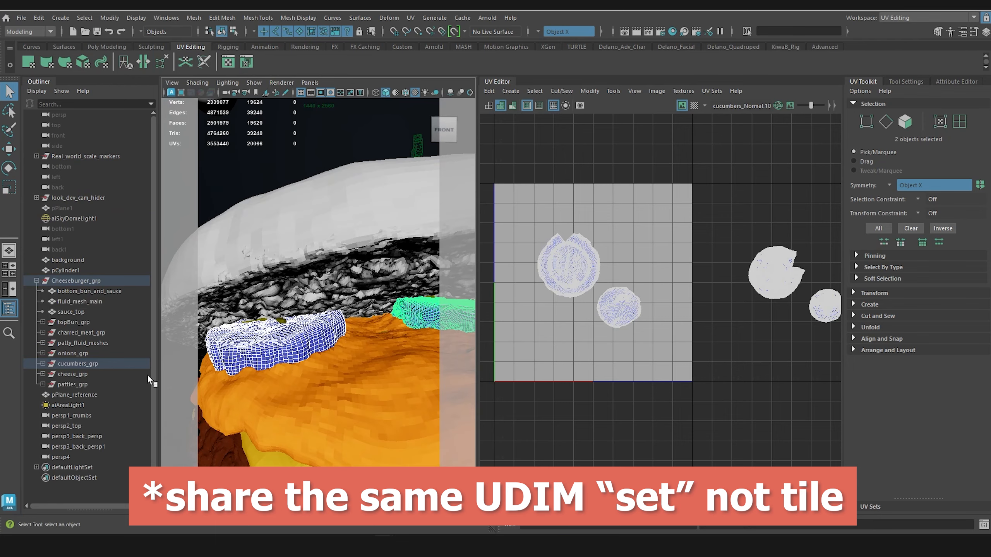
{"action": "left_click", "coordinate": [43, 363]}
{"action": "left_click", "coordinate": [83, 406]}
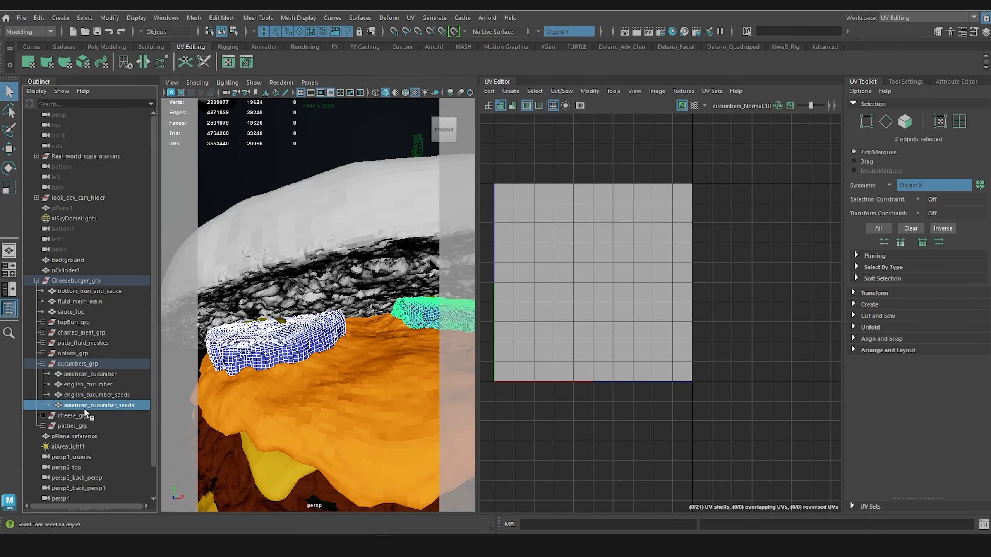
{"action": "left_click", "coordinate": [95, 375], "text": "shift"}
{"action": "scroll", "coordinate": [616, 343], "scroll_direction": "down", "scroll_amount": 5}
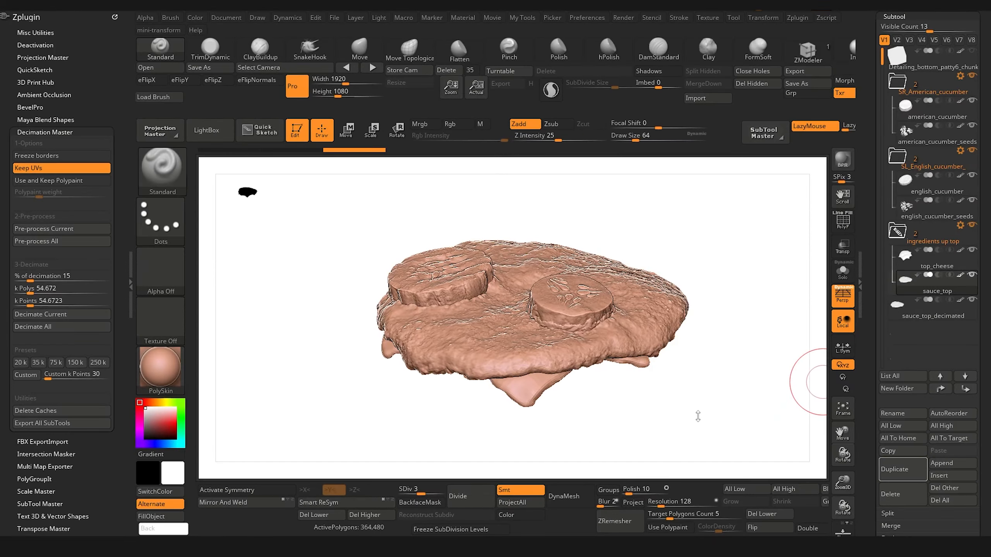
Step: Switch to ZBrush, inspect the top ingredients, and isolate the sauce_top_decimated subtool in Solo mode
{"action": "left_click_drag", "start_coordinate": [686, 423], "coordinate": [693, 451]}
{"action": "left_click_drag", "start_coordinate": [692, 287], "coordinate": [724, 259]}
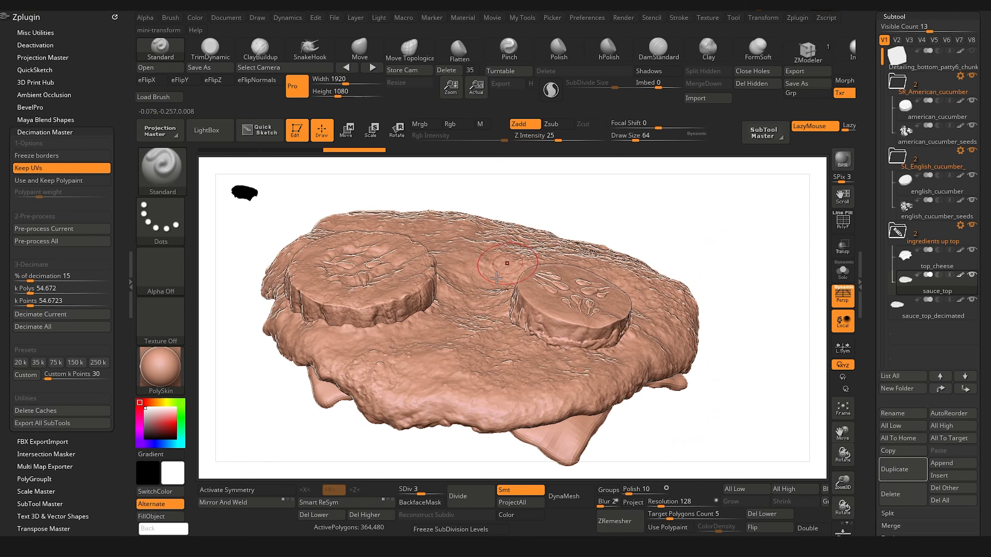
{"action": "mouse_move", "coordinate": [696, 409]}
{"action": "left_mouse_down"}
{"action": "mouse_move", "coordinate": [716, 427]}
{"action": "mouse_move", "coordinate": [721, 410]}
{"action": "left_mouse_up"}
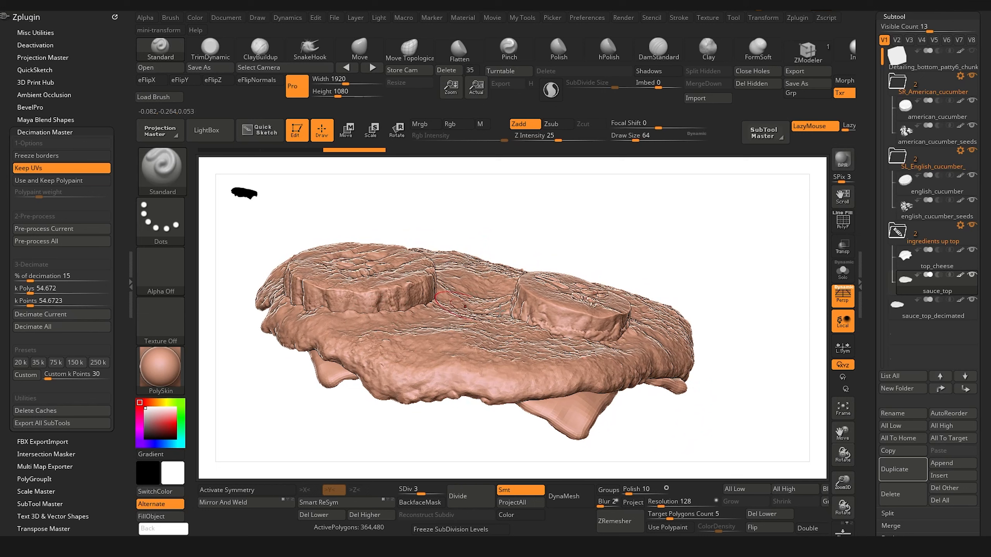
{"action": "left_click", "coordinate": [897, 310]}
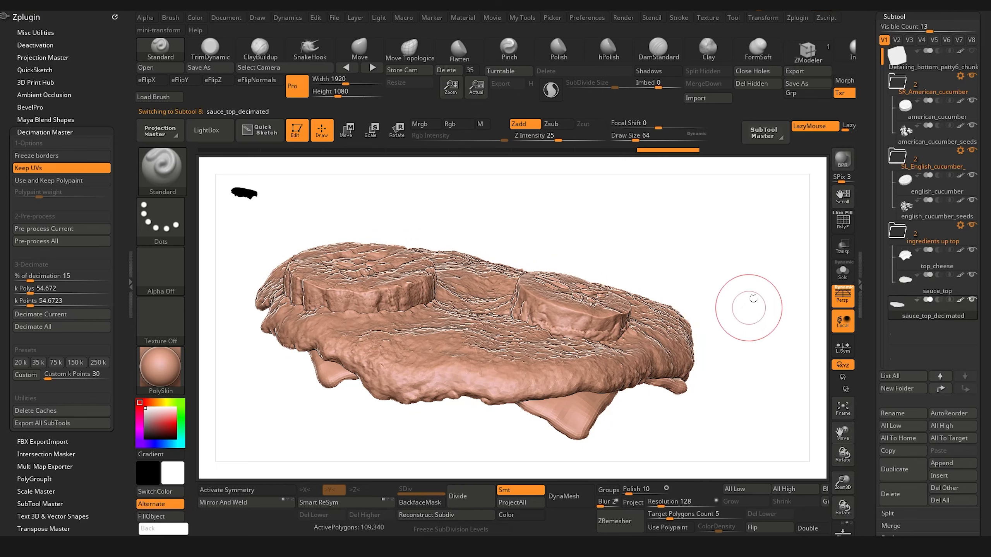
{"action": "left_click", "coordinate": [843, 270]}
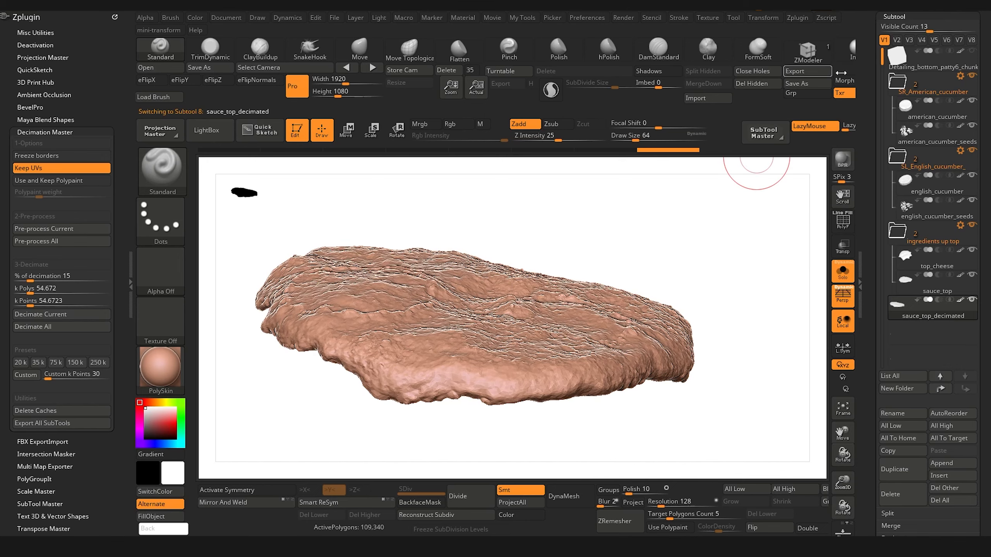
Step: Collapse the Zplugin tray and preview the decimated sauce's flattened UV layout with Morph UV before restoring its 3D shape
{"action": "left_click", "coordinate": [129, 269]}
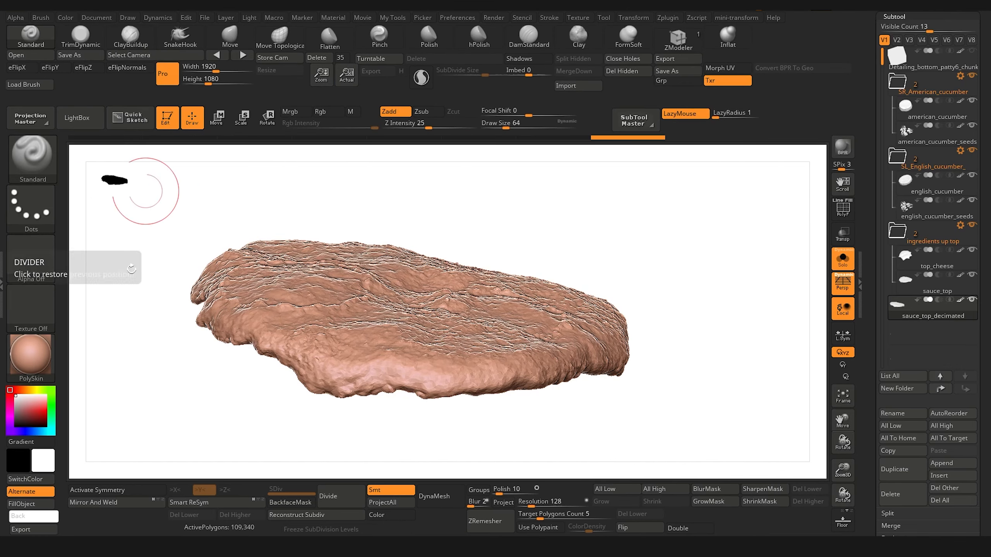
{"action": "left_click", "coordinate": [738, 69]}
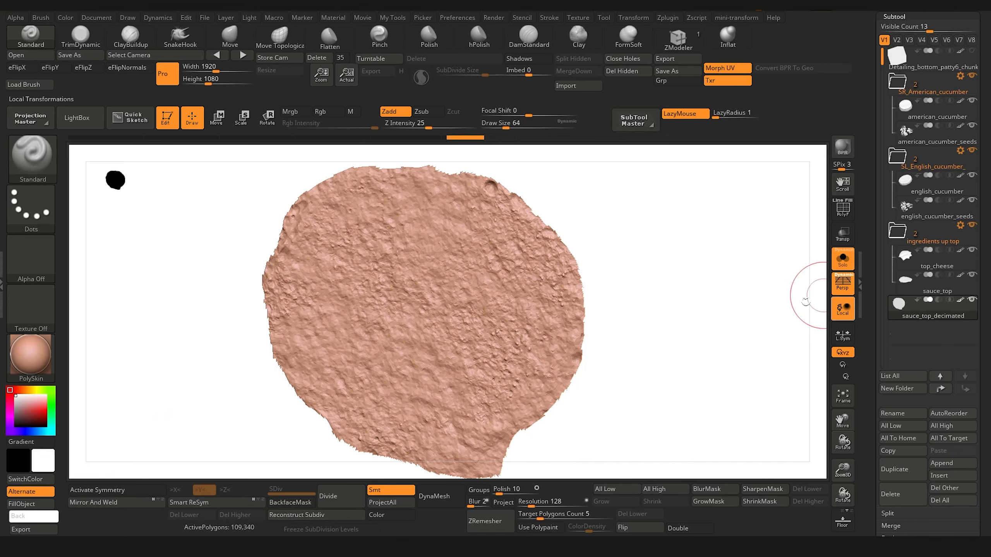
{"action": "left_click", "coordinate": [734, 68]}
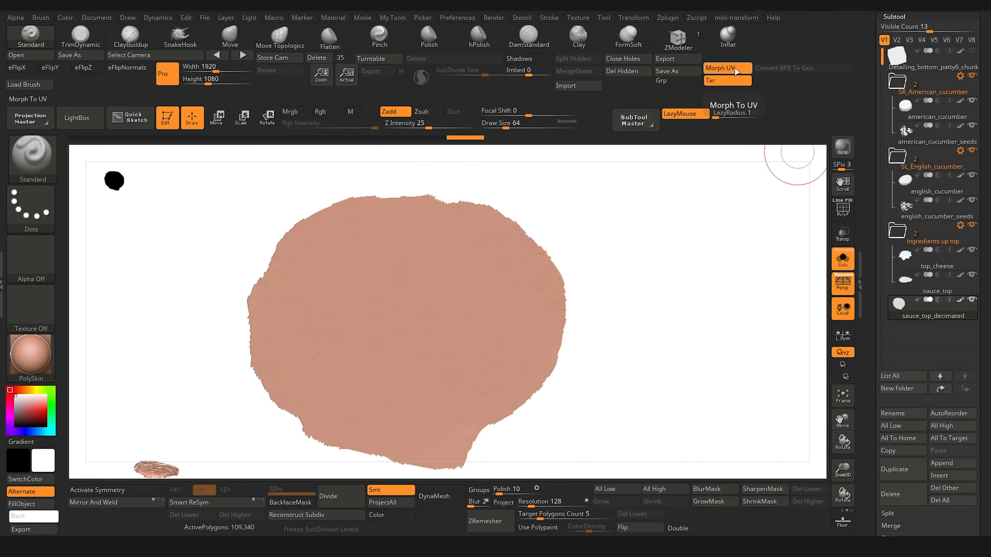
Step: Select the sauce_top subtool, lower it to subdivision level 1, and preview its flattened UV layout with Morph UV before restoring its 3D shape
{"action": "left_click", "coordinate": [902, 279]}
{"action": "left_click", "coordinate": [277, 491]}
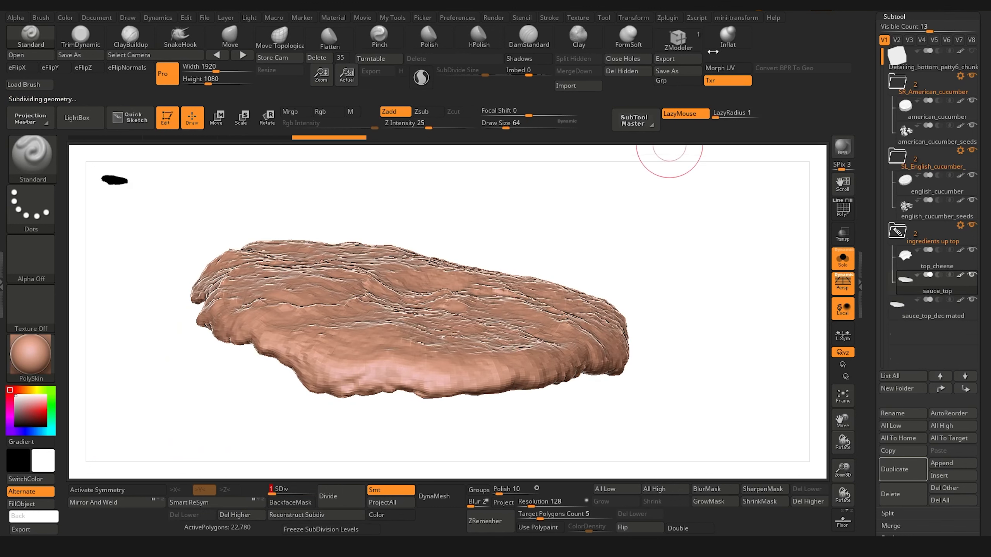
{"action": "left_click", "coordinate": [719, 69]}
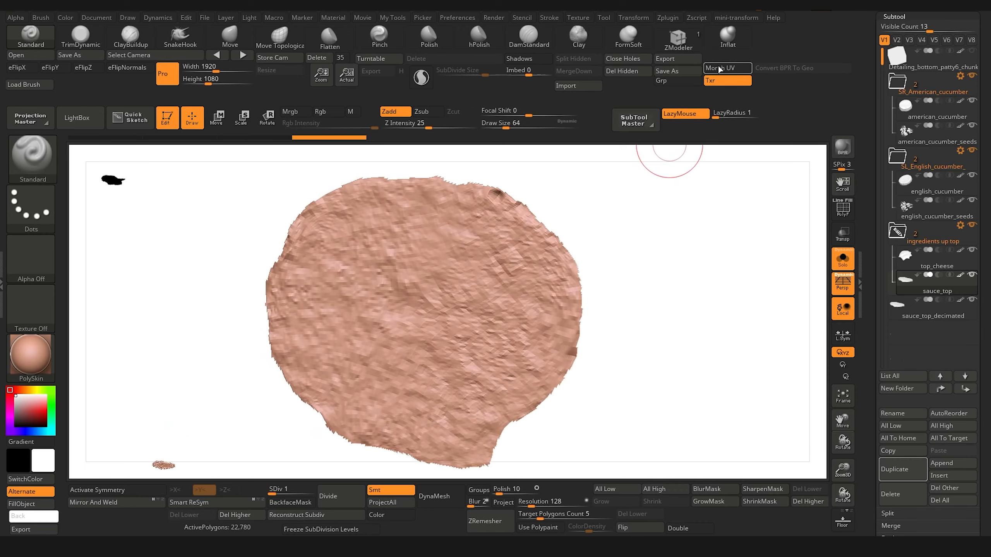
{"action": "left_click", "coordinate": [724, 67]}
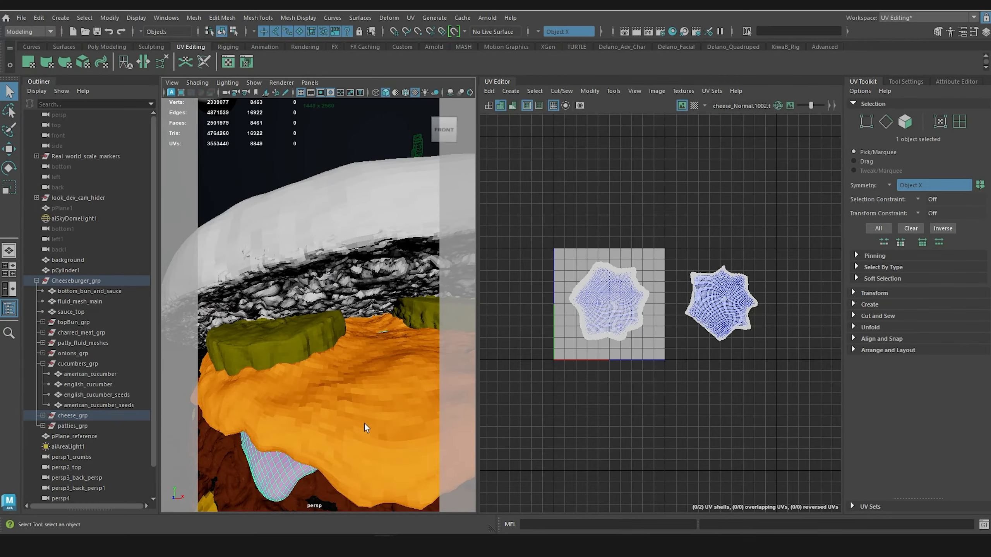
Step: Switch to Maya, start exporting the selected sauce_top mesh, and create and enter a destination folder named top sauc UV fix
{"action": "left_click", "coordinate": [364, 423]}
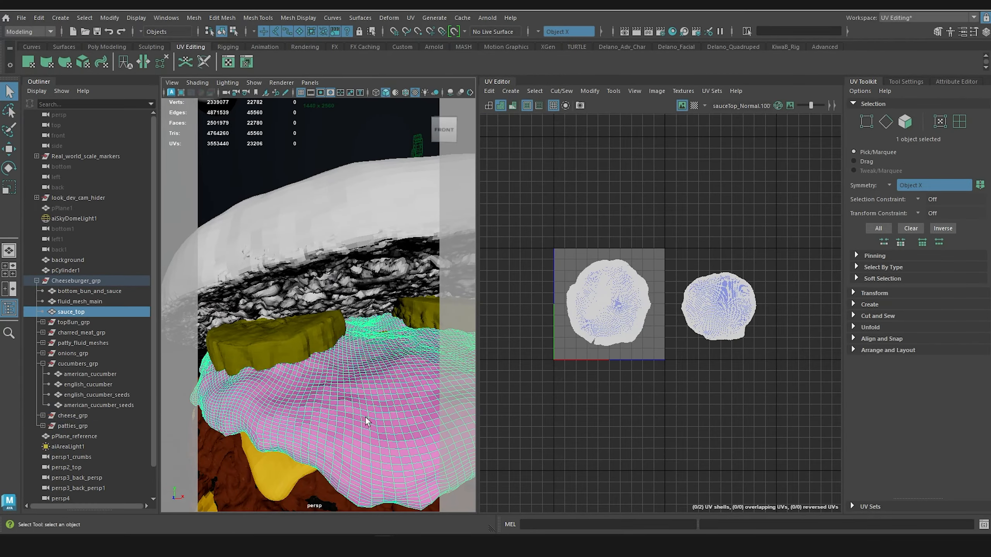
{"action": "scroll", "coordinate": [355, 373], "scroll_direction": "down", "scroll_amount": 10}
{"action": "left_click_drag", "start_coordinate": [355, 372], "coordinate": [369, 350], "text": "alt"}
{"action": "scroll", "coordinate": [369, 351], "scroll_direction": "up", "scroll_amount": 10}
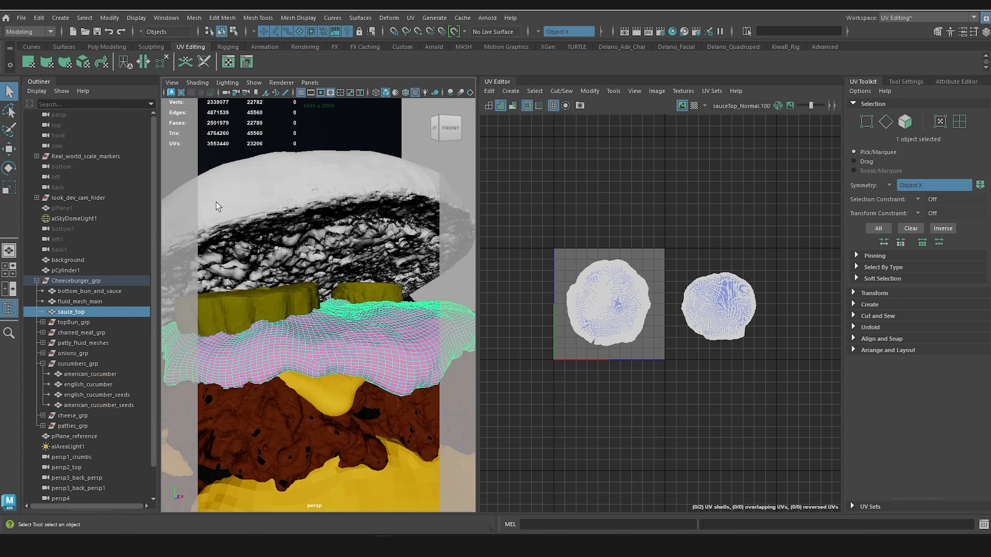
{"action": "left_click", "coordinate": [21, 18]}
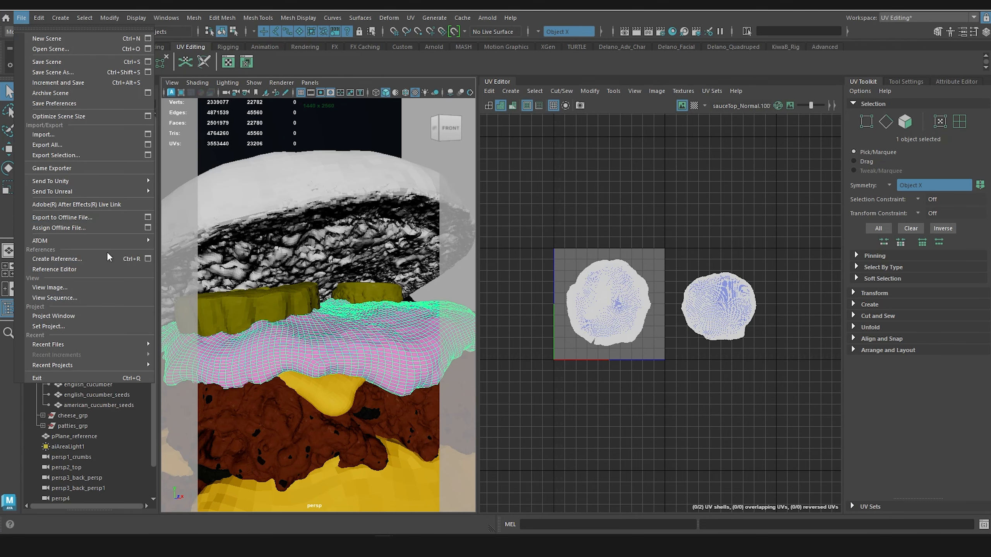
{"action": "left_click", "coordinate": [104, 155]}
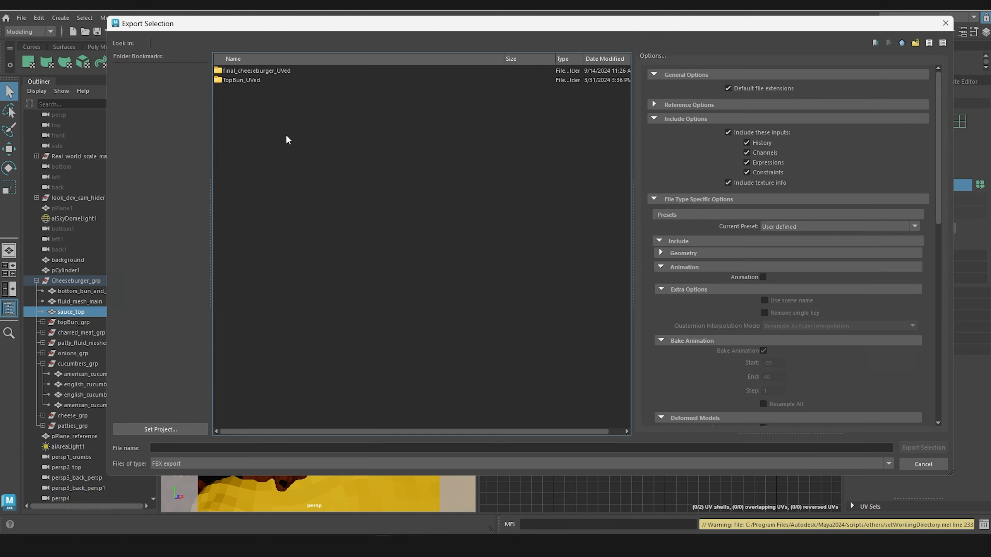
{"action": "right_click", "coordinate": [290, 124]}
{"action": "left_click", "coordinate": [321, 139]}
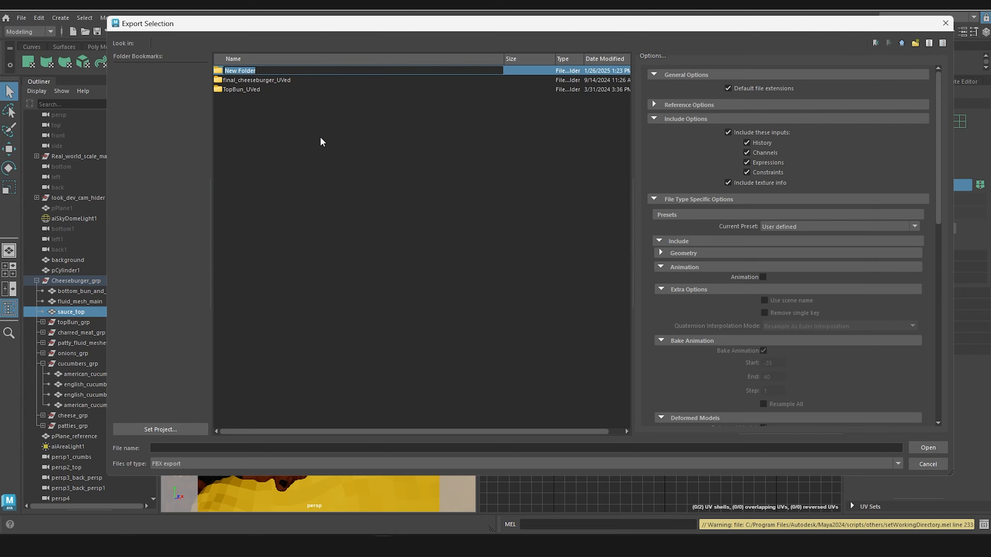
{"action": "type", "text": "top sauc eU"}
{"action": "key", "text": "BackSpace"}
{"action": "key", "text": "BackSpace"}
{"action": "type", "text": "UV fix"}
{"action": "key", "text": "Return"}
{"action": "key", "text": "Return"}
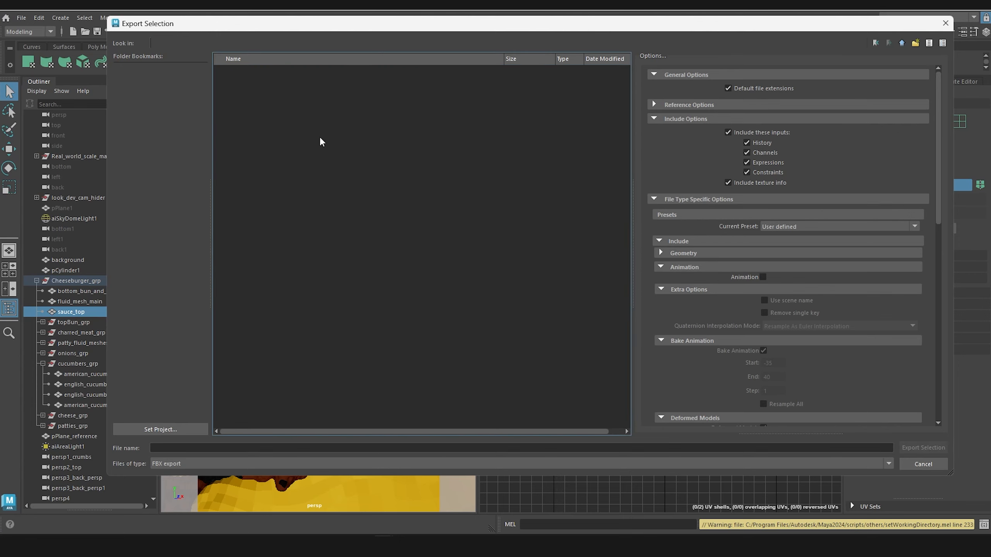
Step: Export the selected mesh in OBJexport format with the file name sauce_top
{"action": "left_click", "coordinate": [219, 466]}
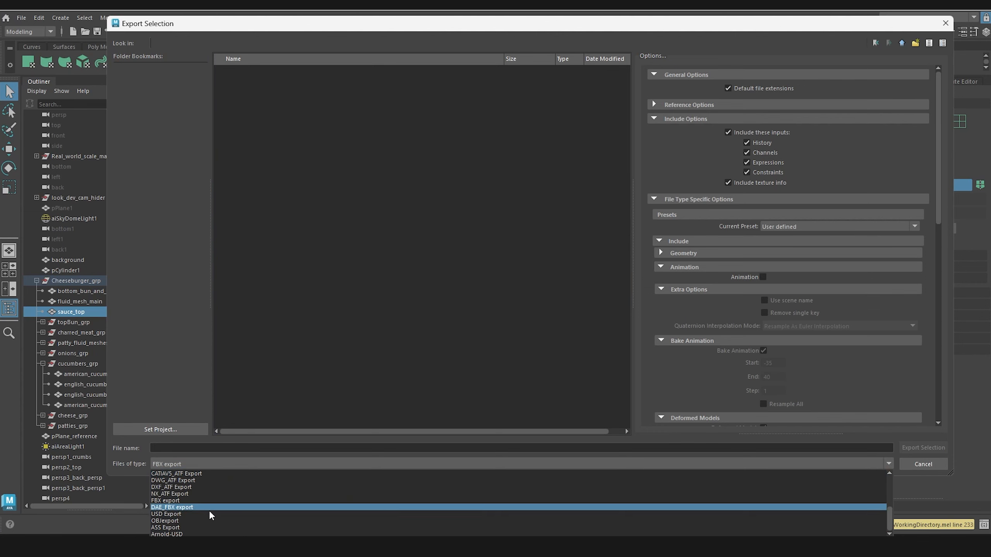
{"action": "left_click", "coordinate": [206, 520]}
{"action": "left_click", "coordinate": [234, 448]}
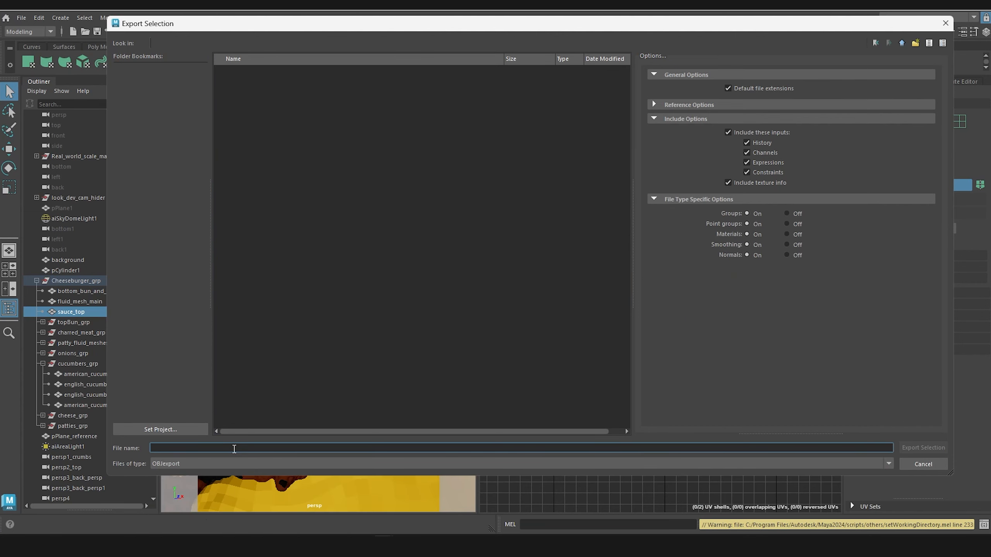
{"action": "type", "text": "sauce_top"}
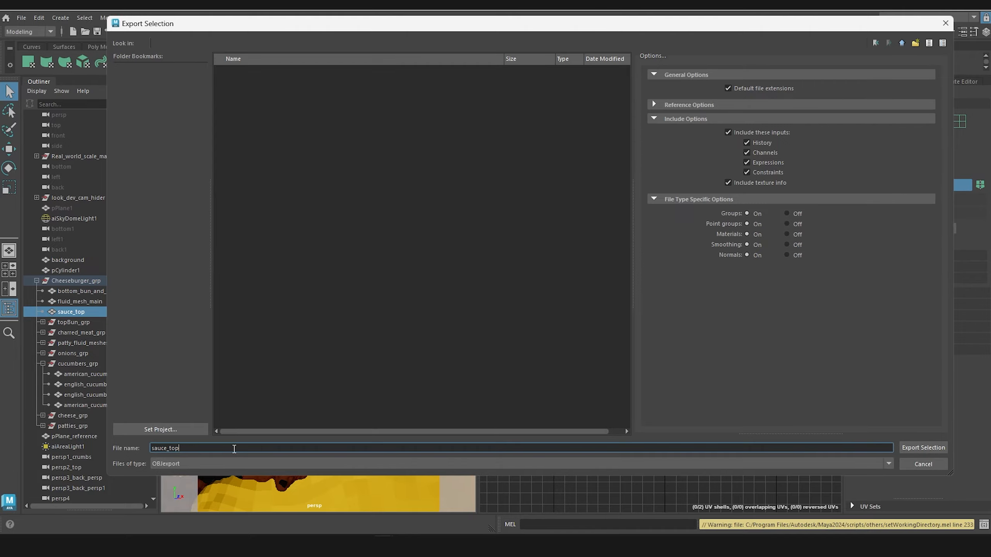
{"action": "key", "text": "Return"}
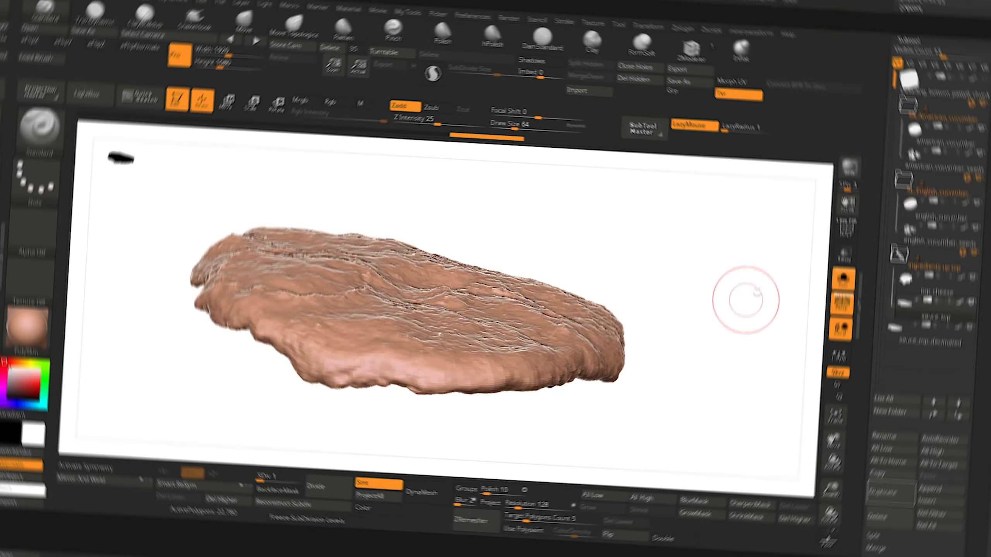
Step: Switch to ZBrush, rename the export folder inside OBJ - Maya to Zbrush as top sauce UV fix, and import its sauce_top.obj into sauce_top
{"action": "mouse_move", "coordinate": [697, 257]}
{"action": "left_mouse_down"}
{"action": "mouse_move", "coordinate": [690, 278]}
{"action": "mouse_move", "coordinate": [696, 264]}
{"action": "left_mouse_up"}
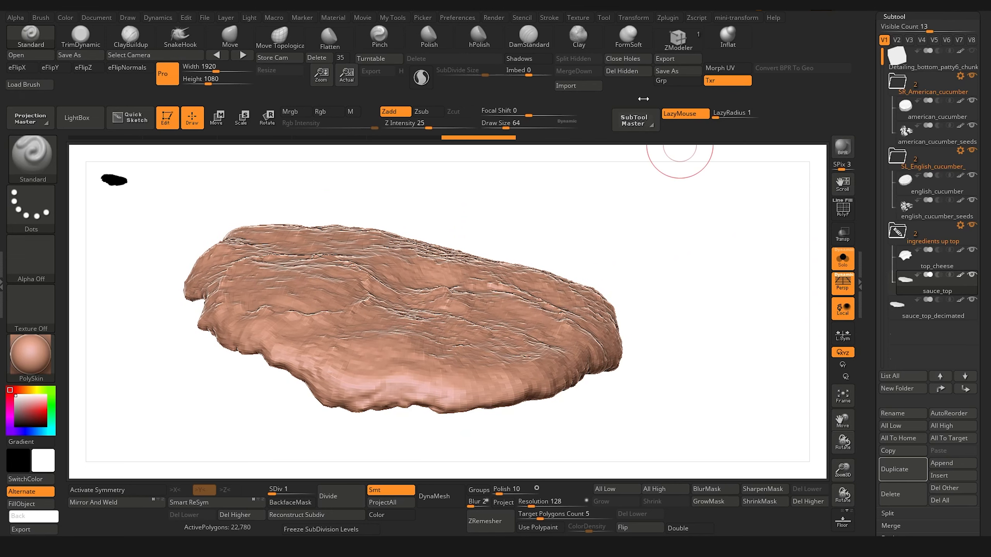
{"action": "left_click", "coordinate": [578, 85]}
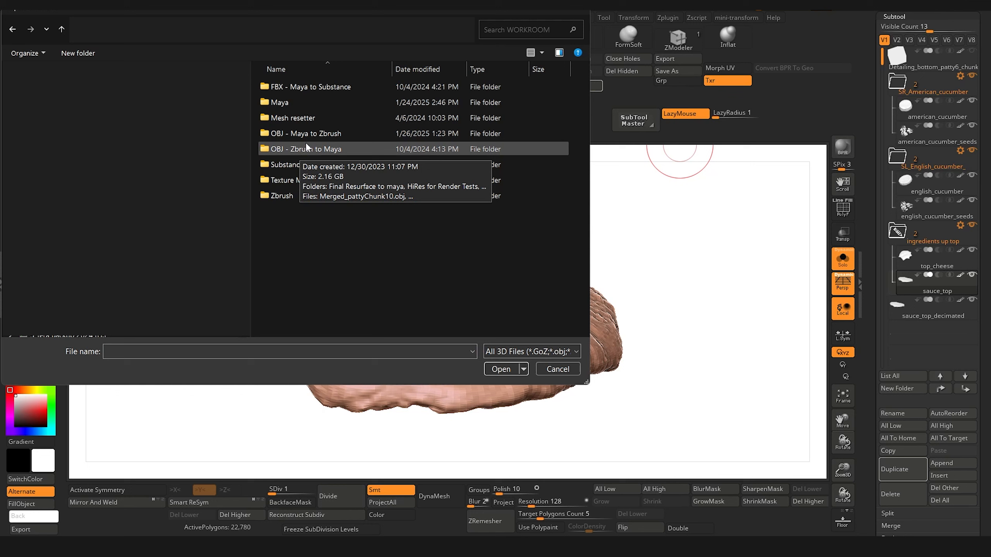
{"action": "double_click", "coordinate": [308, 134]}
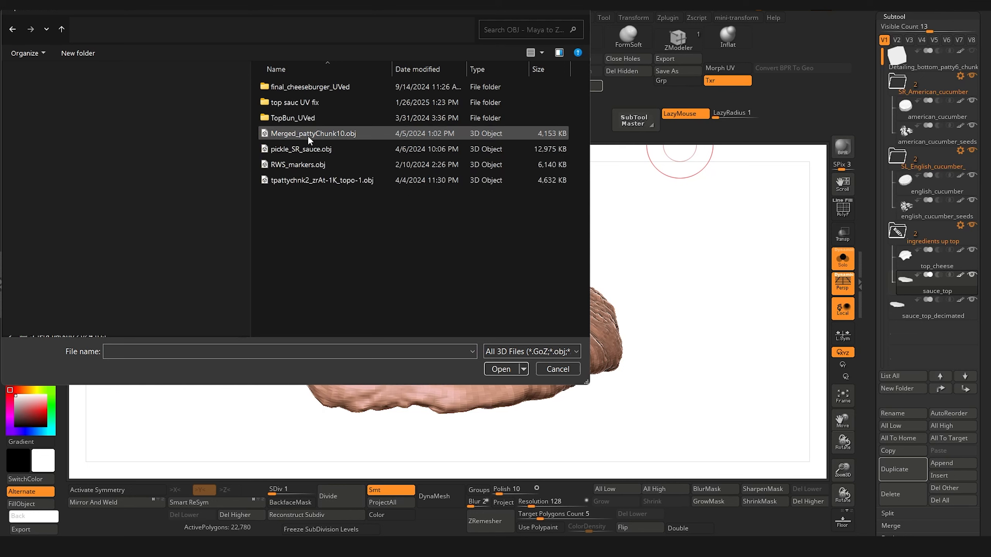
{"action": "left_click", "coordinate": [300, 102]}
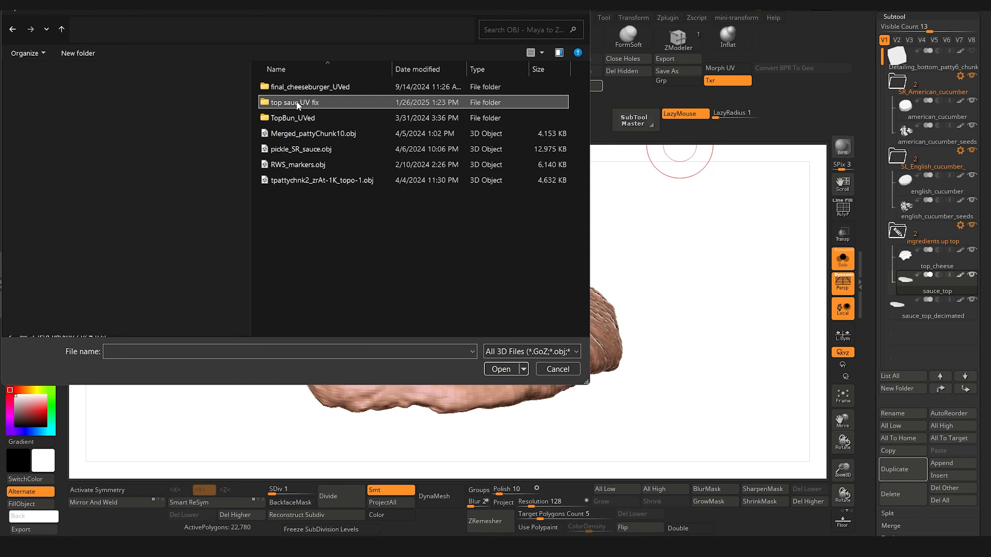
{"action": "left_click", "coordinate": [301, 102]}
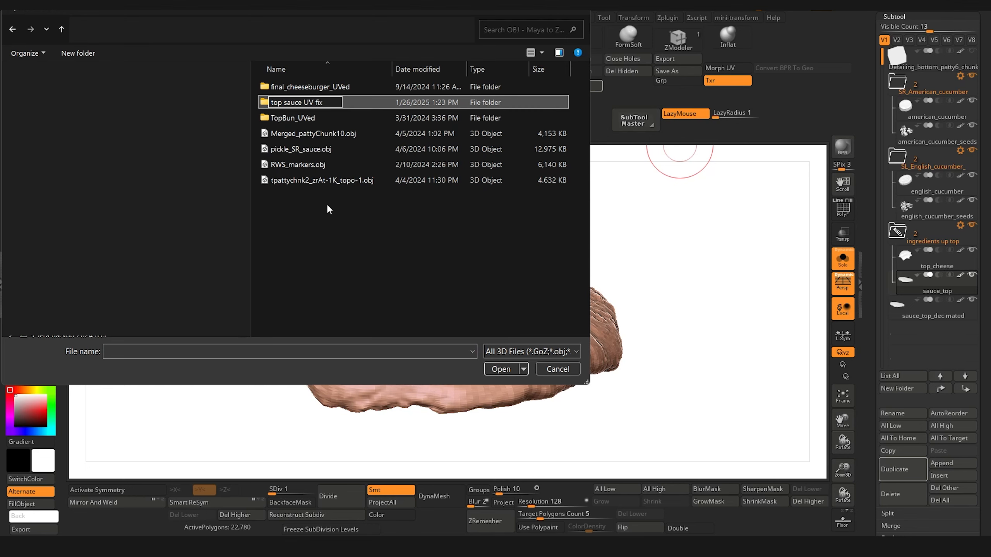
{"action": "double_click", "coordinate": [308, 102]}
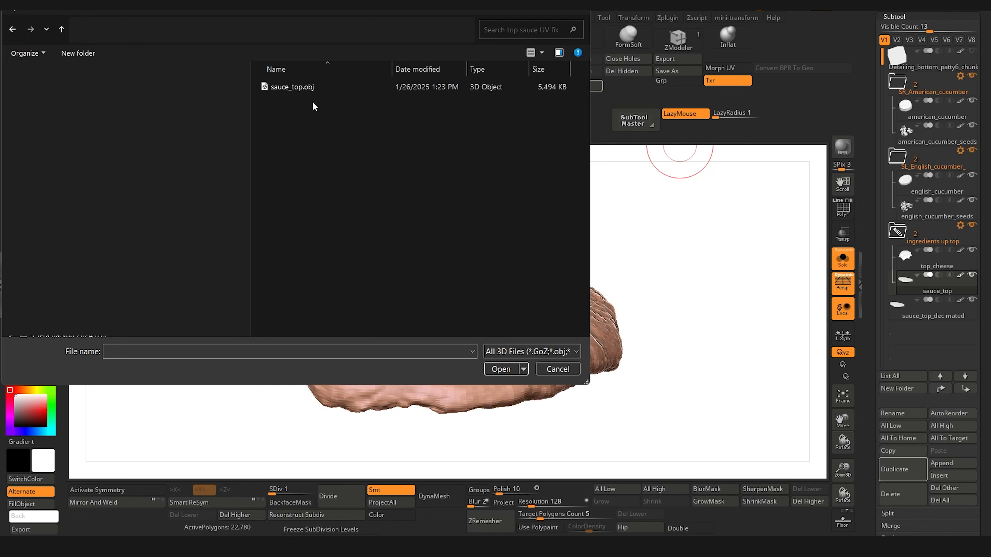
{"action": "double_click", "coordinate": [291, 86]}
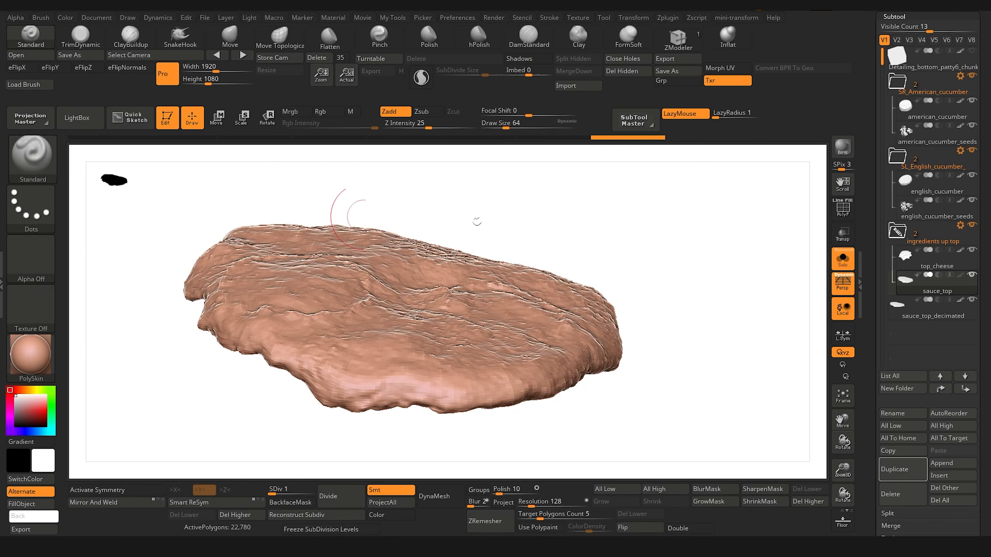
Step: Preview the imported UV layout of sauce_top with Morph UV, then restore the 3D shape
{"action": "left_click_drag", "start_coordinate": [689, 425], "coordinate": [693, 424]}
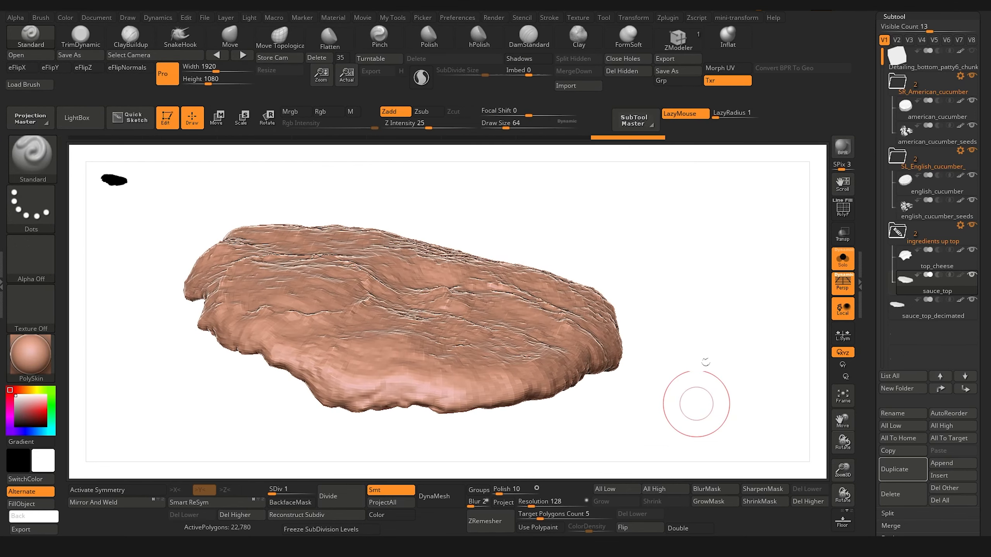
{"action": "left_click", "coordinate": [721, 68]}
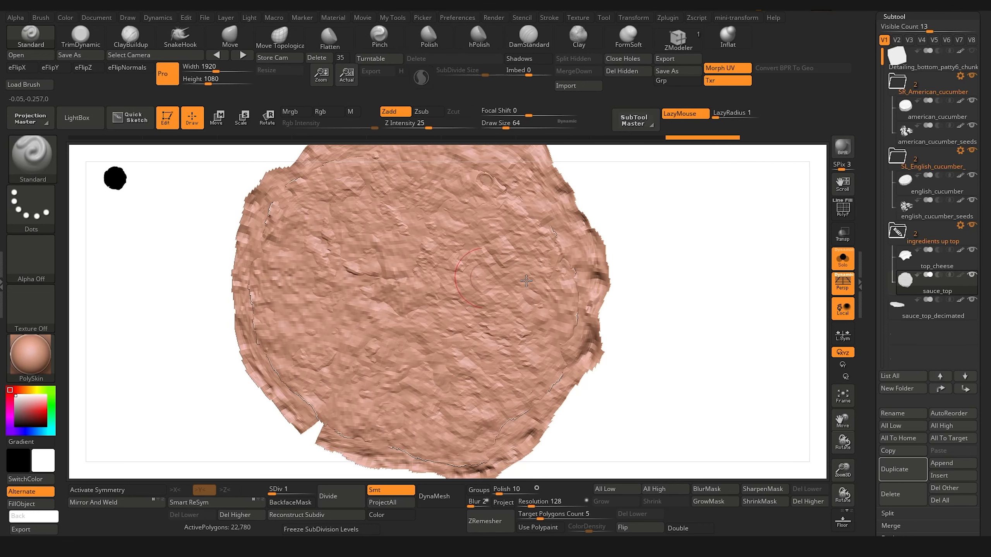
{"action": "left_click", "coordinate": [735, 69]}
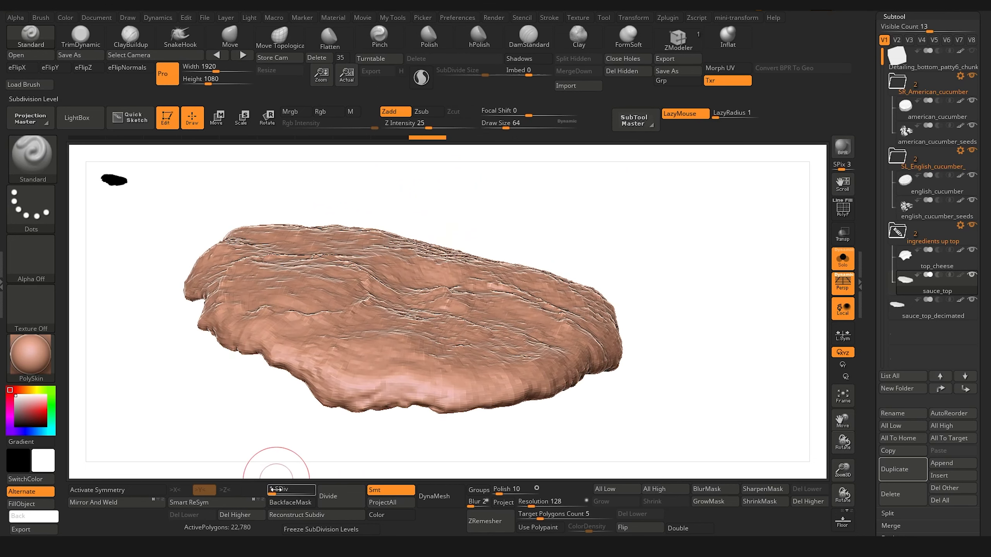
Step: Raise sauce_top to subdivision level 5 and examine its surface detail and layers before returning to the subtool list
{"action": "left_click_drag", "start_coordinate": [278, 490], "coordinate": [310, 488]}
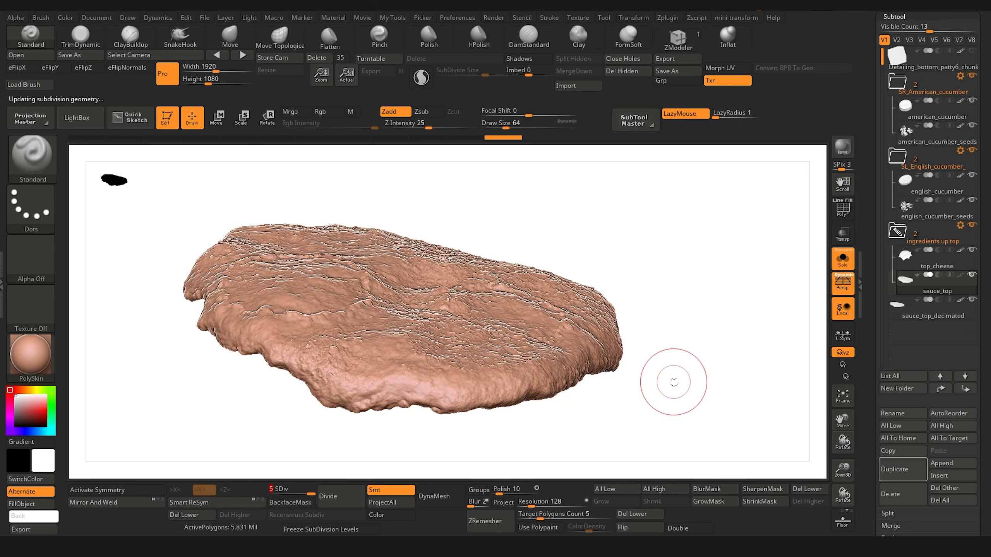
{"action": "mouse_move", "coordinate": [752, 321]}
{"action": "left_mouse_down"}
{"action": "mouse_move", "coordinate": [747, 366]}
{"action": "mouse_move", "coordinate": [817, 454]}
{"action": "left_mouse_up"}
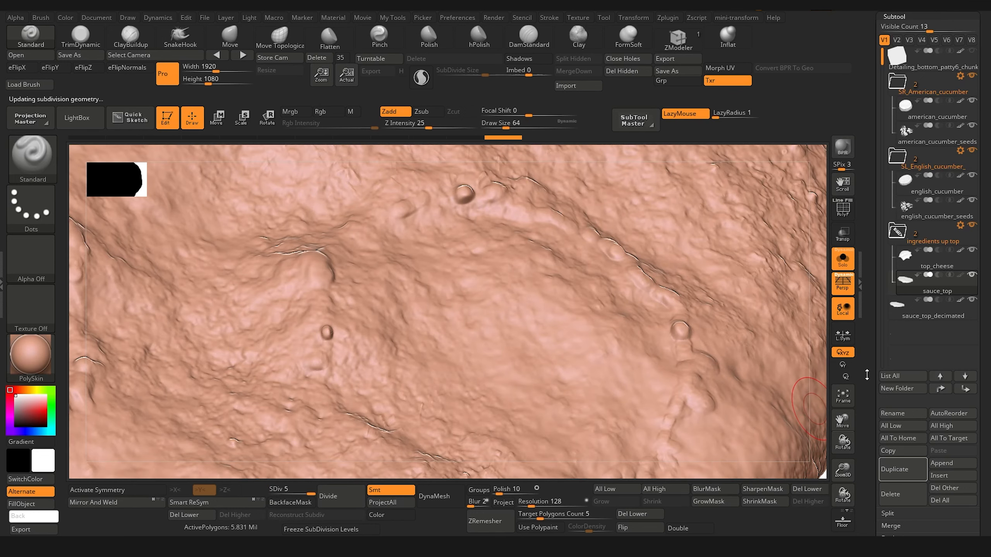
{"action": "scroll", "coordinate": [874, 370], "scroll_direction": "down", "scroll_amount": 5}
{"action": "left_click", "coordinate": [891, 392]}
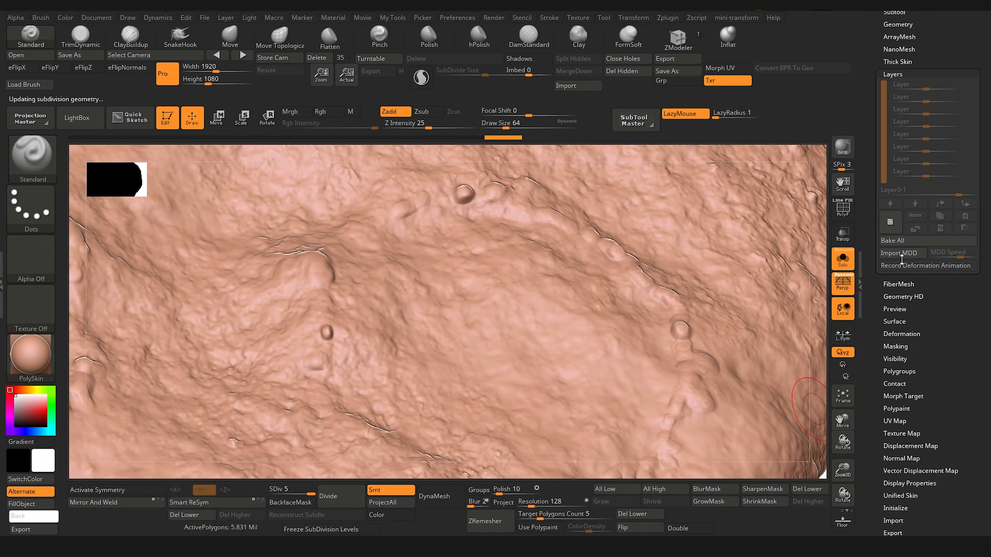
{"action": "left_click_drag", "start_coordinate": [842, 470], "coordinate": [804, 413]}
{"action": "left_click_drag", "start_coordinate": [730, 416], "coordinate": [736, 397]}
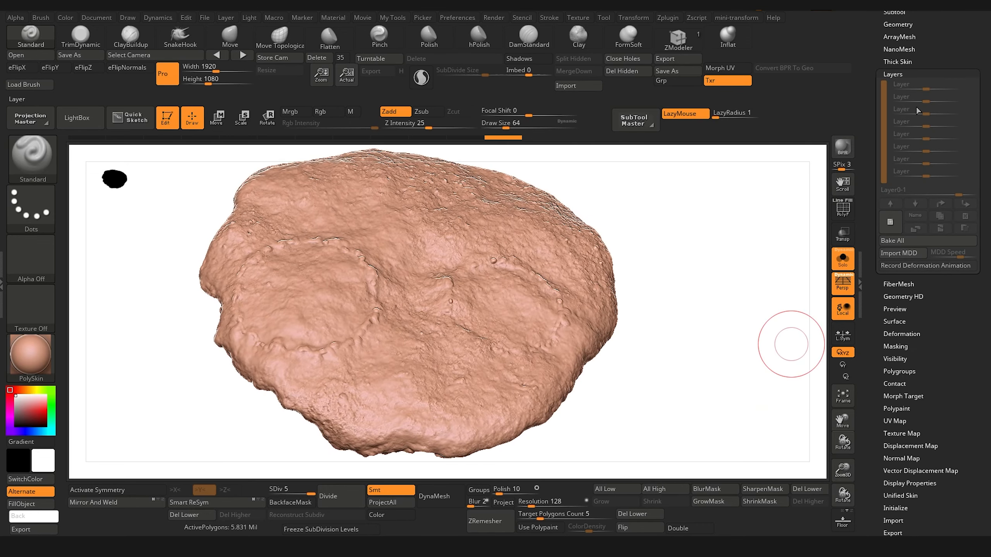
{"action": "left_click_drag", "start_coordinate": [727, 288], "coordinate": [729, 262]}
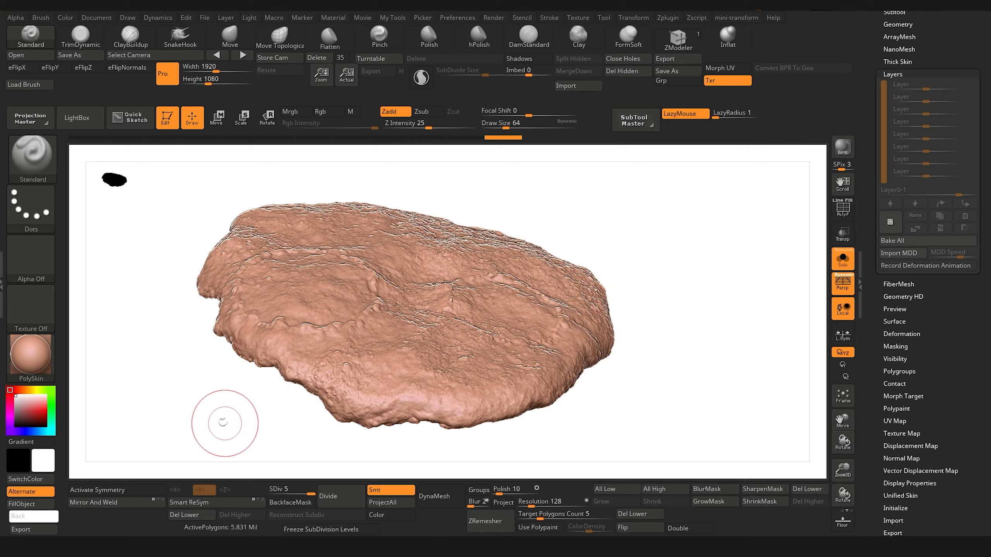
{"action": "mouse_move", "coordinate": [221, 420]}
{"action": "left_mouse_down"}
{"action": "mouse_move", "coordinate": [194, 383]}
{"action": "mouse_move", "coordinate": [214, 407]}
{"action": "left_mouse_up"}
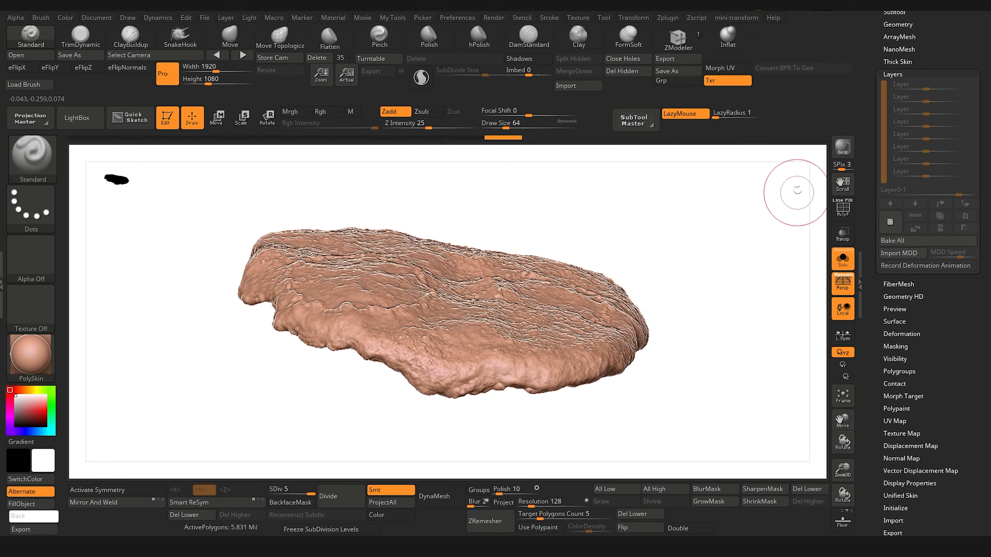
{"action": "left_click_drag", "start_coordinate": [866, 88], "coordinate": [785, 248]}
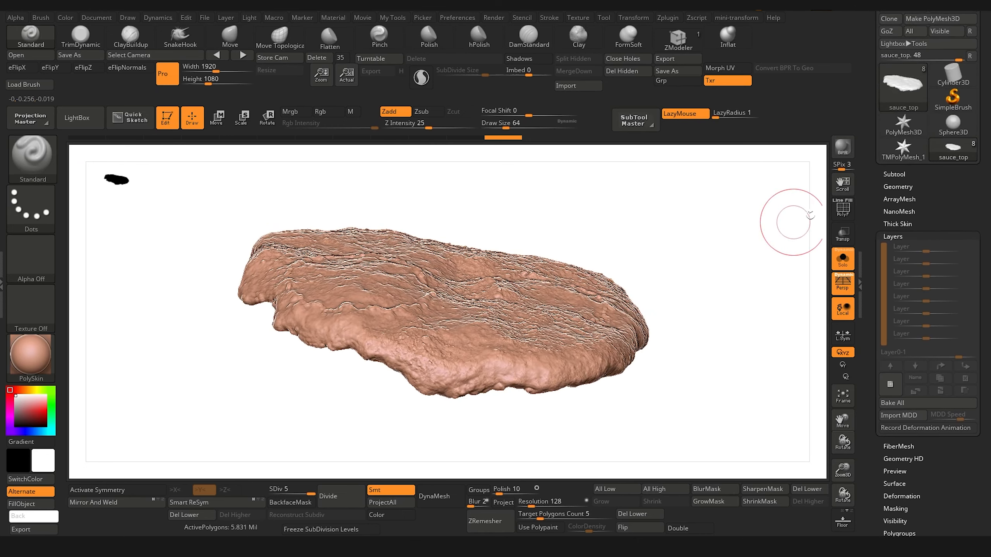
{"action": "left_click", "coordinate": [897, 173]}
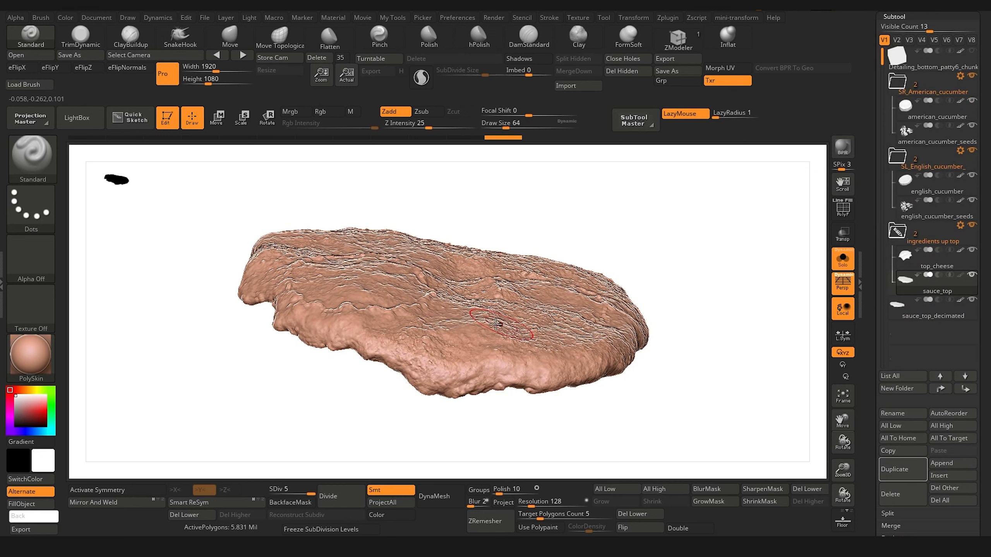
{"action": "left_click_drag", "start_coordinate": [663, 281], "coordinate": [709, 241]}
{"action": "left_click_drag", "start_coordinate": [211, 404], "coordinate": [251, 407]}
Step: Delete the old sauce_top_decimated subtool, duplicate sauce_top, and rename the duplicate sauce_top decimated
{"action": "key", "text": "Down"}
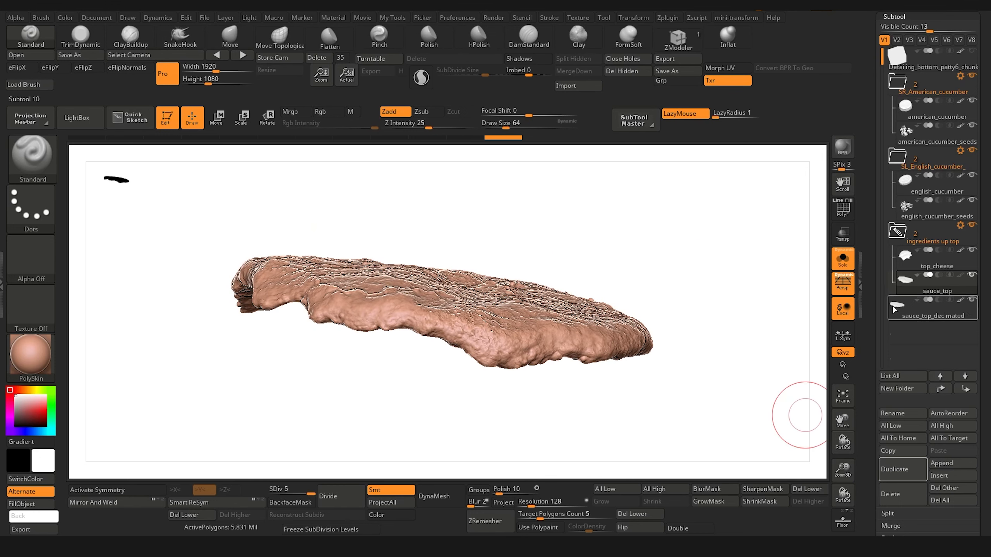
{"action": "left_click", "coordinate": [902, 504]}
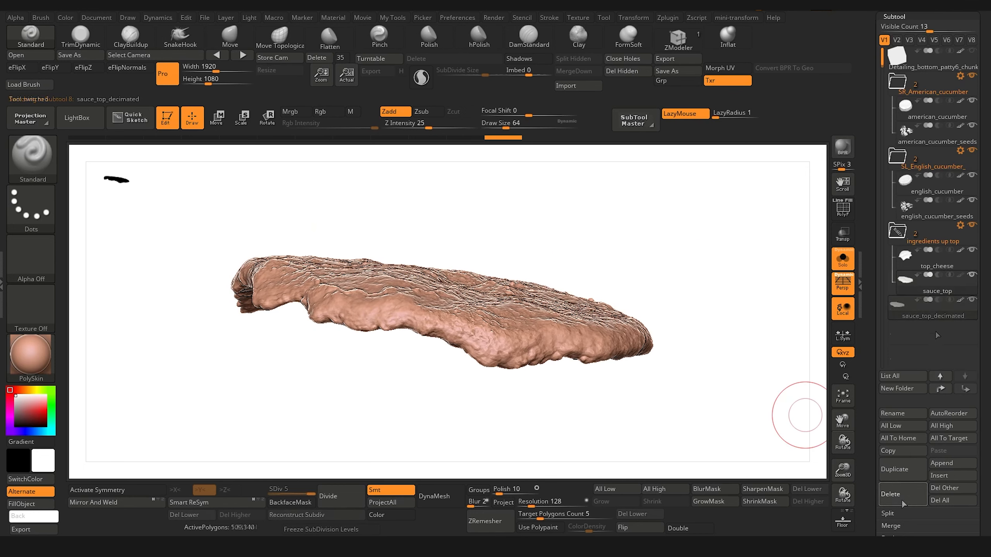
{"action": "left_click", "coordinate": [900, 469]}
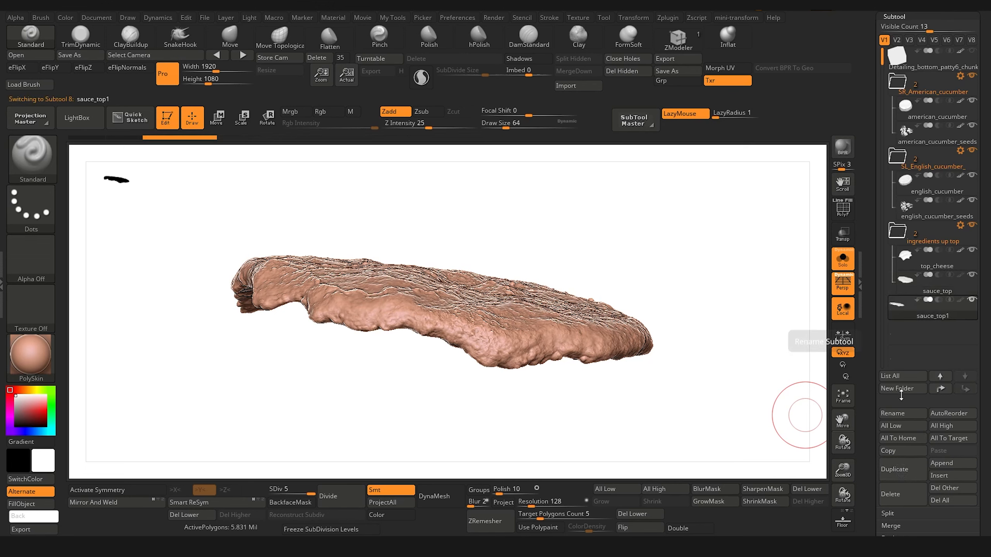
{"action": "left_click", "coordinate": [893, 415]}
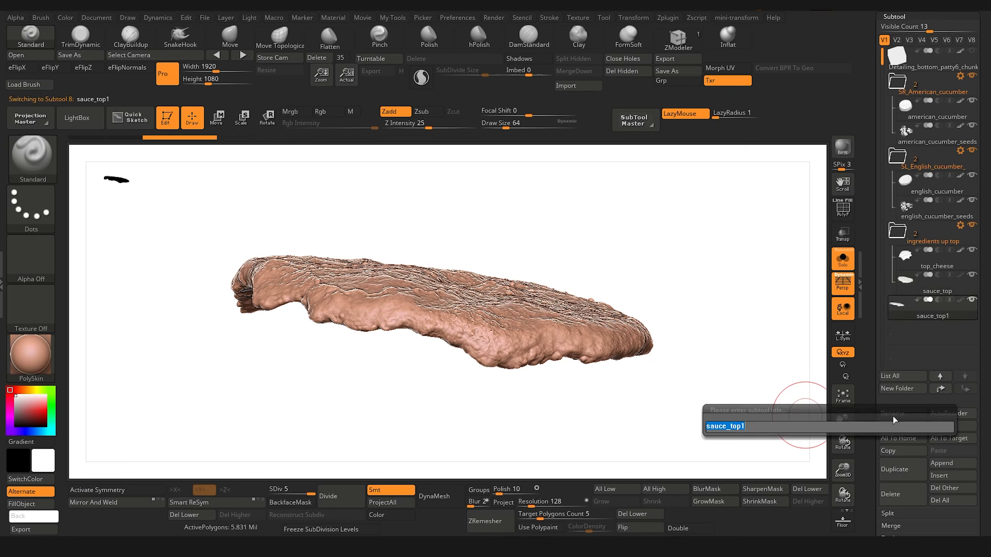
{"action": "key", "text": "BackSpace"}
{"action": "type", "text": "decimated"}
{"action": "key", "text": "Return"}
Step: Set sauce_top decimated to subdivision level 3 and delete its lower and higher subdivision levels
{"action": "left_click", "coordinate": [2, 262]}
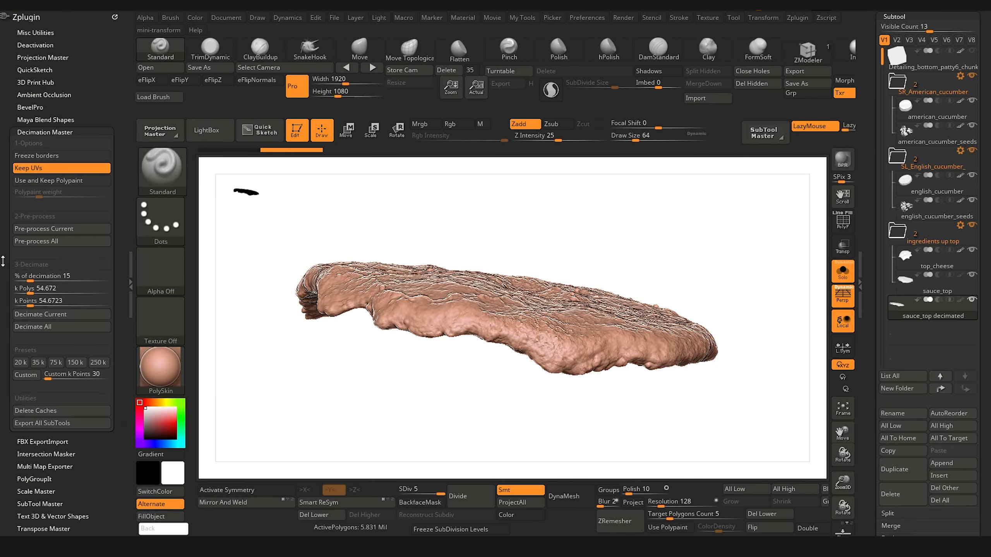
{"action": "left_click_drag", "start_coordinate": [437, 491], "coordinate": [422, 491]}
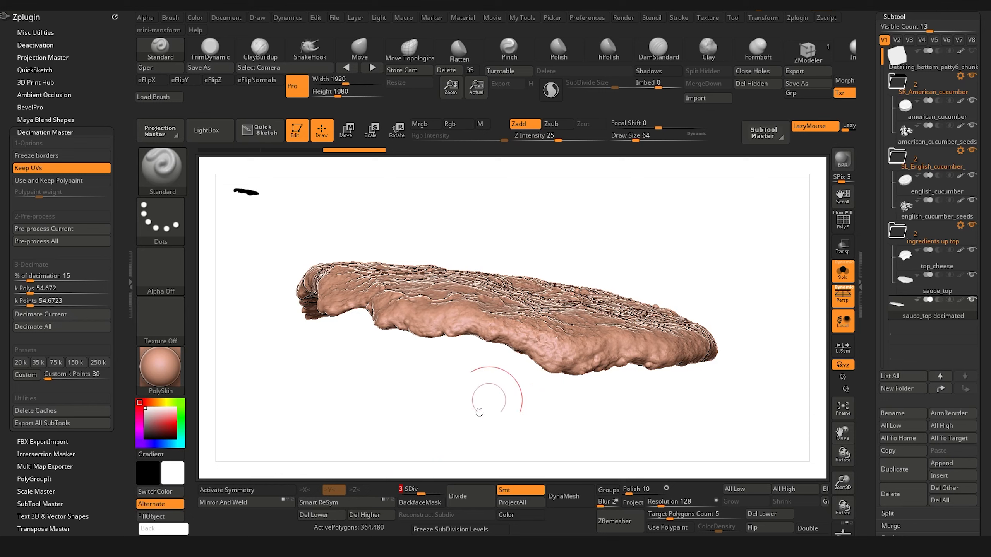
{"action": "left_click", "coordinate": [318, 515]}
{"action": "left_click", "coordinate": [365, 515]}
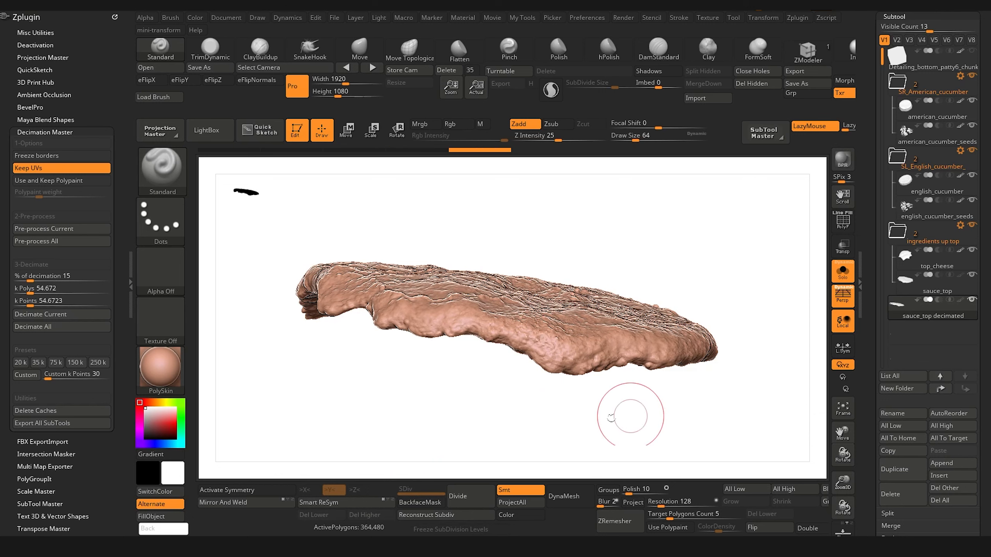
Step: Pre-process sauce_top decimated with Keep UVs enabled and decimate it at 15%
{"action": "mouse_move", "coordinate": [465, 259]}
{"action": "left_mouse_down"}
{"action": "mouse_move", "coordinate": [347, 420]}
{"action": "mouse_move", "coordinate": [337, 398]}
{"action": "left_mouse_up"}
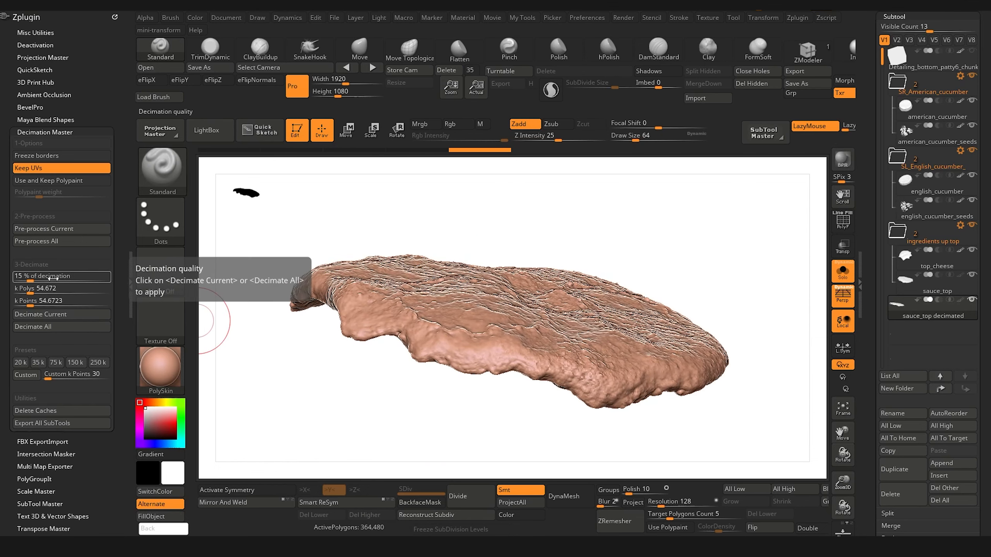
{"action": "left_click", "coordinate": [65, 232]}
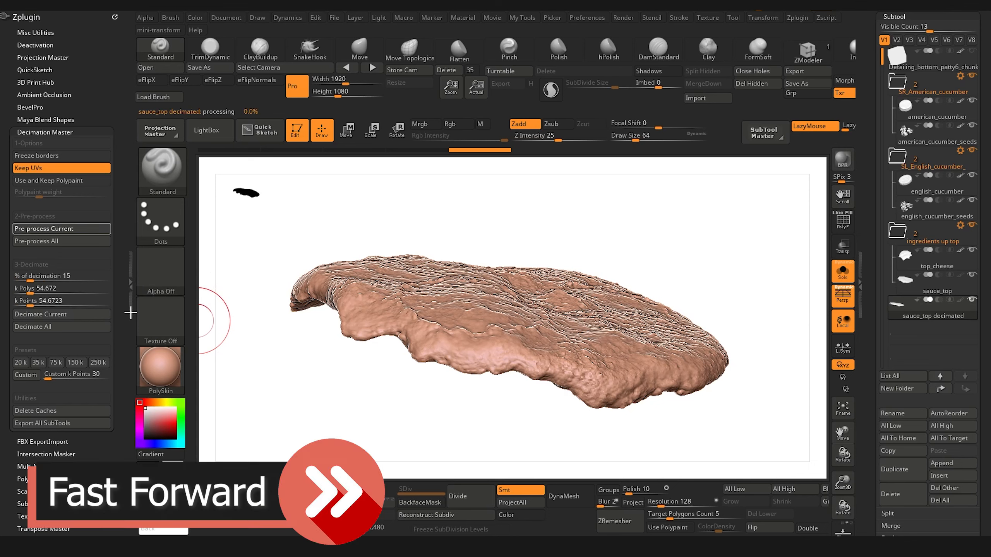
{"action": "left_click", "coordinate": [60, 316]}
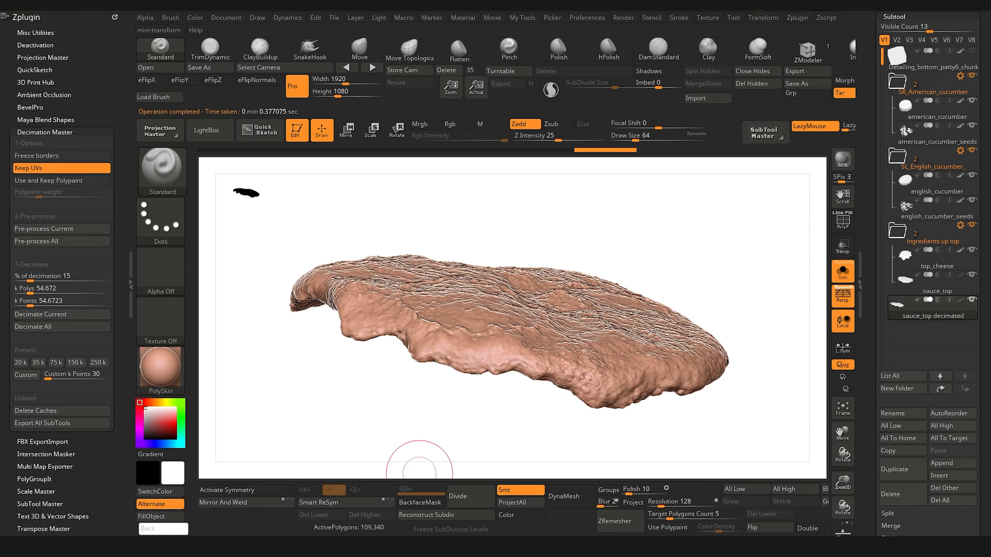
{"action": "mouse_move", "coordinate": [420, 398]}
{"action": "left_mouse_down"}
{"action": "mouse_move", "coordinate": [360, 382]}
{"action": "mouse_move", "coordinate": [393, 414]}
{"action": "mouse_move", "coordinate": [413, 415]}
{"action": "left_mouse_up"}
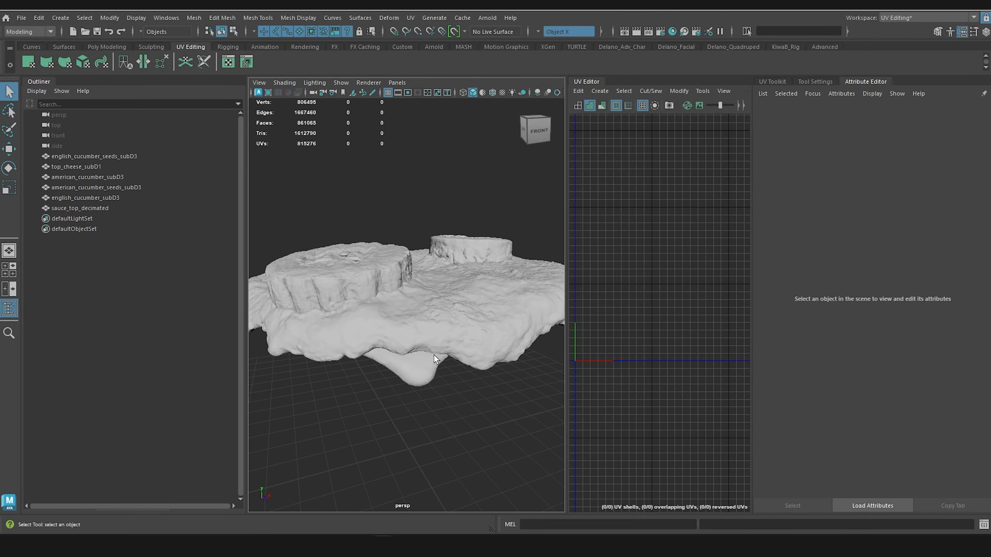
Step: Switch to Maya and examine the UV shells of sauce_top_decimated in an enlarged UV Editor
{"action": "middle_click_drag", "start_coordinate": [439, 293], "coordinate": [435, 293], "text": "alt"}
{"action": "scroll", "coordinate": [445, 295], "scroll_direction": "down", "scroll_amount": 4}
{"action": "left_click_drag", "start_coordinate": [445, 295], "coordinate": [416, 360], "text": "alt"}
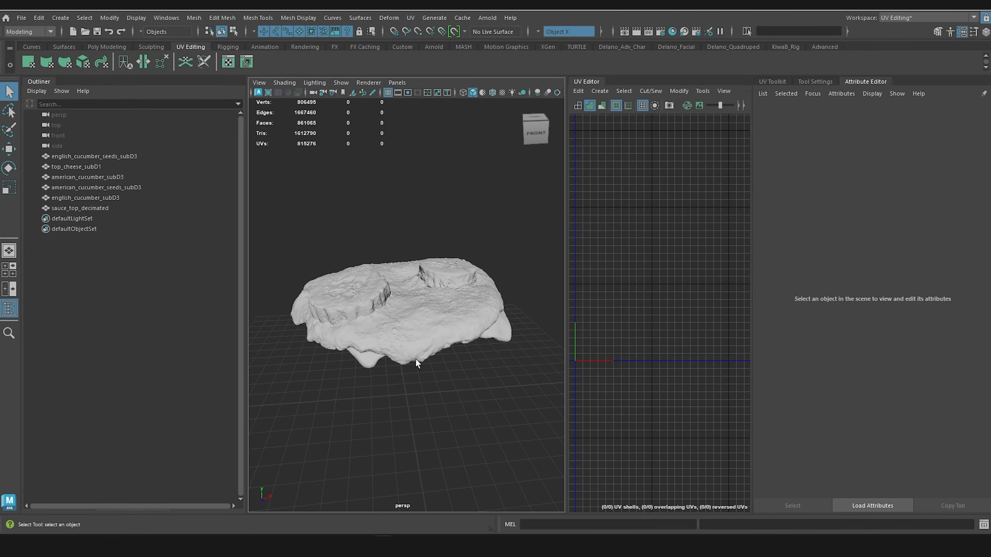
{"action": "left_click", "coordinate": [412, 321]}
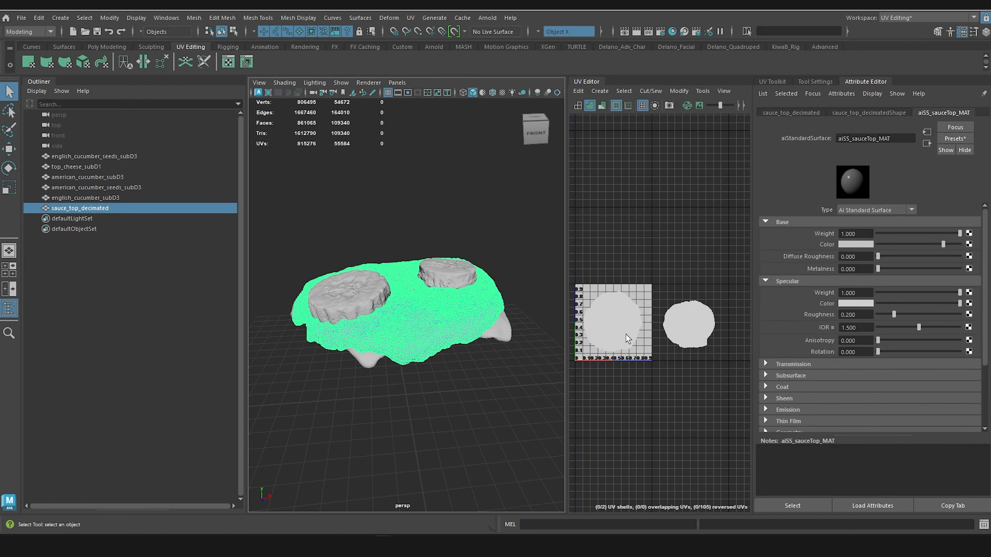
{"action": "scroll", "coordinate": [626, 335], "scroll_direction": "up", "scroll_amount": 4}
{"action": "left_click_drag", "start_coordinate": [567, 284], "coordinate": [449, 286]}
{"action": "scroll", "coordinate": [536, 321], "scroll_direction": "up", "scroll_amount": 4}
{"action": "mouse_move", "coordinate": [536, 321]}
{"action": "middle_mouse_down", "text": "alt"}
{"action": "mouse_move", "coordinate": [588, 344]}
{"action": "mouse_move", "coordinate": [541, 325]}
{"action": "middle_mouse_up", "text": "alt"}
{"action": "scroll", "coordinate": [613, 316], "scroll_direction": "down", "scroll_amount": 9}
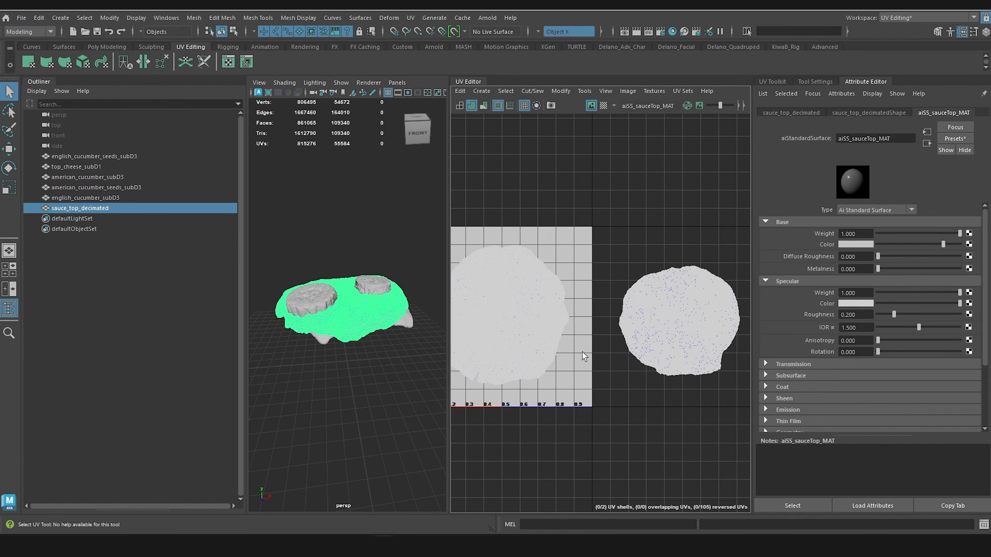
{"action": "middle_click_drag", "start_coordinate": [582, 352], "coordinate": [608, 289], "text": "alt"}
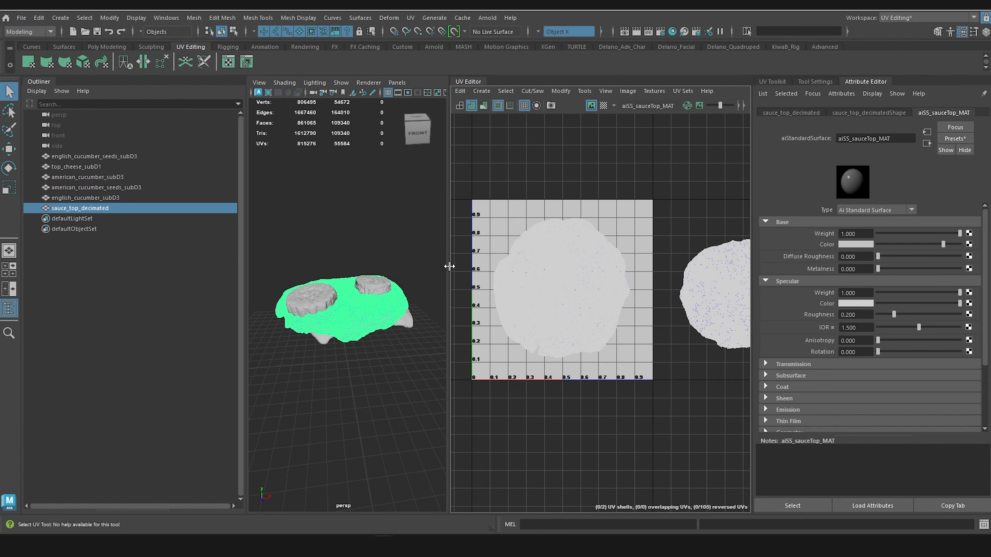
{"action": "left_click_drag", "start_coordinate": [449, 266], "coordinate": [542, 281]}
{"action": "mouse_move", "coordinate": [400, 310]}
{"action": "left_mouse_down", "text": "alt"}
{"action": "mouse_move", "coordinate": [409, 312]}
{"action": "mouse_move", "coordinate": [380, 316]}
{"action": "left_mouse_up", "text": "alt"}
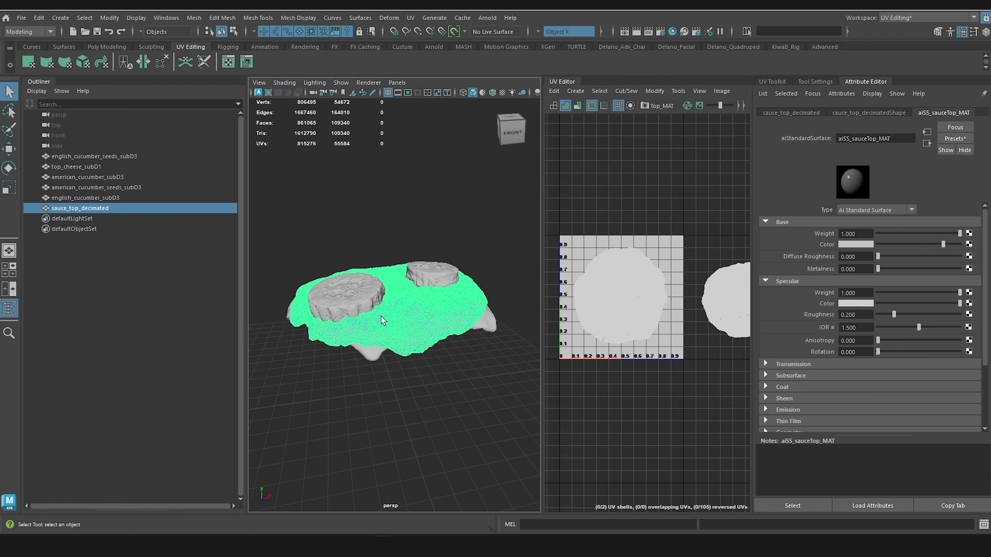
Step: Go through the seeds, top cheese, cucumber and sauce meshes one by one, checking each one's UV layout and assigned material
{"action": "left_click", "coordinate": [119, 156]}
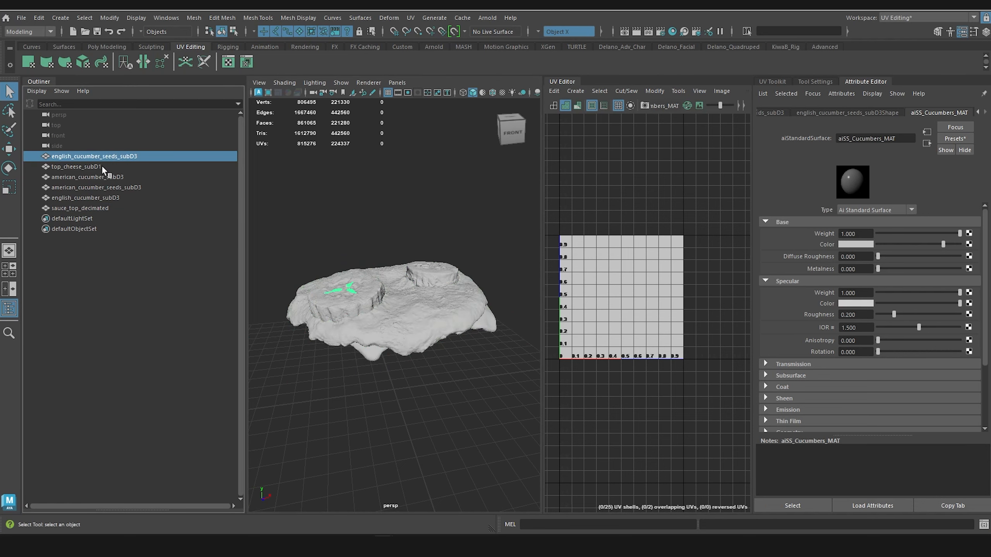
{"action": "key", "text": "f"}
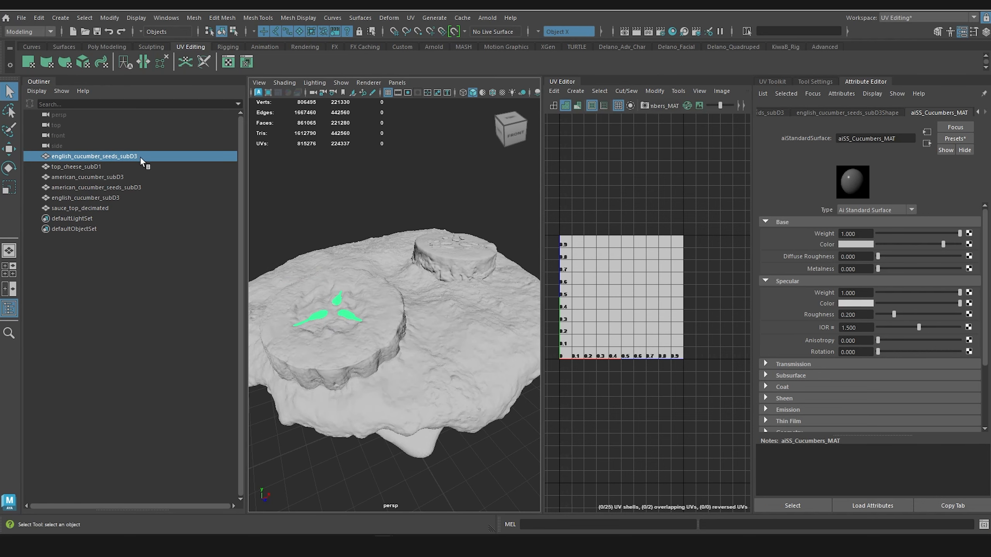
{"action": "left_click", "coordinate": [86, 167]}
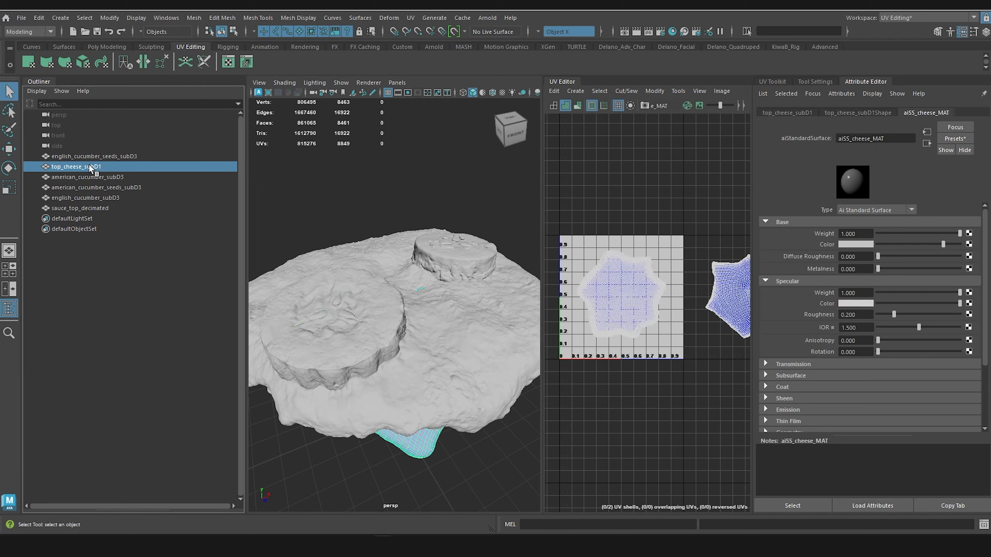
{"action": "left_click", "coordinate": [119, 177]}
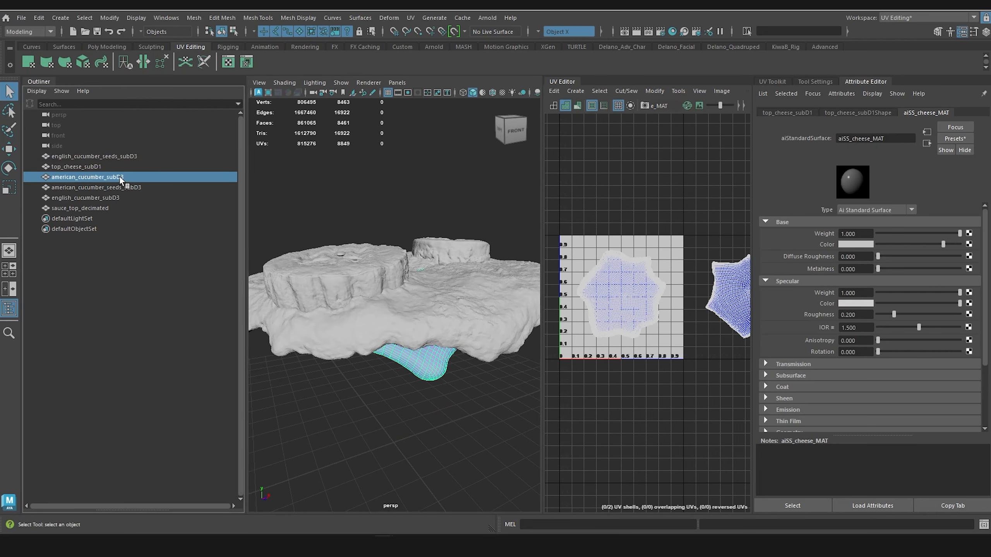
{"action": "left_click", "coordinate": [123, 187]}
{"action": "left_click", "coordinate": [117, 197]}
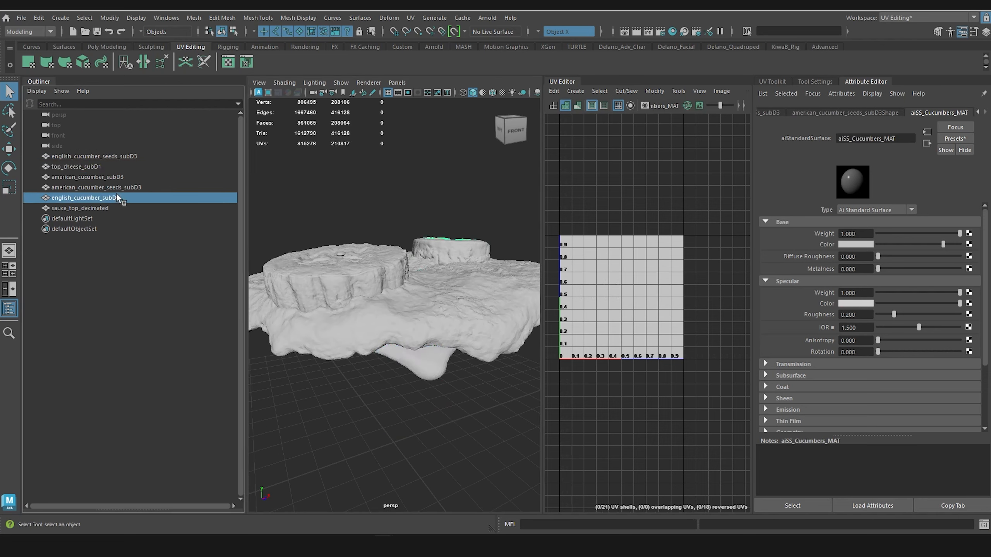
{"action": "left_click", "coordinate": [99, 209]}
{"action": "left_click_drag", "start_coordinate": [371, 323], "coordinate": [378, 262], "text": "alt"}
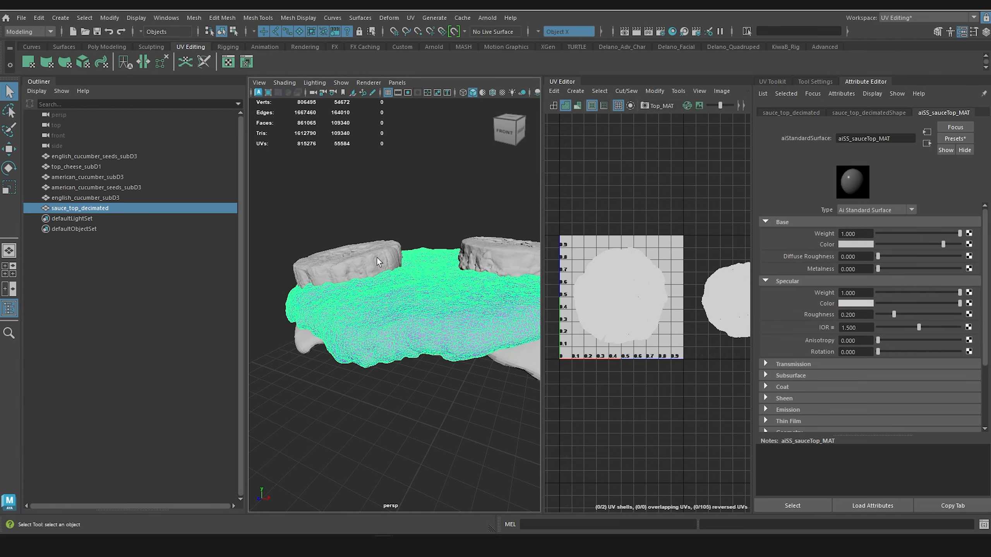
Step: Compare the cucumber, top sauce and cheese material names between this scene and the original cheeseburger scene in the other Maya window
{"action": "left_click", "coordinate": [376, 257]}
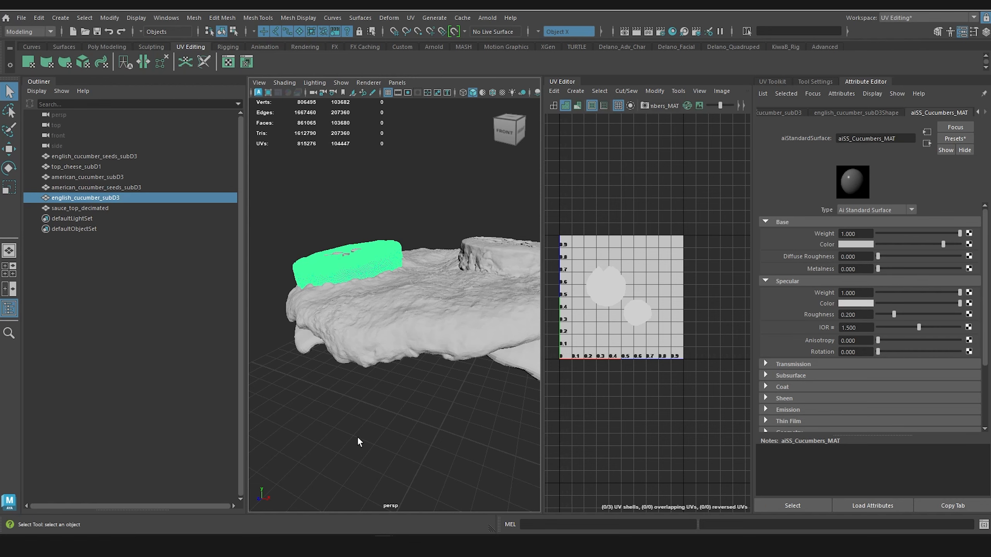
{"action": "mouse_move", "coordinate": [384, 546]}
{"action": "left_click", "coordinate": [372, 521]}
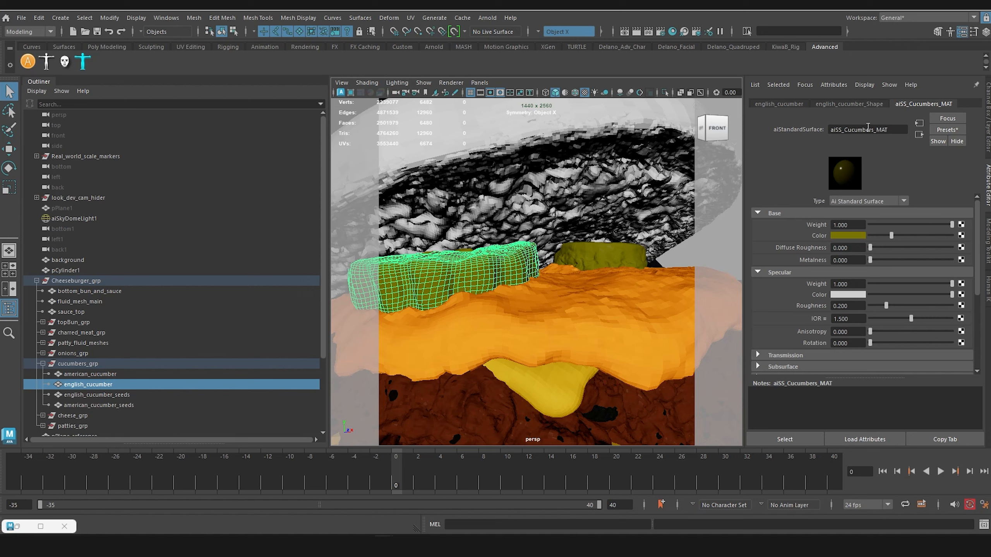
{"action": "left_click", "coordinate": [542, 342]}
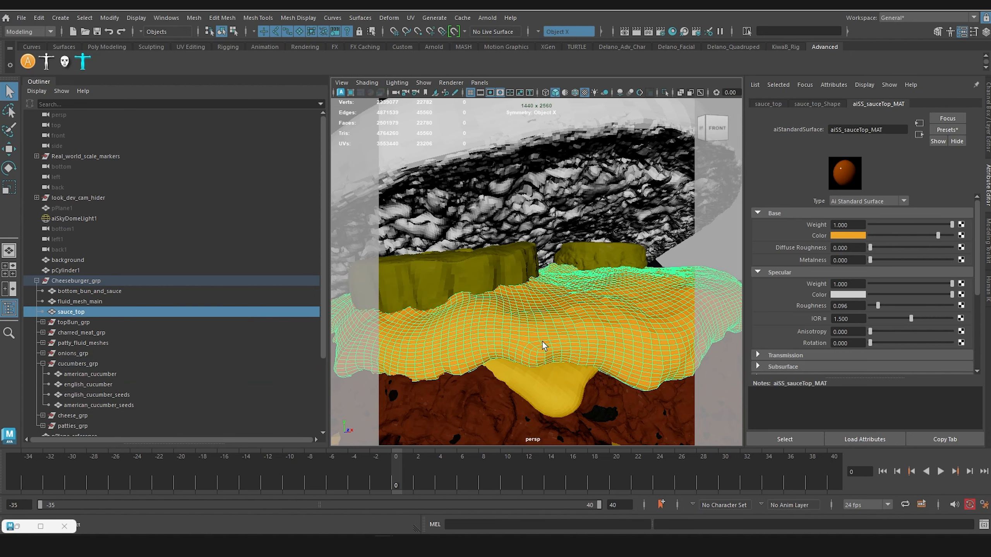
{"action": "left_click", "coordinate": [549, 394]}
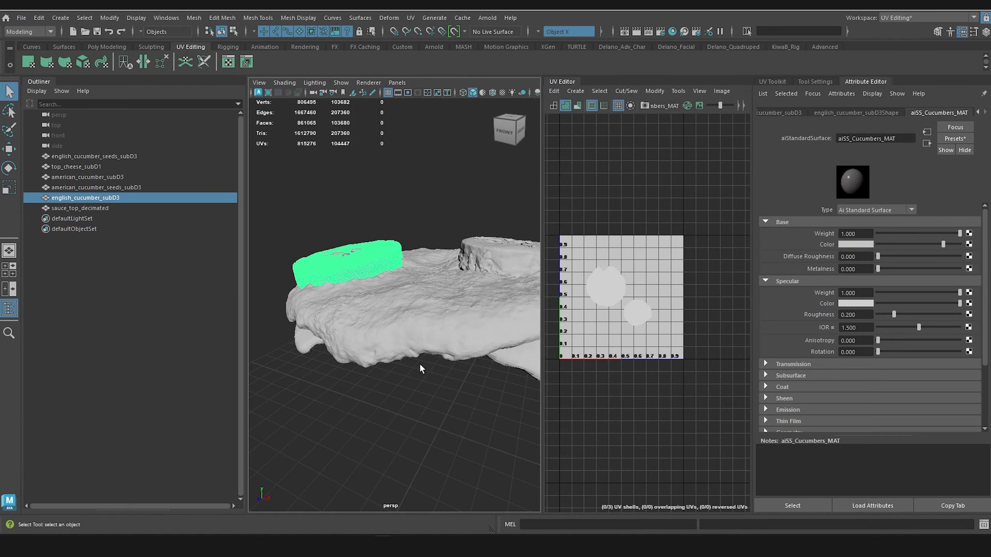
{"action": "left_click", "coordinate": [431, 334]}
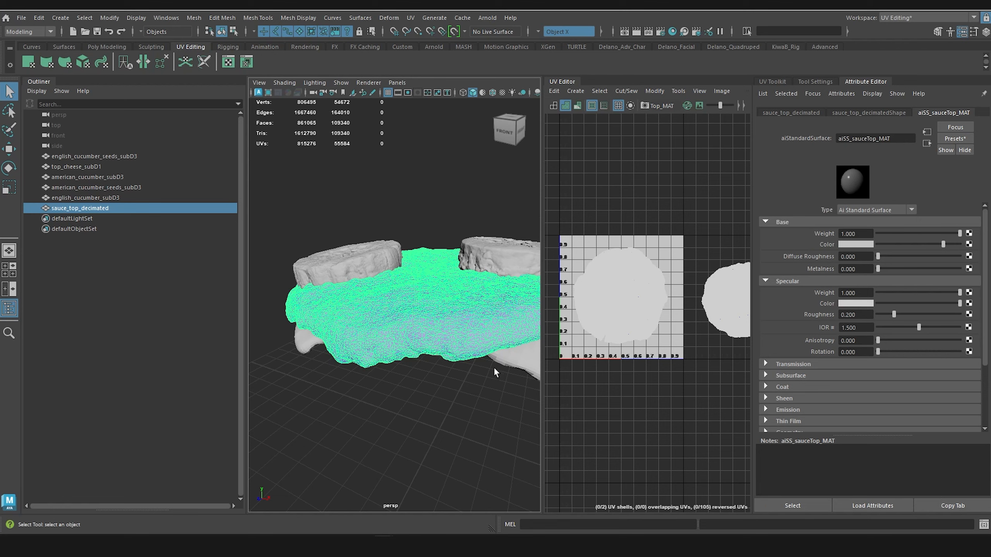
{"action": "left_click", "coordinate": [513, 364]}
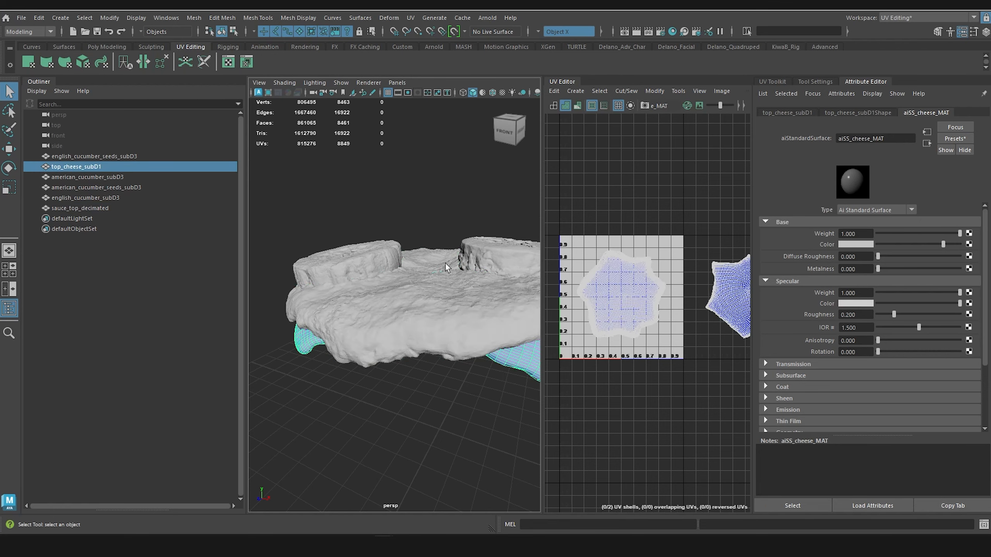
Step: Enlarge the perspective viewport and select all six top ingredient meshes together
{"action": "left_click_drag", "start_coordinate": [541, 155], "coordinate": [632, 155]}
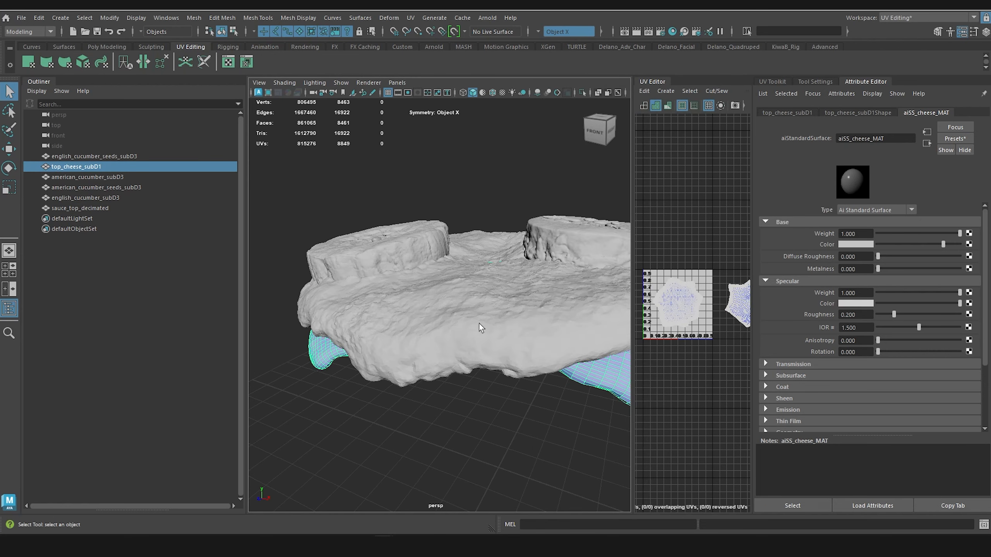
{"action": "scroll", "coordinate": [514, 294], "scroll_direction": "down", "scroll_amount": 5}
{"action": "left_click_drag", "start_coordinate": [436, 295], "coordinate": [424, 331], "text": "alt"}
{"action": "scroll", "coordinate": [492, 322], "scroll_direction": "up", "scroll_amount": 5}
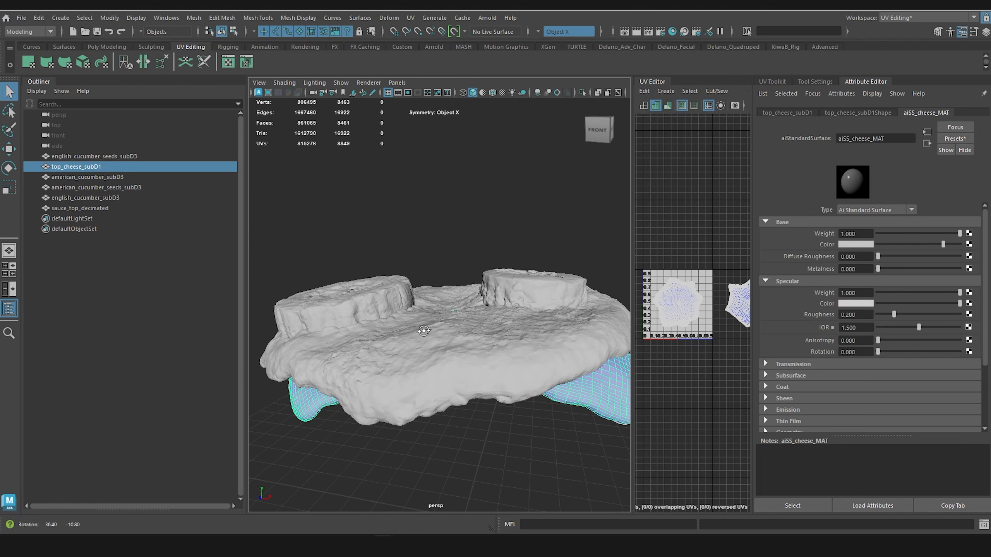
{"action": "scroll", "coordinate": [436, 293], "scroll_direction": "down", "scroll_amount": 3}
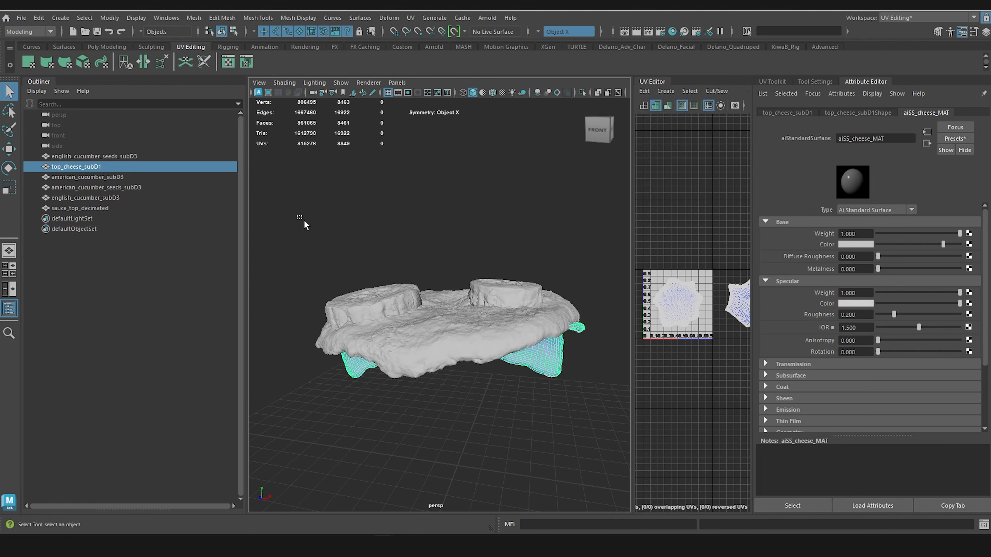
{"action": "left_click_drag", "start_coordinate": [303, 221], "coordinate": [616, 509]}
{"action": "left_click_drag", "start_coordinate": [495, 377], "coordinate": [471, 400], "text": "alt"}
Step: Export the six selected meshes as the FBX file cucumbers_topSauce into the "FBX - Maya to Substance" folder
{"action": "left_click", "coordinate": [22, 19]}
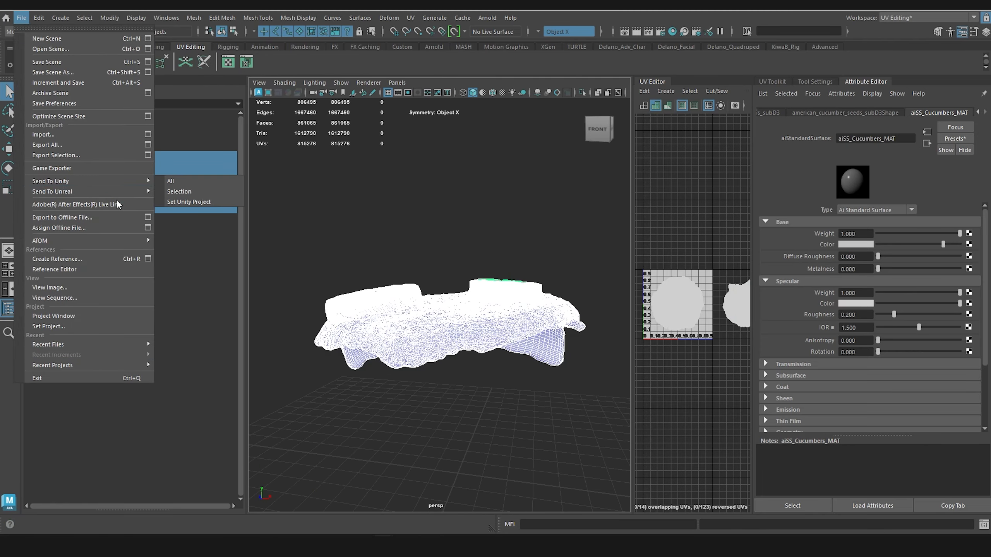
{"action": "left_click", "coordinate": [109, 155]}
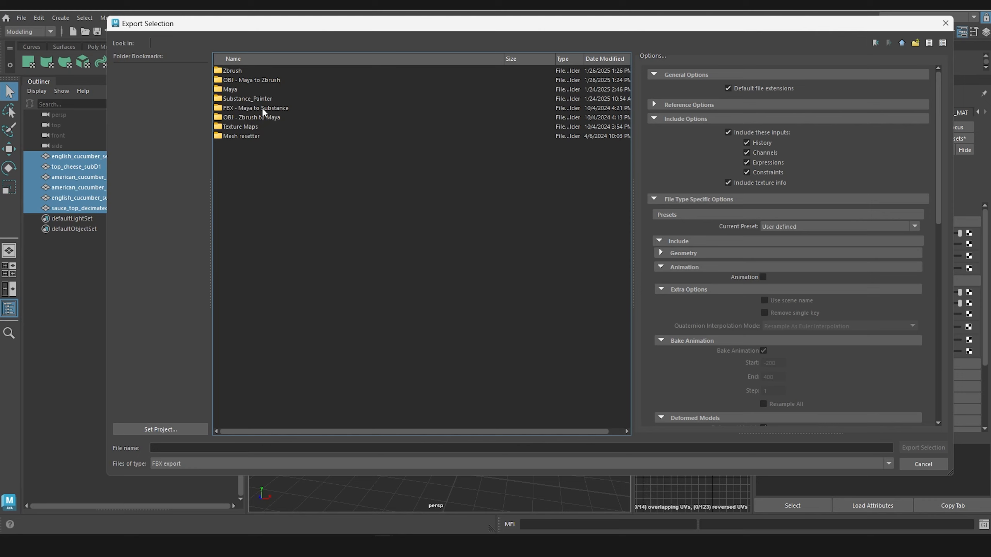
{"action": "double_click", "coordinate": [261, 108]}
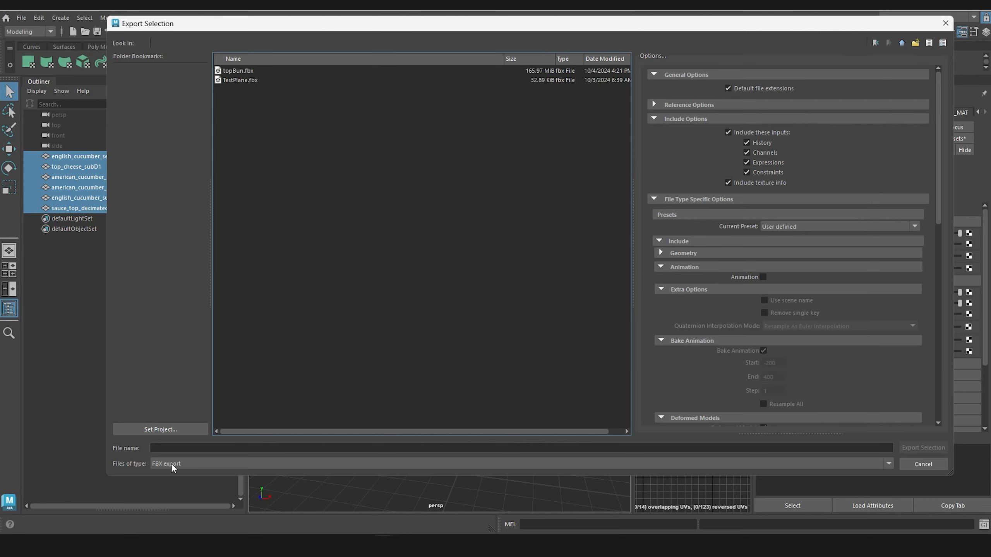
{"action": "left_click", "coordinate": [187, 448]}
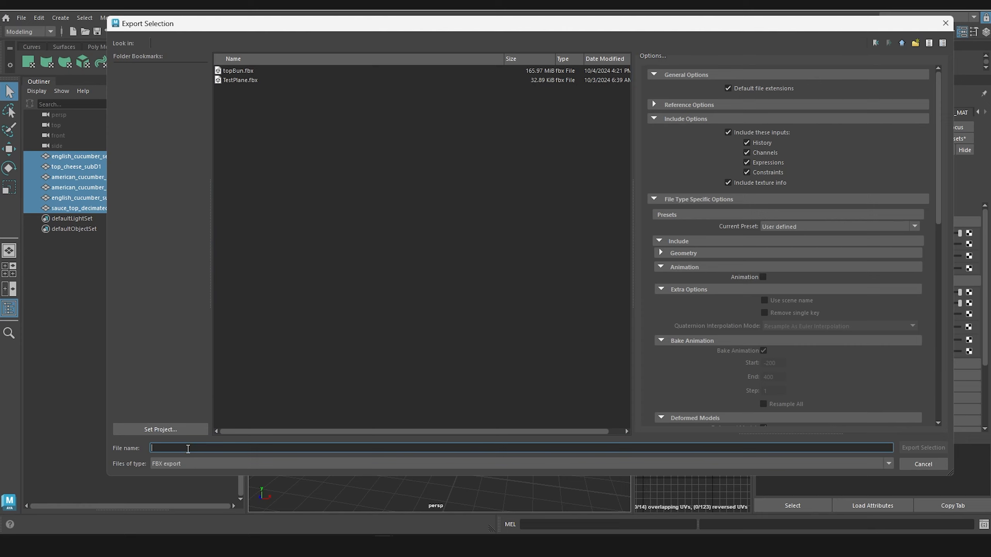
{"action": "type", "text": "cucumbers_topSauce"}
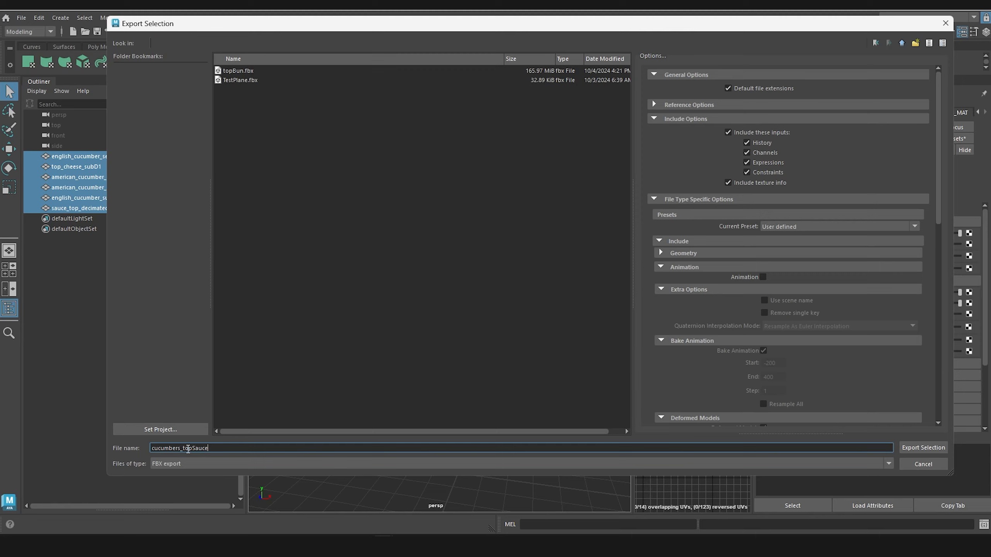
{"action": "key", "text": "Return"}
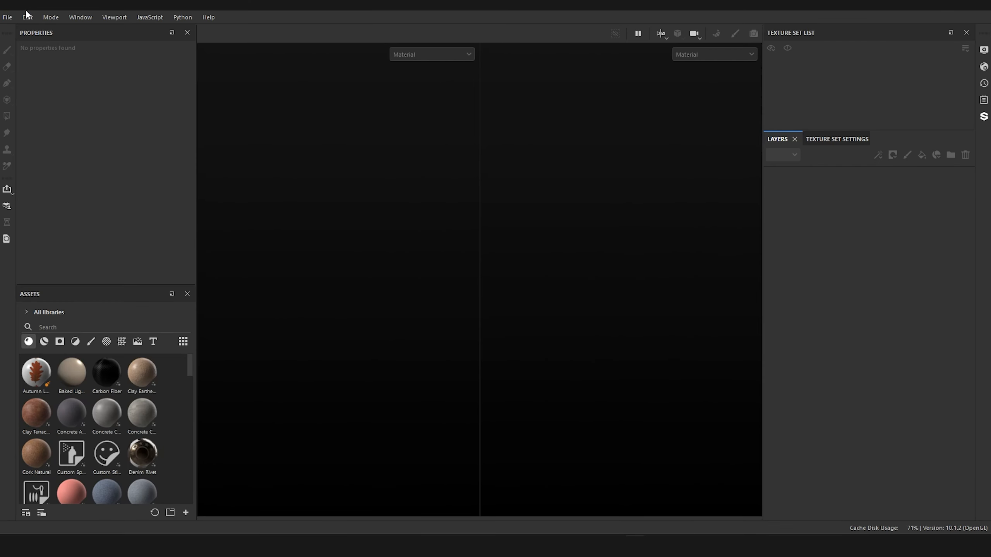
Step: In Substance Painter, create a project from cucumbers_topSauce.fbx with the ASM - PBR Metallic Roughness template, 1024 resolution and the UV Tile workflow
{"action": "left_click", "coordinate": [8, 17]}
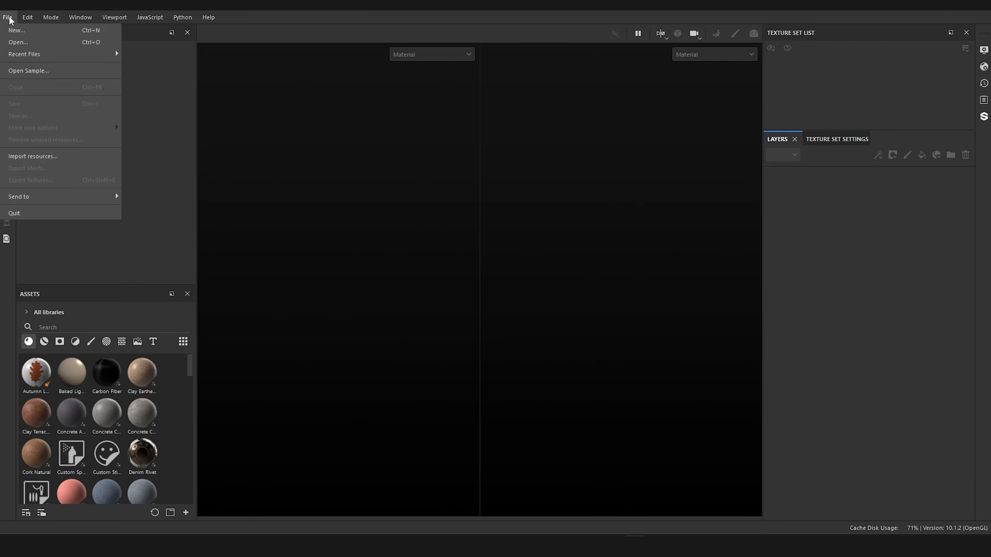
{"action": "left_click", "coordinate": [68, 31]}
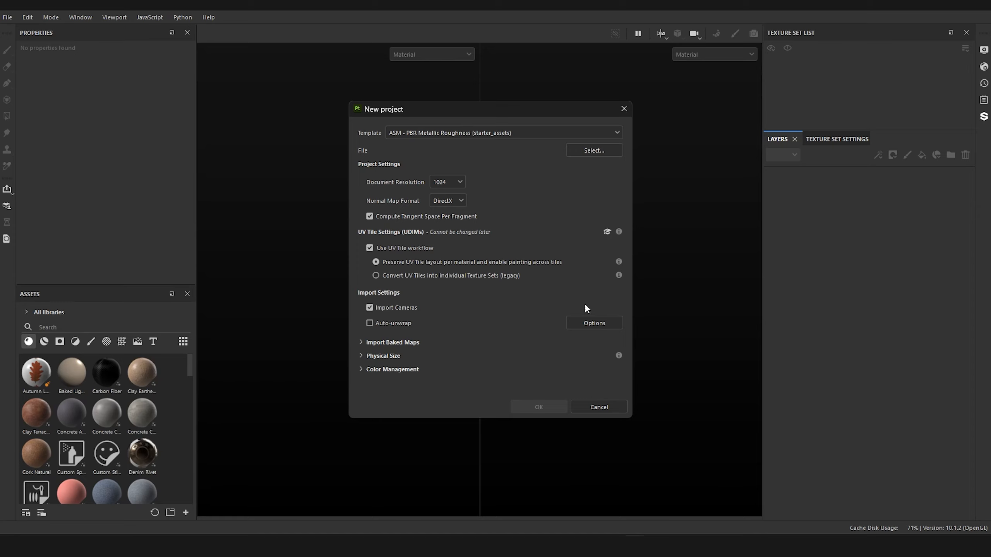
{"action": "left_click", "coordinate": [583, 150]}
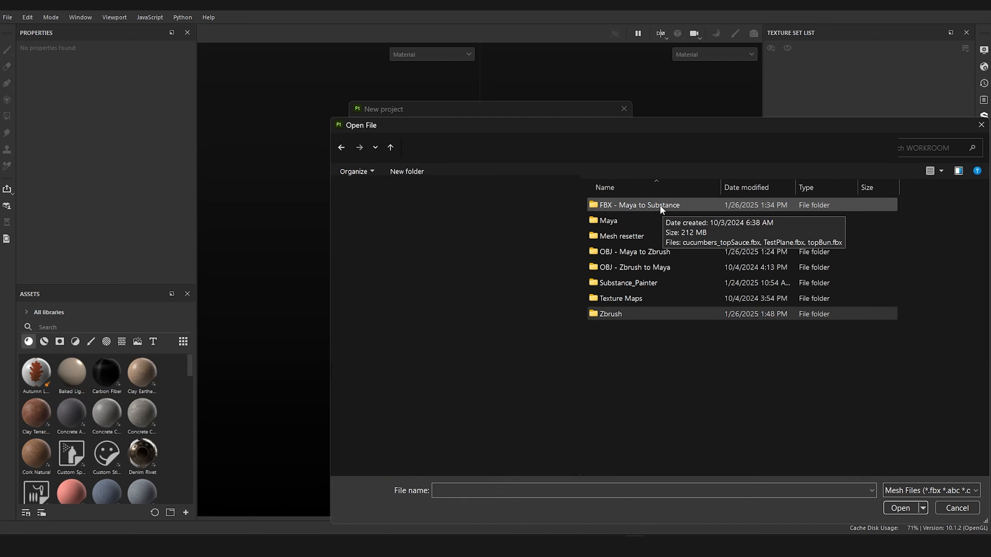
{"action": "double_click", "coordinate": [659, 207]}
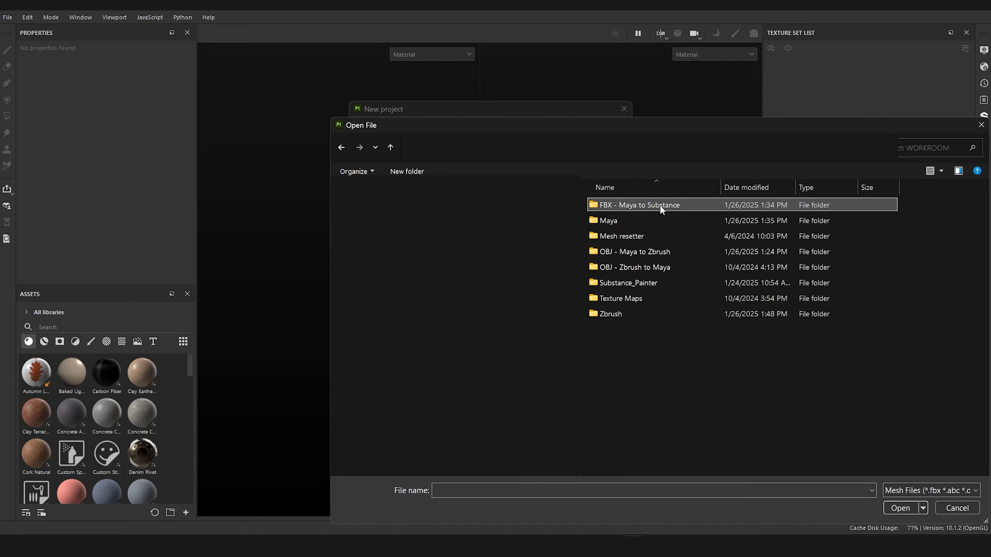
{"action": "left_click", "coordinate": [652, 208]}
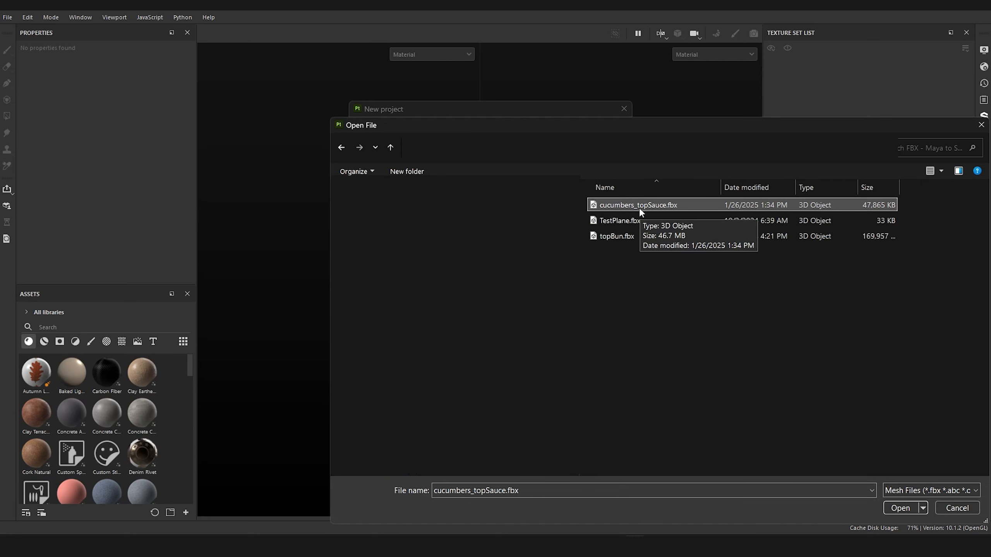
{"action": "double_click", "coordinate": [642, 207]}
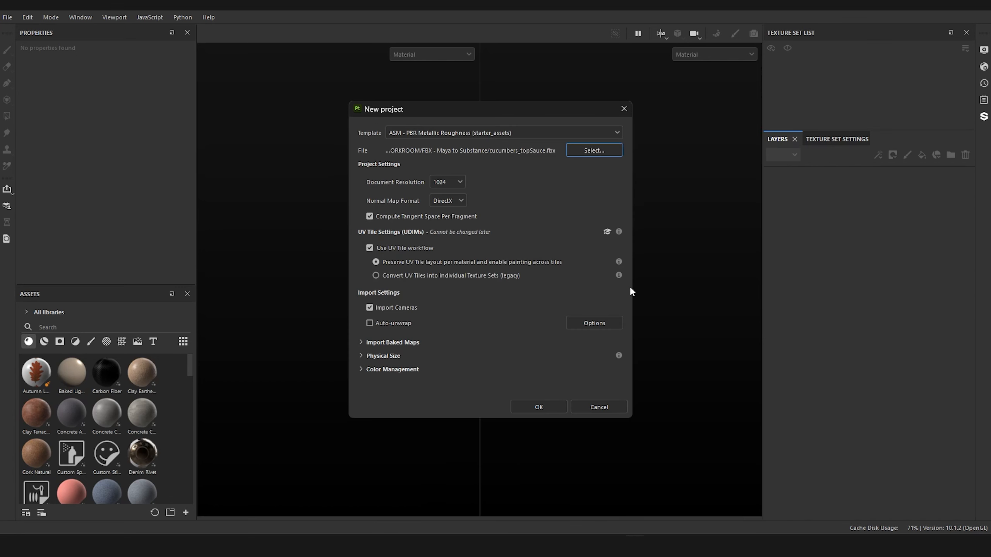
{"action": "left_click", "coordinate": [539, 407]}
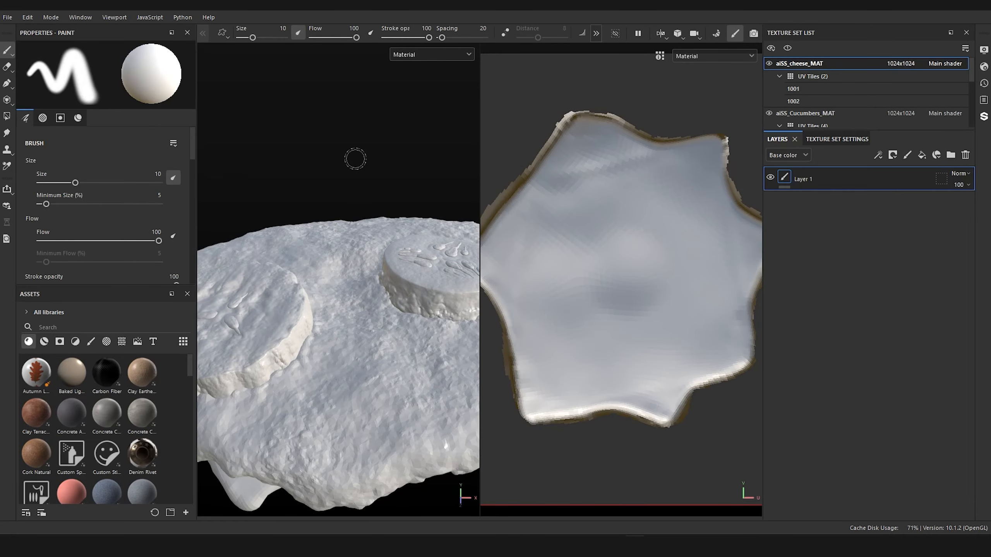
Step: Enlarge the texture set list and check the UV tiles of the cheese, cucumbers and top sauce texture sets
{"action": "right_click_drag", "start_coordinate": [356, 160], "coordinate": [277, 97], "text": "alt"}
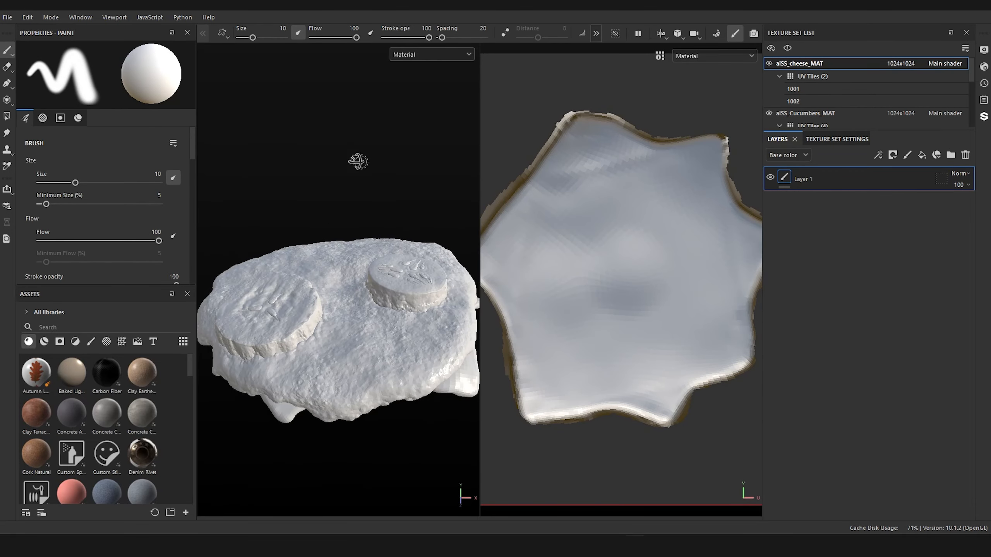
{"action": "left_click_drag", "start_coordinate": [357, 161], "coordinate": [411, 148], "text": "alt"}
{"action": "scroll", "coordinate": [638, 271], "scroll_direction": "down", "scroll_amount": 2}
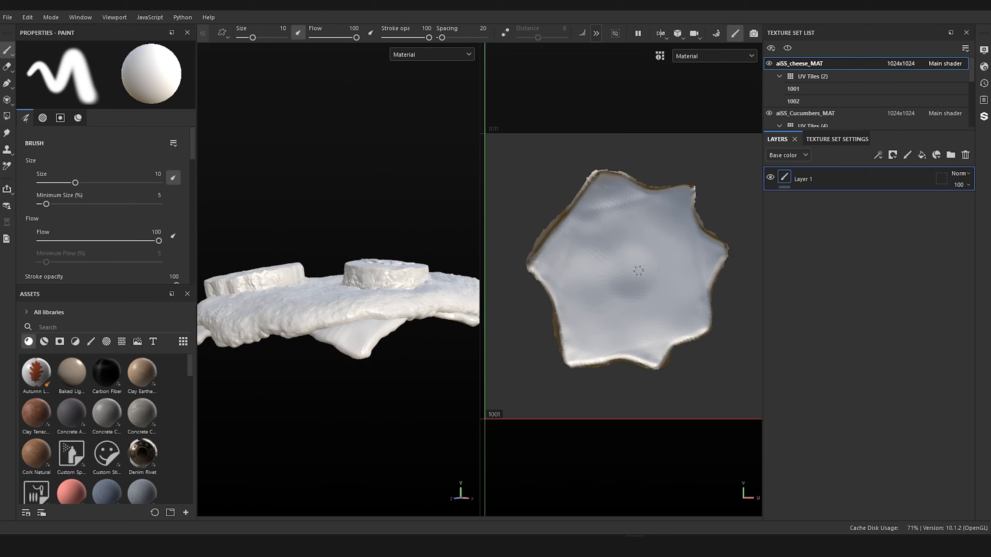
{"action": "scroll", "coordinate": [639, 270], "scroll_direction": "down", "scroll_amount": 2}
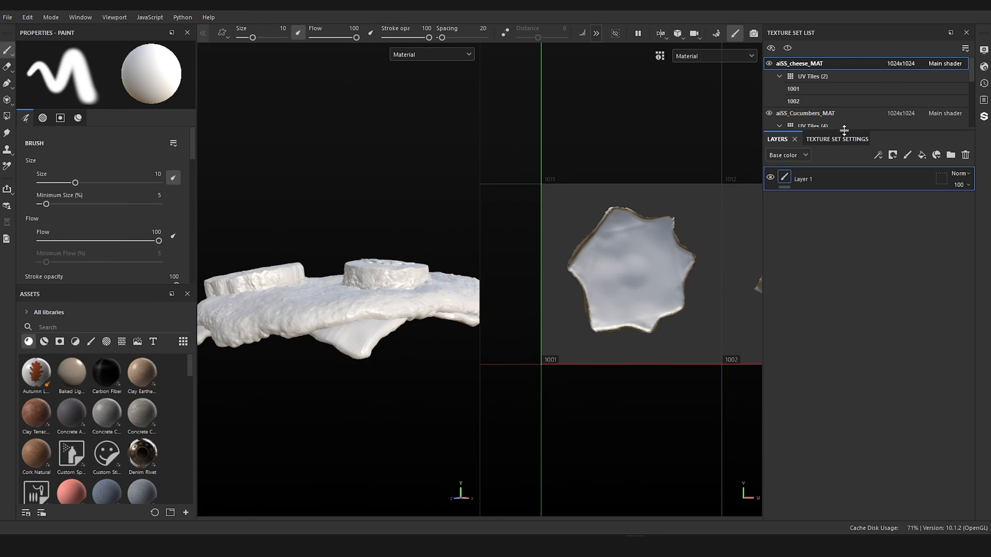
{"action": "left_click_drag", "start_coordinate": [844, 129], "coordinate": [843, 258]}
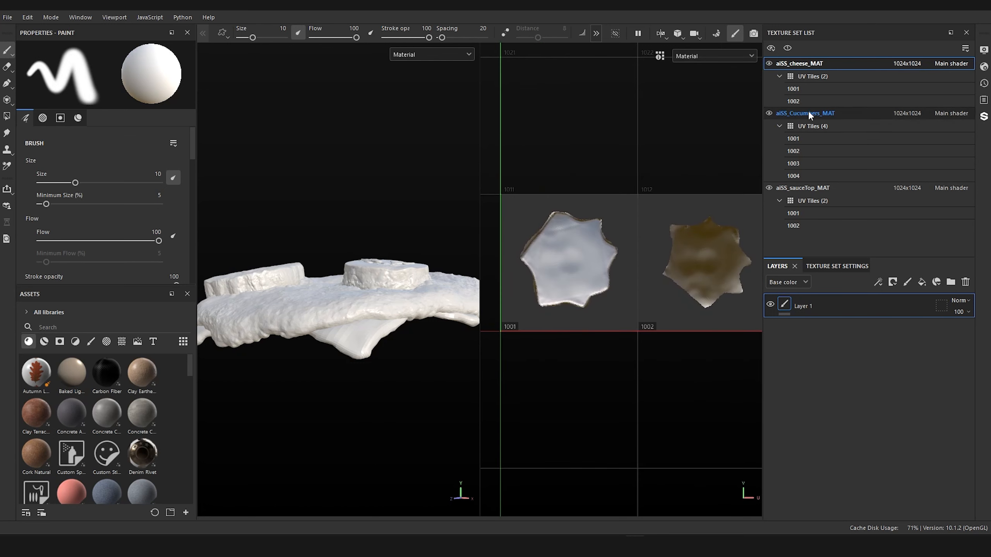
{"action": "left_click", "coordinate": [788, 127]}
{"action": "scroll", "coordinate": [593, 152], "scroll_direction": "down", "scroll_amount": 3}
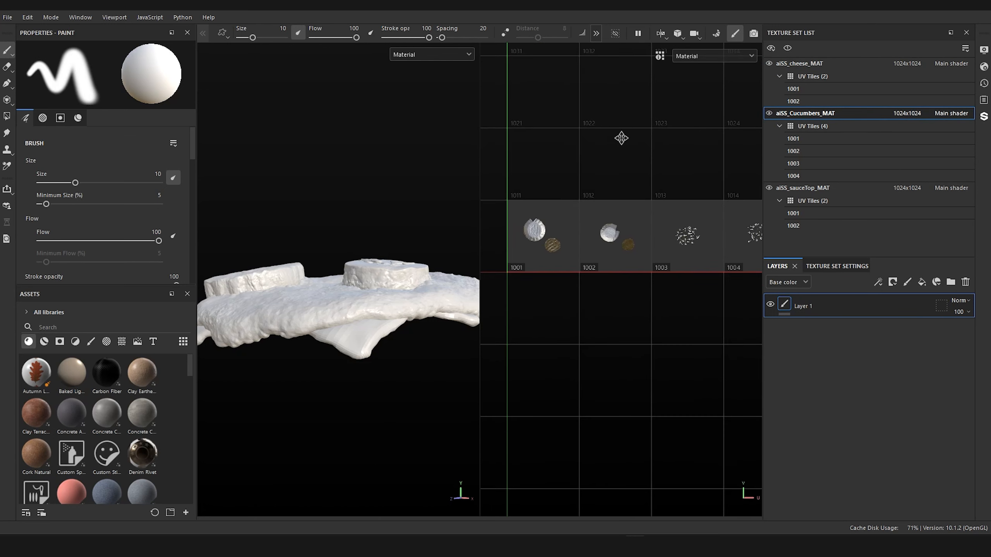
{"action": "left_click", "coordinate": [803, 190]}
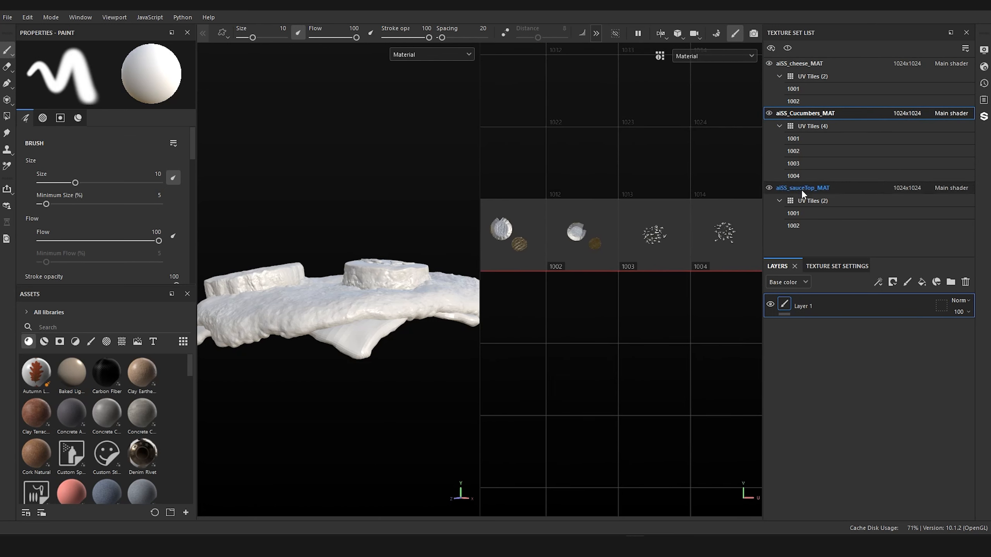
{"action": "scroll", "coordinate": [586, 151], "scroll_direction": "up", "scroll_amount": 5}
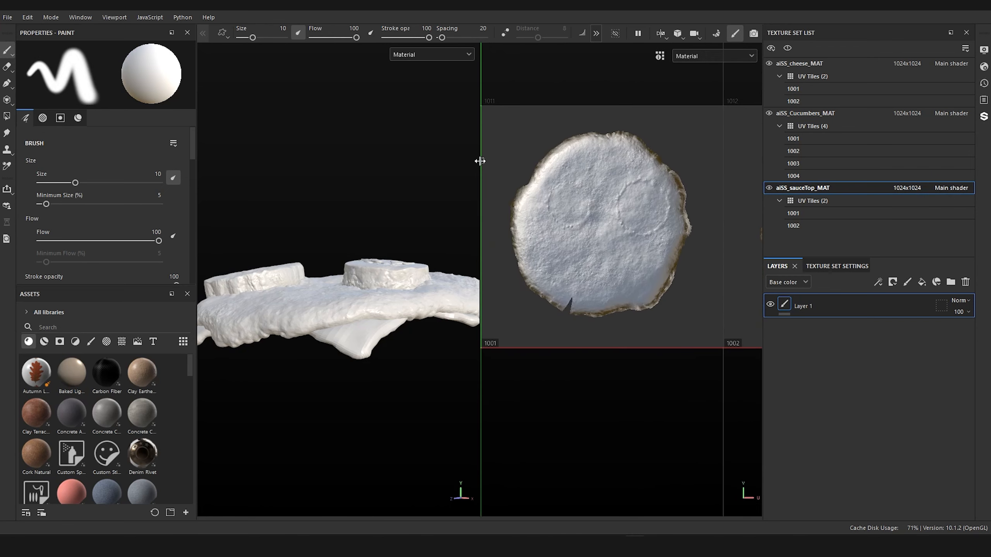
Step: Widen the 3D view and examine the imported sauce, cheese, cucumber slices and seeds from several angles
{"action": "left_click_drag", "start_coordinate": [480, 160], "coordinate": [550, 162]}
{"action": "left_click_drag", "start_coordinate": [442, 169], "coordinate": [450, 206], "text": "alt"}
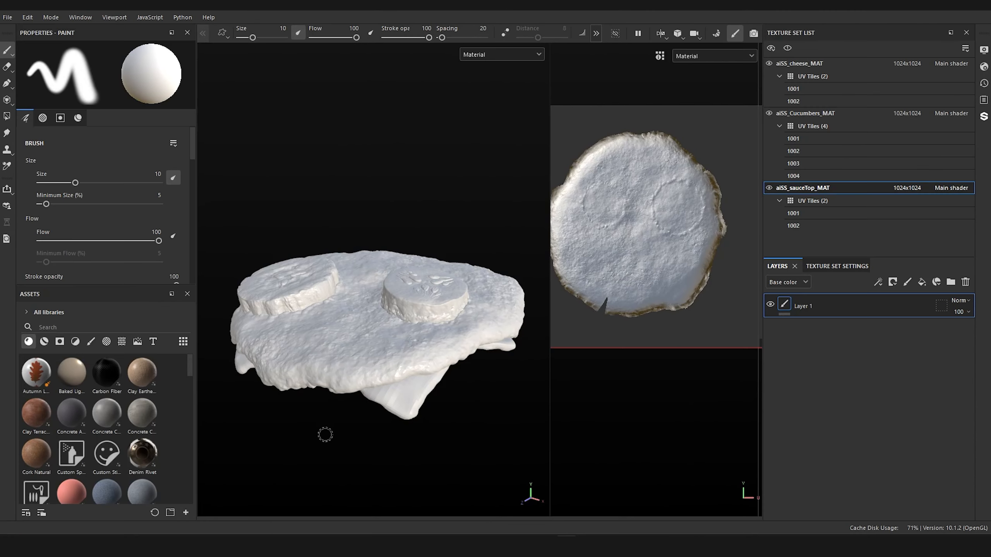
{"action": "left_click_drag", "start_coordinate": [330, 429], "coordinate": [383, 409], "text": "alt"}
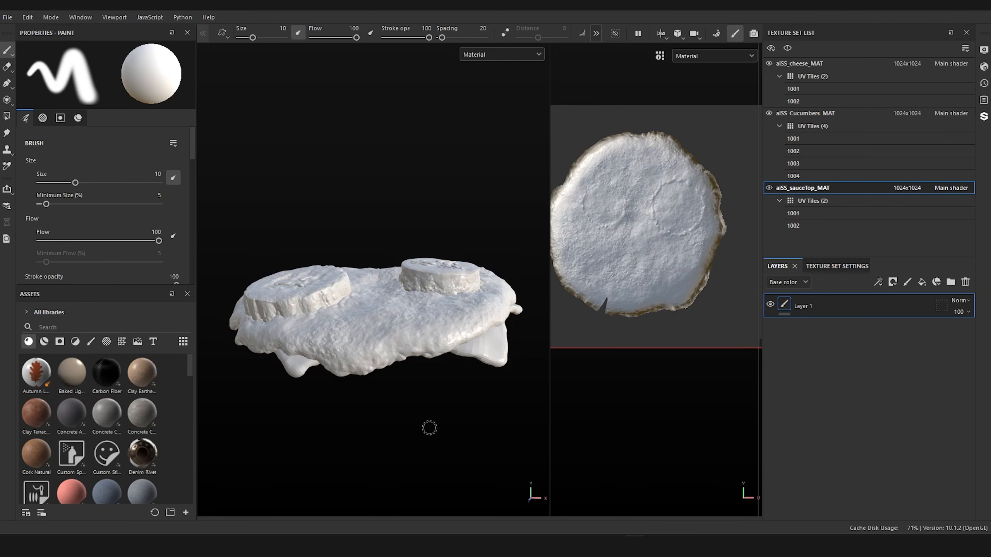
{"action": "left_click_drag", "start_coordinate": [415, 432], "coordinate": [435, 434], "text": "alt"}
{"action": "right_click_drag", "start_coordinate": [436, 433], "coordinate": [464, 466], "text": "alt"}
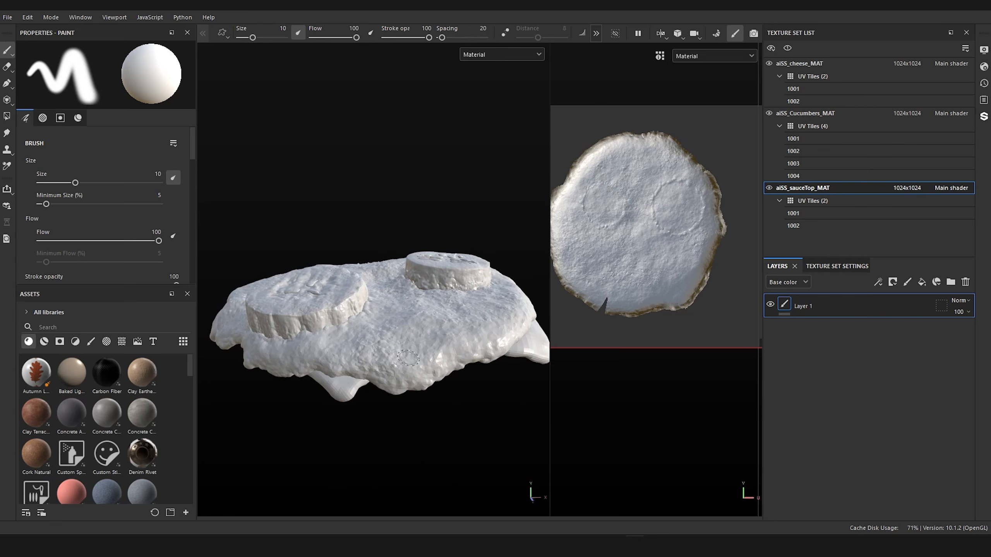
{"action": "mouse_move", "coordinate": [328, 173]}
{"action": "left_mouse_down", "text": "alt"}
{"action": "mouse_move", "coordinate": [327, 200]}
{"action": "mouse_move", "coordinate": [349, 210]}
{"action": "left_mouse_up", "text": "alt"}
{"action": "right_click_drag", "start_coordinate": [298, 185], "coordinate": [375, 292], "text": "alt"}
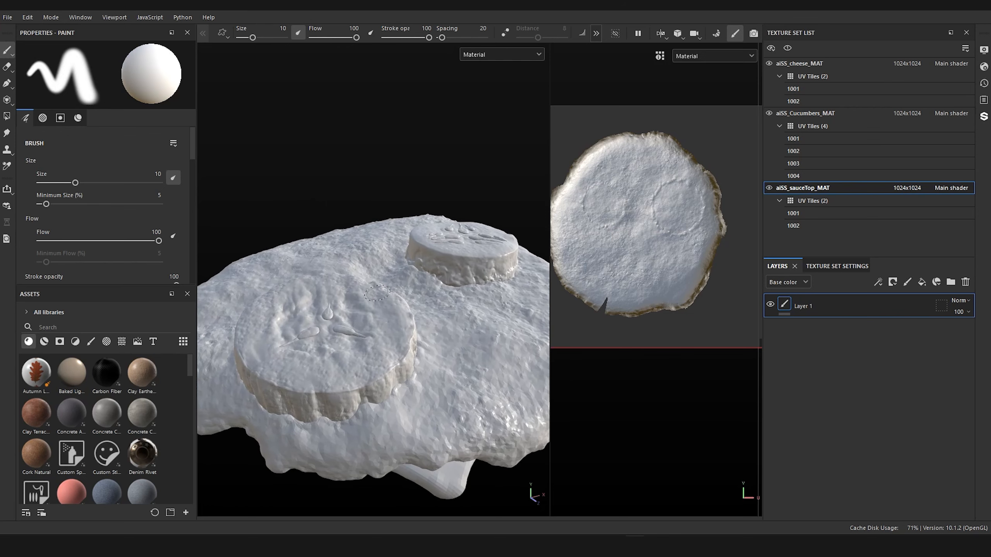
{"action": "left_click_drag", "start_coordinate": [312, 152], "coordinate": [306, 174], "text": "alt"}
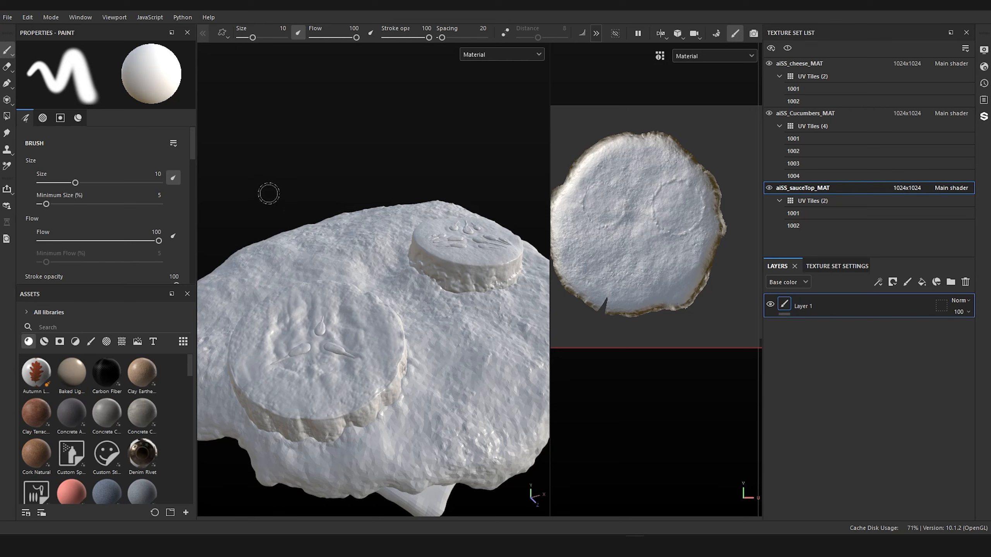
{"action": "left_click_drag", "start_coordinate": [320, 162], "coordinate": [268, 384], "text": "alt"}
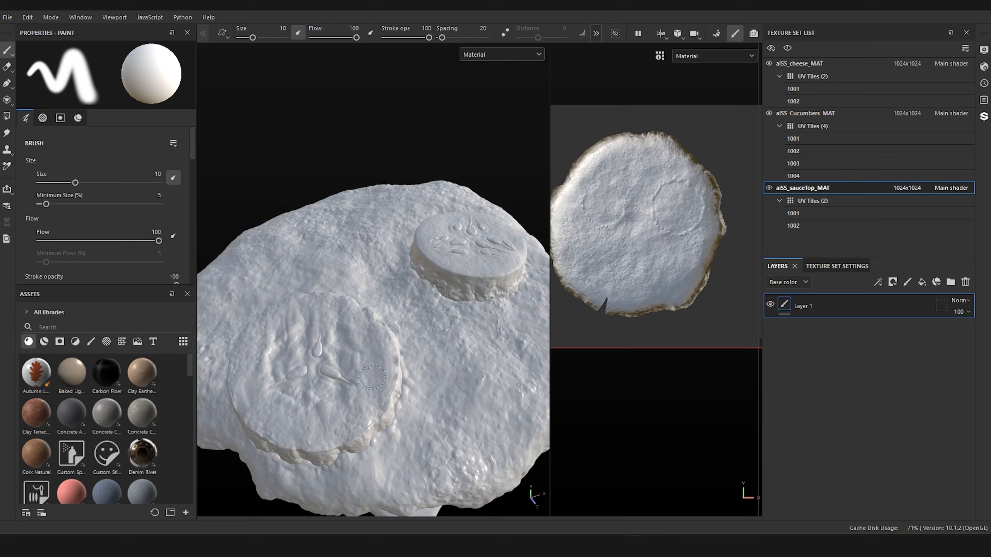
{"action": "mouse_move", "coordinate": [456, 130]}
{"action": "left_mouse_down", "text": "alt"}
{"action": "mouse_move", "coordinate": [371, 102]}
{"action": "mouse_move", "coordinate": [369, 155]}
{"action": "mouse_move", "coordinate": [383, 157]}
{"action": "mouse_move", "coordinate": [390, 141]}
{"action": "left_mouse_up", "text": "alt"}
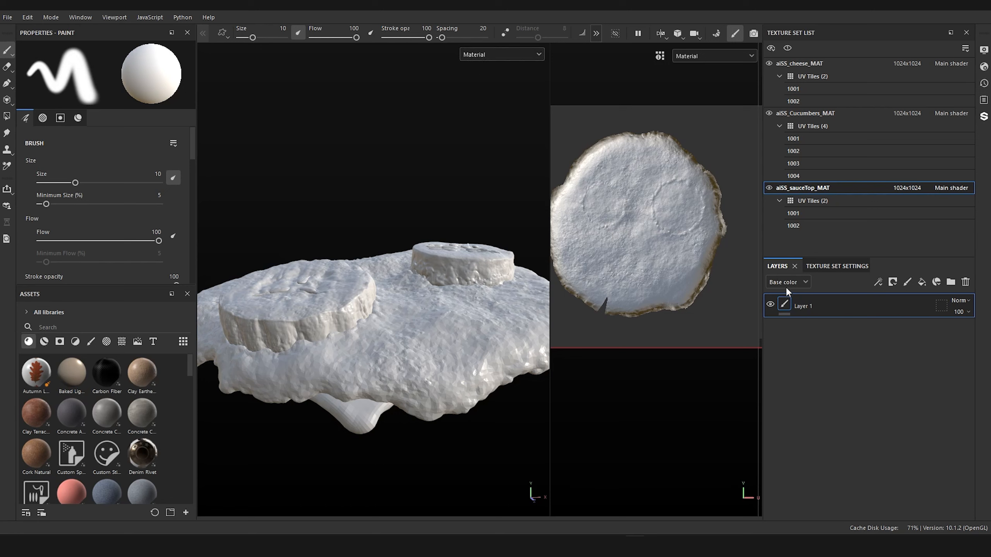
Step: Review the aiSS_sauceTop_MAT texture set's channels, mixing and mesh map settings, and the list of additional channels
{"action": "left_click", "coordinate": [795, 283]}
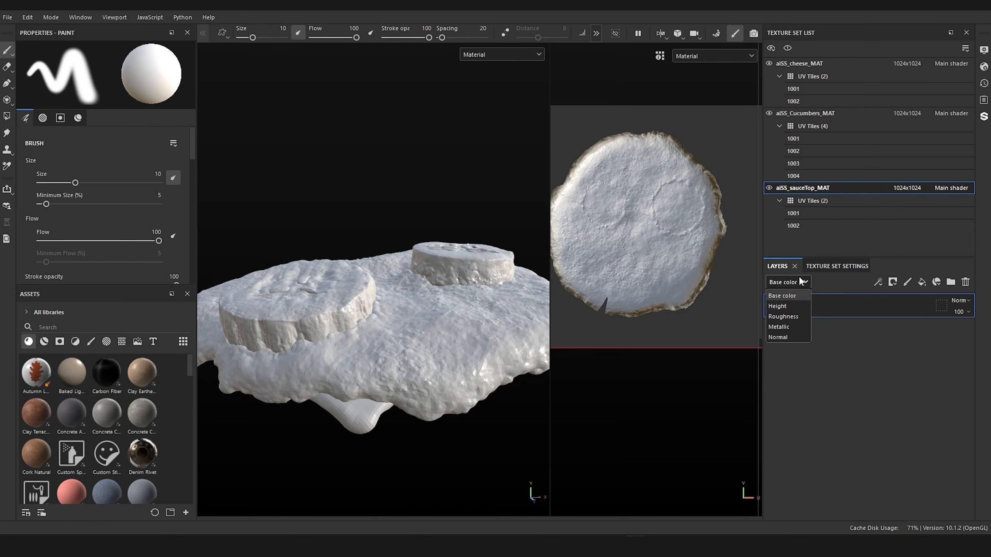
{"action": "left_click", "coordinate": [798, 282]}
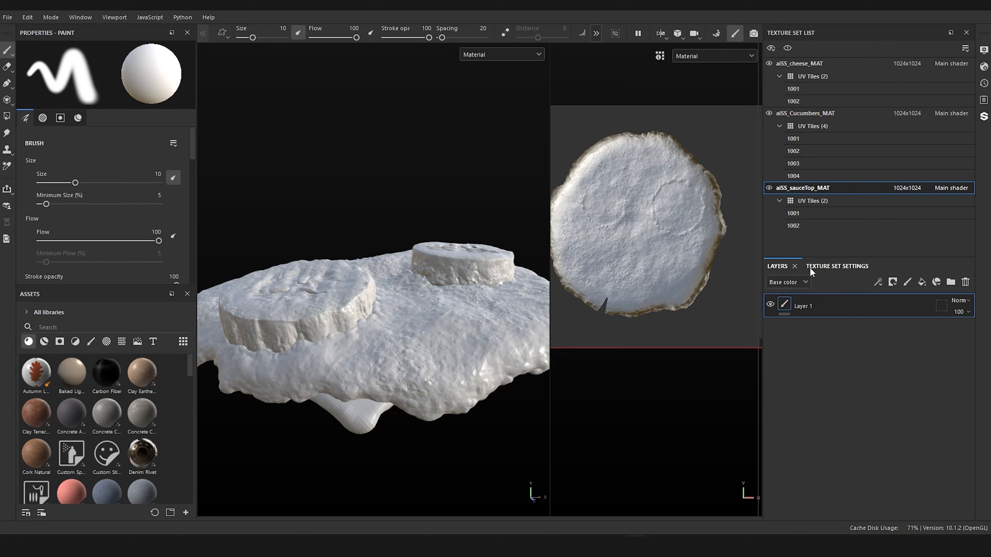
{"action": "left_click", "coordinate": [835, 268]}
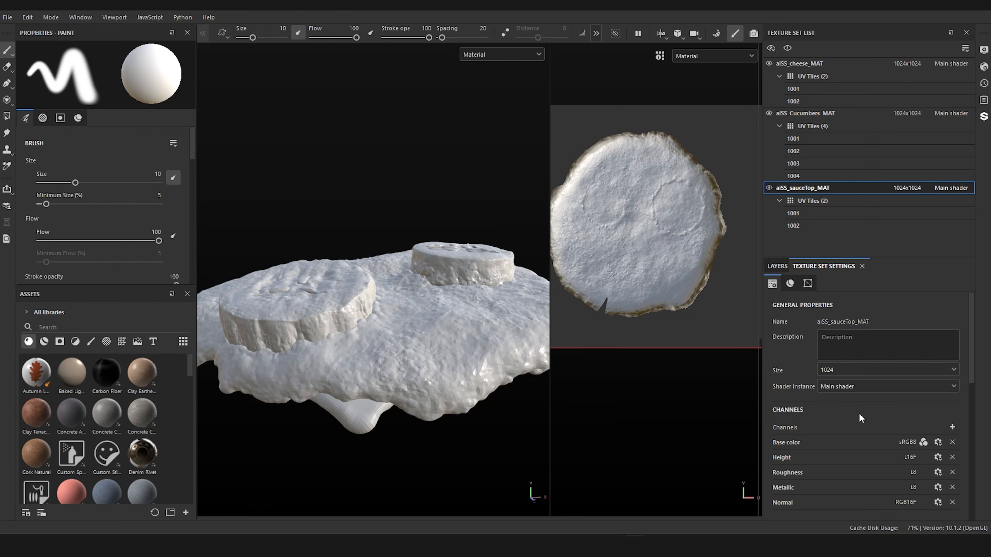
{"action": "scroll", "coordinate": [862, 417], "scroll_direction": "down", "scroll_amount": 4}
{"action": "scroll", "coordinate": [874, 403], "scroll_direction": "down", "scroll_amount": 2}
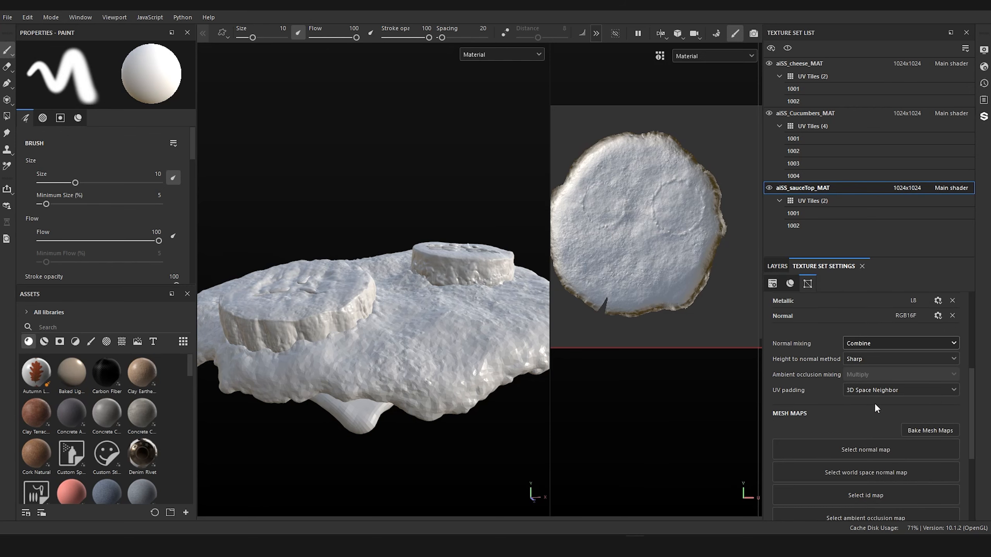
{"action": "scroll", "coordinate": [875, 403], "scroll_direction": "up", "scroll_amount": 4}
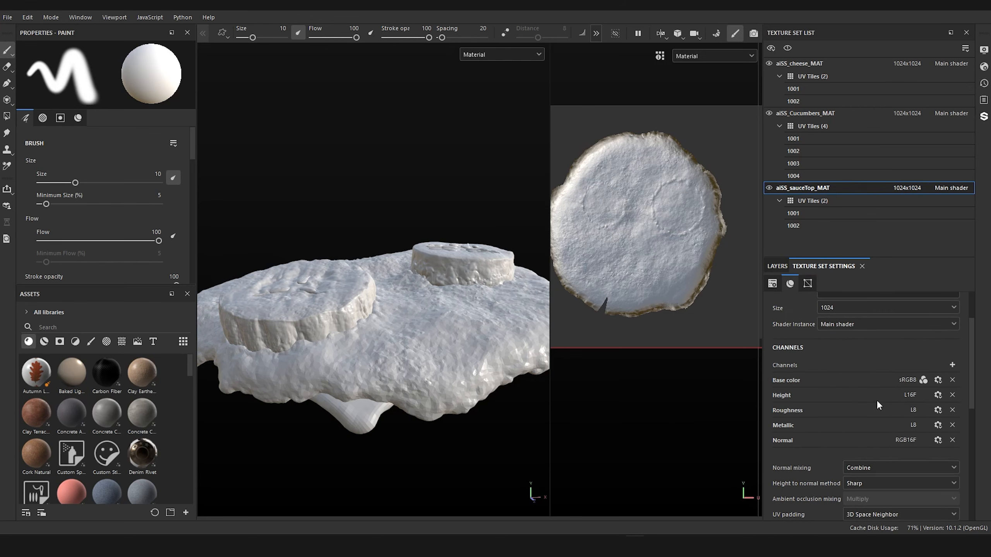
{"action": "left_click", "coordinate": [952, 364]}
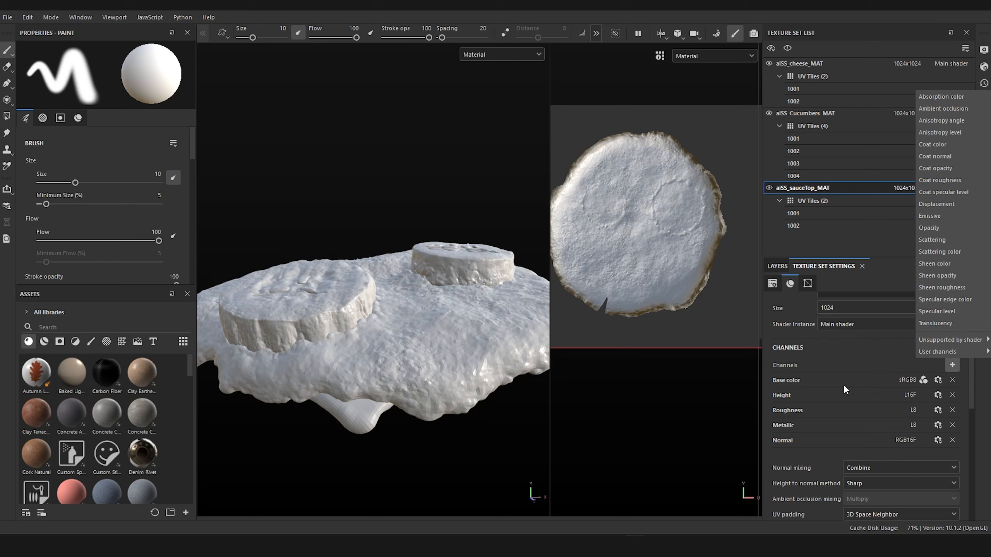
{"action": "left_click", "coordinate": [888, 278]}
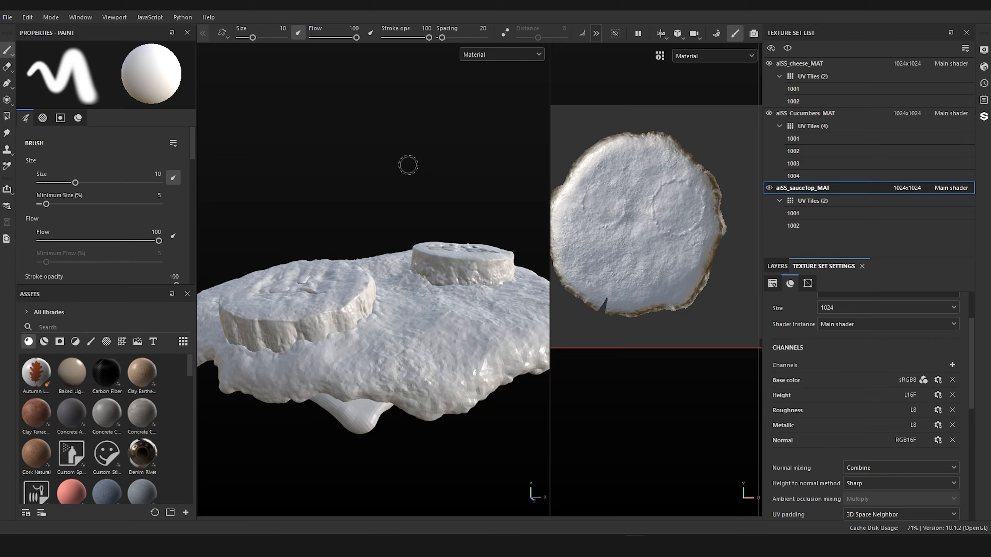
{"action": "left_click_drag", "start_coordinate": [409, 166], "coordinate": [433, 187], "text": "alt"}
{"action": "mouse_move", "coordinate": [298, 183]}
{"action": "left_mouse_down", "text": "alt"}
{"action": "mouse_move", "coordinate": [422, 183]}
{"action": "mouse_move", "coordinate": [225, 180]}
{"action": "left_mouse_up", "text": "alt"}
{"action": "scroll", "coordinate": [451, 276], "scroll_direction": "up", "scroll_amount": 4}
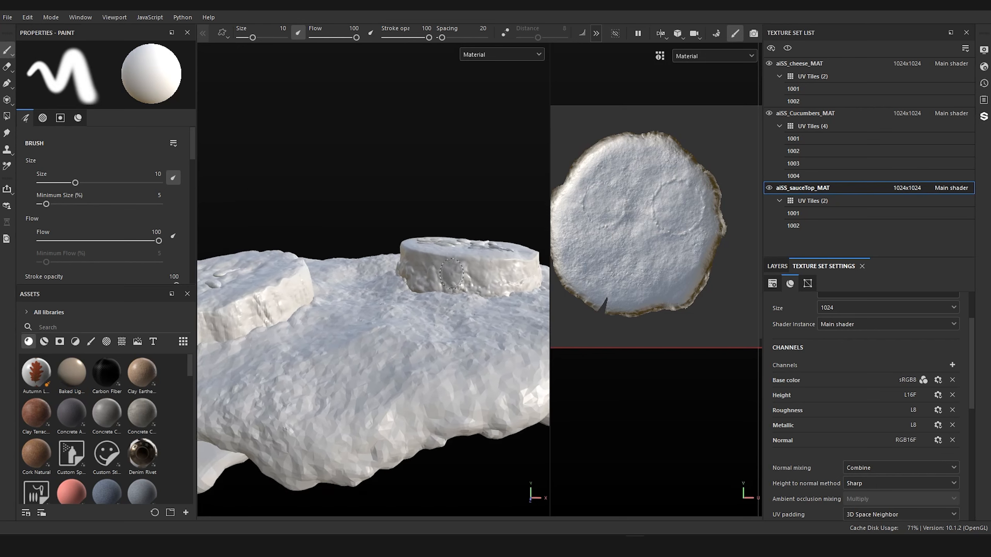
{"action": "scroll", "coordinate": [376, 205], "scroll_direction": "down", "scroll_amount": 3}
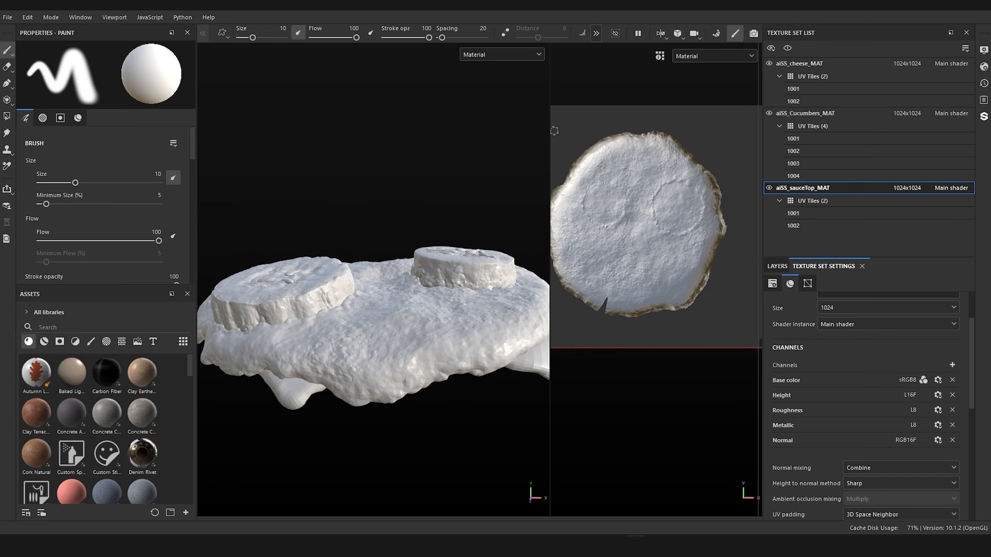
Step: Switch to the cucumber reference folder and compare the crystallized photos with their originals, from the single slices to the whole cucumber
{"action": "left_click_drag", "start_coordinate": [549, 129], "coordinate": [609, 136]}
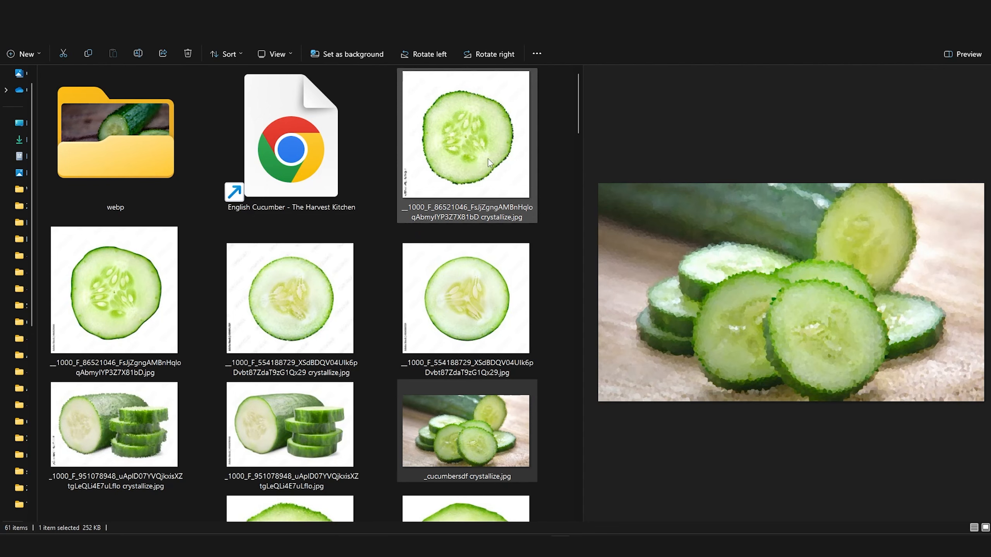
{"action": "key", "text": "Up"}
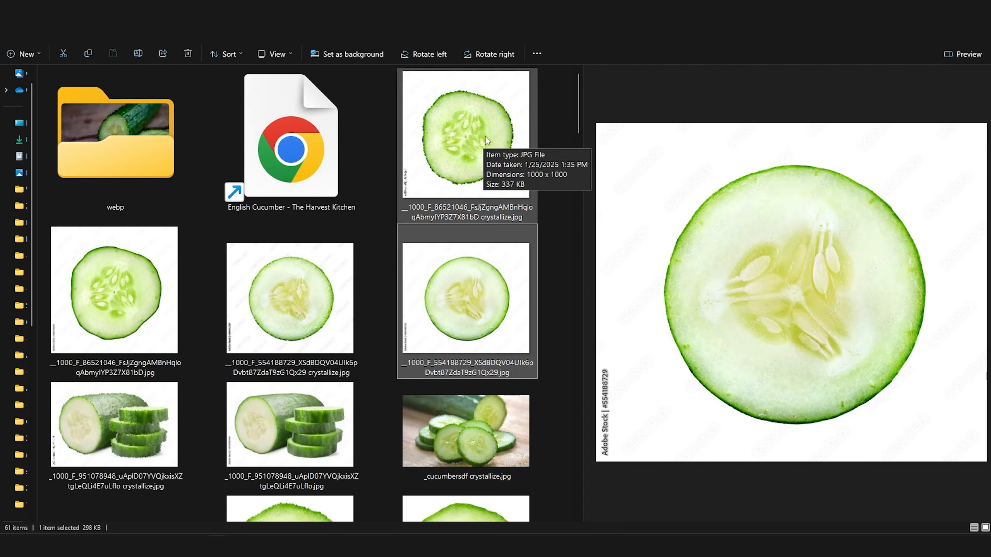
{"action": "key", "text": "Up"}
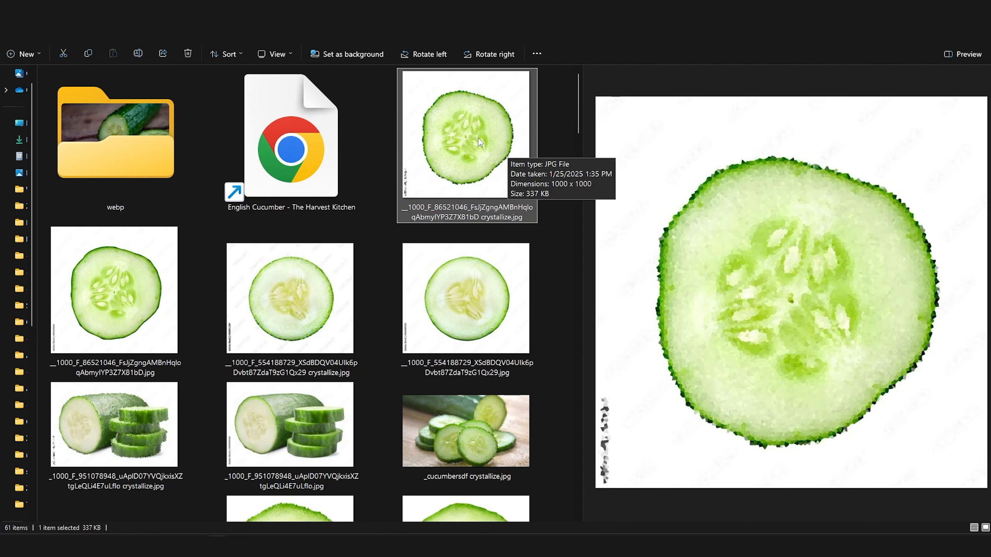
{"action": "key", "text": "Right"}
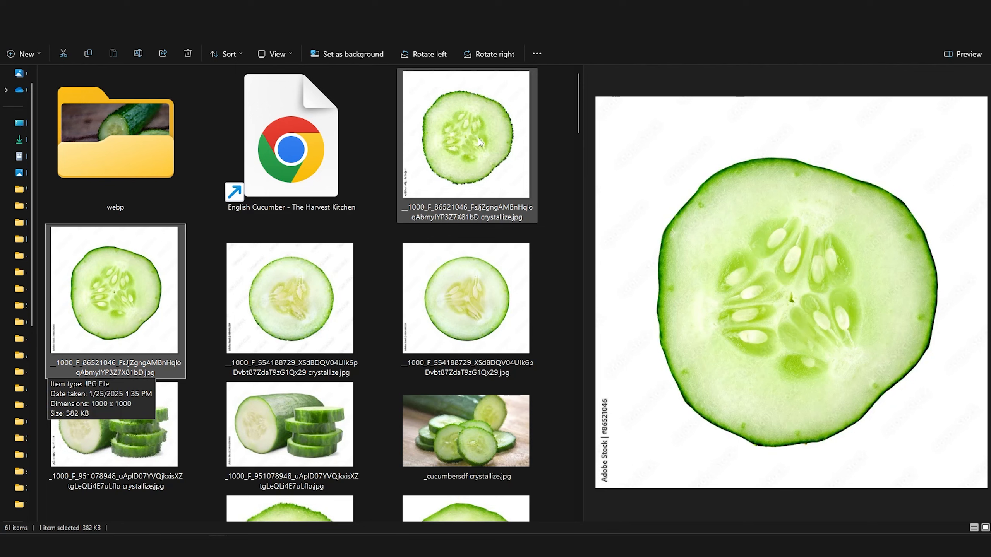
{"action": "key", "text": "Left"}
{"action": "key", "text": "Right"}
{"action": "key", "text": "Right"}
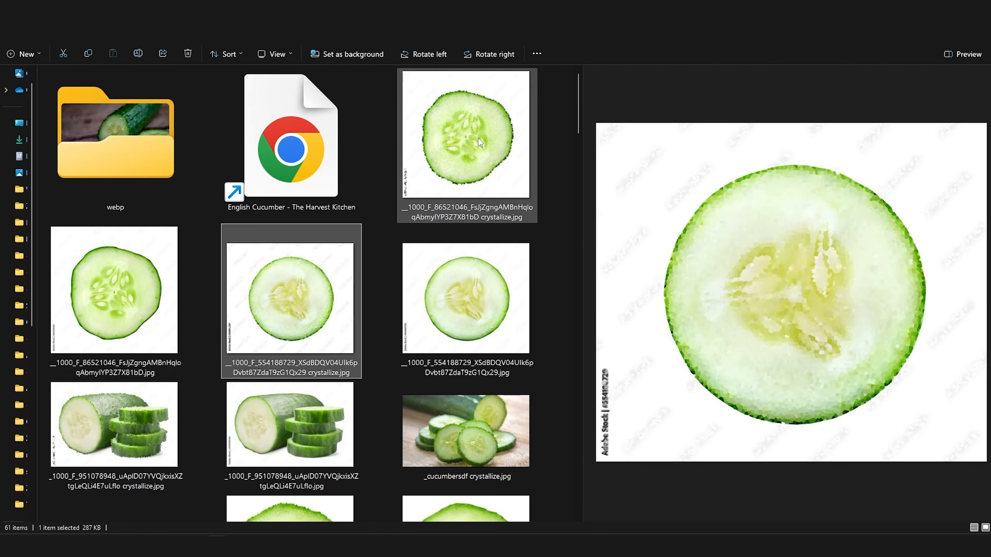
{"action": "key", "text": "Right"}
{"action": "key", "text": "Left"}
{"action": "key", "text": "Right"}
{"action": "key", "text": "Left"}
{"action": "key", "text": "Right"}
{"action": "key", "text": "Right"}
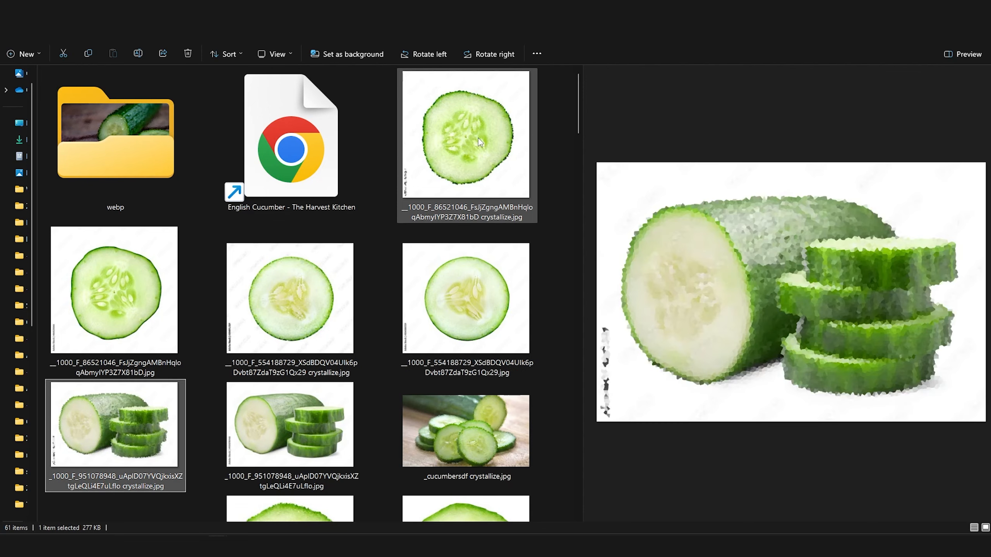
{"action": "key", "text": "Right"}
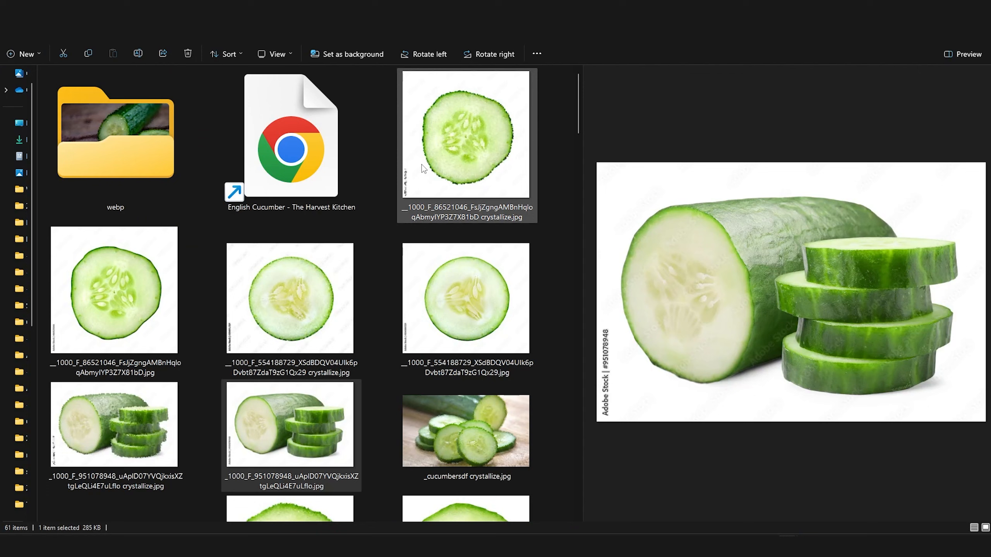
Step: Compare the seed patterns of the two original single-slice cucumber photos on white background
{"action": "left_click", "coordinate": [458, 156]}
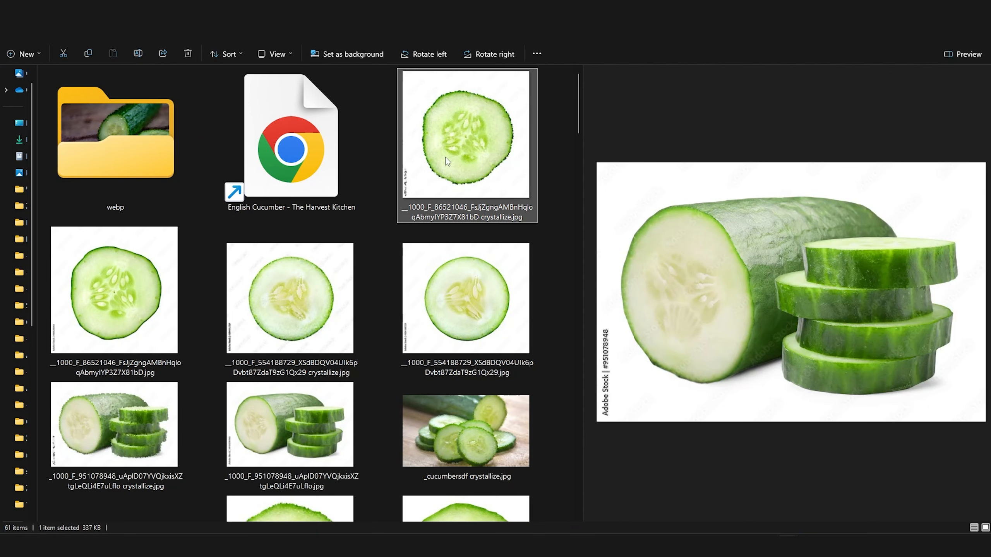
{"action": "left_click", "coordinate": [107, 337]}
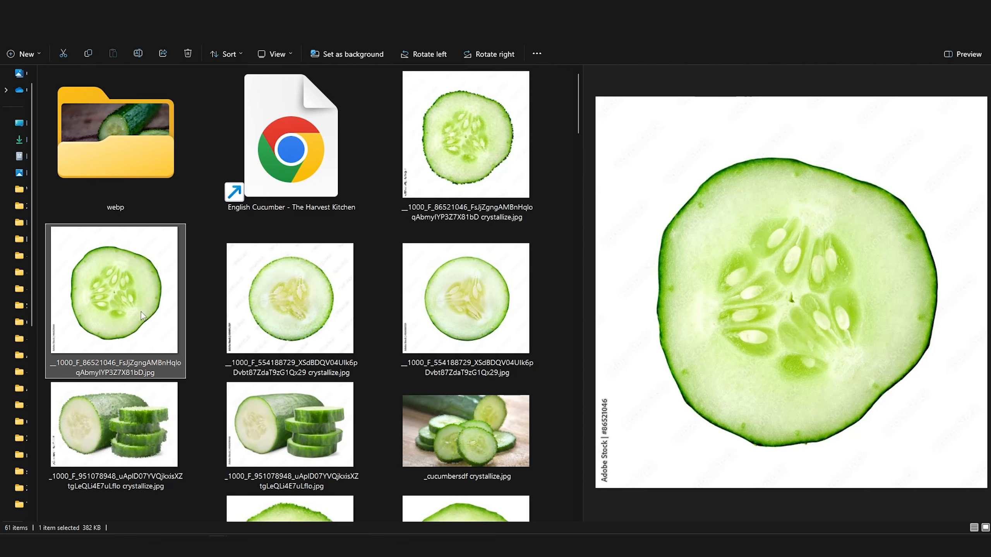
{"action": "left_click", "coordinate": [430, 304]}
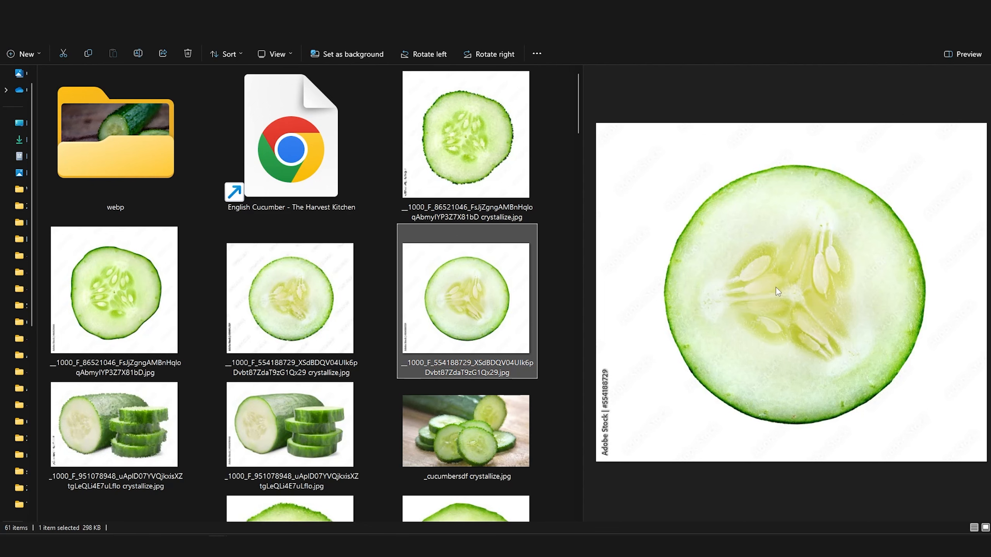
{"action": "left_click", "coordinate": [113, 299]}
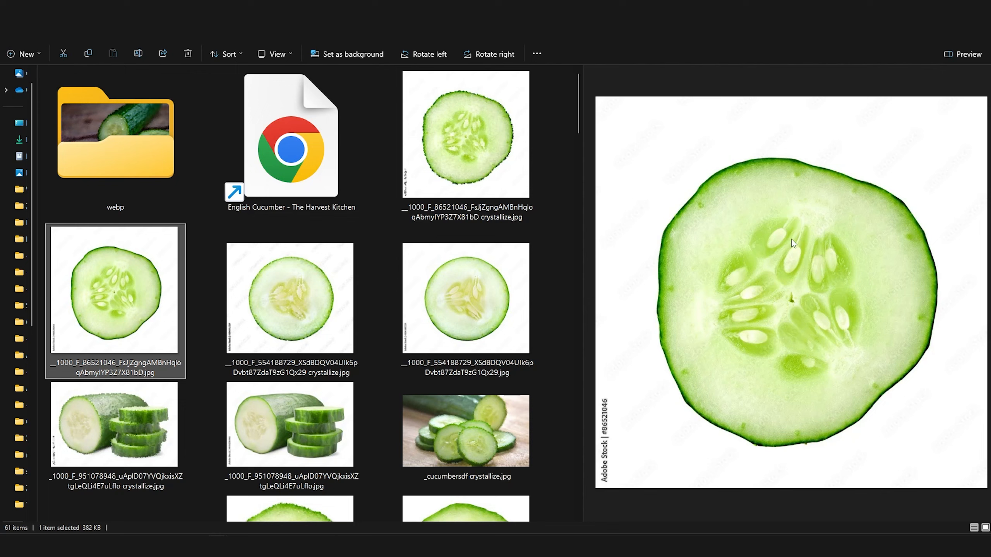
{"action": "key", "text": "Right"}
{"action": "key", "text": "Right"}
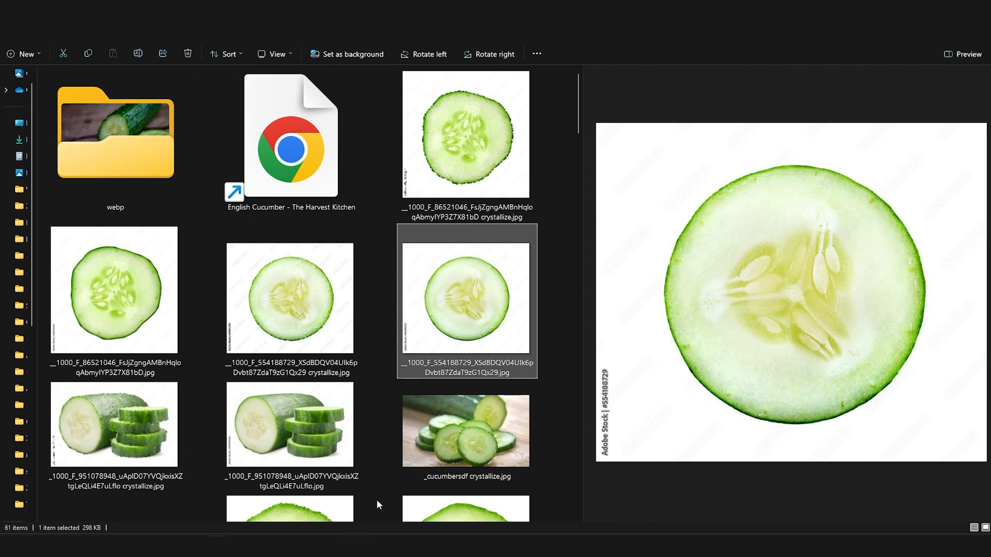
Step: Switch to ZBrush and examine the sculpted American and English cucumber slices and their seeds from above and at an angle
{"action": "left_click", "coordinate": [355, 547]}
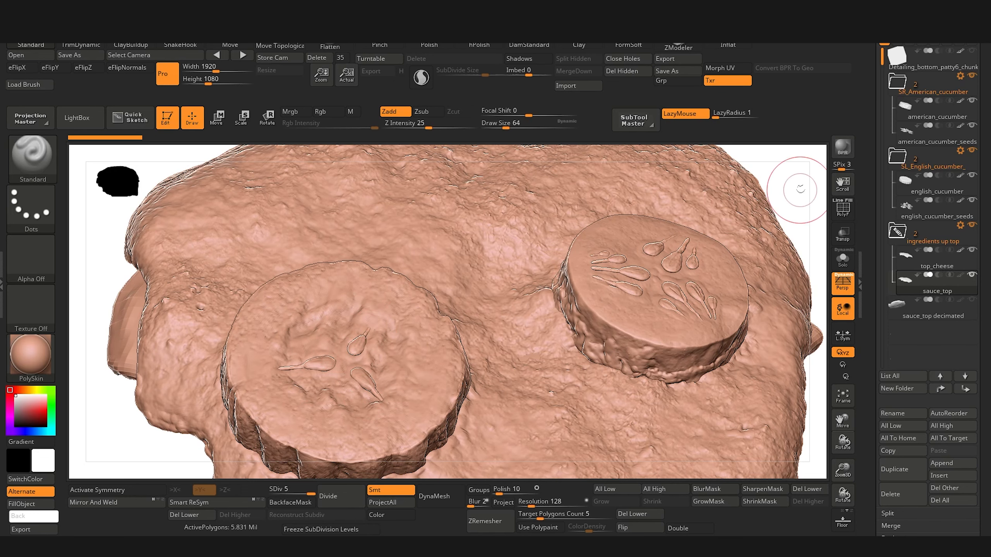
{"action": "left_click_drag", "start_coordinate": [799, 190], "coordinate": [817, 216]}
{"action": "left_click_drag", "start_coordinate": [218, 363], "coordinate": [154, 475], "text": "alt"}
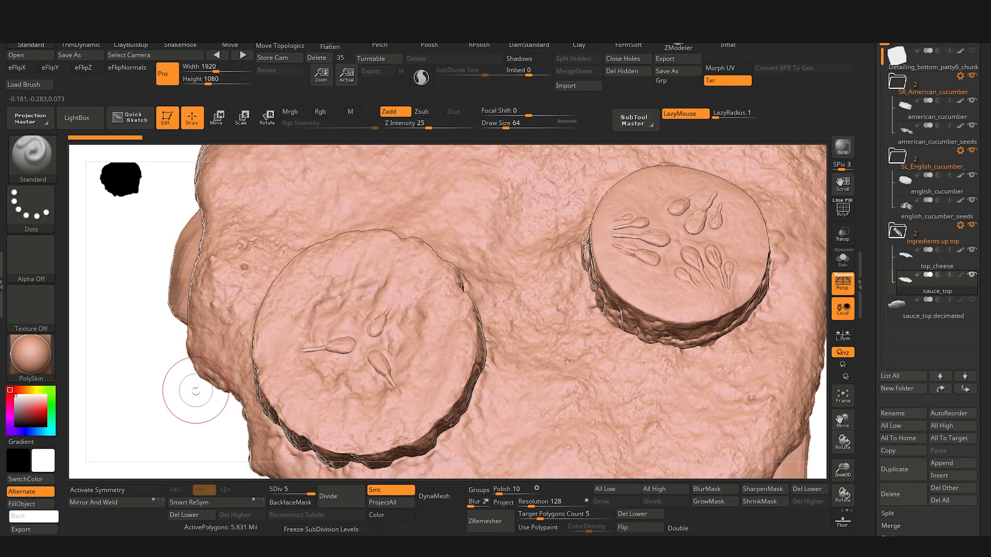
{"action": "left_click_drag", "start_coordinate": [151, 398], "coordinate": [170, 373]}
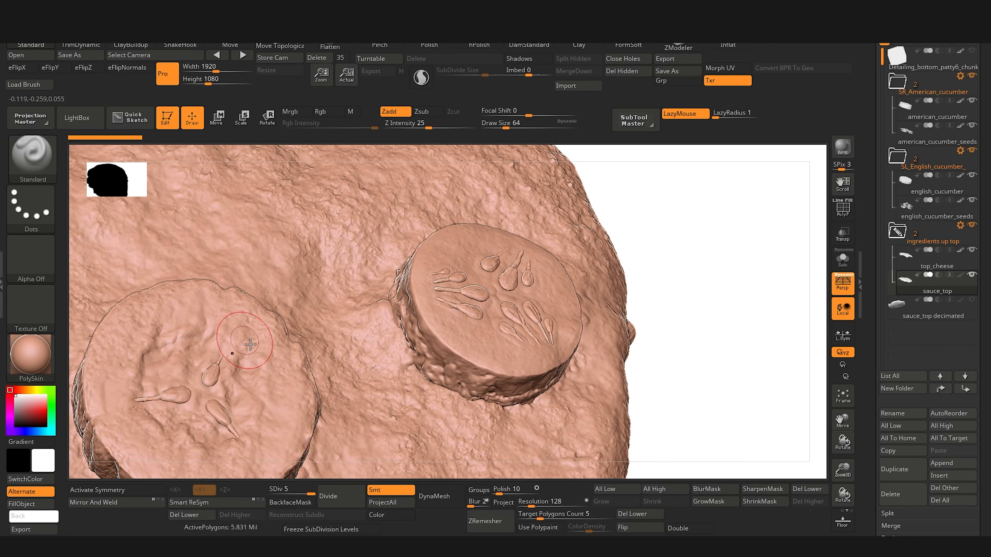
{"action": "left_click_drag", "start_coordinate": [747, 365], "coordinate": [408, 264]}
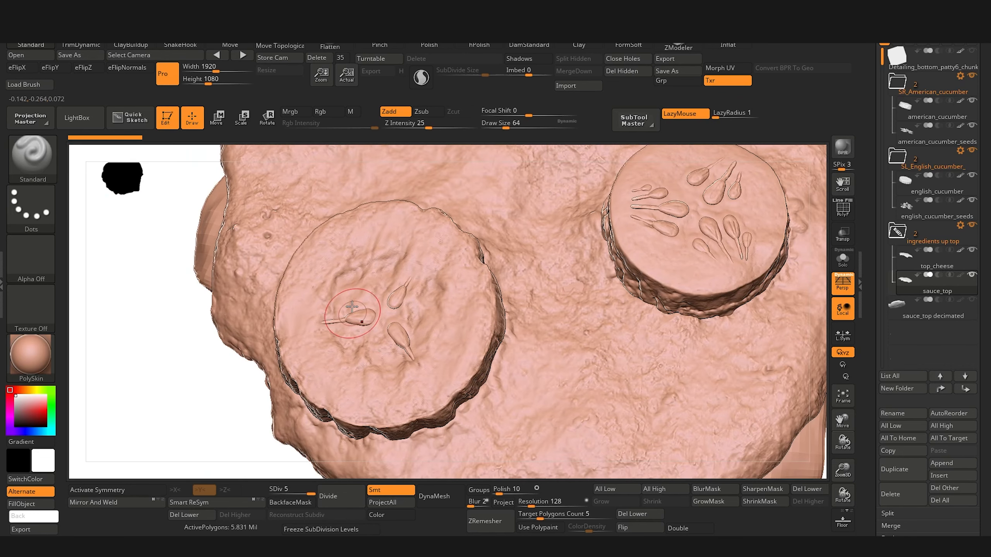
{"action": "mouse_move", "coordinate": [183, 296]}
{"action": "left_mouse_down"}
{"action": "mouse_move", "coordinate": [157, 323]}
{"action": "mouse_move", "coordinate": [123, 402]}
{"action": "left_mouse_up"}
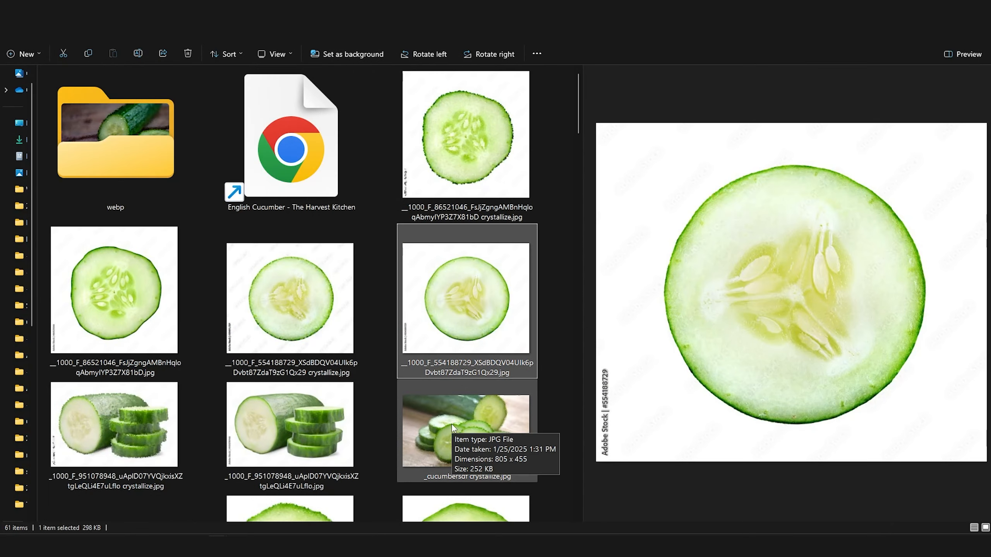
Step: Return to the reference folder and examine the crystallized and original sliced-cucumber images, including the ones marked for roughness
{"action": "left_click", "coordinate": [448, 430]}
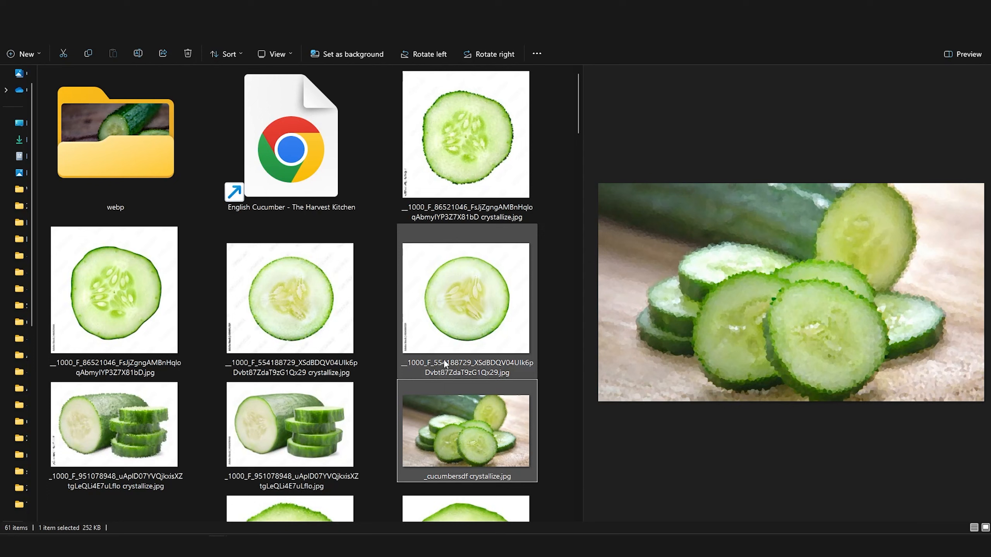
{"action": "scroll", "coordinate": [444, 363], "scroll_direction": "down", "scroll_amount": 5}
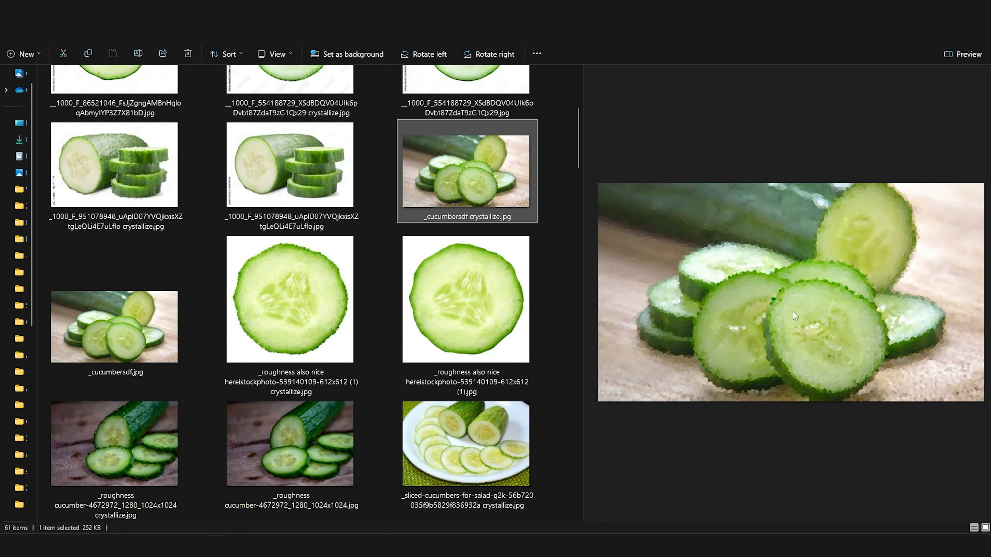
{"action": "left_click", "coordinate": [127, 448]}
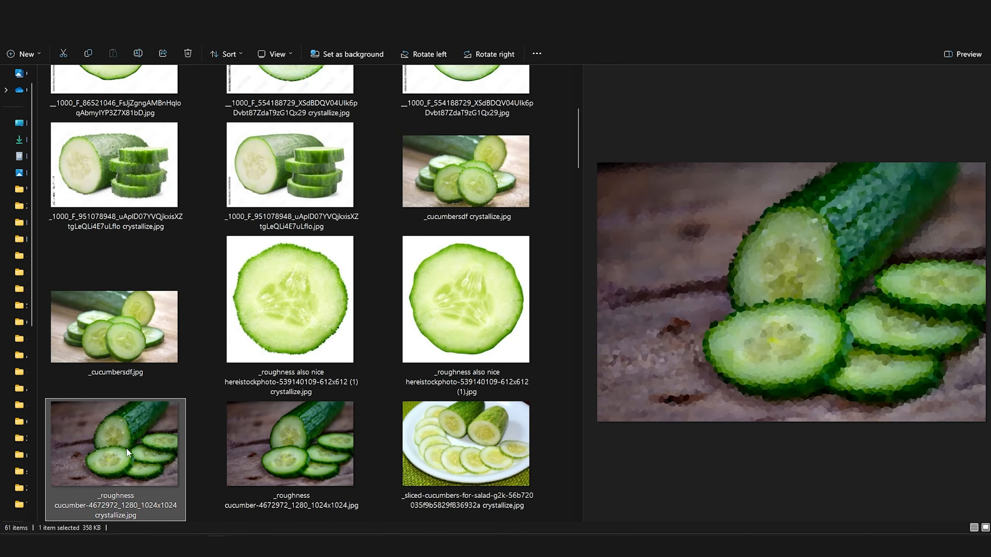
{"action": "left_click", "coordinate": [297, 454]}
{"action": "scroll", "coordinate": [319, 408], "scroll_direction": "up", "scroll_amount": 5}
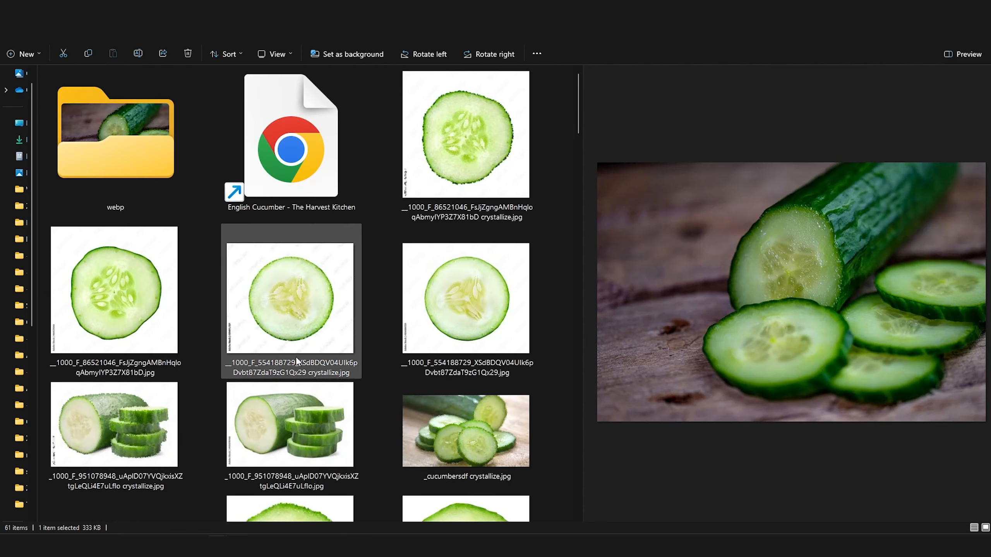
{"action": "left_click", "coordinate": [406, 186], "text": "shift"}
{"action": "scroll", "coordinate": [347, 331], "scroll_direction": "down", "scroll_amount": 5}
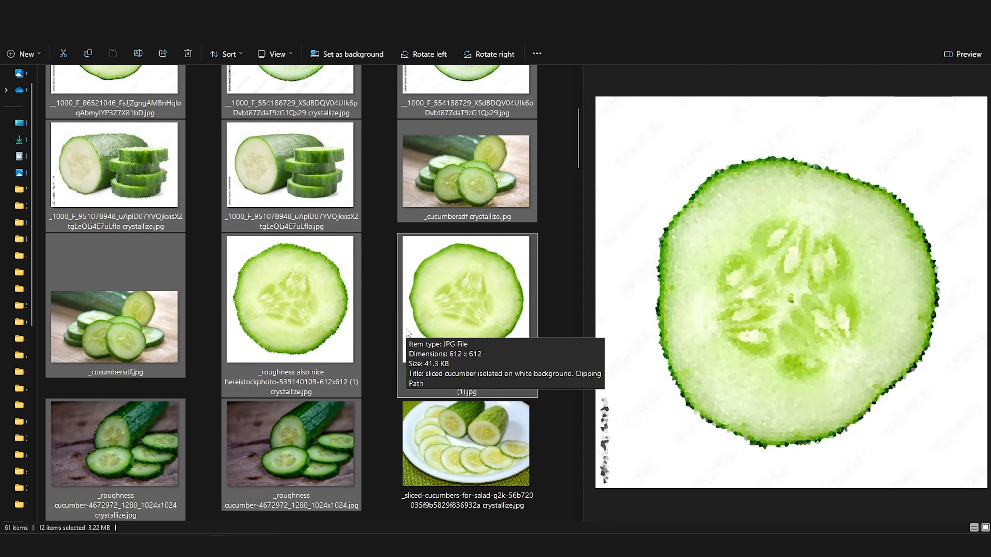
{"action": "left_click", "coordinate": [307, 297]}
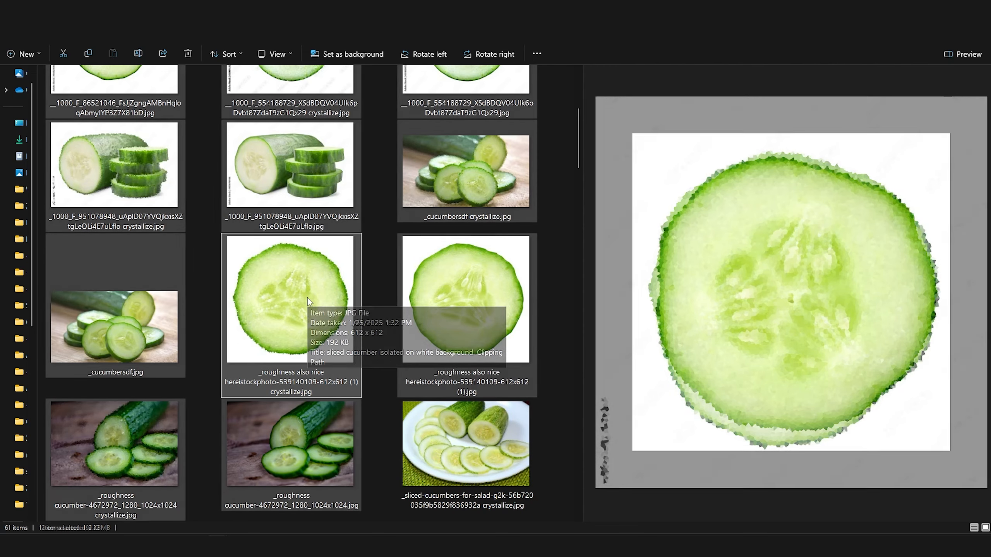
{"action": "scroll", "coordinate": [308, 297], "scroll_direction": "up", "scroll_amount": 5}
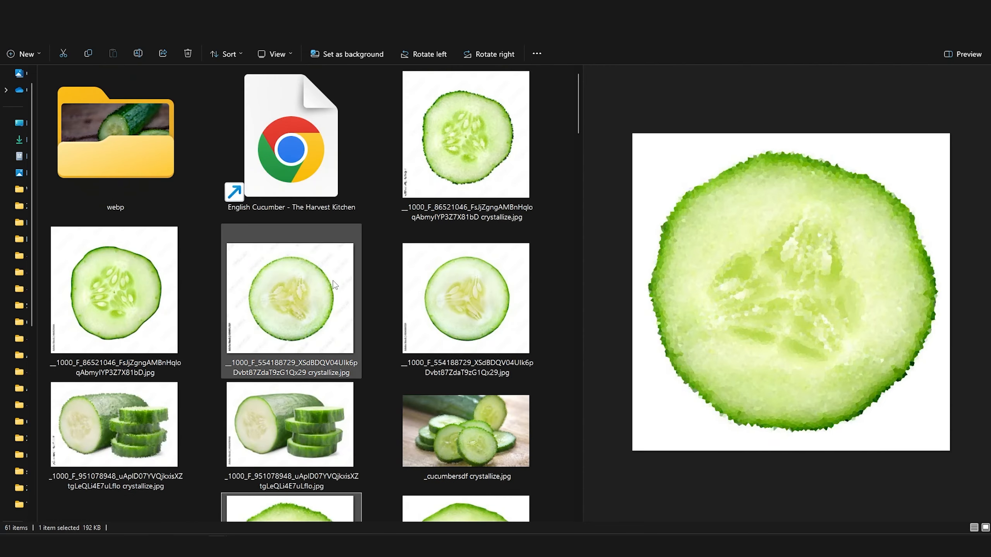
{"action": "left_click", "coordinate": [439, 104]}
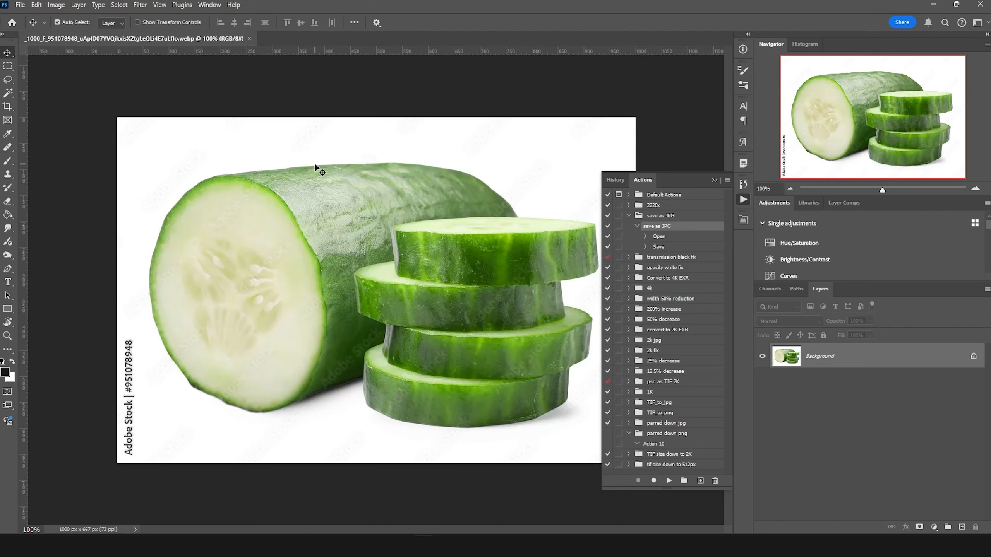
Step: In Photoshop, apply the Crystallize filter with a cell size of 22 to the whole-cucumber photo
{"action": "left_click", "coordinate": [135, 8]}
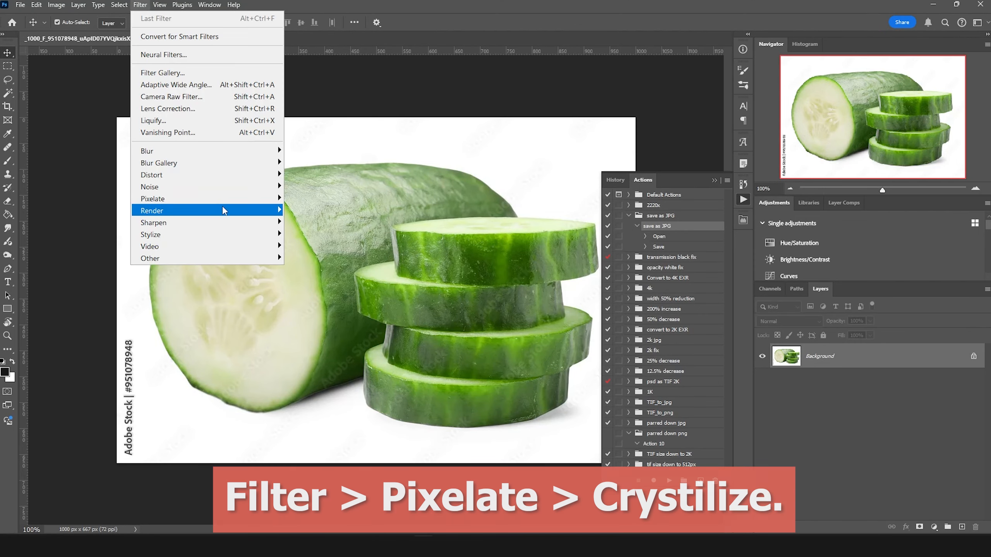
{"action": "mouse_move", "coordinate": [222, 200]}
{"action": "left_click", "coordinate": [339, 213]}
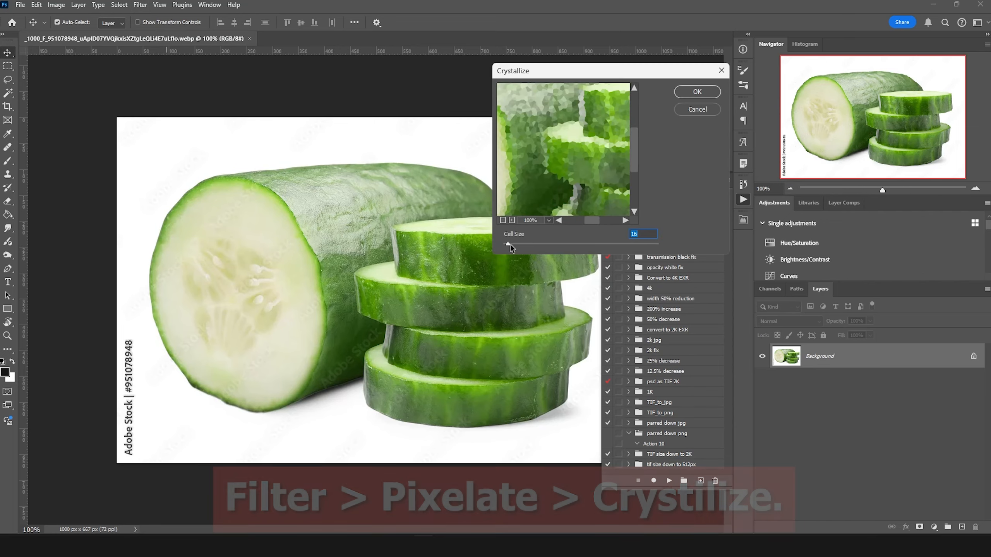
{"action": "left_click_drag", "start_coordinate": [508, 244], "coordinate": [513, 245]}
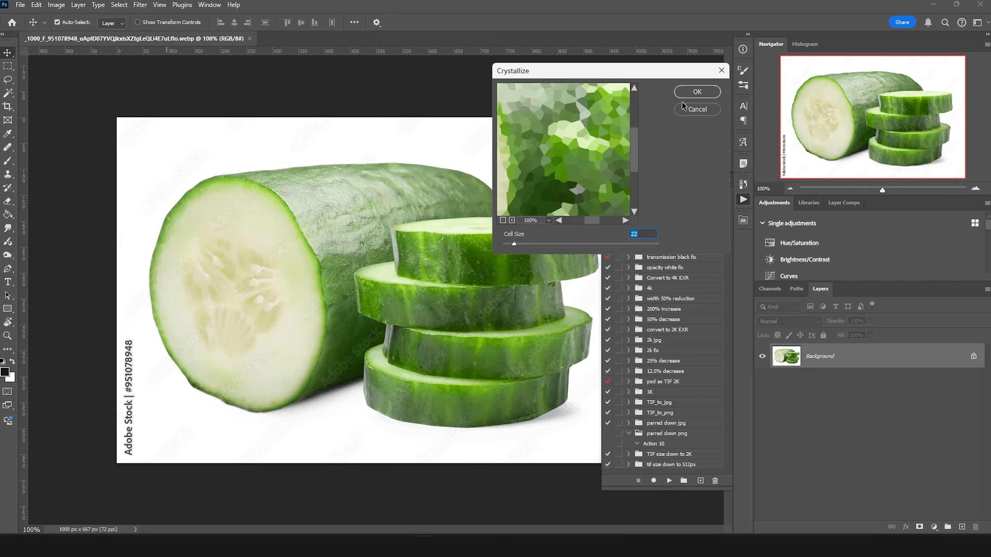
{"action": "left_click", "coordinate": [687, 91]}
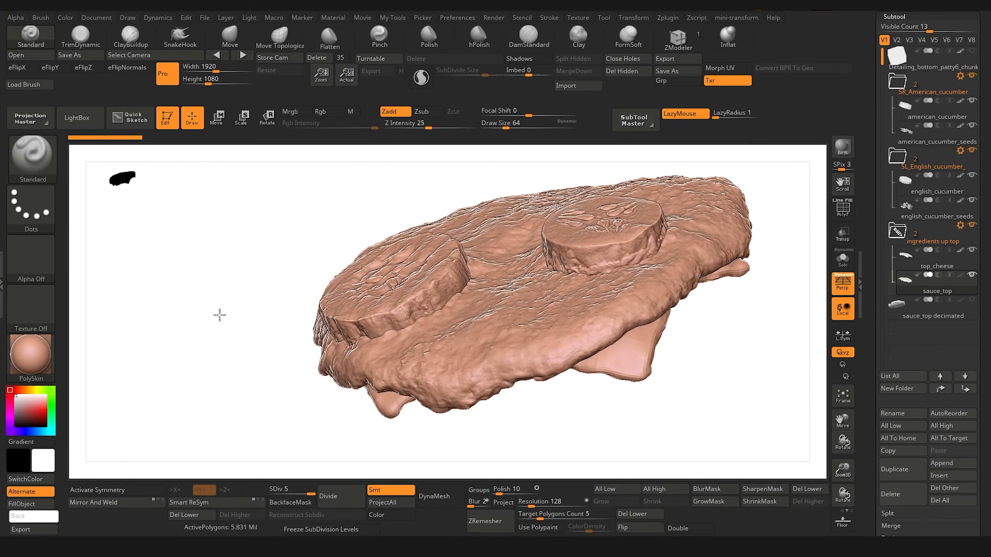
Step: Switch to ZBrush, view the burger's top ingredients from several angles, and review the loaded burger and cucumber textures
{"action": "left_click_drag", "start_coordinate": [219, 314], "coordinate": [284, 234]}
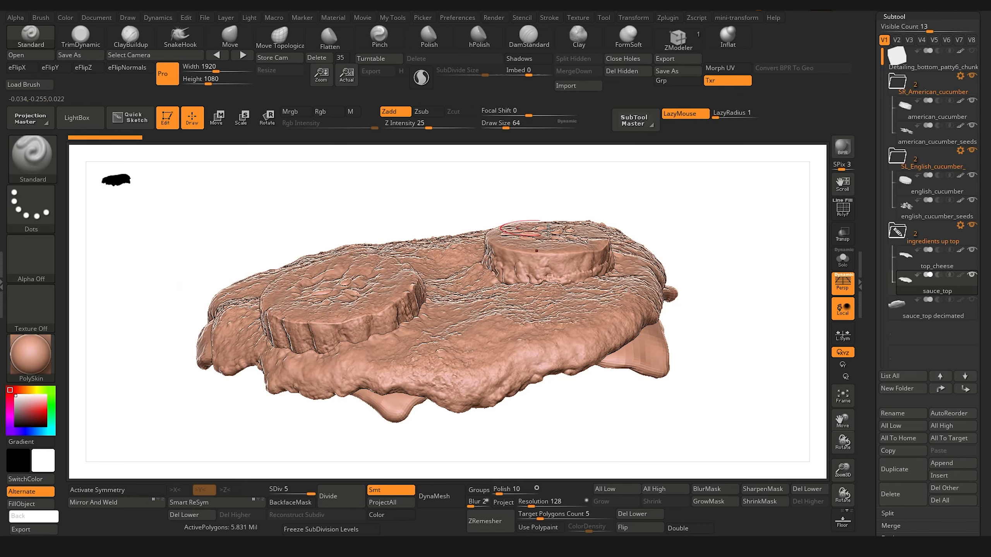
{"action": "left_click_drag", "start_coordinate": [698, 416], "coordinate": [635, 161]}
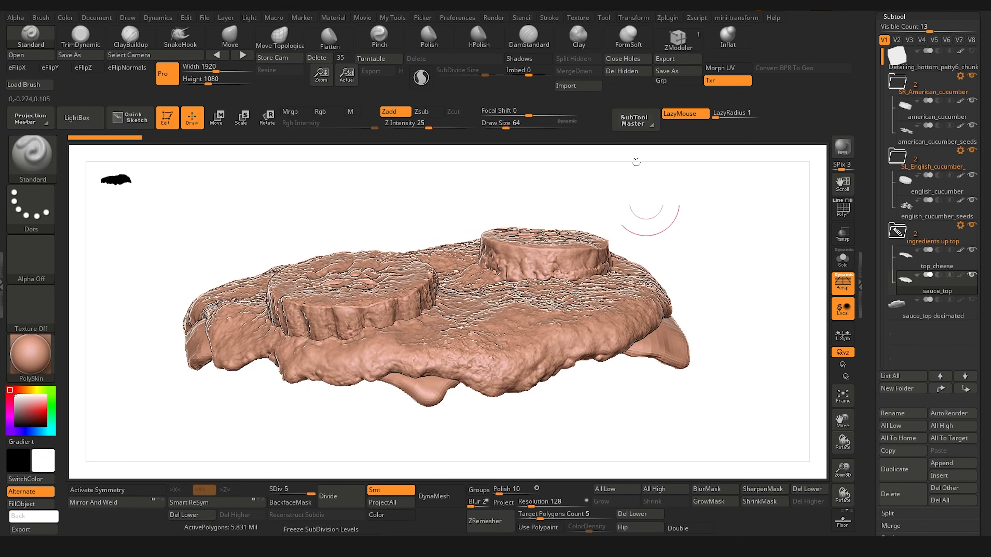
{"action": "left_click", "coordinate": [578, 17]}
{"action": "left_click", "coordinate": [623, 197]}
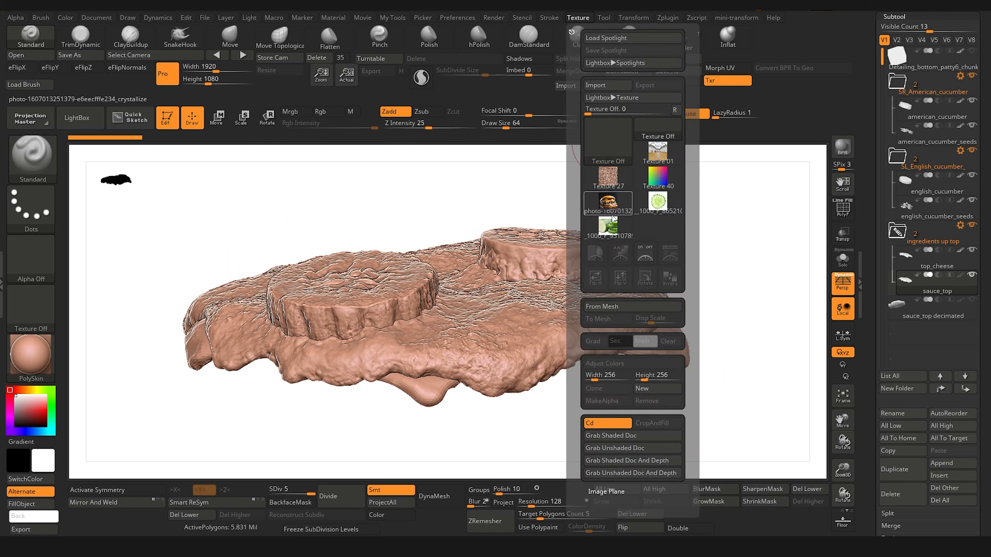
{"action": "left_click", "coordinate": [614, 228]}
{"action": "left_click", "coordinate": [612, 205]}
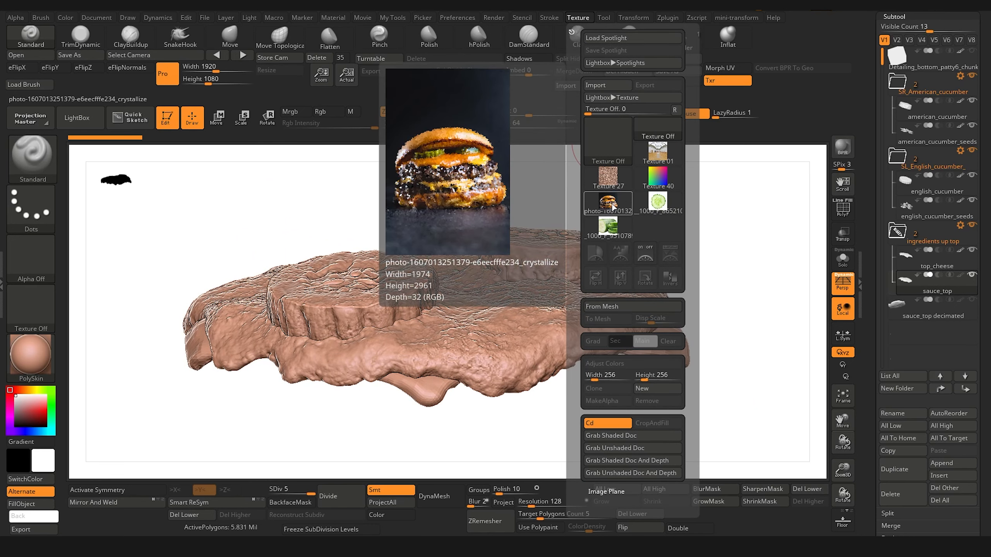
{"action": "left_click", "coordinate": [656, 202]}
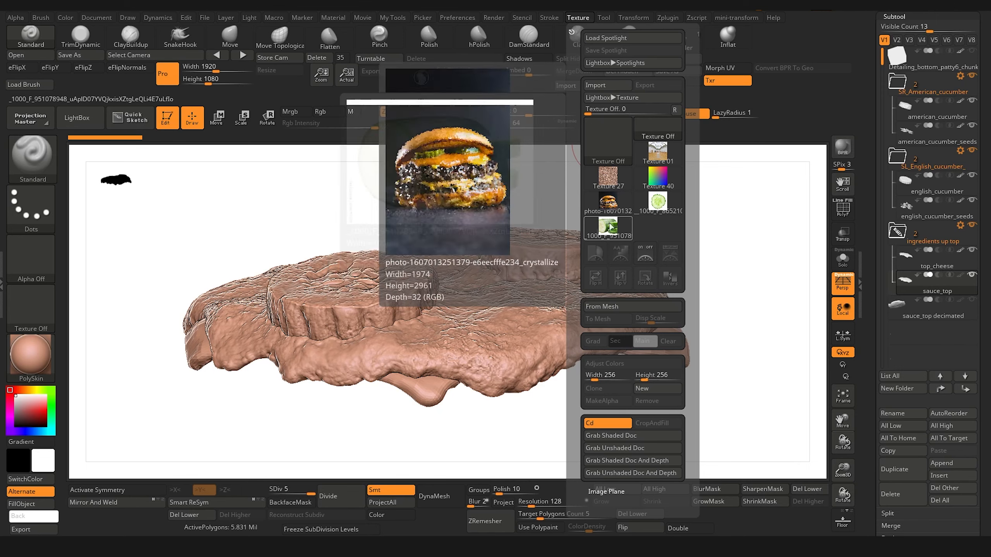
{"action": "left_click", "coordinate": [605, 234]}
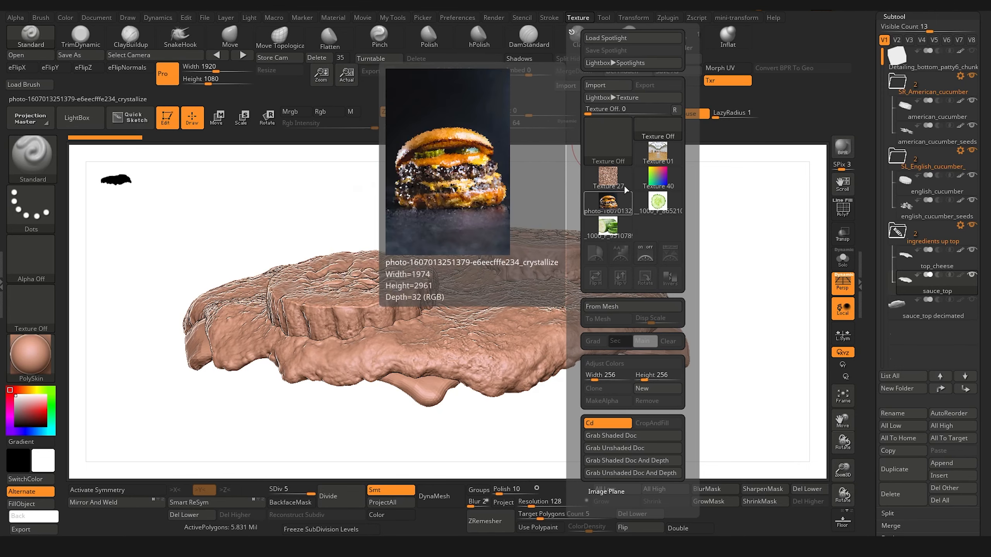
Step: Import the original whole-and-sliced cucumber photo _cucumbersdf.jpg as a texture instead of its crystallized version
{"action": "left_click", "coordinate": [599, 91]}
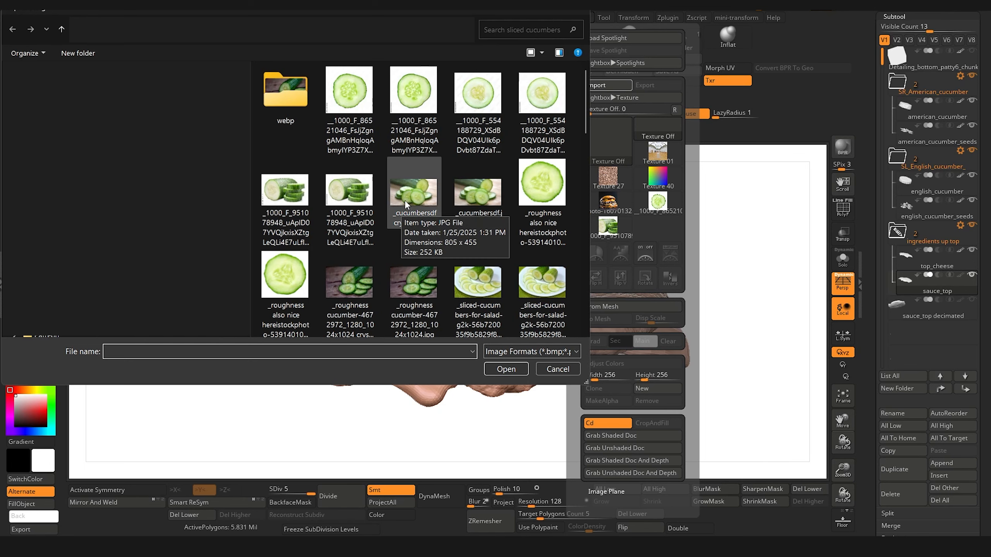
{"action": "left_click", "coordinate": [410, 200]}
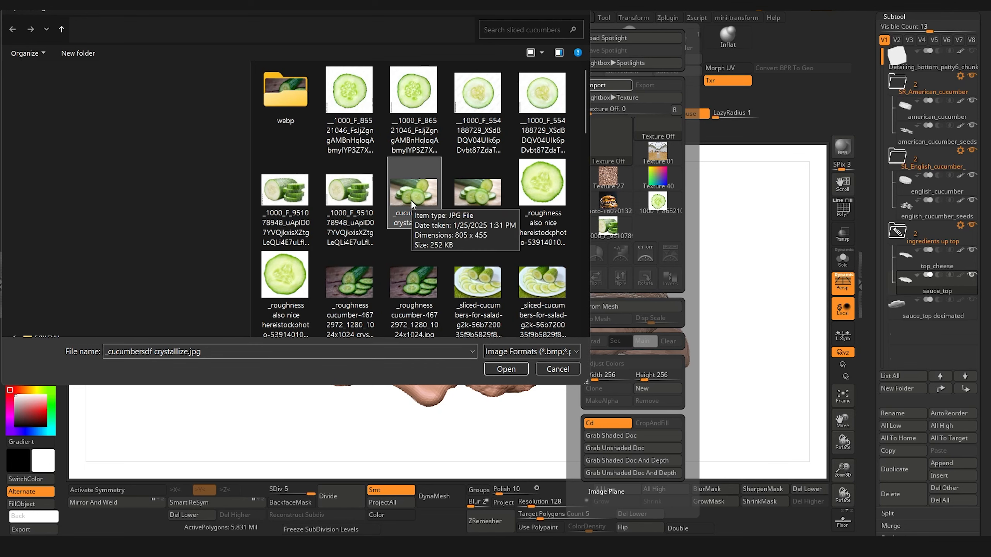
{"action": "left_click", "coordinate": [492, 202]}
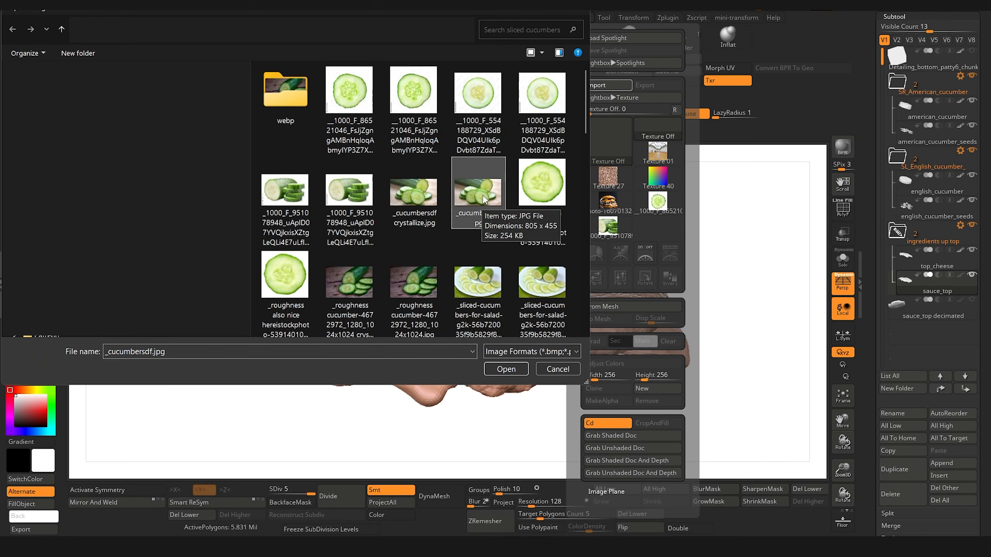
{"action": "double_click", "coordinate": [484, 201]}
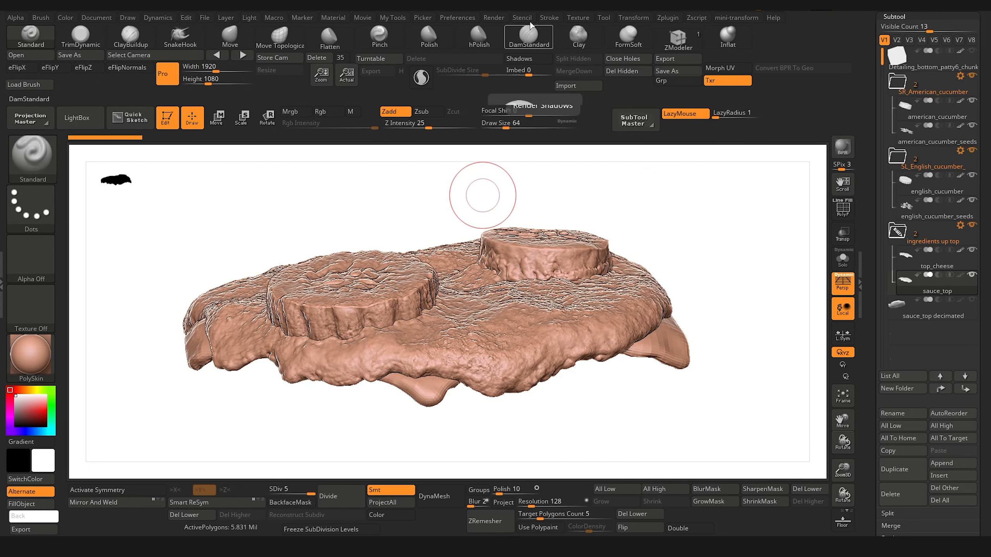
Step: Import _roughness cucumber-4672972_1280_1024x1024.jpg as another texture
{"action": "left_click", "coordinate": [577, 19]}
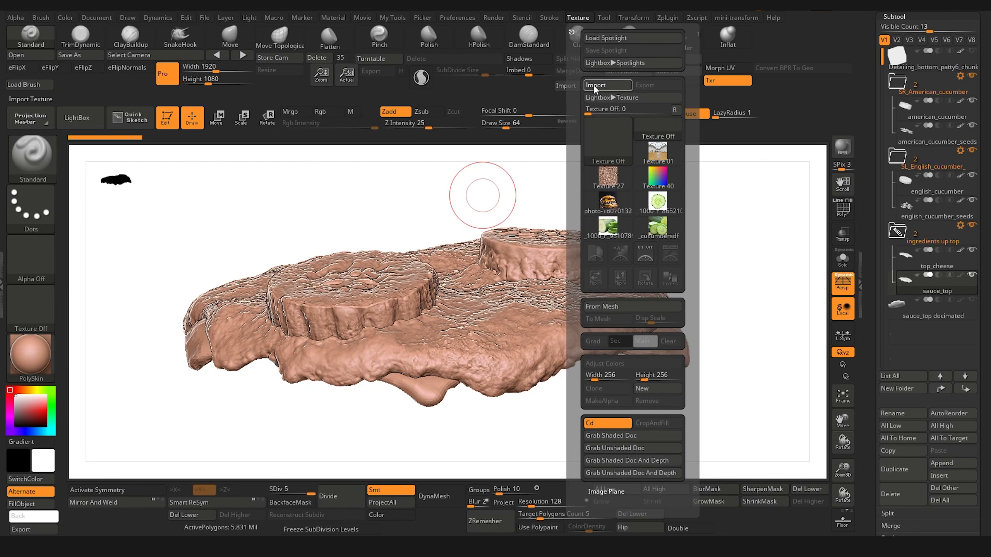
{"action": "left_click", "coordinate": [595, 86]}
{"action": "left_click", "coordinate": [417, 288]}
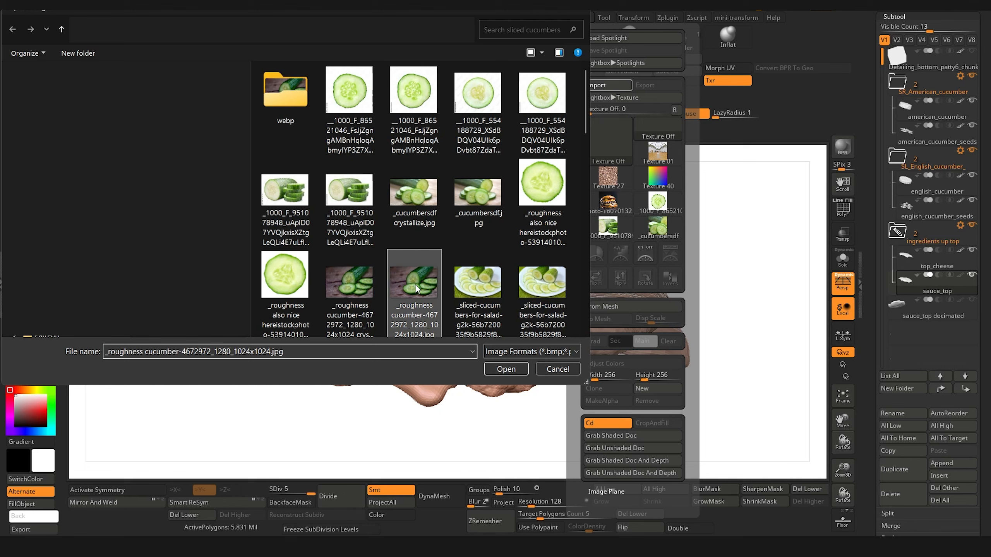
{"action": "double_click", "coordinate": [416, 287]}
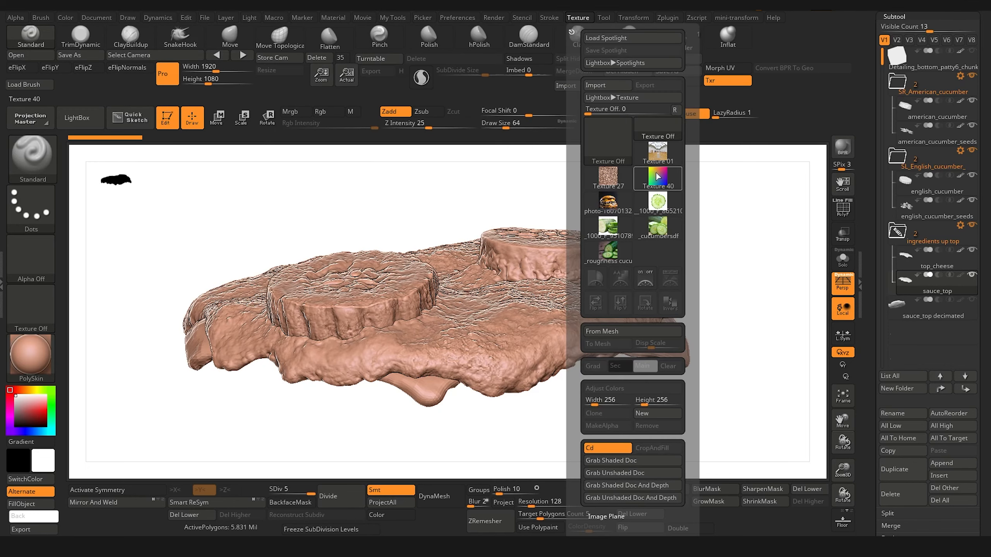
Step: Add the single-slice, _1000_F_951078948, _cucumbersdf and _roughness cucumber textures to Spotlight and tile them in a column beside the model
{"action": "left_click", "coordinate": [659, 200]}
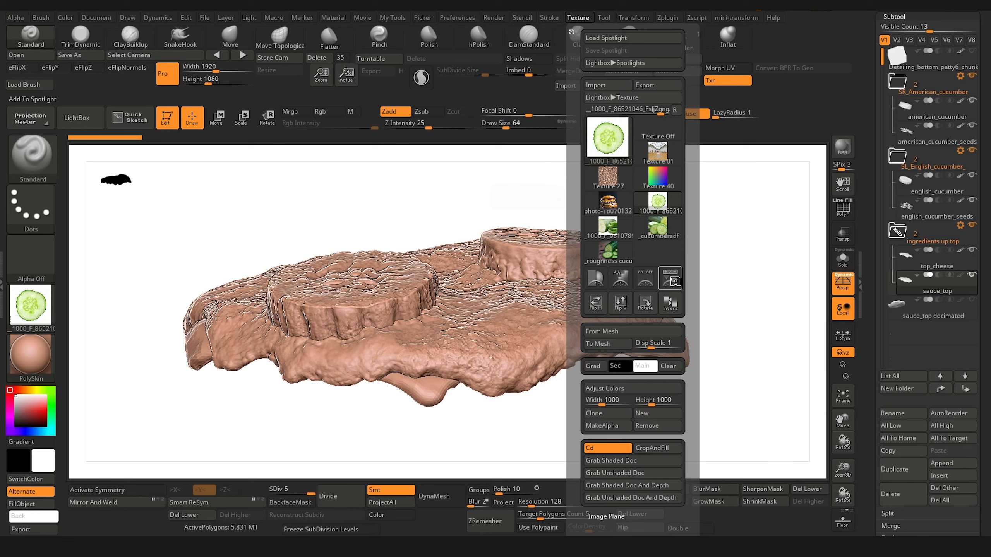
{"action": "left_click", "coordinate": [674, 285]}
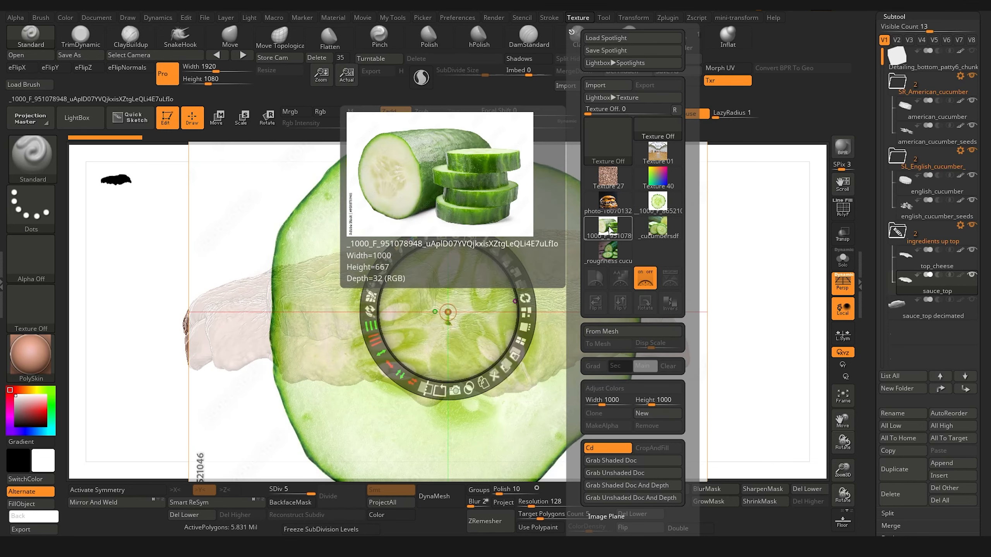
{"action": "left_click", "coordinate": [662, 231]}
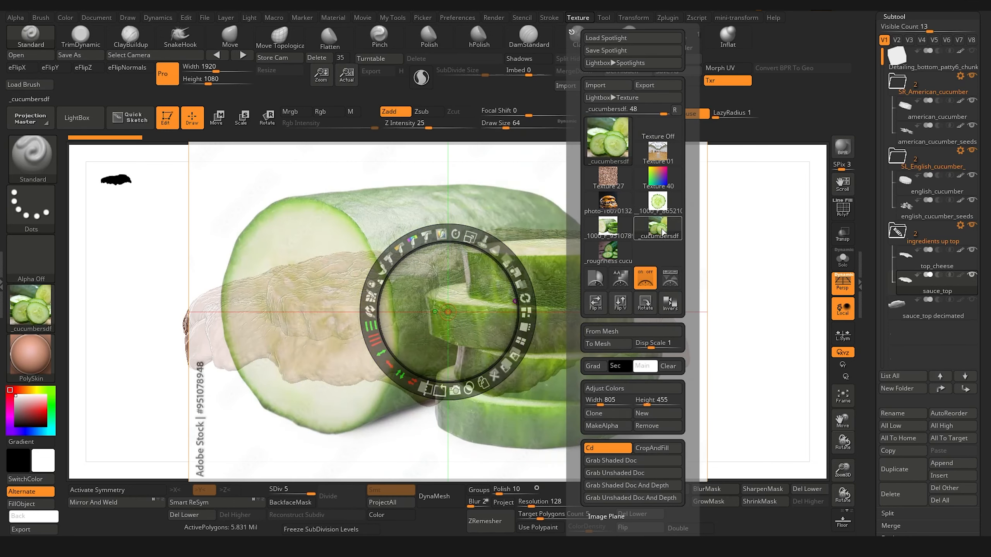
{"action": "left_click", "coordinate": [675, 280]}
{"action": "left_click", "coordinate": [614, 252]}
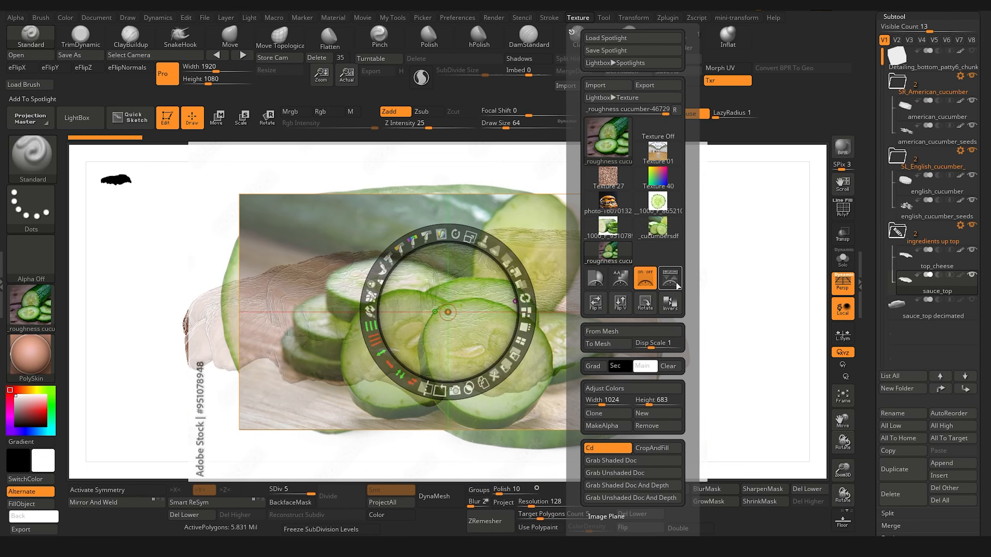
{"action": "left_click", "coordinate": [676, 282]}
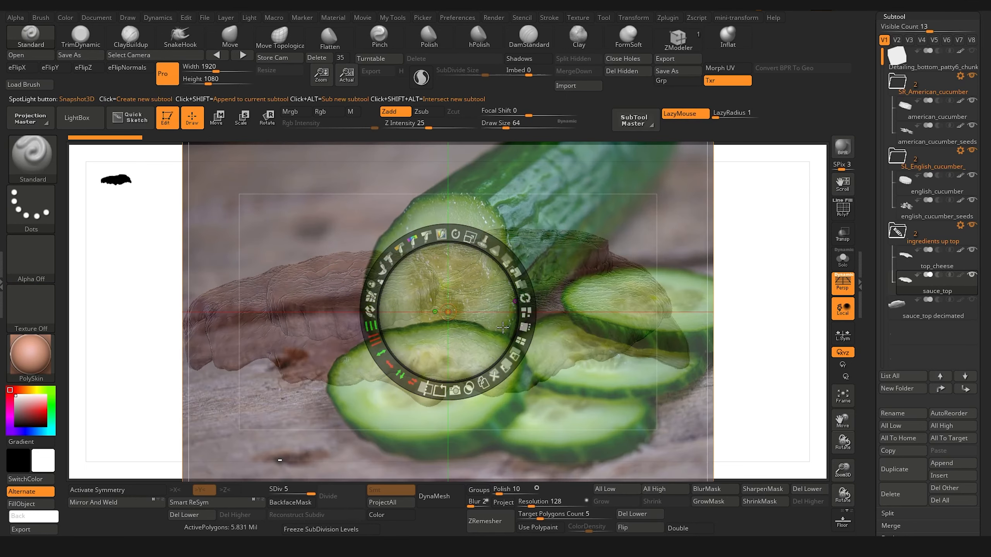
{"action": "left_click", "coordinate": [525, 324]}
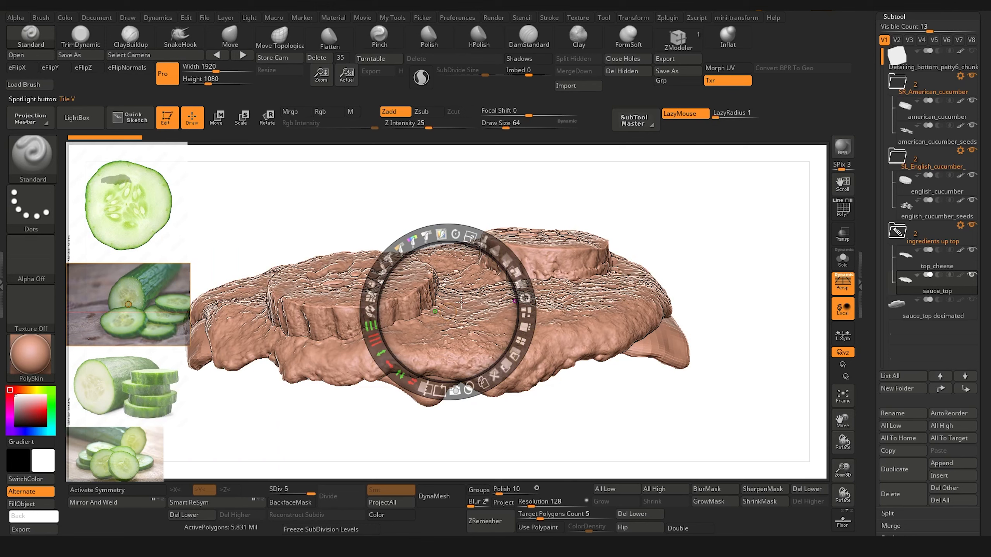
Step: Toggle the Spotlight cucumber references and their editing dial on and off, leaving the images hidden
{"action": "key", "text": "shift+z"}
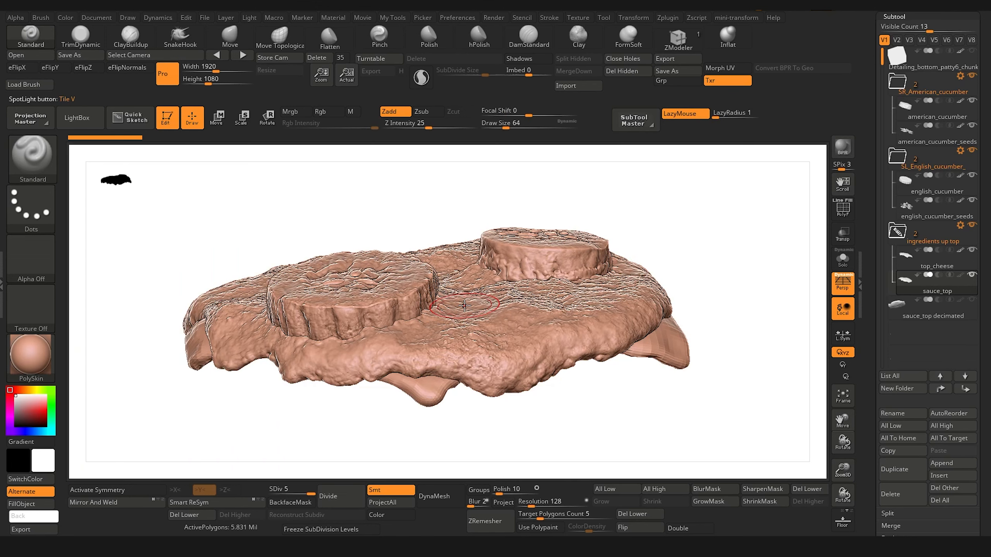
{"action": "key", "text": "shift+z"}
{"action": "key", "text": "shift+z"}
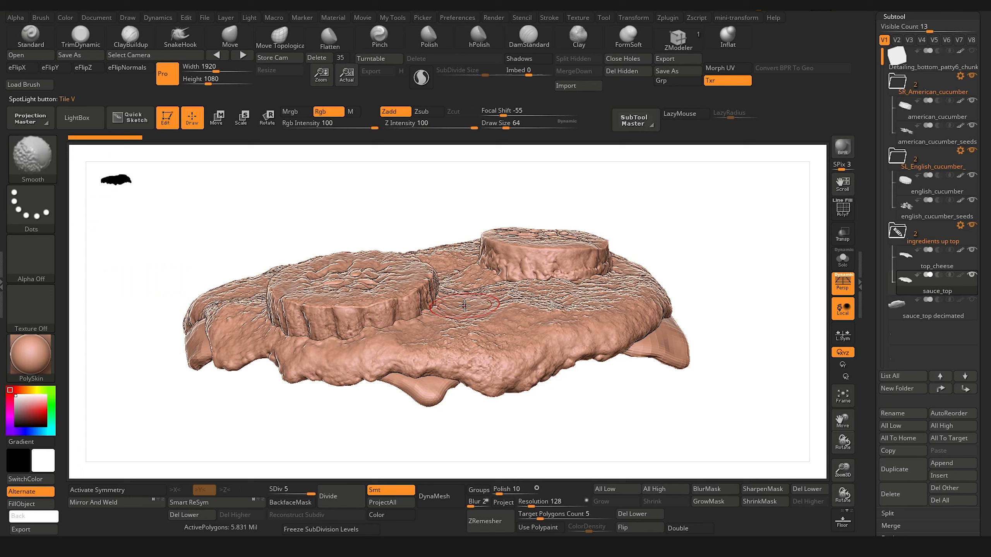
{"action": "key", "text": "shift+z"}
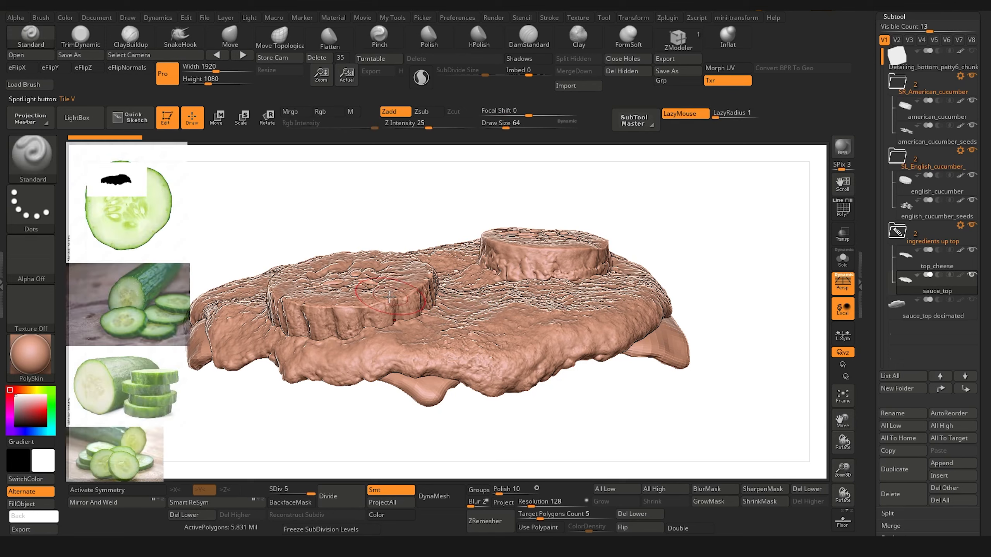
{"action": "key", "text": "z"}
{"action": "mouse_move", "coordinate": [449, 322]}
{"action": "left_mouse_down"}
{"action": "mouse_move", "coordinate": [141, 289]}
{"action": "mouse_move", "coordinate": [137, 228]}
{"action": "mouse_move", "coordinate": [132, 248]}
{"action": "left_mouse_up"}
{"action": "key", "text": "shift+z"}
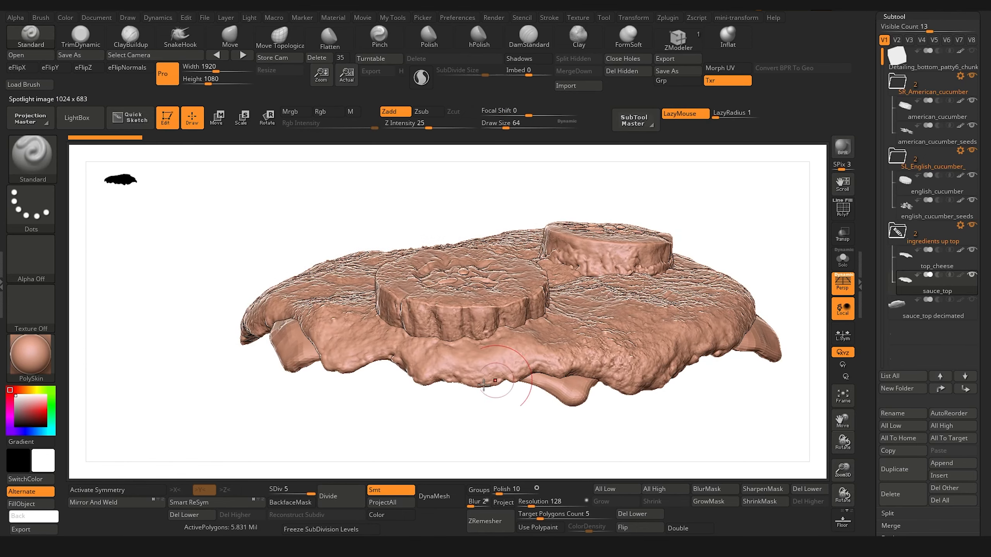
Step: Select the top_cheese subtool
{"action": "mouse_move", "coordinate": [448, 441]}
{"action": "left_mouse_down"}
{"action": "mouse_move", "coordinate": [355, 460]}
{"action": "mouse_move", "coordinate": [376, 403]}
{"action": "mouse_move", "coordinate": [365, 411]}
{"action": "left_mouse_up"}
{"action": "left_click", "coordinate": [906, 259]}
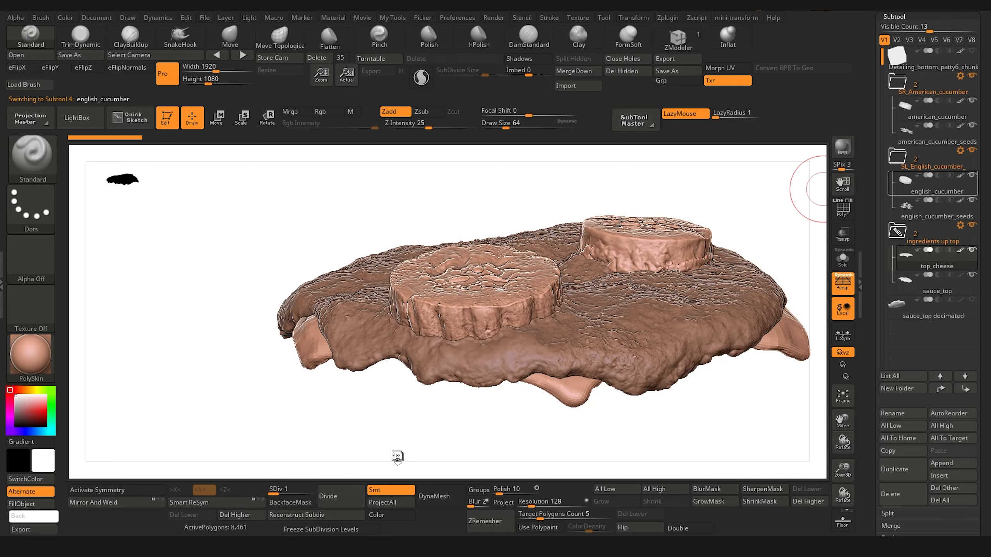
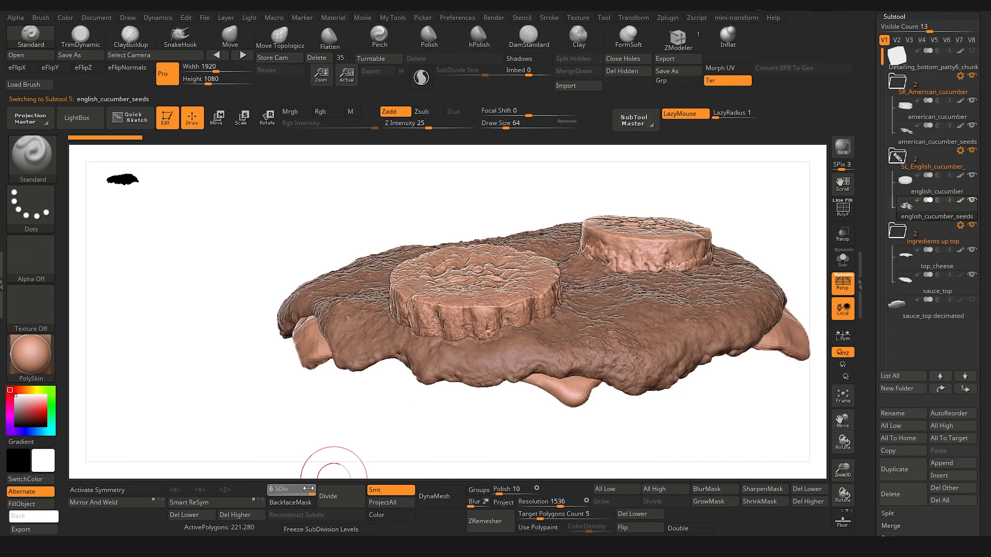
Step: Step from the american_cucumber_seeds subtool through the ingredient subtools and select sauce_top
{"action": "left_click", "coordinate": [905, 136]}
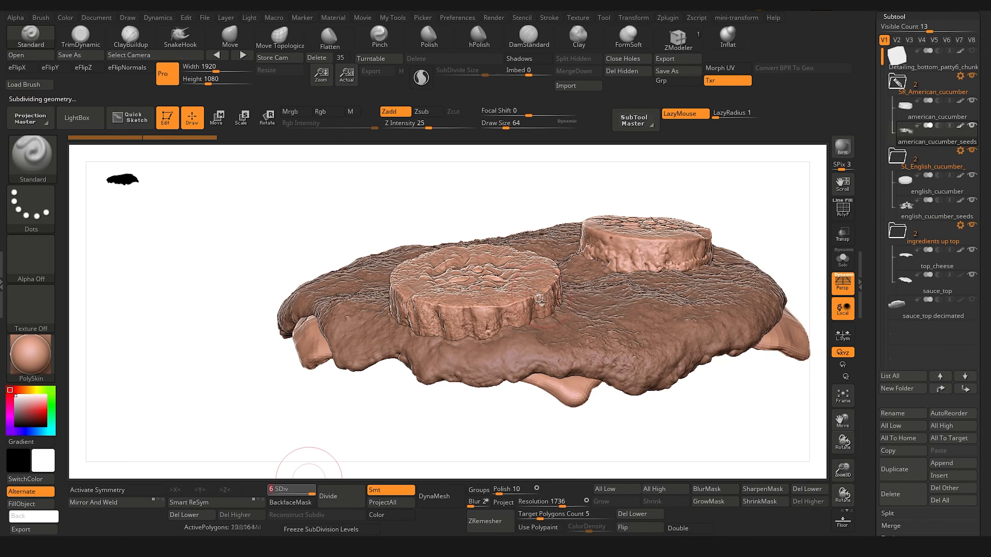
{"action": "left_click_drag", "start_coordinate": [264, 211], "coordinate": [283, 234]}
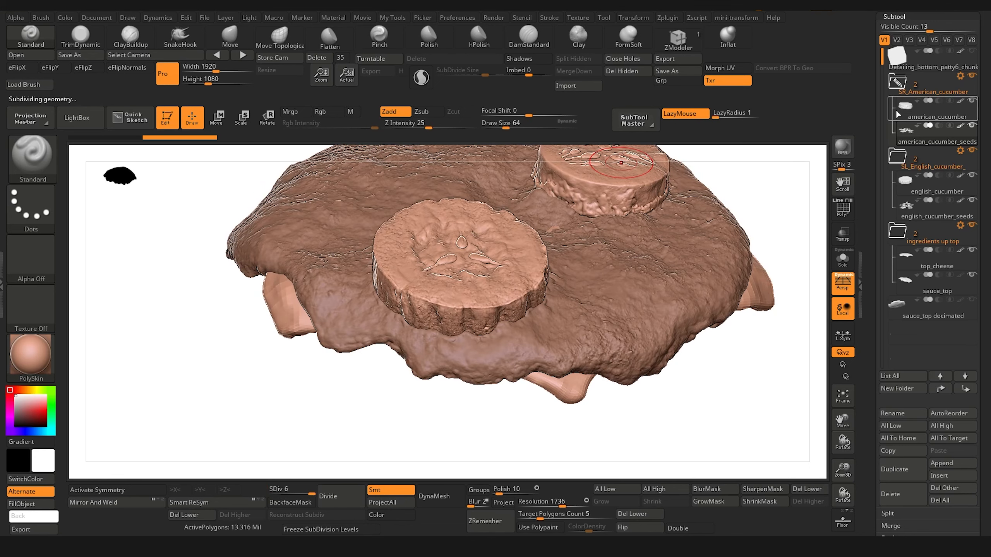
{"action": "mouse_move", "coordinate": [896, 114]}
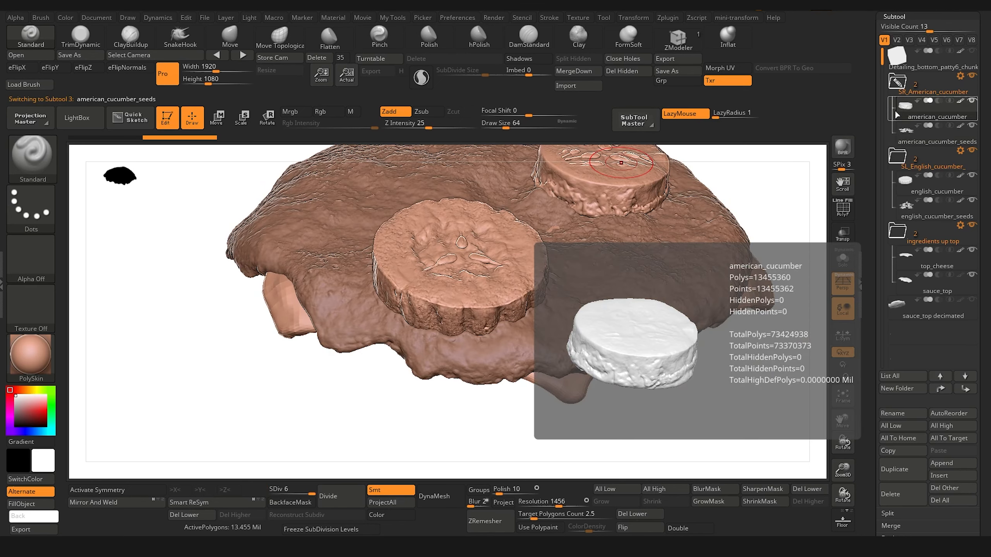
{"action": "key", "text": "Down"}
{"action": "key", "text": "Down"}
{"action": "key", "text": "Down"}
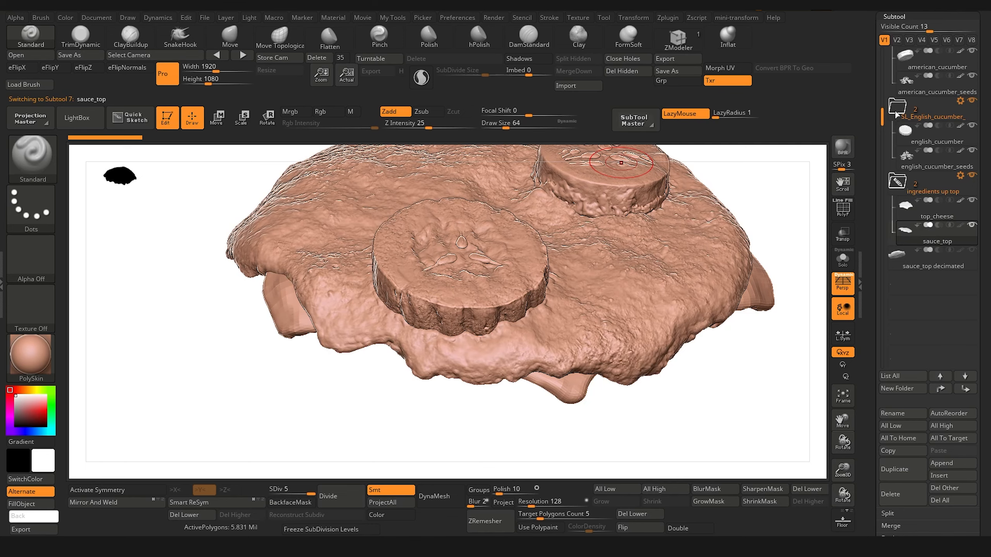
Step: Set the current material to SkinShade4
{"action": "left_click_drag", "start_coordinate": [806, 365], "coordinate": [263, 251]}
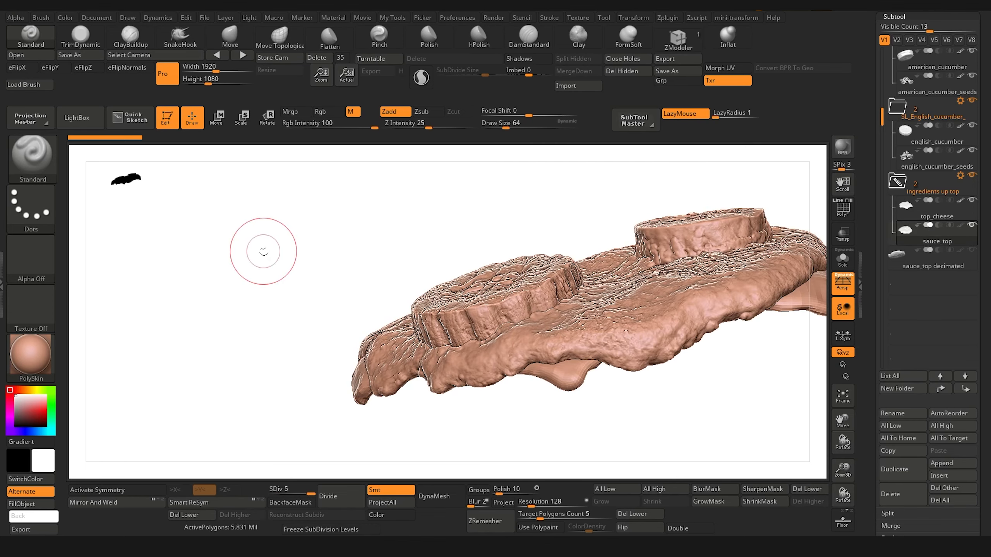
{"action": "left_click", "coordinate": [41, 358]}
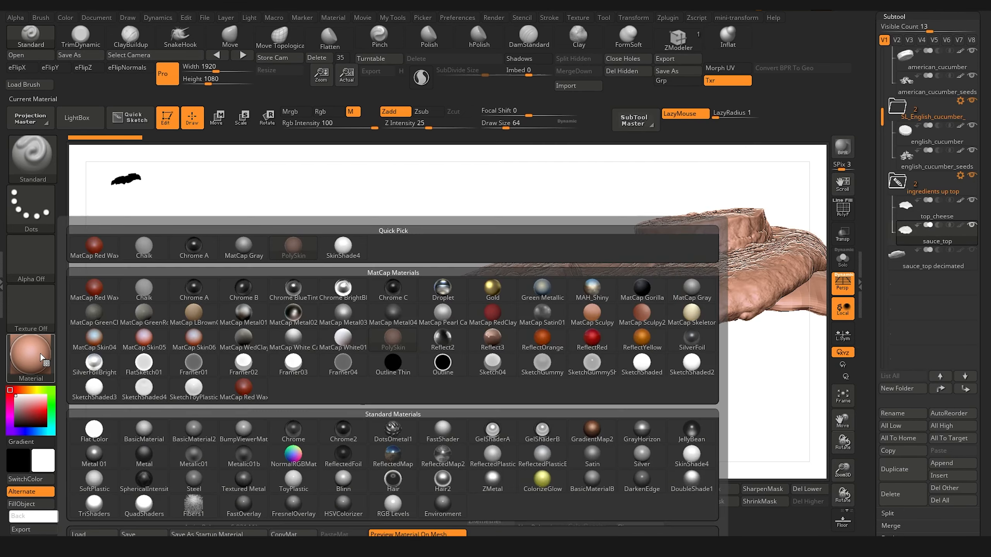
{"action": "left_click", "coordinate": [343, 250]}
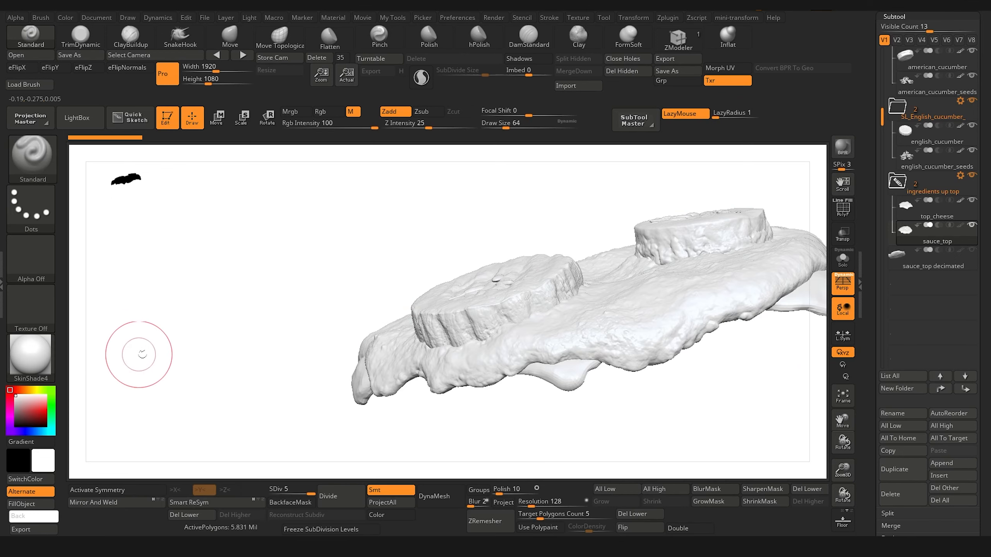
Step: Fill all visible subtools with the current white using SubTool Master's Color fill option
{"action": "left_click_drag", "start_coordinate": [135, 350], "coordinate": [158, 357]}
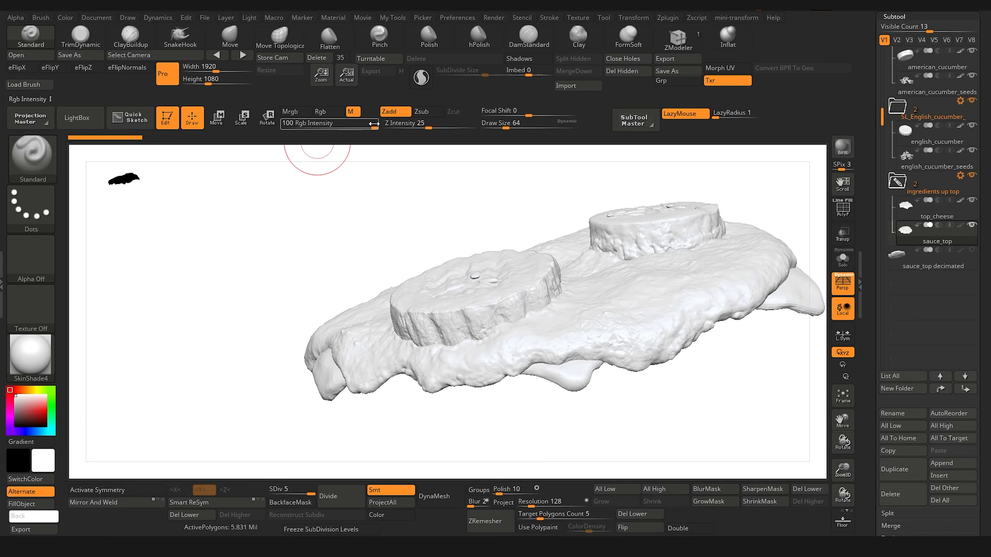
{"action": "left_click", "coordinate": [636, 121]}
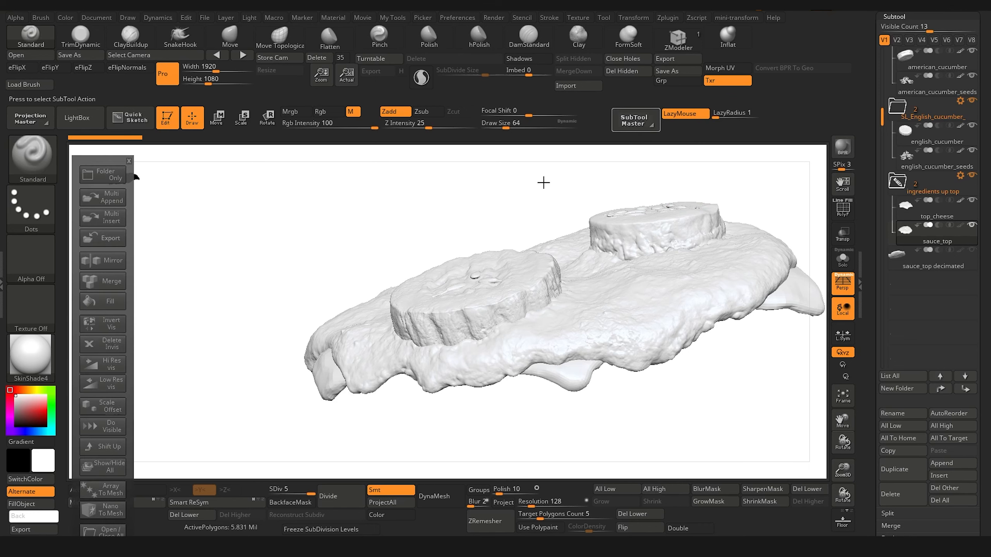
{"action": "left_click", "coordinate": [103, 300]}
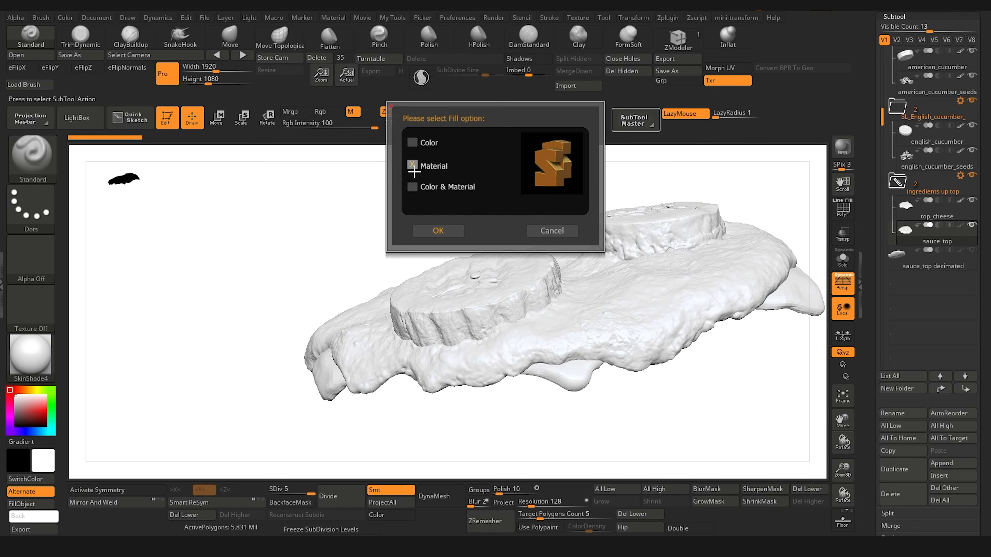
{"action": "left_click", "coordinate": [412, 142]}
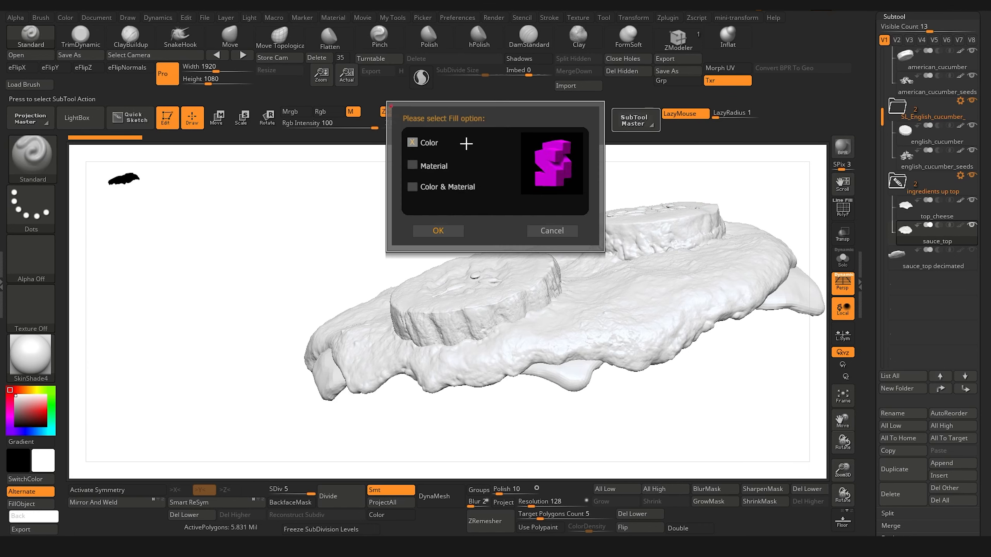
{"action": "left_click", "coordinate": [438, 231]}
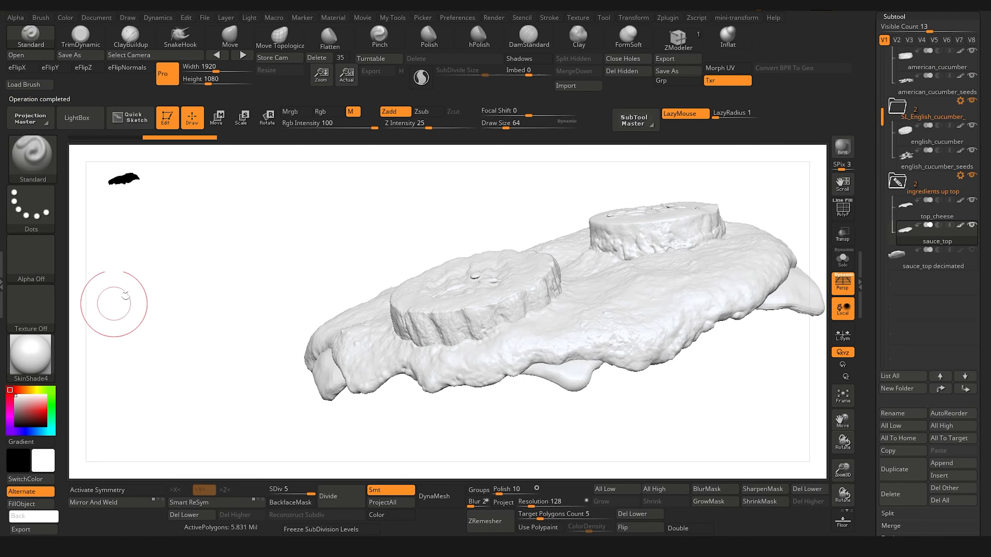
Step: Show the Spotlight cucumber references with their editing dial and arrange them with Tile Unified
{"action": "left_click_drag", "start_coordinate": [182, 288], "coordinate": [162, 330]}
{"action": "key", "text": "shift+z"}
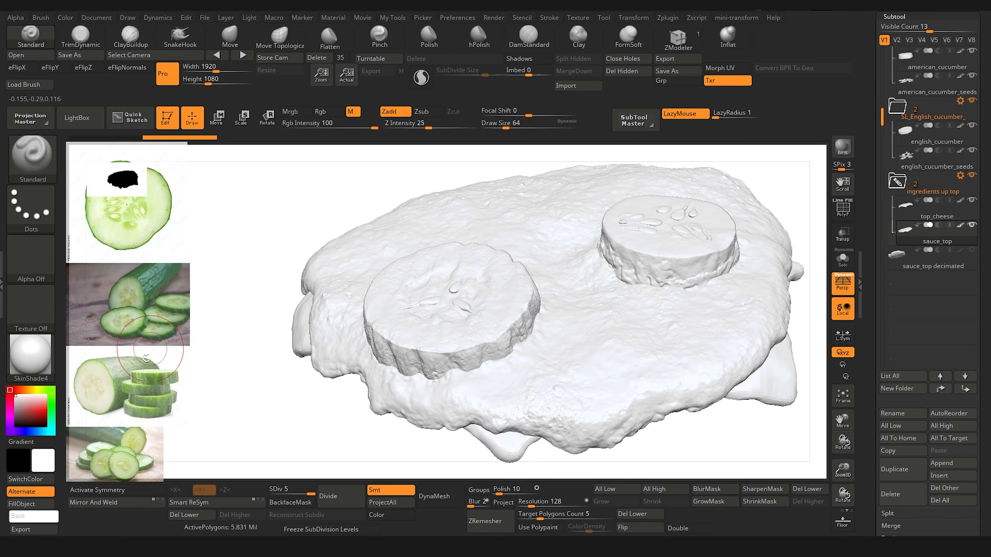
{"action": "key", "text": "z"}
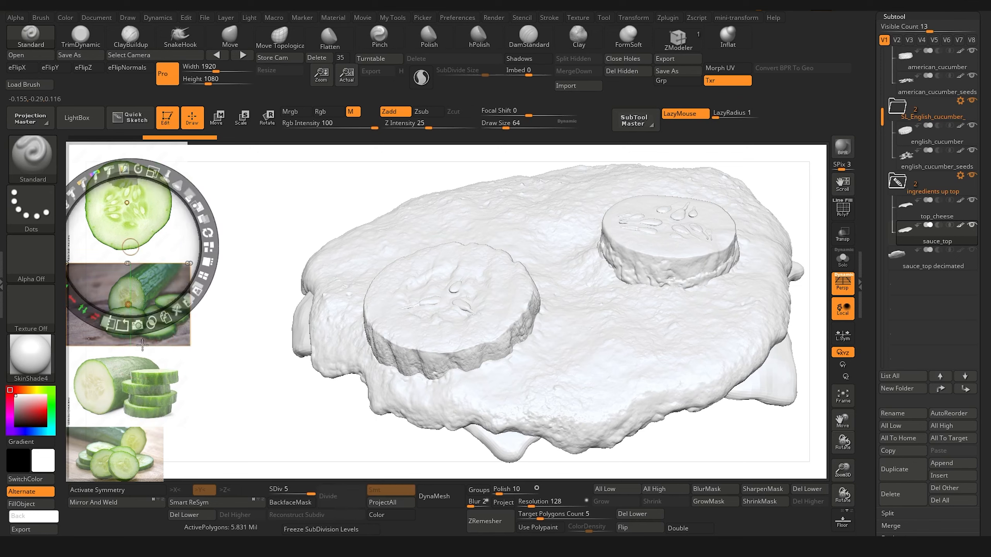
{"action": "left_click", "coordinate": [204, 263]}
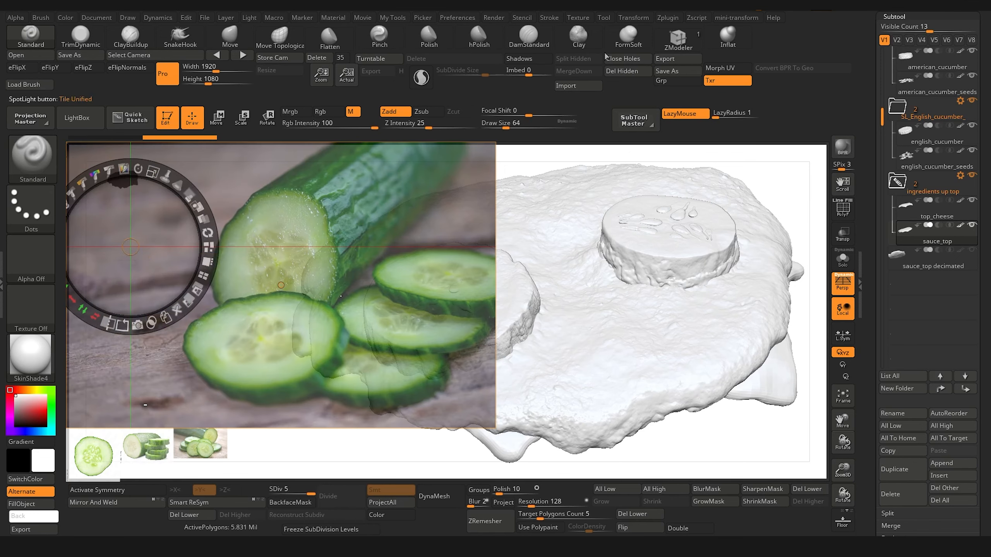
Step: Add the burger photo texture to Spotlight
{"action": "left_click", "coordinate": [665, 19]}
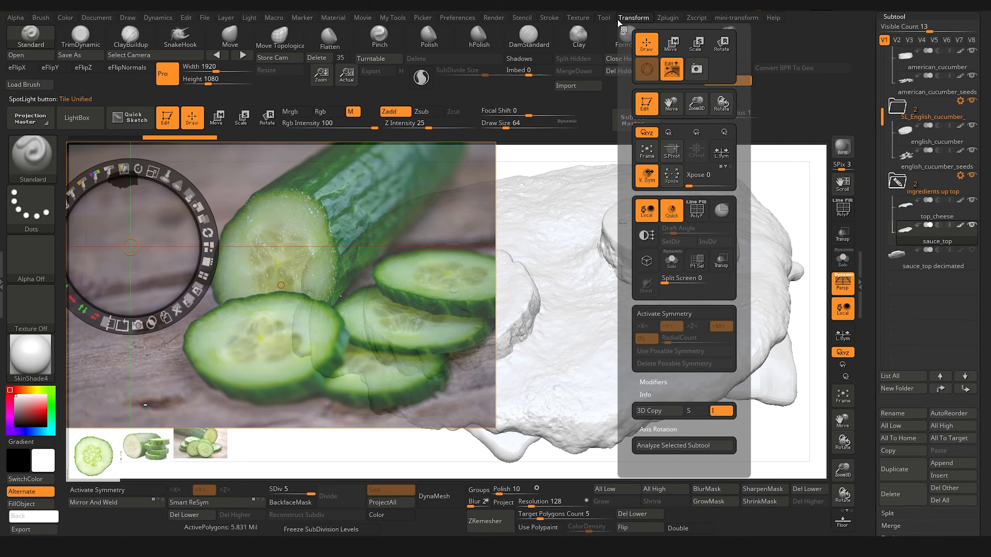
{"action": "mouse_move", "coordinate": [592, 20]}
{"action": "left_click", "coordinate": [600, 201]}
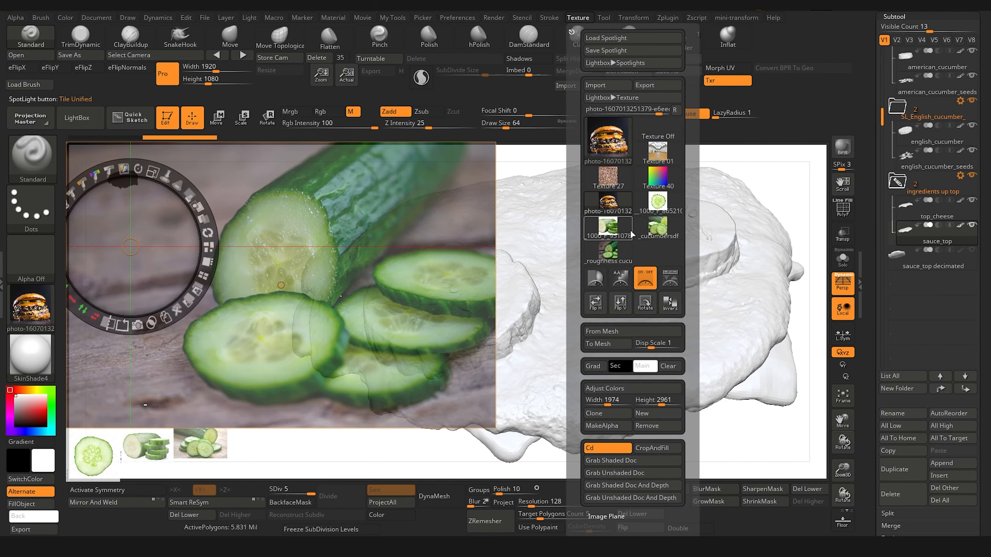
{"action": "left_click", "coordinate": [670, 278]}
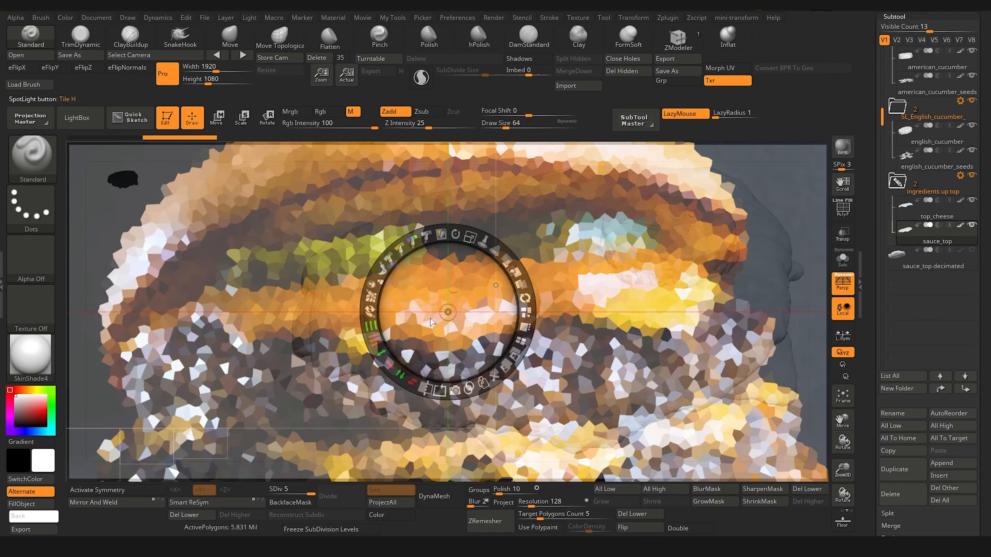
Step: Raise the burger photo's opacity, sample orange from its melted area as the main colour, and hide Spotlight
{"action": "left_click_drag", "start_coordinate": [448, 312], "coordinate": [352, 332]}
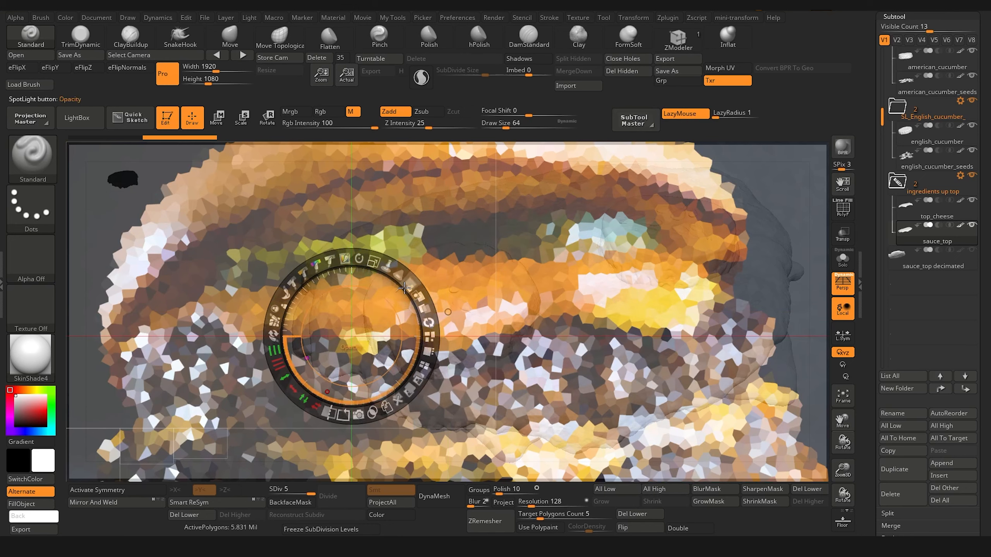
{"action": "left_click_drag", "start_coordinate": [406, 288], "coordinate": [305, 375]}
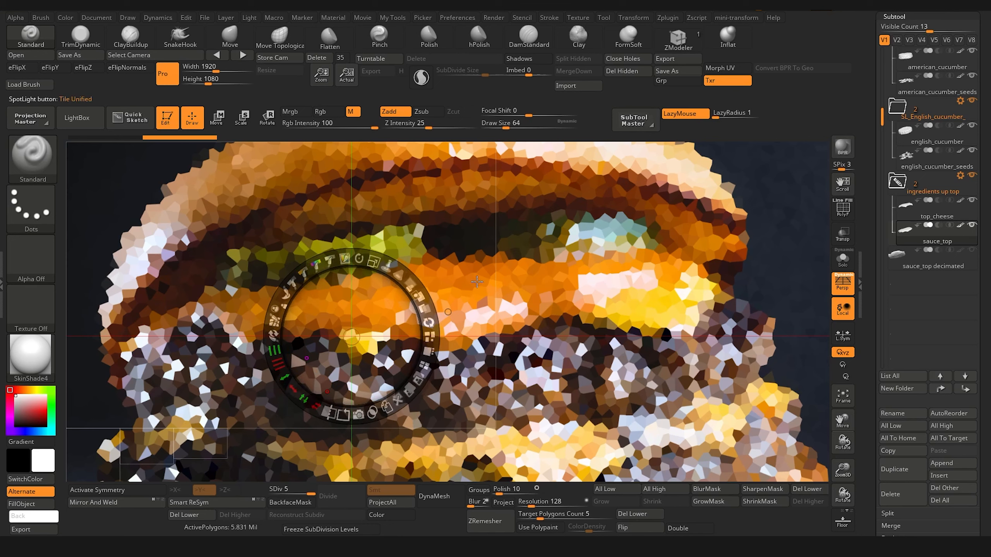
{"action": "key", "text": "c"}
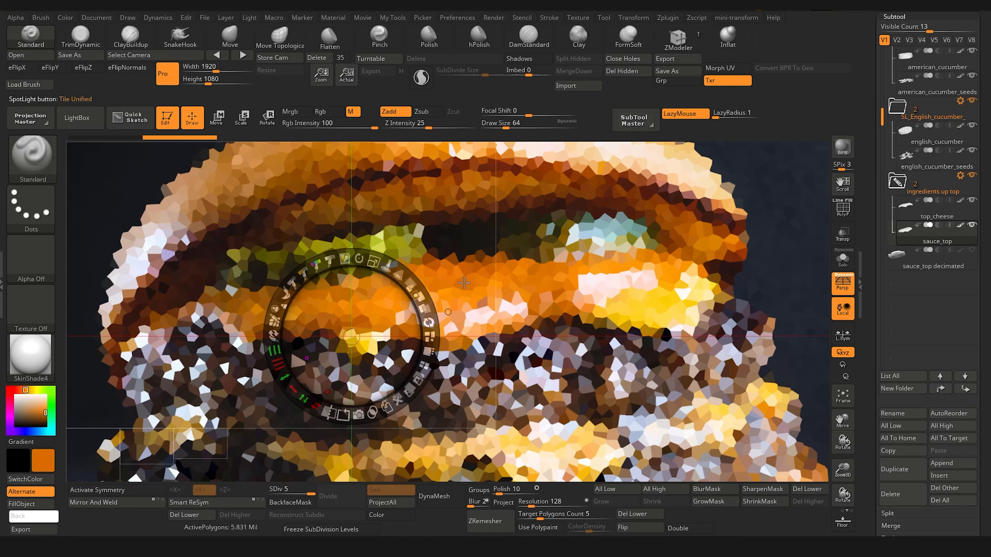
{"action": "key", "text": "shift+z"}
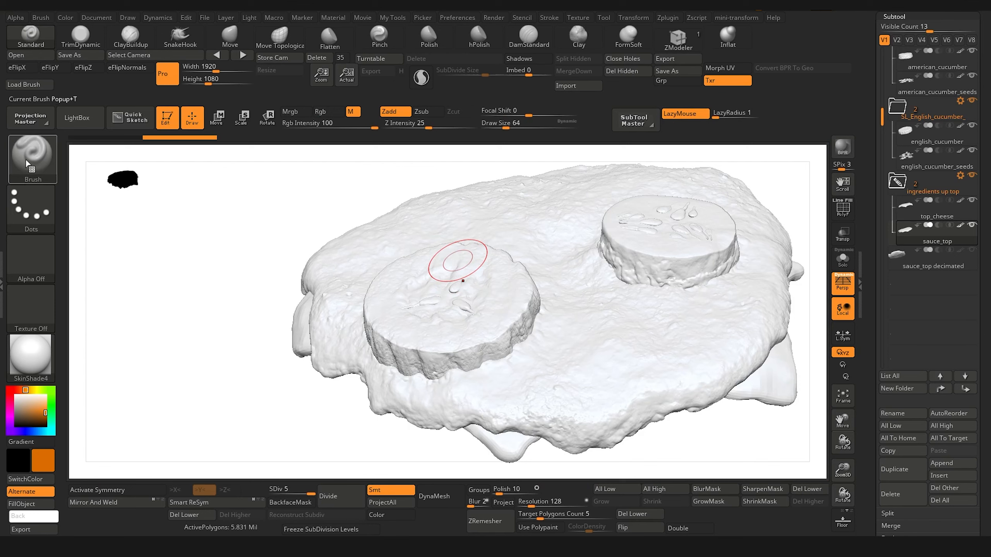
Step: Set the brush stroke to Color Spray and import alphas_01_0007s_0010_500.jpg as the brush alpha
{"action": "left_click", "coordinate": [33, 208]}
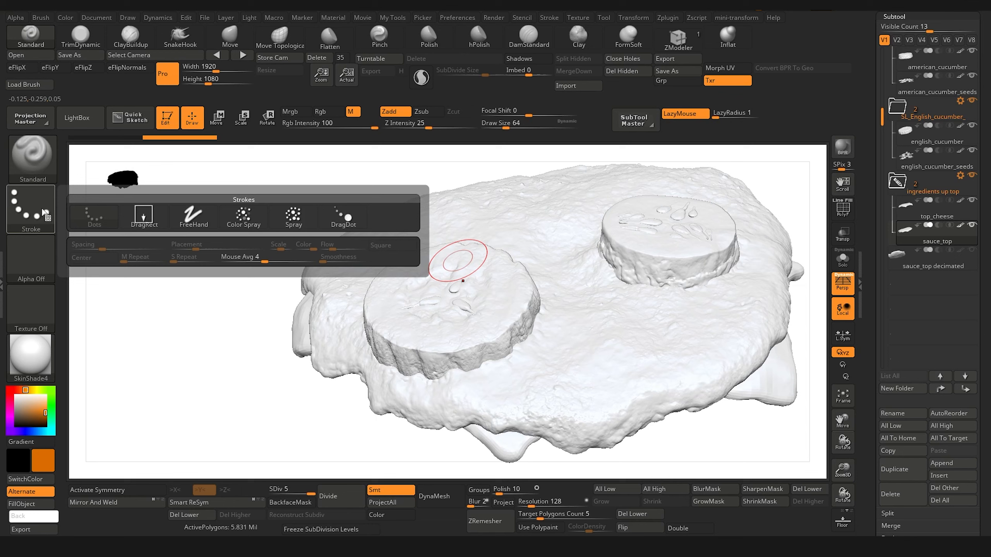
{"action": "left_click", "coordinate": [242, 220]}
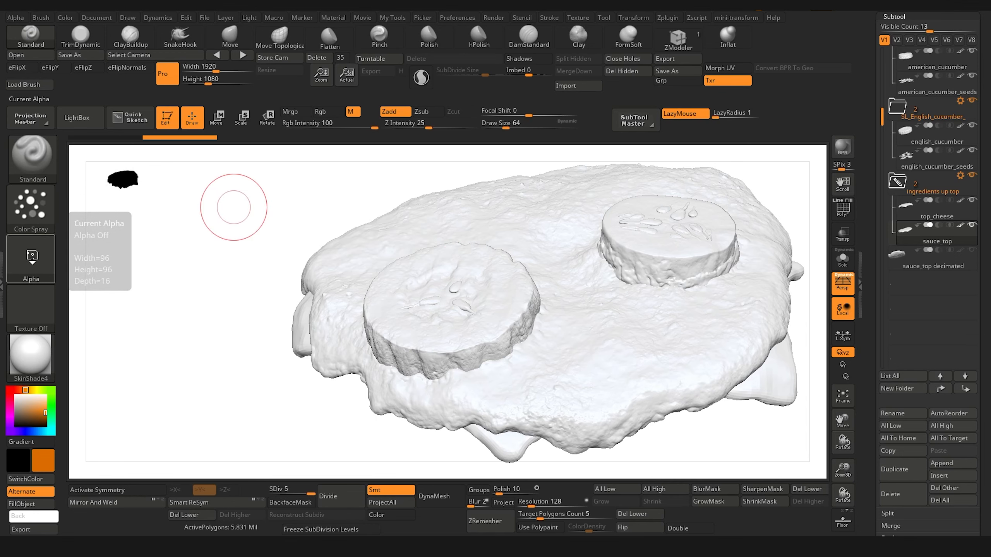
{"action": "left_click", "coordinate": [32, 260]}
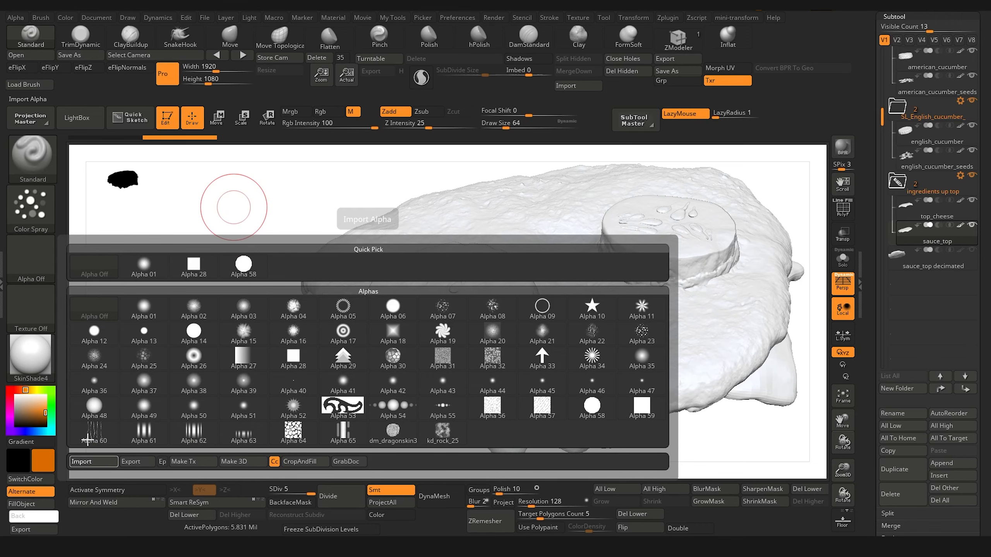
{"action": "left_click", "coordinate": [93, 461]}
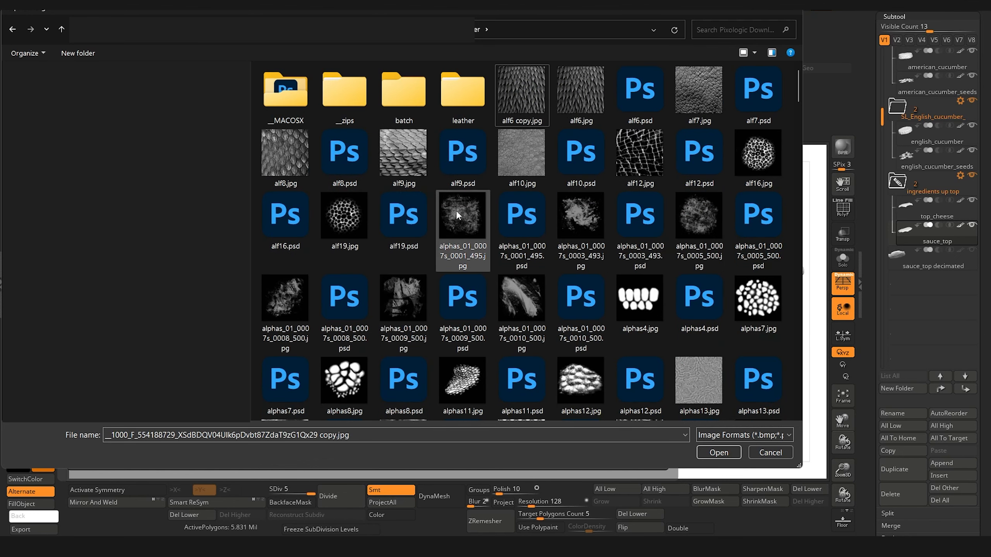
{"action": "left_click", "coordinate": [456, 211]}
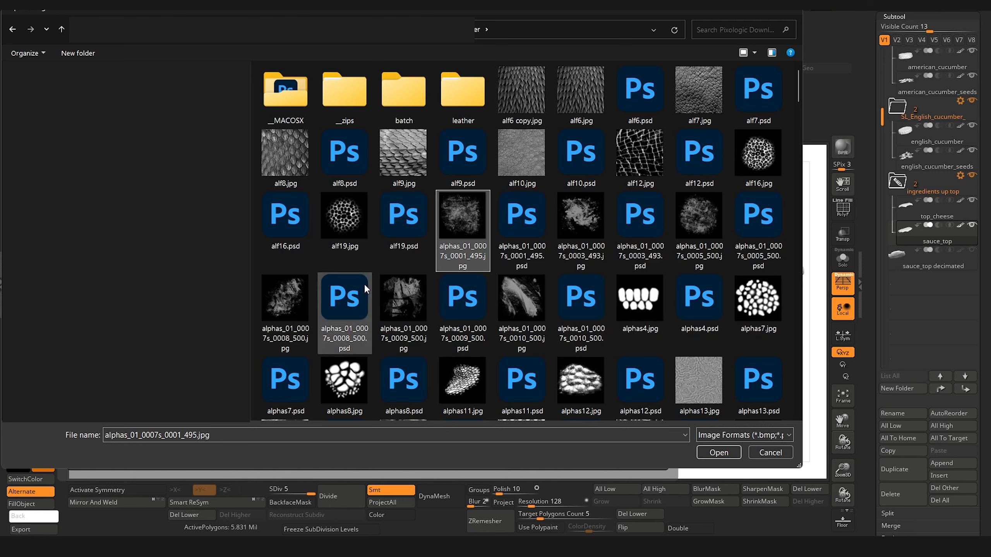
{"action": "left_click", "coordinate": [408, 291]}
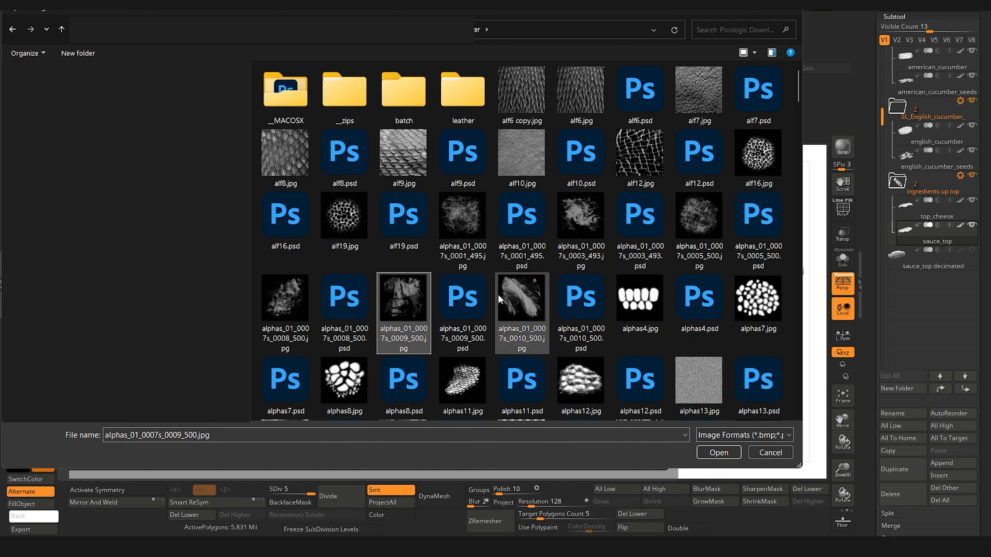
{"action": "left_click", "coordinate": [523, 295]}
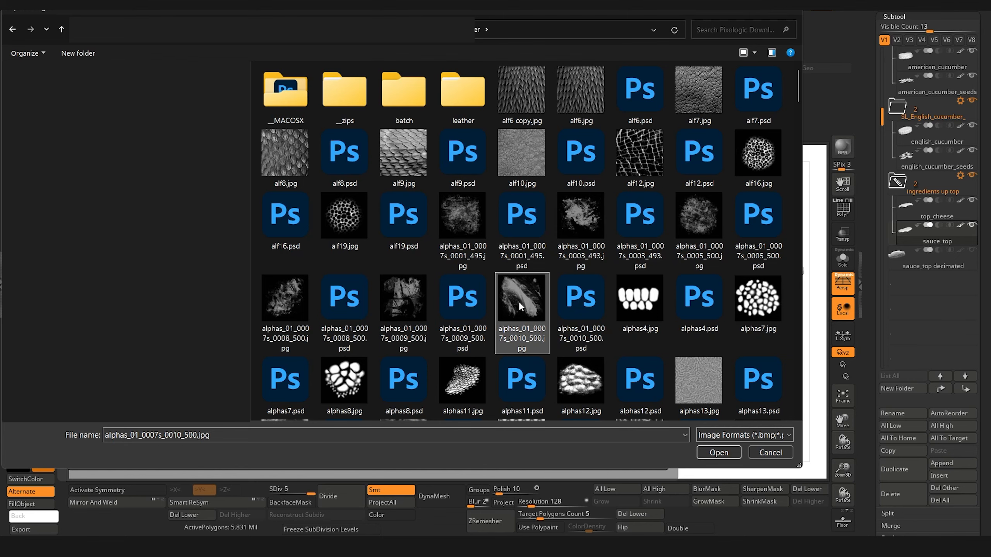
{"action": "double_click", "coordinate": [522, 291]}
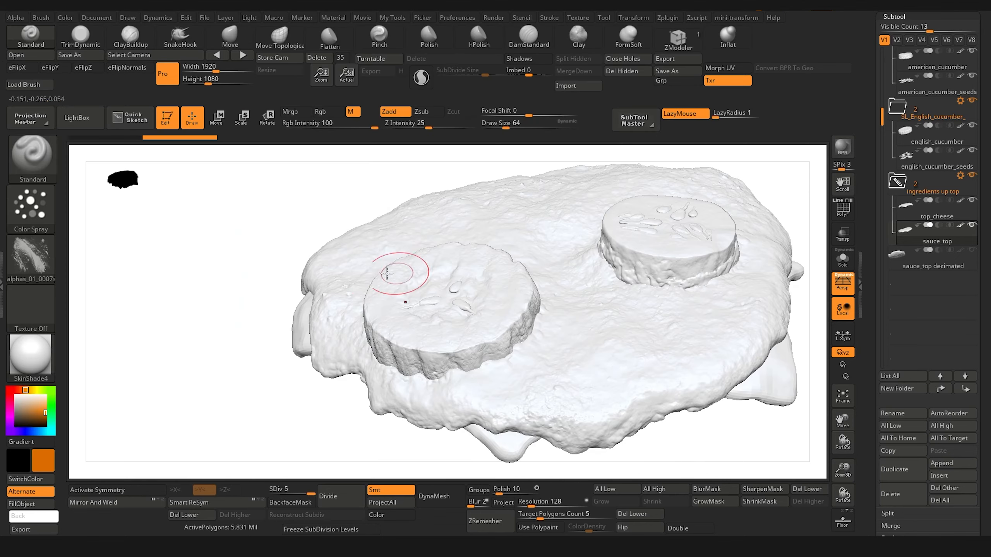
Step: Isolate the sauce_top subtool in Solo mode and set the draw size to 72
{"action": "left_click_drag", "start_coordinate": [202, 300], "coordinate": [191, 294]}
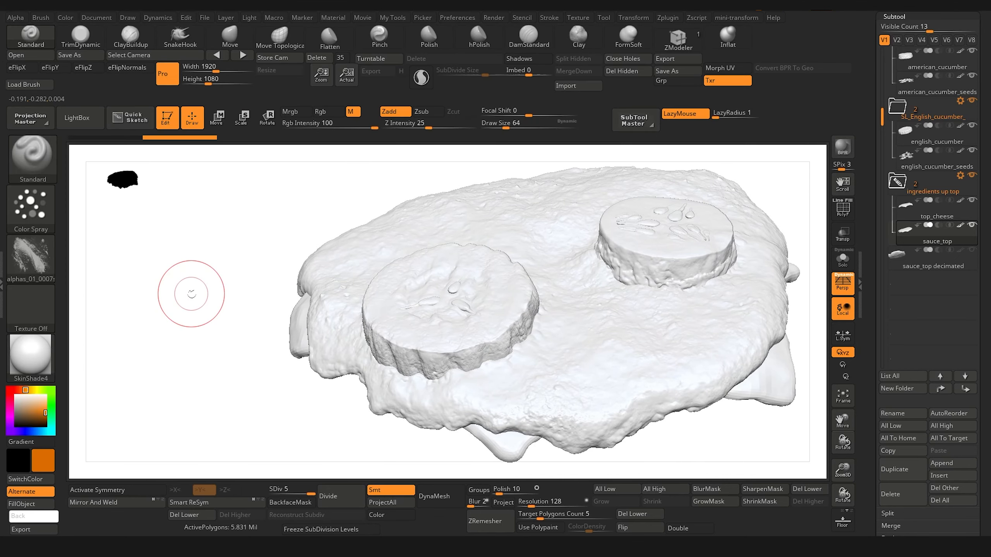
{"action": "left_click_drag", "start_coordinate": [238, 248], "coordinate": [212, 263]}
{"action": "left_click", "coordinate": [842, 260]}
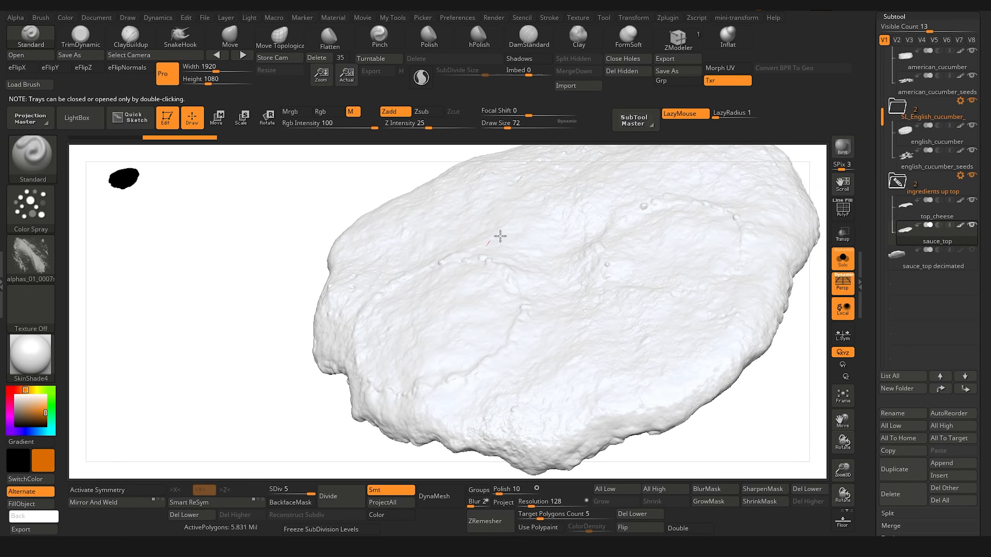
Step: Try a Color Spray stroke on the upper surface of sauce_top and undo it
{"action": "left_click_drag", "start_coordinate": [464, 231], "coordinate": [477, 230]}
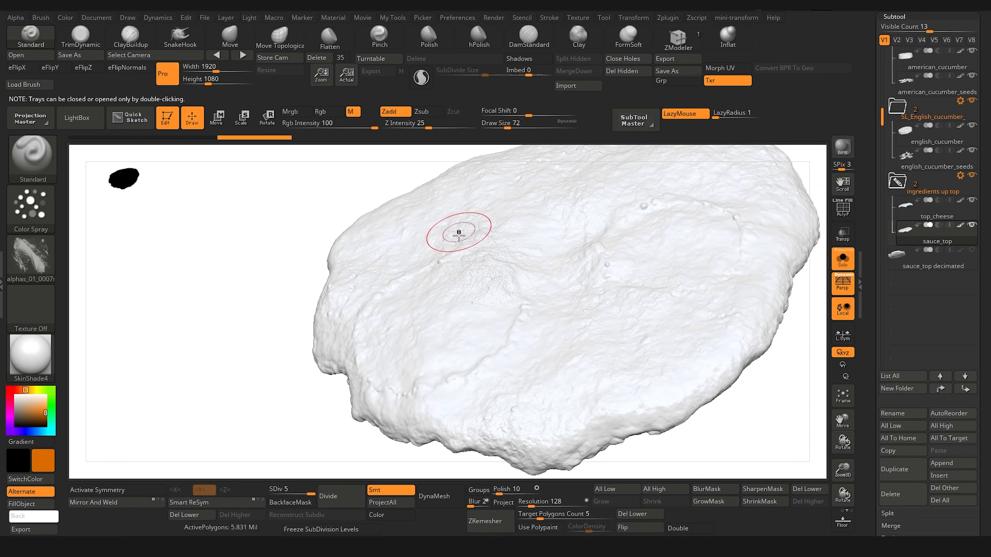
{"action": "key", "text": "ctrl+z"}
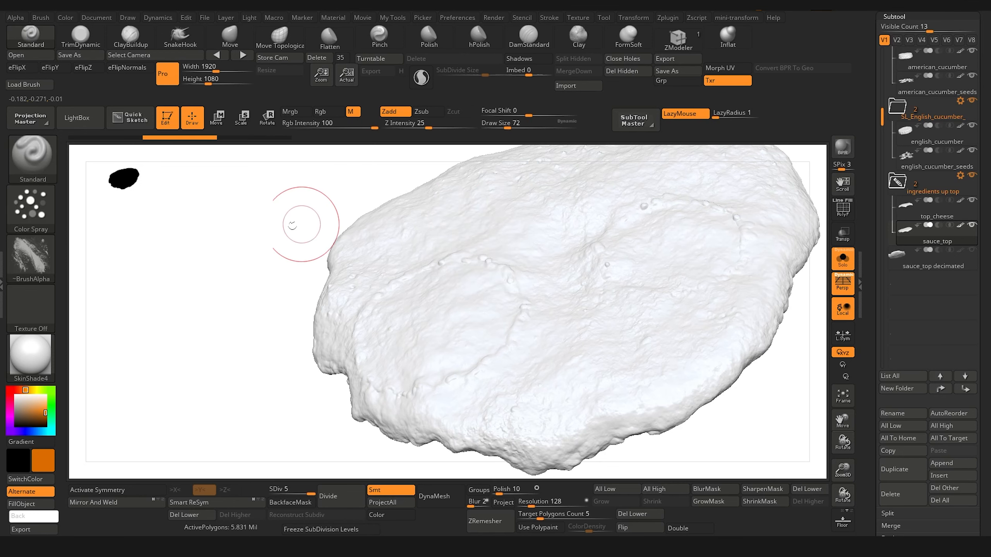
{"action": "left_click_drag", "start_coordinate": [299, 222], "coordinate": [290, 248]}
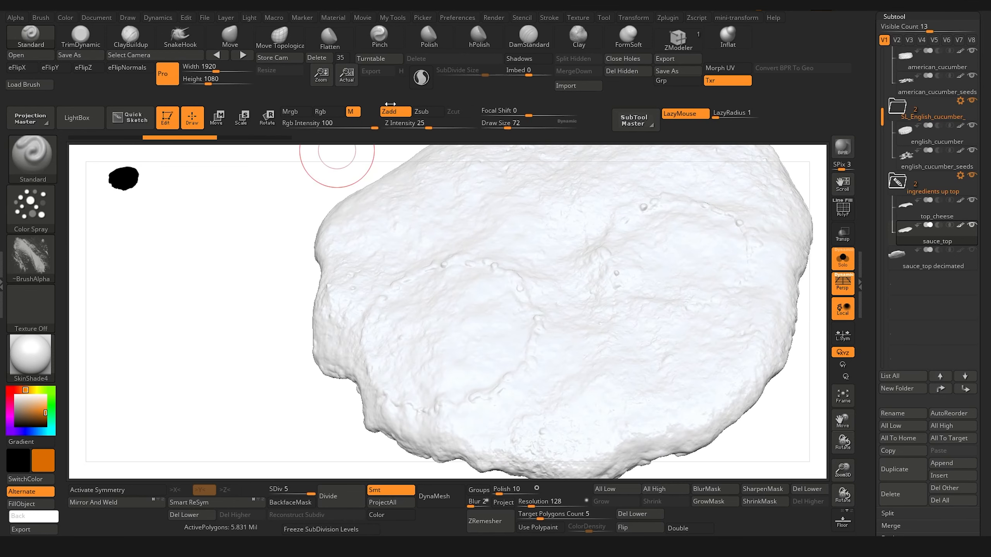
Step: Turn off Zadd, enable Rgb only, and spray orange over the upper surface of sauce_top
{"action": "left_click", "coordinate": [394, 112]}
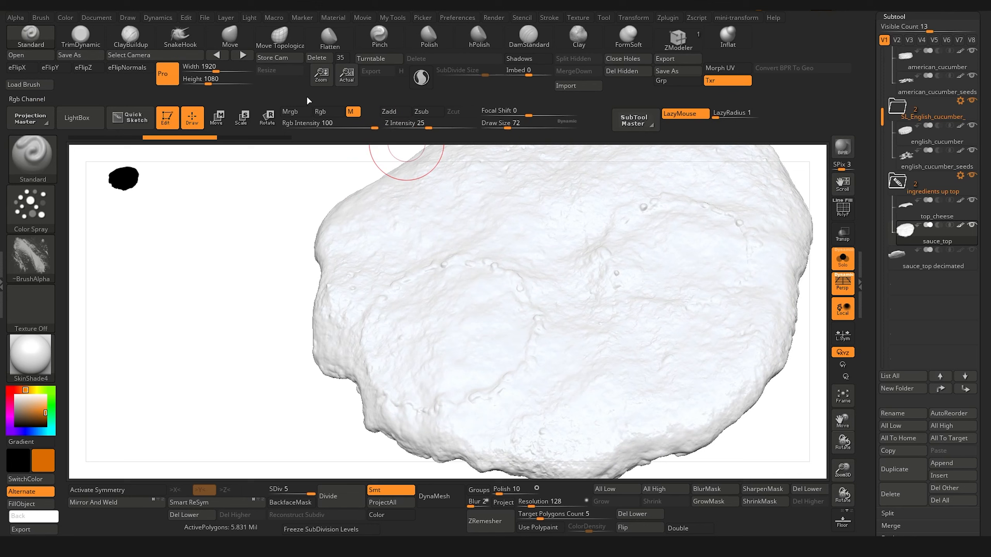
{"action": "left_click", "coordinate": [321, 111]}
{"action": "mouse_move", "coordinate": [515, 214]}
{"action": "left_mouse_down"}
{"action": "mouse_move", "coordinate": [493, 263]}
{"action": "mouse_move", "coordinate": [533, 277]}
{"action": "mouse_move", "coordinate": [517, 354]}
{"action": "mouse_move", "coordinate": [431, 385]}
{"action": "mouse_move", "coordinate": [600, 314]}
{"action": "mouse_move", "coordinate": [624, 390]}
{"action": "mouse_move", "coordinate": [702, 409]}
{"action": "mouse_move", "coordinate": [787, 266]}
{"action": "mouse_move", "coordinate": [772, 168]}
{"action": "mouse_move", "coordinate": [697, 235]}
{"action": "mouse_move", "coordinate": [578, 184]}
{"action": "mouse_move", "coordinate": [409, 187]}
{"action": "mouse_move", "coordinate": [351, 281]}
{"action": "mouse_move", "coordinate": [394, 433]}
{"action": "mouse_move", "coordinate": [624, 457]}
{"action": "mouse_move", "coordinate": [532, 429]}
{"action": "mouse_move", "coordinate": [323, 215]}
{"action": "mouse_move", "coordinate": [577, 168]}
{"action": "left_mouse_up"}
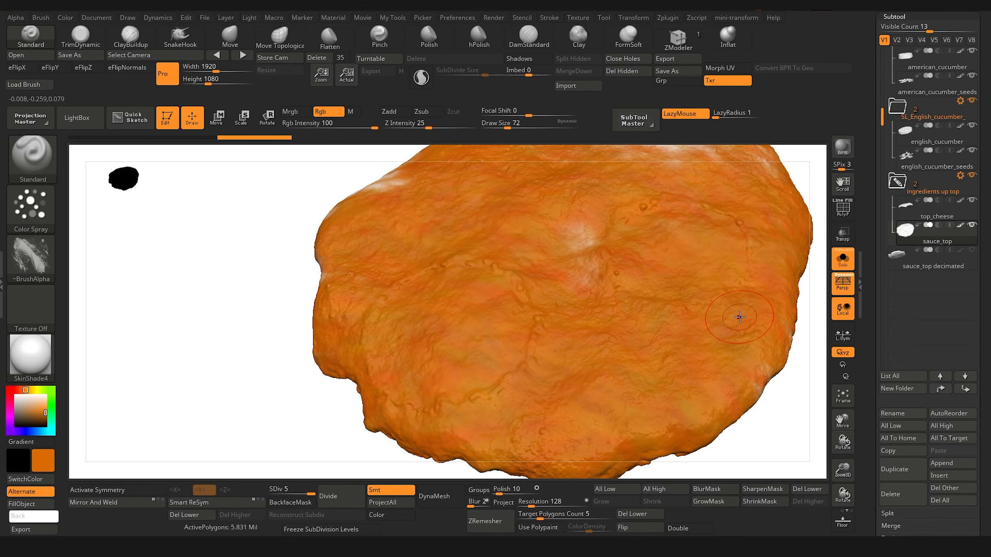
Step: Cover the remaining white spots along sauce_top's rim and underside with the same orange spray
{"action": "left_click_drag", "start_coordinate": [207, 352], "coordinate": [189, 413]}
{"action": "mouse_move", "coordinate": [527, 326]}
{"action": "left_mouse_down"}
{"action": "mouse_move", "coordinate": [616, 202]}
{"action": "mouse_move", "coordinate": [695, 253]}
{"action": "mouse_move", "coordinate": [663, 210]}
{"action": "left_mouse_up"}
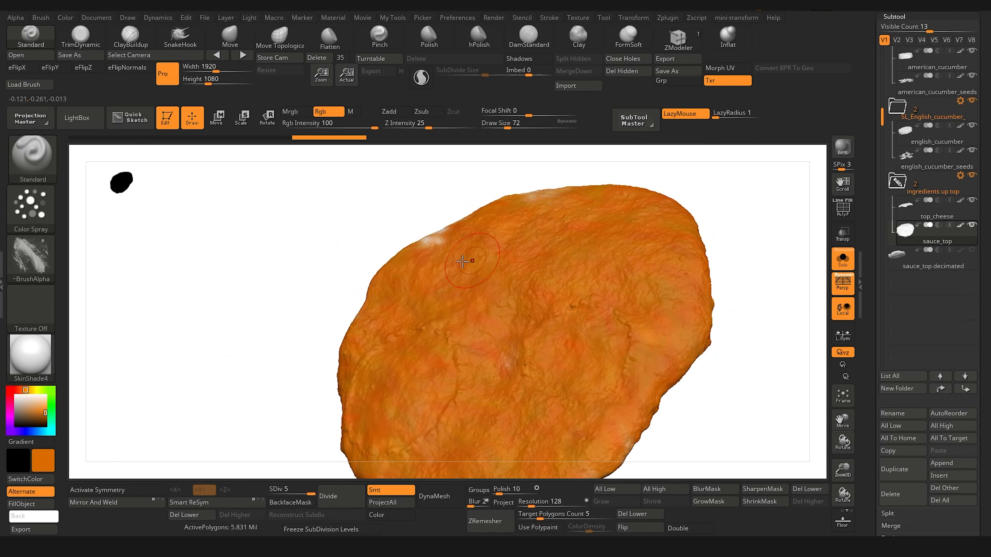
{"action": "left_click_drag", "start_coordinate": [287, 259], "coordinate": [372, 249]}
{"action": "left_click_drag", "start_coordinate": [269, 300], "coordinate": [308, 314]}
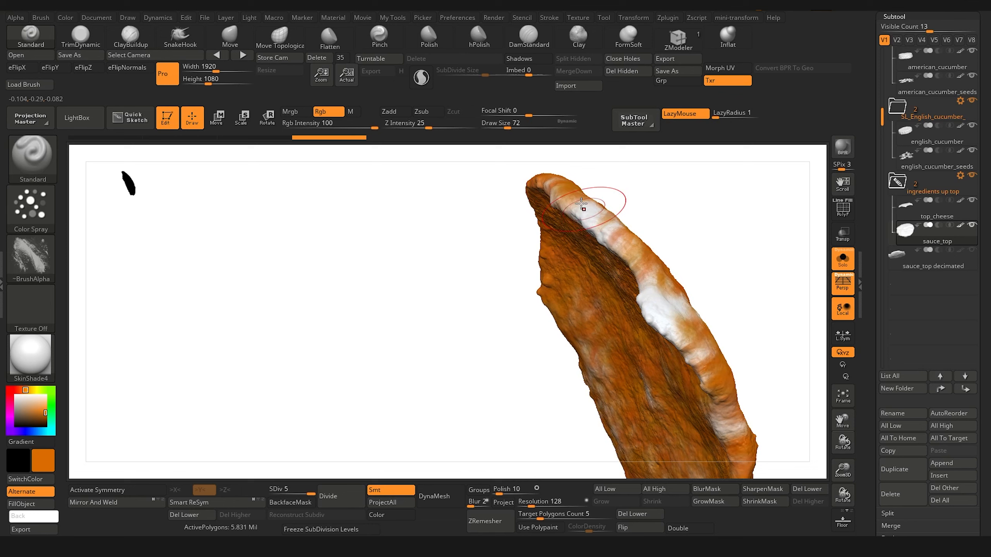
{"action": "mouse_move", "coordinate": [586, 209]}
{"action": "left_mouse_down"}
{"action": "mouse_move", "coordinate": [554, 183]}
{"action": "mouse_move", "coordinate": [672, 308]}
{"action": "mouse_move", "coordinate": [729, 421]}
{"action": "mouse_move", "coordinate": [653, 399]}
{"action": "mouse_move", "coordinate": [599, 406]}
{"action": "mouse_move", "coordinate": [585, 308]}
{"action": "mouse_move", "coordinate": [593, 331]}
{"action": "left_mouse_up"}
{"action": "mouse_move", "coordinate": [409, 372]}
{"action": "left_mouse_down"}
{"action": "mouse_move", "coordinate": [332, 393]}
{"action": "mouse_move", "coordinate": [223, 396]}
{"action": "mouse_move", "coordinate": [332, 354]}
{"action": "left_mouse_up"}
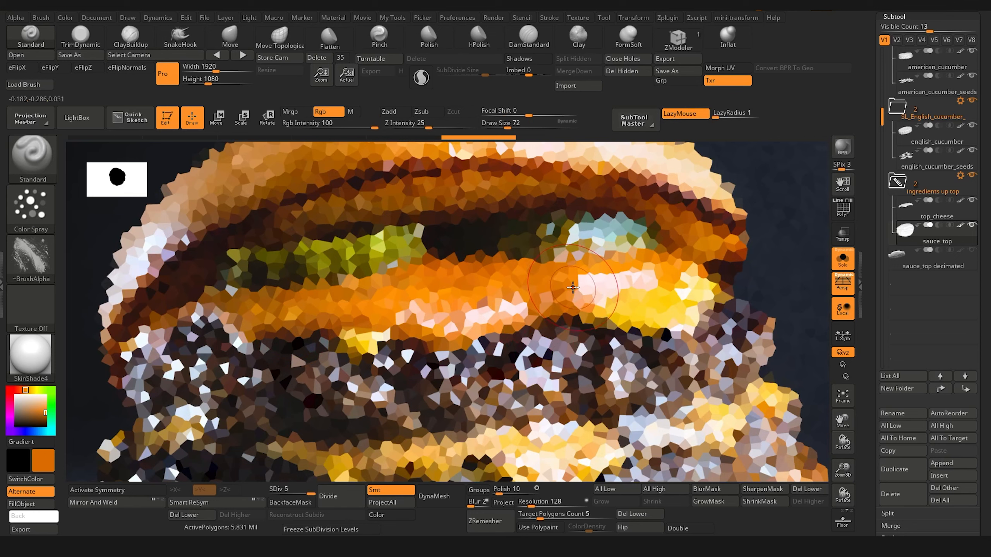
Step: Sample yellow from the cheese in the Spotlight burger photo as the main colour and hide Spotlight
{"action": "key", "text": "c"}
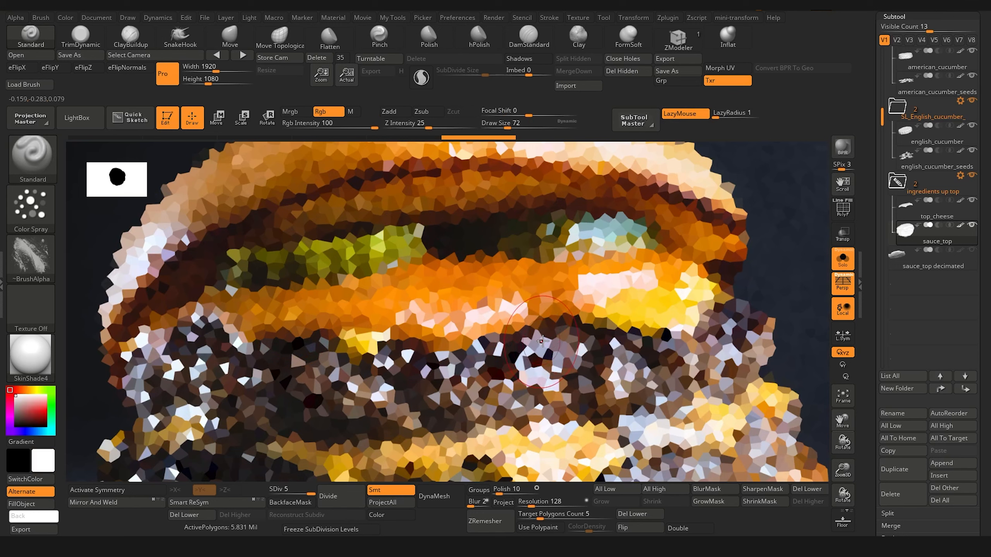
{"action": "key", "text": "shift+z"}
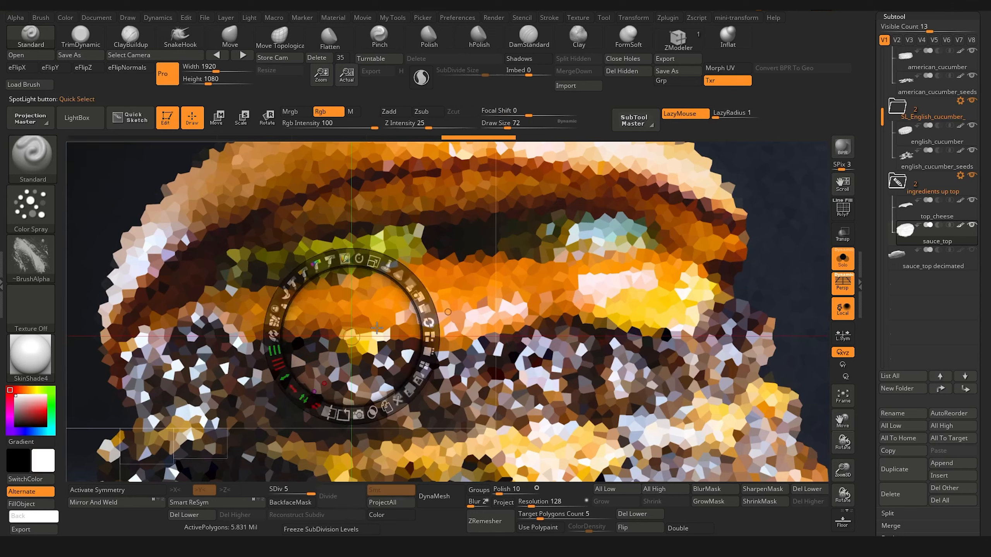
{"action": "key", "text": "c"}
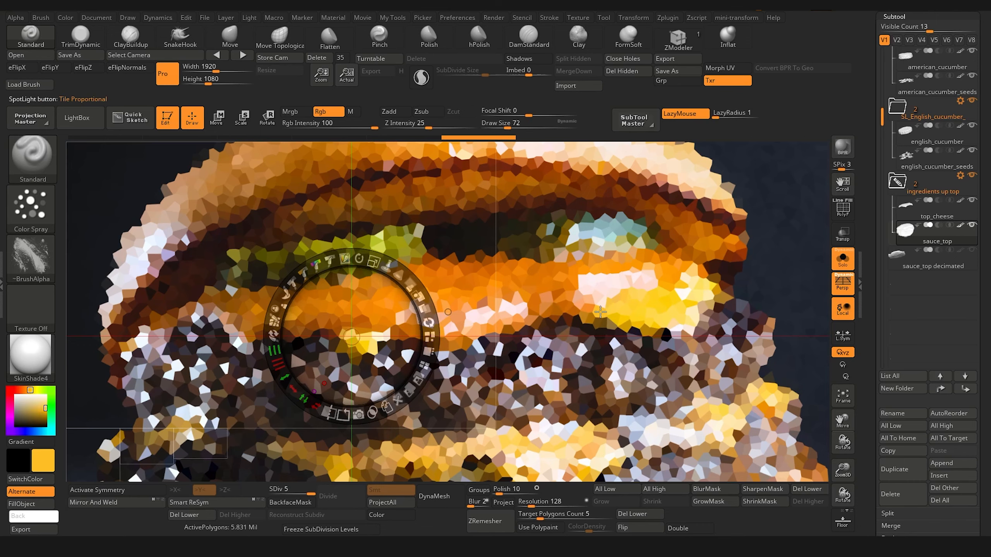
{"action": "key", "text": "shift+z"}
Step: Set the draw size to 84 and spray yellow around the outer edge of sauce_top
{"action": "left_click_drag", "start_coordinate": [254, 336], "coordinate": [221, 372]}
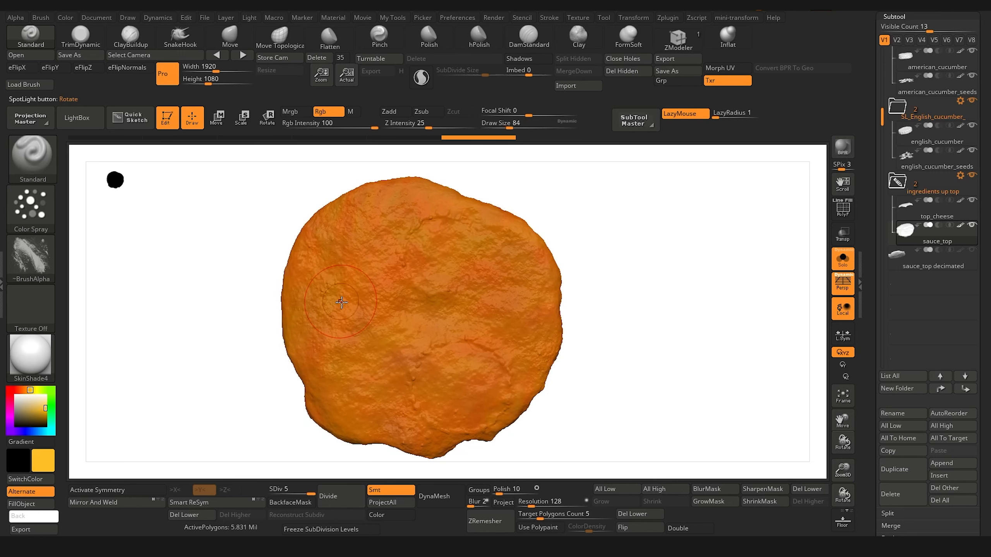
{"action": "mouse_move", "coordinate": [319, 299]}
{"action": "left_mouse_down"}
{"action": "mouse_move", "coordinate": [311, 253]}
{"action": "mouse_move", "coordinate": [308, 347]}
{"action": "left_mouse_up"}
{"action": "mouse_move", "coordinate": [322, 404]}
{"action": "left_mouse_down"}
{"action": "mouse_move", "coordinate": [374, 437]}
{"action": "mouse_move", "coordinate": [429, 443]}
{"action": "mouse_move", "coordinate": [474, 433]}
{"action": "left_mouse_up"}
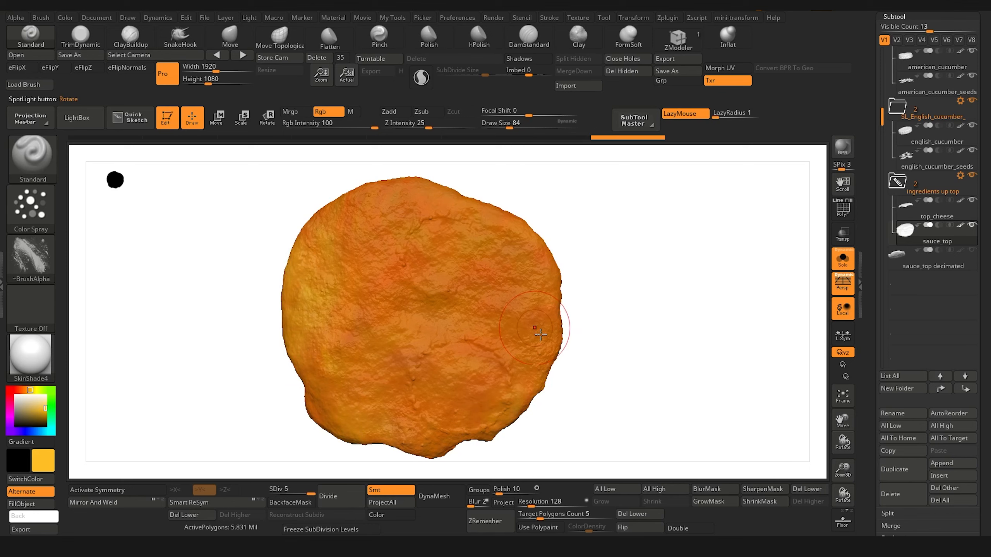
{"action": "left_click_drag", "start_coordinate": [563, 304], "coordinate": [474, 355]}
{"action": "mouse_move", "coordinate": [553, 278]}
{"action": "left_mouse_down"}
{"action": "mouse_move", "coordinate": [448, 189]}
{"action": "mouse_move", "coordinate": [394, 173]}
{"action": "mouse_move", "coordinate": [343, 207]}
{"action": "left_mouse_up"}
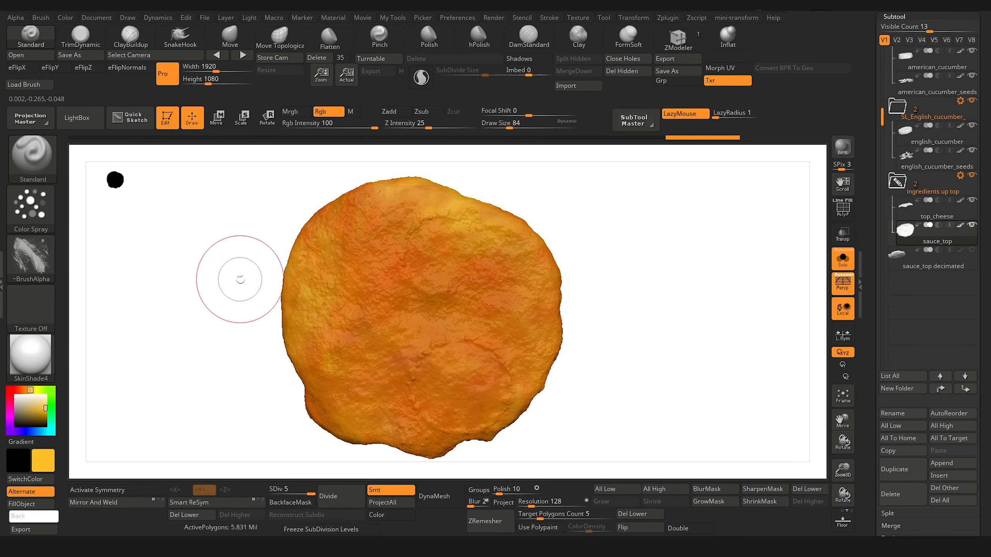
{"action": "left_click_drag", "start_coordinate": [239, 281], "coordinate": [293, 265]}
{"action": "mouse_move", "coordinate": [495, 260]}
{"action": "left_mouse_down"}
{"action": "mouse_move", "coordinate": [449, 343]}
{"action": "mouse_move", "coordinate": [585, 437]}
{"action": "mouse_move", "coordinate": [714, 339]}
{"action": "mouse_move", "coordinate": [663, 332]}
{"action": "left_mouse_up"}
{"action": "left_click_drag", "start_coordinate": [413, 312], "coordinate": [304, 271]}
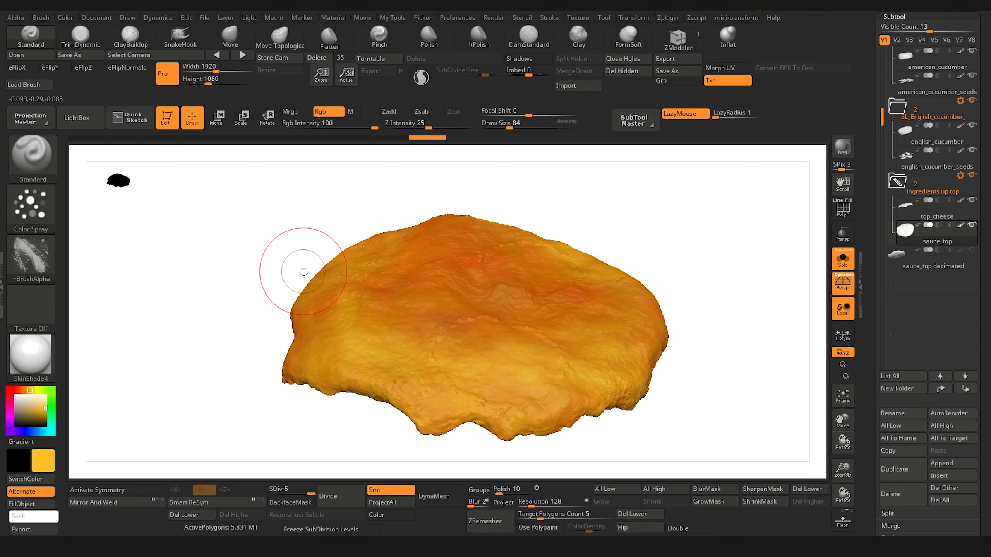
Step: Change the brush alpha to Alpha 08
{"action": "left_click", "coordinate": [34, 258]}
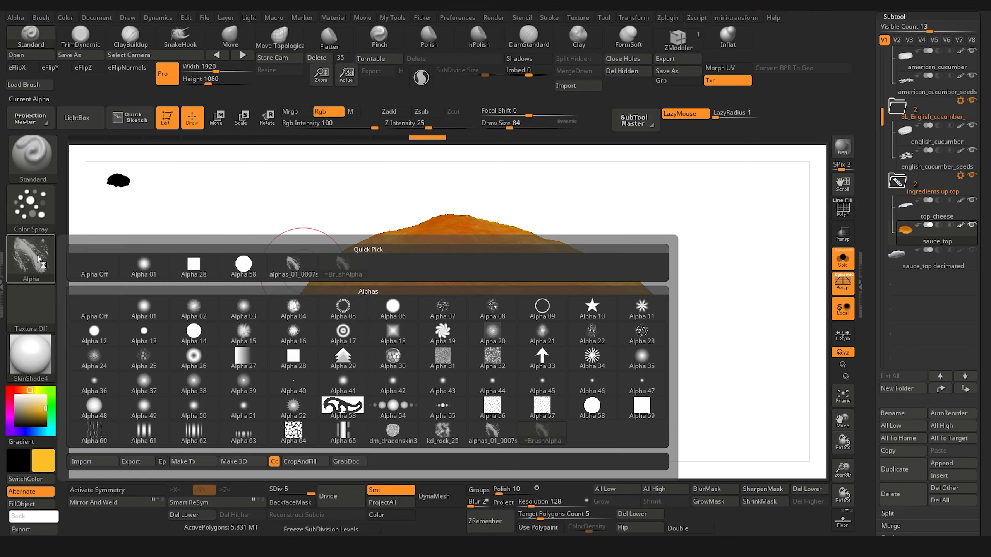
{"action": "left_click", "coordinate": [39, 256]}
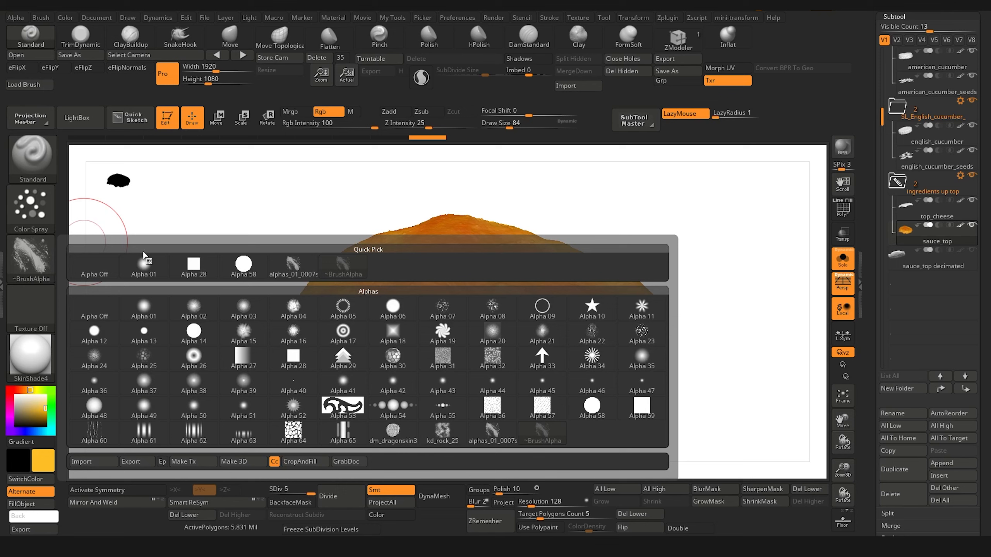
{"action": "left_click", "coordinate": [492, 308]}
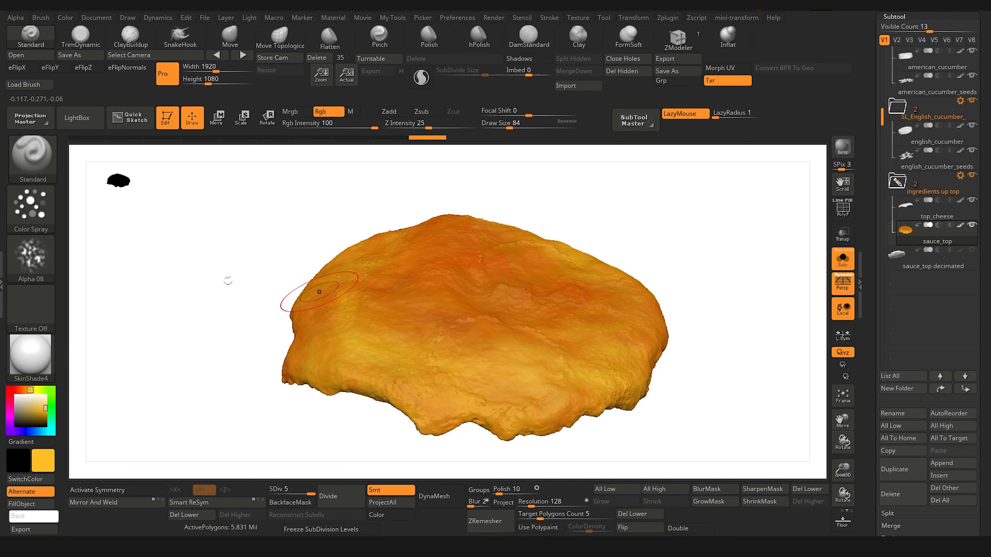
Step: Spray orange sampled from the sauce over sauce_top's yellow areas, and pick a lighter orange as the main colour
{"action": "key", "text": "c"}
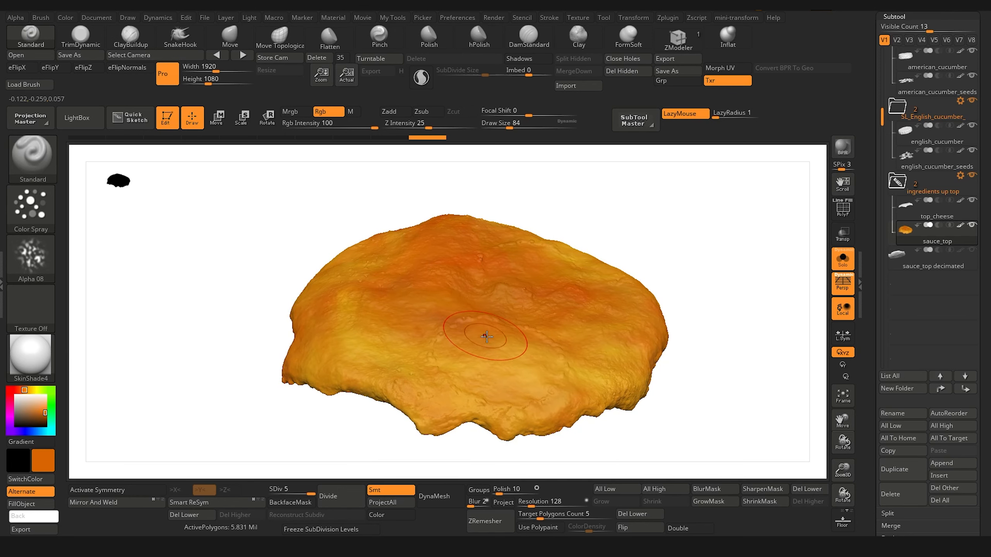
{"action": "mouse_move", "coordinate": [466, 362]}
{"action": "left_mouse_down"}
{"action": "mouse_move", "coordinate": [523, 375]}
{"action": "mouse_move", "coordinate": [496, 389]}
{"action": "left_mouse_up"}
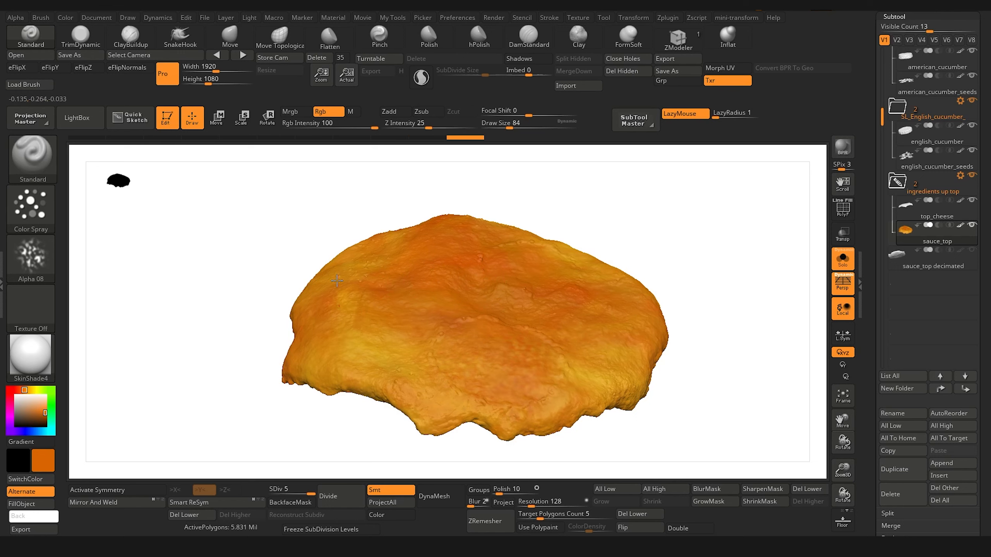
{"action": "left_click_drag", "start_coordinate": [373, 350], "coordinate": [421, 370]}
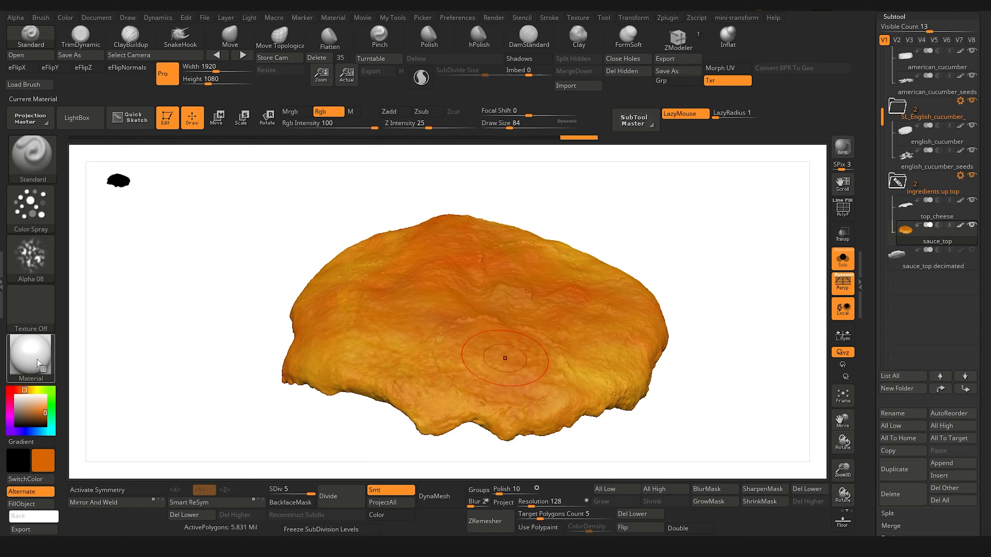
{"action": "left_click", "coordinate": [40, 413]}
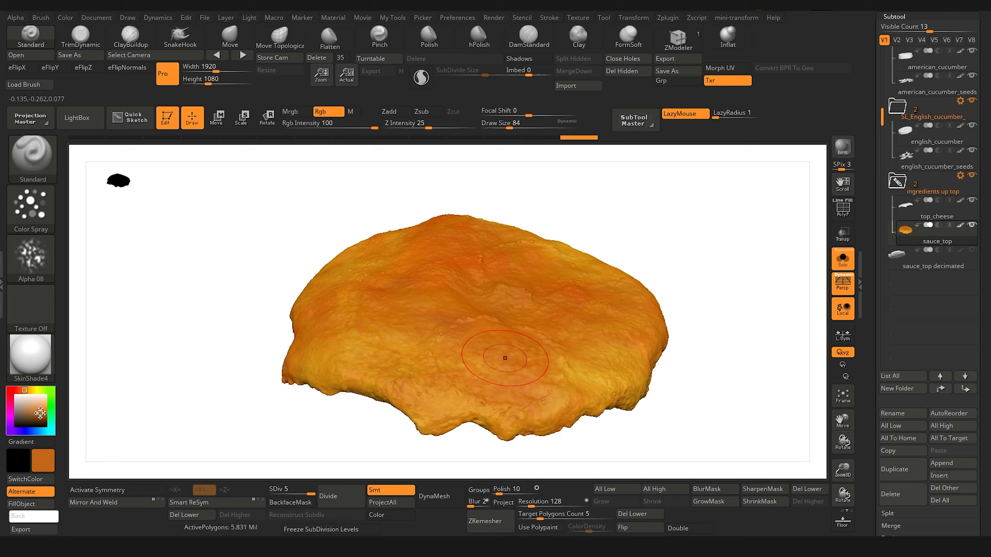
{"action": "left_click_drag", "start_coordinate": [39, 414], "coordinate": [42, 409]}
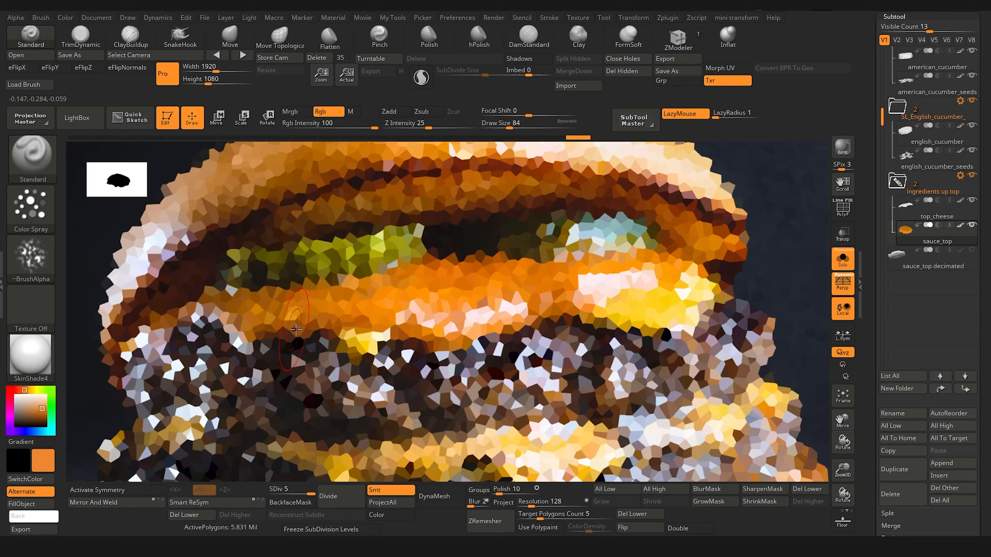
Step: Sample a dark brownish orange from the Spotlight burger photo and spray dark patches across the middle of sauce_top
{"action": "key", "text": "shift+z"}
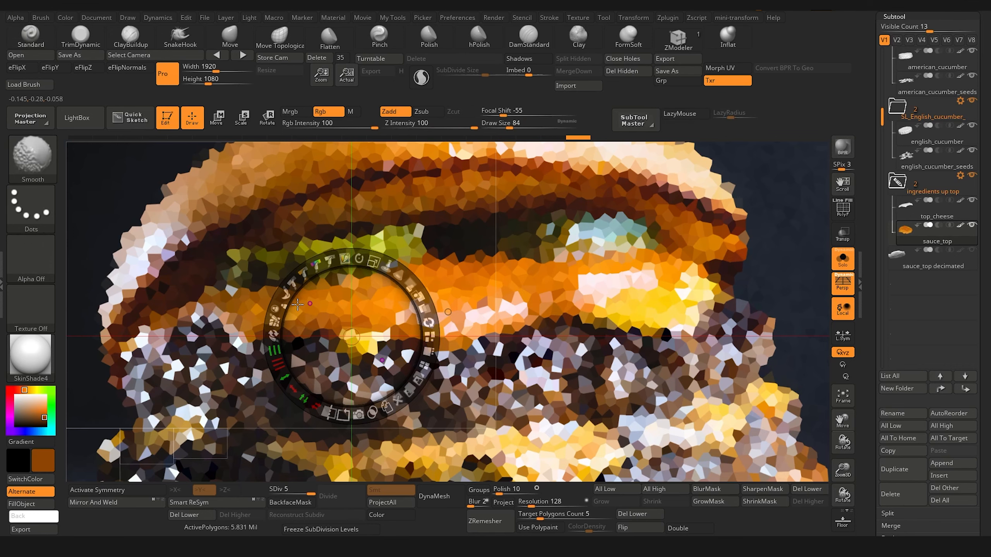
{"action": "key", "text": "shift+z"}
{"action": "mouse_move", "coordinate": [200, 339]}
{"action": "left_mouse_down"}
{"action": "mouse_move", "coordinate": [466, 292]}
{"action": "mouse_move", "coordinate": [362, 342]}
{"action": "left_mouse_up"}
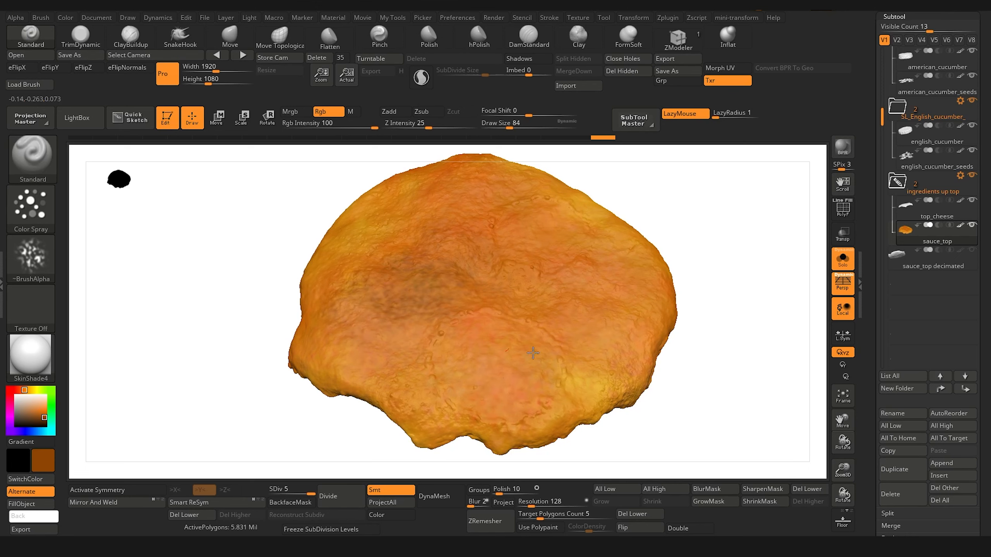
{"action": "mouse_move", "coordinate": [498, 351]}
{"action": "left_mouse_down"}
{"action": "mouse_move", "coordinate": [578, 384]}
{"action": "mouse_move", "coordinate": [614, 238]}
{"action": "mouse_move", "coordinate": [519, 171]}
{"action": "mouse_move", "coordinate": [324, 328]}
{"action": "mouse_move", "coordinate": [562, 346]}
{"action": "left_mouse_up"}
Step: Sample lighter orange tones from the sauce surface and spray them over the dark patches to blend them
{"action": "key", "text": "c"}
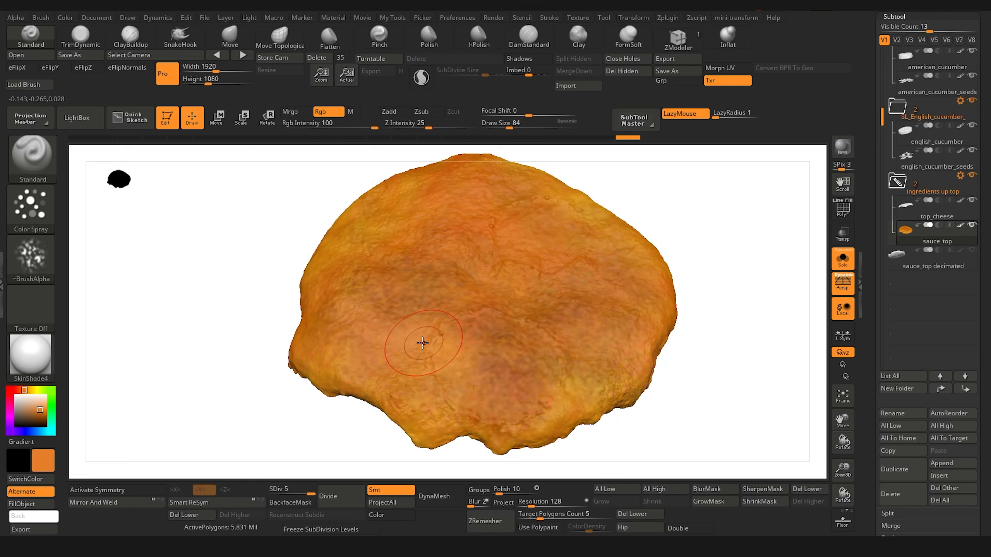
{"action": "left_click_drag", "start_coordinate": [557, 387], "coordinate": [509, 370]}
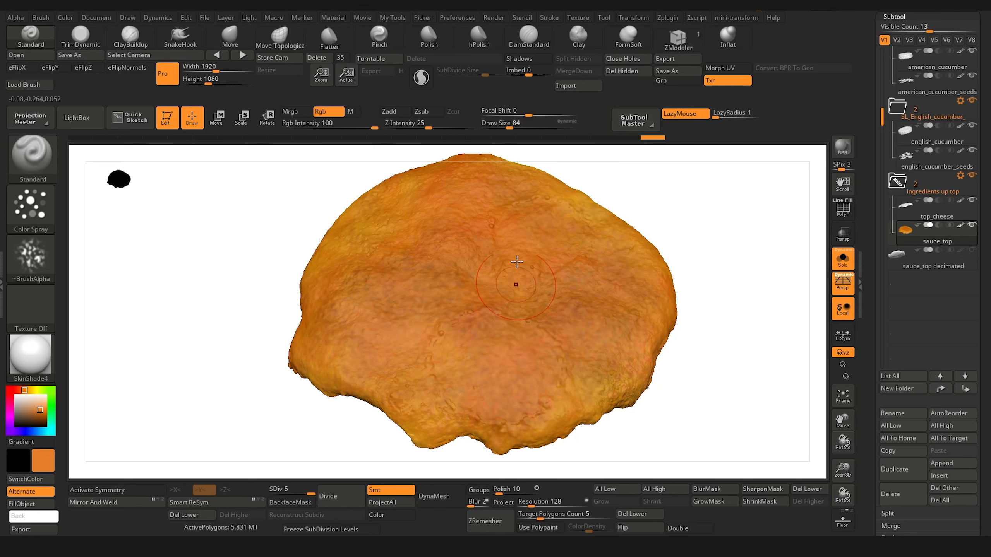
{"action": "key", "text": "c"}
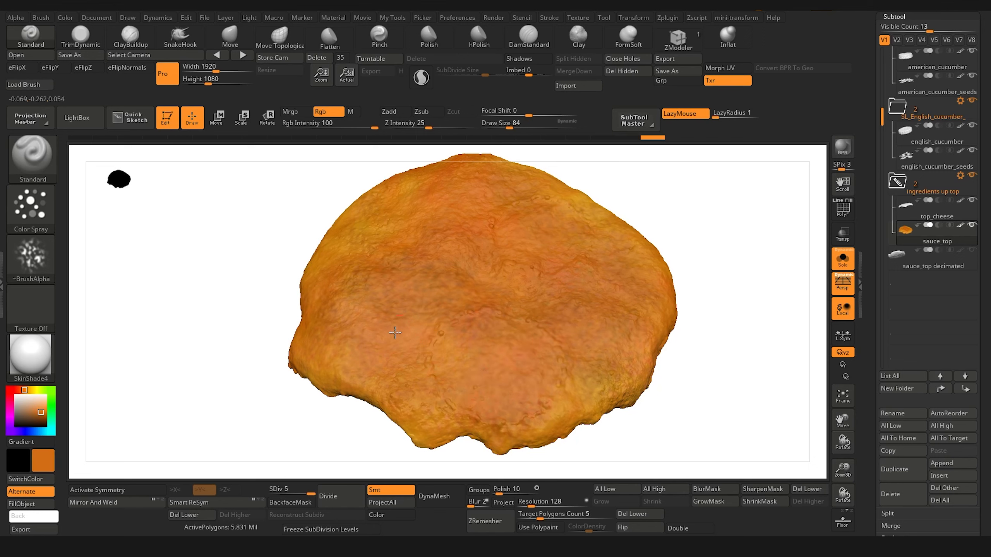
{"action": "left_click_drag", "start_coordinate": [218, 297], "coordinate": [215, 182]}
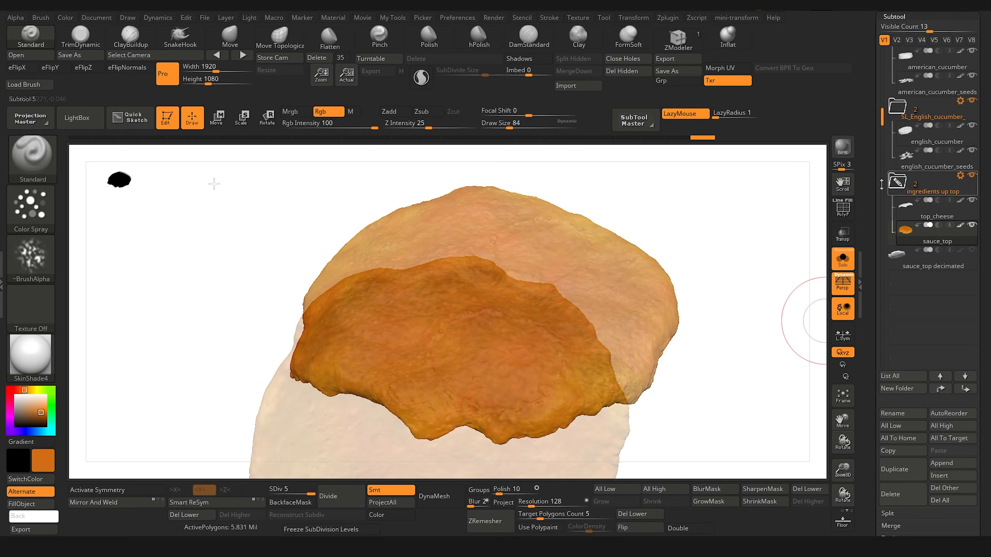
Step: Turn off Solo mode and inspect the painted sauce_top together with the cucumber slices
{"action": "left_click", "coordinate": [843, 259]}
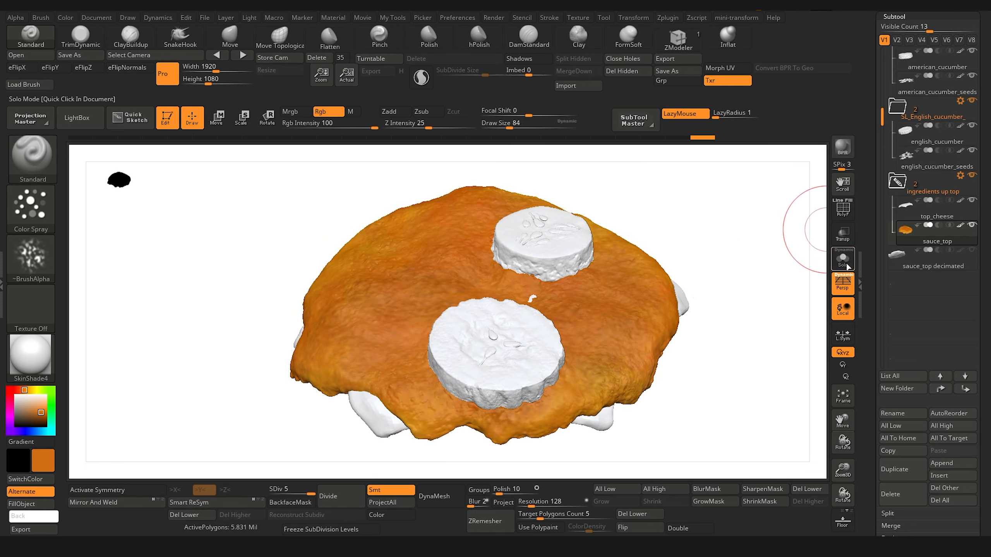
{"action": "left_click_drag", "start_coordinate": [719, 317], "coordinate": [728, 221]}
{"action": "left_click_drag", "start_coordinate": [713, 262], "coordinate": [727, 291]}
{"action": "left_click_drag", "start_coordinate": [395, 199], "coordinate": [202, 310], "text": "alt"}
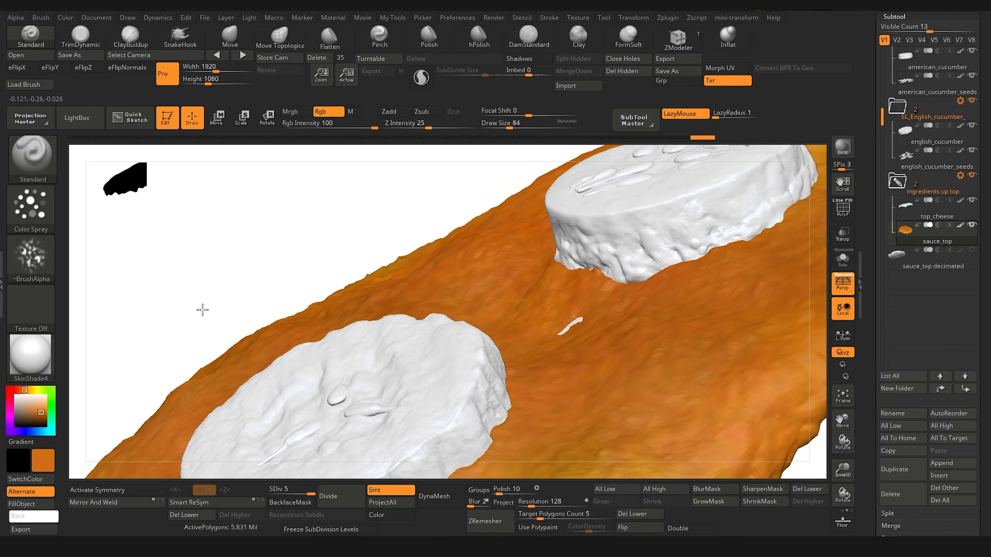
{"action": "left_click_drag", "start_coordinate": [280, 243], "coordinate": [410, 168]}
{"action": "left_click_drag", "start_coordinate": [310, 204], "coordinate": [87, 394], "text": "alt"}
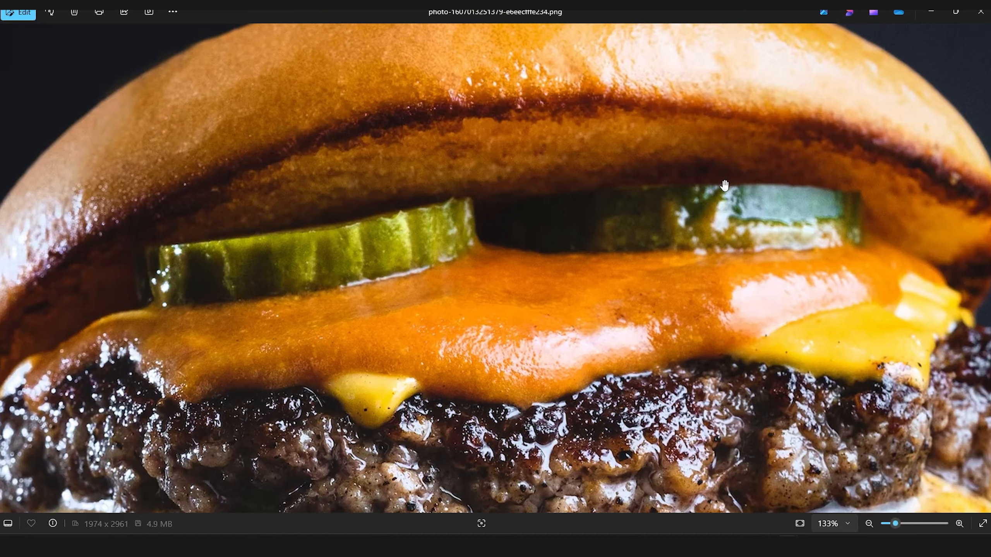
Step: Switch to the burger photo in the image viewer and examine the sides of the cucumber slices up close
{"action": "scroll", "coordinate": [724, 185], "scroll_direction": "up", "scroll_amount": 5}
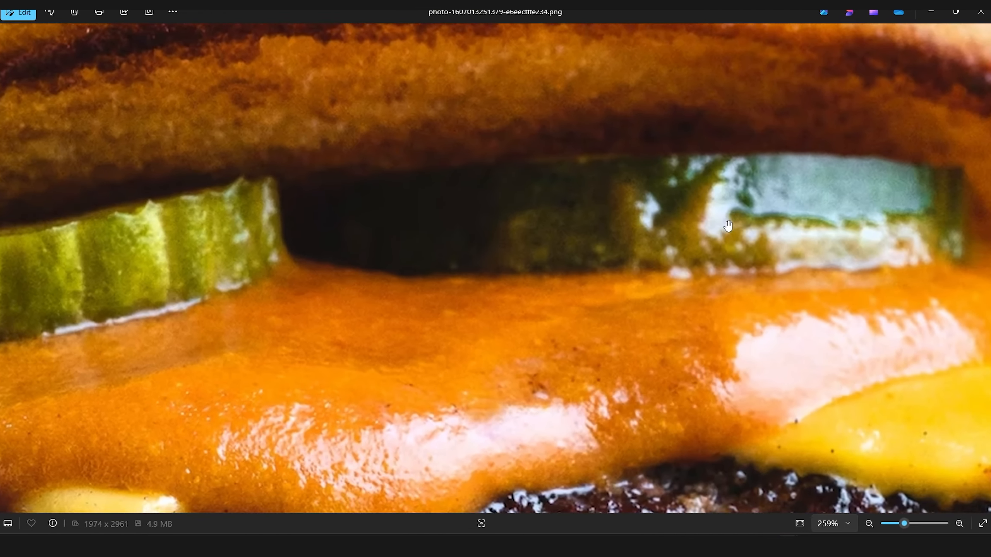
{"action": "scroll", "coordinate": [727, 226], "scroll_direction": "up", "scroll_amount": 1}
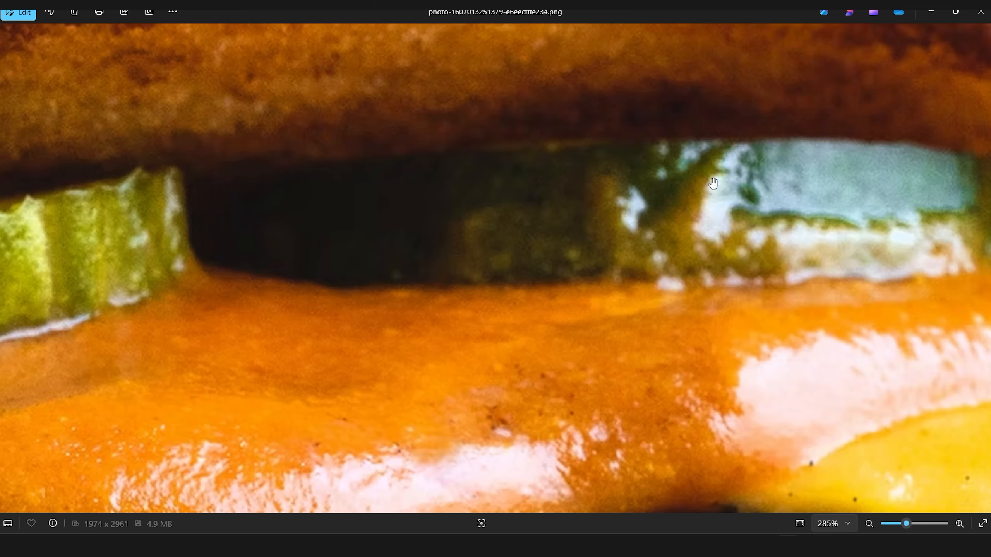
{"action": "scroll", "coordinate": [734, 207], "scroll_direction": "down", "scroll_amount": 3}
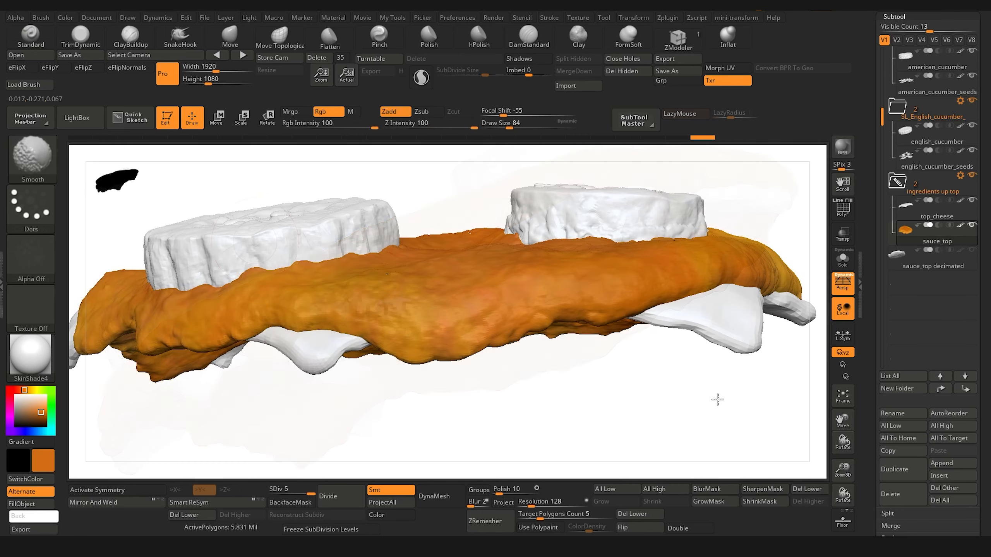
Step: Return to ZBrush, select the american_cucumber subtool, and isolate it in Solo mode
{"action": "mouse_move", "coordinate": [687, 409]}
{"action": "right_mouse_down", "text": "ctrl"}
{"action": "mouse_move", "coordinate": [666, 374]}
{"action": "mouse_move", "coordinate": [544, 412]}
{"action": "mouse_move", "coordinate": [607, 410]}
{"action": "mouse_move", "coordinate": [482, 412]}
{"action": "mouse_move", "coordinate": [532, 403]}
{"action": "mouse_move", "coordinate": [558, 424]}
{"action": "right_mouse_up", "text": "ctrl"}
{"action": "mouse_move", "coordinate": [558, 423]}
{"action": "right_mouse_down"}
{"action": "mouse_move", "coordinate": [582, 406]}
{"action": "mouse_move", "coordinate": [593, 433]}
{"action": "mouse_move", "coordinate": [605, 432]}
{"action": "mouse_move", "coordinate": [581, 445]}
{"action": "right_mouse_up"}
{"action": "left_click", "coordinate": [564, 282], "text": "alt"}
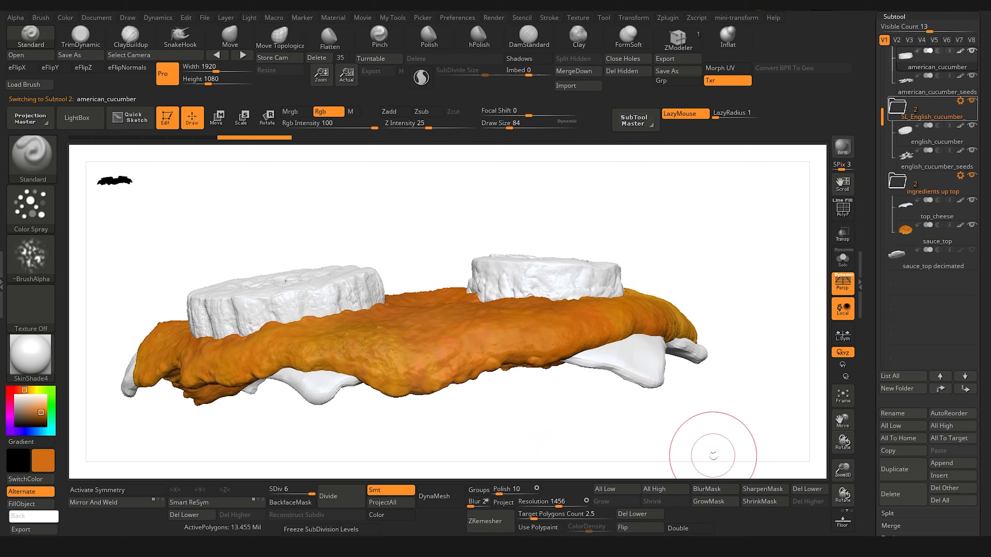
{"action": "left_click", "coordinate": [849, 265]}
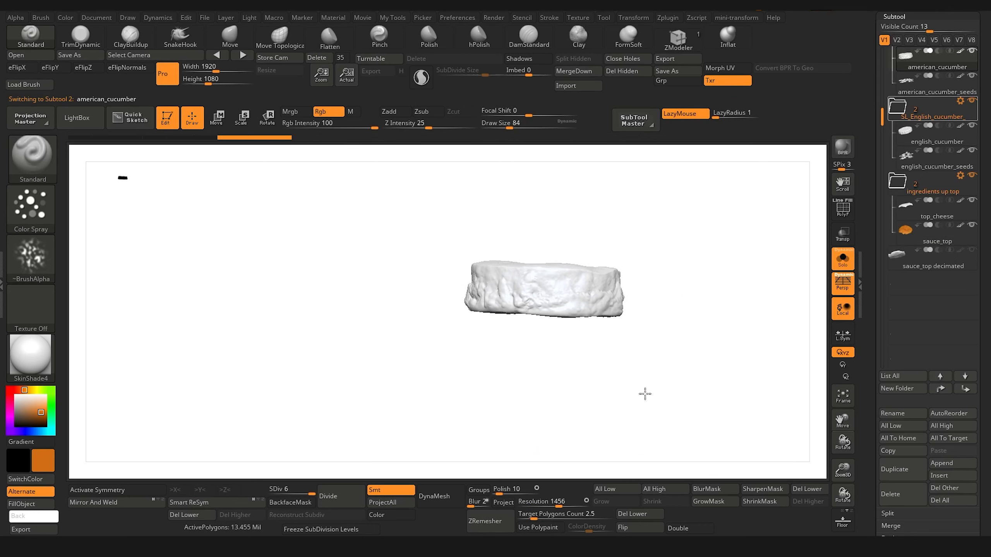
{"action": "right_click_drag", "start_coordinate": [646, 394], "coordinate": [606, 418], "text": "ctrl"}
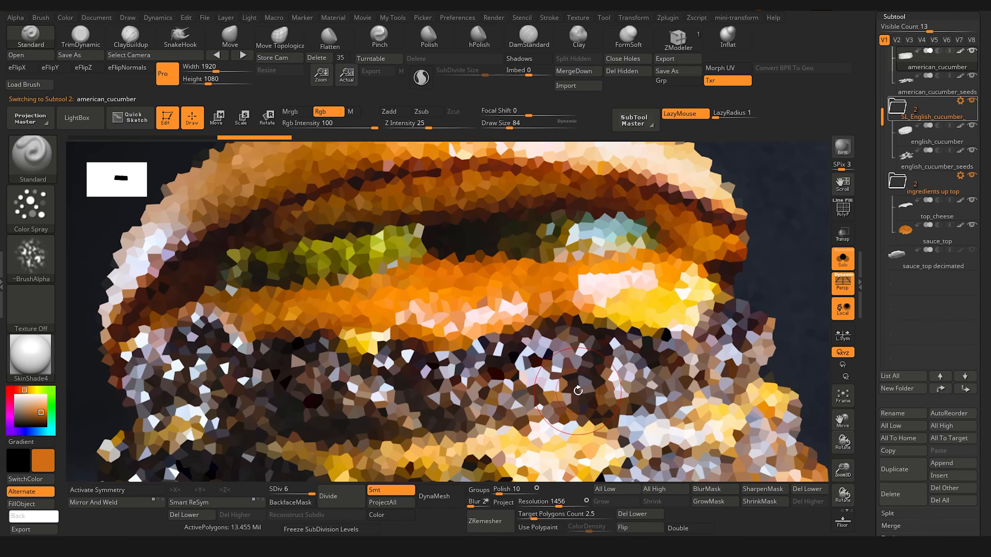
Step: Sample dark olive green from the burger photo in Spotlight and spray it onto the american_cucumber's side
{"action": "key", "text": "shift+z"}
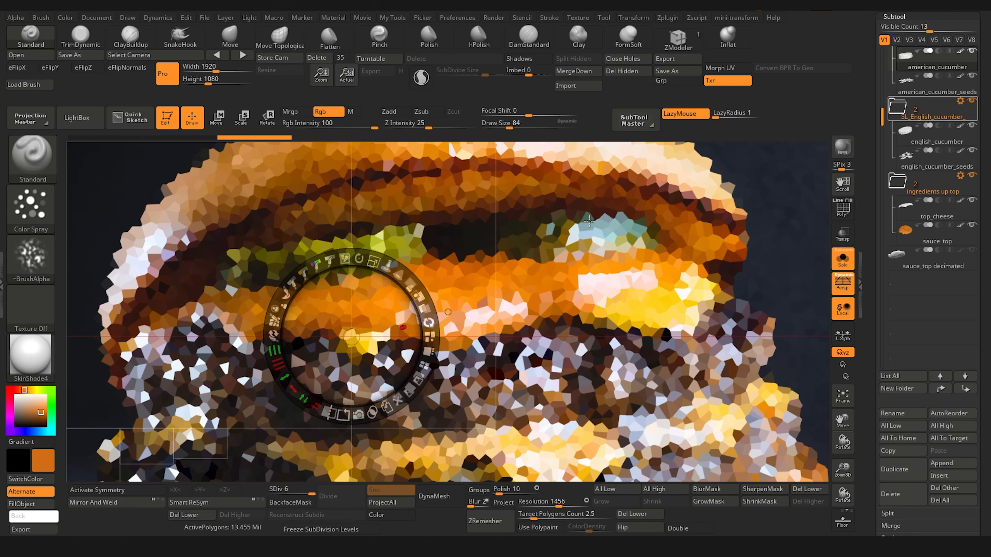
{"action": "key", "text": "c"}
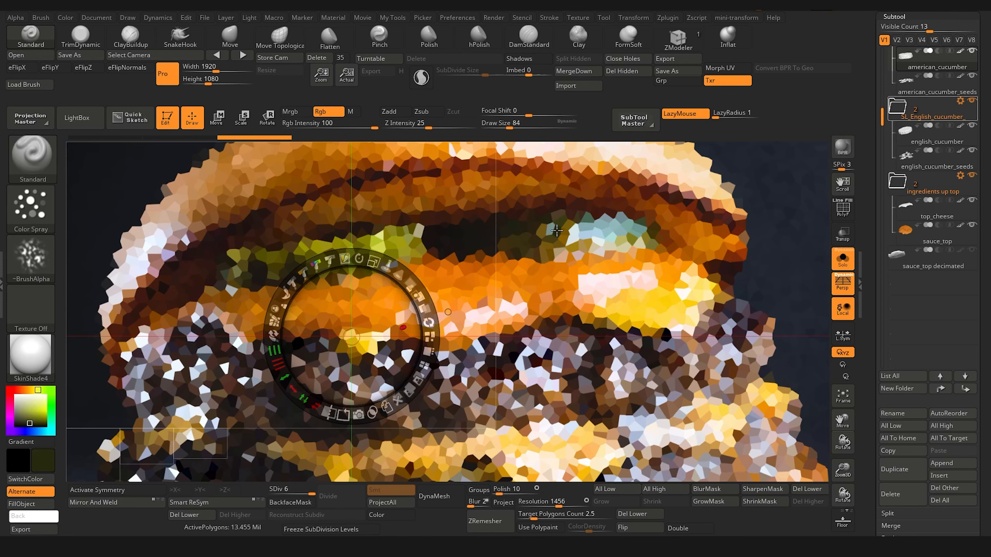
{"action": "key", "text": "shift+z"}
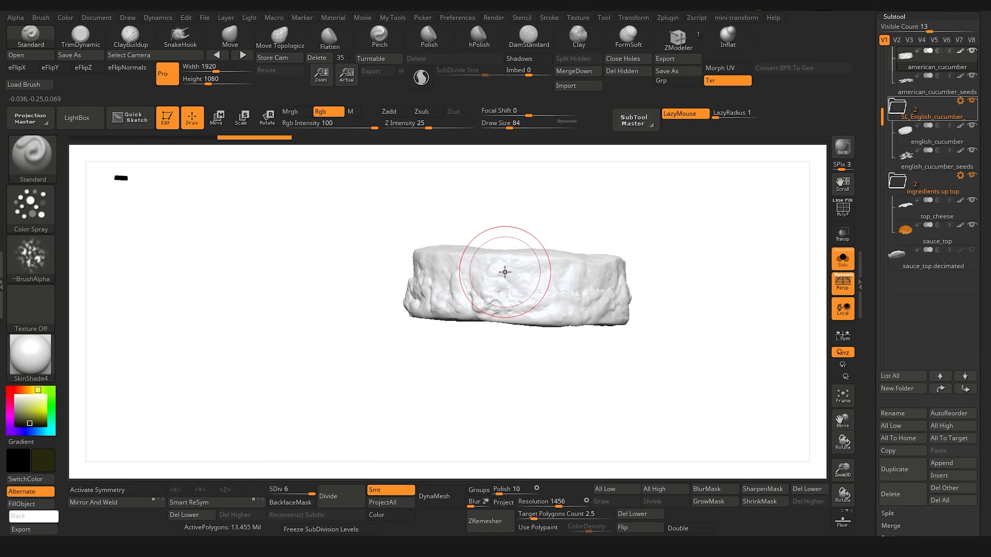
{"action": "left_click_drag", "start_coordinate": [386, 336], "coordinate": [363, 337]}
{"action": "mouse_move", "coordinate": [480, 272]}
{"action": "left_mouse_down"}
{"action": "mouse_move", "coordinate": [436, 287]}
{"action": "mouse_move", "coordinate": [468, 290]}
{"action": "left_mouse_up"}
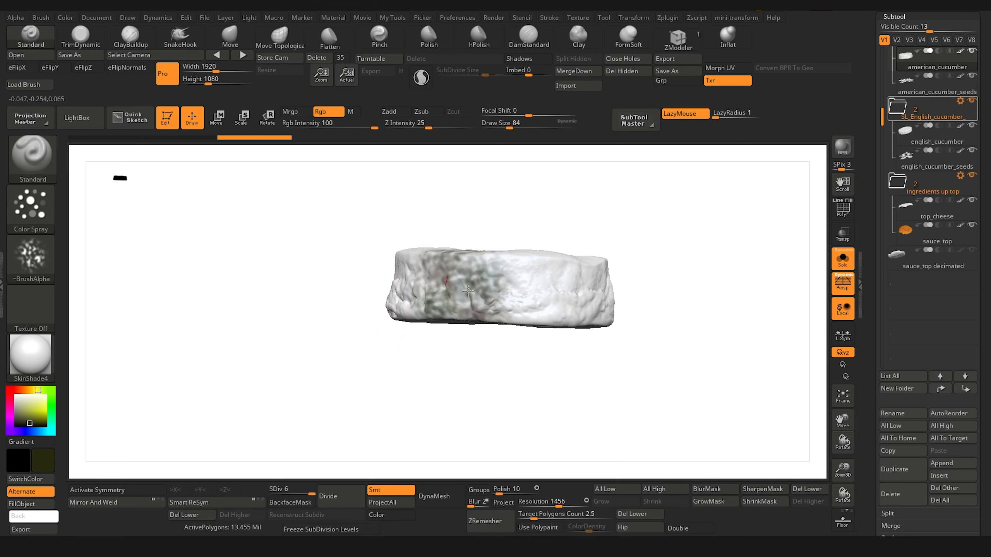
Step: Change the brush alpha to alphas_01_0007s_0010_500 and spray the front of the american_cucumber's side dark green
{"action": "left_click", "coordinate": [54, 249]}
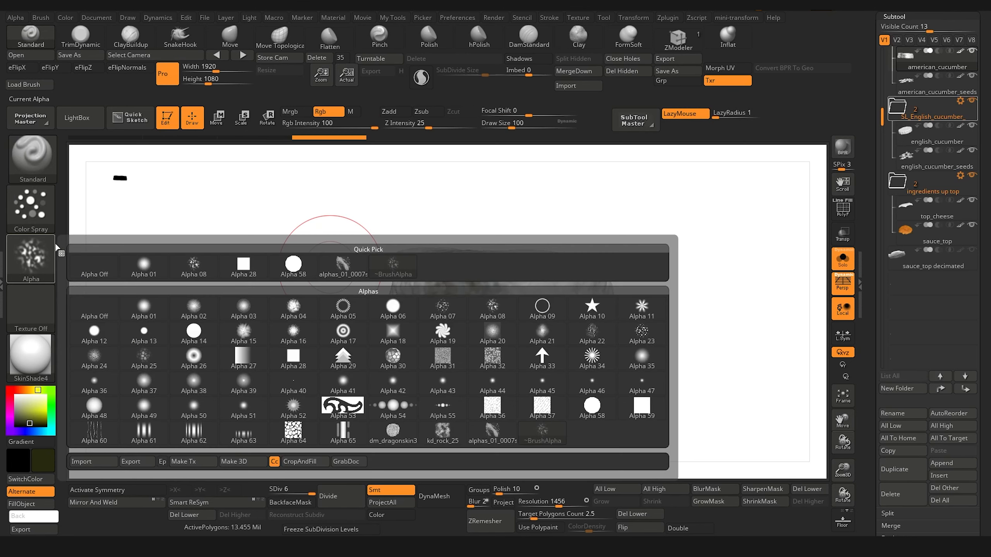
{"action": "left_click", "coordinate": [31, 259]}
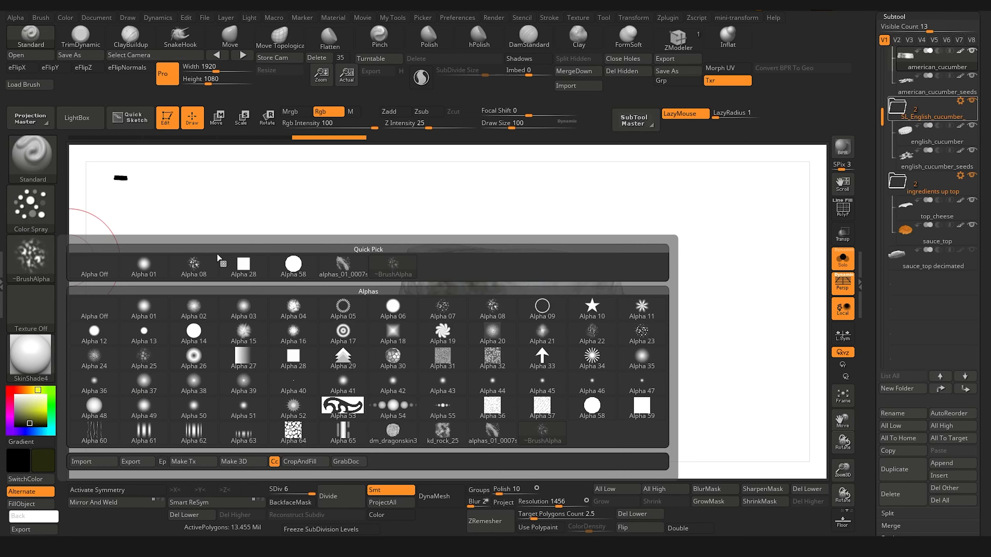
{"action": "left_click", "coordinate": [350, 270]}
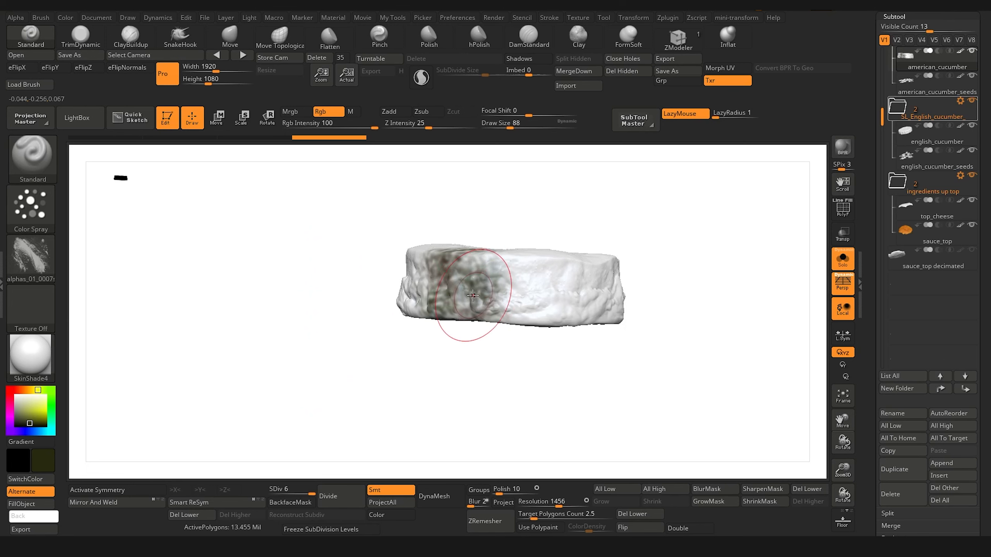
{"action": "mouse_move", "coordinate": [473, 295]}
{"action": "left_mouse_down"}
{"action": "mouse_move", "coordinate": [601, 289]}
{"action": "mouse_move", "coordinate": [632, 305]}
{"action": "mouse_move", "coordinate": [608, 273]}
{"action": "mouse_move", "coordinate": [616, 305]}
{"action": "left_mouse_up"}
{"action": "mouse_move", "coordinate": [418, 287]}
{"action": "left_mouse_down"}
{"action": "mouse_move", "coordinate": [436, 273]}
{"action": "mouse_move", "coordinate": [413, 293]}
{"action": "mouse_move", "coordinate": [483, 337]}
{"action": "left_mouse_up"}
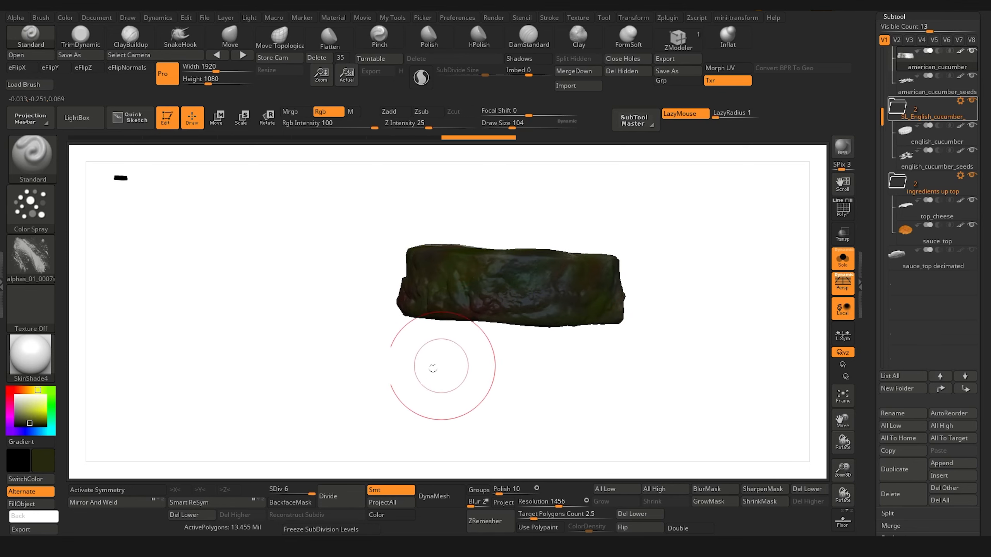
Step: Spray dark green over the remaining white areas around the american_cucumber's rim
{"action": "left_click_drag", "start_coordinate": [419, 380], "coordinate": [508, 387]}
{"action": "mouse_move", "coordinate": [514, 293]}
{"action": "left_mouse_down"}
{"action": "mouse_move", "coordinate": [291, 281]}
{"action": "mouse_move", "coordinate": [374, 291]}
{"action": "mouse_move", "coordinate": [467, 321]}
{"action": "left_mouse_up"}
{"action": "left_click_drag", "start_coordinate": [497, 386], "coordinate": [521, 396]}
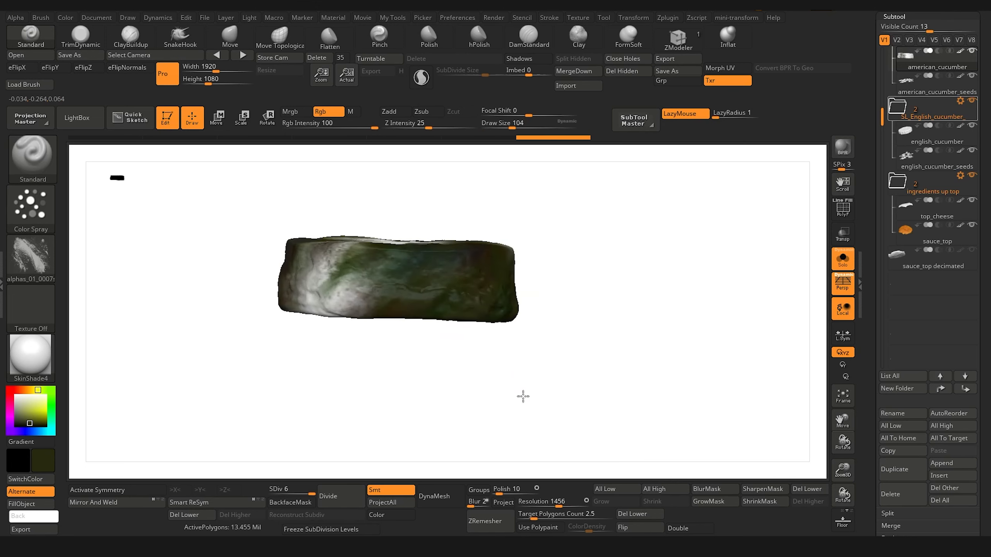
{"action": "mouse_move", "coordinate": [375, 277]}
{"action": "left_mouse_down"}
{"action": "mouse_move", "coordinate": [350, 289]}
{"action": "mouse_move", "coordinate": [295, 264]}
{"action": "mouse_move", "coordinate": [362, 296]}
{"action": "left_mouse_up"}
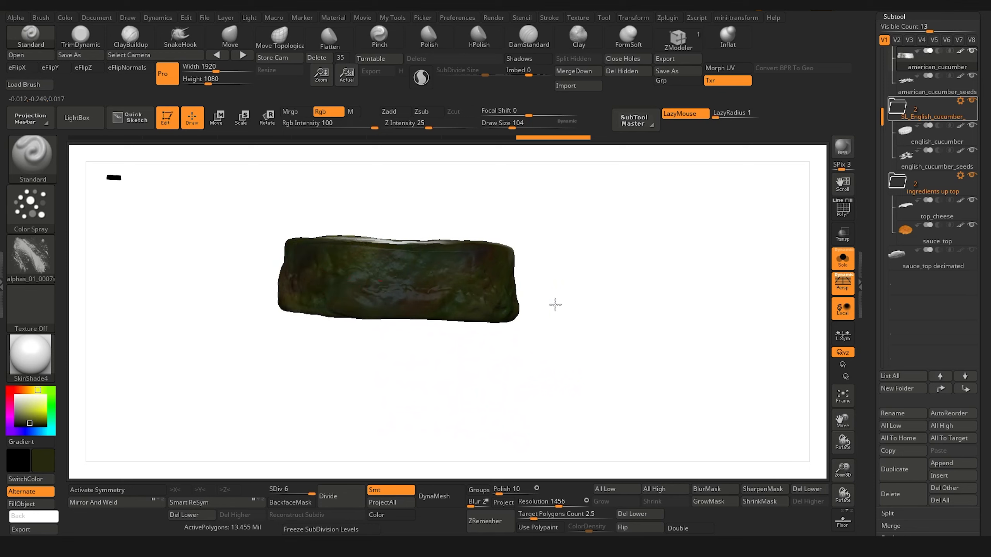
{"action": "mouse_move", "coordinate": [568, 320]}
{"action": "left_mouse_down"}
{"action": "mouse_move", "coordinate": [535, 382]}
{"action": "mouse_move", "coordinate": [559, 394]}
{"action": "left_mouse_up"}
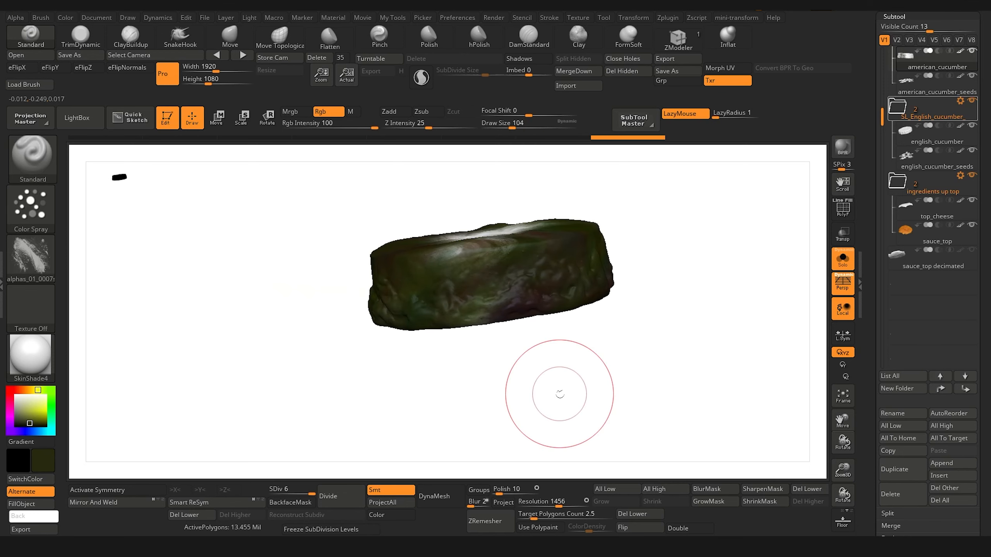
{"action": "mouse_move", "coordinate": [460, 260]}
{"action": "left_mouse_down"}
{"action": "mouse_move", "coordinate": [469, 270]}
{"action": "mouse_move", "coordinate": [513, 274]}
{"action": "mouse_move", "coordinate": [407, 293]}
{"action": "left_mouse_up"}
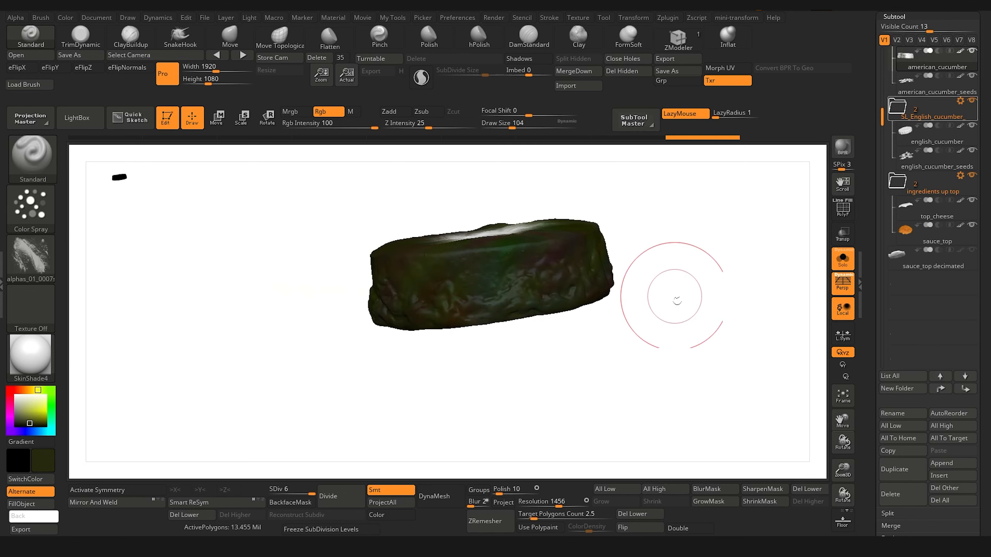
Step: Leave Solo mode, select the english_cucumber subtool, and isolate it in Solo mode
{"action": "left_click", "coordinate": [852, 263]}
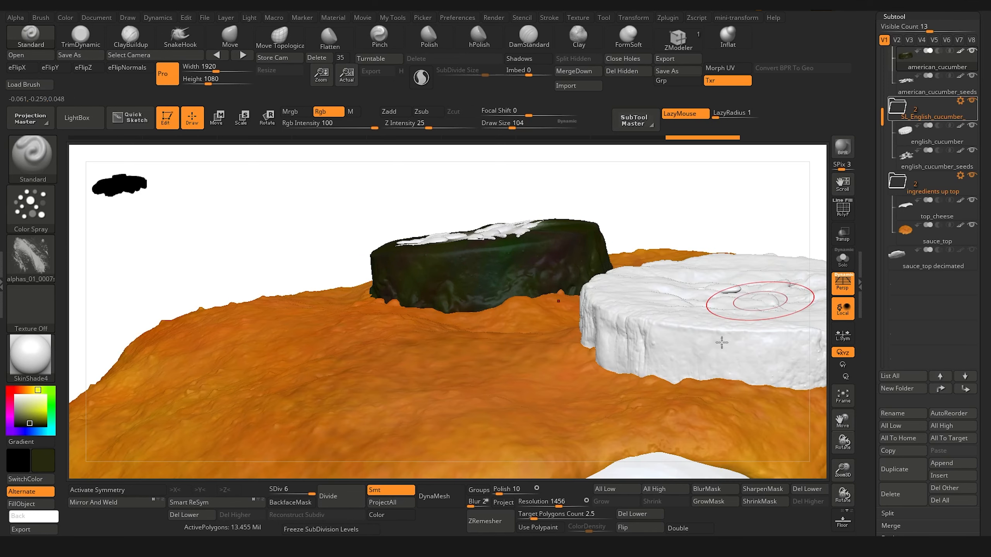
{"action": "left_click", "coordinate": [663, 332], "text": "alt"}
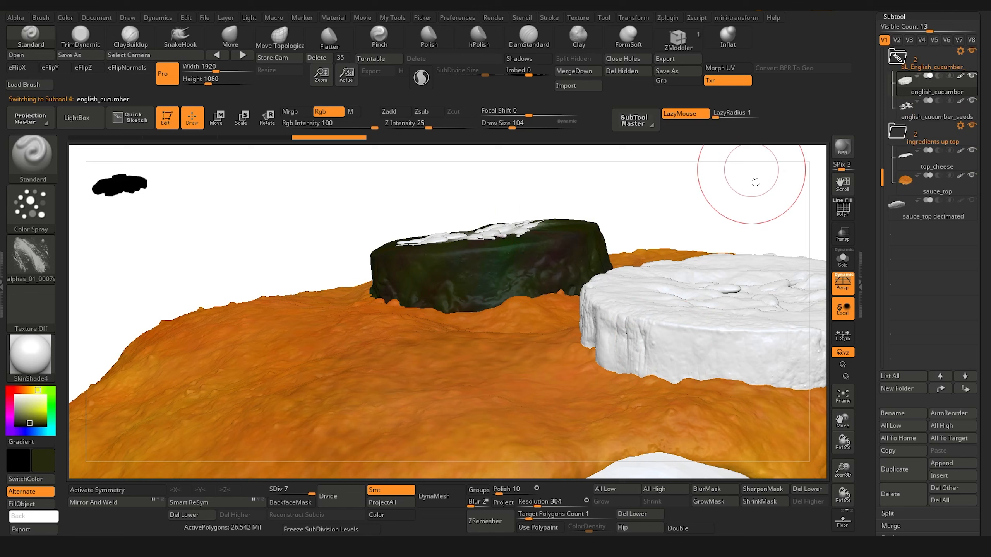
{"action": "left_click", "coordinate": [842, 260]}
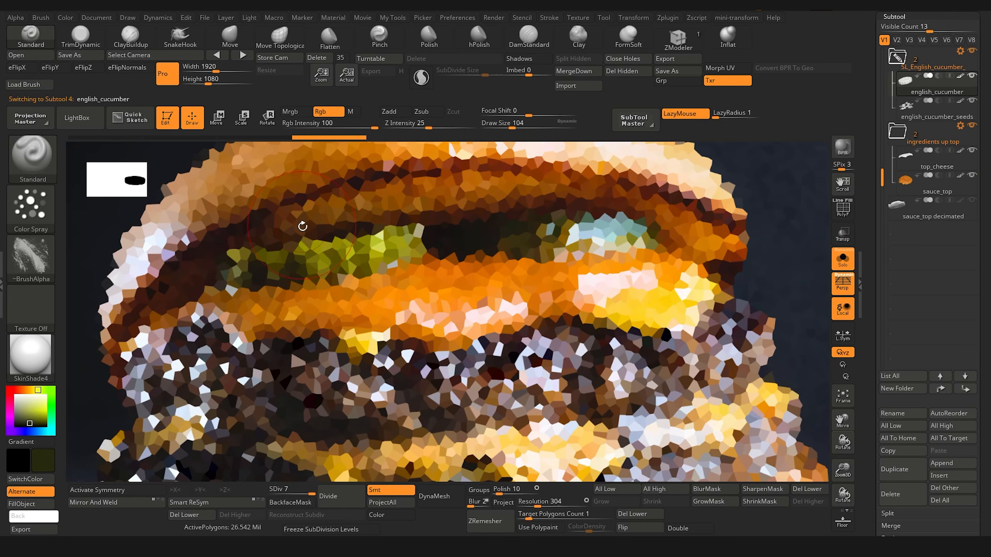
Step: Sample yellow-green from the burger photo in Spotlight and spray it along the english_cucumber's side with a draw size of 68
{"action": "key", "text": "shift+z"}
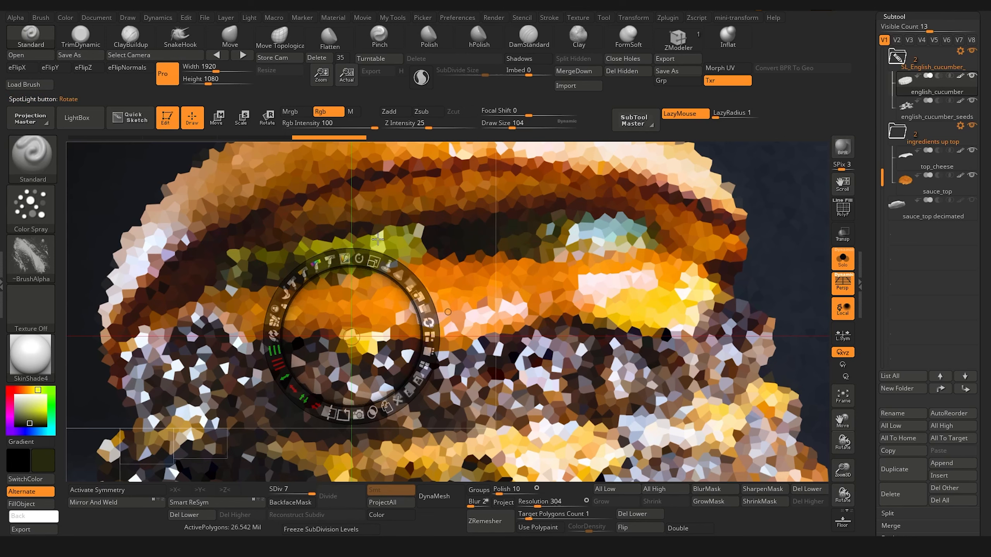
{"action": "key", "text": "c"}
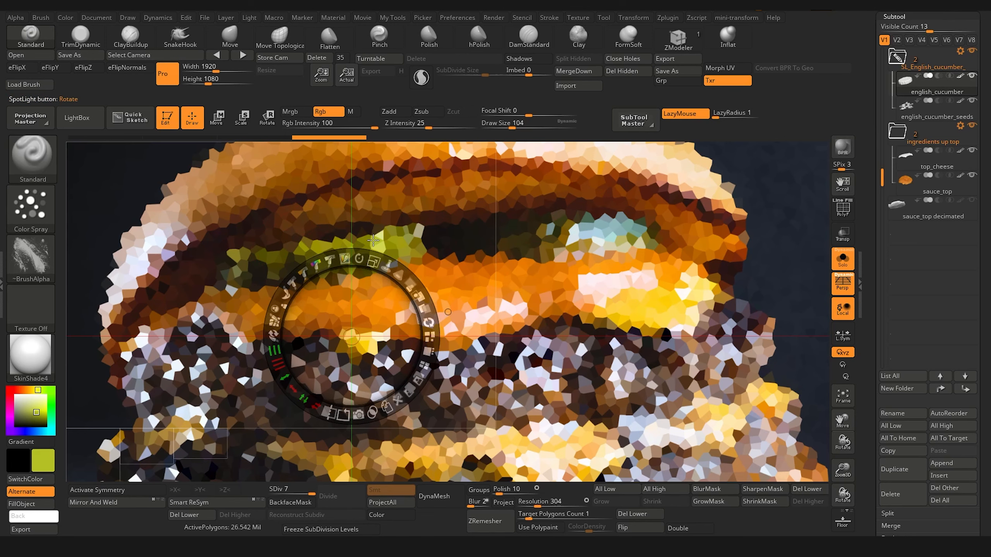
{"action": "key", "text": "shift+z"}
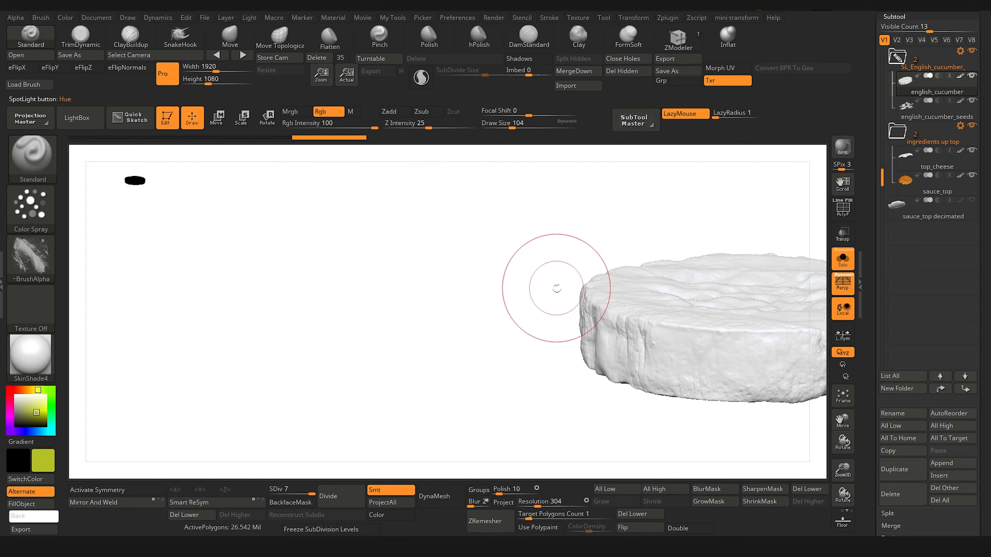
{"action": "mouse_move", "coordinate": [557, 288]}
{"action": "left_mouse_down"}
{"action": "mouse_move", "coordinate": [157, 350]}
{"action": "mouse_move", "coordinate": [244, 354]}
{"action": "mouse_move", "coordinate": [305, 301]}
{"action": "mouse_move", "coordinate": [472, 335]}
{"action": "mouse_move", "coordinate": [541, 346]}
{"action": "mouse_move", "coordinate": [457, 330]}
{"action": "mouse_move", "coordinate": [587, 345]}
{"action": "mouse_move", "coordinate": [591, 354]}
{"action": "left_mouse_up"}
{"action": "key", "text": "bracketright"}
{"action": "key", "text": "bracketright"}
{"action": "key", "text": "bracketleft"}
{"action": "key", "text": "bracketleft"}
{"action": "key", "text": "bracketleft"}
{"action": "key", "text": "bracketleft"}
{"action": "key", "text": "bracketleft"}
{"action": "key", "text": "bracketleft"}
{"action": "mouse_move", "coordinate": [453, 314]}
{"action": "left_mouse_down"}
{"action": "mouse_move", "coordinate": [287, 290]}
{"action": "mouse_move", "coordinate": [281, 303]}
{"action": "mouse_move", "coordinate": [345, 291]}
{"action": "left_mouse_up"}
{"action": "left_click_drag", "start_coordinate": [333, 330], "coordinate": [333, 340]}
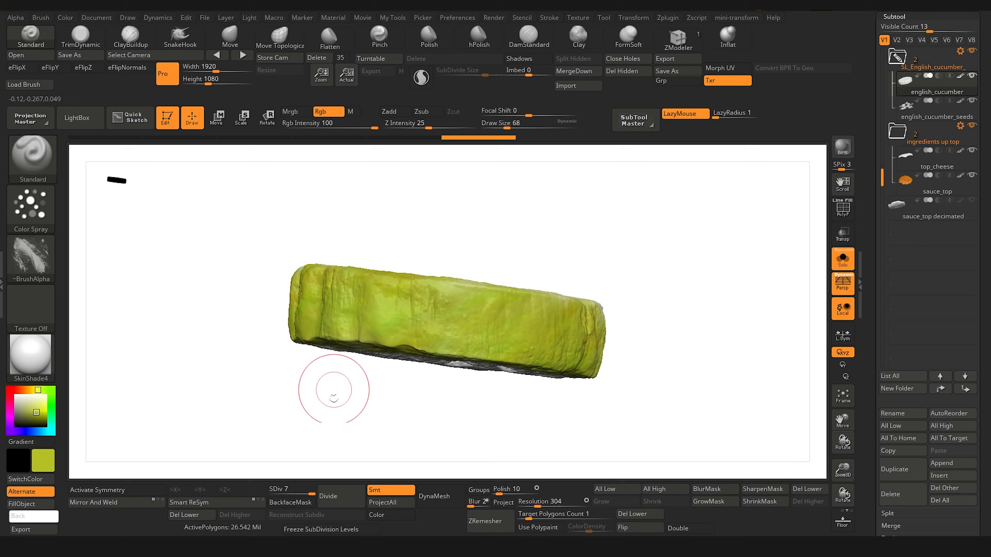
Step: Spray yellow-green over the rest of the english_cucumber's rim and edges, and show the other ingredients again
{"action": "mouse_move", "coordinate": [334, 390]}
{"action": "left_mouse_down"}
{"action": "mouse_move", "coordinate": [335, 414]}
{"action": "mouse_move", "coordinate": [367, 415]}
{"action": "left_mouse_up"}
{"action": "mouse_move", "coordinate": [447, 345]}
{"action": "left_mouse_down"}
{"action": "mouse_move", "coordinate": [462, 337]}
{"action": "mouse_move", "coordinate": [353, 320]}
{"action": "mouse_move", "coordinate": [499, 307]}
{"action": "mouse_move", "coordinate": [308, 313]}
{"action": "mouse_move", "coordinate": [360, 304]}
{"action": "mouse_move", "coordinate": [290, 333]}
{"action": "mouse_move", "coordinate": [244, 328]}
{"action": "left_mouse_up"}
{"action": "left_click_drag", "start_coordinate": [332, 416], "coordinate": [477, 422]}
{"action": "mouse_move", "coordinate": [348, 324]}
{"action": "left_mouse_down"}
{"action": "mouse_move", "coordinate": [363, 326]}
{"action": "mouse_move", "coordinate": [221, 336]}
{"action": "mouse_move", "coordinate": [262, 353]}
{"action": "left_mouse_up"}
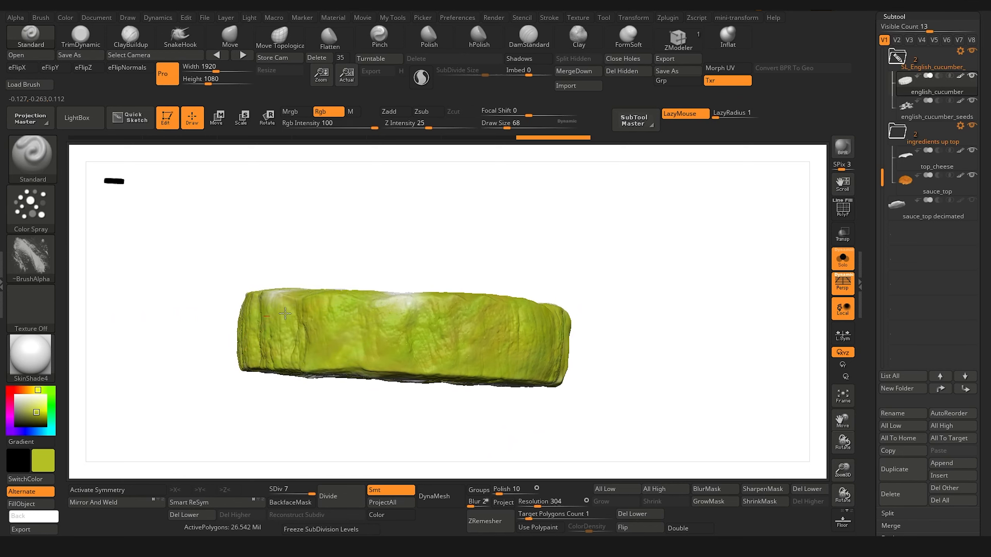
{"action": "left_click_drag", "start_coordinate": [376, 309], "coordinate": [407, 303]}
{"action": "mouse_move", "coordinate": [366, 428]}
{"action": "left_mouse_down"}
{"action": "mouse_move", "coordinate": [380, 427]}
{"action": "mouse_move", "coordinate": [401, 370]}
{"action": "left_mouse_up"}
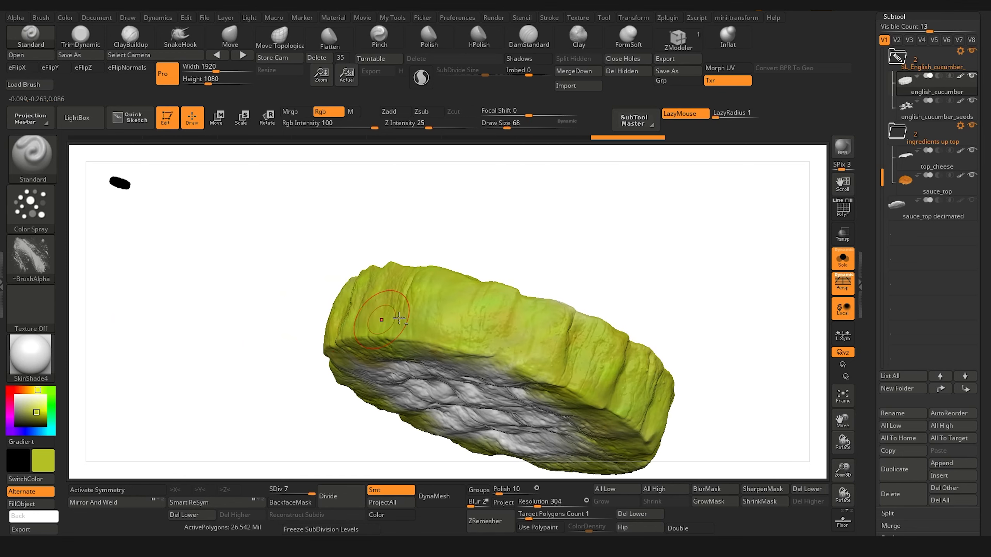
{"action": "left_click_drag", "start_coordinate": [474, 328], "coordinate": [493, 333]}
{"action": "left_click_drag", "start_coordinate": [561, 379], "coordinate": [519, 365]}
{"action": "mouse_move", "coordinate": [238, 347]}
{"action": "left_mouse_down"}
{"action": "mouse_move", "coordinate": [230, 430]}
{"action": "mouse_move", "coordinate": [218, 418]}
{"action": "mouse_move", "coordinate": [291, 322]}
{"action": "left_mouse_up"}
{"action": "left_click", "coordinate": [842, 260]}
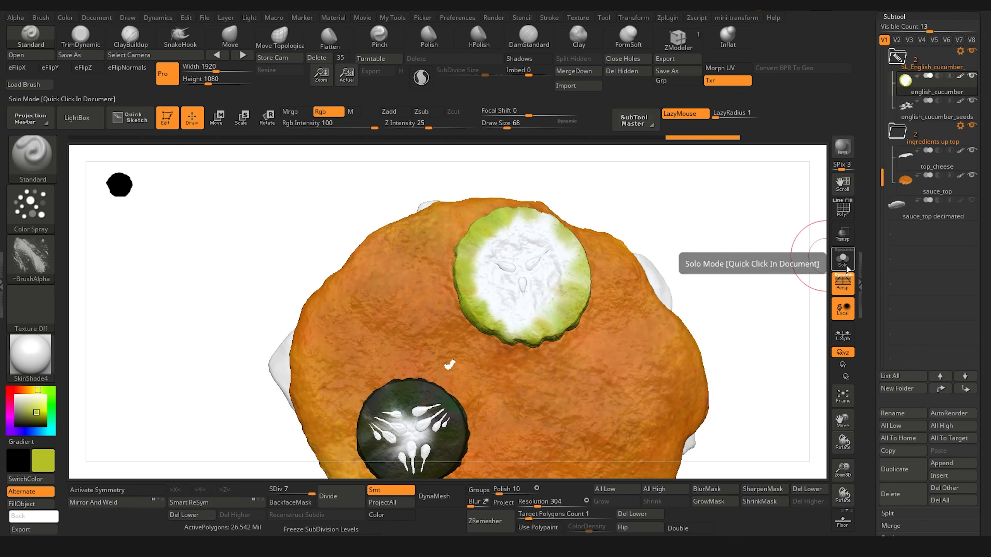
{"action": "mouse_move", "coordinate": [159, 354]}
{"action": "left_mouse_down"}
{"action": "mouse_move", "coordinate": [170, 301]}
{"action": "mouse_move", "coordinate": [154, 398]}
{"action": "mouse_move", "coordinate": [168, 391]}
{"action": "mouse_move", "coordinate": [170, 343]}
{"action": "left_mouse_up"}
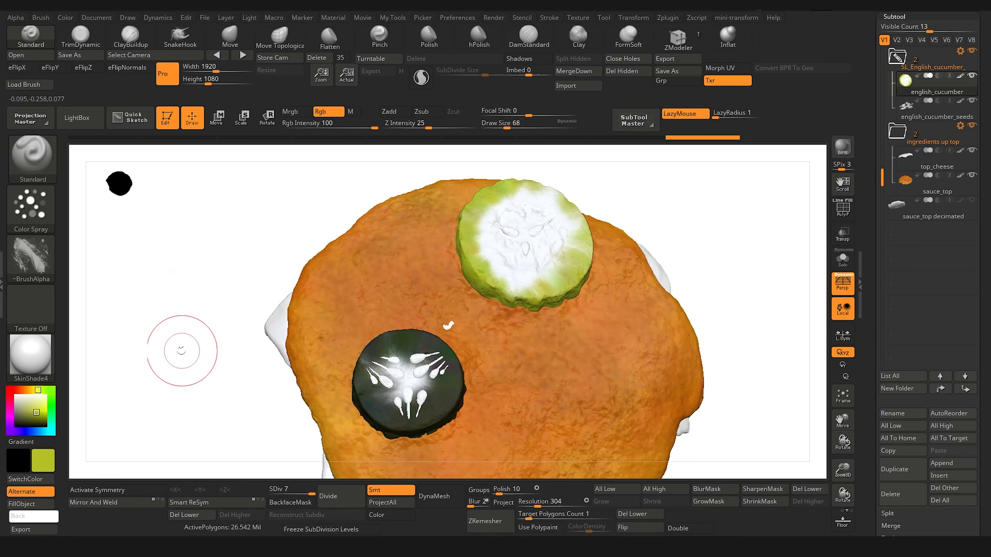
Step: Tile the Spotlight images proportionally with the round cucumber slice photo enlarged, and move the Spotlight dial off the slice
{"action": "key", "text": "shift+z"}
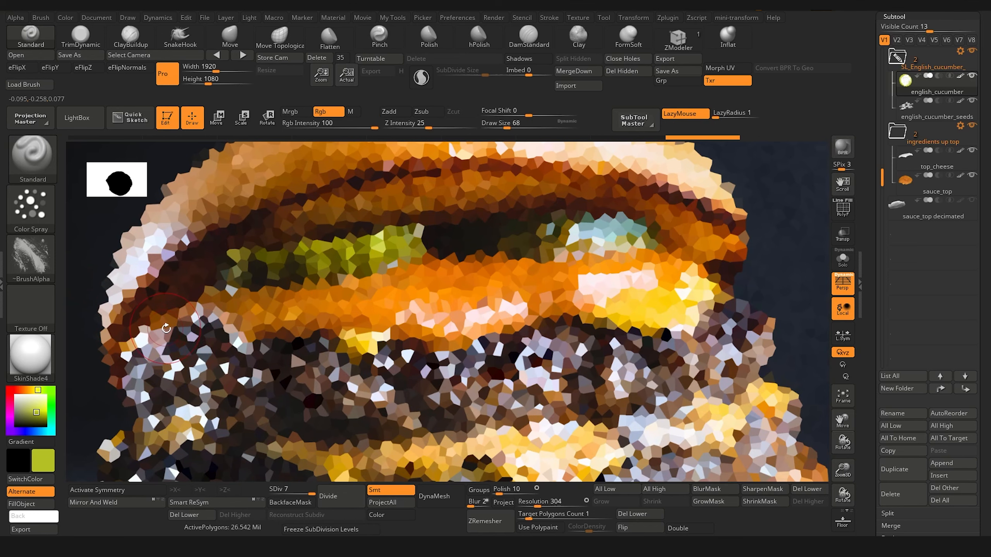
{"action": "key", "text": "z"}
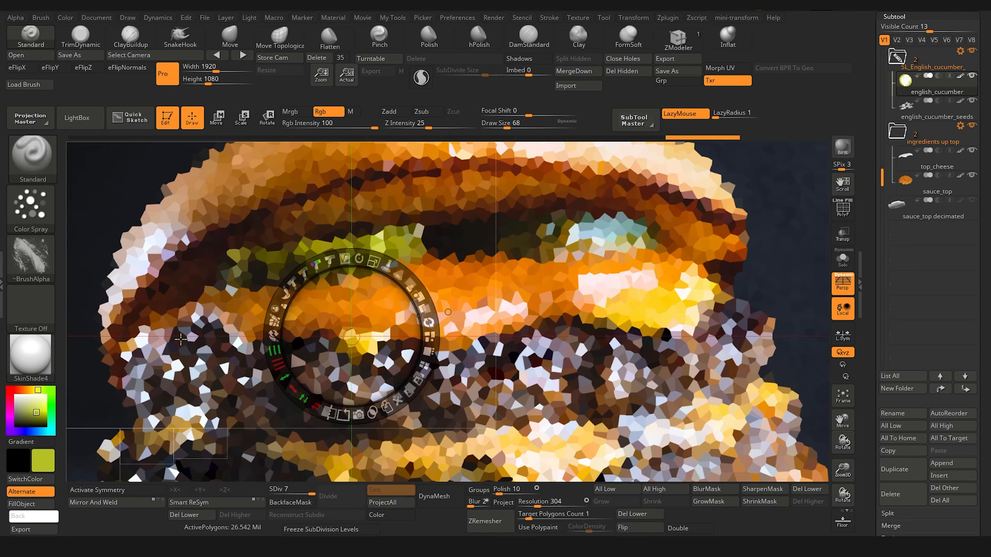
{"action": "left_click", "coordinate": [428, 333]}
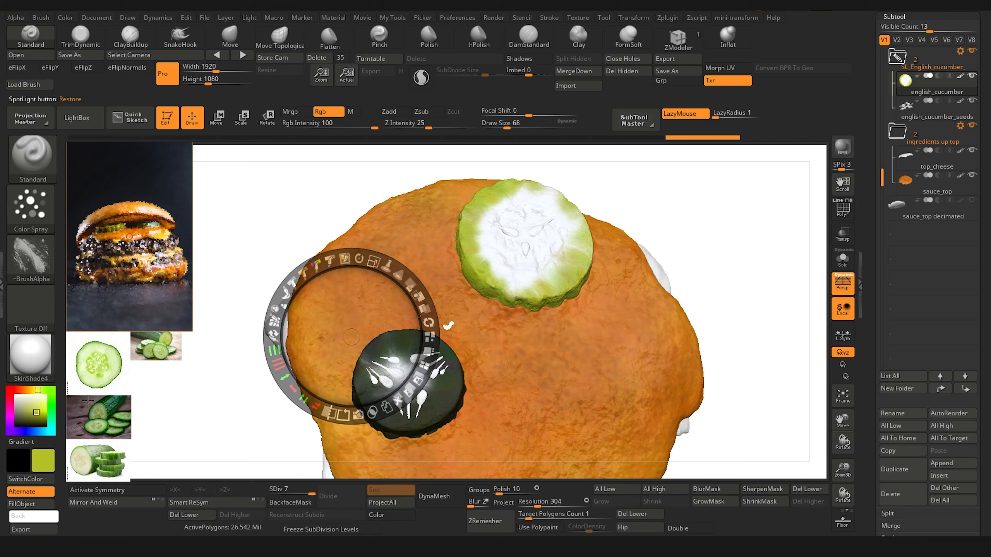
{"action": "left_click", "coordinate": [90, 362]}
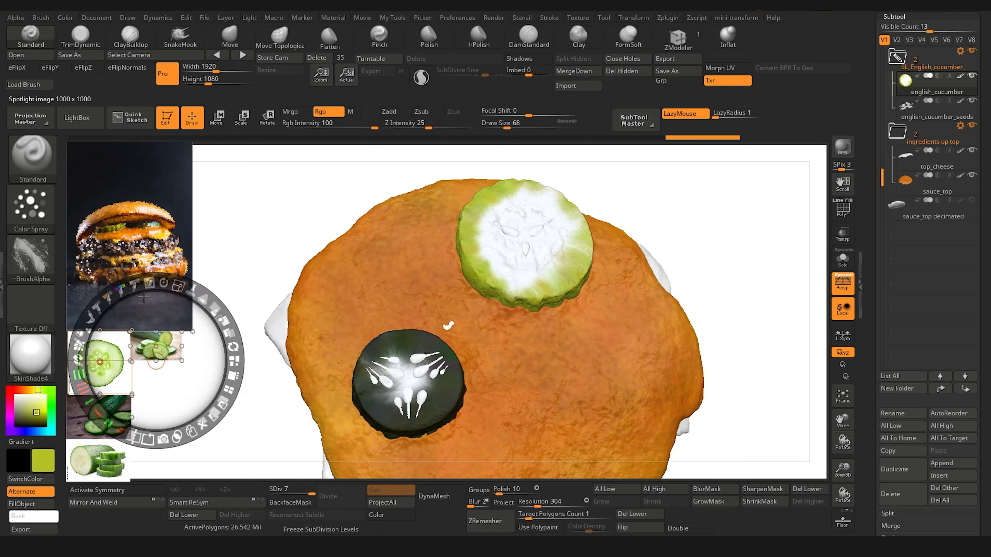
{"action": "left_click", "coordinate": [233, 361]}
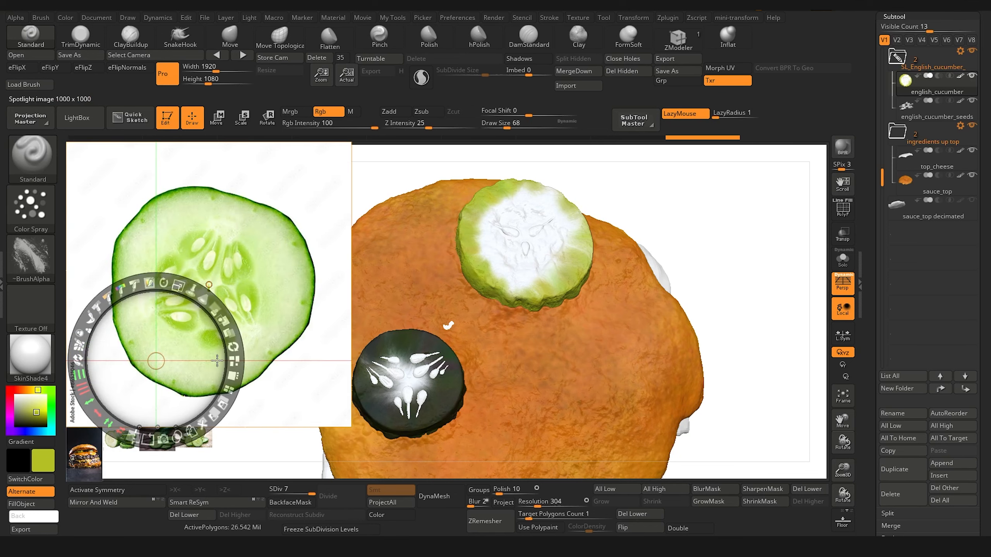
{"action": "left_click_drag", "start_coordinate": [172, 327], "coordinate": [200, 286]}
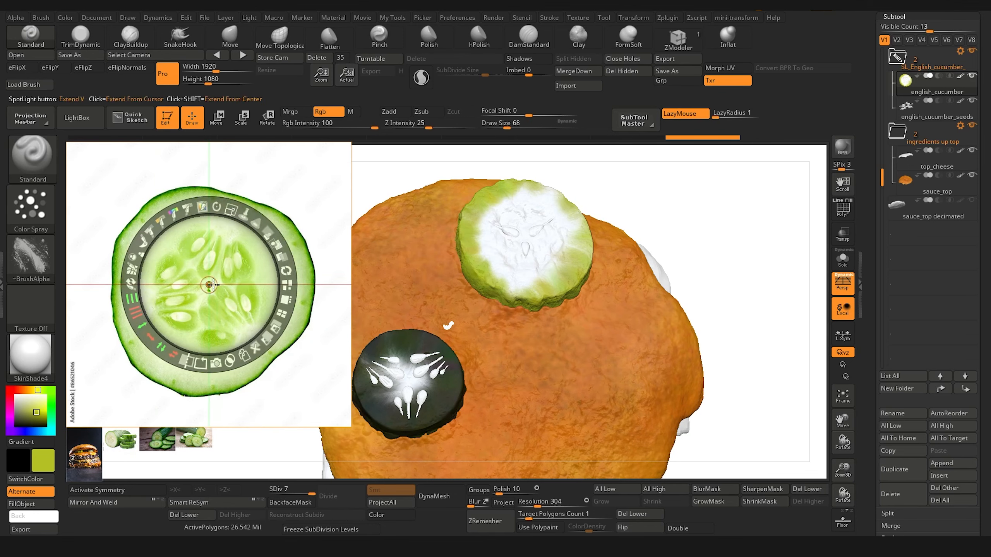
{"action": "left_click_drag", "start_coordinate": [211, 285], "coordinate": [265, 439]}
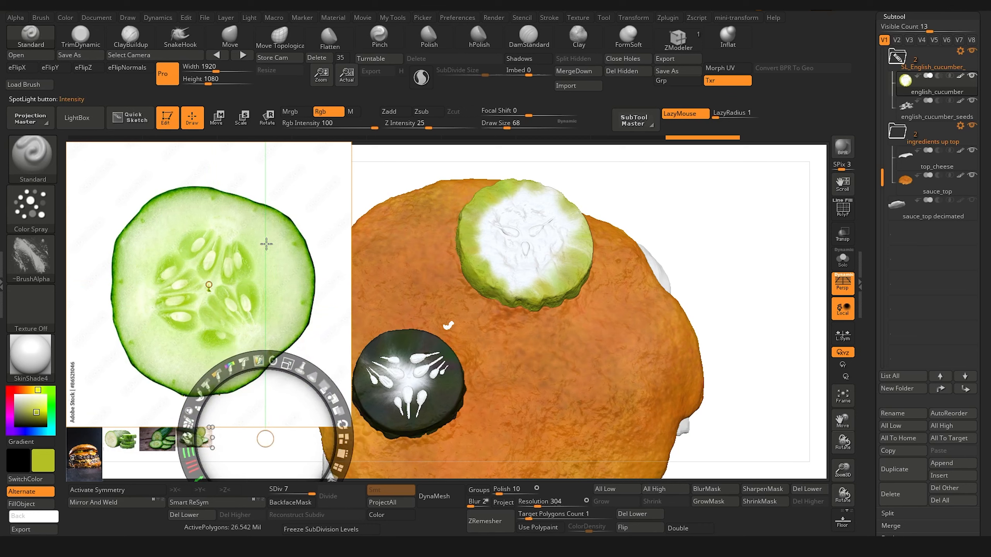
Step: Sample pale green from the cucumber slice photo and spray it around the seeds in the centre of the english_cucumber's top face
{"action": "key", "text": "c"}
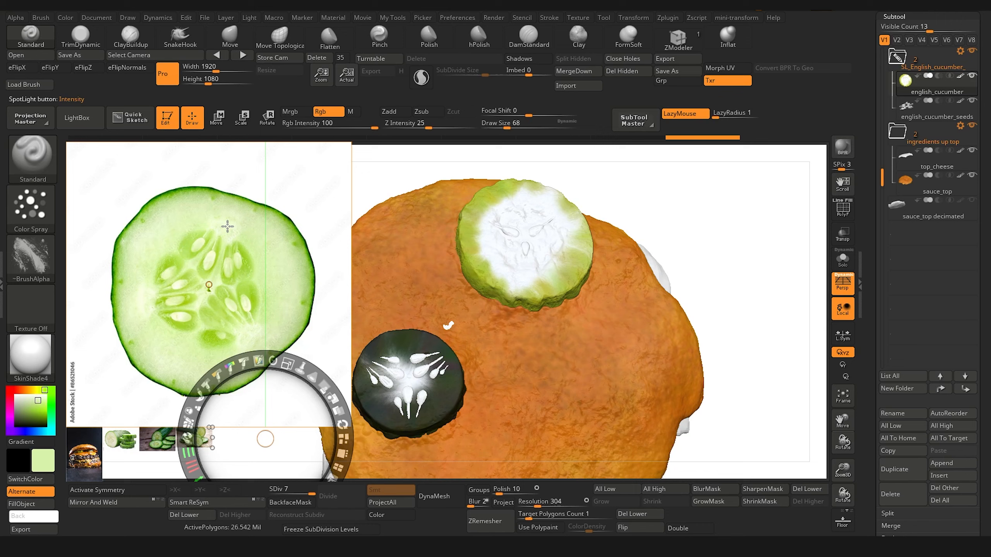
{"action": "key", "text": "shift+z"}
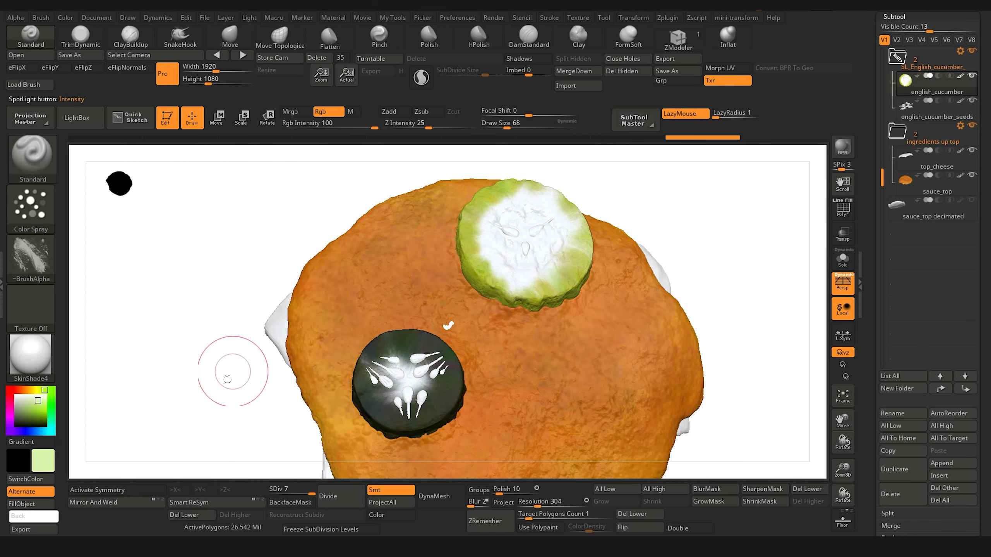
{"action": "mouse_move", "coordinate": [206, 415]}
{"action": "left_mouse_down"}
{"action": "mouse_move", "coordinate": [197, 427]}
{"action": "mouse_move", "coordinate": [210, 397]}
{"action": "left_mouse_up"}
{"action": "left_click_drag", "start_coordinate": [199, 347], "coordinate": [191, 431], "text": "alt"}
{"action": "left_click_drag", "start_coordinate": [190, 396], "coordinate": [175, 391]}
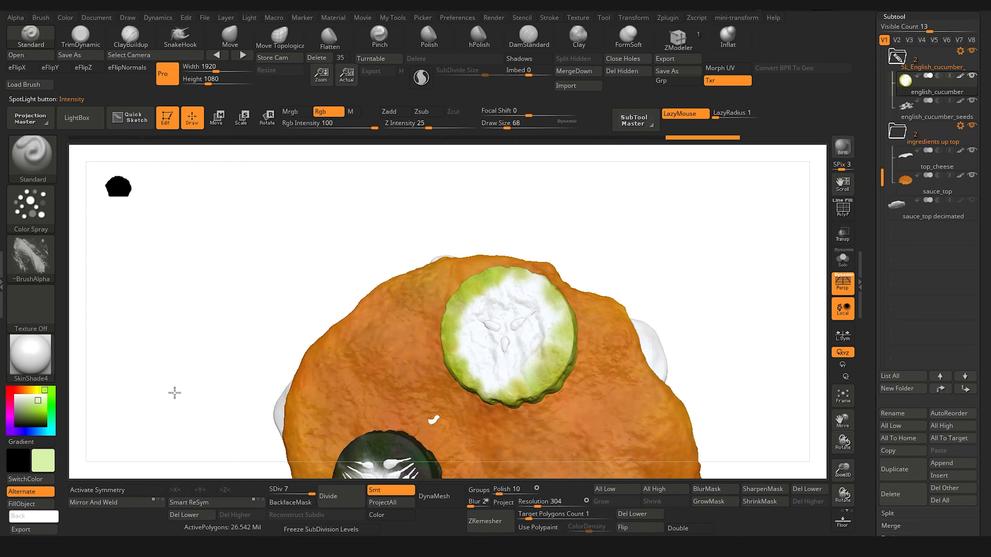
{"action": "mouse_move", "coordinate": [258, 296]}
{"action": "left_mouse_down", "text": "alt"}
{"action": "mouse_move", "coordinate": [231, 273]}
{"action": "mouse_move", "coordinate": [210, 295]}
{"action": "left_mouse_up", "text": "alt"}
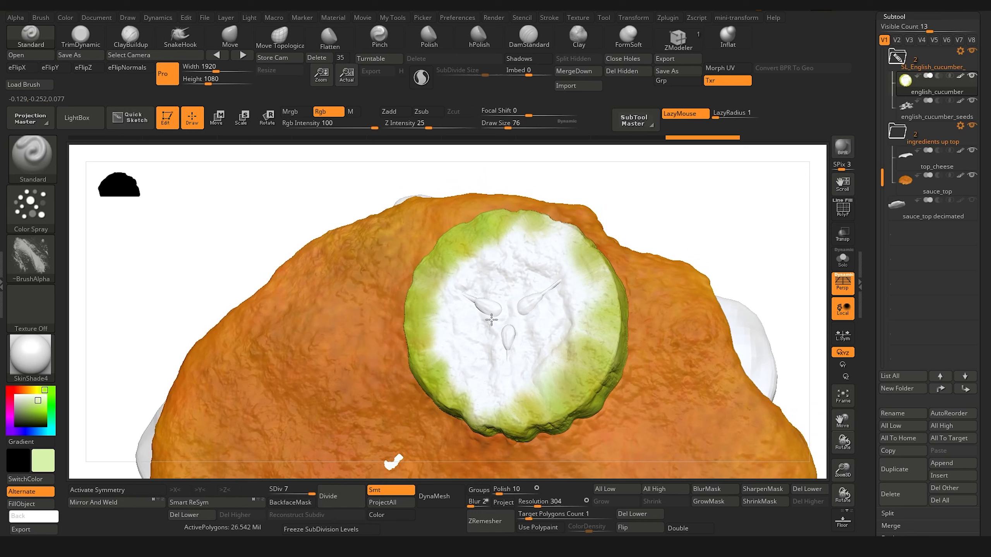
{"action": "key", "text": "["}
{"action": "left_click_drag", "start_coordinate": [503, 313], "coordinate": [528, 322]}
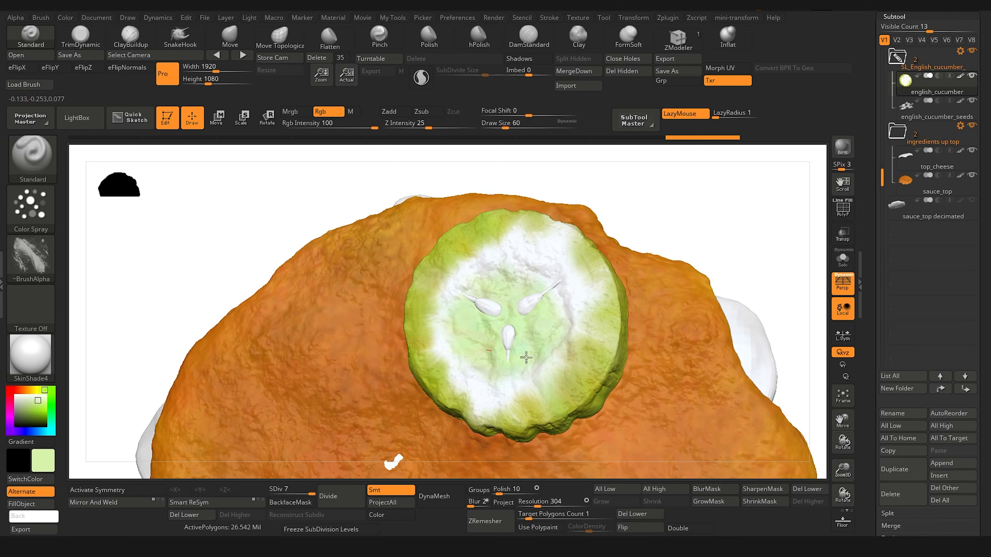
Step: Isolate the english_cucumber, turn on BackfaceMask and spray pale green outward from the centre of its top face
{"action": "left_click", "coordinate": [843, 258]}
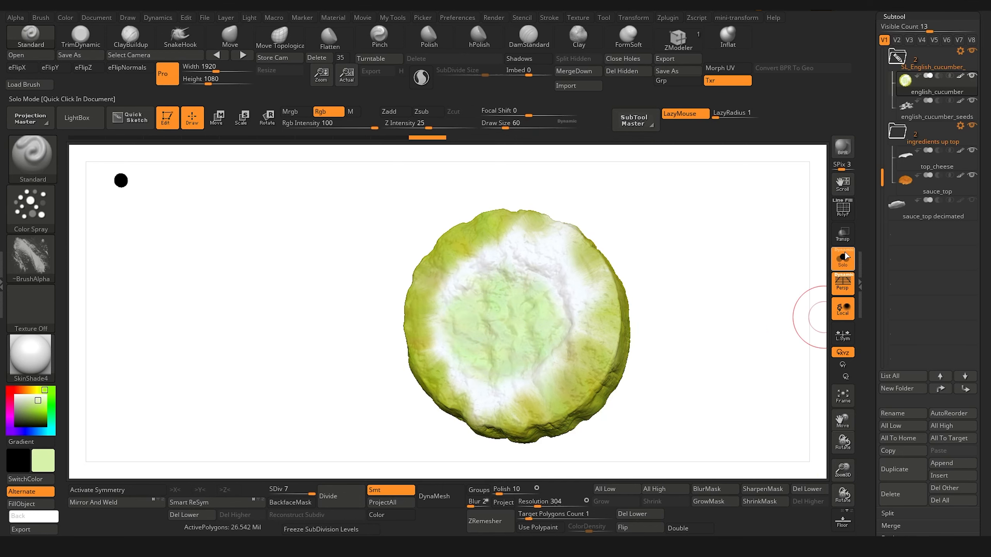
{"action": "left_click_drag", "start_coordinate": [238, 259], "coordinate": [233, 316]}
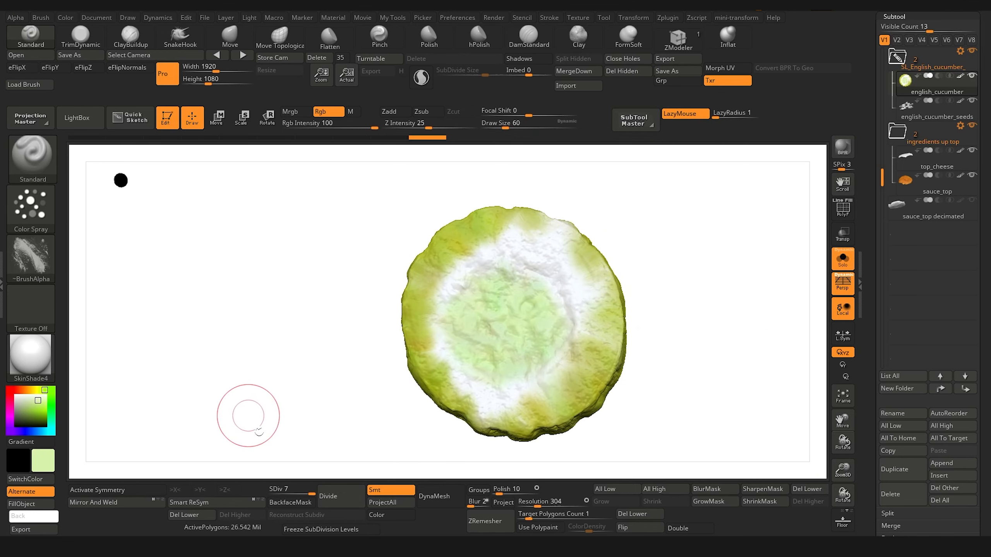
{"action": "left_click", "coordinate": [292, 502]}
{"action": "left_click_drag", "start_coordinate": [272, 398], "coordinate": [272, 338]}
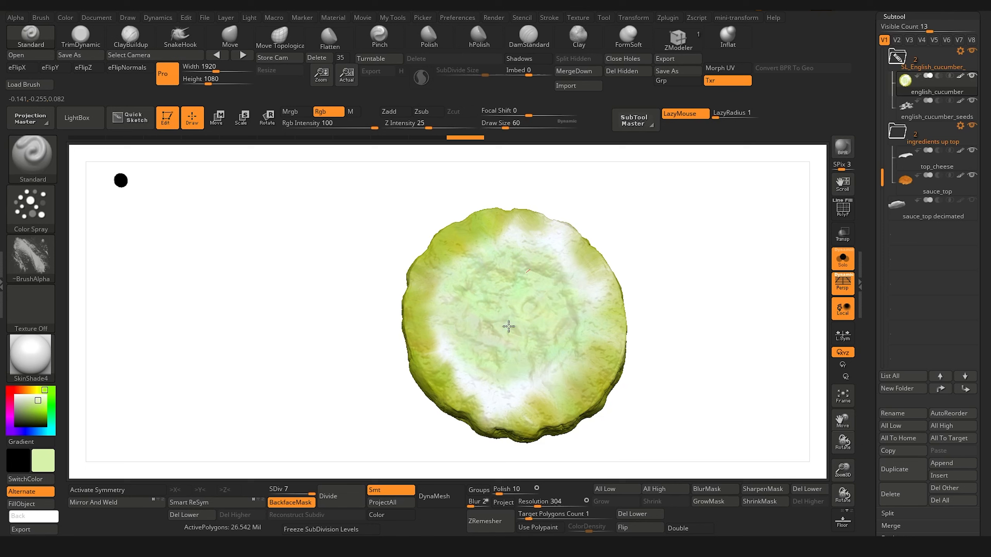
{"action": "left_click_drag", "start_coordinate": [304, 247], "coordinate": [436, 159]}
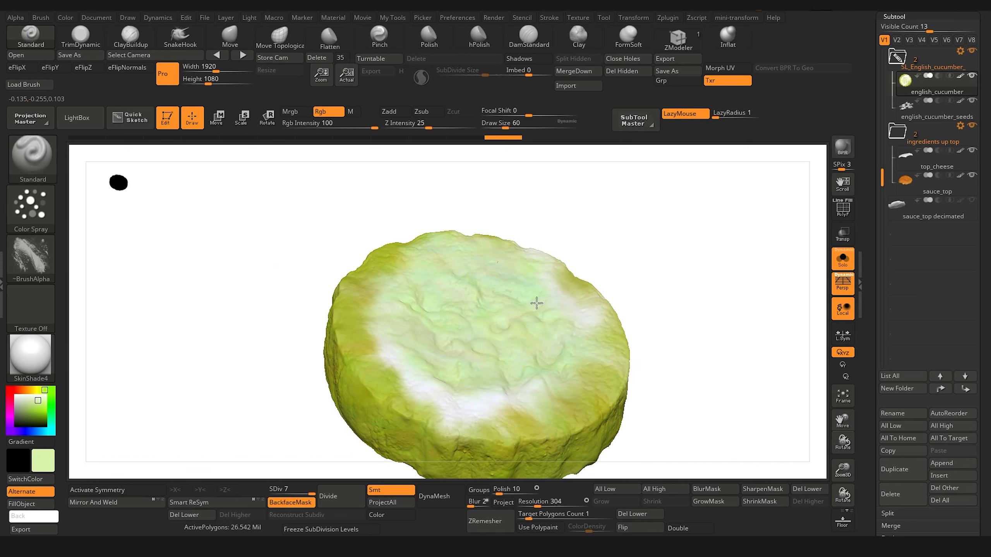
Step: Spray pale green over the remaining white areas of the english_cucumber's top face out to its rim
{"action": "left_click_drag", "start_coordinate": [511, 297], "coordinate": [389, 214]}
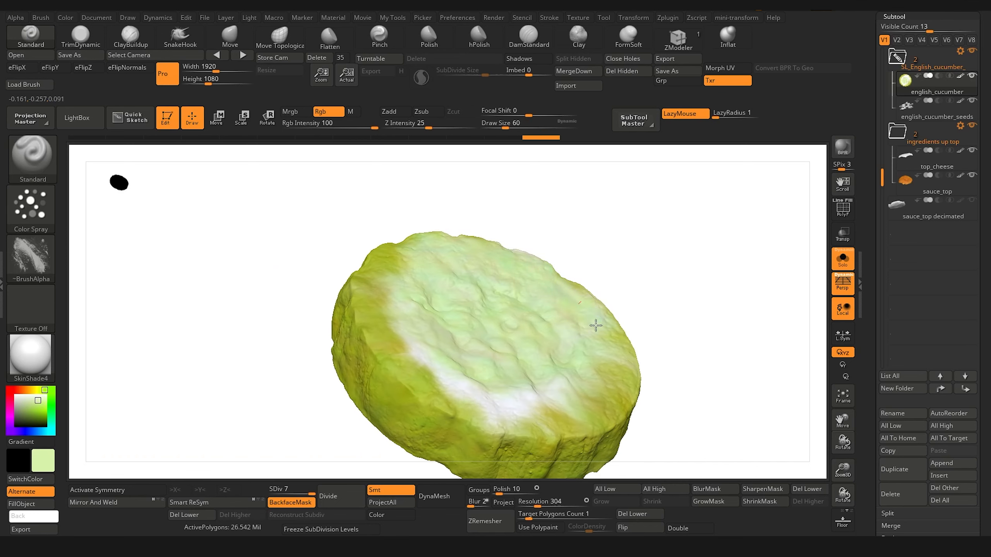
{"action": "mouse_move", "coordinate": [462, 282]}
{"action": "left_mouse_down"}
{"action": "mouse_move", "coordinate": [349, 220]}
{"action": "mouse_move", "coordinate": [430, 239]}
{"action": "left_mouse_up"}
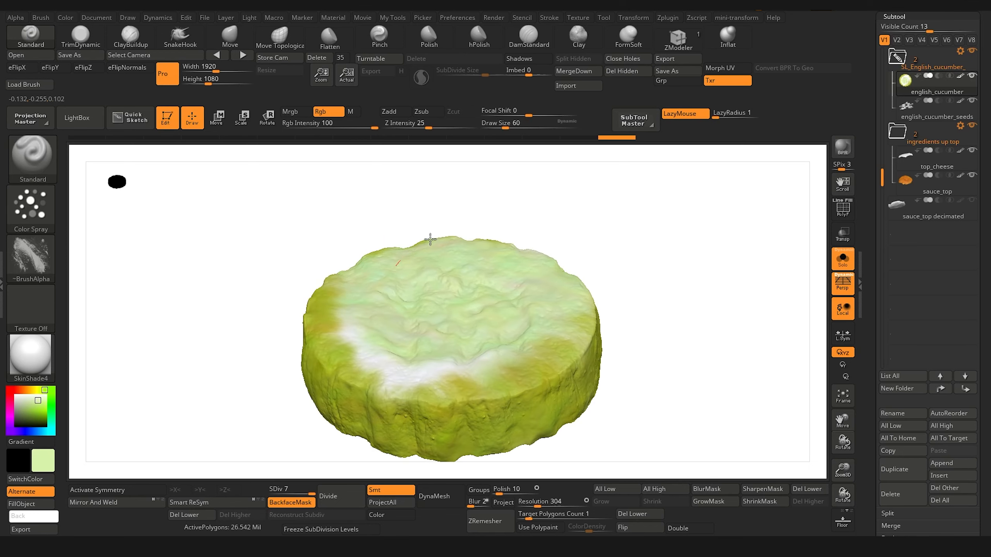
{"action": "mouse_move", "coordinate": [335, 281]}
{"action": "left_mouse_down"}
{"action": "mouse_move", "coordinate": [303, 272]}
{"action": "mouse_move", "coordinate": [172, 281]}
{"action": "mouse_move", "coordinate": [285, 194]}
{"action": "left_mouse_up"}
{"action": "left_click_drag", "start_coordinate": [191, 291], "coordinate": [232, 268]}
{"action": "mouse_move", "coordinate": [203, 338]}
{"action": "left_mouse_down", "text": "alt"}
{"action": "mouse_move", "coordinate": [244, 443]}
{"action": "mouse_move", "coordinate": [142, 361]}
{"action": "mouse_move", "coordinate": [221, 396]}
{"action": "mouse_move", "coordinate": [168, 423]}
{"action": "mouse_move", "coordinate": [143, 374]}
{"action": "mouse_move", "coordinate": [155, 444]}
{"action": "left_mouse_up", "text": "alt"}
{"action": "mouse_move", "coordinate": [155, 444]}
{"action": "left_mouse_down"}
{"action": "mouse_move", "coordinate": [214, 363]}
{"action": "mouse_move", "coordinate": [204, 313]}
{"action": "mouse_move", "coordinate": [205, 393]}
{"action": "mouse_move", "coordinate": [186, 354]}
{"action": "mouse_move", "coordinate": [230, 322]}
{"action": "left_mouse_up"}
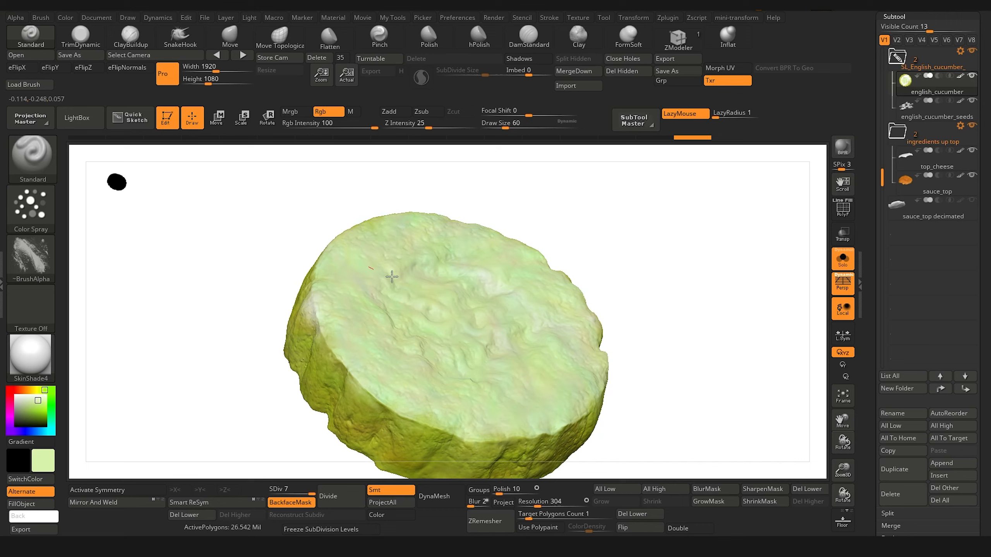
{"action": "left_click_drag", "start_coordinate": [392, 277], "coordinate": [389, 275]}
Step: Turn the english_cucumber over and spray pale green across the middle of its opposite face
{"action": "left_click_drag", "start_coordinate": [249, 265], "coordinate": [263, 266]}
{"action": "mouse_move", "coordinate": [221, 310]}
{"action": "left_mouse_down"}
{"action": "mouse_move", "coordinate": [254, 277]}
{"action": "mouse_move", "coordinate": [159, 282]}
{"action": "mouse_move", "coordinate": [216, 216]}
{"action": "left_mouse_up"}
{"action": "left_click_drag", "start_coordinate": [387, 306], "coordinate": [388, 285]}
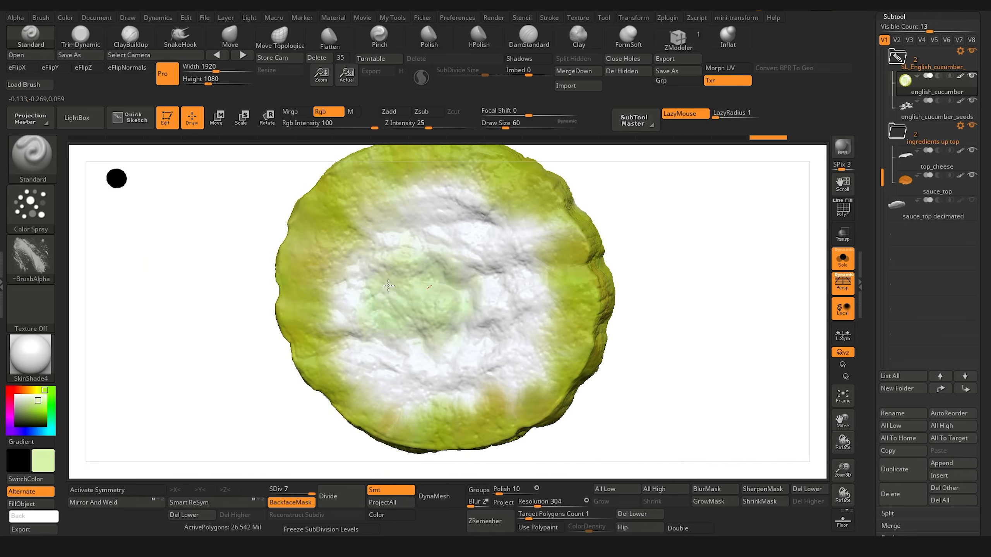
{"action": "mouse_move", "coordinate": [432, 309]}
{"action": "left_mouse_down"}
{"action": "mouse_move", "coordinate": [460, 382]}
{"action": "mouse_move", "coordinate": [362, 343]}
{"action": "mouse_move", "coordinate": [382, 248]}
{"action": "mouse_move", "coordinate": [371, 176]}
{"action": "left_mouse_up"}
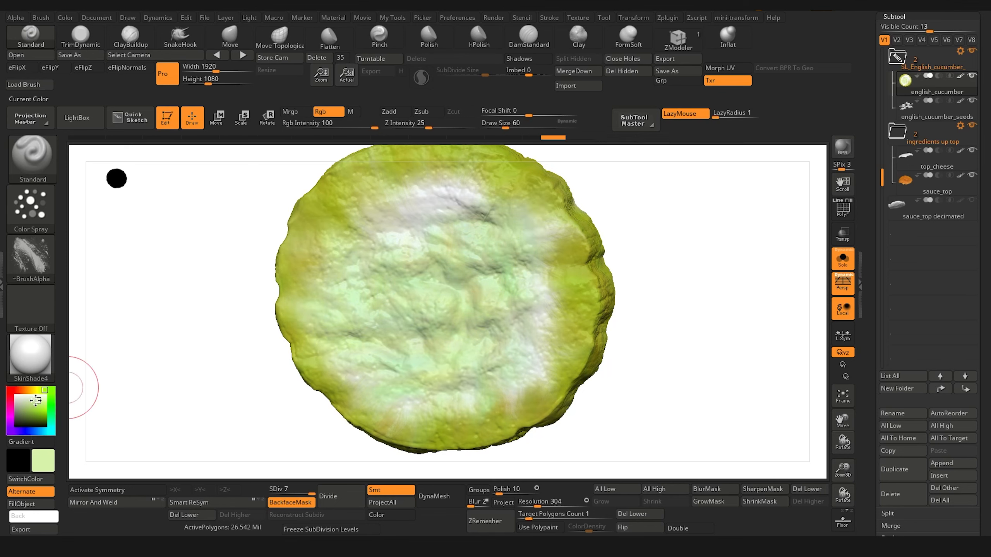
{"action": "left_click_drag", "start_coordinate": [151, 393], "coordinate": [218, 320]}
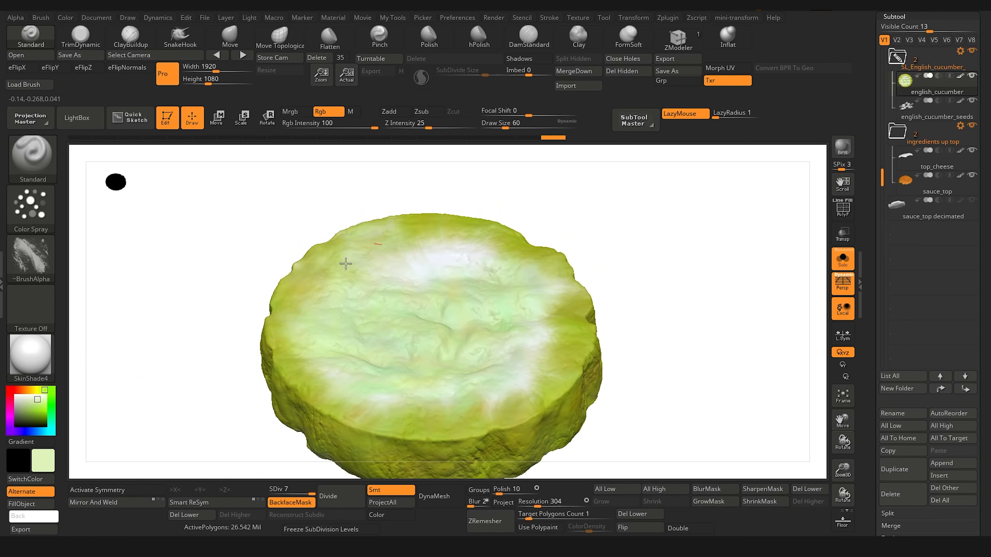
Step: Spray a lighter pale green over the rest of the english_cucumber's opposite face up to its edge
{"action": "mouse_move", "coordinate": [346, 264]}
{"action": "left_mouse_down"}
{"action": "mouse_move", "coordinate": [471, 248]}
{"action": "mouse_move", "coordinate": [522, 253]}
{"action": "mouse_move", "coordinate": [547, 304]}
{"action": "left_mouse_up"}
{"action": "mouse_move", "coordinate": [235, 269]}
{"action": "left_mouse_down"}
{"action": "mouse_move", "coordinate": [196, 287]}
{"action": "mouse_move", "coordinate": [193, 301]}
{"action": "left_mouse_up"}
{"action": "left_click_drag", "start_coordinate": [508, 316], "coordinate": [530, 333]}
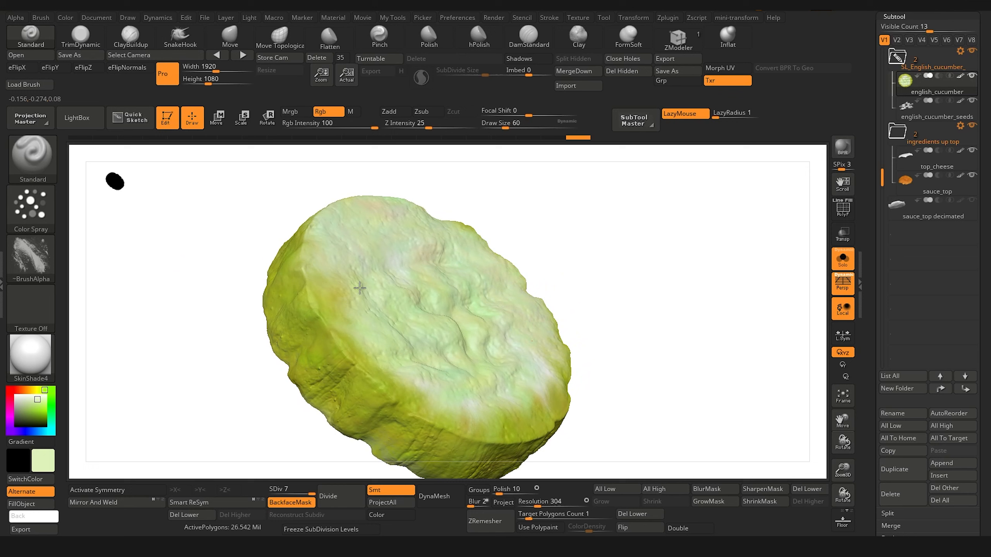
{"action": "left_click_drag", "start_coordinate": [234, 308], "coordinate": [453, 314]}
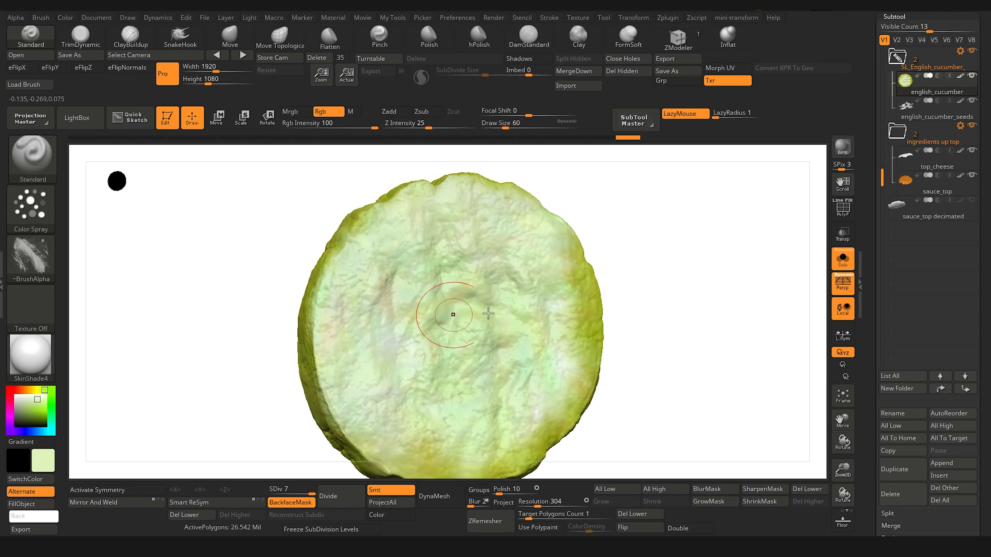
{"action": "mouse_move", "coordinate": [564, 365]}
{"action": "left_mouse_down"}
{"action": "mouse_move", "coordinate": [587, 351]}
{"action": "mouse_move", "coordinate": [565, 414]}
{"action": "mouse_move", "coordinate": [438, 438]}
{"action": "mouse_move", "coordinate": [424, 464]}
{"action": "mouse_move", "coordinate": [407, 275]}
{"action": "left_mouse_up"}
Step: Sample yellow-green from the english_cucumber's side and touch up the pale patches on its rim with a draw size of 48
{"action": "key", "text": "bracketleft"}
{"action": "left_click_drag", "start_coordinate": [226, 347], "coordinate": [305, 358]}
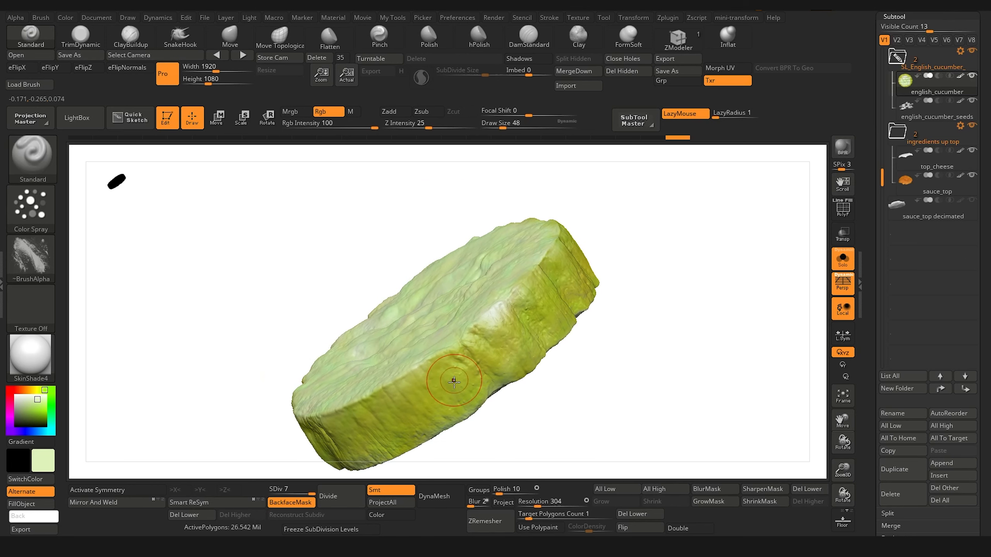
{"action": "key", "text": "c"}
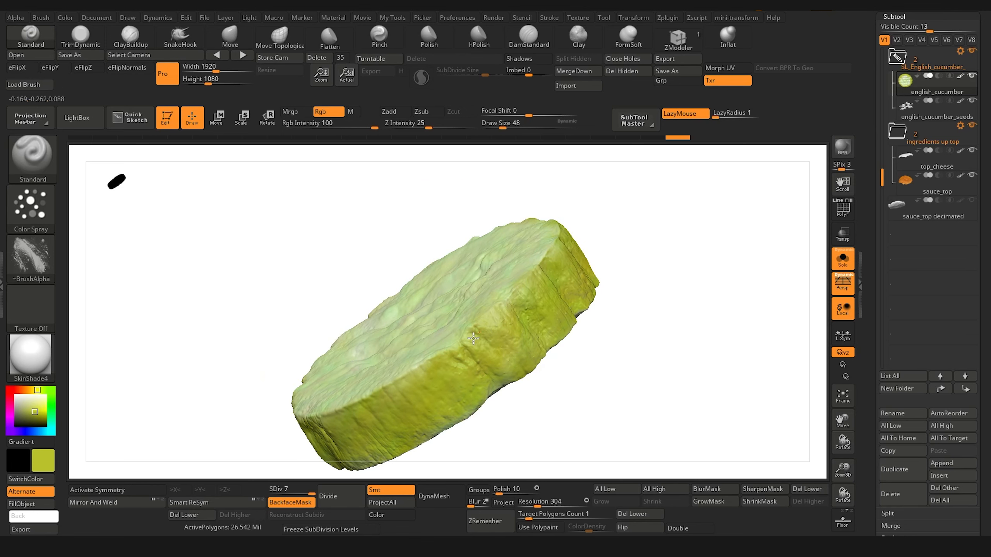
{"action": "left_click_drag", "start_coordinate": [234, 429], "coordinate": [218, 338]}
Step: Show the other ingredients again, then select the american_cucumber and isolate it
{"action": "left_click", "coordinate": [852, 268]}
{"action": "left_click_drag", "start_coordinate": [491, 443], "coordinate": [230, 340]}
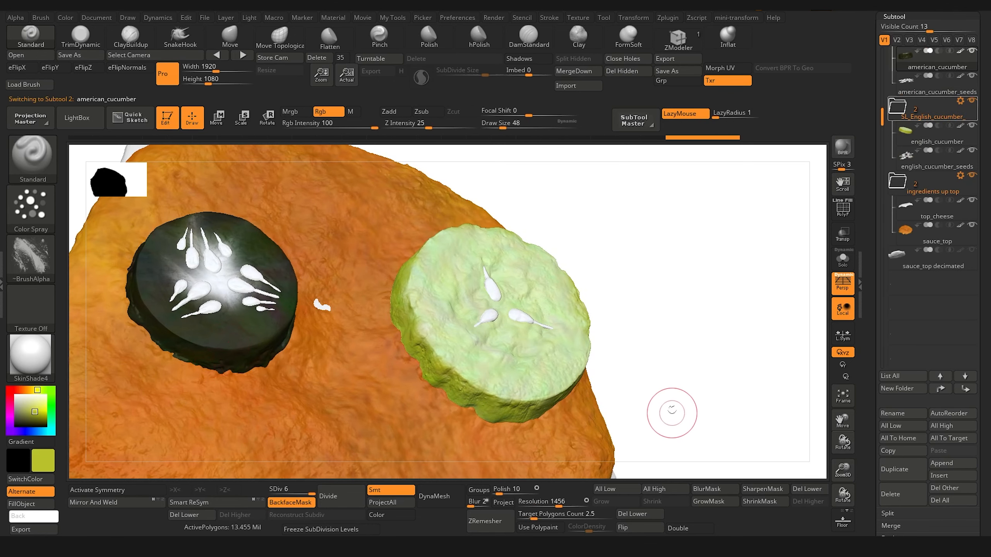
{"action": "left_click_drag", "start_coordinate": [663, 398], "coordinate": [796, 386]}
{"action": "left_click", "coordinate": [842, 266]}
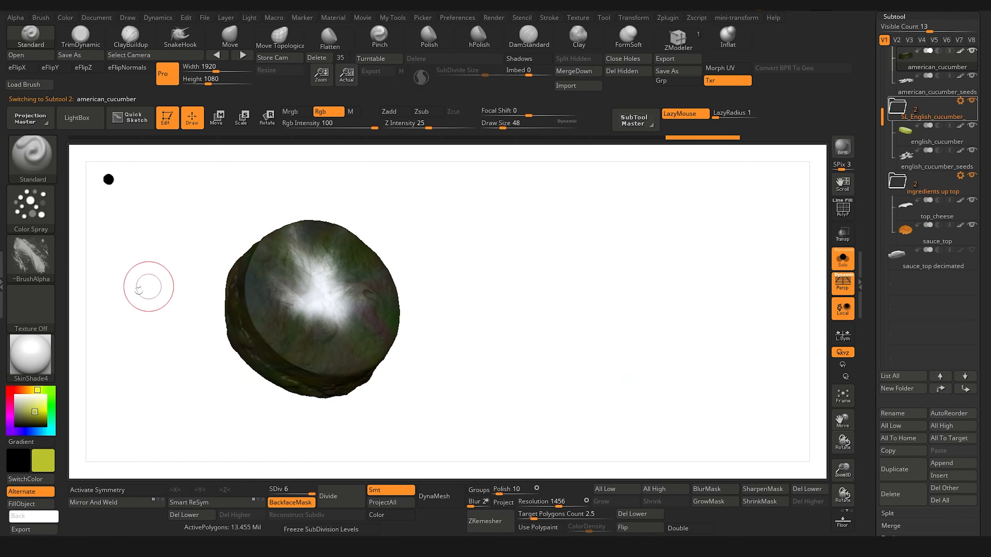
{"action": "mouse_move", "coordinate": [144, 287]}
{"action": "left_mouse_down"}
{"action": "mouse_move", "coordinate": [138, 294]}
{"action": "mouse_move", "coordinate": [320, 371]}
{"action": "mouse_move", "coordinate": [376, 337]}
{"action": "mouse_move", "coordinate": [343, 375]}
{"action": "mouse_move", "coordinate": [308, 343]}
{"action": "mouse_move", "coordinate": [390, 296]}
{"action": "left_mouse_up"}
{"action": "mouse_move", "coordinate": [156, 329]}
{"action": "left_mouse_down"}
{"action": "mouse_move", "coordinate": [168, 298]}
{"action": "mouse_move", "coordinate": [170, 308]}
{"action": "left_mouse_up"}
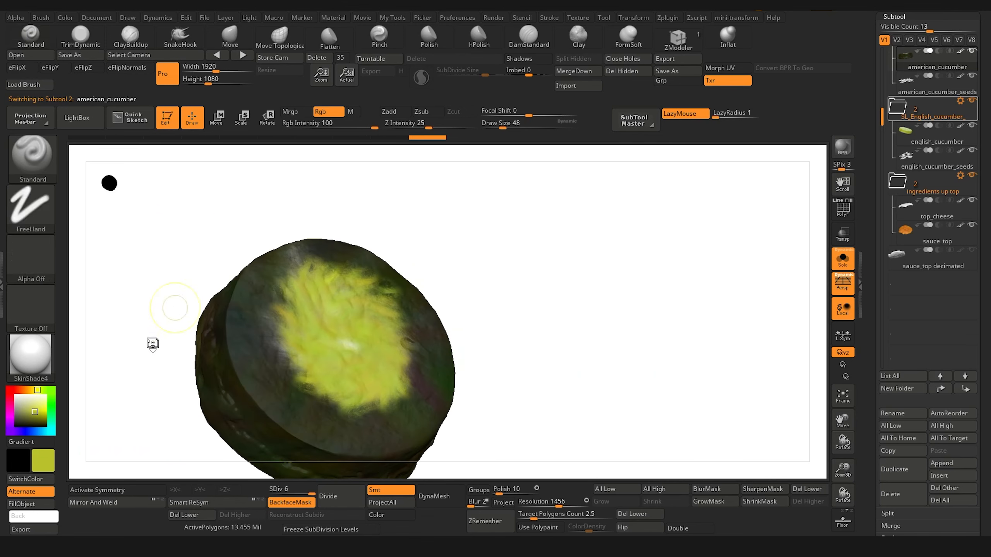
{"action": "key", "text": "ctrl+z"}
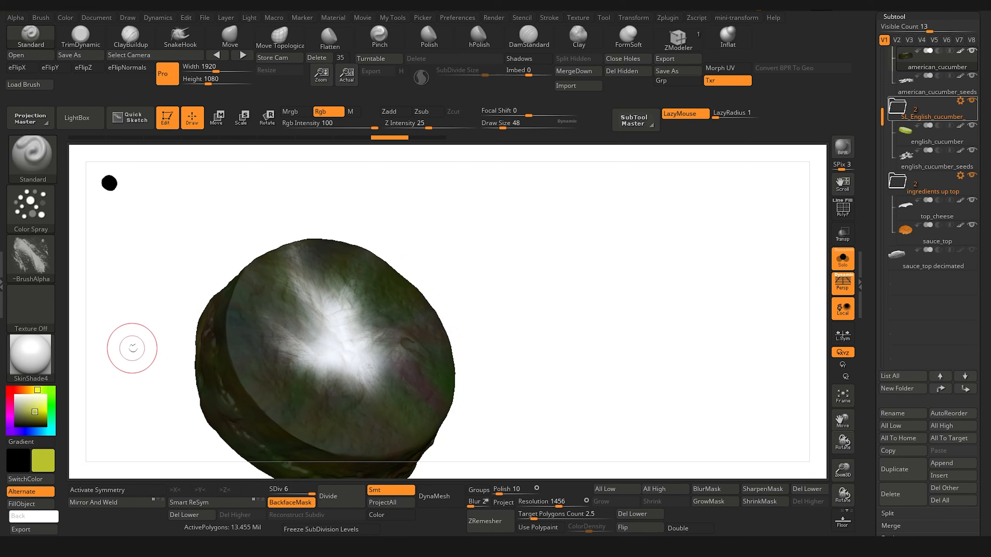
Step: Sample pale green from the Spotlight cucumber slice photo and spray it over the american_cucumber's top face, leaving the rim dark
{"action": "key", "text": "shift+z"}
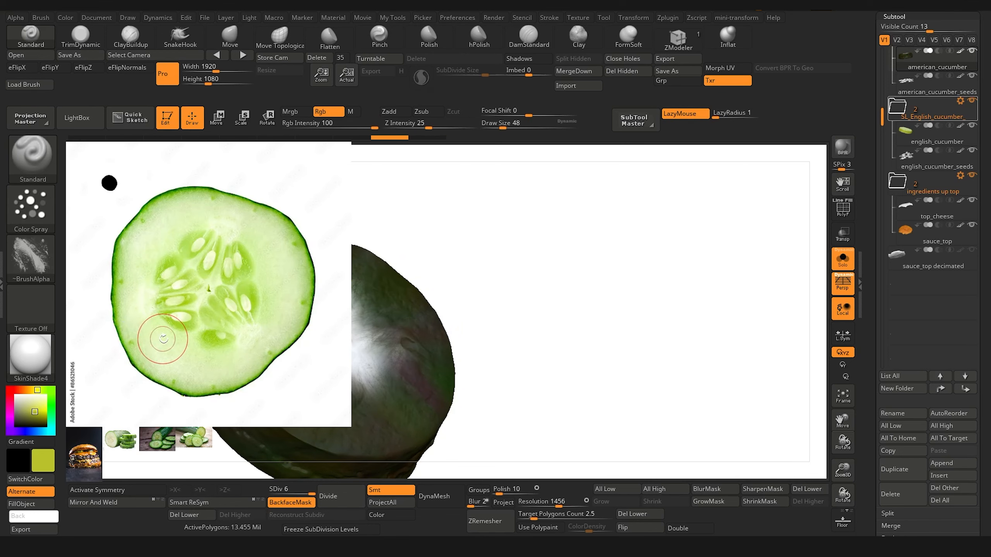
{"action": "key", "text": "z"}
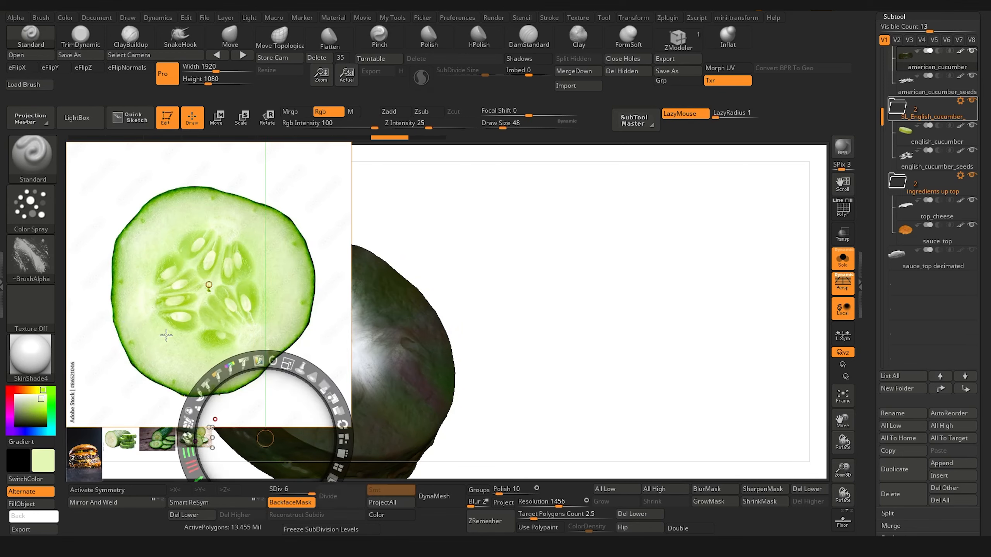
{"action": "key", "text": "shift+z"}
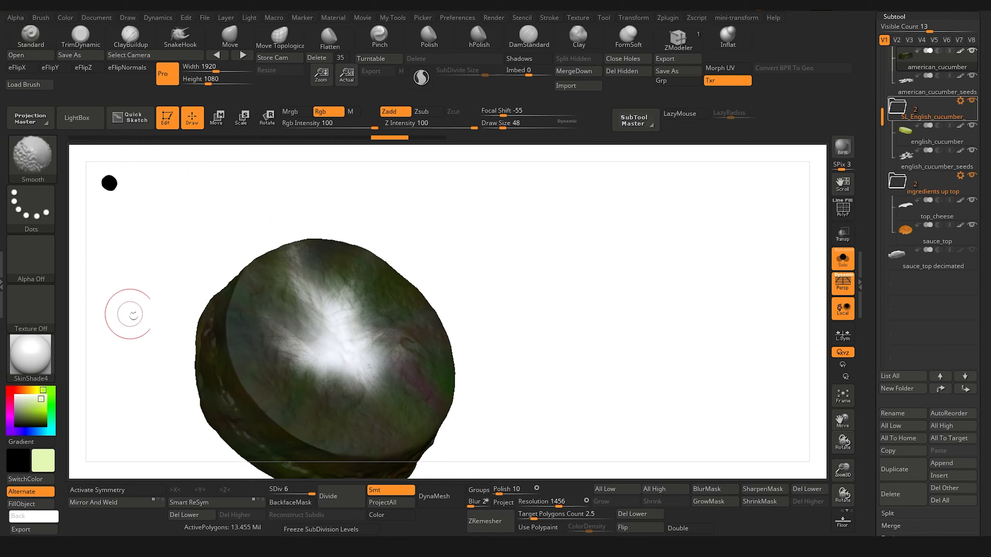
{"action": "mouse_move", "coordinate": [320, 374]}
{"action": "left_mouse_down"}
{"action": "mouse_move", "coordinate": [356, 365]}
{"action": "mouse_move", "coordinate": [317, 350]}
{"action": "mouse_move", "coordinate": [377, 402]}
{"action": "left_mouse_up"}
{"action": "left_click_drag", "start_coordinate": [142, 311], "coordinate": [239, 270]}
{"action": "mouse_move", "coordinate": [341, 310]}
{"action": "left_mouse_down"}
{"action": "mouse_move", "coordinate": [351, 305]}
{"action": "mouse_move", "coordinate": [390, 351]}
{"action": "mouse_move", "coordinate": [402, 429]}
{"action": "mouse_move", "coordinate": [414, 374]}
{"action": "mouse_move", "coordinate": [339, 376]}
{"action": "mouse_move", "coordinate": [386, 408]}
{"action": "left_mouse_up"}
{"action": "left_click_drag", "start_coordinate": [156, 357], "coordinate": [89, 365]}
{"action": "mouse_move", "coordinate": [275, 365]}
{"action": "left_mouse_down"}
{"action": "mouse_move", "coordinate": [320, 401]}
{"action": "mouse_move", "coordinate": [363, 374]}
{"action": "mouse_move", "coordinate": [290, 433]}
{"action": "mouse_move", "coordinate": [211, 343]}
{"action": "mouse_move", "coordinate": [304, 273]}
{"action": "mouse_move", "coordinate": [327, 281]}
{"action": "mouse_move", "coordinate": [274, 265]}
{"action": "mouse_move", "coordinate": [399, 369]}
{"action": "left_mouse_up"}
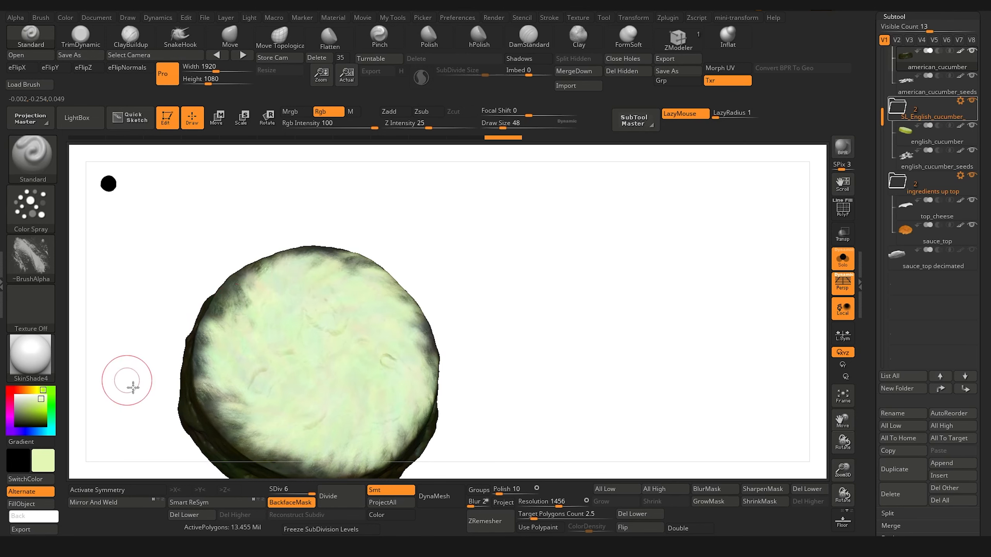
Step: Turn the american_cucumber over and spray pale green over its opposite face with a draw size of 28
{"action": "left_click_drag", "start_coordinate": [133, 387], "coordinate": [176, 359], "text": "alt"}
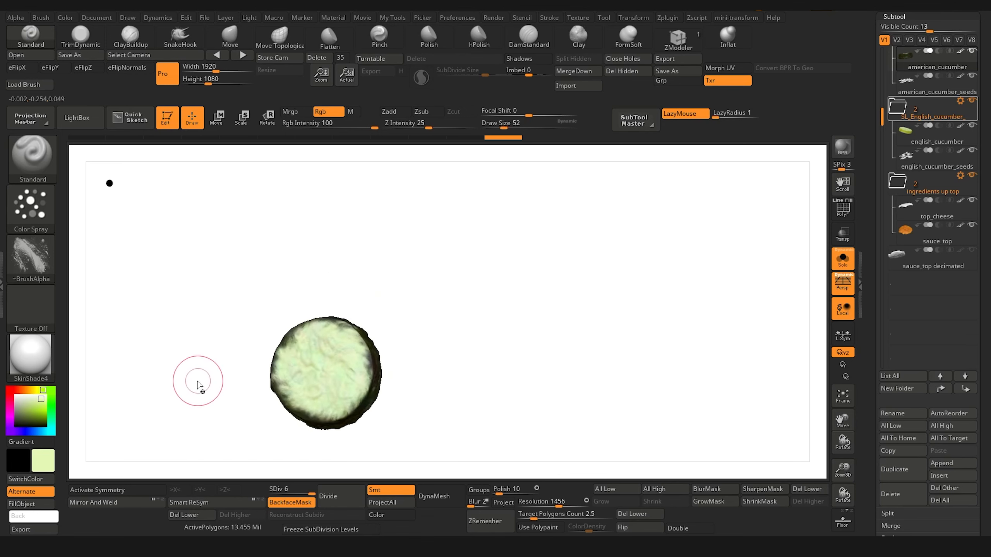
{"action": "left_click_drag", "start_coordinate": [189, 400], "coordinate": [190, 372]}
{"action": "left_click_drag", "start_coordinate": [210, 334], "coordinate": [215, 368], "text": "alt"}
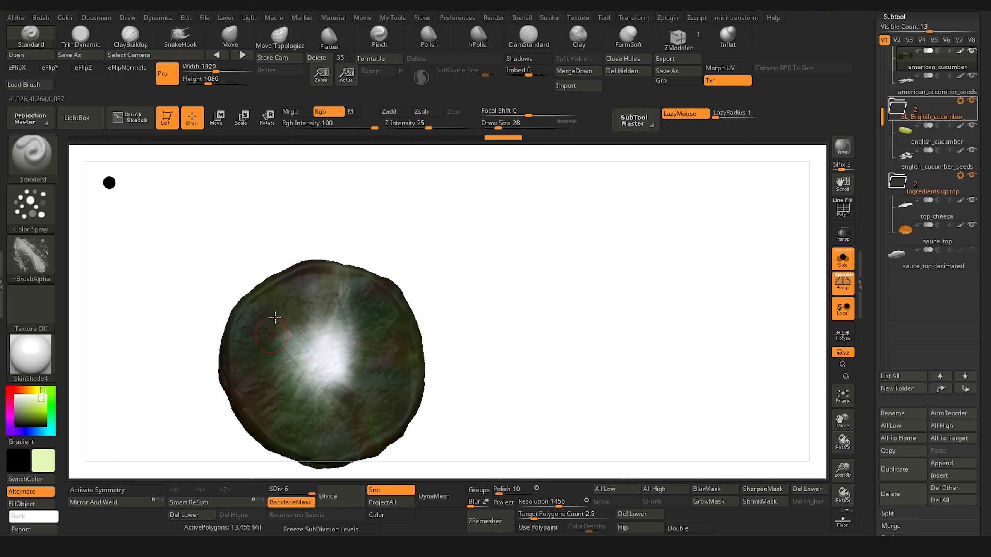
{"action": "mouse_move", "coordinate": [307, 362]}
{"action": "left_mouse_down"}
{"action": "mouse_move", "coordinate": [332, 363]}
{"action": "mouse_move", "coordinate": [370, 343]}
{"action": "mouse_move", "coordinate": [351, 296]}
{"action": "mouse_move", "coordinate": [392, 366]}
{"action": "mouse_move", "coordinate": [367, 425]}
{"action": "mouse_move", "coordinate": [304, 413]}
{"action": "mouse_move", "coordinate": [312, 433]}
{"action": "mouse_move", "coordinate": [259, 355]}
{"action": "mouse_move", "coordinate": [269, 406]}
{"action": "mouse_move", "coordinate": [273, 304]}
{"action": "mouse_move", "coordinate": [351, 284]}
{"action": "mouse_move", "coordinate": [304, 389]}
{"action": "left_mouse_up"}
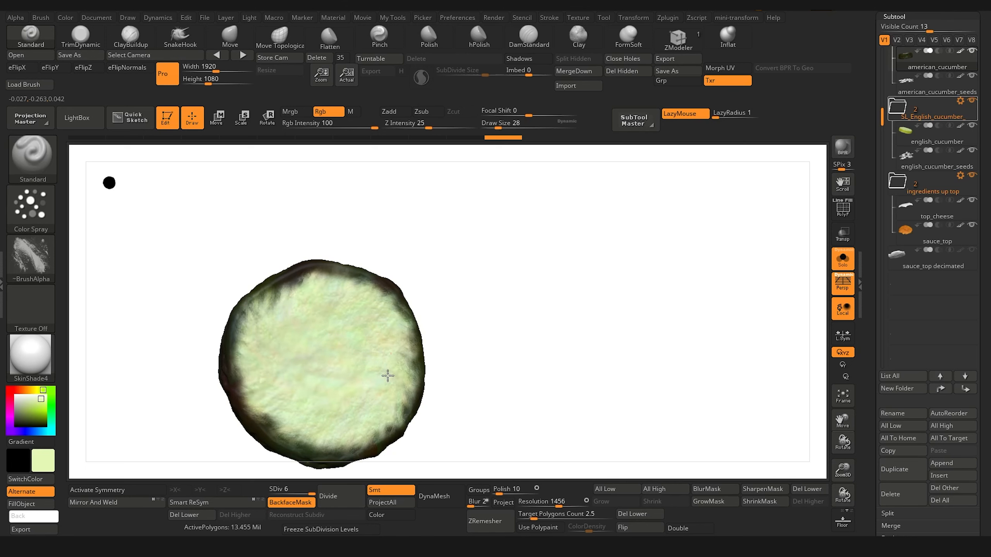
{"action": "left_click_drag", "start_coordinate": [388, 375], "coordinate": [283, 347]}
Step: Cover the remaining dark patches along the opposite face's edge of the american_cucumber with a draw size of 20
{"action": "mouse_move", "coordinate": [231, 425]}
{"action": "left_mouse_down"}
{"action": "mouse_move", "coordinate": [188, 414]}
{"action": "mouse_move", "coordinate": [214, 416]}
{"action": "mouse_move", "coordinate": [204, 408]}
{"action": "mouse_move", "coordinate": [215, 327]}
{"action": "mouse_move", "coordinate": [176, 284]}
{"action": "left_mouse_up"}
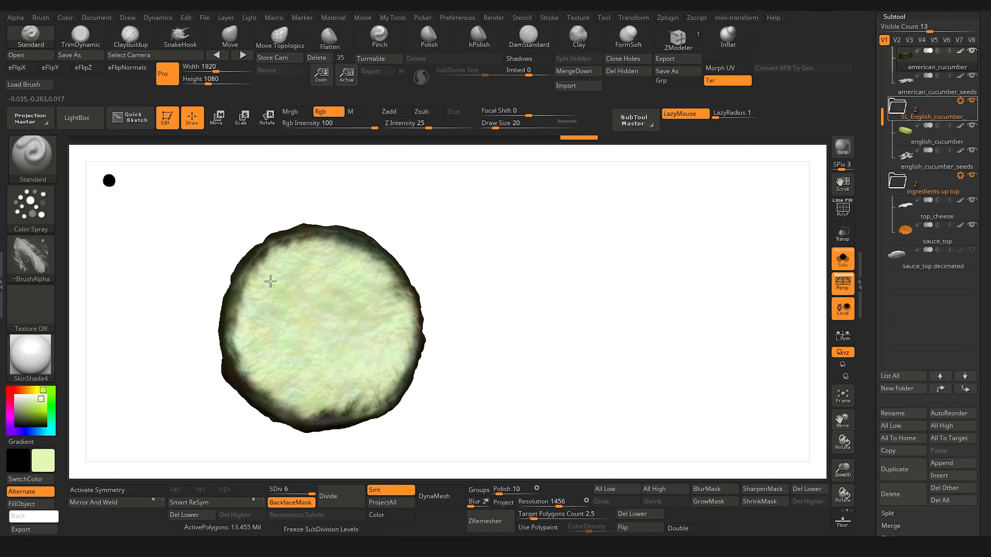
{"action": "left_click_drag", "start_coordinate": [301, 404], "coordinate": [352, 394]}
{"action": "left_click_drag", "start_coordinate": [204, 289], "coordinate": [172, 337]}
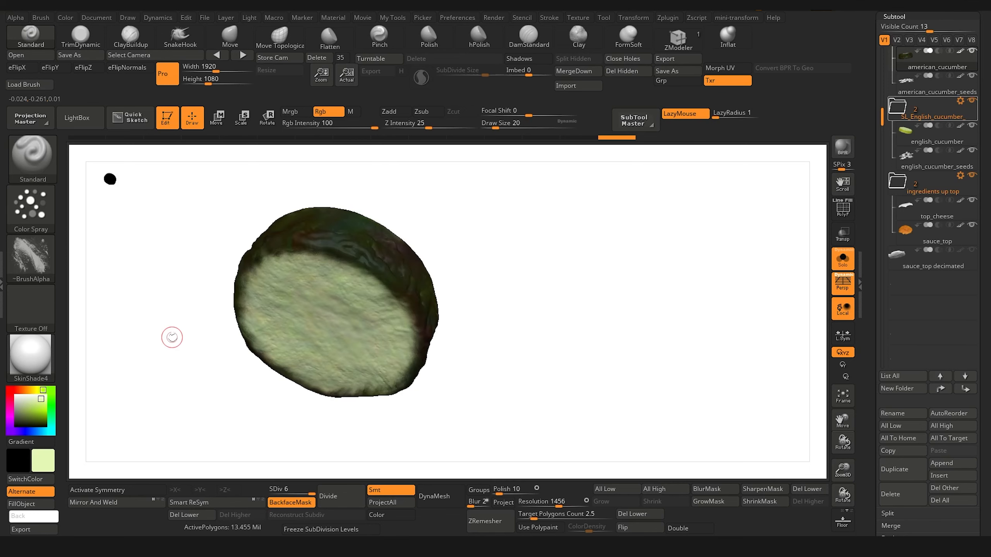
Step: Show the other ingredients again and select the english_cucumber_seeds subtool
{"action": "left_click", "coordinate": [842, 259]}
{"action": "left_click_drag", "start_coordinate": [749, 409], "coordinate": [389, 438]}
{"action": "left_click_drag", "start_coordinate": [234, 421], "coordinate": [250, 474]}
{"action": "left_click_drag", "start_coordinate": [731, 359], "coordinate": [826, 304], "text": "alt"}
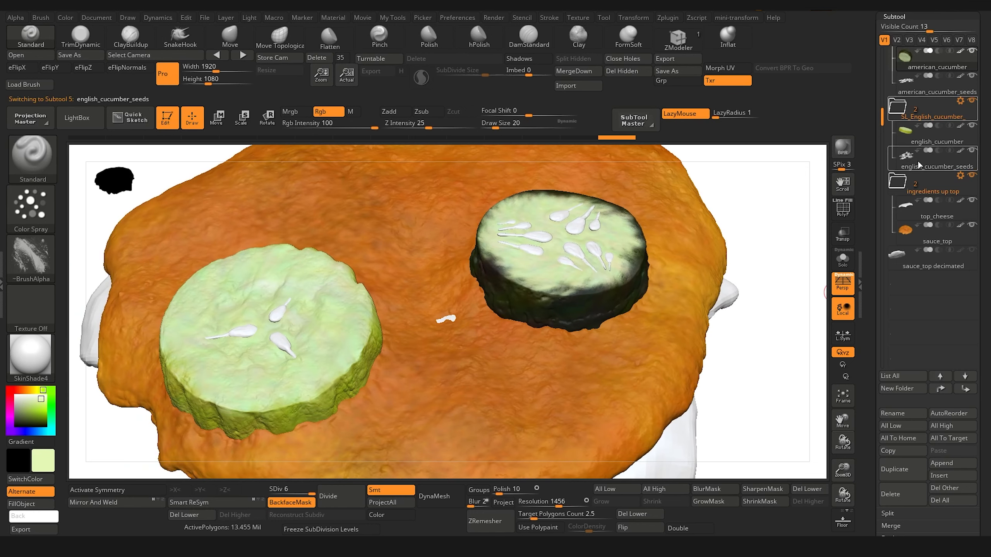
{"action": "left_click", "coordinate": [919, 165]}
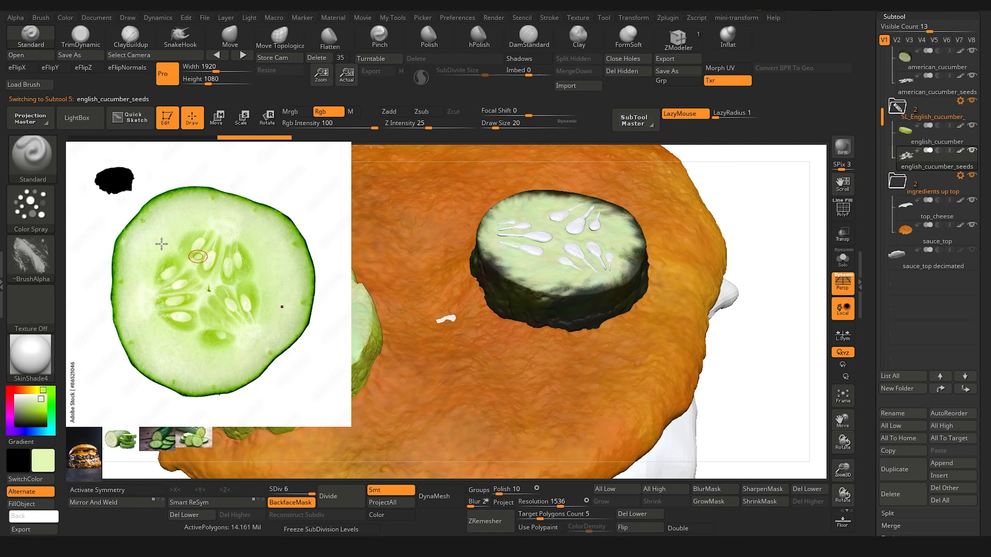
Step: Sample pale green from the cucumber slice photo and spray it on the isolated english_cucumber_seeds with a draw size of 80
{"action": "left_click_drag", "start_coordinate": [111, 455], "coordinate": [210, 421]}
{"action": "left_click", "coordinate": [843, 260]}
{"action": "mouse_move", "coordinate": [723, 426]}
{"action": "left_mouse_down"}
{"action": "mouse_move", "coordinate": [150, 354]}
{"action": "mouse_move", "coordinate": [292, 390]}
{"action": "mouse_move", "coordinate": [307, 367]}
{"action": "mouse_move", "coordinate": [342, 402]}
{"action": "left_mouse_up"}
{"action": "key", "text": "bracketright"}
{"action": "key", "text": "bracketright"}
{"action": "key", "text": "bracketright"}
{"action": "key", "text": "bracketright"}
{"action": "key", "text": "bracketright"}
{"action": "key", "text": "bracketright"}
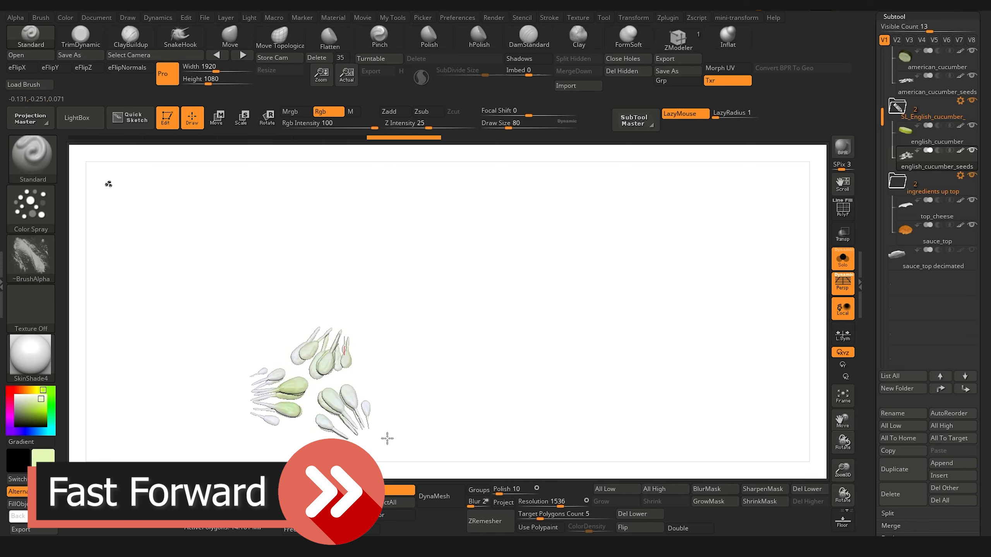
{"action": "mouse_move", "coordinate": [388, 438]}
{"action": "left_mouse_down"}
{"action": "mouse_move", "coordinate": [217, 299]}
{"action": "mouse_move", "coordinate": [408, 441]}
{"action": "left_mouse_up"}
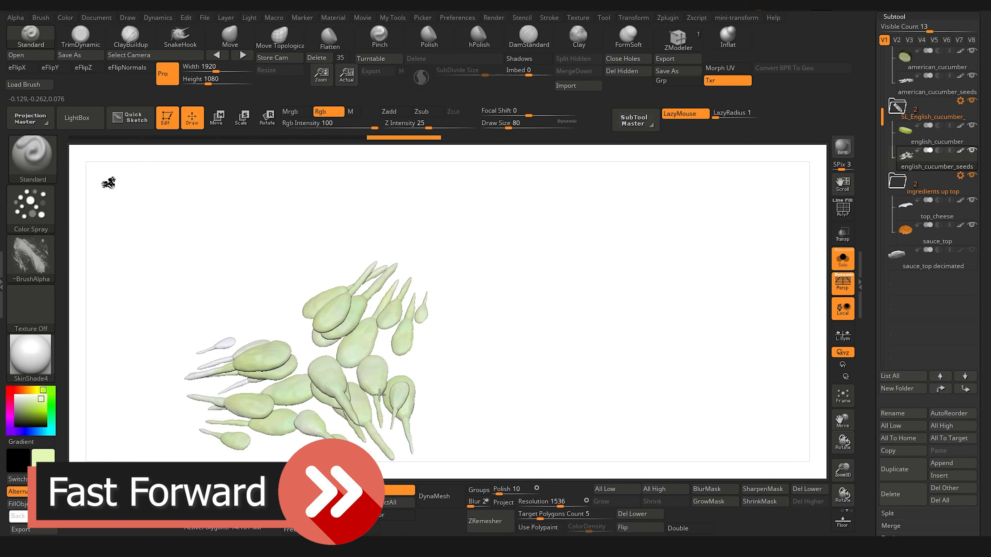
Step: Spray pale green over the still white english_cucumber_seeds from several sides
{"action": "left_click_drag", "start_coordinate": [379, 395], "coordinate": [133, 421]}
{"action": "left_click_drag", "start_coordinate": [116, 387], "coordinate": [203, 357]}
{"action": "mouse_move", "coordinate": [306, 331]}
{"action": "left_mouse_down"}
{"action": "mouse_move", "coordinate": [364, 346]}
{"action": "mouse_move", "coordinate": [404, 375]}
{"action": "left_mouse_up"}
{"action": "left_click_drag", "start_coordinate": [250, 375], "coordinate": [182, 344]}
Step: Finish spraying the english_cucumber_seeds in a sampled paler green with LazyMouse off, and show the other ingredients again
{"action": "key", "text": "c"}
{"action": "mouse_move", "coordinate": [326, 322]}
{"action": "left_mouse_down"}
{"action": "mouse_move", "coordinate": [353, 353]}
{"action": "mouse_move", "coordinate": [230, 265]}
{"action": "left_mouse_up"}
{"action": "key", "text": "l"}
{"action": "left_click_drag", "start_coordinate": [408, 474], "coordinate": [396, 329]}
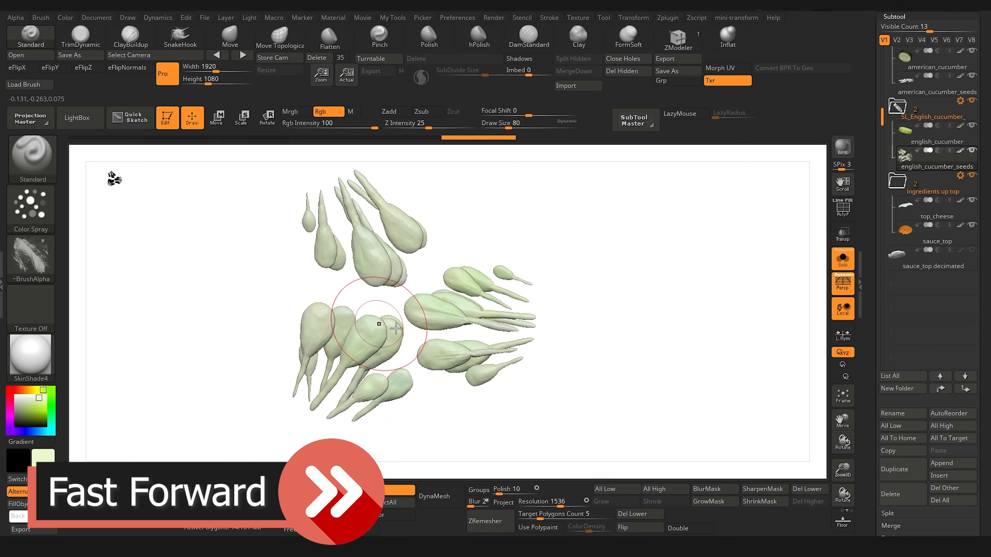
{"action": "left_click_drag", "start_coordinate": [273, 332], "coordinate": [423, 303]}
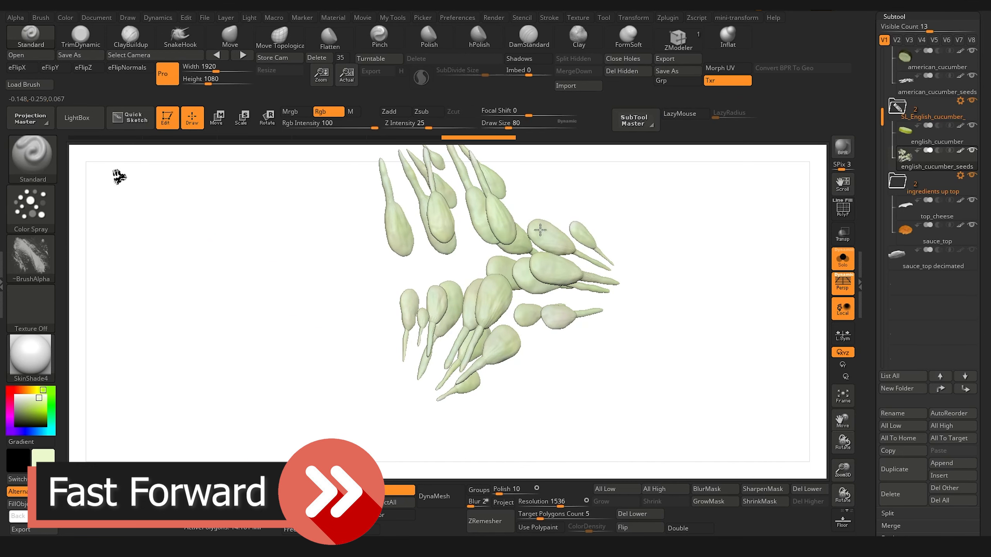
{"action": "left_click", "coordinate": [843, 259]}
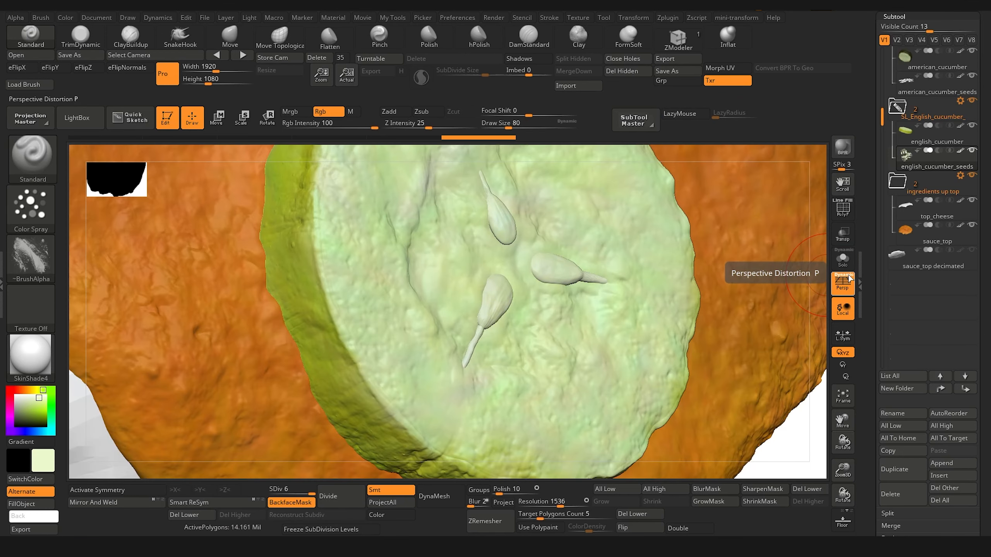
{"action": "left_click_drag", "start_coordinate": [842, 469], "coordinate": [817, 436]}
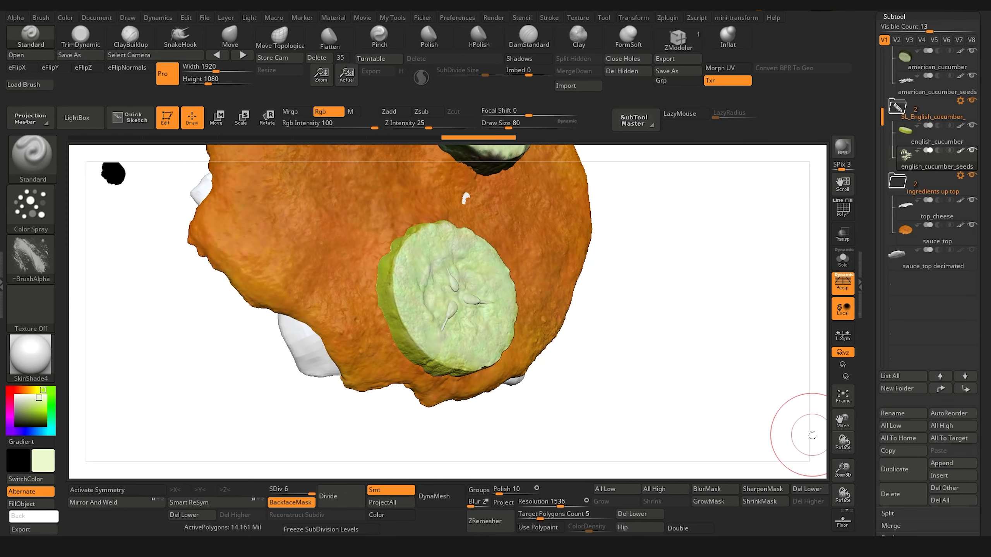
Step: Select and isolate the american_cucumber_seeds subtool, and set the document background to black with pale green as the paint color
{"action": "left_click_drag", "start_coordinate": [230, 407], "coordinate": [222, 442]}
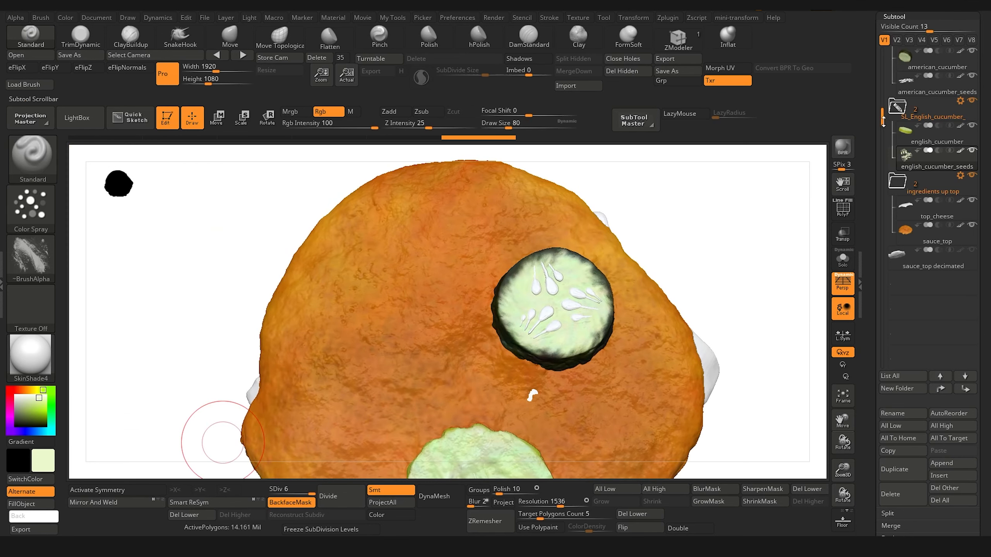
{"action": "left_click_drag", "start_coordinate": [216, 331], "coordinate": [165, 332]}
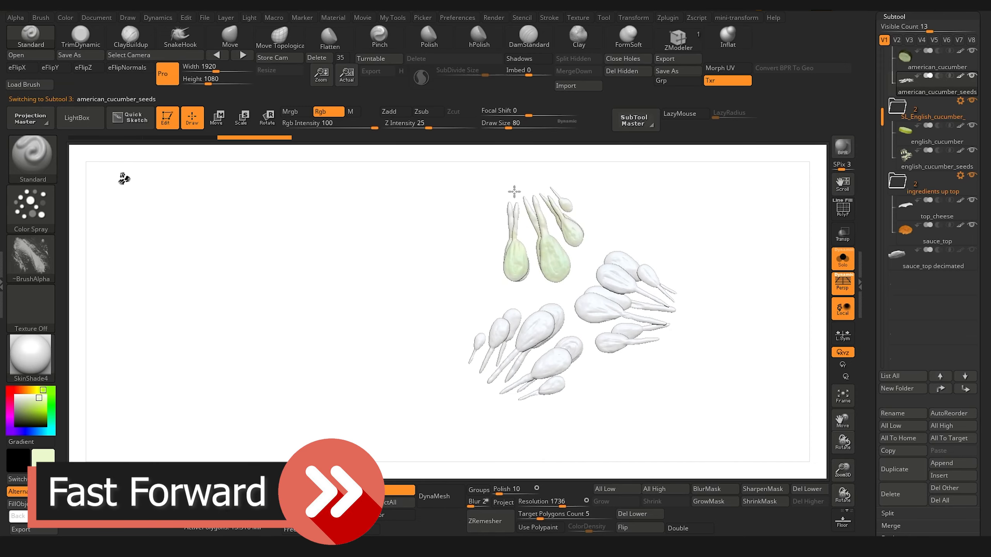
{"action": "left_click", "coordinate": [17, 479]}
{"action": "mouse_move", "coordinate": [96, 18]}
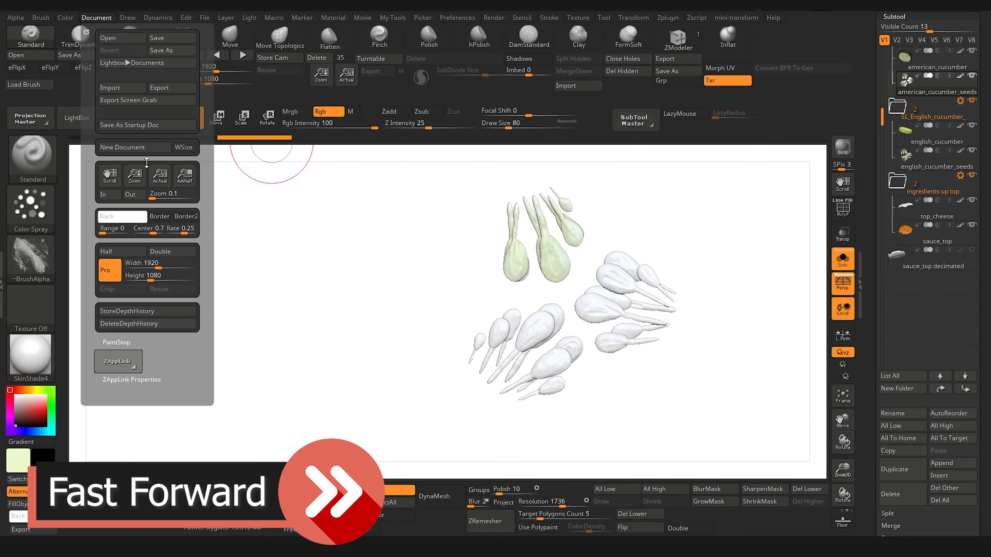
{"action": "left_click", "coordinate": [134, 218]}
{"action": "left_click", "coordinate": [17, 479]}
Step: Spray pale green over all the american_cucumber_seeds clusters from the first side
{"action": "mouse_move", "coordinate": [353, 290]}
{"action": "left_mouse_down", "text": "alt"}
{"action": "mouse_move", "coordinate": [287, 317]}
{"action": "mouse_move", "coordinate": [296, 351]}
{"action": "left_mouse_up", "text": "alt"}
{"action": "left_click_drag", "start_coordinate": [466, 235], "coordinate": [534, 269]}
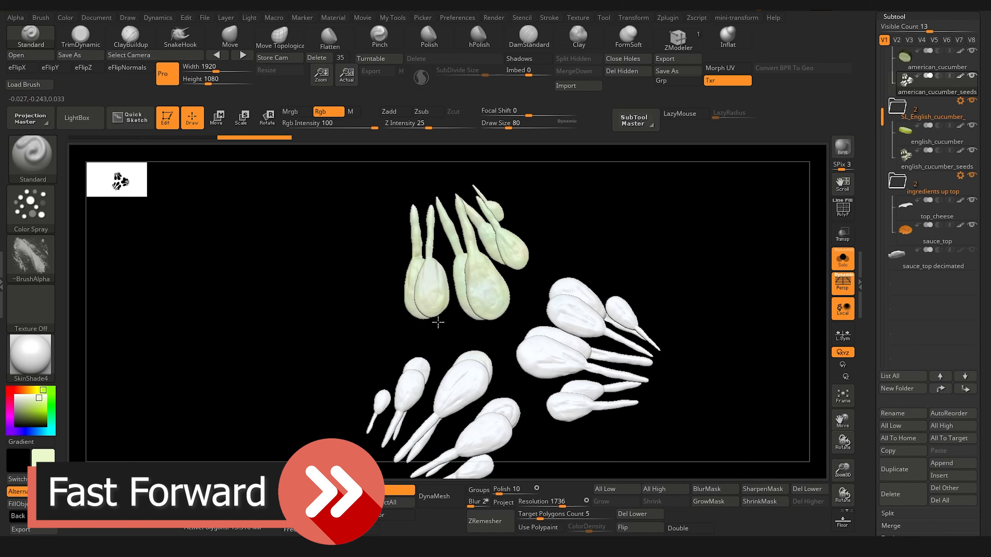
{"action": "left_click_drag", "start_coordinate": [437, 374], "coordinate": [483, 449]}
{"action": "left_click_drag", "start_coordinate": [413, 355], "coordinate": [472, 277], "text": "alt"}
{"action": "left_click_drag", "start_coordinate": [608, 265], "coordinate": [622, 377]}
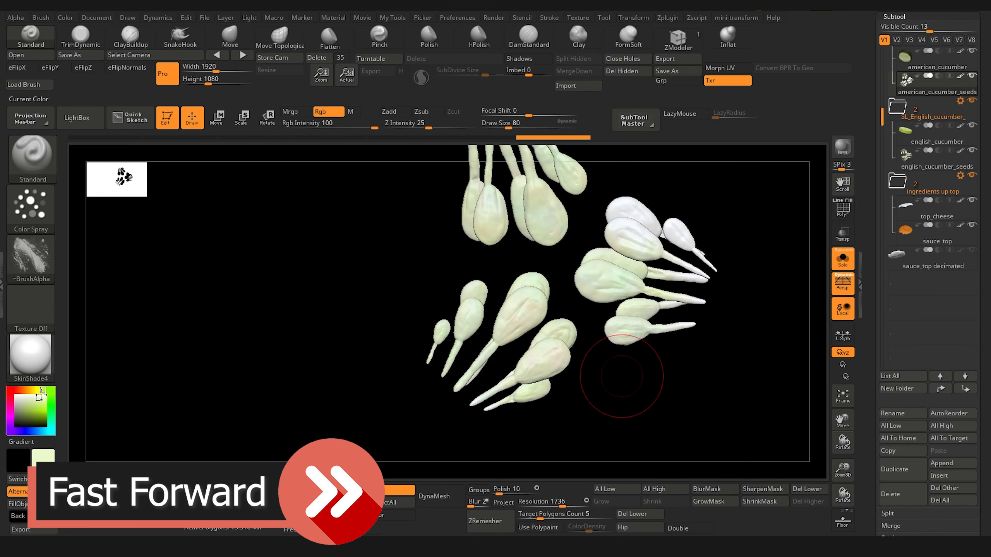
{"action": "left_click_drag", "start_coordinate": [692, 284], "coordinate": [700, 244]}
Step: Spray the white reverse side of the american_cucumber_seeds pale green
{"action": "left_click_drag", "start_coordinate": [563, 274], "coordinate": [430, 281]}
{"action": "left_click_drag", "start_coordinate": [507, 371], "coordinate": [593, 425]}
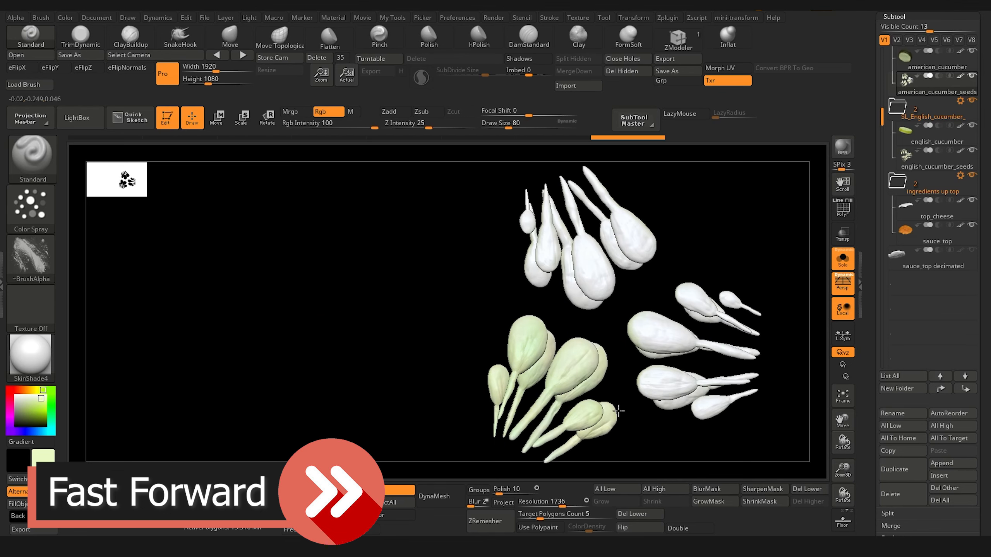
{"action": "left_click_drag", "start_coordinate": [632, 249], "coordinate": [569, 213]}
{"action": "left_click_drag", "start_coordinate": [674, 276], "coordinate": [714, 343]}
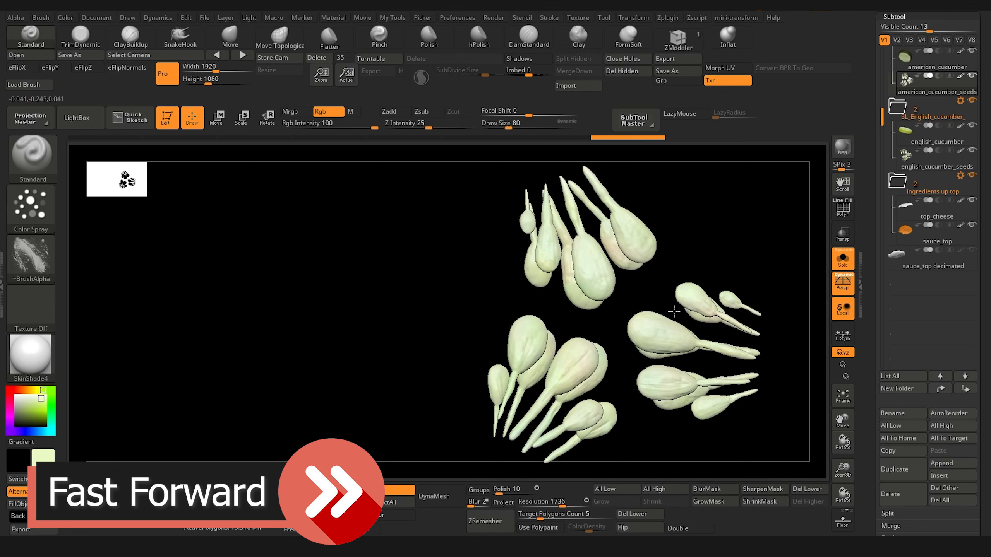
Step: Touch up the american_cucumber_seeds in pale green from further angles, undo the last stroke, and show the other ingredients again
{"action": "left_click_drag", "start_coordinate": [674, 312], "coordinate": [645, 278]}
{"action": "mouse_move", "coordinate": [414, 265]}
{"action": "left_mouse_down"}
{"action": "mouse_move", "coordinate": [459, 248]}
{"action": "mouse_move", "coordinate": [429, 297]}
{"action": "left_mouse_up"}
{"action": "left_click_drag", "start_coordinate": [485, 366], "coordinate": [567, 183]}
{"action": "mouse_move", "coordinate": [421, 266]}
{"action": "left_mouse_down"}
{"action": "mouse_move", "coordinate": [383, 294]}
{"action": "mouse_move", "coordinate": [394, 297]}
{"action": "left_mouse_up"}
{"action": "left_click_drag", "start_coordinate": [719, 419], "coordinate": [633, 307]}
{"action": "key", "text": "ctrl+z"}
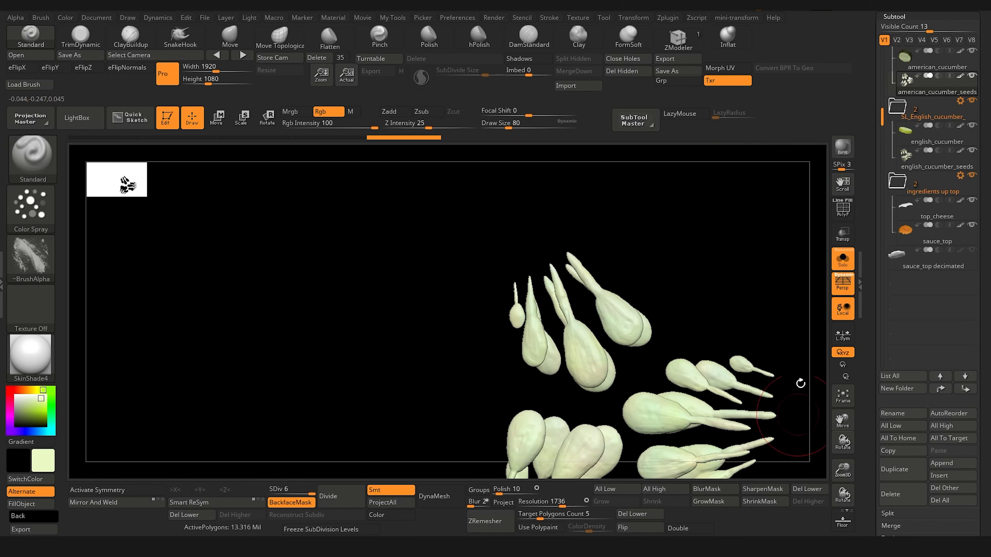
{"action": "left_click", "coordinate": [842, 259]}
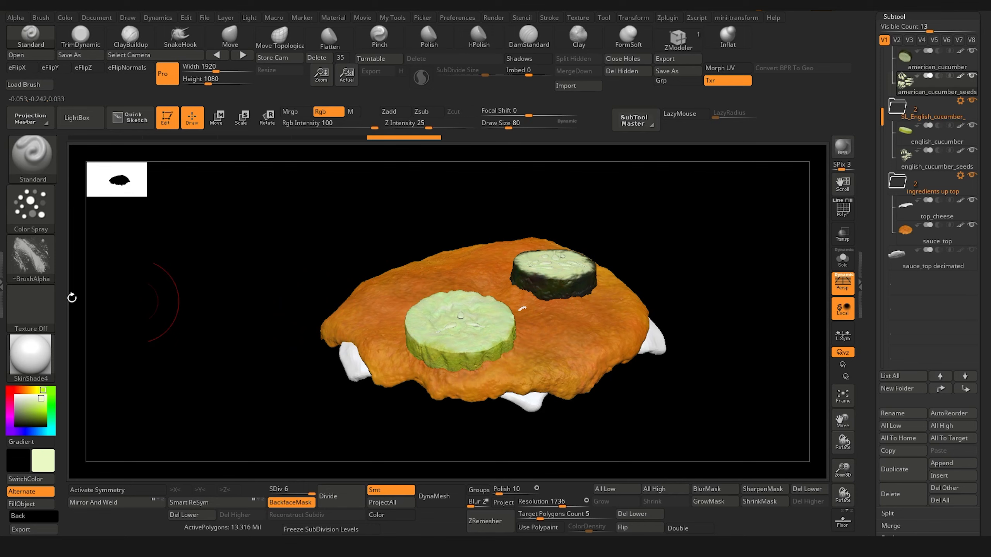
Step: Export the subtools' maps with Multi Map Exporter, using Texture from Polypaint instead of Displacement at map size 8192
{"action": "left_click", "coordinate": [2, 283]}
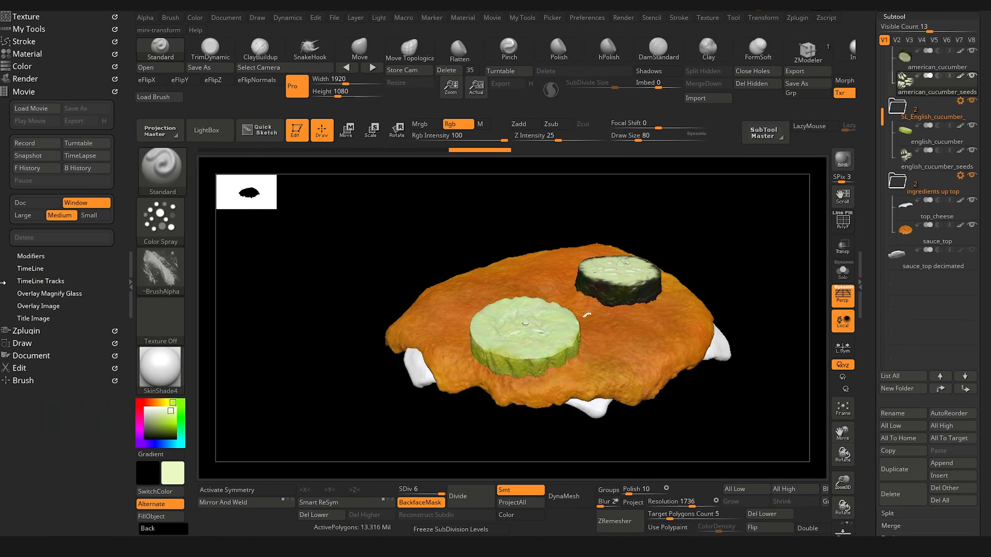
{"action": "left_click", "coordinate": [27, 331]}
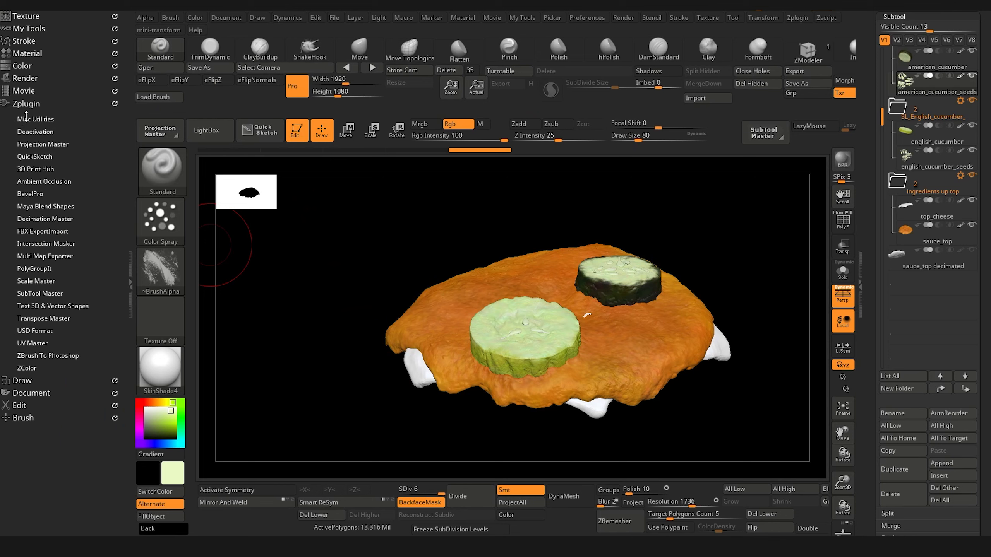
{"action": "left_click", "coordinate": [36, 256]}
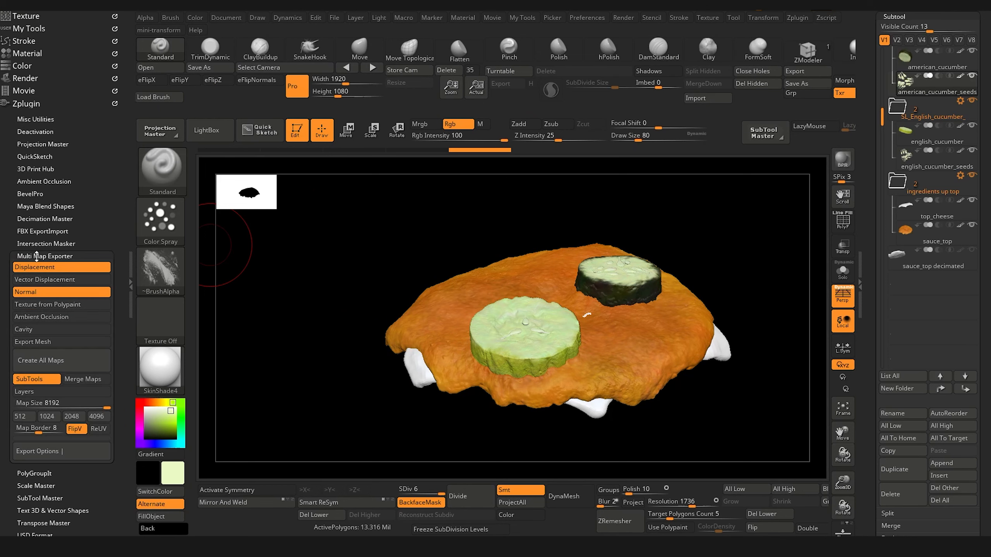
{"action": "left_click", "coordinate": [50, 270]}
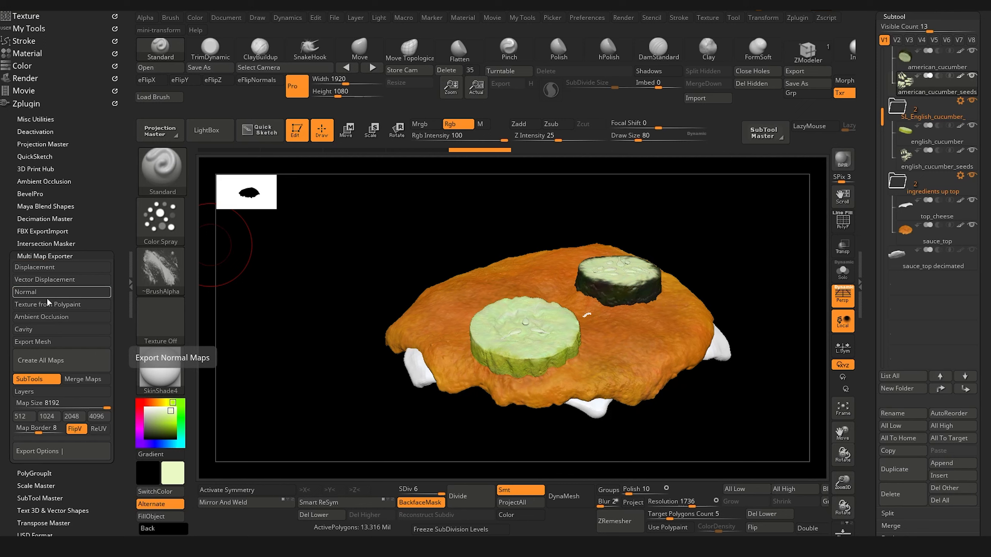
{"action": "left_click", "coordinate": [49, 305]}
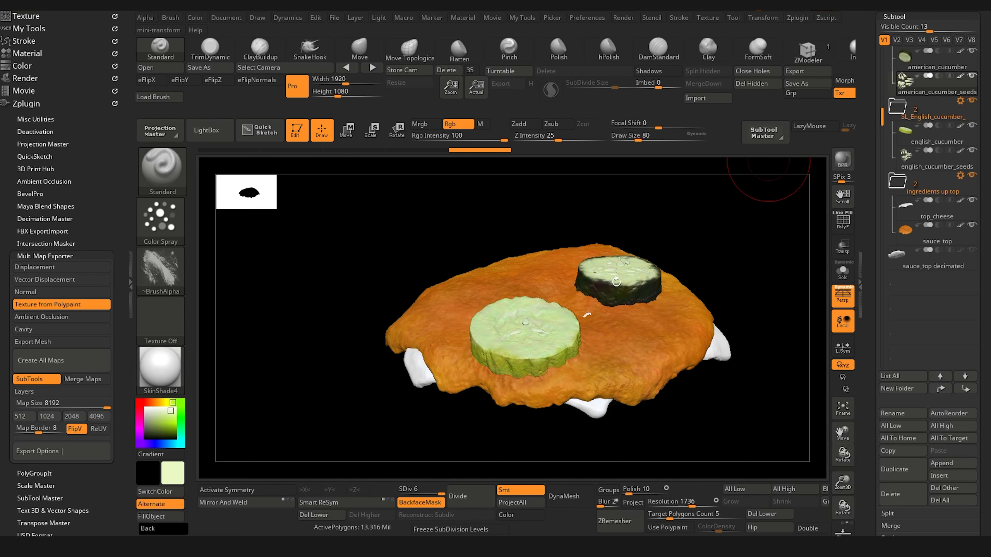
{"action": "left_click", "coordinate": [40, 361]}
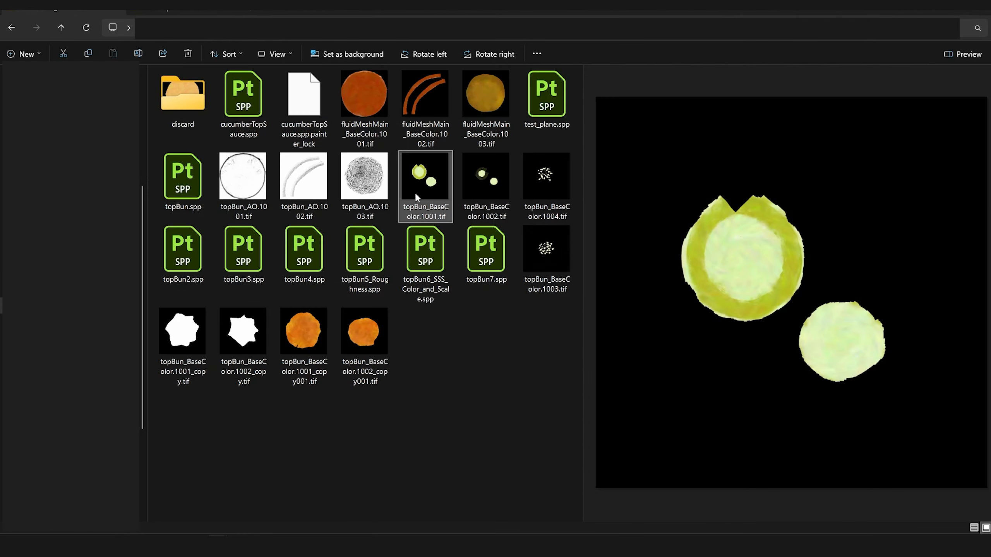
Step: Examine the exported topBun_BaseColor maps of the cucumber slices, seeds and sauce in the file explorer's preview
{"action": "left_click", "coordinate": [476, 176]}
{"action": "left_click", "coordinate": [440, 178]}
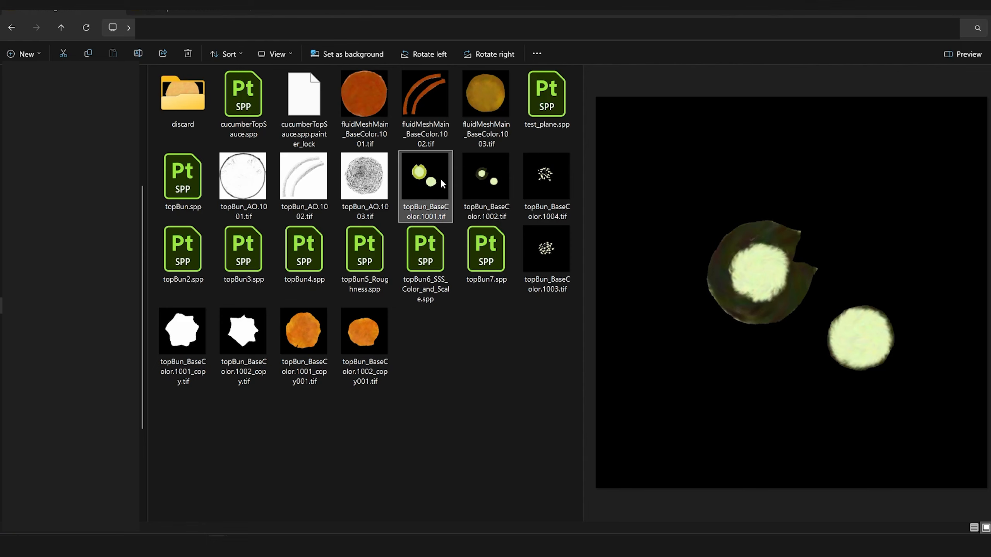
{"action": "left_click", "coordinate": [479, 181]}
{"action": "left_click", "coordinate": [530, 173]}
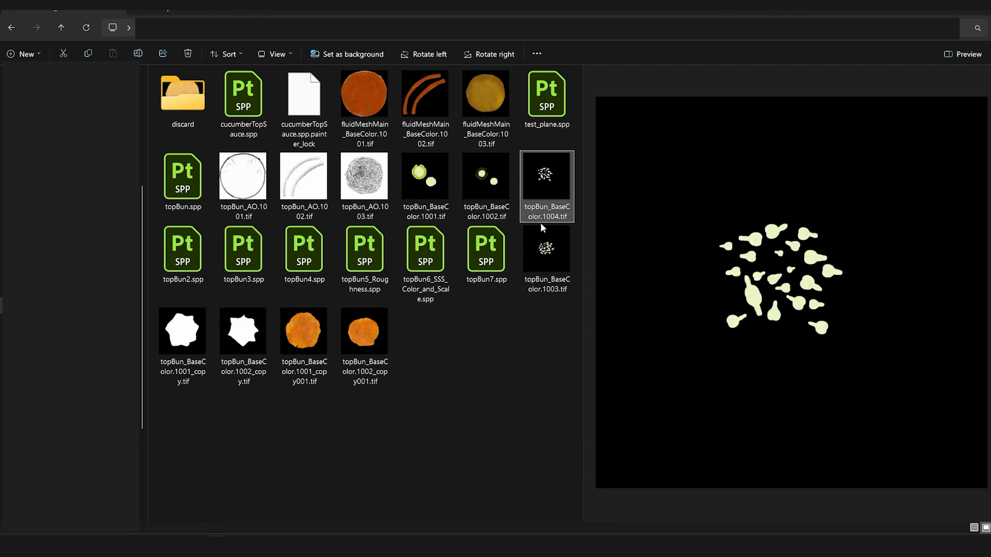
{"action": "left_click", "coordinate": [545, 249]}
{"action": "left_click", "coordinate": [474, 186]}
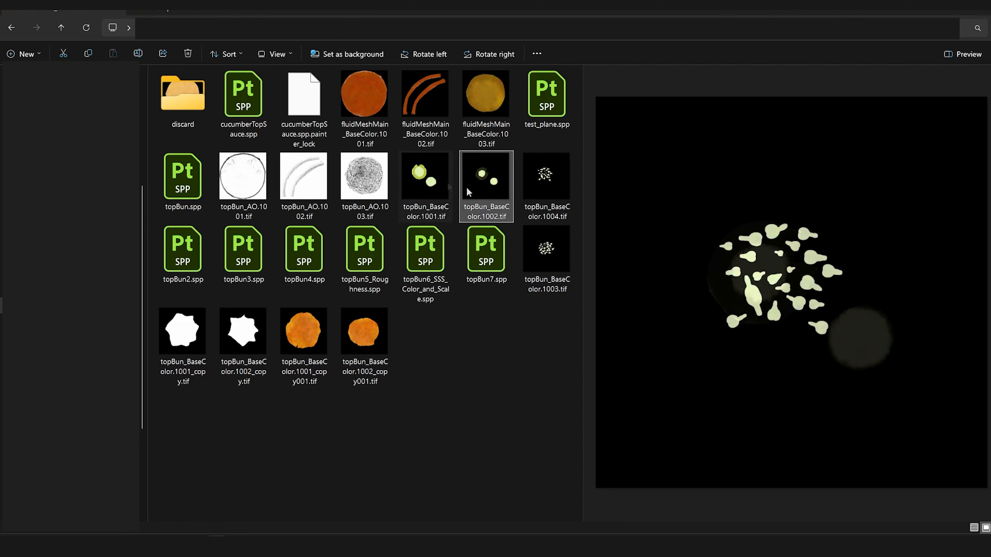
{"action": "left_click", "coordinate": [435, 190]}
{"action": "left_click", "coordinate": [319, 329]}
{"action": "left_click", "coordinate": [374, 342]}
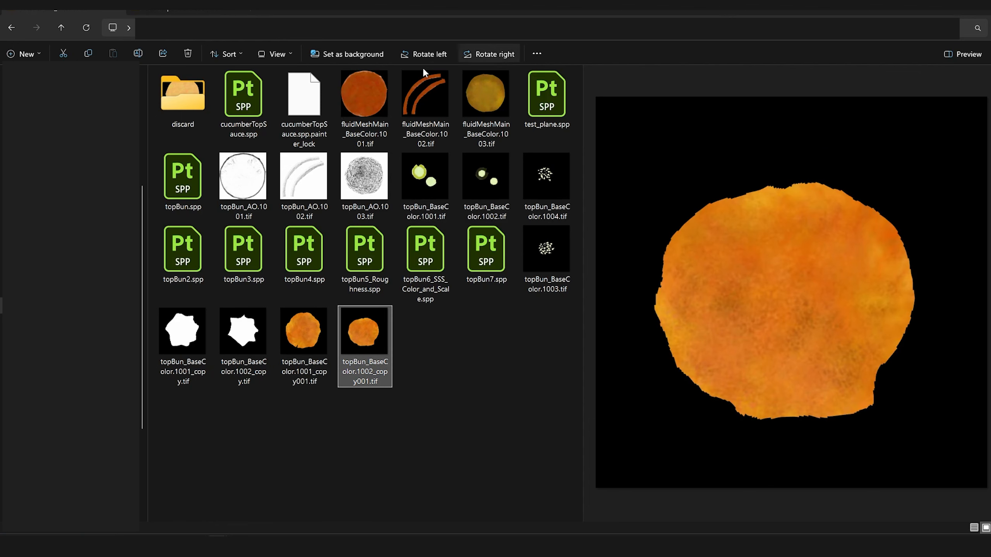
Step: Rename the two orange sauce maps as sauceTop.1001_copy001.tif and sauceTop.1002_copy001.tif
{"action": "left_click", "coordinate": [299, 365]}
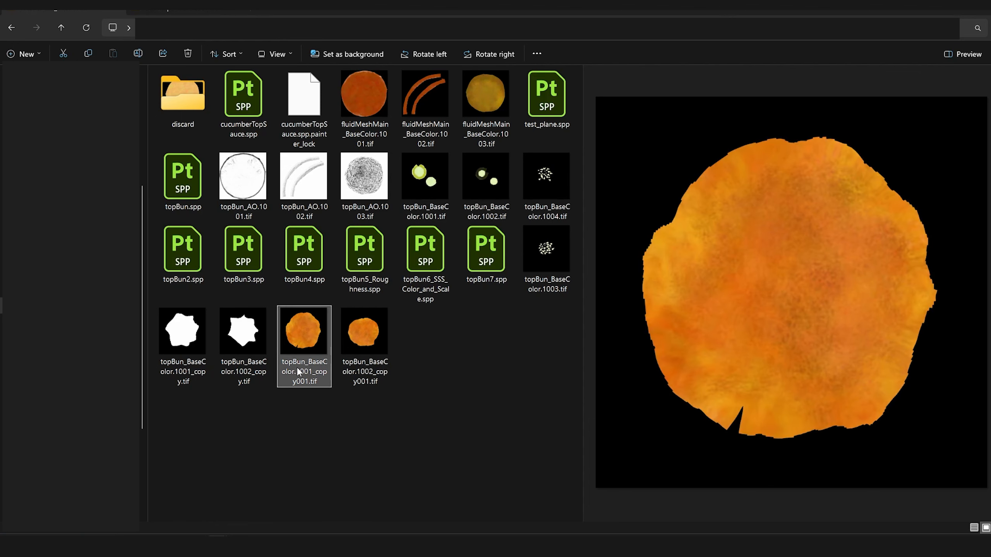
{"action": "left_click", "coordinate": [299, 364]}
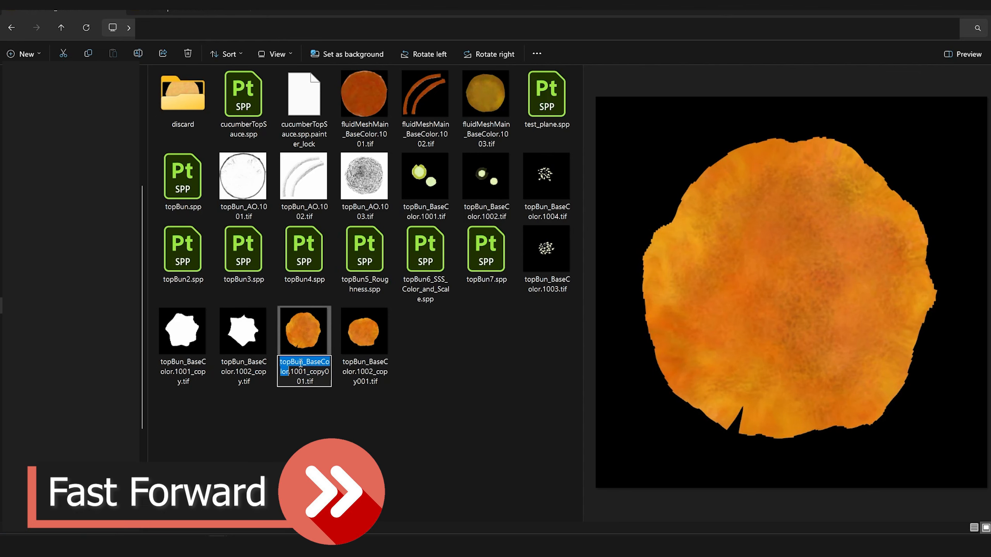
{"action": "type", "text": "sauceTop"}
{"action": "key", "text": "Tab"}
{"action": "type", "text": "sauceTop"}
{"action": "key", "text": "Return"}
Step: Rename topBun_BaseColor.1001.tif as cucumbers_MultiColorBase.1001.tif
{"action": "left_click", "coordinate": [437, 220]}
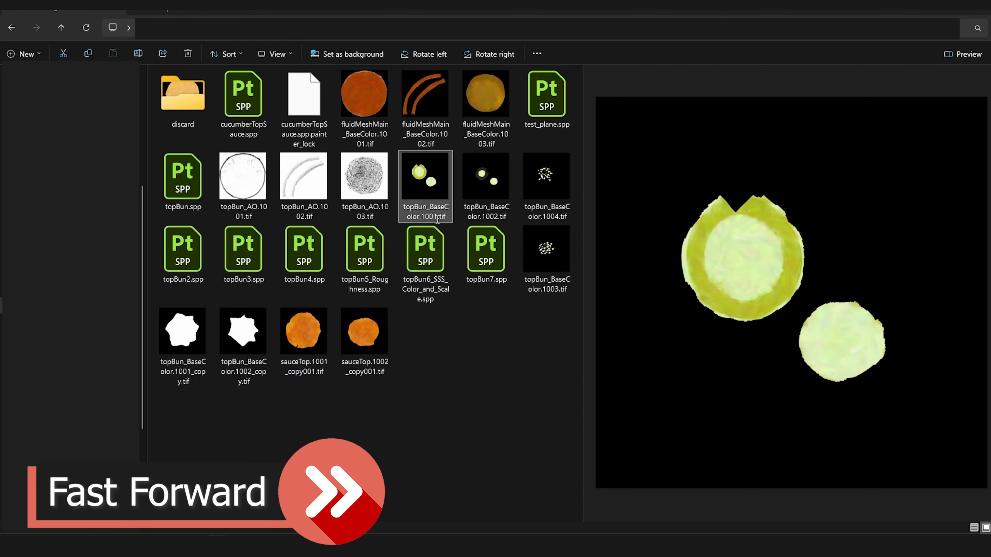
{"action": "left_click", "coordinate": [436, 219]}
{"action": "type", "text": "cucumbers_MultiColorBase"}
{"action": "key", "text": "Return"}
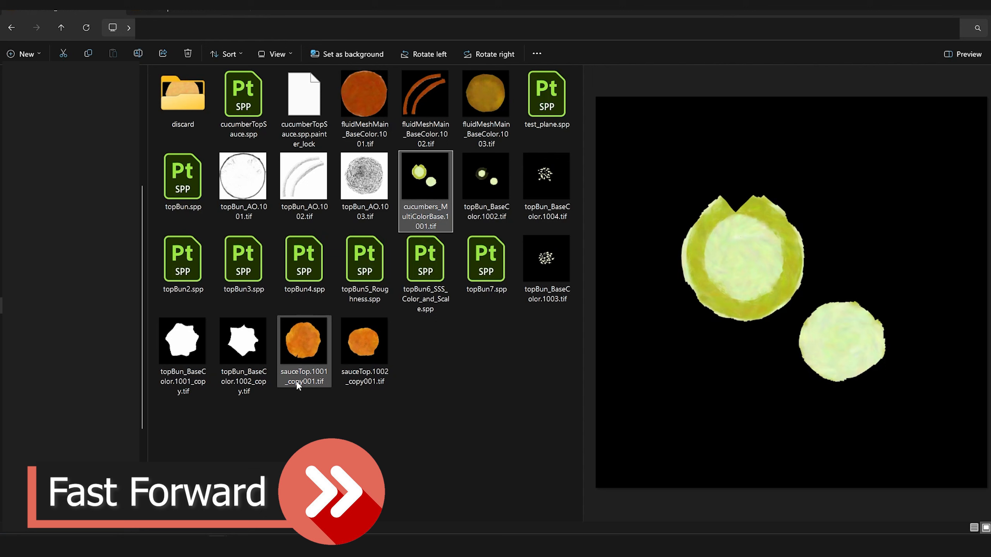
Step: Add _MultiColorBase after sauceTop in the names of both sauce map files
{"action": "left_click", "coordinate": [299, 382]}
{"action": "type", "text": "_MultiColorBase"}
{"action": "left_click", "coordinate": [370, 381]}
{"action": "type", "text": "_MultiColorBase"}
Step: Replace topBun_BaseColor with cucumbers_MultiColorBase in the names of the 1002, 1003 and 1004 cucumber maps
{"action": "left_click", "coordinate": [519, 227]}
{"action": "left_click", "coordinate": [435, 217]}
{"action": "left_click_drag", "start_coordinate": [435, 217], "coordinate": [402, 206]}
{"action": "key", "text": "ctrl+c"}
{"action": "left_click", "coordinate": [479, 217]}
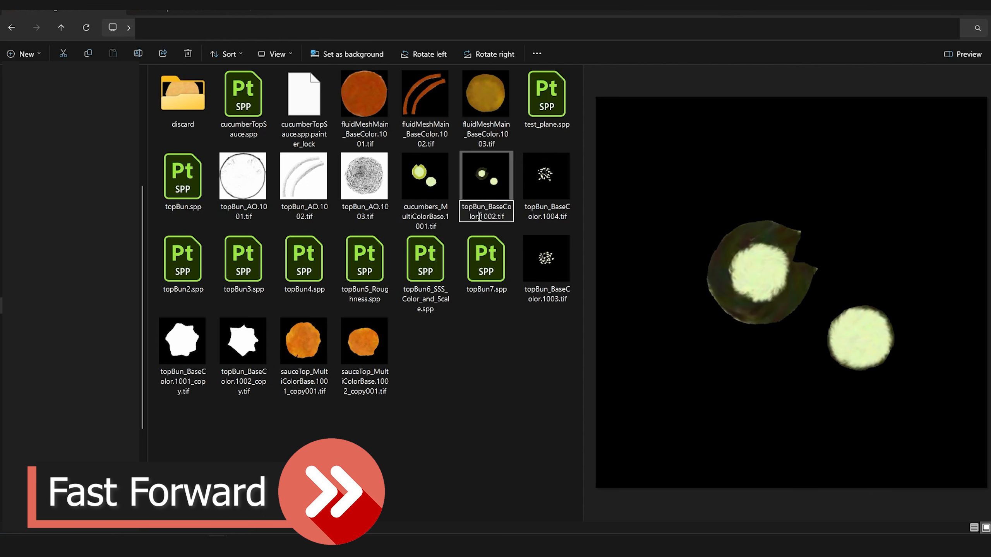
{"action": "left_click_drag", "start_coordinate": [479, 217], "coordinate": [462, 207]}
{"action": "key", "text": "ctrl+v"}
{"action": "key", "text": "Tab"}
{"action": "left_click_drag", "start_coordinate": [539, 217], "coordinate": [524, 207]}
{"action": "key", "text": "ctrl+v"}
{"action": "left_click", "coordinate": [546, 294]}
{"action": "left_click_drag", "start_coordinate": [540, 298], "coordinate": [524, 289]}
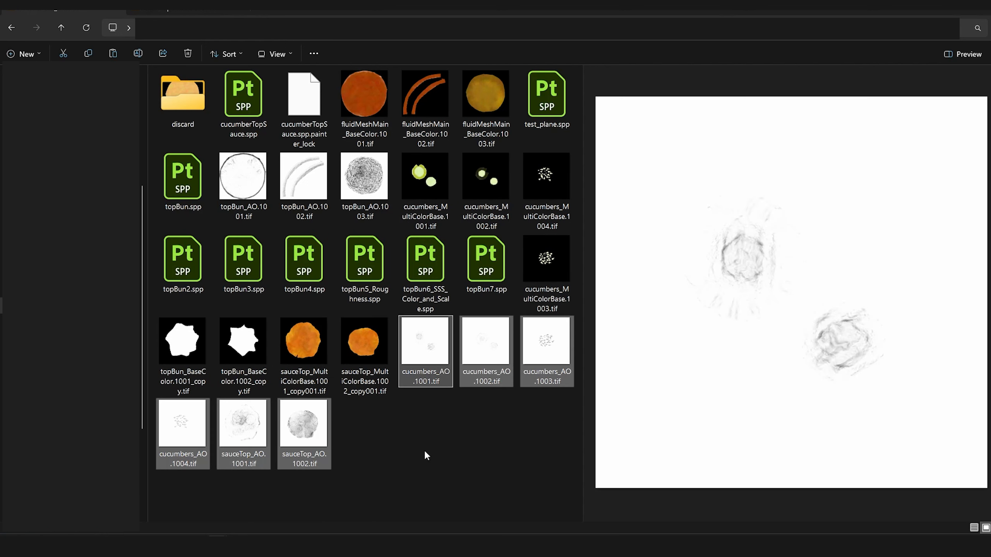
{"action": "left_click", "coordinate": [426, 449]}
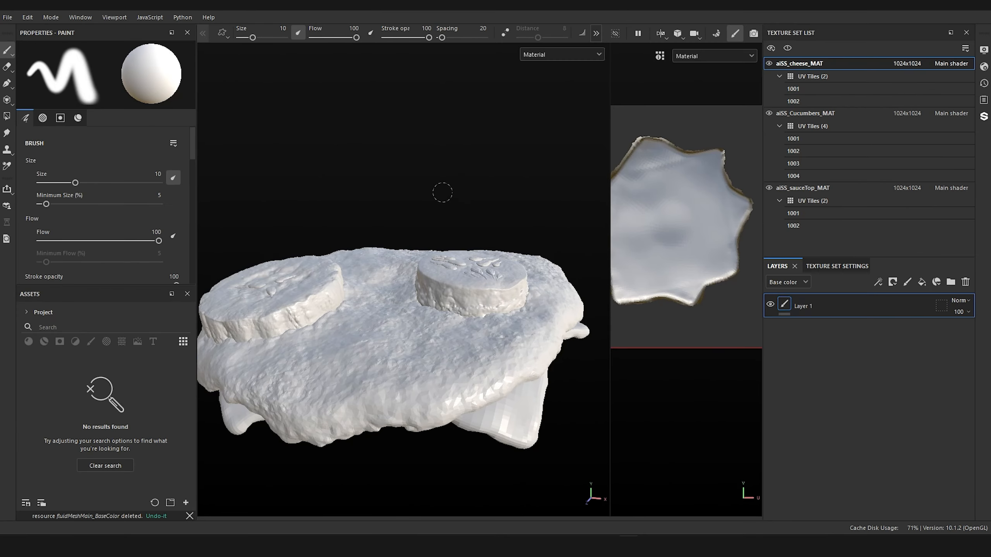
Step: Switch to the cucumberTopSauce project in Substance 3D Painter and open the file selection for importing new resources
{"action": "mouse_move", "coordinate": [442, 169]}
{"action": "left_mouse_down", "text": "alt"}
{"action": "mouse_move", "coordinate": [398, 186]}
{"action": "mouse_move", "coordinate": [429, 162]}
{"action": "left_mouse_up", "text": "alt"}
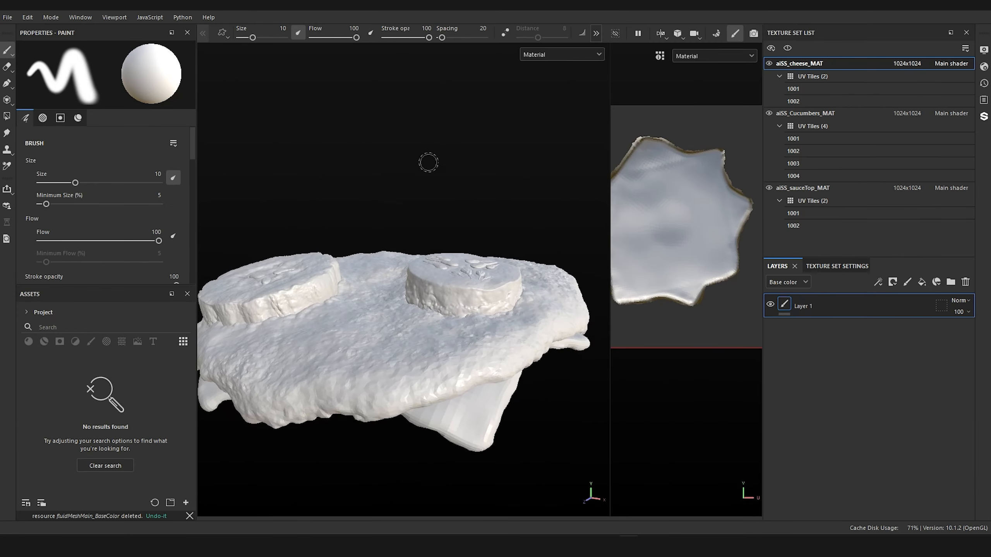
{"action": "mouse_move", "coordinate": [418, 122]}
{"action": "left_mouse_down", "text": "alt"}
{"action": "mouse_move", "coordinate": [382, 104]}
{"action": "mouse_move", "coordinate": [412, 131]}
{"action": "left_mouse_up", "text": "alt"}
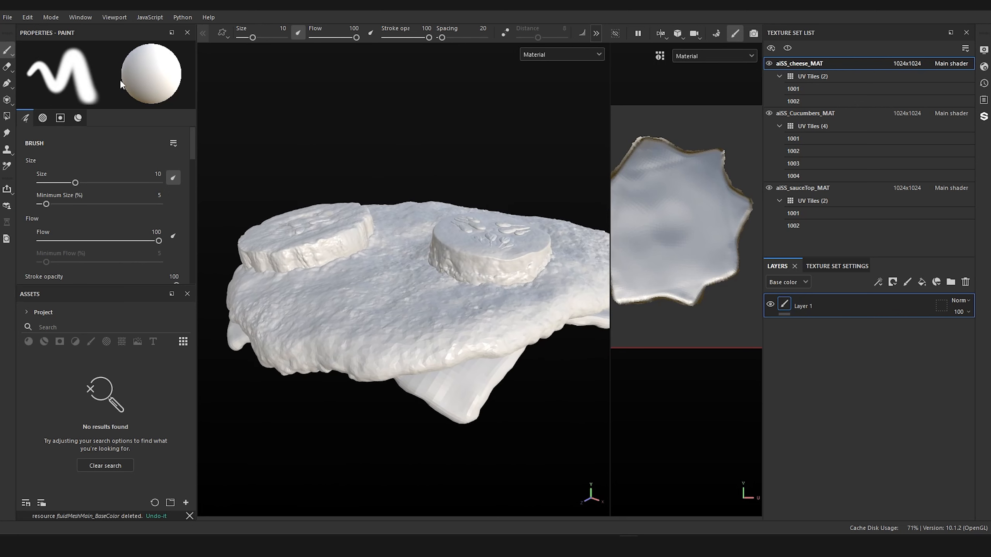
{"action": "left_click", "coordinate": [12, 21]}
{"action": "left_click", "coordinate": [66, 156]}
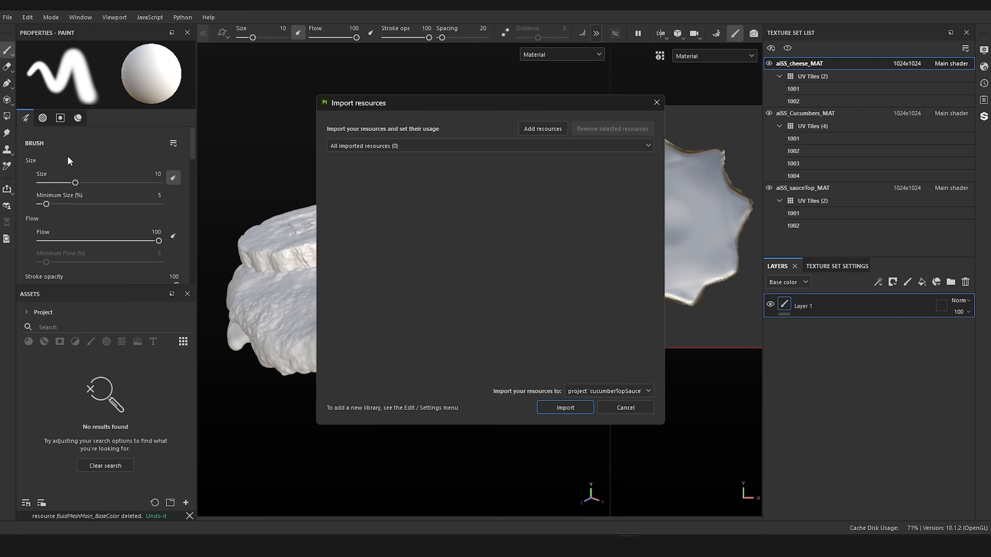
{"action": "left_click", "coordinate": [542, 129]}
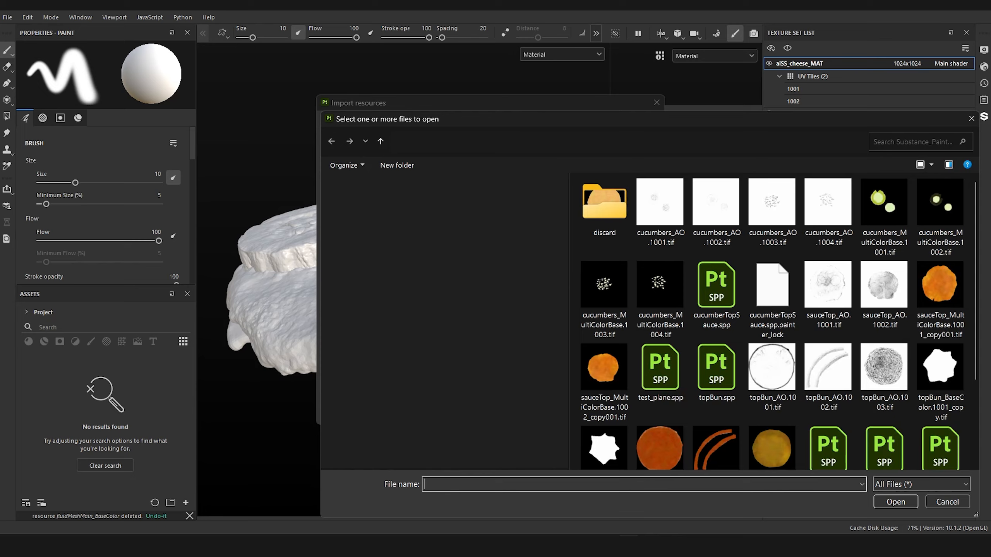
Step: Select the cucumbers_MultiColorBase maps 1001 to 1004 and both sauceTop_MultiColorBase maps for import
{"action": "left_click", "coordinate": [704, 193]}
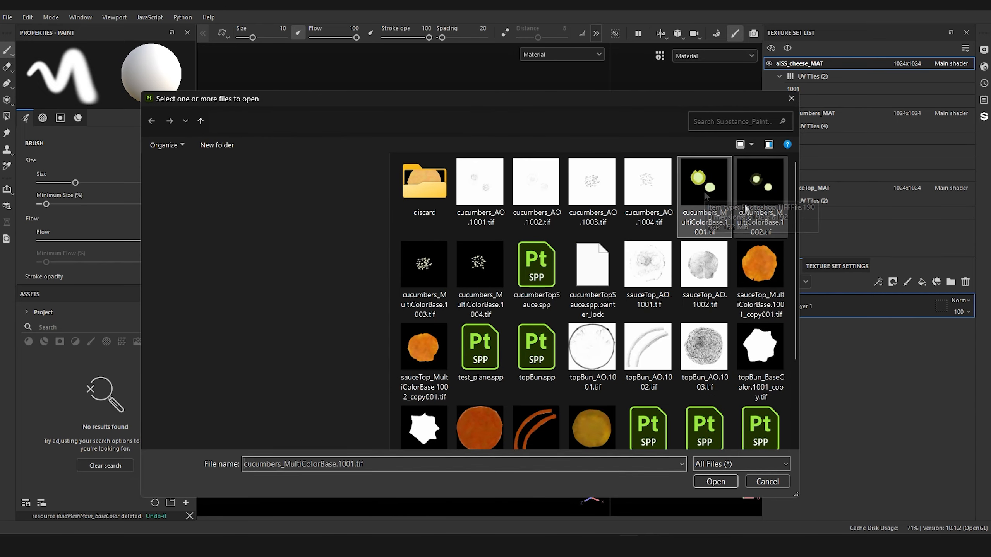
{"action": "left_click", "coordinate": [763, 197], "text": "ctrl"}
{"action": "left_click", "coordinate": [423, 269], "text": "ctrl"}
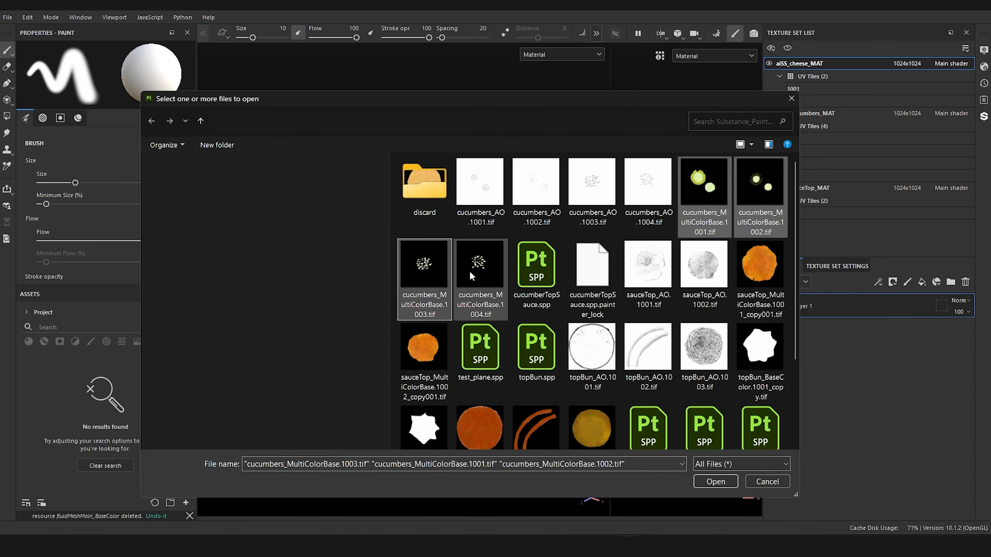
{"action": "left_click", "coordinate": [483, 271], "text": "ctrl"}
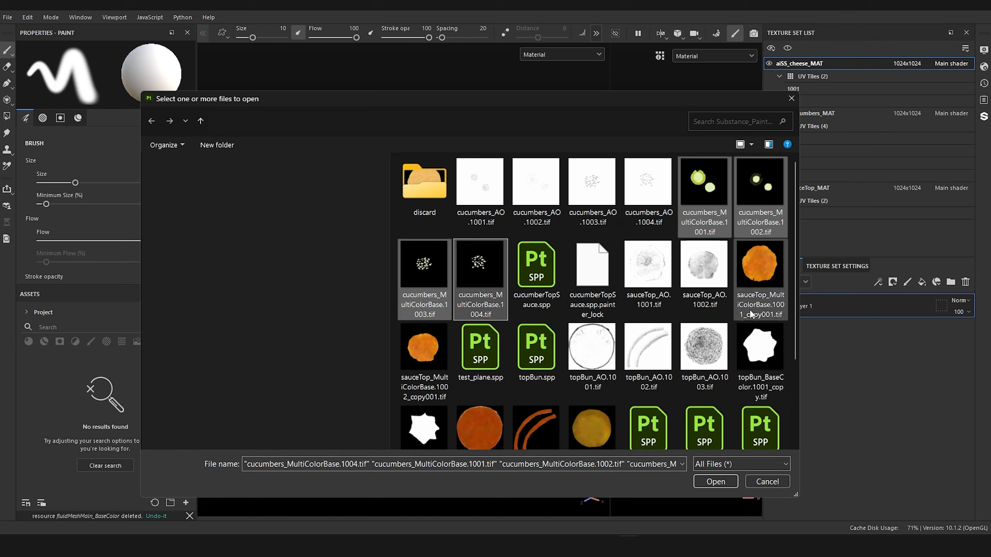
{"action": "left_click", "coordinate": [756, 288], "text": "ctrl"}
{"action": "left_click", "coordinate": [414, 361], "text": "ctrl"}
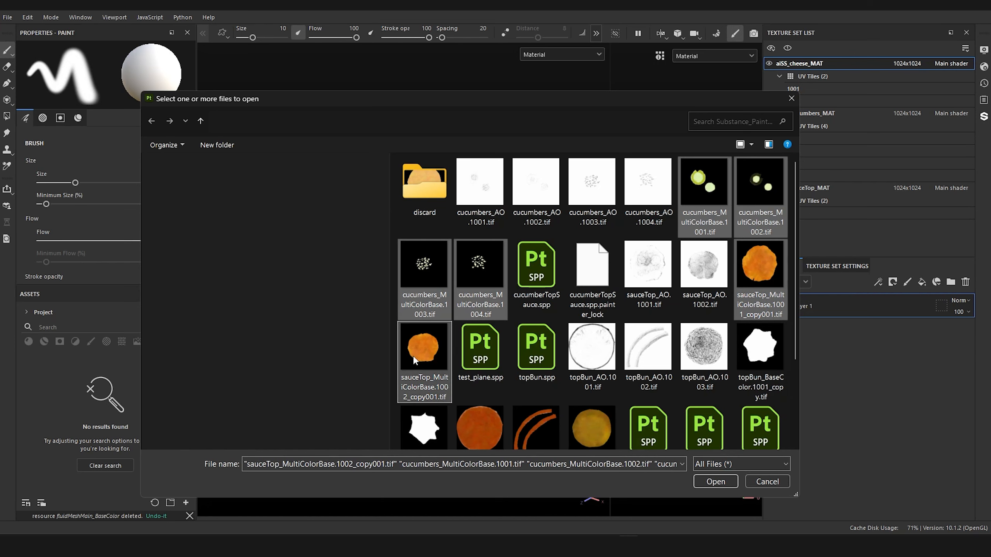
Step: Add the cucumbers_AO maps 1001 to 1004 and sauceTop_AO maps 1001 and 1002 to the selection and load all selected files for import
{"action": "left_click", "coordinate": [490, 206], "text": "ctrl"}
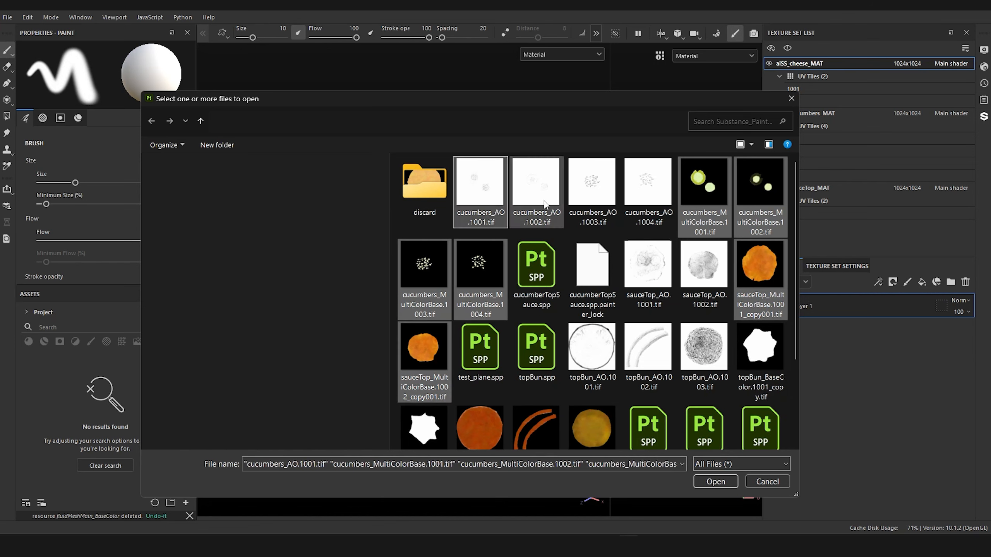
{"action": "left_click", "coordinate": [546, 205], "text": "ctrl"}
{"action": "left_click", "coordinate": [600, 199], "text": "ctrl"}
{"action": "left_click", "coordinate": [647, 194], "text": "ctrl"}
{"action": "left_click", "coordinate": [665, 280], "text": "ctrl"}
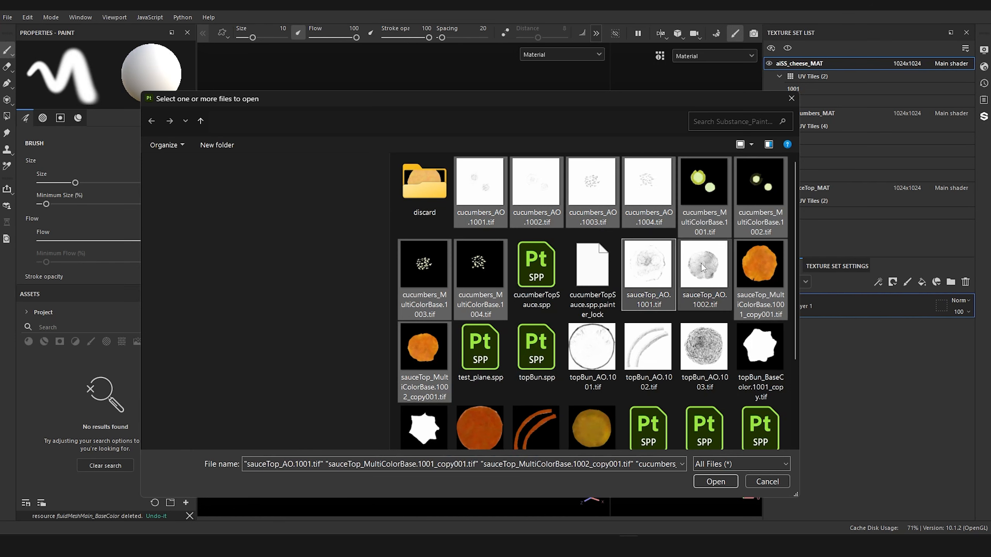
{"action": "left_click", "coordinate": [704, 273], "text": "ctrl"}
{"action": "scroll", "coordinate": [553, 320], "scroll_direction": "down", "scroll_amount": 3}
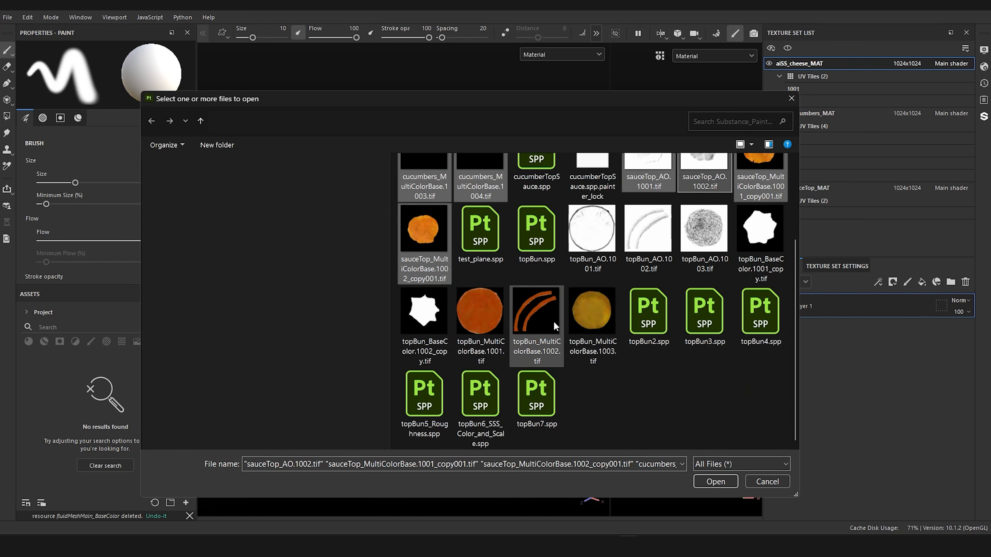
{"action": "scroll", "coordinate": [553, 320], "scroll_direction": "up", "scroll_amount": 3}
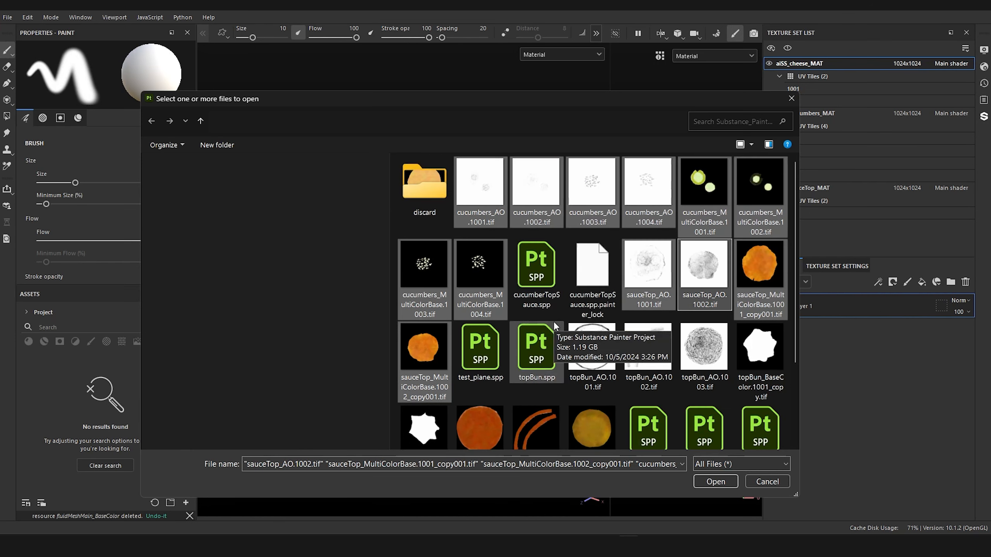
{"action": "left_click", "coordinate": [719, 483]}
Step: Set the usage of all listed cucumber and sauce maps to texture and import them into the cucumberTopSauce project
{"action": "left_click", "coordinate": [386, 164]}
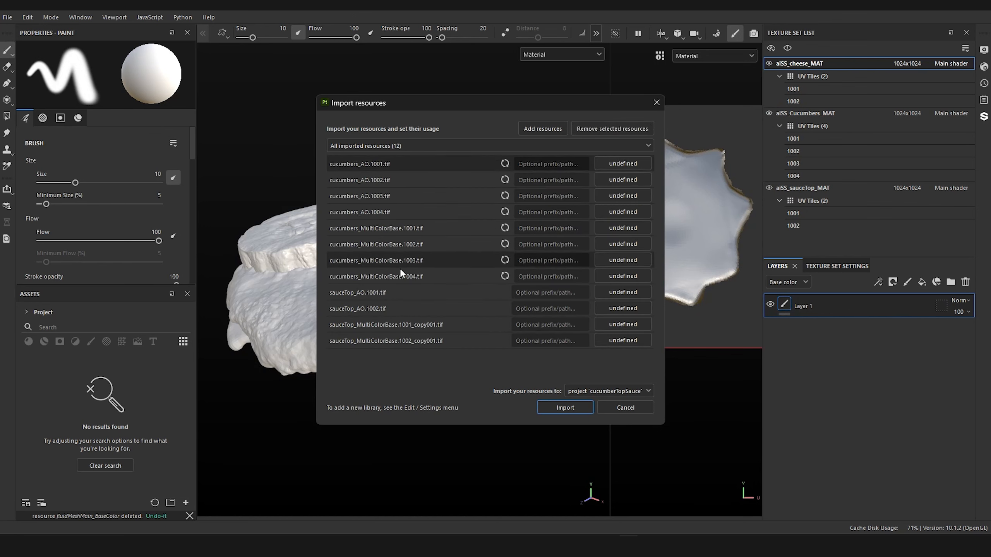
{"action": "left_click", "coordinate": [628, 165]}
{"action": "left_click", "coordinate": [655, 207]}
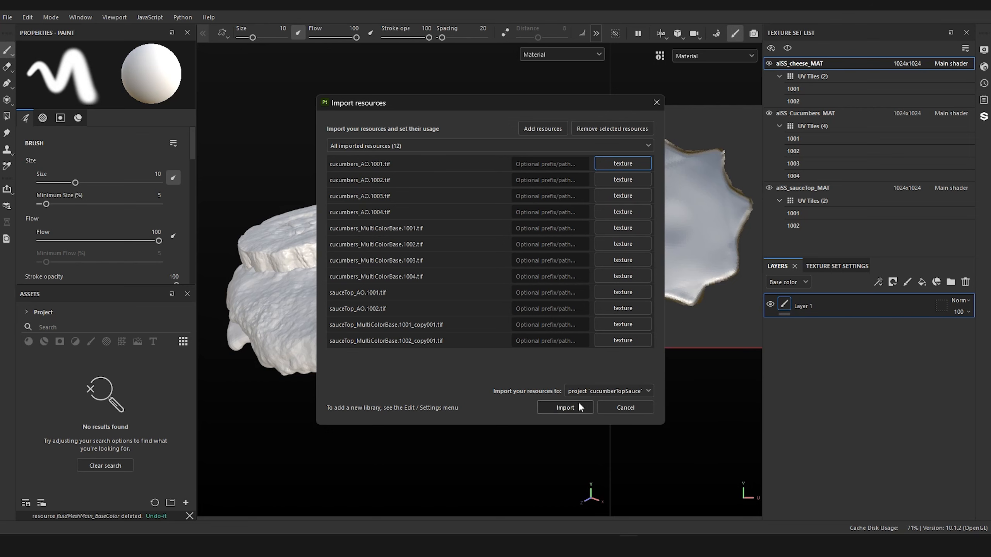
{"action": "left_click", "coordinate": [565, 407]}
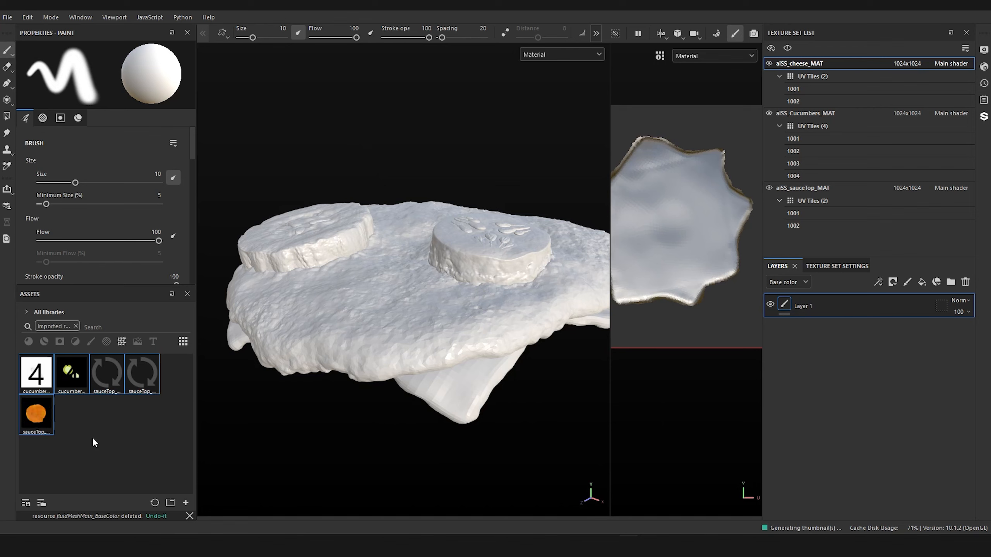
Step: Check the imported sauce color map thumbnails and delete the resource sauceTop_MultiColorBase.1001_copy001
{"action": "mouse_move", "coordinate": [43, 384]}
{"action": "mouse_move", "coordinate": [68, 375]}
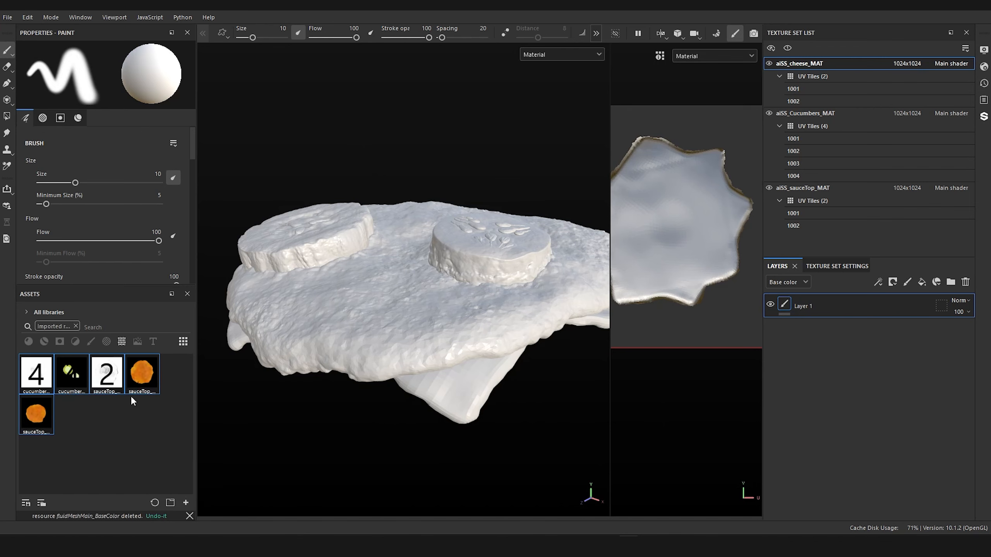
{"action": "left_click", "coordinate": [142, 380]}
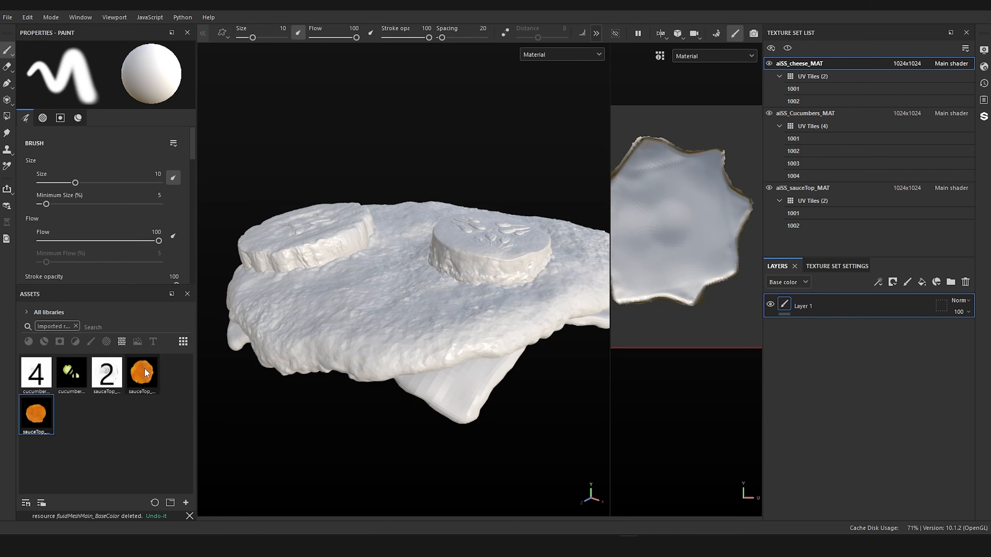
{"action": "mouse_move", "coordinate": [145, 380]}
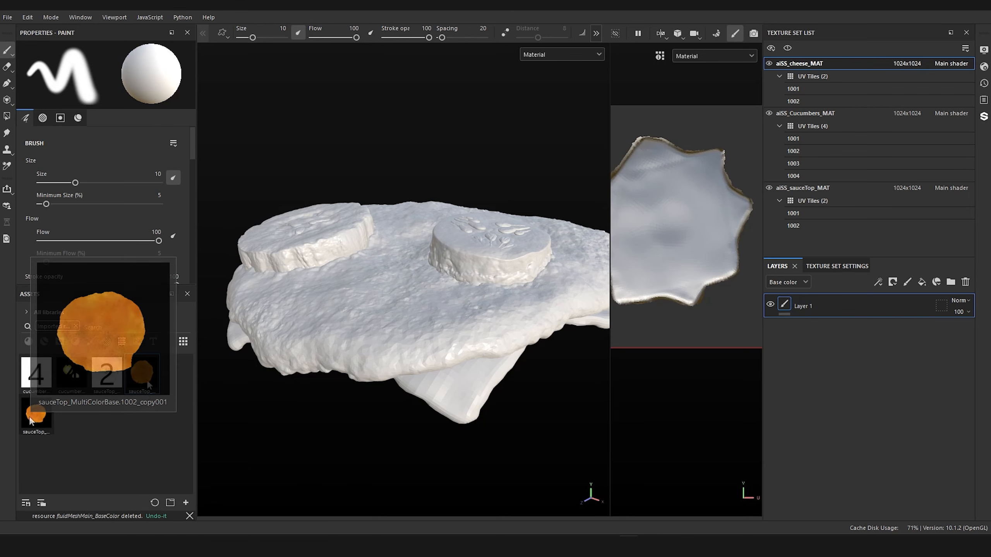
{"action": "left_click", "coordinate": [49, 426]}
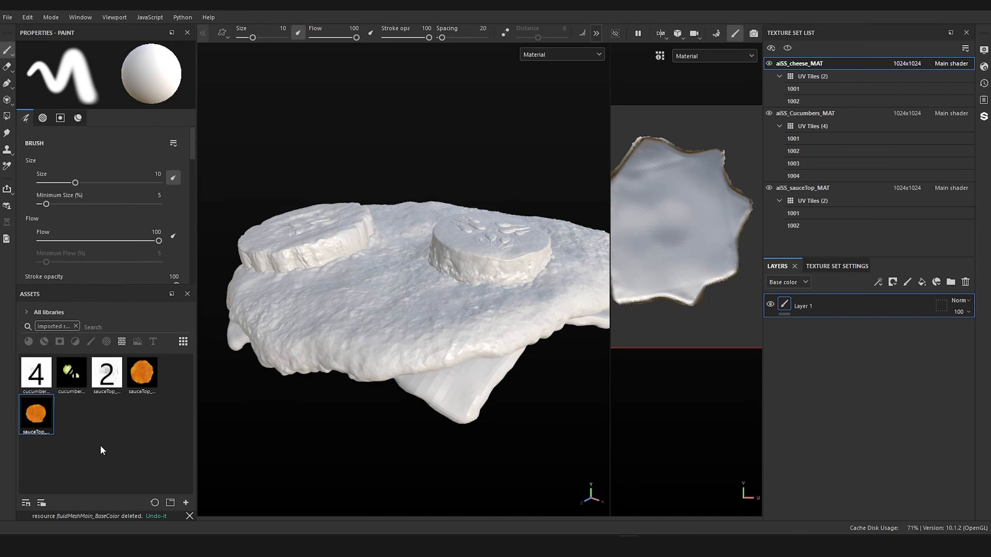
{"action": "right_click", "coordinate": [144, 380]}
{"action": "left_click", "coordinate": [184, 444]}
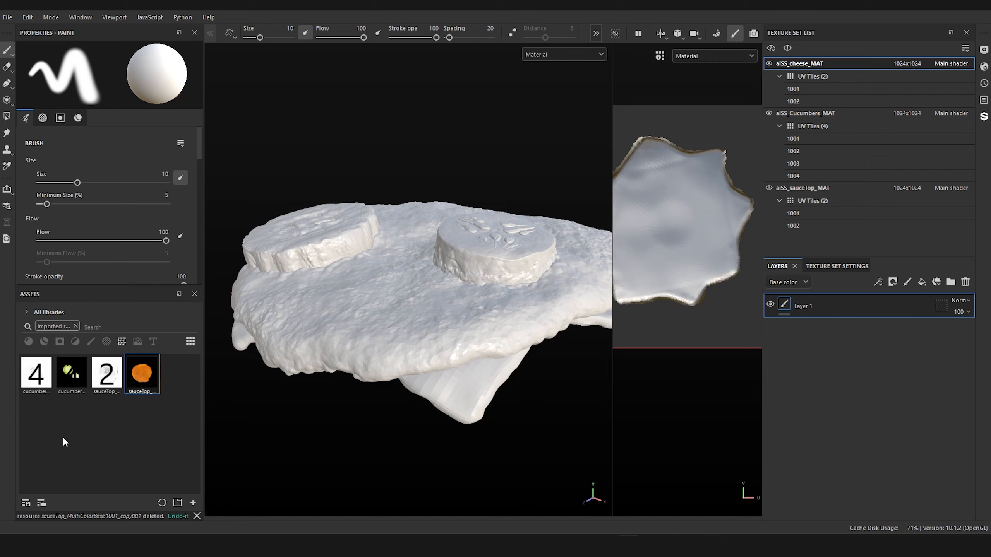
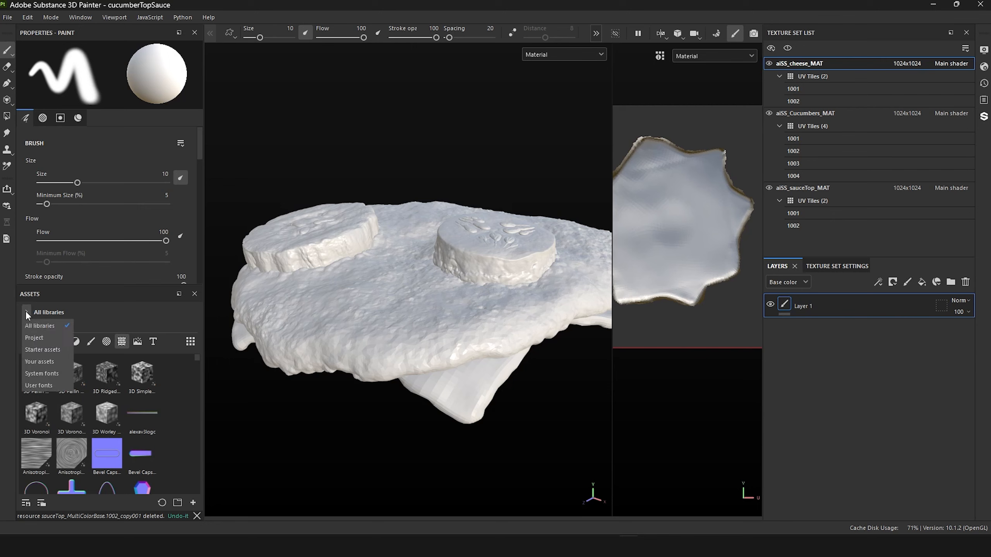
Step: Limit the asset library to the project's resources and pick out the cucumber and sauce color maps
{"action": "left_click", "coordinate": [32, 334]}
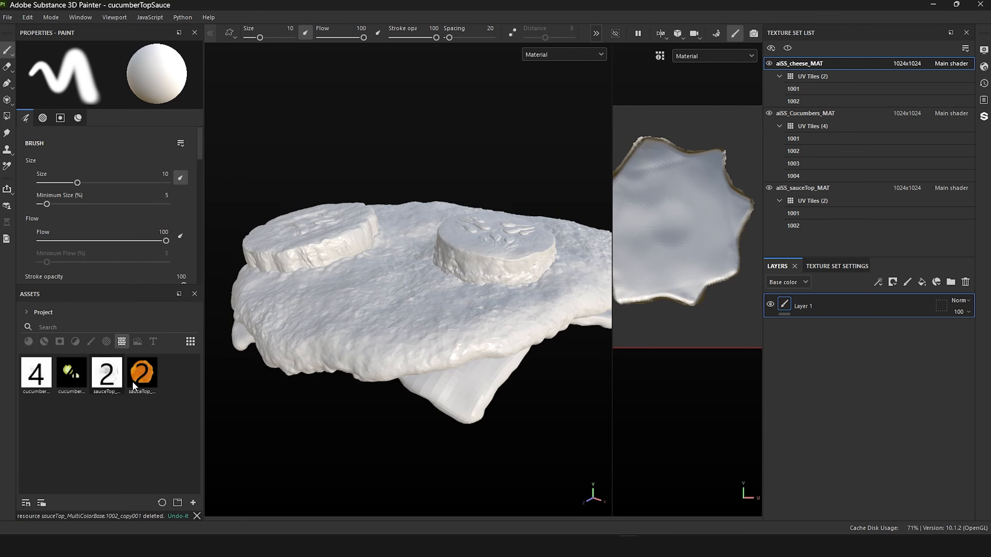
{"action": "left_click", "coordinate": [71, 372]}
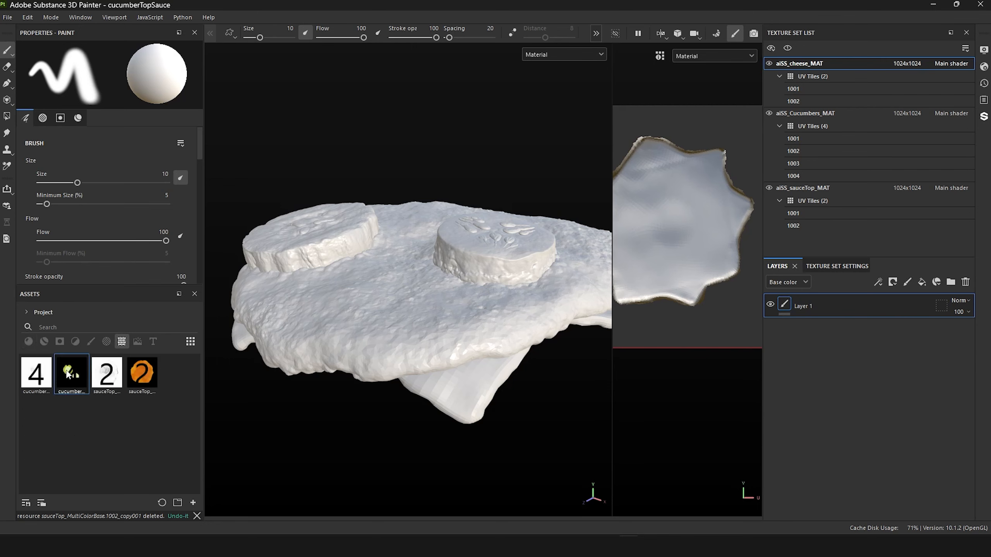
{"action": "left_click", "coordinate": [142, 373]}
{"action": "left_click_drag", "start_coordinate": [582, 422], "coordinate": [570, 426], "text": "alt"}
Step: In the aiSS_Cucumbers_MAT texture set, delete Layer 1 and add a fill layer
{"action": "left_click", "coordinate": [801, 117]}
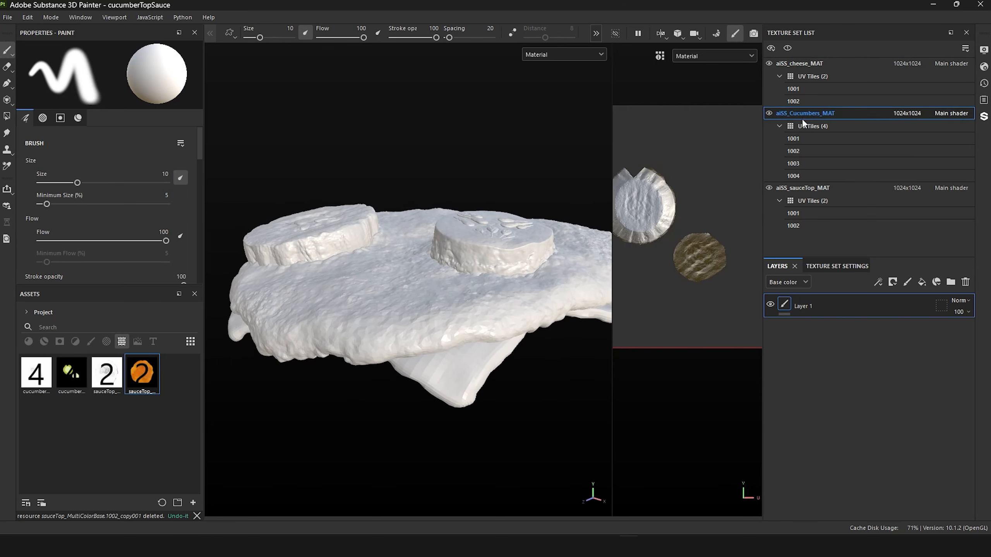
{"action": "right_click", "coordinate": [814, 301]}
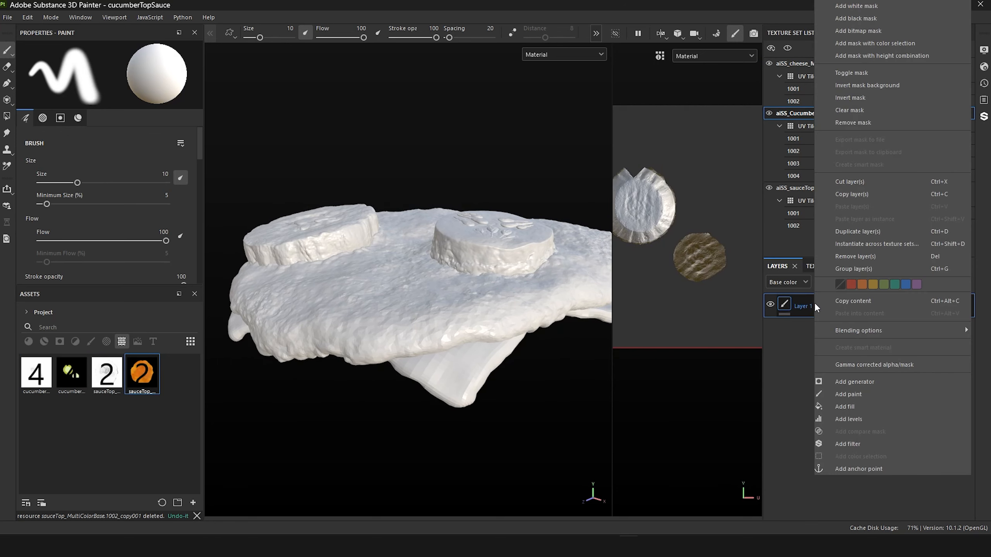
{"action": "left_click", "coordinate": [803, 309]}
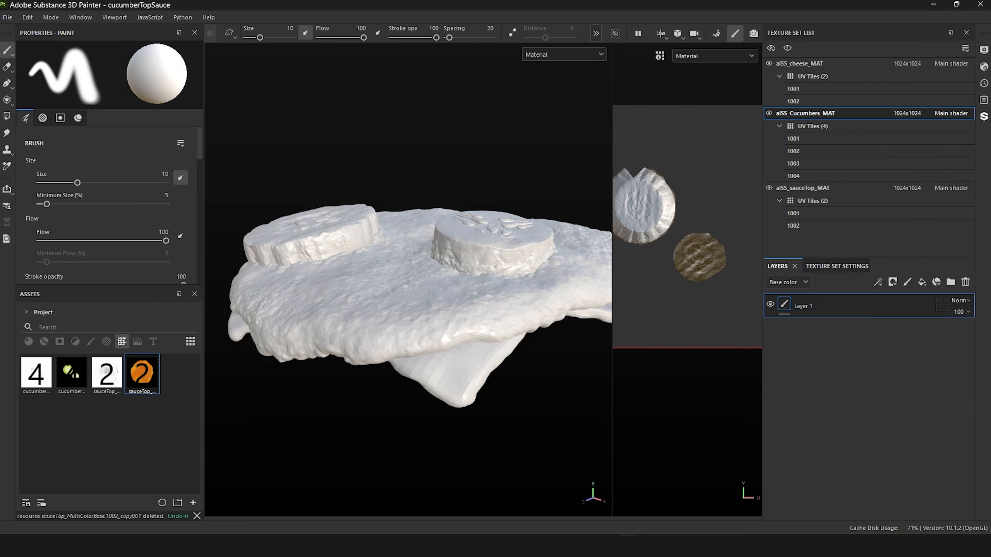
{"action": "left_click", "coordinate": [965, 282]}
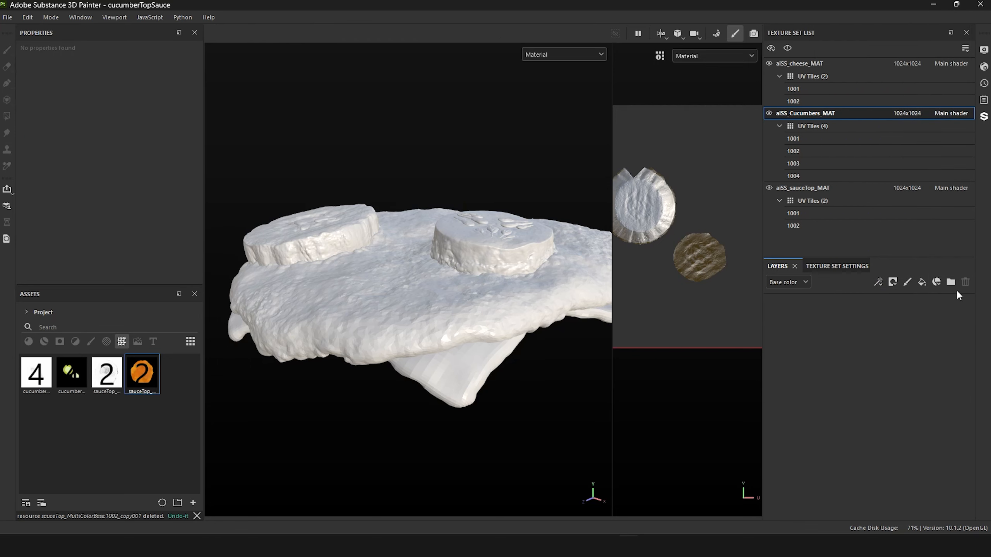
{"action": "left_click", "coordinate": [920, 281]}
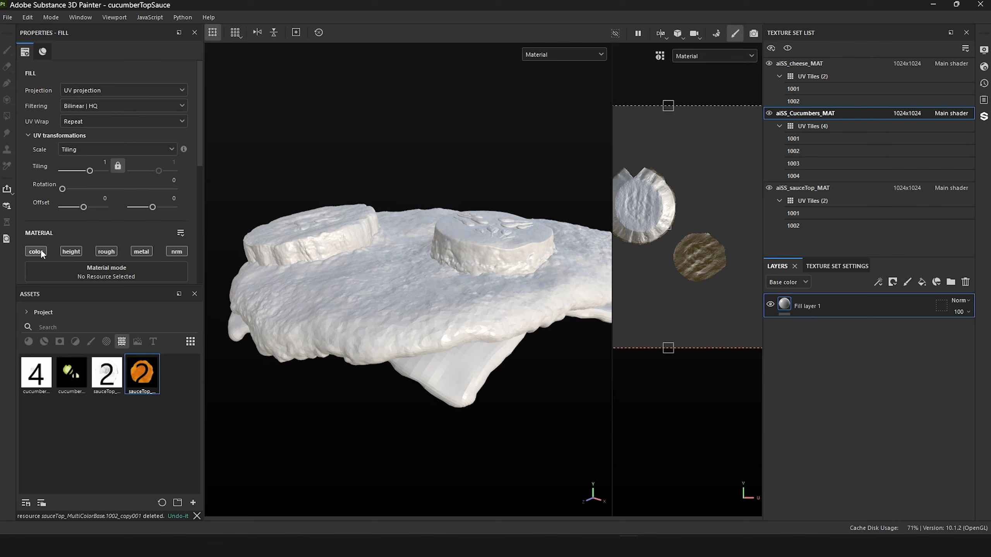
Step: Keep only the color channel on the cucumber fill layer and assign cucumbers_MultiColorBase as its base color
{"action": "left_click", "coordinate": [36, 251]}
{"action": "scroll", "coordinate": [54, 225], "scroll_direction": "down", "scroll_amount": 3}
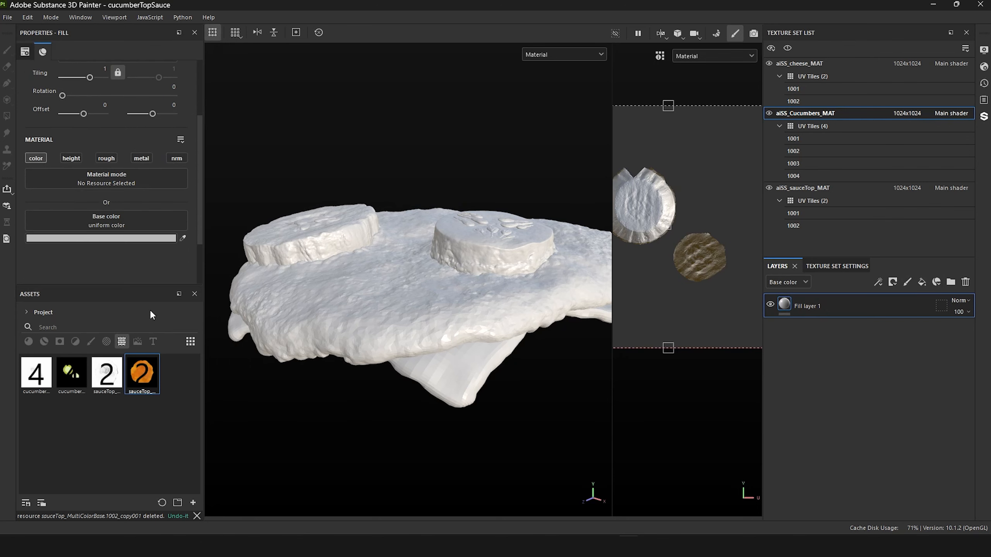
{"action": "left_click_drag", "start_coordinate": [72, 372], "coordinate": [79, 224]}
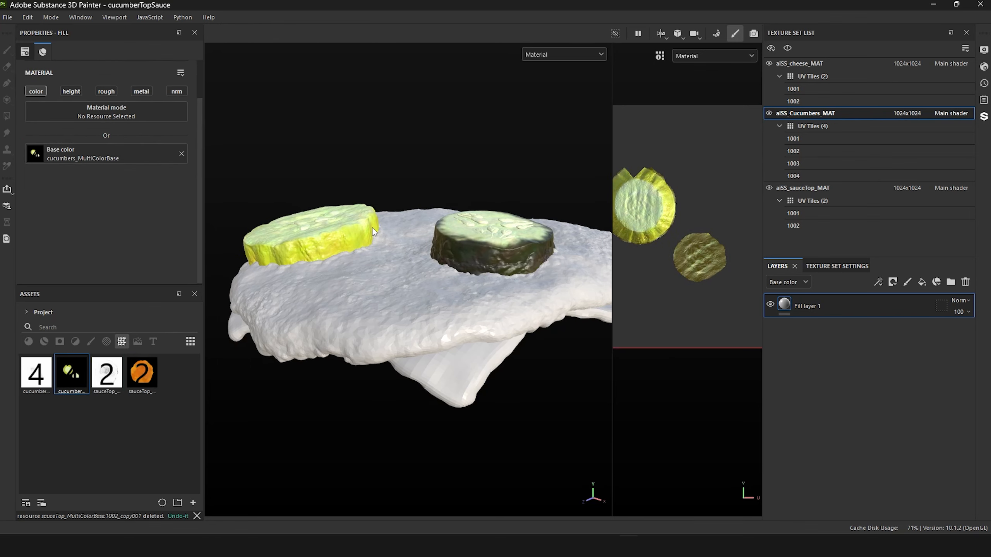
{"action": "left_click_drag", "start_coordinate": [476, 146], "coordinate": [412, 159], "text": "alt"}
Step: Rename the cucumber fill layer to "multiColor base map from zbrush"
{"action": "double_click", "coordinate": [804, 306]}
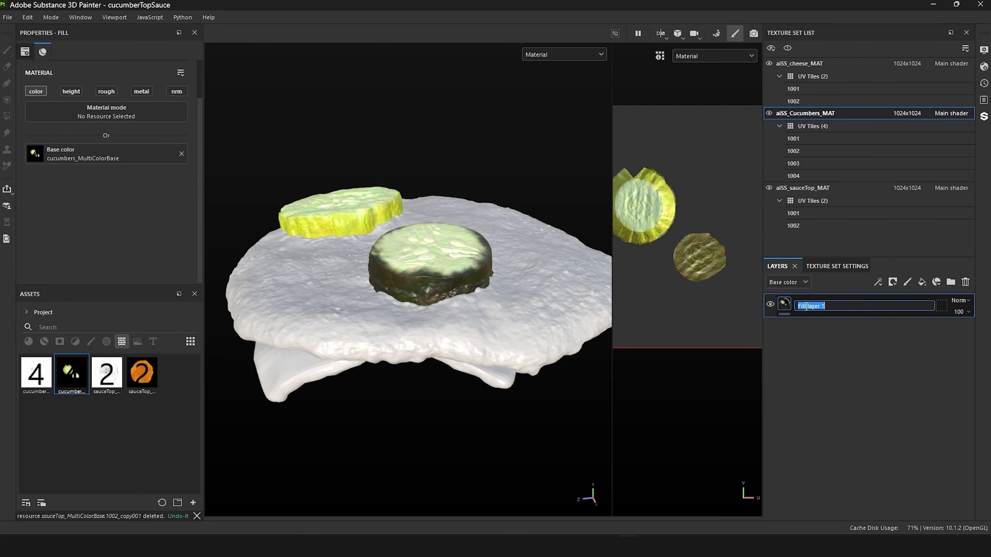
{"action": "type", "text": "multiColor base map from zbrush"}
{"action": "key", "text": "Return"}
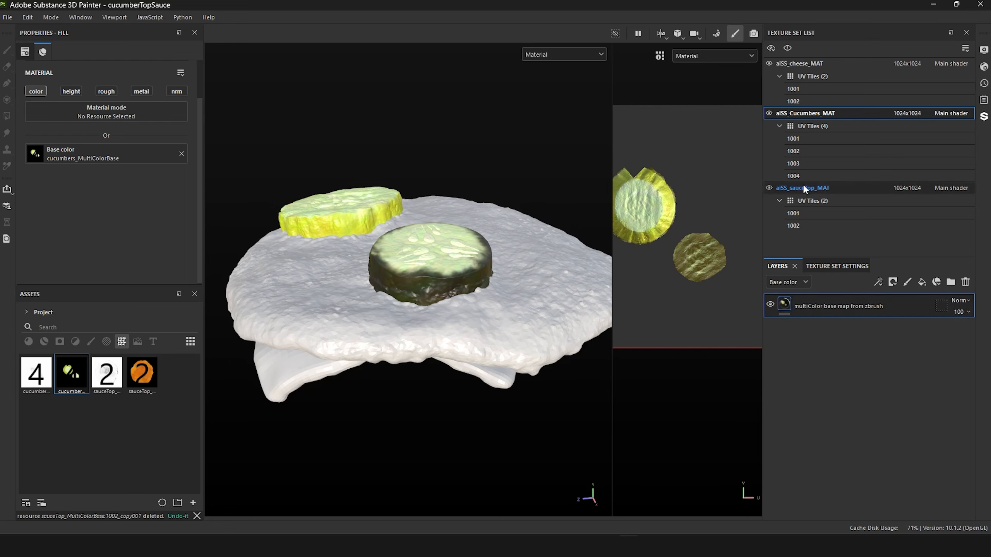
Step: In the aiSS_sauceTop_MAT texture set, delete Layer 1 and add a fill layer
{"action": "left_click", "coordinate": [802, 188]}
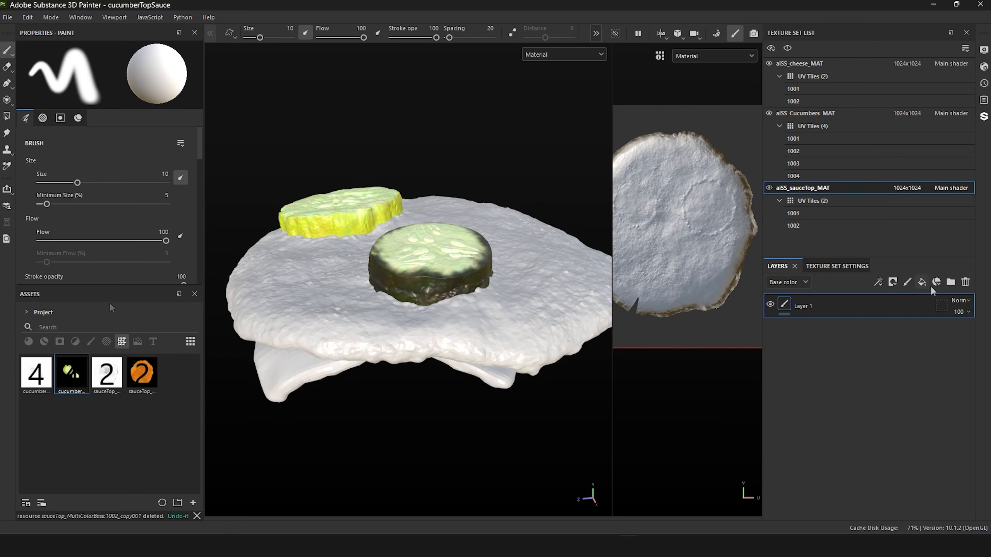
{"action": "left_click", "coordinate": [965, 281]}
{"action": "left_click", "coordinate": [922, 281]}
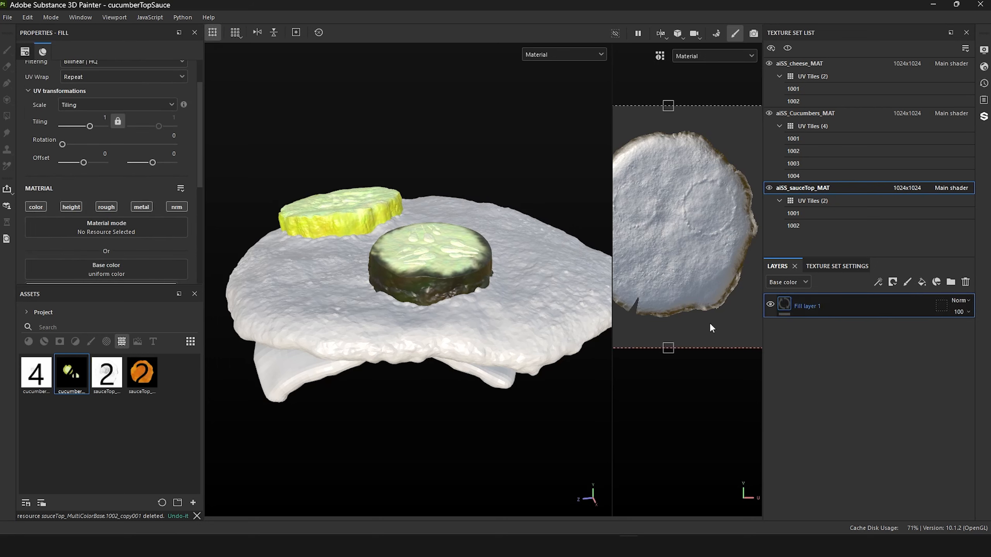
Step: Keep only the color channel on the sauce fill layer and assign sauceTop_MultiColorBase as its base color
{"action": "left_click", "coordinate": [41, 207], "text": "alt"}
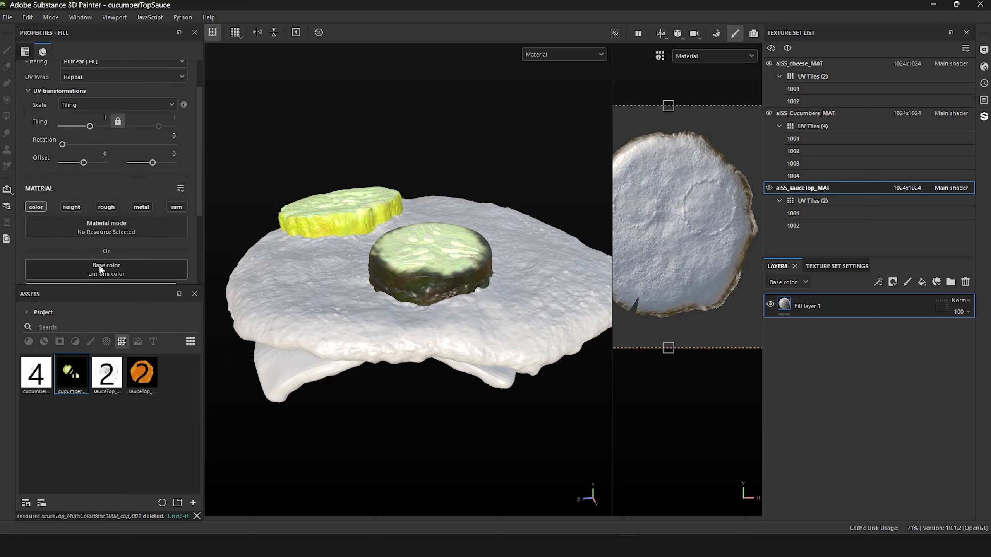
{"action": "left_click", "coordinate": [142, 375]}
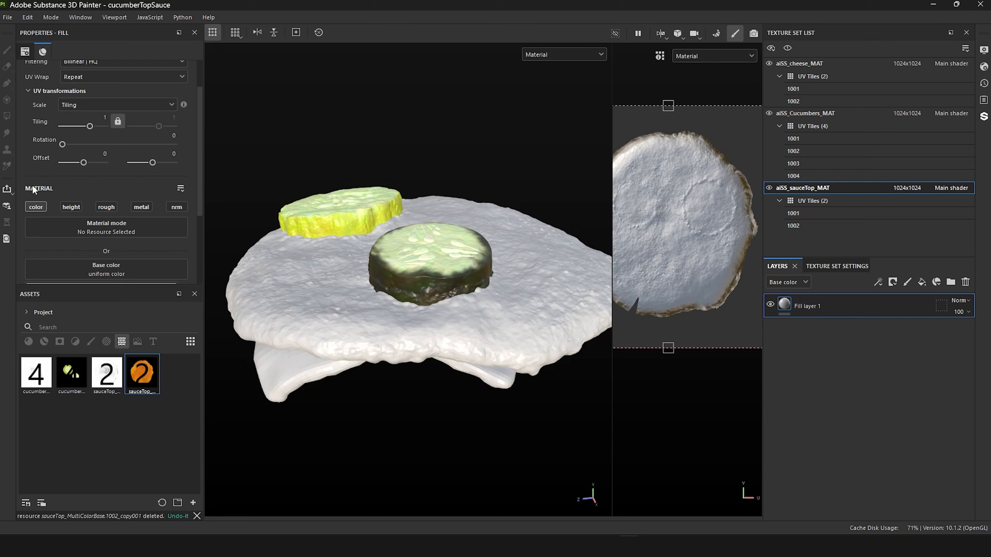
{"action": "left_click_drag", "start_coordinate": [151, 383], "coordinate": [110, 265]}
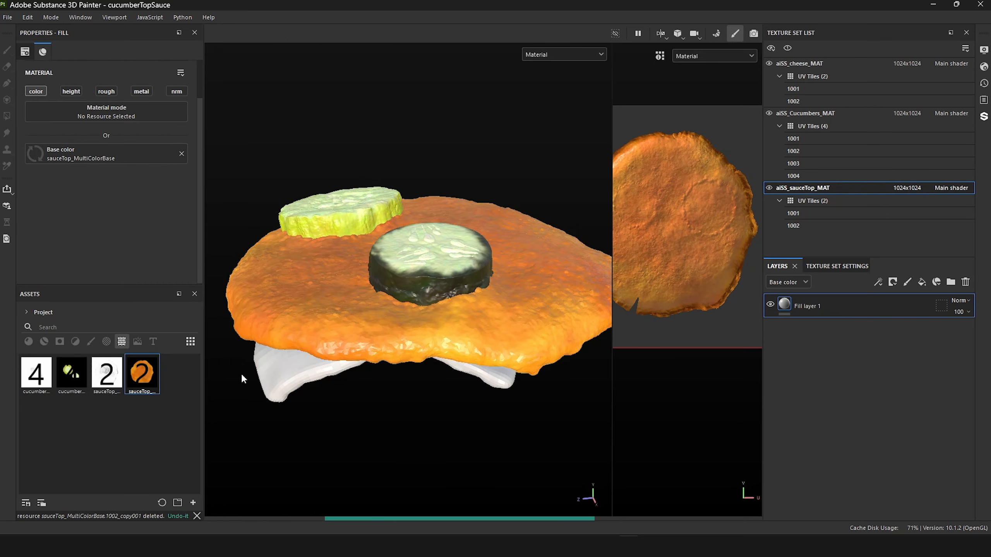
Step: Rename the sauce fill layer to "MultiColor base map from zbrush"
{"action": "double_click", "coordinate": [809, 306]}
{"action": "type", "text": "MultiColor base"}
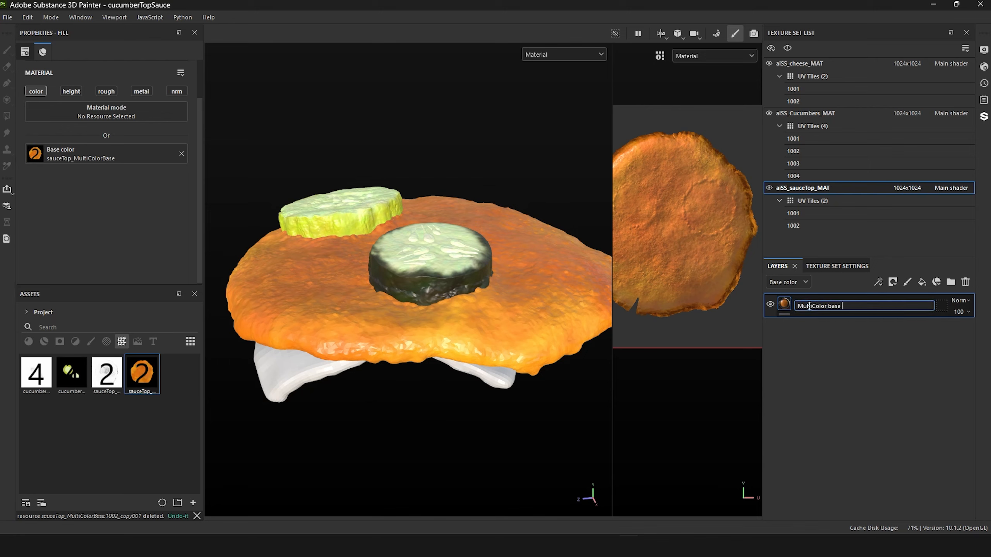
{"action": "type", "text": " map from zbrush"}
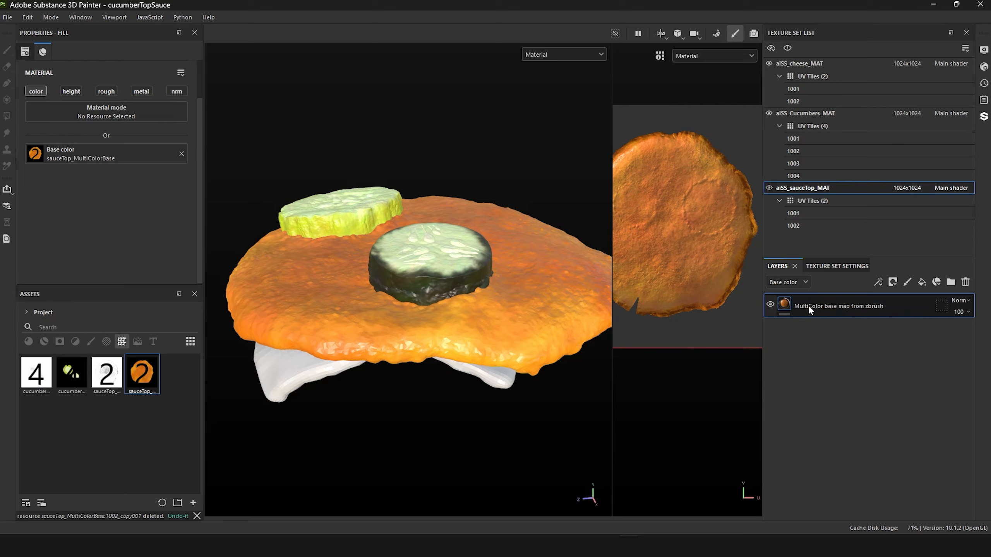
{"action": "key", "text": "Return"}
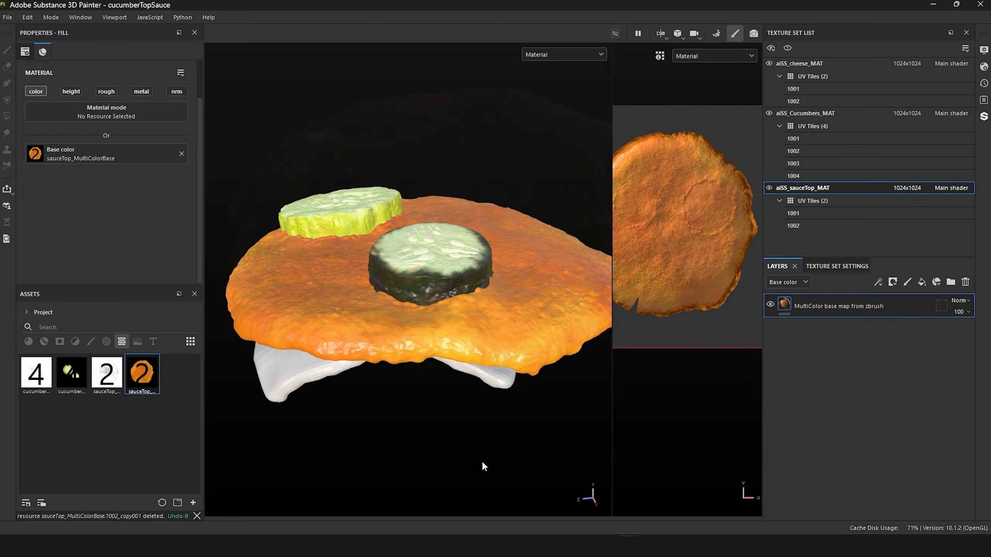
Step: Switch the viewport display to the Base color channel and inspect the textured cucumbers and sauce
{"action": "left_click_drag", "start_coordinate": [482, 464], "coordinate": [596, 424], "text": "alt"}
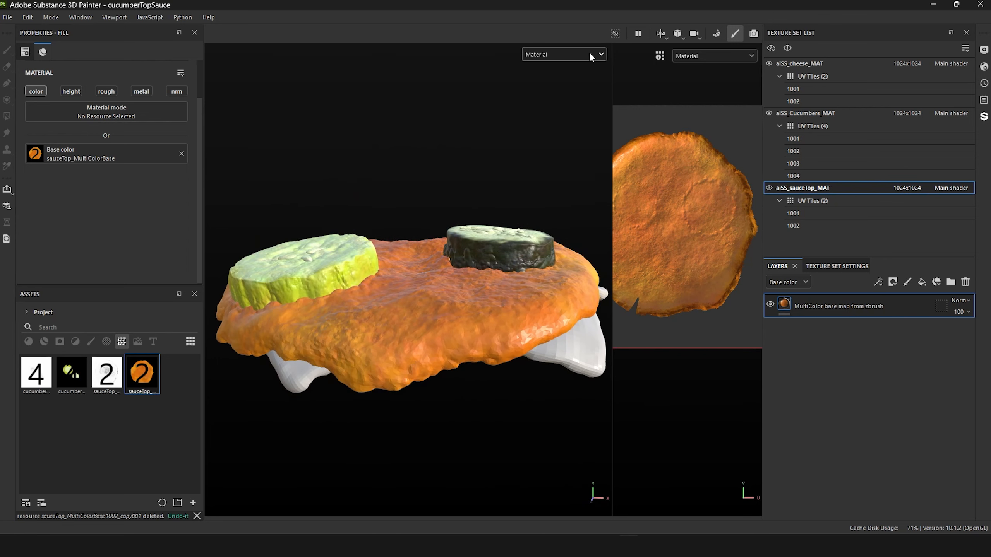
{"action": "left_click", "coordinate": [588, 56]}
{"action": "left_click", "coordinate": [560, 100]}
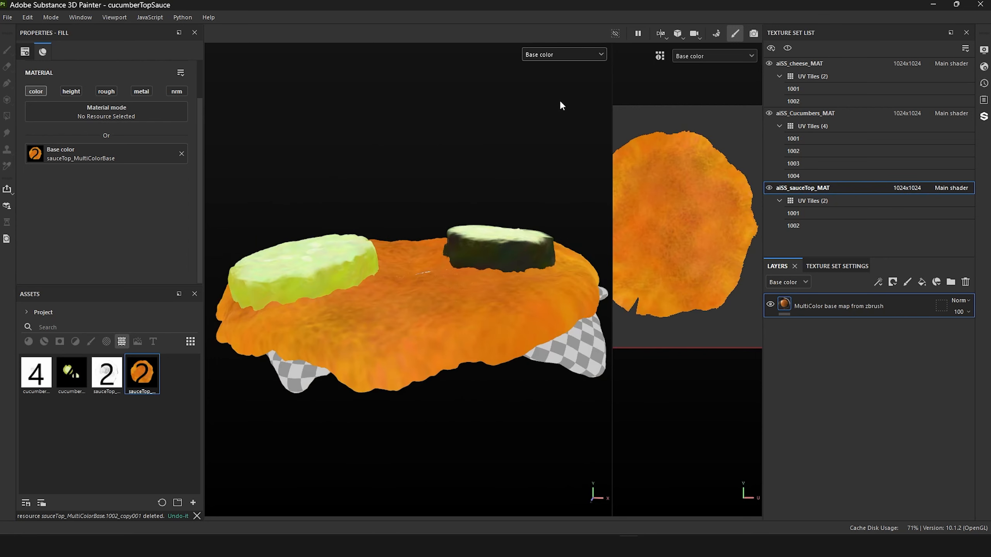
{"action": "left_click_drag", "start_coordinate": [393, 148], "coordinate": [603, 153], "text": "alt"}
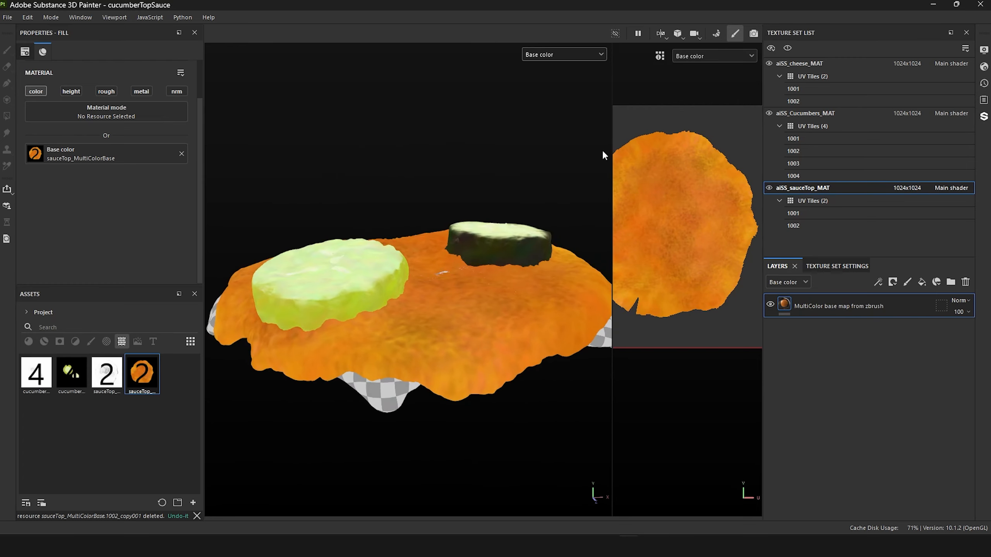
Step: Hide the aiSS_cheese_MAT texture set to examine the sauce on its own, and show the cheese again
{"action": "left_click", "coordinate": [772, 63]}
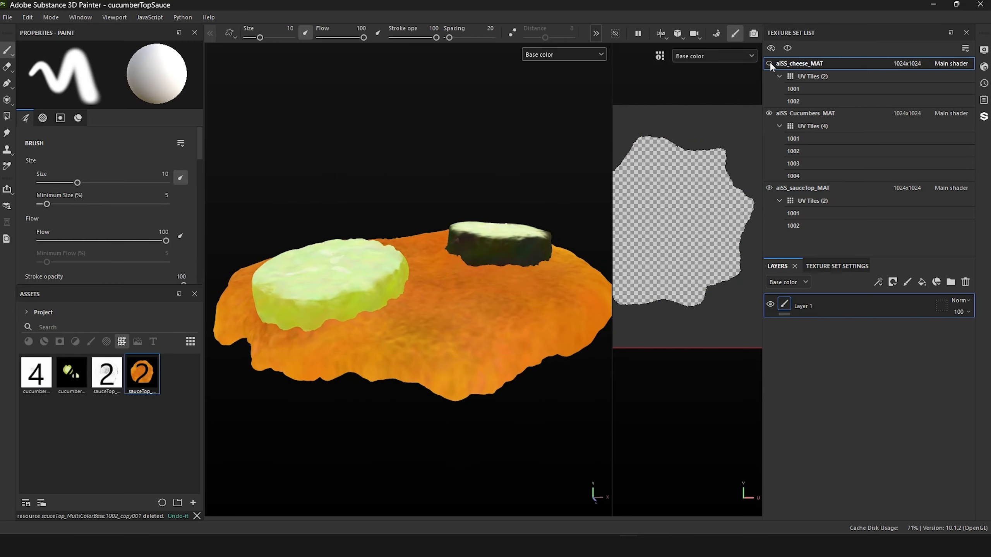
{"action": "left_click_drag", "start_coordinate": [420, 152], "coordinate": [487, 148], "text": "alt"}
{"action": "left_click", "coordinate": [770, 63]}
{"action": "left_click_drag", "start_coordinate": [426, 451], "coordinate": [384, 446], "text": "alt"}
{"action": "right_click_drag", "start_coordinate": [383, 445], "coordinate": [461, 262], "text": "alt"}
{"action": "right_click_drag", "start_coordinate": [484, 488], "coordinate": [503, 498], "text": "alt"}
{"action": "left_click_drag", "start_coordinate": [503, 498], "coordinate": [511, 462], "text": "alt"}
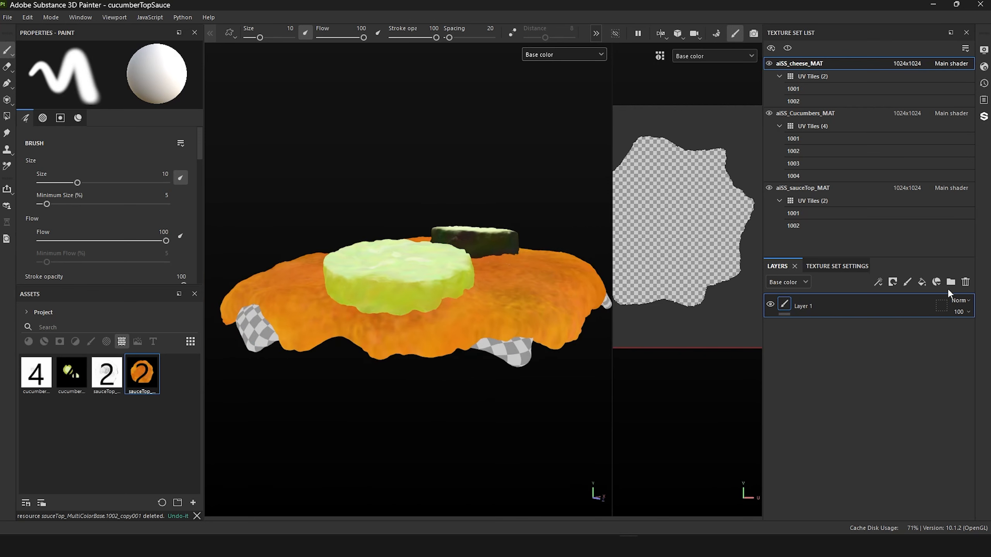
Step: Replace Layer 1 of aiSS_cheese_MAT with a fill layer that uses only the color channel, set to a bright yellow
{"action": "left_click", "coordinate": [965, 282]}
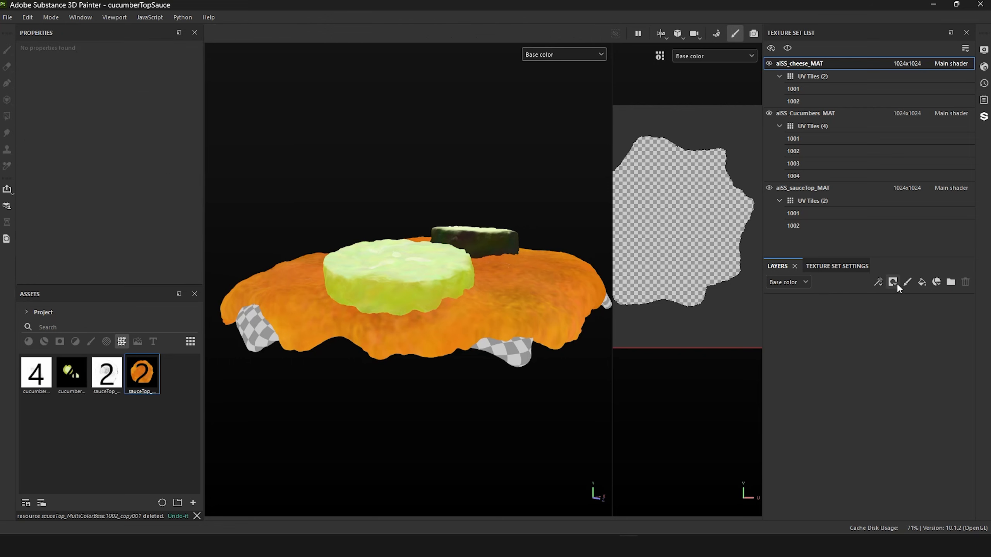
{"action": "left_click", "coordinate": [918, 282]}
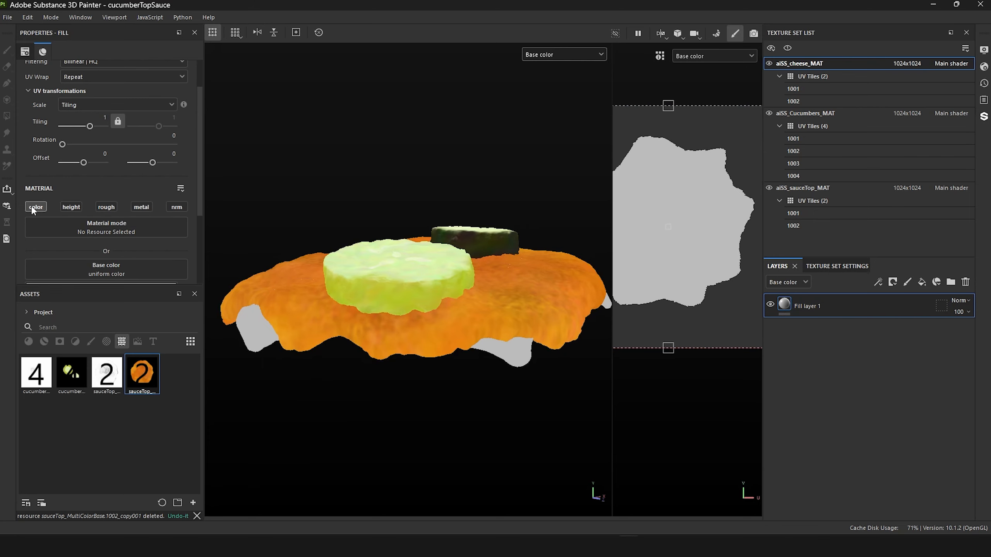
{"action": "scroll", "coordinate": [117, 219], "scroll_direction": "down", "scroll_amount": 2}
{"action": "left_click", "coordinate": [183, 193]}
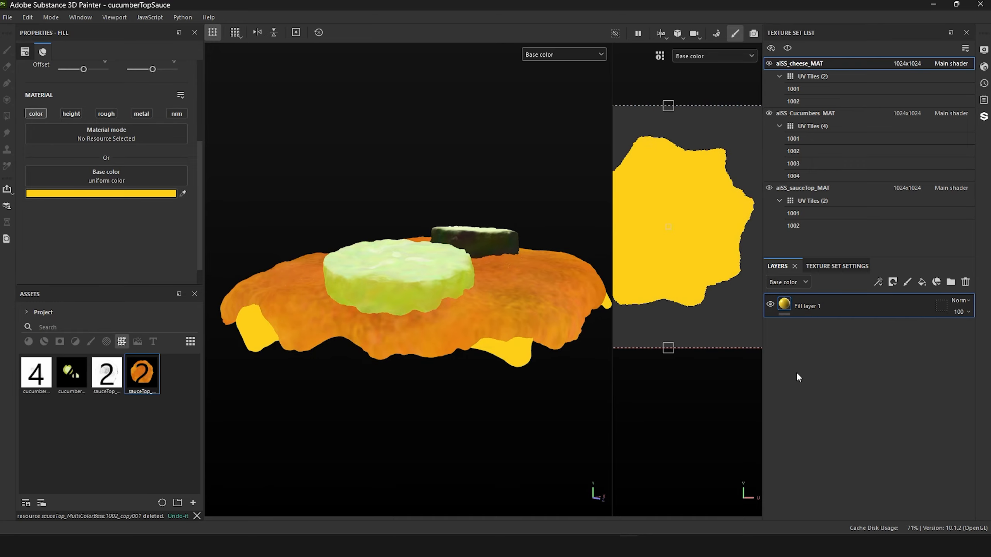
Step: Examine the cheese around and through the sauce surface between the cucumbers, comparing it with the aiSS_cheese_MAT texture set hidden
{"action": "left_click_drag", "start_coordinate": [354, 370], "coordinate": [393, 410], "text": "alt"}
{"action": "right_click_drag", "start_coordinate": [393, 409], "coordinate": [429, 440], "text": "alt"}
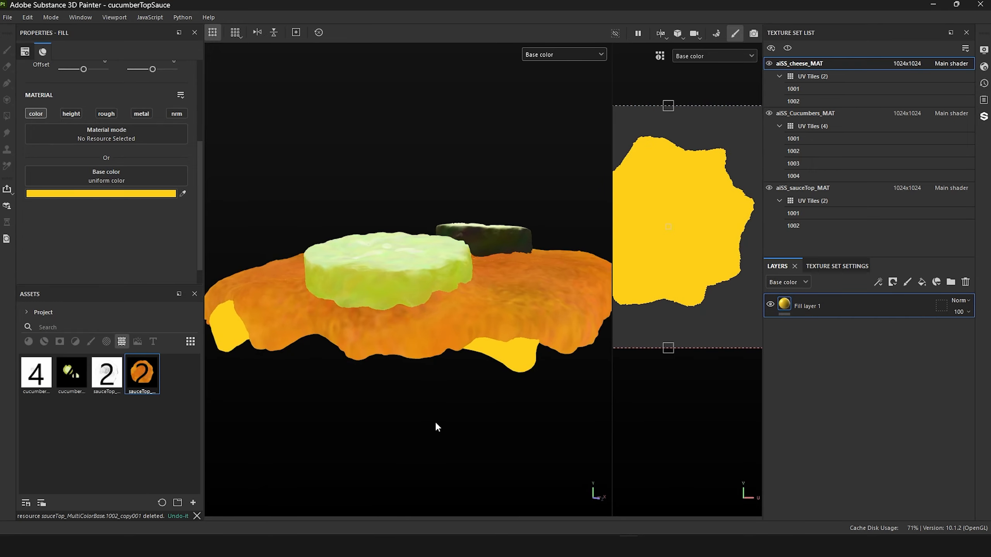
{"action": "left_click_drag", "start_coordinate": [435, 424], "coordinate": [400, 484], "text": "alt"}
{"action": "right_click_drag", "start_coordinate": [465, 232], "coordinate": [466, 343], "text": "alt"}
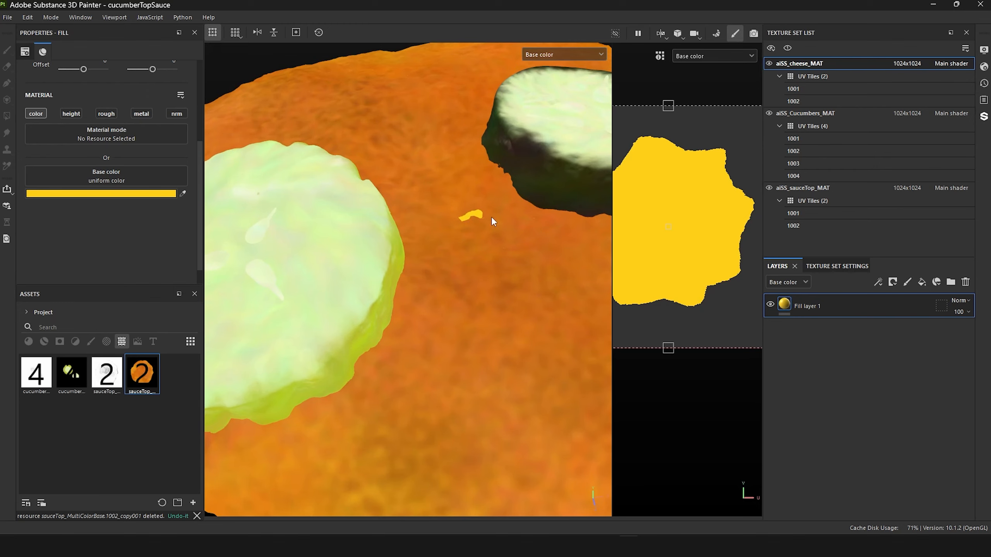
{"action": "scroll", "coordinate": [513, 333], "scroll_direction": "down", "scroll_amount": 10}
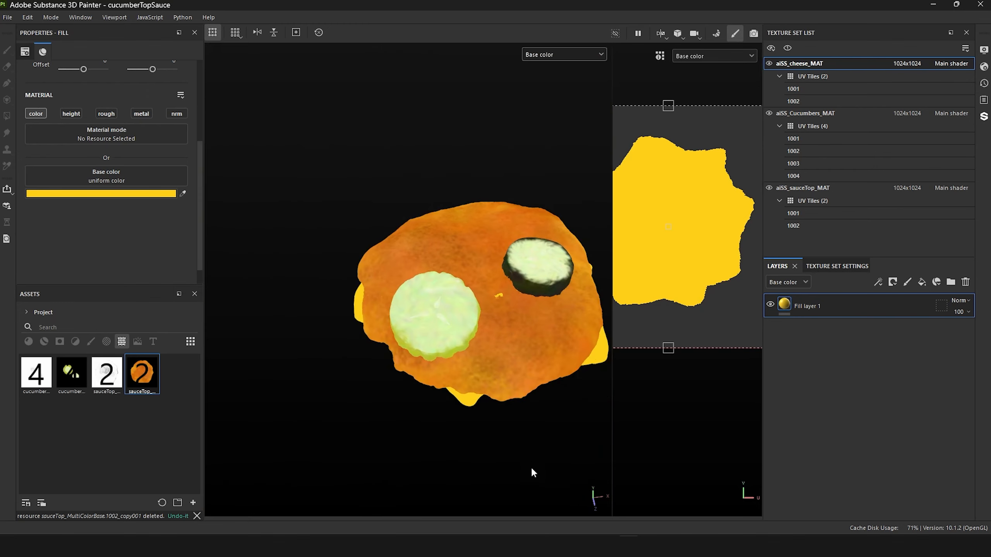
{"action": "left_click", "coordinate": [768, 63]}
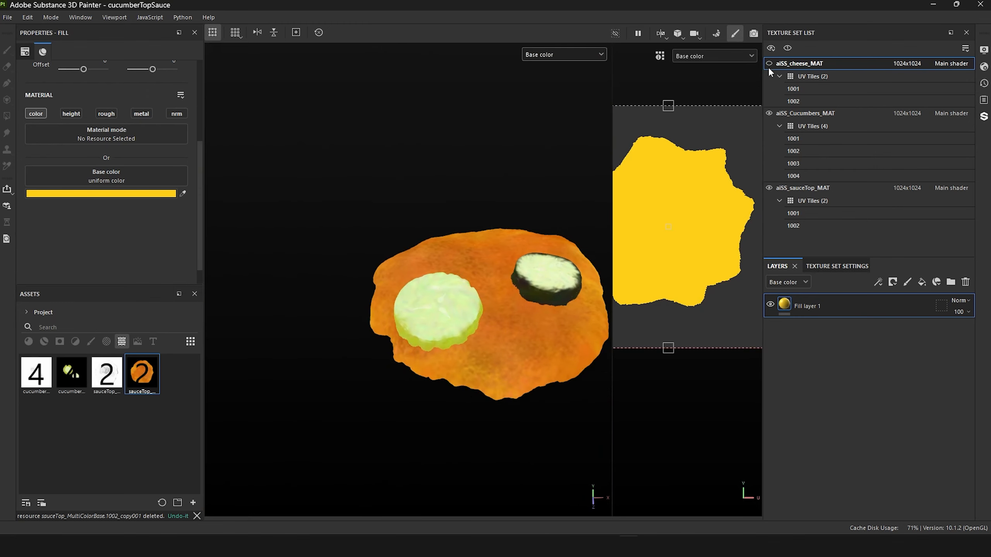
{"action": "left_click_drag", "start_coordinate": [356, 278], "coordinate": [364, 237], "text": "alt"}
{"action": "scroll", "coordinate": [363, 237], "scroll_direction": "up", "scroll_amount": 4}
{"action": "left_click", "coordinate": [768, 64]}
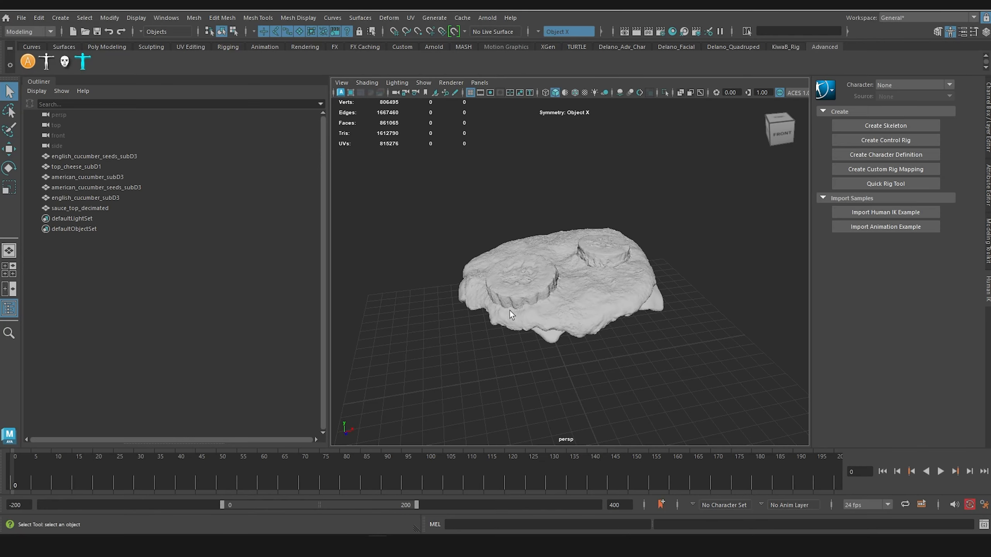
Step: Switch to Maya, select the top_cheese_subD1 mesh and examine the spot where it intersects the sauce surface
{"action": "scroll", "coordinate": [533, 373], "scroll_direction": "up", "scroll_amount": 5}
{"action": "scroll", "coordinate": [533, 373], "scroll_direction": "down", "scroll_amount": 2}
{"action": "left_click", "coordinate": [547, 317]}
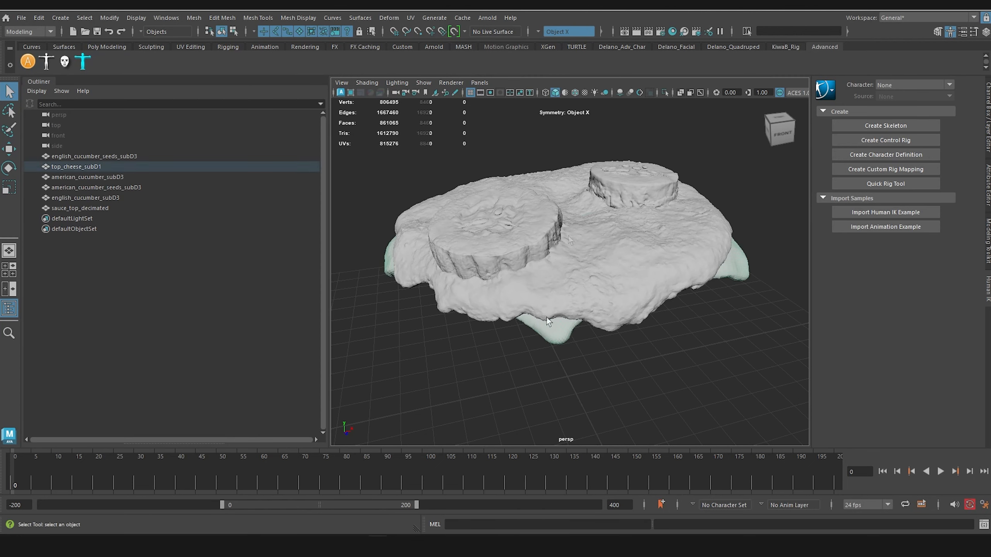
{"action": "left_click", "coordinate": [557, 345]}
{"action": "left_click", "coordinate": [557, 336]}
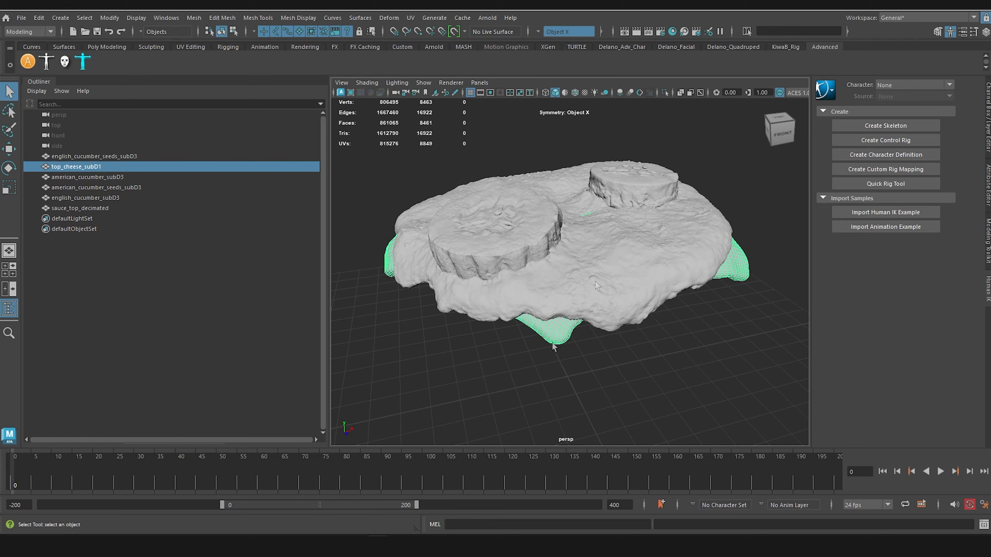
{"action": "scroll", "coordinate": [538, 226], "scroll_direction": "up", "scroll_amount": 5}
{"action": "left_click_drag", "start_coordinate": [632, 296], "coordinate": [598, 299], "text": "alt"}
{"action": "scroll", "coordinate": [598, 299], "scroll_direction": "up", "scroll_amount": 6}
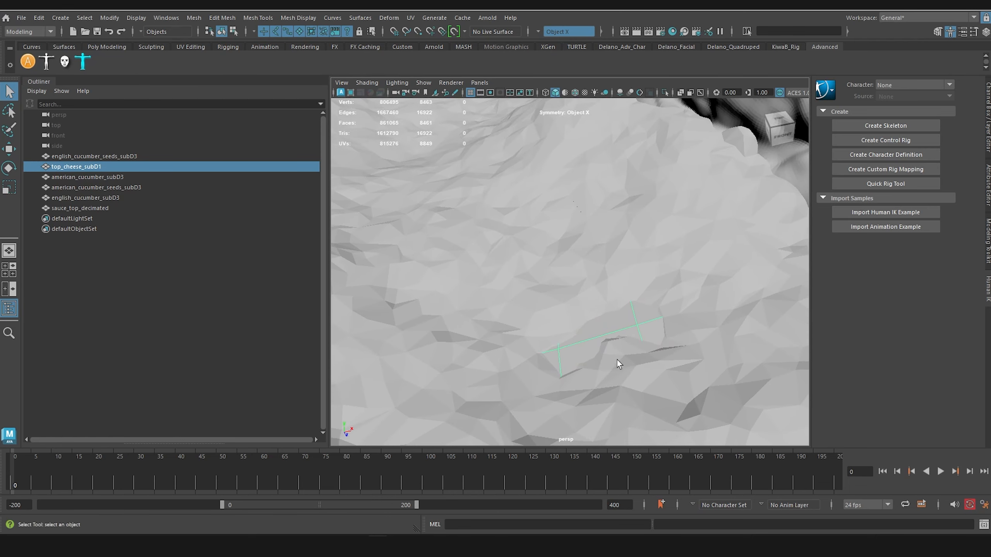
Step: Select the cheese edges that poke through the sauce surface and turn on soft selection for the Move tool
{"action": "right_click_drag", "start_coordinate": [626, 237], "coordinate": [626, 208]}
{"action": "left_click", "coordinate": [640, 349]}
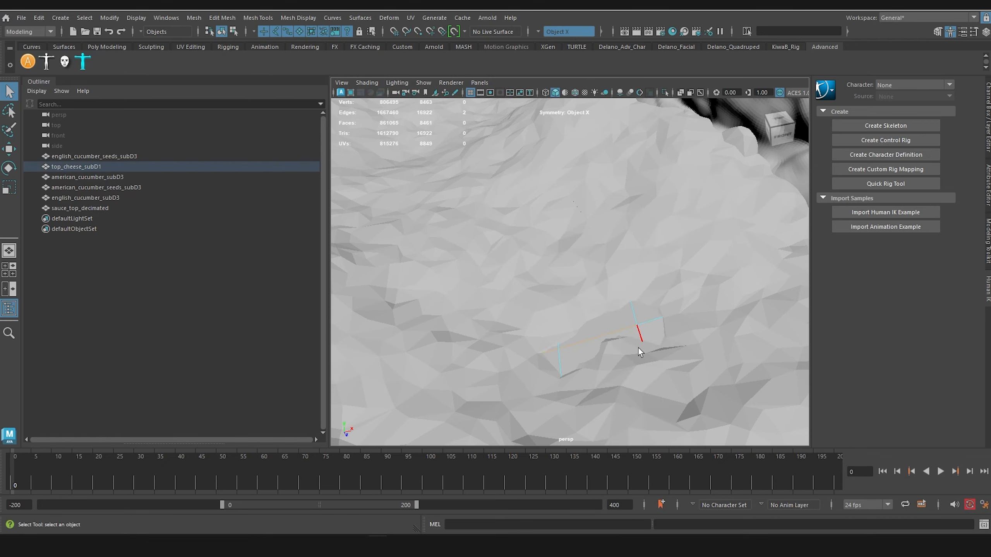
{"action": "key", "text": "b"}
{"action": "key", "text": "w"}
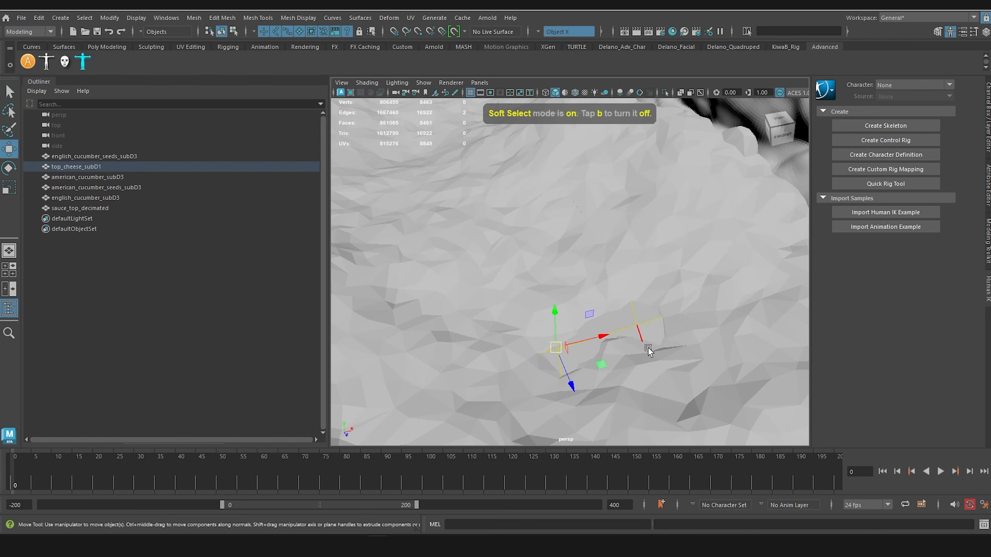
{"action": "key", "text": "f"}
Step: Try to lower the selected cheese edges vertically with soft selection, and undo the move
{"action": "left_click_drag", "start_coordinate": [624, 340], "coordinate": [574, 323], "text": "alt"}
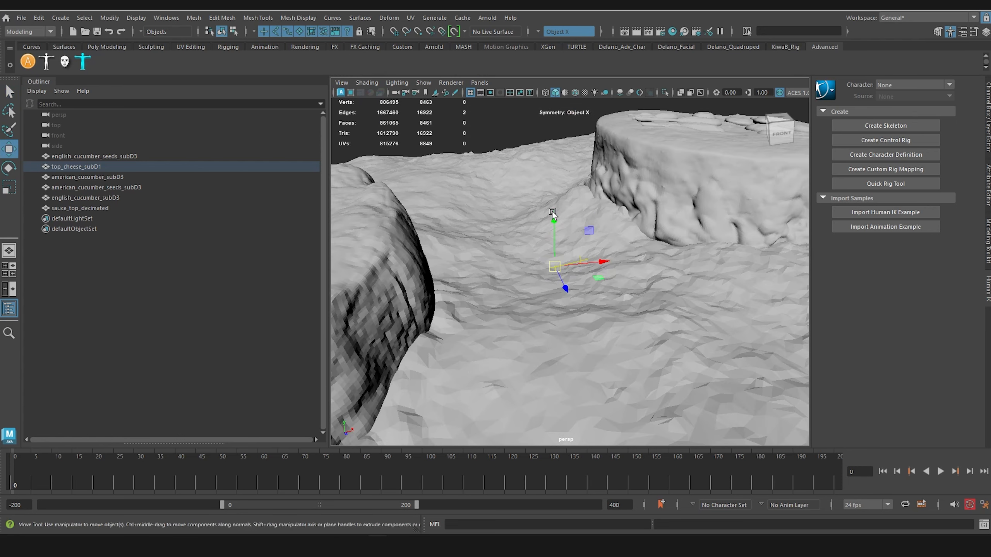
{"action": "left_click_drag", "start_coordinate": [552, 212], "coordinate": [556, 224]}
{"action": "scroll", "coordinate": [562, 242], "scroll_direction": "down", "scroll_amount": 10}
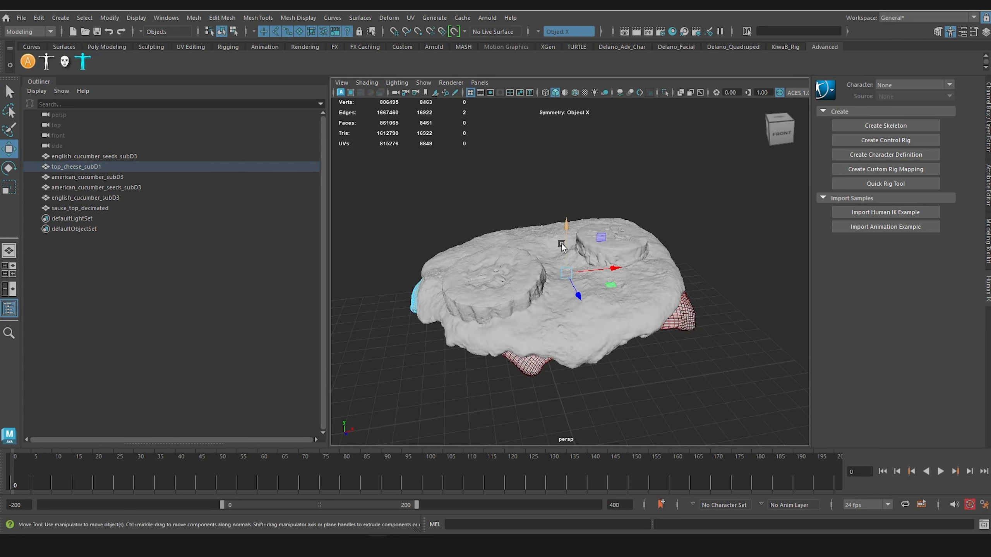
{"action": "middle_click_drag", "start_coordinate": [563, 245], "coordinate": [577, 216], "text": "alt"}
{"action": "scroll", "coordinate": [563, 289], "scroll_direction": "up", "scroll_amount": 4}
{"action": "key", "text": "ctrl+z"}
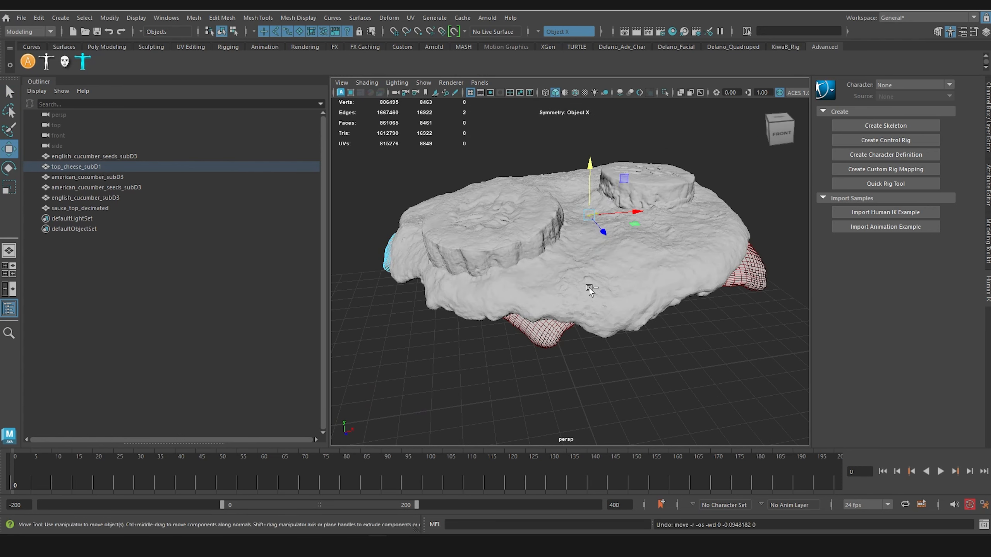
Step: Reduce the soft selection falloff radius around the selected cheese edges to about 1.16
{"action": "key", "text": "b"}
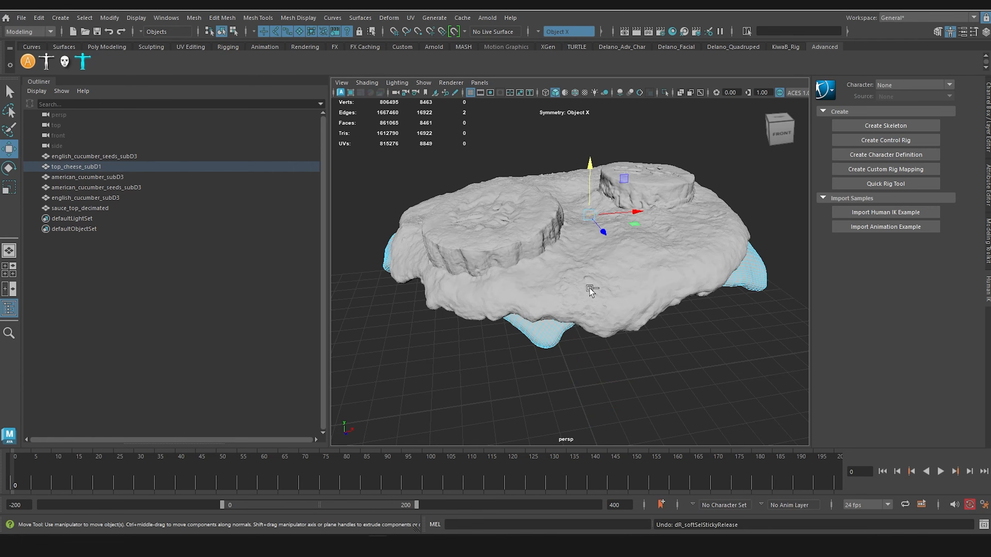
{"action": "scroll", "coordinate": [590, 286], "scroll_direction": "up", "scroll_amount": 10}
{"action": "scroll", "coordinate": [598, 270], "scroll_direction": "down", "scroll_amount": 4}
{"action": "middle_click_drag", "start_coordinate": [597, 261], "coordinate": [585, 352], "text": "alt"}
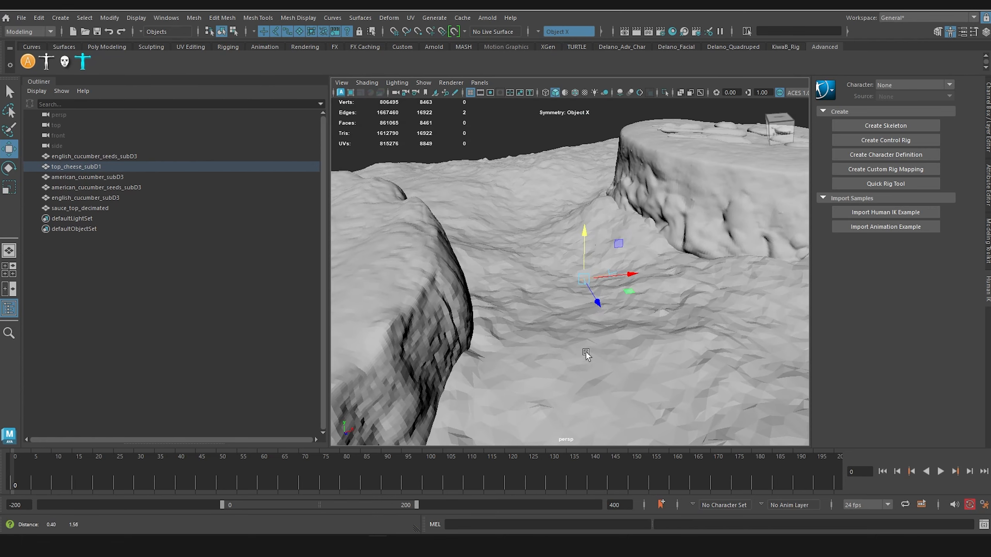
{"action": "scroll", "coordinate": [600, 330], "scroll_direction": "up", "scroll_amount": 5}
{"action": "scroll", "coordinate": [600, 330], "scroll_direction": "down", "scroll_amount": 6}
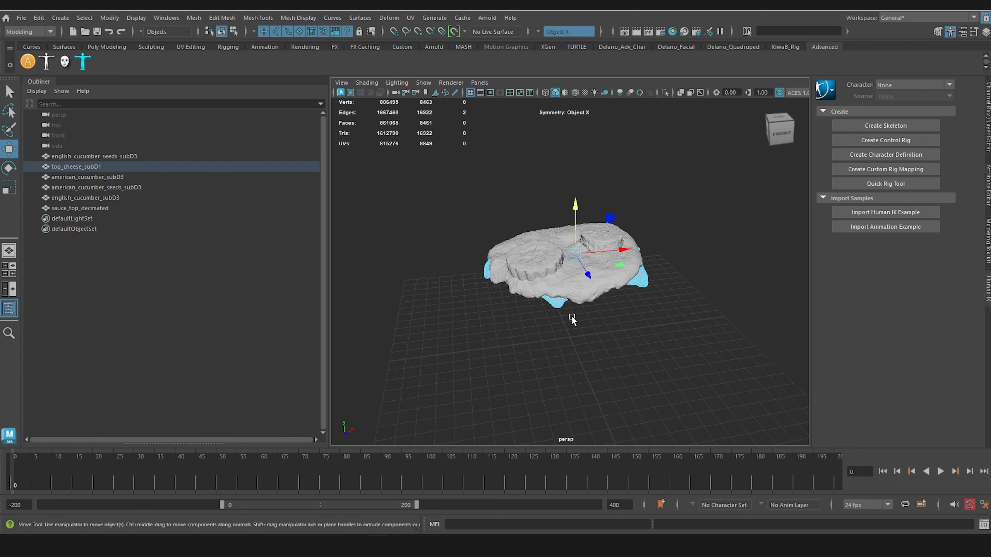
{"action": "scroll", "coordinate": [571, 317], "scroll_direction": "up", "scroll_amount": 8}
{"action": "scroll", "coordinate": [594, 277], "scroll_direction": "down", "scroll_amount": 4}
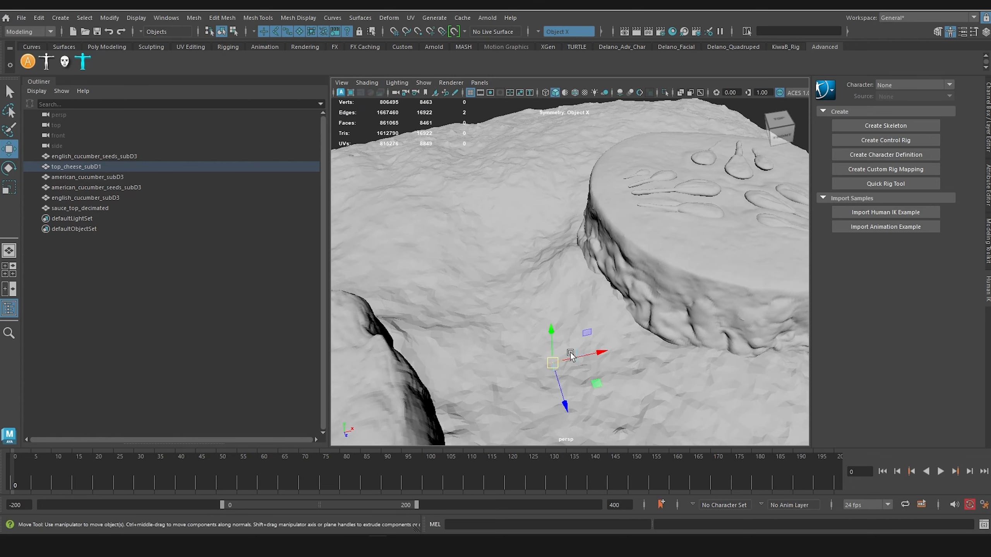
{"action": "scroll", "coordinate": [624, 380], "scroll_direction": "down", "scroll_amount": 6}
{"action": "middle_click_drag", "start_coordinate": [574, 360], "coordinate": [583, 321], "text": "alt"}
{"action": "scroll", "coordinate": [583, 320], "scroll_direction": "up", "scroll_amount": 2}
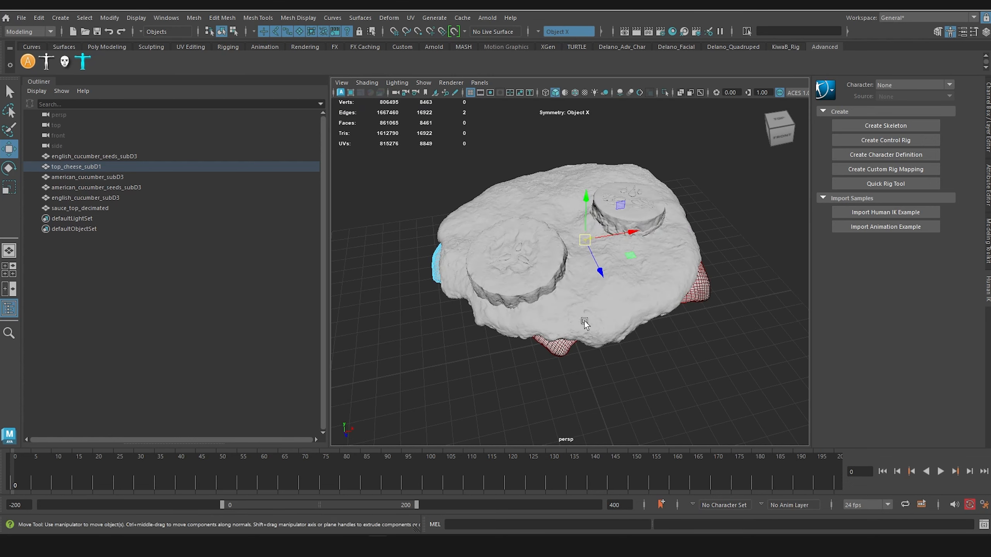
{"action": "key", "text": "b"}
{"action": "left_click_drag", "start_coordinate": [588, 293], "coordinate": [506, 287]}
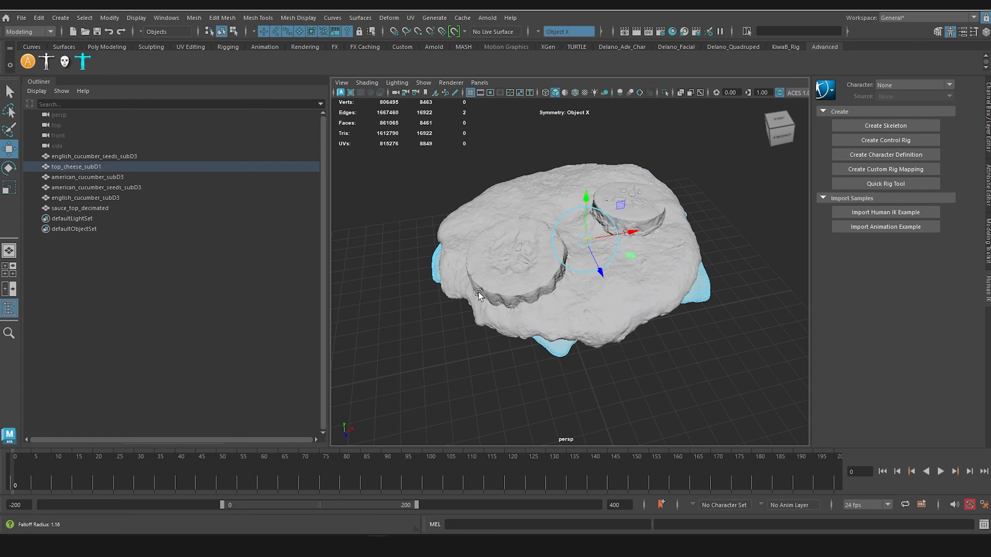
Step: Move the soft-selected cheese area between the cucumbers down below the sauce surface
{"action": "key", "text": "f"}
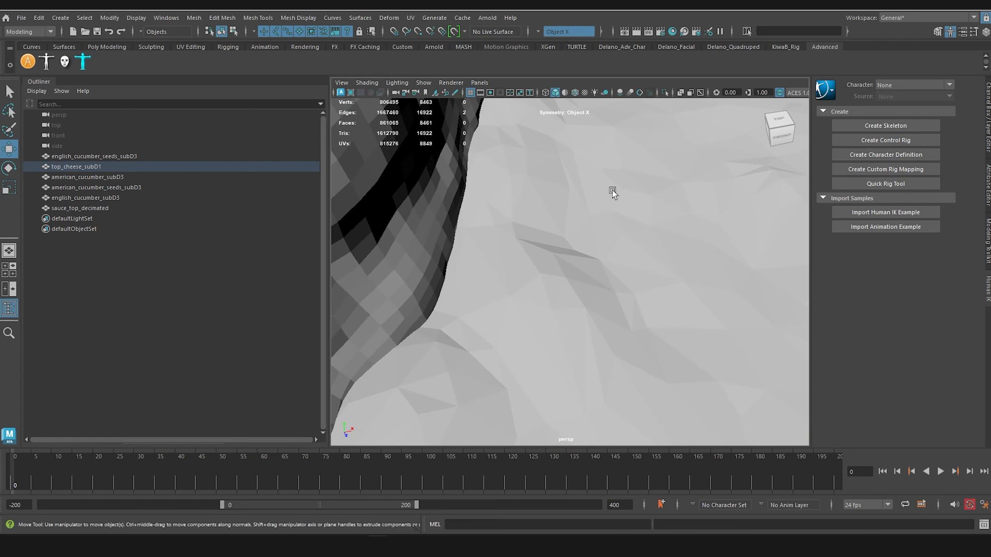
{"action": "scroll", "coordinate": [613, 190], "scroll_direction": "down", "scroll_amount": 5}
{"action": "middle_click_drag", "start_coordinate": [612, 190], "coordinate": [538, 377], "text": "alt"}
{"action": "scroll", "coordinate": [539, 377], "scroll_direction": "down", "scroll_amount": 2}
{"action": "scroll", "coordinate": [561, 331], "scroll_direction": "up", "scroll_amount": 5}
{"action": "left_click_drag", "start_coordinate": [606, 242], "coordinate": [608, 247]}
{"action": "scroll", "coordinate": [611, 280], "scroll_direction": "down", "scroll_amount": 12}
{"action": "left_click_drag", "start_coordinate": [574, 336], "coordinate": [528, 308], "text": "alt"}
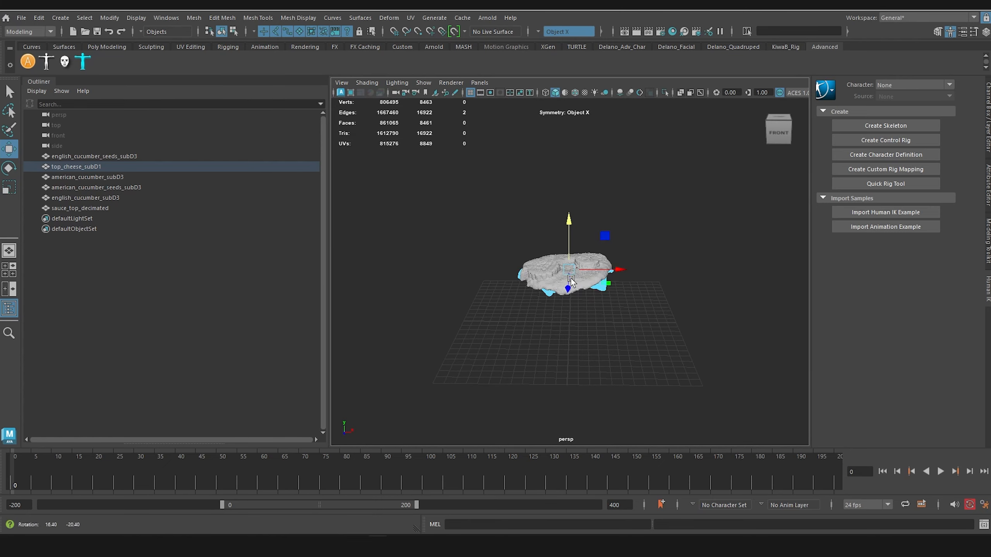
{"action": "scroll", "coordinate": [526, 312], "scroll_direction": "up", "scroll_amount": 5}
Step: Select all meshes from english_cucumber_seeds_subD3 to sauce_top_decimated and export them in FBX format, overwriting cucumbers_topSauce.fbx
{"action": "left_click", "coordinate": [383, 370]}
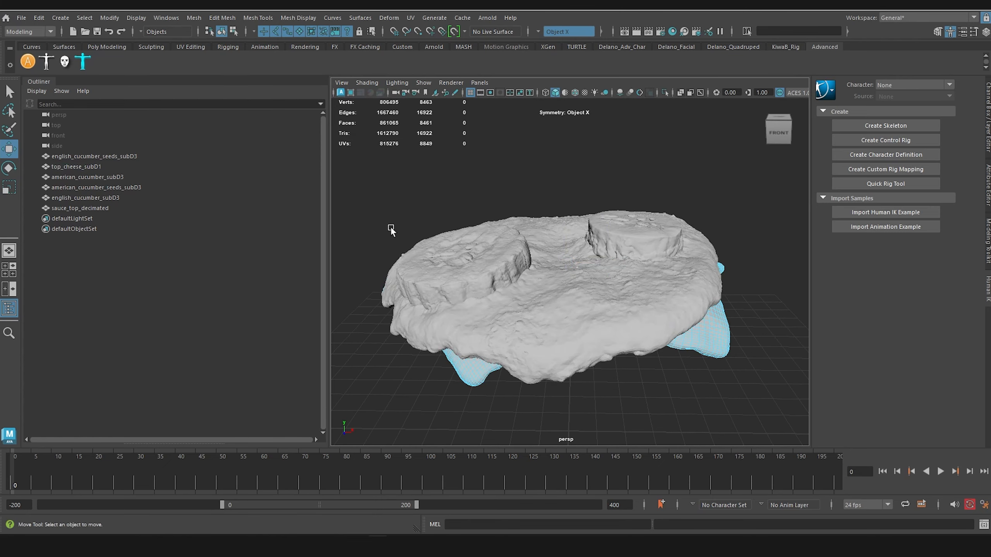
{"action": "left_click", "coordinate": [104, 156]}
{"action": "left_click", "coordinate": [97, 210], "text": "shift"}
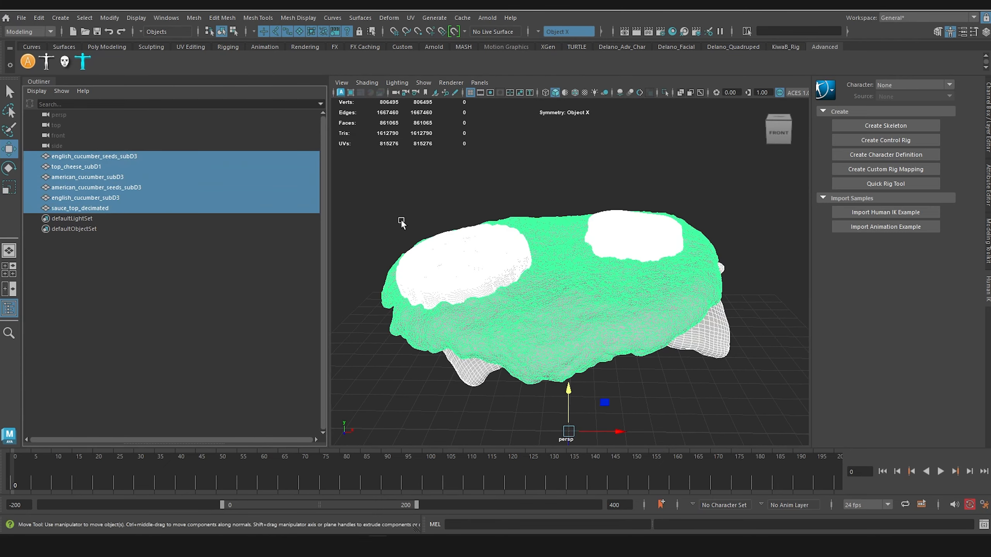
{"action": "left_click", "coordinate": [21, 17]}
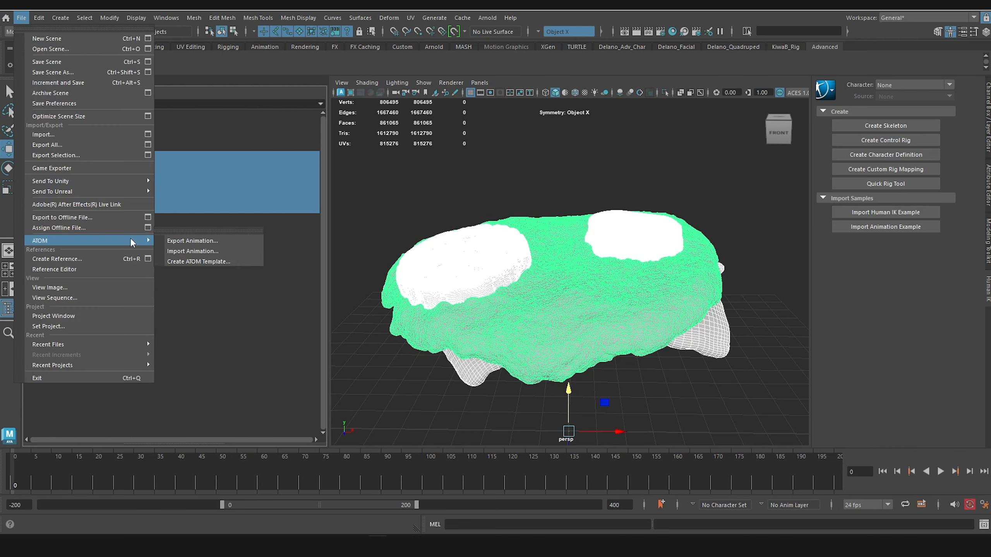
{"action": "left_click", "coordinate": [92, 154]}
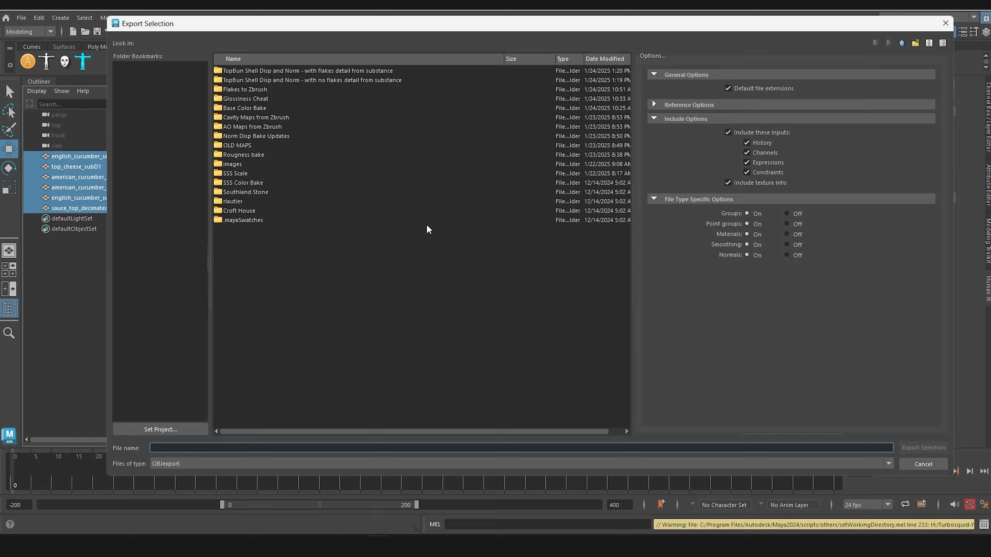
{"action": "left_click", "coordinate": [216, 464]}
{"action": "scroll", "coordinate": [209, 524], "scroll_direction": "down", "scroll_amount": 1}
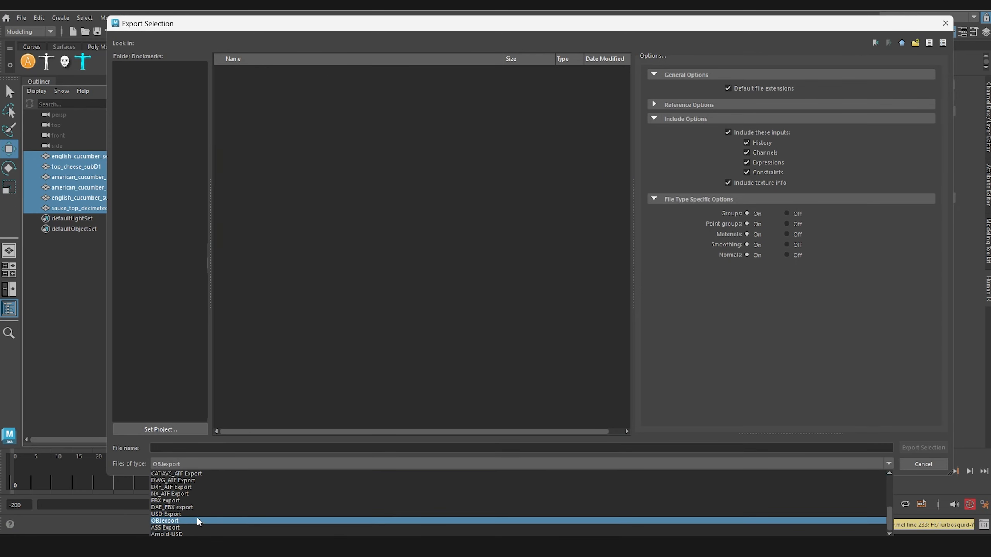
{"action": "left_click", "coordinate": [205, 501]}
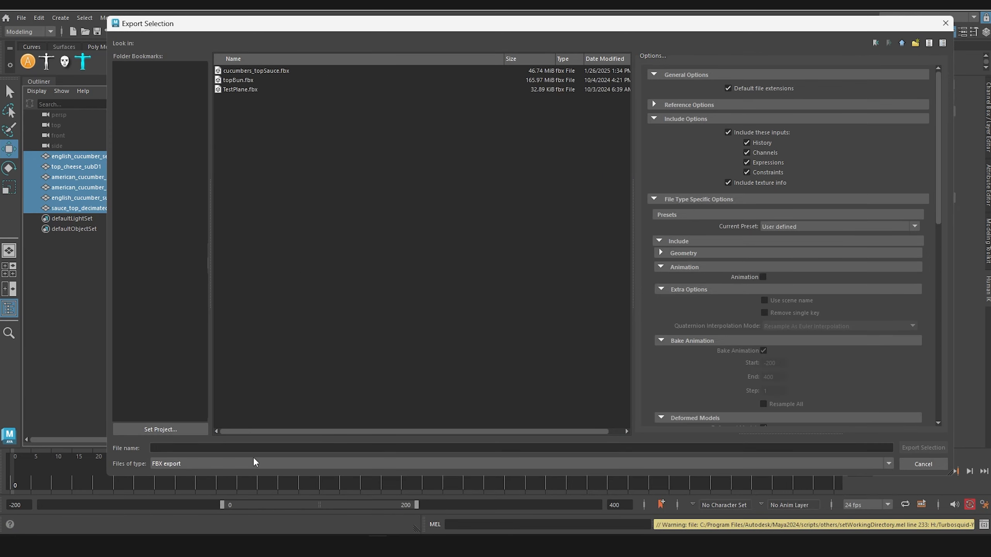
{"action": "left_click", "coordinate": [271, 72]}
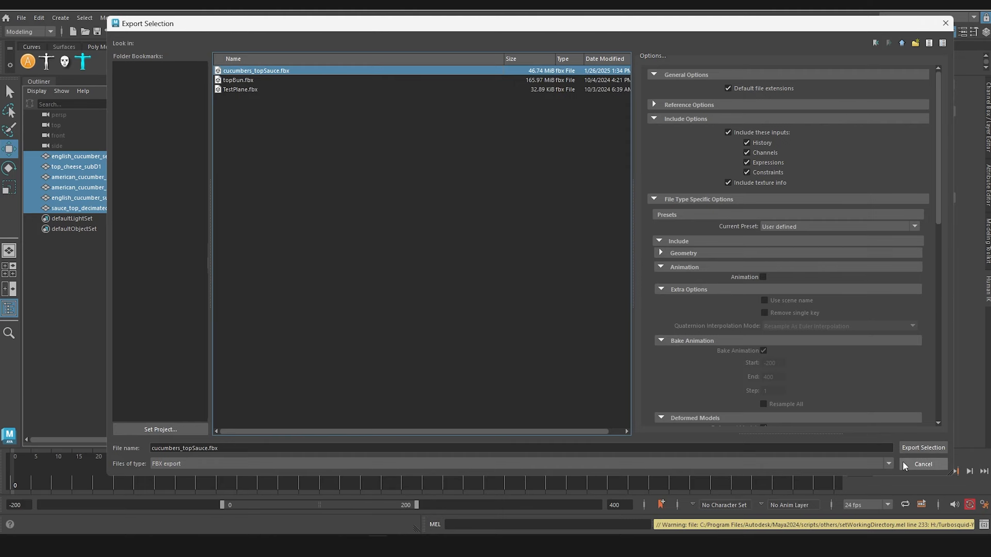
{"action": "left_click", "coordinate": [923, 448]}
{"action": "left_click", "coordinate": [508, 264]}
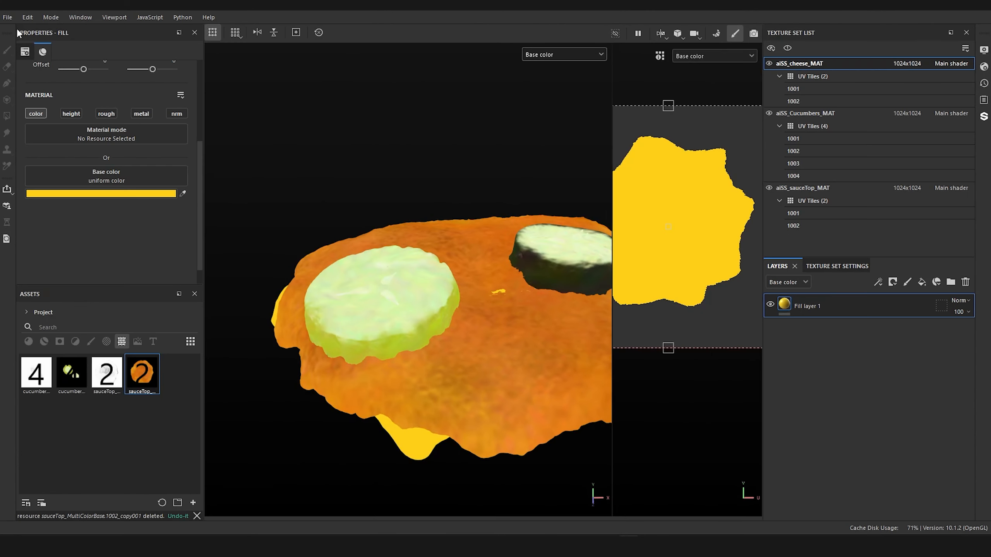
Step: Switch to Substance 3D Painter, reimport the mesh and examine the sauce surface between the cucumbers where the cheese intersected
{"action": "left_click", "coordinate": [27, 16]}
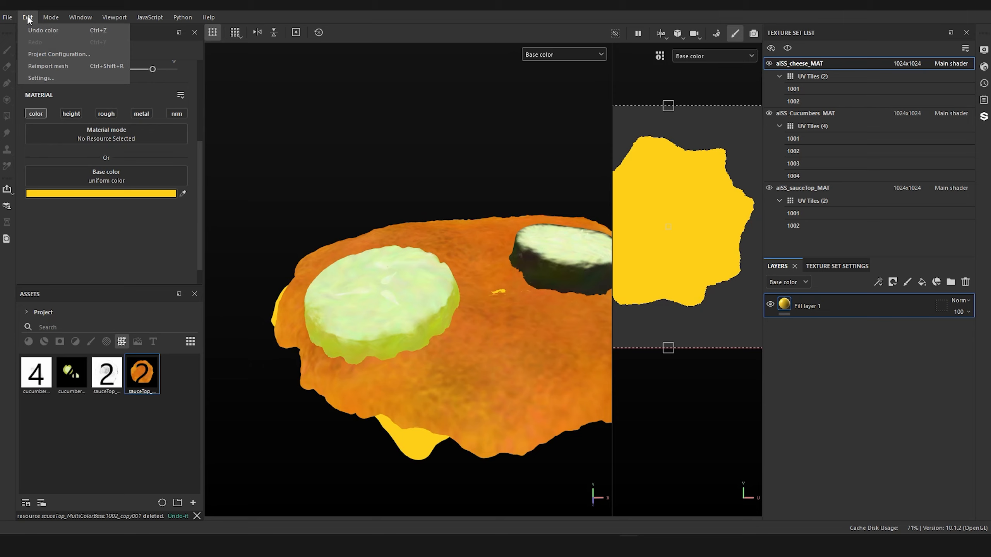
{"action": "left_click", "coordinate": [39, 66]}
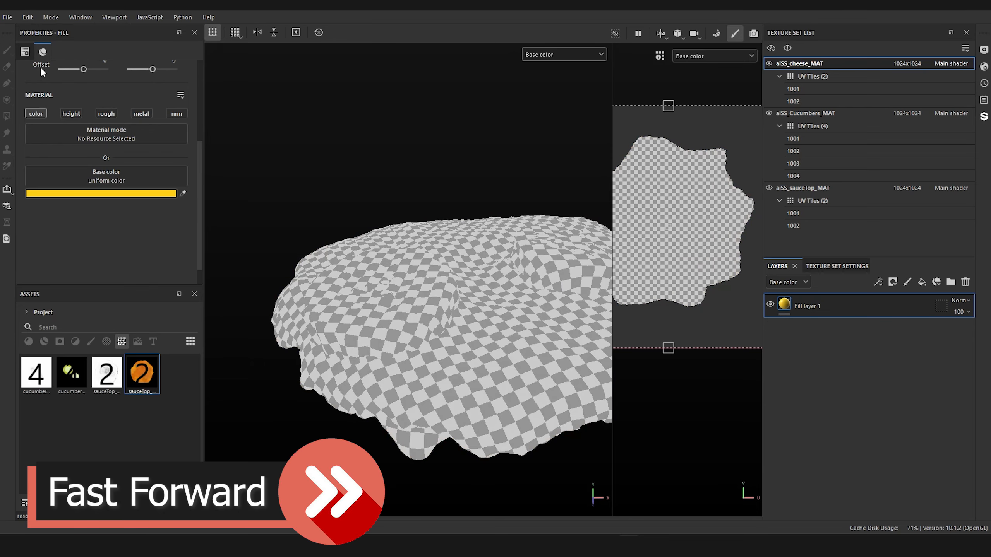
{"action": "scroll", "coordinate": [459, 205], "scroll_direction": "up", "scroll_amount": 3}
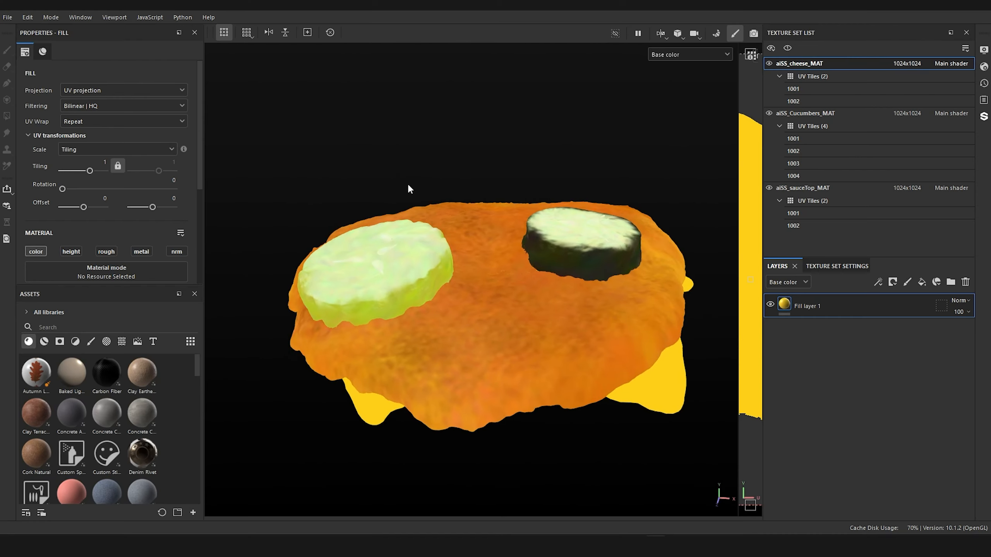
{"action": "left_click_drag", "start_coordinate": [409, 189], "coordinate": [486, 152], "text": "alt"}
{"action": "right_click_drag", "start_coordinate": [413, 133], "coordinate": [493, 253], "text": "alt"}
{"action": "left_click_drag", "start_coordinate": [479, 203], "coordinate": [457, 155], "text": "alt"}
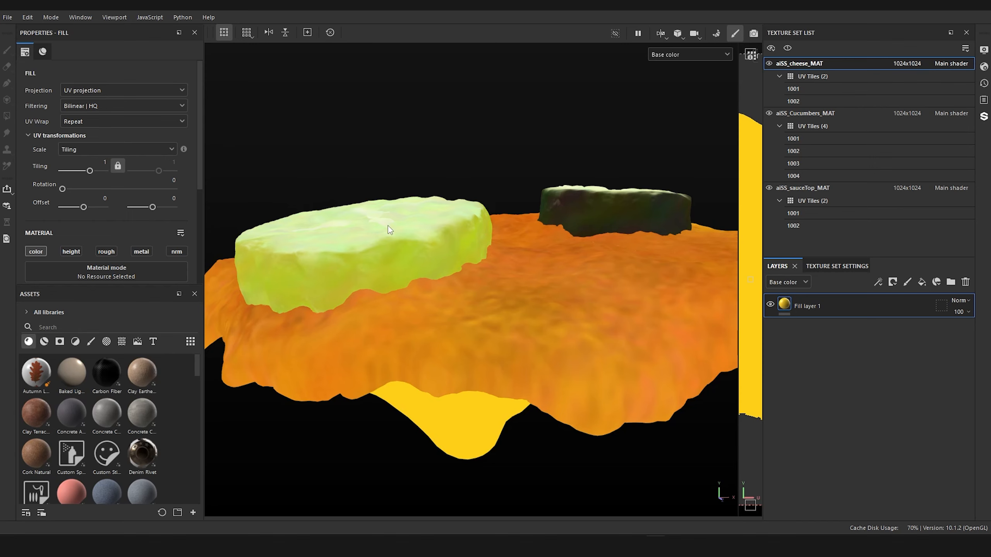
{"action": "left_click_drag", "start_coordinate": [384, 221], "coordinate": [494, 270], "text": "alt"}
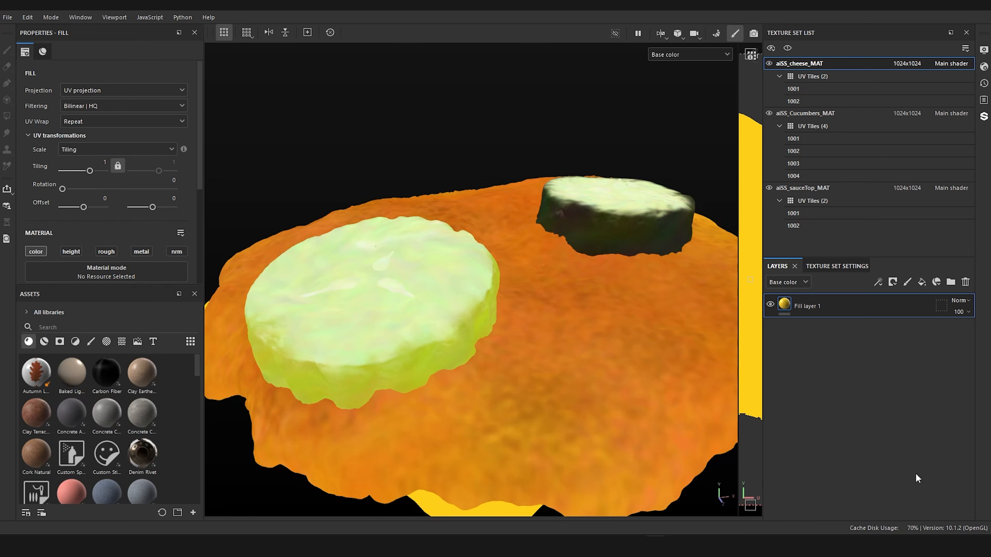
Step: Add a fill layer above the ZBrush base map in aiSS_Cucumbers_MAT, with a black mask containing a paint effect
{"action": "left_click", "coordinate": [797, 112]}
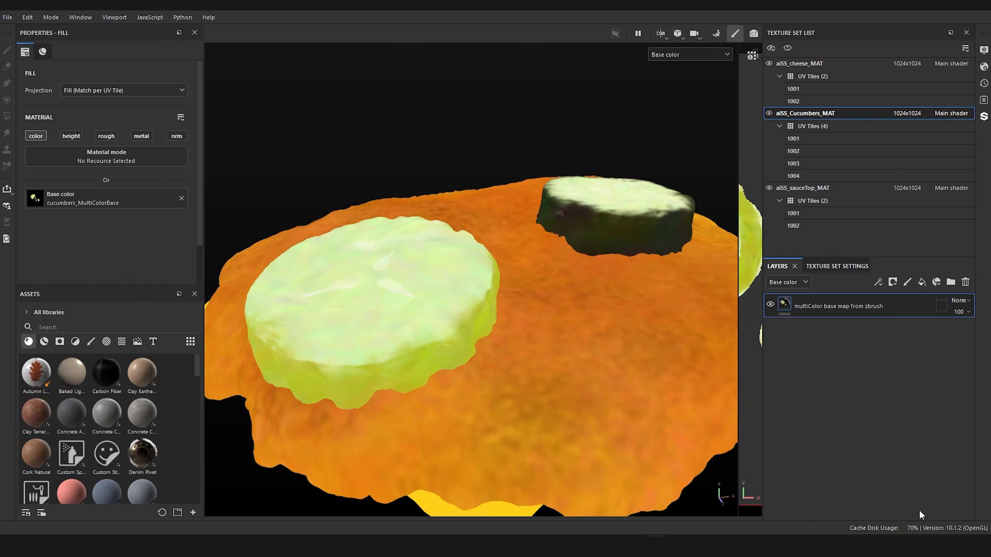
{"action": "left_click", "coordinate": [921, 282]}
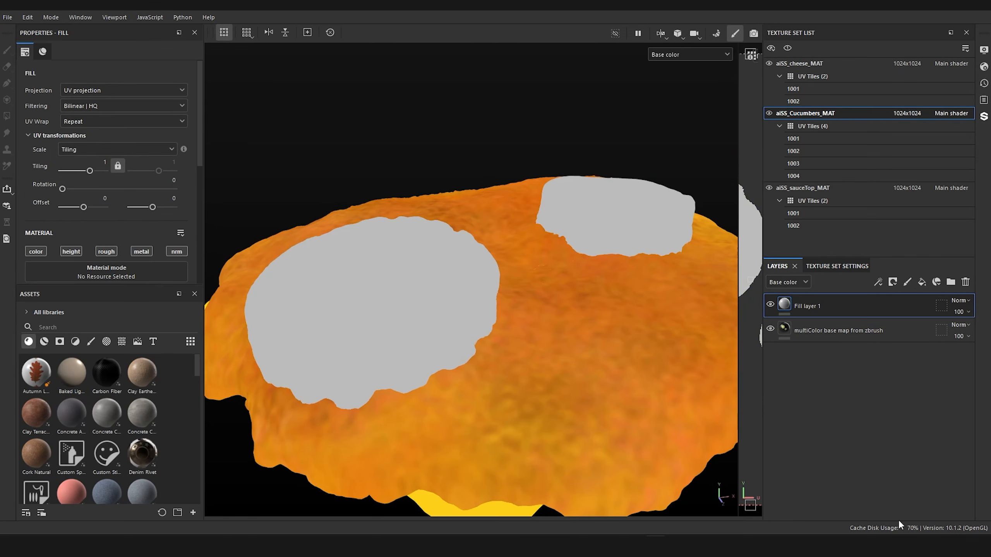
{"action": "right_click", "coordinate": [784, 304]}
{"action": "left_click", "coordinate": [825, 18]}
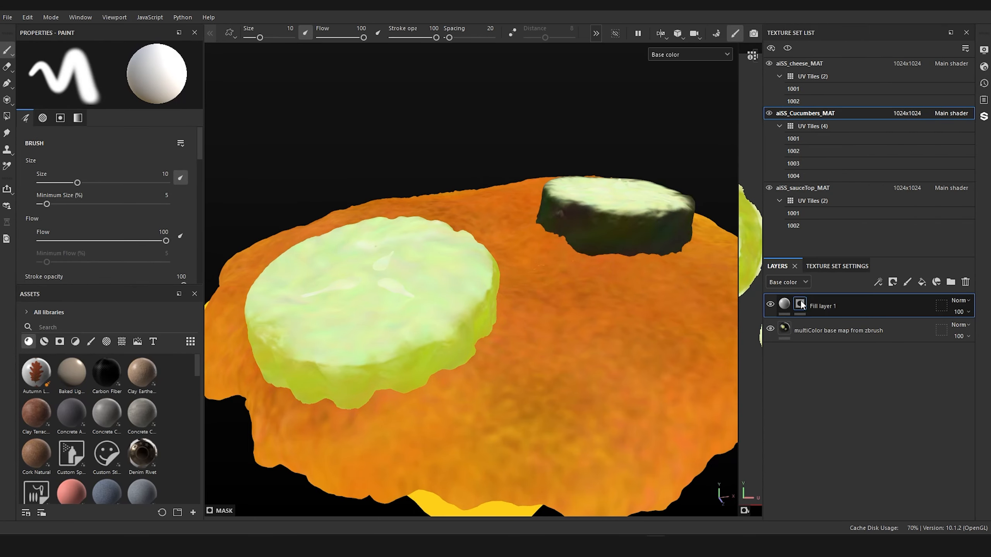
{"action": "right_click", "coordinate": [802, 305]}
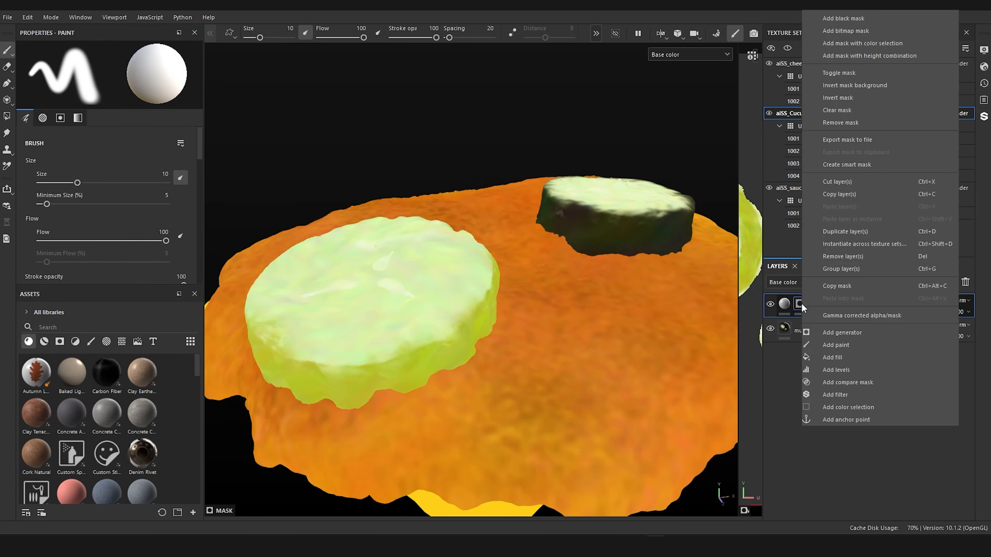
{"action": "left_click", "coordinate": [835, 344]}
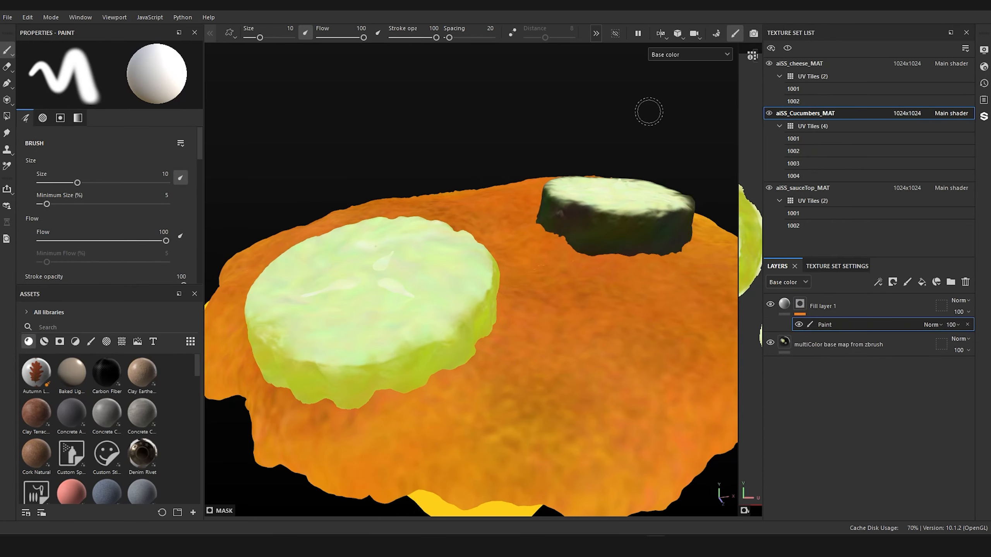
Step: Isolate the cucumbers in the viewport, check the layer's mask view and set the display mode to Material
{"action": "left_click_drag", "start_coordinate": [649, 112], "coordinate": [671, 109], "text": "alt"}
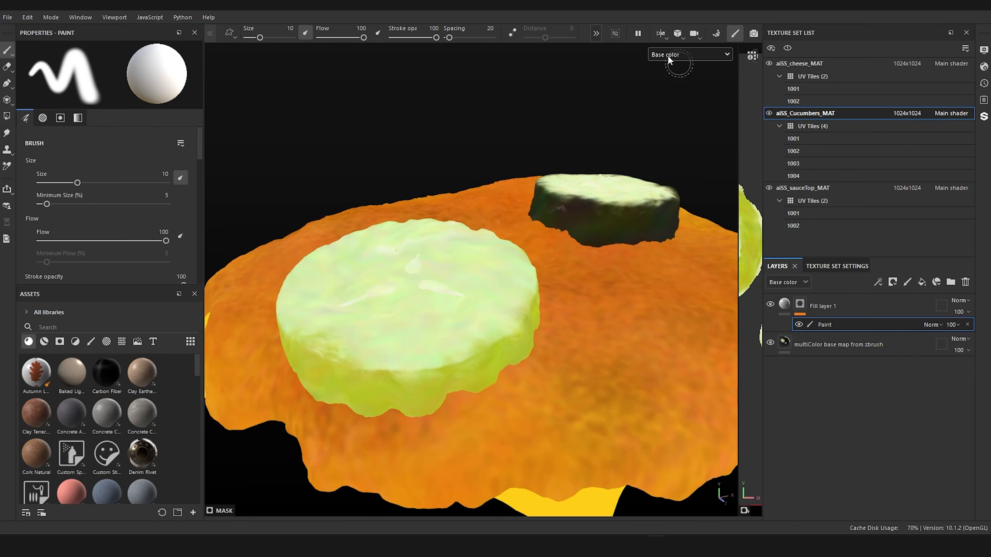
{"action": "left_click", "coordinate": [613, 30]}
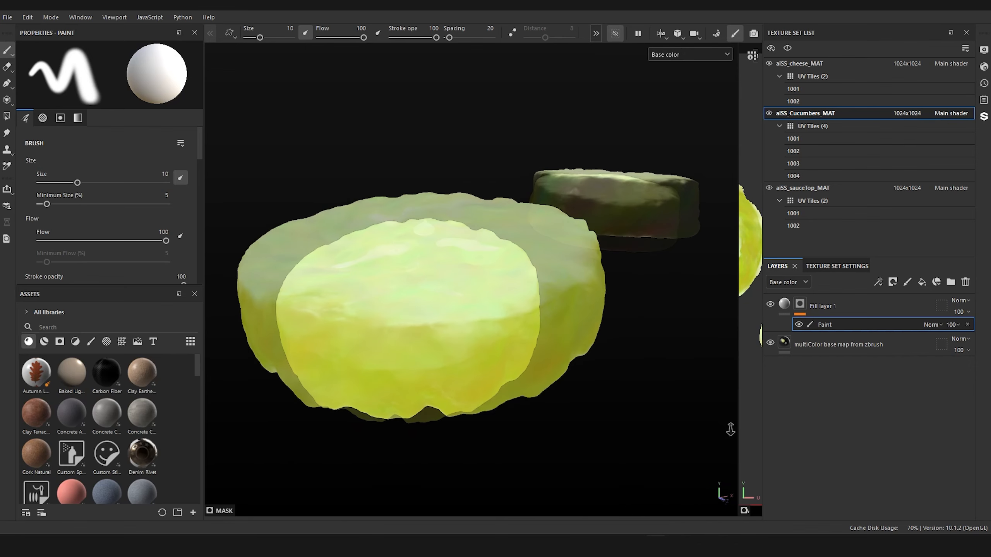
{"action": "left_click", "coordinate": [699, 54]}
{"action": "left_click", "coordinate": [682, 161]}
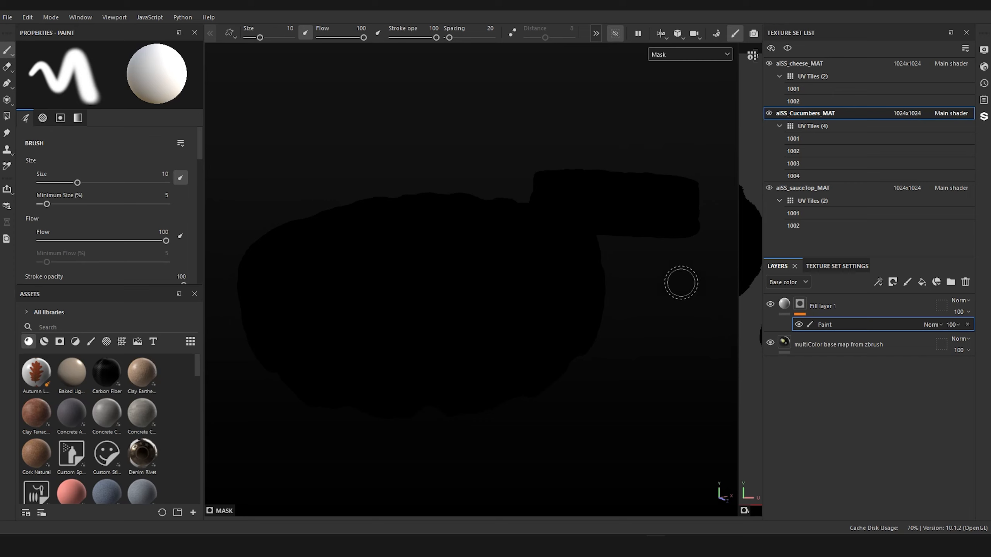
{"action": "left_click", "coordinate": [697, 55]}
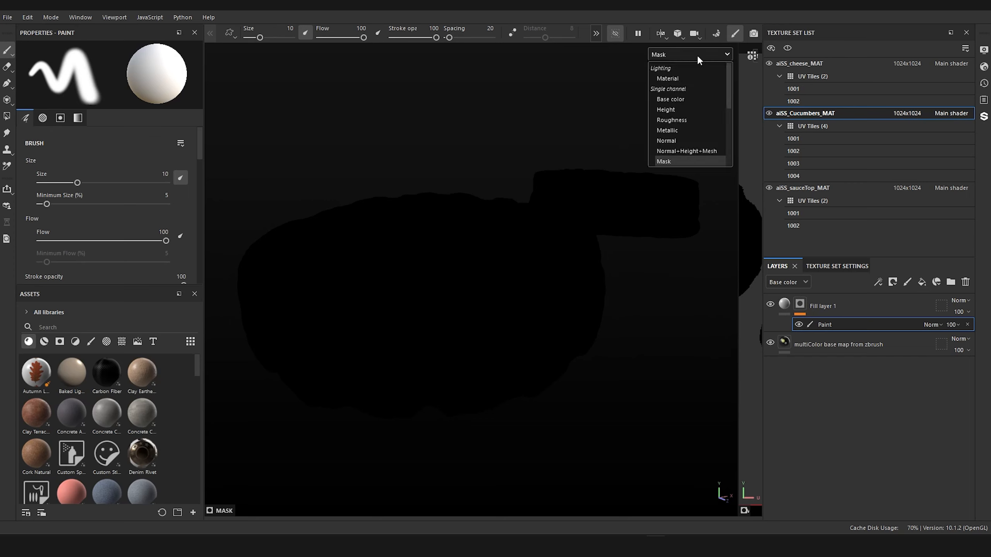
{"action": "left_click", "coordinate": [687, 77]}
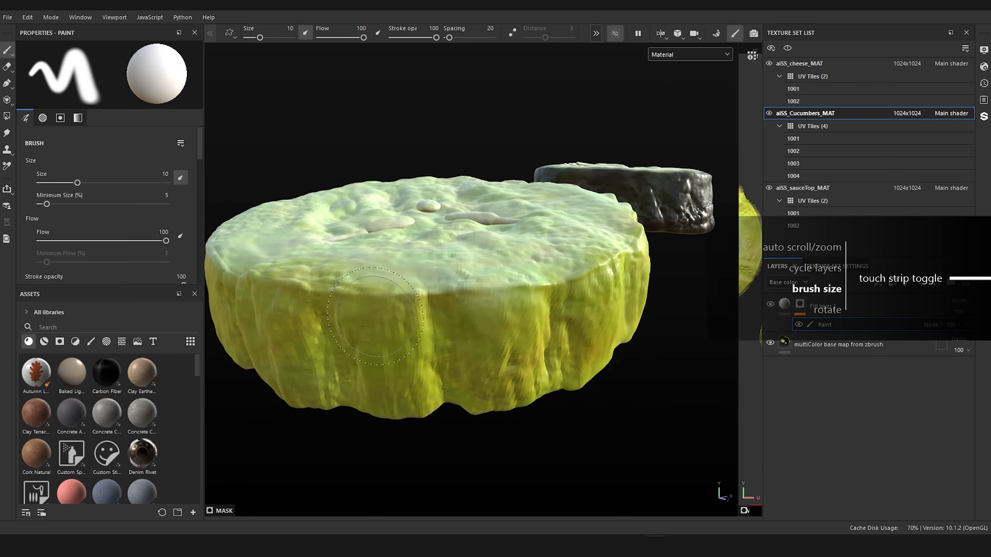
Step: Set the brush size to 3.11 and paint a first patch into Fill layer 1's mask on the cucumber's side
{"action": "key", "text": "bracketright"}
{"action": "key", "text": "bracketright"}
{"action": "key", "text": "bracketleft"}
{"action": "key", "text": "bracketleft"}
{"action": "key", "text": "bracketleft"}
{"action": "key", "text": "bracketleft"}
{"action": "key", "text": "bracketleft"}
{"action": "key", "text": "bracketleft"}
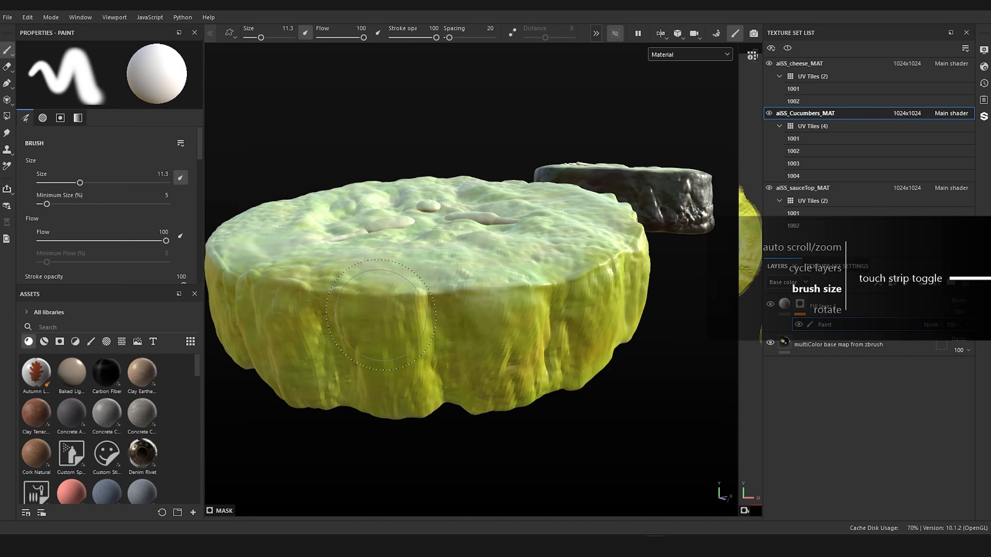
{"action": "left_click_drag", "start_coordinate": [387, 314], "coordinate": [396, 317]}
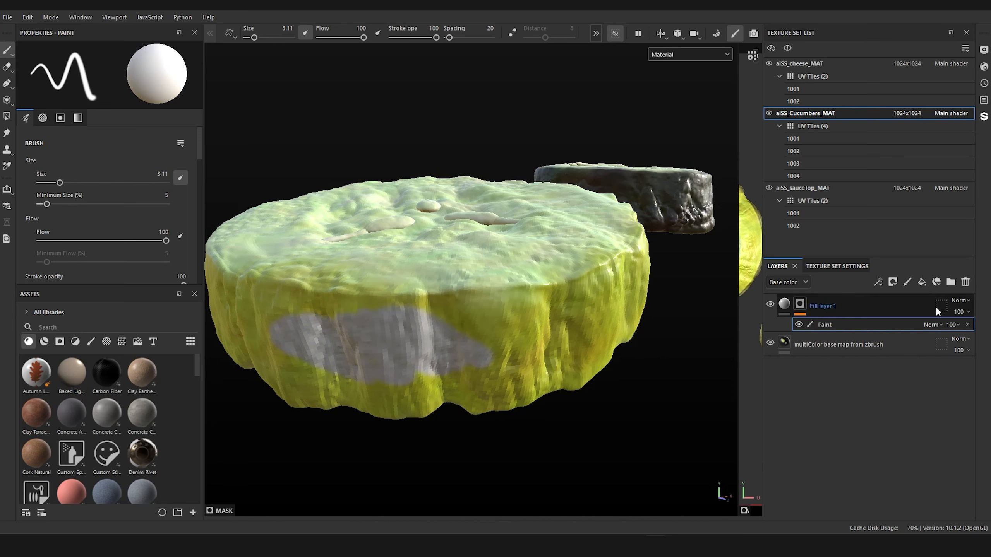
Step: Set the base color of Fill layer 1 to dark grey 282828
{"action": "left_click", "coordinate": [784, 305]}
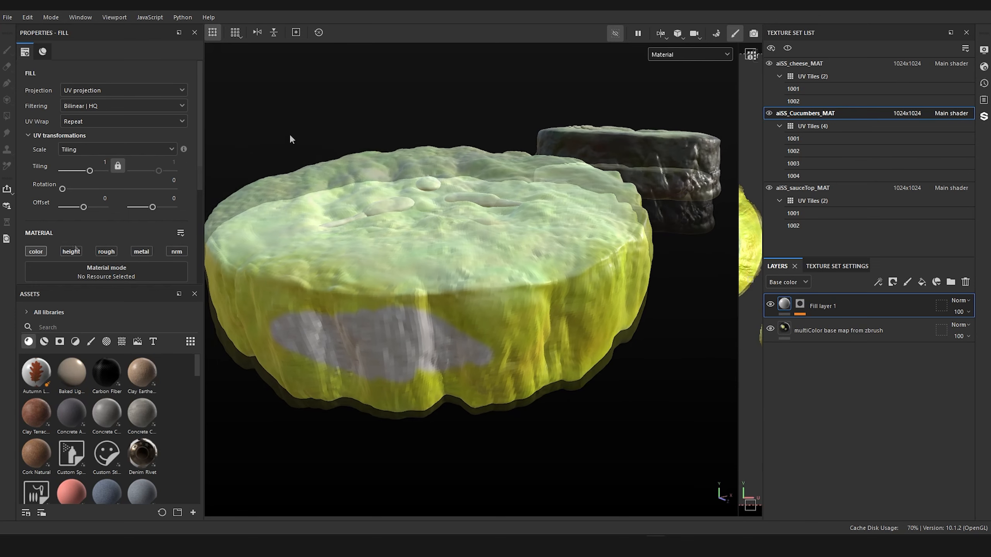
{"action": "scroll", "coordinate": [102, 251], "scroll_direction": "down", "scroll_amount": 2}
{"action": "left_click", "coordinate": [132, 238]}
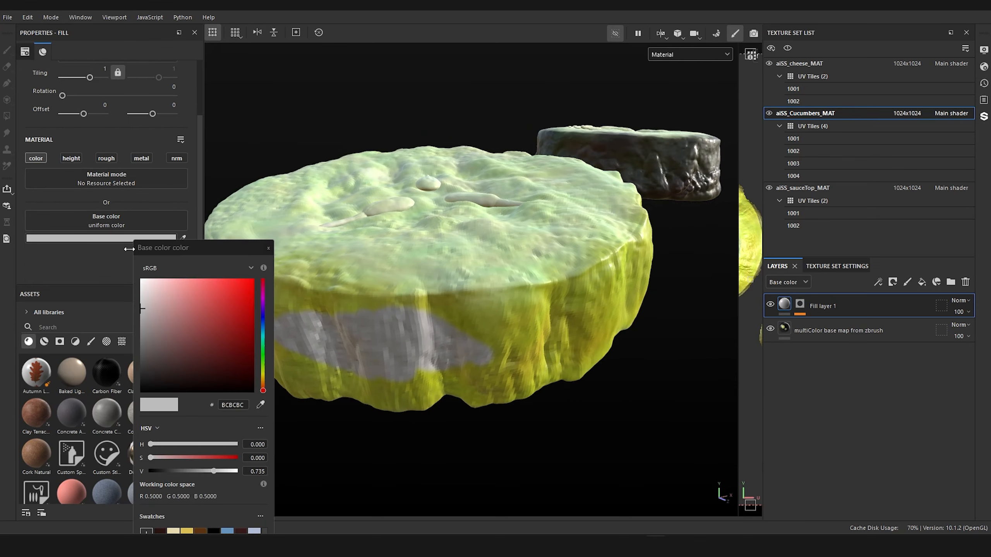
{"action": "left_click", "coordinate": [163, 470]}
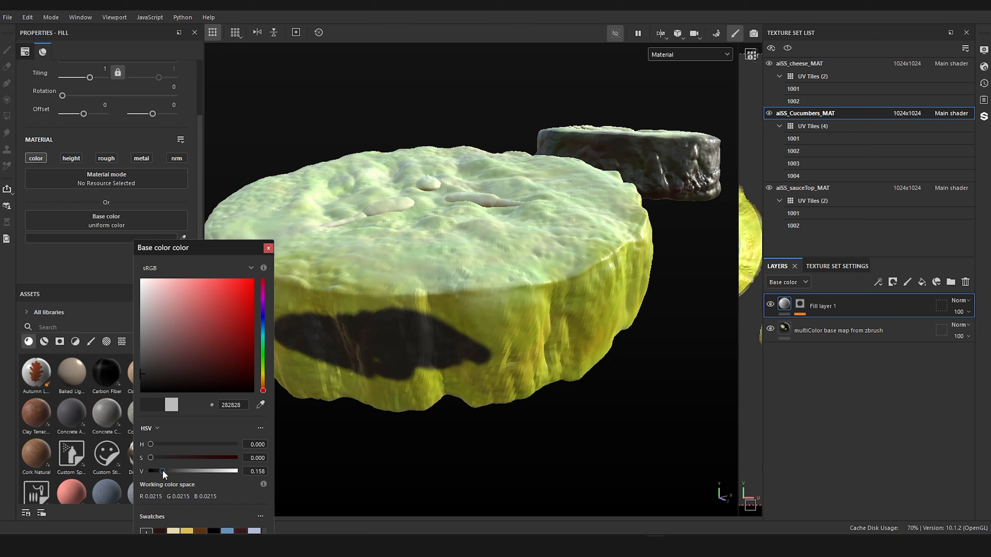
{"action": "left_click", "coordinate": [268, 249]}
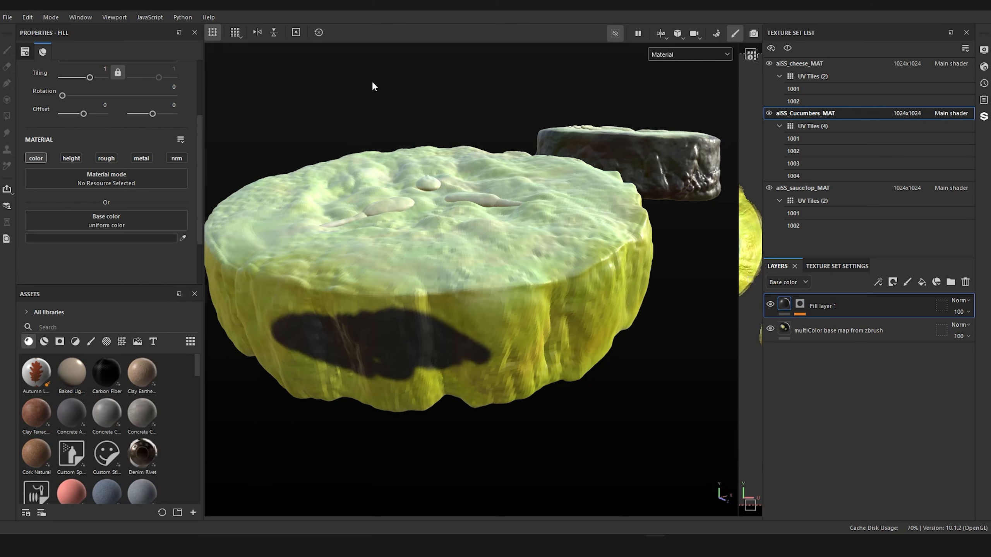
Step: Return to the layer's mask and paint the dark fill across the lower front side of the cucumber, below its top edge
{"action": "left_click_drag", "start_coordinate": [390, 57], "coordinate": [374, 86], "text": "alt"}
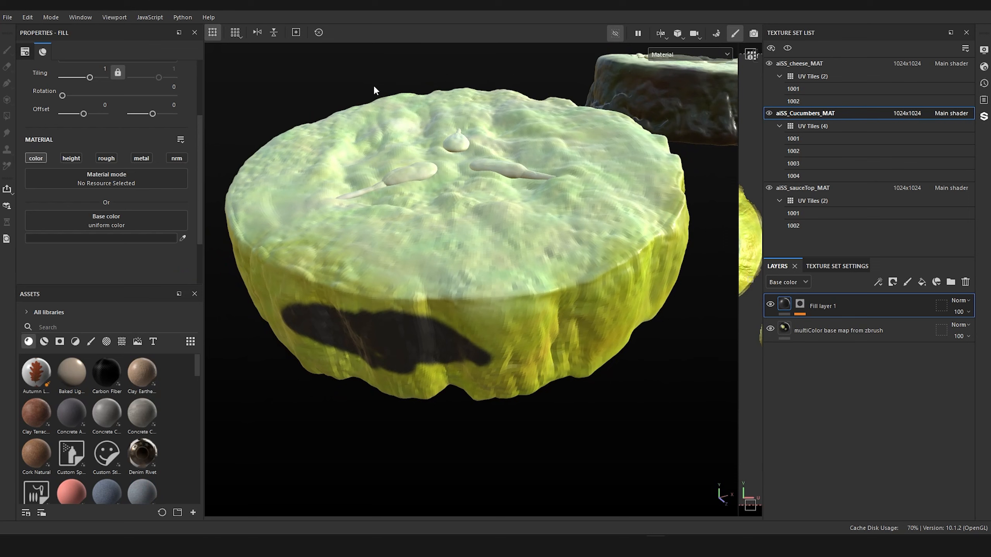
{"action": "left_click", "coordinate": [299, 304]}
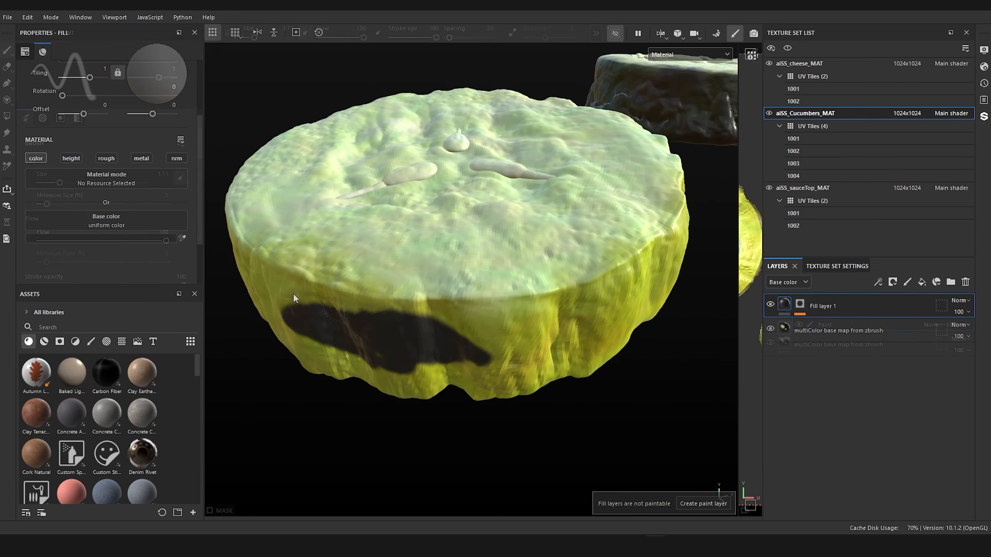
{"action": "mouse_move", "coordinate": [293, 293]}
{"action": "left_mouse_down"}
{"action": "mouse_move", "coordinate": [413, 374]}
{"action": "mouse_move", "coordinate": [429, 399]}
{"action": "mouse_move", "coordinate": [374, 390]}
{"action": "left_mouse_up"}
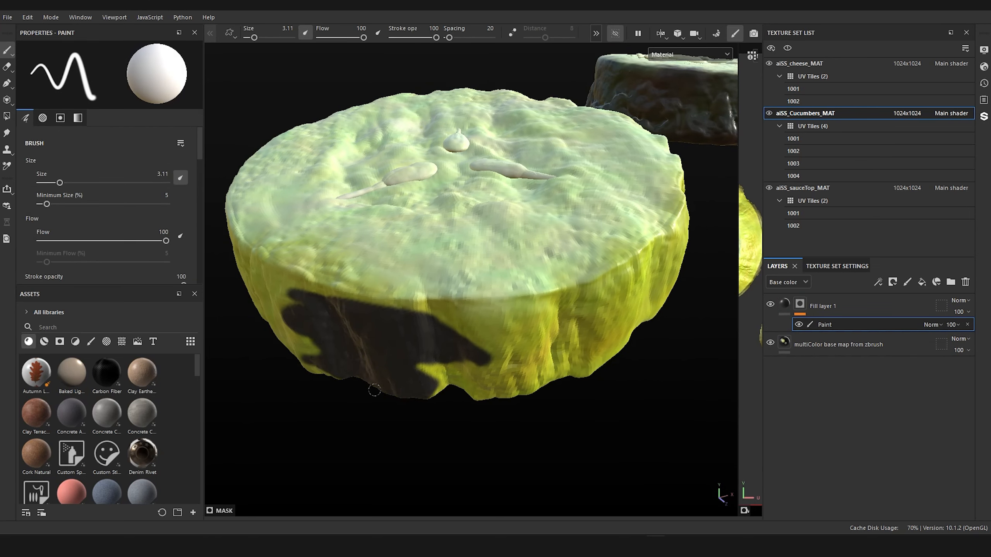
{"action": "mouse_move", "coordinate": [287, 361]}
{"action": "left_mouse_down"}
{"action": "mouse_move", "coordinate": [252, 274]}
{"action": "mouse_move", "coordinate": [327, 296]}
{"action": "mouse_move", "coordinate": [416, 362]}
{"action": "left_mouse_up"}
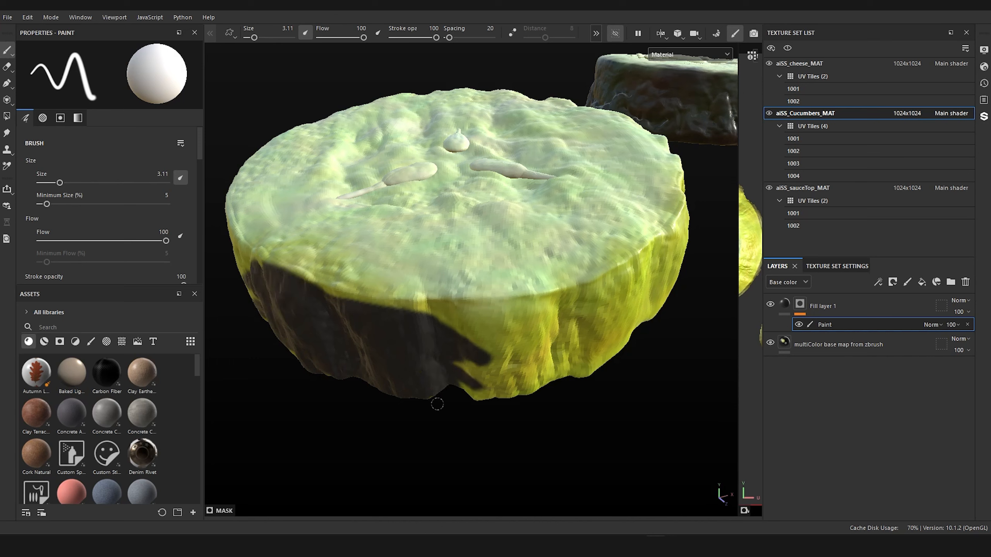
{"action": "mouse_move", "coordinate": [437, 404]}
{"action": "left_mouse_down"}
{"action": "mouse_move", "coordinate": [484, 388]}
{"action": "mouse_move", "coordinate": [424, 332]}
{"action": "left_mouse_up"}
{"action": "mouse_move", "coordinate": [495, 414]}
{"action": "left_mouse_down"}
{"action": "mouse_move", "coordinate": [534, 365]}
{"action": "mouse_move", "coordinate": [471, 331]}
{"action": "left_mouse_up"}
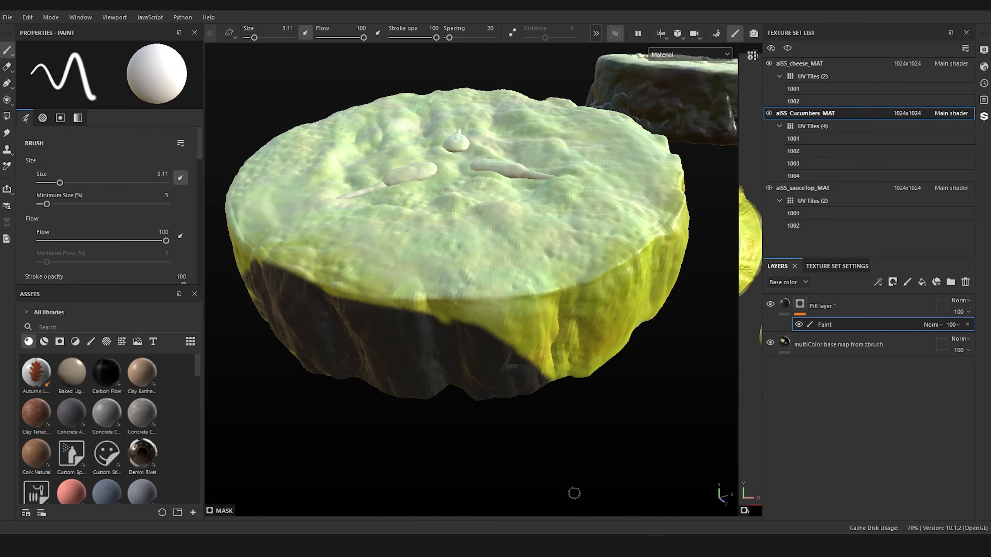
Step: Extend the mask along the adjoining stretch of the cucumber's side, enlarging the brush to 8.83
{"action": "mouse_move", "coordinate": [548, 493]}
{"action": "left_mouse_down", "text": "alt"}
{"action": "mouse_move", "coordinate": [572, 192]}
{"action": "mouse_move", "coordinate": [568, 215]}
{"action": "mouse_move", "coordinate": [581, 223]}
{"action": "mouse_move", "coordinate": [592, 208]}
{"action": "left_mouse_up", "text": "alt"}
{"action": "mouse_move", "coordinate": [535, 343]}
{"action": "left_mouse_down", "text": "alt"}
{"action": "mouse_move", "coordinate": [540, 493]}
{"action": "mouse_move", "coordinate": [498, 502]}
{"action": "mouse_move", "coordinate": [508, 476]}
{"action": "mouse_move", "coordinate": [502, 488]}
{"action": "left_mouse_up", "text": "alt"}
{"action": "mouse_move", "coordinate": [386, 414]}
{"action": "left_mouse_down"}
{"action": "mouse_move", "coordinate": [445, 432]}
{"action": "mouse_move", "coordinate": [468, 370]}
{"action": "mouse_move", "coordinate": [321, 345]}
{"action": "mouse_move", "coordinate": [451, 425]}
{"action": "mouse_move", "coordinate": [448, 375]}
{"action": "mouse_move", "coordinate": [475, 406]}
{"action": "mouse_move", "coordinate": [553, 344]}
{"action": "mouse_move", "coordinate": [542, 373]}
{"action": "mouse_move", "coordinate": [565, 360]}
{"action": "left_mouse_up"}
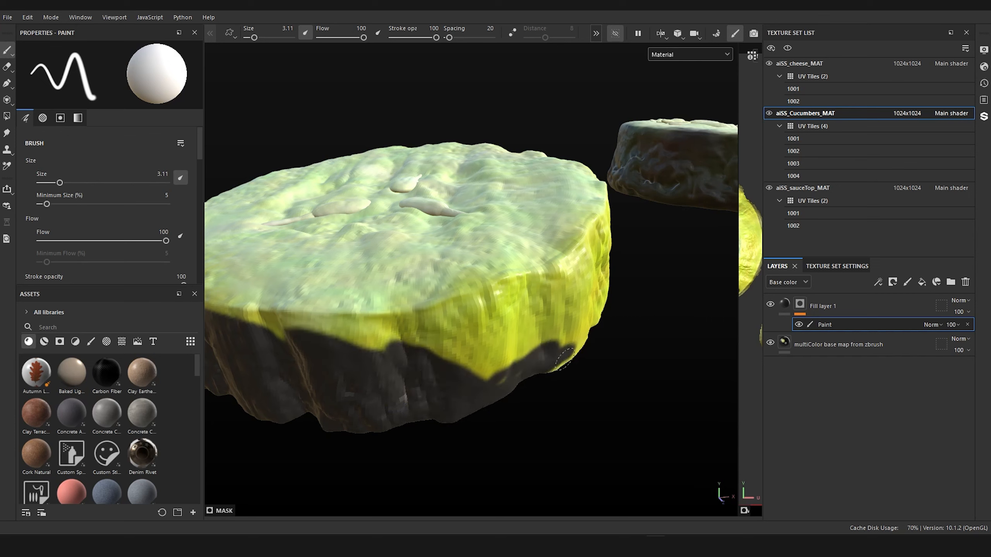
{"action": "mouse_move", "coordinate": [504, 386]}
{"action": "right_mouse_down", "text": "ctrl"}
{"action": "mouse_move", "coordinate": [492, 387]}
{"action": "mouse_move", "coordinate": [520, 386]}
{"action": "right_mouse_up", "text": "ctrl"}
{"action": "mouse_move", "coordinate": [486, 378]}
{"action": "left_mouse_down"}
{"action": "mouse_move", "coordinate": [511, 389]}
{"action": "mouse_move", "coordinate": [582, 352]}
{"action": "left_mouse_up"}
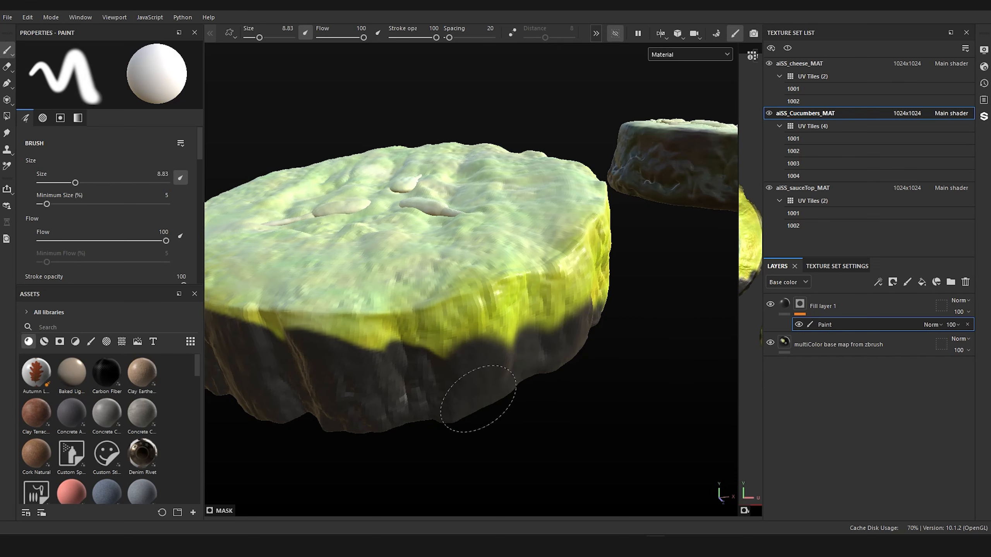
Step: Fill the gaps in the painted side and carry the dark mask further around the cucumber
{"action": "mouse_move", "coordinate": [436, 409]}
{"action": "left_mouse_down", "text": "alt"}
{"action": "mouse_move", "coordinate": [357, 431]}
{"action": "mouse_move", "coordinate": [389, 407]}
{"action": "mouse_move", "coordinate": [215, 371]}
{"action": "left_mouse_up", "text": "alt"}
{"action": "left_click_drag", "start_coordinate": [249, 335], "coordinate": [464, 371]}
{"action": "left_click_drag", "start_coordinate": [464, 390], "coordinate": [394, 422], "text": "alt"}
{"action": "mouse_move", "coordinate": [405, 363]}
{"action": "left_mouse_down"}
{"action": "mouse_move", "coordinate": [622, 274]}
{"action": "mouse_move", "coordinate": [452, 304]}
{"action": "left_mouse_up"}
{"action": "mouse_move", "coordinate": [289, 308]}
{"action": "left_mouse_down"}
{"action": "mouse_move", "coordinate": [407, 316]}
{"action": "mouse_move", "coordinate": [390, 343]}
{"action": "left_mouse_up"}
{"action": "mouse_move", "coordinate": [421, 316]}
{"action": "left_mouse_down"}
{"action": "mouse_move", "coordinate": [640, 265]}
{"action": "mouse_move", "coordinate": [434, 295]}
{"action": "mouse_move", "coordinate": [382, 313]}
{"action": "left_mouse_up"}
{"action": "mouse_move", "coordinate": [390, 308]}
{"action": "left_mouse_down"}
{"action": "mouse_move", "coordinate": [631, 270]}
{"action": "mouse_move", "coordinate": [366, 292]}
{"action": "left_mouse_up"}
{"action": "mouse_move", "coordinate": [256, 303]}
{"action": "left_mouse_down", "text": "alt"}
{"action": "mouse_move", "coordinate": [460, 332]}
{"action": "mouse_move", "coordinate": [354, 292]}
{"action": "mouse_move", "coordinate": [565, 269]}
{"action": "left_mouse_up", "text": "alt"}
{"action": "mouse_move", "coordinate": [565, 269]}
{"action": "left_mouse_down"}
{"action": "mouse_move", "coordinate": [242, 234]}
{"action": "mouse_move", "coordinate": [499, 253]}
{"action": "mouse_move", "coordinate": [268, 223]}
{"action": "left_mouse_up"}
{"action": "left_click_drag", "start_coordinate": [401, 262], "coordinate": [553, 265]}
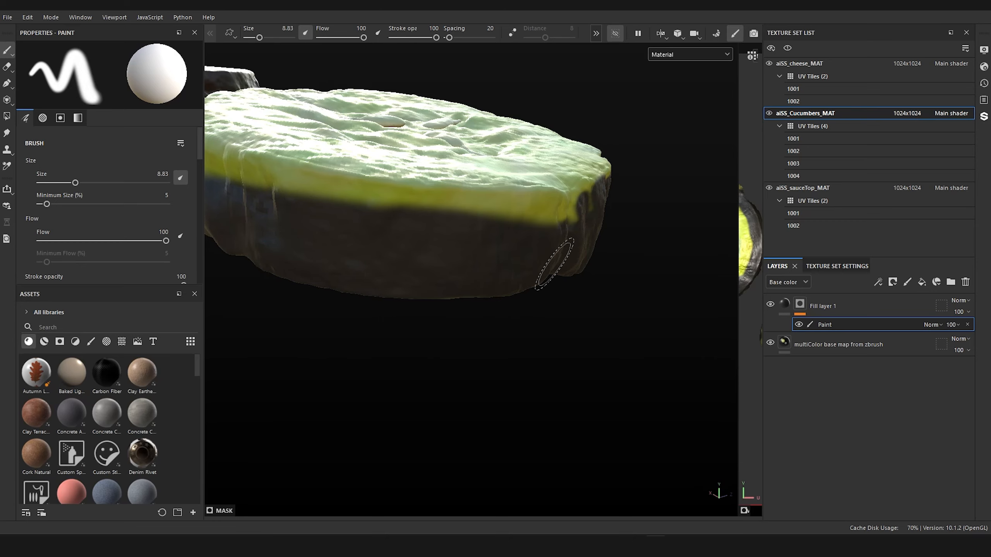
Step: Paint the dark mask over the cucumber's side as seen from underneath, down to the edge of the bottom face
{"action": "mouse_move", "coordinate": [635, 310]}
{"action": "left_mouse_down", "text": "alt"}
{"action": "mouse_move", "coordinate": [624, 108]}
{"action": "mouse_move", "coordinate": [655, 58]}
{"action": "mouse_move", "coordinate": [655, 88]}
{"action": "mouse_move", "coordinate": [657, 47]}
{"action": "mouse_move", "coordinate": [641, 157]}
{"action": "mouse_move", "coordinate": [571, 349]}
{"action": "mouse_move", "coordinate": [586, 221]}
{"action": "mouse_move", "coordinate": [594, 329]}
{"action": "mouse_move", "coordinate": [587, 299]}
{"action": "mouse_move", "coordinate": [602, 321]}
{"action": "mouse_move", "coordinate": [606, 303]}
{"action": "mouse_move", "coordinate": [544, 276]}
{"action": "mouse_move", "coordinate": [613, 269]}
{"action": "mouse_move", "coordinate": [698, 356]}
{"action": "left_mouse_up", "text": "alt"}
{"action": "mouse_move", "coordinate": [363, 262]}
{"action": "left_mouse_down"}
{"action": "mouse_move", "coordinate": [417, 262]}
{"action": "mouse_move", "coordinate": [335, 254]}
{"action": "mouse_move", "coordinate": [233, 277]}
{"action": "left_mouse_up"}
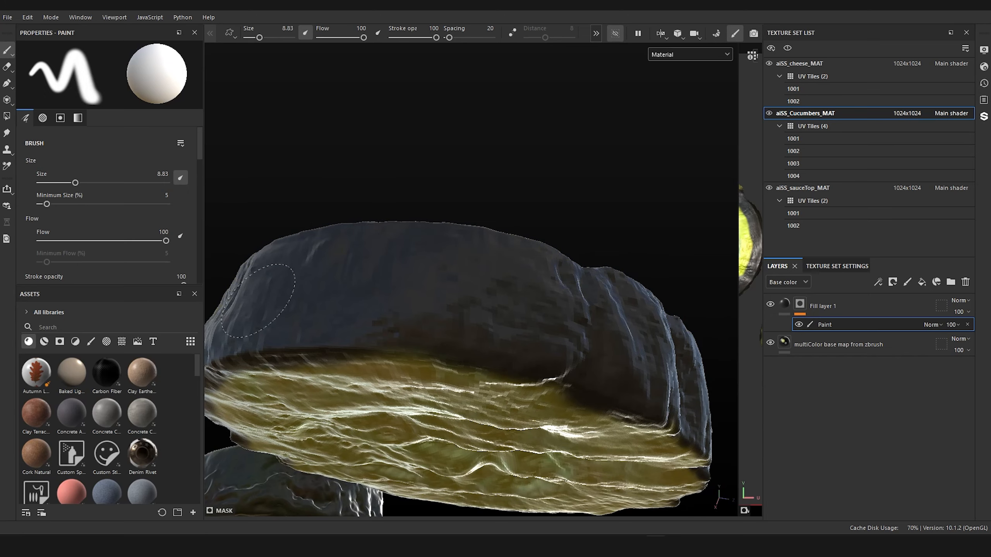
{"action": "left_click_drag", "start_coordinate": [562, 315], "coordinate": [385, 316], "text": "alt"}
{"action": "mouse_move", "coordinate": [302, 298]}
{"action": "left_mouse_down"}
{"action": "mouse_move", "coordinate": [355, 263]}
{"action": "mouse_move", "coordinate": [531, 277]}
{"action": "left_mouse_up"}
{"action": "scroll", "coordinate": [133, 249], "scroll_direction": "down", "scroll_amount": 5}
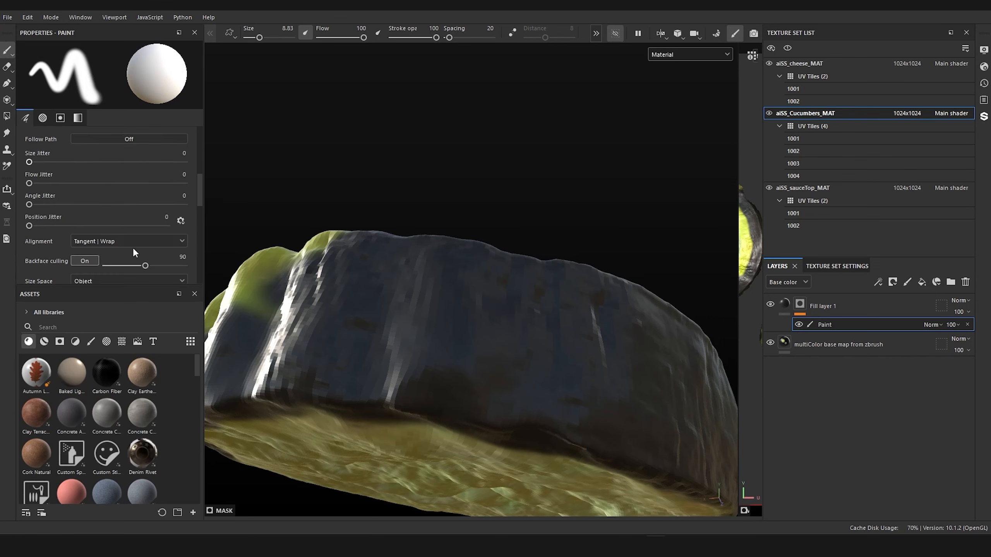
{"action": "scroll", "coordinate": [133, 247], "scroll_direction": "down", "scroll_amount": 3}
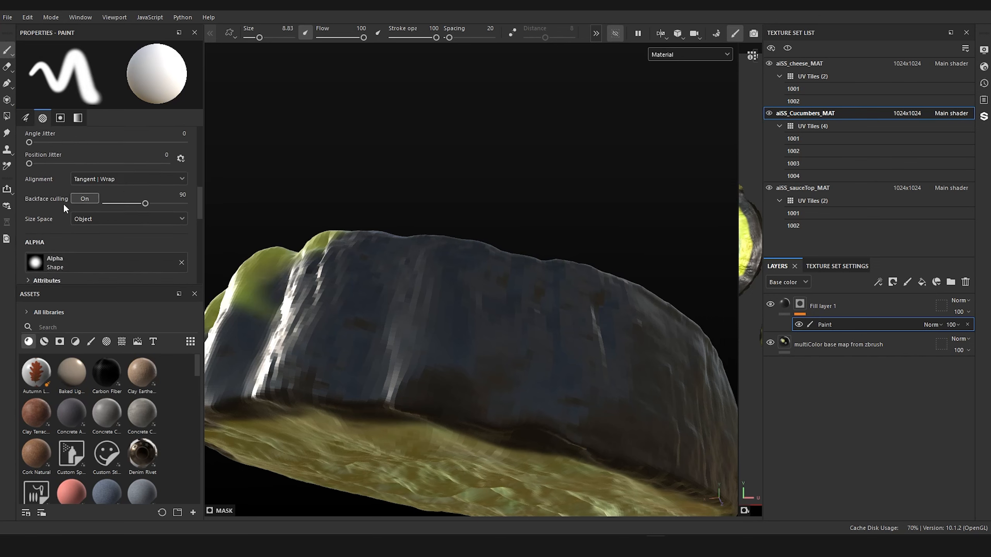
{"action": "left_click", "coordinate": [87, 199]}
{"action": "left_click", "coordinate": [88, 202]}
Step: Cover the remaining yellow band along the upper part of the cucumber's side with the mask
{"action": "left_click_drag", "start_coordinate": [289, 172], "coordinate": [448, 195], "text": "alt"}
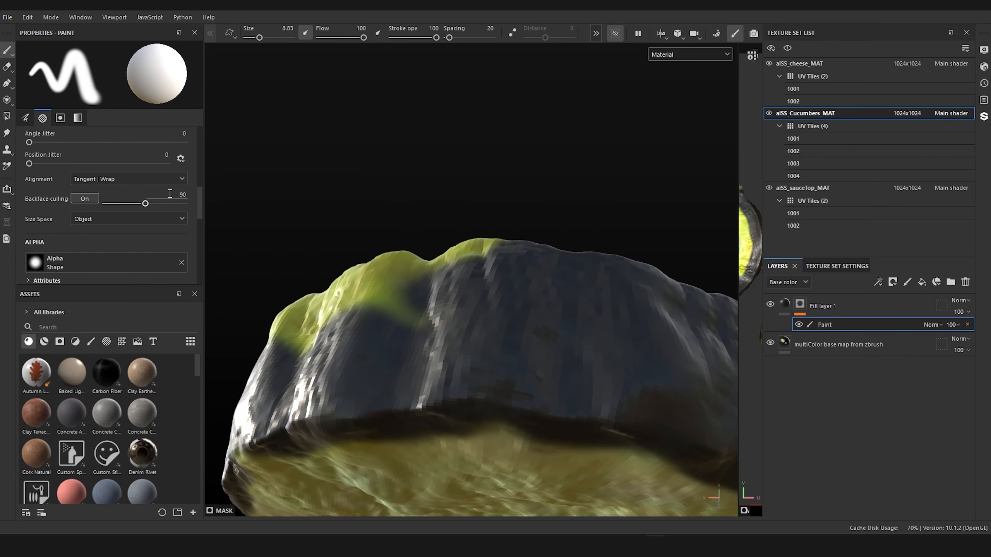
{"action": "mouse_move", "coordinate": [507, 245]}
{"action": "left_mouse_down"}
{"action": "mouse_move", "coordinate": [390, 304]}
{"action": "mouse_move", "coordinate": [250, 350]}
{"action": "left_mouse_up"}
{"action": "mouse_move", "coordinate": [513, 354]}
{"action": "left_mouse_down", "text": "alt"}
{"action": "mouse_move", "coordinate": [647, 359]}
{"action": "mouse_move", "coordinate": [682, 384]}
{"action": "mouse_move", "coordinate": [542, 387]}
{"action": "mouse_move", "coordinate": [508, 365]}
{"action": "mouse_move", "coordinate": [542, 354]}
{"action": "left_mouse_up", "text": "alt"}
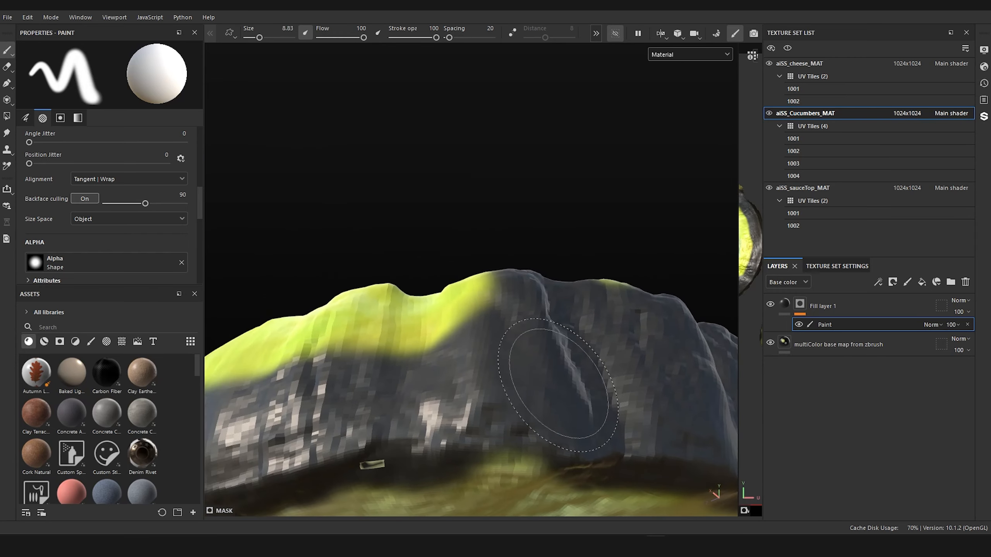
{"action": "mouse_move", "coordinate": [610, 305]}
{"action": "left_mouse_down"}
{"action": "mouse_move", "coordinate": [409, 283]}
{"action": "mouse_move", "coordinate": [236, 362]}
{"action": "mouse_move", "coordinate": [230, 343]}
{"action": "left_mouse_up"}
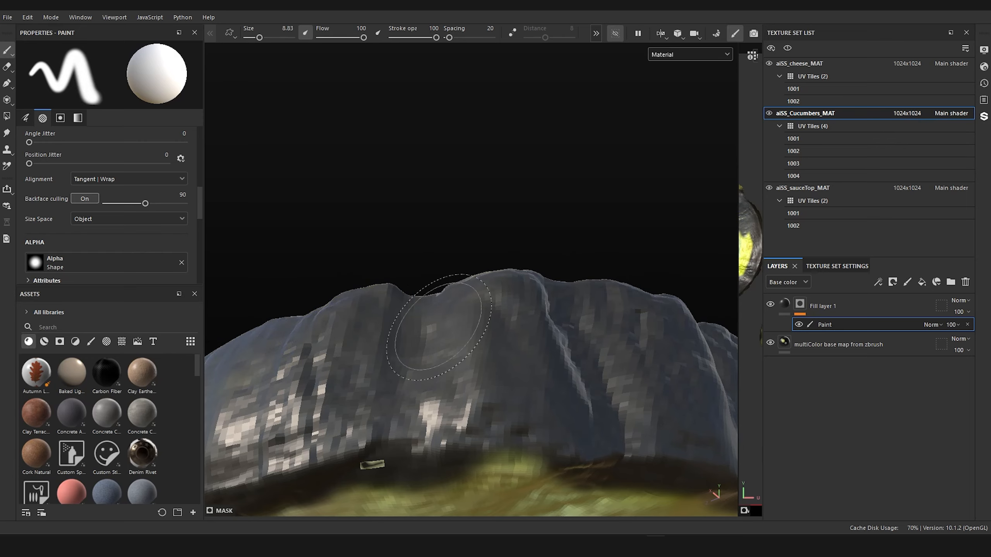
Step: Complete the dark mask on the last uncovered stretch of the cucumber's side, up to its upper rim
{"action": "scroll", "coordinate": [327, 217], "scroll_direction": "down", "scroll_amount": 5}
{"action": "left_click_drag", "start_coordinate": [331, 217], "coordinate": [449, 234], "text": "alt"}
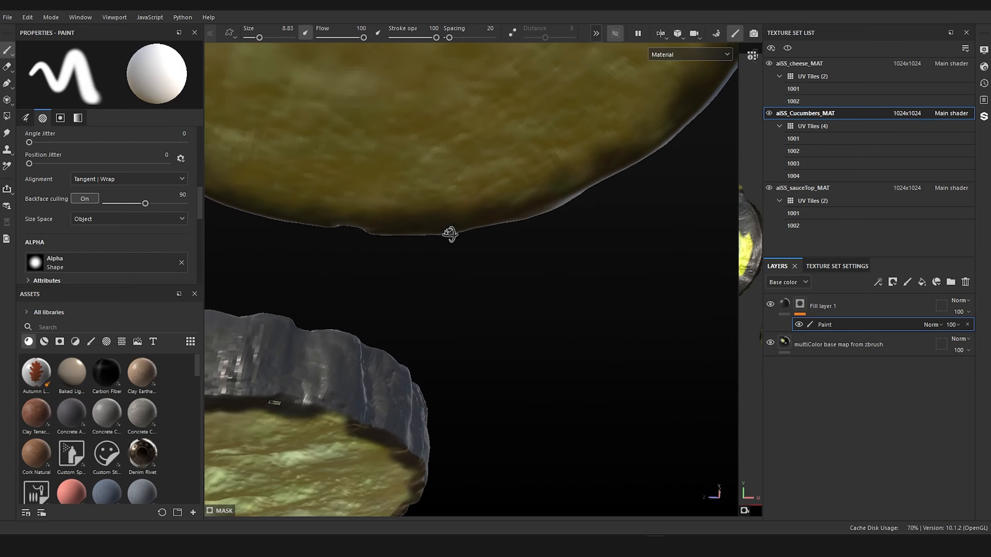
{"action": "middle_click_drag", "start_coordinate": [449, 235], "coordinate": [846, 269], "text": "alt"}
{"action": "middle_click_drag", "start_coordinate": [584, 339], "coordinate": [874, 175], "text": "alt"}
{"action": "mouse_move", "coordinate": [577, 242]}
{"action": "left_mouse_down", "text": "alt"}
{"action": "mouse_move", "coordinate": [618, 259]}
{"action": "mouse_move", "coordinate": [640, 250]}
{"action": "left_mouse_up", "text": "alt"}
{"action": "middle_click_drag", "start_coordinate": [507, 219], "coordinate": [769, 258], "text": "alt"}
{"action": "mouse_move", "coordinate": [249, 339]}
{"action": "left_mouse_down"}
{"action": "mouse_move", "coordinate": [433, 269]}
{"action": "mouse_move", "coordinate": [553, 246]}
{"action": "mouse_move", "coordinate": [600, 256]}
{"action": "left_mouse_up"}
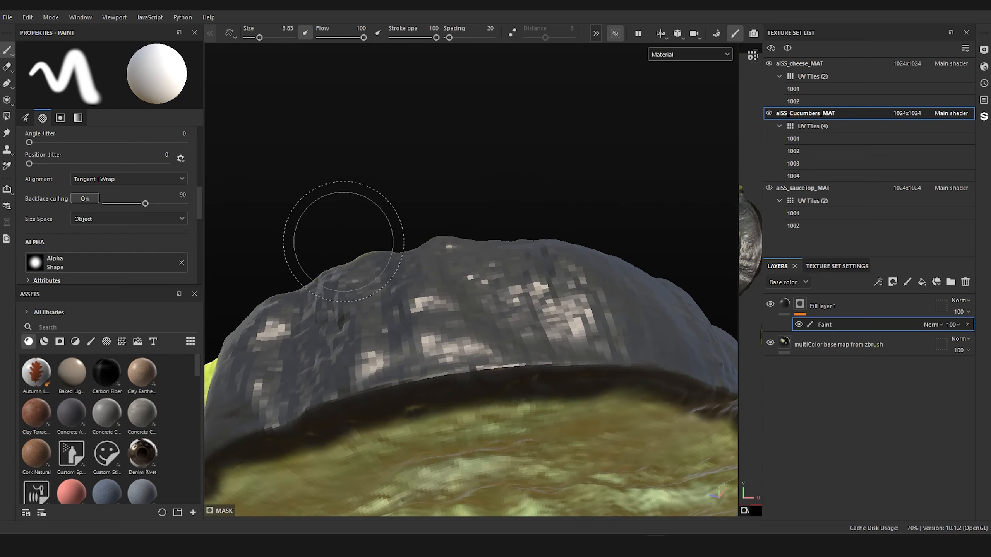
{"action": "mouse_move", "coordinate": [332, 222]}
{"action": "left_mouse_down", "text": "alt"}
{"action": "mouse_move", "coordinate": [596, 288]}
{"action": "mouse_move", "coordinate": [575, 289]}
{"action": "left_mouse_up", "text": "alt"}
{"action": "mouse_move", "coordinate": [546, 291]}
{"action": "left_mouse_down"}
{"action": "mouse_move", "coordinate": [387, 283]}
{"action": "mouse_move", "coordinate": [296, 331]}
{"action": "left_mouse_up"}
Step: Erase the dark spill from the lower-left edge of the cucumber's top face using a black brush of size 1.36
{"action": "mouse_move", "coordinate": [332, 250]}
{"action": "left_mouse_down", "text": "alt"}
{"action": "mouse_move", "coordinate": [382, 269]}
{"action": "mouse_move", "coordinate": [491, 420]}
{"action": "mouse_move", "coordinate": [294, 458]}
{"action": "left_mouse_up", "text": "alt"}
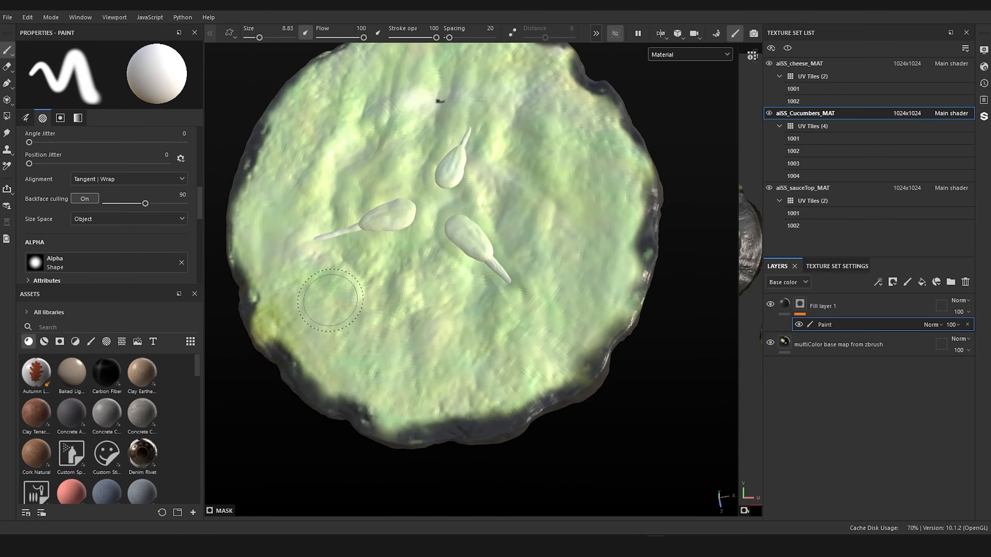
{"action": "right_click_drag", "start_coordinate": [327, 332], "coordinate": [310, 335], "text": "ctrl"}
{"action": "key", "text": "x"}
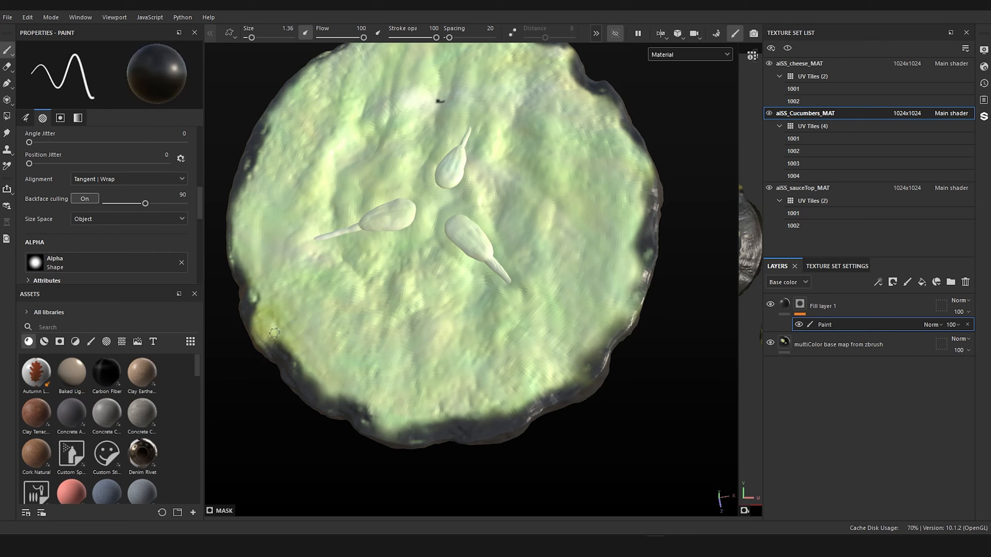
{"action": "mouse_move", "coordinate": [286, 361]}
{"action": "left_mouse_down"}
{"action": "mouse_move", "coordinate": [380, 409]}
{"action": "mouse_move", "coordinate": [351, 408]}
{"action": "left_mouse_up"}
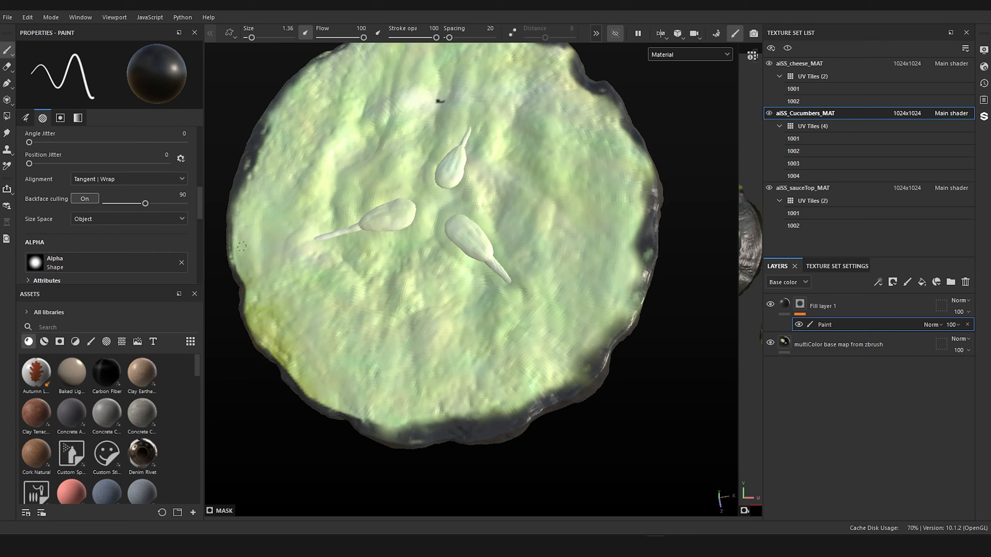
{"action": "key", "text": "ctrl+z"}
{"action": "key", "text": "ctrl+z"}
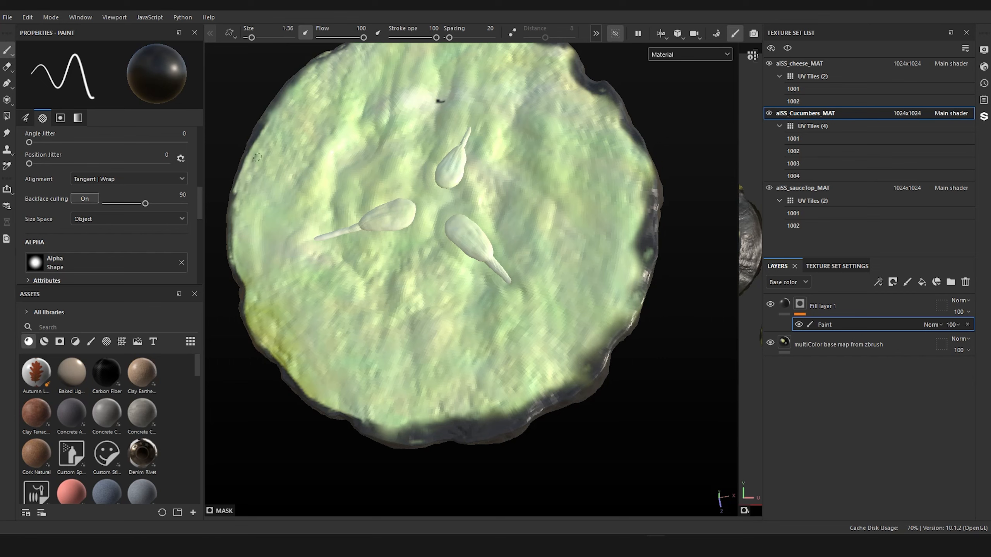
{"action": "key", "text": "x"}
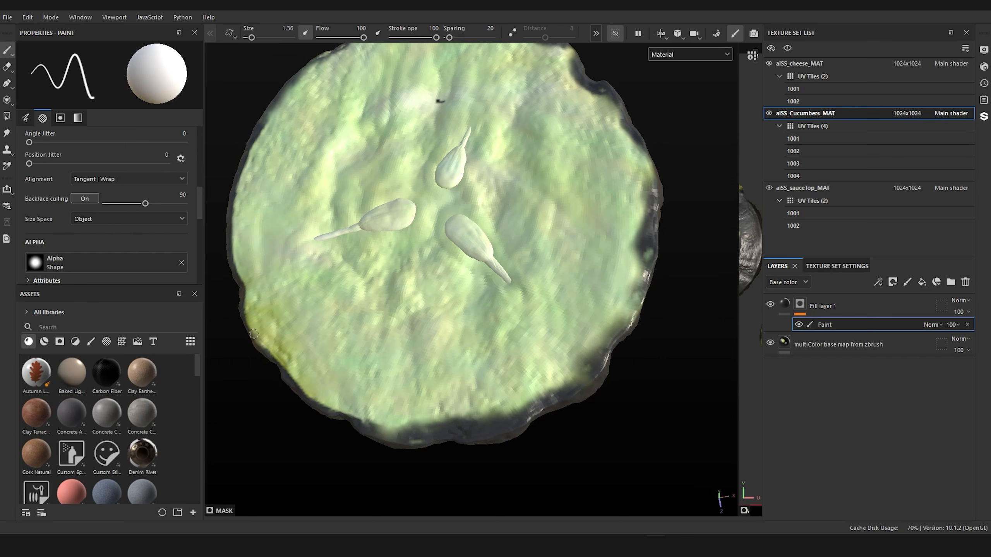
{"action": "key", "text": "x"}
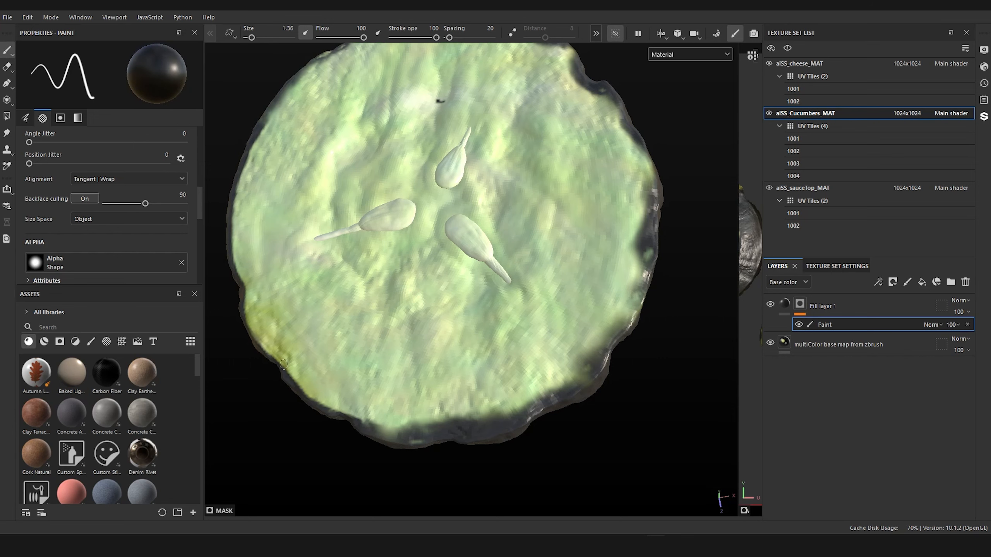
Step: Erase the mask overspill along the lower, right and upper edges of the top face, leaving a thin dark rim
{"action": "mouse_move", "coordinate": [345, 411]}
{"action": "left_mouse_down"}
{"action": "mouse_move", "coordinate": [417, 429]}
{"action": "mouse_move", "coordinate": [504, 418]}
{"action": "left_mouse_up"}
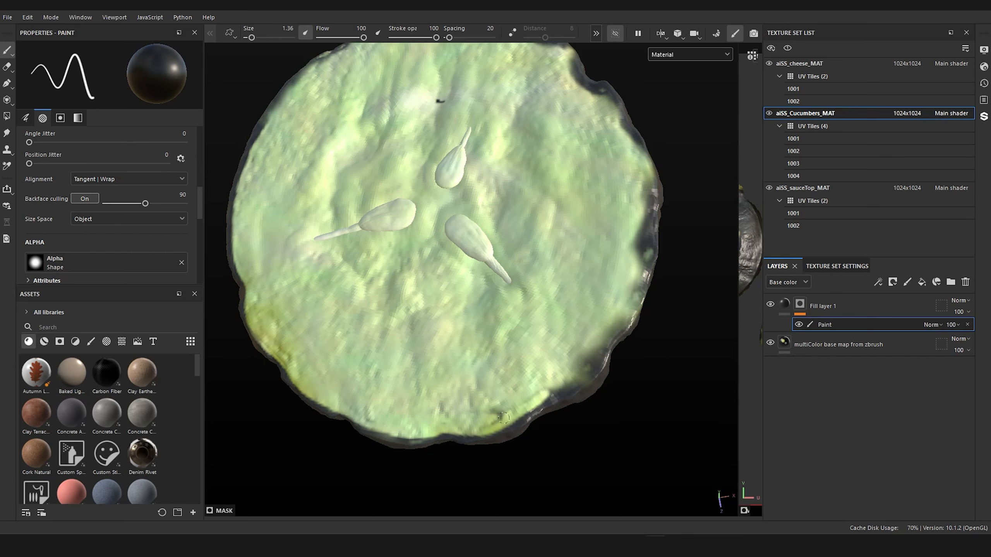
{"action": "mouse_move", "coordinate": [576, 373]}
{"action": "left_mouse_down"}
{"action": "mouse_move", "coordinate": [590, 370]}
{"action": "mouse_move", "coordinate": [620, 319]}
{"action": "left_mouse_up"}
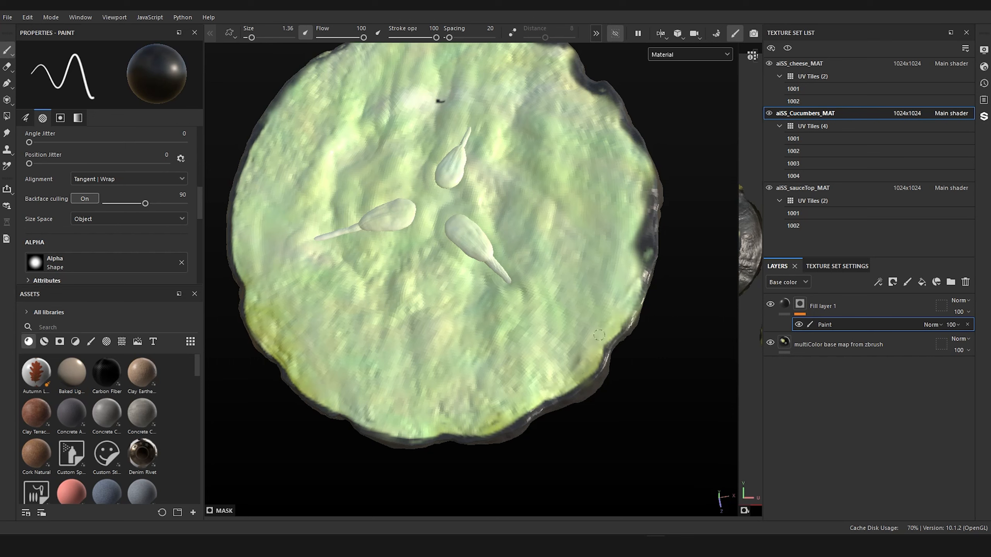
{"action": "mouse_move", "coordinate": [633, 259]}
{"action": "left_mouse_down"}
{"action": "mouse_move", "coordinate": [642, 270]}
{"action": "mouse_move", "coordinate": [649, 184]}
{"action": "mouse_move", "coordinate": [592, 166]}
{"action": "left_mouse_up"}
{"action": "middle_click_drag", "start_coordinate": [563, 343], "coordinate": [604, 511], "text": "alt"}
{"action": "left_click_drag", "start_coordinate": [611, 226], "coordinate": [679, 295]}
{"action": "mouse_move", "coordinate": [620, 229]}
{"action": "left_mouse_down"}
{"action": "mouse_move", "coordinate": [589, 192]}
{"action": "mouse_move", "coordinate": [530, 164]}
{"action": "mouse_move", "coordinate": [467, 156]}
{"action": "left_mouse_up"}
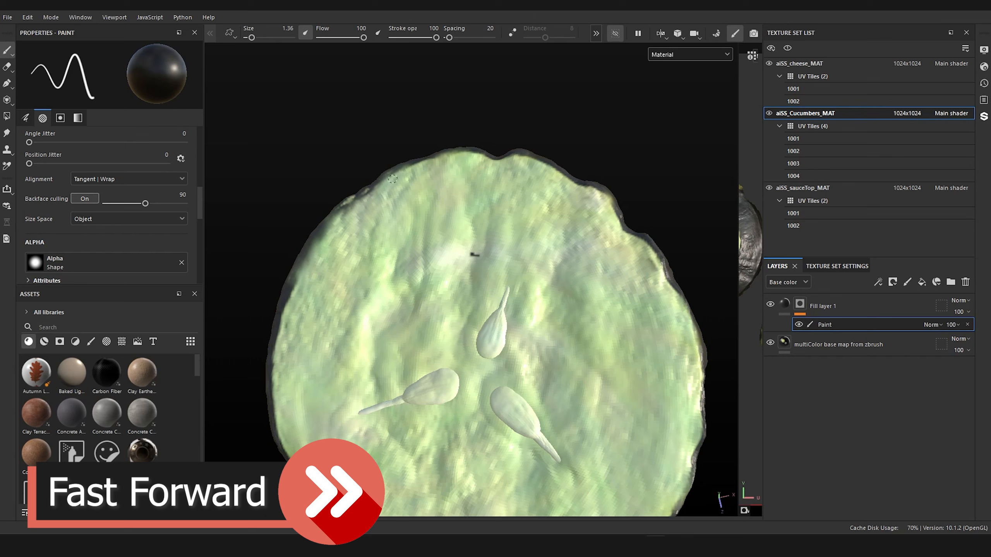
{"action": "mouse_move", "coordinate": [392, 179]}
{"action": "left_mouse_down"}
{"action": "mouse_move", "coordinate": [297, 277]}
{"action": "mouse_move", "coordinate": [270, 398]}
{"action": "mouse_move", "coordinate": [314, 236]}
{"action": "mouse_move", "coordinate": [492, 140]}
{"action": "left_mouse_up"}
Step: Paint the mask in white back along the right-hand rim of the cucumber's top face to even out the dark edge
{"action": "key", "text": "x"}
{"action": "left_click_drag", "start_coordinate": [692, 334], "coordinate": [698, 353]}
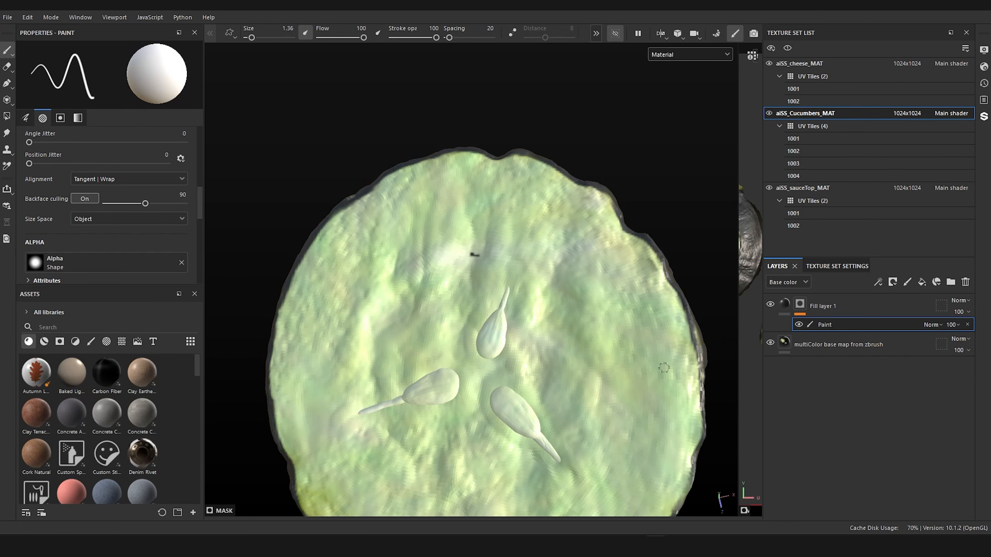
{"action": "mouse_move", "coordinate": [487, 292]}
{"action": "left_mouse_down", "text": "alt"}
{"action": "mouse_move", "coordinate": [562, 248]}
{"action": "mouse_move", "coordinate": [442, 268]}
{"action": "mouse_move", "coordinate": [407, 360]}
{"action": "mouse_move", "coordinate": [423, 344]}
{"action": "left_mouse_up", "text": "alt"}
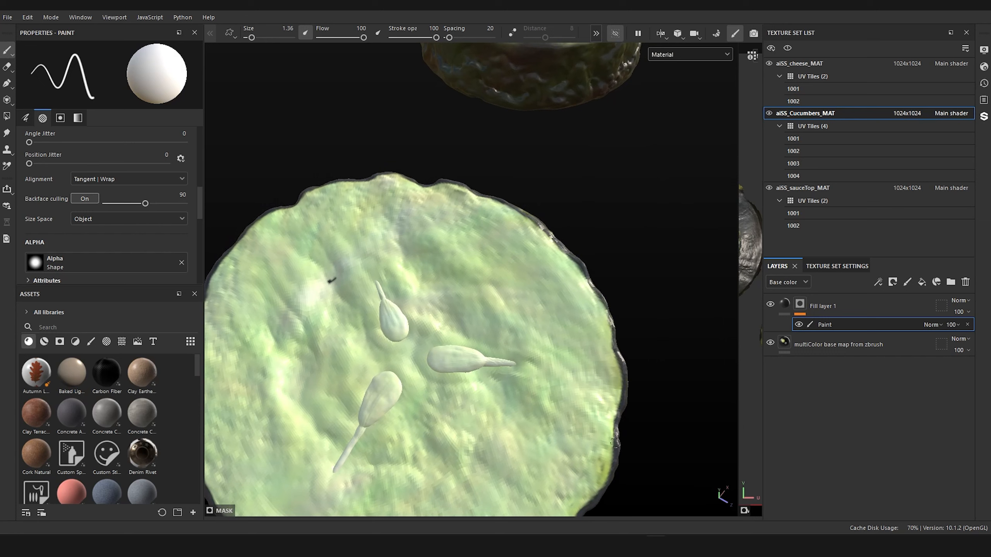
{"action": "scroll", "coordinate": [439, 311], "scroll_direction": "down", "scroll_amount": 4}
{"action": "left_click_drag", "start_coordinate": [440, 313], "coordinate": [606, 379], "text": "alt"}
{"action": "scroll", "coordinate": [606, 379], "scroll_direction": "up", "scroll_amount": 4}
{"action": "middle_click_drag", "start_coordinate": [562, 336], "coordinate": [545, 275], "text": "alt"}
{"action": "left_click_drag", "start_coordinate": [545, 275], "coordinate": [510, 318], "text": "alt"}
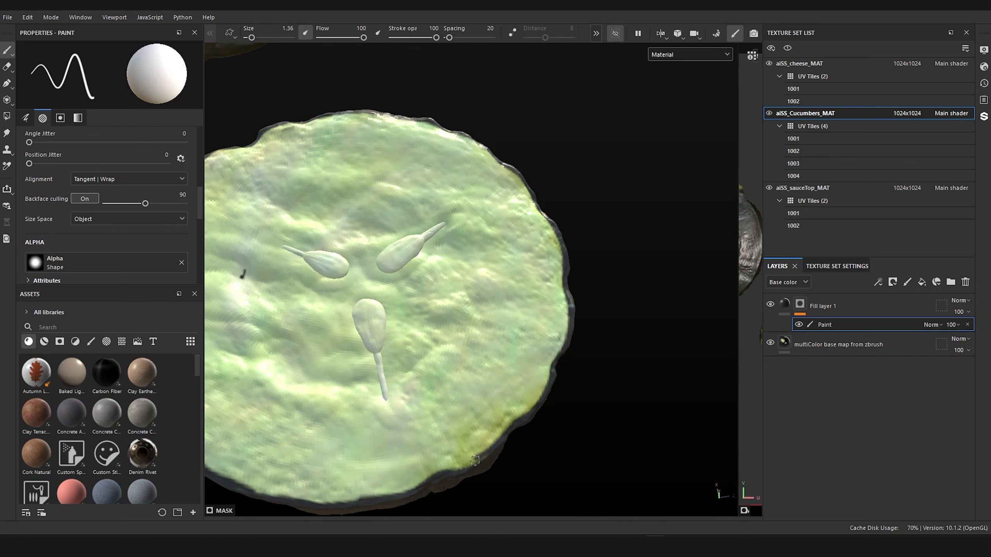
Step: Touch up the dark rim with white around the rest of the top face, including beside the yellowish stretch of the edge
{"action": "scroll", "coordinate": [520, 419], "scroll_direction": "down", "scroll_amount": 4}
{"action": "left_click_drag", "start_coordinate": [555, 367], "coordinate": [261, 440], "text": "alt"}
{"action": "scroll", "coordinate": [459, 374], "scroll_direction": "up", "scroll_amount": 5}
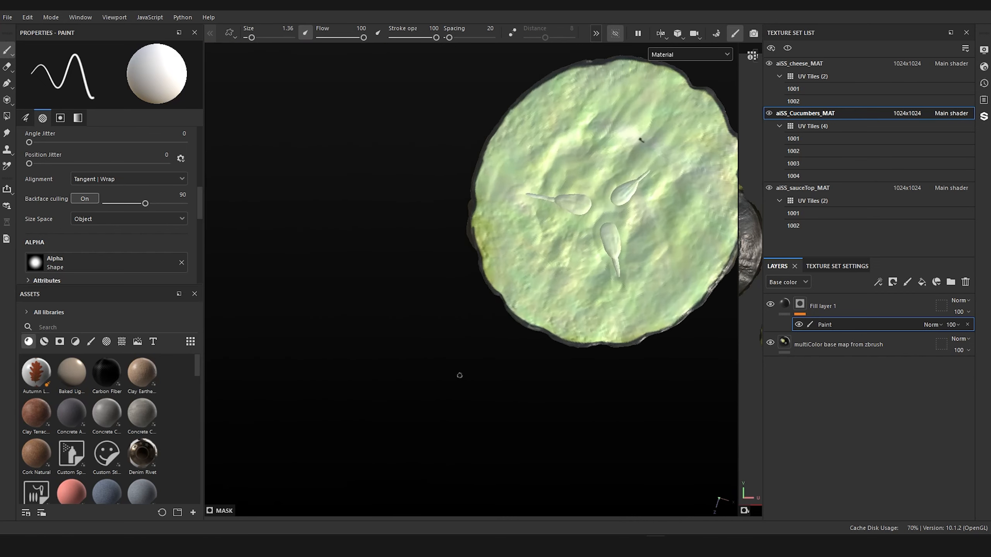
{"action": "middle_click_drag", "start_coordinate": [430, 366], "coordinate": [455, 474], "text": "alt"}
{"action": "middle_click_drag", "start_coordinate": [497, 328], "coordinate": [437, 432], "text": "alt"}
{"action": "left_click_drag", "start_coordinate": [436, 432], "coordinate": [457, 451], "text": "alt"}
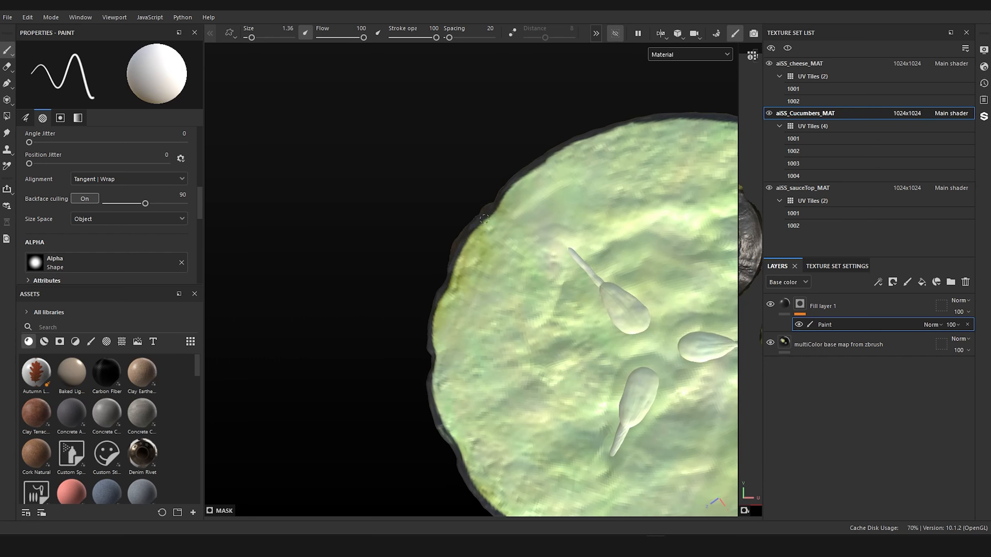
{"action": "scroll", "coordinate": [495, 157], "scroll_direction": "down", "scroll_amount": 5}
{"action": "left_click_drag", "start_coordinate": [535, 182], "coordinate": [476, 244], "text": "alt"}
{"action": "scroll", "coordinate": [618, 307], "scroll_direction": "up", "scroll_amount": 4}
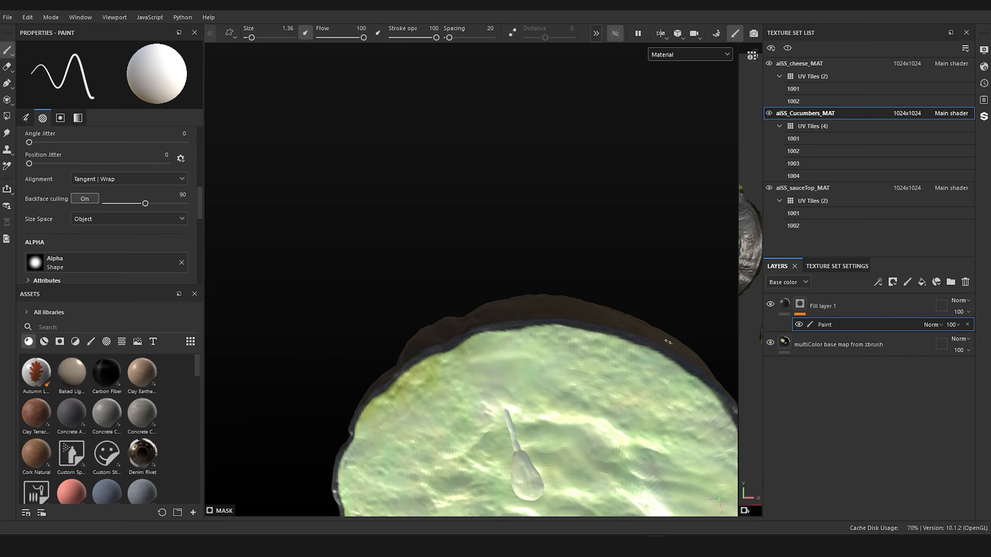
Step: Erase the mask overspill along the upper edge of the cucumber's underside with a black brush, leaving a narrow dark rim
{"action": "scroll", "coordinate": [601, 316], "scroll_direction": "down", "scroll_amount": 5}
{"action": "left_click_drag", "start_coordinate": [565, 347], "coordinate": [573, 172], "text": "alt"}
{"action": "left_click_drag", "start_coordinate": [480, 281], "coordinate": [576, 110], "text": "alt"}
{"action": "left_click_drag", "start_coordinate": [511, 379], "coordinate": [399, 426], "text": "alt+shift"}
{"action": "middle_click_drag", "start_coordinate": [476, 377], "coordinate": [277, 382], "text": "alt"}
{"action": "scroll", "coordinate": [473, 375], "scroll_direction": "up", "scroll_amount": 5}
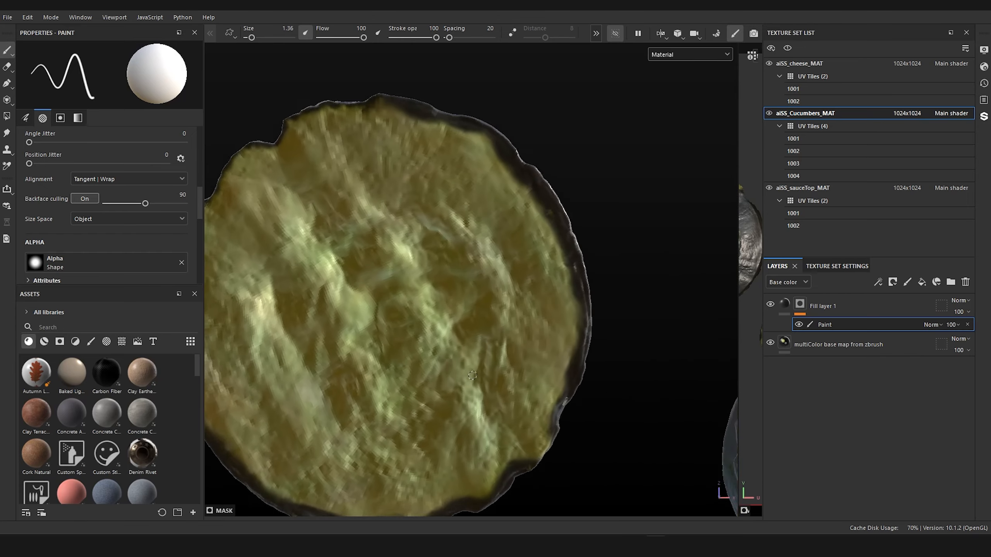
{"action": "scroll", "coordinate": [472, 376], "scroll_direction": "up", "scroll_amount": 2}
{"action": "left_click_drag", "start_coordinate": [472, 375], "coordinate": [376, 375], "text": "alt"}
{"action": "middle_click_drag", "start_coordinate": [509, 365], "coordinate": [564, 414], "text": "alt"}
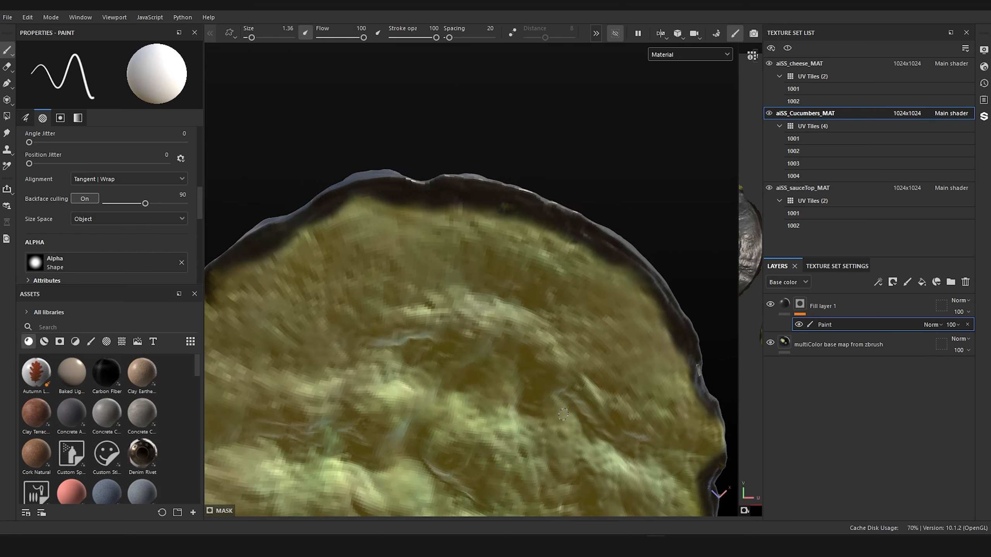
{"action": "key", "text": "x"}
{"action": "mouse_move", "coordinate": [542, 234]}
{"action": "left_mouse_down"}
{"action": "mouse_move", "coordinate": [525, 214]}
{"action": "mouse_move", "coordinate": [562, 229]}
{"action": "mouse_move", "coordinate": [468, 205]}
{"action": "mouse_move", "coordinate": [546, 215]}
{"action": "mouse_move", "coordinate": [375, 199]}
{"action": "mouse_move", "coordinate": [415, 193]}
{"action": "mouse_move", "coordinate": [251, 272]}
{"action": "left_mouse_up"}
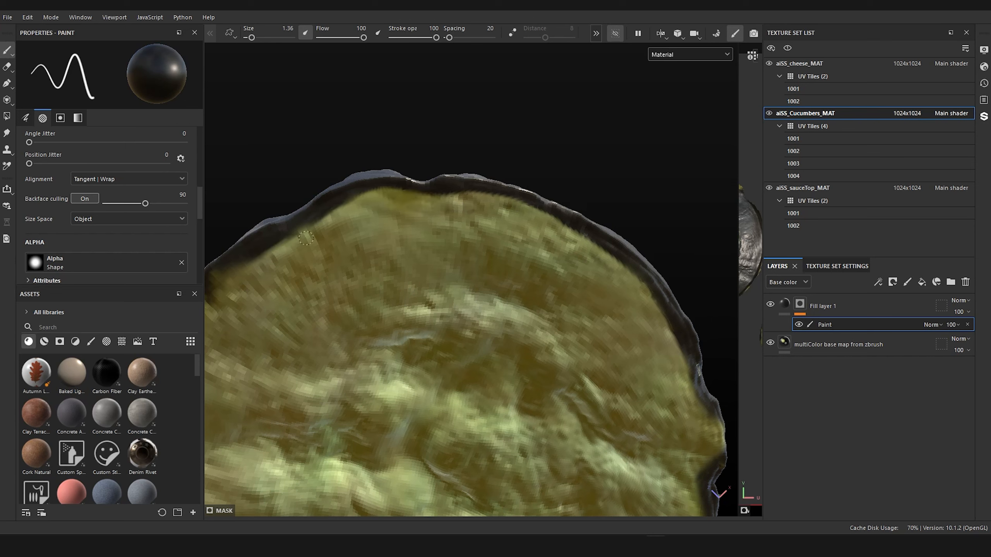
{"action": "left_click_drag", "start_coordinate": [306, 238], "coordinate": [299, 241]}
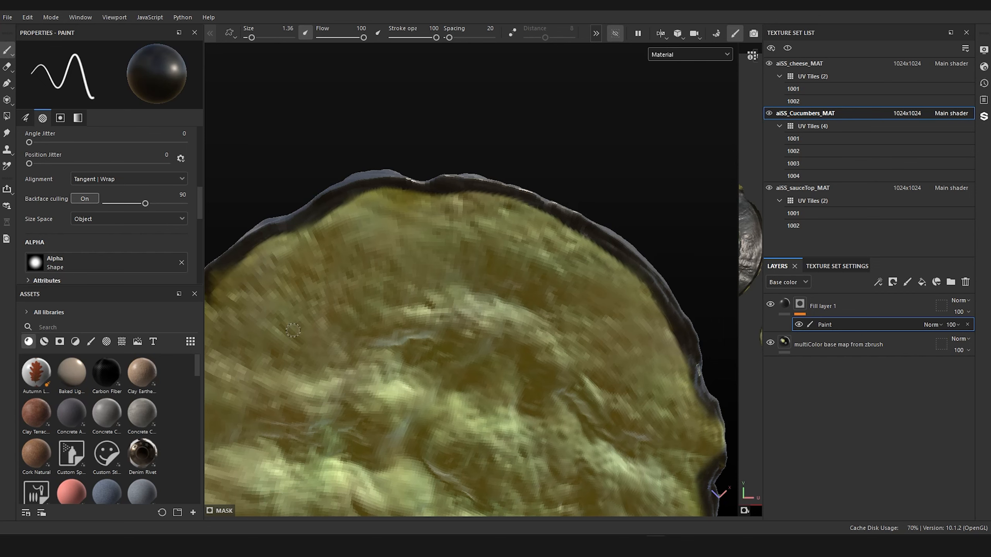
Step: Trim the dark overspill along the left and lower-left edges of the underside with the black brush
{"action": "right_click_drag", "start_coordinate": [312, 322], "coordinate": [275, 330], "text": "alt"}
{"action": "middle_click_drag", "start_coordinate": [275, 330], "coordinate": [398, 282], "text": "alt"}
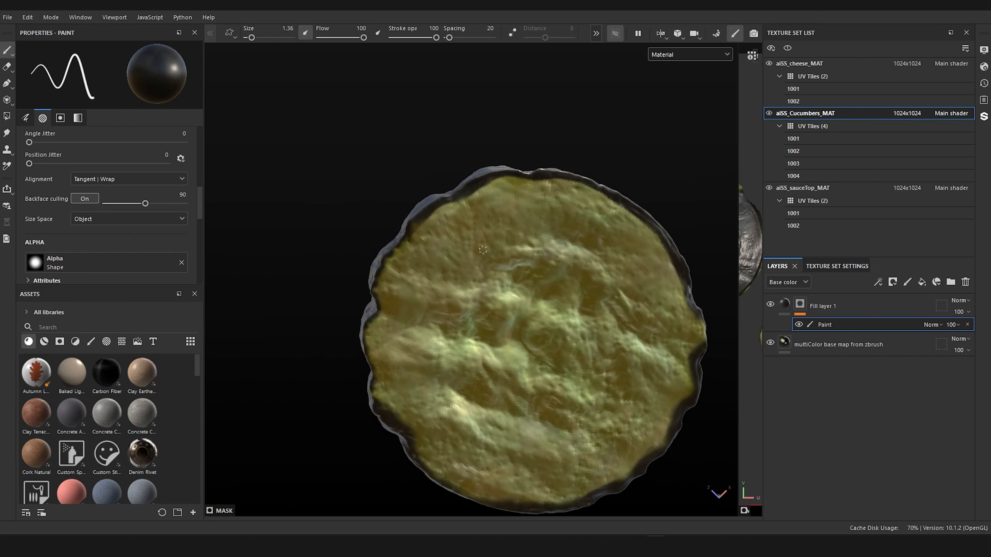
{"action": "right_click_drag", "start_coordinate": [398, 283], "coordinate": [438, 248], "text": "alt"}
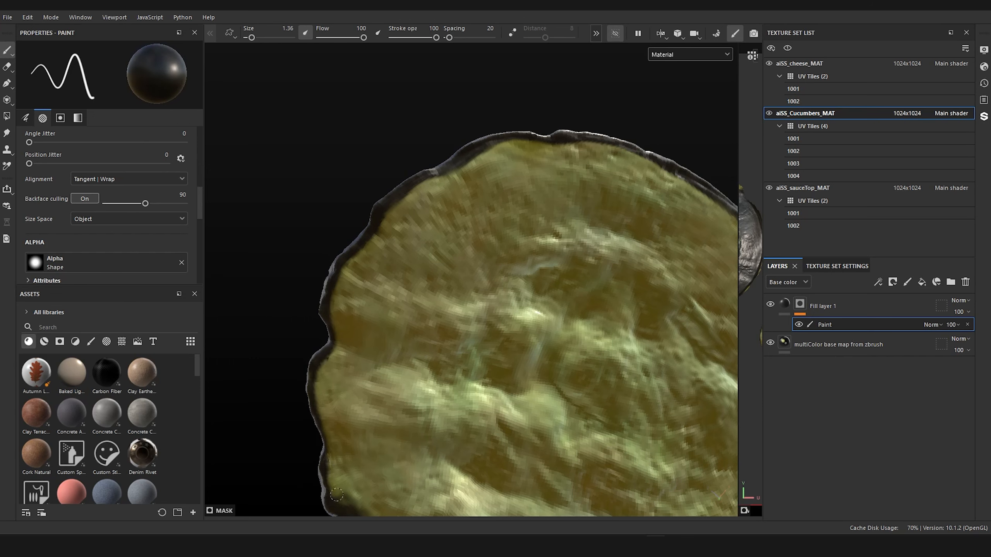
{"action": "scroll", "coordinate": [397, 445], "scroll_direction": "down", "scroll_amount": 5}
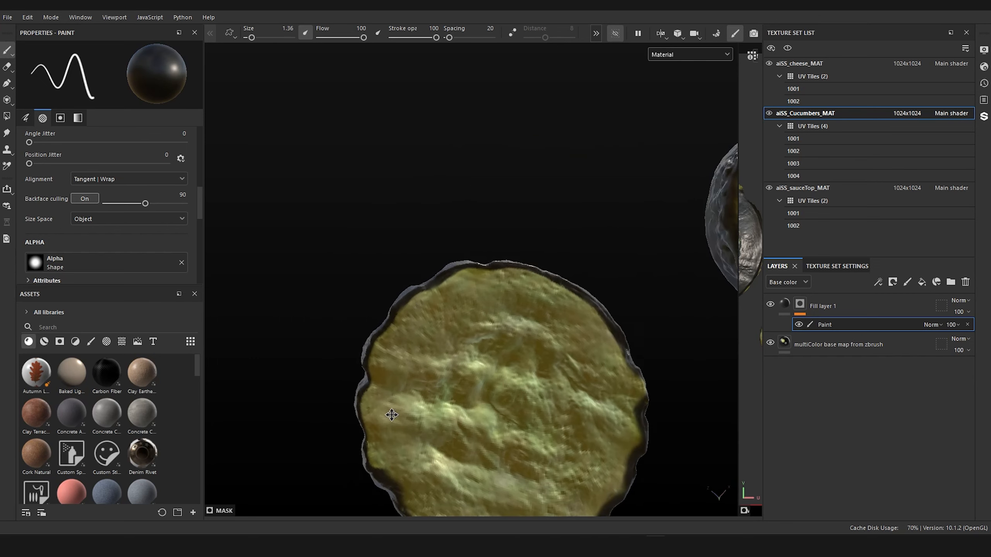
{"action": "middle_click_drag", "start_coordinate": [393, 412], "coordinate": [377, 269], "text": "alt"}
{"action": "scroll", "coordinate": [437, 413], "scroll_direction": "up", "scroll_amount": 3}
{"action": "middle_click_drag", "start_coordinate": [422, 420], "coordinate": [431, 407], "text": "alt"}
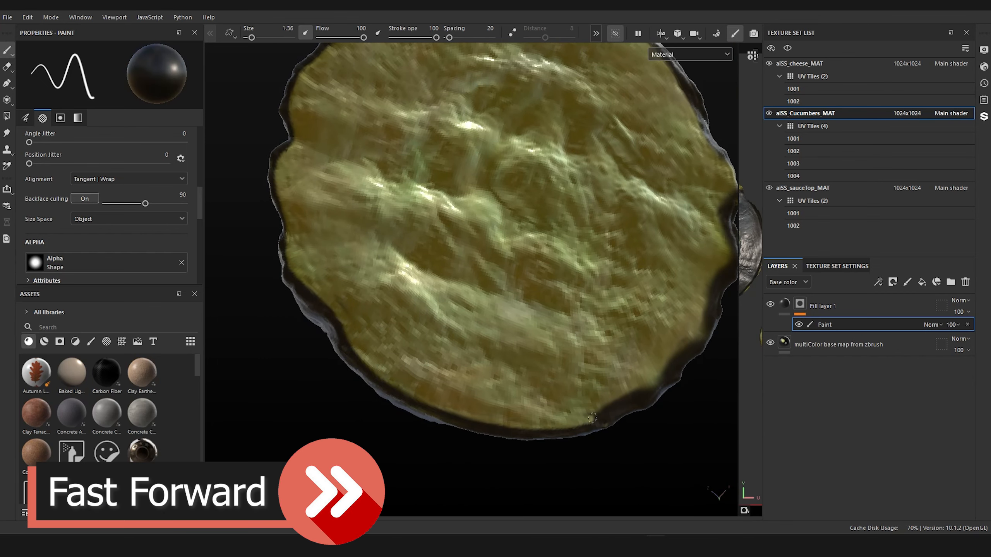
Step: Erase the wide dark overspill along the lower-right edge of the underside with the black brush
{"action": "mouse_move", "coordinate": [592, 418]}
{"action": "left_mouse_down"}
{"action": "mouse_move", "coordinate": [698, 332]}
{"action": "mouse_move", "coordinate": [713, 279]}
{"action": "left_mouse_up"}
{"action": "key", "text": "x"}
{"action": "key", "text": "x"}
{"action": "left_click_drag", "start_coordinate": [704, 322], "coordinate": [717, 274]}
Step: Refine the rim along the right and upper-right edges of the underside, alternating between erasing in black and restoring in white
{"action": "mouse_move", "coordinate": [476, 314]}
{"action": "middle_mouse_down", "text": "alt"}
{"action": "mouse_move", "coordinate": [354, 371]}
{"action": "mouse_move", "coordinate": [337, 411]}
{"action": "middle_mouse_up", "text": "alt"}
{"action": "key", "text": "x"}
{"action": "left_click_drag", "start_coordinate": [581, 386], "coordinate": [590, 351]}
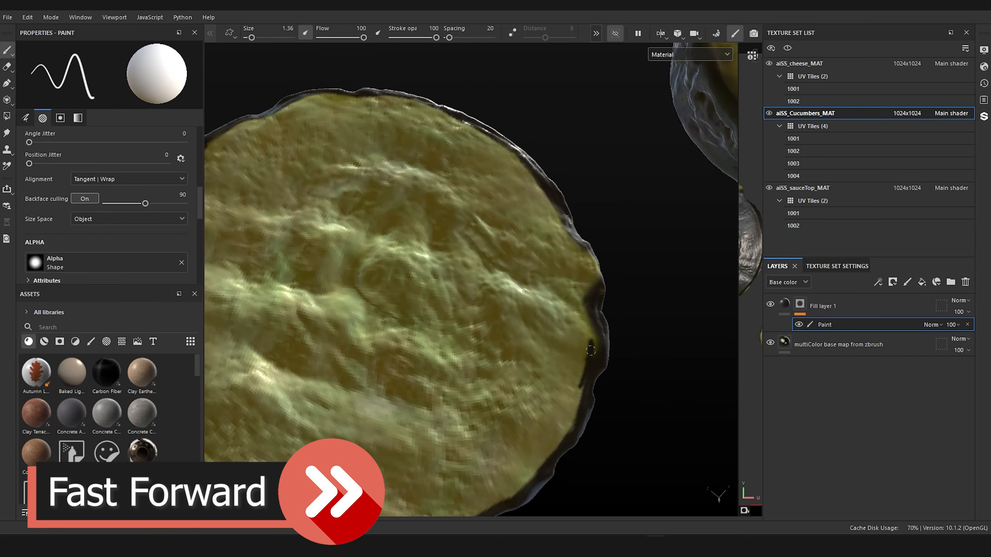
{"action": "key", "text": "x"}
{"action": "key", "text": "x"}
{"action": "left_click_drag", "start_coordinate": [575, 425], "coordinate": [585, 250]}
{"action": "key", "text": "x"}
{"action": "left_click_drag", "start_coordinate": [589, 322], "coordinate": [587, 282]}
Step: Even out the last stretch of the underside's rim so the dark border runs at a consistent narrow width
{"action": "key", "text": "x"}
{"action": "left_click_drag", "start_coordinate": [553, 208], "coordinate": [487, 139]}
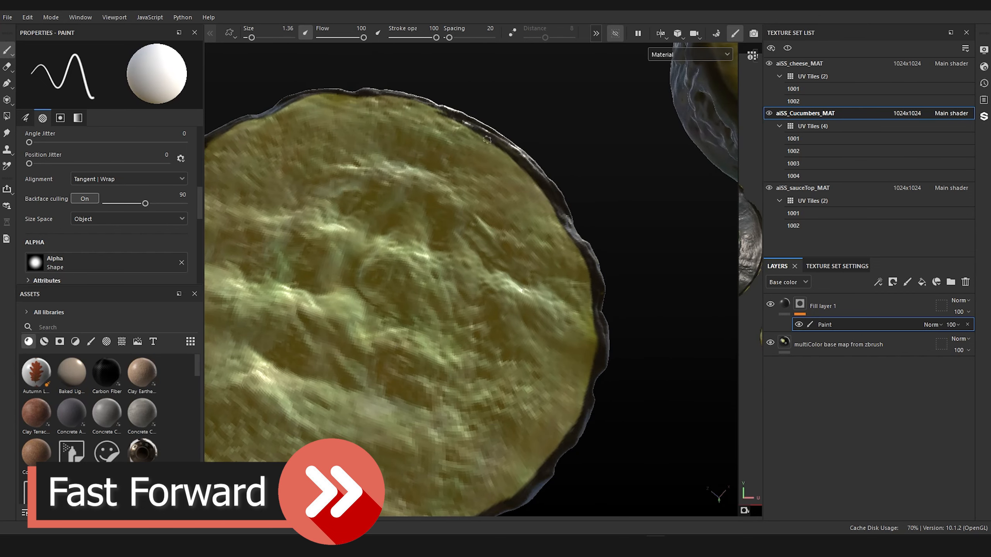
{"action": "middle_click_drag", "start_coordinate": [419, 222], "coordinate": [473, 393], "text": "alt"}
{"action": "left_click_drag", "start_coordinate": [474, 393], "coordinate": [424, 392], "text": "alt"}
{"action": "key", "text": "x"}
{"action": "mouse_move", "coordinate": [595, 508]}
{"action": "left_mouse_down"}
{"action": "mouse_move", "coordinate": [561, 342]}
{"action": "mouse_move", "coordinate": [440, 258]}
{"action": "left_mouse_up"}
{"action": "key", "text": "x"}
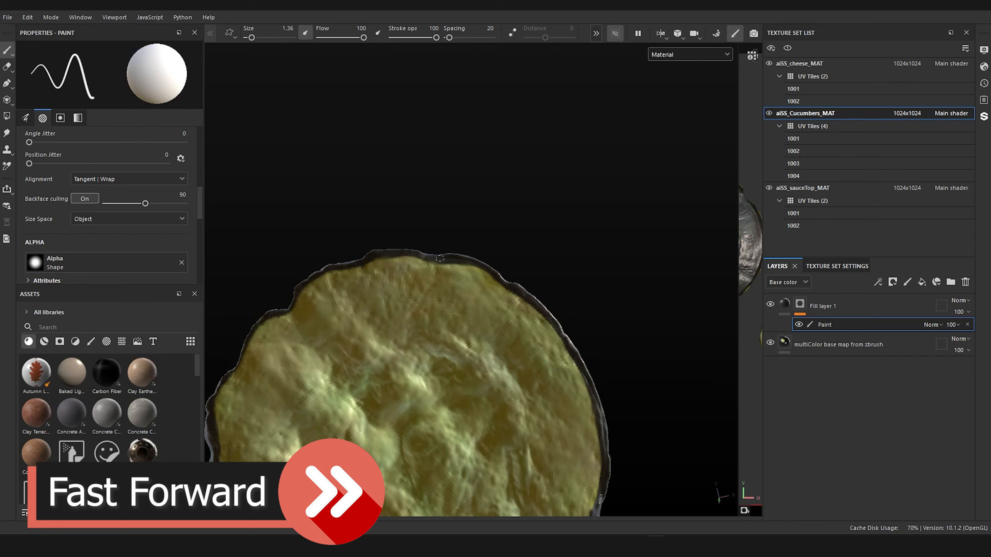
Step: Return to the cucumber's top face and set the viewport display mode to Mask
{"action": "right_click_drag", "start_coordinate": [468, 71], "coordinate": [500, 215], "text": "alt"}
{"action": "left_click_drag", "start_coordinate": [500, 215], "coordinate": [482, 454], "text": "alt"}
{"action": "right_click_drag", "start_coordinate": [482, 454], "coordinate": [479, 389], "text": "alt"}
{"action": "left_click_drag", "start_coordinate": [478, 390], "coordinate": [538, 398], "text": "alt"}
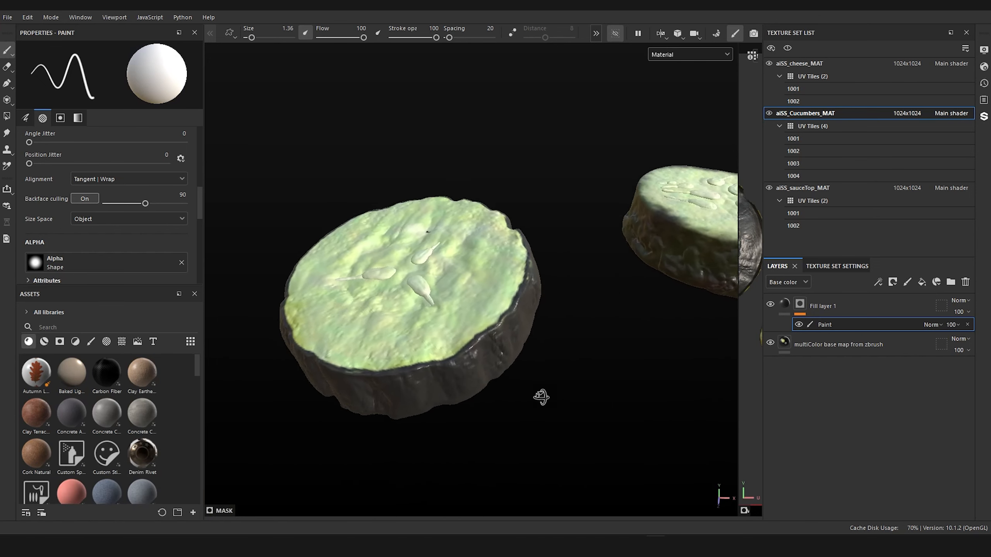
{"action": "left_click", "coordinate": [691, 54]}
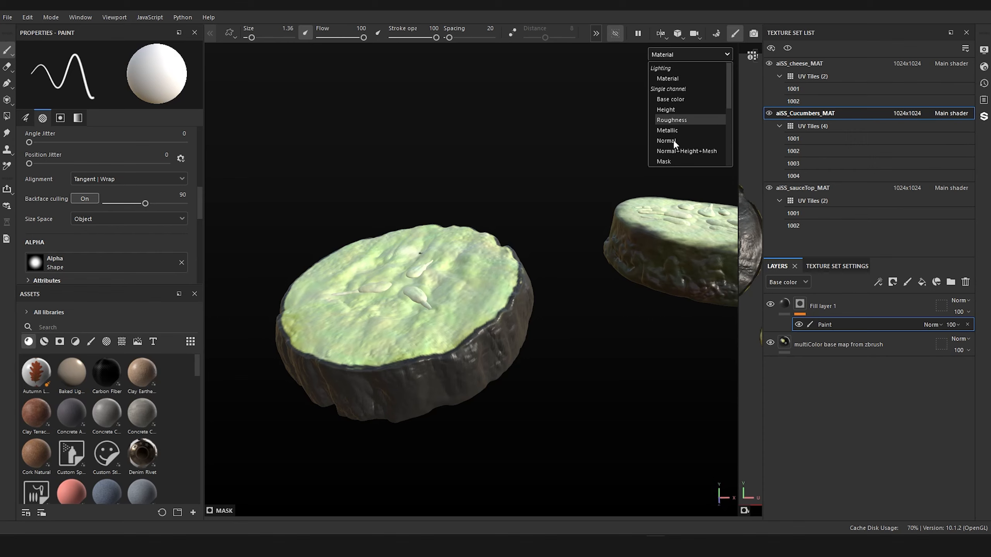
{"action": "left_click", "coordinate": [671, 161]}
{"action": "left_click_drag", "start_coordinate": [590, 367], "coordinate": [593, 423], "text": "alt"}
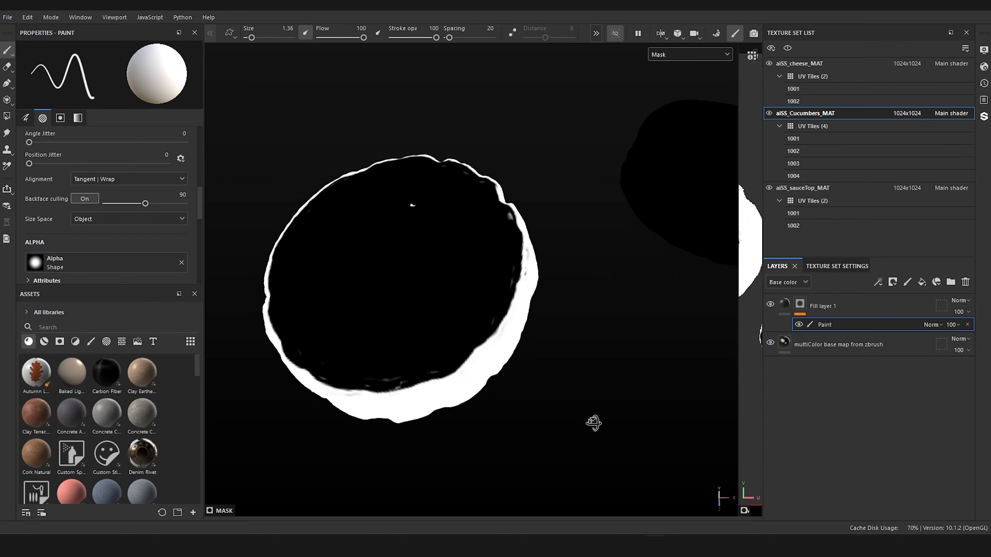
{"action": "left_click_drag", "start_coordinate": [587, 312], "coordinate": [633, 324], "text": "alt"}
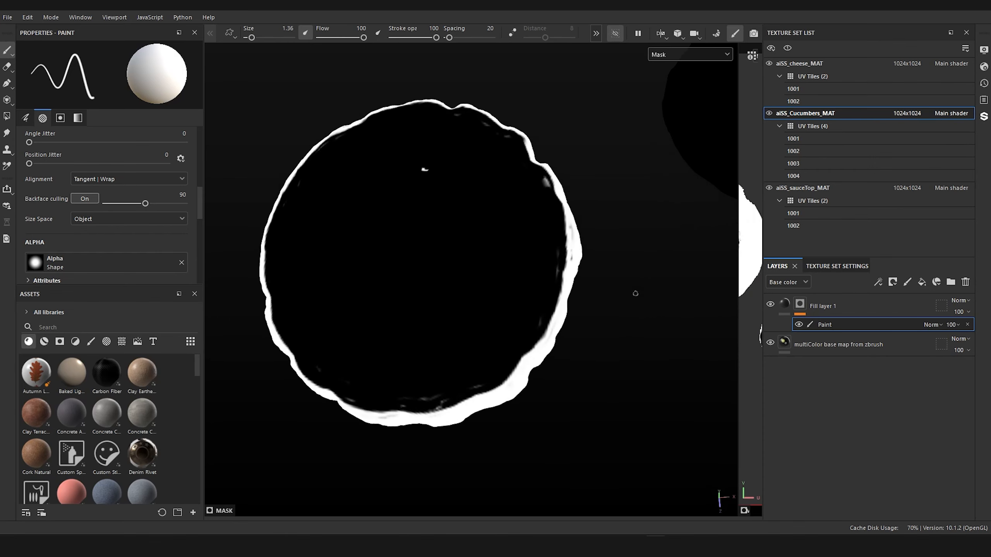
Step: Erase the stray white specks inside the top face's mask with a black brush, using size 4.71 along the edges
{"action": "key", "text": "x"}
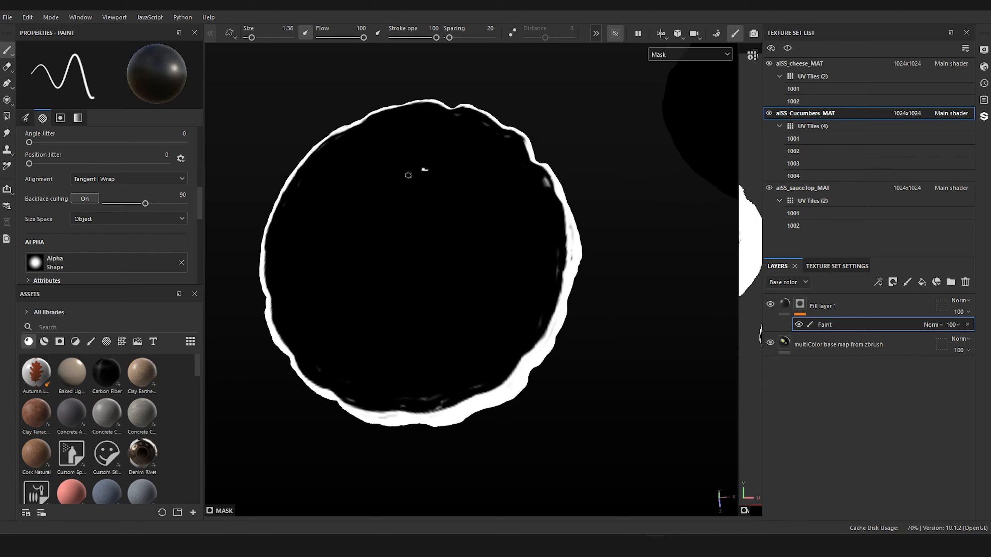
{"action": "right_click_drag", "start_coordinate": [416, 175], "coordinate": [427, 172], "text": "ctrl"}
{"action": "left_click", "coordinate": [427, 169]}
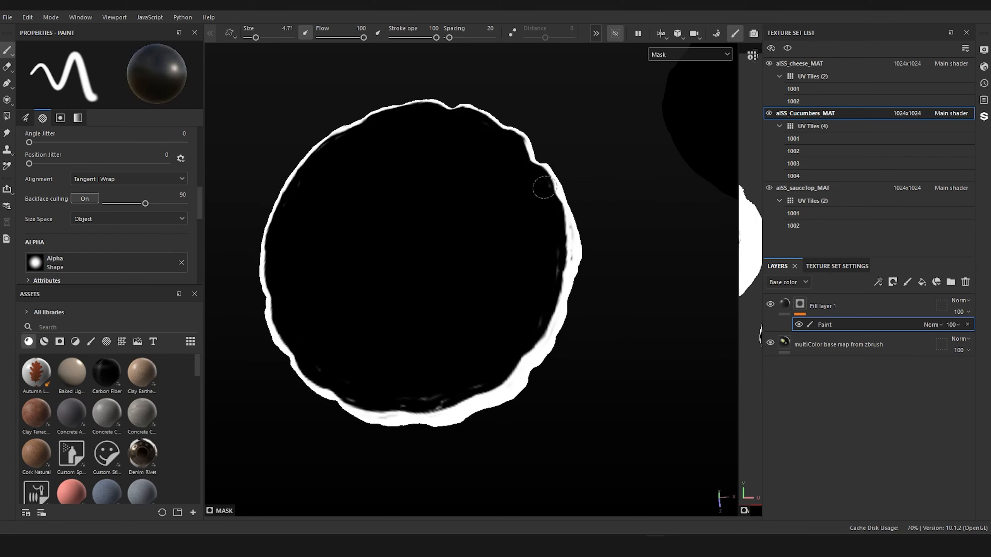
{"action": "mouse_move", "coordinate": [527, 328]}
{"action": "left_mouse_down"}
{"action": "mouse_move", "coordinate": [453, 393]}
{"action": "mouse_move", "coordinate": [433, 403]}
{"action": "mouse_move", "coordinate": [385, 396]}
{"action": "left_mouse_up"}
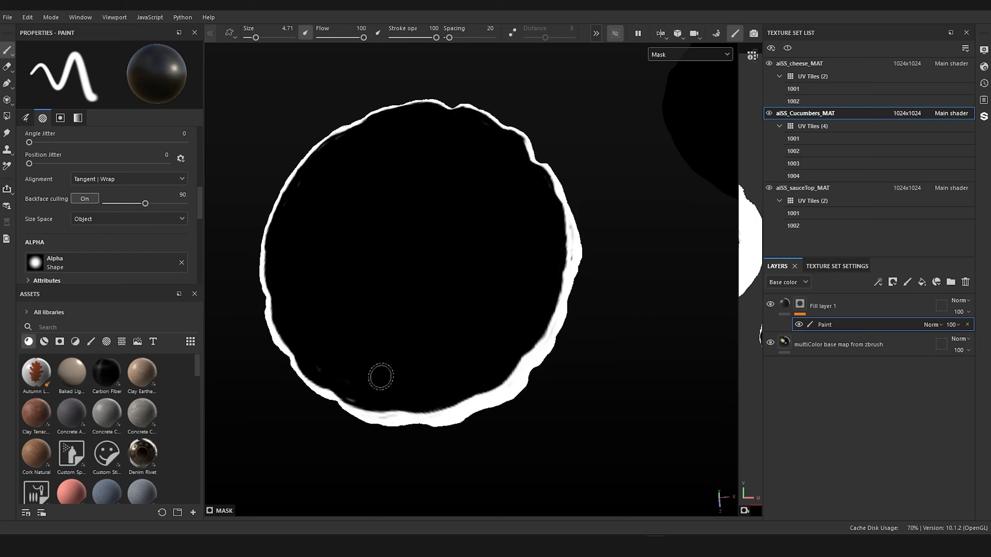
{"action": "mouse_move", "coordinate": [334, 375]}
{"action": "left_mouse_down"}
{"action": "mouse_move", "coordinate": [309, 359]}
{"action": "mouse_move", "coordinate": [349, 393]}
{"action": "left_mouse_up"}
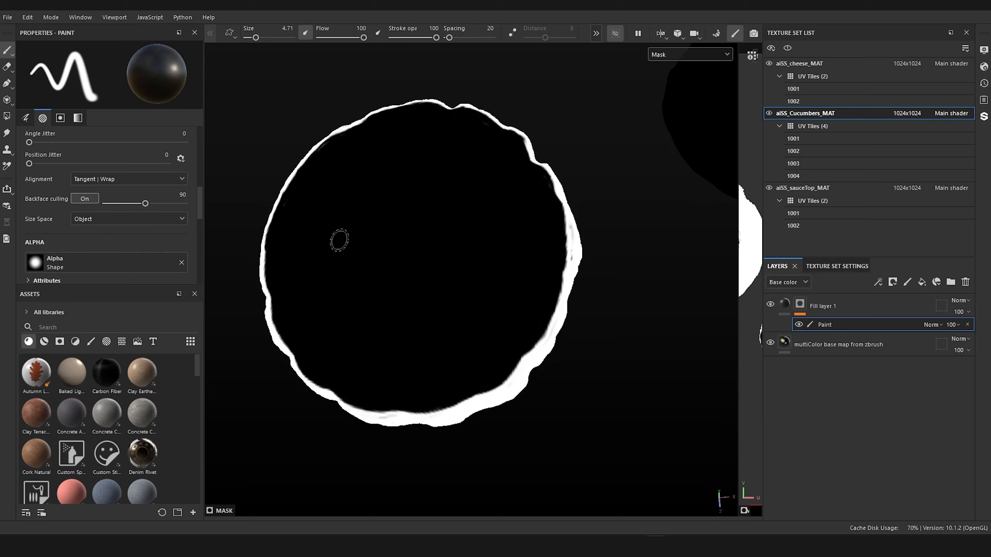
Step: Fill the gray gaps in the mask around the cucumber's side, just below the top rim, with the white brush
{"action": "left_click_drag", "start_coordinate": [312, 227], "coordinate": [282, 154], "text": "alt"}
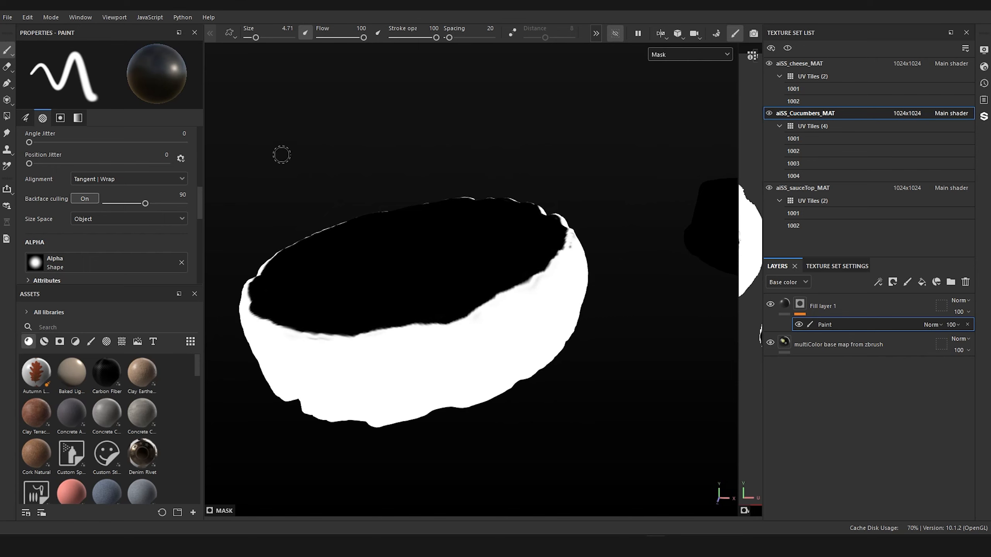
{"action": "key", "text": "x"}
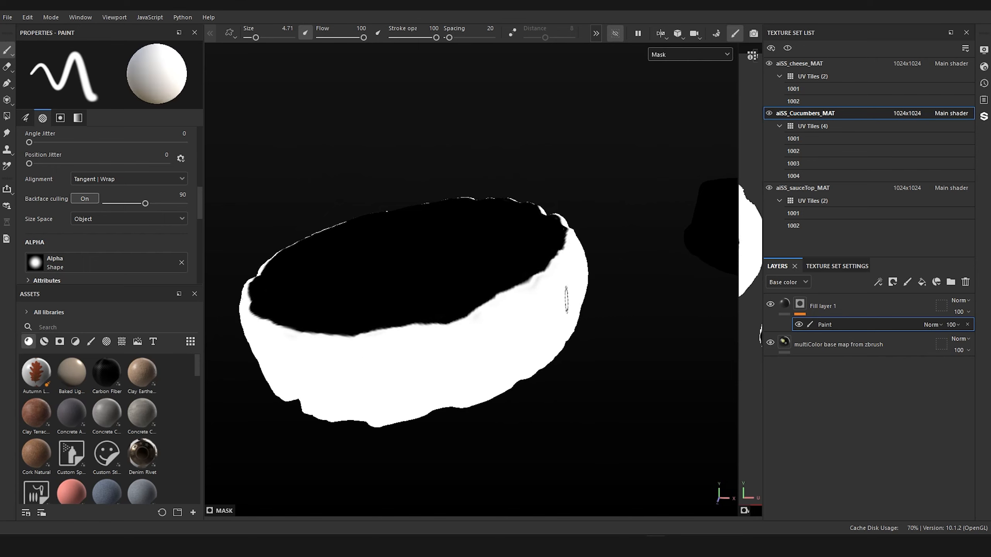
{"action": "mouse_move", "coordinate": [580, 273]}
{"action": "left_mouse_down", "text": "alt"}
{"action": "mouse_move", "coordinate": [394, 283]}
{"action": "mouse_move", "coordinate": [427, 263]}
{"action": "mouse_move", "coordinate": [409, 336]}
{"action": "mouse_move", "coordinate": [333, 342]}
{"action": "mouse_move", "coordinate": [274, 376]}
{"action": "mouse_move", "coordinate": [283, 389]}
{"action": "left_mouse_up", "text": "alt"}
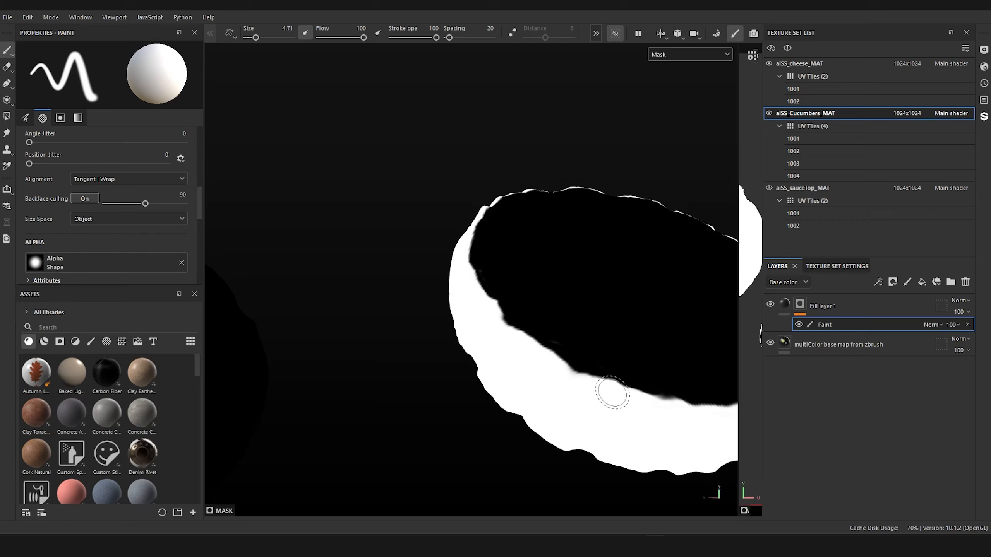
{"action": "mouse_move", "coordinate": [612, 391]}
{"action": "left_mouse_down", "text": "alt"}
{"action": "mouse_move", "coordinate": [533, 343]}
{"action": "mouse_move", "coordinate": [572, 265]}
{"action": "mouse_move", "coordinate": [453, 259]}
{"action": "mouse_move", "coordinate": [443, 321]}
{"action": "mouse_move", "coordinate": [480, 328]}
{"action": "mouse_move", "coordinate": [449, 243]}
{"action": "mouse_move", "coordinate": [358, 198]}
{"action": "mouse_move", "coordinate": [612, 360]}
{"action": "left_mouse_up", "text": "alt"}
Step: Erase the stray white streaks inside the underside's mask with the black brush, working around its rim
{"action": "mouse_move", "coordinate": [348, 355]}
{"action": "left_mouse_down", "text": "alt"}
{"action": "mouse_move", "coordinate": [308, 425]}
{"action": "mouse_move", "coordinate": [519, 177]}
{"action": "left_mouse_up", "text": "alt"}
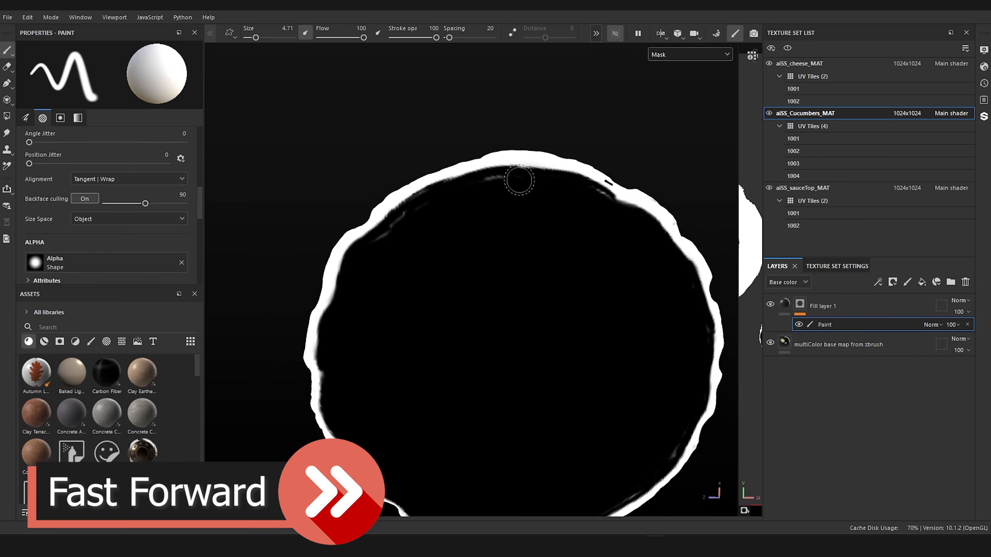
{"action": "key", "text": "x"}
{"action": "mouse_move", "coordinate": [698, 341]}
{"action": "left_mouse_down", "text": "alt"}
{"action": "mouse_move", "coordinate": [588, 440]}
{"action": "mouse_move", "coordinate": [500, 290]}
{"action": "mouse_move", "coordinate": [476, 314]}
{"action": "mouse_move", "coordinate": [524, 203]}
{"action": "mouse_move", "coordinate": [417, 406]}
{"action": "mouse_move", "coordinate": [641, 155]}
{"action": "left_mouse_up", "text": "alt"}
{"action": "key", "text": "x"}
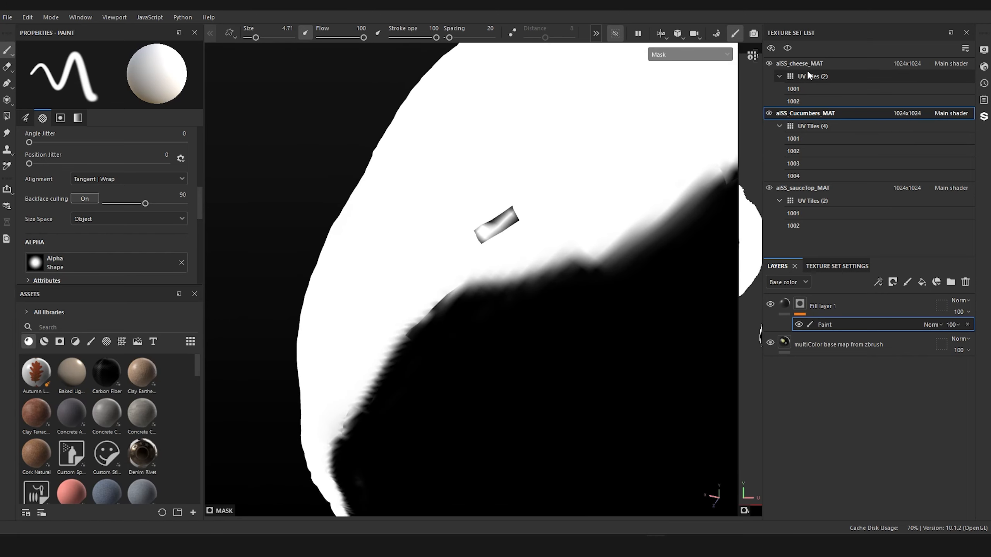
Step: Display the mesh wireframe from the display settings and examine the stray dark rectangular patch on the cucumber's side
{"action": "left_click", "coordinate": [983, 50]}
{"action": "scroll", "coordinate": [789, 348], "scroll_direction": "down", "scroll_amount": 15}
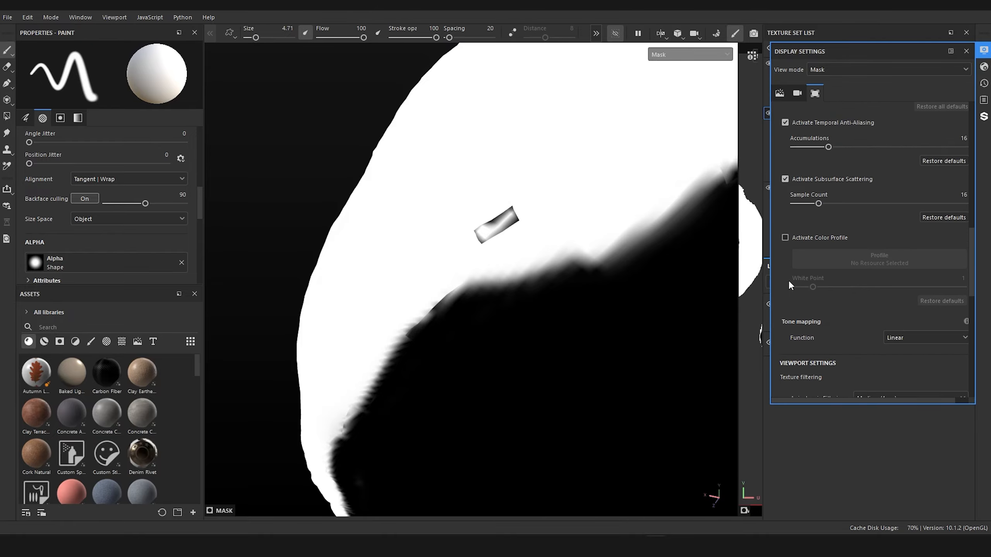
{"action": "scroll", "coordinate": [794, 244], "scroll_direction": "up", "scroll_amount": 2}
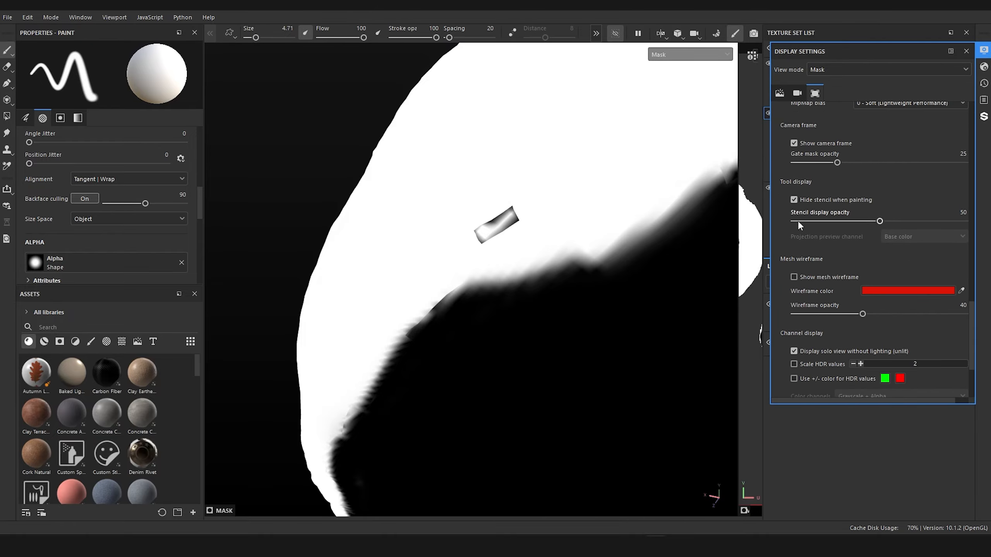
{"action": "left_click", "coordinate": [794, 277]}
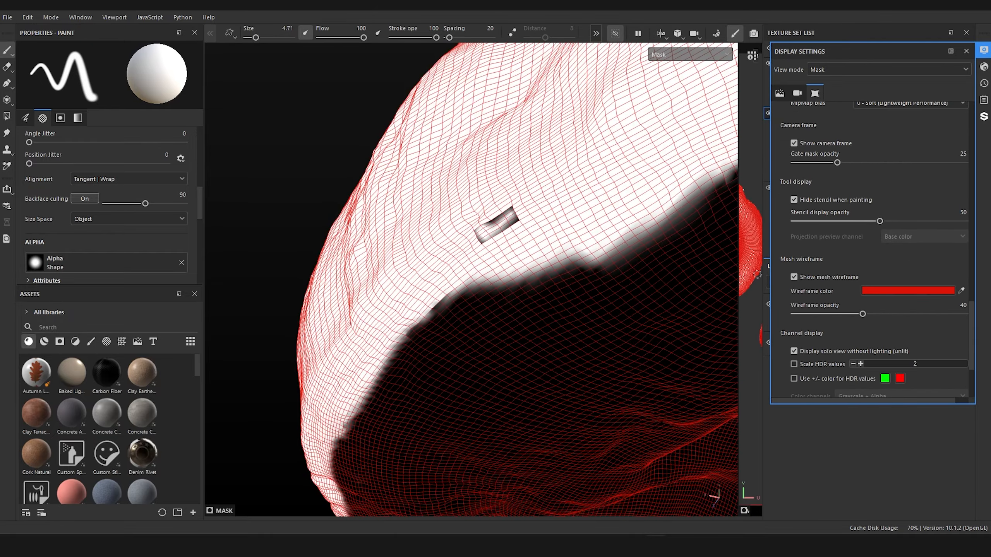
{"action": "left_click_drag", "start_coordinate": [289, 195], "coordinate": [306, 173], "text": "alt"}
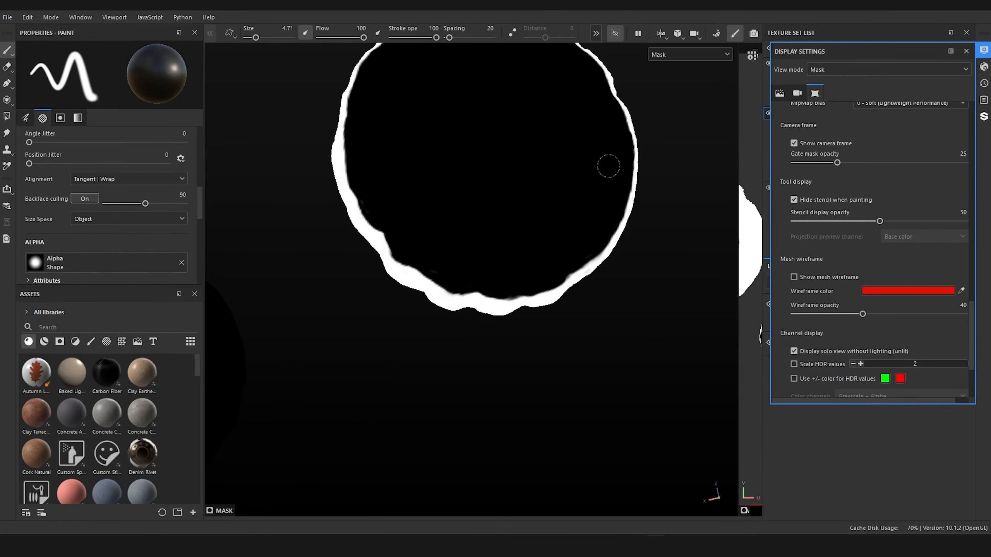
{"action": "left_click_drag", "start_coordinate": [469, 172], "coordinate": [415, 294], "text": "alt"}
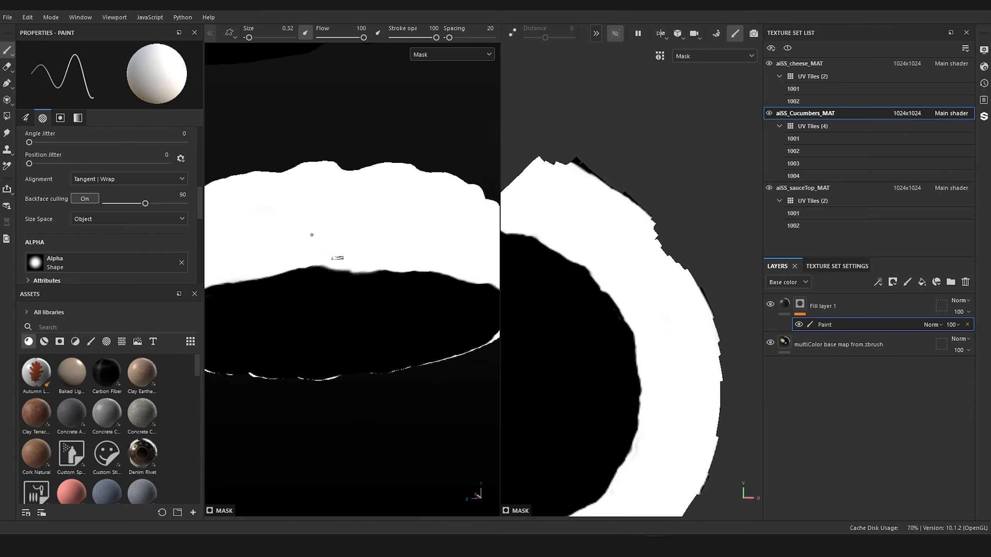
Step: Switch to Maya, select the stray face on the cucumber's side and locate it in the maximized UV Editor
{"action": "left_click_drag", "start_coordinate": [412, 128], "coordinate": [401, 300], "text": "alt"}
{"action": "left_click_drag", "start_coordinate": [423, 61], "coordinate": [426, 421], "text": "alt"}
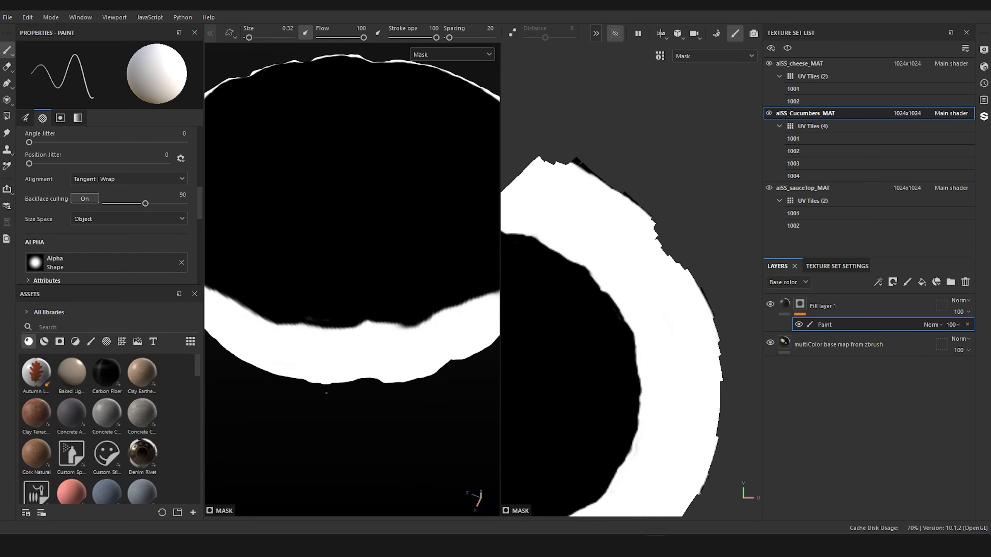
{"action": "left_click_drag", "start_coordinate": [313, 439], "coordinate": [325, 167], "text": "alt"}
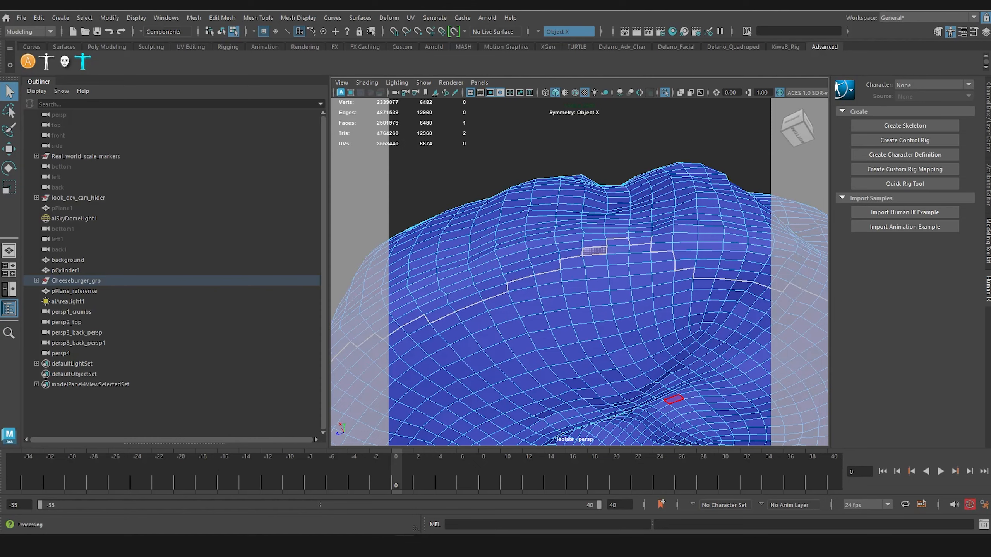
{"action": "left_click", "coordinate": [593, 254]}
{"action": "left_click_drag", "start_coordinate": [990, 280], "coordinate": [459, 187]}
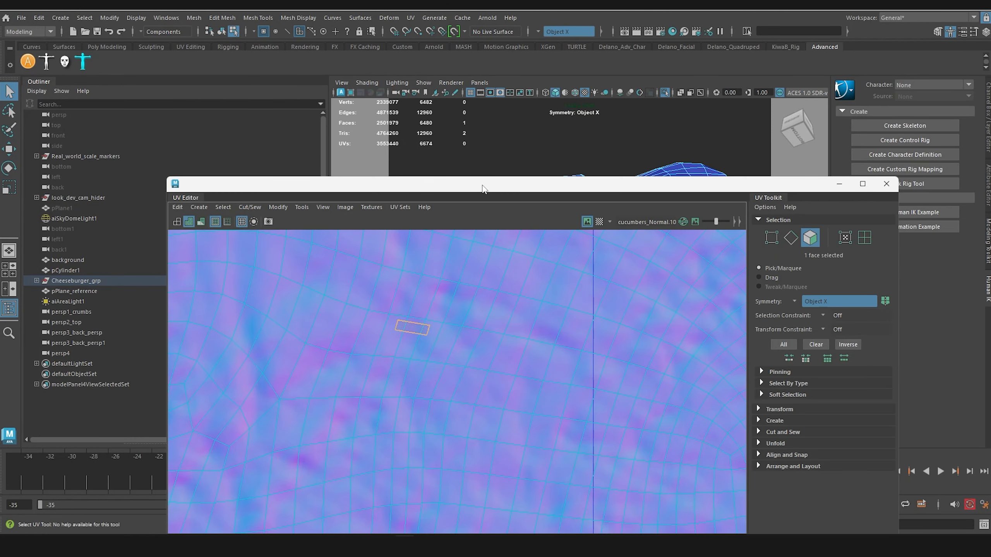
{"action": "double_click", "coordinate": [483, 187]}
{"action": "scroll", "coordinate": [453, 280], "scroll_direction": "down", "scroll_amount": 10}
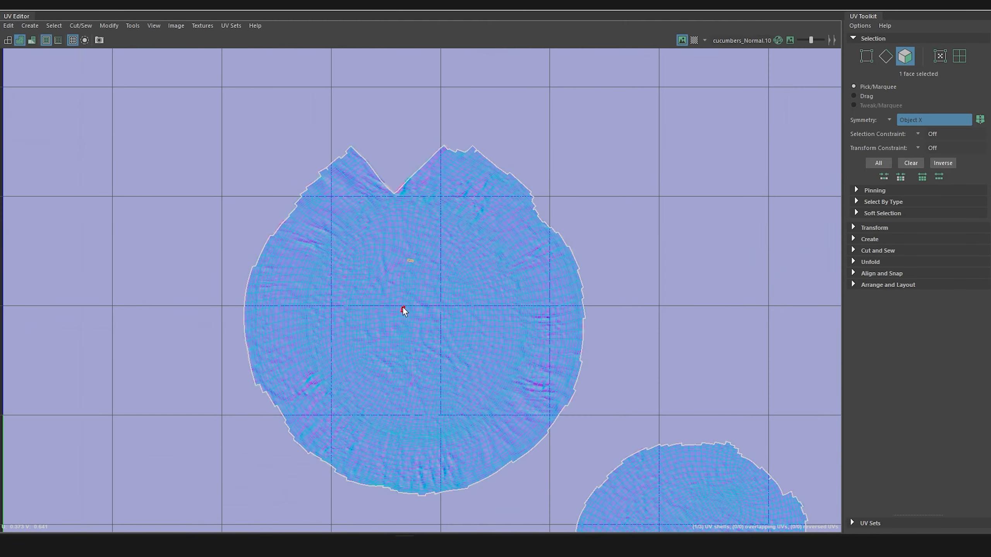
{"action": "scroll", "coordinate": [428, 229], "scroll_direction": "up", "scroll_amount": 2}
{"action": "scroll", "coordinate": [428, 229], "scroll_direction": "up", "scroll_amount": 10}
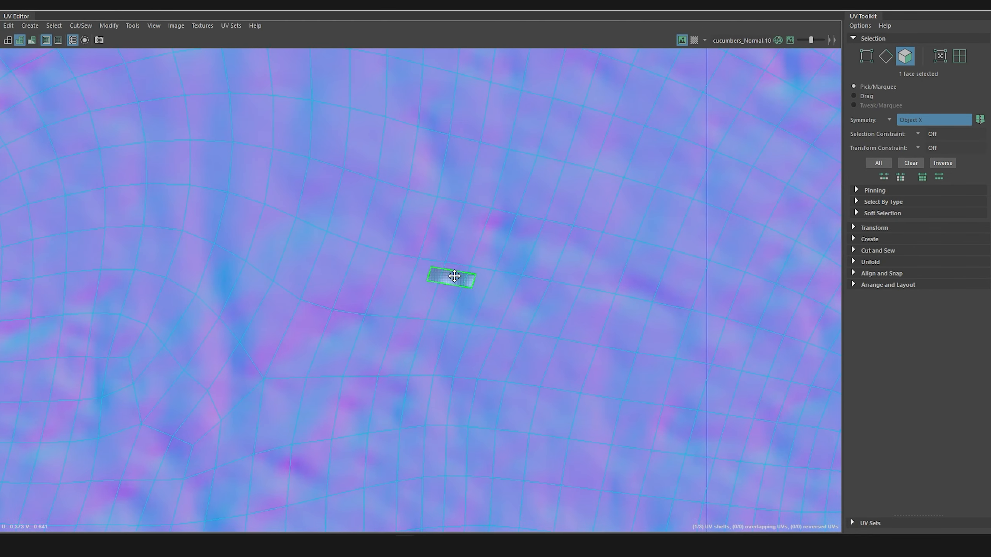
{"action": "scroll", "coordinate": [469, 291], "scroll_direction": "up", "scroll_amount": 1}
Step: Select the stray face's tiny UV shell inside the large cucumber shell and move it just outside that shell's upper-left border
{"action": "right_click_drag", "start_coordinate": [451, 277], "coordinate": [431, 268]}
{"action": "left_click", "coordinate": [453, 280]}
{"action": "scroll", "coordinate": [453, 281], "scroll_direction": "down", "scroll_amount": 8}
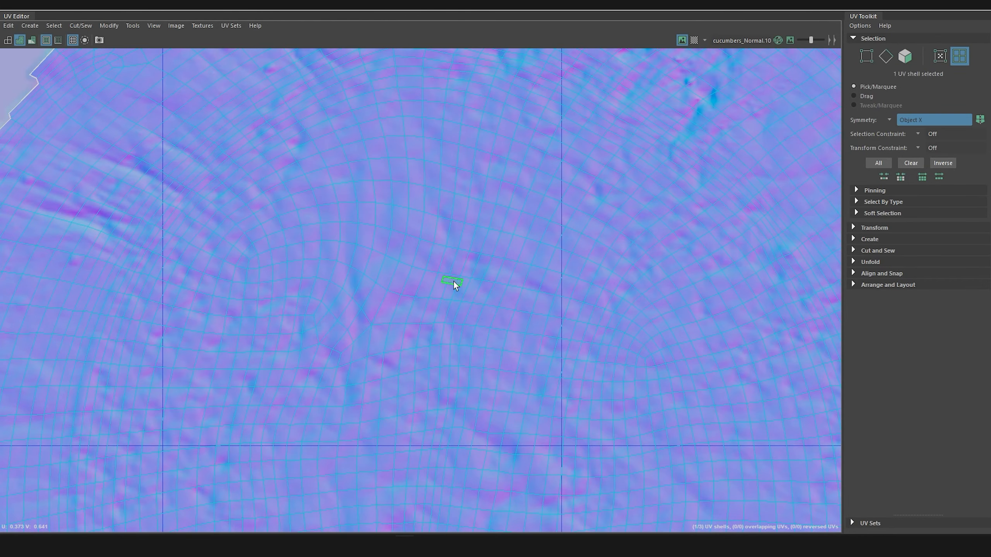
{"action": "scroll", "coordinate": [454, 282], "scroll_direction": "down", "scroll_amount": 1}
{"action": "middle_click_drag", "start_coordinate": [453, 282], "coordinate": [536, 266], "text": "alt"}
{"action": "key", "text": "w"}
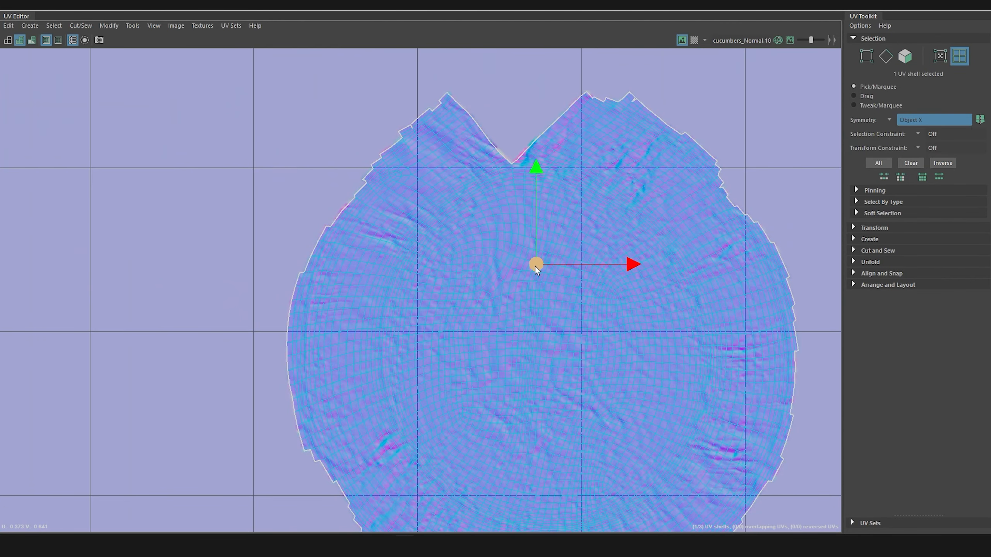
{"action": "left_click_drag", "start_coordinate": [534, 267], "coordinate": [326, 191]}
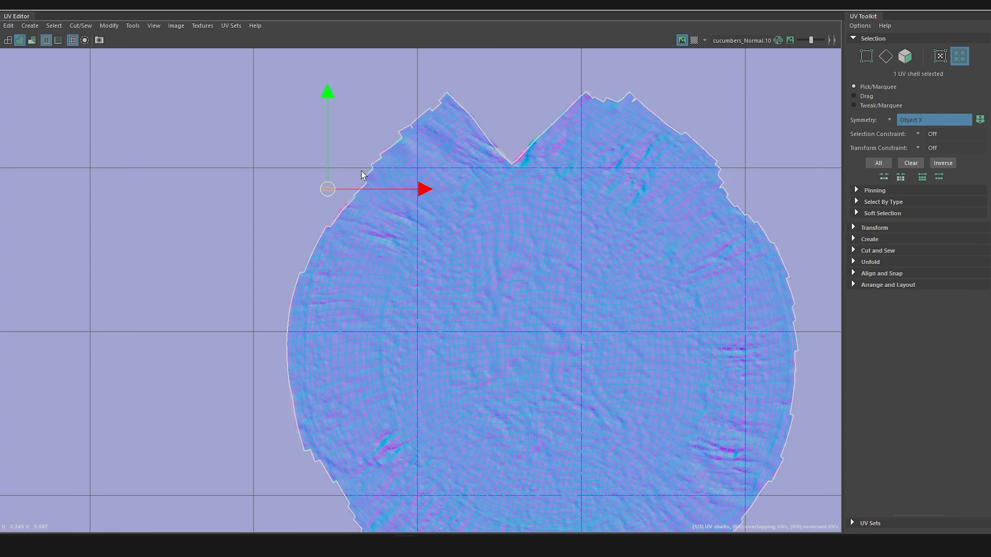
Step: Examine the large shell's border and check the tiny shell's edges to locate the matching edge
{"action": "scroll", "coordinate": [573, 234], "scroll_direction": "down", "scroll_amount": 5}
{"action": "scroll", "coordinate": [548, 269], "scroll_direction": "down", "scroll_amount": 3}
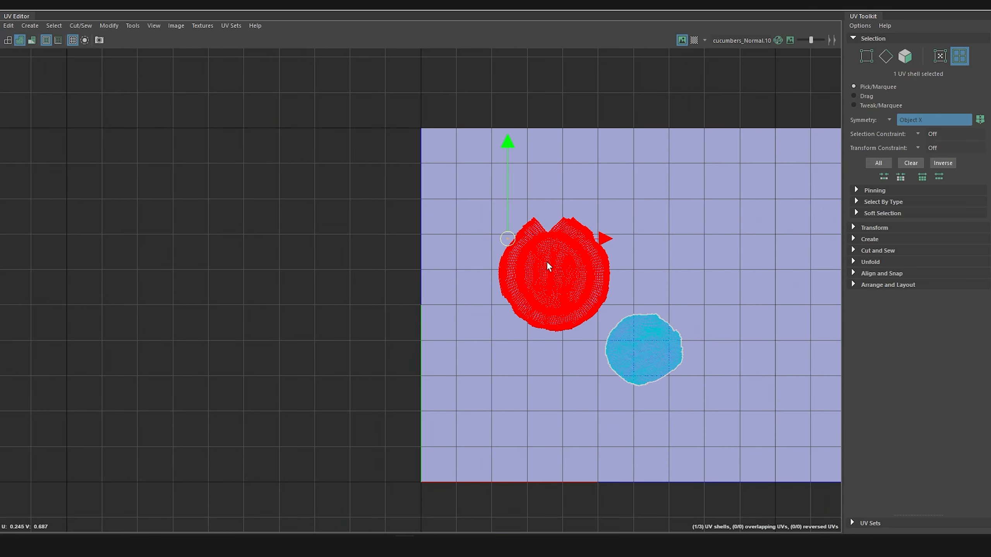
{"action": "scroll", "coordinate": [545, 264], "scroll_direction": "up", "scroll_amount": 8}
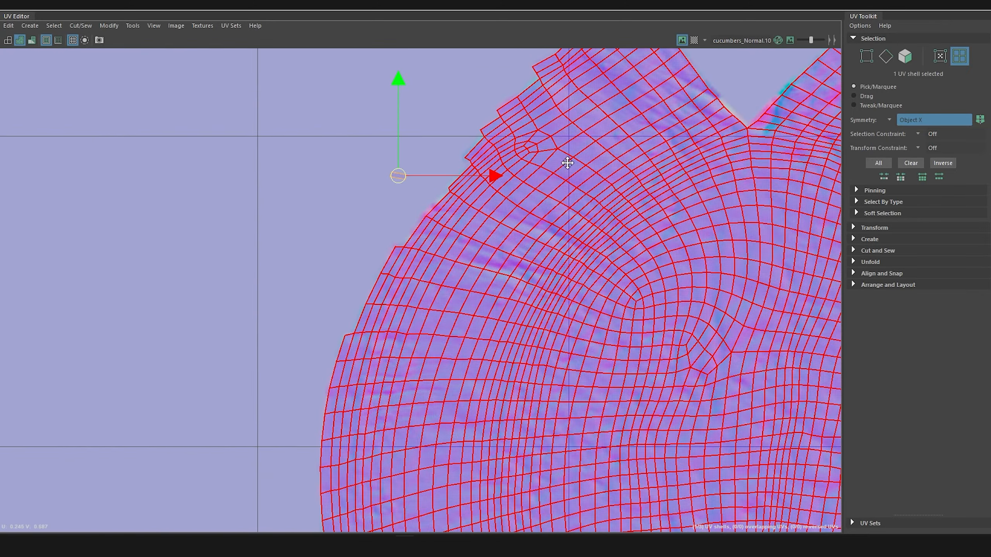
{"action": "scroll", "coordinate": [480, 221], "scroll_direction": "up", "scroll_amount": 2}
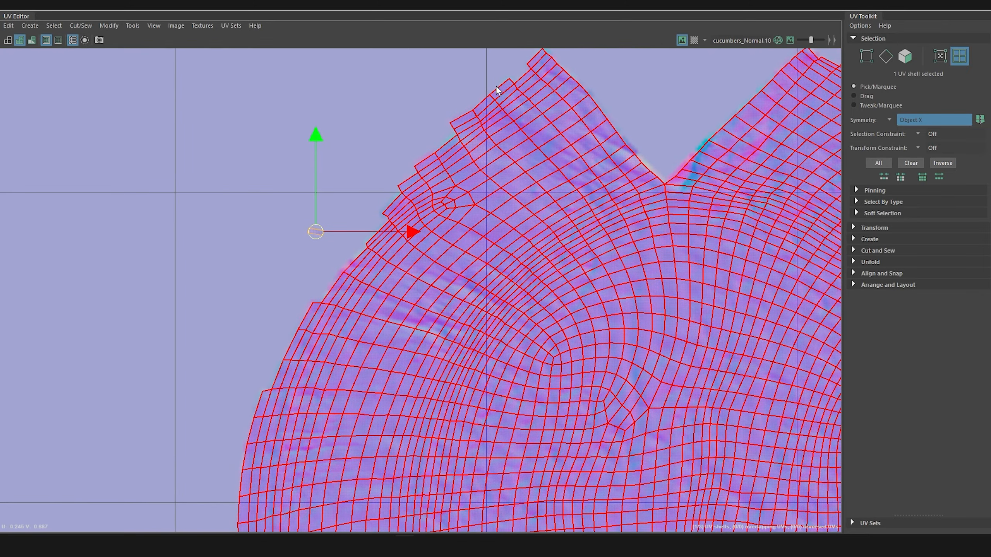
{"action": "scroll", "coordinate": [546, 215], "scroll_direction": "down", "scroll_amount": 3}
{"action": "scroll", "coordinate": [507, 199], "scroll_direction": "up", "scroll_amount": 2}
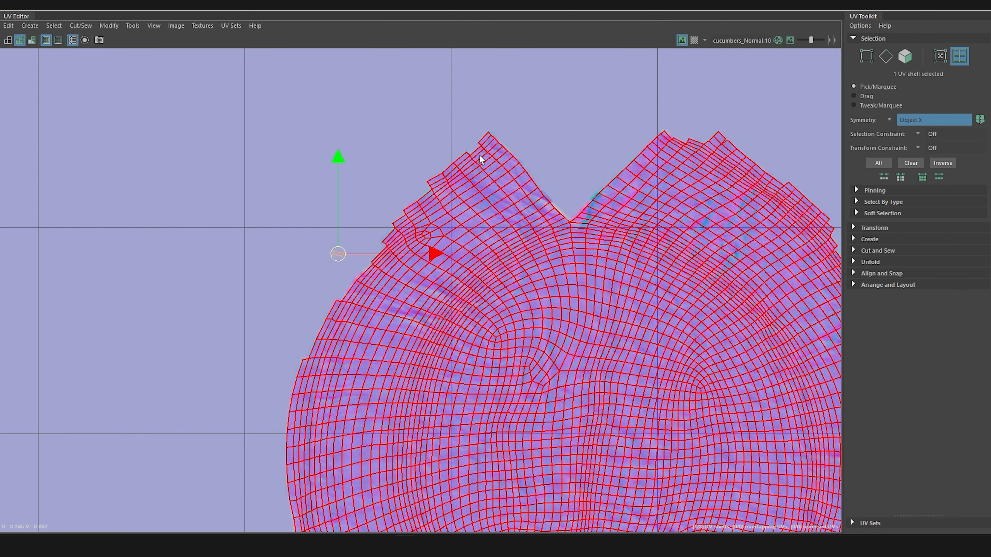
{"action": "scroll", "coordinate": [499, 206], "scroll_direction": "down", "scroll_amount": 2}
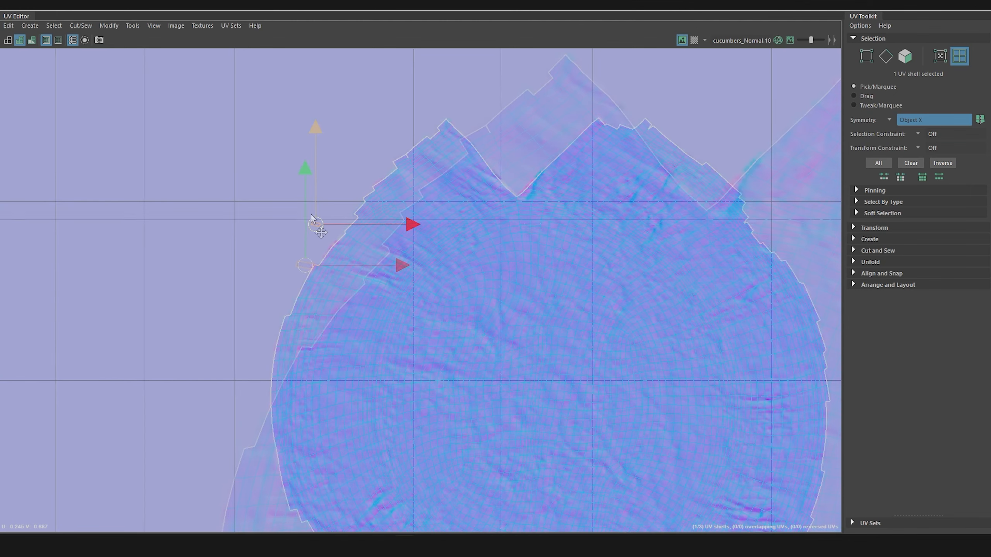
{"action": "scroll", "coordinate": [309, 254], "scroll_direction": "up", "scroll_amount": 5}
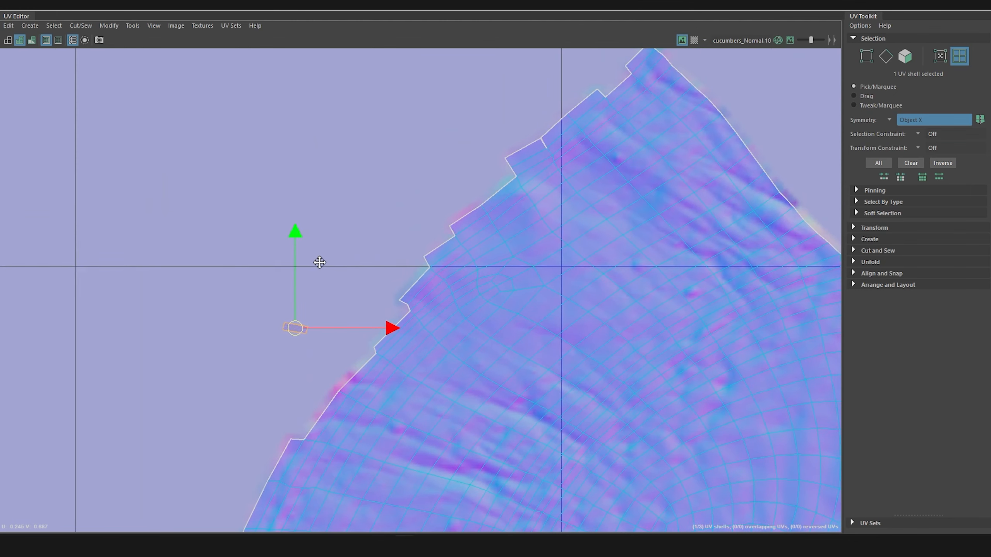
{"action": "right_click_drag", "start_coordinate": [295, 328], "coordinate": [289, 297]}
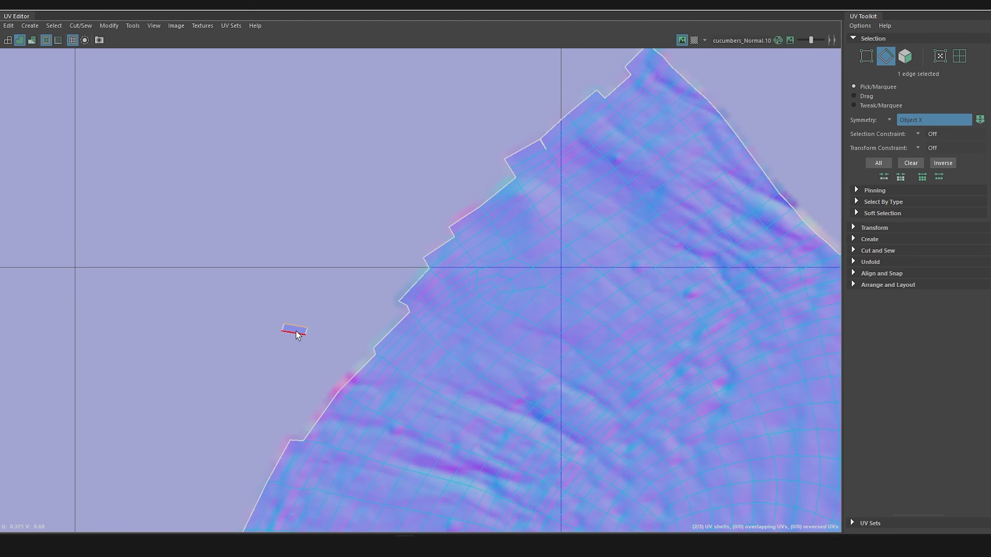
{"action": "scroll", "coordinate": [333, 345], "scroll_direction": "down", "scroll_amount": 5}
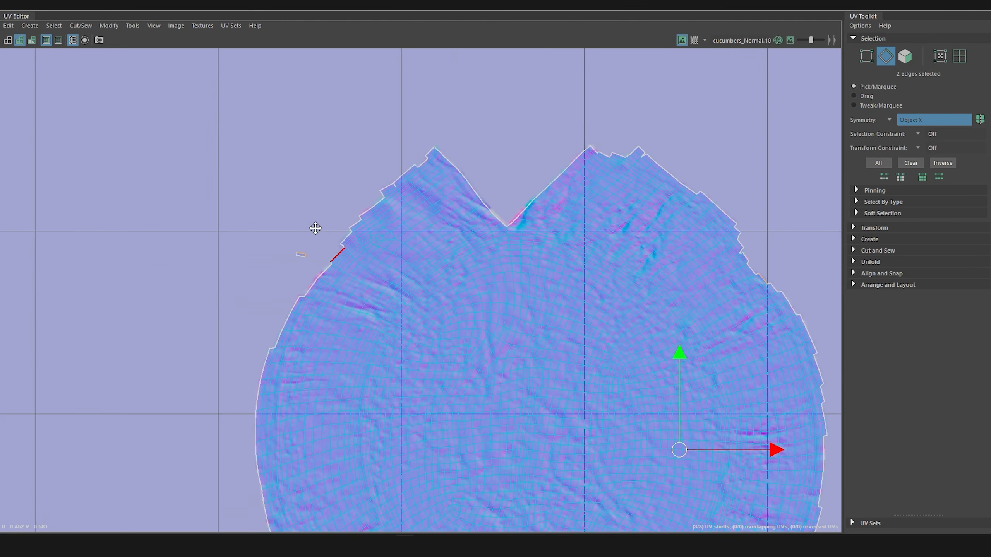
Step: Move the tiny face shell across to the large shell's upper-right border, beside its matching edge
{"action": "mouse_move", "coordinate": [285, 201]}
{"action": "right_mouse_down"}
{"action": "mouse_move", "coordinate": [243, 191]}
{"action": "mouse_move", "coordinate": [284, 203]}
{"action": "right_mouse_up"}
{"action": "left_click", "coordinate": [278, 201]}
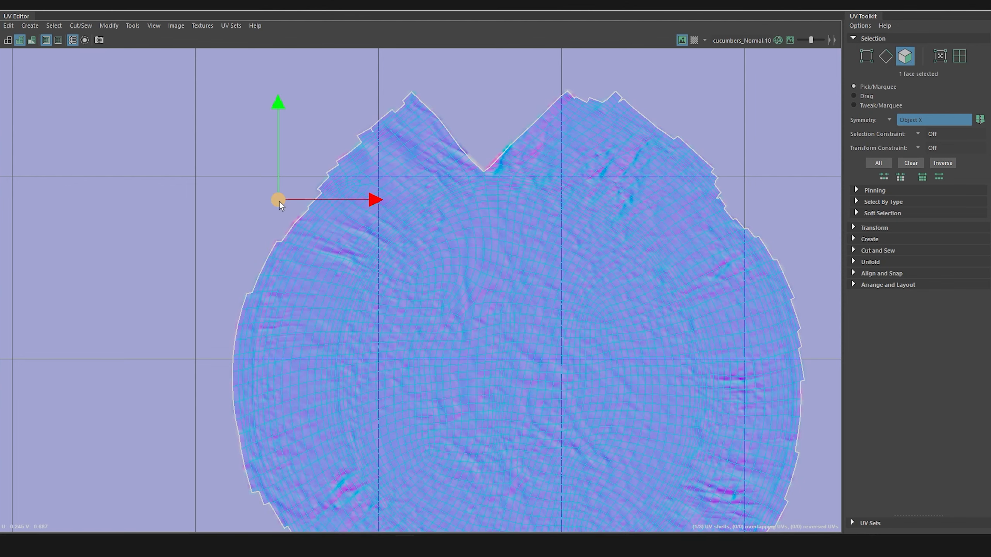
{"action": "left_click_drag", "start_coordinate": [278, 201], "coordinate": [745, 226]}
{"action": "scroll", "coordinate": [746, 229], "scroll_direction": "up", "scroll_amount": 8}
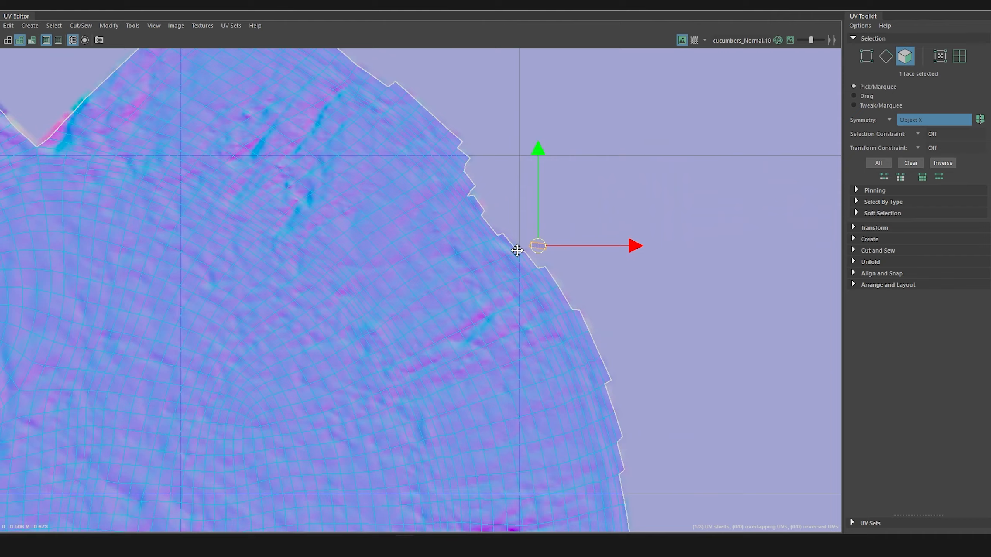
{"action": "scroll", "coordinate": [518, 286], "scroll_direction": "up", "scroll_amount": 1}
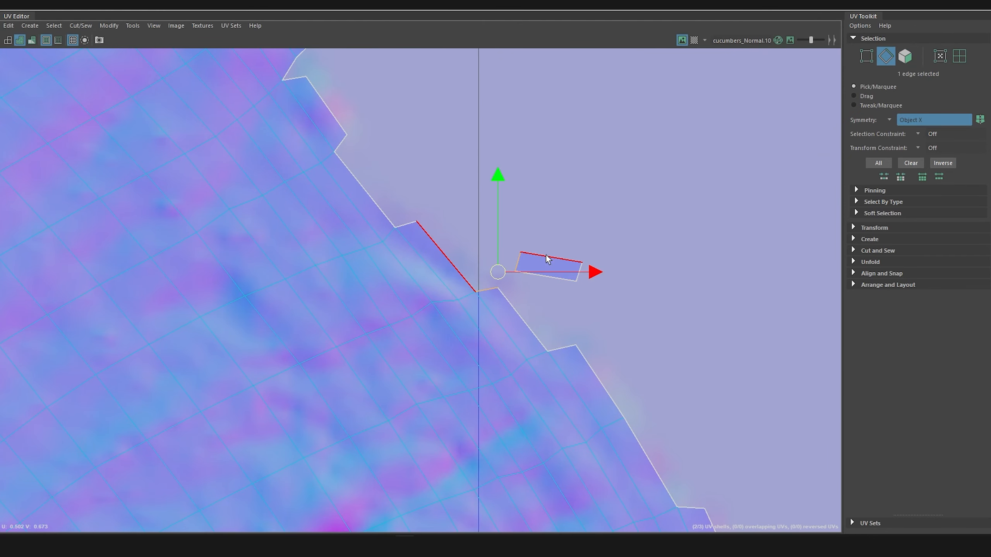
{"action": "left_click", "coordinate": [546, 258]}
Step: Rotate the tiny face to follow the slanted border and place it close to its matching edge
{"action": "right_click_drag", "start_coordinate": [548, 264], "coordinate": [543, 290]}
{"action": "key", "text": "e"}
{"action": "left_click_drag", "start_coordinate": [471, 228], "coordinate": [490, 215]}
{"action": "key", "text": "w"}
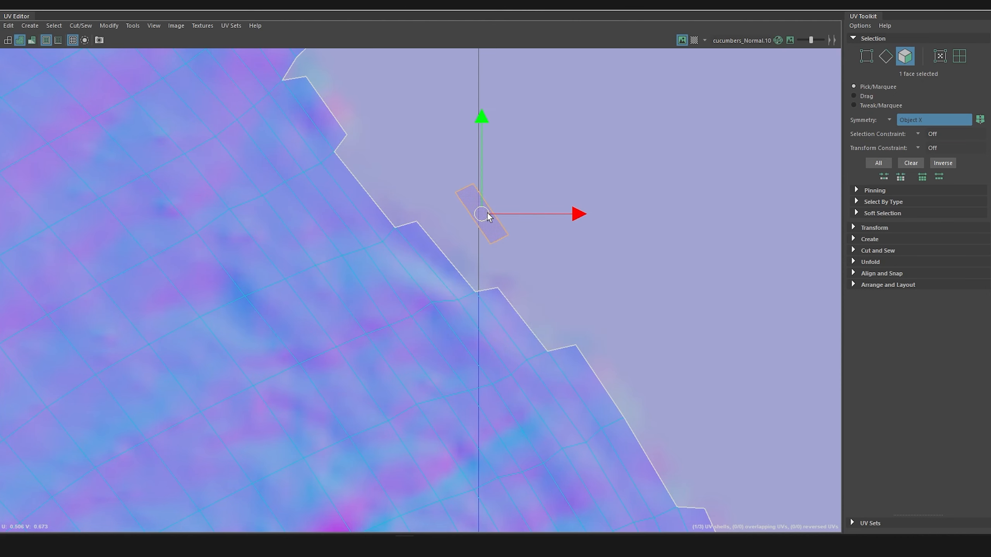
Step: Try to sew the tiny face's facing edge to the matching edge on the large shell's border, and undo the sew
{"action": "left_click", "coordinate": [556, 280]}
{"action": "right_click_drag", "start_coordinate": [469, 215], "coordinate": [469, 189]}
{"action": "left_click", "coordinate": [466, 223]}
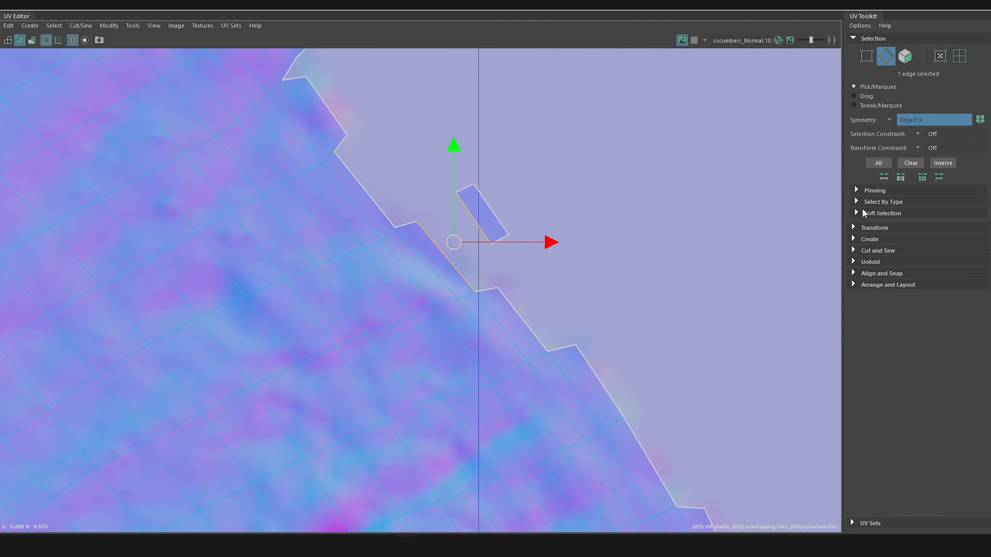
{"action": "left_click", "coordinate": [854, 251]}
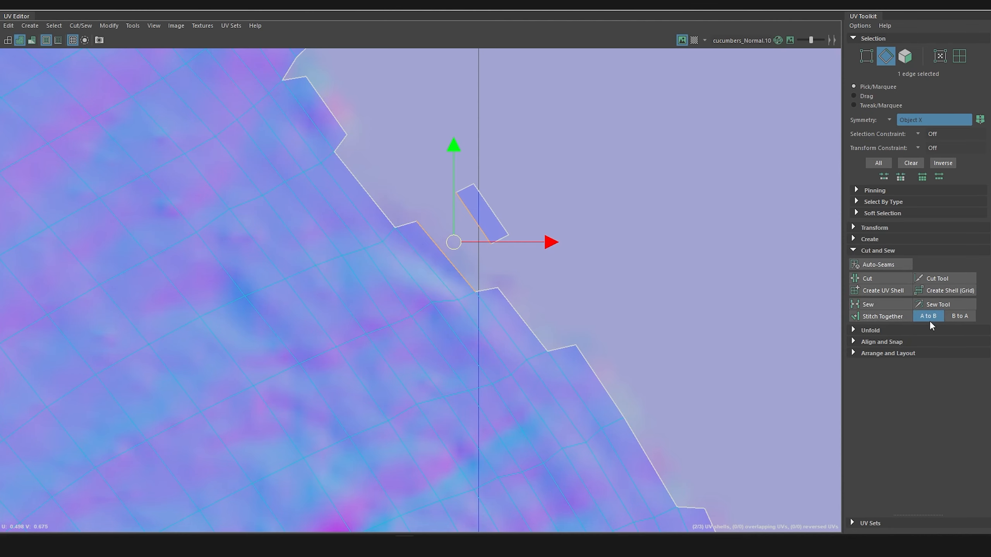
{"action": "left_click", "coordinate": [874, 304]}
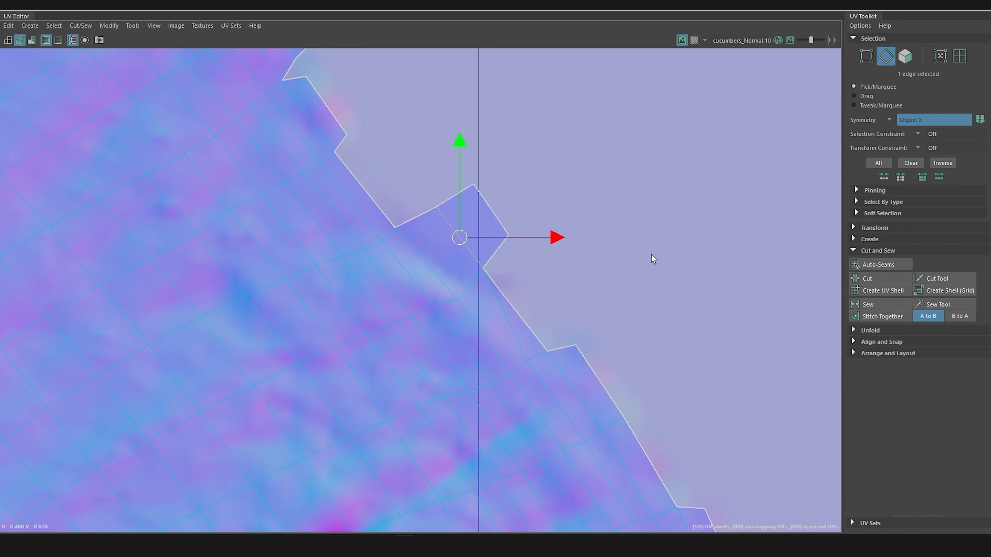
{"action": "key", "text": "ctrl+z"}
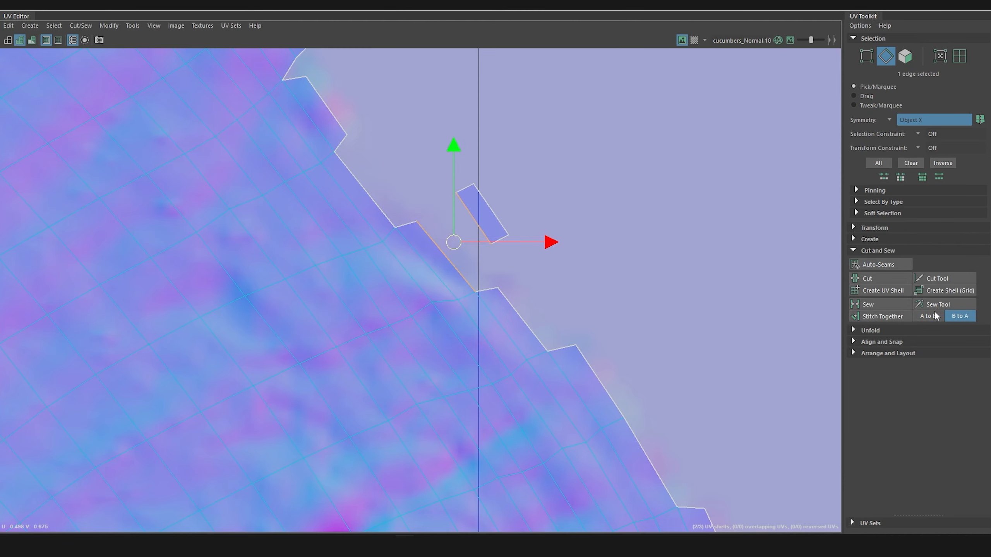
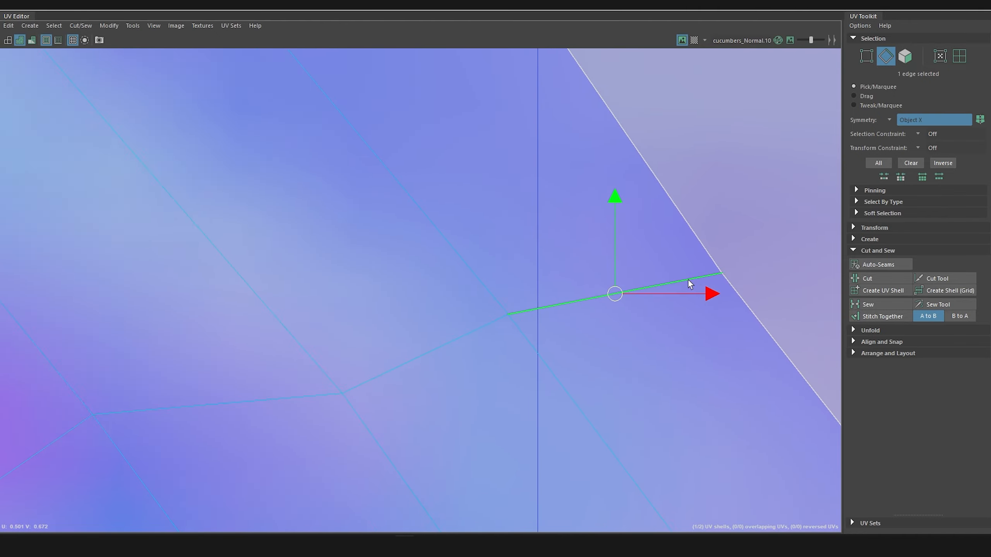
Step: Review the full UV layout of the cucumber's two shells for stray faces
{"action": "scroll", "coordinate": [564, 313], "scroll_direction": "down", "scroll_amount": 8}
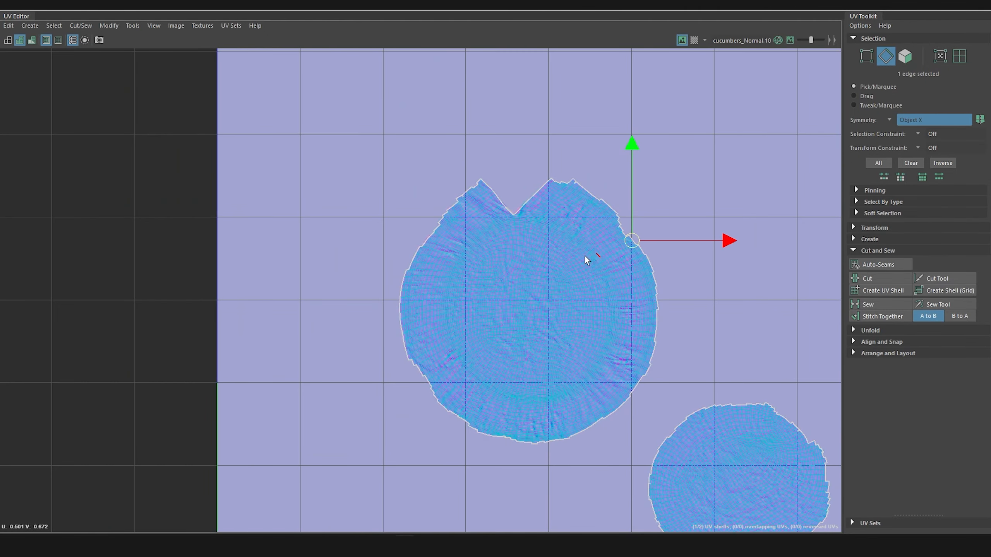
{"action": "middle_click_drag", "start_coordinate": [585, 257], "coordinate": [479, 174], "text": "alt"}
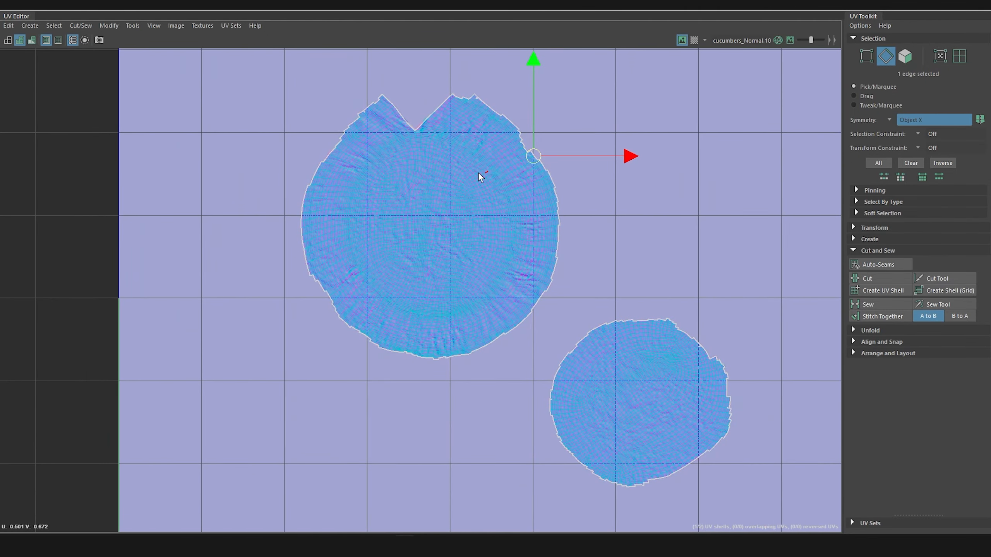
{"action": "scroll", "coordinate": [499, 200], "scroll_direction": "down", "scroll_amount": 1}
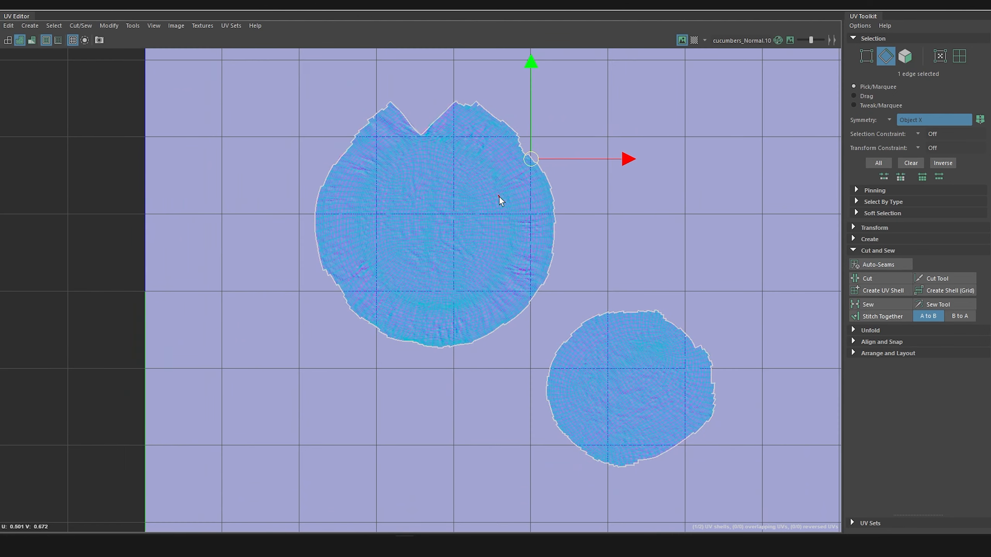
{"action": "scroll", "coordinate": [499, 200], "scroll_direction": "down", "scroll_amount": 3}
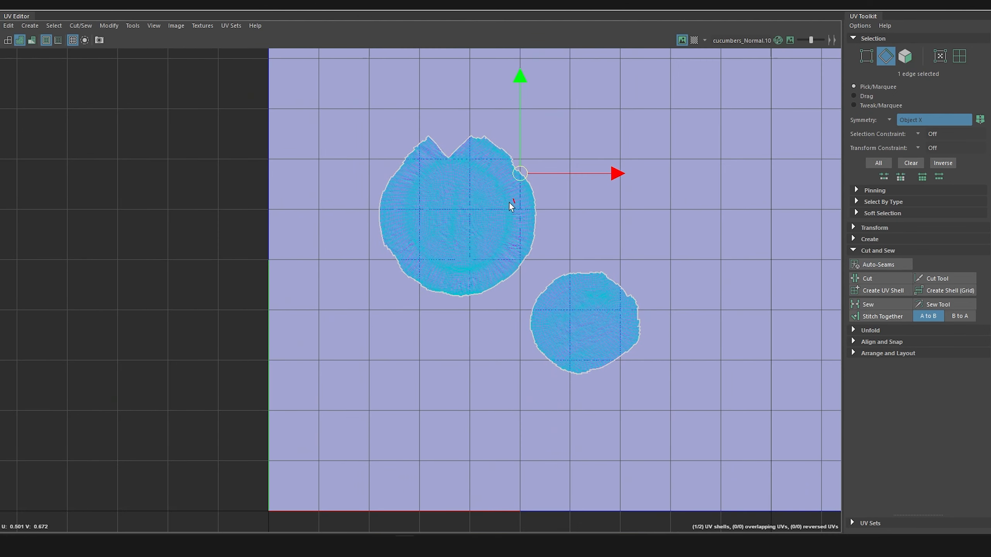
{"action": "middle_click_drag", "start_coordinate": [438, 242], "coordinate": [370, 289], "text": "alt"}
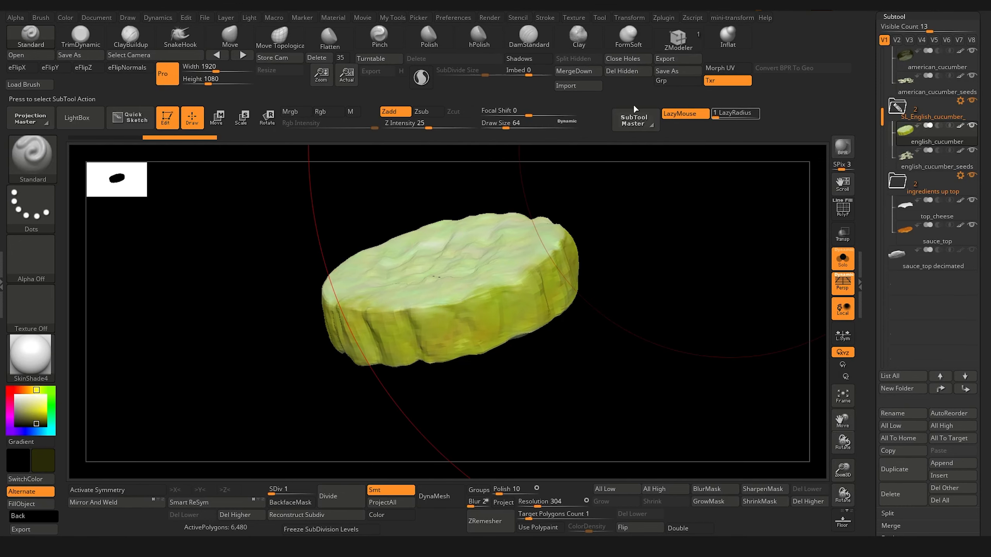
Step: Switch to ZBrush and import cucumber_SL.obj from the Cucumber1_UV fix folder over the english_cucumber subtool
{"action": "left_click", "coordinate": [578, 85]}
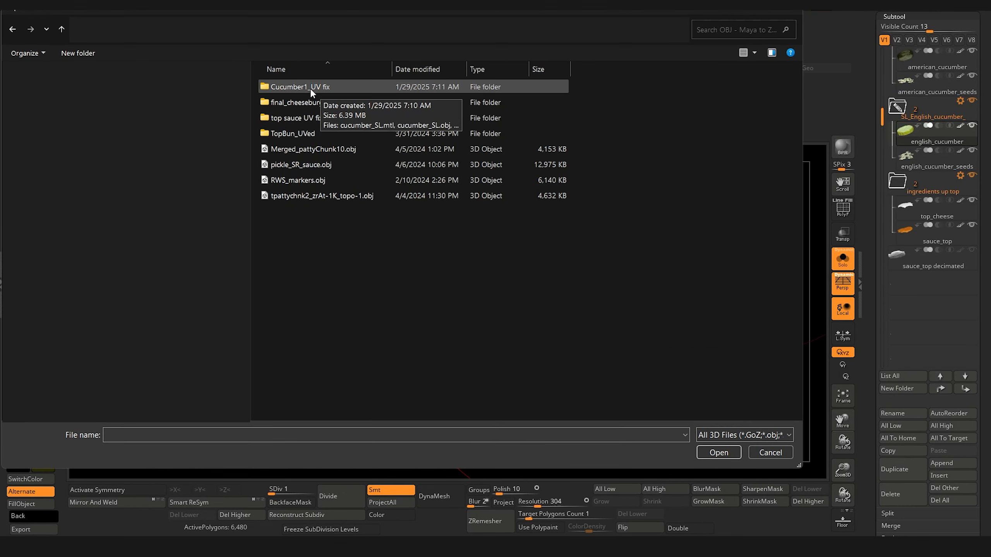
{"action": "double_click", "coordinate": [310, 87]}
{"action": "double_click", "coordinate": [309, 88]}
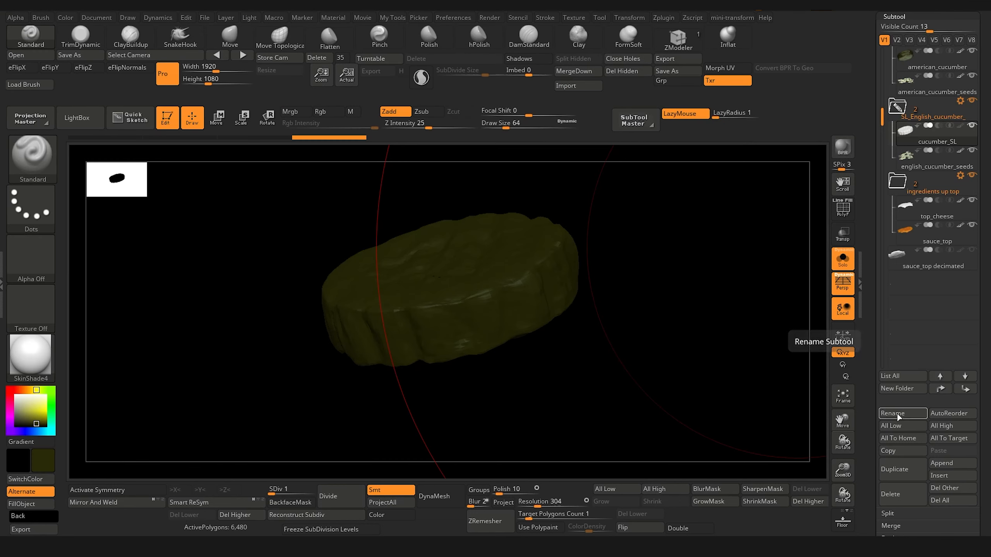
Step: Rename the imported cucumber subtool as english_cucumber, and undo the rename and the import
{"action": "left_click", "coordinate": [896, 414]}
{"action": "type", "text": "englis"}
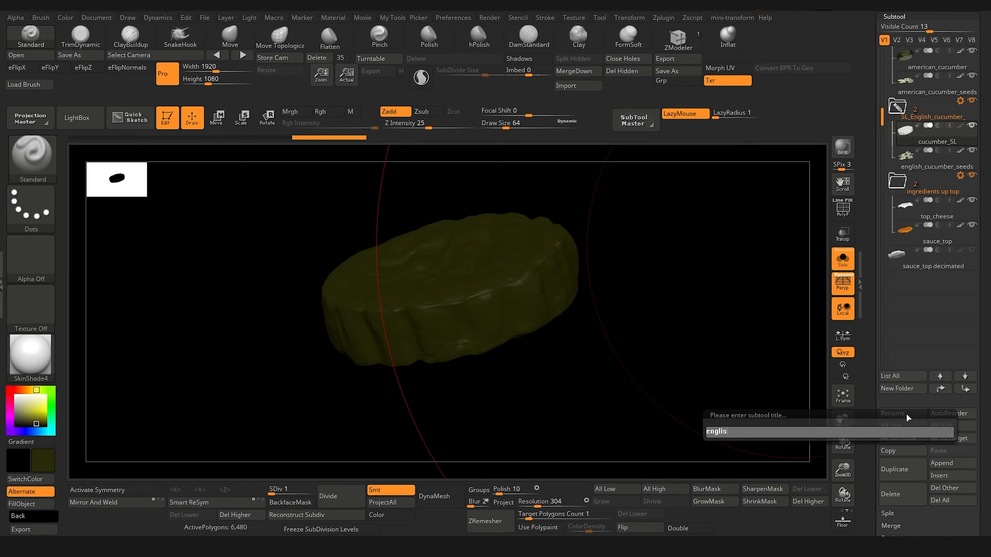
{"action": "type", "text": "h_cucumber"}
{"action": "key", "text": "Return"}
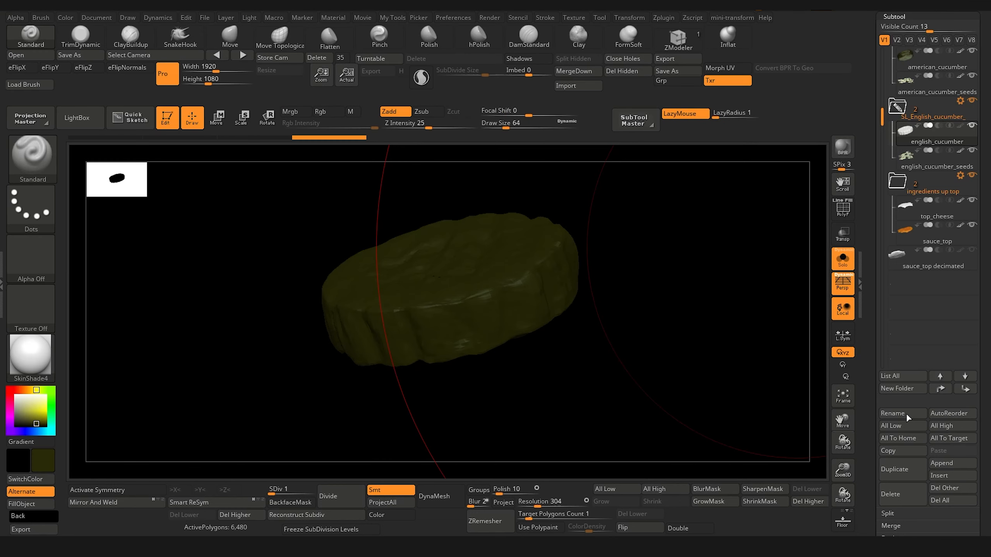
{"action": "left_click_drag", "start_coordinate": [657, 179], "coordinate": [575, 345]}
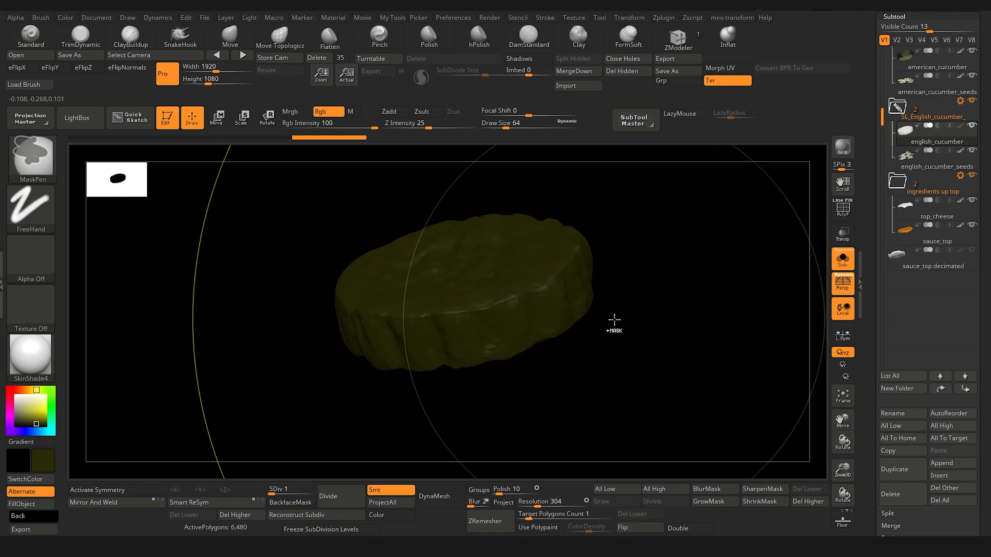
{"action": "key", "text": "ctrl+z"}
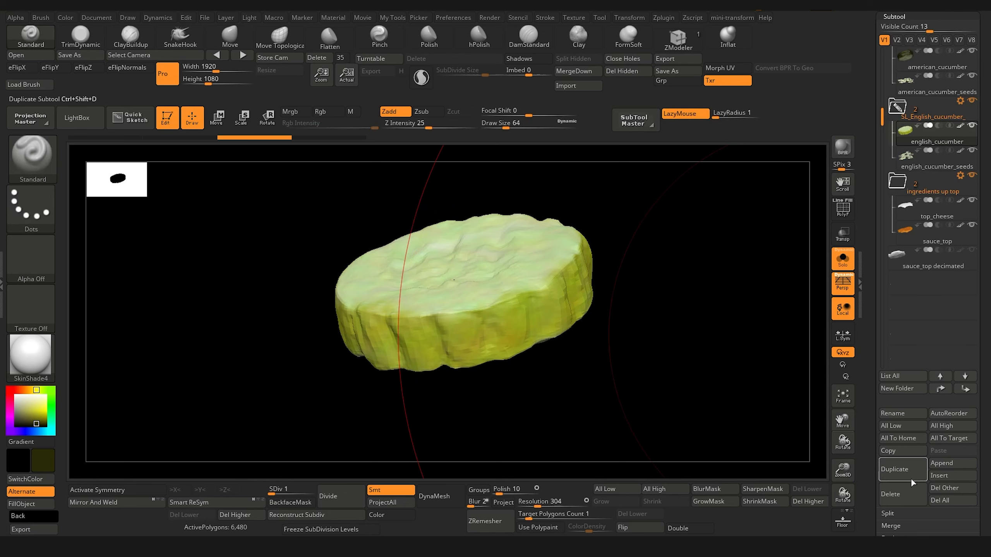
Step: Duplicate the english_cucumber subtool and import cucumber_SL.obj from the Cucumber1_UV fix folder over the duplicate
{"action": "left_click", "coordinate": [902, 472]}
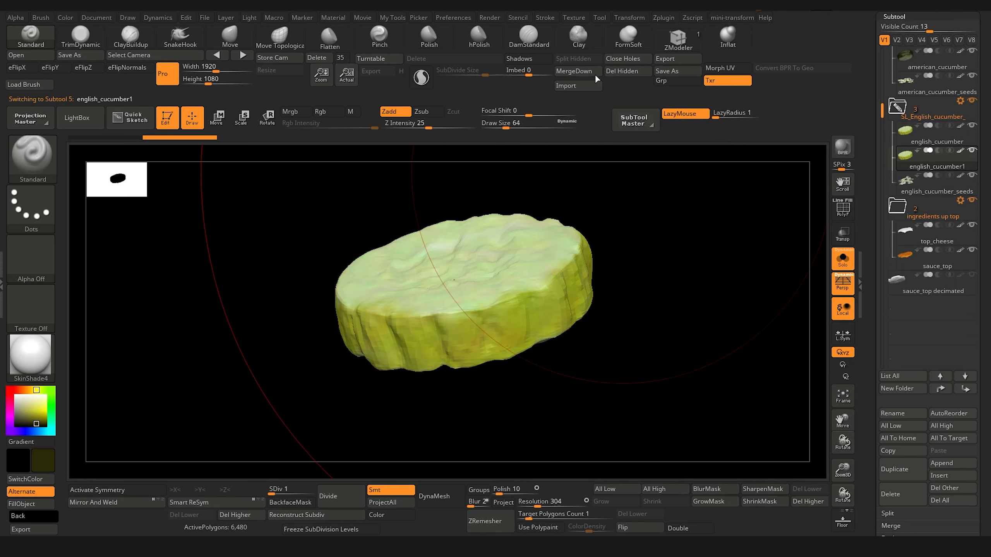
{"action": "left_click", "coordinate": [577, 86]}
{"action": "double_click", "coordinate": [299, 86]}
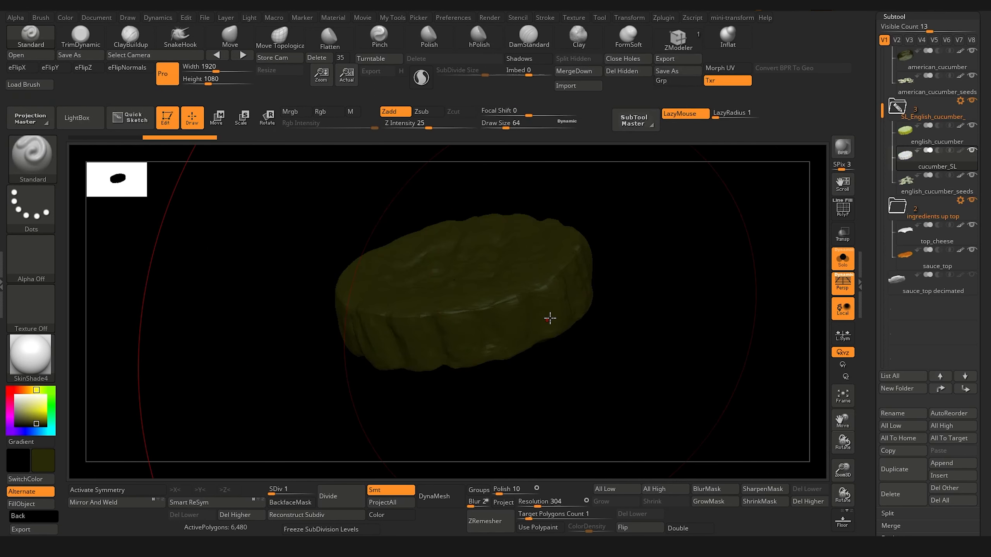
Step: Leave only the painted english_cucumber visible with cucumber_SL, and set the projection to color without geometry
{"action": "mouse_move", "coordinate": [975, 153]}
{"action": "key", "text": "shift"}
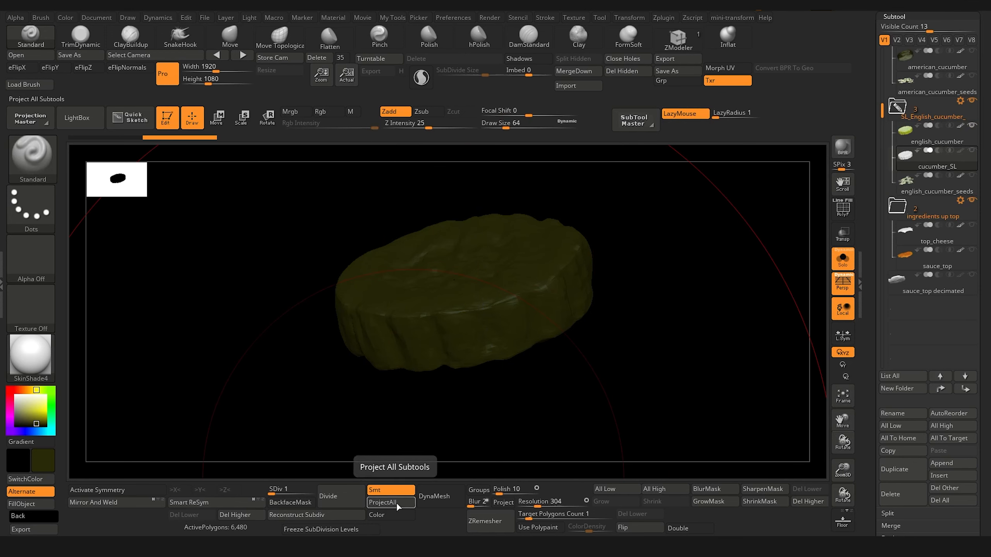
{"action": "left_click_drag", "start_coordinate": [872, 492], "coordinate": [876, 413]}
{"action": "left_click", "coordinate": [903, 398]}
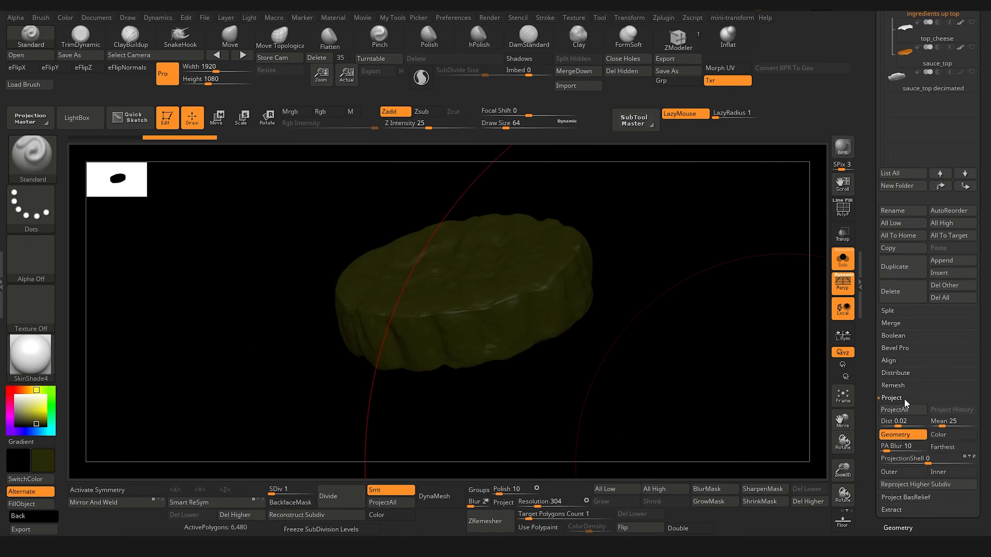
{"action": "left_click", "coordinate": [903, 438]}
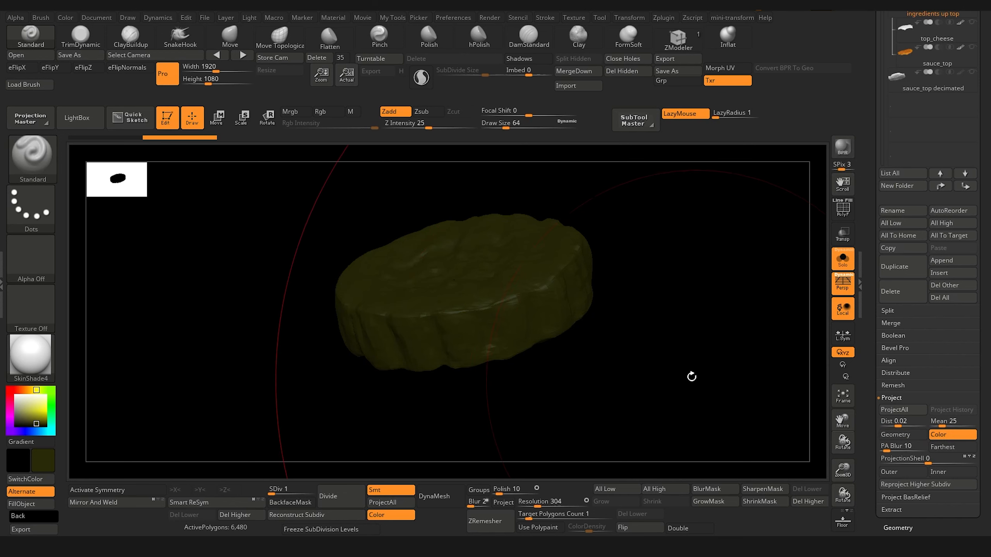
Step: Set the main color to white and raise the cucumber_SL subtool to subdivision level 7
{"action": "left_click_drag", "start_coordinate": [652, 387], "coordinate": [654, 391]}
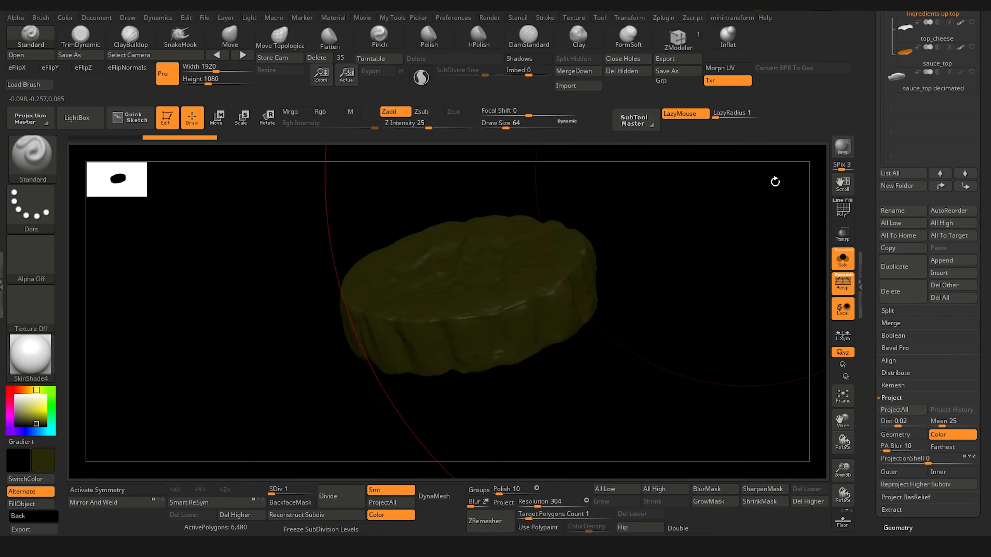
{"action": "left_click", "coordinate": [16, 393]}
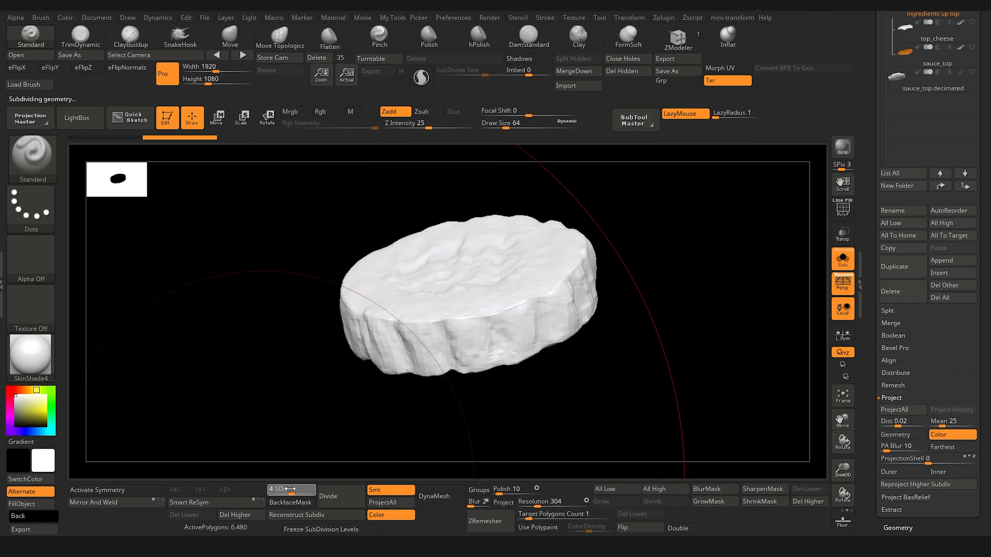
{"action": "left_click_drag", "start_coordinate": [290, 489], "coordinate": [310, 493]}
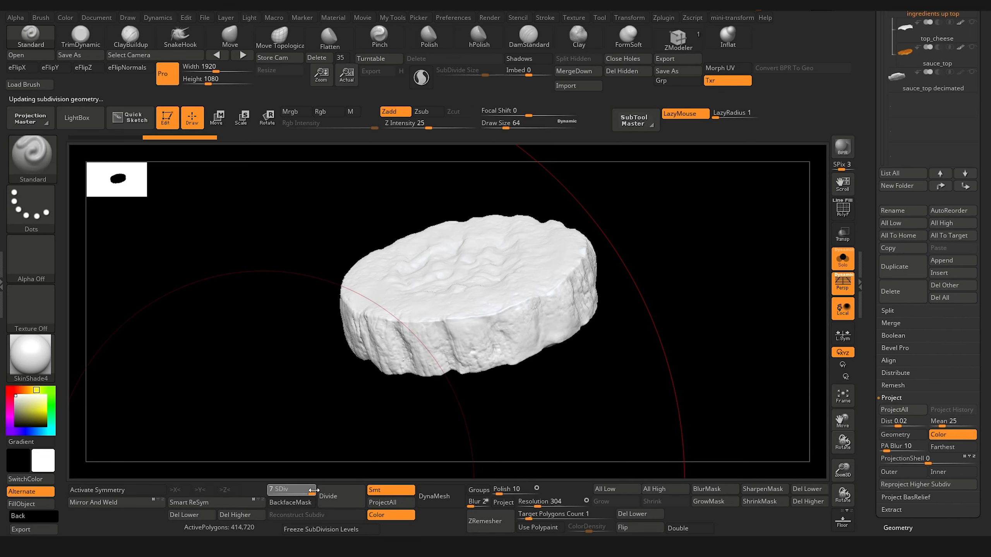
{"action": "left_click_drag", "start_coordinate": [294, 454], "coordinate": [433, 445]}
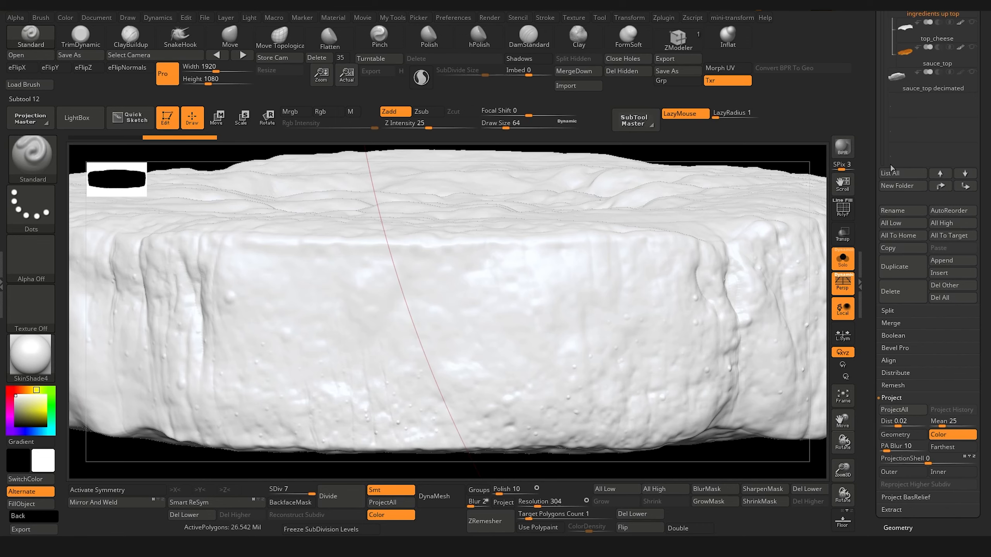
Step: Try to project the polypaint from english_cucumber onto the cucumber_SL subtool at subdivision level 7
{"action": "left_click_drag", "start_coordinate": [983, 86], "coordinate": [983, 325]}
{"action": "left_click", "coordinate": [965, 172]}
{"action": "left_click", "coordinate": [965, 195]}
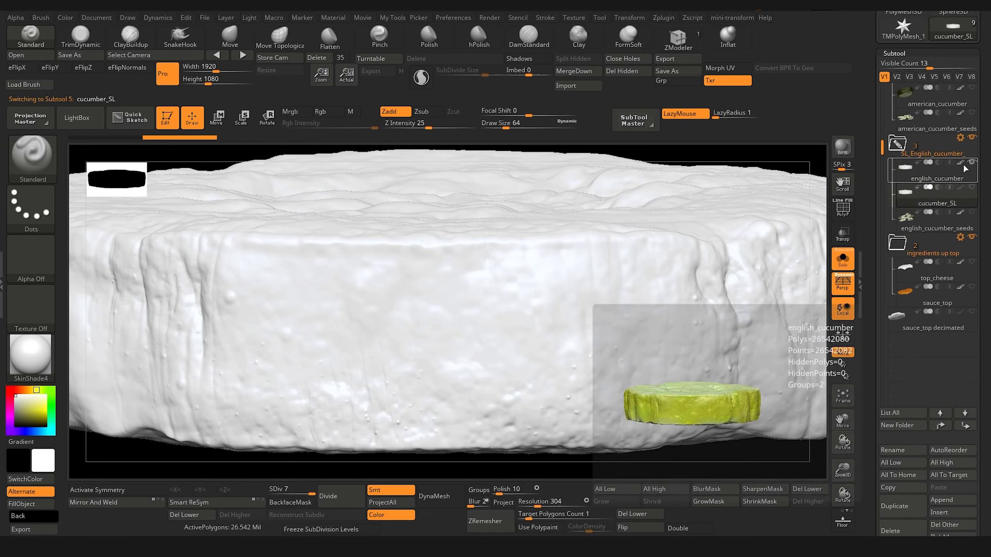
{"action": "key", "text": "f"}
{"action": "key", "text": "f"}
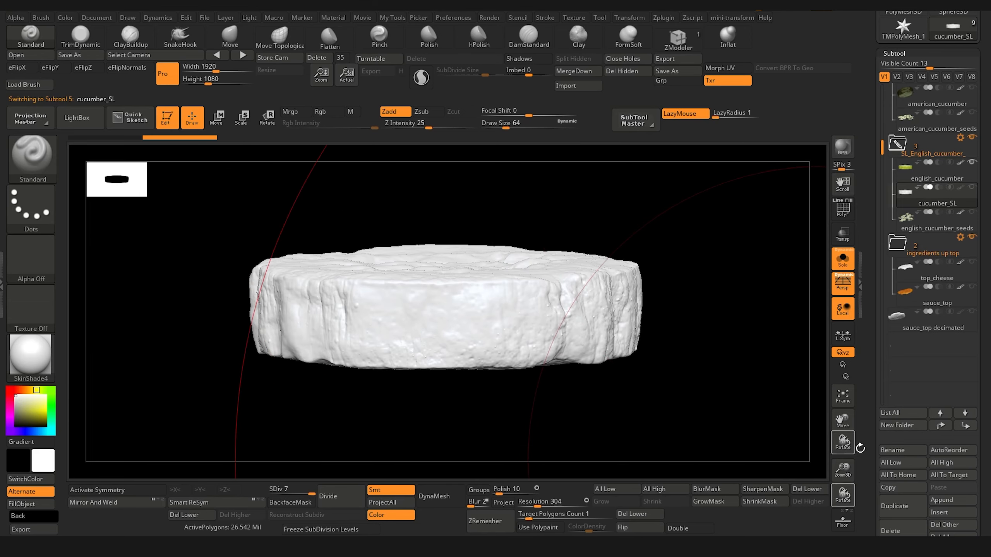
{"action": "scroll", "coordinate": [878, 373], "scroll_direction": "down", "scroll_amount": 5}
{"action": "scroll", "coordinate": [878, 374], "scroll_direction": "down", "scroll_amount": 2}
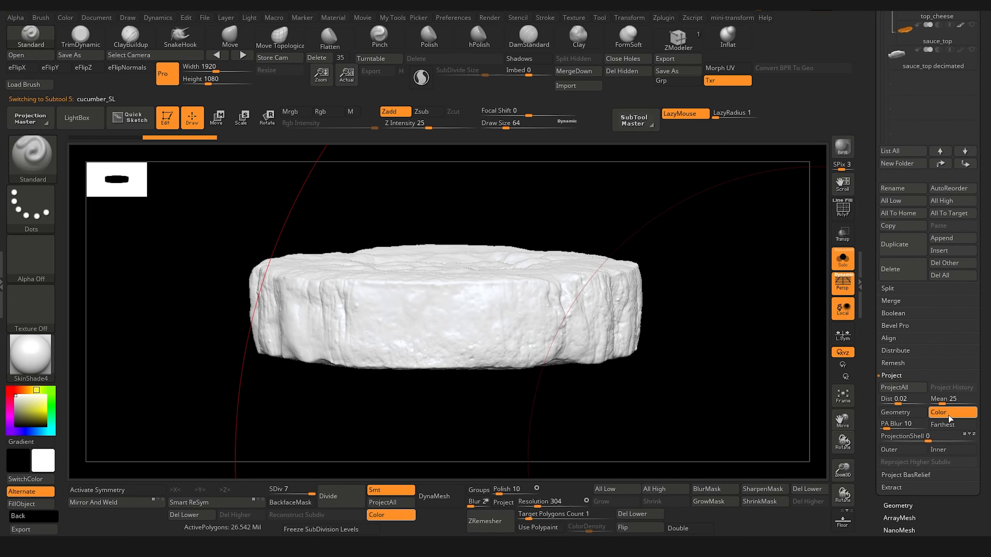
{"action": "left_click", "coordinate": [907, 391]}
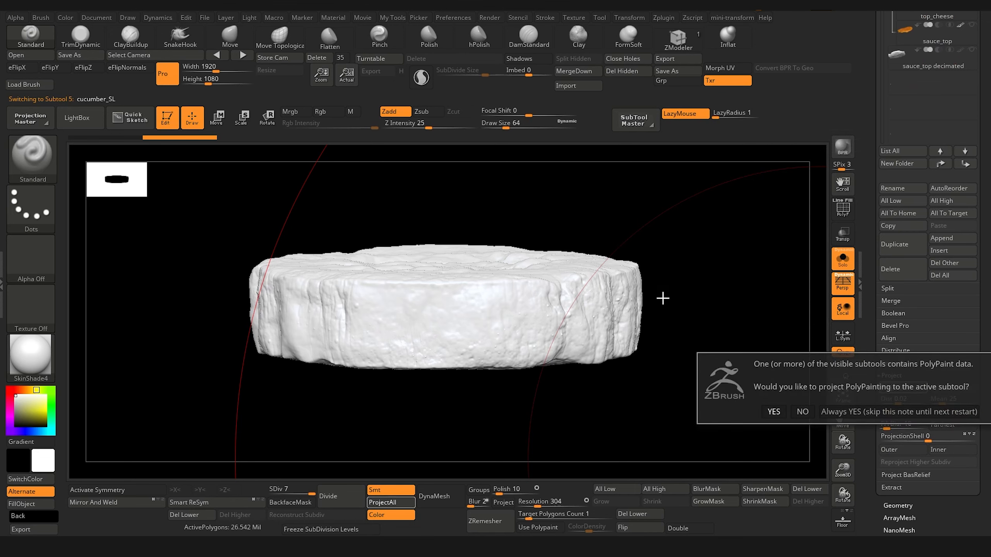
{"action": "left_click", "coordinate": [773, 411]}
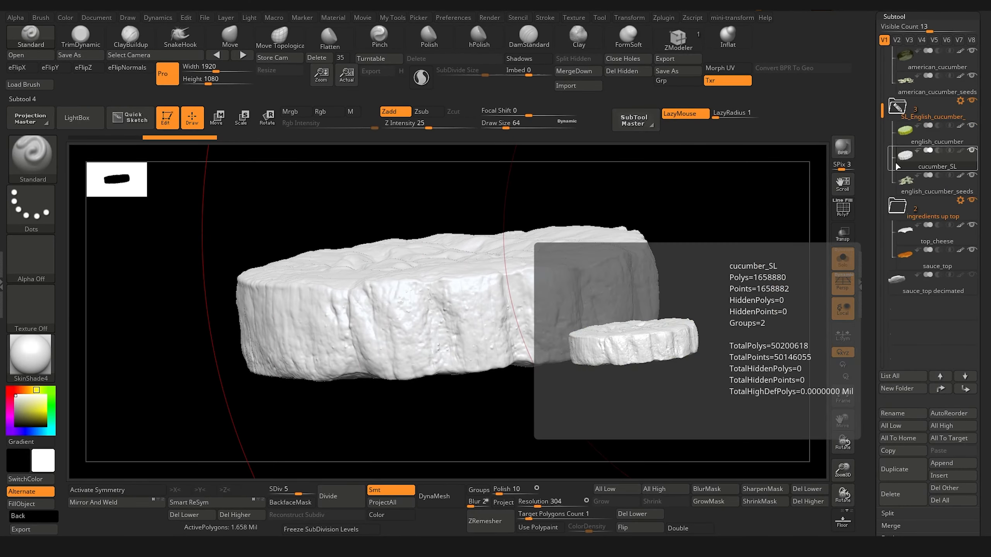
Step: Lower both the english_cucumber and cucumber_SL subtools to subdivision level 4
{"action": "left_click", "coordinate": [908, 163]}
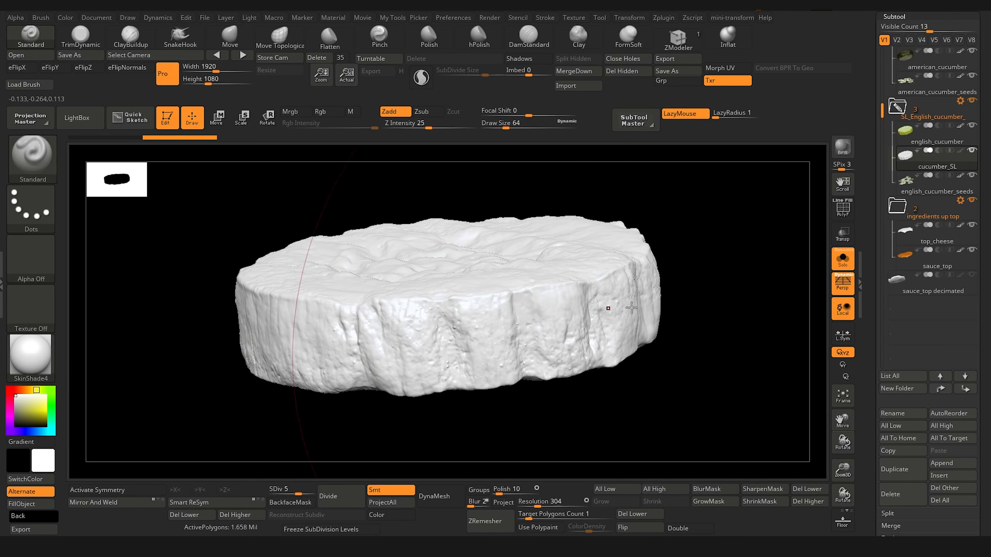
{"action": "left_click", "coordinate": [584, 269], "text": "alt"}
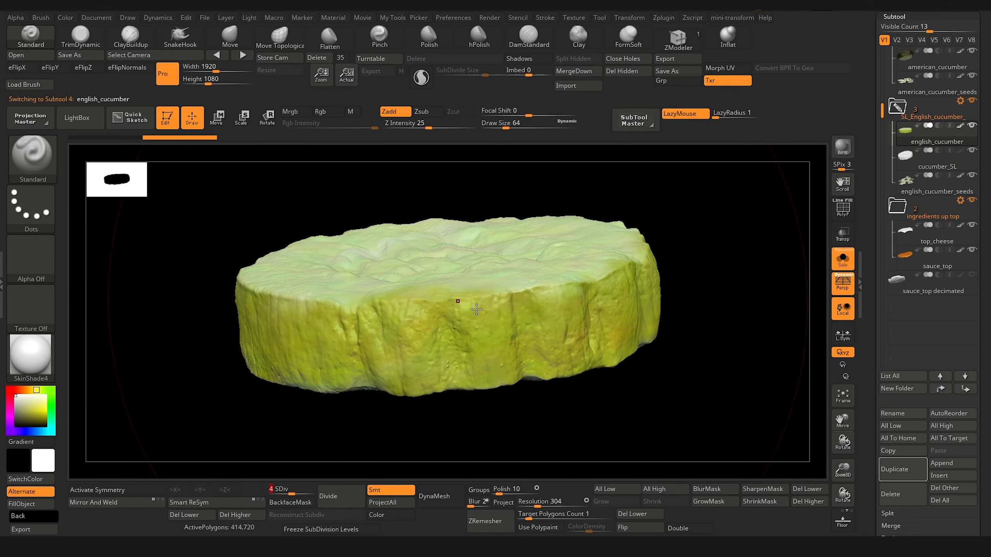
{"action": "left_click_drag", "start_coordinate": [689, 379], "coordinate": [672, 368]}
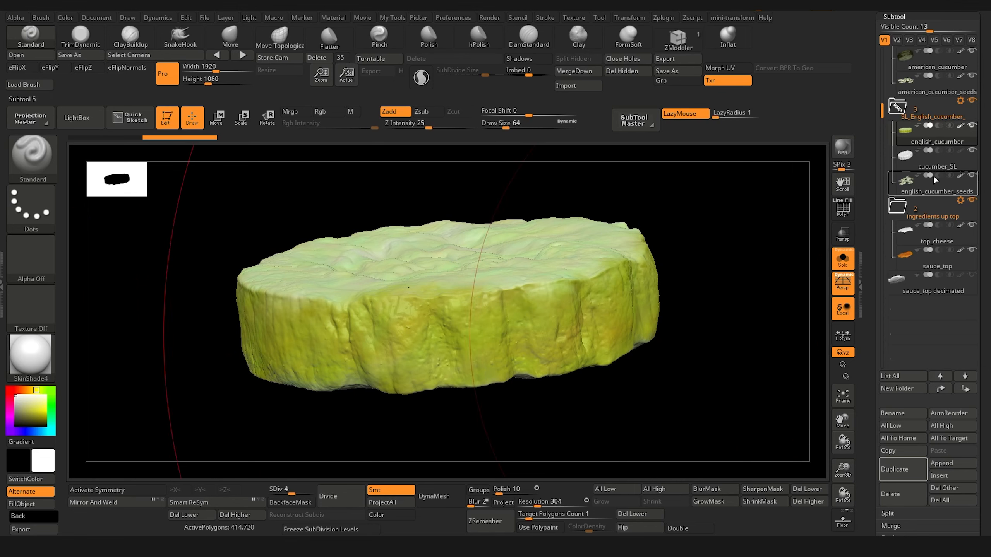
{"action": "left_click", "coordinate": [902, 156]}
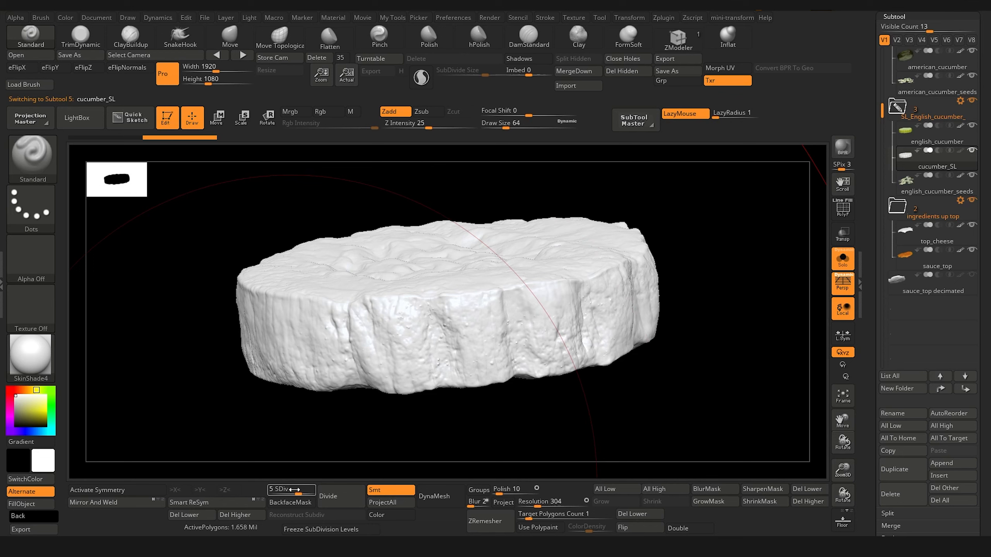
{"action": "left_click_drag", "start_coordinate": [295, 489], "coordinate": [288, 490]}
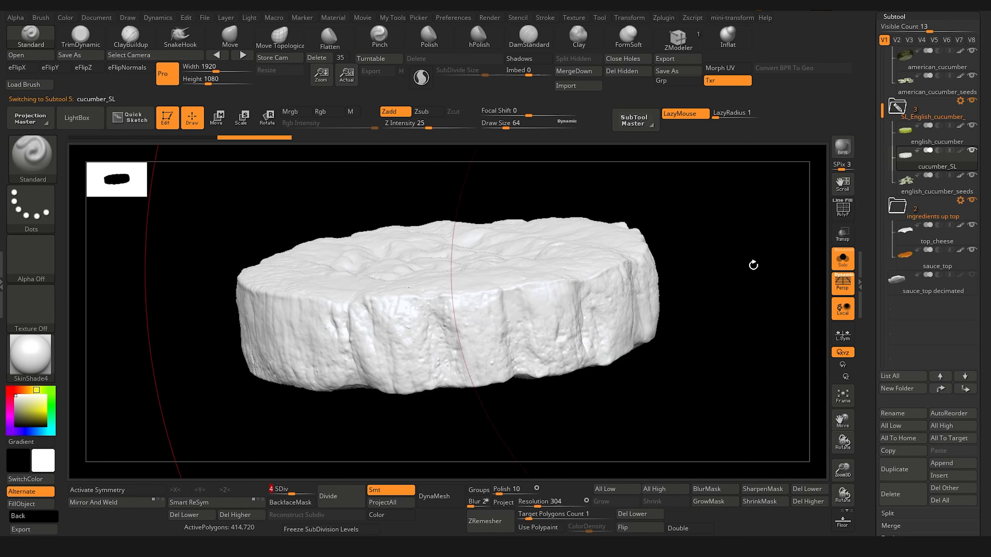
Step: Set the projection for cucumber_SL to color only, and leave english_cucumber as the only other visible cucumber subtool
{"action": "left_click_drag", "start_coordinate": [869, 420], "coordinate": [882, 335]}
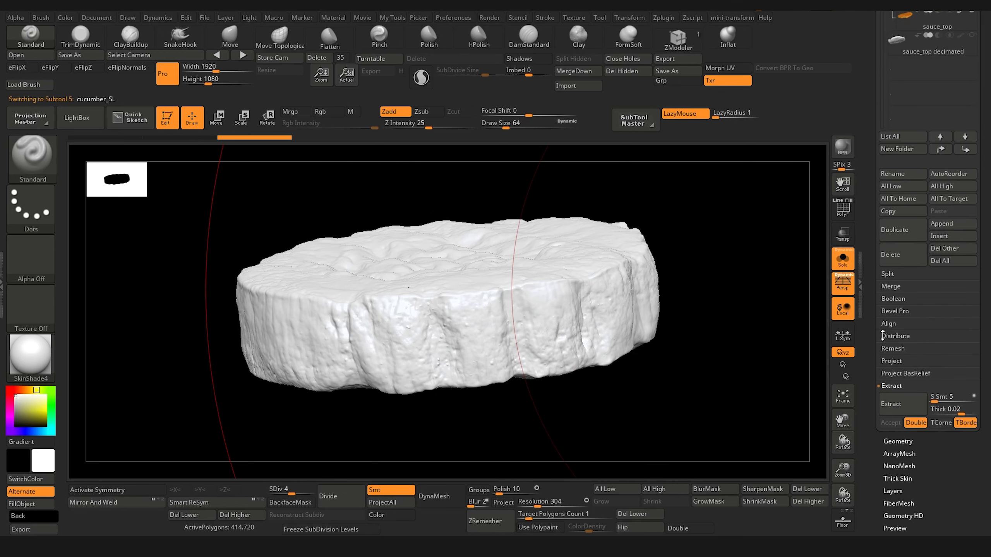
{"action": "left_click", "coordinate": [893, 361]}
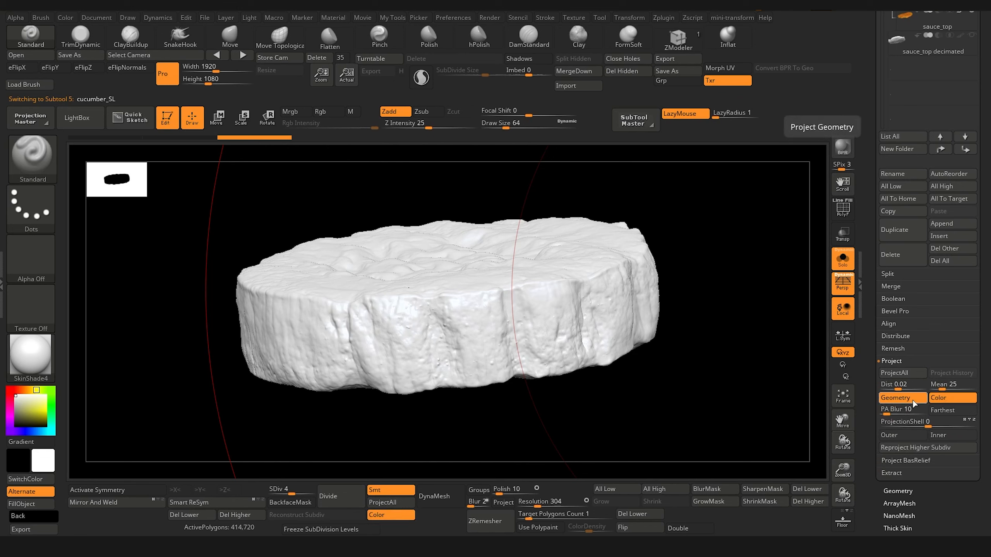
{"action": "left_click", "coordinate": [901, 397]}
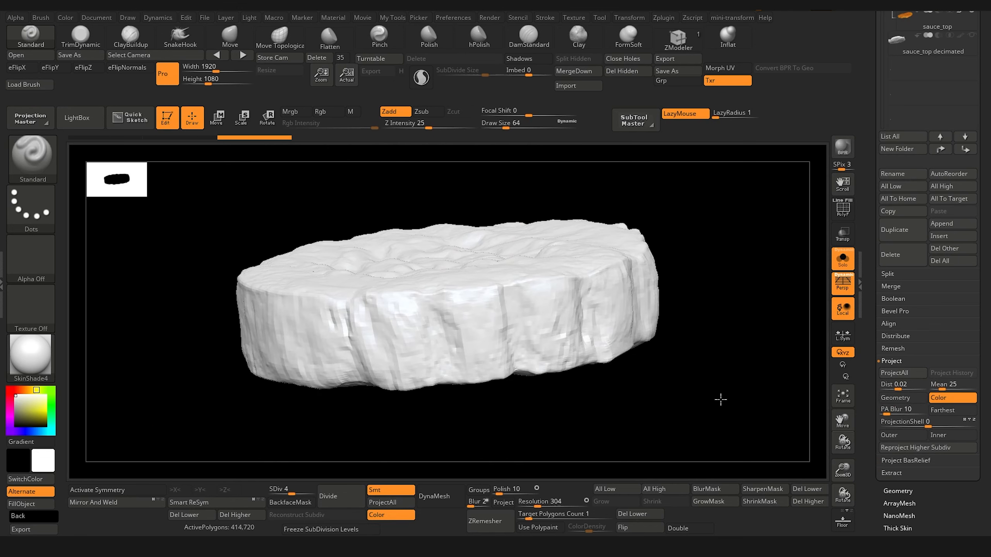
{"action": "scroll", "coordinate": [880, 196], "scroll_direction": "up", "scroll_amount": 5}
{"action": "scroll", "coordinate": [880, 196], "scroll_direction": "up", "scroll_amount": 4}
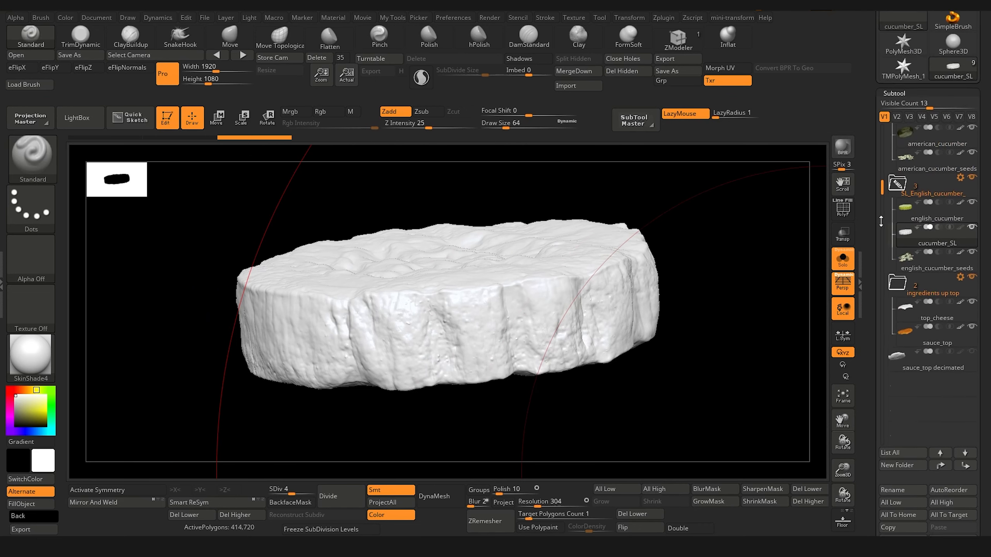
{"action": "mouse_move", "coordinate": [975, 254]}
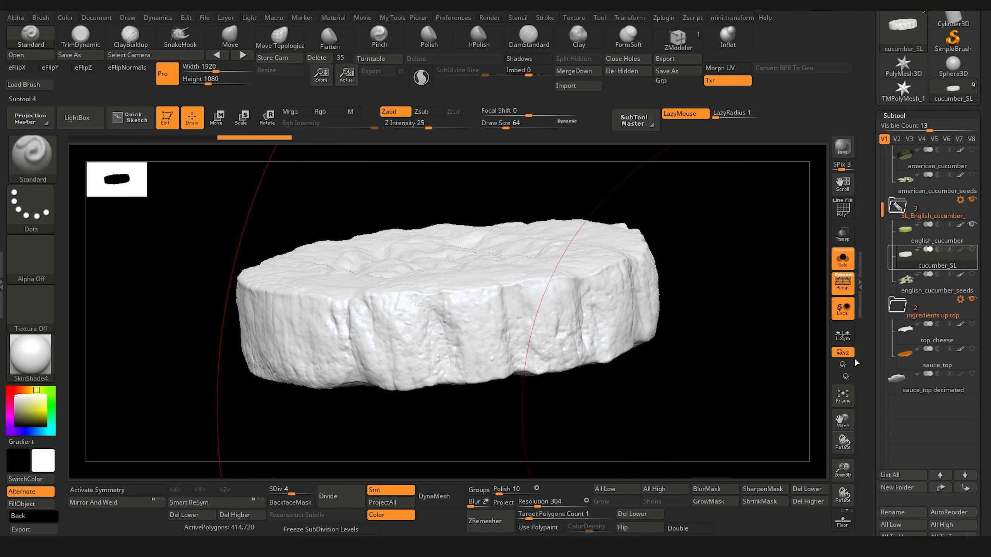
Step: Project the polypaint from english_cucumber onto the cucumber_SL subtool at subdivision level 4
{"action": "scroll", "coordinate": [881, 472], "scroll_direction": "down", "scroll_amount": 5}
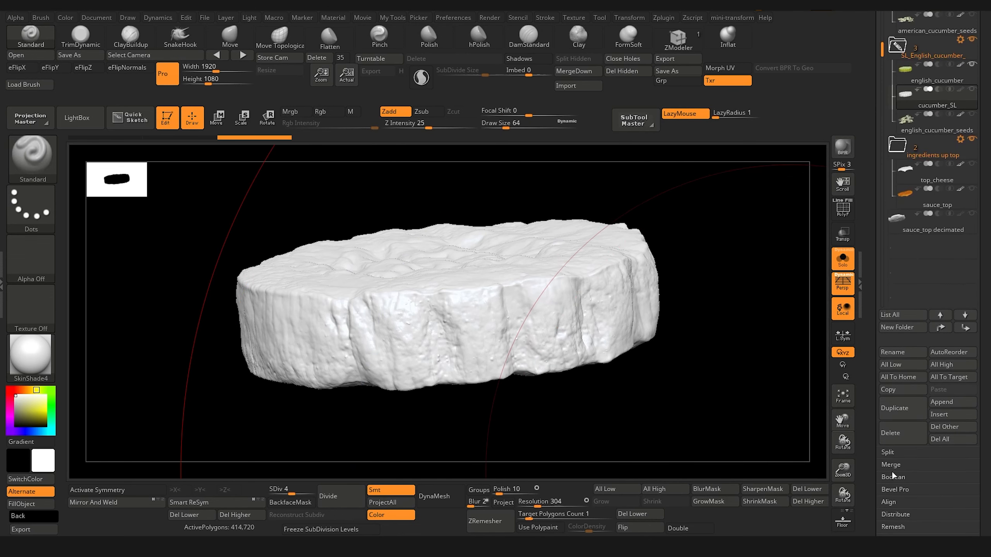
{"action": "left_click_drag", "start_coordinate": [869, 513], "coordinate": [873, 489]}
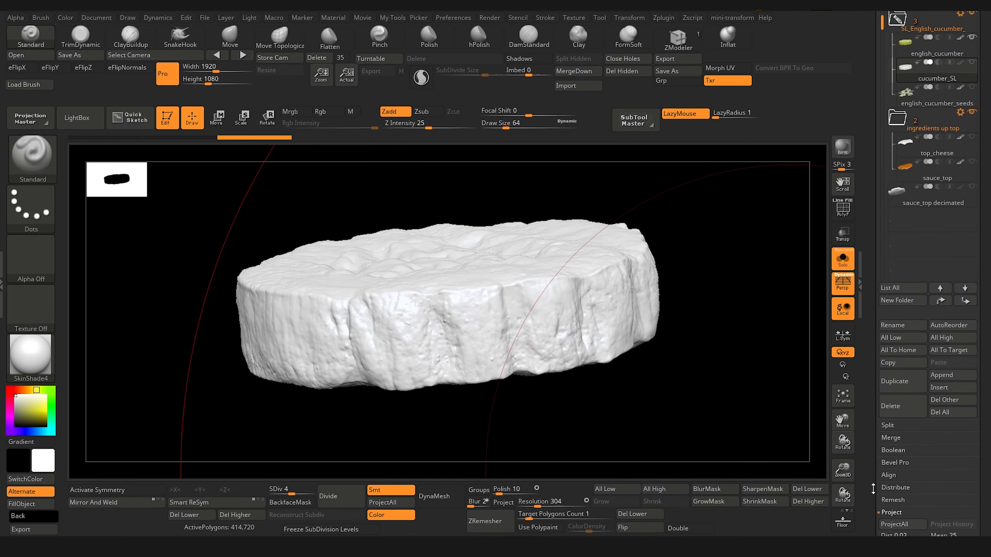
{"action": "left_click", "coordinate": [911, 524]}
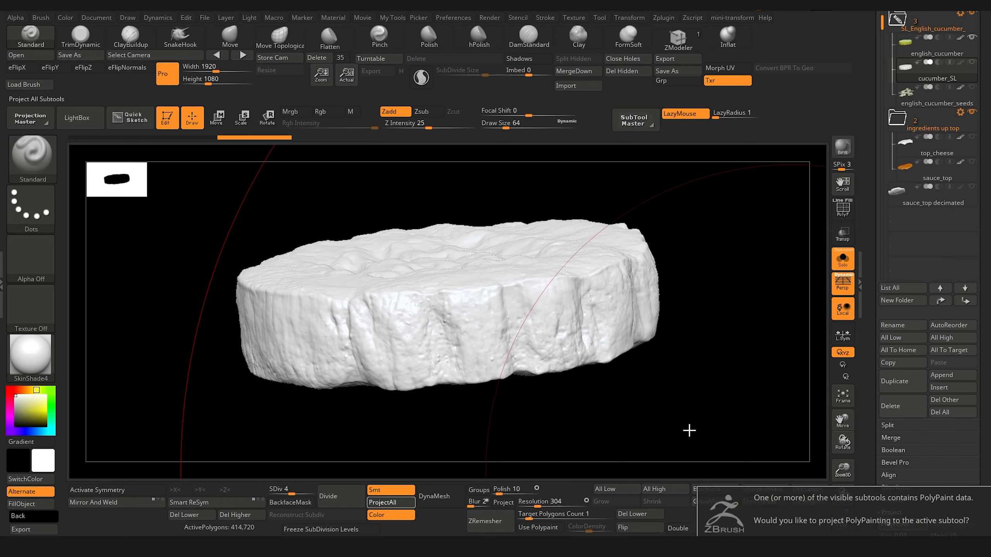
{"action": "left_click", "coordinate": [780, 545]}
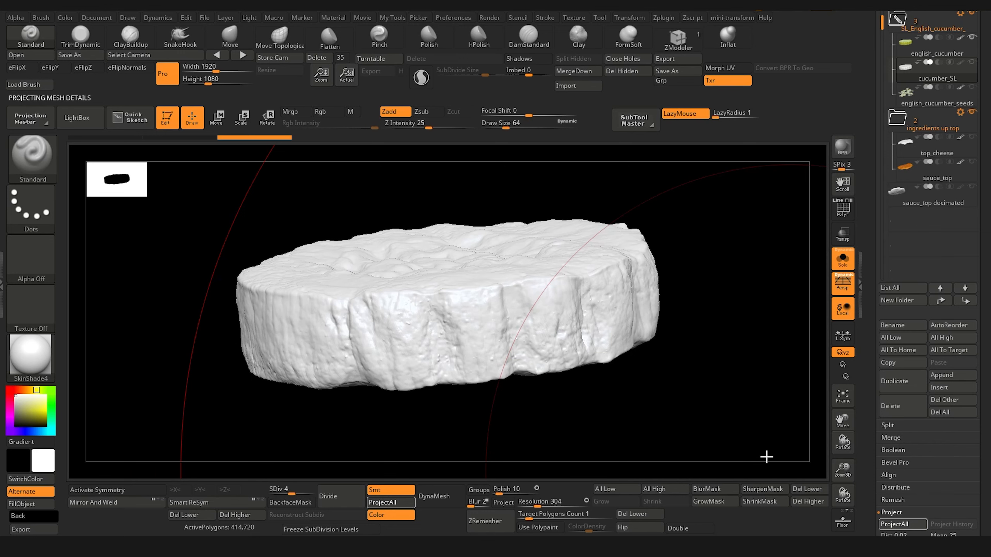
{"action": "left_click_drag", "start_coordinate": [766, 456], "coordinate": [706, 387]}
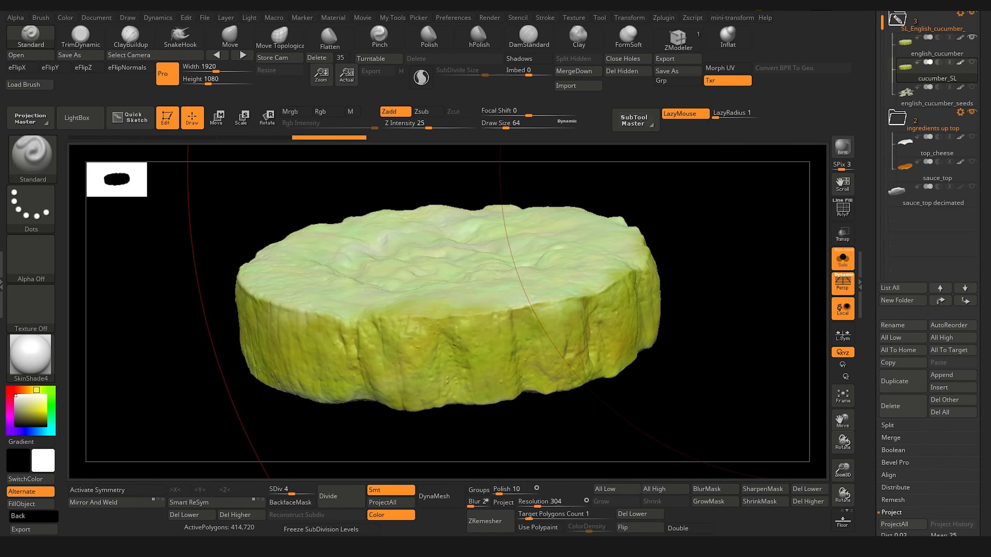
Step: Delete the original english_cucumber subtool from the SL_English_cucumber folder
{"action": "left_click", "coordinate": [909, 42]}
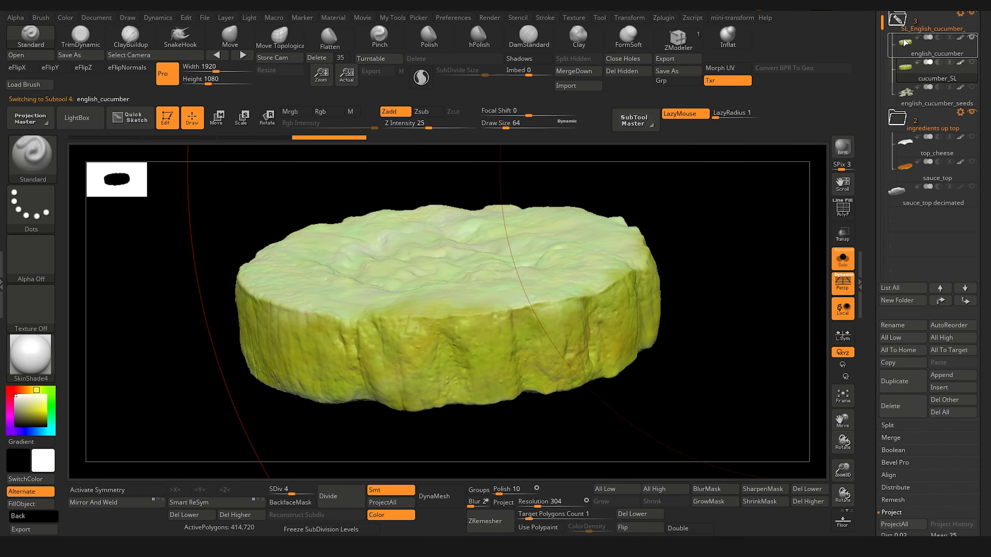
{"action": "left_click", "coordinate": [898, 409]}
{"action": "key", "text": "Return"}
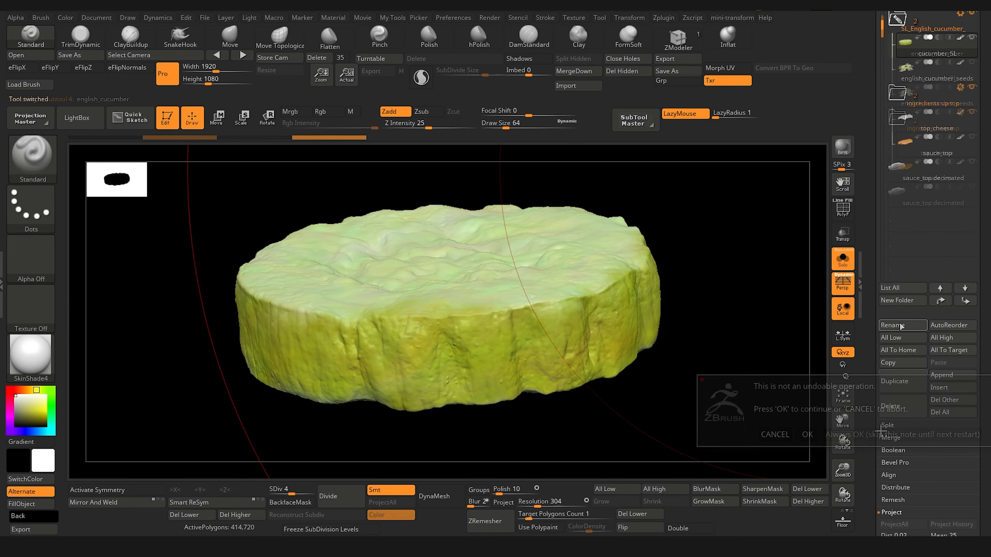
Step: Rename the cucumber_SL subtool as english_cucumber
{"action": "left_click", "coordinate": [898, 323]}
{"action": "type", "text": "english_cucu"}
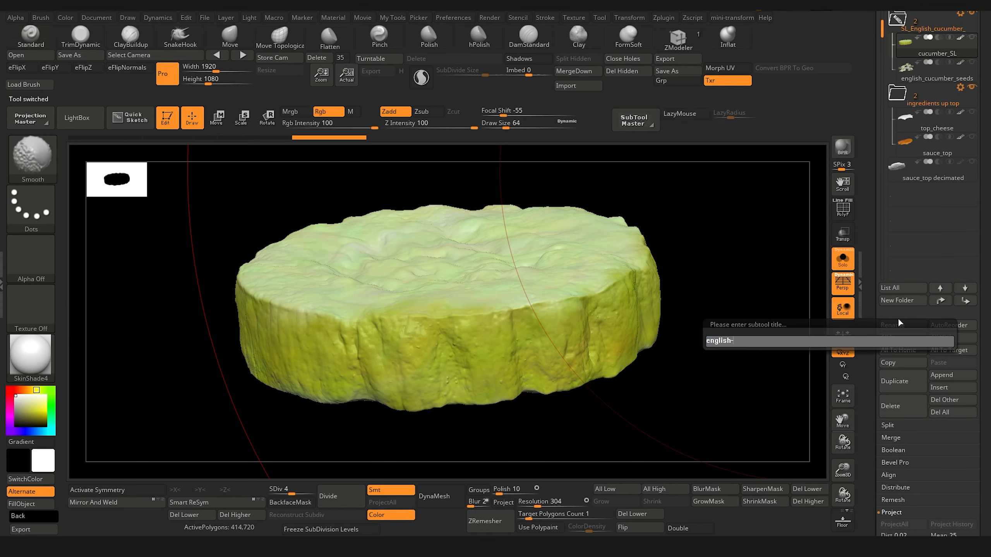
{"action": "type", "text": "mber"}
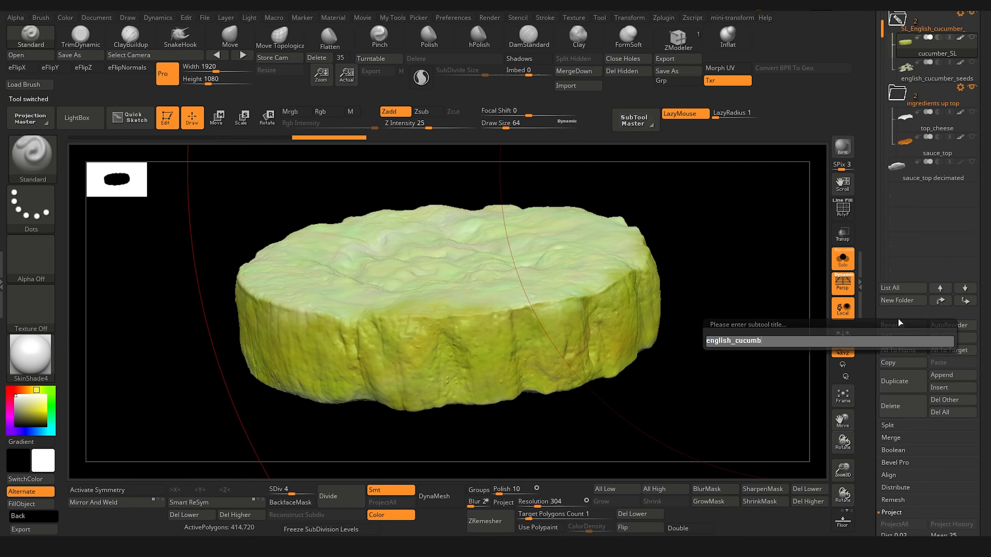
{"action": "key", "text": "Return"}
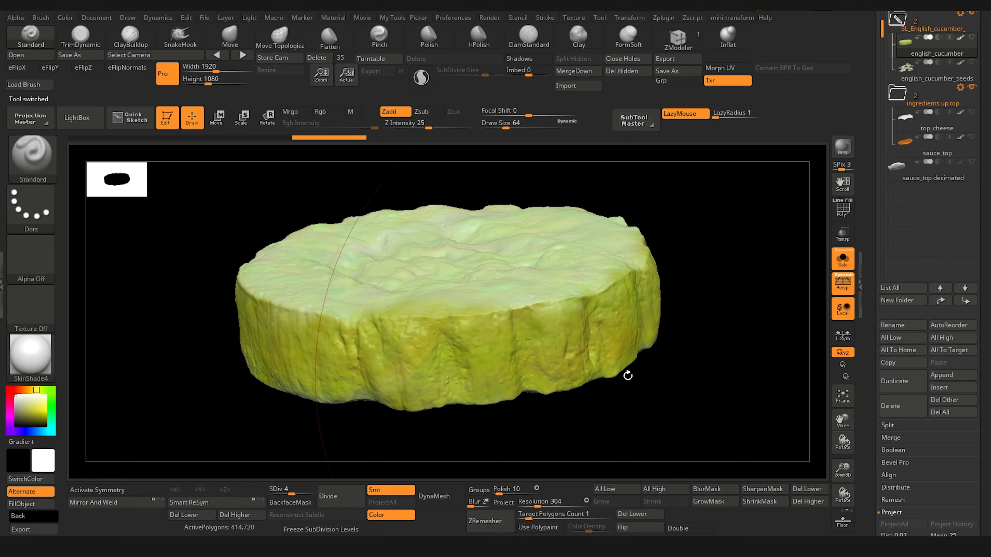
Step: Lower english_cucumber to subdivision level 1 and check its UV layout with Morph UV, returning to the 3D shape
{"action": "key", "text": "f"}
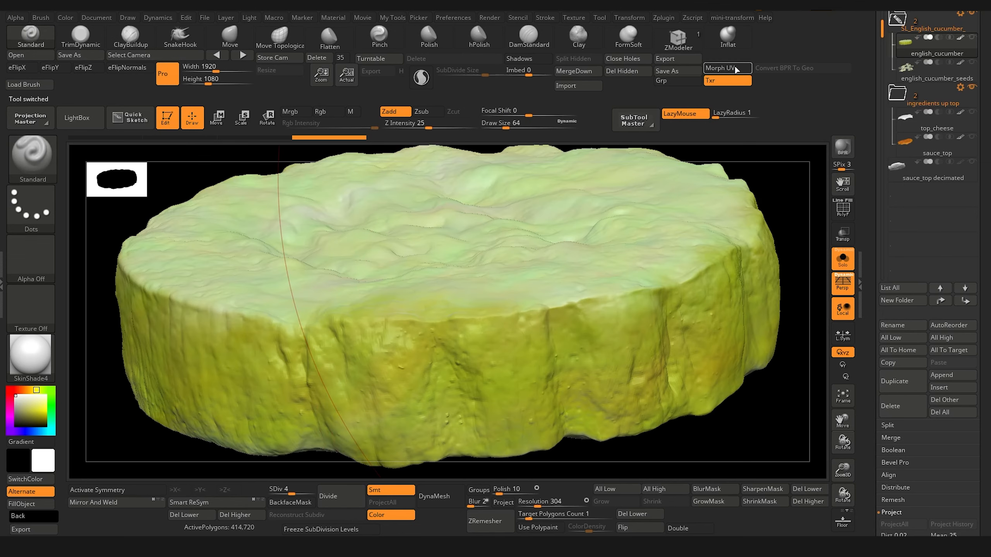
{"action": "key", "text": "shift+d"}
{"action": "key", "text": "shift+d"}
{"action": "key", "text": "shift+d"}
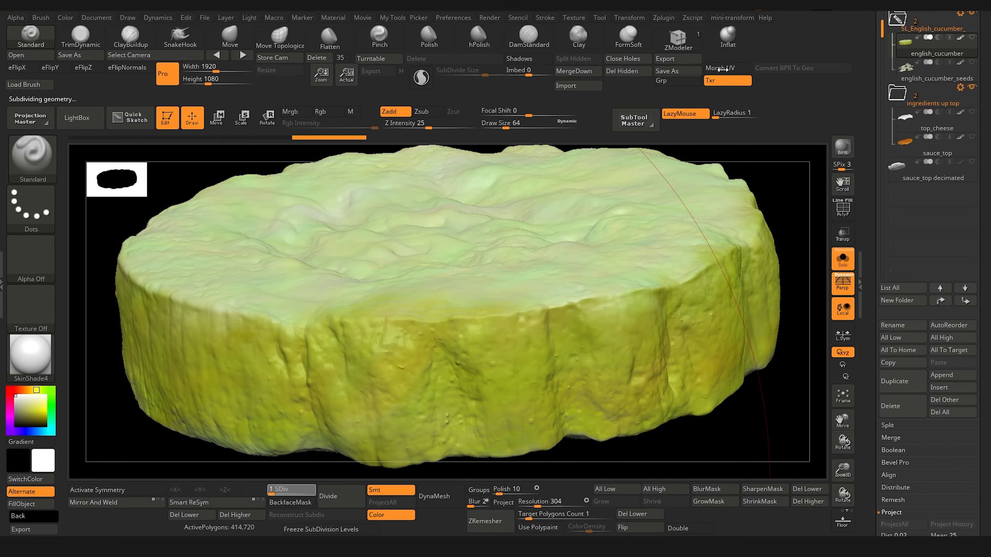
{"action": "left_click", "coordinate": [723, 69]}
{"action": "key", "text": "f"}
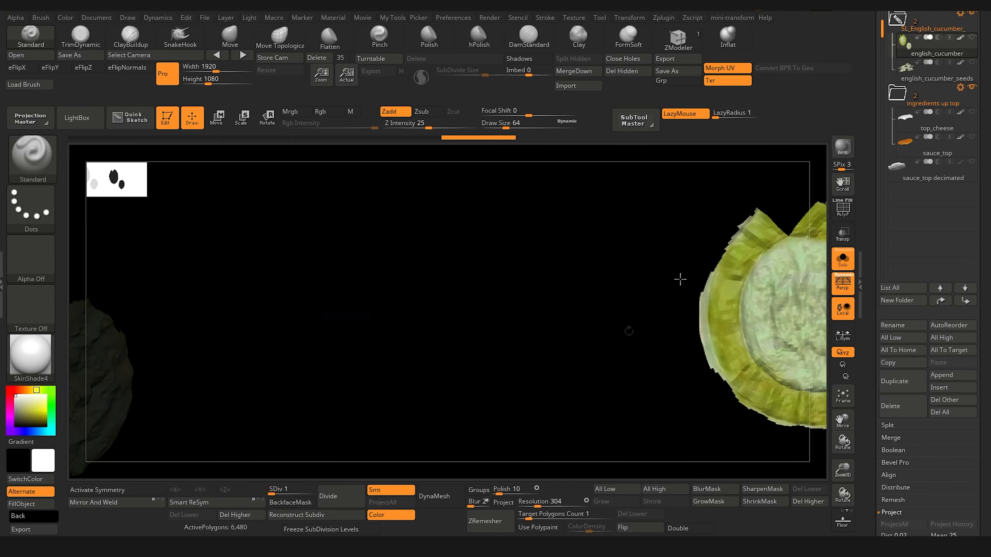
{"action": "key", "text": "f"}
{"action": "left_click_drag", "start_coordinate": [681, 279], "coordinate": [659, 233]}
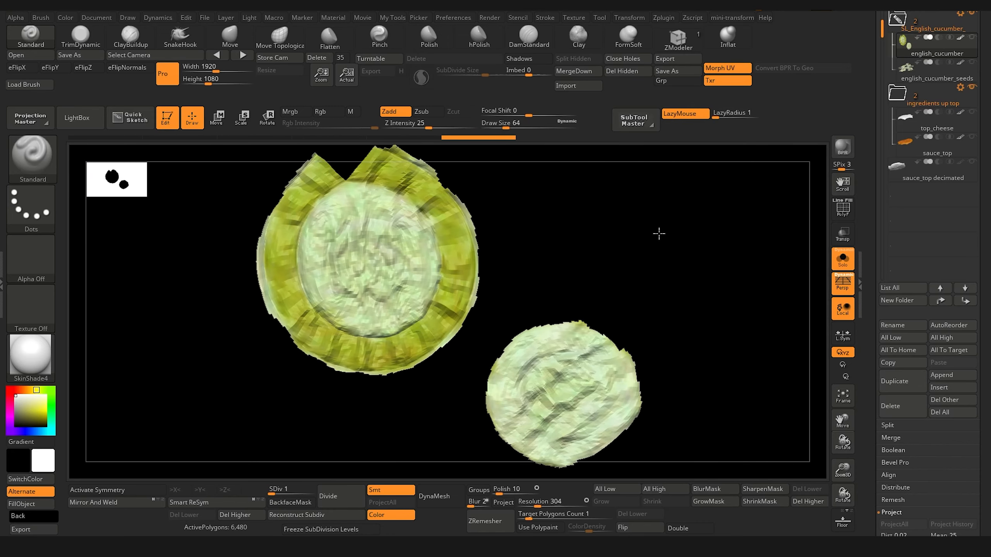
{"action": "left_click", "coordinate": [724, 65]}
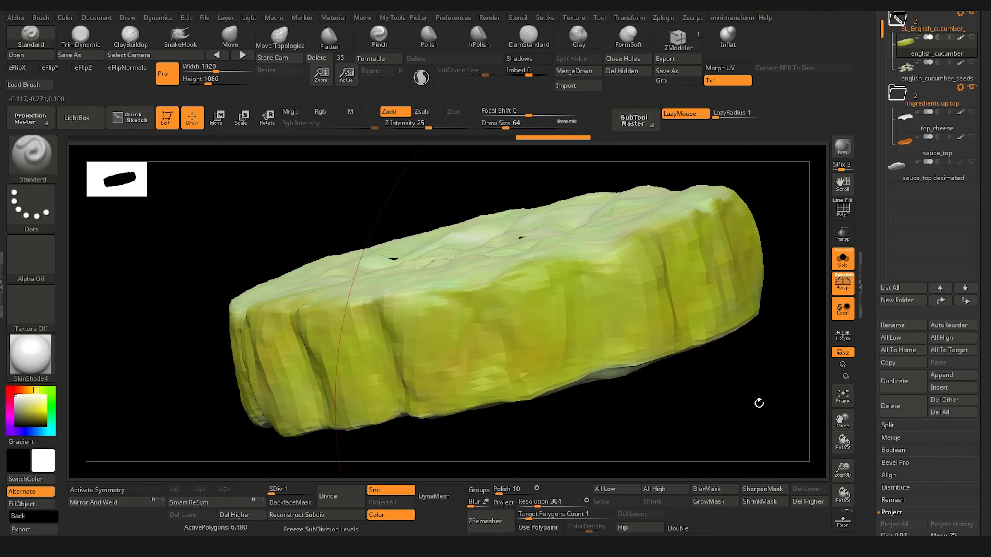
{"action": "left_click_drag", "start_coordinate": [759, 403], "coordinate": [703, 371], "text": "alt"}
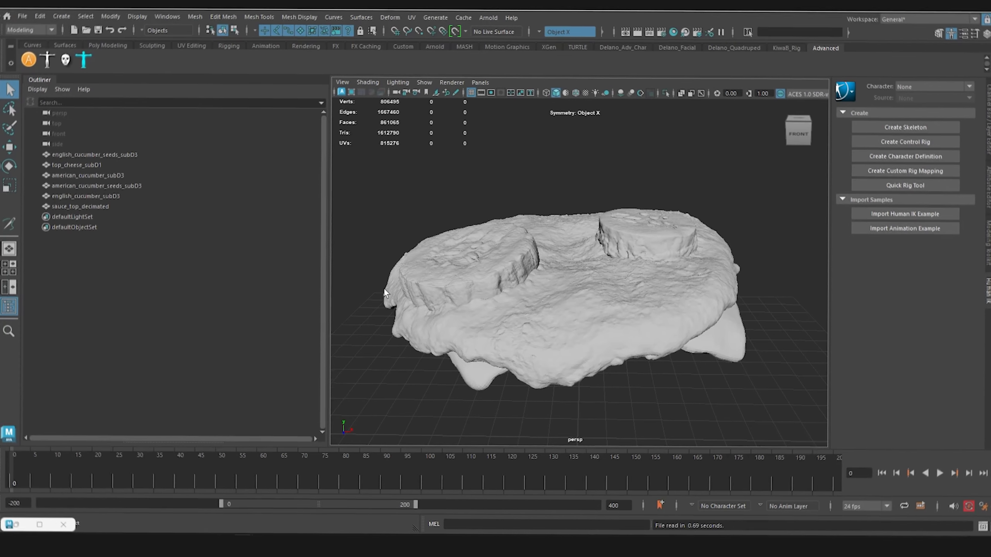
Step: Switch to Maya, hide english_cucumber_subD3 and import the new english_cucumber mesh in its place
{"action": "left_click_drag", "start_coordinate": [383, 288], "coordinate": [523, 265], "text": "alt"}
{"action": "left_click", "coordinate": [523, 265]}
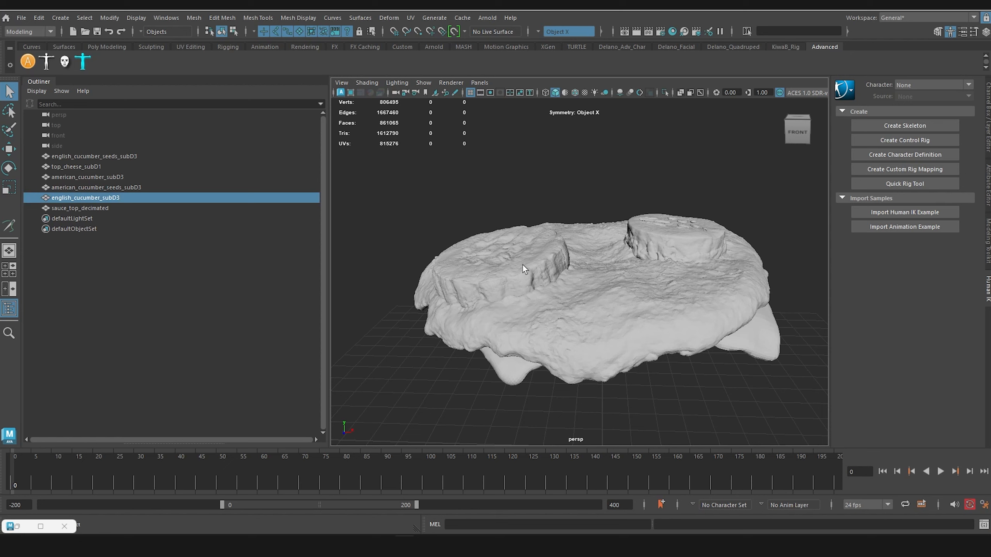
{"action": "key", "text": "ctrl+h"}
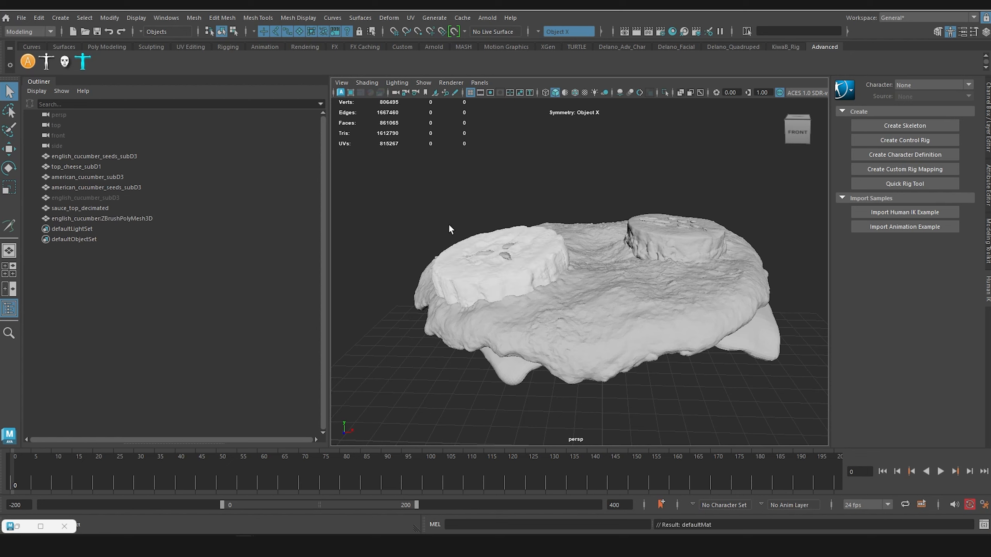
Step: Open the imported cucumber in the UV Editor and examine its UV shells, especially the borders of the larger shell
{"action": "left_click", "coordinate": [509, 267]}
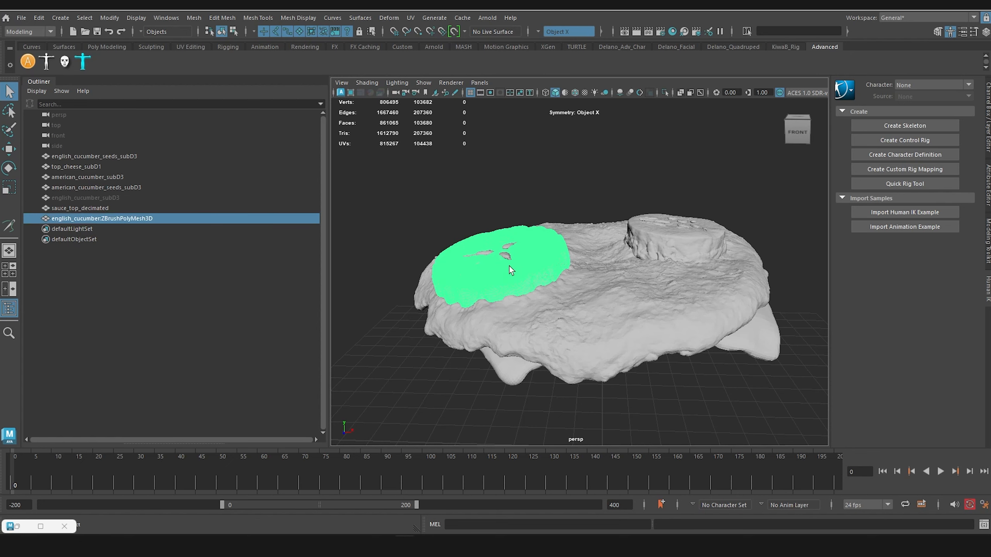
{"action": "left_click", "coordinate": [413, 18]}
{"action": "left_click", "coordinate": [445, 39]}
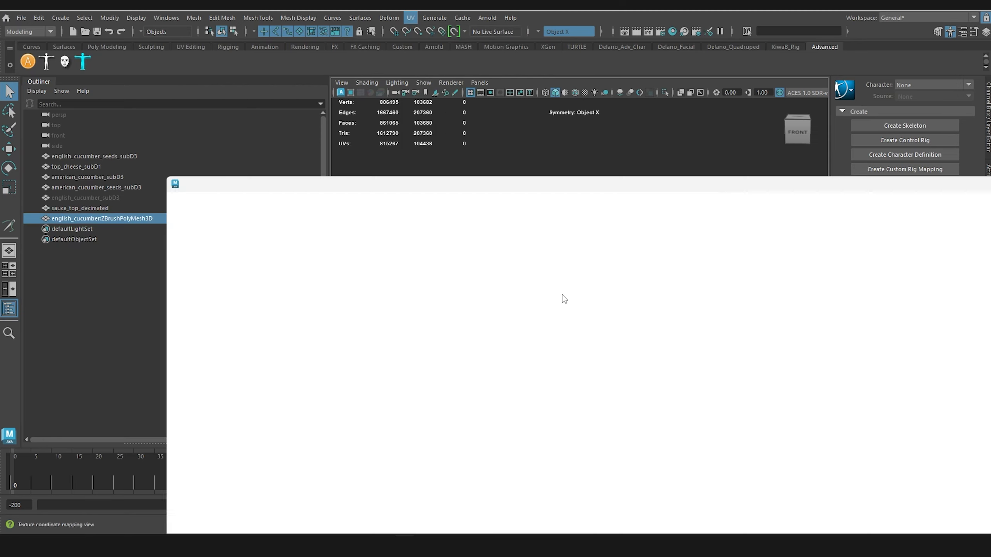
{"action": "double_click", "coordinate": [678, 184]}
{"action": "scroll", "coordinate": [510, 327], "scroll_direction": "down", "scroll_amount": 5}
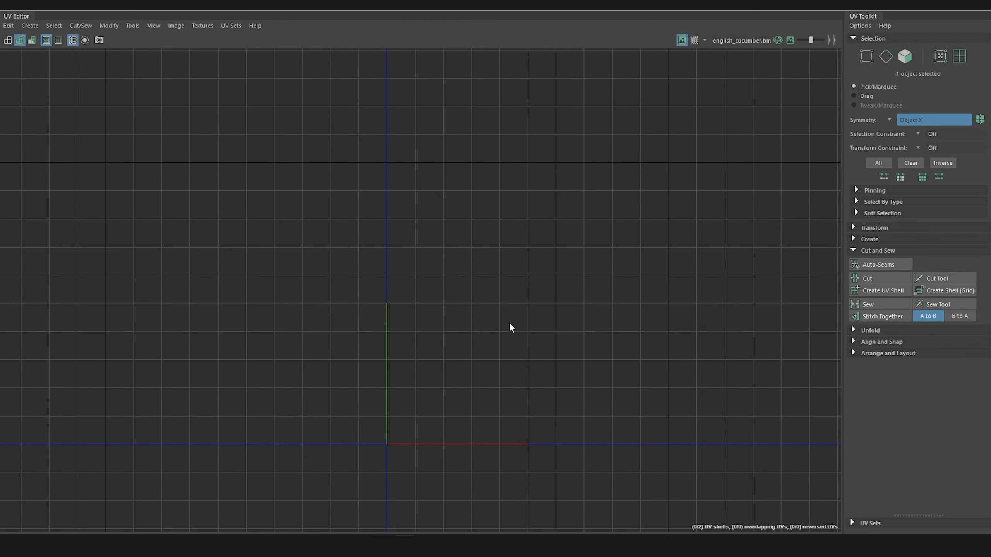
{"action": "middle_click_drag", "start_coordinate": [506, 325], "coordinate": [502, 190], "text": "alt"}
{"action": "key", "text": "f"}
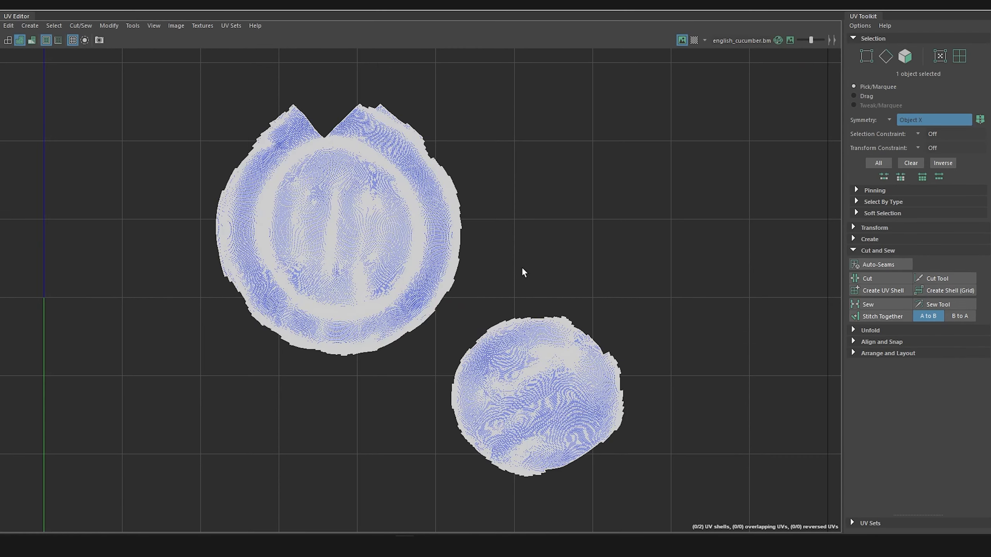
{"action": "scroll", "coordinate": [432, 269], "scroll_direction": "up", "scroll_amount": 10}
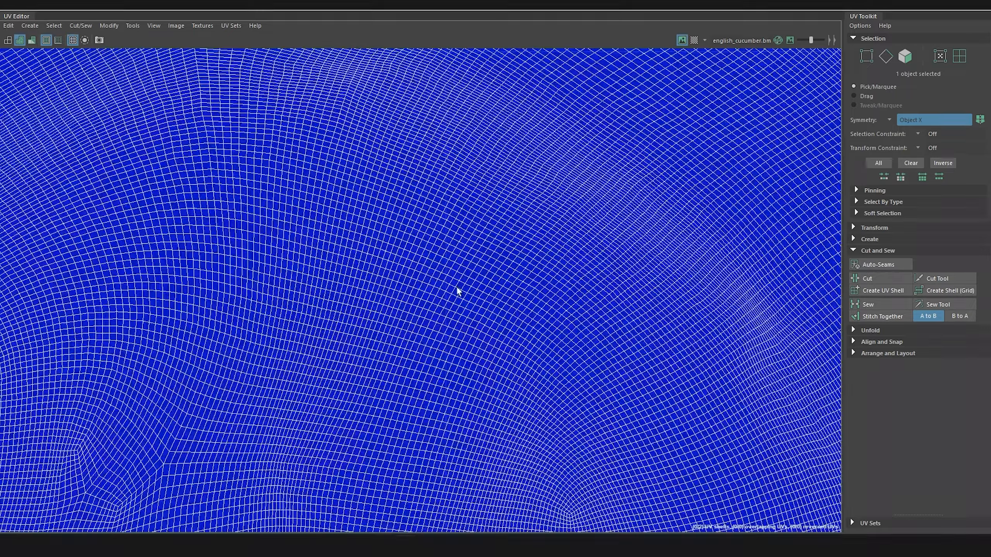
{"action": "scroll", "coordinate": [457, 288], "scroll_direction": "up", "scroll_amount": 1}
{"action": "middle_click_drag", "start_coordinate": [501, 218], "coordinate": [456, 399], "text": "alt"}
{"action": "scroll", "coordinate": [527, 301], "scroll_direction": "down", "scroll_amount": 6}
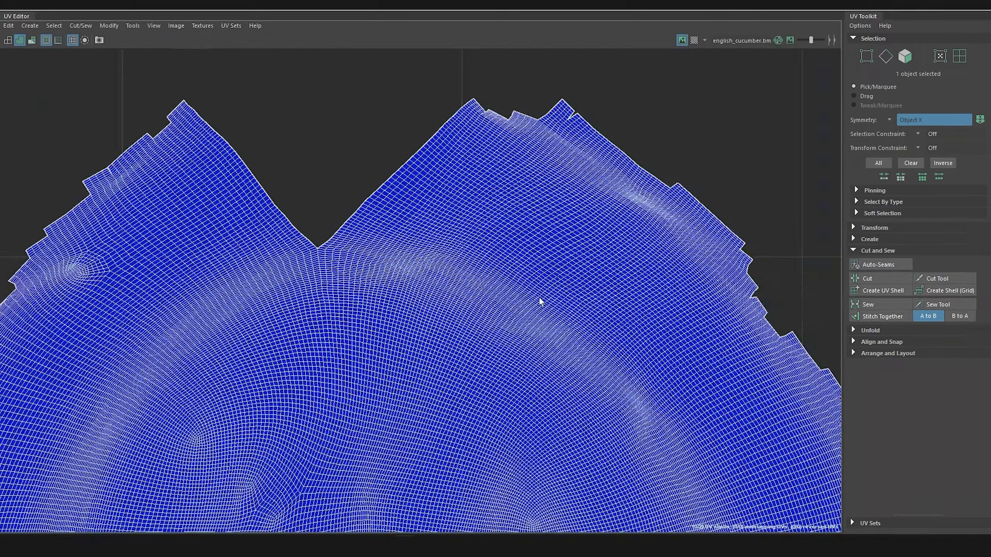
{"action": "middle_click_drag", "start_coordinate": [549, 272], "coordinate": [348, 215], "text": "alt"}
{"action": "scroll", "coordinate": [348, 216], "scroll_direction": "down", "scroll_amount": 1}
{"action": "scroll", "coordinate": [513, 309], "scroll_direction": "down", "scroll_amount": 6}
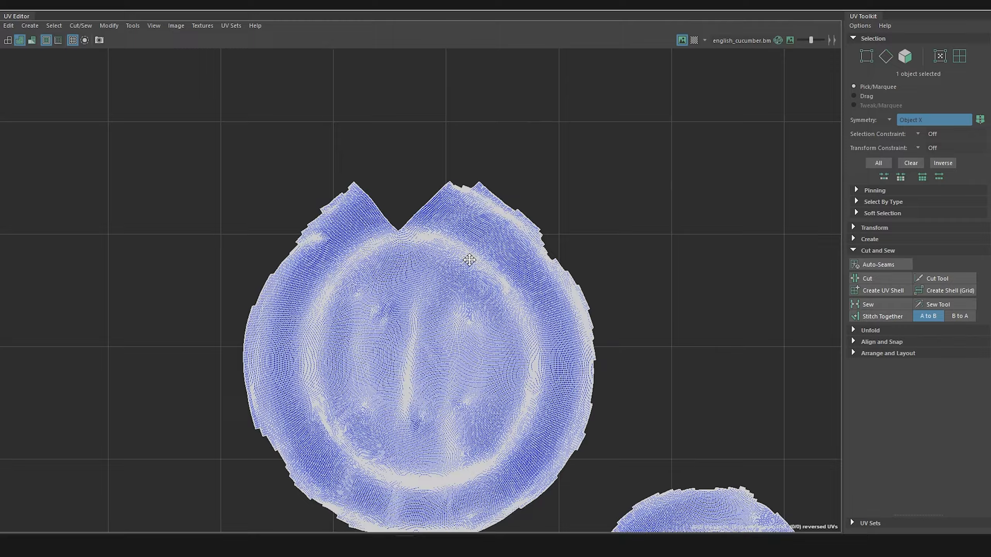
{"action": "scroll", "coordinate": [342, 261], "scroll_direction": "up", "scroll_amount": 5}
{"action": "scroll", "coordinate": [458, 277], "scroll_direction": "down", "scroll_amount": 6}
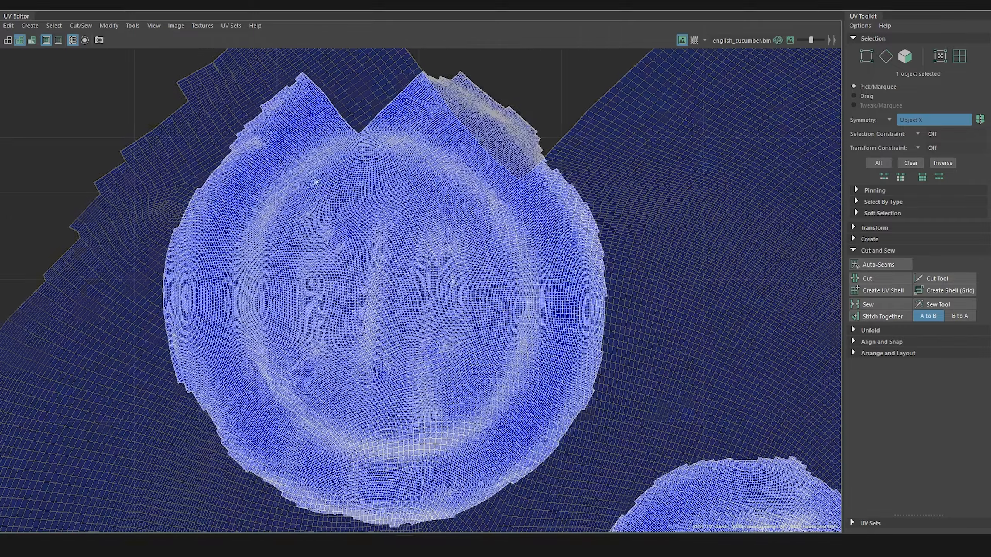
{"action": "scroll", "coordinate": [233, 287], "scroll_direction": "up", "scroll_amount": 1}
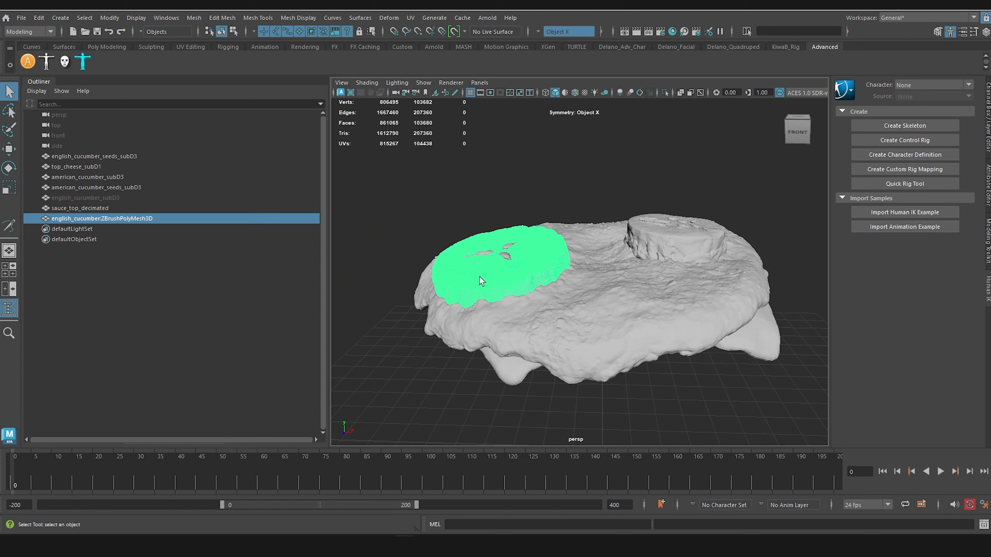
Step: Copy the name of the hidden english_cucumber_subD3 mesh and delete that mesh from the scene
{"action": "right_click_drag", "start_coordinate": [479, 281], "coordinate": [624, 376]}
{"action": "left_click", "coordinate": [93, 197]}
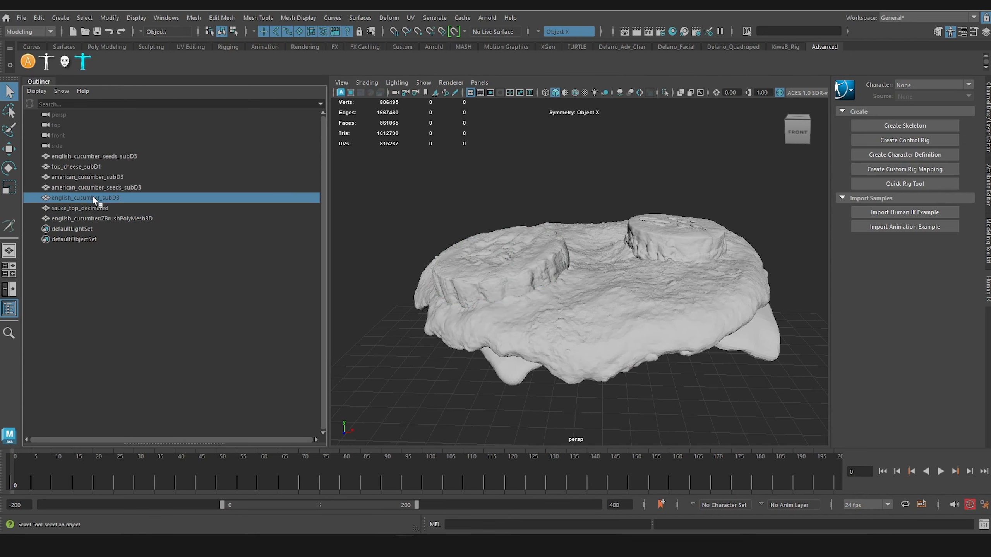
{"action": "double_click", "coordinate": [93, 197]}
{"action": "key", "text": "ctrl+c"}
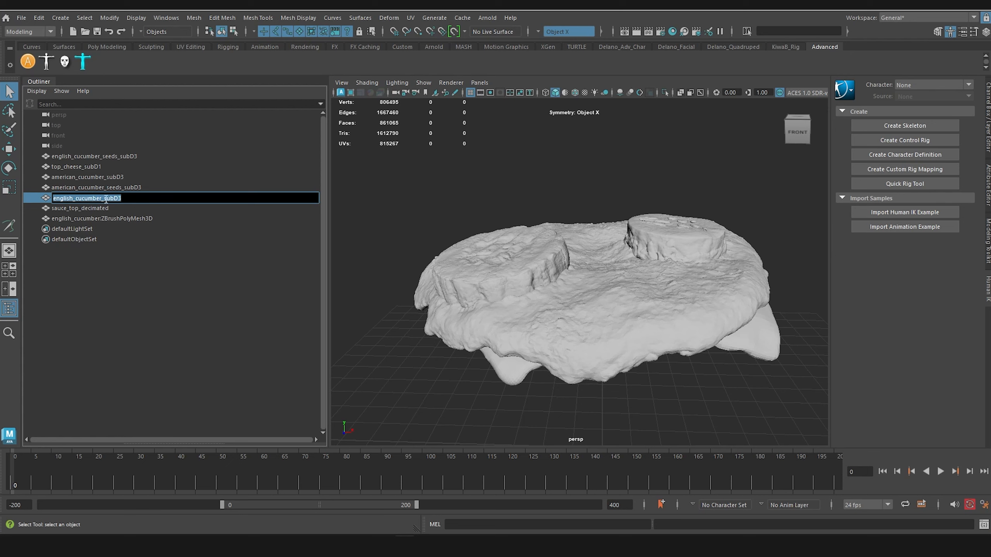
{"action": "key", "text": "Escape"}
{"action": "key", "text": "Delete"}
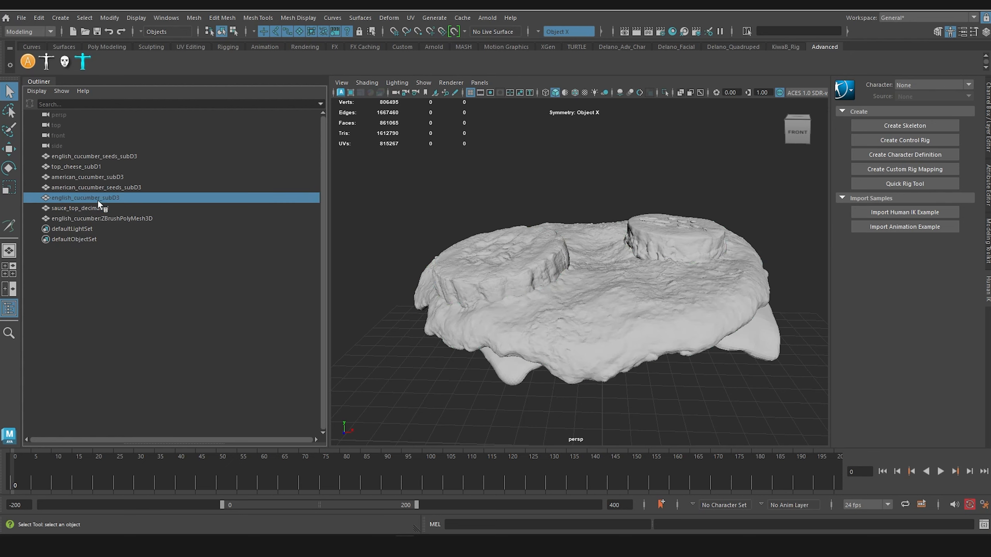
Step: Rename the imported english_cucumber:ZBrushPolyMesh3D mesh as english_cucumber_subD3
{"action": "left_click", "coordinate": [91, 208]}
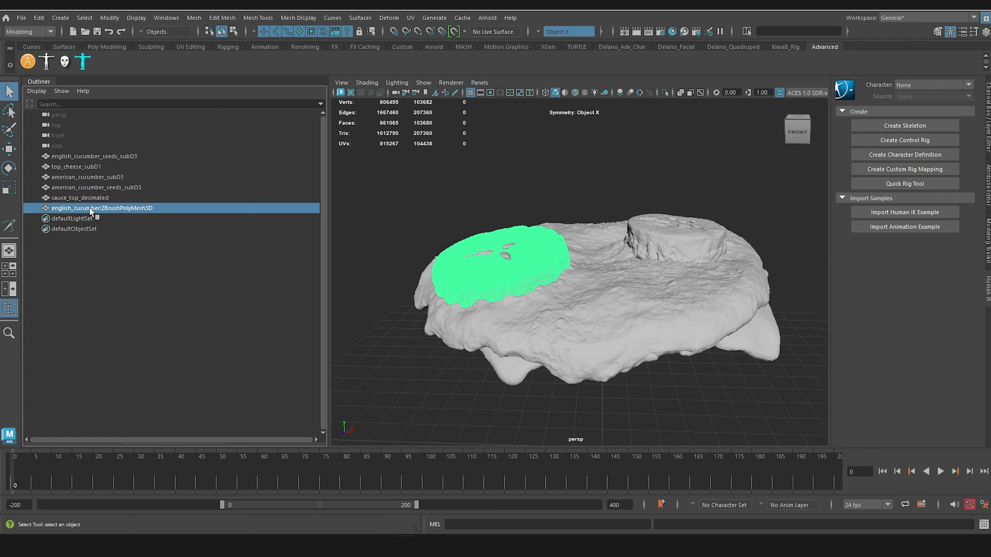
{"action": "double_click", "coordinate": [89, 208]}
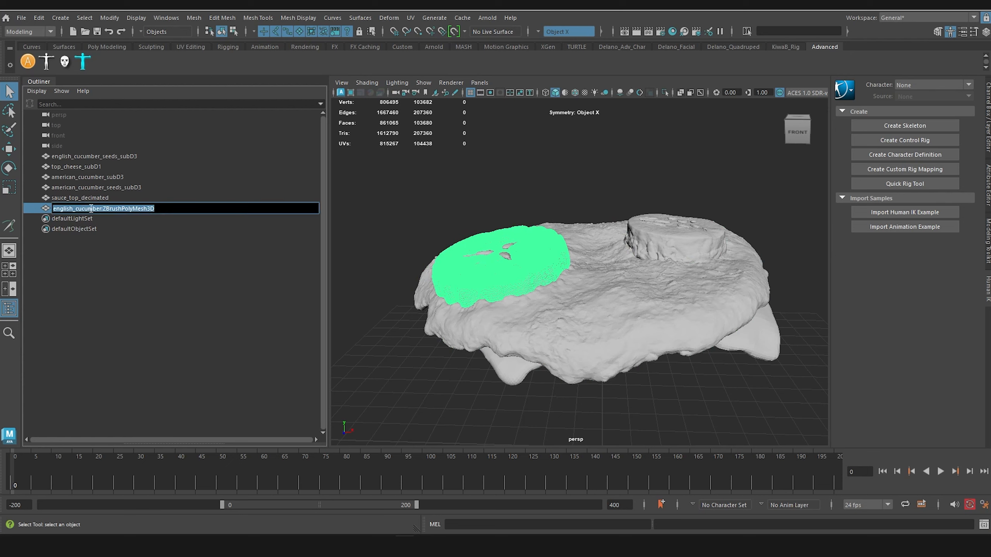
{"action": "key", "text": "ctrl+v"}
{"action": "left_click", "coordinate": [149, 239]}
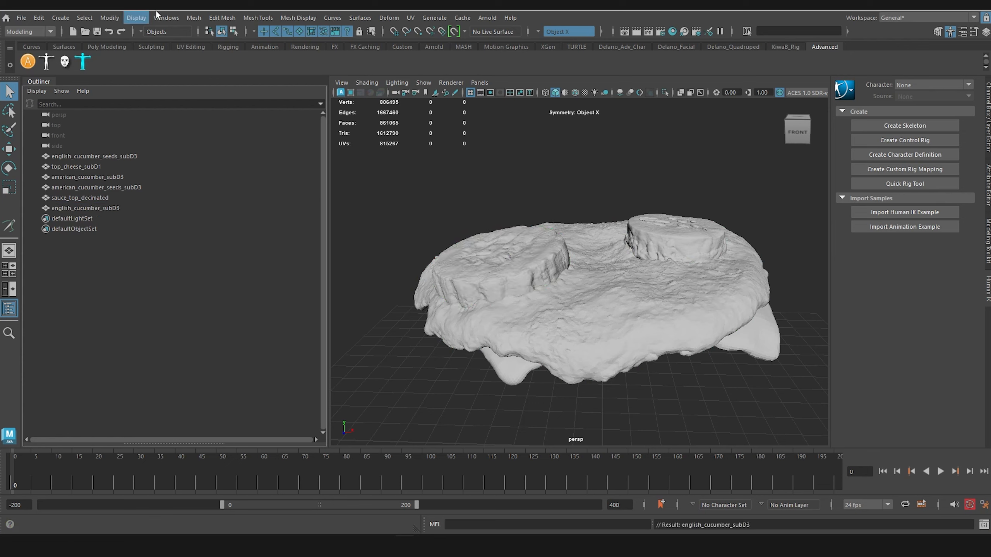
Step: Delete the cucumber_SL and english_cucumber namespaces, merging their contents with root, and select the English cucumber and seeds meshes
{"action": "left_click", "coordinate": [166, 17]}
{"action": "mouse_move", "coordinate": [240, 133]}
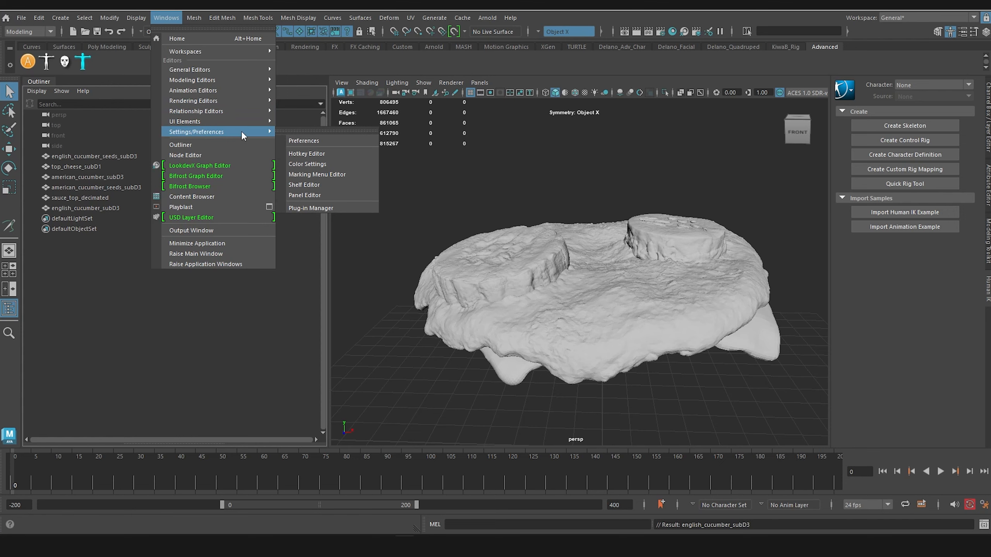
{"action": "mouse_move", "coordinate": [244, 69]}
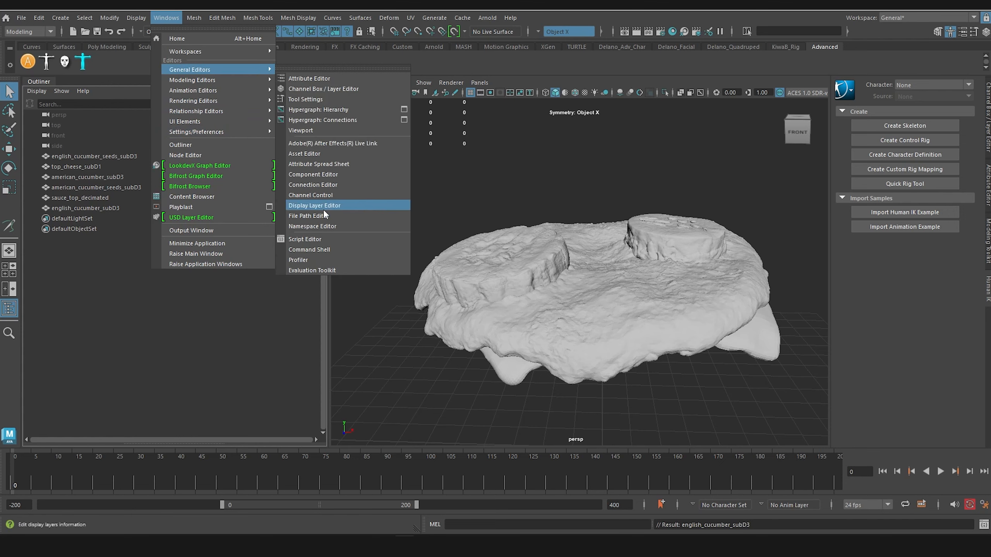
{"action": "left_click", "coordinate": [330, 226]}
{"action": "left_click", "coordinate": [393, 233]}
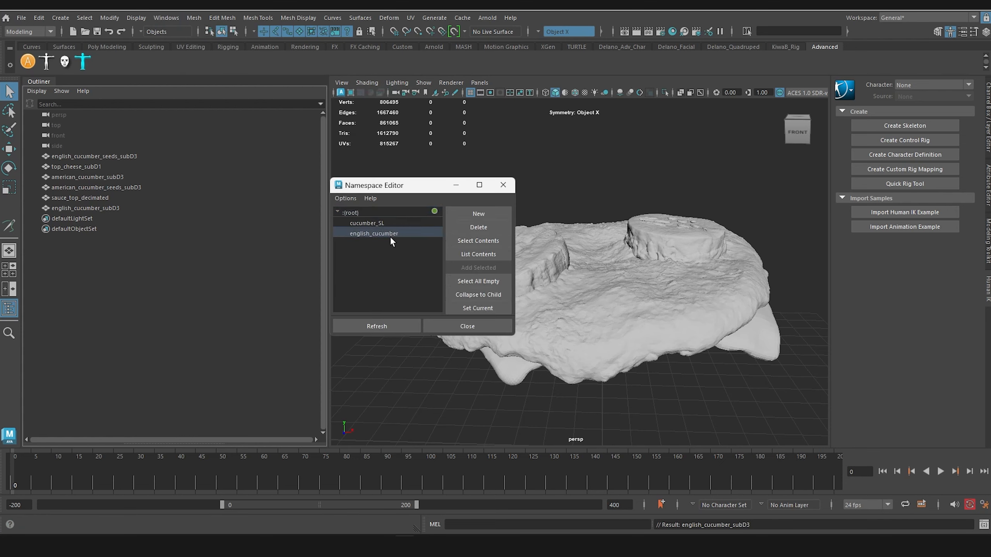
{"action": "left_click", "coordinate": [394, 222], "text": "ctrl"}
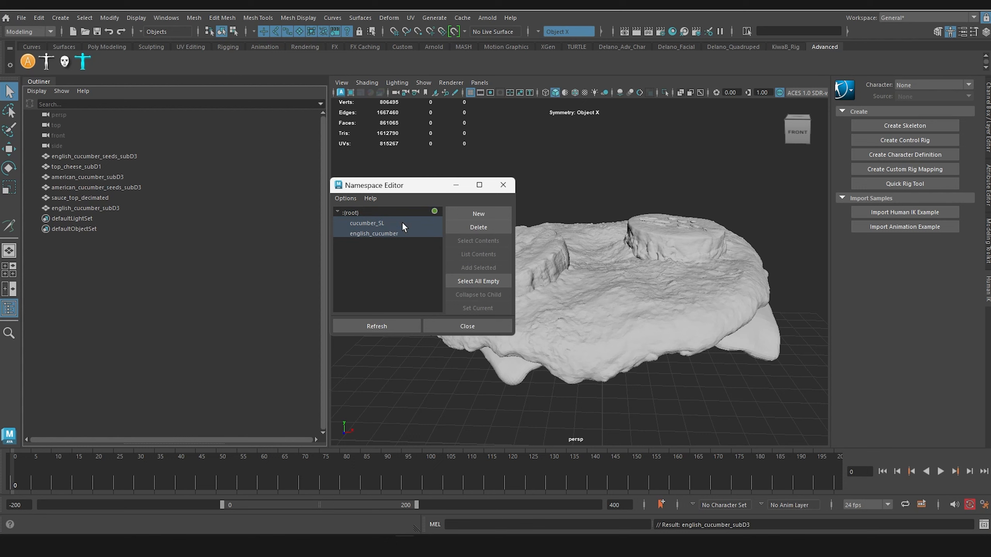
{"action": "left_click", "coordinate": [478, 229]}
{"action": "left_click", "coordinate": [432, 275]}
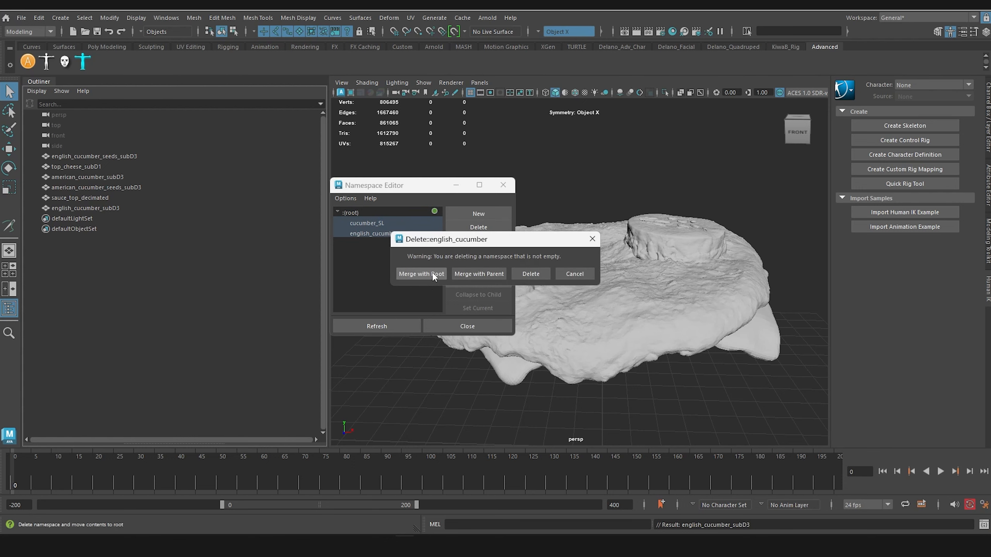
{"action": "left_click", "coordinate": [432, 275]}
{"action": "left_click", "coordinate": [503, 185]}
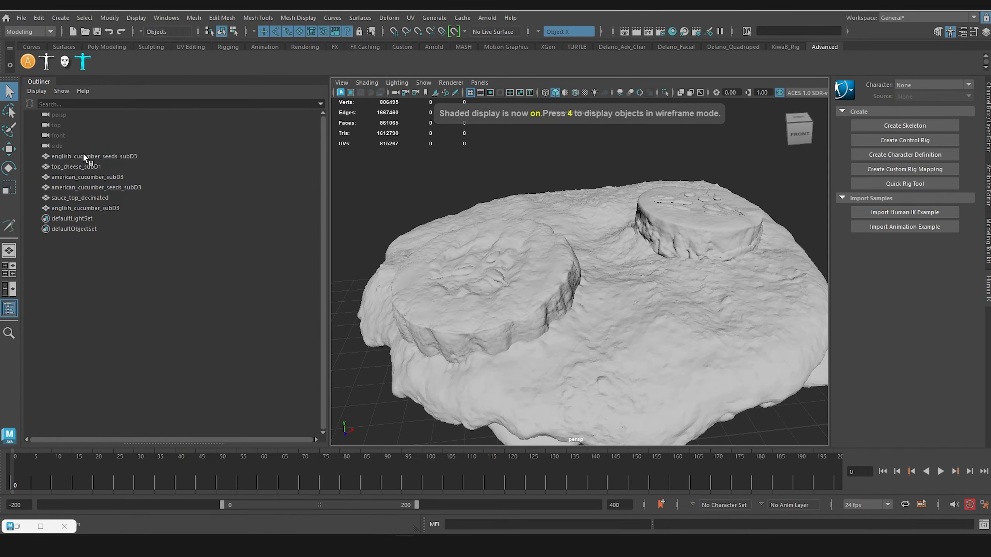
{"action": "left_click", "coordinate": [85, 155]}
{"action": "left_click", "coordinate": [91, 207], "text": "shift"}
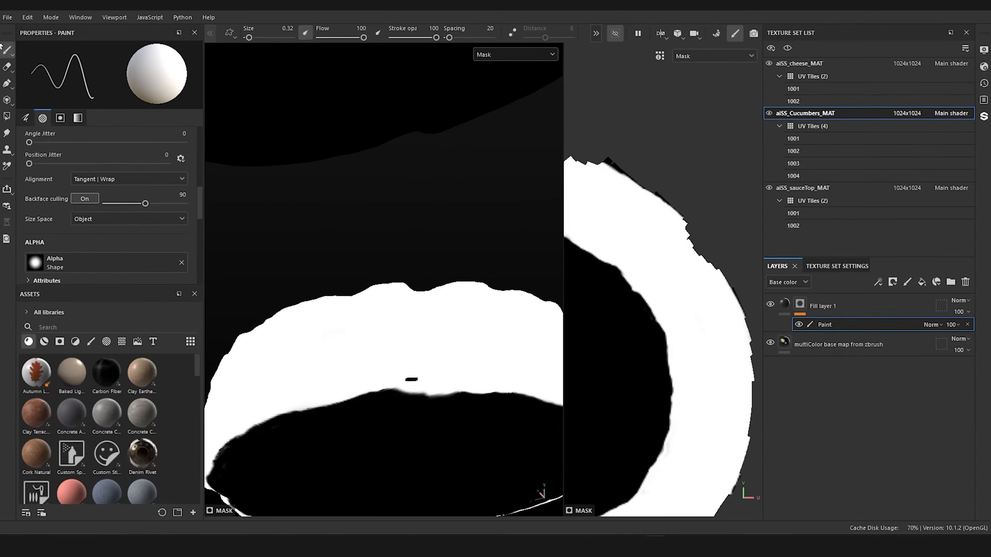
Step: Switch to Substance Painter, reimport the project mesh and open the aiSS_Cucumbers_MAT texture set
{"action": "left_click", "coordinate": [28, 17]}
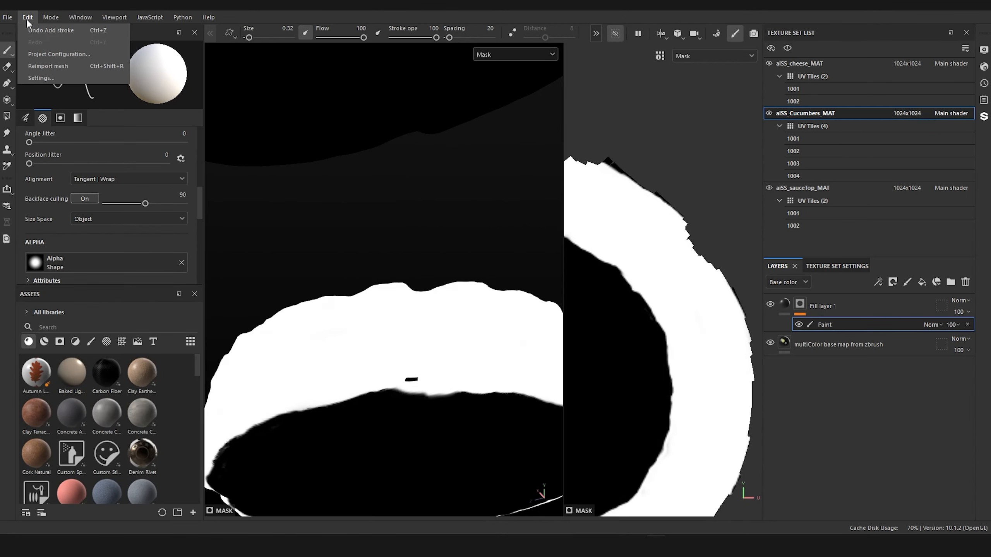
{"action": "left_click", "coordinate": [50, 64]}
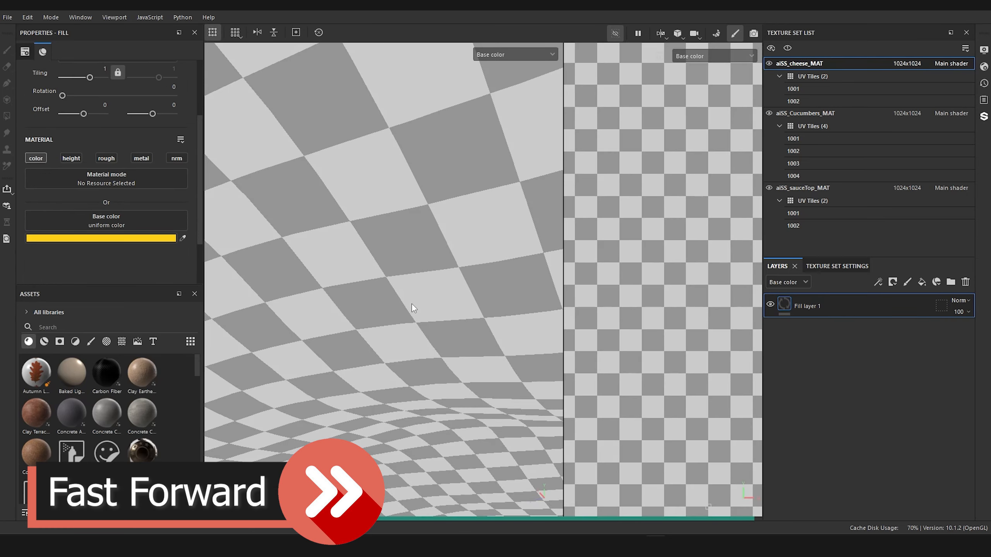
{"action": "scroll", "coordinate": [411, 304], "scroll_direction": "down", "scroll_amount": 8}
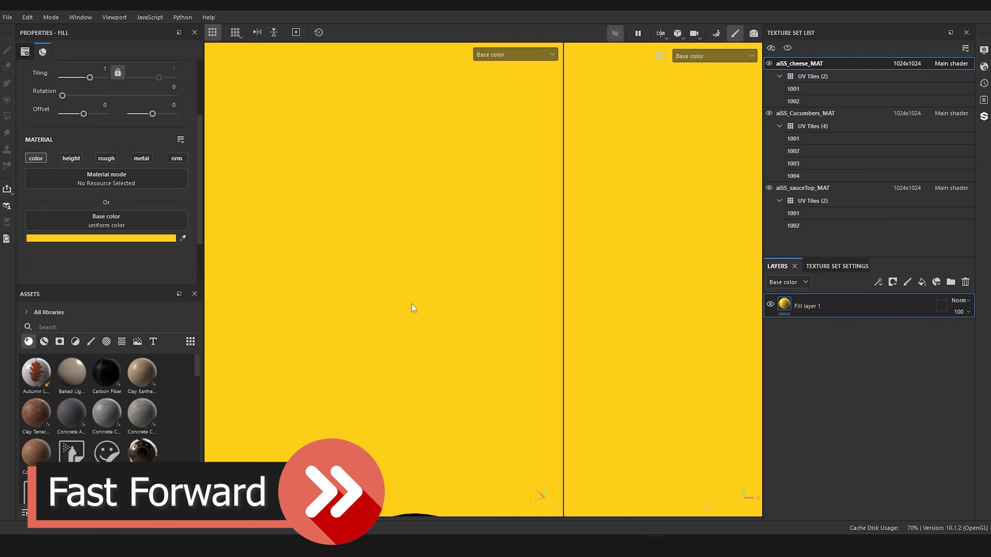
{"action": "left_click", "coordinate": [424, 285]}
{"action": "left_click", "coordinate": [810, 118]}
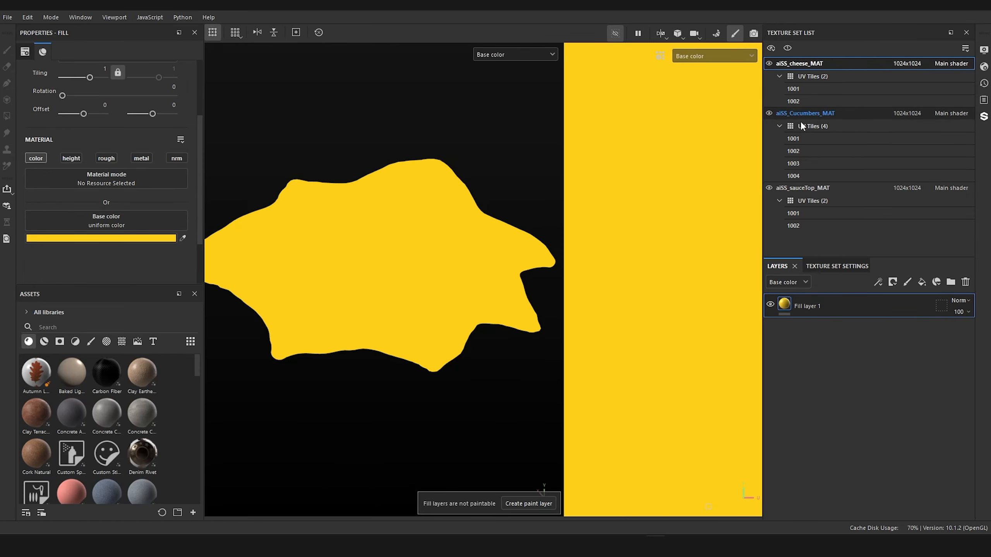
Step: Touch up the Fill layer 1 mask along the slice's rim with brush size 0.91, painting white over the grey smudges
{"action": "mouse_move", "coordinate": [467, 234]}
{"action": "left_mouse_down", "text": "alt"}
{"action": "mouse_move", "coordinate": [462, 257]}
{"action": "mouse_move", "coordinate": [462, 248]}
{"action": "left_mouse_up", "text": "alt"}
{"action": "scroll", "coordinate": [461, 248], "scroll_direction": "up", "scroll_amount": 8}
{"action": "middle_click_drag", "start_coordinate": [476, 152], "coordinate": [503, 153], "text": "alt"}
{"action": "mouse_move", "coordinate": [503, 152]}
{"action": "left_mouse_down", "text": "alt"}
{"action": "mouse_move", "coordinate": [473, 146]}
{"action": "mouse_move", "coordinate": [508, 159]}
{"action": "mouse_move", "coordinate": [462, 150]}
{"action": "mouse_move", "coordinate": [461, 131]}
{"action": "mouse_move", "coordinate": [376, 82]}
{"action": "mouse_move", "coordinate": [387, 159]}
{"action": "mouse_move", "coordinate": [568, 235]}
{"action": "mouse_move", "coordinate": [349, 194]}
{"action": "mouse_move", "coordinate": [440, 197]}
{"action": "mouse_move", "coordinate": [380, 227]}
{"action": "mouse_move", "coordinate": [421, 299]}
{"action": "mouse_move", "coordinate": [353, 323]}
{"action": "mouse_move", "coordinate": [316, 208]}
{"action": "mouse_move", "coordinate": [397, 247]}
{"action": "mouse_move", "coordinate": [426, 146]}
{"action": "mouse_move", "coordinate": [380, 199]}
{"action": "left_mouse_up", "text": "alt"}
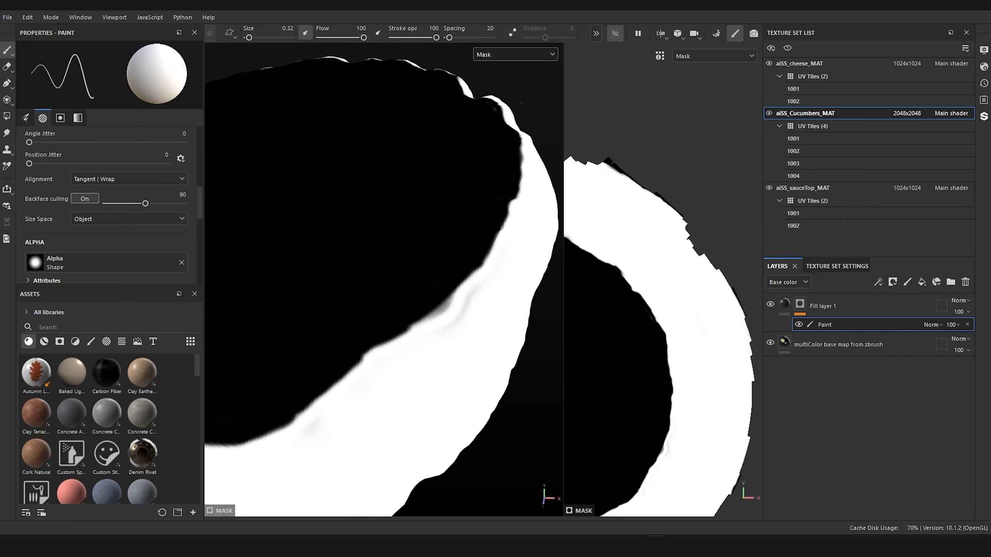
{"action": "left_click_drag", "start_coordinate": [523, 119], "coordinate": [520, 169], "text": "alt"}
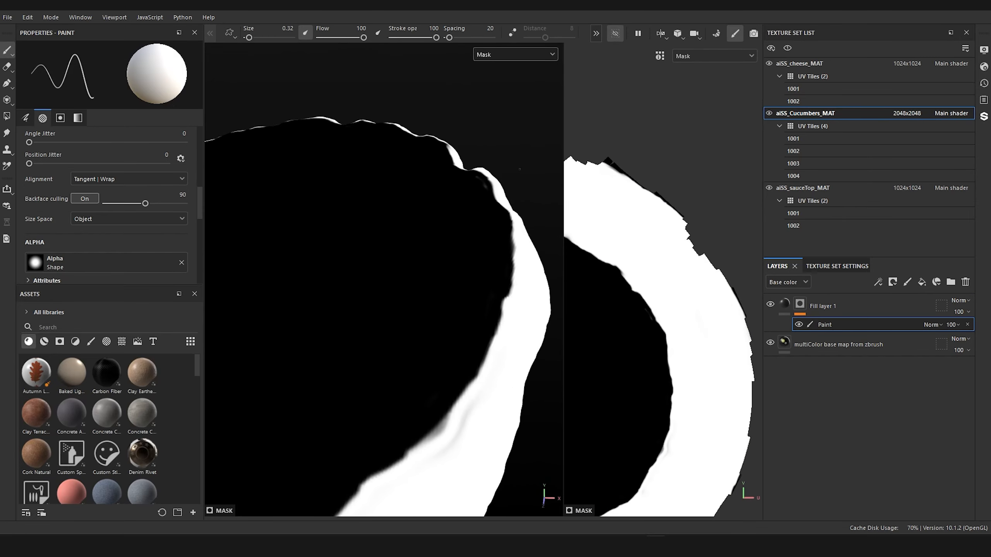
{"action": "key", "text": "x"}
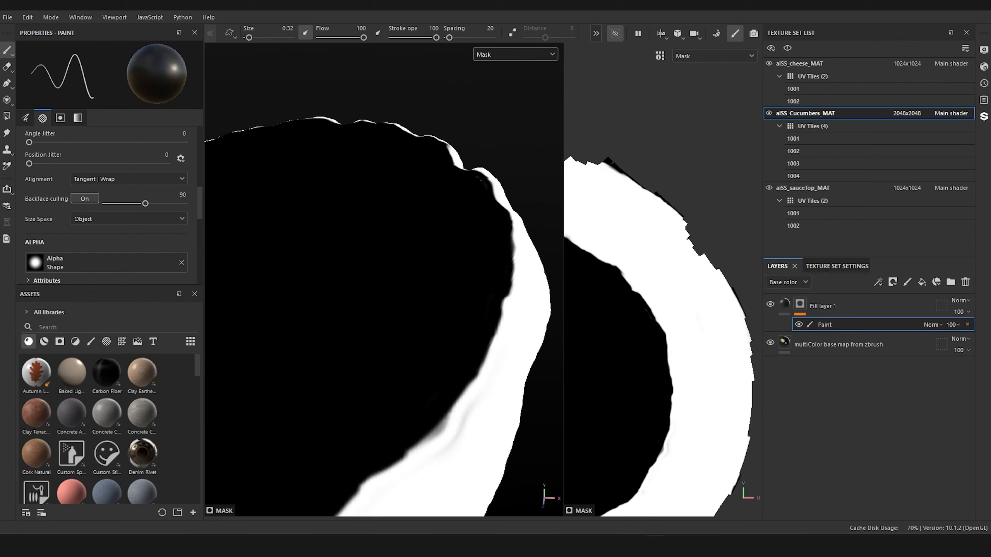
{"action": "right_click_drag", "start_coordinate": [477, 187], "coordinate": [487, 189], "text": "ctrl"}
{"action": "key", "text": "x"}
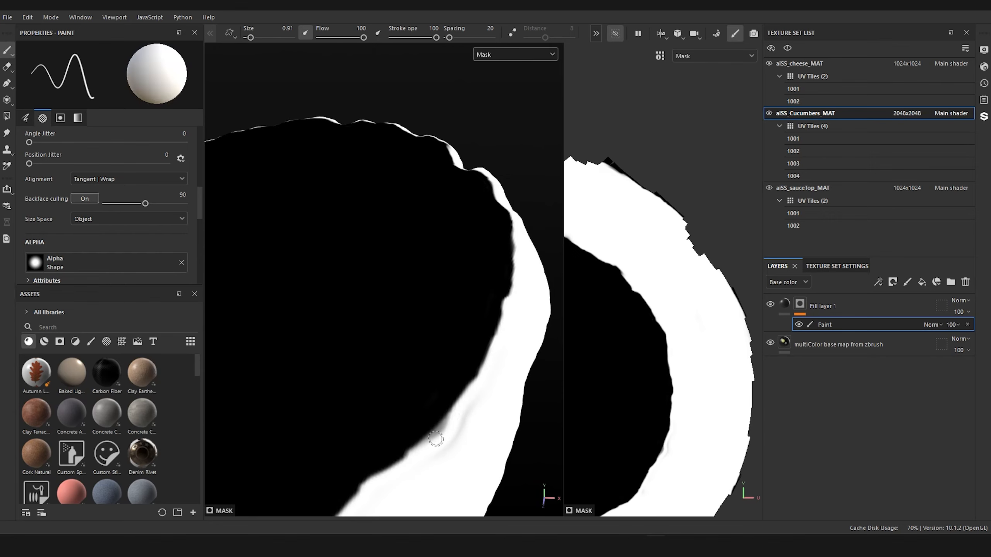
{"action": "left_click_drag", "start_coordinate": [450, 424], "coordinate": [472, 439]}
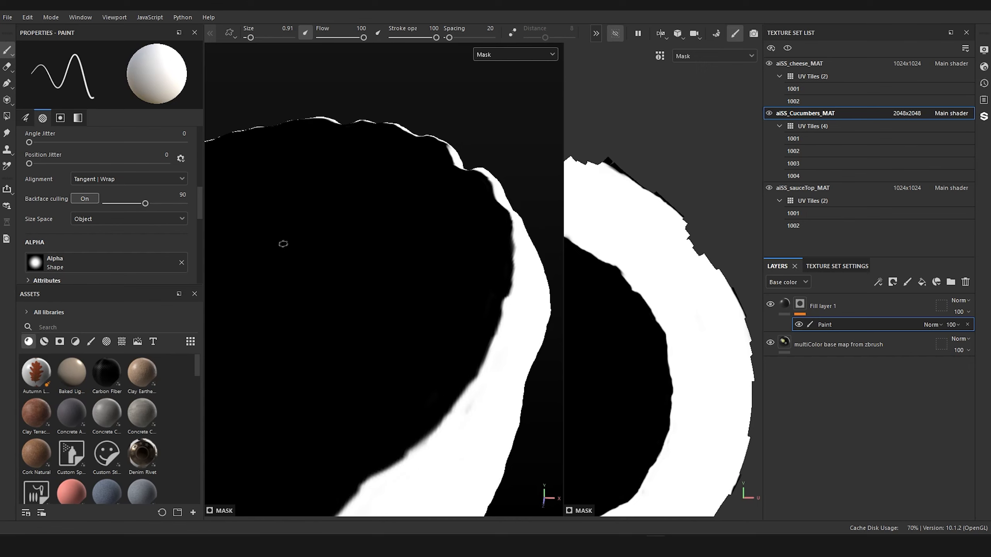
{"action": "left_click_drag", "start_coordinate": [283, 243], "coordinate": [405, 250], "text": "alt"}
Step: Display the full material in the viewport and change Fill layer 1's base color to white
{"action": "left_click", "coordinate": [503, 54]}
{"action": "left_click", "coordinate": [499, 77]}
{"action": "mouse_move", "coordinate": [453, 164]}
{"action": "left_mouse_down", "text": "alt"}
{"action": "mouse_move", "coordinate": [470, 200]}
{"action": "mouse_move", "coordinate": [370, 320]}
{"action": "mouse_move", "coordinate": [387, 127]}
{"action": "mouse_move", "coordinate": [476, 171]}
{"action": "mouse_move", "coordinate": [345, 364]}
{"action": "mouse_move", "coordinate": [471, 150]}
{"action": "mouse_move", "coordinate": [400, 326]}
{"action": "mouse_move", "coordinate": [592, 416]}
{"action": "mouse_move", "coordinate": [320, 376]}
{"action": "mouse_move", "coordinate": [337, 289]}
{"action": "mouse_move", "coordinate": [394, 391]}
{"action": "mouse_move", "coordinate": [427, 354]}
{"action": "left_mouse_up", "text": "alt"}
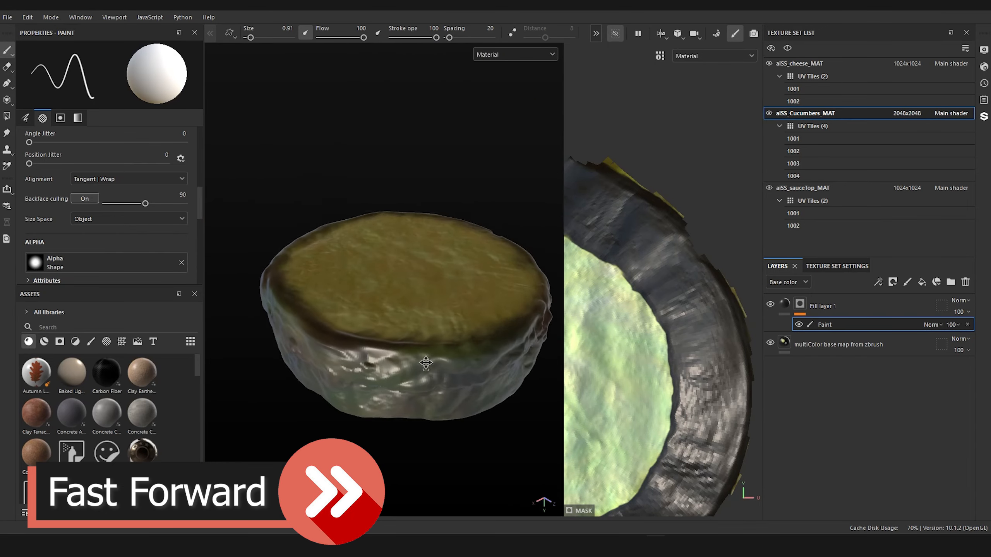
{"action": "left_click", "coordinate": [823, 307]}
{"action": "left_click", "coordinate": [117, 238]}
{"action": "left_click_drag", "start_coordinate": [135, 294], "coordinate": [135, 276]}
{"action": "left_click", "coordinate": [800, 304]}
{"action": "left_click", "coordinate": [824, 324]}
Step: Paint the mask white over the bare side and lower edge of the cucumber slice, using brush sizes 3.81 and 1.83
{"action": "right_click_drag", "start_coordinate": [344, 324], "coordinate": [365, 324], "text": "ctrl"}
{"action": "mouse_move", "coordinate": [332, 312]}
{"action": "left_mouse_down"}
{"action": "mouse_move", "coordinate": [365, 347]}
{"action": "mouse_move", "coordinate": [409, 347]}
{"action": "mouse_move", "coordinate": [351, 304]}
{"action": "left_mouse_up"}
{"action": "mouse_move", "coordinate": [375, 296]}
{"action": "left_mouse_down"}
{"action": "mouse_move", "coordinate": [436, 274]}
{"action": "mouse_move", "coordinate": [482, 338]}
{"action": "mouse_move", "coordinate": [366, 343]}
{"action": "left_mouse_up"}
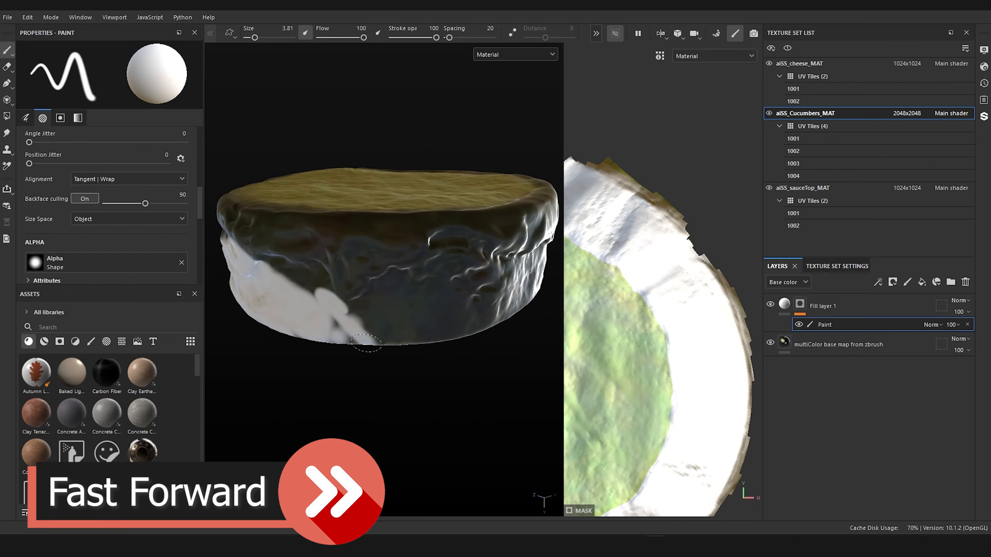
{"action": "mouse_move", "coordinate": [543, 327]}
{"action": "left_mouse_down", "text": "alt"}
{"action": "mouse_move", "coordinate": [416, 325]}
{"action": "mouse_move", "coordinate": [522, 309]}
{"action": "mouse_move", "coordinate": [421, 332]}
{"action": "mouse_move", "coordinate": [448, 241]}
{"action": "left_mouse_up", "text": "alt"}
{"action": "mouse_move", "coordinate": [448, 242]}
{"action": "left_mouse_down", "text": "ctrl+alt"}
{"action": "mouse_move", "coordinate": [473, 265]}
{"action": "mouse_move", "coordinate": [523, 281]}
{"action": "left_mouse_up", "text": "ctrl+alt"}
{"action": "mouse_move", "coordinate": [487, 297]}
{"action": "left_mouse_down"}
{"action": "mouse_move", "coordinate": [296, 288]}
{"action": "mouse_move", "coordinate": [467, 292]}
{"action": "mouse_move", "coordinate": [247, 299]}
{"action": "mouse_move", "coordinate": [404, 302]}
{"action": "mouse_move", "coordinate": [238, 330]}
{"action": "left_mouse_up"}
{"action": "mouse_move", "coordinate": [429, 332]}
{"action": "left_mouse_down", "text": "alt"}
{"action": "mouse_move", "coordinate": [531, 387]}
{"action": "mouse_move", "coordinate": [441, 375]}
{"action": "left_mouse_up", "text": "alt"}
{"action": "left_click_drag", "start_coordinate": [292, 312], "coordinate": [234, 335]}
{"action": "mouse_move", "coordinate": [330, 396]}
{"action": "left_mouse_down", "text": "alt"}
{"action": "mouse_move", "coordinate": [512, 325]}
{"action": "mouse_move", "coordinate": [468, 409]}
{"action": "mouse_move", "coordinate": [421, 312]}
{"action": "left_mouse_up", "text": "alt"}
{"action": "left_click_drag", "start_coordinate": [311, 145], "coordinate": [308, 244]}
{"action": "left_click_drag", "start_coordinate": [429, 249], "coordinate": [382, 288], "text": "alt"}
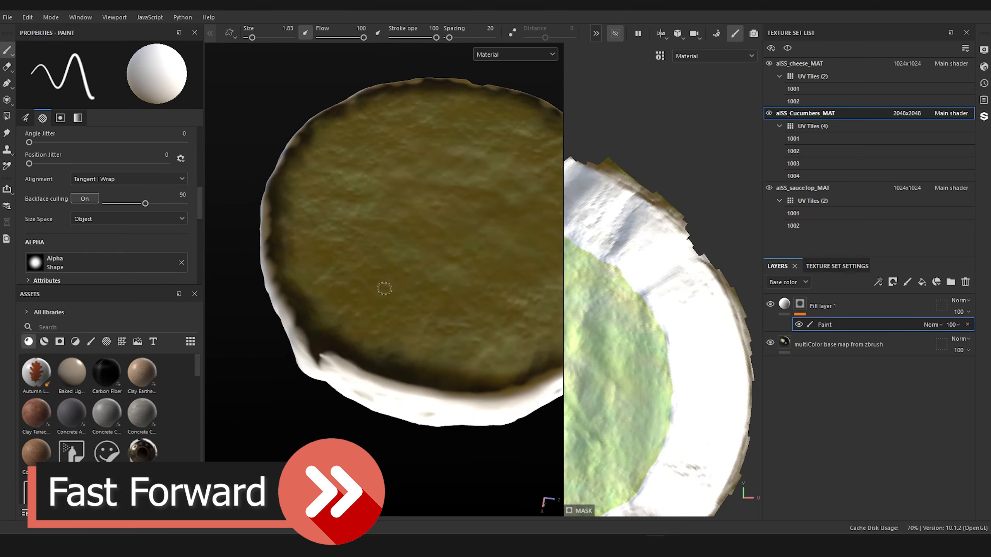
Step: Change Fill layer 1's base color to red and select its mask's Paint effect again
{"action": "left_click", "coordinate": [784, 303]}
{"action": "left_click", "coordinate": [135, 239]}
{"action": "left_click_drag", "start_coordinate": [234, 296], "coordinate": [282, 264]}
{"action": "left_click", "coordinate": [269, 248]}
{"action": "left_click_drag", "start_coordinate": [390, 265], "coordinate": [413, 242], "text": "alt"}
{"action": "left_click", "coordinate": [799, 303]}
{"action": "left_click", "coordinate": [801, 315]}
{"action": "left_click", "coordinate": [824, 324]}
Step: Extend the red skin mask along the rim of the cucumber slice's underside with brush size 1.83
{"action": "left_click_drag", "start_coordinate": [449, 363], "coordinate": [331, 305]}
{"action": "left_click_drag", "start_coordinate": [429, 273], "coordinate": [390, 250], "text": "alt"}
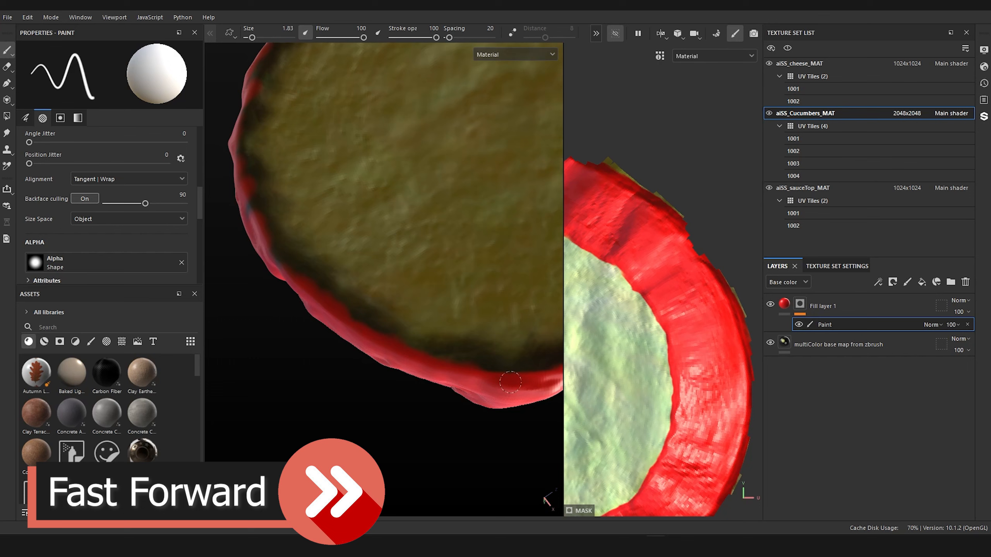
{"action": "left_click_drag", "start_coordinate": [251, 202], "coordinate": [277, 248]}
{"action": "left_click_drag", "start_coordinate": [390, 296], "coordinate": [448, 336], "text": "alt"}
{"action": "left_click_drag", "start_coordinate": [313, 205], "coordinate": [343, 279]}
{"action": "left_click_drag", "start_coordinate": [390, 312], "coordinate": [398, 375], "text": "alt"}
{"action": "left_click_drag", "start_coordinate": [356, 200], "coordinate": [360, 207]}
{"action": "key", "text": "x"}
Step: Even out the rest of the skin mask's edge around the slice, alternating between white and black paint
{"action": "key", "text": "x"}
{"action": "left_click_drag", "start_coordinate": [366, 158], "coordinate": [366, 146]}
{"action": "mouse_move", "coordinate": [336, 386]}
{"action": "left_mouse_down", "text": "alt"}
{"action": "mouse_move", "coordinate": [325, 278]}
{"action": "mouse_move", "coordinate": [362, 375]}
{"action": "left_mouse_up", "text": "alt"}
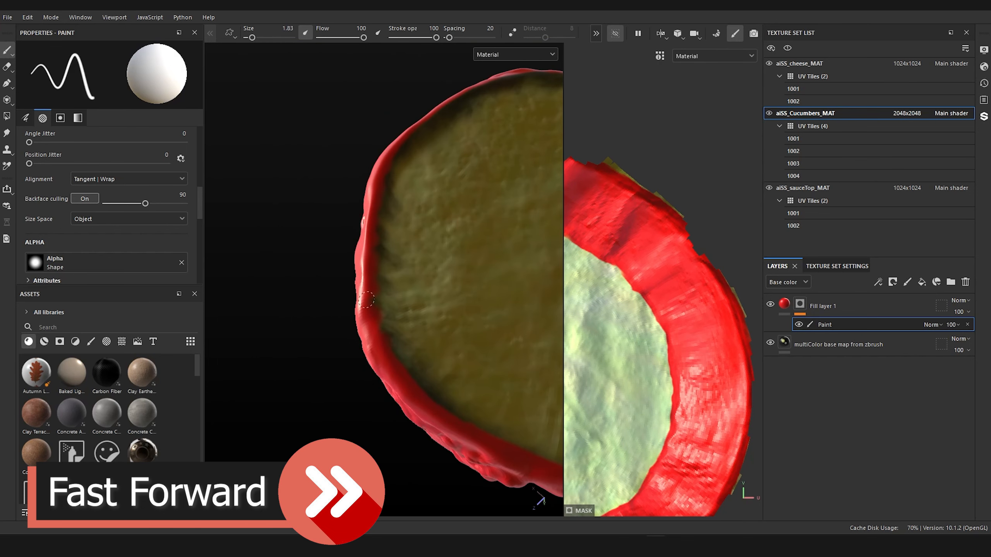
{"action": "key", "text": "x"}
Step: Paint black on the mask along the rim of the seeded face to clear red from the smaller slice's flesh
{"action": "key", "text": "x"}
{"action": "mouse_move", "coordinate": [433, 406]}
{"action": "left_mouse_down", "text": "alt"}
{"action": "mouse_move", "coordinate": [415, 420]}
{"action": "mouse_move", "coordinate": [390, 281]}
{"action": "left_mouse_up", "text": "alt"}
{"action": "mouse_move", "coordinate": [297, 279]}
{"action": "left_mouse_down"}
{"action": "mouse_move", "coordinate": [513, 342]}
{"action": "mouse_move", "coordinate": [313, 273]}
{"action": "mouse_move", "coordinate": [281, 218]}
{"action": "mouse_move", "coordinate": [256, 138]}
{"action": "mouse_move", "coordinate": [265, 78]}
{"action": "left_mouse_up"}
{"action": "key", "text": "x"}
{"action": "key", "text": "x"}
{"action": "scroll", "coordinate": [331, 234], "scroll_direction": "down", "scroll_amount": 3}
{"action": "left_click_drag", "start_coordinate": [332, 242], "coordinate": [362, 371], "text": "alt"}
{"action": "left_click_drag", "start_coordinate": [366, 387], "coordinate": [350, 380]}
{"action": "left_click_drag", "start_coordinate": [303, 302], "coordinate": [325, 143]}
{"action": "scroll", "coordinate": [429, 234], "scroll_direction": "down", "scroll_amount": 2}
{"action": "mouse_move", "coordinate": [429, 242]}
{"action": "left_mouse_down", "text": "alt"}
{"action": "mouse_move", "coordinate": [413, 164]}
{"action": "mouse_move", "coordinate": [382, 218]}
{"action": "left_mouse_up", "text": "alt"}
{"action": "scroll", "coordinate": [383, 234], "scroll_direction": "up", "scroll_amount": 3}
{"action": "mouse_move", "coordinate": [382, 382]}
{"action": "left_mouse_down"}
{"action": "mouse_move", "coordinate": [313, 94]}
{"action": "mouse_move", "coordinate": [354, 66]}
{"action": "left_mouse_up"}
{"action": "left_click_drag", "start_coordinate": [273, 226], "coordinate": [379, 235], "text": "alt"}
{"action": "mouse_move", "coordinate": [457, 354]}
{"action": "left_mouse_down"}
{"action": "mouse_move", "coordinate": [409, 334]}
{"action": "mouse_move", "coordinate": [555, 357]}
{"action": "left_mouse_up"}
{"action": "key", "text": "x"}
{"action": "left_click_drag", "start_coordinate": [487, 242], "coordinate": [390, 219], "text": "alt"}
{"action": "middle_click_drag", "start_coordinate": [449, 234], "coordinate": [336, 250], "text": "alt"}
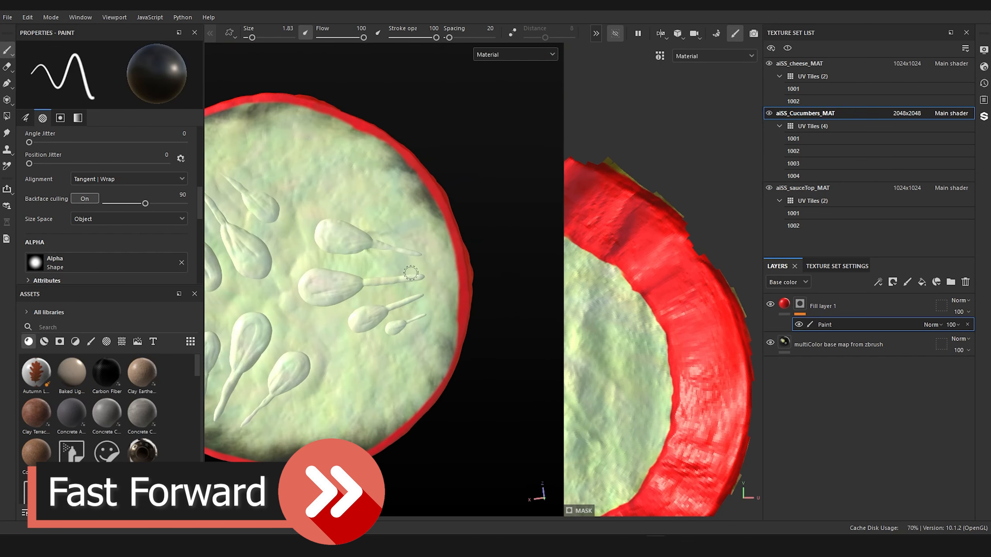
{"action": "left_click_drag", "start_coordinate": [454, 339], "coordinate": [459, 203]}
{"action": "left_click_drag", "start_coordinate": [296, 117], "coordinate": [250, 109], "text": "alt"}
{"action": "mouse_move", "coordinate": [249, 117]}
{"action": "middle_mouse_down", "text": "alt"}
{"action": "mouse_move", "coordinate": [305, 157]}
{"action": "mouse_move", "coordinate": [269, 140]}
{"action": "middle_mouse_up", "text": "alt"}
{"action": "mouse_move", "coordinate": [285, 288]}
{"action": "left_mouse_down"}
{"action": "mouse_move", "coordinate": [387, 341]}
{"action": "mouse_move", "coordinate": [536, 303]}
{"action": "left_mouse_up"}
{"action": "scroll", "coordinate": [414, 234], "scroll_direction": "down", "scroll_amount": 3}
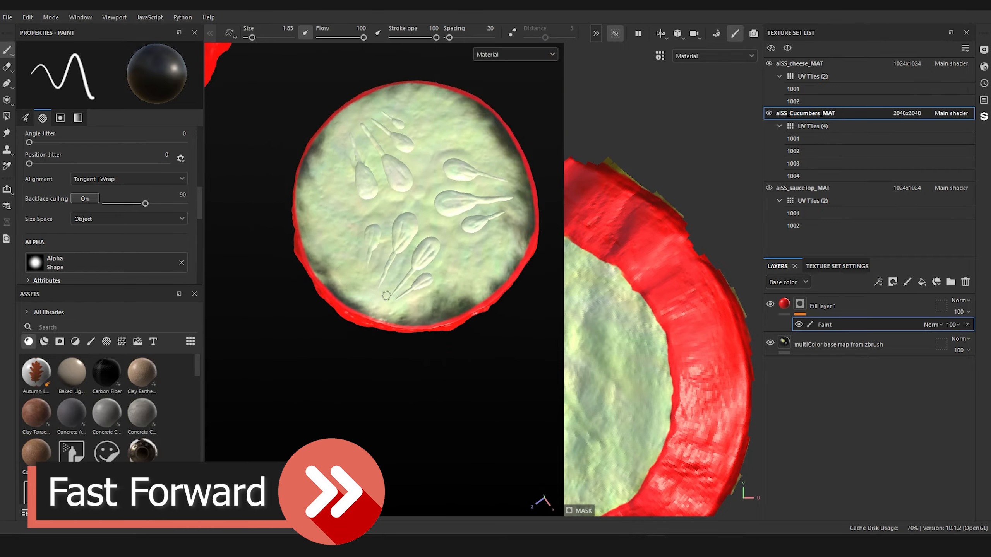
{"action": "left_click_drag", "start_coordinate": [468, 219], "coordinate": [351, 241], "text": "alt"}
{"action": "mouse_move", "coordinate": [442, 345]}
{"action": "left_mouse_down"}
{"action": "mouse_move", "coordinate": [451, 281]}
{"action": "mouse_move", "coordinate": [439, 222]}
{"action": "left_mouse_up"}
{"action": "mouse_move", "coordinate": [421, 234]}
{"action": "left_mouse_down", "text": "alt"}
{"action": "mouse_move", "coordinate": [419, 91]}
{"action": "mouse_move", "coordinate": [400, 128]}
{"action": "left_mouse_up", "text": "alt"}
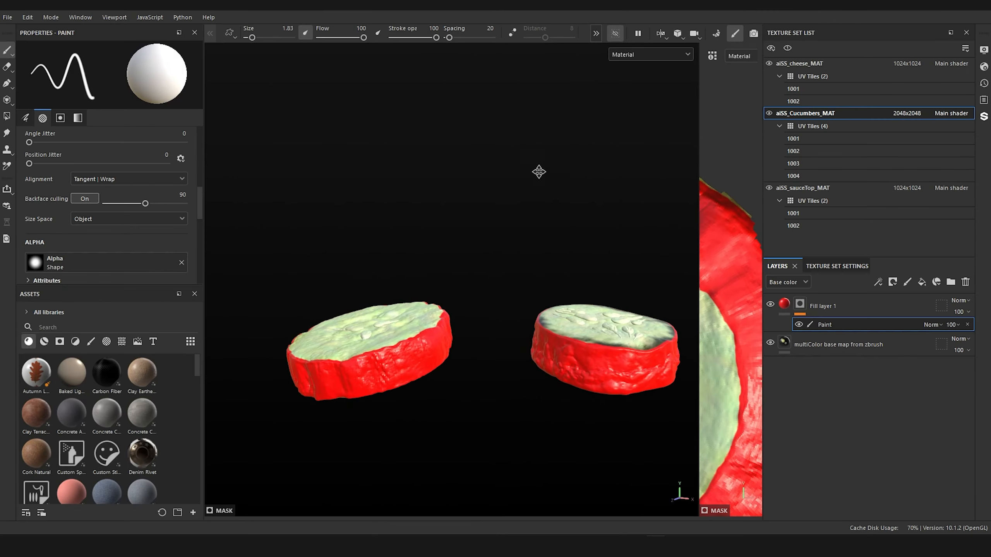
Step: Examine the skin coverage on both cucumber slices, comparing them with Fill layer 1 hidden and shown
{"action": "middle_click_drag", "start_coordinate": [537, 170], "coordinate": [464, 171], "text": "alt"}
{"action": "mouse_move", "coordinate": [464, 170]}
{"action": "left_mouse_down", "text": "alt"}
{"action": "mouse_move", "coordinate": [491, 106]}
{"action": "mouse_move", "coordinate": [608, 110]}
{"action": "mouse_move", "coordinate": [548, 126]}
{"action": "mouse_move", "coordinate": [402, 199]}
{"action": "mouse_move", "coordinate": [482, 203]}
{"action": "mouse_move", "coordinate": [506, 285]}
{"action": "left_mouse_up", "text": "alt"}
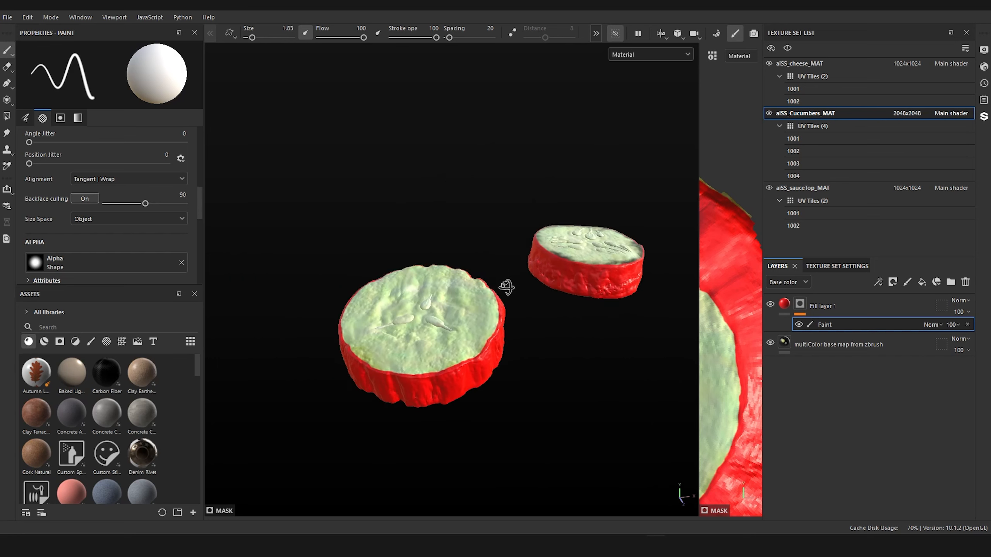
{"action": "key", "text": "Delete"}
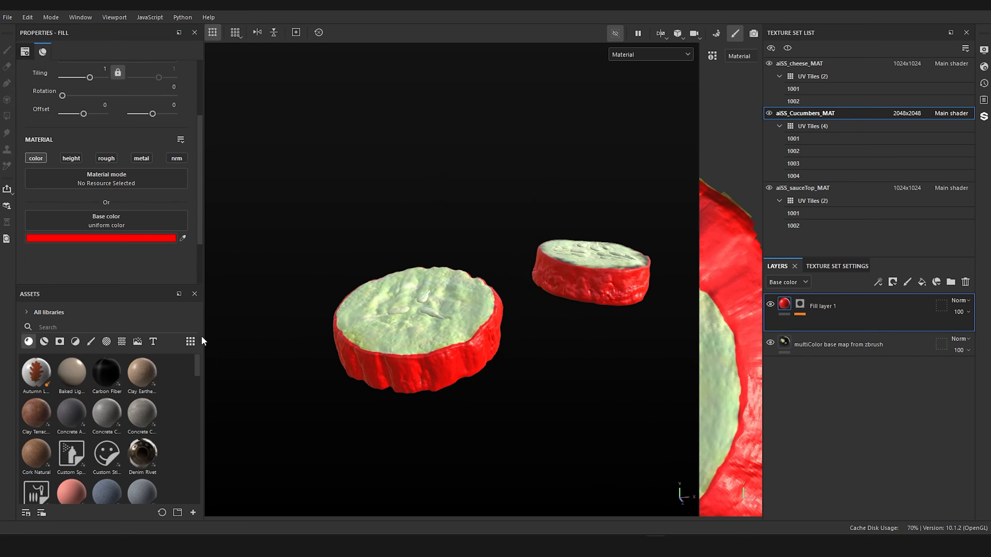
{"action": "mouse_move", "coordinate": [462, 446]}
{"action": "left_mouse_down", "text": "alt"}
{"action": "mouse_move", "coordinate": [460, 409]}
{"action": "mouse_move", "coordinate": [531, 408]}
{"action": "mouse_move", "coordinate": [451, 420]}
{"action": "left_mouse_up", "text": "alt"}
{"action": "left_click_drag", "start_coordinate": [442, 317], "coordinate": [490, 385], "text": "alt"}
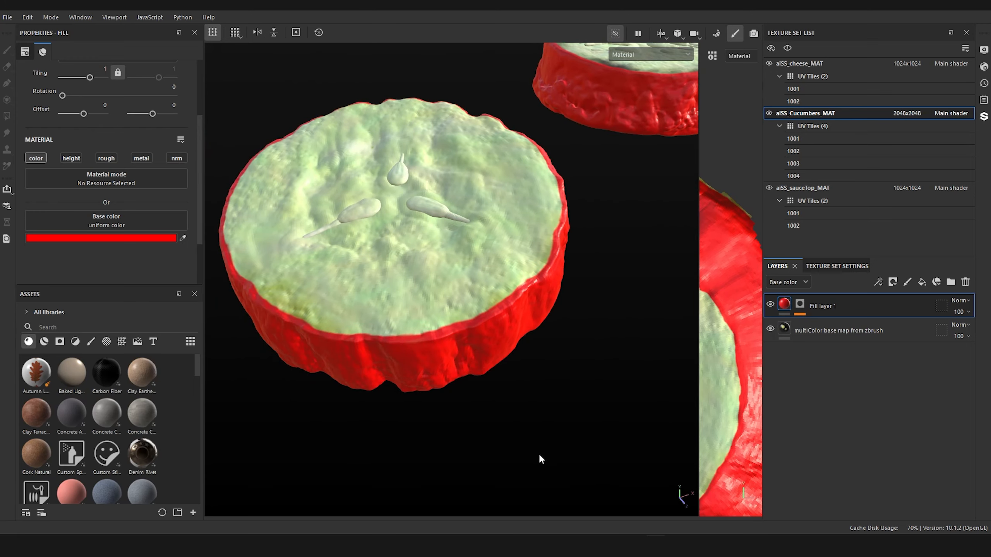
{"action": "left_click_drag", "start_coordinate": [541, 459], "coordinate": [537, 485], "text": "alt"}
{"action": "left_click_drag", "start_coordinate": [501, 253], "coordinate": [483, 219], "text": "alt"}
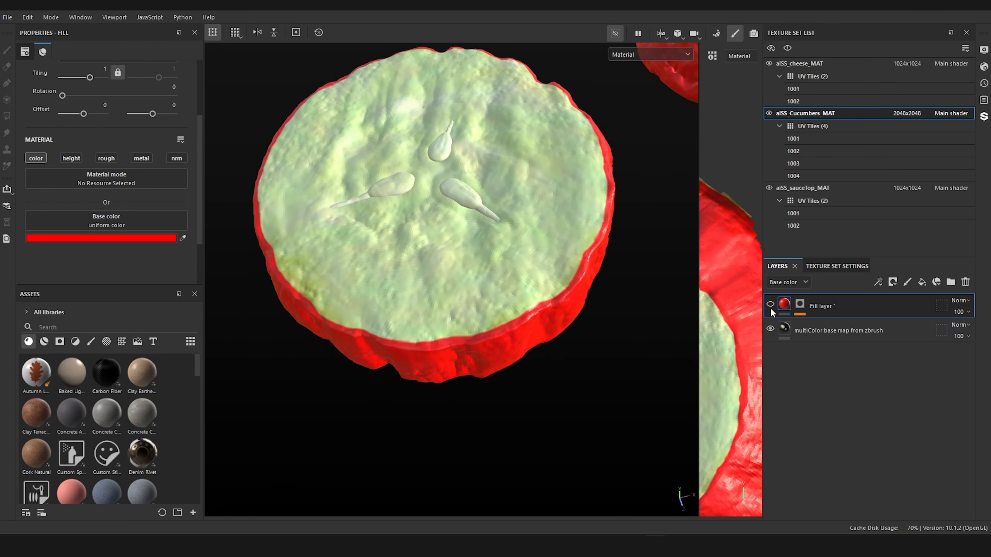
{"action": "left_click_drag", "start_coordinate": [517, 489], "coordinate": [661, 252], "text": "alt"}
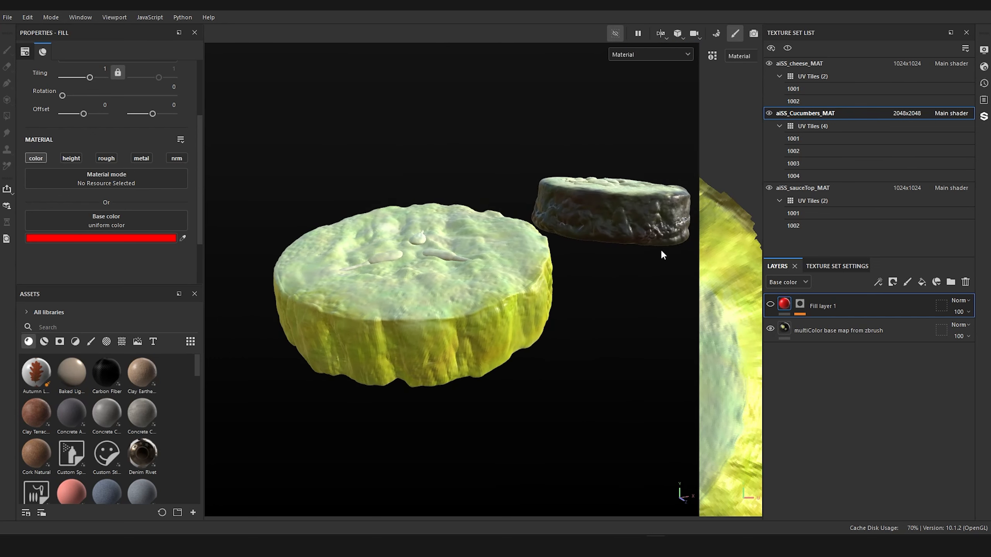
{"action": "left_click", "coordinate": [770, 305]}
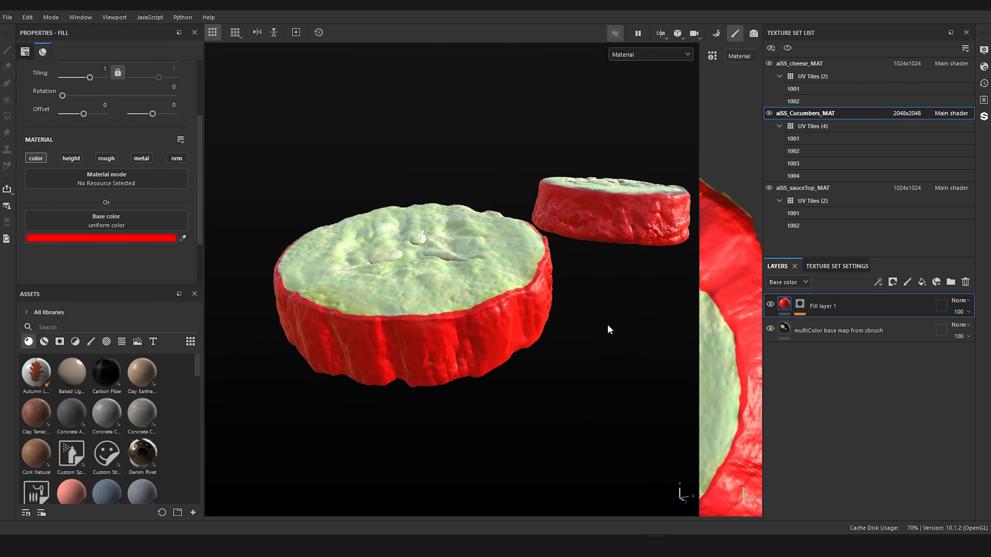
Step: Rename Fill layer 1 as cucumber_skin_mask
{"action": "double_click", "coordinate": [824, 307]}
{"action": "type", "text": "cucumber_skin"}
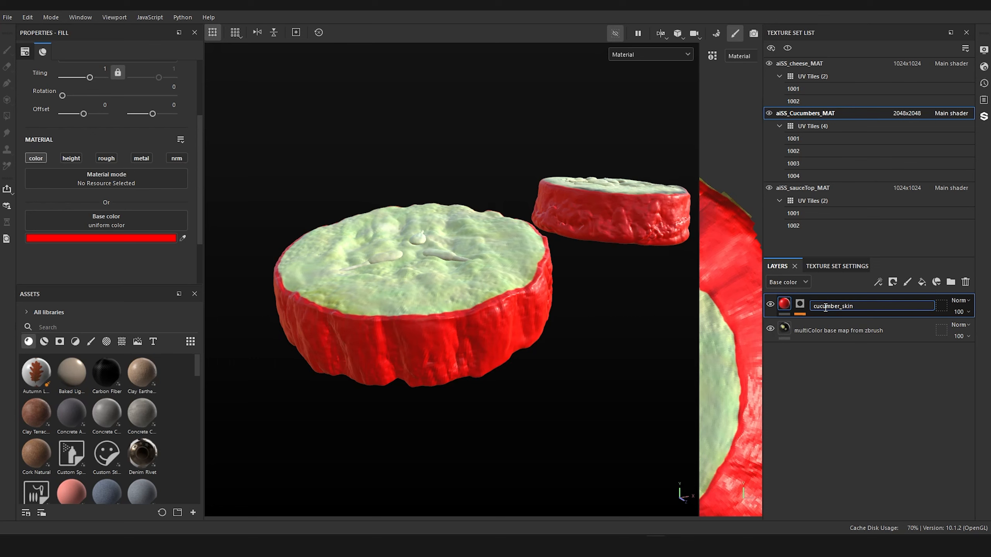
{"action": "type", "text": "_mask"}
{"action": "key", "text": "Return"}
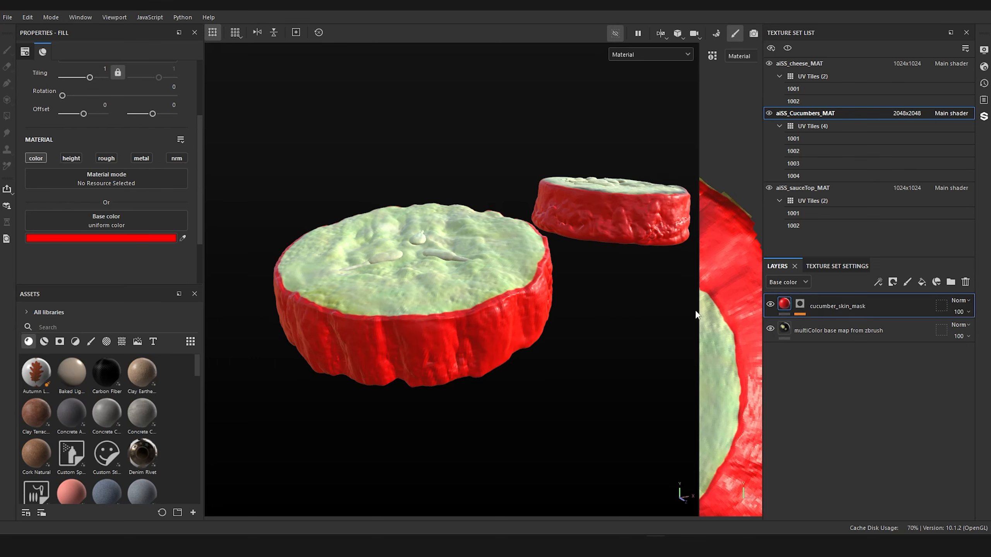
Step: Hide the cucumber_skin_mask layer and view the cucumber slices' underlying base map
{"action": "left_click", "coordinate": [770, 305]}
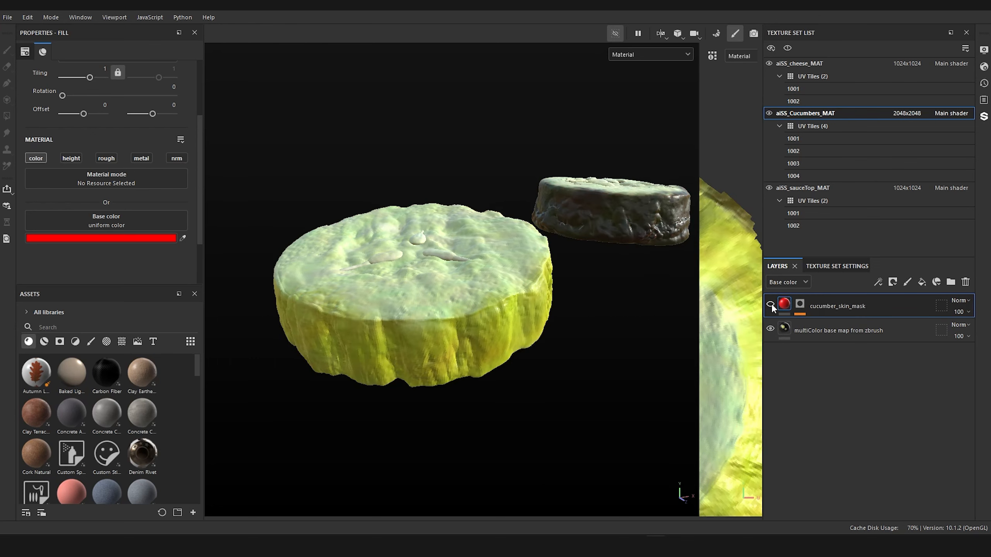
{"action": "left_click_drag", "start_coordinate": [626, 347], "coordinate": [633, 314], "text": "alt"}
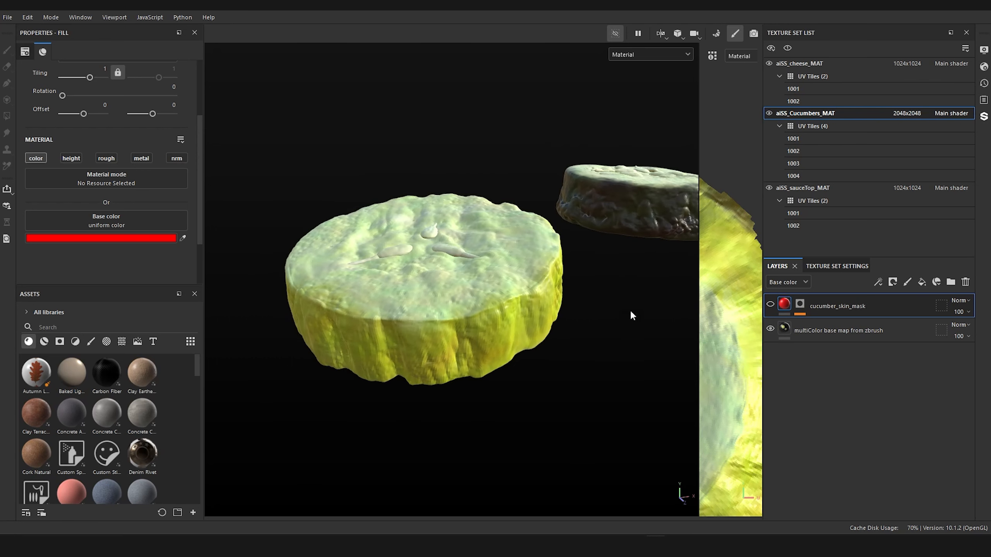
{"action": "left_click_drag", "start_coordinate": [590, 367], "coordinate": [593, 360], "text": "alt"}
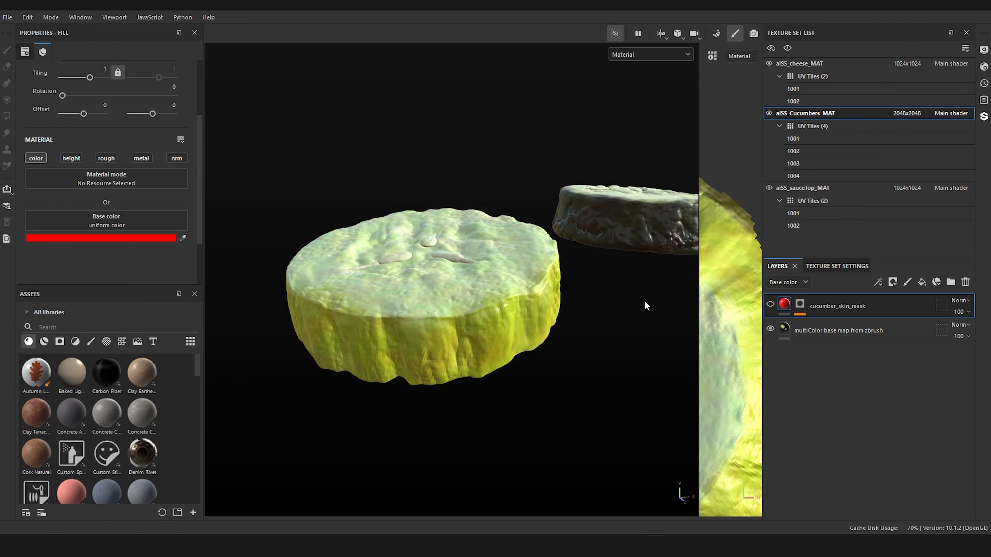
Step: Switch to the aiSS_sauceTop_MAT texture set and limit the texture assets to the Project library
{"action": "left_click_drag", "start_coordinate": [610, 329], "coordinate": [612, 334], "text": "alt"}
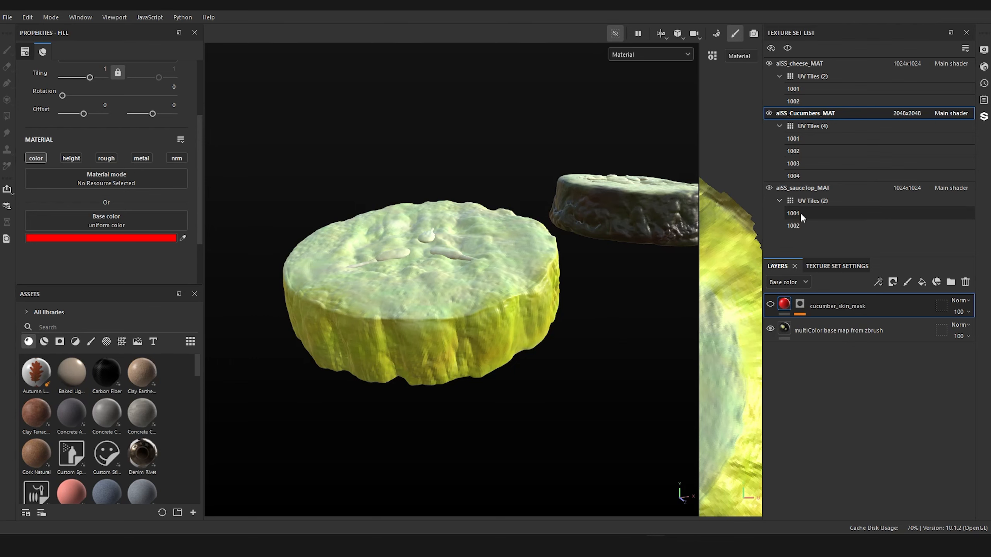
{"action": "left_click", "coordinate": [807, 188]}
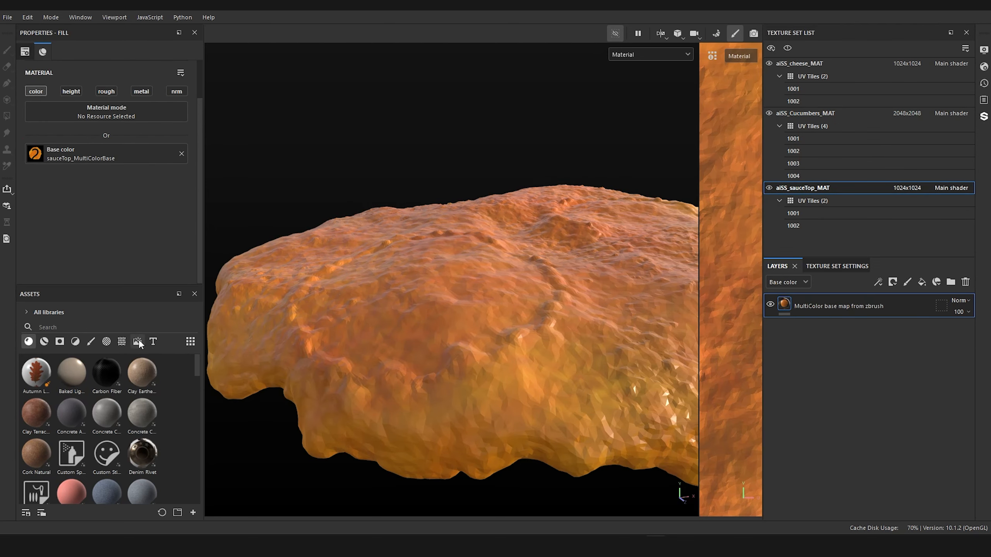
{"action": "left_click", "coordinate": [125, 342]}
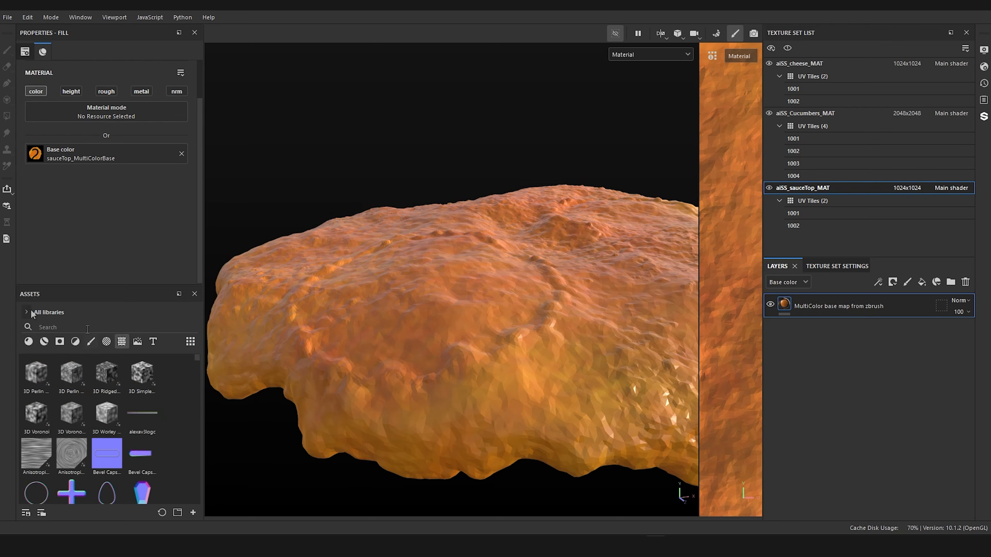
{"action": "left_click", "coordinate": [29, 310]}
{"action": "left_click", "coordinate": [38, 333]}
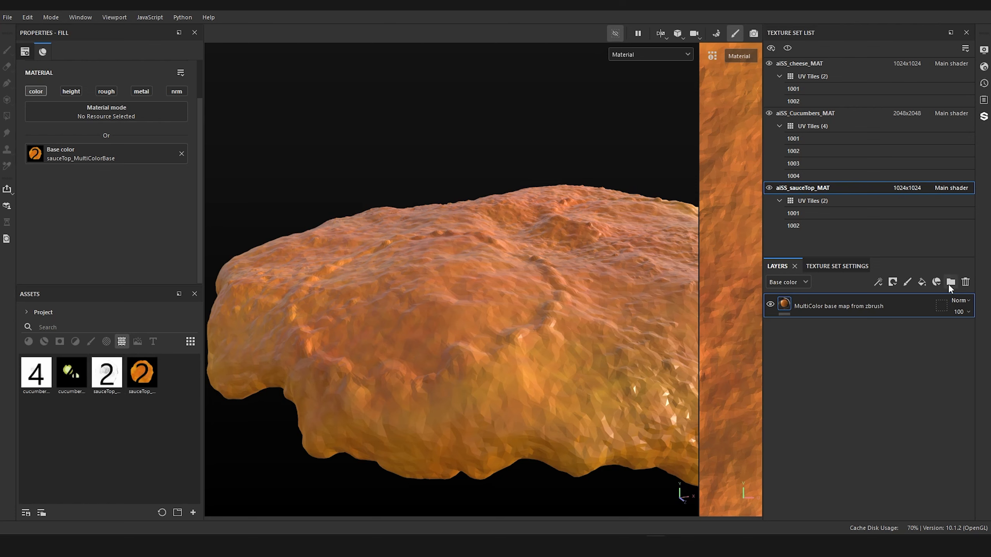
Step: Add a fill layer with a black mask above the MultiColor base map from zbrush layer
{"action": "left_click", "coordinate": [922, 283]}
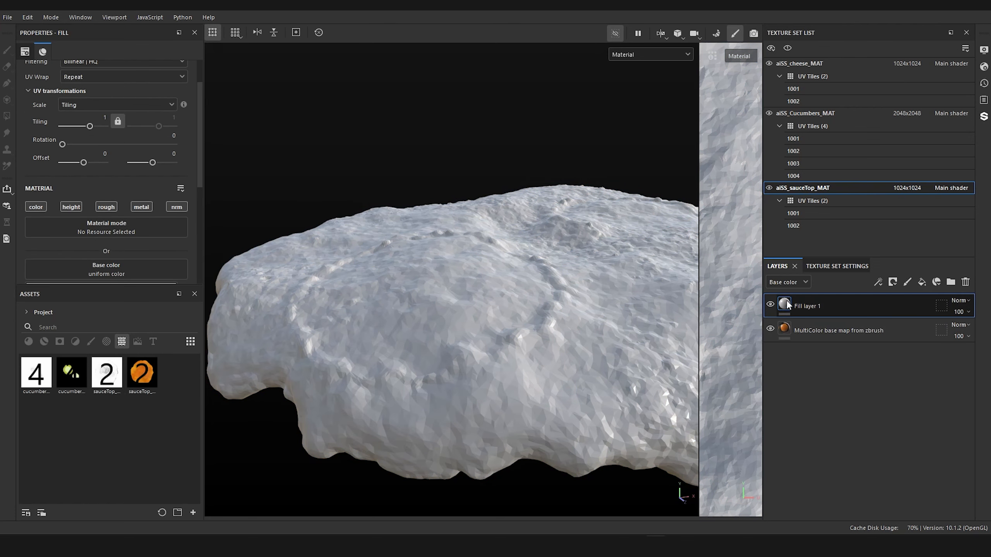
{"action": "right_click", "coordinate": [788, 304]}
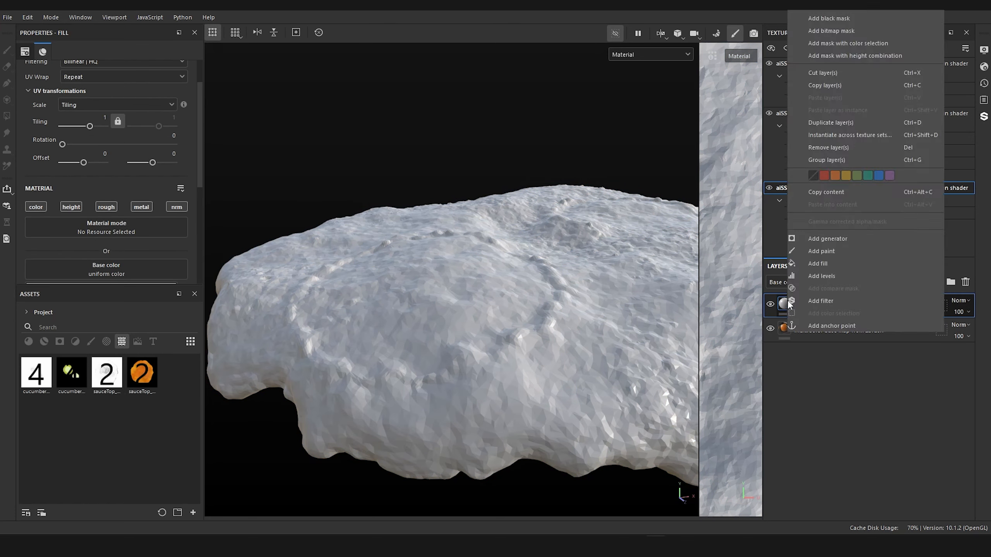
{"action": "left_click", "coordinate": [857, 21]}
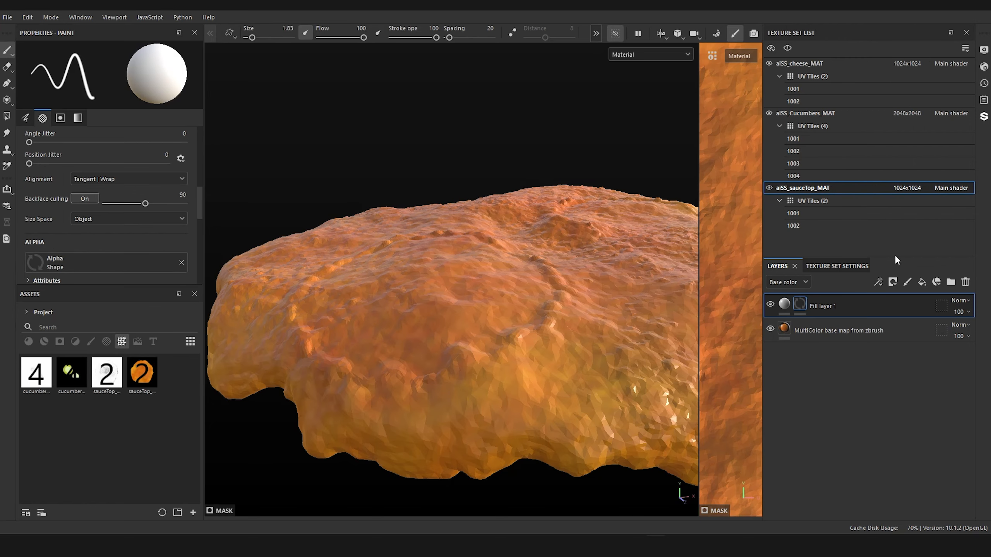
Step: Add a fill effect to Fill layer 1's mask and assign the sauceTop_AO texture as its grayscale
{"action": "right_click", "coordinate": [801, 302]}
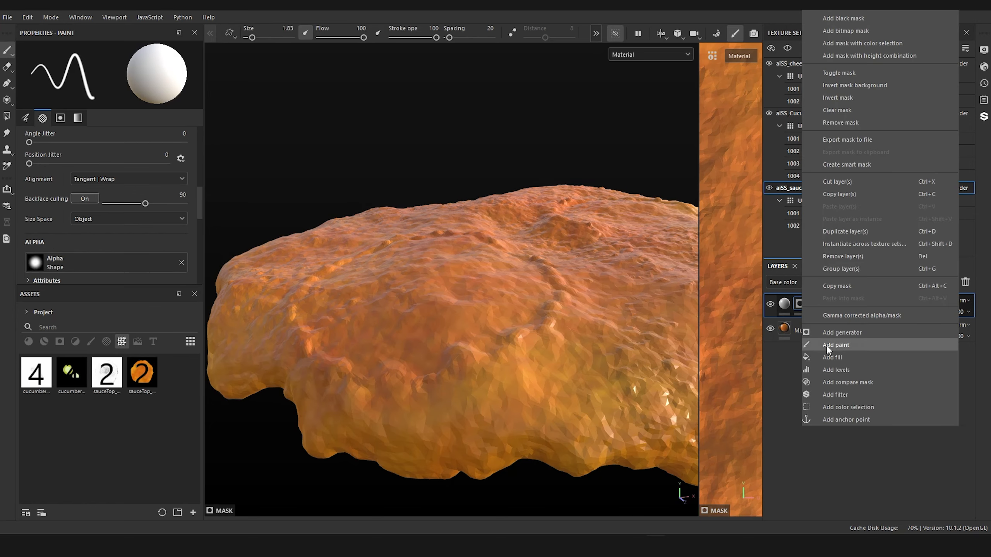
{"action": "left_click", "coordinate": [833, 356]}
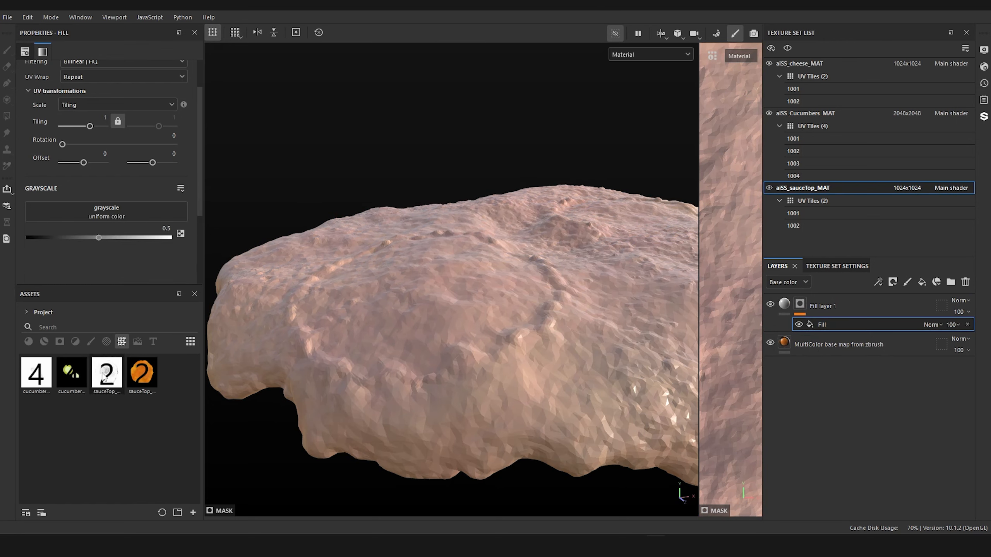
{"action": "left_click_drag", "start_coordinate": [109, 380], "coordinate": [100, 211]}
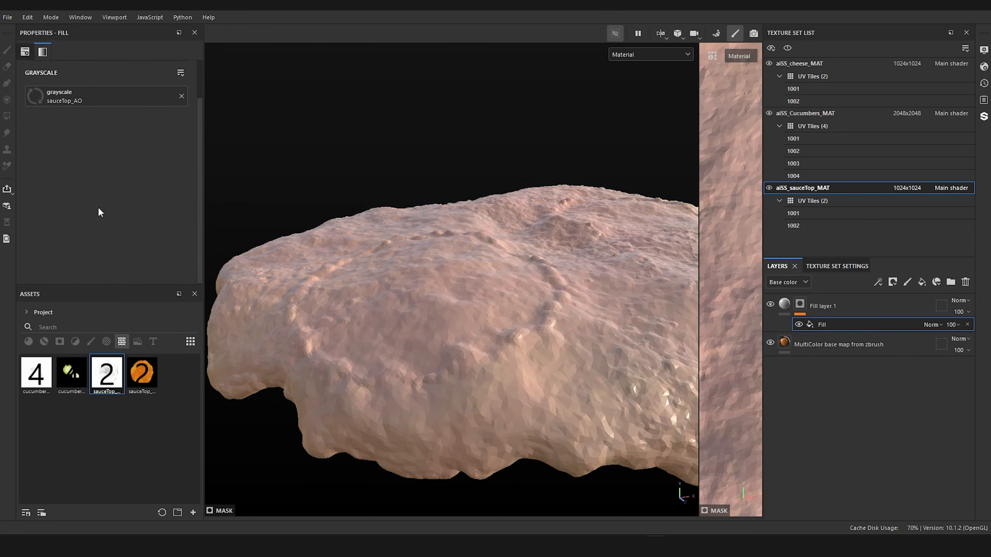
Step: Examine how the ambient occlusion mask reveals the base map in the sauce top's crevices and around its ring indentations
{"action": "left_click_drag", "start_coordinate": [218, 202], "coordinate": [795, 353], "text": "alt"}
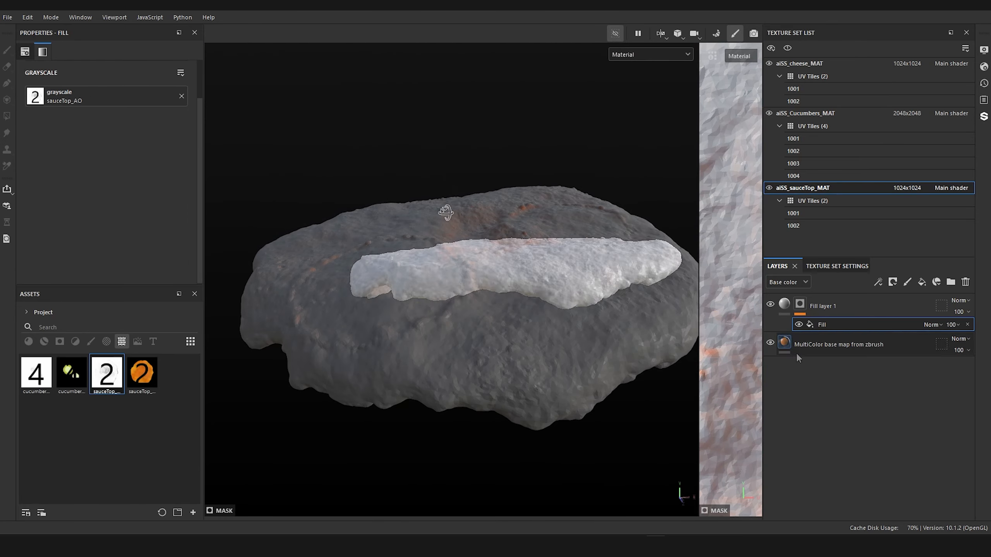
{"action": "left_click", "coordinate": [771, 342]}
{"action": "left_click", "coordinate": [771, 343]}
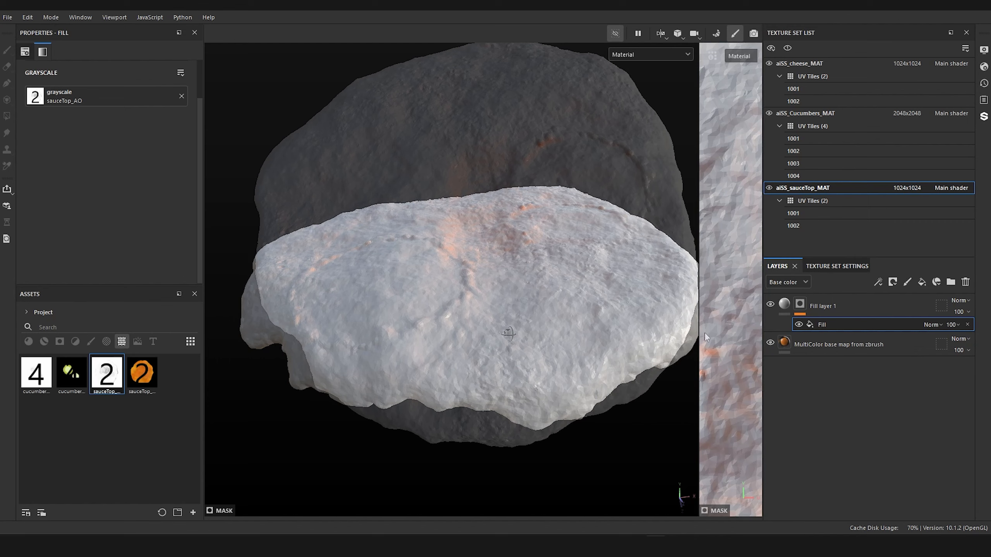
{"action": "scroll", "coordinate": [461, 286], "scroll_direction": "up", "scroll_amount": 3}
{"action": "left_click_drag", "start_coordinate": [462, 344], "coordinate": [477, 264], "text": "alt"}
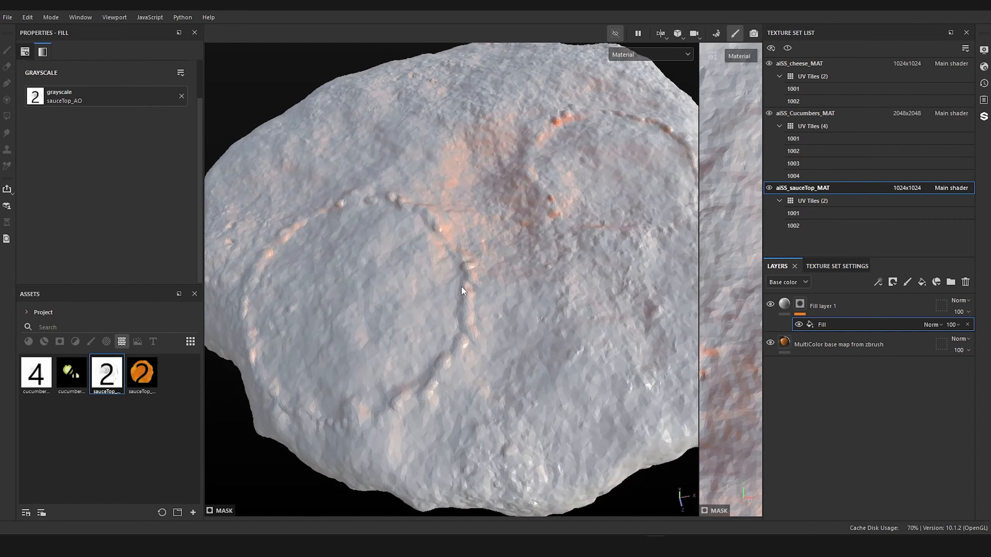
{"action": "scroll", "coordinate": [461, 286], "scroll_direction": "up", "scroll_amount": 3}
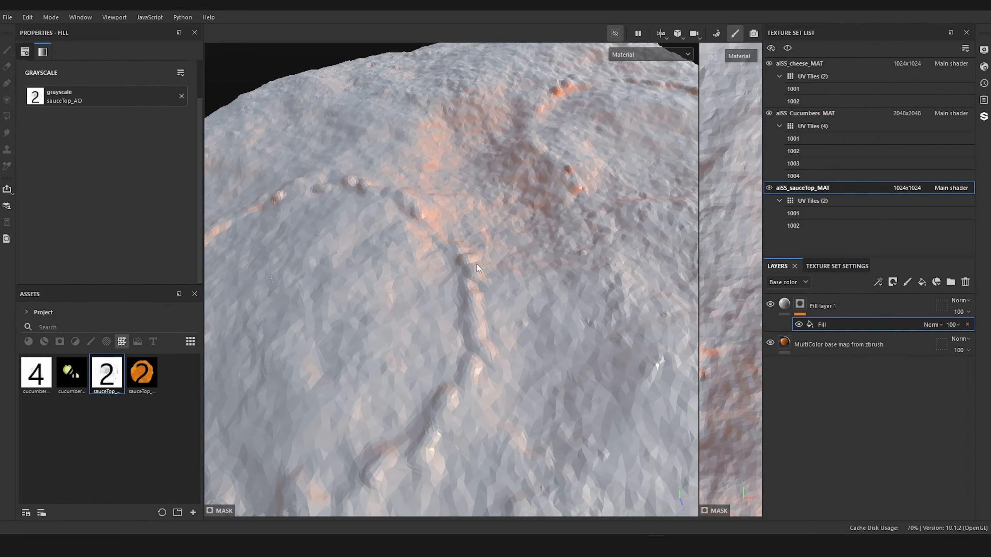
{"action": "scroll", "coordinate": [477, 264], "scroll_direction": "down", "scroll_amount": 3}
{"action": "scroll", "coordinate": [476, 264], "scroll_direction": "down", "scroll_amount": 3}
{"action": "middle_click_drag", "start_coordinate": [476, 265], "coordinate": [515, 241], "text": "alt"}
{"action": "mouse_move", "coordinate": [515, 241]}
{"action": "left_mouse_down", "text": "alt"}
{"action": "mouse_move", "coordinate": [517, 250]}
{"action": "mouse_move", "coordinate": [516, 240]}
{"action": "left_mouse_up", "text": "alt"}
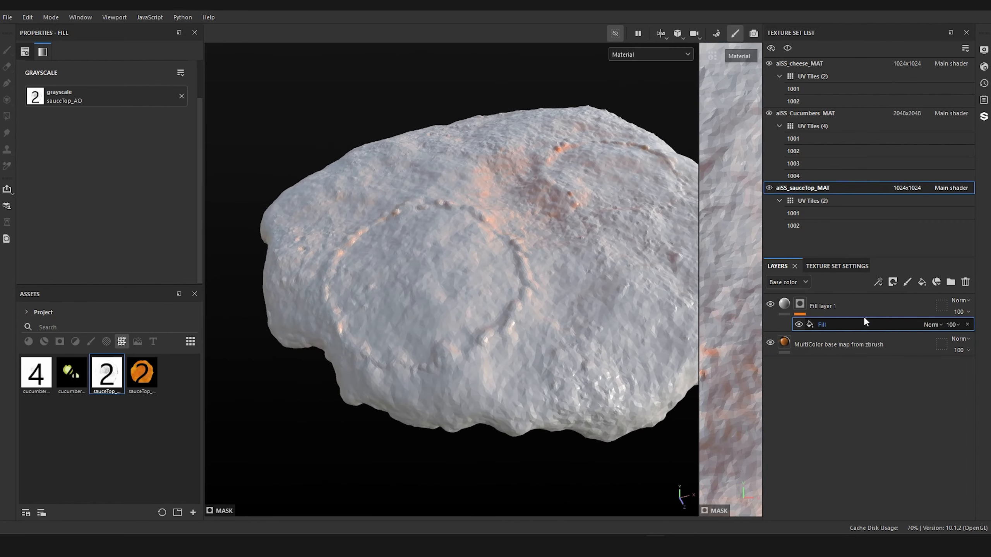
{"action": "left_click_drag", "start_coordinate": [540, 264], "coordinate": [539, 249], "text": "alt"}
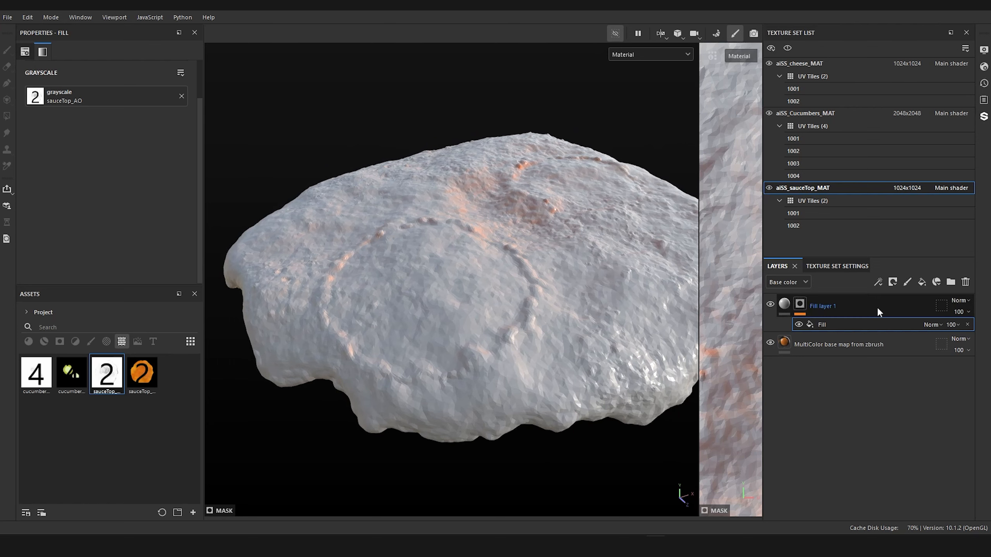
Step: Add a Levels effect to Fill layer 1's mask and raise the input black point to 0.725
{"action": "left_click", "coordinate": [799, 303]}
{"action": "right_click", "coordinate": [800, 304]}
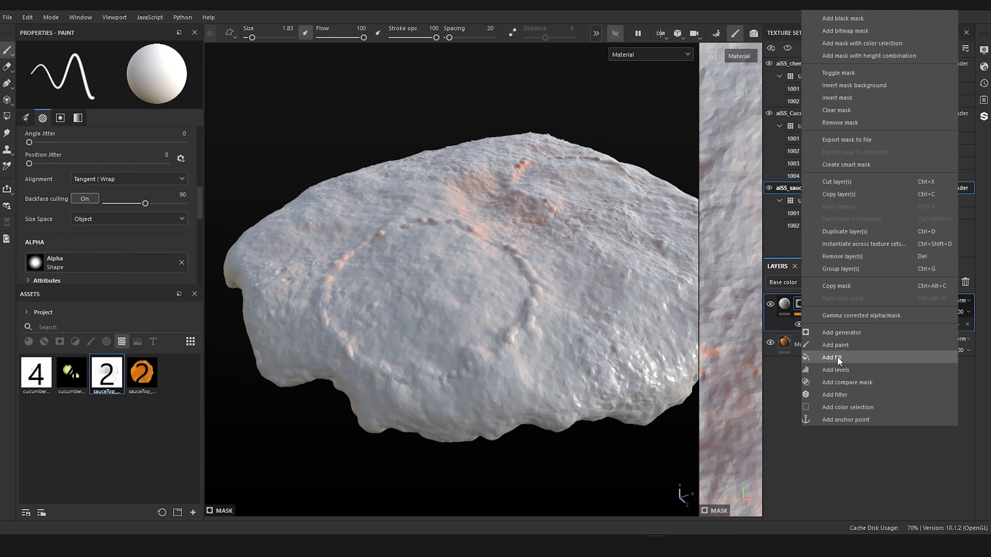
{"action": "left_click", "coordinate": [839, 370]}
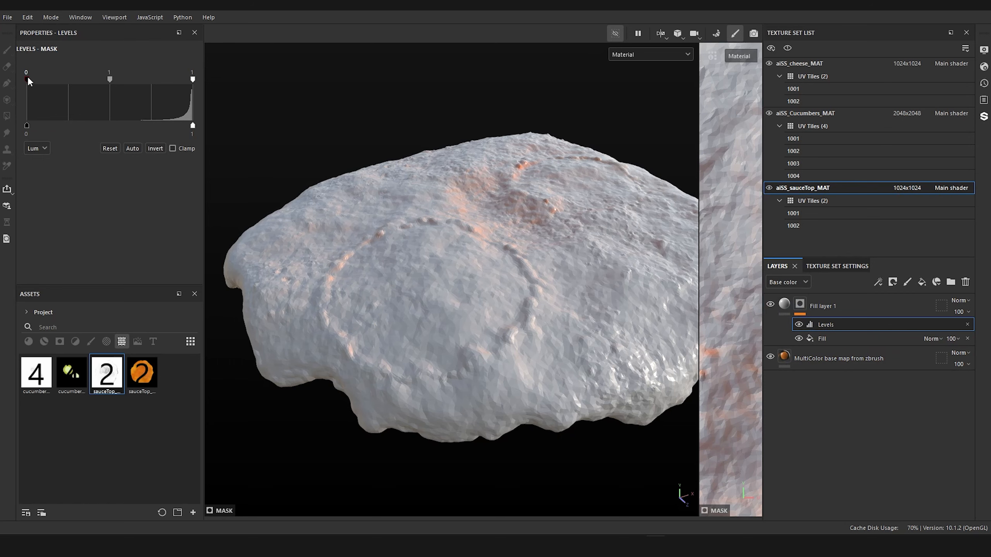
{"action": "left_click_drag", "start_coordinate": [28, 78], "coordinate": [147, 81]}
{"action": "left_click_drag", "start_coordinate": [294, 244], "coordinate": [453, 272], "text": "alt"}
{"action": "middle_click_drag", "start_coordinate": [453, 272], "coordinate": [447, 334], "text": "alt"}
{"action": "left_click_drag", "start_coordinate": [448, 333], "coordinate": [448, 372], "text": "alt"}
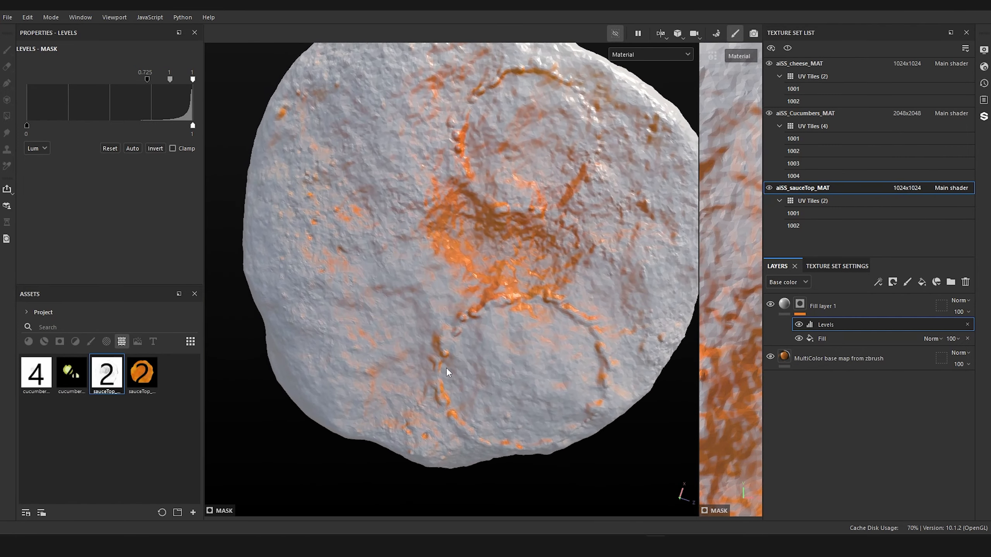
{"action": "left_click_drag", "start_coordinate": [504, 164], "coordinate": [605, 245], "text": "alt"}
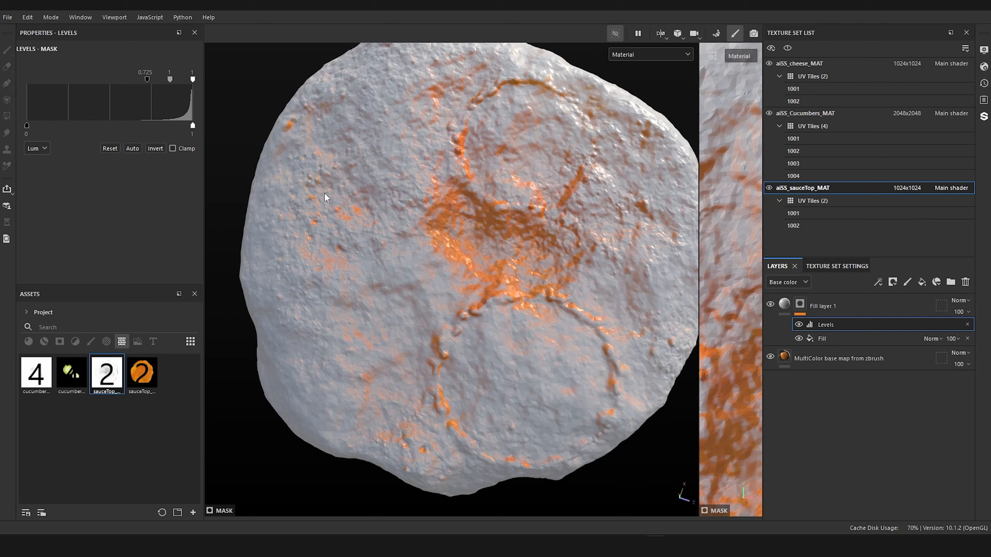
{"action": "left_click_drag", "start_coordinate": [531, 241], "coordinate": [323, 240], "text": "alt"}
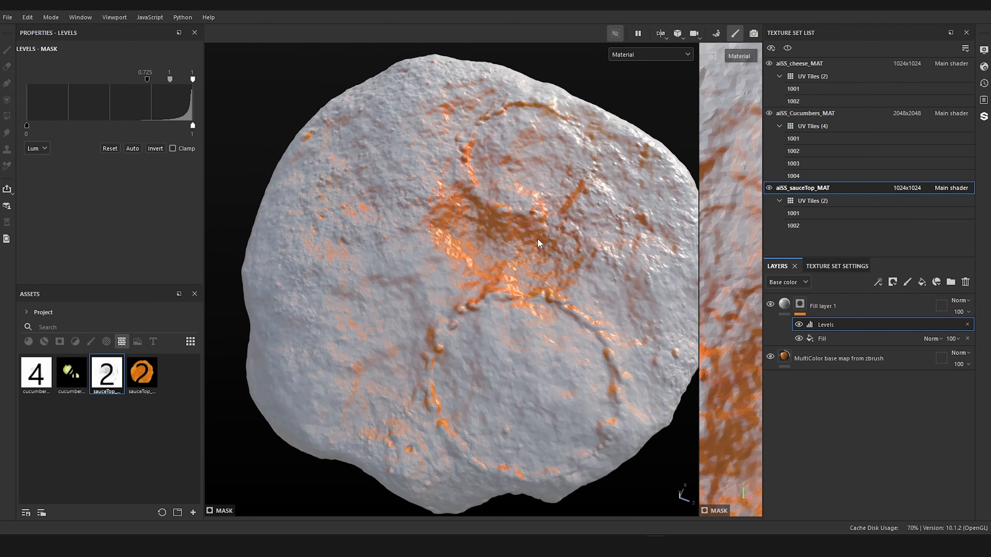
Step: Add another fill effect above Levels in the mask and assign the BnW Spots 2 texture as its grayscale
{"action": "right_click", "coordinate": [802, 303]}
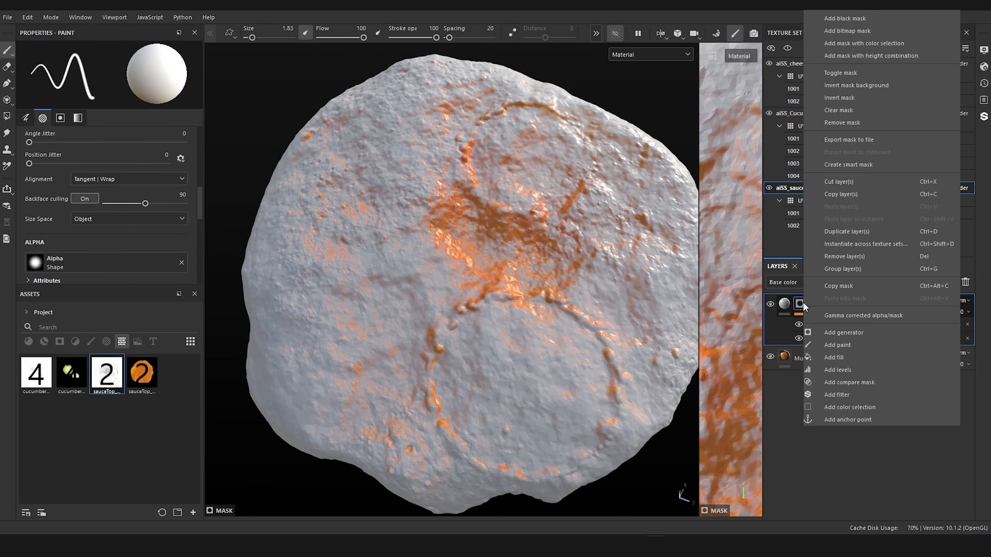
{"action": "left_click", "coordinate": [859, 357]}
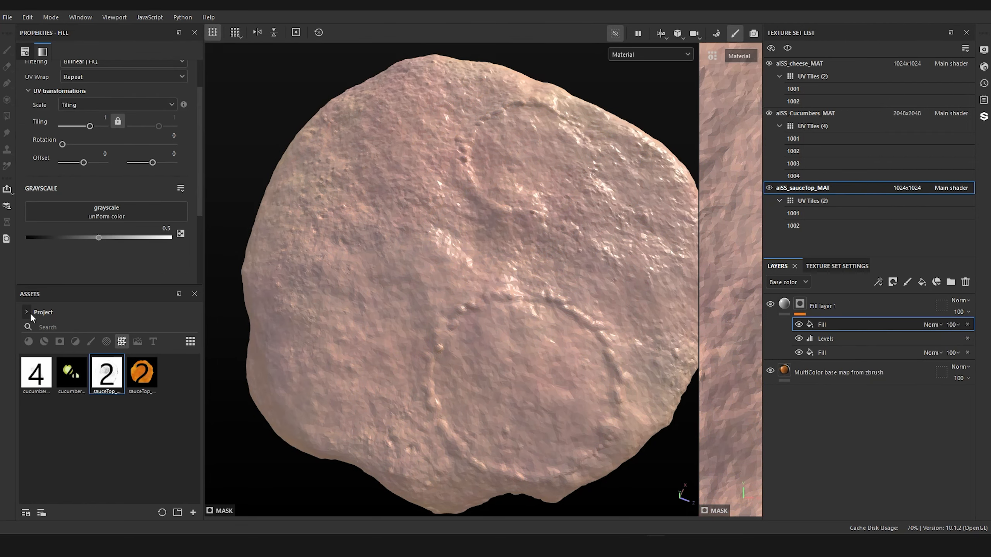
{"action": "left_click", "coordinate": [30, 313]}
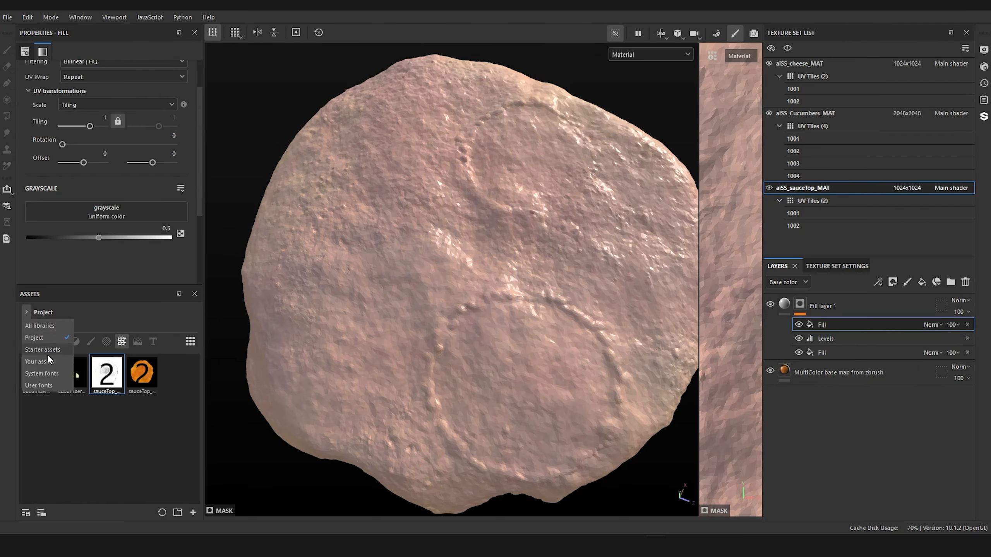
{"action": "left_click", "coordinate": [44, 326]}
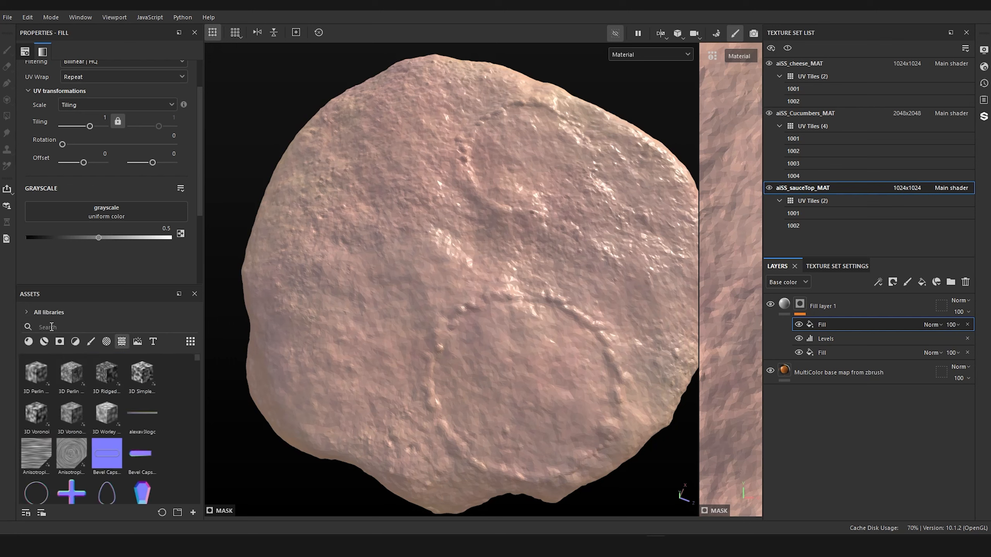
{"action": "left_click", "coordinate": [76, 326]}
{"action": "type", "text": "b"}
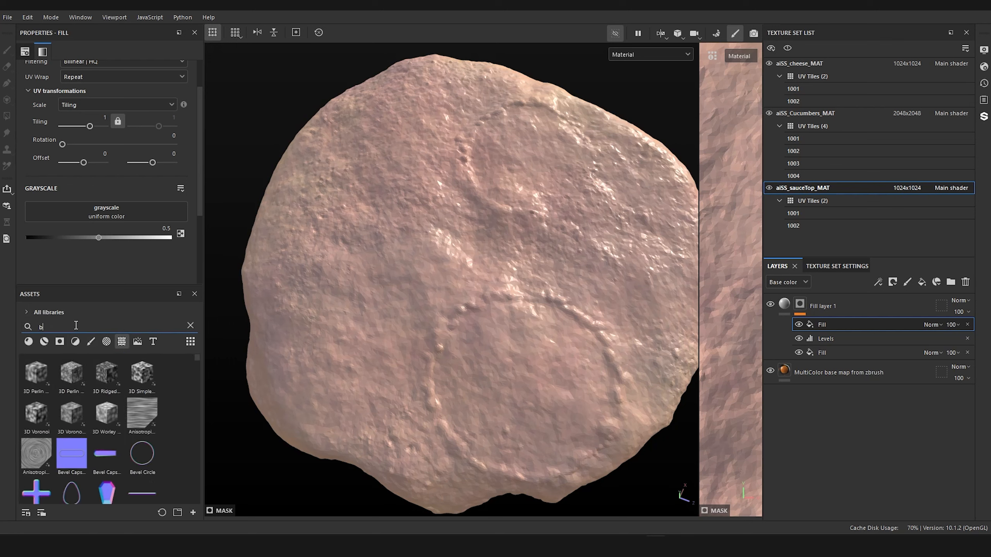
{"action": "type", "text": "nw"}
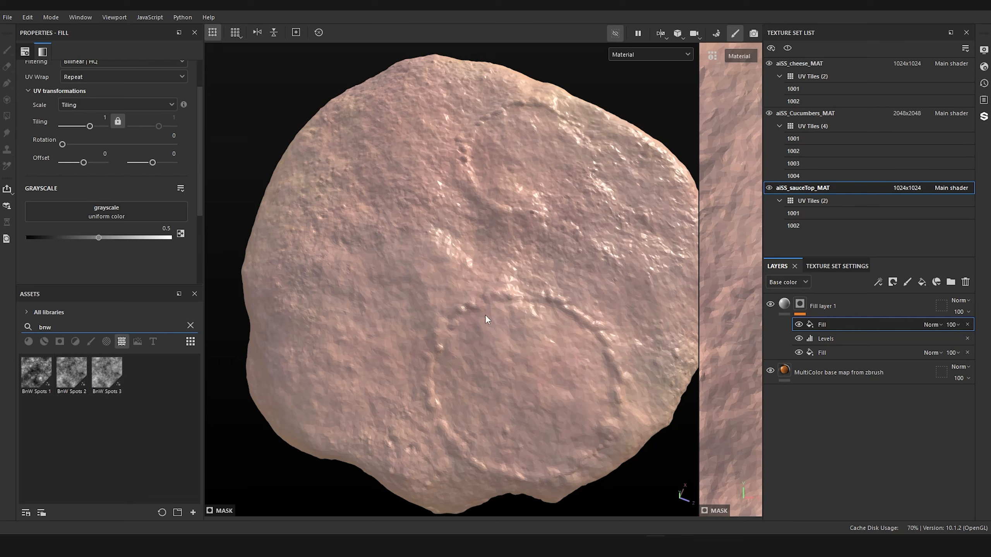
{"action": "left_click_drag", "start_coordinate": [72, 370], "coordinate": [102, 207]}
{"action": "left_click_drag", "start_coordinate": [421, 284], "coordinate": [422, 218], "text": "alt"}
{"action": "scroll", "coordinate": [406, 327], "scroll_direction": "up", "scroll_amount": 4}
{"action": "left_click_drag", "start_coordinate": [406, 330], "coordinate": [424, 386], "text": "alt"}
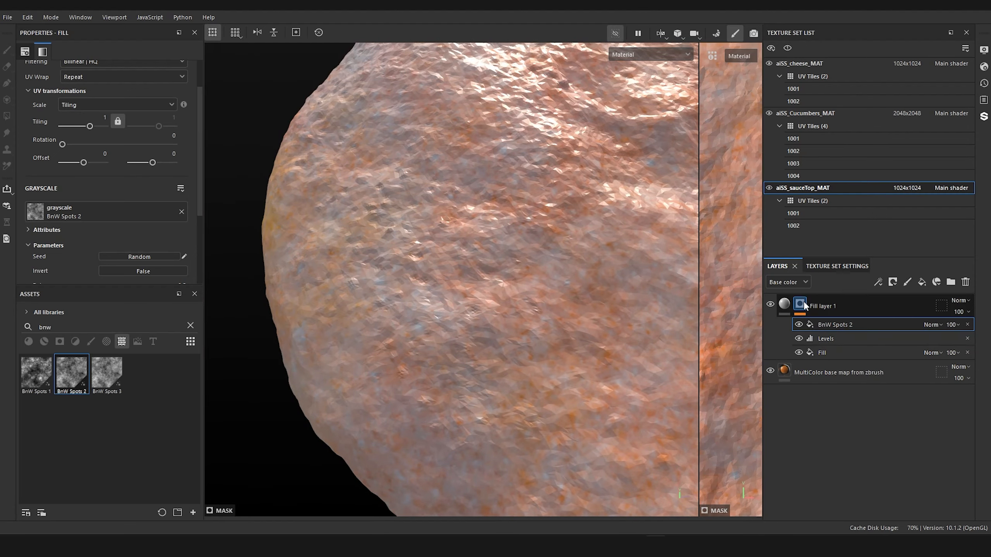
{"action": "left_click_drag", "start_coordinate": [474, 284], "coordinate": [422, 322], "text": "alt"}
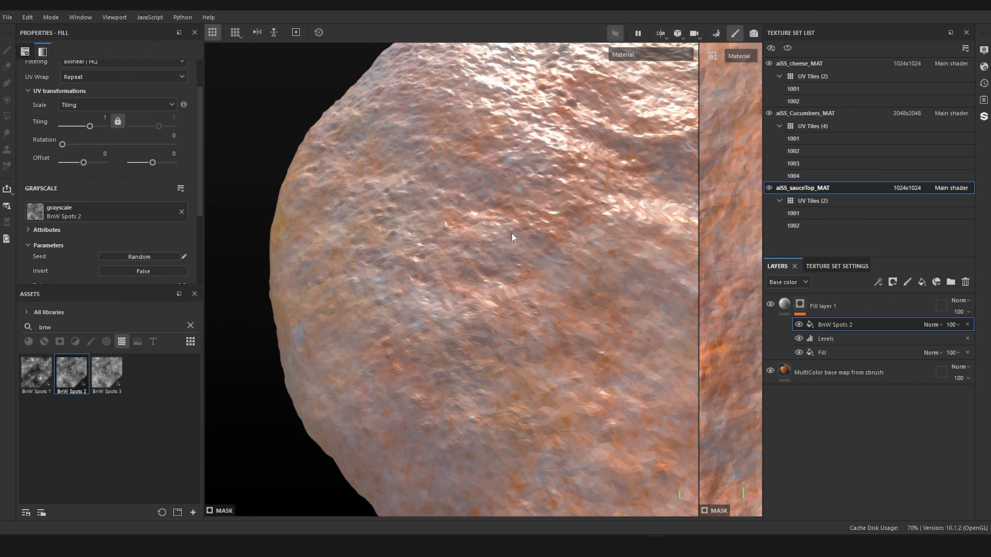
Step: Add a filter on top of Fill layer 1's mask stack and set it to Invert
{"action": "left_click", "coordinate": [799, 304]}
{"action": "right_click", "coordinate": [803, 304]}
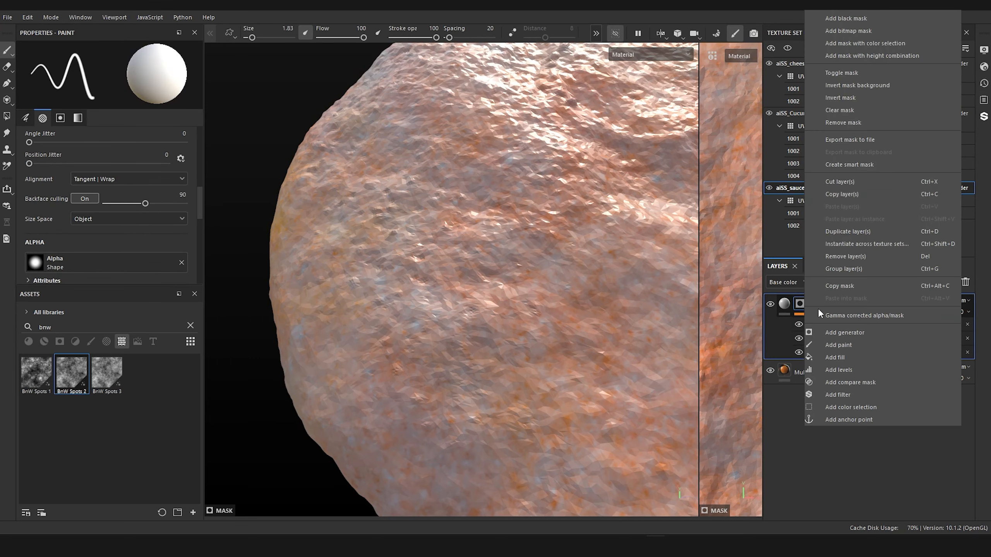
{"action": "left_click", "coordinate": [857, 393]}
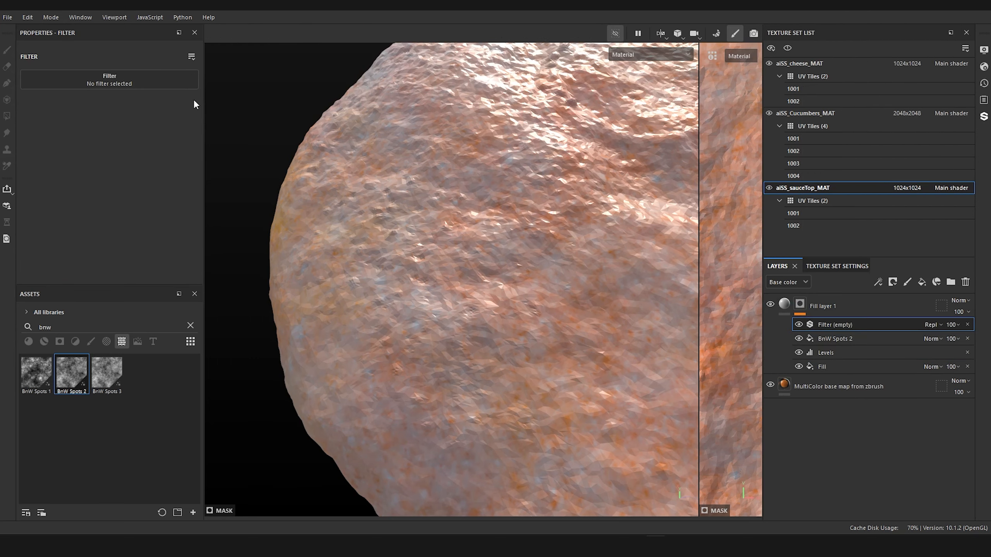
{"action": "left_click", "coordinate": [141, 84]}
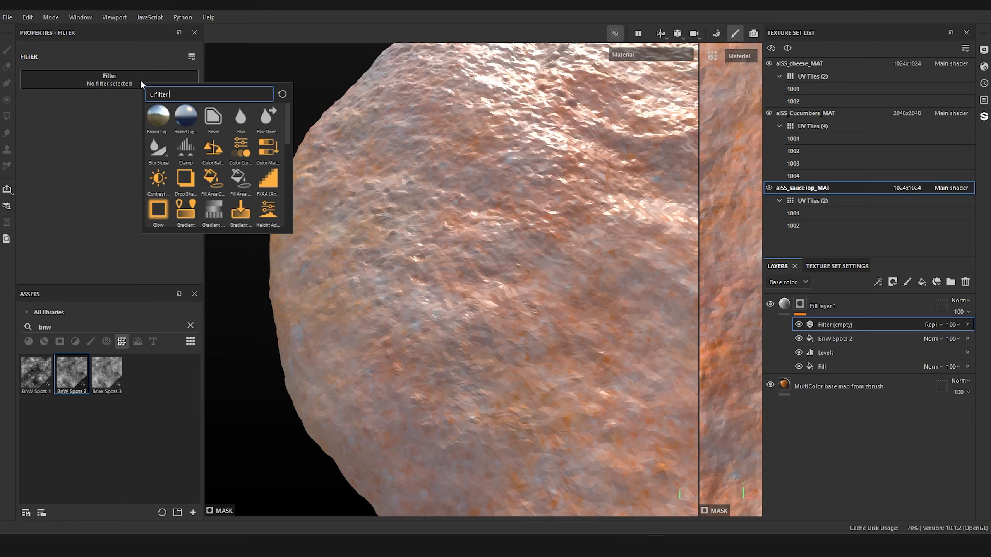
{"action": "type", "text": "inve"}
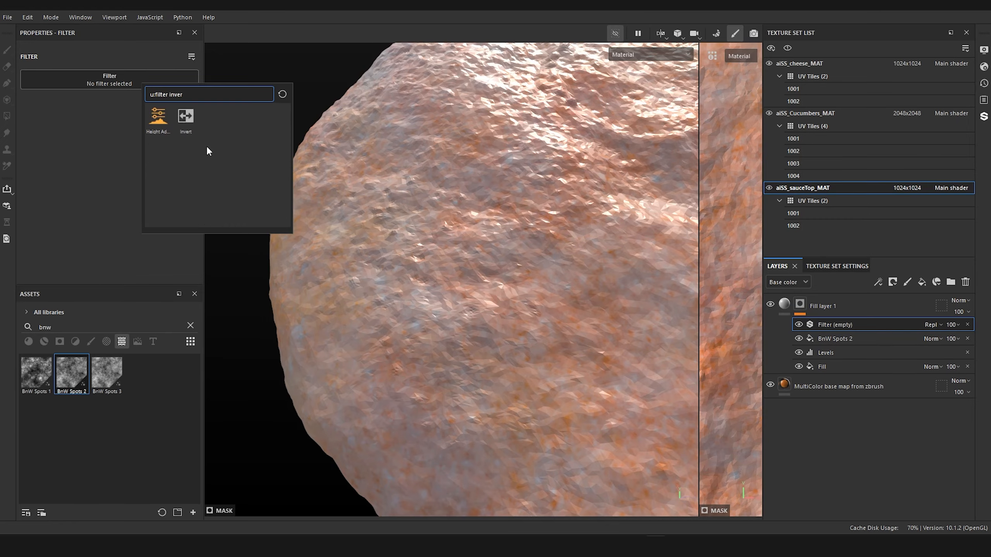
{"action": "type", "text": "r"}
{"action": "left_click", "coordinate": [184, 117]}
{"action": "left_click_drag", "start_coordinate": [343, 261], "coordinate": [442, 269], "text": "alt"}
{"action": "scroll", "coordinate": [432, 295], "scroll_direction": "up", "scroll_amount": 2}
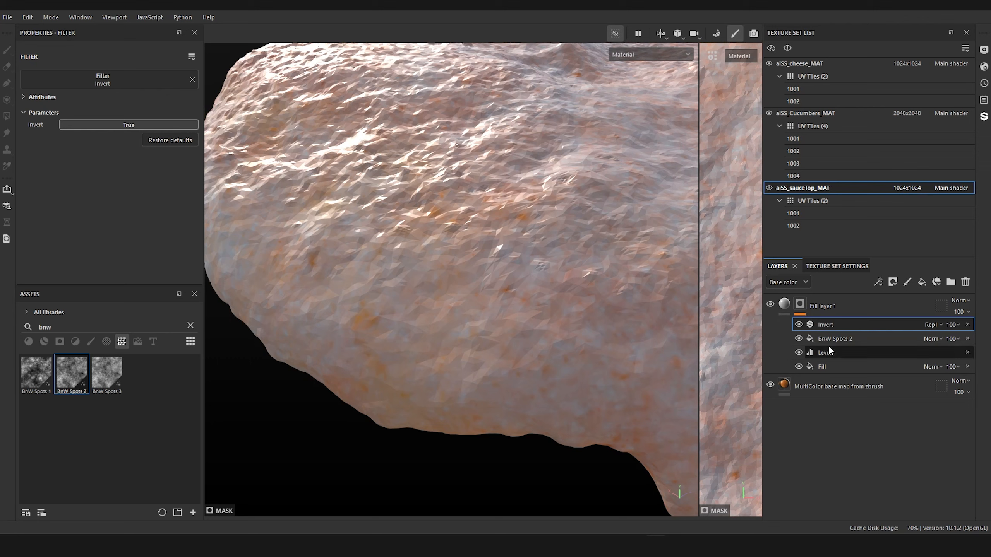
{"action": "middle_click_drag", "start_coordinate": [476, 265], "coordinate": [525, 363], "text": "alt"}
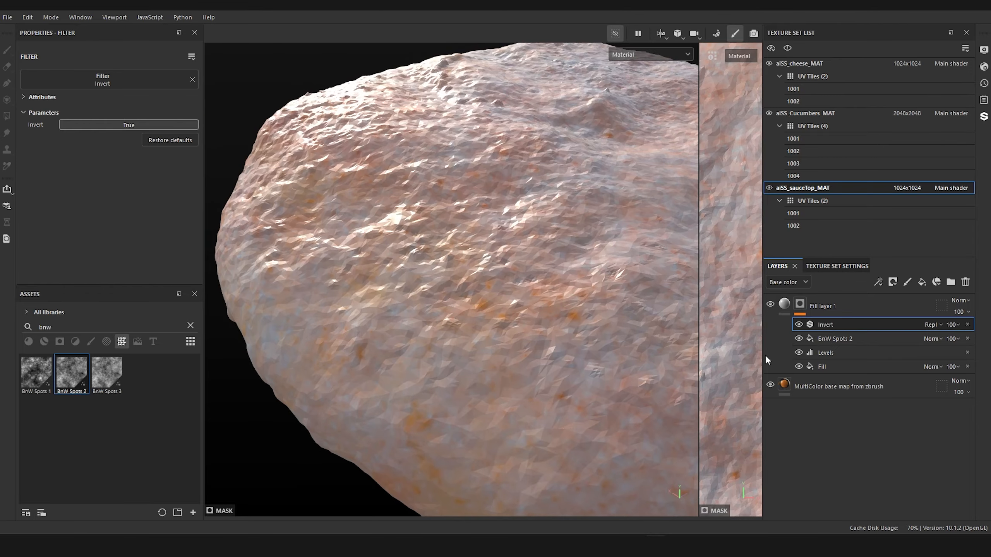
{"action": "left_click_drag", "start_coordinate": [580, 269], "coordinate": [515, 287], "text": "alt"}
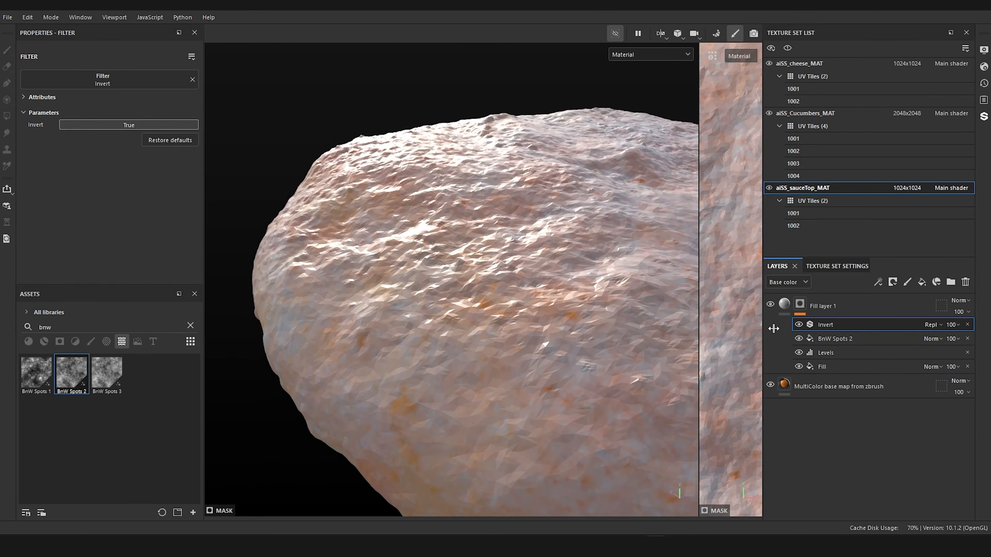
Step: Rename Fill layer 1 to AO Centric Shading
{"action": "double_click", "coordinate": [824, 305]}
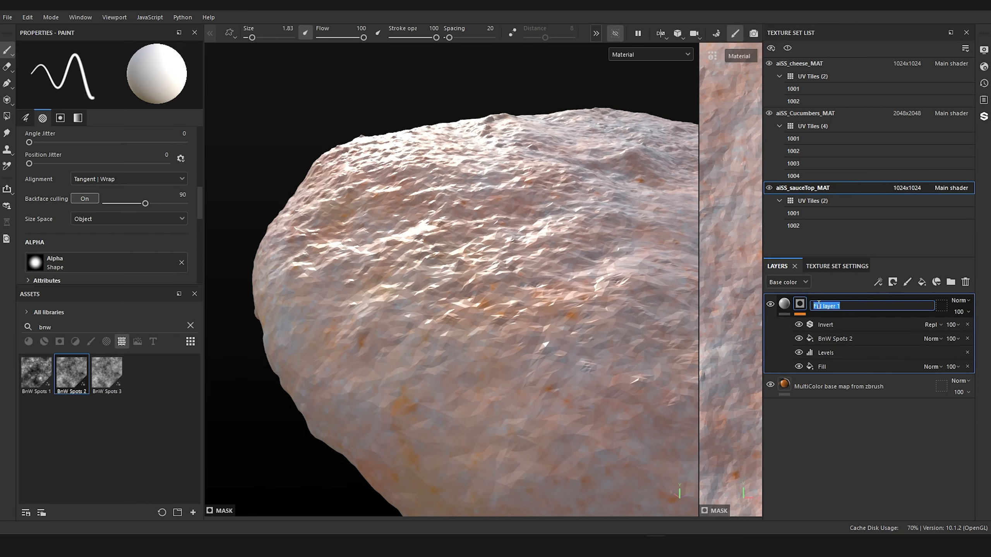
{"action": "type", "text": "AO Centric Shading"}
{"action": "key", "text": "Return"}
{"action": "mouse_move", "coordinate": [491, 375]}
{"action": "left_mouse_down", "text": "alt"}
{"action": "mouse_move", "coordinate": [515, 268]}
{"action": "mouse_move", "coordinate": [436, 380]}
{"action": "mouse_move", "coordinate": [641, 366]}
{"action": "left_mouse_up", "text": "alt"}
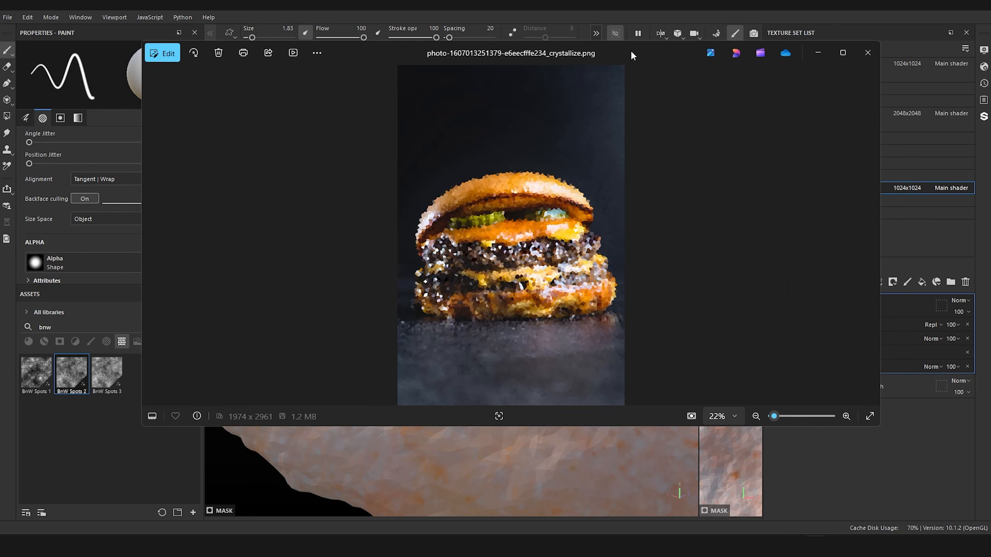
{"action": "key", "text": "alt+Tab"}
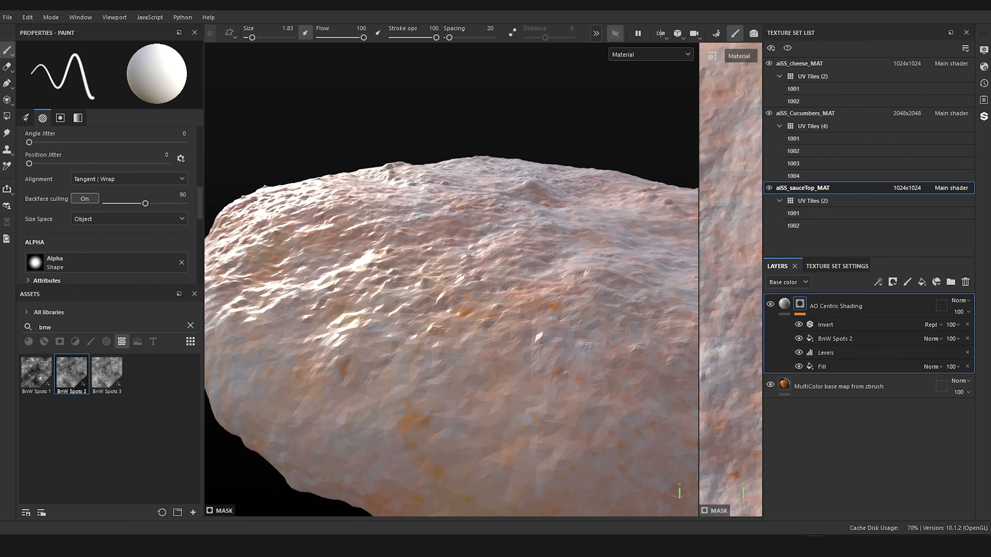
Step: Limit the AO Centric Shading fill to the color channel and sample its base color from the orange base map layer
{"action": "left_click", "coordinate": [784, 304]}
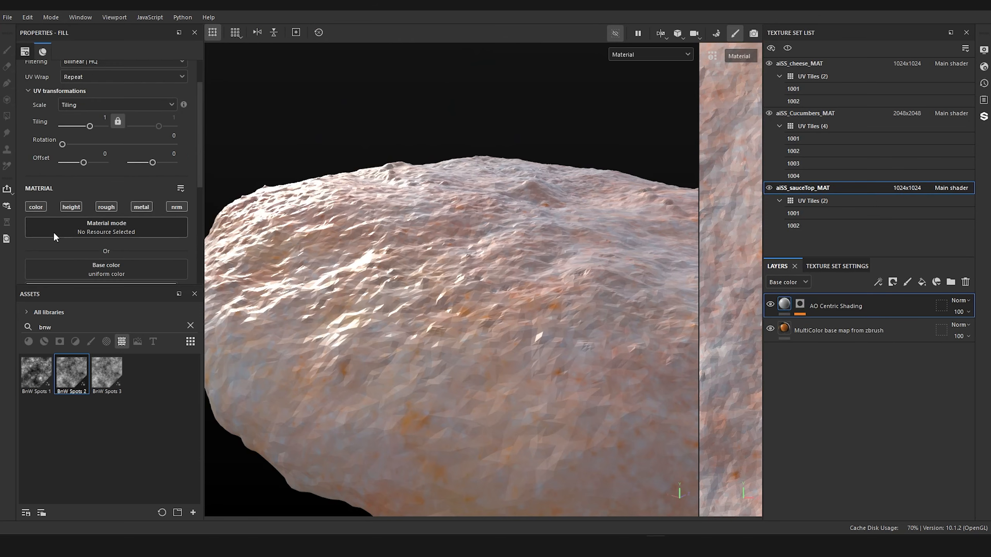
{"action": "left_click", "coordinate": [38, 207], "text": "alt"}
{"action": "scroll", "coordinate": [108, 256], "scroll_direction": "down", "scroll_amount": 3}
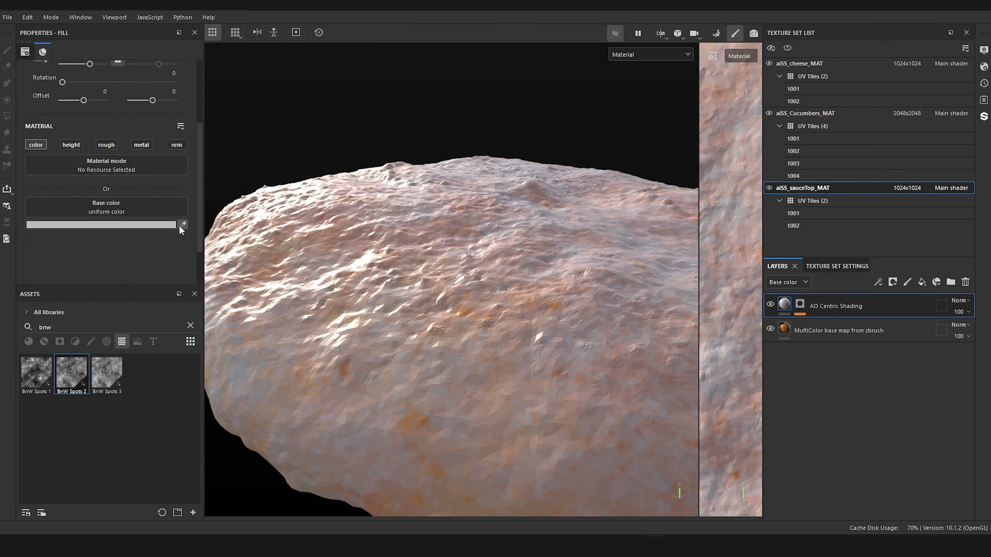
{"action": "left_click", "coordinate": [182, 225]}
{"action": "left_click", "coordinate": [784, 327]}
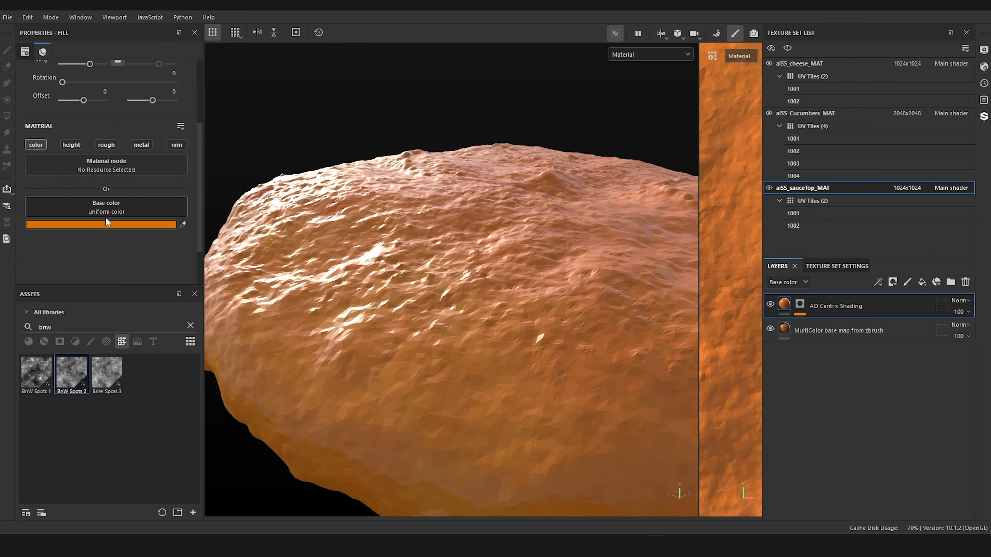
Step: Darken the AO Centric Shading base color to 793E03 and set the viewport to show only the Base color channel
{"action": "left_click", "coordinate": [106, 222]}
{"action": "mouse_move", "coordinate": [240, 346]}
{"action": "left_mouse_down"}
{"action": "mouse_move", "coordinate": [231, 352]}
{"action": "mouse_move", "coordinate": [250, 338]}
{"action": "mouse_move", "coordinate": [256, 347]}
{"action": "left_mouse_up"}
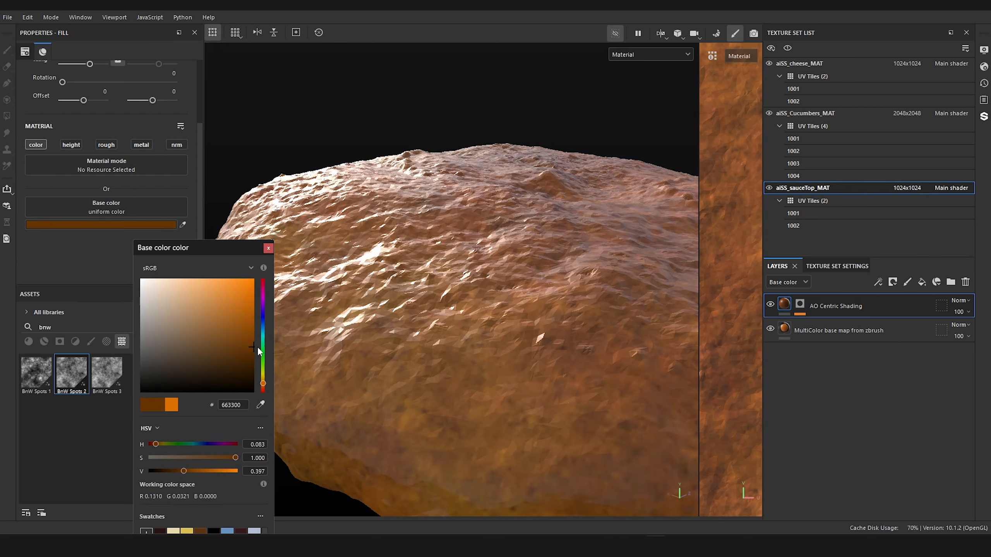
{"action": "left_click", "coordinate": [650, 54]}
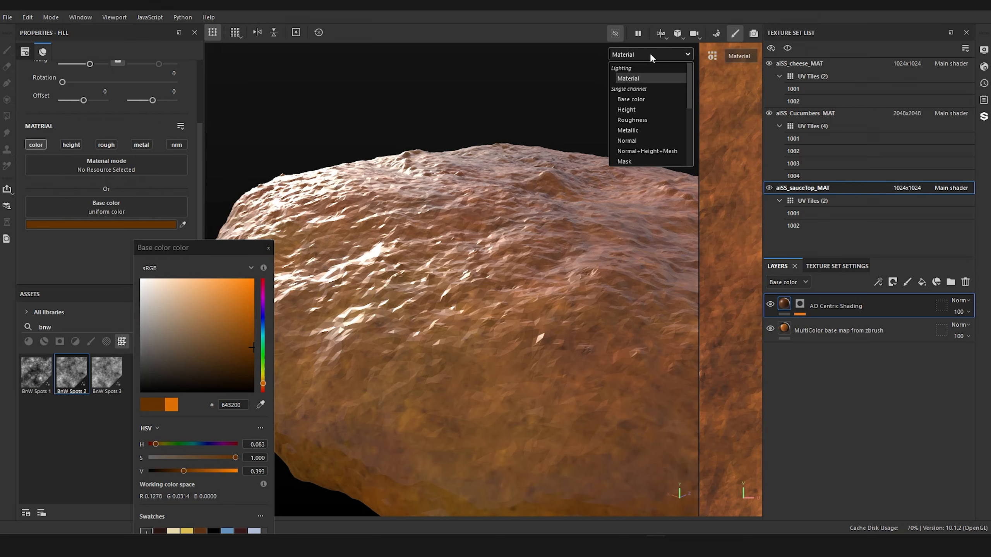
{"action": "left_click", "coordinate": [640, 101]}
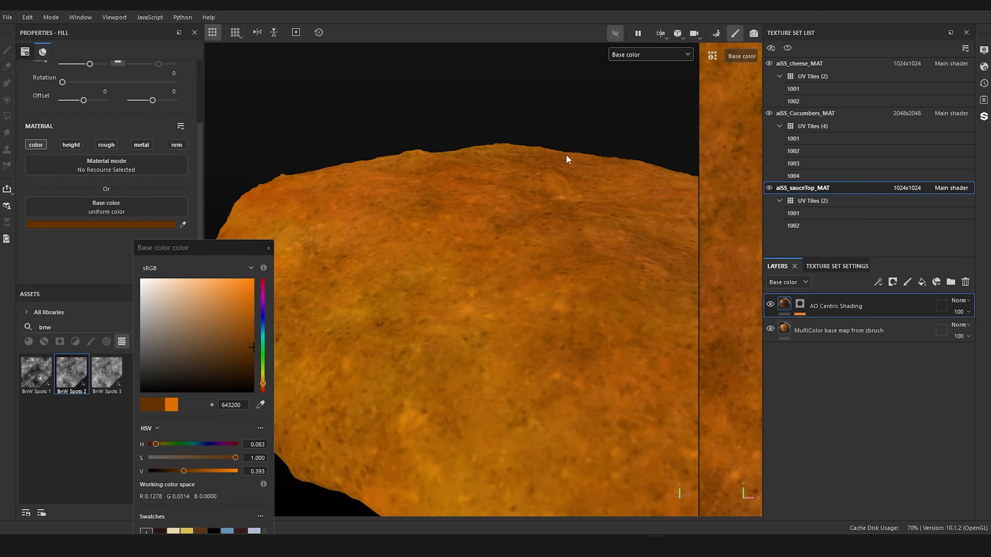
{"action": "left_click_drag", "start_coordinate": [568, 157], "coordinate": [503, 195], "text": "alt"}
{"action": "scroll", "coordinate": [411, 198], "scroll_direction": "up", "scroll_amount": 3}
{"action": "mouse_move", "coordinate": [249, 344]}
{"action": "left_mouse_down"}
{"action": "mouse_move", "coordinate": [247, 323]}
{"action": "mouse_move", "coordinate": [250, 339]}
{"action": "left_mouse_up"}
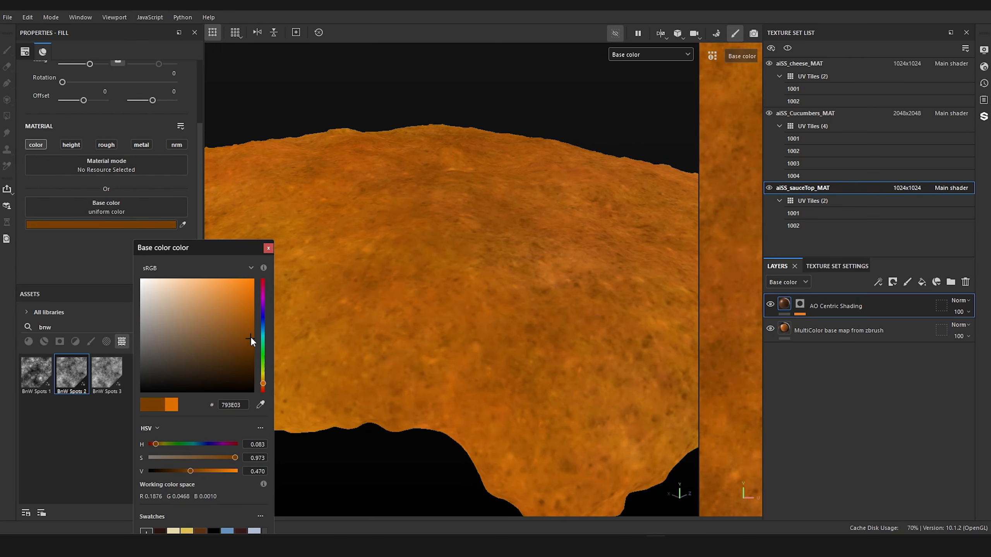
{"action": "left_click_drag", "start_coordinate": [566, 291], "coordinate": [519, 200], "text": "alt"}
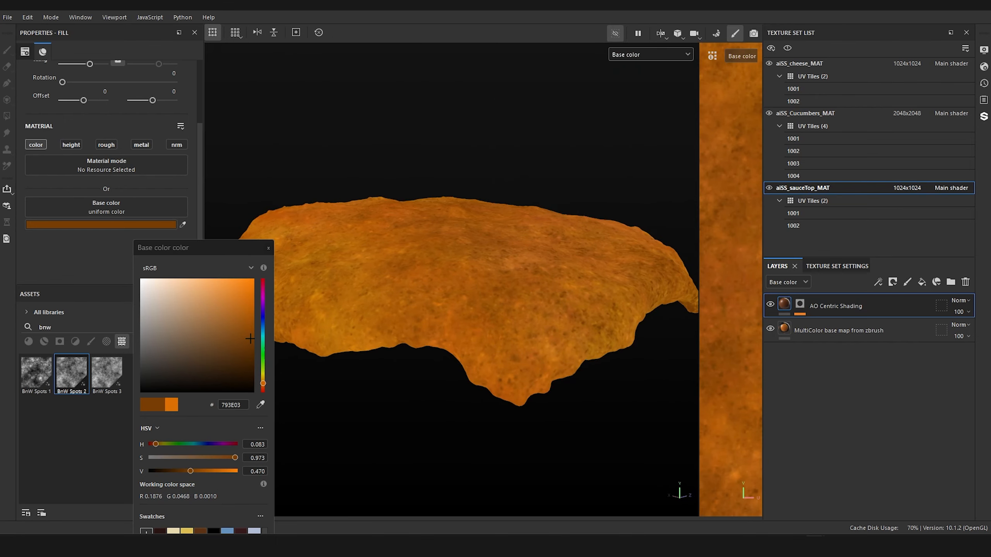
Step: Switch to the burger reference photo and examine the sauce's color variation, dark specks and highlights up close
{"action": "mouse_move", "coordinate": [990, 169]}
{"action": "left_mouse_down"}
{"action": "mouse_move", "coordinate": [835, 167]}
{"action": "mouse_move", "coordinate": [633, 137]}
{"action": "left_mouse_up"}
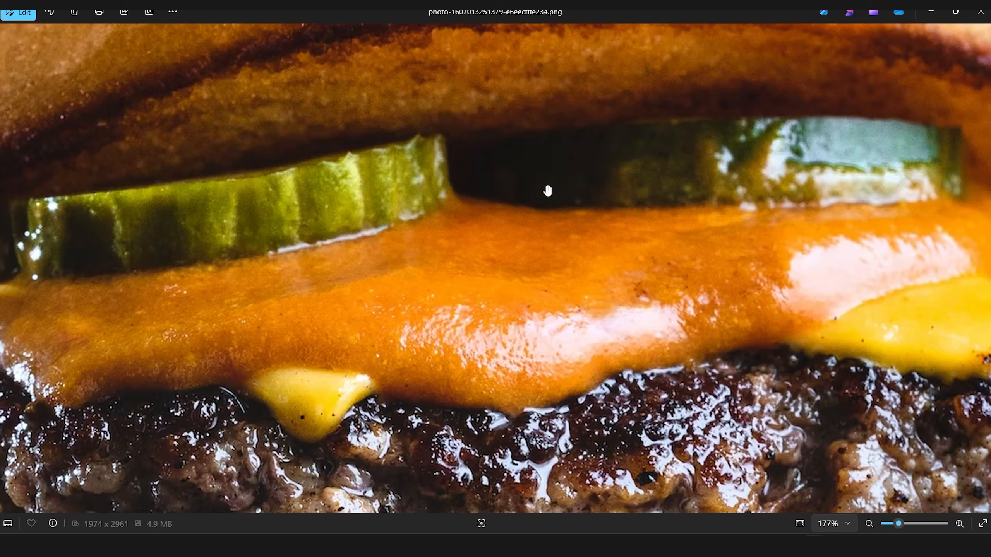
{"action": "scroll", "coordinate": [860, 314], "scroll_direction": "up", "scroll_amount": 3}
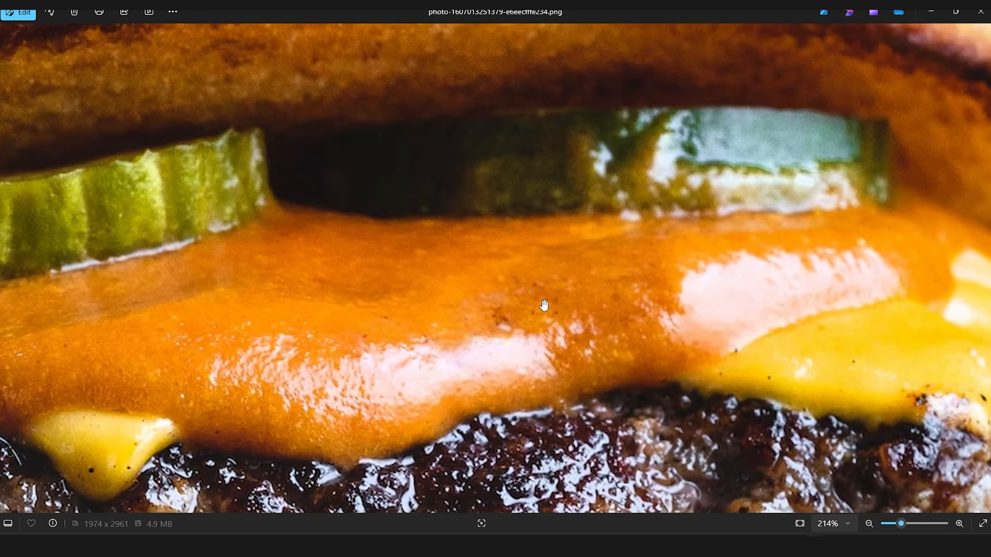
{"action": "scroll", "coordinate": [517, 312], "scroll_direction": "up", "scroll_amount": 4}
{"action": "scroll", "coordinate": [525, 265], "scroll_direction": "down", "scroll_amount": 2}
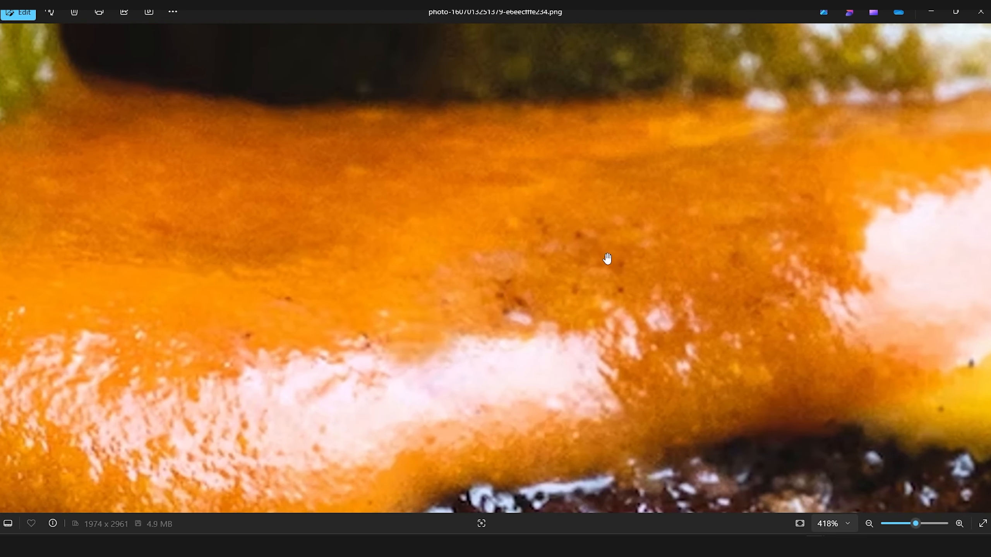
{"action": "scroll", "coordinate": [718, 269], "scroll_direction": "down", "scroll_amount": 2}
{"action": "scroll", "coordinate": [663, 262], "scroll_direction": "up", "scroll_amount": 2}
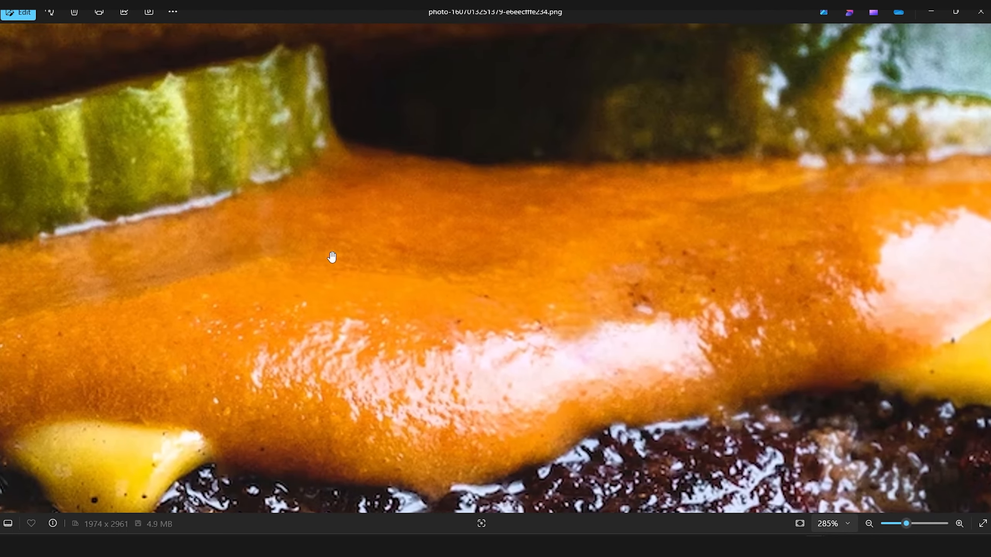
{"action": "left_click_drag", "start_coordinate": [332, 258], "coordinate": [500, 248]}
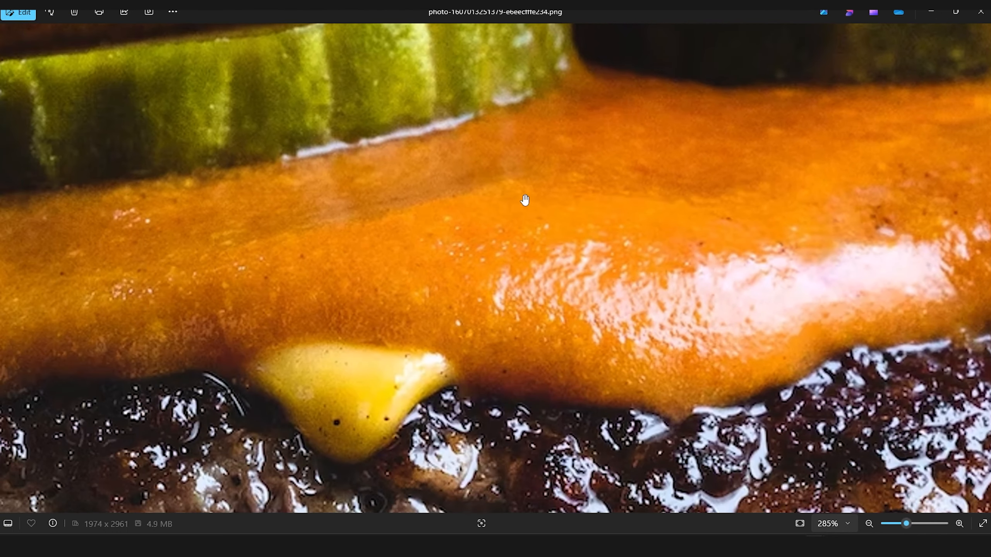
{"action": "left_click_drag", "start_coordinate": [351, 246], "coordinate": [182, 275]}
{"action": "left_click_drag", "start_coordinate": [653, 268], "coordinate": [380, 294]}
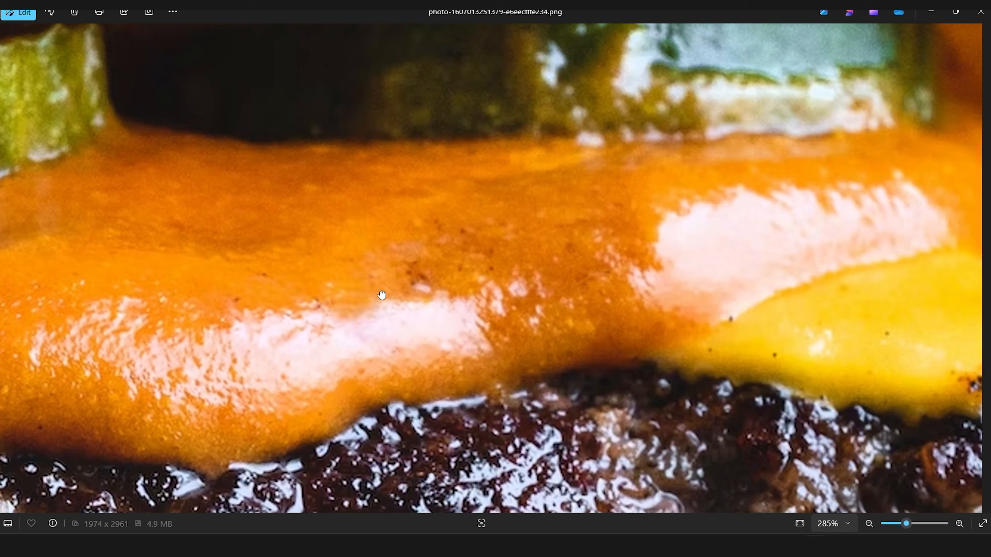
{"action": "scroll", "coordinate": [577, 283], "scroll_direction": "up", "scroll_amount": 5}
{"action": "scroll", "coordinate": [578, 282], "scroll_direction": "down", "scroll_amount": 3}
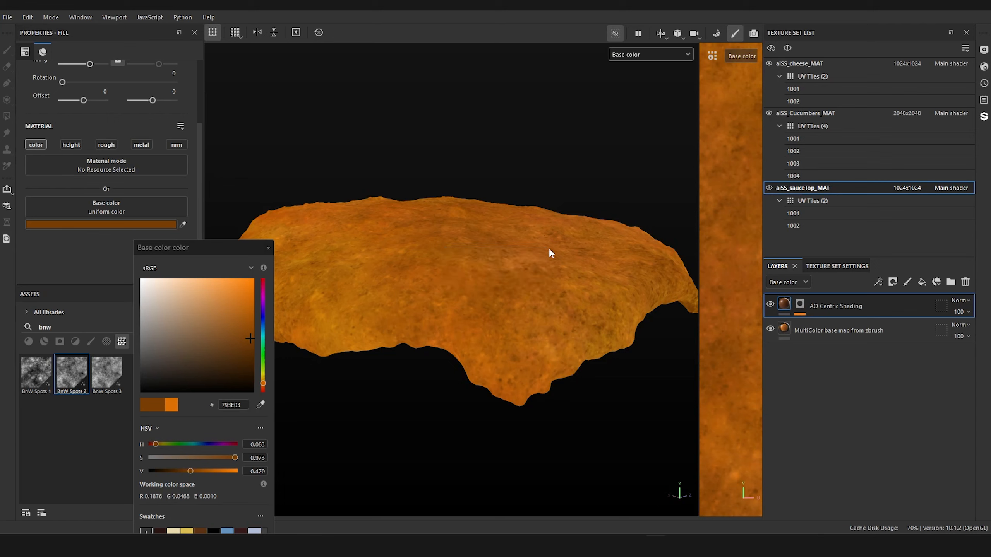
Step: Lighten the AO Centric Shading base color to AC5806 and check the sauce top from several angles
{"action": "left_click_drag", "start_coordinate": [550, 253], "coordinate": [477, 272], "text": "alt"}
{"action": "mouse_move", "coordinate": [245, 329]}
{"action": "left_mouse_down"}
{"action": "mouse_move", "coordinate": [237, 320]}
{"action": "mouse_move", "coordinate": [251, 334]}
{"action": "mouse_move", "coordinate": [250, 315]}
{"action": "left_mouse_up"}
{"action": "left_click_drag", "start_coordinate": [390, 314], "coordinate": [496, 352], "text": "alt"}
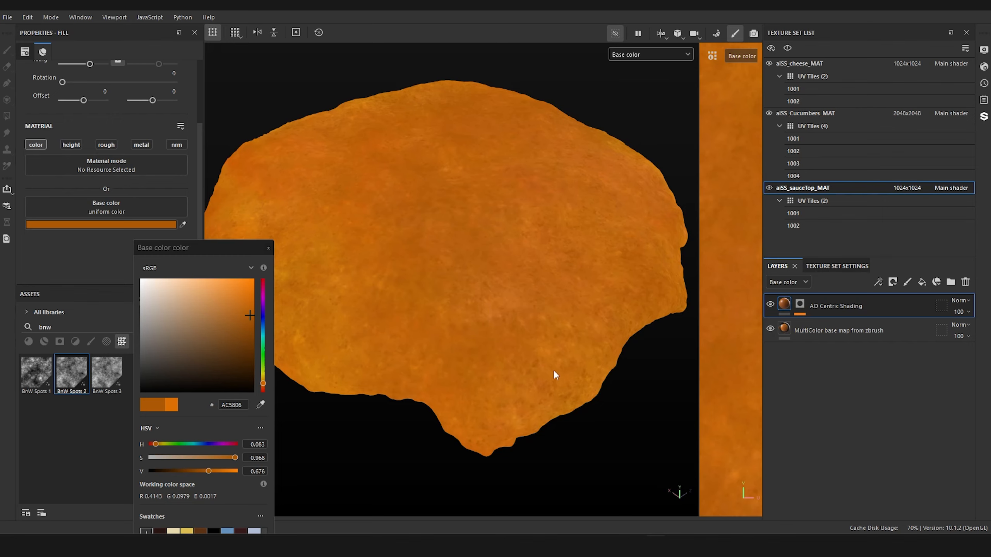
{"action": "left_click_drag", "start_coordinate": [519, 365], "coordinate": [447, 324], "text": "alt"}
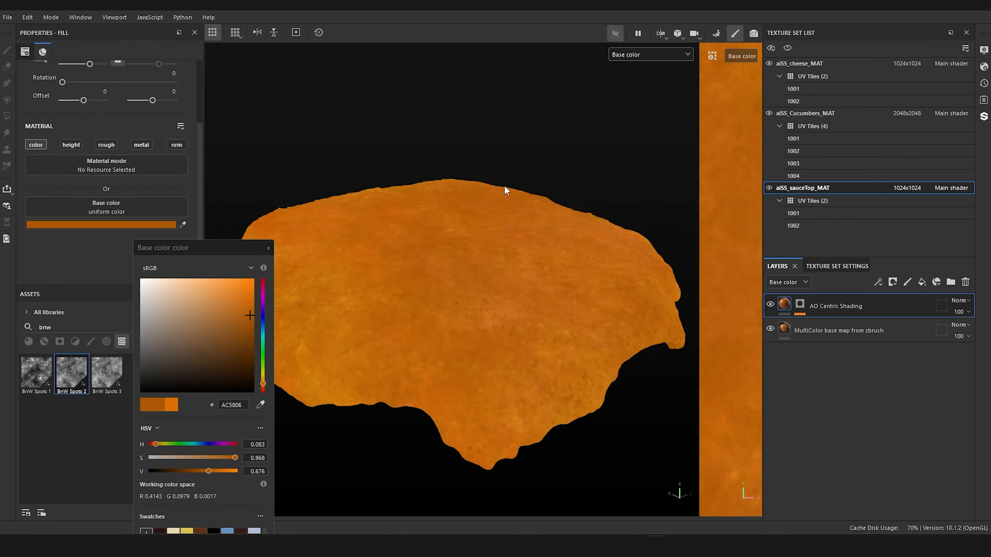
{"action": "left_click_drag", "start_coordinate": [505, 190], "coordinate": [500, 302], "text": "alt"}
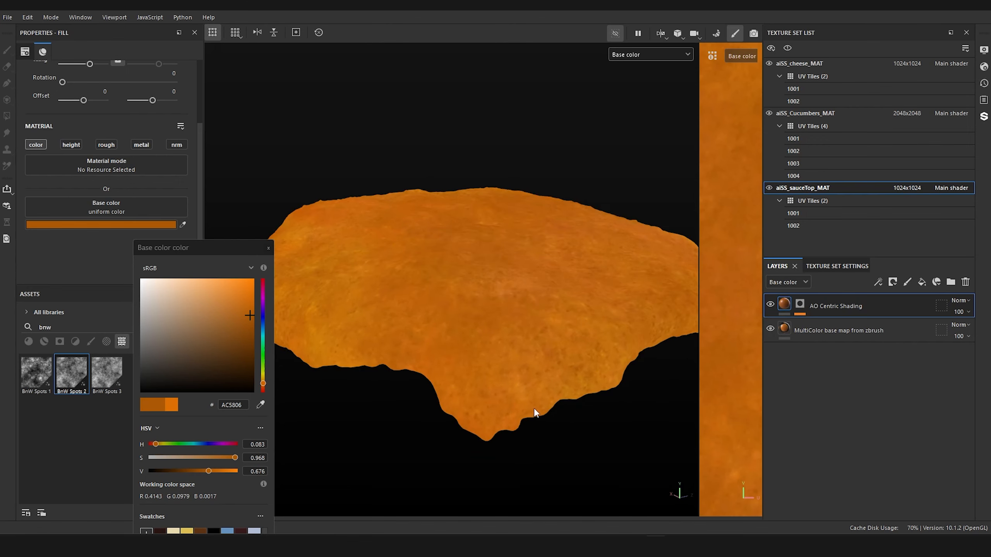
{"action": "left_click_drag", "start_coordinate": [429, 303], "coordinate": [282, 242], "text": "alt"}
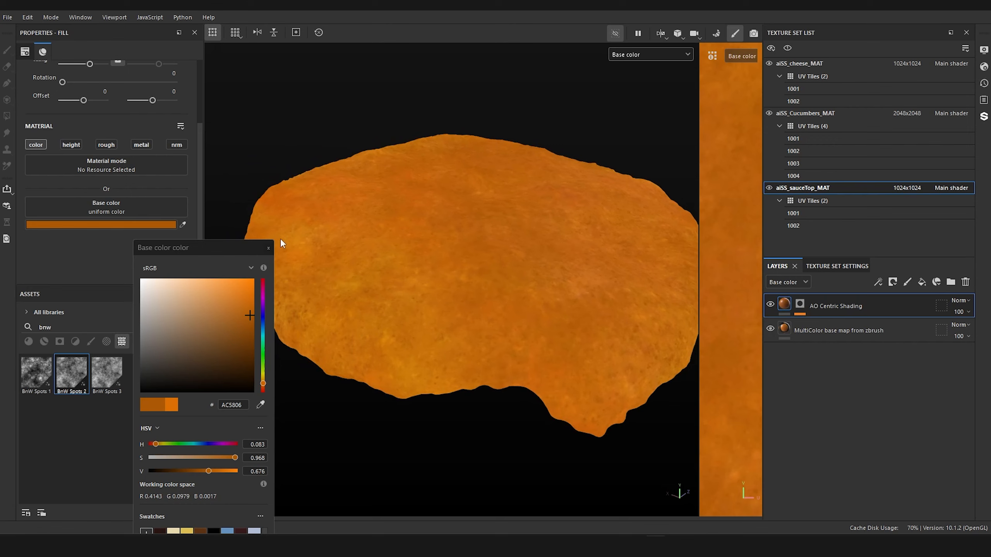
{"action": "left_click", "coordinate": [269, 248]}
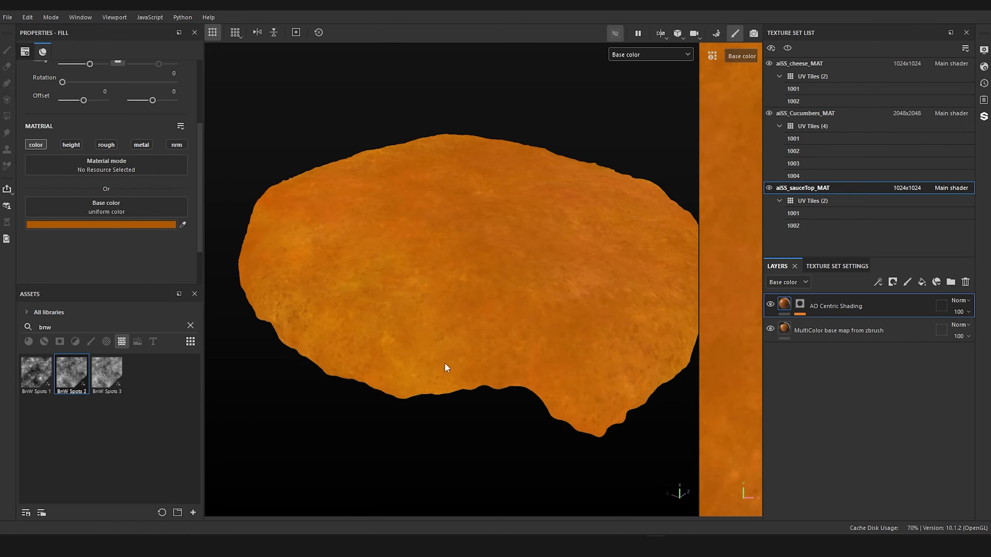
{"action": "left_click_drag", "start_coordinate": [446, 365], "coordinate": [449, 304], "text": "alt"}
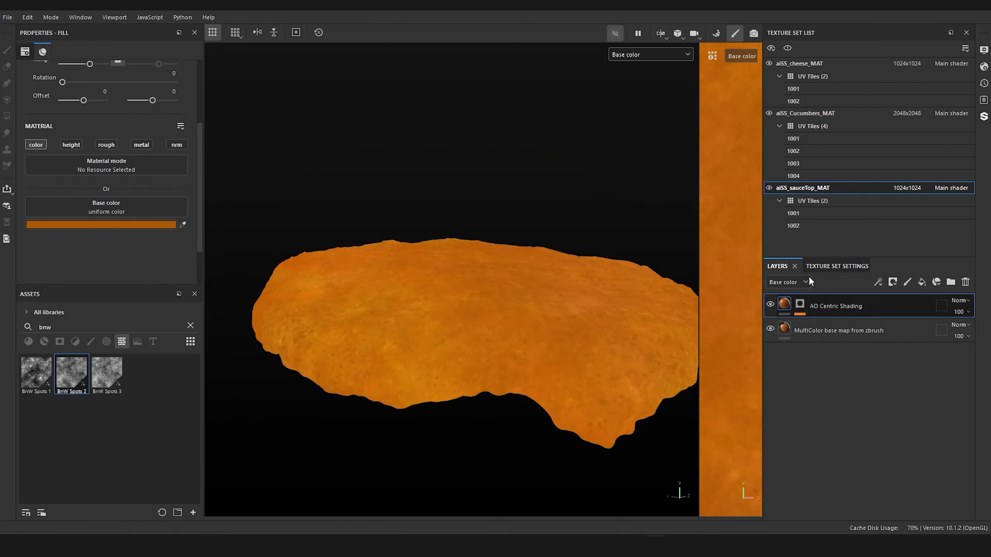
Step: Switch to the aiSS_Cucumbers_MAT texture set and inspect the base color on the cucumber slices
{"action": "left_click", "coordinate": [815, 113]}
{"action": "left_click_drag", "start_coordinate": [476, 346], "coordinate": [510, 362], "text": "alt"}
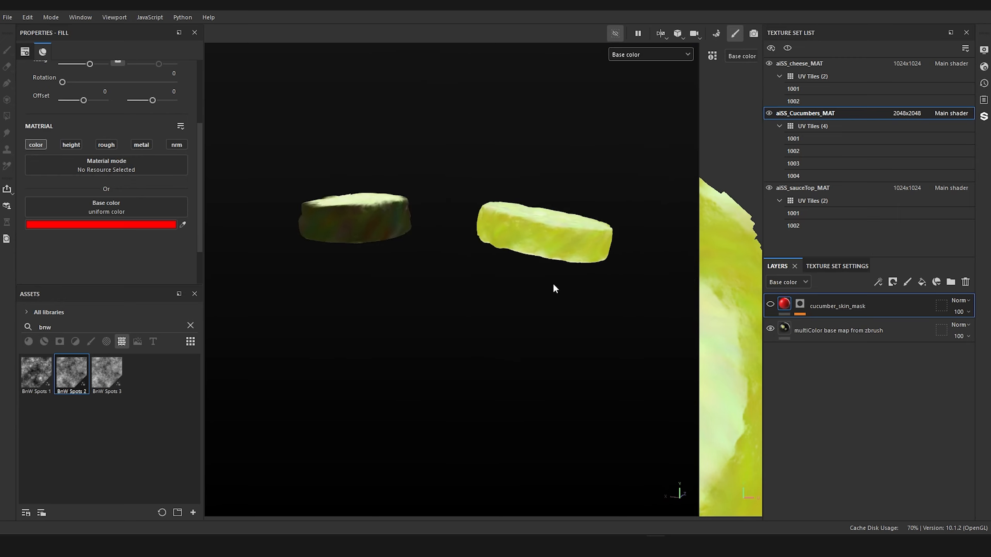
{"action": "left_click_drag", "start_coordinate": [552, 285], "coordinate": [525, 318], "text": "alt"}
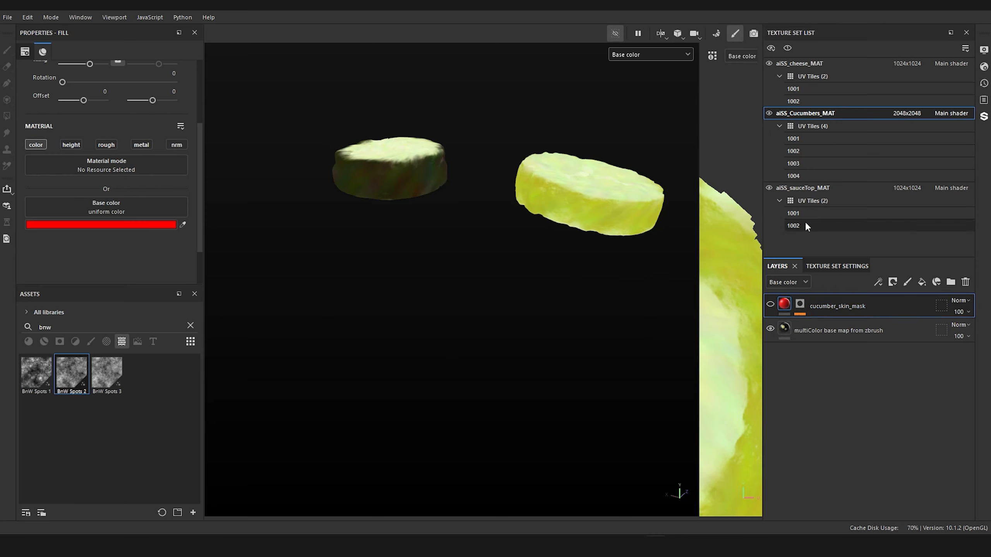
Step: Copy the AO Centric Shading layer from aiSS_sauceTop_MAT and paste it above cucumber_skin_mask in aiSS_Cucumbers_MAT
{"action": "left_click", "coordinate": [804, 187]}
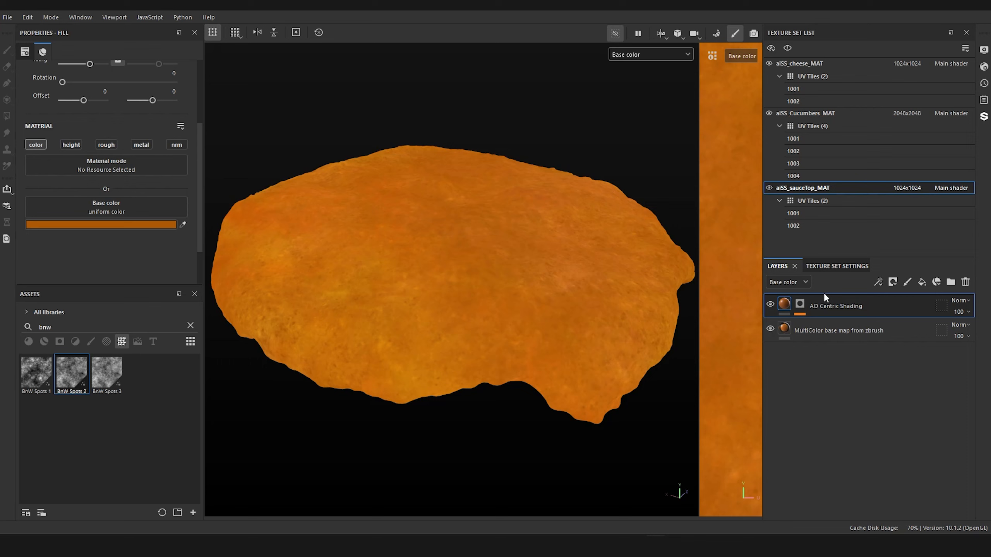
{"action": "right_click", "coordinate": [835, 307]}
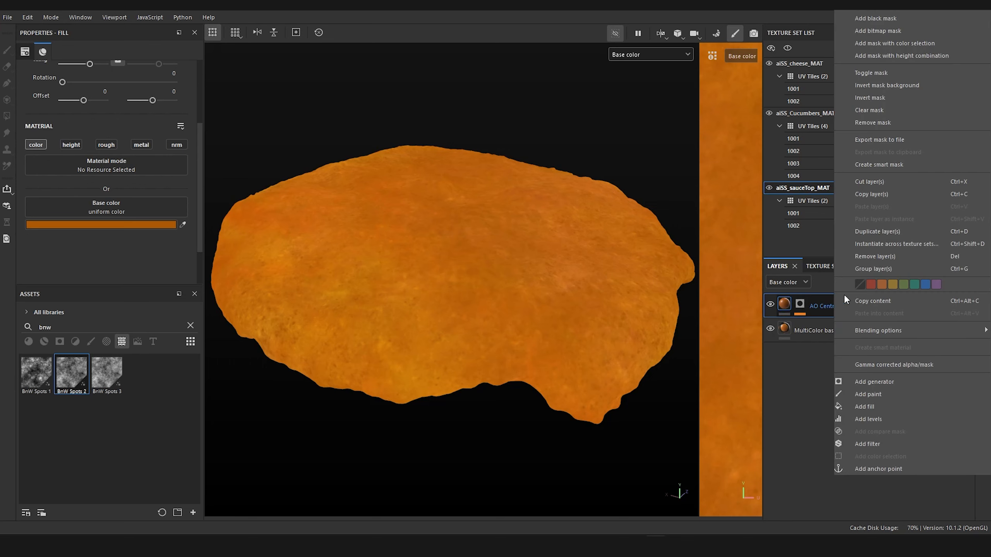
{"action": "left_click", "coordinate": [890, 193]}
{"action": "left_click", "coordinate": [808, 111]}
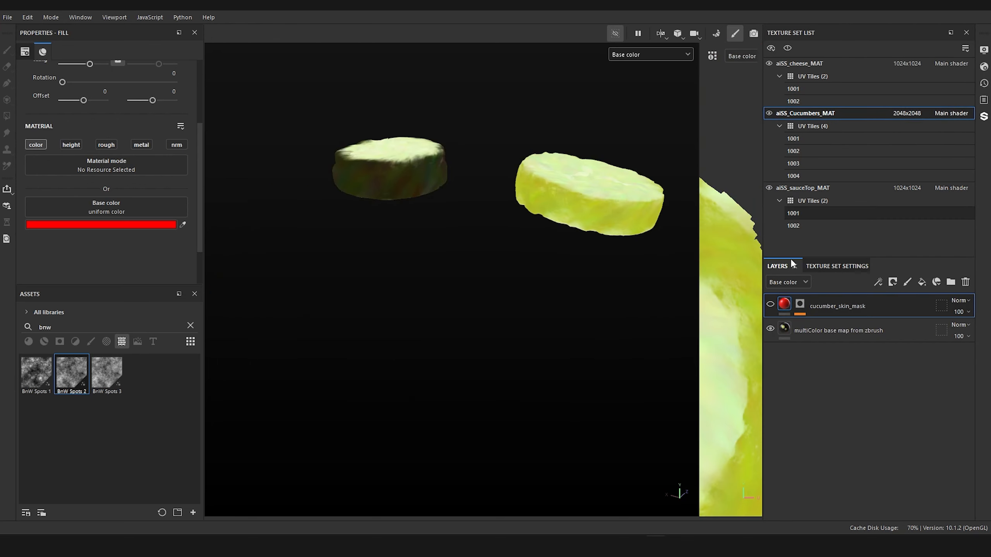
{"action": "right_click", "coordinate": [822, 360]}
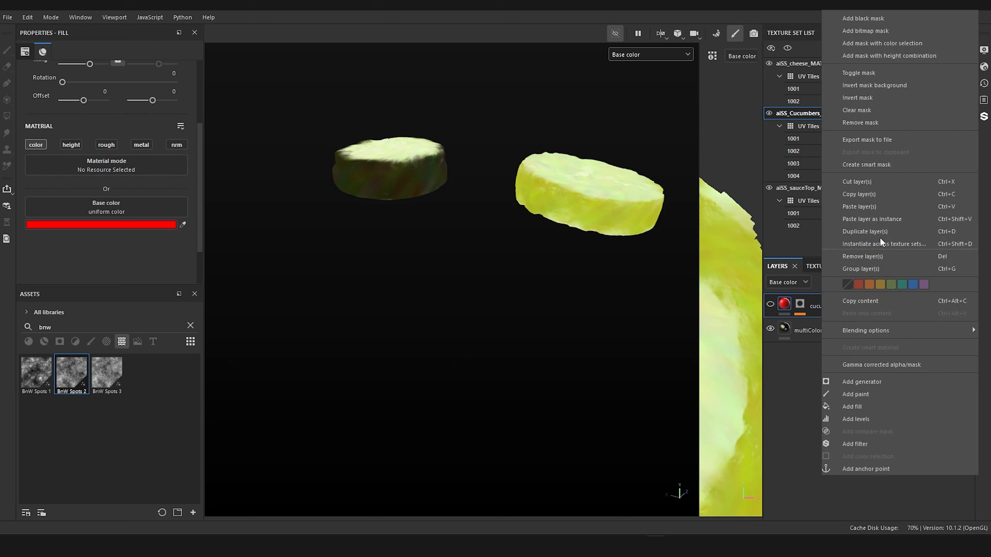
{"action": "left_click", "coordinate": [886, 204]}
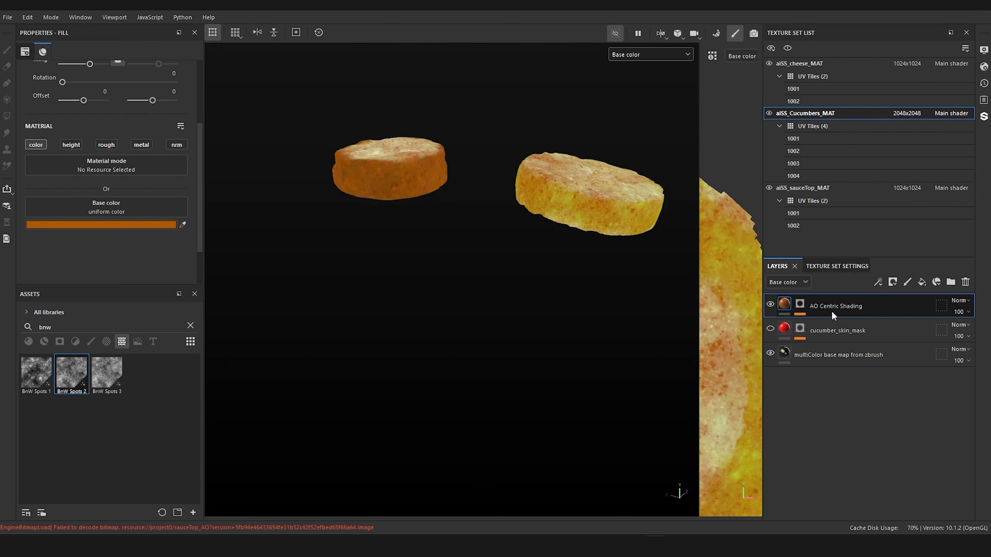
Step: Duplicate the cucumbers' AO Centric Shading layer, hide the upper copy, and rename the lower one Innards AO Centric Shading
{"action": "right_click", "coordinate": [823, 387]}
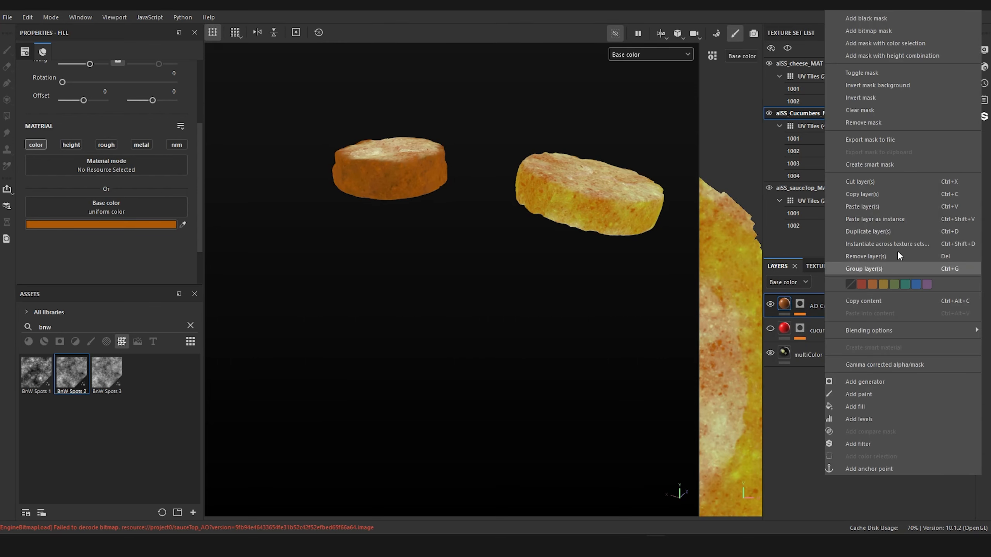
{"action": "left_click", "coordinate": [870, 200]}
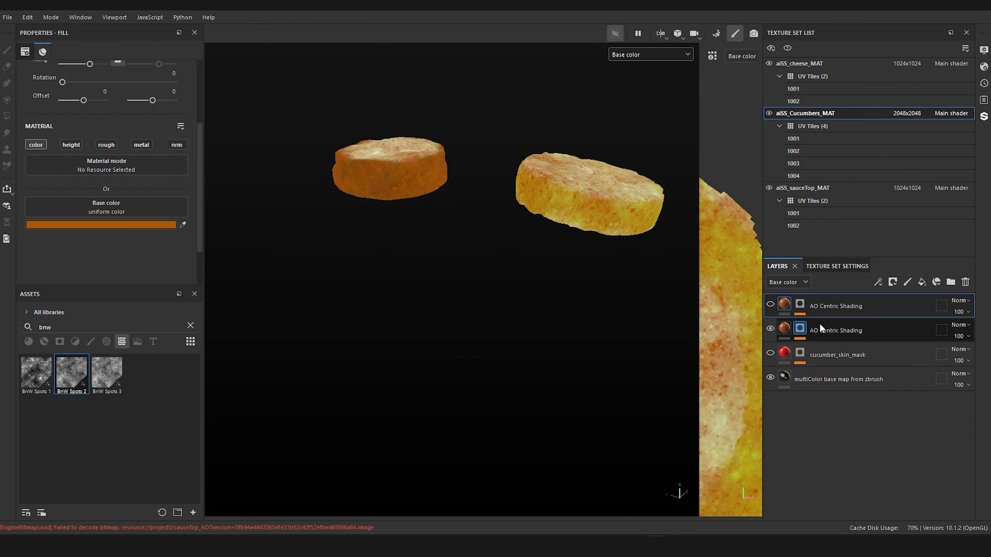
{"action": "double_click", "coordinate": [827, 329]}
{"action": "left_click", "coordinate": [811, 330]}
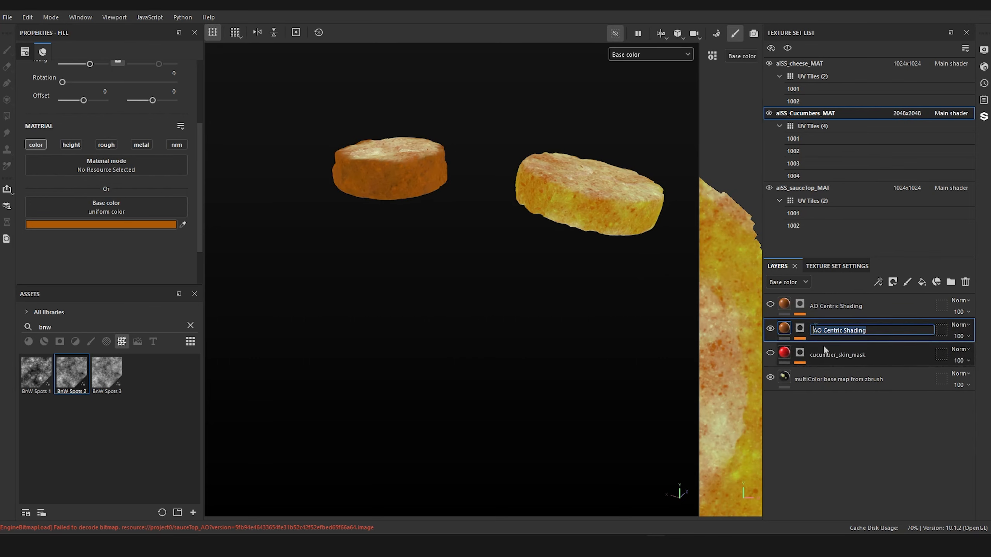
{"action": "type", "text": "Innards"}
{"action": "key", "text": "Return"}
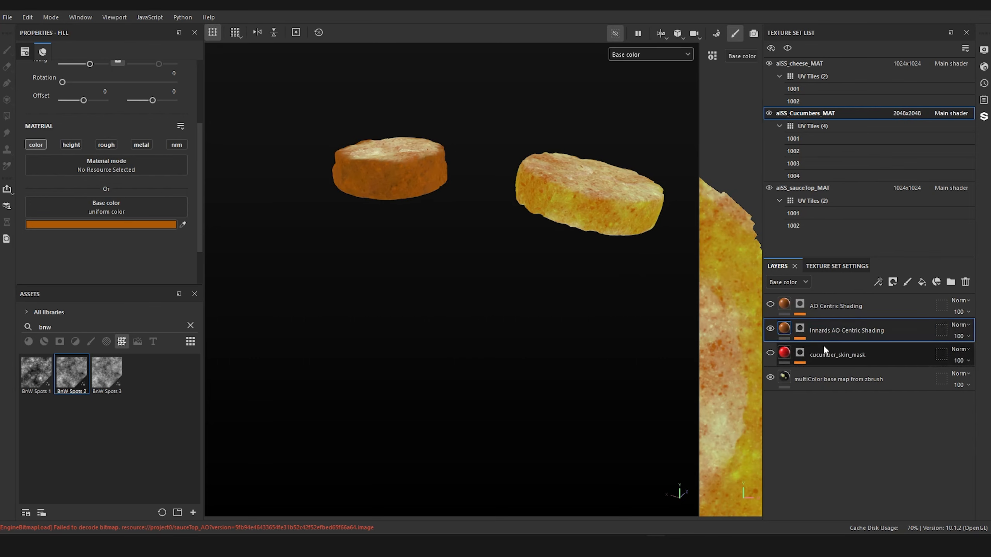
Step: Rename the upper AO Centric Shading layer in aiSS_Cucumbers_MAT to Skin AO Centric Shading
{"action": "double_click", "coordinate": [815, 305]}
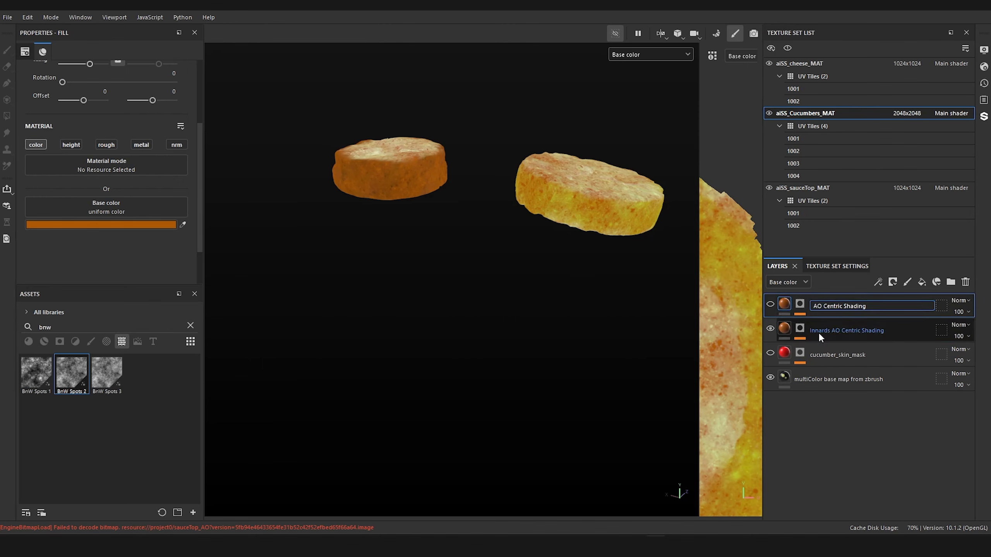
{"action": "type", "text": "Skin"}
{"action": "key", "text": "Return"}
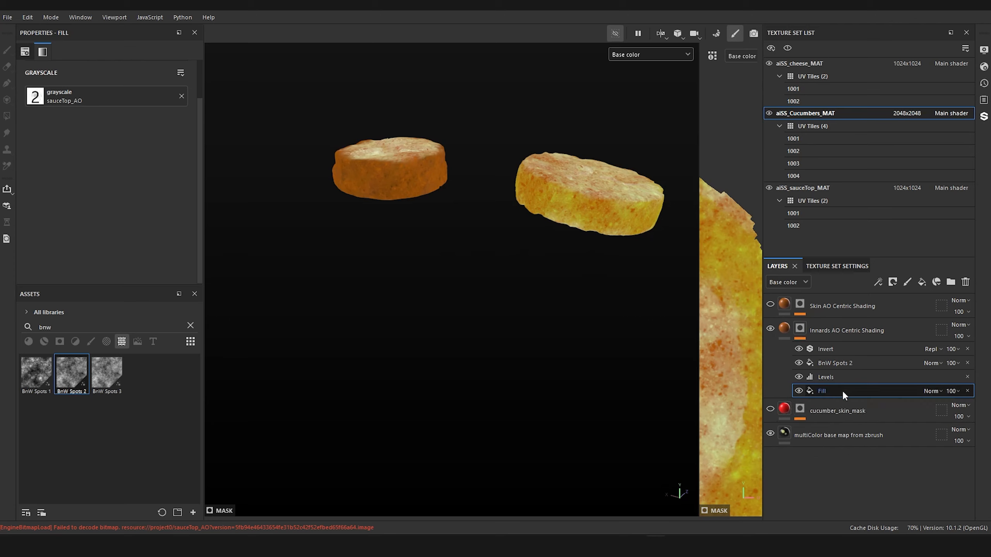
Step: Find the project's own textures and replace sauceTop_AO with cucumbers_AO in the Innards AO Centric Shading mask's fill
{"action": "left_click", "coordinate": [27, 312]}
{"action": "left_click", "coordinate": [31, 331]}
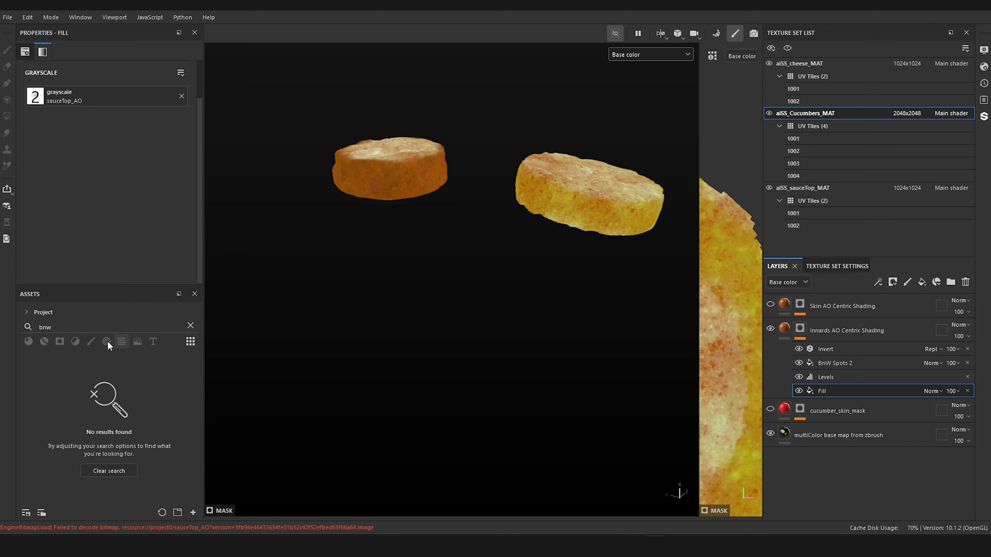
{"action": "left_click", "coordinate": [190, 326]}
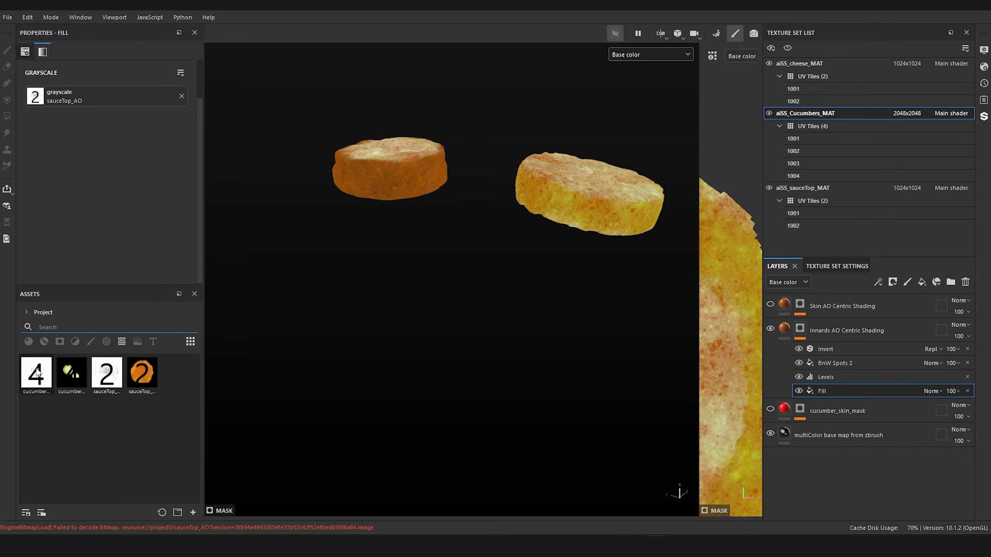
{"action": "left_click_drag", "start_coordinate": [36, 373], "coordinate": [68, 96]}
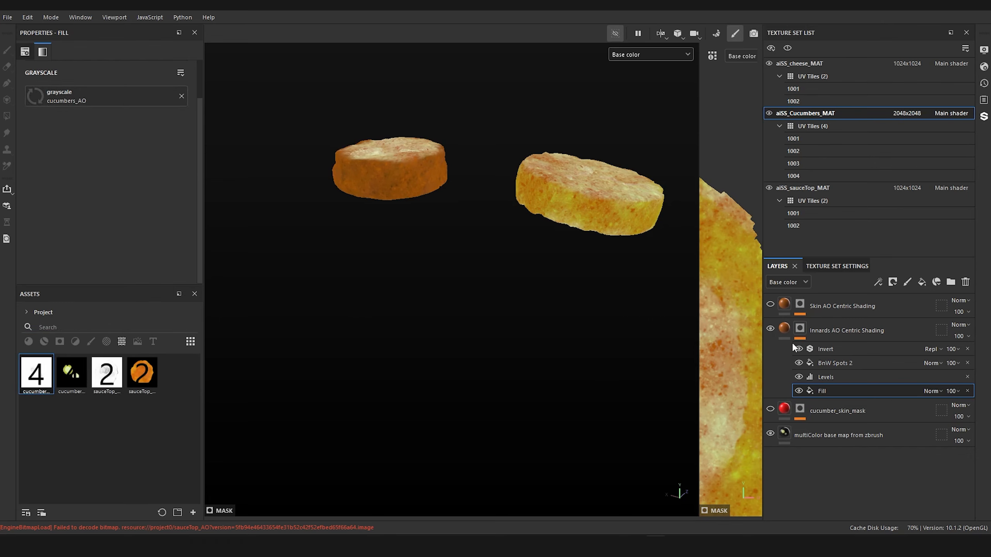
Step: Replace the grayscale map in the Skin AO Centric Shading mask's fill with cucumbers_AO
{"action": "left_click", "coordinate": [799, 305]}
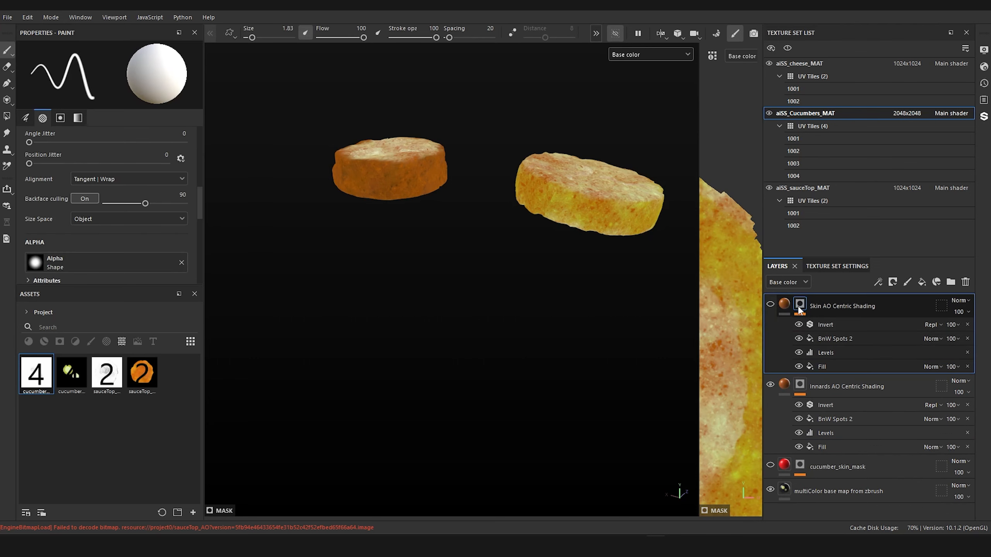
{"action": "left_click", "coordinate": [800, 366]}
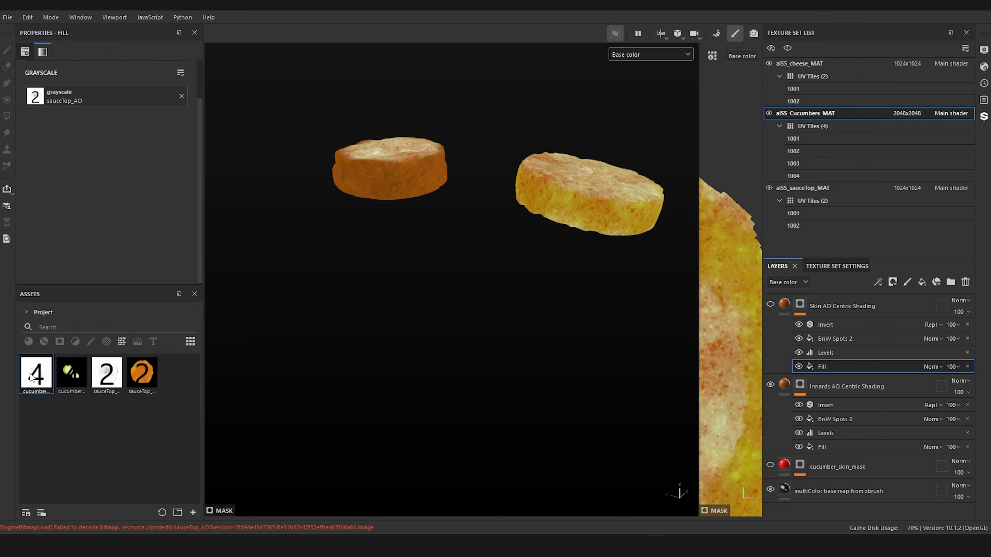
{"action": "left_click_drag", "start_coordinate": [31, 377], "coordinate": [75, 92]}
{"action": "left_click_drag", "start_coordinate": [475, 238], "coordinate": [415, 312], "text": "alt"}
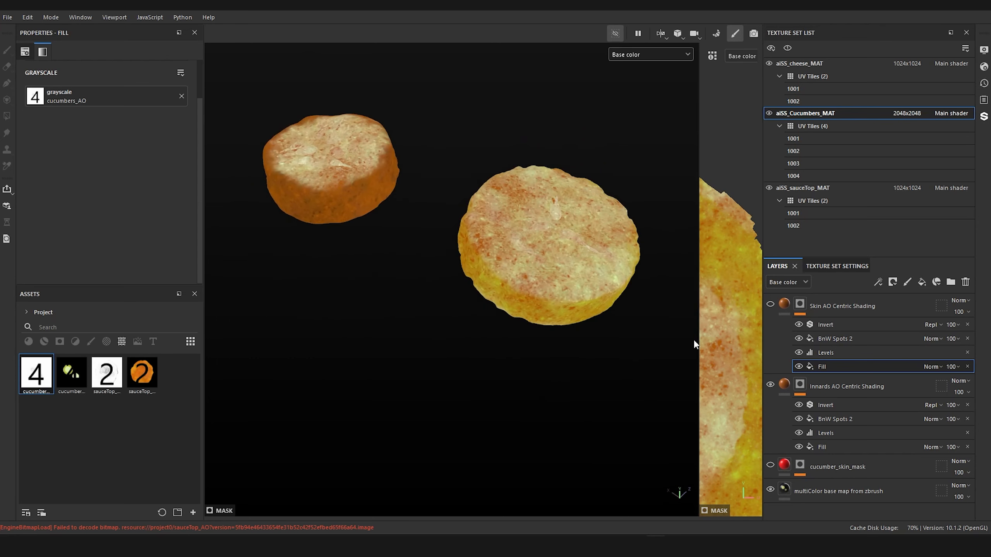
Step: Examine the spotty shading on the cucumber slice up close, comparing it with the Skin AO Centric Shading layer shown and hidden
{"action": "left_click", "coordinate": [843, 339]}
{"action": "scroll", "coordinate": [128, 172], "scroll_direction": "down", "scroll_amount": 3}
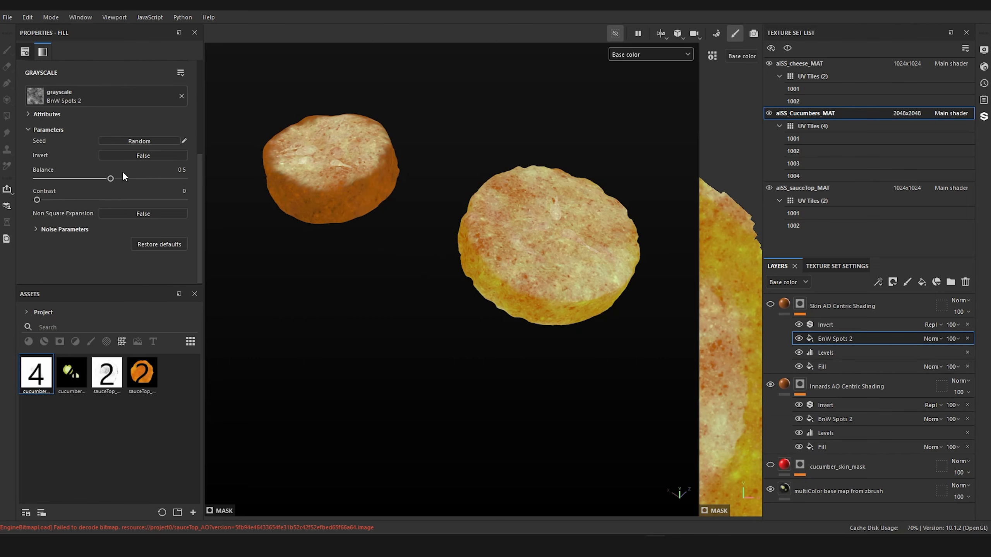
{"action": "left_click_drag", "start_coordinate": [444, 260], "coordinate": [550, 358], "text": "alt"}
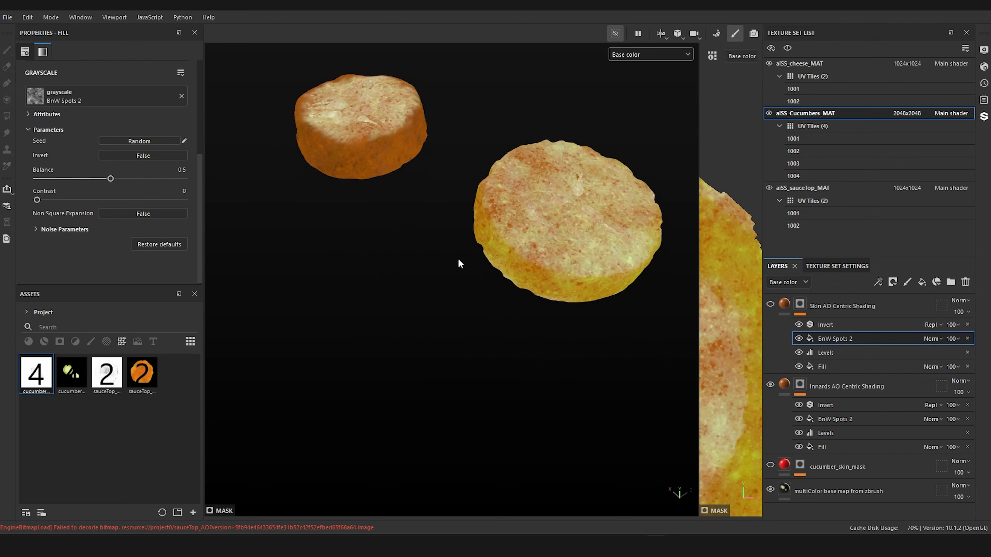
{"action": "right_click_drag", "start_coordinate": [458, 259], "coordinate": [505, 292], "text": "alt"}
{"action": "middle_click_drag", "start_coordinate": [474, 253], "coordinate": [405, 325], "text": "alt"}
{"action": "left_click_drag", "start_coordinate": [446, 293], "coordinate": [448, 330], "text": "alt"}
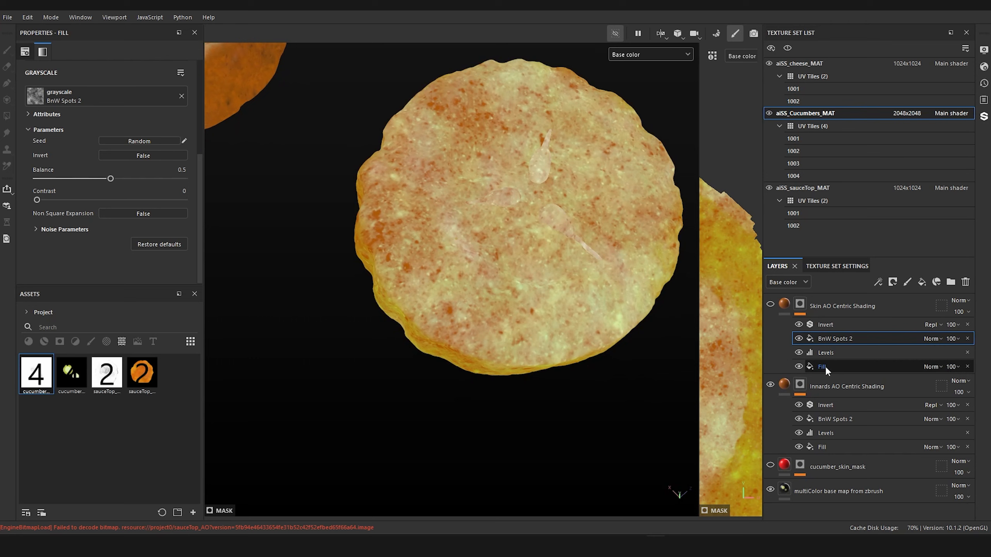
{"action": "left_click", "coordinate": [639, 54]}
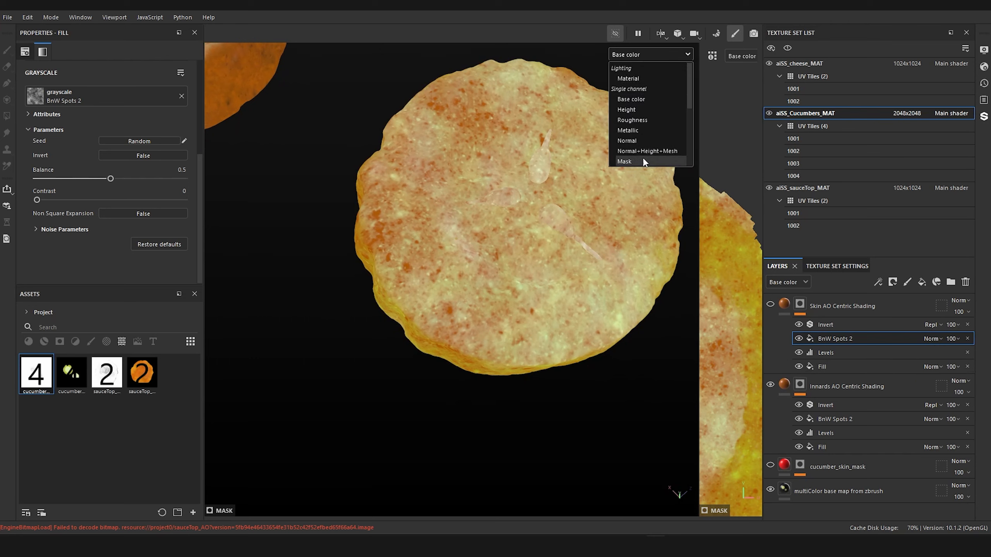
{"action": "left_click", "coordinate": [772, 305]}
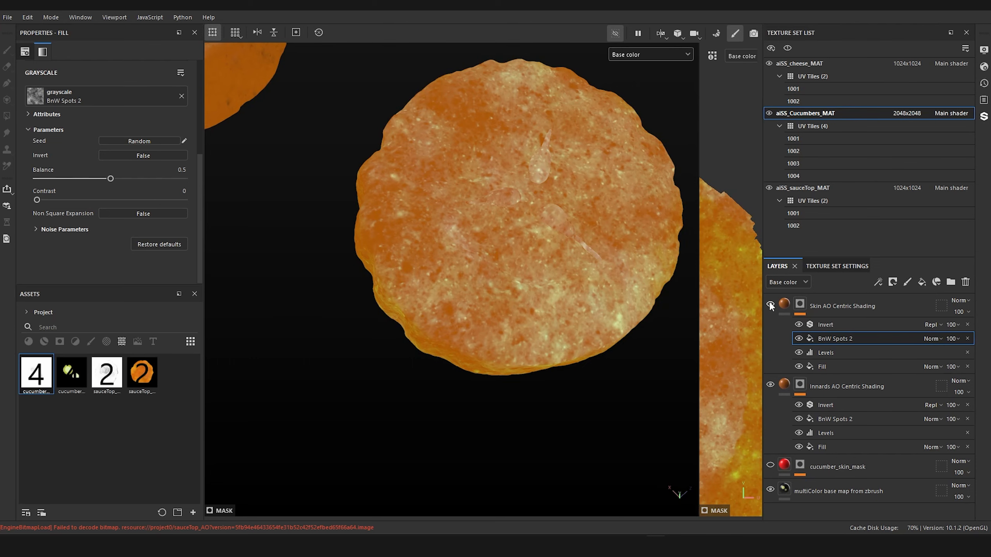
{"action": "left_click", "coordinate": [771, 306]}
Step: Display the Innards AO Centric Shading mask in the viewport and set its BnW Spots 2 balance to 0.4
{"action": "left_click", "coordinate": [825, 447]}
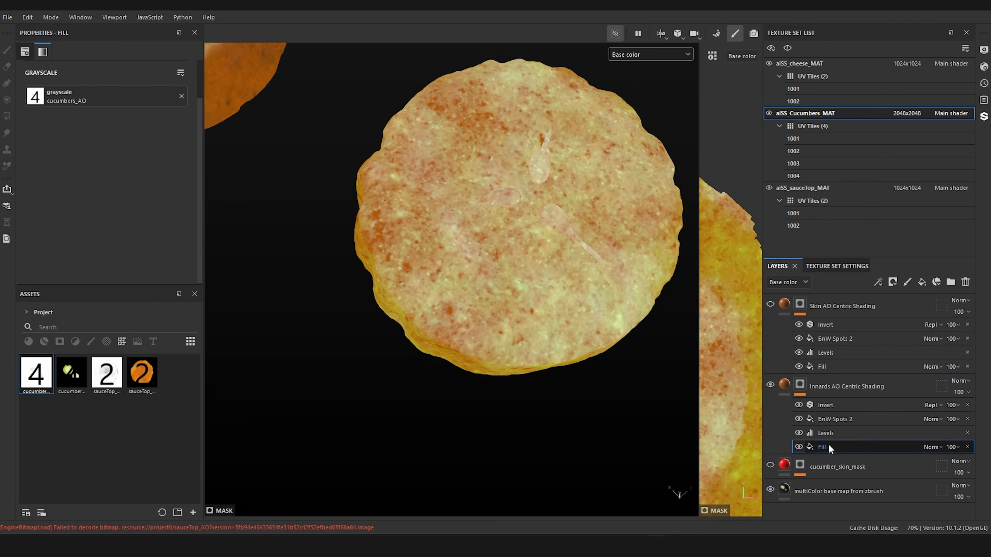
{"action": "left_click", "coordinate": [844, 420]}
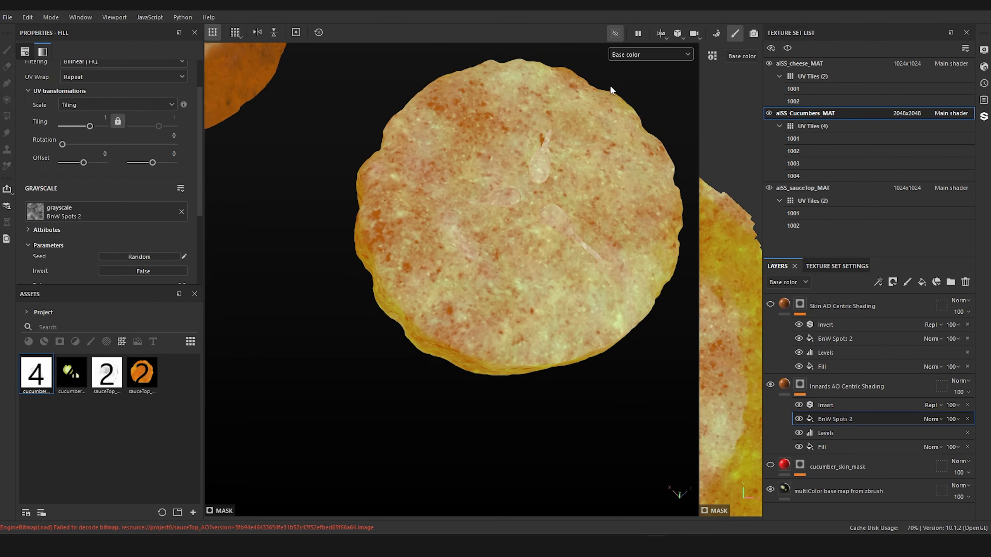
{"action": "left_click", "coordinate": [644, 53]}
{"action": "left_click", "coordinate": [637, 159]}
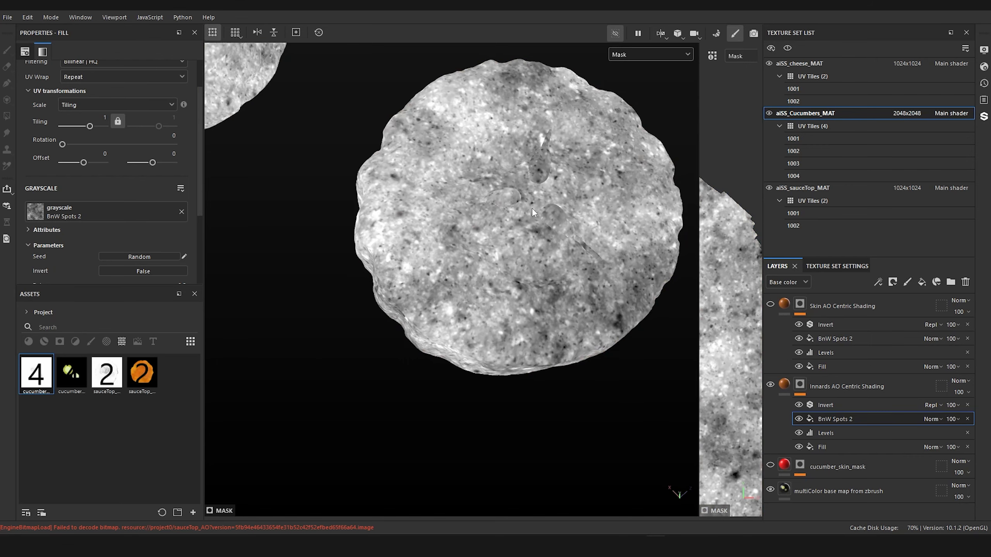
{"action": "left_click_drag", "start_coordinate": [532, 209], "coordinate": [451, 156], "text": "alt"}
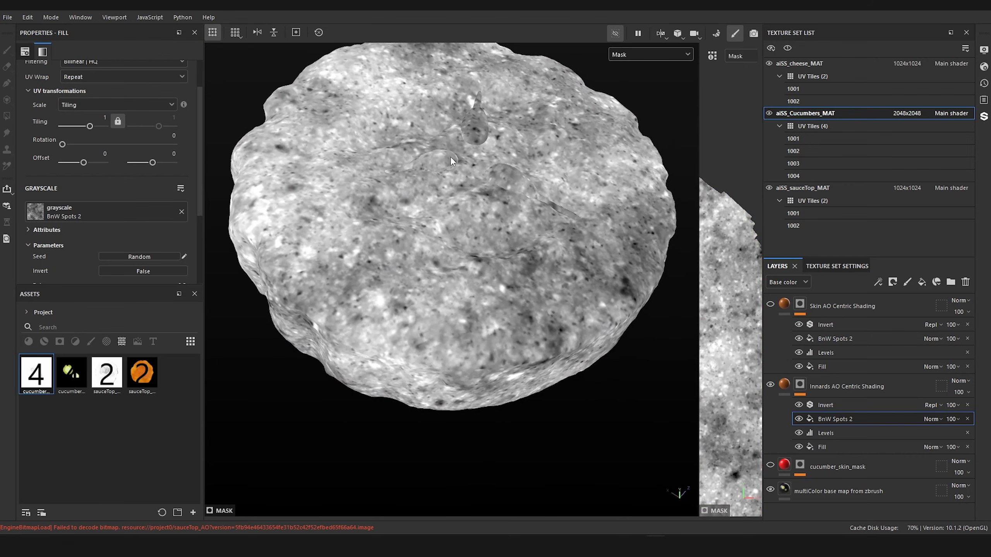
{"action": "scroll", "coordinate": [142, 180], "scroll_direction": "down", "scroll_amount": 5}
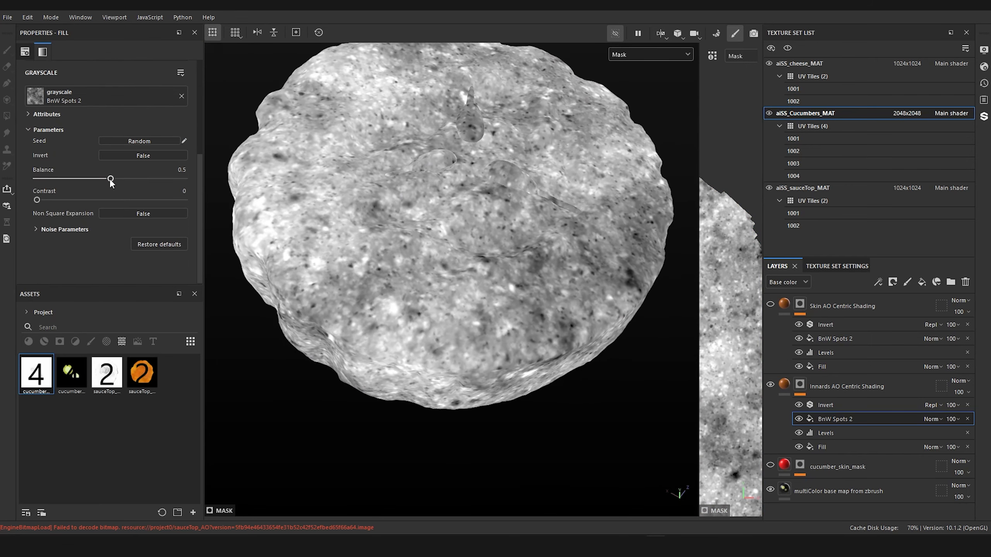
{"action": "mouse_move", "coordinate": [111, 183]}
{"action": "left_mouse_down"}
{"action": "mouse_move", "coordinate": [73, 178]}
{"action": "mouse_move", "coordinate": [95, 180]}
{"action": "left_mouse_up"}
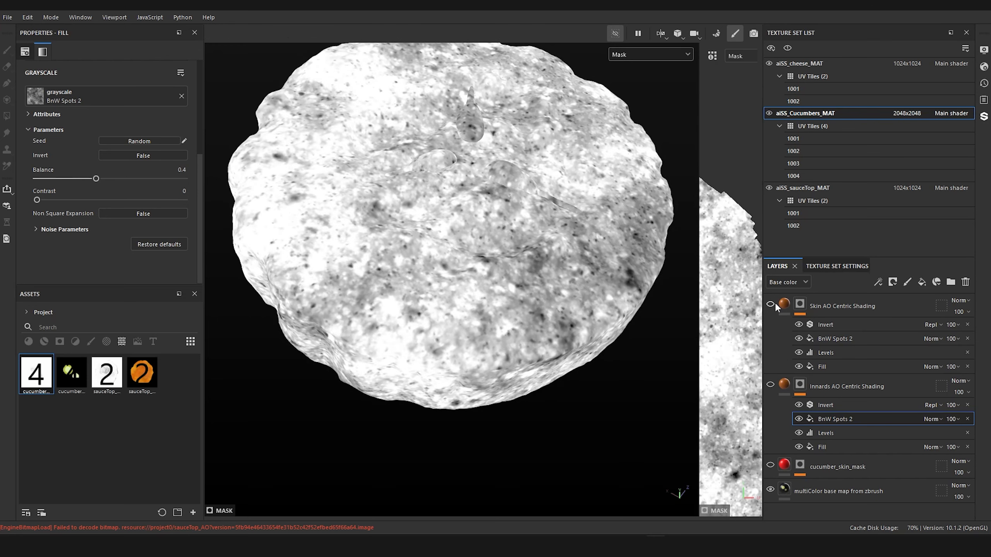
Step: Display the Skin AO Centric Shading mask on the slice's side and set its BnW Spots 2 balance to 0.37
{"action": "left_click_drag", "start_coordinate": [598, 395], "coordinate": [393, 325], "text": "alt"}
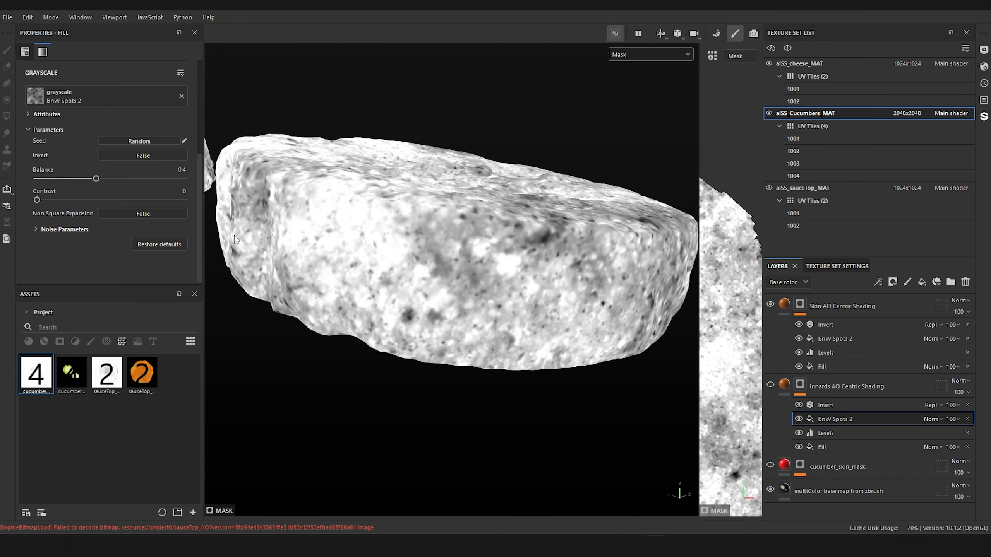
{"action": "left_click", "coordinate": [830, 334]}
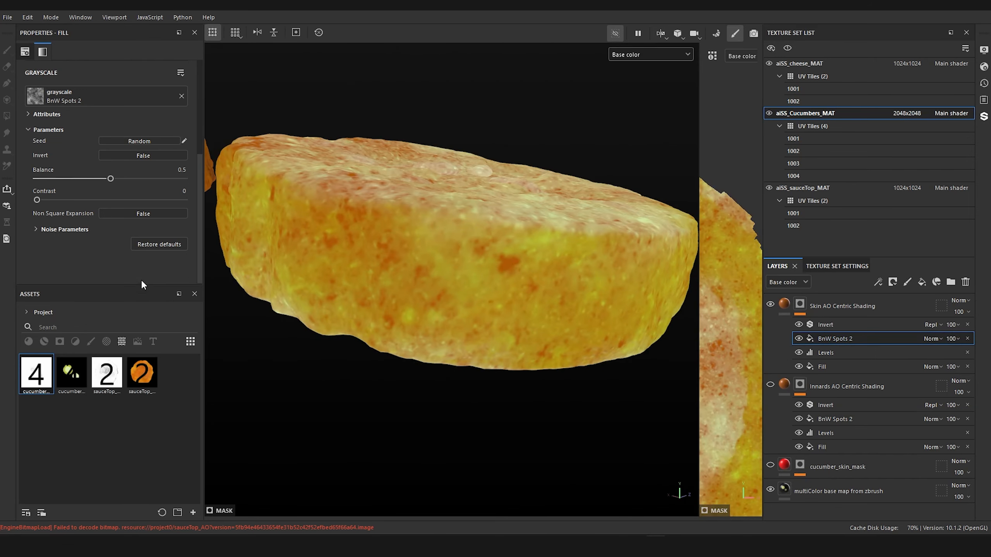
{"action": "left_click", "coordinate": [637, 55]}
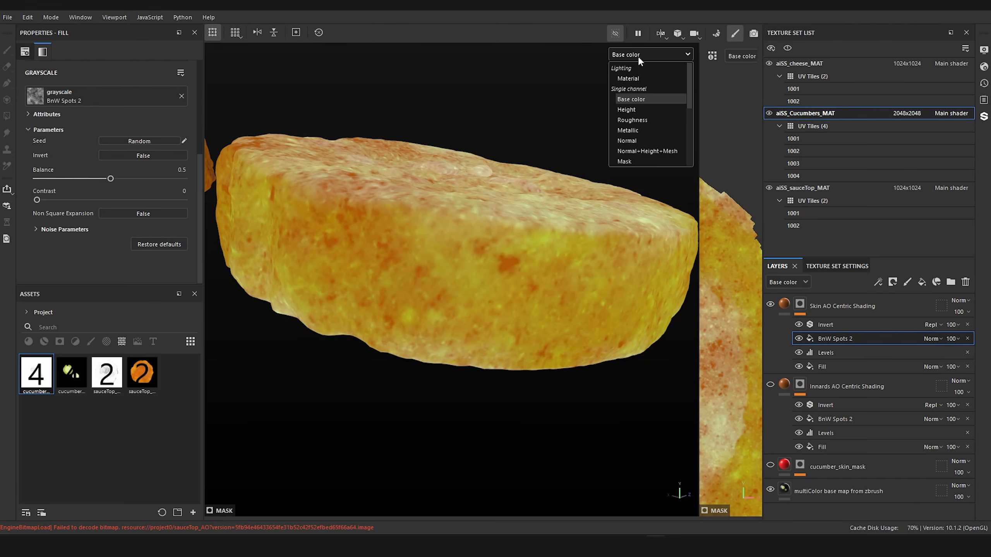
{"action": "left_click", "coordinate": [640, 159]}
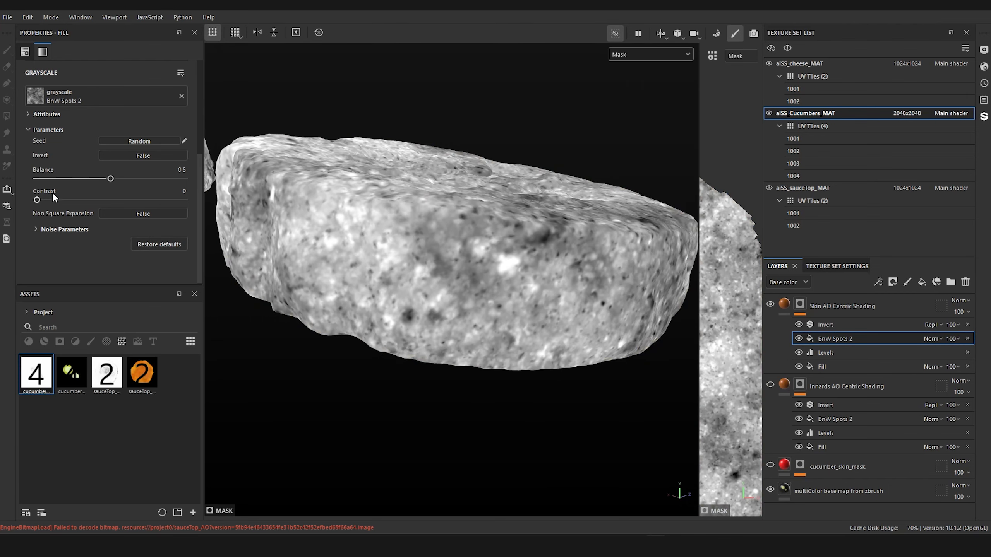
{"action": "left_click_drag", "start_coordinate": [105, 178], "coordinate": [94, 182]}
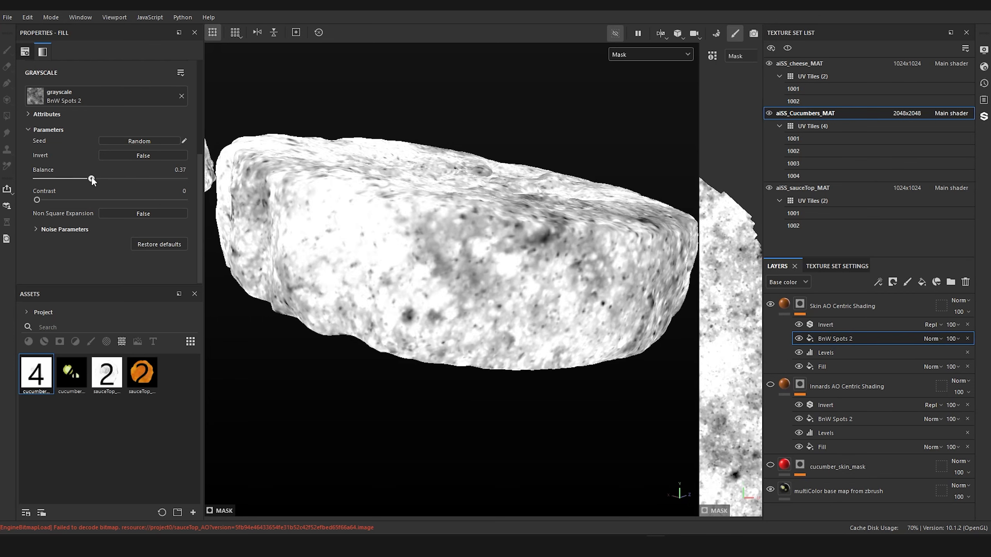
{"action": "left_click_drag", "start_coordinate": [491, 326], "coordinate": [471, 391], "text": "alt"}
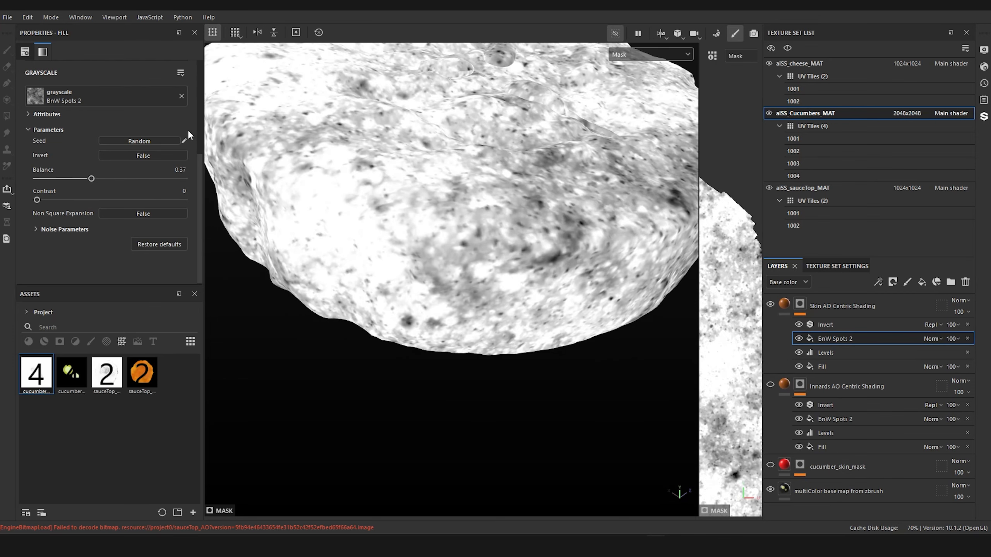
{"action": "left_click_drag", "start_coordinate": [491, 190], "coordinate": [369, 361], "text": "alt"}
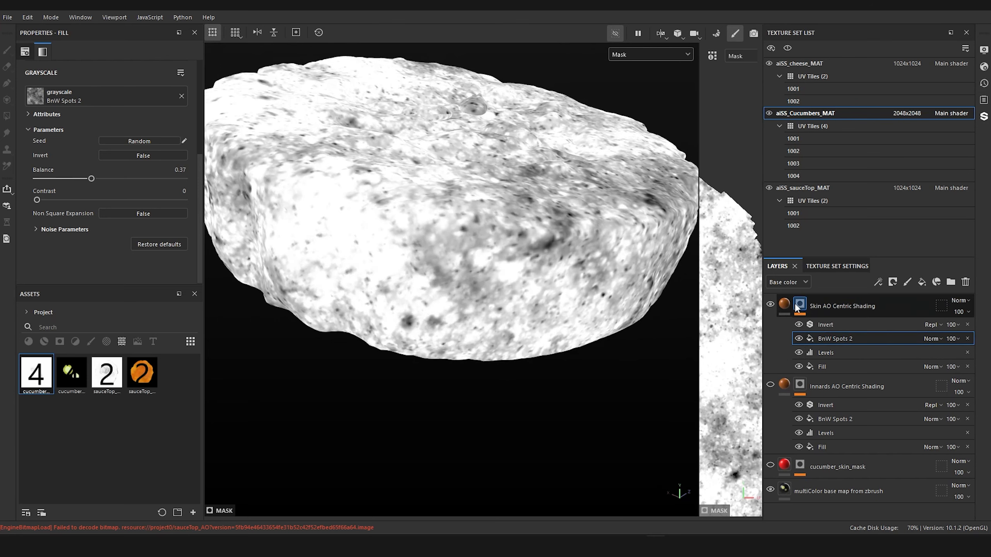
Step: Return to the base color of the Skin AO Centric Shading layer and inspect the slice from above and the side
{"action": "left_click", "coordinate": [780, 304]}
{"action": "scroll", "coordinate": [537, 304], "scroll_direction": "down", "scroll_amount": 6}
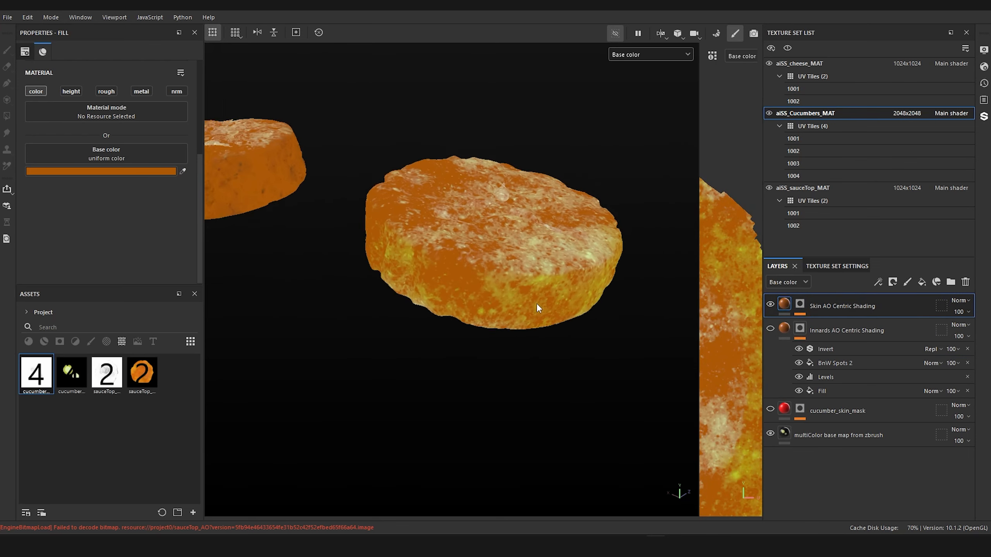
{"action": "left_click_drag", "start_coordinate": [536, 304], "coordinate": [549, 245], "text": "alt"}
{"action": "left_click_drag", "start_coordinate": [546, 247], "coordinate": [400, 397], "text": "alt"}
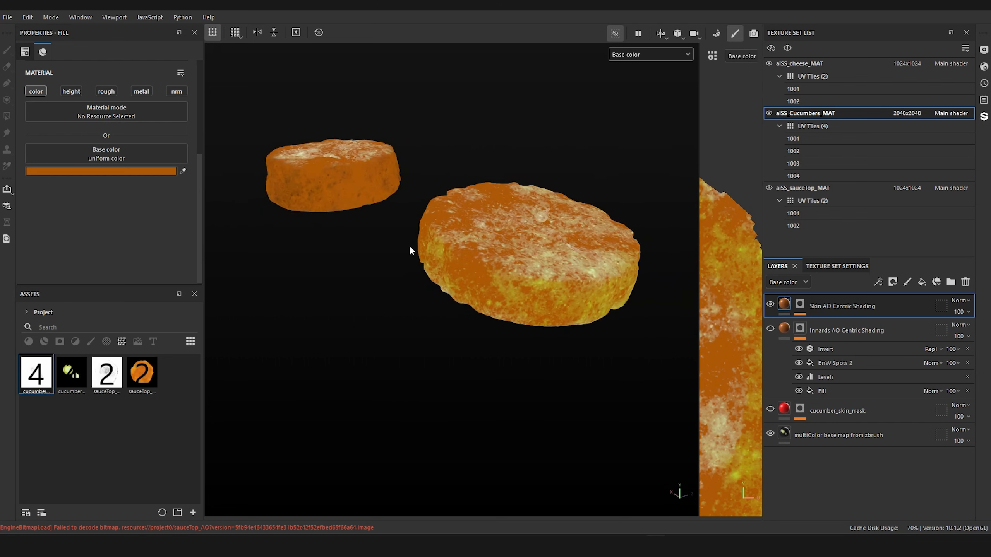
{"action": "left_click_drag", "start_coordinate": [409, 247], "coordinate": [476, 270], "text": "alt"}
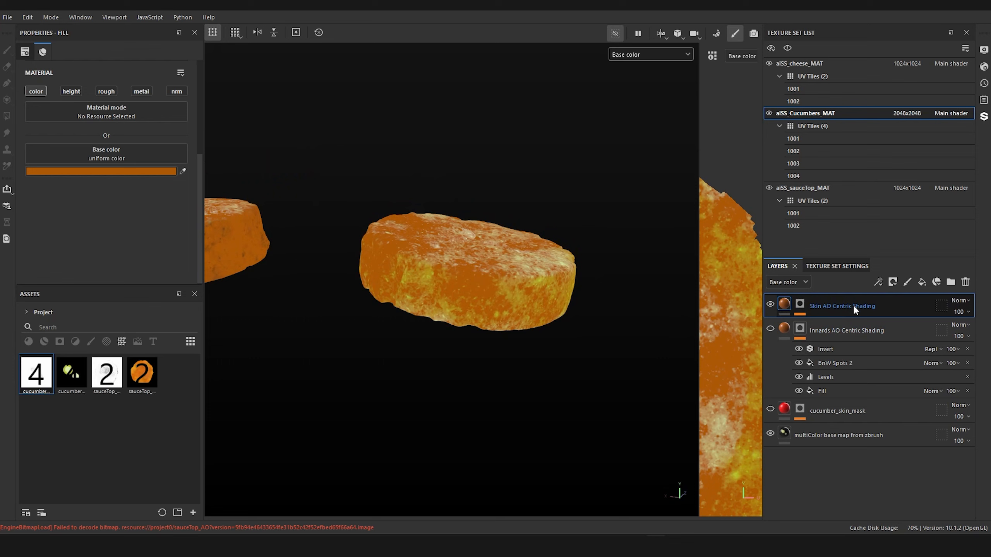
Step: Group the Skin and Innards AO Centric Shading layers into a folder named English cucumber
{"action": "left_click_drag", "start_coordinate": [849, 329], "coordinate": [847, 329]}
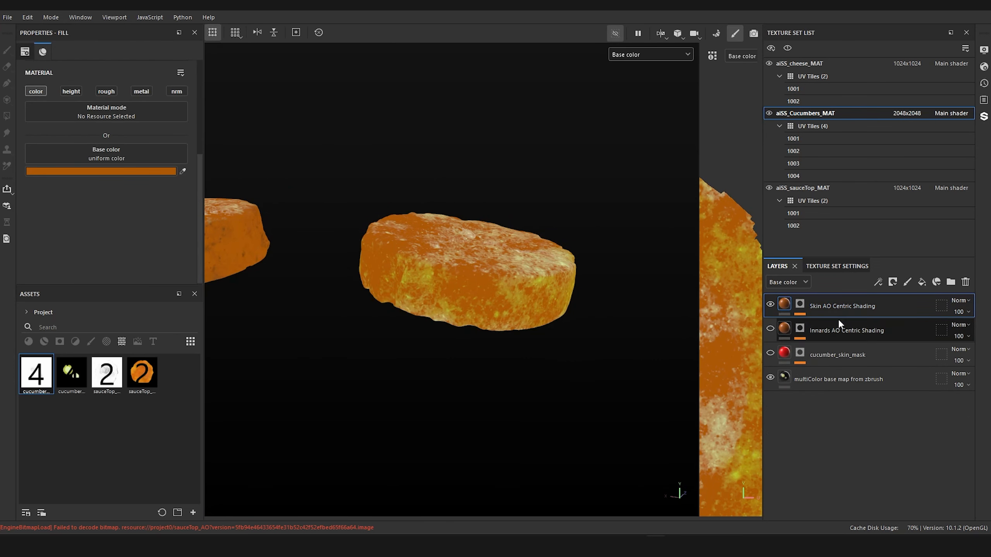
{"action": "left_click", "coordinate": [838, 320], "text": "ctrl"}
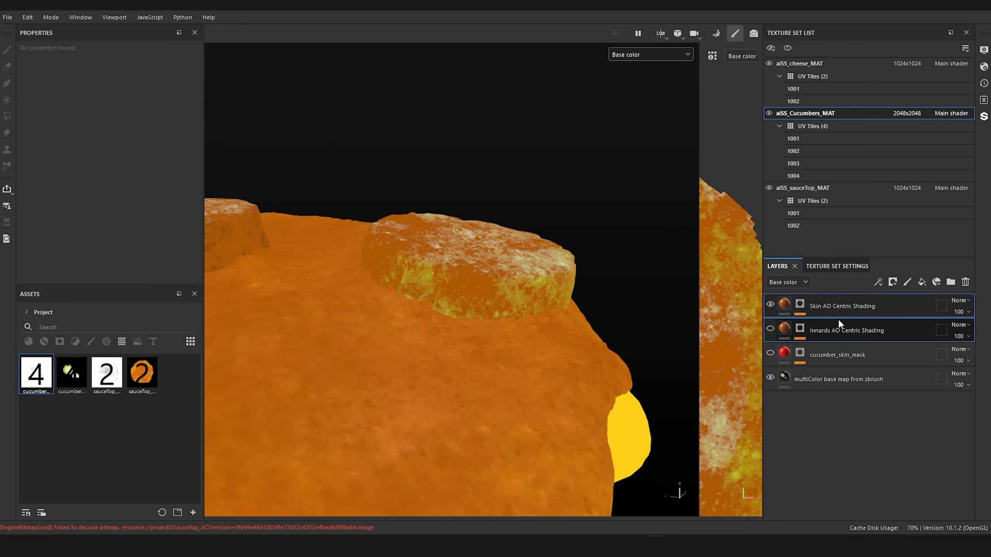
{"action": "key", "text": "ctrl+g"}
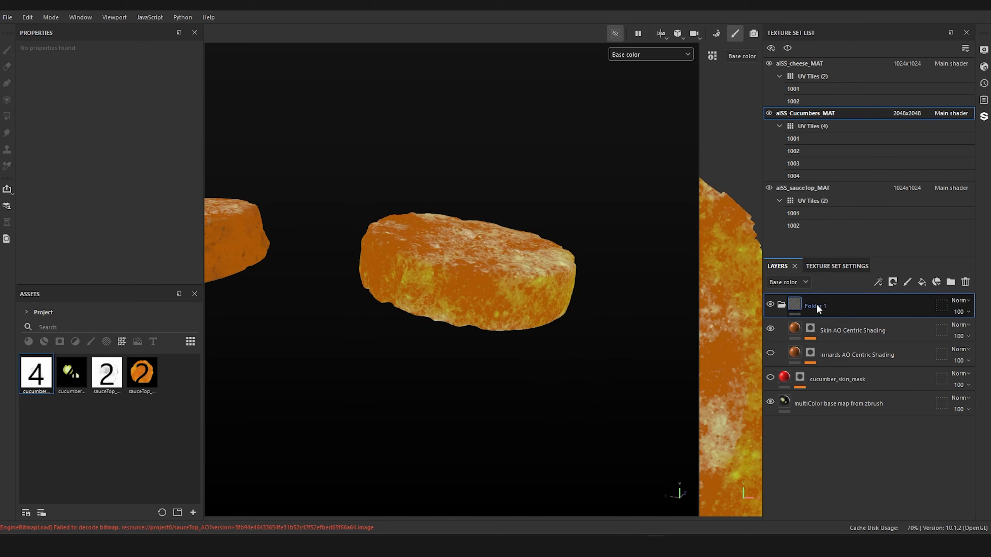
{"action": "double_click", "coordinate": [815, 304]}
{"action": "type", "text": "English"}
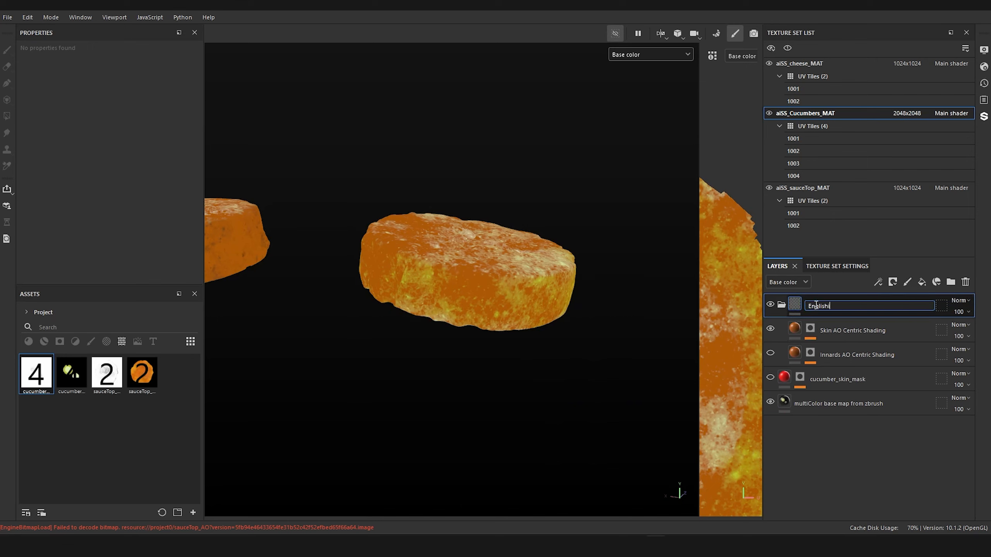
{"action": "type", "text": " cucumber"}
{"action": "key", "text": "Return"}
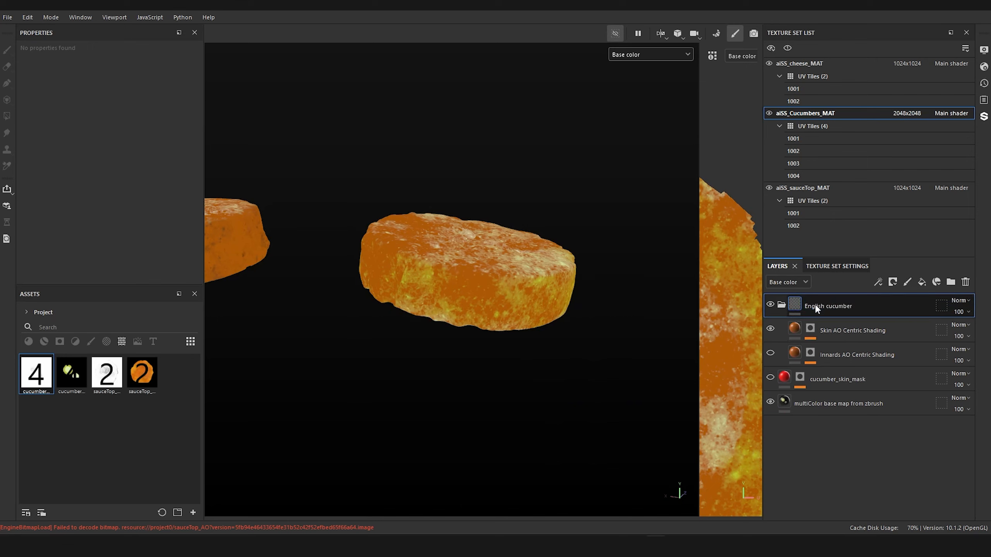
Step: Duplicate the English cucumber folder and rename the copy as american cucumber
{"action": "right_click", "coordinate": [816, 303]}
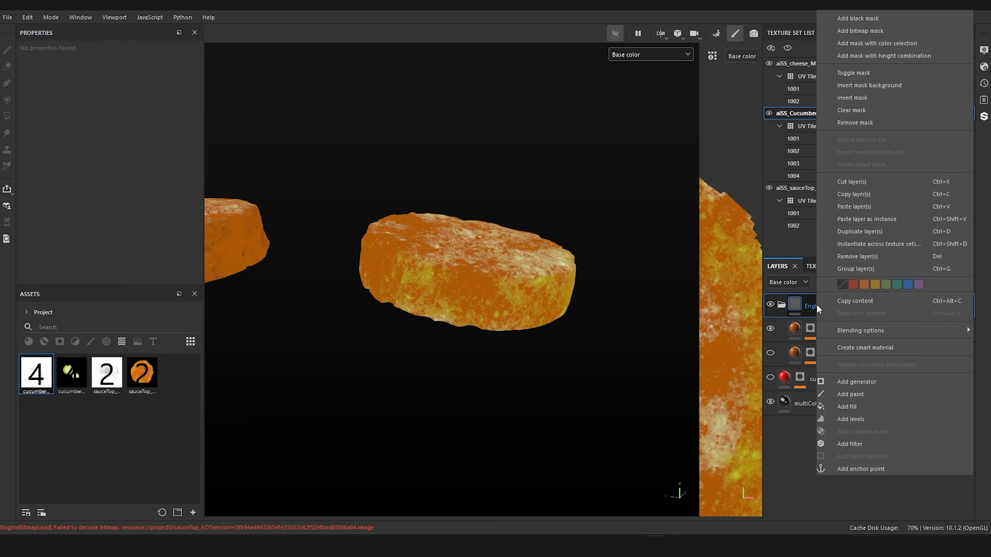
{"action": "left_click", "coordinate": [786, 458]}
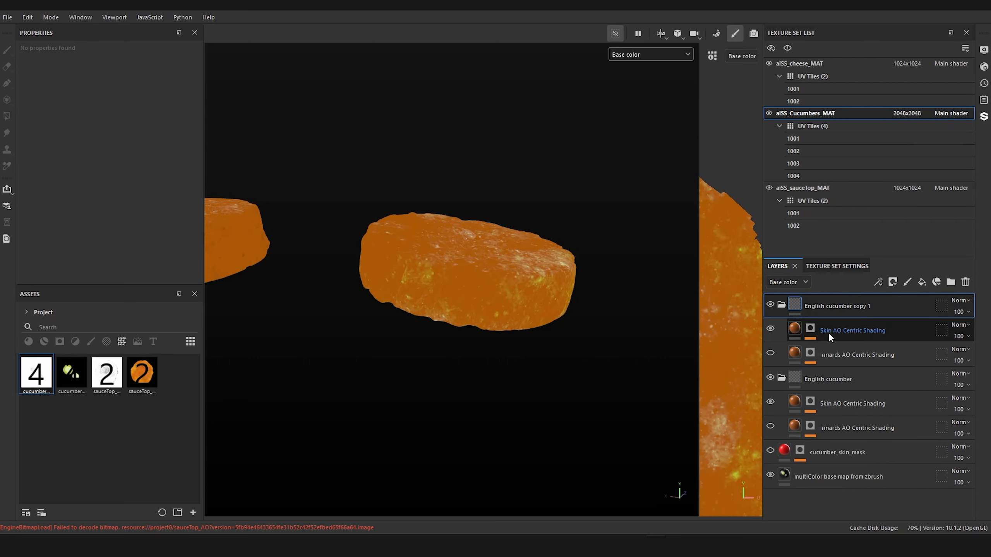
{"action": "double_click", "coordinate": [828, 307]}
{"action": "type", "text": "american cucumber"}
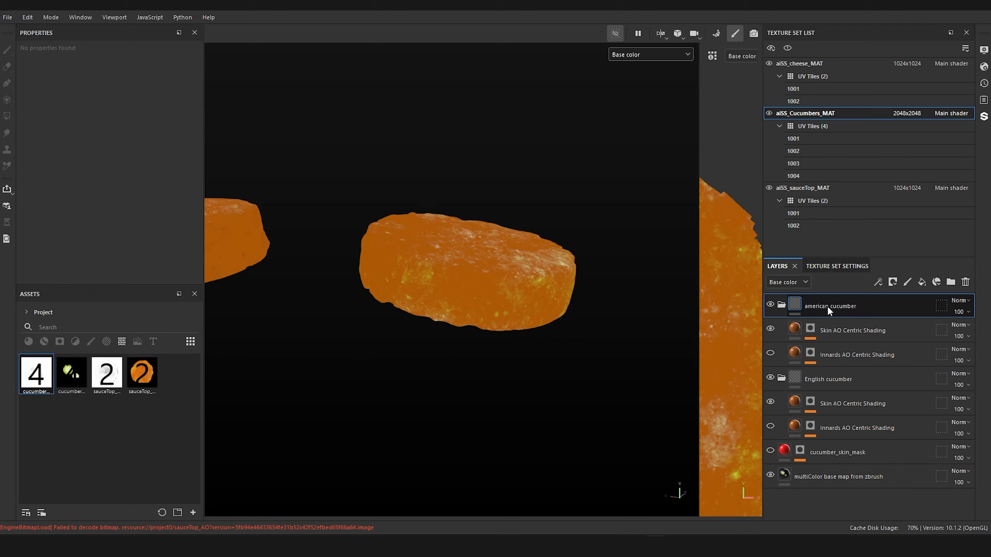
{"action": "key", "text": "Return"}
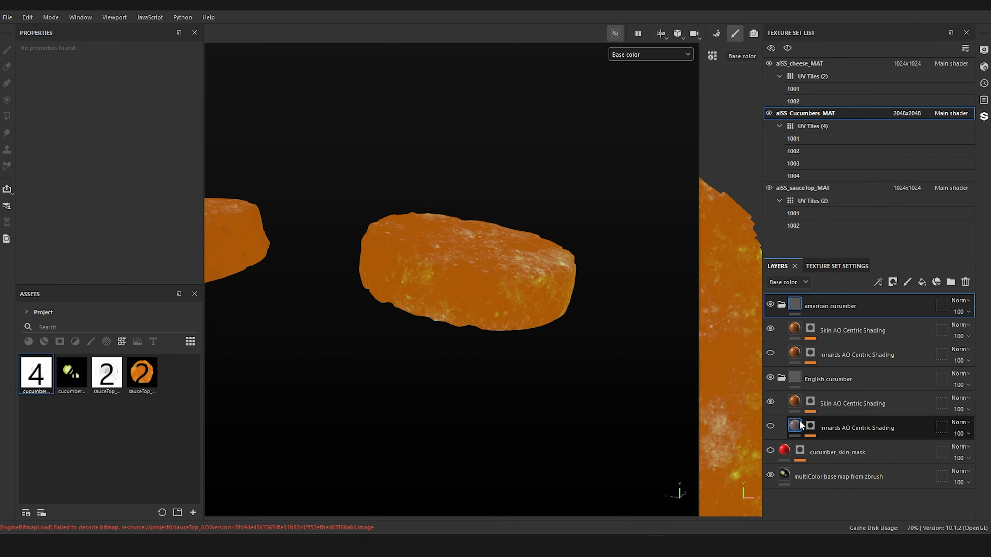
Step: Switch the English cucumber folder's geometry mask to Mesh names and exclude american_cucumber_seeds_subD3 and american_cucumber_subD3
{"action": "left_click", "coordinate": [811, 379]}
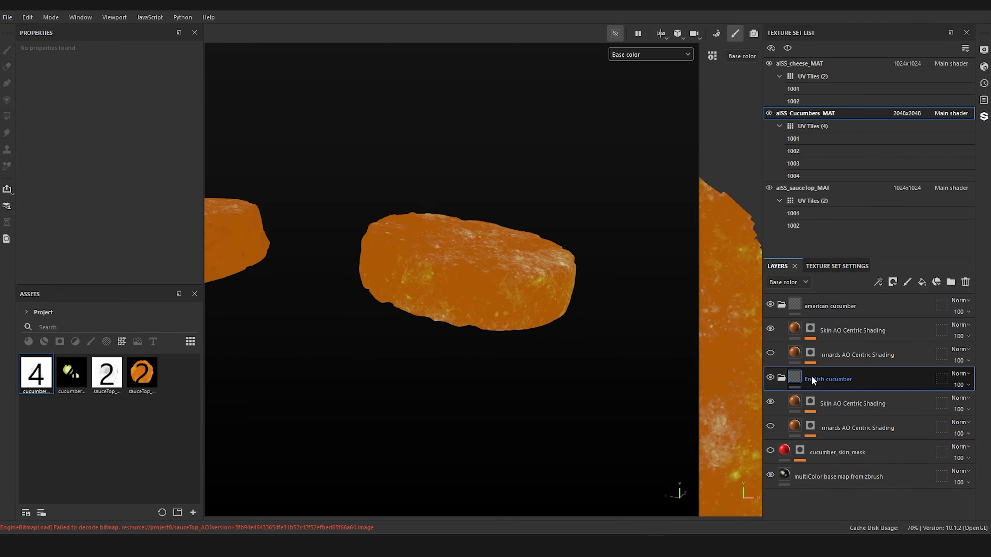
{"action": "left_click", "coordinate": [939, 379]}
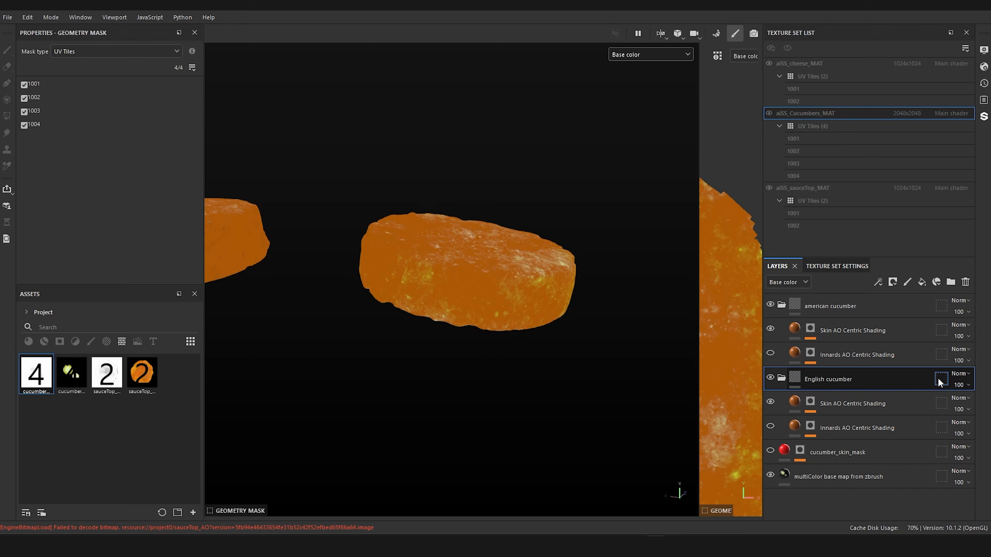
{"action": "left_click", "coordinate": [113, 49]}
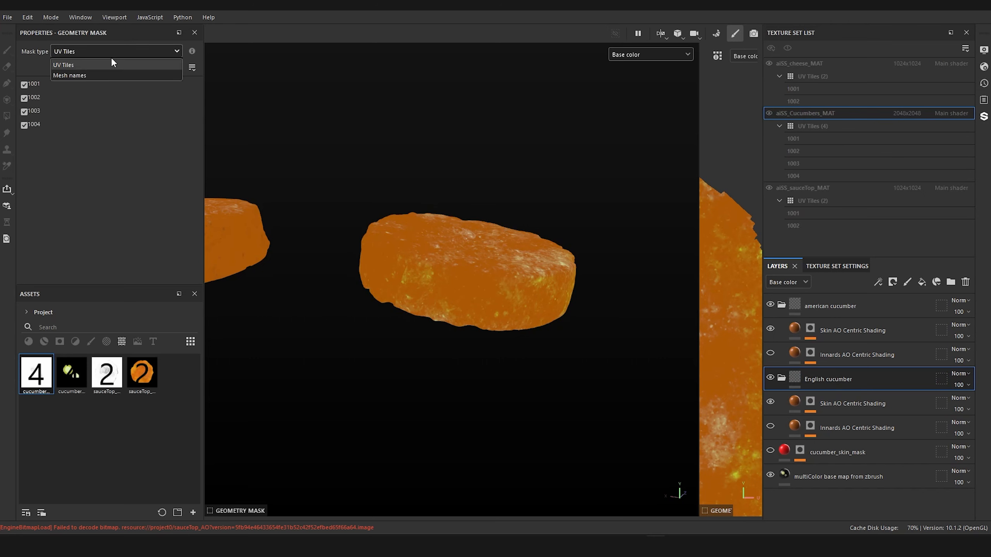
{"action": "left_click", "coordinate": [93, 75]}
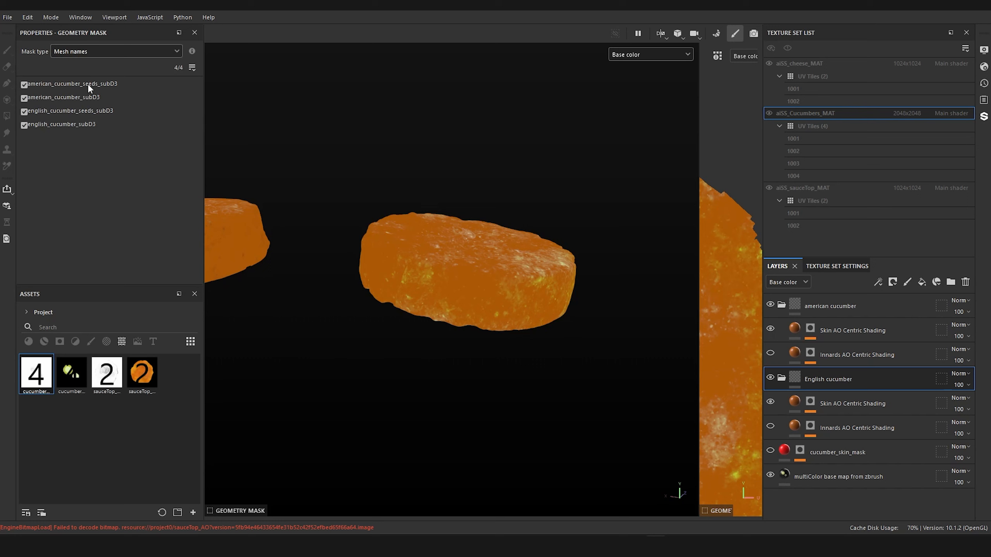
{"action": "left_click", "coordinate": [23, 97]}
{"action": "left_click", "coordinate": [23, 85]}
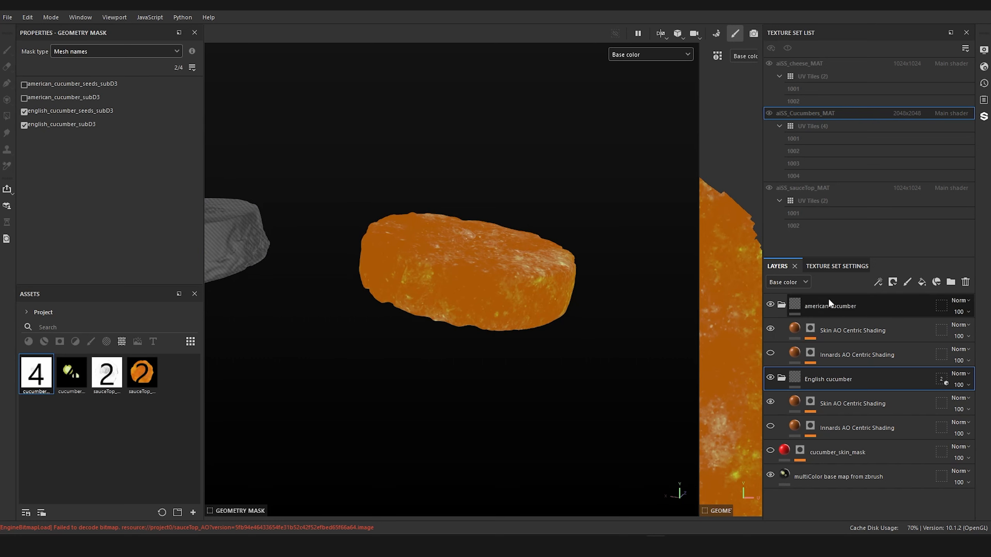
Step: Switch the american cucumber folder's geometry mask to Mesh names and exclude english_cucumber_seeds_subD3 and english_cucumber_subD3
{"action": "left_click", "coordinate": [946, 304]}
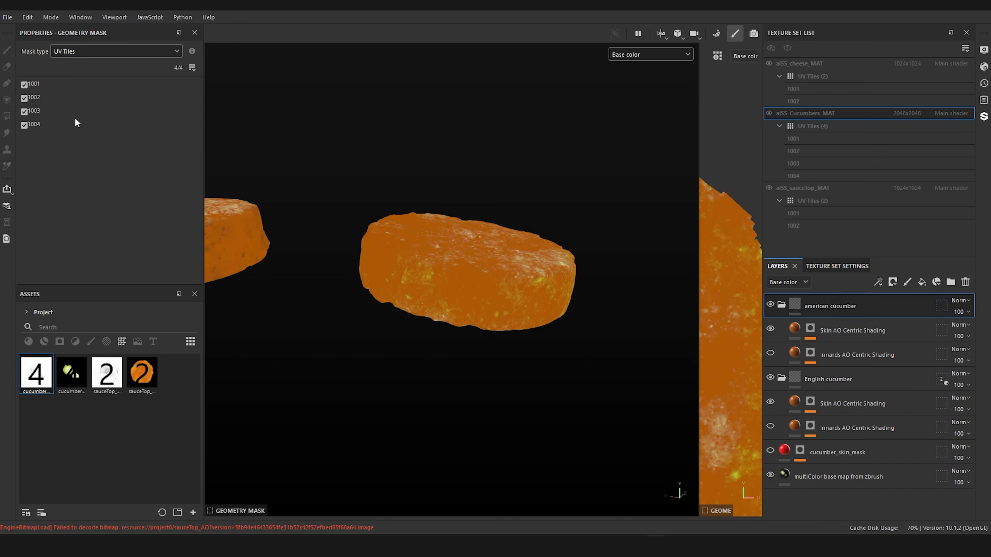
{"action": "left_click", "coordinate": [149, 48]}
{"action": "left_click", "coordinate": [106, 75]}
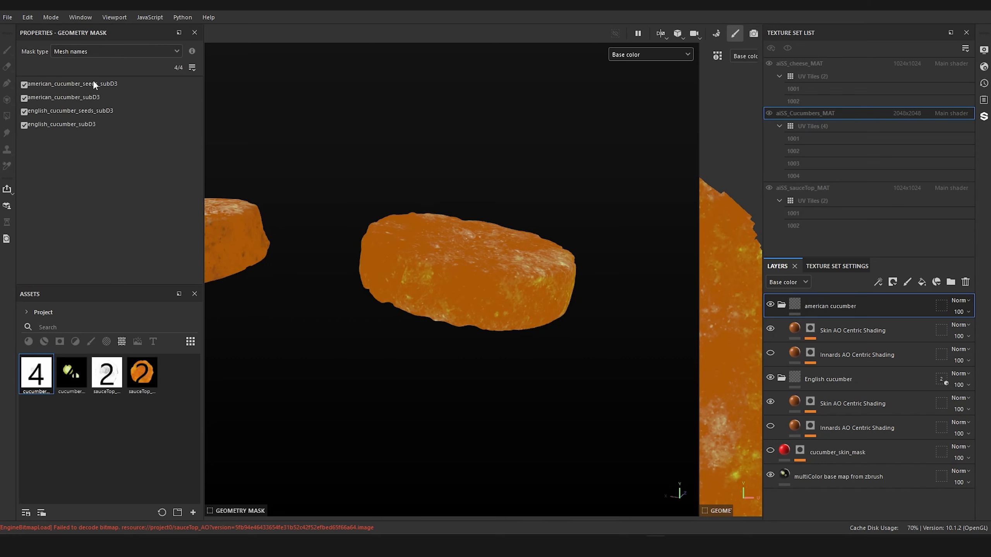
{"action": "left_click", "coordinate": [24, 111]}
{"action": "left_click", "coordinate": [24, 125]}
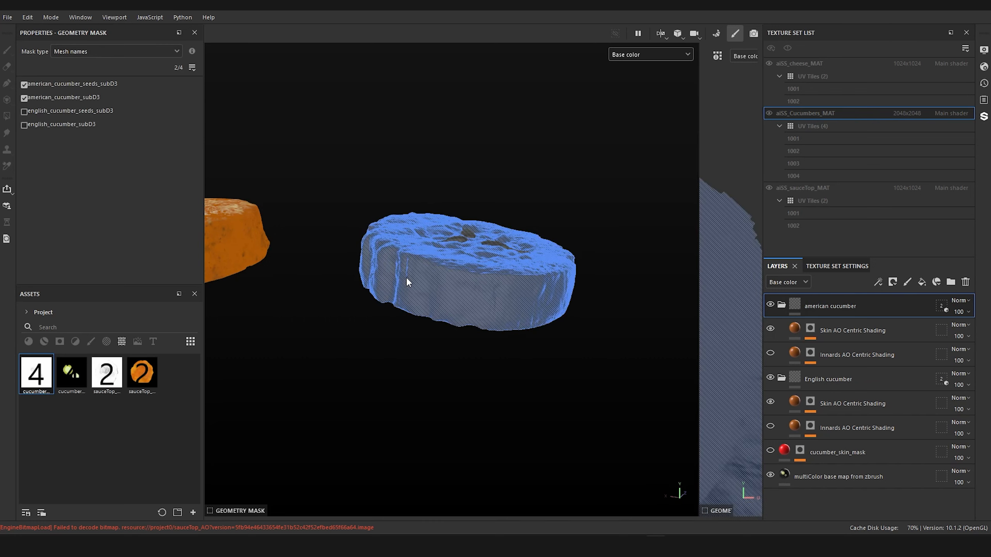
{"action": "left_click", "coordinate": [839, 381]}
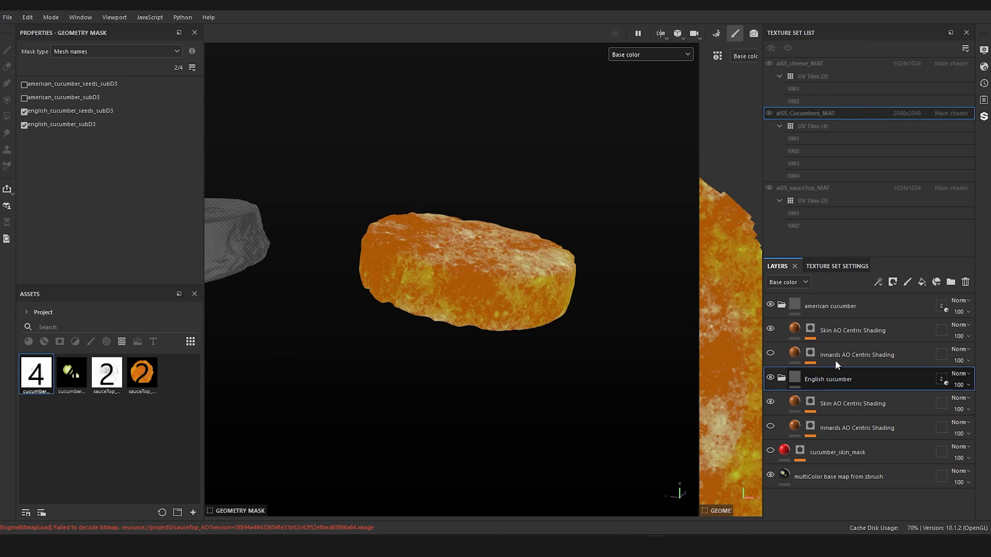
Step: Show both Innards AO Centric Shading layers and turn off texture set isolation to view the cucumber slices with the cheese and sauce
{"action": "left_click_drag", "start_coordinate": [326, 399], "coordinate": [531, 405], "text": "alt"}
{"action": "left_click", "coordinate": [852, 330]}
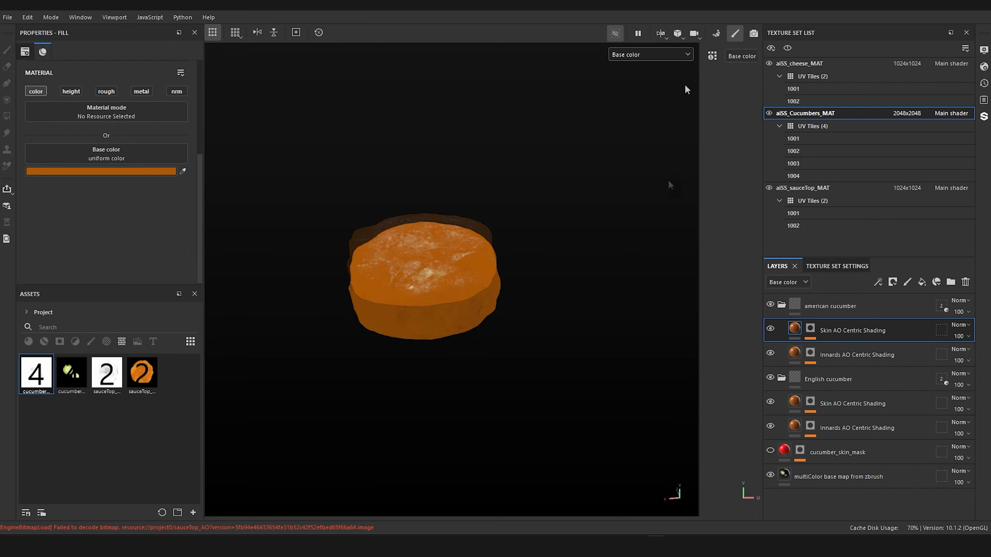
{"action": "left_click", "coordinate": [615, 34]}
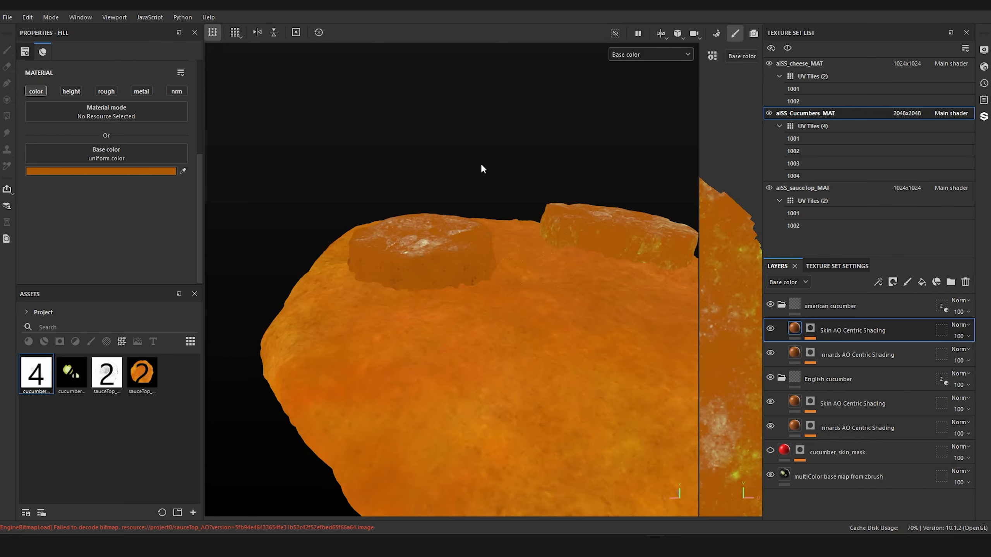
{"action": "left_click_drag", "start_coordinate": [482, 166], "coordinate": [693, 324], "text": "alt"}
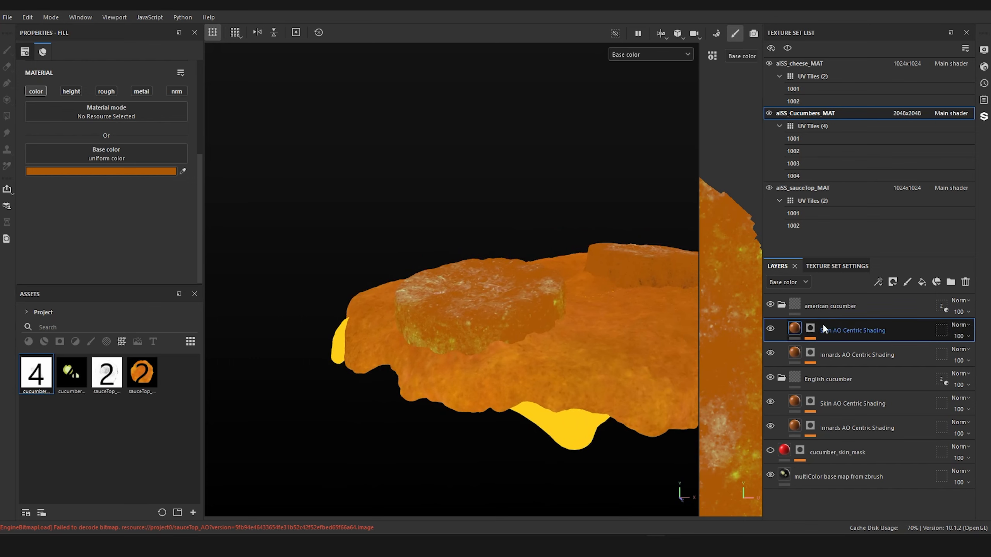
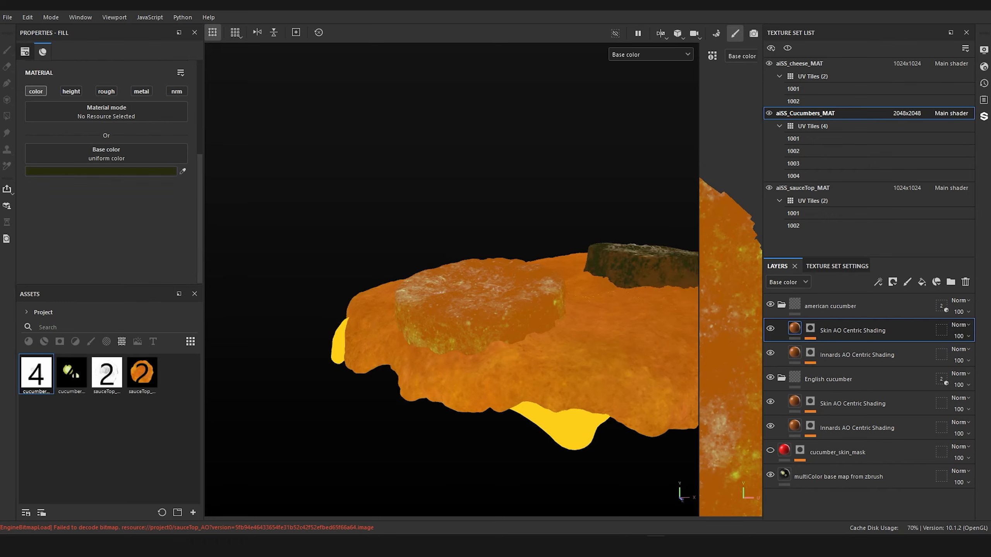
Step: Group the american cucumber's Skin AO Centric Shading layer into its own folder
{"action": "left_click_drag", "start_coordinate": [648, 188], "coordinate": [432, 236], "text": "alt"}
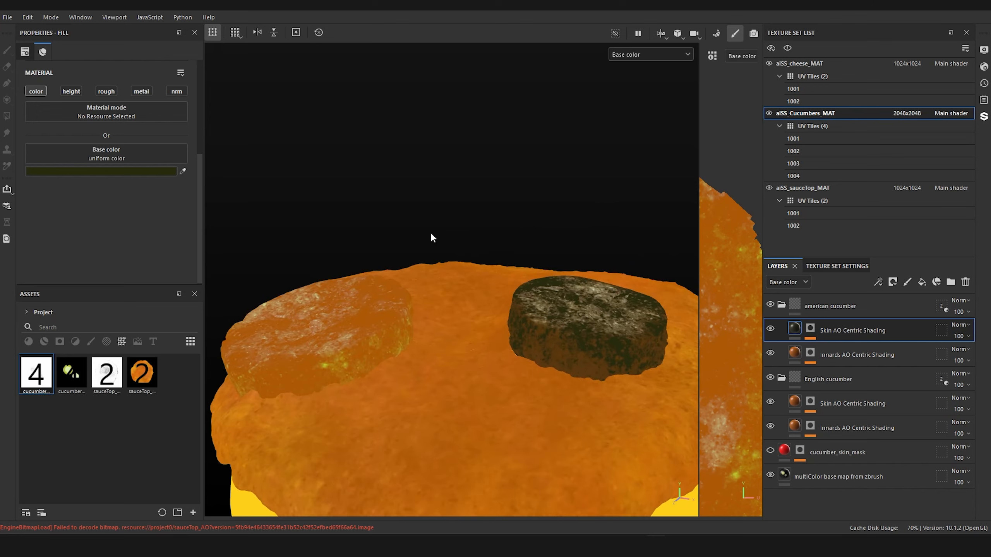
{"action": "middle_click_drag", "start_coordinate": [484, 219], "coordinate": [478, 183], "text": "alt"}
{"action": "right_click_drag", "start_coordinate": [493, 208], "coordinate": [505, 215], "text": "alt"}
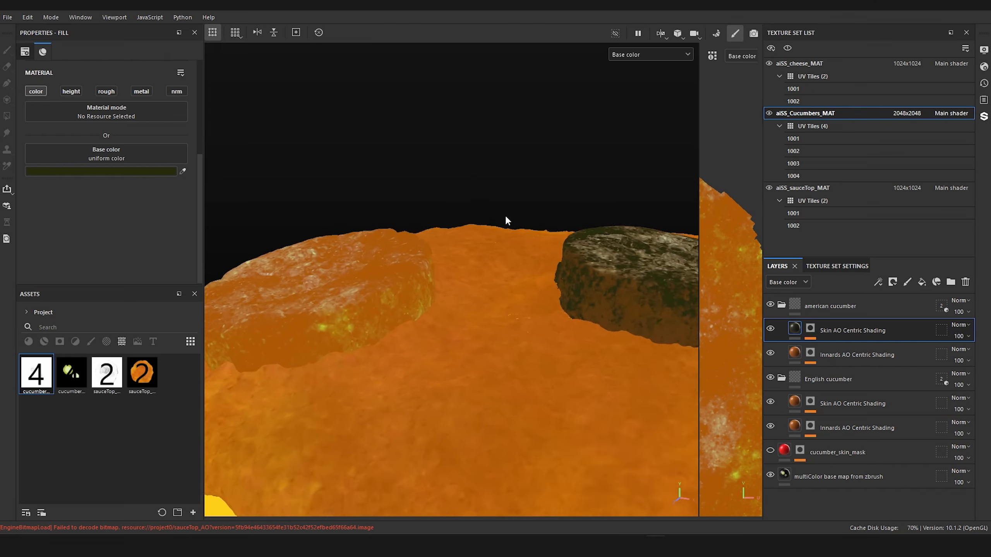
{"action": "middle_click_drag", "start_coordinate": [506, 189], "coordinate": [414, 188], "text": "alt"}
{"action": "left_click_drag", "start_coordinate": [444, 200], "coordinate": [513, 226], "text": "alt"}
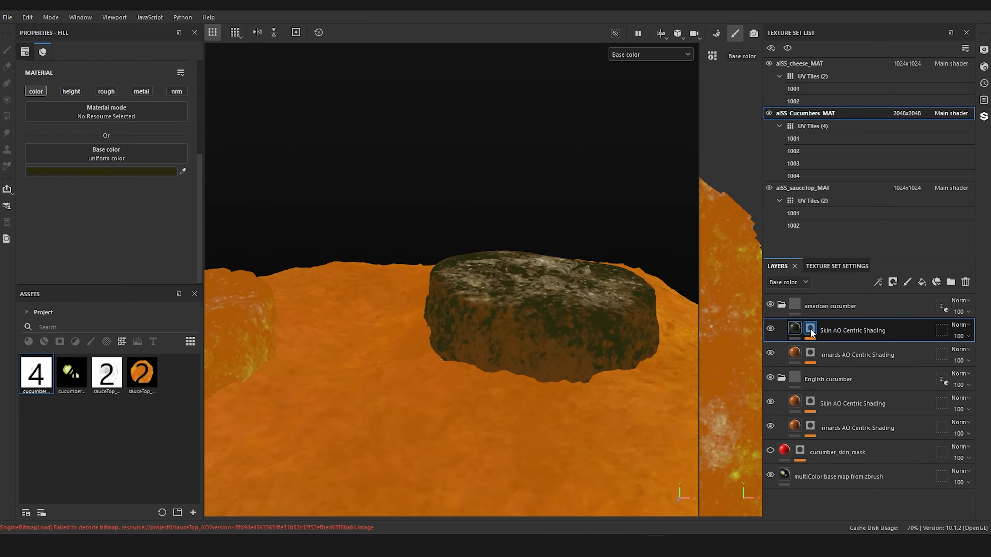
{"action": "mouse_move", "coordinate": [799, 453]}
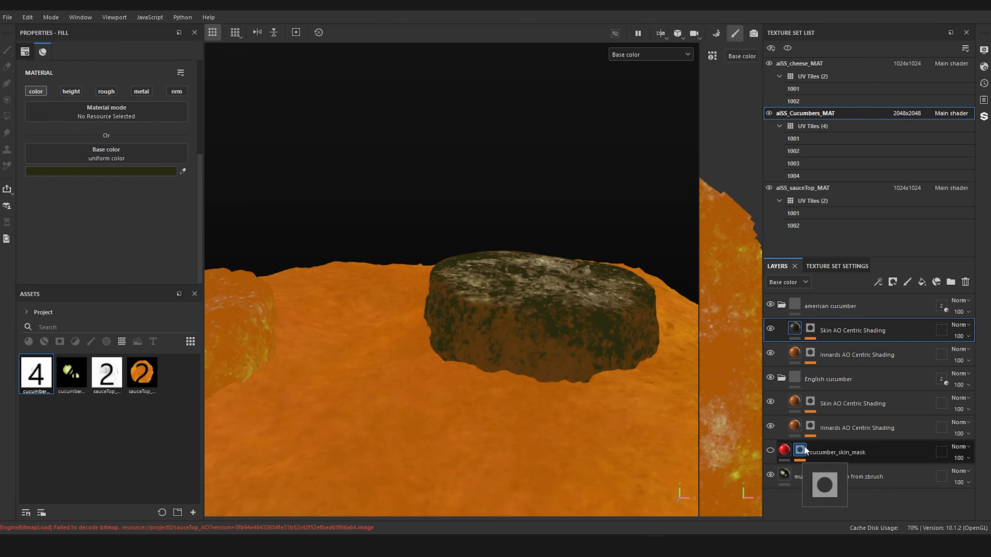
{"action": "mouse_move", "coordinate": [799, 332]}
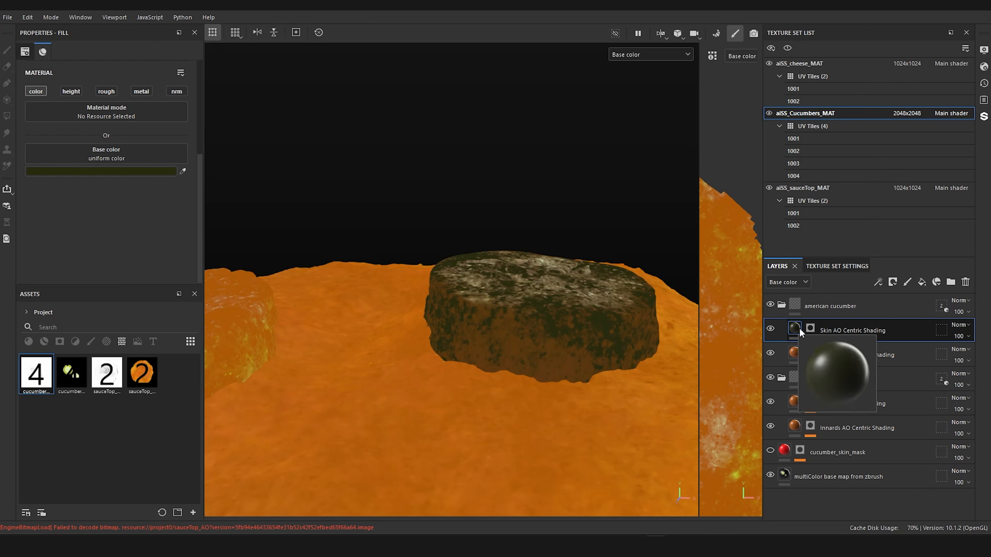
{"action": "key", "text": "ctrl+g"}
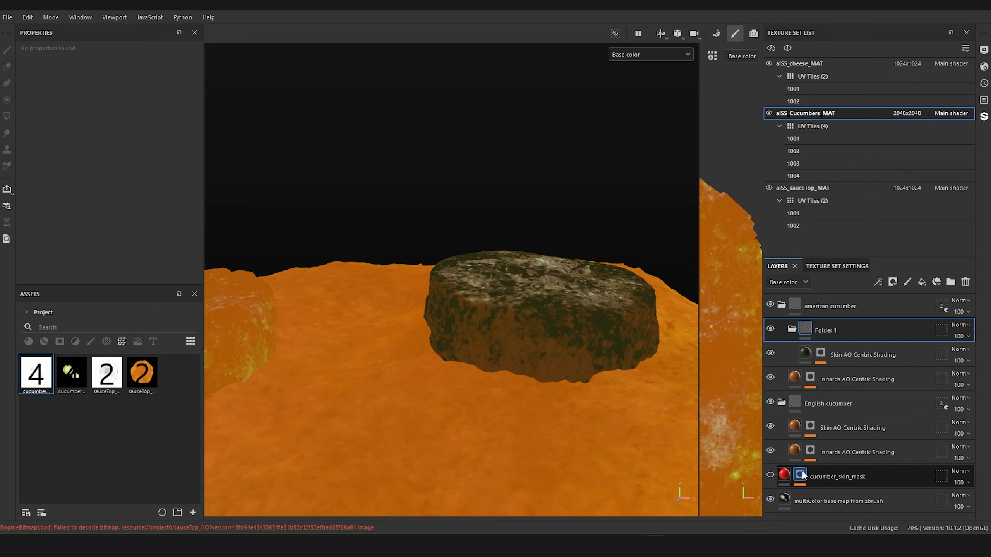
Step: Add a black mask to Folder 1 and paste a copy of the cucumber_skin_mask layer's mask into it
{"action": "right_click", "coordinate": [800, 474]}
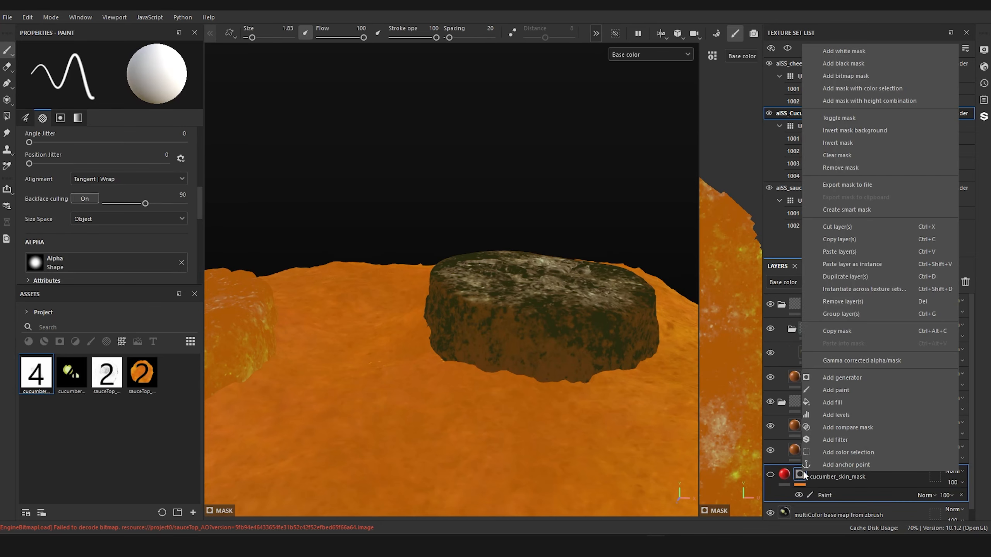
{"action": "left_click", "coordinate": [859, 331]}
{"action": "right_click", "coordinate": [807, 328]}
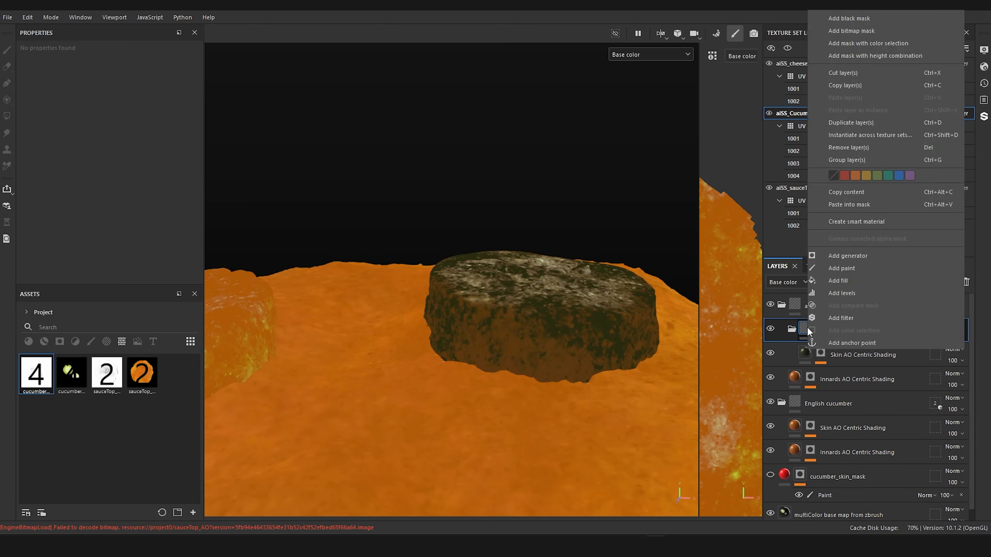
{"action": "left_click", "coordinate": [854, 18]}
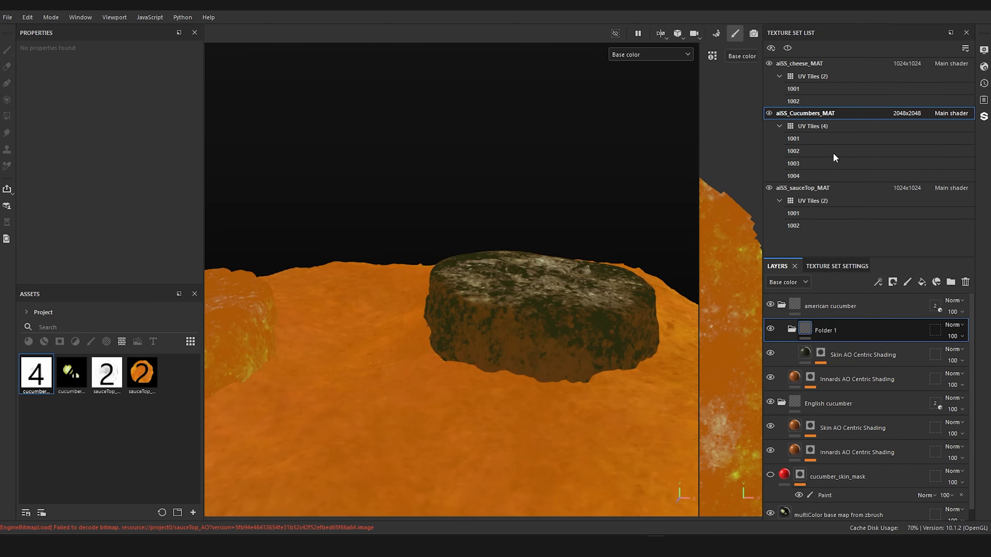
{"action": "right_click", "coordinate": [821, 330]}
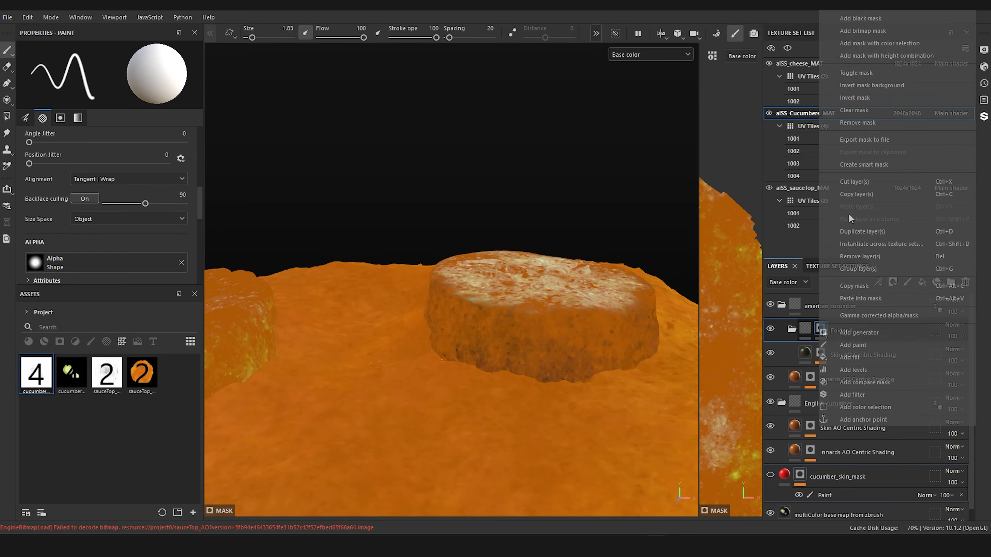
{"action": "left_click", "coordinate": [868, 296]}
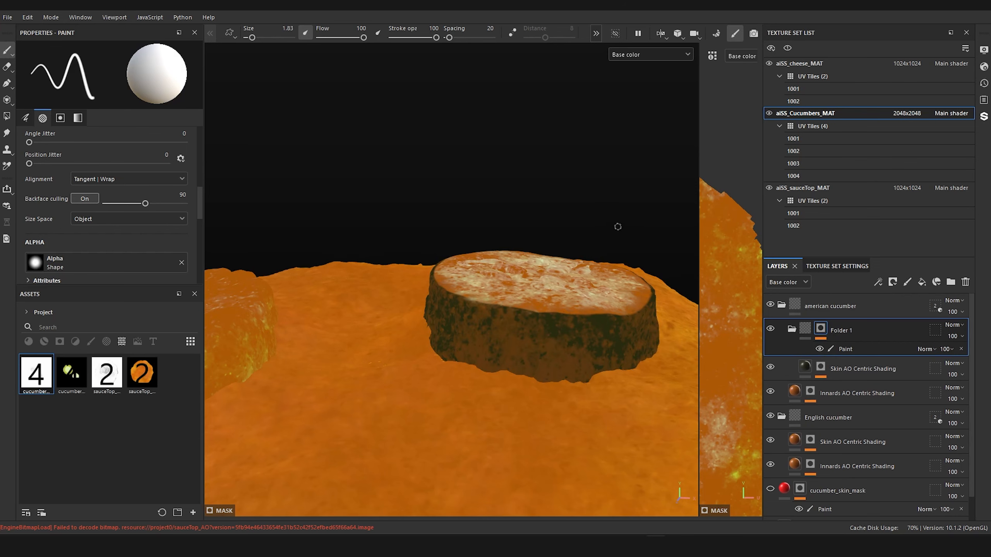
Step: Examine the masked skin shading on the american cucumber's rim and sides, comparing it with Folder 1 hidden and shown
{"action": "left_click_drag", "start_coordinate": [618, 227], "coordinate": [598, 201], "text": "alt"}
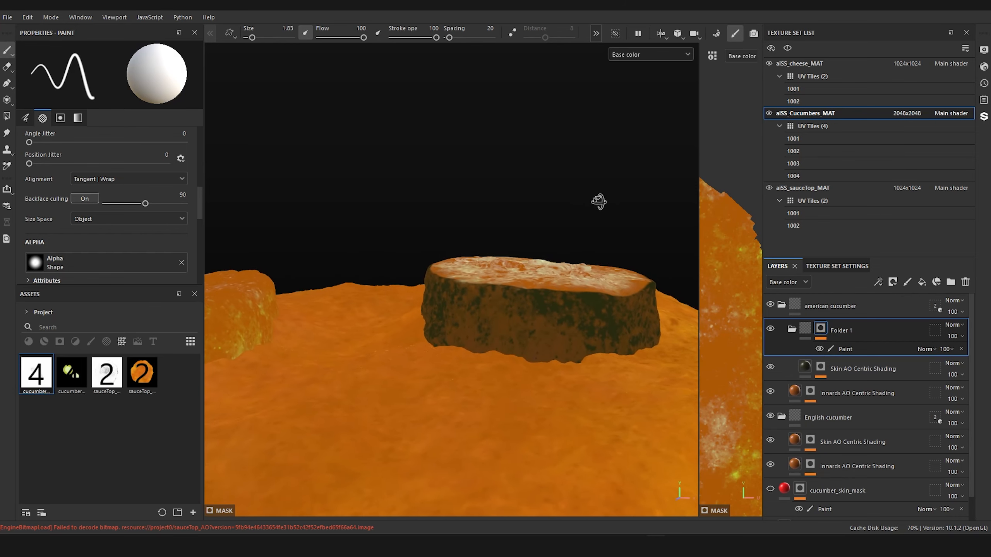
{"action": "left_click", "coordinate": [770, 328]}
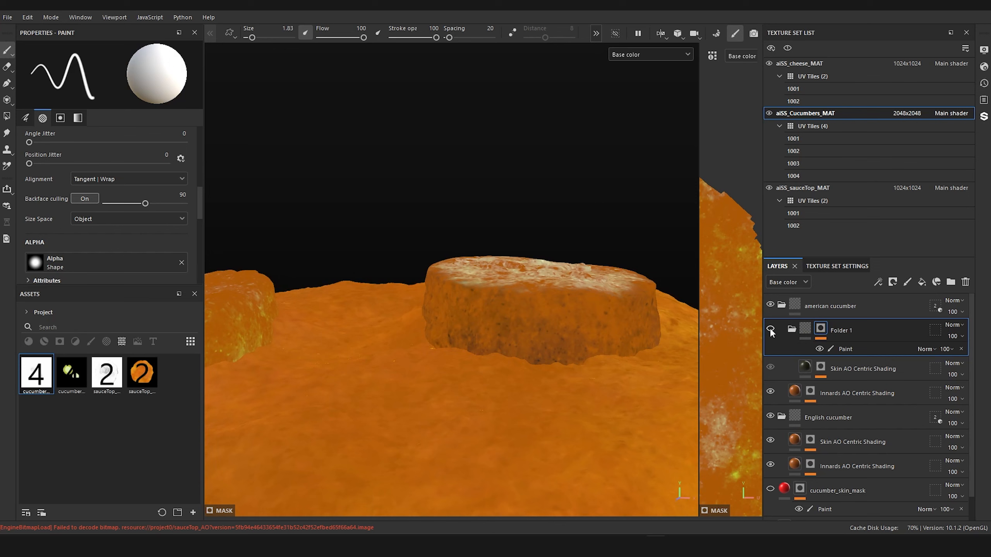
{"action": "left_click", "coordinate": [770, 329]}
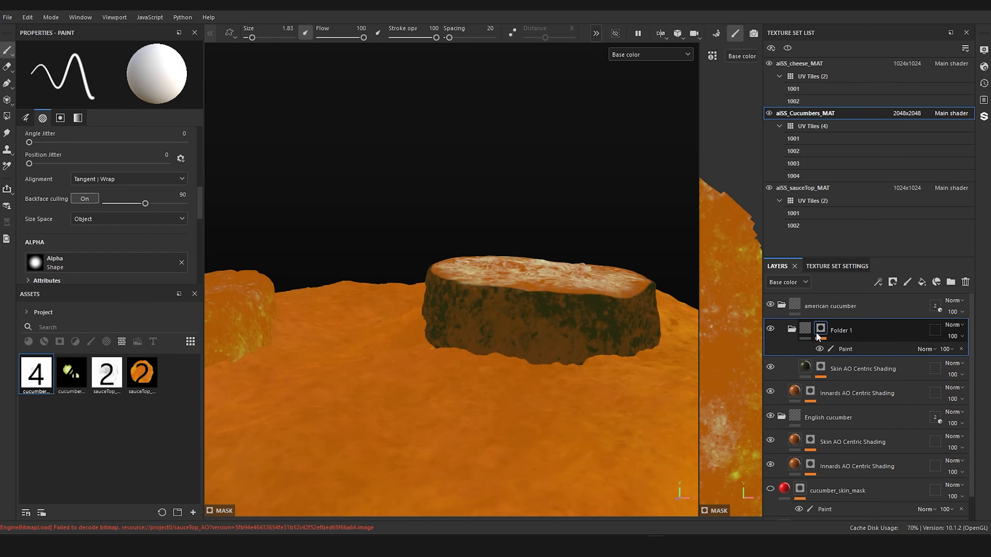
{"action": "left_click_drag", "start_coordinate": [603, 300], "coordinate": [608, 200], "text": "alt"}
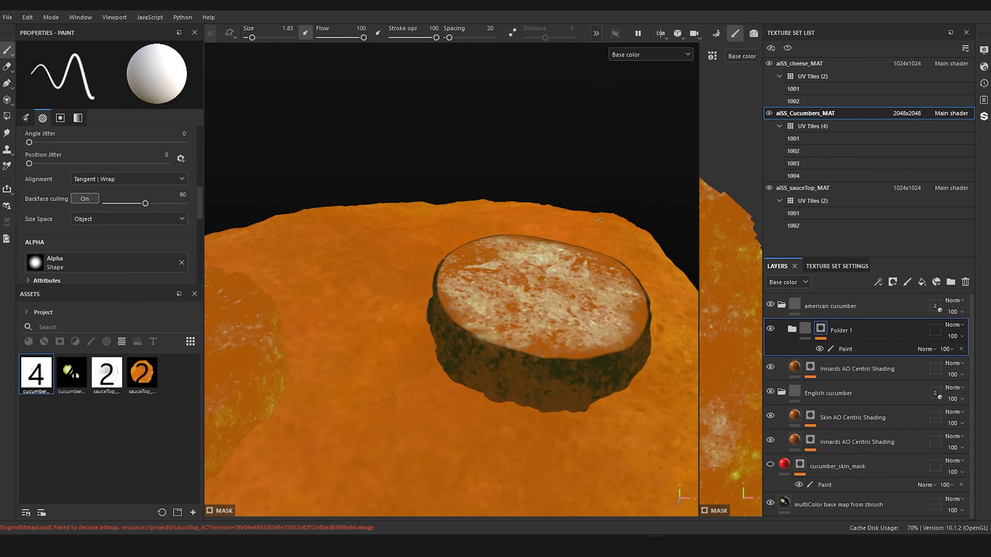
{"action": "right_click_drag", "start_coordinate": [606, 202], "coordinate": [601, 240], "text": "alt"}
{"action": "left_click_drag", "start_coordinate": [602, 241], "coordinate": [605, 206], "text": "alt"}
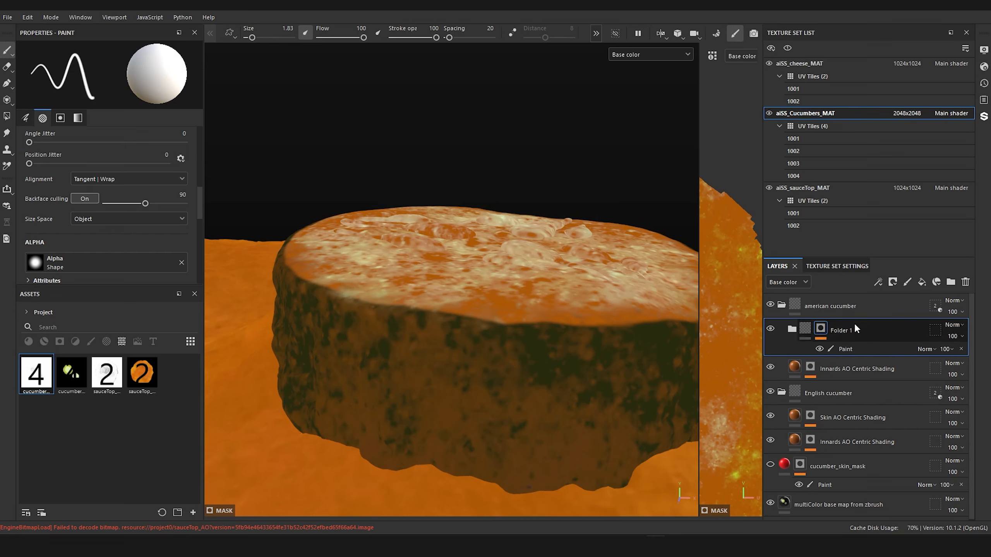
{"action": "right_click_drag", "start_coordinate": [509, 307], "coordinate": [509, 283], "text": "alt"}
{"action": "middle_click_drag", "start_coordinate": [509, 283], "coordinate": [492, 249], "text": "alt"}
{"action": "left_click_drag", "start_coordinate": [492, 250], "coordinate": [499, 274], "text": "alt"}
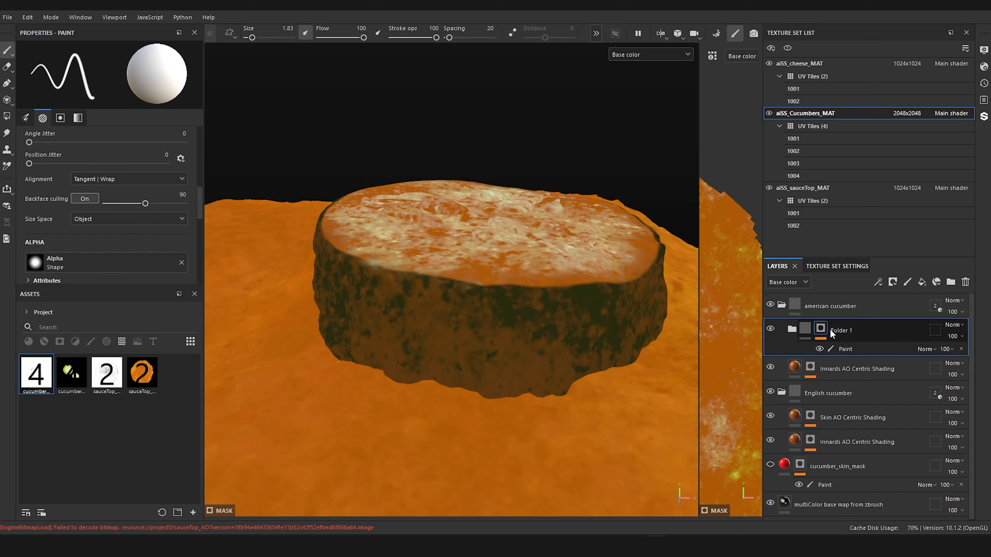
Step: Group the american cucumber's Innards AO Centric Shading layer into a second folder and add a black mask to that folder
{"action": "left_click", "coordinate": [792, 330]}
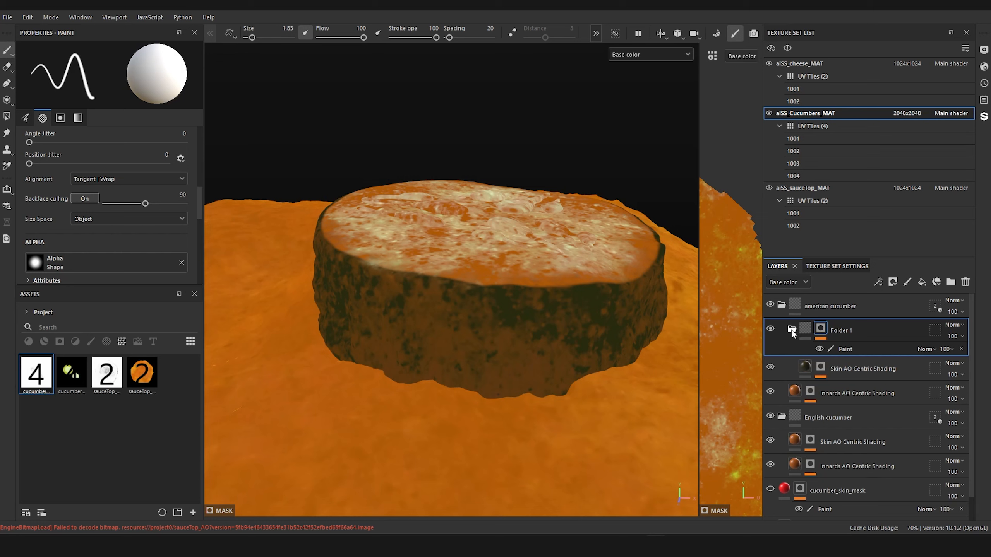
{"action": "left_click", "coordinate": [794, 392]}
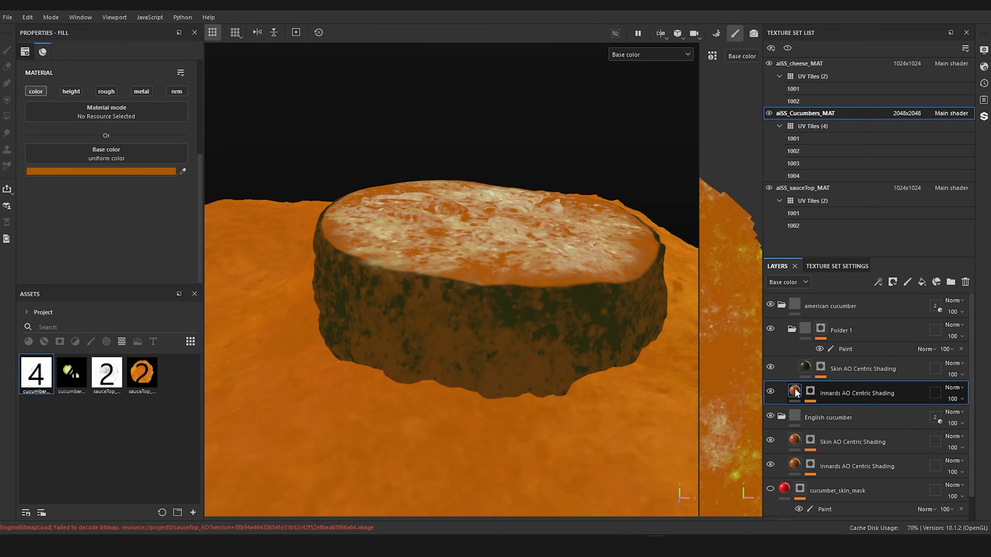
{"action": "key", "text": "ctrl+g"}
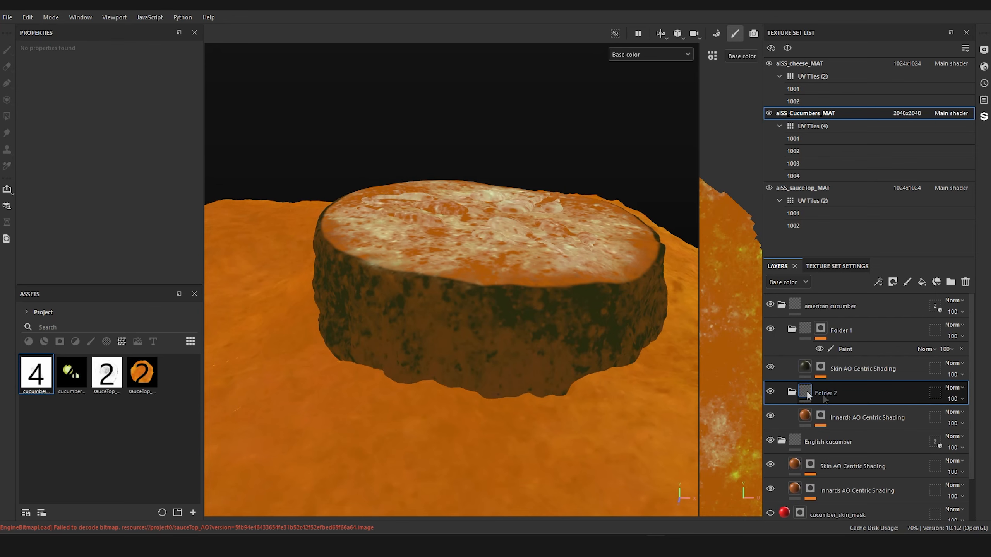
{"action": "right_click", "coordinate": [806, 392]}
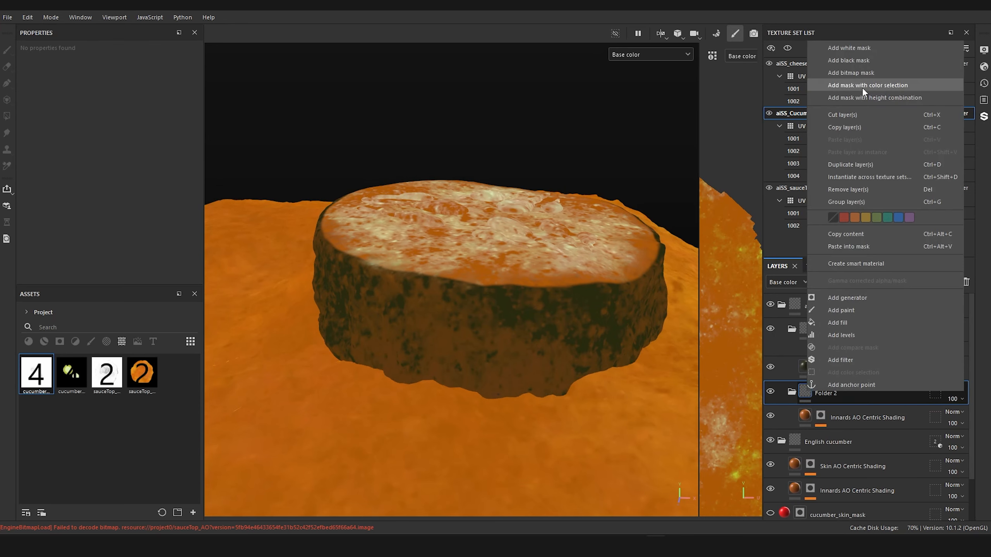
{"action": "left_click", "coordinate": [868, 60]}
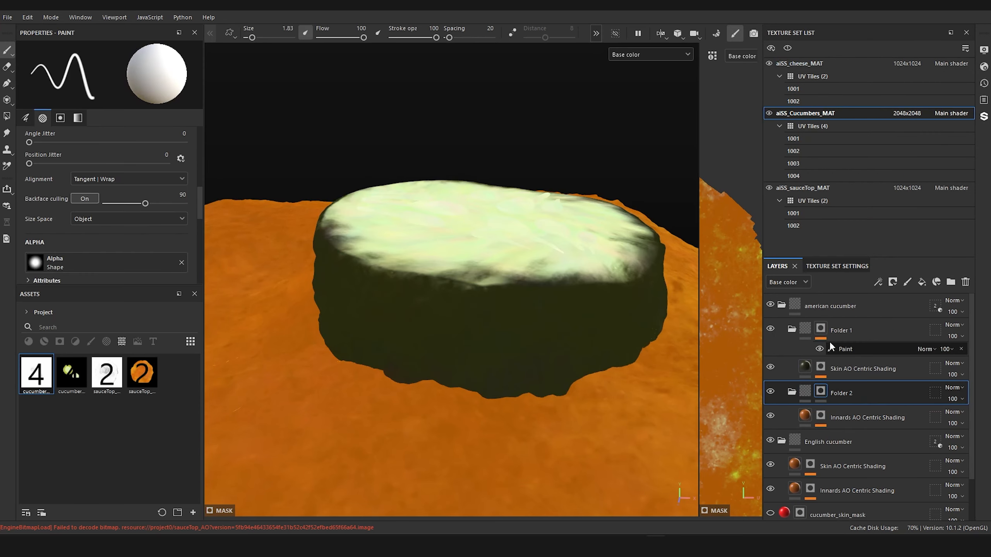
Step: Copy the mask of Folder 1 and paste it into the mask of Folder 2
{"action": "right_click", "coordinate": [823, 332]}
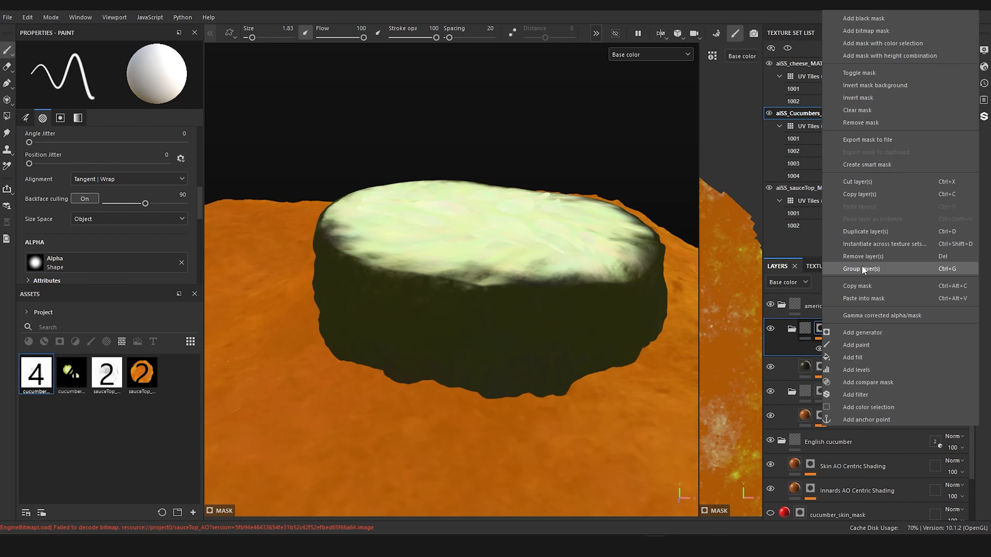
{"action": "left_click", "coordinate": [865, 286]}
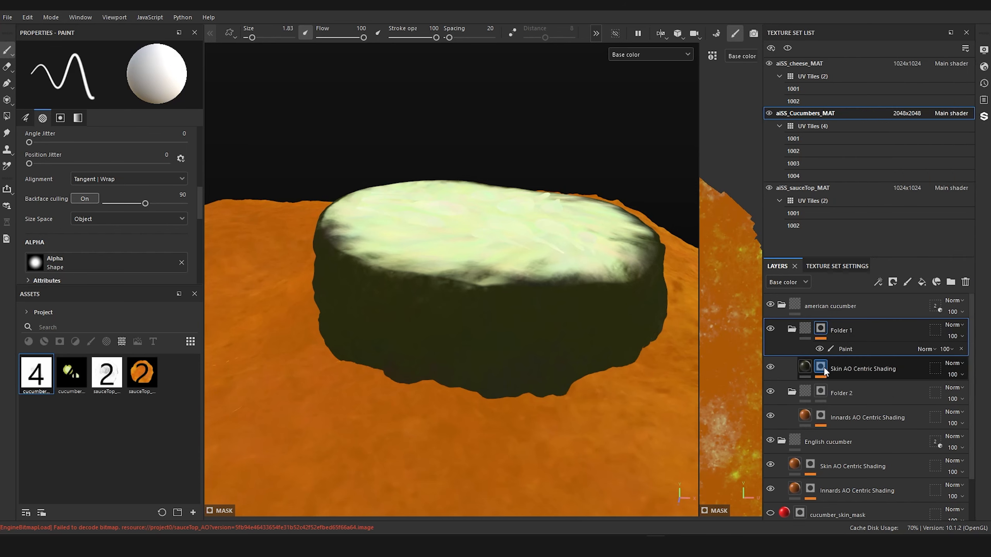
{"action": "right_click", "coordinate": [821, 392]}
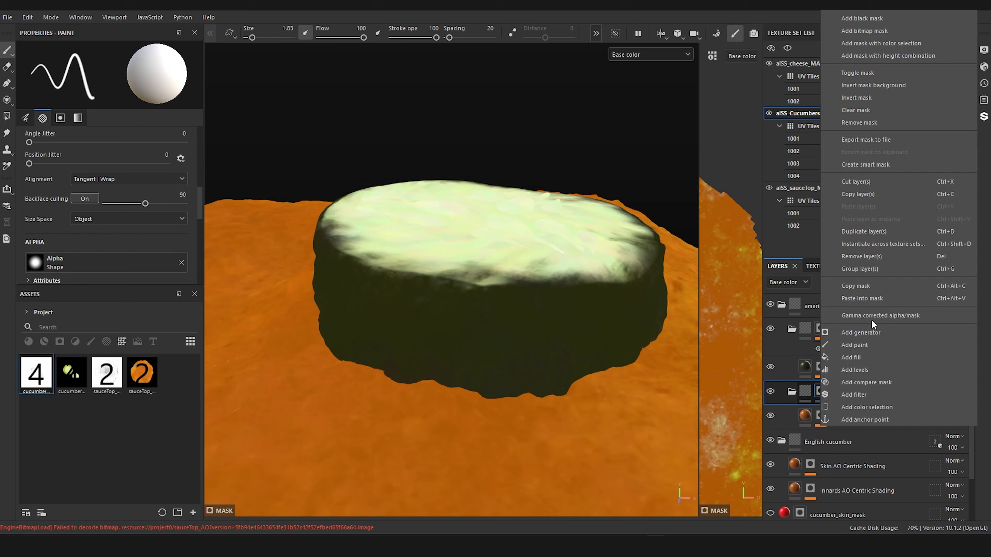
{"action": "left_click", "coordinate": [873, 301]}
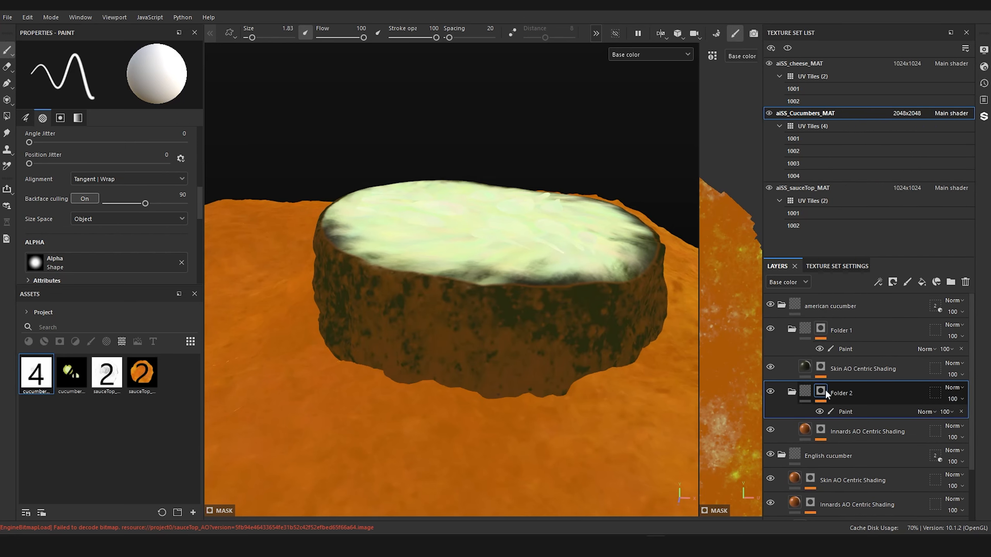
Step: Add an Invert filter to the mask of Folder 2
{"action": "right_click", "coordinate": [823, 389]}
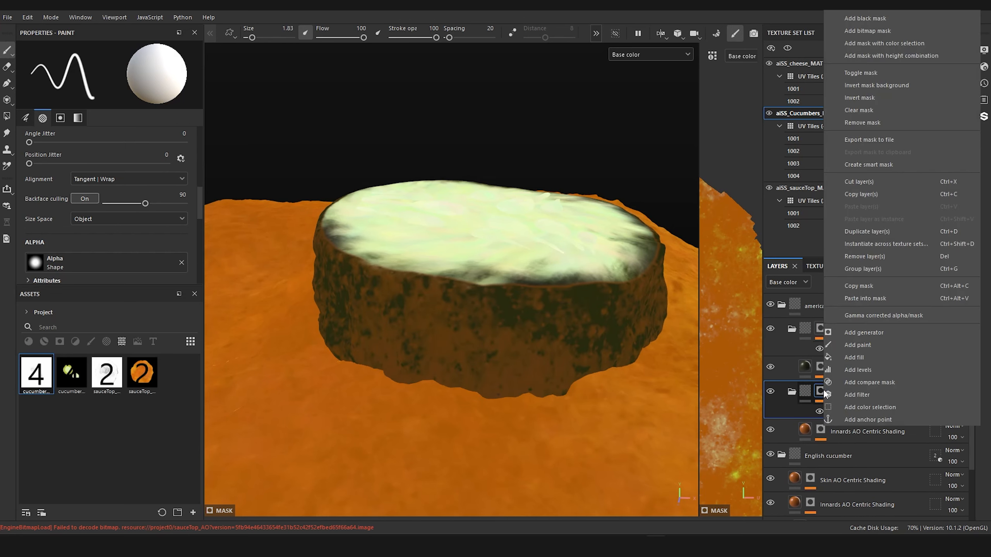
{"action": "left_click", "coordinate": [851, 394]}
{"action": "left_click", "coordinate": [105, 78]}
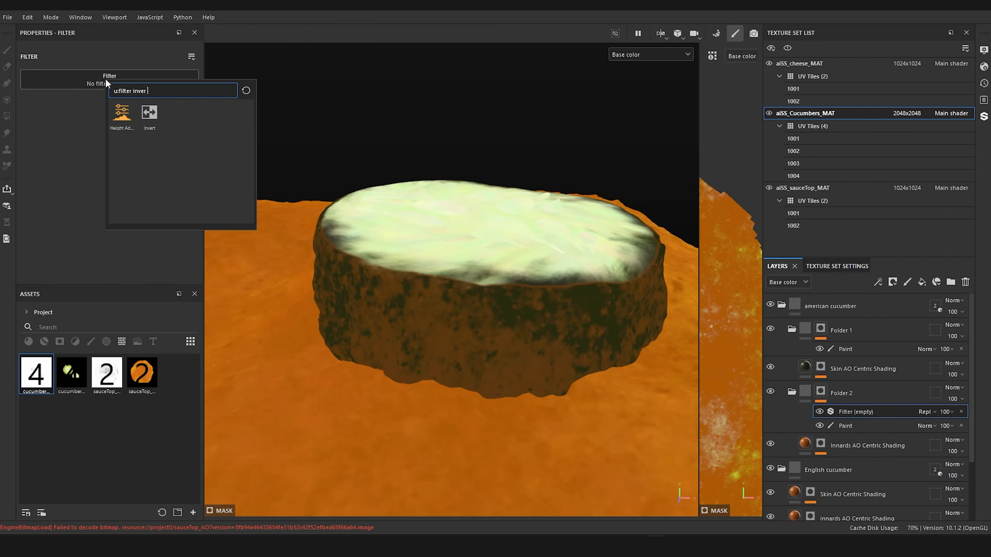
{"action": "left_click", "coordinate": [151, 111]}
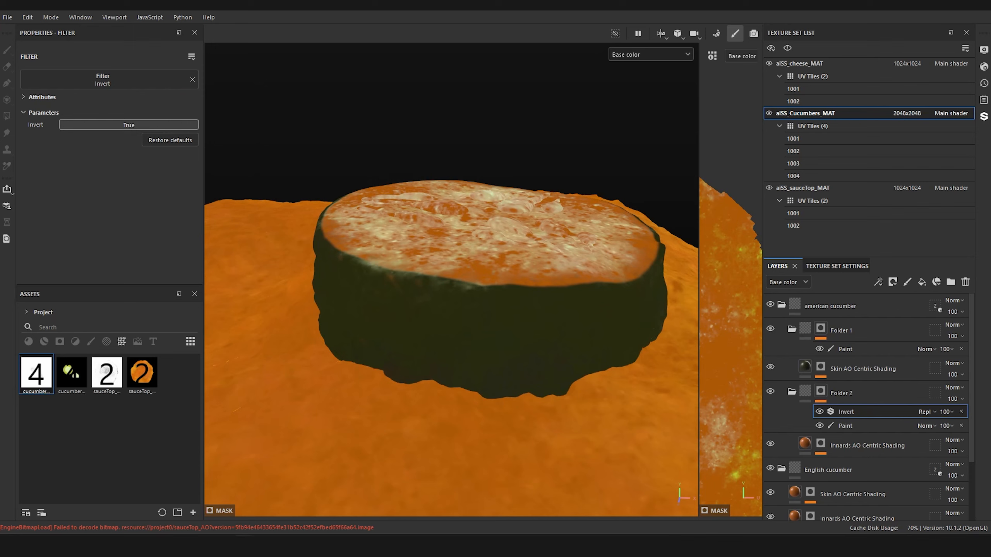
Step: Set the base color of Folder 2's Innards AO Centric Shading layer to a pale green sampled from the cucumber slice reference photo
{"action": "left_click_drag", "start_coordinate": [990, 143], "coordinate": [567, 79]}
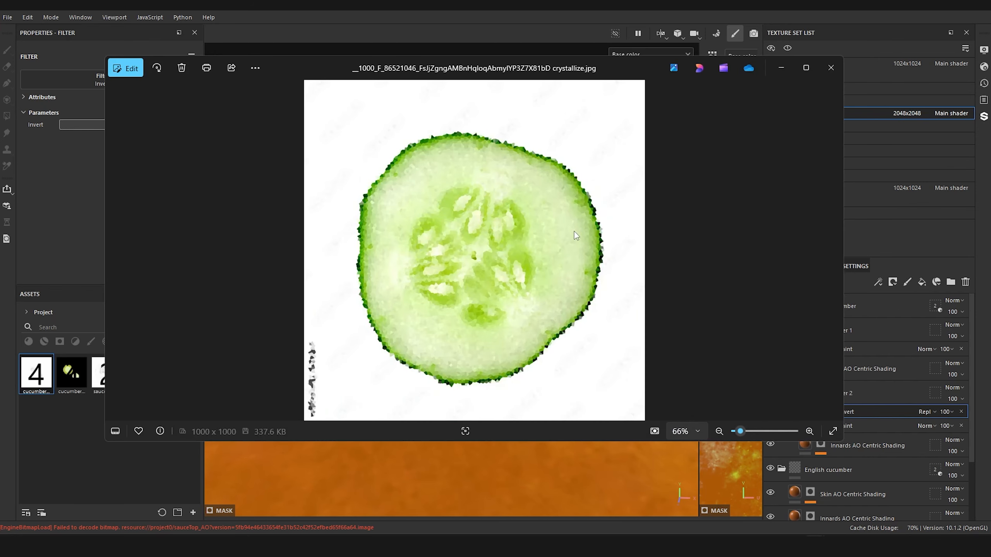
{"action": "mouse_move", "coordinate": [531, 65]}
{"action": "left_mouse_down"}
{"action": "mouse_move", "coordinate": [660, 100]}
{"action": "mouse_move", "coordinate": [990, 120]}
{"action": "left_mouse_up"}
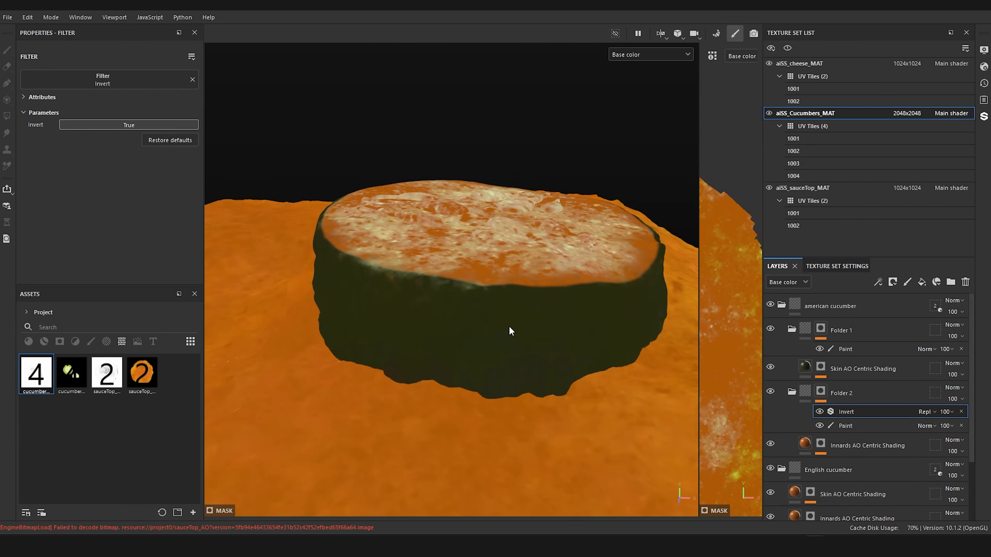
{"action": "left_click", "coordinate": [805, 444]}
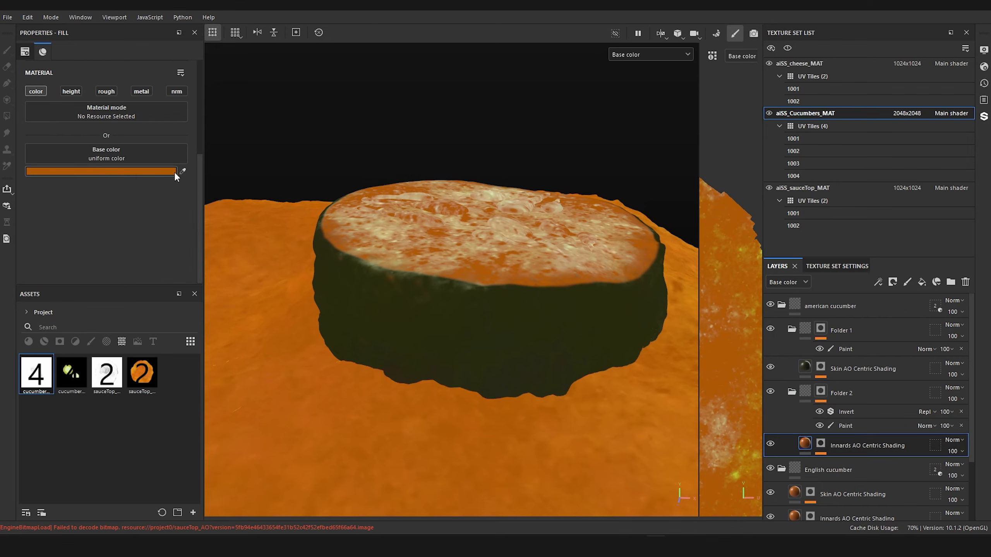
{"action": "left_click", "coordinate": [990, 176]}
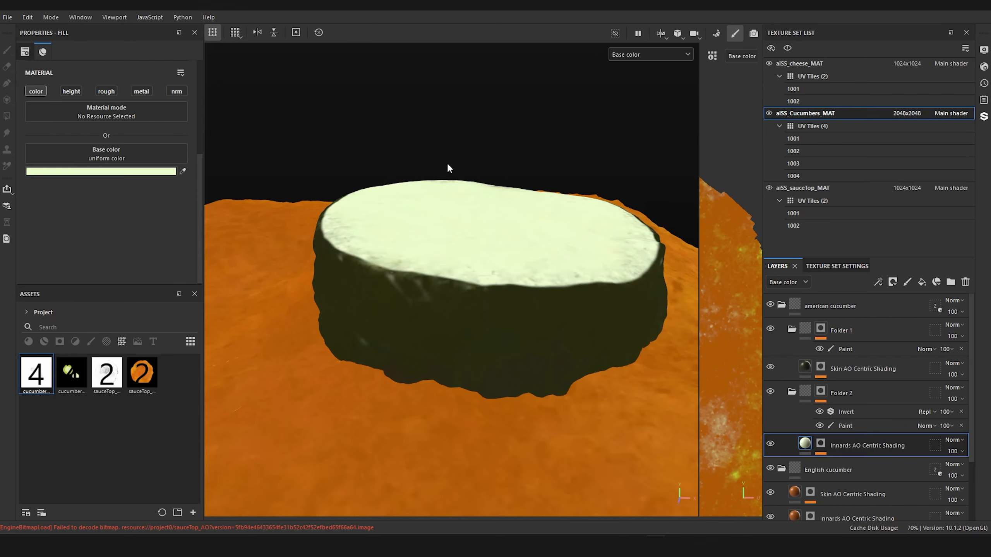
{"action": "left_click_drag", "start_coordinate": [448, 164], "coordinate": [394, 170], "text": "alt"}
{"action": "middle_click_drag", "start_coordinate": [501, 178], "coordinate": [389, 179], "text": "alt"}
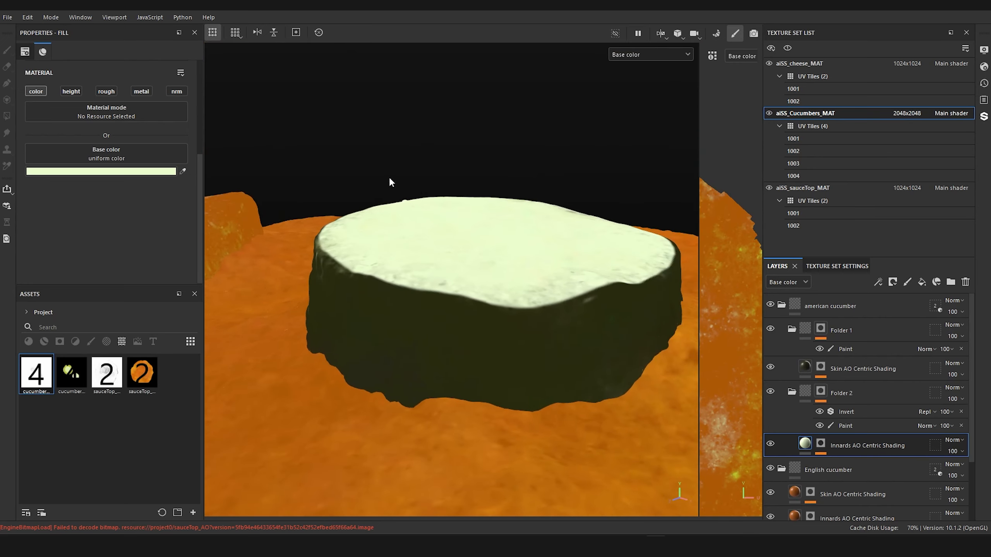
{"action": "left_click_drag", "start_coordinate": [601, 133], "coordinate": [565, 250], "text": "alt"}
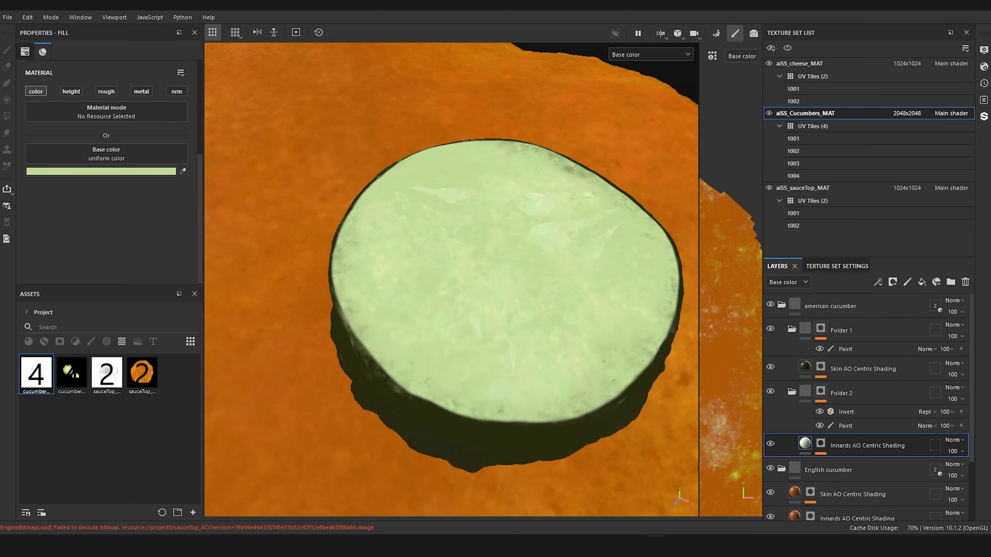
Step: Rename the american cucumber's Folder 1 to "skin mask" and its Folder 2 to "innards mask"
{"action": "left_click_drag", "start_coordinate": [508, 287], "coordinate": [412, 371], "text": "alt"}
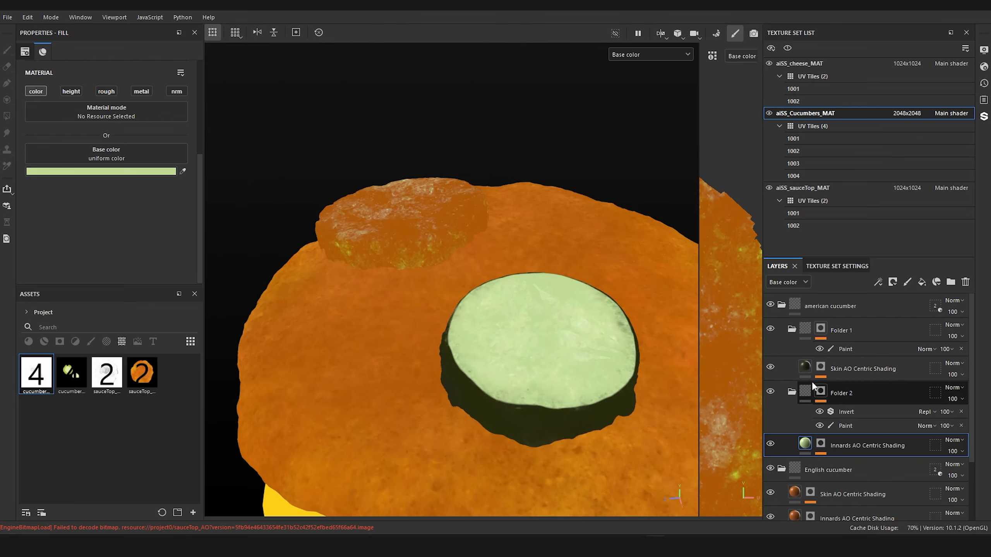
{"action": "left_click", "coordinate": [850, 347]}
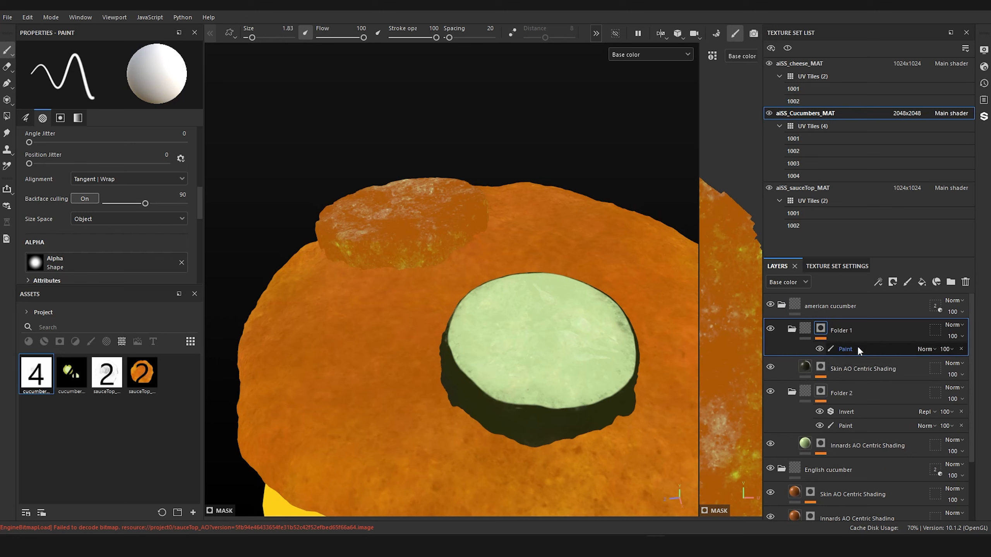
{"action": "double_click", "coordinate": [841, 330]}
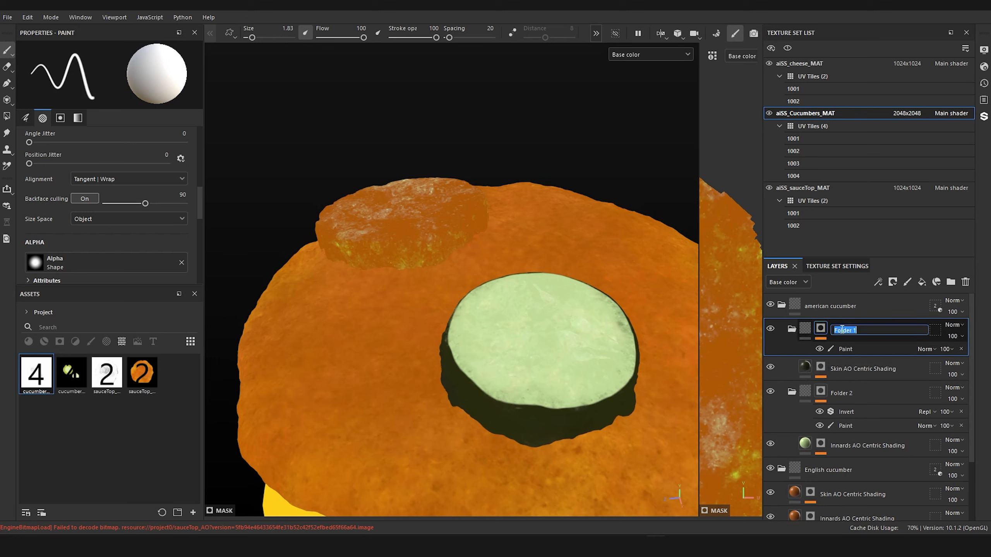
{"action": "type", "text": "skin mask"}
{"action": "key", "text": "Return"}
{"action": "double_click", "coordinate": [841, 393]}
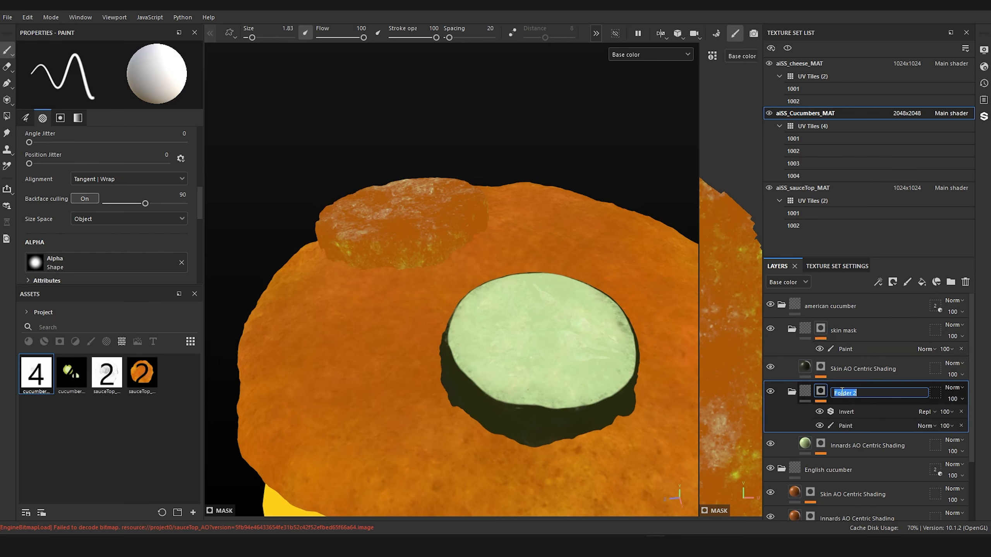
{"action": "type", "text": "innards mask"}
{"action": "key", "text": "Return"}
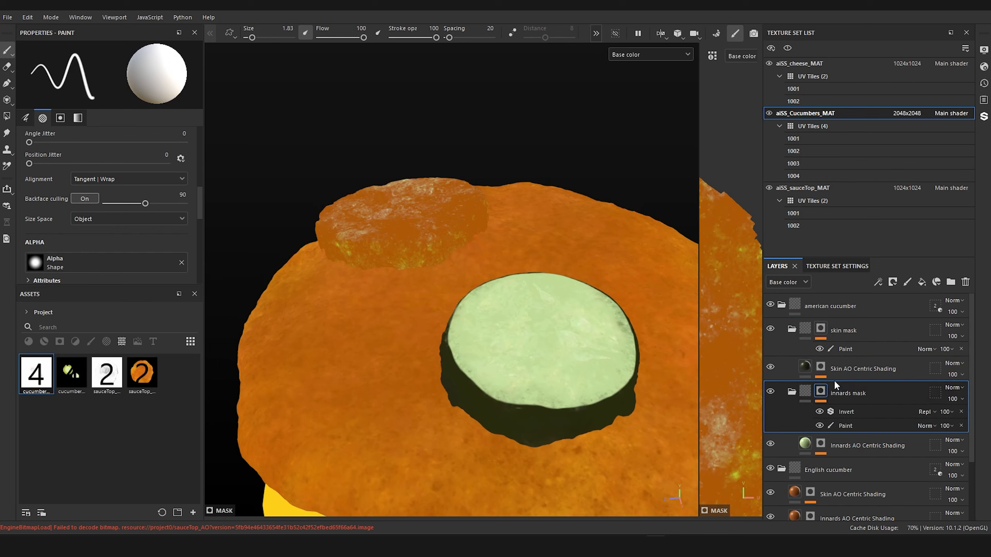
Step: Group the English cucumber's Skin AO Centric Shading and Innards AO Centric Shading layers each into its own folder
{"action": "left_click", "coordinate": [781, 306]}
{"action": "left_click", "coordinate": [782, 329]}
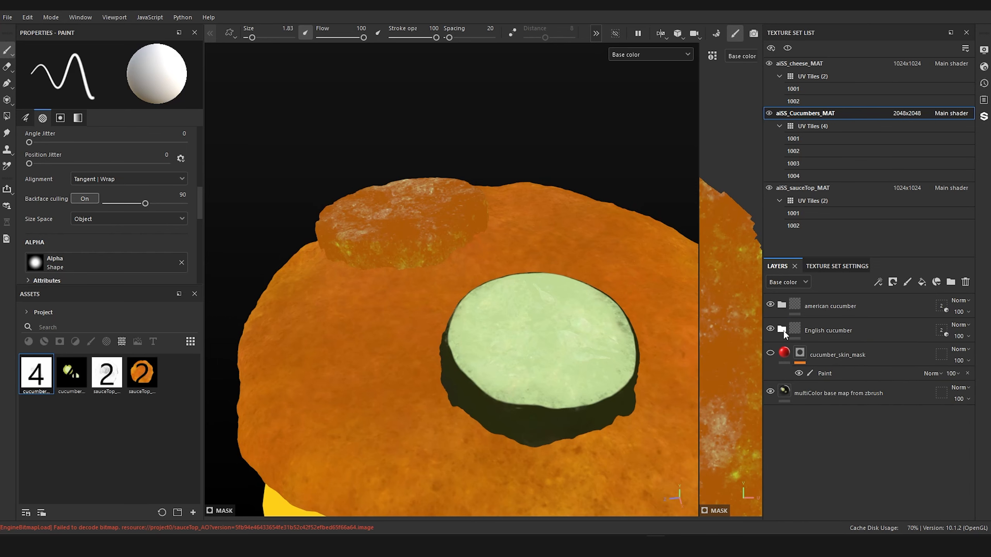
{"action": "left_click", "coordinate": [782, 330]}
{"action": "left_click", "coordinate": [848, 352]}
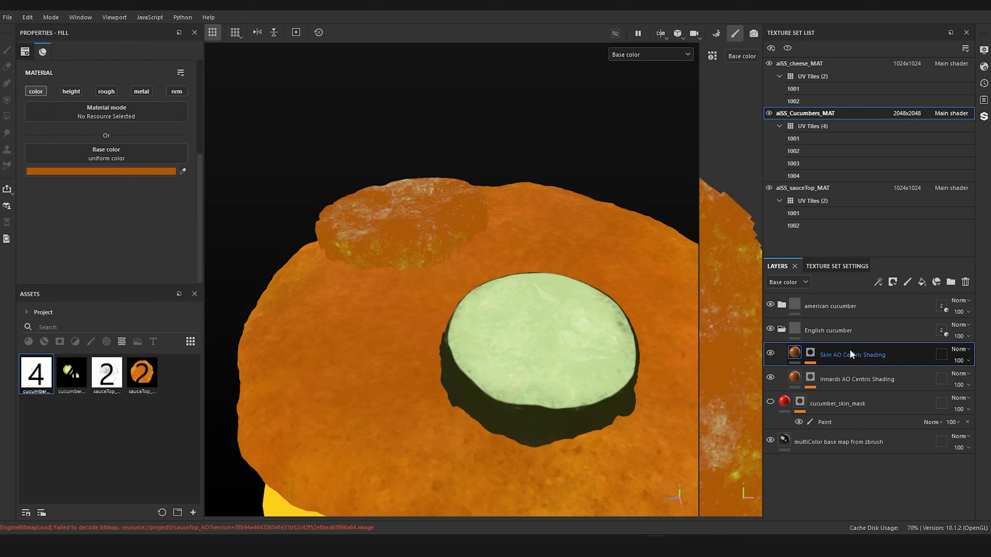
{"action": "key", "text": "ctrl+g"}
{"action": "left_click", "coordinate": [835, 406]}
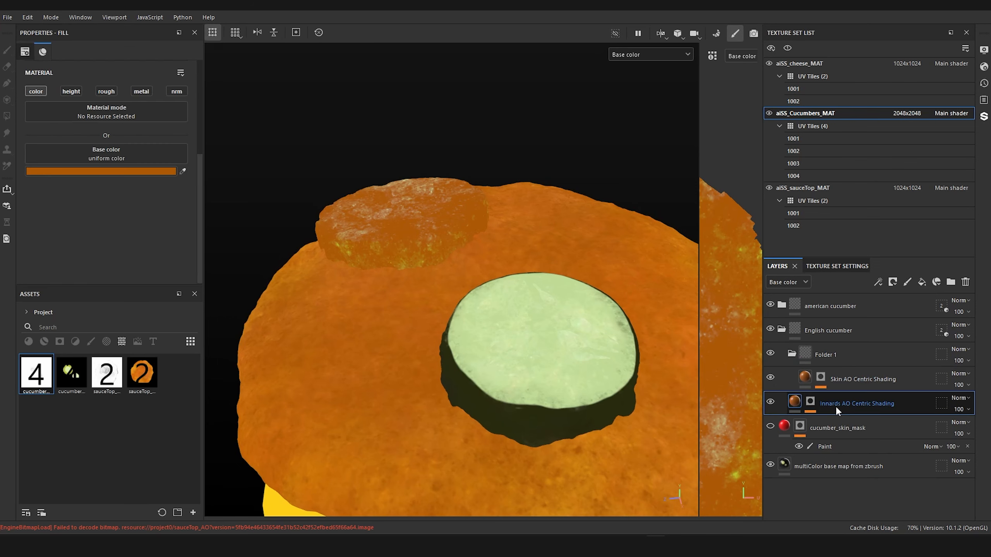
{"action": "key", "text": "ctrl+g"}
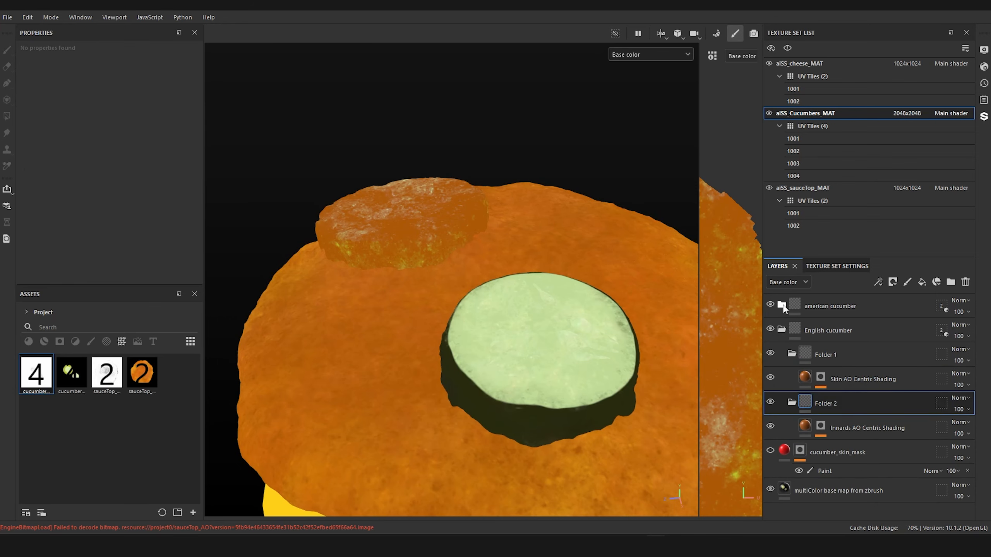
Step: Add a black mask to both Folder 1 and Folder 2 inside the English cucumber group
{"action": "left_click", "coordinate": [782, 306]}
{"action": "scroll", "coordinate": [826, 333], "scroll_direction": "down", "scroll_amount": 3}
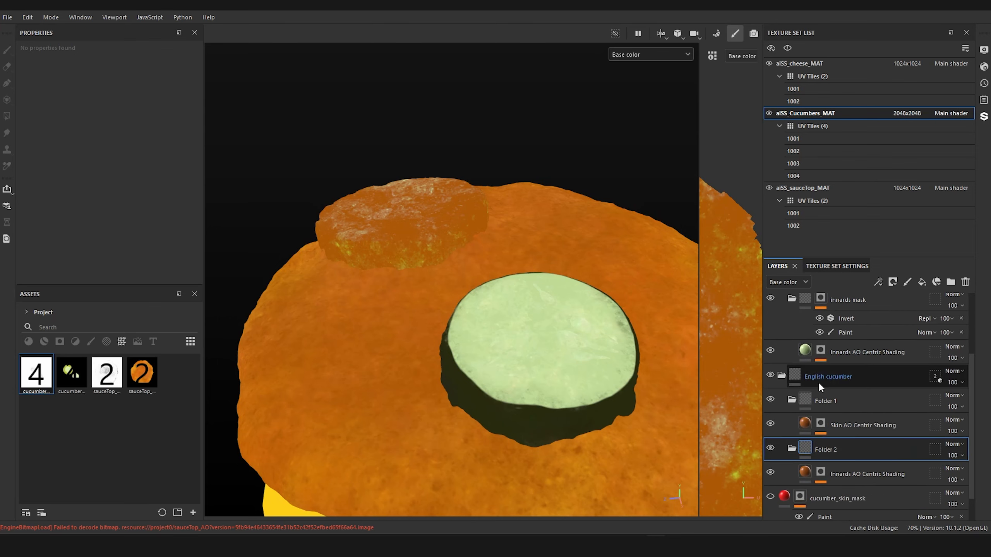
{"action": "right_click", "coordinate": [806, 398]}
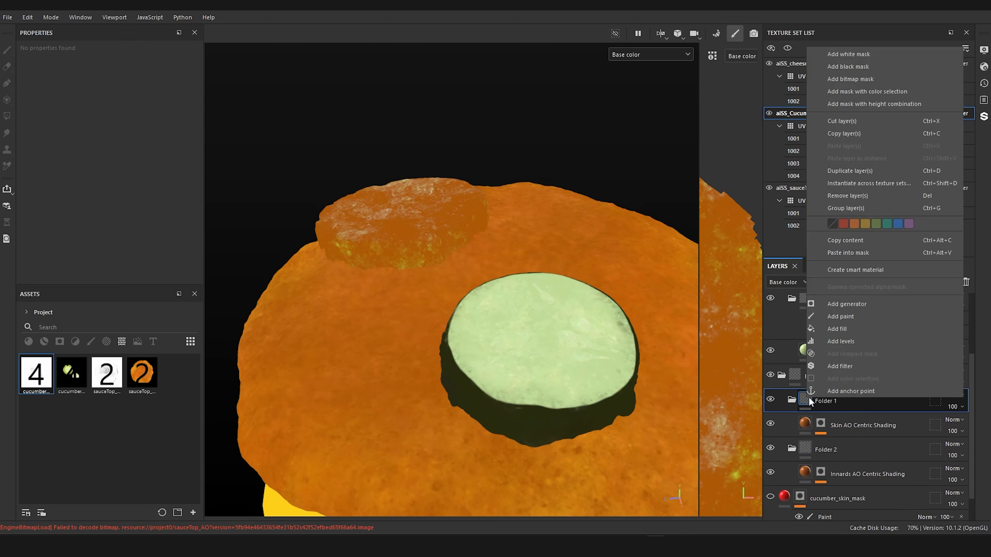
{"action": "left_click", "coordinate": [882, 67]}
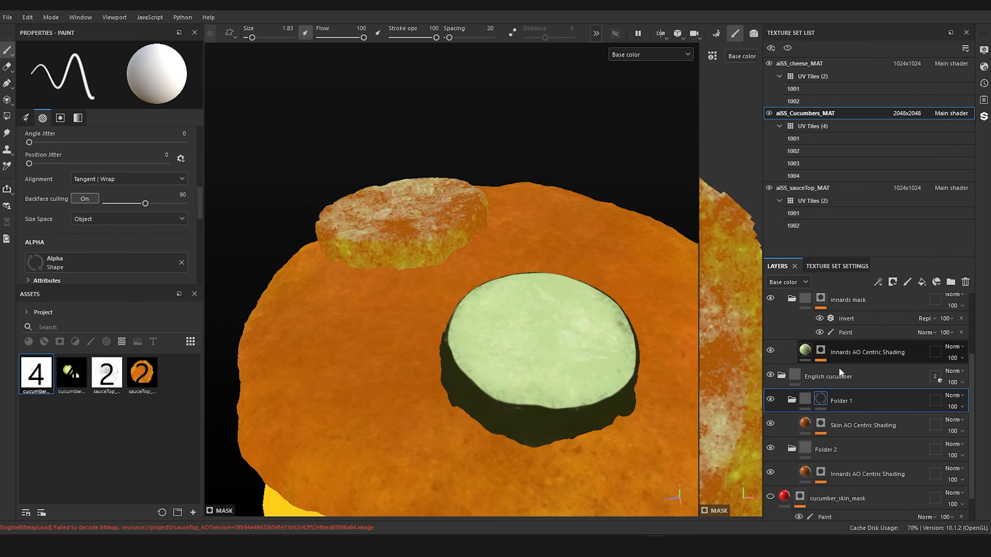
{"action": "right_click", "coordinate": [806, 447]}
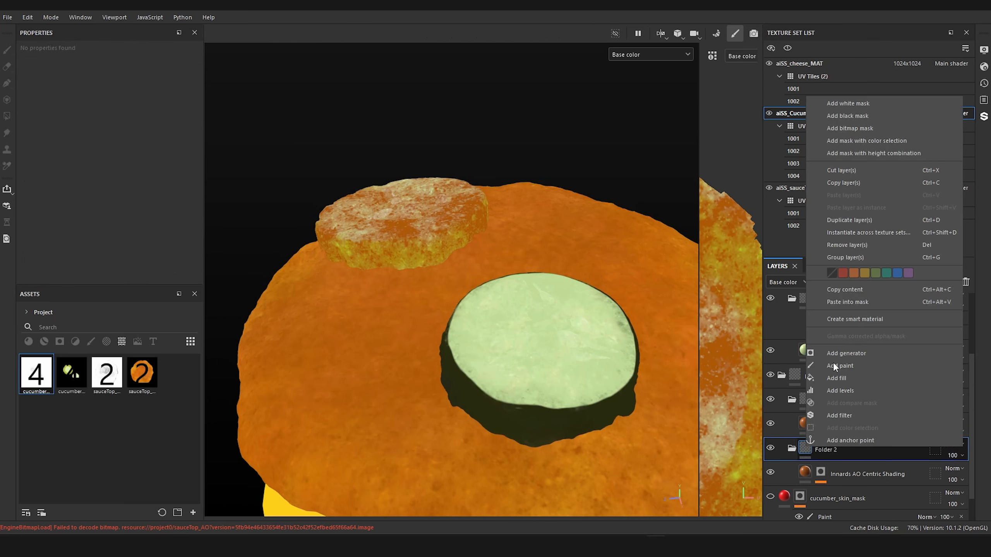
{"action": "left_click", "coordinate": [857, 117]}
Step: Copy the mask of the american cucumber's skin mask folder and paste it into the mask of the English cucumber's Folder 1
{"action": "scroll", "coordinate": [824, 402], "scroll_direction": "up", "scroll_amount": 2}
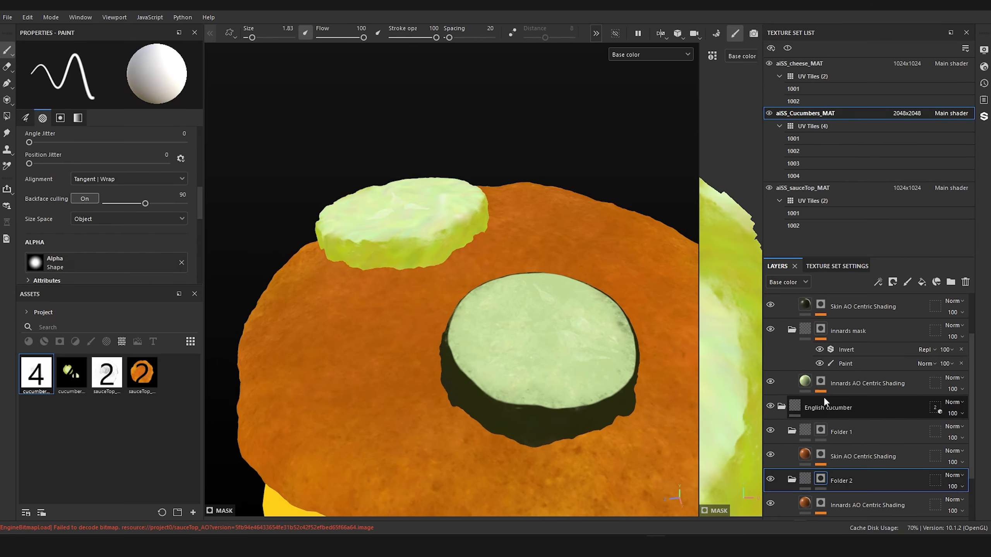
{"action": "scroll", "coordinate": [825, 402], "scroll_direction": "up", "scroll_amount": 2}
{"action": "left_click", "coordinate": [820, 368]}
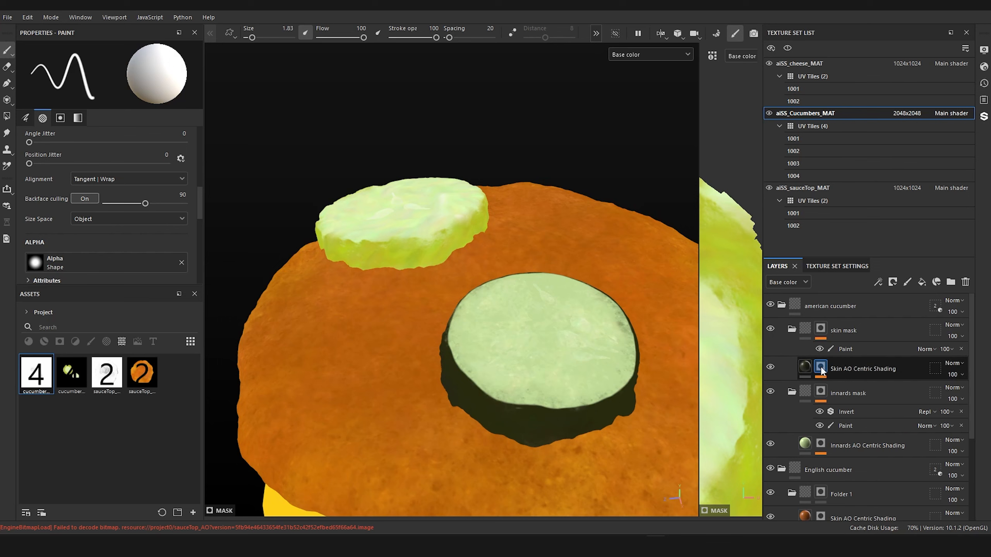
{"action": "left_click", "coordinate": [821, 328]}
{"action": "right_click", "coordinate": [822, 331]}
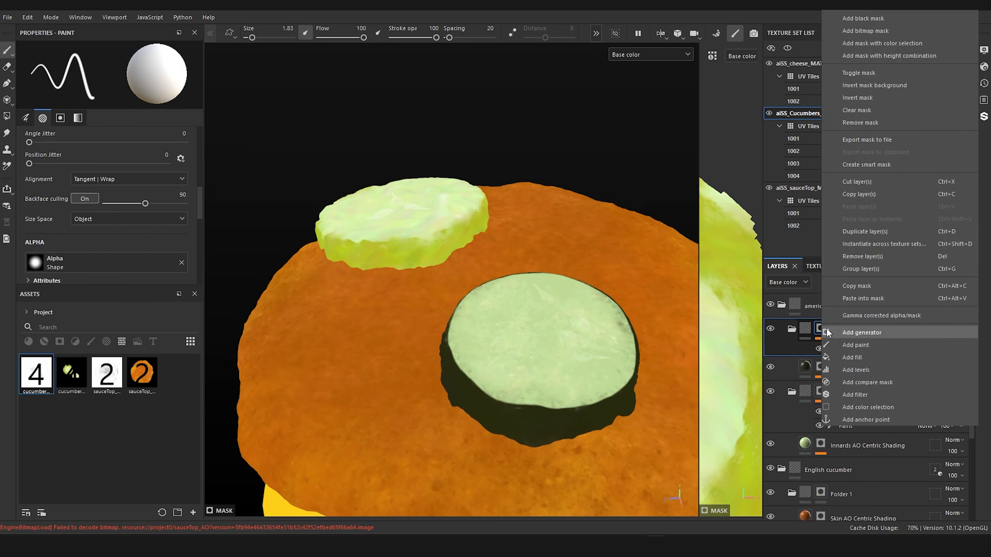
{"action": "left_click", "coordinate": [881, 283]}
{"action": "scroll", "coordinate": [875, 303], "scroll_direction": "down", "scroll_amount": 1}
{"action": "scroll", "coordinate": [875, 303], "scroll_direction": "down", "scroll_amount": 2}
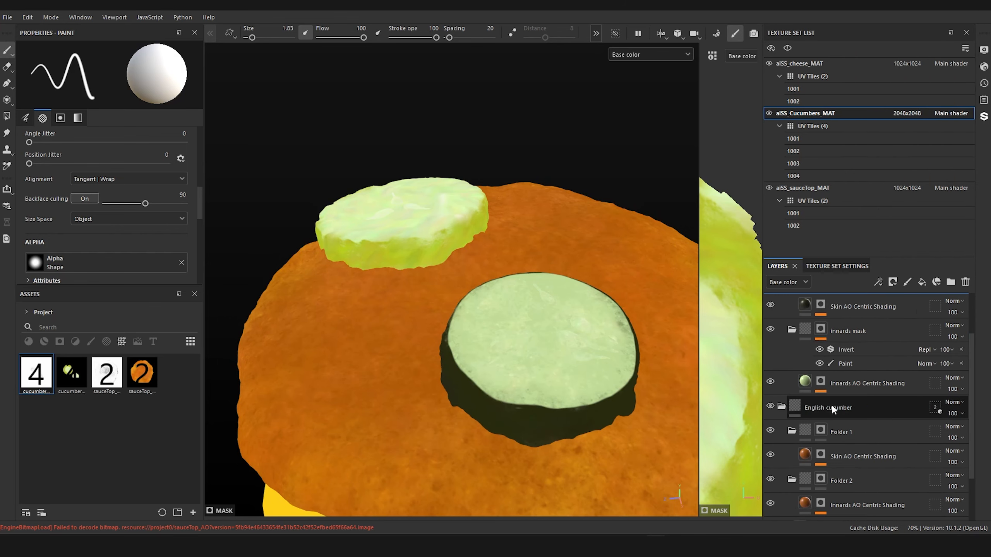
{"action": "left_click", "coordinate": [820, 399]}
{"action": "right_click", "coordinate": [820, 399]}
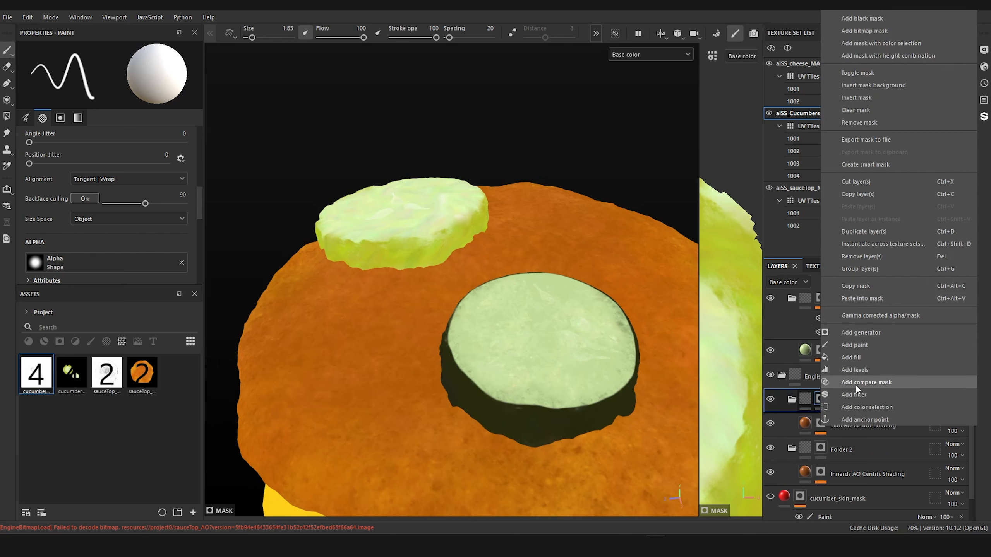
{"action": "left_click", "coordinate": [889, 298]}
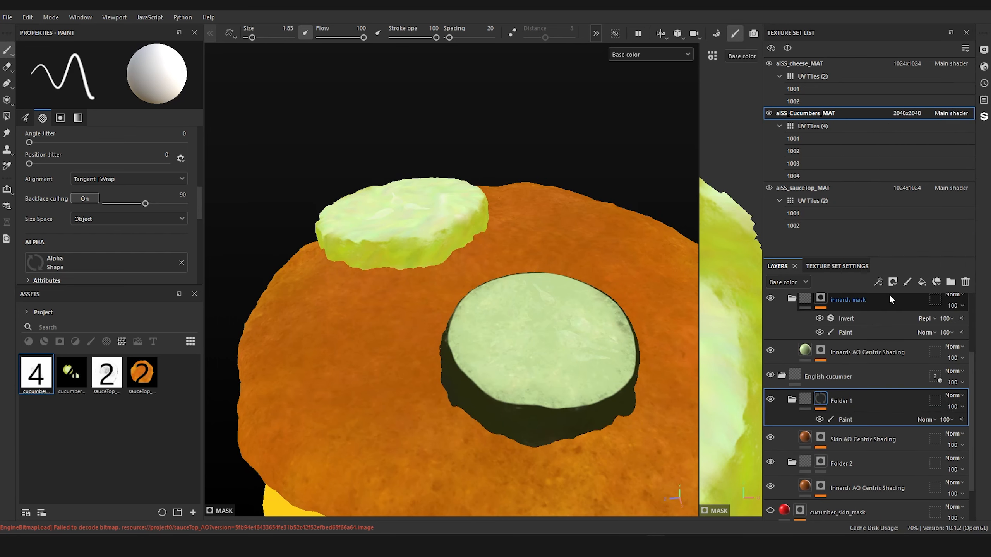
Step: Copy the mask of the american cucumber's innards mask folder and paste it into the mask of the English cucumber's Folder 2
{"action": "scroll", "coordinate": [840, 391], "scroll_direction": "up", "scroll_amount": 3}
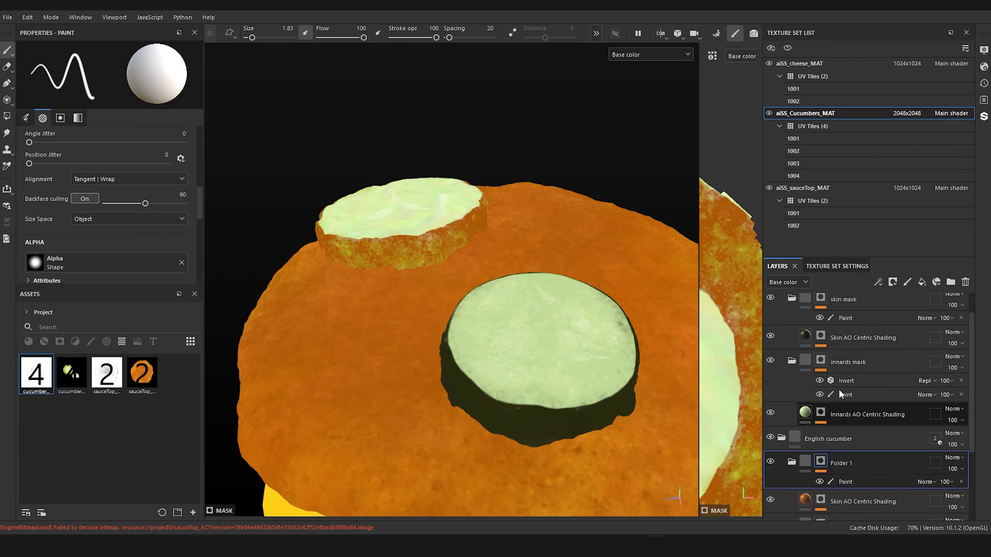
{"action": "left_click", "coordinate": [822, 392]}
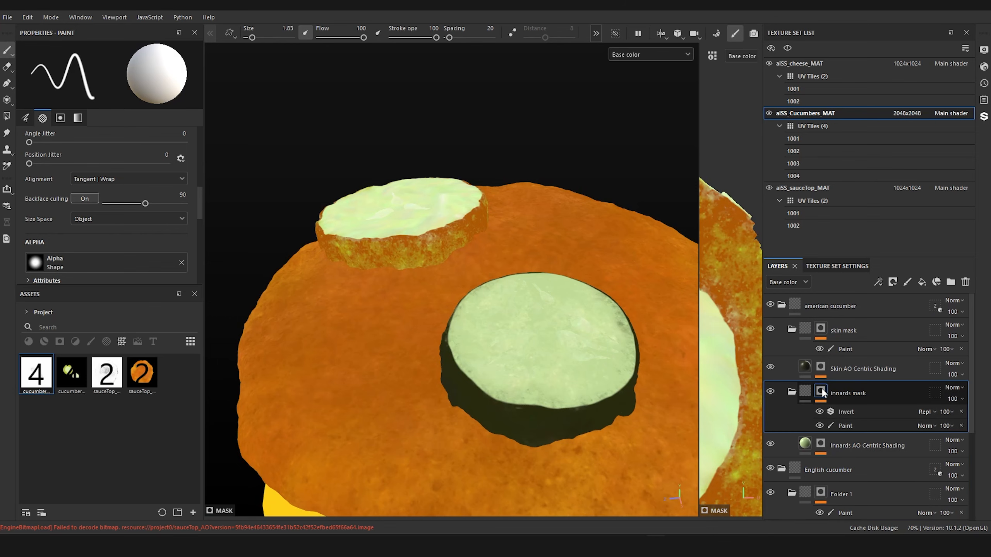
{"action": "right_click", "coordinate": [826, 388]}
{"action": "left_click", "coordinate": [876, 288]}
{"action": "scroll", "coordinate": [845, 384], "scroll_direction": "down", "scroll_amount": 4}
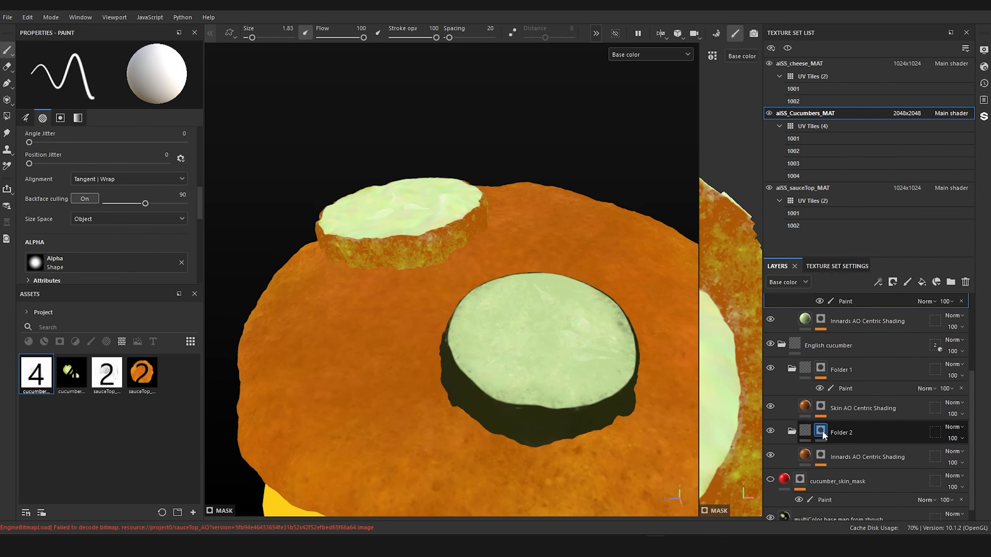
{"action": "left_click", "coordinate": [821, 430]}
{"action": "right_click", "coordinate": [821, 429]}
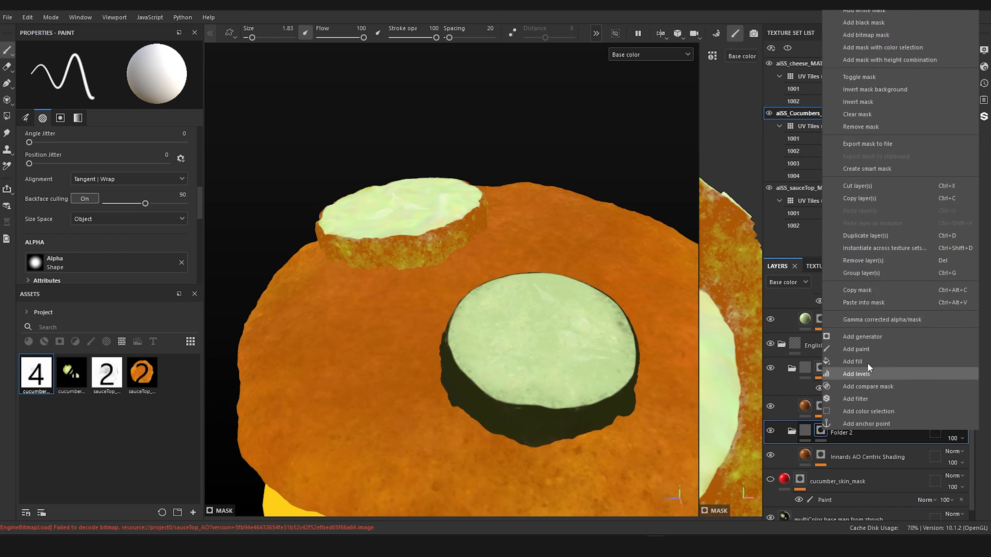
{"action": "left_click", "coordinate": [881, 301]}
Step: Rename the English cucumber's Folder 2 to "innards mask"
{"action": "scroll", "coordinate": [860, 407], "scroll_direction": "down", "scroll_amount": 1}
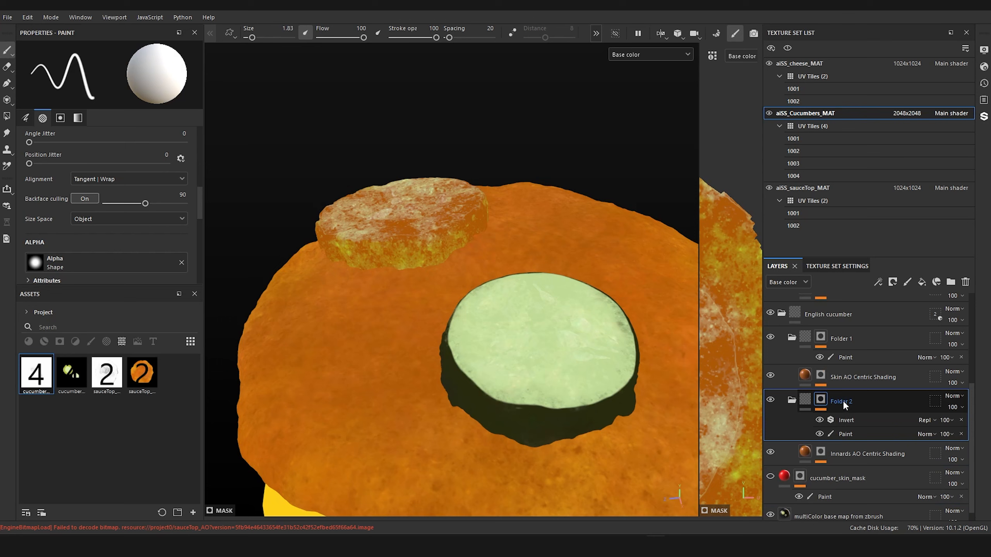
{"action": "double_click", "coordinate": [842, 401]}
{"action": "scroll", "coordinate": [882, 401], "scroll_direction": "up", "scroll_amount": 3}
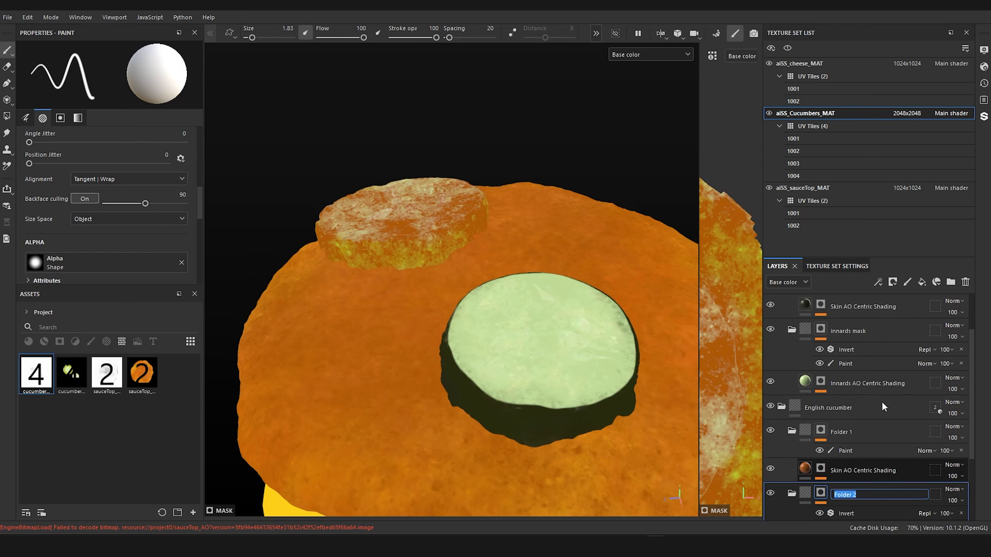
{"action": "type", "text": "innards mask"}
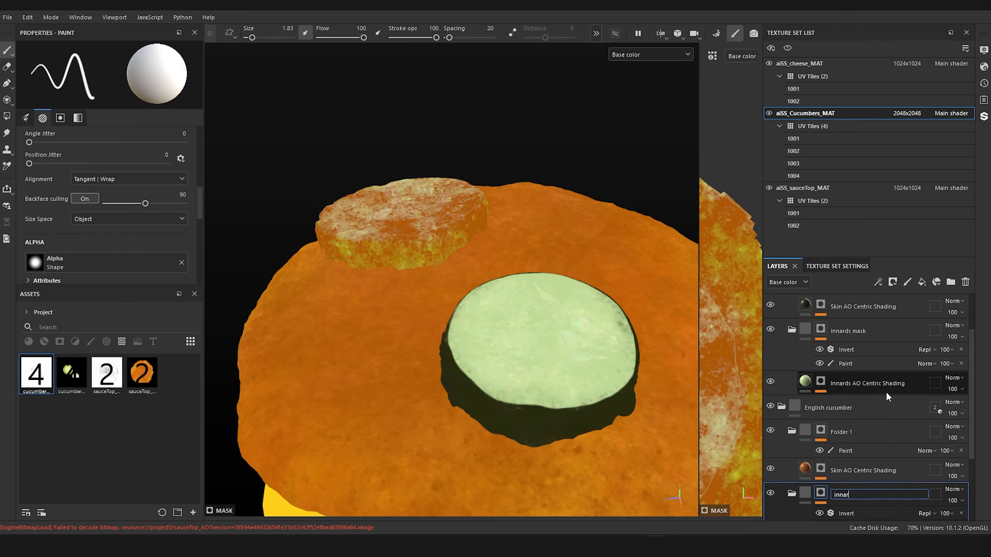
{"action": "key", "text": "Return"}
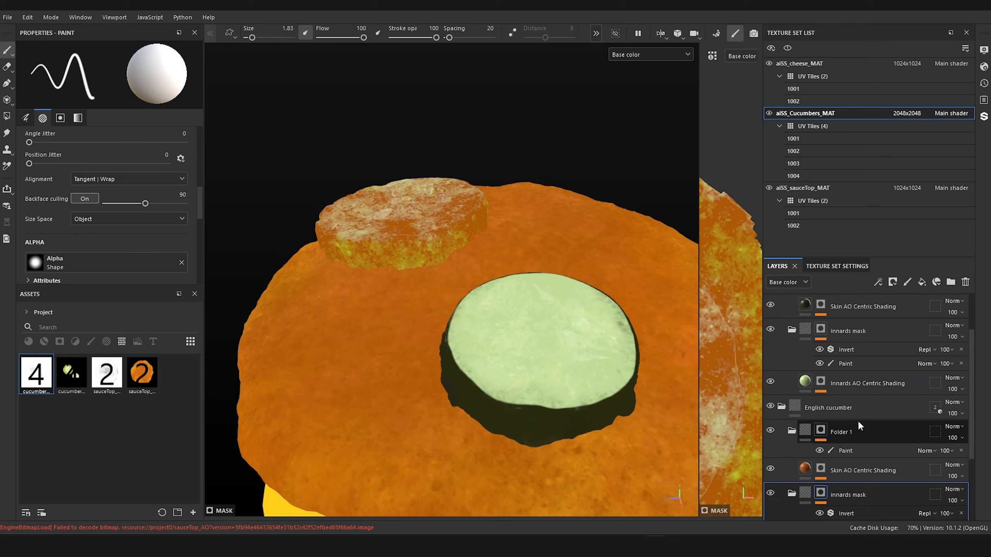
Step: Rename the English cucumber's Folder 1 to "skin mask"
{"action": "left_click", "coordinate": [839, 430]}
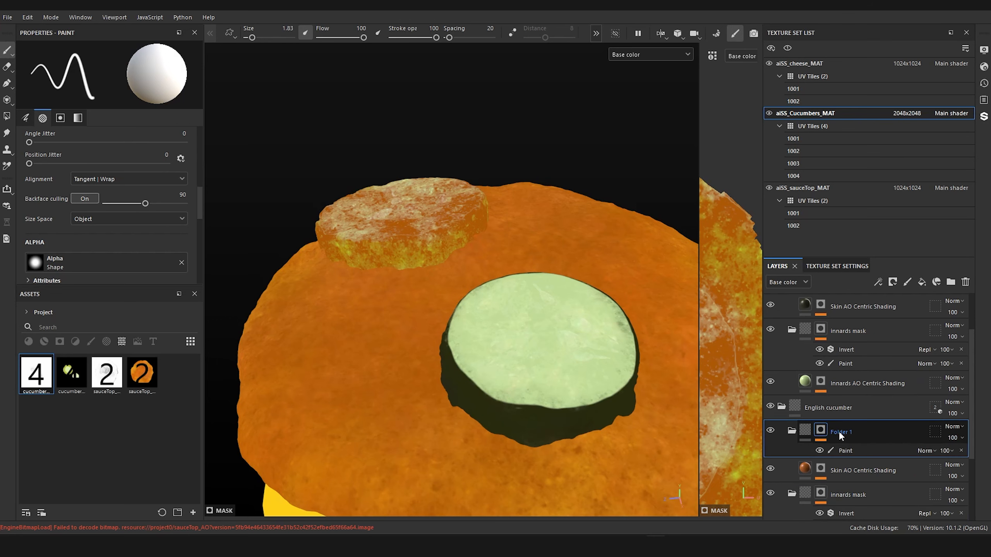
{"action": "double_click", "coordinate": [841, 432]}
{"action": "type", "text": "s"}
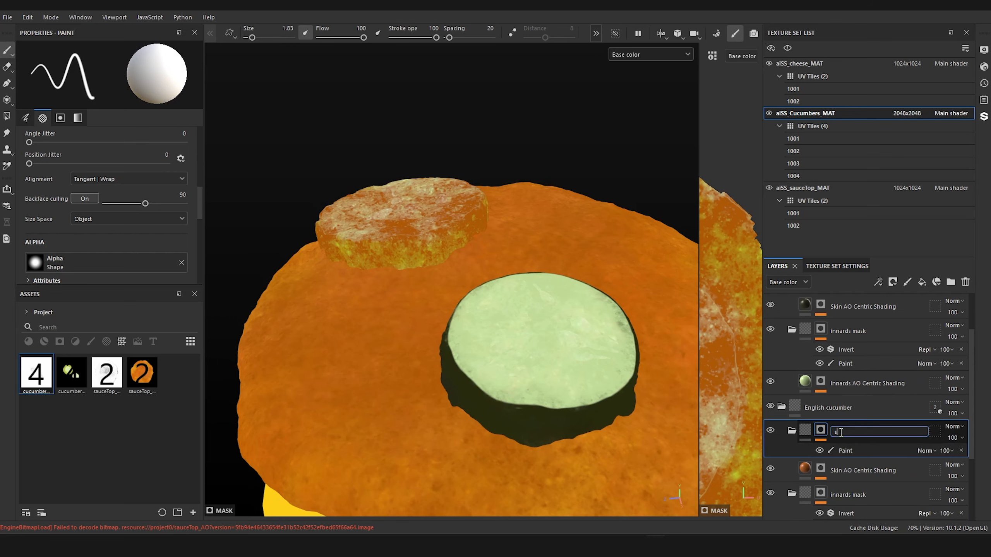
{"action": "type", "text": "kin mask"}
{"action": "key", "text": "Return"}
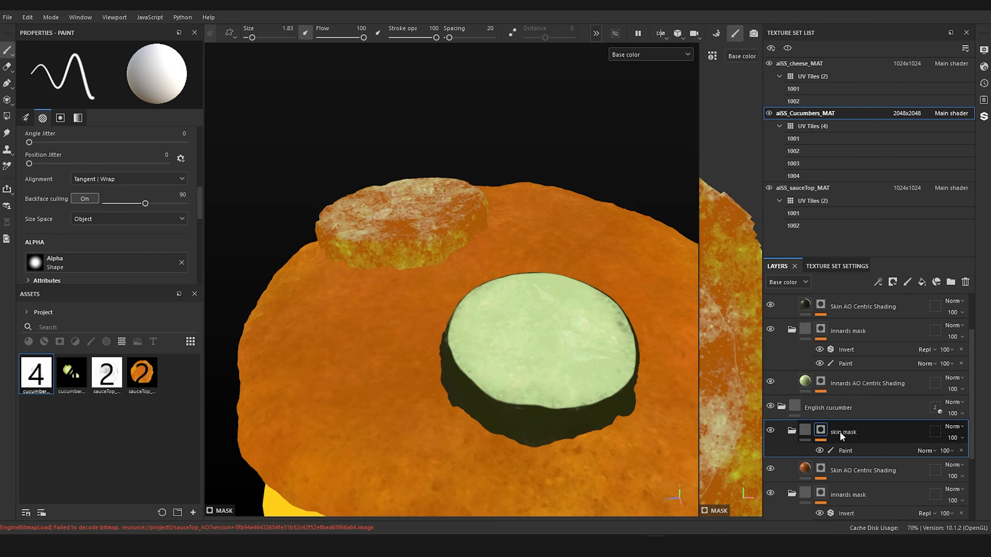
Step: Set the base color of the English cucumber's Skin AO Centric Shading layer to a dark olive green
{"action": "scroll", "coordinate": [840, 435], "scroll_direction": "down", "scroll_amount": 2}
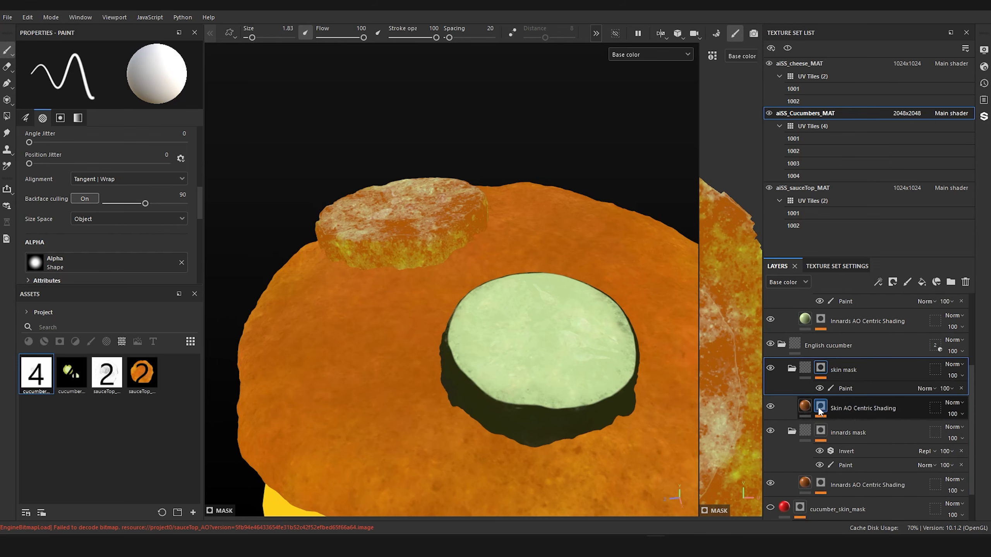
{"action": "left_click", "coordinate": [820, 411]}
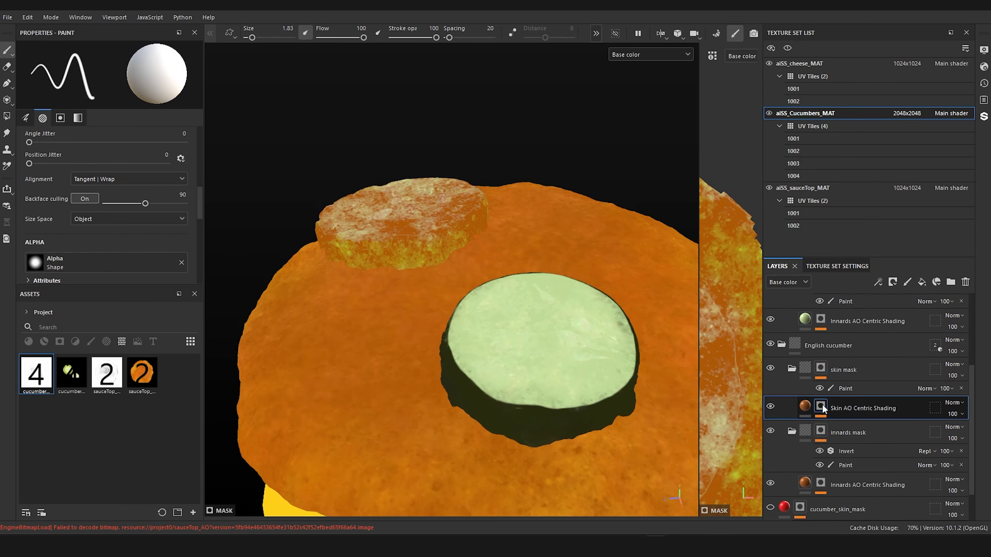
{"action": "left_click", "coordinate": [802, 409]}
{"action": "mouse_move", "coordinate": [310, 261]}
{"action": "left_mouse_down", "text": "alt"}
{"action": "mouse_move", "coordinate": [398, 284]}
{"action": "mouse_move", "coordinate": [455, 284]}
{"action": "mouse_move", "coordinate": [389, 272]}
{"action": "mouse_move", "coordinate": [432, 285]}
{"action": "left_mouse_up", "text": "alt"}
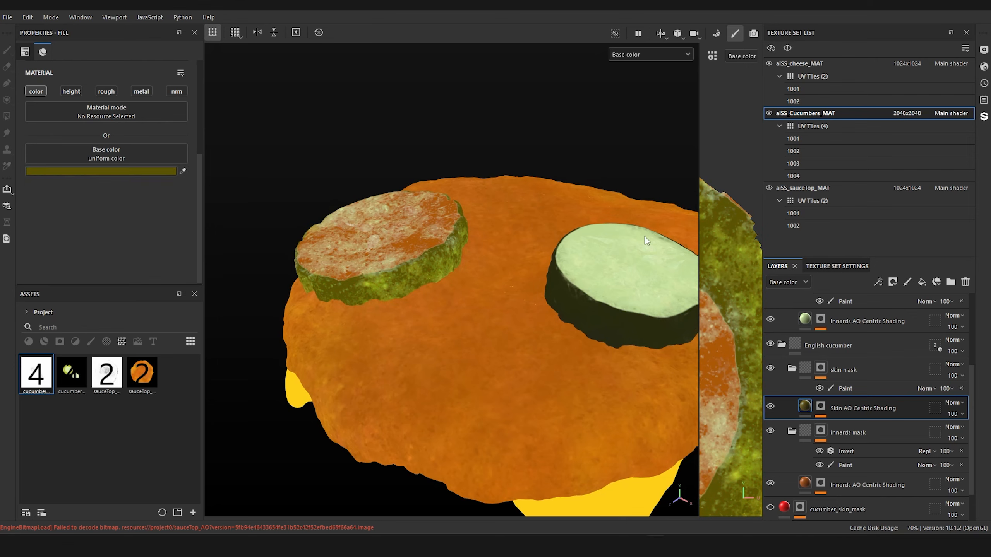
{"action": "left_click_drag", "start_coordinate": [645, 240], "coordinate": [385, 269], "text": "alt"}
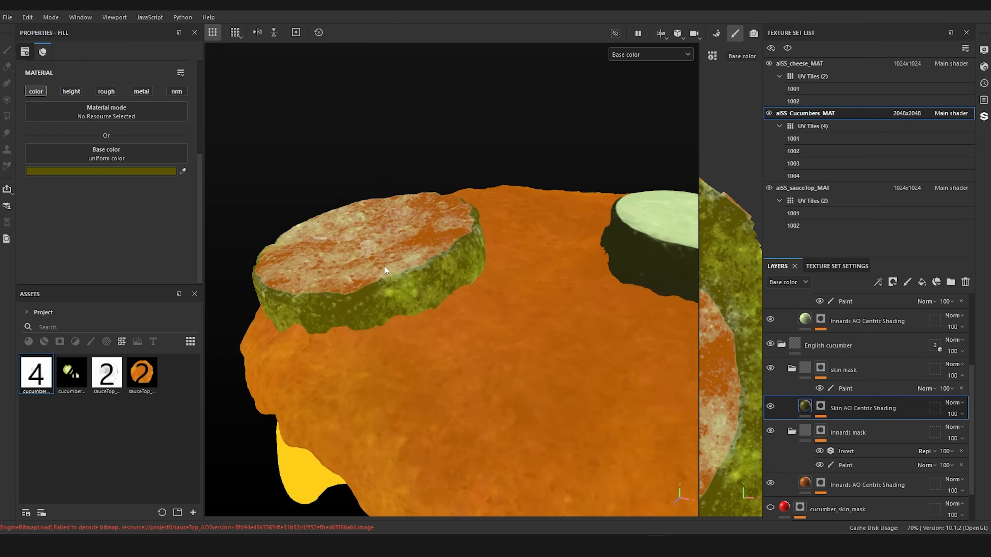
{"action": "right_click_drag", "start_coordinate": [385, 268], "coordinate": [403, 262], "text": "alt"}
{"action": "middle_click_drag", "start_coordinate": [403, 261], "coordinate": [403, 281], "text": "alt"}
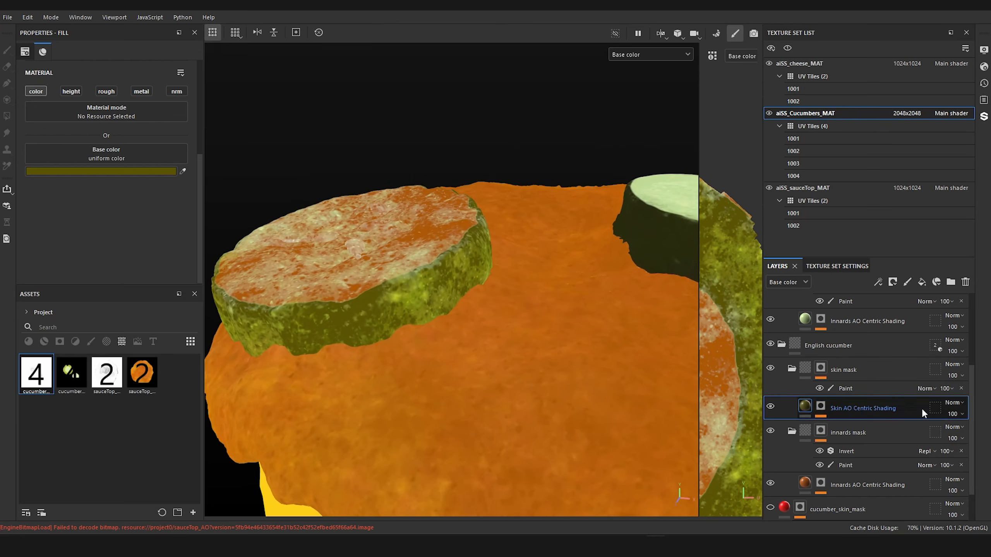
Step: Sample the american cucumber's pale green as base color of the English cucumber's Innards AO Centric Shading layer, and deepen it to B9D577
{"action": "left_click", "coordinate": [802, 483]}
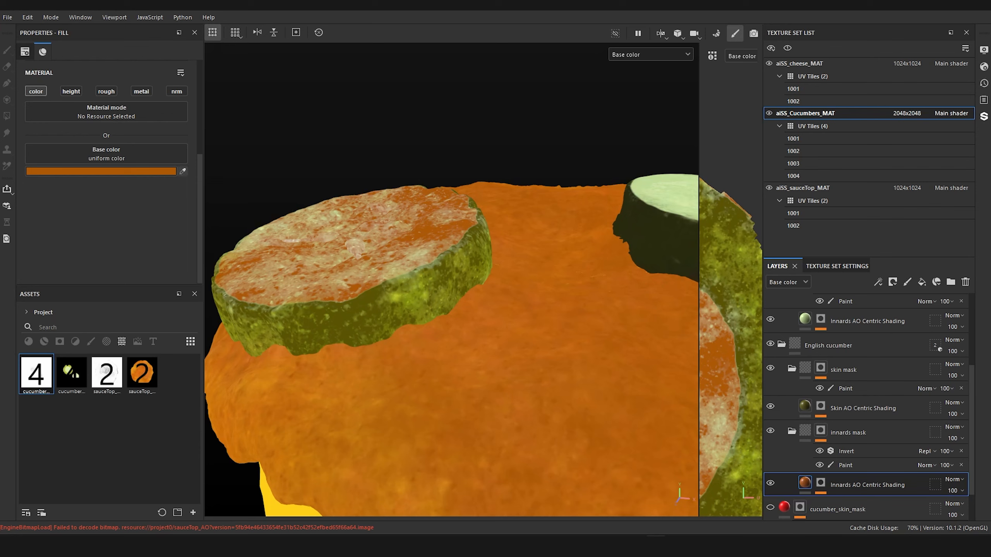
{"action": "left_click", "coordinate": [663, 193]}
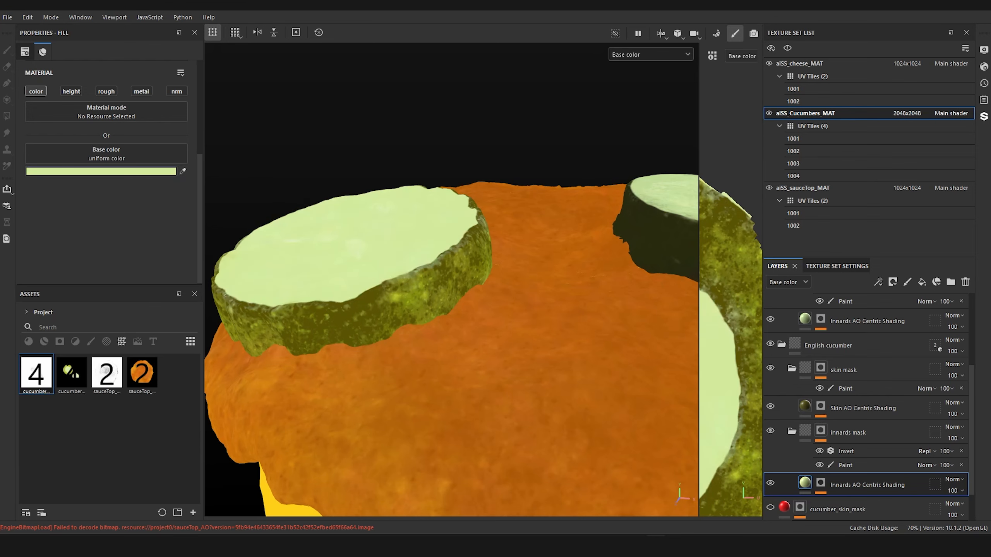
{"action": "left_click_drag", "start_coordinate": [437, 237], "coordinate": [476, 282], "text": "alt"}
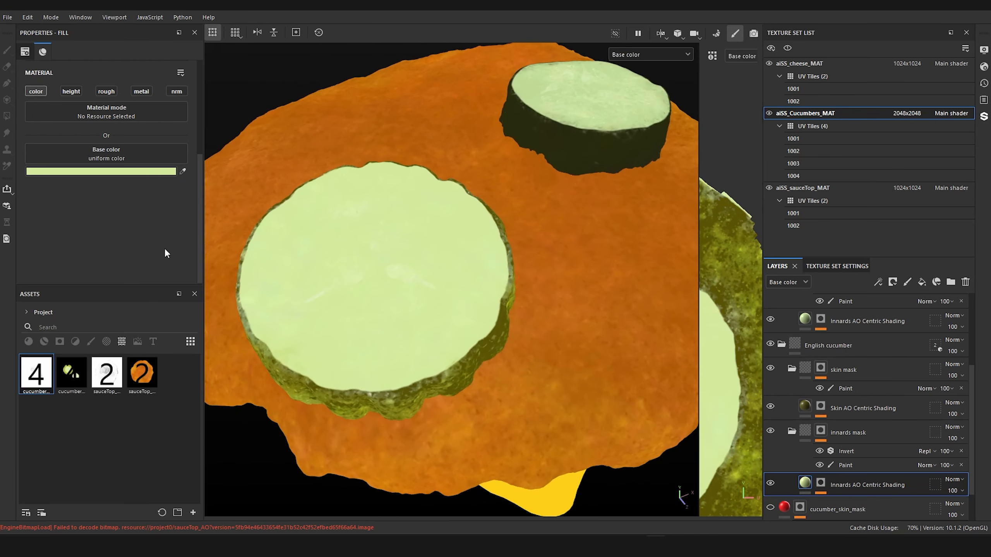
{"action": "left_click", "coordinate": [150, 174]}
{"action": "left_click_drag", "start_coordinate": [185, 293], "coordinate": [190, 298]}
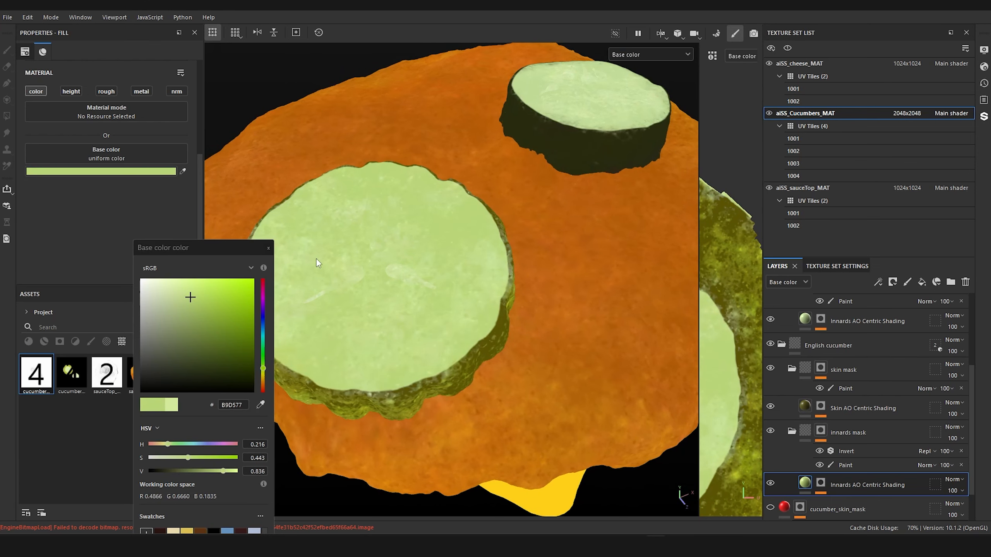
{"action": "left_click", "coordinate": [371, 265]}
Step: Lighten the base color of the american cucumber's Skin AO Centric Shading layer to a slightly brighter dark olive green than 42451C
{"action": "scroll", "coordinate": [560, 277], "scroll_direction": "down", "scroll_amount": 4}
{"action": "left_click_drag", "start_coordinate": [560, 276], "coordinate": [511, 198], "text": "alt"}
{"action": "middle_click_drag", "start_coordinate": [511, 198], "coordinate": [343, 245], "text": "alt"}
{"action": "scroll", "coordinate": [592, 295], "scroll_direction": "up", "scroll_amount": 4}
{"action": "left_click_drag", "start_coordinate": [592, 295], "coordinate": [495, 337], "text": "alt"}
{"action": "scroll", "coordinate": [490, 323], "scroll_direction": "up", "scroll_amount": 5}
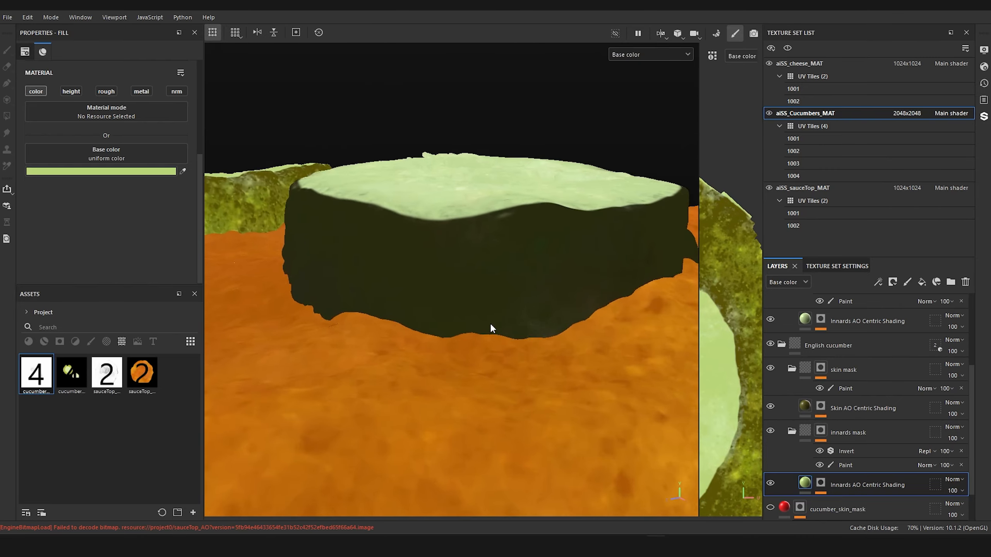
{"action": "mouse_move", "coordinate": [502, 282]}
{"action": "left_mouse_down", "text": "alt"}
{"action": "mouse_move", "coordinate": [491, 296]}
{"action": "mouse_move", "coordinate": [502, 262]}
{"action": "left_mouse_up", "text": "alt"}
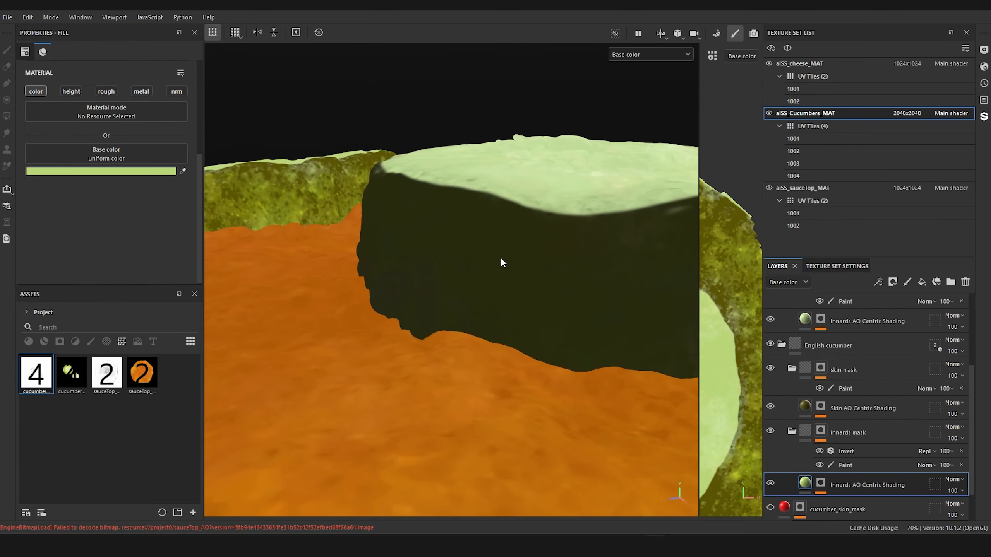
{"action": "scroll", "coordinate": [809, 426], "scroll_direction": "up", "scroll_amount": 3}
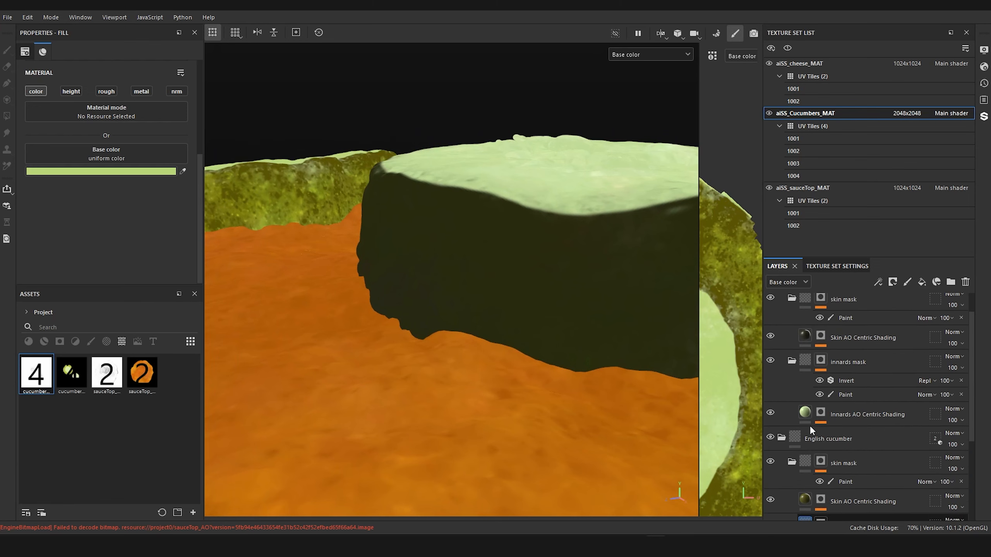
{"action": "left_click", "coordinate": [804, 335]}
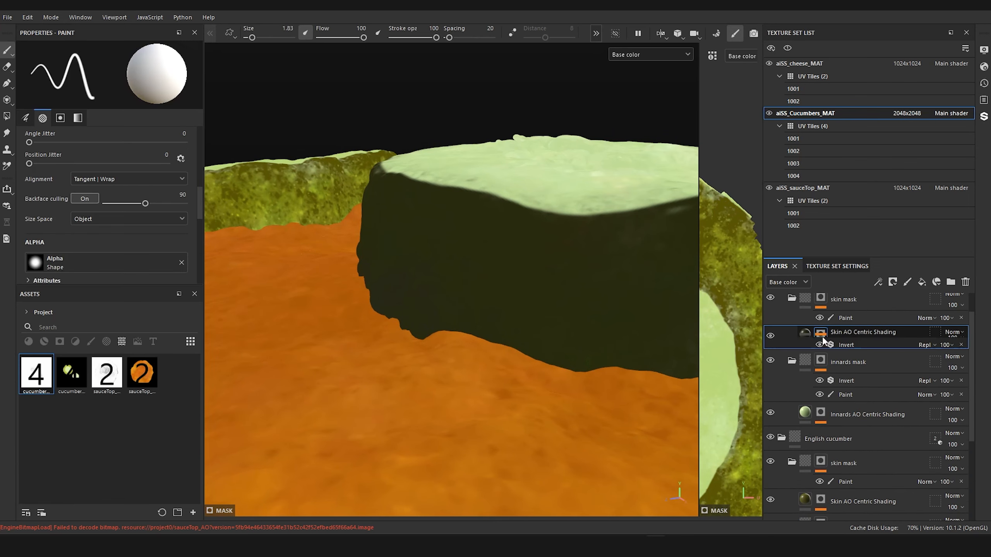
{"action": "left_click", "coordinate": [132, 174]}
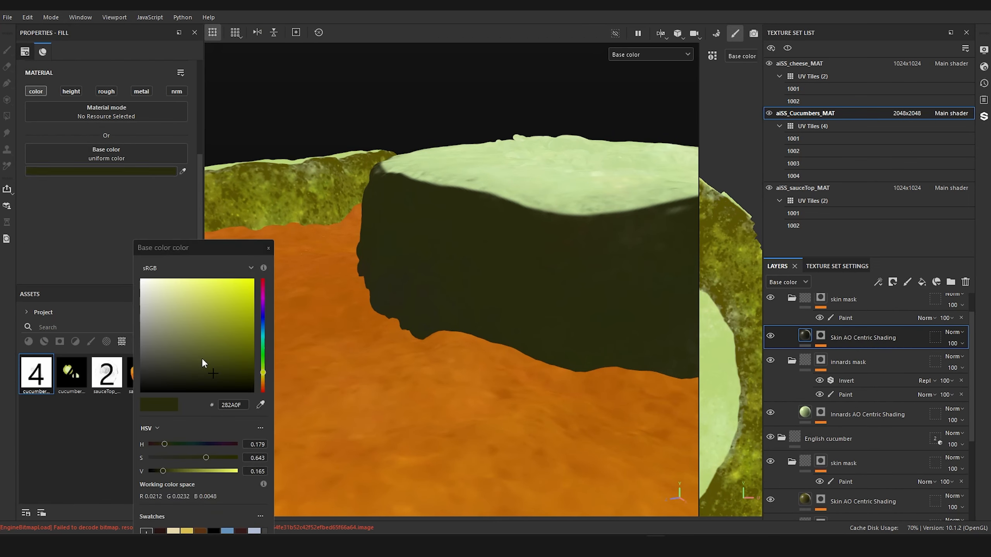
{"action": "left_click", "coordinate": [211, 367]}
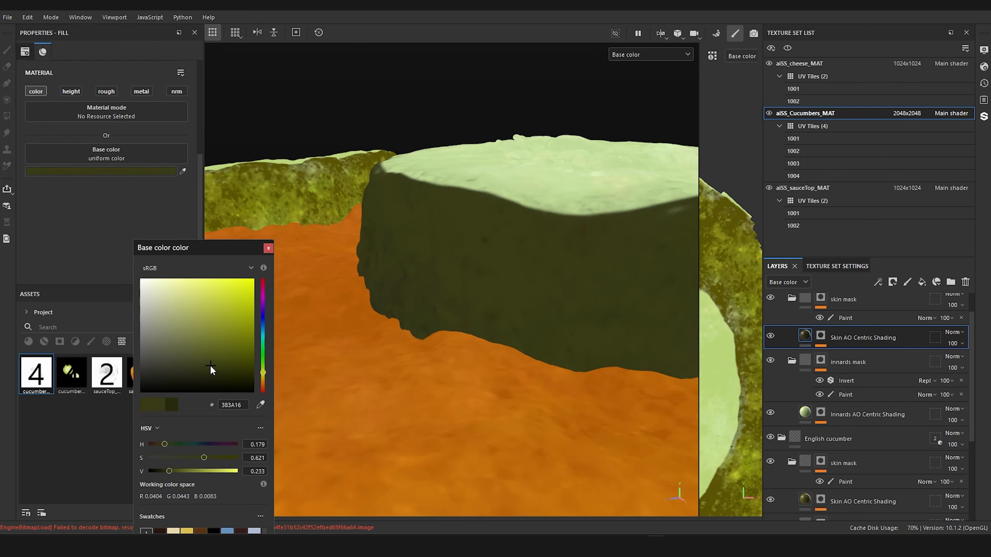
{"action": "left_click_drag", "start_coordinate": [210, 365], "coordinate": [209, 365]}
{"action": "left_click_drag", "start_coordinate": [435, 206], "coordinate": [479, 246], "text": "alt"}
{"action": "left_click_drag", "start_coordinate": [544, 143], "coordinate": [452, 223], "text": "alt"}
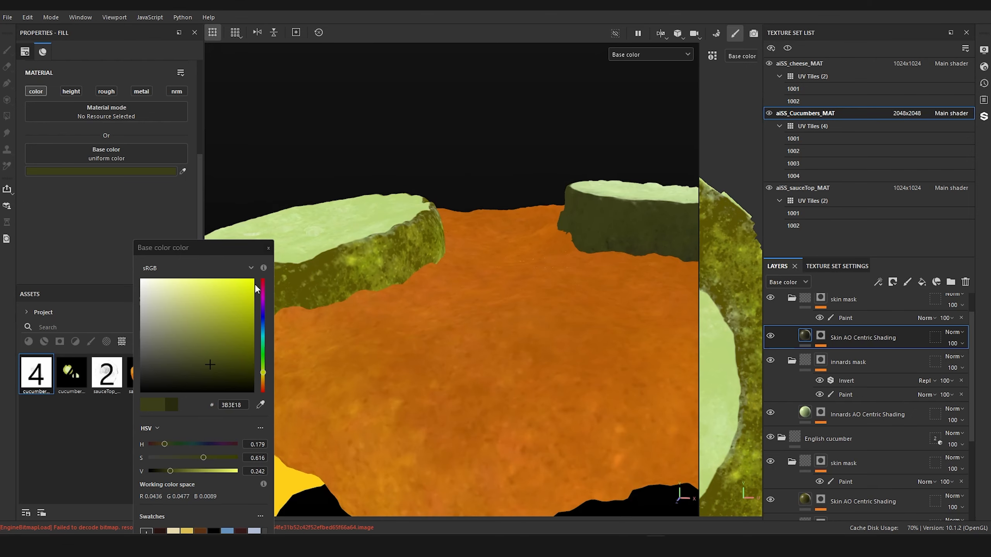
{"action": "left_click", "coordinate": [207, 361]}
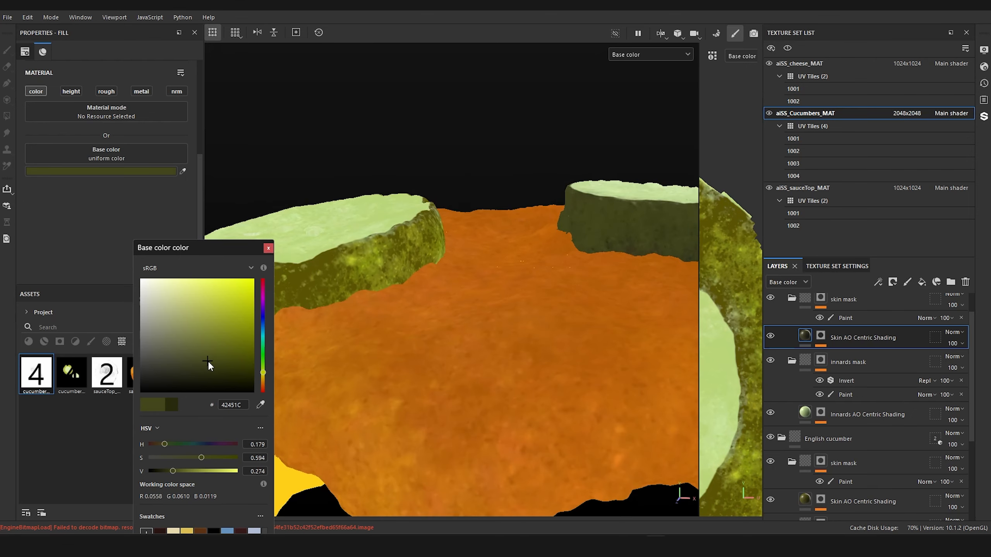
{"action": "left_click_drag", "start_coordinate": [208, 361], "coordinate": [207, 358]}
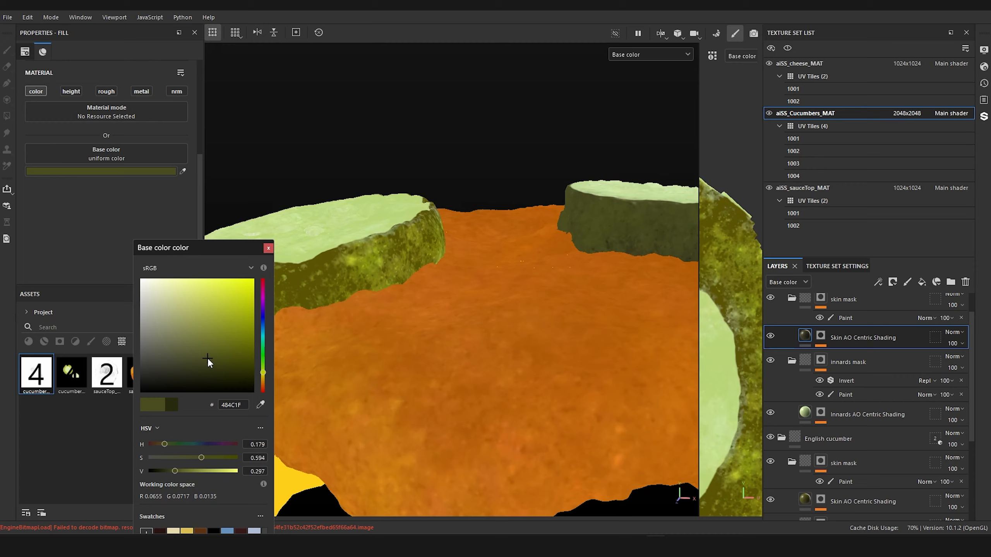
{"action": "left_click", "coordinate": [268, 249]}
Step: Compare the american cucumber slice's skin color with the stock photo of the sliced cucumber
{"action": "scroll", "coordinate": [520, 263], "scroll_direction": "down", "scroll_amount": 5}
{"action": "left_click_drag", "start_coordinate": [520, 263], "coordinate": [441, 183], "text": "alt"}
{"action": "left_click_drag", "start_coordinate": [422, 286], "coordinate": [498, 266], "text": "alt"}
{"action": "scroll", "coordinate": [559, 272], "scroll_direction": "up", "scroll_amount": 3}
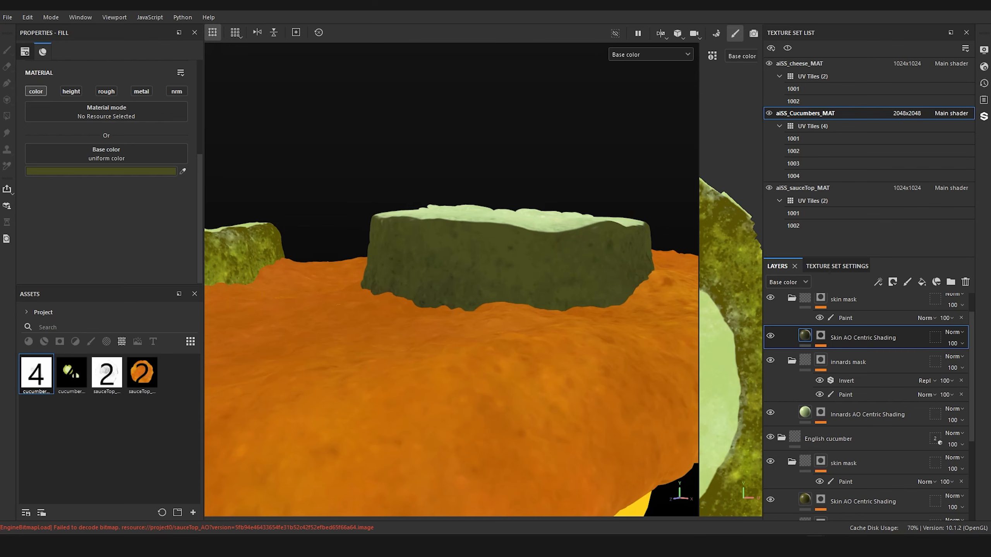
{"action": "left_click_drag", "start_coordinate": [990, 154], "coordinate": [538, 89]}
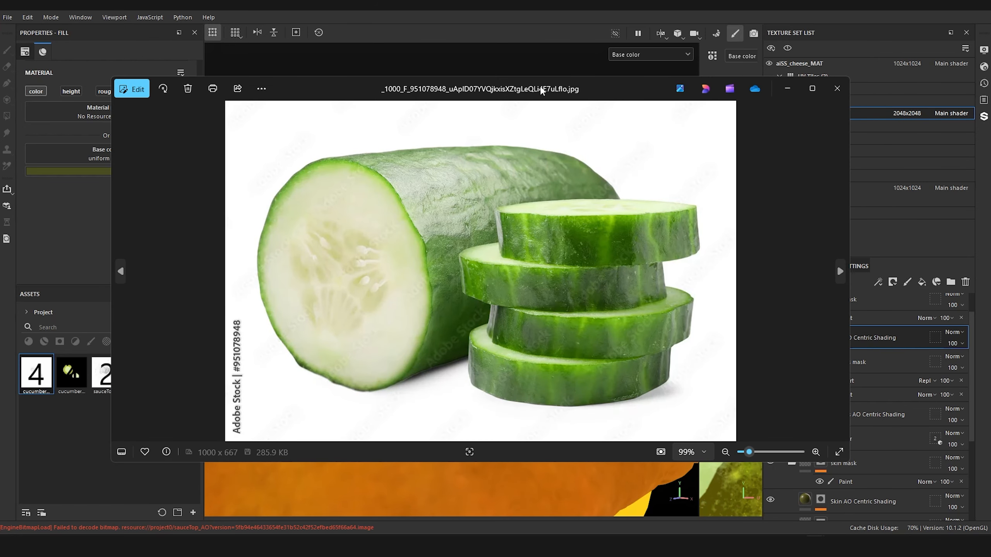
{"action": "double_click", "coordinate": [540, 90]}
{"action": "scroll", "coordinate": [621, 219], "scroll_direction": "up", "scroll_amount": 4}
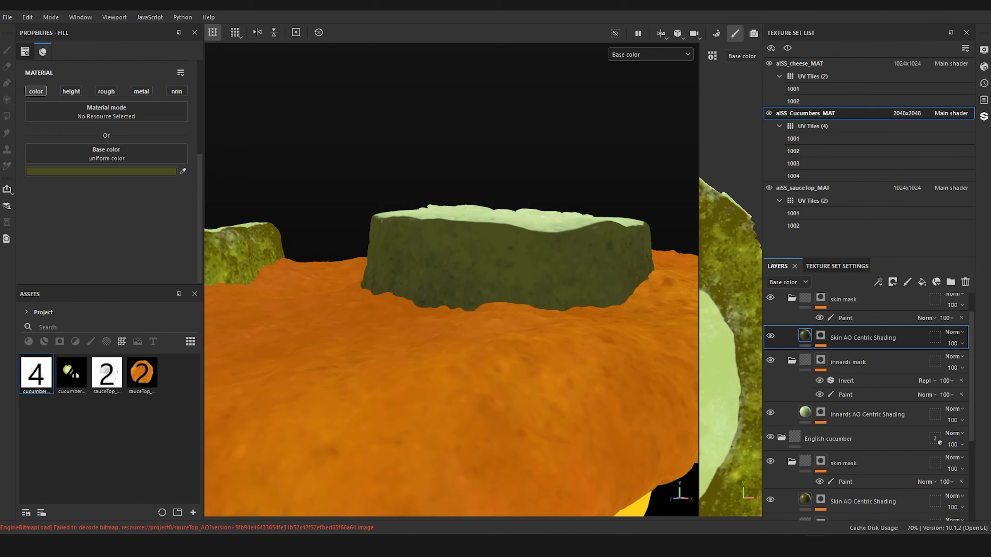
Step: Examine the pickle slices and sauce in the burger reference photo, and compare them with the whole model
{"action": "left_click_drag", "start_coordinate": [347, 534], "coordinate": [345, 190]}
{"action": "double_click", "coordinate": [342, 172]}
{"action": "scroll", "coordinate": [357, 204], "scroll_direction": "up", "scroll_amount": 8}
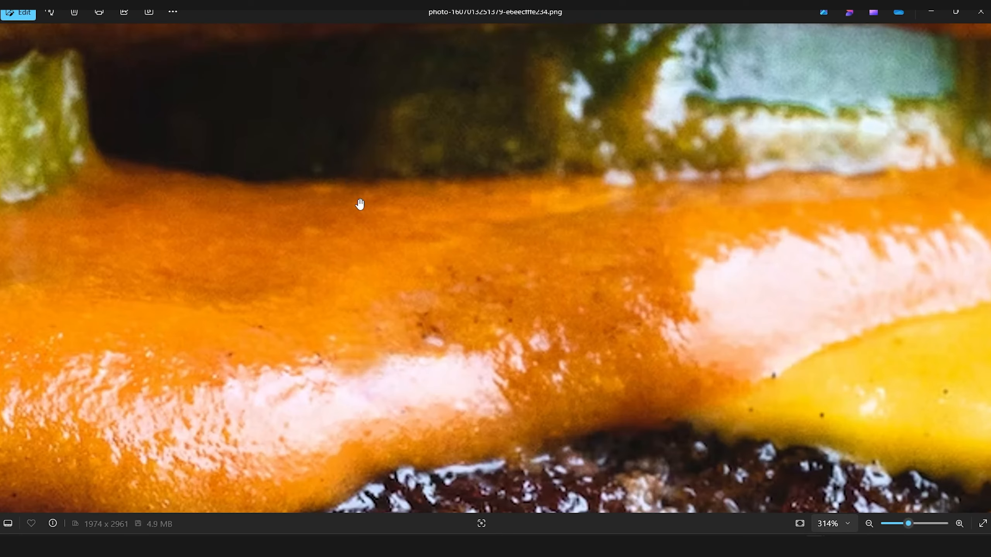
{"action": "scroll", "coordinate": [583, 199], "scroll_direction": "down", "scroll_amount": 5}
{"action": "left_click_drag", "start_coordinate": [624, 179], "coordinate": [577, 334]}
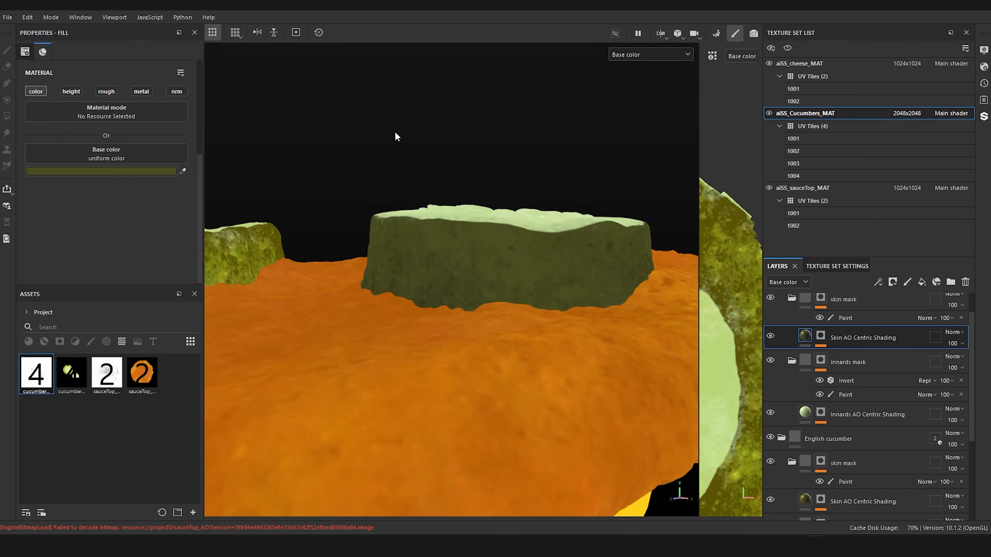
{"action": "left_click_drag", "start_coordinate": [395, 134], "coordinate": [527, 176], "text": "alt"}
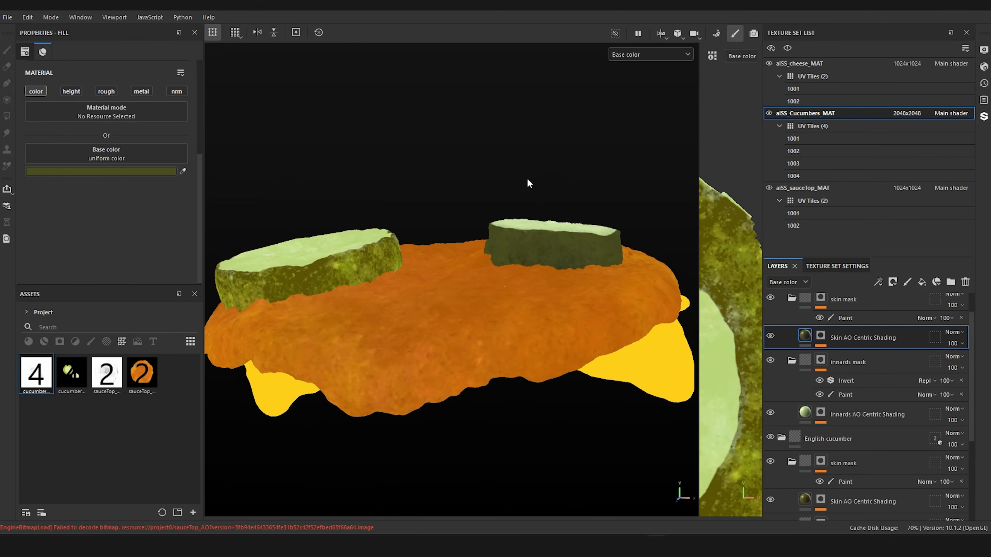
Step: Collapse the cucumber folders and rename the English cucumber folder to "English cucumber AO Centric Shading"
{"action": "scroll", "coordinate": [818, 331], "scroll_direction": "up", "scroll_amount": 1}
{"action": "left_click", "coordinate": [781, 305], "text": "alt"}
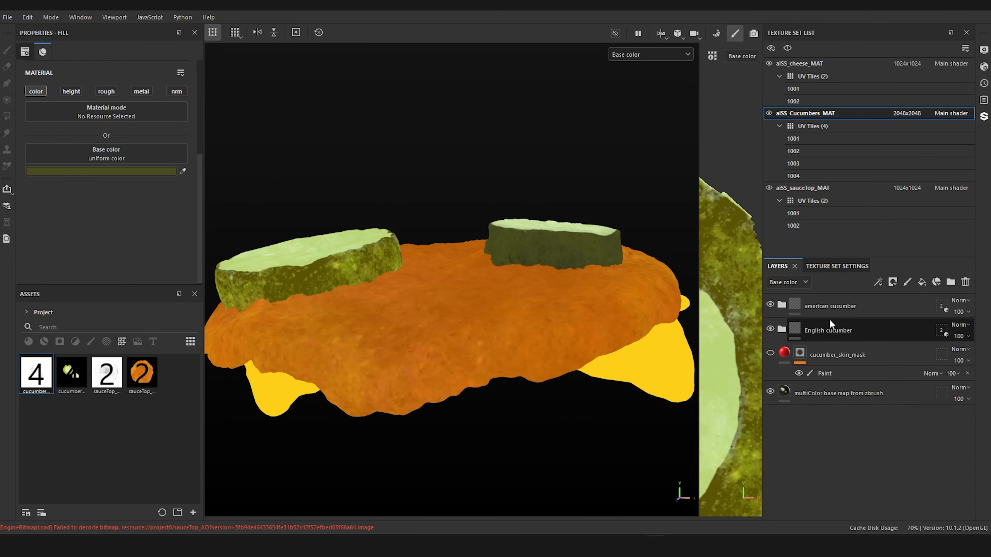
{"action": "double_click", "coordinate": [849, 329]}
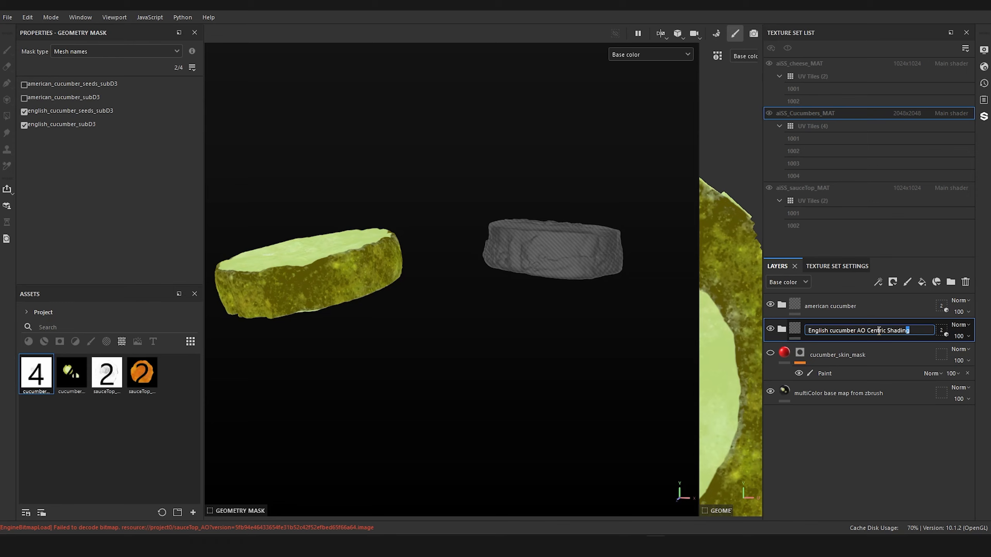
{"action": "key", "text": "shift+Left"}
{"action": "key", "text": "shift+Left"}
{"action": "key", "text": "shift+Left"}
{"action": "key", "text": "shift+Left"}
{"action": "key", "text": "shift+Left"}
{"action": "key", "text": "shift+Left"}
{"action": "key", "text": "shift+Left"}
{"action": "key", "text": "shift+Left"}
{"action": "key", "text": "shift+Left"}
{"action": "key", "text": "shift+Left"}
{"action": "key", "text": "shift+Left"}
{"action": "key", "text": "shift+Left"}
{"action": "key", "text": "shift+Left"}
{"action": "key", "text": "shift+Left"}
{"action": "key", "text": "shift+Left"}
{"action": "key", "text": "shift+Left"}
{"action": "key", "text": "shift+Left"}
{"action": "key", "text": "shift+Left"}
{"action": "key", "text": "ctrl+c"}
{"action": "left_click", "coordinate": [860, 427]}
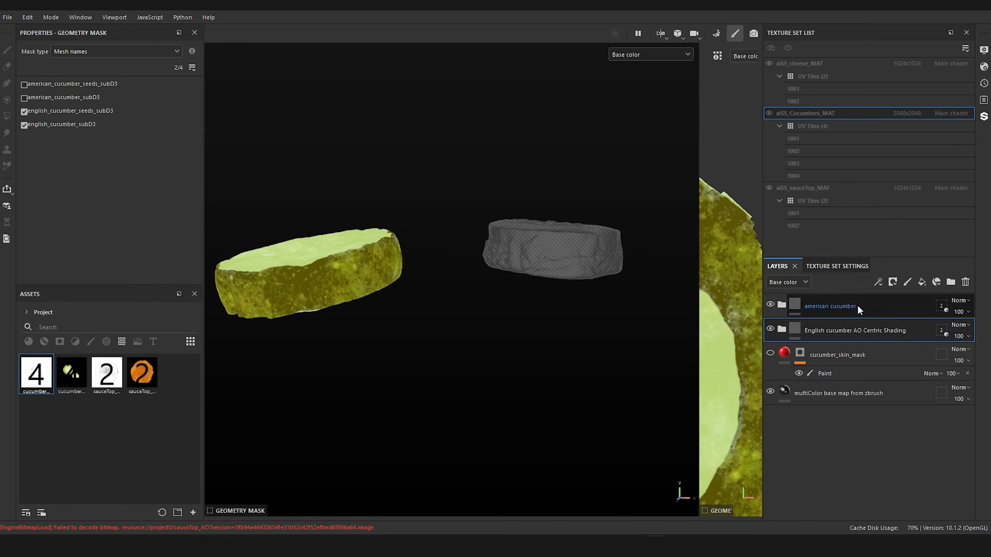
Step: Rename the american cucumber folder to "american cucumber AO Centric Shading"
{"action": "double_click", "coordinate": [857, 305]}
{"action": "left_click", "coordinate": [868, 306]}
{"action": "key", "text": "ctrl+v"}
{"action": "left_click", "coordinate": [876, 424]}
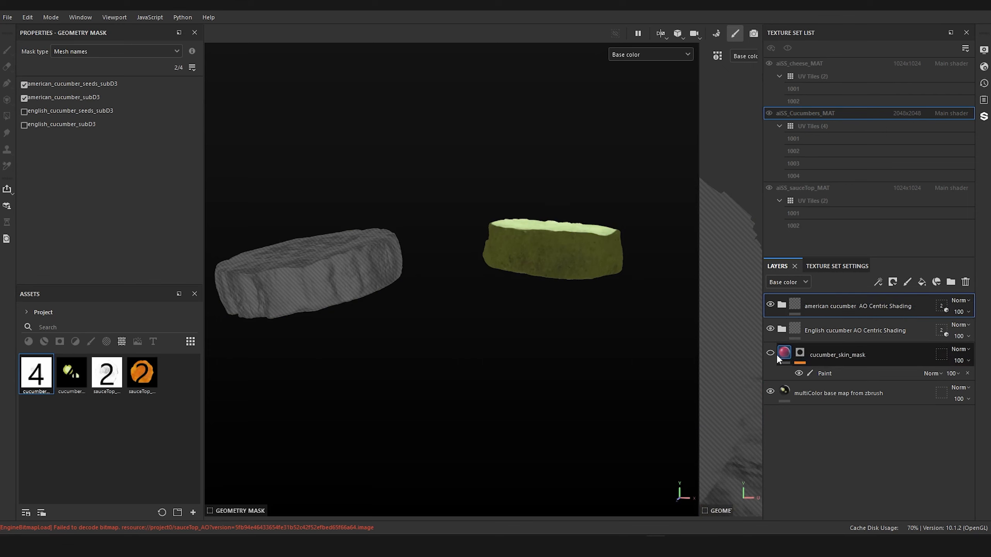
Step: Move the cucumber_skin_mask layer below the "multiColor base map from zbrush" layer
{"action": "mouse_move", "coordinate": [878, 360]}
{"action": "left_mouse_down"}
{"action": "mouse_move", "coordinate": [858, 377]}
{"action": "mouse_move", "coordinate": [861, 419]}
{"action": "left_mouse_up"}
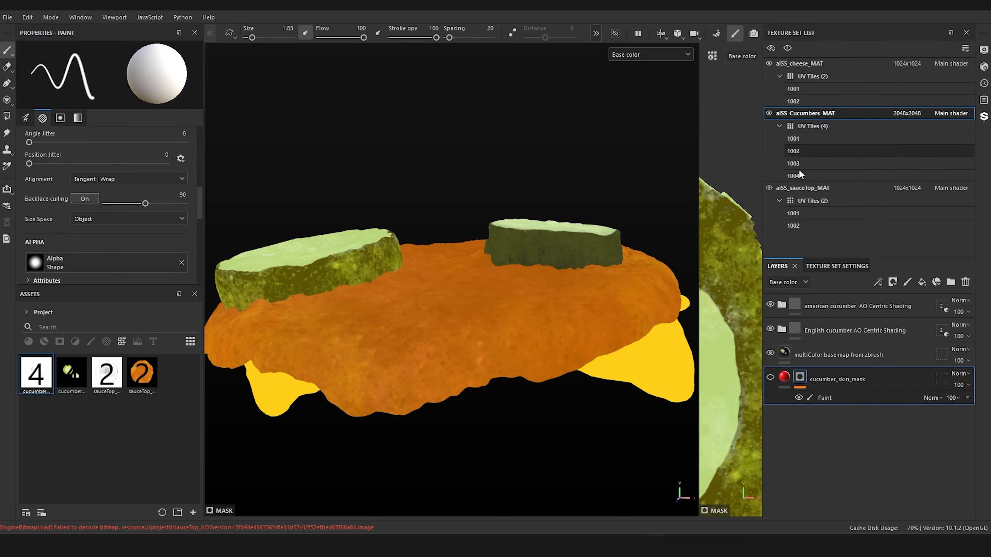
Step: Review the layer stacks of the aiSS_sauceTop_MAT and aiSS_Cucumbers_MAT texture sets and view the shaded model from several angles
{"action": "left_click", "coordinate": [796, 186]}
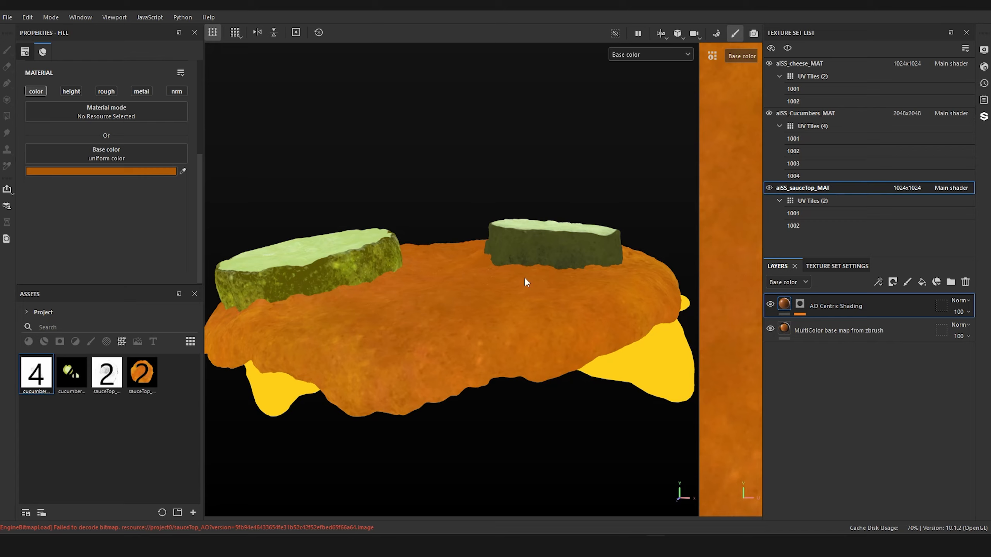
{"action": "left_click_drag", "start_coordinate": [598, 453], "coordinate": [315, 301], "text": "alt"}
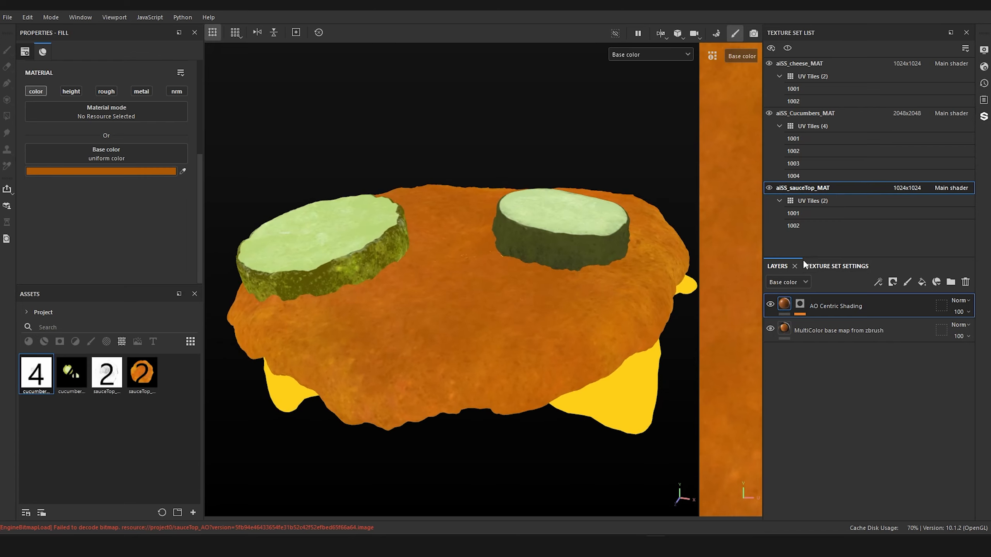
{"action": "left_click_drag", "start_coordinate": [457, 365], "coordinate": [446, 319], "text": "alt"}
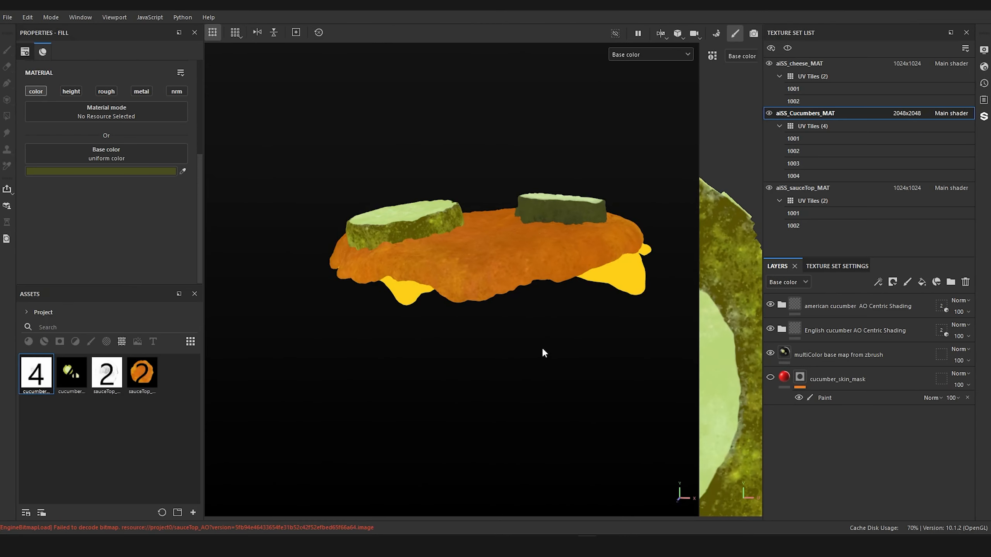
{"action": "left_click_drag", "start_coordinate": [542, 348], "coordinate": [535, 414], "text": "alt"}
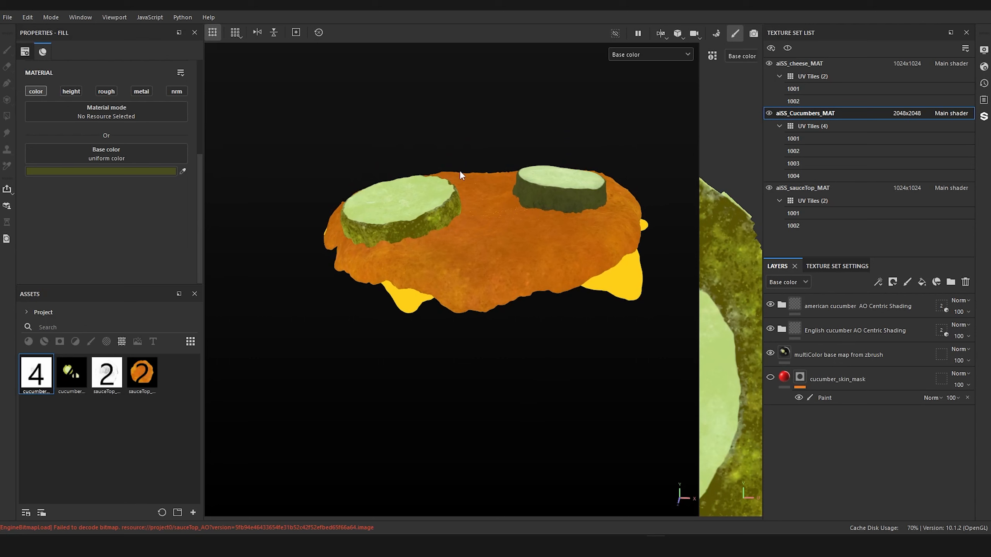
{"action": "left_click", "coordinate": [784, 331]}
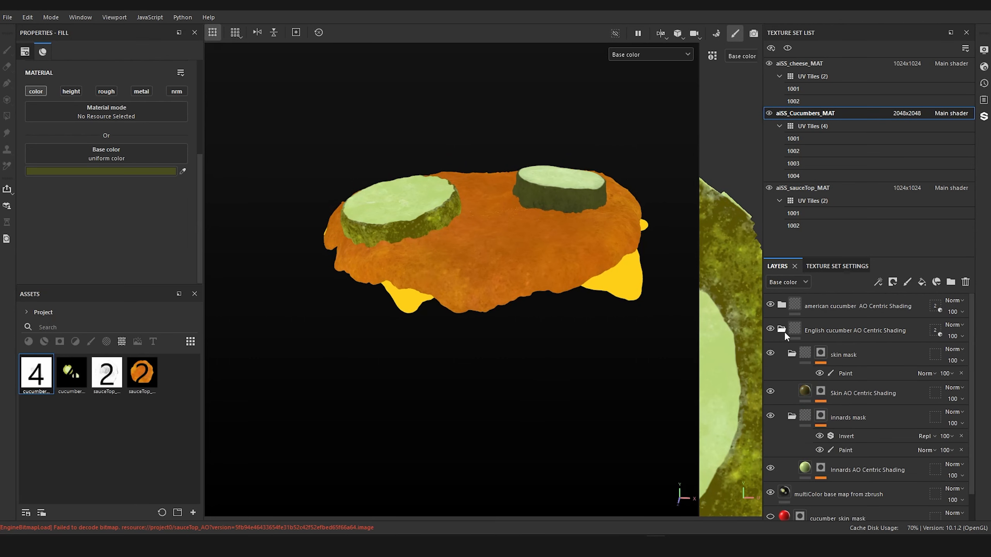
{"action": "left_click", "coordinate": [783, 330]}
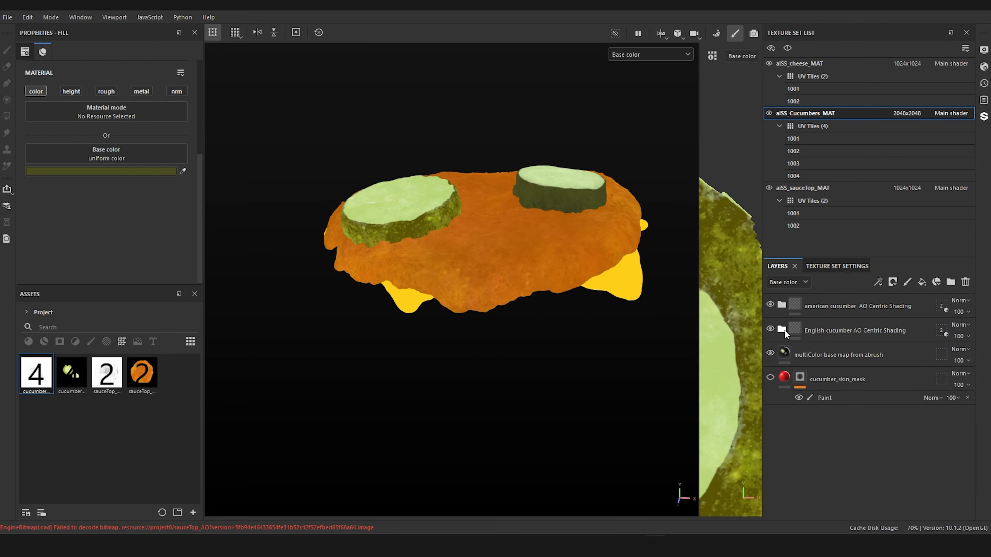
{"action": "left_click", "coordinate": [792, 330]}
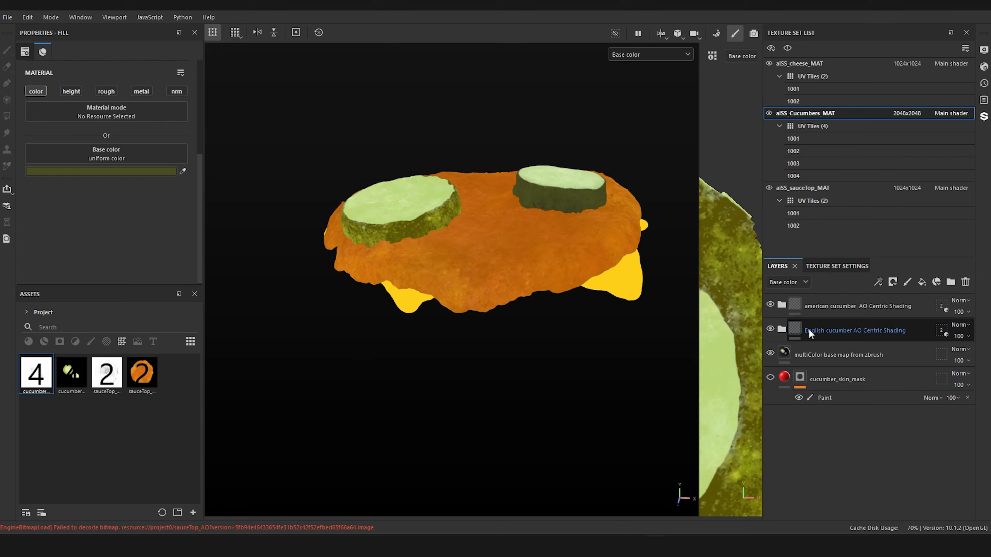
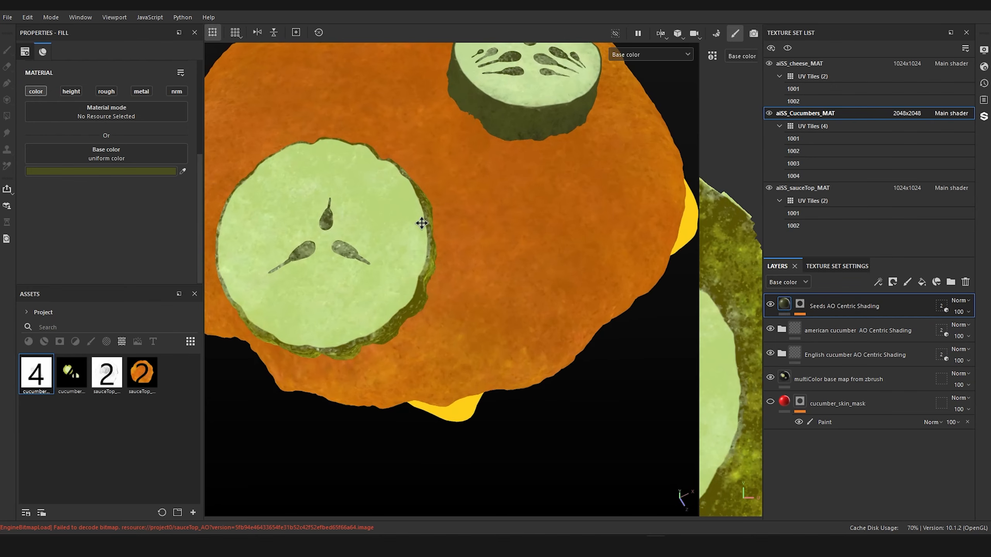
Step: Set the base color of the Seeds AO Centric Shading layer to the bright green B2E759
{"action": "middle_click_drag", "start_coordinate": [420, 224], "coordinate": [462, 277], "text": "alt"}
{"action": "left_click_drag", "start_coordinate": [462, 276], "coordinate": [468, 266], "text": "alt"}
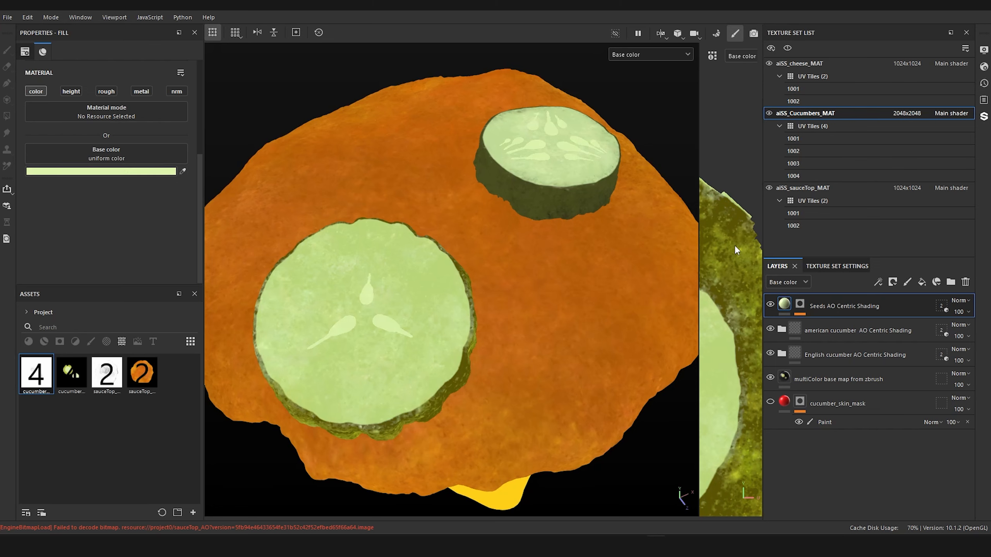
{"action": "left_click", "coordinate": [116, 171]}
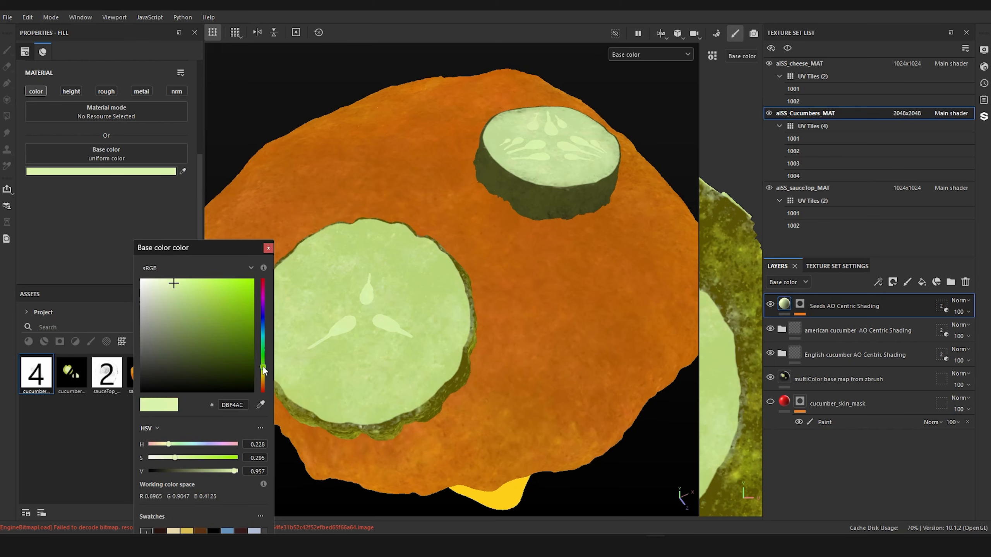
{"action": "left_click", "coordinate": [183, 291]}
{"action": "left_click_drag", "start_coordinate": [195, 286], "coordinate": [210, 291]}
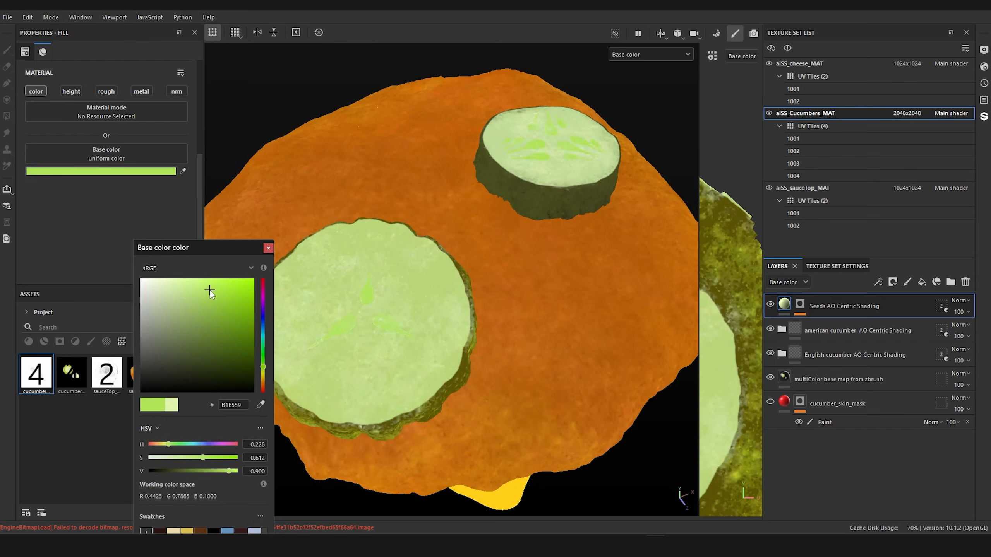
{"action": "left_click", "coordinate": [268, 248]}
{"action": "left_click_drag", "start_coordinate": [538, 234], "coordinate": [431, 213], "text": "alt"}
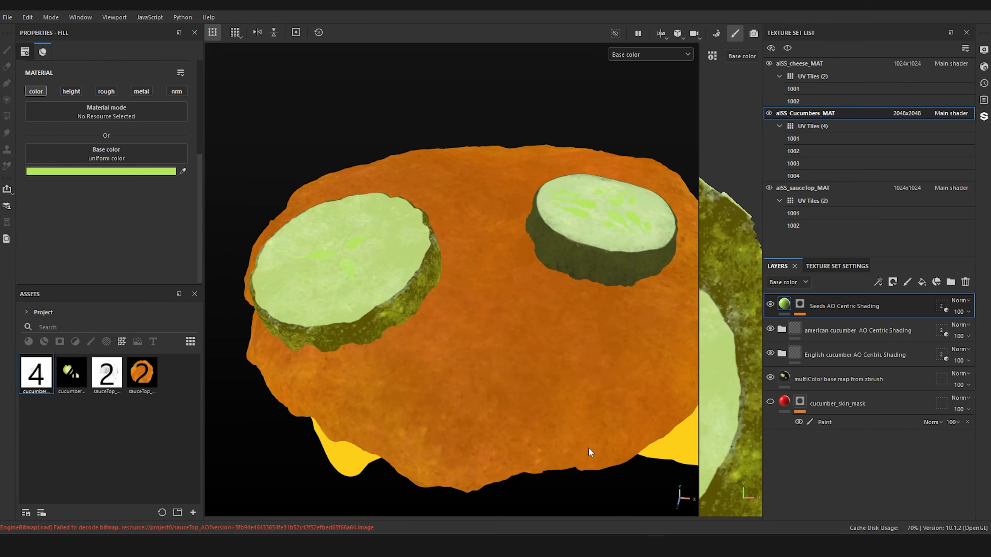
{"action": "left_click_drag", "start_coordinate": [589, 448], "coordinate": [562, 421], "text": "alt"}
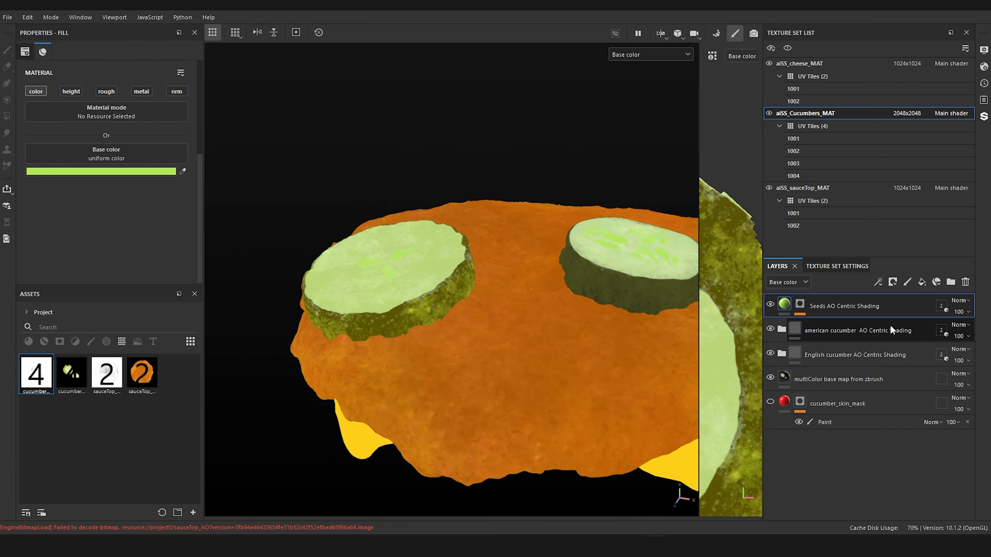
Step: Check the american cucumber folder's geometry mask and inspect the seeds of both slices with the excluded geometry temporarily hidden
{"action": "left_click", "coordinate": [941, 330]}
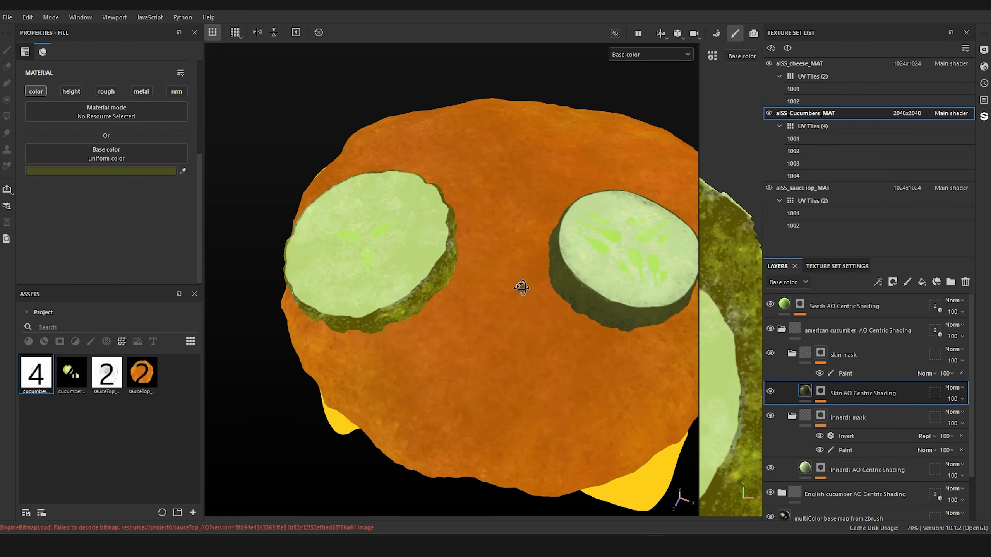
{"action": "left_click_drag", "start_coordinate": [519, 288], "coordinate": [519, 258], "text": "alt"}
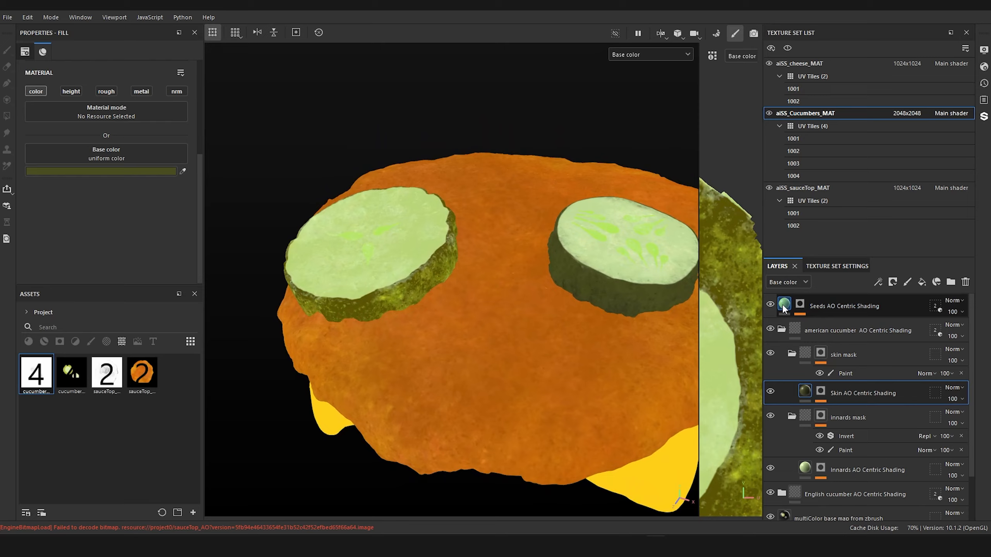
{"action": "left_click", "coordinate": [783, 307]}
{"action": "left_click", "coordinate": [616, 33]}
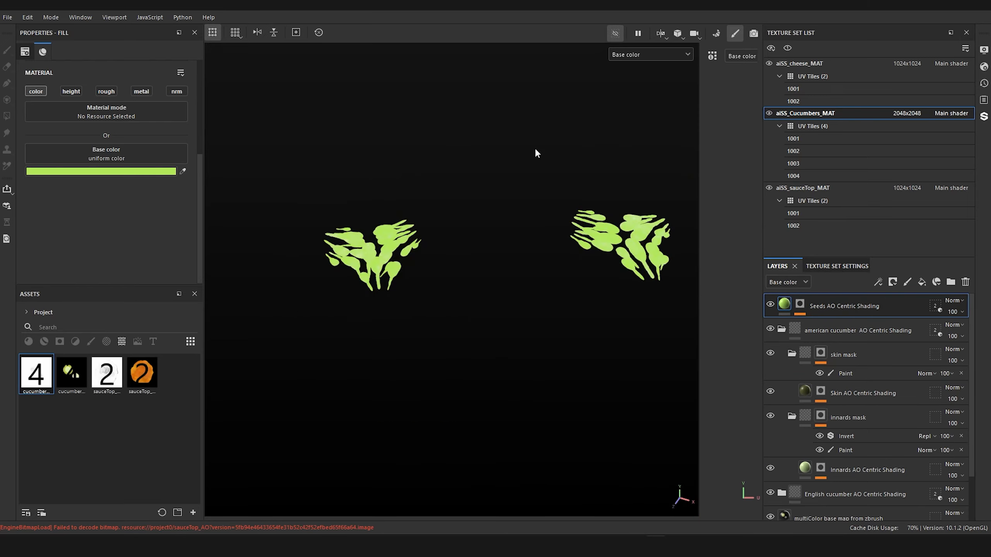
{"action": "left_click_drag", "start_coordinate": [535, 152], "coordinate": [614, 245], "text": "alt"}
{"action": "left_click_drag", "start_coordinate": [524, 335], "coordinate": [661, 352], "text": "alt"}
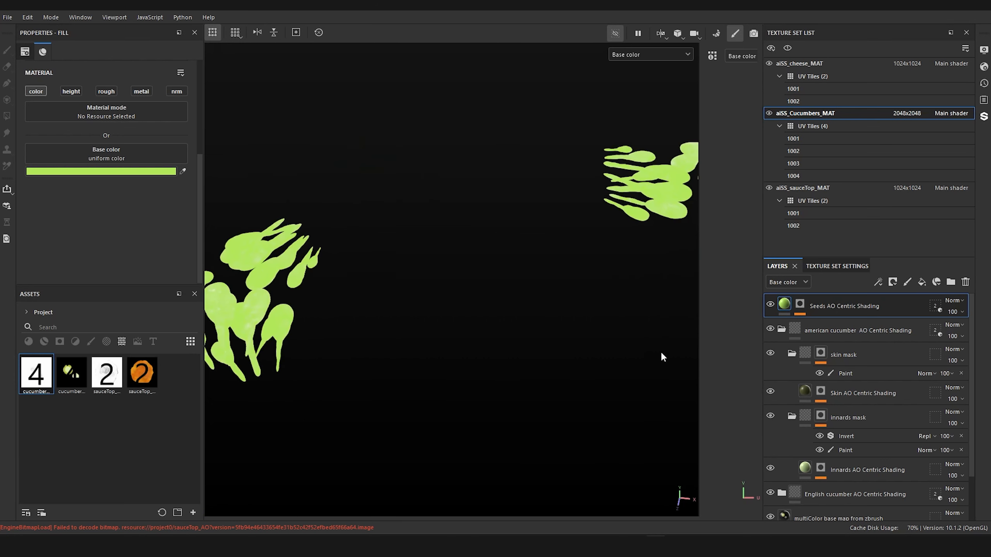
{"action": "left_click_drag", "start_coordinate": [602, 309], "coordinate": [495, 309], "text": "alt"}
{"action": "left_click", "coordinate": [782, 329]}
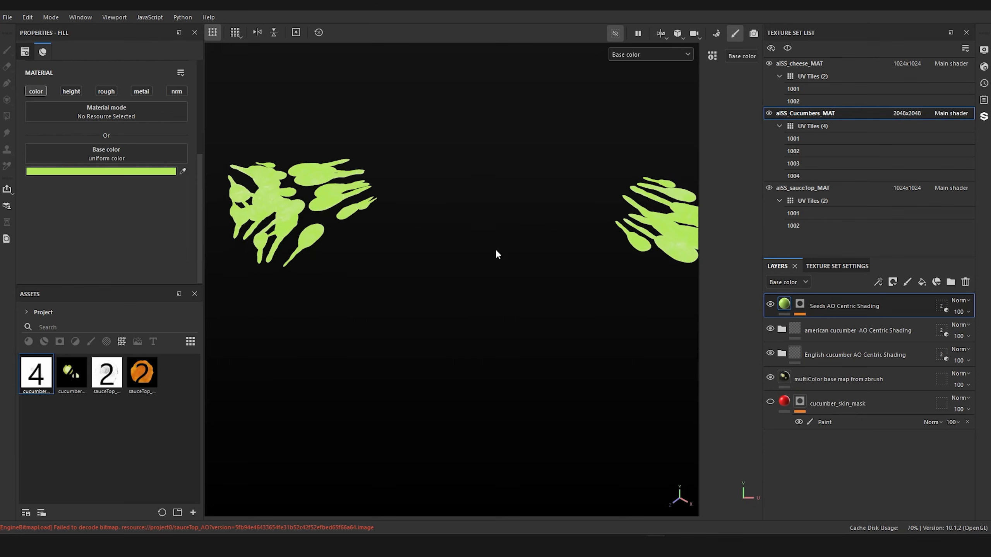
{"action": "left_click", "coordinate": [614, 33]}
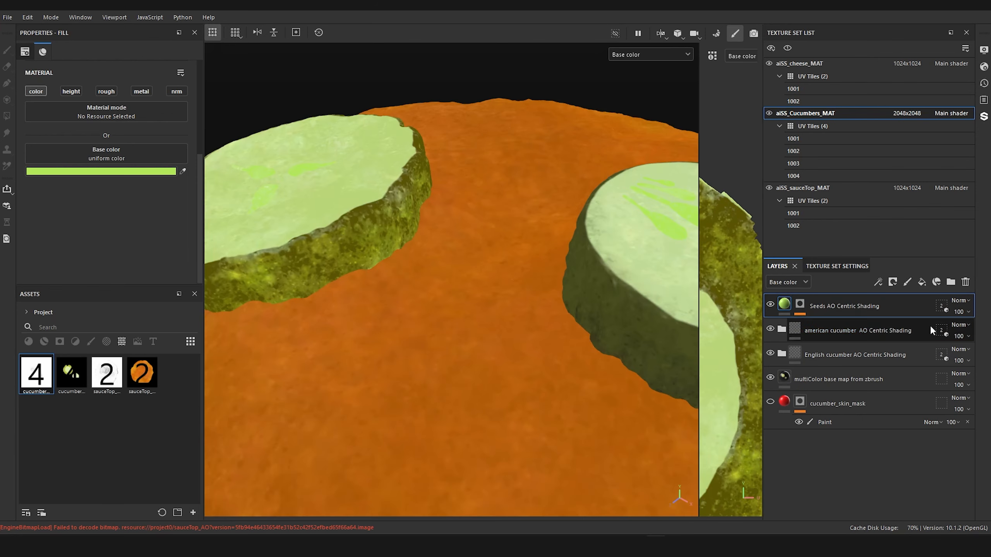
Step: Exclude american_cucumber_seeds_subD3 and english_cucumber_seeds_subD3 from the geometry masks of their respective cucumber folders
{"action": "left_click", "coordinate": [940, 330]}
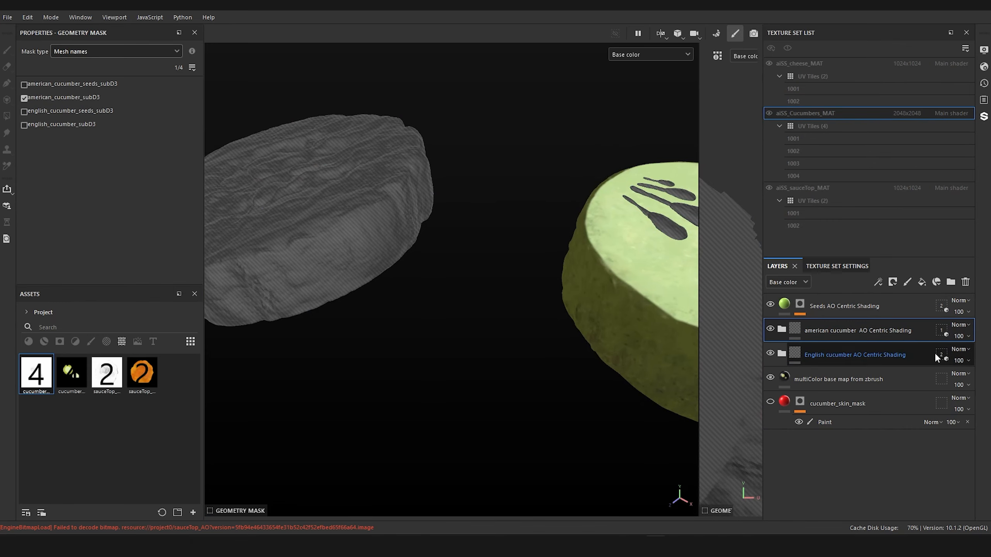
{"action": "left_click", "coordinate": [938, 354]}
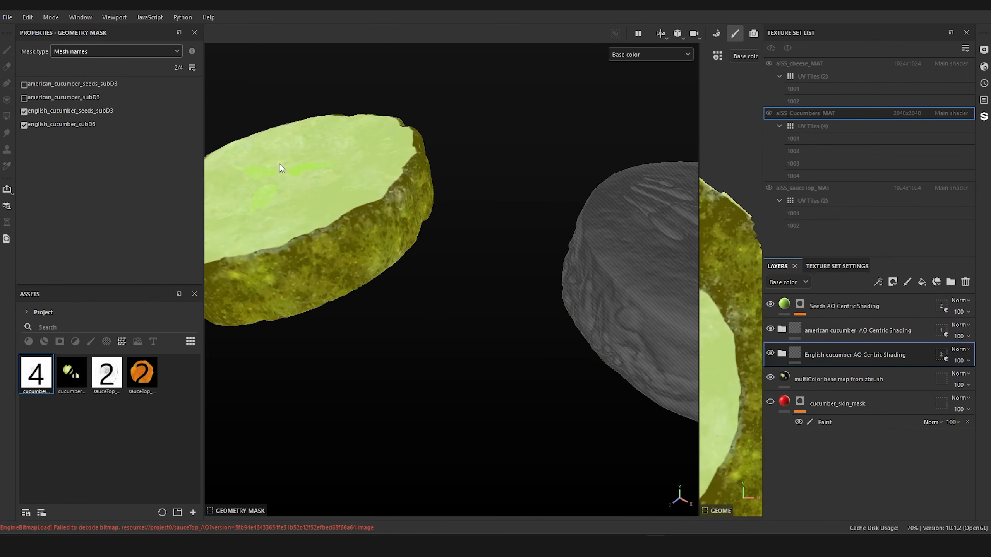
{"action": "left_click", "coordinate": [24, 111]}
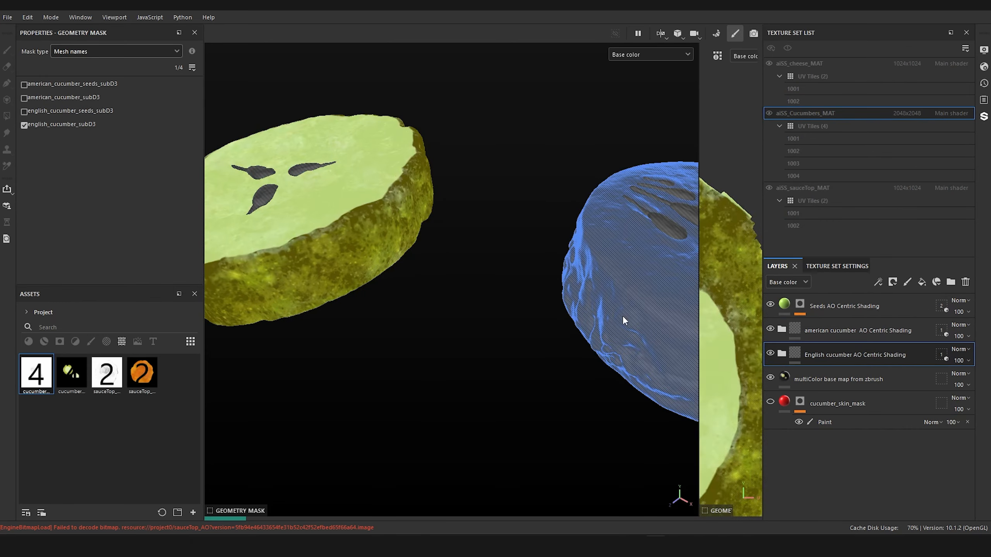
{"action": "left_click", "coordinate": [785, 306]}
{"action": "left_click_drag", "start_coordinate": [450, 308], "coordinate": [492, 335], "text": "alt"}
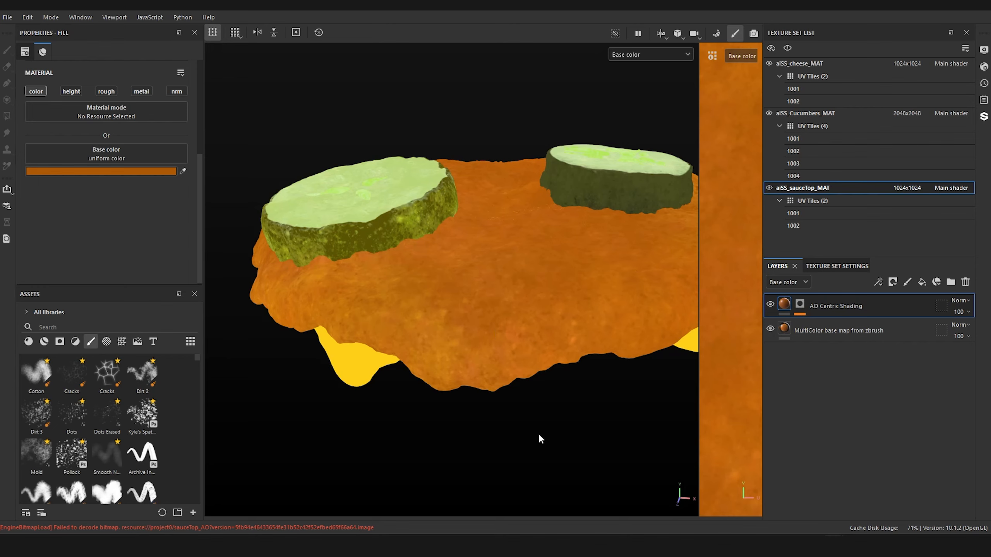
Step: Switch to the burger reference photo and examine the sauce's color variation around the pickle slices and cheese drip
{"action": "left_click_drag", "start_coordinate": [540, 435], "coordinate": [464, 324], "text": "alt"}
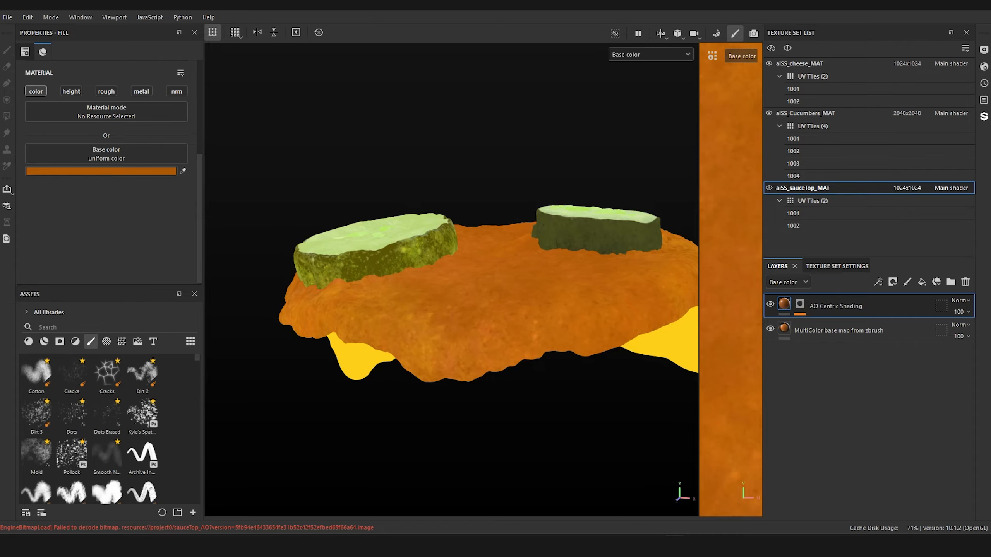
{"action": "mouse_move", "coordinate": [990, 84]}
{"action": "left_mouse_down"}
{"action": "mouse_move", "coordinate": [490, 74]}
{"action": "mouse_move", "coordinate": [506, 82]}
{"action": "left_mouse_up"}
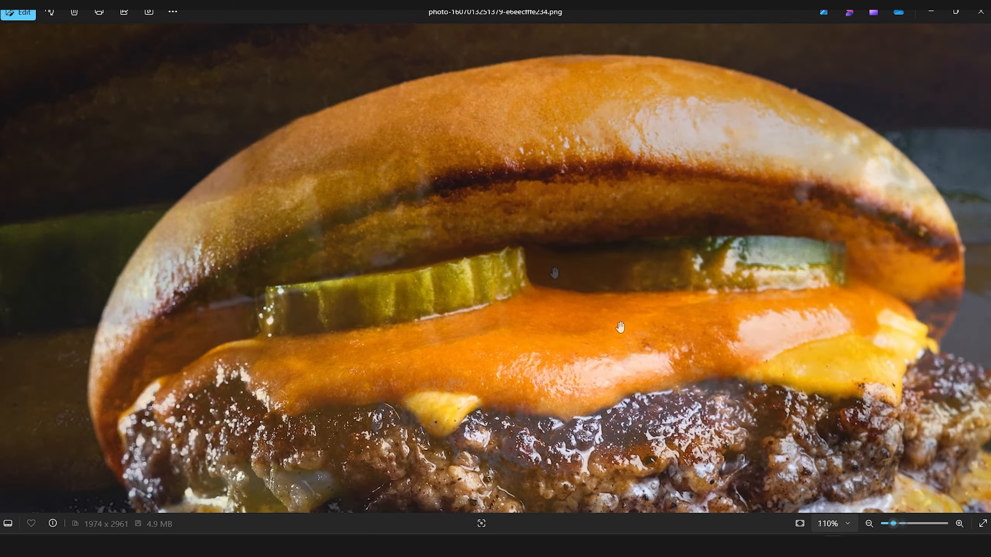
{"action": "scroll", "coordinate": [525, 195], "scroll_direction": "up", "scroll_amount": 5}
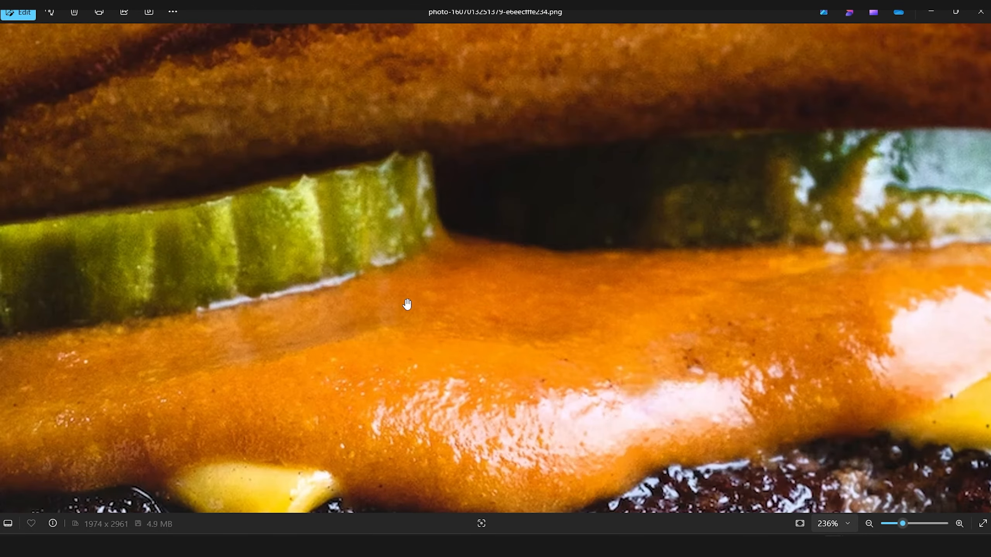
{"action": "scroll", "coordinate": [507, 296], "scroll_direction": "down", "scroll_amount": 5}
{"action": "scroll", "coordinate": [557, 284], "scroll_direction": "up", "scroll_amount": 4}
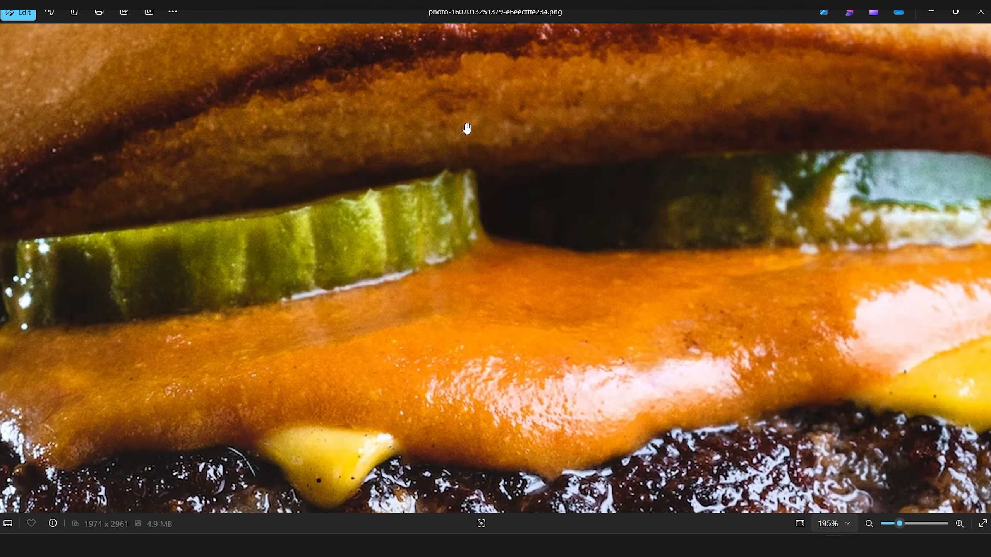
{"action": "left_click_drag", "start_coordinate": [476, 190], "coordinate": [729, 128]}
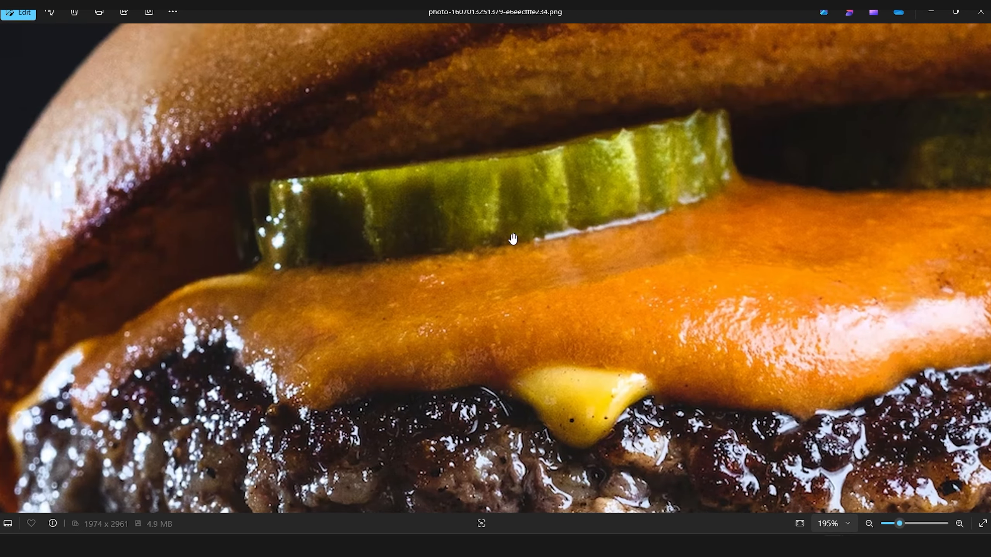
{"action": "left_click_drag", "start_coordinate": [443, 238], "coordinate": [433, 231]}
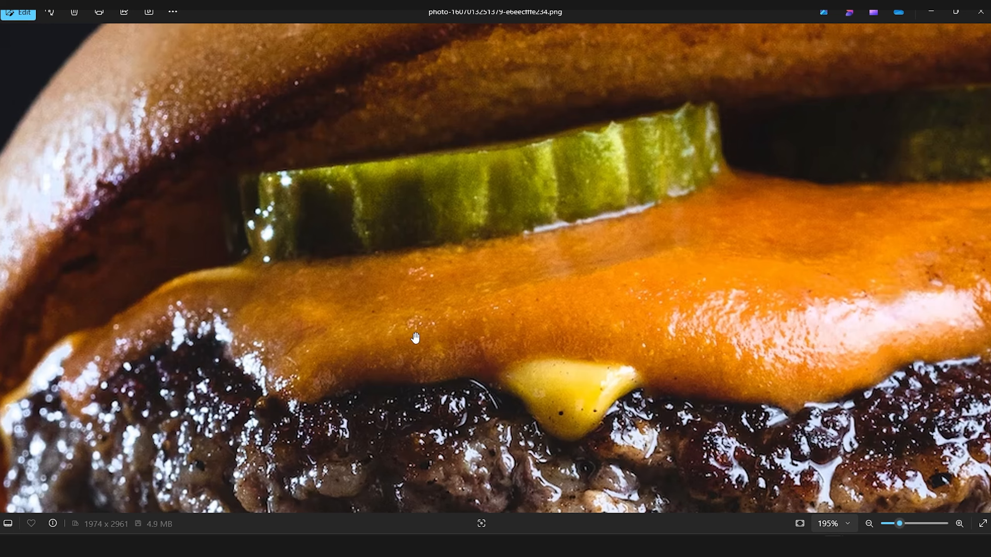
{"action": "left_click_drag", "start_coordinate": [519, 366], "coordinate": [484, 299]}
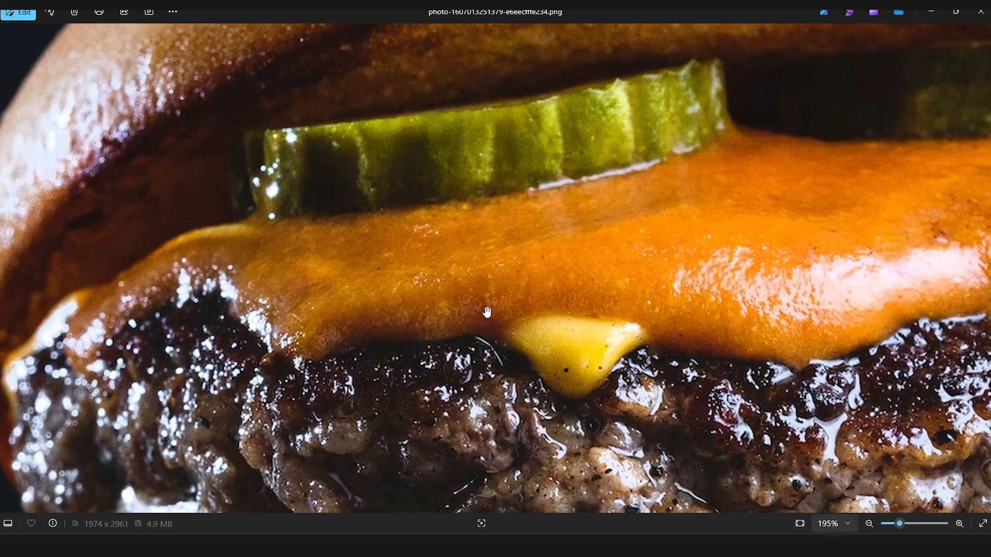
Step: Examine close-up the sauce's darker lower edge near the cheese drip and the small specks around its highlights
{"action": "scroll", "coordinate": [487, 312], "scroll_direction": "up", "scroll_amount": 4}
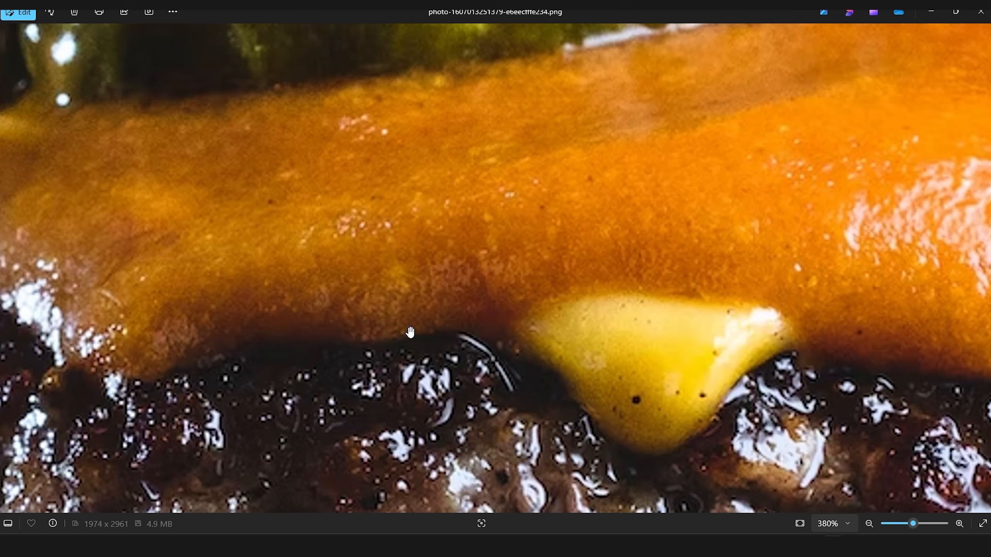
{"action": "scroll", "coordinate": [429, 311], "scroll_direction": "up", "scroll_amount": 4}
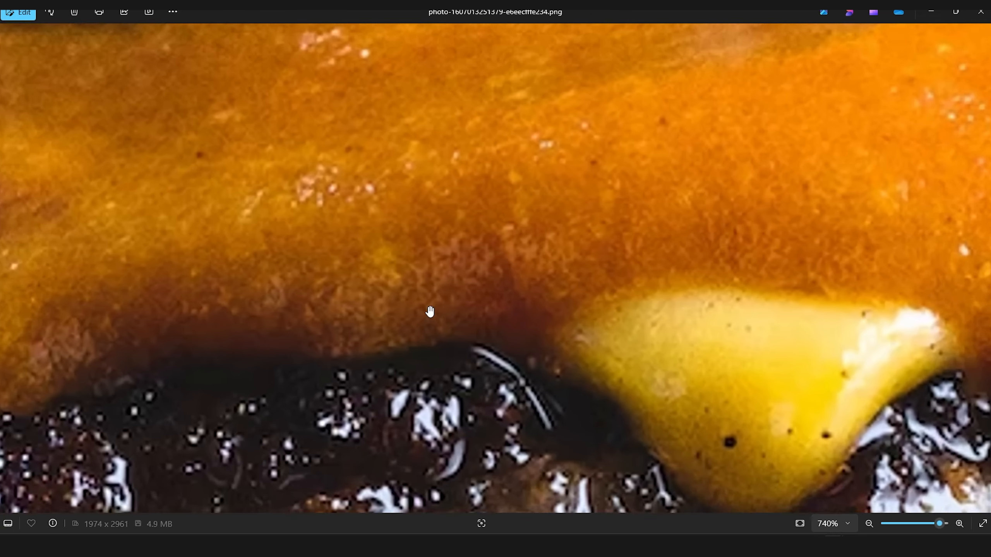
{"action": "scroll", "coordinate": [460, 281], "scroll_direction": "down", "scroll_amount": 4}
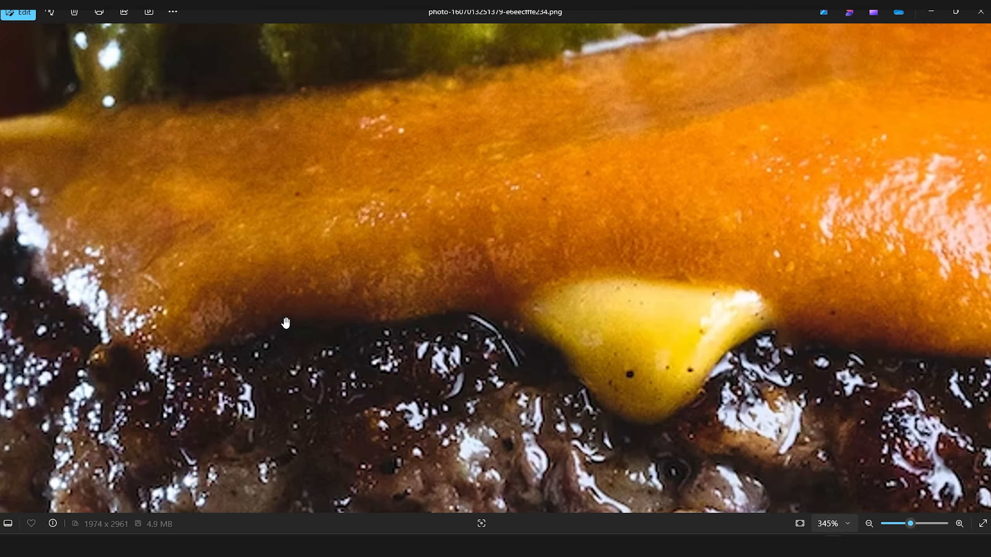
{"action": "scroll", "coordinate": [376, 285], "scroll_direction": "down", "scroll_amount": 3}
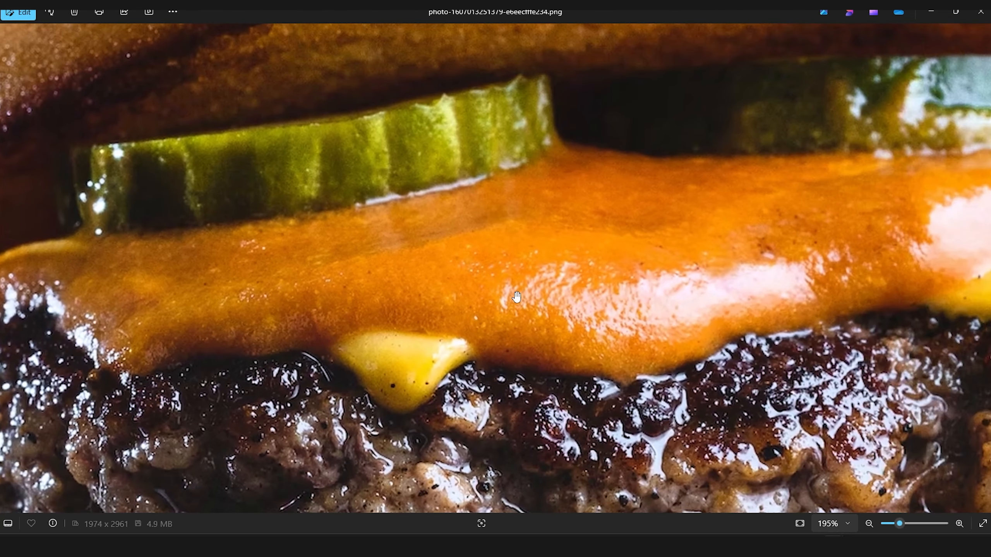
{"action": "scroll", "coordinate": [525, 295], "scroll_direction": "down", "scroll_amount": 2}
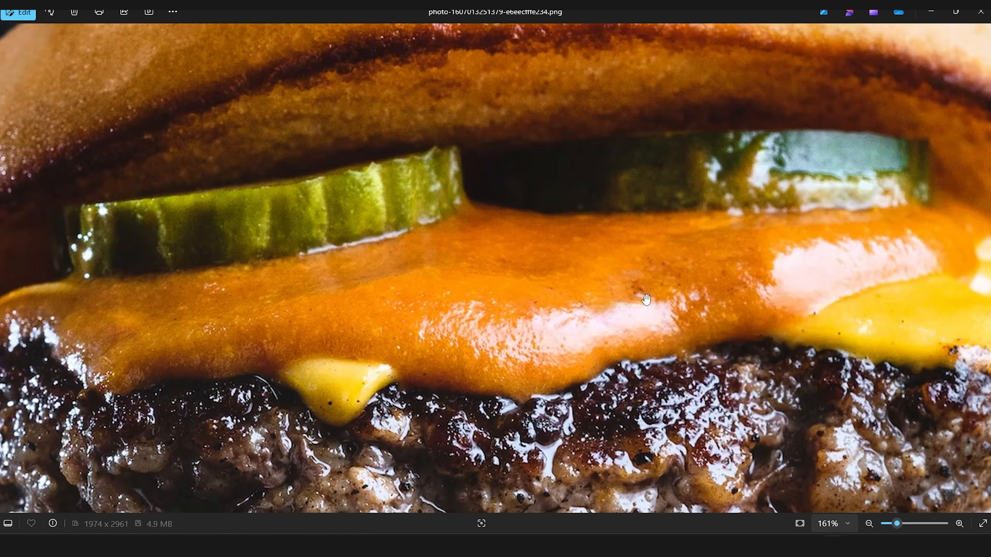
{"action": "scroll", "coordinate": [636, 293], "scroll_direction": "up", "scroll_amount": 6}
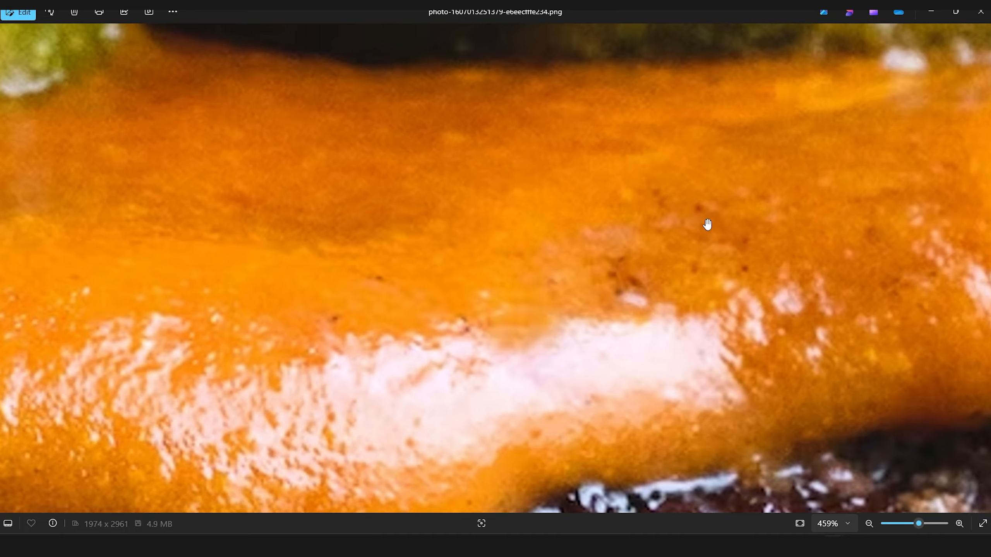
{"action": "scroll", "coordinate": [792, 297], "scroll_direction": "down", "scroll_amount": 6}
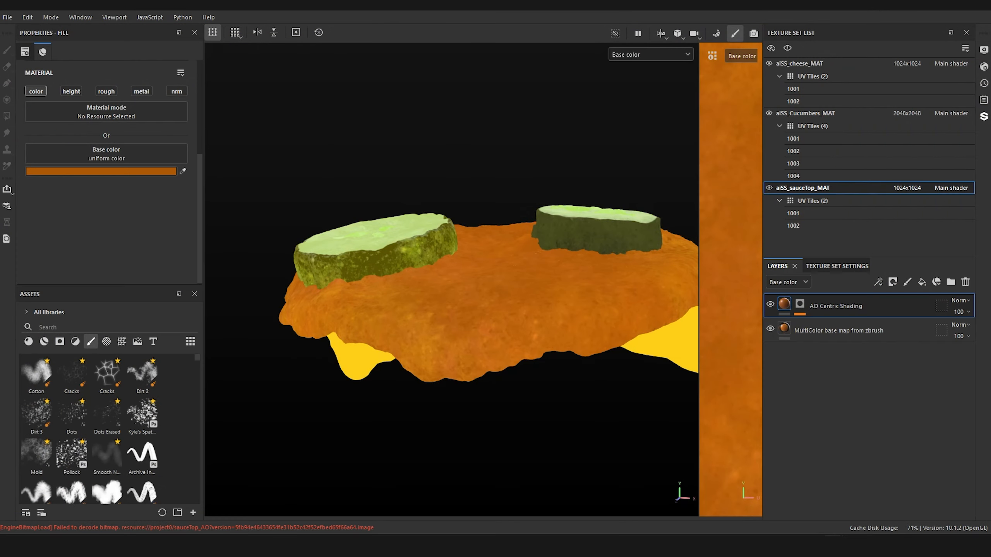
Step: Switch back to Substance Painter and add a fill layer above the sauce's AO Centric Shading with a black mask and paint effect
{"action": "left_click_drag", "start_coordinate": [477, 158], "coordinate": [483, 205], "text": "alt"}
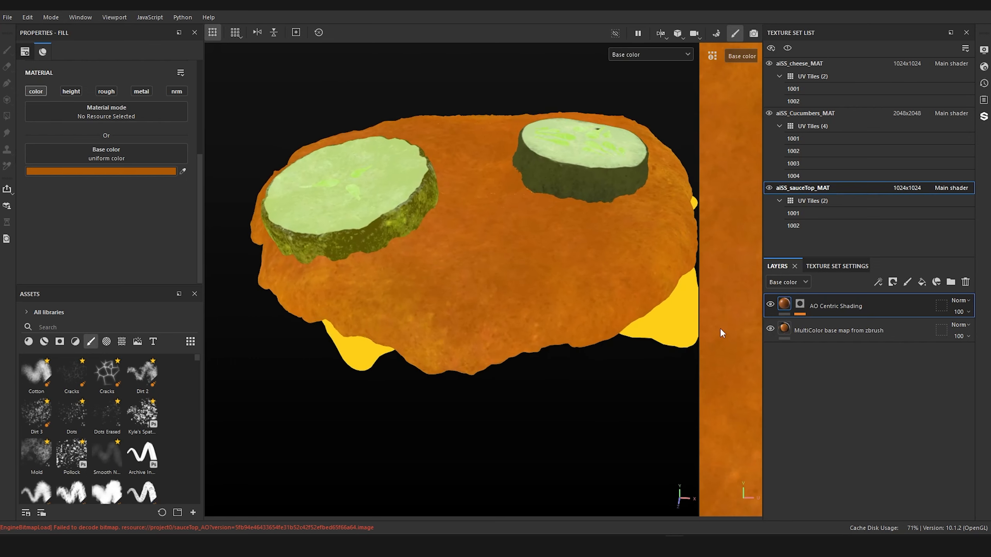
{"action": "left_click", "coordinate": [921, 282]}
{"action": "right_click", "coordinate": [786, 304]}
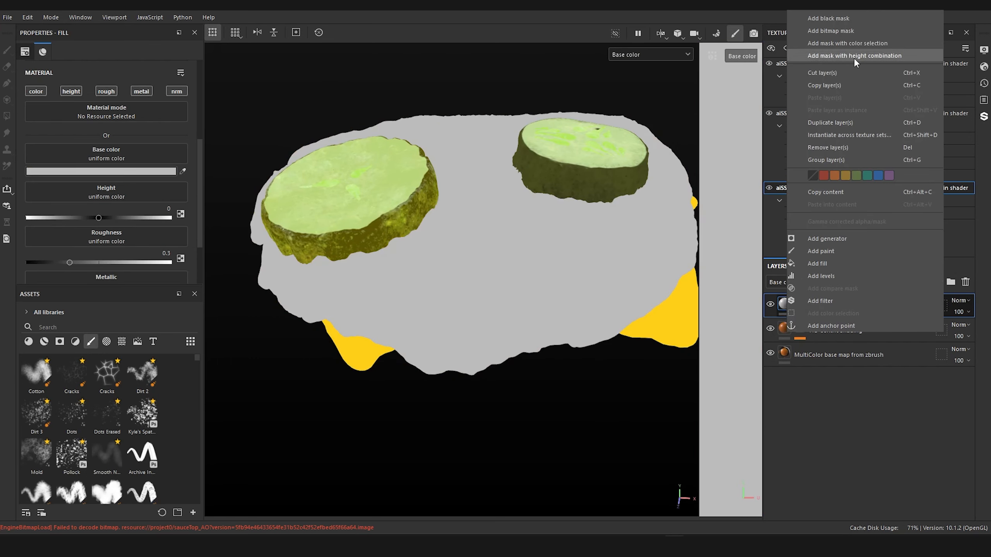
{"action": "left_click", "coordinate": [850, 18]}
{"action": "right_click", "coordinate": [800, 309]}
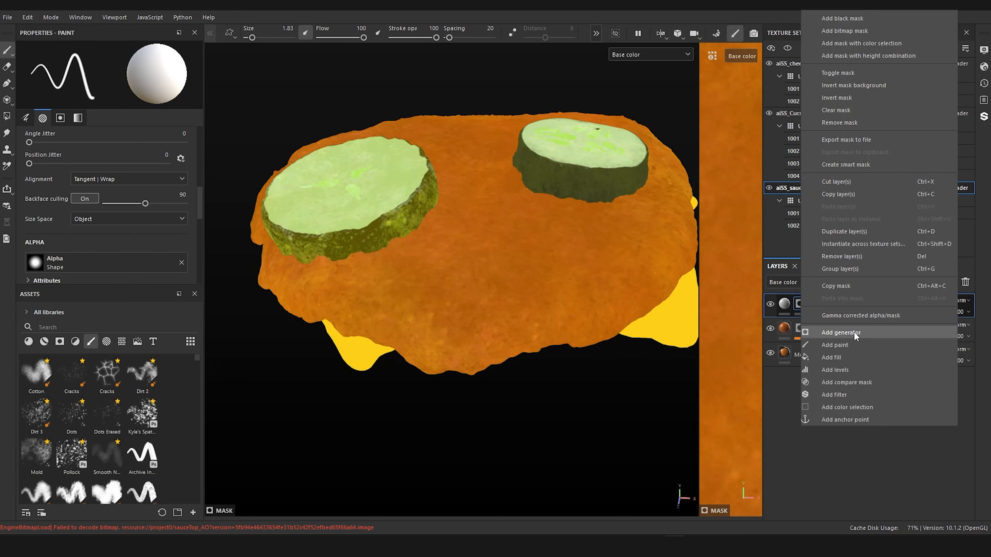
{"action": "left_click", "coordinate": [844, 349]}
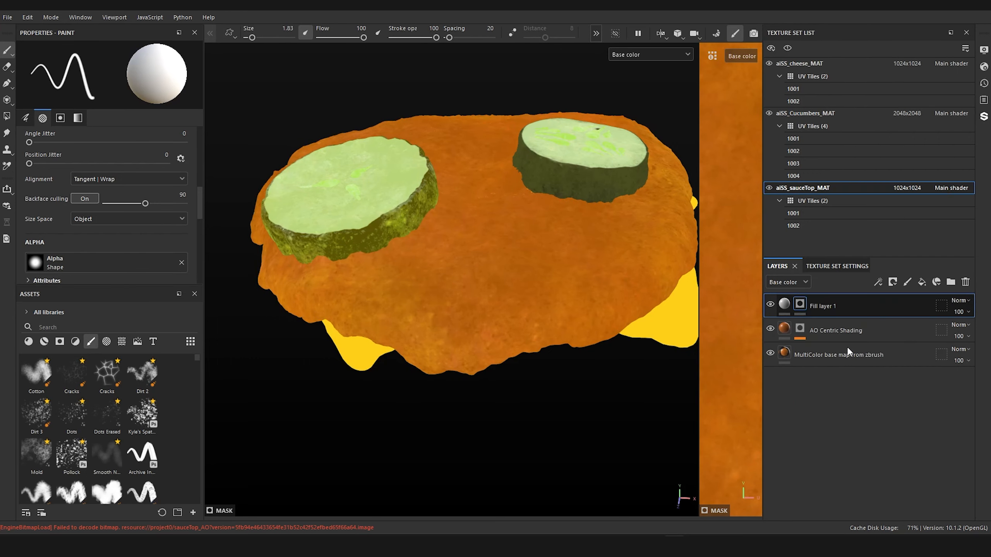
Step: Choose Kyle's spatter brush at size 35.48 and stamp specks into the mask on the sauce beside the English cucumber slice
{"action": "left_click", "coordinate": [138, 414]}
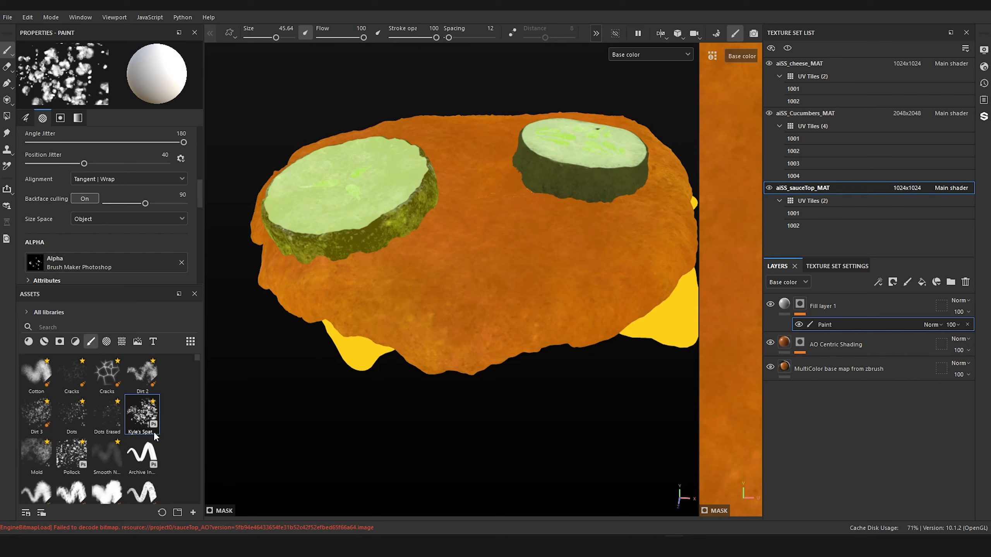
{"action": "left_click_drag", "start_coordinate": [314, 411], "coordinate": [290, 441], "text": "alt"}
{"action": "right_click_drag", "start_coordinate": [469, 240], "coordinate": [447, 239], "text": "ctrl"}
{"action": "left_click", "coordinate": [458, 239]}
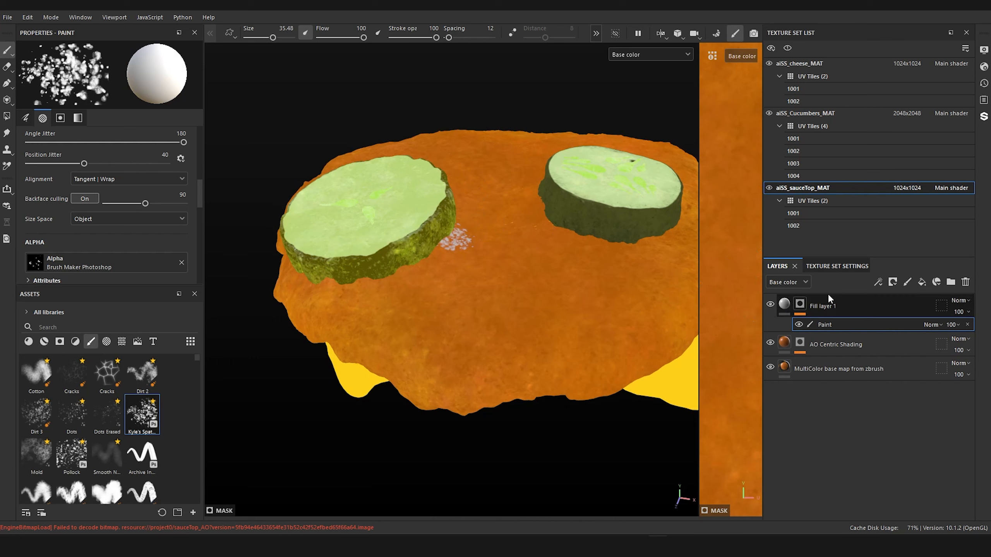
Step: Paint spatter specks into the mask between the cucumber slices and down to the sauce's front edge, reducing the brush size to 24.58
{"action": "mouse_move", "coordinate": [459, 222]}
{"action": "left_mouse_down"}
{"action": "mouse_move", "coordinate": [474, 213]}
{"action": "mouse_move", "coordinate": [483, 234]}
{"action": "mouse_move", "coordinate": [522, 257]}
{"action": "mouse_move", "coordinate": [604, 258]}
{"action": "mouse_move", "coordinate": [566, 283]}
{"action": "mouse_move", "coordinate": [571, 327]}
{"action": "left_mouse_up"}
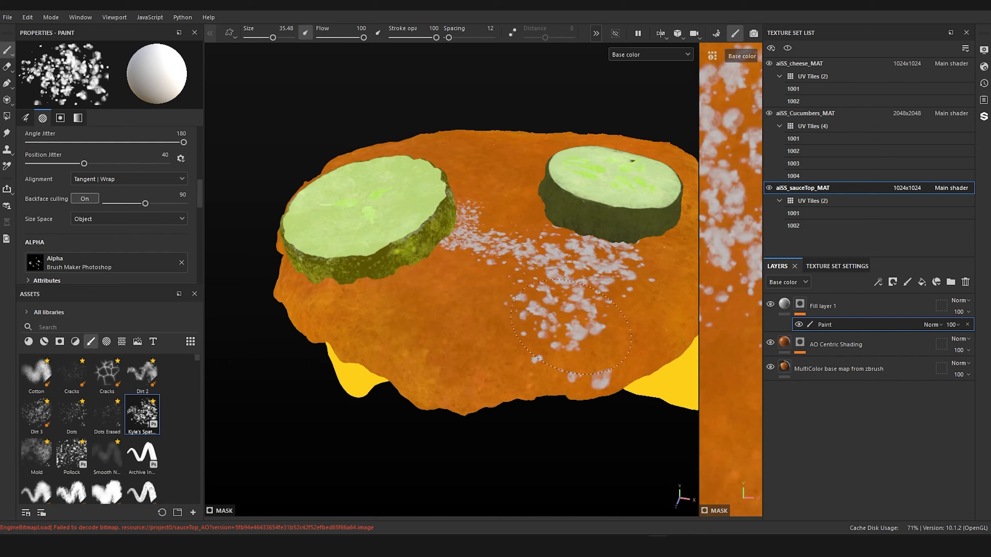
{"action": "right_click_drag", "start_coordinate": [583, 306], "coordinate": [544, 307], "text": "ctrl"}
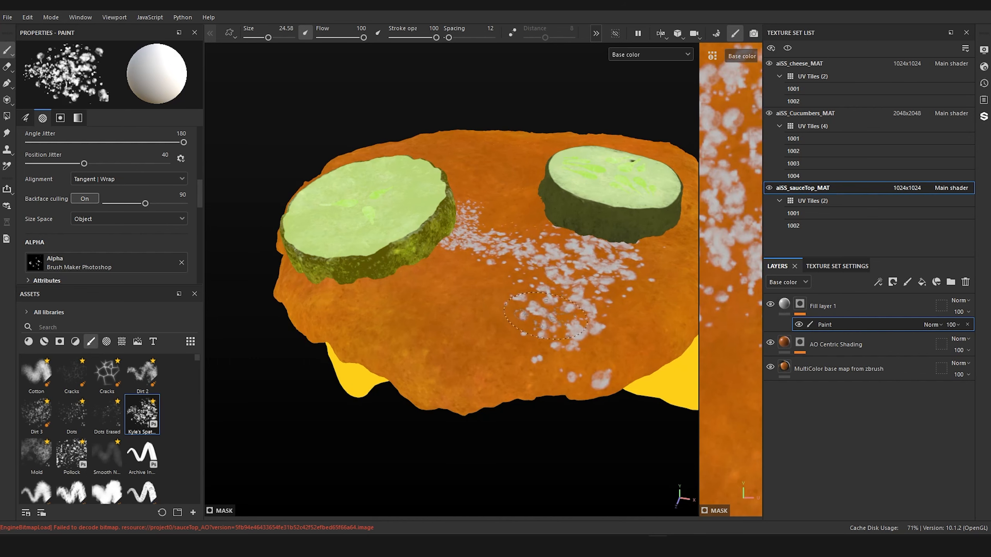
{"action": "mouse_move", "coordinate": [568, 379]}
{"action": "right_mouse_down", "text": "ctrl"}
{"action": "mouse_move", "coordinate": [552, 380]}
{"action": "mouse_move", "coordinate": [585, 379]}
{"action": "mouse_move", "coordinate": [549, 379]}
{"action": "right_mouse_up", "text": "ctrl"}
{"action": "left_click", "coordinate": [571, 378]}
{"action": "mouse_move", "coordinate": [571, 378]}
{"action": "left_mouse_down"}
{"action": "mouse_move", "coordinate": [557, 377]}
{"action": "mouse_move", "coordinate": [592, 375]}
{"action": "mouse_move", "coordinate": [601, 350]}
{"action": "mouse_move", "coordinate": [589, 367]}
{"action": "mouse_move", "coordinate": [608, 392]}
{"action": "mouse_move", "coordinate": [594, 329]}
{"action": "mouse_move", "coordinate": [628, 250]}
{"action": "mouse_move", "coordinate": [597, 293]}
{"action": "mouse_move", "coordinate": [475, 400]}
{"action": "left_mouse_up"}
Step: Extend the specks between and around both cucumber slices, varying the spatter brush size from 14.14 to 33.14
{"action": "right_click_drag", "start_coordinate": [461, 302], "coordinate": [468, 302], "text": "ctrl"}
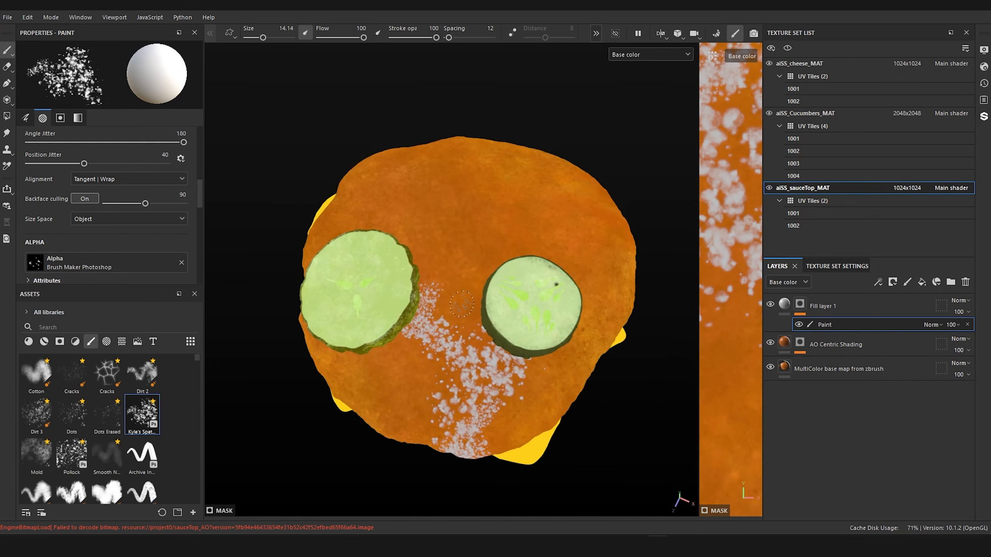
{"action": "mouse_move", "coordinate": [468, 332]}
{"action": "left_mouse_down"}
{"action": "mouse_move", "coordinate": [462, 309]}
{"action": "mouse_move", "coordinate": [483, 272]}
{"action": "mouse_move", "coordinate": [464, 332]}
{"action": "left_mouse_up"}
{"action": "right_click_drag", "start_coordinate": [501, 349], "coordinate": [511, 349], "text": "ctrl"}
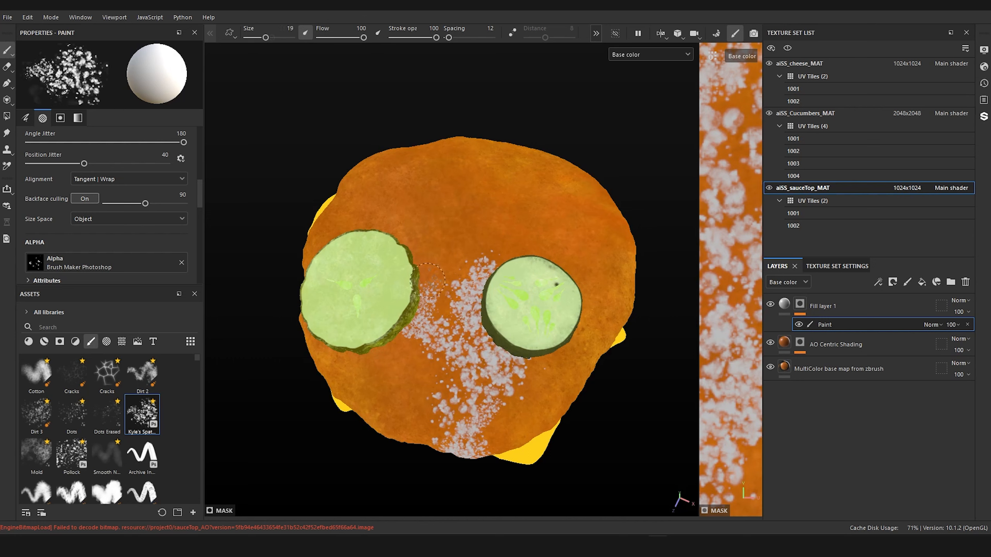
{"action": "left_click_drag", "start_coordinate": [390, 270], "coordinate": [404, 221]}
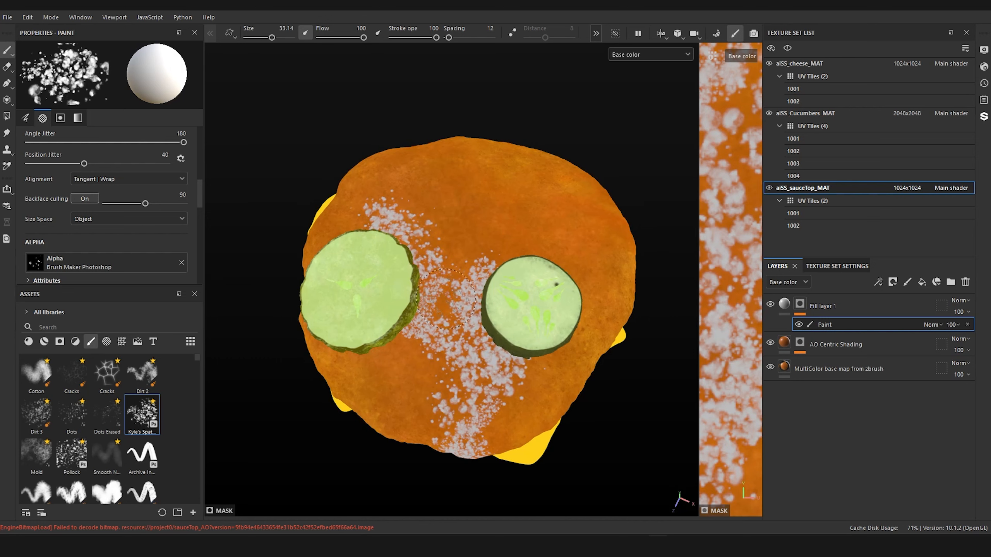
{"action": "mouse_move", "coordinate": [446, 300]}
{"action": "left_mouse_down"}
{"action": "mouse_move", "coordinate": [426, 251]}
{"action": "mouse_move", "coordinate": [472, 260]}
{"action": "mouse_move", "coordinate": [507, 234]}
{"action": "mouse_move", "coordinate": [573, 234]}
{"action": "mouse_move", "coordinate": [585, 269]}
{"action": "mouse_move", "coordinate": [553, 275]}
{"action": "mouse_move", "coordinate": [528, 260]}
{"action": "left_mouse_up"}
{"action": "key", "text": "ctrl+z"}
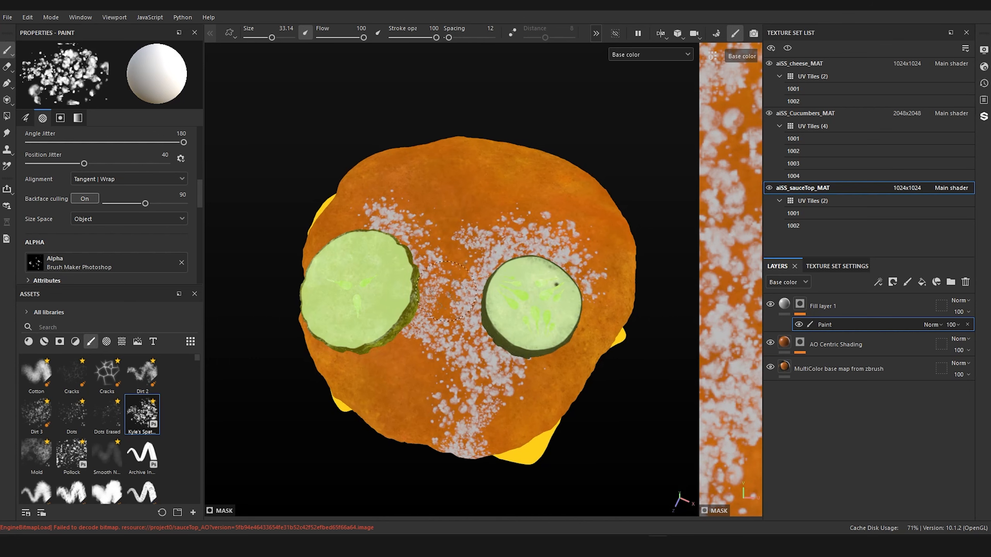
{"action": "mouse_move", "coordinate": [450, 288]}
{"action": "left_mouse_down"}
{"action": "mouse_move", "coordinate": [473, 265]}
{"action": "mouse_move", "coordinate": [580, 282]}
{"action": "mouse_move", "coordinate": [584, 305]}
{"action": "mouse_move", "coordinate": [565, 333]}
{"action": "mouse_move", "coordinate": [571, 275]}
{"action": "left_mouse_up"}
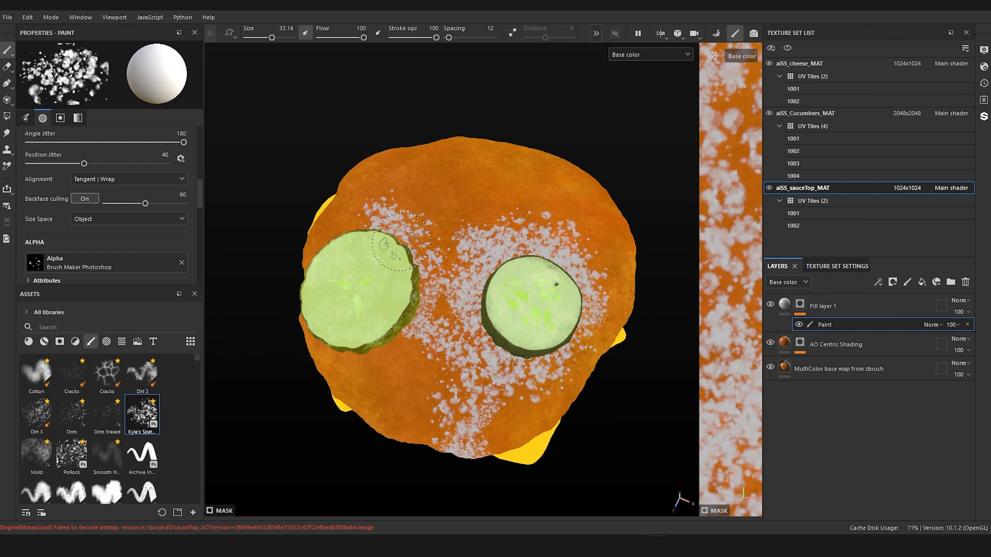
Step: Fill the sauce behind the cucumber slices and around the base of the larger slice with more spatter specks
{"action": "left_click_drag", "start_coordinate": [390, 246], "coordinate": [489, 199]}
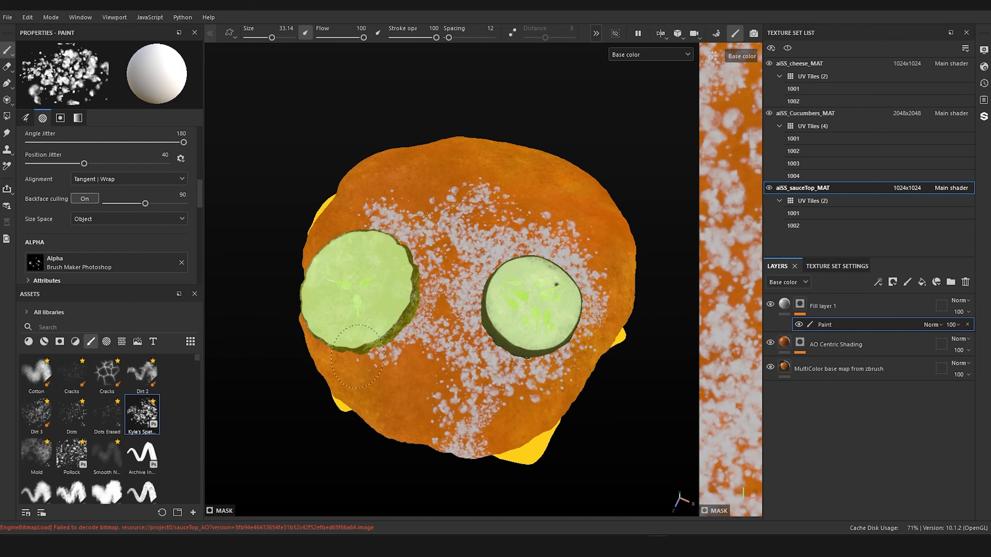
{"action": "mouse_move", "coordinate": [425, 206]}
{"action": "left_mouse_down"}
{"action": "mouse_move", "coordinate": [437, 197]}
{"action": "mouse_move", "coordinate": [546, 211]}
{"action": "mouse_move", "coordinate": [600, 251]}
{"action": "mouse_move", "coordinate": [617, 303]}
{"action": "mouse_move", "coordinate": [545, 335]}
{"action": "left_mouse_up"}
{"action": "mouse_move", "coordinate": [585, 333]}
{"action": "left_mouse_down"}
{"action": "mouse_move", "coordinate": [559, 336]}
{"action": "mouse_move", "coordinate": [643, 344]}
{"action": "mouse_move", "coordinate": [595, 274]}
{"action": "left_mouse_up"}
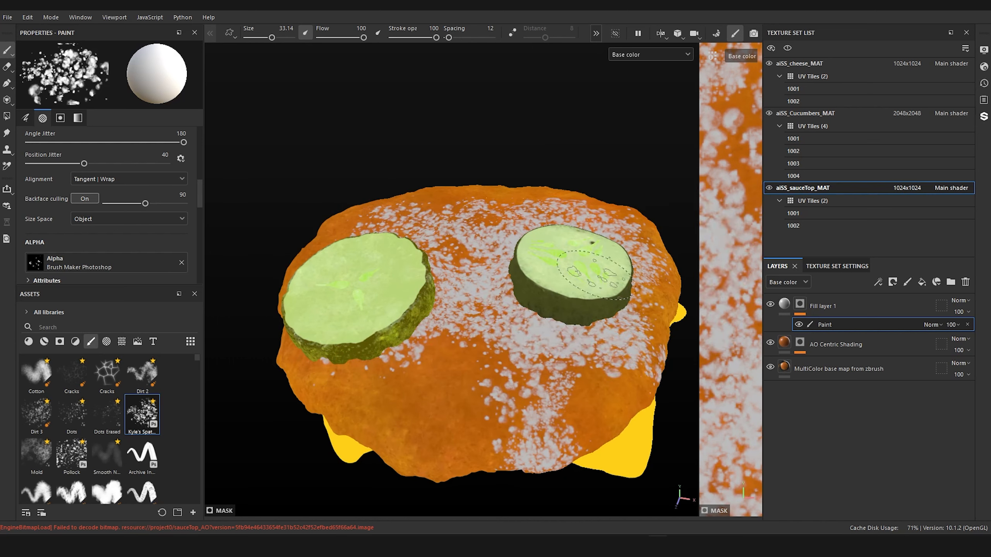
{"action": "left_click_drag", "start_coordinate": [459, 240], "coordinate": [553, 221]}
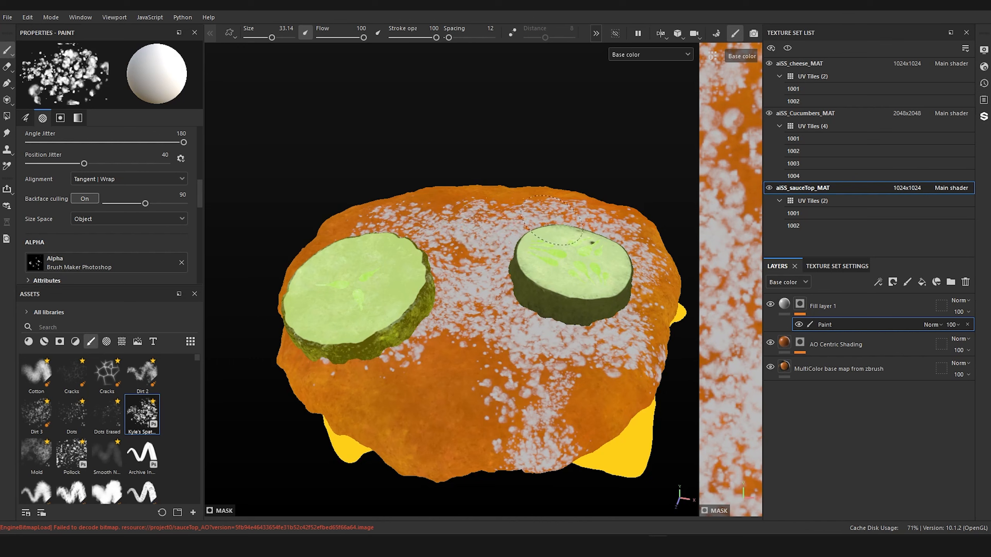
{"action": "left_click_drag", "start_coordinate": [437, 325], "coordinate": [358, 354]}
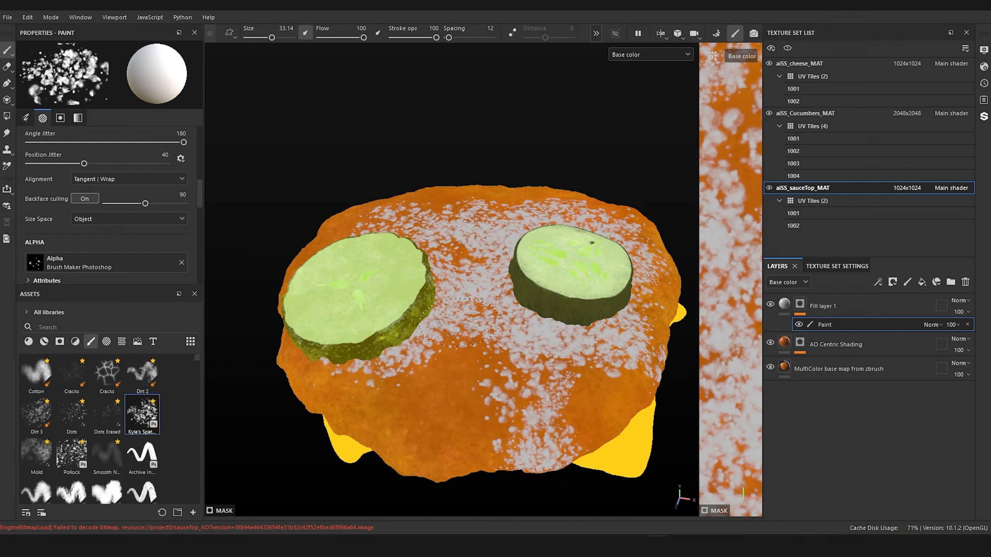
Step: Paint spatter specks over the opposite side of the sauce and along its lower dripping edge
{"action": "scroll", "coordinate": [508, 398], "scroll_direction": "down", "scroll_amount": 3}
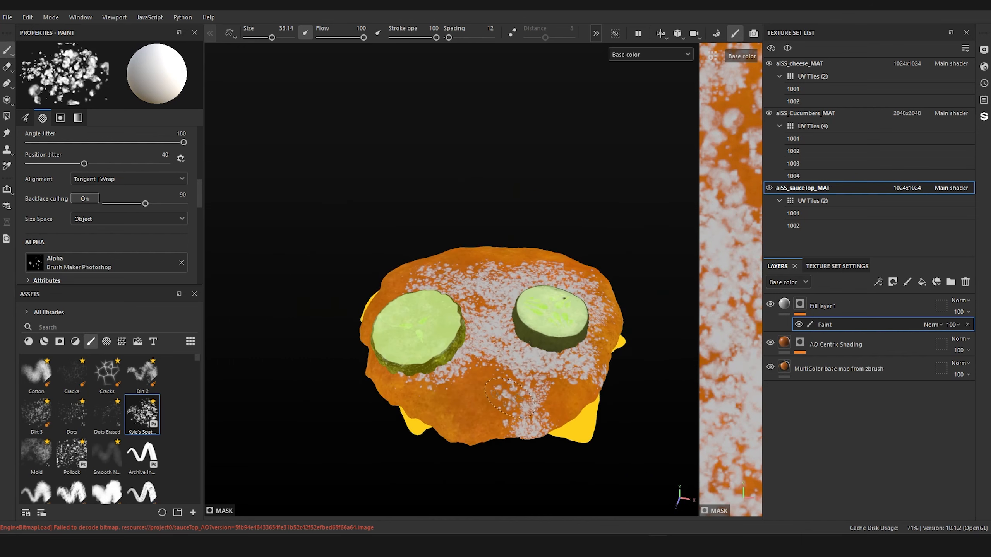
{"action": "mouse_move", "coordinate": [509, 398]}
{"action": "left_mouse_down", "text": "alt"}
{"action": "mouse_move", "coordinate": [637, 317]}
{"action": "mouse_move", "coordinate": [407, 411]}
{"action": "mouse_move", "coordinate": [531, 365]}
{"action": "mouse_move", "coordinate": [504, 265]}
{"action": "mouse_move", "coordinate": [587, 329]}
{"action": "left_mouse_up", "text": "alt"}
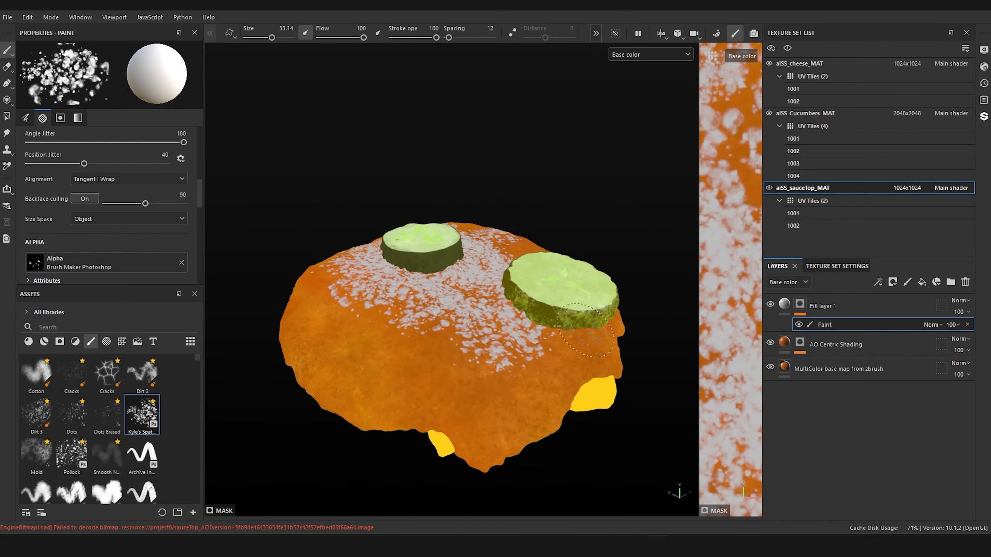
{"action": "mouse_move", "coordinate": [508, 415]}
{"action": "left_mouse_down"}
{"action": "mouse_move", "coordinate": [542, 414]}
{"action": "mouse_move", "coordinate": [515, 456]}
{"action": "mouse_move", "coordinate": [538, 430]}
{"action": "mouse_move", "coordinate": [542, 374]}
{"action": "left_mouse_up"}
{"action": "mouse_move", "coordinate": [304, 336]}
{"action": "left_mouse_down"}
{"action": "mouse_move", "coordinate": [375, 410]}
{"action": "mouse_move", "coordinate": [359, 336]}
{"action": "mouse_move", "coordinate": [332, 402]}
{"action": "mouse_move", "coordinate": [429, 440]}
{"action": "left_mouse_up"}
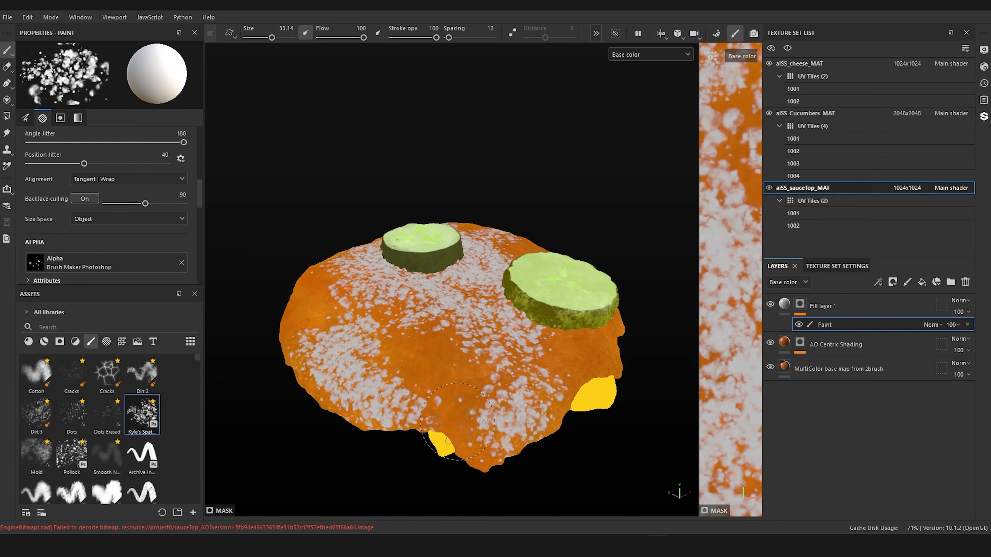
{"action": "mouse_move", "coordinate": [480, 374]}
{"action": "left_mouse_down", "text": "alt"}
{"action": "mouse_move", "coordinate": [466, 383]}
{"action": "mouse_move", "coordinate": [571, 336]}
{"action": "mouse_move", "coordinate": [476, 526]}
{"action": "mouse_move", "coordinate": [746, 401]}
{"action": "mouse_move", "coordinate": [784, 396]}
{"action": "left_mouse_up", "text": "alt"}
Step: Set Fill layer 1's base color to an orange sampled from the sauce between the cucumber slices
{"action": "key", "text": "f"}
{"action": "left_click_drag", "start_coordinate": [452, 320], "coordinate": [462, 375], "text": "alt"}
{"action": "left_click", "coordinate": [777, 305]}
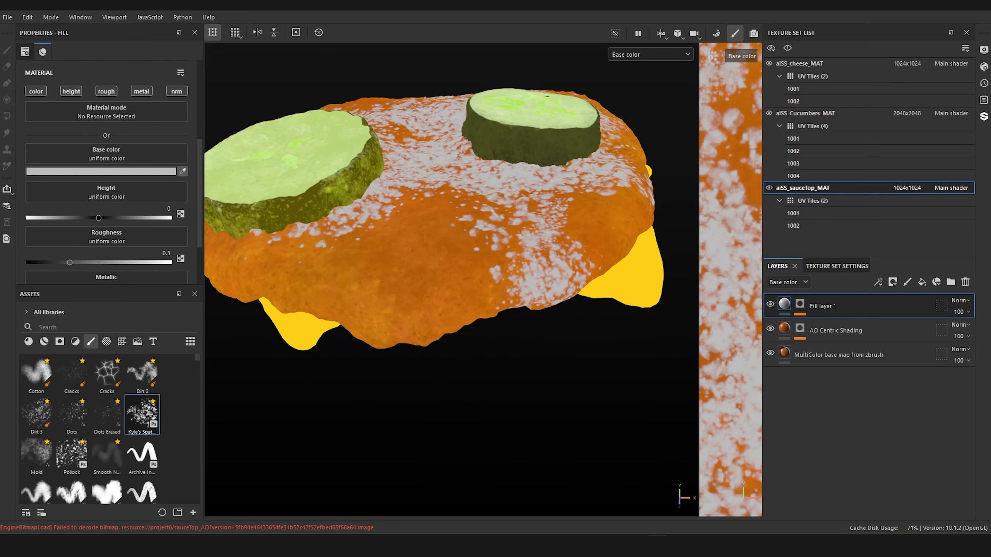
{"action": "left_click", "coordinate": [511, 201]}
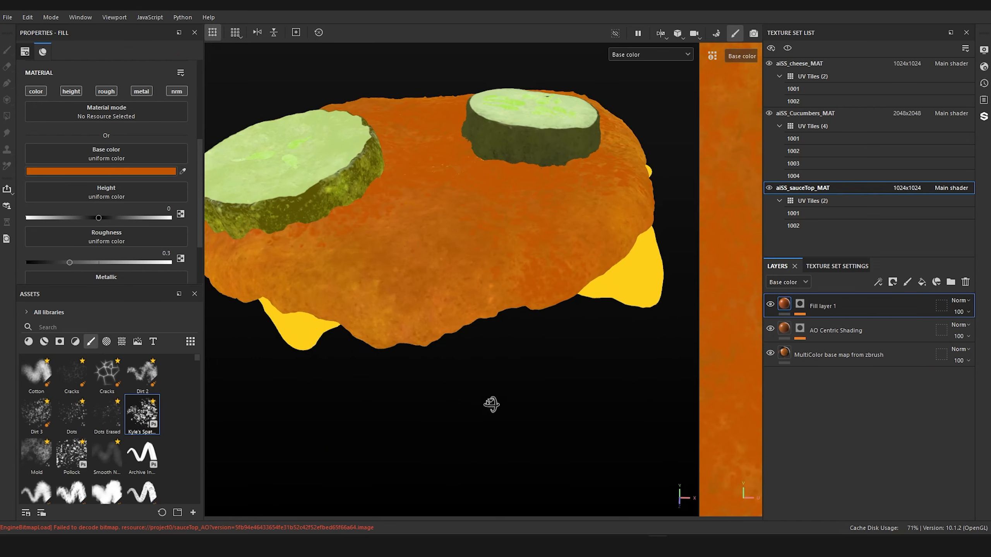
{"action": "left_click_drag", "start_coordinate": [491, 405], "coordinate": [486, 422], "text": "alt"}
{"action": "middle_click_drag", "start_coordinate": [391, 342], "coordinate": [434, 458], "text": "alt"}
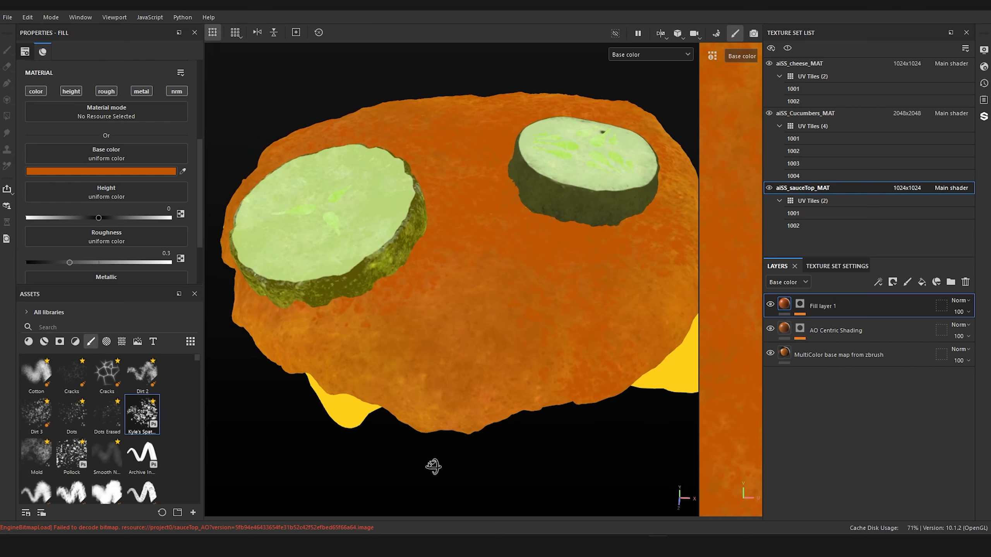
Step: Darken Fill layer 1's base color to the orange AF5108
{"action": "left_click", "coordinate": [113, 171]}
{"action": "left_click_drag", "start_coordinate": [248, 308], "coordinate": [248, 314]}
{"action": "scroll", "coordinate": [445, 321], "scroll_direction": "down", "scroll_amount": 5}
{"action": "mouse_move", "coordinate": [444, 320]}
{"action": "left_mouse_down", "text": "alt"}
{"action": "mouse_move", "coordinate": [386, 301]}
{"action": "mouse_move", "coordinate": [385, 284]}
{"action": "mouse_move", "coordinate": [433, 310]}
{"action": "left_mouse_up", "text": "alt"}
{"action": "scroll", "coordinate": [433, 311], "scroll_direction": "up", "scroll_amount": 3}
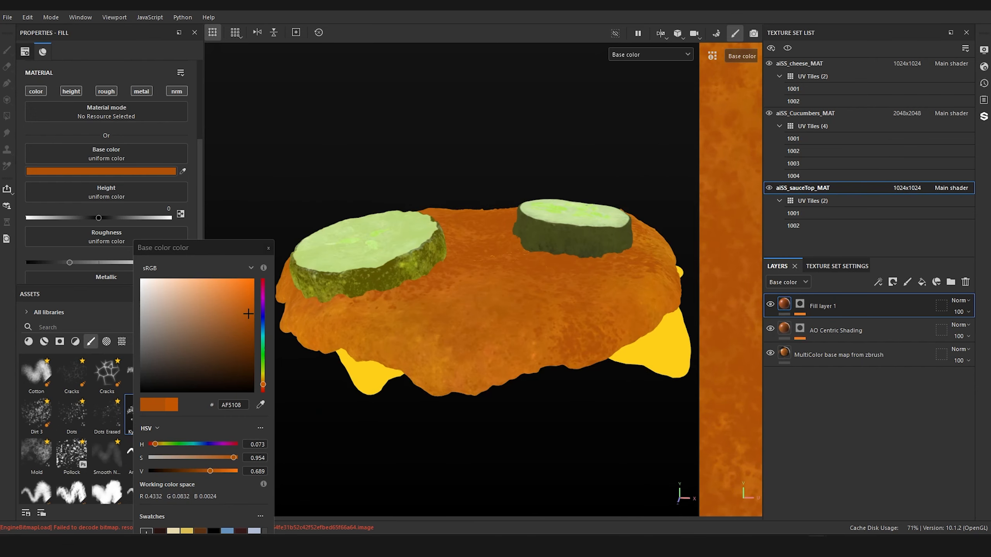
{"action": "left_click", "coordinate": [268, 247]}
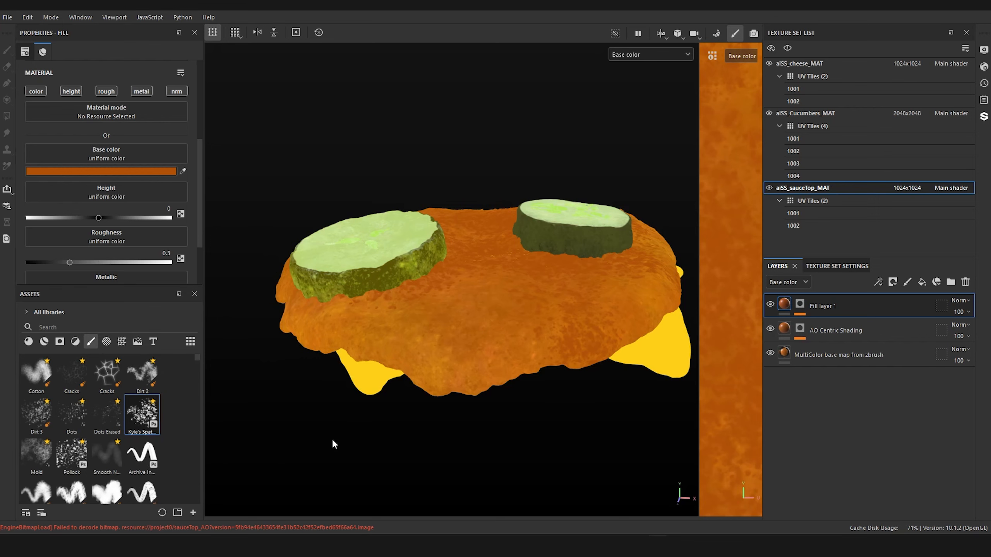
Step: Duplicate Fill layer 1 and replace the copy's painted mask with a new black mask
{"action": "left_click_drag", "start_coordinate": [334, 444], "coordinate": [276, 400], "text": "alt"}
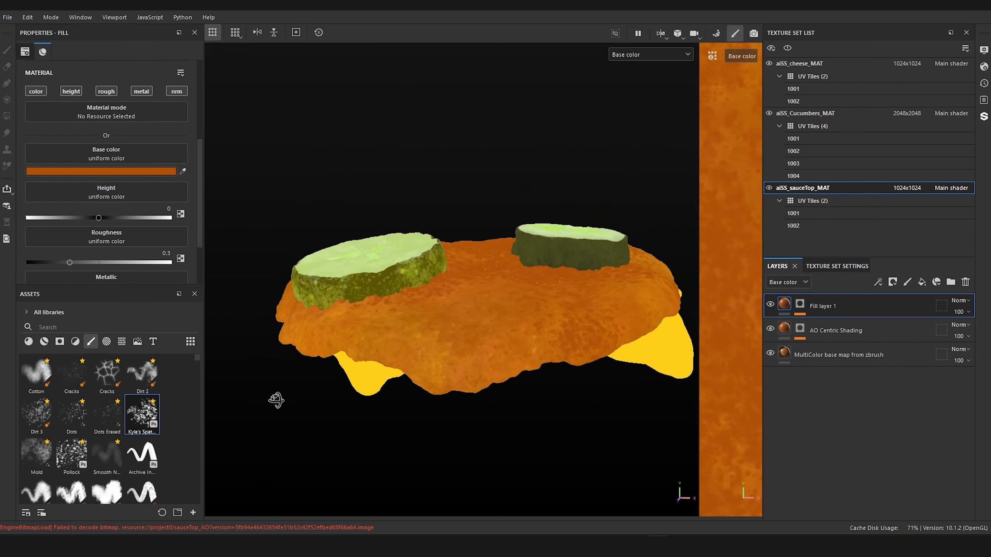
{"action": "scroll", "coordinate": [280, 401], "scroll_direction": "up", "scroll_amount": 3}
{"action": "middle_click_drag", "start_coordinate": [280, 401], "coordinate": [328, 403], "text": "alt"}
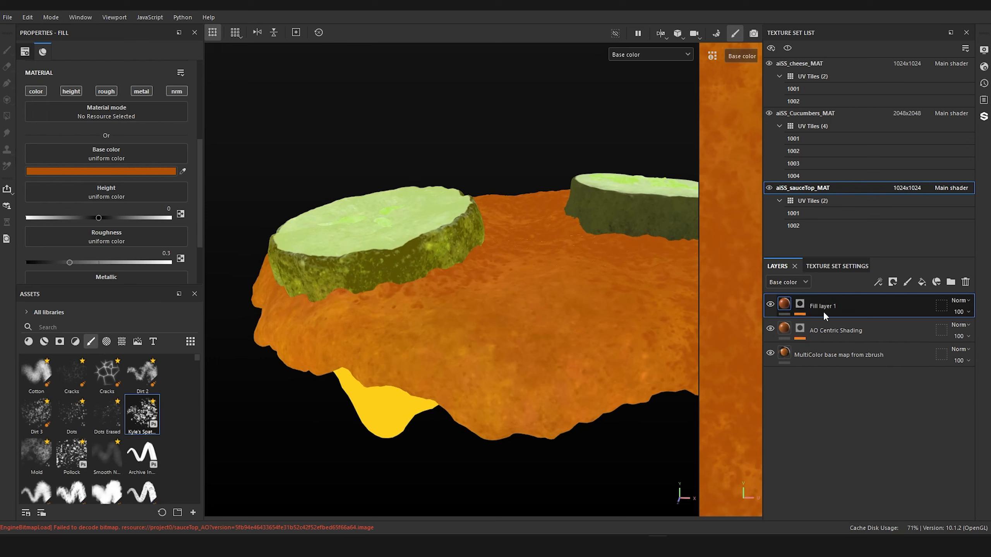
{"action": "key", "text": "ctrl+d"}
{"action": "right_click", "coordinate": [800, 306]}
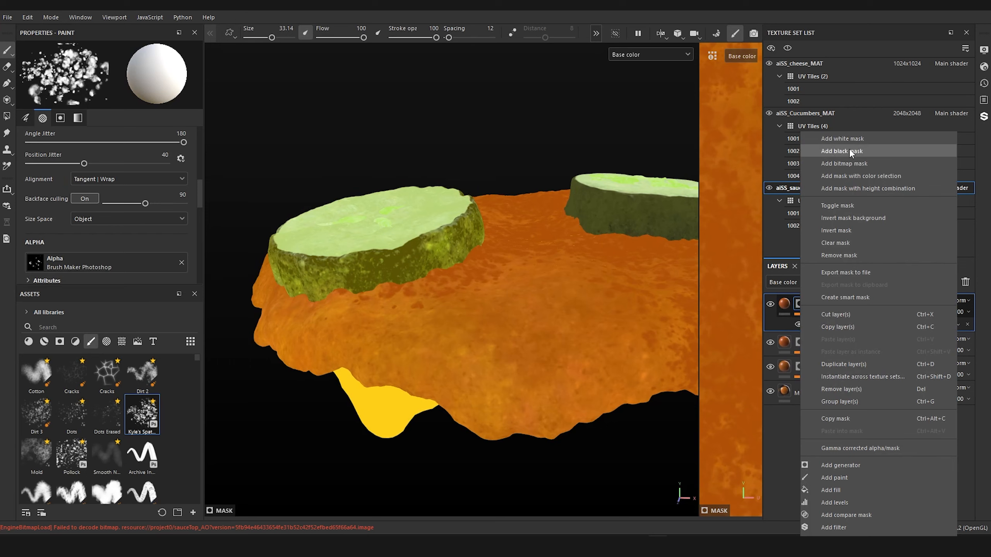
{"action": "left_click", "coordinate": [851, 152]}
Step: Set the base color of Fill layer 1 copy 1 to white
{"action": "left_click", "coordinate": [783, 306]}
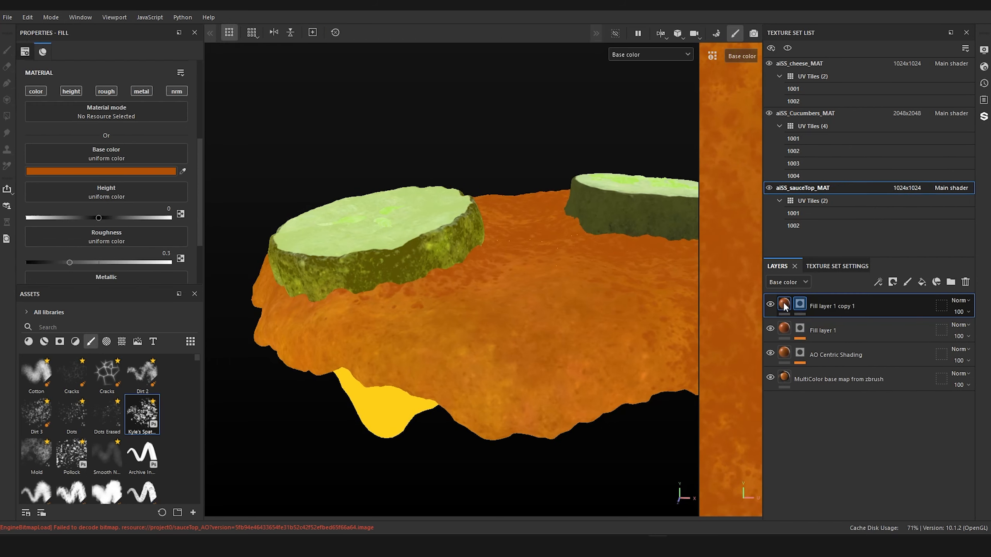
{"action": "left_click", "coordinate": [138, 171]}
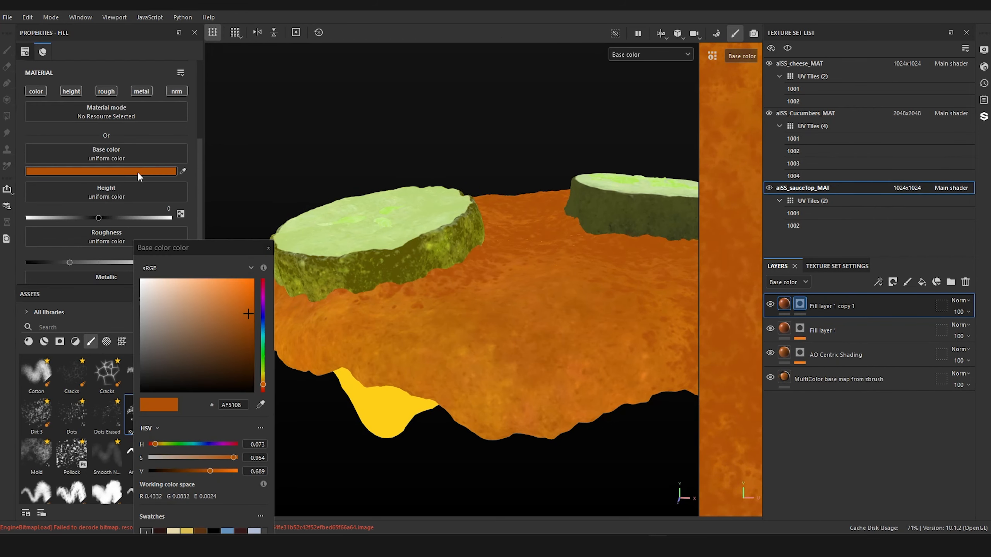
{"action": "left_click", "coordinate": [143, 285]}
{"action": "left_click", "coordinate": [268, 247]}
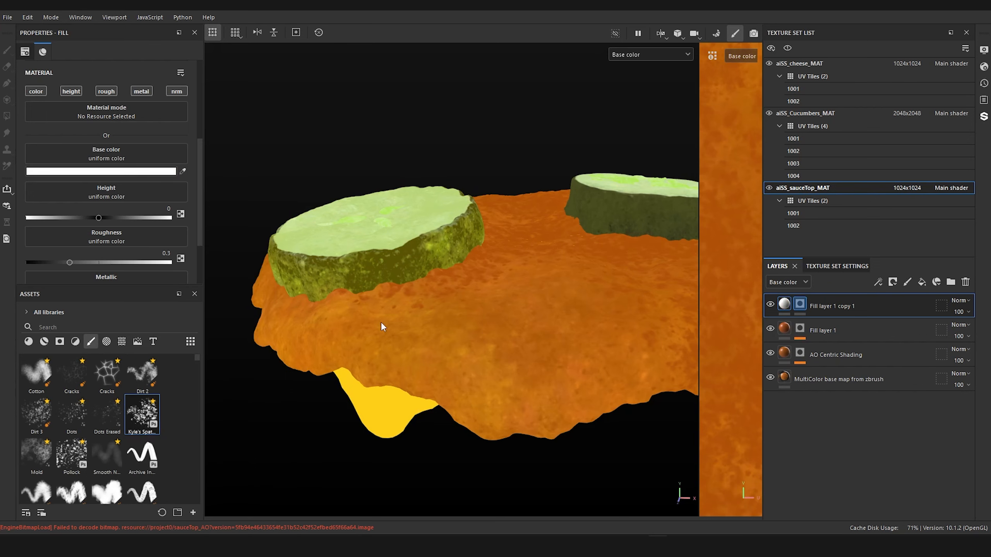
Step: Add a paint effect to the black mask of Fill layer 1 copy 1
{"action": "left_click_drag", "start_coordinate": [433, 297], "coordinate": [523, 259], "text": "alt"}
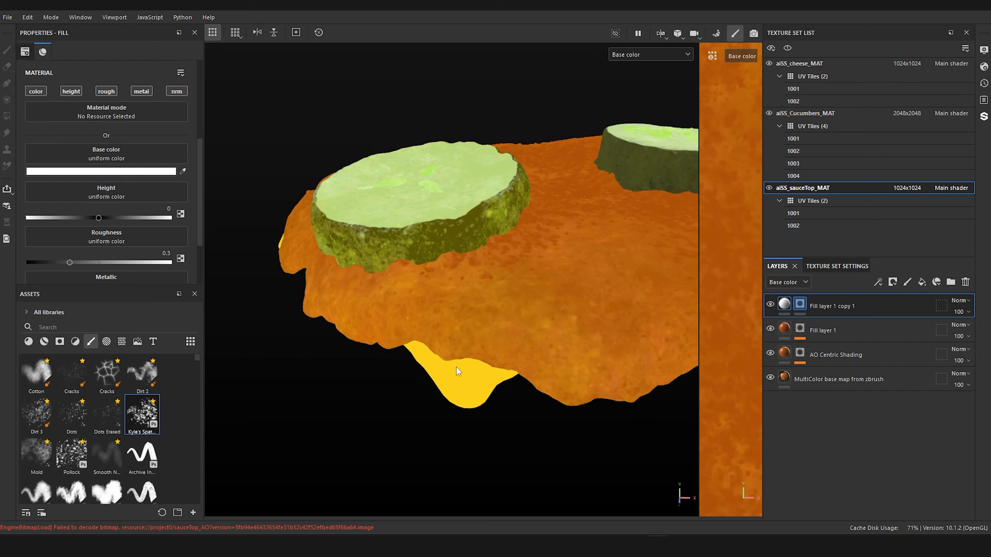
{"action": "left_click", "coordinate": [799, 304]}
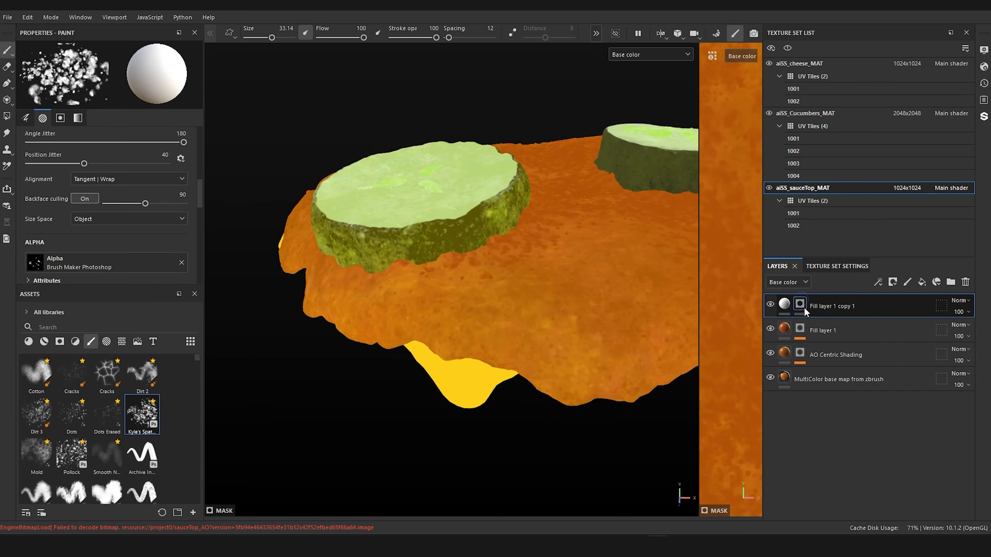
{"action": "right_click", "coordinate": [792, 302]}
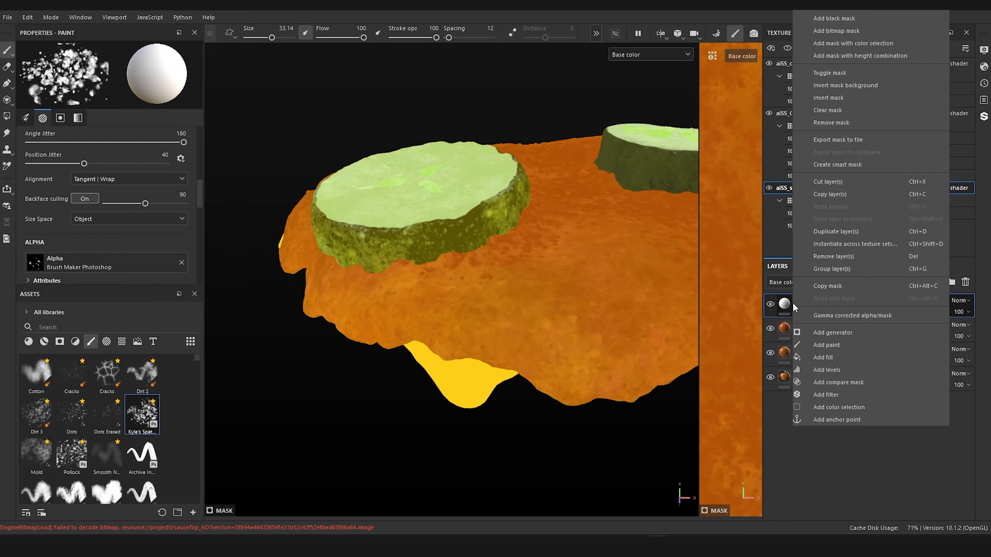
{"action": "left_click", "coordinate": [787, 301]}
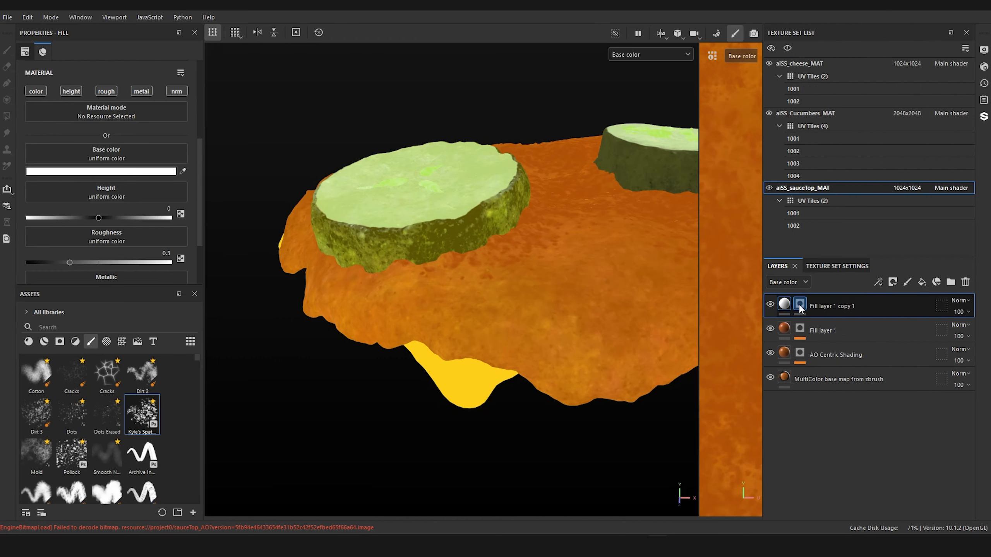
{"action": "right_click", "coordinate": [800, 308]}
{"action": "left_click", "coordinate": [854, 345]}
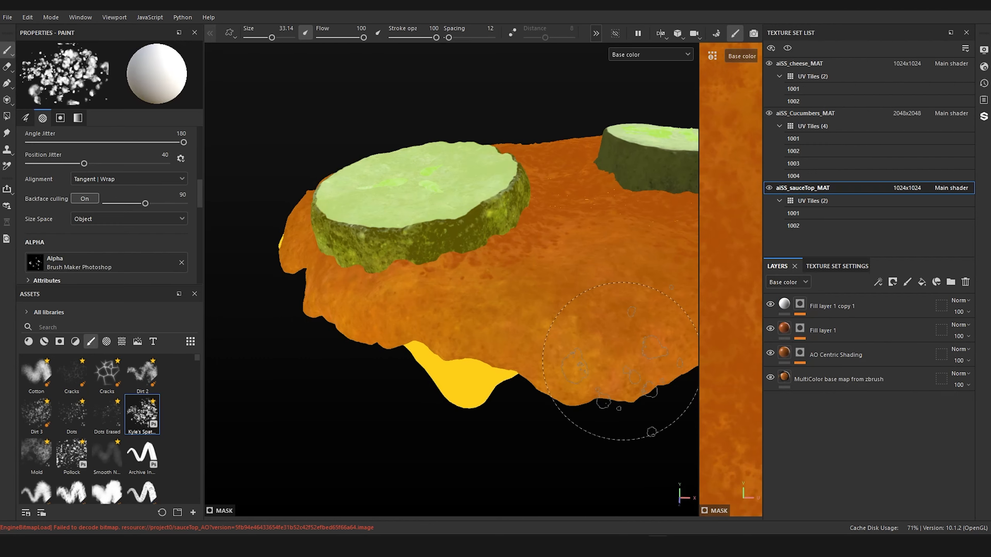
Step: Paint white spatter specks on the sauce in front of the larger cucumber slice with brush size 37.9
{"action": "mouse_move", "coordinate": [496, 416]}
{"action": "left_mouse_down", "text": "alt"}
{"action": "mouse_move", "coordinate": [485, 458]}
{"action": "mouse_move", "coordinate": [482, 441]}
{"action": "left_mouse_up", "text": "alt"}
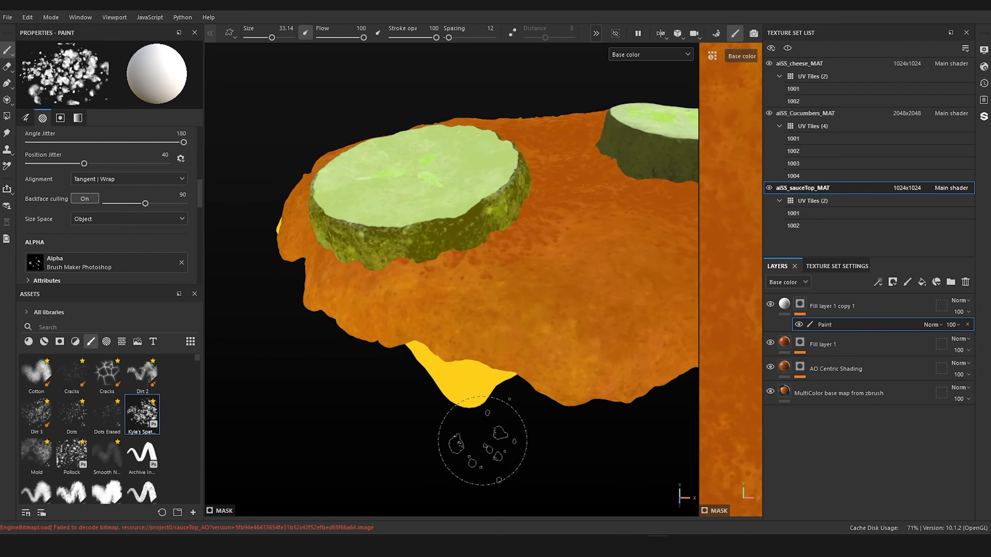
{"action": "key", "text": "bracketright"}
{"action": "mouse_move", "coordinate": [445, 314]}
{"action": "left_mouse_down"}
{"action": "mouse_move", "coordinate": [448, 324]}
{"action": "mouse_move", "coordinate": [468, 309]}
{"action": "mouse_move", "coordinate": [523, 414]}
{"action": "mouse_move", "coordinate": [542, 324]}
{"action": "mouse_move", "coordinate": [517, 276]}
{"action": "left_mouse_up"}
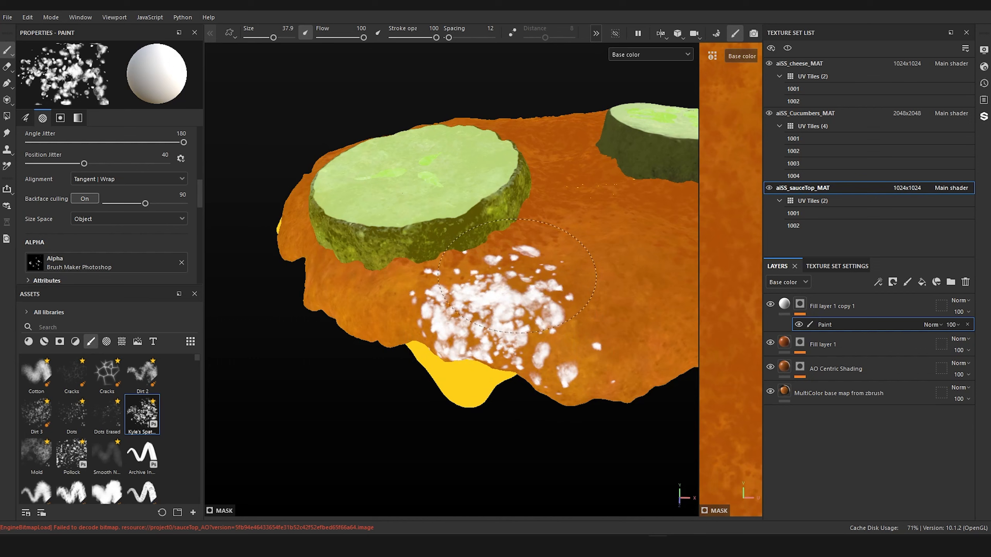
{"action": "left_click_drag", "start_coordinate": [440, 294], "coordinate": [418, 322]}
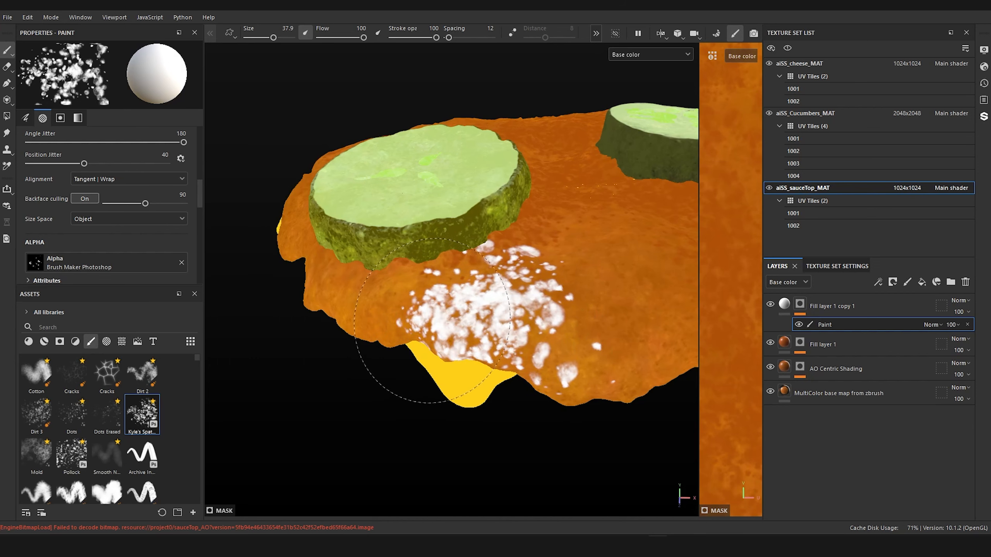
Step: Examine the white specks from farther away and inspect the sauce edge beneath the larger cucumber slice from the other side
{"action": "right_click_drag", "start_coordinate": [663, 192], "coordinate": [624, 233], "text": "alt"}
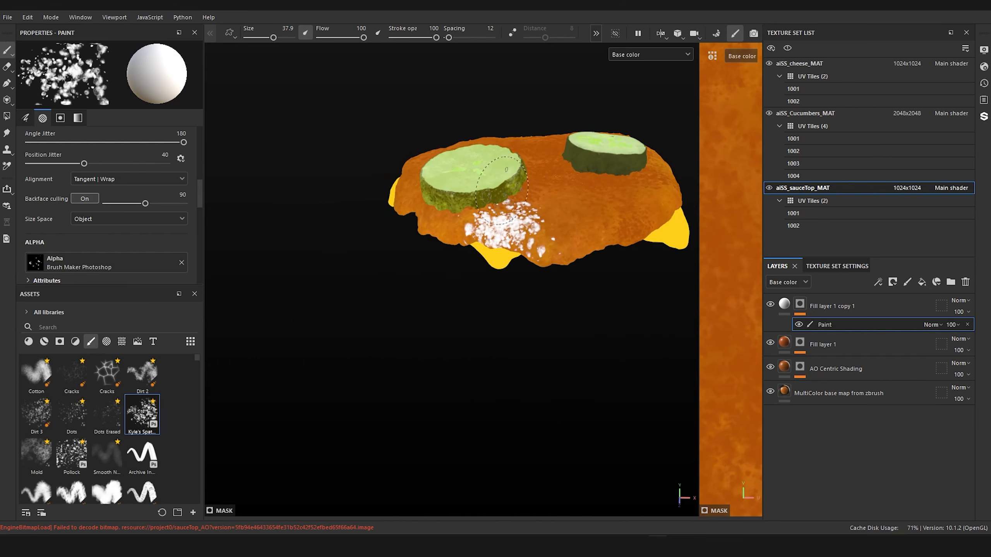
{"action": "left_click_drag", "start_coordinate": [621, 231], "coordinate": [557, 238], "text": "alt"}
{"action": "middle_click_drag", "start_coordinate": [495, 219], "coordinate": [571, 296], "text": "alt"}
{"action": "mouse_move", "coordinate": [572, 296]}
{"action": "left_mouse_down", "text": "alt"}
{"action": "mouse_move", "coordinate": [671, 254]}
{"action": "mouse_move", "coordinate": [604, 230]}
{"action": "mouse_move", "coordinate": [319, 240]}
{"action": "mouse_move", "coordinate": [333, 226]}
{"action": "mouse_move", "coordinate": [456, 267]}
{"action": "left_mouse_up", "text": "alt"}
{"action": "right_click_drag", "start_coordinate": [456, 268], "coordinate": [497, 266], "text": "alt"}
{"action": "middle_click_drag", "start_coordinate": [497, 266], "coordinate": [526, 168], "text": "alt"}
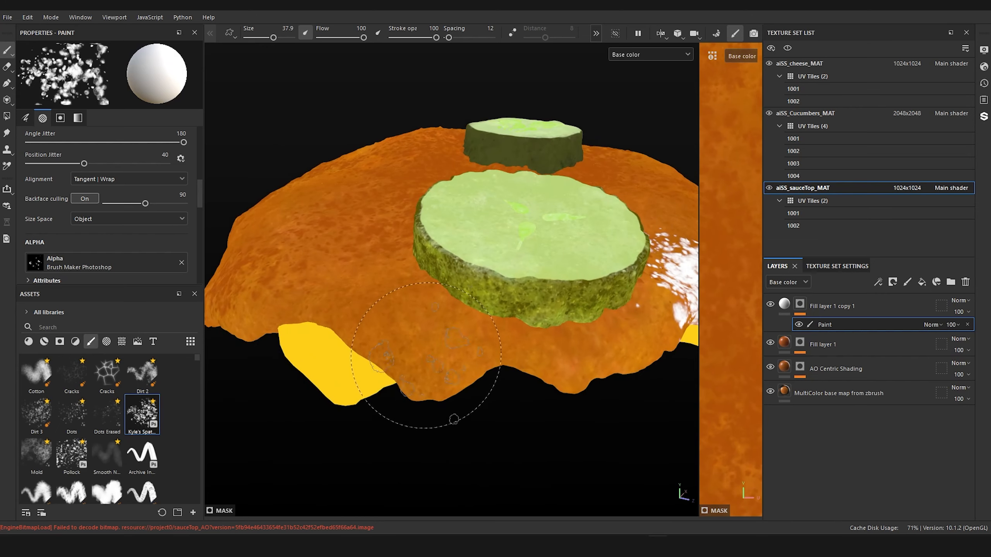
Step: Paint white spatter specks on the sauce edge below the larger cucumber slice at brush size 37.9 and beside the smaller slice at 26.6
{"action": "left_click", "coordinate": [415, 350]}
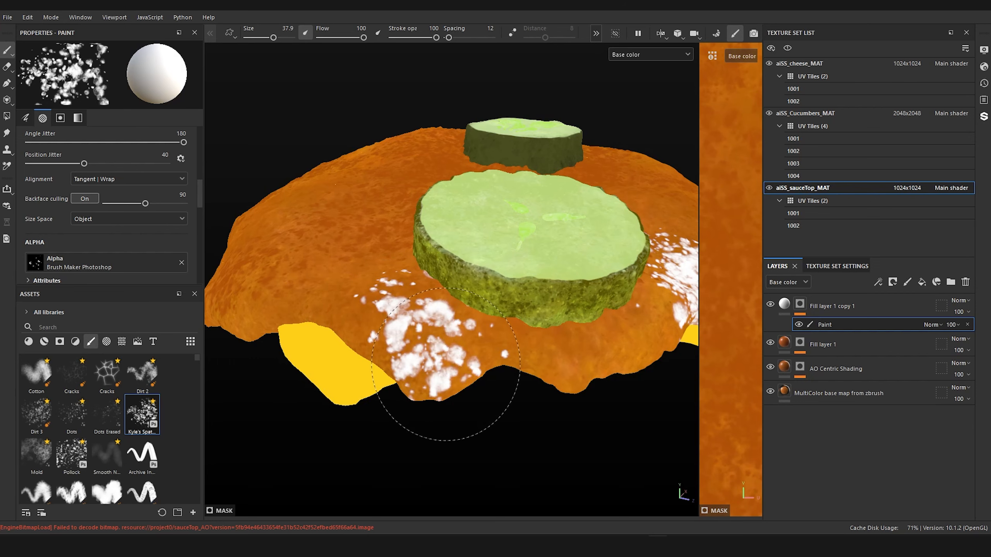
{"action": "left_click_drag", "start_coordinate": [432, 349], "coordinate": [349, 306]}
{"action": "scroll", "coordinate": [546, 304], "scroll_direction": "down", "scroll_amount": 2}
{"action": "mouse_move", "coordinate": [553, 303]}
{"action": "left_mouse_down", "text": "alt"}
{"action": "mouse_move", "coordinate": [427, 312]}
{"action": "mouse_move", "coordinate": [382, 286]}
{"action": "mouse_move", "coordinate": [261, 281]}
{"action": "left_mouse_up", "text": "alt"}
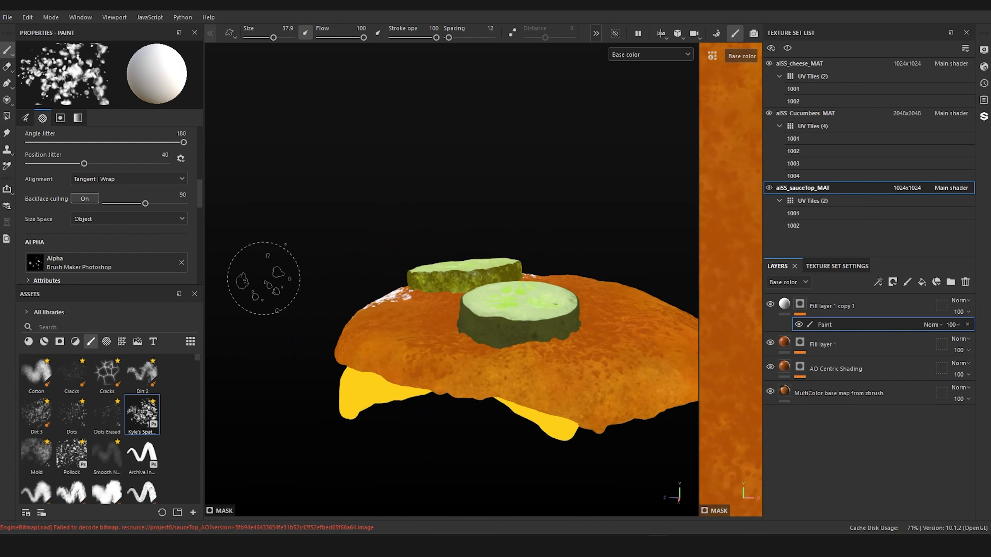
{"action": "mouse_move", "coordinate": [533, 380]}
{"action": "right_mouse_down", "text": "ctrl"}
{"action": "mouse_move", "coordinate": [544, 381]}
{"action": "mouse_move", "coordinate": [516, 380]}
{"action": "right_mouse_up", "text": "ctrl"}
{"action": "mouse_move", "coordinate": [555, 386]}
{"action": "left_mouse_down"}
{"action": "mouse_move", "coordinate": [632, 402]}
{"action": "mouse_move", "coordinate": [639, 379]}
{"action": "mouse_move", "coordinate": [546, 390]}
{"action": "mouse_move", "coordinate": [531, 375]}
{"action": "mouse_move", "coordinate": [554, 386]}
{"action": "mouse_move", "coordinate": [634, 362]}
{"action": "left_mouse_up"}
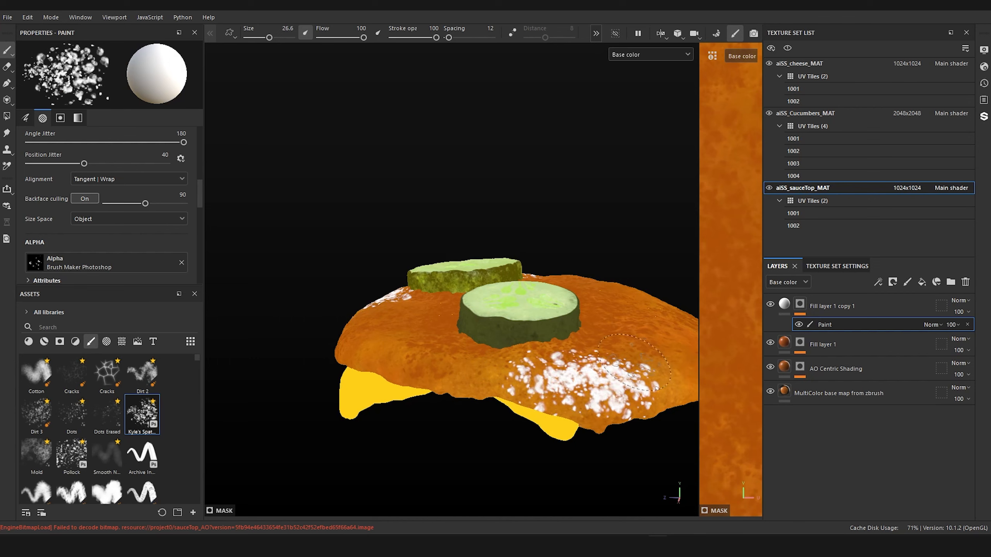
Step: Sample the sauce's orange, B97205, as the base color of Fill layer 1 copy 1
{"action": "right_click_drag", "start_coordinate": [572, 361], "coordinate": [408, 359], "text": "alt"}
{"action": "left_click_drag", "start_coordinate": [407, 359], "coordinate": [629, 390], "text": "alt"}
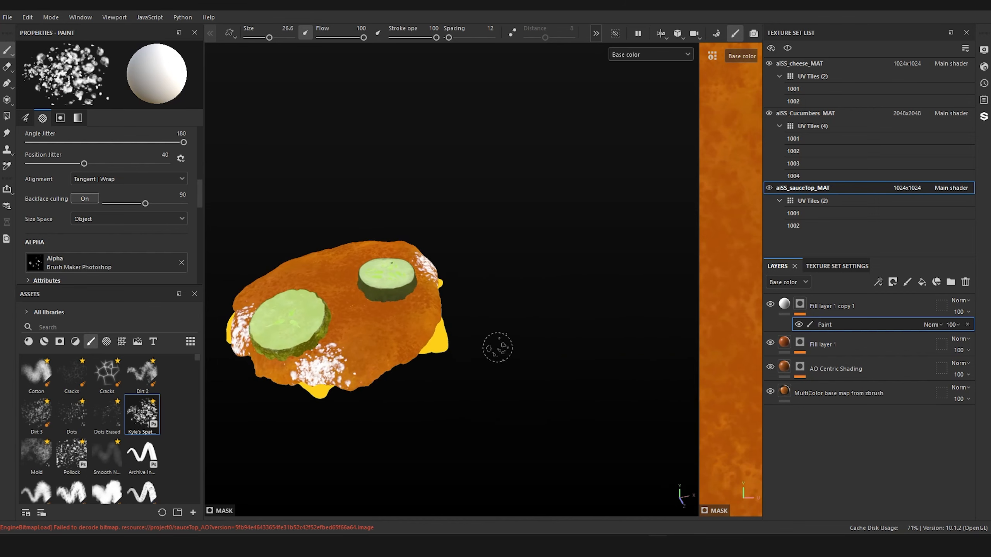
{"action": "middle_click_drag", "start_coordinate": [496, 345], "coordinate": [640, 340], "text": "alt"}
{"action": "right_click_drag", "start_coordinate": [390, 329], "coordinate": [516, 333], "text": "alt"}
{"action": "left_click_drag", "start_coordinate": [517, 334], "coordinate": [511, 314], "text": "alt"}
{"action": "middle_click_drag", "start_coordinate": [511, 314], "coordinate": [503, 292], "text": "alt"}
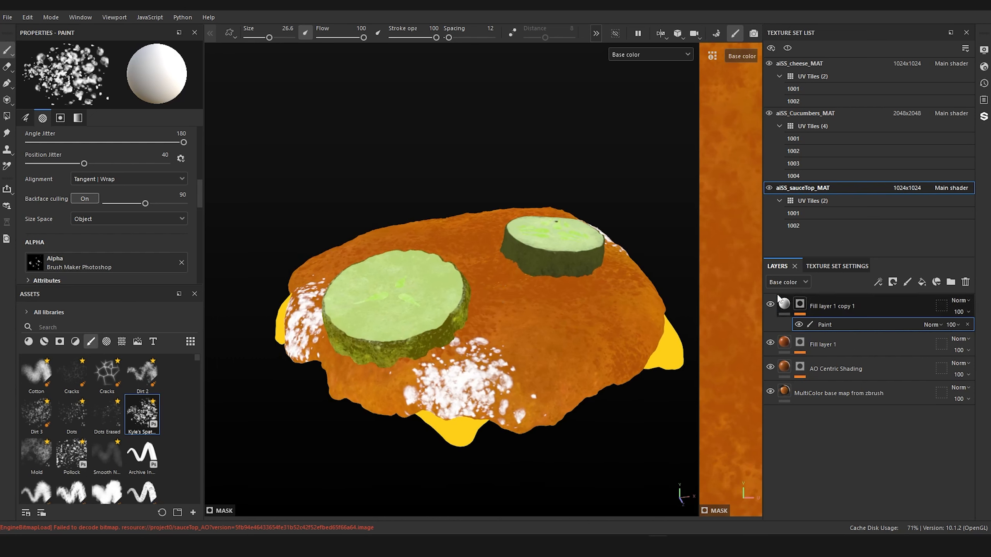
{"action": "key", "text": "ctrl+z"}
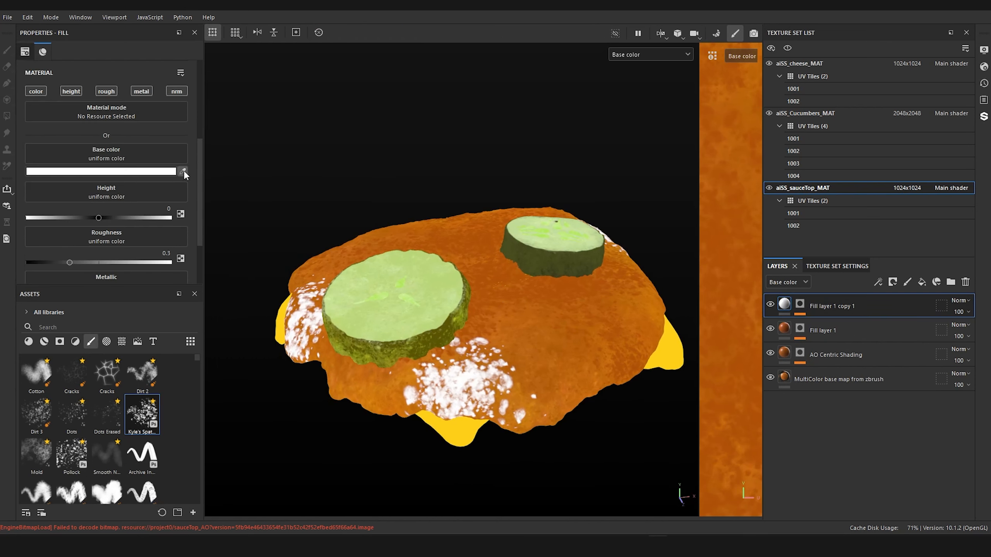
{"action": "left_click", "coordinate": [639, 312]}
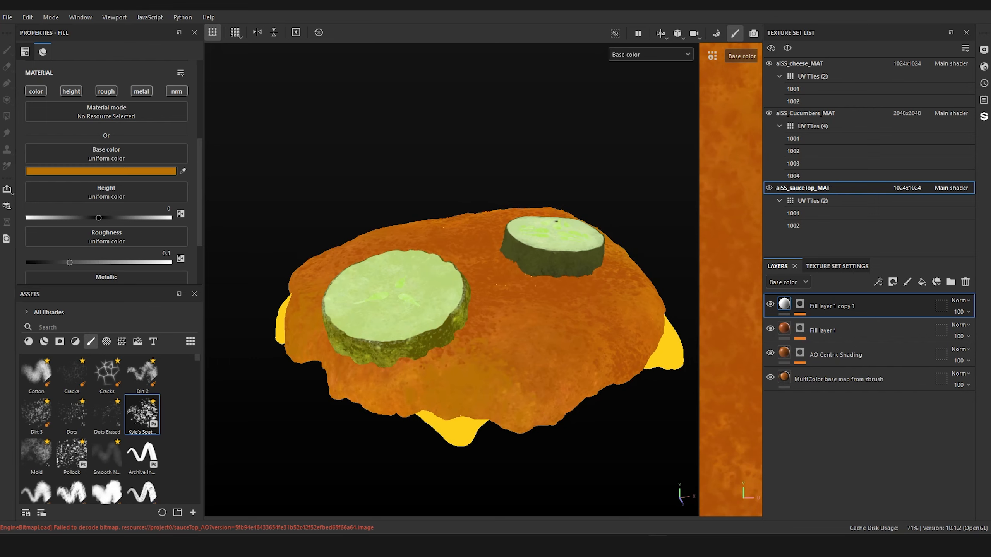
Step: Lighten the base color of Fill layer 1 copy 1 to C57B0A
{"action": "left_click_drag", "start_coordinate": [501, 291], "coordinate": [456, 266], "text": "alt"}
{"action": "scroll", "coordinate": [112, 174], "scroll_direction": "up", "scroll_amount": 2}
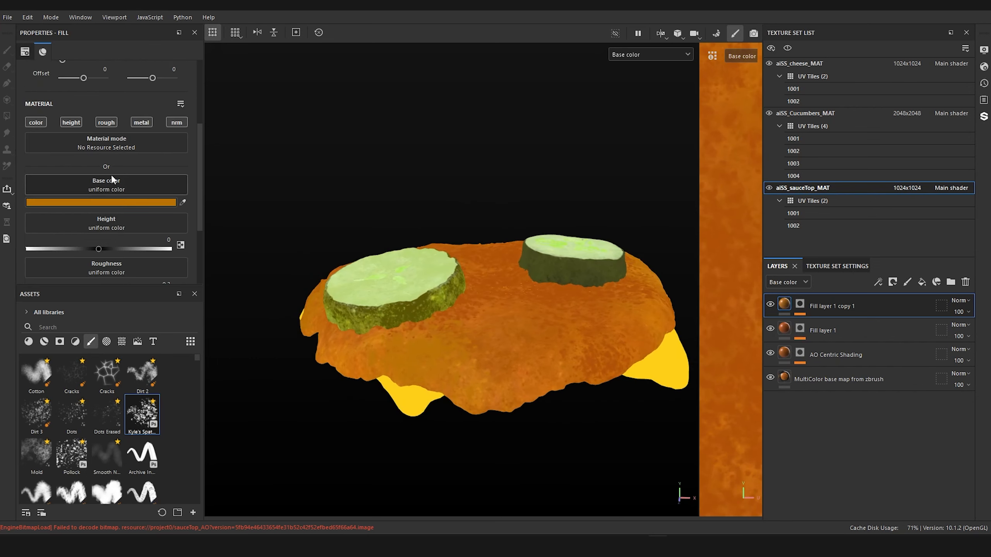
{"action": "right_click_drag", "start_coordinate": [283, 218], "coordinate": [333, 247], "text": "alt"}
{"action": "middle_click_drag", "start_coordinate": [333, 246], "coordinate": [353, 208], "text": "alt"}
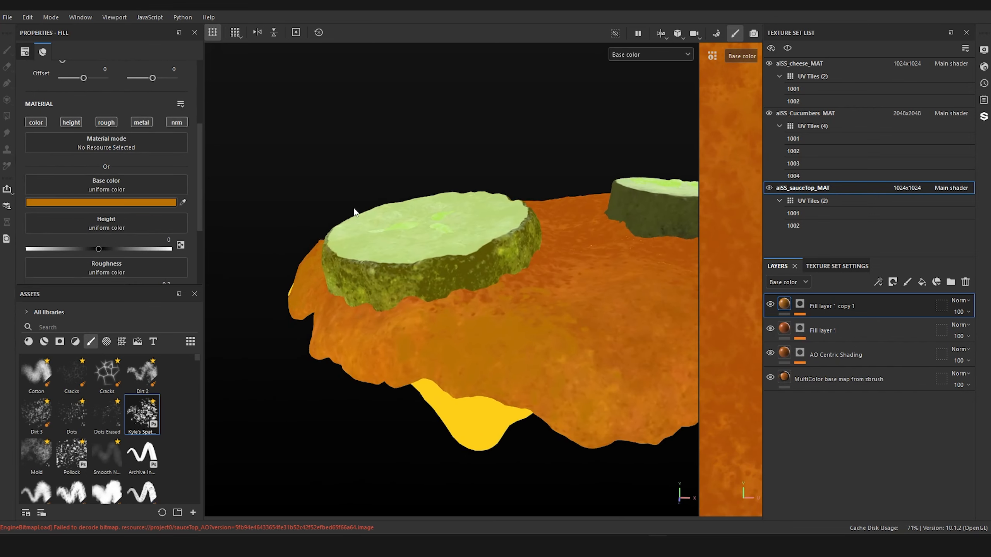
{"action": "left_click", "coordinate": [141, 202]}
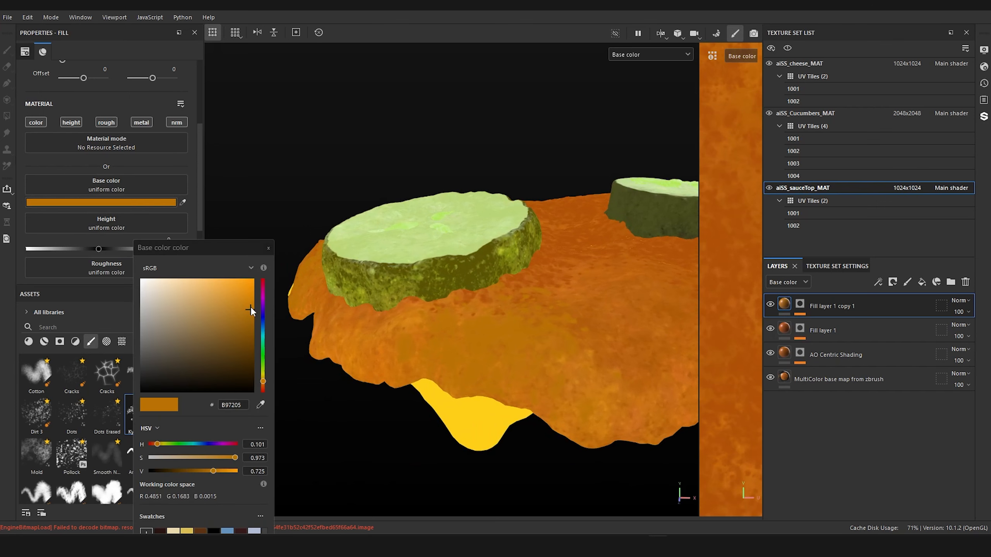
{"action": "left_click_drag", "start_coordinate": [251, 307], "coordinate": [249, 306]}
{"action": "left_click_drag", "start_coordinate": [248, 306], "coordinate": [247, 304]}
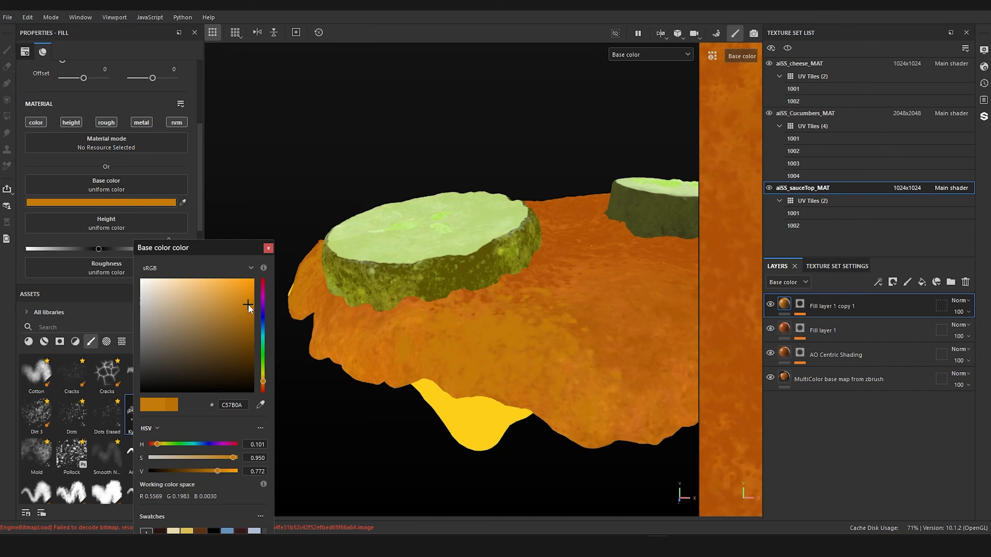
Step: Examine how the recolored specks blend into the sauce from several angles and distances
{"action": "scroll", "coordinate": [591, 329], "scroll_direction": "down", "scroll_amount": 4}
{"action": "left_click_drag", "start_coordinate": [585, 336], "coordinate": [538, 315], "text": "alt"}
{"action": "middle_click_drag", "start_coordinate": [538, 315], "coordinate": [353, 327], "text": "alt"}
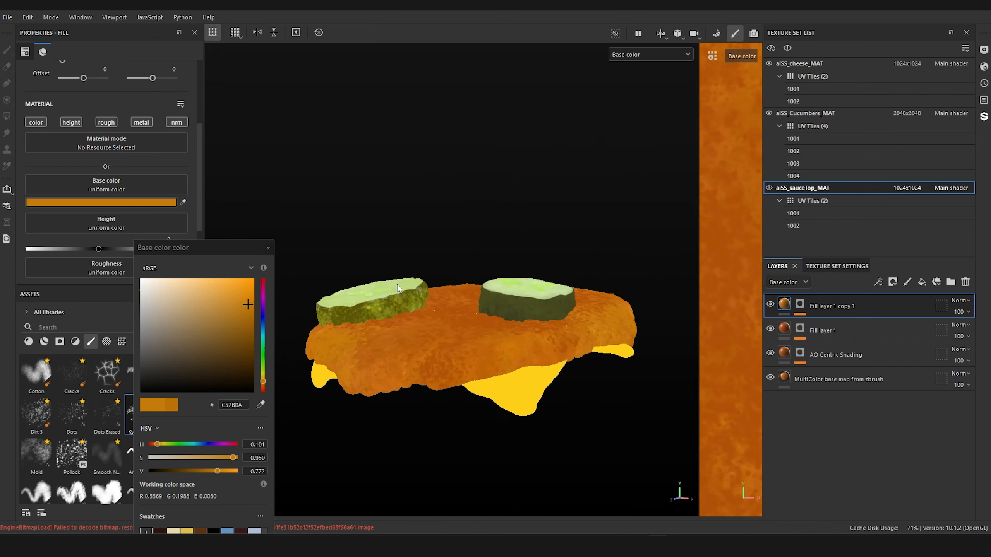
{"action": "scroll", "coordinate": [472, 296], "scroll_direction": "down", "scroll_amount": 4}
{"action": "left_click_drag", "start_coordinate": [463, 303], "coordinate": [502, 330], "text": "alt"}
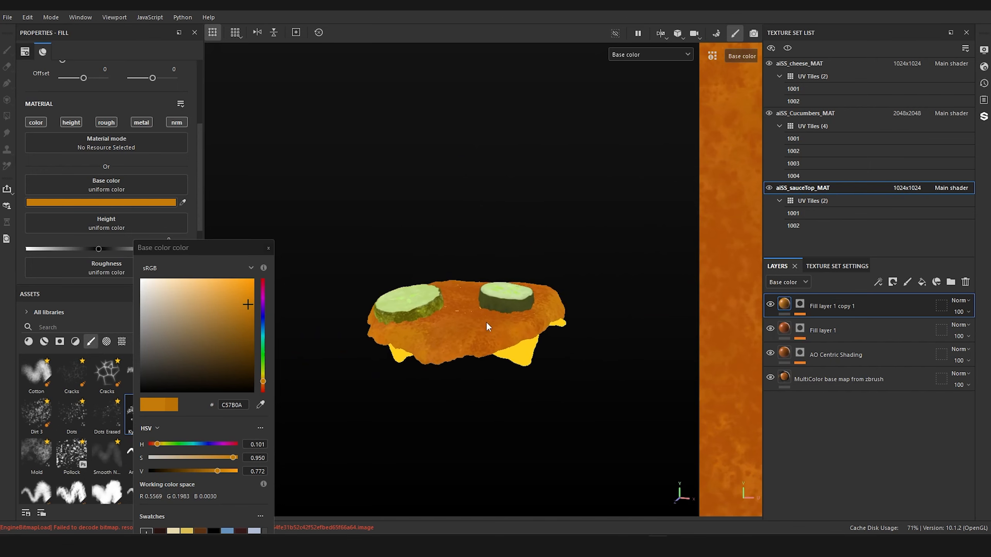
{"action": "scroll", "coordinate": [423, 343], "scroll_direction": "up", "scroll_amount": 5}
{"action": "middle_click_drag", "start_coordinate": [450, 307], "coordinate": [516, 271], "text": "alt"}
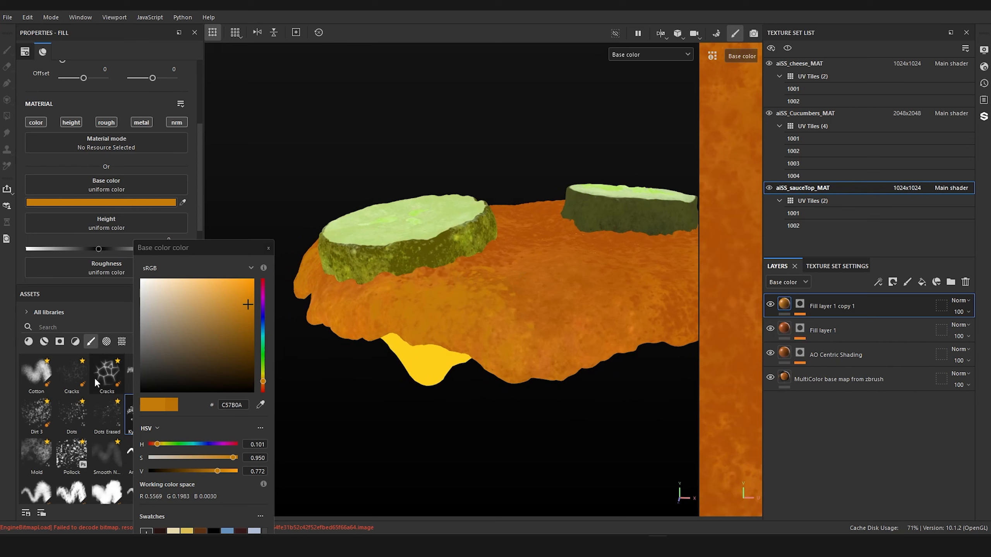
Step: Choose the Dirt 3 brush and add a new fill layer with a black mask containing a paint effect above Fill layer 1 copy 1
{"action": "left_click", "coordinate": [36, 414]}
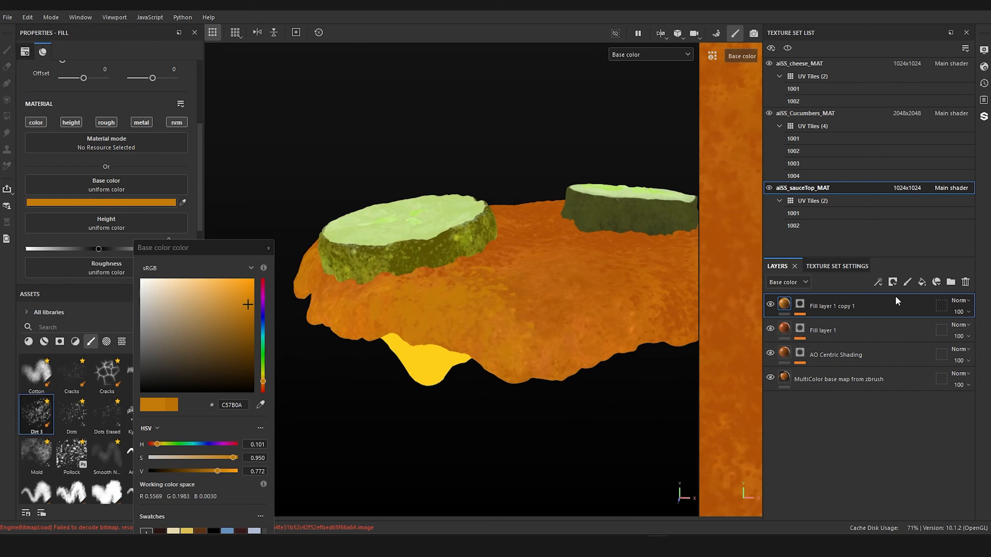
{"action": "left_click", "coordinate": [922, 282]}
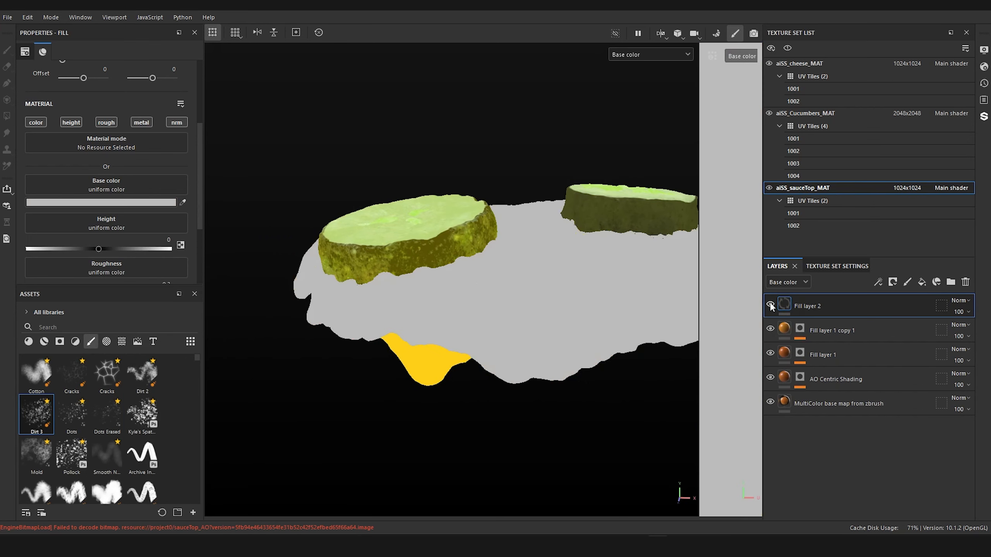
{"action": "right_click", "coordinate": [791, 301]}
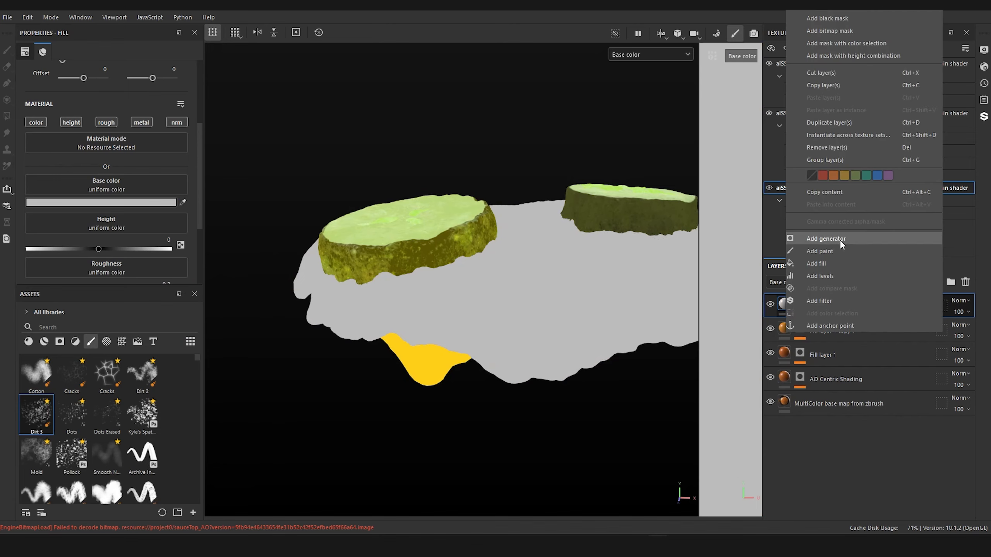
{"action": "left_click", "coordinate": [841, 18]}
{"action": "right_click", "coordinate": [801, 303]}
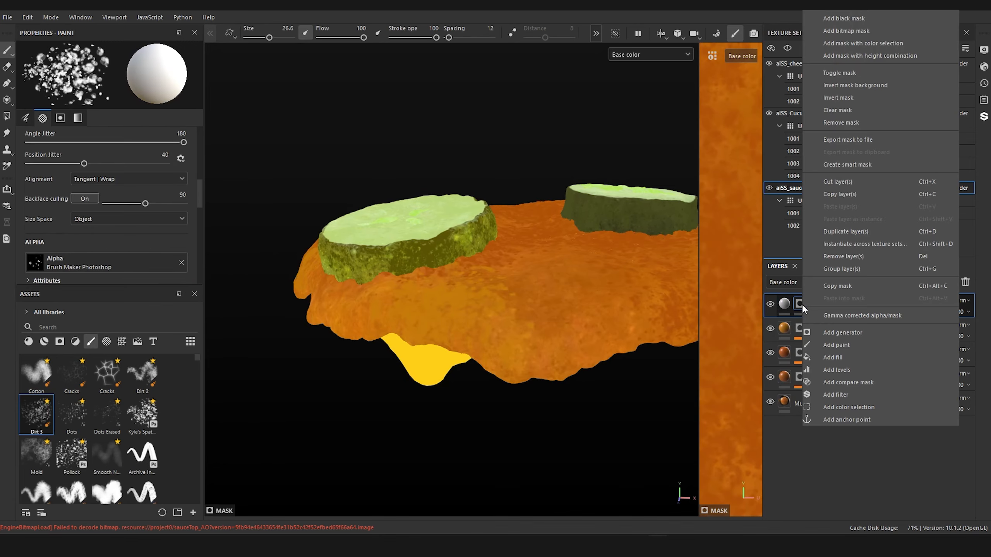
{"action": "left_click", "coordinate": [843, 342]}
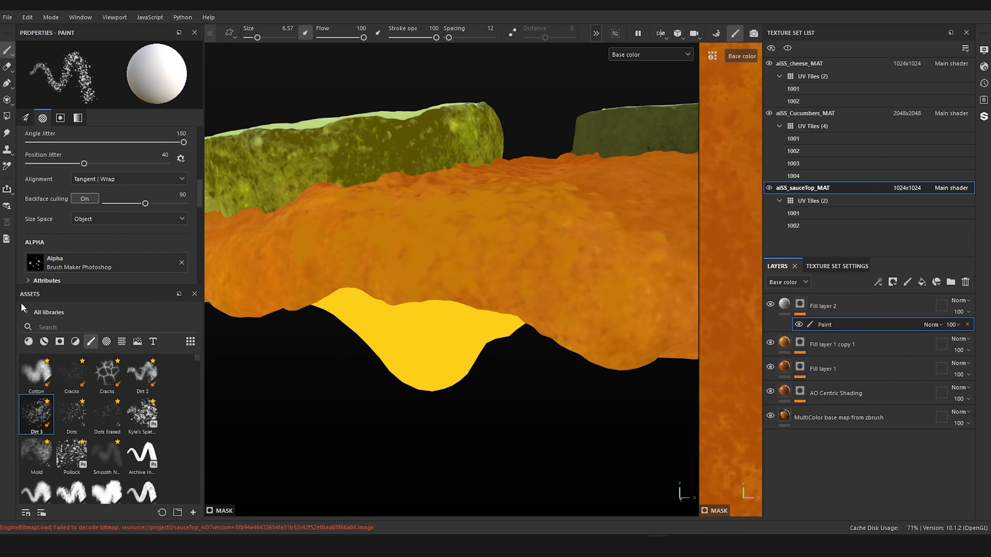
Step: Try painting light specks along the sauce edge above the front cheese corner with the Dots brush at size 11.84
{"action": "left_click", "coordinate": [74, 409]}
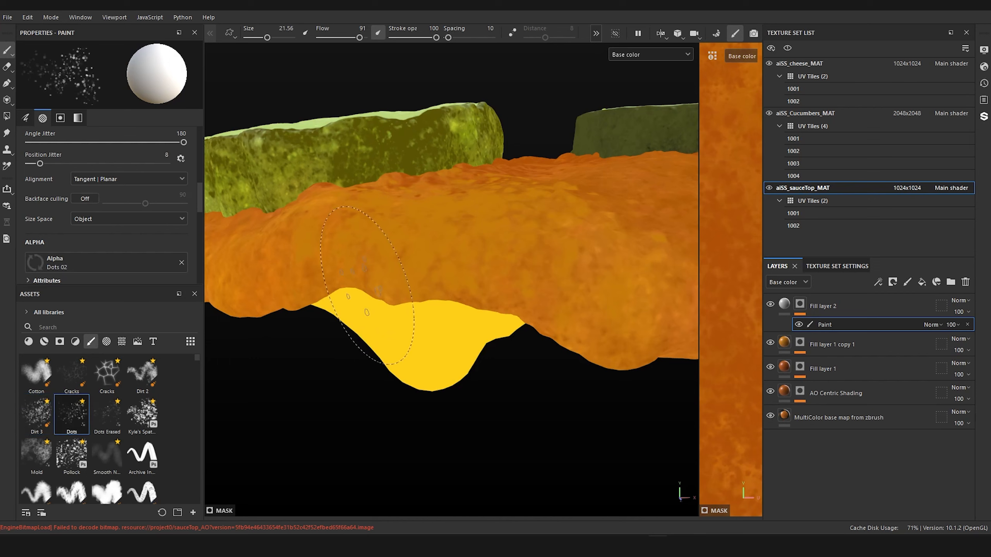
{"action": "right_click_drag", "start_coordinate": [362, 304], "coordinate": [336, 300], "text": "ctrl"}
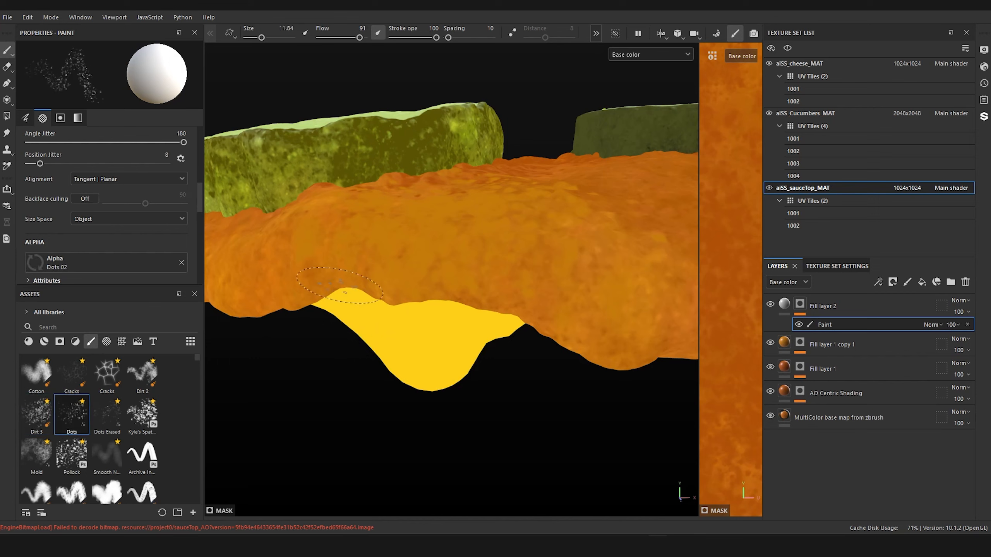
{"action": "left_click_drag", "start_coordinate": [411, 281], "coordinate": [431, 291]}
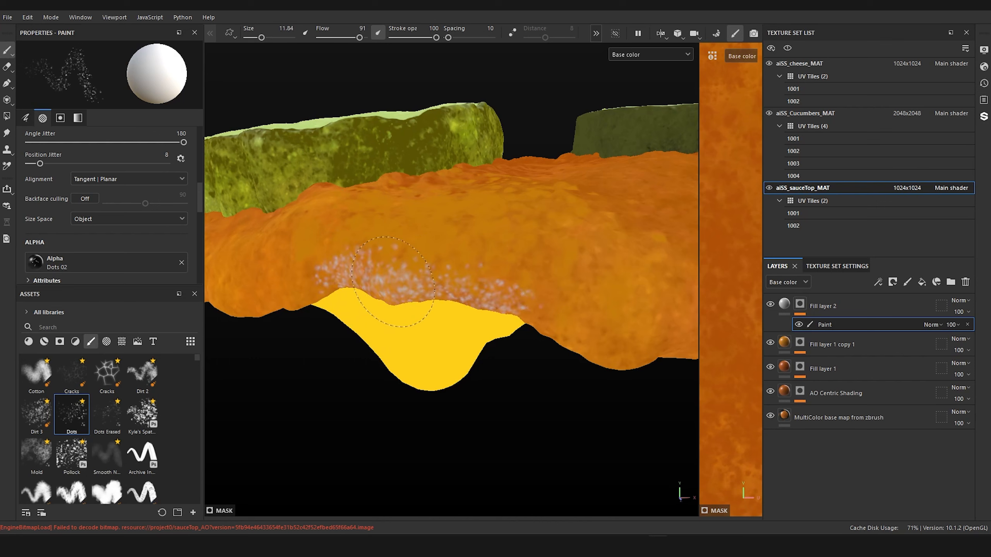
{"action": "left_click_drag", "start_coordinate": [508, 291], "coordinate": [528, 295]}
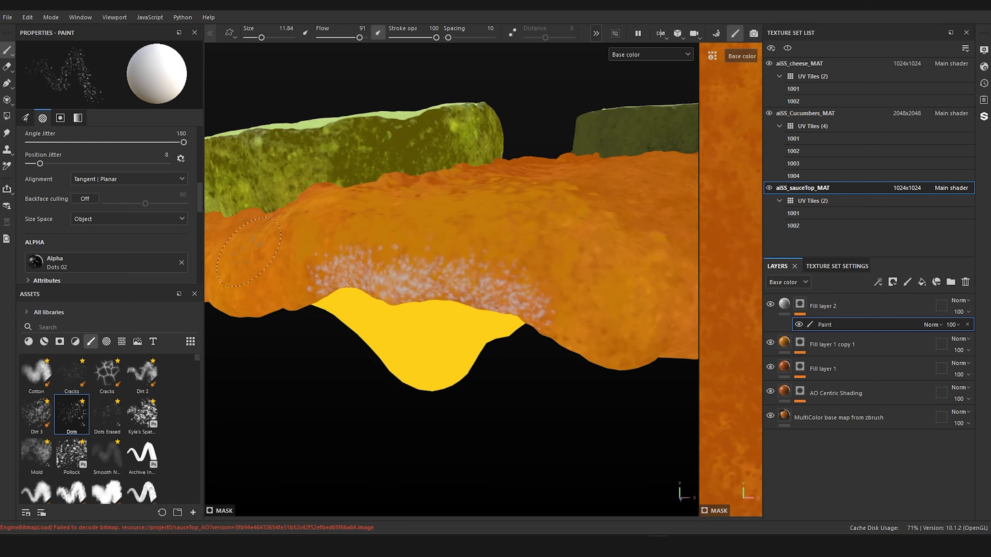
Step: Undo the Dots brush strokes along the sauce edge above the front cheese corner
{"action": "key", "text": "x"}
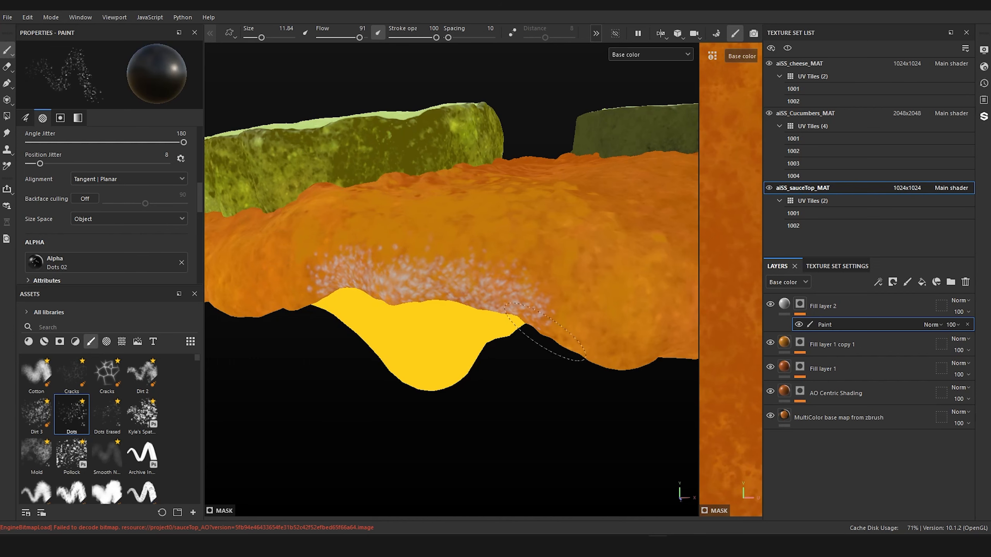
{"action": "mouse_move", "coordinate": [391, 414]}
{"action": "left_mouse_down", "text": "alt"}
{"action": "mouse_move", "coordinate": [358, 420]}
{"action": "mouse_move", "coordinate": [343, 376]}
{"action": "mouse_move", "coordinate": [429, 371]}
{"action": "mouse_move", "coordinate": [360, 380]}
{"action": "left_mouse_up", "text": "alt"}
{"action": "scroll", "coordinate": [426, 372], "scroll_direction": "up", "scroll_amount": 2}
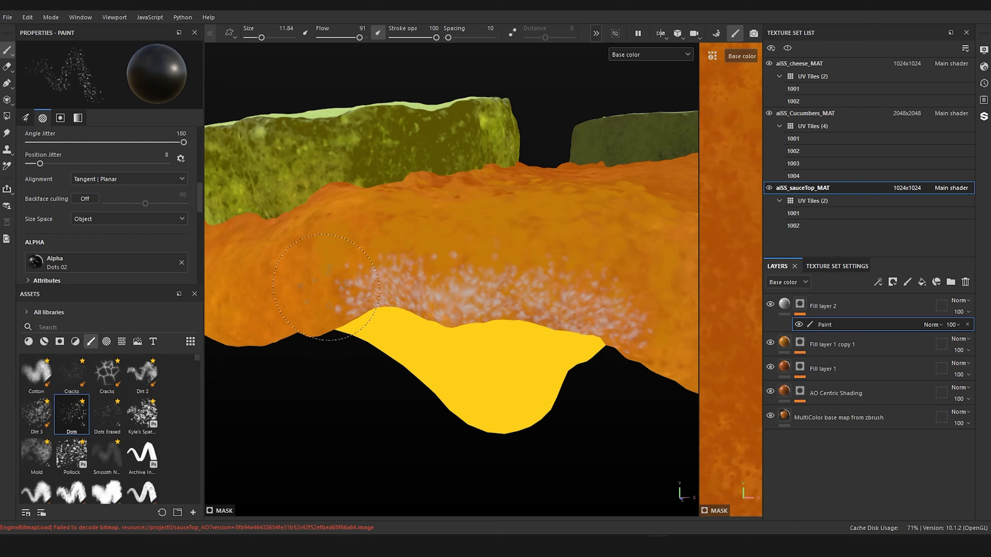
{"action": "key", "text": "ctrl+z"}
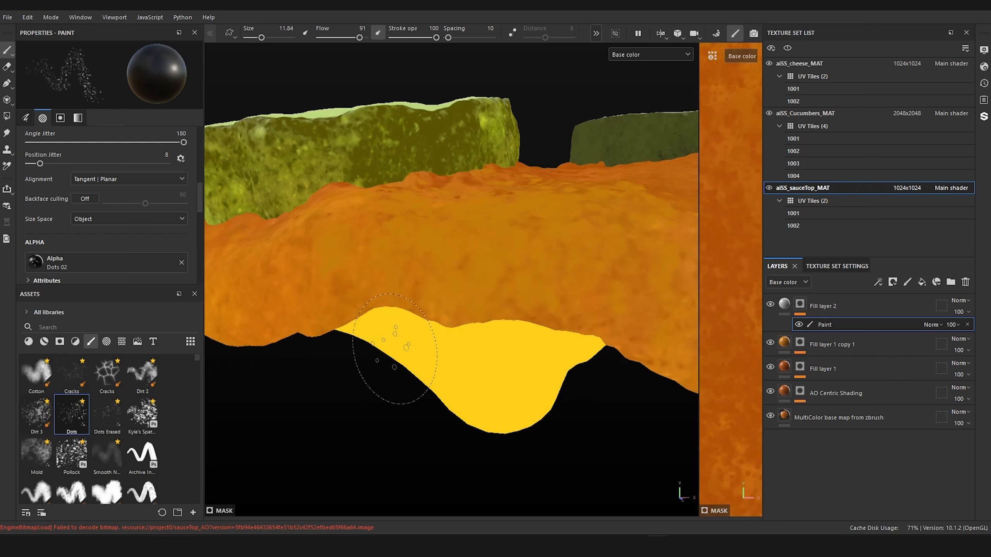
Step: Paint fine light specks in the Fill layer 2 mask along the sauce edge above the cheese corner with the Dirt 3 brush at size 4.04
{"action": "left_click", "coordinate": [37, 414]}
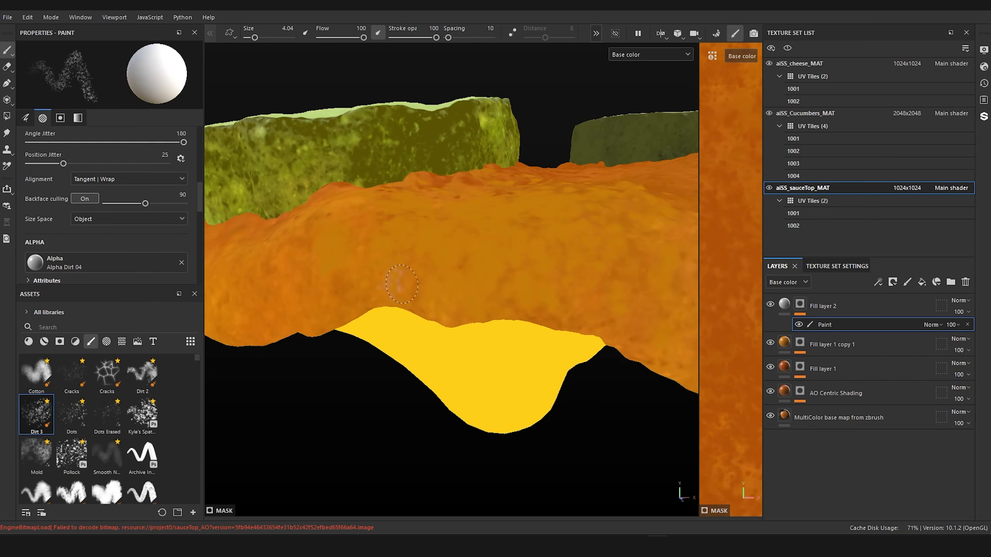
{"action": "mouse_move", "coordinate": [396, 281]}
{"action": "left_mouse_down"}
{"action": "mouse_move", "coordinate": [429, 308]}
{"action": "mouse_move", "coordinate": [464, 305]}
{"action": "mouse_move", "coordinate": [476, 314]}
{"action": "mouse_move", "coordinate": [542, 273]}
{"action": "mouse_move", "coordinate": [569, 308]}
{"action": "mouse_move", "coordinate": [632, 351]}
{"action": "left_mouse_up"}
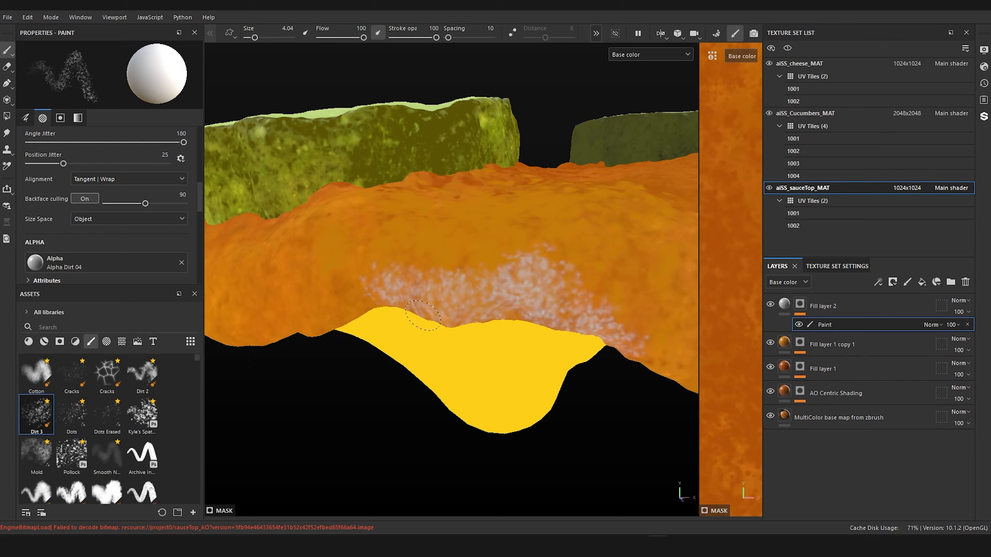
{"action": "left_click_drag", "start_coordinate": [368, 305], "coordinate": [349, 319]}
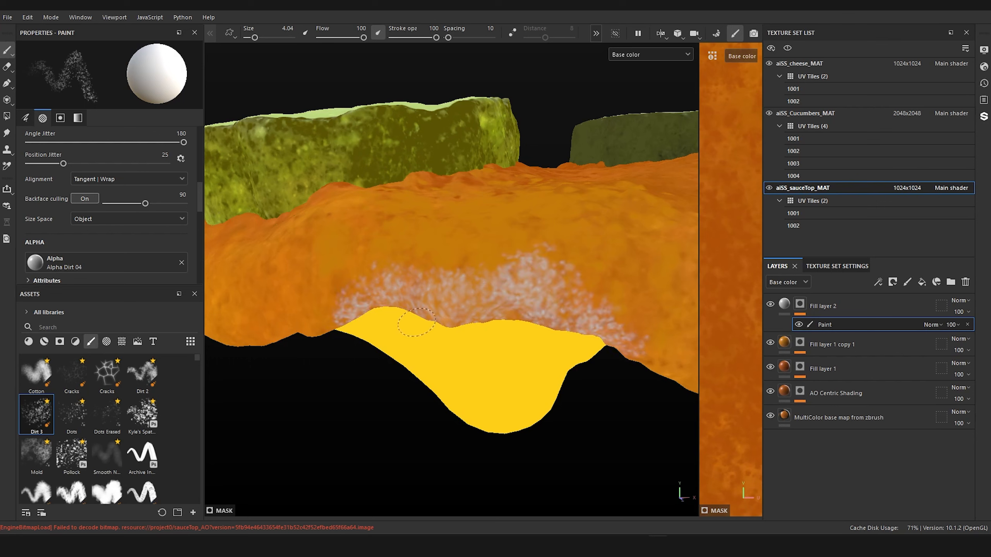
{"action": "left_click_drag", "start_coordinate": [456, 323], "coordinate": [483, 314]}
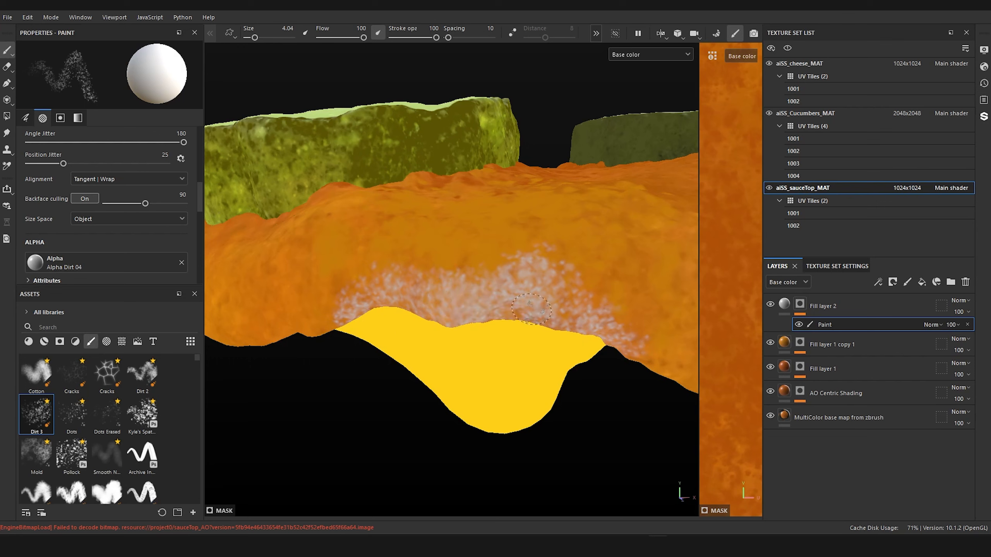
Step: Thin out the light specks with black Dots and spatter brush strokes, and add white spatter over them at size 3.85
{"action": "left_click", "coordinate": [71, 408]}
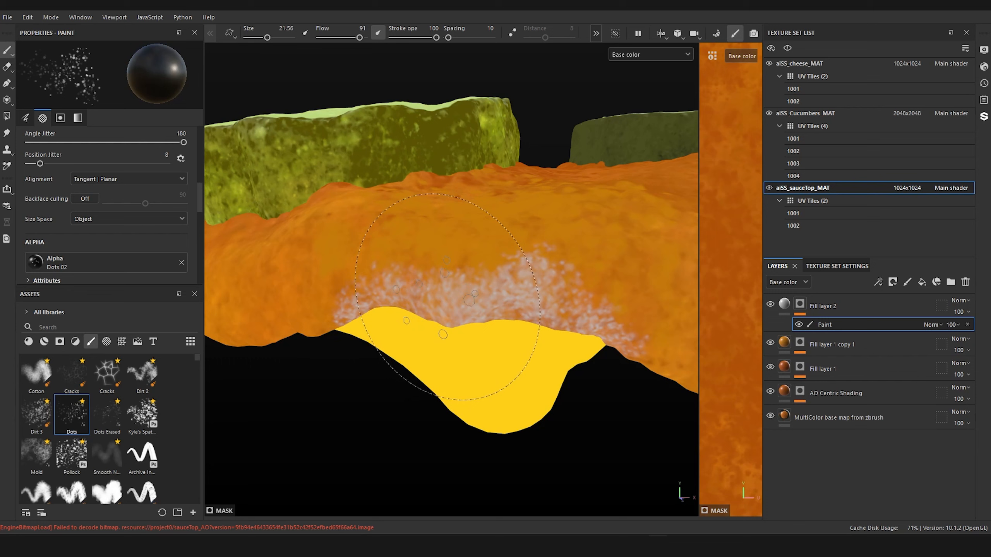
{"action": "mouse_move", "coordinate": [441, 296]}
{"action": "right_mouse_down", "text": "ctrl"}
{"action": "mouse_move", "coordinate": [457, 296]}
{"action": "mouse_move", "coordinate": [404, 293]}
{"action": "right_mouse_up", "text": "ctrl"}
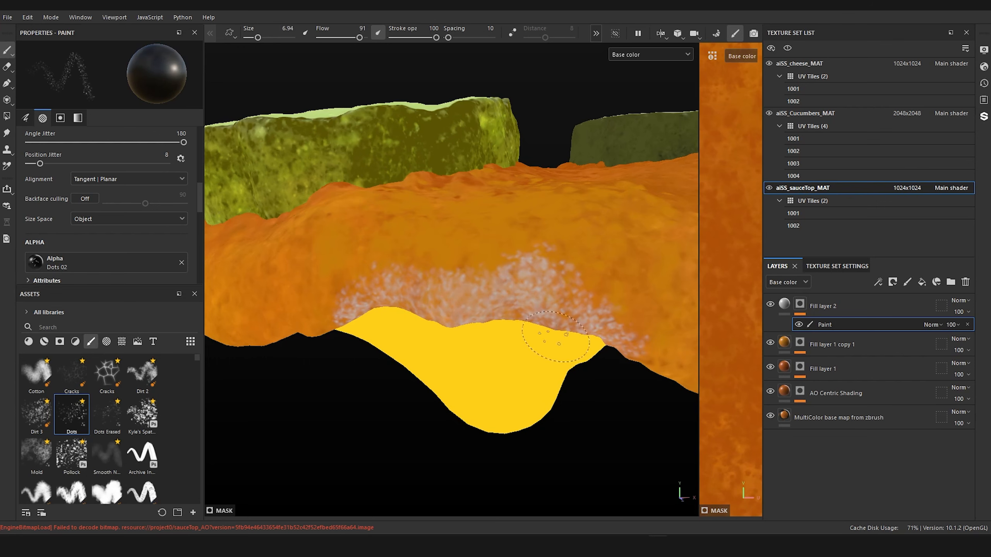
{"action": "left_click", "coordinate": [140, 418]}
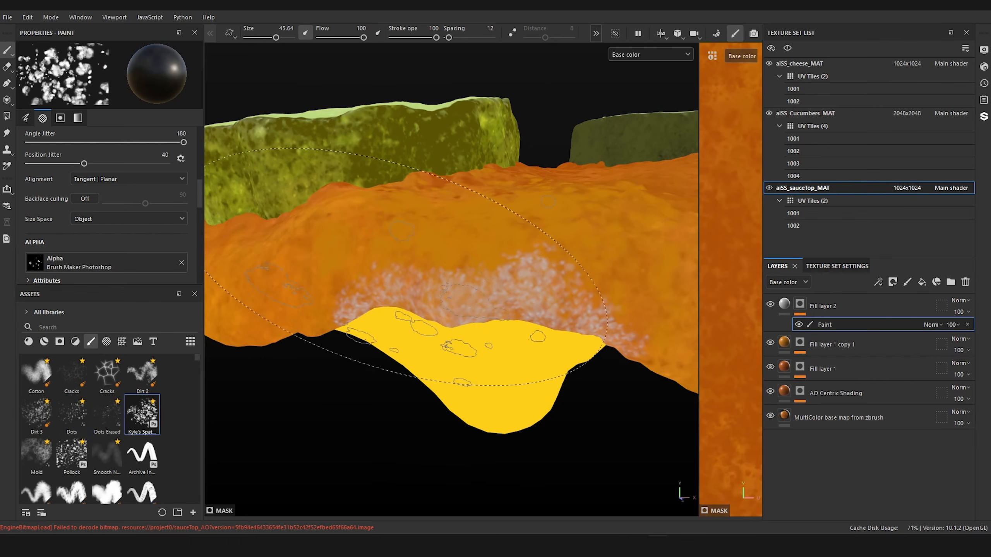
{"action": "mouse_move", "coordinate": [375, 293]}
{"action": "right_mouse_down", "text": "ctrl"}
{"action": "mouse_move", "coordinate": [336, 294]}
{"action": "mouse_move", "coordinate": [369, 295]}
{"action": "right_mouse_up", "text": "ctrl"}
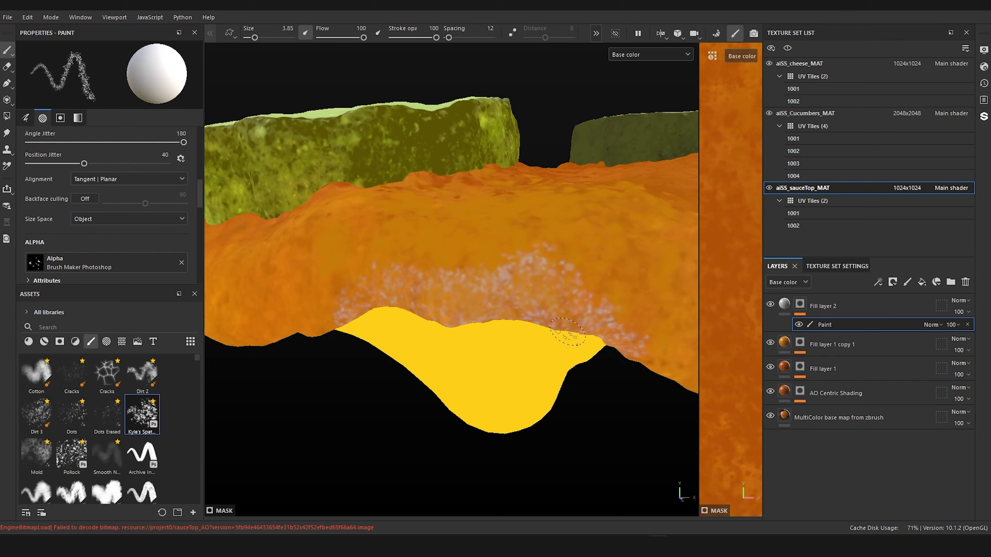
{"action": "mouse_move", "coordinate": [544, 279]}
{"action": "left_mouse_down"}
{"action": "mouse_move", "coordinate": [500, 308]}
{"action": "mouse_move", "coordinate": [462, 304]}
{"action": "mouse_move", "coordinate": [398, 319]}
{"action": "left_mouse_up"}
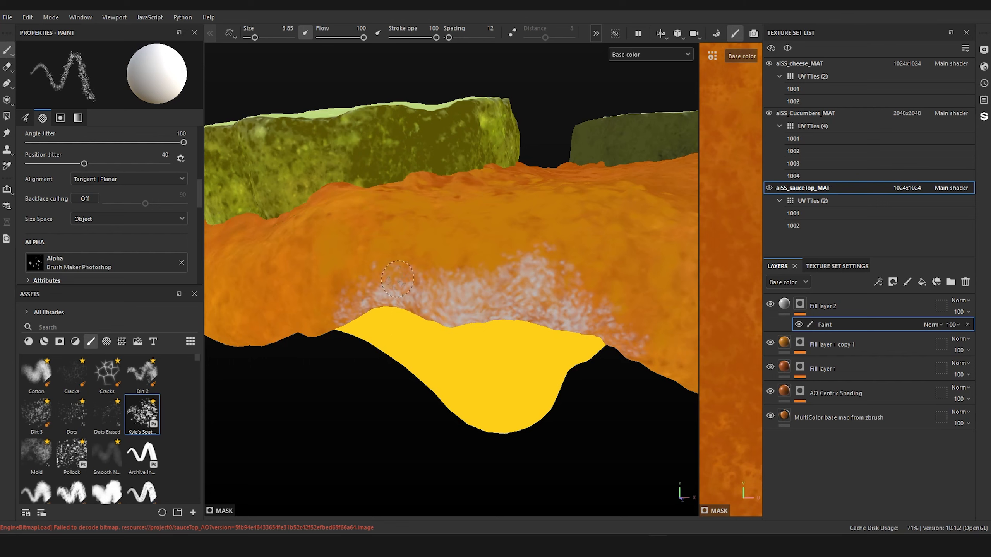
Step: Thin the light specks above the front cheese corner with black spatter strokes at size 3.85, and add white spatter back over them
{"action": "key", "text": "x"}
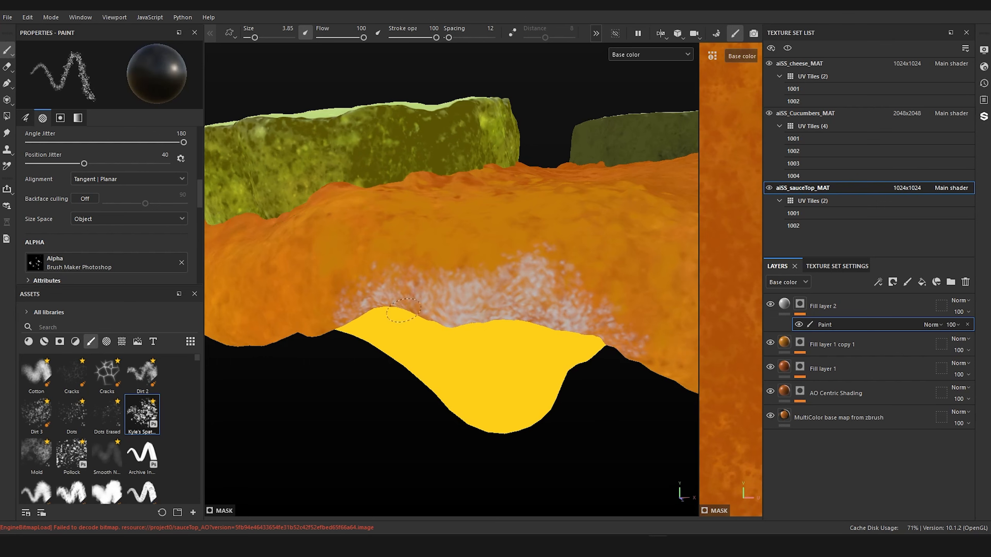
{"action": "mouse_move", "coordinate": [402, 311]}
{"action": "left_mouse_down"}
{"action": "mouse_move", "coordinate": [515, 305]}
{"action": "mouse_move", "coordinate": [565, 315]}
{"action": "left_mouse_up"}
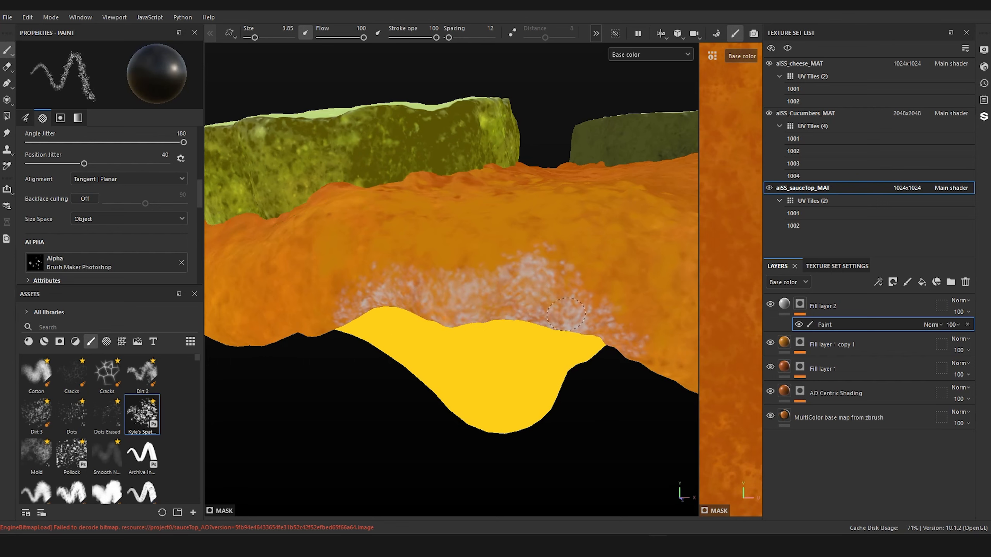
{"action": "key", "text": "x"}
{"action": "mouse_move", "coordinate": [406, 295]}
{"action": "left_mouse_down"}
{"action": "mouse_move", "coordinate": [491, 307]}
{"action": "mouse_move", "coordinate": [611, 358]}
{"action": "left_mouse_up"}
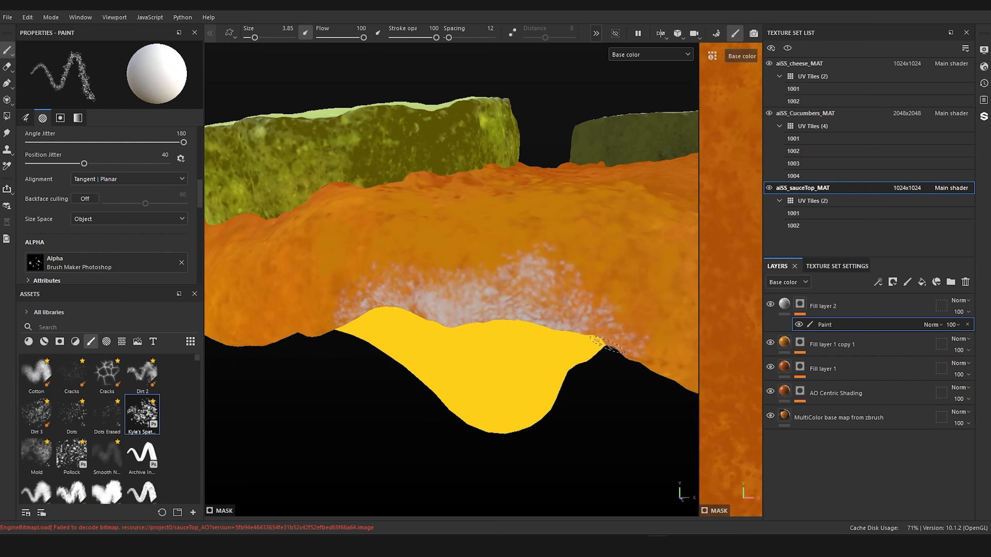
Step: Break up the white specks above the cheese corner with black Pollock brush strokes at sizes 6.76 and 3.24
{"action": "left_click", "coordinate": [71, 453]}
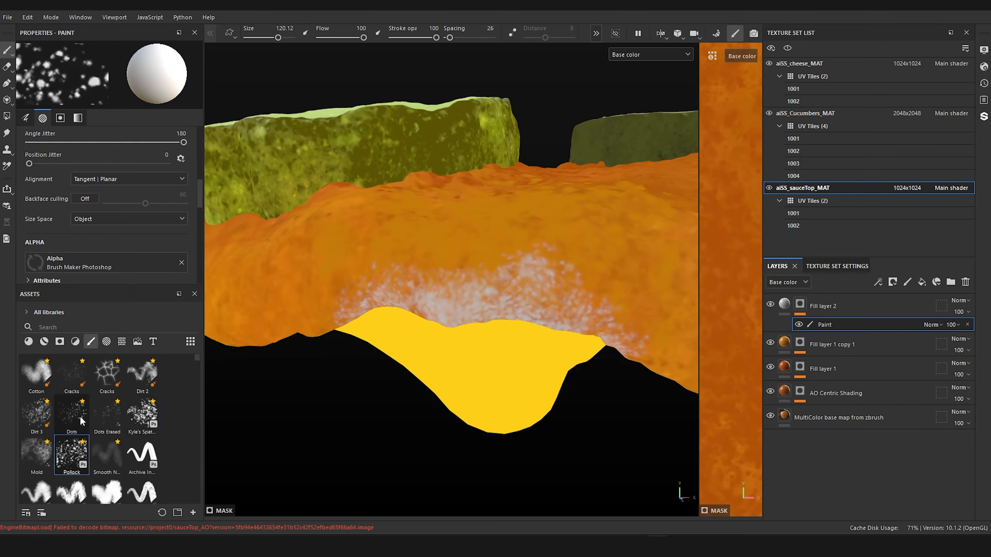
{"action": "mouse_move", "coordinate": [444, 352]}
{"action": "right_mouse_down", "text": "ctrl"}
{"action": "mouse_move", "coordinate": [404, 352]}
{"action": "mouse_move", "coordinate": [397, 289]}
{"action": "right_mouse_up", "text": "ctrl"}
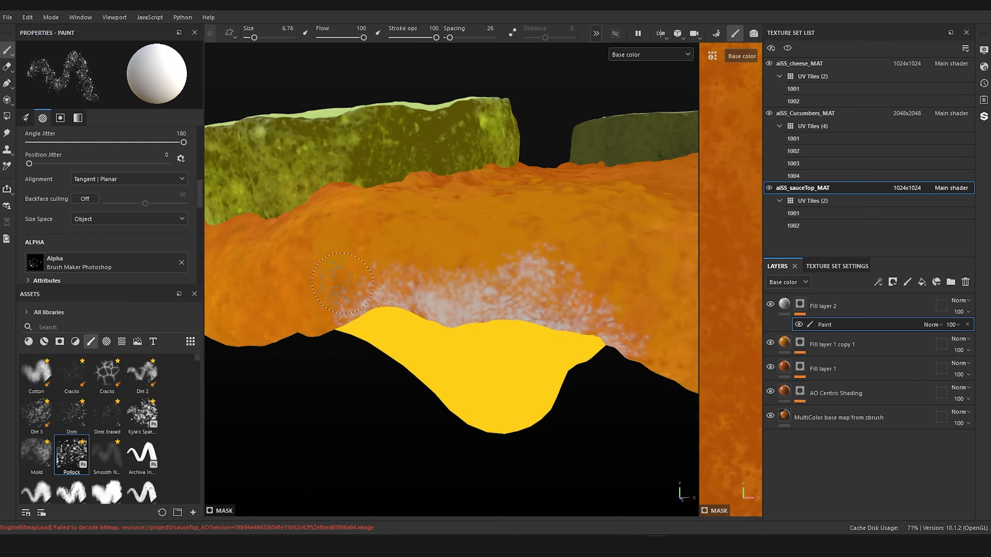
{"action": "key", "text": "x"}
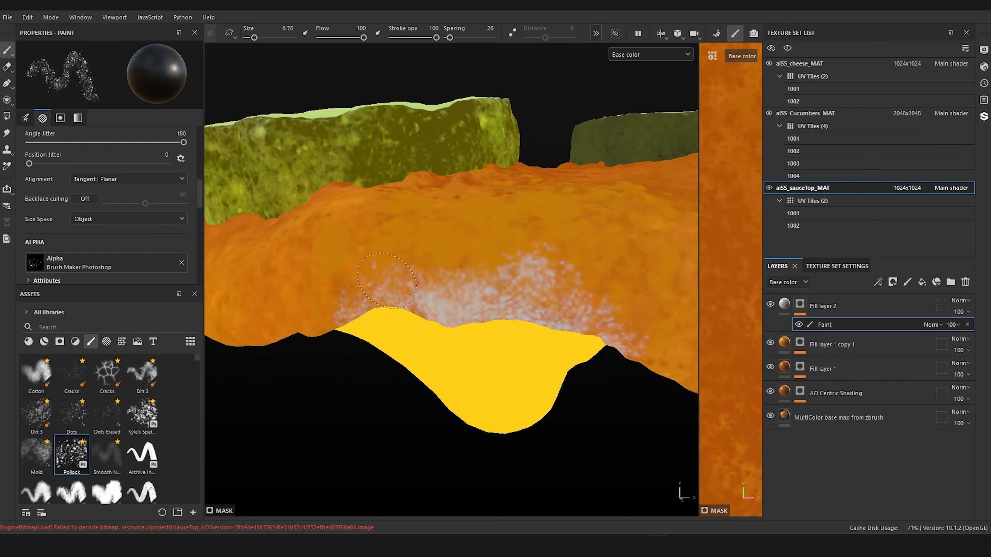
{"action": "mouse_move", "coordinate": [386, 280]}
{"action": "left_mouse_down"}
{"action": "mouse_move", "coordinate": [507, 275]}
{"action": "mouse_move", "coordinate": [544, 259]}
{"action": "mouse_move", "coordinate": [587, 280]}
{"action": "mouse_move", "coordinate": [614, 317]}
{"action": "left_mouse_up"}
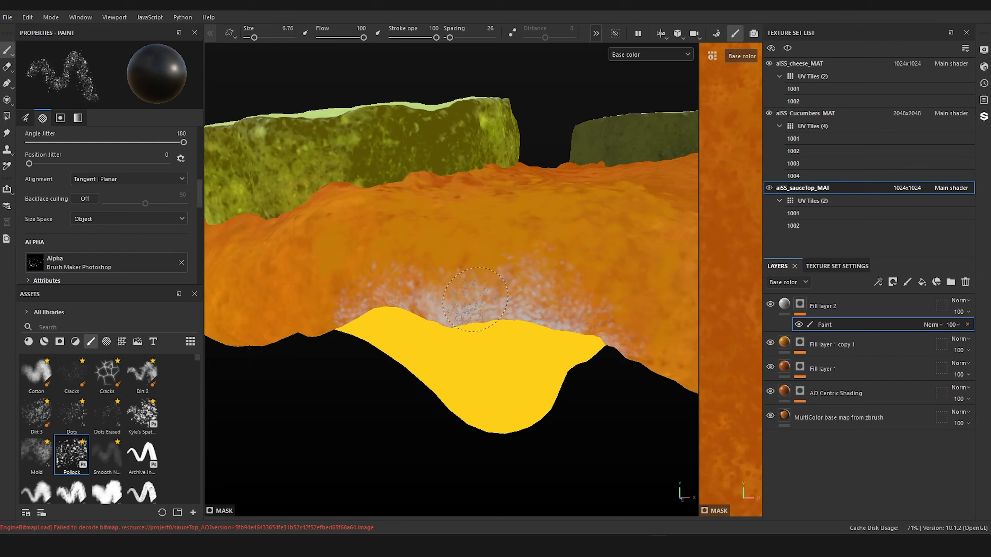
{"action": "key", "text": "bracketleft"}
{"action": "key", "text": "bracketleft"}
{"action": "key", "text": "bracketleft"}
{"action": "key", "text": "bracketleft"}
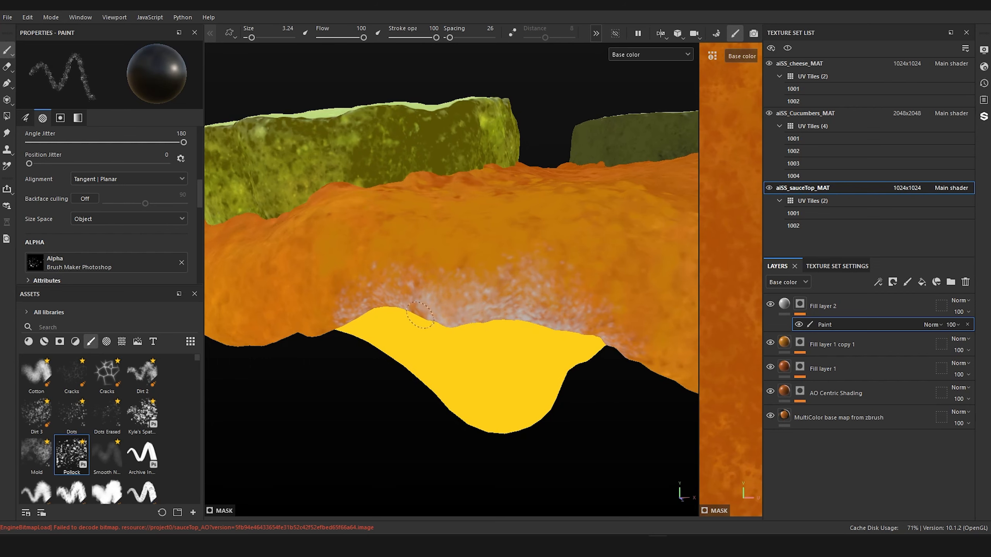
Step: Paint white spatter along the drooping sauce edge beside the front cheese corner with Kyle's spatter brush
{"action": "right_click_drag", "start_coordinate": [383, 350], "coordinate": [457, 389], "text": "alt"}
{"action": "left_click_drag", "start_coordinate": [474, 418], "coordinate": [413, 398], "text": "alt"}
{"action": "middle_click_drag", "start_coordinate": [413, 398], "coordinate": [415, 387], "text": "alt"}
{"action": "right_click_drag", "start_coordinate": [416, 387], "coordinate": [493, 387], "text": "alt"}
{"action": "left_click_drag", "start_coordinate": [494, 387], "coordinate": [431, 390], "text": "alt"}
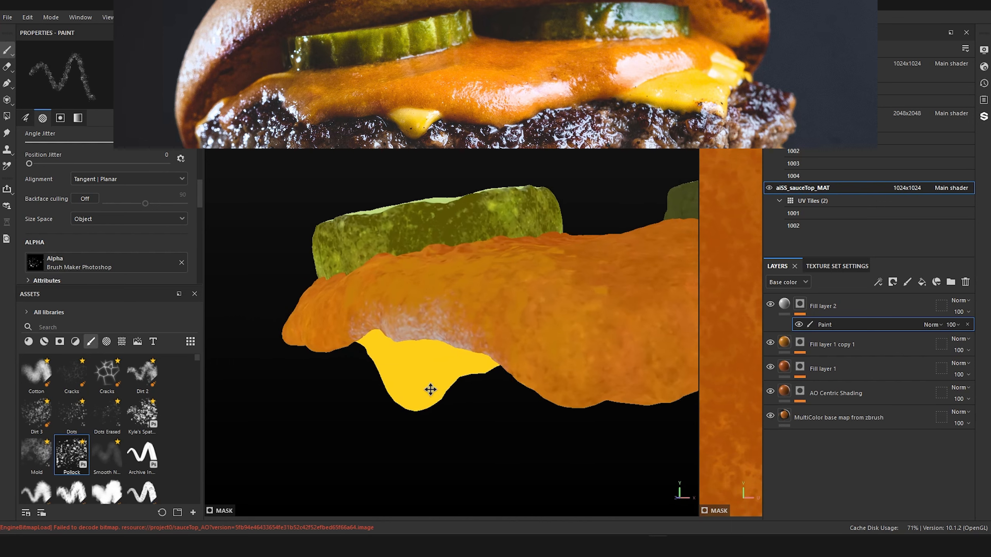
{"action": "middle_click_drag", "start_coordinate": [431, 389], "coordinate": [386, 390], "text": "alt"}
{"action": "left_click_drag", "start_coordinate": [386, 390], "coordinate": [429, 394], "text": "alt"}
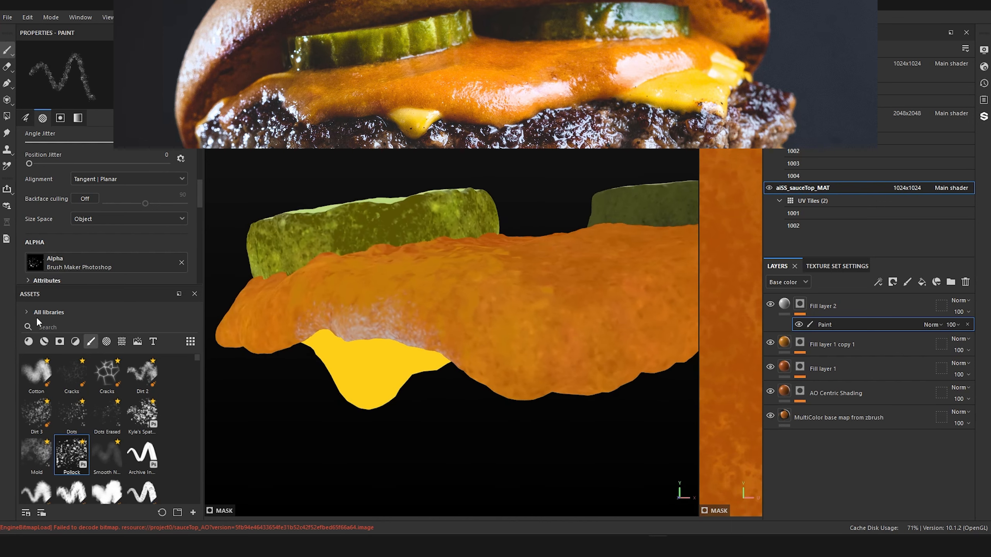
{"action": "left_click", "coordinate": [142, 413]}
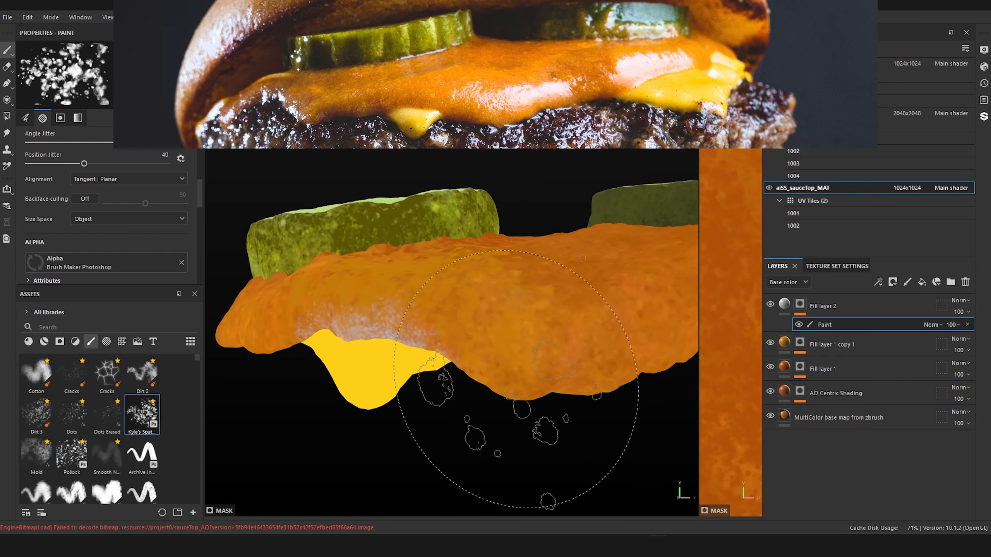
{"action": "right_click_drag", "start_coordinate": [516, 379], "coordinate": [449, 381], "text": "ctrl"}
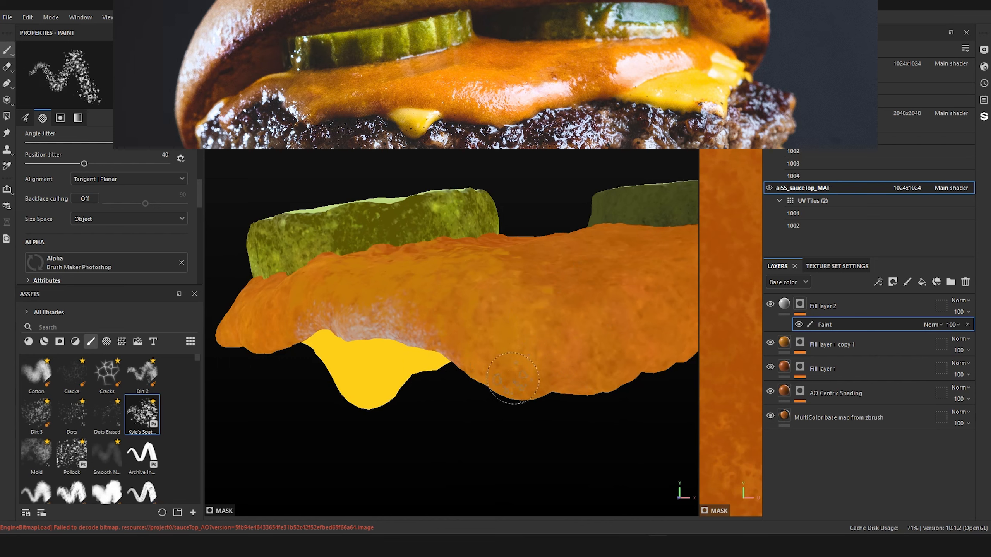
{"action": "mouse_move", "coordinate": [486, 386]}
{"action": "left_mouse_down"}
{"action": "mouse_move", "coordinate": [511, 398]}
{"action": "mouse_move", "coordinate": [499, 384]}
{"action": "mouse_move", "coordinate": [523, 392]}
{"action": "mouse_move", "coordinate": [535, 373]}
{"action": "mouse_move", "coordinate": [577, 400]}
{"action": "mouse_move", "coordinate": [647, 371]}
{"action": "mouse_move", "coordinate": [690, 383]}
{"action": "left_mouse_up"}
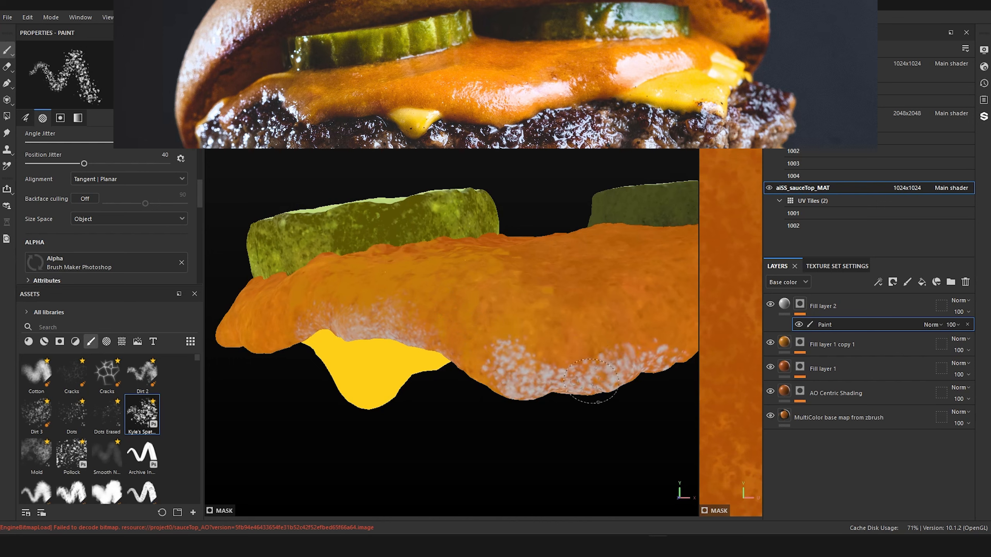
Step: Thin out the spatter on the drooping sauce edge with black Pollock brush strokes at sizes 5.76 and 4
{"action": "left_click", "coordinate": [71, 452]}
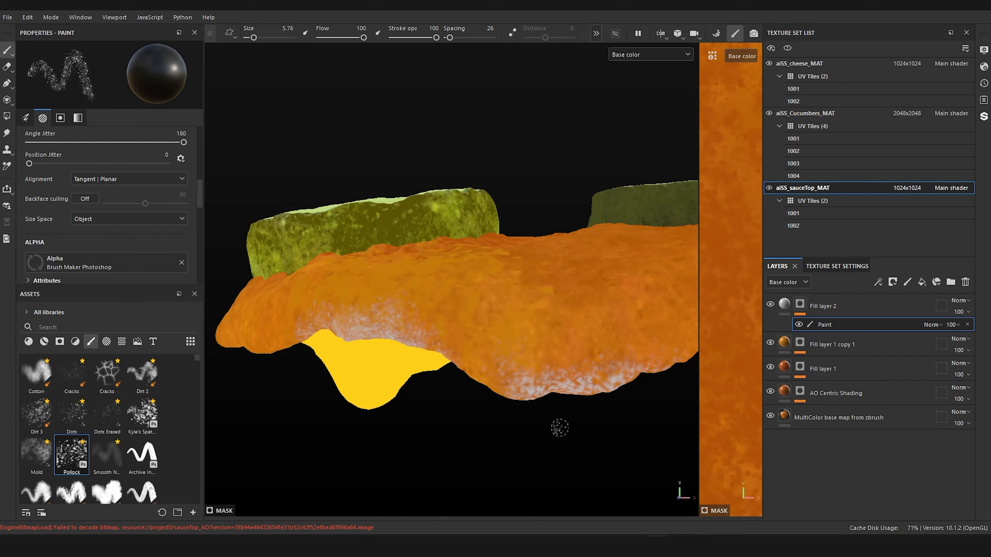
{"action": "key", "text": "f"}
{"action": "mouse_move", "coordinate": [536, 397]}
{"action": "left_mouse_down", "text": "alt"}
{"action": "mouse_move", "coordinate": [507, 410]}
{"action": "mouse_move", "coordinate": [440, 405]}
{"action": "mouse_move", "coordinate": [565, 376]}
{"action": "mouse_move", "coordinate": [546, 386]}
{"action": "left_mouse_up", "text": "alt"}
{"action": "scroll", "coordinate": [517, 394], "scroll_direction": "up", "scroll_amount": 6}
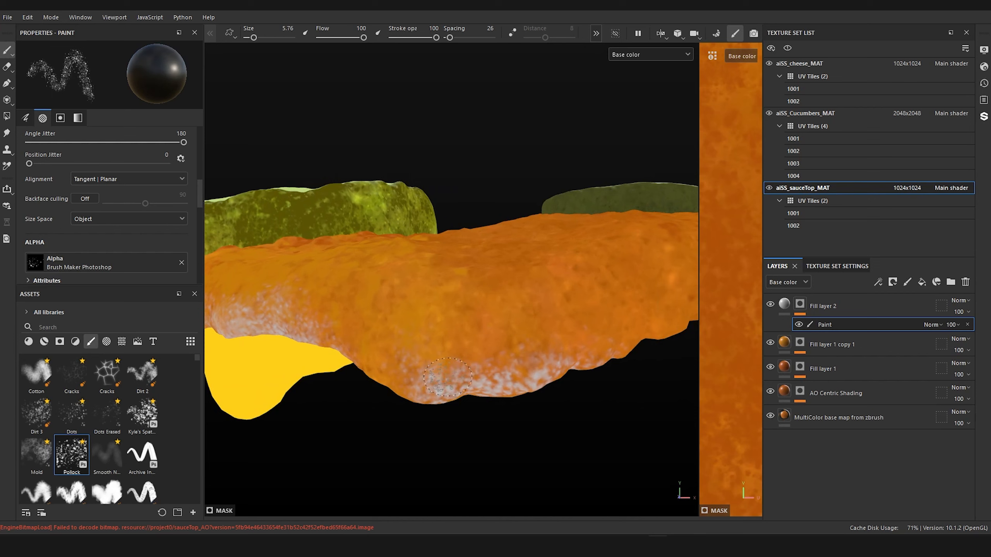
{"action": "key", "text": "bracketleft"}
{"action": "key", "text": "bracketleft"}
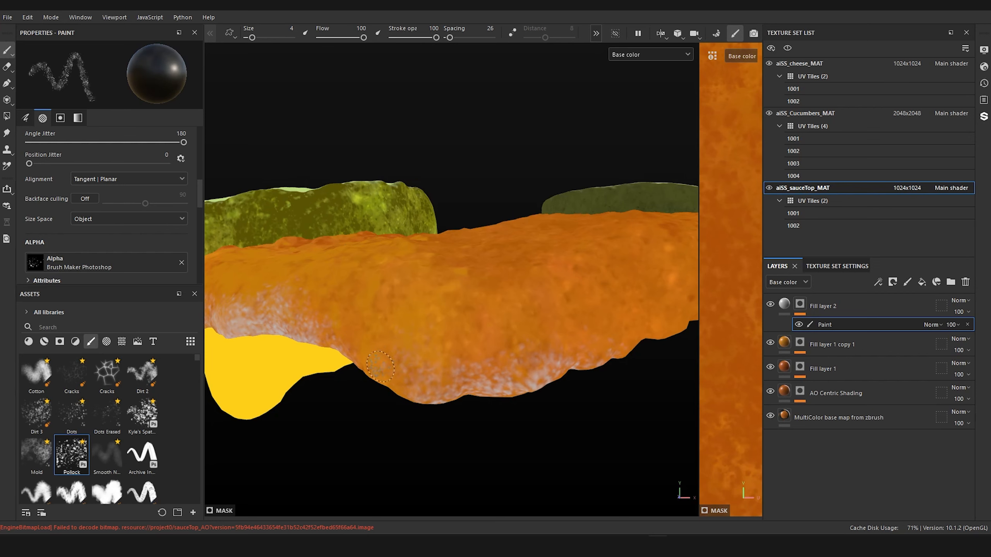
Step: Add white Pollock specks to the drooping sauce edge at size 2.56, and thin them with Kyle's spatter brush in black at size 4.68
{"action": "key", "text": "bracketleft"}
{"action": "key", "text": "bracketleft"}
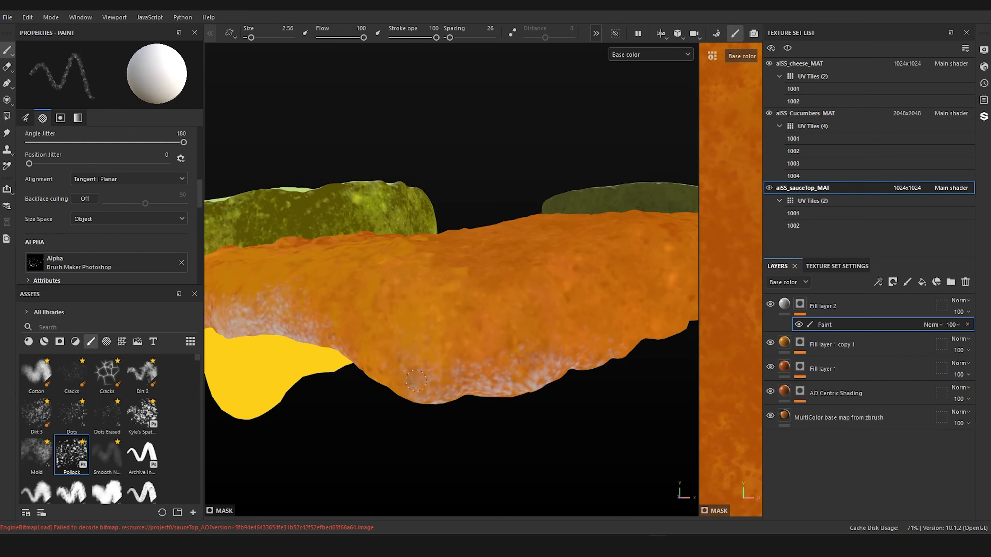
{"action": "mouse_move", "coordinate": [422, 384]}
{"action": "left_mouse_down"}
{"action": "mouse_move", "coordinate": [443, 395]}
{"action": "mouse_move", "coordinate": [433, 388]}
{"action": "mouse_move", "coordinate": [445, 371]}
{"action": "mouse_move", "coordinate": [503, 382]}
{"action": "left_mouse_up"}
{"action": "left_click", "coordinate": [142, 414]}
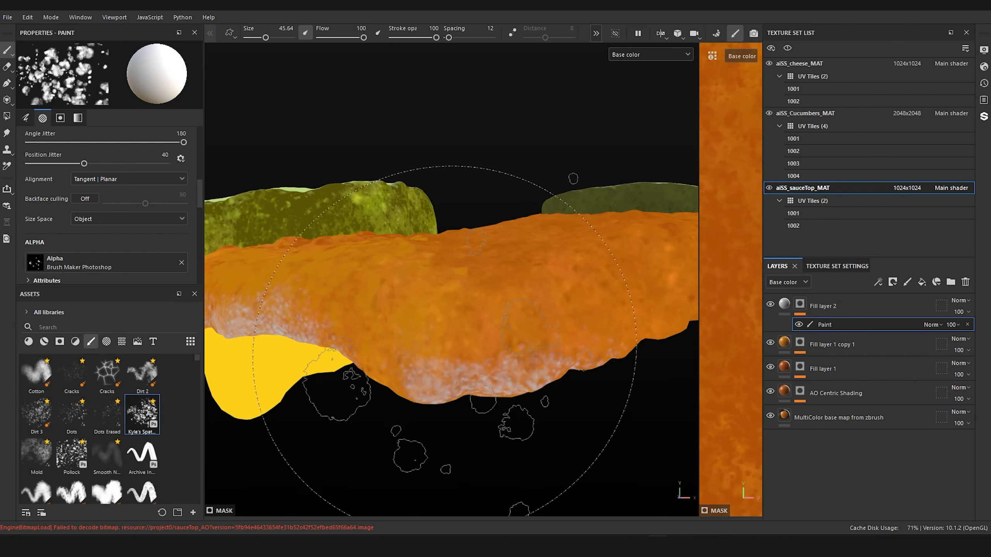
{"action": "key", "text": "bracketleft"}
{"action": "key", "text": "bracketleft"}
{"action": "key", "text": "bracketleft"}
{"action": "key", "text": "bracketleft"}
{"action": "key", "text": "bracketleft"}
{"action": "key", "text": "bracketleft"}
{"action": "key", "text": "bracketleft"}
{"action": "key", "text": "bracketleft"}
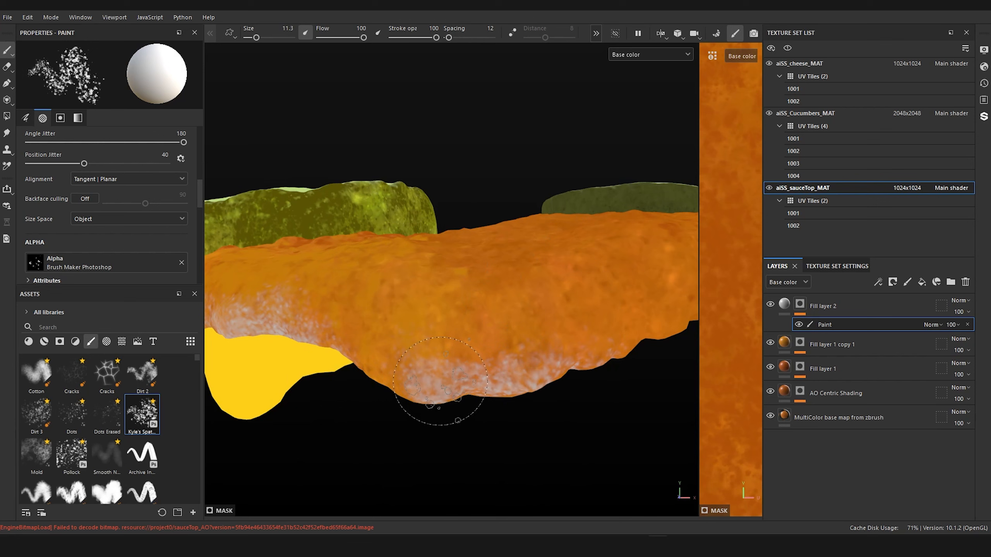
{"action": "key", "text": "bracketleft"}
{"action": "key", "text": "bracketleft"}
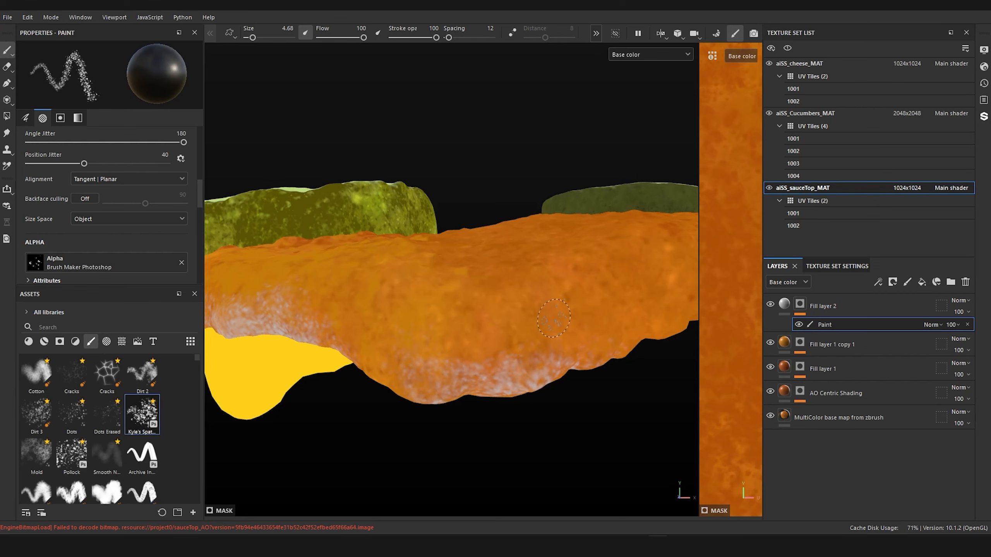
Step: Paint light specks along the wavy sauce edge below the single cucumber slice at size 4.68, and save the project
{"action": "right_click_drag", "start_coordinate": [554, 318], "coordinate": [507, 279], "text": "alt"}
{"action": "left_click_drag", "start_coordinate": [507, 279], "coordinate": [580, 269], "text": "alt"}
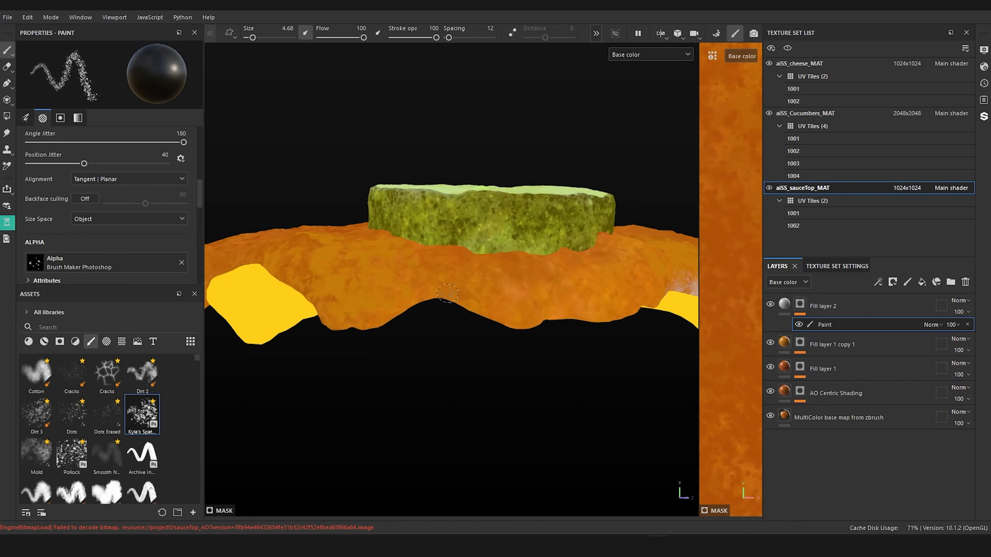
{"action": "mouse_move", "coordinate": [518, 326]}
{"action": "left_mouse_down"}
{"action": "mouse_move", "coordinate": [525, 312]}
{"action": "mouse_move", "coordinate": [488, 315]}
{"action": "mouse_move", "coordinate": [444, 292]}
{"action": "mouse_move", "coordinate": [338, 317]}
{"action": "mouse_move", "coordinate": [343, 304]}
{"action": "left_mouse_up"}
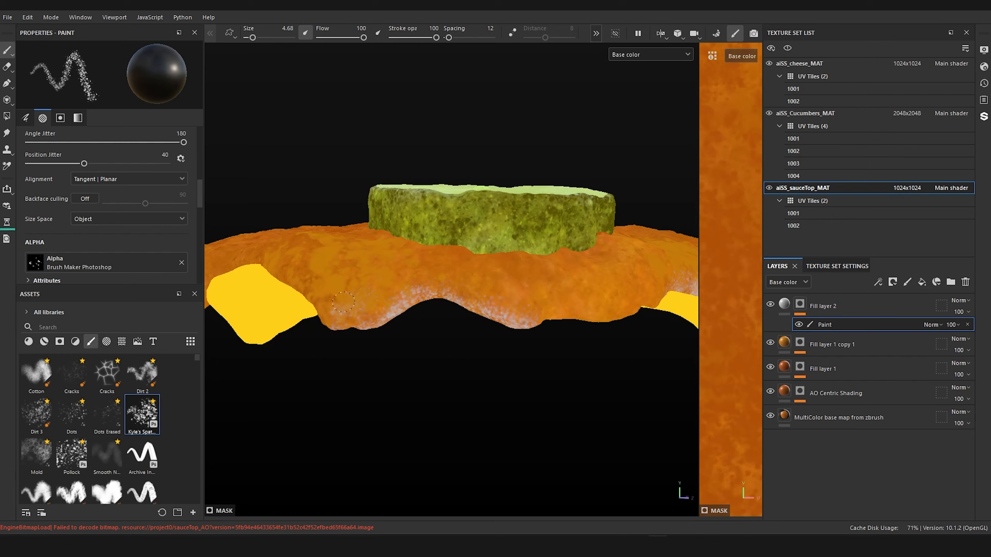
{"action": "scroll", "coordinate": [346, 293], "scroll_direction": "down", "scroll_amount": 5}
{"action": "key", "text": "ctrl+s"}
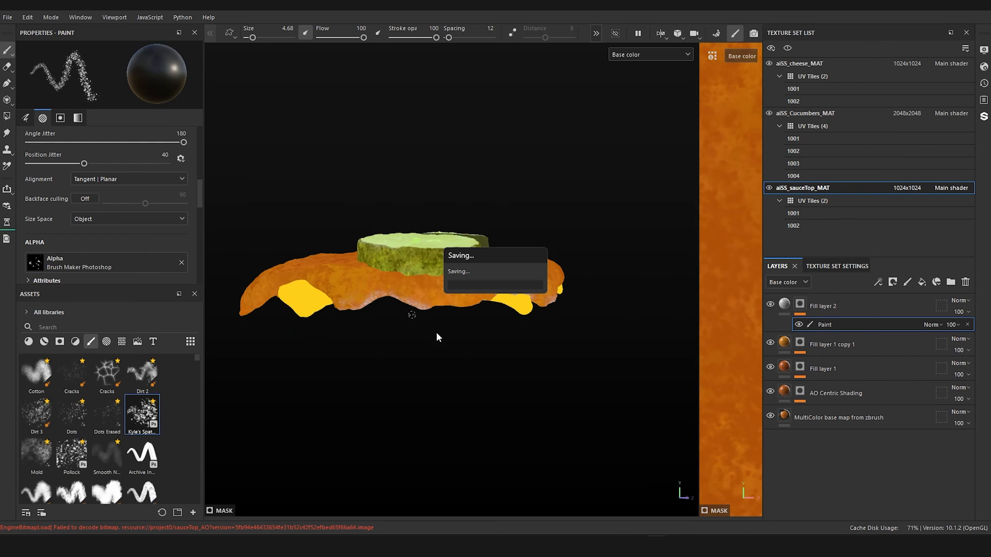
Step: Paint white spatter over the pointed sauce lobe beside the small cheese corner, and thin it with black strokes
{"action": "left_click_drag", "start_coordinate": [443, 376], "coordinate": [570, 363], "text": "alt"}
{"action": "key", "text": "x"}
{"action": "mouse_move", "coordinate": [408, 398]}
{"action": "left_mouse_down"}
{"action": "mouse_move", "coordinate": [361, 358]}
{"action": "mouse_move", "coordinate": [360, 332]}
{"action": "mouse_move", "coordinate": [439, 379]}
{"action": "left_mouse_up"}
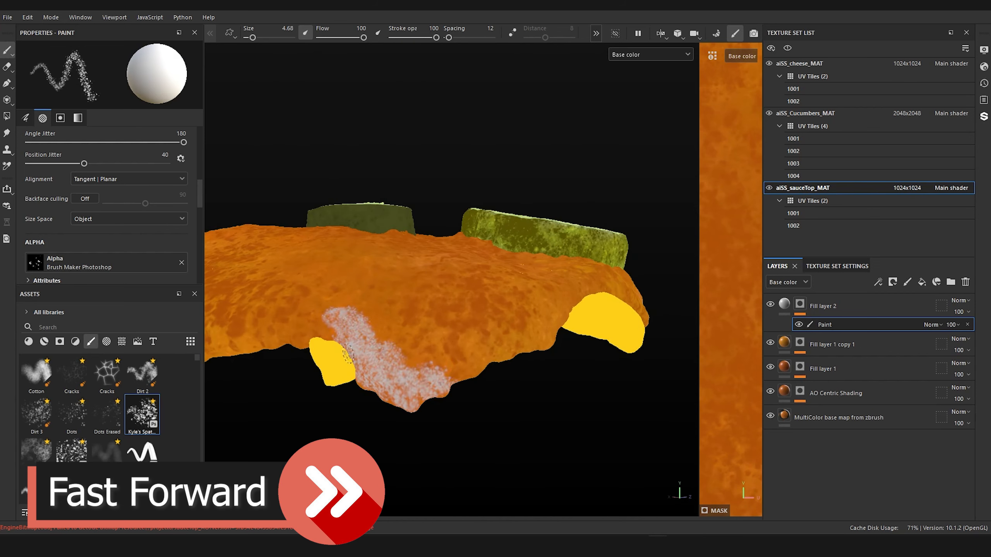
{"action": "key", "text": "x"}
{"action": "mouse_move", "coordinate": [360, 352]}
{"action": "left_mouse_down"}
{"action": "mouse_move", "coordinate": [321, 311]}
{"action": "mouse_move", "coordinate": [441, 378]}
{"action": "mouse_move", "coordinate": [360, 333]}
{"action": "left_mouse_up"}
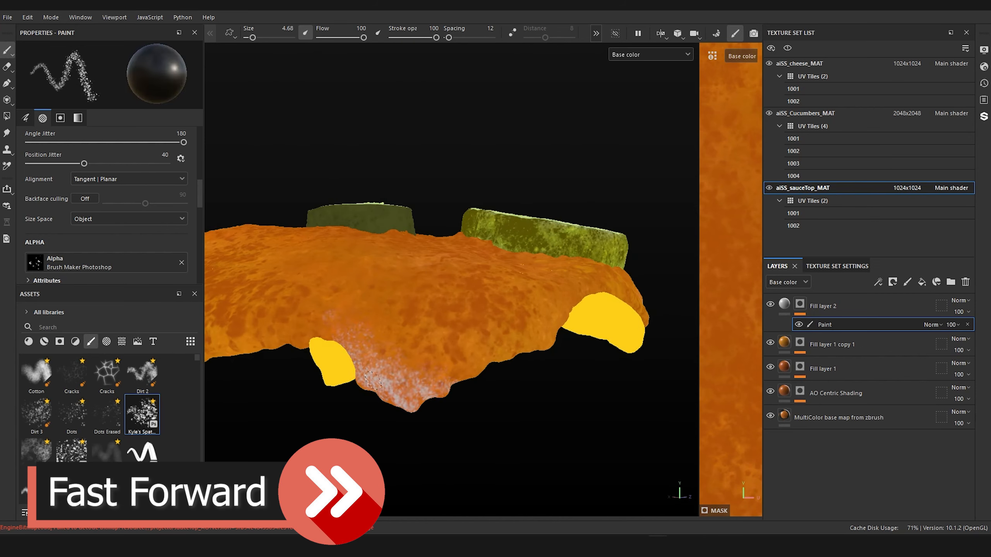
Step: Paint white spatter on the sauce edge beside the cheese corner below the dark cucumber slice, and thin it with black strokes
{"action": "mouse_move", "coordinate": [373, 381]}
{"action": "left_mouse_down"}
{"action": "mouse_move", "coordinate": [397, 402]}
{"action": "mouse_move", "coordinate": [547, 380]}
{"action": "left_mouse_up"}
{"action": "right_click_drag", "start_coordinate": [462, 336], "coordinate": [604, 365], "text": "alt"}
{"action": "key", "text": "x"}
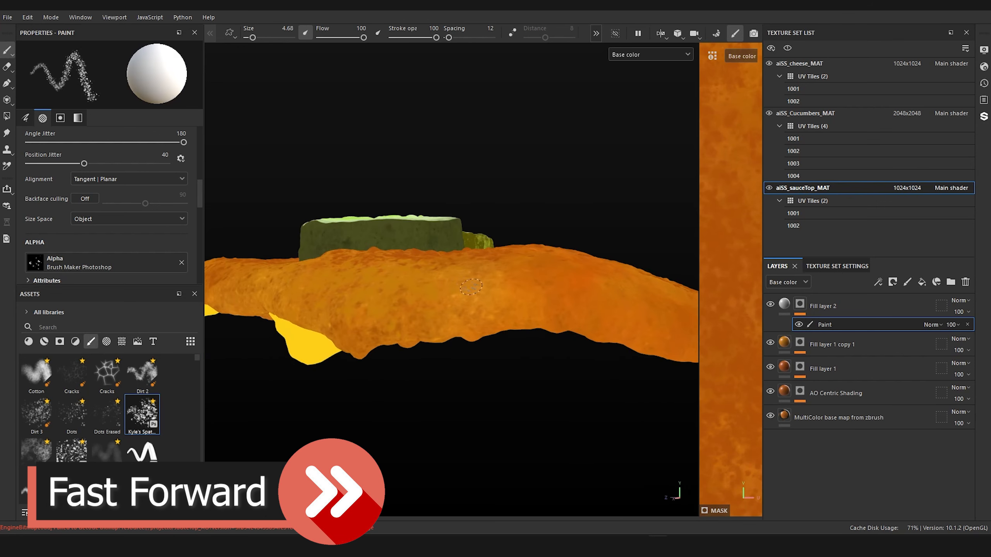
{"action": "mouse_move", "coordinate": [471, 287]}
{"action": "left_mouse_down"}
{"action": "mouse_move", "coordinate": [394, 339]}
{"action": "mouse_move", "coordinate": [343, 349]}
{"action": "mouse_move", "coordinate": [437, 308]}
{"action": "mouse_move", "coordinate": [459, 330]}
{"action": "left_mouse_up"}
{"action": "key", "text": "x"}
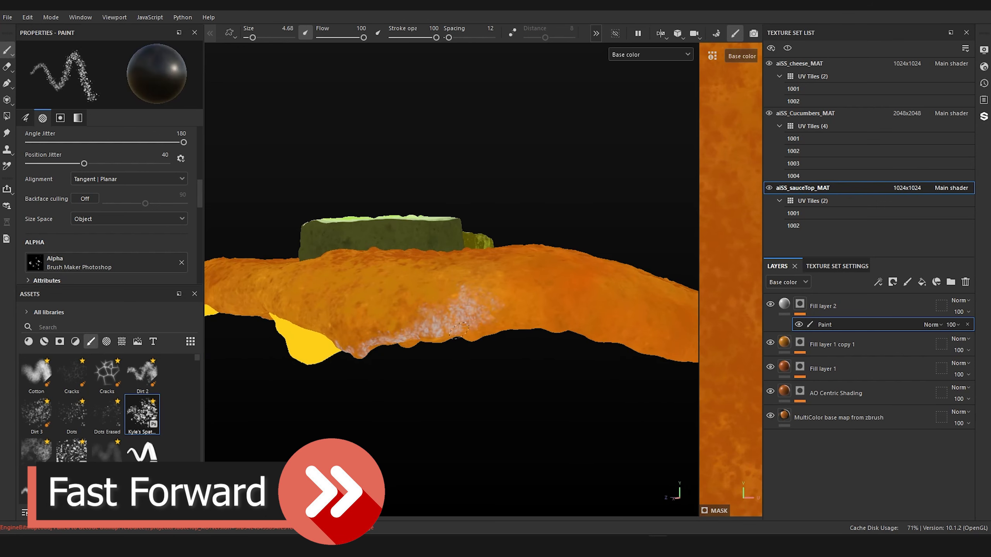
{"action": "right_click_drag", "start_coordinate": [531, 330], "coordinate": [487, 277], "text": "alt"}
{"action": "left_click_drag", "start_coordinate": [487, 277], "coordinate": [480, 298], "text": "alt"}
Step: Examine the painted specks along the sauce edge from above, below and around the burger
{"action": "right_click_drag", "start_coordinate": [394, 269], "coordinate": [473, 318], "text": "alt"}
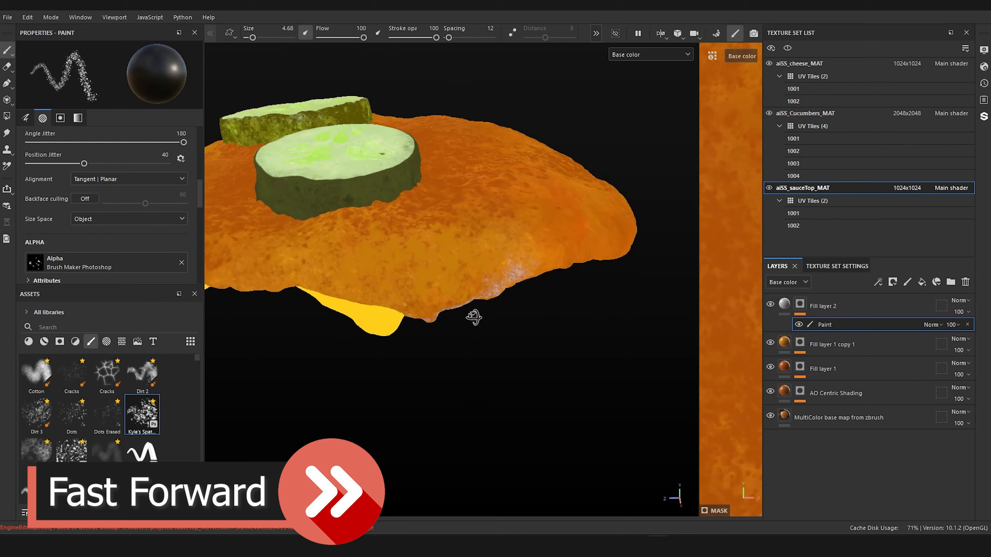
{"action": "left_click_drag", "start_coordinate": [473, 317], "coordinate": [620, 229], "text": "alt"}
{"action": "right_click_drag", "start_coordinate": [374, 305], "coordinate": [457, 330], "text": "alt"}
{"action": "left_click_drag", "start_coordinate": [457, 330], "coordinate": [515, 95], "text": "alt"}
{"action": "right_click_drag", "start_coordinate": [515, 95], "coordinate": [402, 311], "text": "alt"}
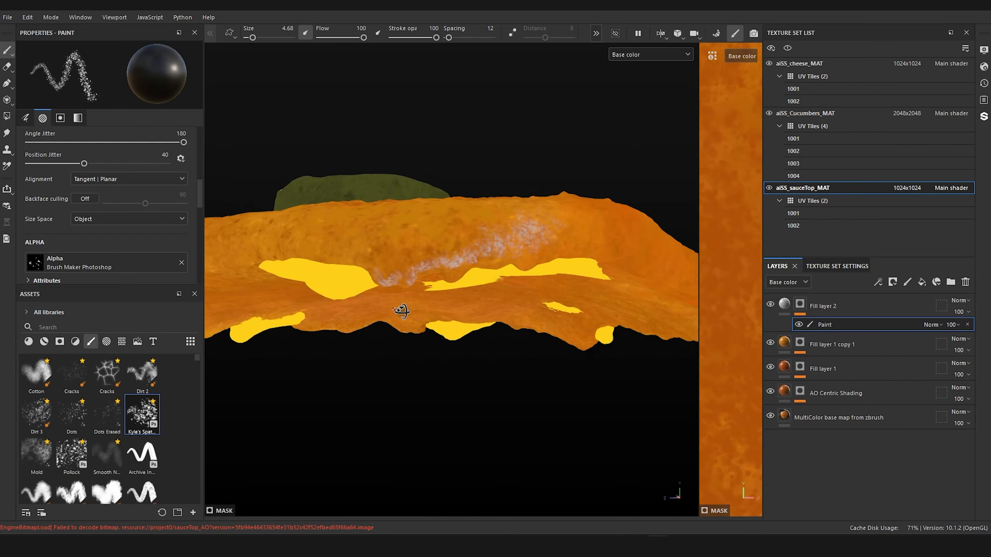
{"action": "left_click_drag", "start_coordinate": [402, 311], "coordinate": [532, 287], "text": "alt"}
{"action": "right_click_drag", "start_coordinate": [434, 299], "coordinate": [532, 265], "text": "alt"}
{"action": "left_click_drag", "start_coordinate": [455, 283], "coordinate": [640, 261], "text": "alt"}
{"action": "left_click_drag", "start_coordinate": [414, 261], "coordinate": [593, 180], "text": "alt"}
{"action": "right_click_drag", "start_coordinate": [594, 180], "coordinate": [557, 309], "text": "alt"}
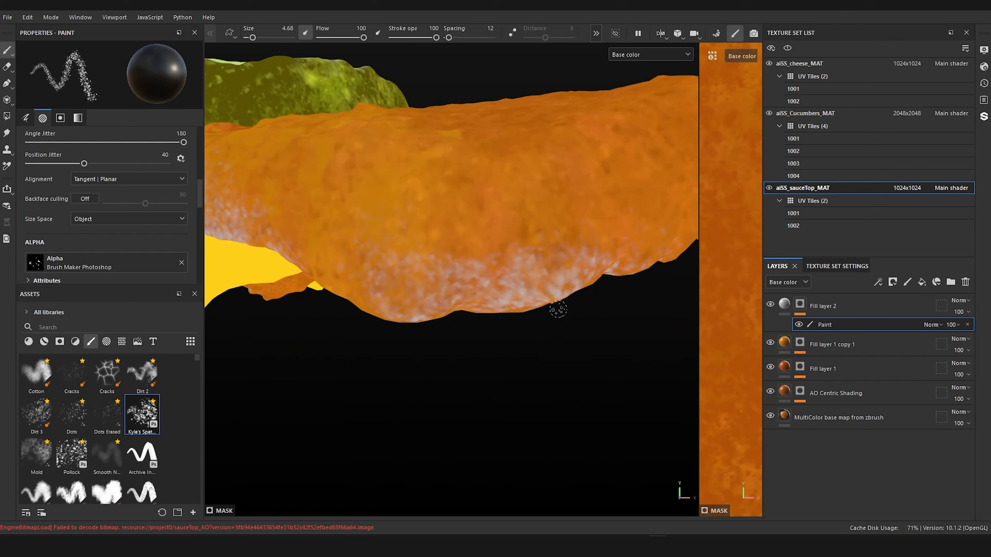
Step: Set Fill layer 2's base color to light orange F6A43A, starting from an orange sampled on the sauce
{"action": "left_click", "coordinate": [774, 314]}
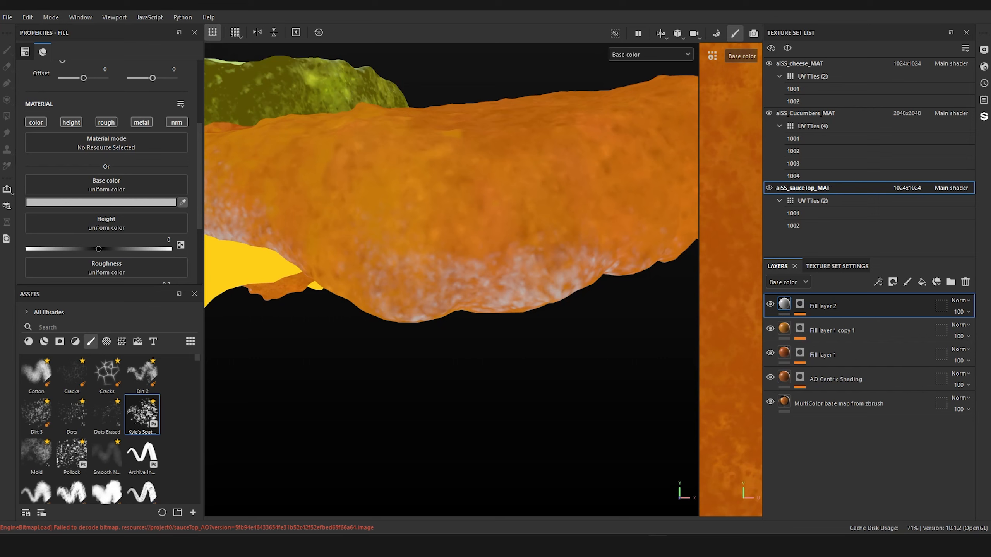
{"action": "left_click", "coordinate": [413, 195]}
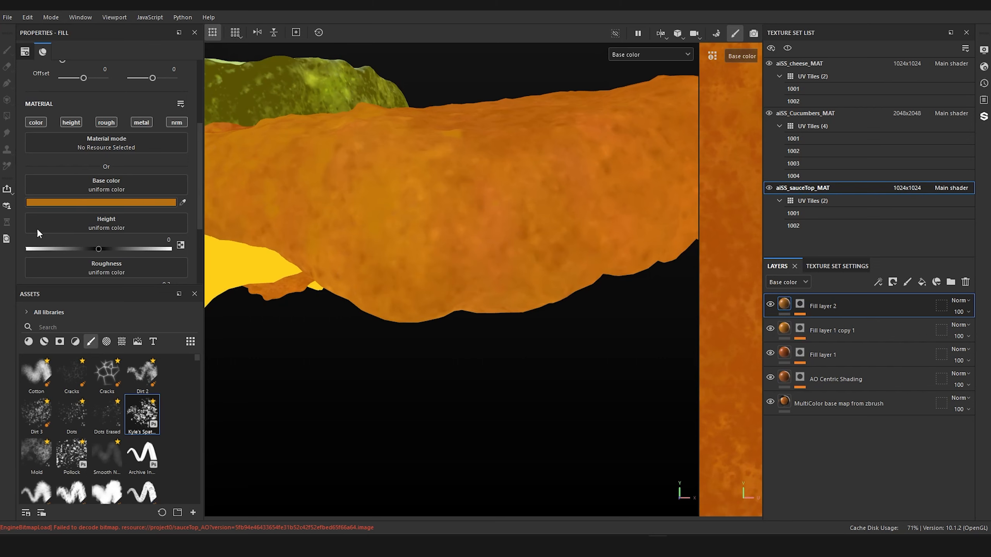
{"action": "left_click", "coordinate": [159, 201]}
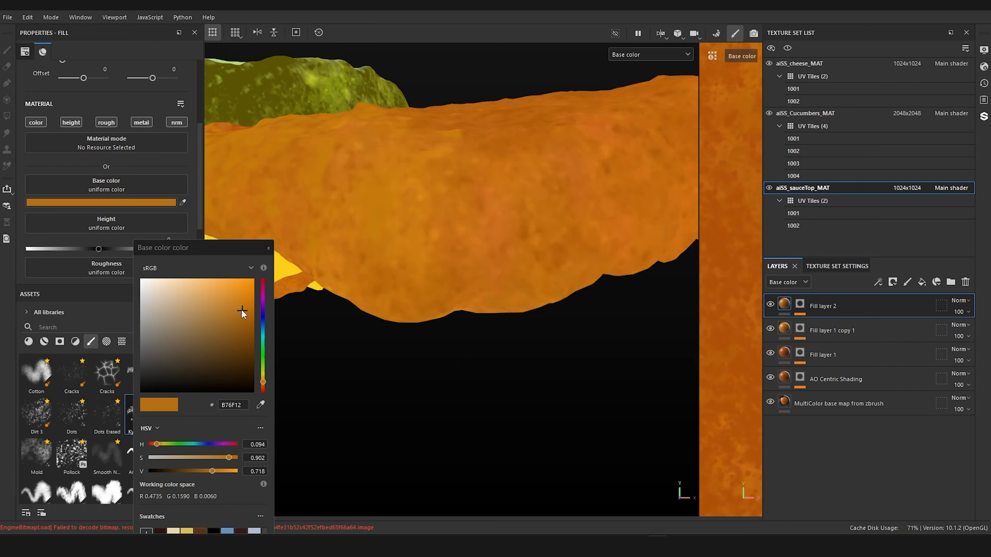
{"action": "left_click_drag", "start_coordinate": [241, 309], "coordinate": [226, 281]}
Step: Examine the light orange specks on the sauce from several angles and distances, with the color picker closed
{"action": "scroll", "coordinate": [550, 354], "scroll_direction": "down", "scroll_amount": 9}
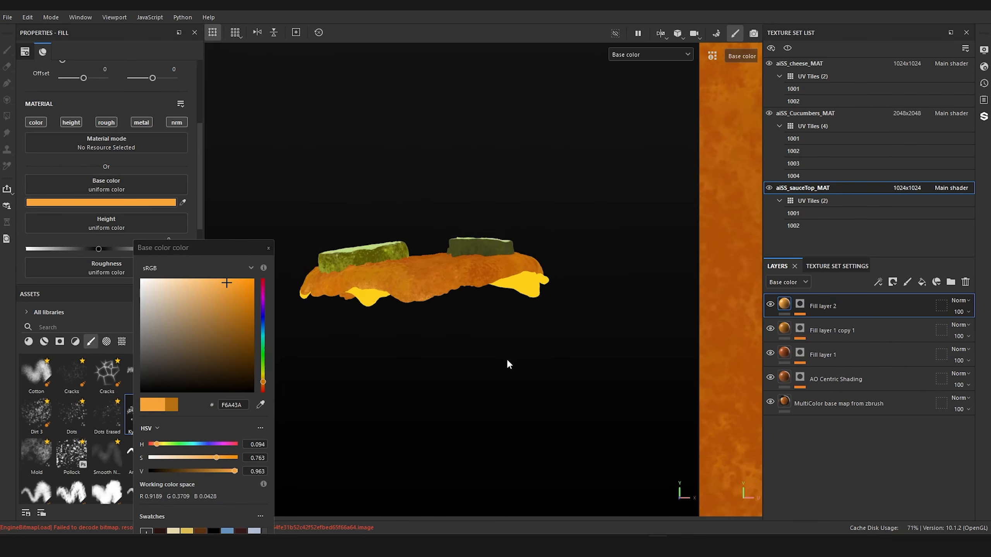
{"action": "left_click_drag", "start_coordinate": [484, 359], "coordinate": [319, 363], "text": "alt"}
{"action": "middle_click_drag", "start_coordinate": [416, 322], "coordinate": [324, 316], "text": "alt"}
{"action": "left_click_drag", "start_coordinate": [388, 326], "coordinate": [507, 295], "text": "alt"}
{"action": "right_click_drag", "start_coordinate": [513, 289], "coordinate": [571, 279], "text": "alt"}
{"action": "left_click_drag", "start_coordinate": [571, 279], "coordinate": [383, 297], "text": "alt"}
{"action": "middle_click_drag", "start_coordinate": [558, 269], "coordinate": [339, 253], "text": "alt"}
{"action": "scroll", "coordinate": [567, 262], "scroll_direction": "down", "scroll_amount": 4}
{"action": "left_click_drag", "start_coordinate": [452, 265], "coordinate": [342, 222], "text": "alt"}
{"action": "left_click", "coordinate": [267, 248]}
{"action": "left_click_drag", "start_coordinate": [482, 342], "coordinate": [444, 291], "text": "alt"}
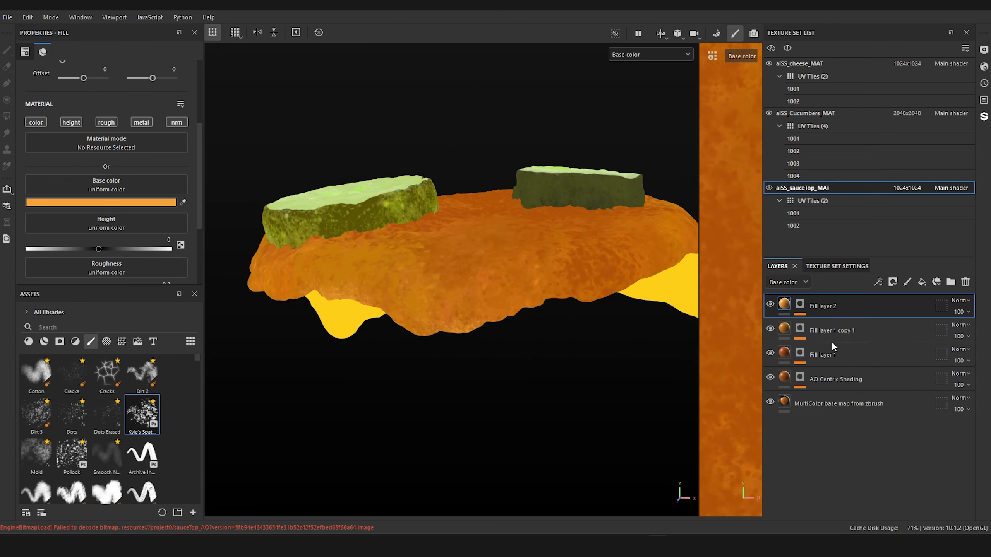
Step: Add a fill layer above Fill layer 2 with a black mask, and give the mask a paint effect
{"action": "mouse_move", "coordinate": [565, 402]}
{"action": "left_mouse_down", "text": "alt"}
{"action": "mouse_move", "coordinate": [553, 404]}
{"action": "mouse_move", "coordinate": [561, 386]}
{"action": "left_mouse_up", "text": "alt"}
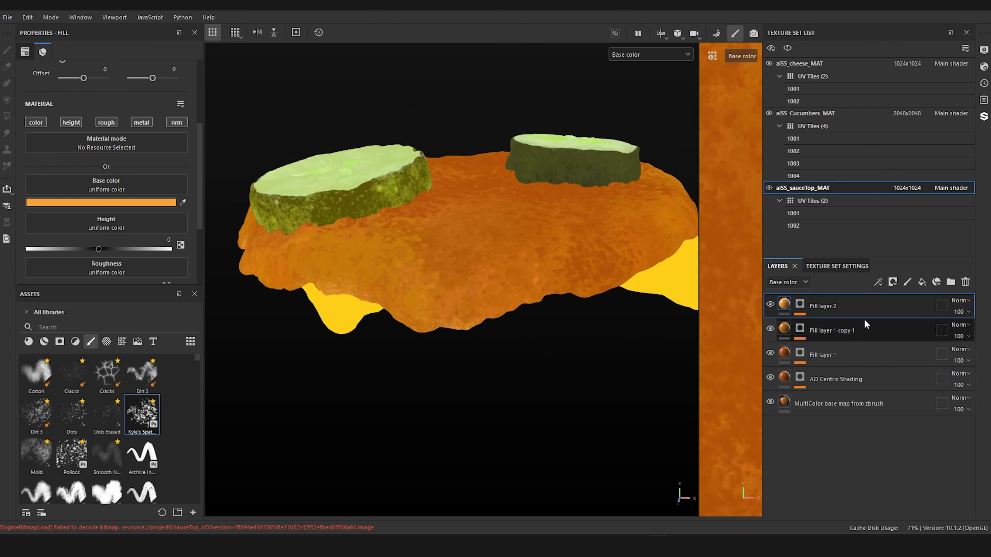
{"action": "left_click", "coordinate": [921, 282]}
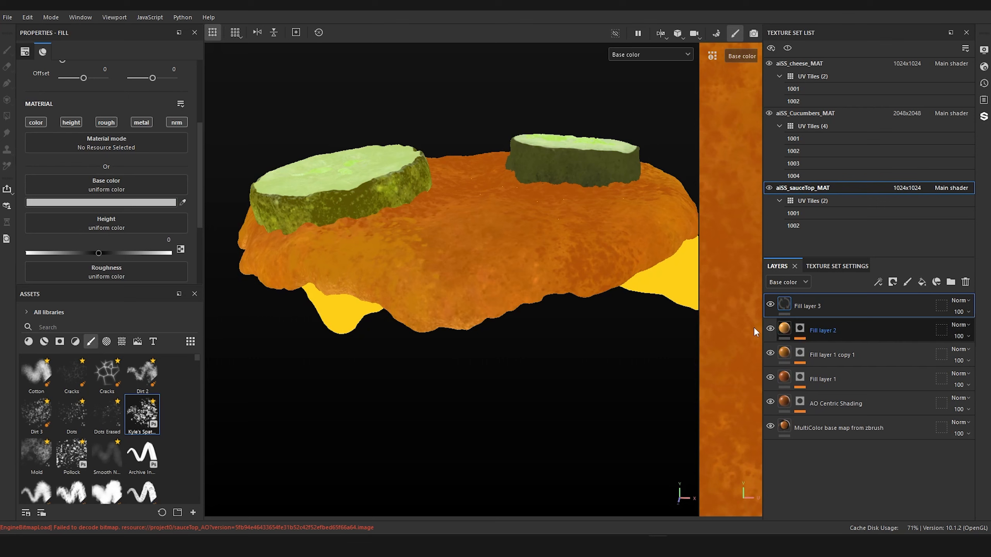
{"action": "right_click", "coordinate": [786, 303]}
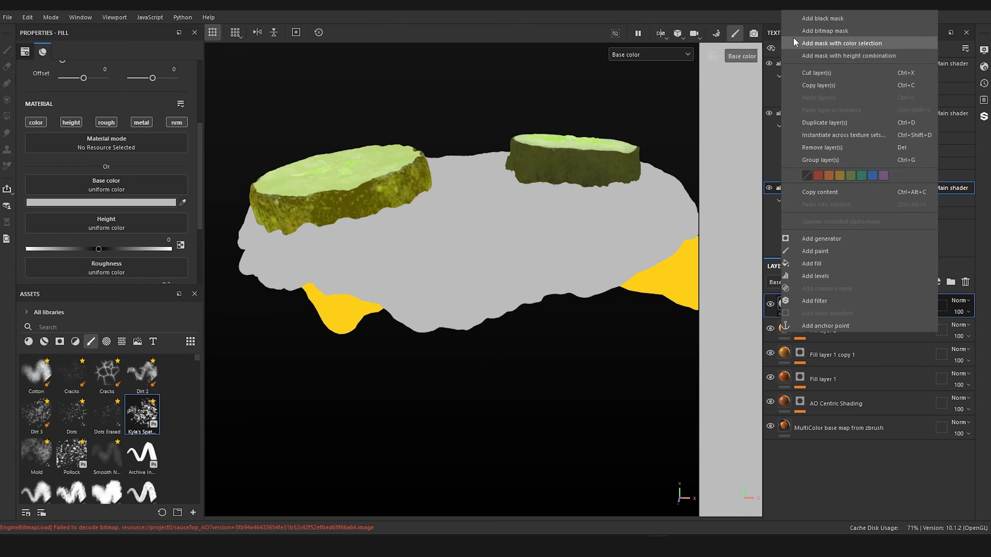
{"action": "left_click", "coordinate": [823, 18]}
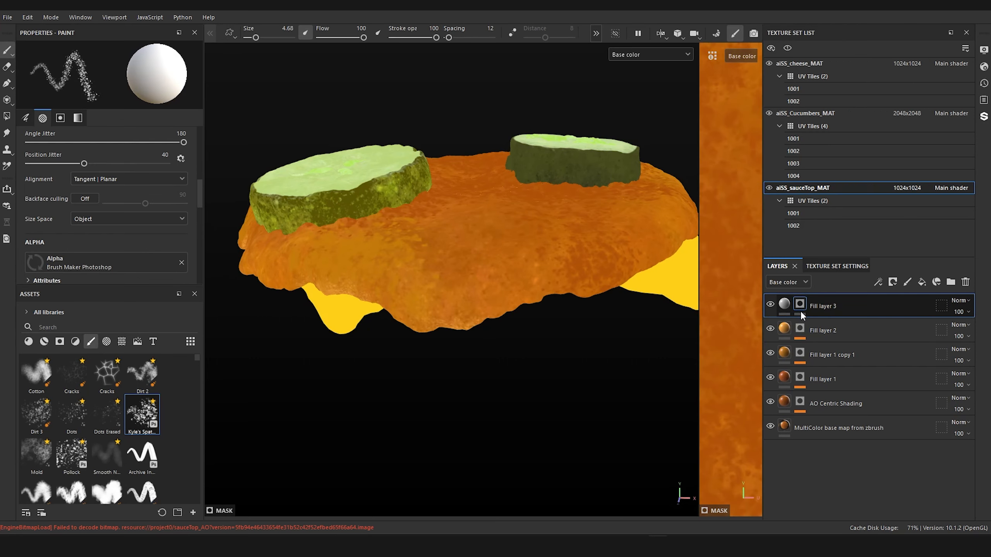
{"action": "right_click", "coordinate": [801, 306]}
{"action": "left_click", "coordinate": [858, 344]}
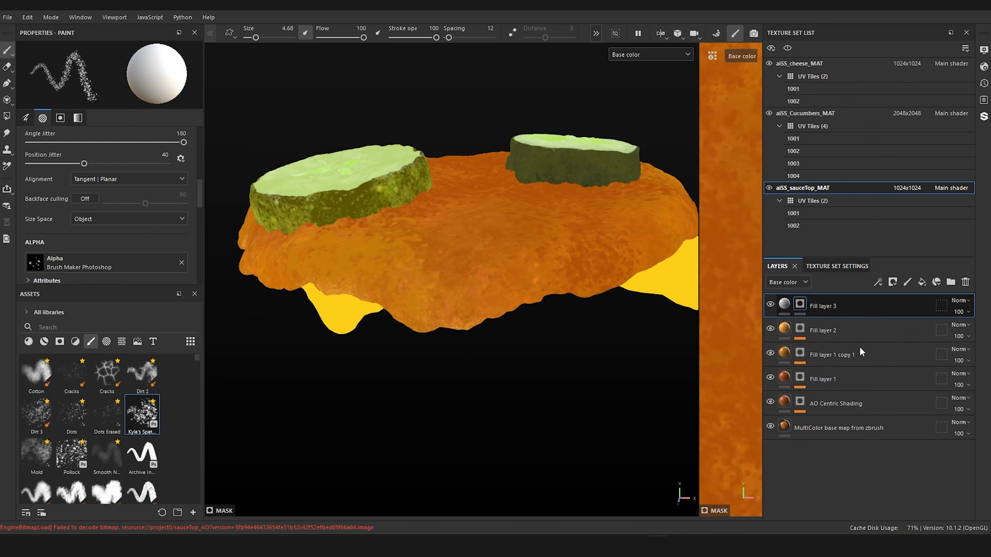
Step: Set Fill layer 3's base color to a dark reddish orange and make its mask's paint effect active
{"action": "left_click", "coordinate": [784, 304]}
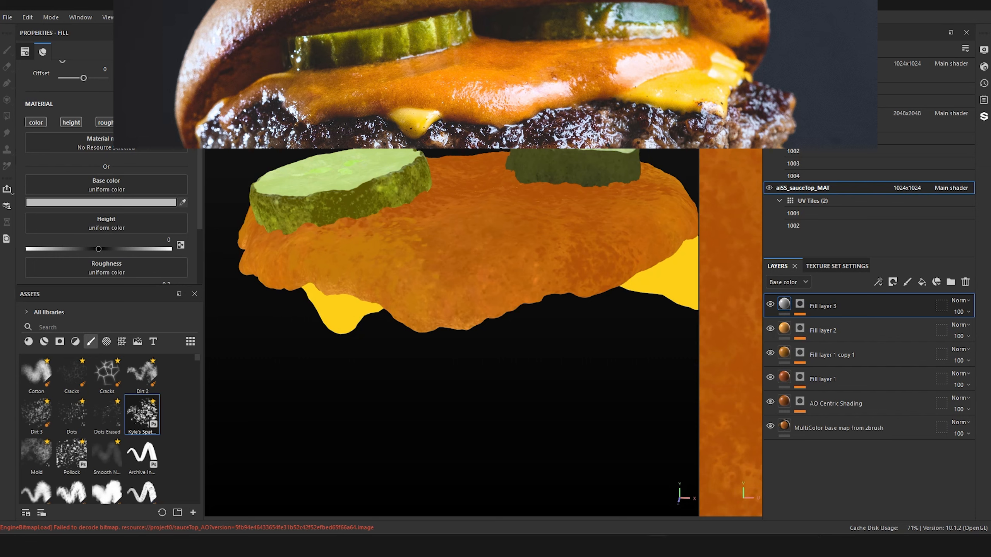
{"action": "left_click", "coordinate": [593, 269]}
{"action": "left_click", "coordinate": [798, 307]}
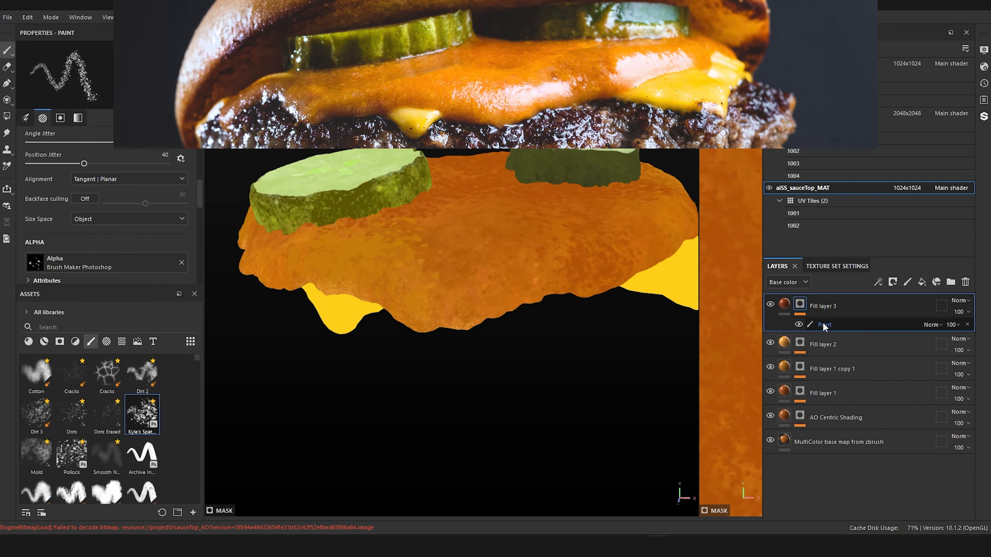
{"action": "left_click", "coordinate": [832, 325]}
Step: Choose the soft-tapered Basic Hard variant brush for painting Fill layer 3's mask on the front of the sauce
{"action": "left_click_drag", "start_coordinate": [565, 391], "coordinate": [546, 336], "text": "alt"}
{"action": "middle_click_drag", "start_coordinate": [545, 335], "coordinate": [489, 345], "text": "alt"}
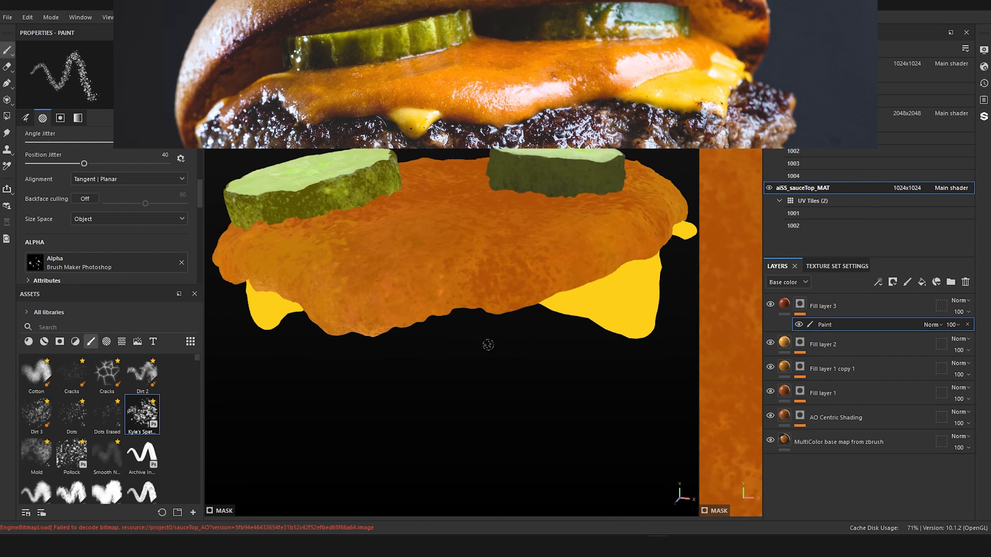
{"action": "right_click_drag", "start_coordinate": [489, 344], "coordinate": [501, 347], "text": "alt"}
{"action": "middle_click_drag", "start_coordinate": [502, 347], "coordinate": [417, 352], "text": "alt"}
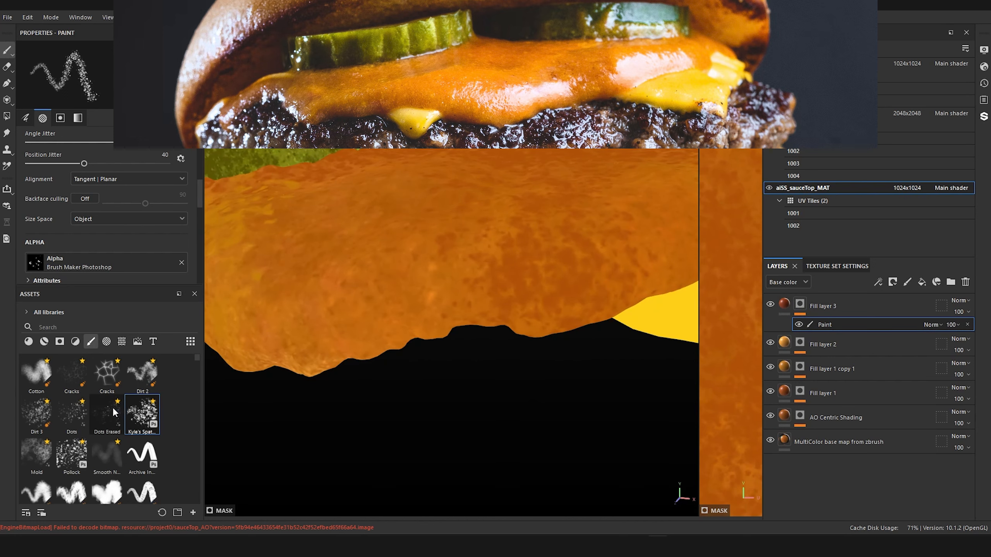
{"action": "scroll", "coordinate": [113, 408], "scroll_direction": "down", "scroll_amount": 5}
{"action": "scroll", "coordinate": [110, 405], "scroll_direction": "up", "scroll_amount": 3}
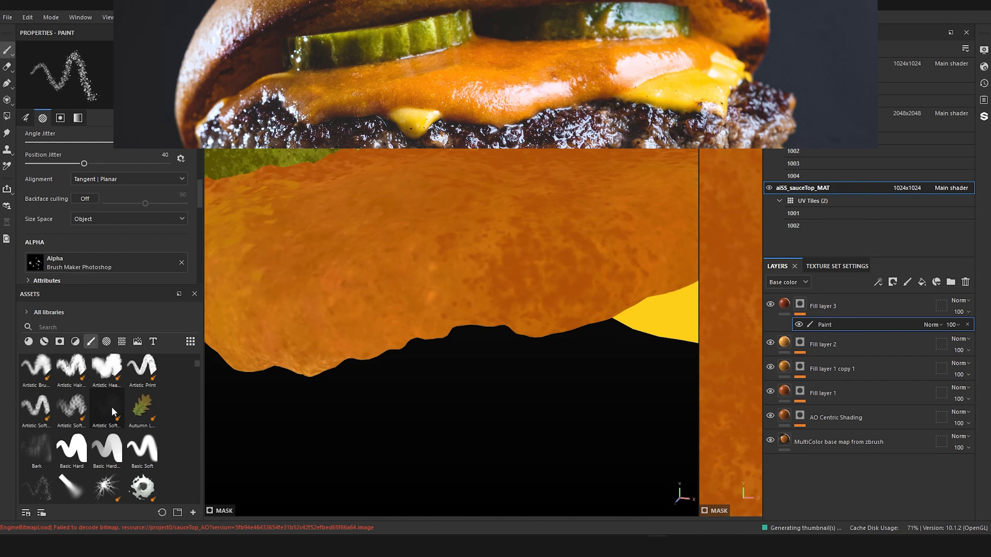
{"action": "left_click", "coordinate": [107, 449]}
Step: Shrink the brush to size 0.32 and dab small dark specks on the front of the sauce
{"action": "middle_click_drag", "start_coordinate": [571, 402], "coordinate": [511, 404], "text": "alt"}
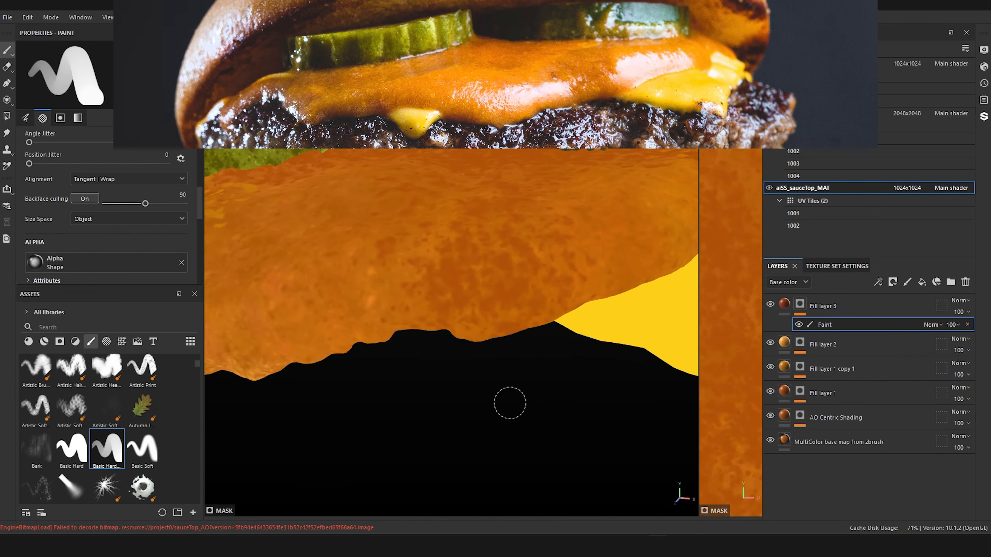
{"action": "key", "text": "bracketleft"}
{"action": "key", "text": "bracketleft"}
{"action": "key", "text": "bracketleft"}
{"action": "key", "text": "bracketleft"}
{"action": "key", "text": "bracketleft"}
{"action": "key", "text": "bracketleft"}
{"action": "key", "text": "bracketleft"}
{"action": "key", "text": "bracketleft"}
{"action": "key", "text": "bracketleft"}
{"action": "key", "text": "bracketleft"}
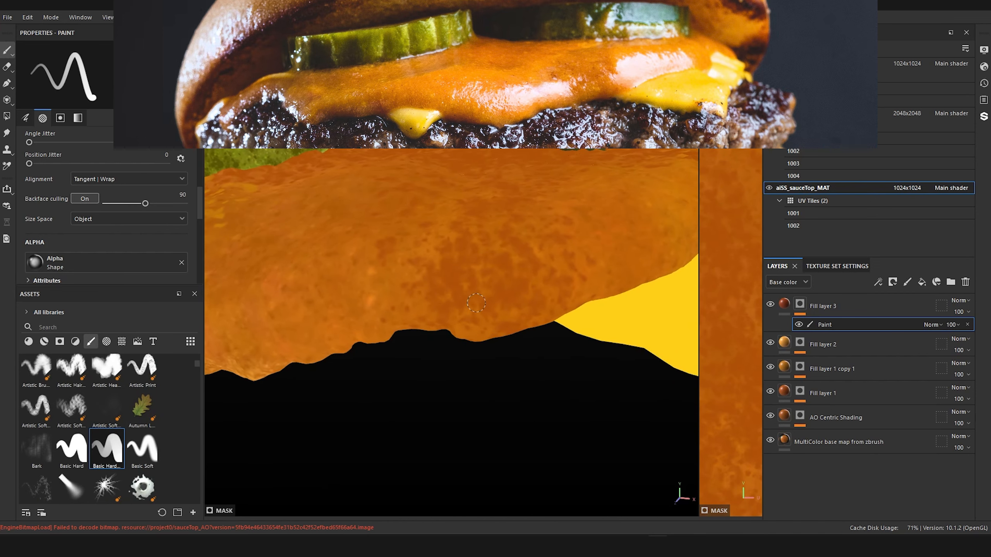
{"action": "key", "text": "bracketright"}
{"action": "key", "text": "bracketright"}
{"action": "key", "text": "bracketright"}
{"action": "key", "text": "bracketright"}
{"action": "key", "text": "bracketright"}
{"action": "key", "text": "bracketright"}
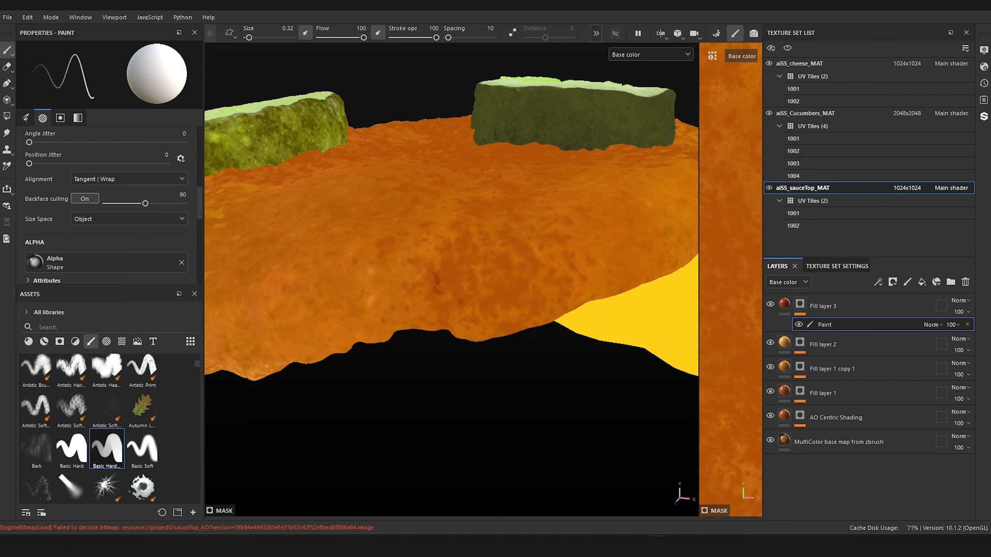
Step: Switch to the Basic Hard brush at size 0.58 and dot more dark specks across the front of the sauce
{"action": "scroll", "coordinate": [426, 256], "scroll_direction": "down", "scroll_amount": 6}
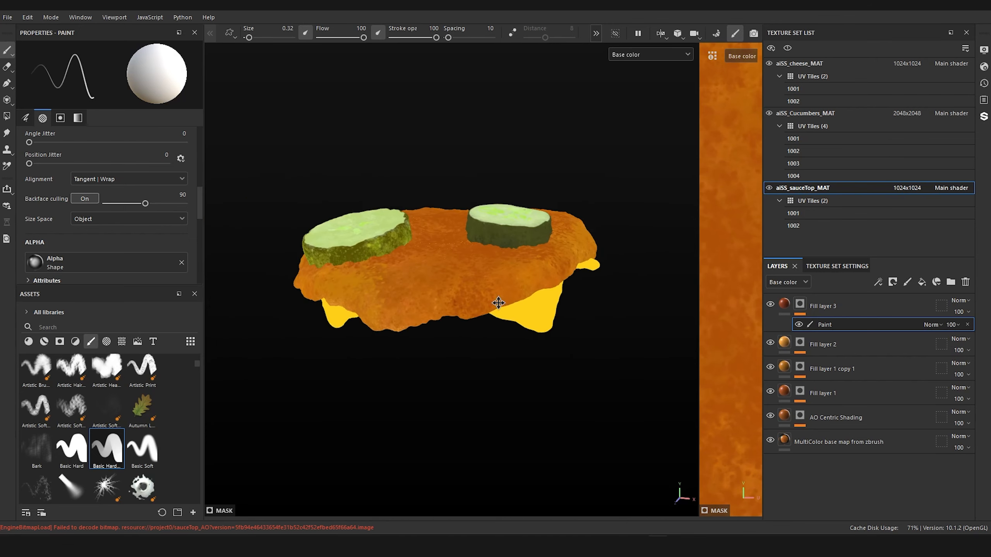
{"action": "left_click_drag", "start_coordinate": [498, 303], "coordinate": [524, 279], "text": "alt"}
{"action": "scroll", "coordinate": [514, 289], "scroll_direction": "up", "scroll_amount": 4}
{"action": "mouse_move", "coordinate": [524, 279]}
{"action": "middle_mouse_down", "text": "alt"}
{"action": "mouse_move", "coordinate": [575, 274]}
{"action": "mouse_move", "coordinate": [597, 321]}
{"action": "middle_mouse_up", "text": "alt"}
{"action": "scroll", "coordinate": [580, 283], "scroll_direction": "up", "scroll_amount": 2}
{"action": "scroll", "coordinate": [580, 283], "scroll_direction": "up", "scroll_amount": 2}
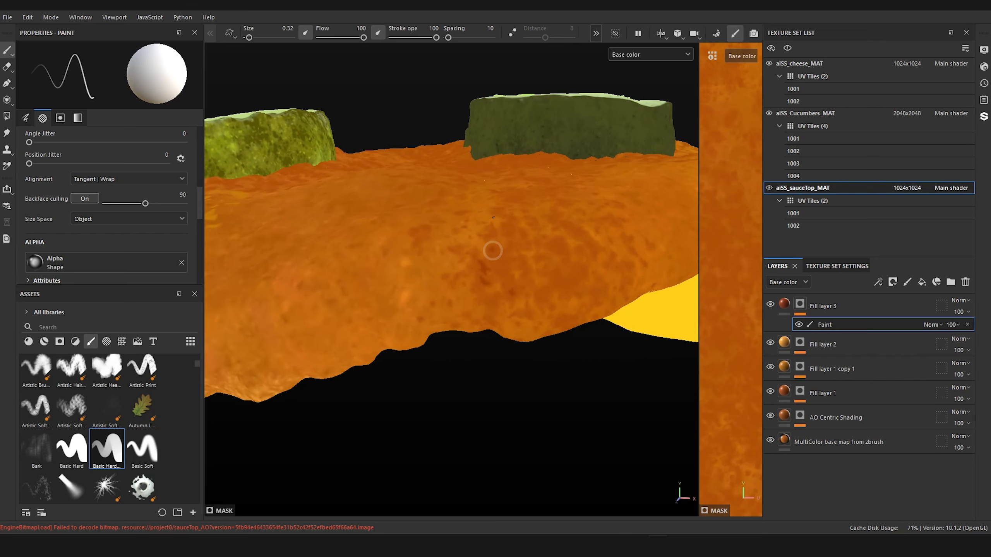
{"action": "left_click", "coordinate": [71, 448]}
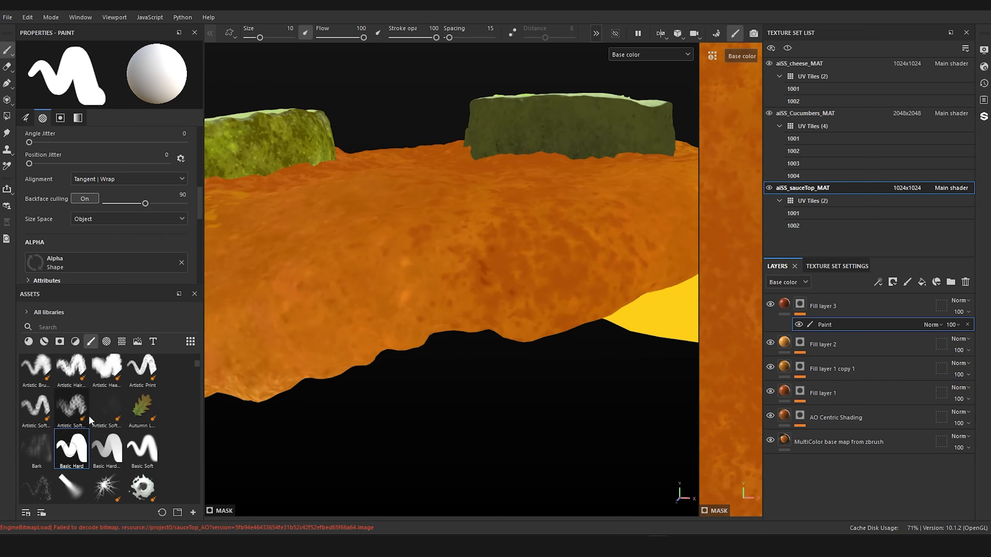
{"action": "mouse_move", "coordinate": [496, 250]}
{"action": "right_mouse_down", "text": "ctrl"}
{"action": "mouse_move", "coordinate": [450, 250]}
{"action": "mouse_move", "coordinate": [514, 255]}
{"action": "right_mouse_up", "text": "ctrl"}
{"action": "left_click_drag", "start_coordinate": [524, 253], "coordinate": [519, 257]}
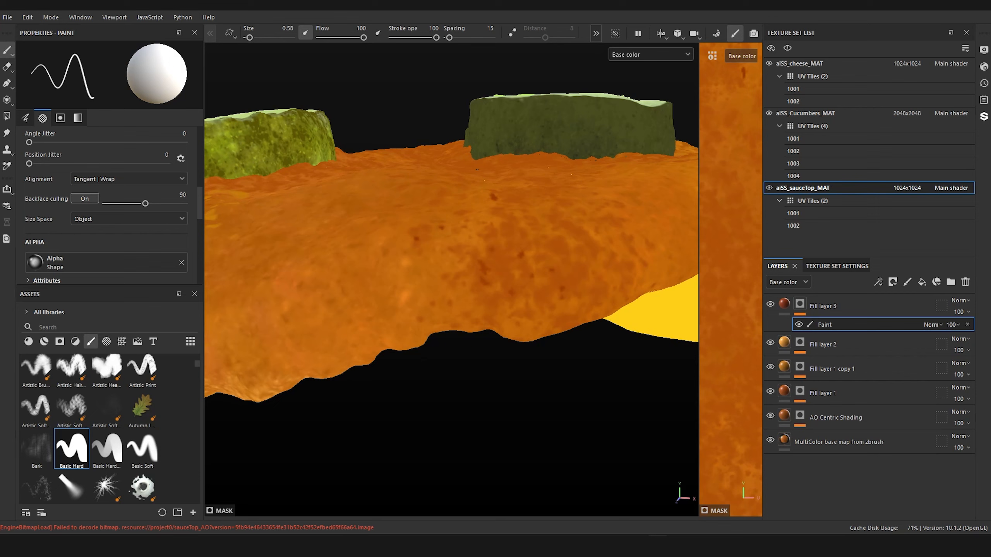
Step: Dot dark specks along the front edge of the sauce and below the bright green cucumber slice
{"action": "scroll", "coordinate": [480, 169], "scroll_direction": "down", "scroll_amount": 6}
{"action": "left_click_drag", "start_coordinate": [480, 187], "coordinate": [474, 221], "text": "alt"}
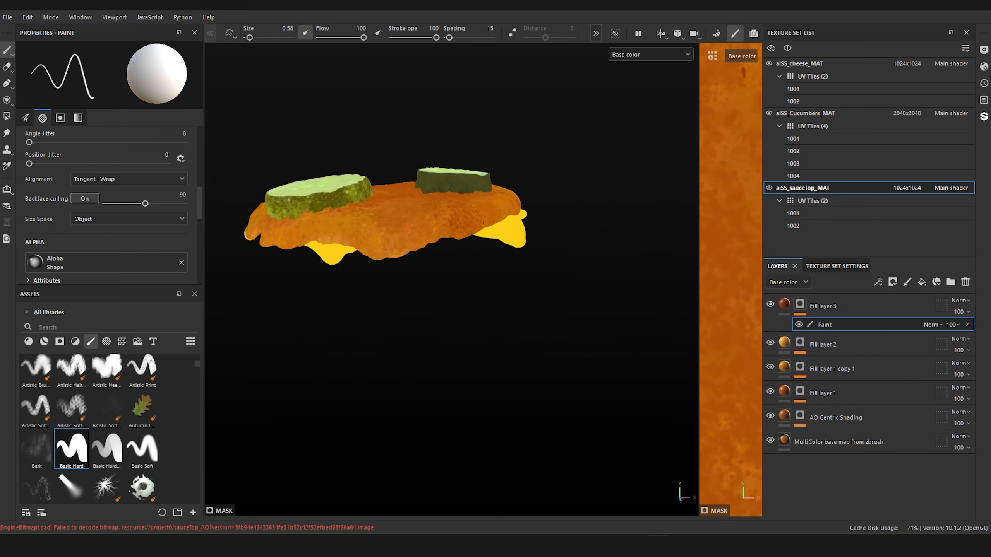
{"action": "scroll", "coordinate": [474, 221], "scroll_direction": "up", "scroll_amount": 2}
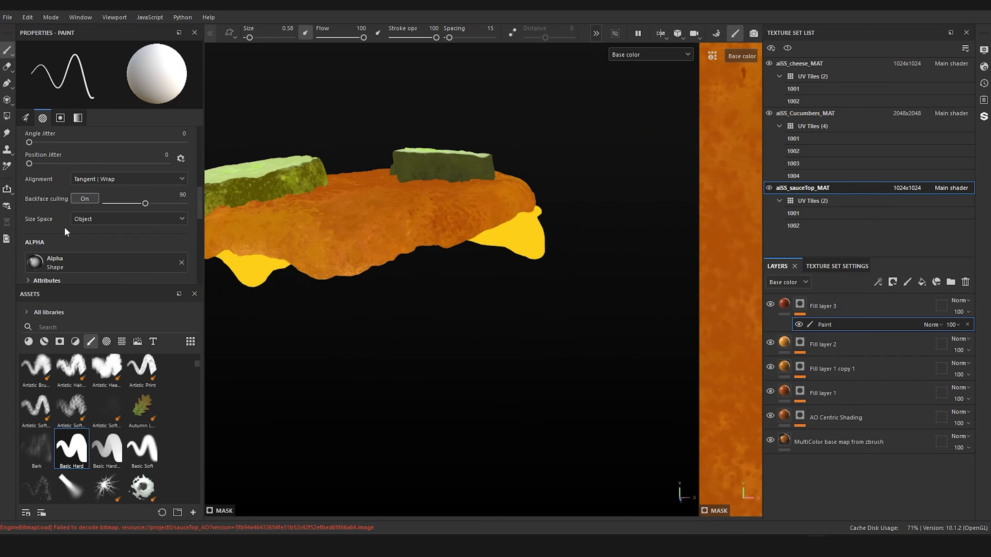
{"action": "middle_click_drag", "start_coordinate": [358, 299], "coordinate": [506, 317], "text": "alt"}
{"action": "scroll", "coordinate": [506, 318], "scroll_direction": "up", "scroll_amount": 1}
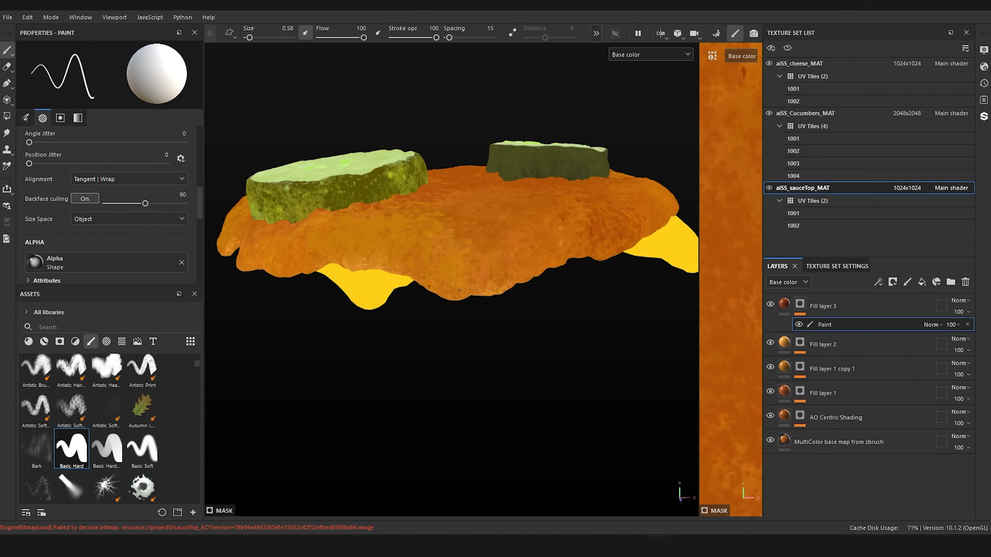
{"action": "scroll", "coordinate": [453, 208], "scroll_direction": "down", "scroll_amount": 3}
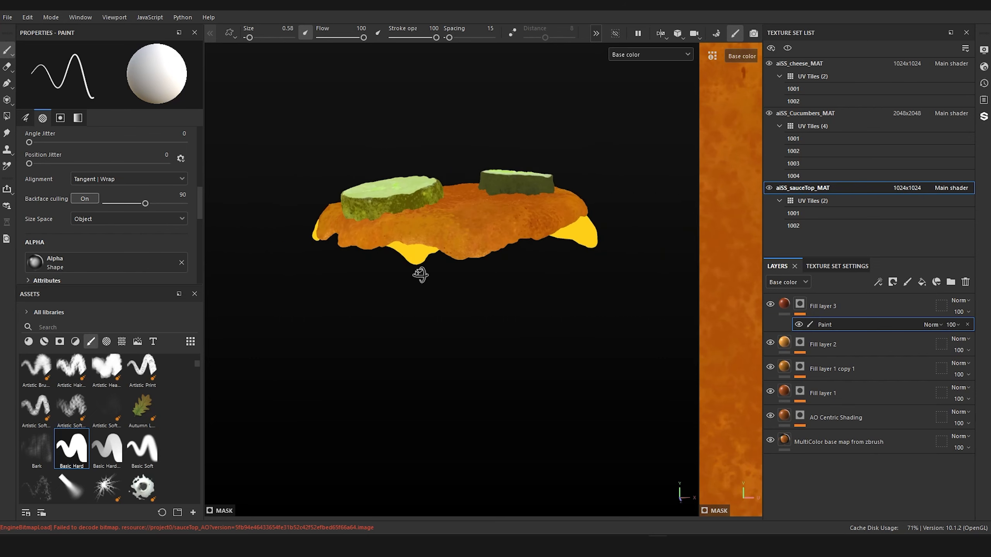
{"action": "left_click_drag", "start_coordinate": [420, 275], "coordinate": [449, 268], "text": "alt"}
{"action": "middle_click_drag", "start_coordinate": [440, 260], "coordinate": [610, 288], "text": "alt"}
{"action": "scroll", "coordinate": [537, 253], "scroll_direction": "up", "scroll_amount": 3}
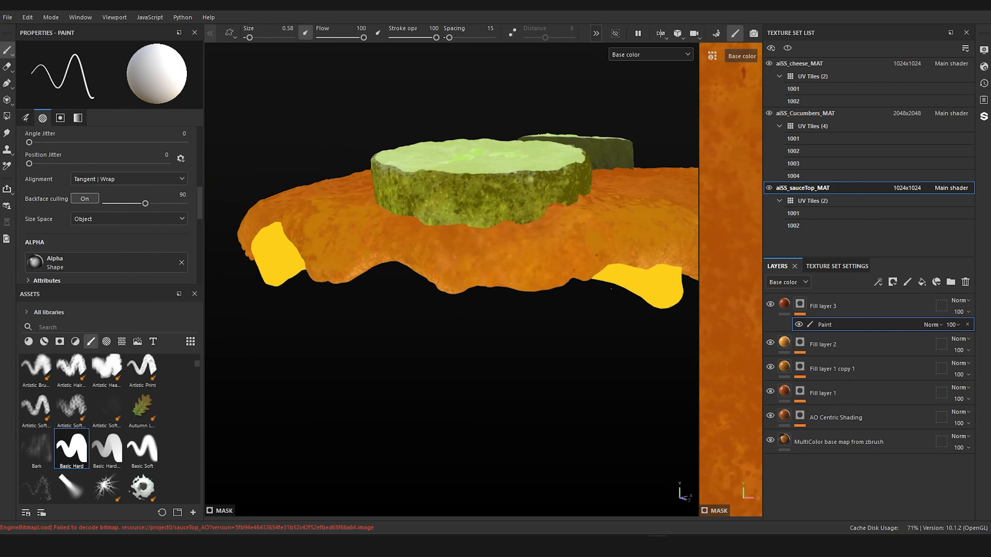
{"action": "left_click", "coordinate": [447, 270]}
{"action": "left_click", "coordinate": [446, 257]}
{"action": "left_click", "coordinate": [458, 272]}
{"action": "left_click", "coordinate": [307, 252]}
Step: Dot dark specks along the back of the sauce, around the drooping tip between the cheese corners
{"action": "left_click_drag", "start_coordinate": [301, 202], "coordinate": [462, 200], "text": "alt"}
{"action": "scroll", "coordinate": [462, 200], "scroll_direction": "up", "scroll_amount": 4}
{"action": "left_click", "coordinate": [474, 280]}
{"action": "left_click", "coordinate": [505, 307]}
{"action": "scroll", "coordinate": [506, 307], "scroll_direction": "down", "scroll_amount": 3}
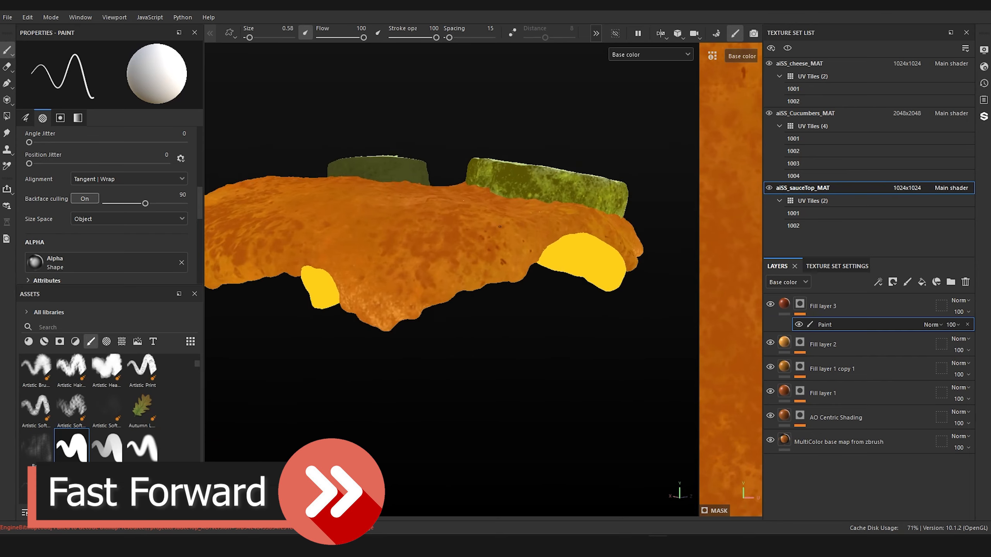
{"action": "mouse_move", "coordinate": [343, 246]}
{"action": "left_mouse_down", "text": "alt"}
{"action": "mouse_move", "coordinate": [482, 221]}
{"action": "mouse_move", "coordinate": [517, 252]}
{"action": "left_mouse_up", "text": "alt"}
{"action": "left_click", "coordinate": [436, 256]}
{"action": "left_click", "coordinate": [447, 243]}
{"action": "scroll", "coordinate": [517, 252], "scroll_direction": "up", "scroll_amount": 3}
{"action": "scroll", "coordinate": [508, 275], "scroll_direction": "down", "scroll_amount": 3}
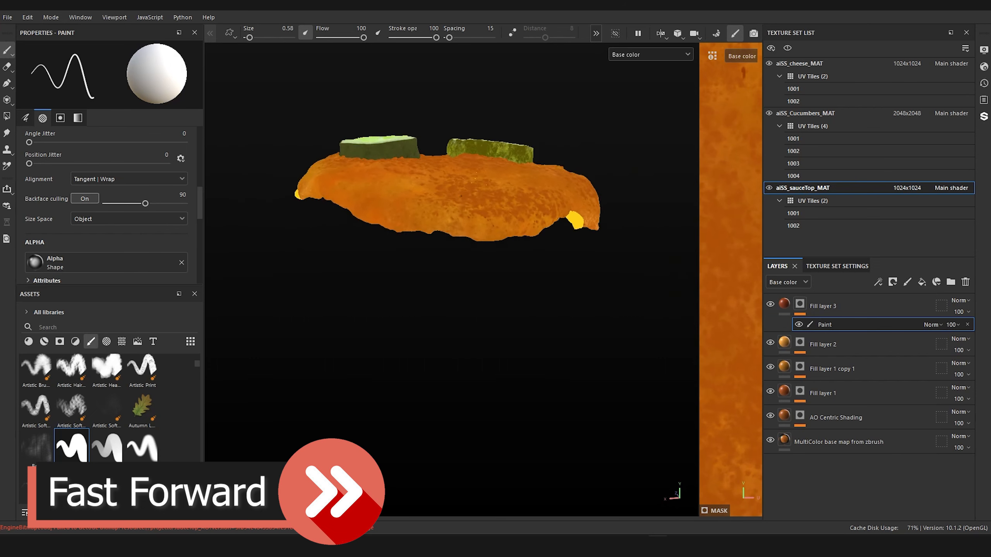
Step: Paint dark specks and short streaks on the side of the sauce next to the dark cucumber slice
{"action": "left_click_drag", "start_coordinate": [452, 221], "coordinate": [520, 232], "text": "alt"}
{"action": "scroll", "coordinate": [520, 232], "scroll_direction": "up", "scroll_amount": 3}
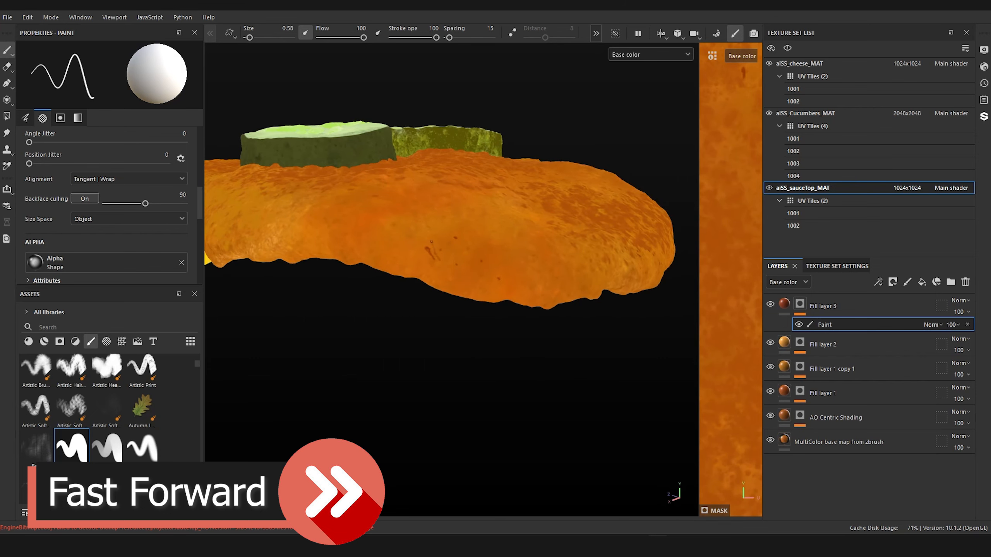
{"action": "left_click", "coordinate": [435, 236]}
{"action": "scroll", "coordinate": [441, 236], "scroll_direction": "down", "scroll_amount": 3}
{"action": "left_click_drag", "start_coordinate": [448, 234], "coordinate": [493, 236], "text": "alt"}
{"action": "scroll", "coordinate": [493, 236], "scroll_direction": "up", "scroll_amount": 3}
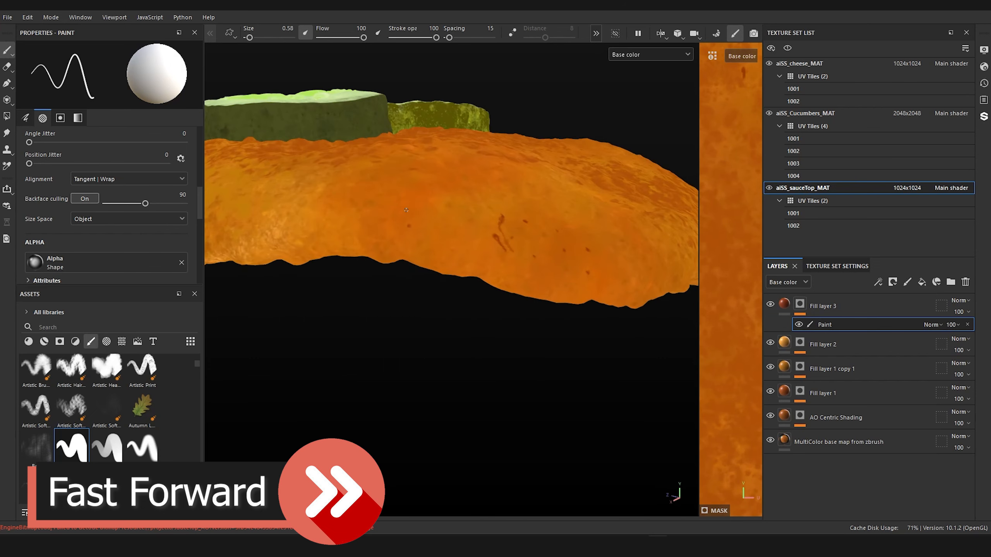
Step: Trim the large dark streak with the opposite mask color, and add specks on the sauce below the dark cucumber slice
{"action": "key", "text": "x"}
{"action": "left_click", "coordinate": [500, 225]}
{"action": "key", "text": "x"}
{"action": "left_click", "coordinate": [298, 225]}
{"action": "scroll", "coordinate": [351, 238], "scroll_direction": "down", "scroll_amount": 3}
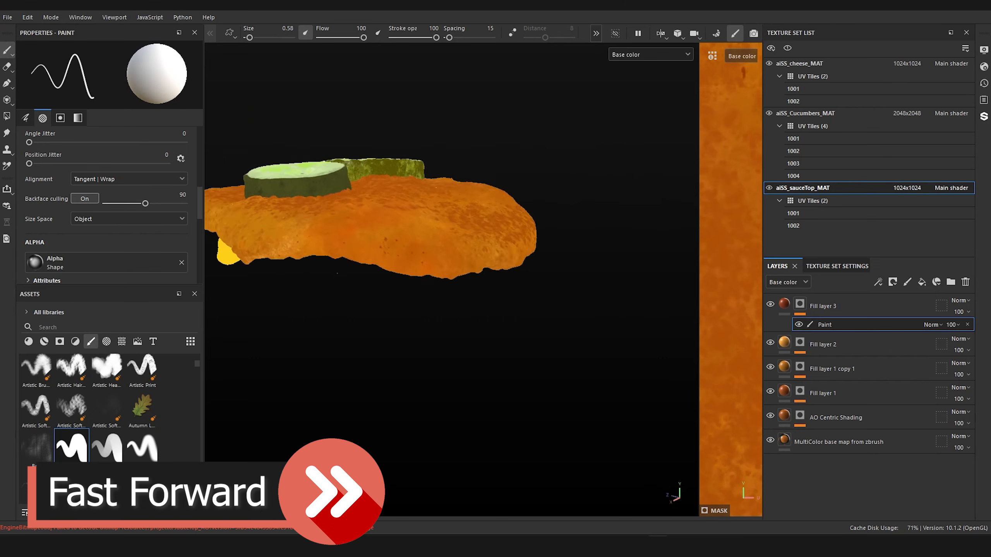
Step: Dot dark specks on the sauce above the cheese corner on the dark cucumber slice's outer side
{"action": "mouse_move", "coordinate": [371, 242]}
{"action": "left_mouse_down", "text": "alt"}
{"action": "mouse_move", "coordinate": [487, 269]}
{"action": "mouse_move", "coordinate": [573, 268]}
{"action": "mouse_move", "coordinate": [508, 314]}
{"action": "mouse_move", "coordinate": [445, 291]}
{"action": "left_mouse_up", "text": "alt"}
{"action": "scroll", "coordinate": [445, 291], "scroll_direction": "down", "scroll_amount": 3}
{"action": "scroll", "coordinate": [444, 296], "scroll_direction": "up", "scroll_amount": 4}
{"action": "middle_click_drag", "start_coordinate": [443, 301], "coordinate": [479, 318], "text": "alt"}
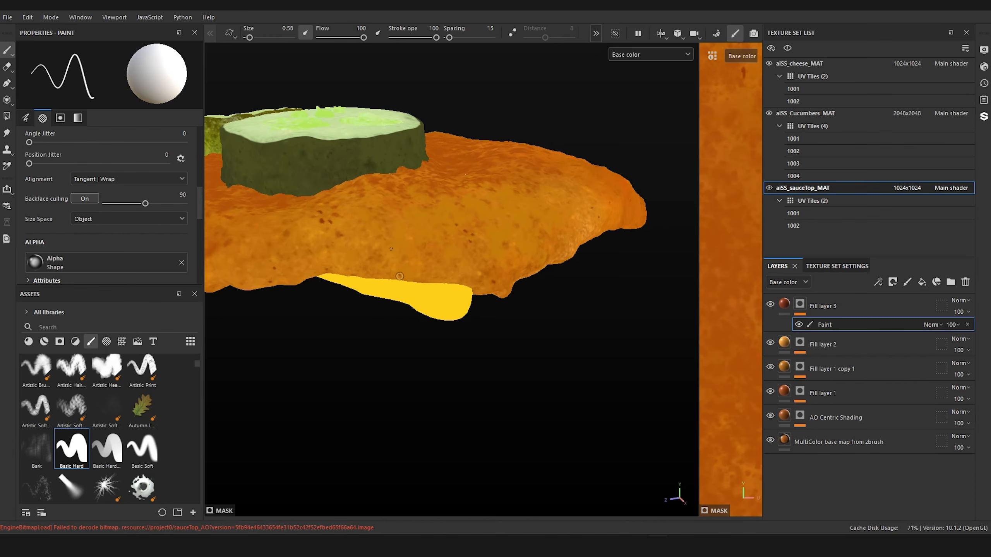
Step: Scatter dark specks on the sauce between the dark cucumber slice and the large cheese corner
{"action": "left_click_drag", "start_coordinate": [459, 278], "coordinate": [601, 222], "text": "alt"}
{"action": "scroll", "coordinate": [491, 238], "scroll_direction": "up", "scroll_amount": 1}
{"action": "left_click_drag", "start_coordinate": [492, 254], "coordinate": [497, 244], "text": "alt"}
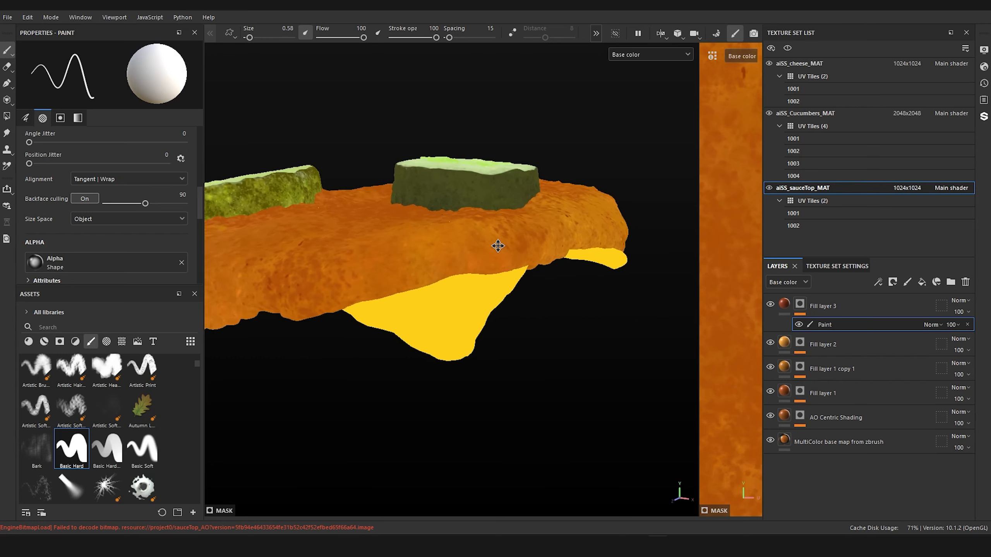
{"action": "scroll", "coordinate": [502, 249], "scroll_direction": "up", "scroll_amount": 2}
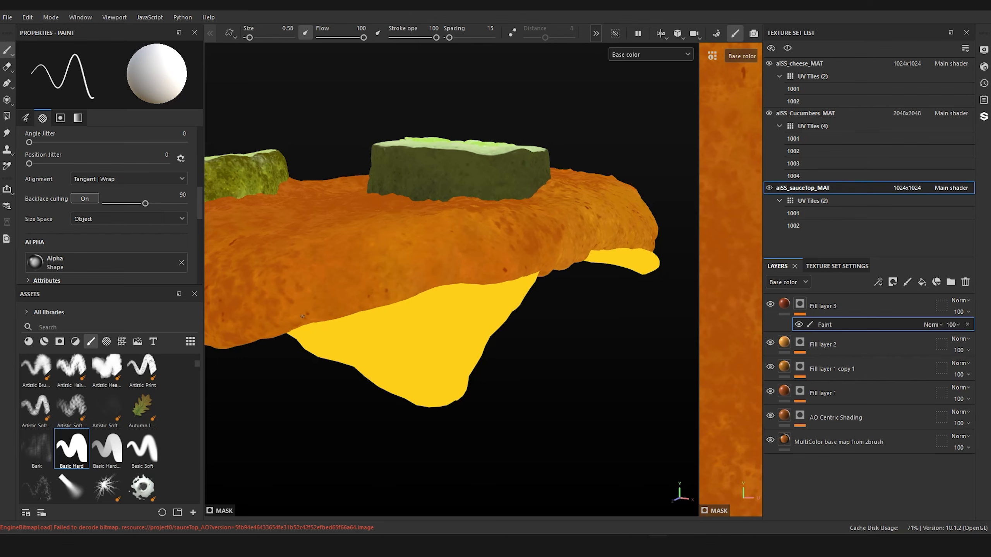
Step: Examine the dark specks around the whole sauce and close up along the edge above the small front cheese corner
{"action": "right_click_drag", "start_coordinate": [293, 275], "coordinate": [250, 223], "text": "alt"}
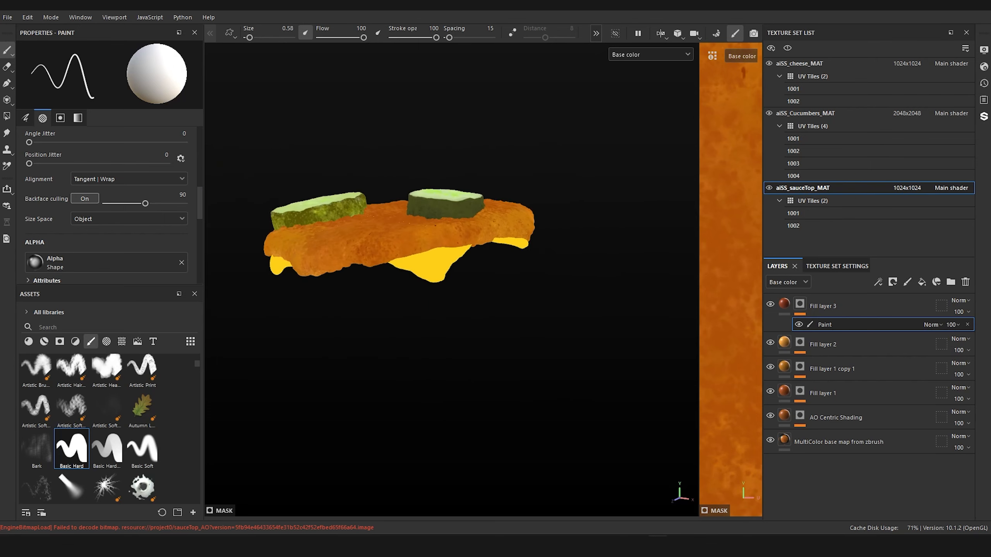
{"action": "left_click_drag", "start_coordinate": [296, 213], "coordinate": [375, 207], "text": "alt"}
{"action": "middle_click_drag", "start_coordinate": [380, 205], "coordinate": [558, 202], "text": "alt"}
{"action": "right_click_drag", "start_coordinate": [557, 202], "coordinate": [589, 234], "text": "alt"}
{"action": "left_click_drag", "start_coordinate": [398, 240], "coordinate": [455, 254], "text": "alt"}
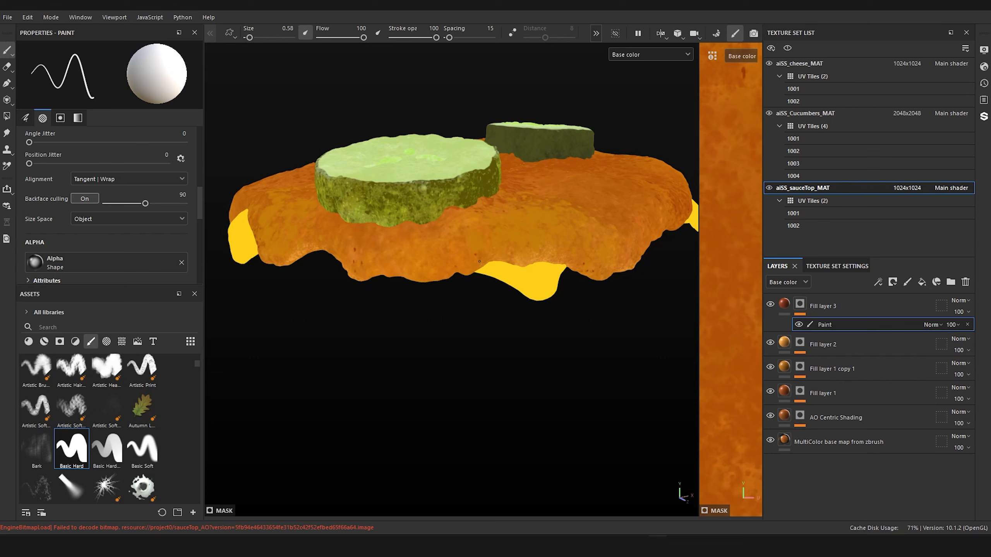
{"action": "left_click_drag", "start_coordinate": [480, 261], "coordinate": [453, 219], "text": "alt"}
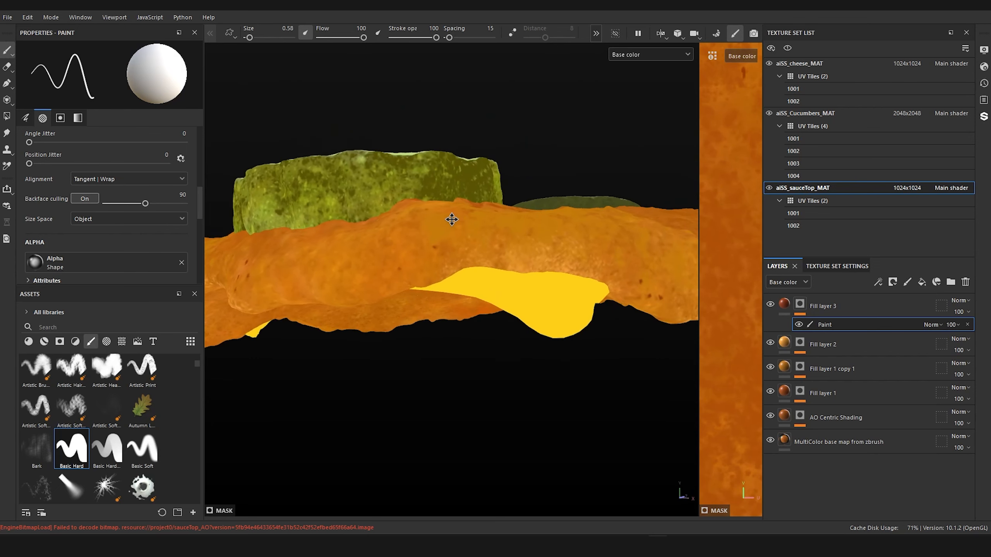
{"action": "mouse_move", "coordinate": [451, 282]}
{"action": "left_mouse_down", "text": "alt"}
{"action": "mouse_move", "coordinate": [579, 283]}
{"action": "mouse_move", "coordinate": [499, 231]}
{"action": "mouse_move", "coordinate": [488, 248]}
{"action": "mouse_move", "coordinate": [470, 223]}
{"action": "mouse_move", "coordinate": [402, 250]}
{"action": "mouse_move", "coordinate": [436, 228]}
{"action": "mouse_move", "coordinate": [431, 217]}
{"action": "mouse_move", "coordinate": [404, 250]}
{"action": "mouse_move", "coordinate": [378, 259]}
{"action": "mouse_move", "coordinate": [412, 263]}
{"action": "left_mouse_up", "text": "alt"}
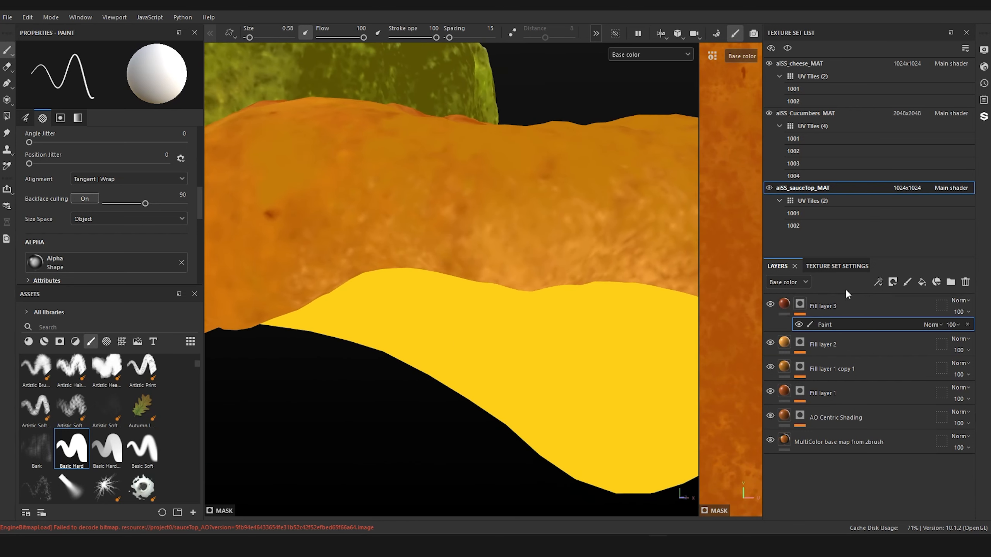
Step: Add a fill layer above the sauce's existing layers, with a black mask containing a paint effect
{"action": "left_click", "coordinate": [921, 282]}
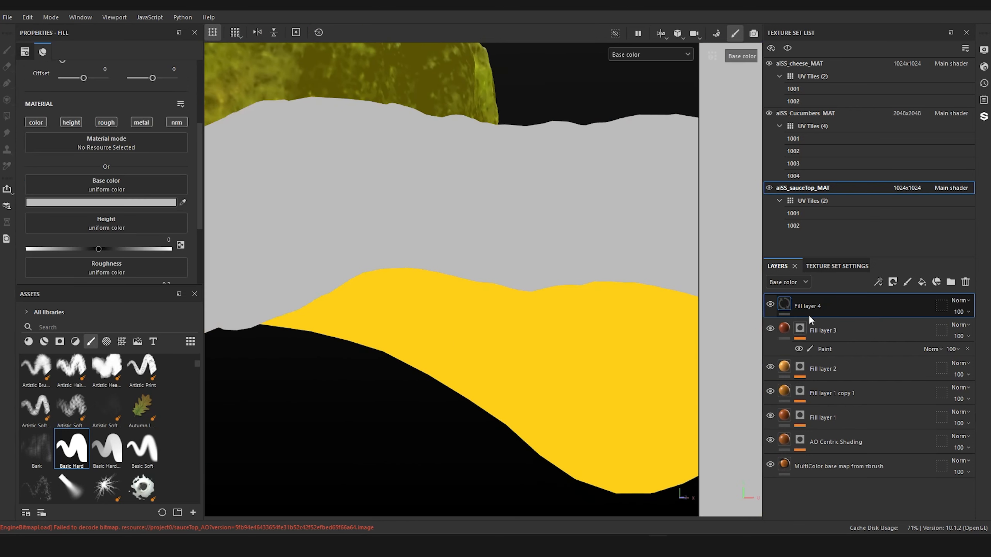
{"action": "right_click", "coordinate": [788, 301]}
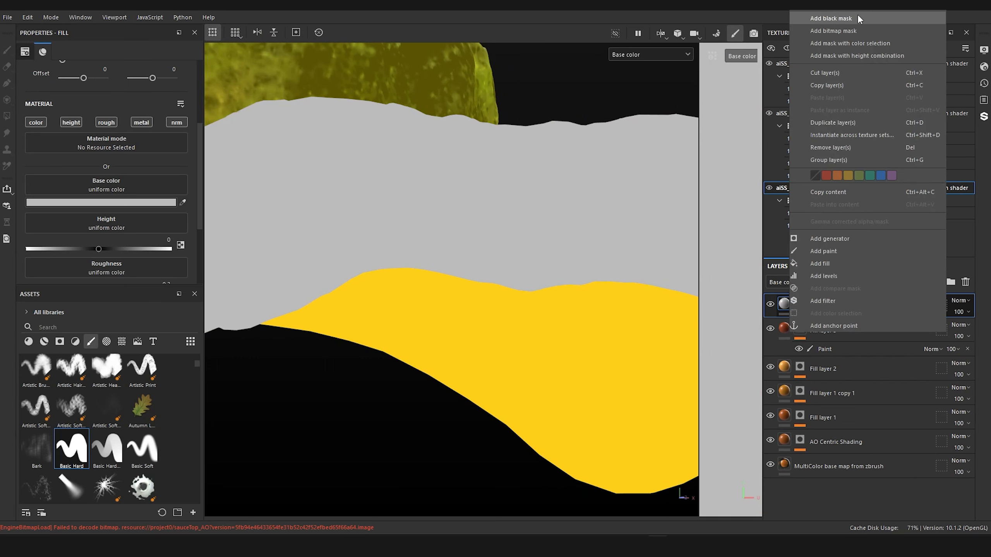
{"action": "left_click", "coordinate": [857, 17]}
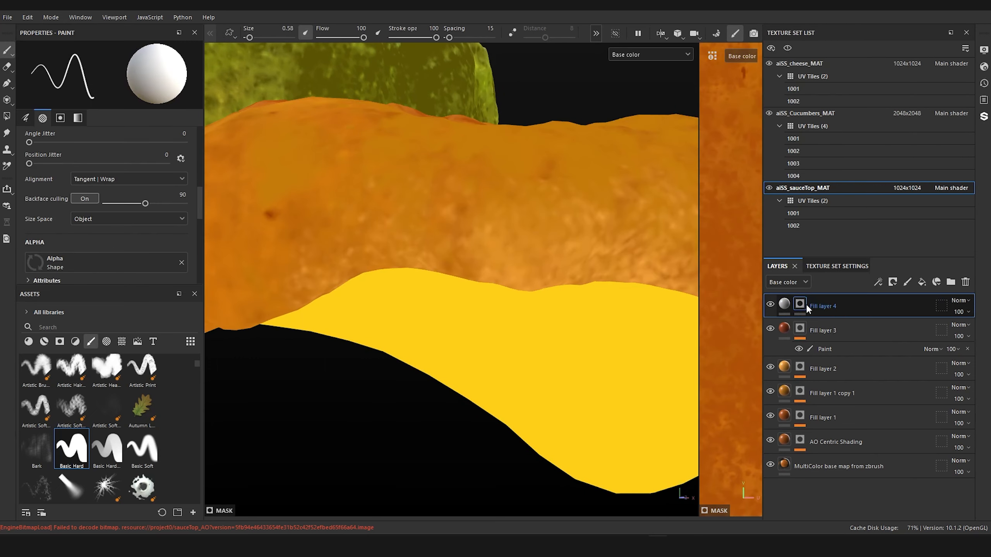
{"action": "right_click", "coordinate": [798, 307]}
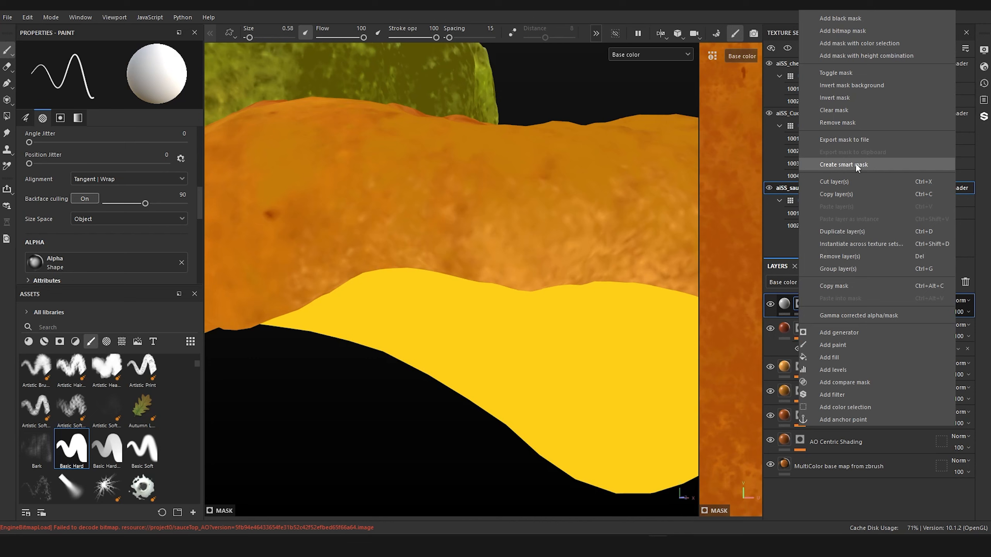
{"action": "left_click", "coordinate": [843, 345]}
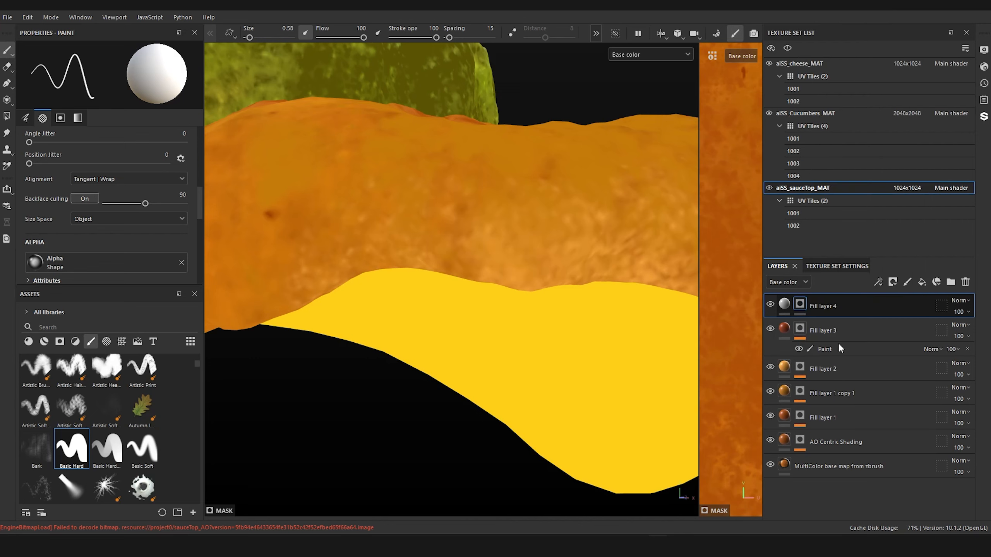
Step: Set the new fill layer's base color to a golden orange sampled from the reference photo, and return to its mask's paint effect
{"action": "left_click", "coordinate": [784, 305]}
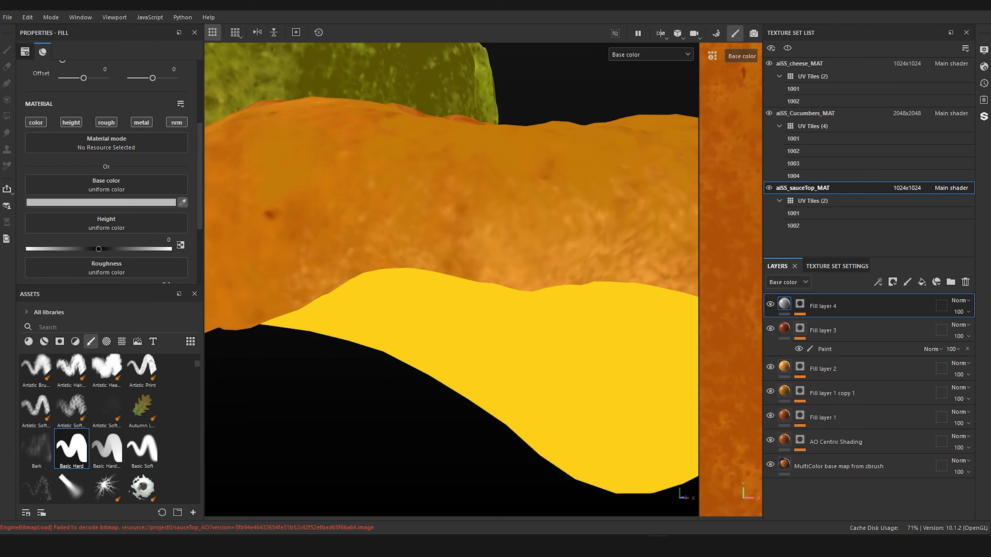
{"action": "left_click", "coordinate": [624, 156]}
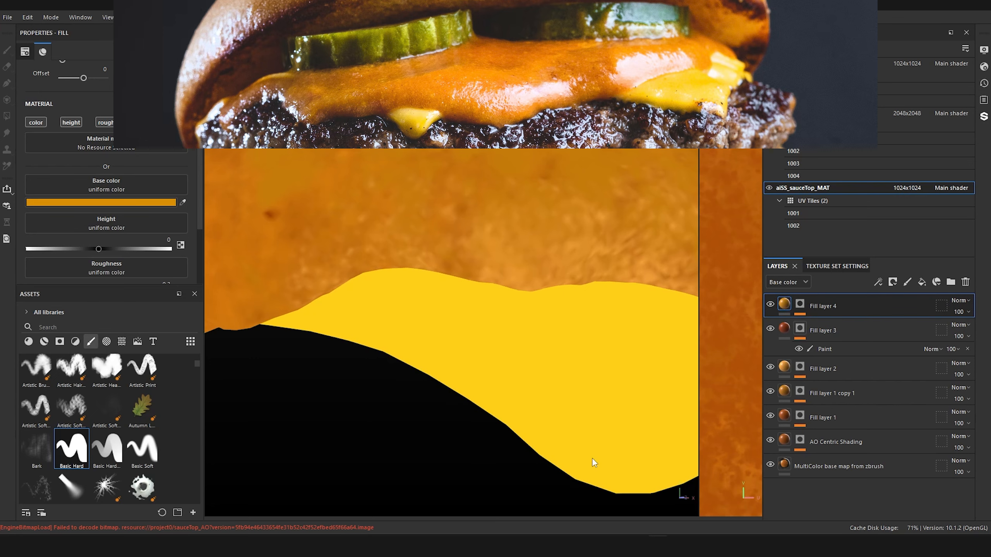
{"action": "left_click", "coordinate": [800, 304]}
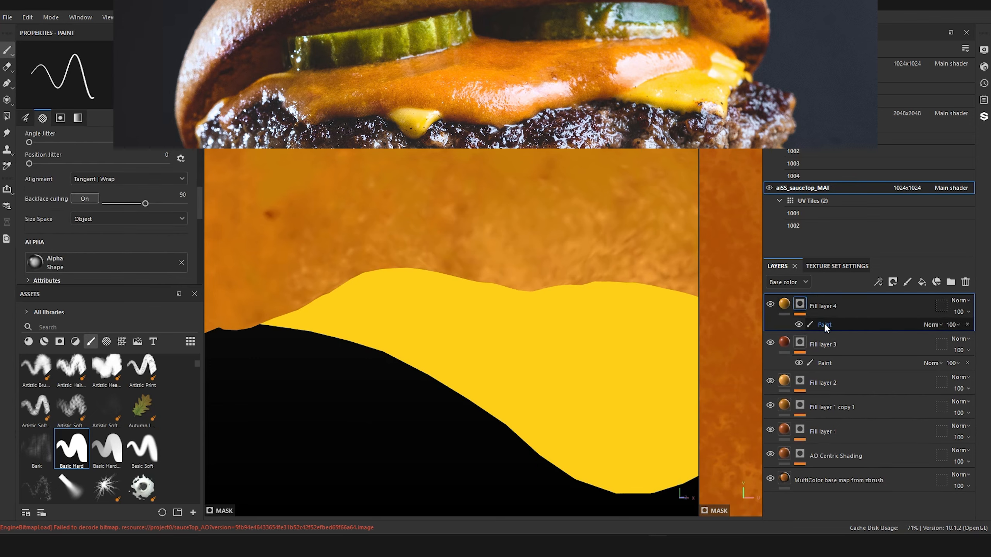
{"action": "left_click", "coordinate": [823, 324]}
Step: Try faint mask strokes along the sauce's edge above the large cheese corner with a small, low-flow smooth brush
{"action": "scroll", "coordinate": [84, 453], "scroll_direction": "up", "scroll_amount": 3}
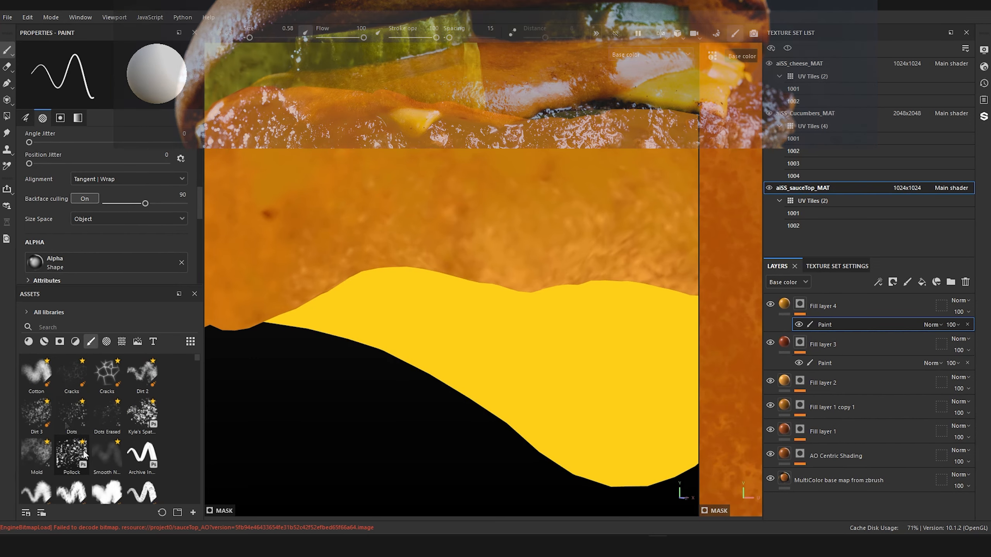
{"action": "scroll", "coordinate": [66, 425], "scroll_direction": "down", "scroll_amount": 3}
{"action": "scroll", "coordinate": [67, 424], "scroll_direction": "up", "scroll_amount": 3}
{"action": "left_click", "coordinate": [110, 456]}
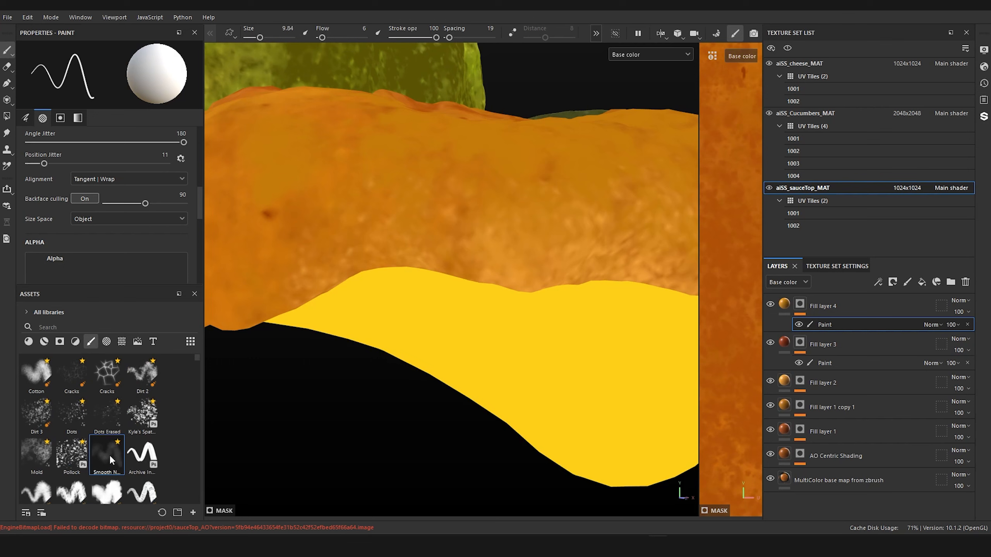
{"action": "left_click_drag", "start_coordinate": [280, 471], "coordinate": [276, 464], "text": "alt"}
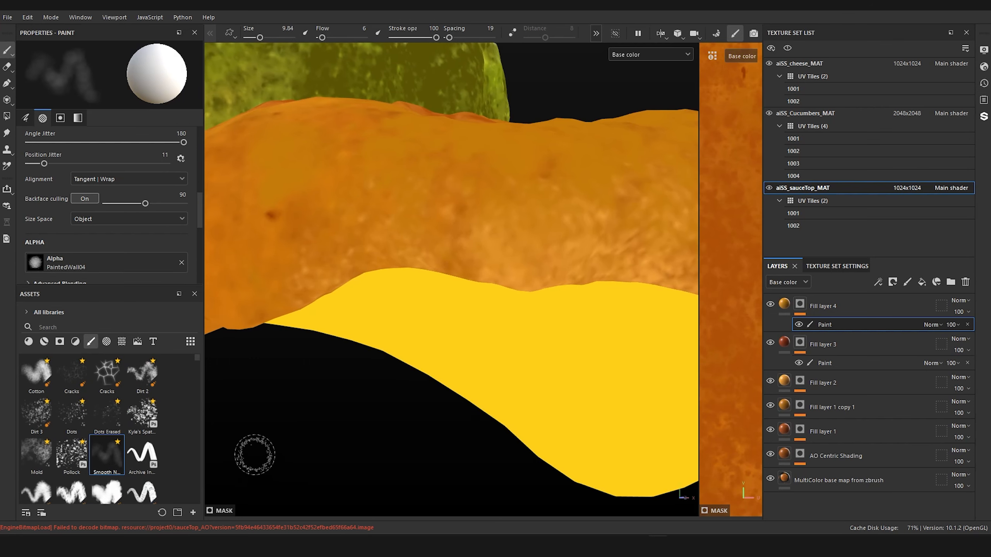
{"action": "mouse_move", "coordinate": [390, 266]}
{"action": "right_mouse_down", "text": "ctrl"}
{"action": "mouse_move", "coordinate": [355, 266]}
{"action": "mouse_move", "coordinate": [387, 265]}
{"action": "right_mouse_up", "text": "ctrl"}
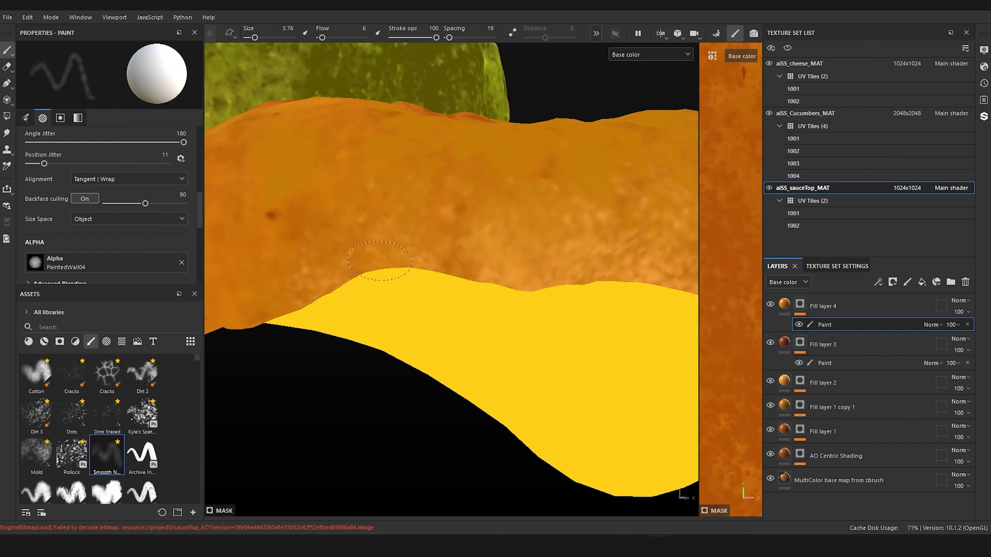
{"action": "right_click_drag", "start_coordinate": [435, 281], "coordinate": [332, 272], "text": "ctrl"}
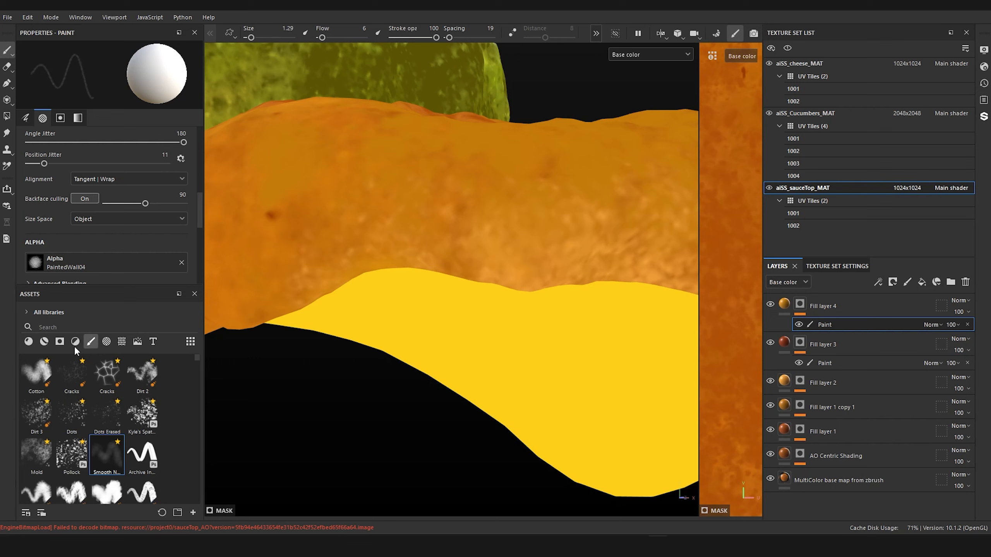
Step: Paint the mask along the sauce edge above the large cheese corner with the Mold brush at size 2.83, and display the mask channel
{"action": "scroll", "coordinate": [74, 408], "scroll_direction": "down", "scroll_amount": 3}
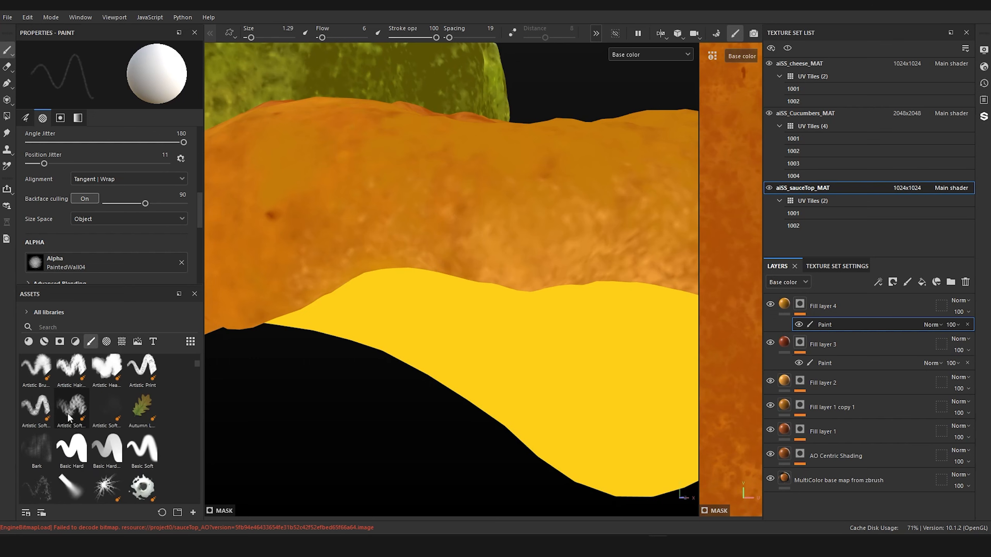
{"action": "scroll", "coordinate": [63, 419], "scroll_direction": "up", "scroll_amount": 3}
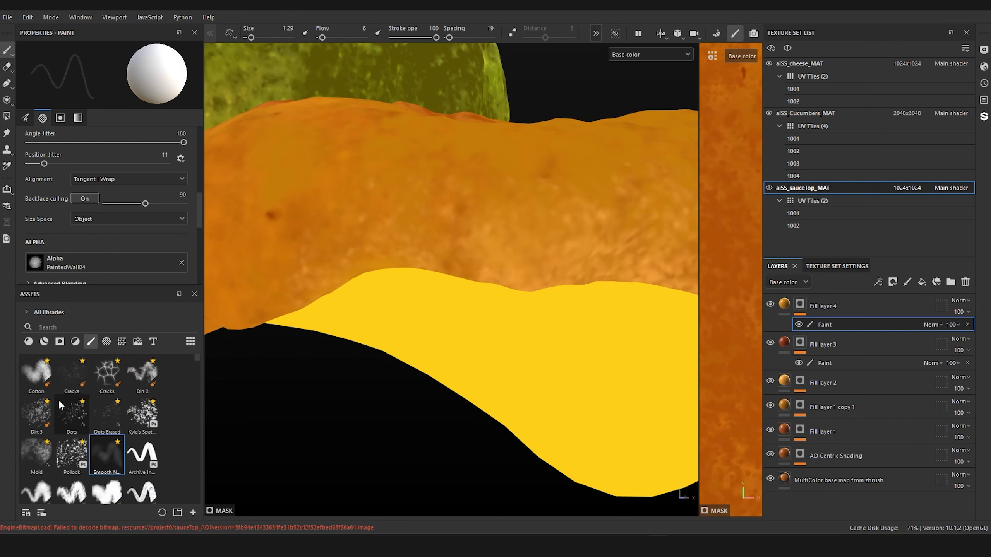
{"action": "left_click", "coordinate": [47, 451]}
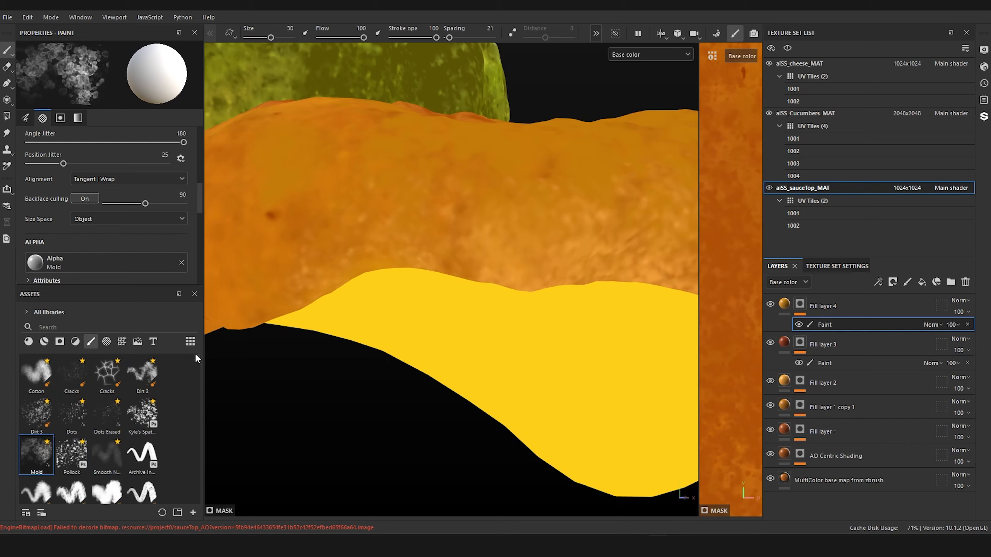
{"action": "right_click_drag", "start_coordinate": [396, 267], "coordinate": [330, 267], "text": "ctrl"}
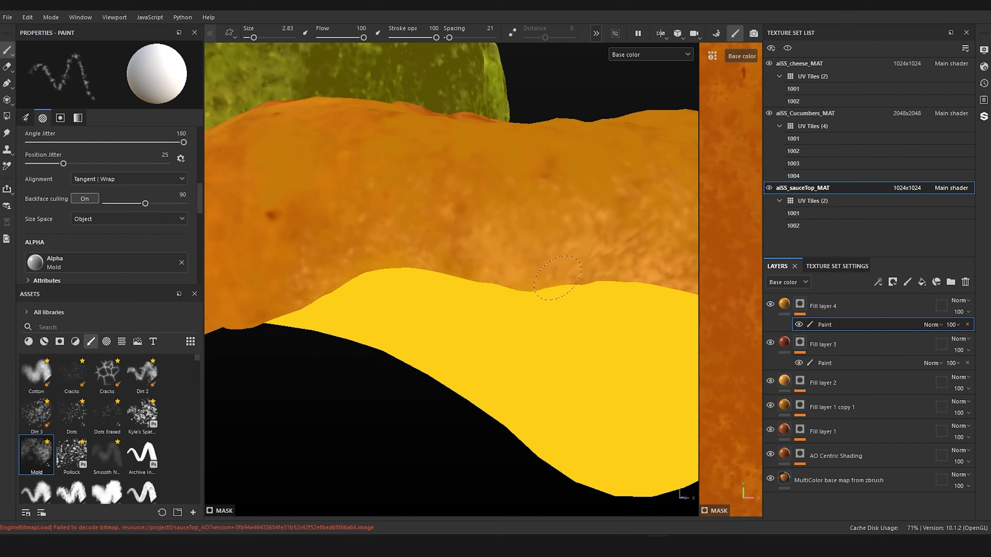
{"action": "left_click", "coordinate": [655, 55]}
{"action": "left_click", "coordinate": [632, 158]}
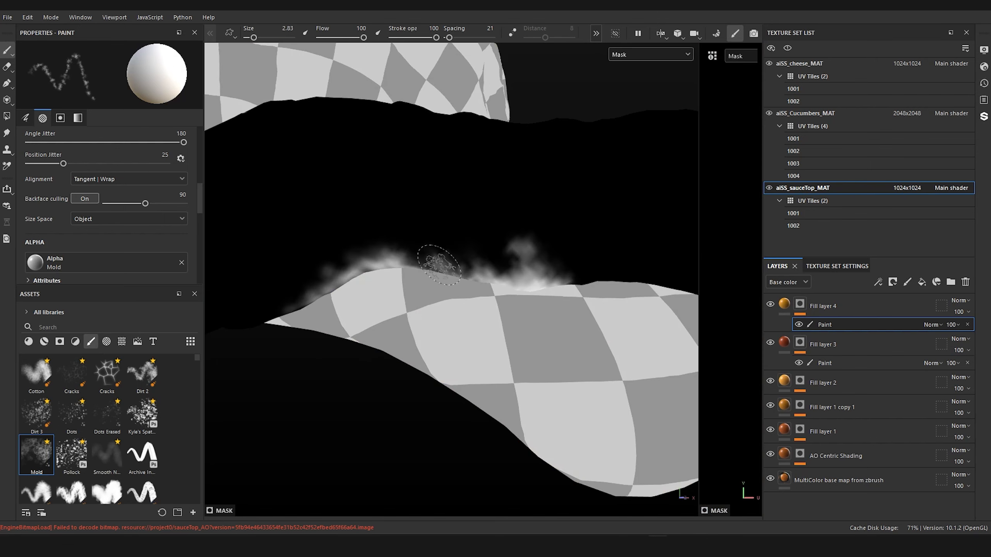
Step: Extend the smoky white mask strokes along the large cheese corner's upper edge as far as its other tip
{"action": "left_click_drag", "start_coordinate": [439, 265], "coordinate": [449, 163], "text": "alt"}
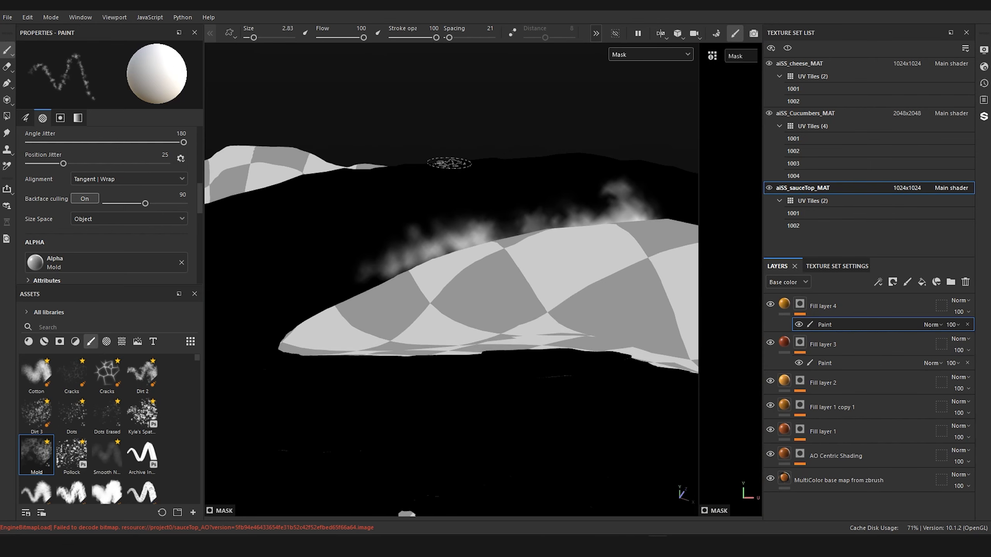
{"action": "mouse_move", "coordinate": [380, 275]}
{"action": "left_mouse_down"}
{"action": "mouse_move", "coordinate": [269, 312]}
{"action": "mouse_move", "coordinate": [281, 326]}
{"action": "mouse_move", "coordinate": [265, 312]}
{"action": "mouse_move", "coordinate": [453, 405]}
{"action": "mouse_move", "coordinate": [345, 365]}
{"action": "mouse_move", "coordinate": [402, 372]}
{"action": "left_mouse_up"}
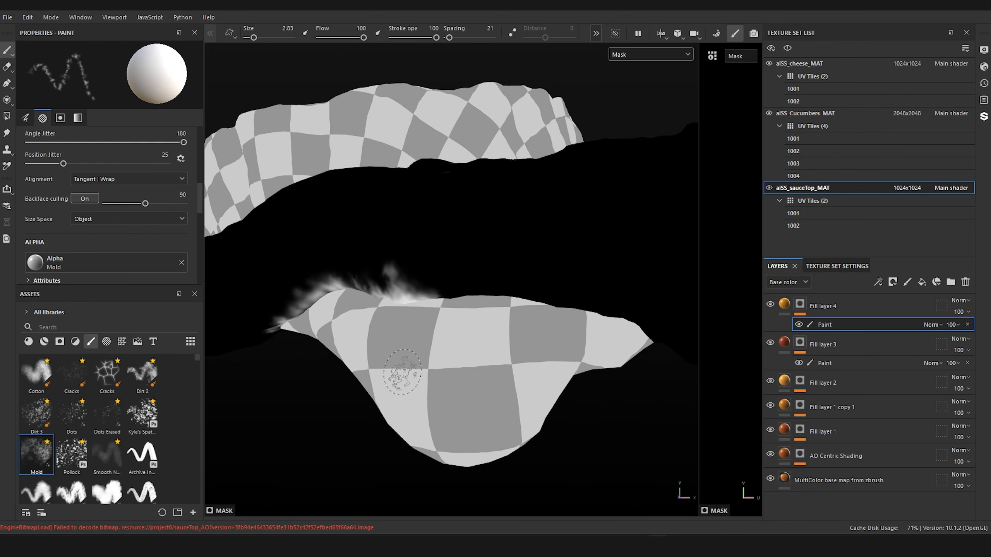
{"action": "mouse_move", "coordinate": [417, 285]}
{"action": "left_mouse_down"}
{"action": "mouse_move", "coordinate": [459, 281]}
{"action": "mouse_move", "coordinate": [469, 297]}
{"action": "mouse_move", "coordinate": [563, 294]}
{"action": "mouse_move", "coordinate": [663, 339]}
{"action": "left_mouse_up"}
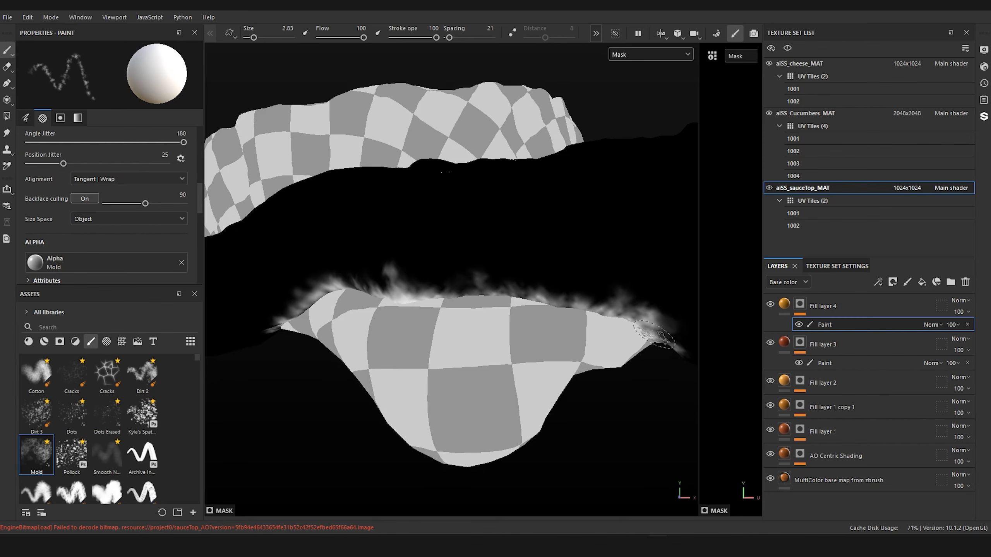
Step: Reinforce the mask around the cheese corner's tip, and brighten its upper boundary with the Mold brush at size 1.26
{"action": "mouse_move", "coordinate": [654, 333]}
{"action": "left_mouse_down", "text": "alt"}
{"action": "mouse_move", "coordinate": [626, 336]}
{"action": "mouse_move", "coordinate": [602, 280]}
{"action": "left_mouse_up", "text": "alt"}
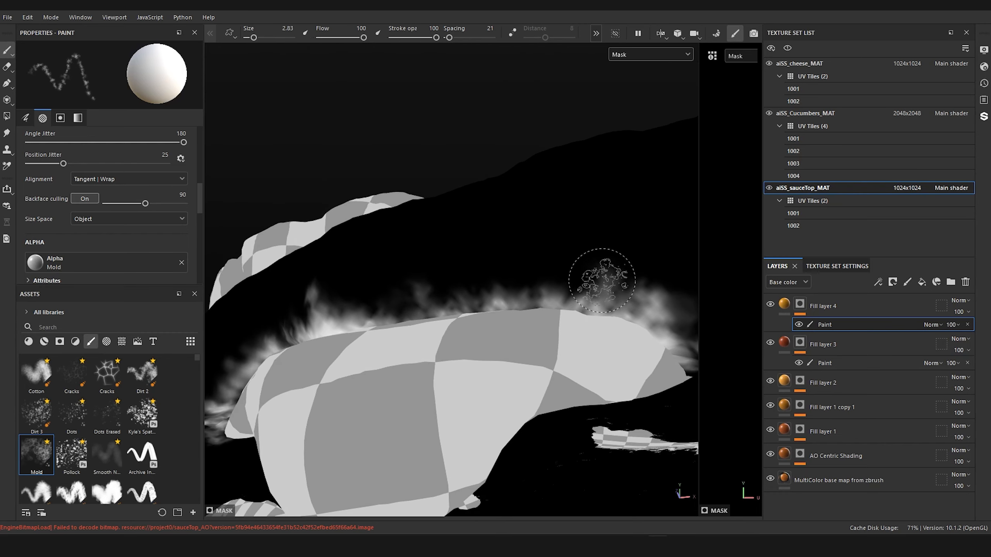
{"action": "mouse_move", "coordinate": [650, 347]}
{"action": "right_mouse_down", "text": "ctrl"}
{"action": "mouse_move", "coordinate": [628, 347]}
{"action": "mouse_move", "coordinate": [629, 327]}
{"action": "right_mouse_up", "text": "ctrl"}
{"action": "left_click_drag", "start_coordinate": [630, 326], "coordinate": [587, 308]}
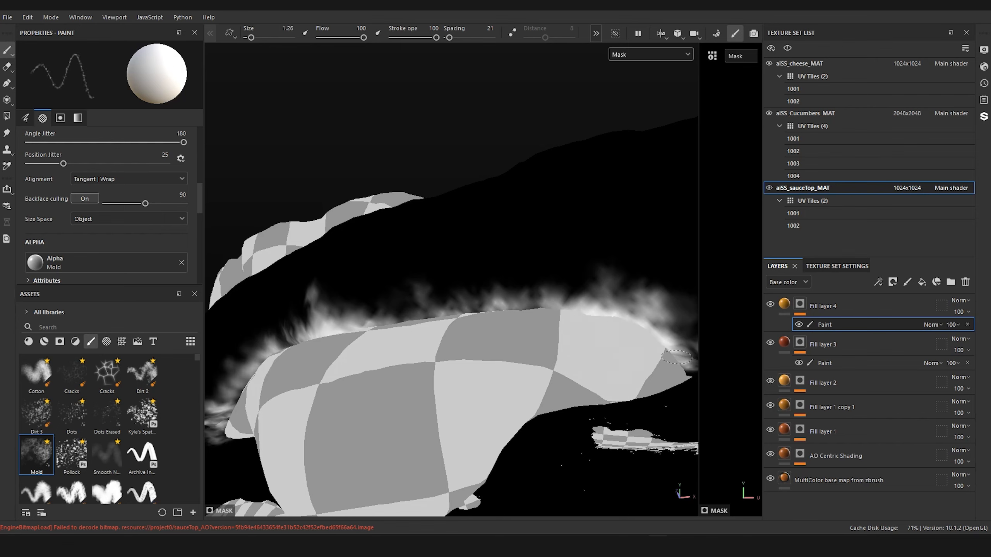
{"action": "mouse_move", "coordinate": [574, 404]}
{"action": "left_mouse_down", "text": "alt"}
{"action": "mouse_move", "coordinate": [478, 361]}
{"action": "mouse_move", "coordinate": [573, 275]}
{"action": "left_mouse_up", "text": "alt"}
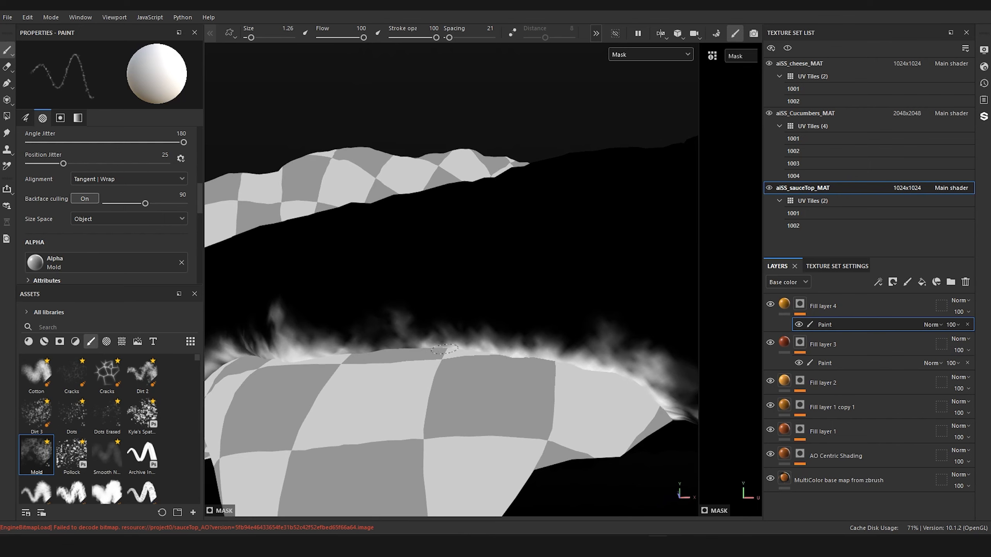
{"action": "left_click_drag", "start_coordinate": [445, 348], "coordinate": [318, 352]}
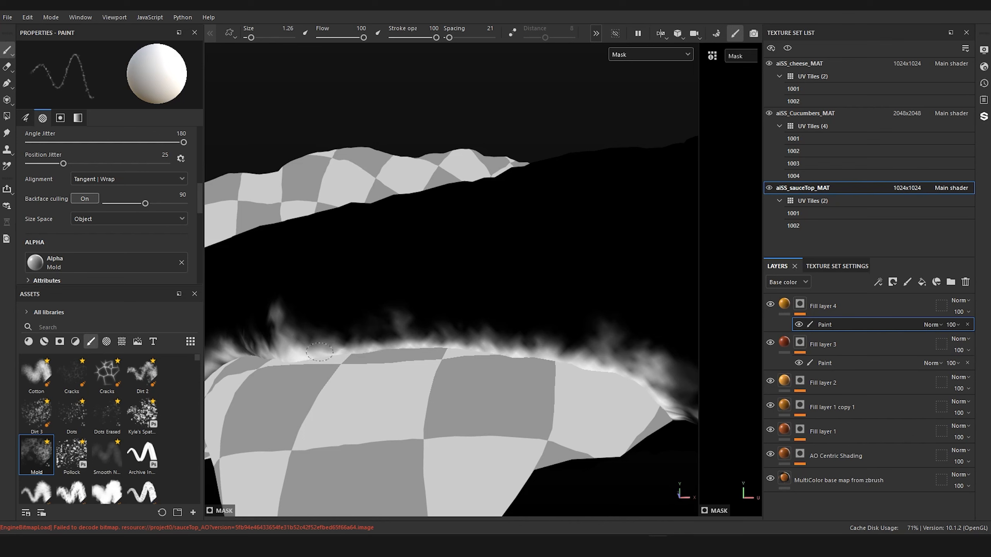
Step: Set the sauceTop texture set's size to 2048
{"action": "left_click", "coordinate": [834, 266]}
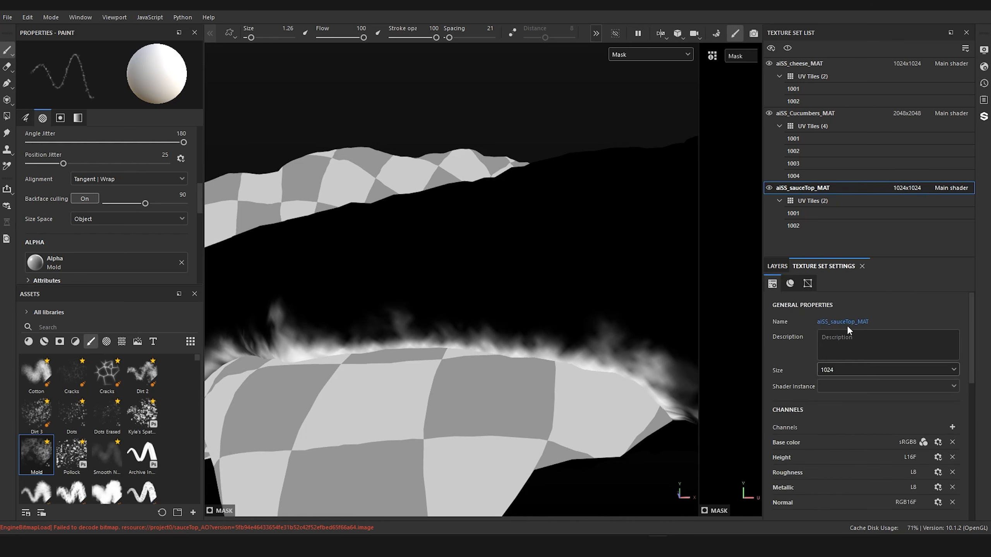
{"action": "left_click", "coordinate": [846, 371]}
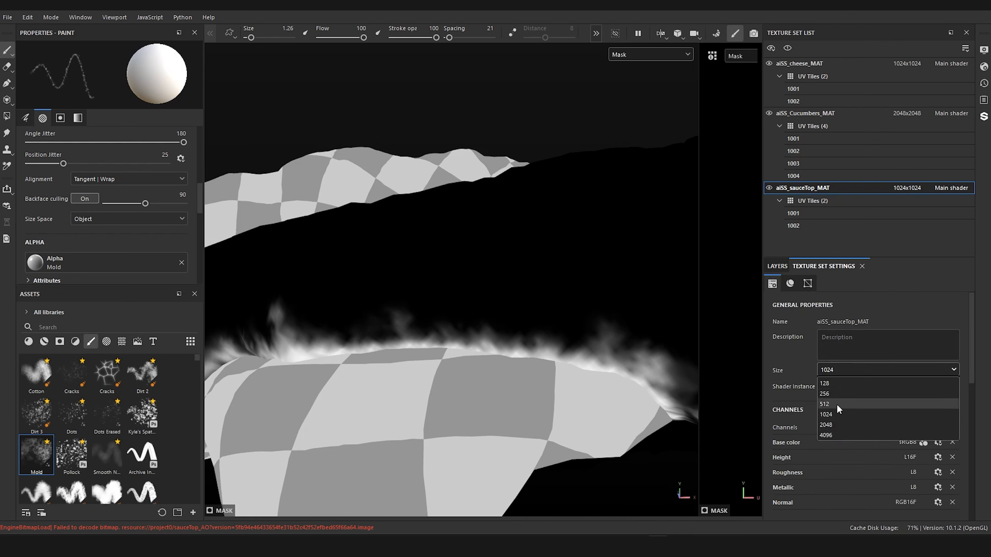
{"action": "left_click", "coordinate": [831, 426]}
Step: Paint finer white mask strokes along the large cheese corner's border, around its narrow tip and back up the slope
{"action": "mouse_move", "coordinate": [422, 345]}
{"action": "left_mouse_down", "text": "alt"}
{"action": "mouse_move", "coordinate": [577, 303]}
{"action": "mouse_move", "coordinate": [505, 343]}
{"action": "mouse_move", "coordinate": [566, 325]}
{"action": "mouse_move", "coordinate": [460, 405]}
{"action": "mouse_move", "coordinate": [551, 343]}
{"action": "left_mouse_up", "text": "alt"}
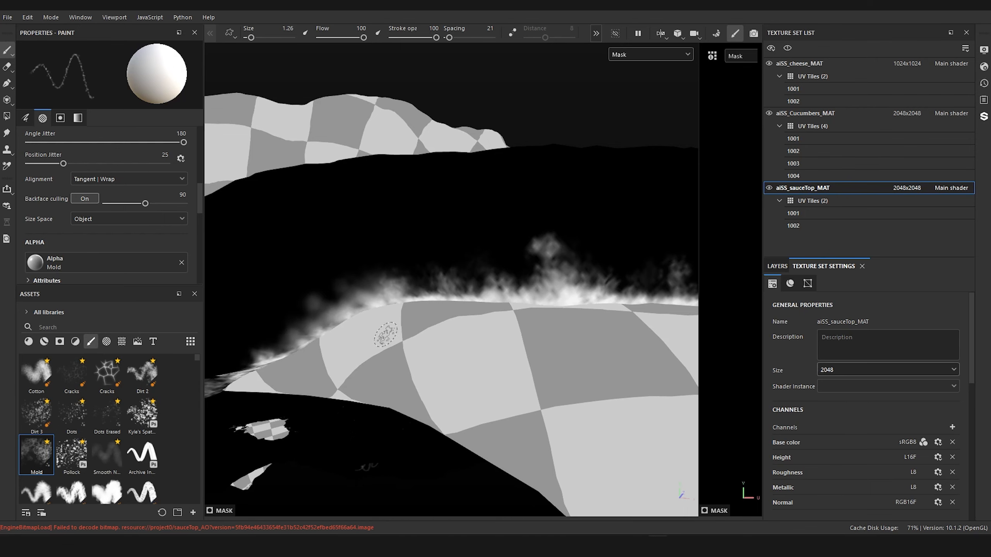
{"action": "mouse_move", "coordinate": [385, 334]}
{"action": "left_mouse_down", "text": "alt"}
{"action": "mouse_move", "coordinate": [387, 270]}
{"action": "mouse_move", "coordinate": [501, 324]}
{"action": "left_mouse_up", "text": "alt"}
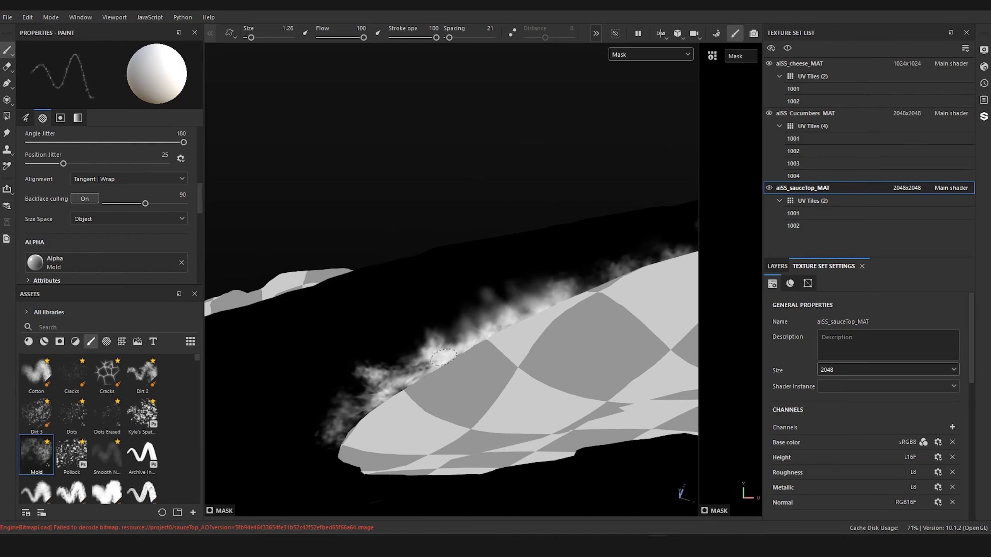
{"action": "left_click_drag", "start_coordinate": [443, 357], "coordinate": [420, 372]}
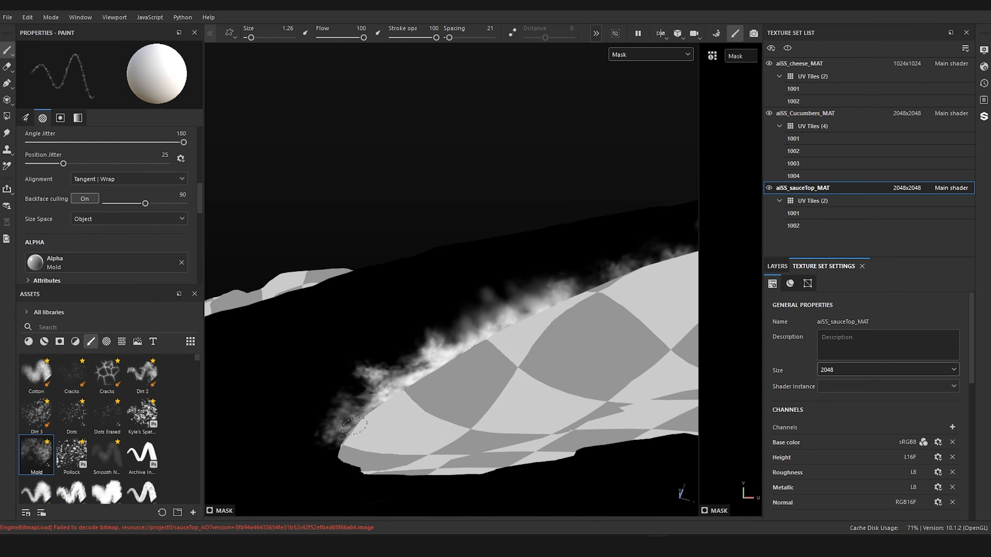
{"action": "left_click_drag", "start_coordinate": [343, 439], "coordinate": [402, 396]}
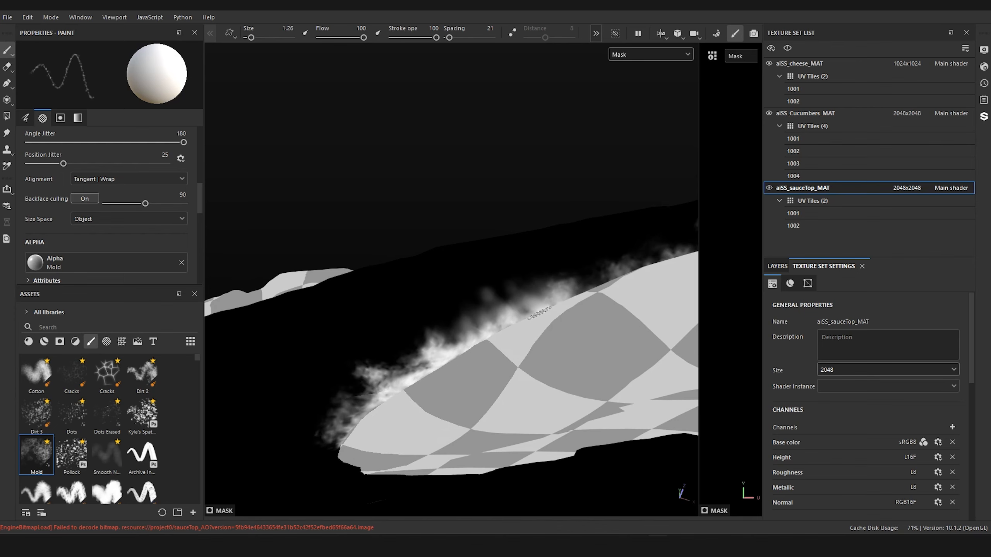
{"action": "right_click_drag", "start_coordinate": [539, 313], "coordinate": [464, 336], "text": "alt"}
{"action": "left_click_drag", "start_coordinate": [464, 335], "coordinate": [527, 406], "text": "alt"}
{"action": "middle_click_drag", "start_coordinate": [527, 406], "coordinate": [420, 433], "text": "alt"}
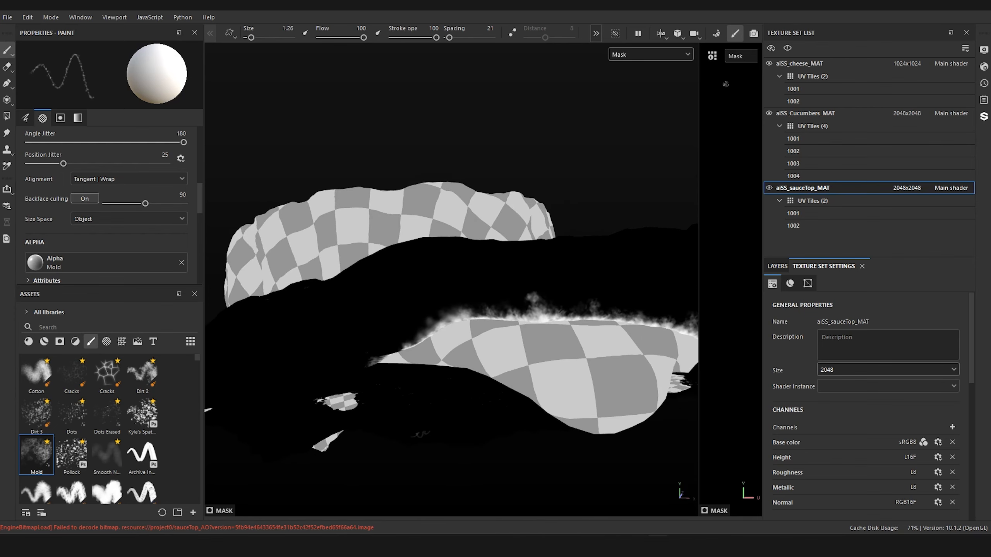
Step: Display the base color again and examine the golden blend where the sauce meets the large cheese corner
{"action": "left_click", "coordinate": [653, 53]}
{"action": "left_click", "coordinate": [640, 98]}
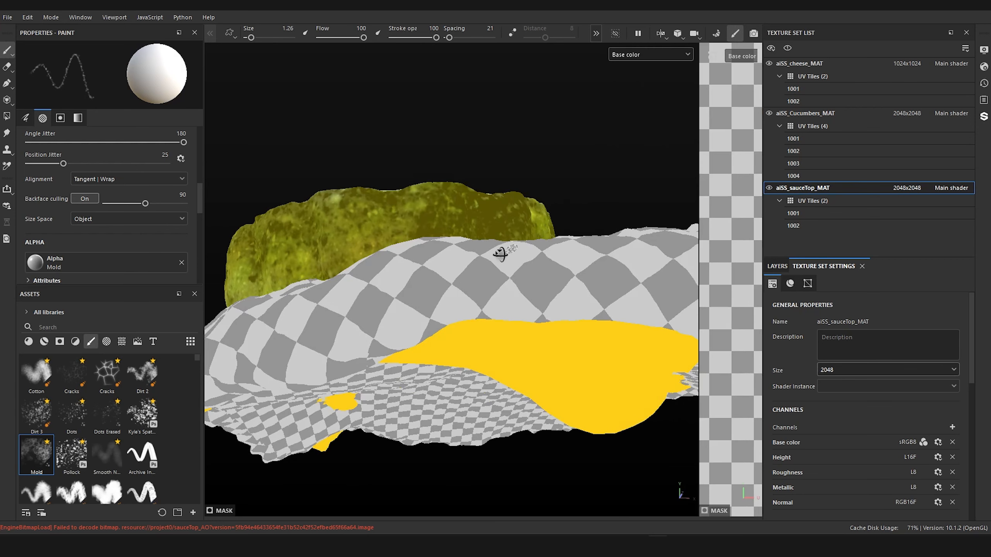
{"action": "left_click_drag", "start_coordinate": [501, 254], "coordinate": [500, 259], "text": "alt"}
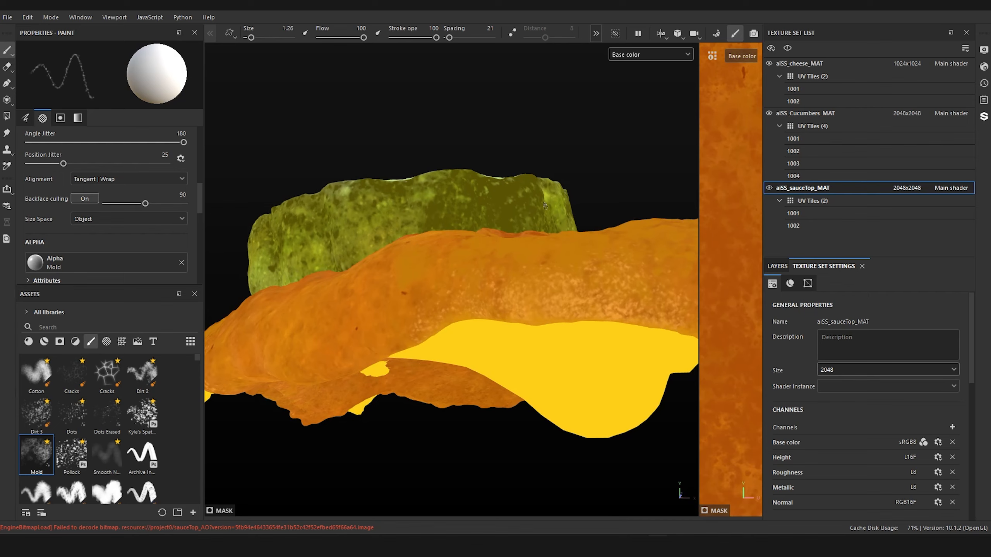
{"action": "left_click_drag", "start_coordinate": [543, 237], "coordinate": [557, 212], "text": "alt"}
{"action": "scroll", "coordinate": [462, 316], "scroll_direction": "up", "scroll_amount": 5}
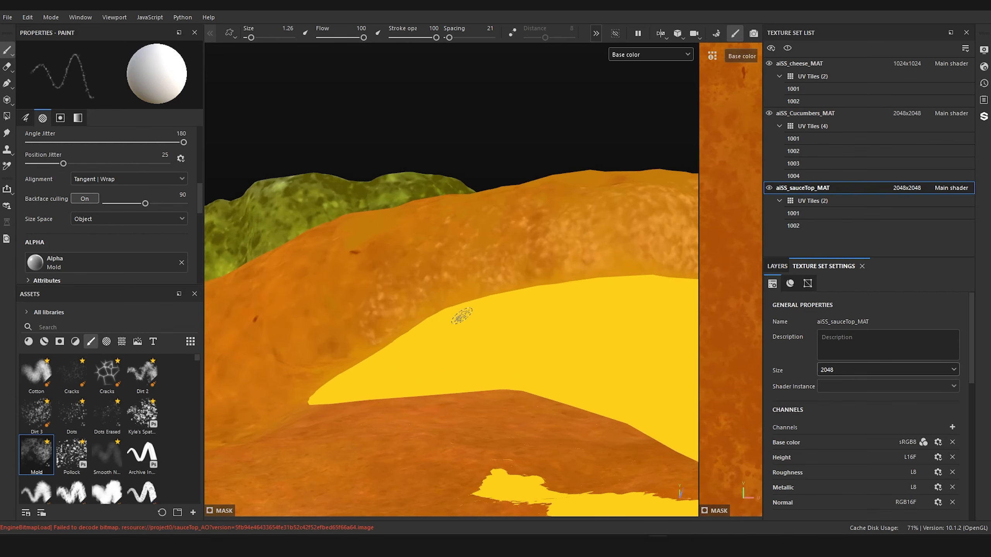
Step: Toggle Fill layer 4 off and on to compare the golden blend, and examine the sauce around the cheese corners
{"action": "left_click_drag", "start_coordinate": [462, 316], "coordinate": [394, 339], "text": "alt"}
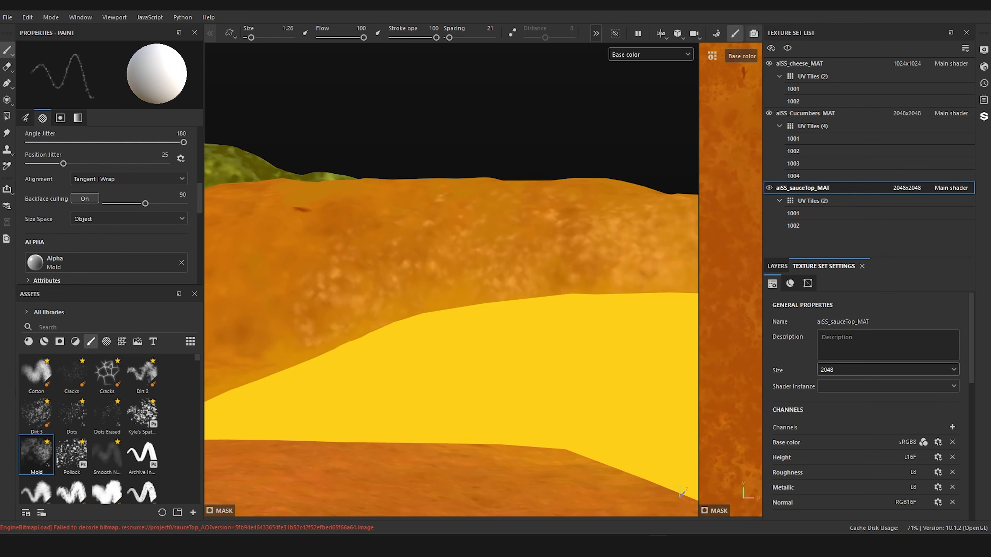
{"action": "left_click", "coordinate": [776, 267]}
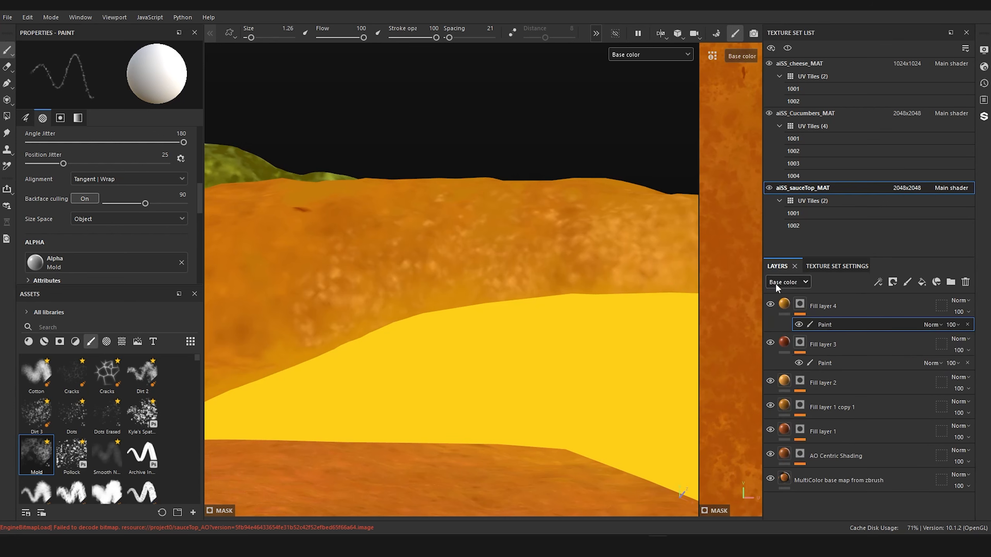
{"action": "left_click", "coordinate": [770, 305]}
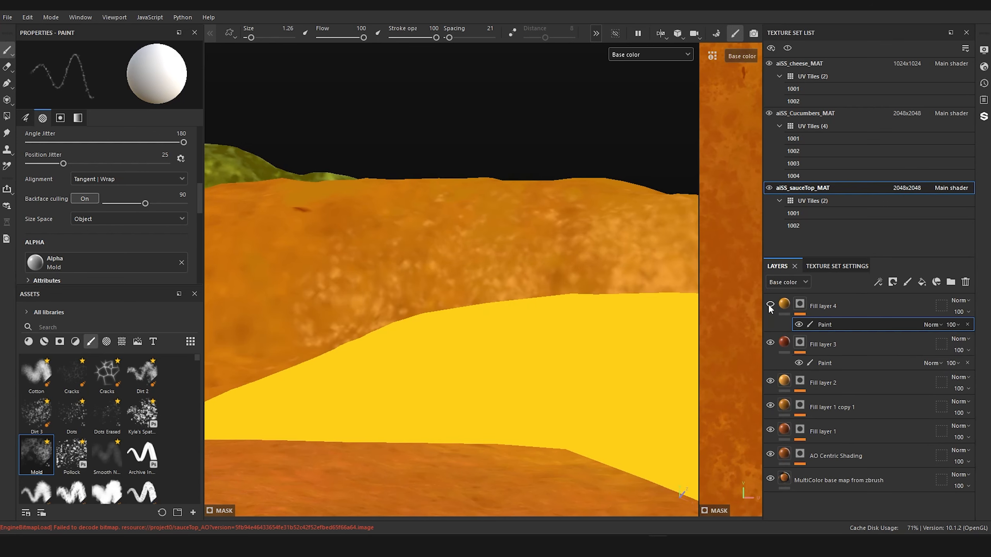
{"action": "left_click", "coordinate": [770, 305]}
{"action": "scroll", "coordinate": [539, 257], "scroll_direction": "down", "scroll_amount": 5}
{"action": "left_click_drag", "start_coordinate": [523, 263], "coordinate": [441, 325], "text": "alt"}
{"action": "middle_click_drag", "start_coordinate": [451, 229], "coordinate": [411, 254], "text": "alt"}
{"action": "scroll", "coordinate": [411, 249], "scroll_direction": "down", "scroll_amount": 5}
{"action": "left_click_drag", "start_coordinate": [414, 248], "coordinate": [495, 261], "text": "alt"}
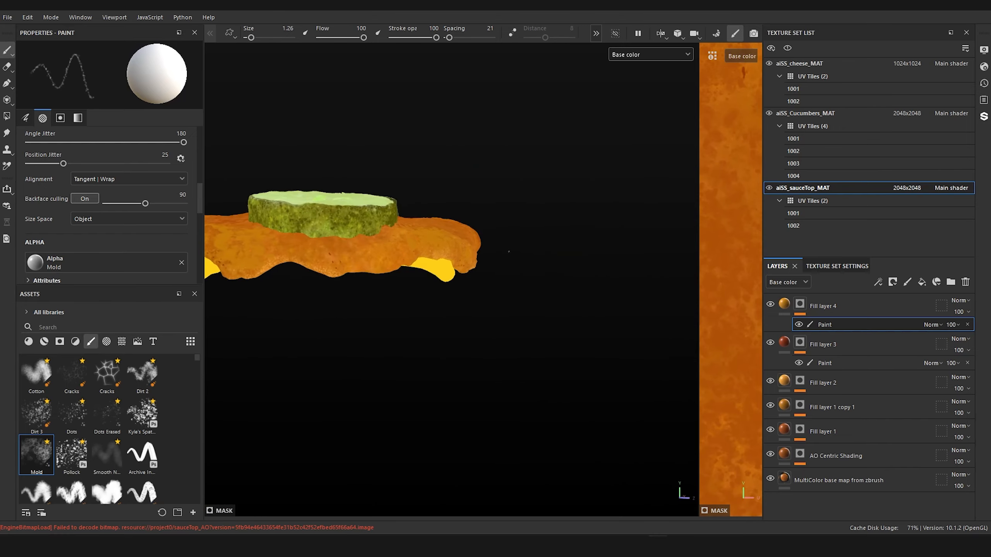
{"action": "middle_click_drag", "start_coordinate": [312, 231], "coordinate": [507, 242], "text": "alt"}
Step: Paint white strokes in Fill layer 4's mask along another cheese corner's upper edge with the Mold brush at size 1.75
{"action": "scroll", "coordinate": [501, 242], "scroll_direction": "up", "scroll_amount": 8}
{"action": "left_click_drag", "start_coordinate": [499, 234], "coordinate": [490, 187], "text": "alt"}
{"action": "middle_click_drag", "start_coordinate": [490, 187], "coordinate": [451, 187], "text": "alt"}
{"action": "scroll", "coordinate": [450, 186], "scroll_direction": "up", "scroll_amount": 4}
{"action": "left_click_drag", "start_coordinate": [451, 187], "coordinate": [447, 197], "text": "alt"}
{"action": "left_click", "coordinate": [799, 303], "text": "alt"}
{"action": "mouse_move", "coordinate": [655, 406]}
{"action": "left_mouse_down"}
{"action": "mouse_move", "coordinate": [661, 430]}
{"action": "mouse_move", "coordinate": [530, 343]}
{"action": "mouse_move", "coordinate": [401, 288]}
{"action": "mouse_move", "coordinate": [635, 392]}
{"action": "mouse_move", "coordinate": [608, 351]}
{"action": "left_mouse_up"}
{"action": "middle_click_drag", "start_coordinate": [433, 249], "coordinate": [581, 281], "text": "alt"}
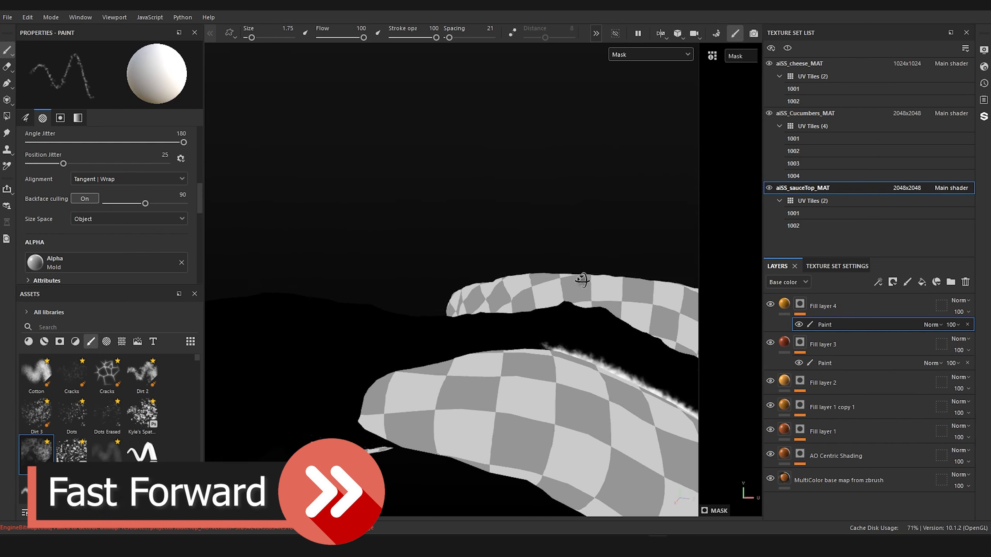
{"action": "scroll", "coordinate": [581, 281], "scroll_direction": "up", "scroll_amount": 3}
{"action": "mouse_move", "coordinate": [608, 314]}
{"action": "left_mouse_down"}
{"action": "mouse_move", "coordinate": [488, 325]}
{"action": "mouse_move", "coordinate": [307, 372]}
{"action": "left_mouse_up"}
Step: Display the full material and inspect the painted blend around the cheese corners from several sides
{"action": "left_click", "coordinate": [650, 54]}
{"action": "left_click", "coordinate": [629, 76]}
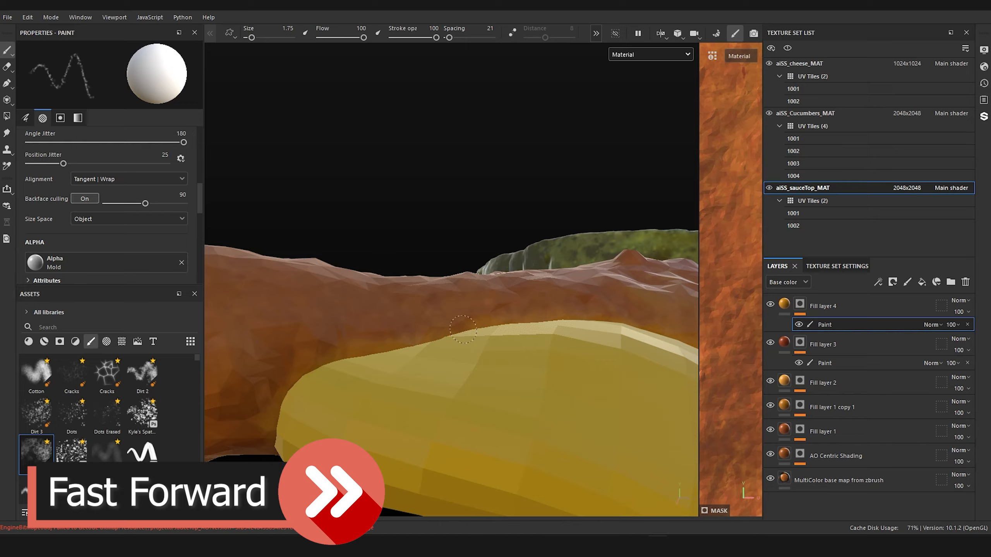
{"action": "left_click_drag", "start_coordinate": [463, 330], "coordinate": [439, 333], "text": "alt"}
{"action": "scroll", "coordinate": [441, 344], "scroll_direction": "down", "scroll_amount": 3}
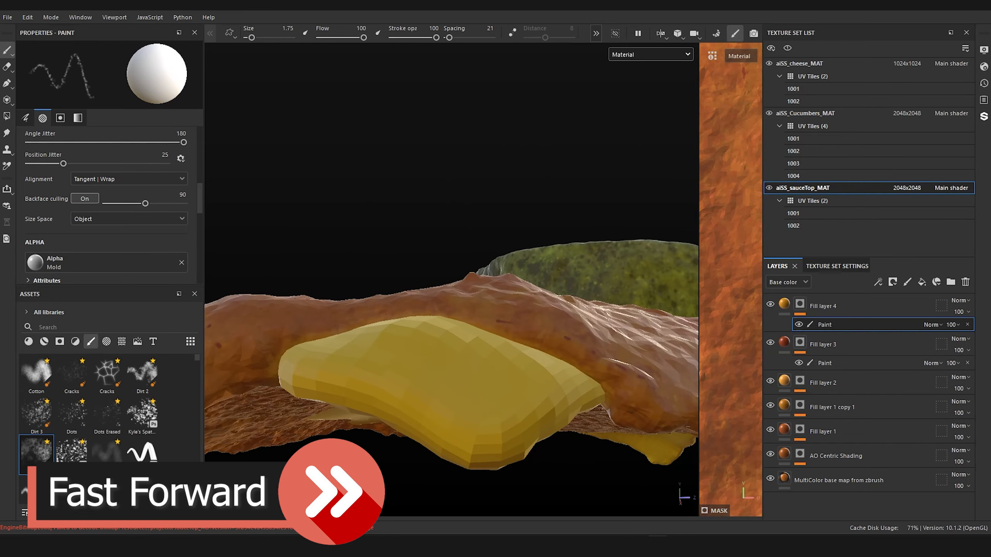
{"action": "left_click_drag", "start_coordinate": [554, 340], "coordinate": [441, 344], "text": "alt"}
{"action": "scroll", "coordinate": [472, 343], "scroll_direction": "up", "scroll_amount": 3}
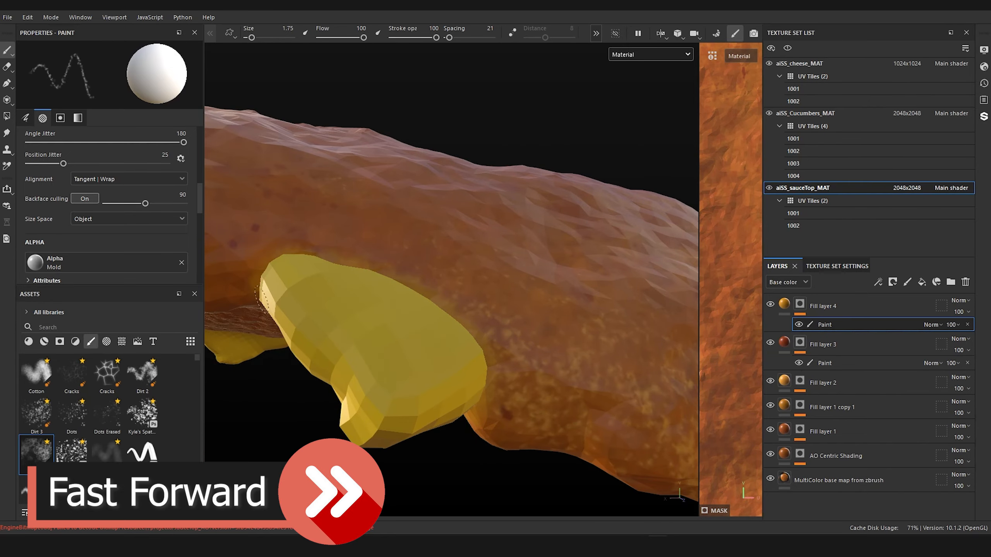
{"action": "scroll", "coordinate": [383, 274], "scroll_direction": "down", "scroll_amount": 4}
{"action": "left_click_drag", "start_coordinate": [384, 274], "coordinate": [568, 319], "text": "alt"}
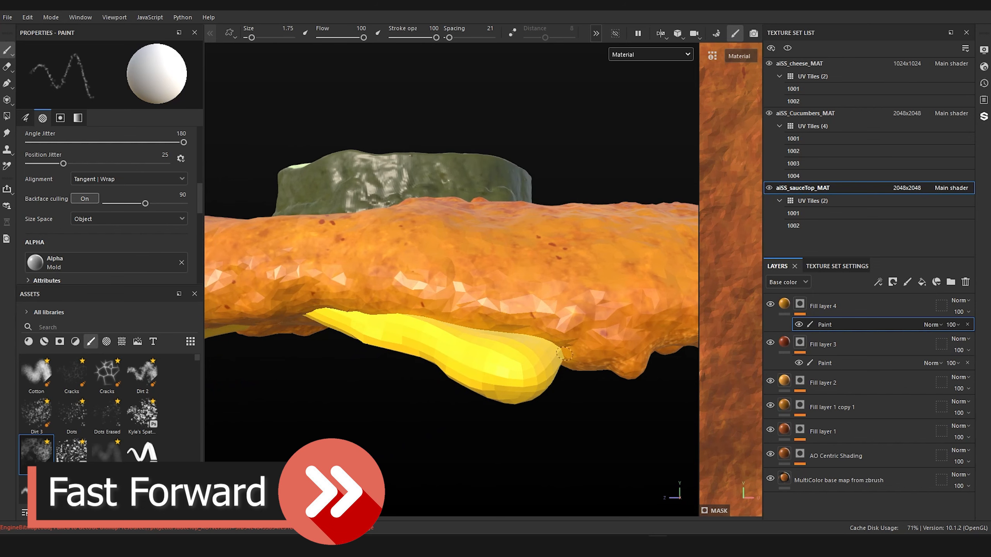
{"action": "mouse_move", "coordinate": [564, 354]}
{"action": "left_mouse_down", "text": "alt"}
{"action": "mouse_move", "coordinate": [493, 329]}
{"action": "mouse_move", "coordinate": [505, 273]}
{"action": "mouse_move", "coordinate": [535, 277]}
{"action": "left_mouse_up", "text": "alt"}
Step: Display the mask again and paint white strokes along the wide cheese corner's upper edge and tip, enlarging the Mold brush to 7.42
{"action": "key", "text": "c"}
{"action": "left_click_drag", "start_coordinate": [679, 293], "coordinate": [614, 281]}
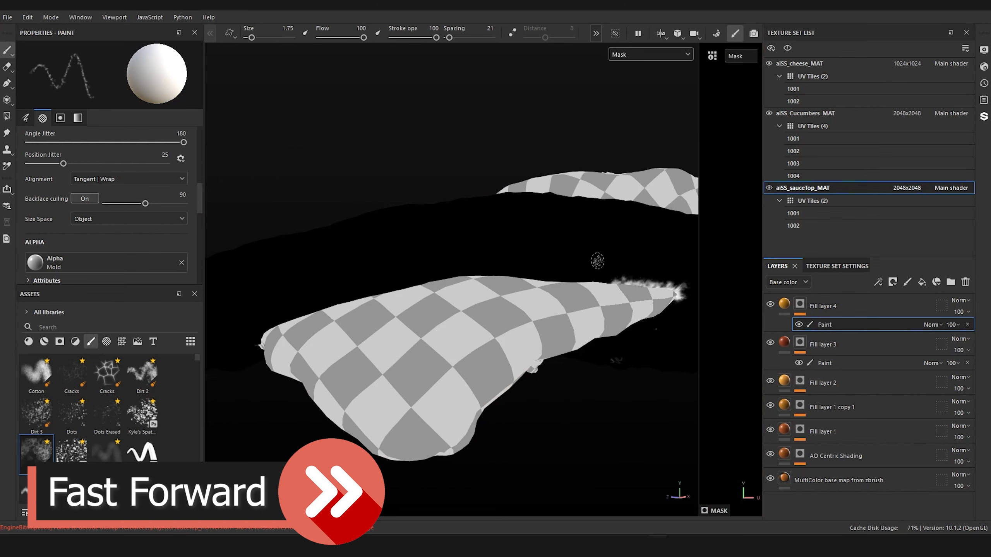
{"action": "right_click_drag", "start_coordinate": [598, 260], "coordinate": [609, 261], "text": "ctrl"}
{"action": "mouse_move", "coordinate": [677, 289]}
{"action": "left_mouse_down"}
{"action": "mouse_move", "coordinate": [482, 276]}
{"action": "mouse_move", "coordinate": [326, 303]}
{"action": "mouse_move", "coordinate": [269, 331]}
{"action": "mouse_move", "coordinate": [647, 279]}
{"action": "left_mouse_up"}
{"action": "left_click_drag", "start_coordinate": [517, 335], "coordinate": [460, 326], "text": "alt"}
{"action": "left_click_drag", "start_coordinate": [518, 269], "coordinate": [448, 290]}
{"action": "mouse_move", "coordinate": [403, 332]}
{"action": "left_mouse_down", "text": "alt"}
{"action": "mouse_move", "coordinate": [440, 312]}
{"action": "mouse_move", "coordinate": [403, 317]}
{"action": "mouse_move", "coordinate": [410, 310]}
{"action": "left_mouse_up", "text": "alt"}
{"action": "mouse_move", "coordinate": [441, 332]}
{"action": "left_mouse_down", "text": "alt"}
{"action": "mouse_move", "coordinate": [519, 336]}
{"action": "mouse_move", "coordinate": [438, 323]}
{"action": "left_mouse_up", "text": "alt"}
{"action": "right_click_drag", "start_coordinate": [304, 316], "coordinate": [316, 316], "text": "ctrl"}
{"action": "left_click_drag", "start_coordinate": [316, 316], "coordinate": [433, 330]}
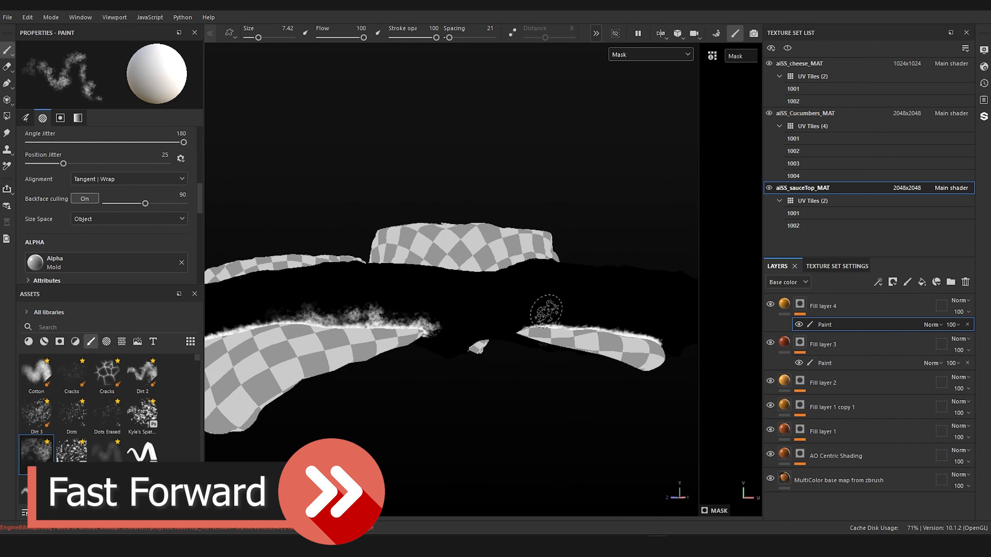
Step: Paint the mask along the upper edges of the neighbouring cheese corners with the Mold brush at size 7.42
{"action": "left_click_drag", "start_coordinate": [546, 311], "coordinate": [659, 333]}
{"action": "left_click_drag", "start_coordinate": [521, 328], "coordinate": [478, 335]}
{"action": "mouse_move", "coordinate": [478, 335]}
{"action": "left_mouse_down", "text": "alt"}
{"action": "mouse_move", "coordinate": [553, 338]}
{"action": "mouse_move", "coordinate": [347, 293]}
{"action": "mouse_move", "coordinate": [458, 323]}
{"action": "left_mouse_up", "text": "alt"}
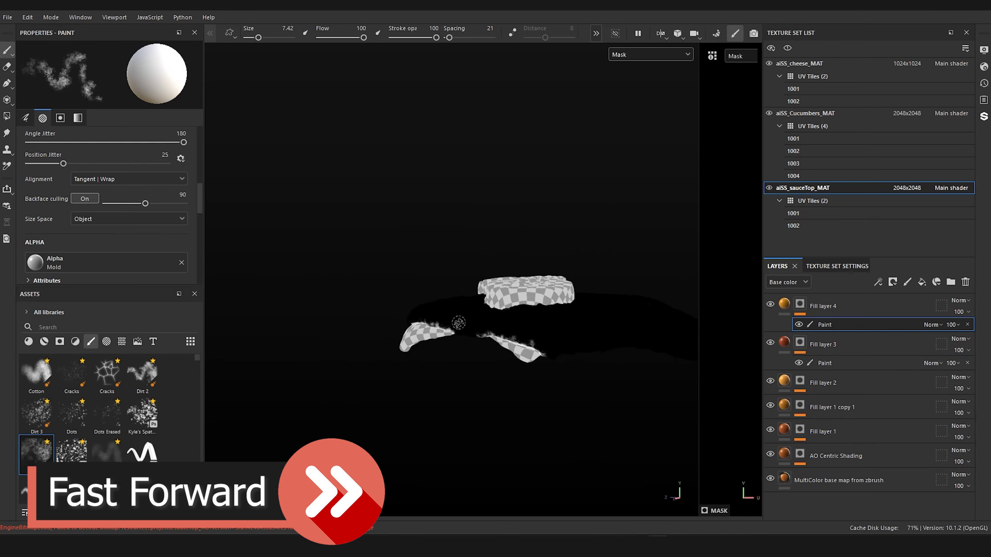
{"action": "right_click_drag", "start_coordinate": [459, 323], "coordinate": [488, 358], "text": "alt"}
{"action": "mouse_move", "coordinate": [487, 358]}
{"action": "left_mouse_down"}
{"action": "mouse_move", "coordinate": [440, 344]}
{"action": "mouse_move", "coordinate": [500, 380]}
{"action": "left_mouse_up"}
{"action": "right_click_drag", "start_coordinate": [366, 320], "coordinate": [335, 312], "text": "alt"}
{"action": "left_click_drag", "start_coordinate": [390, 335], "coordinate": [451, 363], "text": "alt"}
{"action": "right_click_drag", "start_coordinate": [451, 362], "coordinate": [484, 375], "text": "alt"}
{"action": "mouse_move", "coordinate": [484, 375]}
{"action": "left_mouse_down", "text": "alt"}
{"action": "mouse_move", "coordinate": [514, 383]}
{"action": "mouse_move", "coordinate": [507, 369]}
{"action": "left_mouse_up", "text": "alt"}
{"action": "right_click_drag", "start_coordinate": [507, 369], "coordinate": [519, 382], "text": "alt"}
{"action": "right_click_drag", "start_coordinate": [511, 382], "coordinate": [499, 382], "text": "ctrl"}
Step: Paint a feathered white mask border around the narrow cheese corner's upper edge and tips with the Mold brush at size 4.51
{"action": "mouse_move", "coordinate": [562, 377]}
{"action": "left_mouse_down"}
{"action": "mouse_move", "coordinate": [535, 339]}
{"action": "mouse_move", "coordinate": [453, 295]}
{"action": "mouse_move", "coordinate": [382, 290]}
{"action": "mouse_move", "coordinate": [279, 310]}
{"action": "left_mouse_up"}
{"action": "left_click_drag", "start_coordinate": [464, 303], "coordinate": [563, 370]}
{"action": "left_click_drag", "start_coordinate": [398, 283], "coordinate": [446, 298]}
{"action": "right_click_drag", "start_coordinate": [447, 298], "coordinate": [343, 281], "text": "alt"}
{"action": "left_click_drag", "start_coordinate": [342, 281], "coordinate": [405, 254], "text": "alt"}
{"action": "right_click_drag", "start_coordinate": [406, 253], "coordinate": [452, 229], "text": "alt"}
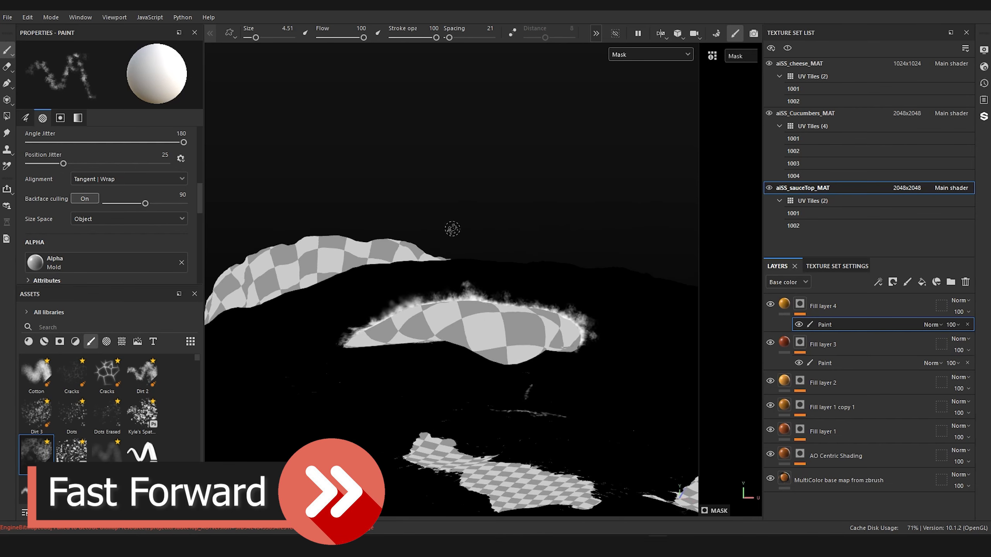
{"action": "mouse_move", "coordinate": [339, 335]}
{"action": "left_mouse_down"}
{"action": "mouse_move", "coordinate": [390, 308]}
{"action": "mouse_move", "coordinate": [581, 324]}
{"action": "mouse_move", "coordinate": [581, 345]}
{"action": "left_mouse_up"}
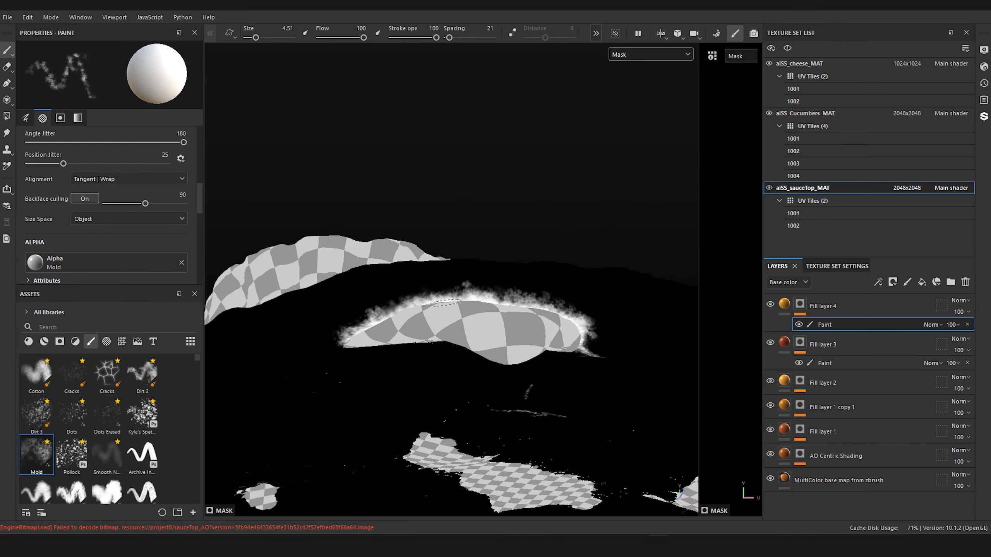
Step: Reinforce the mask along the remaining cheese borders and the large corner's upper edge with the Mold brush at size 4.51
{"action": "left_click_drag", "start_coordinate": [445, 303], "coordinate": [376, 295]}
{"action": "right_click_drag", "start_coordinate": [377, 295], "coordinate": [335, 300], "text": "alt"}
{"action": "left_click_drag", "start_coordinate": [335, 308], "coordinate": [500, 341], "text": "alt"}
{"action": "right_click_drag", "start_coordinate": [499, 341], "coordinate": [466, 318], "text": "alt"}
{"action": "mouse_move", "coordinate": [466, 318]}
{"action": "middle_mouse_down", "text": "alt"}
{"action": "mouse_move", "coordinate": [481, 326]}
{"action": "mouse_move", "coordinate": [404, 347]}
{"action": "middle_mouse_up", "text": "alt"}
{"action": "left_click_drag", "start_coordinate": [405, 348], "coordinate": [316, 303], "text": "alt"}
{"action": "right_click_drag", "start_coordinate": [355, 305], "coordinate": [518, 305], "text": "alt"}
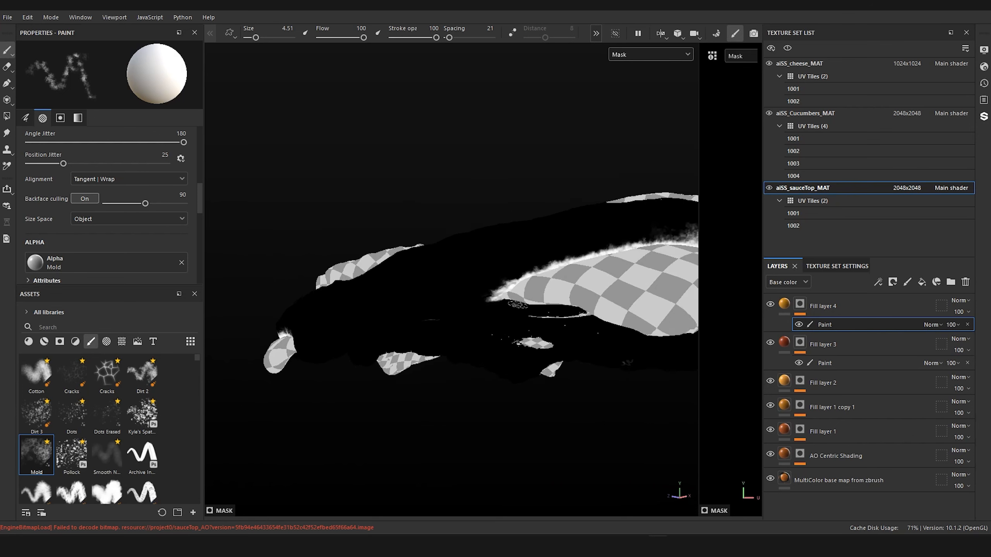
{"action": "left_click_drag", "start_coordinate": [515, 304], "coordinate": [476, 340], "text": "alt"}
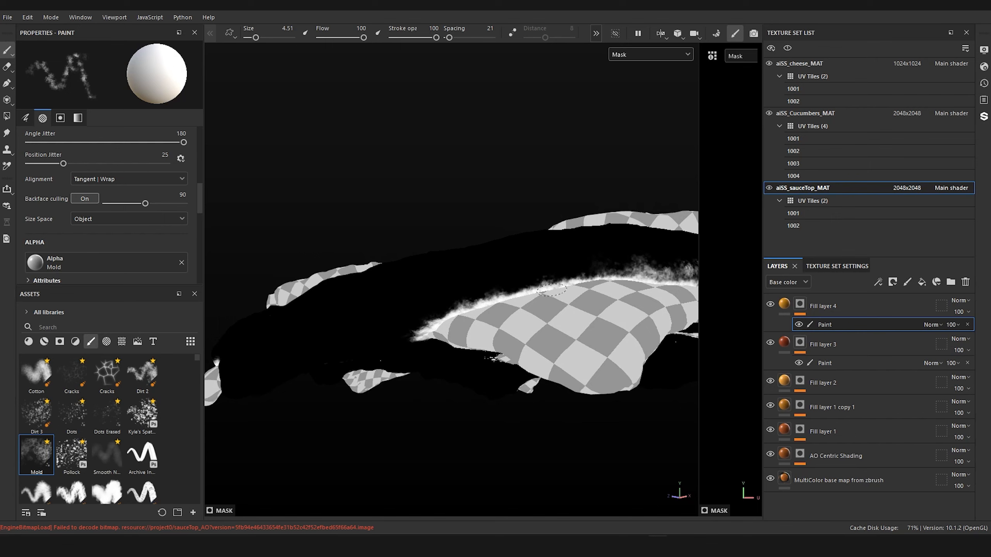
{"action": "left_click_drag", "start_coordinate": [592, 276], "coordinate": [650, 279]}
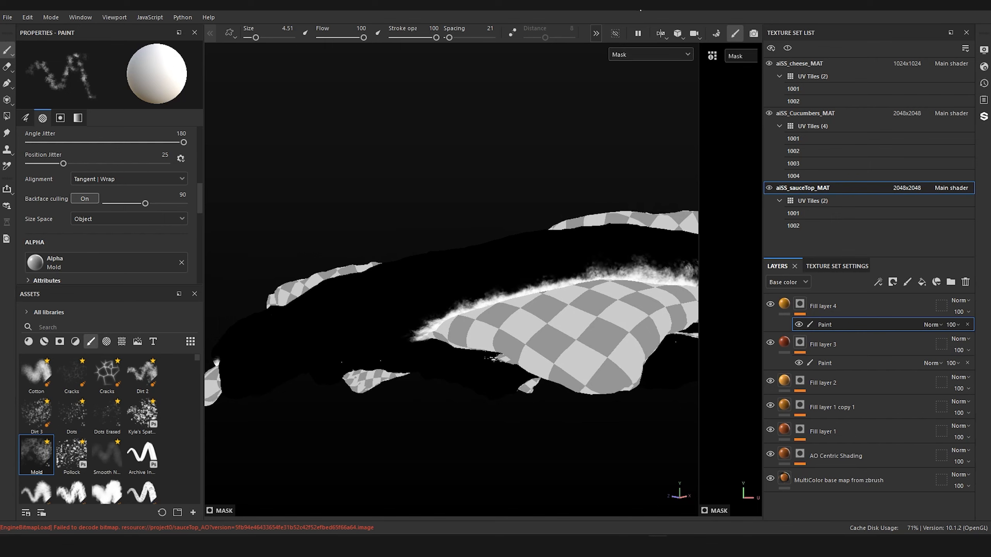
Step: Display the base color and examine the golden blend on the sauce from several sides
{"action": "left_click", "coordinate": [656, 56]}
{"action": "left_click", "coordinate": [645, 101]}
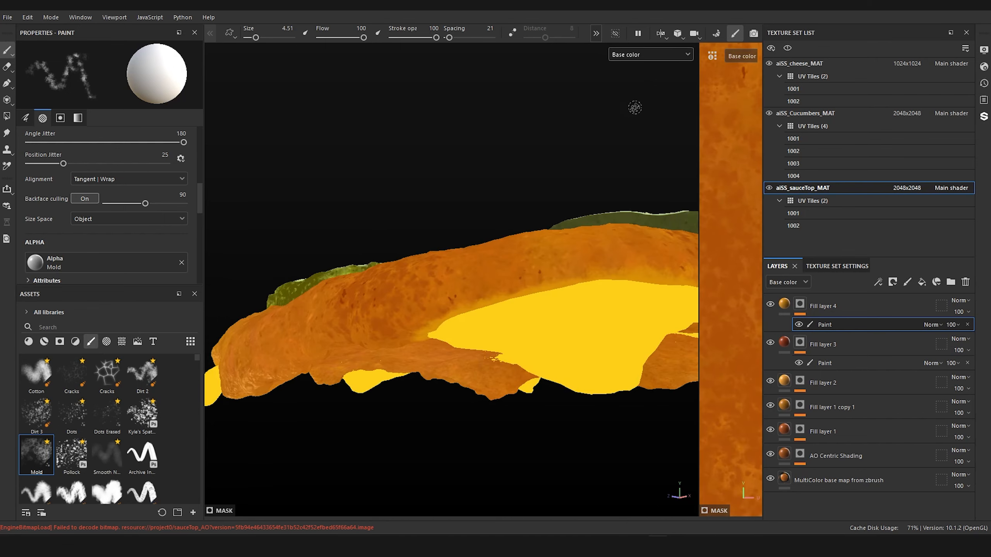
{"action": "left_click_drag", "start_coordinate": [463, 230], "coordinate": [574, 261], "text": "alt"}
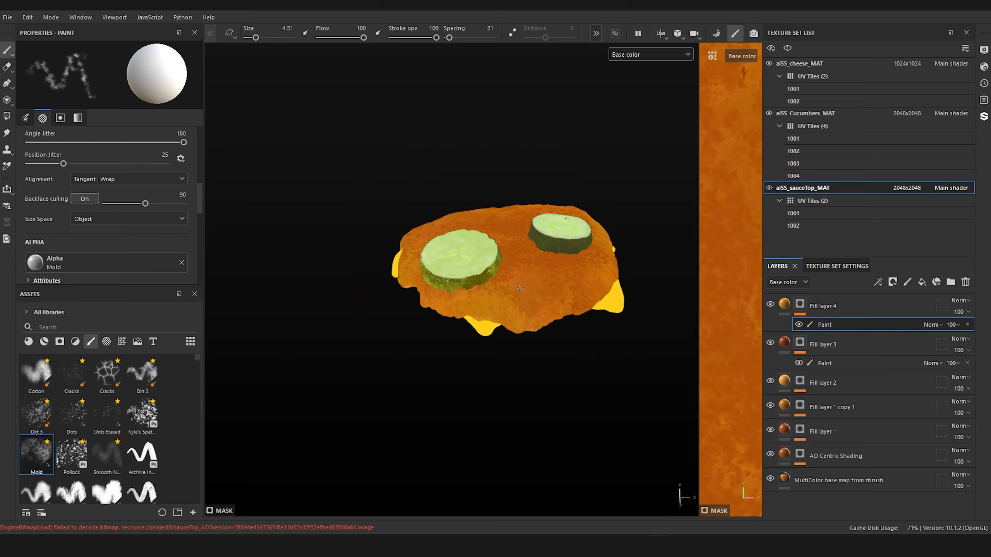
{"action": "mouse_move", "coordinate": [519, 288]}
{"action": "left_mouse_down", "text": "alt"}
{"action": "mouse_move", "coordinate": [526, 244]}
{"action": "mouse_move", "coordinate": [446, 230]}
{"action": "mouse_move", "coordinate": [454, 271]}
{"action": "mouse_move", "coordinate": [439, 239]}
{"action": "mouse_move", "coordinate": [432, 336]}
{"action": "mouse_move", "coordinate": [392, 324]}
{"action": "mouse_move", "coordinate": [522, 310]}
{"action": "mouse_move", "coordinate": [508, 281]}
{"action": "mouse_move", "coordinate": [388, 310]}
{"action": "left_mouse_up", "text": "alt"}
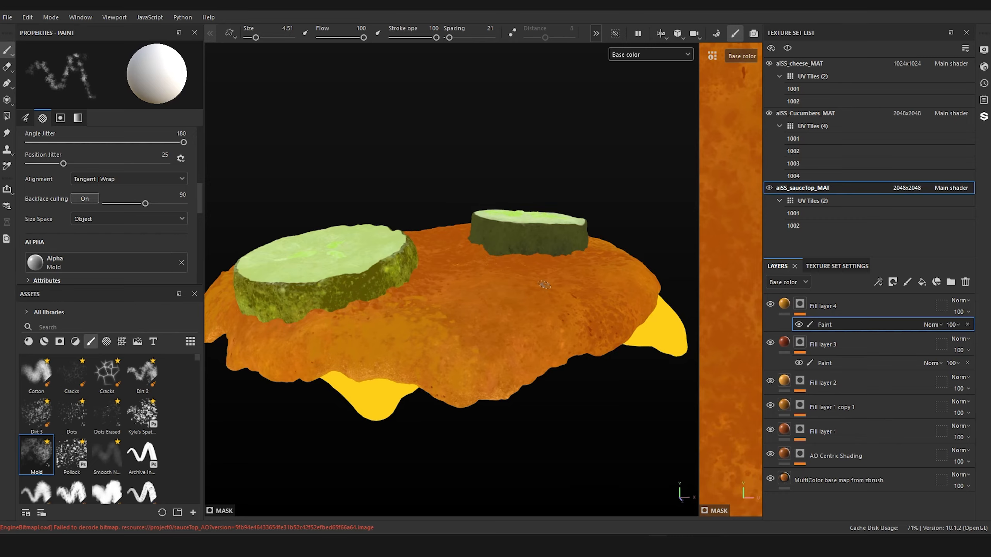
{"action": "right_click_drag", "start_coordinate": [587, 269], "coordinate": [522, 305], "text": "alt"}
{"action": "left_click_drag", "start_coordinate": [522, 306], "coordinate": [469, 288], "text": "alt"}
{"action": "middle_click_drag", "start_coordinate": [523, 242], "coordinate": [501, 241], "text": "alt"}
{"action": "left_click_drag", "start_coordinate": [501, 241], "coordinate": [458, 221], "text": "alt"}
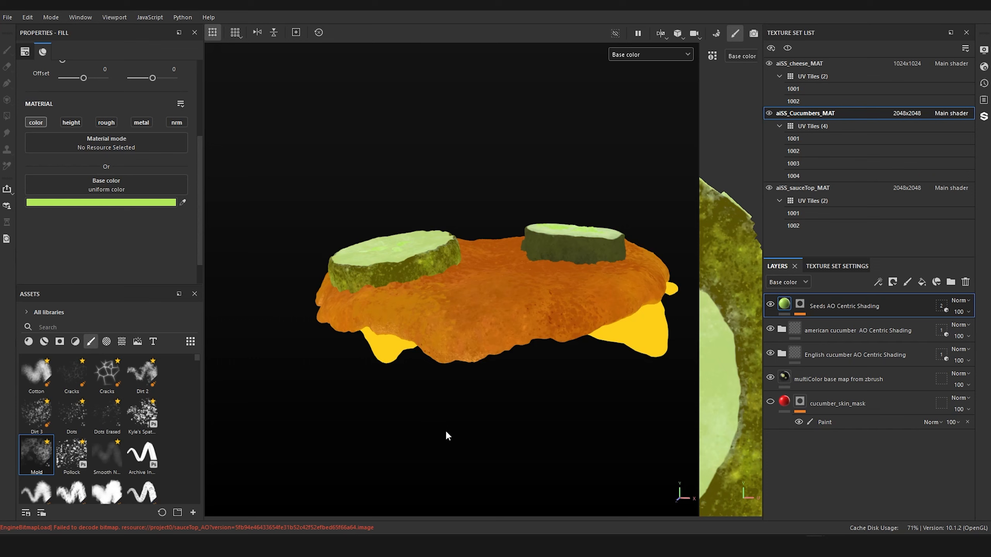
Step: Add a fill layer at the top of the aiSS_Cucumbers_MAT layer stack
{"action": "middle_click_drag", "start_coordinate": [448, 436], "coordinate": [492, 431], "text": "alt"}
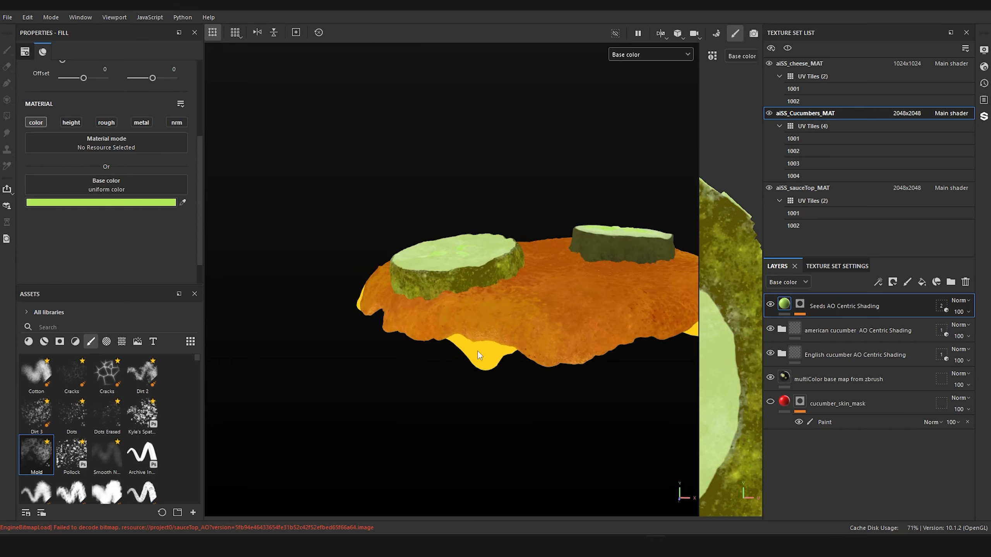
{"action": "right_click_drag", "start_coordinate": [477, 351], "coordinate": [485, 425], "text": "alt"}
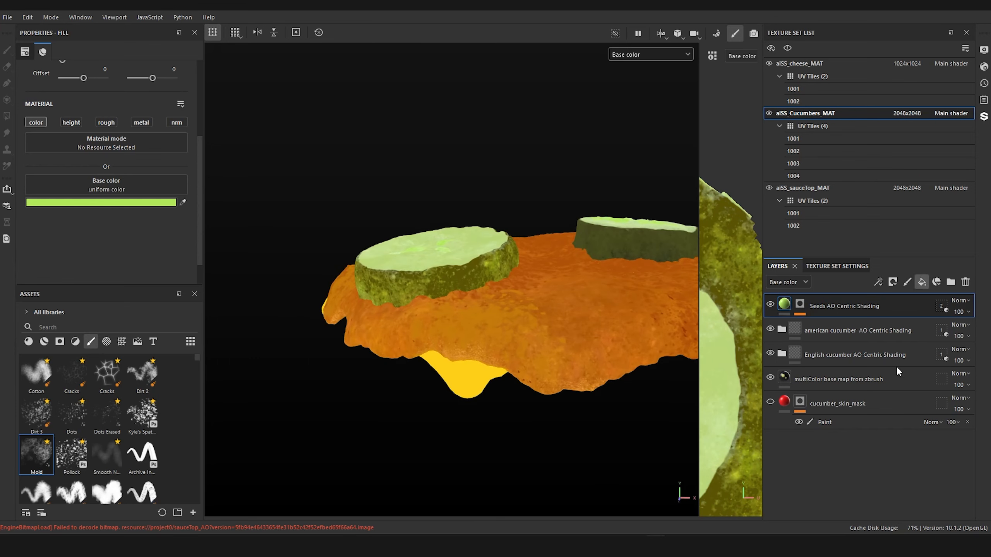
{"action": "left_click", "coordinate": [921, 288]}
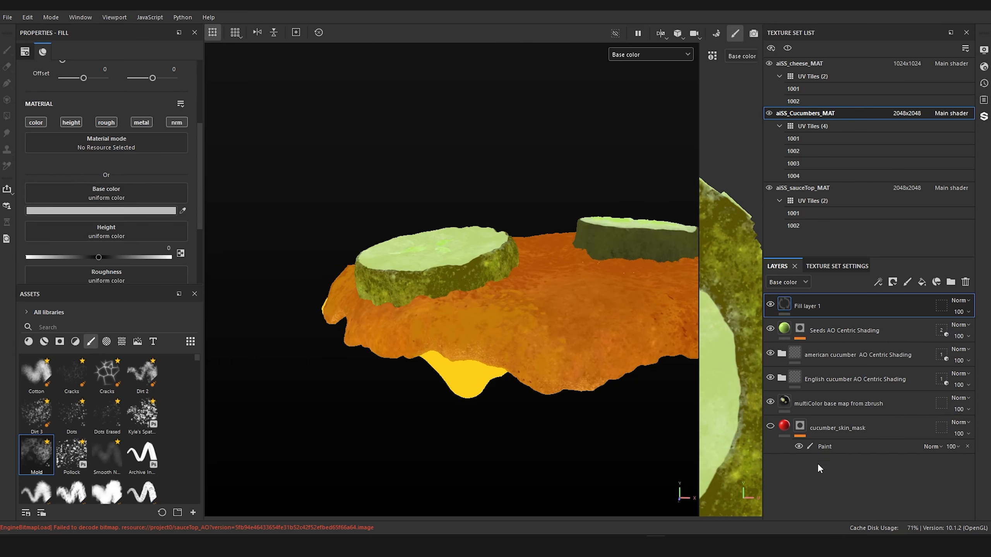
Step: Give the new fill layer a black mask and paste the cucumber_skin_mask layer's mask into it
{"action": "right_click", "coordinate": [800, 427]}
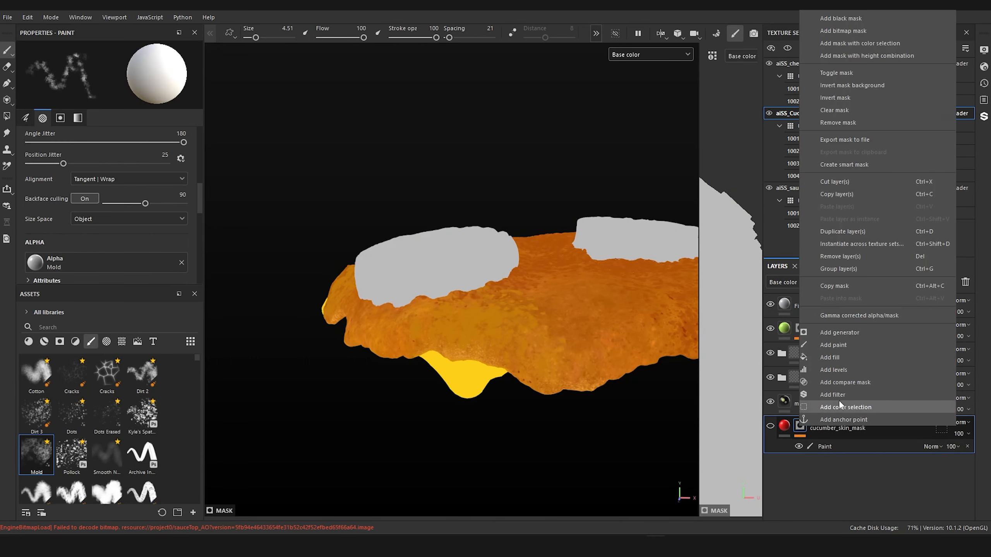
{"action": "left_click", "coordinate": [852, 285]}
{"action": "right_click", "coordinate": [786, 304]}
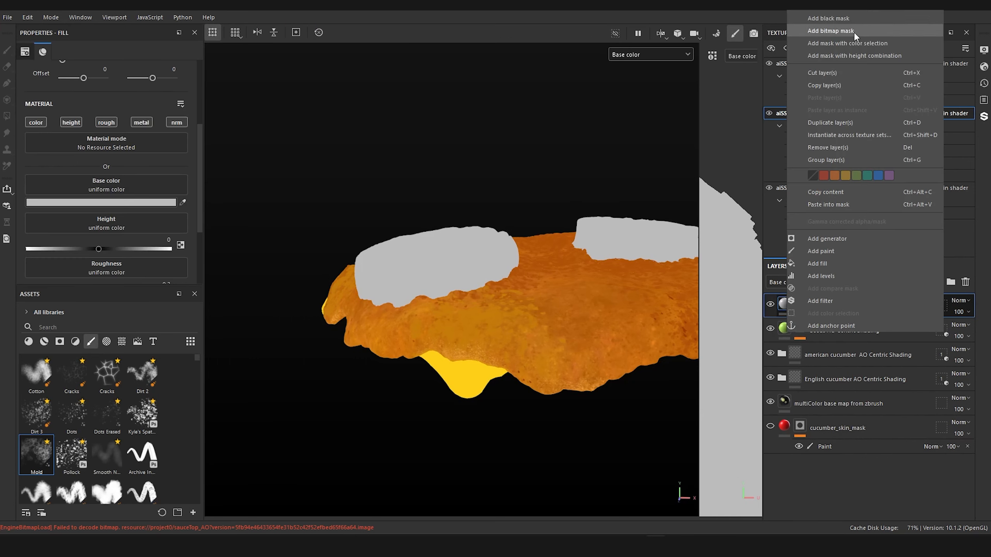
{"action": "left_click", "coordinate": [857, 17]}
{"action": "right_click", "coordinate": [798, 304]}
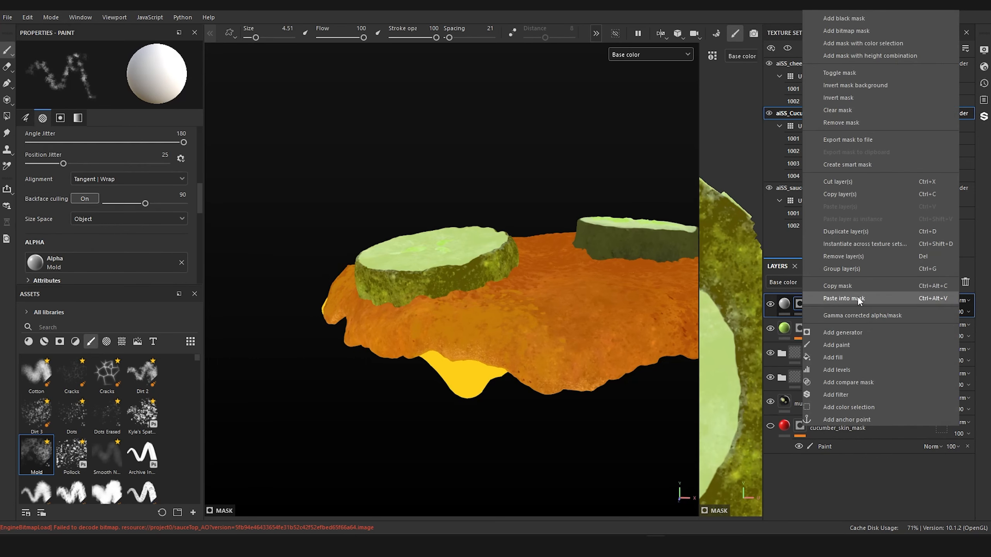
{"action": "left_click", "coordinate": [858, 299]}
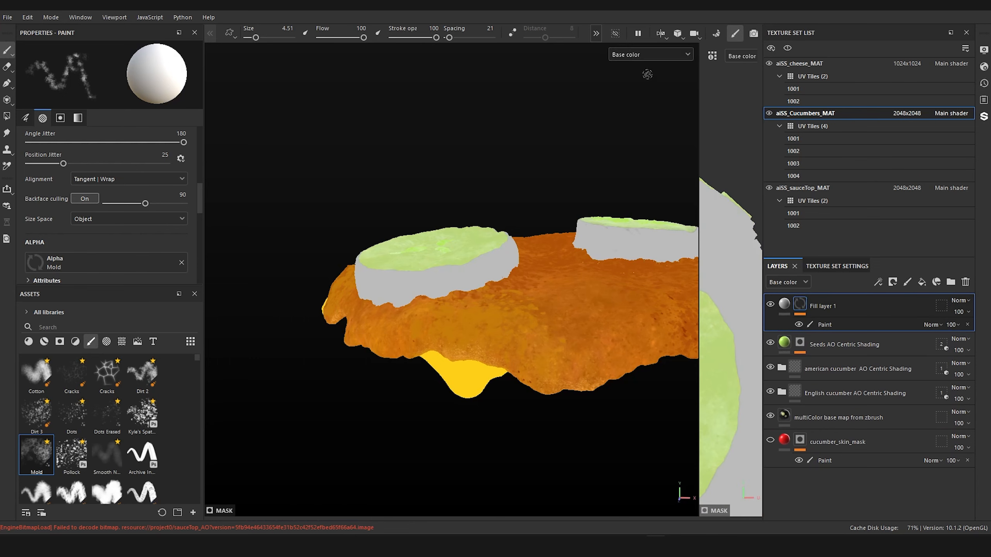
Step: Check the fill layer's coverage on the cucumber rinds and group the layer into a folder
{"action": "left_click", "coordinate": [657, 55]}
{"action": "left_click", "coordinate": [642, 160]}
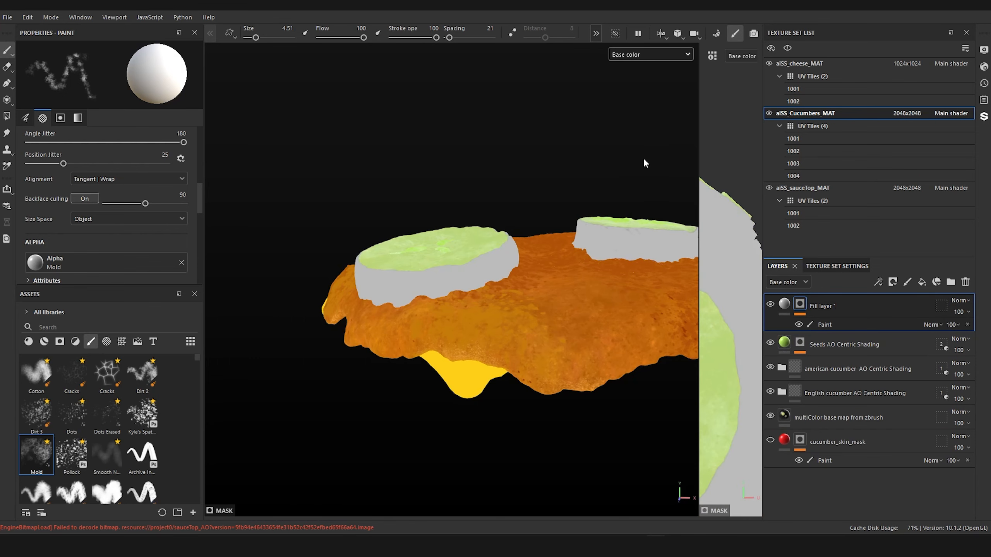
{"action": "left_click_drag", "start_coordinate": [569, 229], "coordinate": [534, 189], "text": "alt"}
{"action": "right_click_drag", "start_coordinate": [533, 189], "coordinate": [499, 124], "text": "alt"}
{"action": "middle_click_drag", "start_coordinate": [499, 124], "coordinate": [530, 169], "text": "alt"}
{"action": "left_click", "coordinate": [786, 304]}
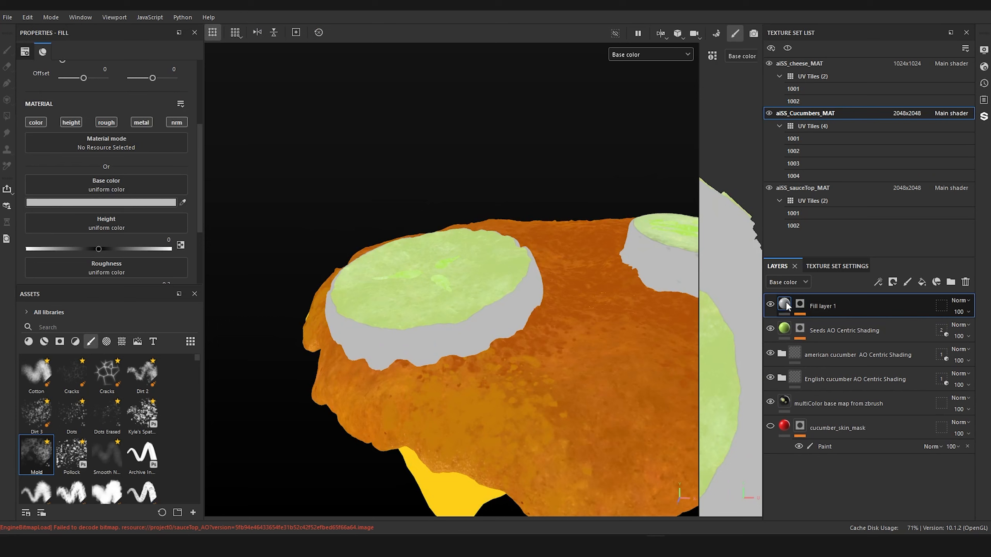
{"action": "key", "text": "ctrl+g"}
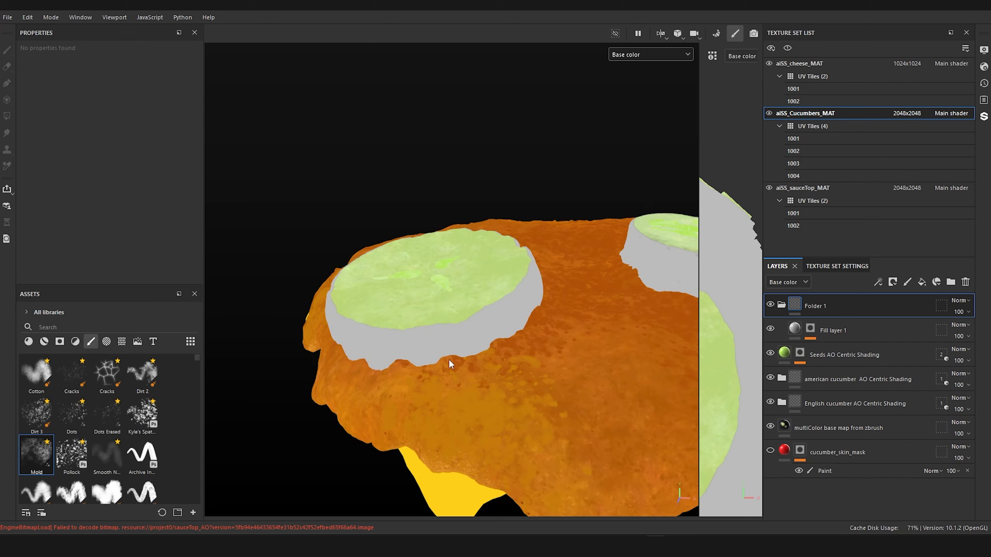
Step: Copy Fill layer 1's mask and paste it into a new black mask on Folder 1
{"action": "left_click_drag", "start_coordinate": [449, 360], "coordinate": [444, 333], "text": "alt"}
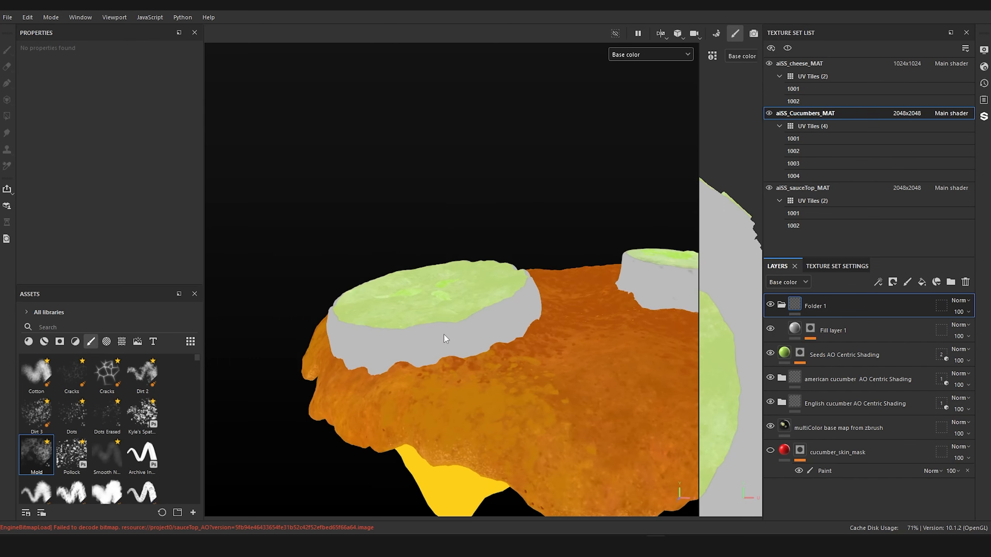
{"action": "right_click", "coordinate": [810, 331]}
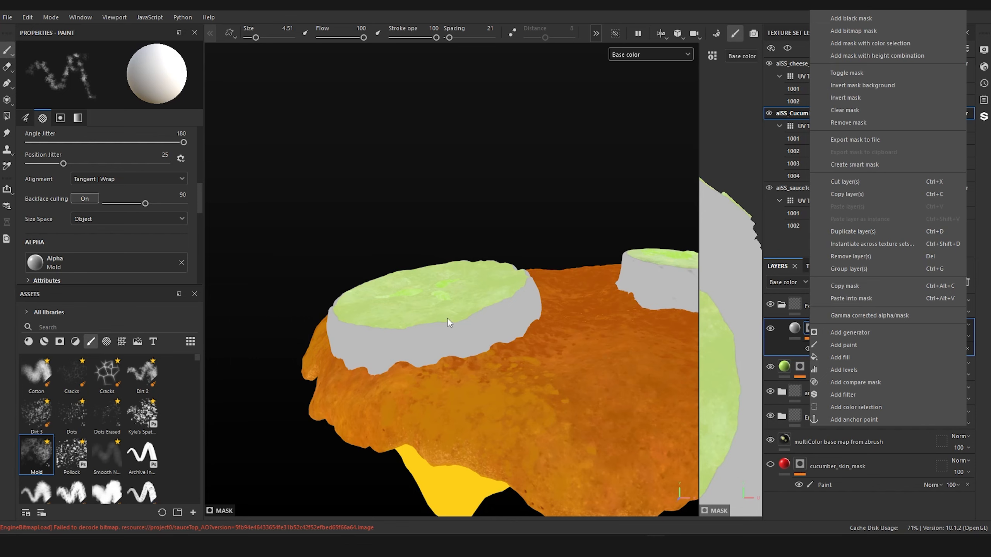
{"action": "left_click", "coordinate": [866, 286]}
{"action": "right_click", "coordinate": [796, 304]}
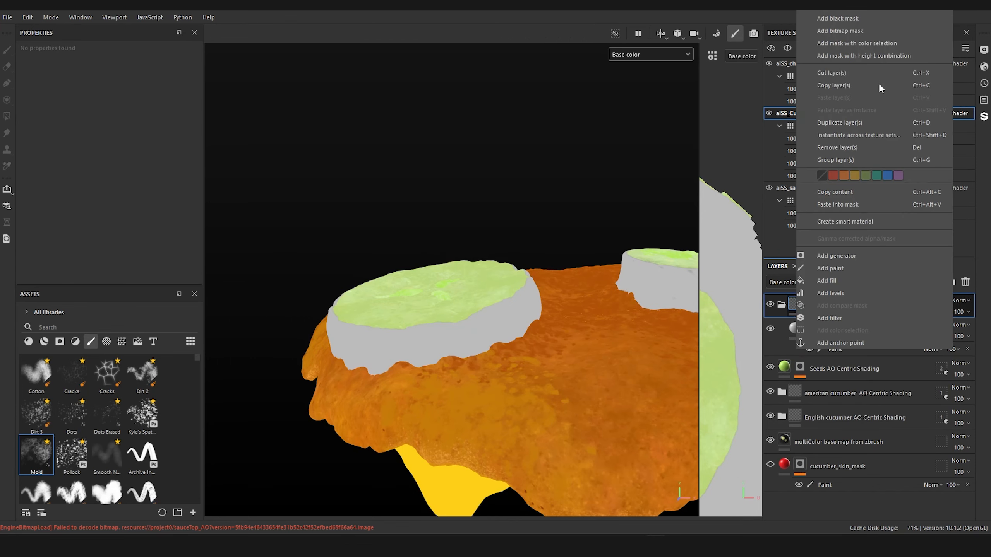
{"action": "left_click", "coordinate": [859, 18]}
{"action": "right_click", "coordinate": [814, 303]}
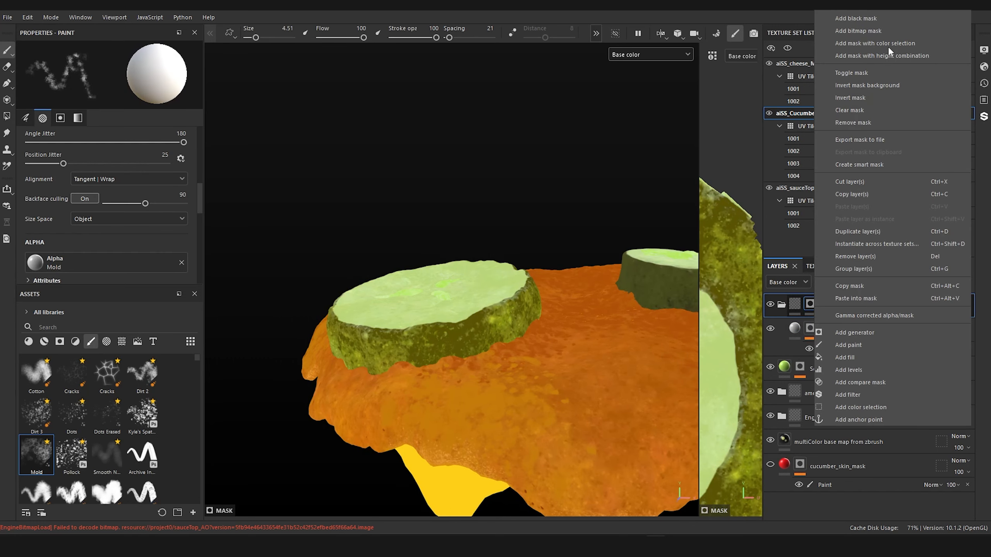
{"action": "left_click", "coordinate": [877, 296]}
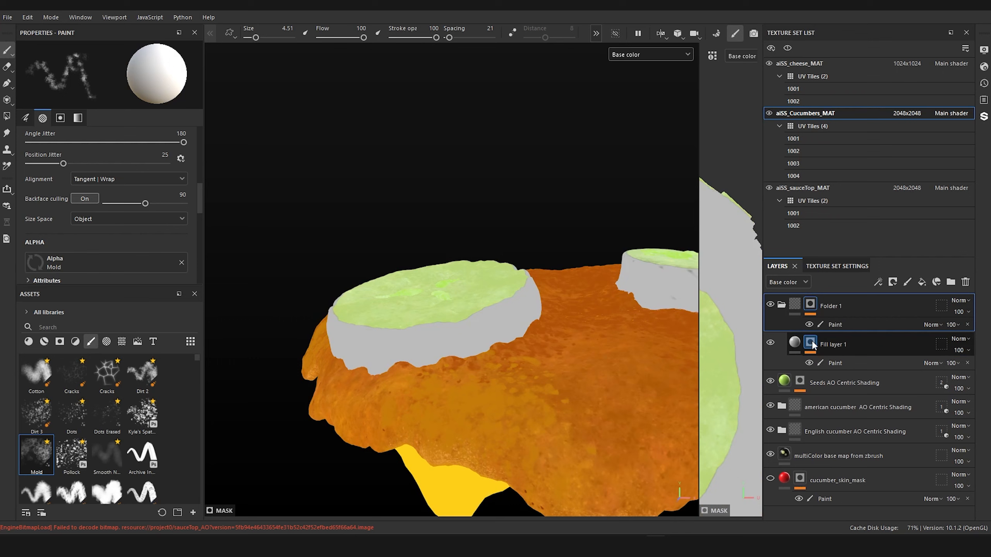
Step: Reset Fill layer 1's mask to a fresh black mask and add a paint effect to it
{"action": "right_click", "coordinate": [812, 344]}
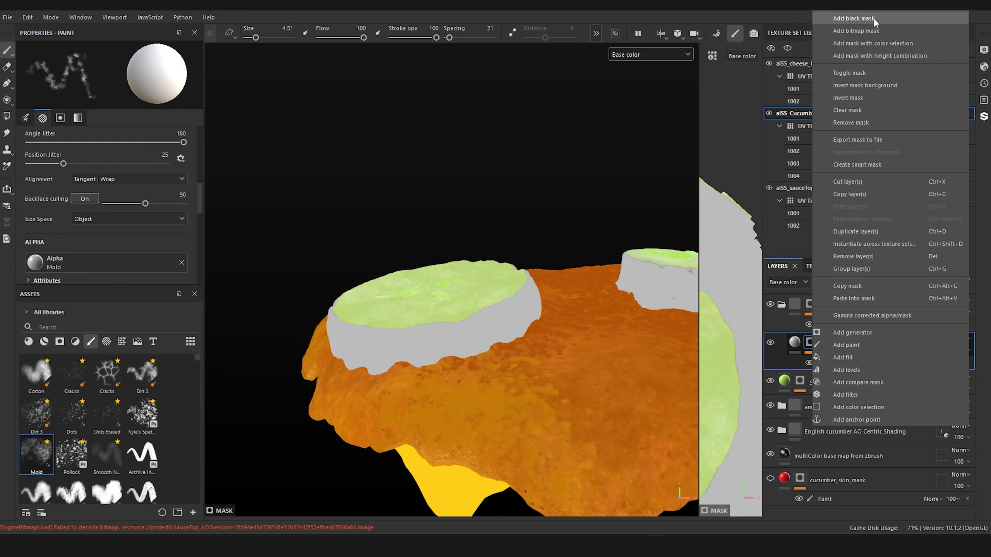
{"action": "left_click", "coordinate": [853, 18]}
{"action": "right_click", "coordinate": [809, 346]}
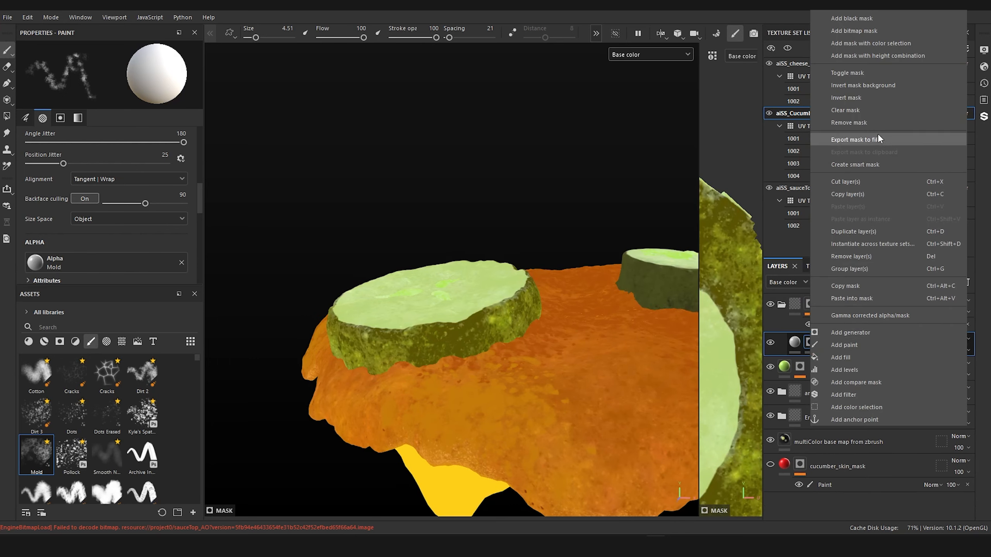
{"action": "left_click", "coordinate": [860, 346]}
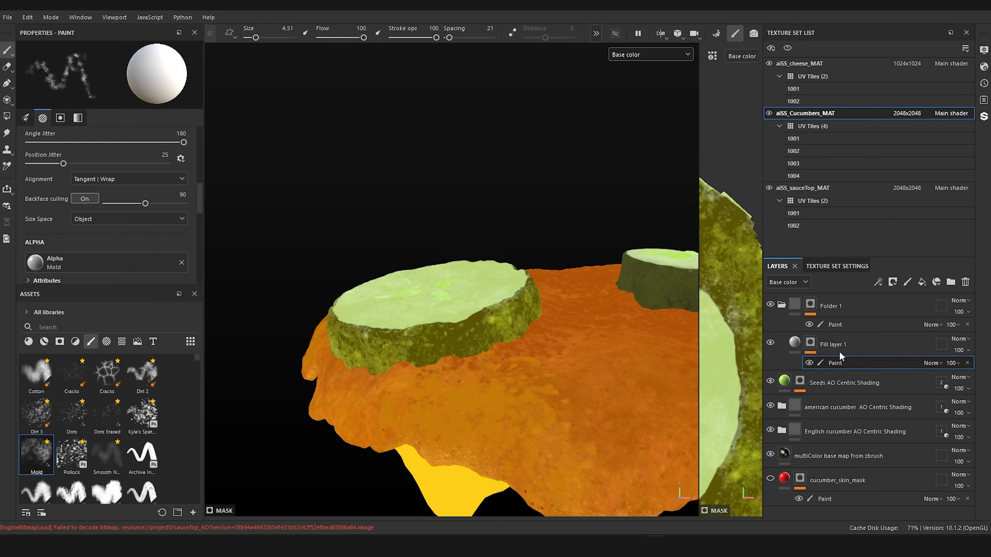
Step: Examine the front cucumber slice's rind from several angles and choose the Mold brush for painting the mask
{"action": "mouse_move", "coordinate": [427, 181]}
{"action": "left_mouse_down", "text": "alt"}
{"action": "mouse_move", "coordinate": [427, 203]}
{"action": "mouse_move", "coordinate": [429, 185]}
{"action": "left_mouse_up", "text": "alt"}
{"action": "middle_click_drag", "start_coordinate": [429, 186], "coordinate": [549, 140], "text": "alt"}
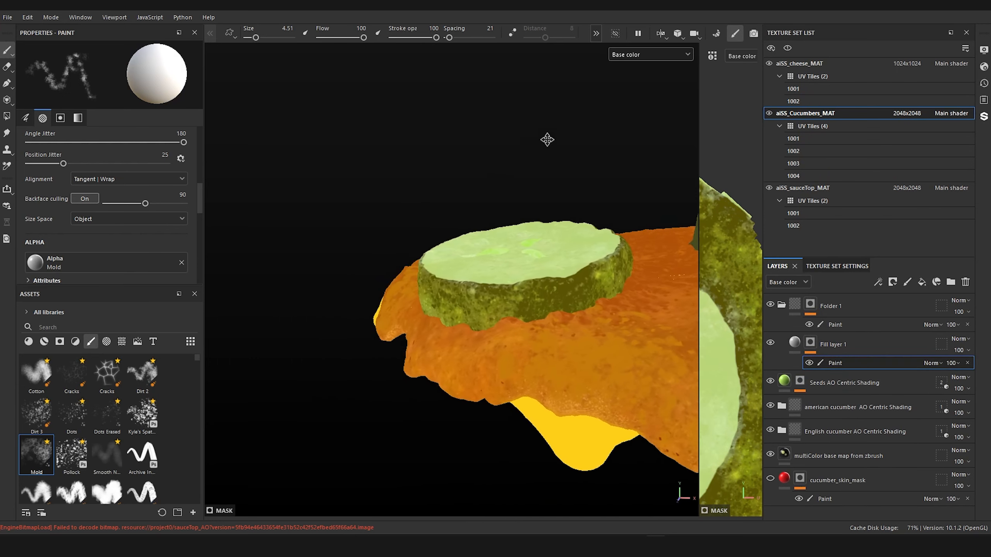
{"action": "right_click_drag", "start_coordinate": [548, 139], "coordinate": [538, 225], "text": "alt"}
{"action": "mouse_move", "coordinate": [538, 225]}
{"action": "left_mouse_down", "text": "alt"}
{"action": "mouse_move", "coordinate": [534, 214]}
{"action": "mouse_move", "coordinate": [554, 179]}
{"action": "mouse_move", "coordinate": [478, 198]}
{"action": "mouse_move", "coordinate": [500, 215]}
{"action": "mouse_move", "coordinate": [555, 205]}
{"action": "mouse_move", "coordinate": [471, 220]}
{"action": "left_mouse_up", "text": "alt"}
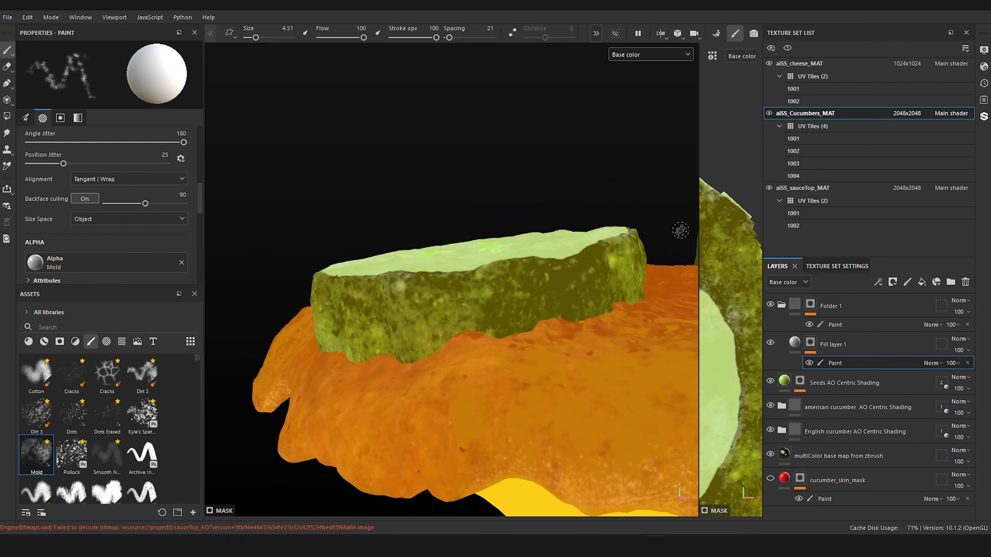
{"action": "left_click_drag", "start_coordinate": [463, 230], "coordinate": [452, 207], "text": "alt"}
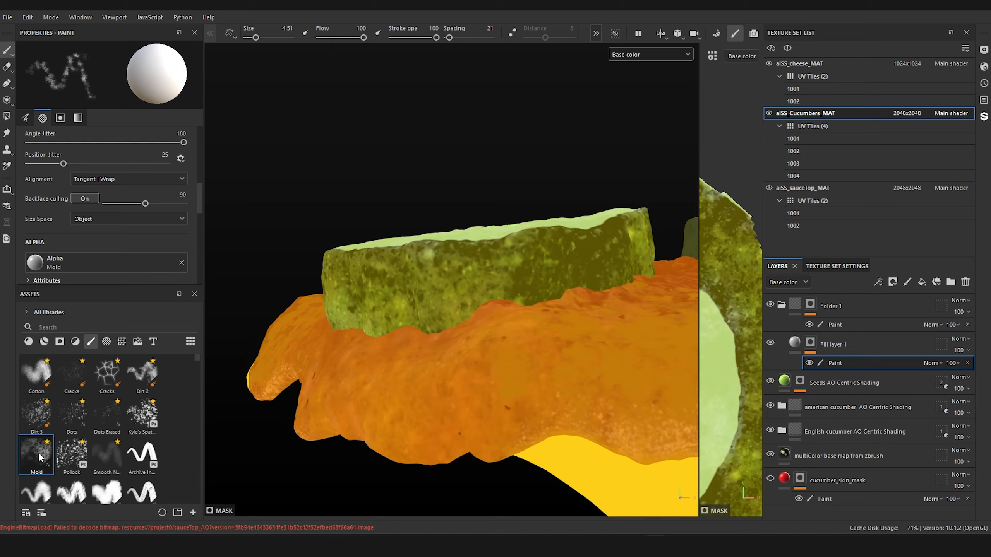
{"action": "left_click", "coordinate": [38, 457]}
{"action": "mouse_move", "coordinate": [344, 208]}
{"action": "left_mouse_down", "text": "alt"}
{"action": "mouse_move", "coordinate": [342, 223]}
{"action": "mouse_move", "coordinate": [336, 173]}
{"action": "mouse_move", "coordinate": [378, 222]}
{"action": "mouse_move", "coordinate": [365, 211]}
{"action": "left_mouse_up", "text": "alt"}
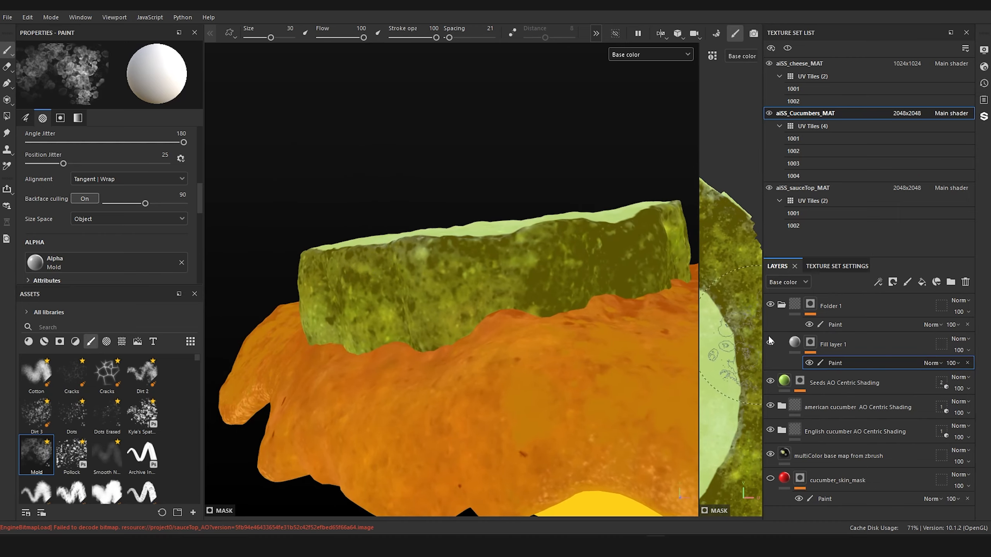
{"action": "mouse_move", "coordinate": [514, 189]}
{"action": "left_mouse_down", "text": "alt"}
{"action": "mouse_move", "coordinate": [529, 218]}
{"action": "mouse_move", "coordinate": [520, 201]}
{"action": "left_mouse_up", "text": "alt"}
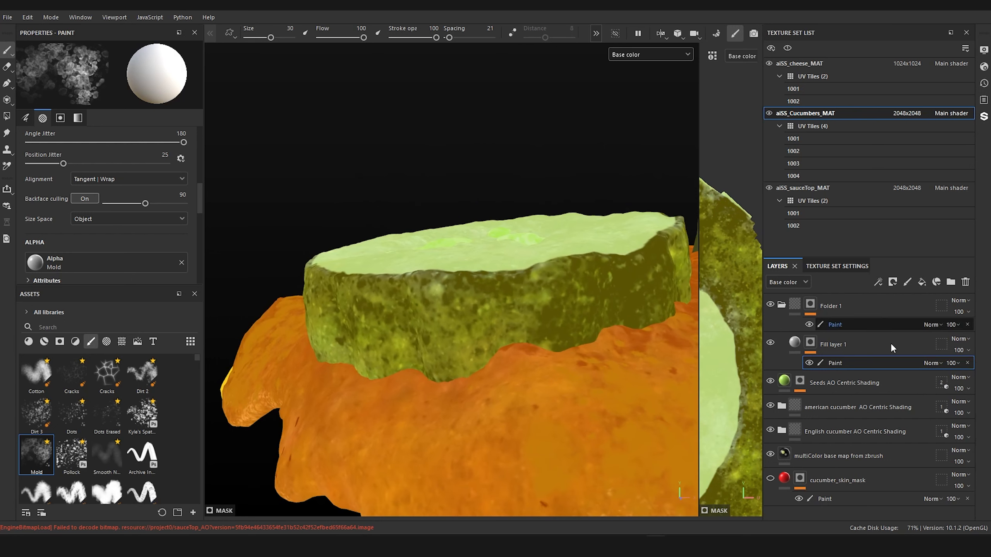
Step: Set Fill layer 1's base color to an olive yellow sampled from the lighter part of the cucumber rind
{"action": "left_click", "coordinate": [794, 342]}
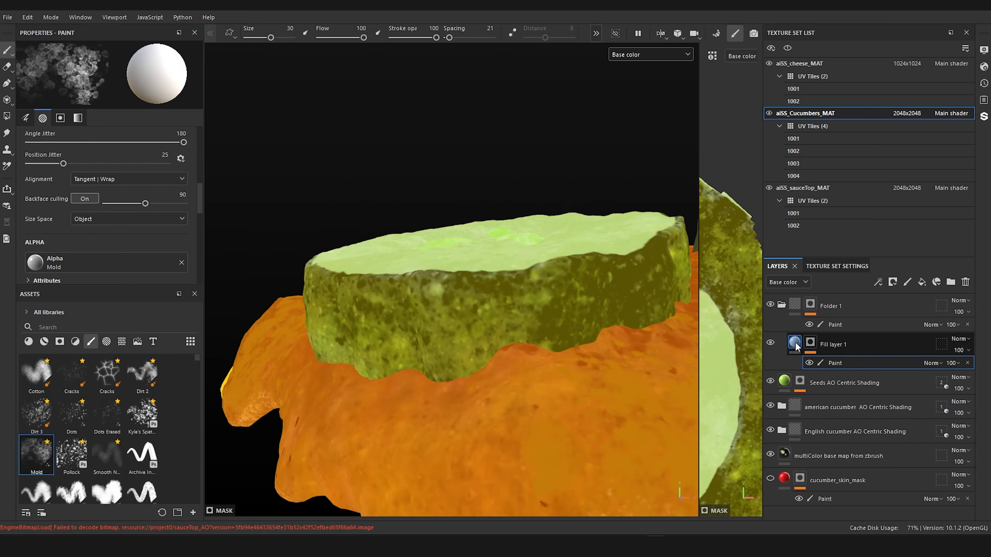
{"action": "left_click", "coordinate": [794, 342]}
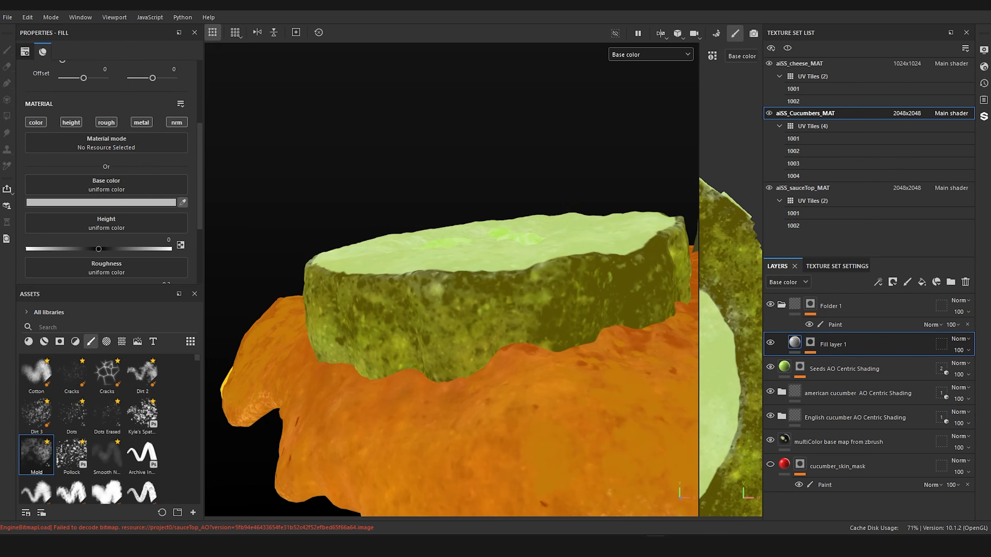
{"action": "left_click", "coordinate": [680, 256]}
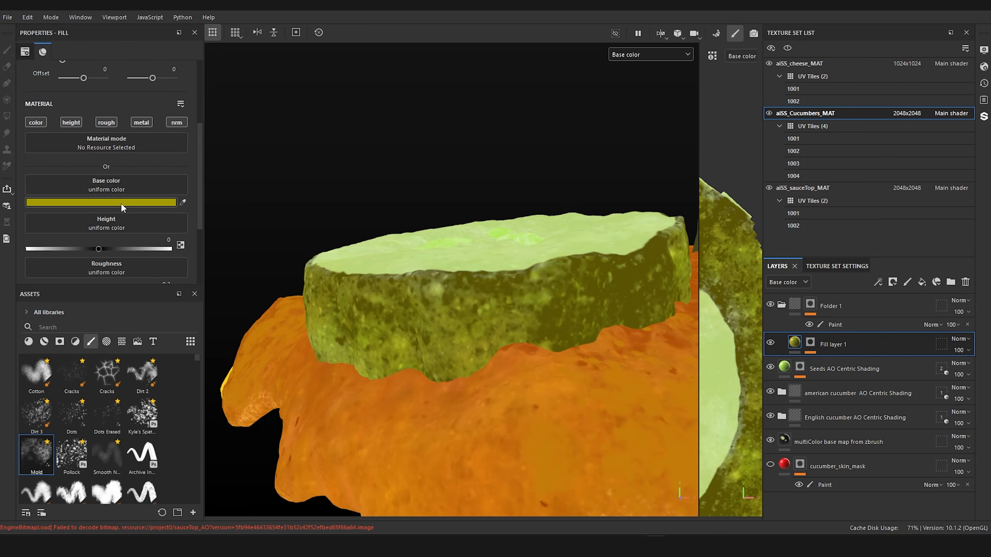
Step: Reduce the Mold brush size to 5.2 and paint olive-yellow mottling on Fill layer 1's mask across the rind's middle and right part
{"action": "scroll", "coordinate": [332, 211], "scroll_direction": "up", "scroll_amount": 3}
{"action": "left_click_drag", "start_coordinate": [333, 209], "coordinate": [454, 222], "text": "alt"}
{"action": "key", "text": "1"}
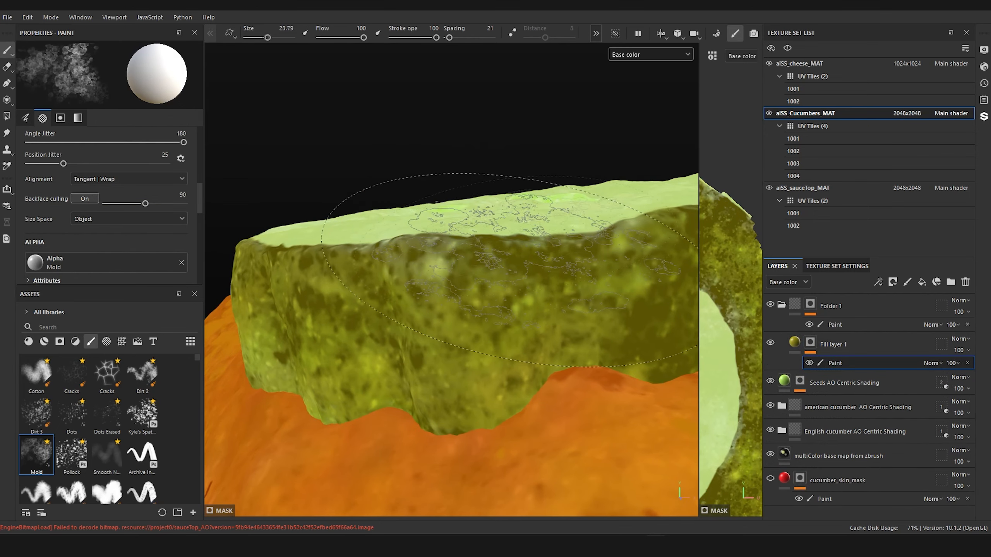
{"action": "key", "text": "bracketleft"}
{"action": "key", "text": "bracketleft"}
{"action": "key", "text": "bracketleft"}
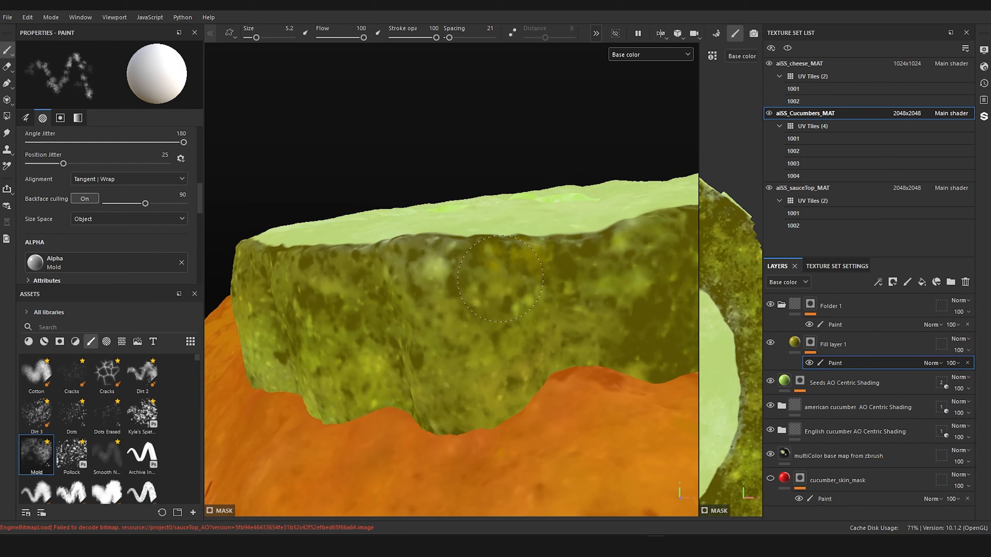
{"action": "left_click_drag", "start_coordinate": [466, 247], "coordinate": [492, 313]}
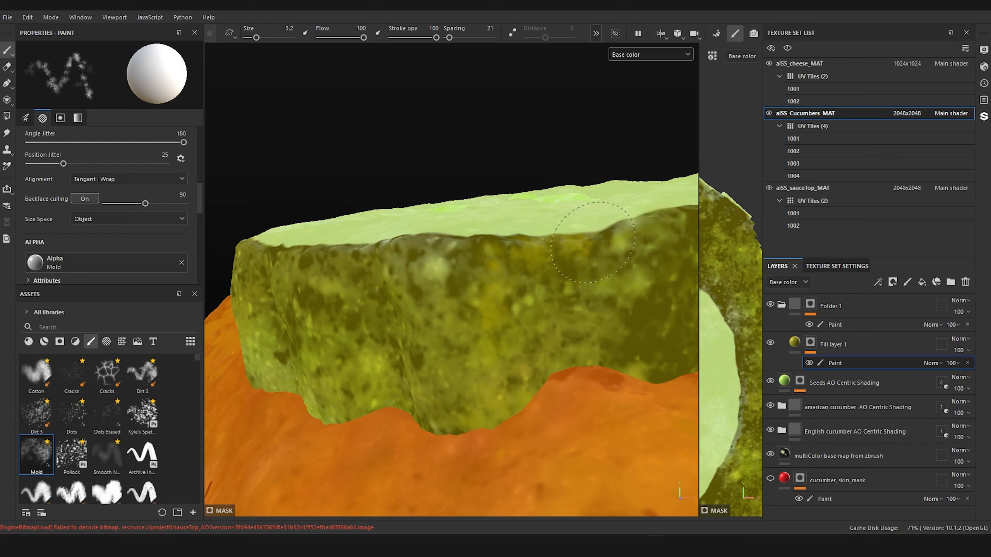
{"action": "left_click_drag", "start_coordinate": [609, 287], "coordinate": [616, 257]}
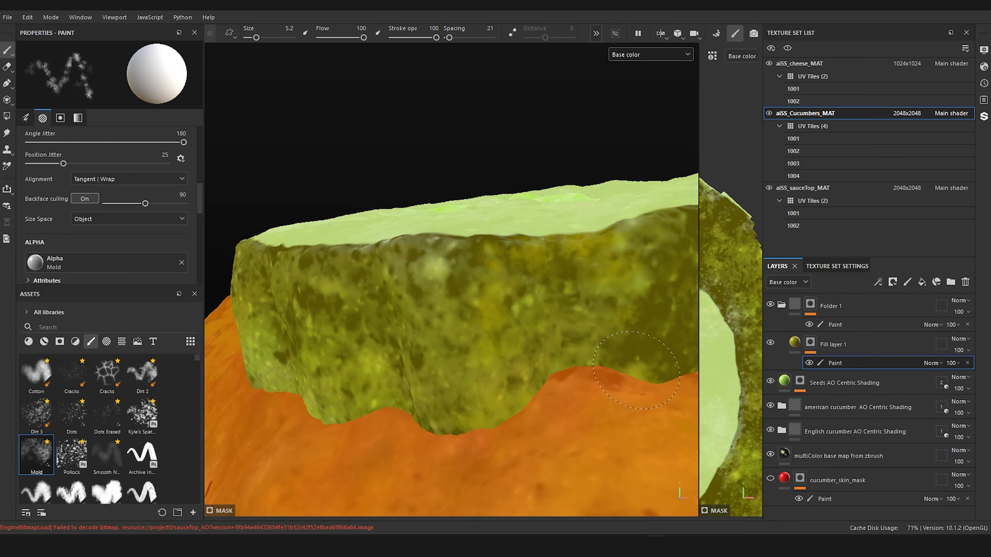
{"action": "left_click_drag", "start_coordinate": [626, 353], "coordinate": [619, 331]}
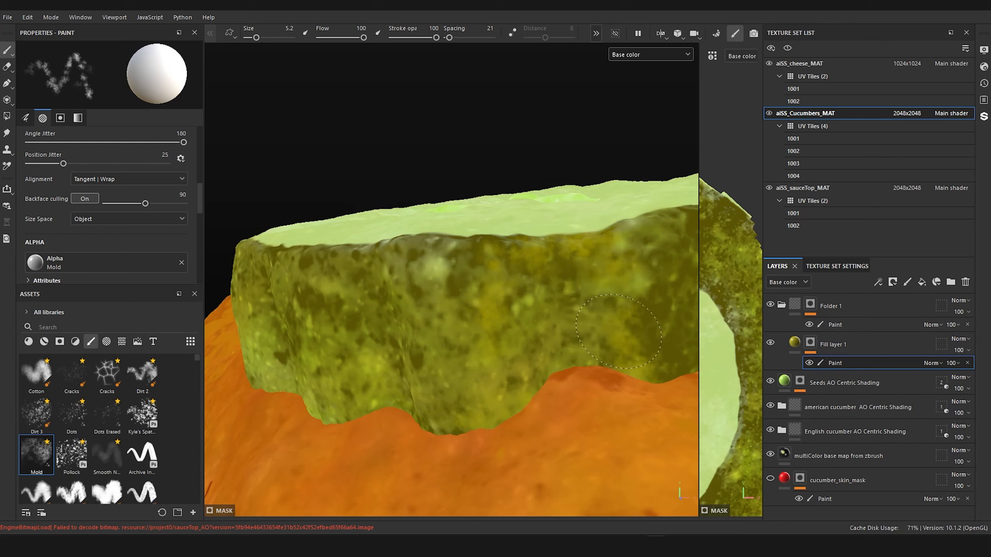
{"action": "left_click_drag", "start_coordinate": [667, 377], "coordinate": [663, 375]}
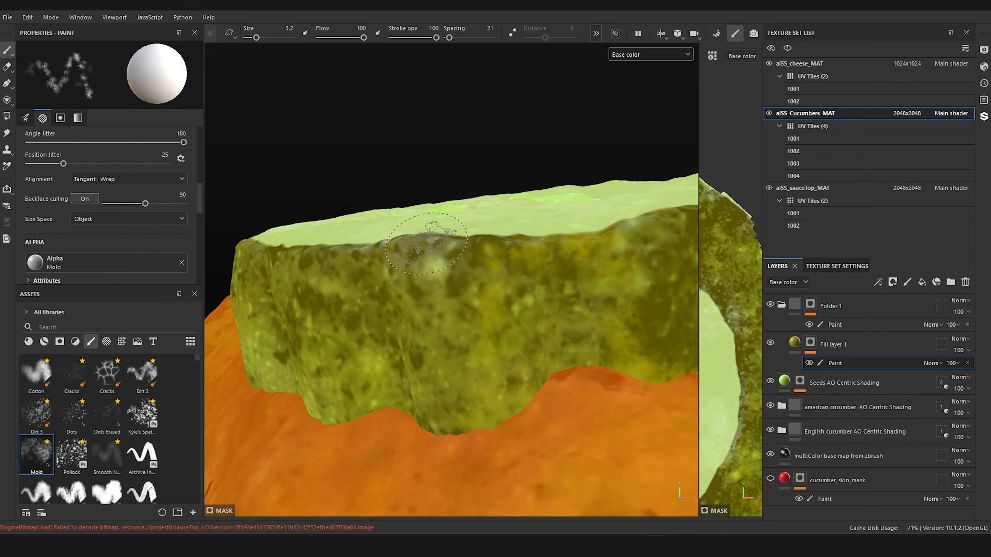
Step: Extend the yellow mottling onto the left part of the rind and reduce the brush size to 2.83
{"action": "left_click_drag", "start_coordinate": [388, 257], "coordinate": [378, 258]}
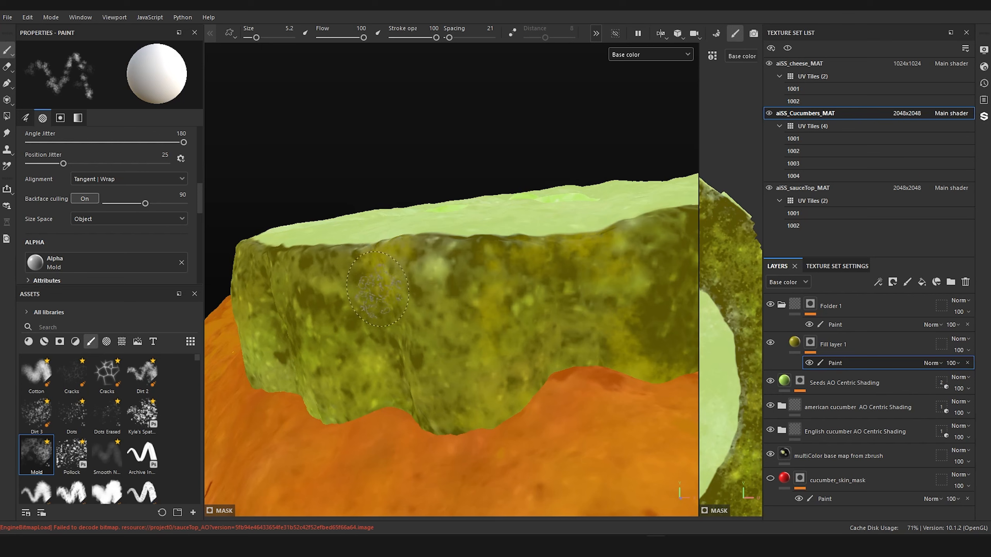
{"action": "key", "text": "bracketleft"}
{"action": "key", "text": "bracketleft"}
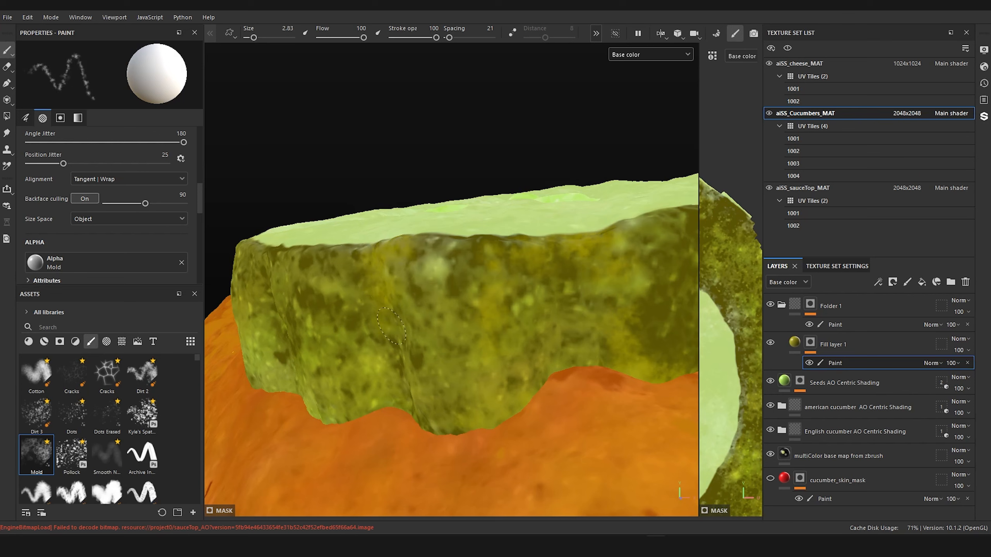
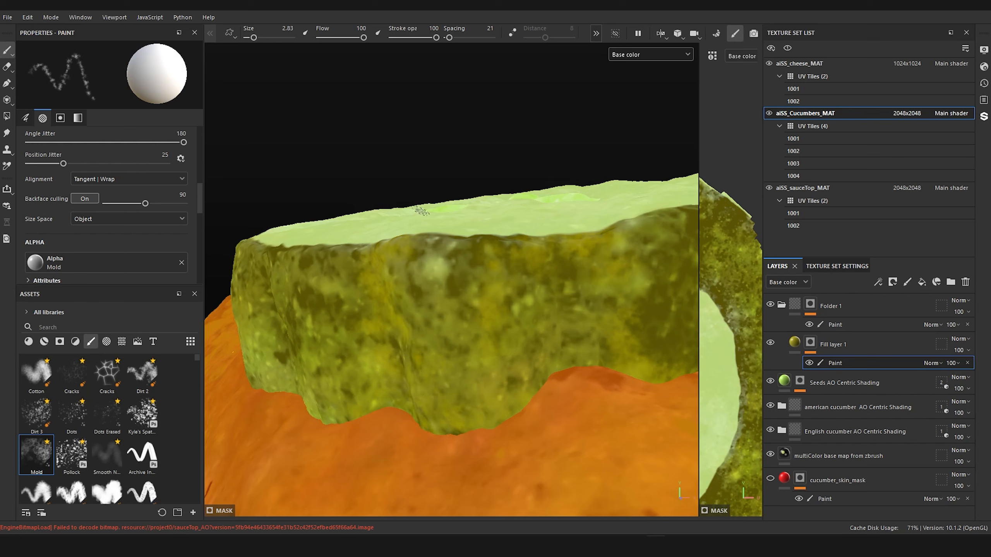
Step: Set the Mold brush size to 4.33 and paint yellow mottling over the dark bare stretch of the cucumber rind
{"action": "left_click_drag", "start_coordinate": [423, 212], "coordinate": [402, 332], "text": "alt"}
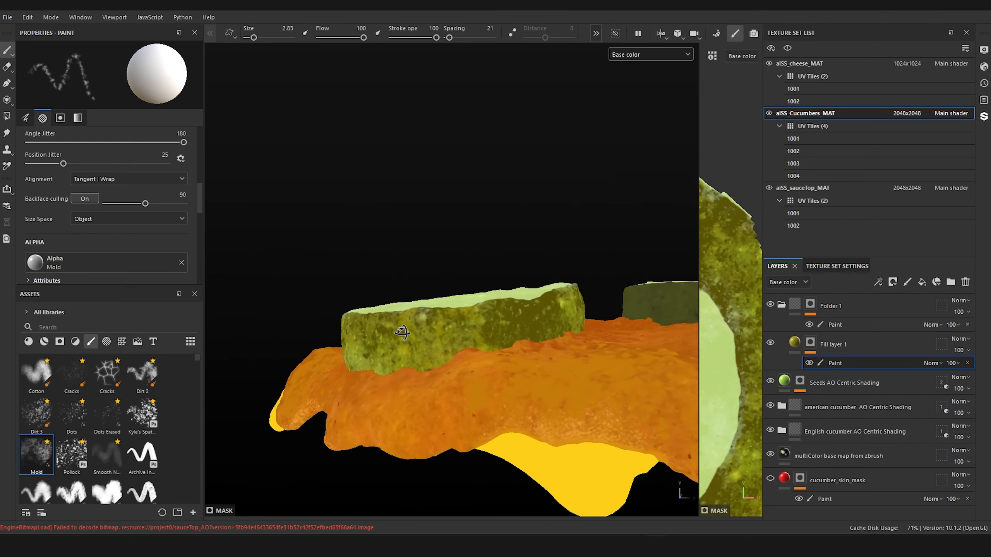
{"action": "scroll", "coordinate": [402, 333], "scroll_direction": "up", "scroll_amount": 5}
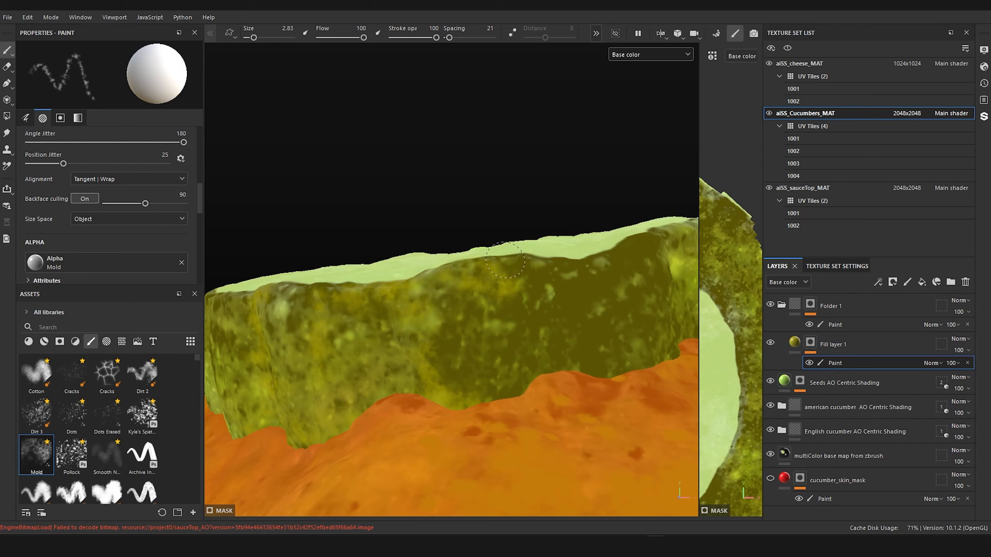
{"action": "right_click_drag", "start_coordinate": [518, 250], "coordinate": [542, 251], "text": "ctrl"}
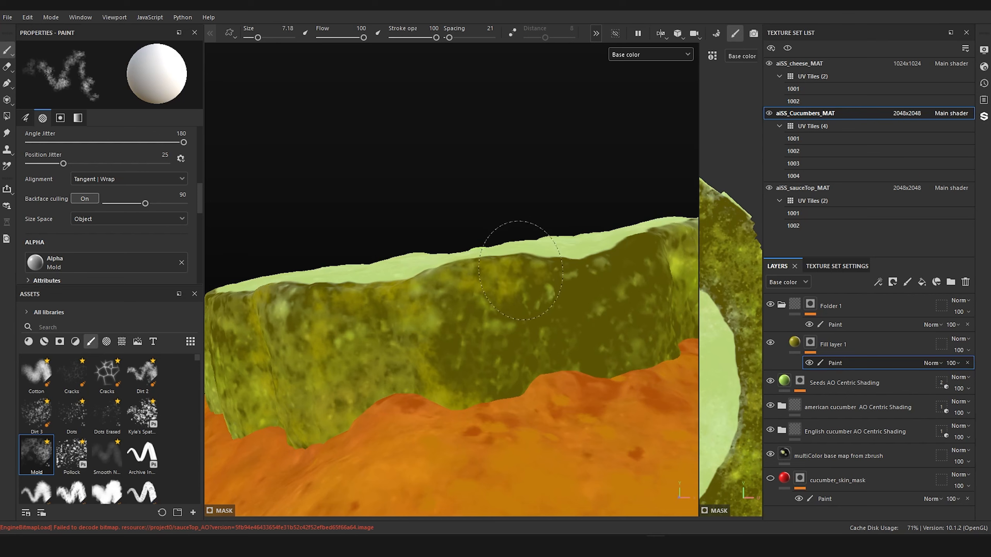
{"action": "right_click_drag", "start_coordinate": [515, 292], "coordinate": [513, 328], "text": "ctrl"}
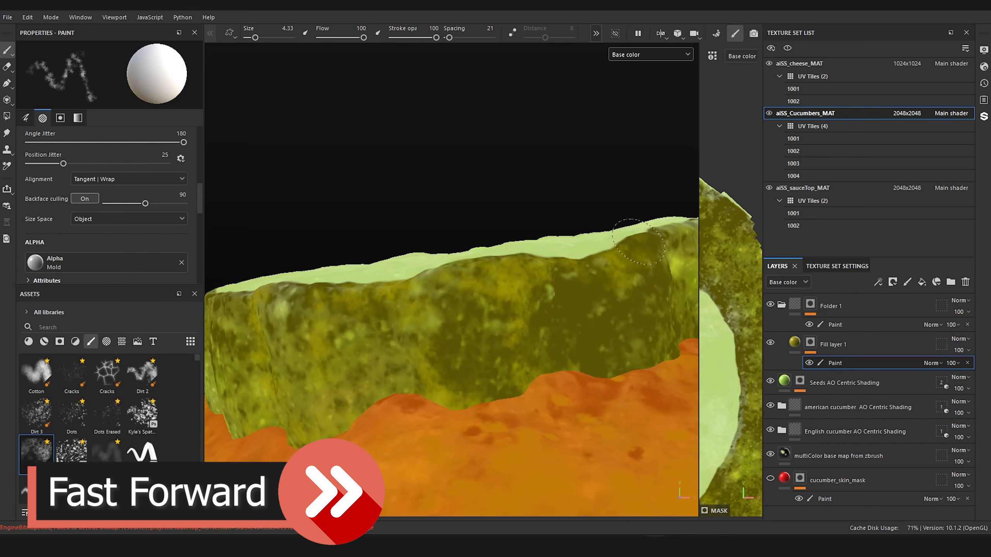
{"action": "mouse_move", "coordinate": [639, 241]}
{"action": "left_mouse_down"}
{"action": "mouse_move", "coordinate": [647, 283]}
{"action": "mouse_move", "coordinate": [630, 318]}
{"action": "left_mouse_up"}
{"action": "mouse_move", "coordinate": [547, 190]}
{"action": "right_mouse_down", "text": "alt"}
{"action": "mouse_move", "coordinate": [568, 369]}
{"action": "mouse_move", "coordinate": [484, 325]}
{"action": "right_mouse_up", "text": "alt"}
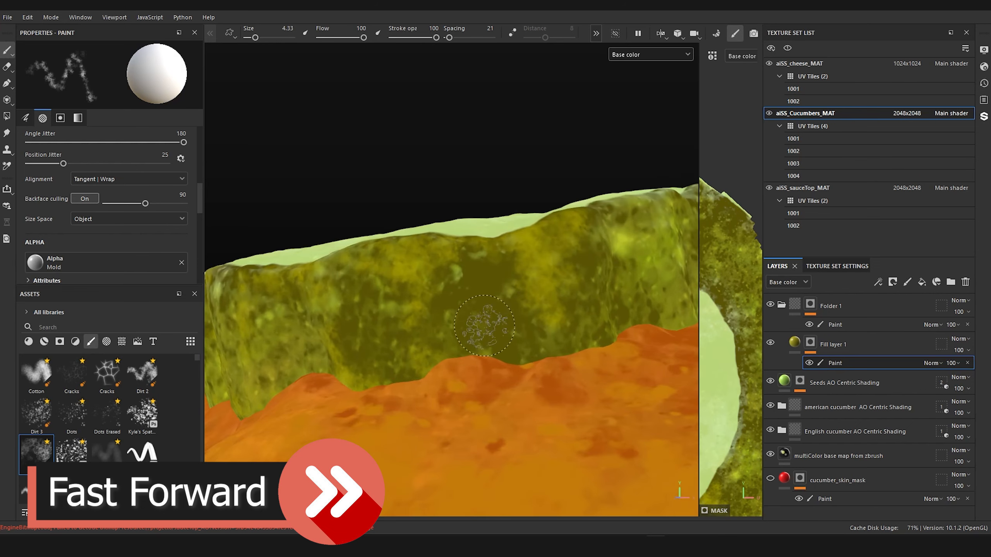
{"action": "mouse_move", "coordinate": [484, 325]}
{"action": "left_mouse_down"}
{"action": "mouse_move", "coordinate": [484, 337]}
{"action": "mouse_move", "coordinate": [516, 339]}
{"action": "mouse_move", "coordinate": [413, 361]}
{"action": "left_mouse_up"}
{"action": "mouse_move", "coordinate": [435, 329]}
{"action": "right_mouse_down", "text": "alt"}
{"action": "mouse_move", "coordinate": [431, 413]}
{"action": "mouse_move", "coordinate": [484, 313]}
{"action": "right_mouse_up", "text": "alt"}
{"action": "mouse_move", "coordinate": [503, 260]}
{"action": "left_mouse_down"}
{"action": "mouse_move", "coordinate": [497, 254]}
{"action": "mouse_move", "coordinate": [522, 248]}
{"action": "left_mouse_up"}
Step: Increase the Mold brush size to 5.2 and continue the yellow mottling around the side of the rind
{"action": "key", "text": "bracketright"}
{"action": "mouse_move", "coordinate": [503, 304]}
{"action": "left_mouse_down"}
{"action": "mouse_move", "coordinate": [533, 338]}
{"action": "mouse_move", "coordinate": [600, 369]}
{"action": "mouse_move", "coordinate": [607, 318]}
{"action": "left_mouse_up"}
{"action": "mouse_move", "coordinate": [519, 373]}
{"action": "left_mouse_down"}
{"action": "mouse_move", "coordinate": [451, 404]}
{"action": "mouse_move", "coordinate": [488, 384]}
{"action": "left_mouse_up"}
{"action": "mouse_move", "coordinate": [561, 355]}
{"action": "right_mouse_down", "text": "alt"}
{"action": "mouse_move", "coordinate": [478, 390]}
{"action": "mouse_move", "coordinate": [519, 355]}
{"action": "right_mouse_up", "text": "alt"}
{"action": "left_click_drag", "start_coordinate": [519, 356], "coordinate": [487, 362], "text": "alt"}
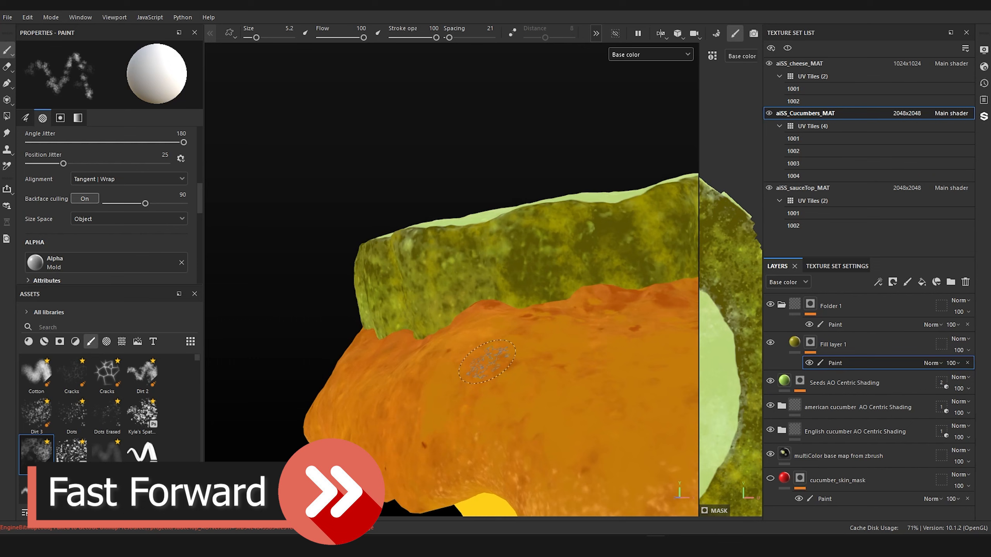
{"action": "mouse_move", "coordinate": [624, 230]}
{"action": "left_mouse_down"}
{"action": "mouse_move", "coordinate": [592, 258]}
{"action": "mouse_move", "coordinate": [628, 257]}
{"action": "left_mouse_up"}
{"action": "right_click_drag", "start_coordinate": [628, 258], "coordinate": [577, 281], "text": "alt"}
{"action": "left_click_drag", "start_coordinate": [480, 274], "coordinate": [549, 264], "text": "alt"}
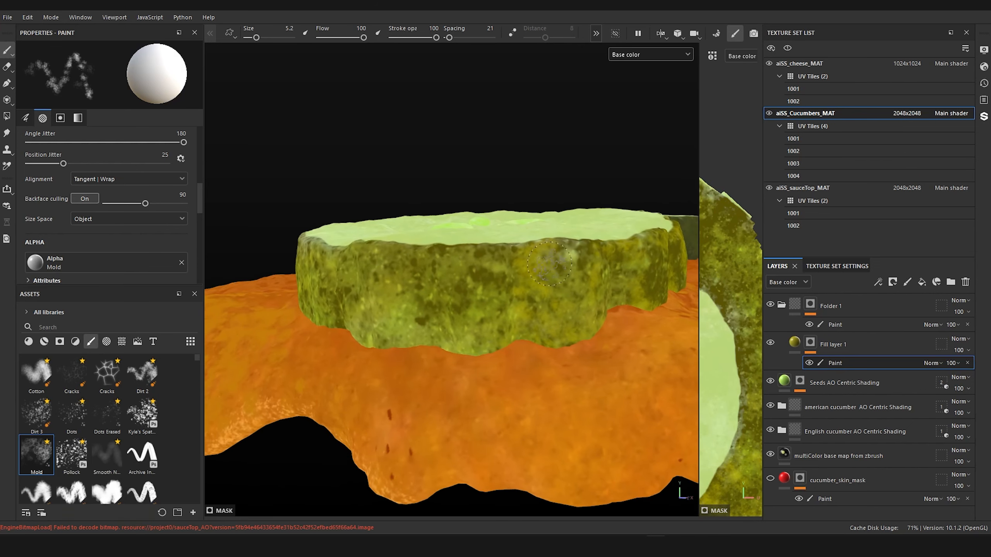
Step: Display the Mask channel, extend the mold patches along the rind's lower edge, and return to the Base color view
{"action": "left_click", "coordinate": [632, 55]}
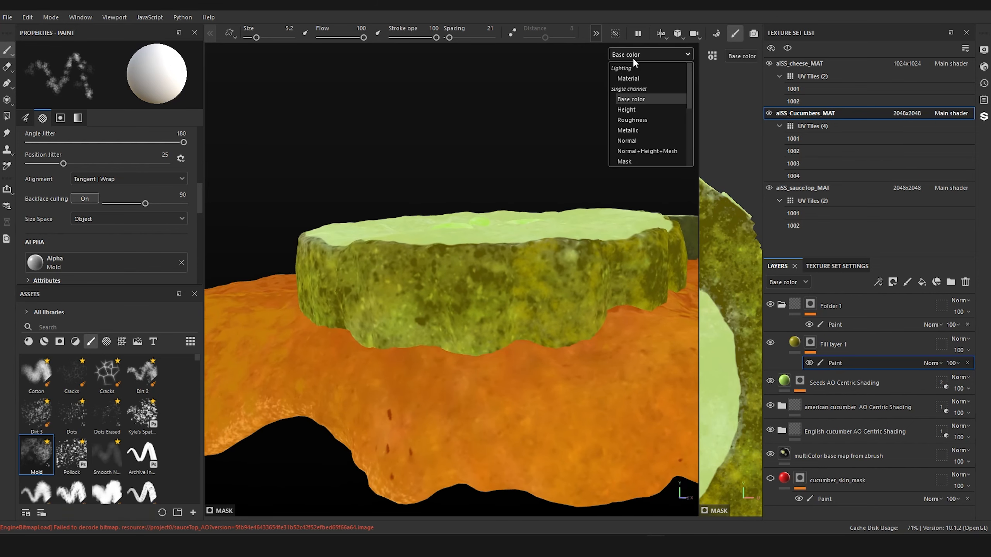
{"action": "left_click", "coordinate": [624, 160]}
{"action": "left_click_drag", "start_coordinate": [488, 215], "coordinate": [529, 245], "text": "alt"}
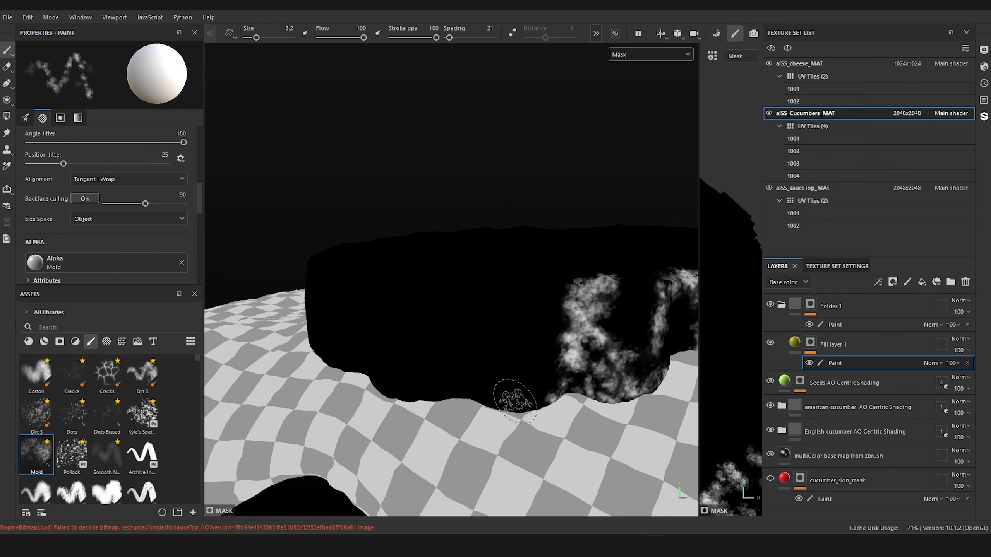
{"action": "mouse_move", "coordinate": [521, 410]}
{"action": "left_mouse_down"}
{"action": "mouse_move", "coordinate": [595, 392]}
{"action": "mouse_move", "coordinate": [616, 401]}
{"action": "left_mouse_up"}
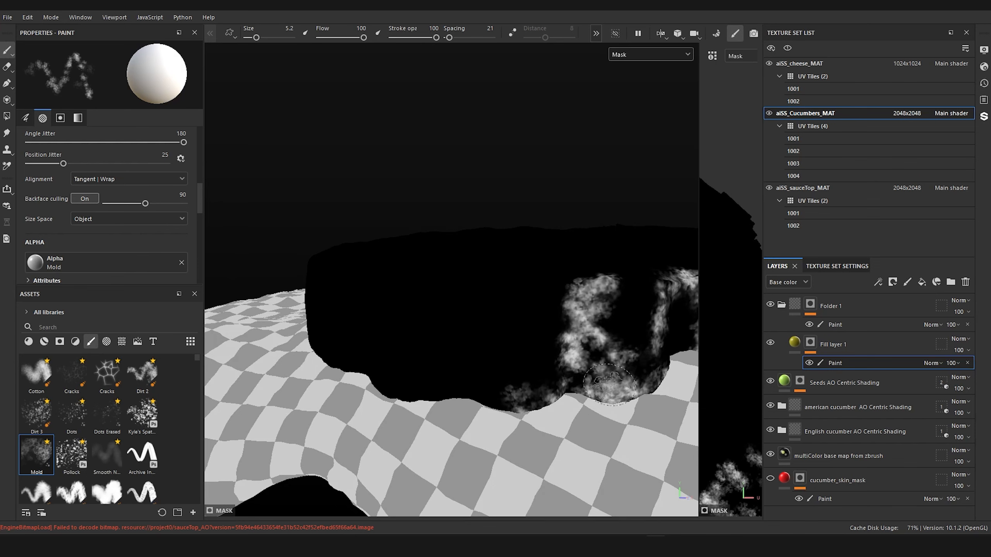
{"action": "left_click", "coordinate": [650, 55]}
{"action": "left_click", "coordinate": [629, 97]}
Step: Paint yellow mottling around the opposite side of the cucumber slice's rind on Fill layer 1's mask
{"action": "left_click_drag", "start_coordinate": [535, 293], "coordinate": [401, 280]}
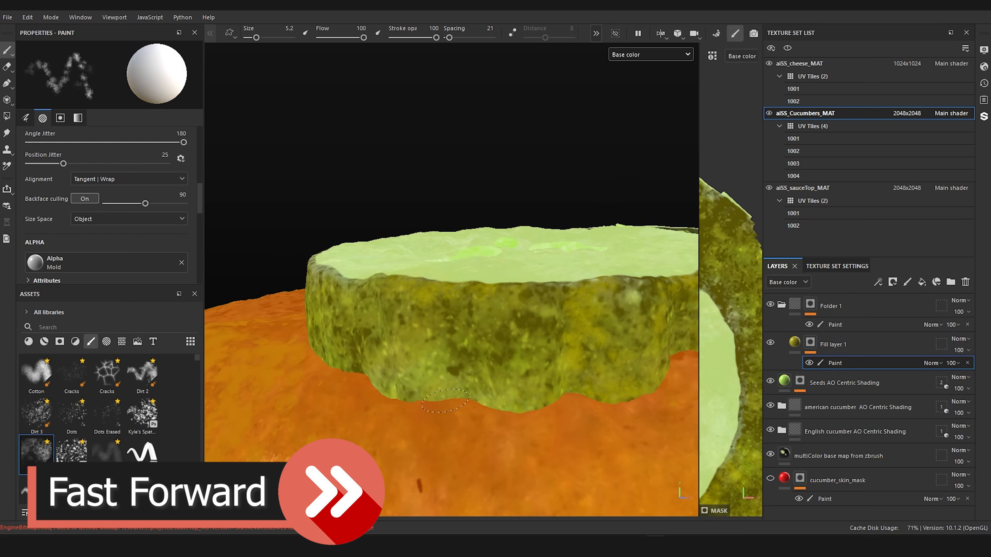
{"action": "mouse_move", "coordinate": [405, 399]}
{"action": "left_mouse_down", "text": "alt"}
{"action": "mouse_move", "coordinate": [427, 215]}
{"action": "mouse_move", "coordinate": [479, 345]}
{"action": "left_mouse_up", "text": "alt"}
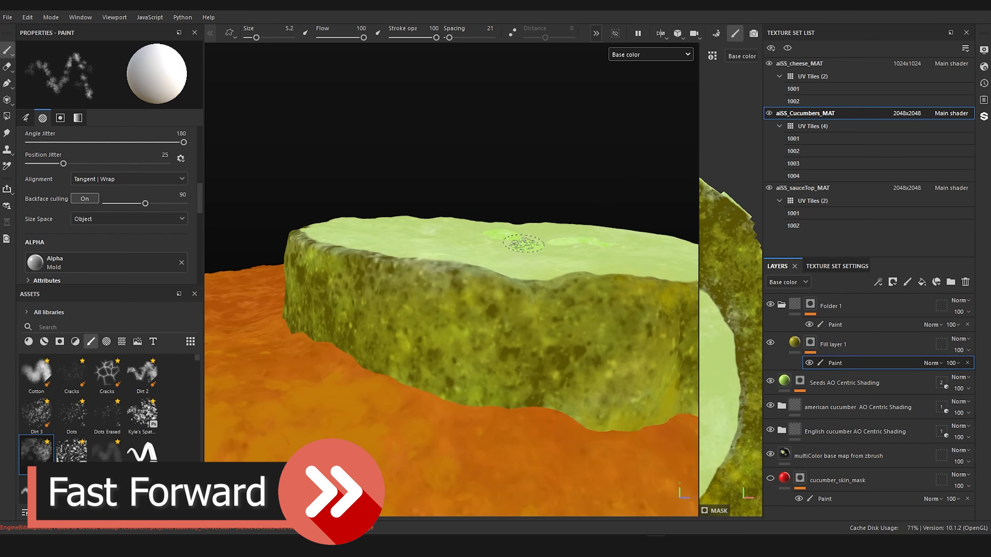
{"action": "mouse_move", "coordinate": [409, 297]}
{"action": "left_mouse_down"}
{"action": "mouse_move", "coordinate": [398, 288]}
{"action": "mouse_move", "coordinate": [395, 301]}
{"action": "left_mouse_up"}
{"action": "left_click_drag", "start_coordinate": [521, 298], "coordinate": [436, 363], "text": "alt"}
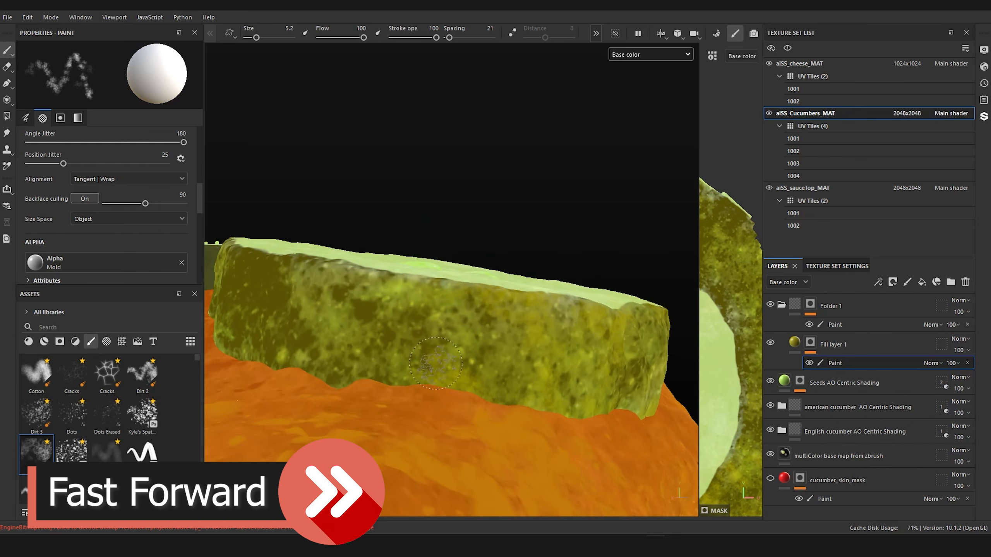
{"action": "mouse_move", "coordinate": [406, 286]}
{"action": "left_mouse_down"}
{"action": "mouse_move", "coordinate": [334, 293]}
{"action": "mouse_move", "coordinate": [308, 355]}
{"action": "mouse_move", "coordinate": [347, 373]}
{"action": "mouse_move", "coordinate": [462, 248]}
{"action": "left_mouse_up"}
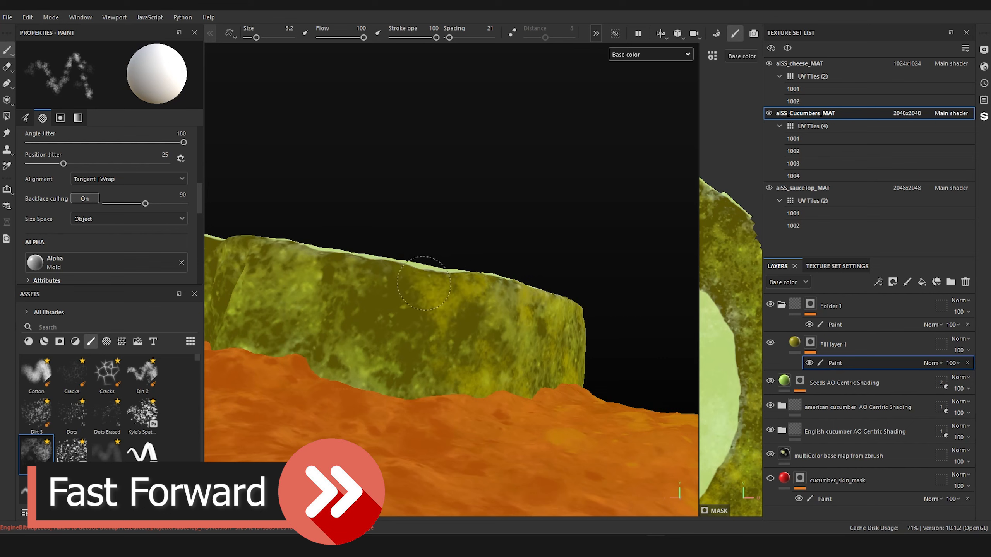
{"action": "mouse_move", "coordinate": [357, 379]}
{"action": "left_mouse_down"}
{"action": "mouse_move", "coordinate": [415, 367]}
{"action": "mouse_move", "coordinate": [310, 353]}
{"action": "mouse_move", "coordinate": [501, 330]}
{"action": "left_mouse_up"}
{"action": "mouse_move", "coordinate": [394, 273]}
{"action": "left_mouse_down"}
{"action": "mouse_move", "coordinate": [304, 324]}
{"action": "mouse_move", "coordinate": [289, 281]}
{"action": "left_mouse_up"}
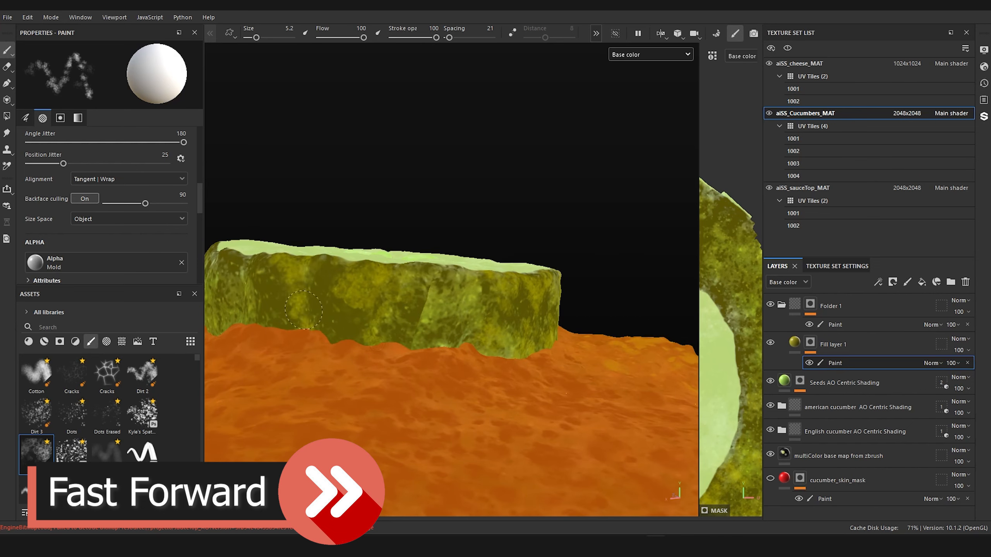
Step: Fill in the remaining back stretch of the rind with yellow mottling, reducing the brush size to 3.54
{"action": "mouse_move", "coordinate": [245, 233]}
{"action": "left_mouse_down", "text": "alt"}
{"action": "mouse_move", "coordinate": [365, 270]}
{"action": "mouse_move", "coordinate": [468, 332]}
{"action": "left_mouse_up", "text": "alt"}
{"action": "right_click_drag", "start_coordinate": [479, 339], "coordinate": [466, 340], "text": "ctrl"}
{"action": "left_click_drag", "start_coordinate": [483, 347], "coordinate": [477, 321]}
{"action": "mouse_move", "coordinate": [323, 364]}
{"action": "left_mouse_down"}
{"action": "mouse_move", "coordinate": [331, 332]}
{"action": "mouse_move", "coordinate": [317, 298]}
{"action": "left_mouse_up"}
{"action": "left_click_drag", "start_coordinate": [374, 370], "coordinate": [482, 378], "text": "alt"}
{"action": "mouse_move", "coordinate": [604, 317]}
{"action": "left_mouse_down"}
{"action": "mouse_move", "coordinate": [462, 300]}
{"action": "mouse_move", "coordinate": [446, 399]}
{"action": "left_mouse_up"}
{"action": "scroll", "coordinate": [464, 241], "scroll_direction": "down", "scroll_amount": 4}
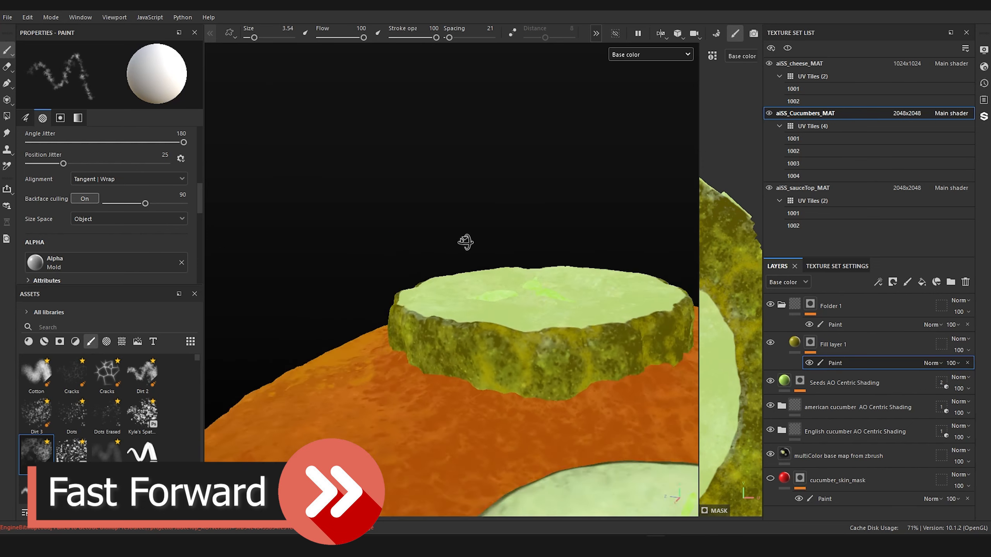
Step: Display the Mask channel, set the brush size to 5.2, and paint connected mold patches over the rind's empty middle area
{"action": "left_click_drag", "start_coordinate": [465, 241], "coordinate": [532, 226], "text": "alt"}
{"action": "scroll", "coordinate": [533, 226], "scroll_direction": "up", "scroll_amount": 4}
{"action": "left_click", "coordinate": [651, 54]}
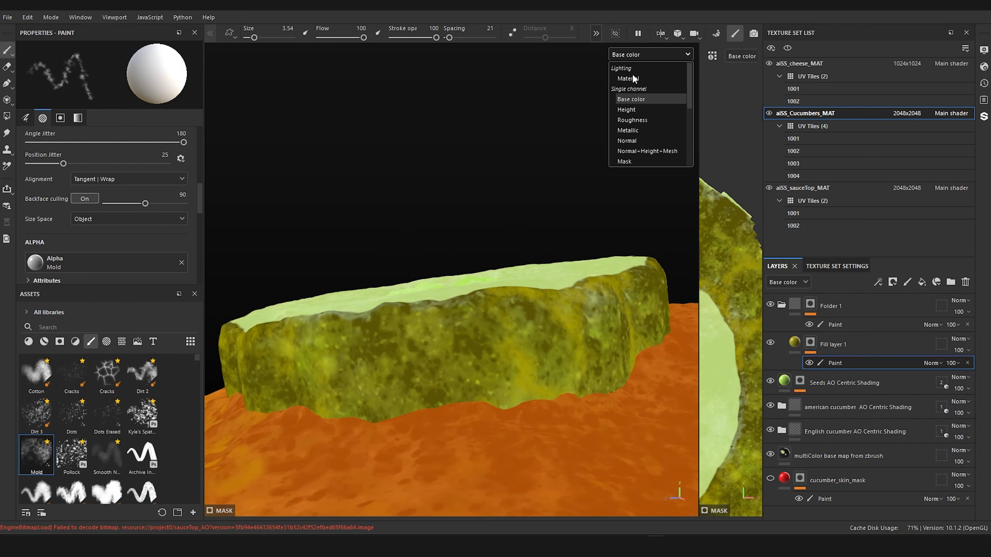
{"action": "left_click", "coordinate": [622, 161]}
{"action": "right_click_drag", "start_coordinate": [485, 384], "coordinate": [487, 394], "text": "ctrl"}
{"action": "left_click_drag", "start_coordinate": [478, 390], "coordinate": [448, 403]}
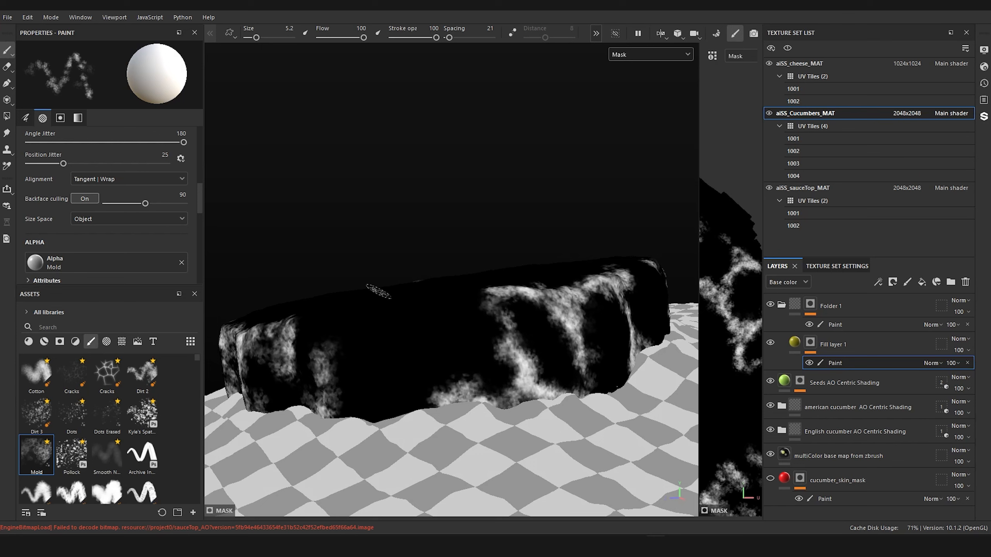
{"action": "mouse_move", "coordinate": [403, 304]}
{"action": "left_mouse_down"}
{"action": "mouse_move", "coordinate": [415, 331]}
{"action": "mouse_move", "coordinate": [433, 297]}
{"action": "mouse_move", "coordinate": [468, 294]}
{"action": "mouse_move", "coordinate": [432, 328]}
{"action": "mouse_move", "coordinate": [440, 363]}
{"action": "mouse_move", "coordinate": [382, 312]}
{"action": "mouse_move", "coordinate": [369, 347]}
{"action": "mouse_move", "coordinate": [382, 404]}
{"action": "mouse_move", "coordinate": [355, 326]}
{"action": "mouse_move", "coordinate": [386, 414]}
{"action": "mouse_move", "coordinate": [353, 404]}
{"action": "mouse_move", "coordinate": [422, 415]}
{"action": "mouse_move", "coordinate": [347, 332]}
{"action": "mouse_move", "coordinate": [324, 337]}
{"action": "mouse_move", "coordinate": [308, 324]}
{"action": "mouse_move", "coordinate": [371, 320]}
{"action": "left_mouse_up"}
{"action": "mouse_move", "coordinate": [371, 327]}
{"action": "left_mouse_down"}
{"action": "mouse_move", "coordinate": [402, 326]}
{"action": "mouse_move", "coordinate": [426, 301]}
{"action": "left_mouse_up"}
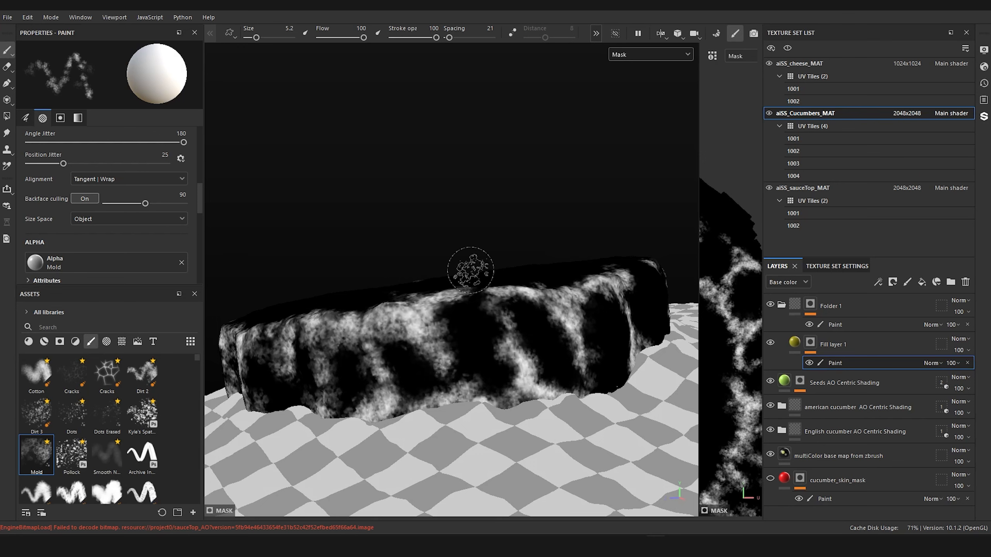
Step: Return the viewport to Base color and examine the mottled rind from several angles
{"action": "left_click", "coordinate": [645, 51]}
{"action": "left_click", "coordinate": [645, 53]}
{"action": "left_click", "coordinate": [624, 54]}
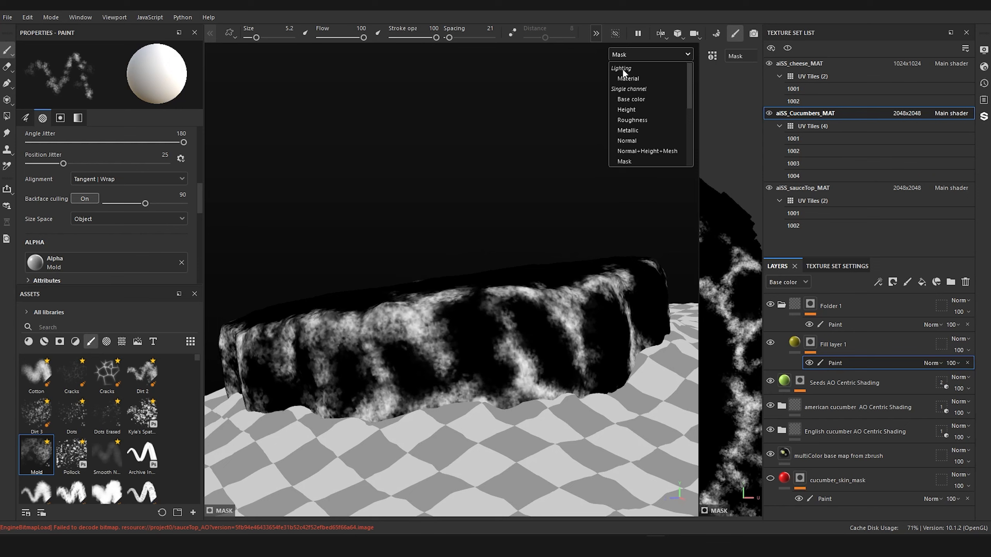
{"action": "left_click", "coordinate": [630, 99]}
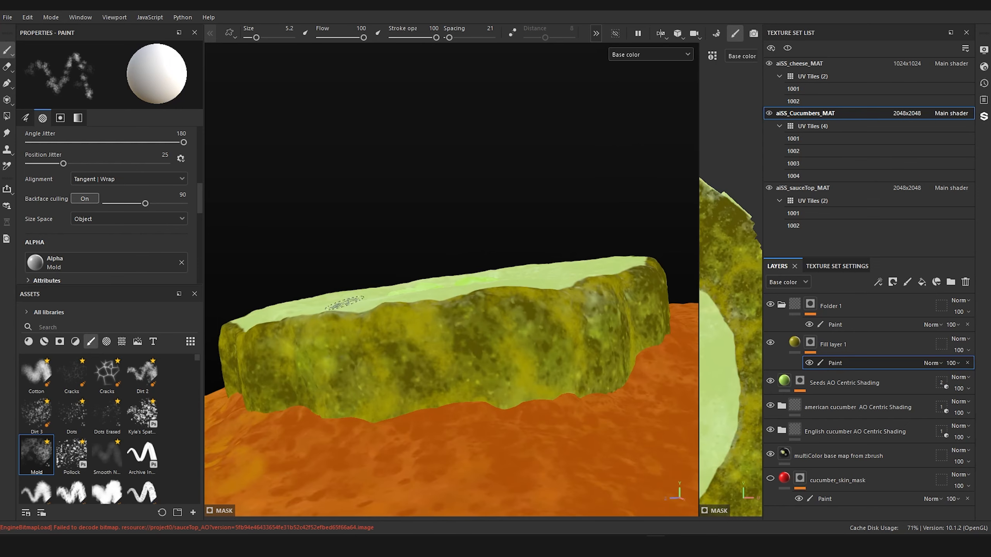
{"action": "scroll", "coordinate": [362, 291], "scroll_direction": "down", "scroll_amount": 5}
{"action": "left_click_drag", "start_coordinate": [380, 281], "coordinate": [628, 266], "text": "alt"}
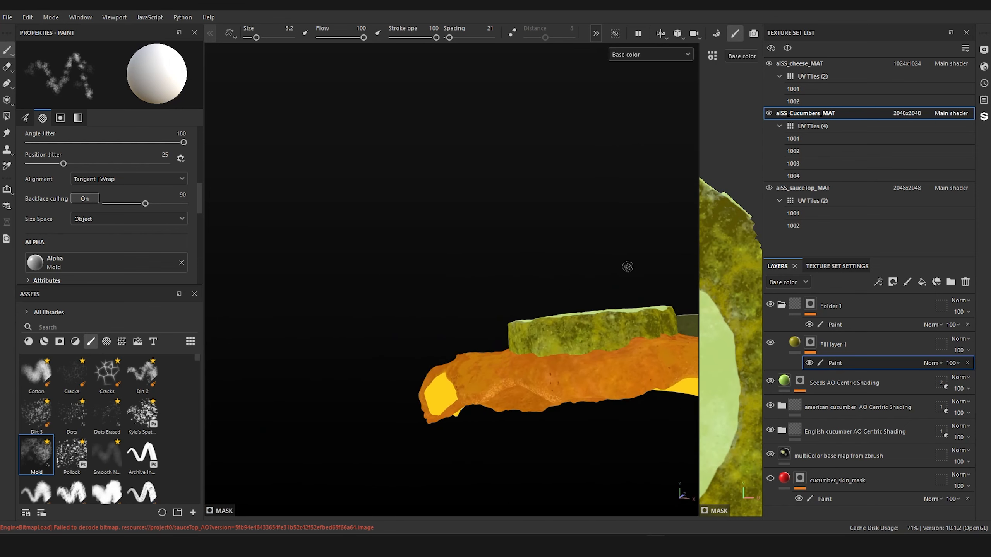
{"action": "middle_click_drag", "start_coordinate": [609, 269], "coordinate": [554, 264], "text": "alt"}
{"action": "scroll", "coordinate": [524, 361], "scroll_direction": "up", "scroll_amount": 5}
{"action": "mouse_move", "coordinate": [523, 330]}
{"action": "left_mouse_down", "text": "alt"}
{"action": "mouse_move", "coordinate": [542, 355]}
{"action": "mouse_move", "coordinate": [545, 301]}
{"action": "left_mouse_up", "text": "alt"}
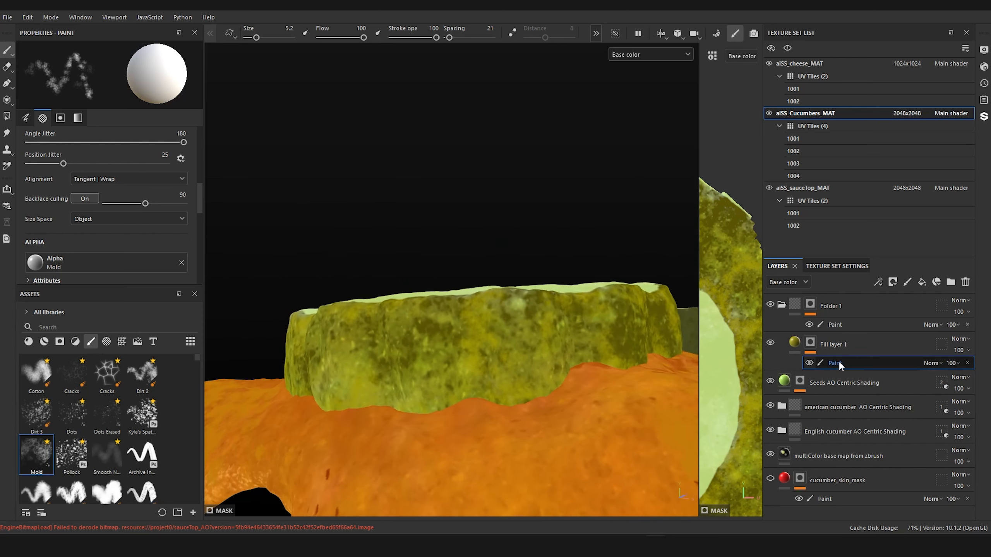
Step: Rename Fill layer 1 as Mold
{"action": "left_click", "coordinate": [831, 347]}
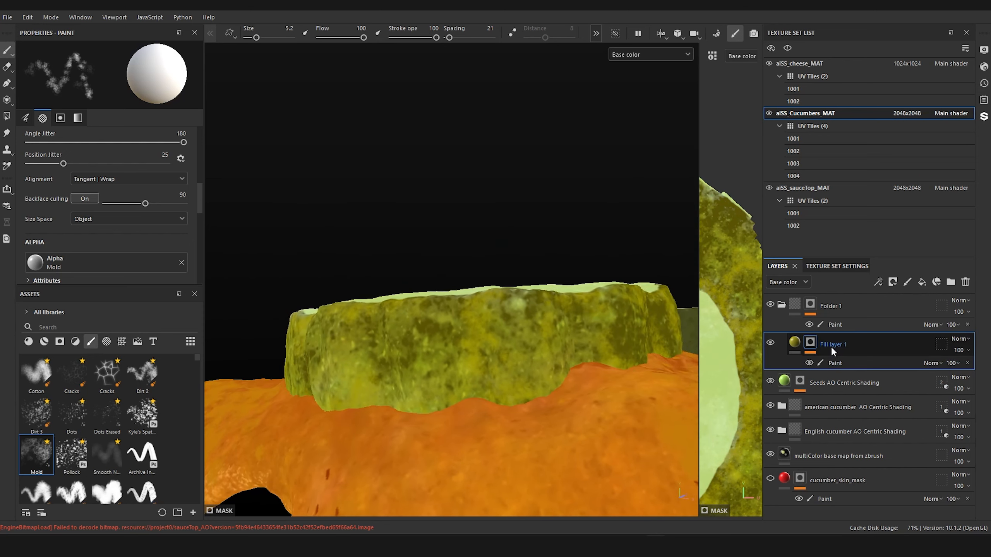
{"action": "double_click", "coordinate": [833, 344]}
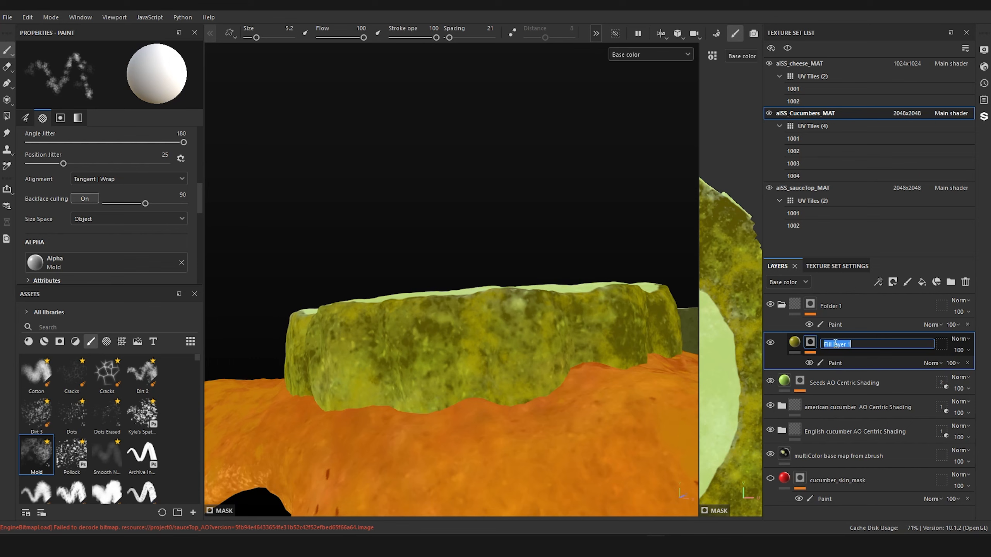
{"action": "type", "text": "Mold"}
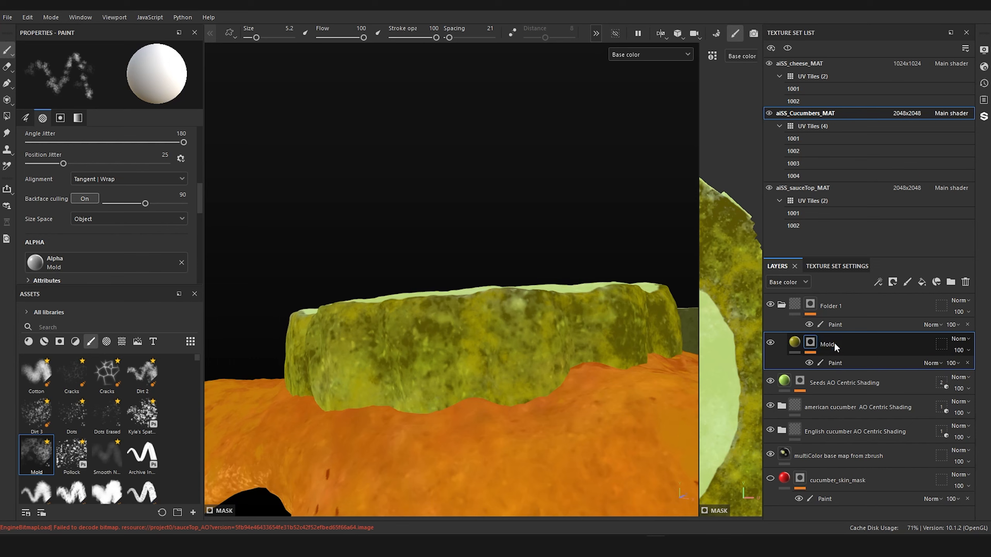
{"action": "key", "text": "Return"}
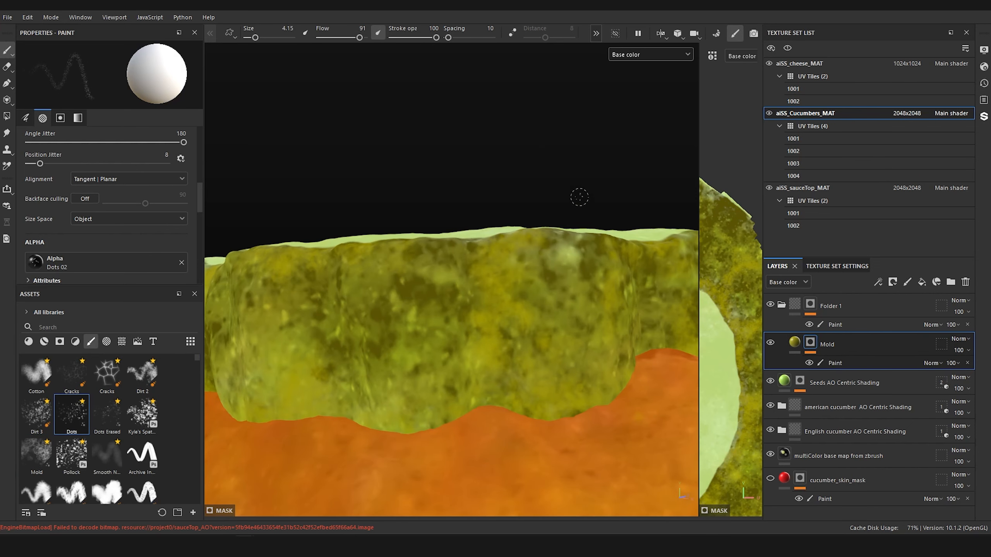
Step: Add a second paint effect to the Mold layer's mask and choose the Dots Erased brush
{"action": "left_click_drag", "start_coordinate": [570, 156], "coordinate": [562, 149], "text": "alt"}
{"action": "middle_click_drag", "start_coordinate": [562, 149], "coordinate": [598, 114], "text": "alt"}
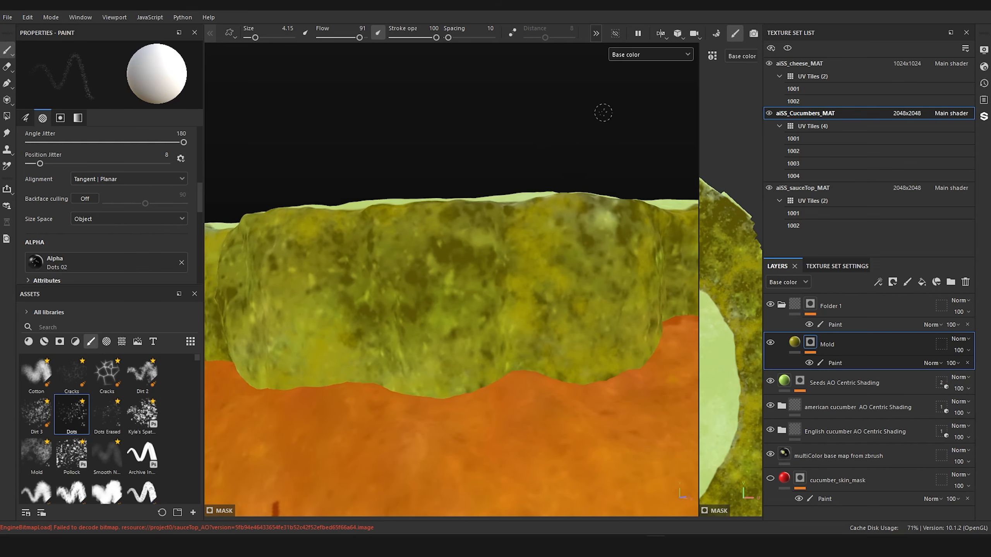
{"action": "right_click", "coordinate": [810, 343]}
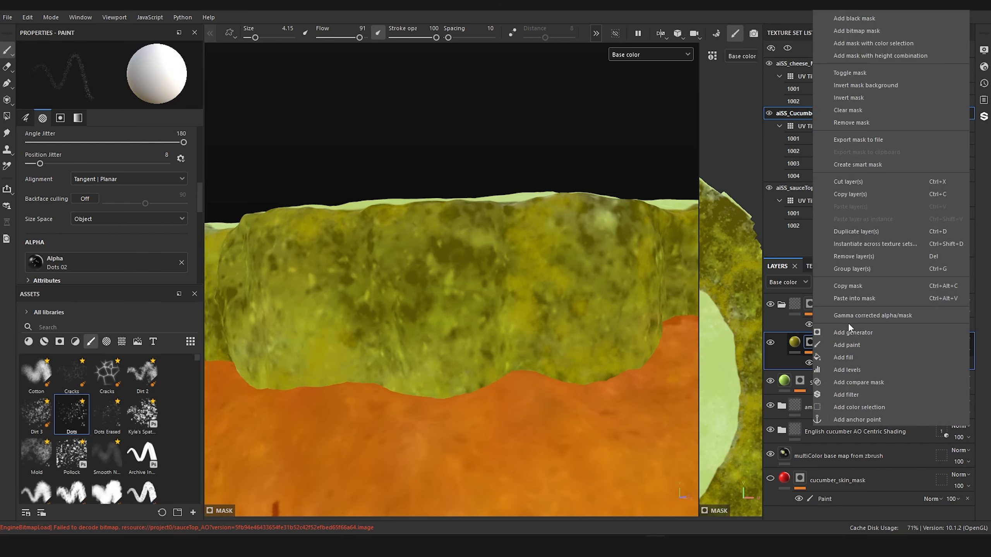
{"action": "left_click", "coordinate": [854, 347]}
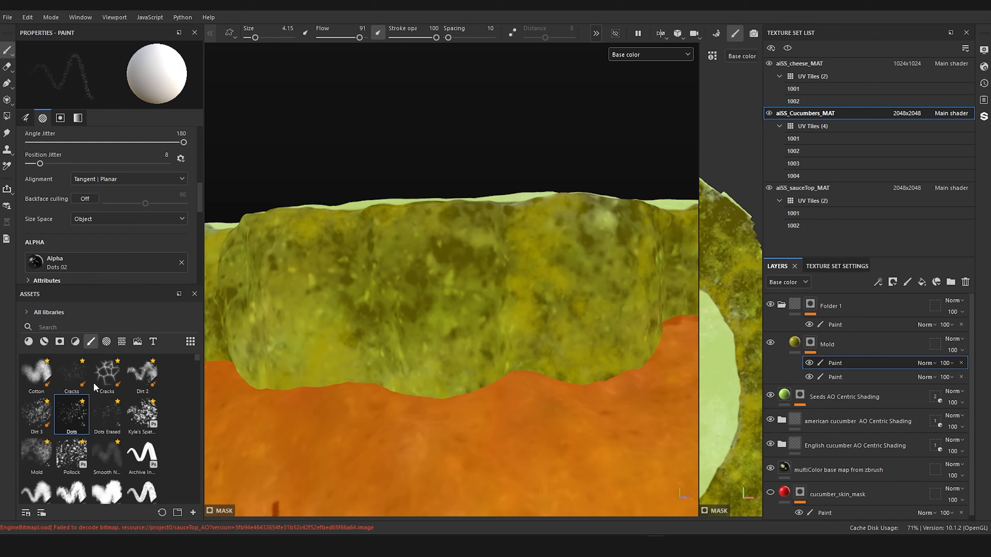
{"action": "left_click", "coordinate": [106, 415]}
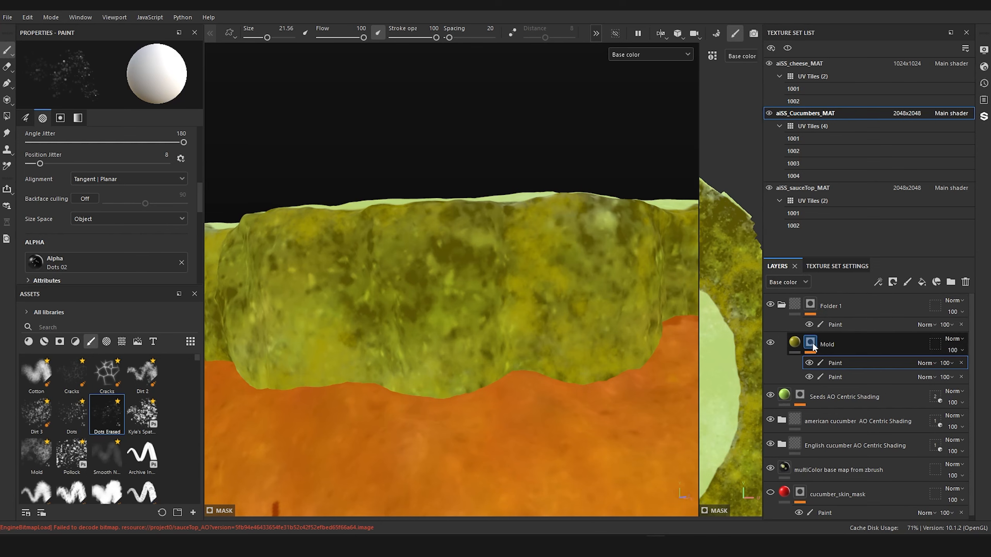
Step: Display the Mask channel, reduce the Dots Erased brush size to 5.94, and stipple small dots around the mold patches
{"action": "left_click", "coordinate": [648, 55]}
{"action": "left_click", "coordinate": [624, 161]}
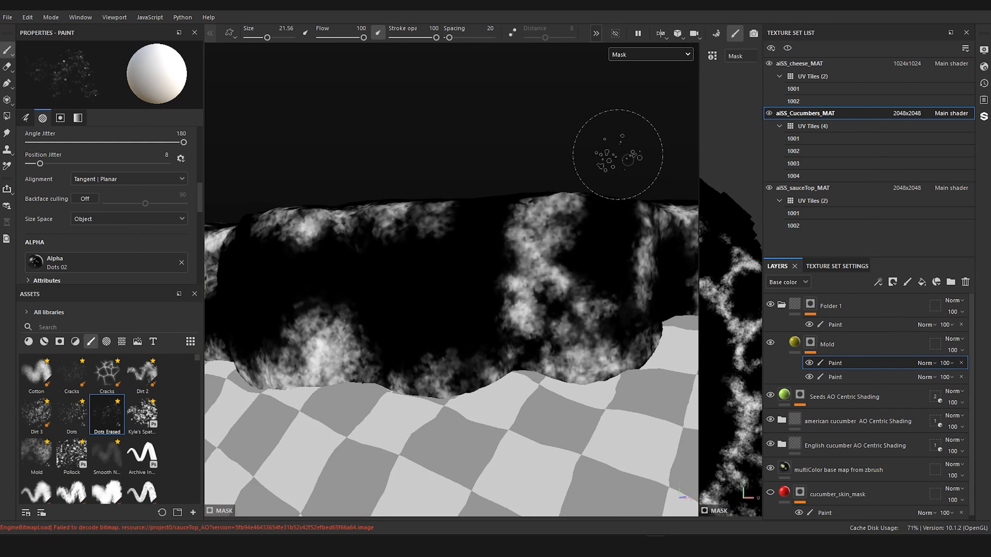
{"action": "key", "text": "["}
{"action": "key", "text": "["}
{"action": "key", "text": "["}
{"action": "key", "text": "["}
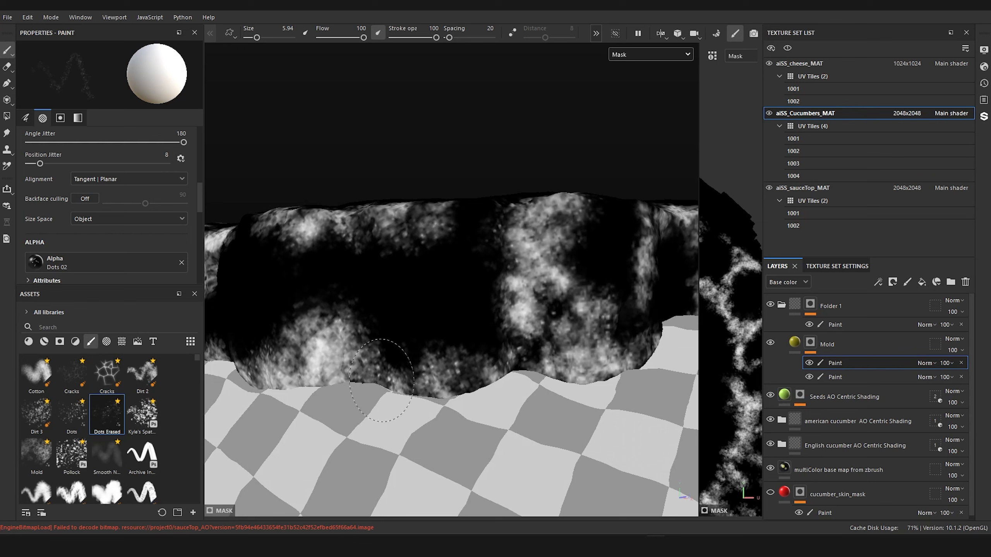
Step: Display the Base color channel and examine the stippled dots on the cucumber rind up close
{"action": "scroll", "coordinate": [380, 349], "scroll_direction": "down", "scroll_amount": 3}
{"action": "left_click_drag", "start_coordinate": [381, 349], "coordinate": [568, 347], "text": "alt"}
{"action": "scroll", "coordinate": [569, 345], "scroll_direction": "up", "scroll_amount": 3}
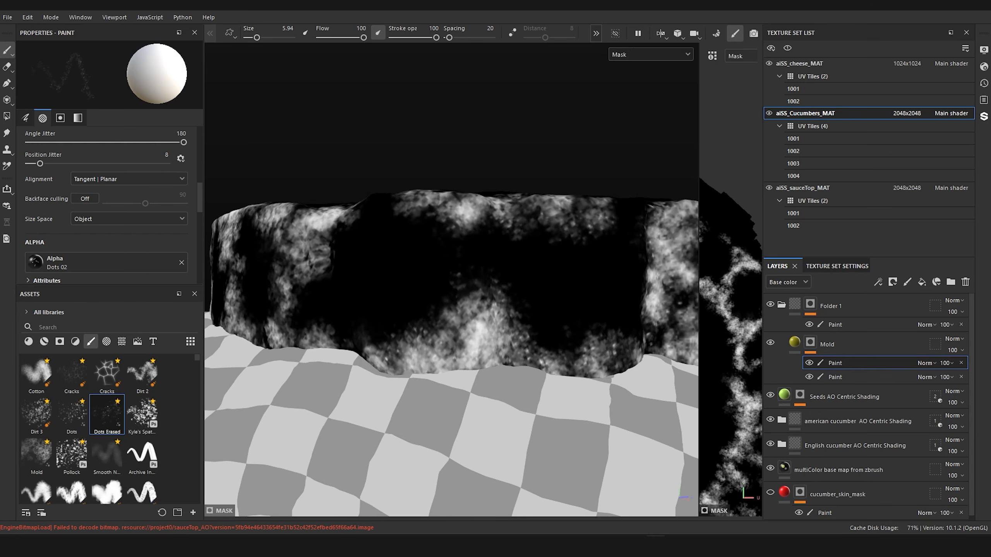
{"action": "left_click", "coordinate": [637, 54]}
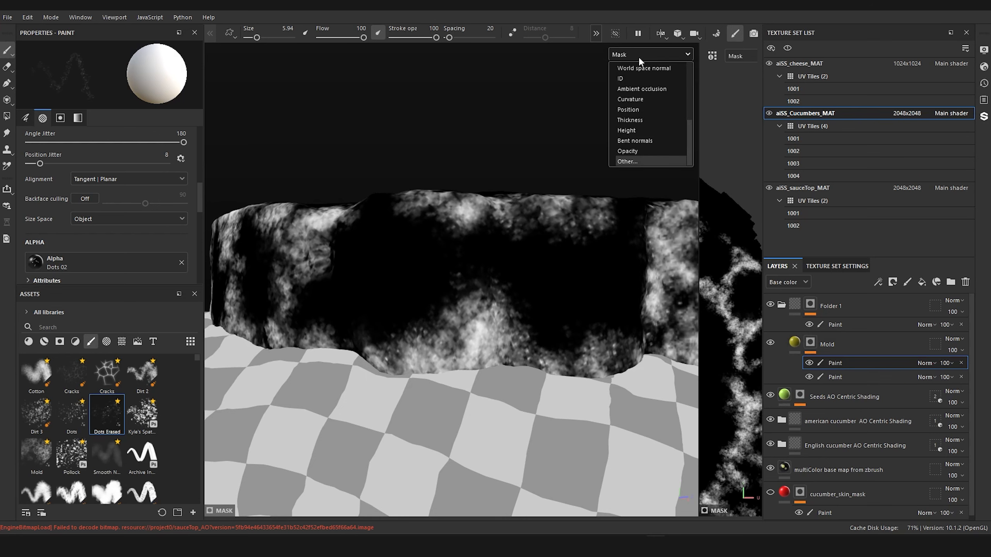
{"action": "scroll", "coordinate": [646, 142], "scroll_direction": "up", "scroll_amount": 4}
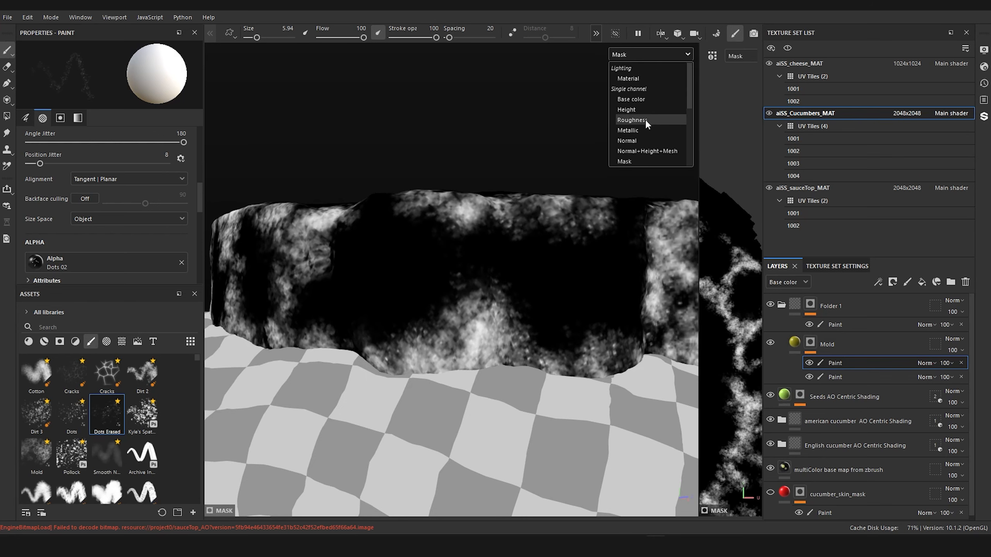
{"action": "left_click", "coordinate": [648, 97]}
{"action": "mouse_move", "coordinate": [522, 194]}
{"action": "left_mouse_down", "text": "alt"}
{"action": "mouse_move", "coordinate": [531, 183]}
{"action": "mouse_move", "coordinate": [482, 279]}
{"action": "mouse_move", "coordinate": [442, 272]}
{"action": "mouse_move", "coordinate": [558, 159]}
{"action": "mouse_move", "coordinate": [513, 151]}
{"action": "mouse_move", "coordinate": [413, 195]}
{"action": "mouse_move", "coordinate": [517, 192]}
{"action": "left_mouse_up", "text": "alt"}
{"action": "scroll", "coordinate": [511, 190], "scroll_direction": "up", "scroll_amount": 4}
{"action": "left_click", "coordinate": [658, 54]}
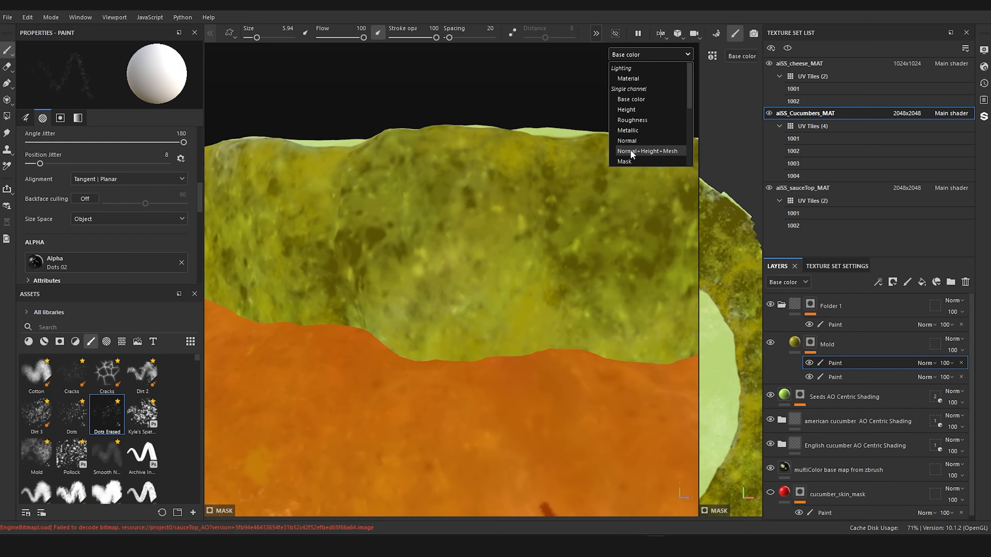
{"action": "left_click", "coordinate": [647, 99]}
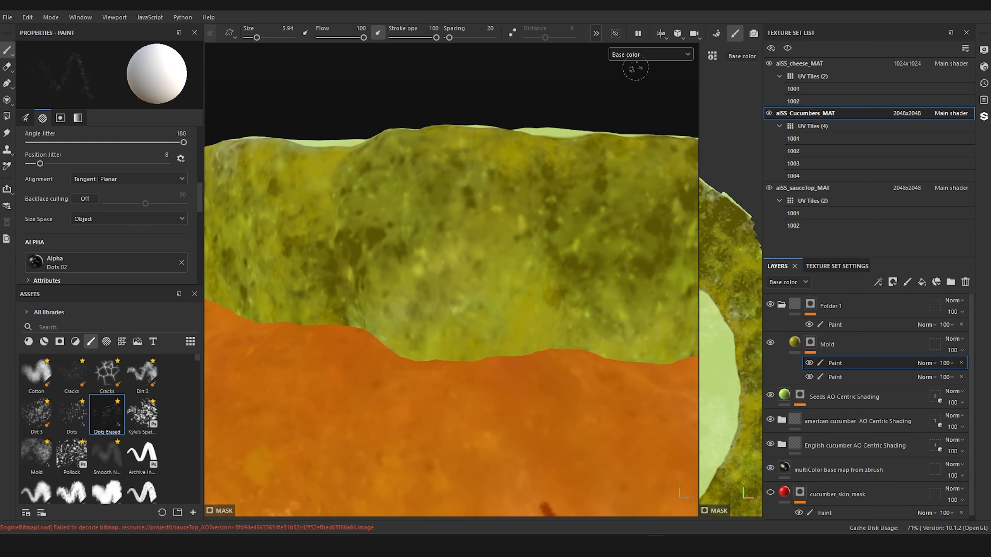
Step: Return the viewport to the Mask channel and stipple Dots Erased dots over the mold patches on the next stretch of rind
{"action": "left_click", "coordinate": [635, 54]}
{"action": "left_click", "coordinate": [638, 160]}
{"action": "left_click_drag", "start_coordinate": [453, 188], "coordinate": [579, 254], "text": "alt"}
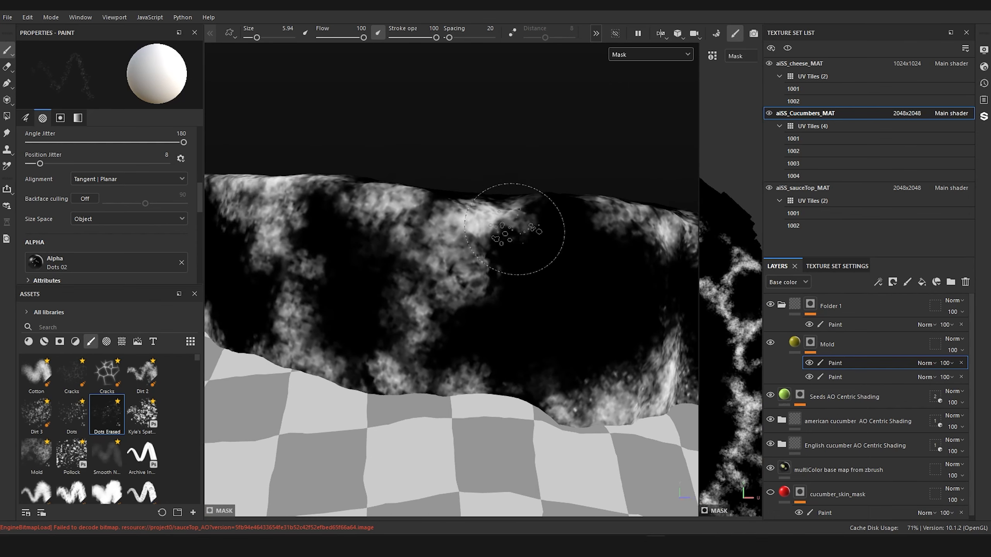
{"action": "mouse_move", "coordinate": [519, 231]}
{"action": "left_mouse_down"}
{"action": "mouse_move", "coordinate": [494, 229]}
{"action": "mouse_move", "coordinate": [476, 298]}
{"action": "mouse_move", "coordinate": [442, 354]}
{"action": "mouse_move", "coordinate": [478, 389]}
{"action": "mouse_move", "coordinate": [353, 406]}
{"action": "mouse_move", "coordinate": [373, 339]}
{"action": "mouse_move", "coordinate": [412, 276]}
{"action": "mouse_move", "coordinate": [399, 251]}
{"action": "mouse_move", "coordinate": [353, 217]}
{"action": "mouse_move", "coordinate": [323, 312]}
{"action": "mouse_move", "coordinate": [312, 320]}
{"action": "mouse_move", "coordinate": [276, 242]}
{"action": "mouse_move", "coordinate": [306, 194]}
{"action": "left_mouse_up"}
{"action": "mouse_move", "coordinate": [214, 202]}
{"action": "left_mouse_down"}
{"action": "mouse_move", "coordinate": [252, 249]}
{"action": "mouse_move", "coordinate": [265, 324]}
{"action": "left_mouse_up"}
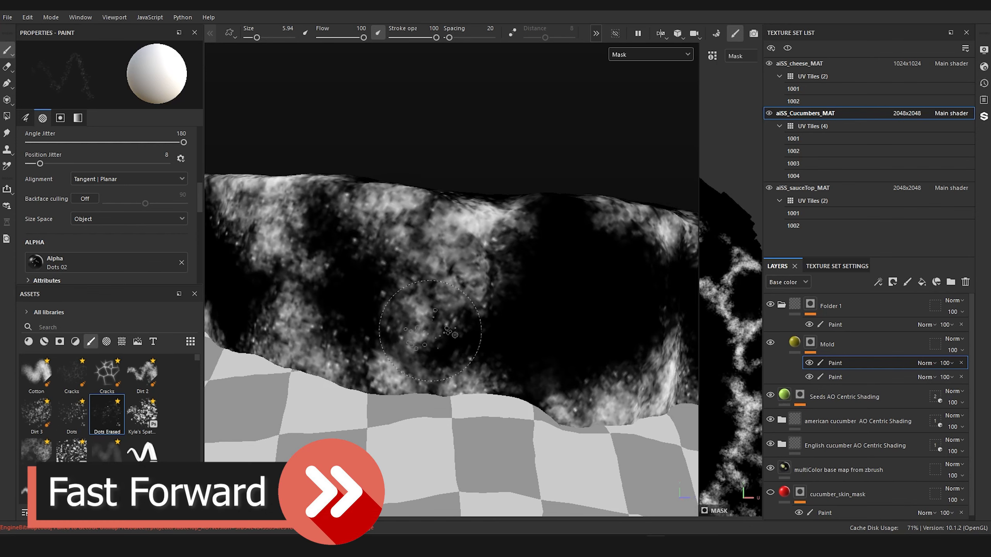
{"action": "left_click_drag", "start_coordinate": [435, 308], "coordinate": [351, 309], "text": "alt"}
{"action": "mouse_move", "coordinate": [429, 343]}
{"action": "left_mouse_down"}
{"action": "mouse_move", "coordinate": [394, 331]}
{"action": "mouse_move", "coordinate": [373, 220]}
{"action": "mouse_move", "coordinate": [299, 320]}
{"action": "mouse_move", "coordinate": [442, 298]}
{"action": "mouse_move", "coordinate": [379, 324]}
{"action": "mouse_move", "coordinate": [350, 258]}
{"action": "mouse_move", "coordinate": [327, 336]}
{"action": "mouse_move", "coordinate": [449, 312]}
{"action": "left_mouse_up"}
{"action": "scroll", "coordinate": [109, 409], "scroll_direction": "down", "scroll_amount": 5}
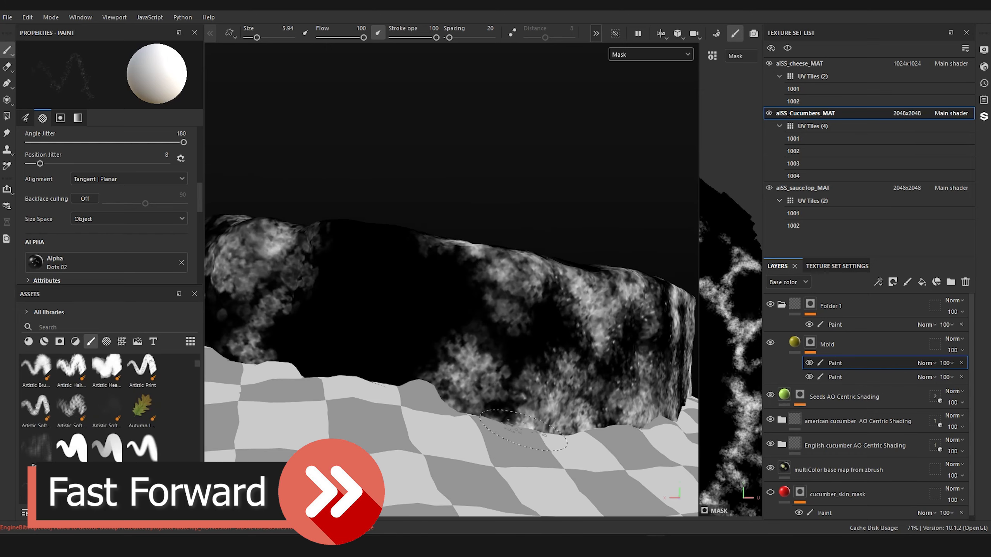
Step: Continue stippling small dots over the remaining mold patches around the rest of the cucumber rind
{"action": "mouse_move", "coordinate": [448, 265]}
{"action": "left_mouse_down"}
{"action": "mouse_move", "coordinate": [424, 244]}
{"action": "mouse_move", "coordinate": [490, 447]}
{"action": "mouse_move", "coordinate": [538, 308]}
{"action": "mouse_move", "coordinate": [449, 313]}
{"action": "mouse_move", "coordinate": [343, 296]}
{"action": "mouse_move", "coordinate": [233, 218]}
{"action": "mouse_move", "coordinate": [460, 356]}
{"action": "mouse_move", "coordinate": [480, 392]}
{"action": "mouse_move", "coordinate": [354, 294]}
{"action": "mouse_move", "coordinate": [371, 375]}
{"action": "left_mouse_up"}
{"action": "mouse_move", "coordinate": [370, 375]}
{"action": "left_mouse_down", "text": "alt"}
{"action": "mouse_move", "coordinate": [413, 369]}
{"action": "mouse_move", "coordinate": [433, 281]}
{"action": "left_mouse_up", "text": "alt"}
{"action": "mouse_move", "coordinate": [433, 281]}
{"action": "left_mouse_down"}
{"action": "mouse_move", "coordinate": [412, 332]}
{"action": "mouse_move", "coordinate": [302, 338]}
{"action": "mouse_move", "coordinate": [331, 386]}
{"action": "left_mouse_up"}
{"action": "mouse_move", "coordinate": [331, 386]}
{"action": "left_mouse_down", "text": "alt"}
{"action": "mouse_move", "coordinate": [519, 261]}
{"action": "mouse_move", "coordinate": [509, 293]}
{"action": "left_mouse_up", "text": "alt"}
{"action": "mouse_move", "coordinate": [509, 293]}
{"action": "left_mouse_down"}
{"action": "mouse_move", "coordinate": [489, 384]}
{"action": "mouse_move", "coordinate": [250, 369]}
{"action": "mouse_move", "coordinate": [441, 365]}
{"action": "left_mouse_up"}
{"action": "left_click_drag", "start_coordinate": [367, 332], "coordinate": [310, 350]}
{"action": "mouse_move", "coordinate": [310, 350]}
{"action": "left_mouse_down", "text": "alt"}
{"action": "mouse_move", "coordinate": [504, 341]}
{"action": "mouse_move", "coordinate": [478, 402]}
{"action": "mouse_move", "coordinate": [368, 317]}
{"action": "mouse_move", "coordinate": [501, 397]}
{"action": "left_mouse_up", "text": "alt"}
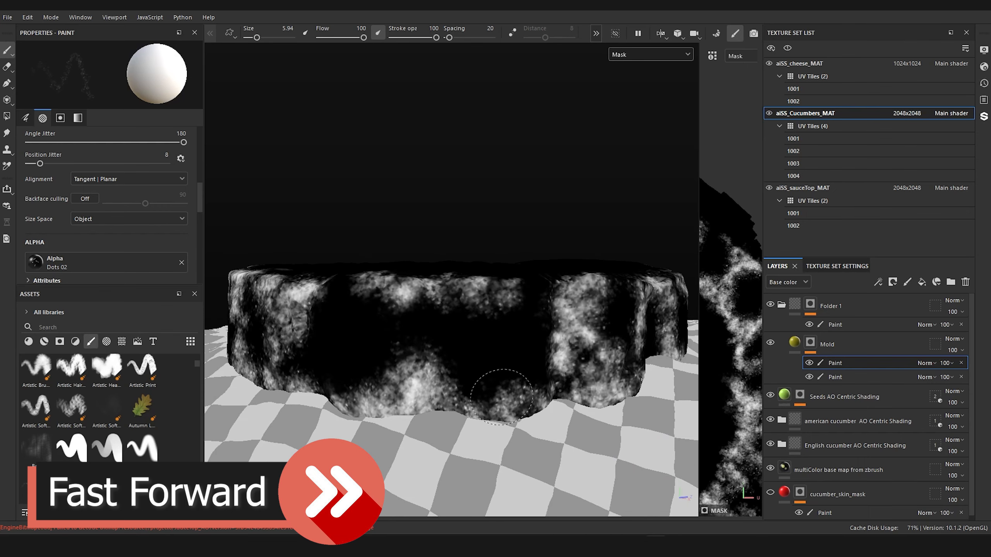
{"action": "left_click_drag", "start_coordinate": [511, 298], "coordinate": [463, 268], "text": "alt"}
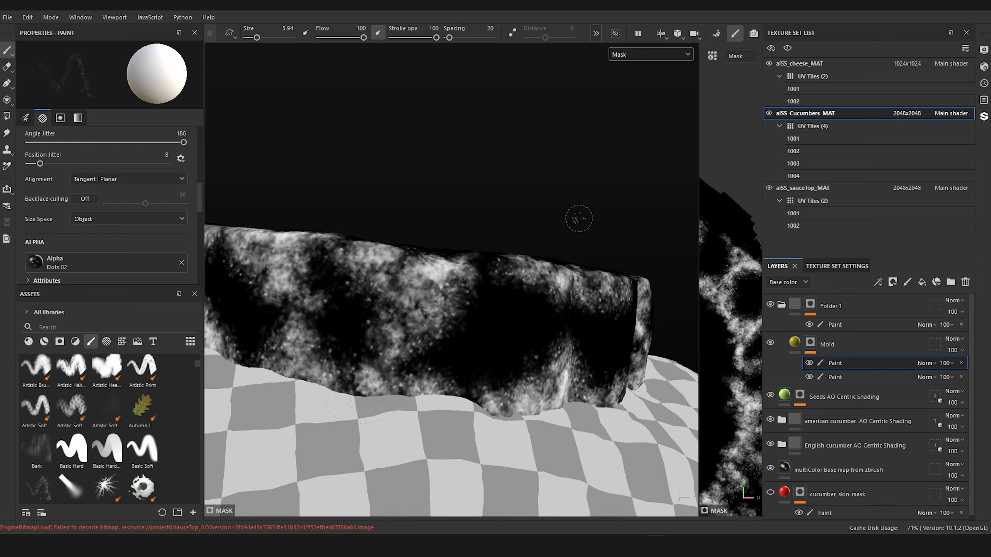
{"action": "left_click_drag", "start_coordinate": [571, 172], "coordinate": [610, 141], "text": "alt"}
Step: Switch the viewport to Base color and examine the dotted rind beside the other cucumber slice from several angles
{"action": "left_click", "coordinate": [641, 55]}
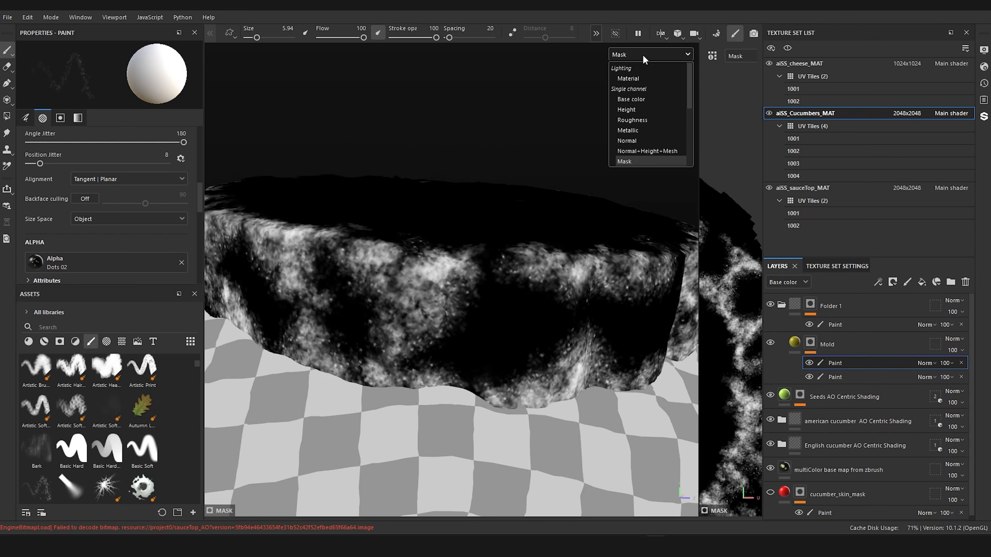
{"action": "left_click", "coordinate": [636, 99]}
{"action": "mouse_move", "coordinate": [635, 98]}
{"action": "left_mouse_down", "text": "alt"}
{"action": "mouse_move", "coordinate": [402, 235]}
{"action": "mouse_move", "coordinate": [302, 230]}
{"action": "mouse_move", "coordinate": [501, 237]}
{"action": "left_mouse_up", "text": "alt"}
{"action": "middle_click_drag", "start_coordinate": [482, 260], "coordinate": [460, 268], "text": "alt"}
{"action": "right_click_drag", "start_coordinate": [460, 268], "coordinate": [486, 281], "text": "alt"}
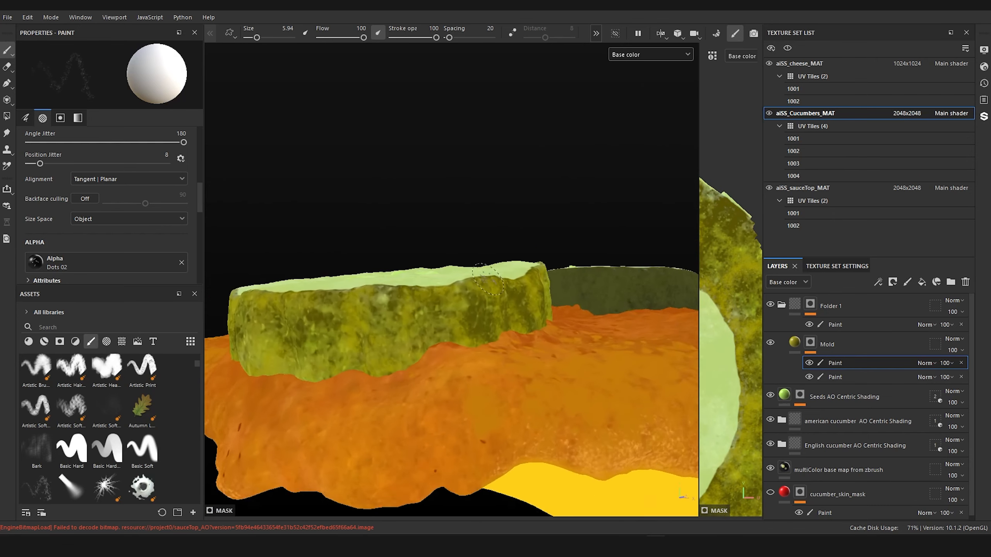
{"action": "left_click_drag", "start_coordinate": [487, 283], "coordinate": [407, 294], "text": "alt"}
{"action": "right_click_drag", "start_coordinate": [406, 294], "coordinate": [489, 294], "text": "alt"}
{"action": "mouse_move", "coordinate": [489, 294]}
{"action": "left_mouse_down", "text": "alt"}
{"action": "mouse_move", "coordinate": [504, 336]}
{"action": "mouse_move", "coordinate": [523, 294]}
{"action": "mouse_move", "coordinate": [549, 290]}
{"action": "mouse_move", "coordinate": [512, 280]}
{"action": "mouse_move", "coordinate": [527, 253]}
{"action": "mouse_move", "coordinate": [449, 281]}
{"action": "mouse_move", "coordinate": [429, 335]}
{"action": "mouse_move", "coordinate": [484, 353]}
{"action": "mouse_move", "coordinate": [586, 294]}
{"action": "mouse_move", "coordinate": [510, 347]}
{"action": "mouse_move", "coordinate": [403, 354]}
{"action": "mouse_move", "coordinate": [409, 294]}
{"action": "mouse_move", "coordinate": [533, 256]}
{"action": "mouse_move", "coordinate": [410, 269]}
{"action": "mouse_move", "coordinate": [427, 308]}
{"action": "mouse_move", "coordinate": [397, 296]}
{"action": "mouse_move", "coordinate": [489, 312]}
{"action": "mouse_move", "coordinate": [575, 290]}
{"action": "mouse_move", "coordinate": [431, 261]}
{"action": "left_mouse_up", "text": "alt"}
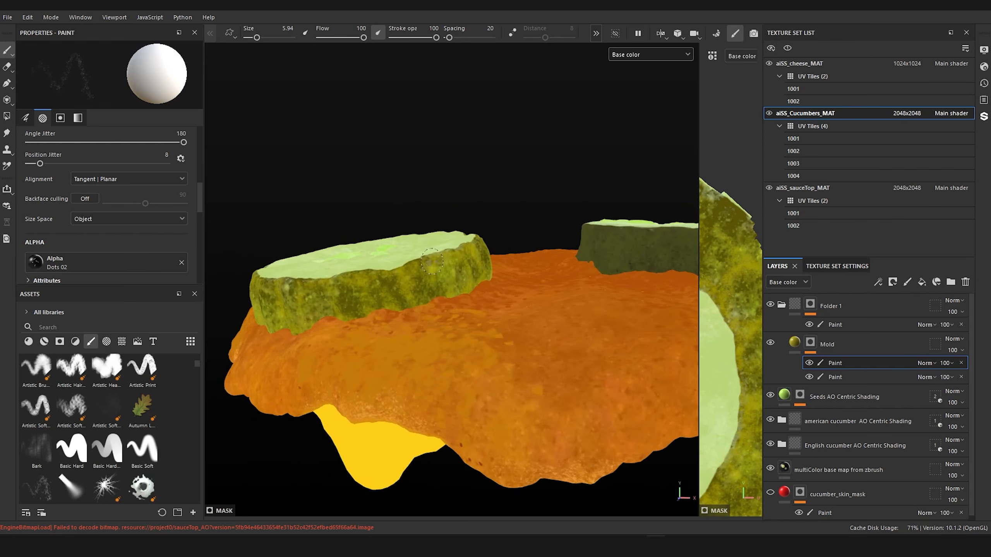
{"action": "middle_click_drag", "start_coordinate": [432, 261], "coordinate": [443, 294], "text": "alt"}
{"action": "scroll", "coordinate": [442, 295], "scroll_direction": "down", "scroll_amount": 4}
{"action": "left_click_drag", "start_coordinate": [432, 292], "coordinate": [452, 259], "text": "alt"}
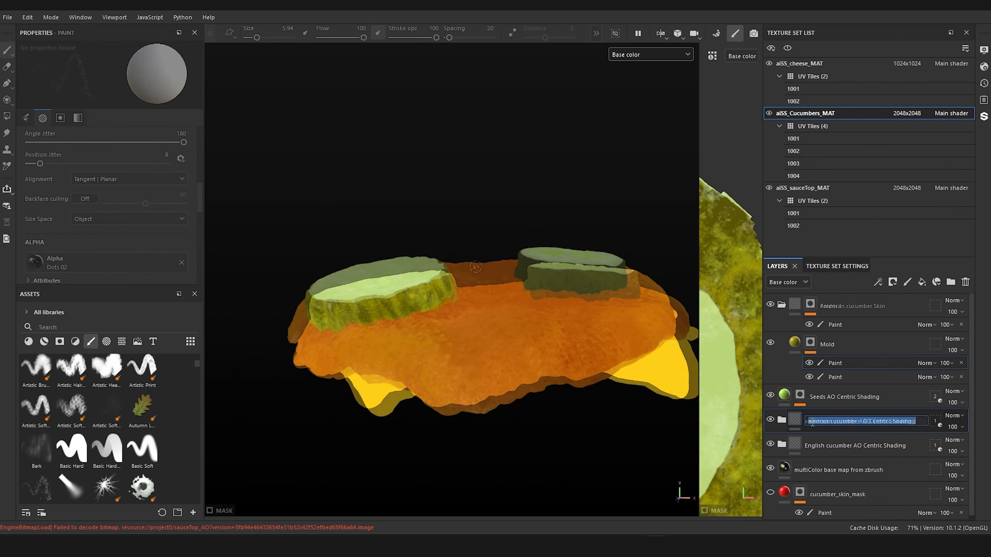
Step: Capitalize the first letter of the american cucumber AO Centric Shading folder's name
{"action": "double_click", "coordinate": [838, 421]}
{"action": "key", "text": "BackSpace"}
{"action": "type", "text": "American cucumber Skin"}
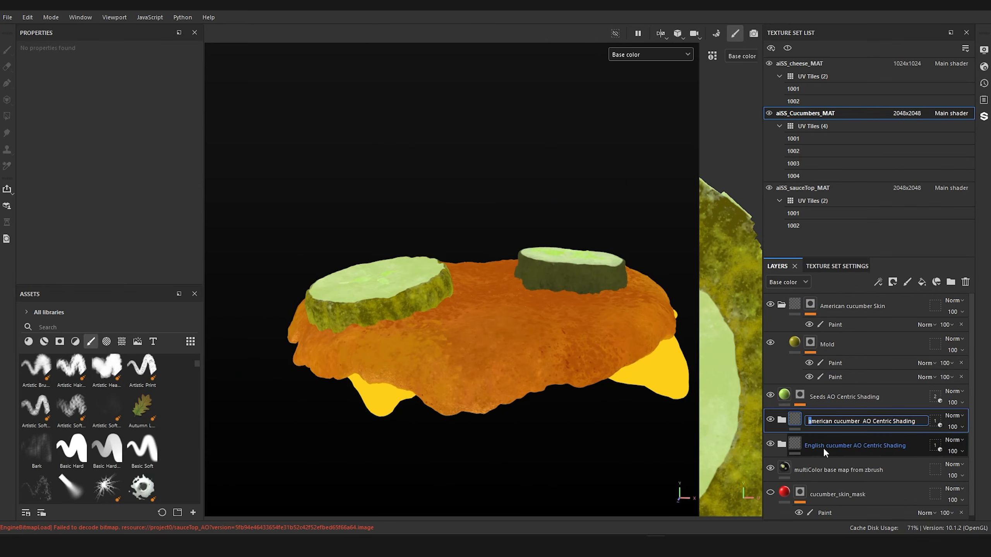
{"action": "key", "text": "Return"}
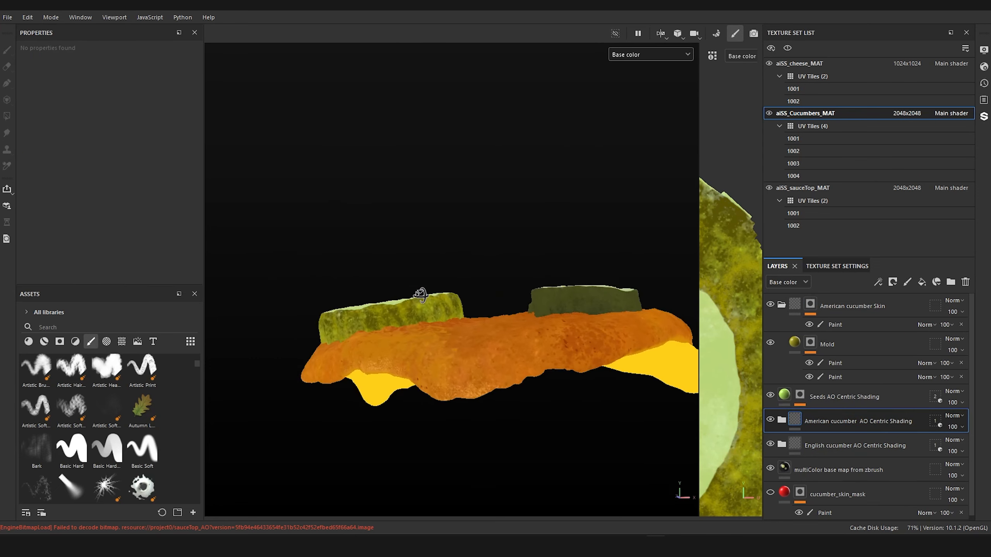
Step: Set the American cucumber Skin folder's geometry mask to Mesh names and keep only american_cucumber_subD3 included
{"action": "left_click_drag", "start_coordinate": [420, 295], "coordinate": [548, 370], "text": "alt"}
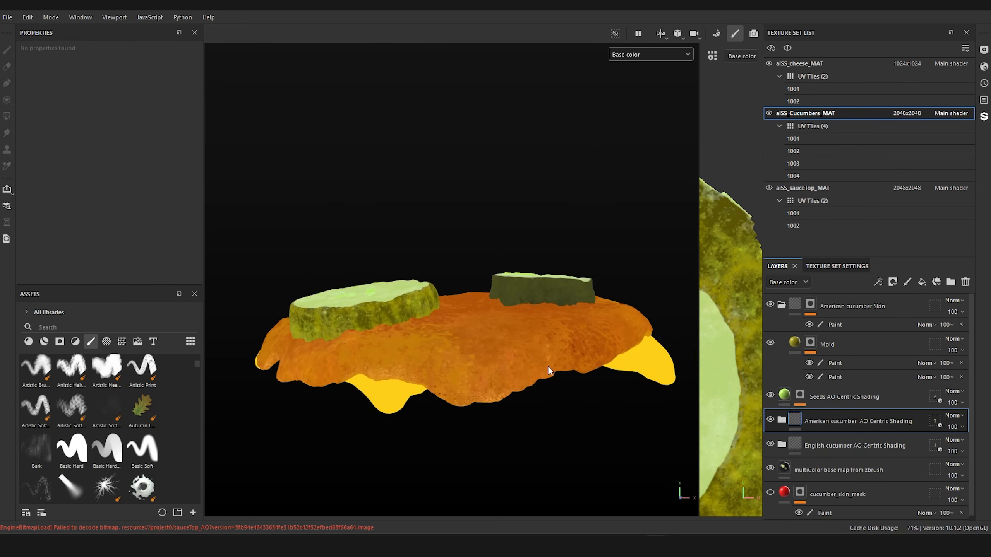
{"action": "scroll", "coordinate": [566, 288], "scroll_direction": "up", "scroll_amount": 5}
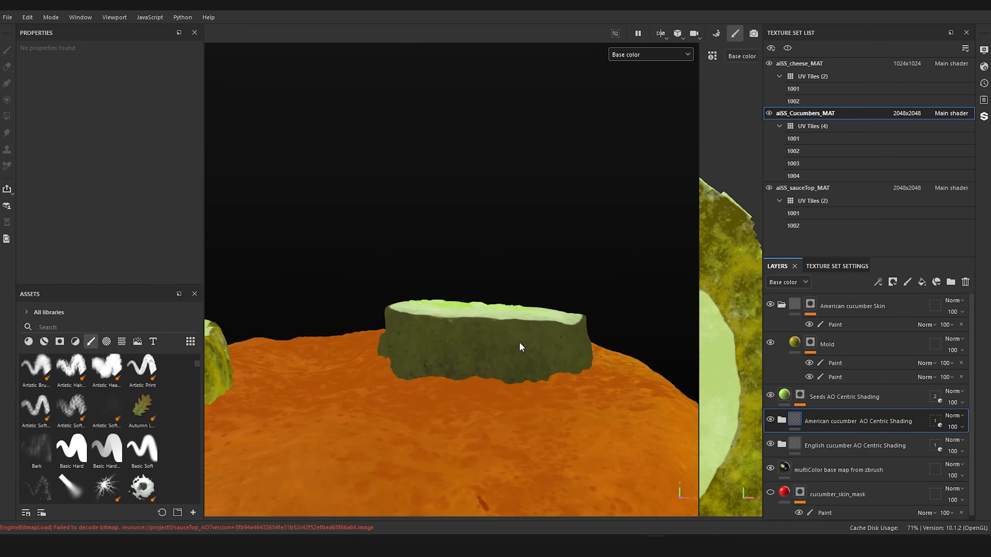
{"action": "middle_click_drag", "start_coordinate": [593, 332], "coordinate": [710, 274], "text": "alt"}
{"action": "scroll", "coordinate": [555, 294], "scroll_direction": "down", "scroll_amount": 3}
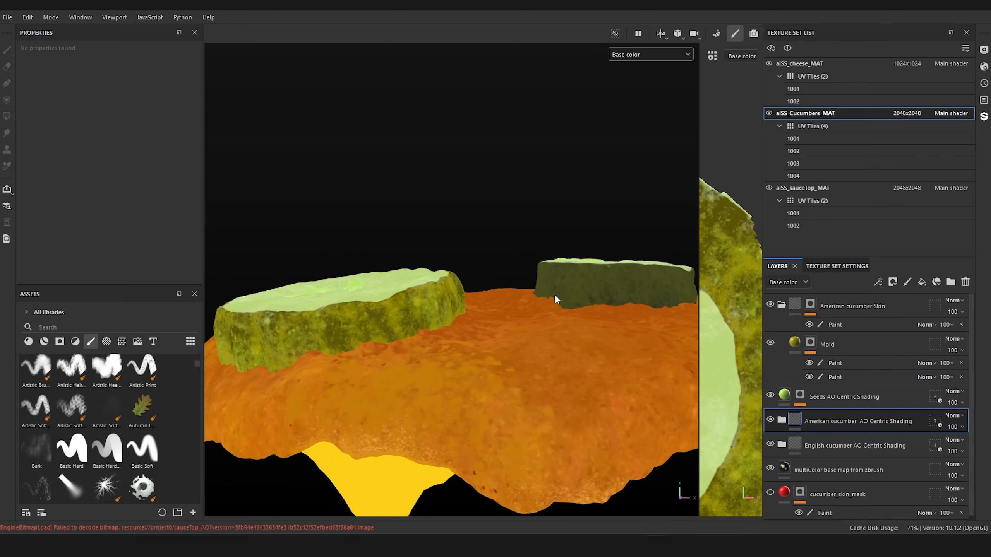
{"action": "middle_click_drag", "start_coordinate": [554, 294], "coordinate": [566, 306], "text": "alt"}
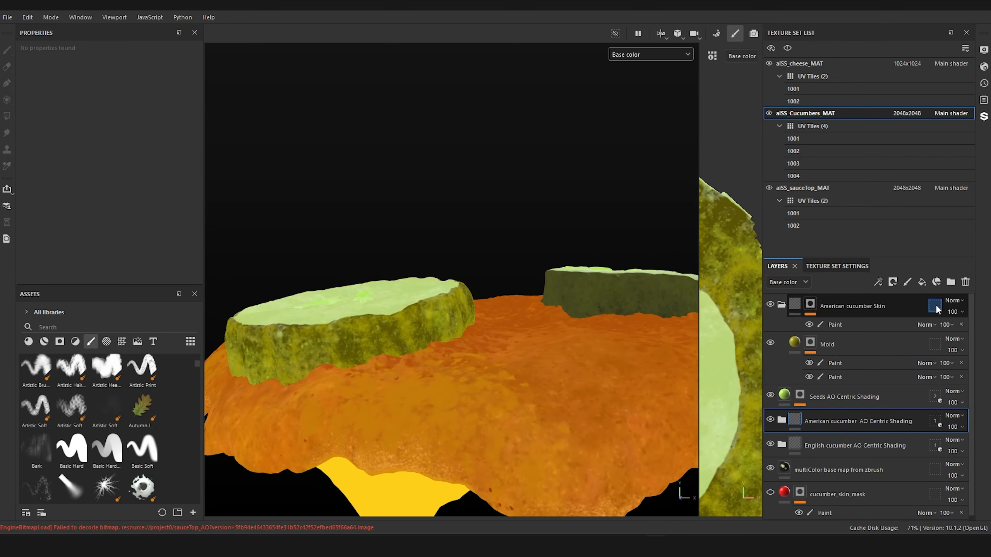
{"action": "left_click", "coordinate": [935, 306]}
{"action": "left_click", "coordinate": [126, 51]}
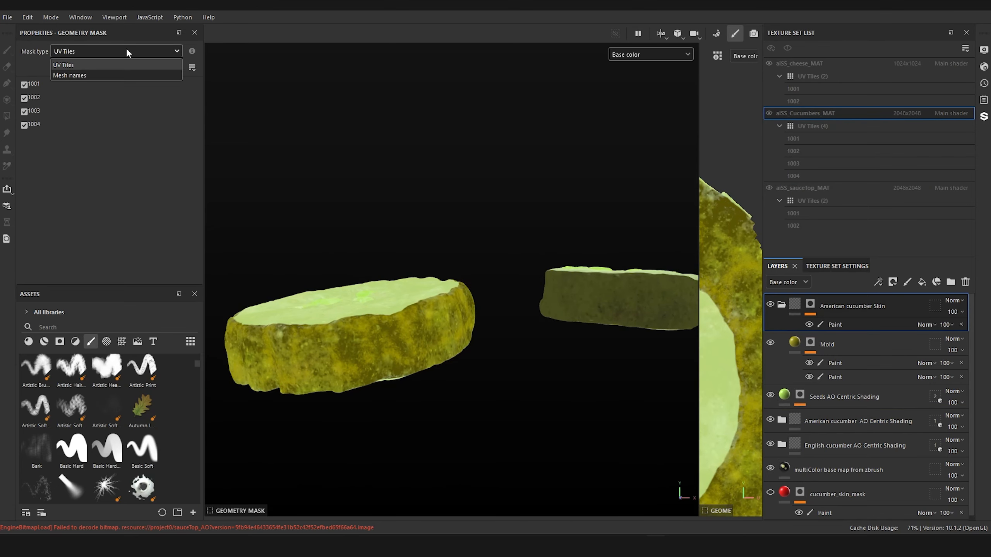
{"action": "left_click", "coordinate": [84, 75]}
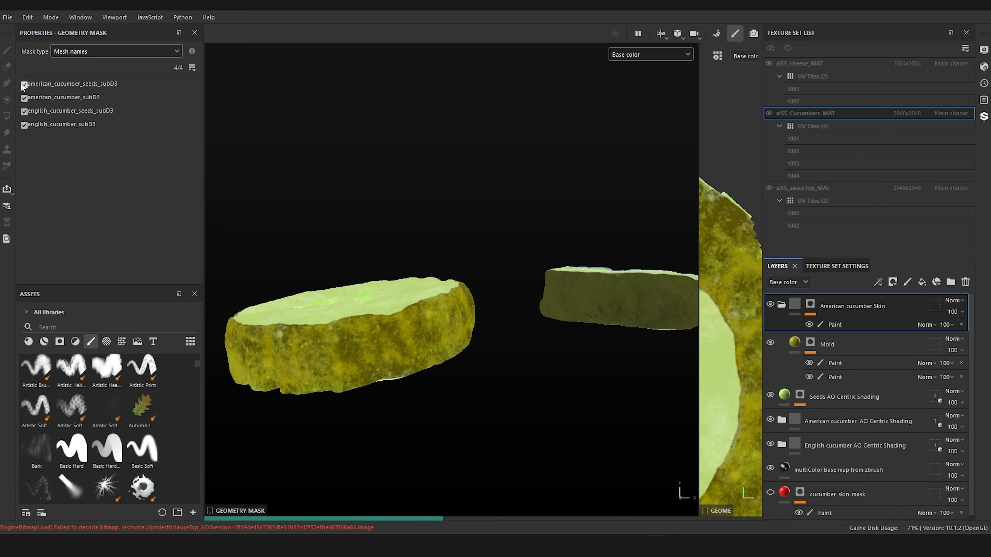
{"action": "left_click", "coordinate": [24, 111]}
{"action": "left_click", "coordinate": [24, 125]}
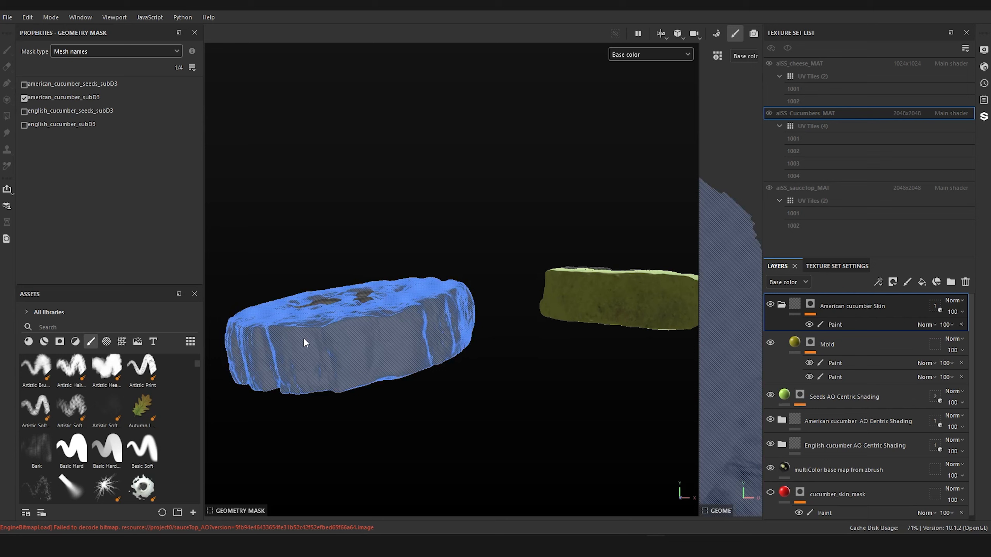
{"action": "left_click", "coordinate": [831, 344]}
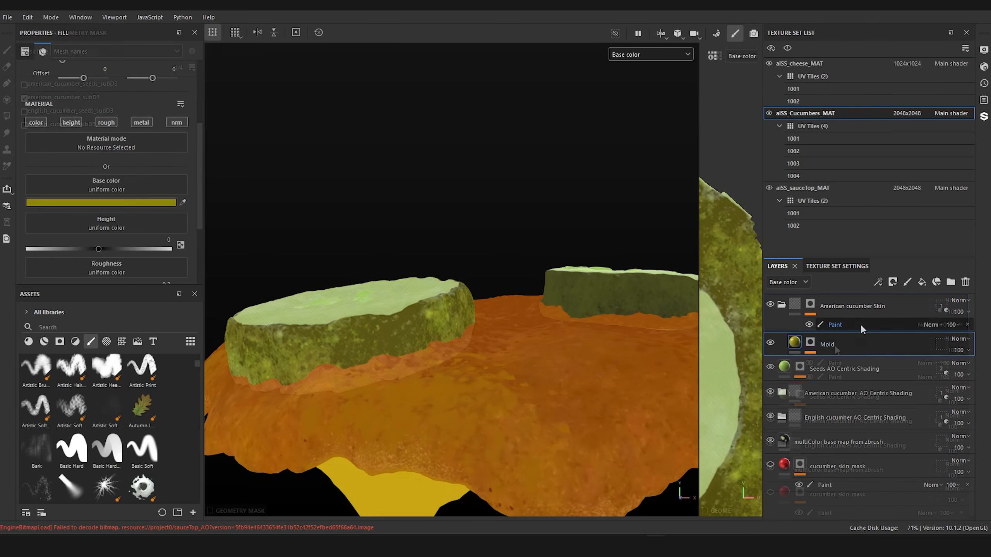
Step: Rename the American cucumber Skin folder as English cucumber Skin and limit its geometry mask to english_cucumber_subD3
{"action": "double_click", "coordinate": [836, 306]}
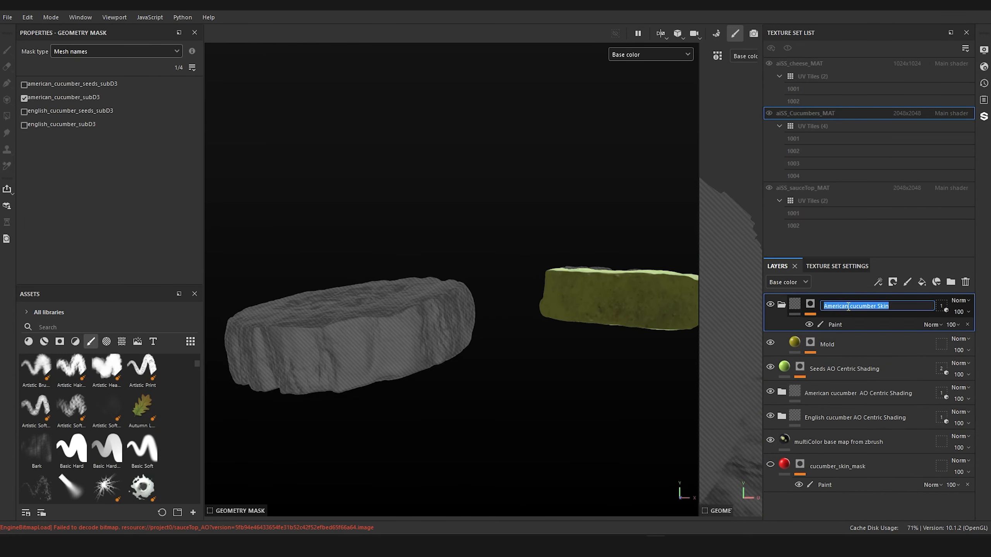
{"action": "key", "text": "BackSpace"}
{"action": "type", "text": "English"}
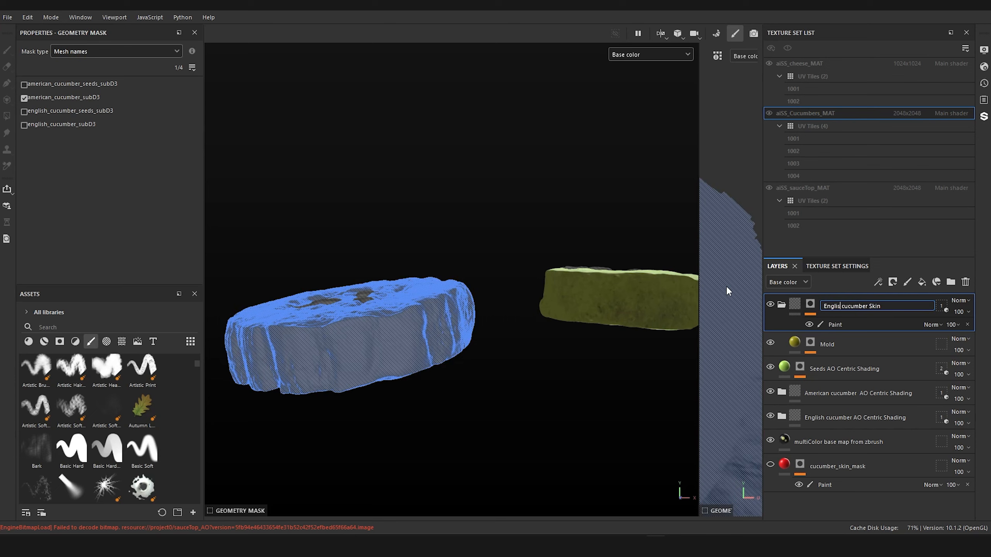
{"action": "key", "text": "Return"}
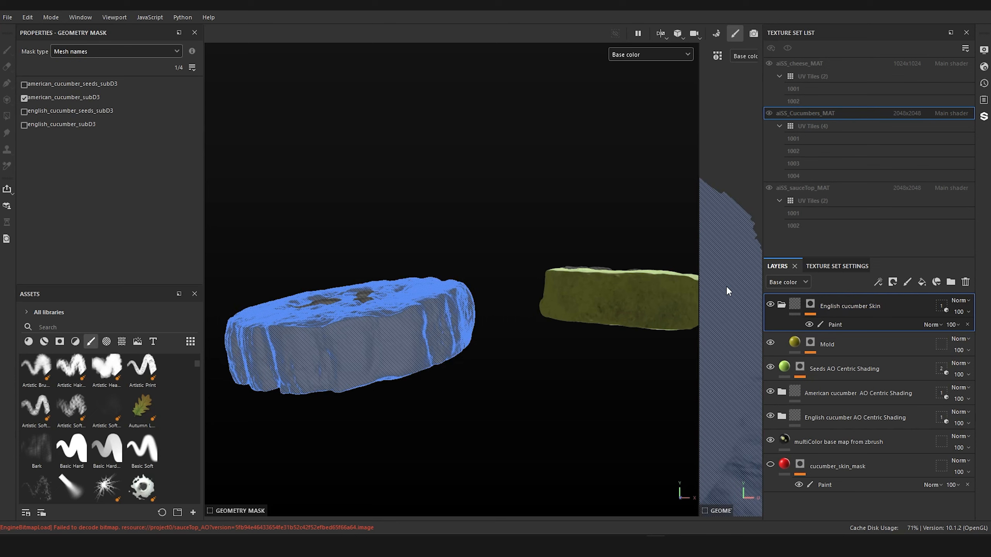
{"action": "left_click", "coordinate": [941, 304]}
{"action": "left_click", "coordinate": [23, 98]}
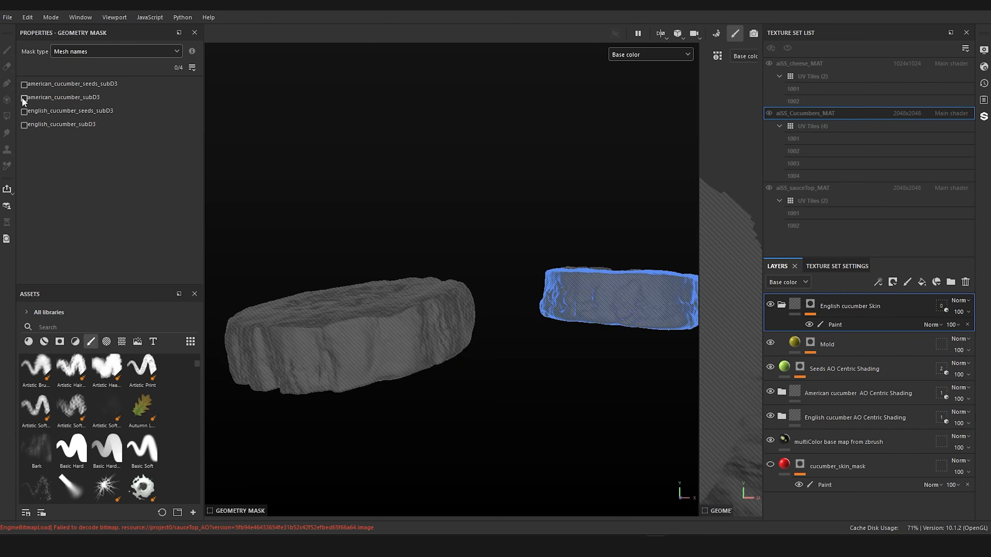
{"action": "left_click", "coordinate": [24, 125]}
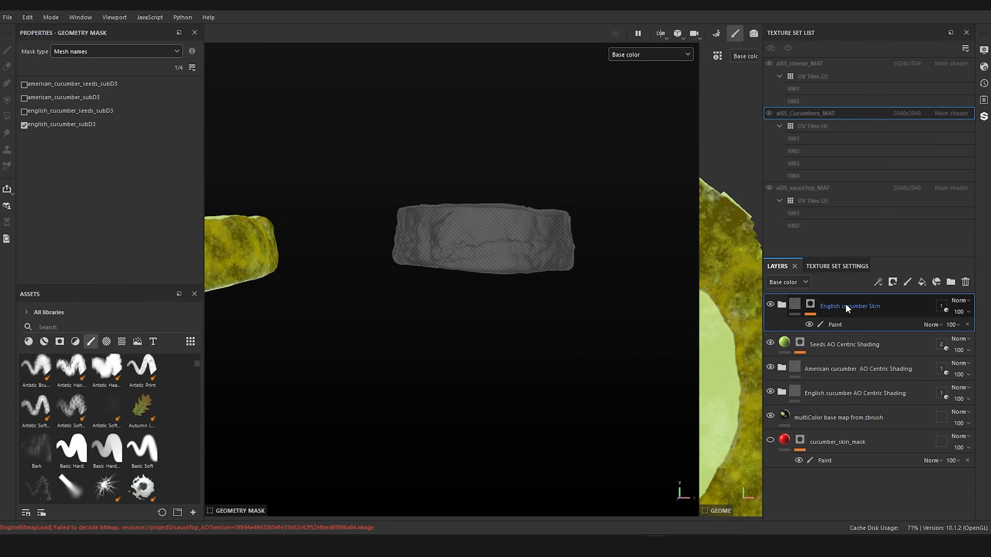
Step: Duplicate the English cucumber Skin folder as American cucumber Skin and limit the copy's geometry mask to american_cucumber_subD3
{"action": "key", "text": "ctrl+d"}
{"action": "double_click", "coordinate": [829, 305]}
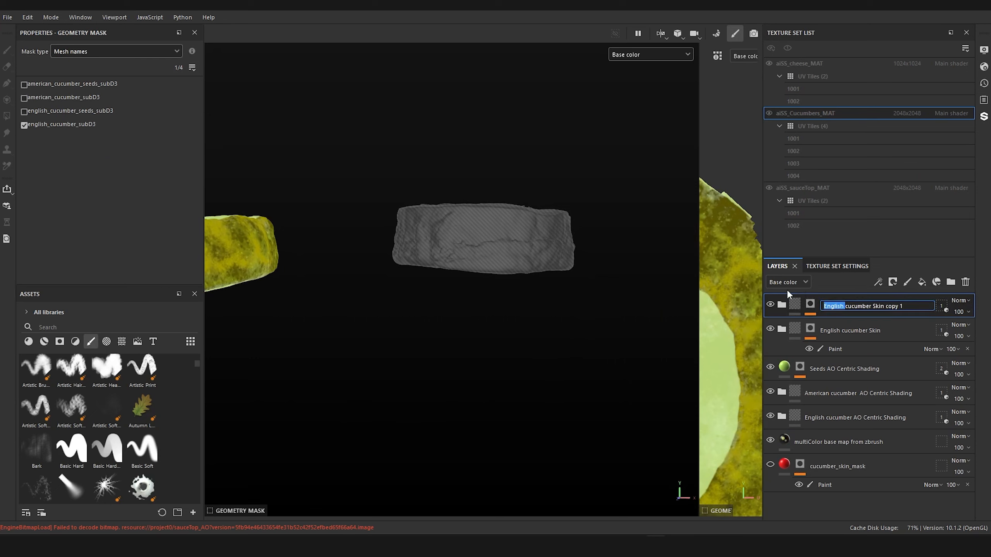
{"action": "type", "text": "American"}
{"action": "key", "text": "BackSpace"}
{"action": "key", "text": "BackSpace"}
{"action": "key", "text": "BackSpace"}
{"action": "key", "text": "BackSpace"}
{"action": "key", "text": "BackSpace"}
{"action": "key", "text": "BackSpace"}
{"action": "key", "text": "BackSpace"}
{"action": "key", "text": "Return"}
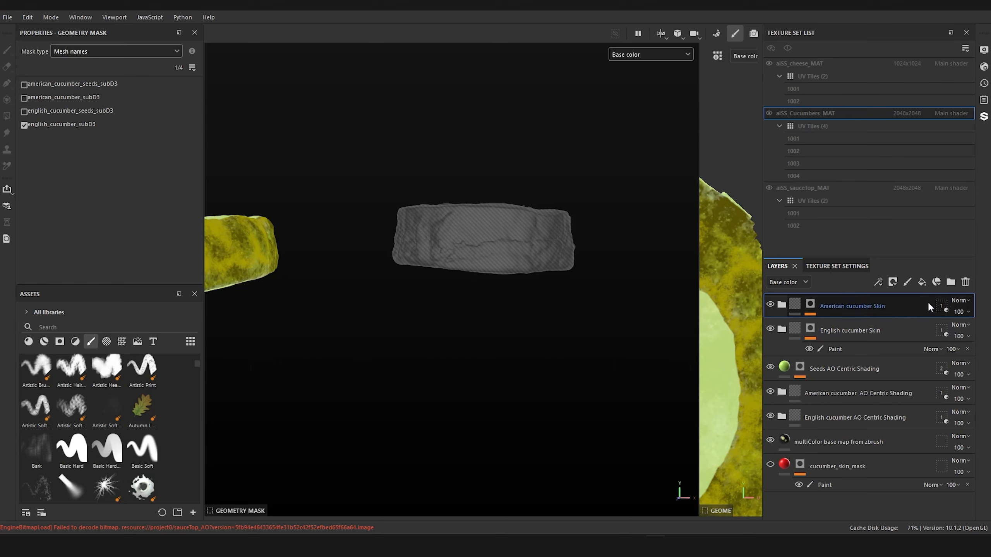
{"action": "left_click", "coordinate": [24, 124]}
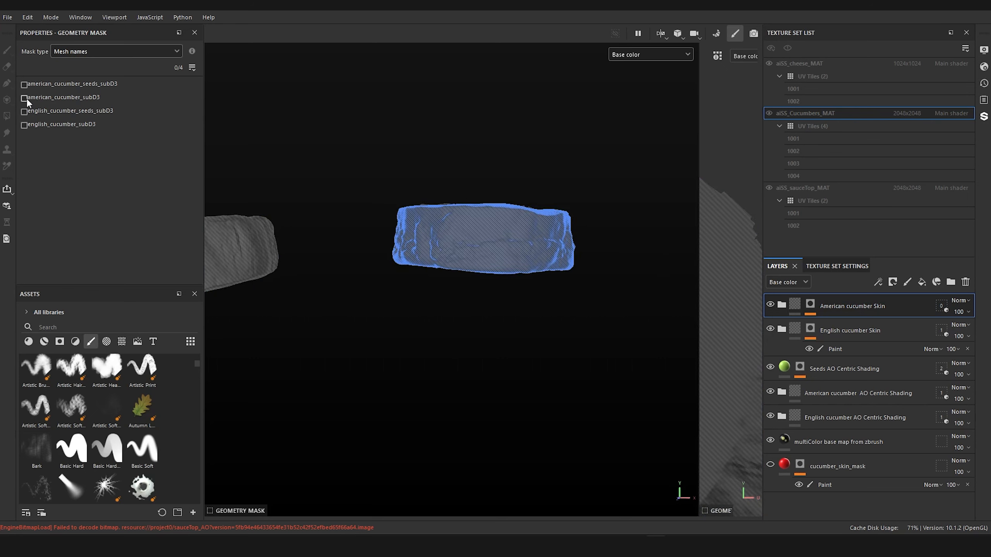
{"action": "left_click", "coordinate": [23, 97]}
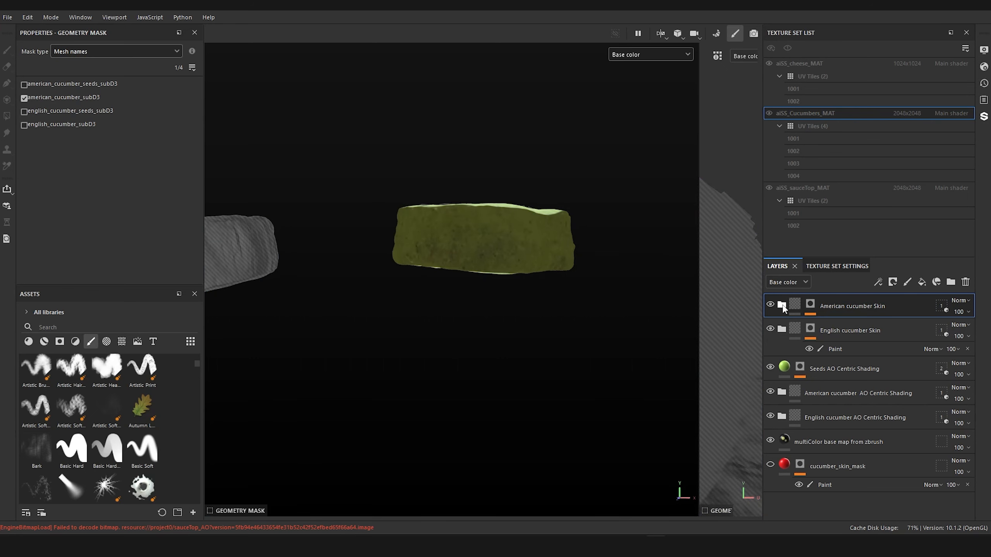
Step: Replace the Mold layer's mask in the American cucumber Skin folder with a black mask and rename the layer as __
{"action": "left_click", "coordinate": [782, 306]}
{"action": "left_click", "coordinate": [810, 328]}
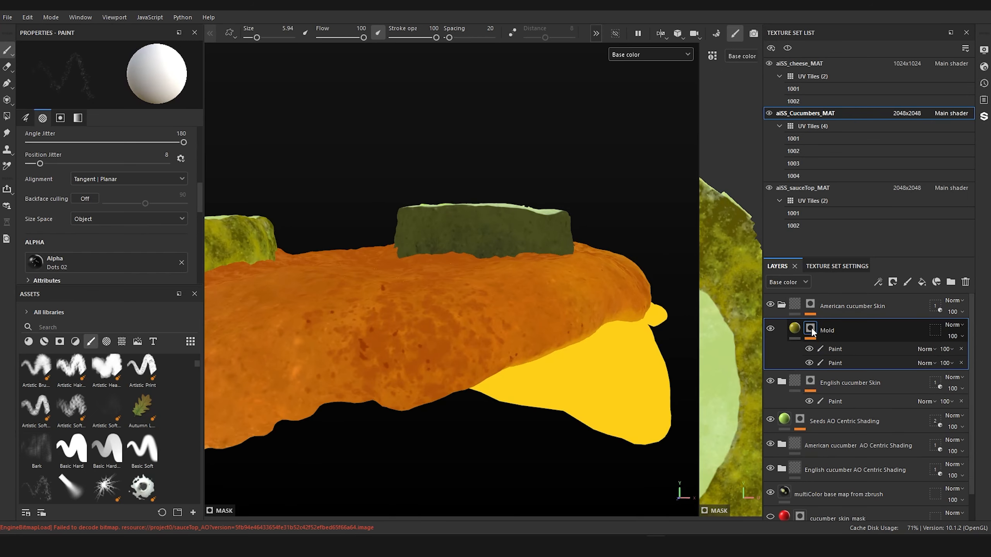
{"action": "right_click", "coordinate": [811, 329]}
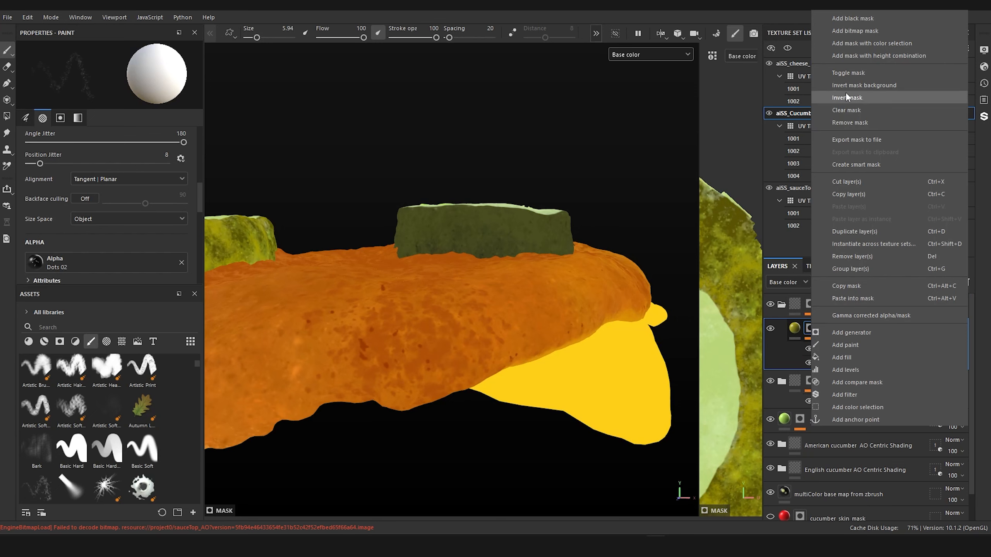
{"action": "left_click", "coordinate": [860, 18]}
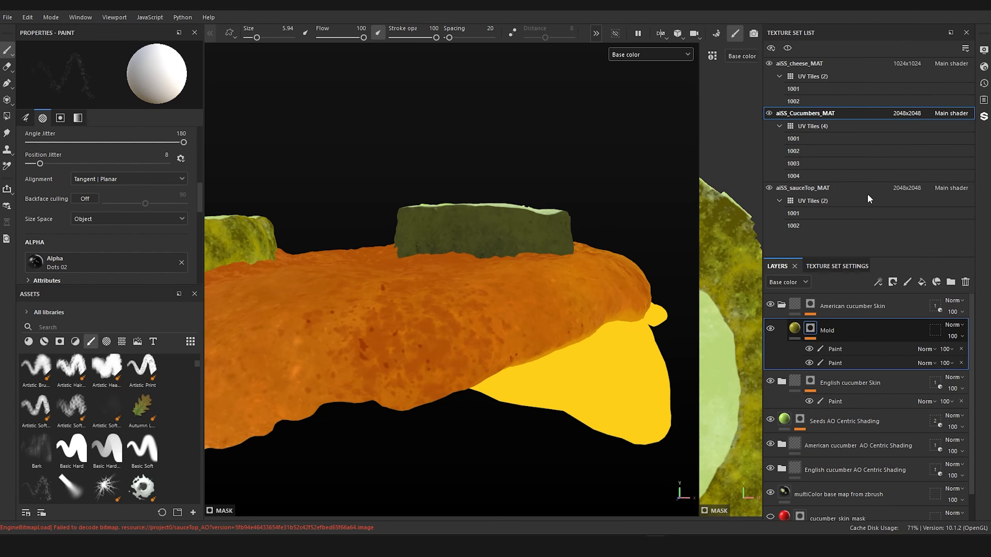
{"action": "double_click", "coordinate": [827, 330]}
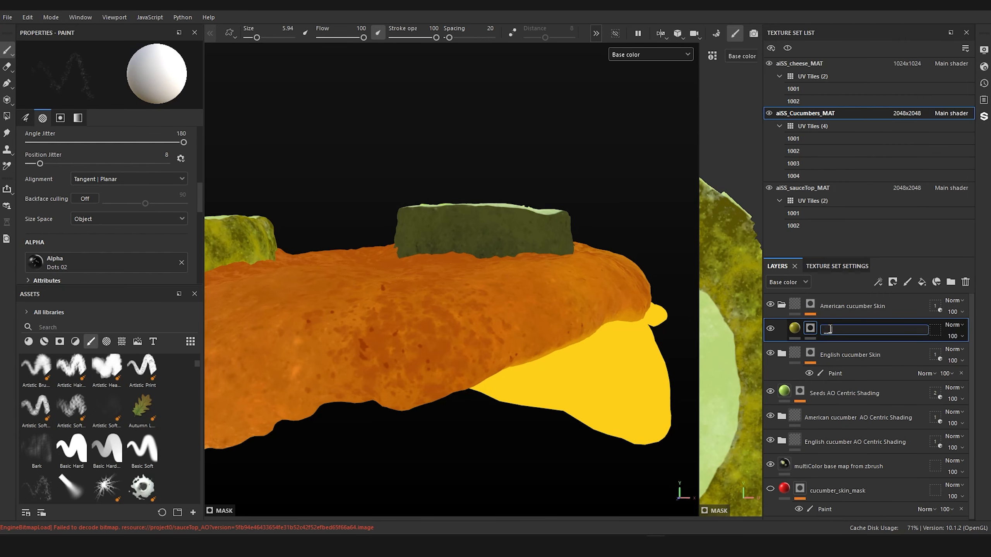
{"action": "key", "text": "Return"}
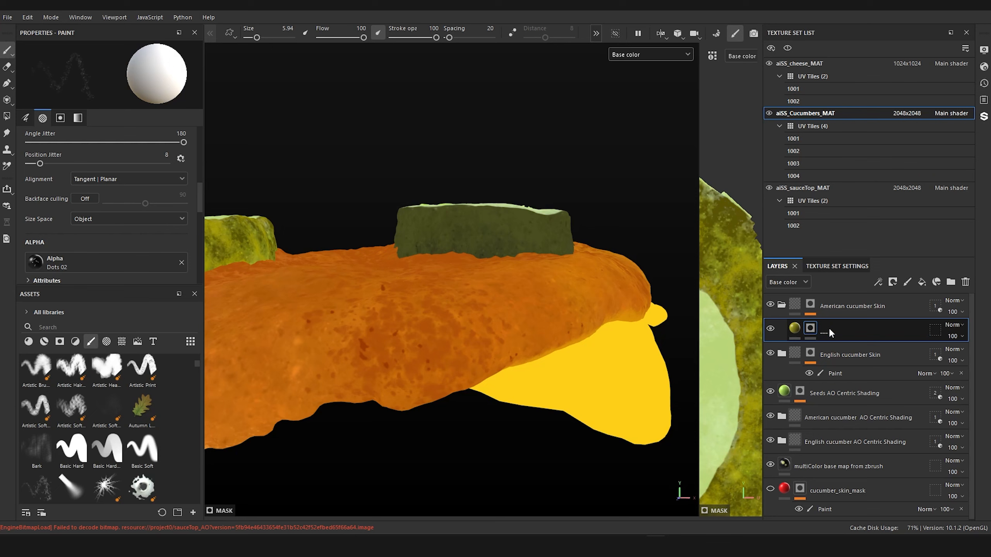
Step: Examine the skin color in the sliced cucumber reference photo and compare it with the cucumber slices on the burger
{"action": "left_click", "coordinate": [797, 326]}
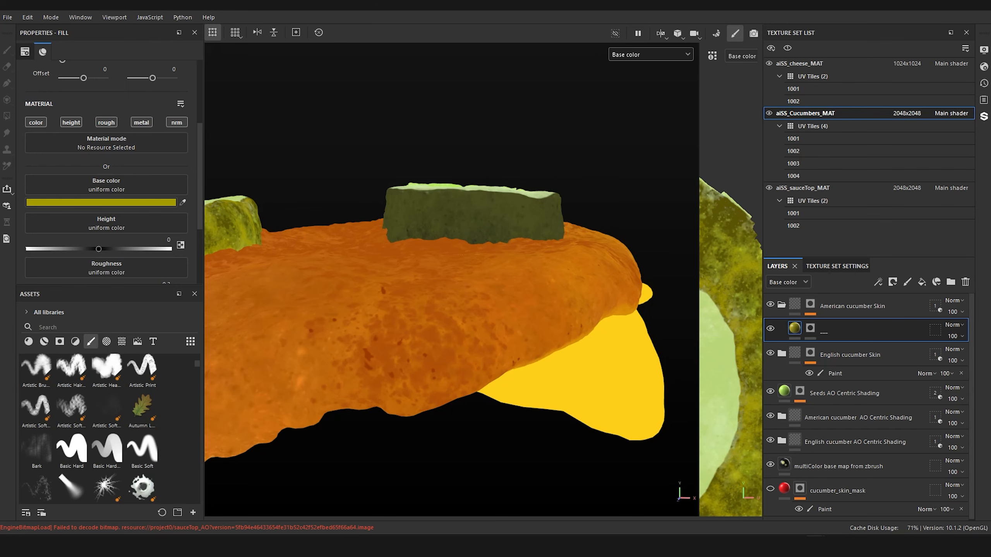
{"action": "left_click_drag", "start_coordinate": [460, 554], "coordinate": [378, 79]}
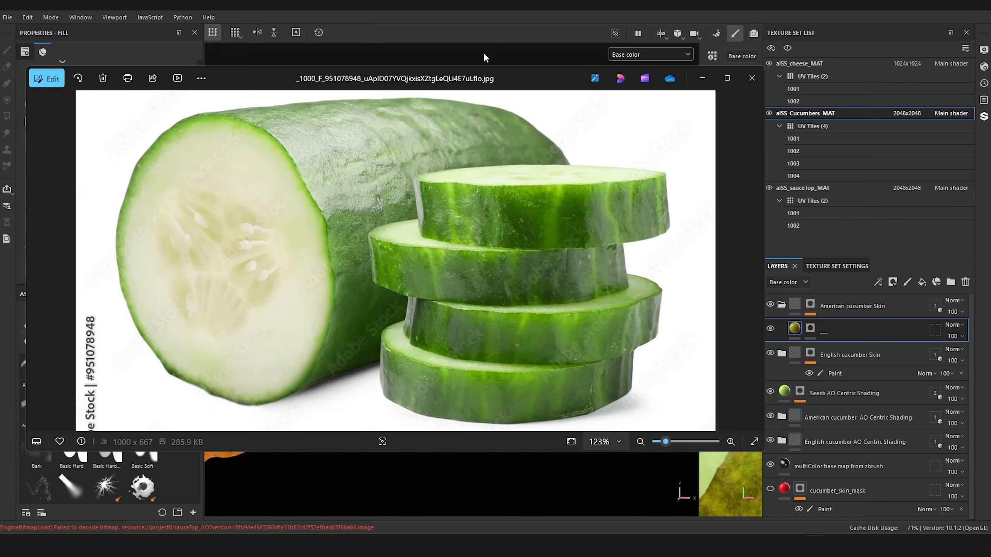
{"action": "left_click_drag", "start_coordinate": [458, 72], "coordinate": [990, 178]}
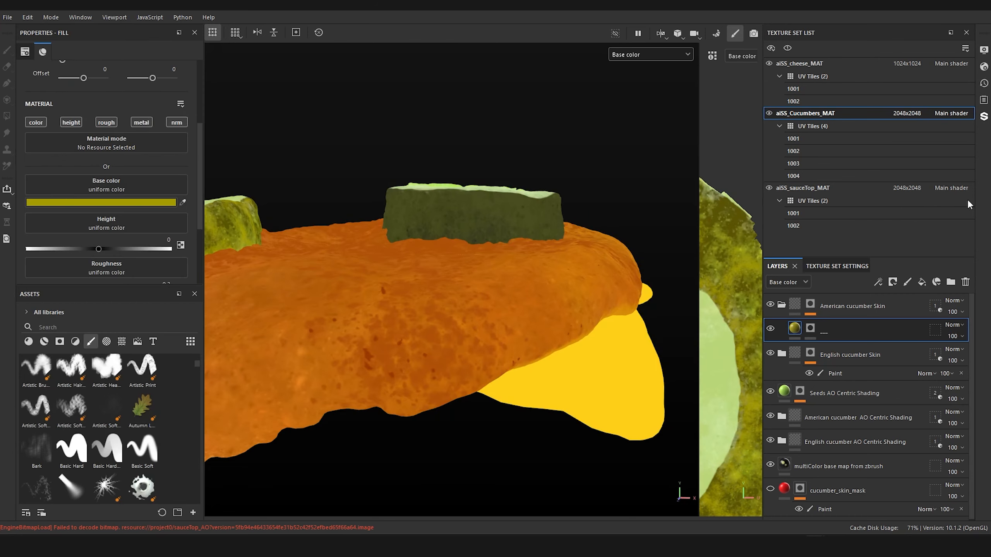
{"action": "left_click_drag", "start_coordinate": [484, 125], "coordinate": [523, 141], "text": "alt"}
{"action": "middle_click_drag", "start_coordinate": [522, 142], "coordinate": [481, 248], "text": "alt"}
{"action": "scroll", "coordinate": [480, 248], "scroll_direction": "up", "scroll_amount": 3}
{"action": "left_click_drag", "start_coordinate": [481, 248], "coordinate": [493, 309], "text": "alt"}
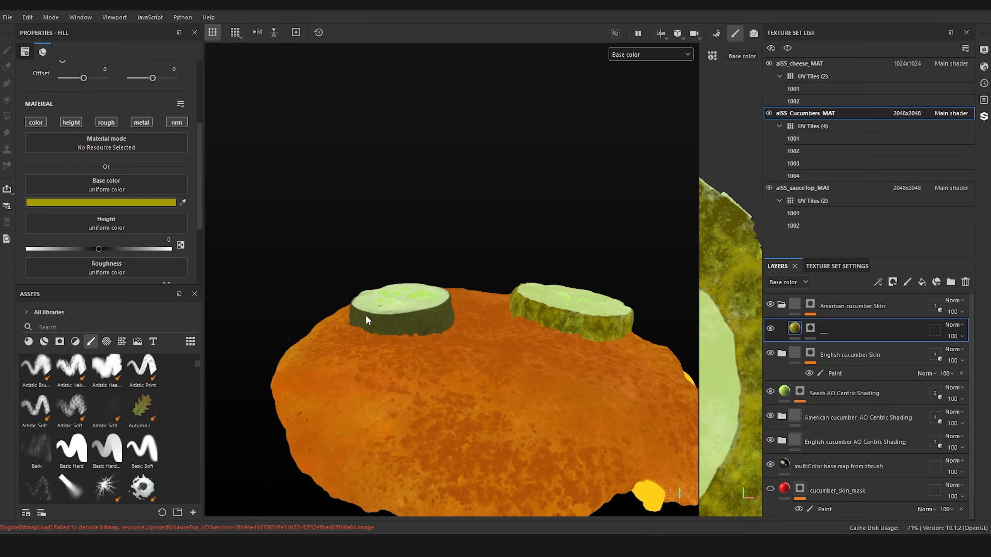
{"action": "left_click_drag", "start_coordinate": [406, 317], "coordinate": [736, 292], "text": "alt"}
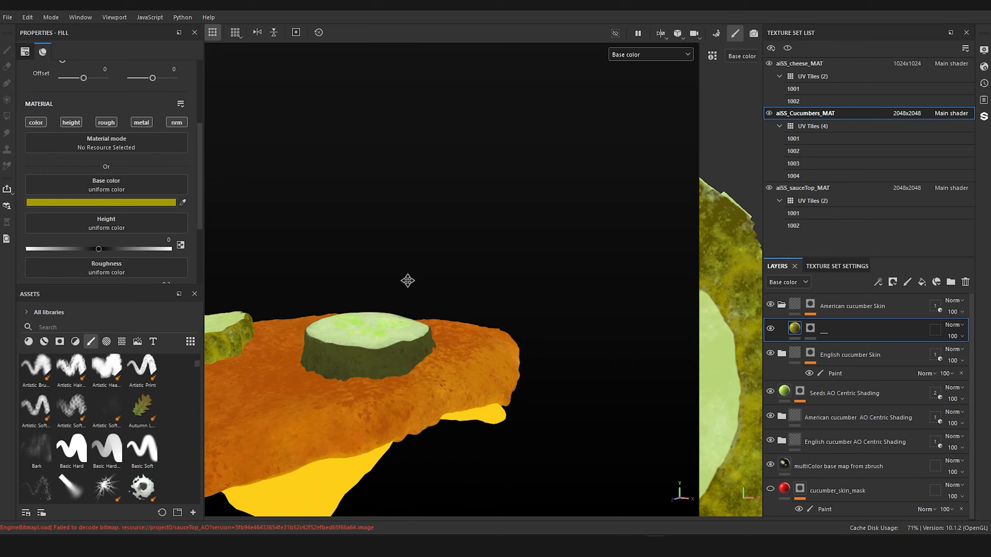
{"action": "middle_click_drag", "start_coordinate": [407, 280], "coordinate": [589, 239], "text": "alt"}
{"action": "scroll", "coordinate": [447, 300], "scroll_direction": "up", "scroll_amount": 3}
{"action": "left_click_drag", "start_coordinate": [446, 299], "coordinate": [376, 265], "text": "alt"}
{"action": "scroll", "coordinate": [97, 392], "scroll_direction": "up", "scroll_amount": 3}
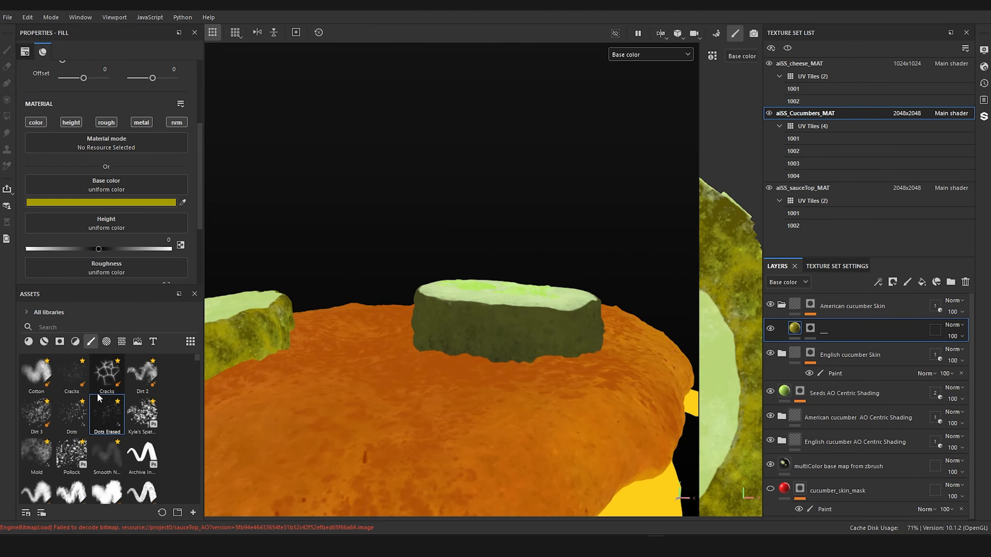
Step: Set the __ layer's base color to dark olive green and add a paint effect to its mask
{"action": "left_click", "coordinate": [148, 417]}
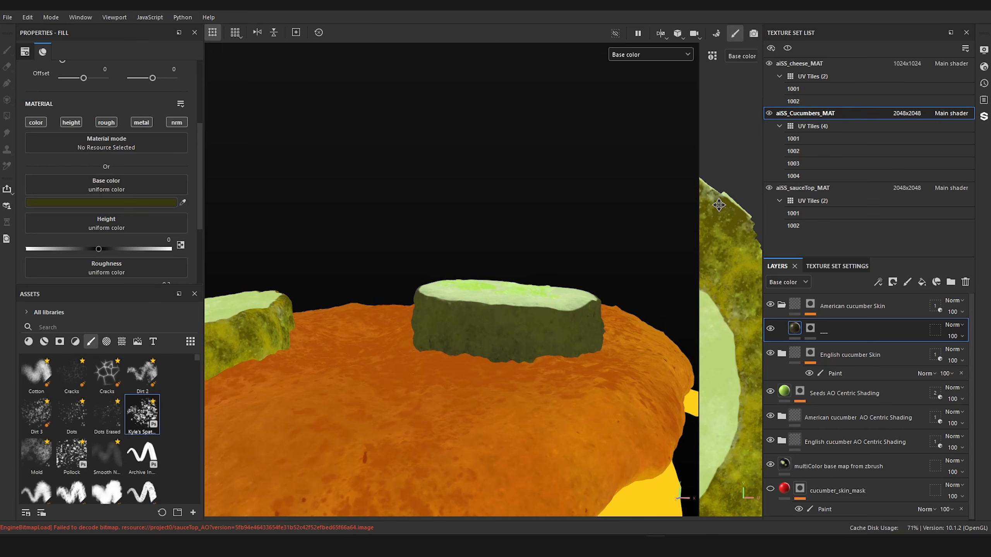
{"action": "scroll", "coordinate": [540, 321], "scroll_direction": "up", "scroll_amount": 4}
{"action": "middle_click_drag", "start_coordinate": [550, 294], "coordinate": [542, 257], "text": "alt"}
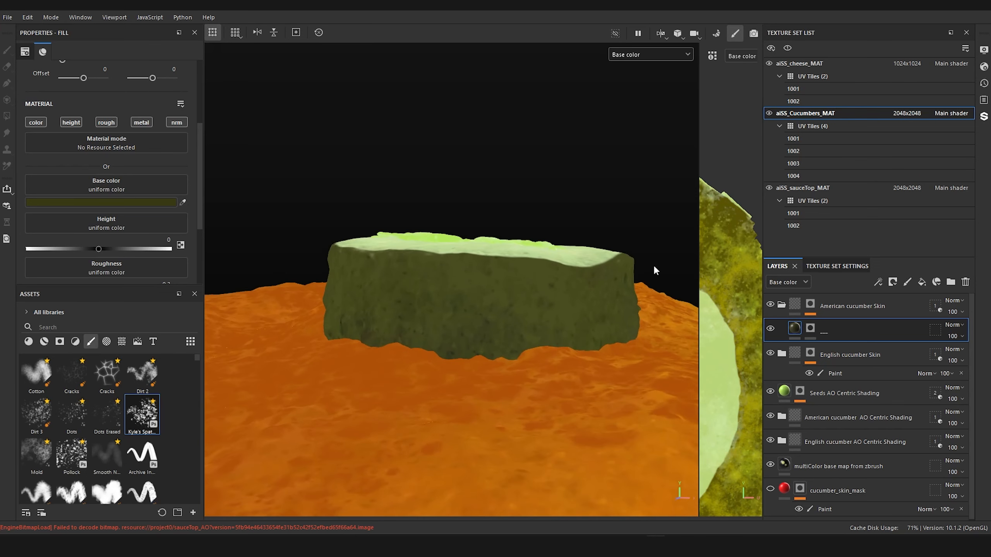
{"action": "right_click", "coordinate": [815, 330]}
{"action": "left_click", "coordinate": [849, 344]}
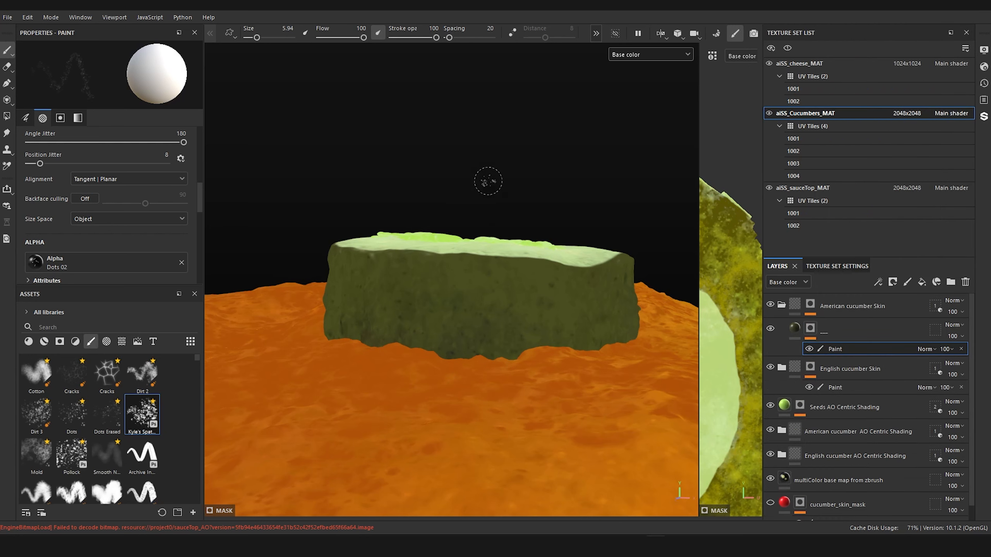
Step: Enlarge the dotted brush to size 18.02 and paint mottled spots onto the American cucumber's side skin
{"action": "scroll", "coordinate": [506, 179], "scroll_direction": "up", "scroll_amount": 2}
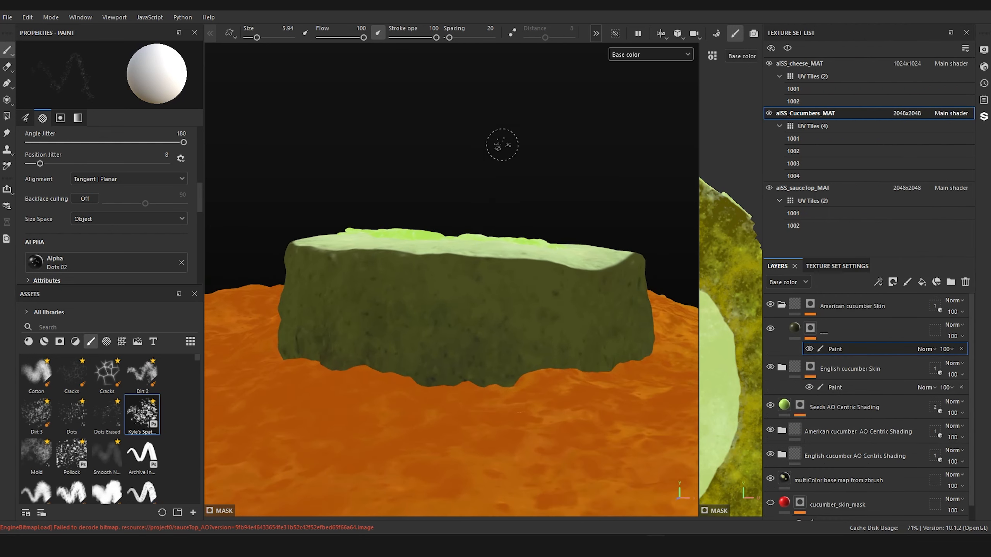
{"action": "right_click_drag", "start_coordinate": [423, 273], "coordinate": [433, 273], "text": "ctrl"}
{"action": "right_click_drag", "start_coordinate": [502, 290], "coordinate": [521, 290], "text": "ctrl"}
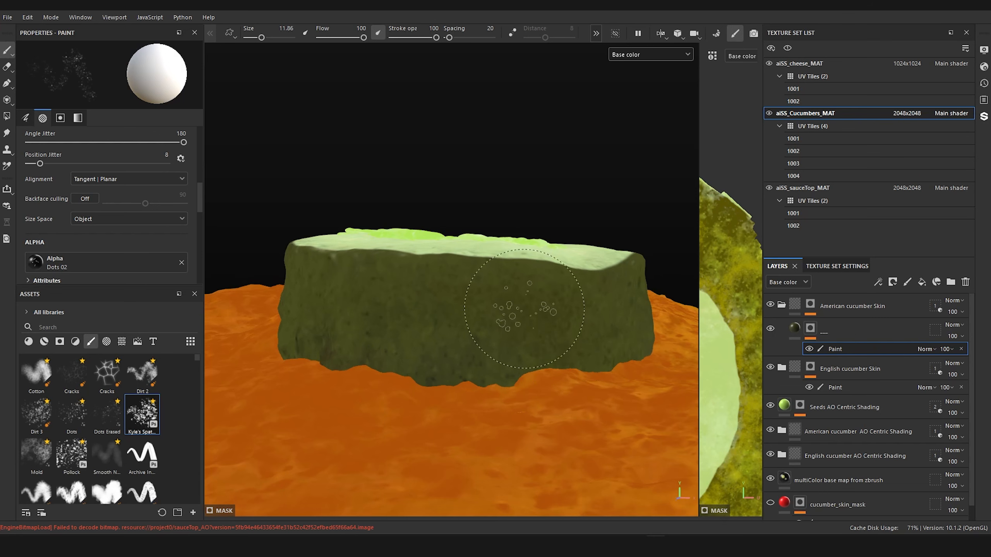
{"action": "right_click_drag", "start_coordinate": [531, 310], "coordinate": [561, 310], "text": "ctrl"}
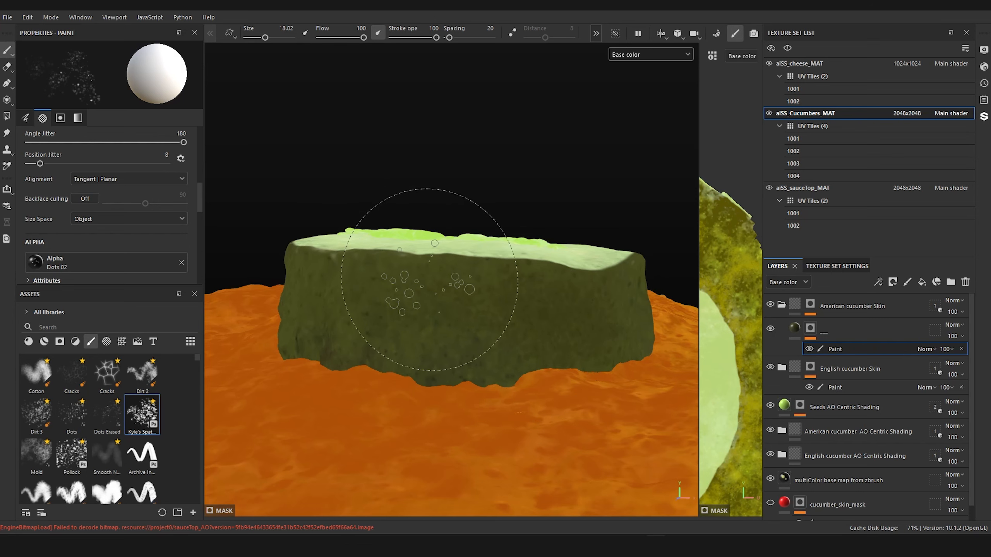
{"action": "right_click_drag", "start_coordinate": [443, 280], "coordinate": [425, 416], "text": "alt"}
{"action": "left_click_drag", "start_coordinate": [253, 437], "coordinate": [353, 390], "text": "alt"}
{"action": "middle_click_drag", "start_coordinate": [418, 362], "coordinate": [234, 388], "text": "alt"}
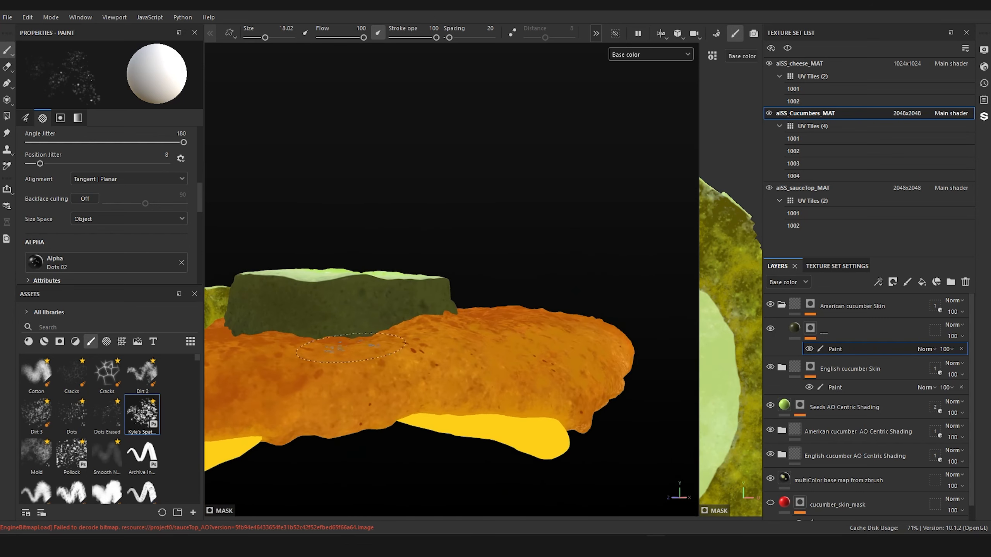
{"action": "left_click_drag", "start_coordinate": [226, 390], "coordinate": [379, 342], "text": "alt"}
{"action": "middle_click_drag", "start_coordinate": [378, 343], "coordinate": [423, 373], "text": "alt"}
{"action": "right_click_drag", "start_coordinate": [390, 373], "coordinate": [359, 353], "text": "alt"}
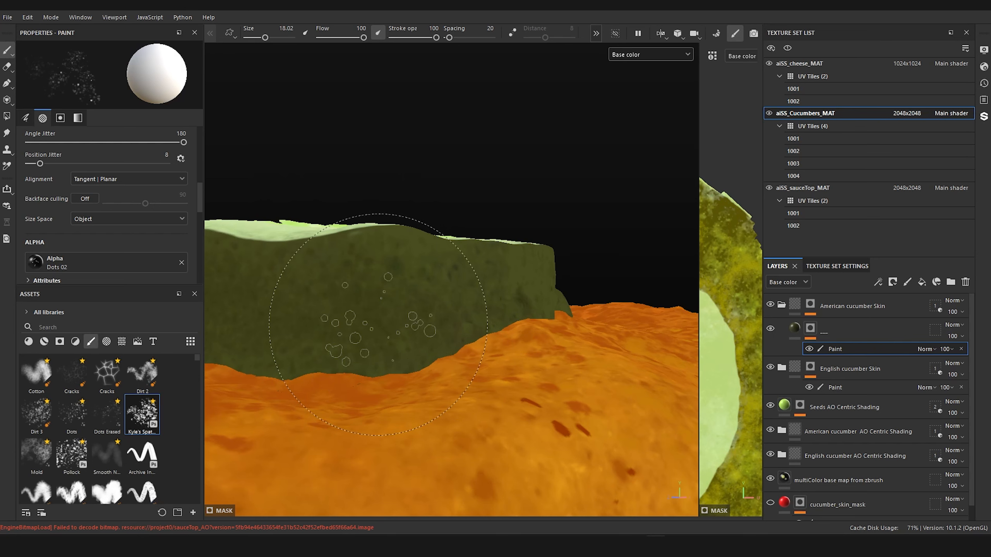
Step: Set the brush spacing to 5 and paint denser mottling along the American cucumber's side
{"action": "mouse_move", "coordinate": [202, 192]}
{"action": "left_mouse_down"}
{"action": "mouse_move", "coordinate": [205, 233]}
{"action": "mouse_move", "coordinate": [209, 154]}
{"action": "left_mouse_up"}
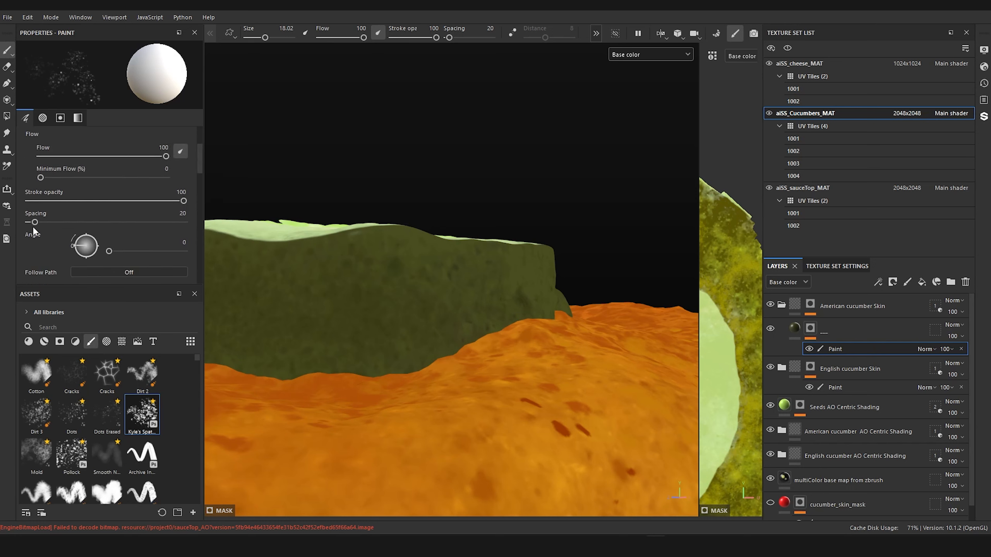
{"action": "left_click_drag", "start_coordinate": [33, 226], "coordinate": [32, 221]}
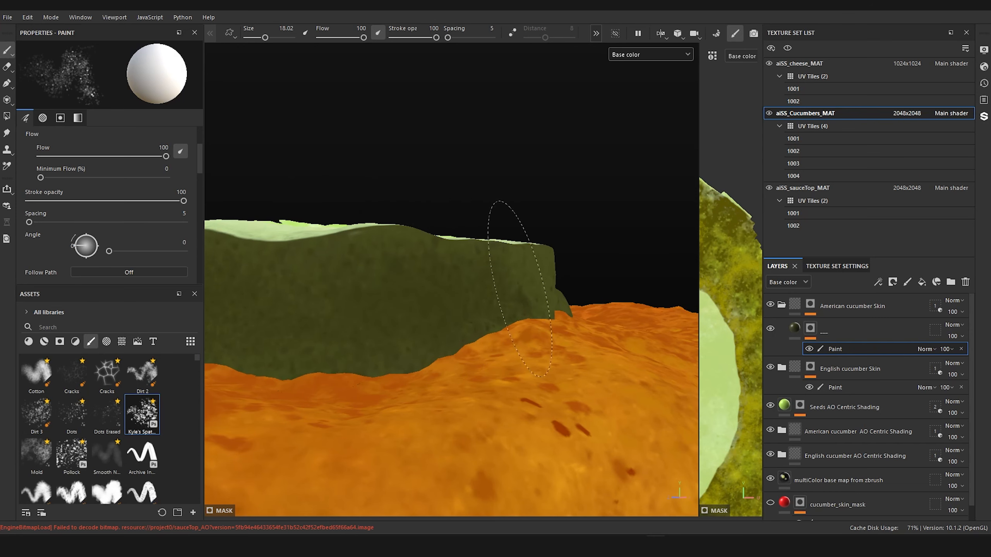
{"action": "mouse_move", "coordinate": [571, 285]}
{"action": "left_mouse_down", "text": "alt"}
{"action": "mouse_move", "coordinate": [426, 351]}
{"action": "mouse_move", "coordinate": [288, 371]}
{"action": "mouse_move", "coordinate": [429, 369]}
{"action": "left_mouse_up", "text": "alt"}
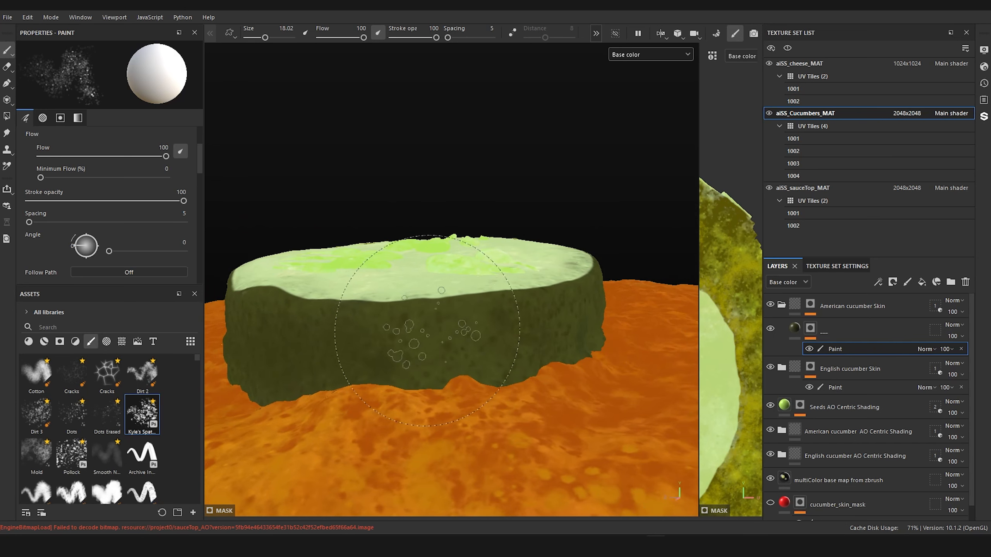
{"action": "right_click_drag", "start_coordinate": [573, 350], "coordinate": [503, 349], "text": "alt"}
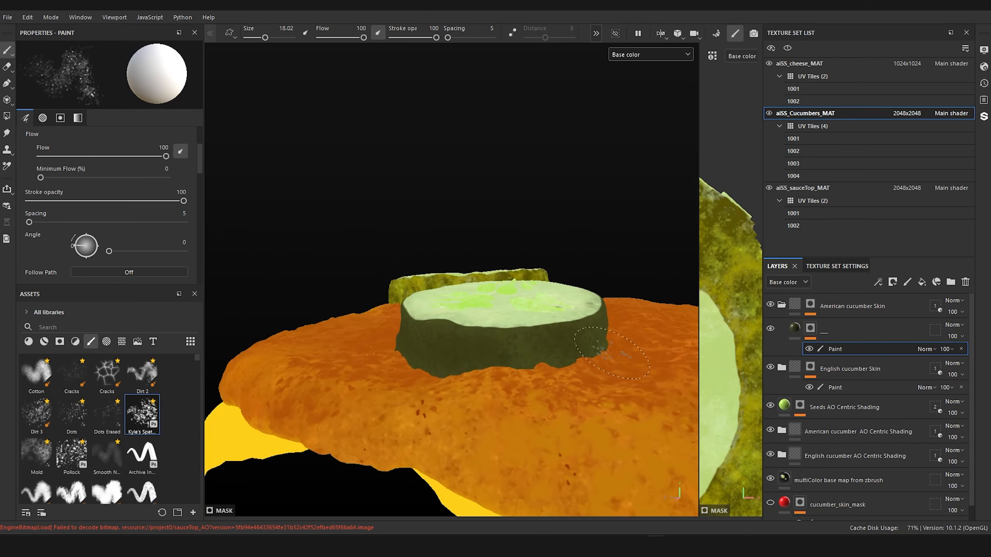
{"action": "left_click_drag", "start_coordinate": [647, 349], "coordinate": [565, 354], "text": "alt"}
{"action": "middle_click_drag", "start_coordinate": [565, 355], "coordinate": [441, 370], "text": "alt"}
{"action": "right_click_drag", "start_coordinate": [440, 371], "coordinate": [490, 350], "text": "alt"}
{"action": "left_click_drag", "start_coordinate": [491, 350], "coordinate": [496, 330], "text": "alt"}
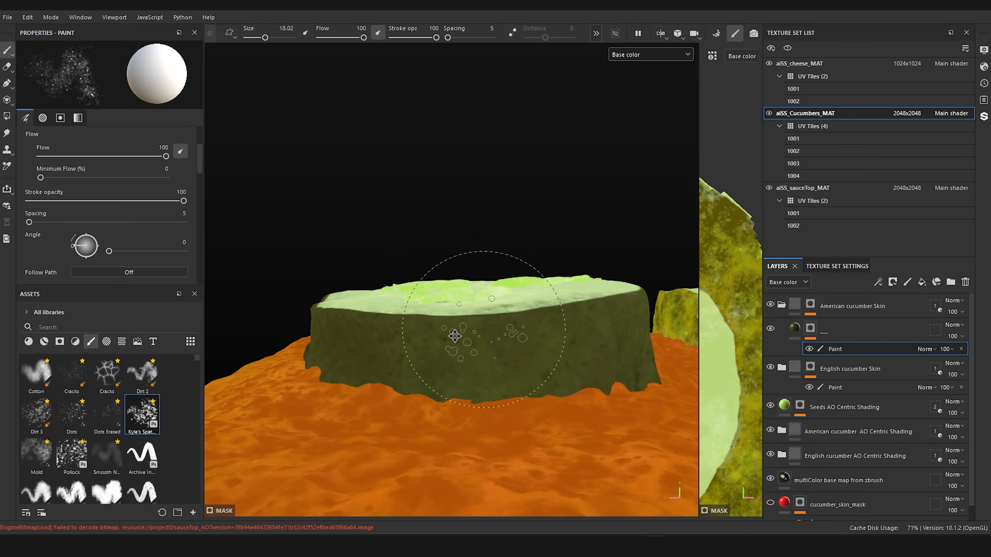
Step: Continue the dotted mottling around the remaining sides of the American cucumber slice
{"action": "middle_click_drag", "start_coordinate": [496, 329], "coordinate": [465, 344], "text": "alt"}
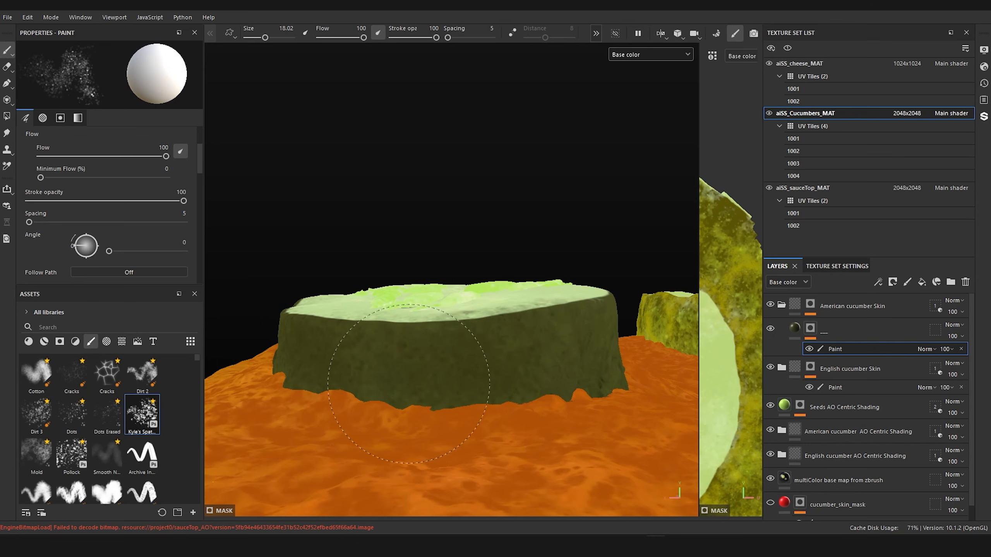
{"action": "left_click_drag", "start_coordinate": [513, 336], "coordinate": [486, 311], "text": "alt"}
{"action": "middle_click_drag", "start_coordinate": [487, 312], "coordinate": [359, 327], "text": "alt"}
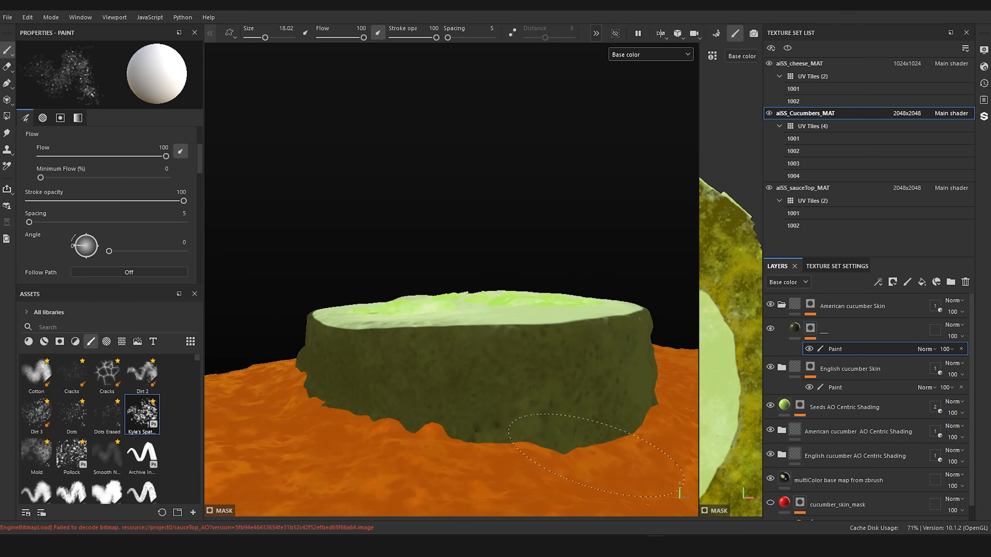
{"action": "left_click_drag", "start_coordinate": [596, 455], "coordinate": [552, 399], "text": "alt"}
{"action": "middle_click_drag", "start_coordinate": [552, 398], "coordinate": [372, 394], "text": "alt"}
{"action": "mouse_move", "coordinate": [371, 393]}
{"action": "right_mouse_down", "text": "alt"}
{"action": "mouse_move", "coordinate": [473, 403]}
{"action": "mouse_move", "coordinate": [425, 387]}
{"action": "right_mouse_up", "text": "alt"}
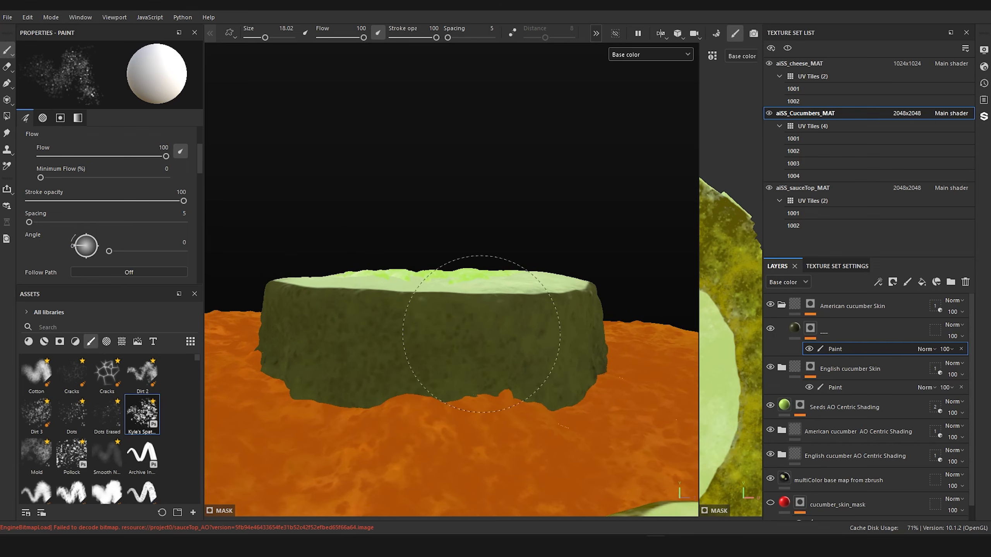
{"action": "right_click_drag", "start_coordinate": [655, 362], "coordinate": [663, 369], "text": "alt"}
{"action": "left_click_drag", "start_coordinate": [664, 370], "coordinate": [624, 378], "text": "alt"}
{"action": "middle_click_drag", "start_coordinate": [640, 374], "coordinate": [544, 379], "text": "alt"}
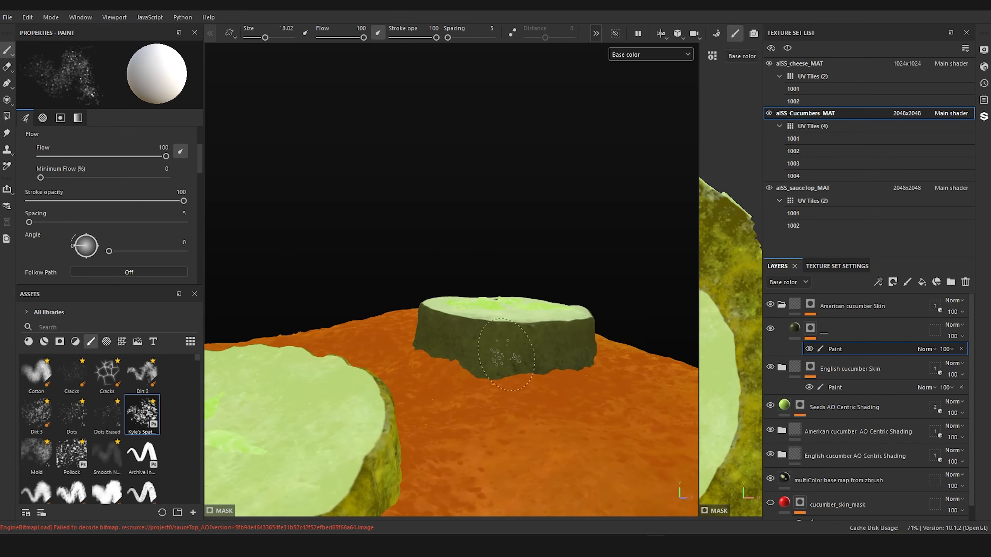
{"action": "right_click_drag", "start_coordinate": [544, 380], "coordinate": [575, 406], "text": "alt"}
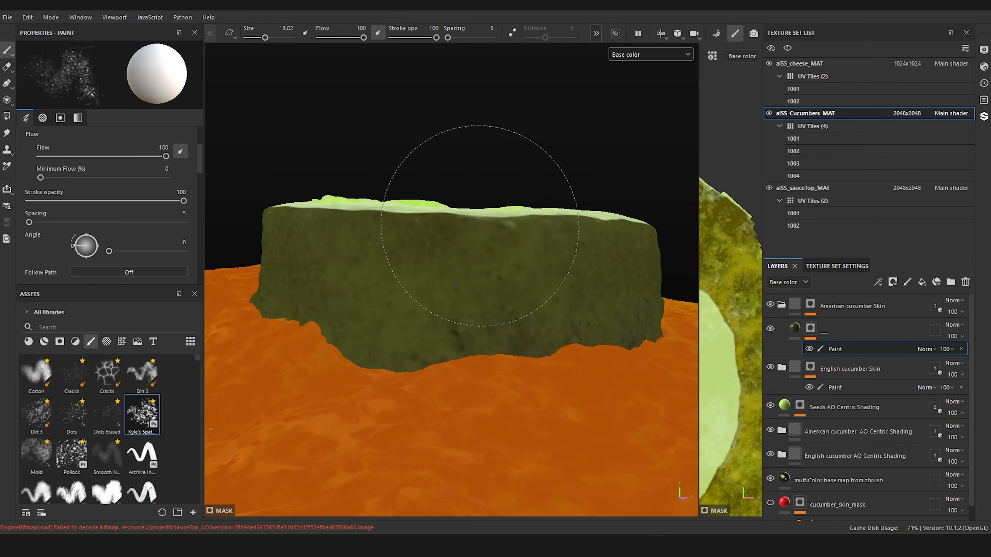
Step: Reduce the brush to size 6.98 and add finer dots to the American cucumber's skin
{"action": "right_click_drag", "start_coordinate": [424, 227], "coordinate": [380, 227], "text": "ctrl"}
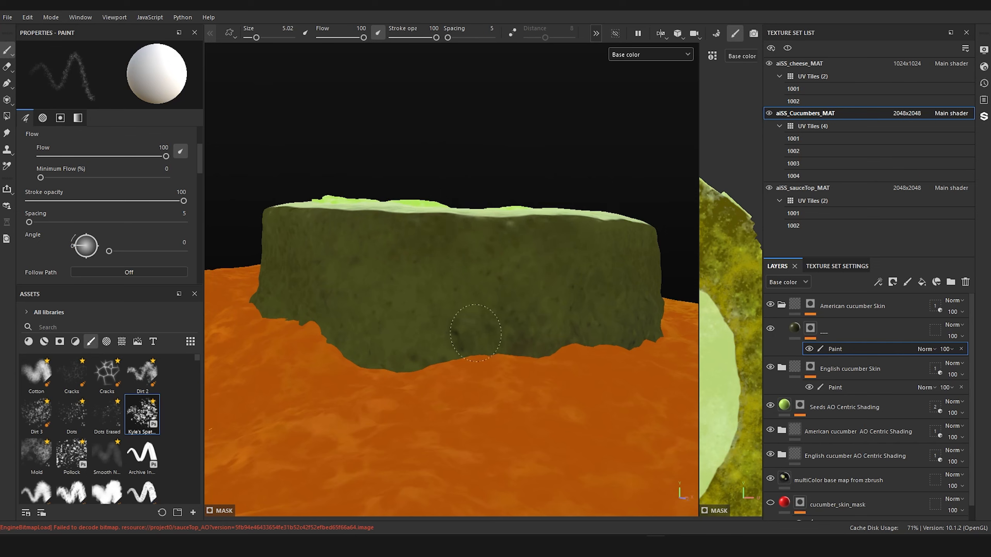
{"action": "right_click_drag", "start_coordinate": [421, 346], "coordinate": [422, 354], "text": "ctrl"}
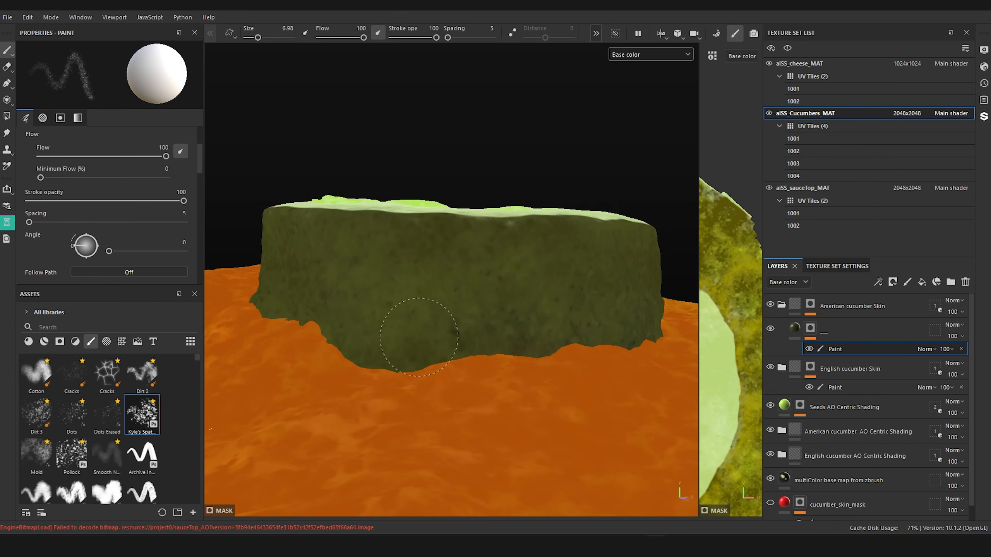
{"action": "mouse_move", "coordinate": [310, 197]}
{"action": "left_mouse_down", "text": "alt"}
{"action": "mouse_move", "coordinate": [429, 208]}
{"action": "mouse_move", "coordinate": [546, 238]}
{"action": "mouse_move", "coordinate": [585, 221]}
{"action": "left_mouse_up", "text": "alt"}
{"action": "right_click_drag", "start_coordinate": [487, 296], "coordinate": [546, 308], "text": "alt"}
{"action": "middle_click_drag", "start_coordinate": [546, 308], "coordinate": [593, 279], "text": "alt"}
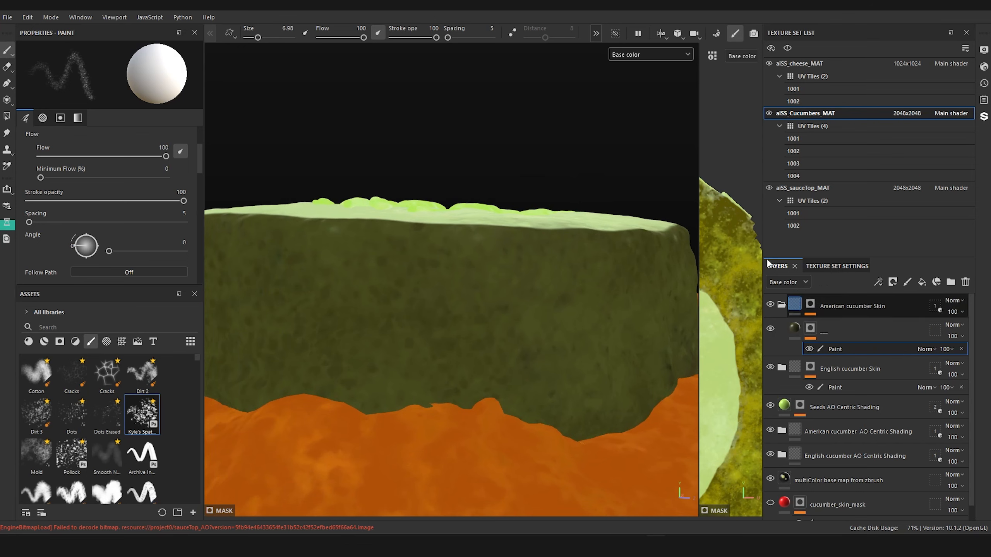
Step: Display the Mask channel in the viewport and set the brush size to 10.52
{"action": "left_click", "coordinate": [639, 54]}
{"action": "left_click", "coordinate": [626, 160]}
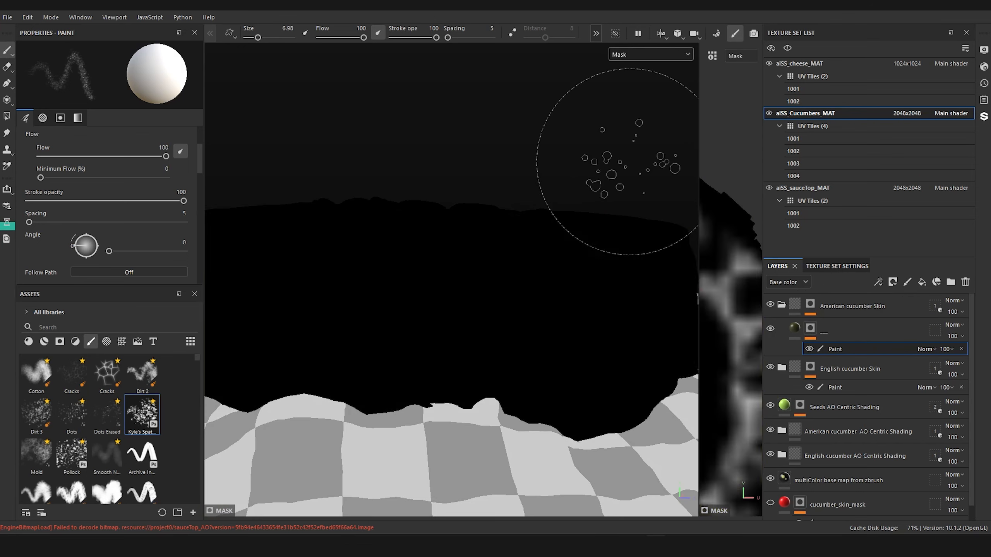
{"action": "right_click_drag", "start_coordinate": [431, 248], "coordinate": [452, 247], "text": "ctrl"}
{"action": "mouse_move", "coordinate": [430, 247]}
{"action": "left_mouse_down"}
{"action": "mouse_move", "coordinate": [480, 245]}
{"action": "mouse_move", "coordinate": [401, 250]}
{"action": "left_mouse_up"}
Step: Break up the American cucumber's skin mask with black and white dots and save the project
{"action": "key", "text": "x"}
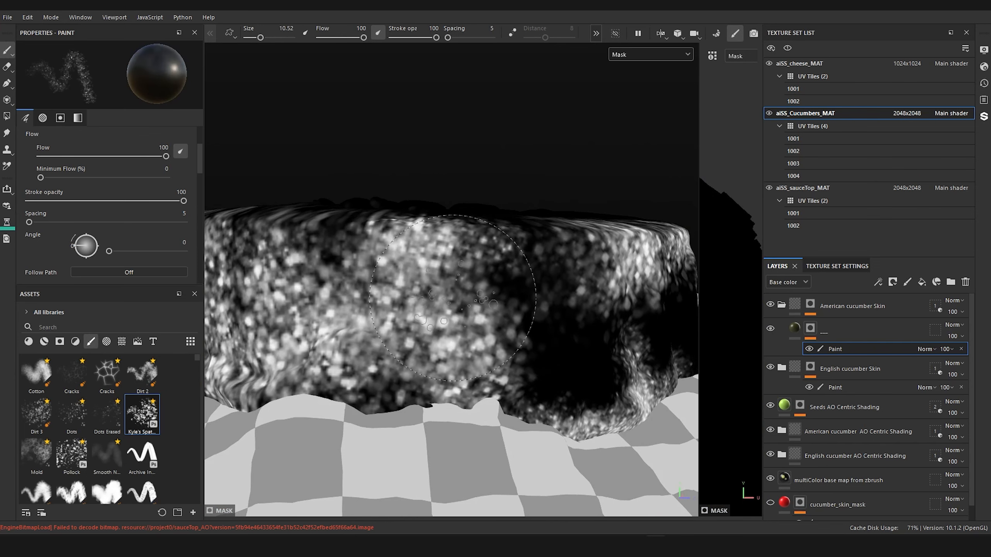
{"action": "mouse_move", "coordinate": [468, 317]}
{"action": "left_mouse_down"}
{"action": "mouse_move", "coordinate": [477, 306]}
{"action": "mouse_move", "coordinate": [433, 332]}
{"action": "mouse_move", "coordinate": [500, 340]}
{"action": "mouse_move", "coordinate": [493, 360]}
{"action": "mouse_move", "coordinate": [504, 359]}
{"action": "mouse_move", "coordinate": [518, 386]}
{"action": "mouse_move", "coordinate": [402, 332]}
{"action": "mouse_move", "coordinate": [468, 265]}
{"action": "mouse_move", "coordinate": [577, 280]}
{"action": "mouse_move", "coordinate": [577, 307]}
{"action": "left_mouse_up"}
{"action": "key", "text": "x"}
{"action": "key", "text": "ctrl+s"}
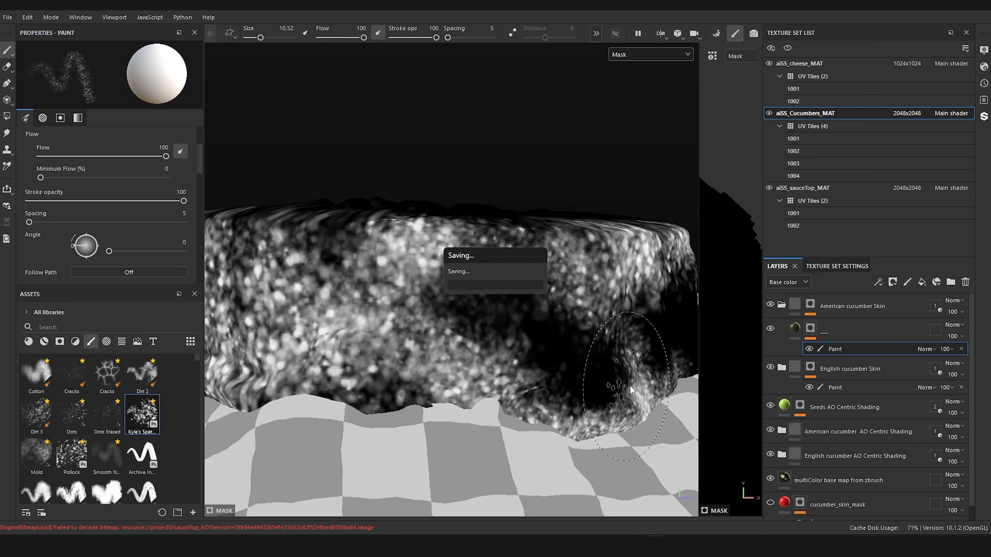
Step: Fill the dark gaps along the American cucumber's skin mask with white dots, alternating with black ones to keep the pattern mottled
{"action": "right_click_drag", "start_coordinate": [550, 346], "coordinate": [507, 328], "text": "alt"}
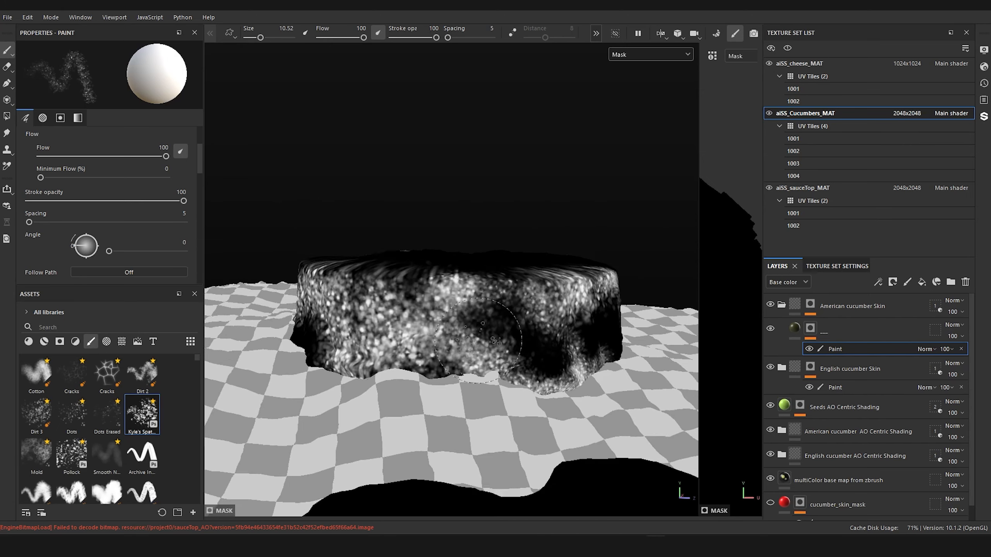
{"action": "left_click_drag", "start_coordinate": [506, 328], "coordinate": [587, 331], "text": "alt"}
{"action": "left_click_drag", "start_coordinate": [507, 377], "coordinate": [460, 388], "text": "alt"}
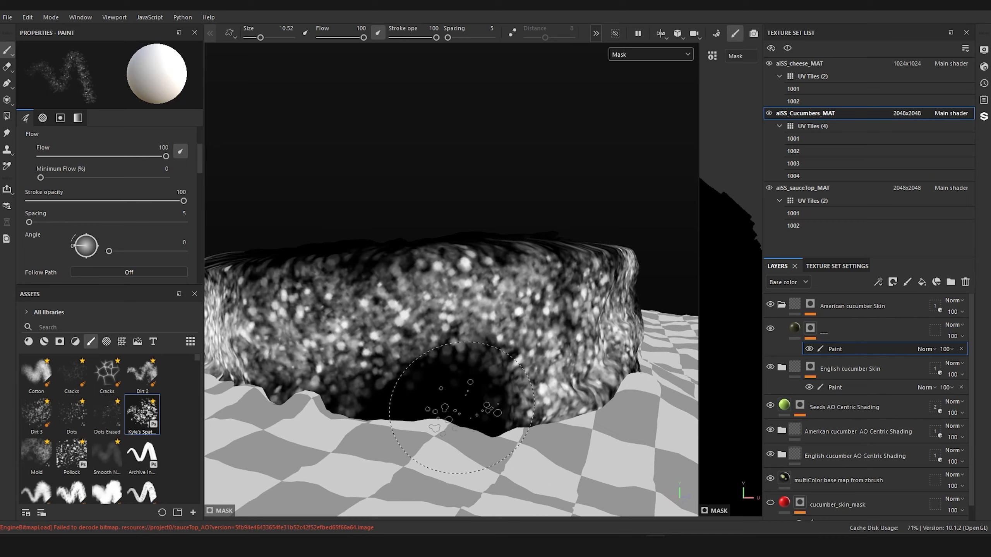
{"action": "key", "text": "x"}
{"action": "mouse_move", "coordinate": [504, 287]}
{"action": "left_mouse_down"}
{"action": "mouse_move", "coordinate": [552, 343]}
{"action": "mouse_move", "coordinate": [442, 323]}
{"action": "left_mouse_up"}
{"action": "key", "text": "x"}
{"action": "key", "text": "x"}
{"action": "mouse_move", "coordinate": [442, 375]}
{"action": "left_mouse_down"}
{"action": "mouse_move", "coordinate": [486, 402]}
{"action": "mouse_move", "coordinate": [371, 361]}
{"action": "mouse_move", "coordinate": [441, 396]}
{"action": "left_mouse_up"}
Step: Even out the overly bright and dark patches around the rest of the skin mask with alternating black and white dots
{"action": "key", "text": "x"}
{"action": "key", "text": "x"}
{"action": "mouse_move", "coordinate": [347, 332]}
{"action": "left_mouse_down"}
{"action": "mouse_move", "coordinate": [376, 353]}
{"action": "mouse_move", "coordinate": [491, 347]}
{"action": "left_mouse_up"}
{"action": "middle_click_drag", "start_coordinate": [492, 347], "coordinate": [476, 266], "text": "alt"}
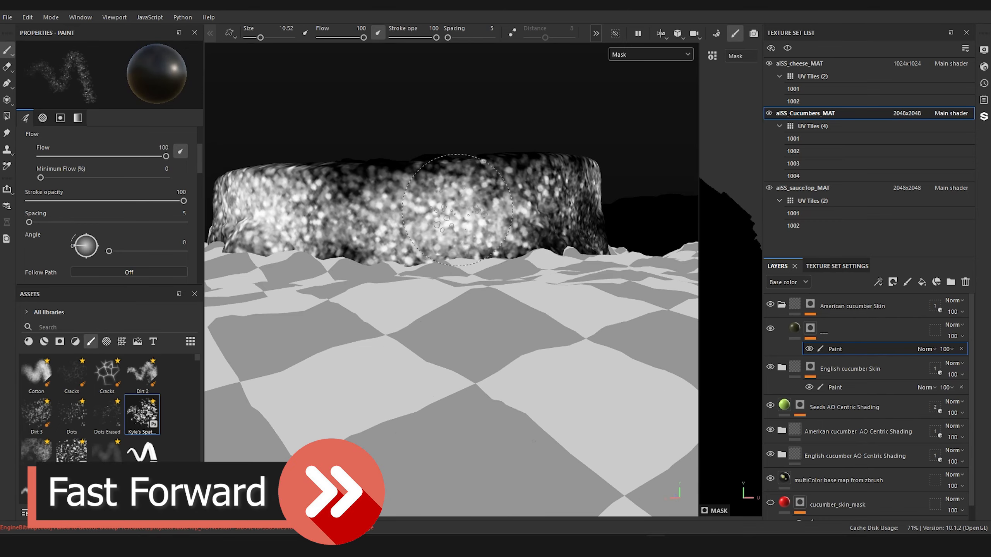
{"action": "mouse_move", "coordinate": [429, 209]}
{"action": "left_mouse_down"}
{"action": "mouse_move", "coordinate": [447, 171]}
{"action": "mouse_move", "coordinate": [445, 234]}
{"action": "mouse_move", "coordinate": [390, 246]}
{"action": "left_mouse_up"}
{"action": "key", "text": "x"}
{"action": "mouse_move", "coordinate": [382, 195]}
{"action": "left_mouse_down"}
{"action": "mouse_move", "coordinate": [382, 179]}
{"action": "mouse_move", "coordinate": [359, 219]}
{"action": "mouse_move", "coordinate": [310, 191]}
{"action": "left_mouse_up"}
{"action": "key", "text": "x"}
{"action": "mouse_move", "coordinate": [310, 191]}
{"action": "left_mouse_down", "text": "alt"}
{"action": "mouse_move", "coordinate": [394, 242]}
{"action": "mouse_move", "coordinate": [372, 266]}
{"action": "left_mouse_up", "text": "alt"}
{"action": "key", "text": "x"}
{"action": "key", "text": "x"}
{"action": "mouse_move", "coordinate": [495, 279]}
{"action": "left_mouse_down"}
{"action": "mouse_move", "coordinate": [527, 339]}
{"action": "mouse_move", "coordinate": [515, 335]}
{"action": "left_mouse_up"}
{"action": "key", "text": "x"}
{"action": "mouse_move", "coordinate": [510, 294]}
{"action": "left_mouse_down"}
{"action": "mouse_move", "coordinate": [446, 284]}
{"action": "mouse_move", "coordinate": [435, 298]}
{"action": "left_mouse_up"}
{"action": "key", "text": "x"}
{"action": "mouse_move", "coordinate": [437, 302]}
{"action": "left_mouse_down"}
{"action": "mouse_move", "coordinate": [464, 340]}
{"action": "mouse_move", "coordinate": [443, 309]}
{"action": "left_mouse_up"}
{"action": "key", "text": "x"}
{"action": "left_click_drag", "start_coordinate": [421, 312], "coordinate": [388, 312]}
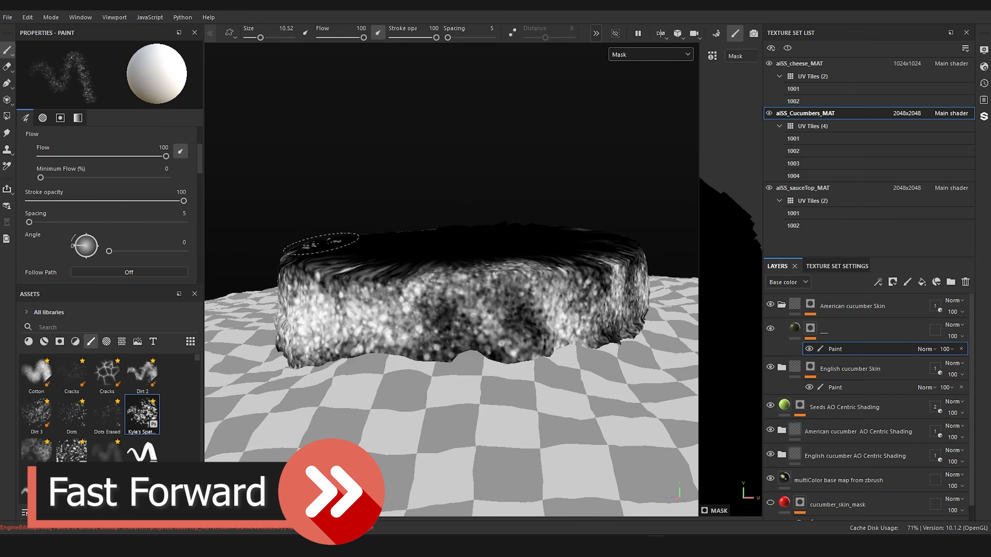
Step: Display the Base color channel and compare the American cucumber's skin with its splatter layer hidden and shown
{"action": "mouse_move", "coordinate": [383, 238]}
{"action": "left_mouse_down", "text": "alt"}
{"action": "mouse_move", "coordinate": [491, 277]}
{"action": "mouse_move", "coordinate": [517, 201]}
{"action": "mouse_move", "coordinate": [508, 230]}
{"action": "mouse_move", "coordinate": [521, 254]}
{"action": "left_mouse_up", "text": "alt"}
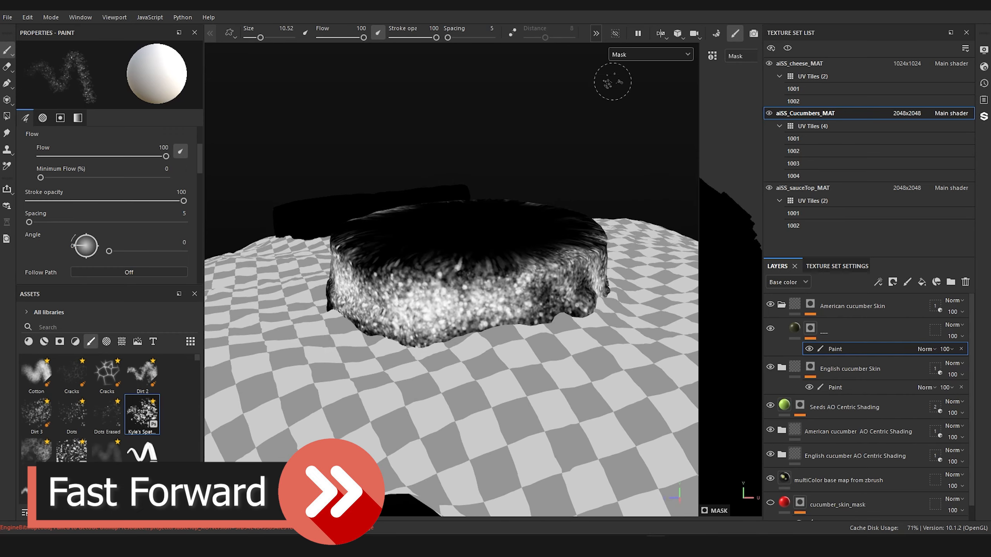
{"action": "left_click", "coordinate": [640, 55]}
{"action": "left_click", "coordinate": [641, 98]}
{"action": "left_click_drag", "start_coordinate": [585, 188], "coordinate": [578, 238], "text": "alt"}
{"action": "left_click_drag", "start_coordinate": [554, 336], "coordinate": [563, 247], "text": "alt"}
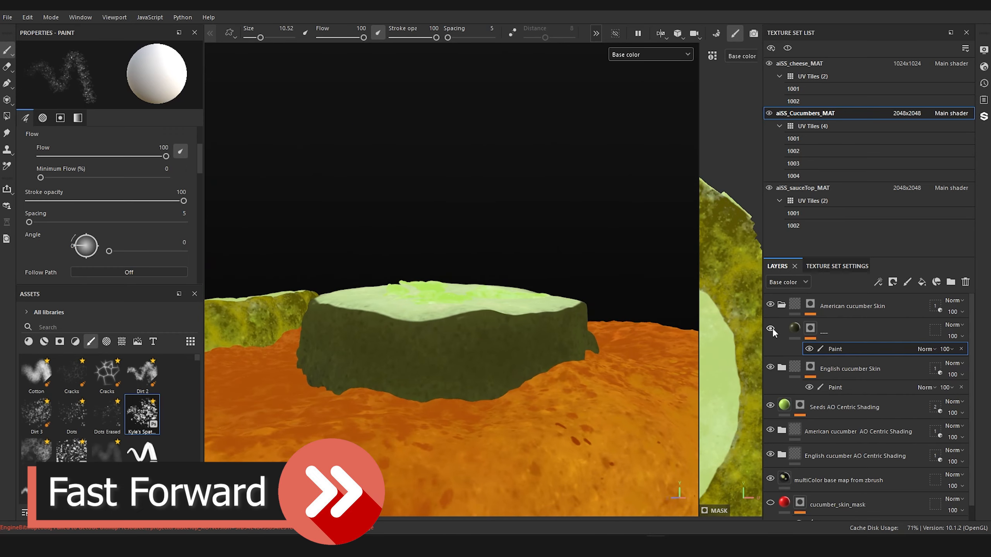
{"action": "left_click", "coordinate": [771, 329]}
{"action": "left_click", "coordinate": [771, 329]}
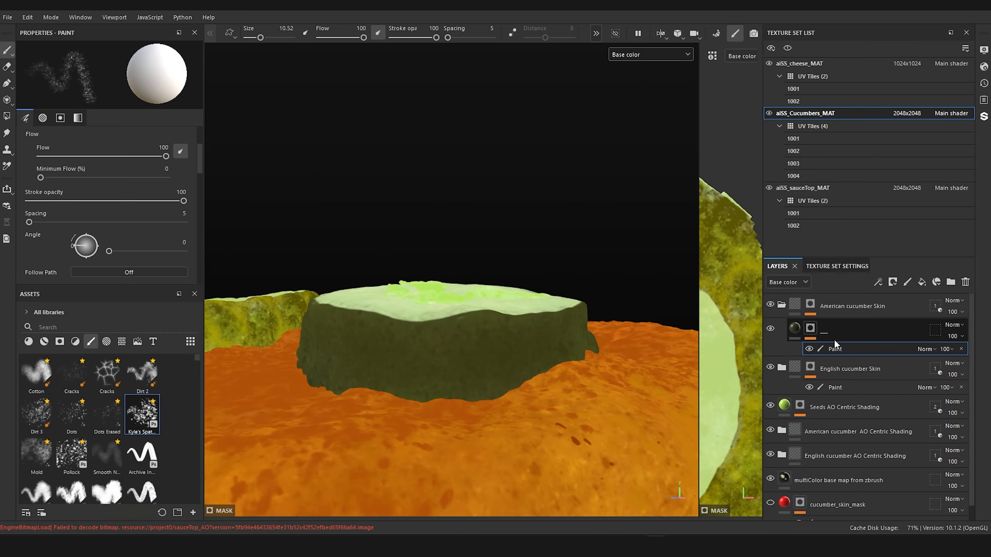
Step: Rename the fill layer in the American cucumber Skin folder to "Kyles splatter"
{"action": "double_click", "coordinate": [818, 333]}
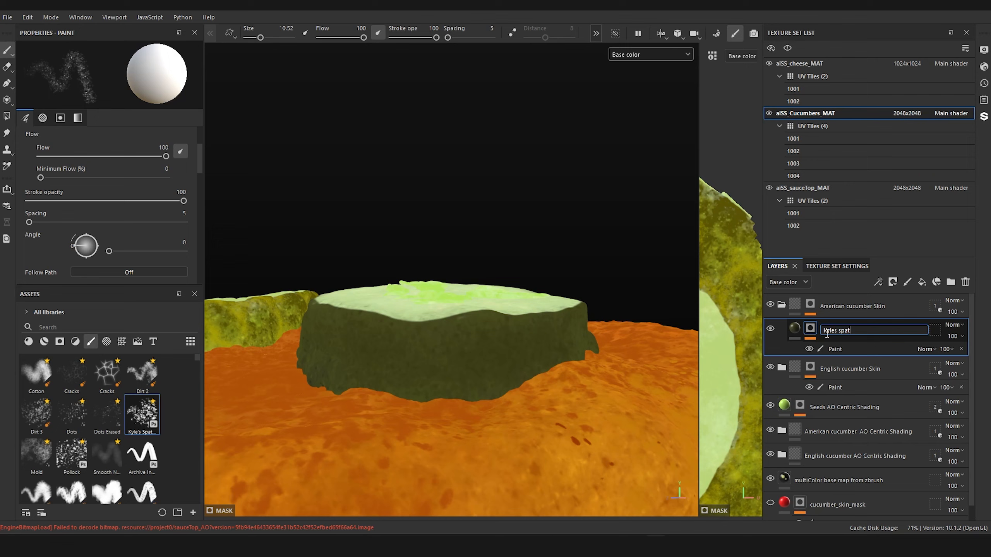
{"action": "type", "text": "Kyles splatter"}
{"action": "key", "text": "Return"}
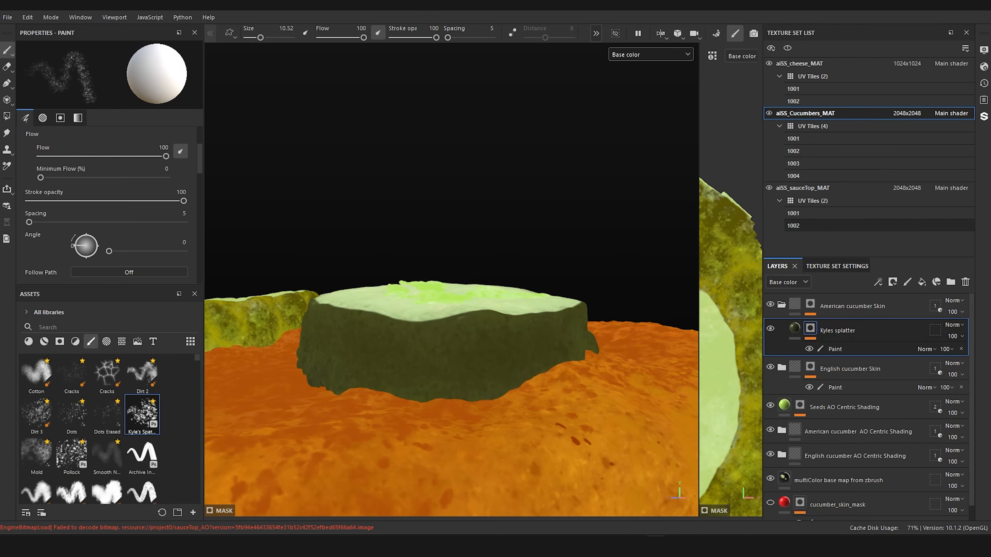
Step: Inspect the American cucumber's skin in the lit Material view and return the display to Base color
{"action": "mouse_move", "coordinate": [471, 234]}
{"action": "left_mouse_down", "text": "alt"}
{"action": "mouse_move", "coordinate": [433, 228]}
{"action": "mouse_move", "coordinate": [486, 250]}
{"action": "mouse_move", "coordinate": [353, 228]}
{"action": "left_mouse_up", "text": "alt"}
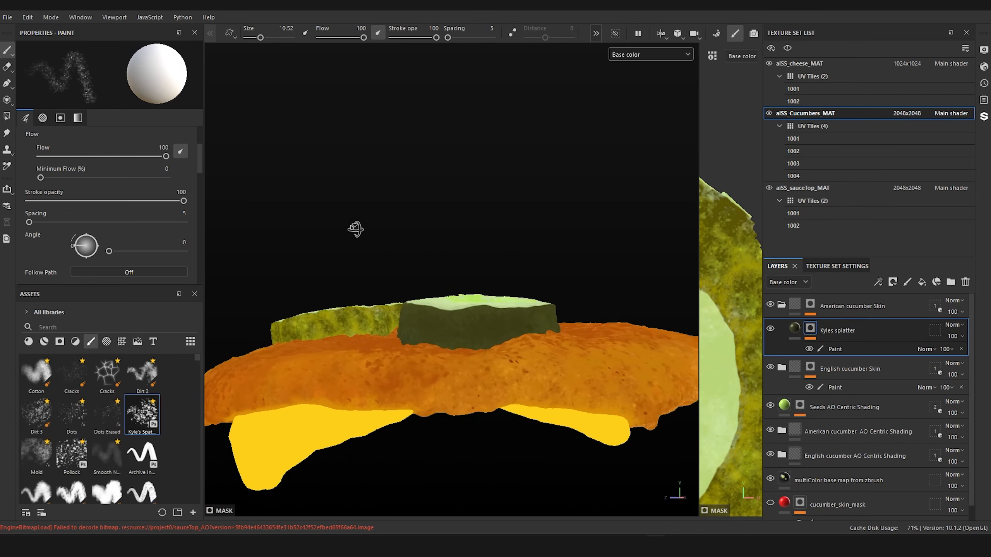
{"action": "scroll", "coordinate": [455, 283], "scroll_direction": "up", "scroll_amount": 5}
{"action": "left_click_drag", "start_coordinate": [463, 283], "coordinate": [578, 190], "text": "alt"}
{"action": "scroll", "coordinate": [438, 272], "scroll_direction": "down", "scroll_amount": 3}
{"action": "left_click", "coordinate": [667, 55]}
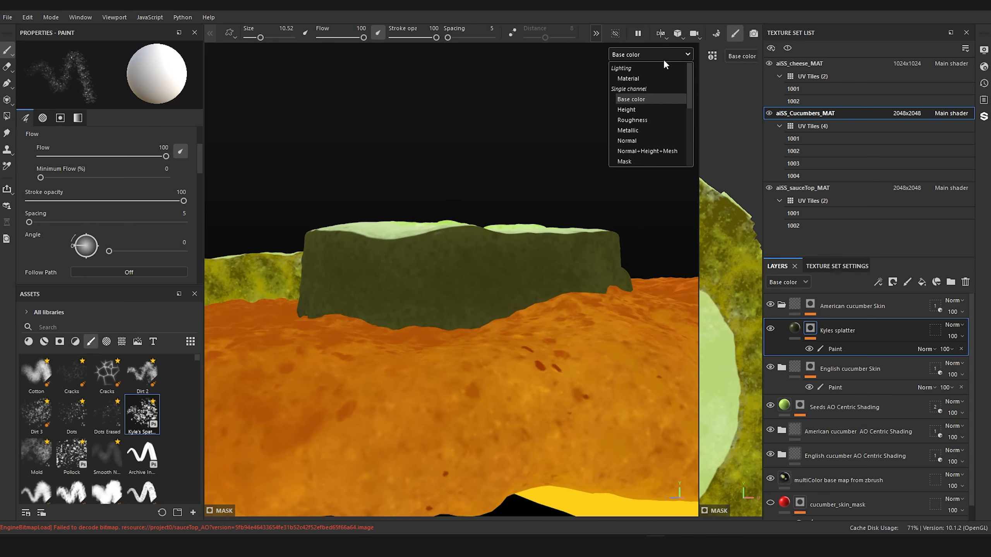
{"action": "left_click", "coordinate": [634, 78]}
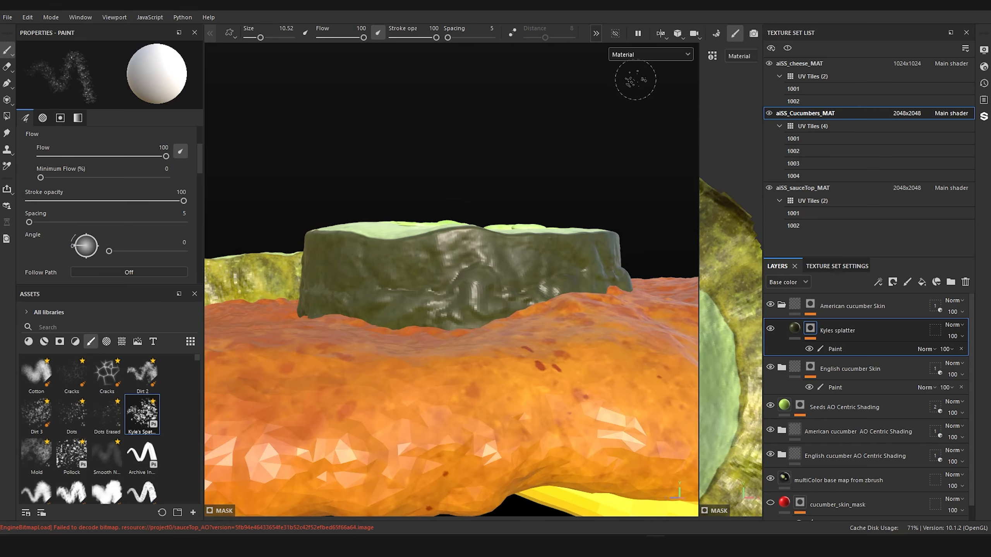
{"action": "scroll", "coordinate": [481, 278], "scroll_direction": "up", "scroll_amount": 5}
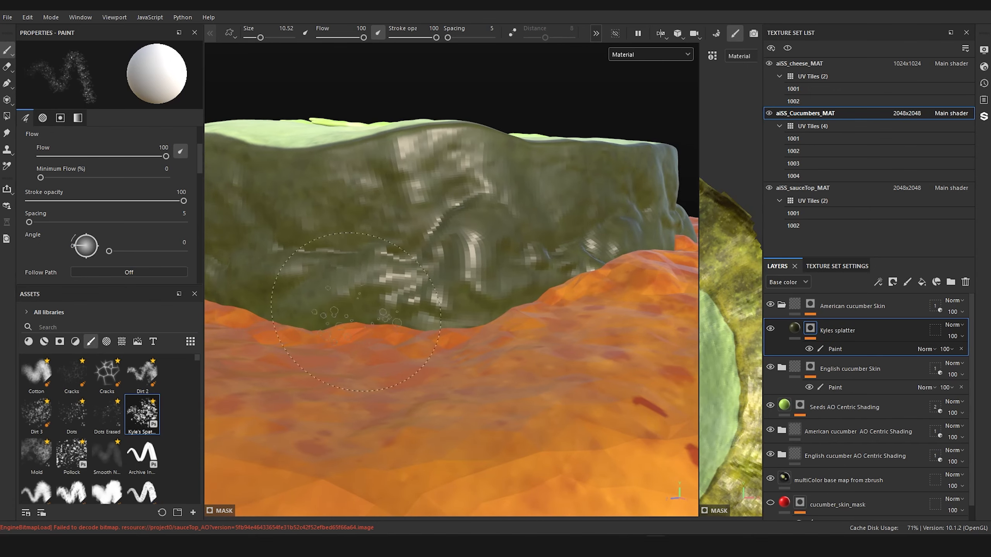
{"action": "left_click", "coordinate": [625, 58]}
{"action": "left_click", "coordinate": [629, 96]}
{"action": "scroll", "coordinate": [427, 211], "scroll_direction": "down", "scroll_amount": 3}
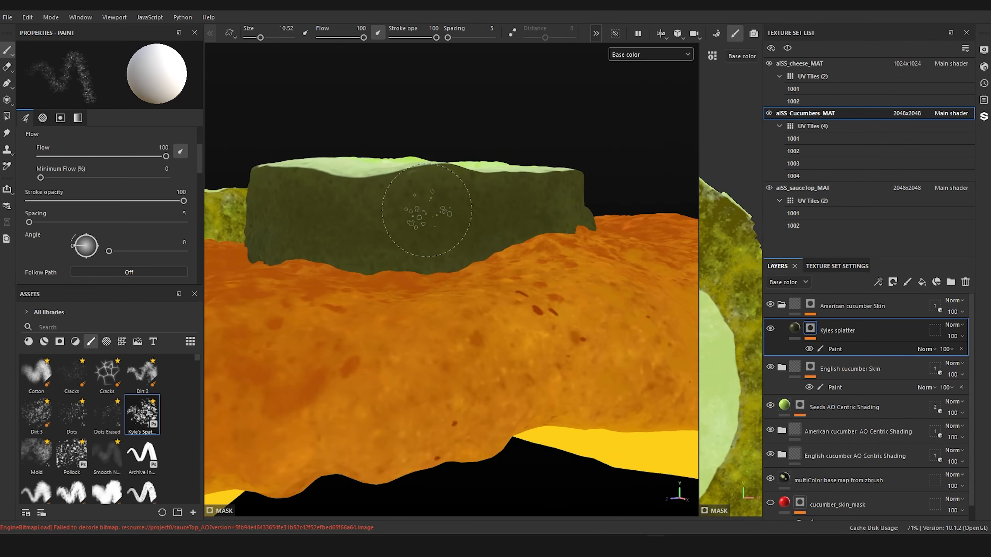
Step: Compare the skins of both cucumber slices and examine the American slice's top face up close
{"action": "scroll", "coordinate": [427, 211], "scroll_direction": "down", "scroll_amount": 6}
{"action": "mouse_move", "coordinate": [428, 234]}
{"action": "left_mouse_down", "text": "alt"}
{"action": "mouse_move", "coordinate": [434, 283]}
{"action": "mouse_move", "coordinate": [504, 237]}
{"action": "mouse_move", "coordinate": [509, 216]}
{"action": "left_mouse_up", "text": "alt"}
{"action": "middle_click_drag", "start_coordinate": [394, 214], "coordinate": [515, 224], "text": "alt"}
{"action": "scroll", "coordinate": [515, 224], "scroll_direction": "up", "scroll_amount": 4}
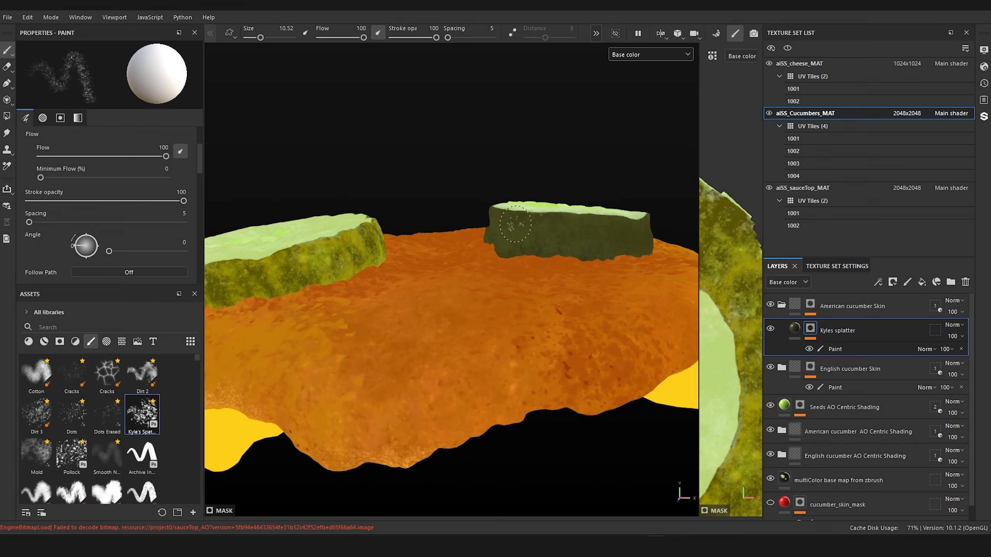
{"action": "left_click_drag", "start_coordinate": [515, 224], "coordinate": [251, 279], "text": "alt"}
{"action": "mouse_move", "coordinate": [725, 329]}
{"action": "left_mouse_down", "text": "alt"}
{"action": "mouse_move", "coordinate": [776, 226]}
{"action": "mouse_move", "coordinate": [720, 316]}
{"action": "left_mouse_up", "text": "alt"}
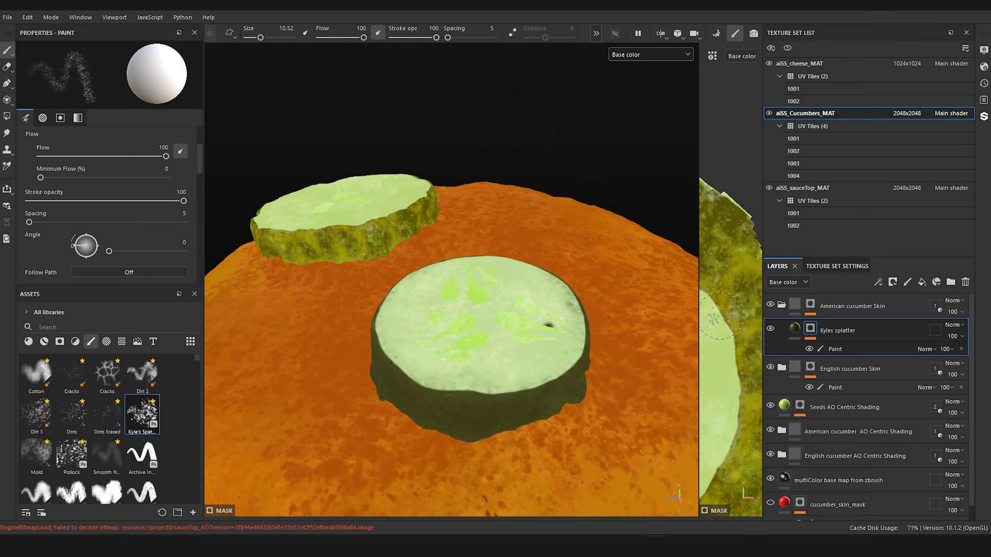
{"action": "left_click_drag", "start_coordinate": [597, 253], "coordinate": [515, 343], "text": "alt"}
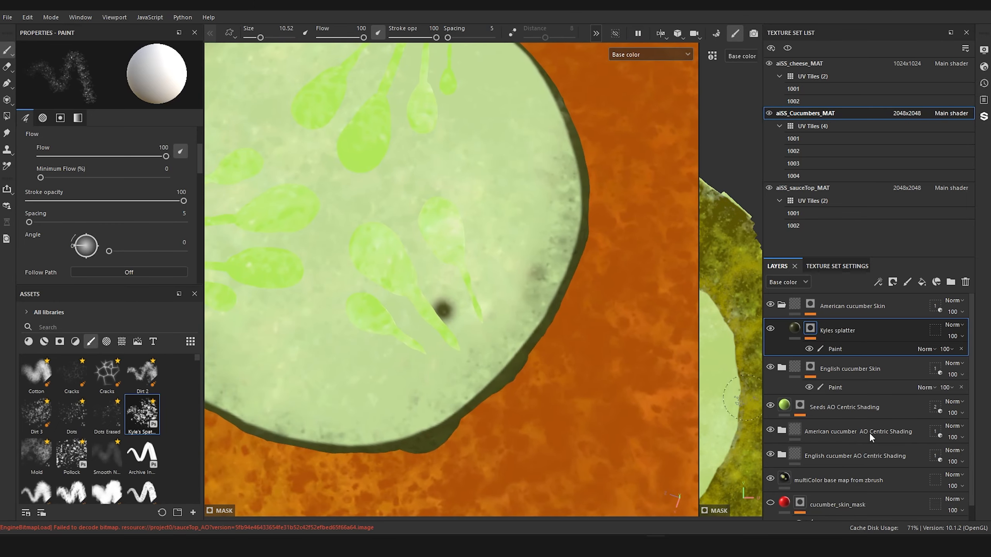
Step: Toggle the American cucumber AO Centric Shading folder and its Skin AO Centric Shading layer to trace the dark spot on the top face
{"action": "left_click", "coordinate": [770, 429]}
{"action": "left_click", "coordinate": [770, 430]}
{"action": "left_click", "coordinate": [770, 429]}
{"action": "left_click", "coordinate": [770, 430]}
{"action": "left_click", "coordinate": [783, 429]}
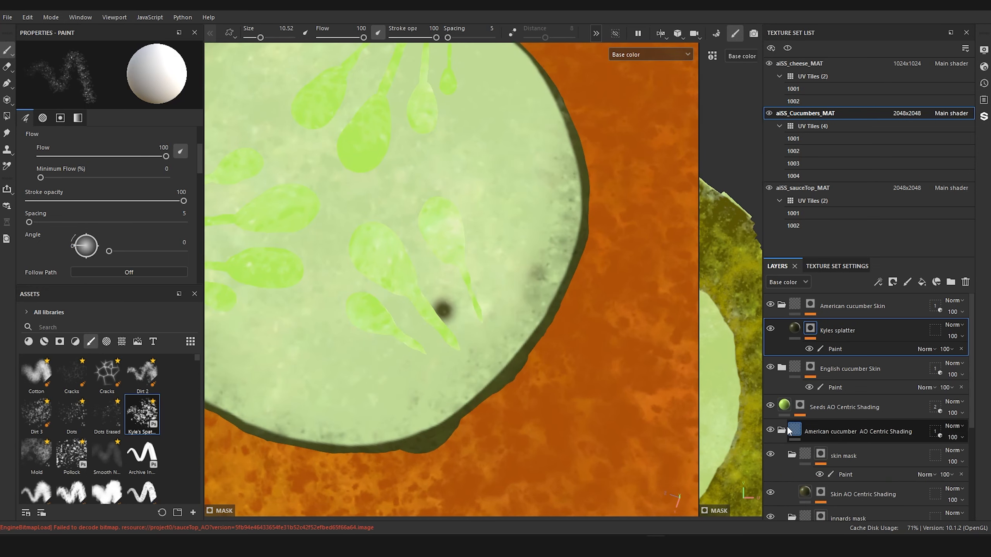
{"action": "scroll", "coordinate": [789, 425], "scroll_direction": "down", "scroll_amount": 2}
{"action": "scroll", "coordinate": [854, 371], "scroll_direction": "down", "scroll_amount": 1}
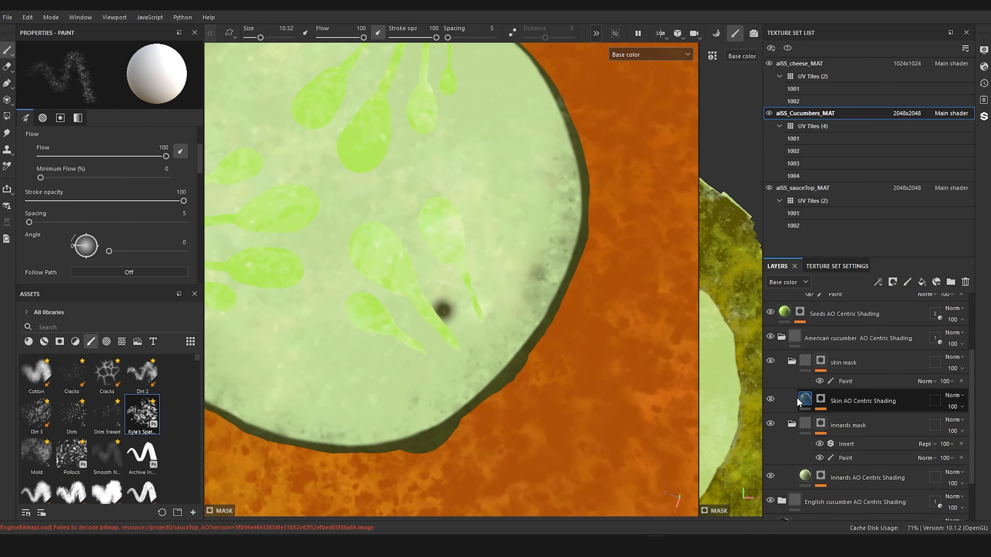
{"action": "left_click", "coordinate": [770, 399]}
{"action": "left_click", "coordinate": [770, 399]}
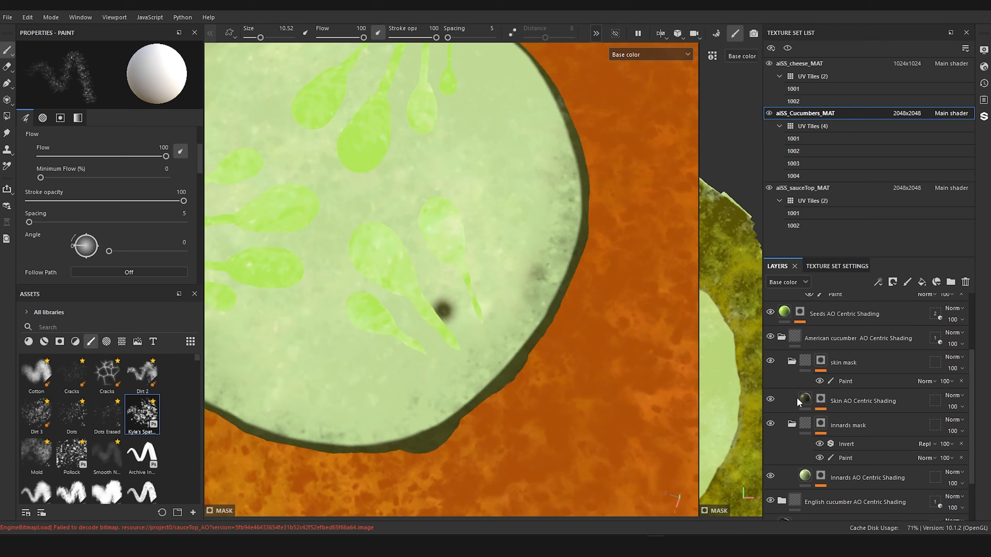
Step: Add a paint effect to the mask of the American cucumber's Skin AO Centric Shading layer
{"action": "left_click", "coordinate": [819, 402]}
{"action": "left_click", "coordinate": [820, 402]}
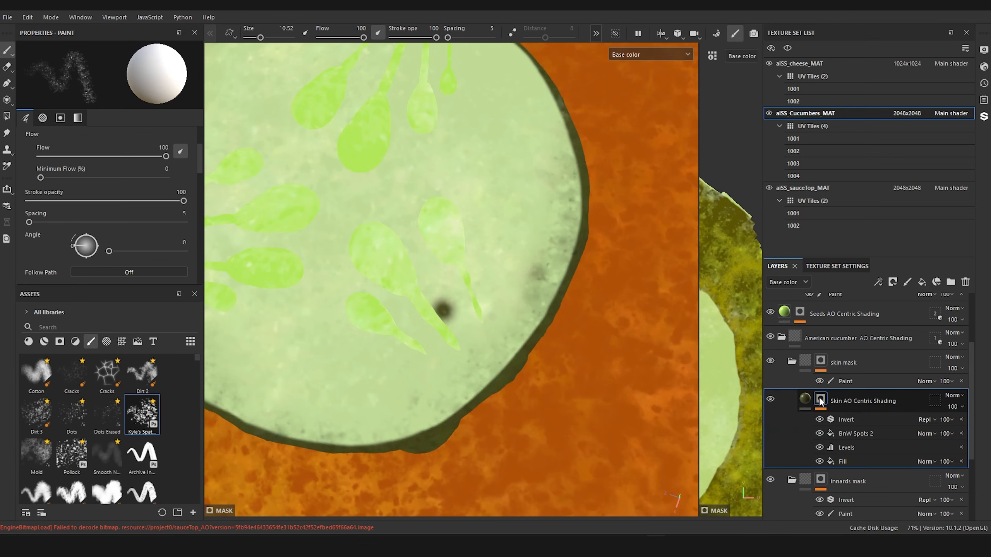
{"action": "right_click", "coordinate": [820, 402]}
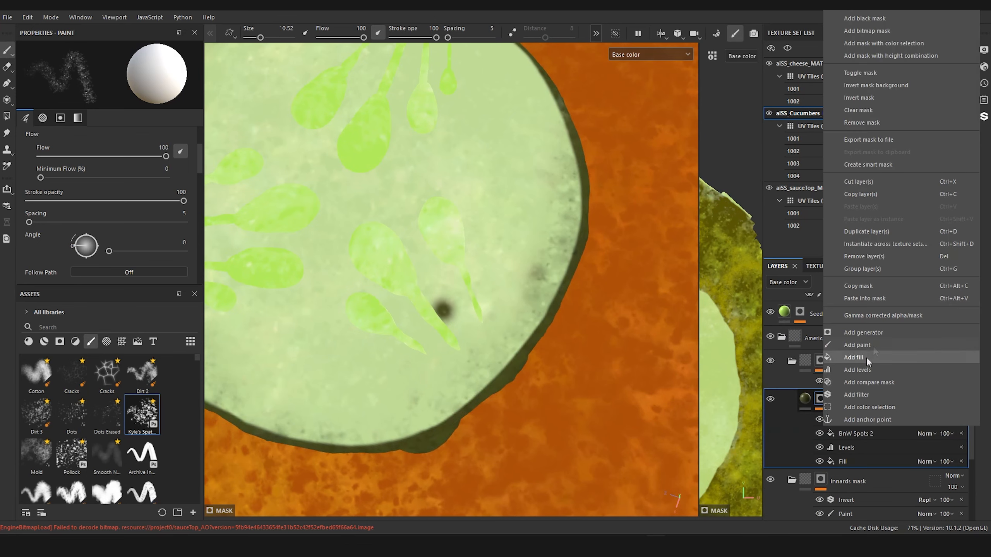
{"action": "left_click", "coordinate": [874, 347]}
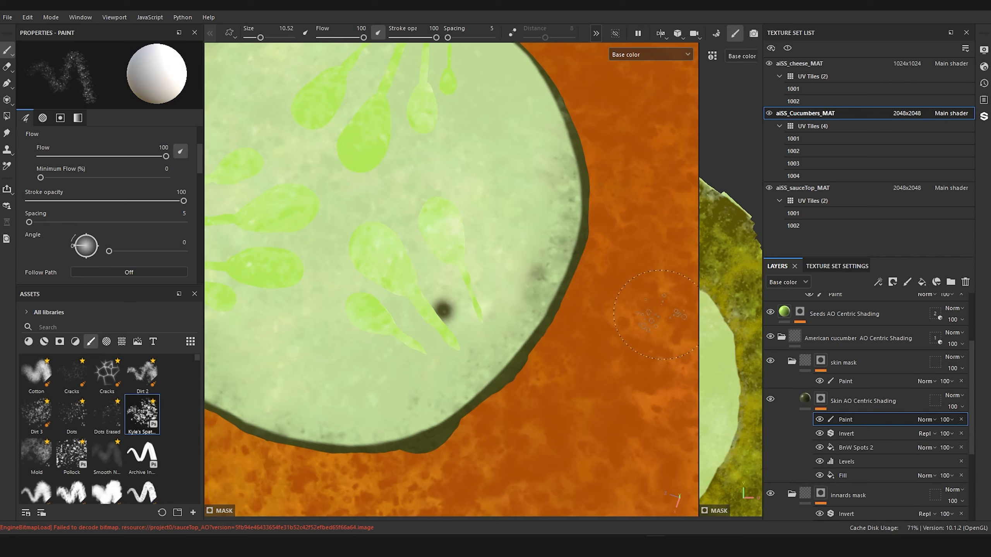
Step: Paint out the dark spot beside the American cucumber's seeds in black, using the variable-flow Basic Hard brush at size 6.57
{"action": "right_click_drag", "start_coordinate": [448, 306], "coordinate": [441, 307], "text": "ctrl"}
{"action": "scroll", "coordinate": [198, 357], "scroll_direction": "down", "scroll_amount": 3}
{"action": "left_click", "coordinate": [74, 418]}
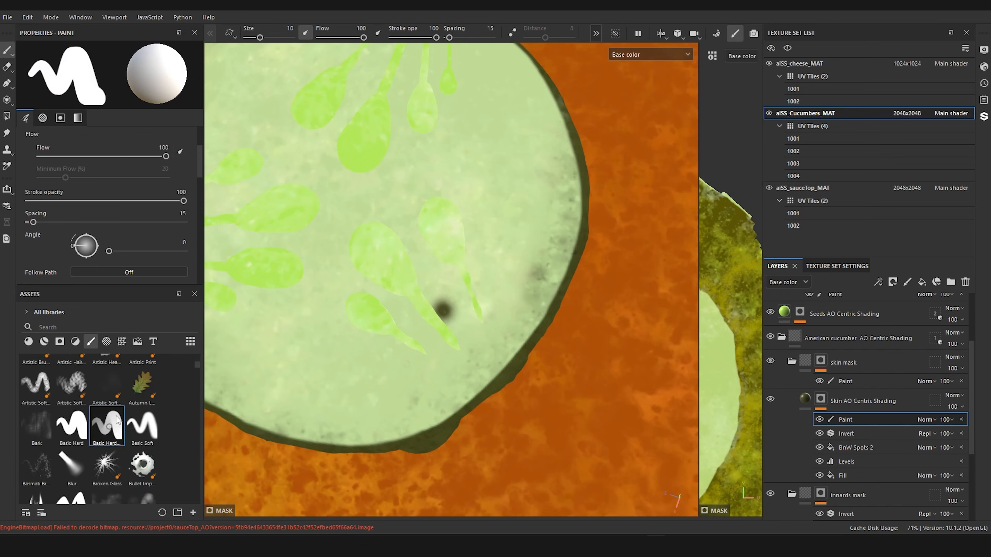
{"action": "left_click", "coordinate": [108, 426]}
{"action": "key", "text": "bracketright"}
{"action": "key", "text": "bracketright"}
{"action": "key", "text": "bracketright"}
{"action": "key", "text": "bracketleft"}
{"action": "key", "text": "bracketleft"}
{"action": "key", "text": "bracketleft"}
{"action": "key", "text": "bracketleft"}
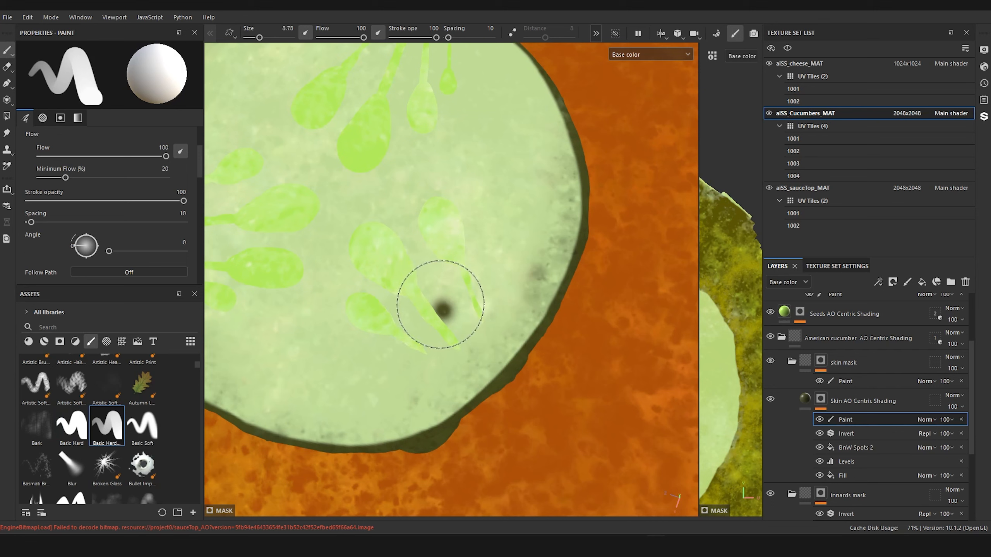
{"action": "key", "text": "bracketleft"}
{"action": "key", "text": "bracketleft"}
{"action": "key", "text": "bracketleft"}
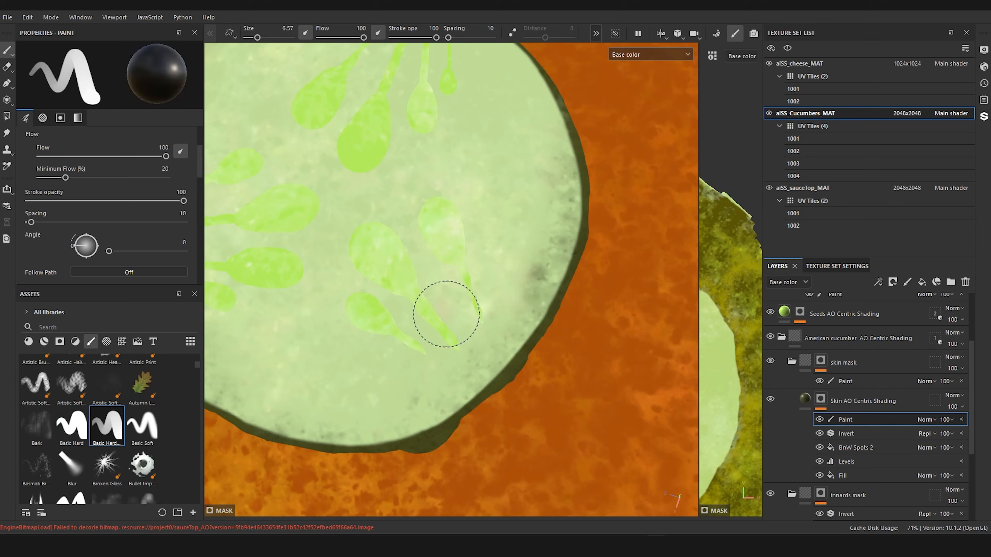
Step: Review both slices from a distance and compare the cucumber photos in File Explorer's sliced cucumbers folder for flesh and seed colouring
{"action": "scroll", "coordinate": [479, 230], "scroll_direction": "down", "scroll_amount": 10}
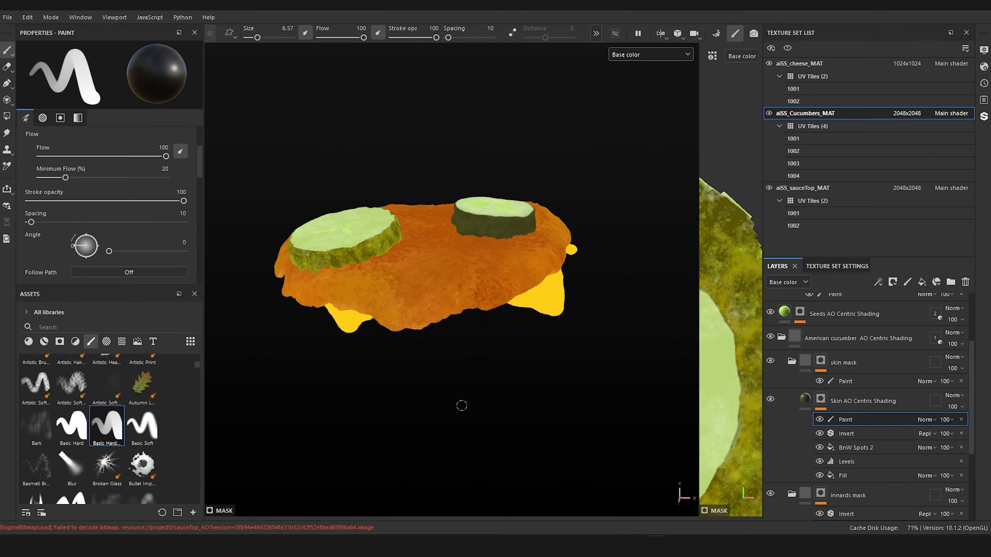
{"action": "middle_click_drag", "start_coordinate": [390, 344], "coordinate": [413, 408], "text": "alt"}
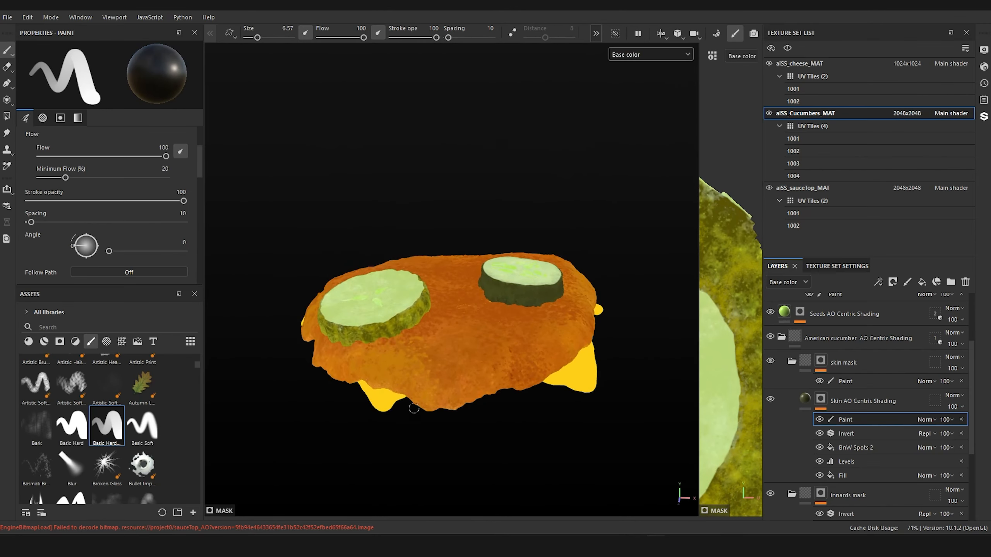
{"action": "scroll", "coordinate": [372, 275], "scroll_direction": "up", "scroll_amount": 2}
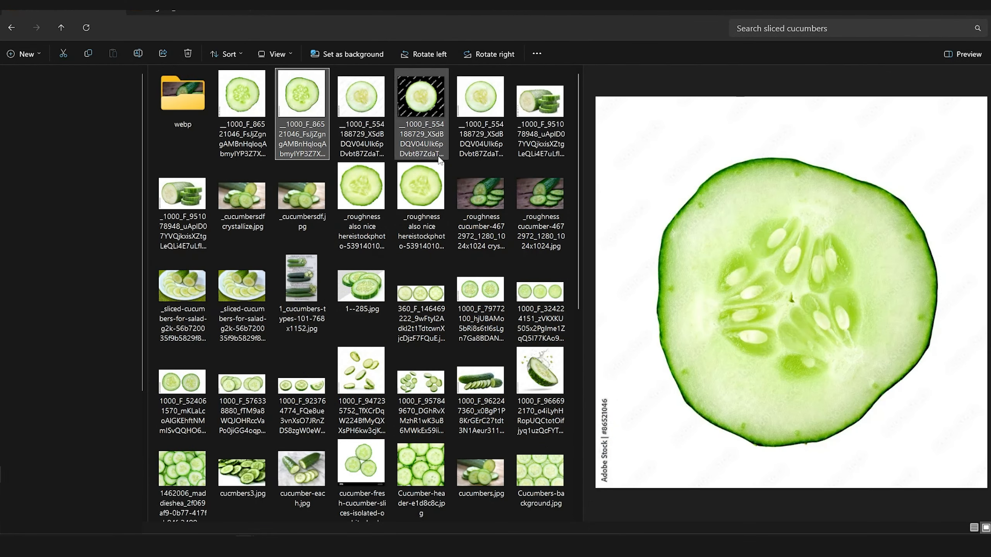
{"action": "left_click", "coordinate": [488, 104]}
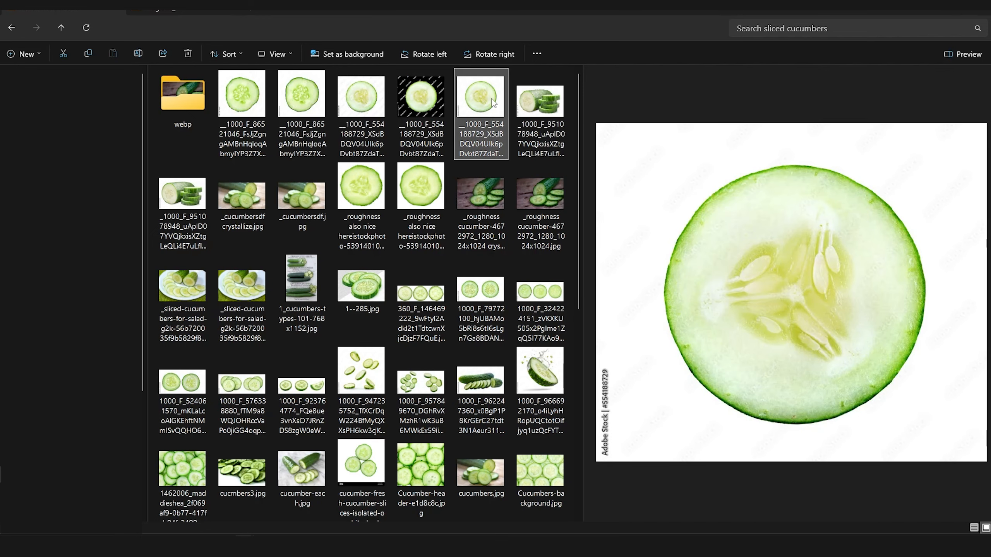
{"action": "left_click", "coordinate": [299, 99]}
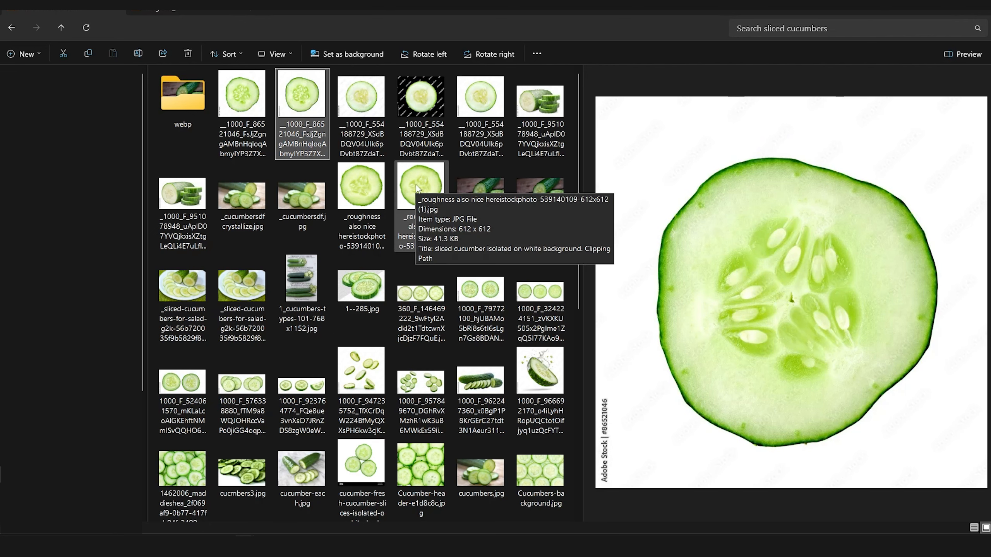
{"action": "left_click", "coordinate": [415, 185]}
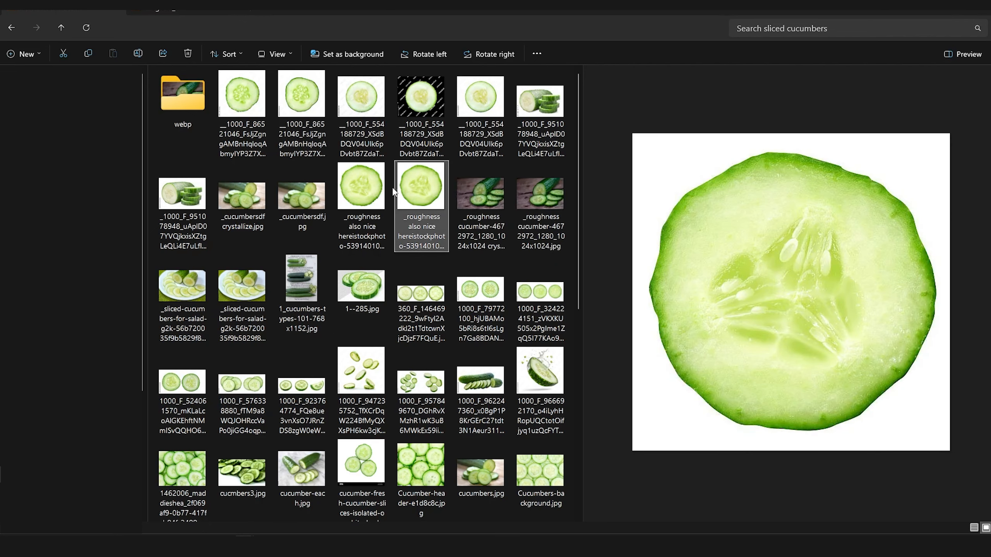
{"action": "left_click", "coordinate": [364, 193]}
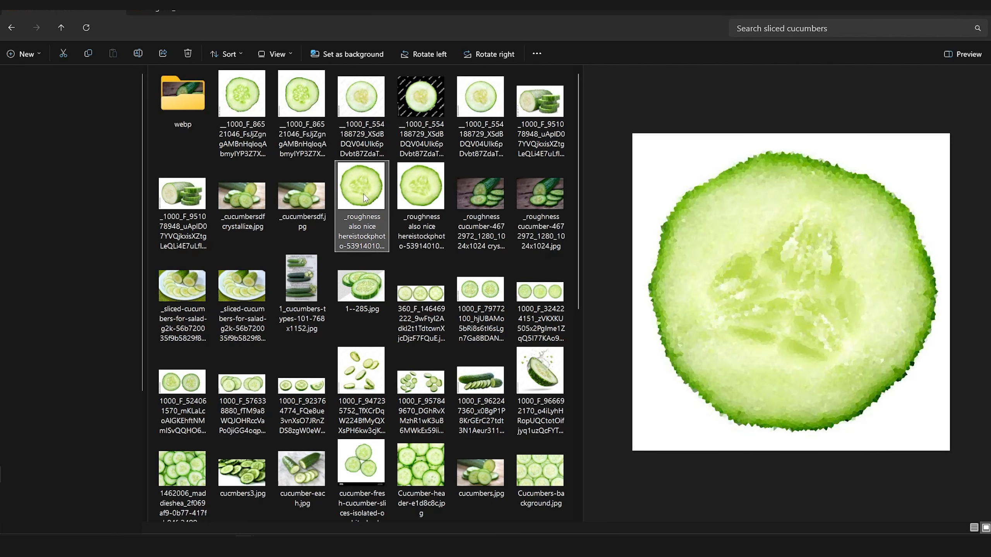
{"action": "left_click", "coordinate": [434, 195]}
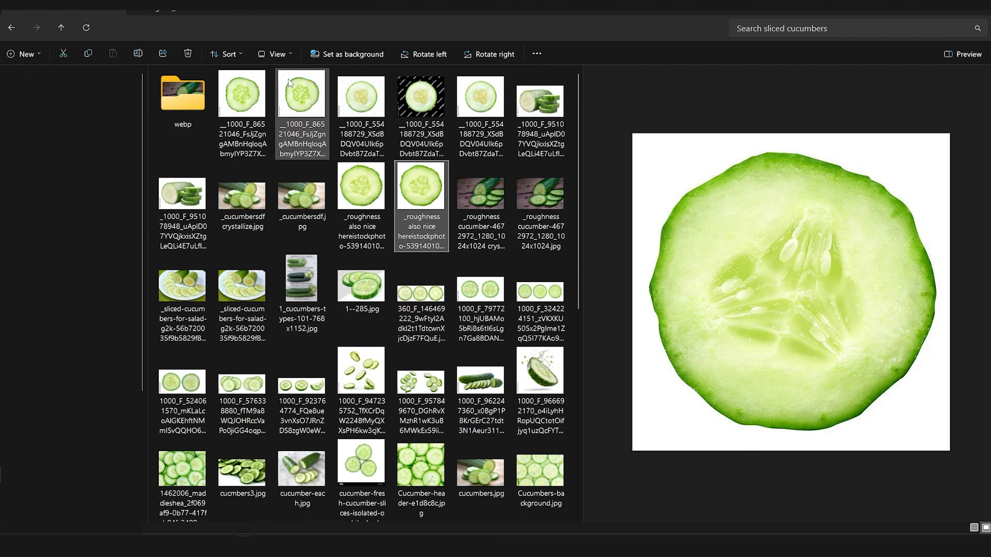
{"action": "left_click", "coordinate": [293, 93]}
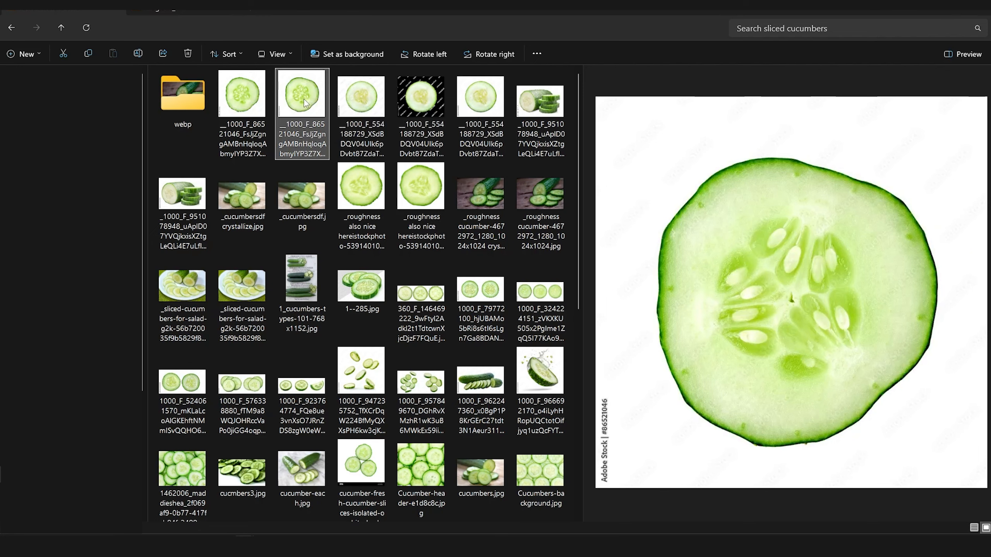
Step: Compare the close-up cucumber slice photos in the sliced cucumbers folder for flesh and seed detail
{"action": "left_click", "coordinate": [413, 189]}
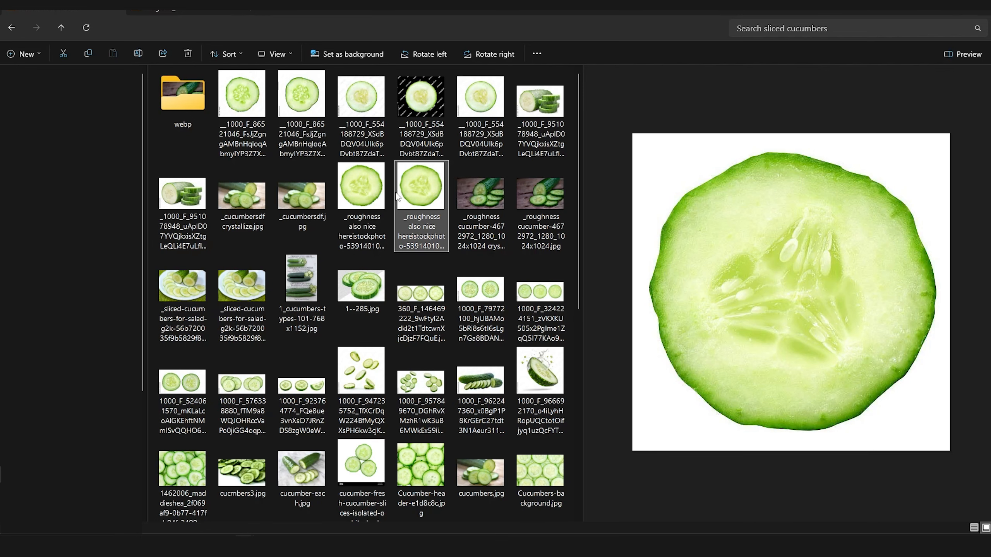
{"action": "left_click", "coordinate": [288, 98]}
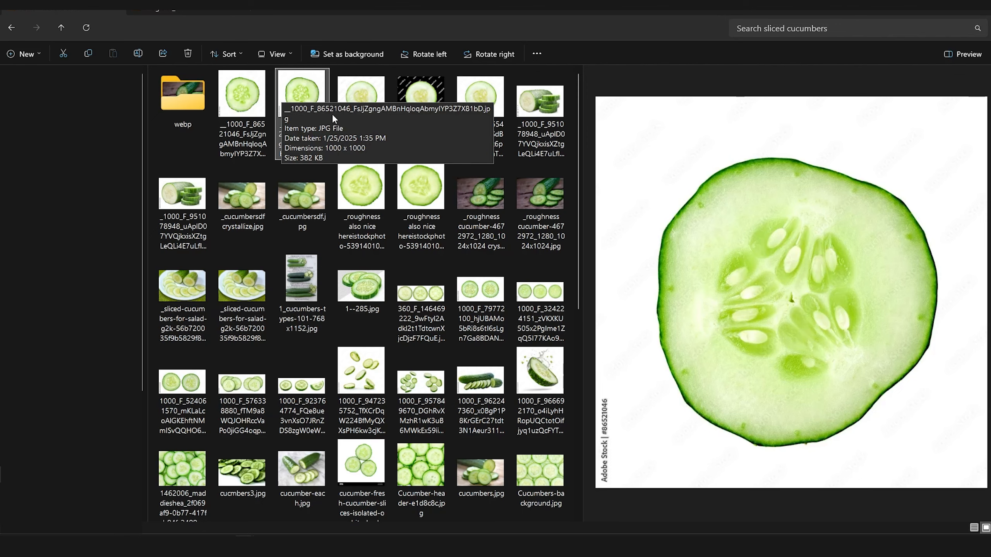
{"action": "left_click", "coordinate": [420, 183]}
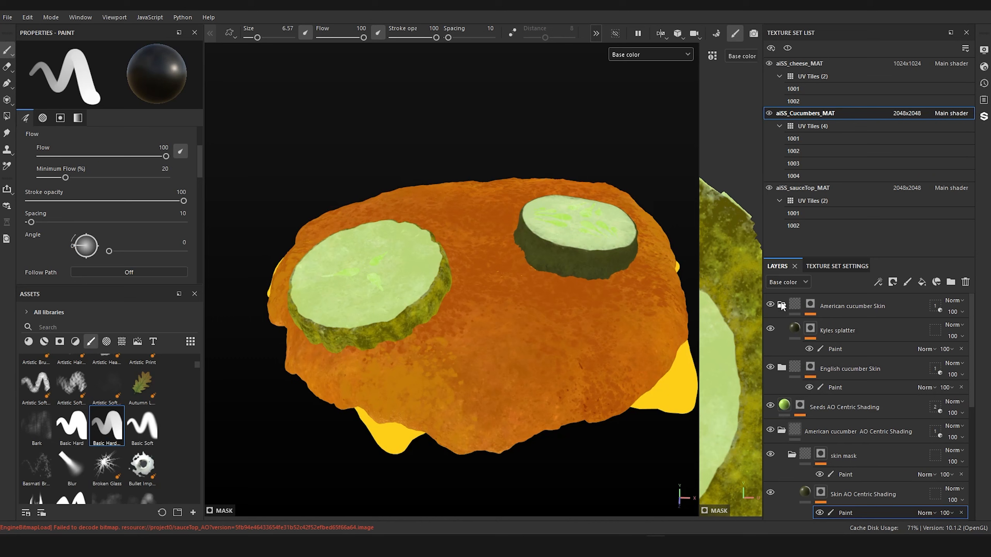
Step: Duplicate the American cucumber Skin and English cucumber Skin folders together in the aiSS_Cucumbers_MAT layer stack
{"action": "left_click", "coordinate": [781, 305]}
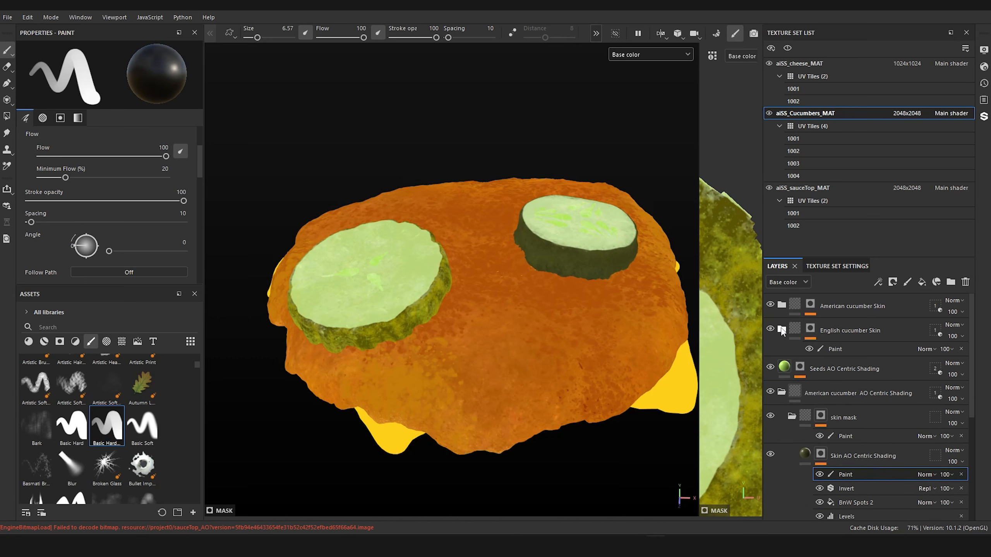
{"action": "left_click", "coordinate": [781, 330]}
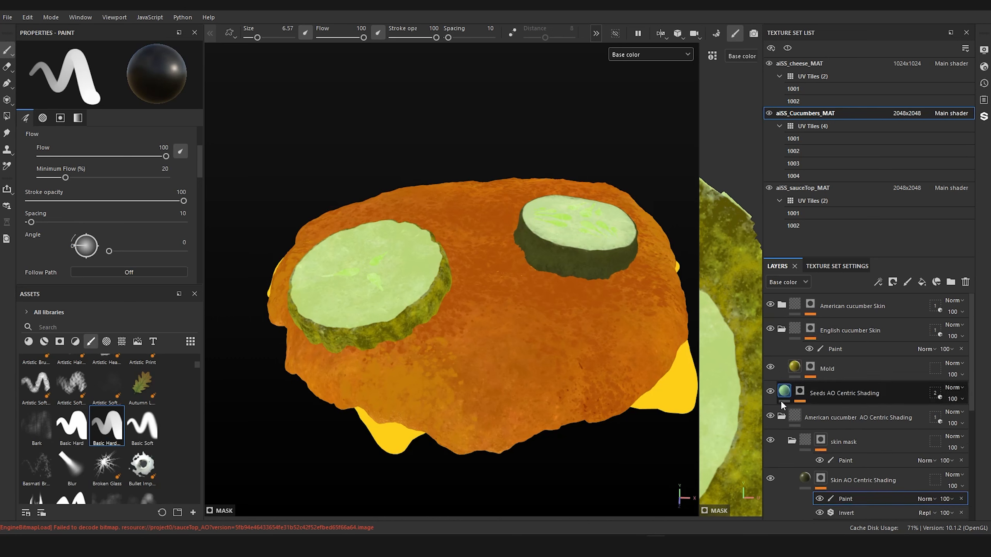
{"action": "left_click", "coordinate": [781, 417]}
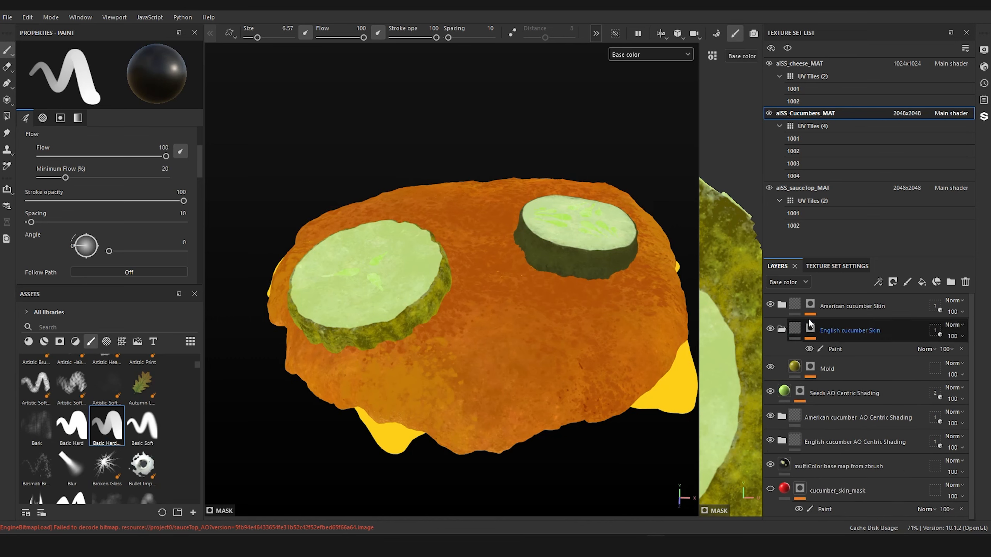
{"action": "left_click", "coordinate": [839, 310]}
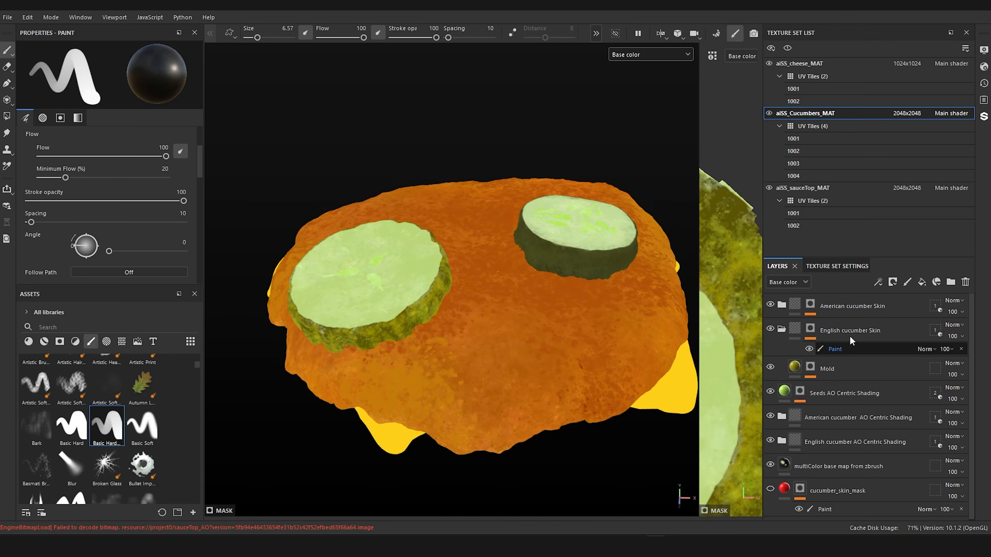
{"action": "left_click", "coordinate": [853, 326], "text": "ctrl"}
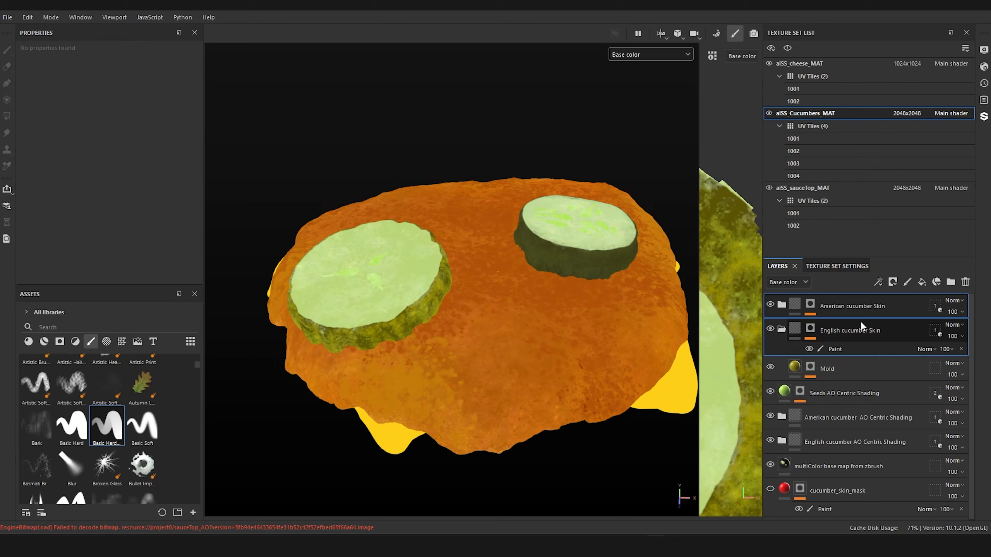
{"action": "key", "text": "ctrl+d"}
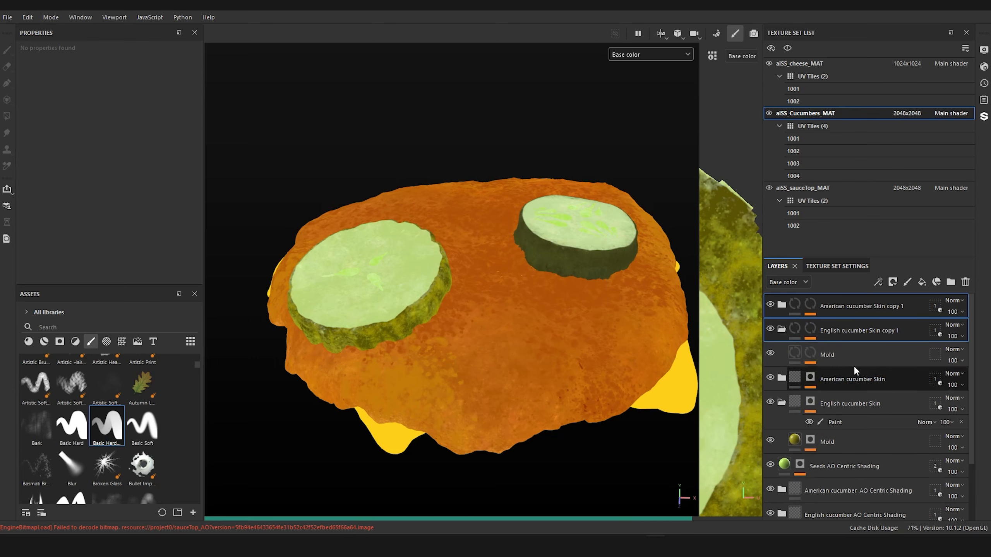
Step: Rename the duplicated English cucumber Skin folder as English cucumber Innards
{"action": "left_click", "coordinate": [852, 379]}
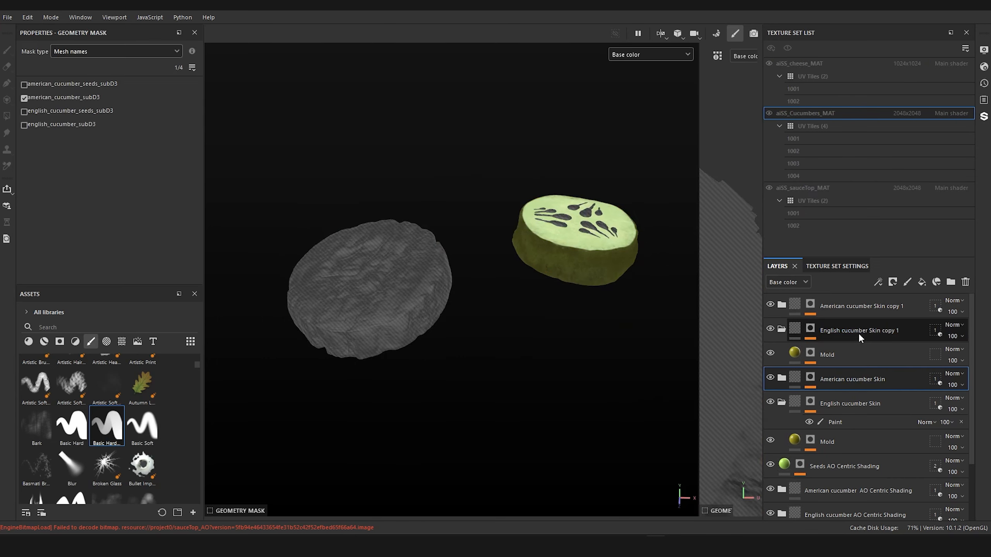
{"action": "left_click", "coordinate": [858, 330]}
{"action": "double_click", "coordinate": [865, 330]}
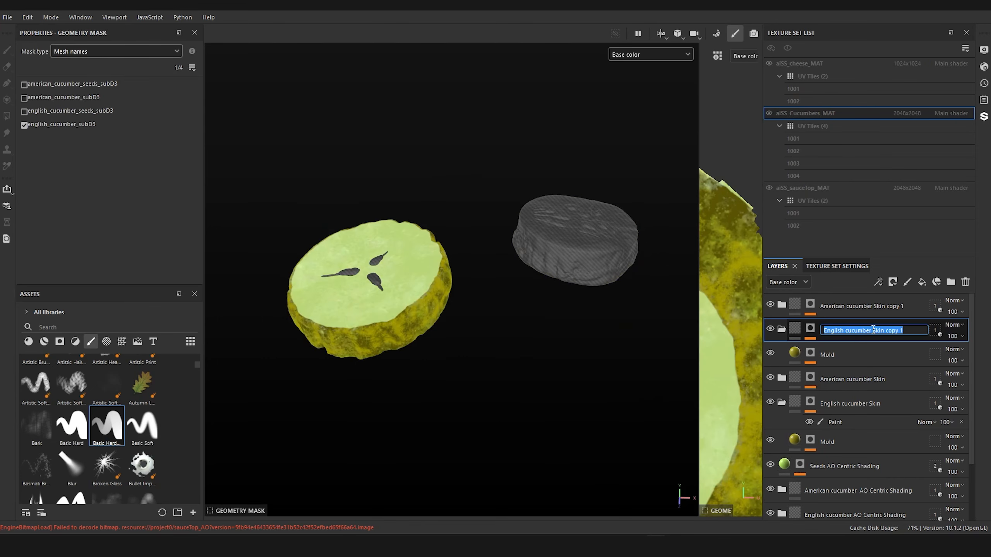
{"action": "left_click_drag", "start_coordinate": [872, 331], "coordinate": [903, 330]}
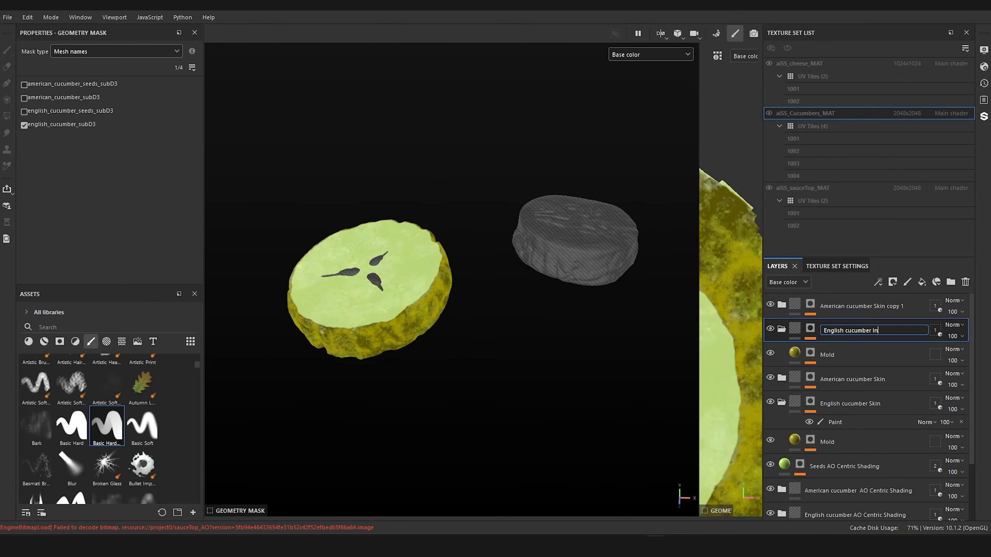
{"action": "type", "text": "Innards"}
{"action": "key", "text": "Return"}
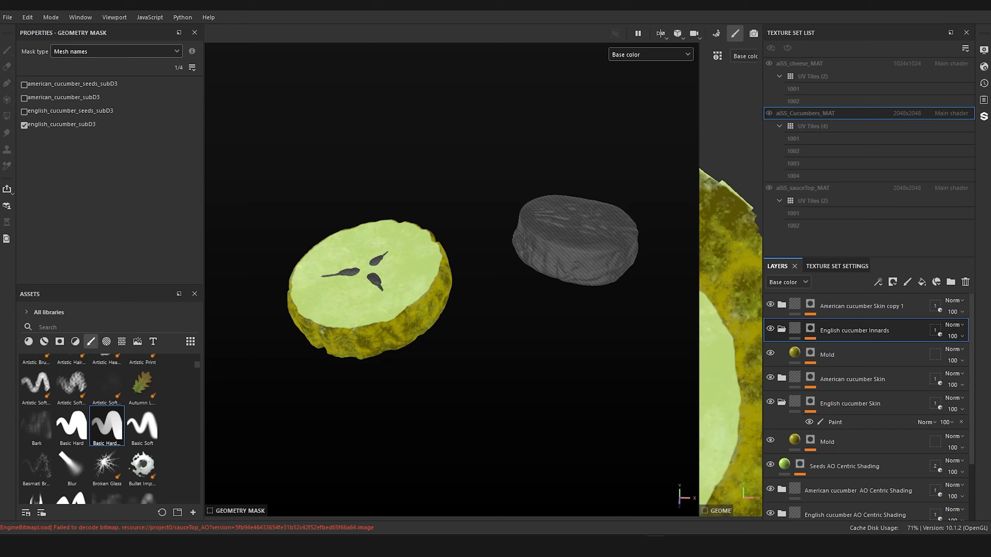
Step: Rename the duplicated American cucumber Skin folder as American cucumber Innards
{"action": "left_click", "coordinate": [880, 300]}
{"action": "double_click", "coordinate": [879, 306]}
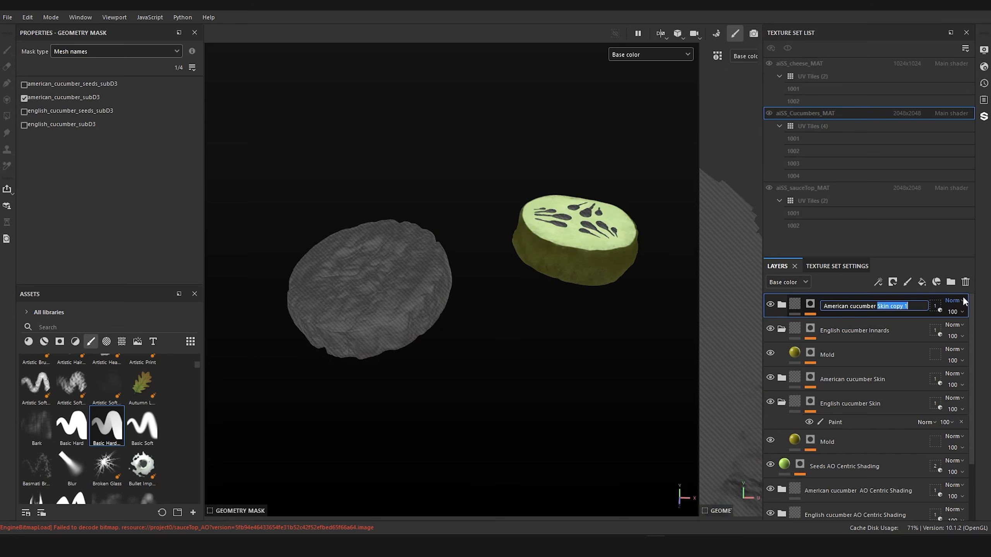
{"action": "type", "text": "Innar"}
{"action": "key", "text": "BackSpace"}
{"action": "key", "text": "BackSpace"}
{"action": "key", "text": "BackSpace"}
{"action": "key", "text": "BackSpace"}
{"action": "type", "text": "nnards"}
{"action": "key", "text": "Return"}
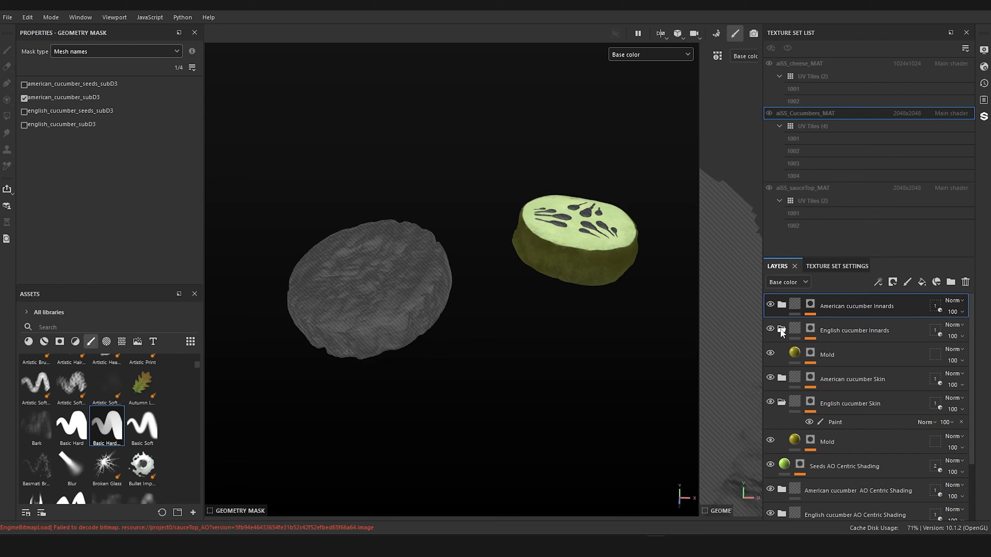
Step: Expand the American cucumber Innards folder and reveal the mask effects of Kyles splatter, Mold and the folder itself
{"action": "left_click", "coordinate": [781, 305]}
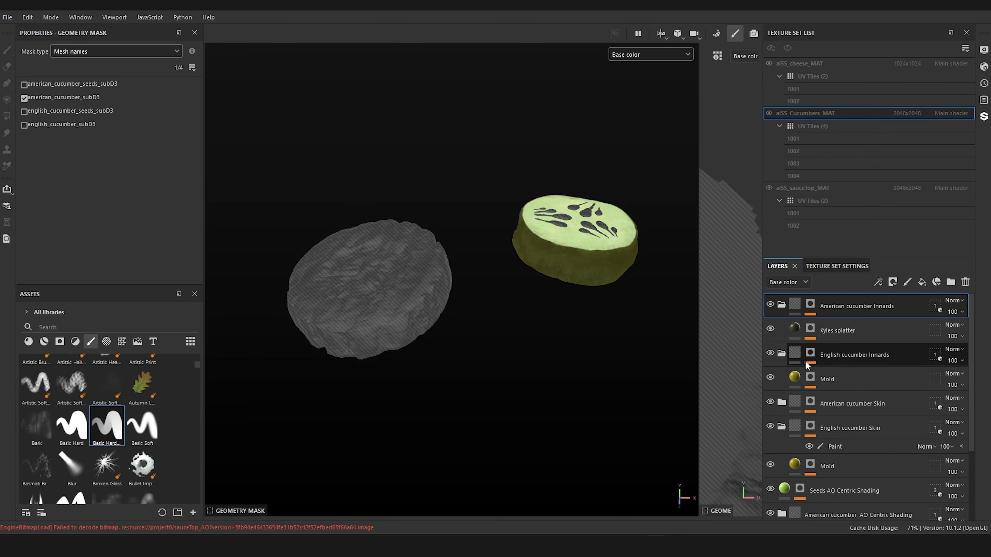
{"action": "left_click", "coordinate": [810, 328]}
{"action": "left_click", "coordinate": [808, 329]}
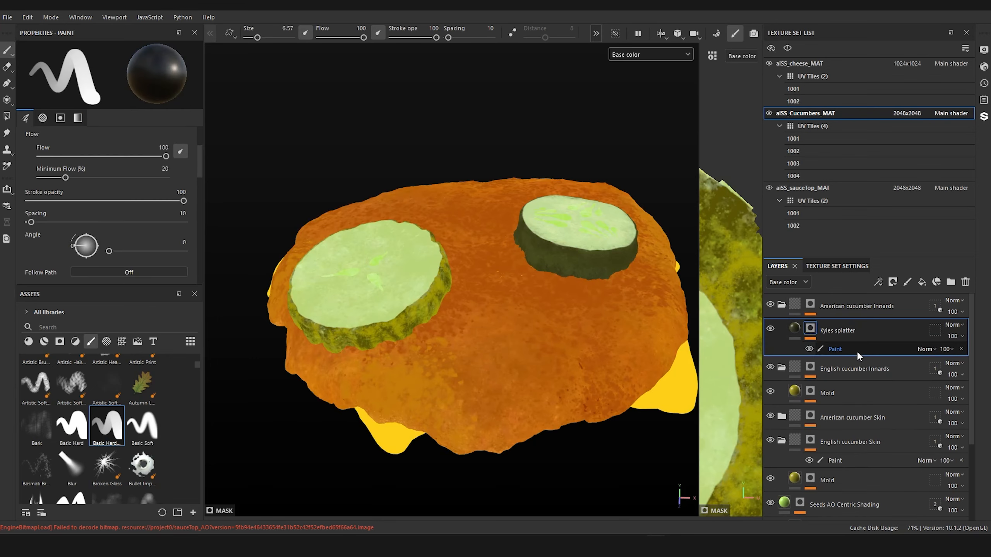
{"action": "left_click", "coordinate": [810, 394]}
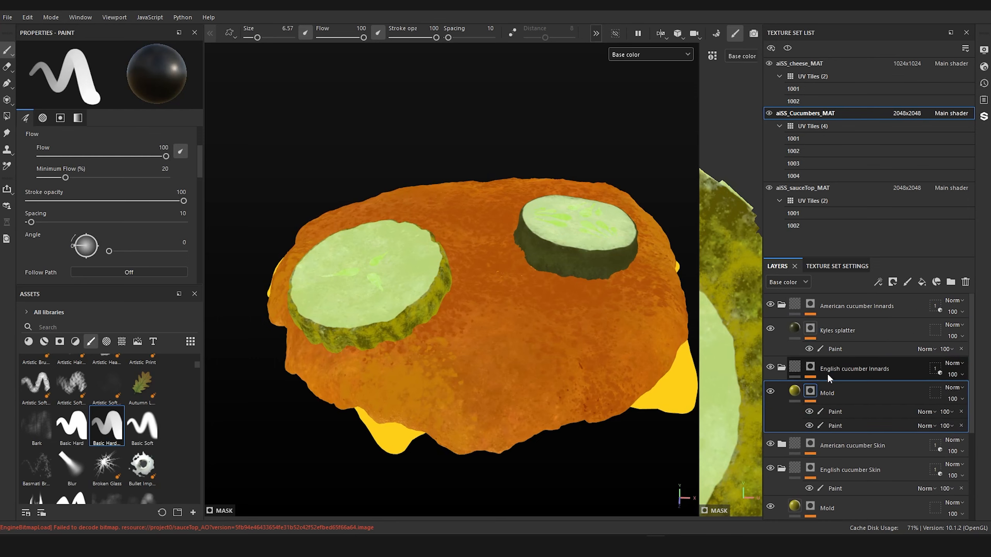
{"action": "left_click", "coordinate": [810, 306]}
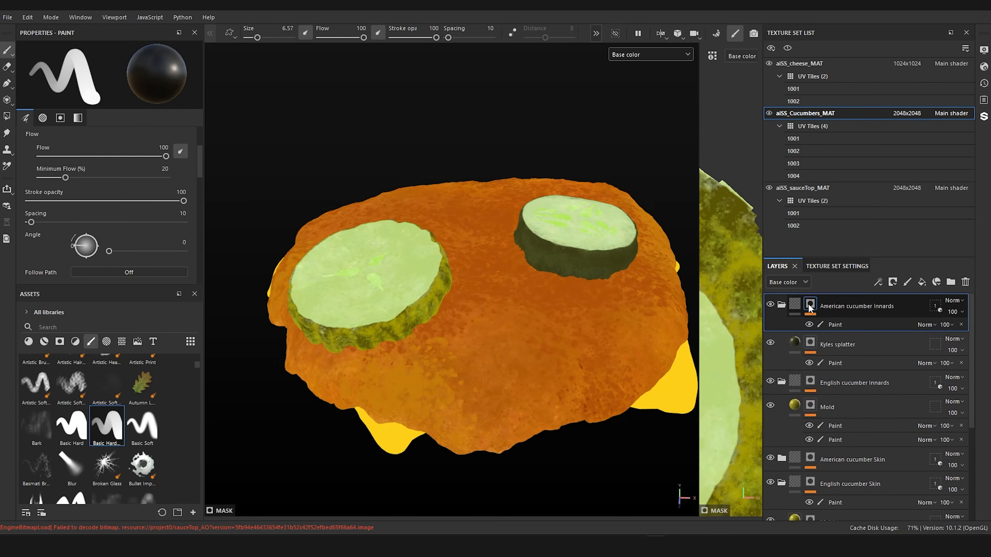
Step: Display the American cucumber Innards mask in the viewport and paint out the stray white spot on the slice's top face
{"action": "left_click", "coordinate": [644, 54]}
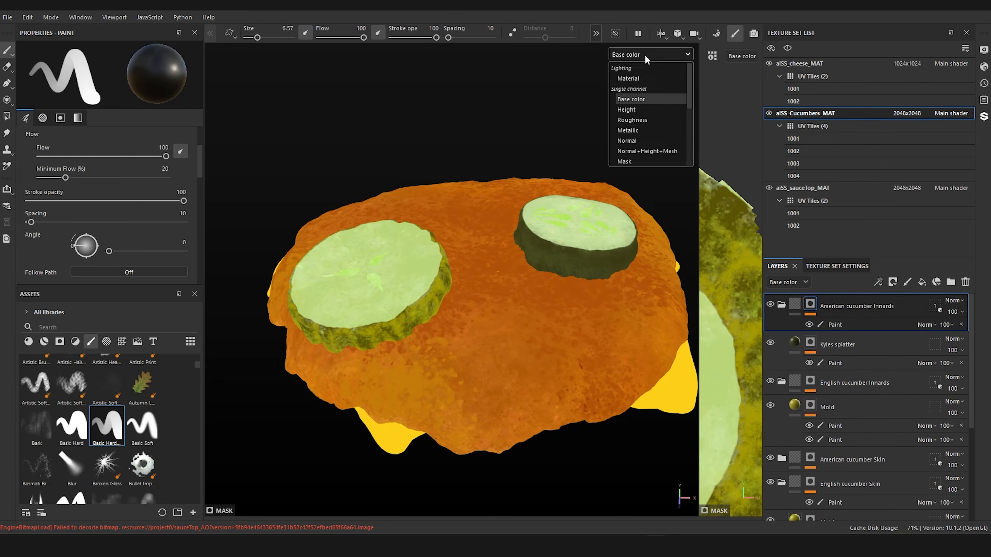
{"action": "left_click", "coordinate": [635, 161]}
{"action": "scroll", "coordinate": [619, 155], "scroll_direction": "up", "scroll_amount": 5}
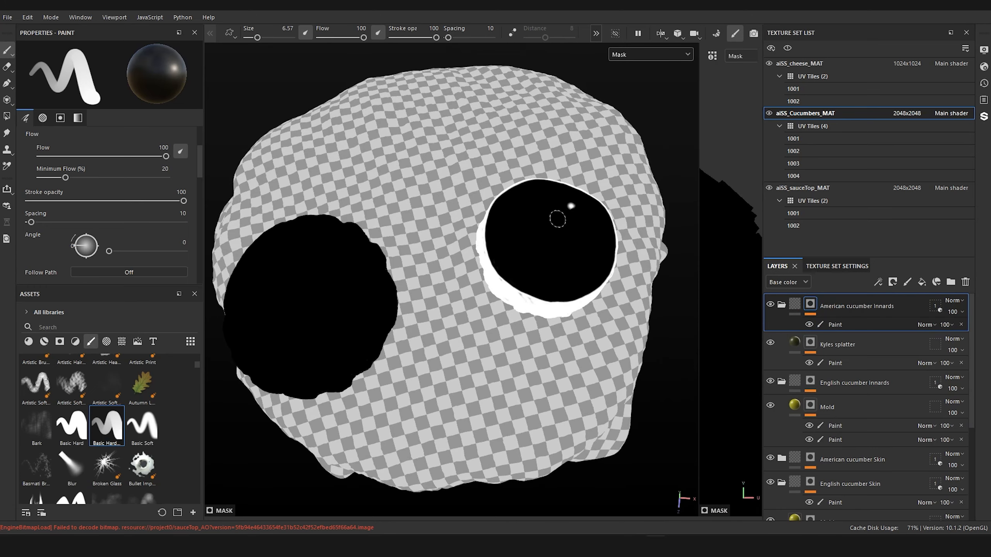
{"action": "scroll", "coordinate": [580, 207], "scroll_direction": "up", "scroll_amount": 5}
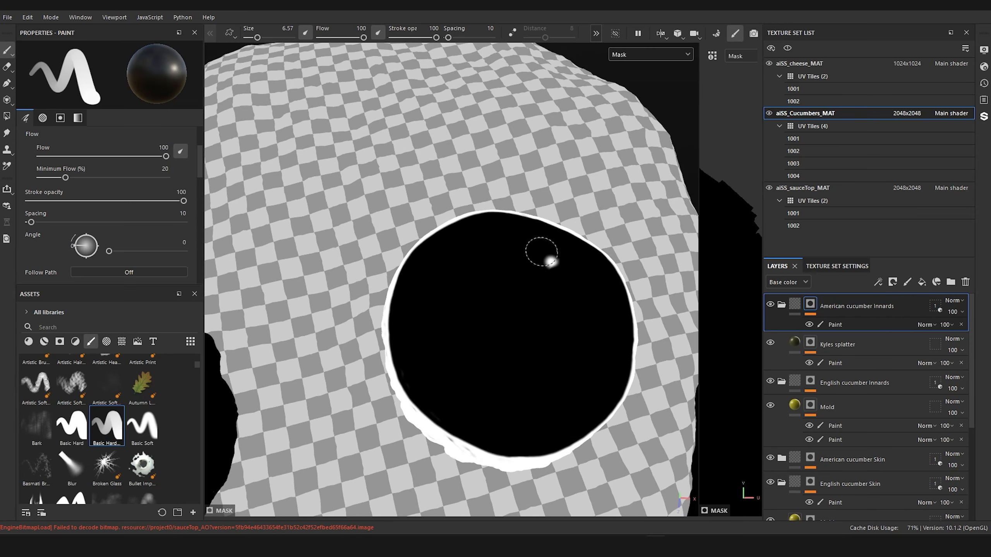
{"action": "left_click", "coordinate": [836, 324]}
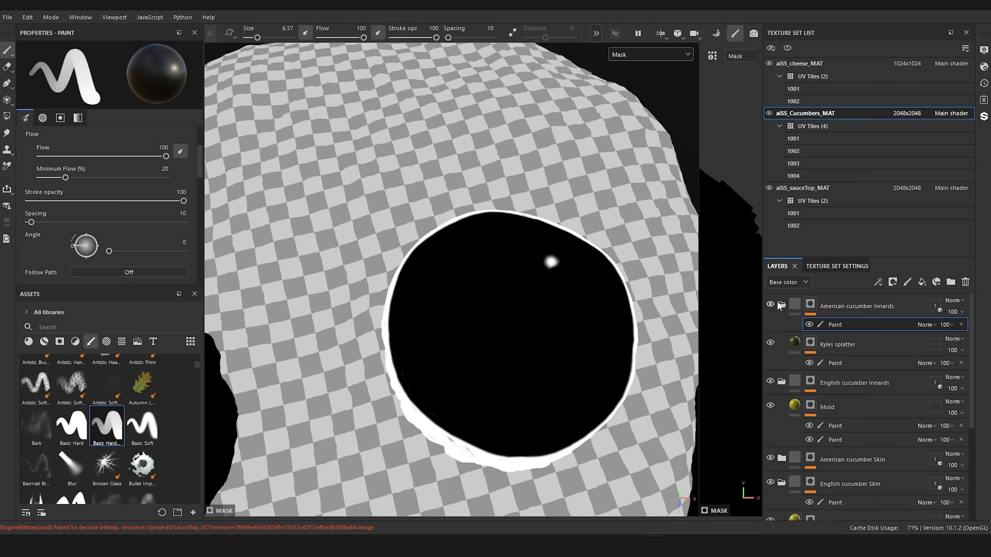
{"action": "left_click", "coordinate": [548, 266]}
{"action": "left_click_drag", "start_coordinate": [530, 253], "coordinate": [615, 136], "text": "alt"}
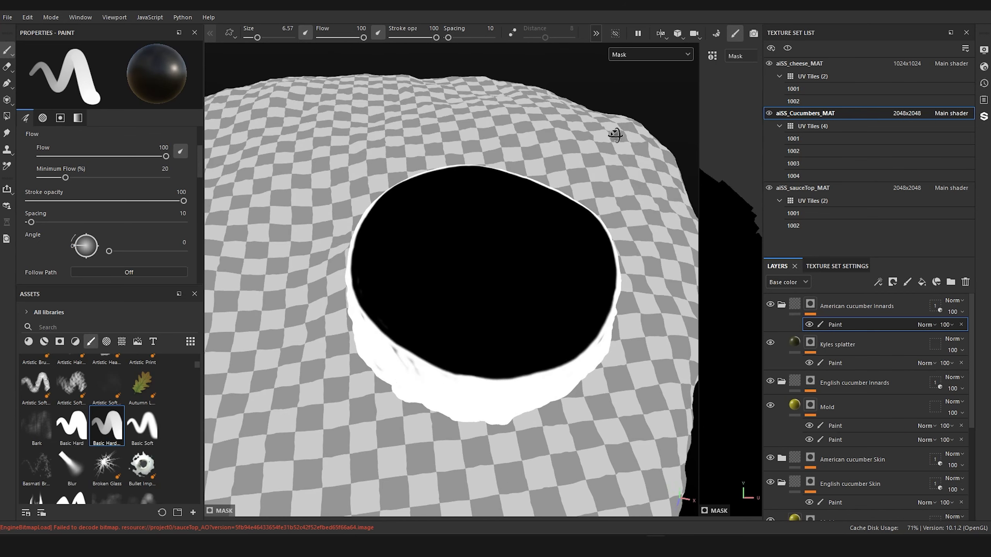
Step: Add an Invert filter to the American cucumber Innards mask
{"action": "right_click", "coordinate": [814, 304]}
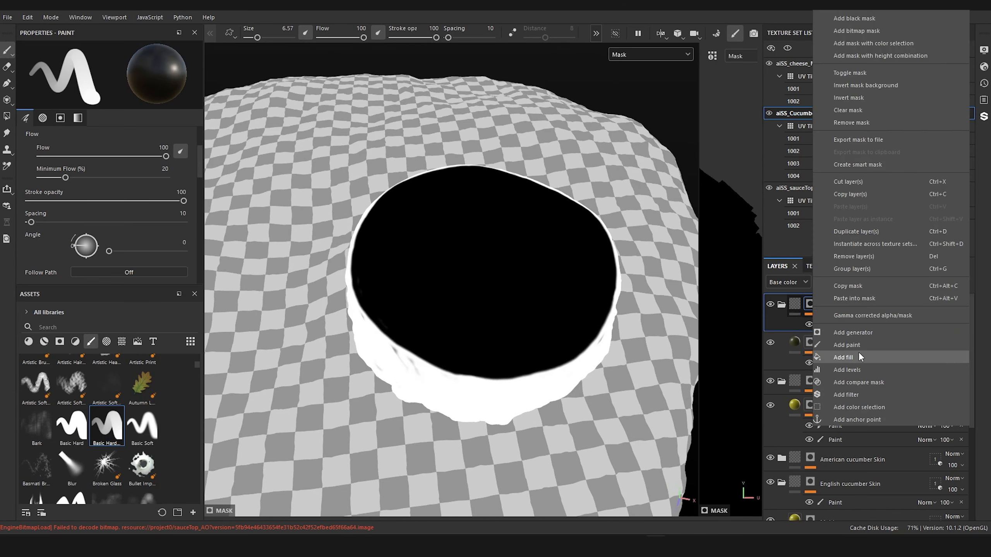
{"action": "left_click", "coordinate": [858, 394]}
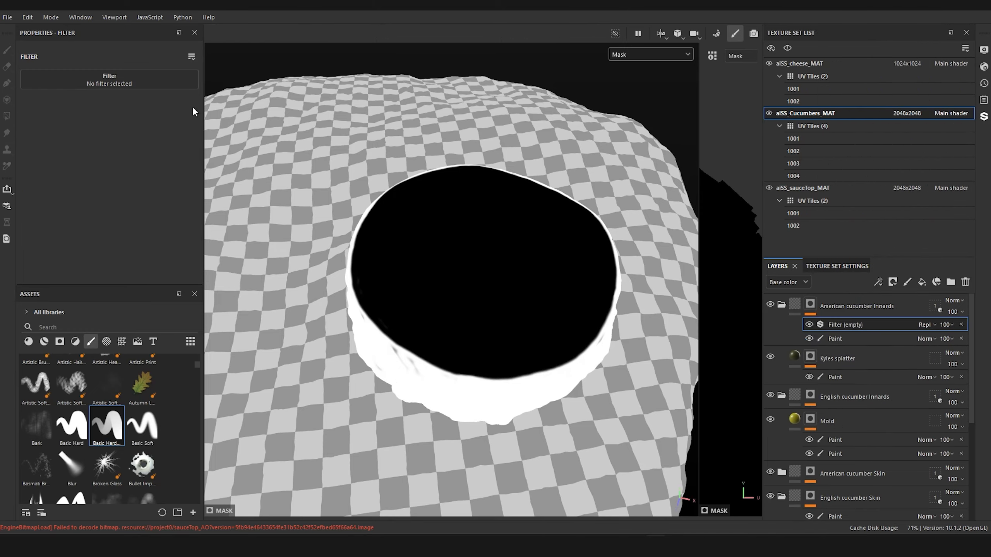
{"action": "left_click", "coordinate": [106, 83]}
{"action": "type", "text": "inver"}
{"action": "left_click", "coordinate": [157, 118]}
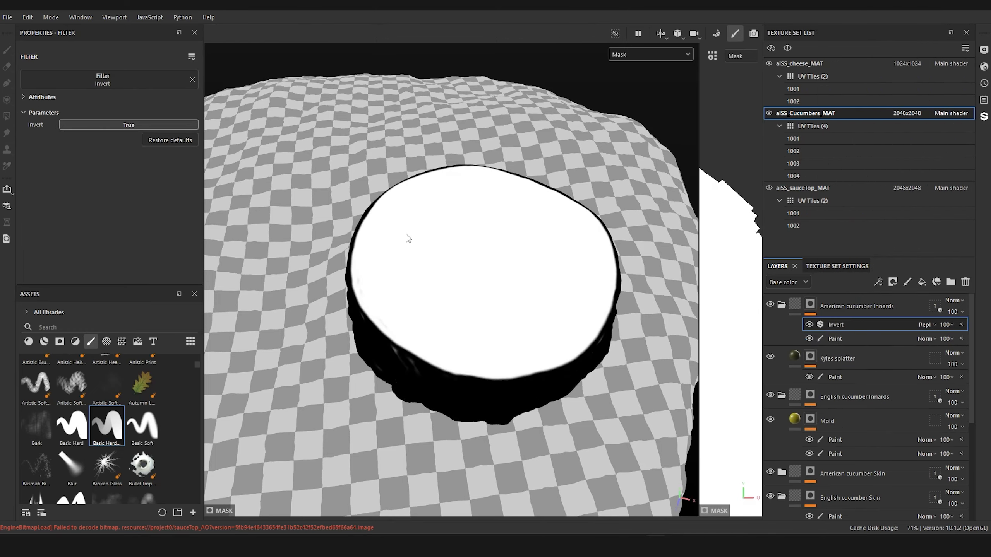
Step: Hide the Invert filter and paint over the grey specks on the American slice's side in white, using the Basic Hard brush at size 3.85
{"action": "left_click_drag", "start_coordinate": [404, 237], "coordinate": [505, 204], "text": "alt"}
{"action": "scroll", "coordinate": [527, 239], "scroll_direction": "up", "scroll_amount": 2}
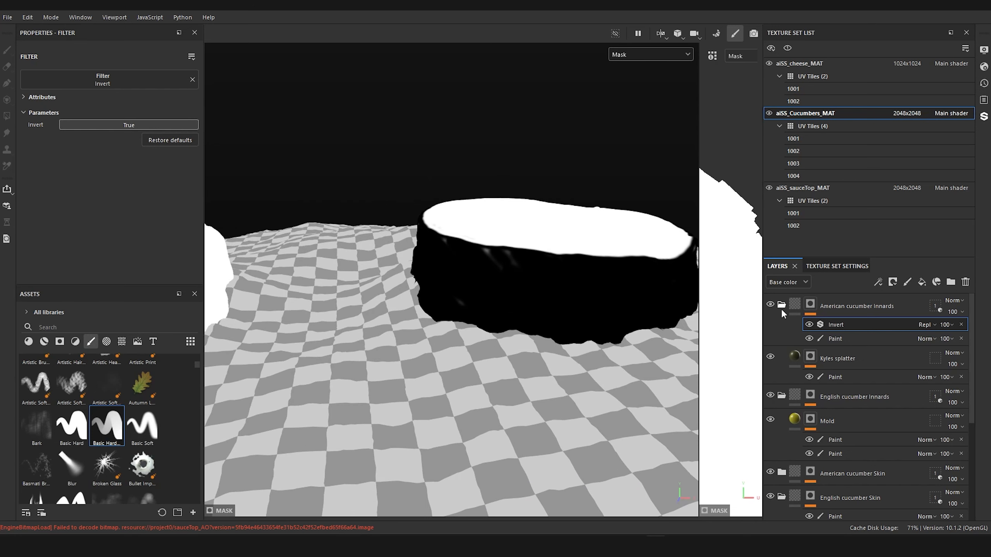
{"action": "left_click", "coordinate": [835, 338]}
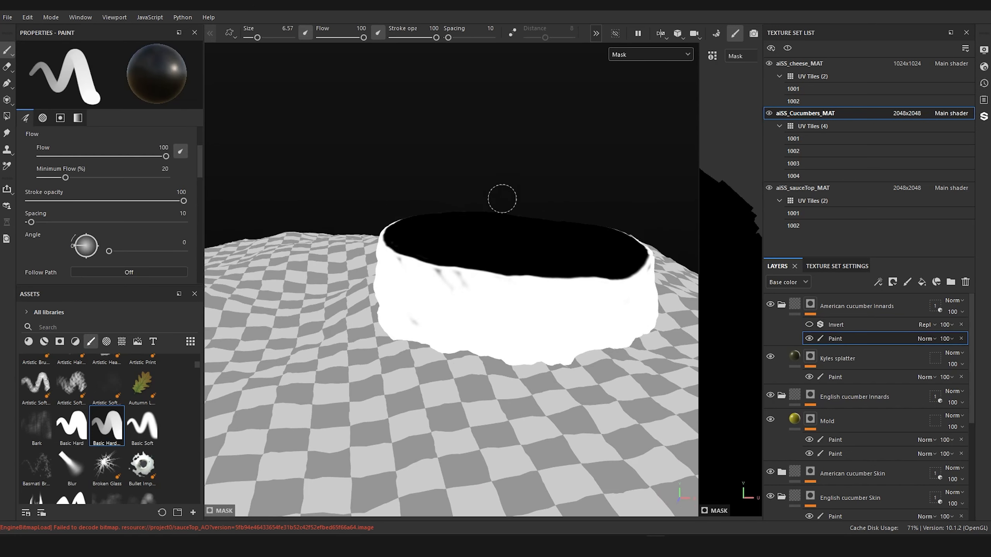
{"action": "left_click", "coordinate": [71, 426]}
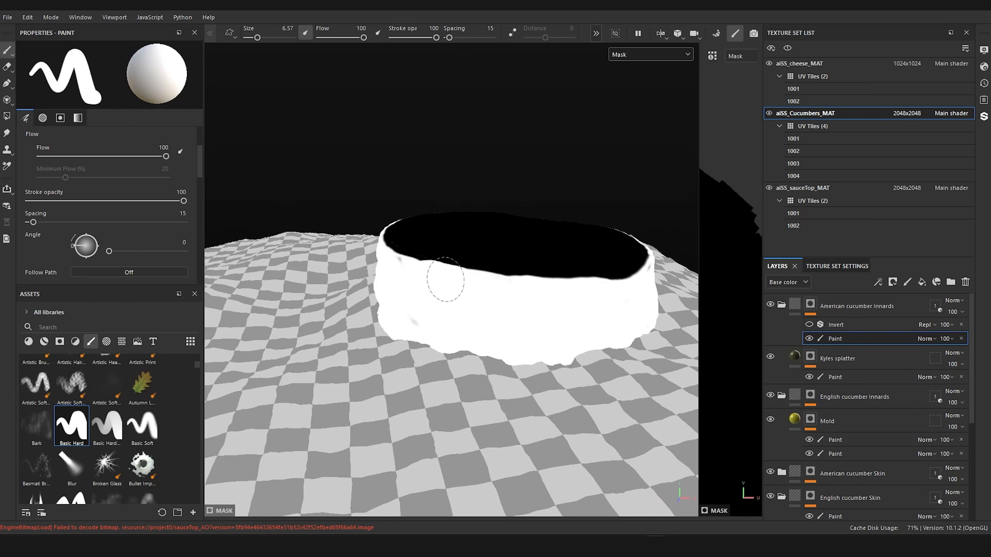
{"action": "key", "text": "bracketleft"}
{"action": "key", "text": "bracketleft"}
{"action": "key", "text": "bracketleft"}
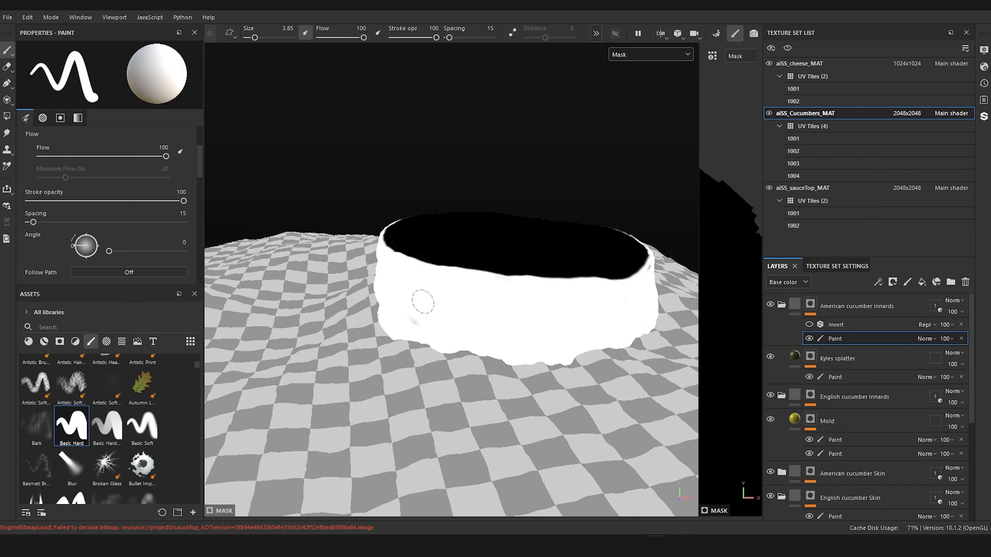
{"action": "left_click_drag", "start_coordinate": [452, 227], "coordinate": [276, 315], "text": "alt"}
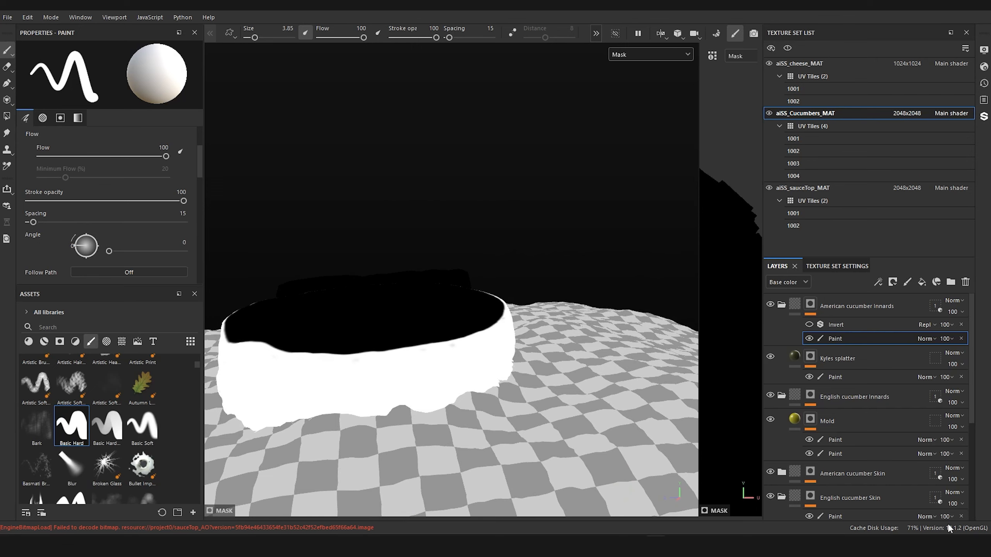
Step: Turn the Invert filter back on and paint out the remaining light specks around the American slice's side
{"action": "left_click", "coordinate": [808, 324]}
{"action": "mouse_move", "coordinate": [453, 316]}
{"action": "left_mouse_down", "text": "alt"}
{"action": "mouse_move", "coordinate": [659, 310]}
{"action": "mouse_move", "coordinate": [604, 293]}
{"action": "mouse_move", "coordinate": [419, 328]}
{"action": "left_mouse_up", "text": "alt"}
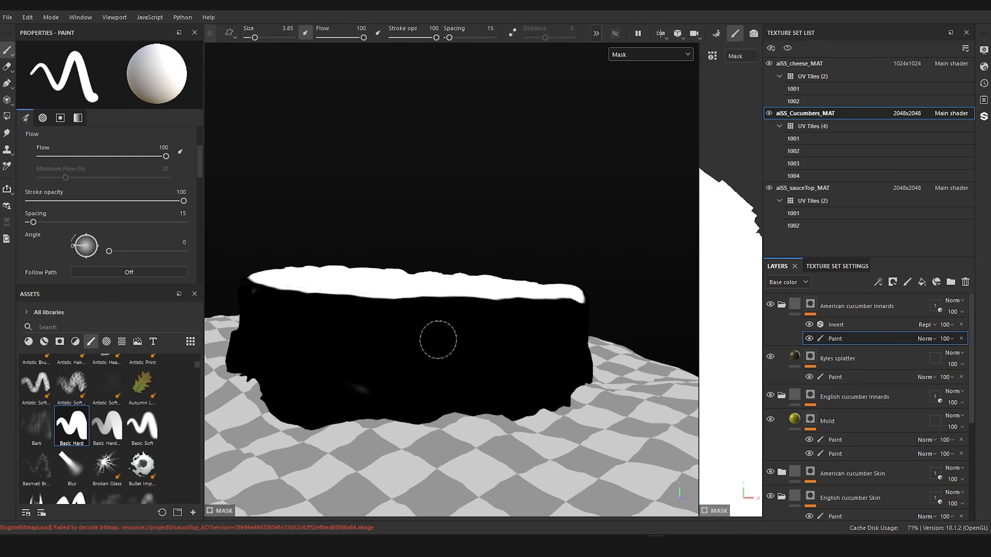
{"action": "mouse_move", "coordinate": [332, 358]}
{"action": "left_mouse_down", "text": "alt"}
{"action": "mouse_move", "coordinate": [376, 347]}
{"action": "mouse_move", "coordinate": [508, 373]}
{"action": "left_mouse_up", "text": "alt"}
{"action": "scroll", "coordinate": [489, 374], "scroll_direction": "up", "scroll_amount": 2}
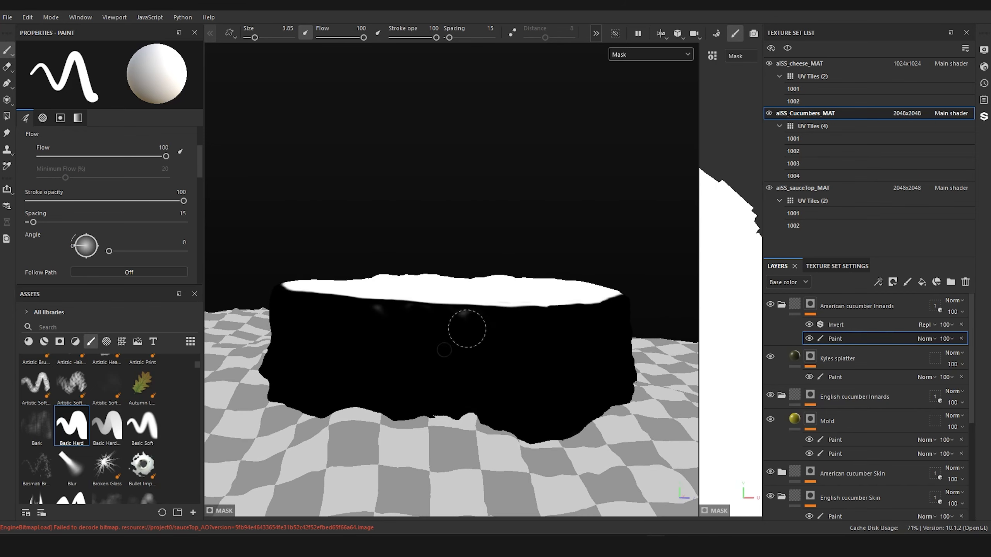
{"action": "left_click_drag", "start_coordinate": [467, 330], "coordinate": [464, 321]}
{"action": "mouse_move", "coordinate": [384, 319]}
{"action": "left_mouse_down"}
{"action": "mouse_move", "coordinate": [353, 323]}
{"action": "mouse_move", "coordinate": [524, 345]}
{"action": "mouse_move", "coordinate": [655, 293]}
{"action": "mouse_move", "coordinate": [347, 325]}
{"action": "mouse_move", "coordinate": [515, 340]}
{"action": "mouse_move", "coordinate": [382, 359]}
{"action": "mouse_move", "coordinate": [531, 358]}
{"action": "mouse_move", "coordinate": [426, 325]}
{"action": "mouse_move", "coordinate": [570, 308]}
{"action": "left_mouse_up"}
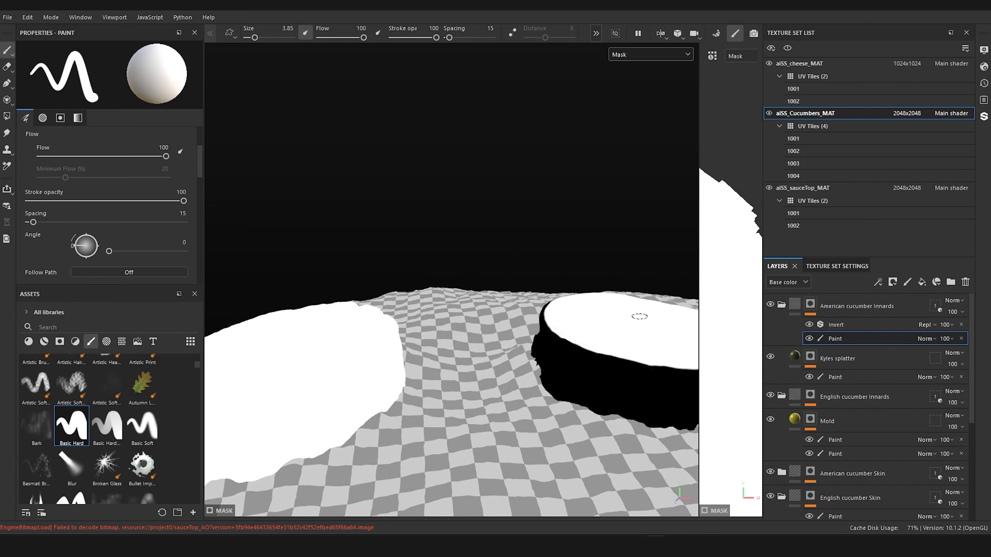
Step: Display the English cucumber Innards folder's mask in the viewport and bring the English slice into view
{"action": "left_click_drag", "start_coordinate": [637, 316], "coordinate": [612, 303], "text": "alt"}
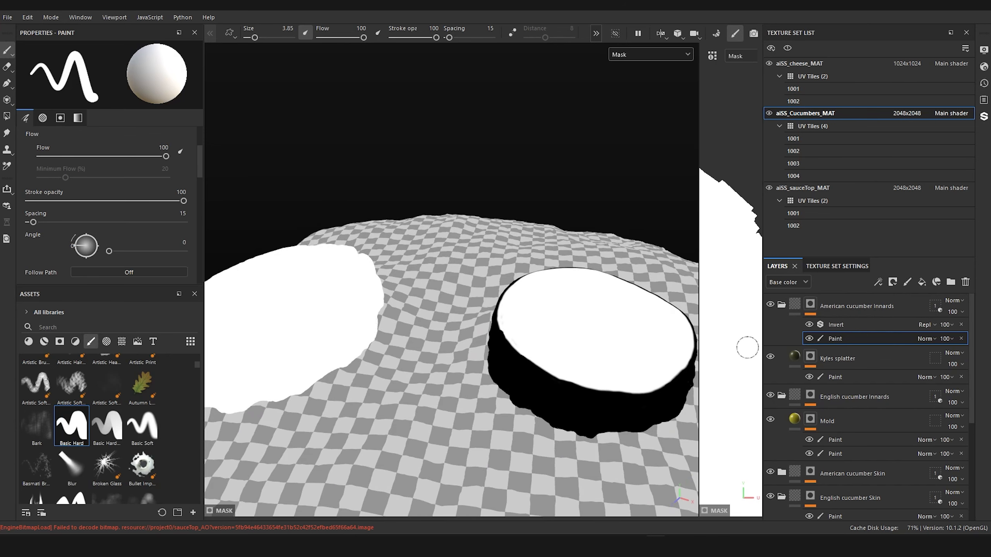
{"action": "left_click", "coordinate": [811, 397]}
{"action": "left_click", "coordinate": [834, 415]}
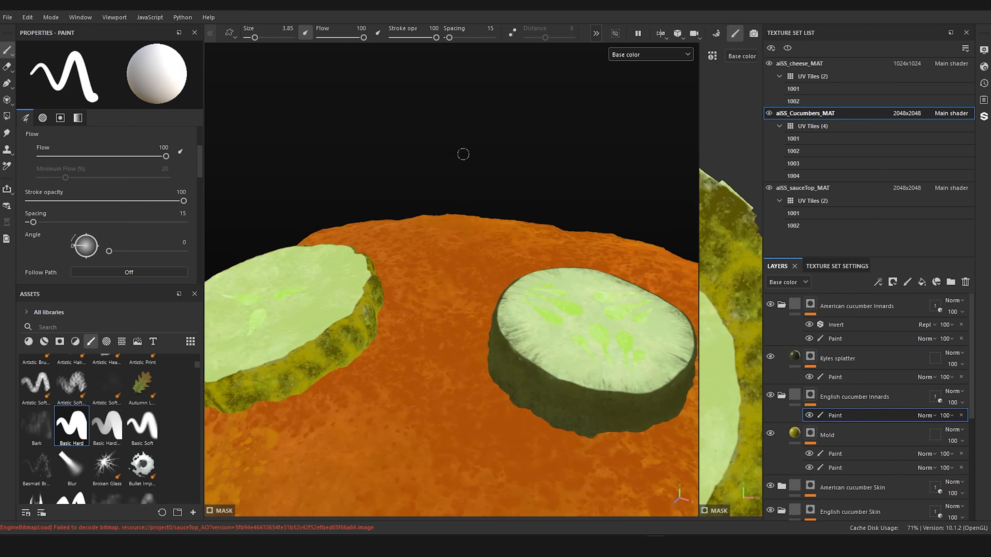
{"action": "left_click", "coordinate": [673, 54]}
{"action": "left_click", "coordinate": [642, 162]}
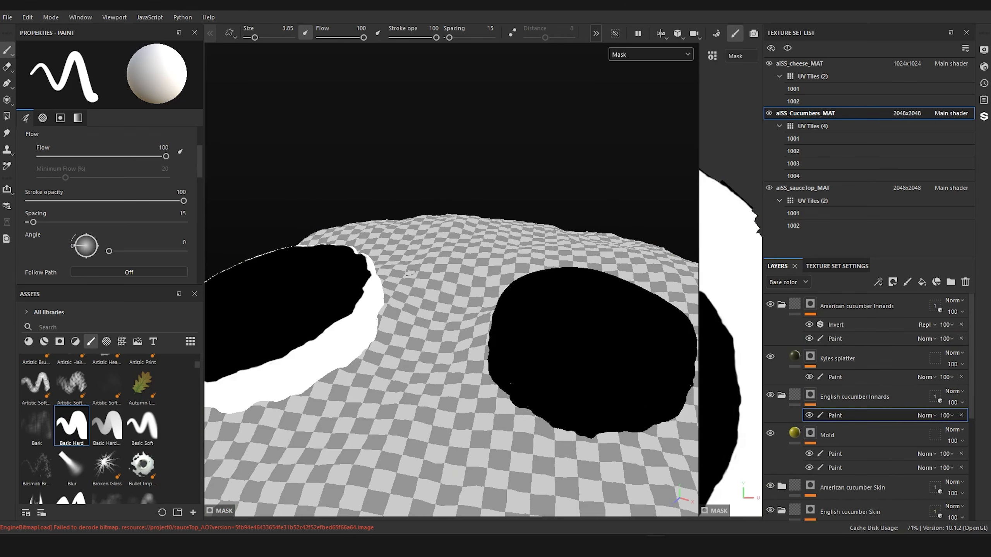
{"action": "middle_click_drag", "start_coordinate": [285, 328], "coordinate": [498, 261], "text": "alt"}
{"action": "left_click_drag", "start_coordinate": [498, 261], "coordinate": [582, 238], "text": "alt"}
Step: Add an Invert filter to the English cucumber Innards mask and check the slice's white top face
{"action": "right_click", "coordinate": [811, 398]}
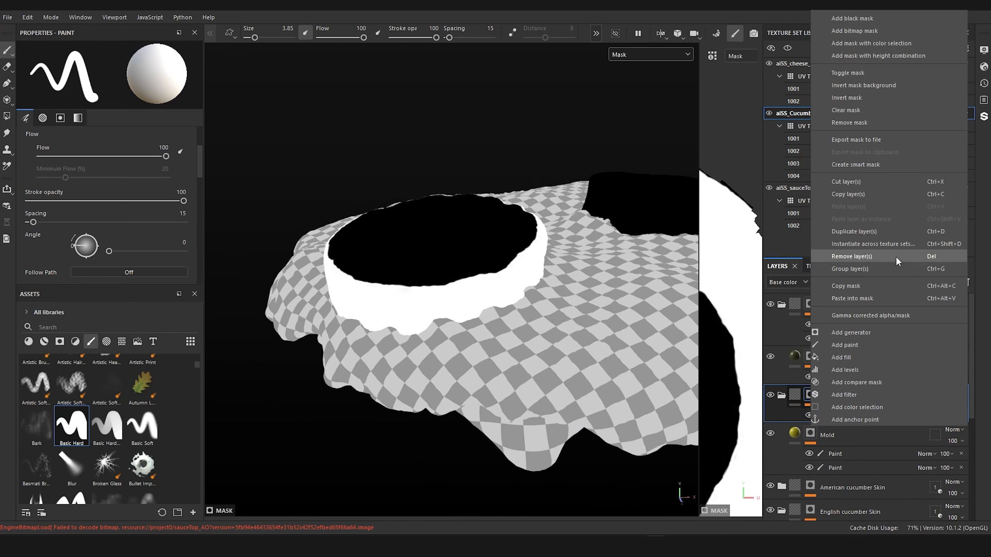
{"action": "left_click", "coordinate": [844, 394]}
{"action": "left_click", "coordinate": [116, 80]}
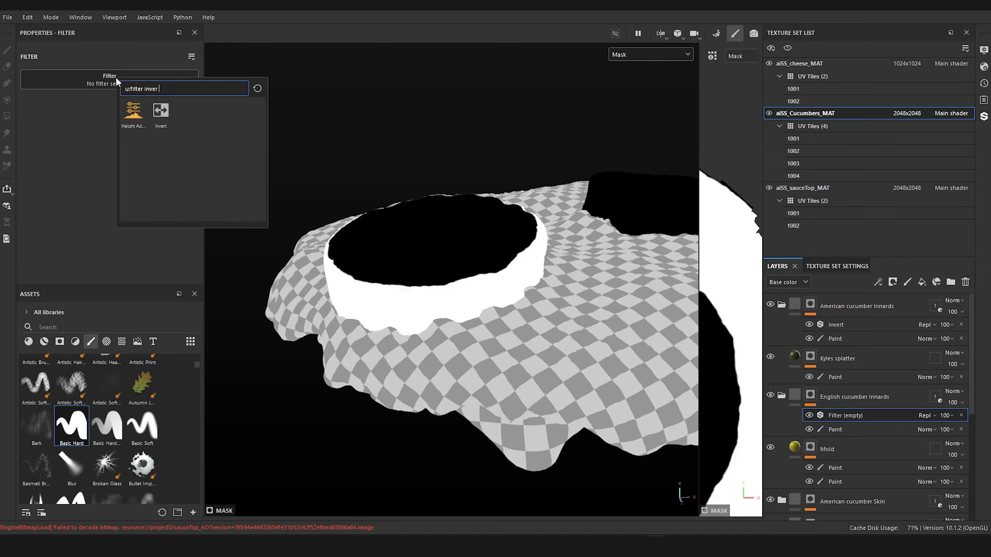
{"action": "left_click", "coordinate": [160, 111]}
{"action": "left_click_drag", "start_coordinate": [371, 161], "coordinate": [428, 193], "text": "alt"}
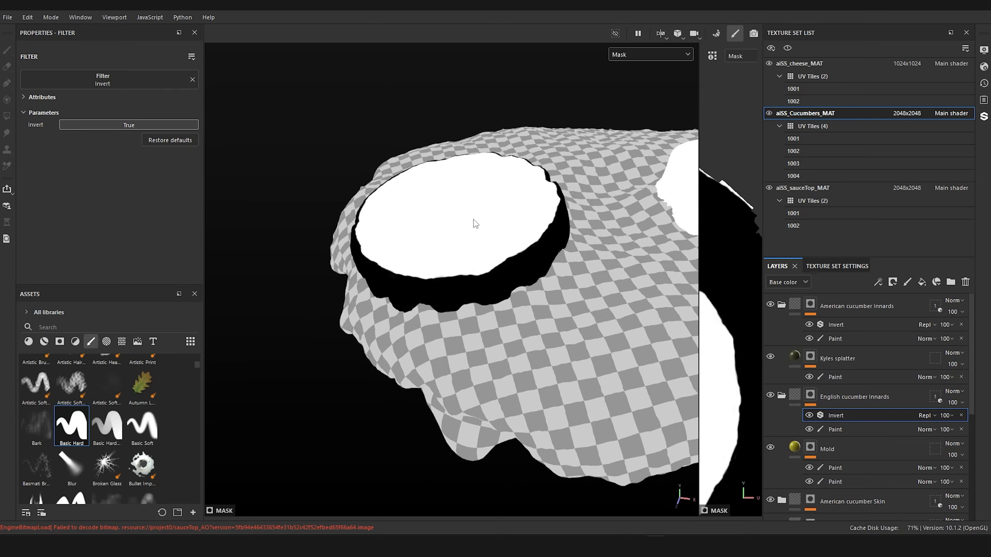
{"action": "left_click_drag", "start_coordinate": [475, 224], "coordinate": [529, 199], "text": "alt"}
Step: Replace the mask of the Mold layer in the English cucumber Innards folder with a black mask and rename the layer "__"
{"action": "left_click", "coordinate": [778, 438]}
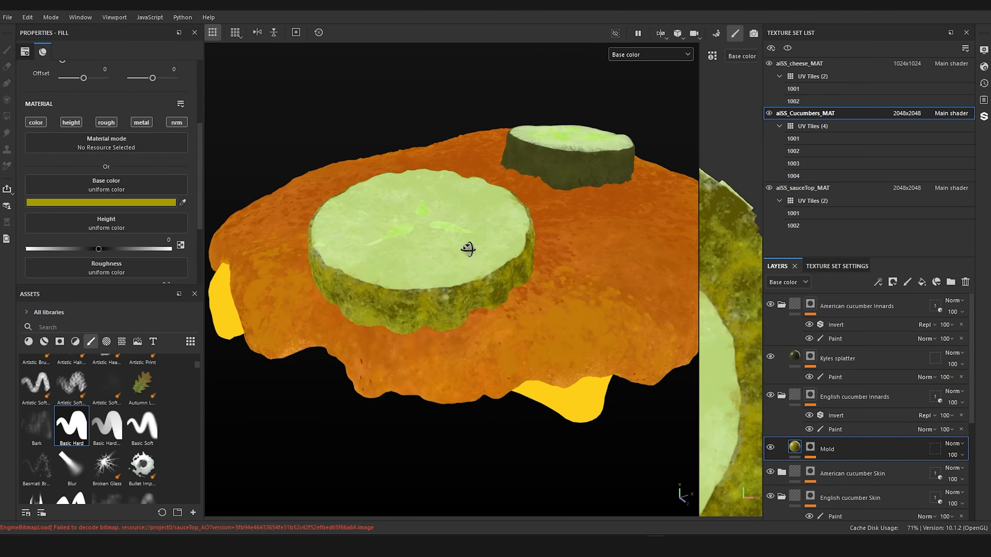
{"action": "left_click_drag", "start_coordinate": [467, 248], "coordinate": [464, 261], "text": "alt"}
{"action": "middle_click_drag", "start_coordinate": [464, 261], "coordinate": [490, 237], "text": "alt"}
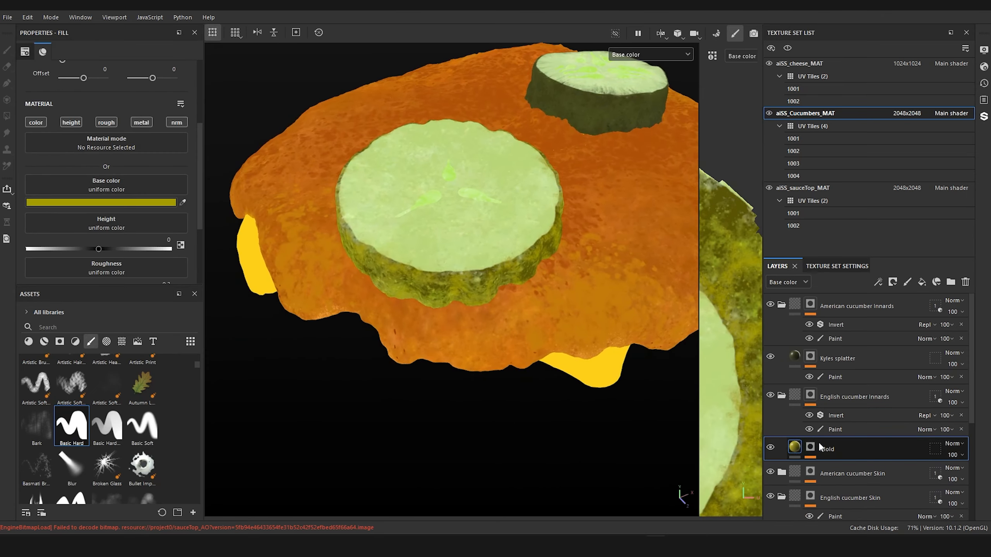
{"action": "scroll", "coordinate": [826, 445], "scroll_direction": "down", "scroll_amount": 2}
{"action": "scroll", "coordinate": [825, 430], "scroll_direction": "up", "scroll_amount": 1}
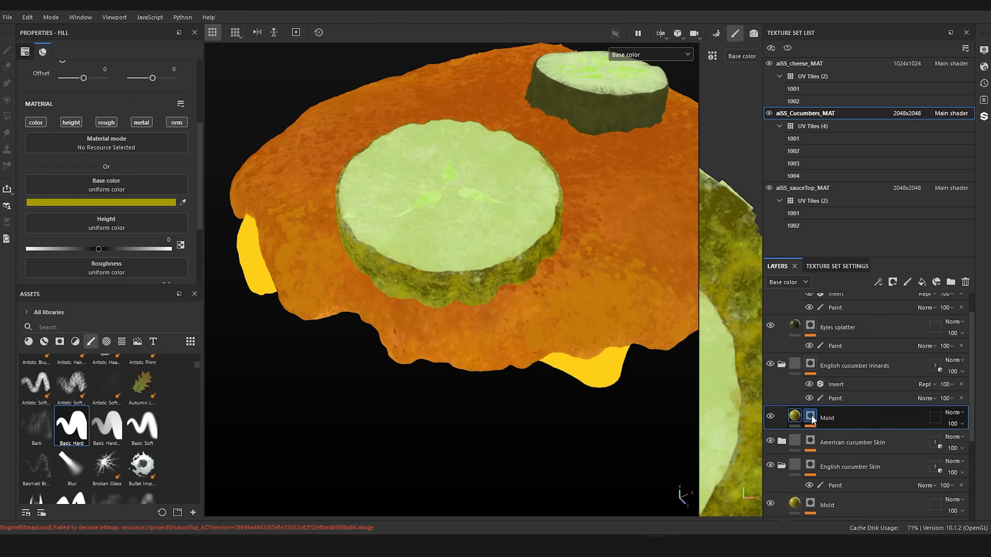
{"action": "right_click", "coordinate": [811, 418]}
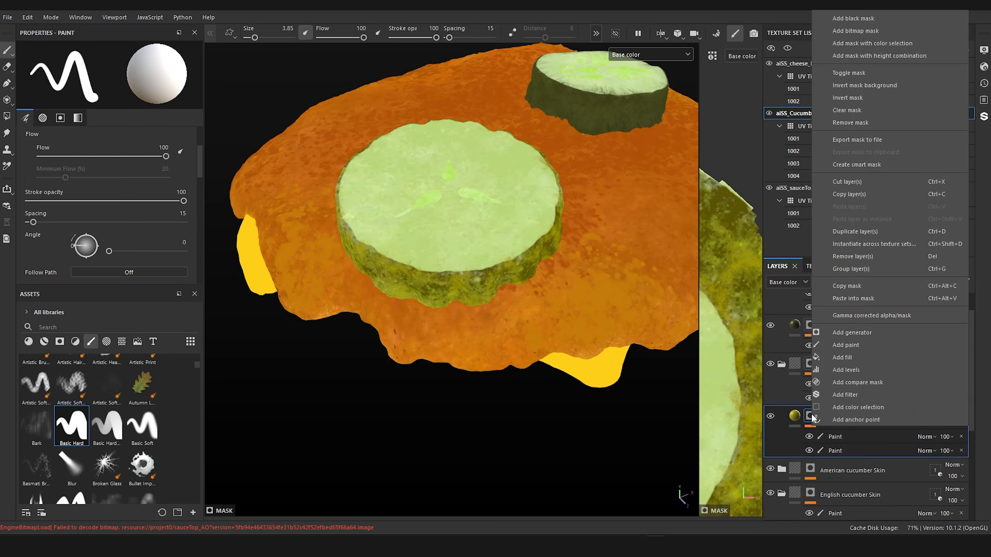
{"action": "left_click", "coordinate": [892, 19]}
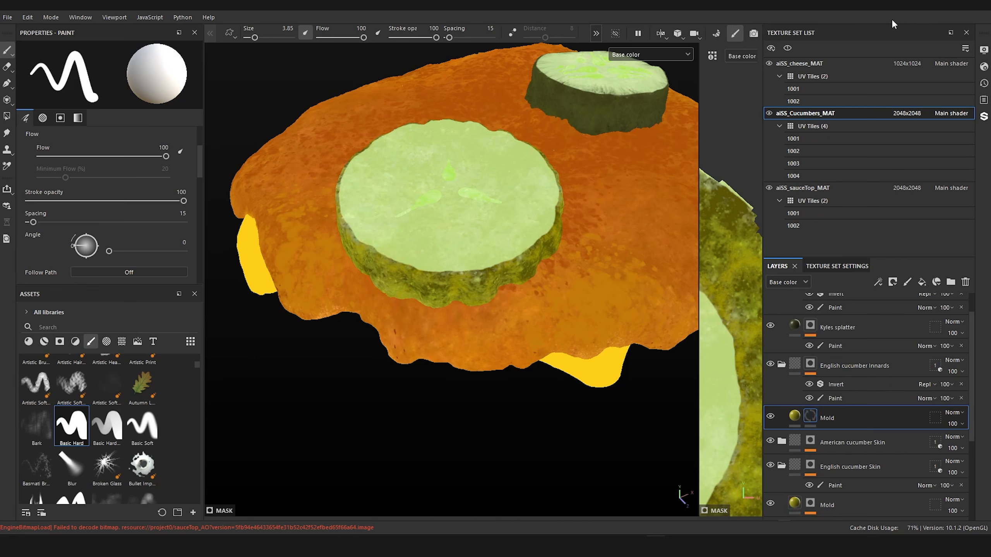
{"action": "double_click", "coordinate": [828, 418]}
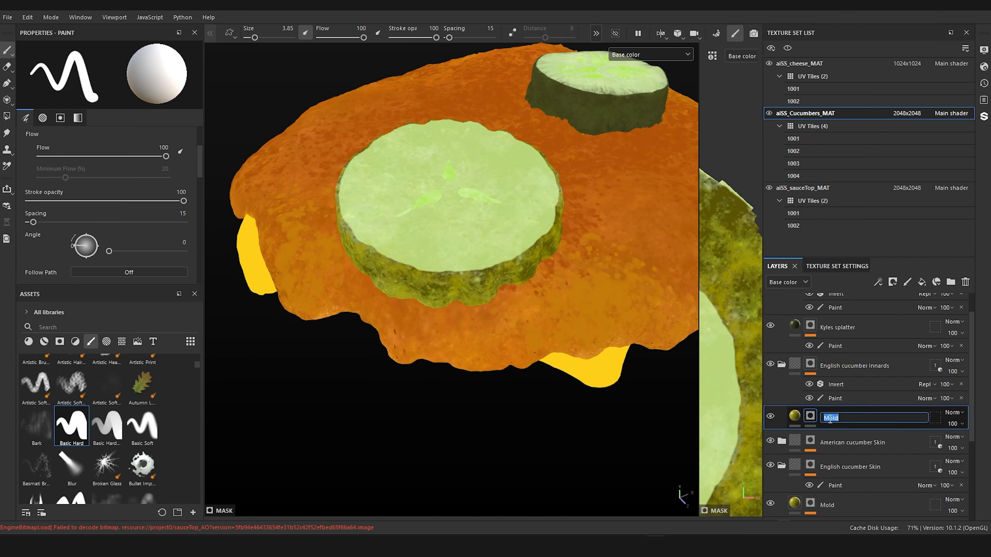
{"action": "key", "text": "Return"}
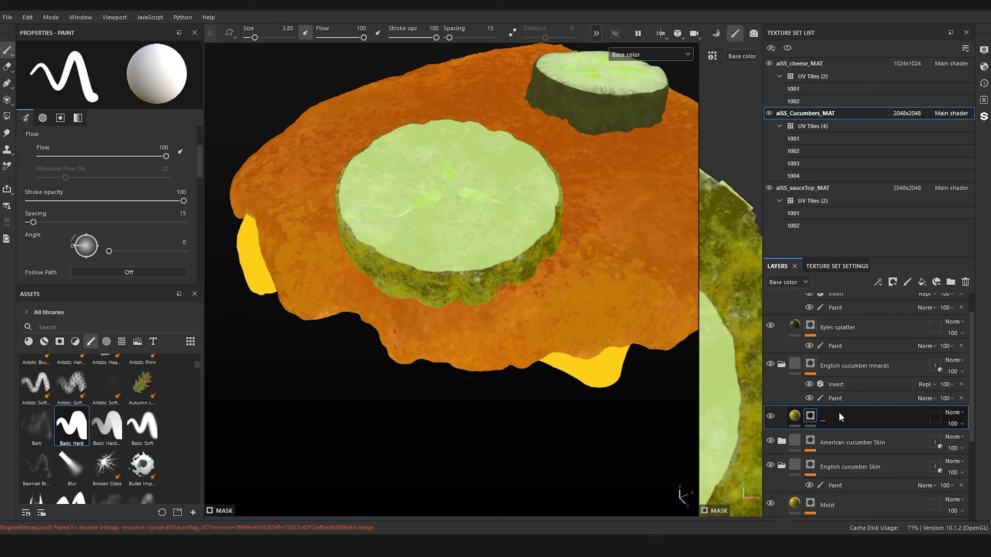
Step: Replace the mask of the splatter layer in the American cucumber Innards folder with a black mask and rename the layer "___"
{"action": "scroll", "coordinate": [839, 417], "scroll_direction": "up", "scroll_amount": 1}
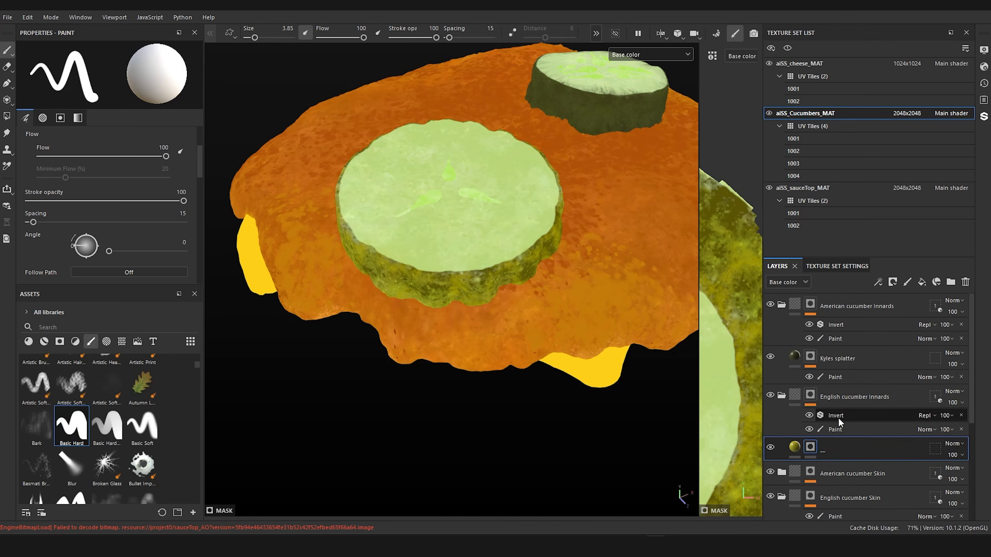
{"action": "left_click", "coordinate": [811, 357]}
{"action": "right_click", "coordinate": [811, 357]}
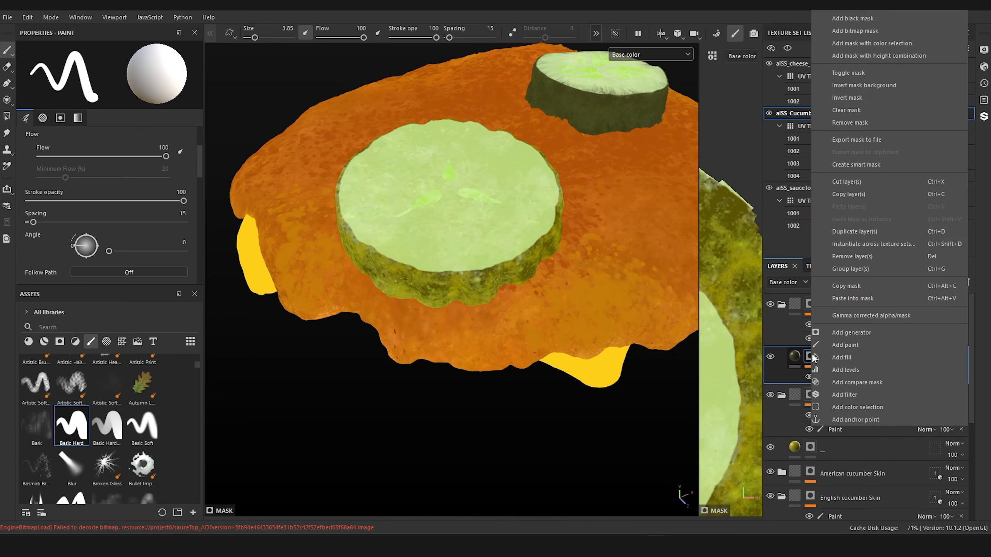
{"action": "left_click", "coordinate": [865, 18]}
{"action": "double_click", "coordinate": [839, 356]}
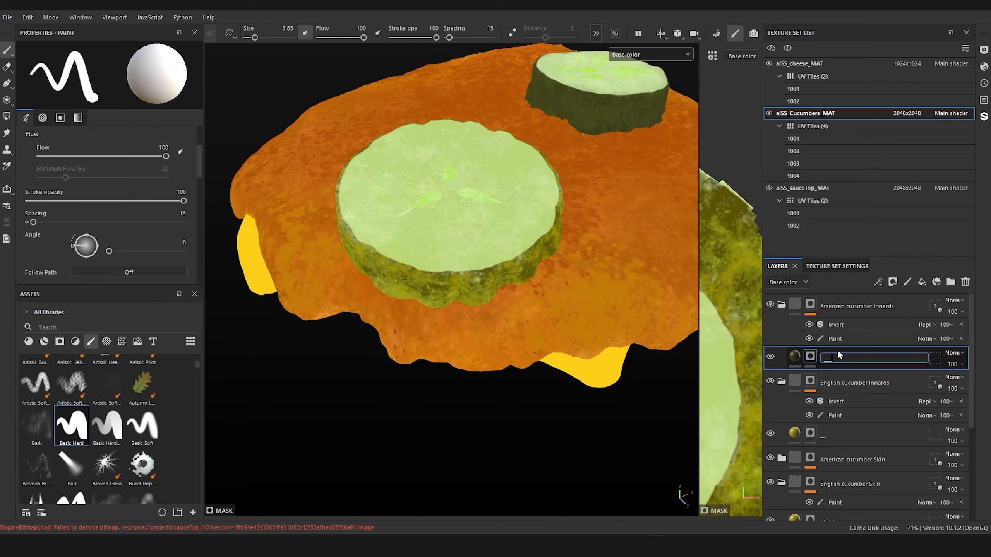
{"action": "key", "text": "Return"}
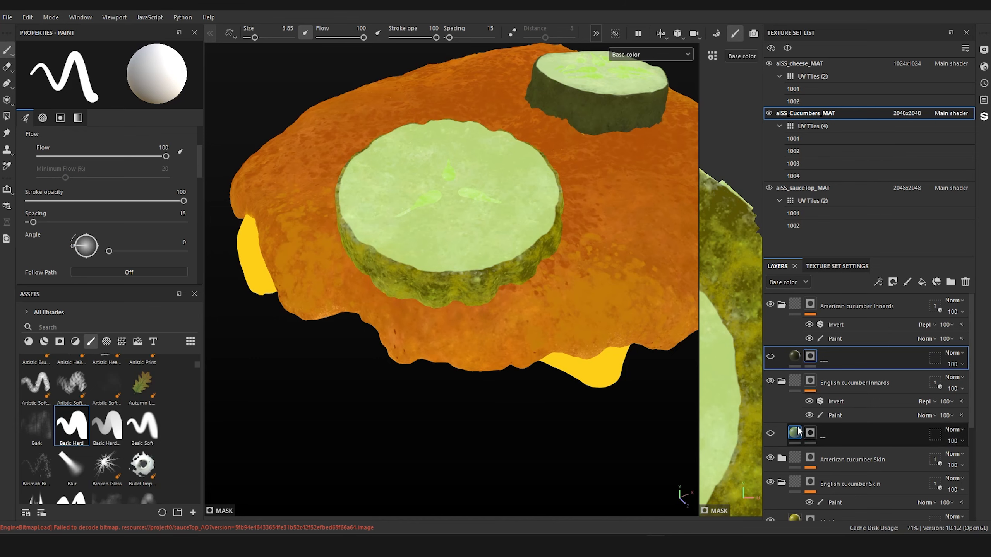
Step: Duplicate the "__" fill layer in the English cucumber Innards folder
{"action": "left_click", "coordinate": [797, 431]}
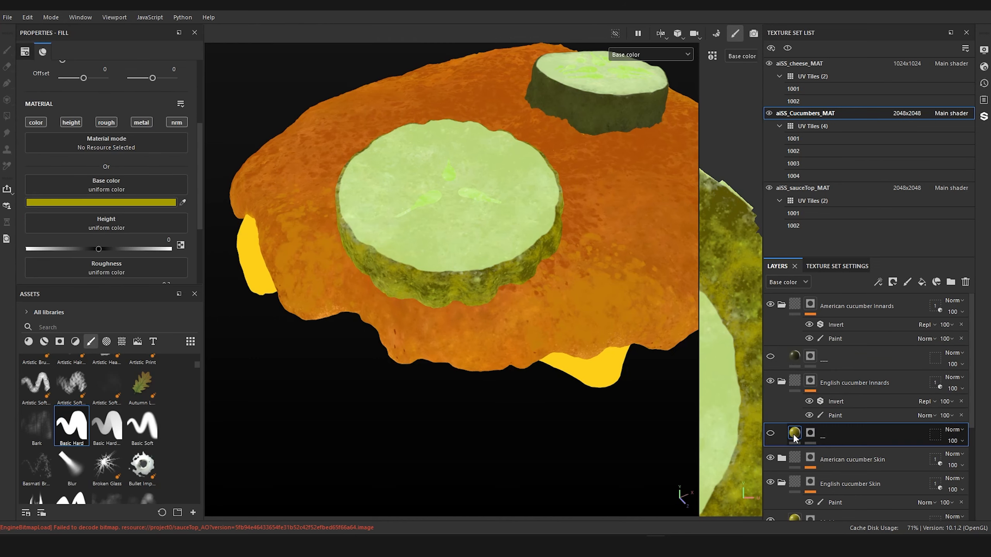
{"action": "key", "text": "ctrl+d"}
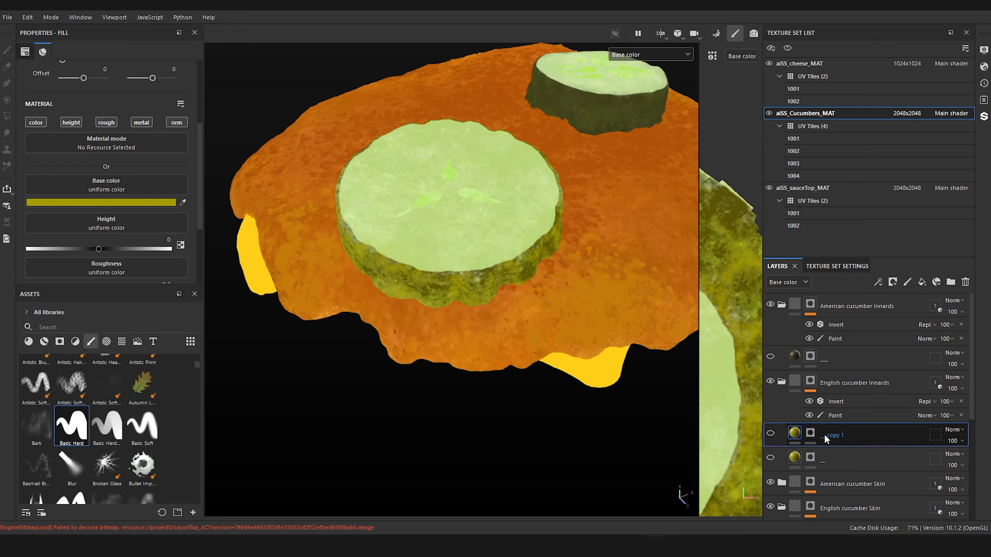
Step: Examine the English slice's top face and skin side against the cucumber slice and burger reference photos
{"action": "left_click_drag", "start_coordinate": [436, 273], "coordinate": [446, 323], "text": "alt"}
{"action": "scroll", "coordinate": [452, 271], "scroll_direction": "up", "scroll_amount": 4}
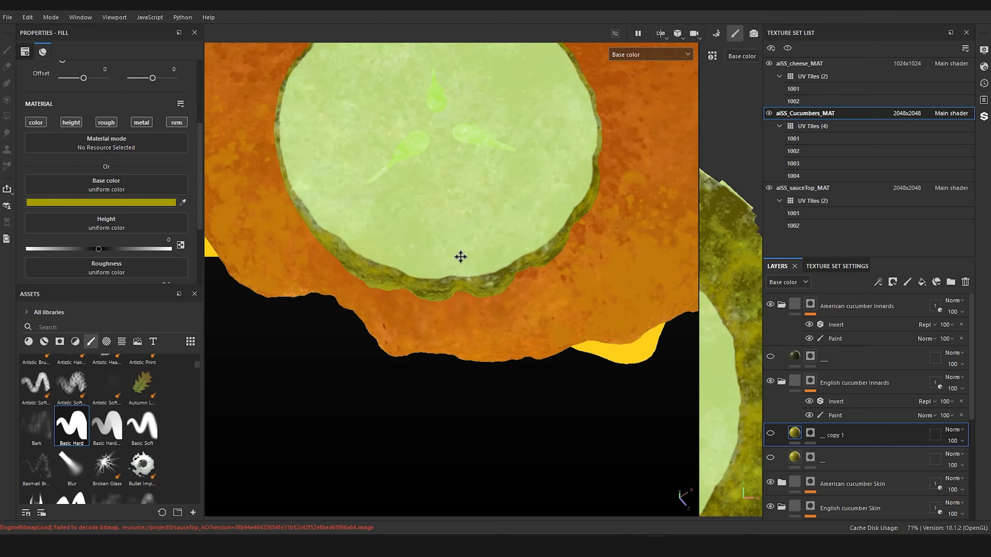
{"action": "middle_click_drag", "start_coordinate": [459, 257], "coordinate": [488, 331], "text": "alt"}
{"action": "left_click_drag", "start_coordinate": [489, 331], "coordinate": [503, 327], "text": "alt"}
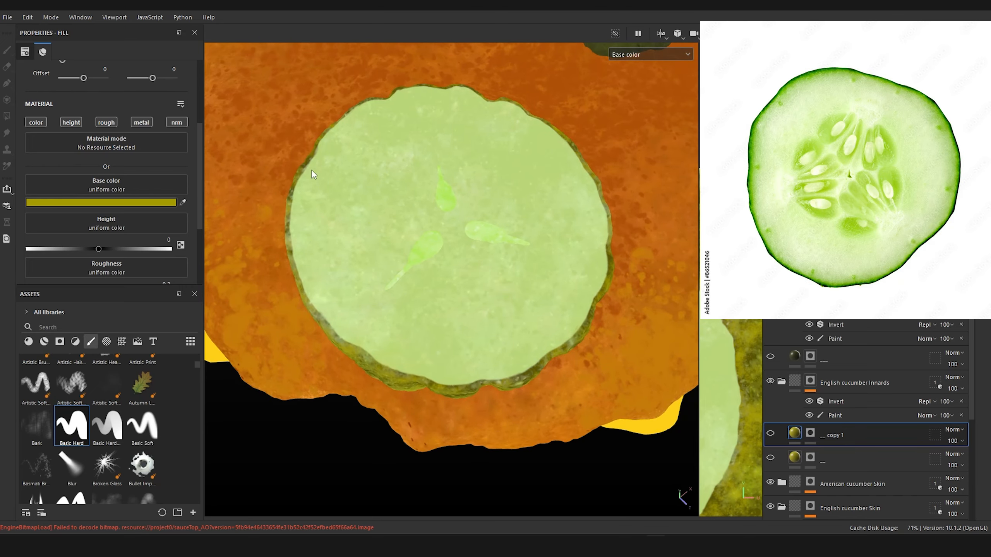
{"action": "mouse_move", "coordinate": [531, 290]}
{"action": "left_mouse_down", "text": "alt"}
{"action": "mouse_move", "coordinate": [472, 335]}
{"action": "mouse_move", "coordinate": [454, 416]}
{"action": "mouse_move", "coordinate": [458, 277]}
{"action": "mouse_move", "coordinate": [376, 262]}
{"action": "left_mouse_up", "text": "alt"}
{"action": "scroll", "coordinate": [467, 359], "scroll_direction": "up", "scroll_amount": 3}
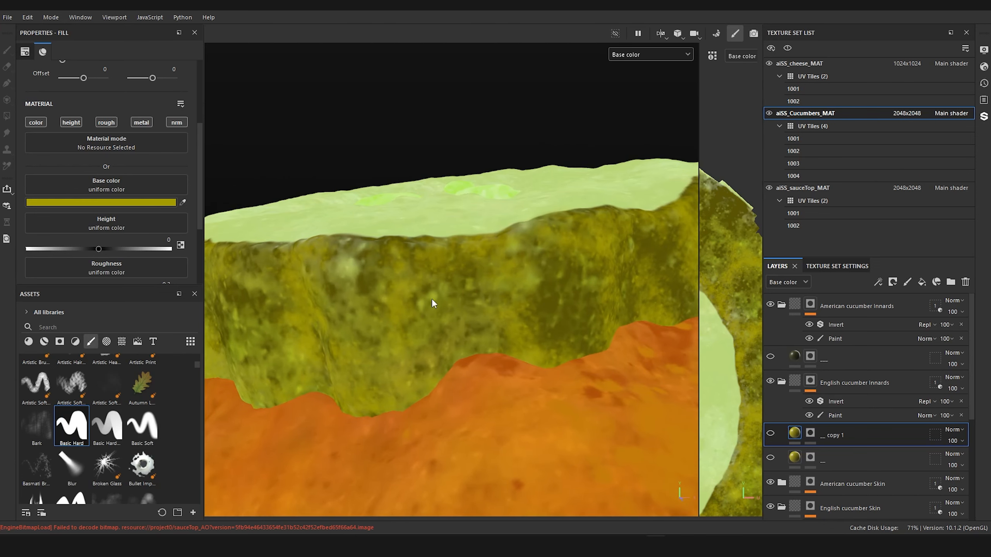
{"action": "scroll", "coordinate": [425, 284], "scroll_direction": "down", "scroll_amount": 3}
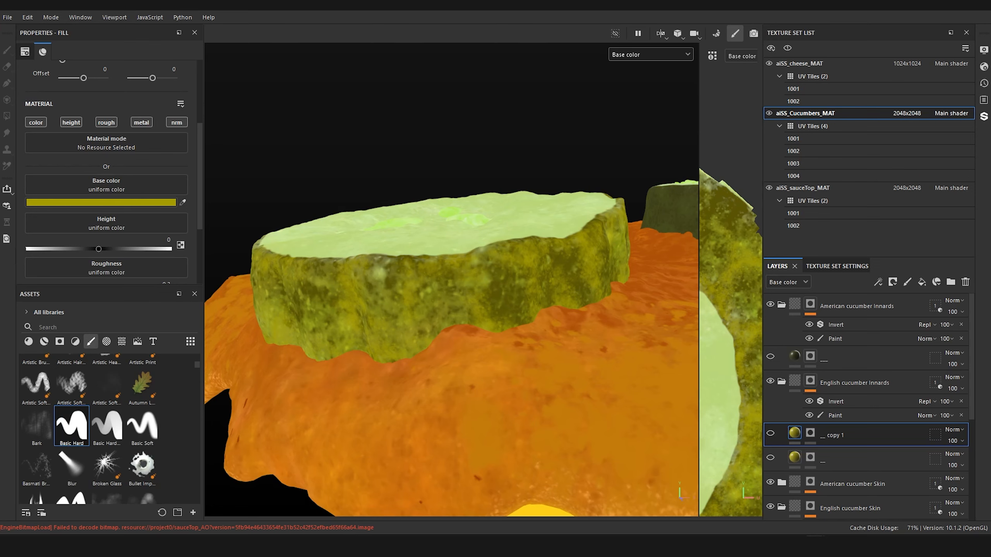
{"action": "left_click_drag", "start_coordinate": [549, 234], "coordinate": [542, 245], "text": "alt"}
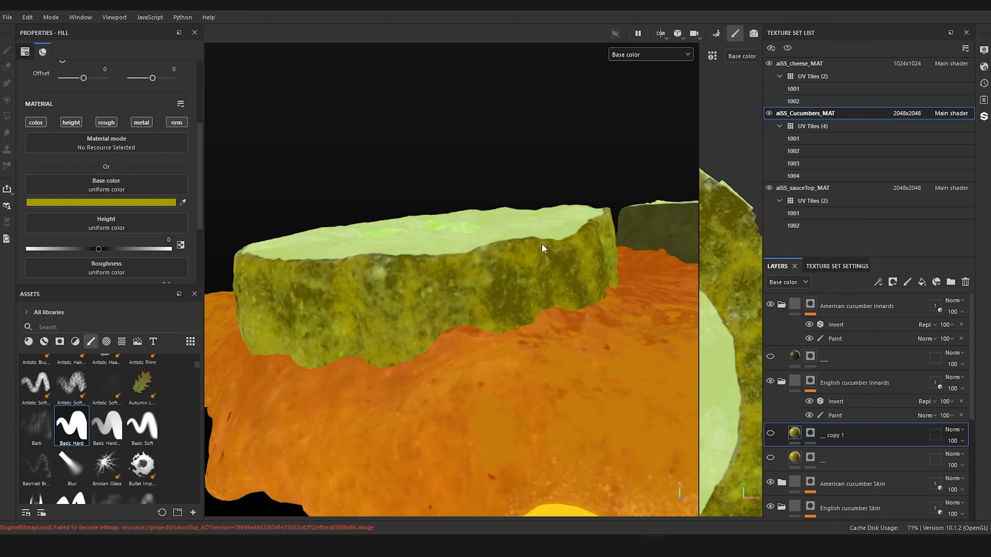
{"action": "left_click_drag", "start_coordinate": [486, 271], "coordinate": [554, 140], "text": "alt"}
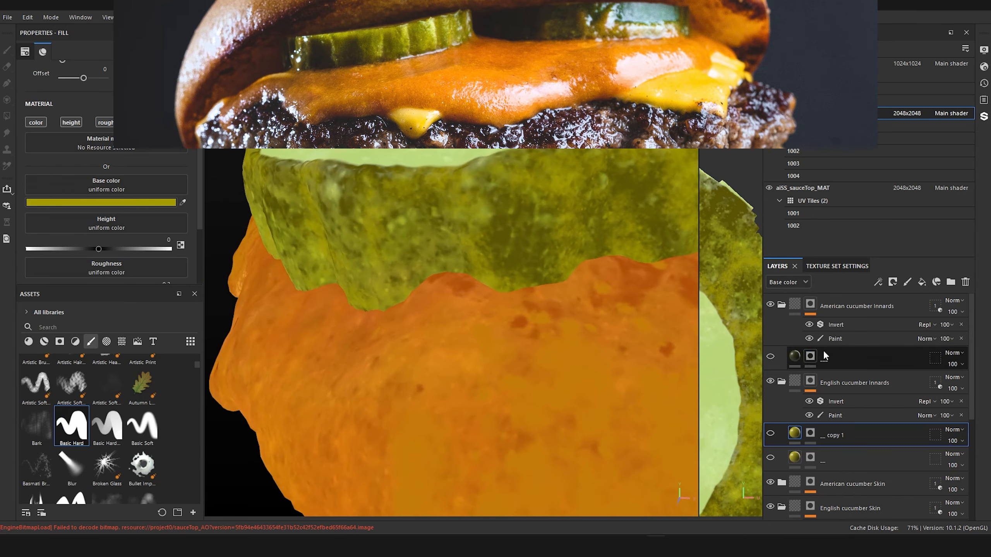
Step: Toggle the English cucumber AO Centric Shading folder's visibility to compare the slice's skin with and without it
{"action": "scroll", "coordinate": [827, 403], "scroll_direction": "down", "scroll_amount": 1}
{"action": "scroll", "coordinate": [825, 403], "scroll_direction": "down", "scroll_amount": 1}
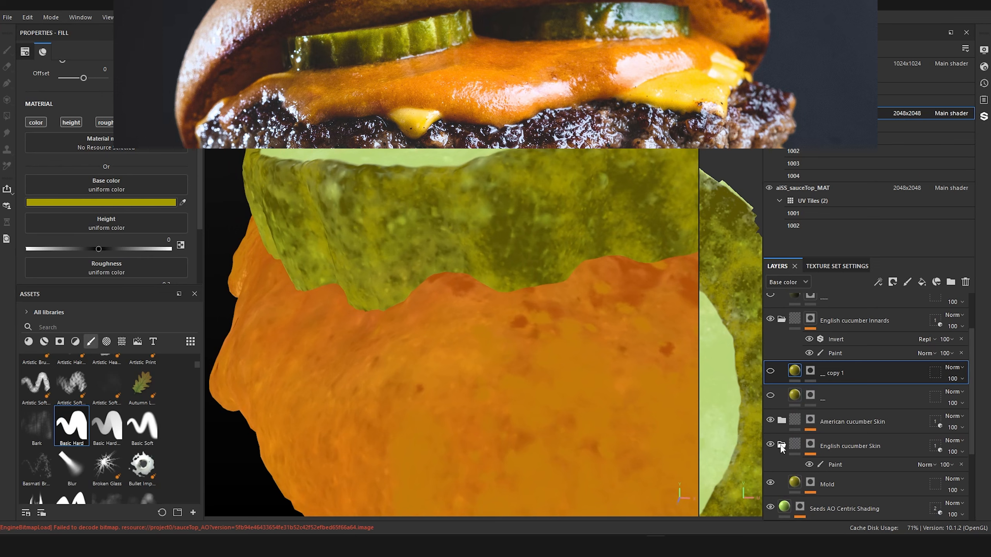
{"action": "scroll", "coordinate": [781, 449], "scroll_direction": "down", "scroll_amount": 3}
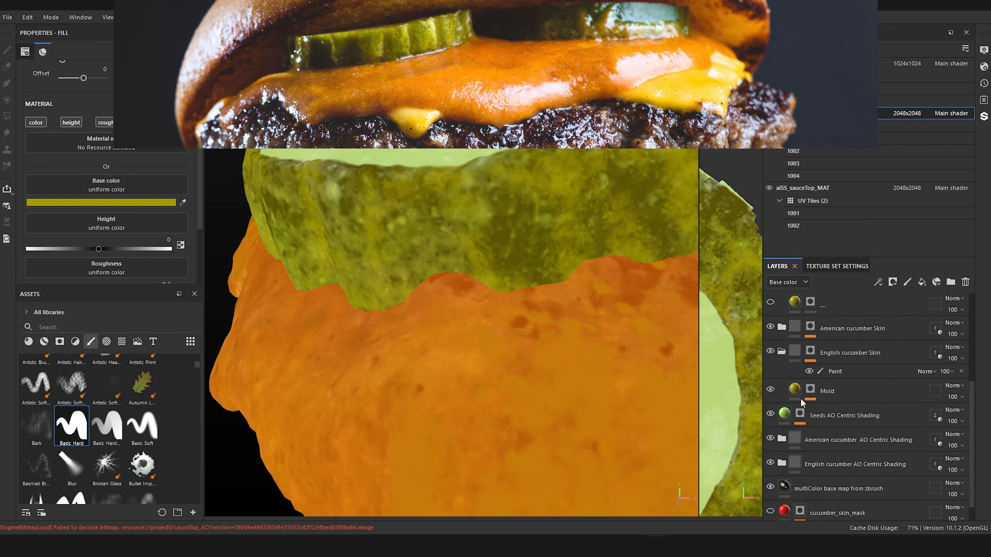
{"action": "scroll", "coordinate": [802, 402], "scroll_direction": "down", "scroll_amount": 1}
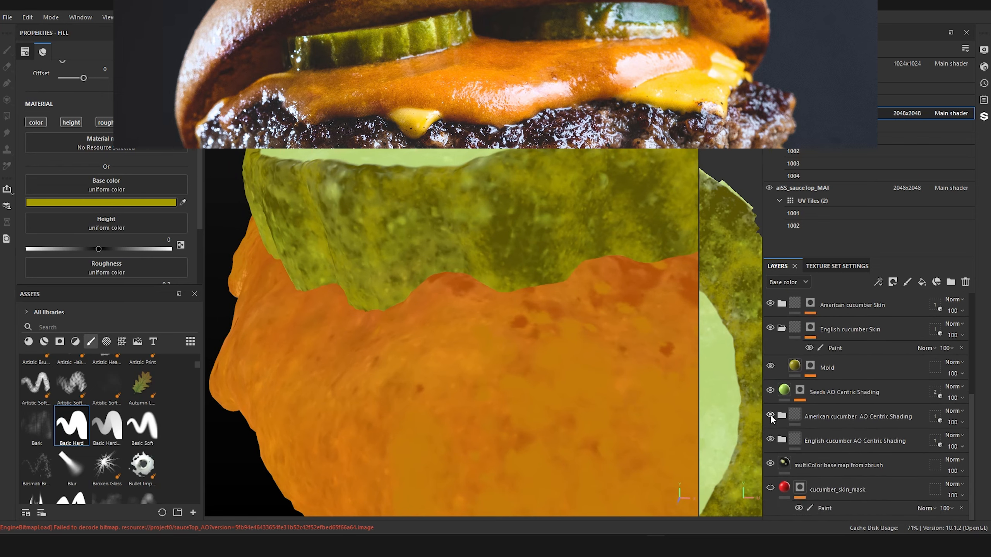
{"action": "left_click", "coordinate": [770, 440]}
{"action": "left_click", "coordinate": [770, 440]}
{"action": "left_click", "coordinate": [770, 440]}
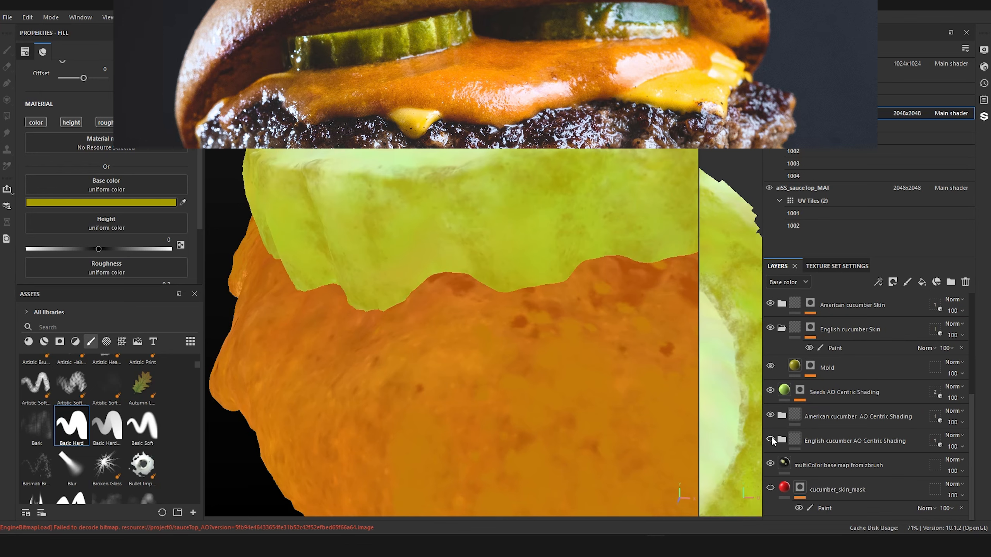
{"action": "left_click", "coordinate": [770, 440]}
Step: Lighten the base color of the Skin AO Centric Shading layer in the English cucumber AO Centric Shading folder to 79720E
{"action": "left_click", "coordinate": [782, 441]}
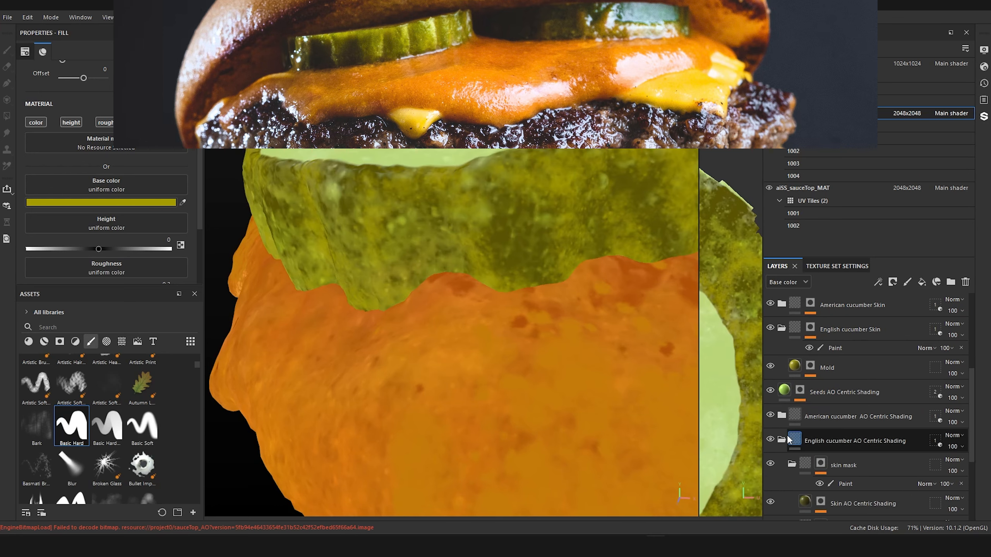
{"action": "scroll", "coordinate": [799, 422], "scroll_direction": "down", "scroll_amount": 1}
{"action": "left_click", "coordinate": [805, 411]}
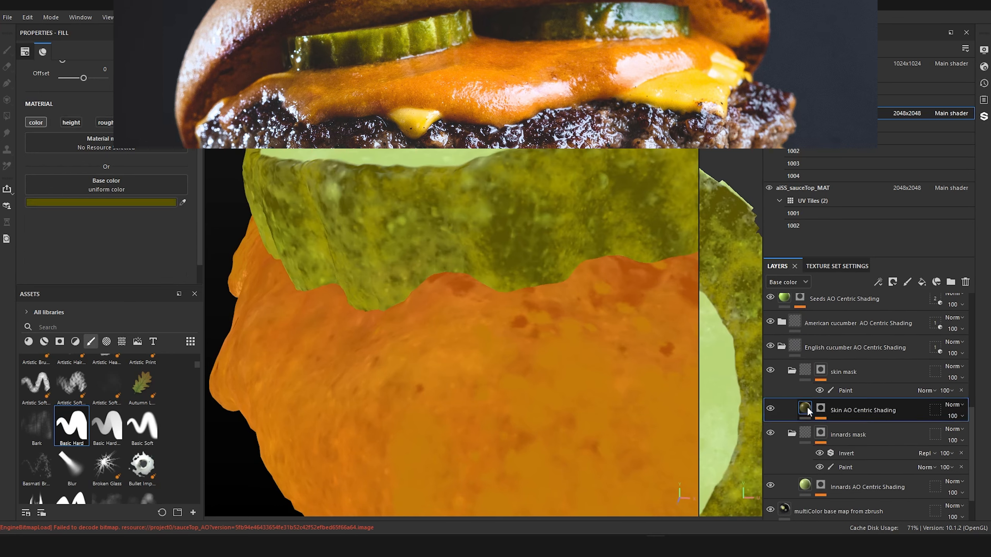
{"action": "left_click", "coordinate": [146, 202]}
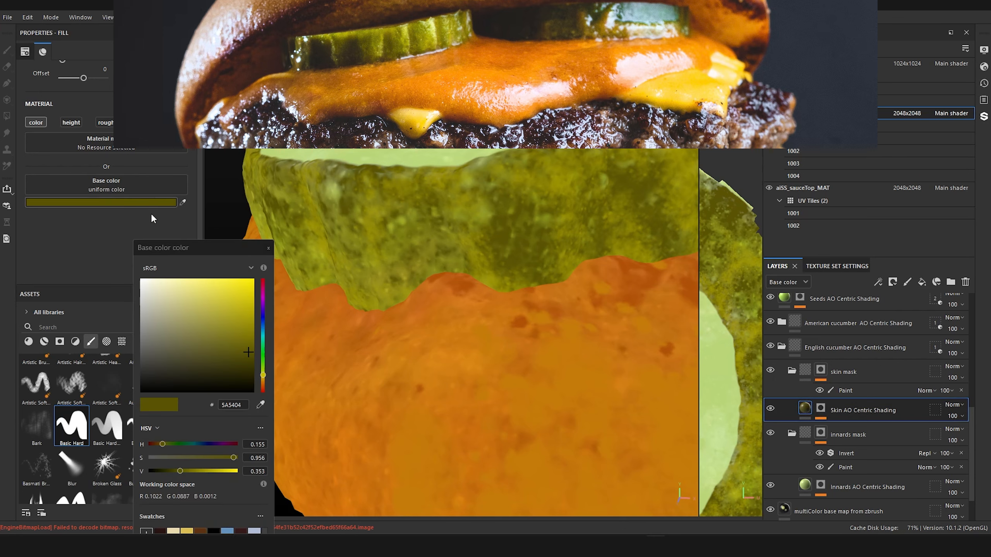
{"action": "left_click", "coordinate": [242, 342]}
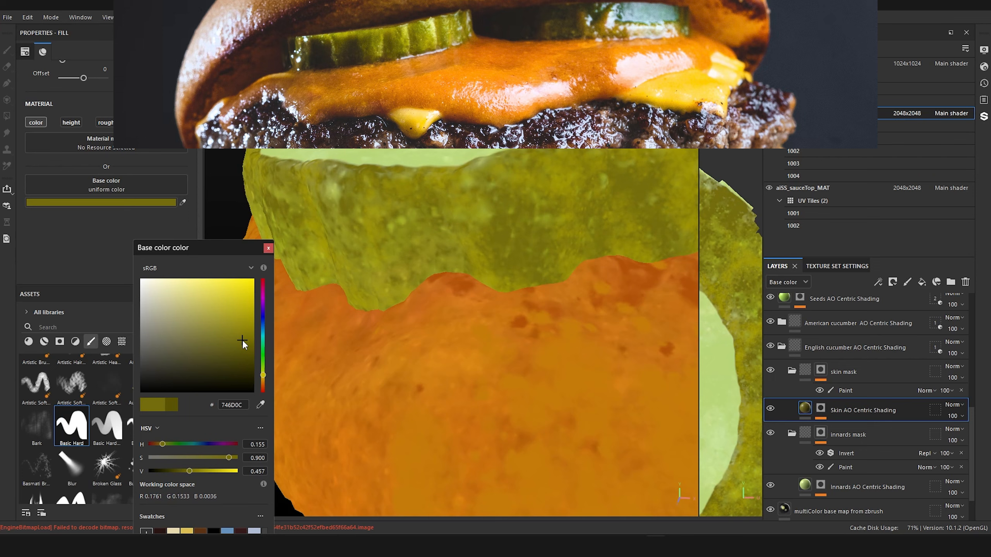
{"action": "left_click", "coordinate": [241, 338]}
{"action": "right_click_drag", "start_coordinate": [413, 246], "coordinate": [435, 277], "text": "alt"}
{"action": "left_click_drag", "start_coordinate": [436, 277], "coordinate": [495, 259], "text": "alt"}
{"action": "right_click_drag", "start_coordinate": [495, 259], "coordinate": [334, 305], "text": "alt"}
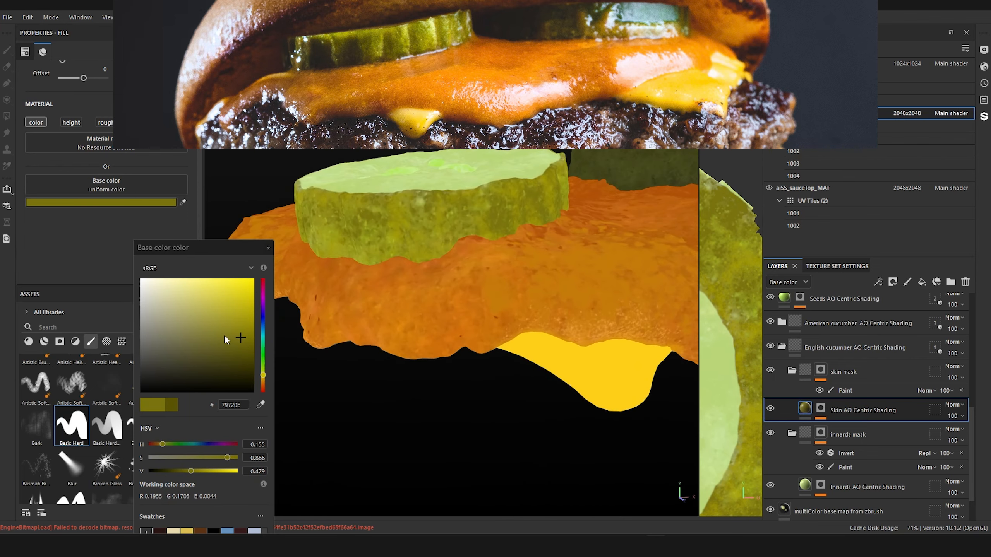
{"action": "left_click_drag", "start_coordinate": [450, 250], "coordinate": [488, 270], "text": "alt"}
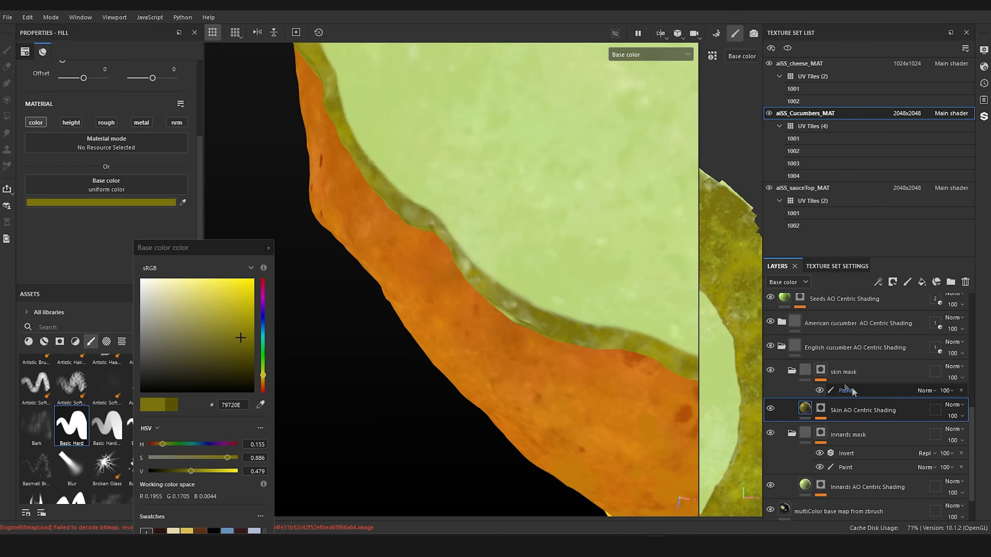
Step: Select the mask of the "__ copy 1" layer in the English cucumber Innards folder and choose the soft "Smooth N..." brush
{"action": "scroll", "coordinate": [854, 392], "scroll_direction": "up", "scroll_amount": 1}
{"action": "left_click_drag", "start_coordinate": [573, 190], "coordinate": [464, 310], "text": "alt"}
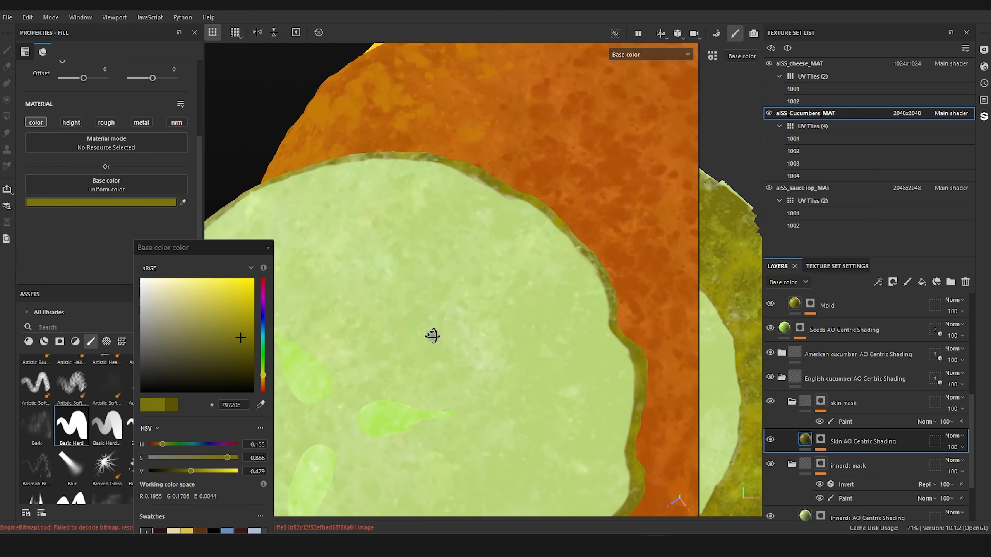
{"action": "middle_click_drag", "start_coordinate": [429, 393], "coordinate": [484, 327], "text": "alt"}
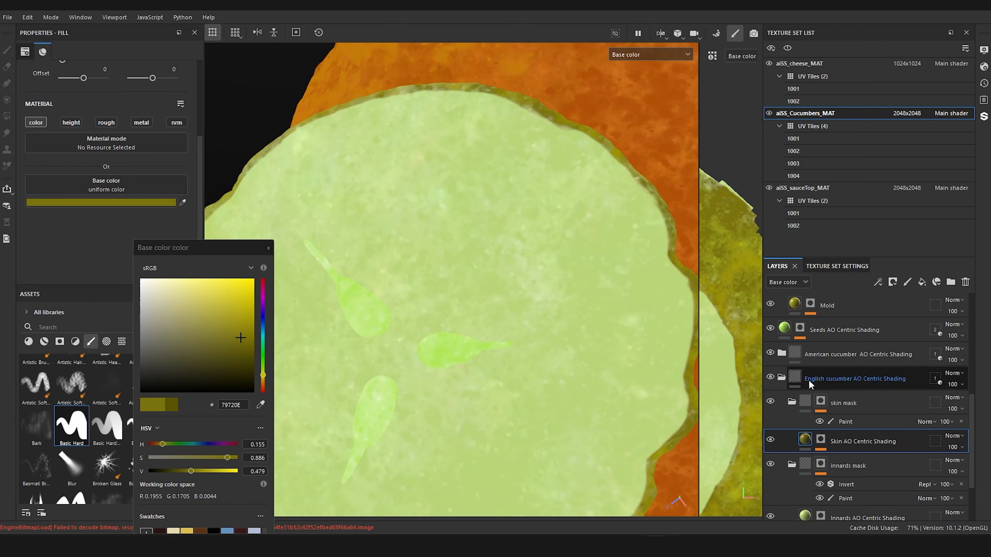
{"action": "scroll", "coordinate": [808, 384], "scroll_direction": "up", "scroll_amount": 4}
{"action": "scroll", "coordinate": [808, 385], "scroll_direction": "up", "scroll_amount": 2}
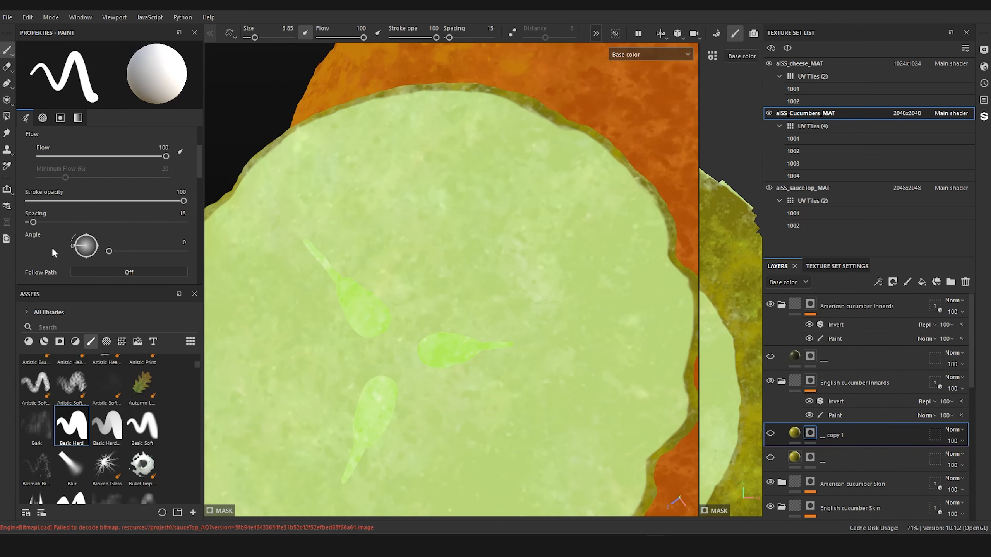
{"action": "scroll", "coordinate": [90, 414], "scroll_direction": "up", "scroll_amount": 5}
{"action": "left_click", "coordinate": [110, 456]}
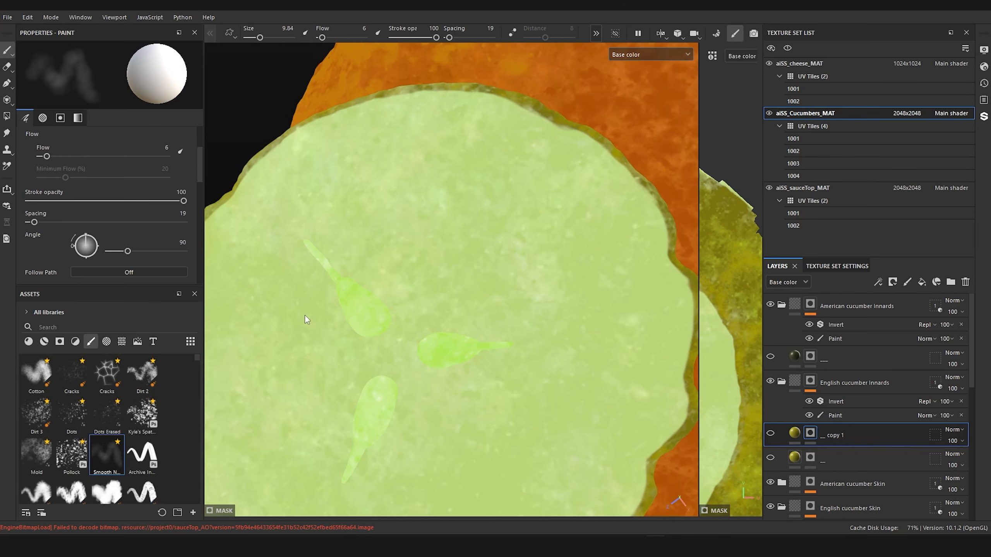
Step: Make the "__ copy 1" layer visible and add a paint effect to its mask
{"action": "middle_click_drag", "start_coordinate": [409, 215], "coordinate": [411, 218], "text": "alt"}
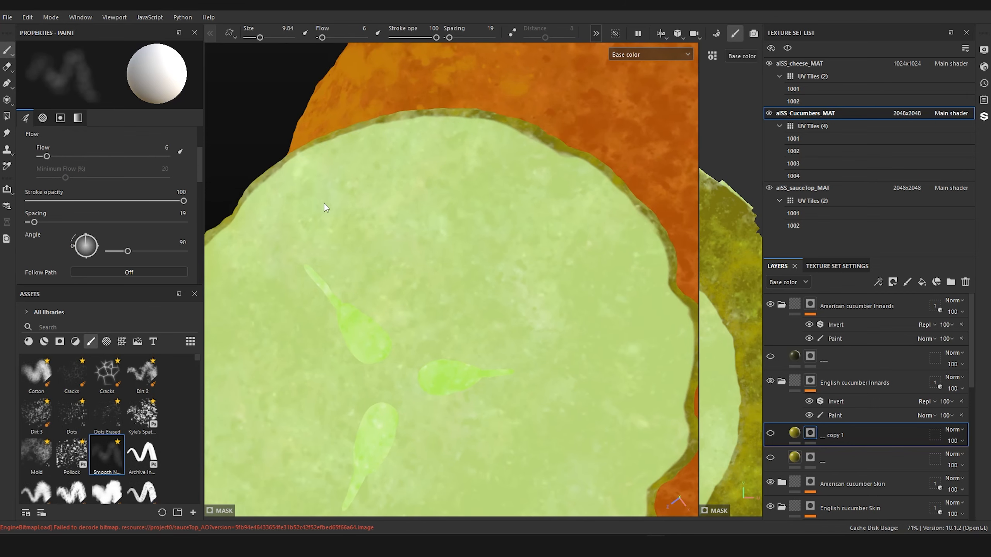
{"action": "right_click", "coordinate": [812, 435]}
{"action": "left_click", "coordinate": [868, 373]}
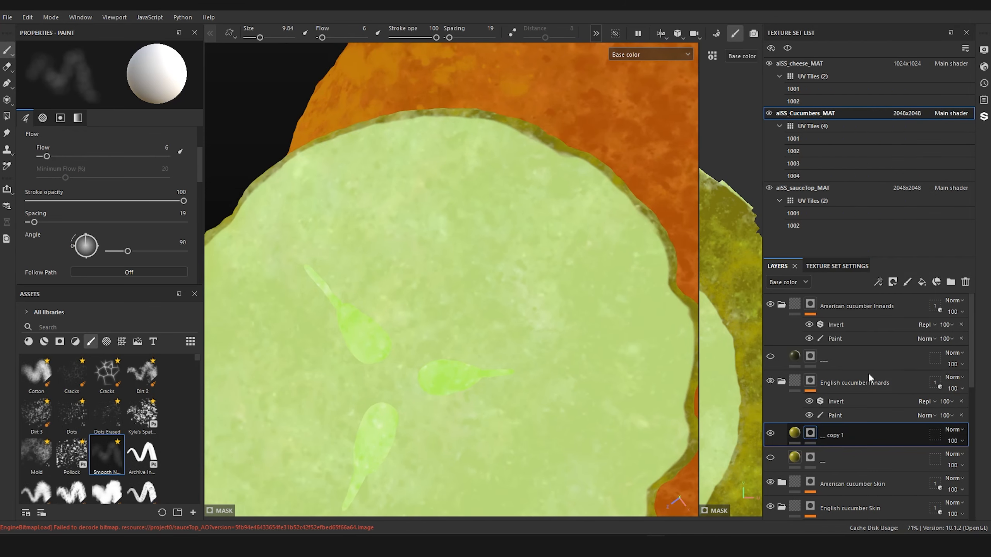
Step: Limit the "__ copy 1" fill to the color channel and sample its base color from the light green near the slice's rim
{"action": "left_click", "coordinate": [794, 433]}
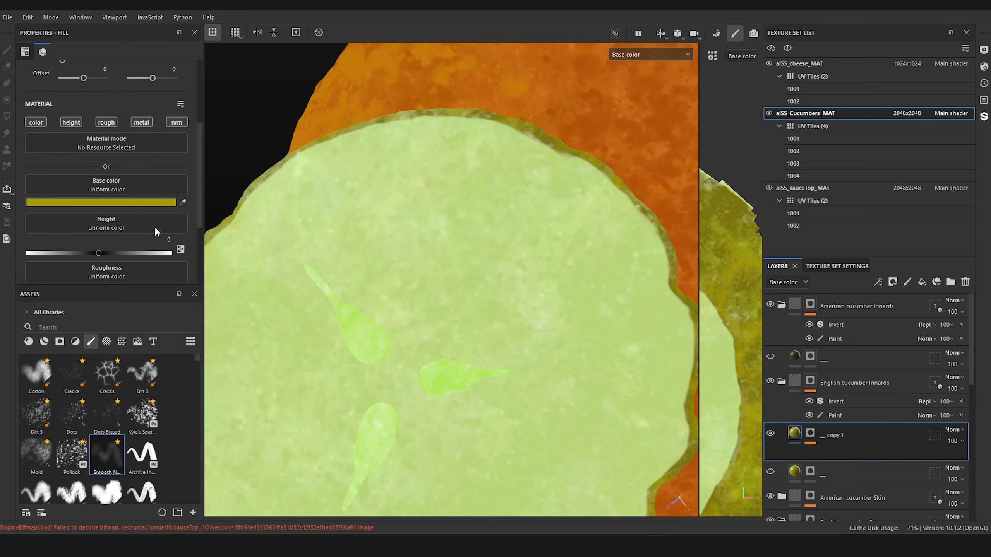
{"action": "left_click", "coordinate": [33, 122]}
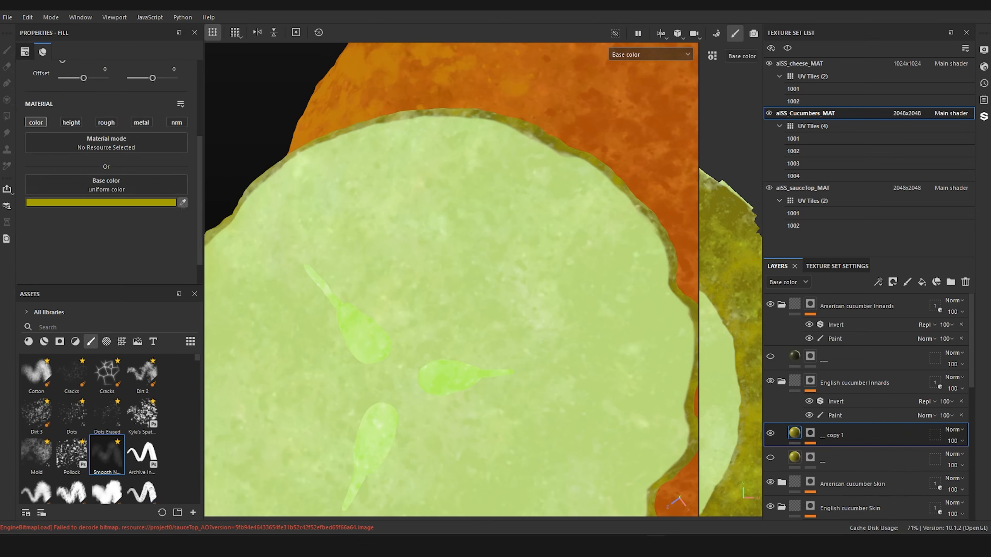
{"action": "left_click_drag", "start_coordinate": [183, 202], "coordinate": [507, 135]}
{"action": "left_click_drag", "start_coordinate": [511, 131], "coordinate": [473, 118], "text": "alt"}
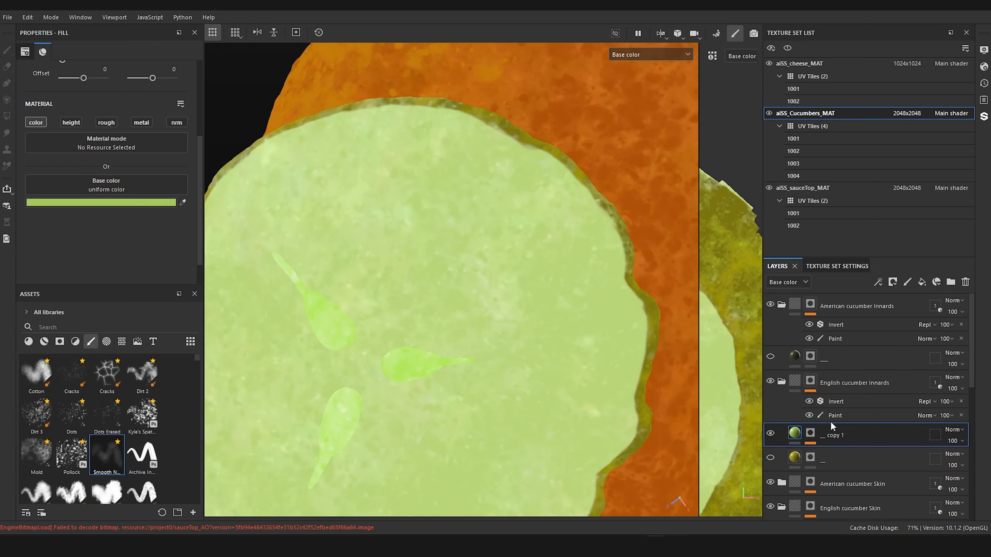
Step: Rename the "__ copy 1" layer as "smooth normals"
{"action": "left_click", "coordinate": [810, 433]}
{"action": "double_click", "coordinate": [834, 434]}
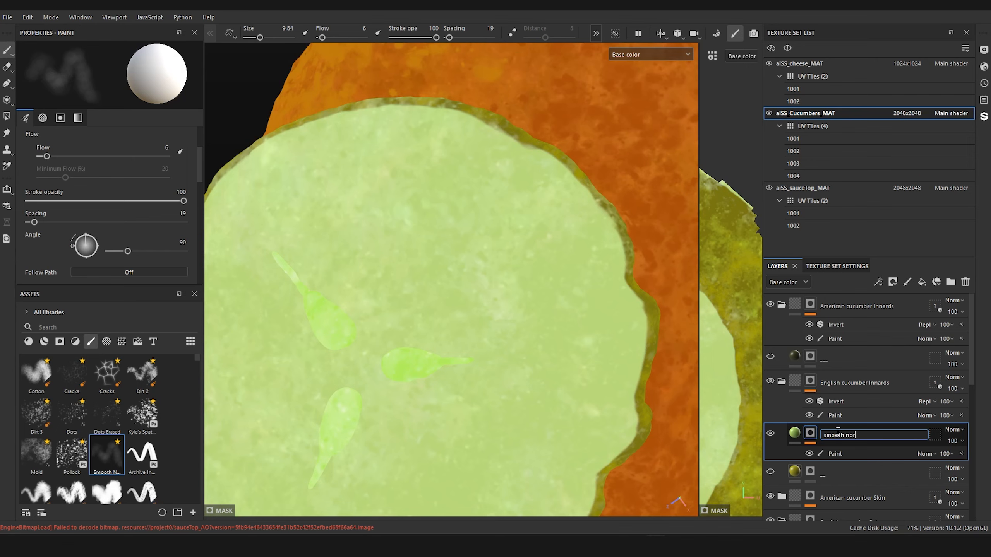
{"action": "type", "text": "smooth normals"}
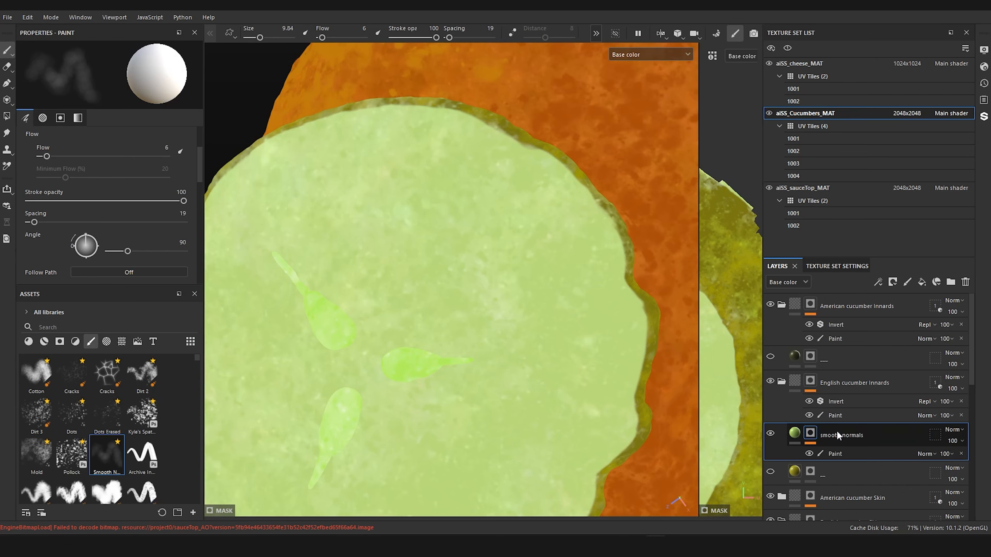
{"action": "key", "text": "Return"}
Step: Paint a soft patch along the English slice's rim in the smooth normals mask with brush size 7.49, and inspect it in the Mask view
{"action": "left_click", "coordinate": [847, 452]}
{"action": "scroll", "coordinate": [520, 266], "scroll_direction": "down", "scroll_amount": 2}
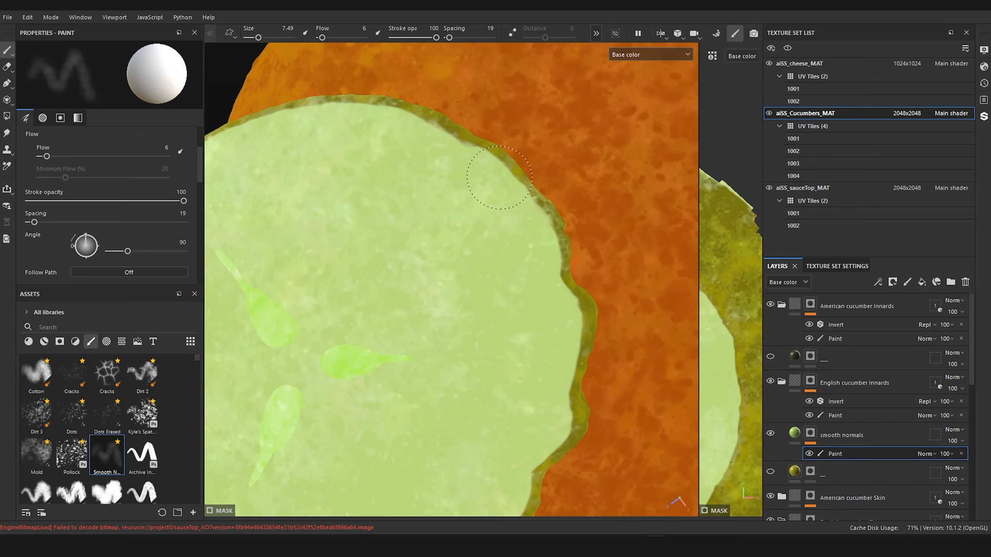
{"action": "left_click", "coordinate": [634, 56]}
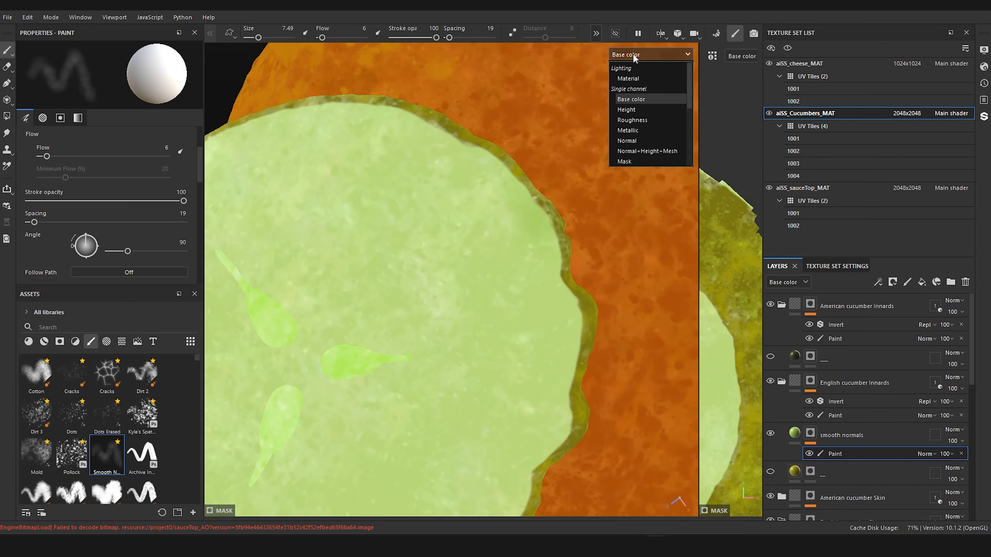
{"action": "left_click", "coordinate": [624, 161]}
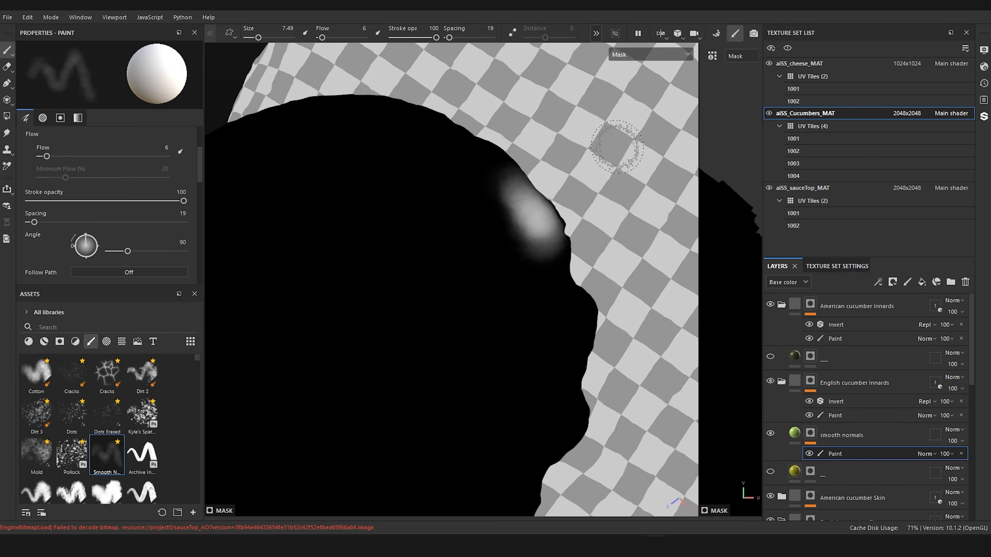
{"action": "left_click", "coordinate": [627, 51]}
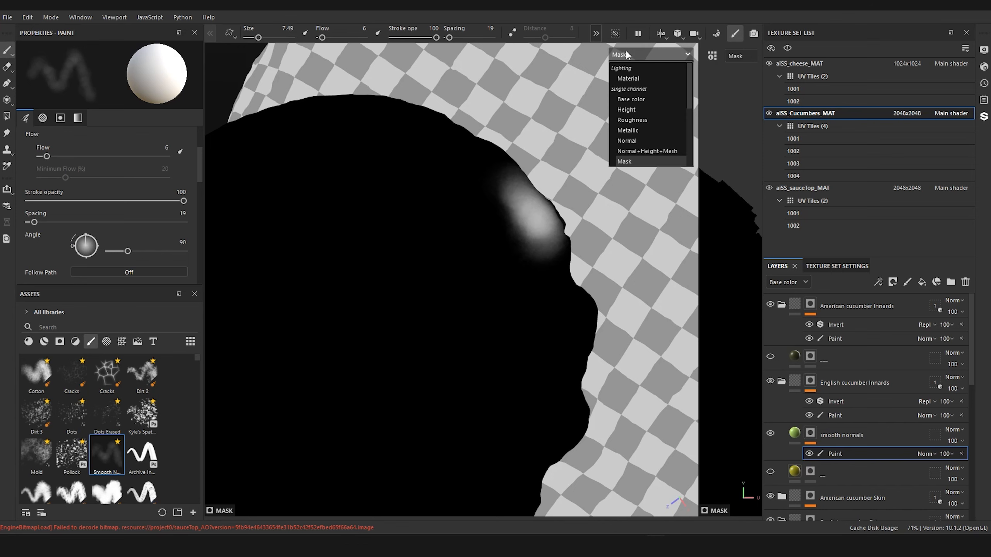
{"action": "left_click", "coordinate": [622, 98]}
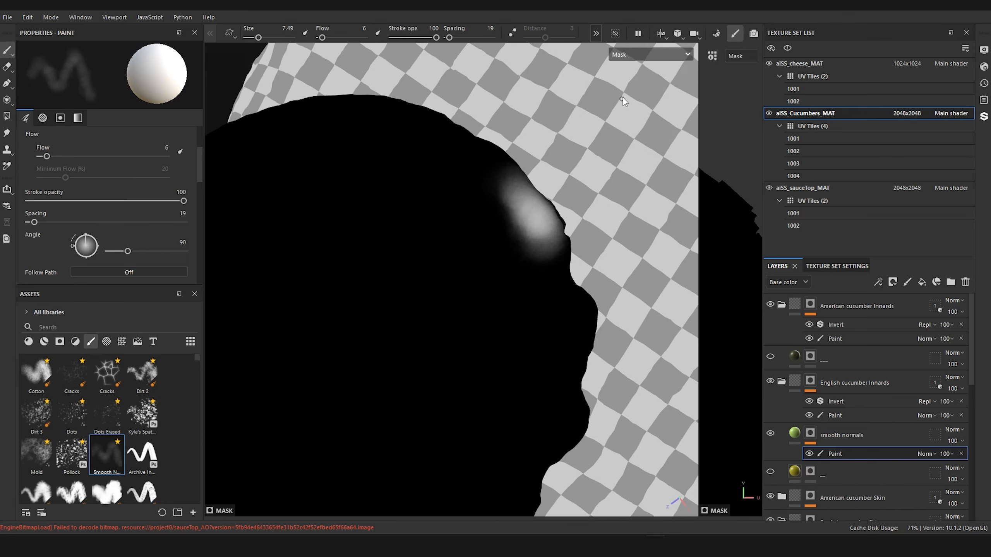
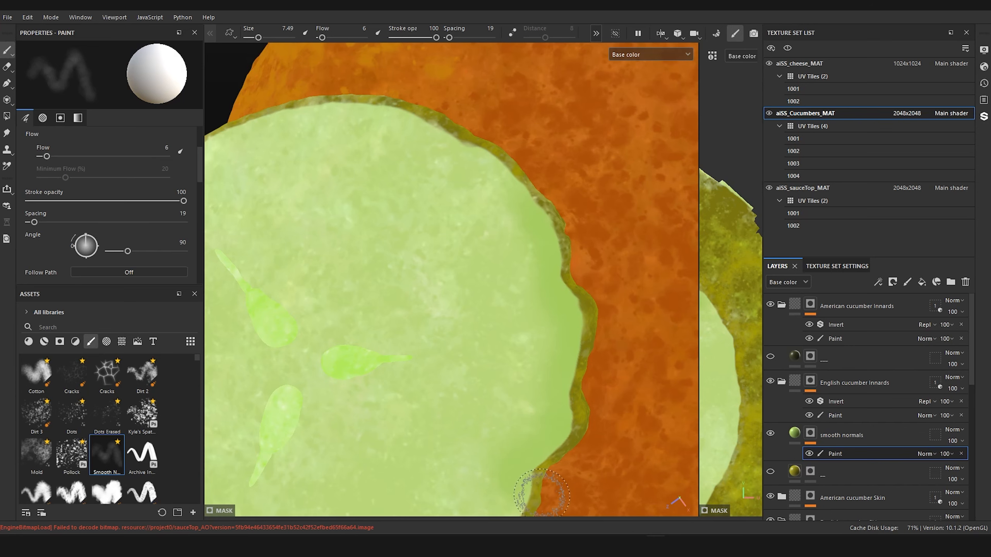
Step: Paint soft green around the rim of the English slice's top face in its smooth normals mask with brush size 7.49 and flow 6
{"action": "scroll", "coordinate": [540, 420], "scroll_direction": "down", "scroll_amount": 4}
{"action": "middle_click_drag", "start_coordinate": [540, 421], "coordinate": [559, 269], "text": "alt"}
{"action": "scroll", "coordinate": [557, 310], "scroll_direction": "up", "scroll_amount": 2}
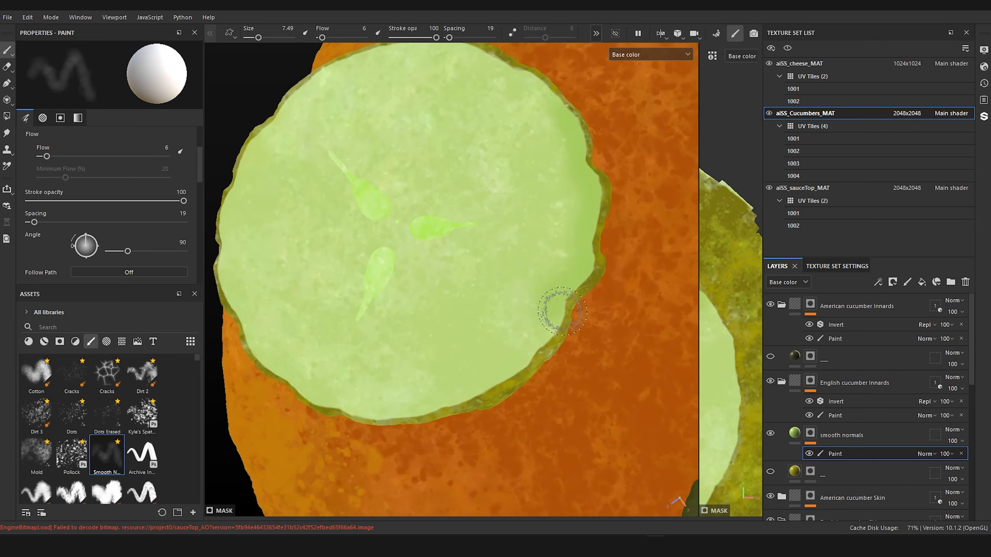
{"action": "middle_click_drag", "start_coordinate": [557, 310], "coordinate": [582, 326], "text": "alt"}
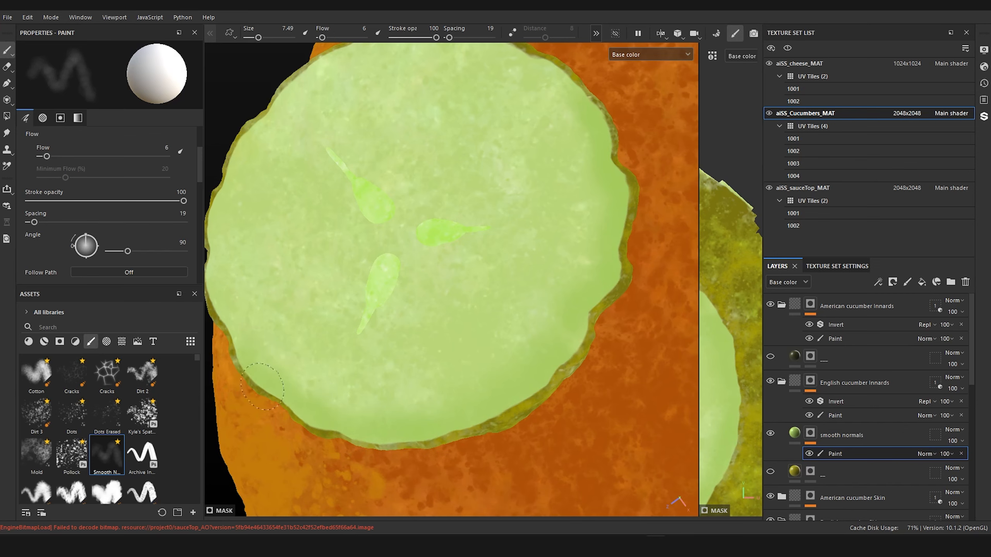
{"action": "right_click_drag", "start_coordinate": [496, 442], "coordinate": [498, 378], "text": "alt"}
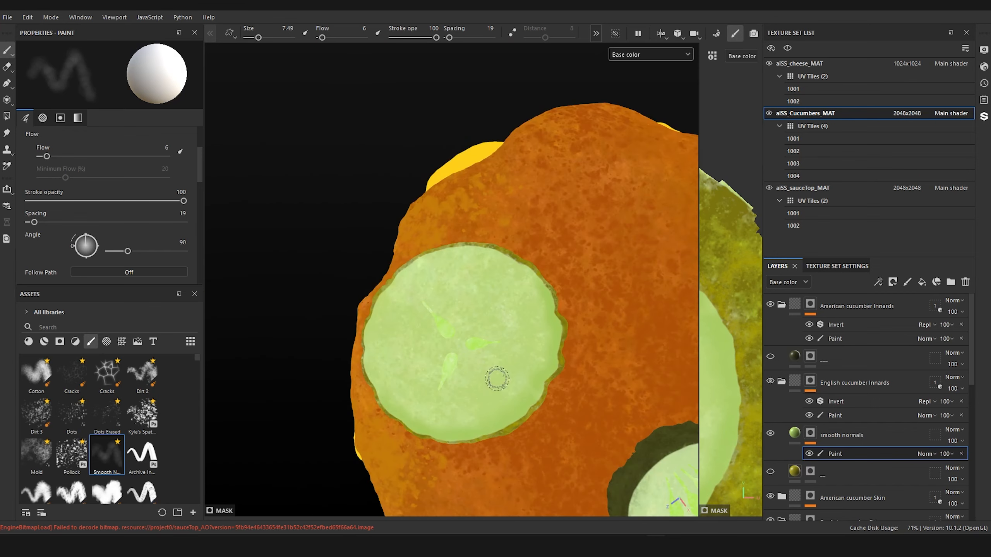
{"action": "left_click_drag", "start_coordinate": [498, 379], "coordinate": [557, 389], "text": "alt"}
{"action": "right_click_drag", "start_coordinate": [557, 389], "coordinate": [550, 413], "text": "alt"}
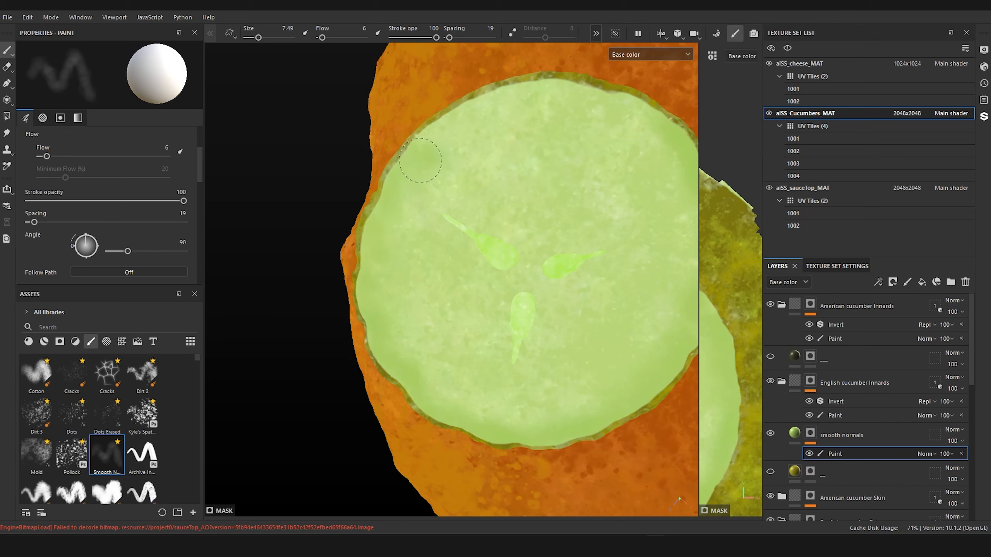
{"action": "mouse_move", "coordinate": [422, 130]}
{"action": "left_mouse_down"}
{"action": "mouse_move", "coordinate": [548, 91]}
{"action": "mouse_move", "coordinate": [639, 117]}
{"action": "left_mouse_up"}
{"action": "scroll", "coordinate": [400, 250], "scroll_direction": "down", "scroll_amount": 6}
{"action": "scroll", "coordinate": [402, 287], "scroll_direction": "up", "scroll_amount": 4}
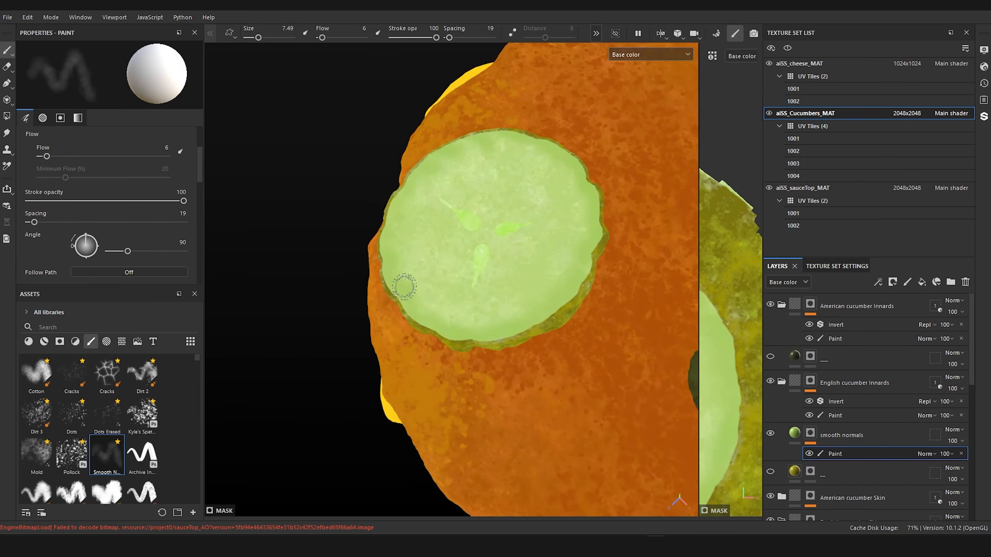
{"action": "left_click_drag", "start_coordinate": [415, 311], "coordinate": [425, 318], "text": "alt"}
{"action": "middle_click_drag", "start_coordinate": [425, 319], "coordinate": [499, 363], "text": "alt"}
{"action": "scroll", "coordinate": [511, 375], "scroll_direction": "up", "scroll_amount": 5}
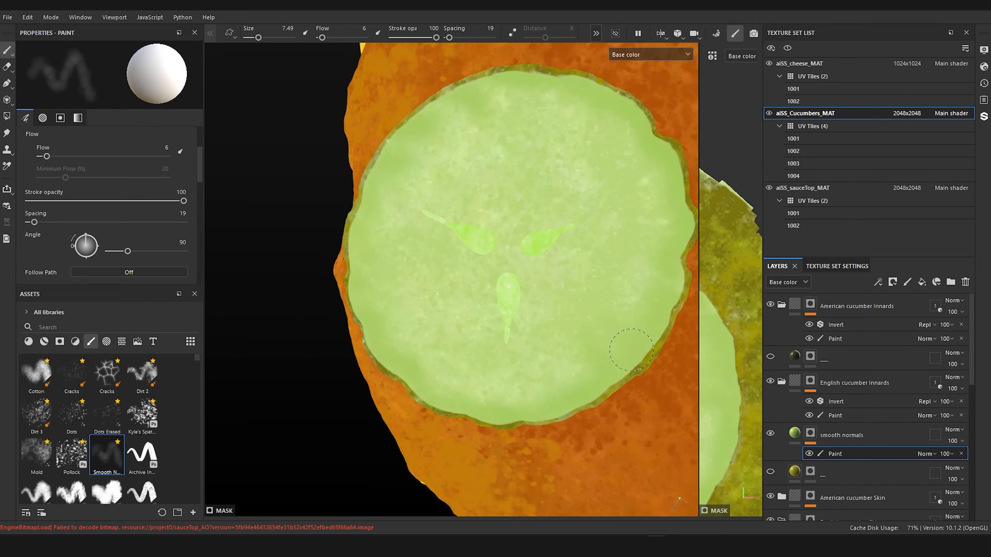
Step: Hide the excluded geometry and paint soft green around the rim of the English slice's underside
{"action": "left_click", "coordinate": [615, 33]}
{"action": "mouse_move", "coordinate": [514, 228]}
{"action": "left_mouse_down", "text": "alt"}
{"action": "mouse_move", "coordinate": [487, 245]}
{"action": "mouse_move", "coordinate": [466, 106]}
{"action": "left_mouse_up", "text": "alt"}
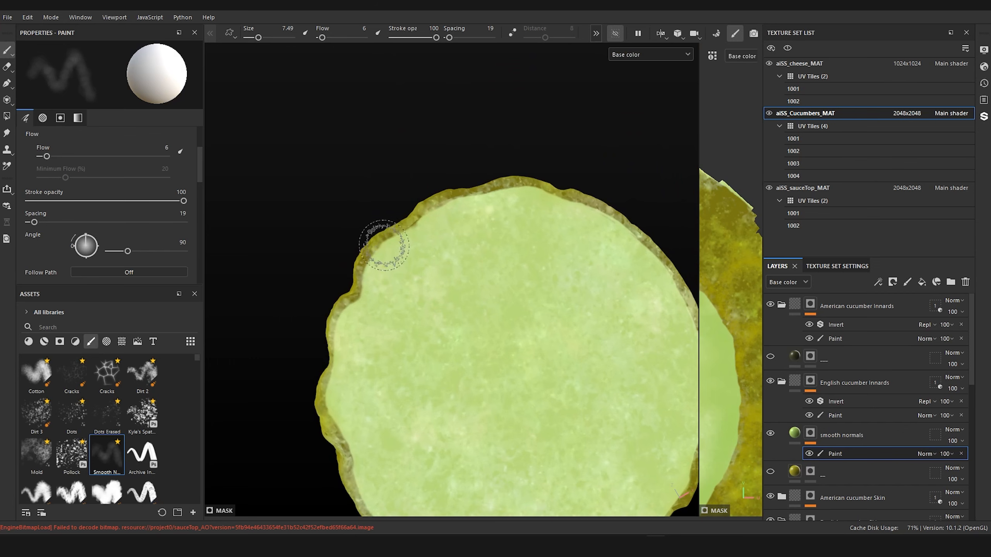
{"action": "mouse_move", "coordinate": [420, 232]}
{"action": "left_mouse_down"}
{"action": "mouse_move", "coordinate": [459, 220]}
{"action": "mouse_move", "coordinate": [352, 323]}
{"action": "mouse_move", "coordinate": [355, 435]}
{"action": "mouse_move", "coordinate": [384, 503]}
{"action": "left_mouse_up"}
{"action": "scroll", "coordinate": [469, 288], "scroll_direction": "down", "scroll_amount": 3}
{"action": "middle_click_drag", "start_coordinate": [508, 364], "coordinate": [459, 275], "text": "alt"}
{"action": "mouse_move", "coordinate": [342, 378]}
{"action": "left_mouse_down"}
{"action": "mouse_move", "coordinate": [401, 410]}
{"action": "mouse_move", "coordinate": [483, 416]}
{"action": "mouse_move", "coordinate": [537, 405]}
{"action": "mouse_move", "coordinate": [579, 238]}
{"action": "mouse_move", "coordinate": [522, 168]}
{"action": "mouse_move", "coordinate": [465, 148]}
{"action": "mouse_move", "coordinate": [353, 155]}
{"action": "mouse_move", "coordinate": [323, 325]}
{"action": "left_mouse_up"}
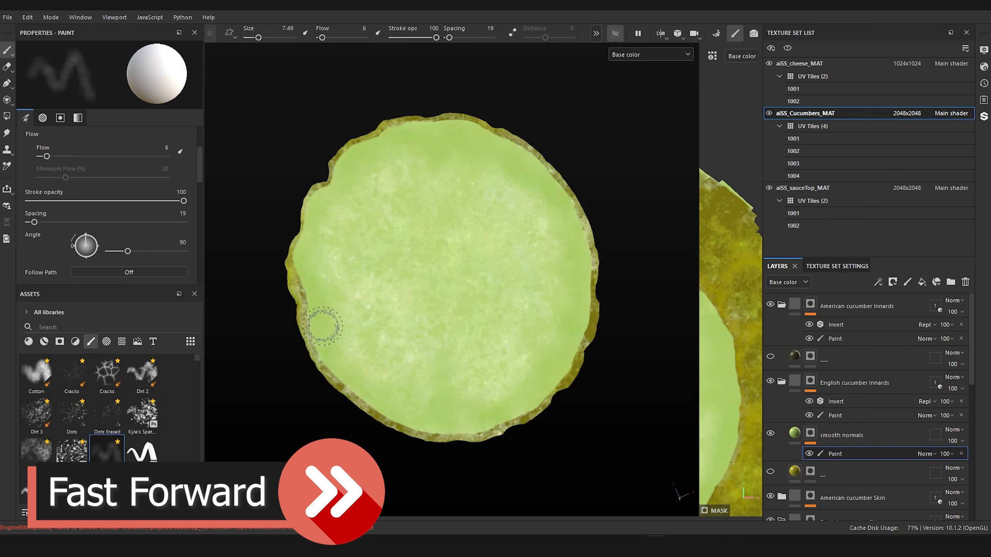
{"action": "left_click_drag", "start_coordinate": [447, 462], "coordinate": [506, 403], "text": "alt"}
{"action": "scroll", "coordinate": [506, 403], "scroll_direction": "down", "scroll_amount": 3}
{"action": "middle_click_drag", "start_coordinate": [506, 403], "coordinate": [559, 420], "text": "alt"}
{"action": "mouse_move", "coordinate": [409, 256]}
{"action": "left_mouse_down"}
{"action": "mouse_move", "coordinate": [379, 266]}
{"action": "mouse_move", "coordinate": [387, 351]}
{"action": "left_mouse_up"}
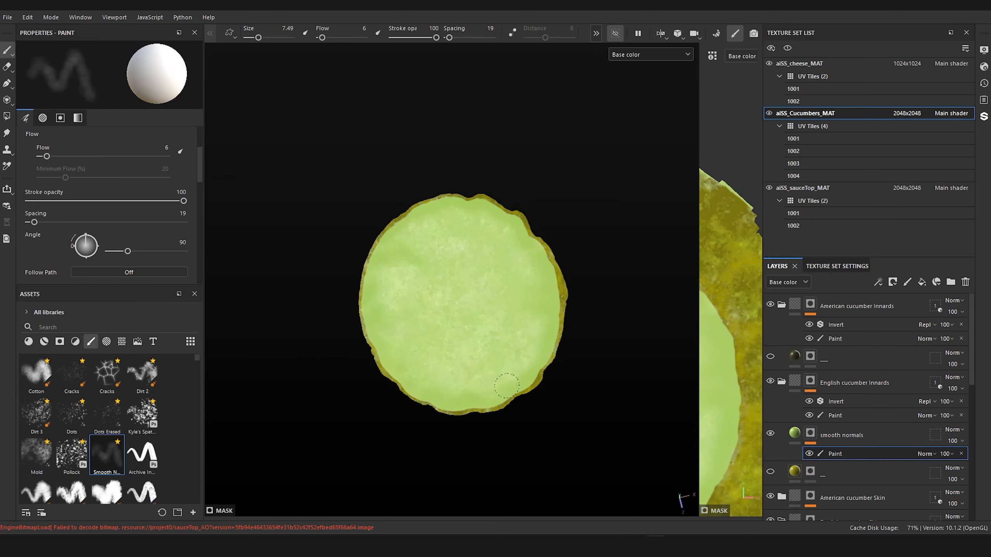
Step: Inspect the isolated English slice's painted rim from several angles and show the hidden geometry again
{"action": "scroll", "coordinate": [566, 429], "scroll_direction": "down", "scroll_amount": 3}
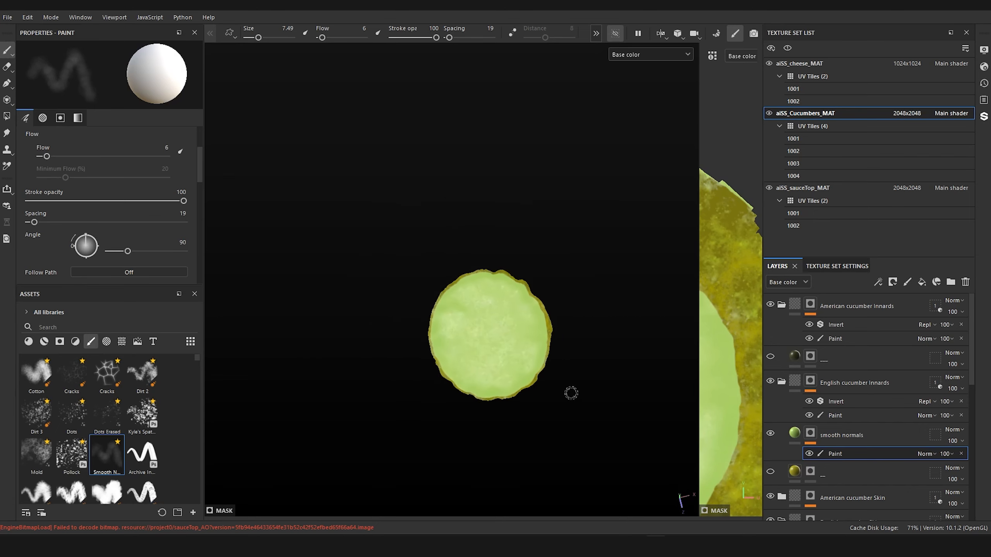
{"action": "left_click_drag", "start_coordinate": [571, 391], "coordinate": [544, 304], "text": "alt"}
{"action": "scroll", "coordinate": [479, 387], "scroll_direction": "up", "scroll_amount": 3}
{"action": "left_click_drag", "start_coordinate": [480, 387], "coordinate": [484, 458], "text": "alt"}
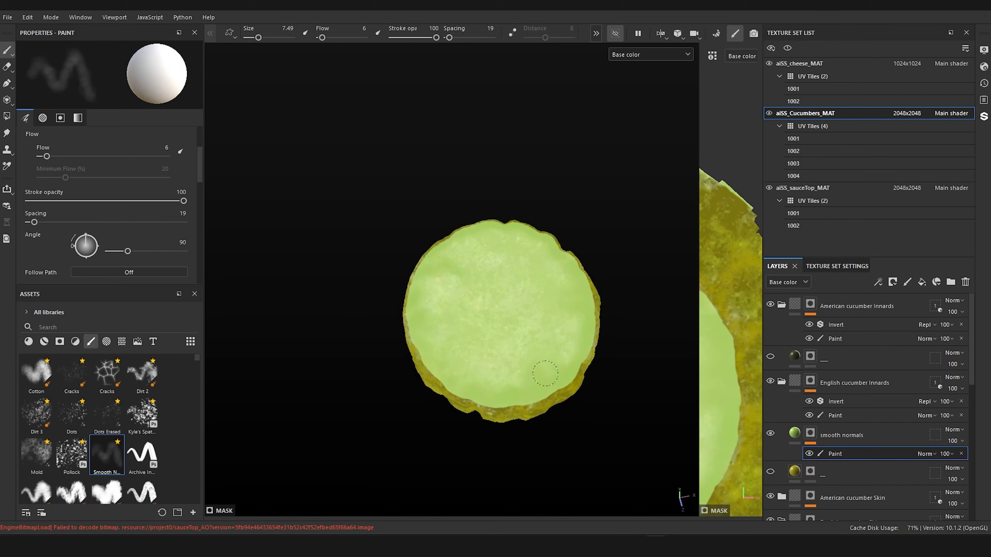
{"action": "scroll", "coordinate": [573, 261], "scroll_direction": "down", "scroll_amount": 3}
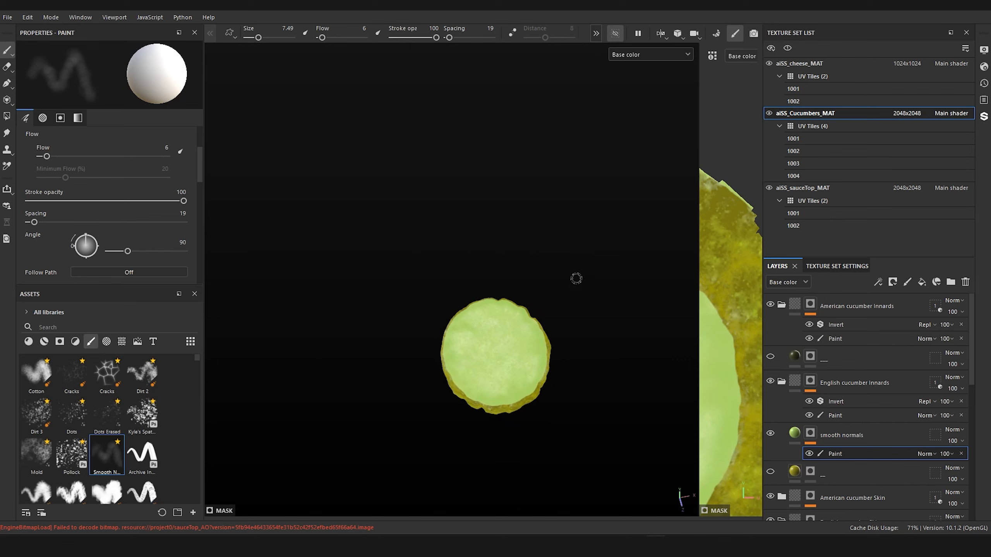
{"action": "middle_click_drag", "start_coordinate": [577, 279], "coordinate": [544, 179]}
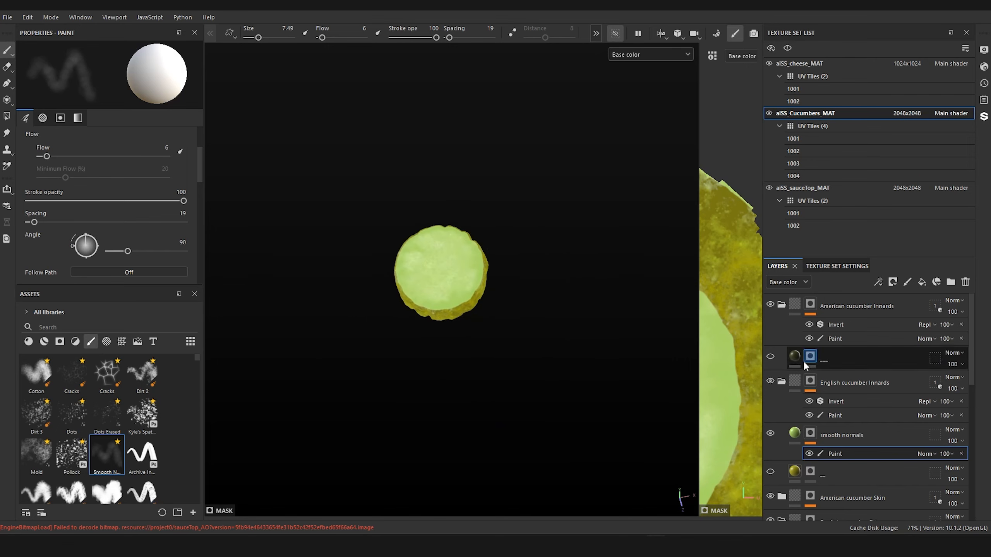
{"action": "scroll", "coordinate": [565, 324], "scroll_direction": "up", "scroll_amount": 3}
{"action": "mouse_move", "coordinate": [566, 321]}
{"action": "left_mouse_down", "text": "alt"}
{"action": "mouse_move", "coordinate": [564, 340]}
{"action": "mouse_move", "coordinate": [567, 320]}
{"action": "left_mouse_up", "text": "alt"}
{"action": "left_click", "coordinate": [614, 33]}
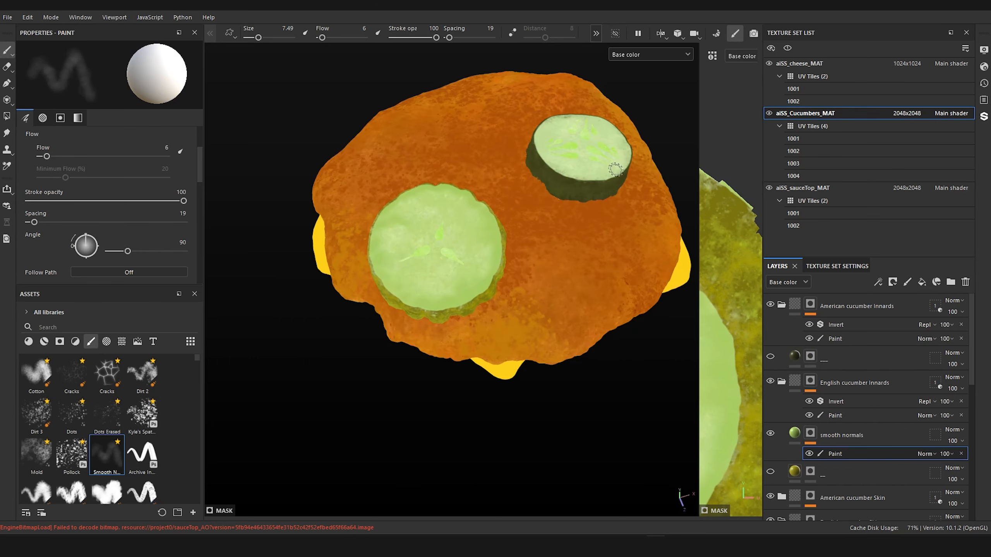
Step: Duplicate the "___" layer under American cucumber Innards, make the copy visible and rename it "smooth normals"
{"action": "left_click_drag", "start_coordinate": [615, 168], "coordinate": [482, 300], "text": "alt"}
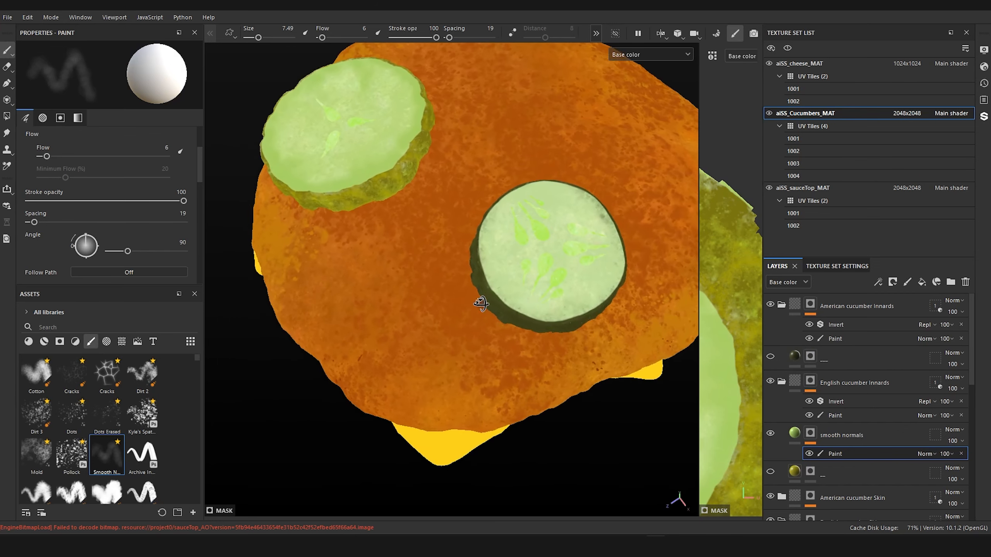
{"action": "middle_click_drag", "start_coordinate": [517, 288], "coordinate": [493, 290], "text": "alt"}
{"action": "left_click", "coordinate": [810, 357]}
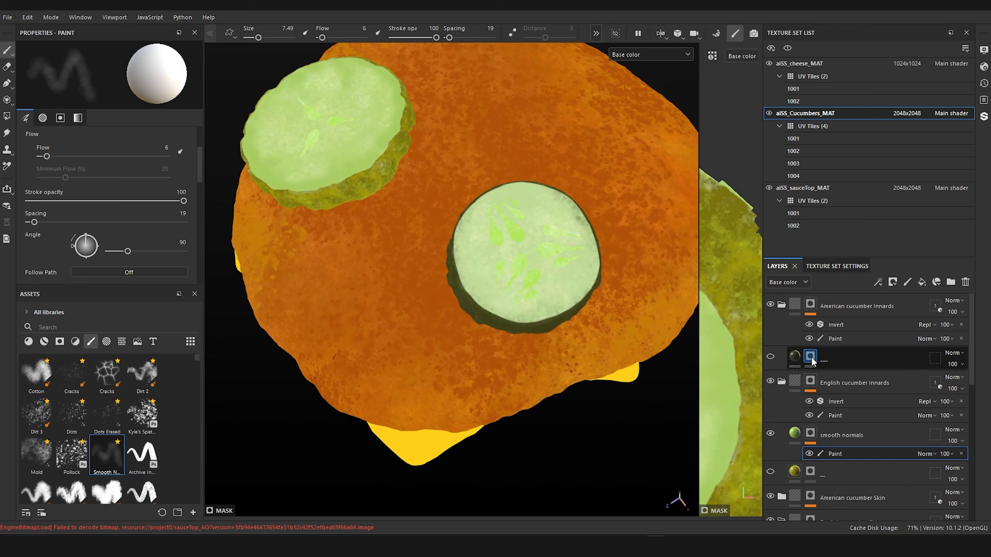
{"action": "left_click", "coordinate": [794, 356]}
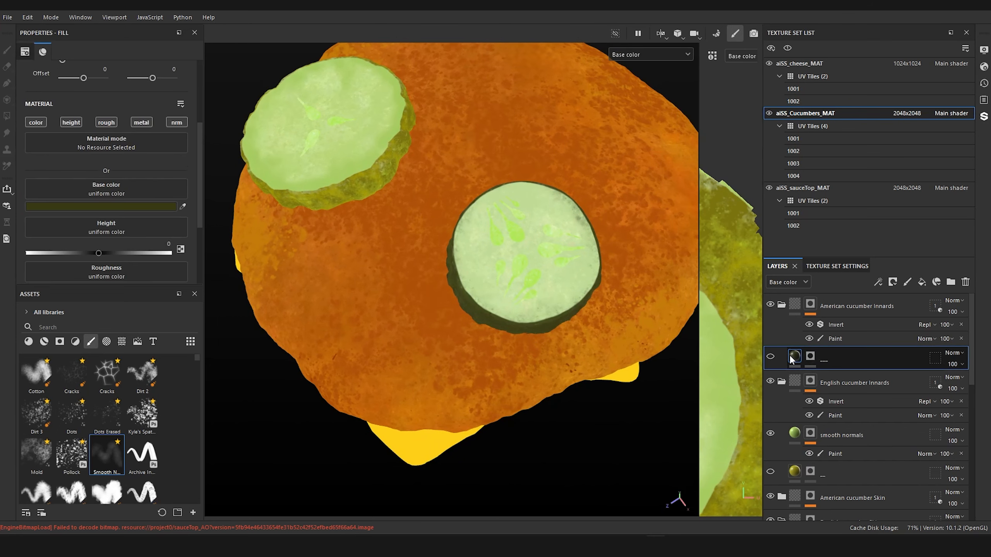
{"action": "key", "text": "ctrl+d"}
{"action": "double_click", "coordinate": [811, 357]}
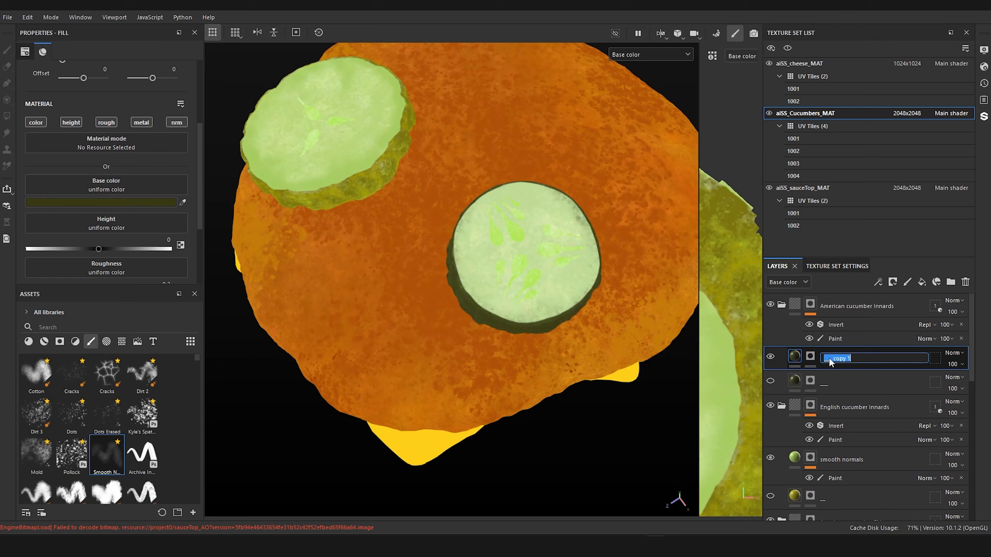
{"action": "type", "text": "smooth normals"}
{"action": "key", "text": "Return"}
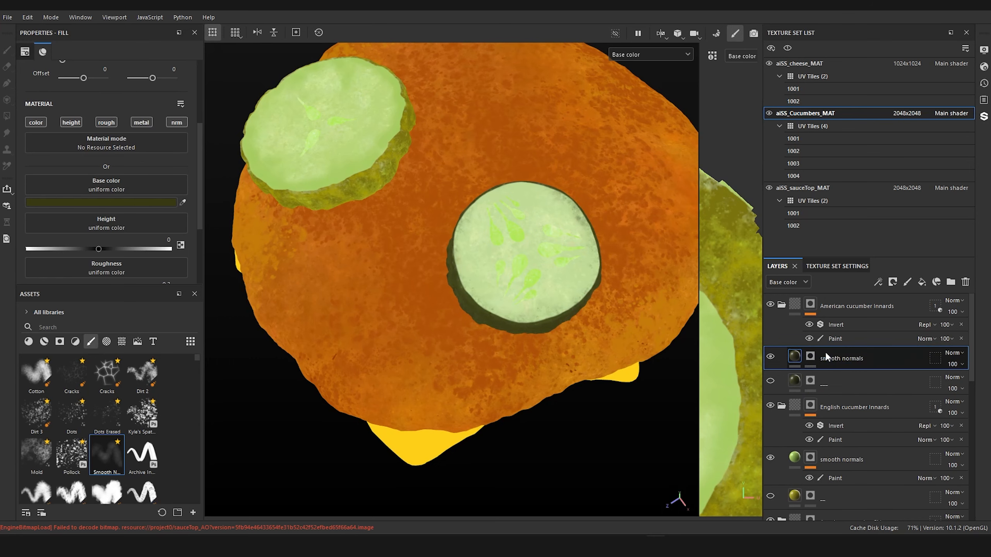
Step: Add a paint effect to the American smooth normals mask and sample its fill's base color from a bright green English slice seed
{"action": "right_click", "coordinate": [811, 358]}
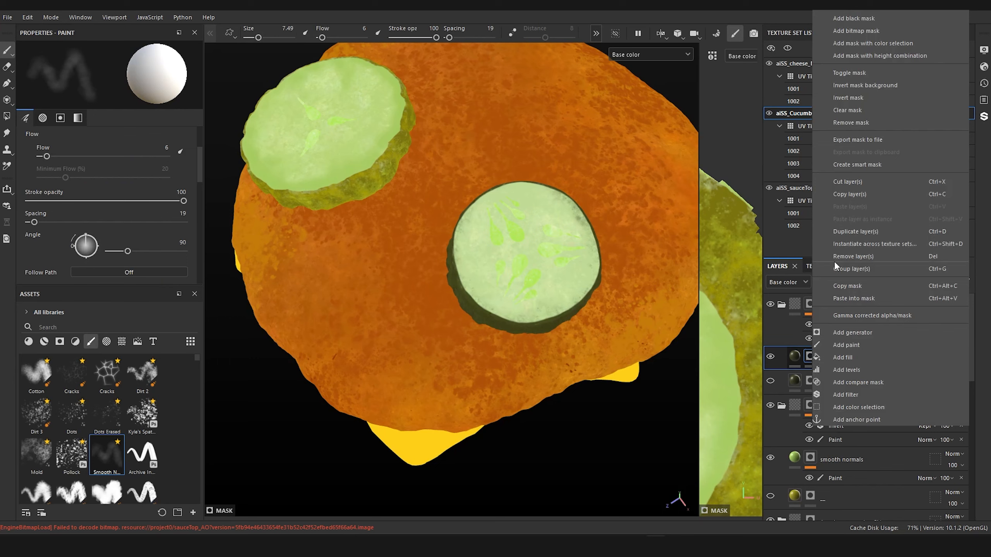
{"action": "left_click", "coordinate": [860, 344]}
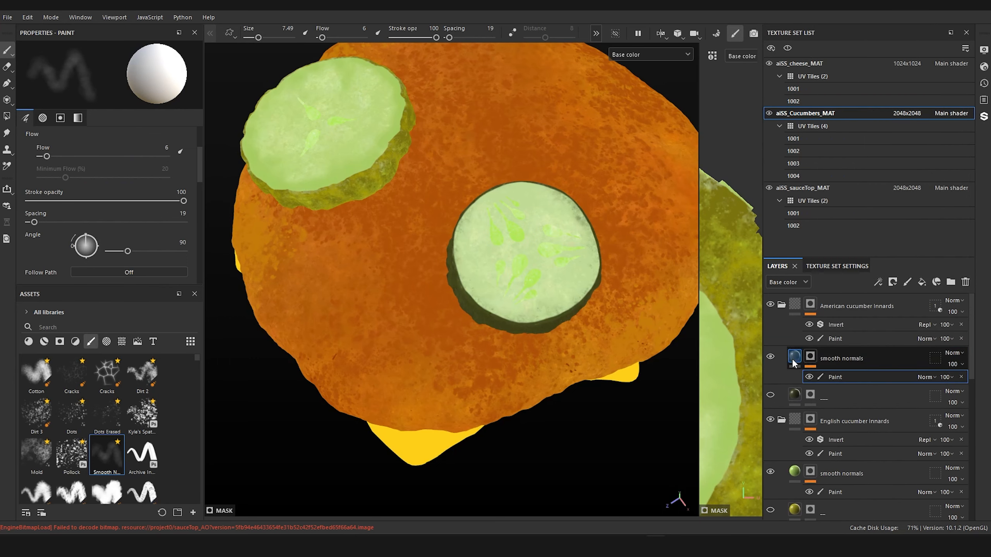
{"action": "key", "text": "Delete"}
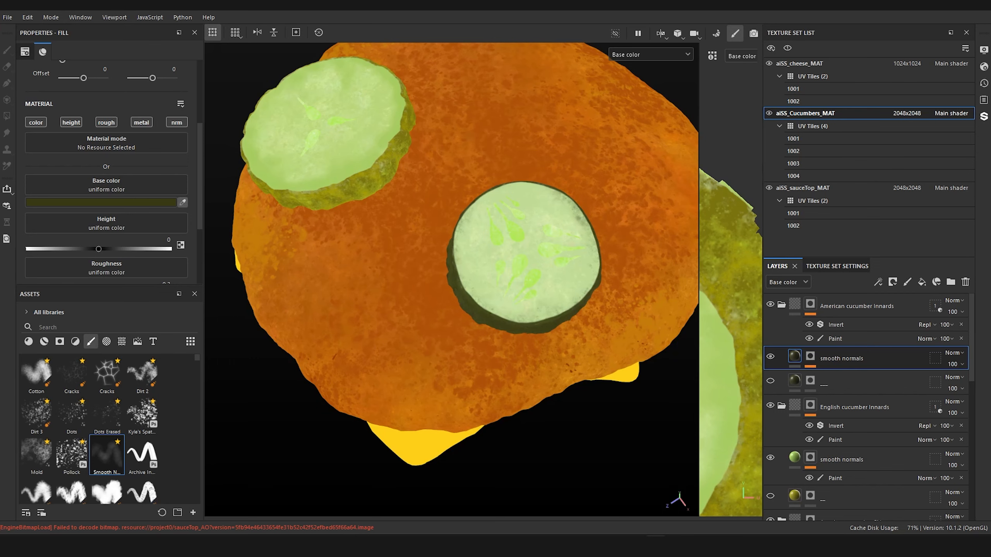
{"action": "left_click", "coordinate": [318, 125]}
Step: Paint soft green around the rim of the American slice's top face in its smooth normals mask, enlarging the brush to 9.83
{"action": "middle_click_drag", "start_coordinate": [373, 118], "coordinate": [356, 156], "text": "alt"}
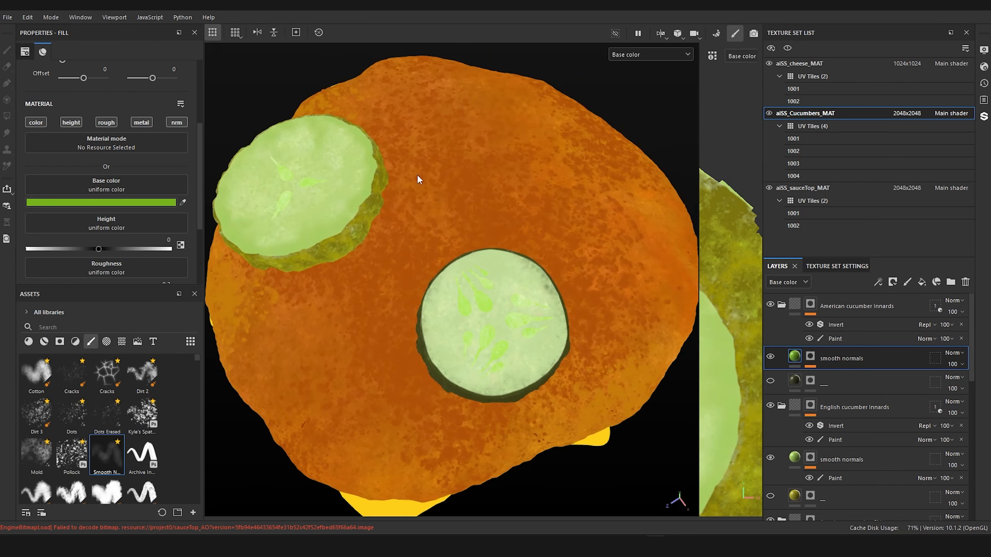
{"action": "right_click_drag", "start_coordinate": [417, 176], "coordinate": [443, 199], "text": "alt"}
{"action": "middle_click_drag", "start_coordinate": [454, 175], "coordinate": [431, 127], "text": "alt"}
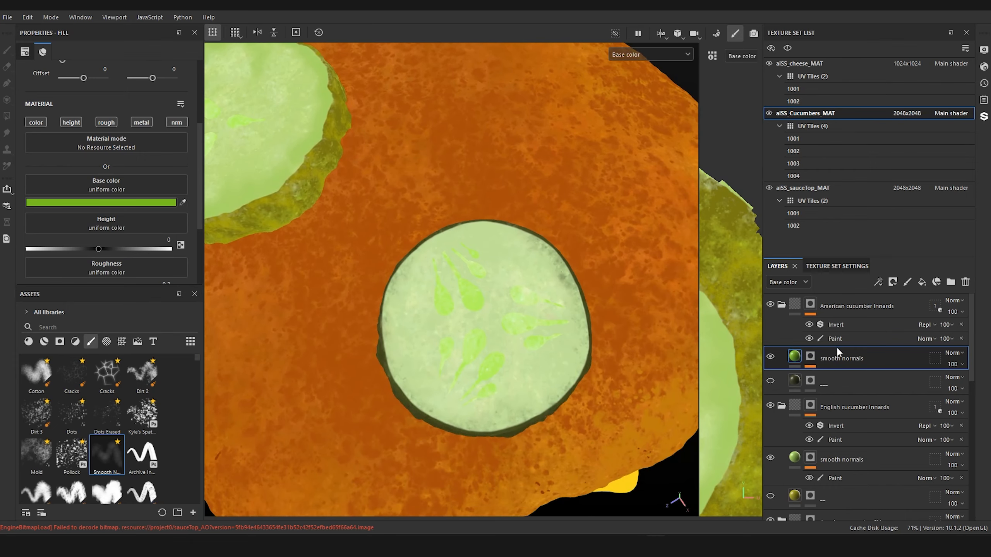
{"action": "left_click", "coordinate": [812, 358]}
{"action": "left_click", "coordinate": [827, 376]}
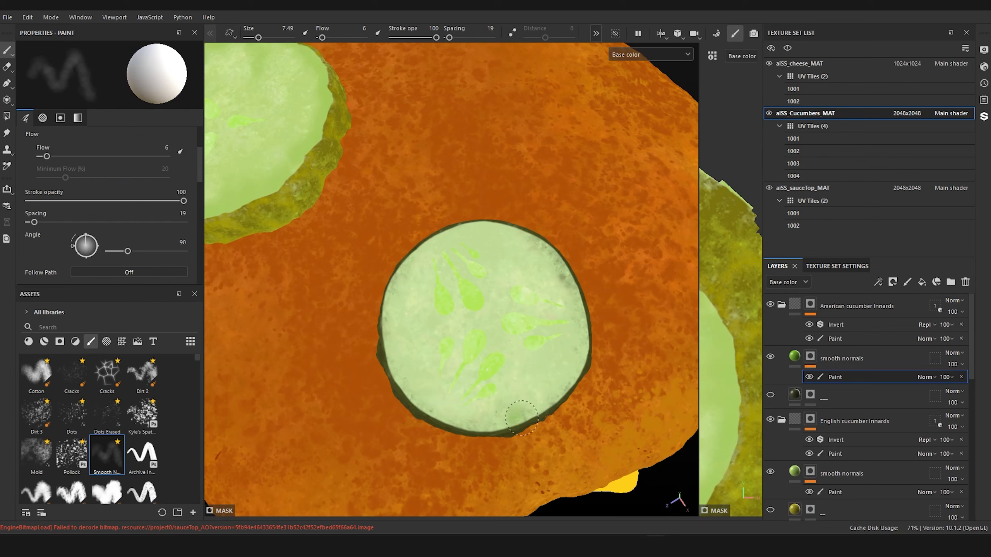
{"action": "mouse_move", "coordinate": [522, 418]}
{"action": "left_mouse_down"}
{"action": "mouse_move", "coordinate": [528, 397]}
{"action": "mouse_move", "coordinate": [539, 411]}
{"action": "mouse_move", "coordinate": [544, 403]}
{"action": "left_mouse_up"}
{"action": "right_click_drag", "start_coordinate": [544, 403], "coordinate": [548, 399], "text": "ctrl"}
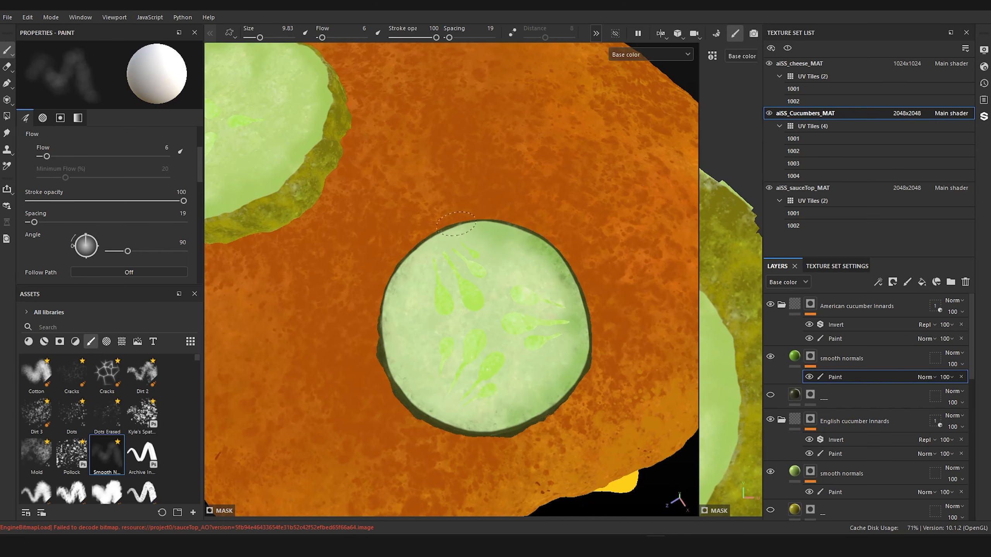
{"action": "mouse_move", "coordinate": [456, 224]}
{"action": "left_mouse_down"}
{"action": "mouse_move", "coordinate": [406, 291]}
{"action": "mouse_move", "coordinate": [398, 370]}
{"action": "mouse_move", "coordinate": [483, 417]}
{"action": "mouse_move", "coordinate": [514, 414]}
{"action": "left_mouse_up"}
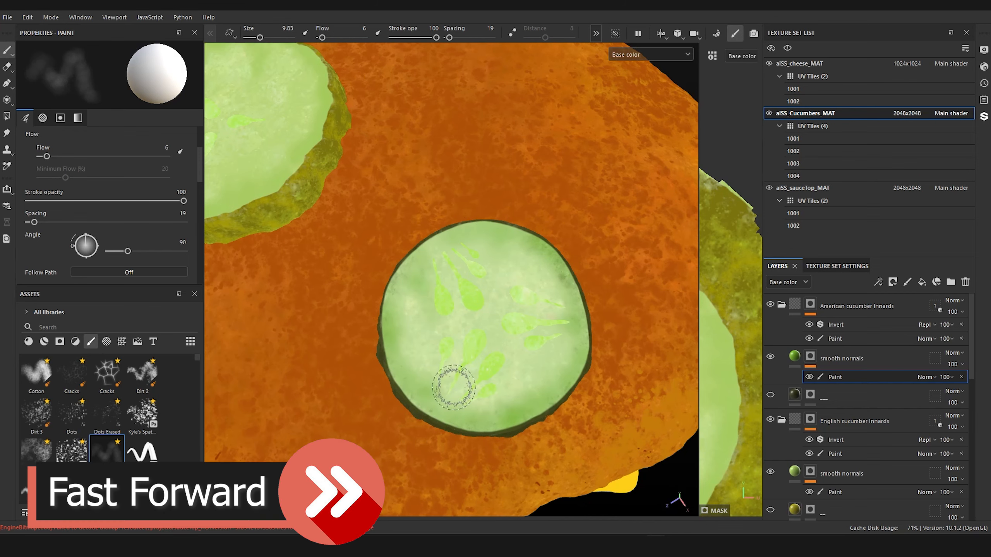
Step: Isolate the American cucumber innards, paint soft green around the rim of the slice's underside, and show the hidden geometry again
{"action": "key", "text": "alt+h"}
{"action": "mouse_move", "coordinate": [454, 388]}
{"action": "left_mouse_down", "text": "alt"}
{"action": "mouse_move", "coordinate": [512, 234]}
{"action": "mouse_move", "coordinate": [493, 258]}
{"action": "left_mouse_up", "text": "alt"}
{"action": "mouse_move", "coordinate": [495, 293]}
{"action": "left_mouse_down"}
{"action": "mouse_move", "coordinate": [607, 390]}
{"action": "mouse_move", "coordinate": [577, 477]}
{"action": "mouse_move", "coordinate": [408, 501]}
{"action": "mouse_move", "coordinate": [357, 402]}
{"action": "mouse_move", "coordinate": [419, 274]}
{"action": "mouse_move", "coordinate": [596, 484]}
{"action": "left_mouse_up"}
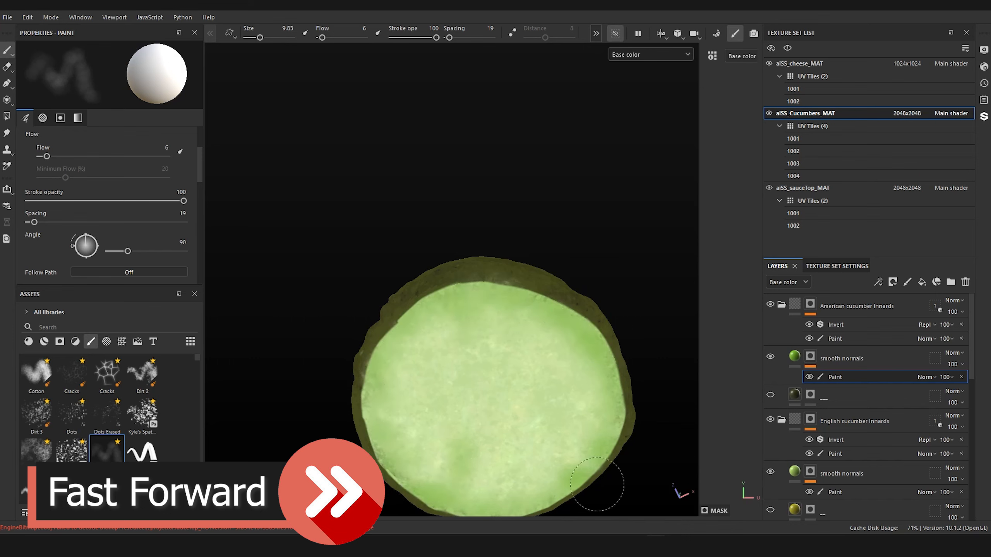
{"action": "left_click_drag", "start_coordinate": [503, 503], "coordinate": [476, 506]}
{"action": "left_click_drag", "start_coordinate": [507, 281], "coordinate": [489, 380], "text": "alt"}
{"action": "left_click_drag", "start_coordinate": [404, 284], "coordinate": [427, 211]}
{"action": "left_click_drag", "start_coordinate": [444, 396], "coordinate": [423, 392]}
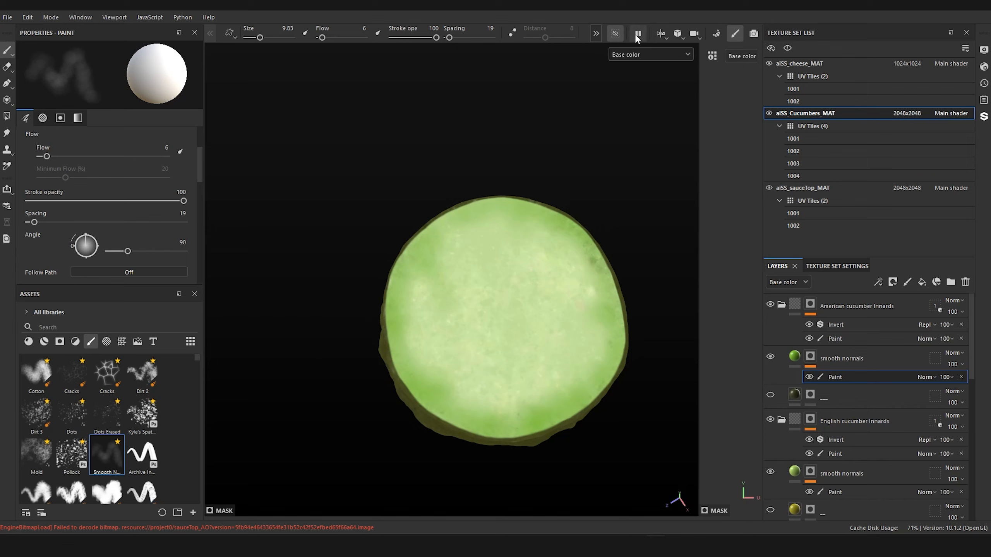
{"action": "left_click", "coordinate": [615, 33]}
{"action": "mouse_move", "coordinate": [531, 254]}
{"action": "left_mouse_down", "text": "alt"}
{"action": "mouse_move", "coordinate": [534, 208]}
{"action": "mouse_move", "coordinate": [559, 251]}
{"action": "left_mouse_up", "text": "alt"}
{"action": "scroll", "coordinate": [555, 222], "scroll_direction": "up", "scroll_amount": 3}
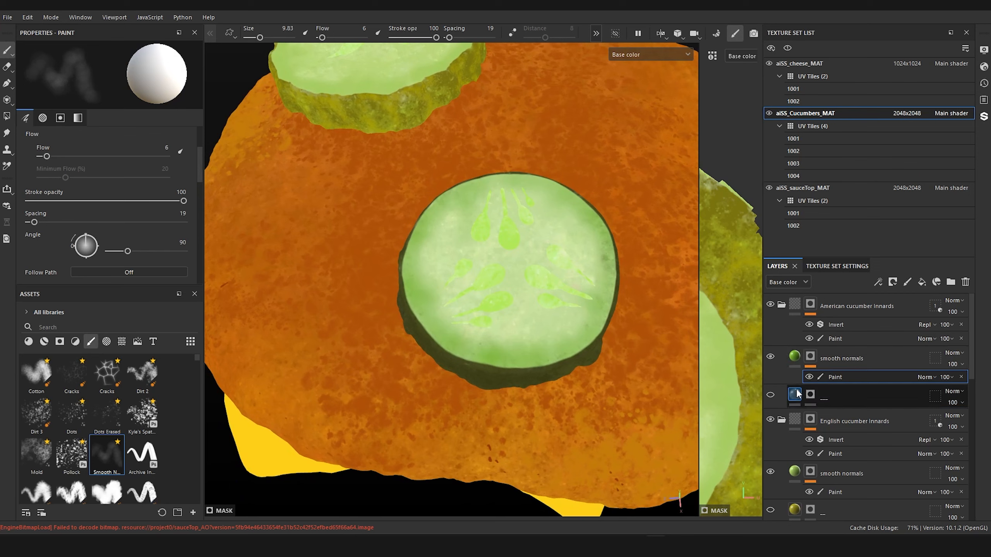
Step: Duplicate the American innards' "___" layer and move the copy above the smooth normals layer
{"action": "left_click", "coordinate": [796, 394]}
{"action": "key", "text": "ctrl+d"}
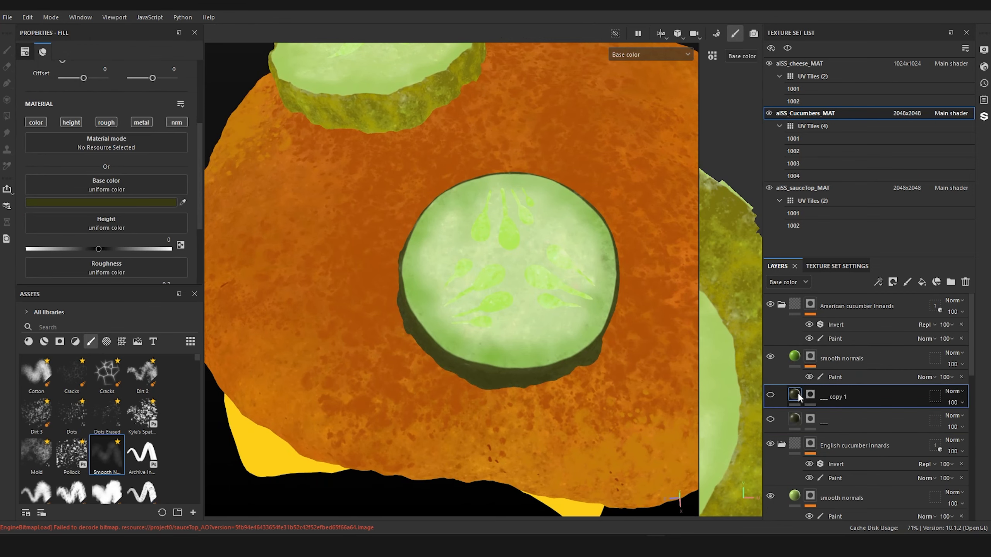
{"action": "left_click_drag", "start_coordinate": [797, 392], "coordinate": [792, 337]}
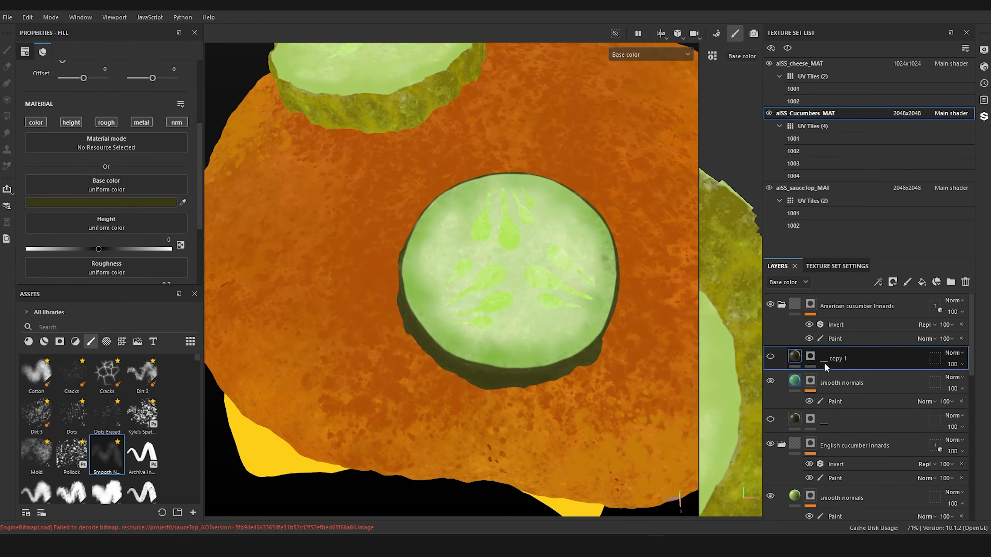
Step: Give the "___ copy 1" layer a black mask with a paint effect and choose the Dirt 2 brush
{"action": "right_click", "coordinate": [811, 358]}
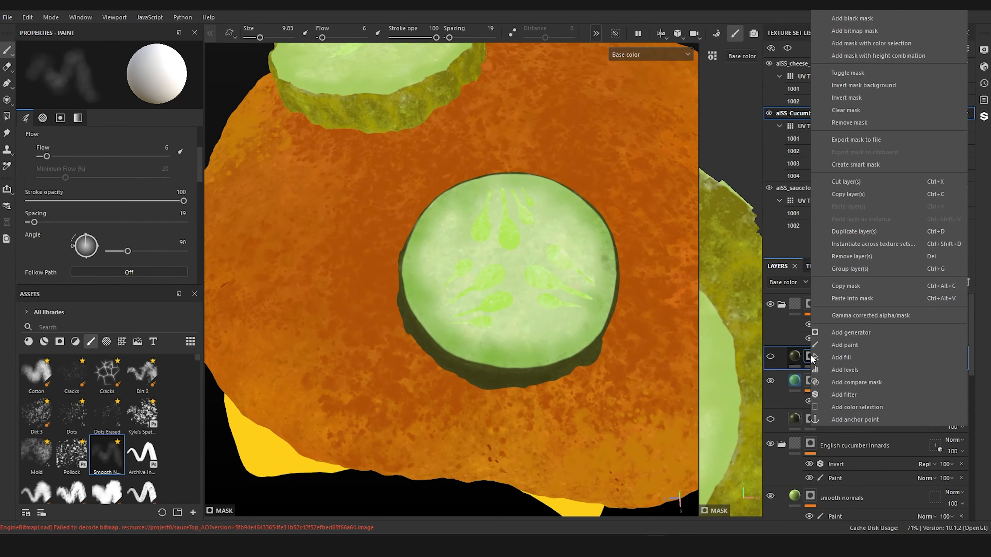
{"action": "left_click", "coordinate": [858, 19]}
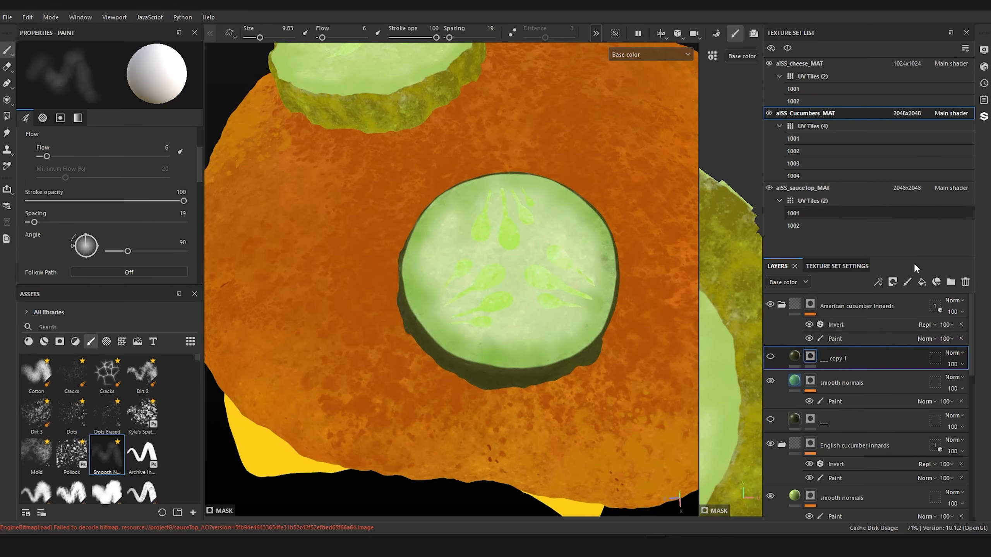
{"action": "right_click", "coordinate": [811, 357]}
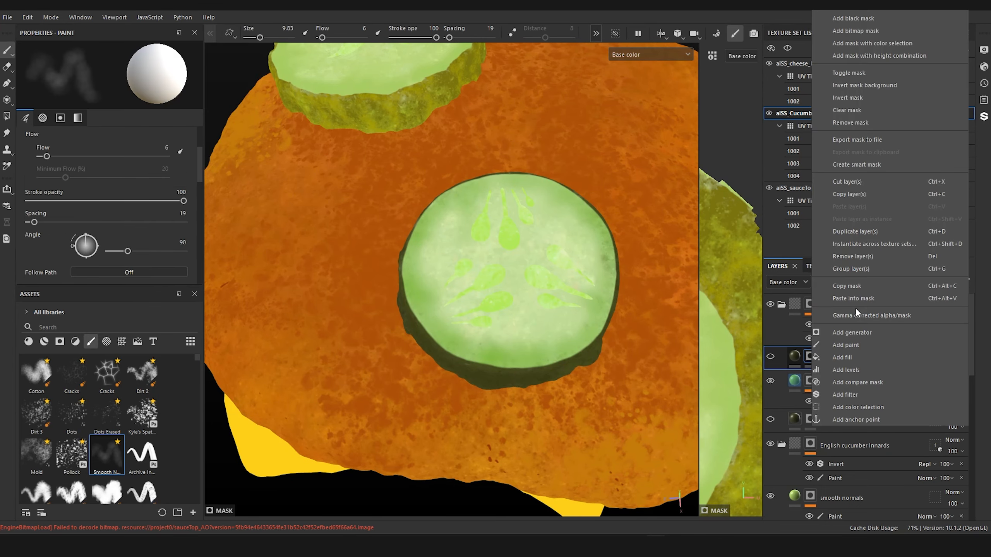
{"action": "left_click", "coordinate": [858, 344]}
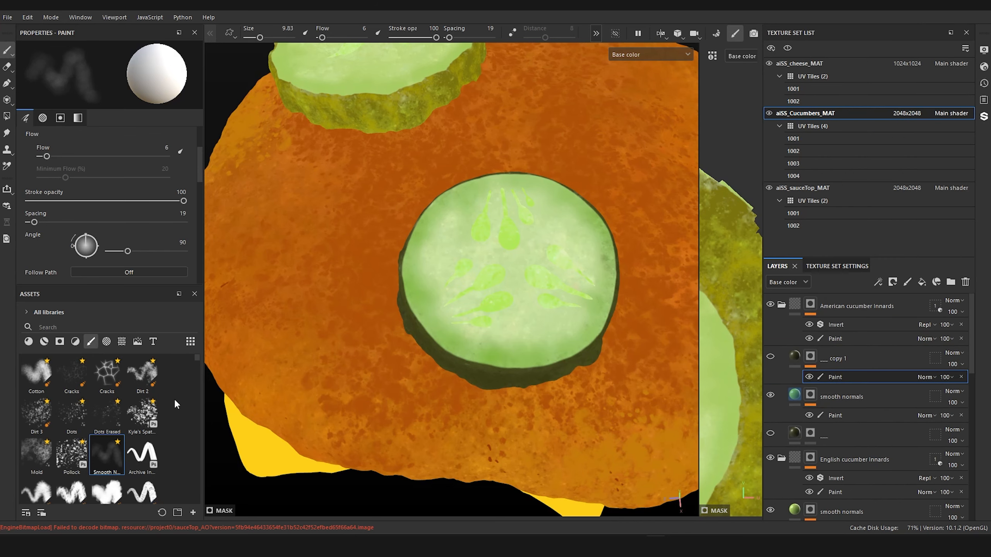
{"action": "scroll", "coordinate": [176, 401], "scroll_direction": "down", "scroll_amount": 3}
{"action": "scroll", "coordinate": [165, 403], "scroll_direction": "up", "scroll_amount": 3}
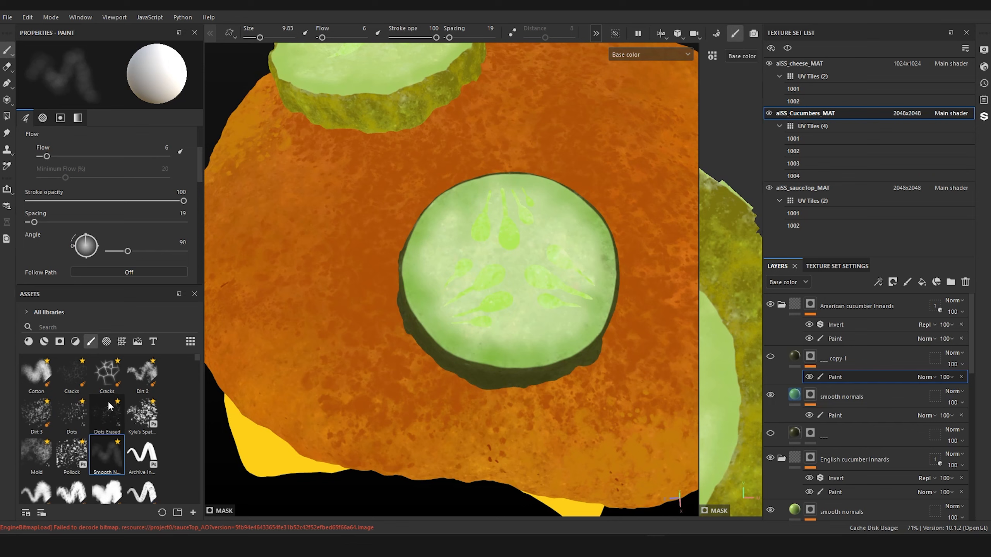
{"action": "mouse_move", "coordinate": [115, 406]}
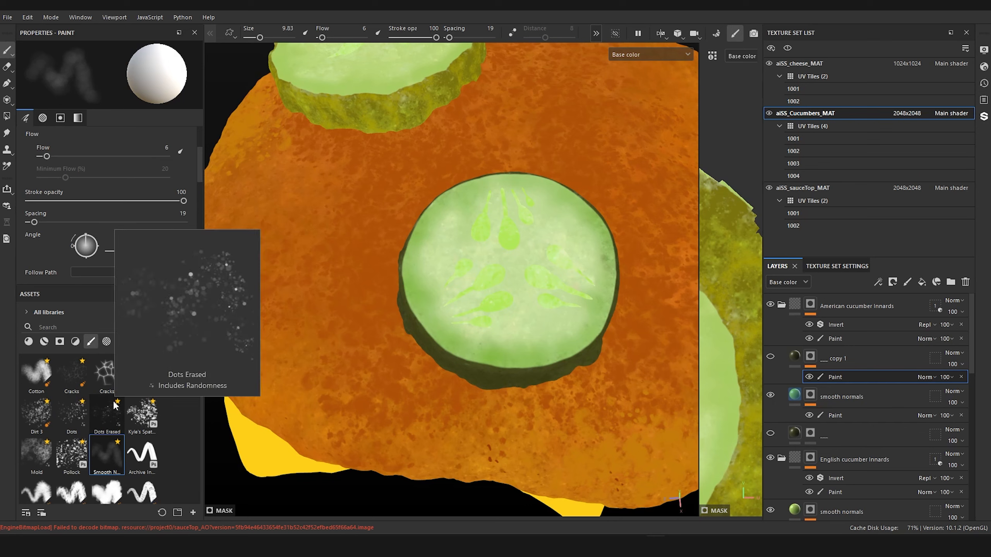
{"action": "mouse_move", "coordinate": [154, 371]}
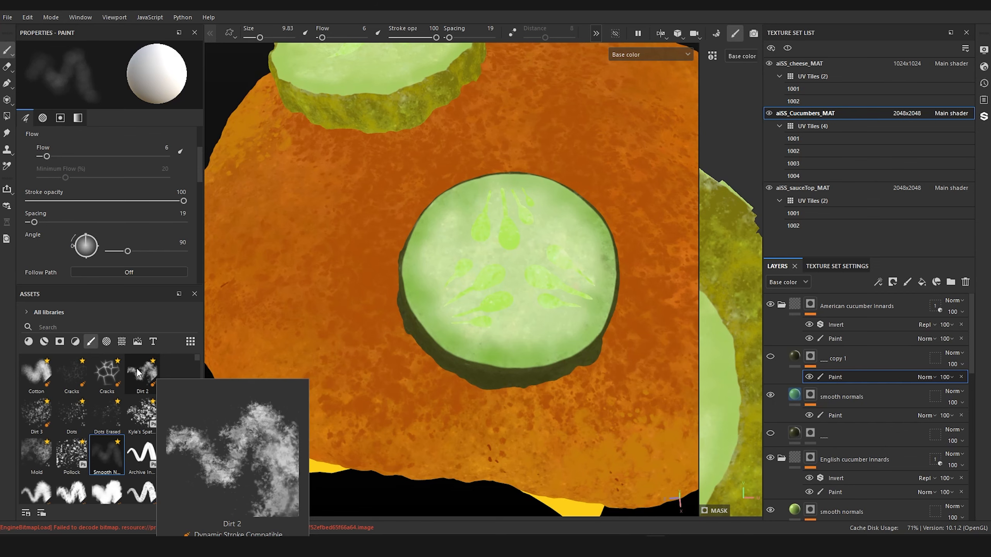
{"action": "left_click", "coordinate": [136, 367]}
Step: Show the "___ copy 1" layer, set its fill's base color to a saturated dark green, and reselect its mask's paint effect
{"action": "scroll", "coordinate": [542, 350], "scroll_direction": "up", "scroll_amount": 3}
{"action": "scroll", "coordinate": [542, 350], "scroll_direction": "up", "scroll_amount": 2}
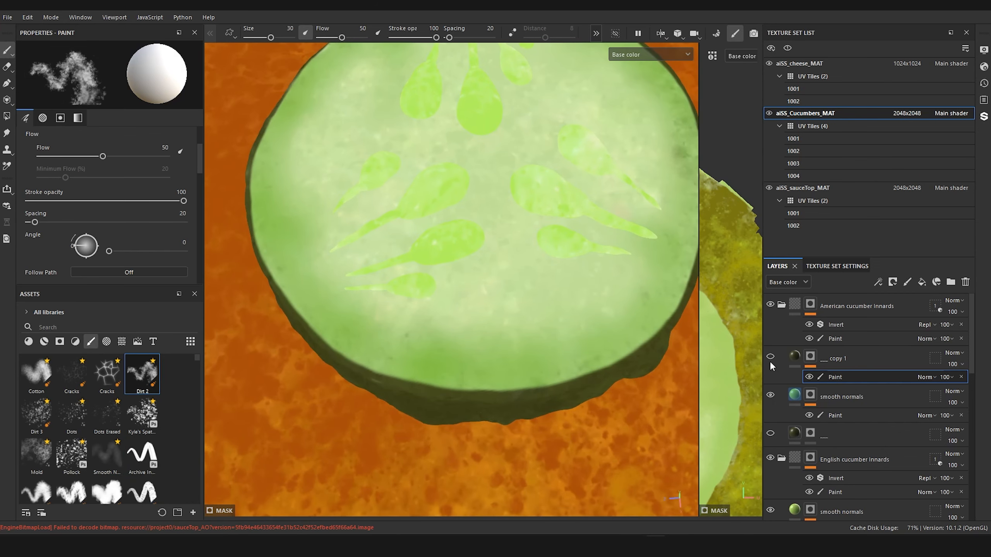
{"action": "left_click", "coordinate": [796, 358]}
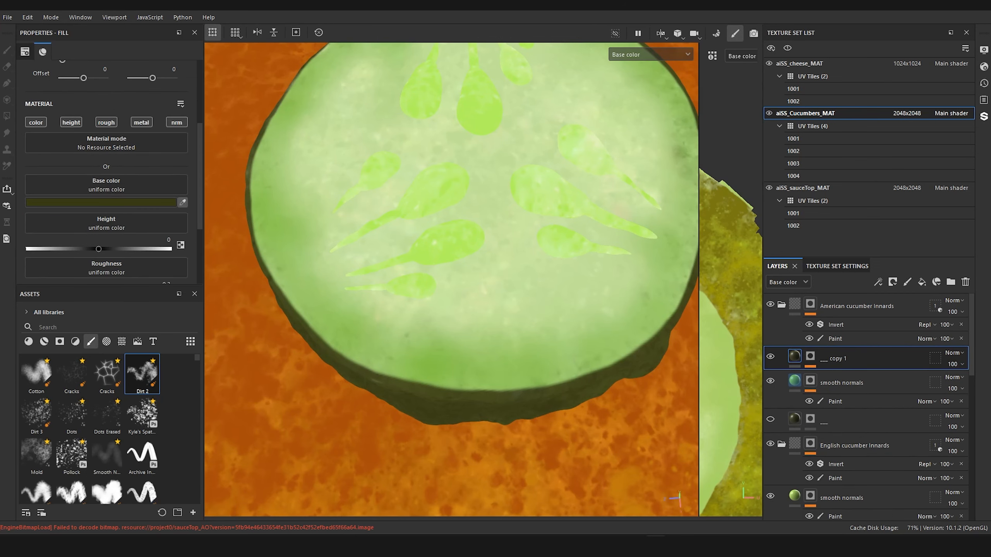
{"action": "left_click", "coordinate": [373, 240]}
{"action": "left_click_drag", "start_coordinate": [382, 226], "coordinate": [393, 234], "text": "alt"}
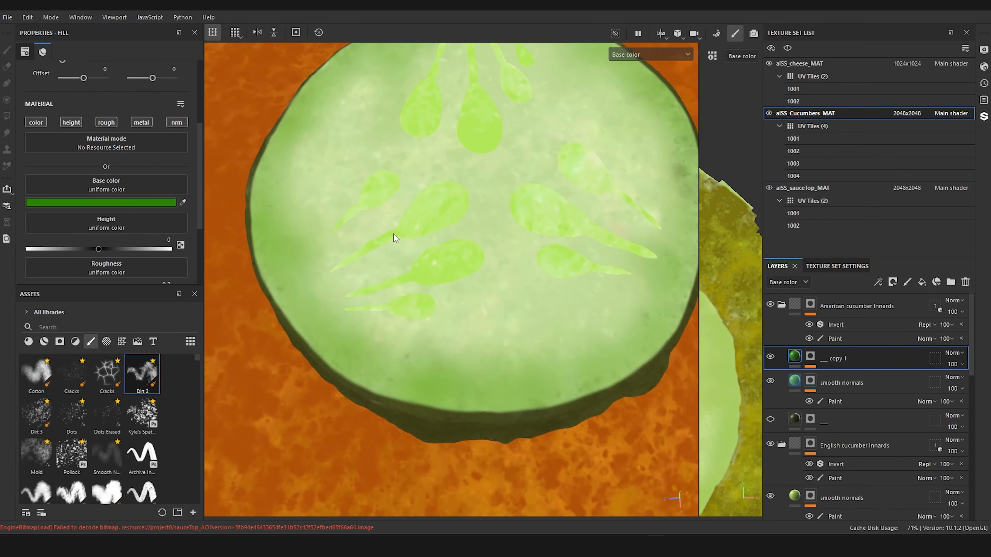
{"action": "left_click", "coordinate": [810, 359]}
{"action": "left_click", "coordinate": [841, 379]}
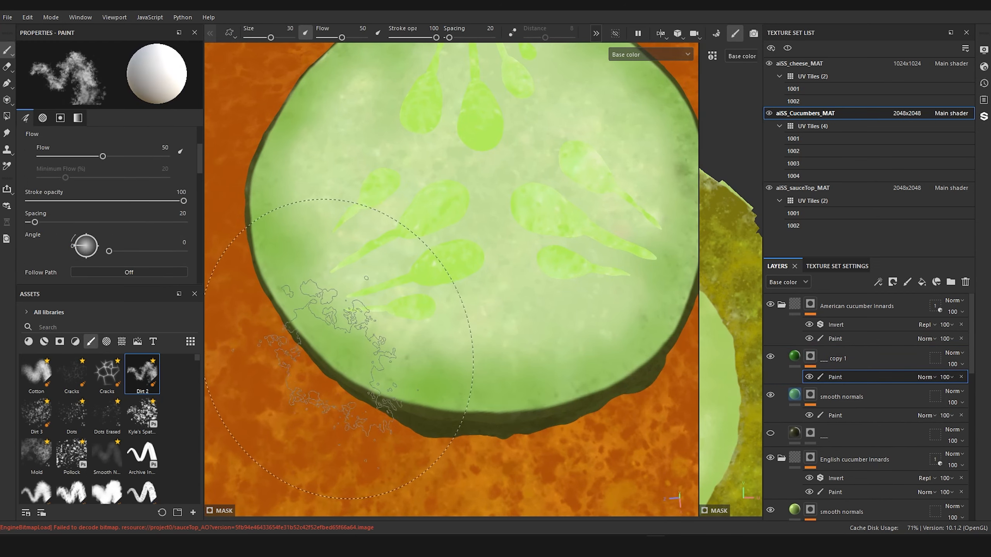
Step: Adjust the Dirt 2 brush to size 9.48 while testing short strokes on the rim of the American slice
{"action": "right_click_drag", "start_coordinate": [330, 351], "coordinate": [247, 351], "text": "ctrl"}
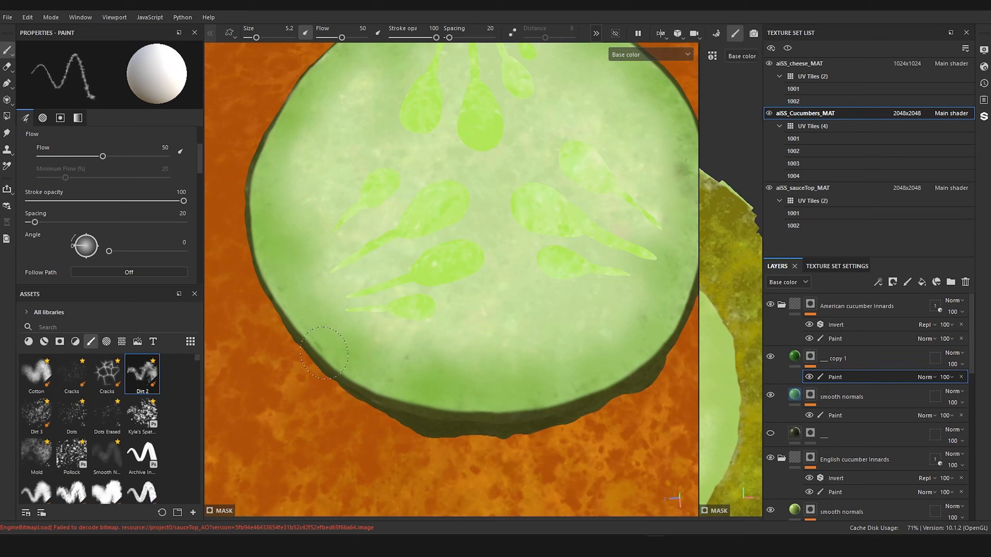
{"action": "left_click_drag", "start_coordinate": [312, 338], "coordinate": [316, 347]}
{"action": "key", "text": "ctrl+z"}
{"action": "right_click_drag", "start_coordinate": [314, 345], "coordinate": [332, 345], "text": "ctrl"}
{"action": "left_click_drag", "start_coordinate": [313, 339], "coordinate": [327, 357]}
{"action": "right_click_drag", "start_coordinate": [314, 341], "coordinate": [321, 341], "text": "ctrl"}
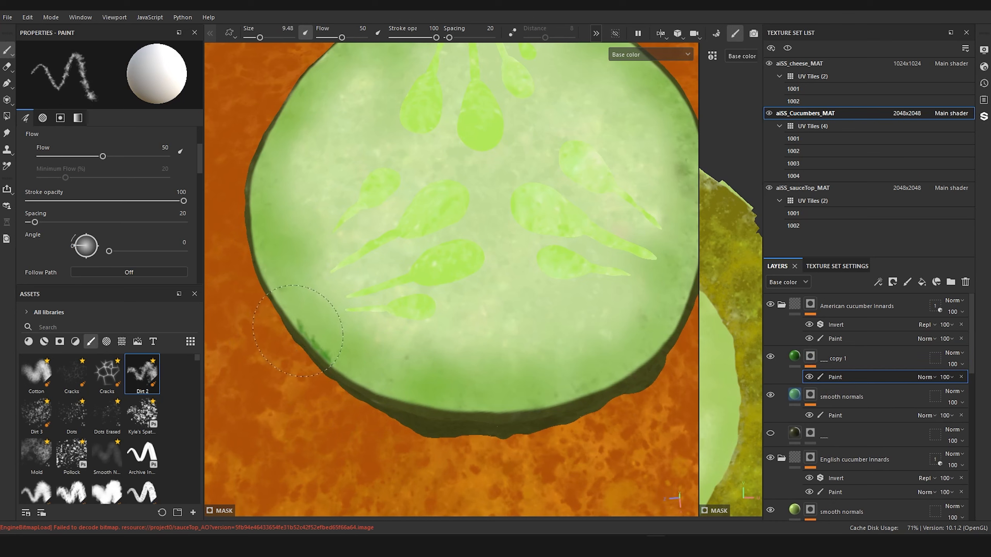
Step: Paint dark green dirt along the near rim of the American slice's top face, varying the brush size between 10.75 and 8.29
{"action": "mouse_move", "coordinate": [300, 321]}
{"action": "left_mouse_down"}
{"action": "mouse_move", "coordinate": [372, 388]}
{"action": "mouse_move", "coordinate": [475, 410]}
{"action": "mouse_move", "coordinate": [408, 403]}
{"action": "left_mouse_up"}
{"action": "left_click_drag", "start_coordinate": [302, 326], "coordinate": [260, 244]}
{"action": "key", "text": "bracketright"}
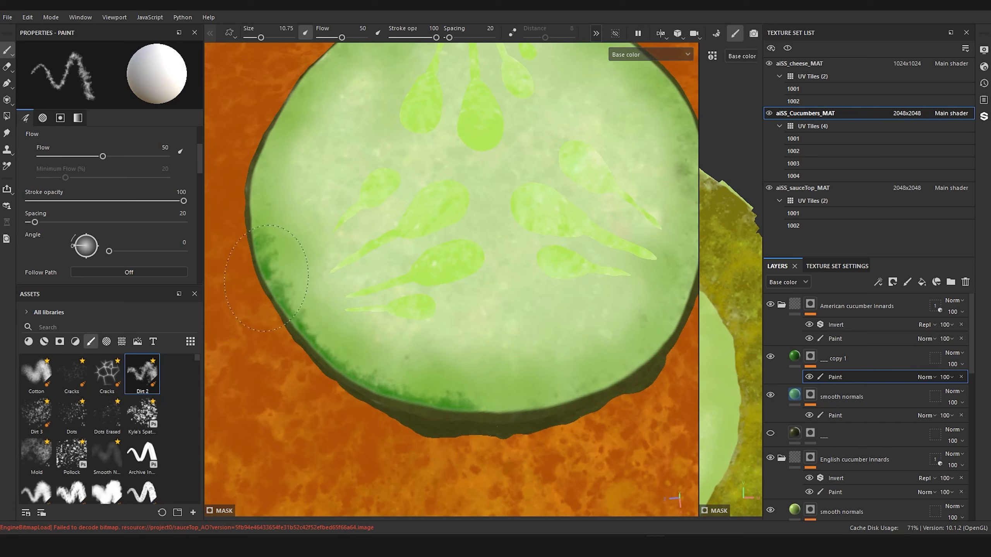
{"action": "mouse_move", "coordinate": [466, 404]}
{"action": "left_mouse_down"}
{"action": "mouse_move", "coordinate": [532, 410]}
{"action": "mouse_move", "coordinate": [468, 413]}
{"action": "mouse_move", "coordinate": [514, 404]}
{"action": "mouse_move", "coordinate": [501, 415]}
{"action": "left_mouse_up"}
{"action": "left_click_drag", "start_coordinate": [436, 412], "coordinate": [409, 412]}
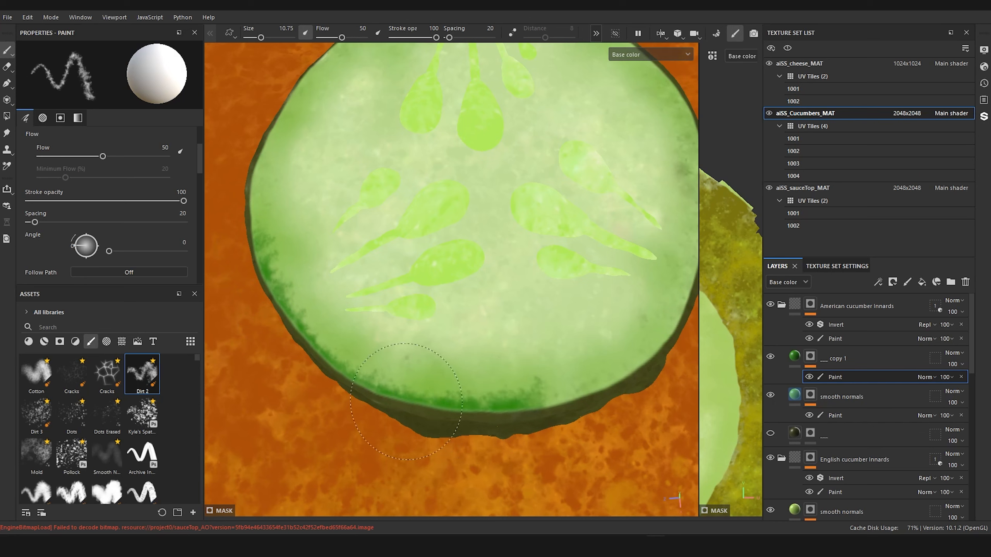
{"action": "right_click_drag", "start_coordinate": [553, 403], "coordinate": [544, 404], "text": "ctrl"}
{"action": "mouse_move", "coordinate": [544, 404]}
{"action": "left_mouse_down"}
{"action": "mouse_move", "coordinate": [616, 374]}
{"action": "mouse_move", "coordinate": [595, 386]}
{"action": "mouse_move", "coordinate": [669, 327]}
{"action": "mouse_move", "coordinate": [688, 278]}
{"action": "left_mouse_up"}
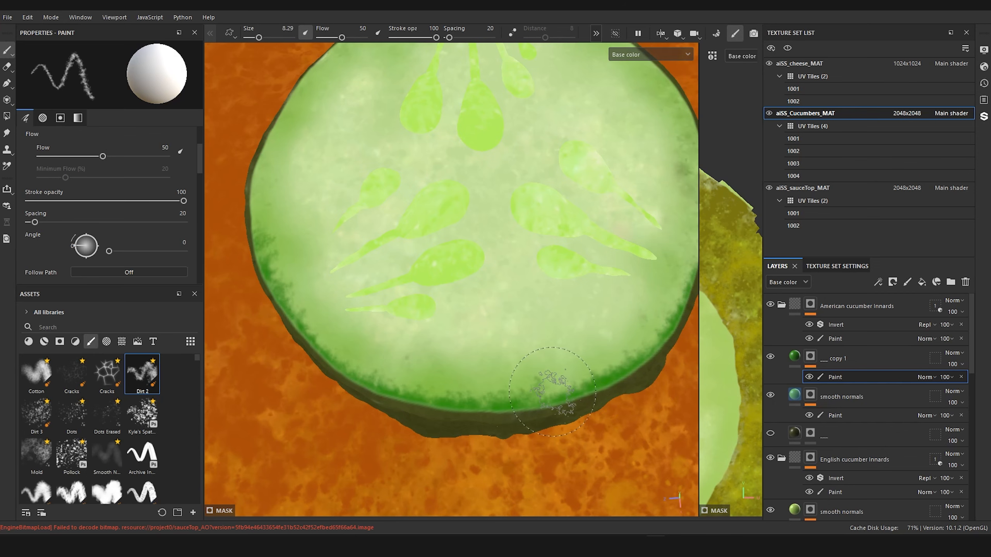
Step: Extend the dark green rim along one side of the slice's top face and rename the layer "dirt 2"
{"action": "scroll", "coordinate": [554, 399], "scroll_direction": "down", "scroll_amount": 8}
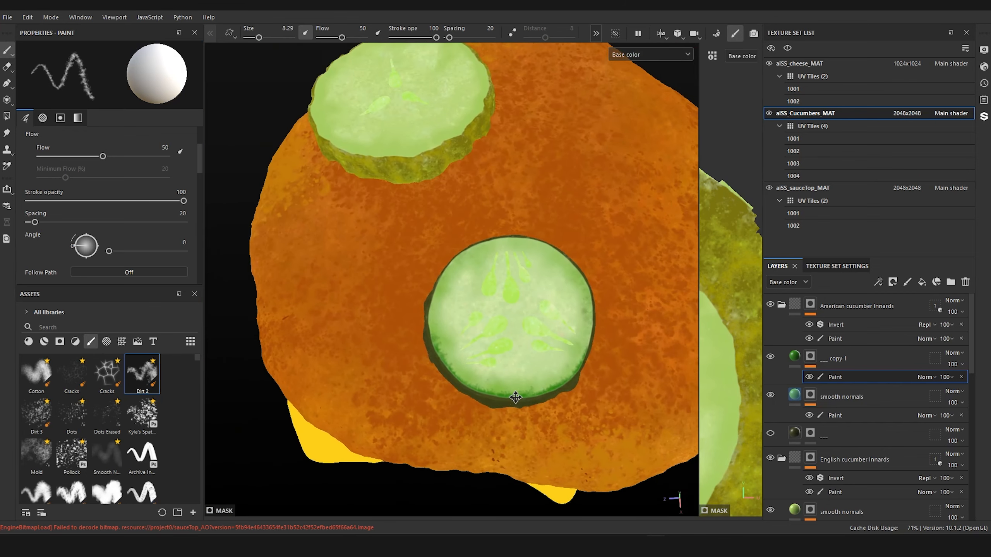
{"action": "scroll", "coordinate": [547, 404], "scroll_direction": "up", "scroll_amount": 4}
{"action": "scroll", "coordinate": [547, 404], "scroll_direction": "up", "scroll_amount": 4}
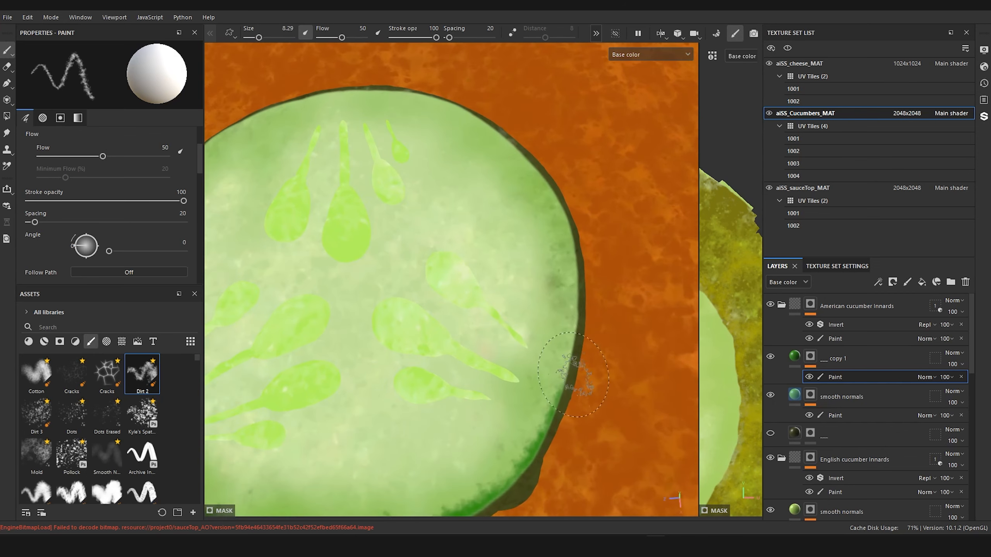
{"action": "mouse_move", "coordinate": [562, 383]}
{"action": "left_mouse_down"}
{"action": "mouse_move", "coordinate": [571, 309]}
{"action": "mouse_move", "coordinate": [563, 336]}
{"action": "mouse_move", "coordinate": [560, 205]}
{"action": "left_mouse_up"}
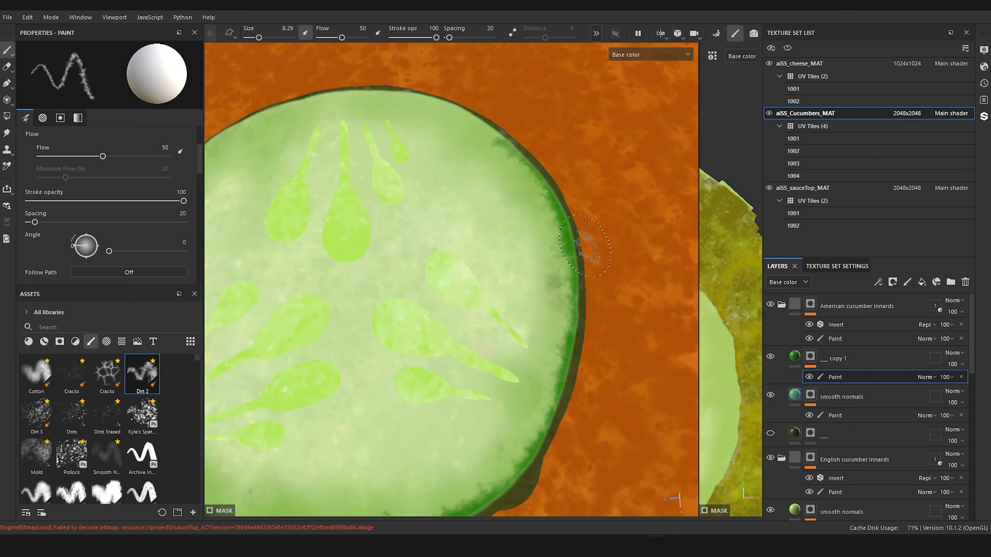
{"action": "double_click", "coordinate": [836, 359]}
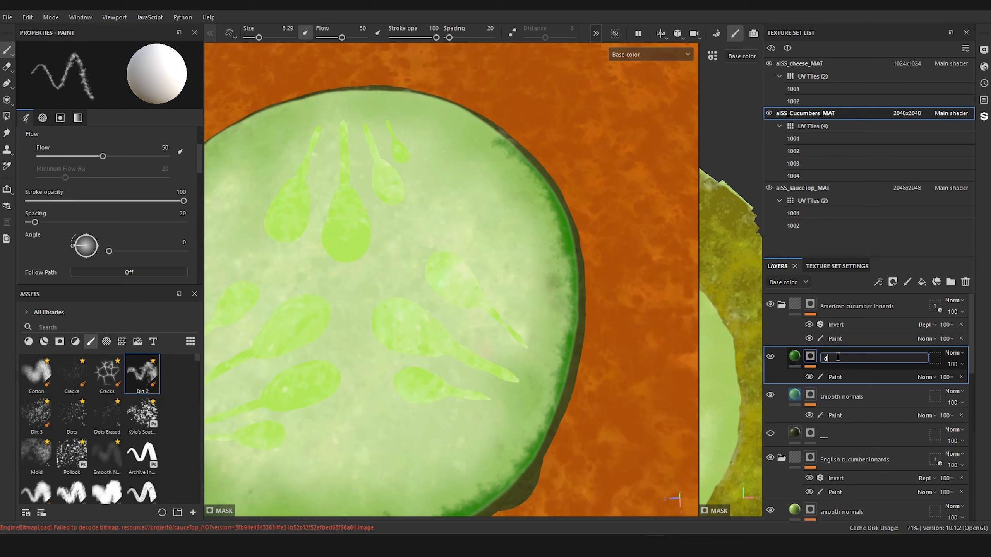
{"action": "key", "text": "Return"}
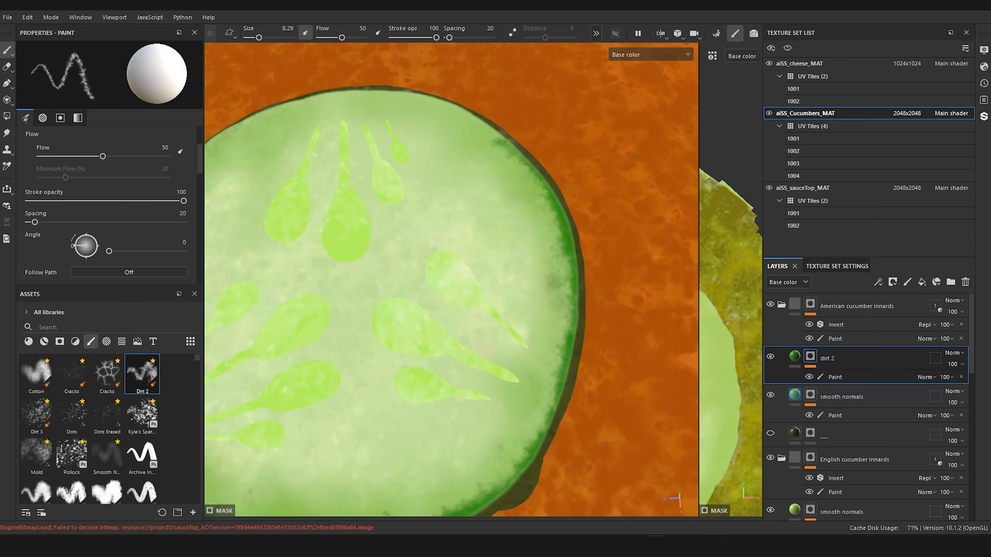
Step: Paint dark green dirt along the far rim of the American slice's top face in the dirt 2 mask
{"action": "scroll", "coordinate": [491, 299], "scroll_direction": "down", "scroll_amount": 5}
{"action": "scroll", "coordinate": [545, 368], "scroll_direction": "up", "scroll_amount": 5}
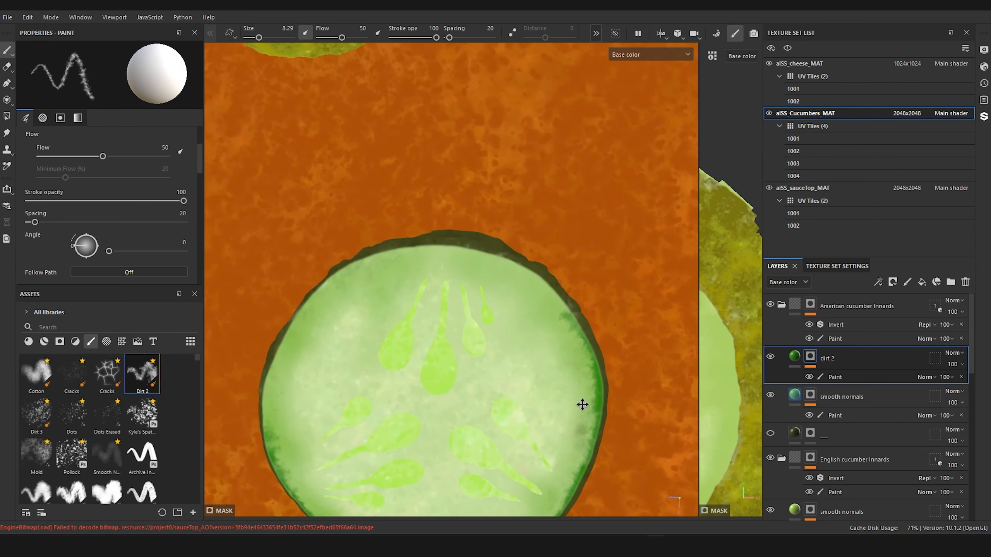
{"action": "mouse_move", "coordinate": [592, 385]}
{"action": "left_mouse_down"}
{"action": "mouse_move", "coordinate": [567, 287]}
{"action": "mouse_move", "coordinate": [596, 334]}
{"action": "mouse_move", "coordinate": [537, 258]}
{"action": "mouse_move", "coordinate": [554, 273]}
{"action": "mouse_move", "coordinate": [506, 242]}
{"action": "mouse_move", "coordinate": [531, 250]}
{"action": "left_mouse_up"}
{"action": "mouse_move", "coordinate": [413, 188]}
{"action": "left_mouse_down"}
{"action": "mouse_move", "coordinate": [487, 216]}
{"action": "mouse_move", "coordinate": [449, 226]}
{"action": "mouse_move", "coordinate": [422, 203]}
{"action": "mouse_move", "coordinate": [308, 254]}
{"action": "mouse_move", "coordinate": [331, 229]}
{"action": "left_mouse_up"}
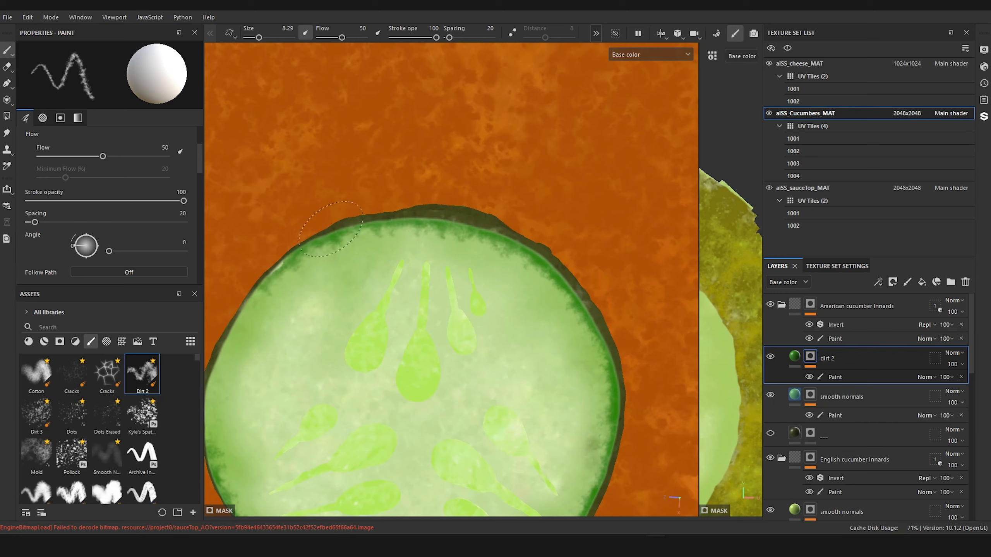
{"action": "mouse_move", "coordinate": [271, 272]}
{"action": "left_mouse_down"}
{"action": "mouse_move", "coordinate": [246, 304]}
{"action": "mouse_move", "coordinate": [281, 242]}
{"action": "mouse_move", "coordinate": [336, 215]}
{"action": "mouse_move", "coordinate": [381, 217]}
{"action": "left_mouse_up"}
{"action": "scroll", "coordinate": [420, 164], "scroll_direction": "down", "scroll_amount": 4}
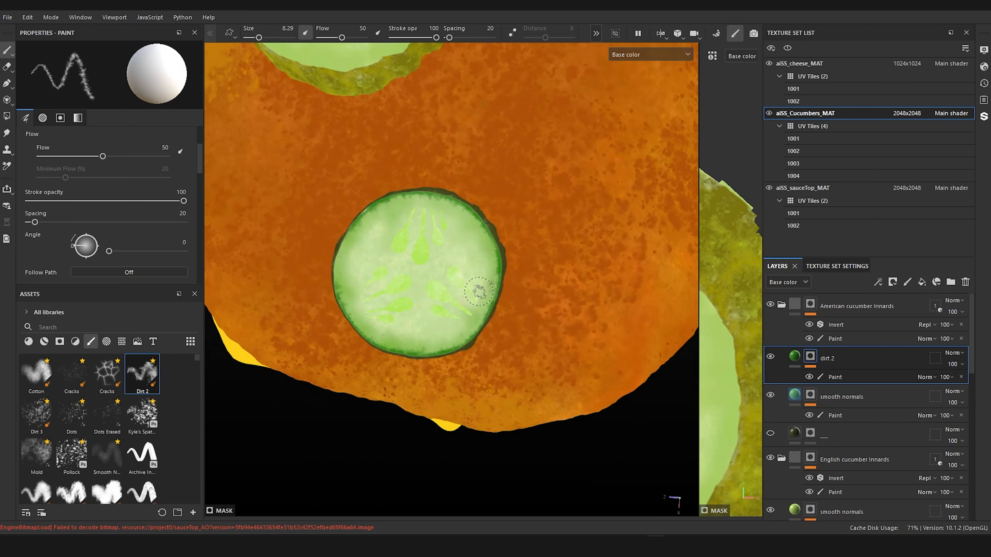
Step: Close the remaining gap in the slice's green rim and strengthen its thin stretches along the near edge
{"action": "mouse_move", "coordinate": [483, 287]}
{"action": "left_mouse_down", "text": "alt"}
{"action": "mouse_move", "coordinate": [442, 298]}
{"action": "mouse_move", "coordinate": [453, 281]}
{"action": "mouse_move", "coordinate": [446, 270]}
{"action": "mouse_move", "coordinate": [491, 274]}
{"action": "mouse_move", "coordinate": [506, 264]}
{"action": "left_mouse_up", "text": "alt"}
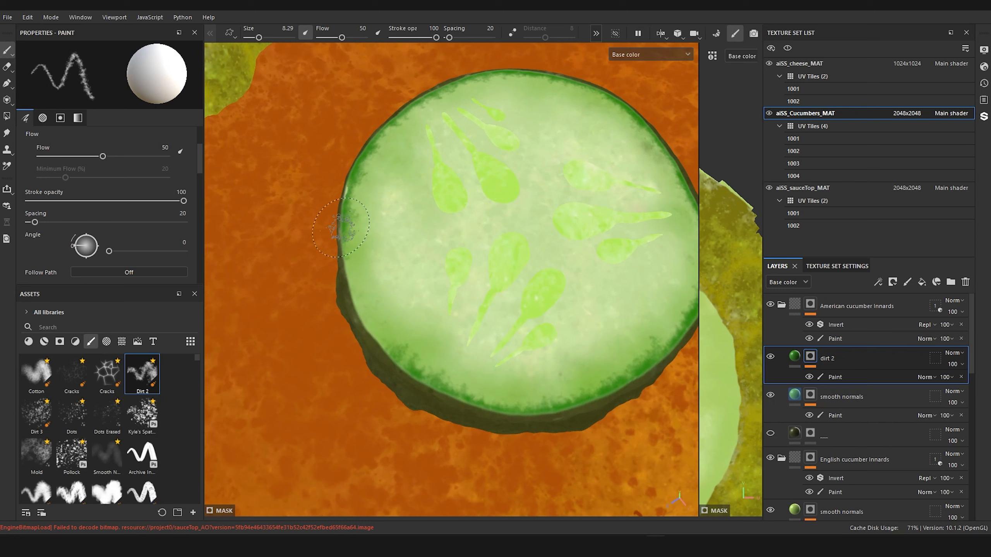
{"action": "mouse_move", "coordinate": [351, 282]}
{"action": "left_mouse_down"}
{"action": "mouse_move", "coordinate": [353, 269]}
{"action": "mouse_move", "coordinate": [355, 300]}
{"action": "mouse_move", "coordinate": [416, 384]}
{"action": "left_mouse_up"}
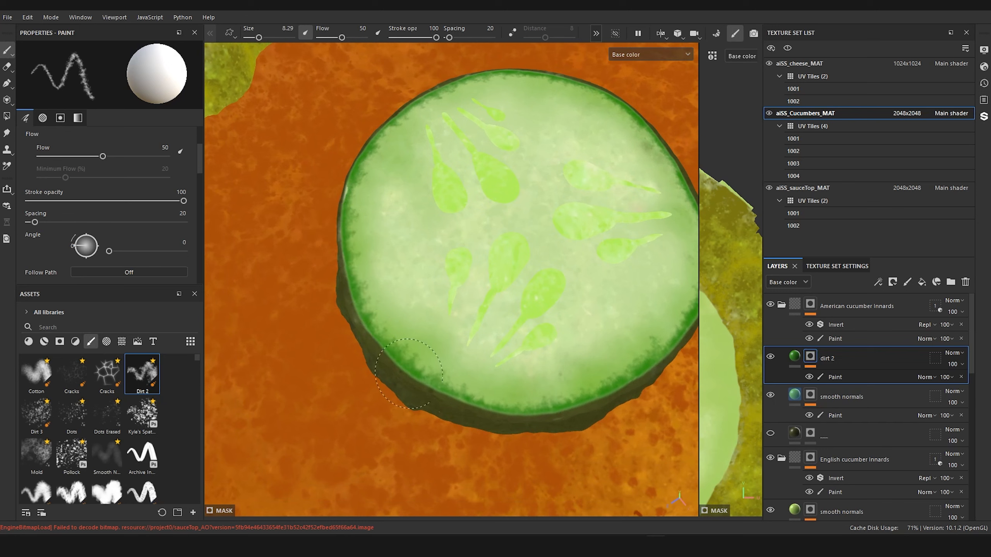
{"action": "left_click_drag", "start_coordinate": [516, 414], "coordinate": [570, 412]}
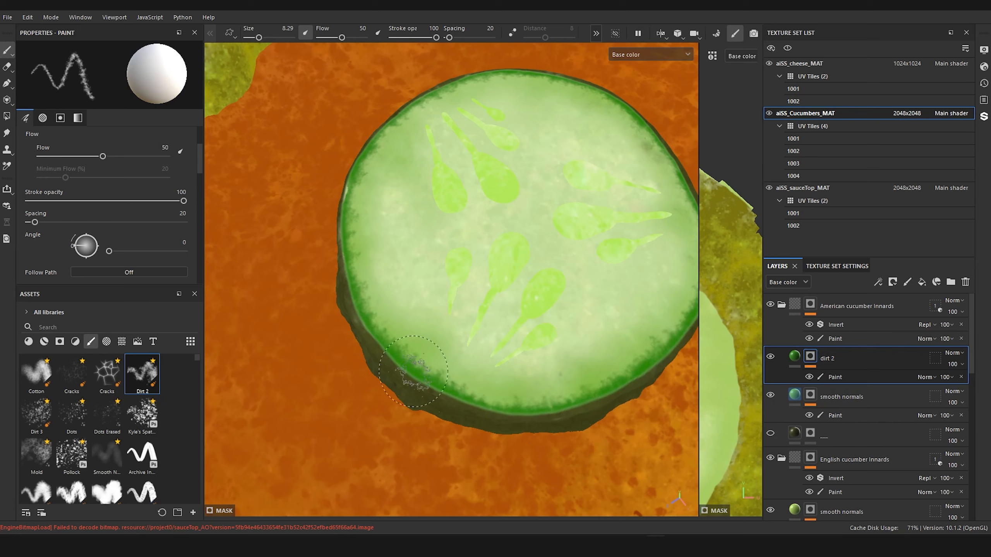
{"action": "left_click_drag", "start_coordinate": [413, 371], "coordinate": [483, 408]}
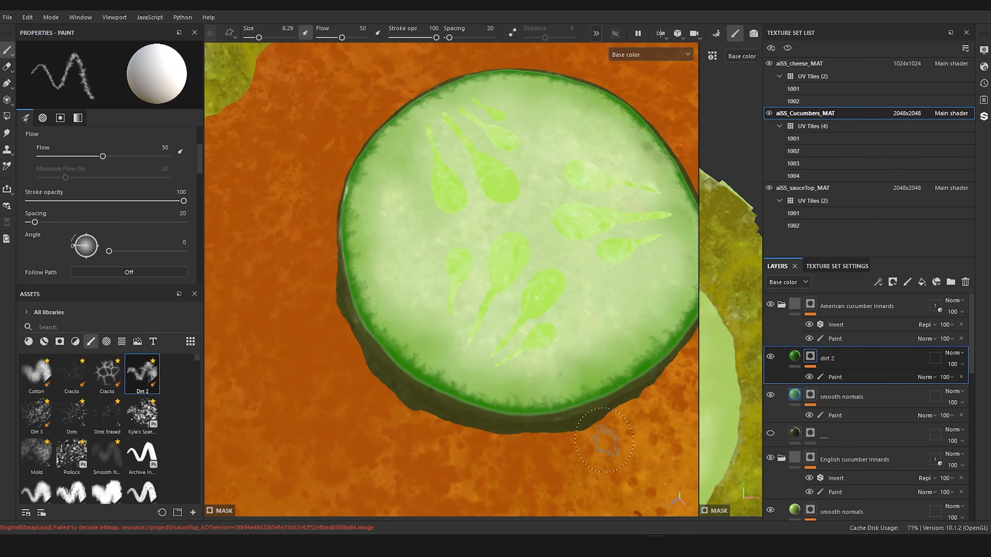
Step: Examine the American slice's green rim against the whole burger from a distance and up close
{"action": "scroll", "coordinate": [456, 281], "scroll_direction": "down", "scroll_amount": 8}
{"action": "middle_click_drag", "start_coordinate": [456, 280], "coordinate": [498, 292], "text": "alt"}
{"action": "mouse_move", "coordinate": [498, 291]}
{"action": "left_mouse_down", "text": "alt"}
{"action": "mouse_move", "coordinate": [485, 405]}
{"action": "mouse_move", "coordinate": [495, 309]}
{"action": "left_mouse_up", "text": "alt"}
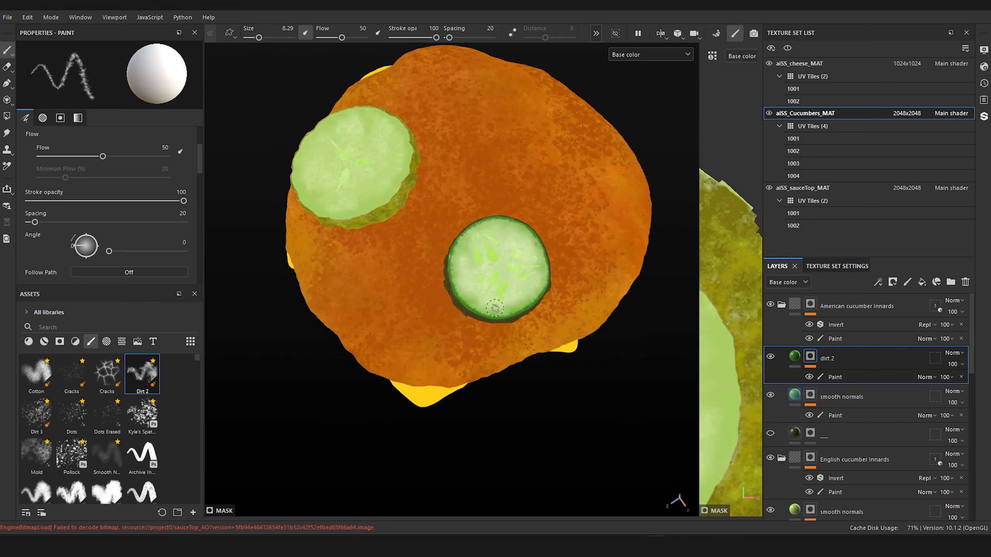
{"action": "middle_click_drag", "start_coordinate": [494, 308], "coordinate": [453, 296], "text": "alt"}
{"action": "right_click_drag", "start_coordinate": [454, 296], "coordinate": [517, 297], "text": "alt"}
{"action": "left_click_drag", "start_coordinate": [518, 296], "coordinate": [531, 237], "text": "alt"}
{"action": "middle_click_drag", "start_coordinate": [531, 237], "coordinate": [558, 281], "text": "alt"}
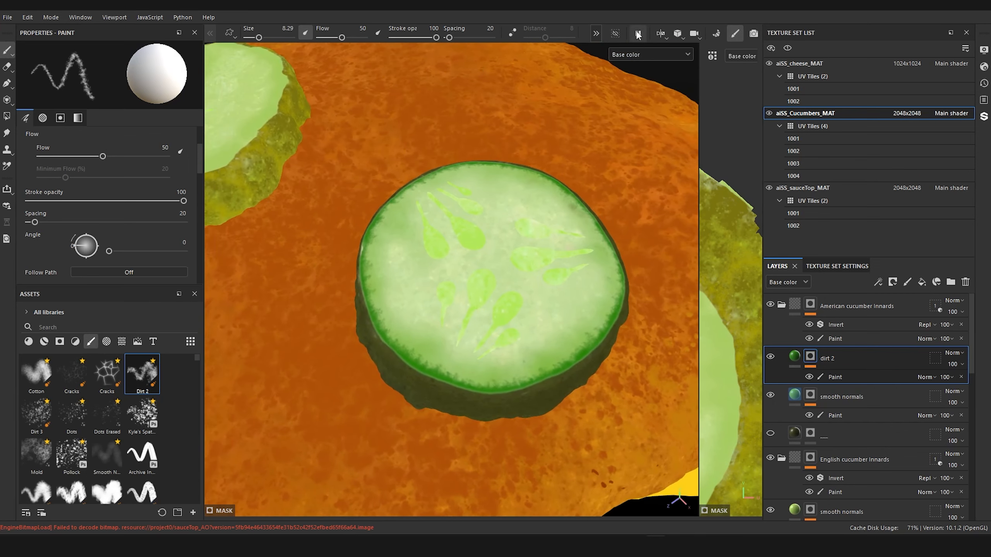
Step: Isolate the American cucumber innards and paint the first stretch of dark green rim on the slice's underside
{"action": "left_click", "coordinate": [615, 34]}
{"action": "left_click_drag", "start_coordinate": [512, 313], "coordinate": [516, 99], "text": "alt"}
{"action": "left_click_drag", "start_coordinate": [464, 292], "coordinate": [454, 244], "text": "alt"}
{"action": "middle_click_drag", "start_coordinate": [454, 244], "coordinate": [433, 172], "text": "alt"}
{"action": "mouse_move", "coordinate": [477, 214]}
{"action": "left_mouse_down"}
{"action": "mouse_move", "coordinate": [564, 234]}
{"action": "mouse_move", "coordinate": [628, 417]}
{"action": "left_mouse_up"}
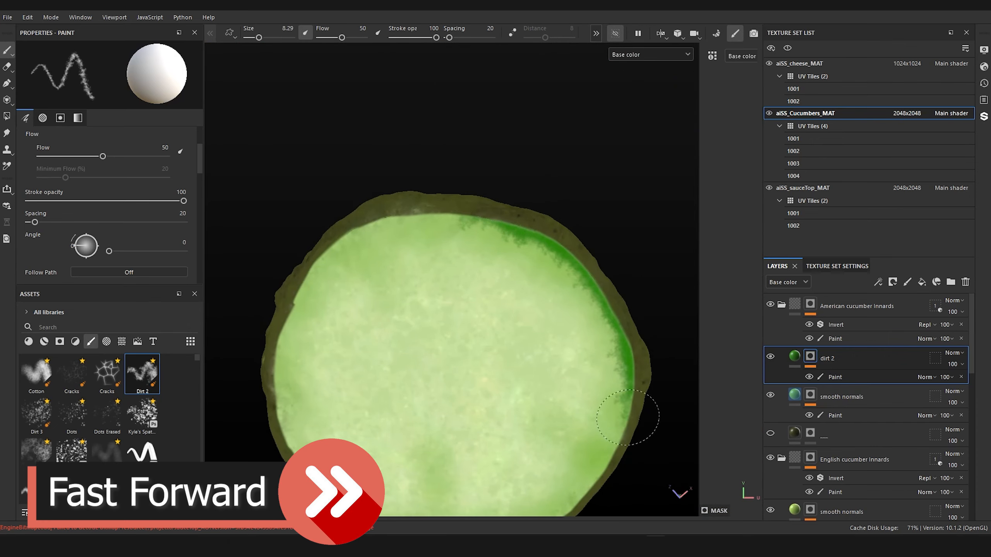
Step: Continue the dark green rim around the rest of the slice's underside and show the hidden geometry again
{"action": "mouse_move", "coordinate": [570, 288]}
{"action": "left_mouse_down"}
{"action": "mouse_move", "coordinate": [380, 173]}
{"action": "mouse_move", "coordinate": [296, 254]}
{"action": "mouse_move", "coordinate": [276, 345]}
{"action": "mouse_move", "coordinate": [282, 433]}
{"action": "left_mouse_up"}
{"action": "middle_click_drag", "start_coordinate": [416, 468], "coordinate": [424, 344], "text": "alt"}
{"action": "right_click_drag", "start_coordinate": [424, 345], "coordinate": [436, 386], "text": "alt"}
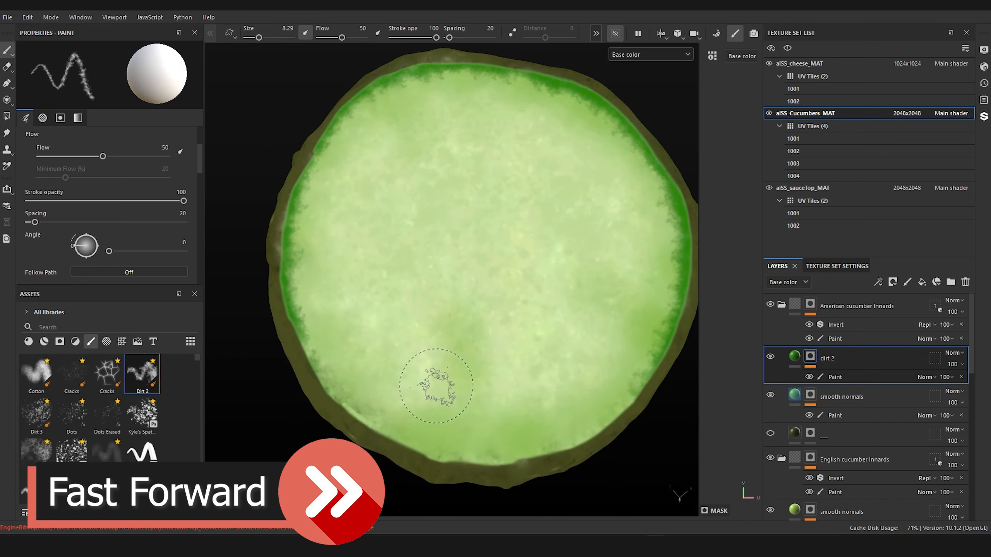
{"action": "mouse_move", "coordinate": [300, 355]}
{"action": "left_mouse_down"}
{"action": "mouse_move", "coordinate": [429, 440]}
{"action": "mouse_move", "coordinate": [518, 449]}
{"action": "mouse_move", "coordinate": [633, 400]}
{"action": "mouse_move", "coordinate": [331, 413]}
{"action": "mouse_move", "coordinate": [287, 249]}
{"action": "left_mouse_up"}
{"action": "scroll", "coordinate": [360, 164], "scroll_direction": "down", "scroll_amount": 5}
{"action": "mouse_move", "coordinate": [361, 164]}
{"action": "left_mouse_down", "text": "alt"}
{"action": "mouse_move", "coordinate": [369, 387]}
{"action": "mouse_move", "coordinate": [410, 311]}
{"action": "mouse_move", "coordinate": [496, 450]}
{"action": "left_mouse_up", "text": "alt"}
{"action": "left_click", "coordinate": [614, 34]}
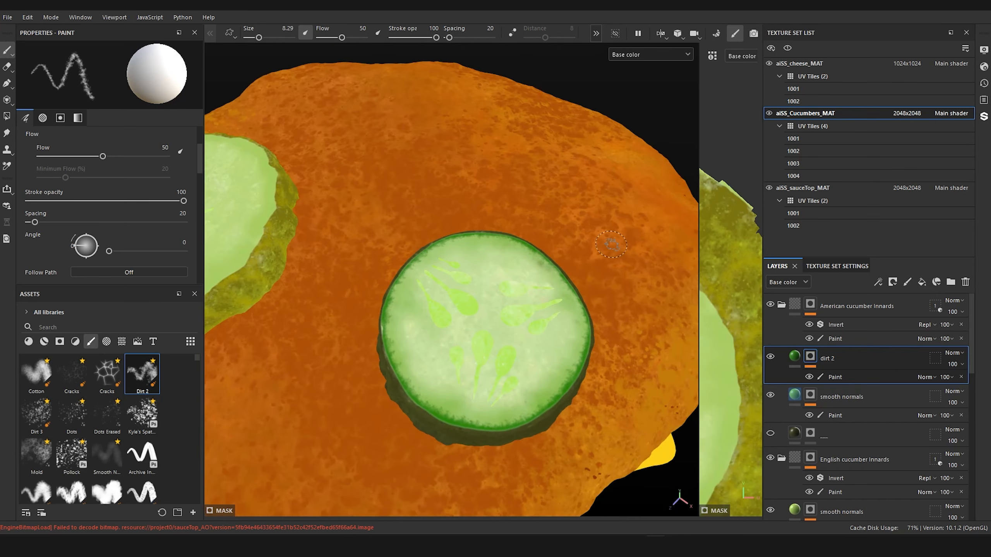
Step: Add a Blur filter to the mask of the American cucumber innards' dirt 2 layer
{"action": "scroll", "coordinate": [588, 249], "scroll_direction": "up", "scroll_amount": 3}
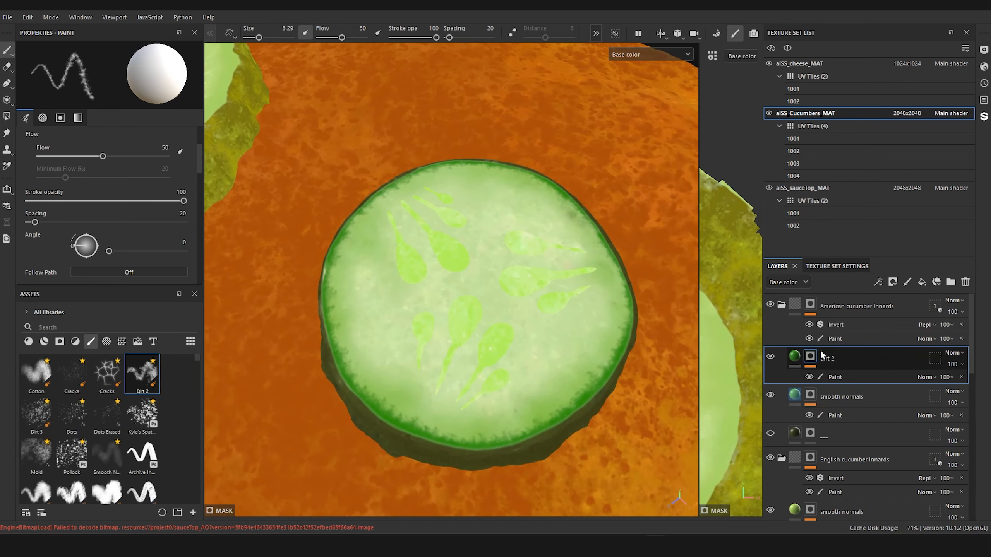
{"action": "right_click", "coordinate": [813, 361]}
{"action": "left_click", "coordinate": [855, 379]}
{"action": "left_click", "coordinate": [129, 82]}
{"action": "type", "text": "inver"}
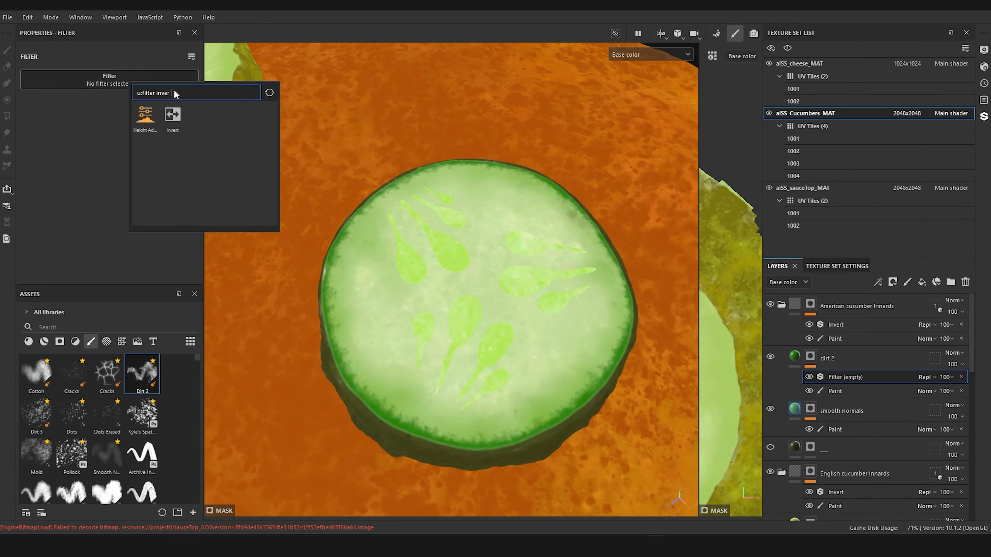
{"action": "key", "text": "ctrl+a"}
{"action": "type", "text": "bl"}
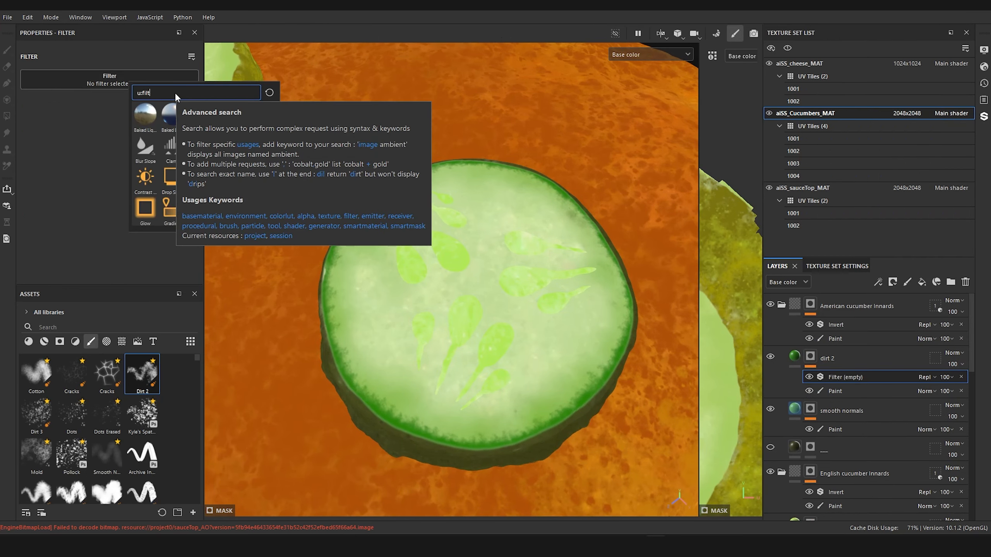
{"action": "type", "text": "ur"}
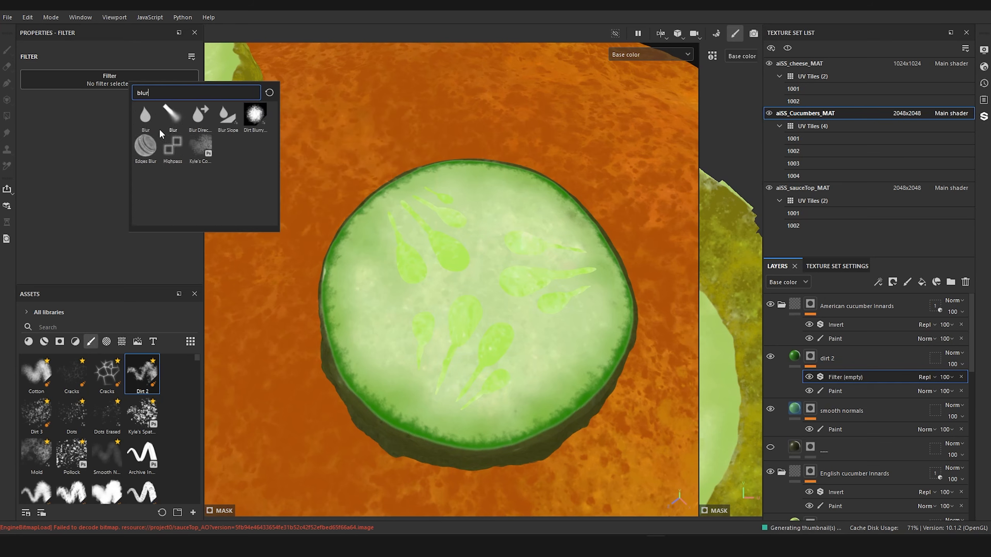
{"action": "left_click", "coordinate": [145, 117]}
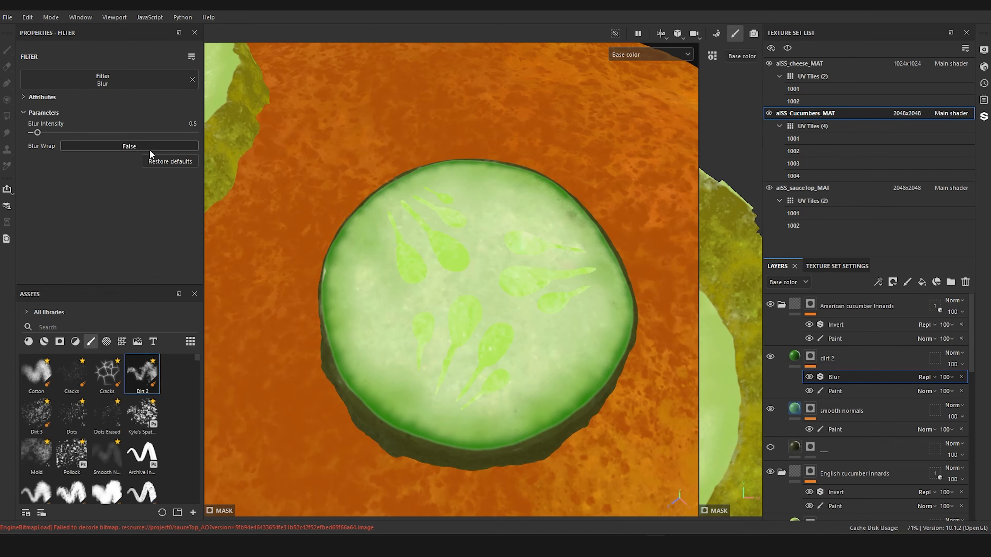
Step: Duplicate the hidden olive base fill in the English cucumber innards group and place the copy, made visible, above smooth normals
{"action": "scroll", "coordinate": [542, 277], "scroll_direction": "down", "scroll_amount": 8}
{"action": "left_click_drag", "start_coordinate": [542, 277], "coordinate": [689, 280], "text": "alt"}
{"action": "scroll", "coordinate": [566, 279], "scroll_direction": "up", "scroll_amount": 5}
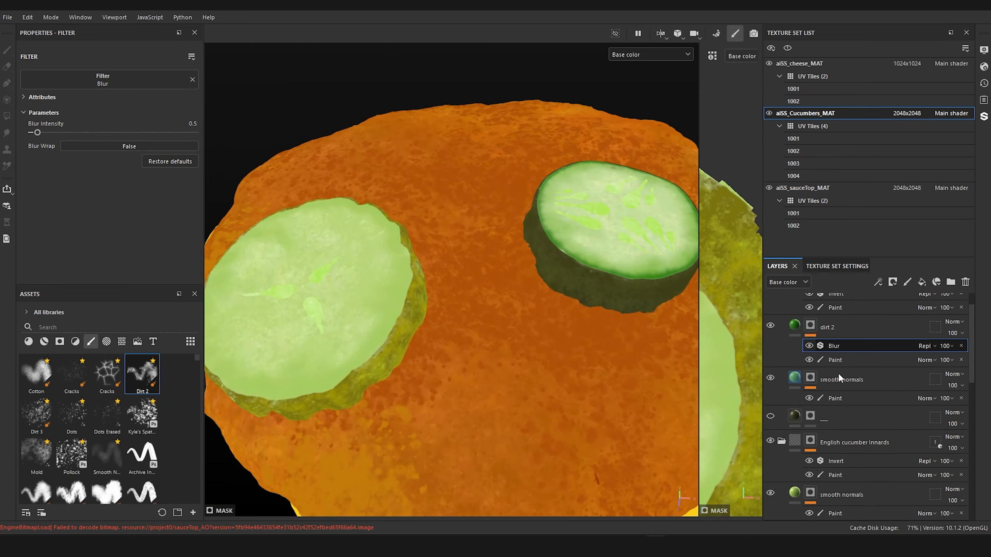
{"action": "scroll", "coordinate": [837, 375], "scroll_direction": "down", "scroll_amount": 2}
{"action": "scroll", "coordinate": [846, 385], "scroll_direction": "down", "scroll_amount": 1}
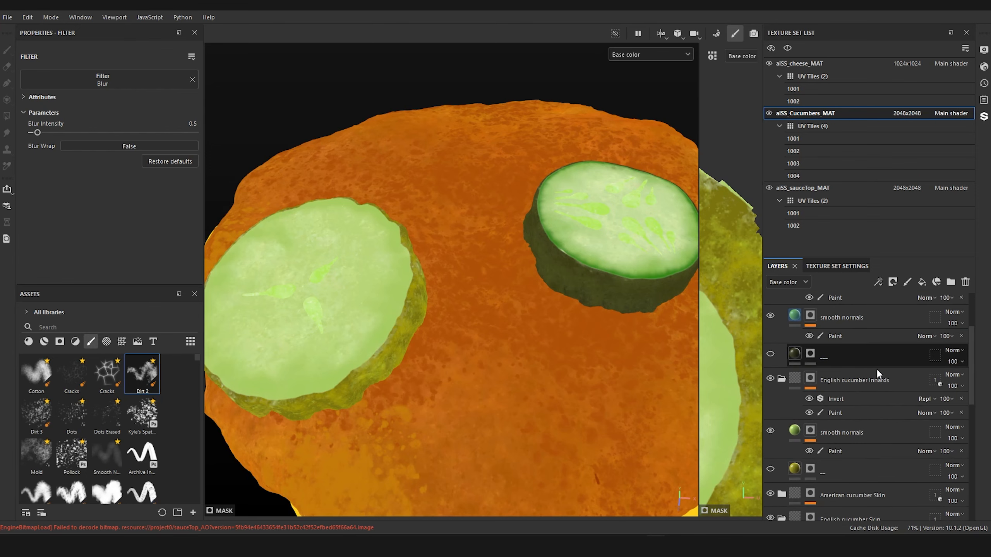
{"action": "left_click", "coordinate": [794, 468]}
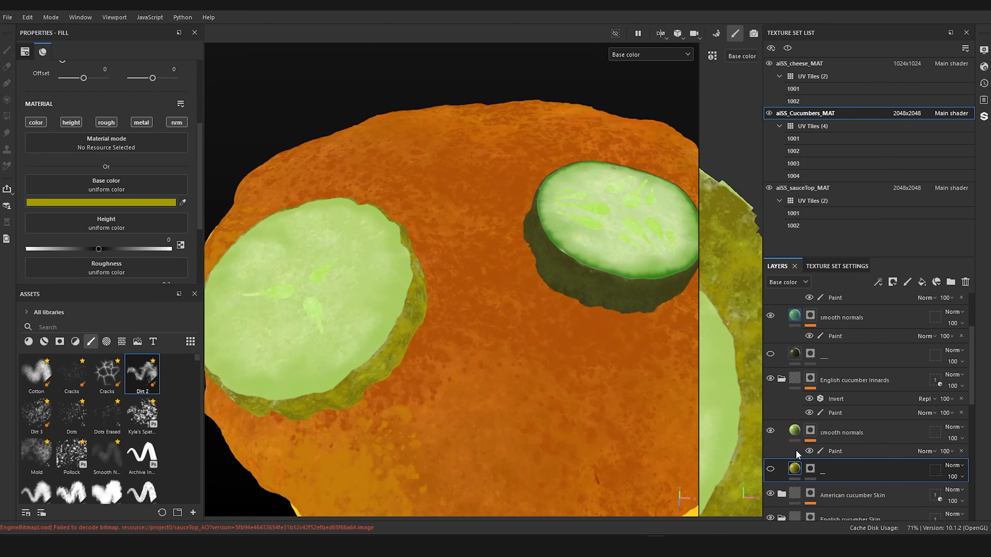
{"action": "key", "text": "ctrl+d"}
{"action": "left_click_drag", "start_coordinate": [794, 468], "coordinate": [804, 428]}
{"action": "left_click", "coordinate": [809, 433]}
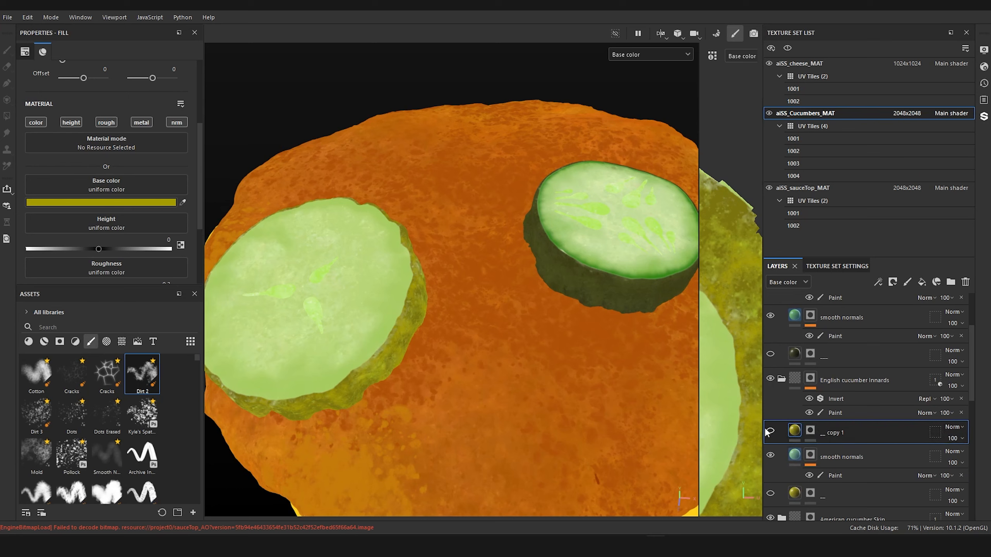
Step: Give the copied fill a black mask, keep only its color channel active and set its base color to bright green
{"action": "right_click", "coordinate": [813, 431]}
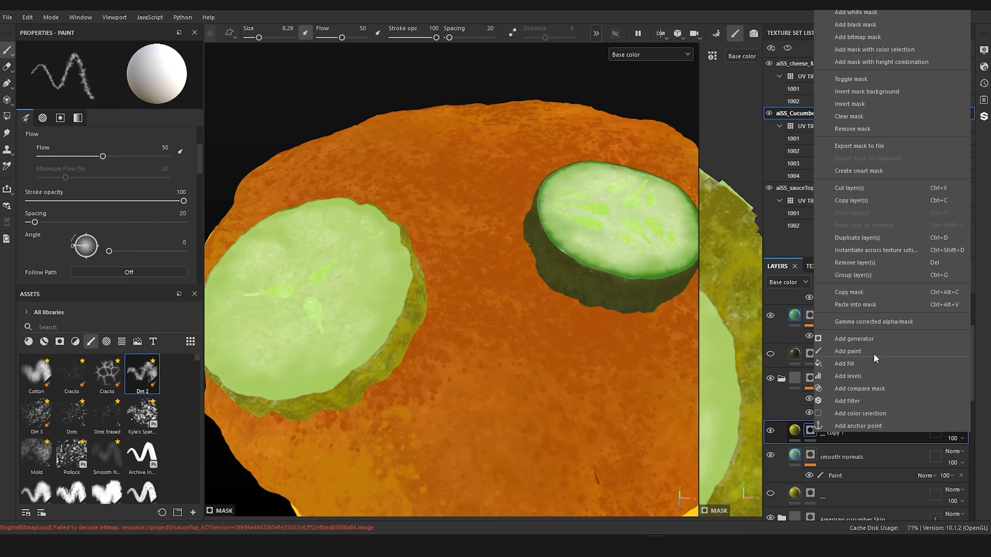
{"action": "left_click", "coordinate": [877, 25]}
{"action": "left_click", "coordinate": [794, 431]}
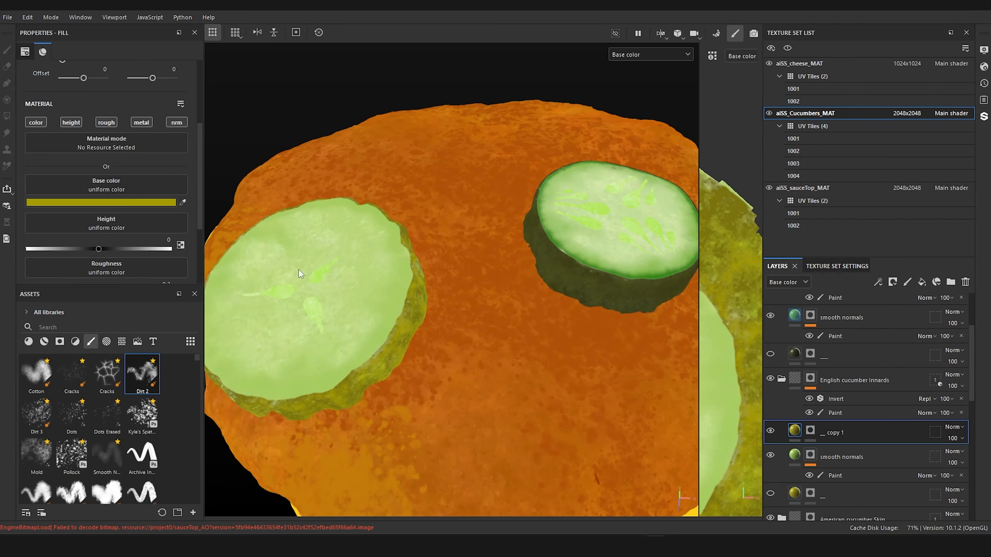
{"action": "left_click", "coordinate": [28, 122]}
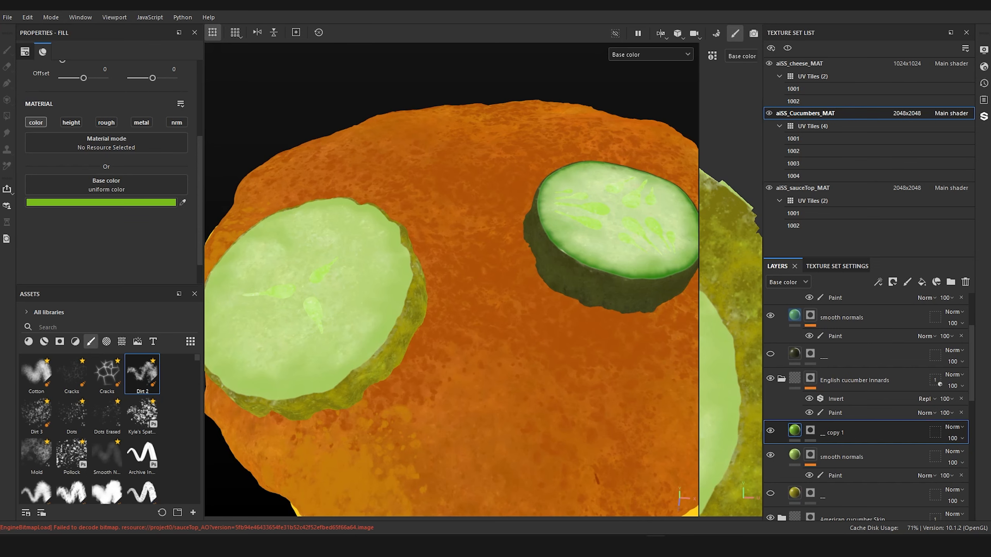
Step: Add a paint effect to the green fill's mask and brush the first stretch of rim along the English slice's outer edge
{"action": "middle_click_drag", "start_coordinate": [433, 187], "coordinate": [603, 159], "text": "alt"}
{"action": "left_click_drag", "start_coordinate": [603, 159], "coordinate": [599, 208], "text": "alt"}
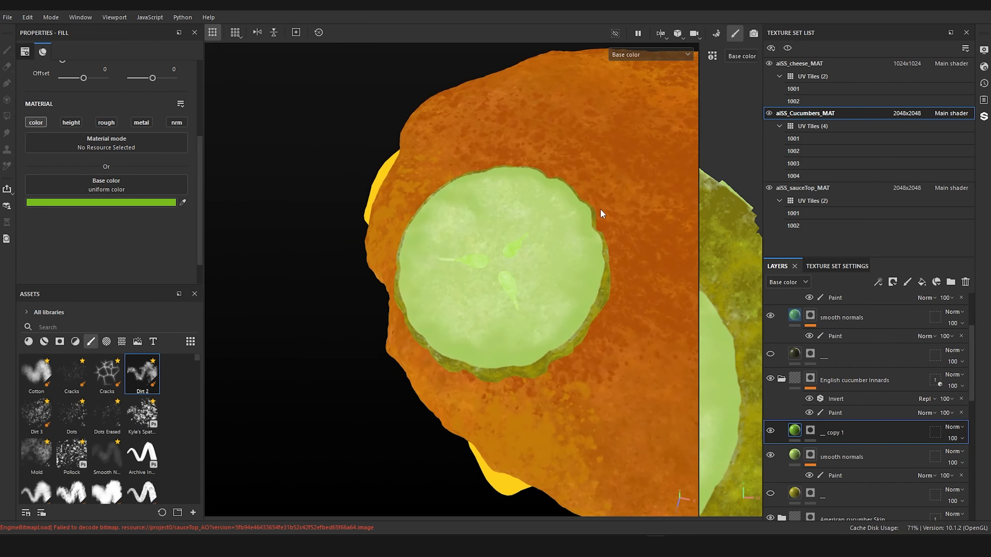
{"action": "left_click", "coordinate": [813, 431]}
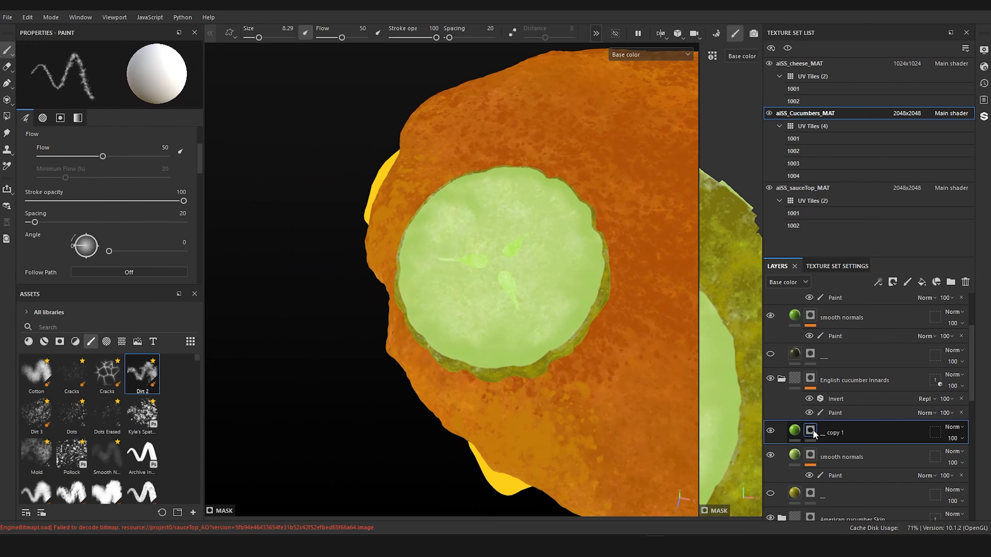
{"action": "right_click", "coordinate": [812, 429]}
{"action": "left_click", "coordinate": [861, 345]}
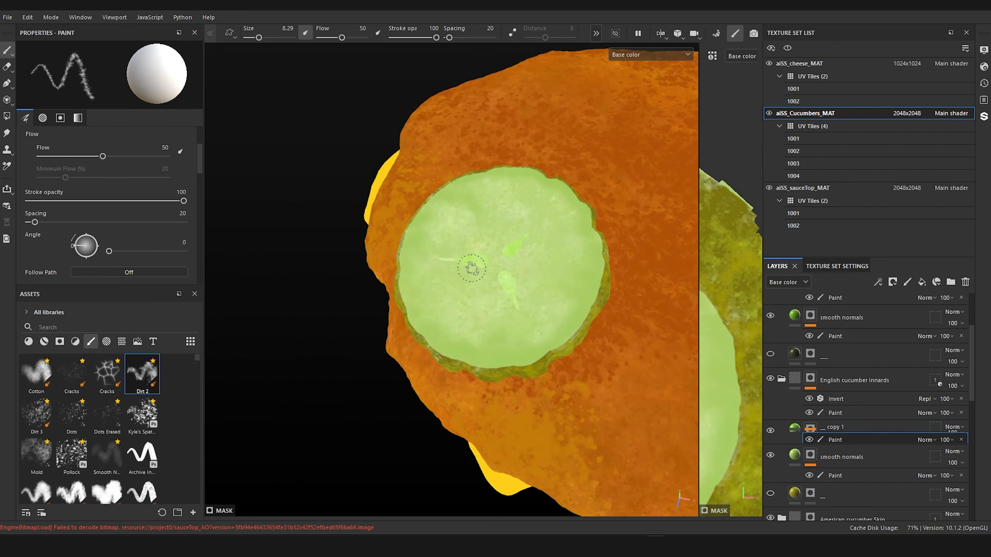
{"action": "scroll", "coordinate": [468, 270], "scroll_direction": "up", "scroll_amount": 5}
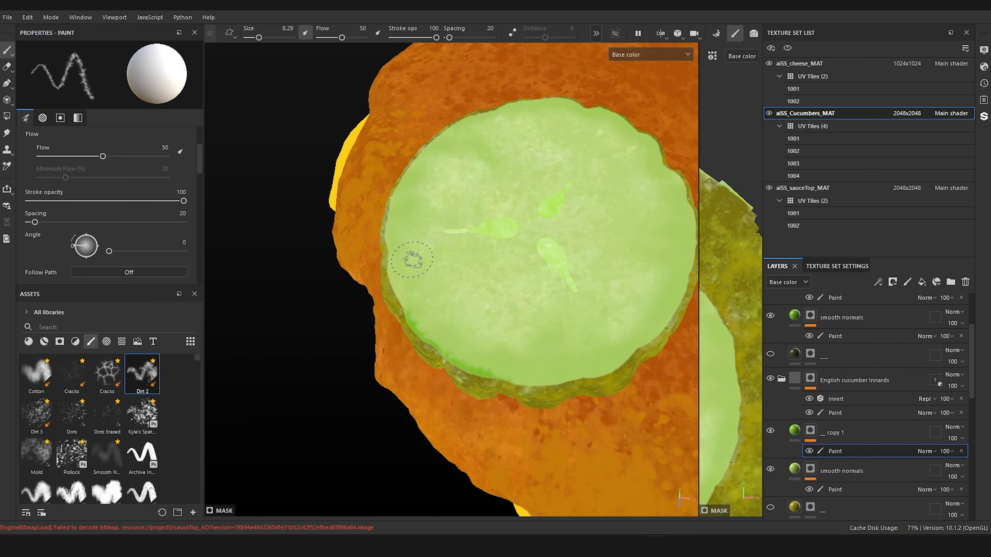
{"action": "left_click_drag", "start_coordinate": [406, 312], "coordinate": [393, 197]}
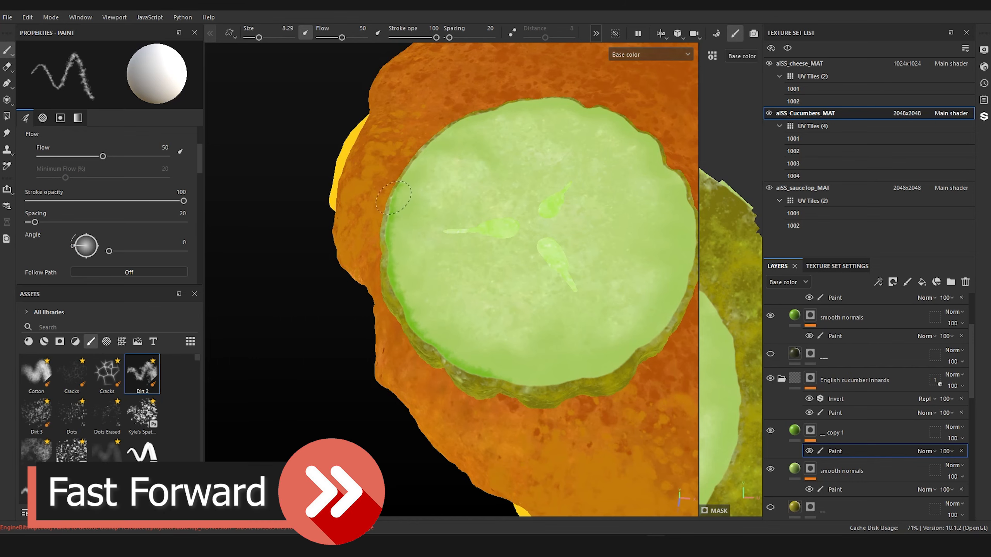
Step: Continue the bright green rim around the rest of the English slice's top face
{"action": "mouse_move", "coordinate": [522, 385]}
{"action": "left_mouse_down"}
{"action": "mouse_move", "coordinate": [602, 371]}
{"action": "mouse_move", "coordinate": [678, 269]}
{"action": "mouse_move", "coordinate": [680, 189]}
{"action": "mouse_move", "coordinate": [630, 126]}
{"action": "left_mouse_up"}
{"action": "mouse_move", "coordinate": [624, 156]}
{"action": "left_mouse_down", "text": "alt"}
{"action": "mouse_move", "coordinate": [571, 221]}
{"action": "mouse_move", "coordinate": [577, 296]}
{"action": "mouse_move", "coordinate": [548, 219]}
{"action": "mouse_move", "coordinate": [482, 205]}
{"action": "mouse_move", "coordinate": [355, 270]}
{"action": "left_mouse_up", "text": "alt"}
{"action": "left_click_drag", "start_coordinate": [600, 147], "coordinate": [640, 125], "text": "alt"}
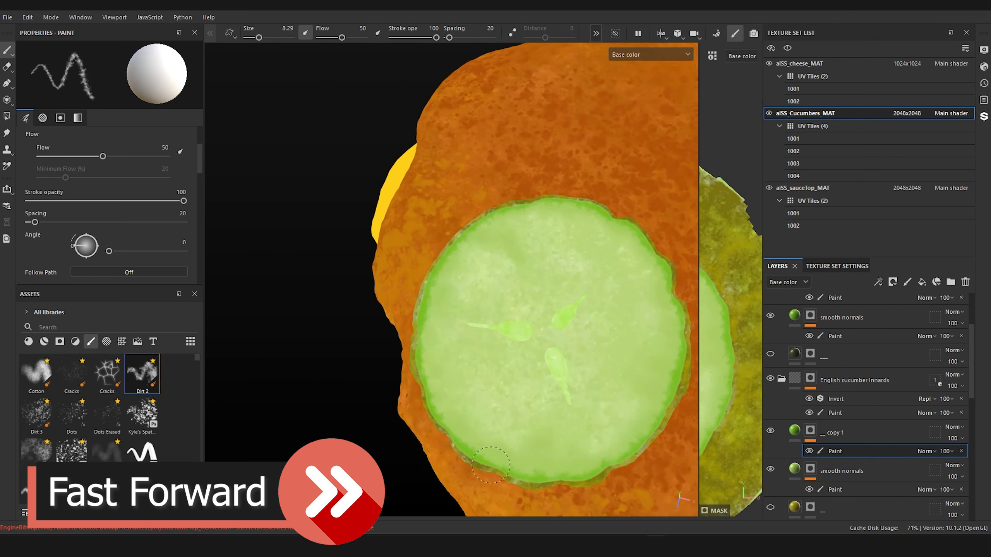
{"action": "left_click_drag", "start_coordinate": [503, 476], "coordinate": [657, 426]}
{"action": "right_click_drag", "start_coordinate": [688, 381], "coordinate": [576, 329], "text": "alt"}
{"action": "middle_click_drag", "start_coordinate": [576, 328], "coordinate": [421, 326], "text": "alt"}
{"action": "left_click_drag", "start_coordinate": [421, 326], "coordinate": [445, 331], "text": "alt"}
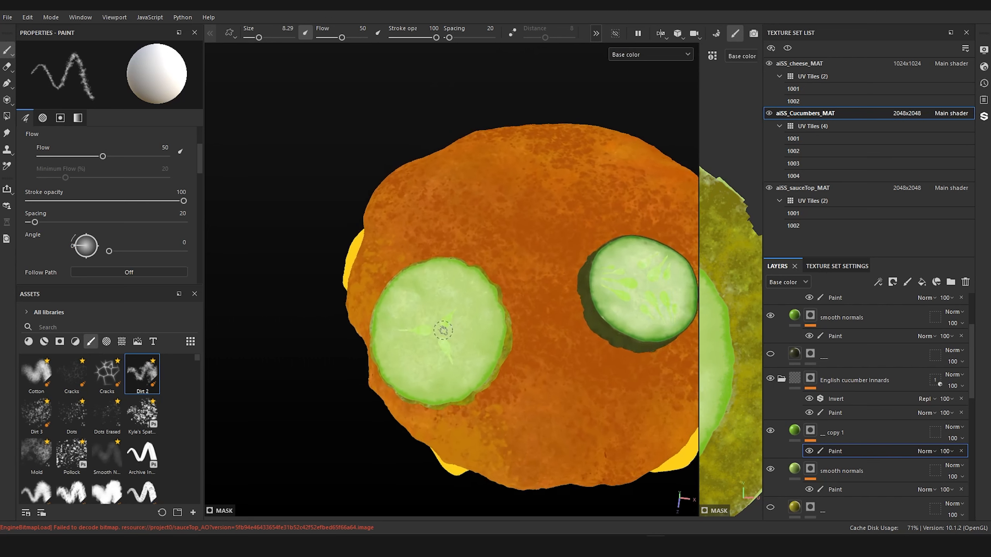
{"action": "right_click_drag", "start_coordinate": [445, 330], "coordinate": [479, 342], "text": "alt"}
{"action": "middle_click_drag", "start_coordinate": [480, 342], "coordinate": [527, 326], "text": "alt"}
{"action": "right_click_drag", "start_coordinate": [480, 341], "coordinate": [506, 354], "text": "alt"}
{"action": "left_click_drag", "start_coordinate": [506, 354], "coordinate": [541, 352], "text": "alt"}
{"action": "middle_click_drag", "start_coordinate": [540, 352], "coordinate": [559, 327], "text": "alt"}
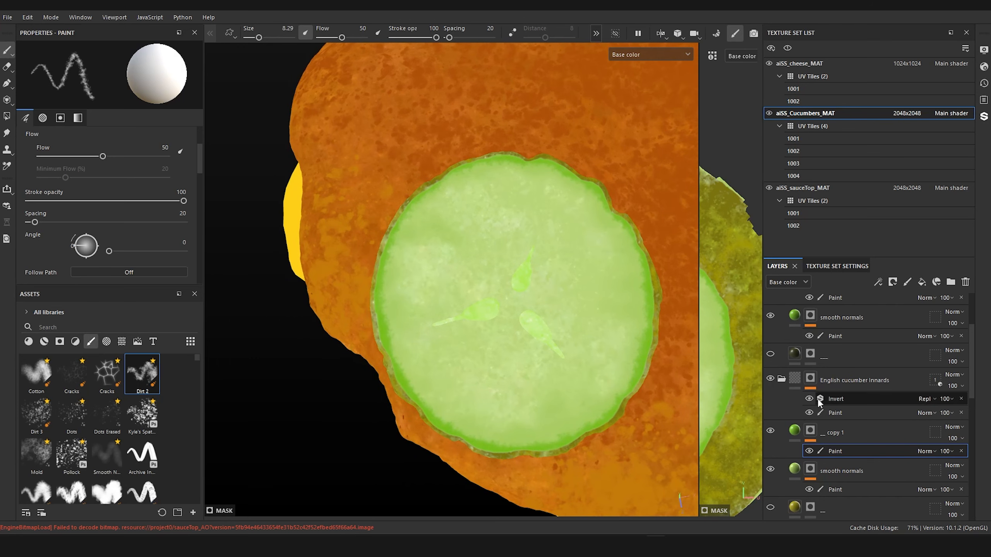
Step: Rename the English slice's green rim layer as dirt 2
{"action": "double_click", "coordinate": [839, 432]}
{"action": "type", "text": "dirt 2"}
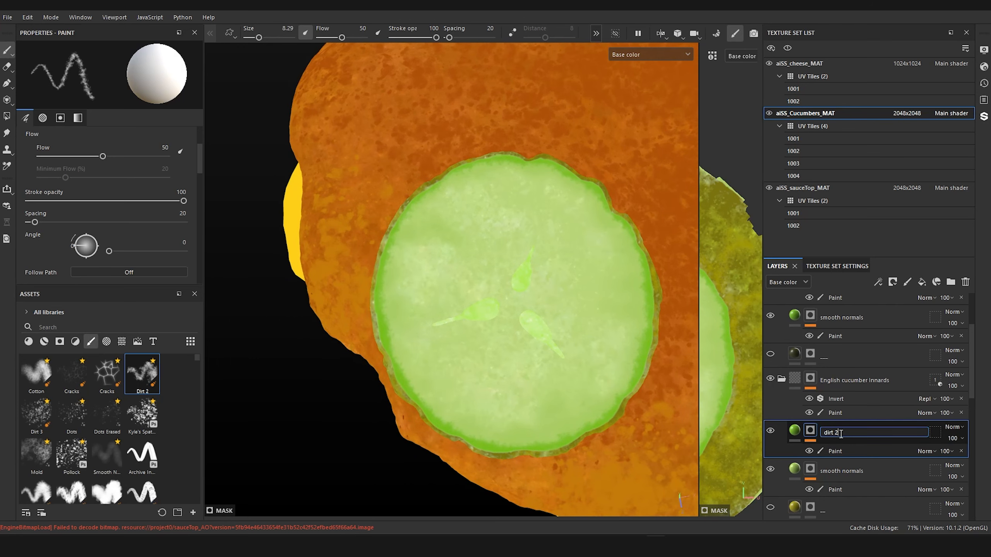
{"action": "key", "text": "Return"}
Step: Isolate the English cucumber innards, paint the green rim around the slice's underside and show the hidden geometry again
{"action": "left_click_drag", "start_coordinate": [500, 354], "coordinate": [502, 347], "text": "alt"}
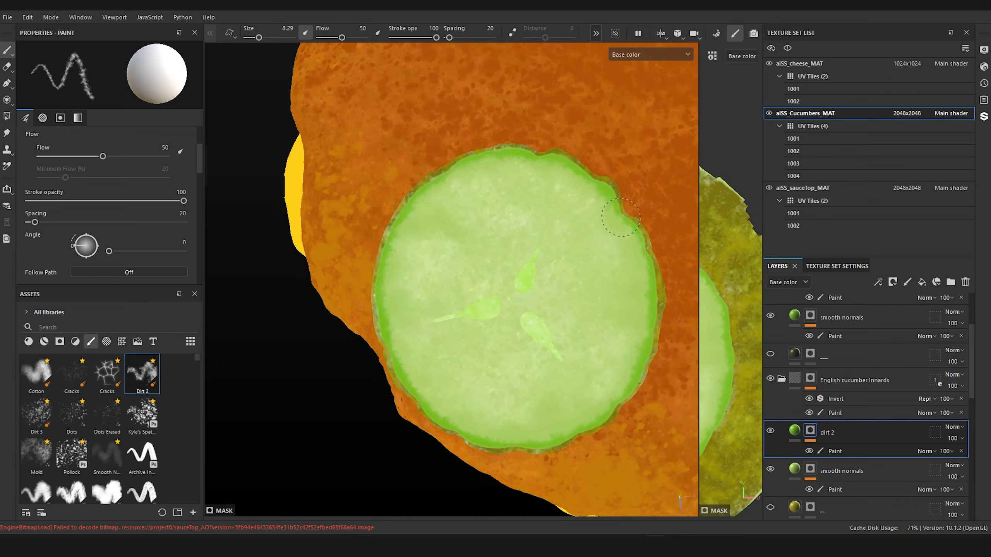
{"action": "scroll", "coordinate": [557, 258], "scroll_direction": "down", "scroll_amount": 4}
{"action": "left_click_drag", "start_coordinate": [561, 250], "coordinate": [510, 244], "text": "alt"}
{"action": "scroll", "coordinate": [550, 225], "scroll_direction": "up", "scroll_amount": 3}
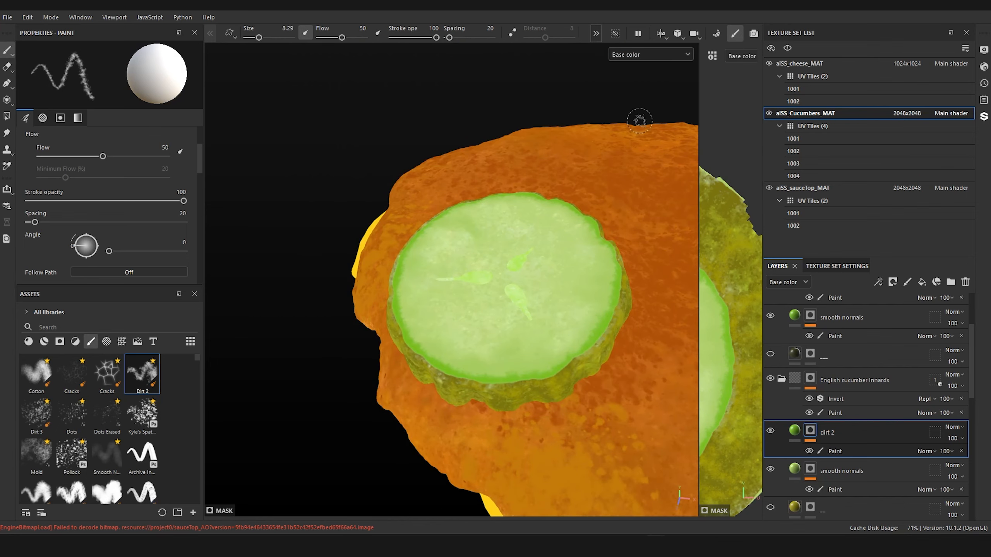
{"action": "left_click", "coordinate": [615, 33]}
{"action": "mouse_move", "coordinate": [523, 218]}
{"action": "left_mouse_down", "text": "alt"}
{"action": "mouse_move", "coordinate": [487, 224]}
{"action": "mouse_move", "coordinate": [528, 244]}
{"action": "mouse_move", "coordinate": [405, 184]}
{"action": "left_mouse_up", "text": "alt"}
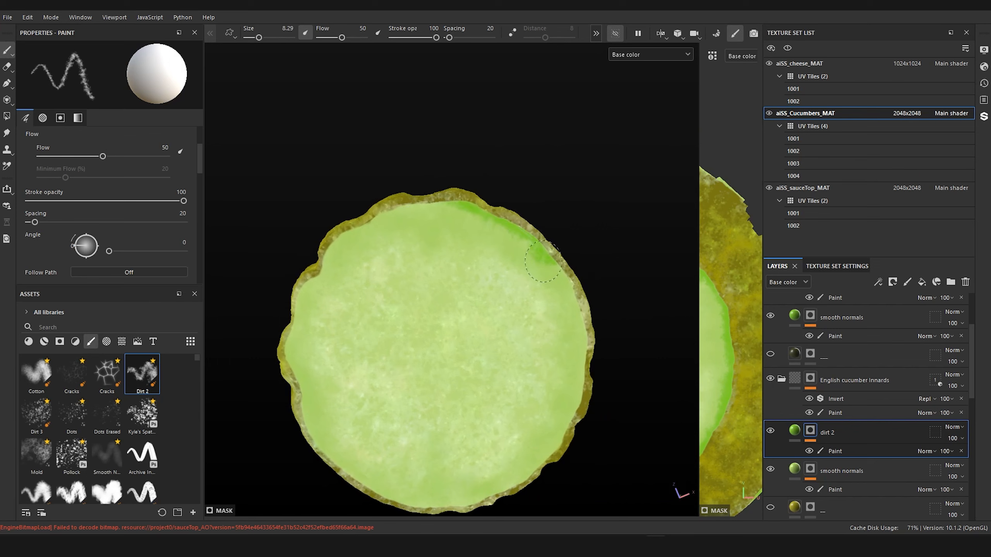
{"action": "mouse_move", "coordinate": [542, 260]}
{"action": "left_mouse_down"}
{"action": "mouse_move", "coordinate": [583, 406]}
{"action": "mouse_move", "coordinate": [493, 500]}
{"action": "mouse_move", "coordinate": [391, 498]}
{"action": "mouse_move", "coordinate": [298, 402]}
{"action": "mouse_move", "coordinate": [294, 313]}
{"action": "mouse_move", "coordinate": [329, 252]}
{"action": "mouse_move", "coordinate": [447, 205]}
{"action": "mouse_move", "coordinate": [590, 329]}
{"action": "left_mouse_up"}
{"action": "left_click_drag", "start_coordinate": [533, 467], "coordinate": [537, 265], "text": "alt"}
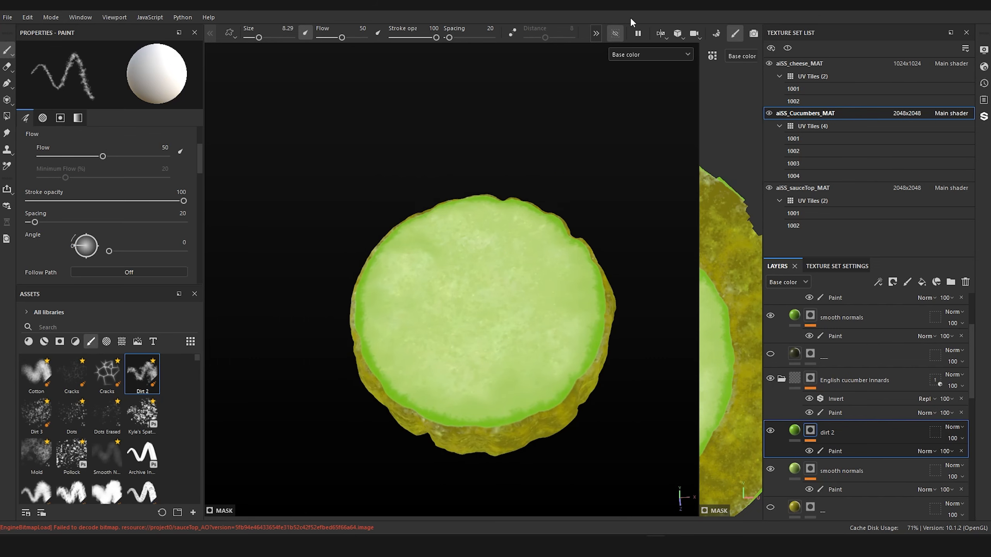
{"action": "left_click", "coordinate": [614, 33]}
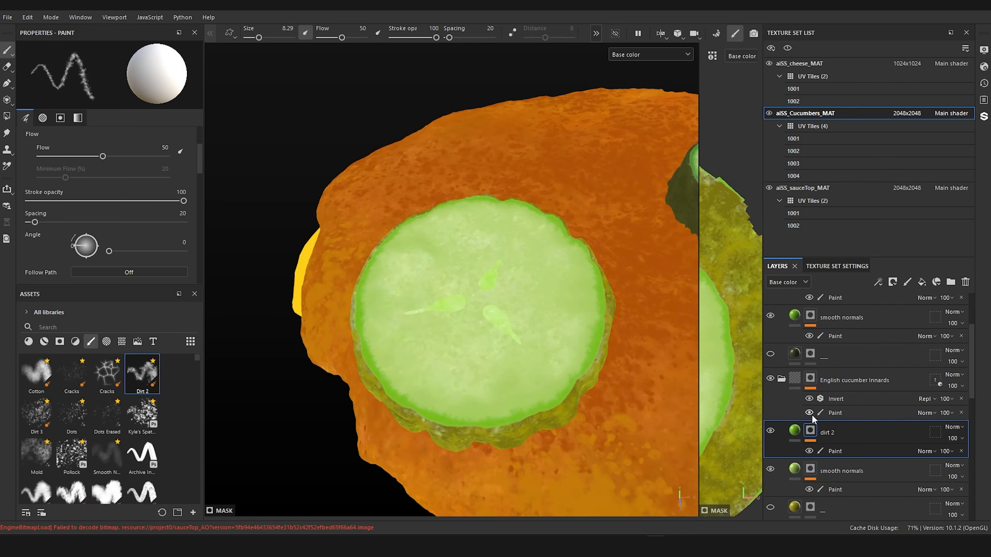
Step: Add a Blur filter to the mask of the English innards' dirt 2 layer and compare its rim with the American slice's
{"action": "right_click", "coordinate": [811, 432]}
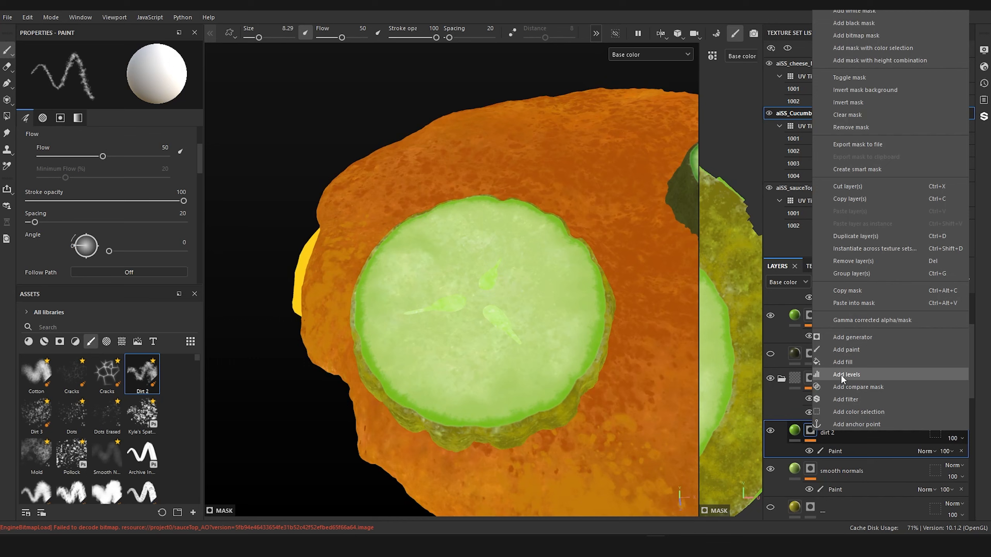
{"action": "left_click", "coordinate": [858, 397]}
{"action": "left_click", "coordinate": [95, 84]}
{"action": "type", "text": "blur"}
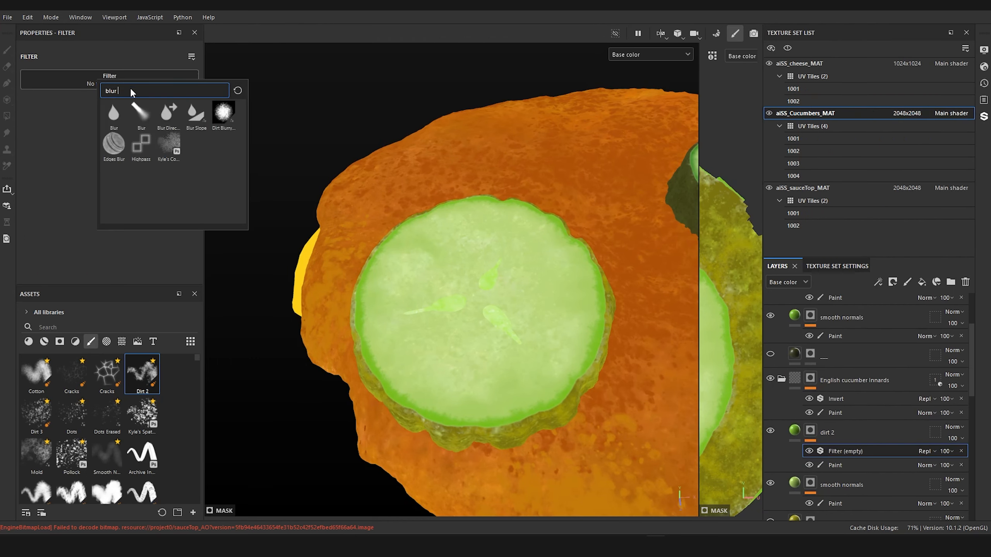
{"action": "left_click", "coordinate": [113, 113]}
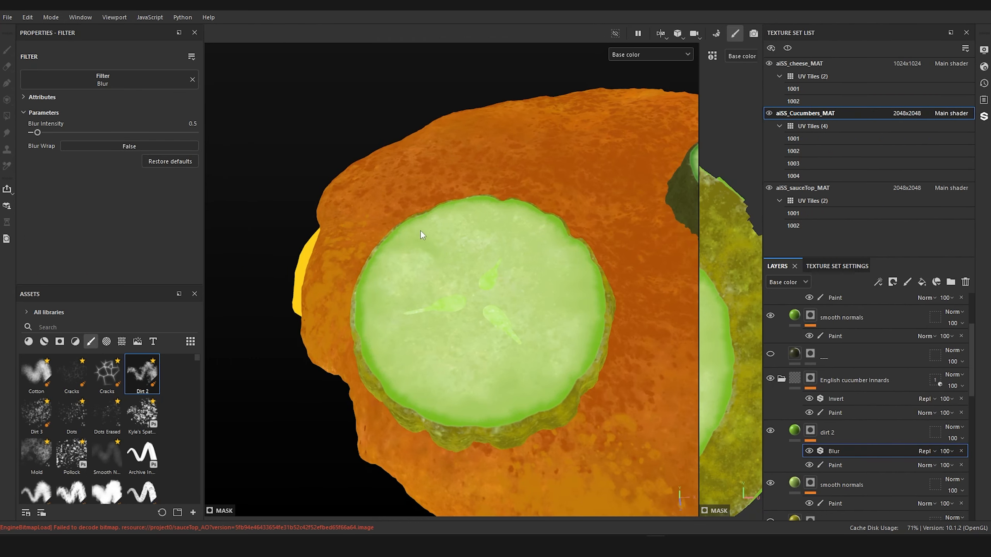
{"action": "left_click", "coordinate": [809, 452]}
{"action": "scroll", "coordinate": [514, 245], "scroll_direction": "down", "scroll_amount": 4}
{"action": "left_click_drag", "start_coordinate": [533, 214], "coordinate": [387, 256], "text": "alt"}
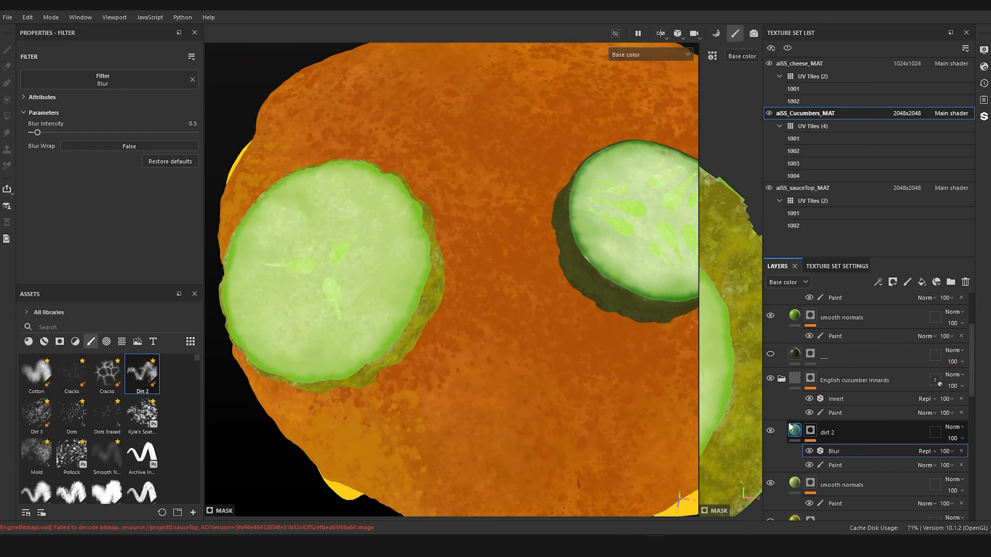
{"action": "middle_click_drag", "start_coordinate": [470, 192], "coordinate": [511, 187], "text": "alt"}
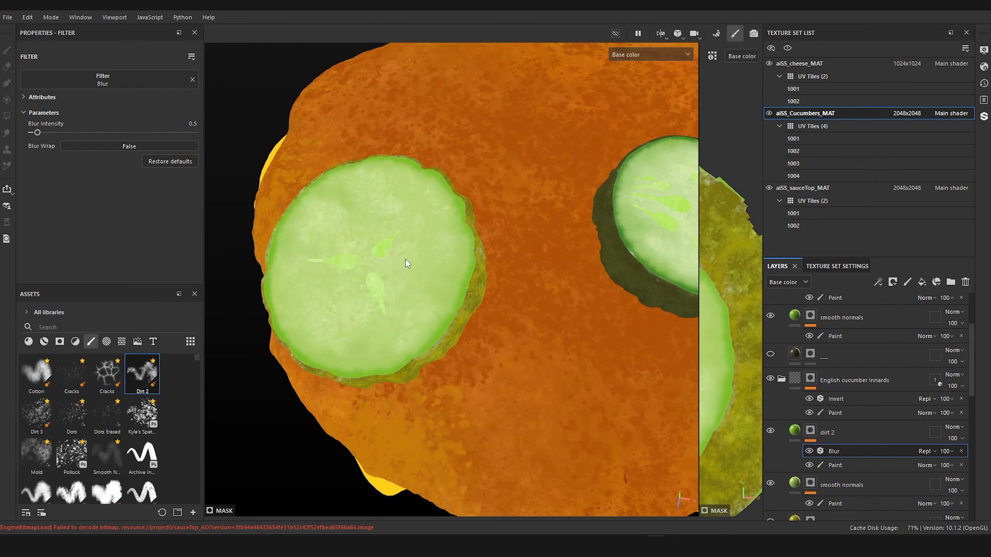
{"action": "middle_click_drag", "start_coordinate": [406, 264], "coordinate": [495, 273]}
Step: Make another copy of the hidden olive fill at the base of the English cucumber innards group
{"action": "scroll", "coordinate": [804, 434], "scroll_direction": "down", "scroll_amount": 2}
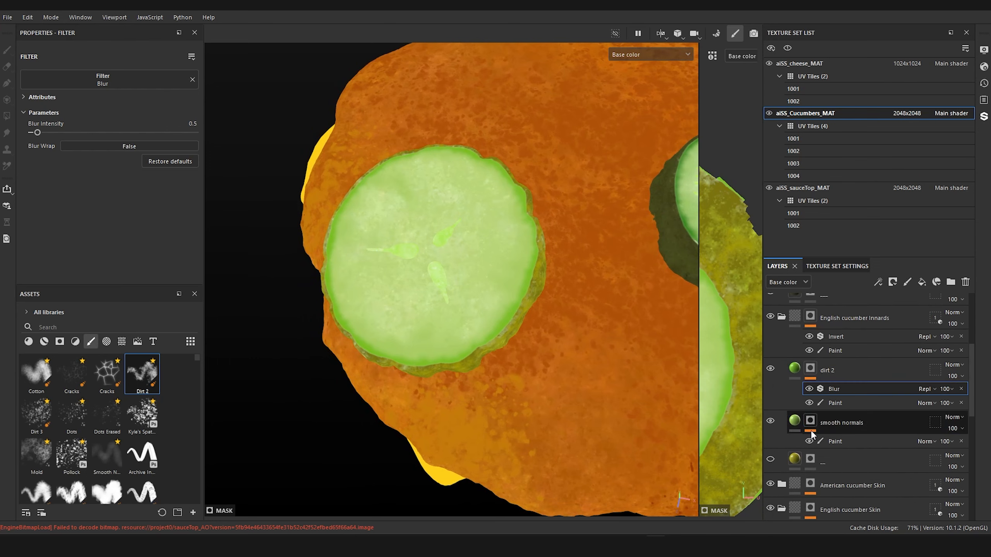
{"action": "scroll", "coordinate": [811, 434], "scroll_direction": "up", "scroll_amount": 1}
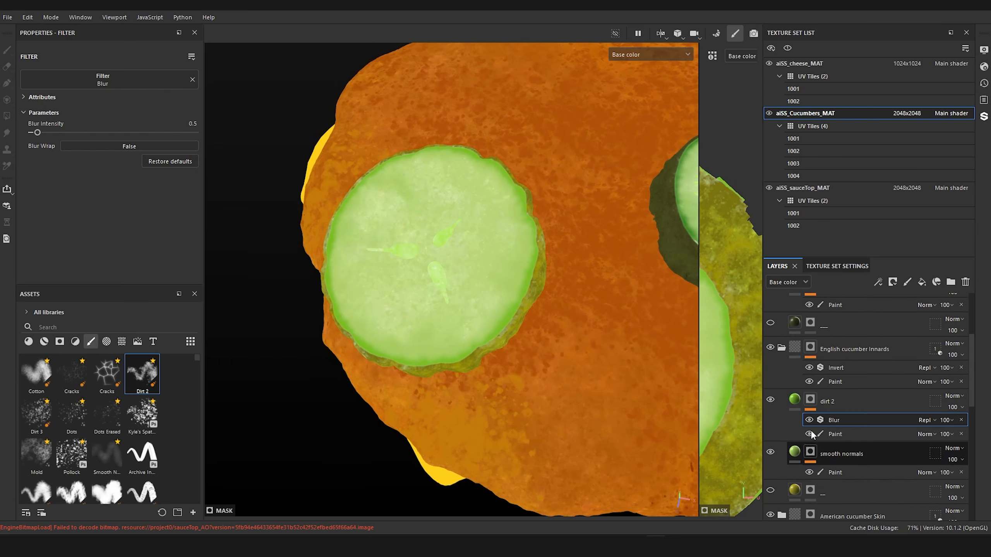
{"action": "left_click", "coordinate": [796, 491]}
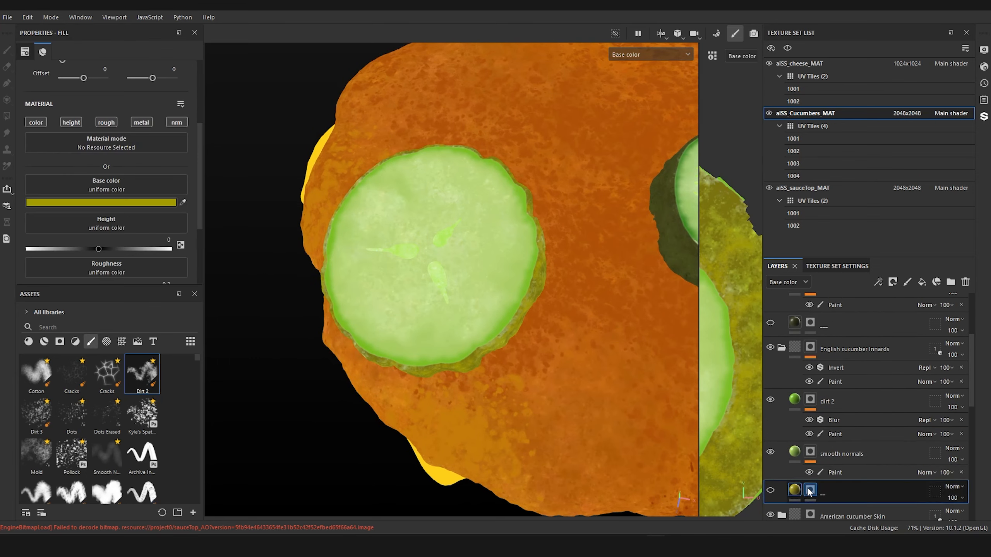
{"action": "key", "text": "ctrl+d"}
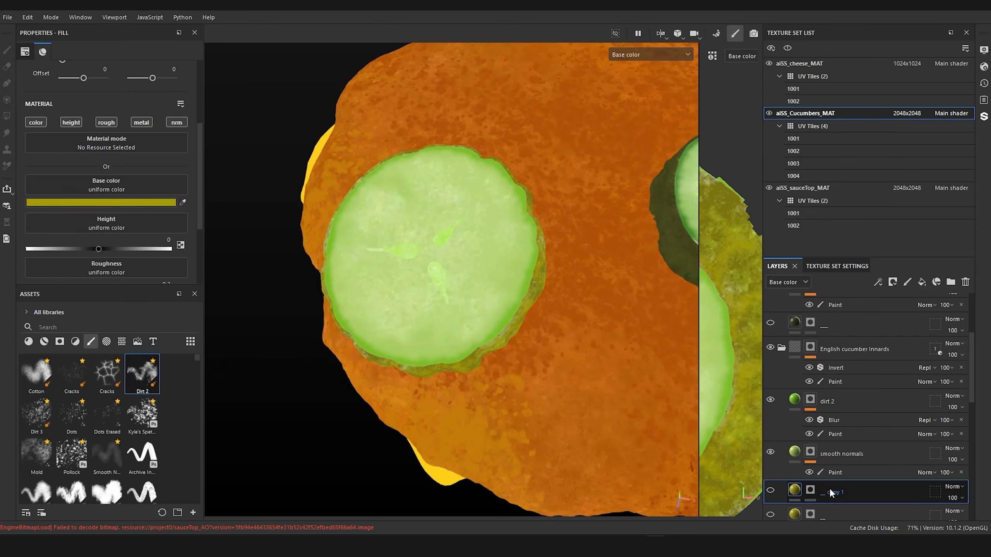
Step: Move the copied fill above the English innards' dirt 2 layer, show it with only a yellow-green base color, and check the cucumber reference photo
{"action": "left_click_drag", "start_coordinate": [830, 493], "coordinate": [841, 392]}
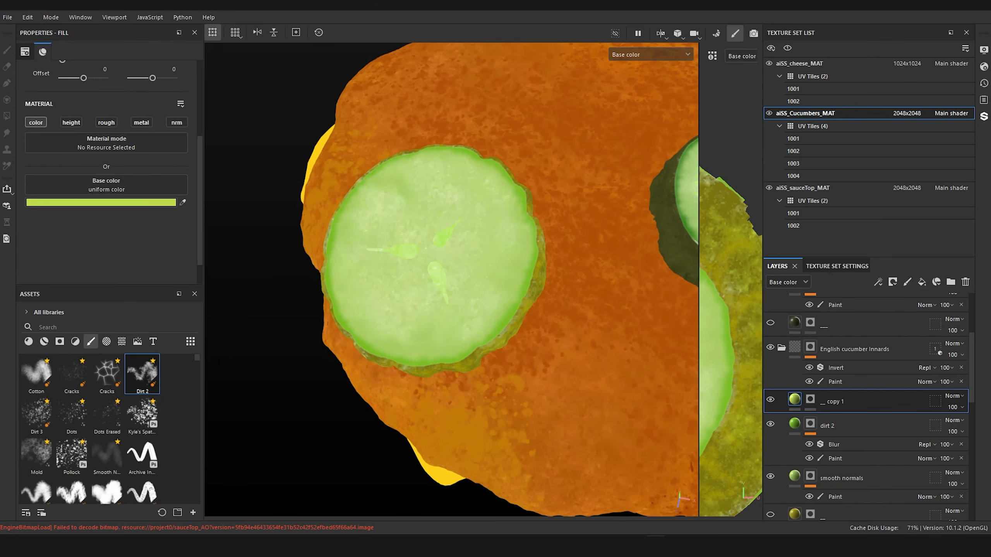
{"action": "key", "text": "alt+Tab"}
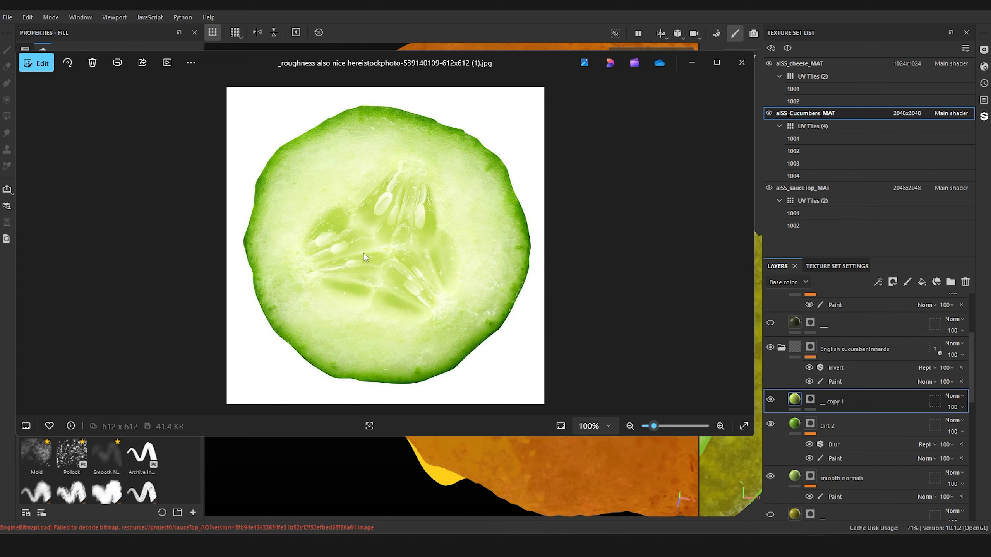
{"action": "left_click", "coordinate": [553, 46]}
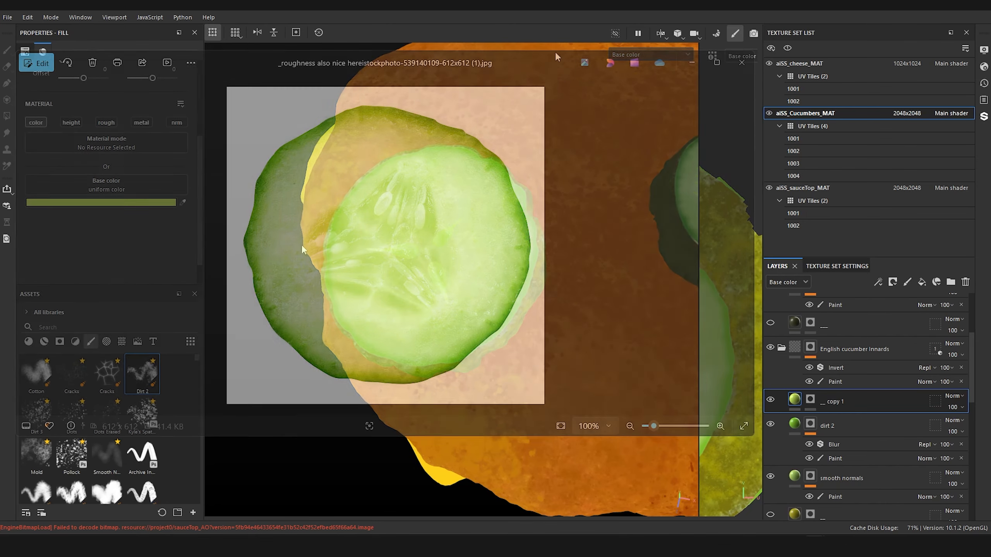
{"action": "left_click_drag", "start_coordinate": [385, 298], "coordinate": [406, 279], "text": "alt"}
{"action": "middle_click_drag", "start_coordinate": [406, 279], "coordinate": [513, 270], "text": "alt"}
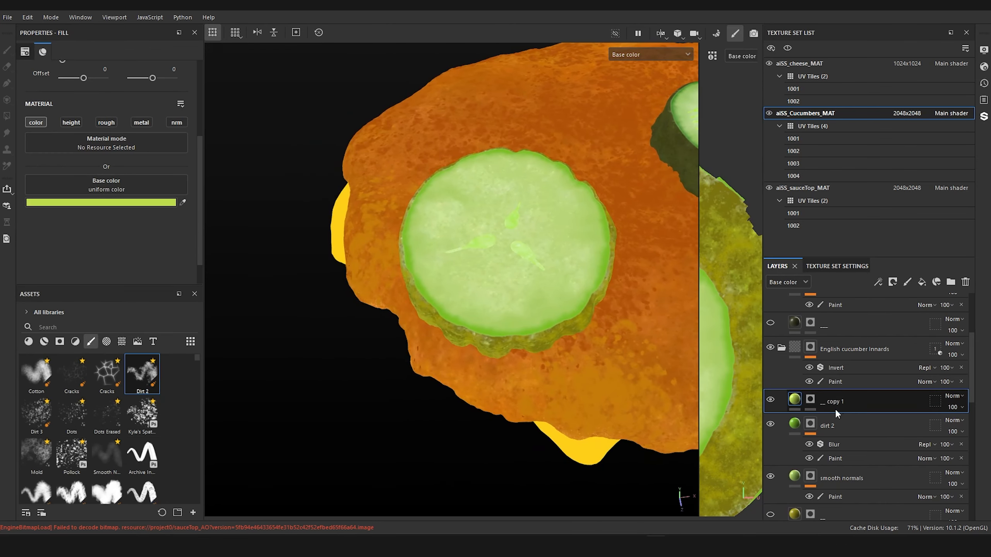
{"action": "left_click_drag", "start_coordinate": [373, 311], "coordinate": [377, 323], "text": "alt"}
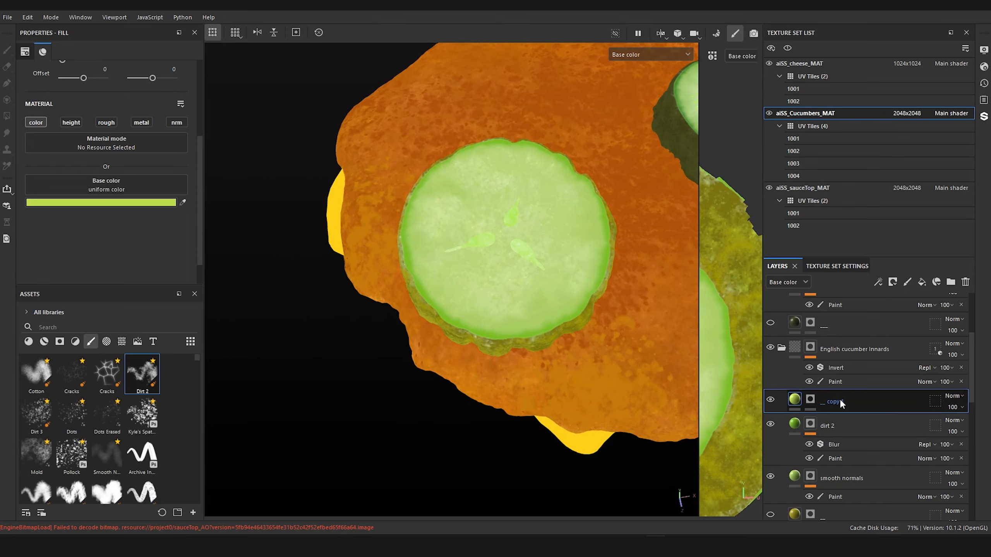
Step: Switch the viewport from base color to the Material display and inspect the English slice's seeds up close
{"action": "left_click", "coordinate": [650, 55]}
{"action": "left_click", "coordinate": [643, 79]}
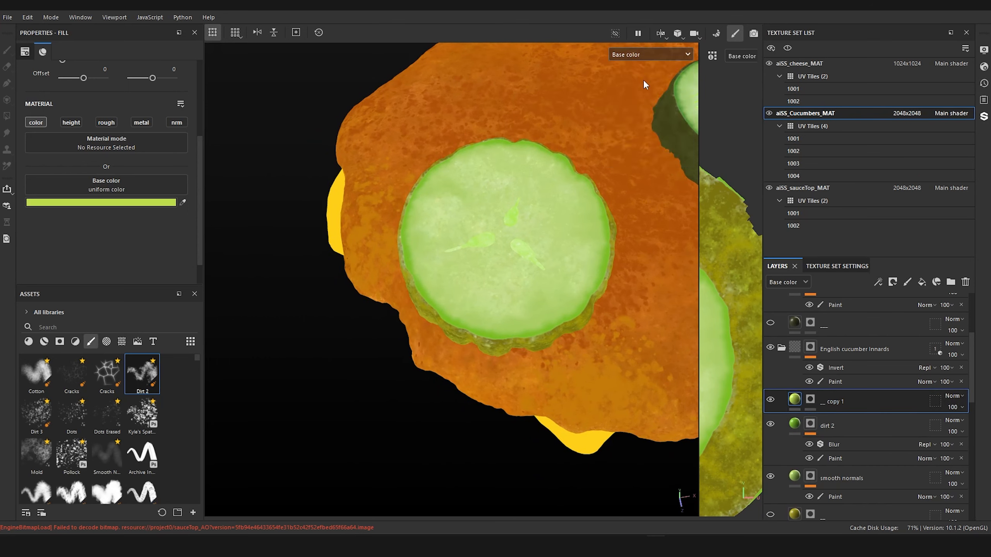
{"action": "mouse_move", "coordinate": [537, 208]}
{"action": "left_mouse_down", "text": "alt"}
{"action": "mouse_move", "coordinate": [504, 228]}
{"action": "mouse_move", "coordinate": [498, 183]}
{"action": "mouse_move", "coordinate": [551, 224]}
{"action": "mouse_move", "coordinate": [551, 252]}
{"action": "mouse_move", "coordinate": [535, 283]}
{"action": "mouse_move", "coordinate": [553, 239]}
{"action": "left_mouse_up", "text": "alt"}
{"action": "scroll", "coordinate": [552, 252], "scroll_direction": "up", "scroll_amount": 5}
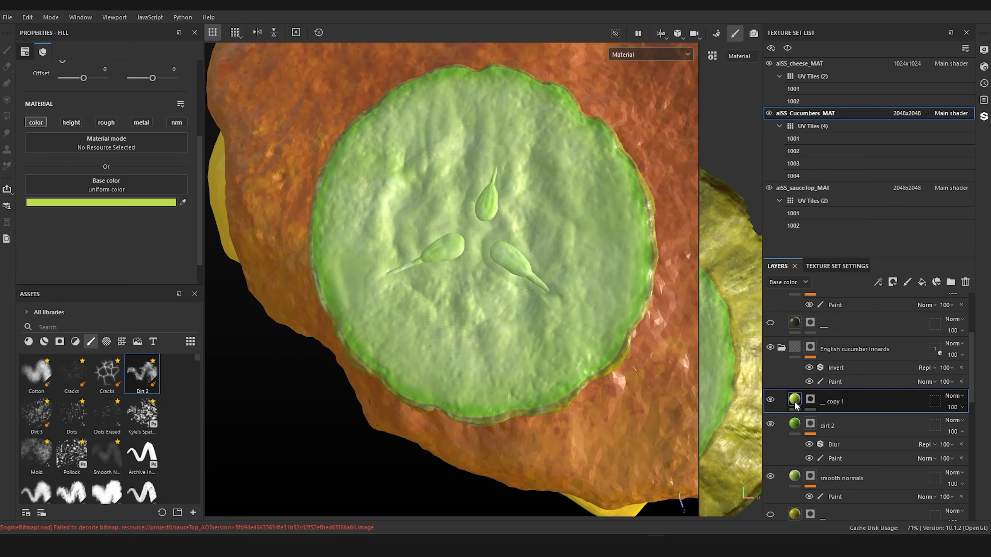
{"action": "left_click_drag", "start_coordinate": [503, 312], "coordinate": [517, 291], "text": "alt"}
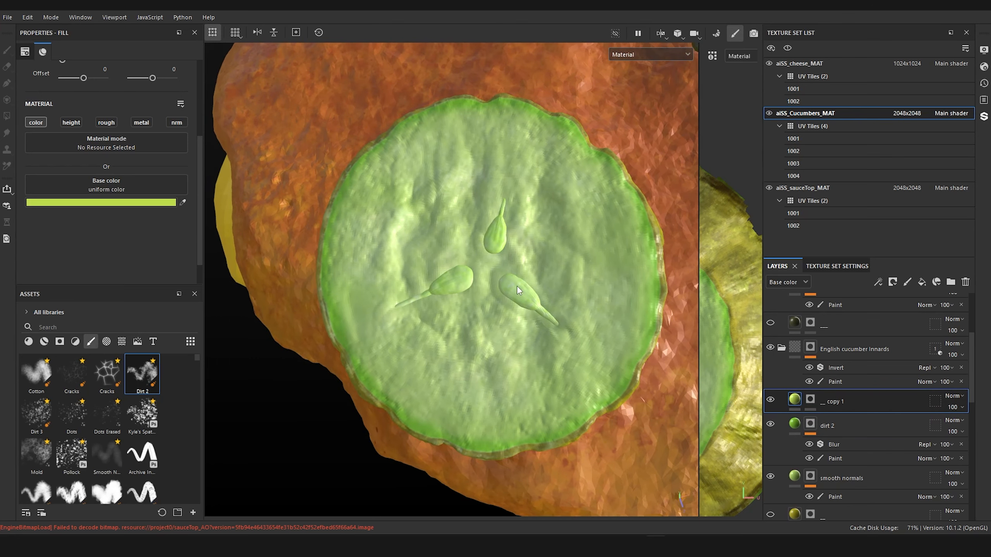
Step: Choose the Cement 2 brush and add a paint effect to the black mask of the new yellow-green fill
{"action": "scroll", "coordinate": [96, 406], "scroll_direction": "up", "scroll_amount": 5}
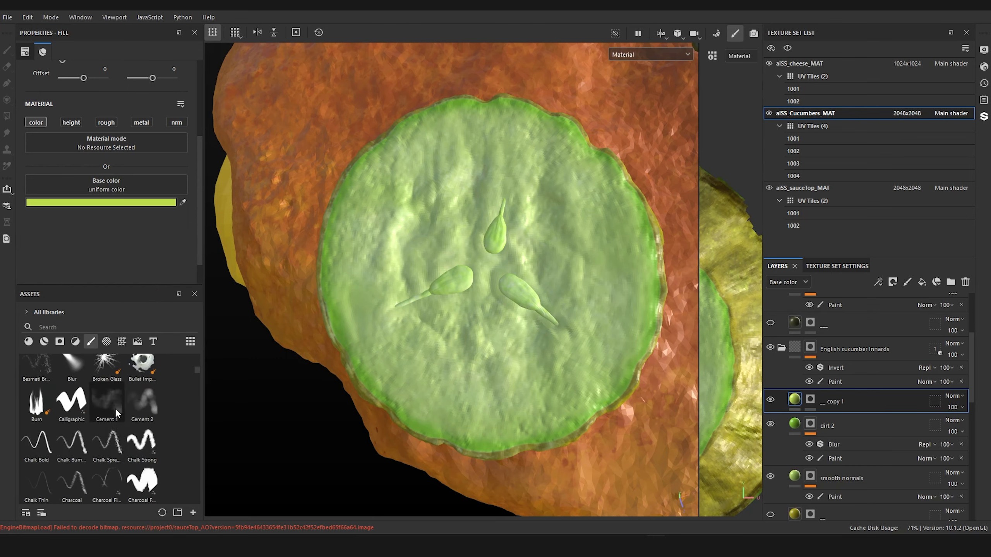
{"action": "left_click", "coordinate": [151, 404]}
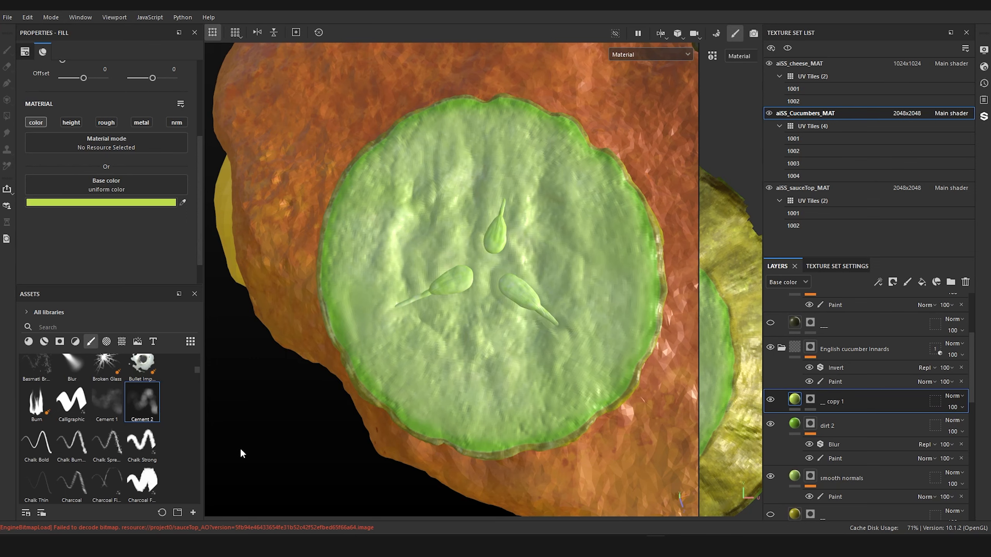
{"action": "left_click", "coordinate": [810, 400]}
{"action": "right_click", "coordinate": [810, 401]}
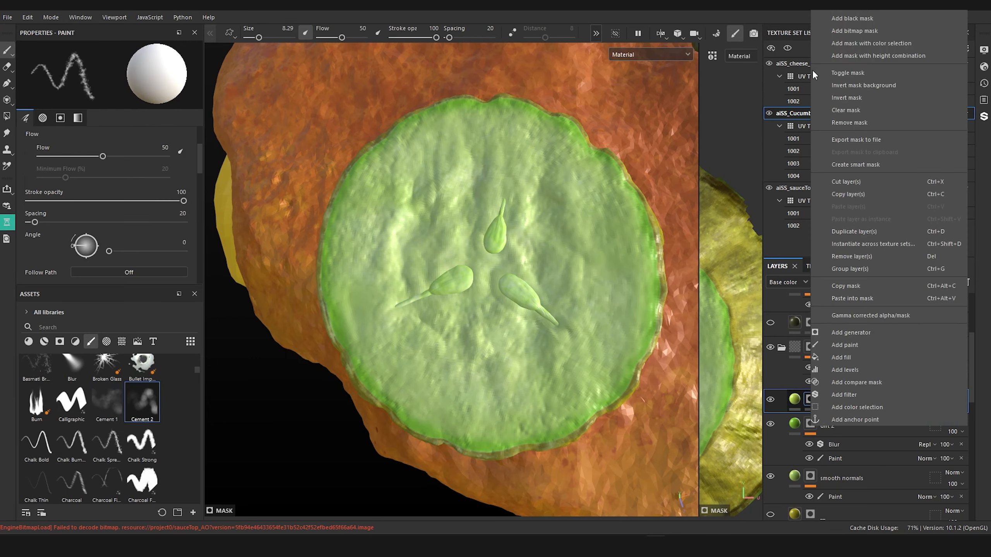
{"action": "left_click", "coordinate": [868, 20]}
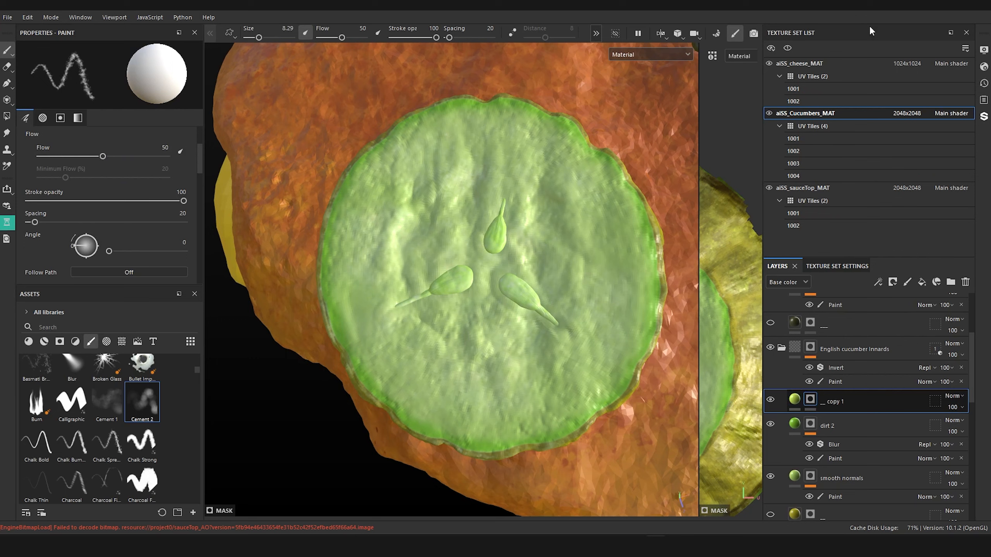
{"action": "right_click", "coordinate": [812, 400]}
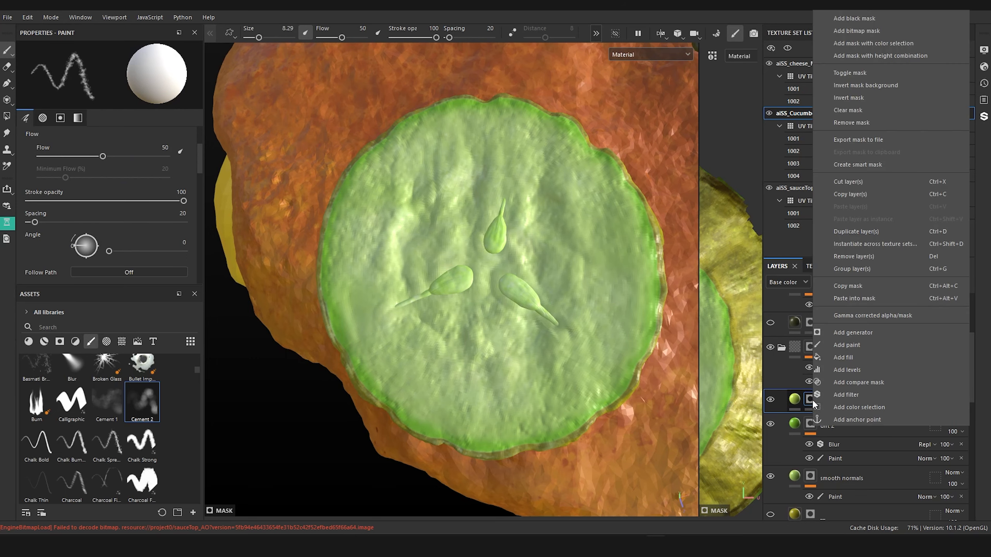
{"action": "left_click", "coordinate": [861, 343]}
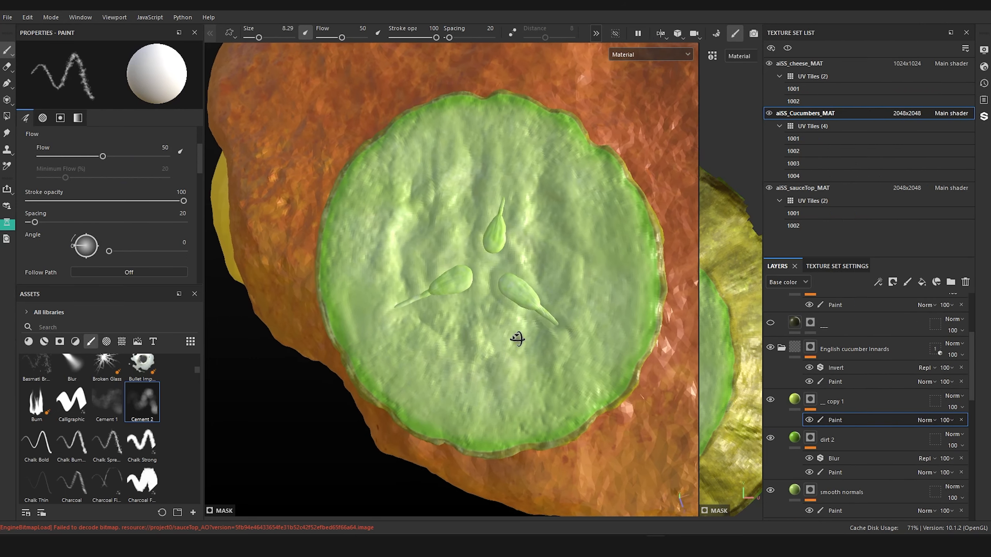
Step: Paint yellow-green streaks around the three seeds of the English slice following the reference, and save the project
{"action": "left_click_drag", "start_coordinate": [517, 338], "coordinate": [518, 336], "text": "alt"}
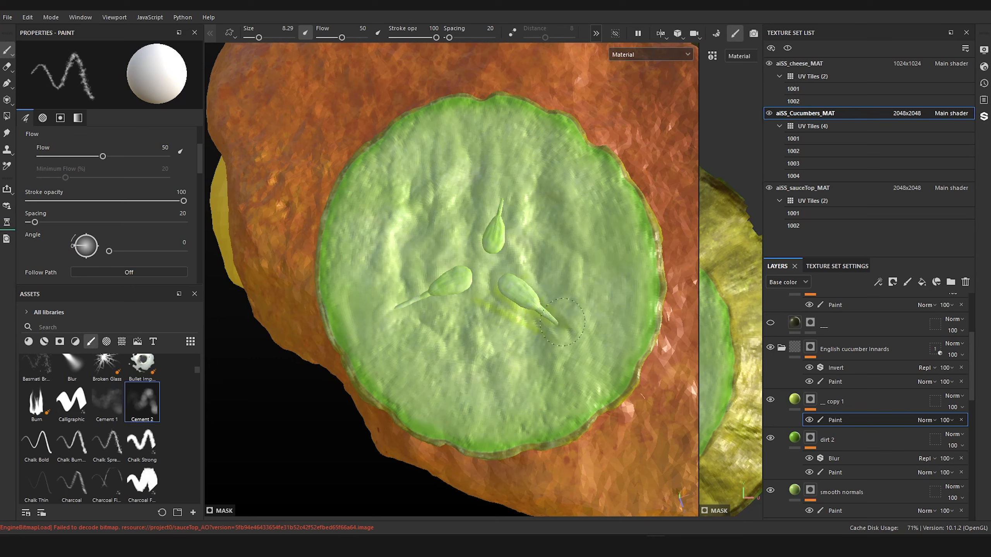
{"action": "key", "text": "ctrl+s"}
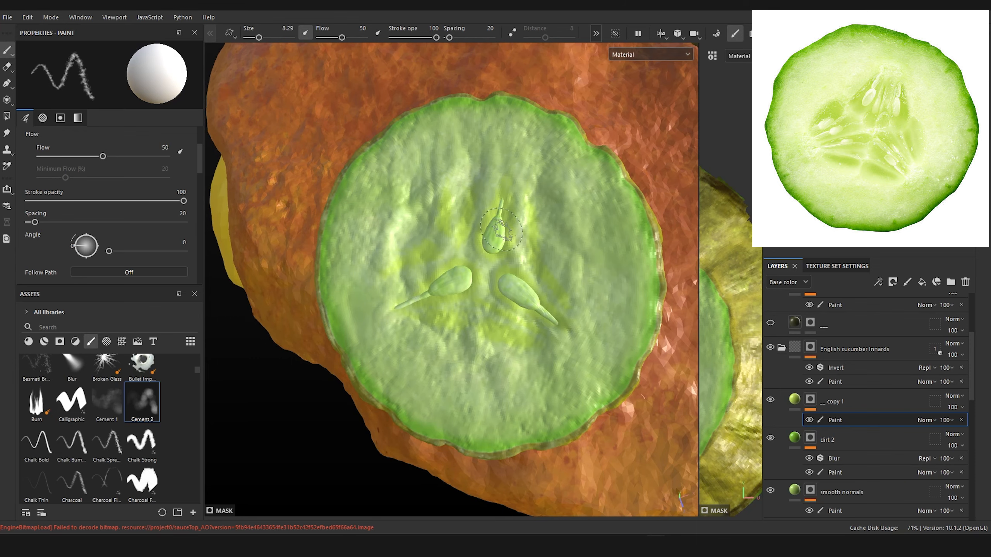
{"action": "right_click_drag", "start_coordinate": [501, 229], "coordinate": [491, 308], "text": "alt"}
{"action": "left_click_drag", "start_coordinate": [491, 307], "coordinate": [478, 257], "text": "alt"}
{"action": "right_click_drag", "start_coordinate": [478, 258], "coordinate": [473, 365], "text": "alt"}
{"action": "left_click_drag", "start_coordinate": [473, 365], "coordinate": [465, 291], "text": "alt"}
{"action": "middle_click_drag", "start_coordinate": [465, 291], "coordinate": [479, 354], "text": "alt"}
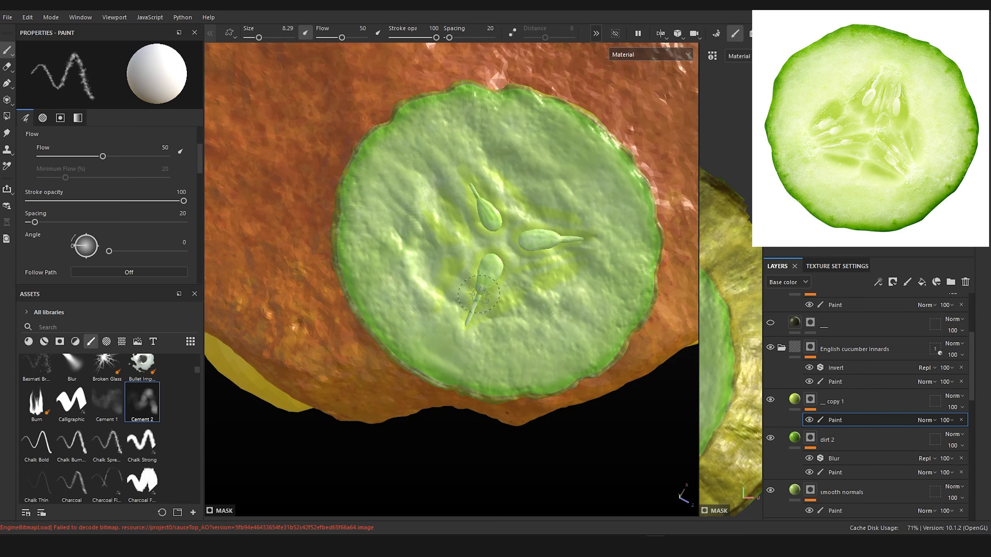
{"action": "left_click", "coordinate": [507, 228]}
{"action": "scroll", "coordinate": [507, 228], "scroll_direction": "down", "scroll_amount": 3}
Step: View the Mask channel, paint the gaps inside the three seed shapes solid white, and return to the Base color display
{"action": "left_click", "coordinate": [660, 55]}
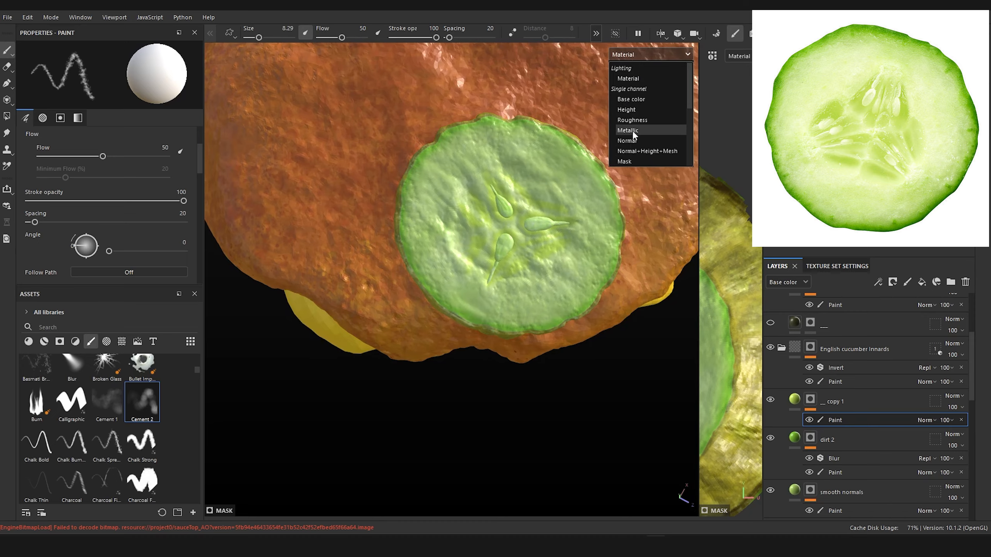
{"action": "left_click", "coordinate": [631, 161]}
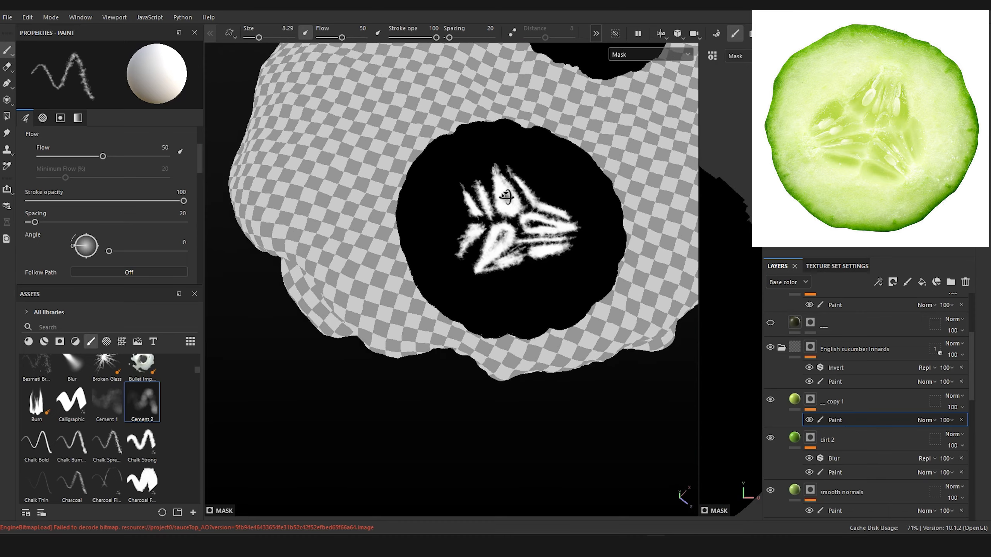
{"action": "scroll", "coordinate": [506, 197], "scroll_direction": "up", "scroll_amount": 4}
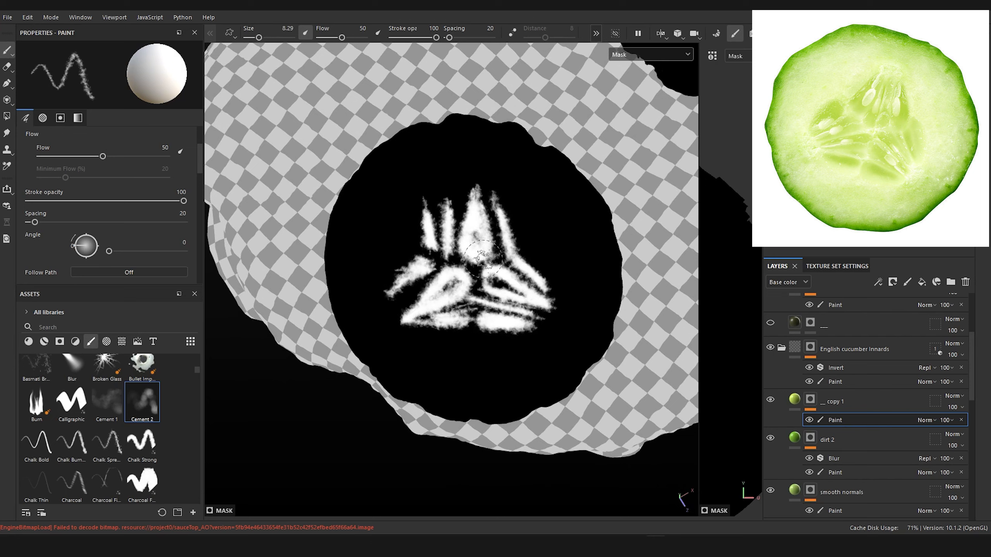
{"action": "mouse_move", "coordinate": [495, 278]}
{"action": "left_mouse_down"}
{"action": "mouse_move", "coordinate": [507, 288]}
{"action": "mouse_move", "coordinate": [459, 284]}
{"action": "mouse_move", "coordinate": [433, 296]}
{"action": "mouse_move", "coordinate": [472, 250]}
{"action": "mouse_move", "coordinate": [454, 248]}
{"action": "mouse_move", "coordinate": [460, 283]}
{"action": "left_mouse_up"}
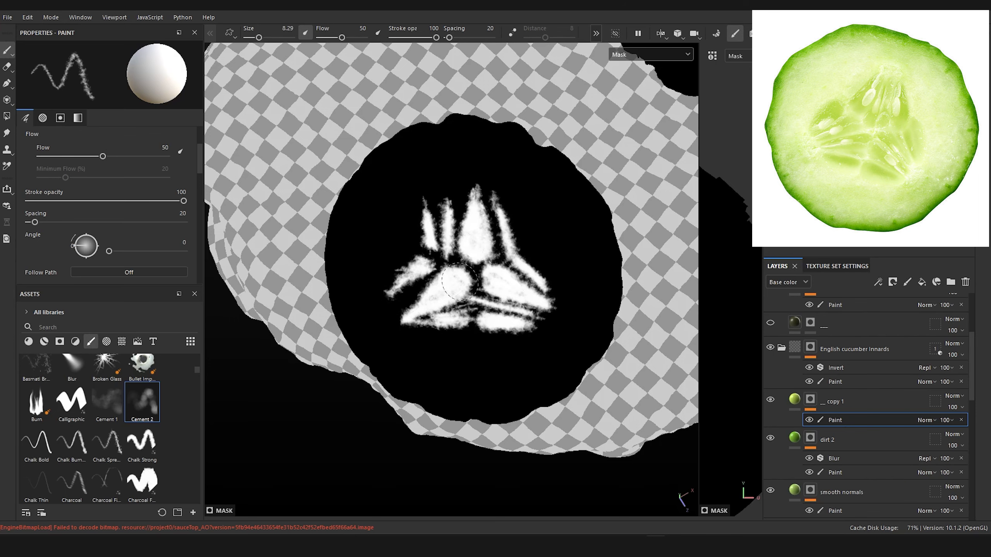
{"action": "left_click", "coordinate": [678, 59]}
{"action": "left_click", "coordinate": [631, 99]}
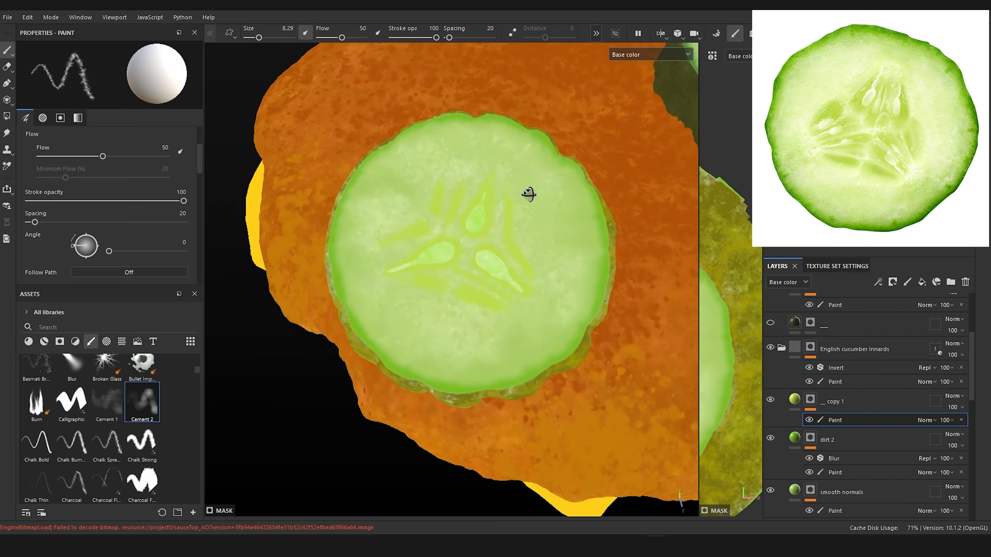
Step: Sample the slice's flesh green as the streak fill's base color and darken it slightly to A5C667
{"action": "right_click_drag", "start_coordinate": [504, 193], "coordinate": [519, 239], "text": "alt"}
{"action": "mouse_move", "coordinate": [532, 281]}
{"action": "left_mouse_down", "text": "alt"}
{"action": "mouse_move", "coordinate": [517, 310]}
{"action": "mouse_move", "coordinate": [515, 294]}
{"action": "mouse_move", "coordinate": [495, 287]}
{"action": "mouse_move", "coordinate": [507, 282]}
{"action": "left_mouse_up", "text": "alt"}
{"action": "scroll", "coordinate": [491, 223], "scroll_direction": "up", "scroll_amount": 4}
{"action": "scroll", "coordinate": [493, 287], "scroll_direction": "up", "scroll_amount": 2}
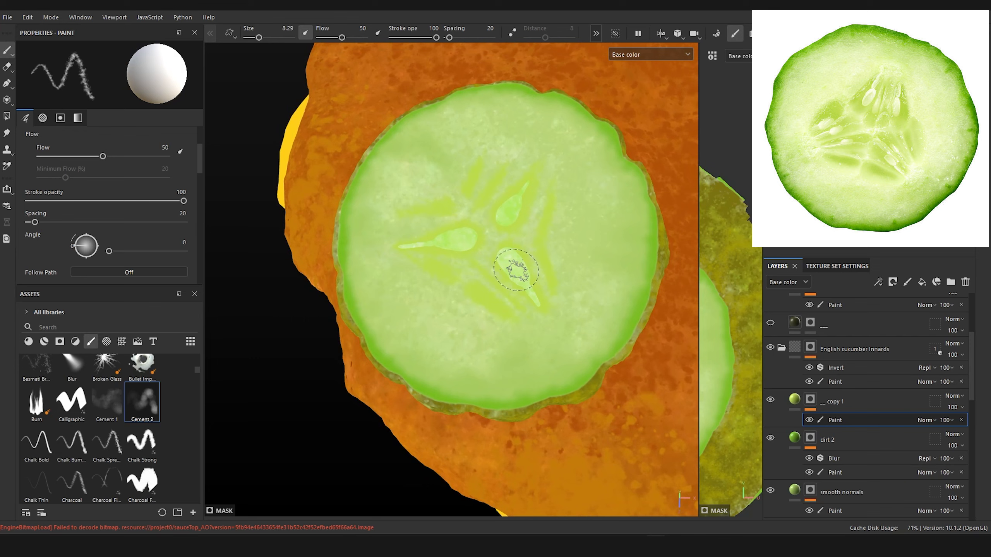
{"action": "left_click", "coordinate": [794, 398]}
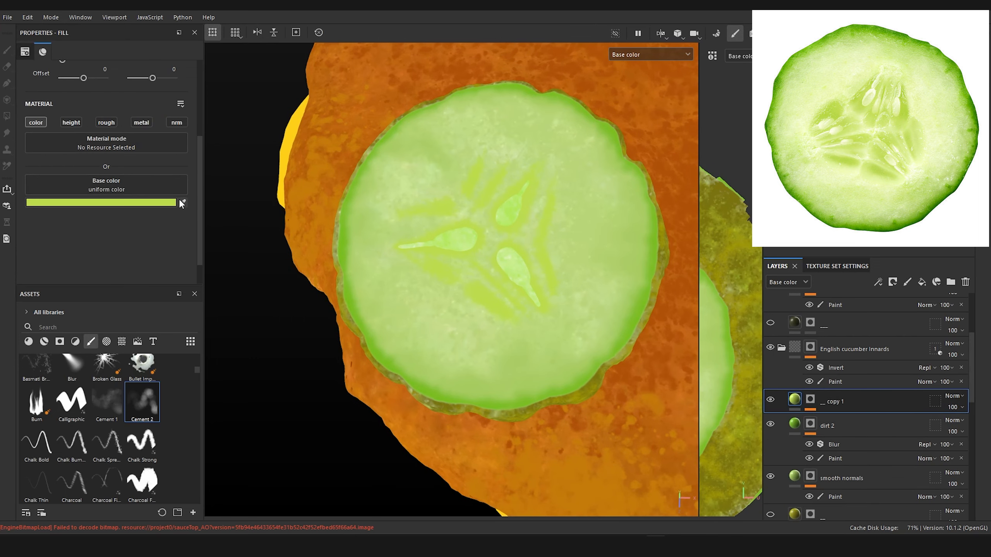
{"action": "left_click", "coordinate": [183, 202]}
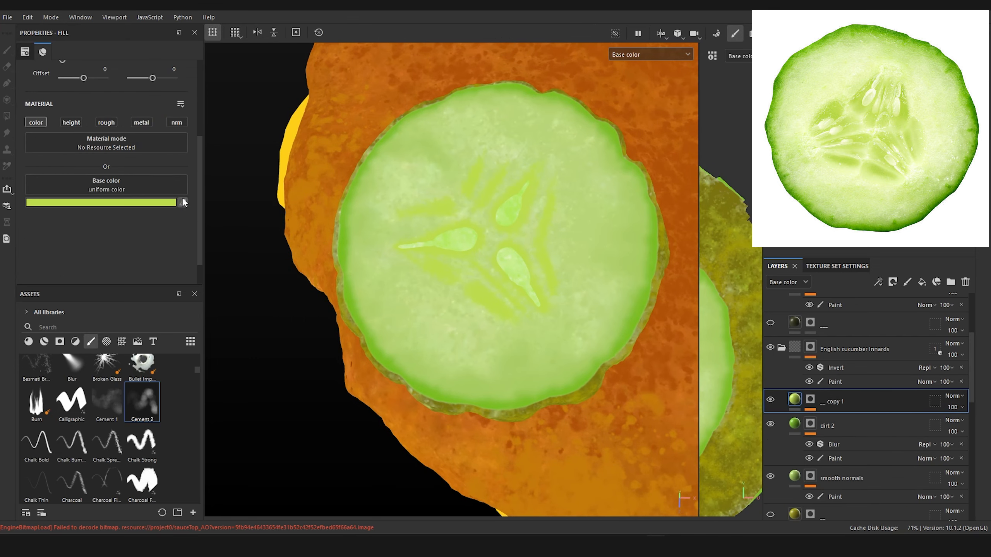
{"action": "left_click", "coordinate": [441, 154]}
{"action": "left_click", "coordinate": [170, 203]}
{"action": "left_click", "coordinate": [194, 304]}
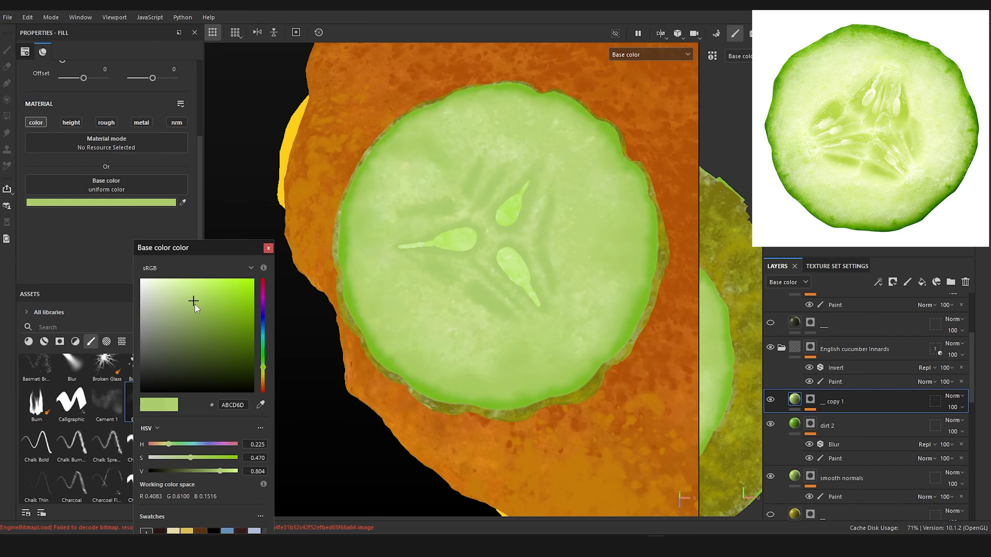
{"action": "scroll", "coordinate": [403, 270], "scroll_direction": "down", "scroll_amount": 8}
{"action": "left_click_drag", "start_coordinate": [416, 291], "coordinate": [483, 314], "text": "alt"}
{"action": "scroll", "coordinate": [446, 297], "scroll_direction": "up", "scroll_amount": 5}
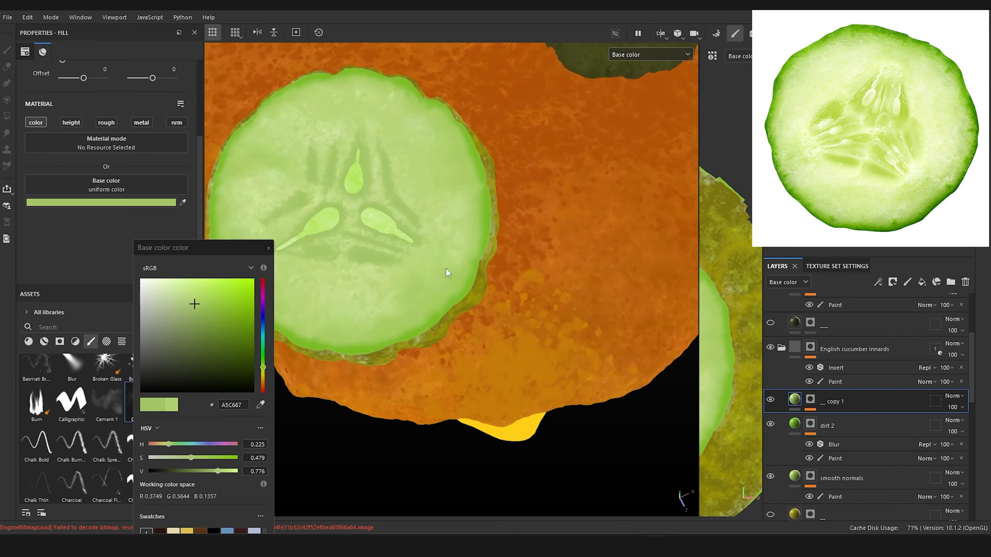
Step: Refine the streak mask around the English slice's seeds, erasing some areas in black and repainting others in white
{"action": "middle_click_drag", "start_coordinate": [449, 272], "coordinate": [506, 347], "text": "alt"}
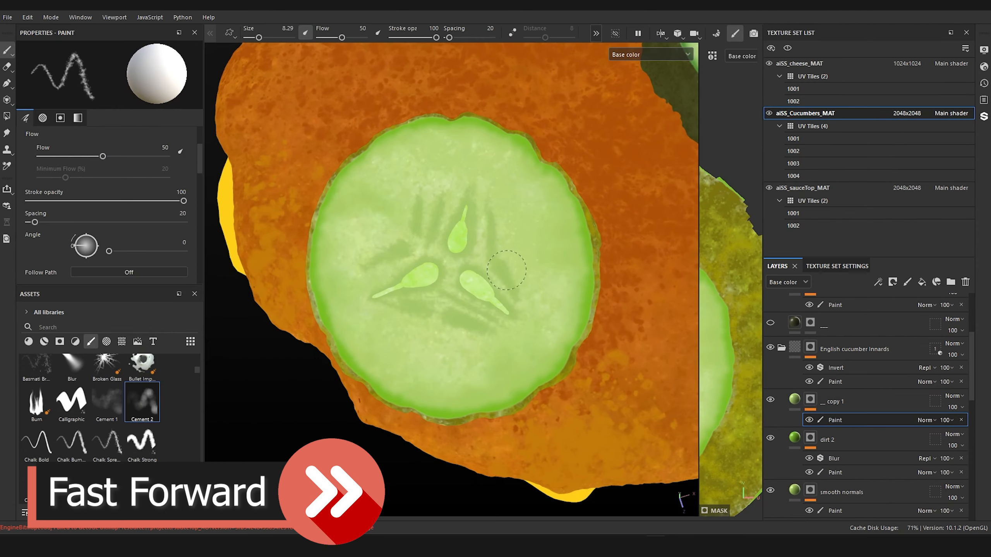
{"action": "left_click_drag", "start_coordinate": [506, 270], "coordinate": [515, 295]}
{"action": "key", "text": "x"}
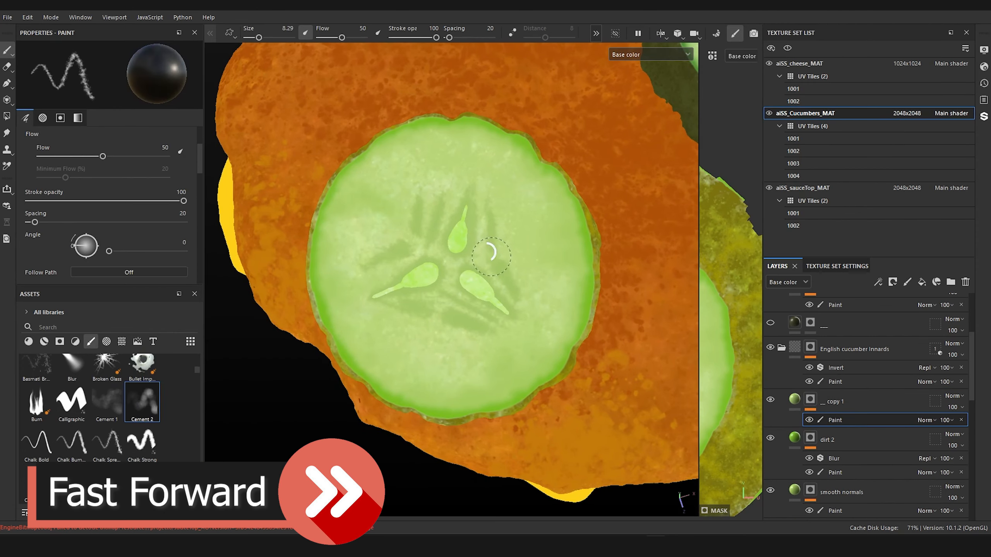
{"action": "left_click_drag", "start_coordinate": [491, 254], "coordinate": [494, 243]}
{"action": "key", "text": "x"}
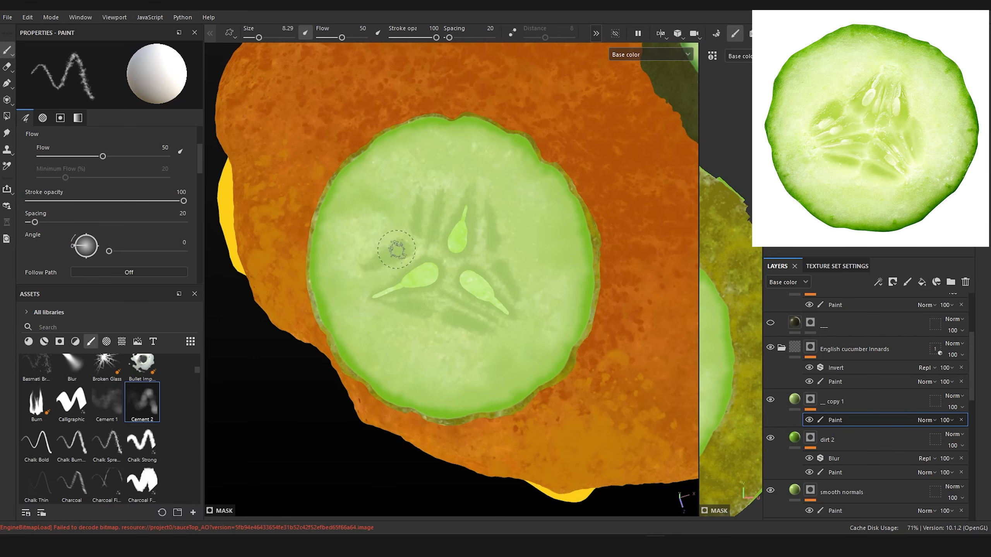
{"action": "mouse_move", "coordinate": [393, 261]}
{"action": "left_mouse_down", "text": "alt"}
{"action": "mouse_move", "coordinate": [438, 261]}
{"action": "mouse_move", "coordinate": [422, 229]}
{"action": "mouse_move", "coordinate": [431, 274]}
{"action": "mouse_move", "coordinate": [464, 273]}
{"action": "mouse_move", "coordinate": [496, 304]}
{"action": "mouse_move", "coordinate": [511, 277]}
{"action": "mouse_move", "coordinate": [523, 317]}
{"action": "mouse_move", "coordinate": [474, 248]}
{"action": "mouse_move", "coordinate": [451, 146]}
{"action": "mouse_move", "coordinate": [474, 277]}
{"action": "mouse_move", "coordinate": [542, 207]}
{"action": "mouse_move", "coordinate": [506, 260]}
{"action": "mouse_move", "coordinate": [487, 256]}
{"action": "left_mouse_up", "text": "alt"}
{"action": "scroll", "coordinate": [443, 258], "scroll_direction": "up", "scroll_amount": 3}
{"action": "scroll", "coordinate": [510, 273], "scroll_direction": "up", "scroll_amount": 3}
{"action": "scroll", "coordinate": [507, 271], "scroll_direction": "down", "scroll_amount": 5}
{"action": "scroll", "coordinate": [504, 270], "scroll_direction": "up", "scroll_amount": 5}
{"action": "scroll", "coordinate": [542, 206], "scroll_direction": "down", "scroll_amount": 2}
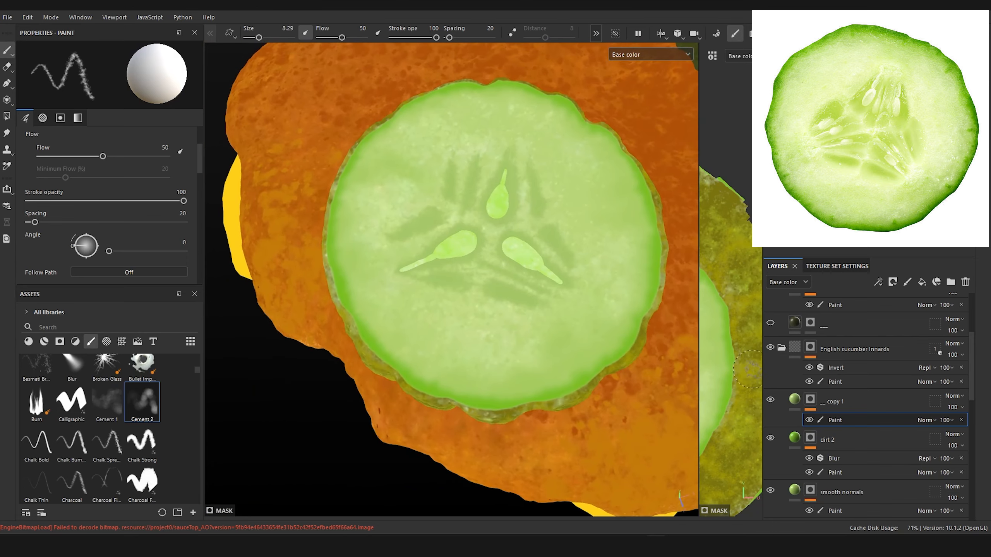
Step: Rename the streak fill layer as cement 2 and duplicate it
{"action": "left_click", "coordinate": [794, 401]}
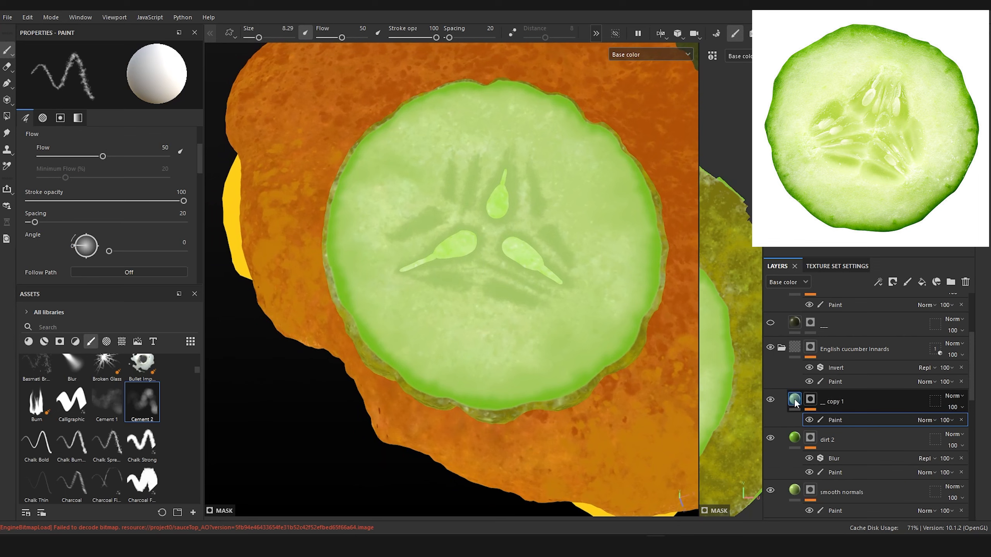
{"action": "double_click", "coordinate": [833, 401]}
{"action": "type", "text": "d"}
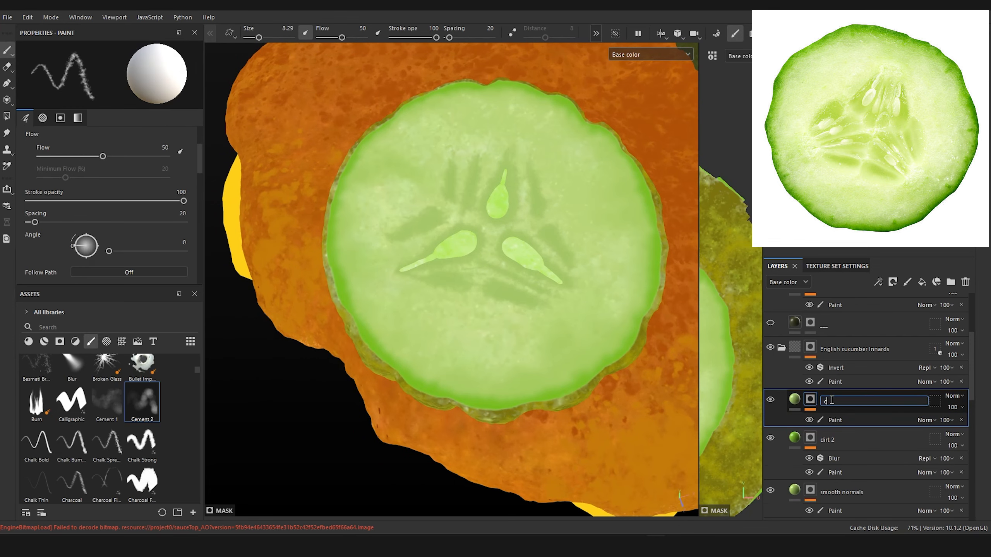
{"action": "type", "text": "ement 2"}
{"action": "key", "text": "Return"}
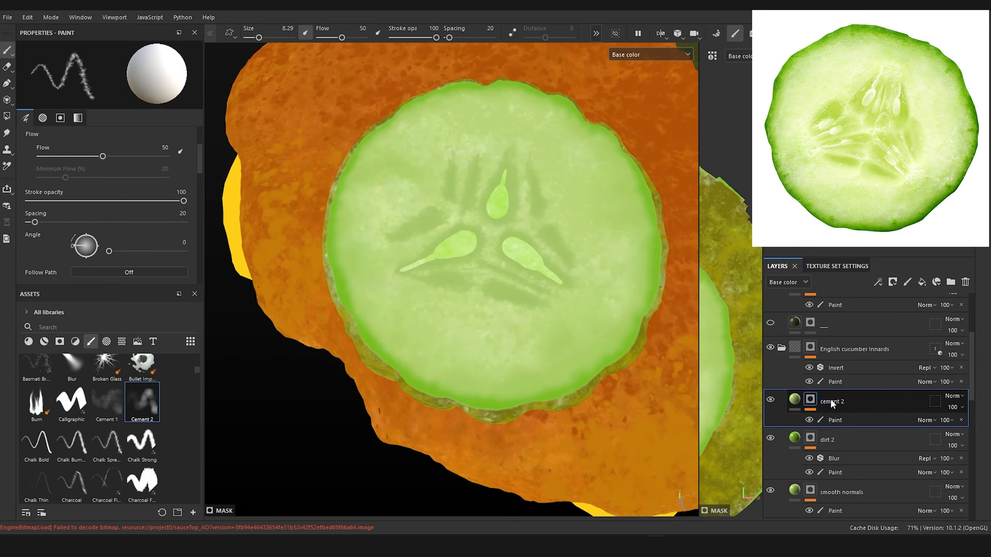
{"action": "left_click", "coordinate": [797, 406]}
{"action": "left_click", "coordinate": [796, 407]}
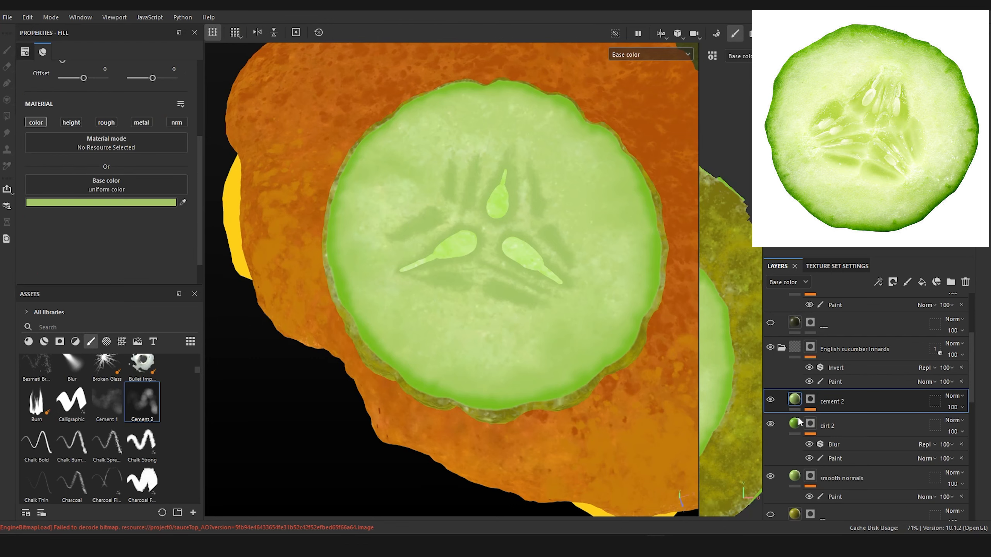
{"action": "key", "text": "ctrl+d"}
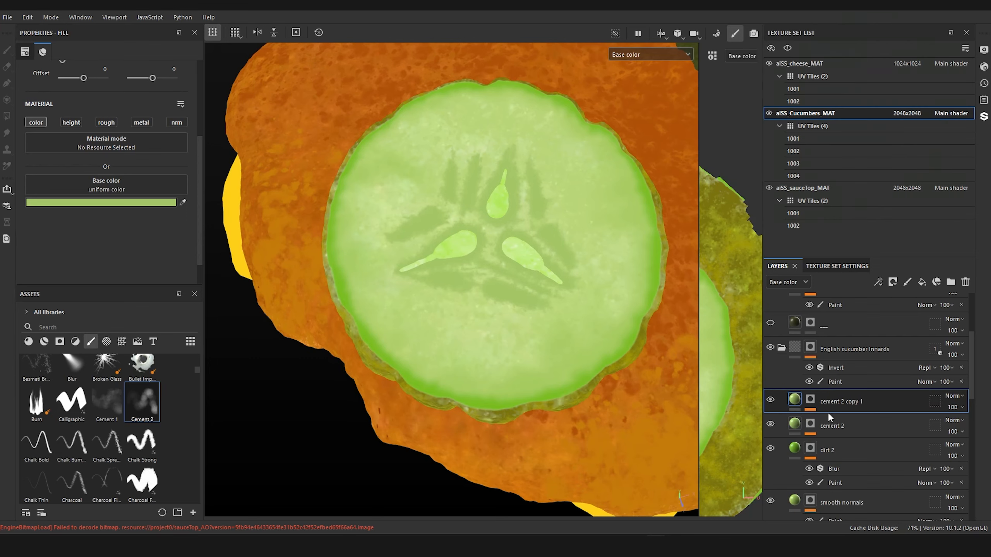
Step: Clear the duplicated cement 2 layer's mask and add a paint effect to it
{"action": "right_click", "coordinate": [828, 408]}
{"action": "left_click", "coordinate": [850, 110]}
{"action": "right_click", "coordinate": [812, 400]}
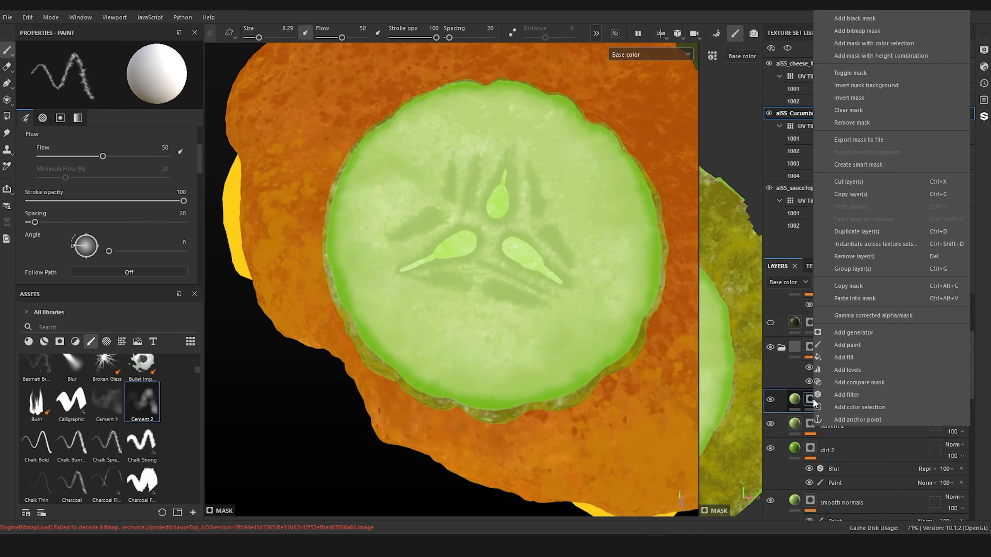
{"action": "left_click", "coordinate": [870, 346]}
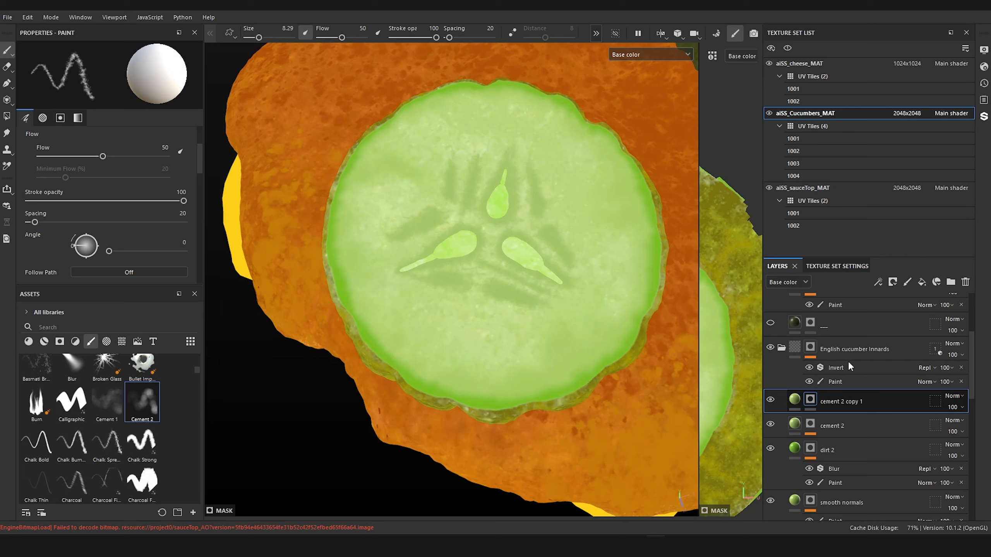
Step: Darken the duplicated fill layer's base color and shift its hue slightly toward yellow, to 8B9D56
{"action": "left_click", "coordinate": [794, 401]}
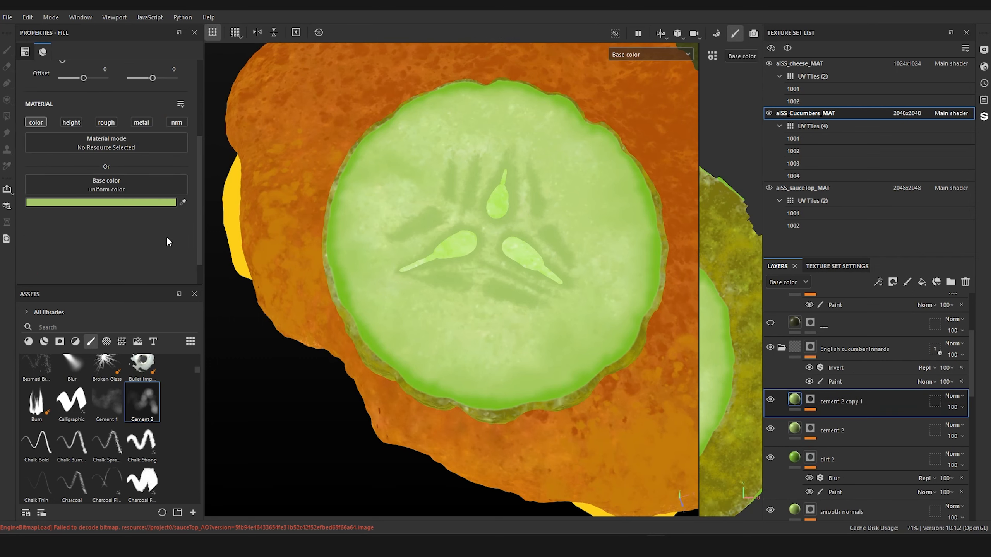
{"action": "left_click", "coordinate": [158, 203]}
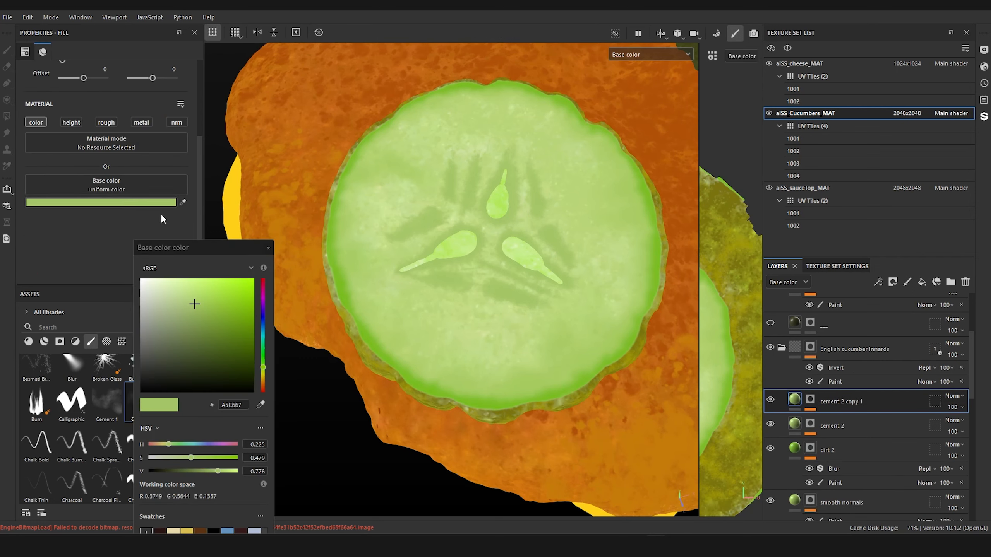
{"action": "left_click", "coordinate": [193, 316]}
{"action": "left_click_drag", "start_coordinate": [195, 319], "coordinate": [198, 318]}
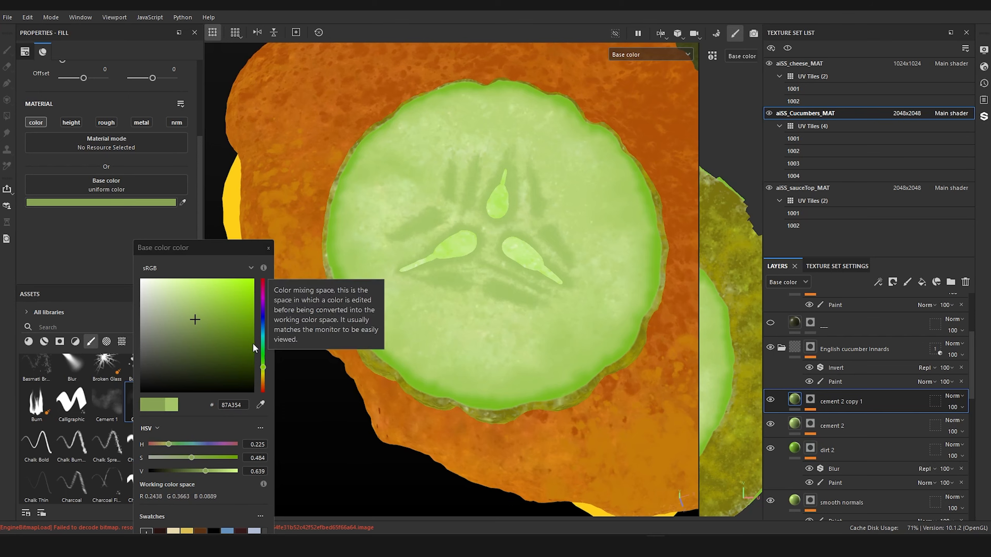
{"action": "left_click", "coordinate": [263, 369]}
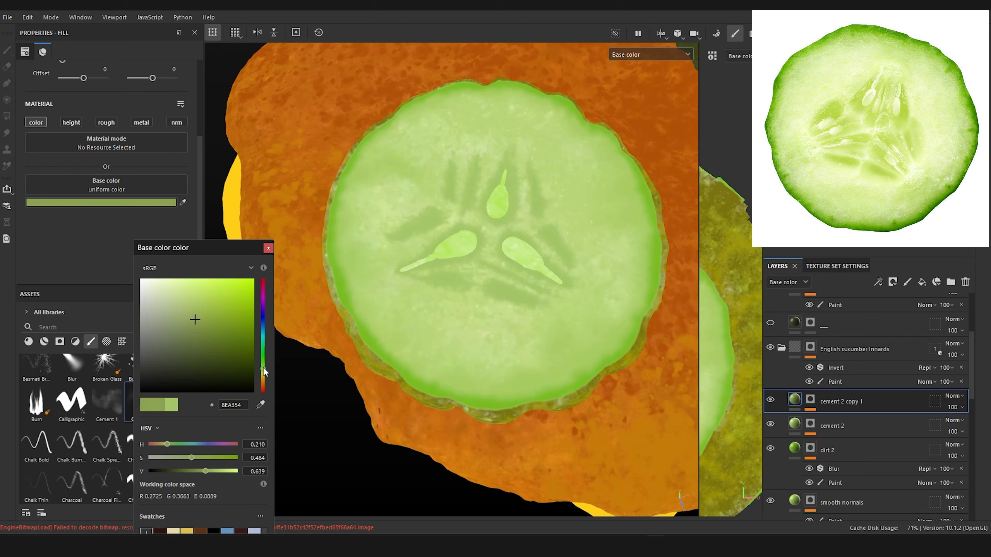
{"action": "left_click", "coordinate": [269, 248]}
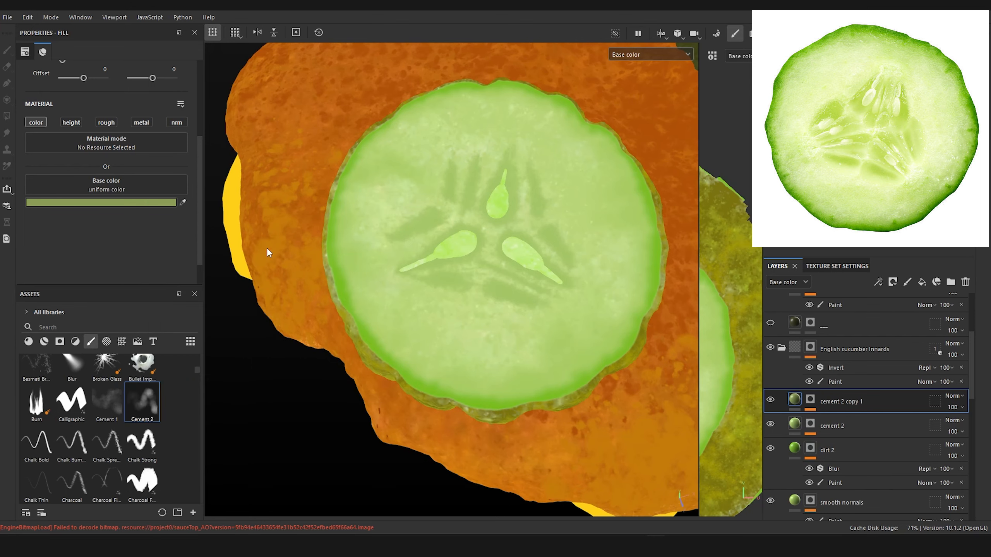
Step: Paint small dark streaks on the duplicate's mask beside and below the English slice's seeds with the Cement 2 brush
{"action": "left_click", "coordinate": [811, 402]}
{"action": "left_click", "coordinate": [833, 421]}
{"action": "scroll", "coordinate": [496, 311], "scroll_direction": "up", "scroll_amount": 5}
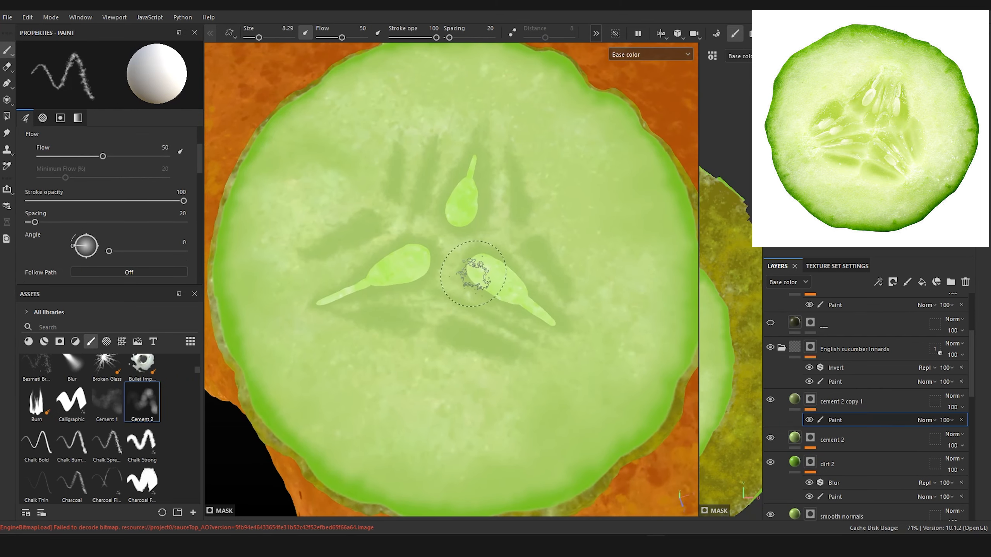
{"action": "right_click_drag", "start_coordinate": [480, 274], "coordinate": [469, 268], "text": "ctrl"}
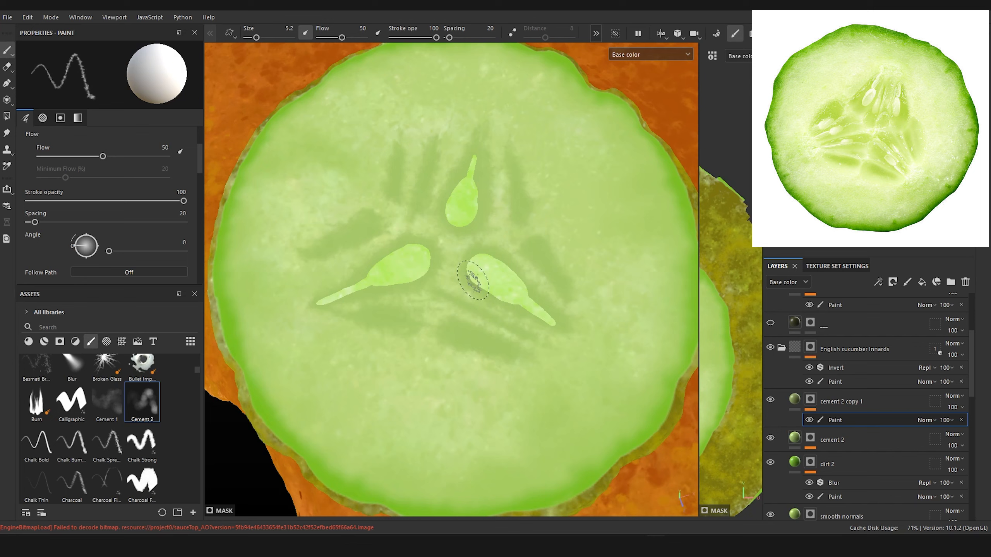
{"action": "right_click_drag", "start_coordinate": [470, 270], "coordinate": [468, 267], "text": "ctrl"}
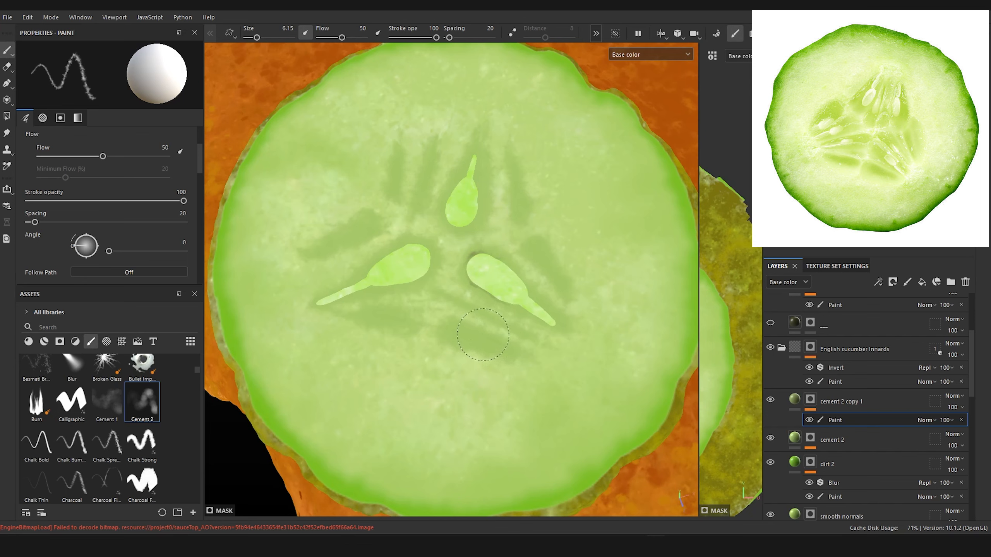
{"action": "mouse_move", "coordinate": [483, 334]}
{"action": "right_mouse_down", "text": "ctrl"}
{"action": "mouse_move", "coordinate": [468, 335]}
{"action": "mouse_move", "coordinate": [476, 334]}
{"action": "right_mouse_up", "text": "ctrl"}
{"action": "left_click_drag", "start_coordinate": [464, 333], "coordinate": [494, 347]}
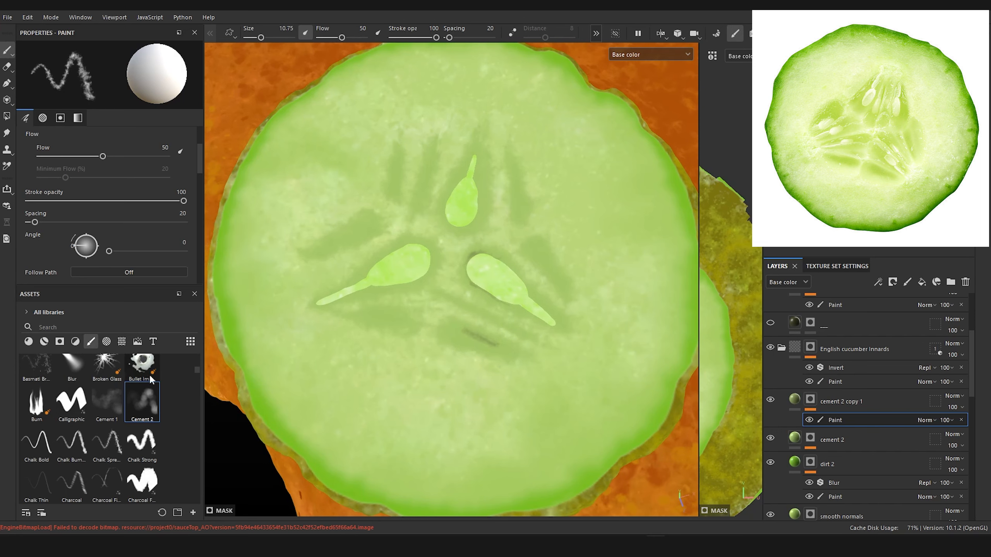
Step: Switch to the Smooth Normals brush and paint soft dark shading over the streaks and around the three seeds
{"action": "scroll", "coordinate": [196, 373], "scroll_direction": "up", "scroll_amount": 4}
{"action": "scroll", "coordinate": [196, 372], "scroll_direction": "down", "scroll_amount": 1}
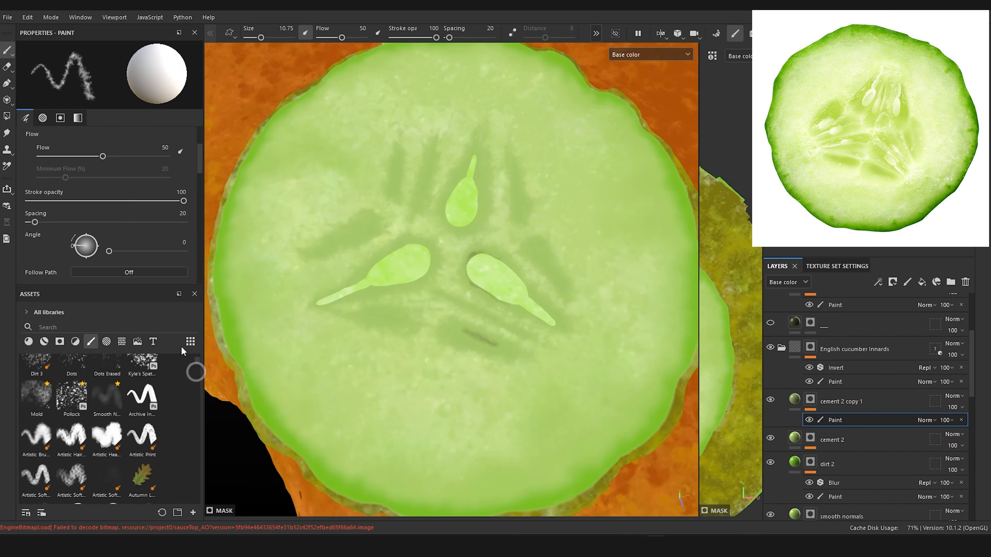
{"action": "left_click", "coordinate": [105, 400]}
{"action": "right_click_drag", "start_coordinate": [467, 334], "coordinate": [462, 333], "text": "ctrl"}
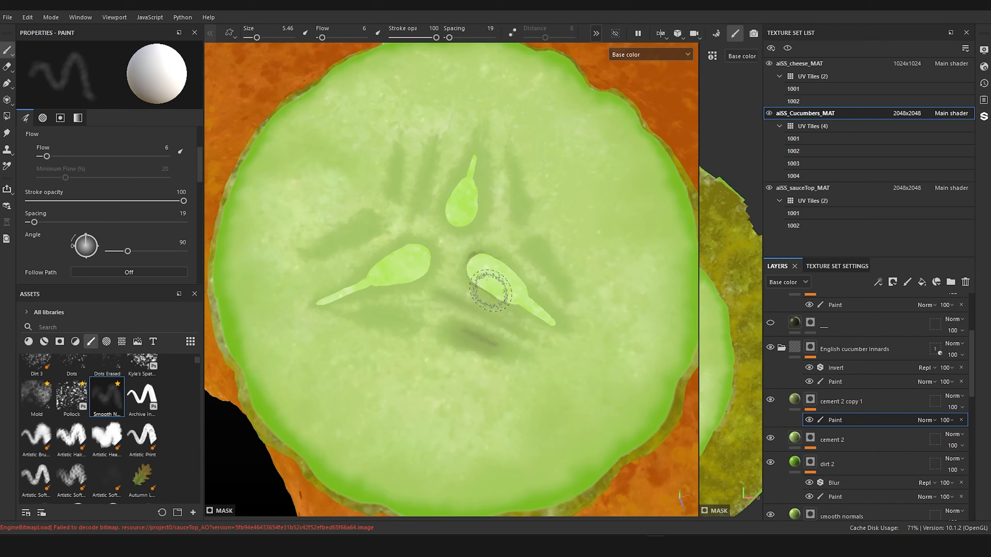
{"action": "right_click_drag", "start_coordinate": [485, 290], "coordinate": [483, 291], "text": "ctrl"}
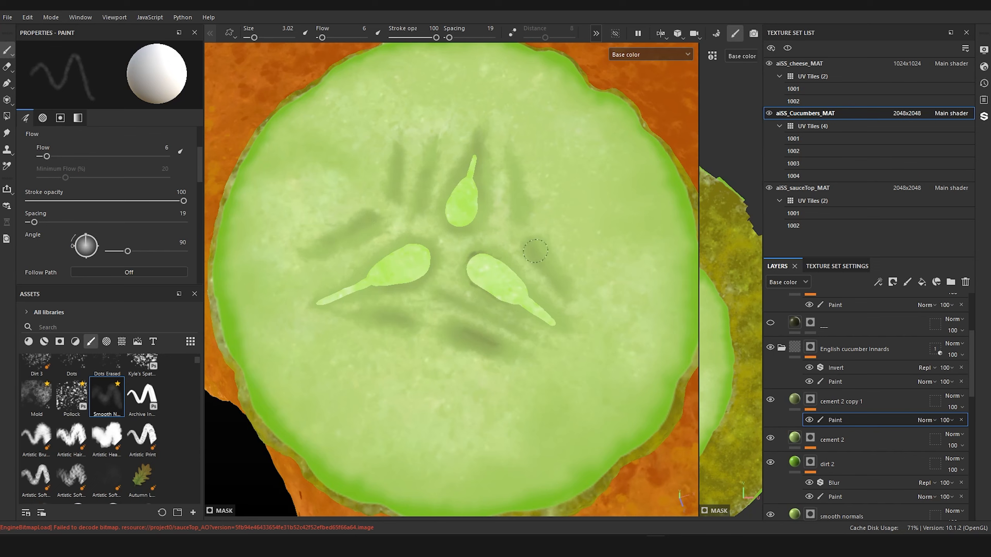
Step: Change the shading fill's base color to a more saturated, slightly brighter green, 8DAB36
{"action": "left_click", "coordinate": [793, 399]}
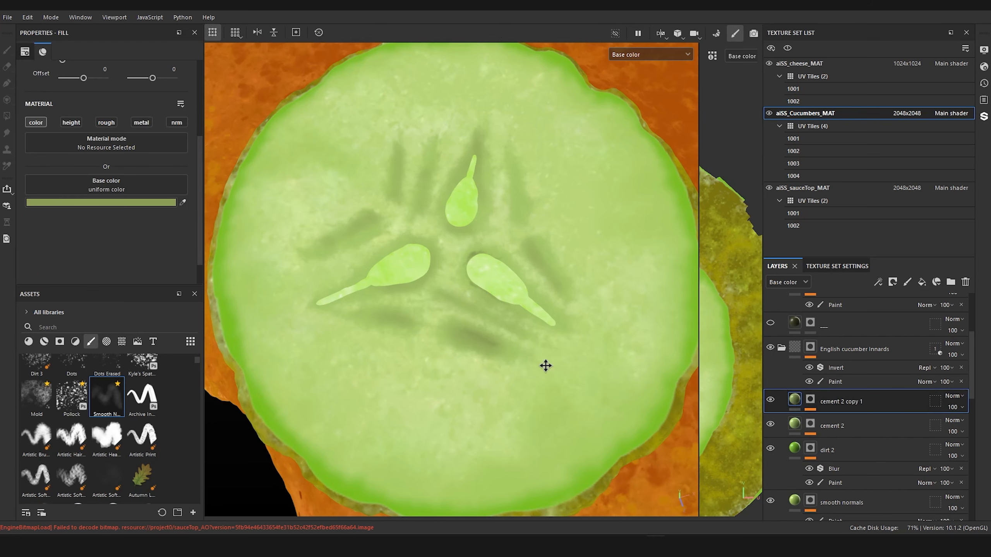
{"action": "left_click", "coordinate": [113, 202]}
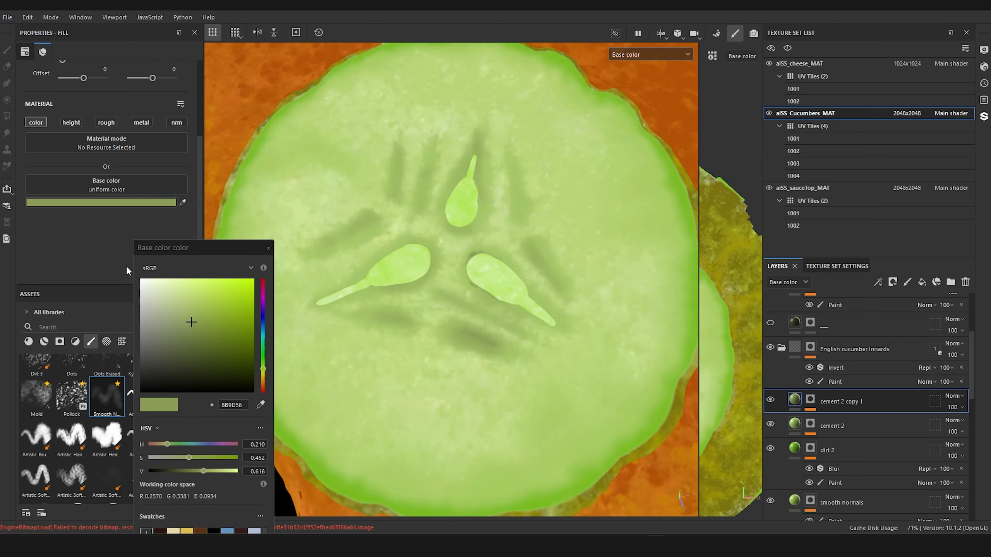
{"action": "left_click", "coordinate": [202, 322]}
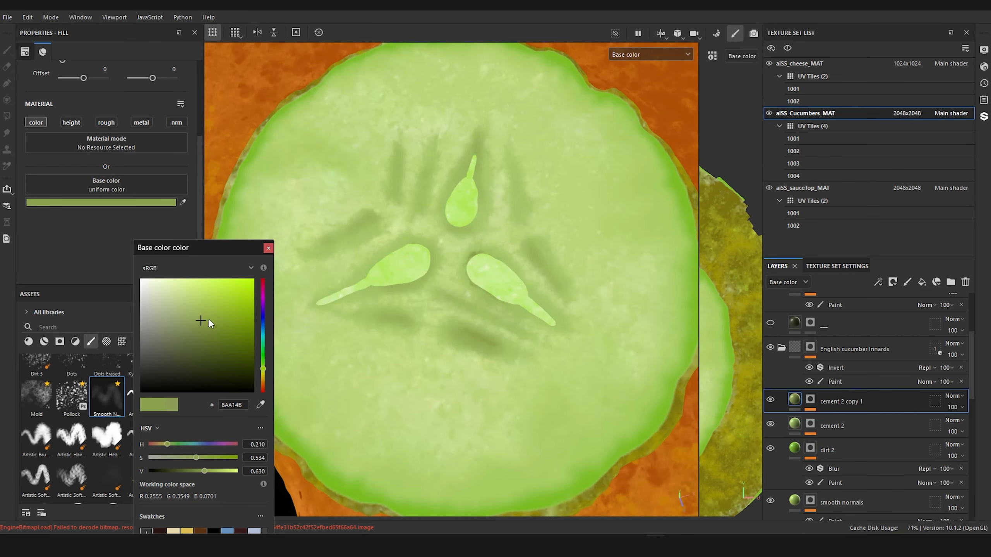
{"action": "left_click", "coordinate": [209, 319]}
{"action": "left_click", "coordinate": [217, 316]}
{"action": "left_click", "coordinate": [268, 248]}
Step: Rename the cement 2 copy 1 layer as smooth normals
{"action": "scroll", "coordinate": [495, 358], "scroll_direction": "down", "scroll_amount": 5}
{"action": "scroll", "coordinate": [495, 357], "scroll_direction": "up", "scroll_amount": 5}
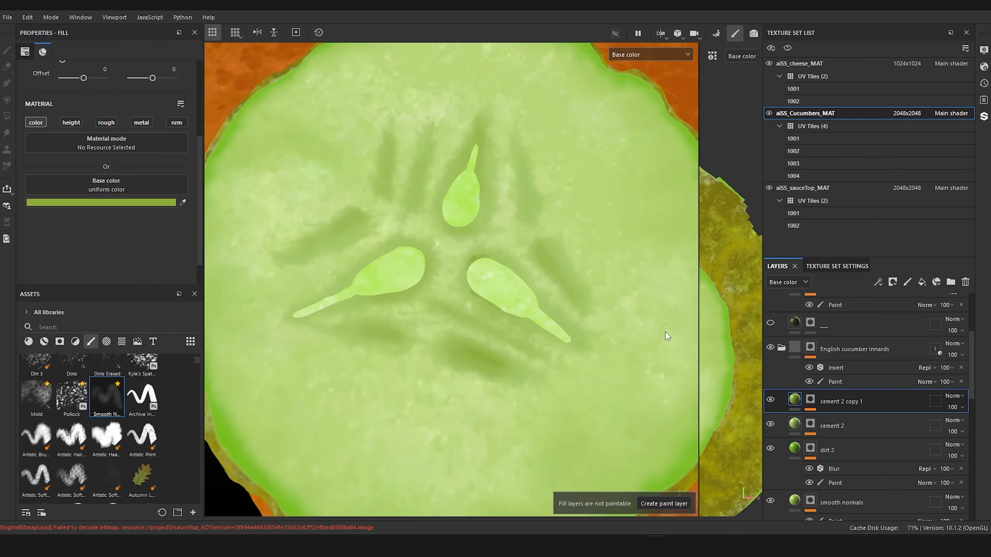
{"action": "left_click", "coordinate": [811, 400]}
{"action": "left_click", "coordinate": [832, 419]}
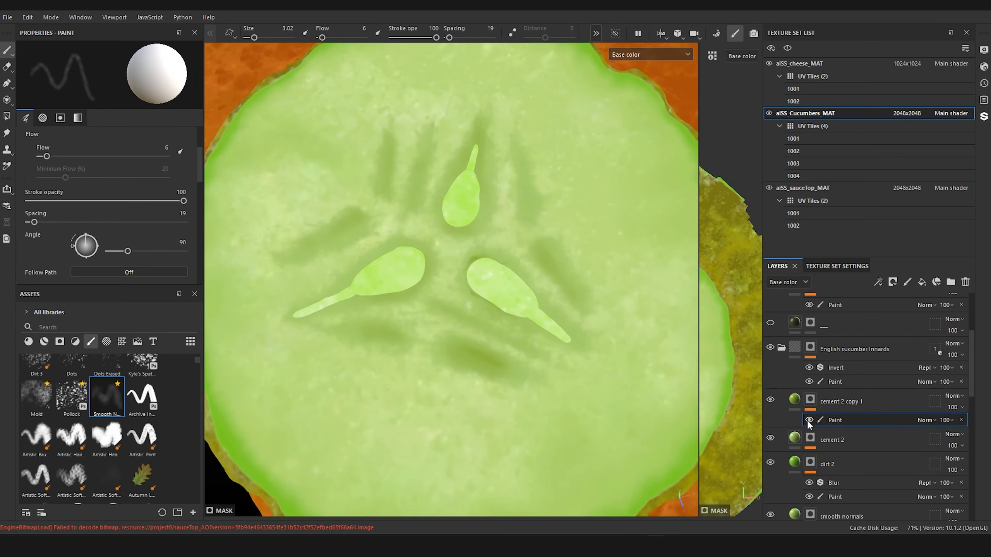
{"action": "double_click", "coordinate": [832, 397]}
{"action": "type", "text": "sm"}
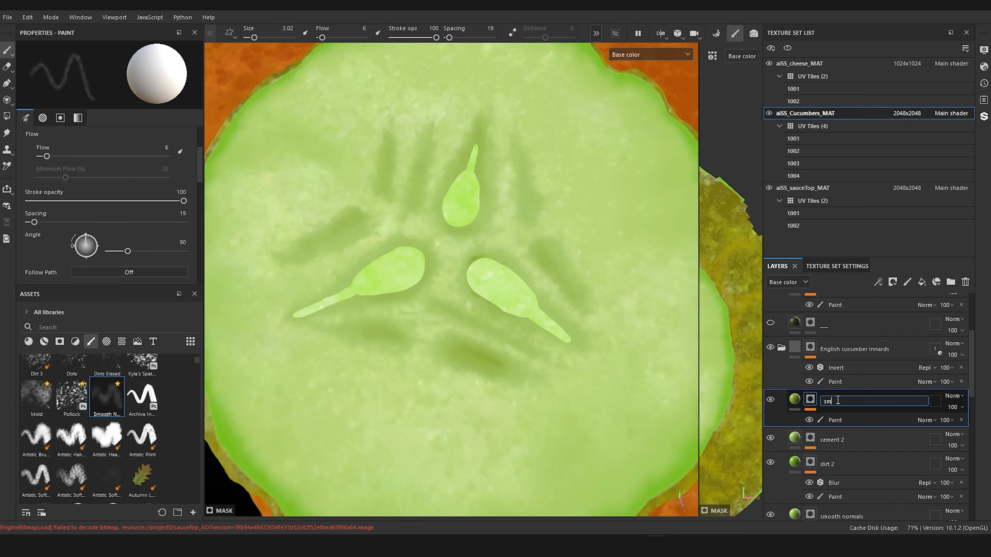
{"action": "key", "text": "Return"}
Step: Paint more soft streaks between and around the seeds on the smooth normals mask with a brush size of 4.54
{"action": "left_click", "coordinate": [837, 419]}
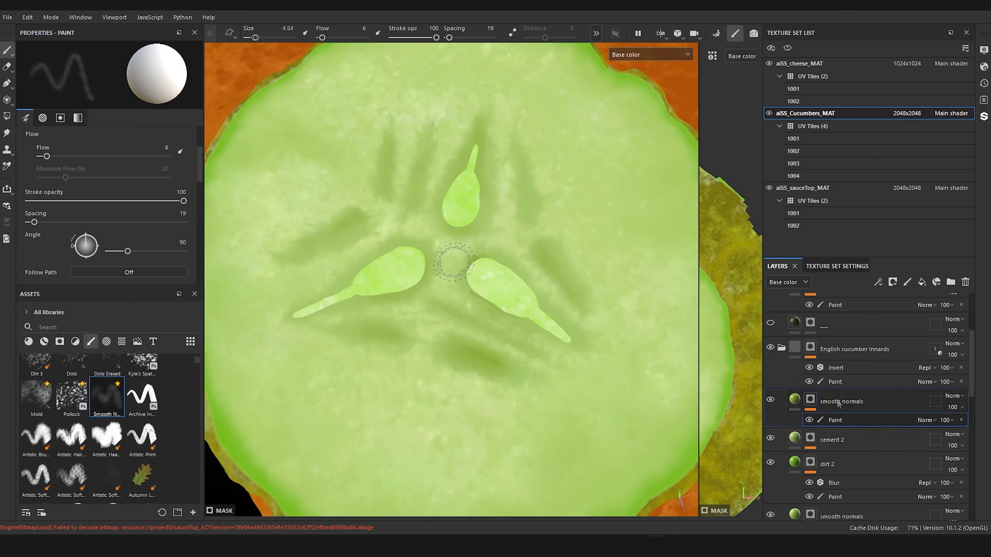
{"action": "key", "text": "bracketright"}
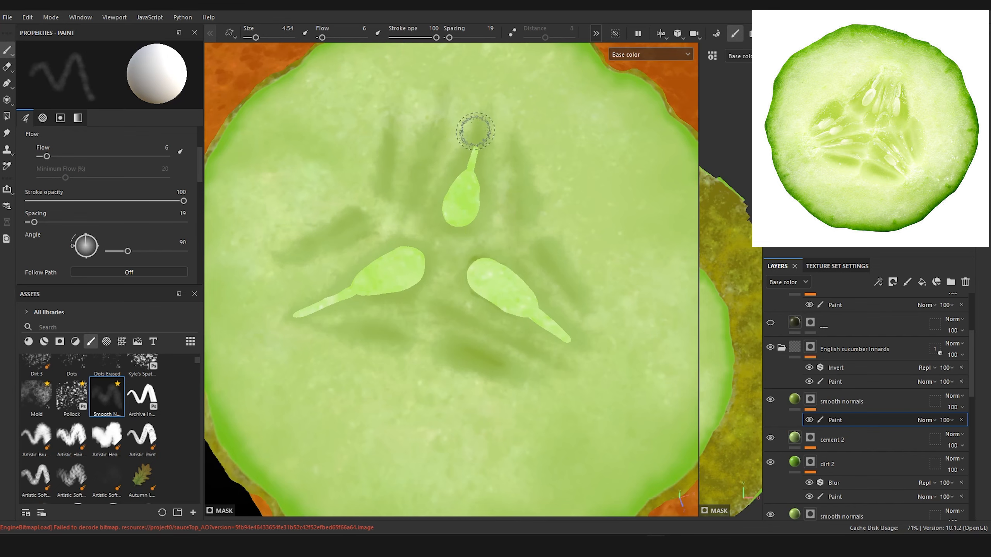
{"action": "scroll", "coordinate": [521, 275], "scroll_direction": "down", "scroll_amount": 10}
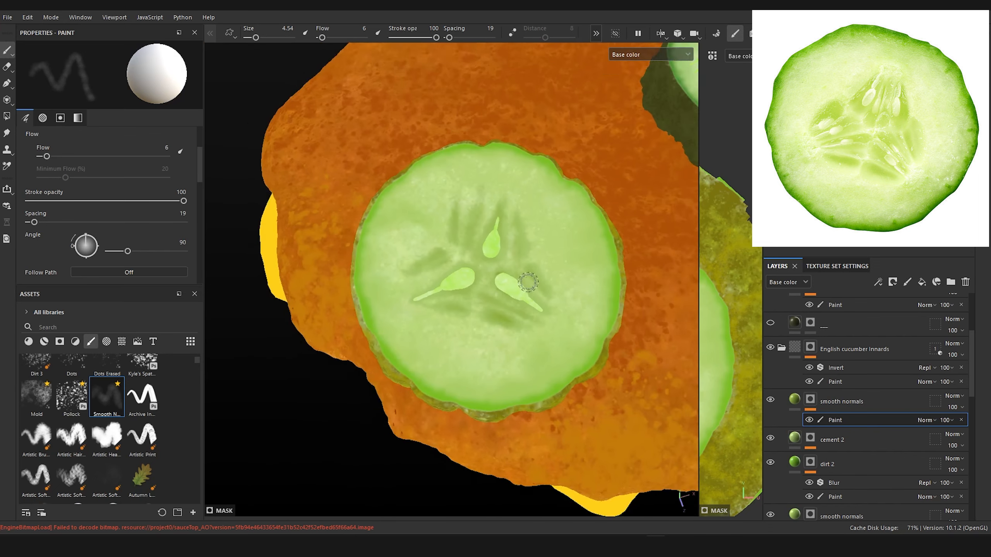
{"action": "mouse_move", "coordinate": [527, 296]}
{"action": "left_mouse_down", "text": "alt"}
{"action": "mouse_move", "coordinate": [544, 383]}
{"action": "mouse_move", "coordinate": [610, 363]}
{"action": "mouse_move", "coordinate": [558, 343]}
{"action": "left_mouse_up", "text": "alt"}
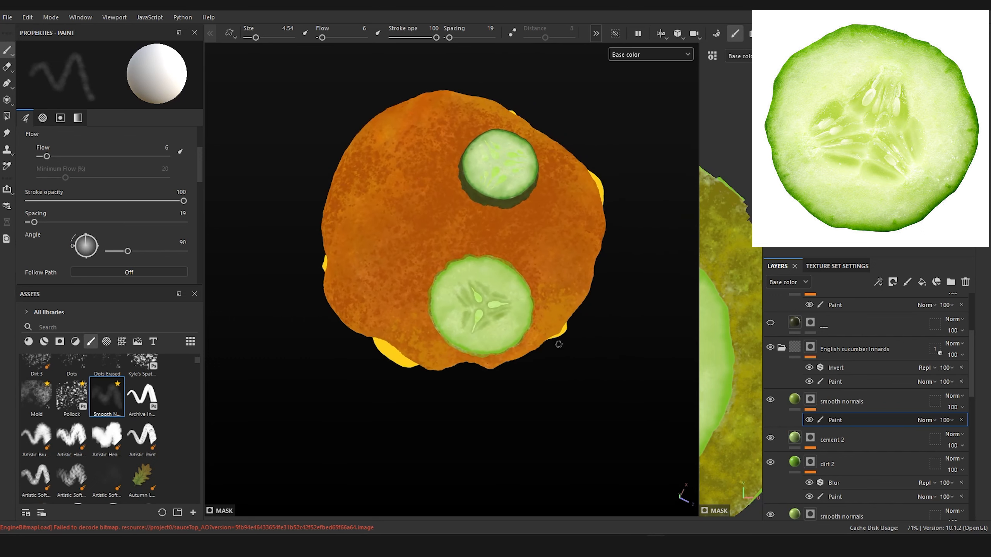
{"action": "scroll", "coordinate": [491, 298], "scroll_direction": "up", "scroll_amount": 8}
{"action": "middle_click_drag", "start_coordinate": [491, 297], "coordinate": [521, 299], "text": "alt"}
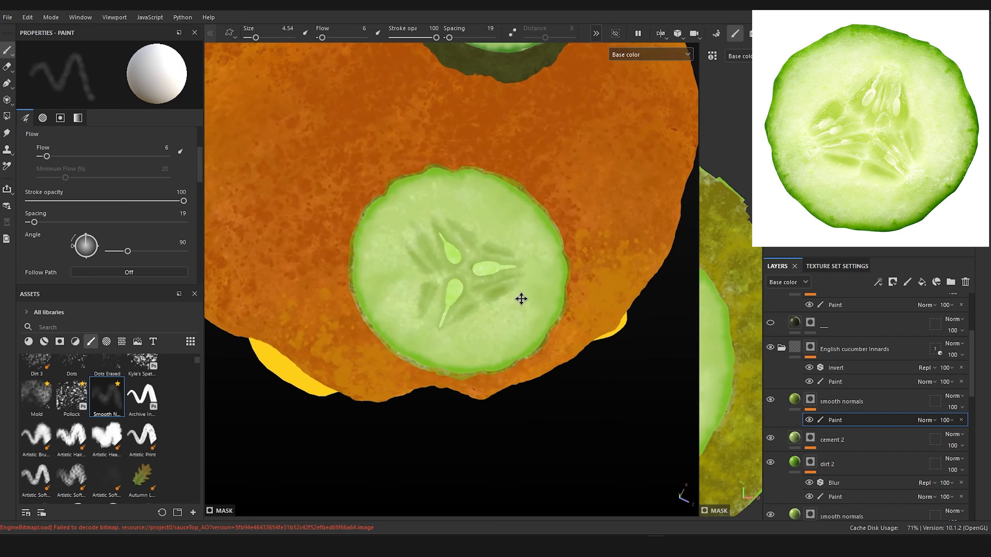
{"action": "scroll", "coordinate": [521, 299], "scroll_direction": "up", "scroll_amount": 4}
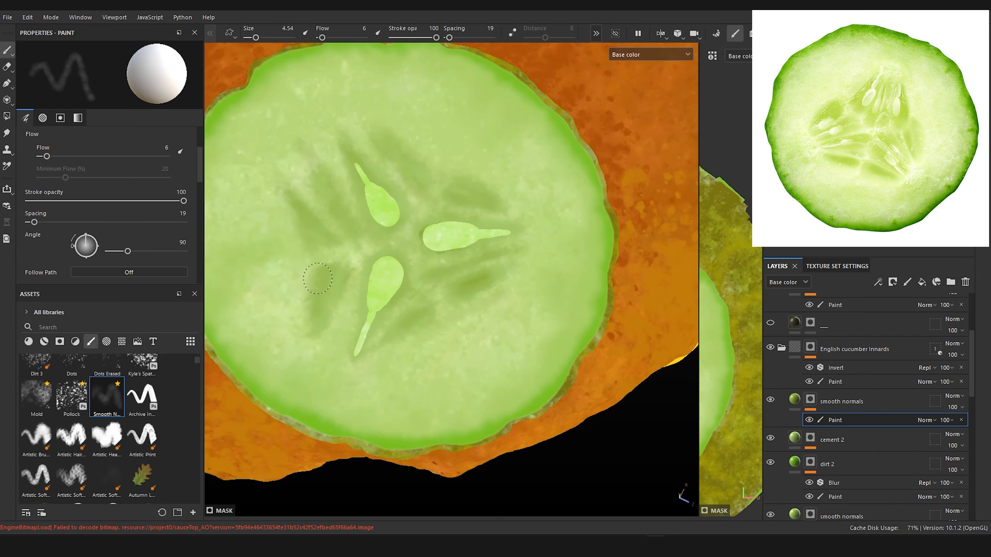
{"action": "scroll", "coordinate": [343, 300], "scroll_direction": "down", "scroll_amount": 10}
{"action": "left_click_drag", "start_coordinate": [374, 332], "coordinate": [270, 316], "text": "alt"}
{"action": "scroll", "coordinate": [514, 289], "scroll_direction": "up", "scroll_amount": 8}
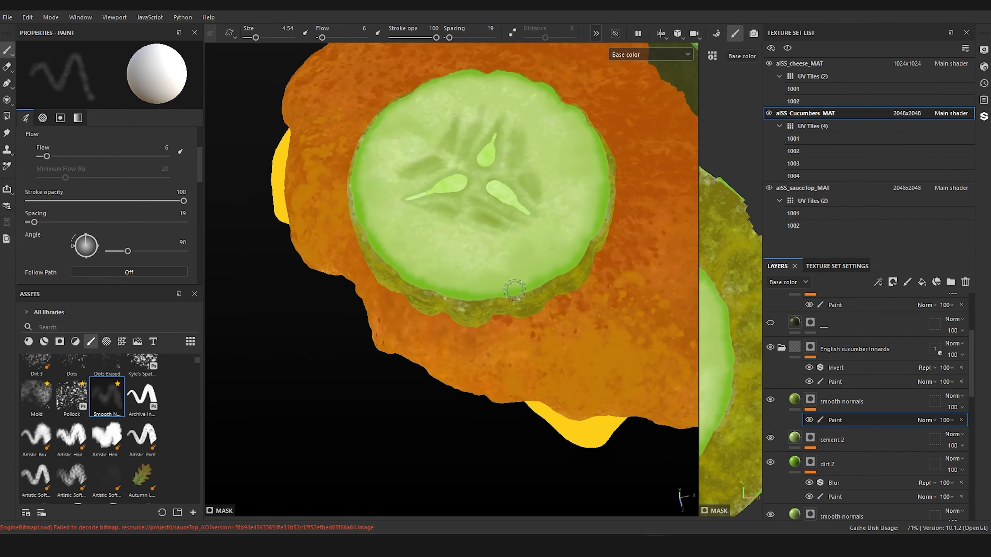
Step: Select the cement 2 mask's paint effect and isolate the cucumber texture set to reach the English slice's blank underside
{"action": "left_click", "coordinate": [809, 438]}
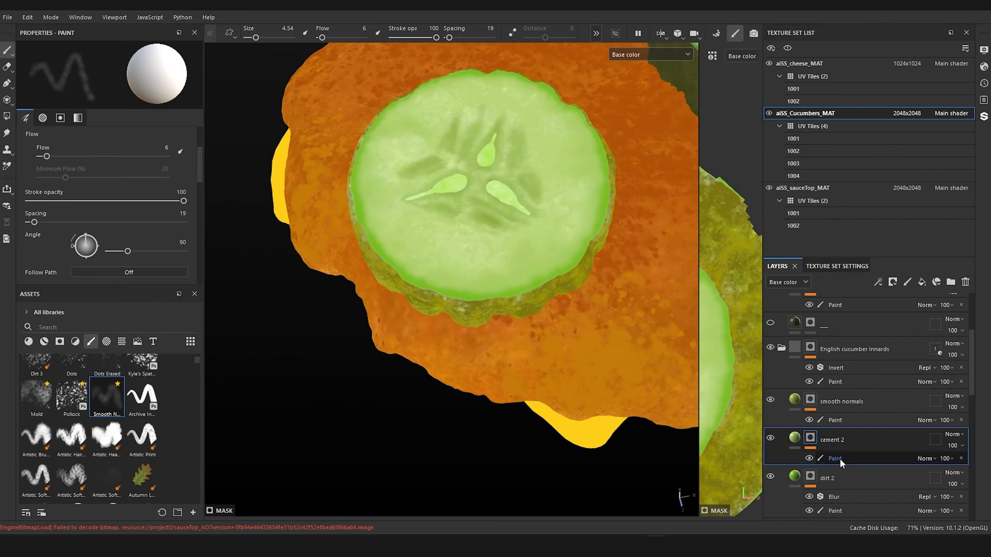
{"action": "left_click", "coordinate": [839, 459]}
{"action": "left_click", "coordinate": [621, 35]}
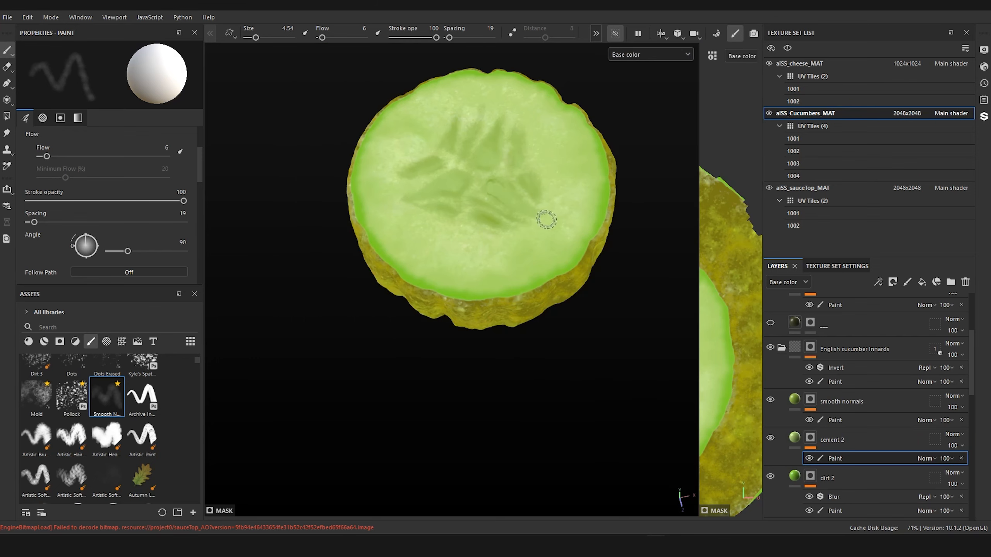
{"action": "left_click_drag", "start_coordinate": [546, 219], "coordinate": [517, 100], "text": "alt"}
{"action": "left_click_drag", "start_coordinate": [507, 265], "coordinate": [512, 116], "text": "alt"}
{"action": "left_click_drag", "start_coordinate": [476, 344], "coordinate": [490, 271], "text": "alt"}
{"action": "middle_click_drag", "start_coordinate": [518, 227], "coordinate": [524, 105], "text": "alt"}
{"action": "scroll", "coordinate": [533, 189], "scroll_direction": "up", "scroll_amount": 1}
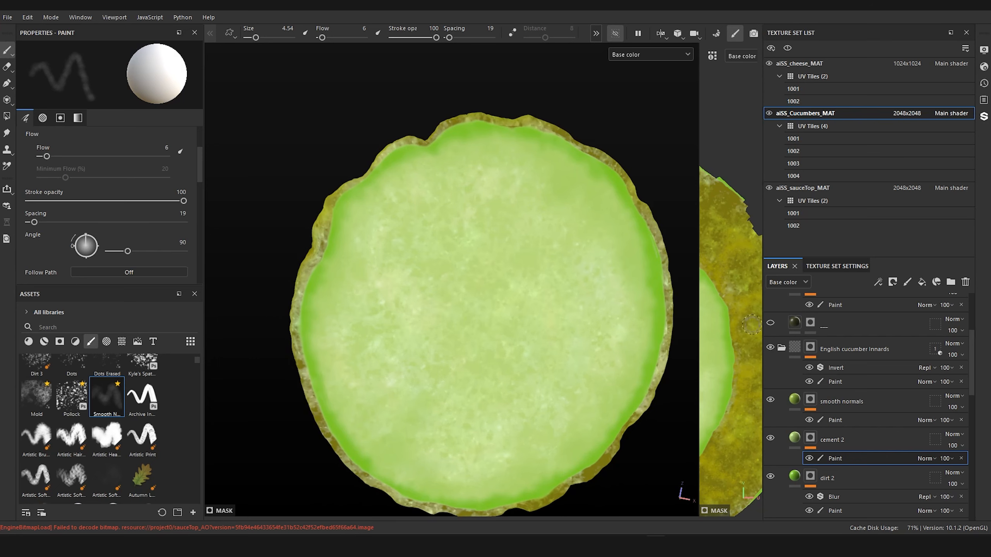
Step: Turn off isolation and hide the aiSS_sauceTop_MAT and aiSS_cheese_MAT texture sets instead
{"action": "left_click", "coordinate": [613, 35]}
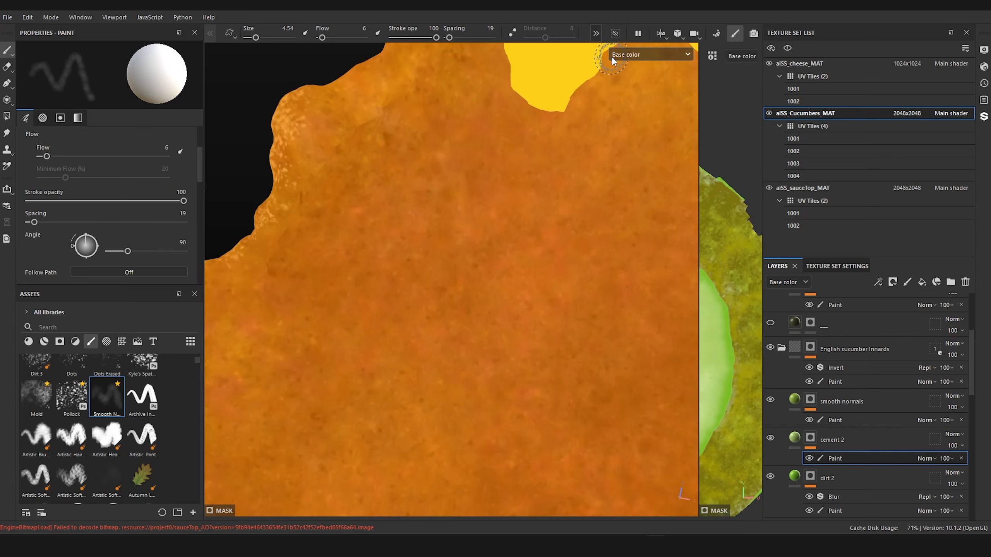
{"action": "left_click", "coordinate": [769, 187]}
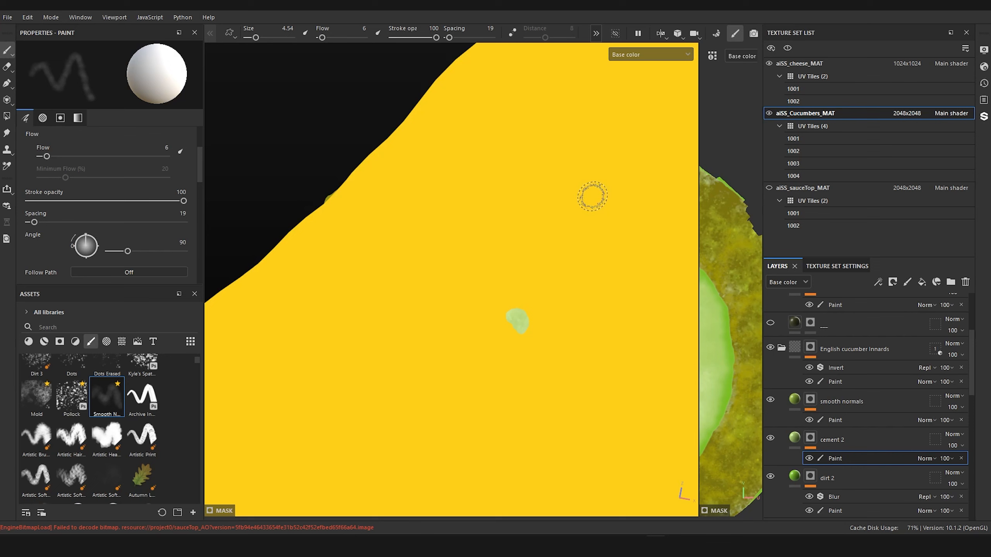
{"action": "left_click", "coordinate": [768, 63]}
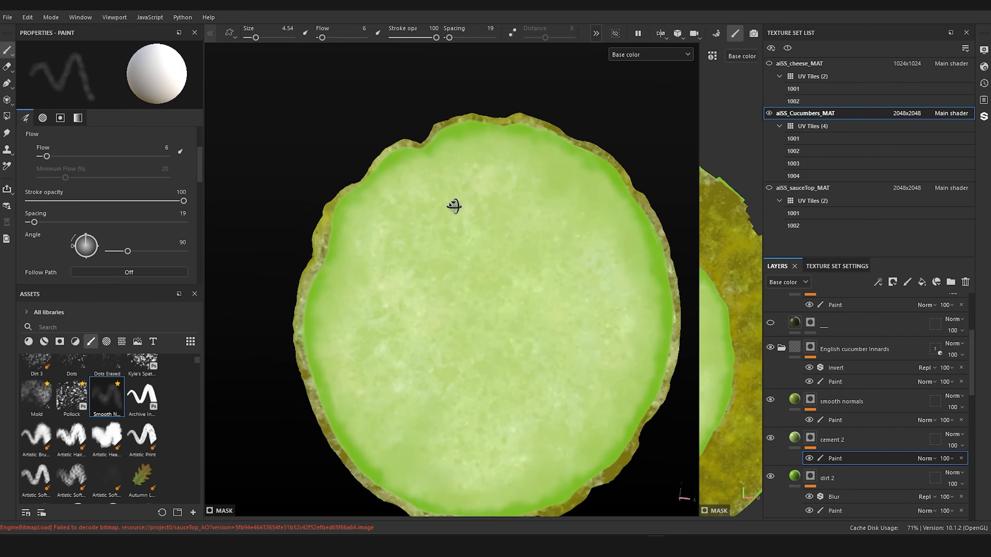
Step: Paint soft patches over the middle of the English slice's underside on the cement 2 mask with a brush size of 8.58
{"action": "left_click_drag", "start_coordinate": [454, 179], "coordinate": [454, 230], "text": "alt"}
{"action": "right_click_drag", "start_coordinate": [484, 310], "coordinate": [501, 310], "text": "ctrl"}
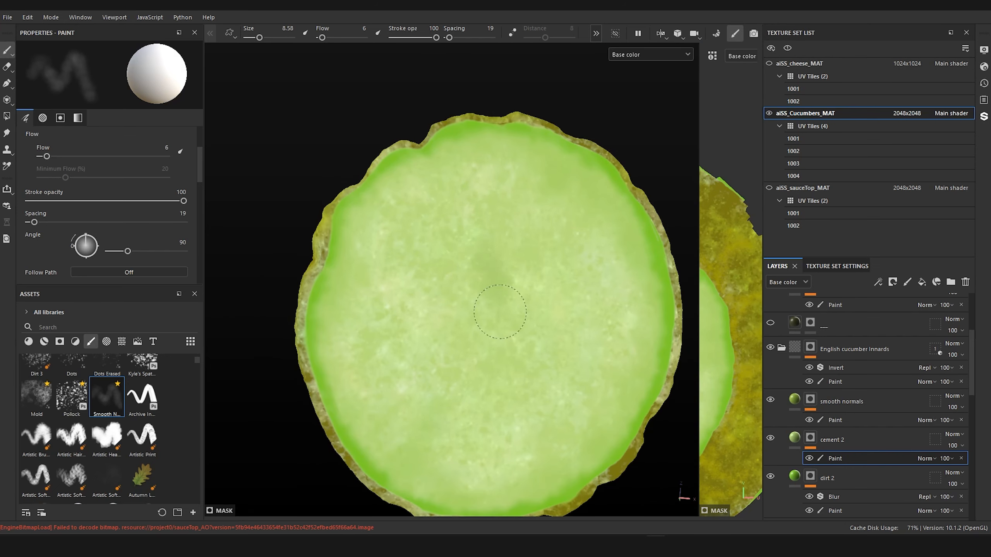
{"action": "mouse_move", "coordinate": [480, 265]}
{"action": "left_mouse_down"}
{"action": "mouse_move", "coordinate": [476, 286]}
{"action": "mouse_move", "coordinate": [498, 324]}
{"action": "mouse_move", "coordinate": [491, 323]}
{"action": "left_mouse_up"}
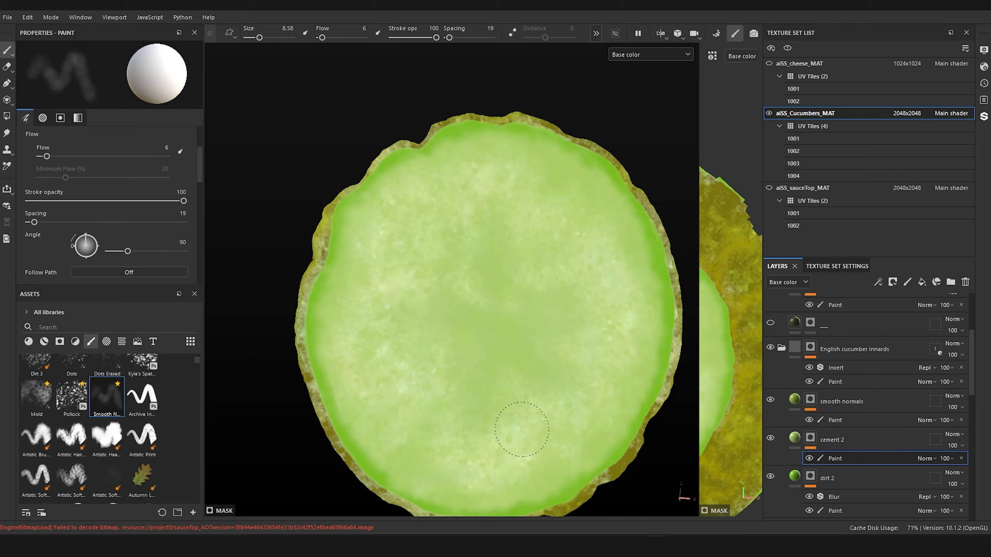
Step: Paint darker soft streaks around the centre of the English slice's underside on the smooth normals mask, and reselect the cement 2 paint effect
{"action": "left_click", "coordinate": [828, 420]}
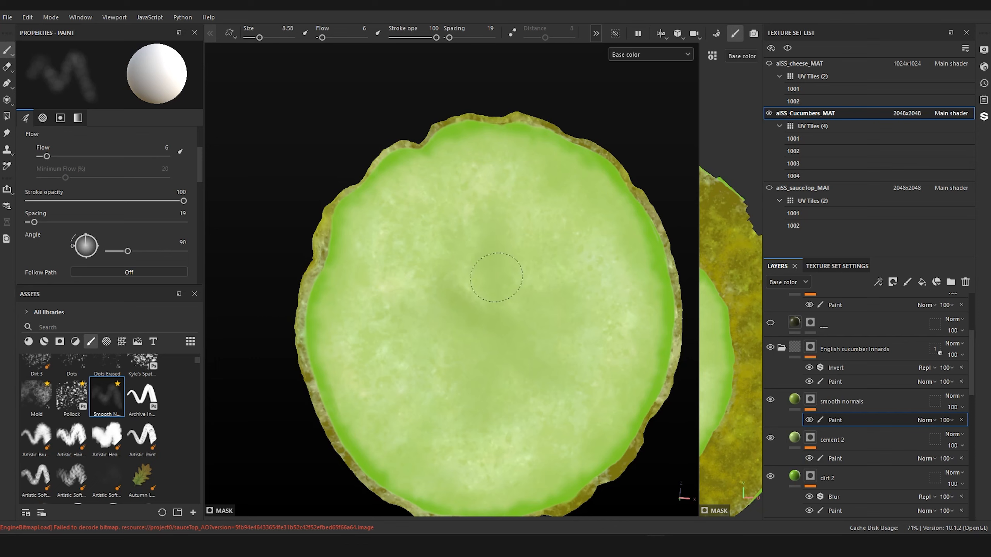
{"action": "mouse_move", "coordinate": [492, 274]}
{"action": "left_mouse_down"}
{"action": "mouse_move", "coordinate": [579, 305]}
{"action": "mouse_move", "coordinate": [524, 359]}
{"action": "mouse_move", "coordinate": [484, 422]}
{"action": "left_mouse_up"}
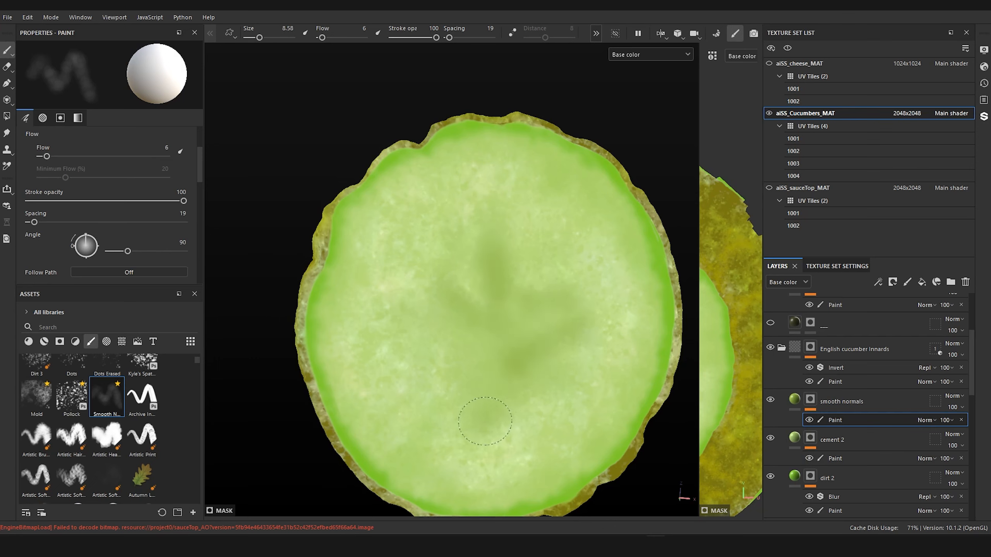
{"action": "left_click_drag", "start_coordinate": [537, 388], "coordinate": [545, 381]}
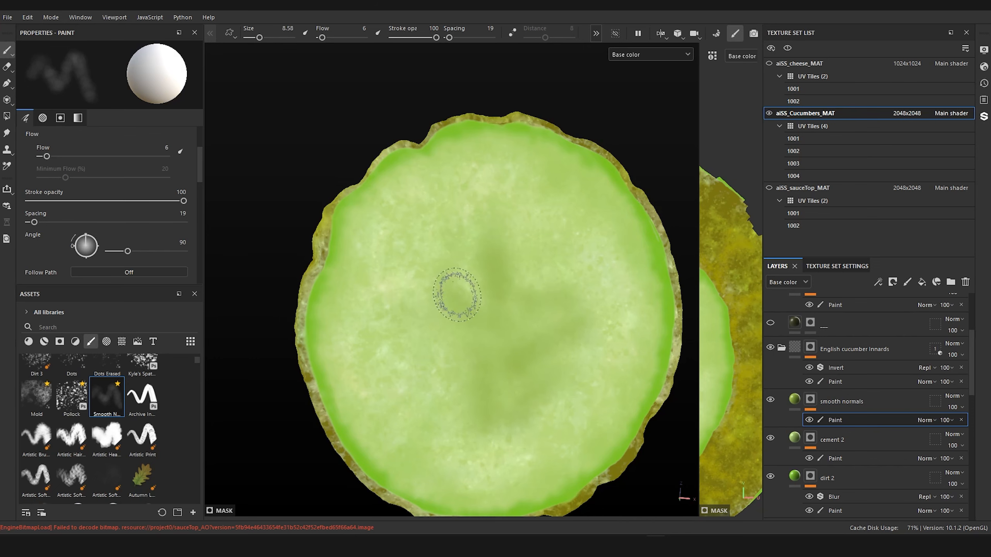
{"action": "mouse_move", "coordinate": [458, 376]}
{"action": "left_mouse_down"}
{"action": "mouse_move", "coordinate": [456, 283]}
{"action": "mouse_move", "coordinate": [521, 261]}
{"action": "left_mouse_up"}
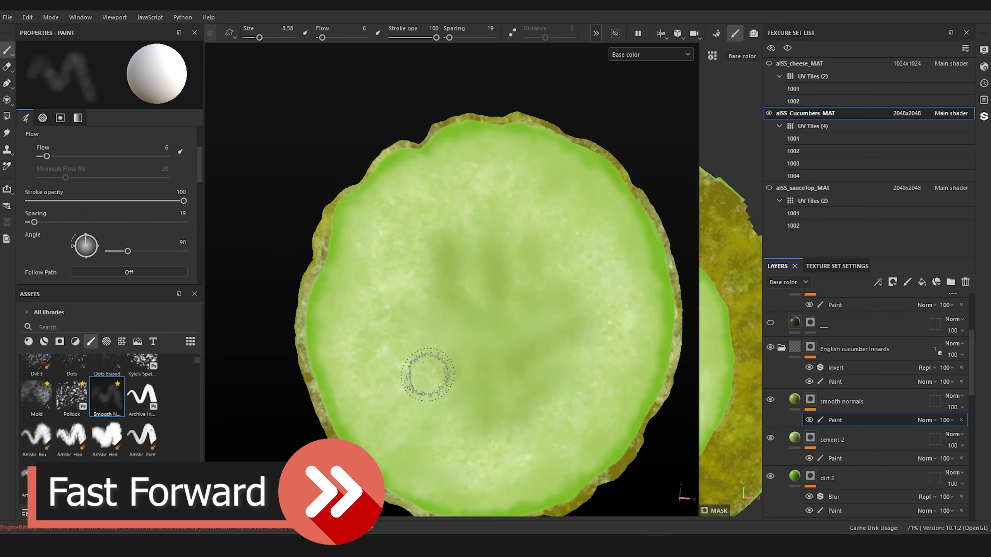
{"action": "scroll", "coordinate": [443, 252], "scroll_direction": "down", "scroll_amount": 5}
{"action": "scroll", "coordinate": [444, 251], "scroll_direction": "up", "scroll_amount": 5}
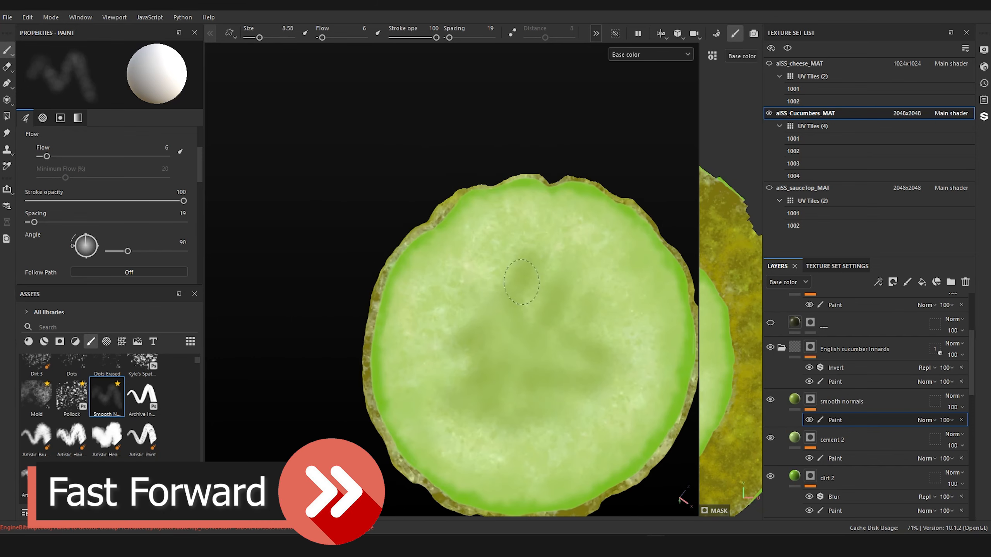
{"action": "left_click", "coordinate": [842, 464]}
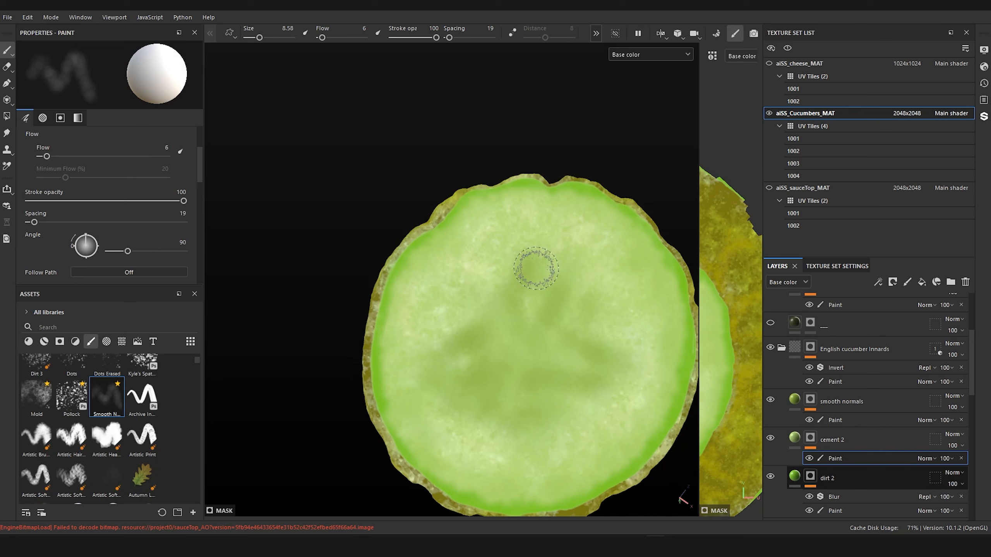
Step: Duplicate the hidden ___ layer and place the copy above dirt 2 in the American cucumber innards folder
{"action": "scroll", "coordinate": [536, 268], "scroll_direction": "down", "scroll_amount": 6}
{"action": "left_click_drag", "start_coordinate": [592, 321], "coordinate": [517, 290], "text": "alt"}
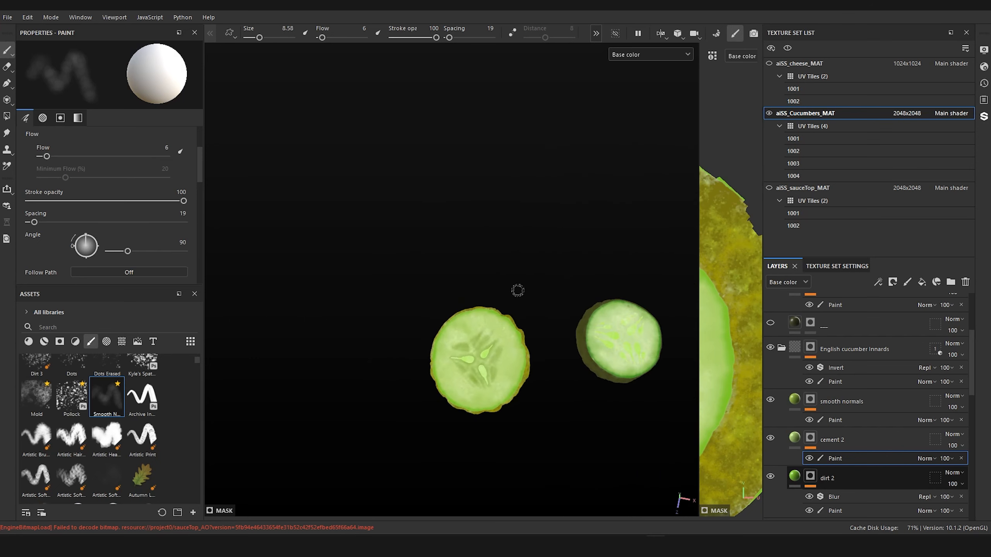
{"action": "middle_click_drag", "start_coordinate": [518, 290], "coordinate": [453, 249]}
{"action": "scroll", "coordinate": [858, 390], "scroll_direction": "up", "scroll_amount": 1}
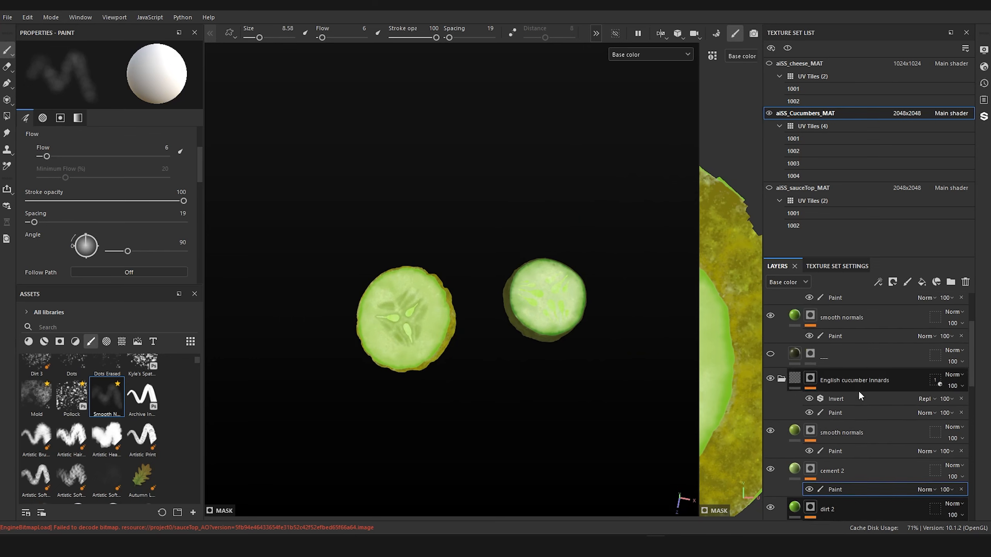
{"action": "scroll", "coordinate": [858, 390], "scroll_direction": "up", "scroll_amount": 1}
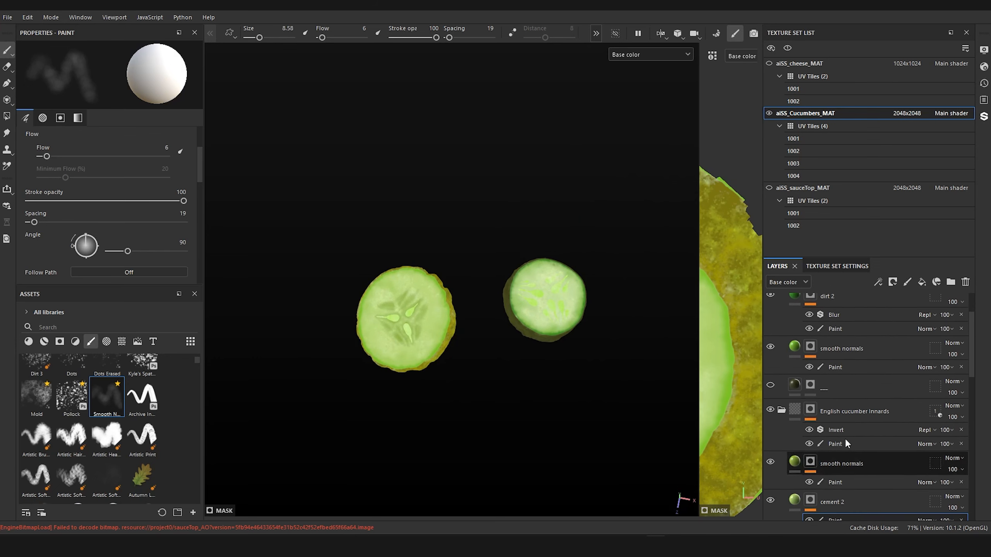
{"action": "scroll", "coordinate": [838, 410], "scroll_direction": "up", "scroll_amount": 2}
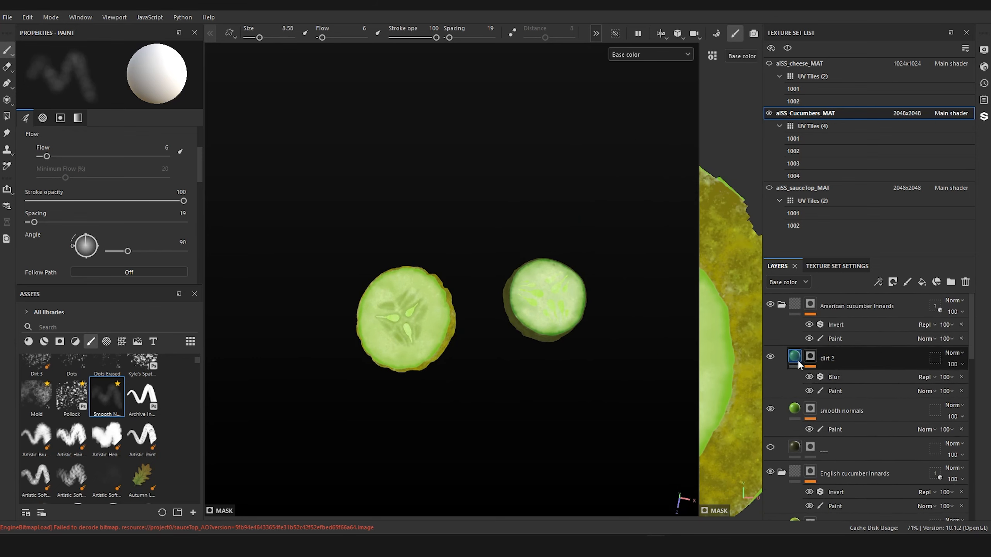
{"action": "left_click", "coordinate": [795, 448]}
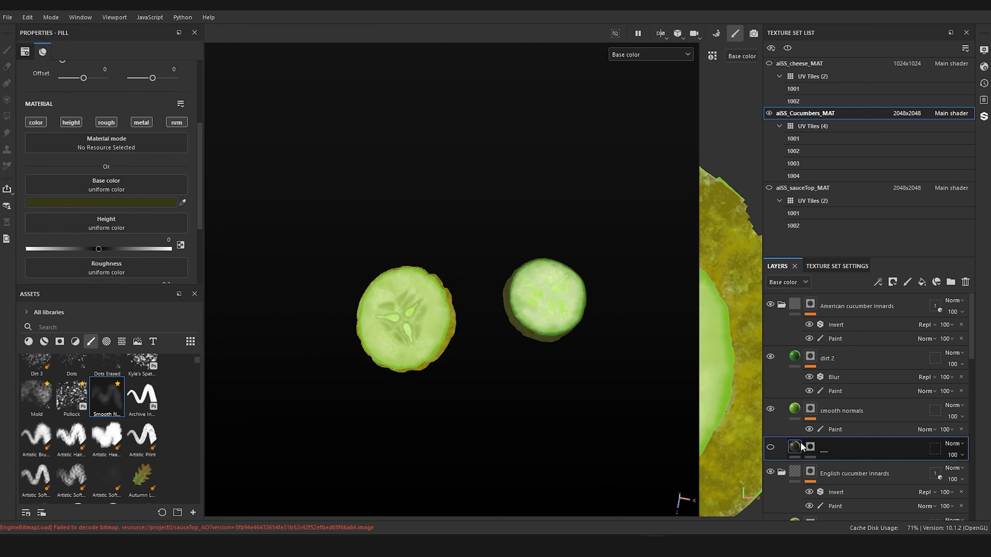
{"action": "key", "text": "ctrl+d"}
{"action": "left_click_drag", "start_coordinate": [798, 446], "coordinate": [798, 353]}
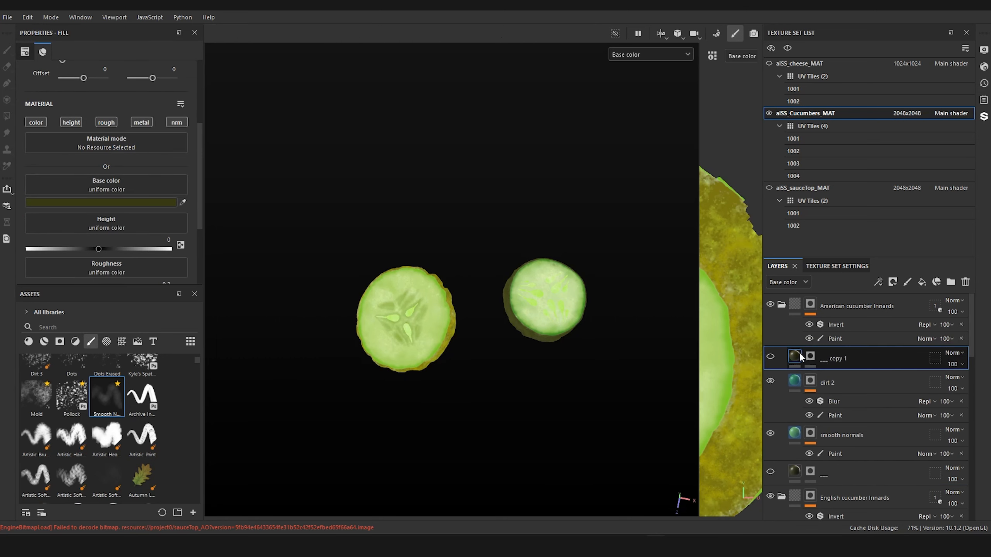
Step: Rename the copied layer as cement 2 and make it visible
{"action": "double_click", "coordinate": [834, 360]}
{"action": "type", "text": "cement"}
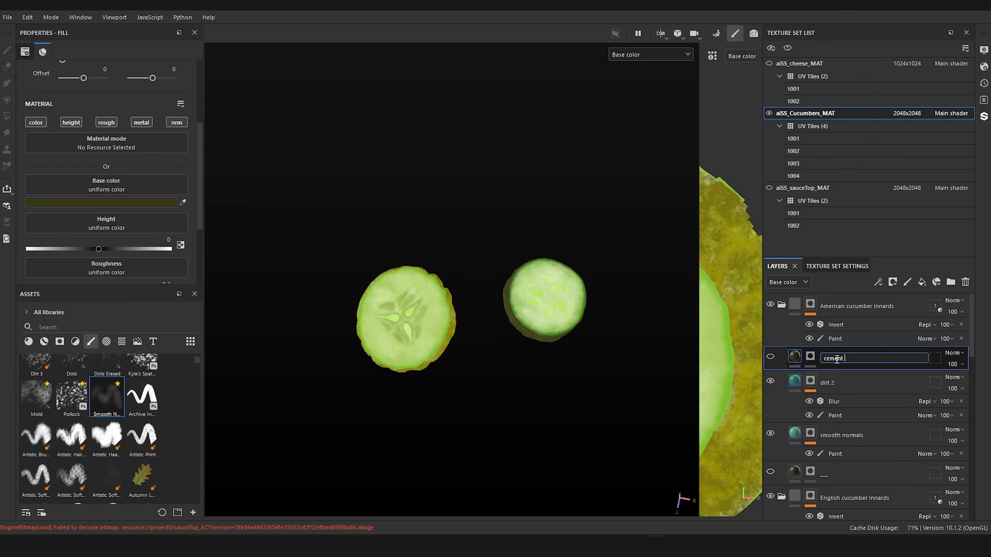
{"action": "type", "text": " 2"}
{"action": "key", "text": "Return"}
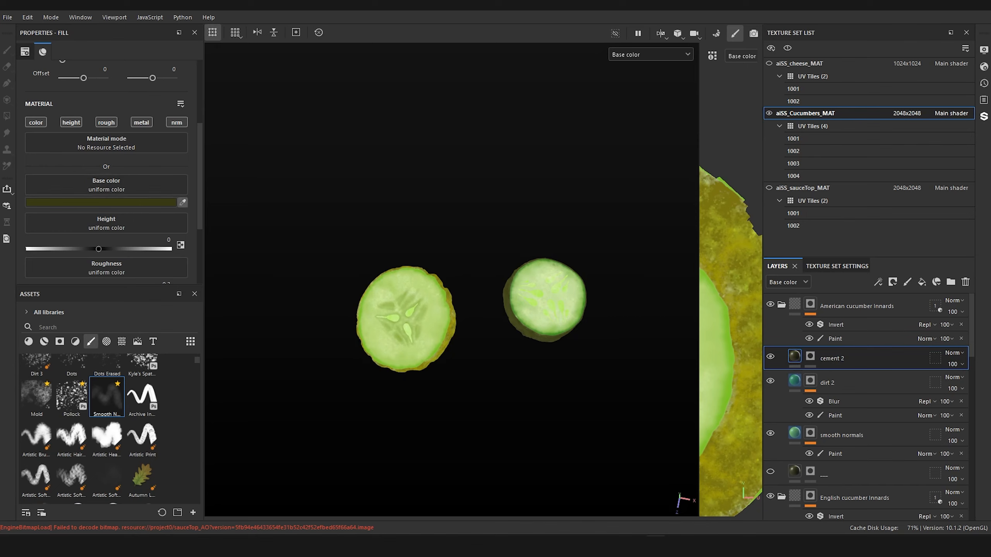
Step: Sample a bright green from the American slice's seeds as the new cement 2 layer's base color
{"action": "left_click", "coordinate": [533, 292]}
{"action": "left_click_drag", "start_coordinate": [501, 331], "coordinate": [491, 285], "text": "alt"}
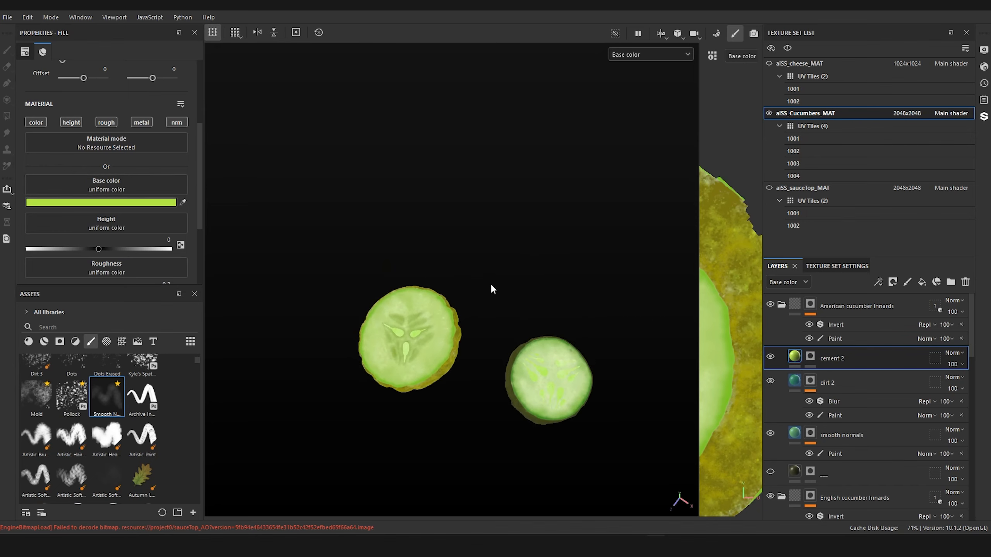
{"action": "middle_click_drag", "start_coordinate": [490, 285], "coordinate": [414, 215], "text": "alt"}
{"action": "right_click_drag", "start_coordinate": [460, 264], "coordinate": [550, 244], "text": "alt"}
{"action": "middle_click_drag", "start_coordinate": [551, 244], "coordinate": [488, 233], "text": "alt"}
{"action": "right_click_drag", "start_coordinate": [487, 233], "coordinate": [525, 234], "text": "alt"}
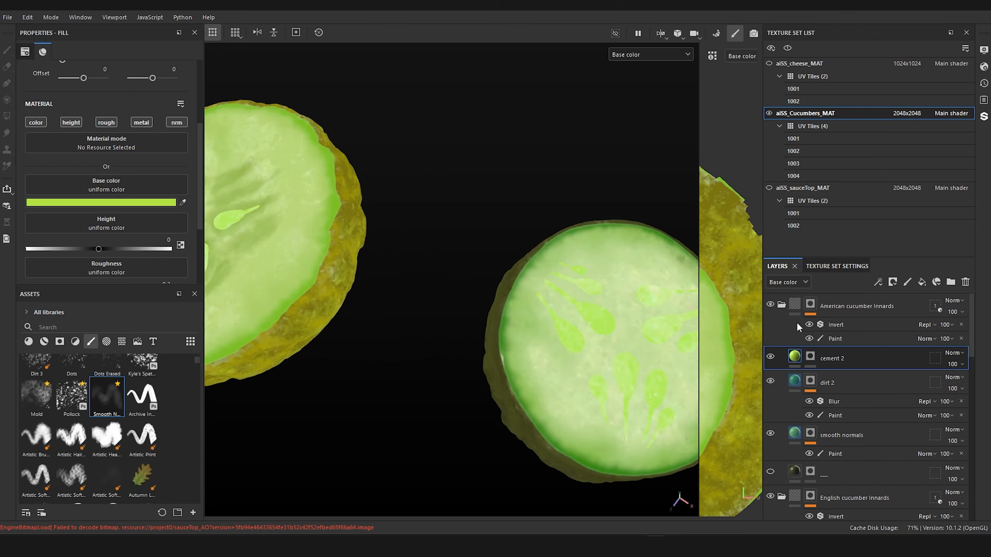
Step: Add a black mask with a paint effect to the American slice's cement 2 layer
{"action": "right_click", "coordinate": [812, 356]}
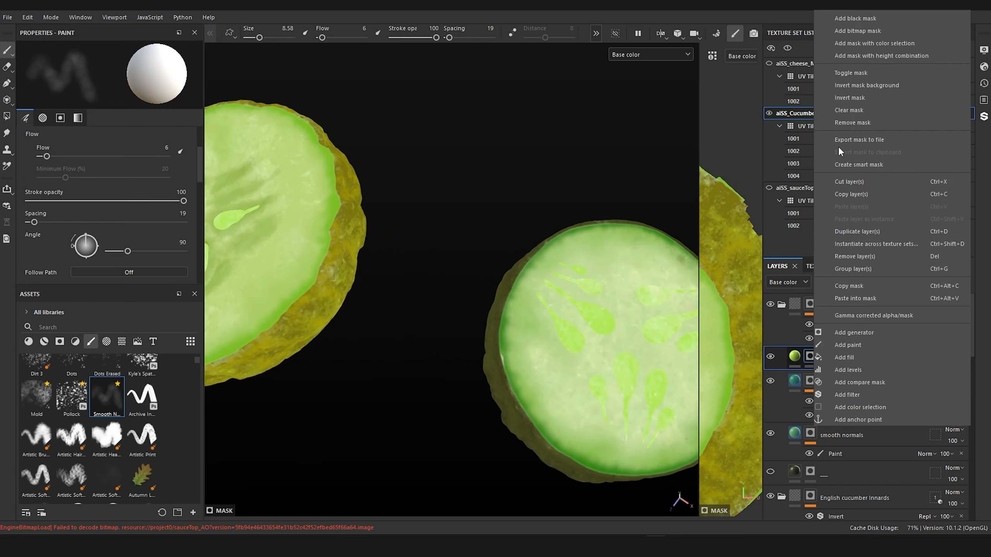
{"action": "left_click", "coordinate": [863, 19]}
{"action": "right_click", "coordinate": [811, 354]}
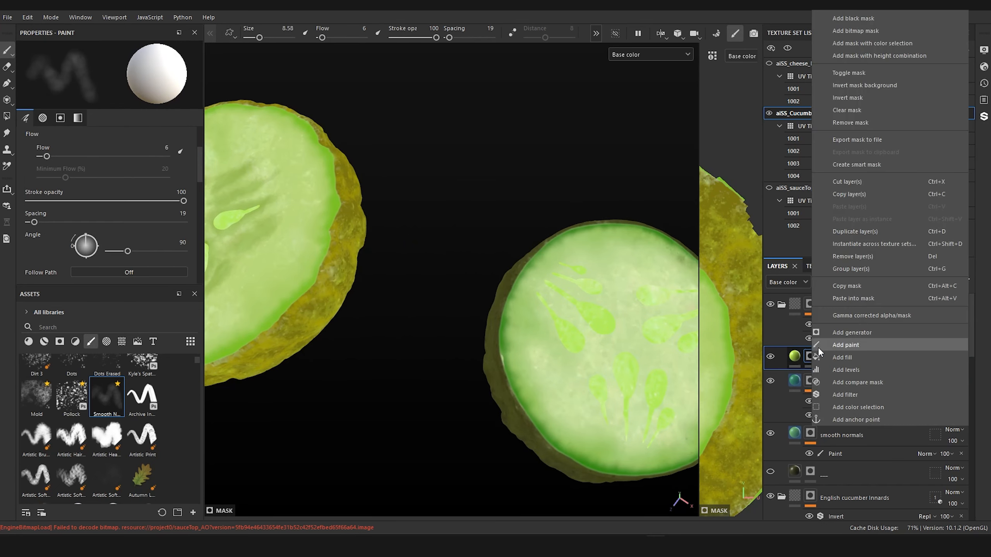
{"action": "left_click", "coordinate": [866, 345]}
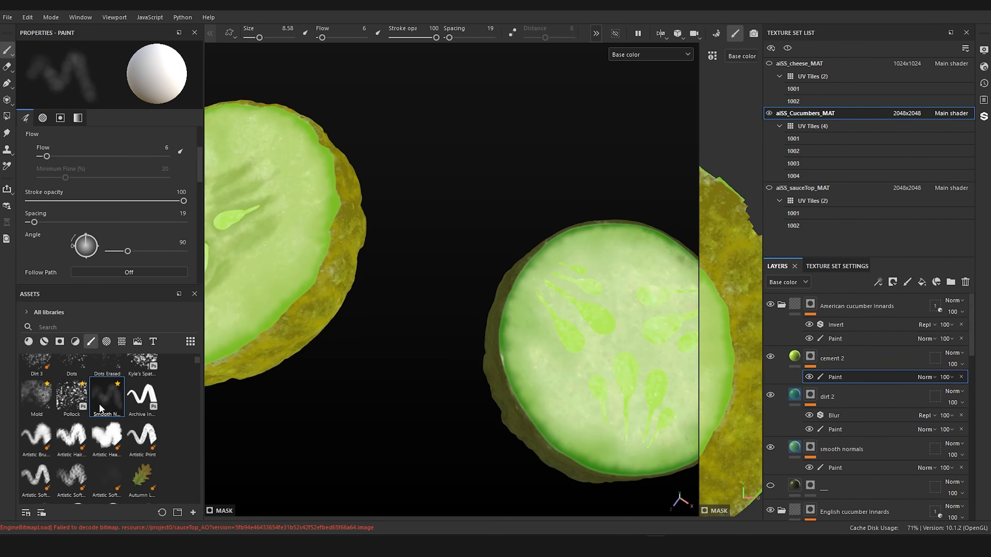
Step: Paint bright green around the American slice's first seeds on the cement 2 mask, using the Cement 2 brush at size 4.57
{"action": "scroll", "coordinate": [117, 410], "scroll_direction": "down", "scroll_amount": 4}
{"action": "left_click", "coordinate": [140, 414]}
{"action": "mouse_move", "coordinate": [294, 457]}
{"action": "left_mouse_down", "text": "alt"}
{"action": "mouse_move", "coordinate": [356, 458]}
{"action": "mouse_move", "coordinate": [389, 409]}
{"action": "mouse_move", "coordinate": [359, 363]}
{"action": "mouse_move", "coordinate": [312, 351]}
{"action": "left_mouse_up", "text": "alt"}
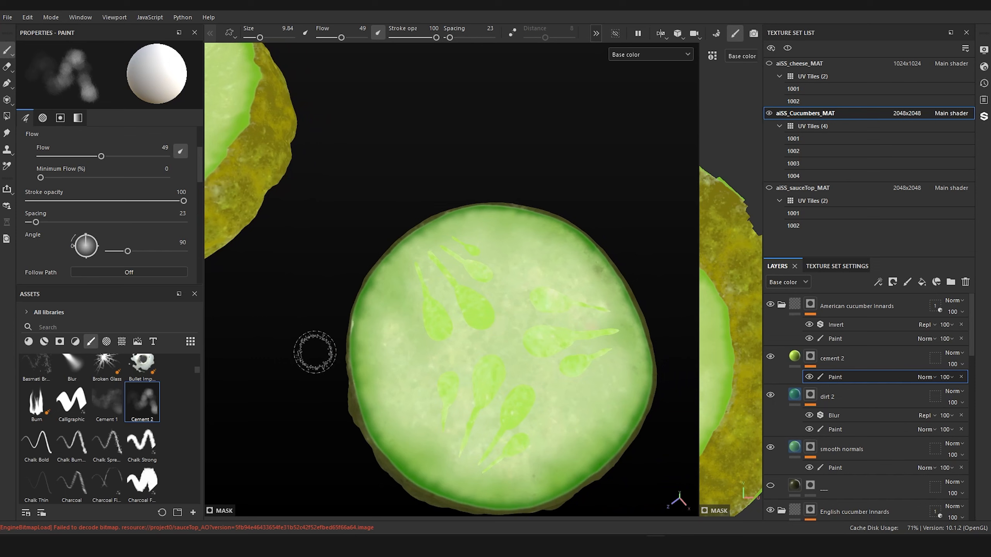
{"action": "mouse_move", "coordinate": [444, 264]}
{"action": "right_mouse_down", "text": "ctrl"}
{"action": "mouse_move", "coordinate": [424, 265]}
{"action": "mouse_move", "coordinate": [452, 285]}
{"action": "right_mouse_up", "text": "ctrl"}
{"action": "left_click", "coordinate": [455, 285]}
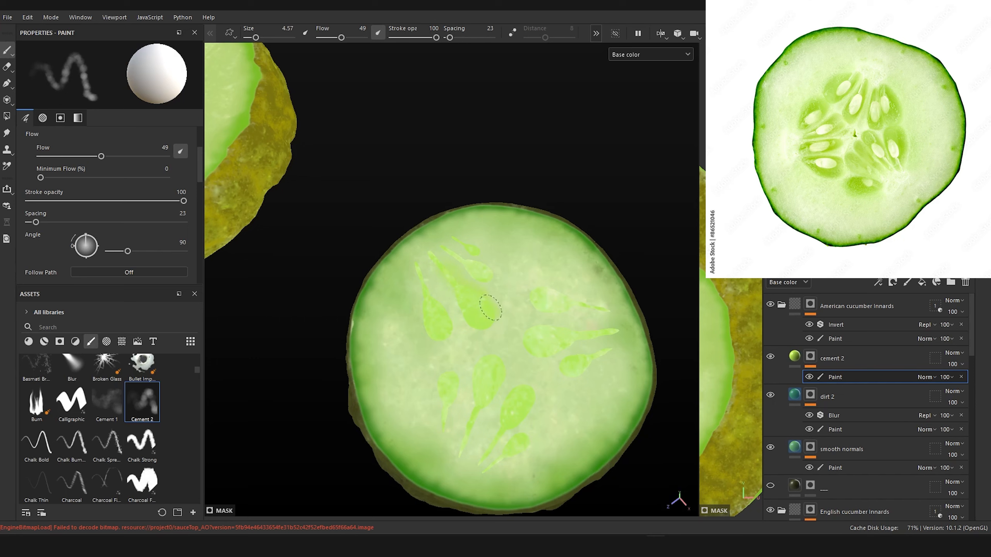
{"action": "left_click_drag", "start_coordinate": [492, 323], "coordinate": [483, 325]}
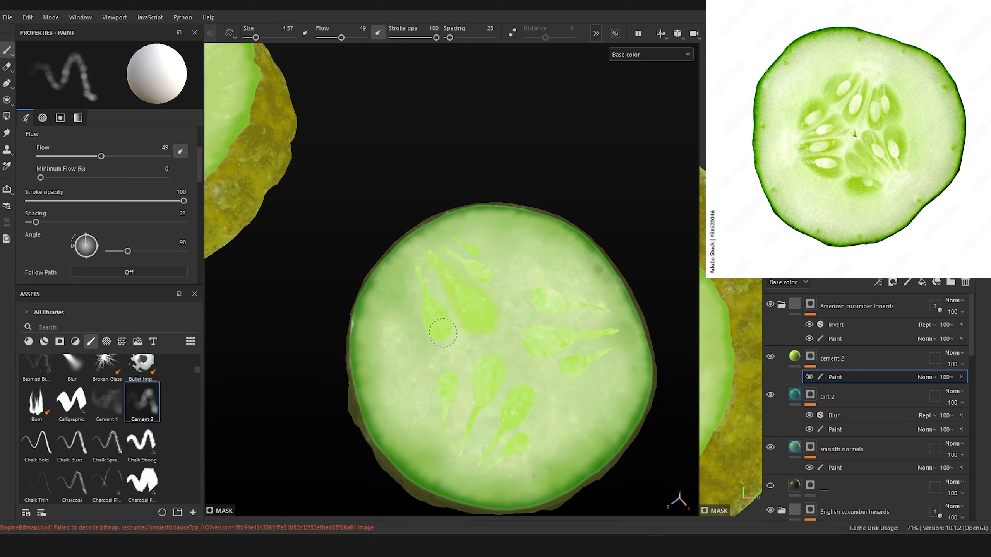
Step: Switch the viewport to Material display and continue painting green halos around the American slice's remaining seeds
{"action": "left_click", "coordinate": [639, 55]}
{"action": "left_click", "coordinate": [629, 72]}
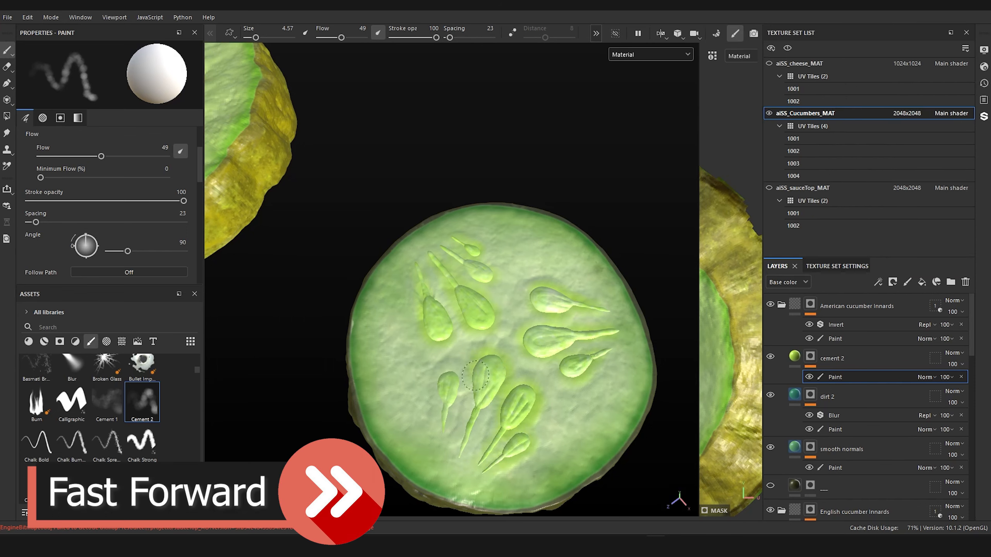
{"action": "left_click_drag", "start_coordinate": [474, 392], "coordinate": [425, 443], "text": "alt"}
{"action": "right_click_drag", "start_coordinate": [424, 442], "coordinate": [446, 388], "text": "alt"}
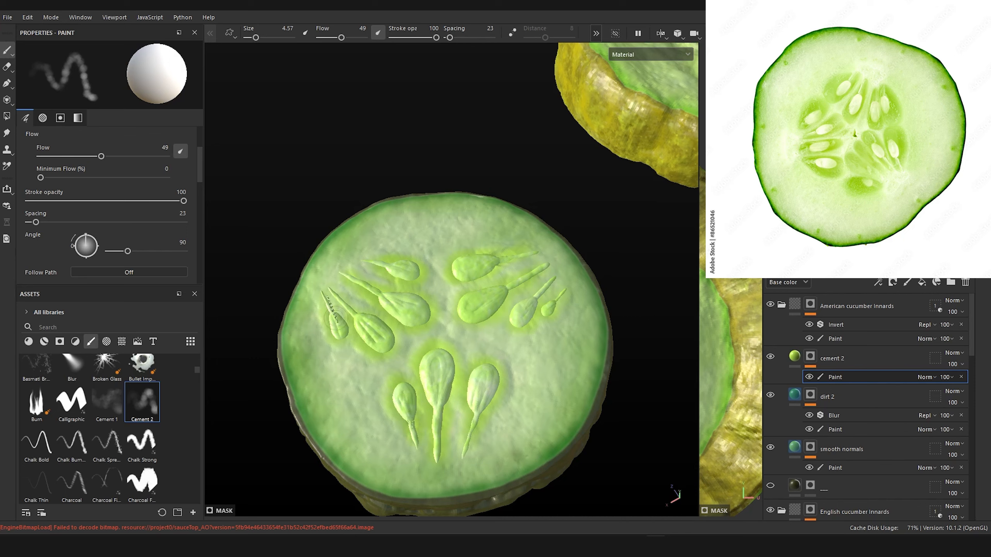
Step: Paint green patches near the centre of the American slice's underside on the cement 2 mask
{"action": "mouse_move", "coordinate": [404, 238]}
{"action": "right_mouse_down", "text": "alt"}
{"action": "mouse_move", "coordinate": [437, 297]}
{"action": "mouse_move", "coordinate": [464, 320]}
{"action": "right_mouse_up", "text": "alt"}
{"action": "mouse_move", "coordinate": [464, 320]}
{"action": "left_mouse_down", "text": "alt"}
{"action": "mouse_move", "coordinate": [506, 384]}
{"action": "mouse_move", "coordinate": [504, 402]}
{"action": "mouse_move", "coordinate": [463, 149]}
{"action": "left_mouse_up", "text": "alt"}
{"action": "middle_click_drag", "start_coordinate": [473, 445], "coordinate": [472, 321], "text": "alt"}
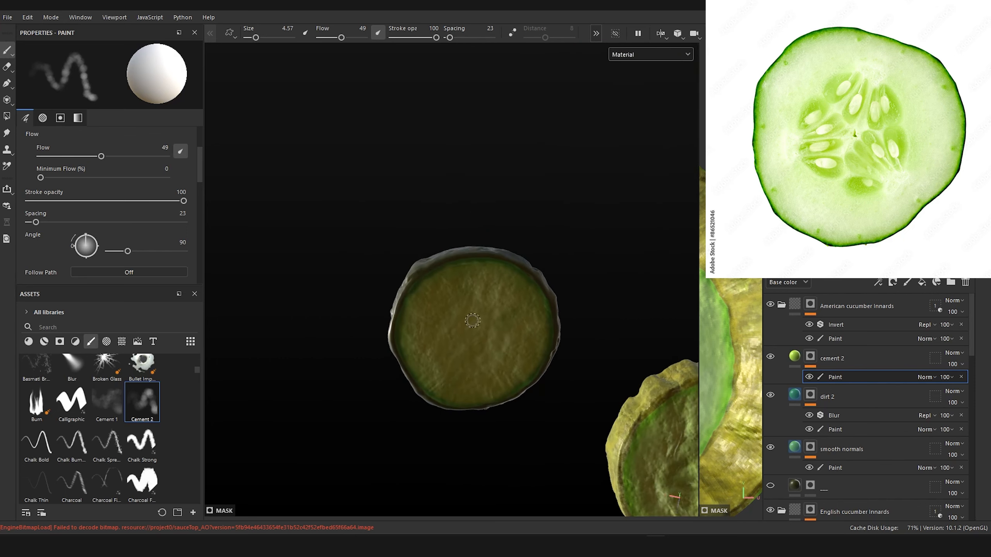
{"action": "right_click_drag", "start_coordinate": [473, 321], "coordinate": [467, 293], "text": "shift"}
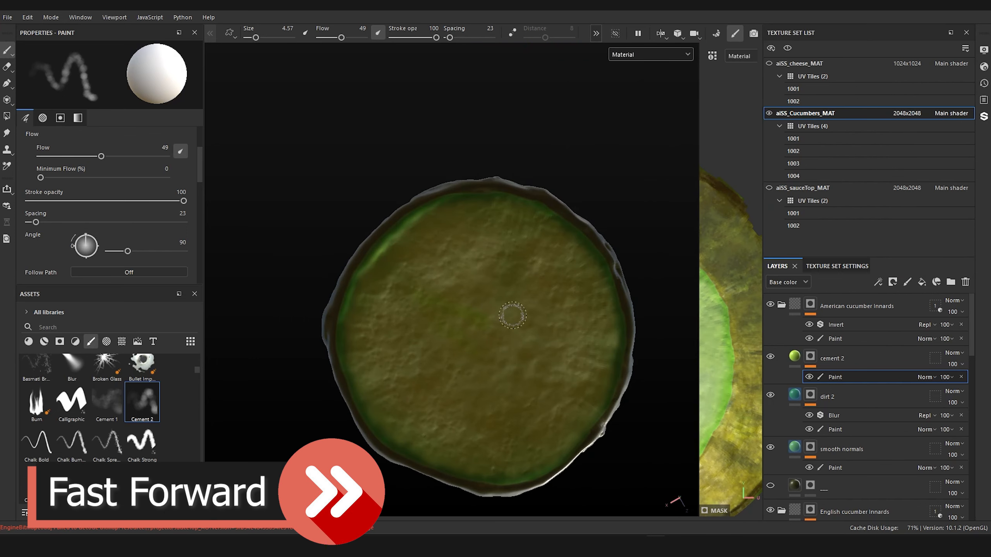
{"action": "left_click_drag", "start_coordinate": [512, 315], "coordinate": [529, 345]}
{"action": "mouse_move", "coordinate": [488, 418]}
{"action": "left_mouse_down"}
{"action": "mouse_move", "coordinate": [554, 320]}
{"action": "mouse_move", "coordinate": [502, 360]}
{"action": "mouse_move", "coordinate": [472, 343]}
{"action": "mouse_move", "coordinate": [477, 402]}
{"action": "left_mouse_up"}
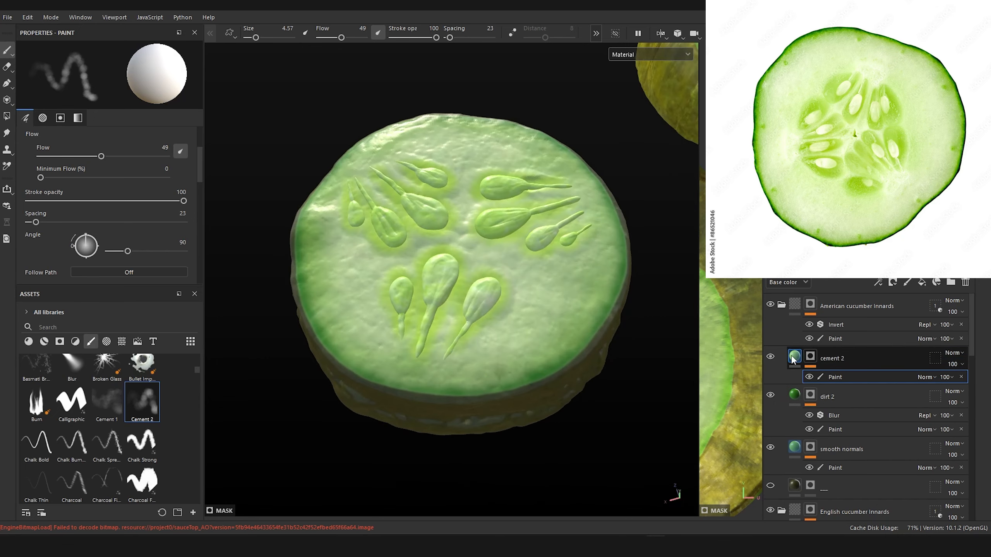
Step: Duplicate the American slice's cement 2 layer and replace the copy's painted mask with a fresh black mask
{"action": "left_click", "coordinate": [795, 357]}
{"action": "left_click", "coordinate": [810, 357]}
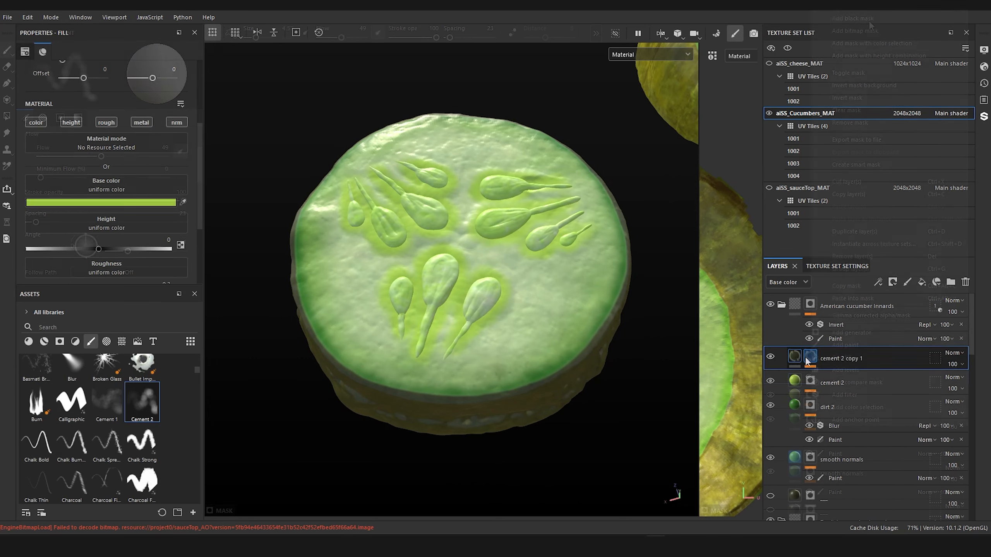
{"action": "right_click", "coordinate": [810, 357]}
{"action": "left_click", "coordinate": [868, 20]}
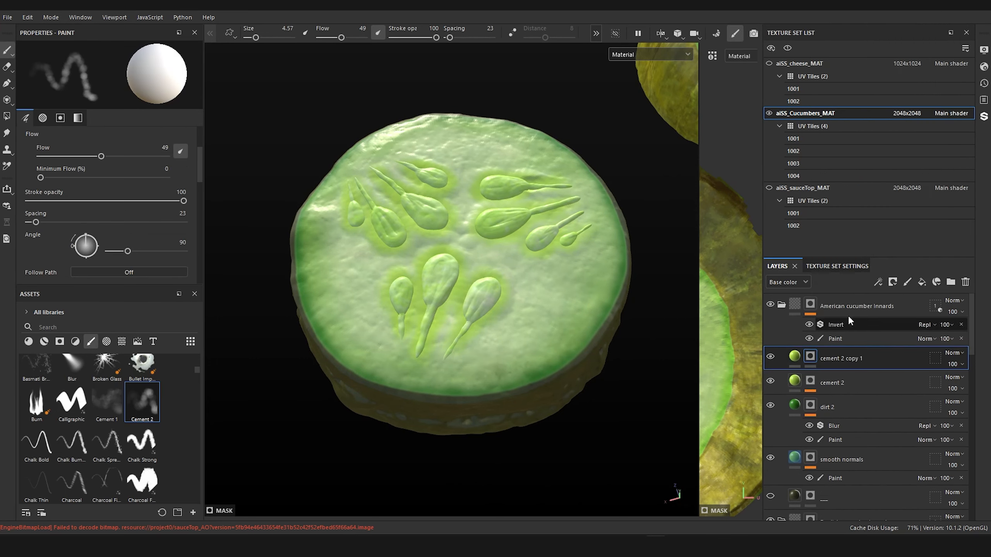
Step: Rename the cement 2 copy 1 layer in the American cucumber innards folder as smooth normals
{"action": "double_click", "coordinate": [831, 358]}
{"action": "type", "text": "smooth normals"}
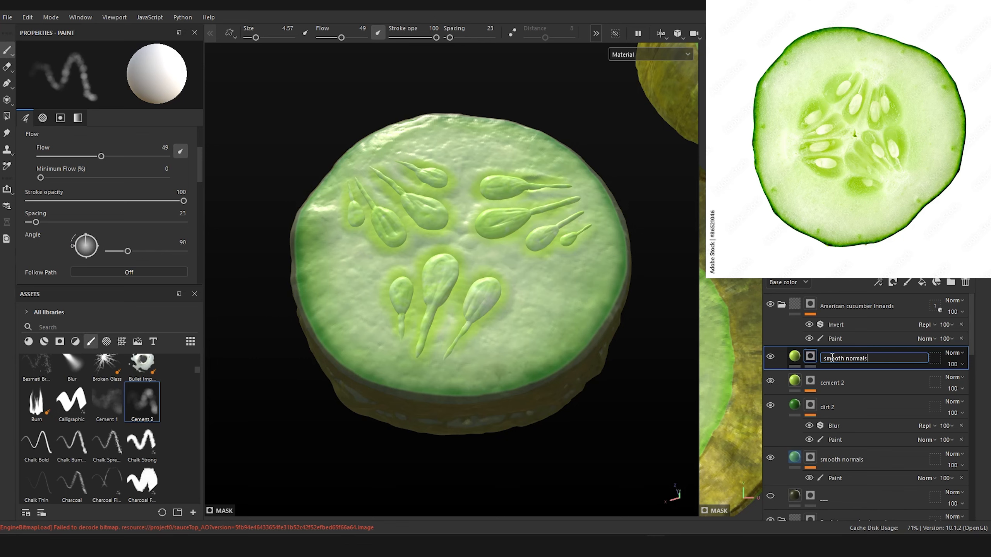
{"action": "key", "text": "Return"}
Step: Sample a deeper green from the area beside the seeds as the American slice's new smooth normals base color
{"action": "left_click", "coordinate": [794, 356]}
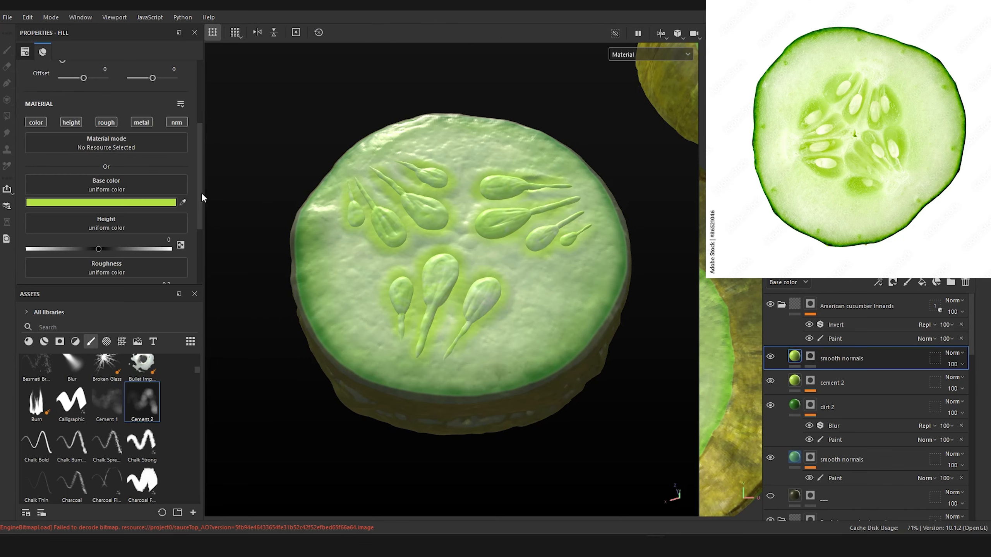
{"action": "left_click", "coordinate": [183, 202]}
{"action": "left_click", "coordinate": [458, 226]}
{"action": "left_click_drag", "start_coordinate": [475, 188], "coordinate": [505, 253], "text": "alt"}
{"action": "scroll", "coordinate": [504, 245], "scroll_direction": "up", "scroll_amount": 3}
{"action": "middle_click_drag", "start_coordinate": [505, 245], "coordinate": [548, 216], "text": "alt"}
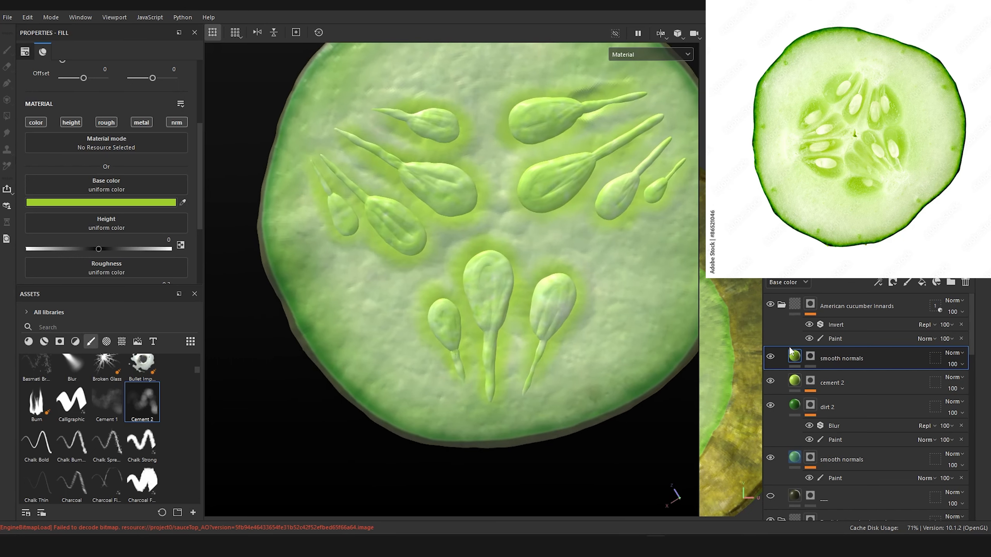
Step: Add a paint effect to the American slice's top smooth normals mask and paint test strokes beside the lower seeds
{"action": "left_click", "coordinate": [812, 356]}
{"action": "right_click", "coordinate": [813, 356]}
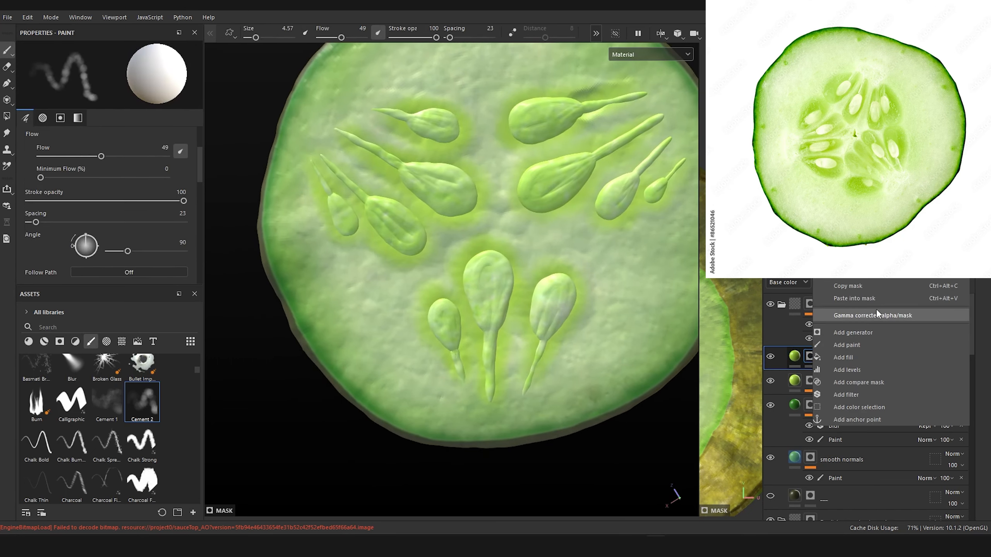
{"action": "left_click", "coordinate": [873, 341]}
{"action": "middle_click_drag", "start_coordinate": [524, 223], "coordinate": [508, 254], "text": "alt"}
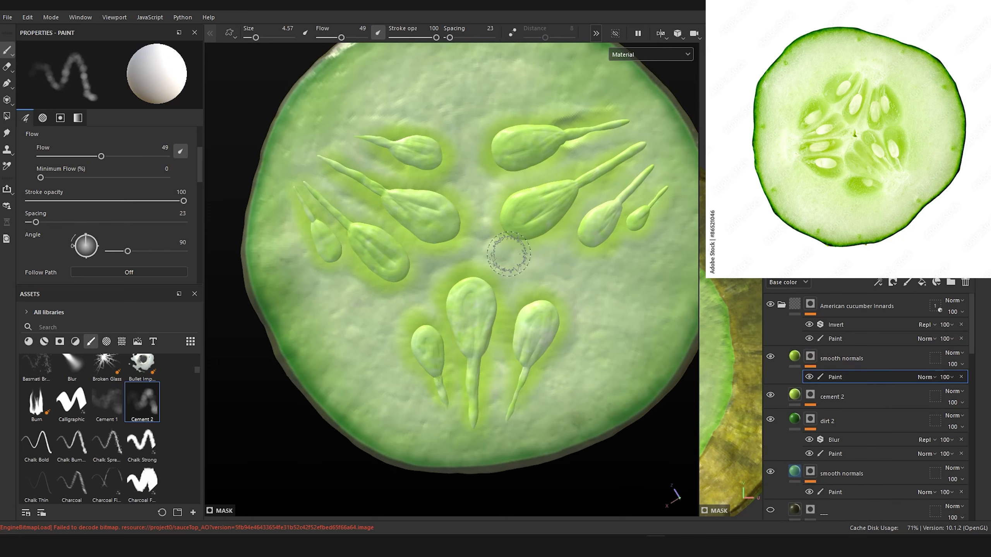
{"action": "right_click_drag", "start_coordinate": [538, 309], "coordinate": [527, 304], "text": "ctrl"}
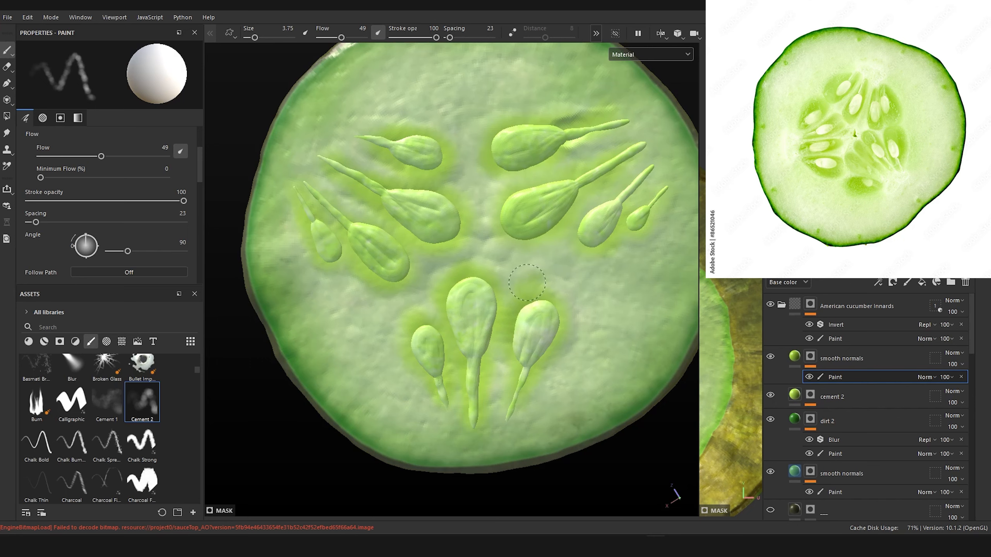
{"action": "left_click_drag", "start_coordinate": [535, 279], "coordinate": [539, 285]}
Step: Darken the American slice's top smooth normals base color to a deeper yellow-green
{"action": "left_click", "coordinate": [795, 357]}
{"action": "left_click", "coordinate": [148, 203]}
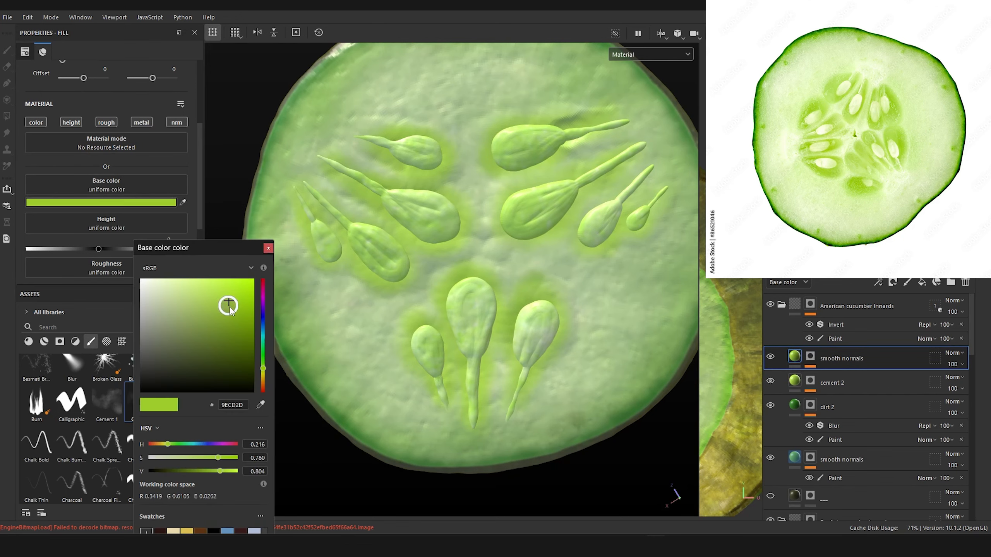
{"action": "left_click", "coordinate": [229, 307]}
{"action": "left_click", "coordinate": [231, 309]}
{"action": "left_click", "coordinate": [268, 249]}
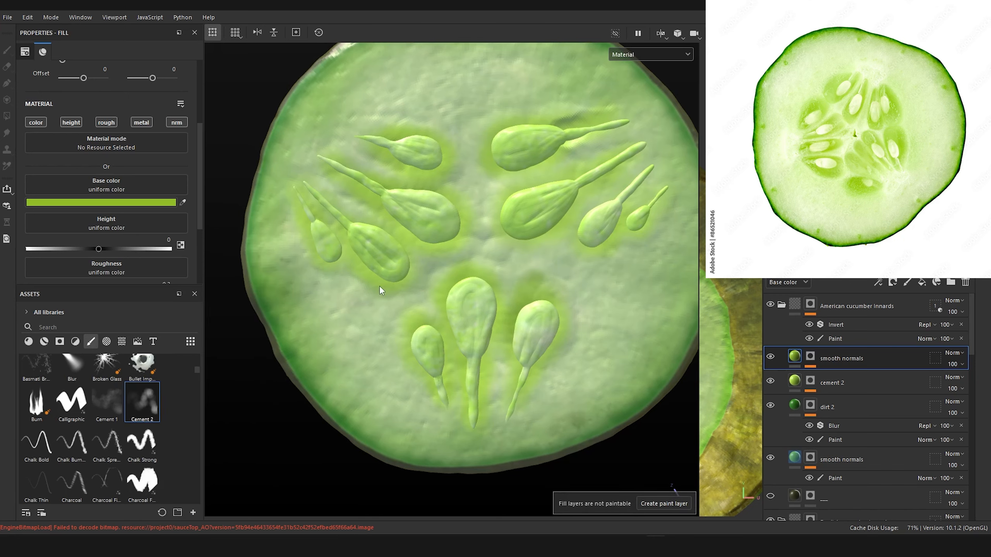
Step: Paint the deeper green around the American slice's seeds on the top smooth normals mask, and set the viewport to display Base color
{"action": "left_click", "coordinate": [809, 358]}
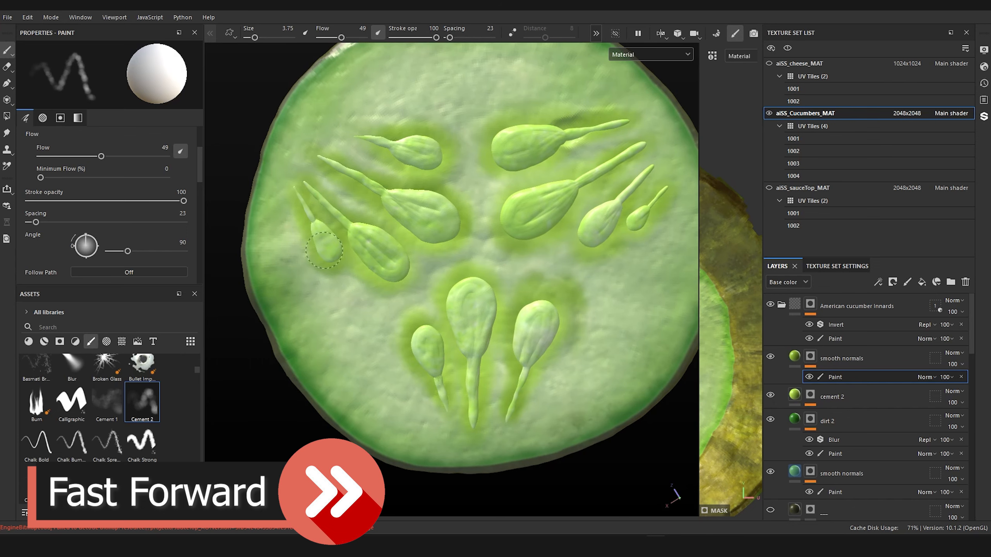
{"action": "scroll", "coordinate": [452, 249], "scroll_direction": "down", "scroll_amount": 6}
{"action": "left_click_drag", "start_coordinate": [452, 250], "coordinate": [518, 265], "text": "alt"}
{"action": "left_click", "coordinate": [651, 55]}
{"action": "left_click", "coordinate": [641, 97]}
{"action": "scroll", "coordinate": [546, 231], "scroll_direction": "up", "scroll_amount": 3}
{"action": "middle_click_drag", "start_coordinate": [601, 231], "coordinate": [474, 219], "text": "alt"}
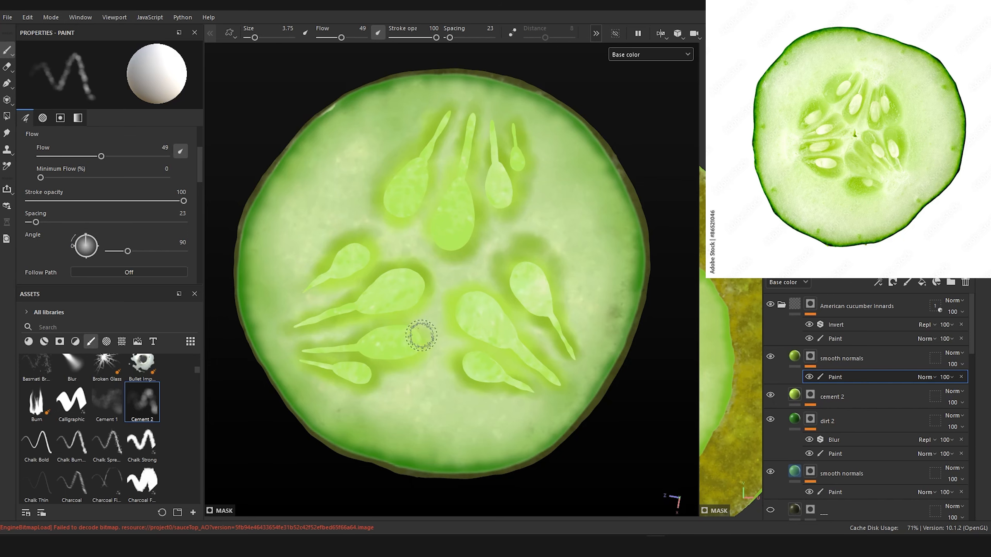
Step: Compare the seed shading with the American slice's top smooth normals and cement 2 layers each turned off and on
{"action": "left_click_drag", "start_coordinate": [484, 333], "coordinate": [401, 357], "text": "alt"}
{"action": "scroll", "coordinate": [511, 336], "scroll_direction": "up", "scroll_amount": 5}
{"action": "left_click_drag", "start_coordinate": [512, 337], "coordinate": [534, 311], "text": "alt"}
{"action": "mouse_move", "coordinate": [534, 312]}
{"action": "middle_mouse_down", "text": "alt"}
{"action": "mouse_move", "coordinate": [572, 283]}
{"action": "mouse_move", "coordinate": [524, 320]}
{"action": "middle_mouse_up", "text": "alt"}
{"action": "scroll", "coordinate": [550, 299], "scroll_direction": "down", "scroll_amount": 2}
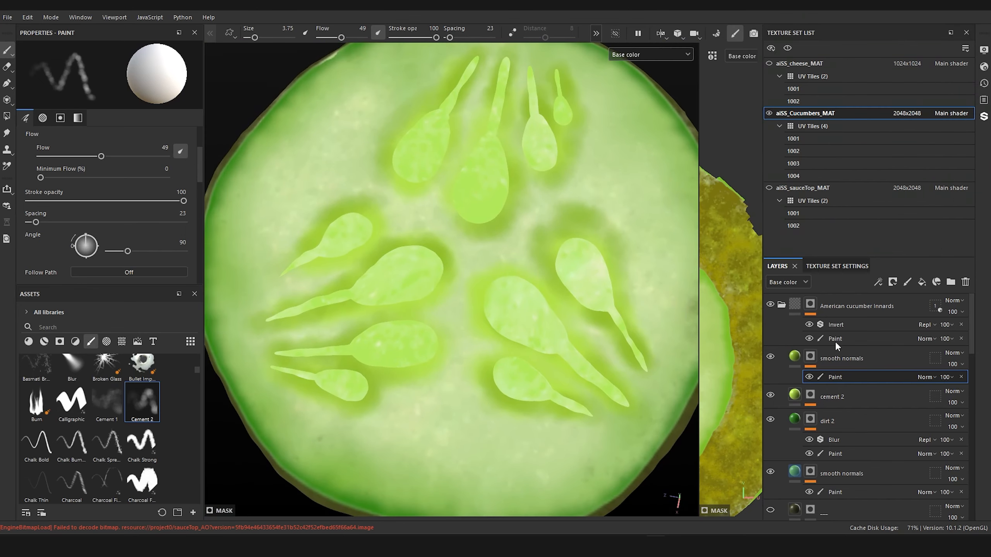
{"action": "left_click", "coordinate": [771, 357]}
{"action": "left_click", "coordinate": [770, 358]}
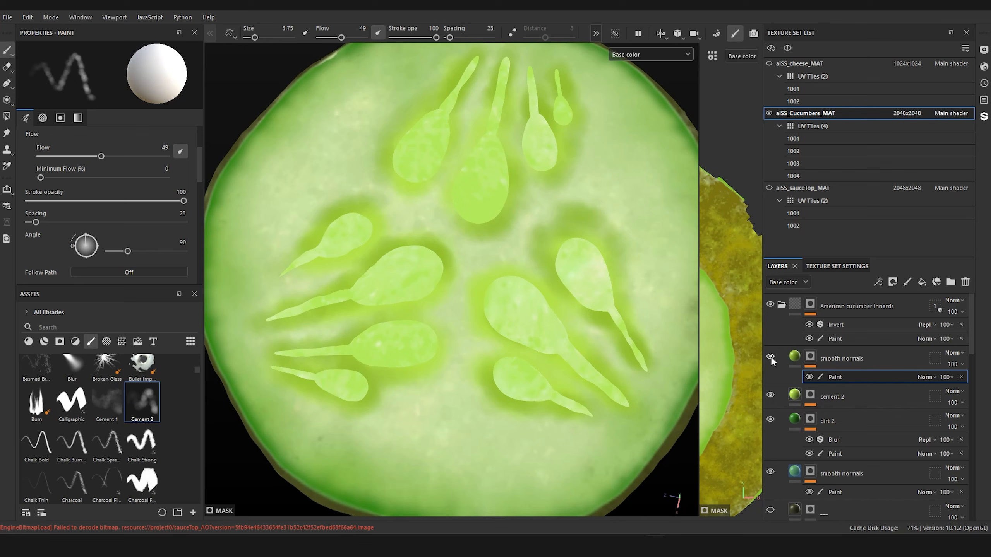
{"action": "left_click", "coordinate": [770, 396]}
{"action": "left_click", "coordinate": [770, 395]}
{"action": "left_click", "coordinate": [771, 396]}
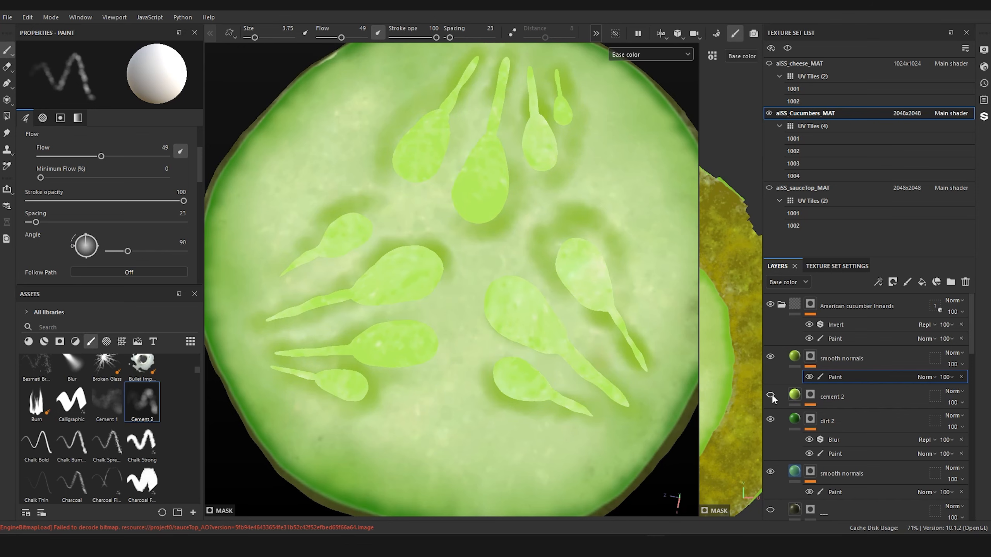
{"action": "left_click", "coordinate": [771, 395]}
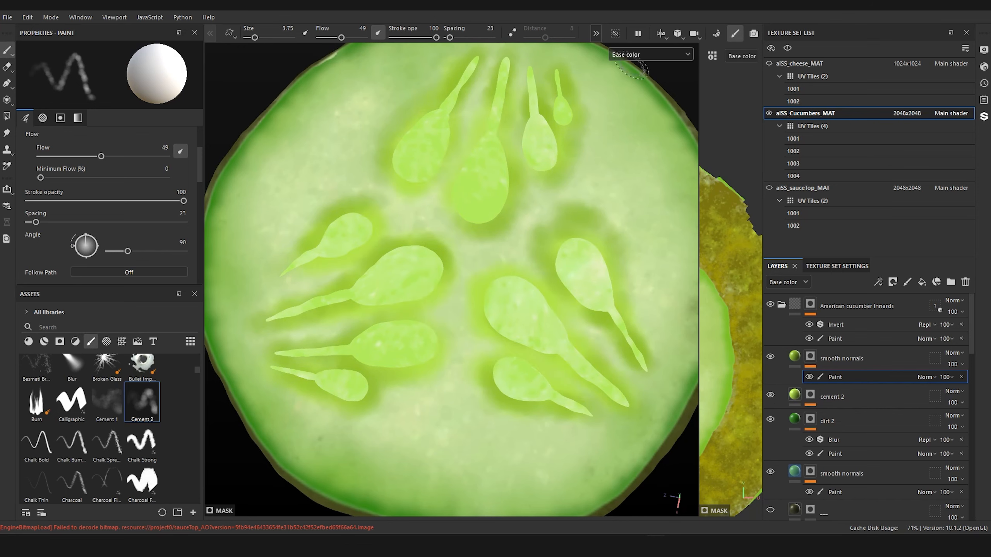
Step: Hide the seeds, fill the green patches beneath them on the cement 2 mask, and paint deeper streaks on the smooth normals mask
{"action": "left_click", "coordinate": [615, 34]}
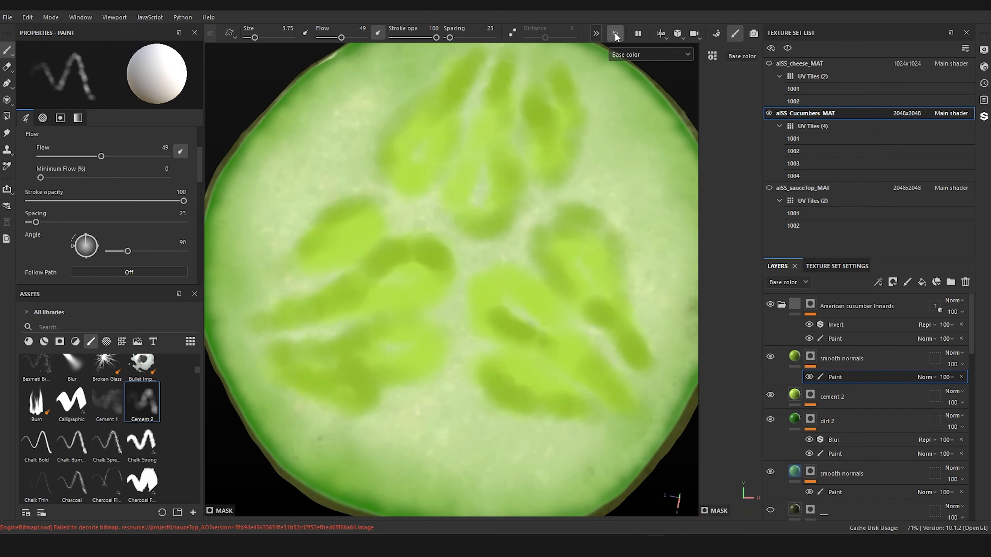
{"action": "left_click", "coordinate": [811, 396]}
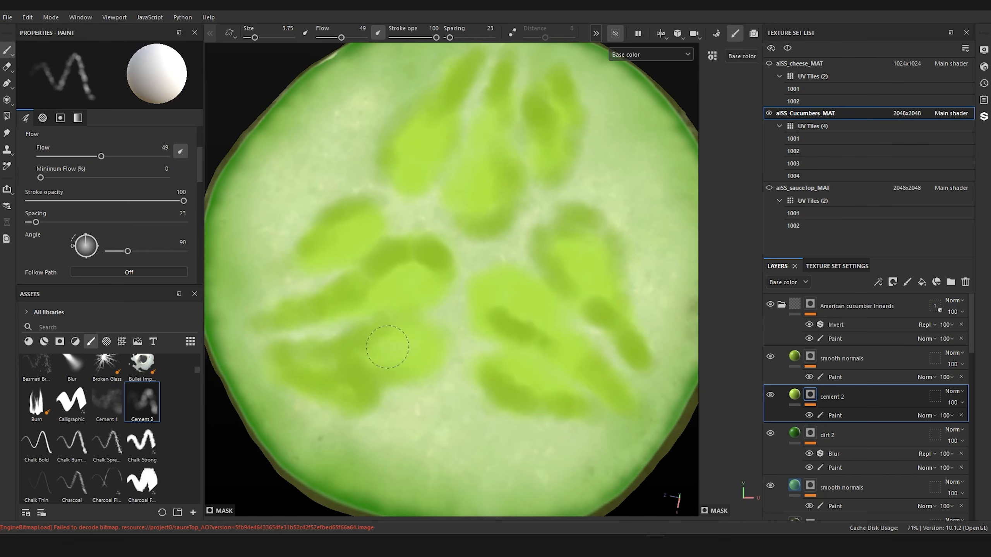
{"action": "left_click", "coordinate": [834, 377]}
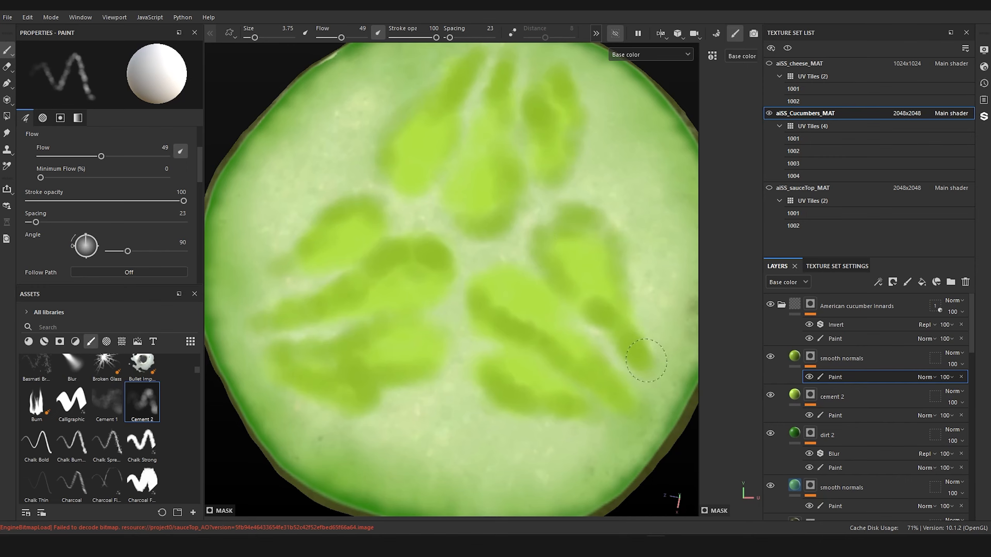
Step: Paint deeper green strokes along the edges of the underside's green patches on the American slice's smooth normals mask
{"action": "scroll", "coordinate": [504, 338], "scroll_direction": "down", "scroll_amount": 5}
{"action": "left_click_drag", "start_coordinate": [535, 284], "coordinate": [535, 325], "text": "alt"}
{"action": "scroll", "coordinate": [540, 330], "scroll_direction": "up", "scroll_amount": 3}
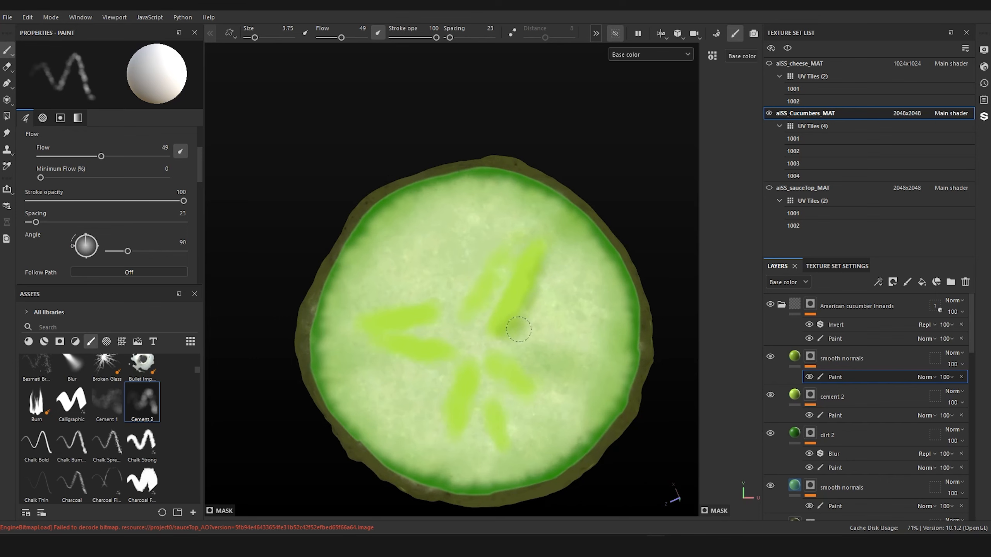
{"action": "left_click_drag", "start_coordinate": [492, 245], "coordinate": [464, 265]}
{"action": "left_click_drag", "start_coordinate": [495, 358], "coordinate": [544, 382]}
{"action": "left_click", "coordinate": [496, 392]}
{"action": "left_click_drag", "start_coordinate": [497, 448], "coordinate": [474, 364]}
{"action": "mouse_move", "coordinate": [417, 332]}
{"action": "left_mouse_down"}
{"action": "mouse_move", "coordinate": [454, 348]}
{"action": "mouse_move", "coordinate": [419, 365]}
{"action": "left_mouse_up"}
{"action": "left_click_drag", "start_coordinate": [402, 305], "coordinate": [462, 321]}
{"action": "left_click_drag", "start_coordinate": [490, 303], "coordinate": [486, 318]}
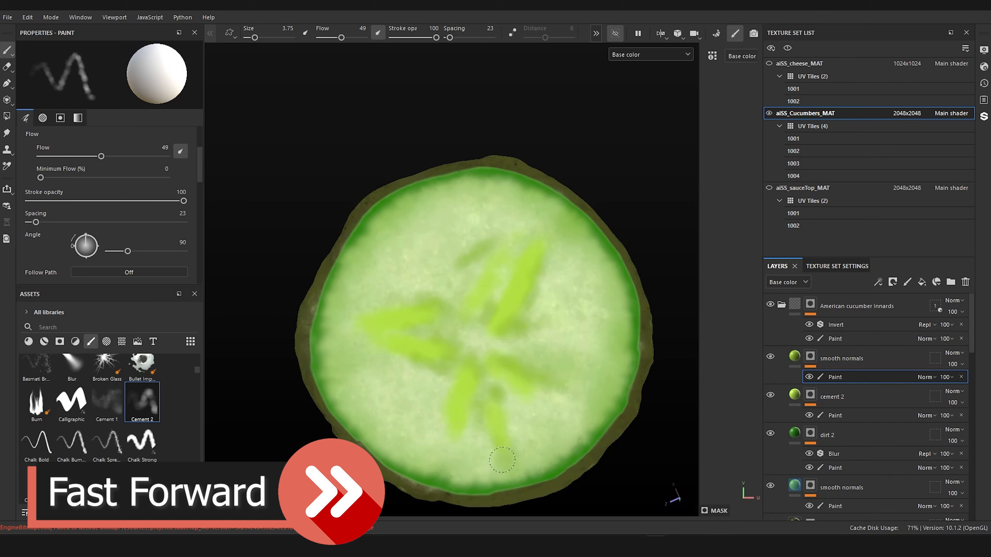
{"action": "left_click_drag", "start_coordinate": [488, 453], "coordinate": [484, 419]}
{"action": "left_click_drag", "start_coordinate": [468, 324], "coordinate": [464, 298]}
{"action": "mouse_move", "coordinate": [500, 306]}
{"action": "left_mouse_down"}
{"action": "mouse_move", "coordinate": [505, 245]}
{"action": "mouse_move", "coordinate": [495, 267]}
{"action": "left_mouse_up"}
{"action": "left_click_drag", "start_coordinate": [549, 230], "coordinate": [546, 244]}
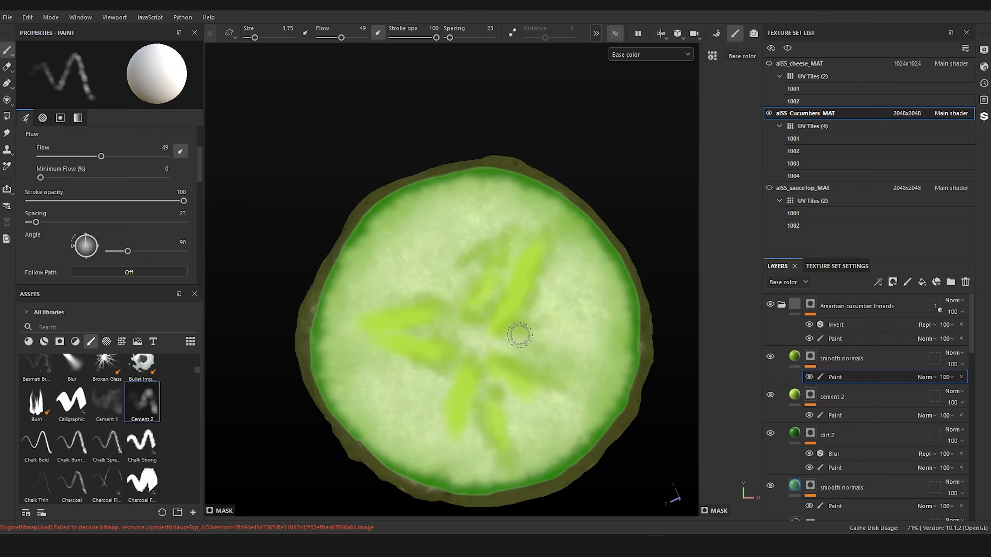
{"action": "left_click_drag", "start_coordinate": [524, 338], "coordinate": [563, 387]}
Step: Paint more deep green streaks across the seed patches on the American slice's upper face, and show the seeds again
{"action": "scroll", "coordinate": [588, 171], "scroll_direction": "down", "scroll_amount": 6}
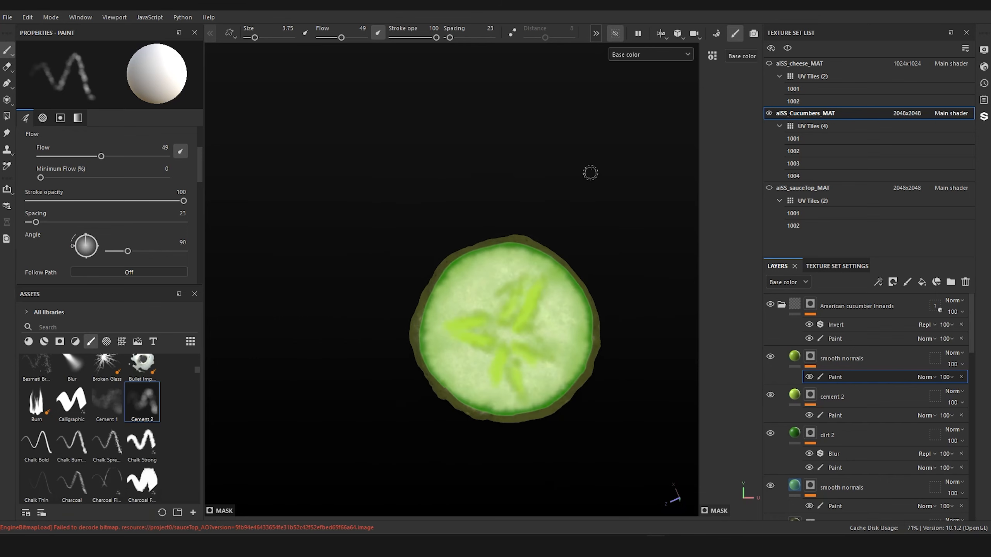
{"action": "left_click_drag", "start_coordinate": [588, 171], "coordinate": [533, 546], "text": "alt"}
{"action": "right_click_drag", "start_coordinate": [533, 546], "coordinate": [532, 491], "text": "alt"}
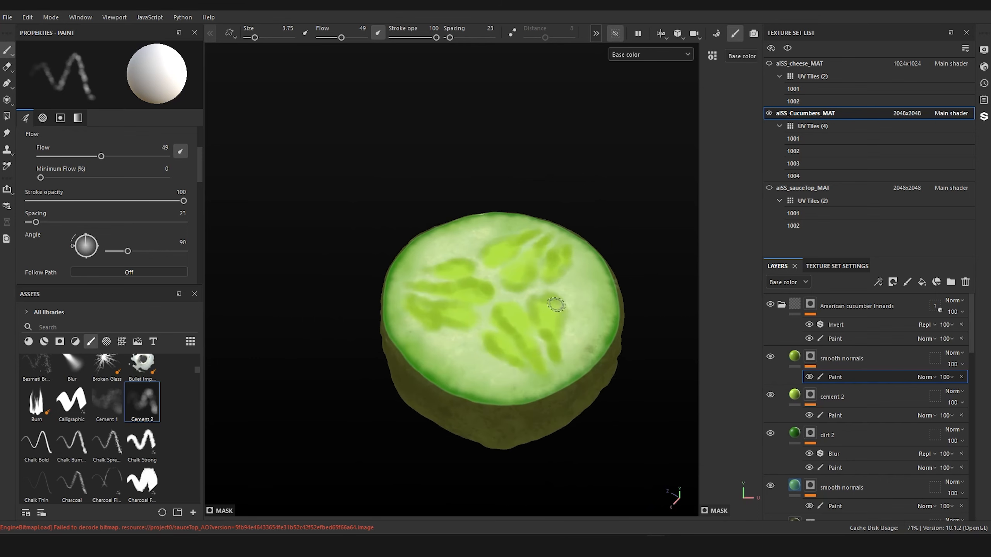
{"action": "left_click_drag", "start_coordinate": [533, 492], "coordinate": [533, 386], "text": "alt"}
{"action": "right_click_drag", "start_coordinate": [532, 385], "coordinate": [539, 358], "text": "alt"}
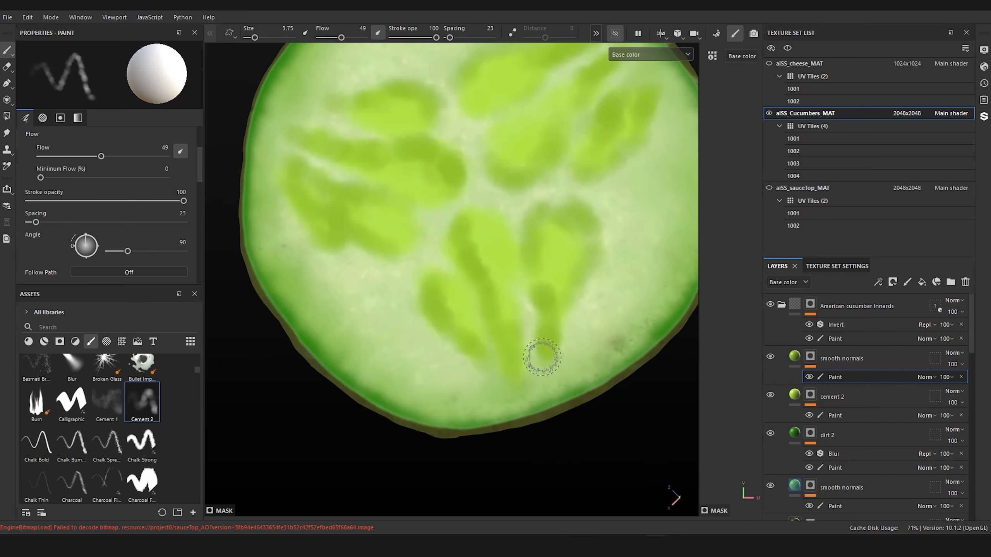
{"action": "middle_click_drag", "start_coordinate": [539, 358], "coordinate": [508, 407], "text": "alt"}
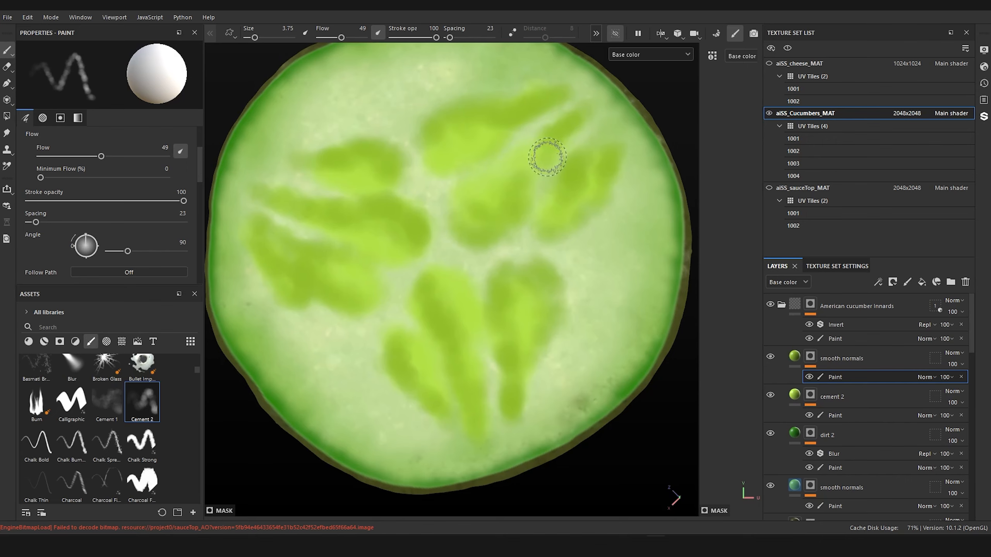
{"action": "scroll", "coordinate": [617, 223], "scroll_direction": "down", "scroll_amount": 5}
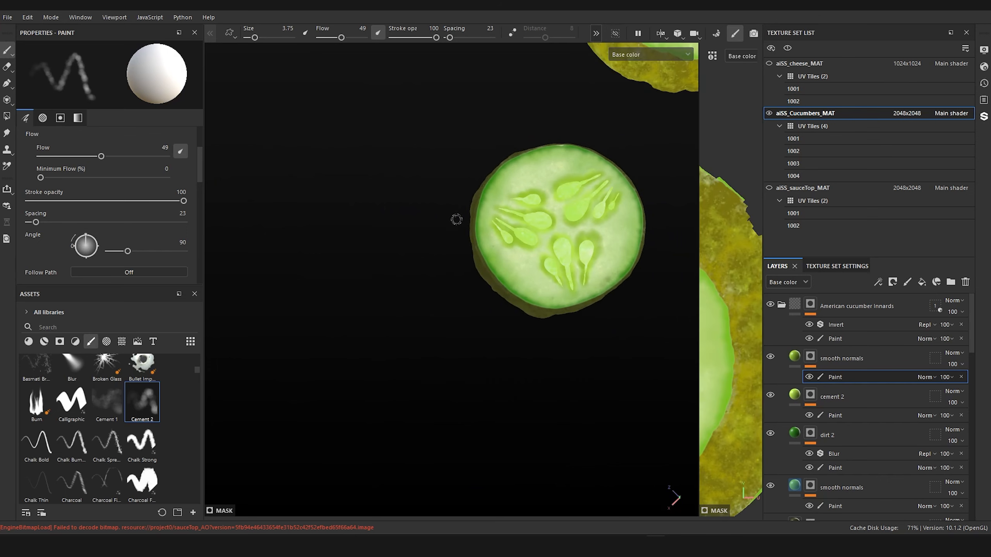
Step: Select the cement 2 mask's paint effect in the English cucumber innards folder and check that slice's shading with its seeds hidden
{"action": "scroll", "coordinate": [387, 269], "scroll_direction": "down", "scroll_amount": 3}
{"action": "mouse_move", "coordinate": [387, 275]}
{"action": "left_mouse_down", "text": "alt"}
{"action": "mouse_move", "coordinate": [540, 295]}
{"action": "mouse_move", "coordinate": [547, 265]}
{"action": "mouse_move", "coordinate": [527, 336]}
{"action": "mouse_move", "coordinate": [549, 270]}
{"action": "mouse_move", "coordinate": [553, 345]}
{"action": "mouse_move", "coordinate": [526, 303]}
{"action": "mouse_move", "coordinate": [465, 287]}
{"action": "mouse_move", "coordinate": [493, 325]}
{"action": "left_mouse_up", "text": "alt"}
{"action": "scroll", "coordinate": [492, 325], "scroll_direction": "up", "scroll_amount": 2}
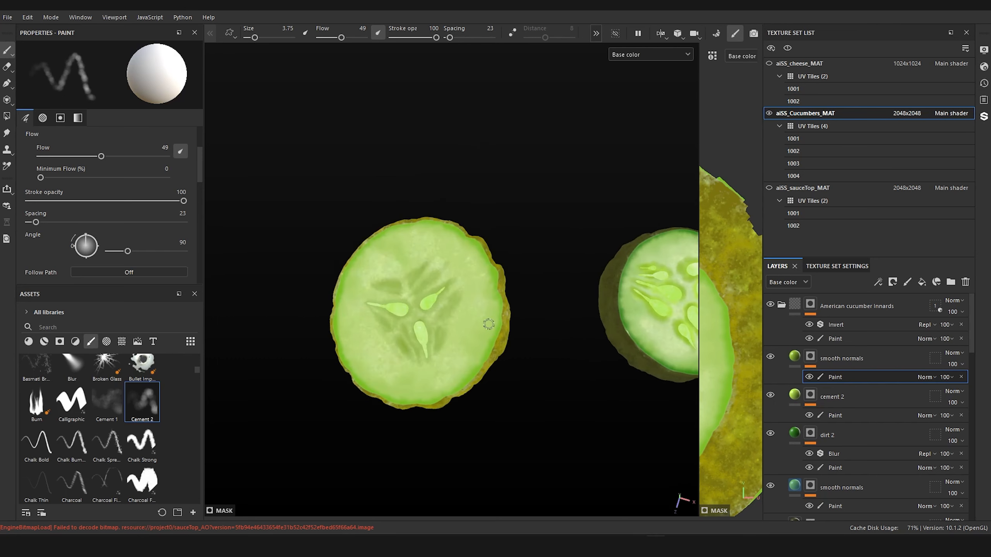
{"action": "middle_click_drag", "start_coordinate": [490, 325], "coordinate": [538, 301], "text": "alt"}
{"action": "scroll", "coordinate": [518, 305], "scroll_direction": "up", "scroll_amount": 3}
{"action": "scroll", "coordinate": [517, 304], "scroll_direction": "up", "scroll_amount": 3}
{"action": "left_click_drag", "start_coordinate": [500, 266], "coordinate": [495, 316], "text": "alt"}
{"action": "middle_click_drag", "start_coordinate": [496, 317], "coordinate": [542, 305], "text": "alt"}
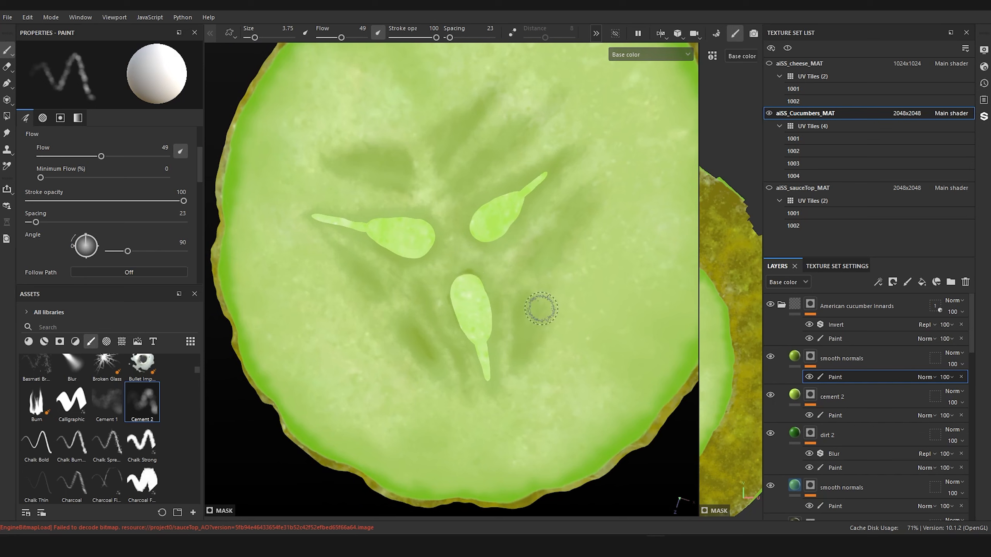
{"action": "scroll", "coordinate": [833, 386], "scroll_direction": "down", "scroll_amount": 1}
{"action": "scroll", "coordinate": [858, 387], "scroll_direction": "down", "scroll_amount": 4}
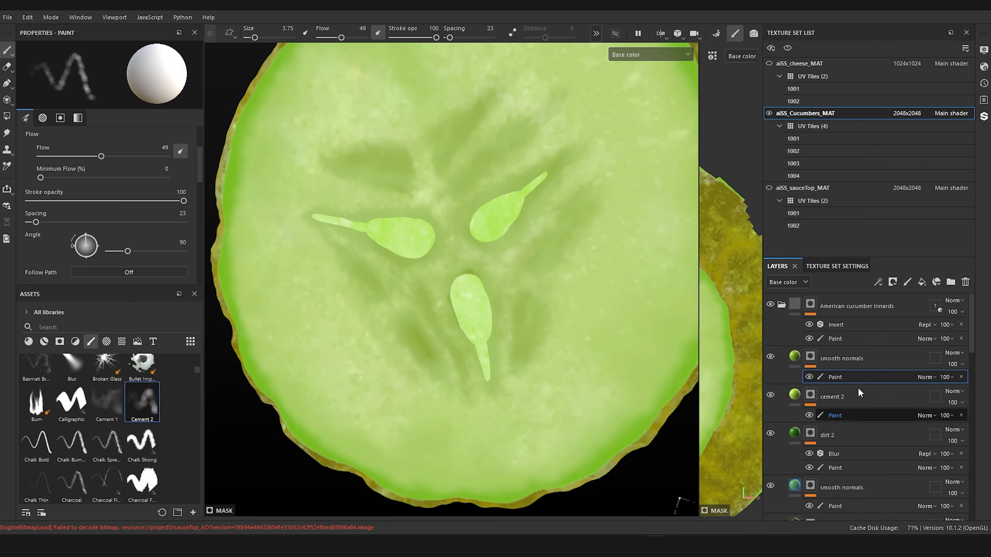
{"action": "scroll", "coordinate": [855, 385], "scroll_direction": "down", "scroll_amount": 1}
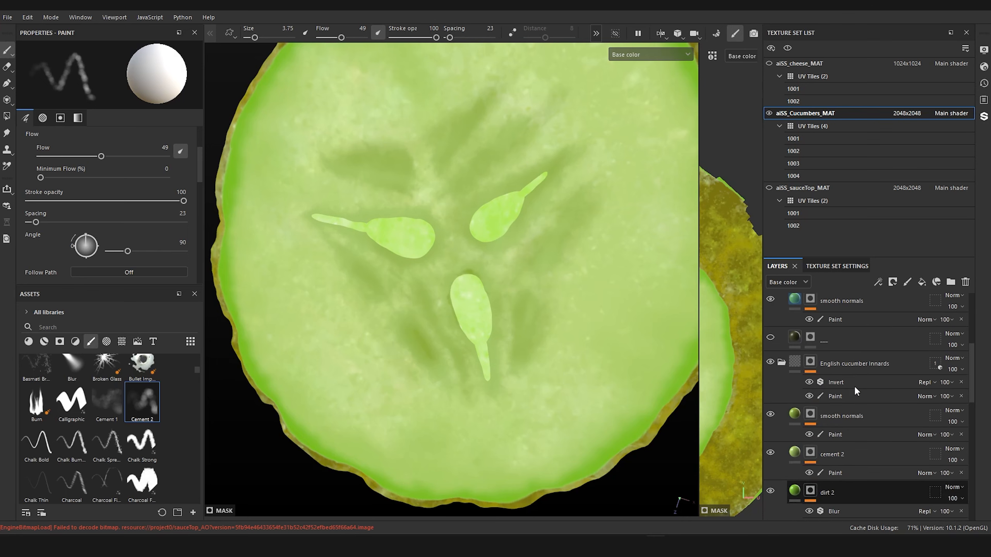
{"action": "left_click", "coordinate": [839, 472]}
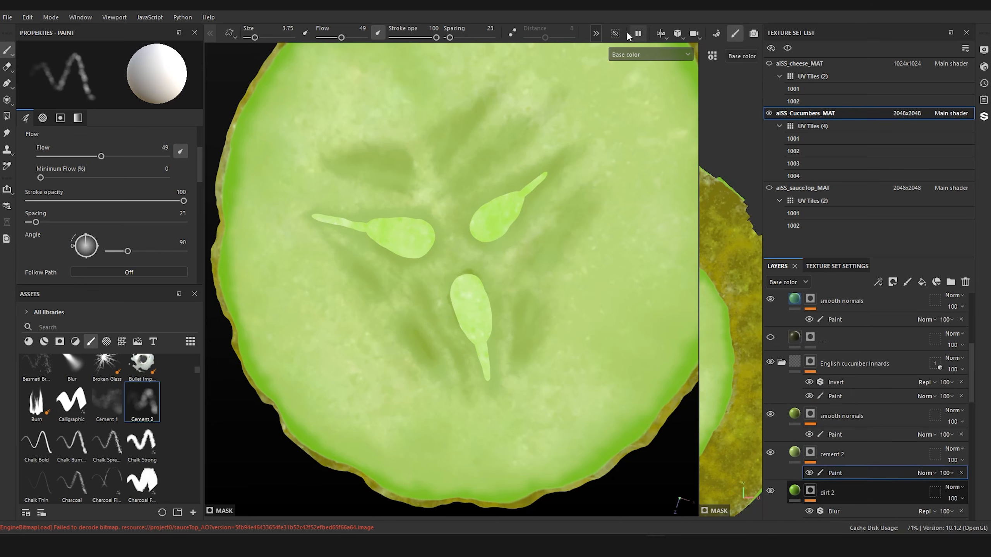
{"action": "left_click", "coordinate": [616, 33]}
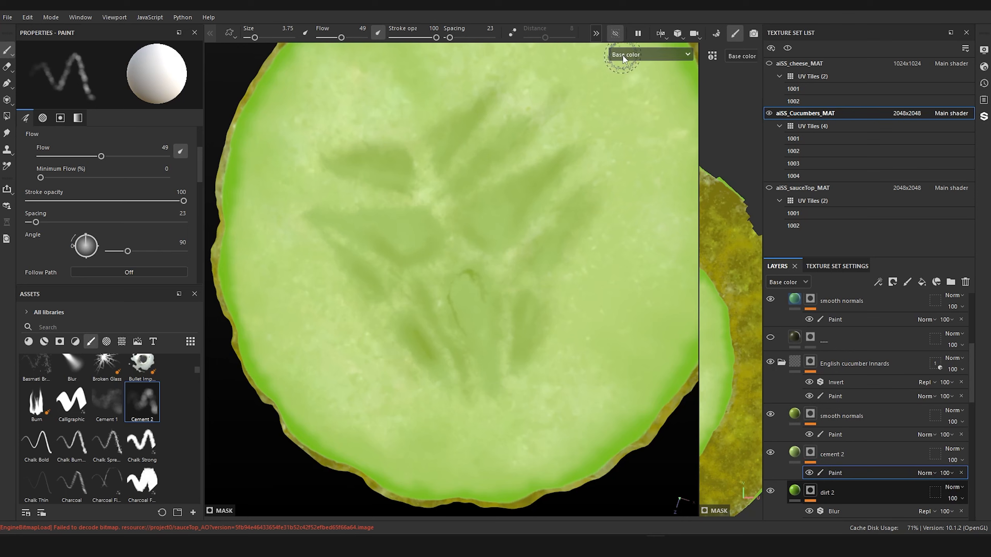
{"action": "left_click", "coordinate": [614, 33]}
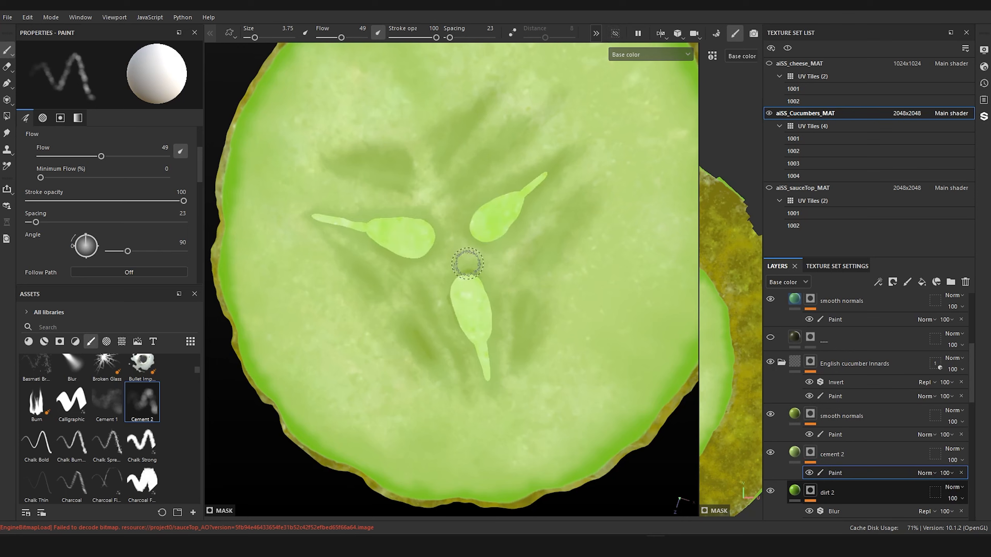
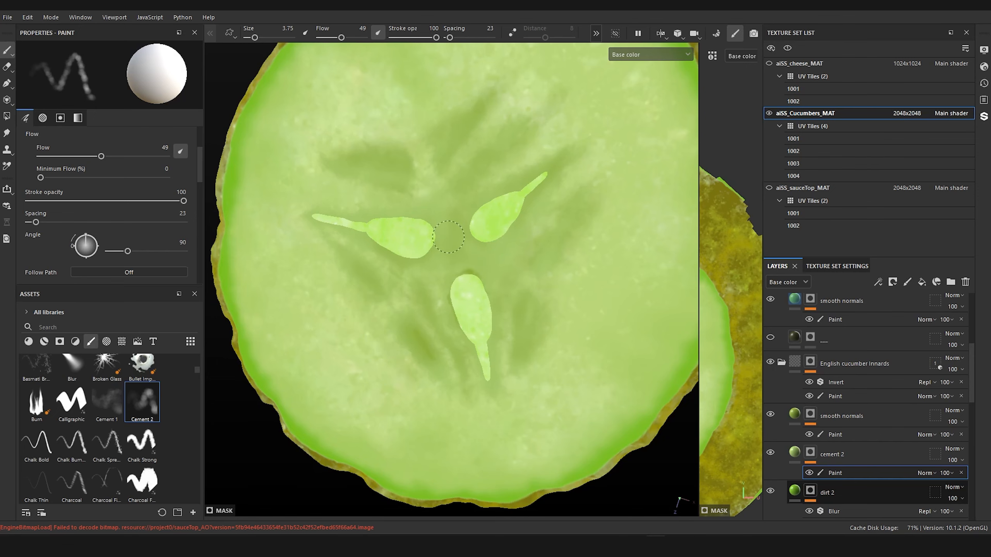
Step: Set the base color of the dirt 2 fill layer in the English cucumber innards folder to yellow-green A4BC1D
{"action": "left_click_drag", "start_coordinate": [448, 374], "coordinate": [367, 378], "text": "alt"}
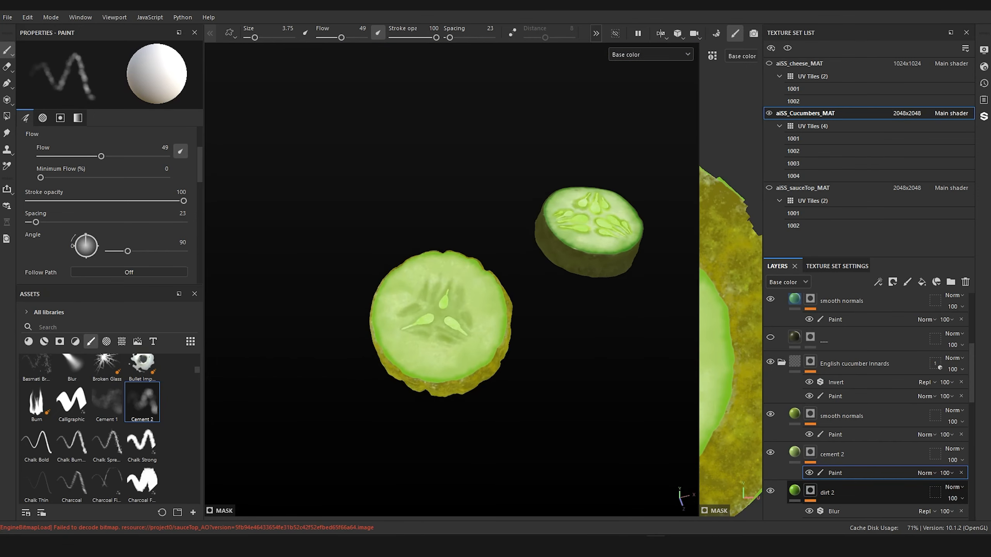
{"action": "scroll", "coordinate": [455, 421], "scroll_direction": "up", "scroll_amount": 4}
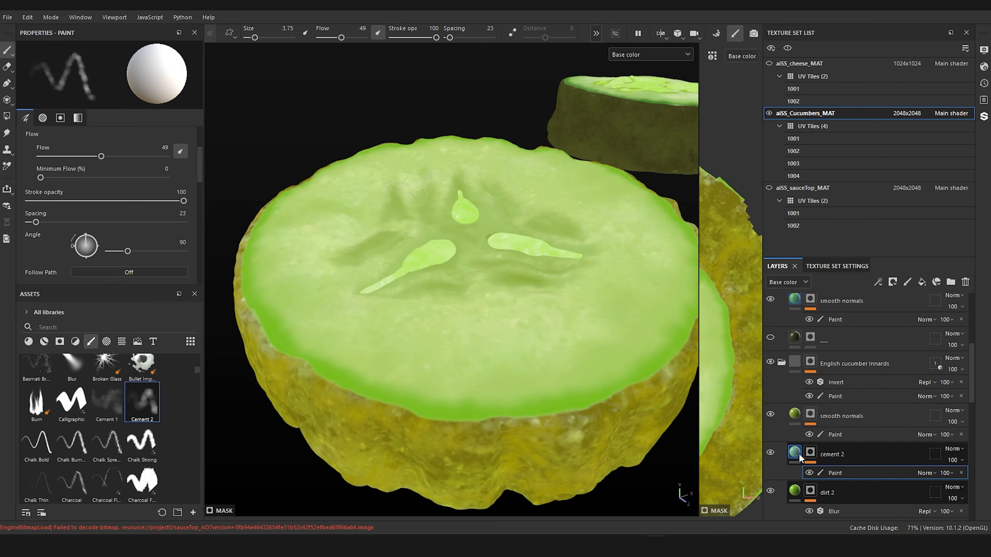
{"action": "scroll", "coordinate": [797, 457], "scroll_direction": "down", "scroll_amount": 1}
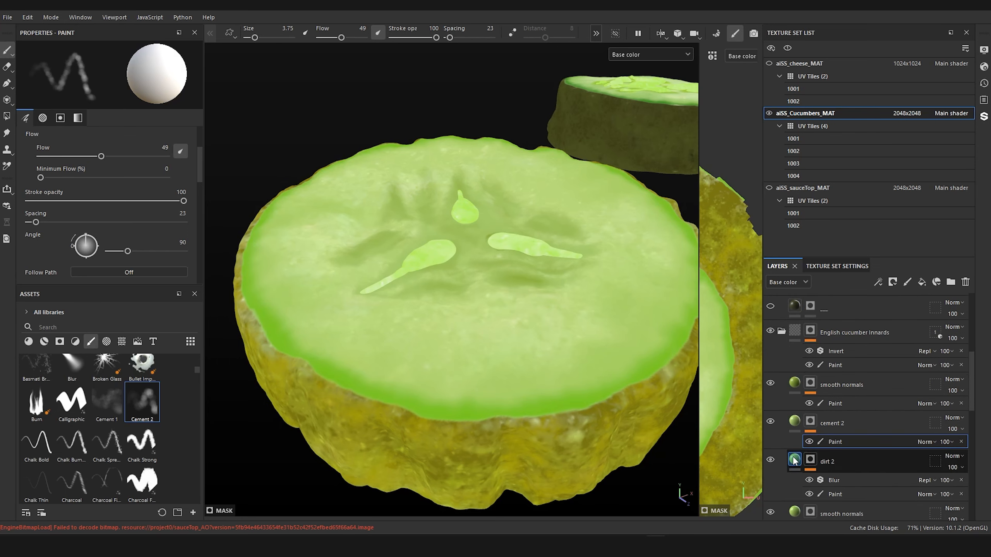
{"action": "left_click", "coordinate": [793, 460]}
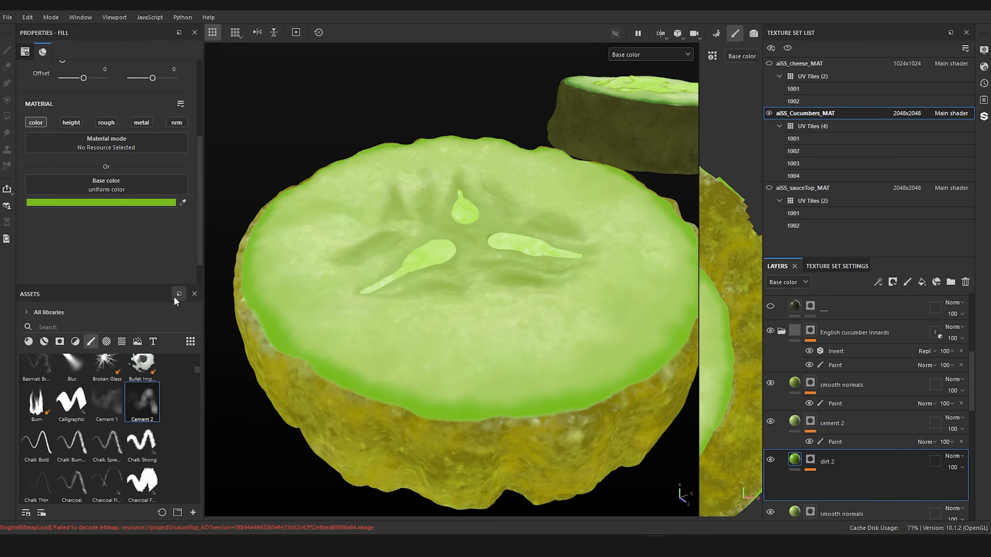
{"action": "left_click", "coordinate": [111, 202]}
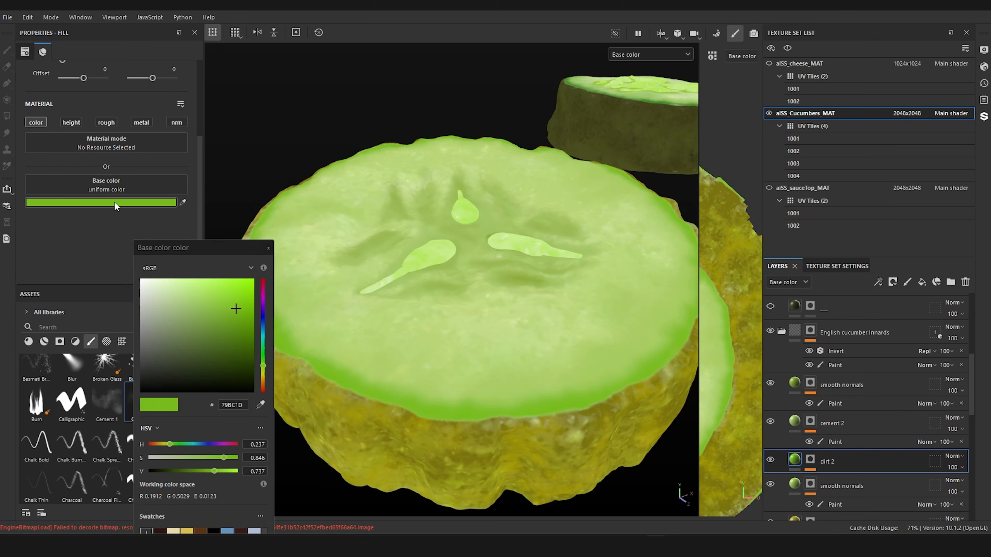
{"action": "left_click", "coordinate": [263, 366]}
{"action": "left_click", "coordinate": [771, 461]}
{"action": "left_click", "coordinate": [771, 461]}
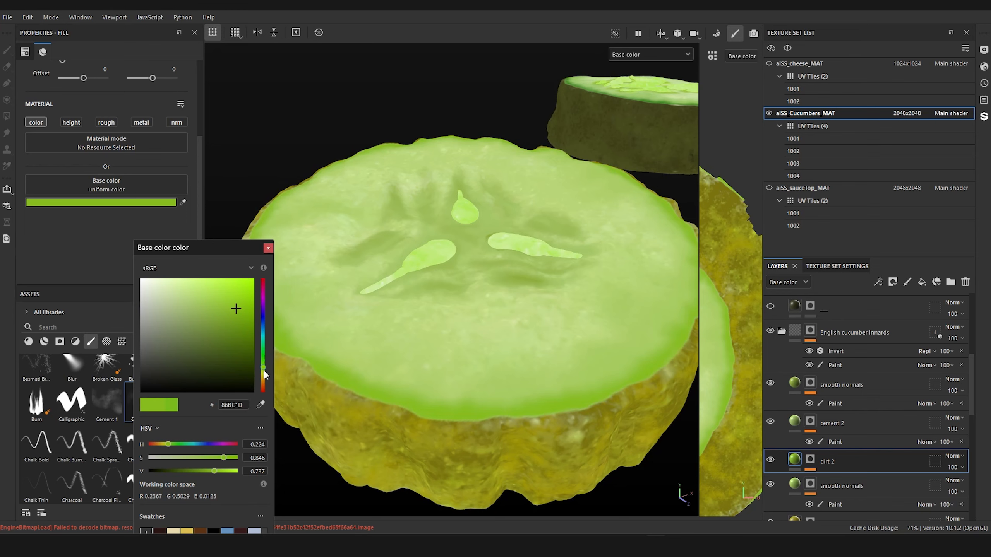
{"action": "left_click_drag", "start_coordinate": [264, 371], "coordinate": [264, 372]}
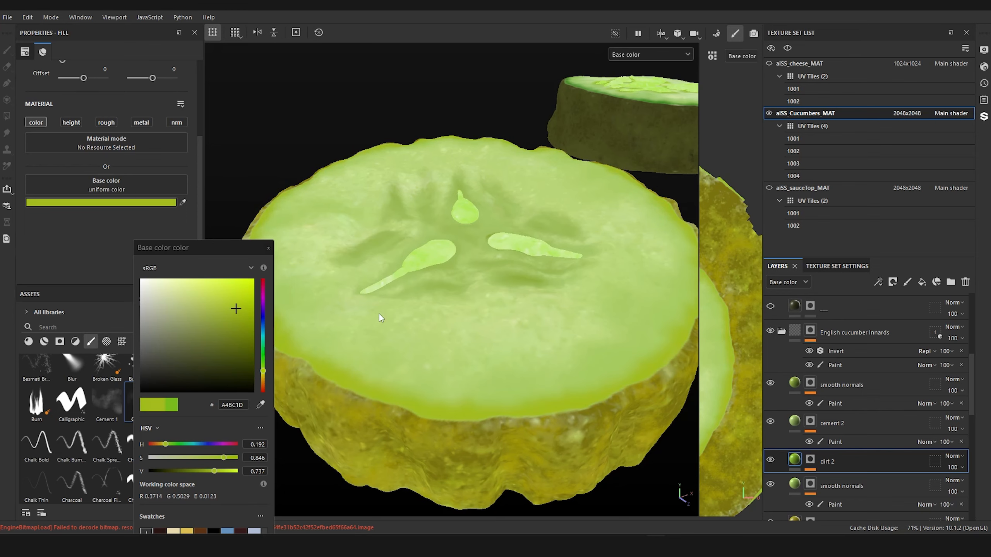
Step: Examine the recolored rim of the ridged cucumber slice from several angles and compare it with the other slice
{"action": "scroll", "coordinate": [449, 320], "scroll_direction": "down", "scroll_amount": 5}
{"action": "left_click_drag", "start_coordinate": [449, 321], "coordinate": [253, 403], "text": "alt"}
{"action": "scroll", "coordinate": [499, 359], "scroll_direction": "up", "scroll_amount": 3}
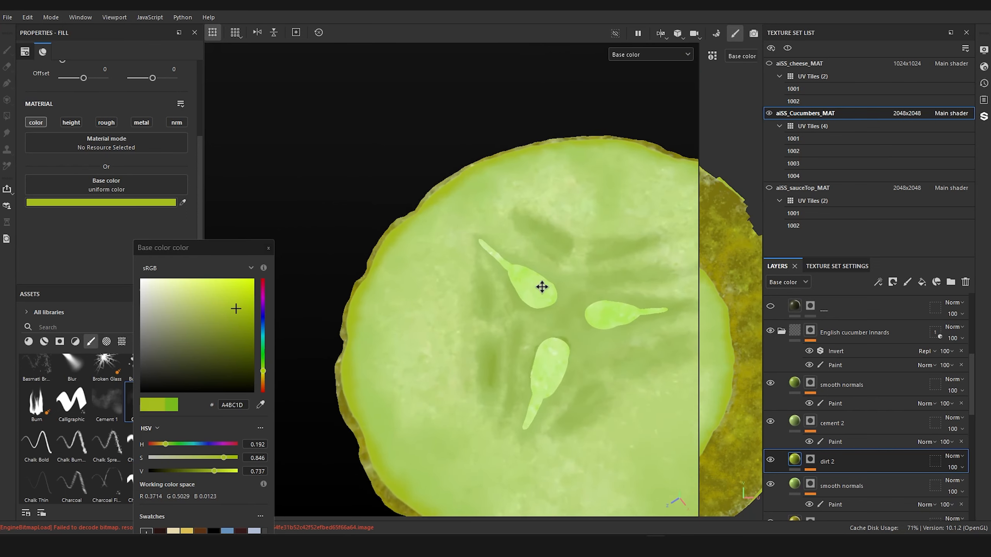
{"action": "middle_click_drag", "start_coordinate": [541, 286], "coordinate": [520, 300], "text": "alt"}
{"action": "scroll", "coordinate": [520, 299], "scroll_direction": "down", "scroll_amount": 8}
{"action": "middle_click_drag", "start_coordinate": [541, 258], "coordinate": [468, 265], "text": "alt"}
{"action": "left_click_drag", "start_coordinate": [450, 336], "coordinate": [466, 256], "text": "alt"}
{"action": "scroll", "coordinate": [467, 257], "scroll_direction": "down", "scroll_amount": 3}
{"action": "middle_click_drag", "start_coordinate": [497, 242], "coordinate": [501, 293], "text": "alt"}
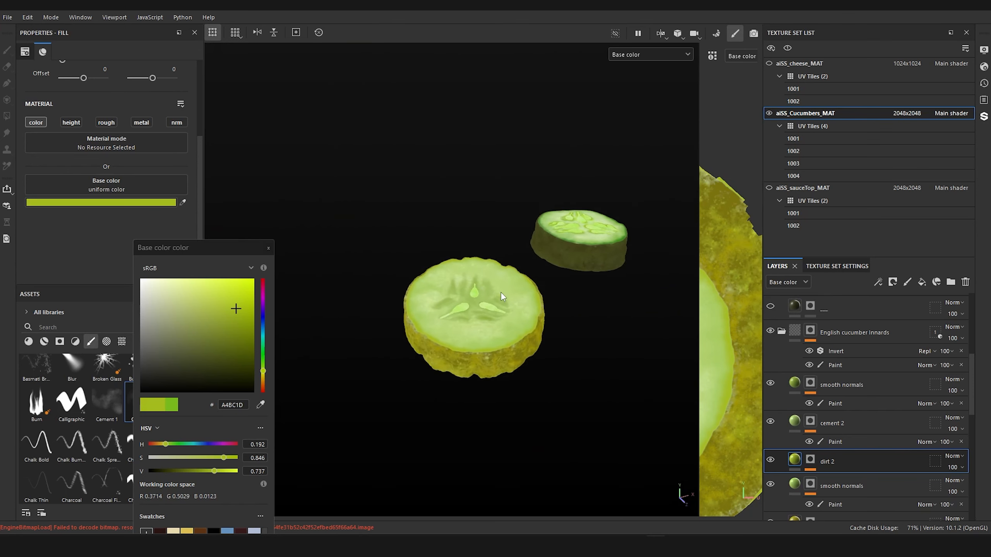
{"action": "left_click_drag", "start_coordinate": [502, 297], "coordinate": [408, 437], "text": "alt"}
{"action": "scroll", "coordinate": [451, 309], "scroll_direction": "up", "scroll_amount": 6}
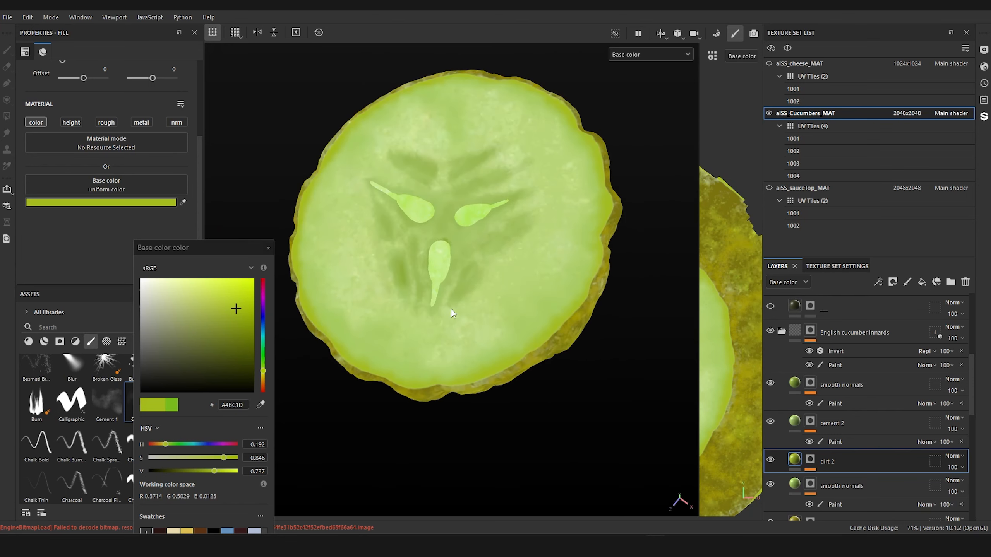
{"action": "left_click_drag", "start_coordinate": [451, 310], "coordinate": [522, 260], "text": "alt"}
{"action": "middle_click_drag", "start_coordinate": [522, 265], "coordinate": [581, 301], "text": "alt"}
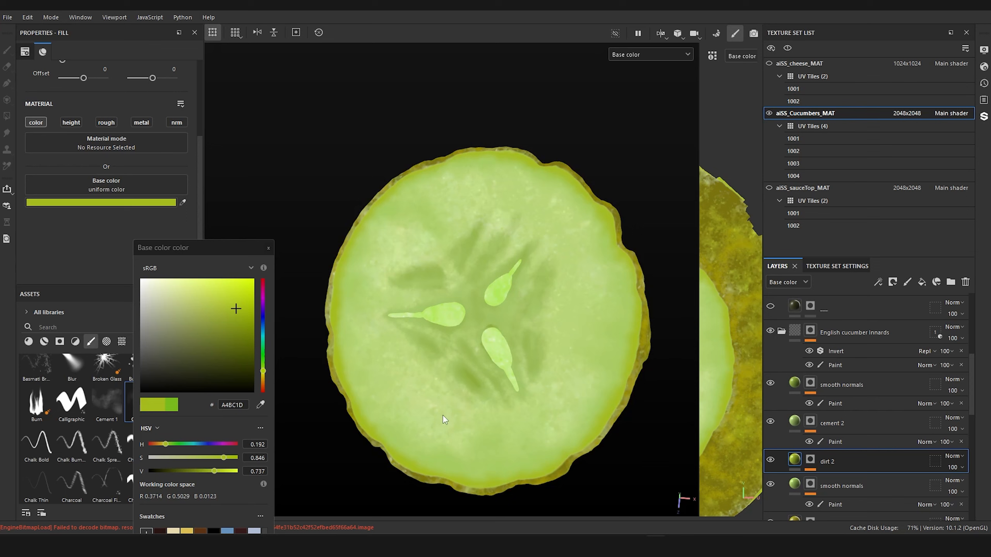
{"action": "scroll", "coordinate": [575, 272], "scroll_direction": "down", "scroll_amount": 5}
{"action": "left_click_drag", "start_coordinate": [467, 305], "coordinate": [363, 377], "text": "alt"}
{"action": "left_click_drag", "start_coordinate": [529, 305], "coordinate": [436, 404], "text": "alt"}
{"action": "scroll", "coordinate": [531, 384], "scroll_direction": "up", "scroll_amount": 5}
{"action": "left_click_drag", "start_coordinate": [531, 381], "coordinate": [527, 358], "text": "alt"}
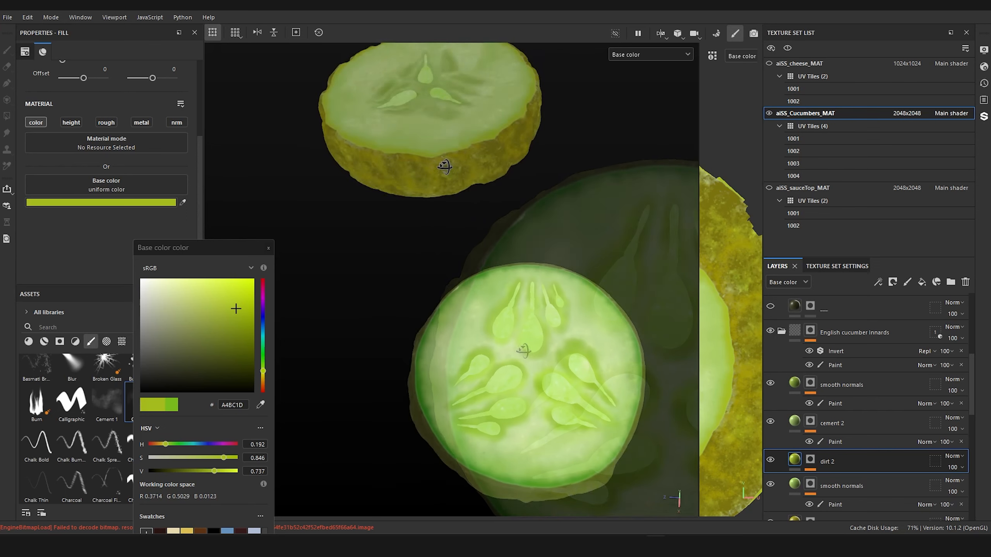
{"action": "left_click_drag", "start_coordinate": [445, 167], "coordinate": [463, 242], "text": "alt"}
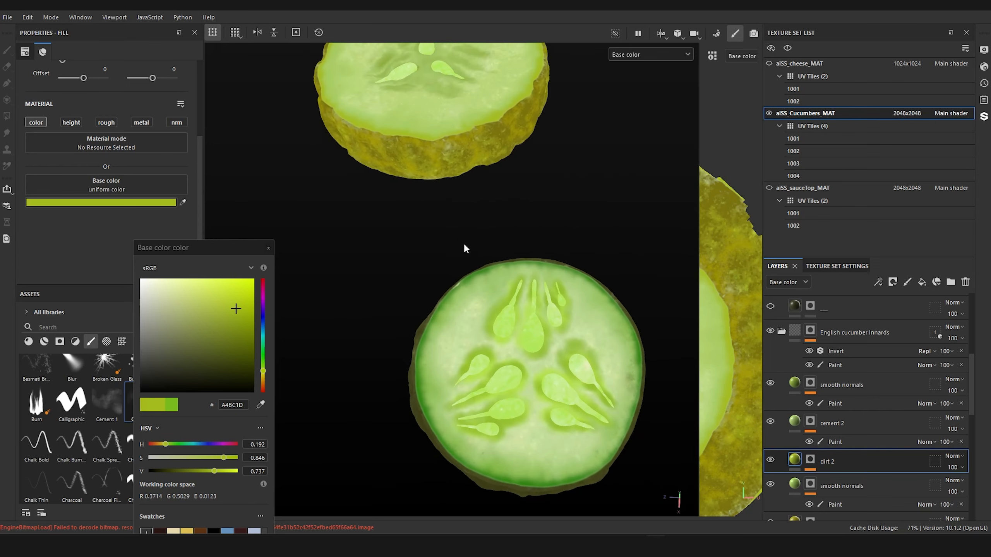
{"action": "scroll", "coordinate": [469, 253], "scroll_direction": "up", "scroll_amount": 2}
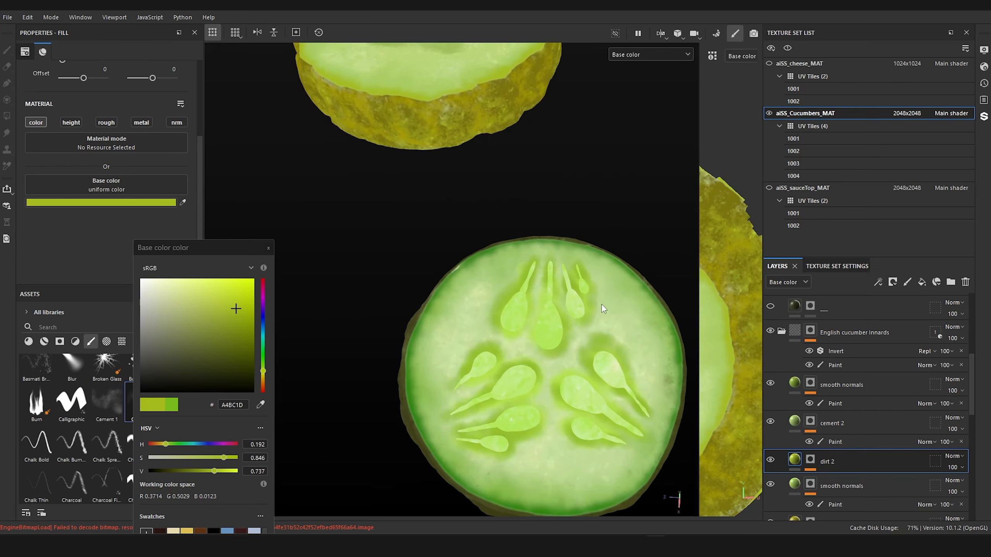
{"action": "scroll", "coordinate": [828, 458], "scroll_direction": "up", "scroll_amount": 2}
{"action": "scroll", "coordinate": [397, 277], "scroll_direction": "up", "scroll_amount": 1}
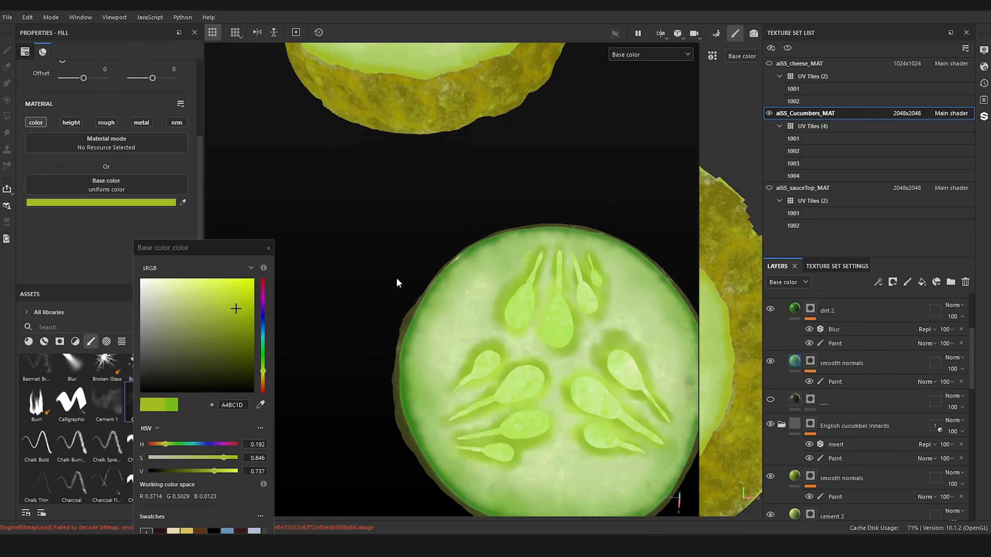
{"action": "left_click_drag", "start_coordinate": [397, 277], "coordinate": [525, 276], "text": "alt"}
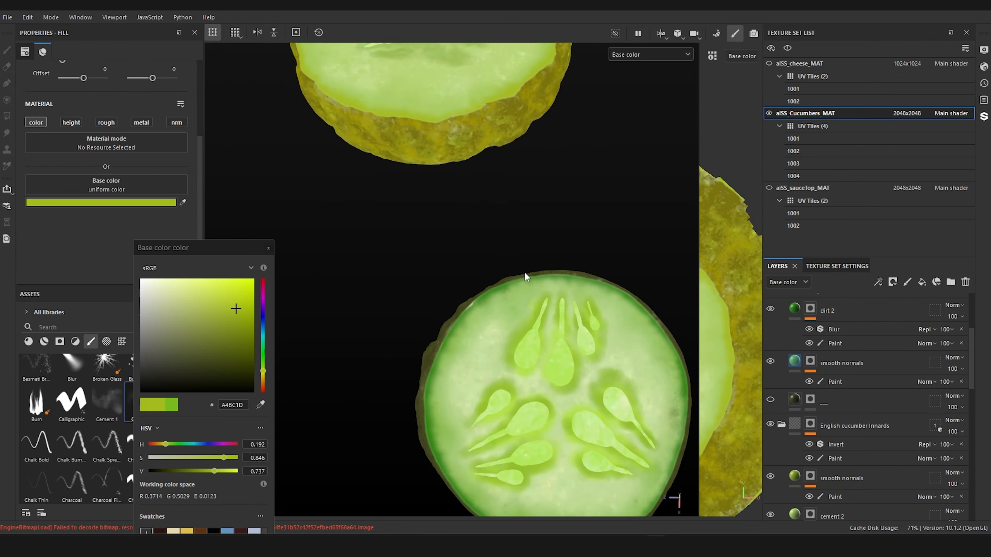
{"action": "middle_click_drag", "start_coordinate": [520, 267], "coordinate": [505, 253], "text": "alt"}
Step: Activate the mask's Paint effect on the dirt 2 layer of the American cucumber and choose the Dirt 2 brush
{"action": "left_click", "coordinate": [830, 371]}
{"action": "scroll", "coordinate": [838, 375], "scroll_direction": "up", "scroll_amount": 2}
{"action": "left_click", "coordinate": [845, 403]}
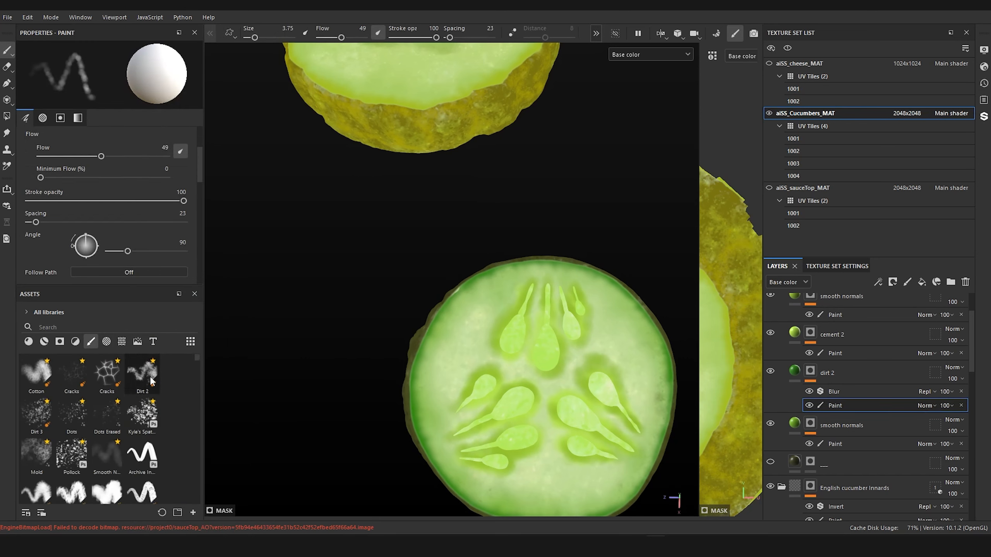
{"action": "left_click", "coordinate": [143, 374]}
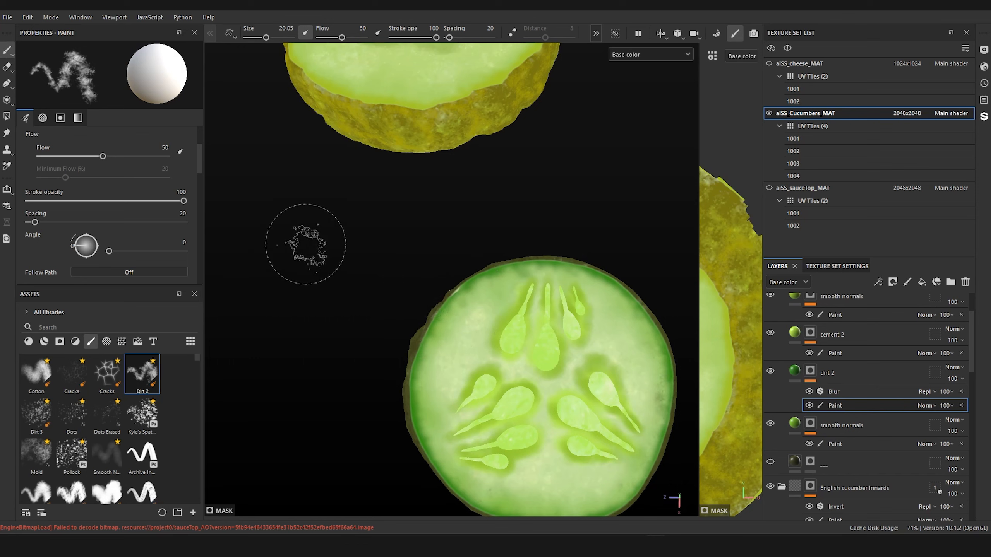
Step: Examine both cucumber slices up close, alone and on top of the sauce, including their shaded sides
{"action": "middle_click_drag", "start_coordinate": [375, 321], "coordinate": [345, 221], "text": "alt"}
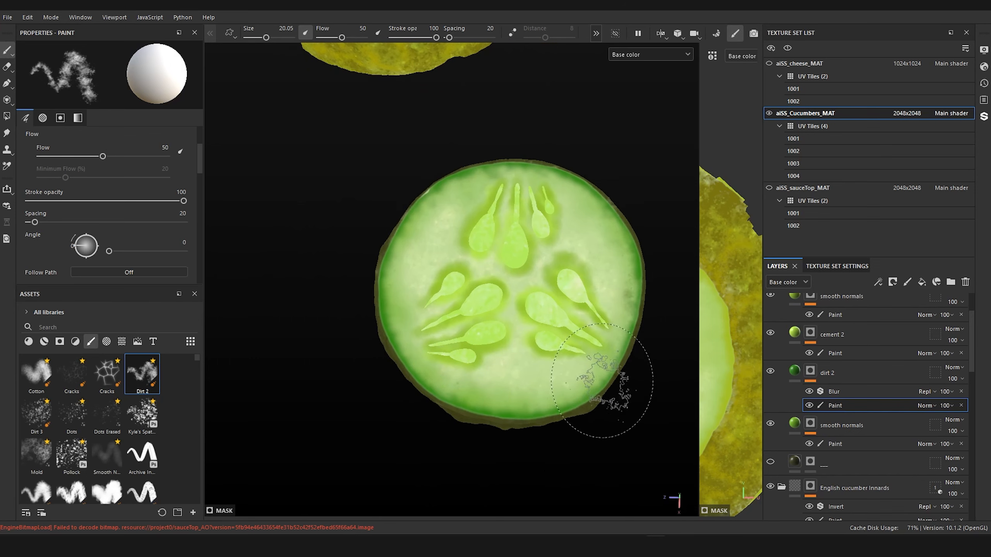
{"action": "scroll", "coordinate": [510, 309], "scroll_direction": "down", "scroll_amount": 3}
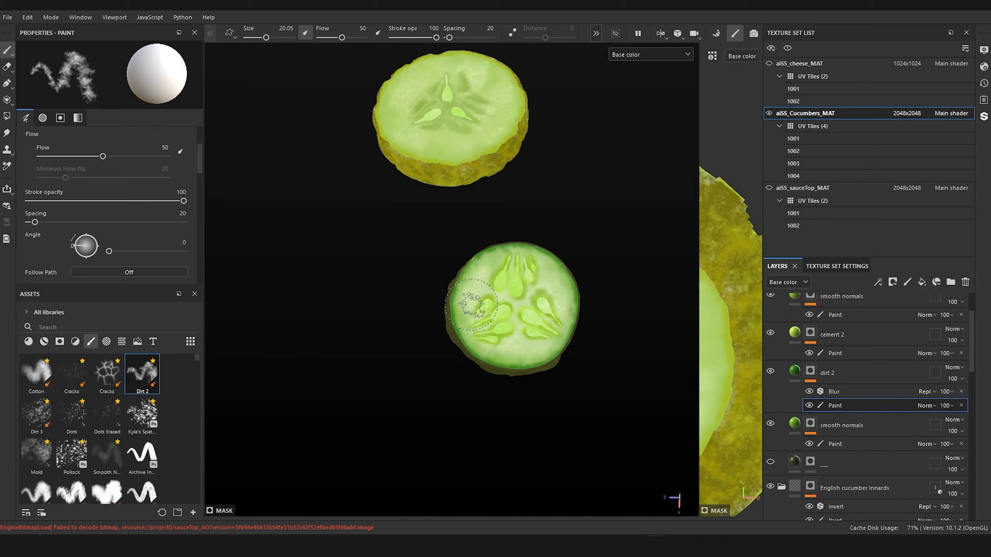
{"action": "left_click_drag", "start_coordinate": [471, 304], "coordinate": [513, 327], "text": "alt"}
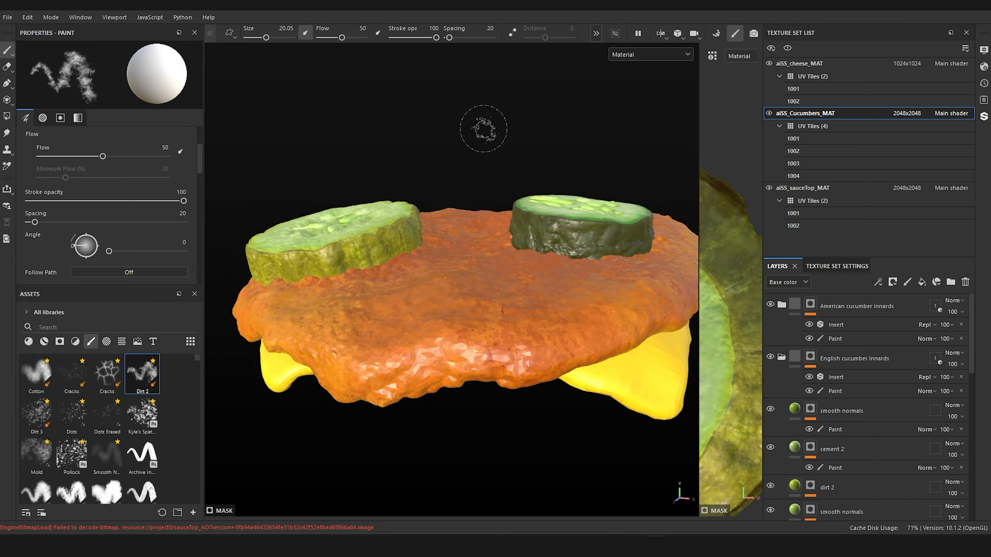
{"action": "left_click_drag", "start_coordinate": [483, 129], "coordinate": [424, 202], "text": "alt"}
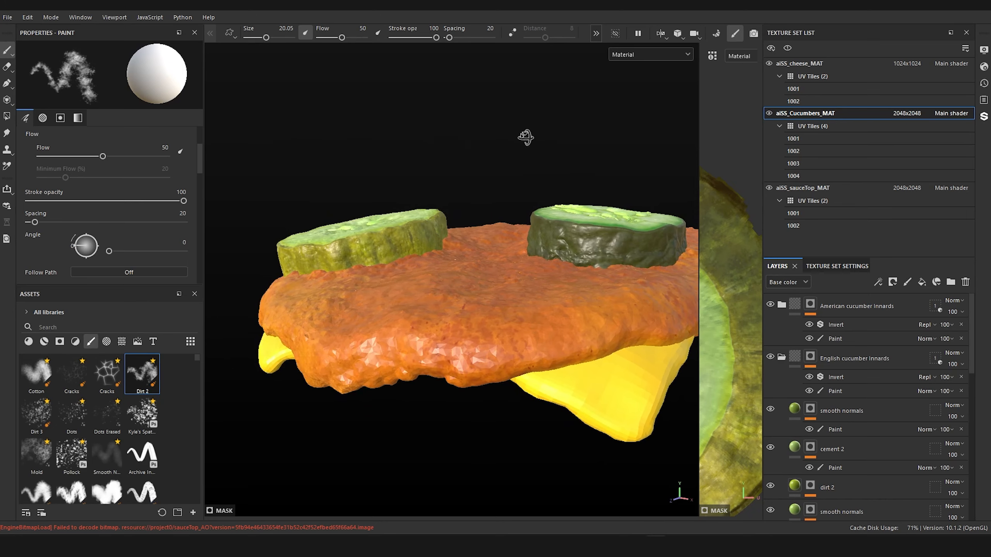
{"action": "left_click_drag", "start_coordinate": [526, 137], "coordinate": [568, 129], "text": "alt"}
{"action": "middle_click_drag", "start_coordinate": [548, 153], "coordinate": [508, 197], "text": "alt"}
{"action": "scroll", "coordinate": [515, 242], "scroll_direction": "up", "scroll_amount": 4}
{"action": "left_click_drag", "start_coordinate": [514, 239], "coordinate": [510, 226], "text": "alt"}
{"action": "scroll", "coordinate": [511, 226], "scroll_direction": "up", "scroll_amount": 3}
{"action": "mouse_move", "coordinate": [454, 200]}
{"action": "left_mouse_down", "text": "alt"}
{"action": "mouse_move", "coordinate": [468, 198]}
{"action": "mouse_move", "coordinate": [435, 191]}
{"action": "mouse_move", "coordinate": [444, 195]}
{"action": "left_mouse_up", "text": "alt"}
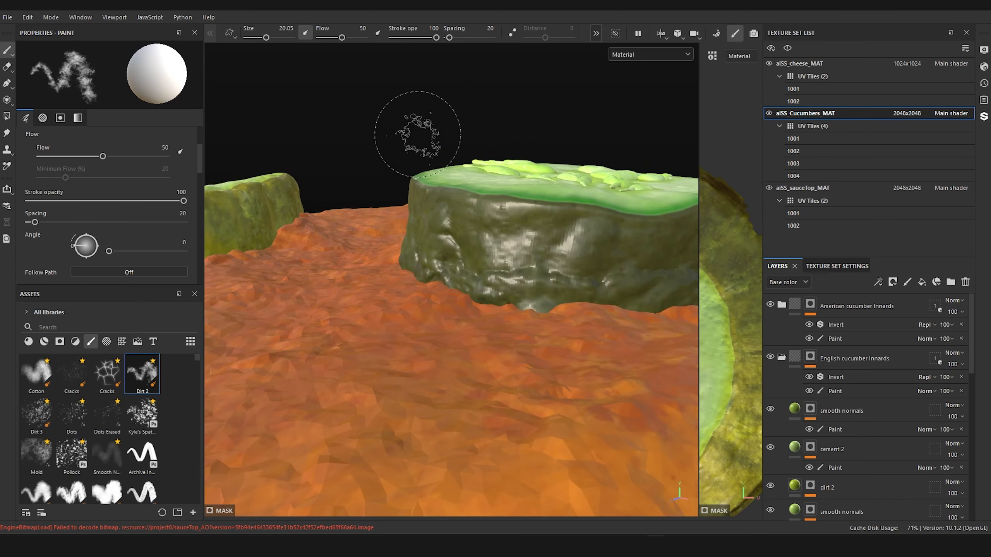
{"action": "mouse_move", "coordinate": [419, 137]}
{"action": "left_mouse_down", "text": "alt"}
{"action": "mouse_move", "coordinate": [426, 181]}
{"action": "mouse_move", "coordinate": [423, 148]}
{"action": "left_mouse_up", "text": "alt"}
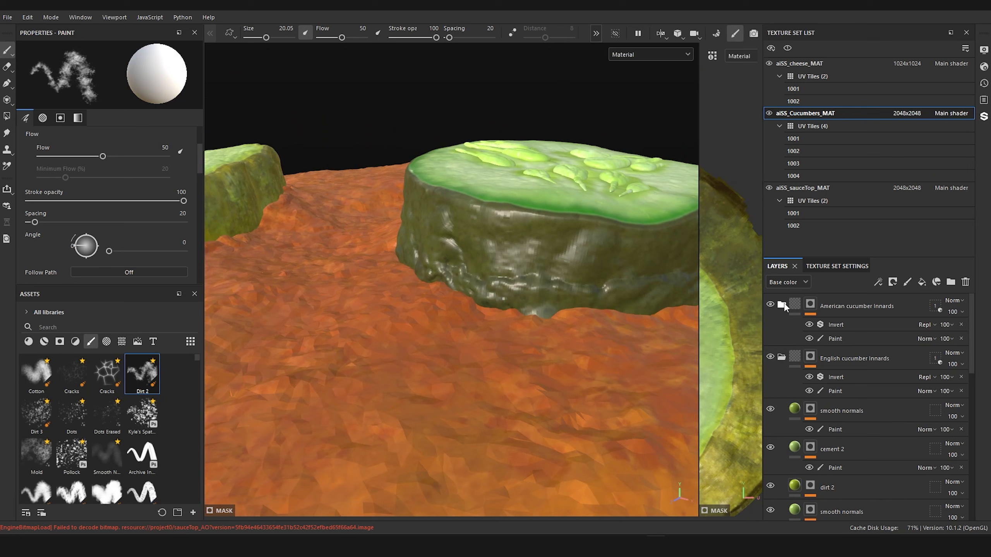
Step: Add a fill layer above the American cucumber innards folder, with a black mask and a Paint effect on it
{"action": "left_click", "coordinate": [835, 309]}
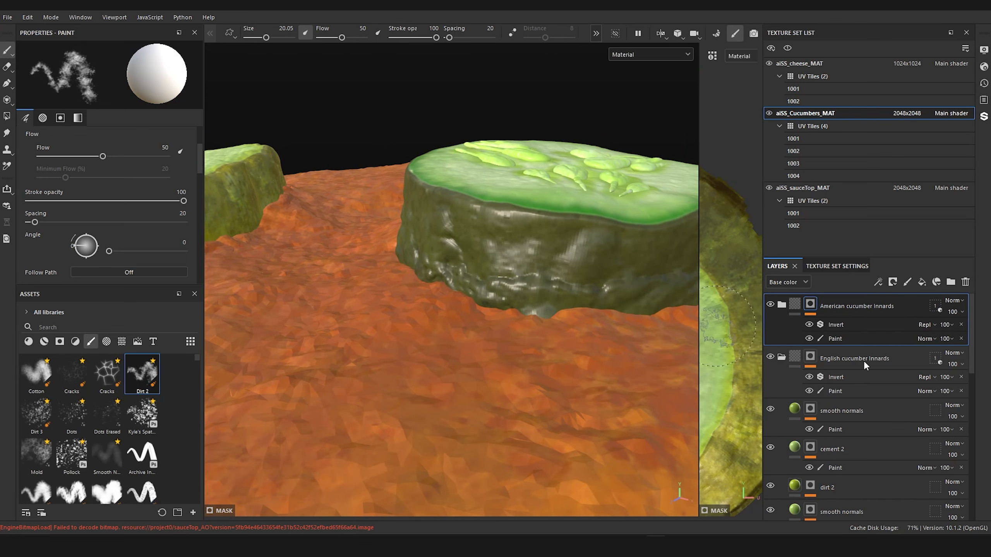
{"action": "left_click", "coordinate": [921, 283]}
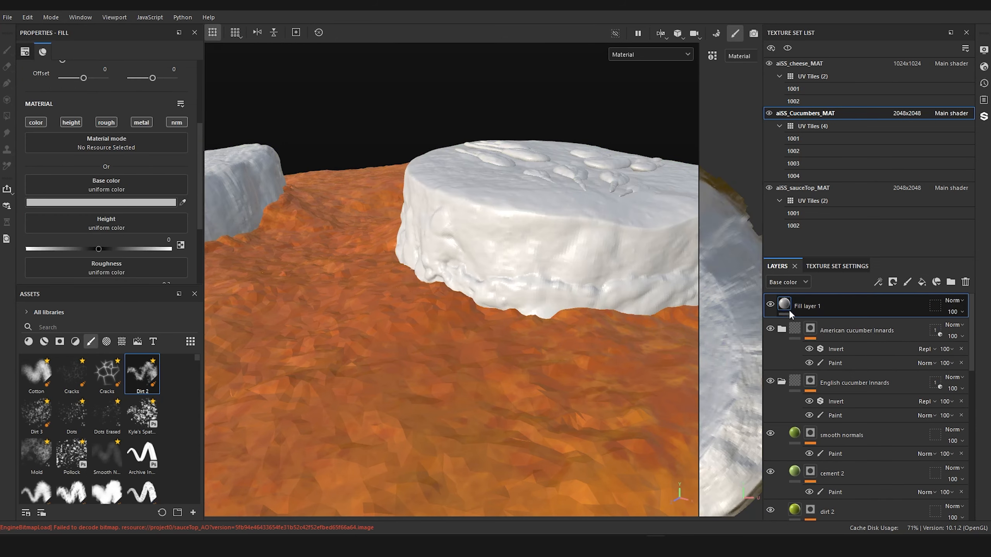
{"action": "right_click", "coordinate": [789, 311]}
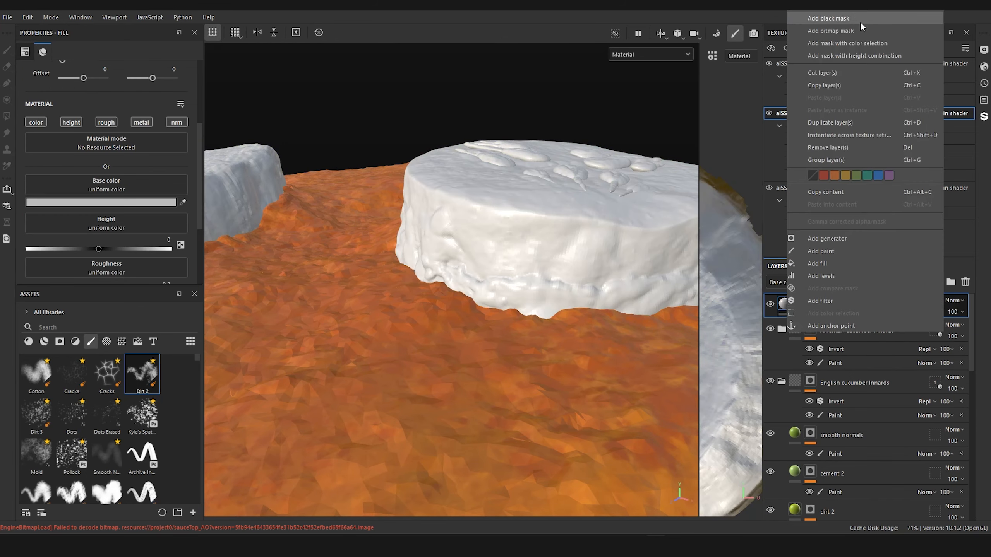
{"action": "left_click", "coordinate": [842, 18]}
{"action": "right_click", "coordinate": [802, 305]}
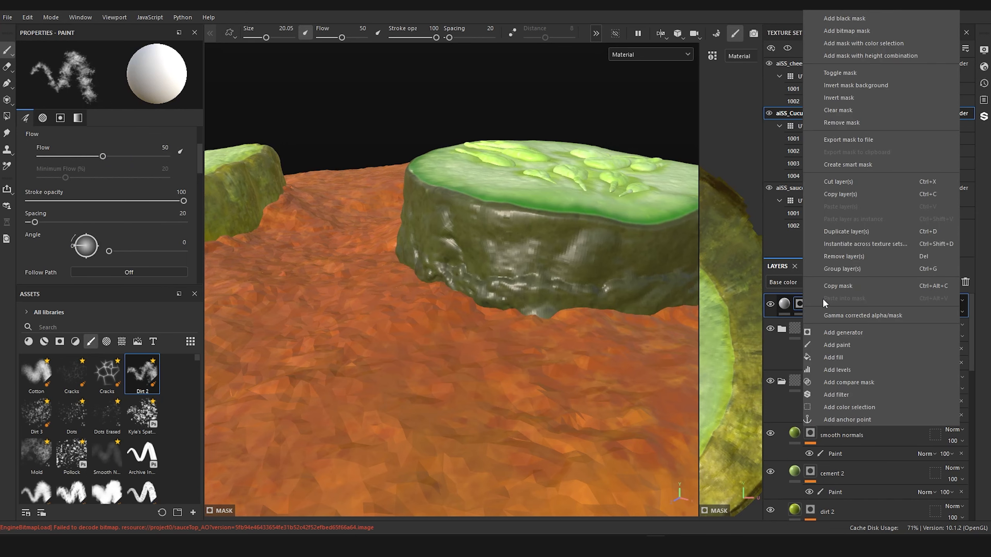
{"action": "left_click", "coordinate": [864, 345]}
Step: Show only the Base color channel around the dark-skinned slice and delete the Paint effect from the top fill layer's mask
{"action": "scroll", "coordinate": [352, 173], "scroll_direction": "down", "scroll_amount": 6}
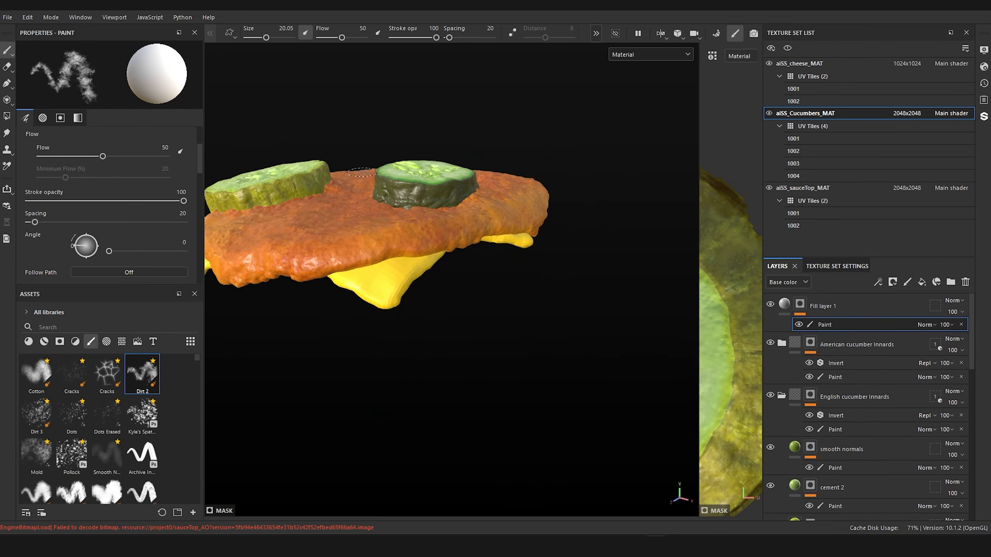
{"action": "middle_click_drag", "start_coordinate": [352, 172], "coordinate": [490, 274], "text": "alt"}
{"action": "scroll", "coordinate": [490, 274], "scroll_direction": "up", "scroll_amount": 4}
{"action": "left_click_drag", "start_coordinate": [492, 278], "coordinate": [463, 260], "text": "alt"}
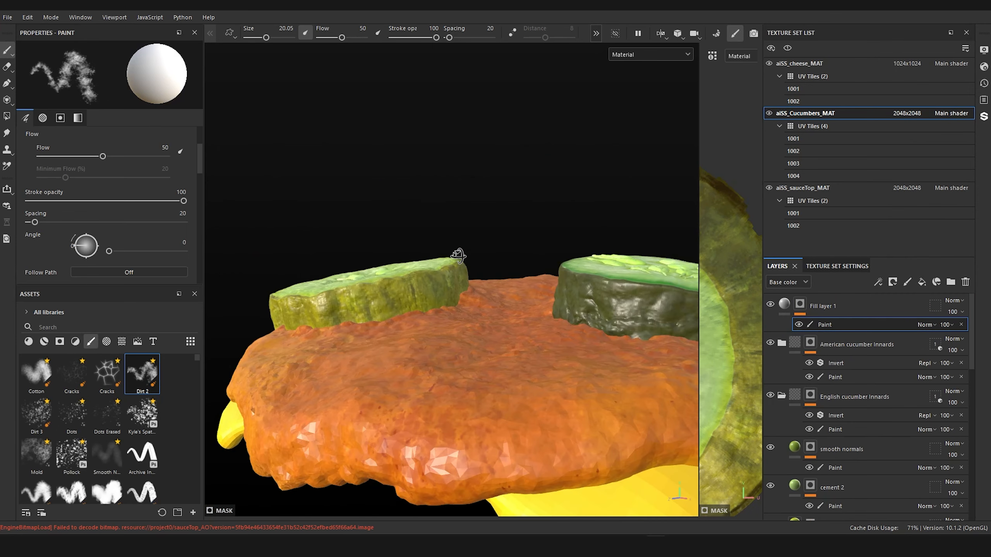
{"action": "middle_click_drag", "start_coordinate": [493, 250], "coordinate": [396, 229], "text": "alt"}
{"action": "scroll", "coordinate": [425, 235], "scroll_direction": "up", "scroll_amount": 3}
{"action": "left_click_drag", "start_coordinate": [433, 237], "coordinate": [518, 262], "text": "alt"}
{"action": "middle_click_drag", "start_coordinate": [518, 262], "coordinate": [416, 252], "text": "alt"}
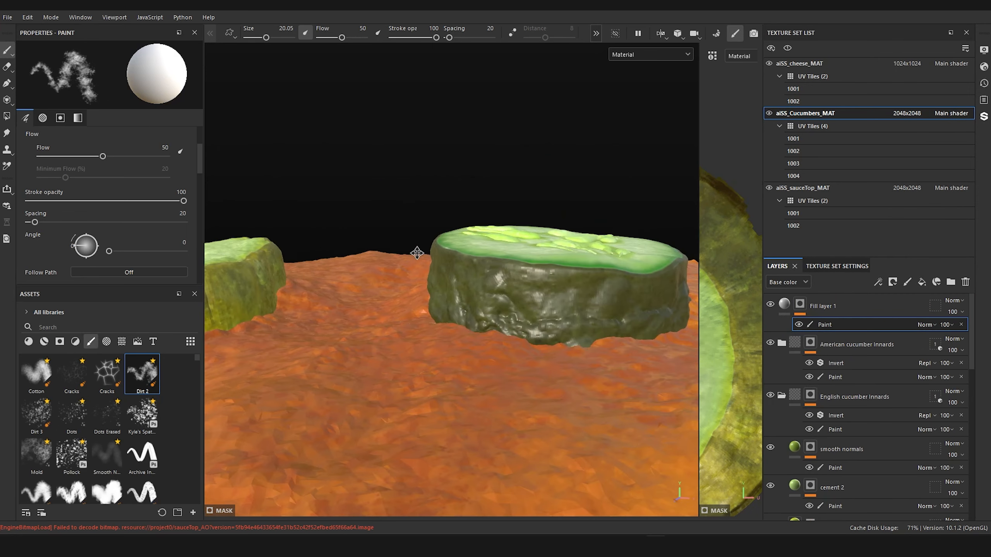
{"action": "scroll", "coordinate": [416, 252], "scroll_direction": "up", "scroll_amount": 1}
{"action": "left_click", "coordinate": [617, 58]}
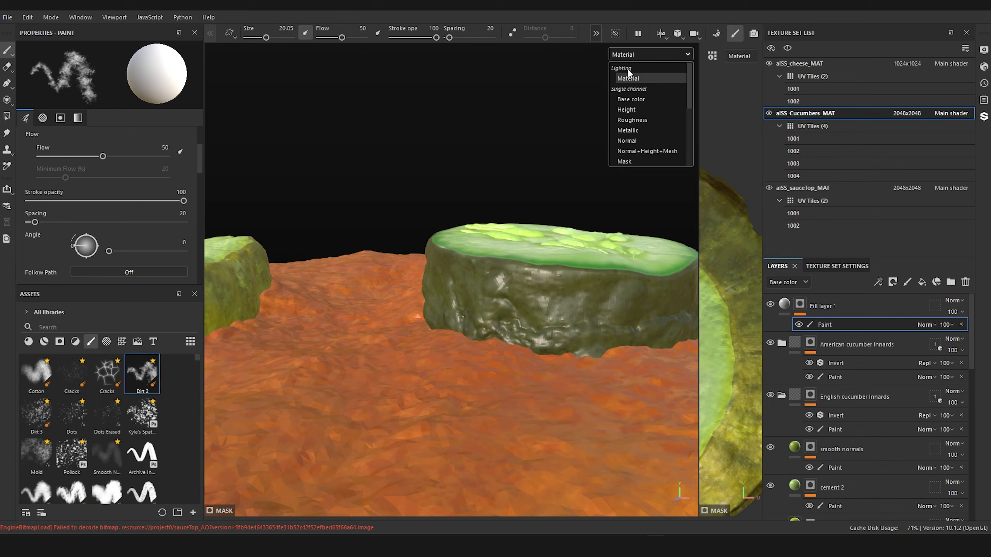
{"action": "left_click", "coordinate": [628, 101]}
{"action": "mouse_move", "coordinate": [531, 159]}
{"action": "left_mouse_down", "text": "alt"}
{"action": "mouse_move", "coordinate": [539, 205]}
{"action": "mouse_move", "coordinate": [516, 149]}
{"action": "left_mouse_up", "text": "alt"}
{"action": "left_click_drag", "start_coordinate": [596, 234], "coordinate": [571, 215], "text": "alt"}
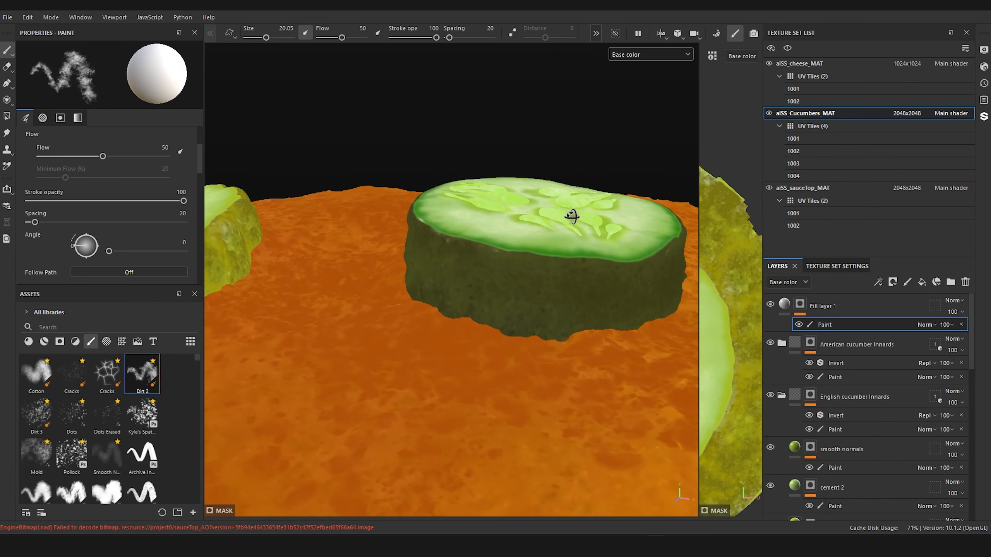
{"action": "key", "text": "Delete"}
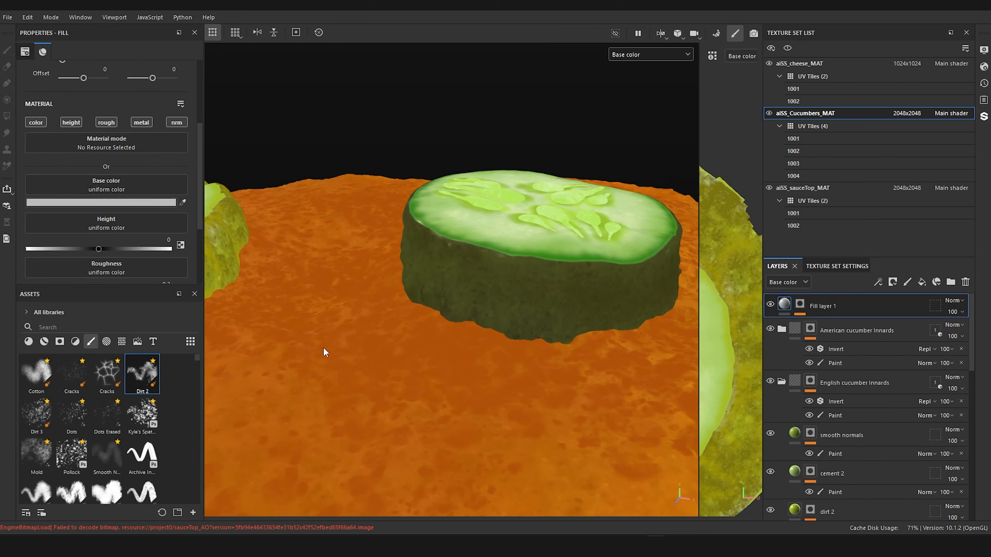
Step: Limit the top fill layer to the color channel and sample the orange of the sauce as its base color
{"action": "key", "text": "alt"}
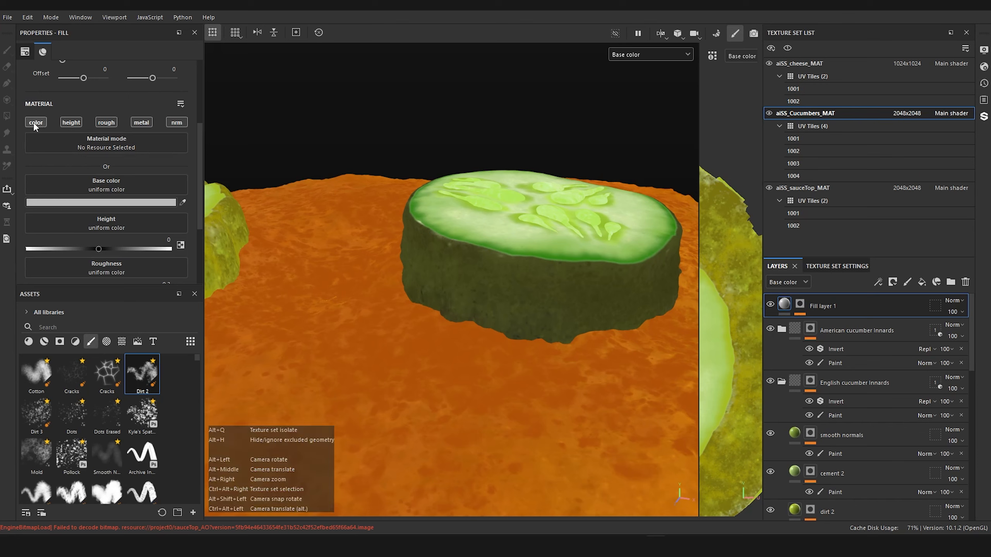
{"action": "left_click", "coordinate": [35, 124], "text": "alt"}
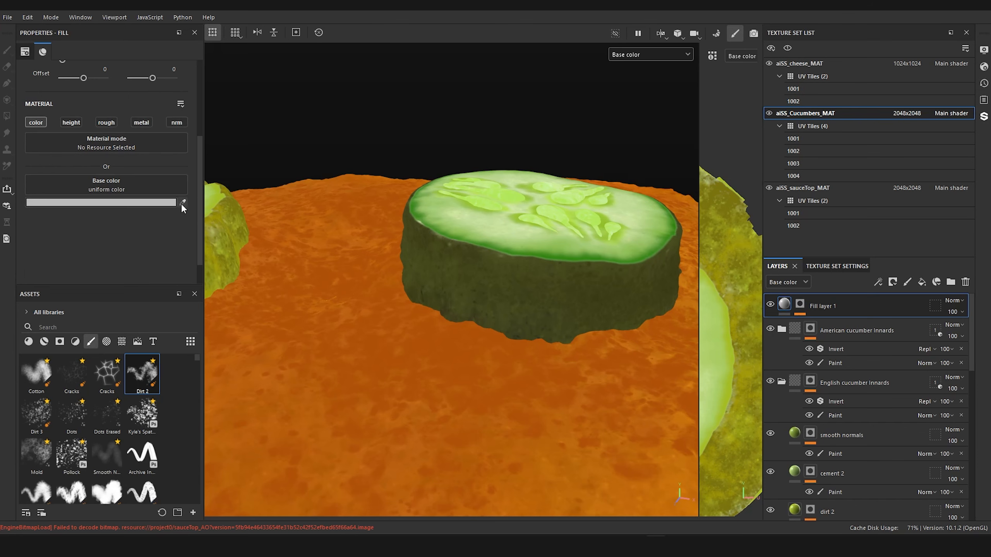
{"action": "left_click", "coordinate": [571, 410]}
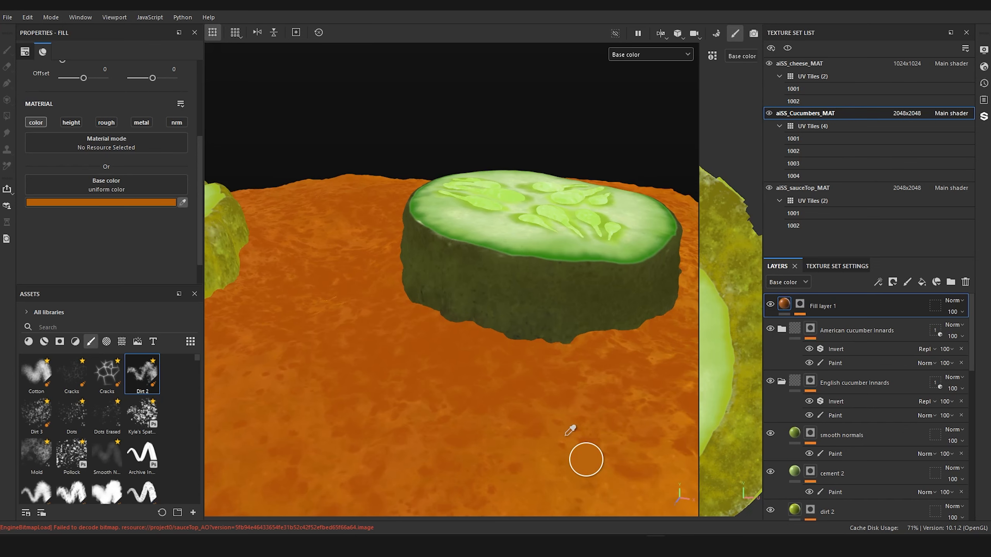
Step: Add a Paint effect to the black mask of the top fill layer and select that effect for painting
{"action": "left_click_drag", "start_coordinate": [604, 93], "coordinate": [638, 172], "text": "alt"}
{"action": "left_click", "coordinate": [799, 304]}
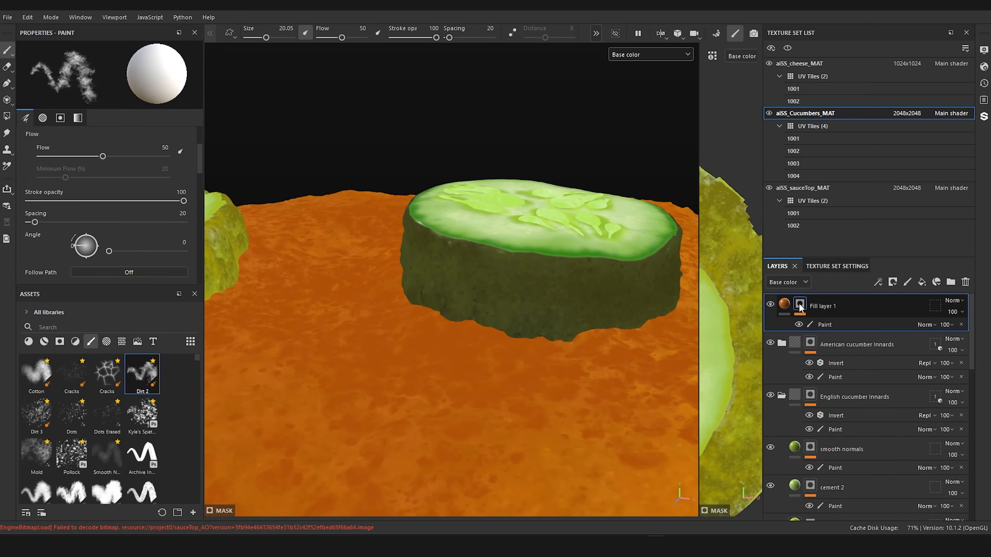
{"action": "left_click", "coordinate": [820, 323]}
Step: Show the full Material shading and isolate the cucumber texture set, framing the side of the dark-skinned slice
{"action": "left_click", "coordinate": [630, 53]}
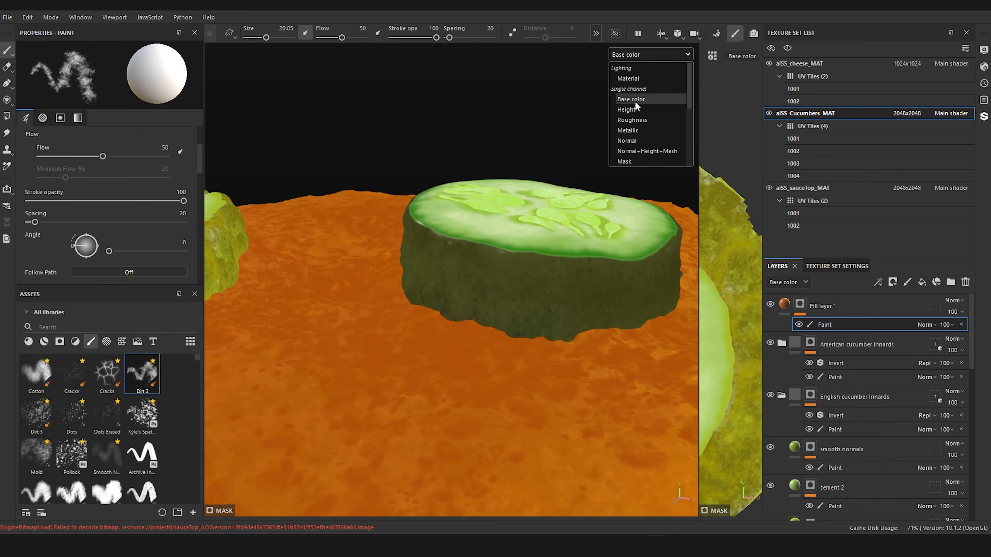
{"action": "left_click", "coordinate": [628, 78]}
{"action": "left_click_drag", "start_coordinate": [547, 165], "coordinate": [589, 111], "text": "alt"}
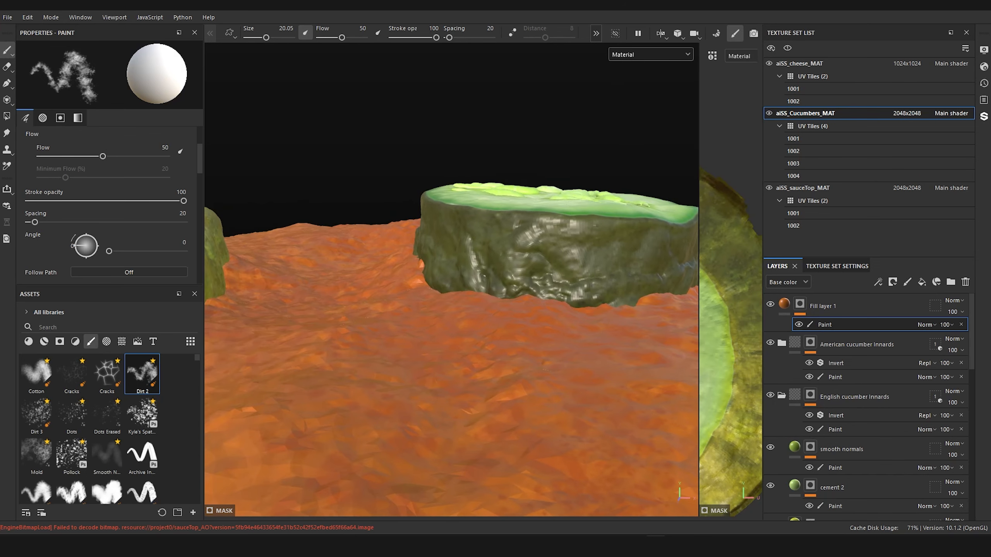
{"action": "left_click", "coordinate": [616, 34]}
{"action": "middle_click_drag", "start_coordinate": [548, 156], "coordinate": [485, 162], "text": "alt"}
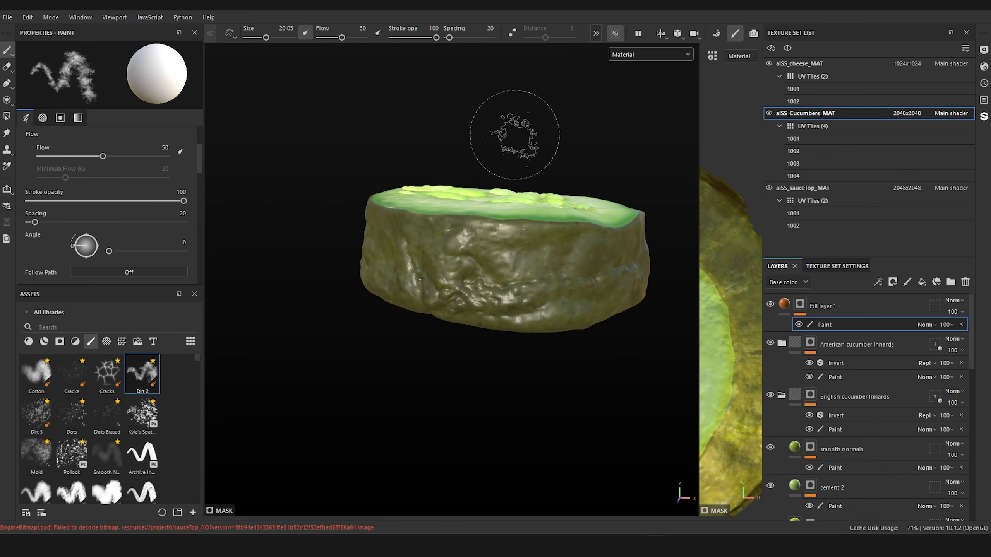
{"action": "scroll", "coordinate": [521, 154], "scroll_direction": "up", "scroll_amount": 3}
{"action": "left_click_drag", "start_coordinate": [526, 157], "coordinate": [530, 152], "text": "alt"}
{"action": "middle_click_drag", "start_coordinate": [530, 151], "coordinate": [487, 120], "text": "alt"}
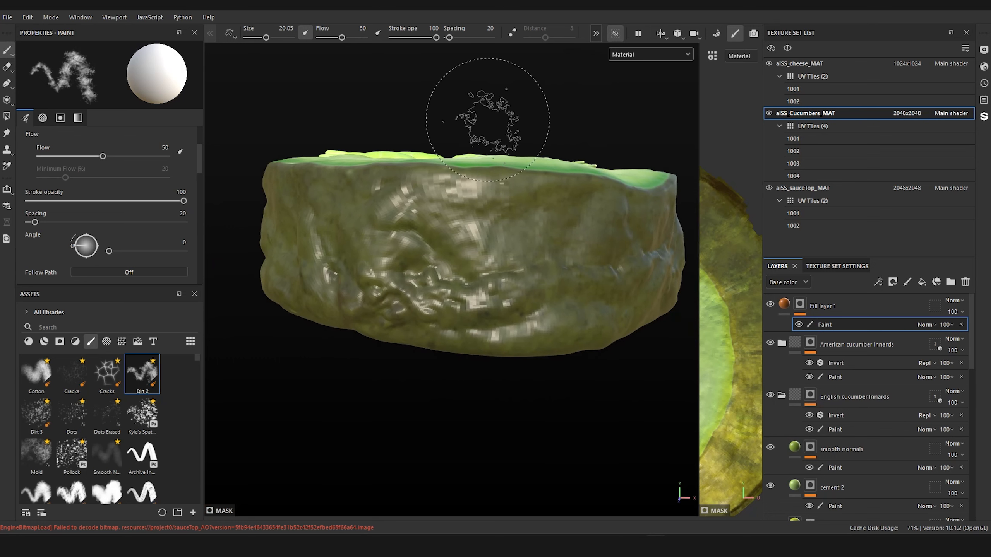
Step: With the Smooth N... brush at size 4.57, paint a soft orange smear along the lower crease of the slice's side
{"action": "mouse_move", "coordinate": [362, 377]}
{"action": "right_mouse_down", "text": "ctrl"}
{"action": "mouse_move", "coordinate": [377, 377]}
{"action": "mouse_move", "coordinate": [345, 377]}
{"action": "right_mouse_up", "text": "ctrl"}
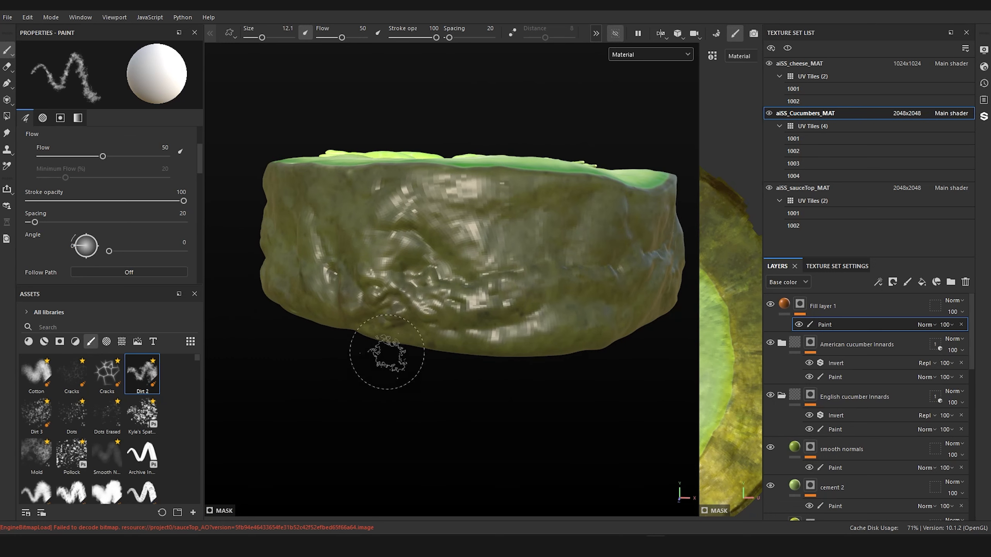
{"action": "left_click", "coordinate": [111, 462]}
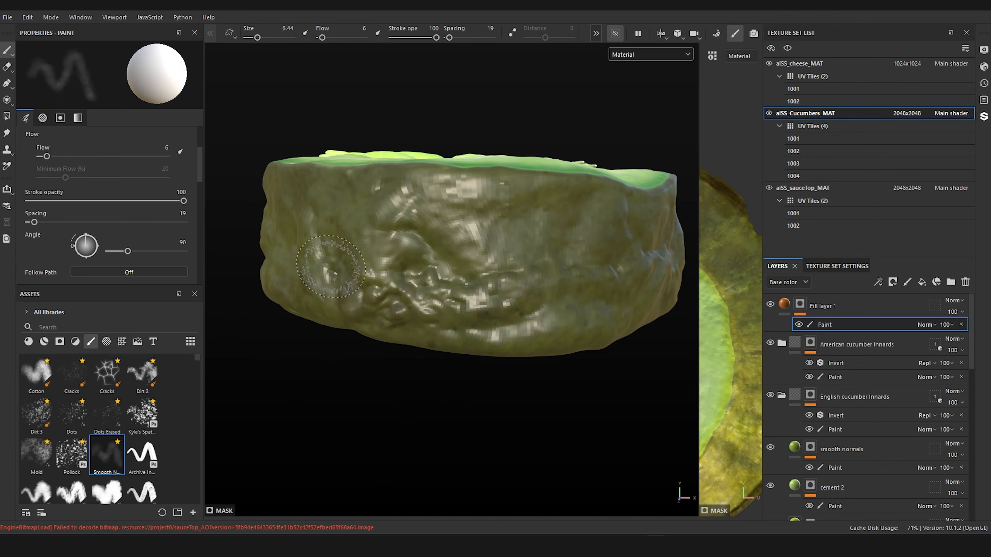
{"action": "right_click_drag", "start_coordinate": [331, 267], "coordinate": [320, 266], "text": "ctrl"}
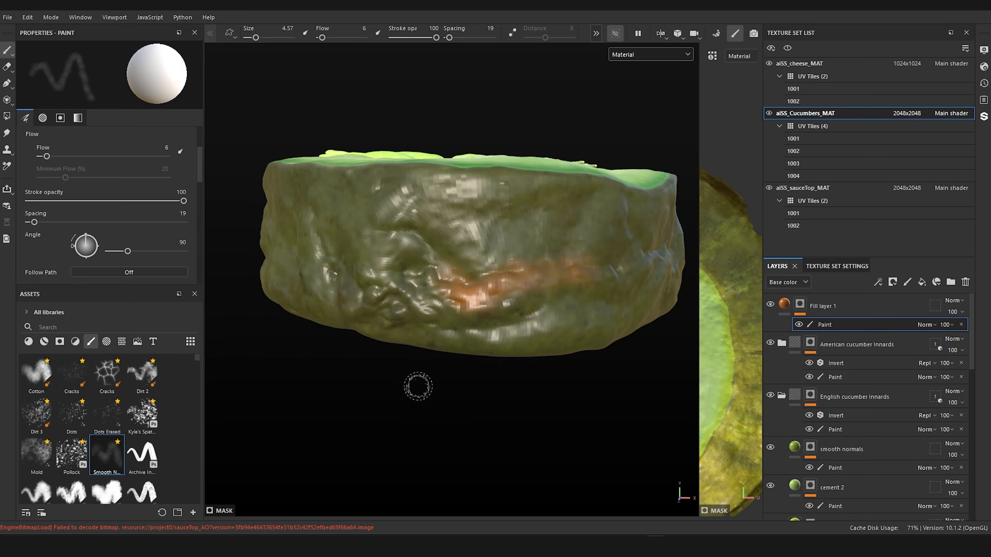
Step: Paint sauce color into the bumps and creases beside the first smear, reducing the brush size to 3.75
{"action": "left_click_drag", "start_coordinate": [418, 386], "coordinate": [461, 403], "text": "alt"}
{"action": "middle_click_drag", "start_coordinate": [446, 389], "coordinate": [438, 404], "text": "alt"}
{"action": "right_click_drag", "start_coordinate": [438, 405], "coordinate": [440, 407], "text": "alt"}
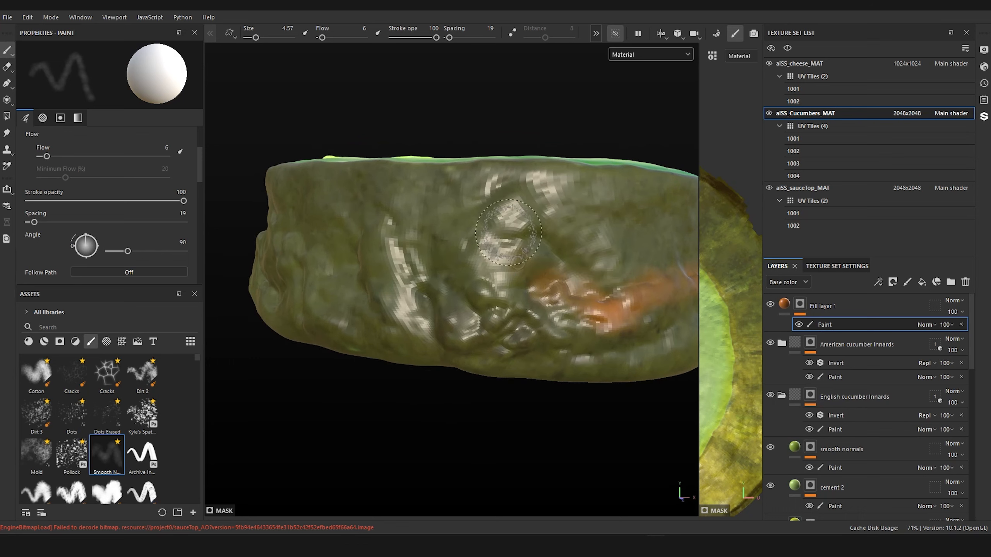
{"action": "right_click_drag", "start_coordinate": [479, 266], "coordinate": [497, 279], "text": "ctrl"}
{"action": "left_click_drag", "start_coordinate": [505, 284], "coordinate": [532, 334]}
{"action": "right_click_drag", "start_coordinate": [532, 334], "coordinate": [534, 324], "text": "ctrl"}
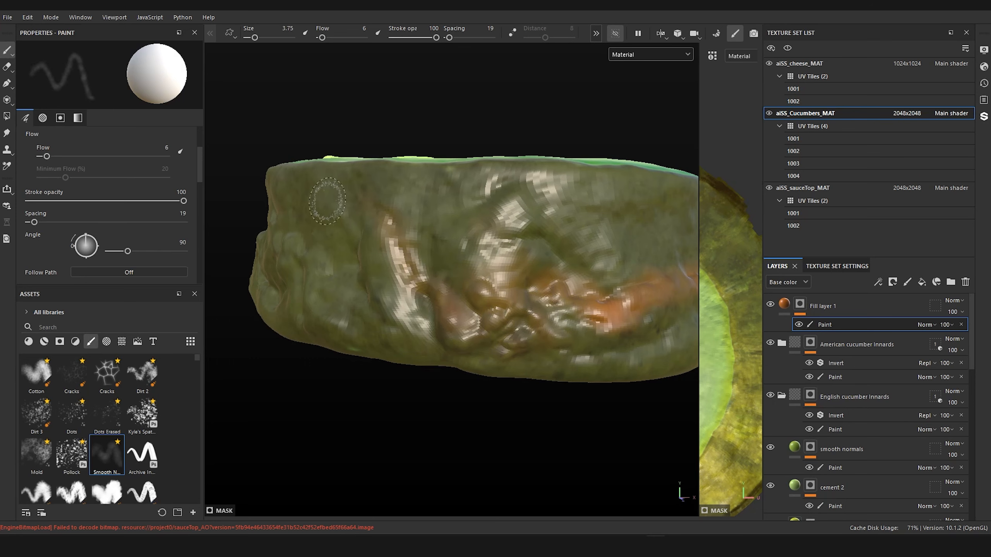
Step: Extend the sauce staining around the folds and ridges of the skin's lower half into the shaded side
{"action": "left_click_drag", "start_coordinate": [327, 200], "coordinate": [518, 306], "text": "alt"}
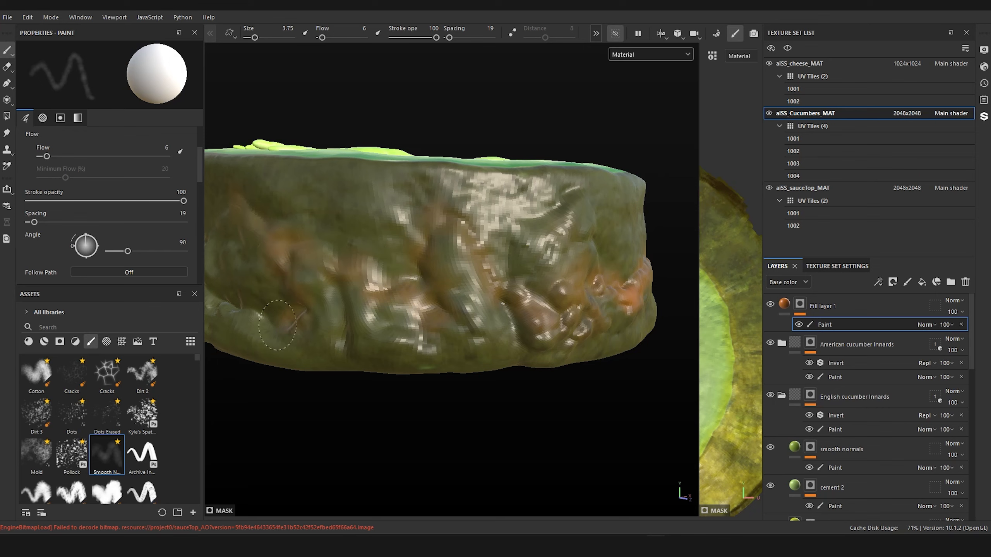
{"action": "mouse_move", "coordinate": [281, 242]}
{"action": "left_mouse_down", "text": "alt"}
{"action": "mouse_move", "coordinate": [354, 254]}
{"action": "mouse_move", "coordinate": [616, 249]}
{"action": "left_mouse_up", "text": "alt"}
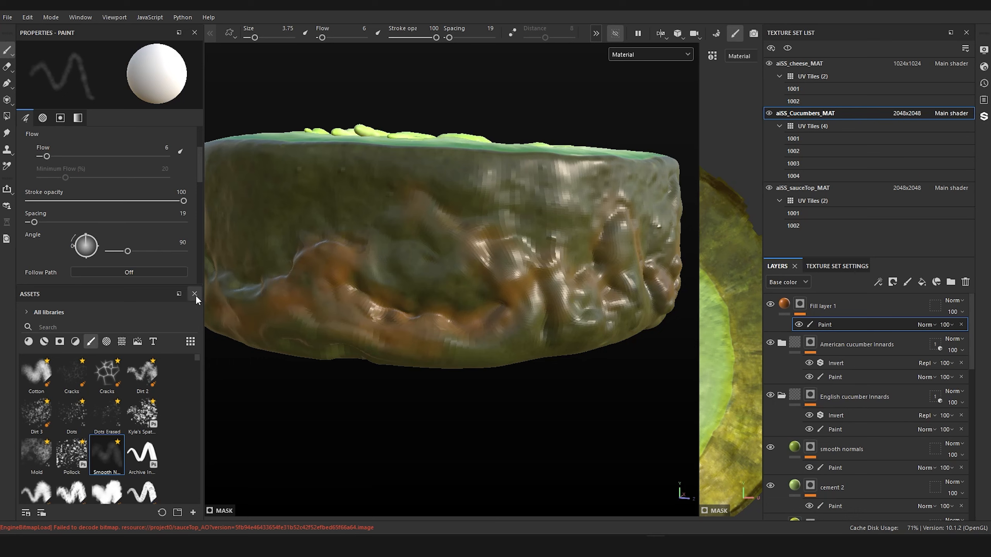
{"action": "mouse_move", "coordinate": [308, 277]}
{"action": "left_mouse_down", "text": "alt"}
{"action": "mouse_move", "coordinate": [443, 325]}
{"action": "mouse_move", "coordinate": [526, 328]}
{"action": "left_mouse_up", "text": "alt"}
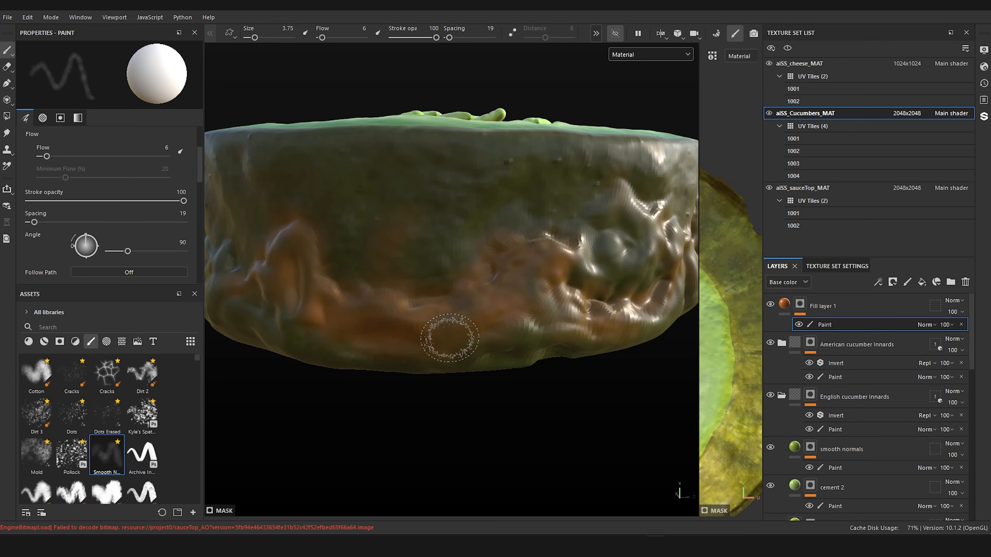
{"action": "mouse_move", "coordinate": [564, 173]}
{"action": "left_mouse_down", "text": "alt"}
{"action": "mouse_move", "coordinate": [524, 294]}
{"action": "mouse_move", "coordinate": [475, 228]}
{"action": "mouse_move", "coordinate": [498, 273]}
{"action": "mouse_move", "coordinate": [535, 250]}
{"action": "left_mouse_up", "text": "alt"}
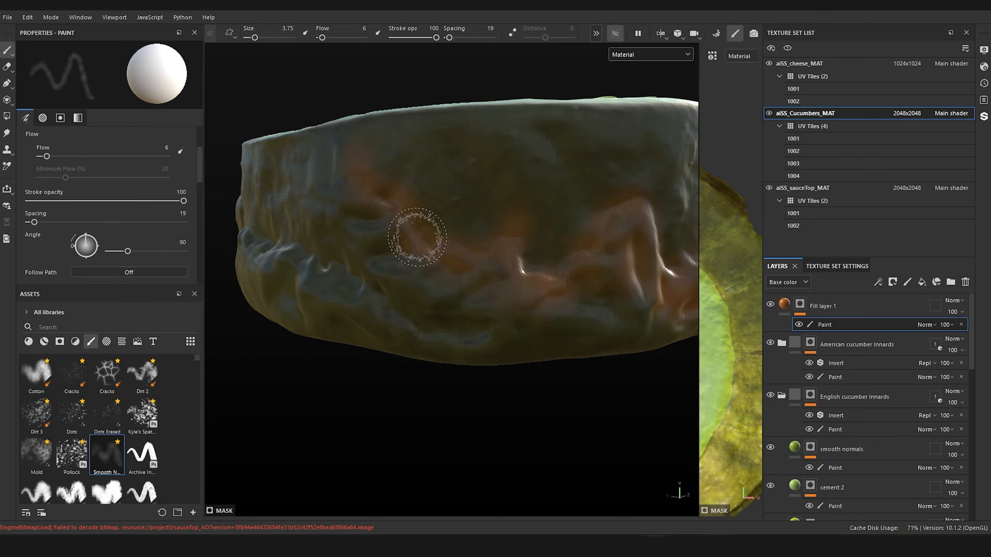
Step: Paint a sauce-colored band along the thin horizontal crease on the slice's shaded side
{"action": "scroll", "coordinate": [374, 305], "scroll_direction": "down", "scroll_amount": 4}
{"action": "mouse_move", "coordinate": [373, 304]}
{"action": "left_mouse_down", "text": "alt"}
{"action": "mouse_move", "coordinate": [465, 316]}
{"action": "mouse_move", "coordinate": [537, 298]}
{"action": "mouse_move", "coordinate": [436, 298]}
{"action": "mouse_move", "coordinate": [409, 309]}
{"action": "left_mouse_up", "text": "alt"}
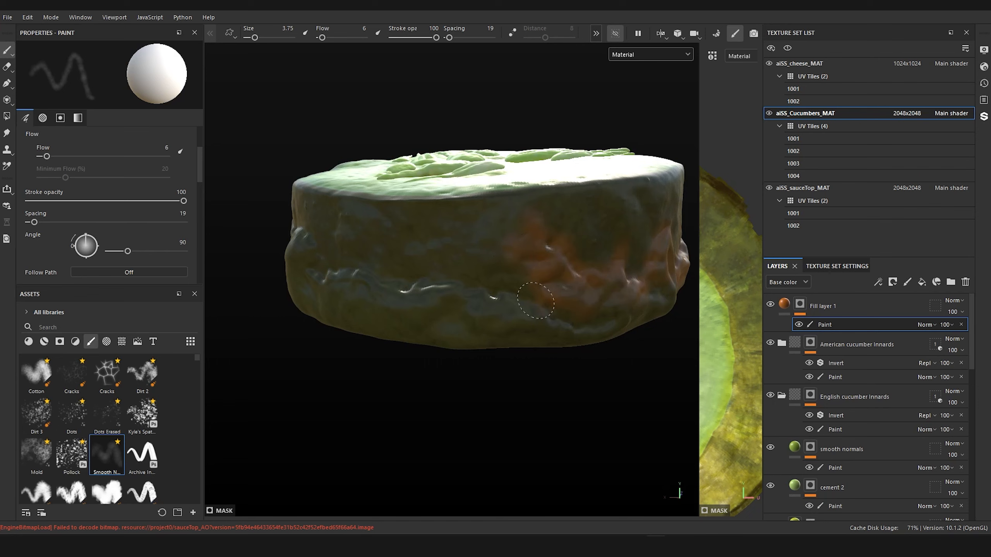
{"action": "left_click_drag", "start_coordinate": [536, 300], "coordinate": [498, 290]}
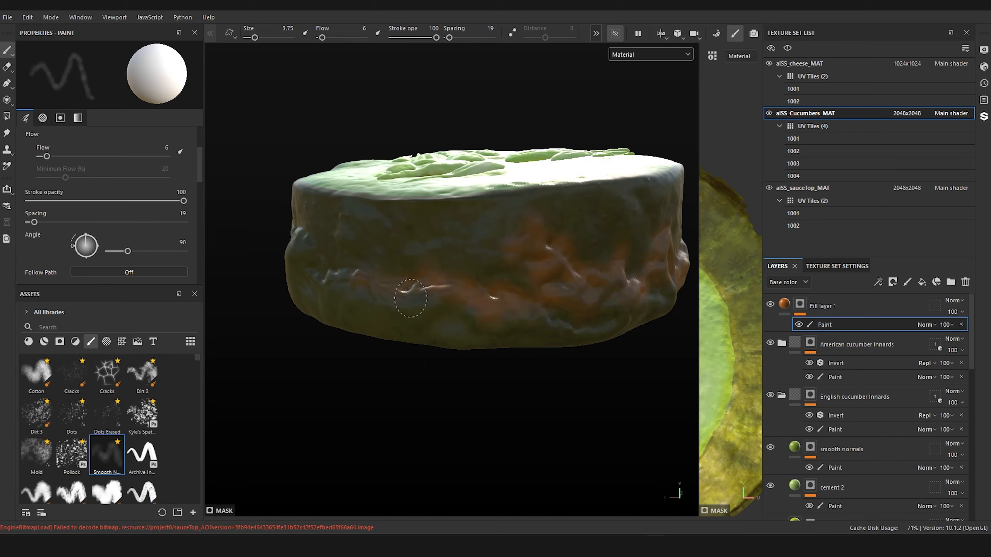
{"action": "left_click_drag", "start_coordinate": [321, 224], "coordinate": [331, 262], "text": "alt"}
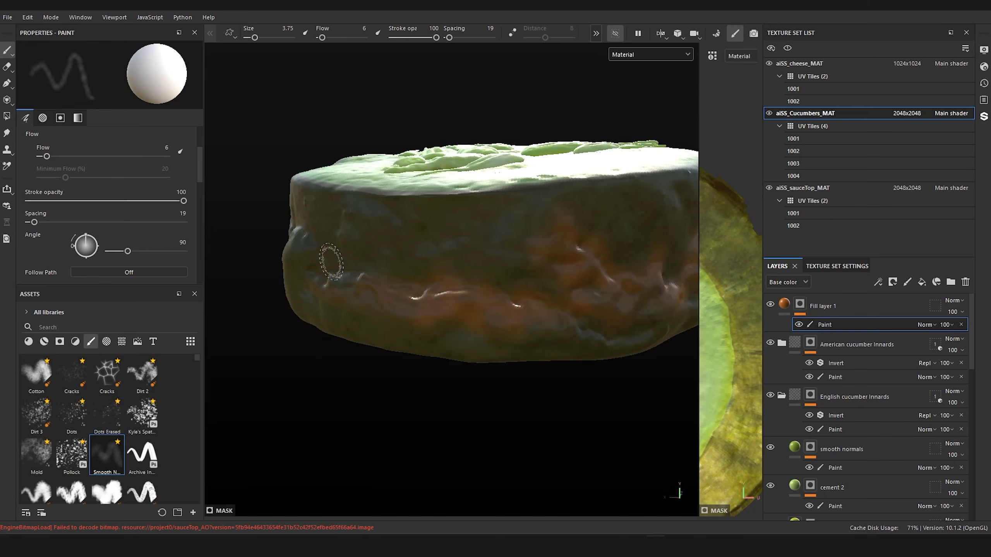
{"action": "left_click_drag", "start_coordinate": [369, 299], "coordinate": [504, 294], "text": "alt"}
{"action": "mouse_move", "coordinate": [447, 282]}
{"action": "middle_mouse_down", "text": "alt"}
{"action": "mouse_move", "coordinate": [597, 287]}
{"action": "mouse_move", "coordinate": [640, 303]}
{"action": "middle_mouse_up", "text": "alt"}
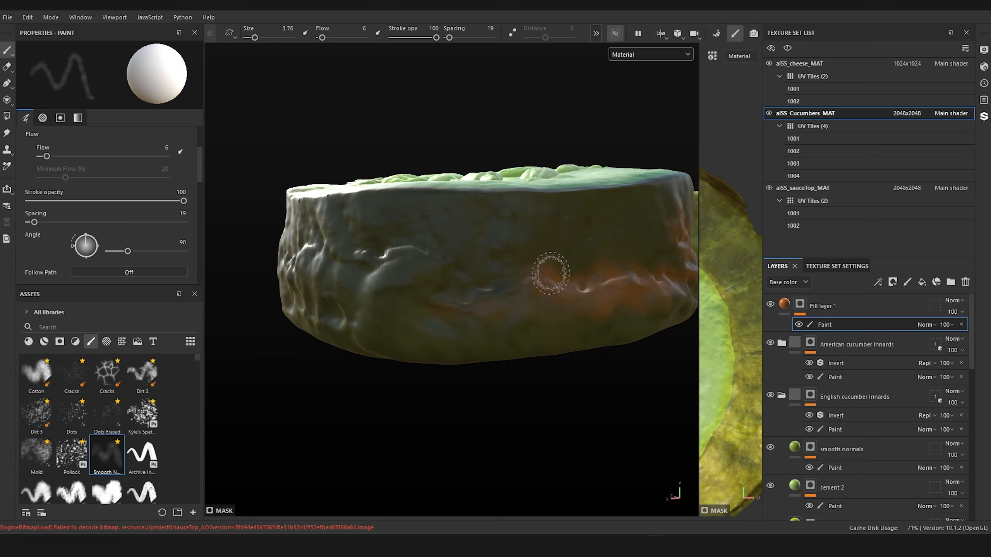
Step: Trace the raised ridge across the back of the slice with sauce color, alternating brush sizes of about 1.3 and 3.8
{"action": "right_click_drag", "start_coordinate": [551, 272], "coordinate": [568, 281], "text": "ctrl"}
{"action": "mouse_move", "coordinate": [491, 288]}
{"action": "right_mouse_down", "text": "ctrl"}
{"action": "mouse_move", "coordinate": [462, 283]}
{"action": "mouse_move", "coordinate": [473, 288]}
{"action": "right_mouse_up", "text": "ctrl"}
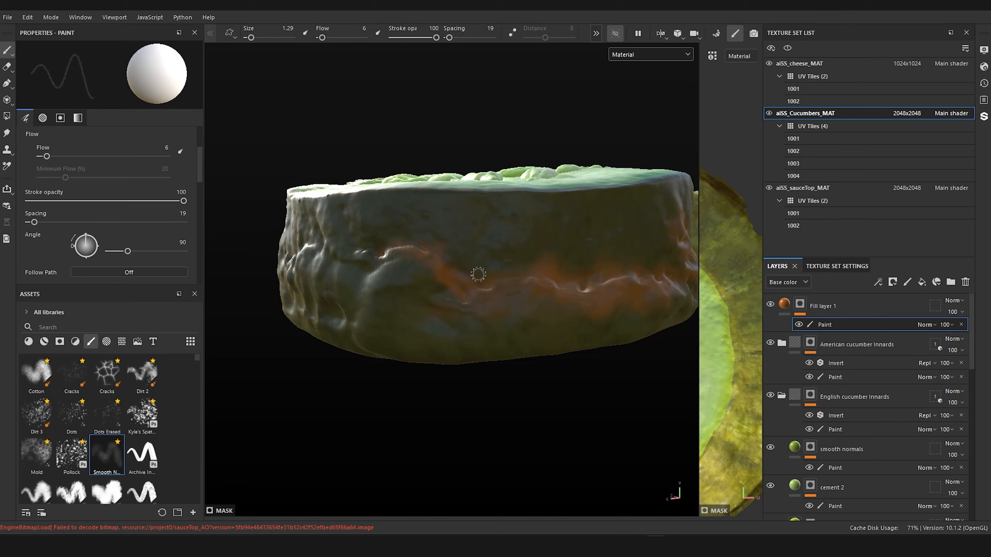
{"action": "mouse_move", "coordinate": [376, 263]}
{"action": "left_mouse_down", "text": "alt"}
{"action": "mouse_move", "coordinate": [466, 241]}
{"action": "mouse_move", "coordinate": [549, 248]}
{"action": "mouse_move", "coordinate": [451, 267]}
{"action": "mouse_move", "coordinate": [407, 265]}
{"action": "mouse_move", "coordinate": [402, 254]}
{"action": "left_mouse_up", "text": "alt"}
{"action": "right_click_drag", "start_coordinate": [402, 254], "coordinate": [416, 256], "text": "ctrl"}
{"action": "left_click_drag", "start_coordinate": [402, 253], "coordinate": [383, 247]}
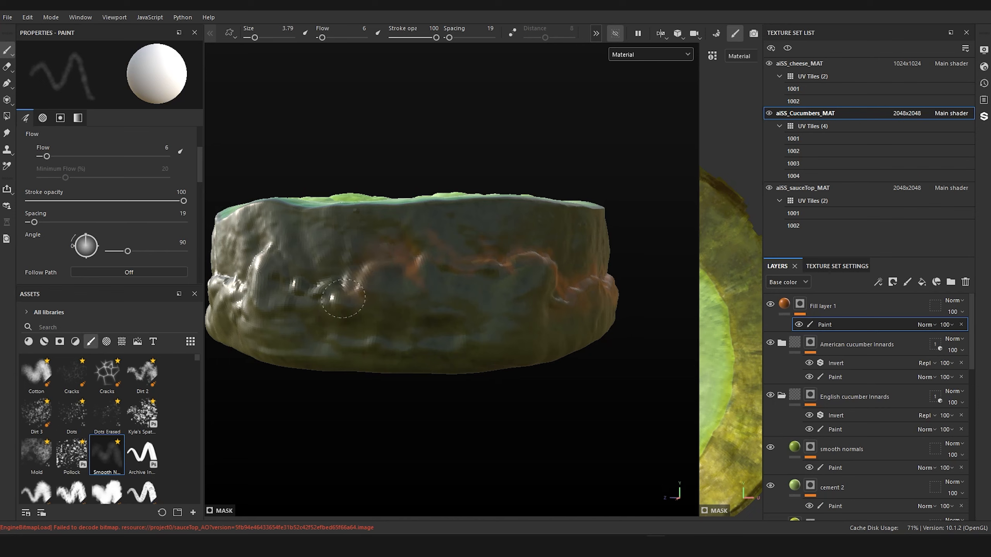
{"action": "right_click_drag", "start_coordinate": [337, 291], "coordinate": [326, 275], "text": "ctrl"}
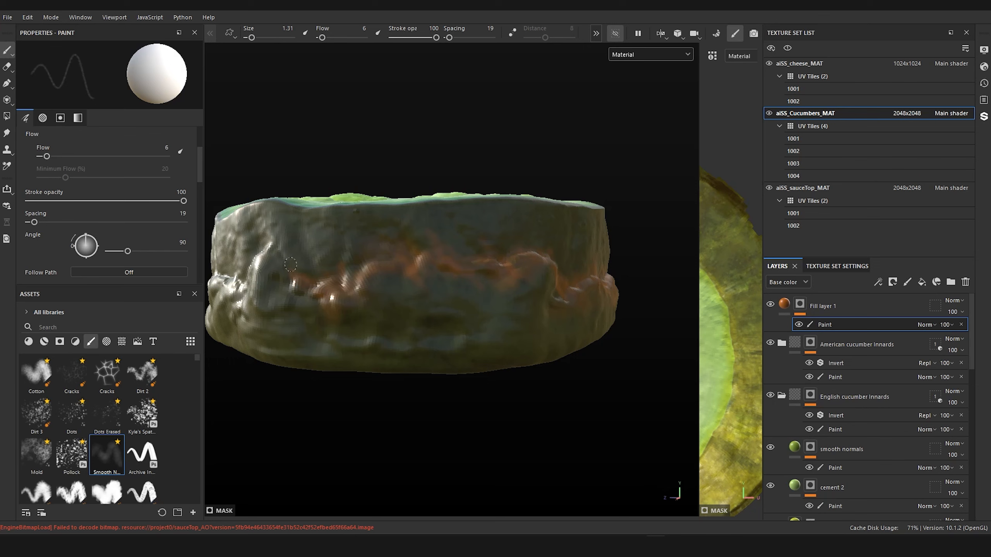
Step: Paint the remaining stretch of skin at brush size 3.79 so the sauce band joins the first smear
{"action": "mouse_move", "coordinate": [291, 265]}
{"action": "left_mouse_down"}
{"action": "mouse_move", "coordinate": [427, 344]}
{"action": "mouse_move", "coordinate": [428, 318]}
{"action": "left_mouse_up"}
{"action": "right_click_drag", "start_coordinate": [428, 318], "coordinate": [440, 314], "text": "ctrl"}
{"action": "mouse_move", "coordinate": [483, 258]}
{"action": "left_mouse_down"}
{"action": "mouse_move", "coordinate": [449, 286]}
{"action": "mouse_move", "coordinate": [390, 308]}
{"action": "mouse_move", "coordinate": [300, 308]}
{"action": "mouse_move", "coordinate": [410, 335]}
{"action": "mouse_move", "coordinate": [503, 279]}
{"action": "mouse_move", "coordinate": [505, 312]}
{"action": "mouse_move", "coordinate": [535, 231]}
{"action": "left_mouse_up"}
{"action": "middle_click_drag", "start_coordinate": [535, 230], "coordinate": [614, 221], "text": "alt"}
{"action": "right_click_drag", "start_coordinate": [448, 242], "coordinate": [484, 249], "text": "alt"}
{"action": "mouse_move", "coordinate": [484, 250]}
{"action": "left_mouse_down", "text": "alt"}
{"action": "mouse_move", "coordinate": [500, 246]}
{"action": "mouse_move", "coordinate": [519, 203]}
{"action": "mouse_move", "coordinate": [478, 215]}
{"action": "mouse_move", "coordinate": [473, 206]}
{"action": "mouse_move", "coordinate": [504, 196]}
{"action": "left_mouse_up", "text": "alt"}
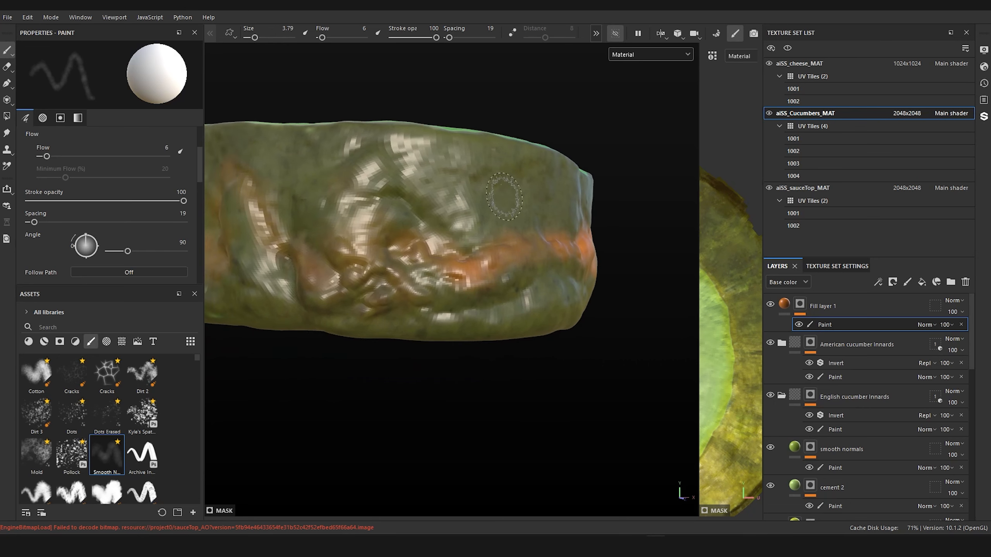
Step: Rename the top fill layer as "sauce on outskirts"
{"action": "double_click", "coordinate": [822, 305]}
{"action": "type", "text": "su"}
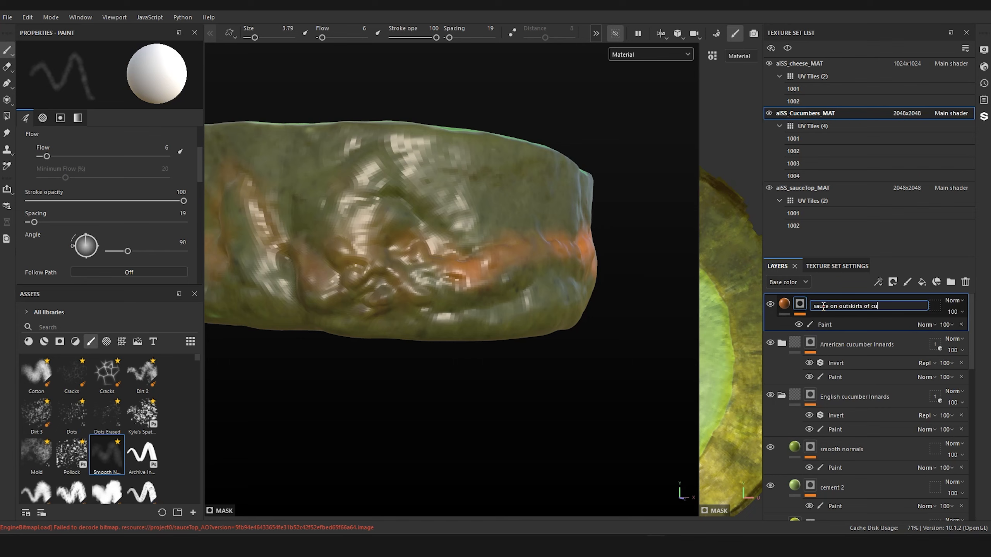
{"action": "type", "text": "ll"}
{"action": "key", "text": "Return"}
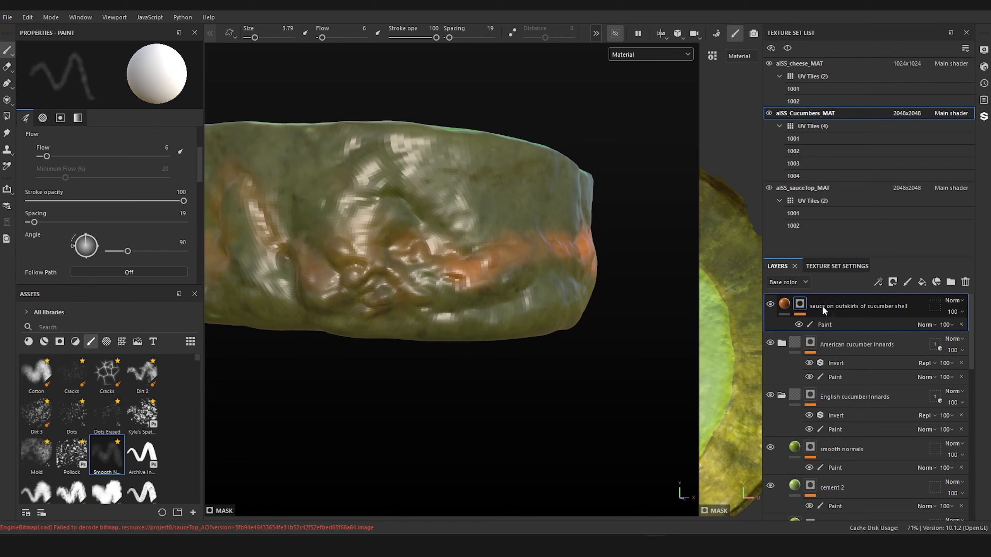
{"action": "double_click", "coordinate": [865, 304]}
{"action": "left_click_drag", "start_coordinate": [862, 306], "coordinate": [912, 306]}
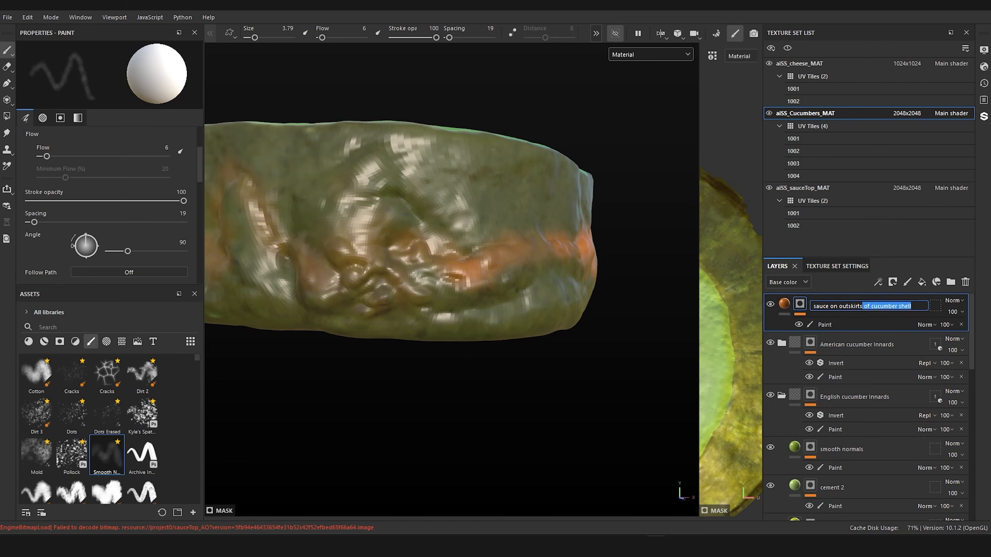
{"action": "key", "text": "BackSpace"}
{"action": "key", "text": "Return"}
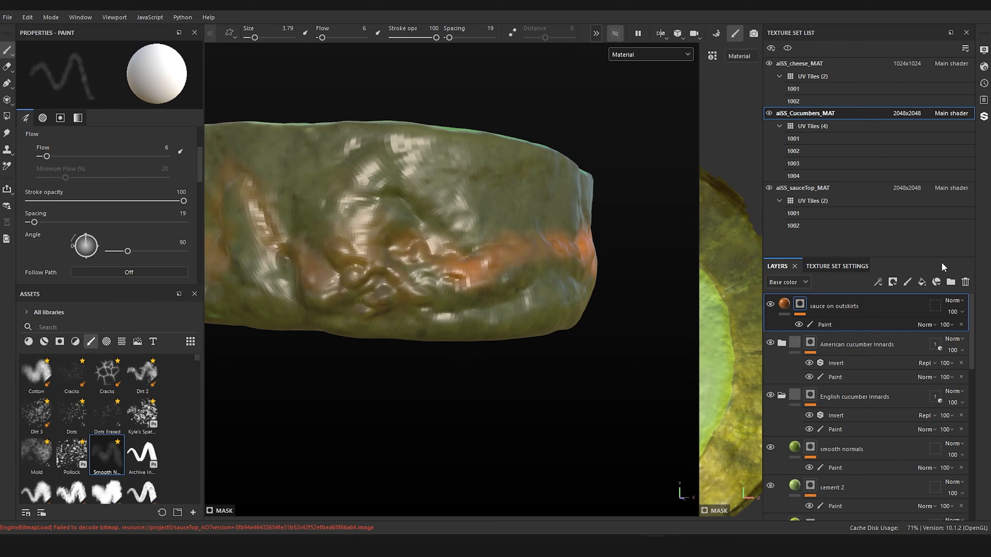
Step: Bring back the other texture sets and display only the Base color channel around the stained slice
{"action": "left_click", "coordinate": [614, 37]}
{"action": "left_click_drag", "start_coordinate": [620, 126], "coordinate": [623, 203], "text": "alt"}
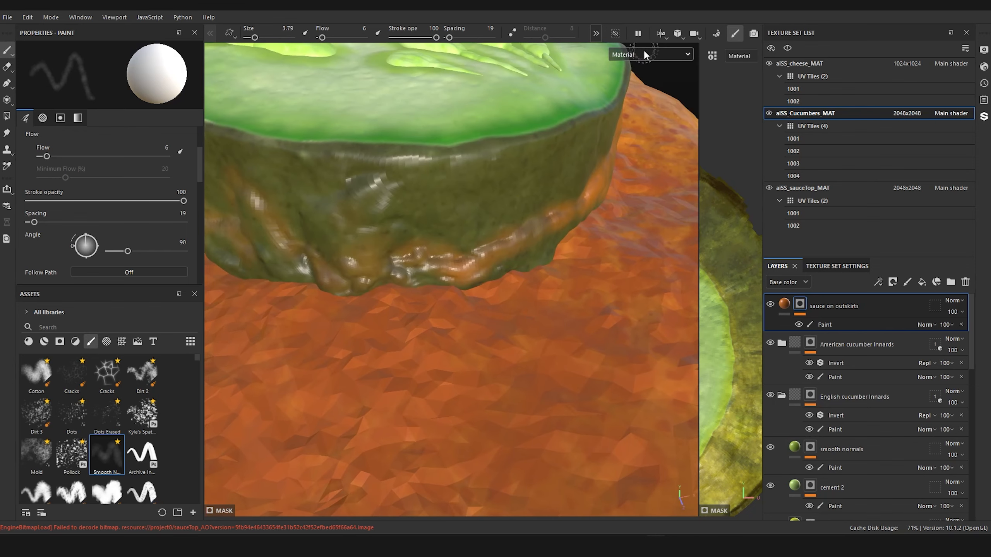
{"action": "left_click", "coordinate": [644, 53]}
{"action": "left_click", "coordinate": [641, 76]}
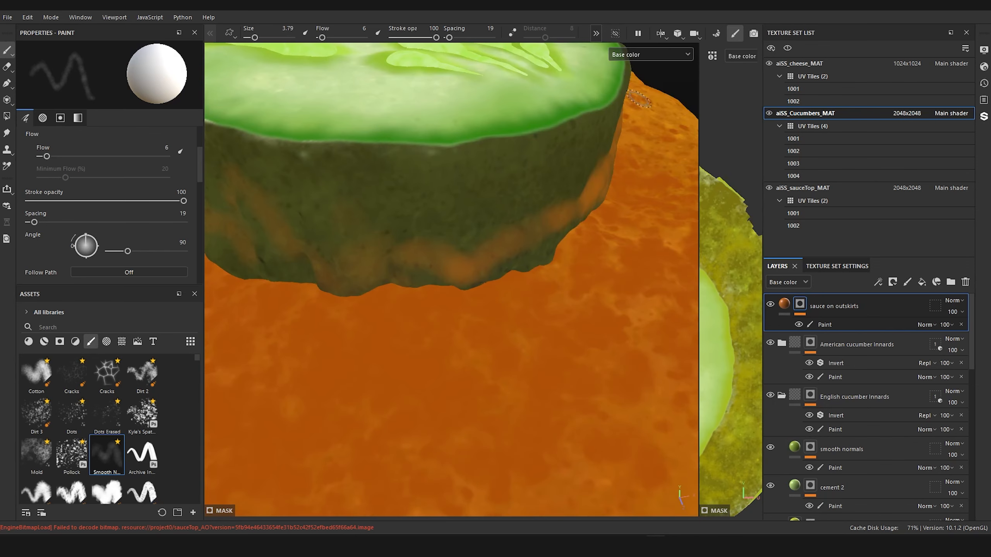
Step: Duplicate the "sauce on outskirts" layer and give the copy a fresh black mask
{"action": "left_click", "coordinate": [783, 308]}
{"action": "key", "text": "ctrl+d"}
{"action": "right_click", "coordinate": [808, 304]}
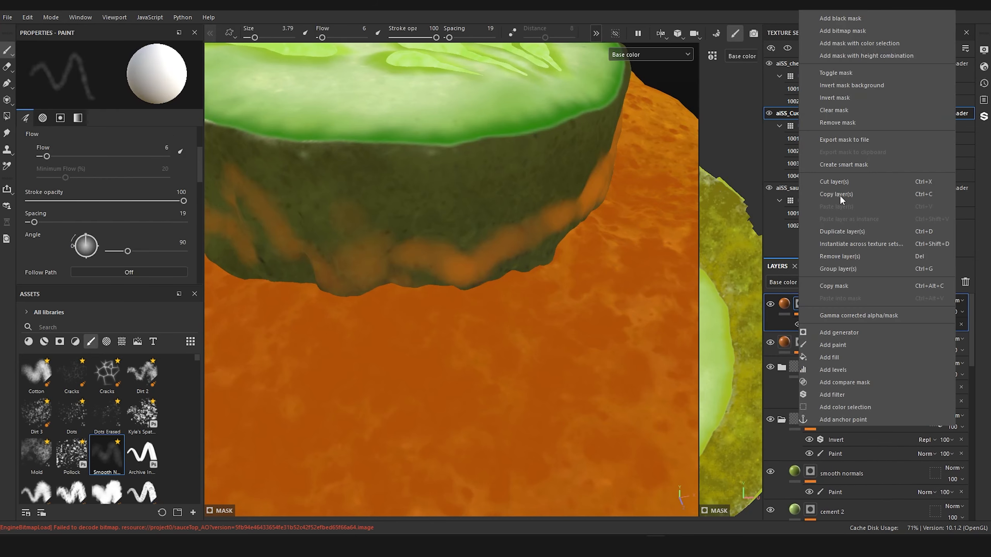
{"action": "left_click", "coordinate": [852, 20]}
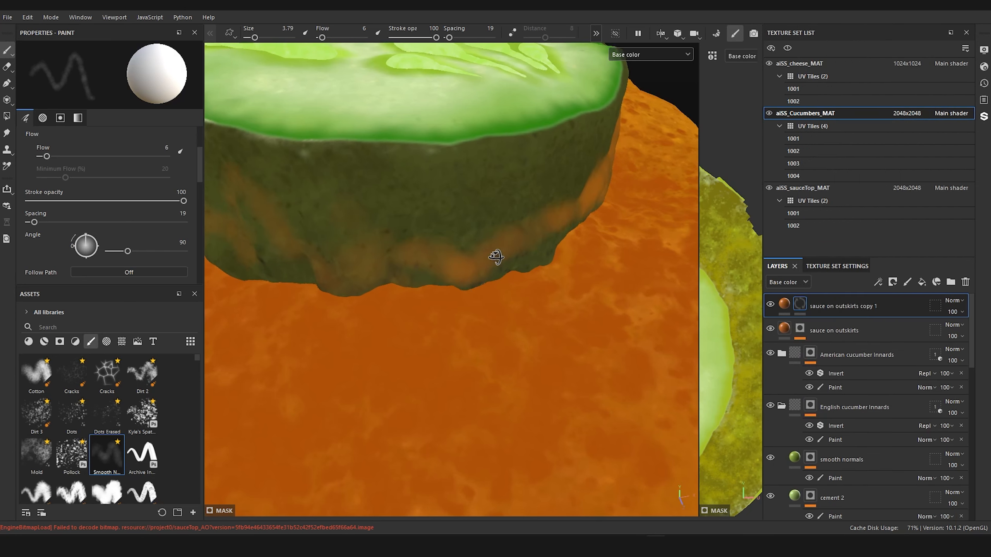
Step: Sample a darker orange from the sauce as the duplicate layer's base color and add a Paint effect to its mask
{"action": "left_click_drag", "start_coordinate": [495, 257], "coordinate": [490, 230], "text": "alt"}
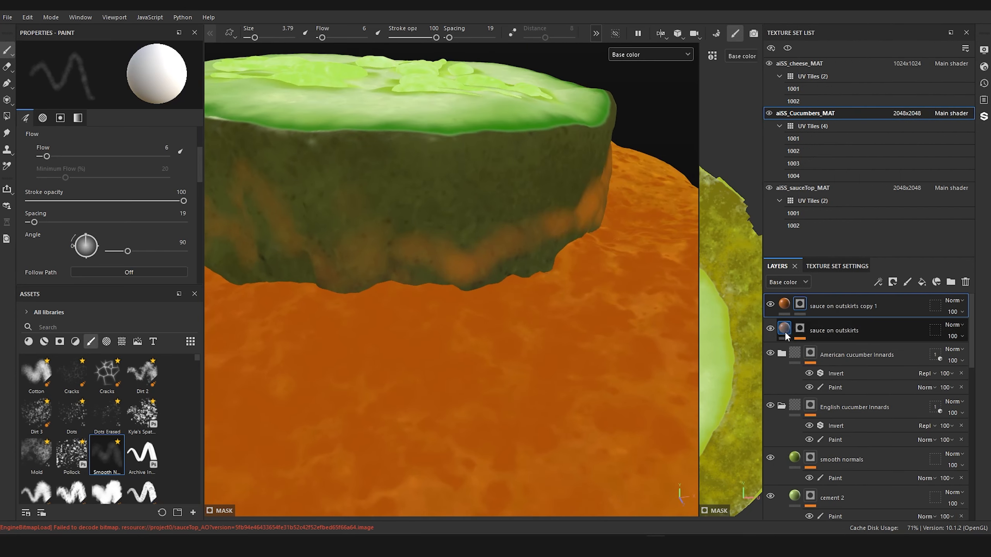
{"action": "left_click", "coordinate": [784, 304]}
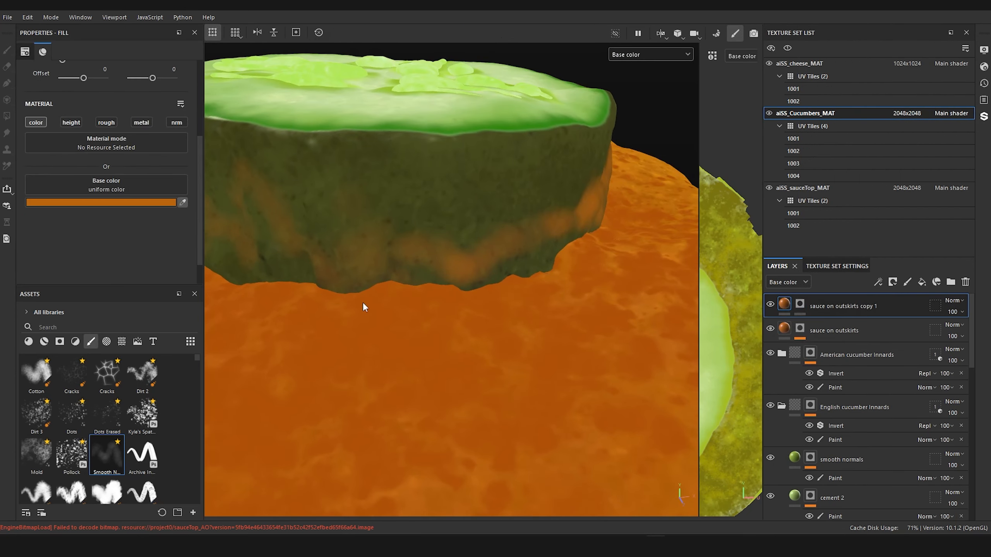
{"action": "left_click", "coordinate": [503, 304]}
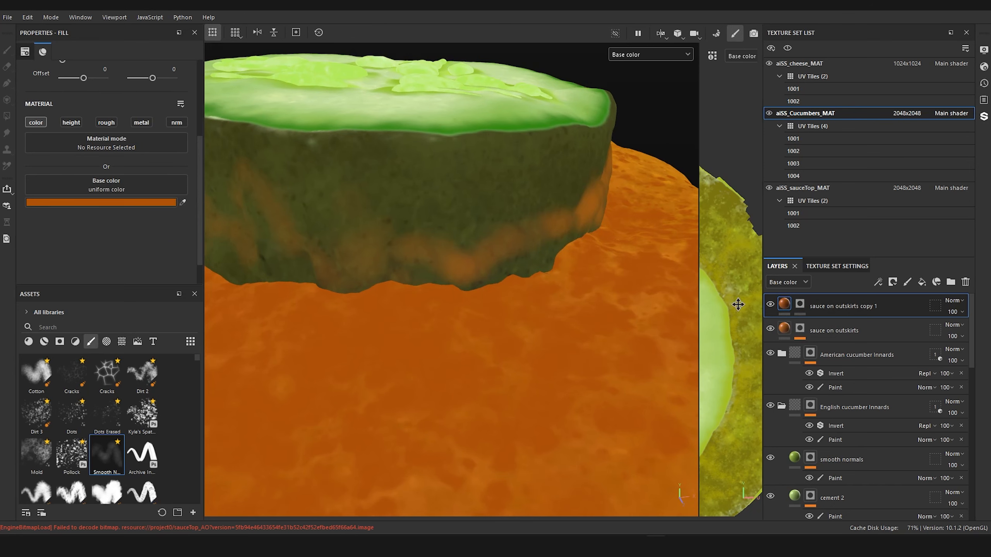
{"action": "left_click", "coordinate": [799, 303]}
{"action": "right_click", "coordinate": [799, 305]}
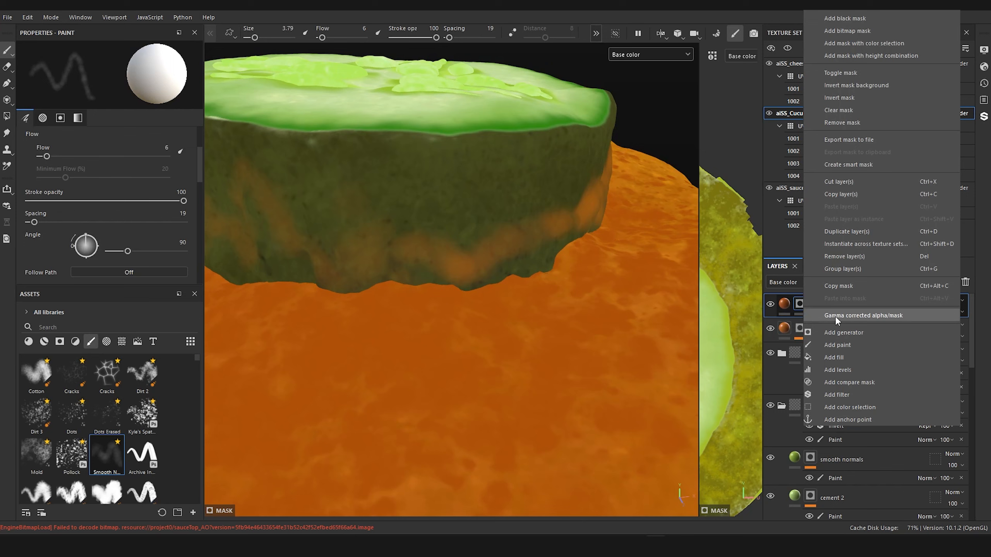
{"action": "left_click", "coordinate": [865, 342]}
{"action": "mouse_move", "coordinate": [660, 135]}
{"action": "left_mouse_down", "text": "alt"}
{"action": "mouse_move", "coordinate": [618, 130]}
{"action": "mouse_move", "coordinate": [557, 101]}
{"action": "mouse_move", "coordinate": [616, 58]}
{"action": "left_mouse_up", "text": "alt"}
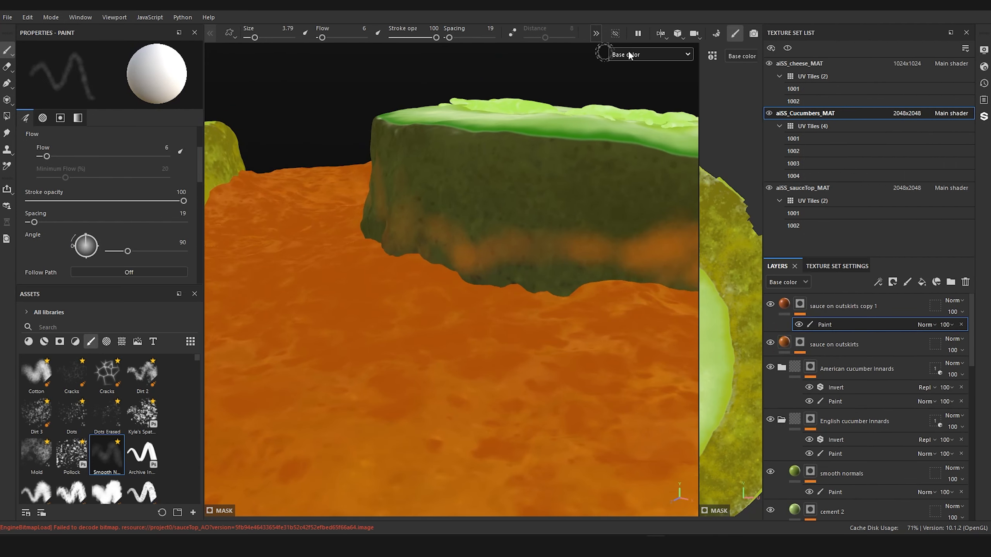
Step: Isolate the cucumbers texture set in the viewport and choose the pressure-sensitive Basic Hard brush
{"action": "left_click", "coordinate": [615, 35]}
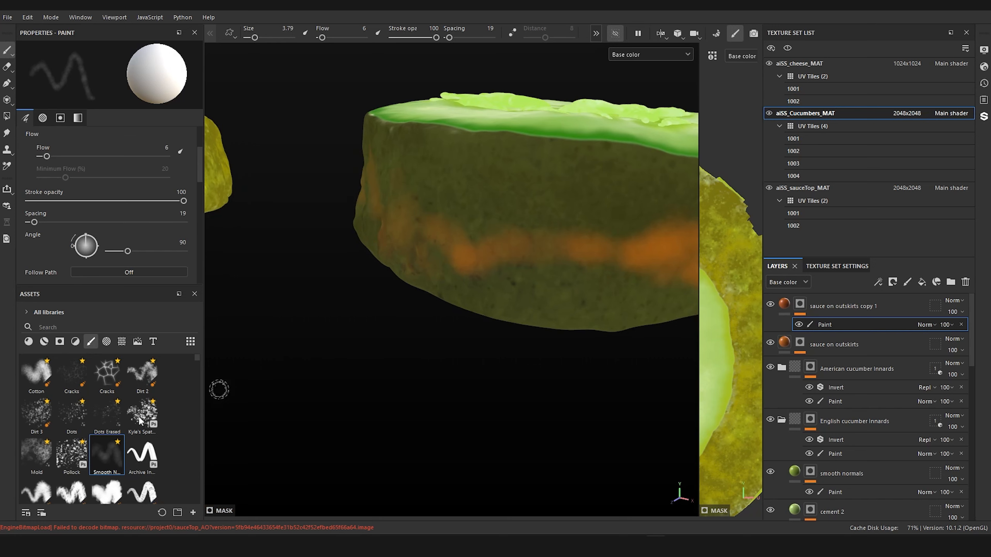
{"action": "scroll", "coordinate": [93, 444], "scroll_direction": "down", "scroll_amount": 3}
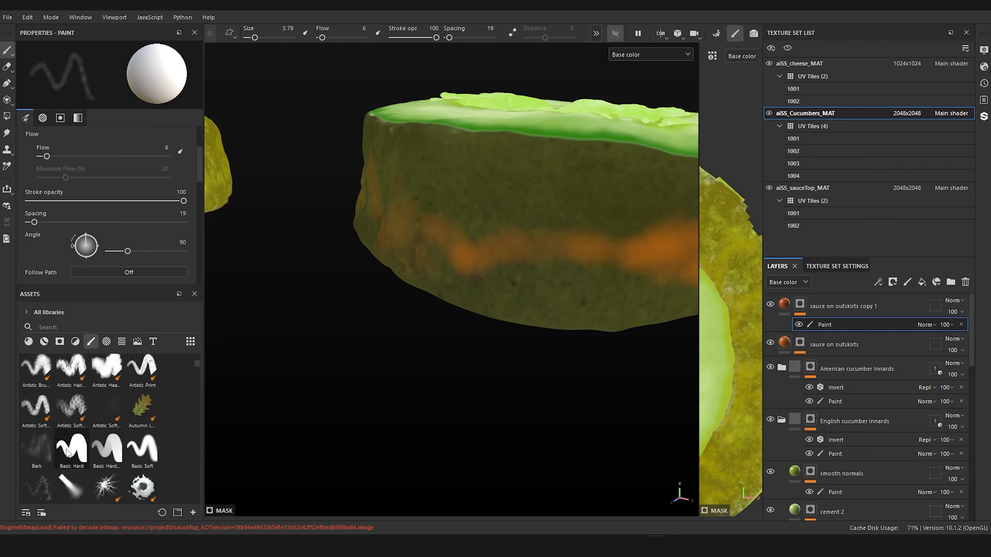
{"action": "left_click", "coordinate": [104, 449]}
{"action": "mouse_move", "coordinate": [400, 393]}
{"action": "left_mouse_down", "text": "alt"}
{"action": "mouse_move", "coordinate": [398, 377]}
{"action": "mouse_move", "coordinate": [380, 378]}
{"action": "left_mouse_up", "text": "alt"}
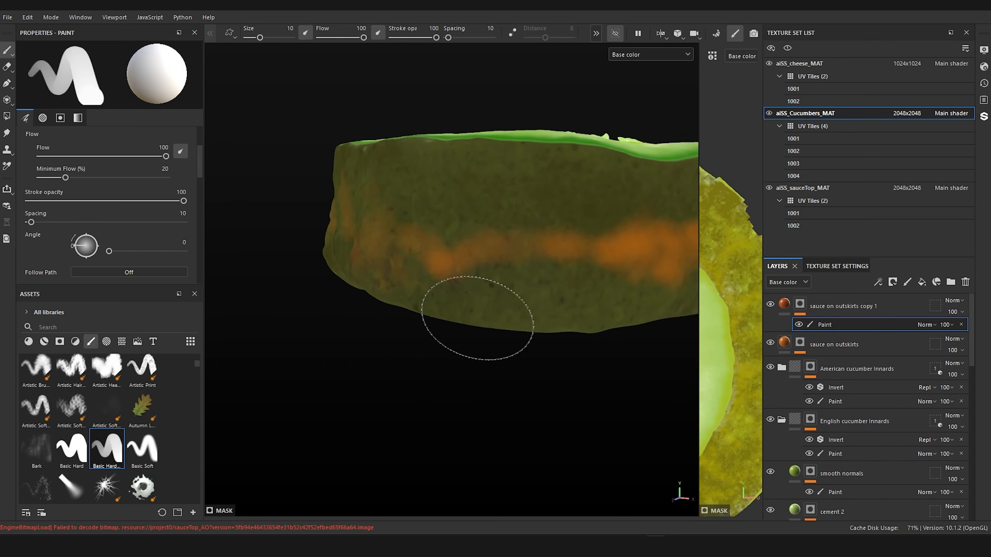
Step: Switch the viewport display from the Base color channel to full Material shading around the stained slice
{"action": "left_click", "coordinate": [658, 54]}
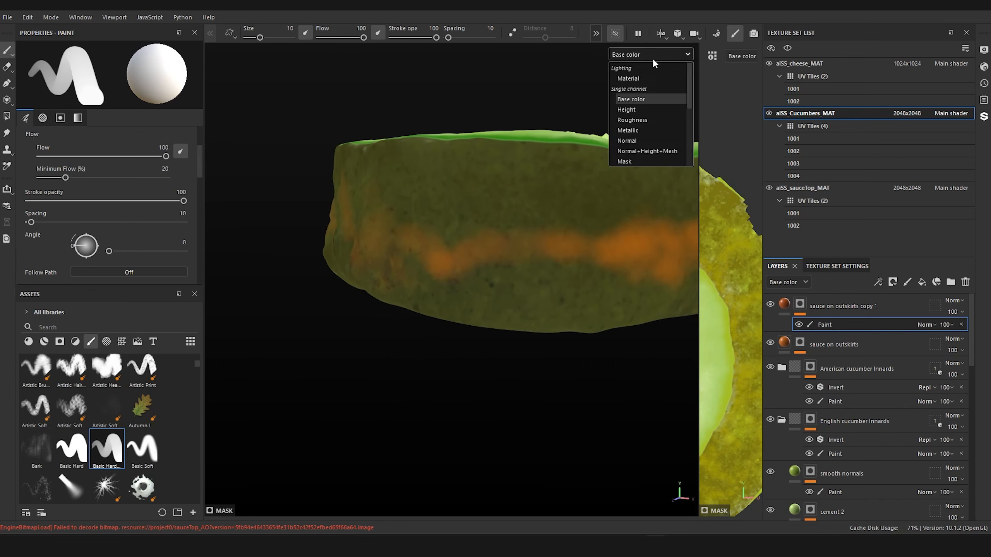
{"action": "left_click", "coordinate": [641, 79]}
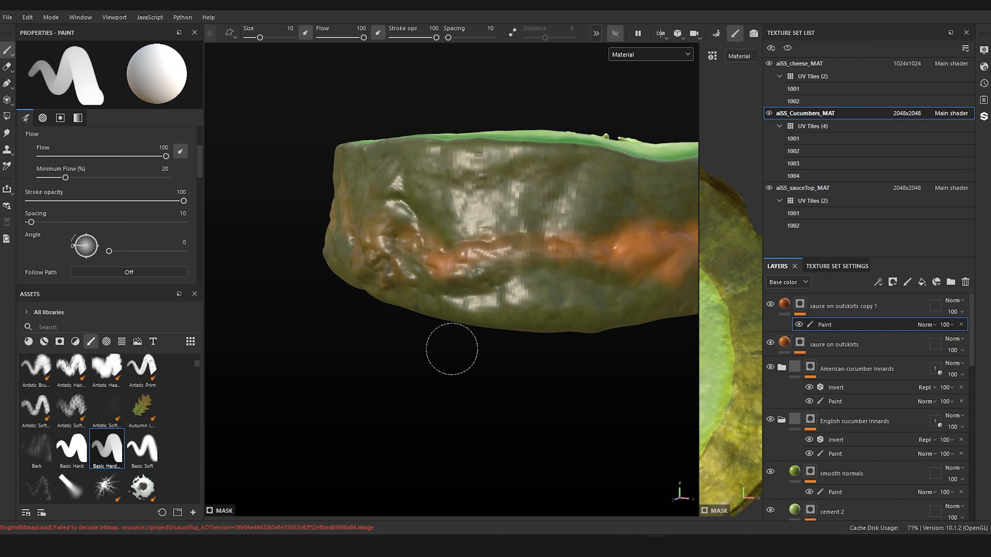
{"action": "left_click_drag", "start_coordinate": [452, 349], "coordinate": [427, 359], "text": "alt"}
Step: Undo the oversized test dab, reduce the brush size to 4.68, and paint solid darker orange across the slice's lower skin
{"action": "left_click", "coordinate": [488, 280]}
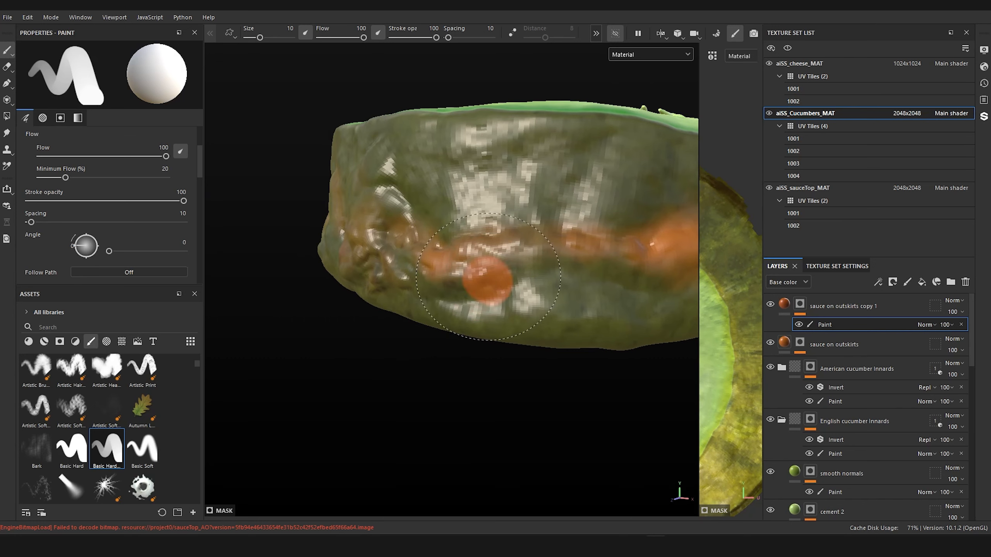
{"action": "key", "text": "ctrl+z"}
{"action": "key", "text": "bracketleft"}
{"action": "key", "text": "bracketleft"}
{"action": "key", "text": "bracketleft"}
{"action": "key", "text": "bracketleft"}
{"action": "key", "text": "bracketleft"}
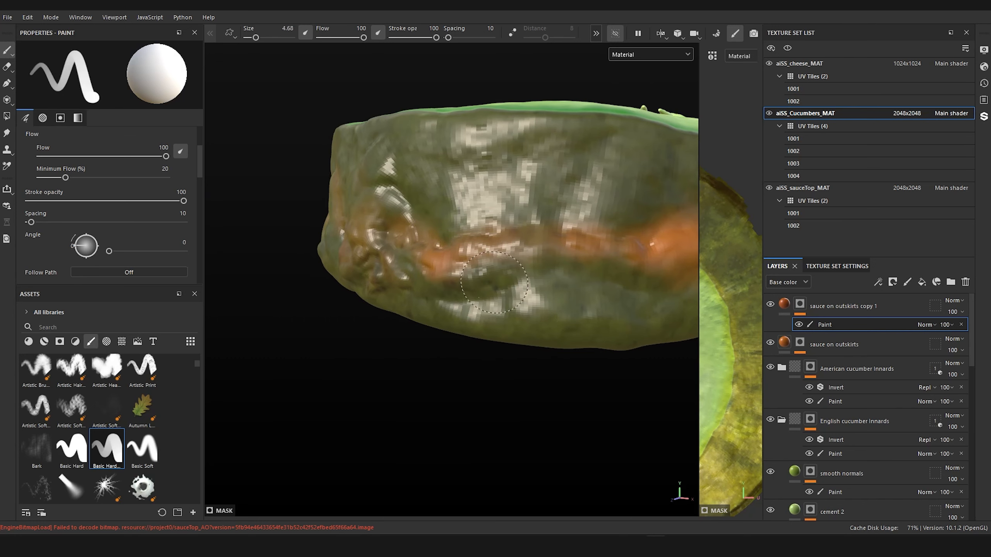
{"action": "mouse_move", "coordinate": [466, 269]}
{"action": "left_mouse_down"}
{"action": "mouse_move", "coordinate": [529, 252]}
{"action": "mouse_move", "coordinate": [518, 279]}
{"action": "mouse_move", "coordinate": [546, 301]}
{"action": "mouse_move", "coordinate": [449, 324]}
{"action": "mouse_move", "coordinate": [398, 296]}
{"action": "mouse_move", "coordinate": [492, 289]}
{"action": "mouse_move", "coordinate": [534, 337]}
{"action": "mouse_move", "coordinate": [554, 333]}
{"action": "mouse_move", "coordinate": [574, 318]}
{"action": "mouse_move", "coordinate": [542, 269]}
{"action": "mouse_move", "coordinate": [544, 248]}
{"action": "mouse_move", "coordinate": [573, 246]}
{"action": "mouse_move", "coordinate": [557, 270]}
{"action": "mouse_move", "coordinate": [566, 297]}
{"action": "mouse_move", "coordinate": [600, 293]}
{"action": "mouse_move", "coordinate": [618, 254]}
{"action": "mouse_move", "coordinate": [634, 260]}
{"action": "mouse_move", "coordinate": [646, 279]}
{"action": "mouse_move", "coordinate": [630, 283]}
{"action": "mouse_move", "coordinate": [641, 306]}
{"action": "mouse_move", "coordinate": [595, 332]}
{"action": "mouse_move", "coordinate": [633, 334]}
{"action": "left_mouse_up"}
{"action": "mouse_move", "coordinate": [527, 267]}
{"action": "left_mouse_down"}
{"action": "mouse_move", "coordinate": [663, 332]}
{"action": "mouse_move", "coordinate": [614, 347]}
{"action": "left_mouse_up"}
{"action": "left_click_drag", "start_coordinate": [426, 323], "coordinate": [411, 331]}
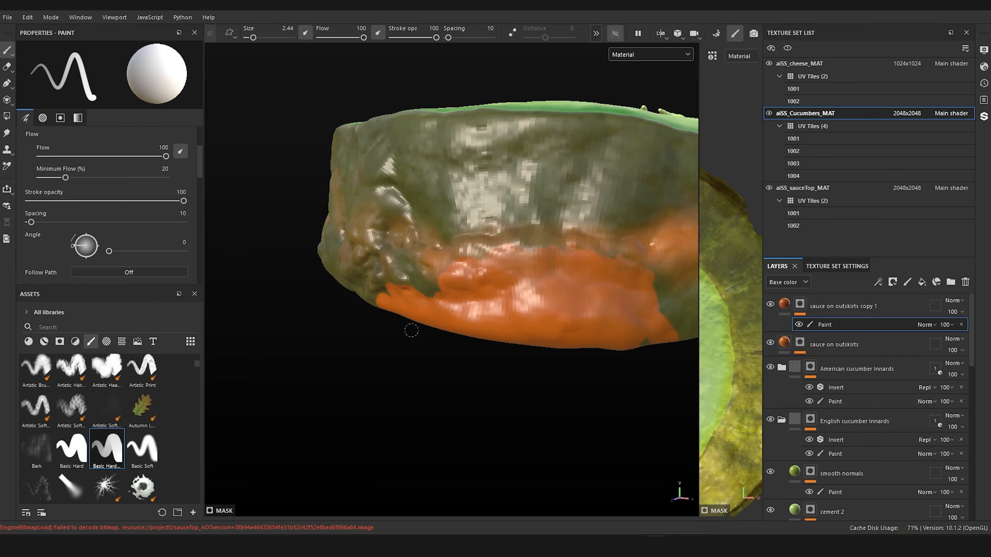
{"action": "left_click_drag", "start_coordinate": [527, 271], "coordinate": [616, 285], "text": "alt"}
{"action": "right_click_drag", "start_coordinate": [617, 285], "coordinate": [651, 285], "text": "alt"}
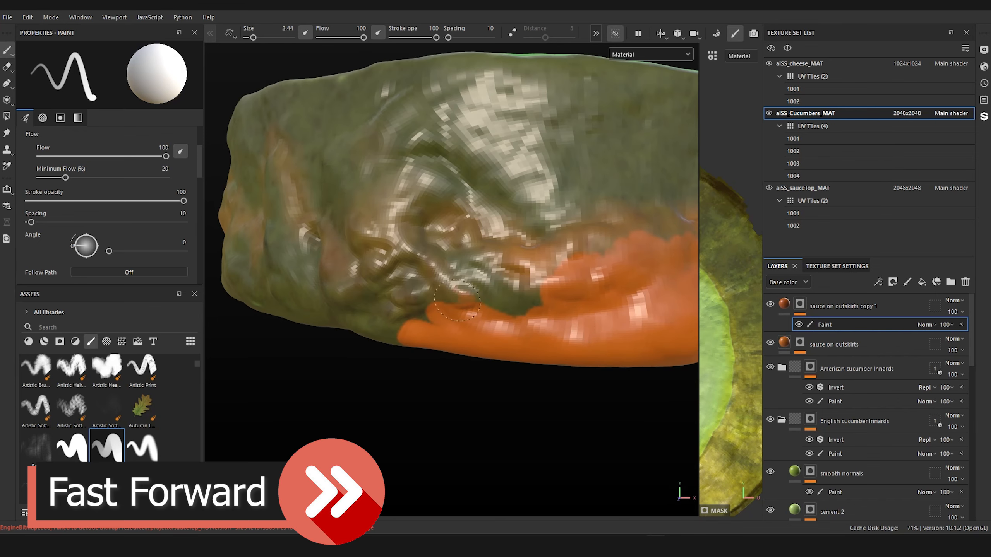
Step: Paint darker orange sauce over the wrinkled folds of the skin with the brush reduced to size 1.86
{"action": "right_click_drag", "start_coordinate": [466, 296], "coordinate": [456, 297], "text": "ctrl"}
{"action": "mouse_move", "coordinate": [448, 294]}
{"action": "left_mouse_down"}
{"action": "mouse_move", "coordinate": [476, 290]}
{"action": "mouse_move", "coordinate": [499, 307]}
{"action": "mouse_move", "coordinate": [359, 232]}
{"action": "mouse_move", "coordinate": [415, 236]}
{"action": "mouse_move", "coordinate": [422, 300]}
{"action": "mouse_move", "coordinate": [400, 313]}
{"action": "left_mouse_up"}
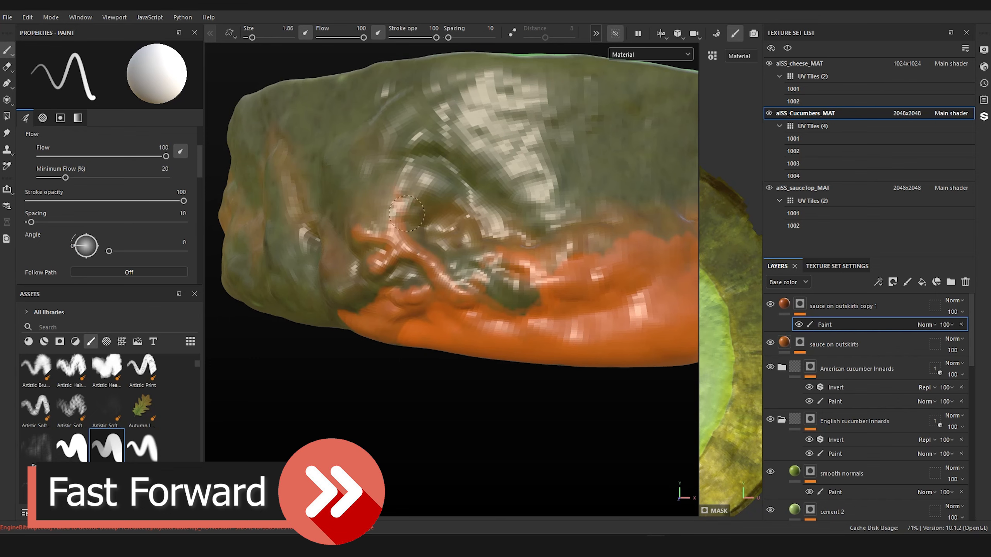
{"action": "left_click_drag", "start_coordinate": [406, 214], "coordinate": [410, 175]}
{"action": "right_click_drag", "start_coordinate": [401, 172], "coordinate": [412, 171], "text": "ctrl"}
Step: Enlarge the brush to size 3.83 and paint the sauce band around the slice's lower sides and back, following the sculpted ridges
{"action": "right_click_drag", "start_coordinate": [491, 296], "coordinate": [456, 327], "text": "alt"}
{"action": "left_click_drag", "start_coordinate": [455, 328], "coordinate": [474, 330], "text": "alt"}
{"action": "right_click_drag", "start_coordinate": [474, 329], "coordinate": [507, 328], "text": "alt"}
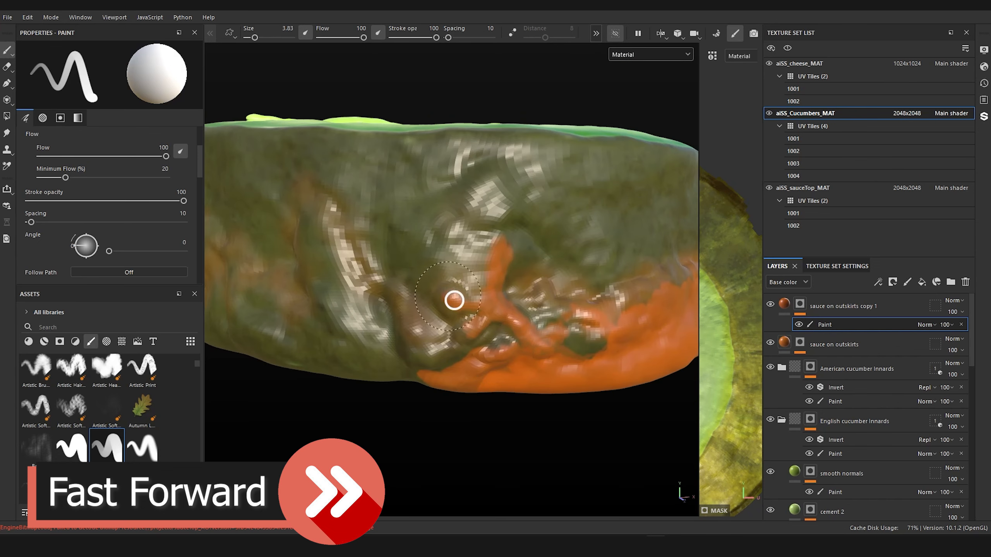
{"action": "mouse_move", "coordinate": [453, 300]}
{"action": "left_mouse_down"}
{"action": "mouse_move", "coordinate": [413, 352]}
{"action": "mouse_move", "coordinate": [384, 283]}
{"action": "mouse_move", "coordinate": [324, 273]}
{"action": "mouse_move", "coordinate": [352, 367]}
{"action": "mouse_move", "coordinate": [257, 344]}
{"action": "left_mouse_up"}
{"action": "right_click_drag", "start_coordinate": [375, 324], "coordinate": [336, 332], "text": "alt"}
{"action": "left_click_drag", "start_coordinate": [336, 331], "coordinate": [438, 310], "text": "alt"}
{"action": "right_click_drag", "start_coordinate": [438, 310], "coordinate": [474, 309], "text": "alt"}
{"action": "mouse_move", "coordinate": [385, 281]}
{"action": "left_mouse_down"}
{"action": "mouse_move", "coordinate": [441, 323]}
{"action": "mouse_move", "coordinate": [474, 297]}
{"action": "left_mouse_up"}
{"action": "mouse_move", "coordinate": [351, 304]}
{"action": "left_mouse_down"}
{"action": "mouse_move", "coordinate": [303, 356]}
{"action": "mouse_move", "coordinate": [242, 349]}
{"action": "left_mouse_up"}
{"action": "right_click_drag", "start_coordinate": [519, 328], "coordinate": [466, 332], "text": "alt"}
{"action": "left_click_drag", "start_coordinate": [466, 332], "coordinate": [464, 367], "text": "alt"}
{"action": "right_click_drag", "start_coordinate": [430, 312], "coordinate": [480, 300], "text": "alt"}
{"action": "mouse_move", "coordinate": [480, 300]}
{"action": "left_mouse_down", "text": "alt"}
{"action": "mouse_move", "coordinate": [457, 254]}
{"action": "mouse_move", "coordinate": [546, 312]}
{"action": "mouse_move", "coordinate": [406, 313]}
{"action": "mouse_move", "coordinate": [394, 384]}
{"action": "mouse_move", "coordinate": [299, 377]}
{"action": "left_mouse_up", "text": "alt"}
{"action": "right_click_drag", "start_coordinate": [480, 312], "coordinate": [421, 316], "text": "alt"}
{"action": "left_click_drag", "start_coordinate": [390, 316], "coordinate": [440, 291], "text": "alt"}
{"action": "right_click_drag", "start_coordinate": [390, 292], "coordinate": [442, 288], "text": "alt"}
{"action": "left_click_drag", "start_coordinate": [457, 343], "coordinate": [265, 332]}
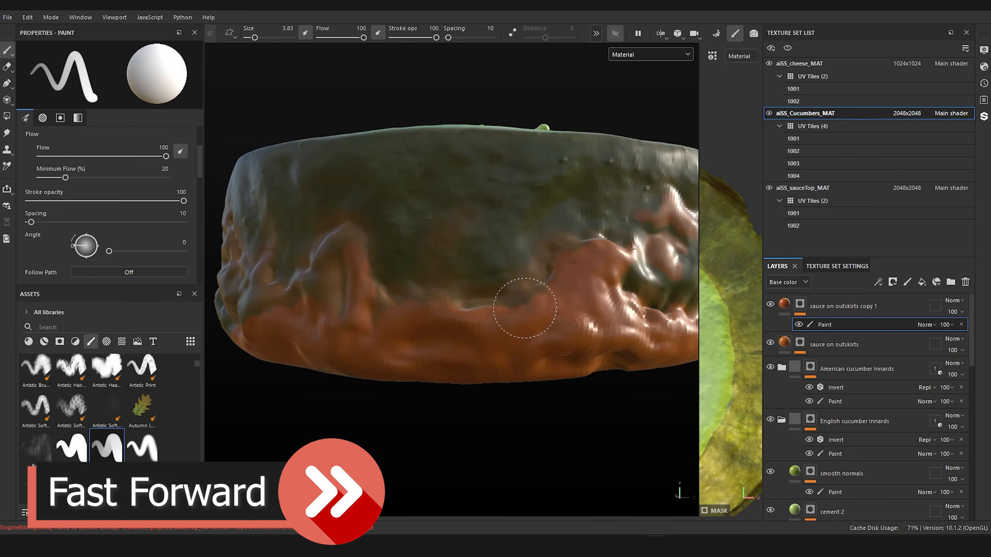
{"action": "left_click_drag", "start_coordinate": [525, 308], "coordinate": [613, 312], "text": "alt"}
{"action": "right_click_drag", "start_coordinate": [612, 312], "coordinate": [585, 316], "text": "alt"}
{"action": "mouse_move", "coordinate": [609, 336]}
{"action": "left_mouse_down"}
{"action": "mouse_move", "coordinate": [476, 346]}
{"action": "mouse_move", "coordinate": [482, 317]}
{"action": "mouse_move", "coordinate": [324, 338]}
{"action": "mouse_move", "coordinate": [282, 328]}
{"action": "left_mouse_up"}
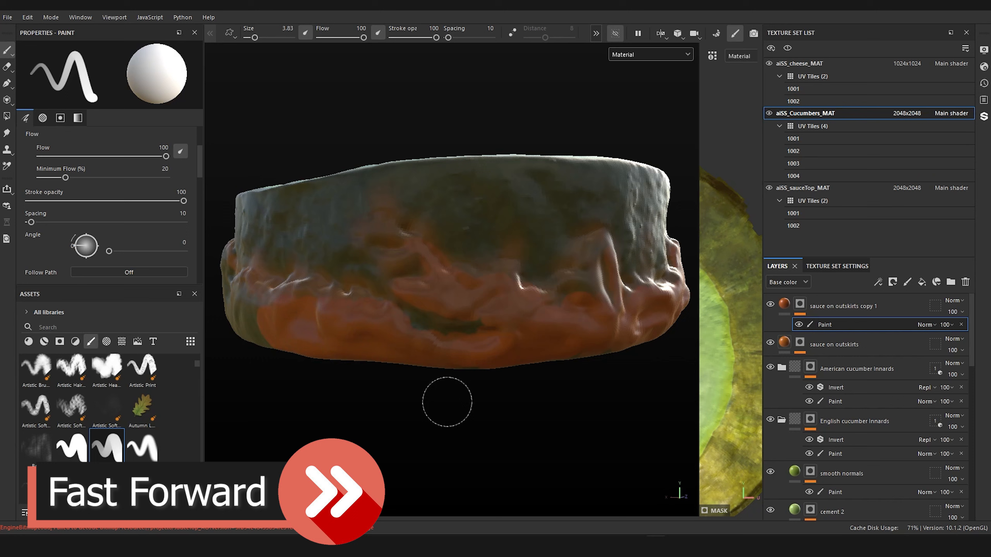
{"action": "left_click_drag", "start_coordinate": [447, 402], "coordinate": [505, 379], "text": "alt"}
{"action": "mouse_move", "coordinate": [437, 351]}
{"action": "left_mouse_down"}
{"action": "mouse_move", "coordinate": [356, 353]}
{"action": "mouse_move", "coordinate": [312, 328]}
{"action": "mouse_move", "coordinate": [318, 315]}
{"action": "left_mouse_up"}
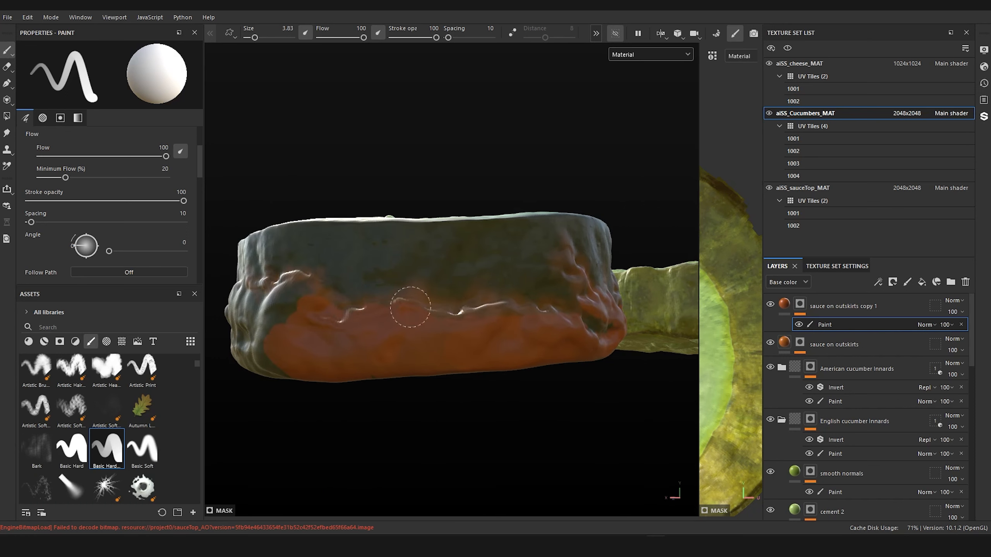
Step: Toggle the "sauce on outskirts" layer's visibility to check its contribution, and rename it "smooth normals"
{"action": "left_click", "coordinate": [835, 344]}
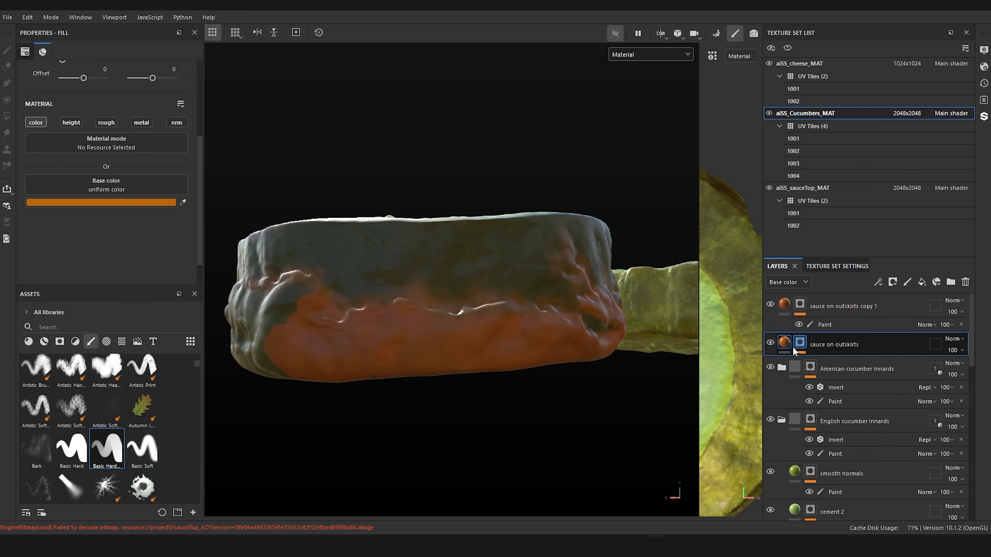
{"action": "left_click", "coordinate": [770, 344]}
{"action": "left_click", "coordinate": [770, 344]}
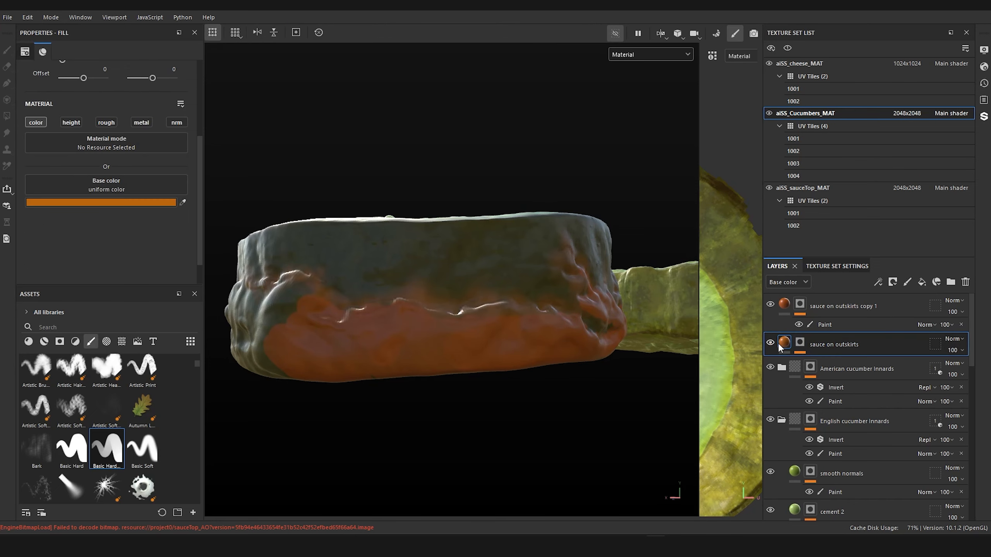
{"action": "double_click", "coordinate": [825, 345]}
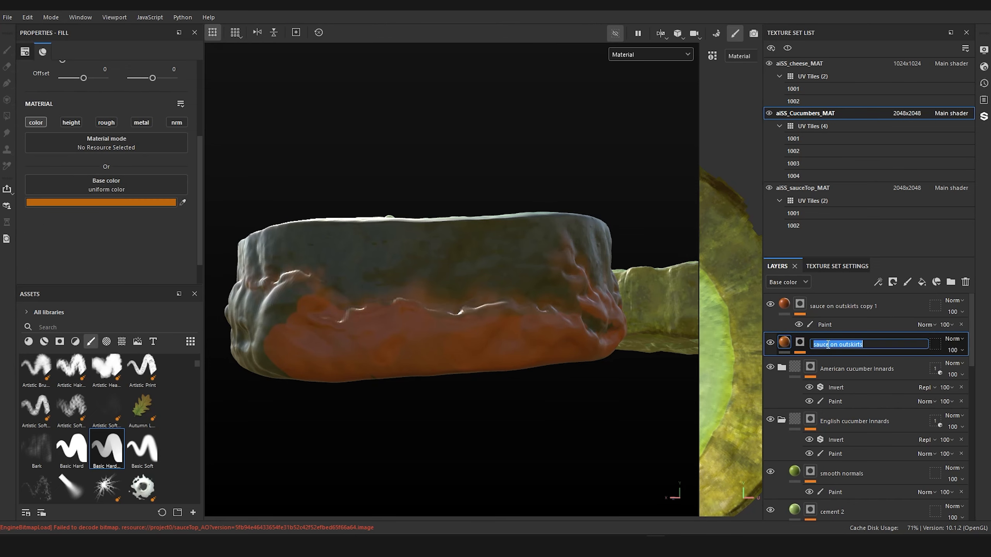
{"action": "type", "text": "smooth normals"}
{"action": "key", "text": "Return"}
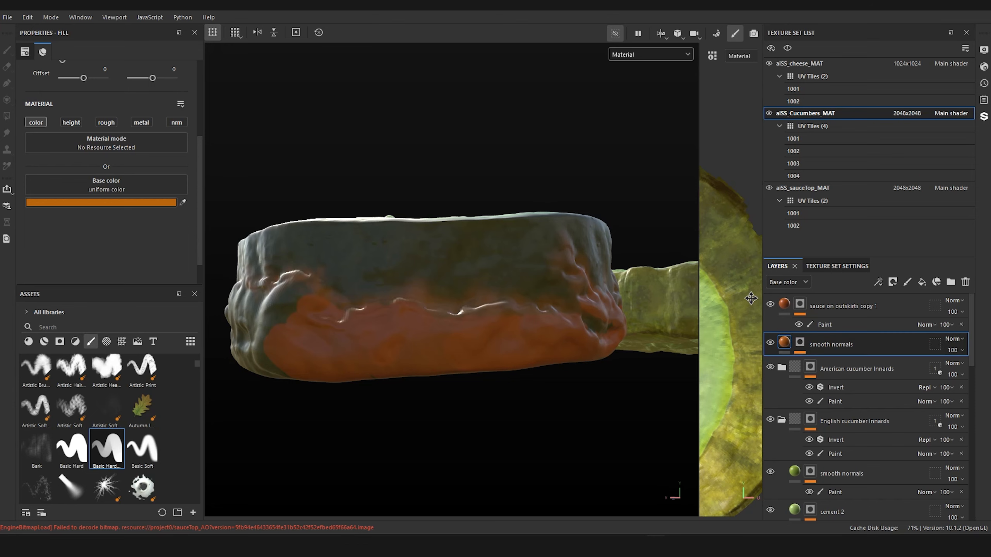
Step: Rename the duplicated sauce layer at the top of the stack as "basic hard"
{"action": "left_click", "coordinate": [841, 306]}
{"action": "double_click", "coordinate": [840, 304]}
{"action": "type", "text": "b"}
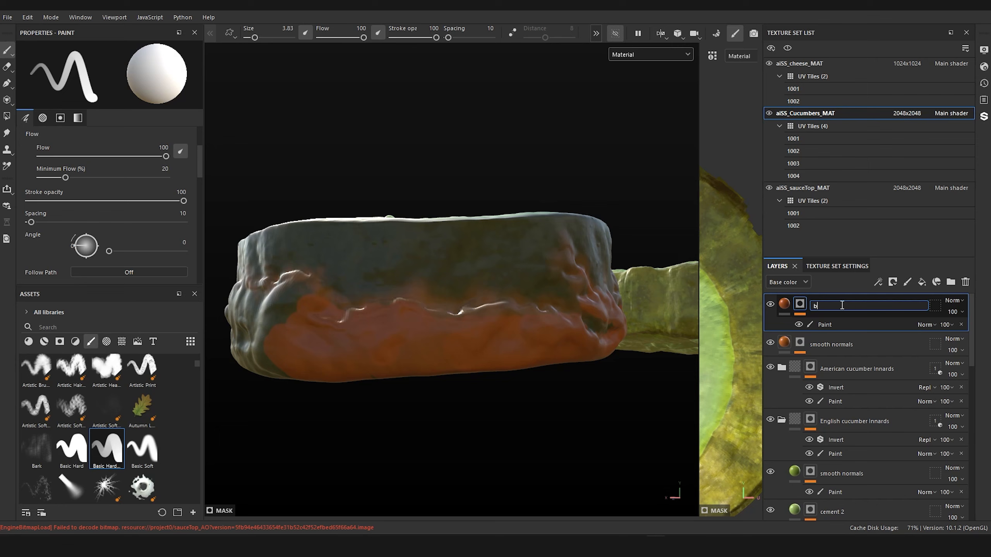
{"action": "type", "text": "ssic hard"}
{"action": "key", "text": "Return"}
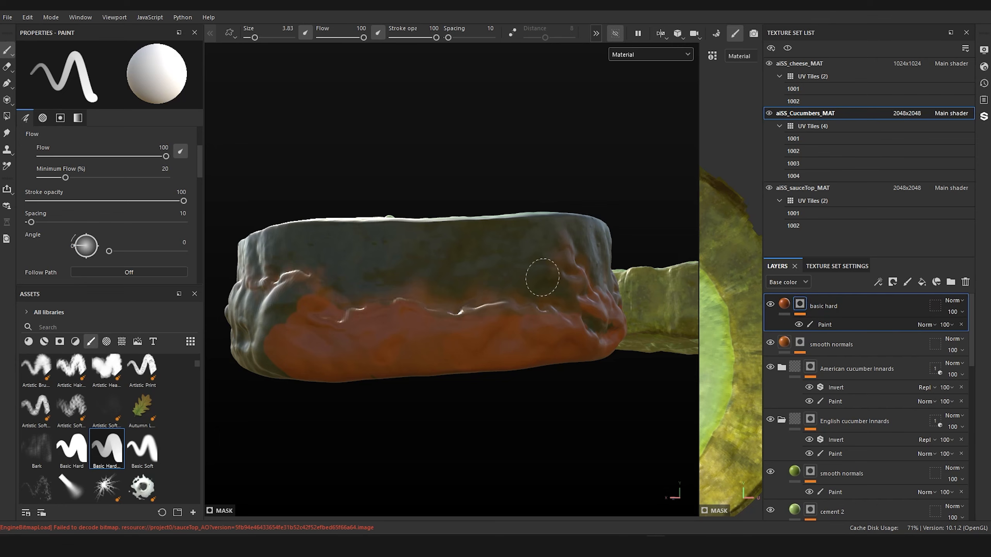
Step: Paint the rest of the sauce band around the slice's lower skin and fill the small green gaps near its base
{"action": "mouse_move", "coordinate": [537, 276]}
{"action": "left_mouse_down", "text": "alt"}
{"action": "mouse_move", "coordinate": [425, 272]}
{"action": "mouse_move", "coordinate": [480, 332]}
{"action": "mouse_move", "coordinate": [405, 344]}
{"action": "mouse_move", "coordinate": [457, 283]}
{"action": "mouse_move", "coordinate": [327, 332]}
{"action": "mouse_move", "coordinate": [351, 275]}
{"action": "left_mouse_up", "text": "alt"}
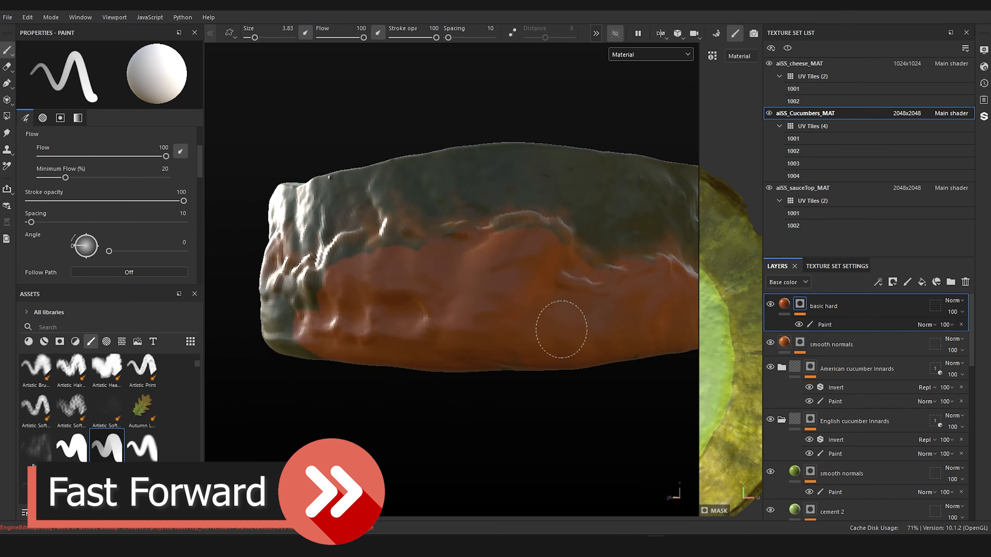
{"action": "left_click_drag", "start_coordinate": [562, 330], "coordinate": [464, 340], "text": "alt"}
{"action": "mouse_move", "coordinate": [608, 296]}
{"action": "left_mouse_down"}
{"action": "mouse_move", "coordinate": [586, 354]}
{"action": "mouse_move", "coordinate": [532, 321]}
{"action": "mouse_move", "coordinate": [423, 343]}
{"action": "mouse_move", "coordinate": [302, 349]}
{"action": "mouse_move", "coordinate": [403, 323]}
{"action": "left_mouse_up"}
{"action": "scroll", "coordinate": [411, 322], "scroll_direction": "down", "scroll_amount": 5}
{"action": "scroll", "coordinate": [411, 323], "scroll_direction": "up", "scroll_amount": 5}
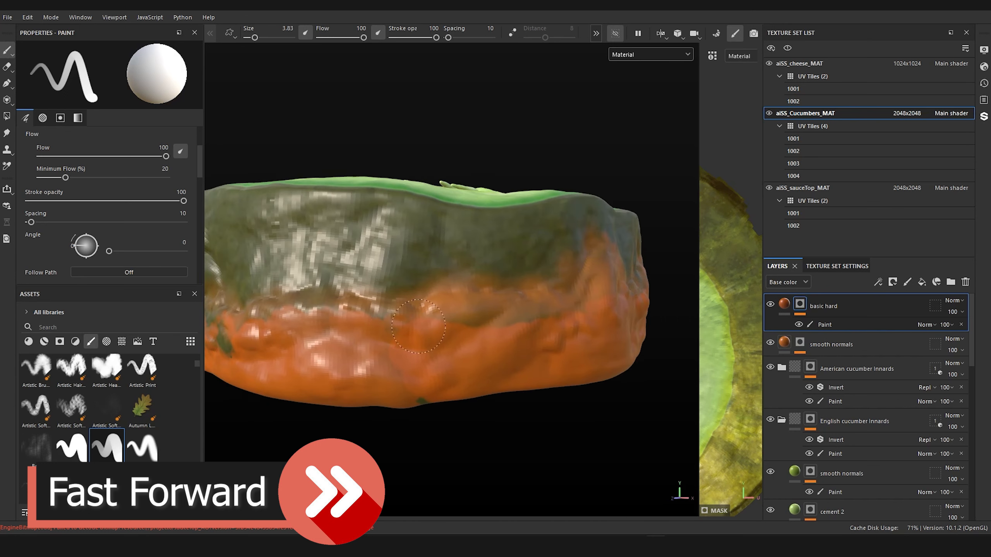
{"action": "mouse_move", "coordinate": [417, 399]}
{"action": "left_mouse_down"}
{"action": "mouse_move", "coordinate": [426, 398]}
{"action": "mouse_move", "coordinate": [397, 393]}
{"action": "left_mouse_up"}
{"action": "left_click_drag", "start_coordinate": [231, 365], "coordinate": [228, 363]}
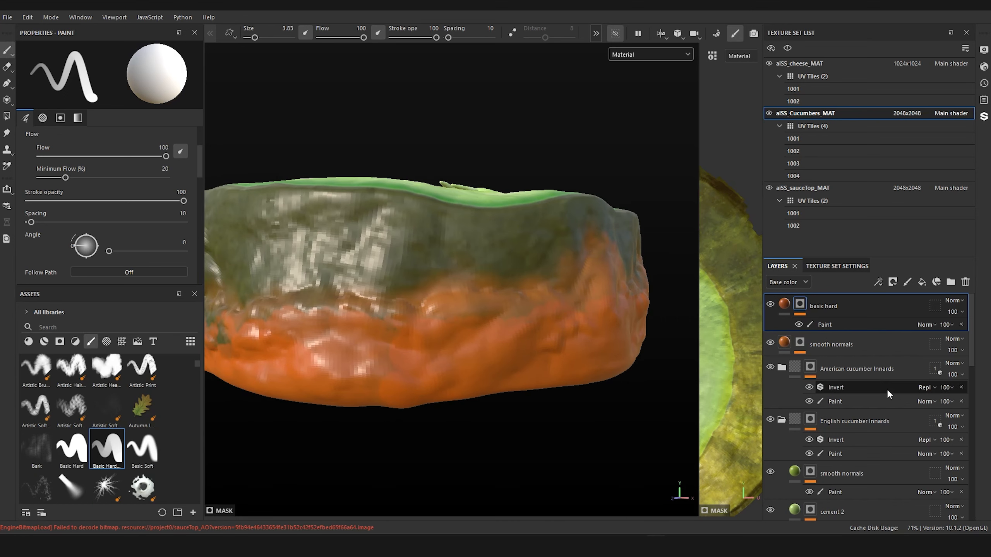
Step: Rename the Paint effect on the top layer's mask as "Paint - basic hard"
{"action": "left_click", "coordinate": [826, 325]}
{"action": "double_click", "coordinate": [834, 324]}
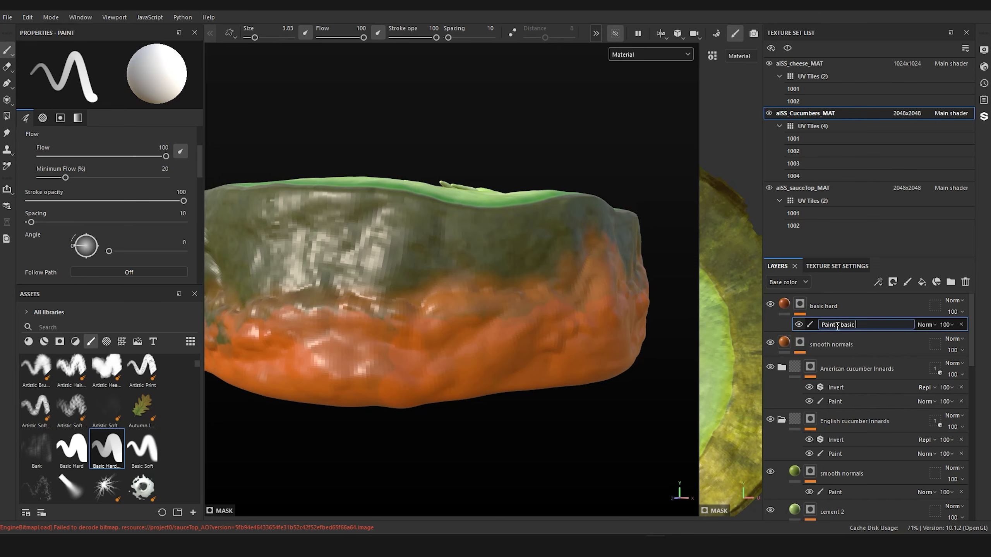
{"action": "type", "text": "hard"}
{"action": "key", "text": "Return"}
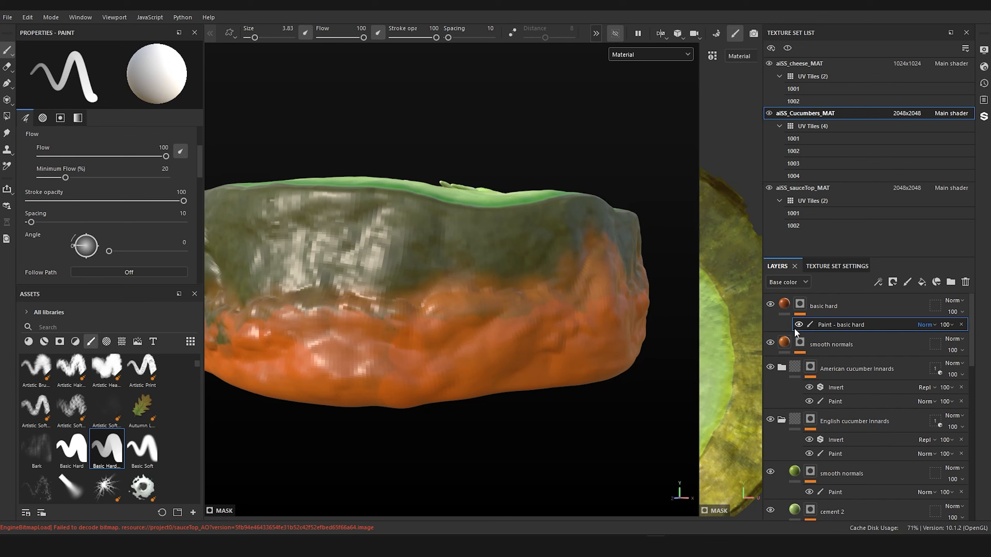
Step: Add a second Paint effect to the top layer's mask and rename the layer "sauce on cucumber main core"
{"action": "right_click", "coordinate": [799, 308]}
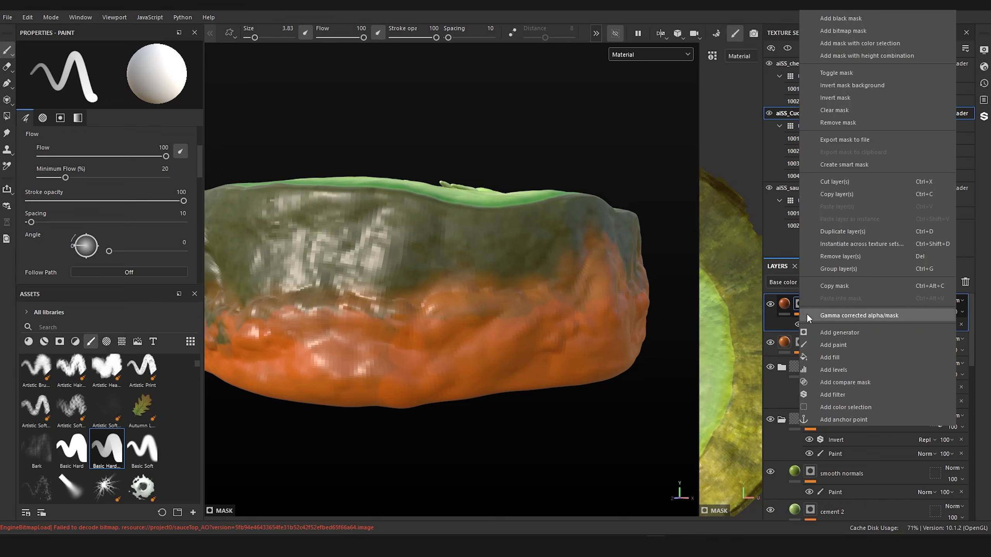
{"action": "left_click", "coordinate": [831, 343]}
{"action": "double_click", "coordinate": [846, 306]}
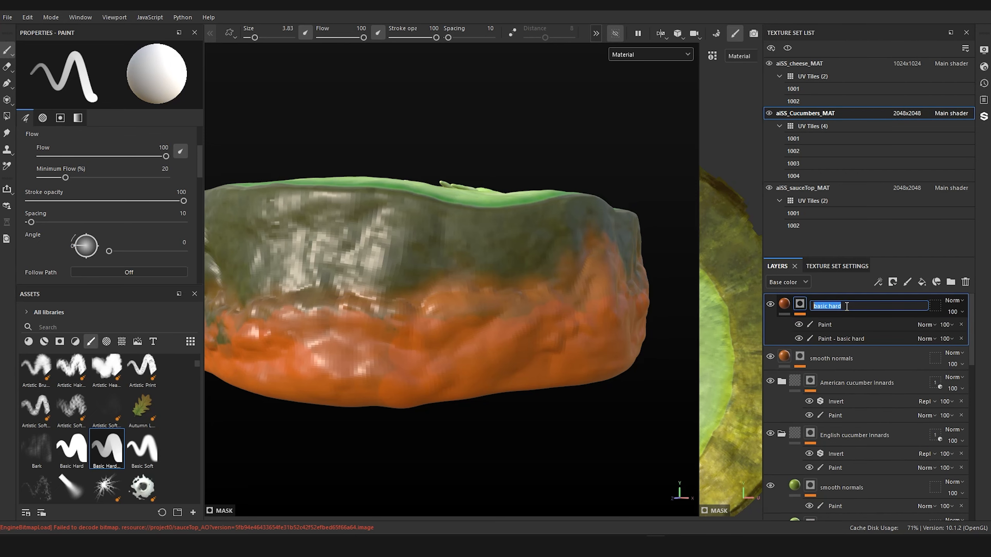
{"action": "type", "text": "sauc"}
{"action": "type", "text": "e on cucumber main core"}
{"action": "key", "text": "Return"}
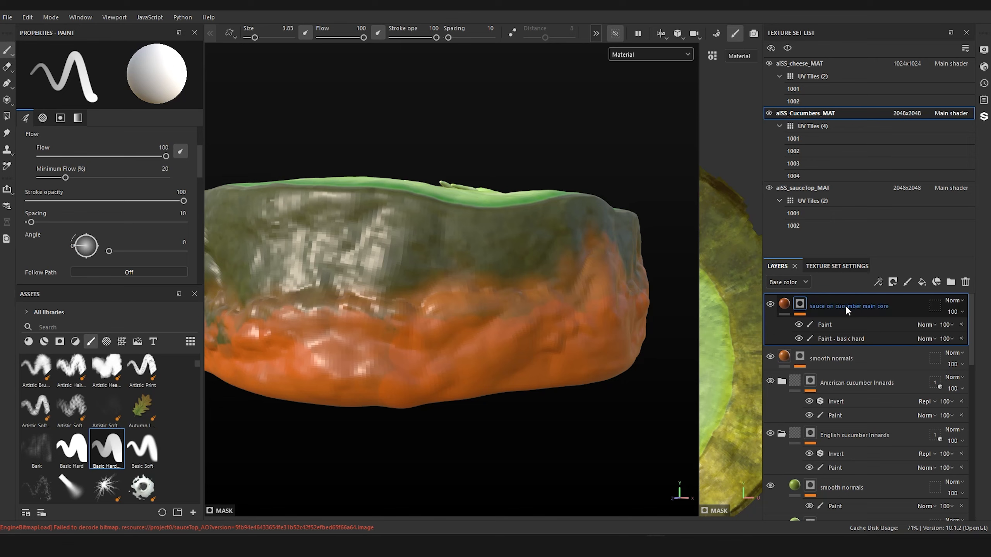
Step: On the new Paint effect, work along the sauce's upper edge with Kyle's Spatter brush reduced to size 2.44
{"action": "left_click", "coordinate": [834, 323]}
{"action": "mouse_move", "coordinate": [461, 297]}
{"action": "left_mouse_down", "text": "alt"}
{"action": "mouse_move", "coordinate": [476, 308]}
{"action": "mouse_move", "coordinate": [456, 302]}
{"action": "left_mouse_up", "text": "alt"}
{"action": "right_click_drag", "start_coordinate": [421, 312], "coordinate": [445, 309], "text": "alt"}
{"action": "mouse_move", "coordinate": [437, 312]}
{"action": "left_mouse_down", "text": "alt"}
{"action": "mouse_move", "coordinate": [416, 312]}
{"action": "mouse_move", "coordinate": [432, 315]}
{"action": "mouse_move", "coordinate": [435, 337]}
{"action": "mouse_move", "coordinate": [438, 318]}
{"action": "left_mouse_up", "text": "alt"}
{"action": "scroll", "coordinate": [143, 382], "scroll_direction": "up", "scroll_amount": 3}
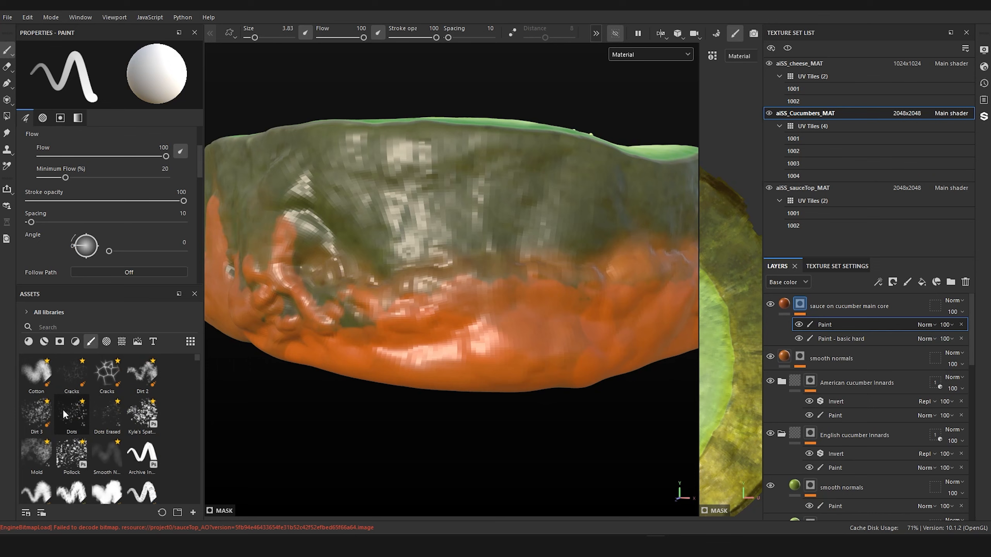
{"action": "left_click", "coordinate": [141, 420]}
{"action": "mouse_move", "coordinate": [396, 393]}
{"action": "left_mouse_down", "text": "alt"}
{"action": "mouse_move", "coordinate": [398, 409]}
{"action": "mouse_move", "coordinate": [401, 401]}
{"action": "left_mouse_up", "text": "alt"}
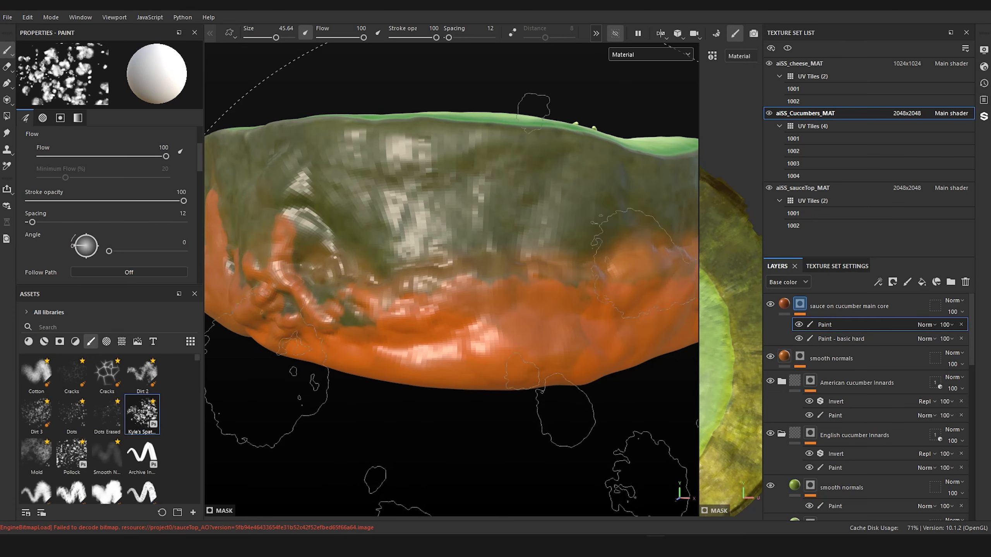
{"action": "mouse_move", "coordinate": [407, 298]}
{"action": "right_mouse_down", "text": "ctrl"}
{"action": "mouse_move", "coordinate": [312, 297]}
{"action": "mouse_move", "coordinate": [398, 298]}
{"action": "right_mouse_up", "text": "ctrl"}
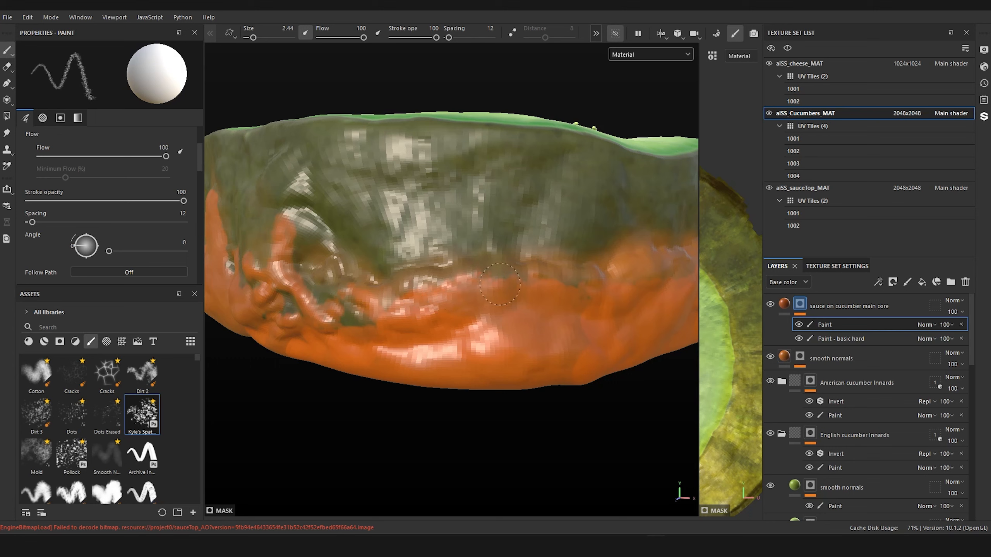
{"action": "left_click_drag", "start_coordinate": [566, 280], "coordinate": [564, 333]}
{"action": "mouse_move", "coordinate": [426, 287]}
{"action": "left_mouse_down", "text": "alt"}
{"action": "mouse_move", "coordinate": [571, 305]}
{"action": "mouse_move", "coordinate": [616, 323]}
{"action": "left_mouse_up", "text": "alt"}
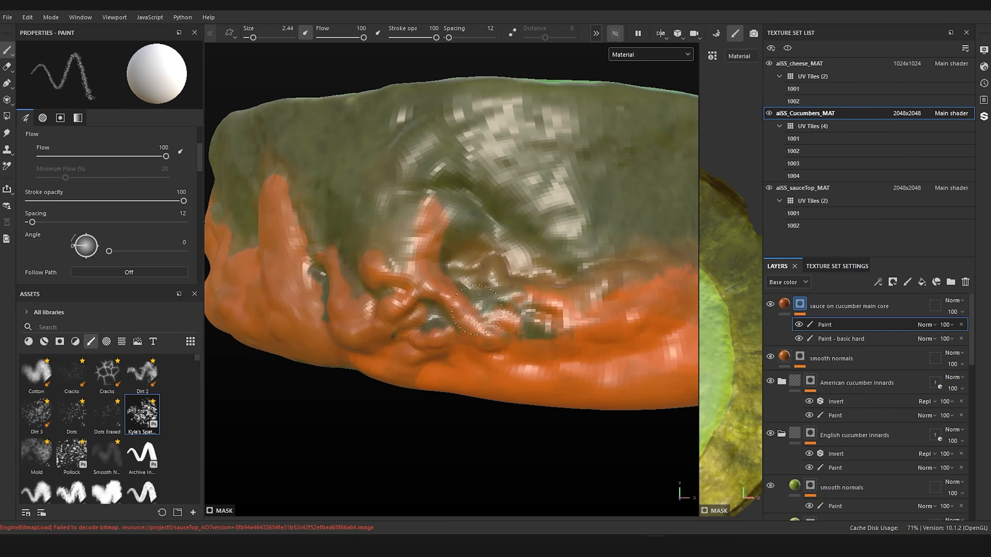
{"action": "mouse_move", "coordinate": [477, 310]}
{"action": "right_mouse_down", "text": "ctrl"}
{"action": "mouse_move", "coordinate": [457, 308]}
{"action": "mouse_move", "coordinate": [499, 315]}
{"action": "right_mouse_up", "text": "ctrl"}
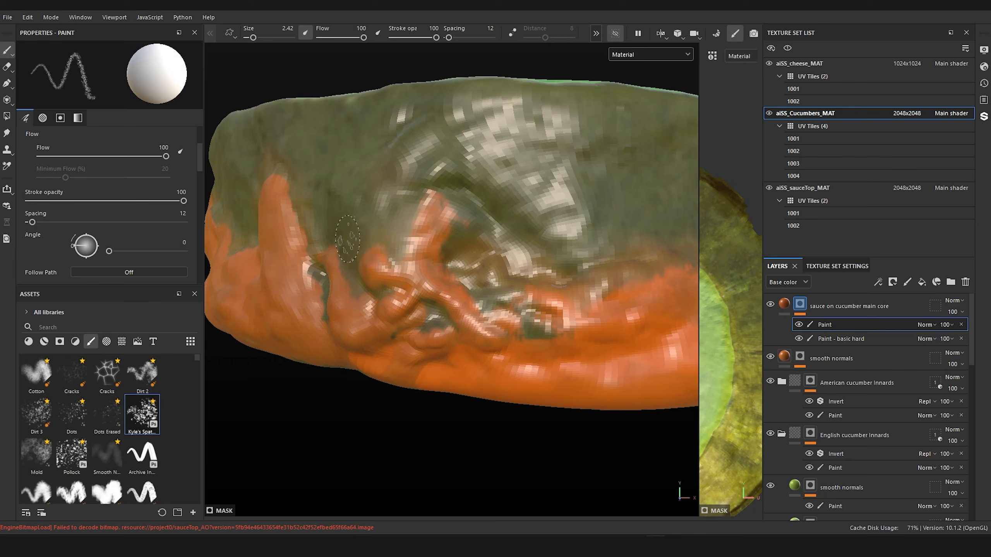
Step: Break up the sauce's upper edge along the slice's skin with the Dots brush at size 2.07
{"action": "left_click", "coordinate": [71, 414]}
{"action": "right_click_drag", "start_coordinate": [421, 261], "coordinate": [386, 262], "text": "ctrl"}
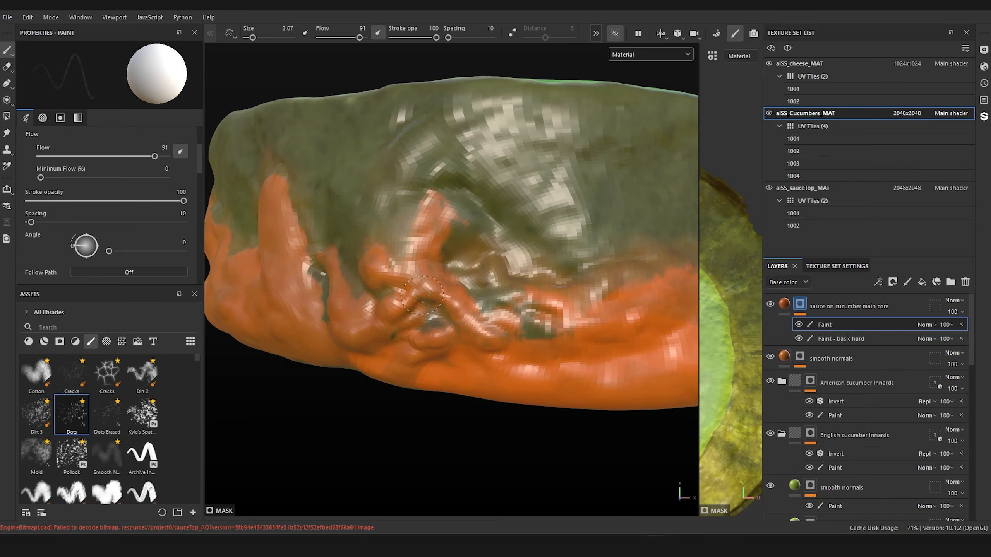
{"action": "scroll", "coordinate": [422, 295], "scroll_direction": "down", "scroll_amount": 5}
{"action": "left_click_drag", "start_coordinate": [422, 295], "coordinate": [553, 364], "text": "alt"}
{"action": "scroll", "coordinate": [554, 363], "scroll_direction": "up", "scroll_amount": 5}
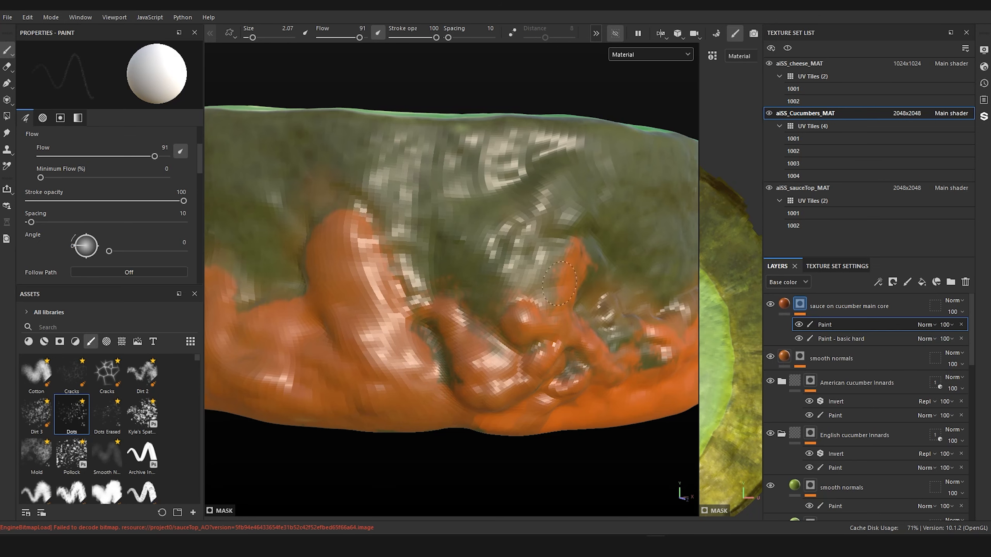
{"action": "mouse_move", "coordinate": [313, 412]}
{"action": "left_mouse_down", "text": "alt"}
{"action": "mouse_move", "coordinate": [283, 425]}
{"action": "mouse_move", "coordinate": [355, 433]}
{"action": "mouse_move", "coordinate": [394, 417]}
{"action": "left_mouse_up", "text": "alt"}
{"action": "right_click_drag", "start_coordinate": [394, 418], "coordinate": [495, 440], "text": "alt"}
{"action": "mouse_move", "coordinate": [495, 440]}
{"action": "middle_mouse_down", "text": "alt"}
{"action": "mouse_move", "coordinate": [526, 423]}
{"action": "mouse_move", "coordinate": [567, 428]}
{"action": "middle_mouse_up", "text": "alt"}
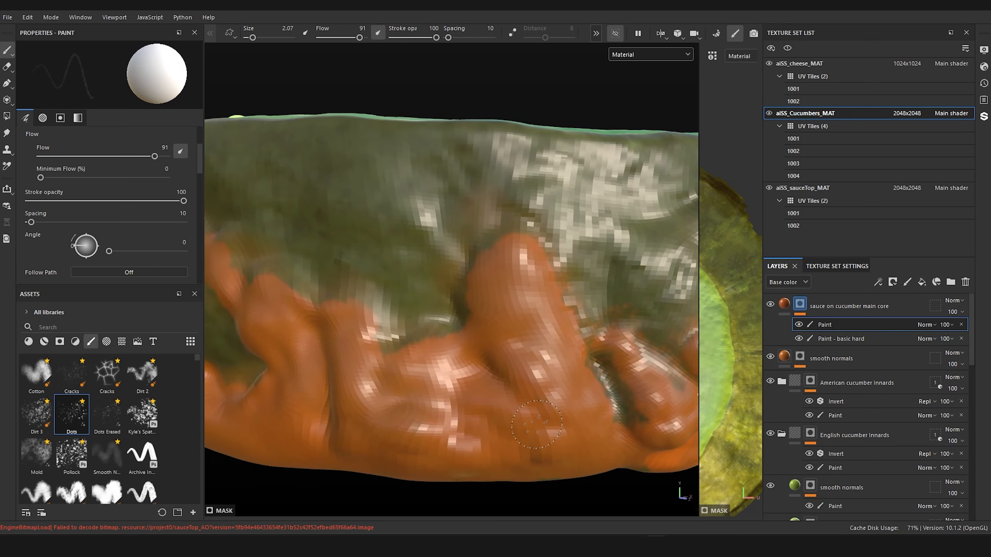
Step: Switch to the Dots Erased brush at size 4.15 and stipple the sauce edge along the slice's front skin
{"action": "left_click", "coordinate": [107, 414]}
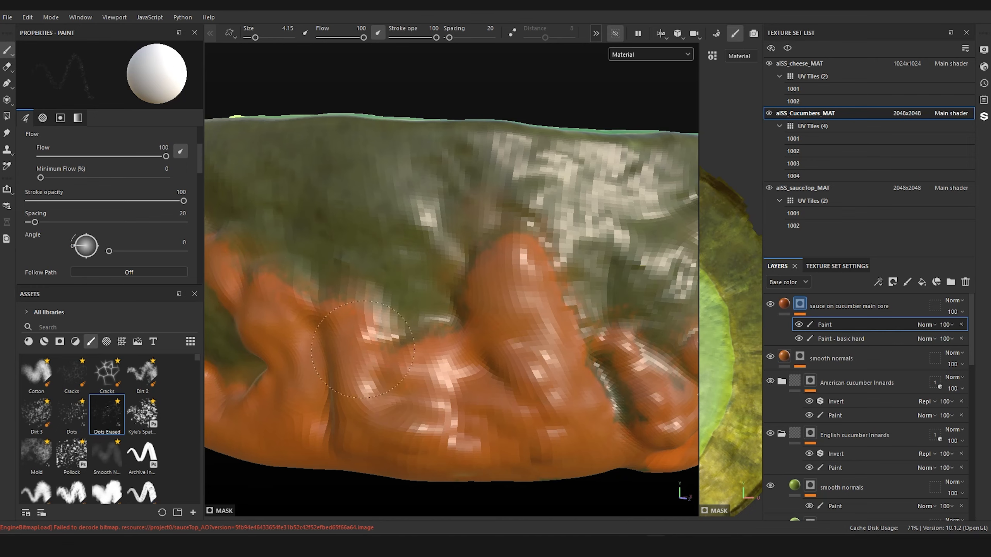
{"action": "scroll", "coordinate": [496, 433], "scroll_direction": "down", "scroll_amount": 6}
{"action": "mouse_move", "coordinate": [527, 427]}
{"action": "left_mouse_down", "text": "alt"}
{"action": "mouse_move", "coordinate": [591, 389]}
{"action": "mouse_move", "coordinate": [592, 401]}
{"action": "left_mouse_up", "text": "alt"}
{"action": "left_click_drag", "start_coordinate": [503, 384], "coordinate": [495, 281], "text": "alt"}
{"action": "middle_click_drag", "start_coordinate": [496, 281], "coordinate": [506, 411], "text": "alt"}
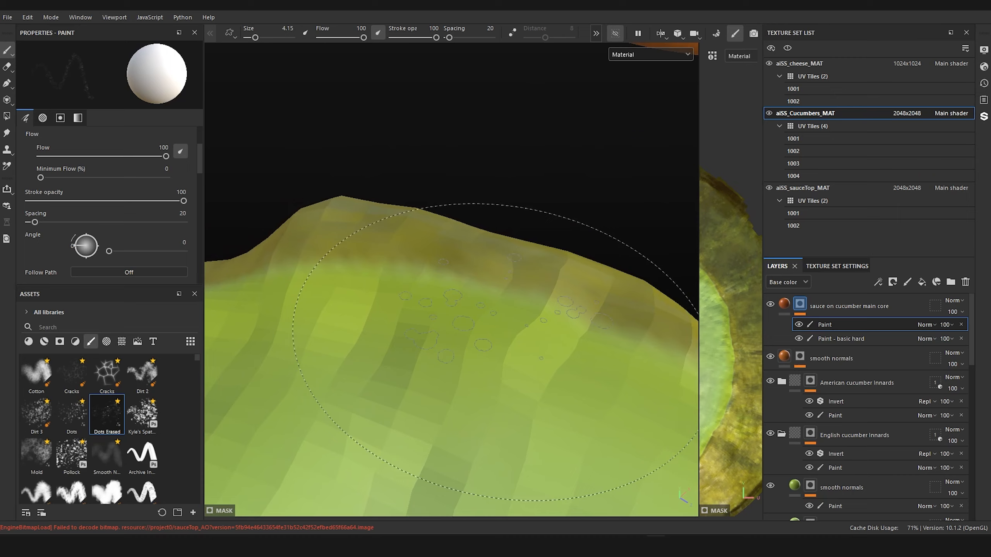
{"action": "right_click_drag", "start_coordinate": [505, 412], "coordinate": [505, 262], "text": "alt"}
{"action": "middle_click_drag", "start_coordinate": [505, 262], "coordinate": [340, 524], "text": "alt"}
{"action": "left_click_drag", "start_coordinate": [540, 293], "coordinate": [545, 225], "text": "alt"}
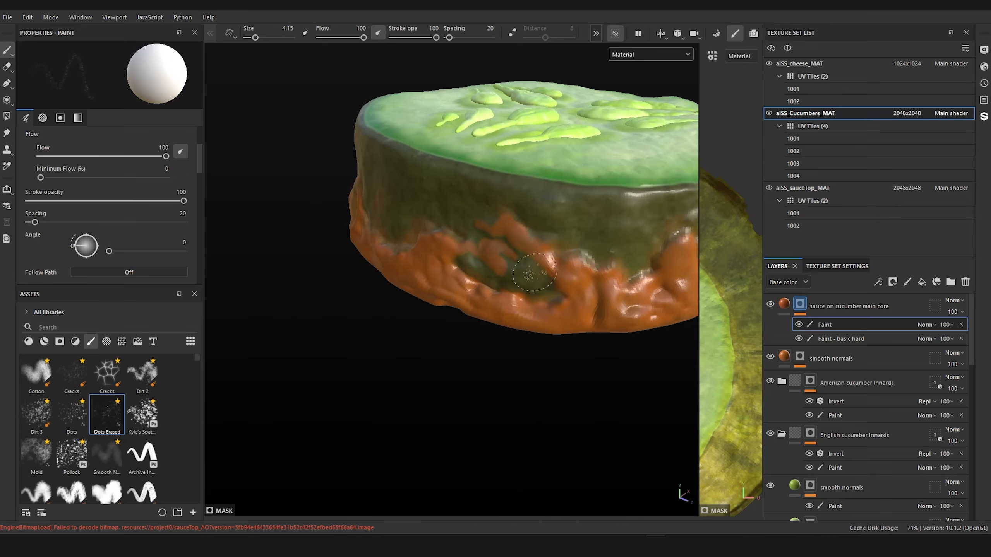
Step: Continue the Dots Erased stippling around the dark green recess and along the sauce edge on the slice's shaded side
{"action": "scroll", "coordinate": [537, 271], "scroll_direction": "up", "scroll_amount": 5}
{"action": "left_click_drag", "start_coordinate": [537, 270], "coordinate": [526, 228], "text": "alt"}
{"action": "scroll", "coordinate": [527, 228], "scroll_direction": "down", "scroll_amount": 3}
{"action": "middle_click_drag", "start_coordinate": [542, 272], "coordinate": [538, 311], "text": "alt"}
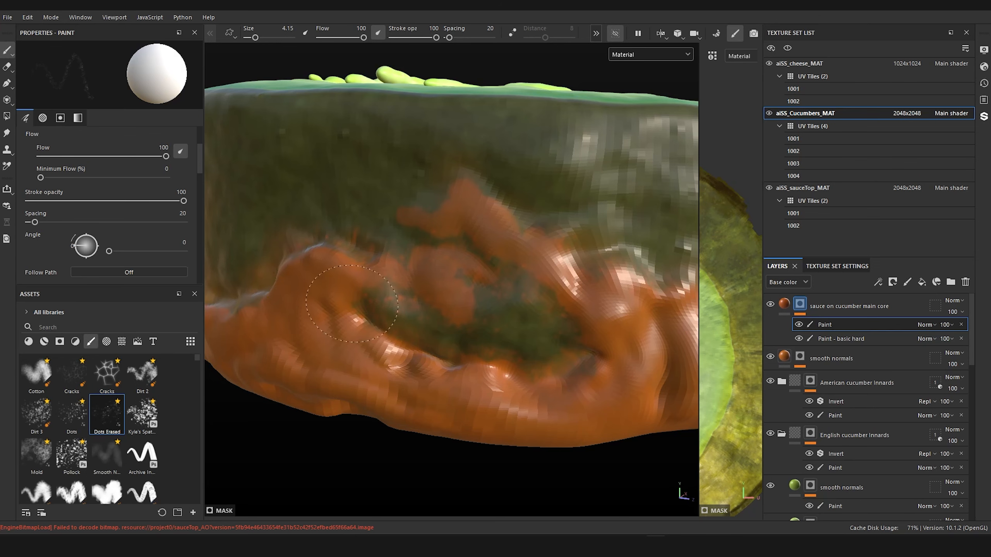
{"action": "right_click_drag", "start_coordinate": [538, 445], "coordinate": [447, 416], "text": "alt"}
{"action": "mouse_move", "coordinate": [446, 416]}
{"action": "left_mouse_down", "text": "alt"}
{"action": "mouse_move", "coordinate": [438, 364]}
{"action": "mouse_move", "coordinate": [513, 354]}
{"action": "left_mouse_up", "text": "alt"}
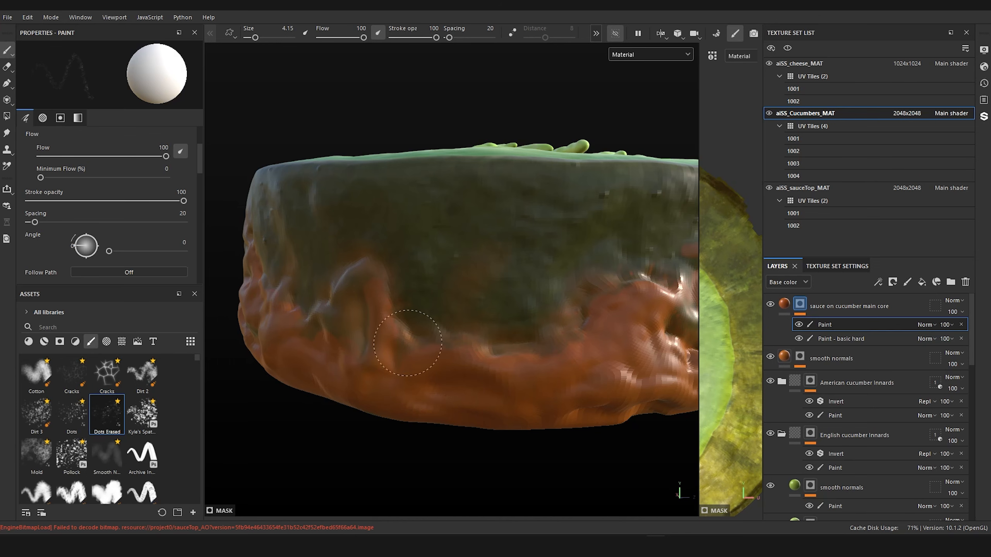
{"action": "left_click_drag", "start_coordinate": [462, 421], "coordinate": [561, 396], "text": "alt"}
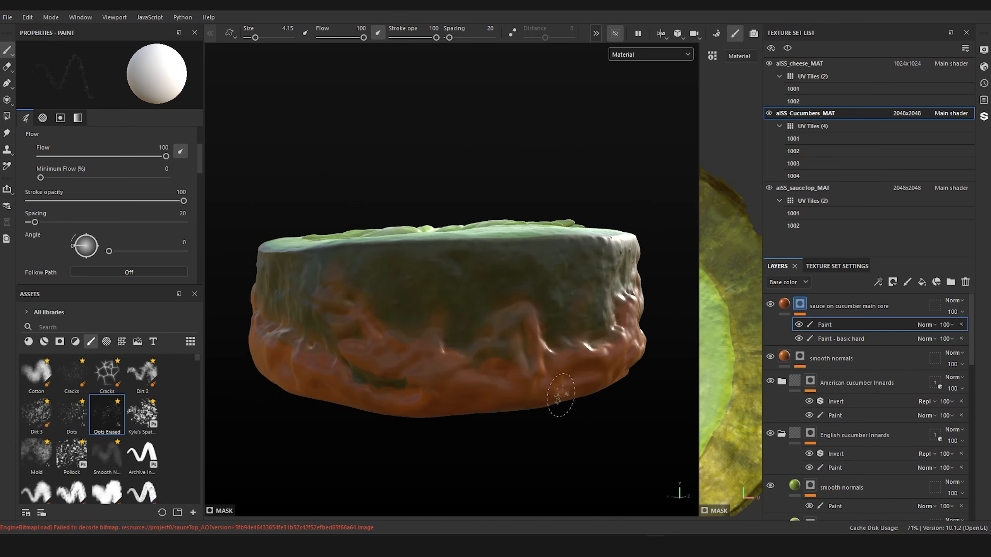
{"action": "scroll", "coordinate": [560, 395], "scroll_direction": "up", "scroll_amount": 5}
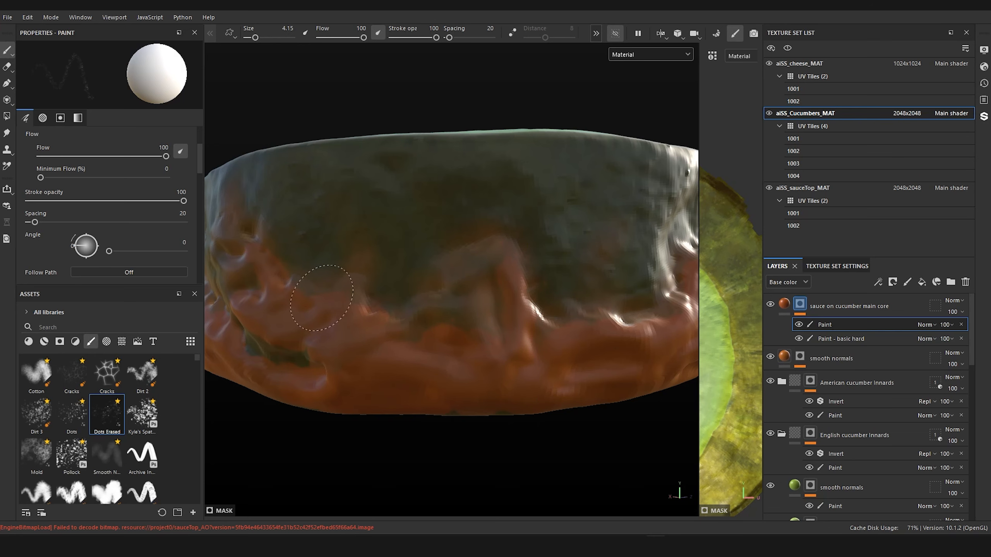
Step: Show only the base color channel and roughen the sauce's outline around the green gap with the Dots Erased brush
{"action": "left_click", "coordinate": [637, 54]}
{"action": "left_click", "coordinate": [627, 80]}
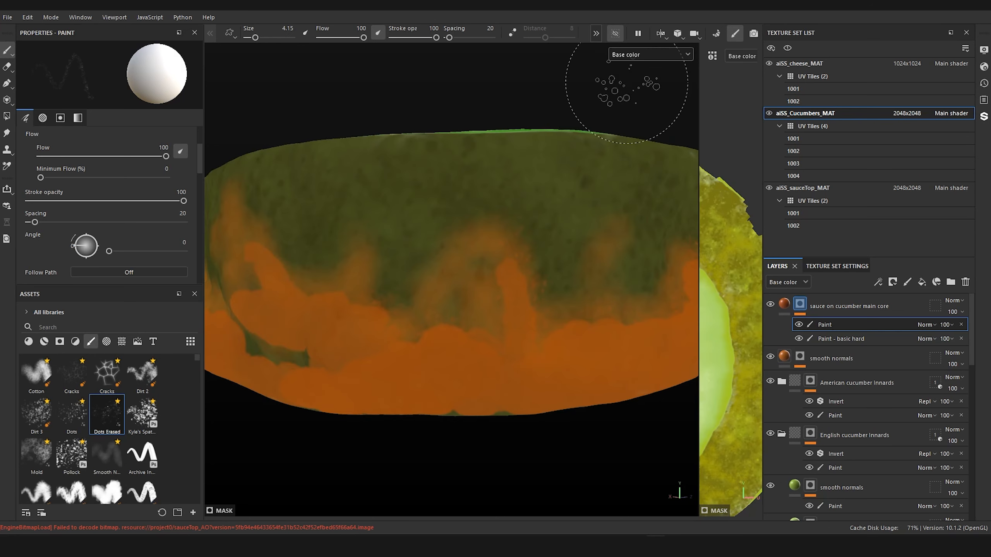
{"action": "scroll", "coordinate": [530, 277], "scroll_direction": "up", "scroll_amount": 3}
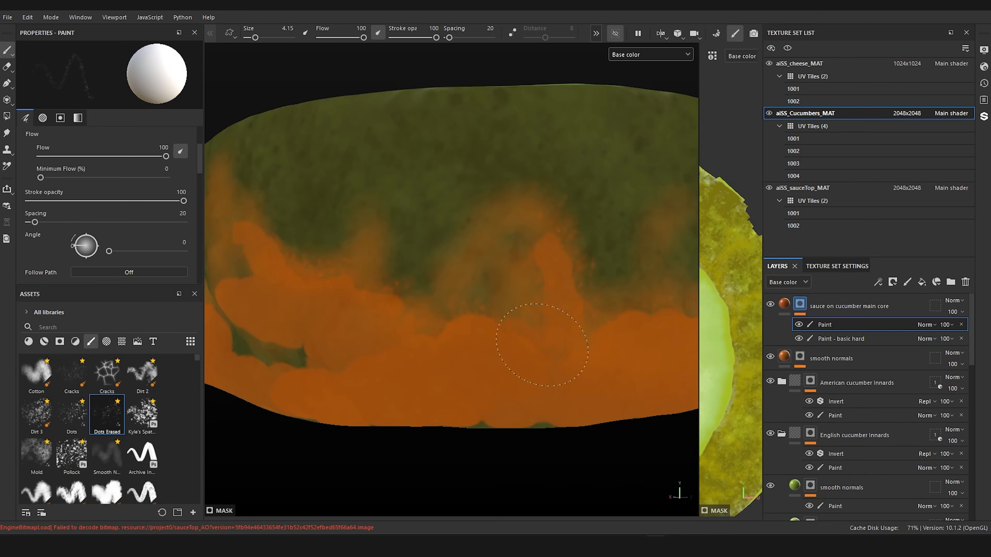
{"action": "scroll", "coordinate": [573, 406], "scroll_direction": "down", "scroll_amount": 3}
{"action": "left_click_drag", "start_coordinate": [570, 409], "coordinate": [651, 410], "text": "alt"}
{"action": "middle_click_drag", "start_coordinate": [464, 413], "coordinate": [550, 370], "text": "alt"}
{"action": "scroll", "coordinate": [550, 370], "scroll_direction": "up", "scroll_amount": 3}
{"action": "left_click_drag", "start_coordinate": [545, 370], "coordinate": [493, 372], "text": "alt"}
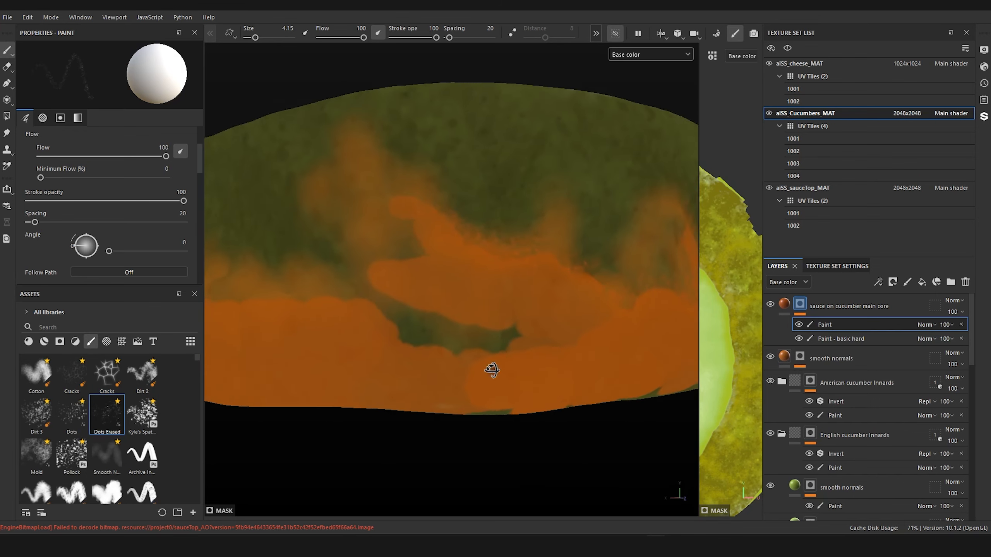
Step: Reduce the Dots Erased brush to size 2.07, narrow the green gap and cover the green slivers along the slice's base
{"action": "key", "text": "["}
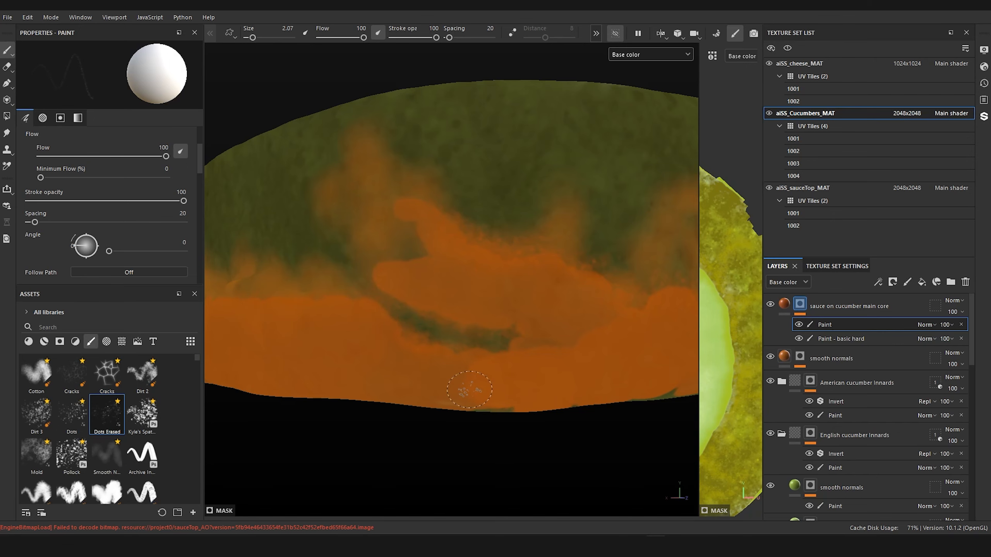
{"action": "right_click_drag", "start_coordinate": [469, 390], "coordinate": [415, 406], "text": "alt"}
{"action": "left_click_drag", "start_coordinate": [415, 405], "coordinate": [515, 399], "text": "alt"}
{"action": "right_click_drag", "start_coordinate": [515, 399], "coordinate": [525, 403], "text": "alt"}
{"action": "middle_click_drag", "start_coordinate": [526, 403], "coordinate": [520, 440], "text": "alt"}
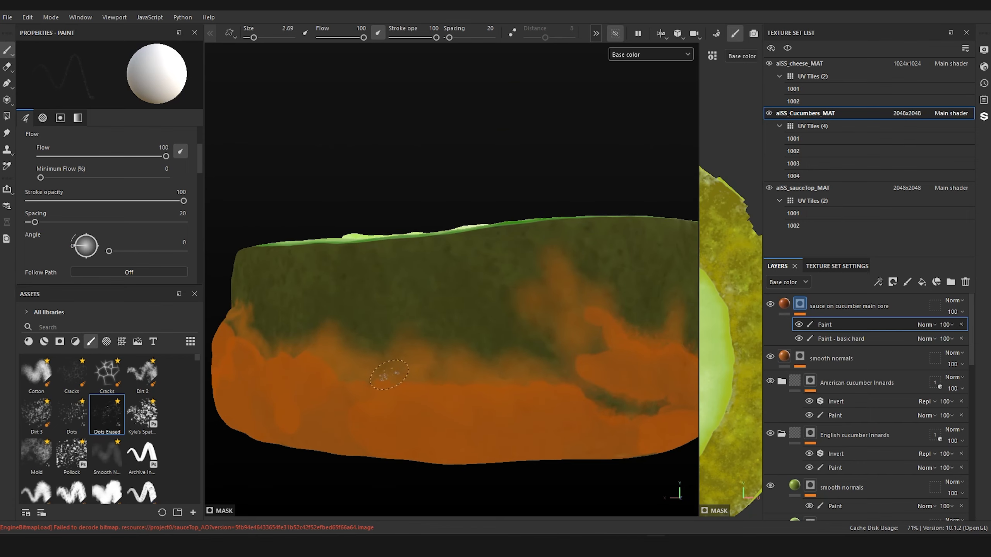
Step: Enlarge the Dots Erased brush to size 5.03 and soften the sauce's hard upper edge around the slice's skin
{"action": "right_click_drag", "start_coordinate": [389, 377], "coordinate": [414, 377], "text": "ctrl"}
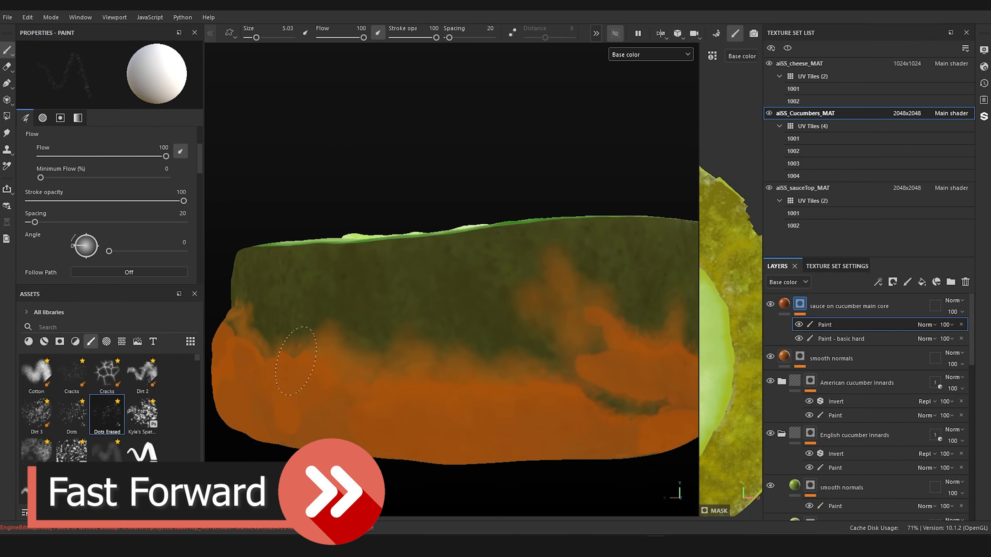
{"action": "right_click_drag", "start_coordinate": [482, 396], "coordinate": [440, 412], "text": "alt"}
{"action": "left_click_drag", "start_coordinate": [440, 412], "coordinate": [507, 409], "text": "alt"}
{"action": "right_click_drag", "start_coordinate": [507, 409], "coordinate": [542, 404], "text": "alt"}
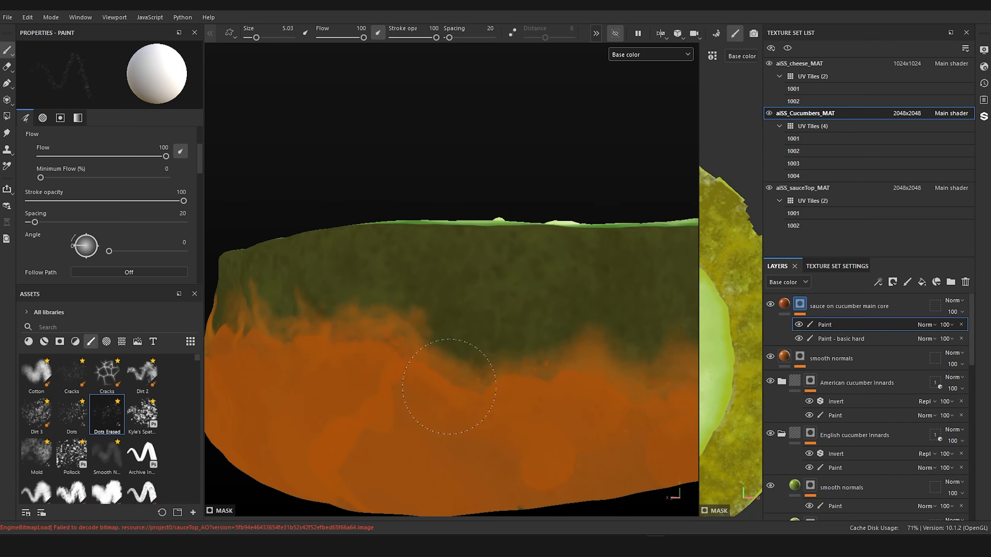
{"action": "scroll", "coordinate": [379, 350], "scroll_direction": "down", "scroll_amount": 2}
{"action": "left_click_drag", "start_coordinate": [379, 350], "coordinate": [480, 340], "text": "alt"}
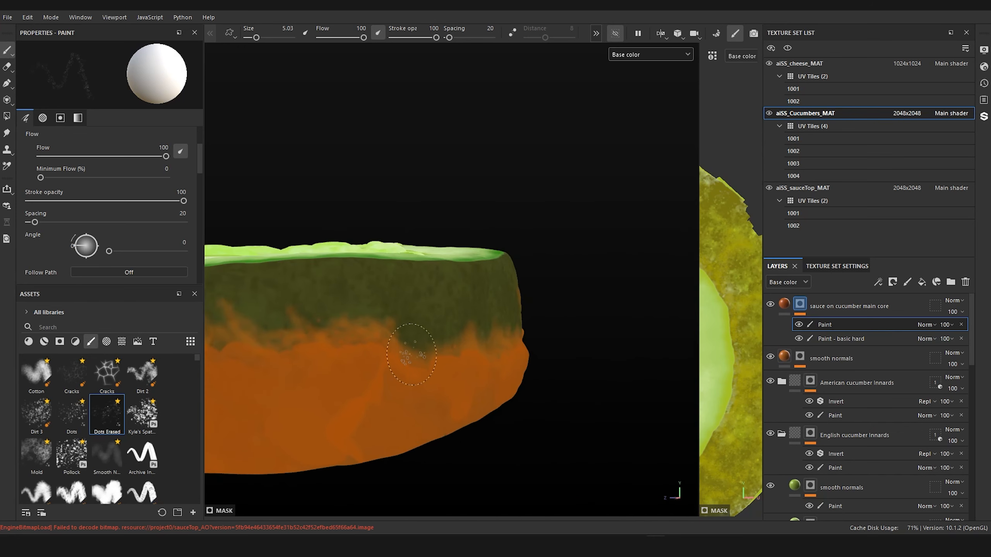
{"action": "middle_click_drag", "start_coordinate": [480, 339], "coordinate": [589, 300], "text": "alt"}
Step: Briefly bring the hidden texture sets back to compare with the sauce, hide them again, and continue stippling the slice's sauce edge
{"action": "left_click", "coordinate": [618, 33]}
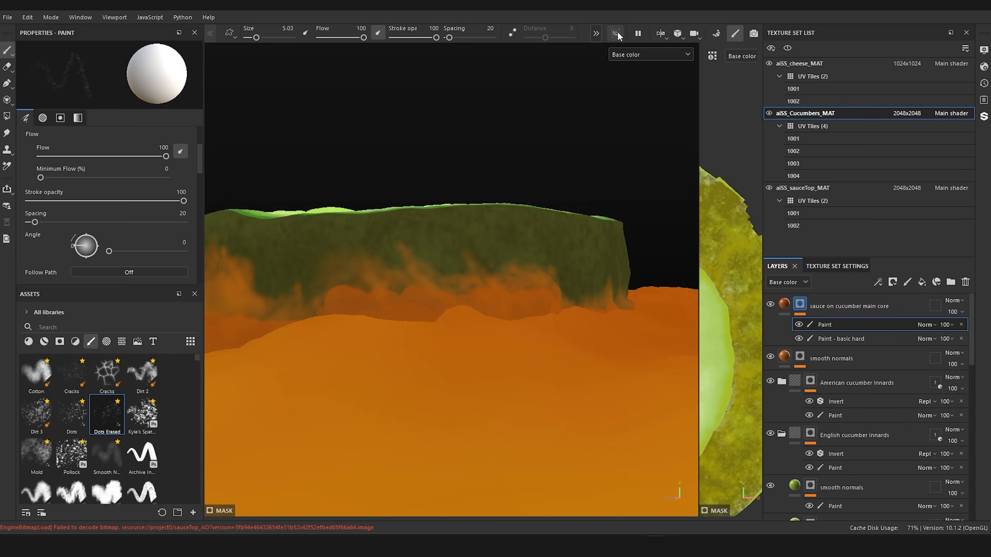
{"action": "left_click", "coordinate": [618, 32]}
{"action": "left_click_drag", "start_coordinate": [437, 248], "coordinate": [720, 278], "text": "alt"}
{"action": "middle_click_drag", "start_coordinate": [721, 279], "coordinate": [775, 284], "text": "alt"}
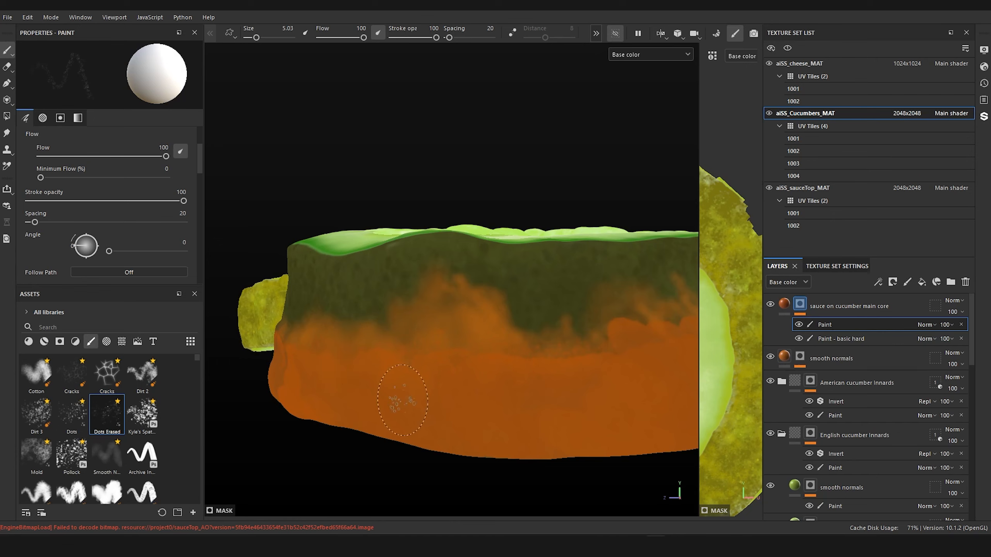
{"action": "left_click_drag", "start_coordinate": [402, 400], "coordinate": [416, 222], "text": "alt"}
{"action": "left_click_drag", "start_coordinate": [475, 341], "coordinate": [468, 455], "text": "alt"}
{"action": "scroll", "coordinate": [481, 333], "scroll_direction": "up", "scroll_amount": 2}
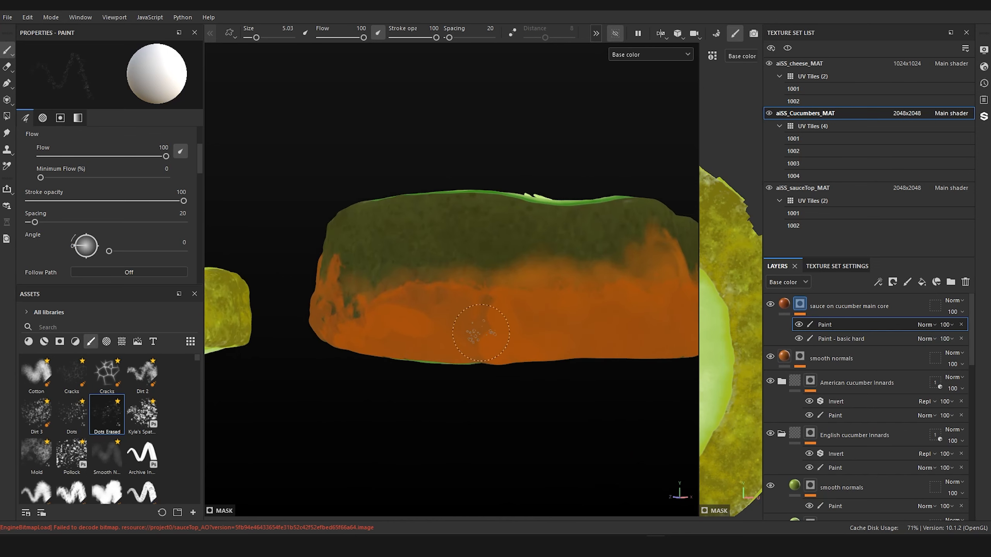
Step: Finish blending the sauce's upper edge around the remaining skin with the Dots Erased brush at size 5.03
{"action": "middle_click_drag", "start_coordinate": [481, 333], "coordinate": [508, 406], "text": "alt"}
{"action": "scroll", "coordinate": [522, 407], "scroll_direction": "up", "scroll_amount": 3}
{"action": "left_click_drag", "start_coordinate": [524, 407], "coordinate": [544, 431], "text": "alt"}
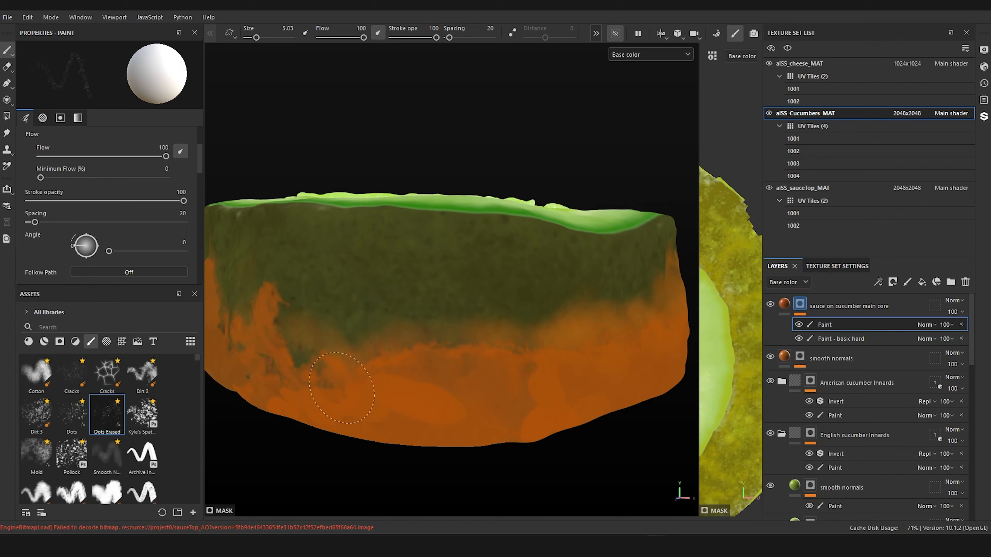
{"action": "mouse_move", "coordinate": [484, 400]}
{"action": "left_mouse_down", "text": "alt"}
{"action": "mouse_move", "coordinate": [453, 350]}
{"action": "mouse_move", "coordinate": [471, 332]}
{"action": "mouse_move", "coordinate": [571, 360]}
{"action": "mouse_move", "coordinate": [508, 404]}
{"action": "left_mouse_up", "text": "alt"}
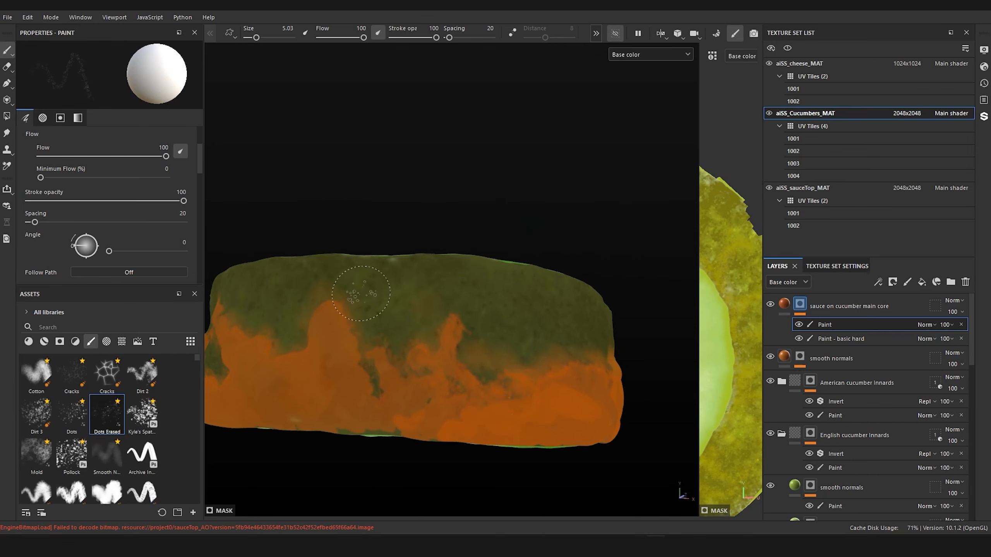
{"action": "left_click_drag", "start_coordinate": [376, 399], "coordinate": [371, 381]}
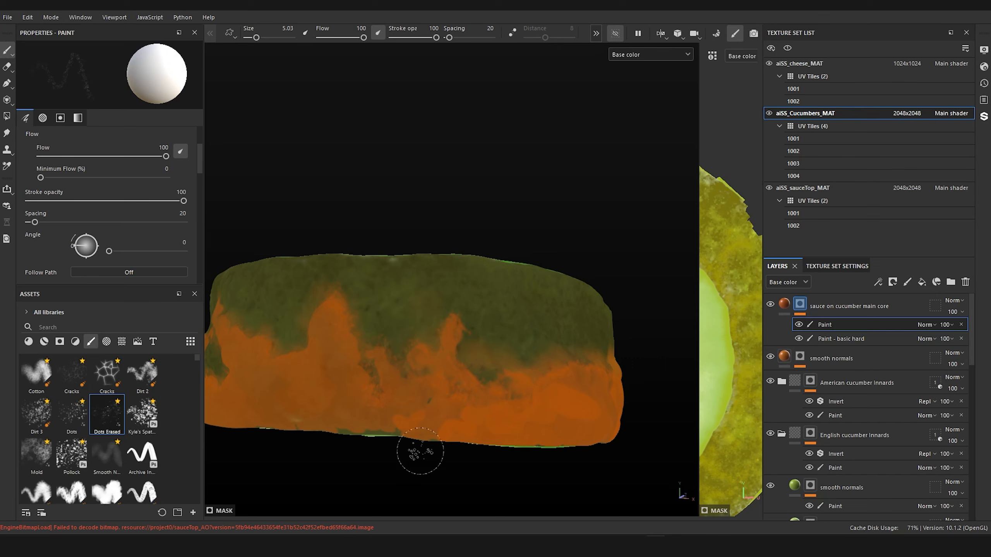
{"action": "scroll", "coordinate": [391, 440], "scroll_direction": "down", "scroll_amount": 3}
{"action": "left_click_drag", "start_coordinate": [392, 440], "coordinate": [413, 380], "text": "alt"}
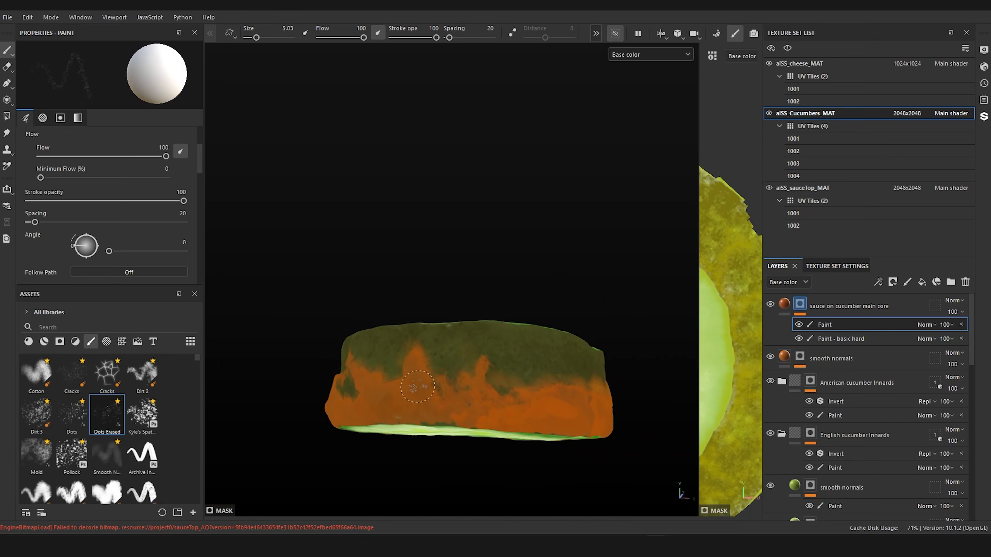
Step: Rename the mask's top Paint effect as "Paint - dots erased, dots, kyle spatter"
{"action": "double_click", "coordinate": [831, 325]}
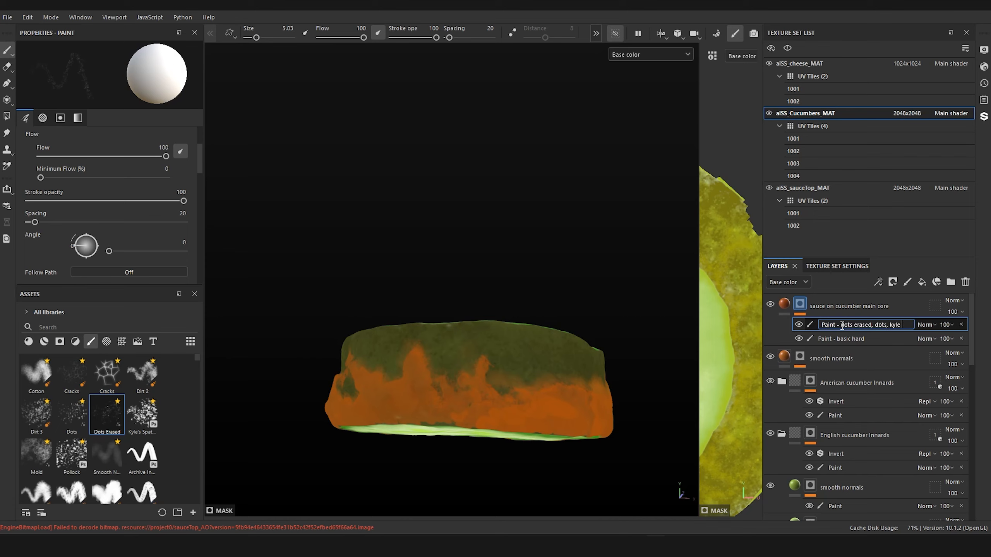
{"action": "type", "text": "patter"}
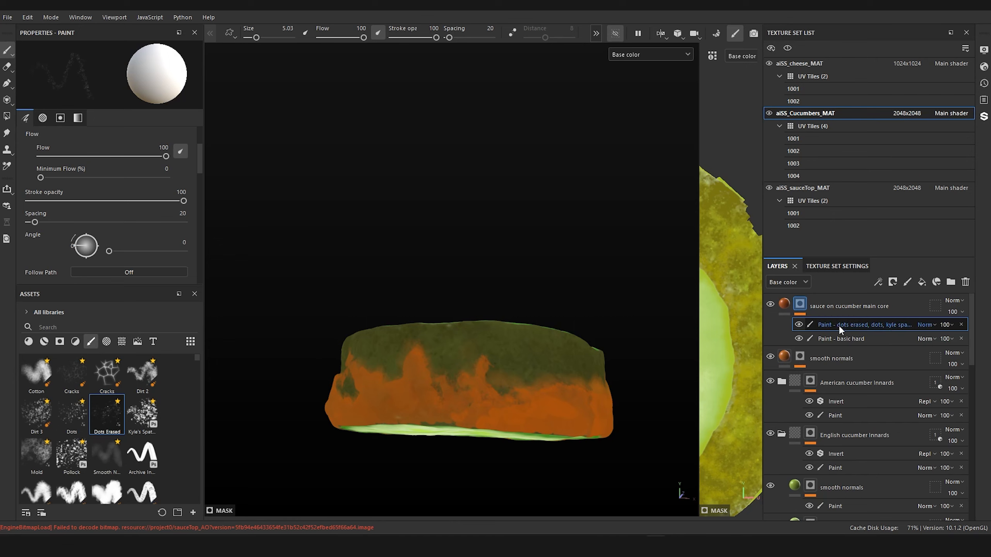
{"action": "key", "text": "Return"}
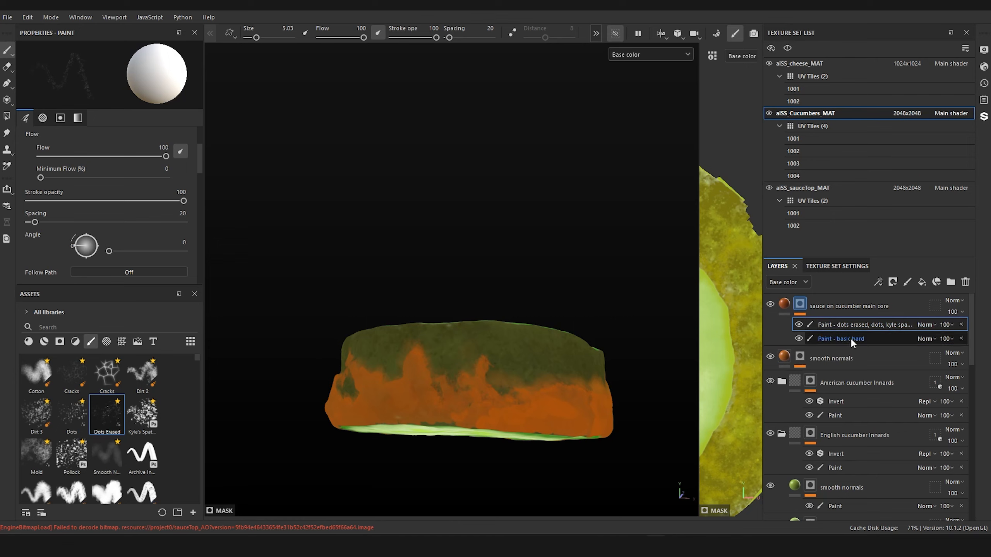
Step: Add a third Paint effect to the mask of "sauce on cucumber main core" and move it below "Paint - basic hard"
{"action": "left_click", "coordinate": [850, 338]}
{"action": "mouse_move", "coordinate": [483, 297]}
{"action": "left_mouse_down", "text": "alt"}
{"action": "mouse_move", "coordinate": [494, 329]}
{"action": "mouse_move", "coordinate": [478, 370]}
{"action": "mouse_move", "coordinate": [491, 283]}
{"action": "mouse_move", "coordinate": [507, 273]}
{"action": "mouse_move", "coordinate": [461, 377]}
{"action": "left_mouse_up", "text": "alt"}
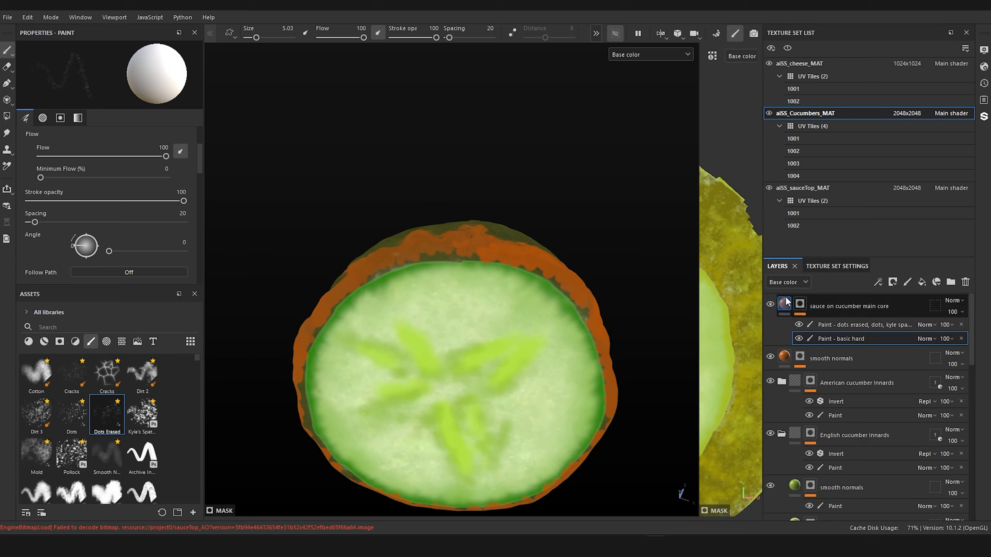
{"action": "right_click", "coordinate": [801, 306]}
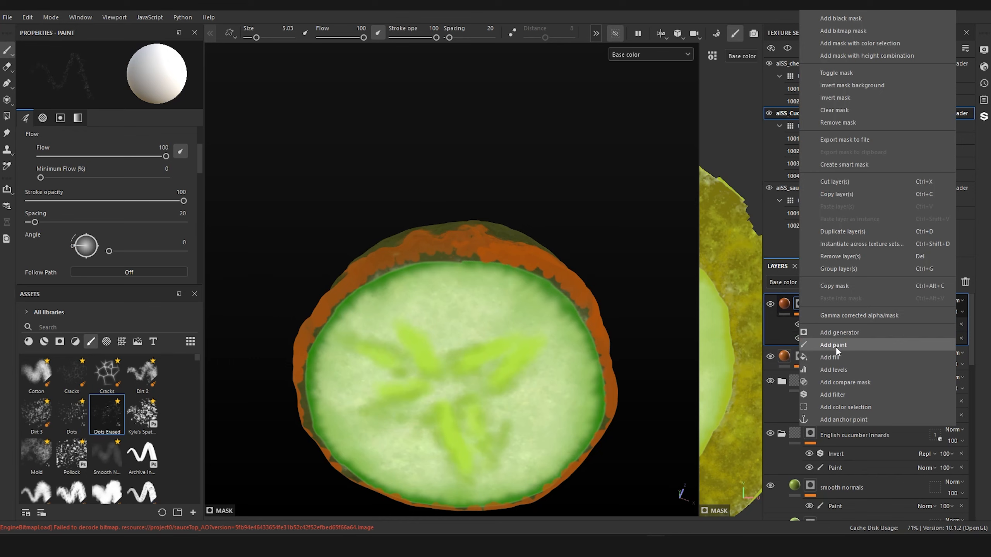
{"action": "left_click", "coordinate": [836, 347]}
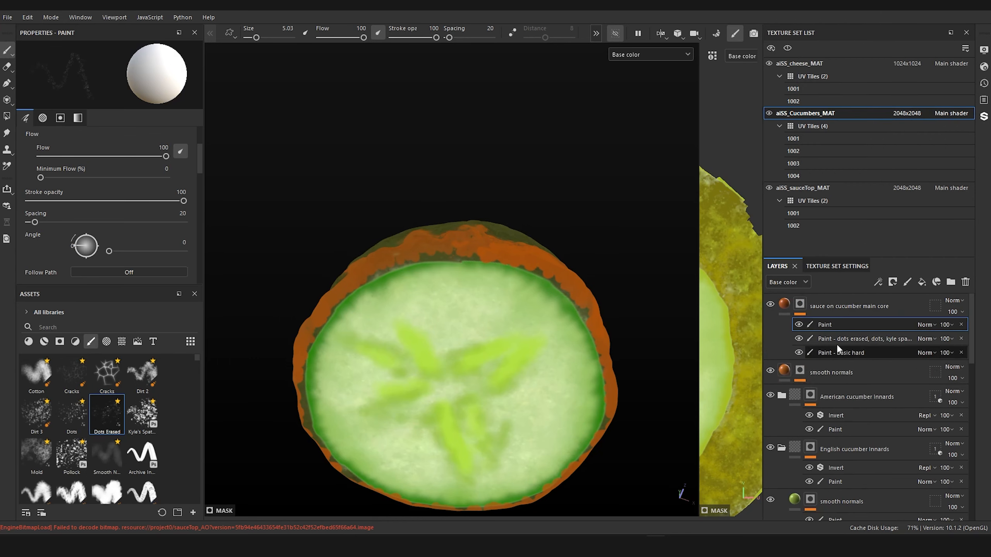
{"action": "mouse_move", "coordinate": [832, 324]}
{"action": "left_mouse_down"}
{"action": "mouse_move", "coordinate": [842, 363]}
{"action": "mouse_move", "coordinate": [838, 355]}
{"action": "left_mouse_up"}
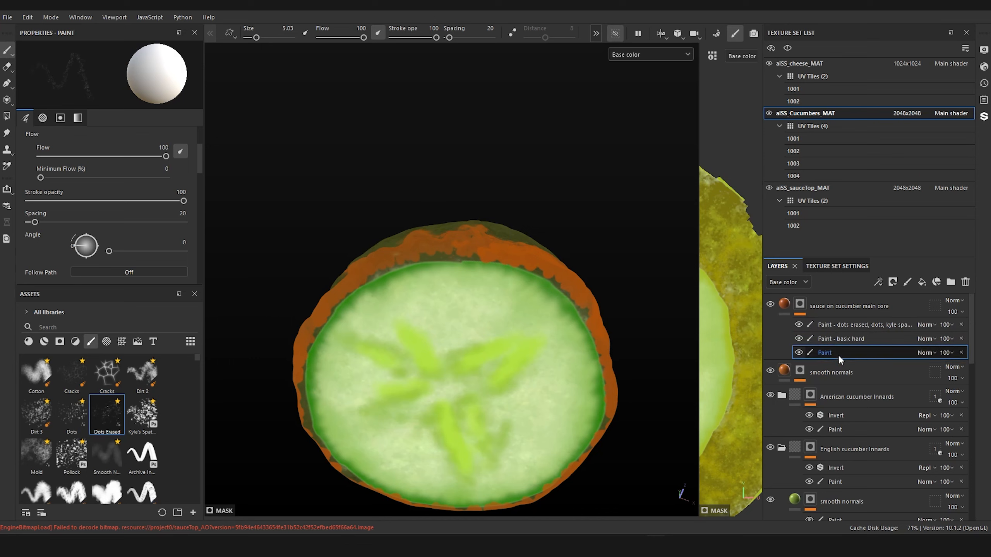
Step: Rename the new bottom Paint effect as "Paint - basic hard - painting bottom"
{"action": "double_click", "coordinate": [830, 353]}
{"action": "left_click", "coordinate": [843, 352]}
{"action": "type", "text": "- asic hard"}
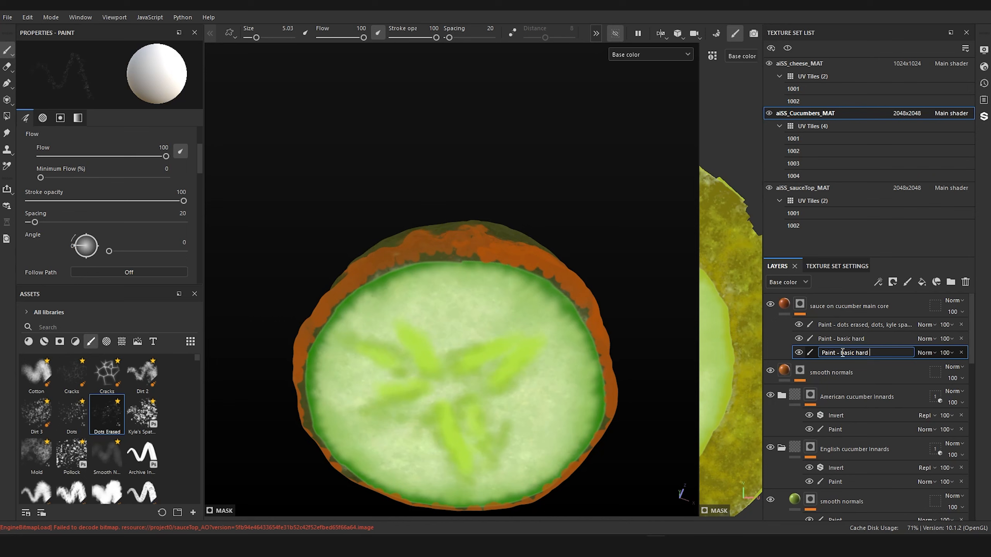
{"action": "type", "text": "ttom"}
{"action": "key", "text": "Return"}
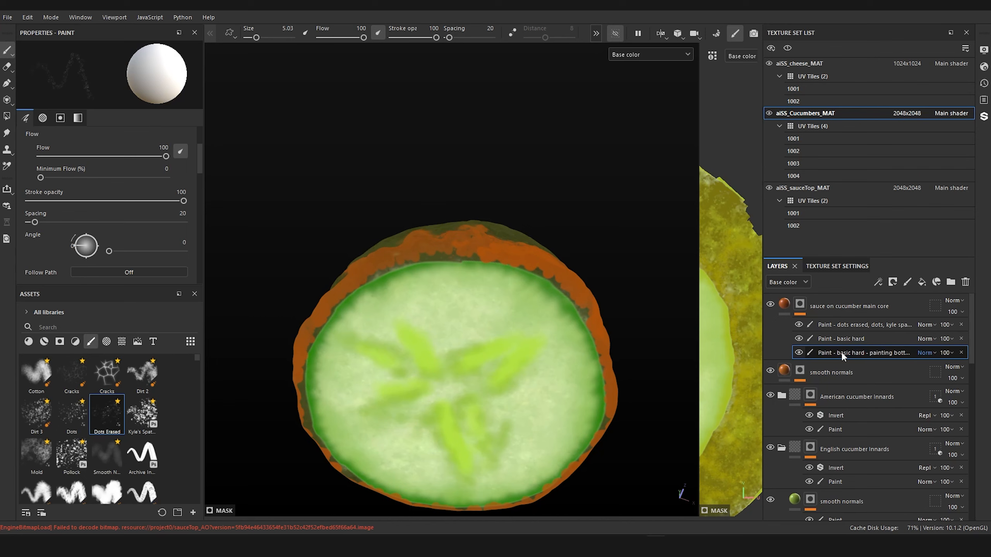
{"action": "right_click_drag", "start_coordinate": [463, 321], "coordinate": [446, 321], "text": "ctrl"}
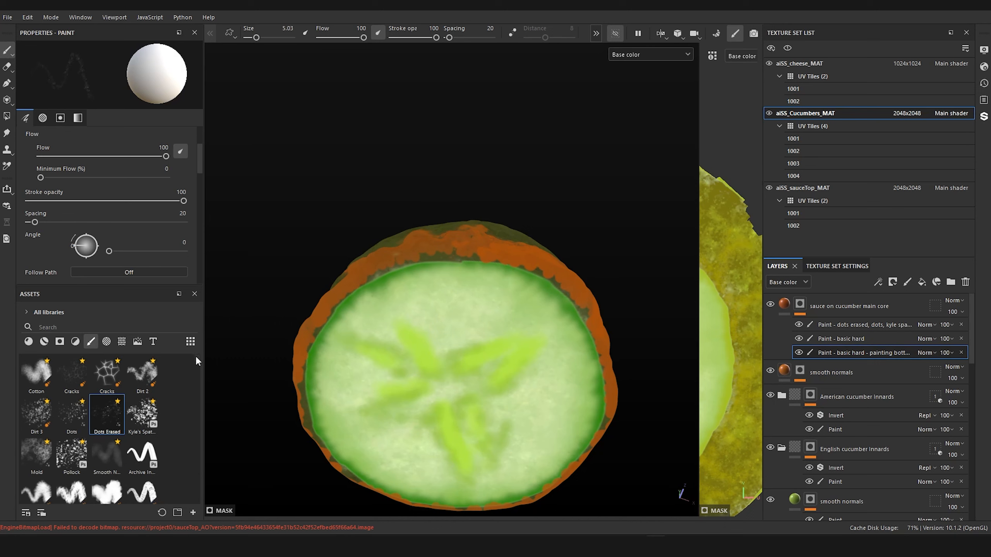
Step: Choose the Cement 2 brush for the "Paint - basic hard - painting bottom" effect and set its size to 8.62
{"action": "left_click_drag", "start_coordinate": [195, 357], "coordinate": [193, 362]}
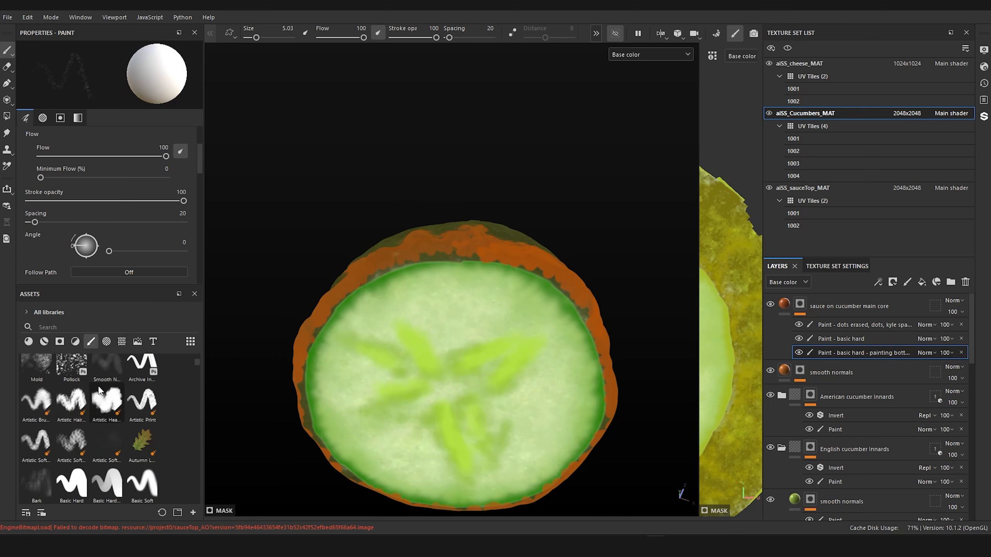
{"action": "scroll", "coordinate": [195, 363], "scroll_direction": "up", "scroll_amount": 3}
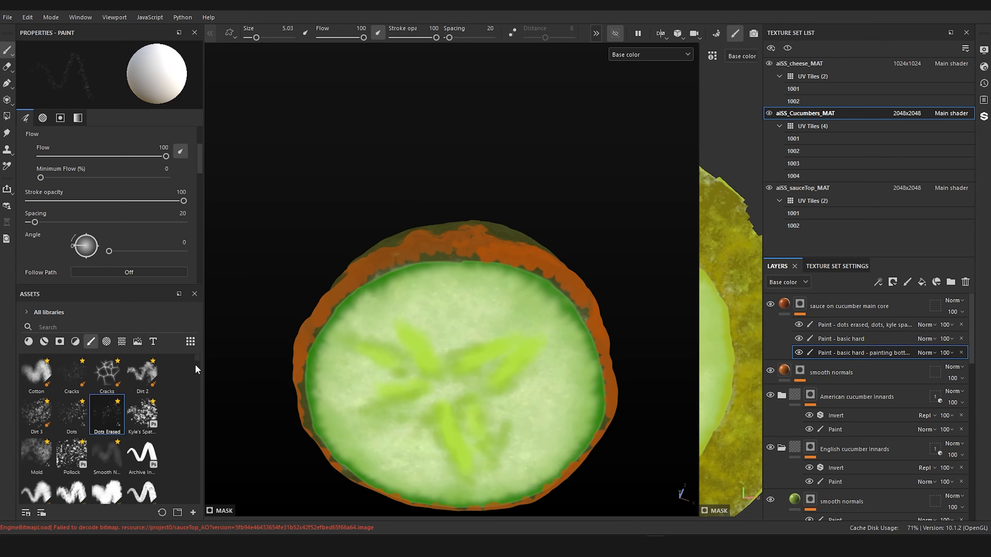
{"action": "scroll", "coordinate": [195, 367], "scroll_direction": "down", "scroll_amount": 3}
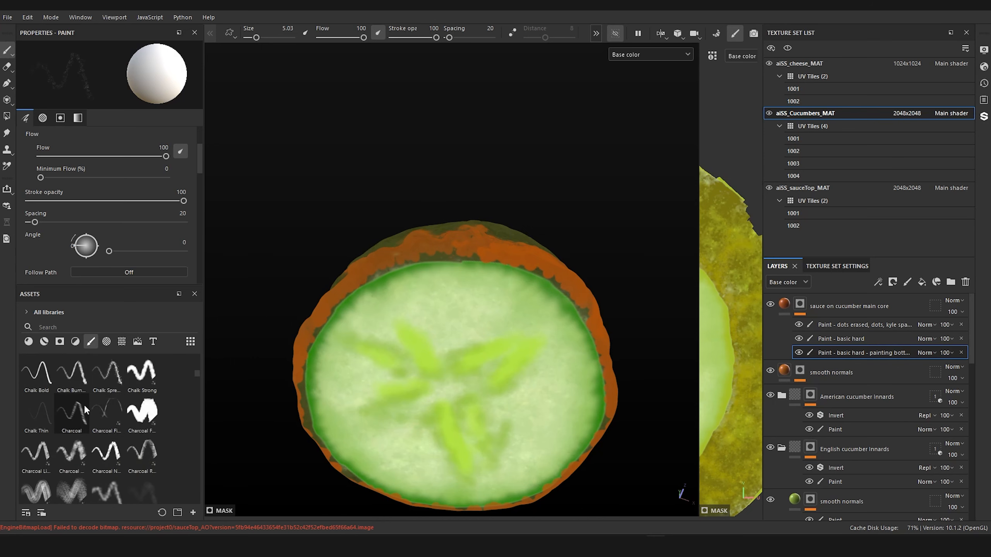
{"action": "scroll", "coordinate": [148, 456], "scroll_direction": "down", "scroll_amount": 3}
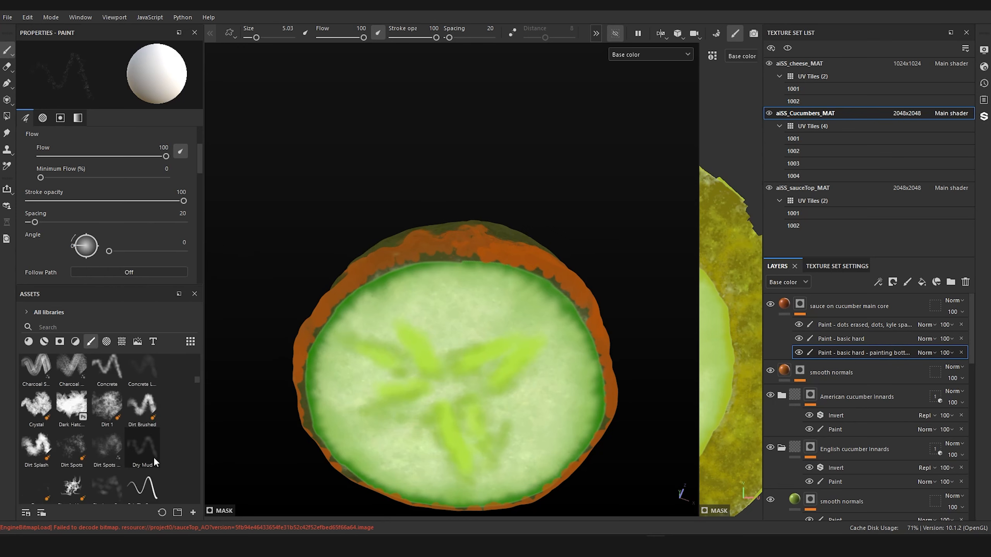
{"action": "scroll", "coordinate": [154, 457], "scroll_direction": "down", "scroll_amount": 5}
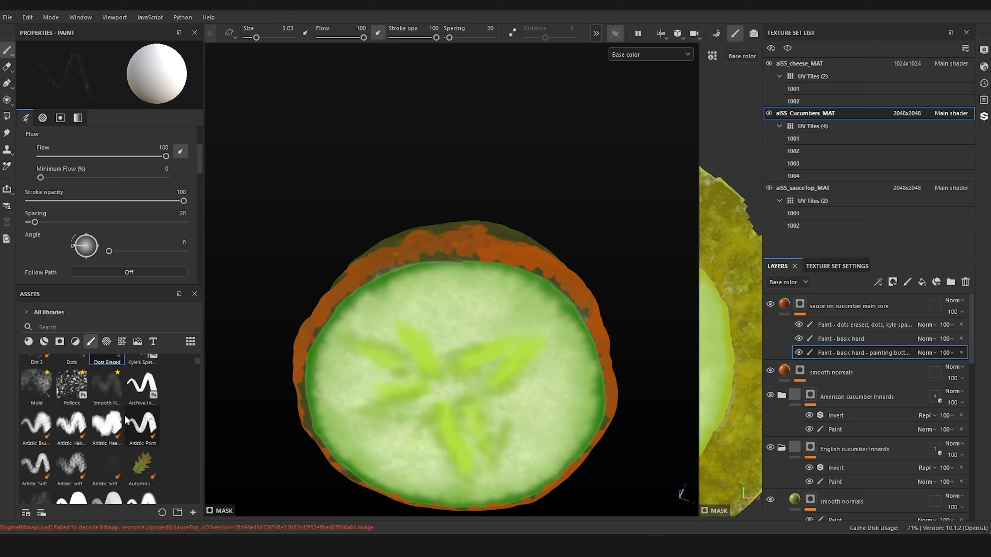
{"action": "scroll", "coordinate": [137, 441], "scroll_direction": "down", "scroll_amount": 3}
{"action": "left_click", "coordinate": [143, 453]}
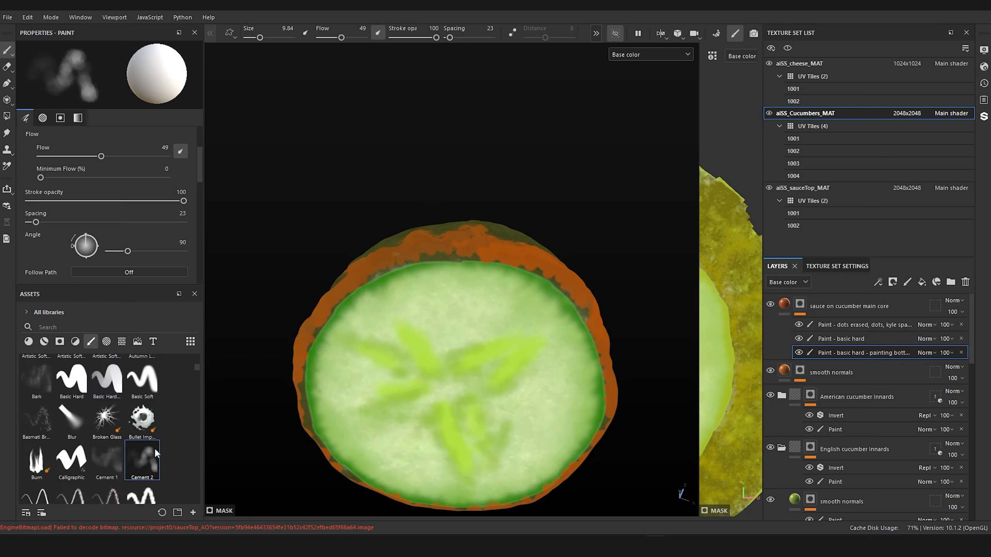
{"action": "right_click_drag", "start_coordinate": [467, 283], "coordinate": [461, 280], "text": "ctrl"}
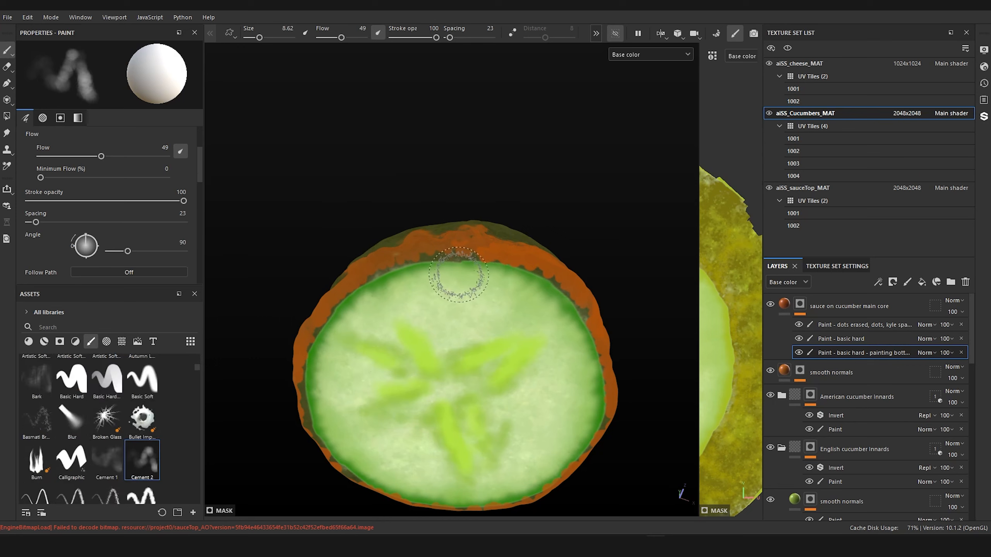
Step: Paint soft sauce over the outer area of the cucumber slice's underside and along its lower skin, with the brush reduced to size 5.46
{"action": "mouse_move", "coordinate": [457, 276]}
{"action": "left_mouse_down"}
{"action": "mouse_move", "coordinate": [493, 270]}
{"action": "mouse_move", "coordinate": [433, 270]}
{"action": "mouse_move", "coordinate": [352, 324]}
{"action": "mouse_move", "coordinate": [583, 313]}
{"action": "mouse_move", "coordinate": [574, 449]}
{"action": "mouse_move", "coordinate": [507, 492]}
{"action": "mouse_move", "coordinate": [430, 471]}
{"action": "mouse_move", "coordinate": [336, 385]}
{"action": "mouse_move", "coordinate": [523, 298]}
{"action": "mouse_move", "coordinate": [567, 384]}
{"action": "left_mouse_up"}
{"action": "mouse_move", "coordinate": [567, 384]}
{"action": "left_mouse_down", "text": "alt"}
{"action": "mouse_move", "coordinate": [515, 318]}
{"action": "mouse_move", "coordinate": [464, 388]}
{"action": "mouse_move", "coordinate": [411, 426]}
{"action": "left_mouse_up", "text": "alt"}
{"action": "scroll", "coordinate": [515, 319], "scroll_direction": "down", "scroll_amount": 3}
{"action": "scroll", "coordinate": [502, 358], "scroll_direction": "up", "scroll_amount": 4}
{"action": "left_click_drag", "start_coordinate": [501, 360], "coordinate": [517, 317], "text": "alt"}
{"action": "mouse_move", "coordinate": [561, 372]}
{"action": "left_mouse_down", "text": "alt"}
{"action": "mouse_move", "coordinate": [504, 469]}
{"action": "mouse_move", "coordinate": [559, 389]}
{"action": "mouse_move", "coordinate": [479, 365]}
{"action": "left_mouse_up", "text": "alt"}
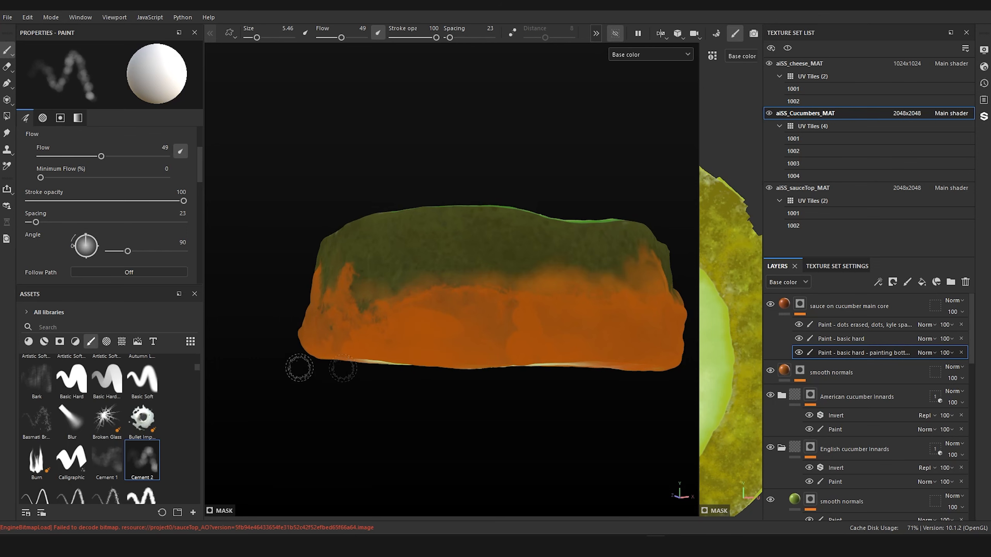
Step: Toggle the visibility of the "Paint - basic hard" and "Paint - basic hard - painting bottom" effects to compare their contributions on the slice's underside
{"action": "left_click", "coordinate": [851, 343]}
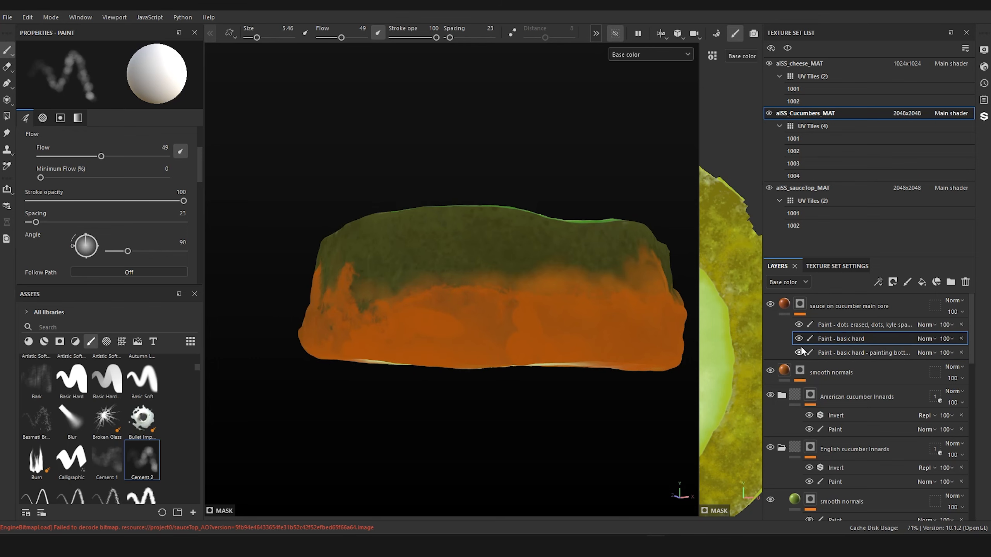
{"action": "left_click_drag", "start_coordinate": [524, 414], "coordinate": [526, 339], "text": "alt"}
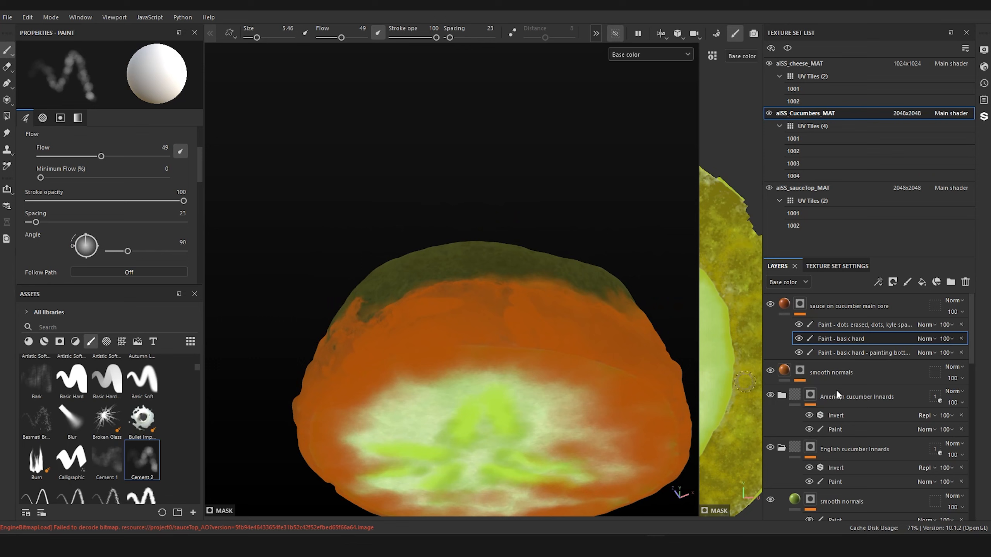
{"action": "left_click", "coordinate": [799, 354]}
{"action": "left_click", "coordinate": [798, 339]}
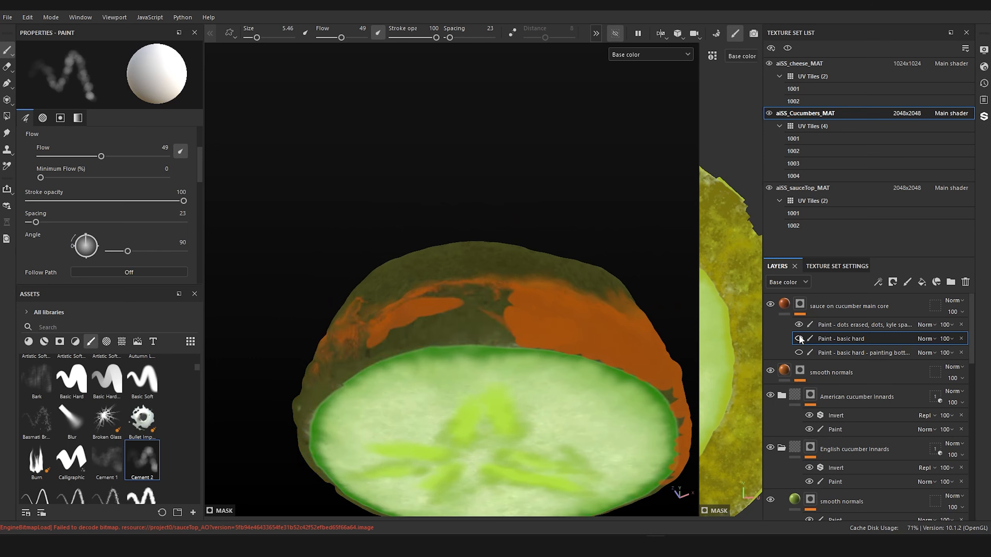
{"action": "left_click", "coordinate": [798, 339]}
{"action": "left_click", "coordinate": [798, 353]}
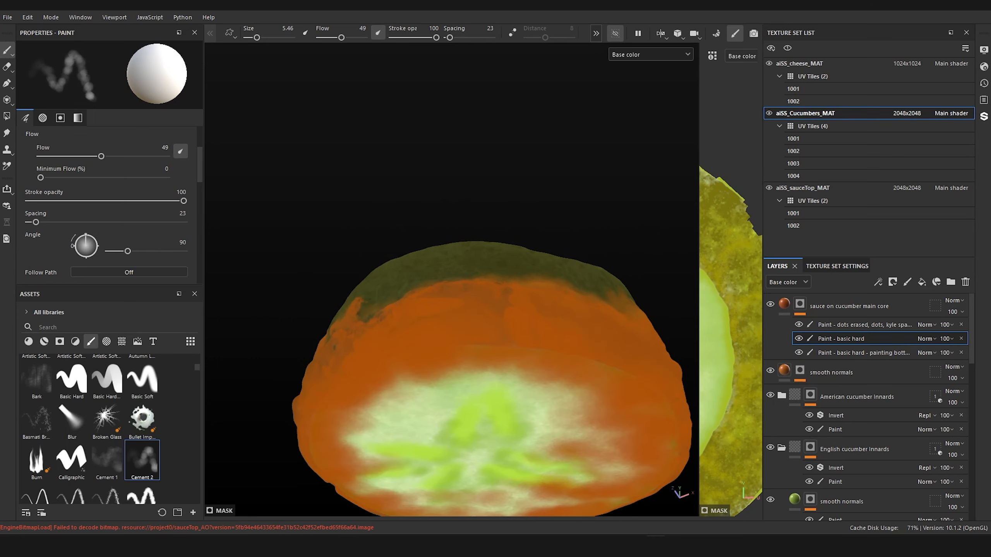
Step: Blend the sauce patches on the slice's skin in the "Paint - basic hard" effect, using Cement 2 at size 1.79
{"action": "left_click_drag", "start_coordinate": [557, 265], "coordinate": [535, 376], "text": "alt"}
{"action": "right_click_drag", "start_coordinate": [535, 376], "coordinate": [623, 380], "text": "alt"}
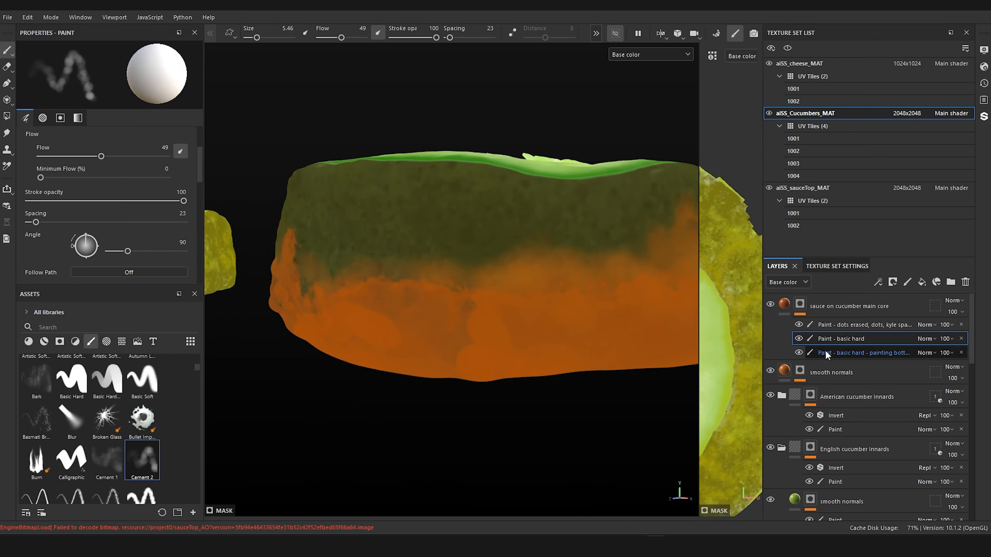
{"action": "left_click", "coordinate": [841, 326]}
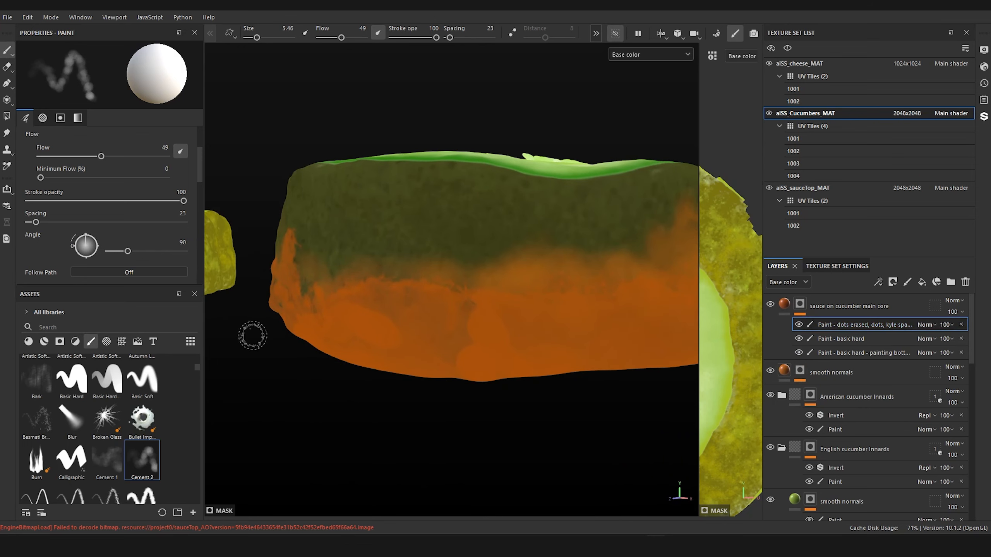
{"action": "left_click", "coordinate": [840, 340]}
{"action": "right_click_drag", "start_coordinate": [457, 340], "coordinate": [433, 341], "text": "ctrl"}
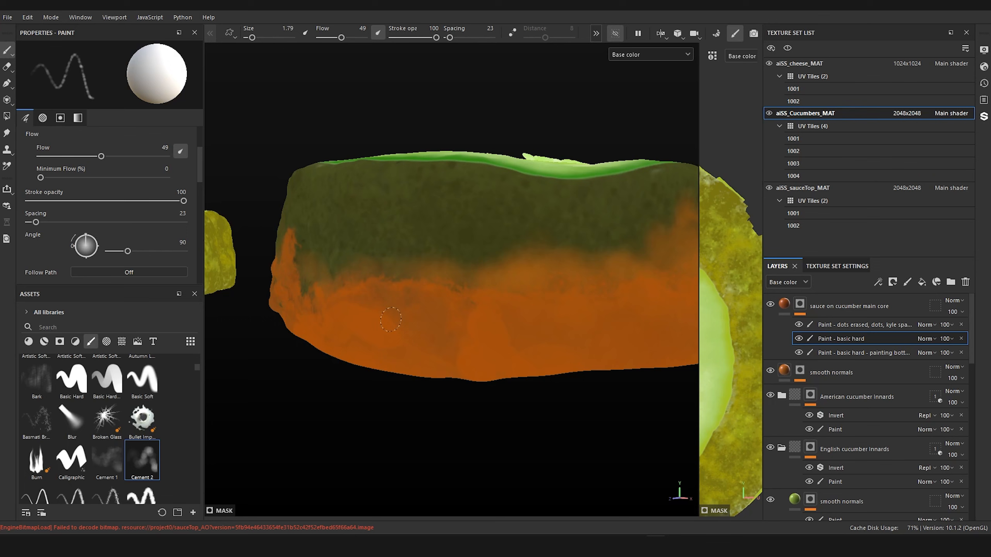
{"action": "right_click_drag", "start_coordinate": [445, 275], "coordinate": [624, 254], "text": "alt"}
{"action": "left_click_drag", "start_coordinate": [624, 254], "coordinate": [714, 215], "text": "alt"}
Step: Show the surrounding sandwich parts again and check where the slice's skin meets the sauce below it
{"action": "left_click", "coordinate": [617, 35]}
{"action": "right_click_drag", "start_coordinate": [507, 273], "coordinate": [390, 266], "text": "alt"}
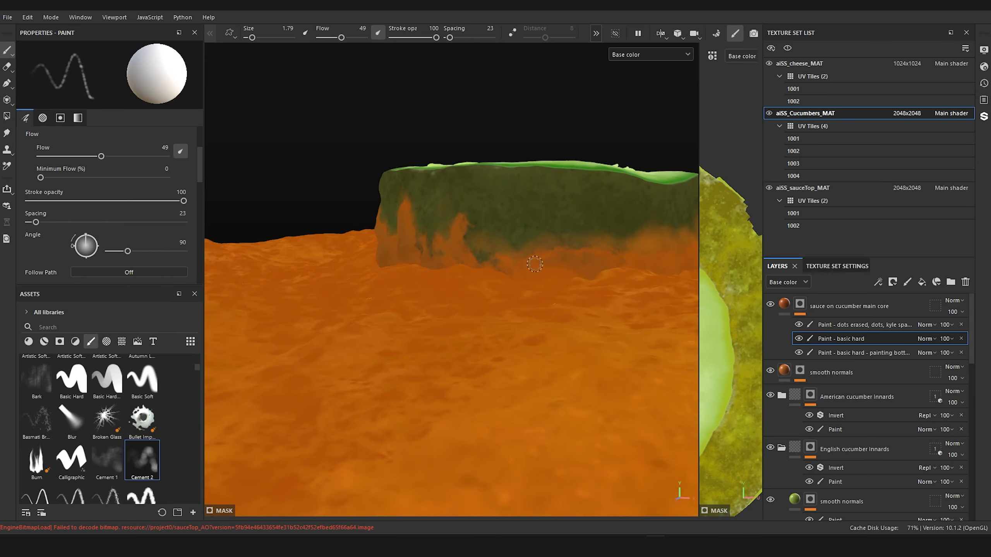
{"action": "left_click_drag", "start_coordinate": [531, 261], "coordinate": [562, 260], "text": "alt"}
{"action": "scroll", "coordinate": [504, 272], "scroll_direction": "up", "scroll_amount": 8}
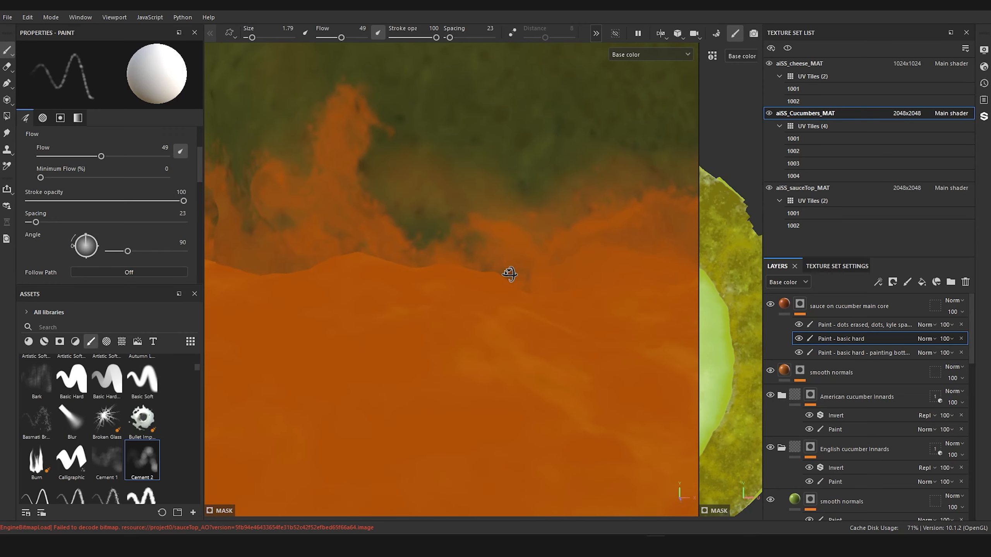
{"action": "scroll", "coordinate": [533, 332], "scroll_direction": "down", "scroll_amount": 2}
{"action": "scroll", "coordinate": [546, 298], "scroll_direction": "down", "scroll_amount": 3}
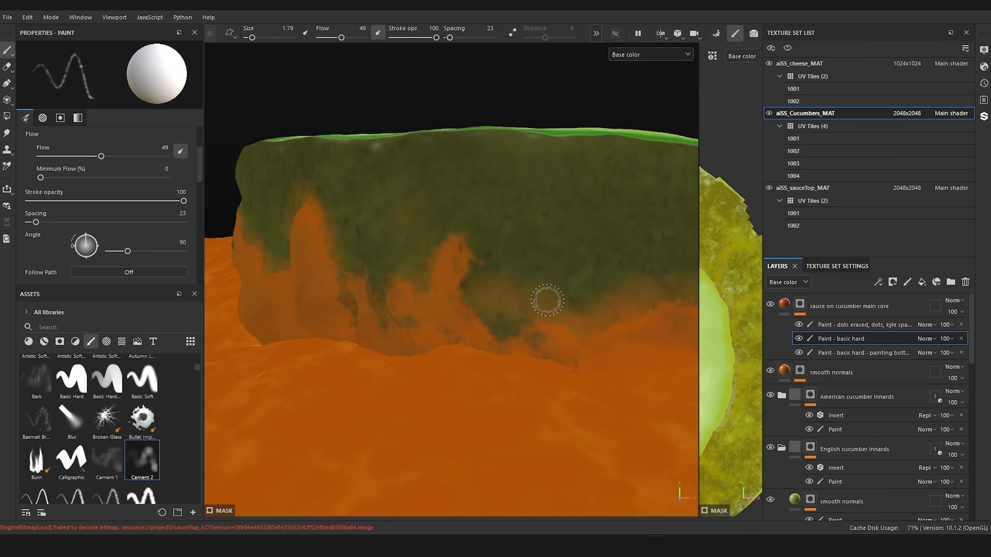
Step: Touch up the sauce stains around the slice's skin above the sauce line with the Cement 2 brush at size 1.79
{"action": "scroll", "coordinate": [547, 298], "scroll_direction": "up", "scroll_amount": 2}
{"action": "mouse_move", "coordinate": [504, 294]}
{"action": "left_mouse_down", "text": "alt"}
{"action": "mouse_move", "coordinate": [518, 338]}
{"action": "mouse_move", "coordinate": [508, 290]}
{"action": "left_mouse_up", "text": "alt"}
{"action": "scroll", "coordinate": [438, 287], "scroll_direction": "down", "scroll_amount": 5}
{"action": "left_click_drag", "start_coordinate": [438, 287], "coordinate": [529, 300], "text": "alt"}
{"action": "middle_click_drag", "start_coordinate": [449, 251], "coordinate": [601, 262], "text": "alt"}
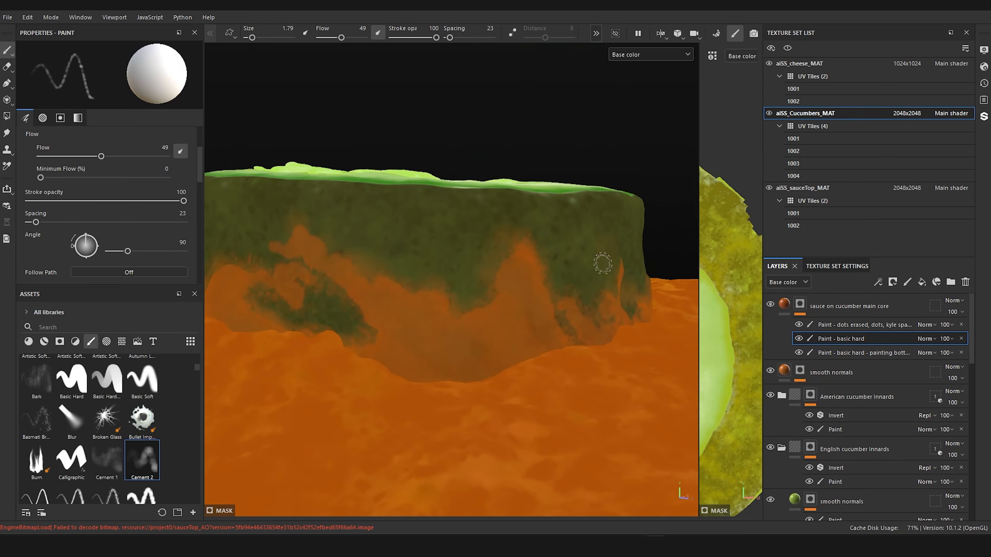
{"action": "scroll", "coordinate": [510, 282], "scroll_direction": "up", "scroll_amount": 1}
{"action": "left_click_drag", "start_coordinate": [485, 269], "coordinate": [513, 301], "text": "alt"}
{"action": "scroll", "coordinate": [513, 301], "scroll_direction": "up", "scroll_amount": 2}
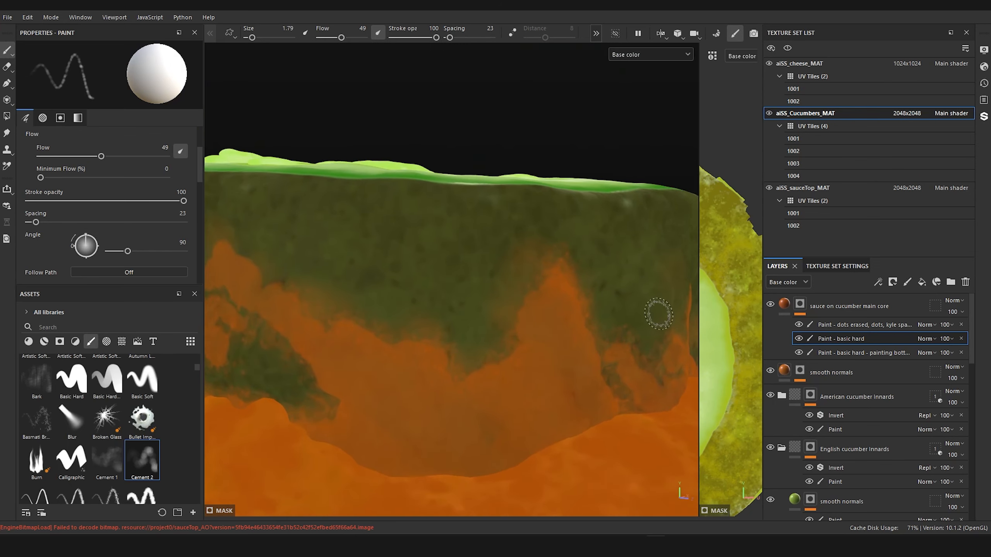
Step: Select the Paint effect in the "smooth normals" layer's mask, directly below the sauce layer, and choose the smooth-normals brush
{"action": "left_click", "coordinate": [857, 324]}
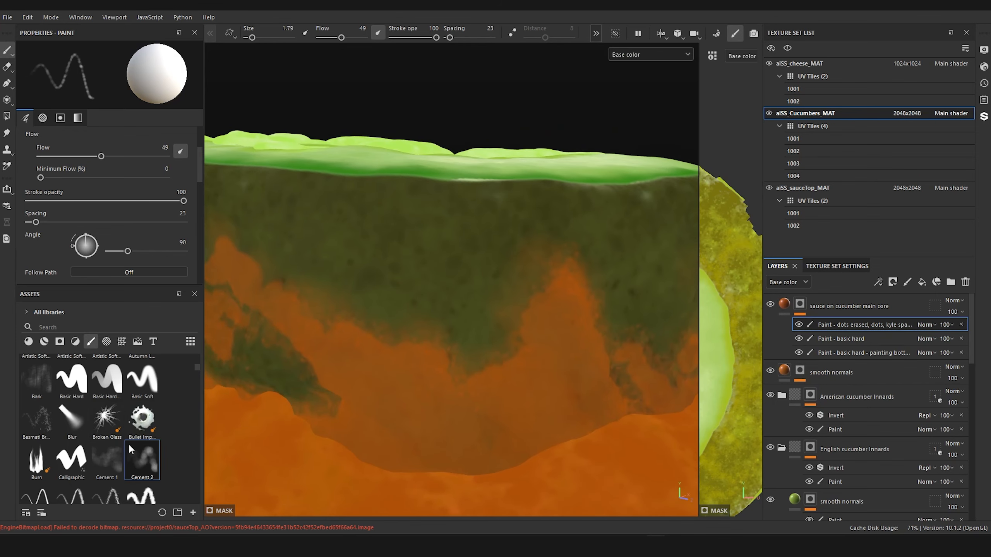
{"action": "scroll", "coordinate": [129, 443], "scroll_direction": "up", "scroll_amount": 5}
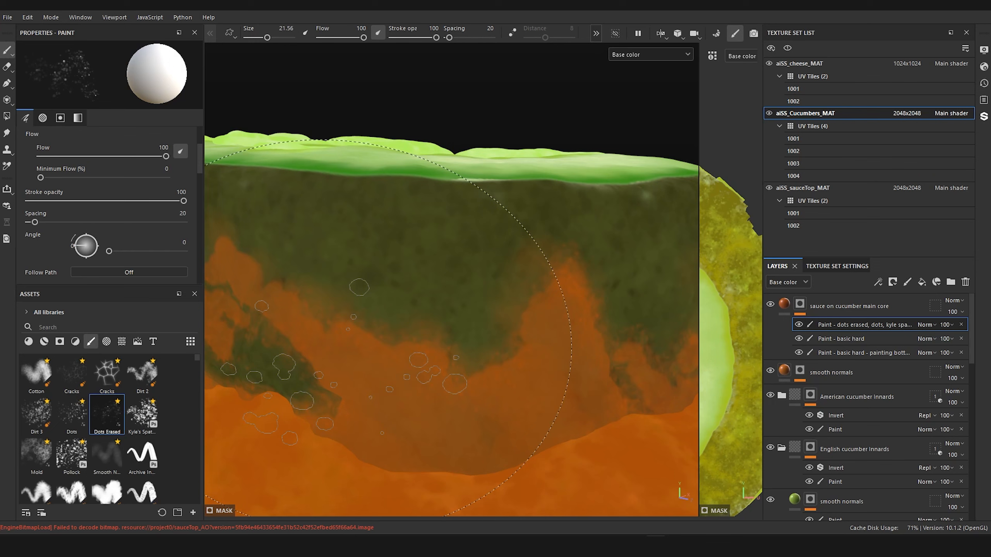
{"action": "left_click", "coordinate": [799, 371]}
{"action": "left_click", "coordinate": [800, 380]}
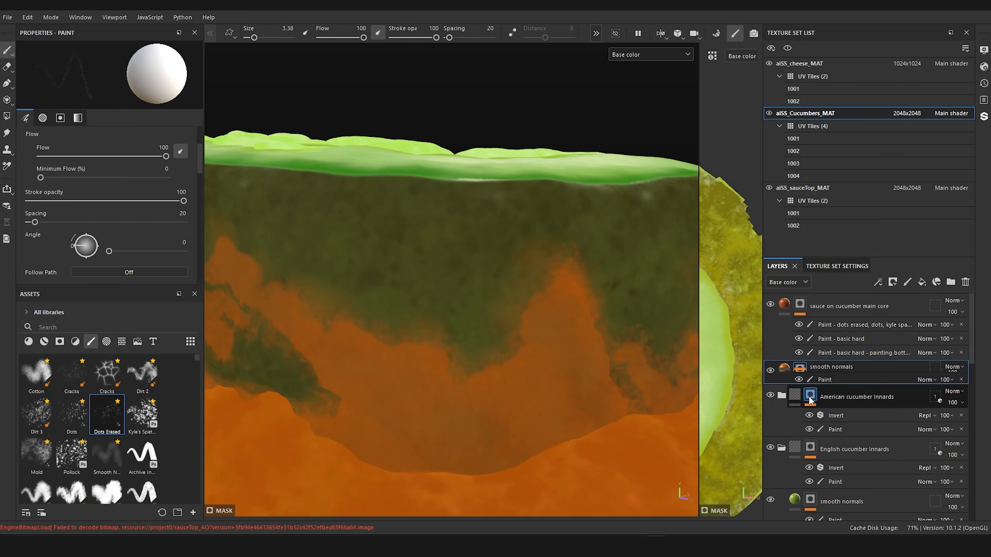
{"action": "left_click", "coordinate": [827, 391]}
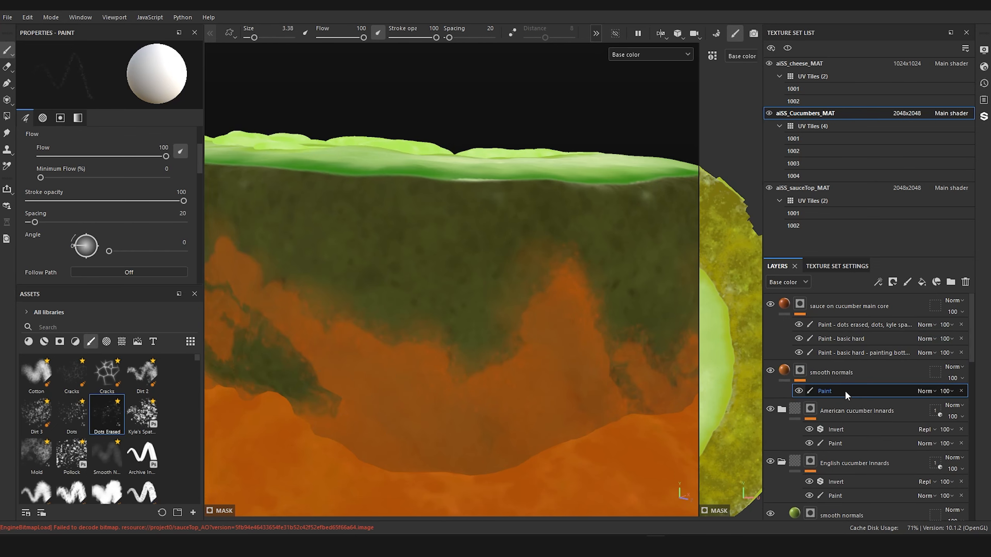
{"action": "left_click", "coordinate": [105, 445]}
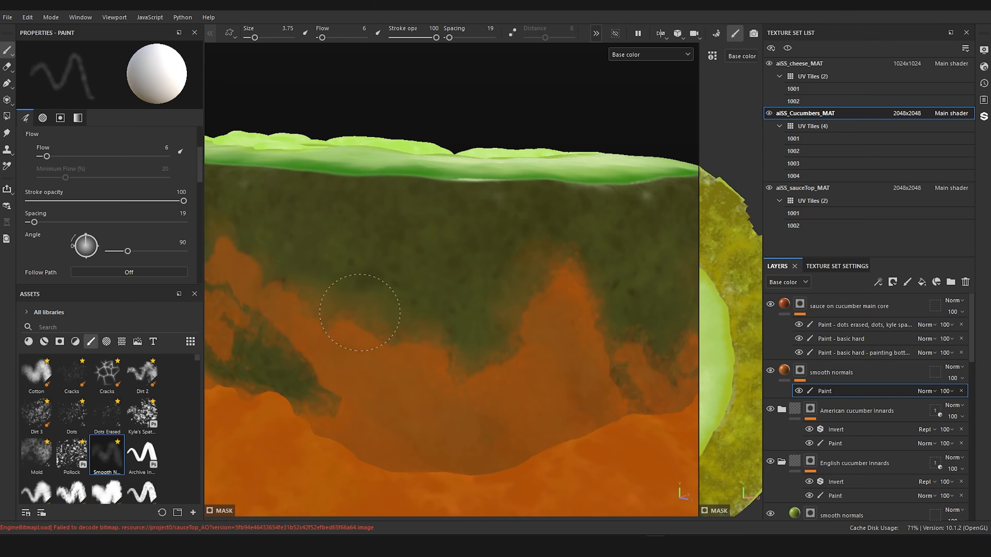
Step: Reduce the brush to size 1.79 and soften the sauce's upper edge along this side of the skin
{"action": "mouse_move", "coordinate": [376, 331]}
{"action": "left_mouse_down"}
{"action": "mouse_move", "coordinate": [391, 345]}
{"action": "mouse_move", "coordinate": [433, 347]}
{"action": "left_mouse_up"}
{"action": "key", "text": "bracketleft"}
{"action": "key", "text": "bracketleft"}
{"action": "key", "text": "bracketleft"}
{"action": "key", "text": "bracketleft"}
{"action": "key", "text": "bracketleft"}
{"action": "key", "text": "bracketleft"}
{"action": "key", "text": "bracketleft"}
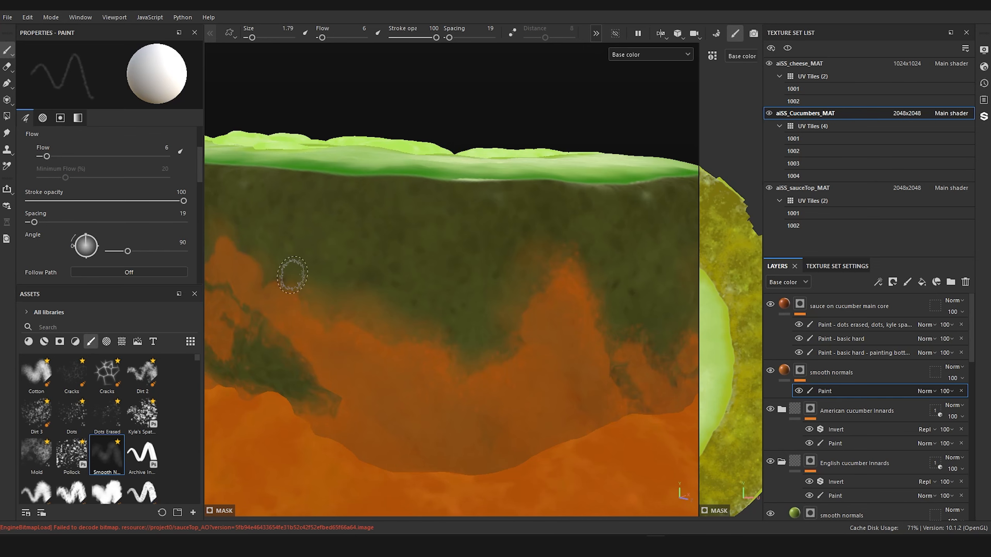
{"action": "mouse_move", "coordinate": [300, 292]}
{"action": "left_mouse_down", "text": "alt"}
{"action": "mouse_move", "coordinate": [465, 394]}
{"action": "mouse_move", "coordinate": [634, 361]}
{"action": "mouse_move", "coordinate": [531, 407]}
{"action": "left_mouse_up", "text": "alt"}
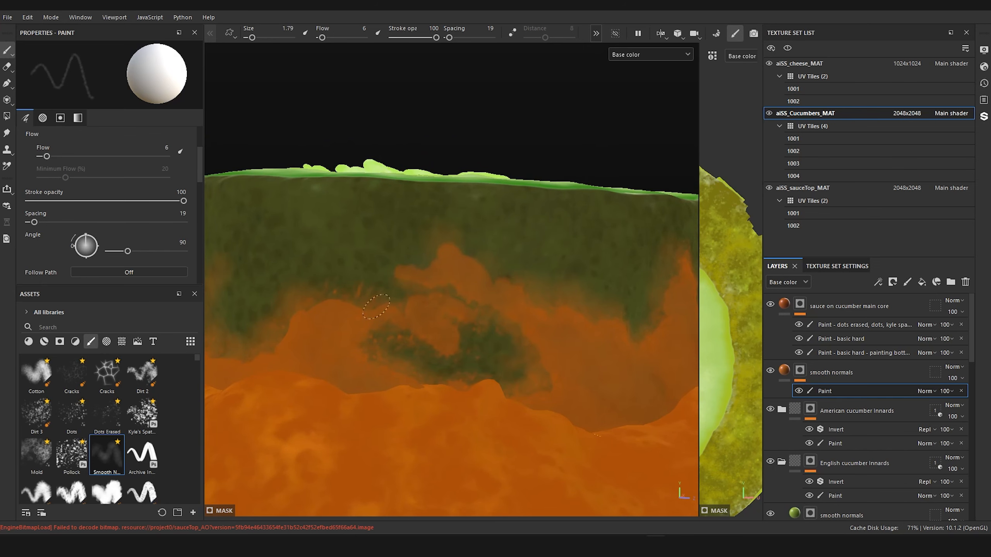
Step: Continue the soft blending at flow 6 around the adjoining stretches of skin, just above the sauce line
{"action": "scroll", "coordinate": [325, 332], "scroll_direction": "down", "scroll_amount": 5}
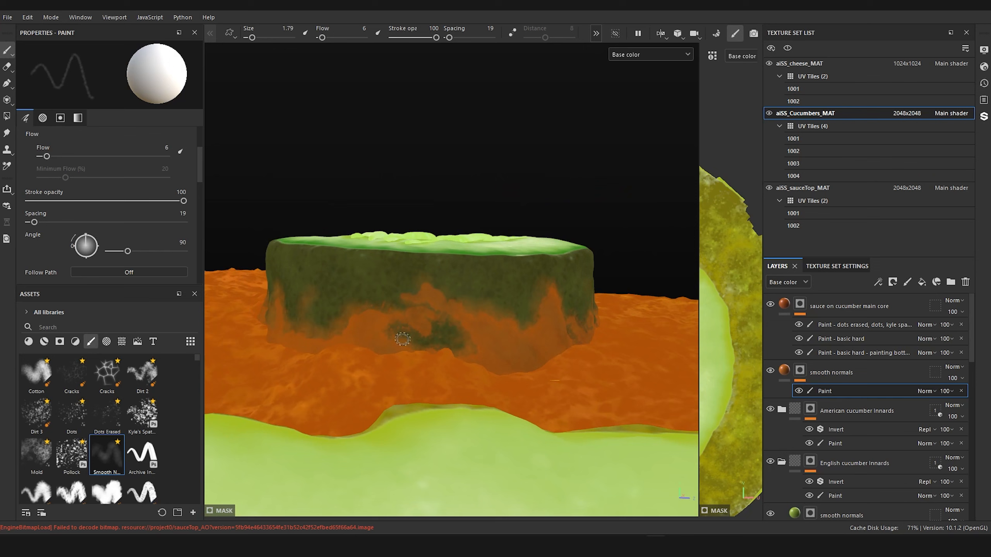
{"action": "left_click_drag", "start_coordinate": [412, 367], "coordinate": [429, 356], "text": "alt"}
{"action": "middle_click_drag", "start_coordinate": [429, 356], "coordinate": [505, 385], "text": "alt"}
{"action": "scroll", "coordinate": [505, 386], "scroll_direction": "up", "scroll_amount": 3}
{"action": "scroll", "coordinate": [505, 385], "scroll_direction": "up", "scroll_amount": 2}
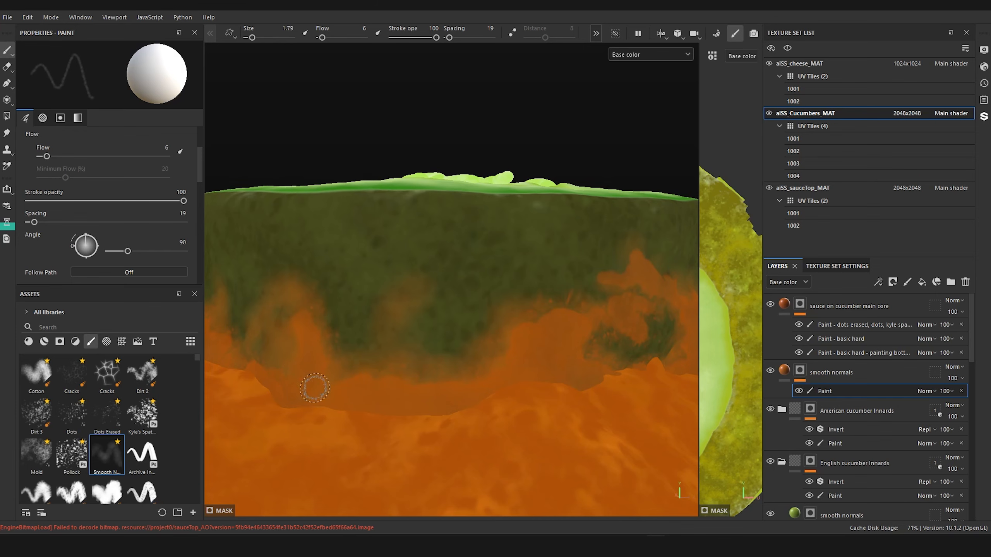
{"action": "scroll", "coordinate": [314, 387], "scroll_direction": "down", "scroll_amount": 5}
{"action": "left_click_drag", "start_coordinate": [314, 388], "coordinate": [383, 417], "text": "alt"}
{"action": "middle_click_drag", "start_coordinate": [383, 417], "coordinate": [518, 425], "text": "alt"}
{"action": "scroll", "coordinate": [518, 425], "scroll_direction": "up", "scroll_amount": 3}
{"action": "left_click_drag", "start_coordinate": [517, 425], "coordinate": [468, 405], "text": "alt"}
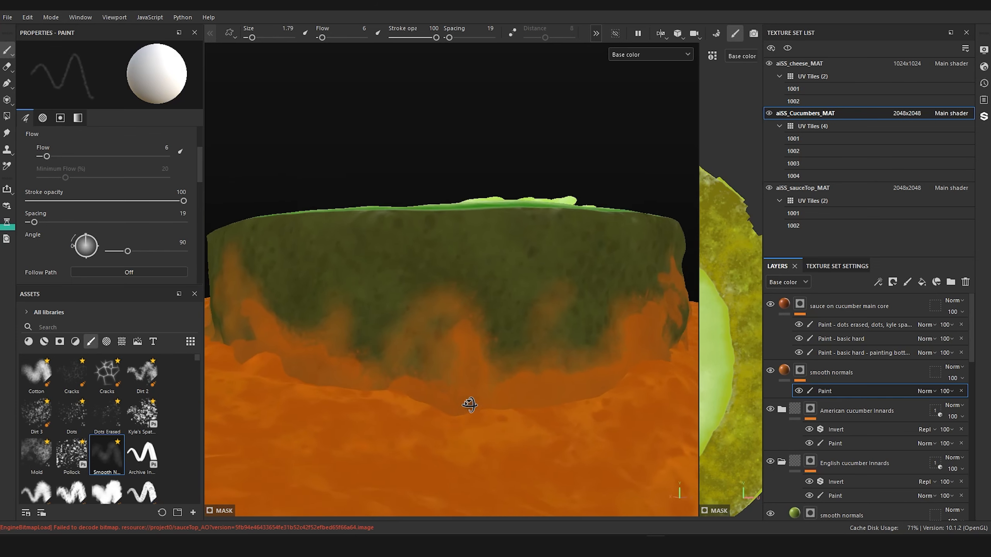
Step: Finish softening the sauce around the slice's remaining skin and review both cucumber slices together with the sandwich
{"action": "middle_click_drag", "start_coordinate": [469, 406], "coordinate": [513, 427], "text": "alt"}
{"action": "scroll", "coordinate": [505, 440], "scroll_direction": "up", "scroll_amount": 4}
{"action": "left_click_drag", "start_coordinate": [505, 440], "coordinate": [506, 447], "text": "alt"}
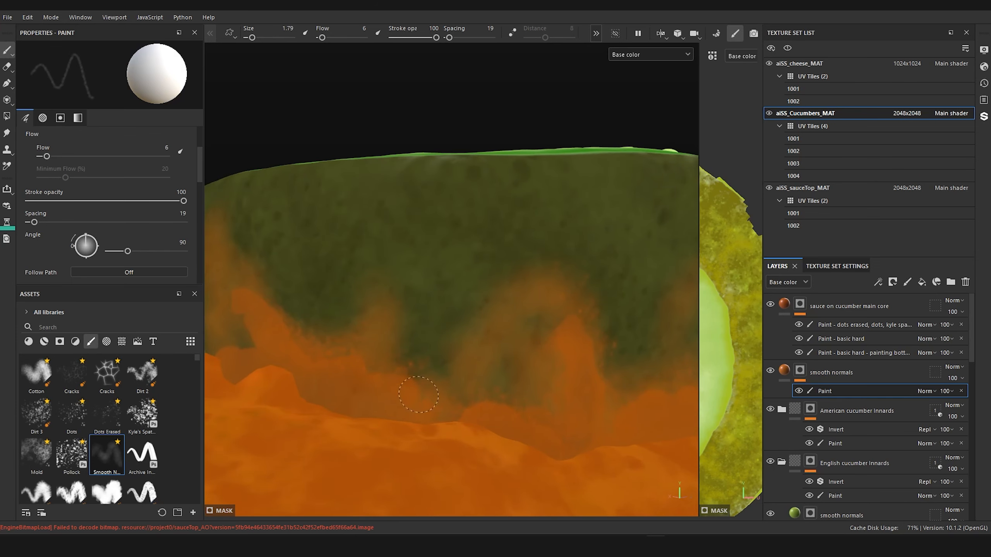
{"action": "scroll", "coordinate": [438, 394], "scroll_direction": "down", "scroll_amount": 4}
{"action": "left_click_drag", "start_coordinate": [335, 368], "coordinate": [391, 376], "text": "alt"}
{"action": "middle_click_drag", "start_coordinate": [391, 376], "coordinate": [531, 387], "text": "alt"}
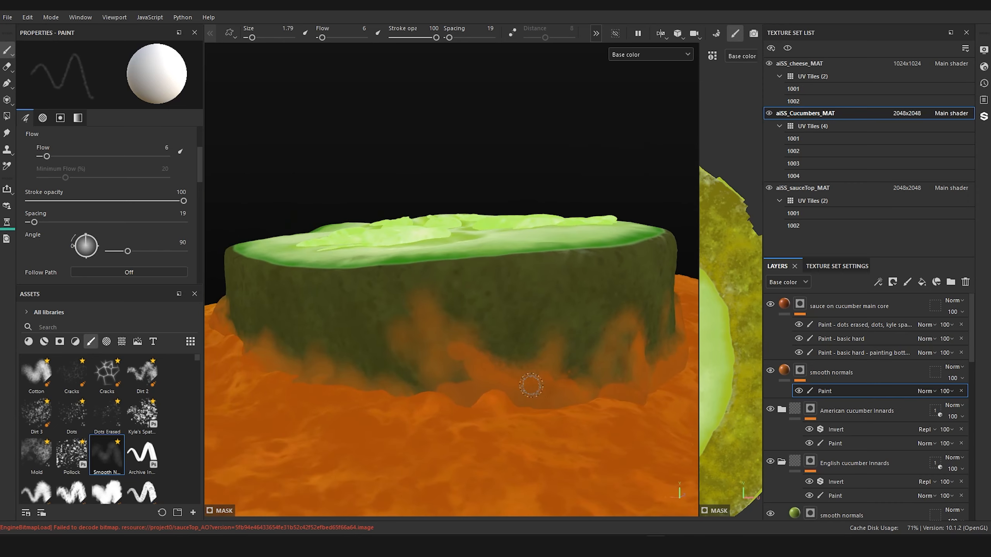
{"action": "scroll", "coordinate": [527, 388], "scroll_direction": "up", "scroll_amount": 3}
{"action": "left_click_drag", "start_coordinate": [510, 390], "coordinate": [508, 398], "text": "alt"}
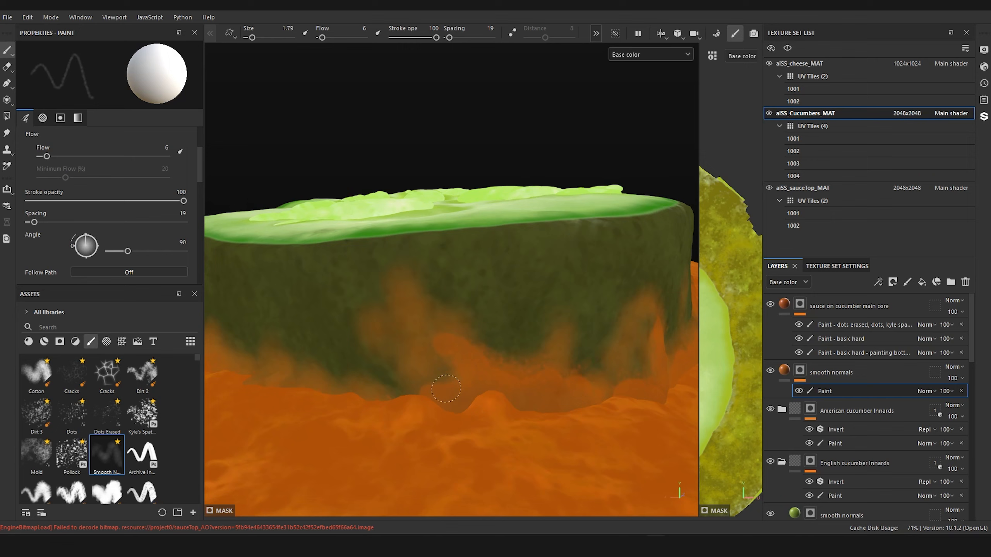
{"action": "left_click_drag", "start_coordinate": [432, 381], "coordinate": [527, 367], "text": "alt"}
{"action": "right_click_drag", "start_coordinate": [528, 364], "coordinate": [409, 331], "text": "alt"}
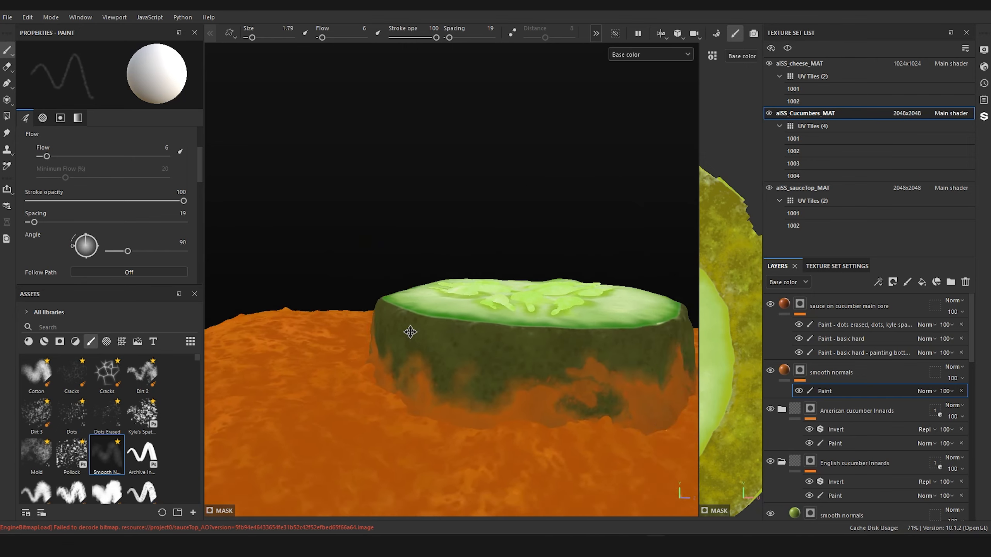
{"action": "middle_click_drag", "start_coordinate": [409, 332], "coordinate": [416, 356], "text": "alt"}
{"action": "right_click_drag", "start_coordinate": [415, 356], "coordinate": [375, 362], "text": "alt"}
{"action": "left_click_drag", "start_coordinate": [374, 363], "coordinate": [318, 363], "text": "alt"}
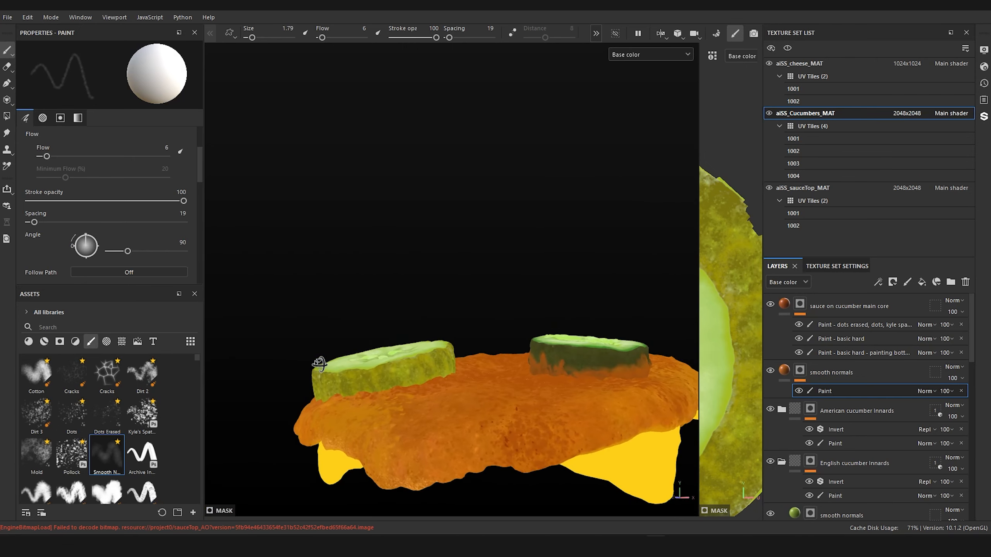
Step: Examine the softened sauce edges on both cucumber slices from several angles and distances
{"action": "middle_click_drag", "start_coordinate": [474, 364], "coordinate": [384, 371], "text": "alt"}
{"action": "right_click_drag", "start_coordinate": [384, 371], "coordinate": [490, 376], "text": "alt"}
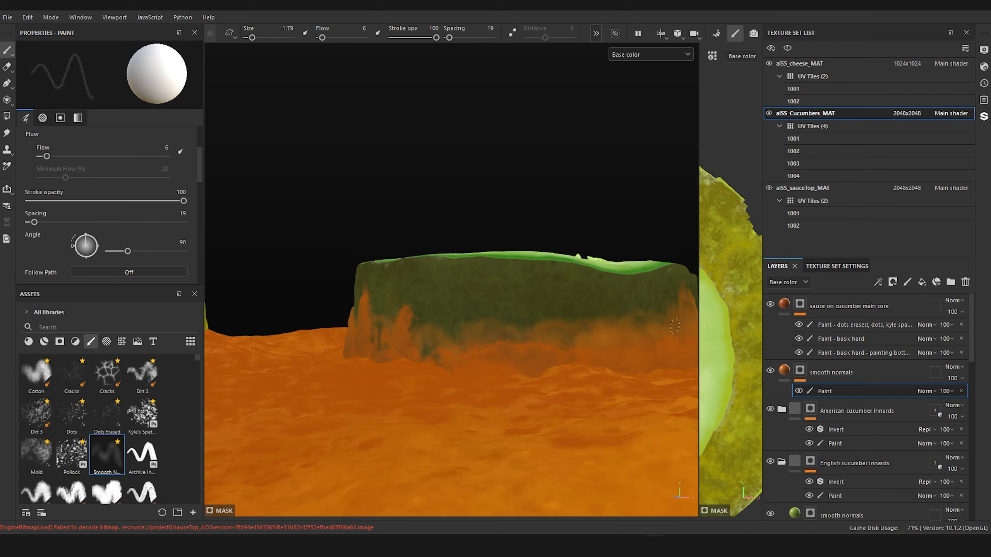
{"action": "right_click_drag", "start_coordinate": [580, 278], "coordinate": [479, 336], "text": "alt"}
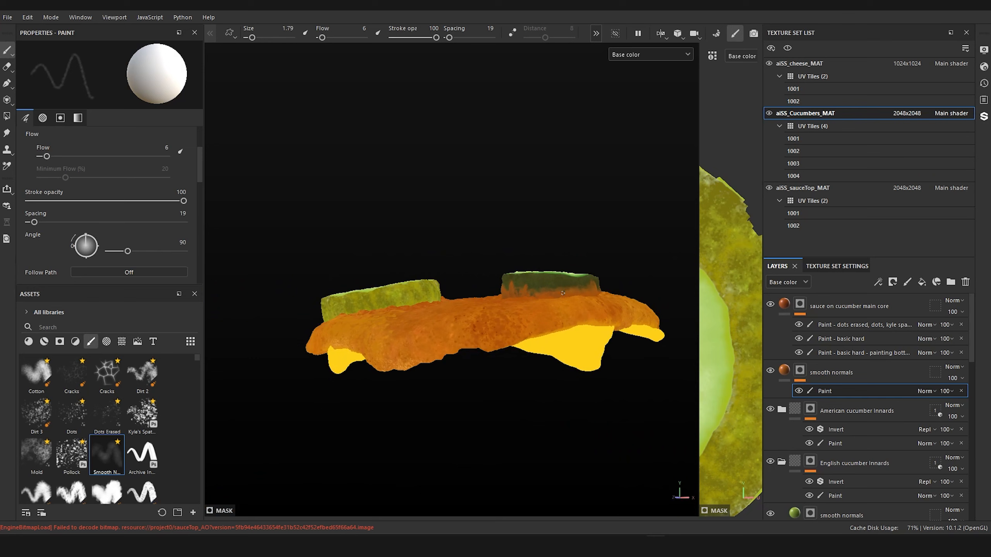
{"action": "mouse_move", "coordinate": [478, 336]}
{"action": "left_mouse_down", "text": "alt"}
{"action": "mouse_move", "coordinate": [502, 317]}
{"action": "mouse_move", "coordinate": [498, 342]}
{"action": "left_mouse_up", "text": "alt"}
{"action": "right_click_drag", "start_coordinate": [503, 329], "coordinate": [627, 306], "text": "alt"}
{"action": "middle_click_drag", "start_coordinate": [627, 305], "coordinate": [455, 340], "text": "alt"}
{"action": "left_click_drag", "start_coordinate": [456, 339], "coordinate": [355, 301], "text": "alt"}
{"action": "left_click_drag", "start_coordinate": [509, 355], "coordinate": [546, 334], "text": "alt"}
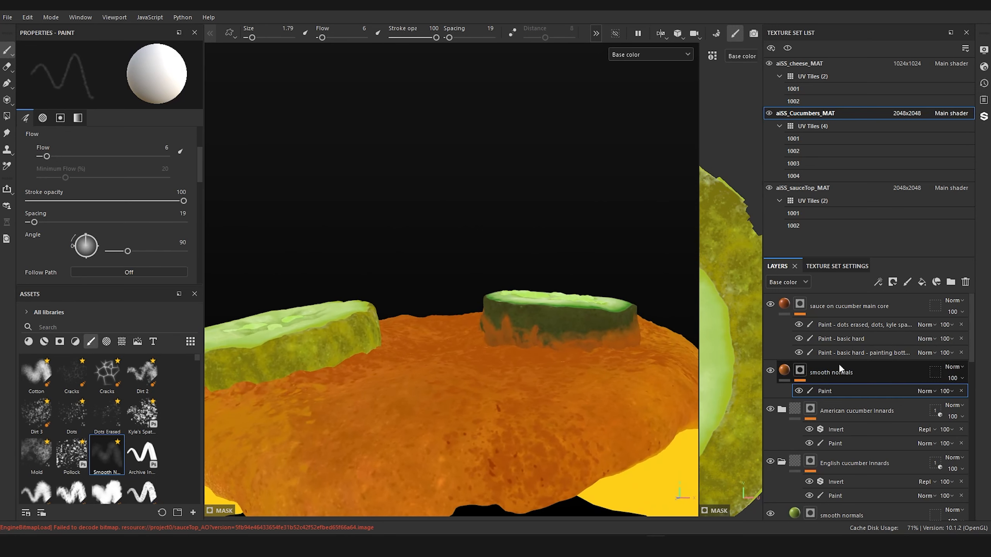
Step: Duplicate the "sauce on cucumber main core" layer, replace the copy's mask with a black one and add a Paint effect to it
{"action": "left_click", "coordinate": [784, 307]}
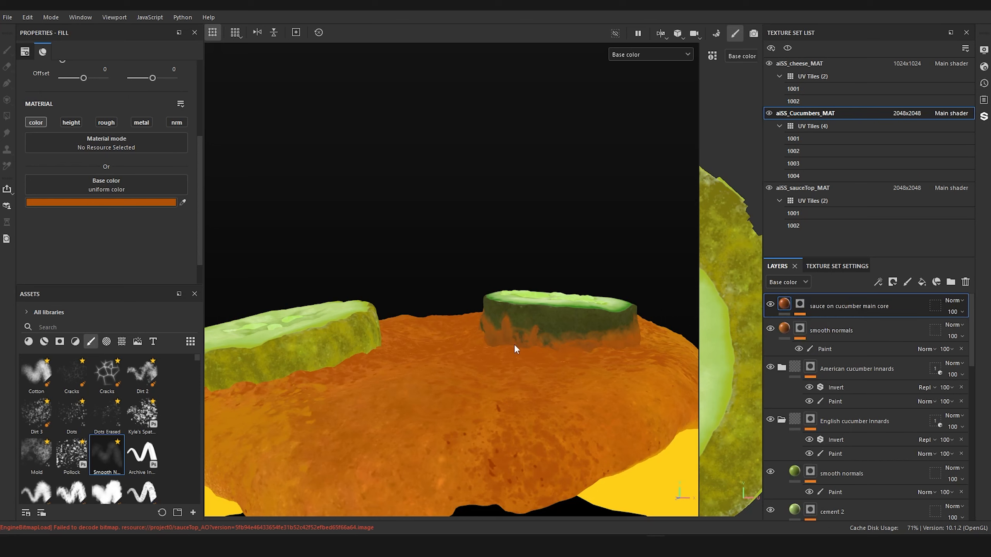
{"action": "scroll", "coordinate": [515, 346], "scroll_direction": "up", "scroll_amount": 5}
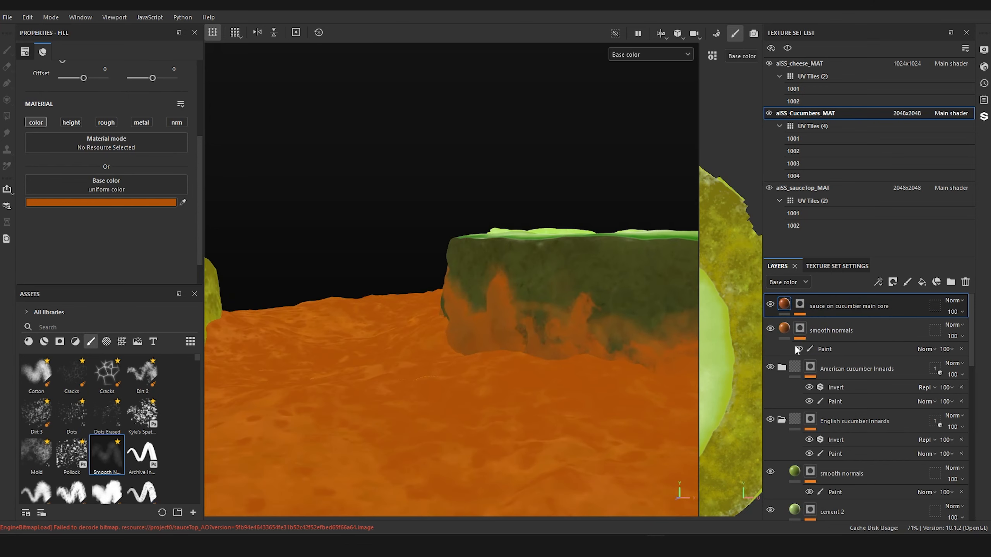
{"action": "key", "text": "ctrl+d"}
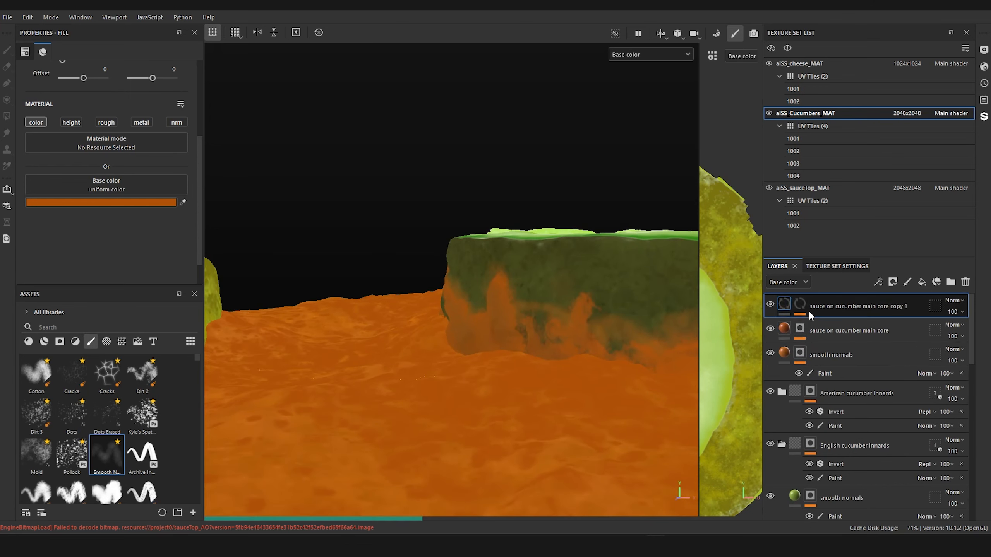
{"action": "left_click", "coordinate": [799, 304]}
{"action": "right_click", "coordinate": [799, 308]}
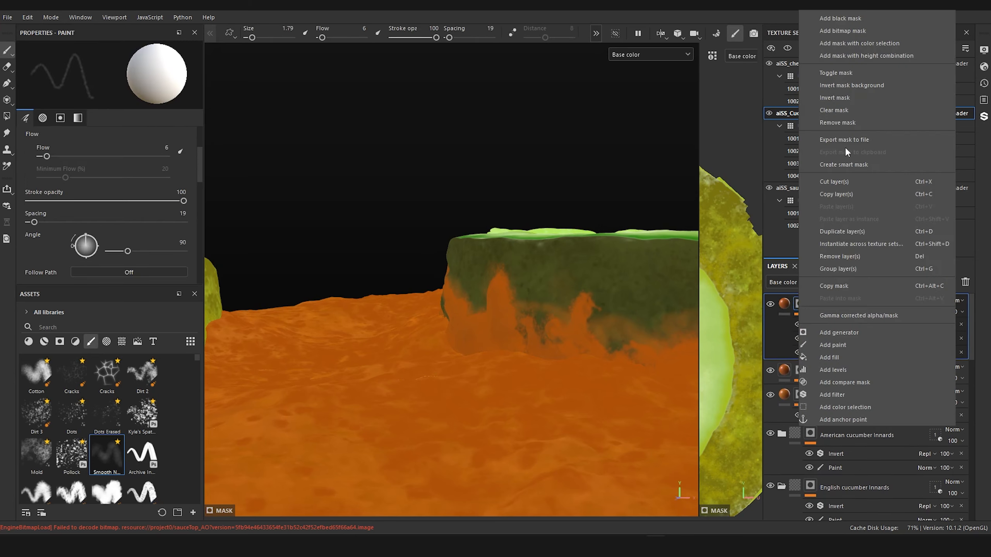
{"action": "left_click", "coordinate": [849, 21]}
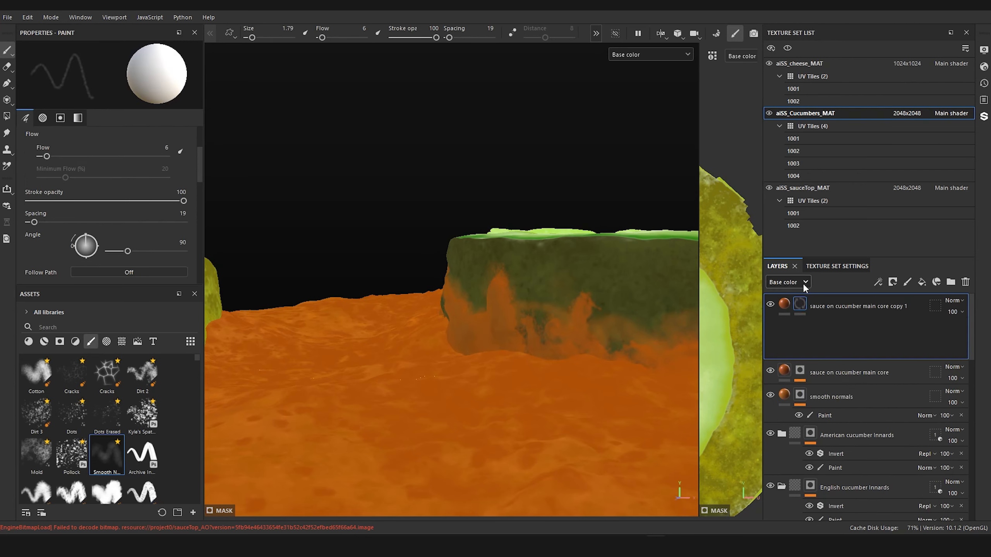
{"action": "right_click", "coordinate": [807, 300]}
{"action": "left_click", "coordinate": [828, 344]}
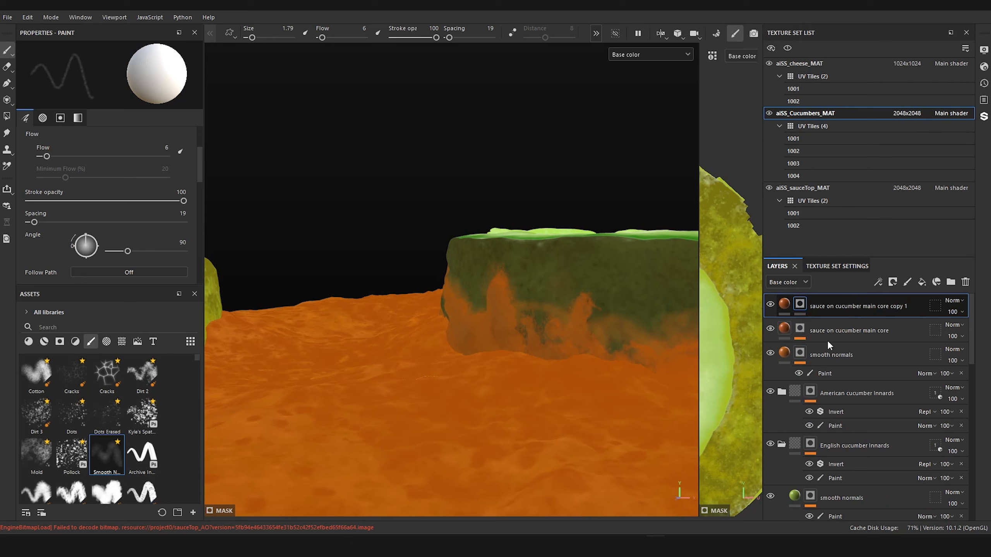
Step: Set the copied sauce layer's base color to the darker, redder orange A23B09
{"action": "left_click", "coordinate": [784, 307]}
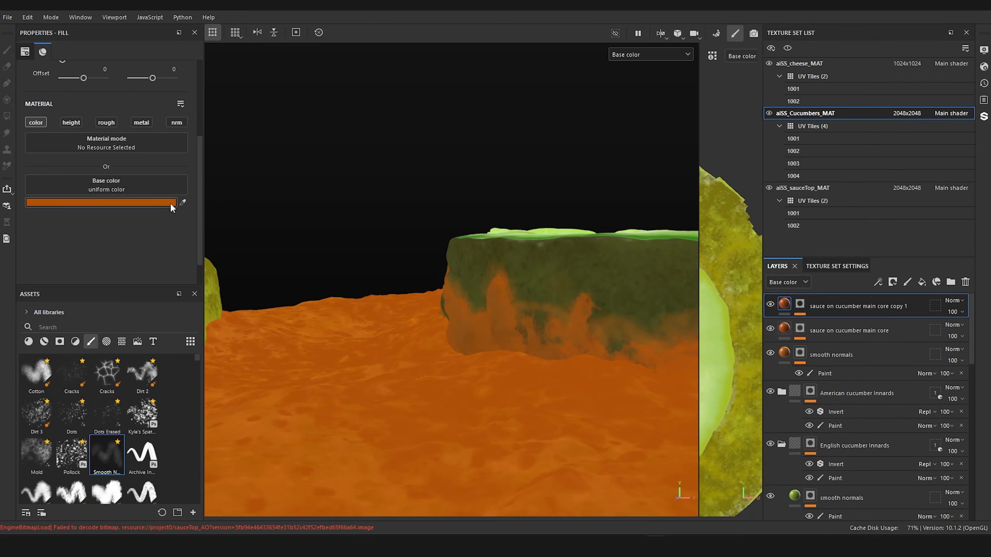
{"action": "left_click_drag", "start_coordinate": [510, 331], "coordinate": [524, 360], "text": "alt"}
{"action": "left_click", "coordinate": [159, 201]}
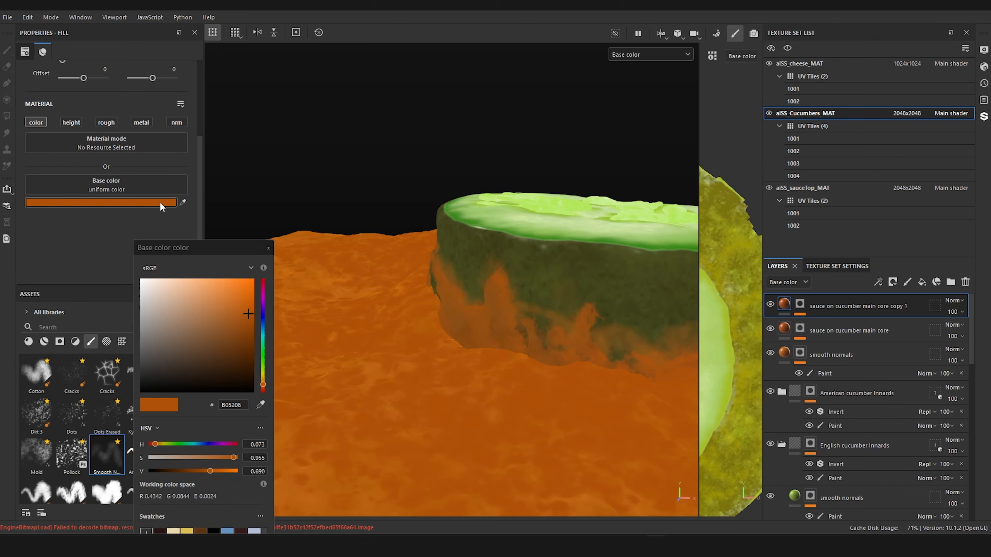
{"action": "left_click", "coordinate": [248, 321]}
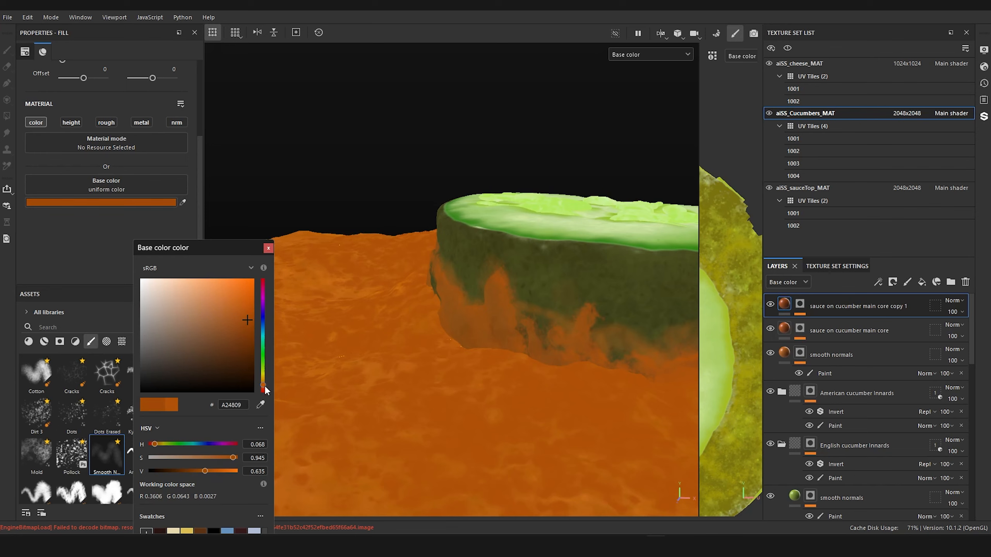
{"action": "left_click_drag", "start_coordinate": [262, 389], "coordinate": [263, 390]}
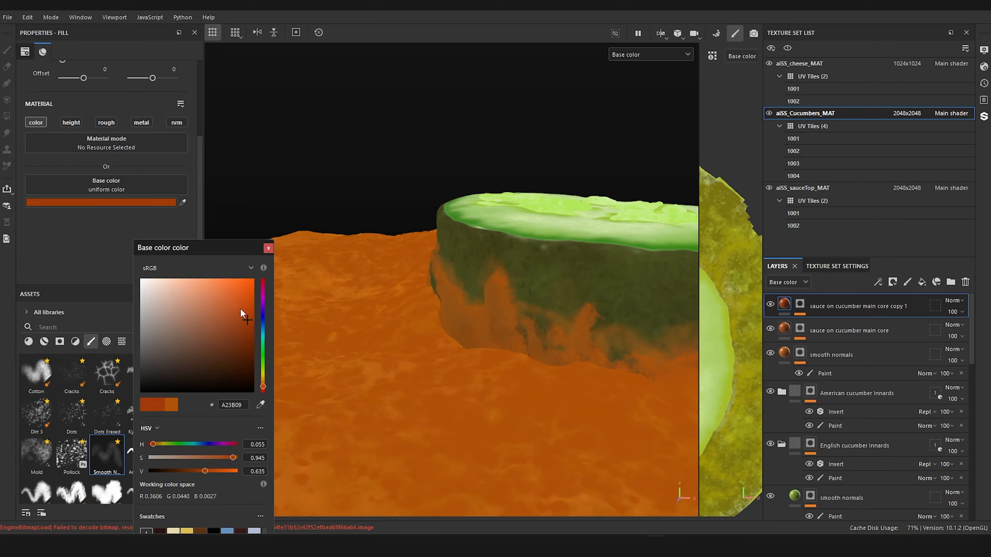
{"action": "left_click_drag", "start_coordinate": [575, 327], "coordinate": [605, 318], "text": "alt"}
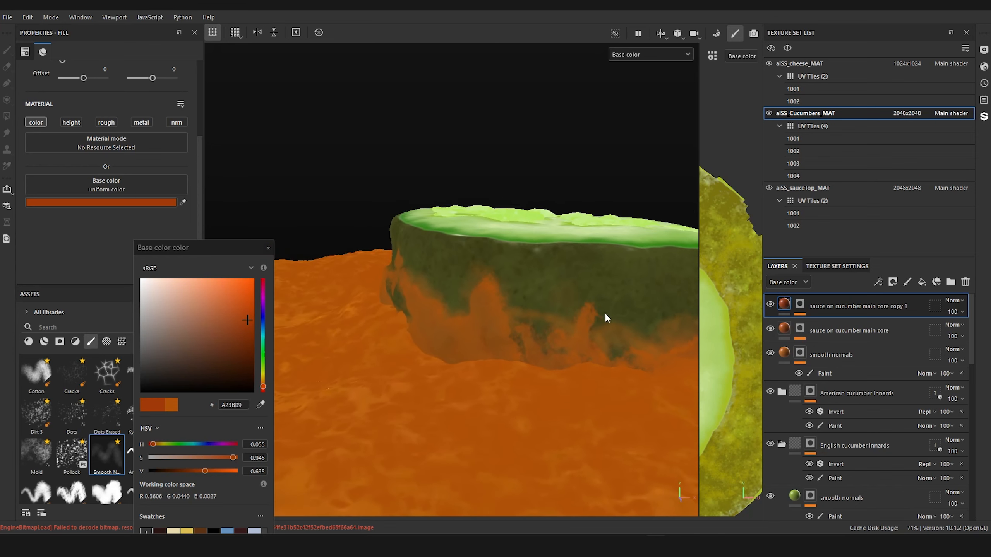
{"action": "left_click", "coordinate": [268, 249]}
Step: Add another Paint effect to the copy's mask and choose Kyle's spatter brush, enlarged to size 6.4
{"action": "right_click", "coordinate": [800, 303]}
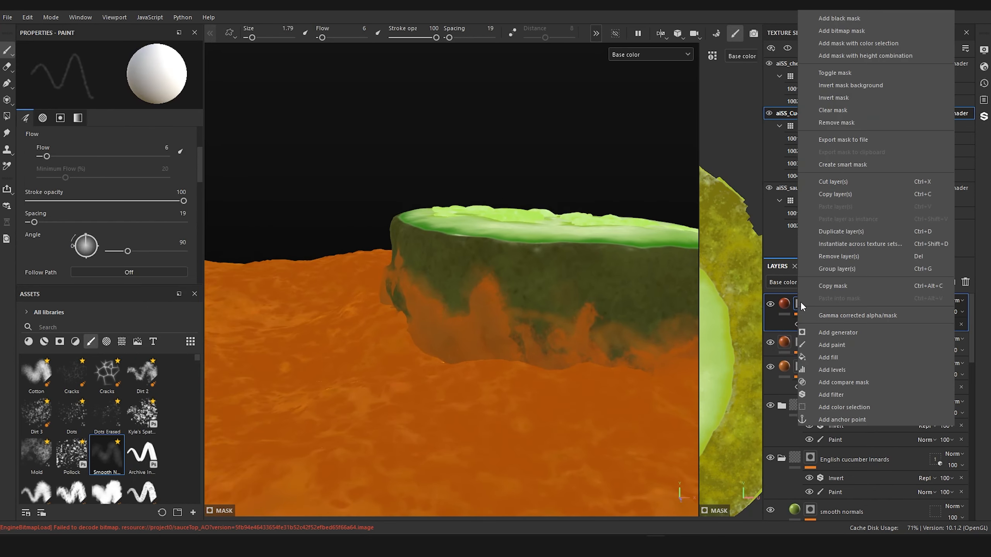
{"action": "left_click", "coordinate": [843, 342]}
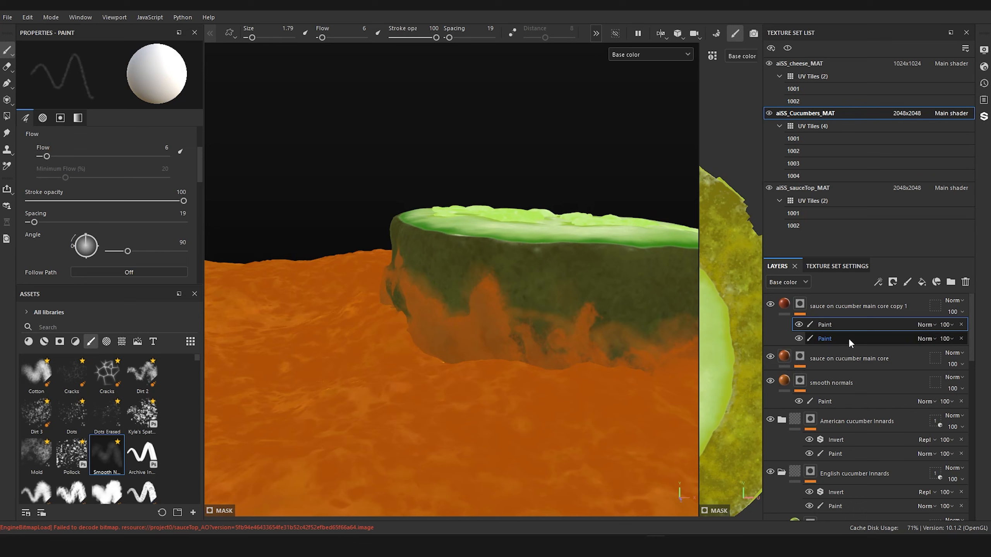
{"action": "mouse_move", "coordinate": [616, 334]}
{"action": "left_mouse_down", "text": "alt"}
{"action": "mouse_move", "coordinate": [620, 319]}
{"action": "mouse_move", "coordinate": [553, 325]}
{"action": "mouse_move", "coordinate": [550, 280]}
{"action": "left_mouse_up", "text": "alt"}
{"action": "scroll", "coordinate": [552, 326], "scroll_direction": "up", "scroll_amount": 2}
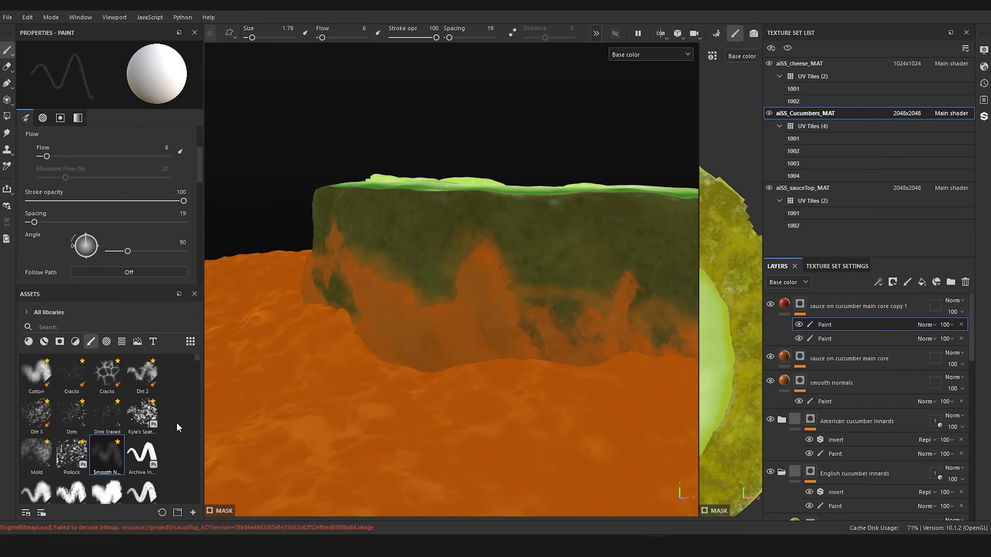
{"action": "left_click", "coordinate": [142, 414]}
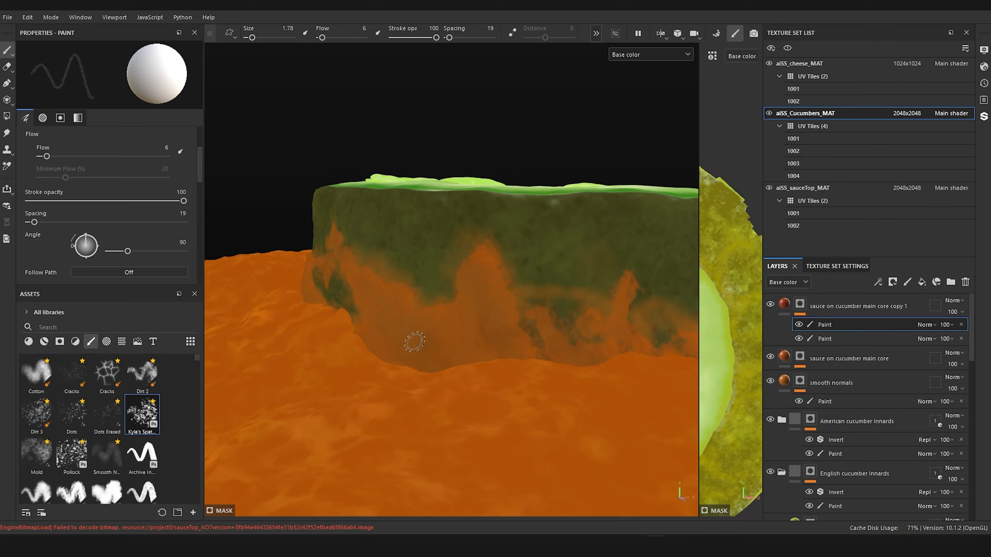
{"action": "key", "text": "bracketright"}
{"action": "key", "text": "bracketright"}
{"action": "key", "text": "bracketright"}
{"action": "key", "text": "bracketright"}
{"action": "key", "text": "bracketright"}
{"action": "key", "text": "bracketright"}
{"action": "key", "text": "bracketright"}
{"action": "key", "text": "bracketright"}
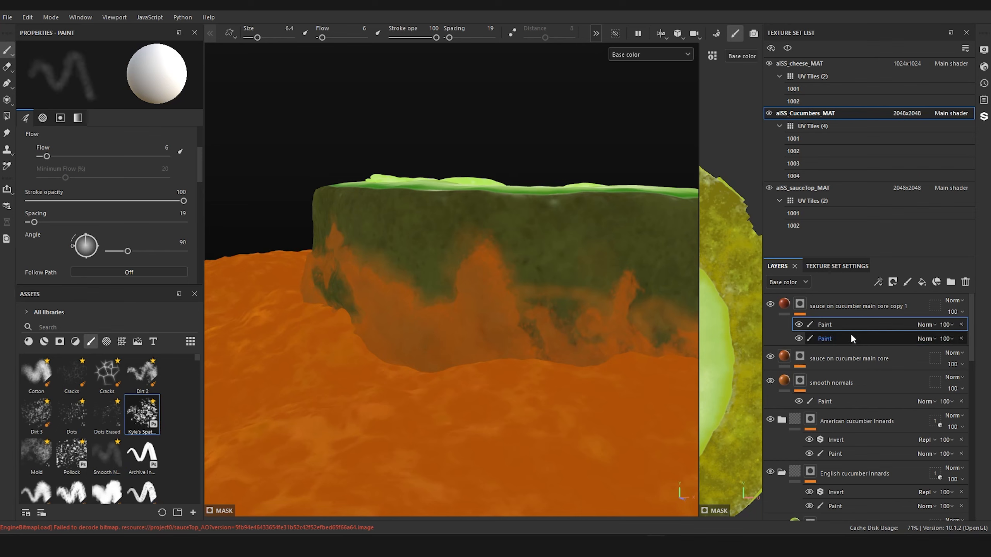
Step: Remove the copy's lower Paint effect and paint spatter at flow 100 along the base of the dark skin, enlarging the brush to 12.72
{"action": "right_click", "coordinate": [827, 336]}
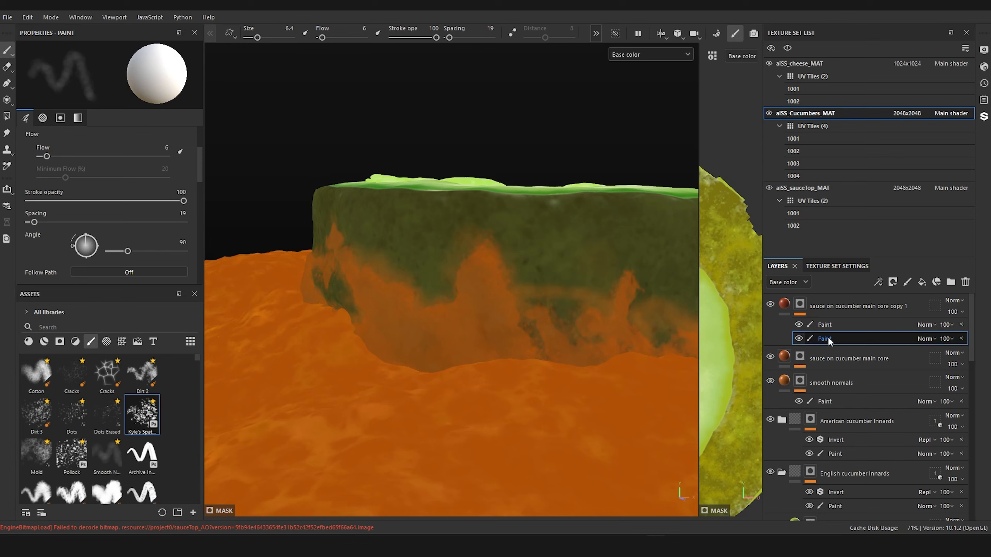
{"action": "left_click", "coordinate": [961, 339]}
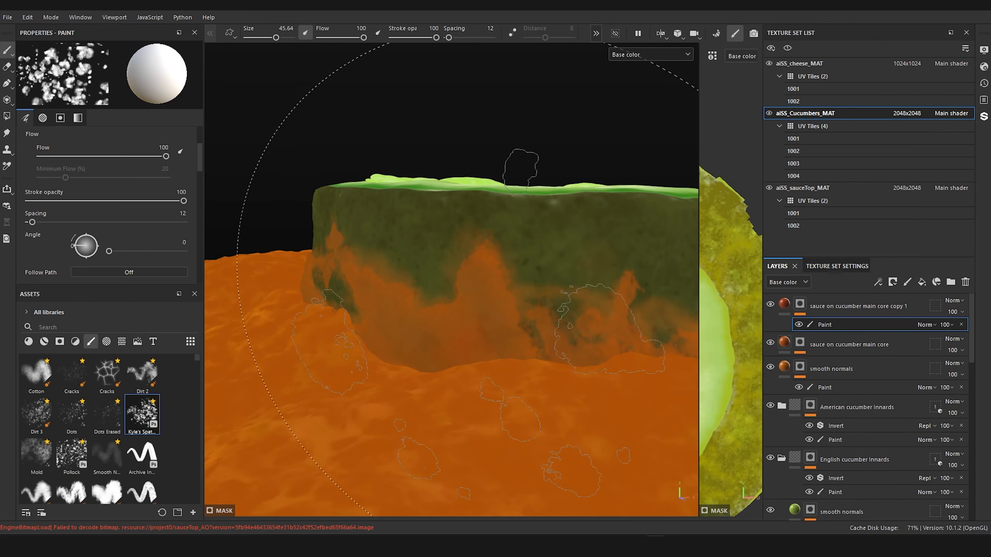
{"action": "right_click_drag", "start_coordinate": [521, 347], "coordinate": [445, 348], "text": "ctrl"}
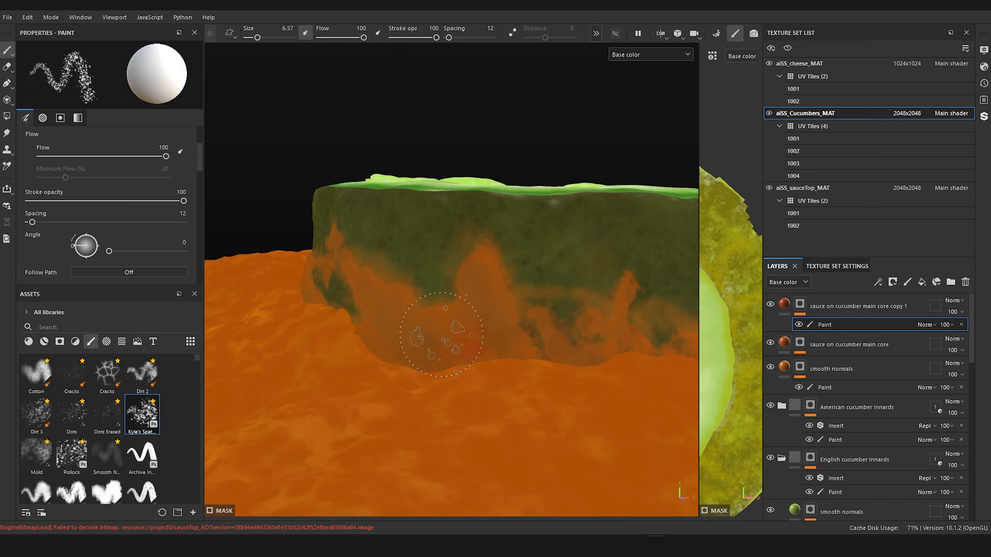
{"action": "right_click_drag", "start_coordinate": [436, 355], "coordinate": [460, 355], "text": "ctrl"}
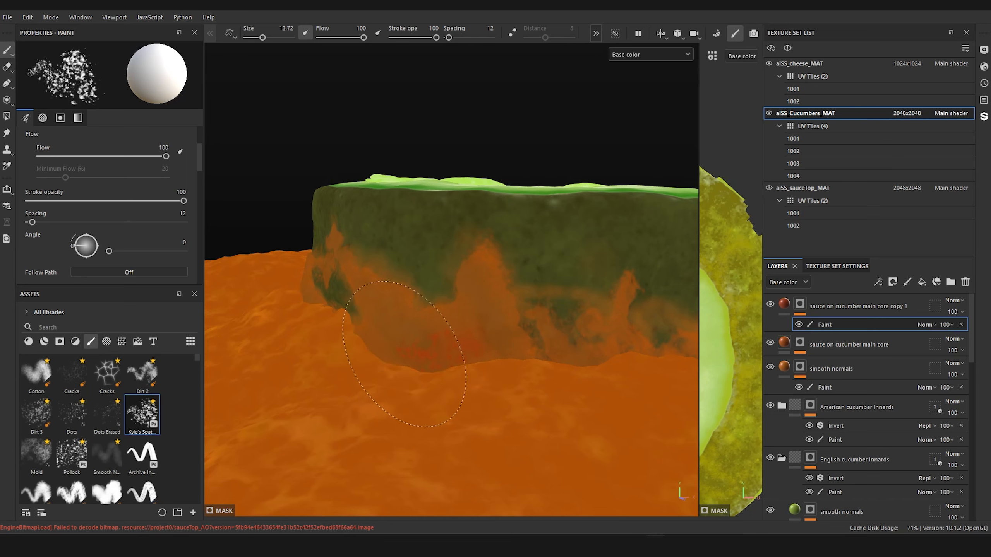
{"action": "left_click_drag", "start_coordinate": [424, 354], "coordinate": [420, 363]}
Step: Isolate the cucumbers while brightening the copied layer's base color to B0440F, and show the whole sandwich again
{"action": "left_click", "coordinate": [614, 34]}
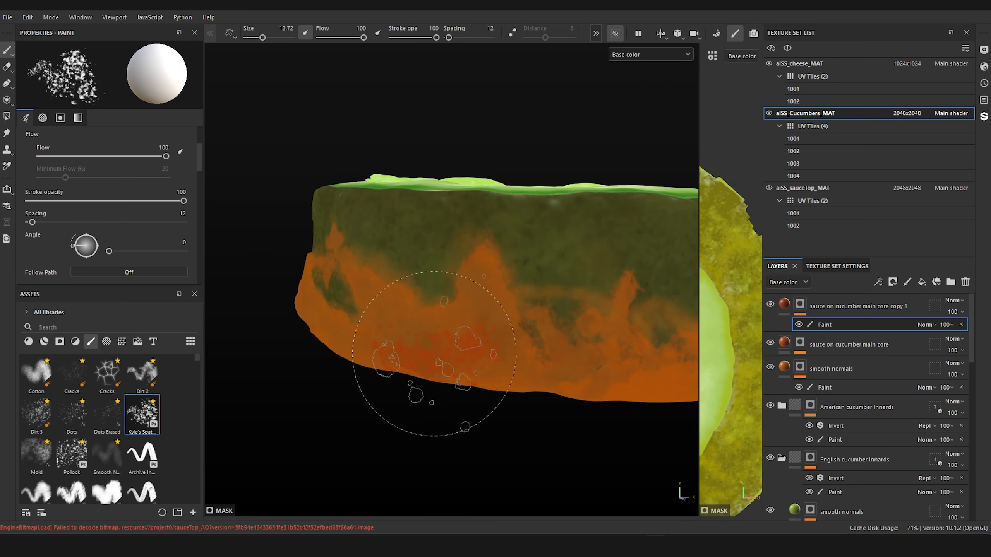
{"action": "key", "text": "Delete"}
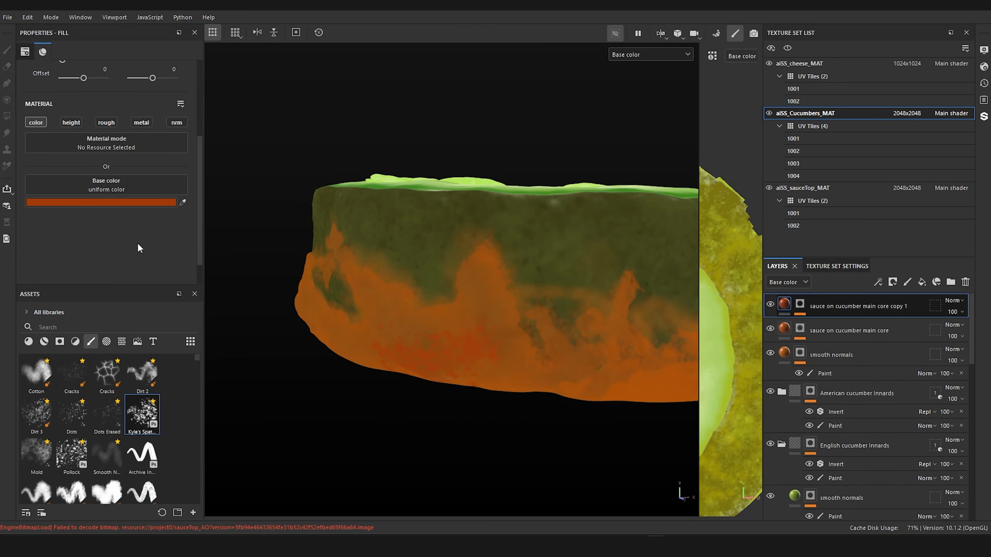
{"action": "left_click", "coordinate": [146, 202]}
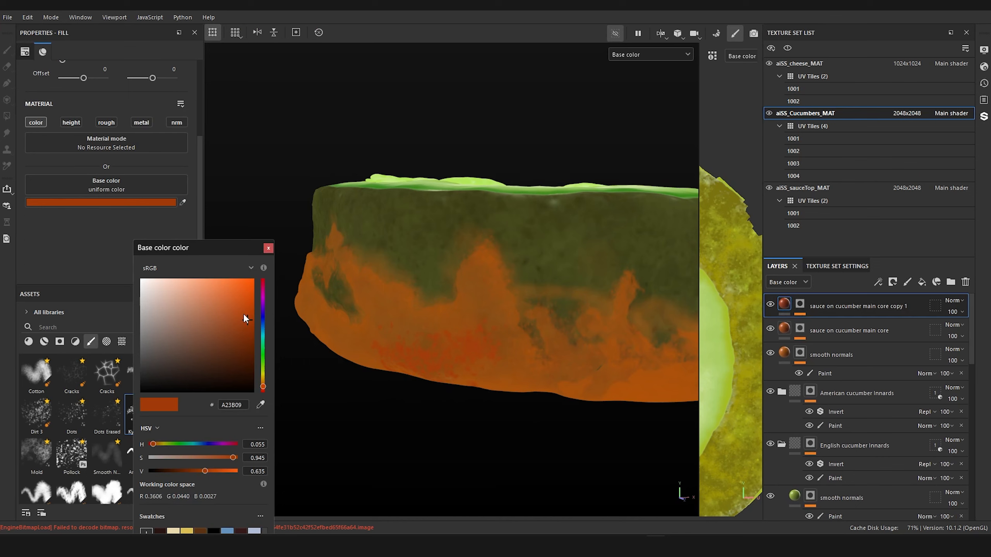
{"action": "left_click", "coordinate": [244, 314]}
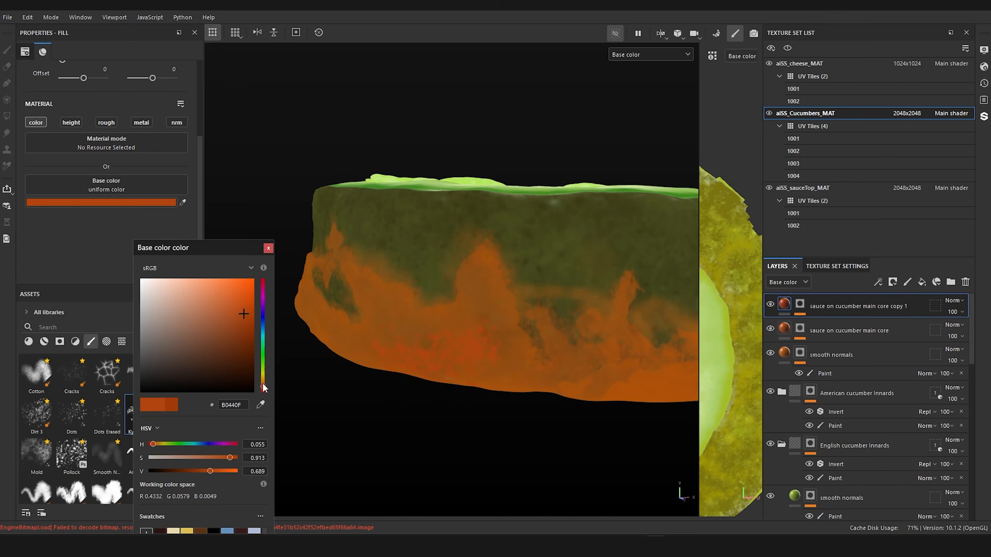
{"action": "mouse_move", "coordinate": [447, 352]}
{"action": "left_mouse_down", "text": "alt"}
{"action": "mouse_move", "coordinate": [493, 369]}
{"action": "mouse_move", "coordinate": [464, 361]}
{"action": "left_mouse_up", "text": "alt"}
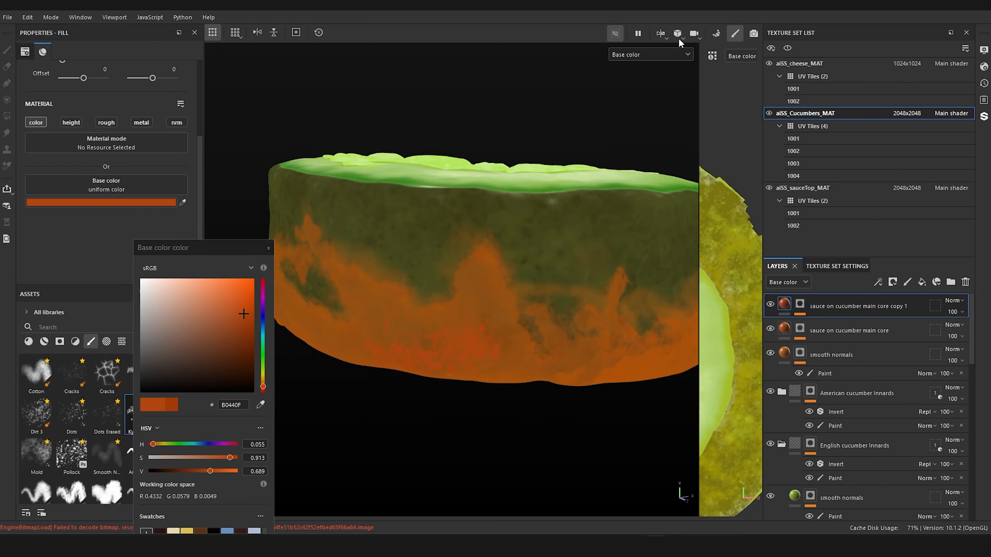
{"action": "left_click", "coordinate": [614, 33]}
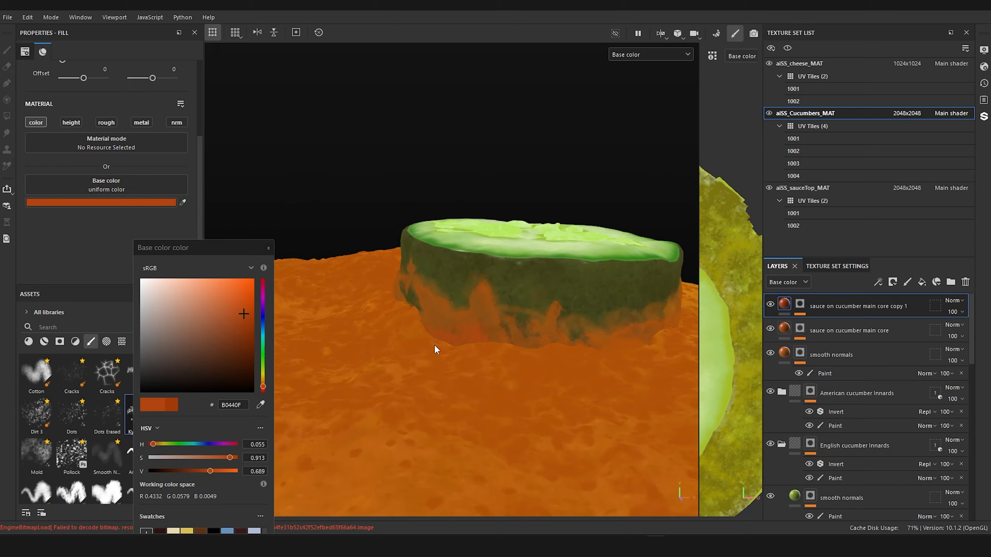
Step: Sample the sauce surface beside the slice as the copied layer's base color, B05108, and return to the layer's mask
{"action": "scroll", "coordinate": [436, 349], "scroll_direction": "up", "scroll_amount": 5}
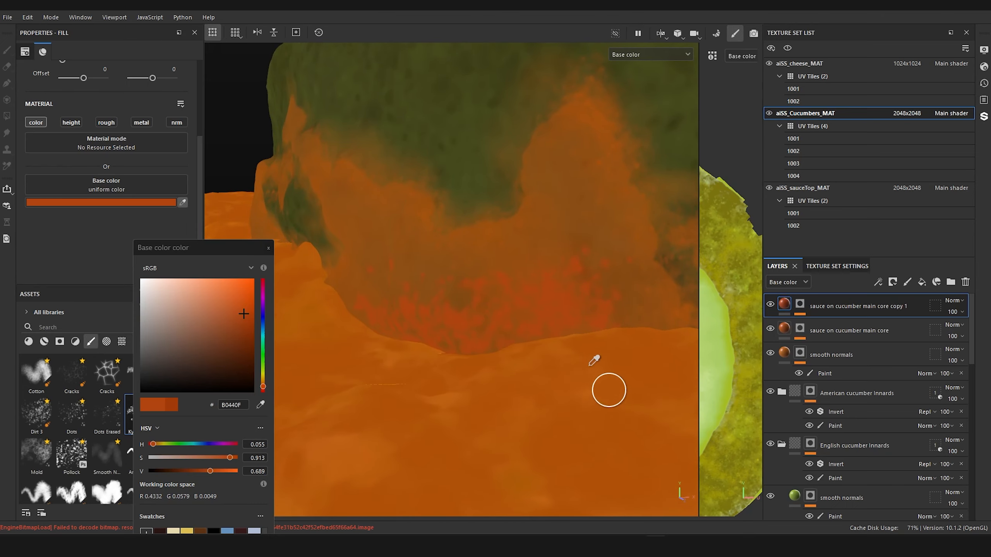
{"action": "left_click", "coordinate": [597, 347]}
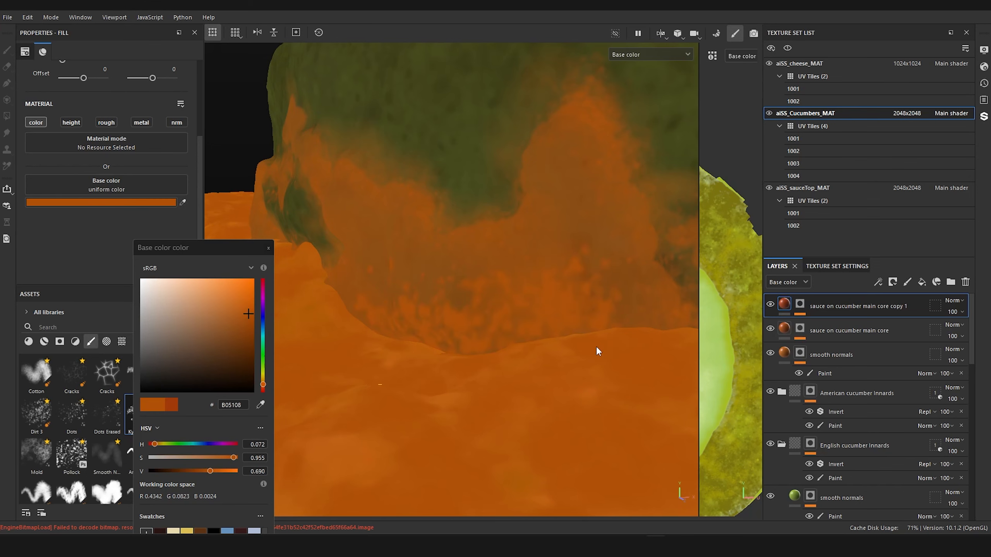
{"action": "scroll", "coordinate": [521, 342], "scroll_direction": "down", "scroll_amount": 5}
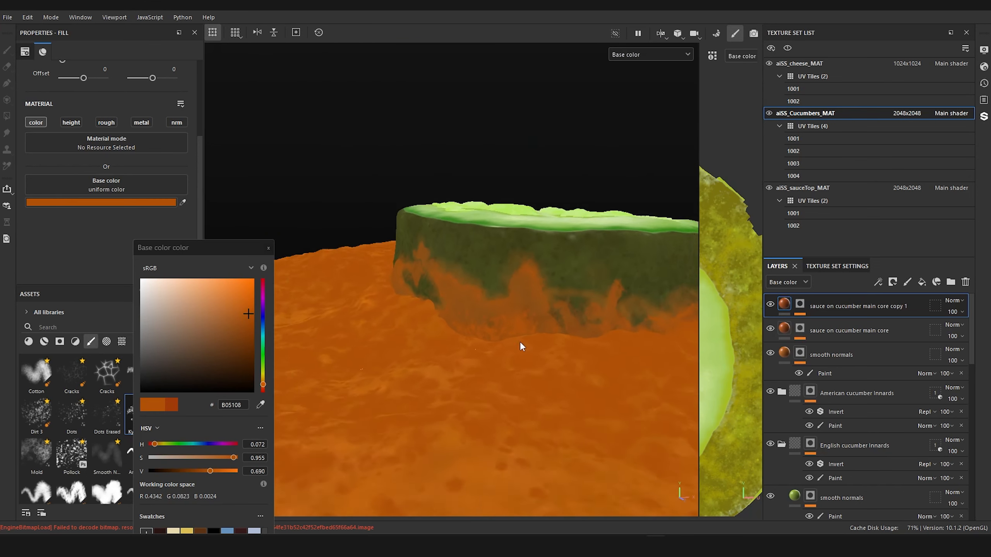
{"action": "scroll", "coordinate": [506, 368], "scroll_direction": "up", "scroll_amount": 5}
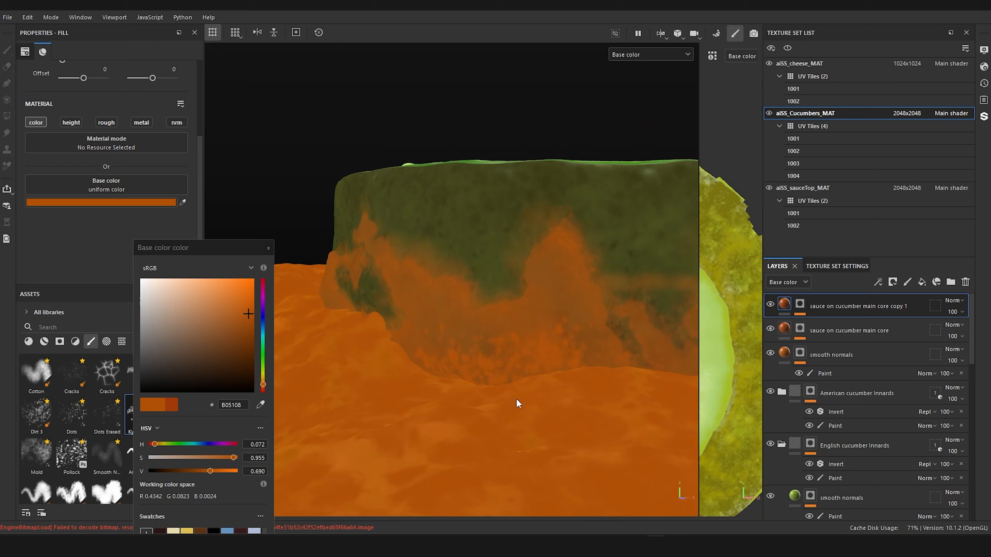
{"action": "left_click", "coordinate": [266, 248]}
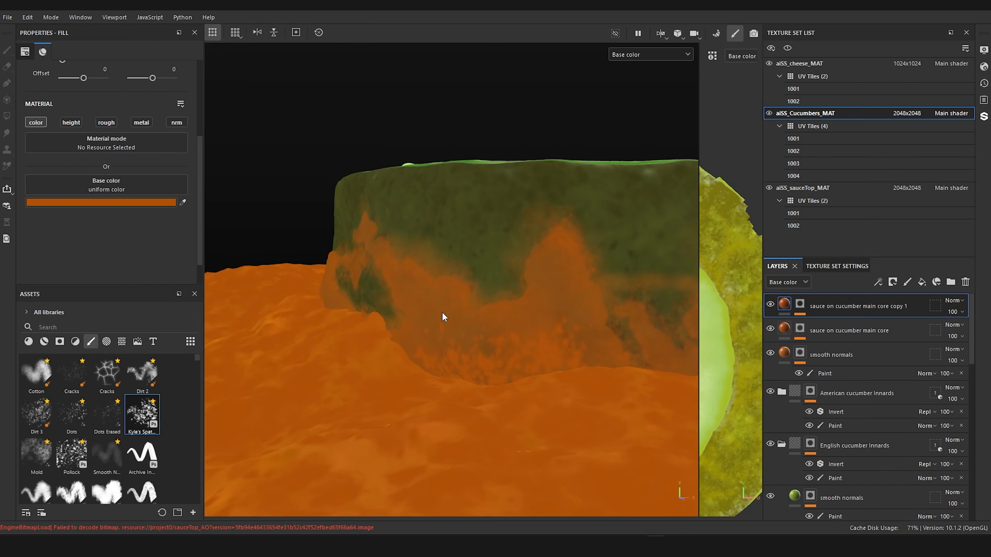
{"action": "left_click", "coordinate": [798, 306]}
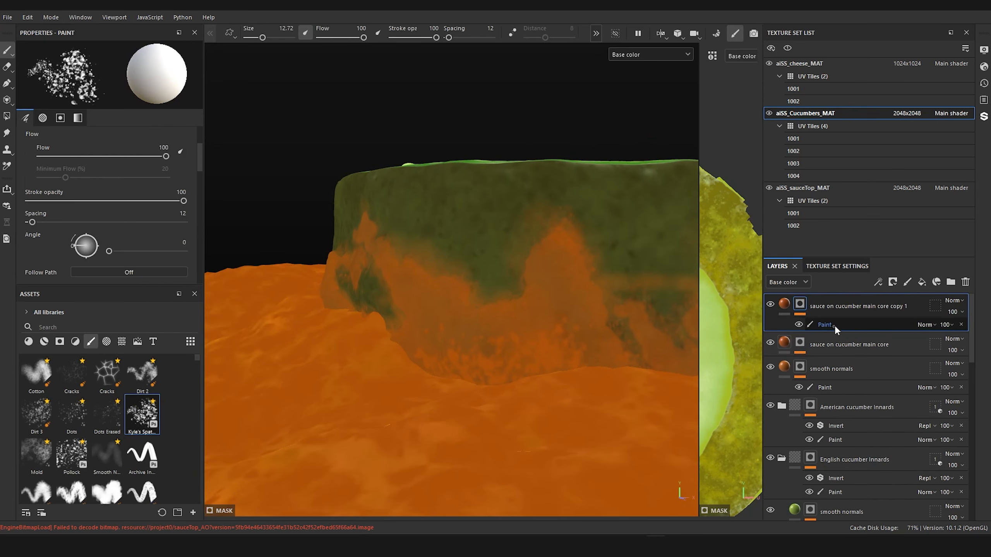
Step: Rename the copied sauce layer as "kyle splatter"
{"action": "left_click", "coordinate": [835, 329]}
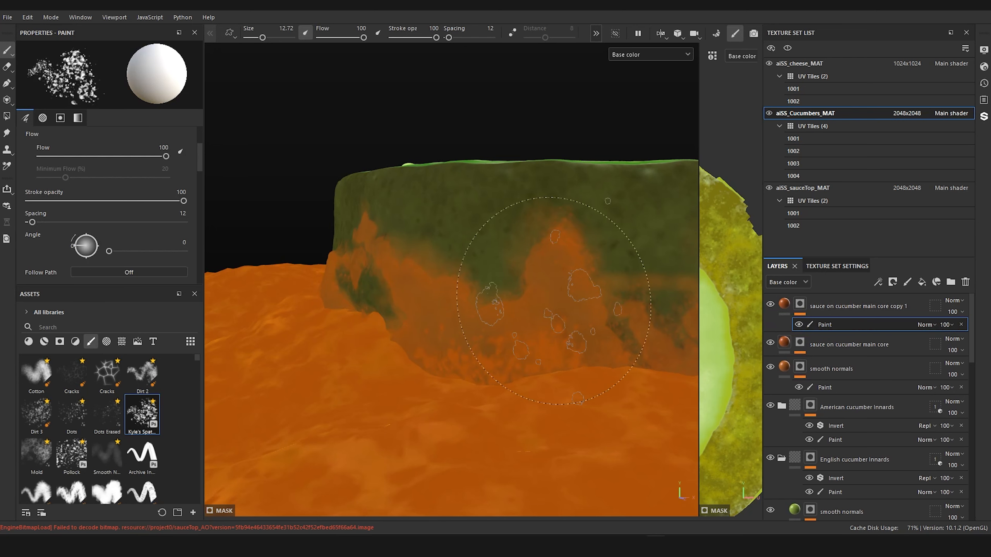
{"action": "left_click", "coordinate": [824, 306]}
{"action": "double_click", "coordinate": [826, 306]}
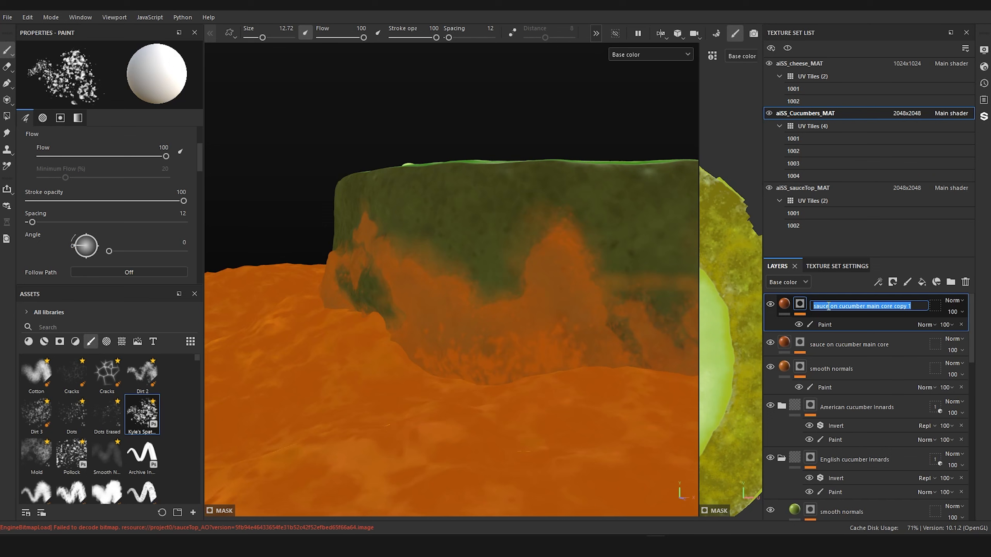
{"action": "type", "text": "kyle splat"}
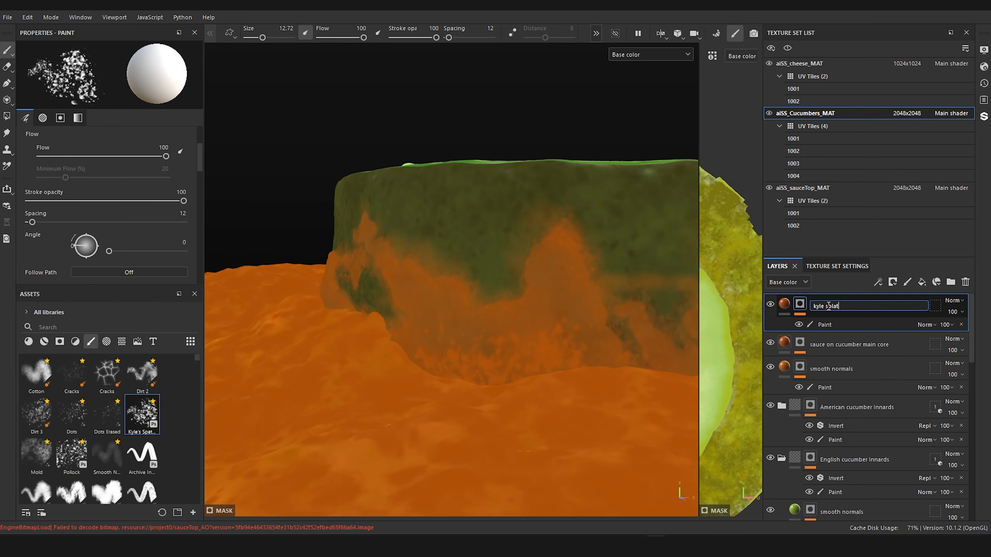
{"action": "type", "text": "ter"}
{"action": "key", "text": "Return"}
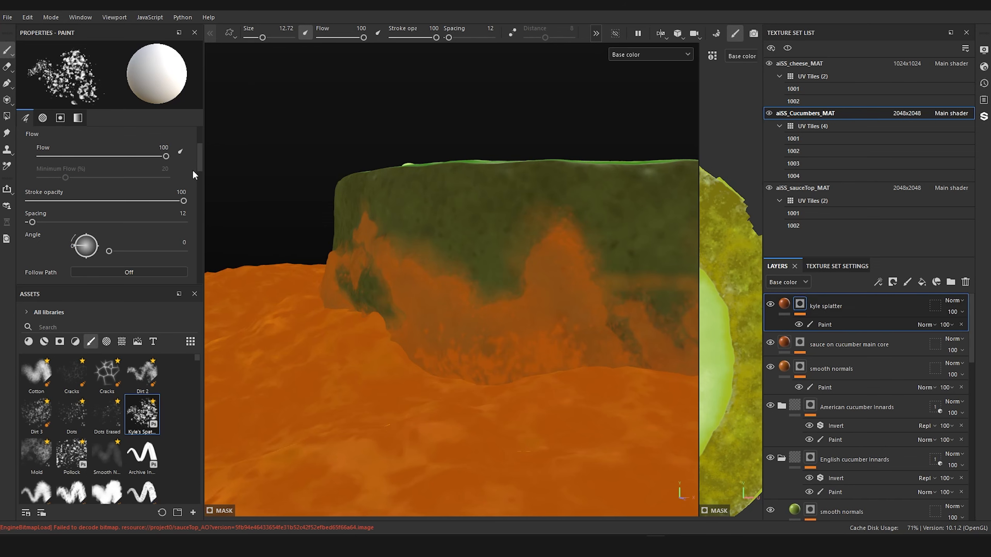
Step: Reduce the spatter brush to size 2.44 and paint fine sauce speckles where the dark skin's base meets the sauce
{"action": "left_click_drag", "start_coordinate": [373, 257], "coordinate": [427, 261], "text": "alt"}
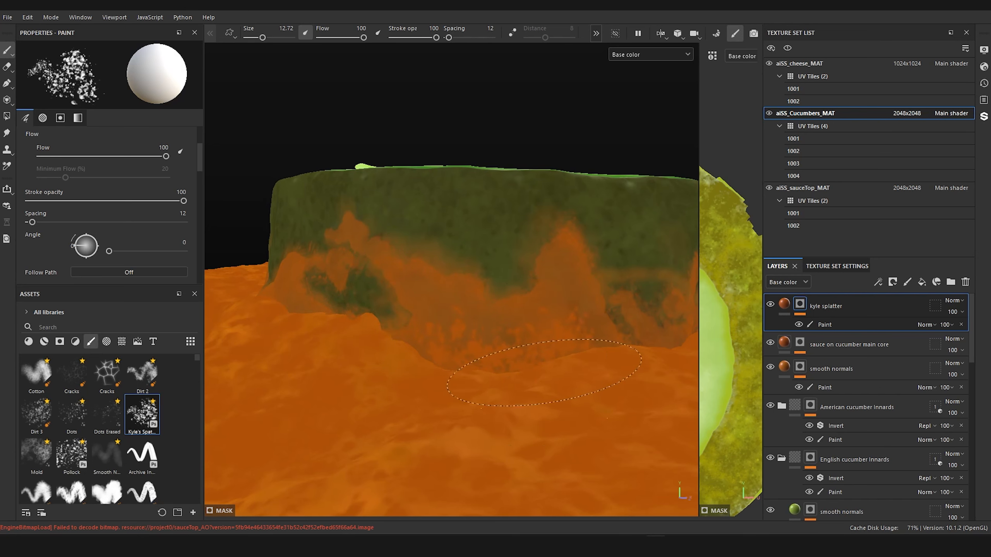
{"action": "mouse_move", "coordinate": [501, 337]}
{"action": "left_mouse_down", "text": "alt"}
{"action": "mouse_move", "coordinate": [444, 338]}
{"action": "mouse_move", "coordinate": [438, 371]}
{"action": "mouse_move", "coordinate": [473, 361]}
{"action": "left_mouse_up", "text": "alt"}
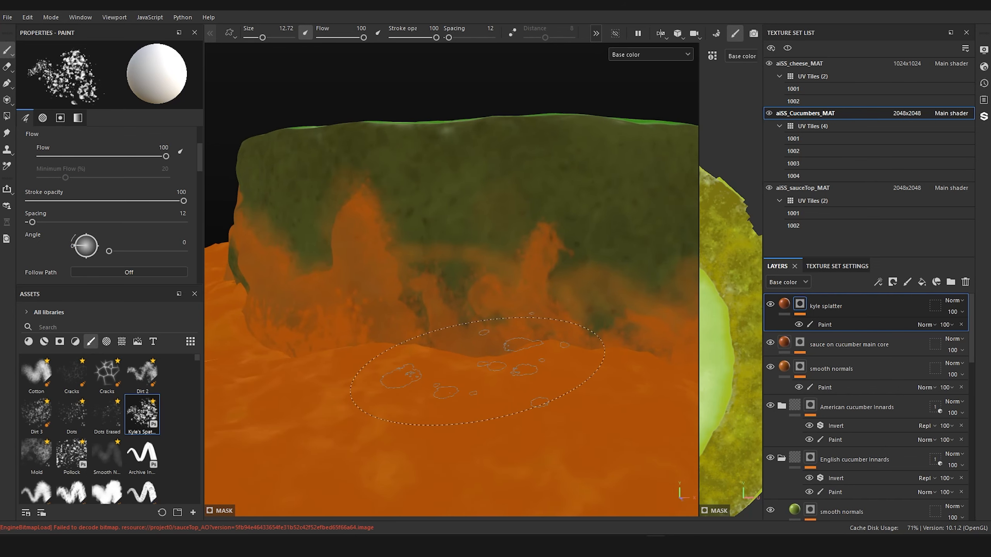
{"action": "right_click_drag", "start_coordinate": [374, 331], "coordinate": [367, 331], "text": "ctrl"}
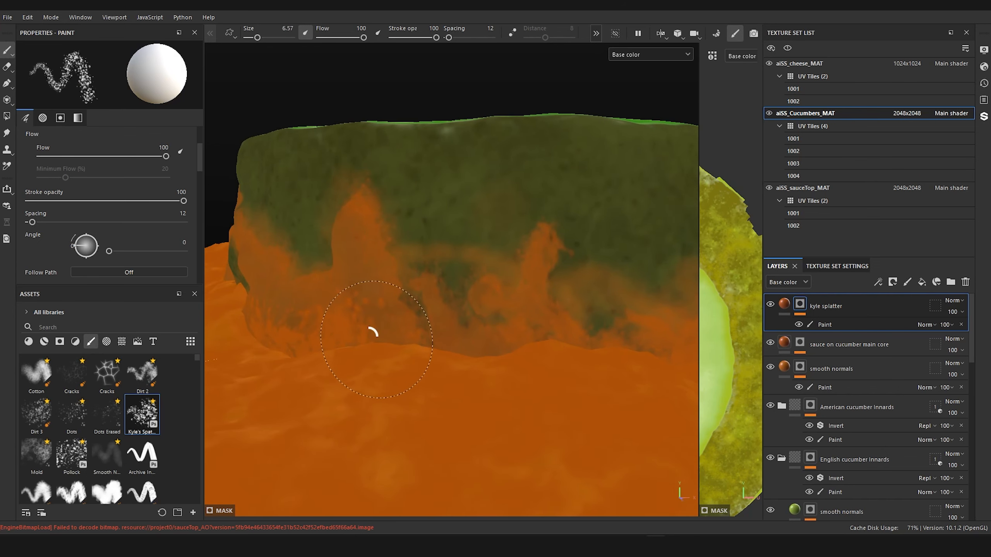
{"action": "right_click_drag", "start_coordinate": [467, 349], "coordinate": [457, 350], "text": "ctrl"}
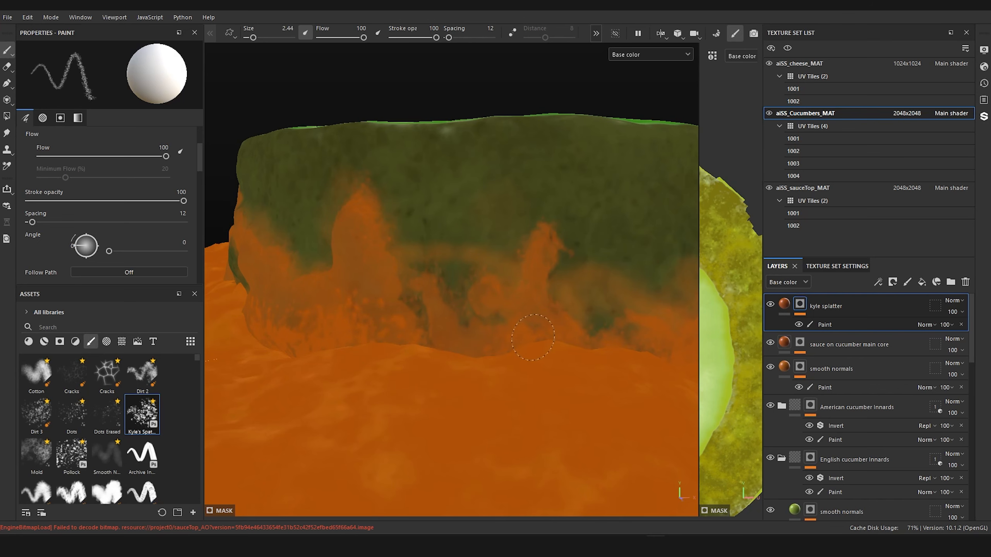
{"action": "right_click_drag", "start_coordinate": [533, 338], "coordinate": [425, 328], "text": "alt"}
{"action": "left_click_drag", "start_coordinate": [425, 328], "coordinate": [506, 335], "text": "alt"}
{"action": "right_click_drag", "start_coordinate": [518, 362], "coordinate": [586, 345], "text": "ctrl"}
{"action": "left_click_drag", "start_coordinate": [632, 332], "coordinate": [361, 366], "text": "alt"}
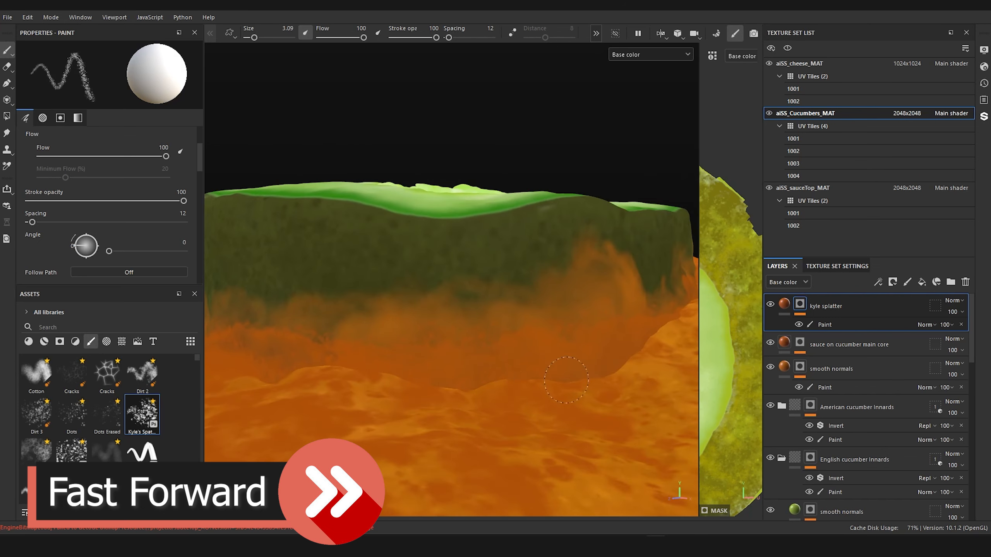
Step: Set the spatter brush to size 3.09 and speckle the base of the dark slice's next side
{"action": "right_click_drag", "start_coordinate": [566, 380], "coordinate": [460, 375], "text": "alt"}
{"action": "left_click_drag", "start_coordinate": [460, 374], "coordinate": [553, 414], "text": "alt"}
{"action": "right_click_drag", "start_coordinate": [429, 390], "coordinate": [503, 394], "text": "alt"}
{"action": "left_click_drag", "start_coordinate": [503, 394], "coordinate": [467, 371], "text": "alt"}
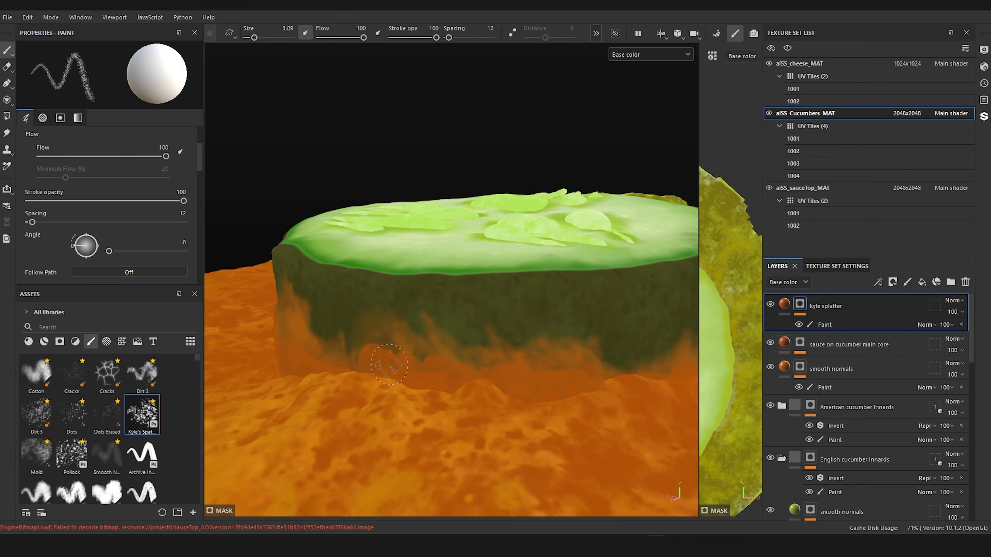
{"action": "right_click_drag", "start_coordinate": [389, 364], "coordinate": [332, 361], "text": "alt"}
{"action": "mouse_move", "coordinate": [448, 336]}
{"action": "left_mouse_down", "text": "alt"}
{"action": "mouse_move", "coordinate": [446, 369]}
{"action": "mouse_move", "coordinate": [414, 343]}
{"action": "mouse_move", "coordinate": [356, 341]}
{"action": "mouse_move", "coordinate": [351, 358]}
{"action": "mouse_move", "coordinate": [335, 347]}
{"action": "left_mouse_up", "text": "alt"}
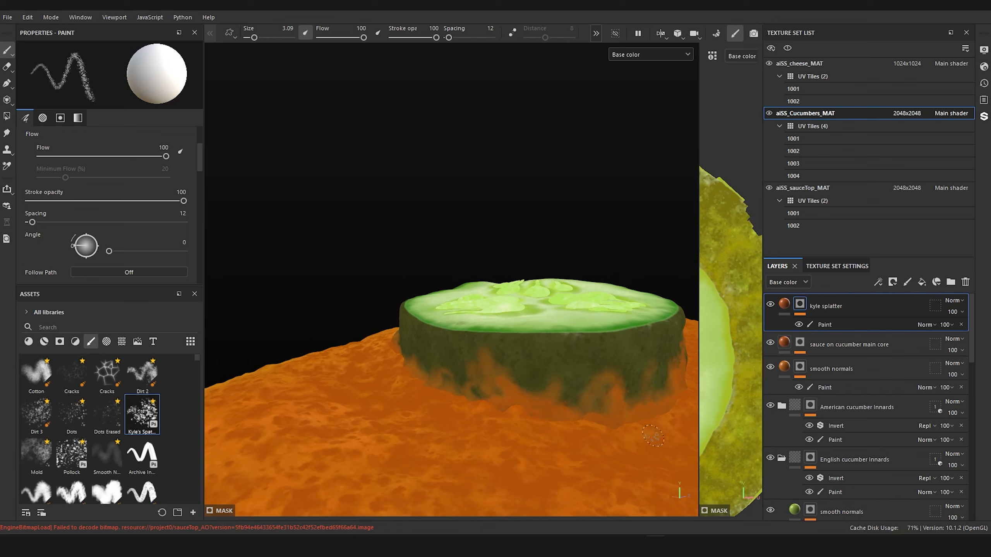
Step: Carry the size 3.09 spatter around the remaining base of the dark slice, up to the side facing the pale slice
{"action": "right_click_drag", "start_coordinate": [653, 435], "coordinate": [566, 424], "text": "alt"}
{"action": "left_click_drag", "start_coordinate": [566, 424], "coordinate": [462, 337], "text": "alt"}
{"action": "right_click_drag", "start_coordinate": [462, 336], "coordinate": [540, 375], "text": "alt"}
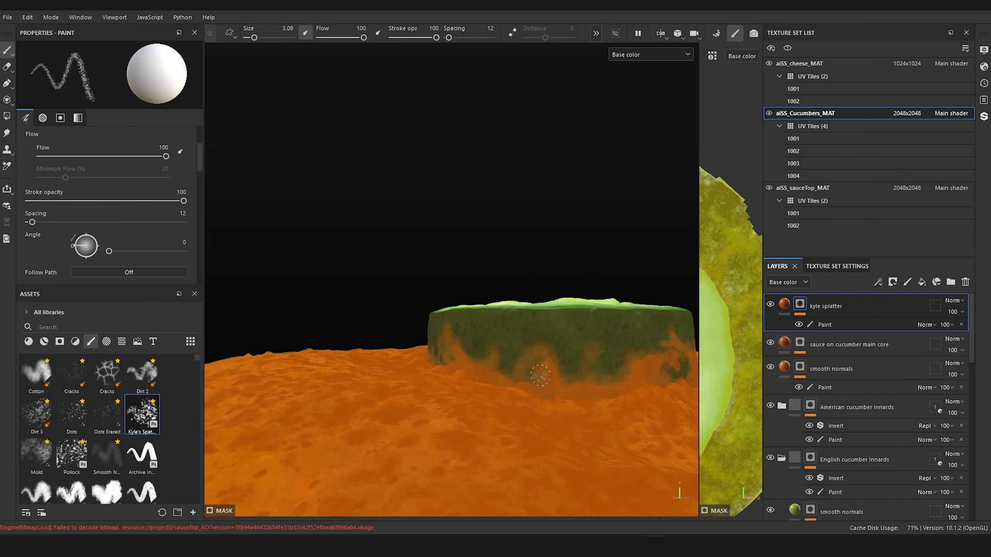
{"action": "left_click_drag", "start_coordinate": [540, 376], "coordinate": [504, 373], "text": "alt"}
{"action": "middle_click_drag", "start_coordinate": [552, 363], "coordinate": [470, 362], "text": "alt"}
{"action": "left_click_drag", "start_coordinate": [469, 363], "coordinate": [421, 366], "text": "alt"}
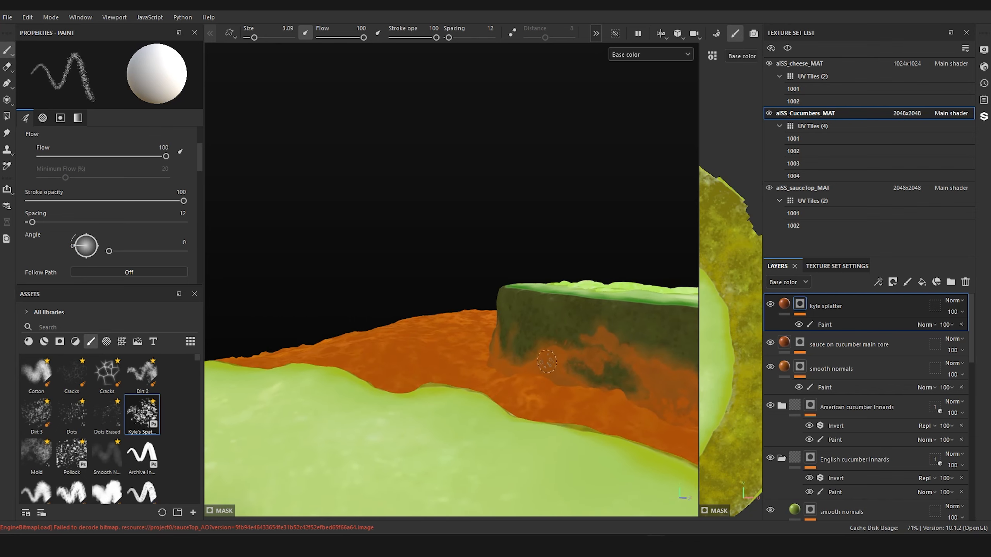
{"action": "mouse_move", "coordinate": [547, 362]}
{"action": "left_mouse_down", "text": "alt"}
{"action": "mouse_move", "coordinate": [581, 360]}
{"action": "mouse_move", "coordinate": [592, 386]}
{"action": "mouse_move", "coordinate": [571, 390]}
{"action": "mouse_move", "coordinate": [632, 382]}
{"action": "left_mouse_up", "text": "alt"}
Step: On the smooth normals layer's Paint effect, brush soft stain over the dark skin's base at size 11.13, flow 6, with the smooth brush
{"action": "left_click", "coordinate": [832, 388]}
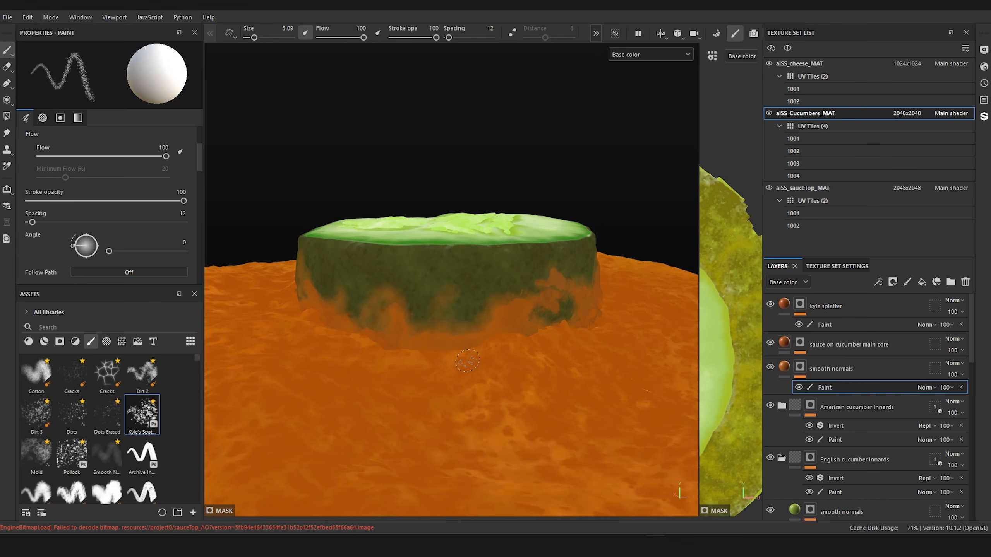
{"action": "scroll", "coordinate": [469, 357], "scroll_direction": "up", "scroll_amount": 2}
{"action": "left_click", "coordinate": [92, 470]}
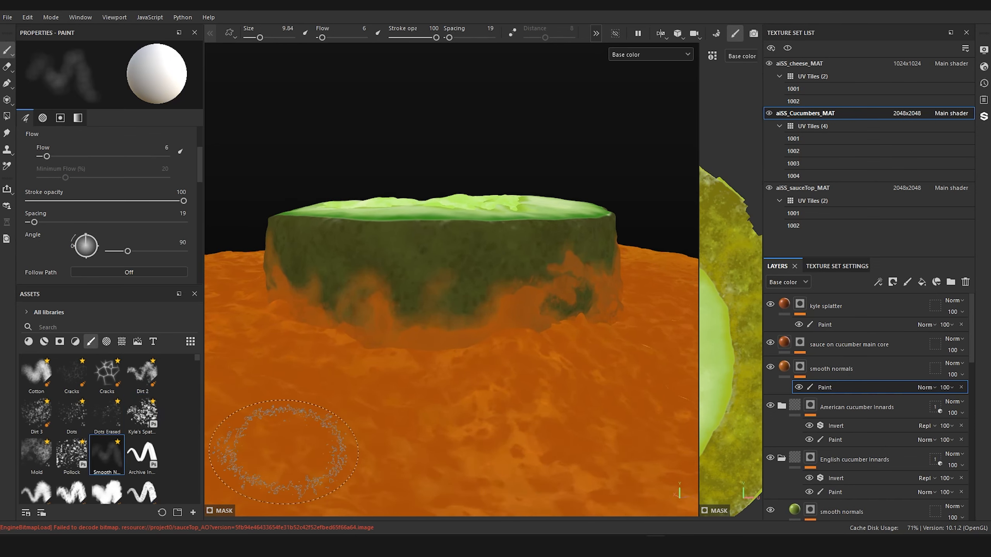
{"action": "left_click_drag", "start_coordinate": [395, 307], "coordinate": [435, 271]}
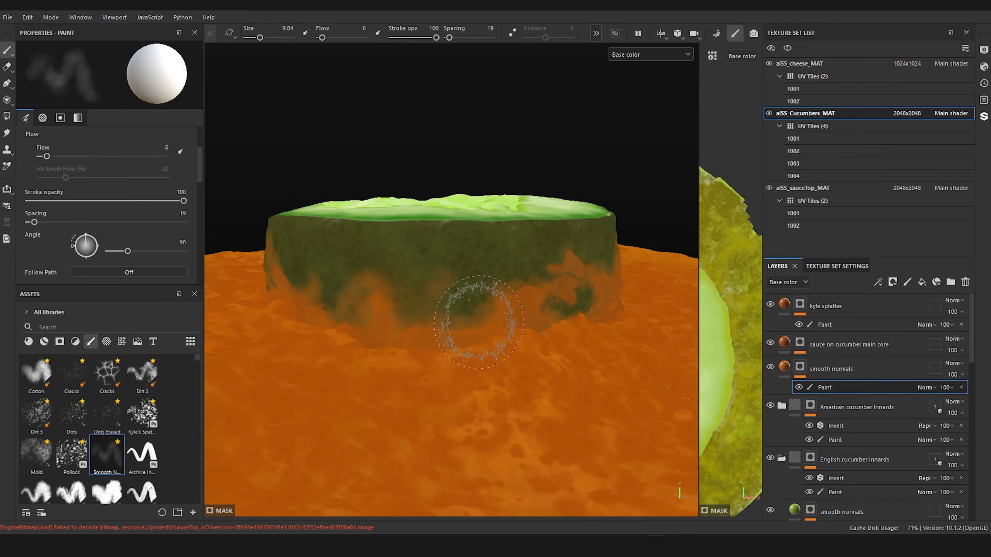
{"action": "right_click_drag", "start_coordinate": [487, 294], "coordinate": [503, 297], "text": "ctrl"}
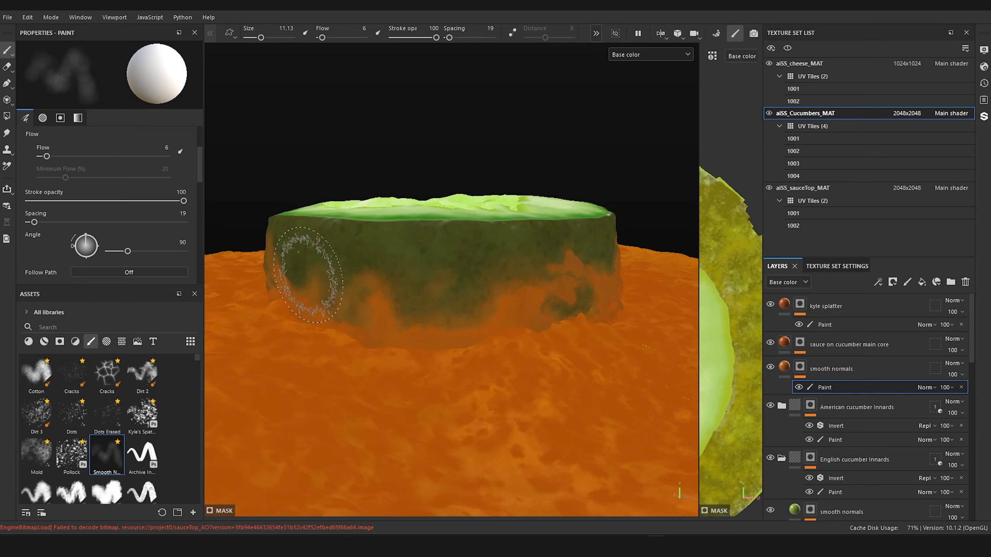
{"action": "left_click_drag", "start_coordinate": [431, 299], "coordinate": [492, 323], "text": "alt"}
{"action": "middle_click_drag", "start_coordinate": [492, 323], "coordinate": [633, 365], "text": "alt"}
{"action": "right_click_drag", "start_coordinate": [632, 365], "coordinate": [624, 354], "text": "alt"}
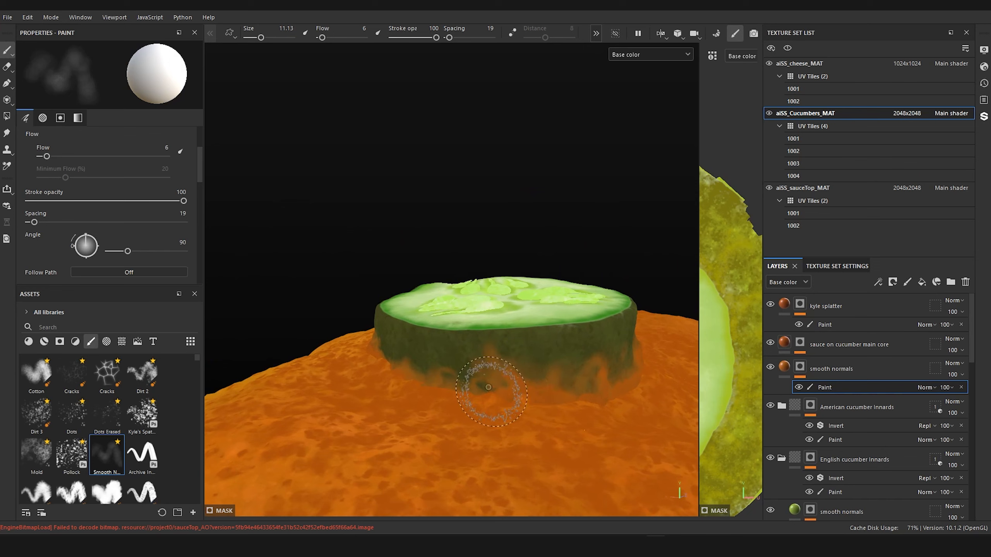
Step: Build up soft sauce stain along the lower skin of the dark slice while working around its outer side
{"action": "left_click_drag", "start_coordinate": [442, 358], "coordinate": [508, 391], "text": "alt"}
{"action": "middle_click_drag", "start_coordinate": [508, 391], "coordinate": [565, 399], "text": "alt"}
{"action": "mouse_move", "coordinate": [566, 398]}
{"action": "right_mouse_down", "text": "alt"}
{"action": "mouse_move", "coordinate": [501, 374]}
{"action": "mouse_move", "coordinate": [595, 427]}
{"action": "right_mouse_up", "text": "alt"}
{"action": "mouse_move", "coordinate": [513, 344]}
{"action": "left_mouse_down"}
{"action": "mouse_move", "coordinate": [522, 355]}
{"action": "mouse_move", "coordinate": [497, 351]}
{"action": "mouse_move", "coordinate": [476, 363]}
{"action": "left_mouse_up"}
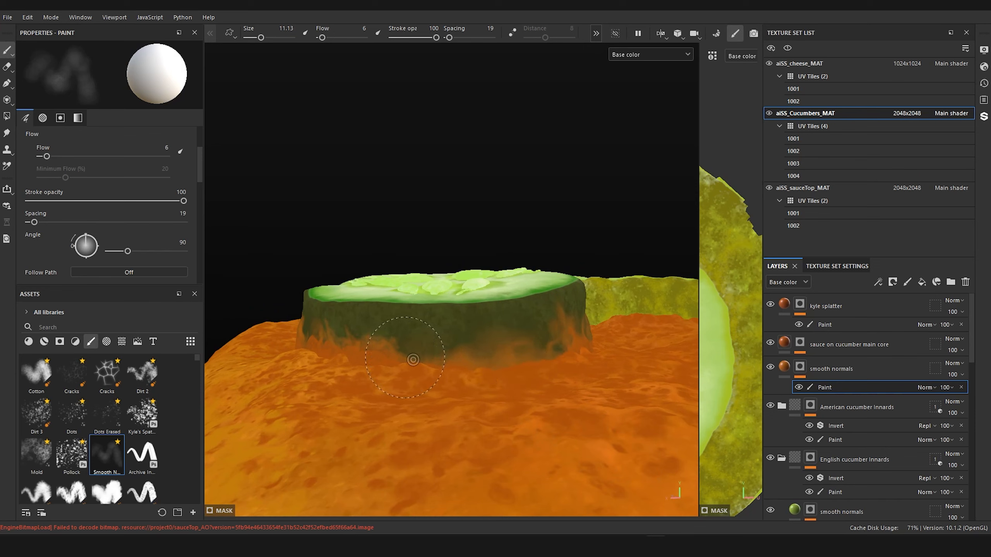
{"action": "left_click_drag", "start_coordinate": [353, 334], "coordinate": [372, 337], "text": "alt"}
{"action": "right_click_drag", "start_coordinate": [372, 336], "coordinate": [351, 359], "text": "alt"}
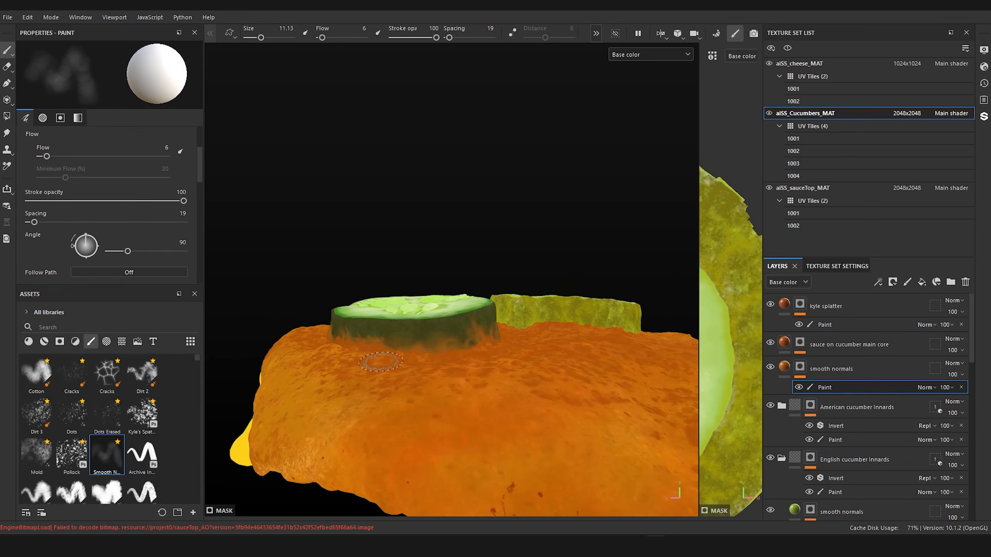
{"action": "left_click_drag", "start_coordinate": [350, 359], "coordinate": [400, 339], "text": "alt"}
{"action": "middle_click_drag", "start_coordinate": [401, 338], "coordinate": [478, 343], "text": "alt"}
{"action": "right_click_drag", "start_coordinate": [478, 343], "coordinate": [518, 370], "text": "alt"}
{"action": "left_click_drag", "start_coordinate": [517, 370], "coordinate": [483, 383], "text": "alt"}
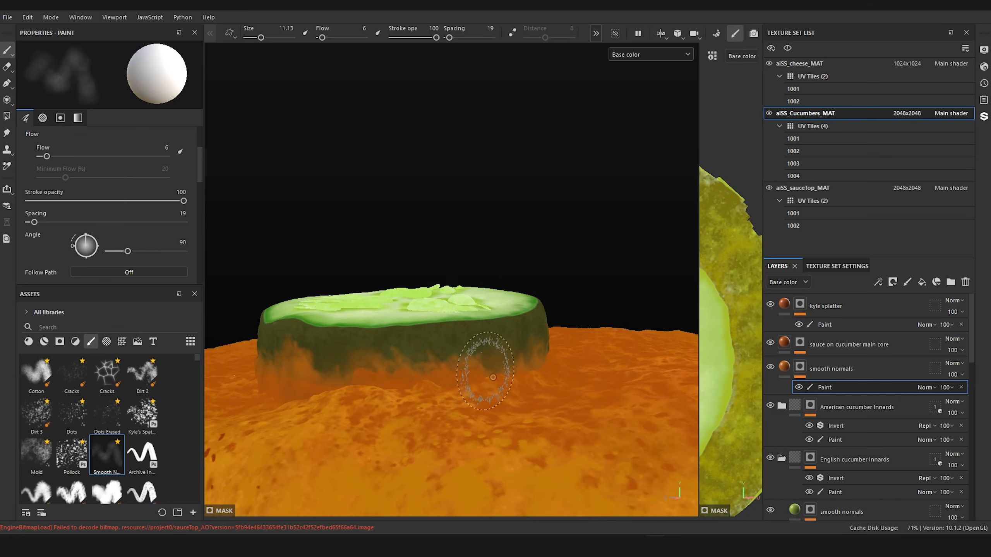
{"action": "left_click_drag", "start_coordinate": [487, 372], "coordinate": [556, 406], "text": "alt"}
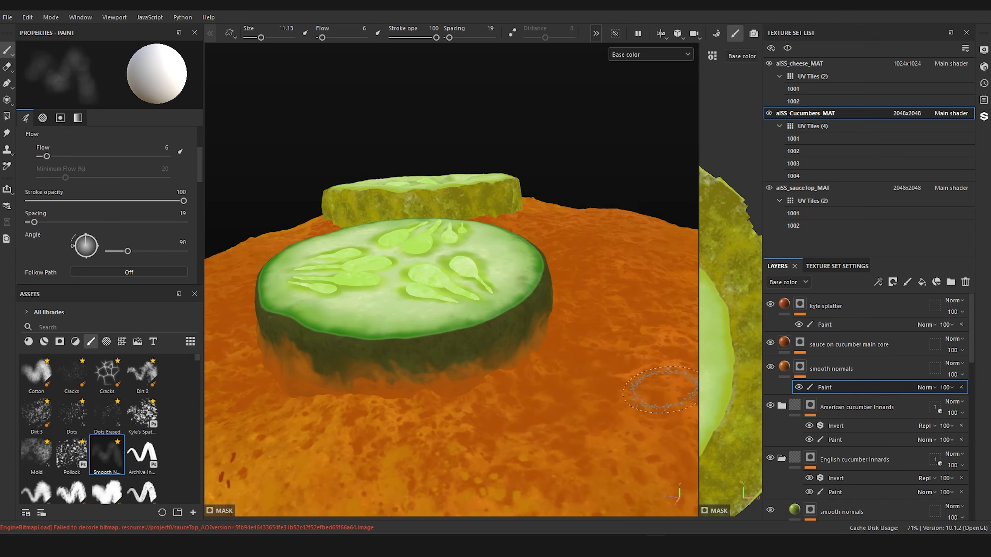
Step: Soften the sauce line under the dark slice where it rests on the speckled outer sauce, using the size 11.13 brush
{"action": "left_click_drag", "start_coordinate": [467, 425], "coordinate": [473, 361], "text": "alt"}
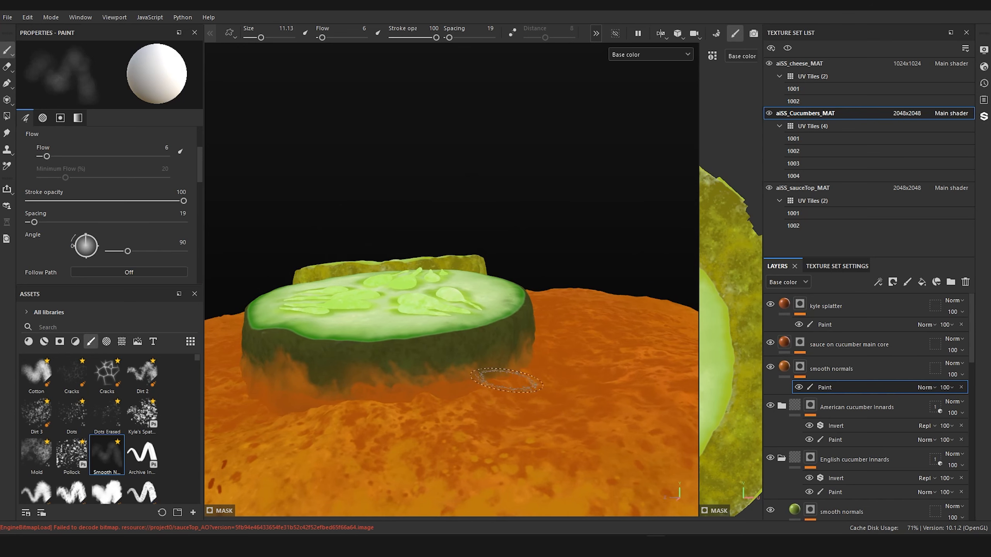
{"action": "left_click_drag", "start_coordinate": [418, 397], "coordinate": [413, 368], "text": "alt"}
{"action": "right_click_drag", "start_coordinate": [413, 368], "coordinate": [480, 366], "text": "alt"}
{"action": "mouse_move", "coordinate": [479, 366]}
{"action": "left_mouse_down", "text": "alt"}
{"action": "mouse_move", "coordinate": [466, 402]}
{"action": "mouse_move", "coordinate": [499, 373]}
{"action": "left_mouse_up", "text": "alt"}
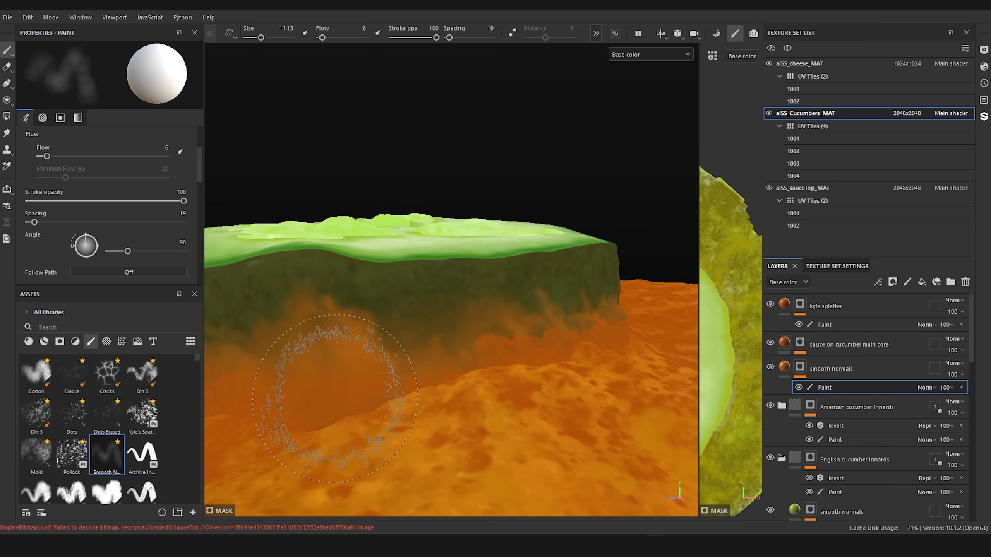
{"action": "mouse_move", "coordinate": [320, 419]}
{"action": "left_mouse_down"}
{"action": "mouse_move", "coordinate": [409, 327]}
{"action": "mouse_move", "coordinate": [480, 354]}
{"action": "left_mouse_up"}
{"action": "right_click_drag", "start_coordinate": [480, 354], "coordinate": [421, 357], "text": "alt"}
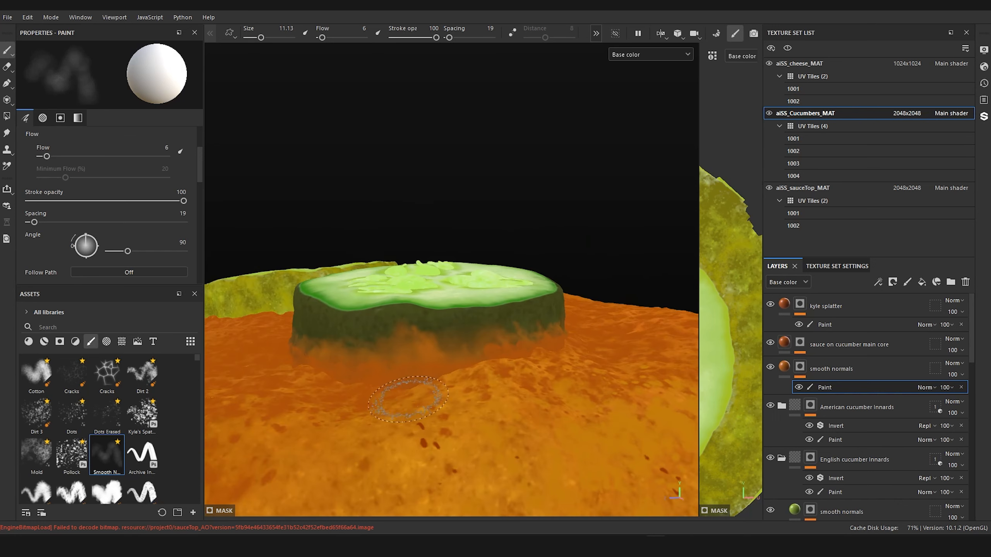
{"action": "left_click_drag", "start_coordinate": [421, 357], "coordinate": [487, 344], "text": "alt"}
{"action": "mouse_move", "coordinate": [487, 343]}
{"action": "middle_mouse_down", "text": "alt"}
{"action": "mouse_move", "coordinate": [453, 371]}
{"action": "mouse_move", "coordinate": [562, 361]}
{"action": "middle_mouse_up", "text": "alt"}
{"action": "left_click_drag", "start_coordinate": [562, 361], "coordinate": [601, 349], "text": "alt"}
{"action": "right_click_drag", "start_coordinate": [601, 350], "coordinate": [603, 336], "text": "alt"}
Step: Reduce the smooth brush to size 5.46 and blend the peaks and gaps of the sauce stain on the dark skin
{"action": "mouse_move", "coordinate": [418, 342]}
{"action": "left_mouse_down"}
{"action": "mouse_move", "coordinate": [451, 332]}
{"action": "mouse_move", "coordinate": [491, 343]}
{"action": "mouse_move", "coordinate": [365, 360]}
{"action": "mouse_move", "coordinate": [371, 343]}
{"action": "left_mouse_up"}
{"action": "right_click_drag", "start_coordinate": [291, 291], "coordinate": [269, 301], "text": "alt"}
{"action": "mouse_move", "coordinate": [269, 300]}
{"action": "left_mouse_down", "text": "alt"}
{"action": "mouse_move", "coordinate": [331, 324]}
{"action": "mouse_move", "coordinate": [374, 309]}
{"action": "left_mouse_up", "text": "alt"}
{"action": "mouse_move", "coordinate": [374, 308]}
{"action": "middle_mouse_down", "text": "alt"}
{"action": "mouse_move", "coordinate": [343, 320]}
{"action": "mouse_move", "coordinate": [471, 357]}
{"action": "middle_mouse_up", "text": "alt"}
{"action": "right_click_drag", "start_coordinate": [471, 356], "coordinate": [493, 339], "text": "alt"}
{"action": "right_click_drag", "start_coordinate": [362, 331], "coordinate": [359, 322], "text": "ctrl"}
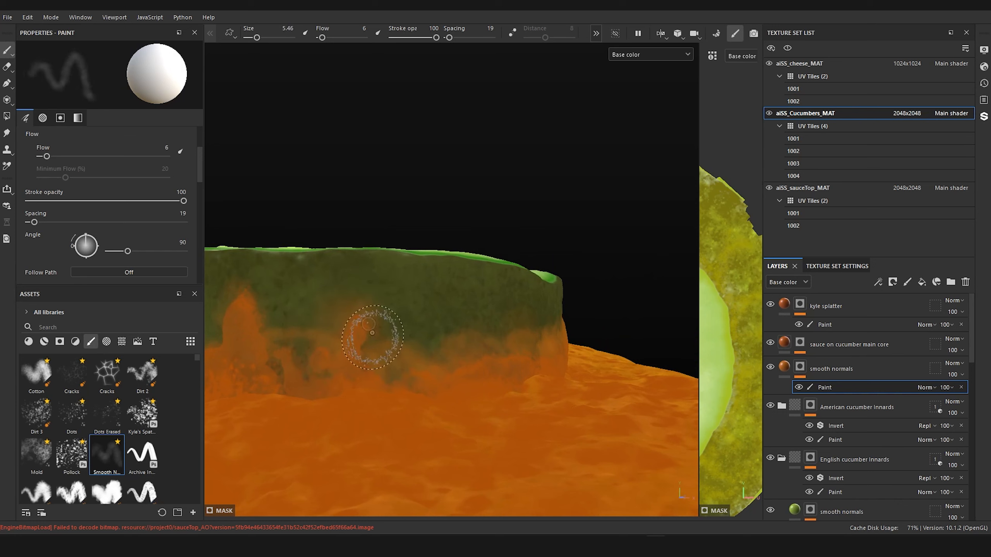
{"action": "left_click_drag", "start_coordinate": [296, 326], "coordinate": [309, 326]}
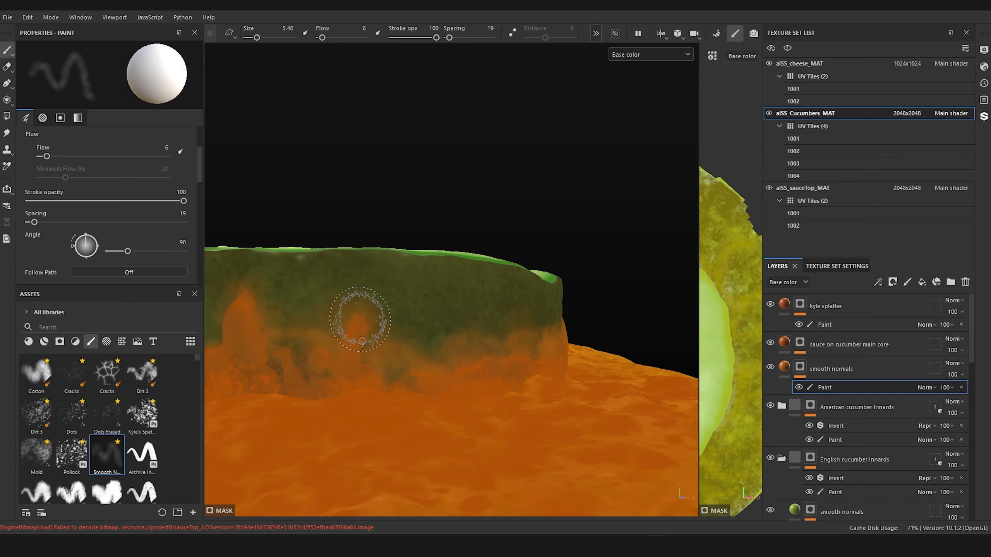
{"action": "right_click_drag", "start_coordinate": [260, 259], "coordinate": [306, 316], "text": "alt"}
{"action": "mouse_move", "coordinate": [306, 316]}
{"action": "left_mouse_down", "text": "alt"}
{"action": "mouse_move", "coordinate": [468, 357]}
{"action": "mouse_move", "coordinate": [431, 356]}
{"action": "mouse_move", "coordinate": [366, 392]}
{"action": "left_mouse_up", "text": "alt"}
{"action": "middle_click_drag", "start_coordinate": [366, 393], "coordinate": [540, 374], "text": "alt"}
{"action": "right_click_drag", "start_coordinate": [539, 374], "coordinate": [458, 273], "text": "alt"}
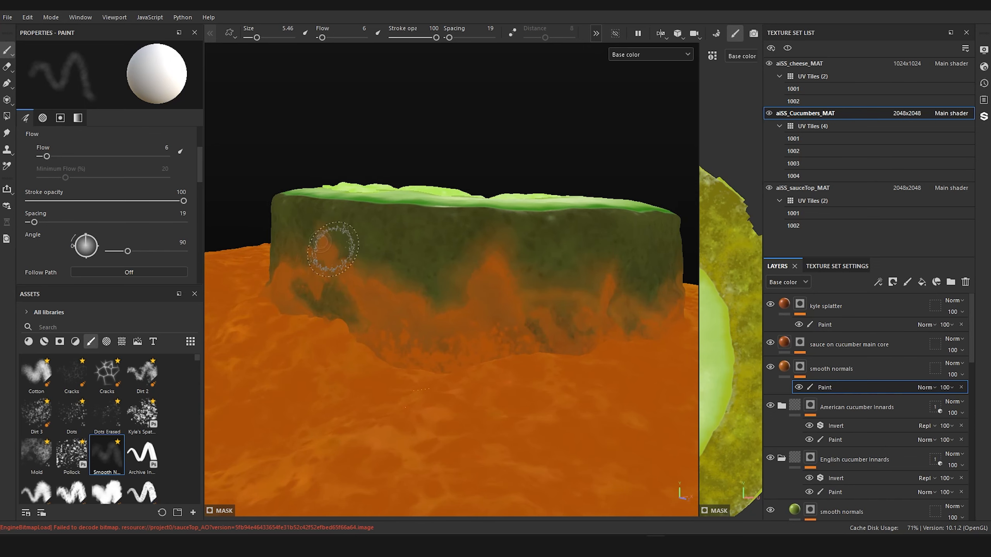
Step: Touch up the soft stain around the green gap on the side of the dark slice facing the pale slice
{"action": "scroll", "coordinate": [427, 277], "scroll_direction": "down", "scroll_amount": 3}
{"action": "mouse_move", "coordinate": [427, 277]}
{"action": "left_mouse_down", "text": "alt"}
{"action": "mouse_move", "coordinate": [524, 336]}
{"action": "mouse_move", "coordinate": [592, 329]}
{"action": "left_mouse_up", "text": "alt"}
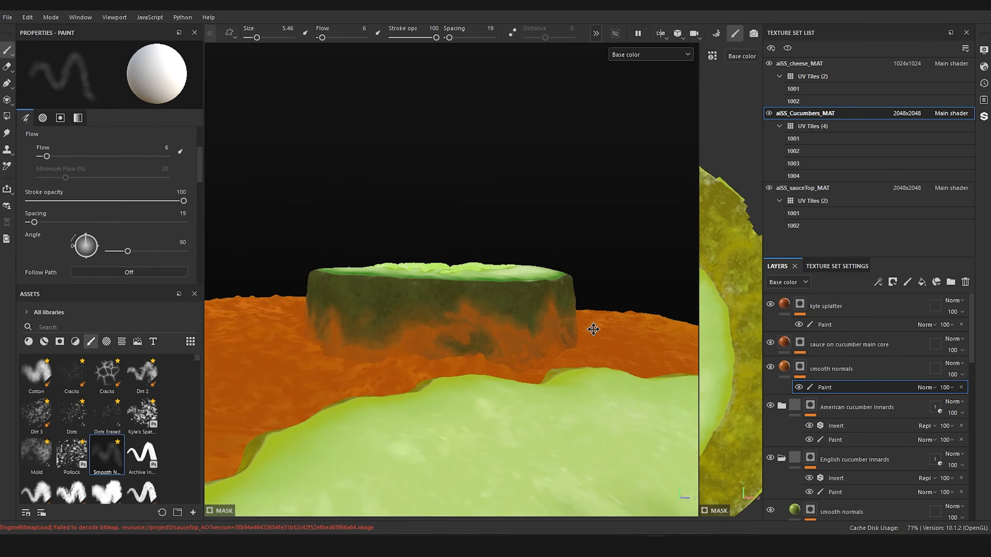
{"action": "scroll", "coordinate": [508, 308], "scroll_direction": "up", "scroll_amount": 3}
{"action": "left_click_drag", "start_coordinate": [508, 308], "coordinate": [513, 347], "text": "alt"}
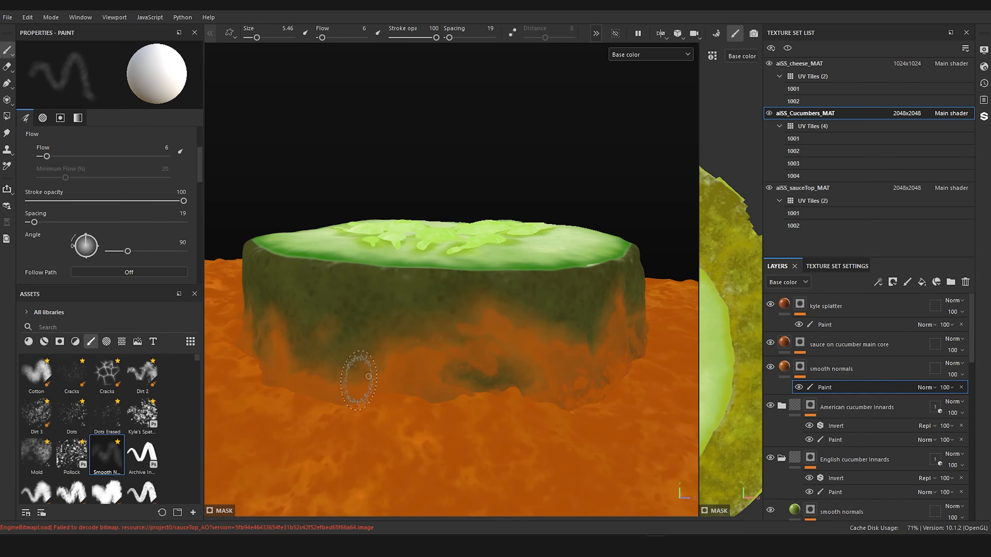
{"action": "scroll", "coordinate": [327, 352], "scroll_direction": "down", "scroll_amount": 5}
{"action": "mouse_move", "coordinate": [329, 373]}
{"action": "left_mouse_down", "text": "alt"}
{"action": "mouse_move", "coordinate": [459, 358]}
{"action": "mouse_move", "coordinate": [447, 349]}
{"action": "mouse_move", "coordinate": [314, 376]}
{"action": "mouse_move", "coordinate": [500, 346]}
{"action": "mouse_move", "coordinate": [644, 379]}
{"action": "mouse_move", "coordinate": [667, 374]}
{"action": "left_mouse_up", "text": "alt"}
{"action": "middle_click_drag", "start_coordinate": [517, 357], "coordinate": [630, 320], "text": "alt"}
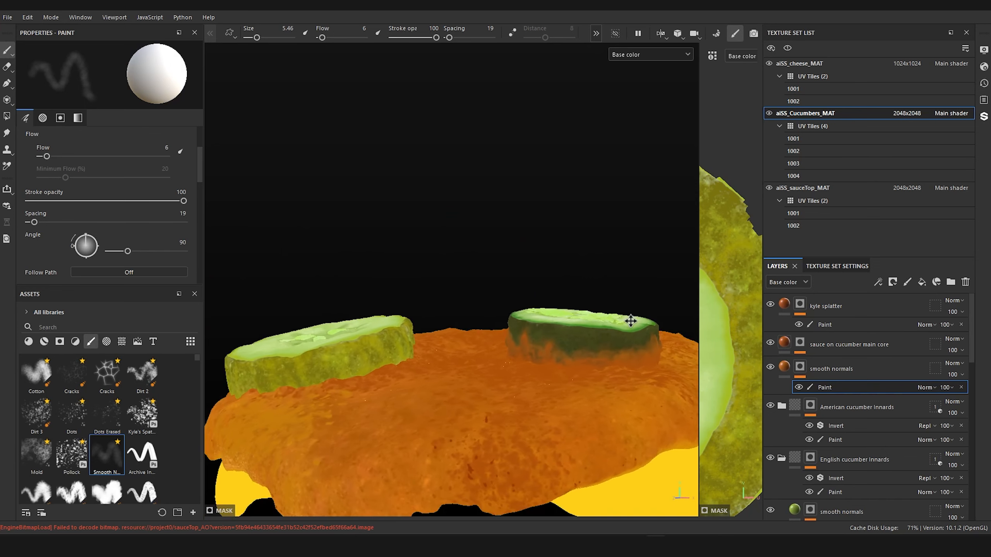
Step: Start a soft sauce stain on the lower skin of the pale slice, at its end towards the dark slice, using the size 5.46 brush
{"action": "scroll", "coordinate": [630, 320], "scroll_direction": "up", "scroll_amount": 5}
{"action": "left_click_drag", "start_coordinate": [460, 304], "coordinate": [449, 318], "text": "alt"}
{"action": "middle_click_drag", "start_coordinate": [445, 318], "coordinate": [515, 284], "text": "alt"}
{"action": "mouse_move", "coordinate": [515, 287]}
{"action": "left_mouse_down", "text": "alt"}
{"action": "mouse_move", "coordinate": [449, 312]}
{"action": "mouse_move", "coordinate": [506, 310]}
{"action": "left_mouse_up", "text": "alt"}
{"action": "middle_click_drag", "start_coordinate": [468, 322], "coordinate": [499, 340], "text": "alt"}
{"action": "left_click_drag", "start_coordinate": [480, 343], "coordinate": [424, 350], "text": "alt"}
{"action": "scroll", "coordinate": [497, 337], "scroll_direction": "down", "scroll_amount": 7}
{"action": "scroll", "coordinate": [521, 320], "scroll_direction": "up", "scroll_amount": 6}
{"action": "scroll", "coordinate": [522, 327], "scroll_direction": "down", "scroll_amount": 3}
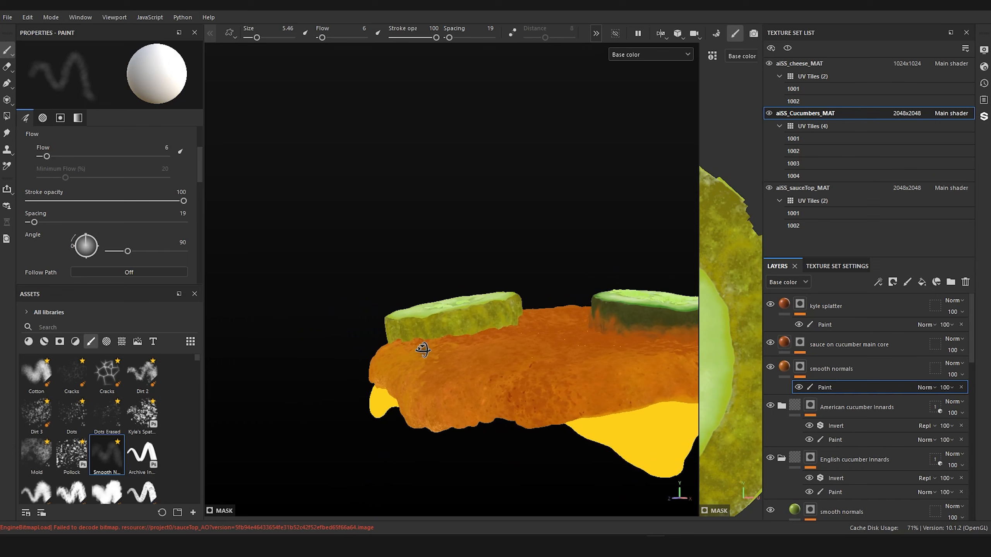
{"action": "scroll", "coordinate": [429, 348], "scroll_direction": "up", "scroll_amount": 8}
{"action": "middle_click_drag", "start_coordinate": [474, 345], "coordinate": [481, 402], "text": "alt"}
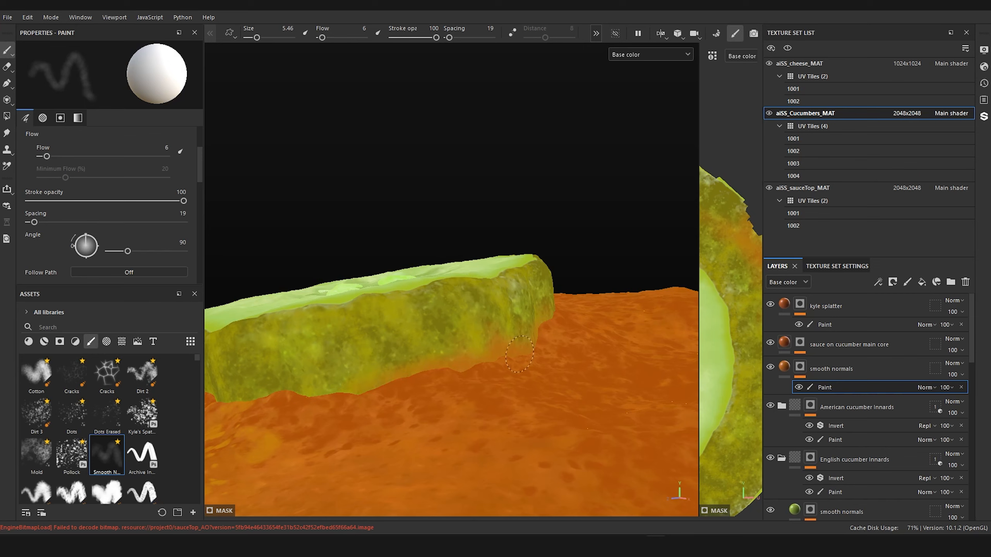
Step: Extend the soft sauce stain along the pale slice's lower skin on the side facing the dark slice
{"action": "scroll", "coordinate": [152, 255], "scroll_direction": "down", "scroll_amount": 4}
{"action": "scroll", "coordinate": [356, 270], "scroll_direction": "down", "scroll_amount": 3}
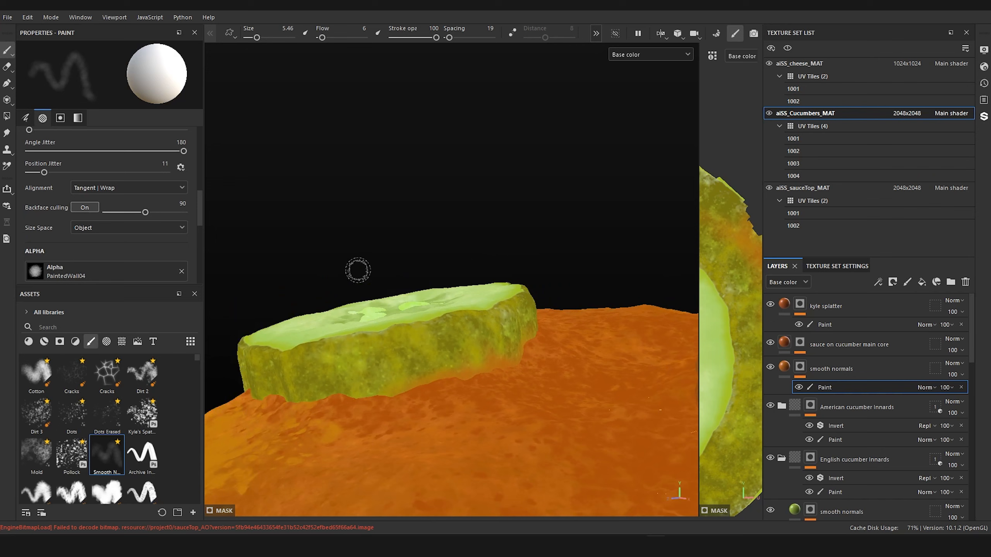
{"action": "left_click_drag", "start_coordinate": [356, 270], "coordinate": [453, 262], "text": "alt"}
{"action": "middle_click_drag", "start_coordinate": [453, 261], "coordinate": [515, 237], "text": "alt"}
{"action": "scroll", "coordinate": [468, 296], "scroll_direction": "up", "scroll_amount": 3}
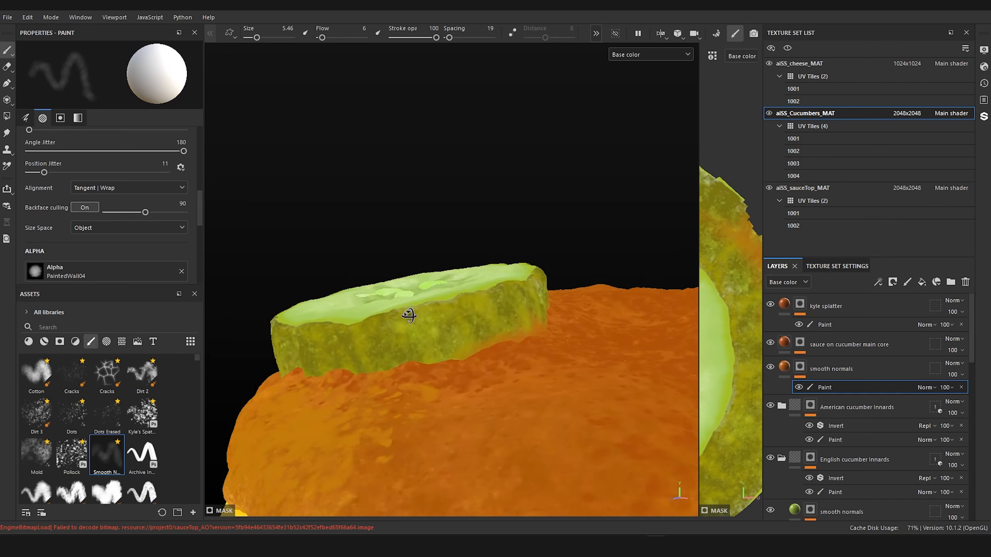
{"action": "left_click_drag", "start_coordinate": [409, 314], "coordinate": [328, 328], "text": "alt"}
{"action": "middle_click_drag", "start_coordinate": [624, 325], "coordinate": [401, 343], "text": "alt"}
{"action": "mouse_move", "coordinate": [495, 351]}
{"action": "left_mouse_down", "text": "alt"}
{"action": "mouse_move", "coordinate": [439, 380]}
{"action": "mouse_move", "coordinate": [429, 398]}
{"action": "left_mouse_up", "text": "alt"}
{"action": "scroll", "coordinate": [448, 391], "scroll_direction": "up", "scroll_amount": 5}
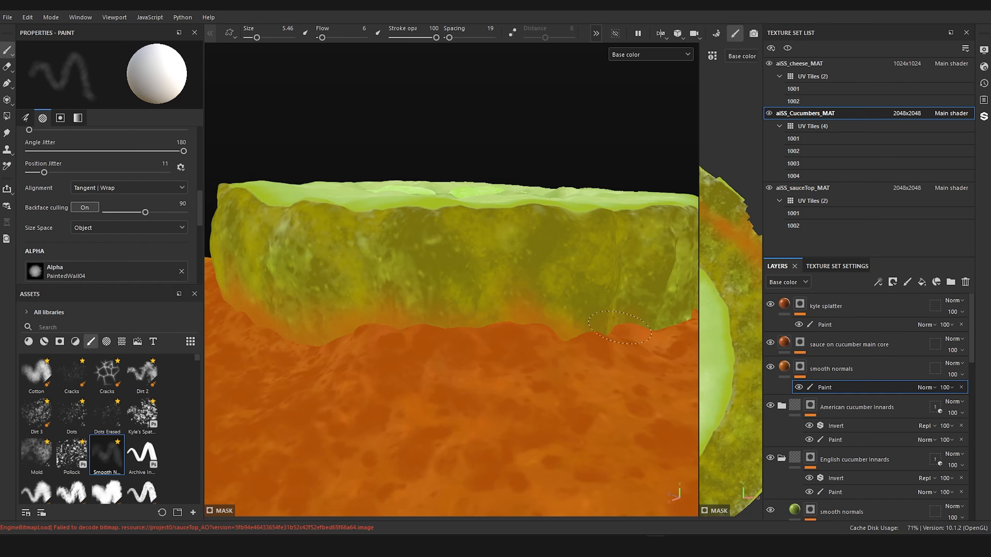
Step: Reduce the smooth brush to size 1.79 and blend a thin sauce stain into the pale slice's lower skin around its far side
{"action": "scroll", "coordinate": [649, 328], "scroll_direction": "down", "scroll_amount": 6}
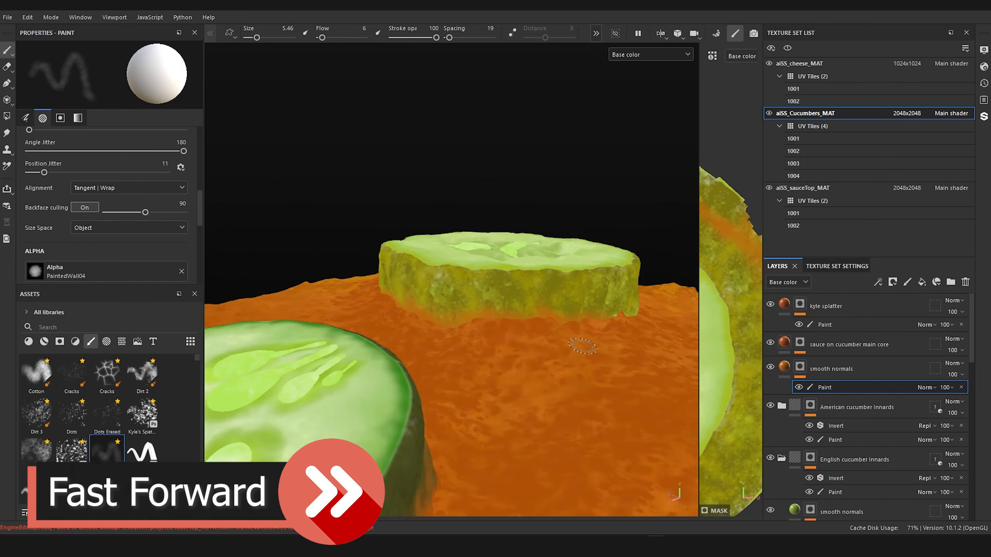
{"action": "left_click_drag", "start_coordinate": [648, 328], "coordinate": [463, 341], "text": "alt"}
{"action": "scroll", "coordinate": [464, 342], "scroll_direction": "up", "scroll_amount": 6}
{"action": "mouse_move", "coordinate": [435, 427]}
{"action": "left_mouse_down"}
{"action": "mouse_move", "coordinate": [308, 343]}
{"action": "mouse_move", "coordinate": [565, 458]}
{"action": "mouse_move", "coordinate": [449, 441]}
{"action": "left_mouse_up"}
{"action": "right_click_drag", "start_coordinate": [436, 429], "coordinate": [409, 427], "text": "ctrl"}
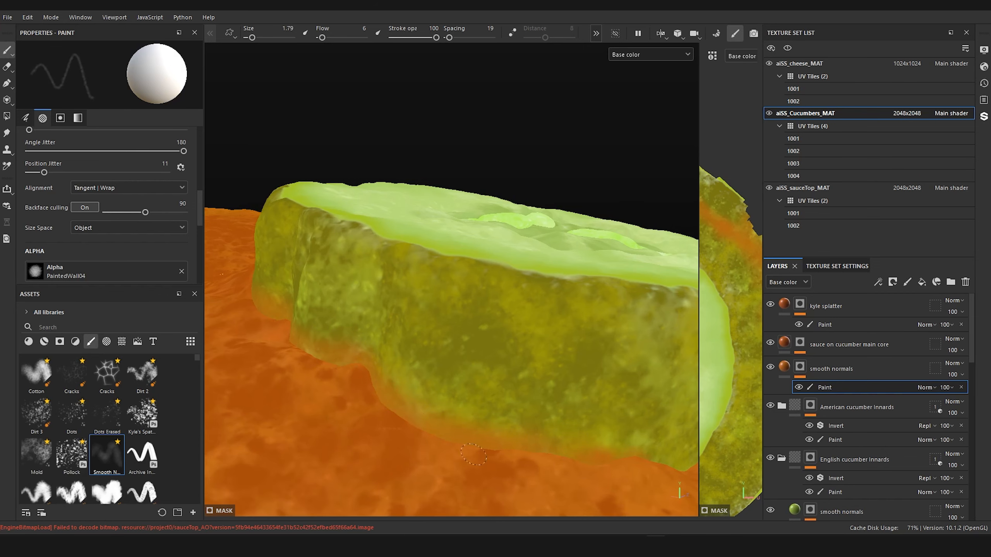
Step: Check the stain around the pale slice, and enlarge the smooth brush to size 2.34 for the lower skin on its outer side
{"action": "scroll", "coordinate": [473, 455], "scroll_direction": "down", "scroll_amount": 5}
{"action": "mouse_move", "coordinate": [473, 409]}
{"action": "left_mouse_down", "text": "alt"}
{"action": "mouse_move", "coordinate": [520, 357]}
{"action": "mouse_move", "coordinate": [599, 355]}
{"action": "left_mouse_up", "text": "alt"}
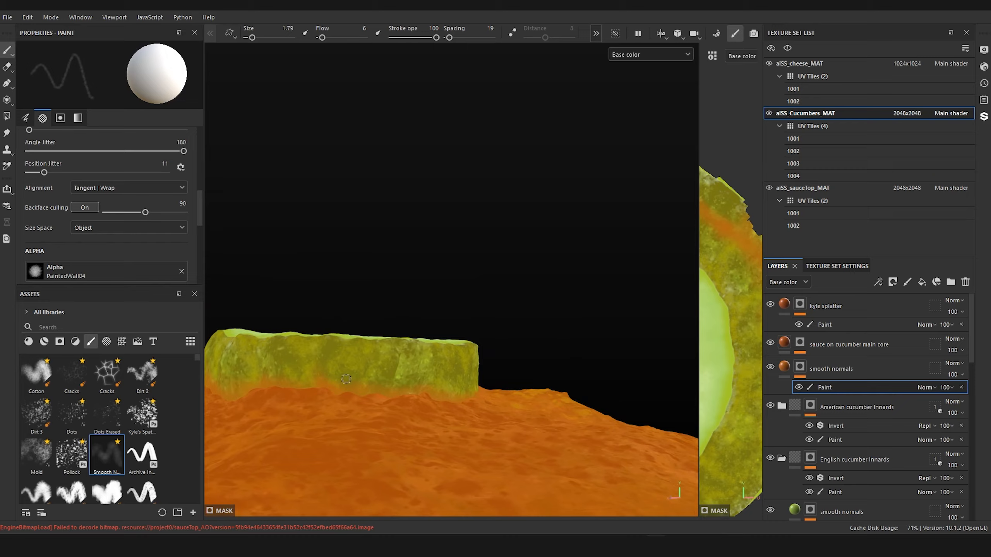
{"action": "mouse_move", "coordinate": [346, 379]}
{"action": "left_mouse_down", "text": "alt"}
{"action": "mouse_move", "coordinate": [509, 389]}
{"action": "mouse_move", "coordinate": [585, 368]}
{"action": "mouse_move", "coordinate": [482, 375]}
{"action": "mouse_move", "coordinate": [454, 334]}
{"action": "left_mouse_up", "text": "alt"}
{"action": "middle_click_drag", "start_coordinate": [454, 334], "coordinate": [459, 407], "text": "alt"}
{"action": "mouse_move", "coordinate": [460, 407]}
{"action": "right_mouse_down", "text": "alt"}
{"action": "mouse_move", "coordinate": [420, 391]}
{"action": "mouse_move", "coordinate": [403, 398]}
{"action": "mouse_move", "coordinate": [414, 382]}
{"action": "right_mouse_up", "text": "alt"}
{"action": "left_click_drag", "start_coordinate": [414, 382], "coordinate": [513, 372], "text": "alt"}
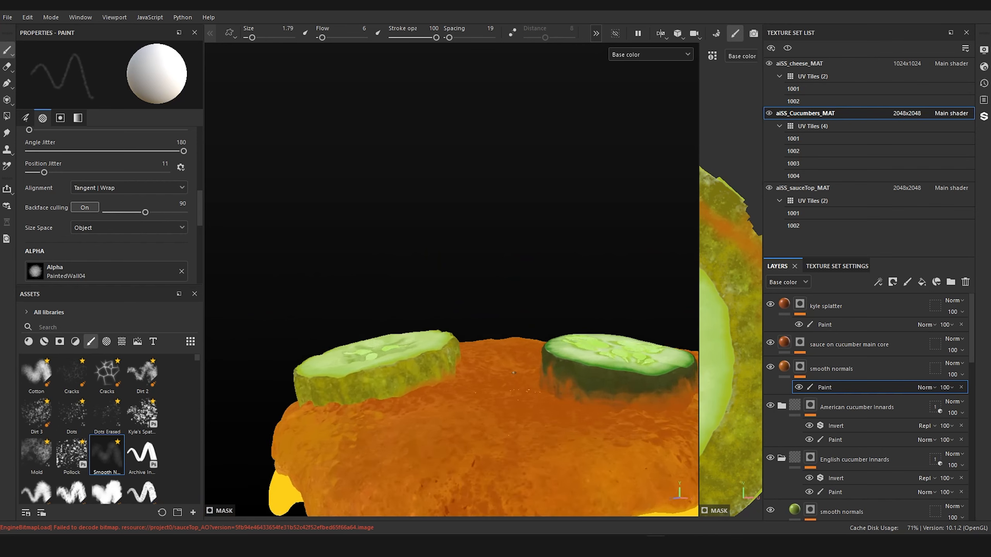
{"action": "right_click_drag", "start_coordinate": [513, 373], "coordinate": [471, 384], "text": "alt"}
{"action": "middle_click_drag", "start_coordinate": [471, 383], "coordinate": [621, 359], "text": "alt"}
{"action": "right_click_drag", "start_coordinate": [621, 359], "coordinate": [594, 359], "text": "alt"}
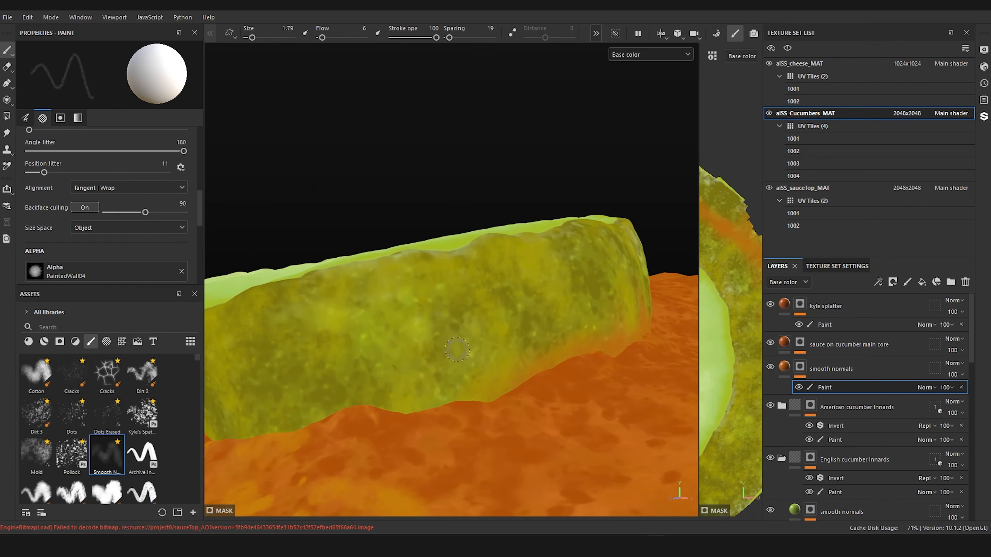
{"action": "right_click_drag", "start_coordinate": [503, 400], "coordinate": [504, 399], "text": "ctrl"}
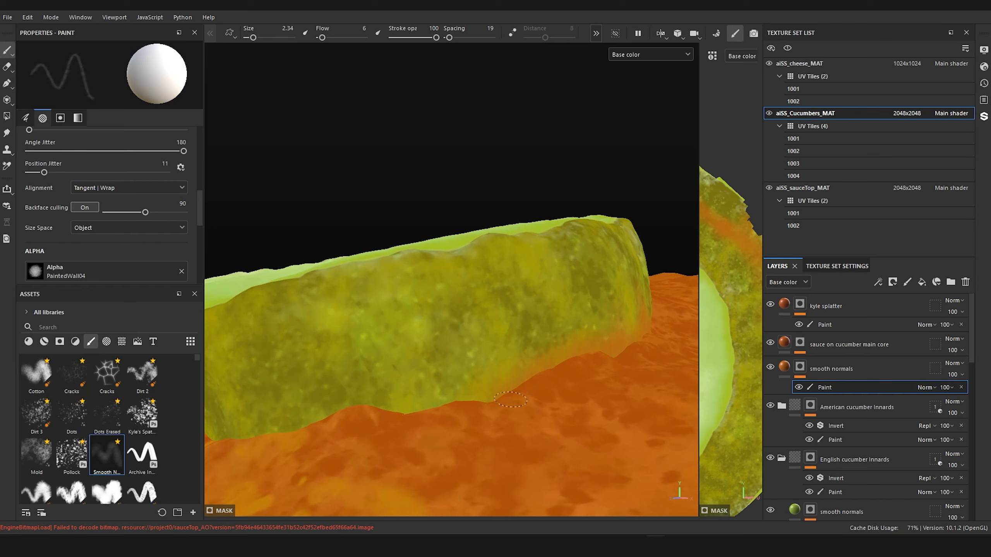
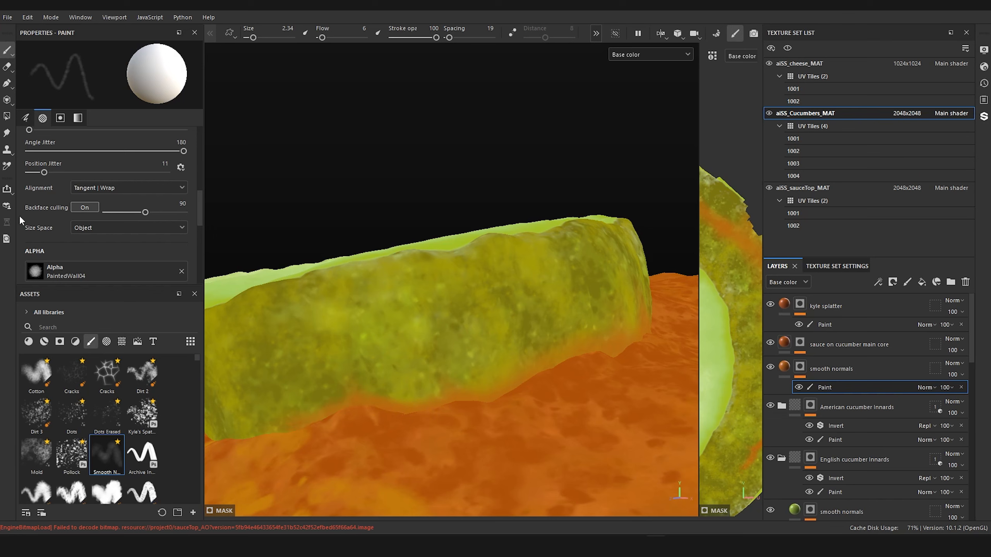
Step: Bring up the burger reference photo and examine the saucy, cheesy edges around its patties up close
{"action": "left_click_drag", "start_coordinate": [989, 127], "coordinate": [418, 100]}
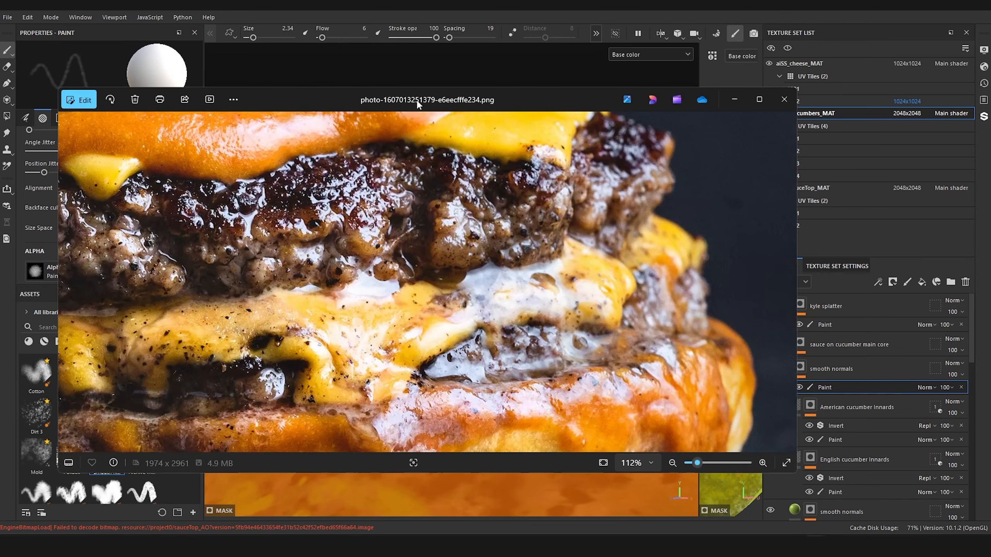
{"action": "double_click", "coordinate": [418, 101]}
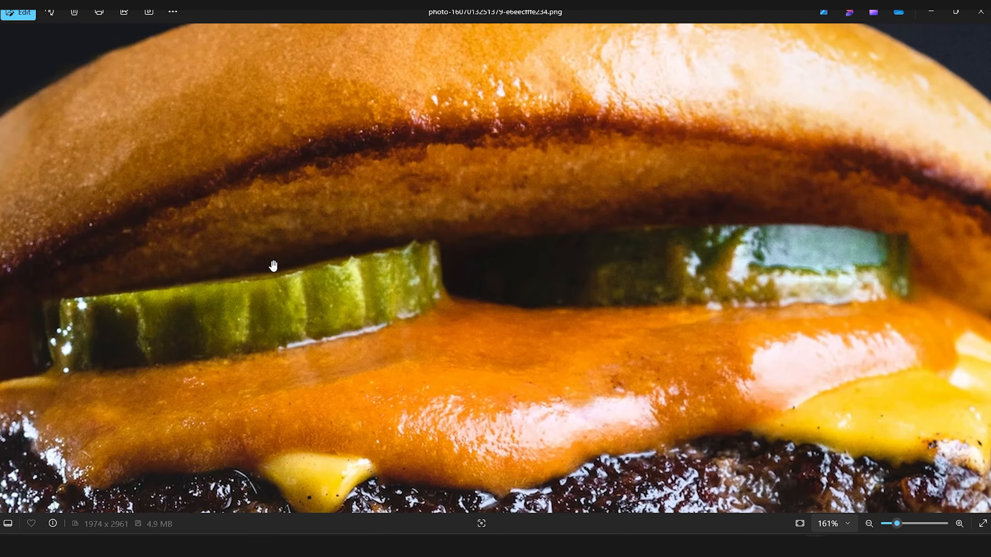
{"action": "scroll", "coordinate": [287, 348], "scroll_direction": "up", "scroll_amount": 5}
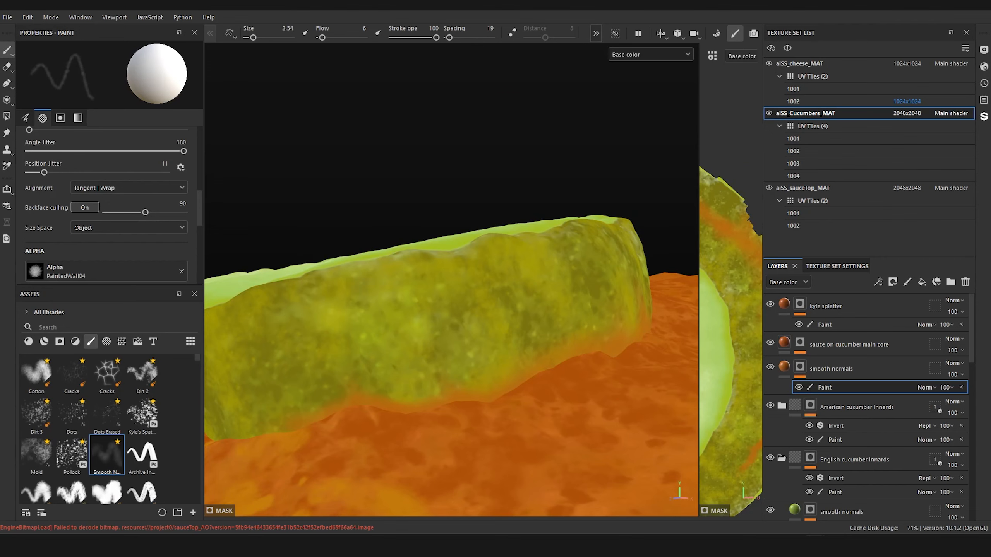
Step: Blend a thin soft sauce stain into the lower skin on the pale slice's outer side using the size 2.34 smooth brush
{"action": "left_click_drag", "start_coordinate": [510, 368], "coordinate": [560, 319], "text": "alt"}
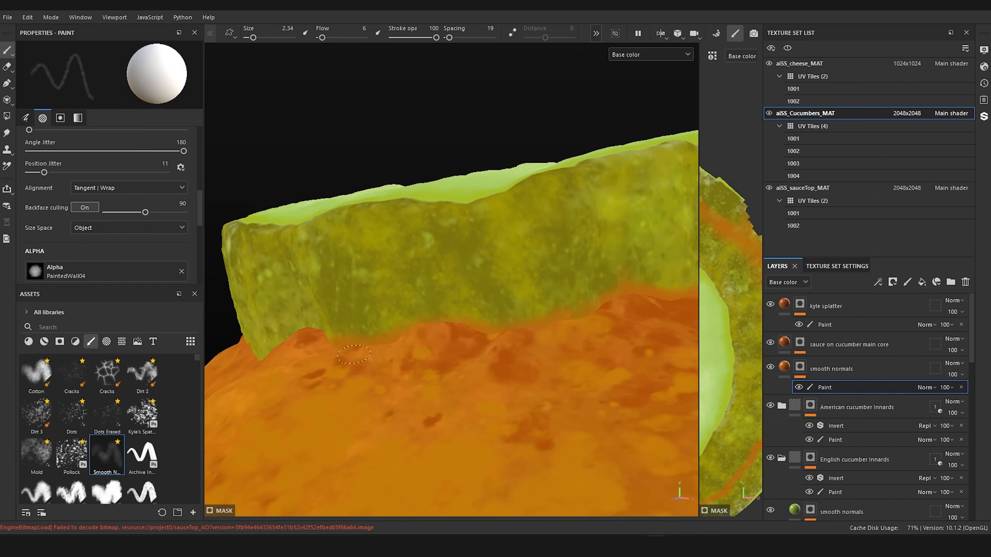
{"action": "right_click_drag", "start_coordinate": [473, 373], "coordinate": [440, 384], "text": "alt"}
{"action": "left_click_drag", "start_coordinate": [507, 383], "coordinate": [599, 349], "text": "alt"}
{"action": "right_click_drag", "start_coordinate": [479, 421], "coordinate": [491, 437], "text": "alt"}
{"action": "mouse_move", "coordinate": [480, 437]}
{"action": "middle_mouse_down", "text": "alt"}
{"action": "mouse_move", "coordinate": [498, 391]}
{"action": "mouse_move", "coordinate": [522, 381]}
{"action": "middle_mouse_up", "text": "alt"}
{"action": "right_click_drag", "start_coordinate": [521, 380], "coordinate": [556, 408], "text": "alt"}
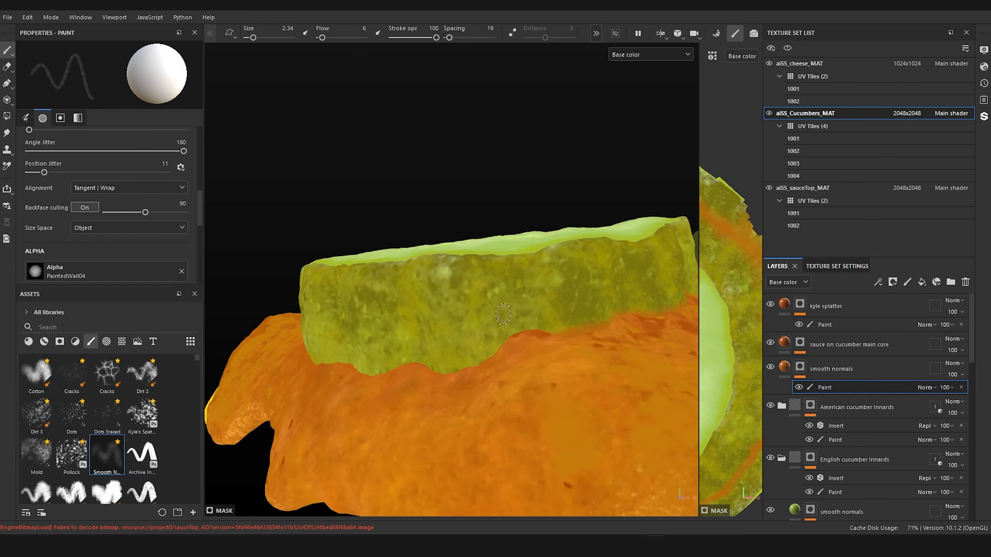
Step: Enlarge the smooth brush to size 3.72 and paint a taller, uneven soft stain on the pale slice's lower skin near the sauce's outer rim
{"action": "right_click_drag", "start_coordinate": [493, 326], "coordinate": [503, 325], "text": "ctrl"}
{"action": "mouse_move", "coordinate": [517, 318]}
{"action": "left_mouse_down"}
{"action": "mouse_move", "coordinate": [523, 329]}
{"action": "mouse_move", "coordinate": [467, 374]}
{"action": "mouse_move", "coordinate": [433, 368]}
{"action": "left_mouse_up"}
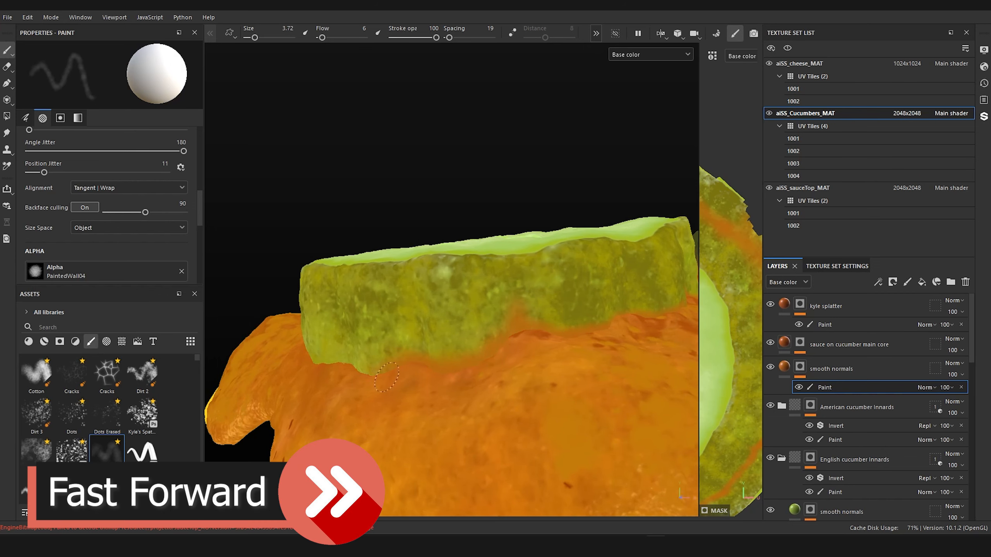
{"action": "right_click_drag", "start_coordinate": [390, 377], "coordinate": [355, 382], "text": "alt"}
{"action": "mouse_move", "coordinate": [375, 386]}
{"action": "left_mouse_down", "text": "alt"}
{"action": "mouse_move", "coordinate": [437, 419]}
{"action": "mouse_move", "coordinate": [466, 398]}
{"action": "left_mouse_up", "text": "alt"}
{"action": "right_click_drag", "start_coordinate": [467, 421], "coordinate": [523, 440], "text": "alt"}
{"action": "mouse_move", "coordinate": [476, 343]}
{"action": "left_mouse_down"}
{"action": "mouse_move", "coordinate": [343, 335]}
{"action": "mouse_move", "coordinate": [458, 364]}
{"action": "mouse_move", "coordinate": [518, 347]}
{"action": "mouse_move", "coordinate": [520, 367]}
{"action": "left_mouse_up"}
{"action": "mouse_move", "coordinate": [440, 361]}
{"action": "left_mouse_down"}
{"action": "mouse_move", "coordinate": [348, 356]}
{"action": "mouse_move", "coordinate": [284, 324]}
{"action": "left_mouse_up"}
{"action": "right_click_drag", "start_coordinate": [441, 375], "coordinate": [398, 386], "text": "alt"}
{"action": "mouse_move", "coordinate": [422, 386]}
{"action": "left_mouse_down", "text": "alt"}
{"action": "mouse_move", "coordinate": [508, 414]}
{"action": "mouse_move", "coordinate": [527, 375]}
{"action": "left_mouse_up", "text": "alt"}
{"action": "right_click_drag", "start_coordinate": [449, 382], "coordinate": [503, 398], "text": "alt"}
{"action": "left_click_drag", "start_coordinate": [328, 354], "coordinate": [312, 349]}
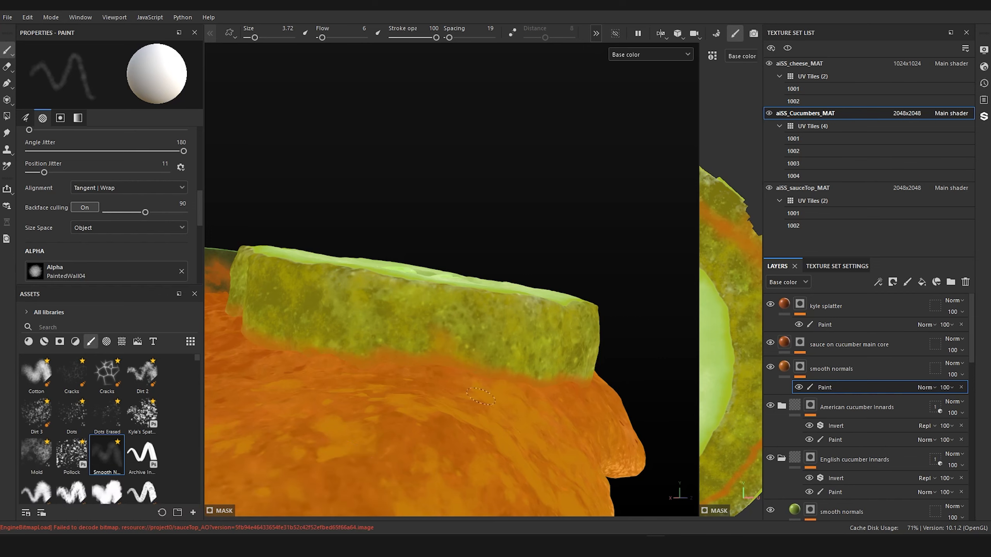
Step: Continue the size 3.72 soft sauce stain along the pale slice's lower skin past the rim towards the sauce's middle
{"action": "right_click_drag", "start_coordinate": [456, 390], "coordinate": [444, 404], "text": "alt"}
{"action": "left_click_drag", "start_coordinate": [443, 404], "coordinate": [544, 414], "text": "alt"}
{"action": "right_click_drag", "start_coordinate": [429, 409], "coordinate": [476, 423], "text": "alt"}
{"action": "left_click_drag", "start_coordinate": [476, 423], "coordinate": [506, 423], "text": "alt"}
{"action": "right_click_drag", "start_coordinate": [476, 423], "coordinate": [515, 434], "text": "alt"}
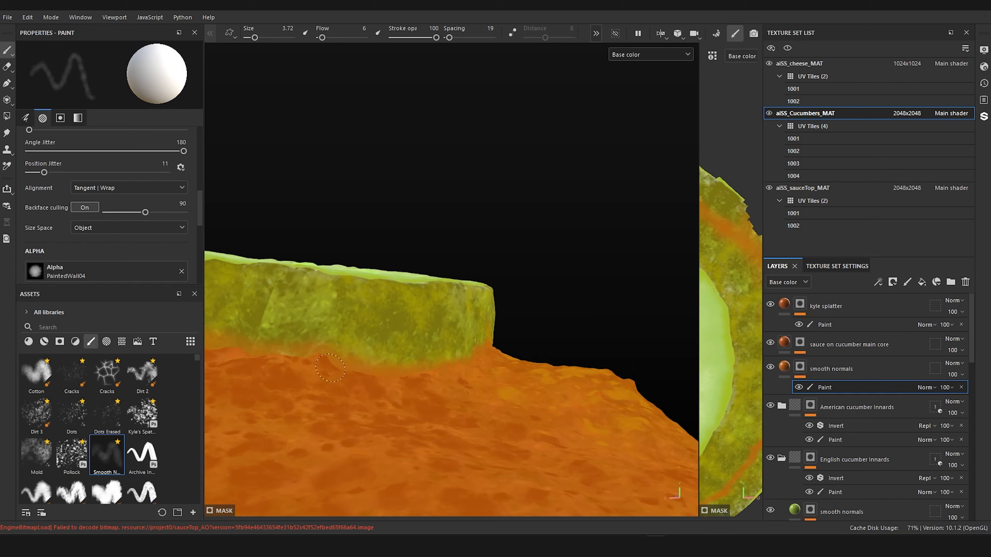
{"action": "mouse_move", "coordinate": [518, 426]}
{"action": "left_mouse_down", "text": "alt"}
{"action": "mouse_move", "coordinate": [454, 416]}
{"action": "mouse_move", "coordinate": [582, 418]}
{"action": "mouse_move", "coordinate": [466, 433]}
{"action": "mouse_move", "coordinate": [498, 440]}
{"action": "mouse_move", "coordinate": [496, 426]}
{"action": "left_mouse_up", "text": "alt"}
{"action": "right_click_drag", "start_coordinate": [497, 426], "coordinate": [464, 439], "text": "alt"}
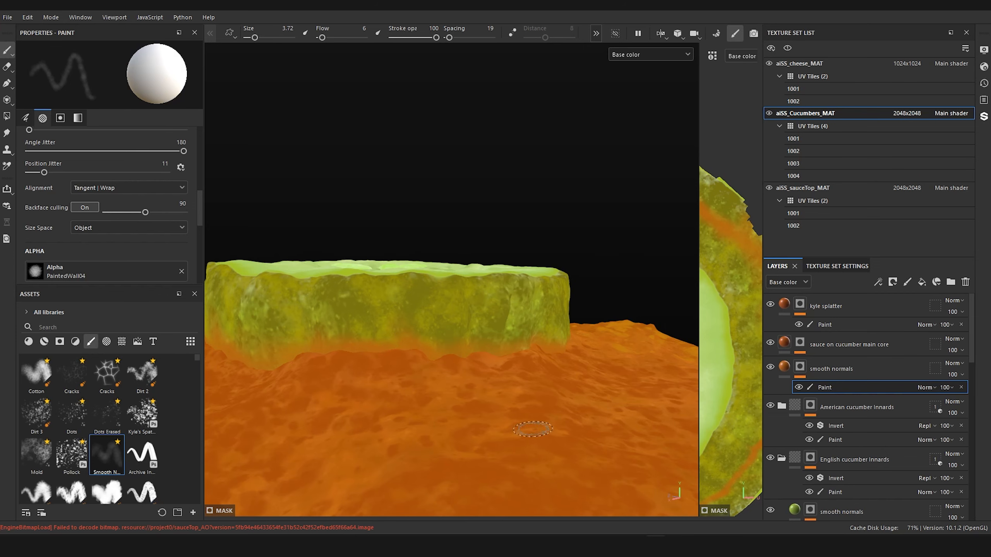
Step: Select the "Paint - basic hard" effect in the "sauce on cucumber main core" mask and set up the Basic Hard Pressure brush at size 1.86
{"action": "left_click_drag", "start_coordinate": [532, 429], "coordinate": [538, 401], "text": "alt"}
{"action": "scroll", "coordinate": [538, 402], "scroll_direction": "up", "scroll_amount": 3}
{"action": "middle_click_drag", "start_coordinate": [525, 396], "coordinate": [521, 414], "text": "alt"}
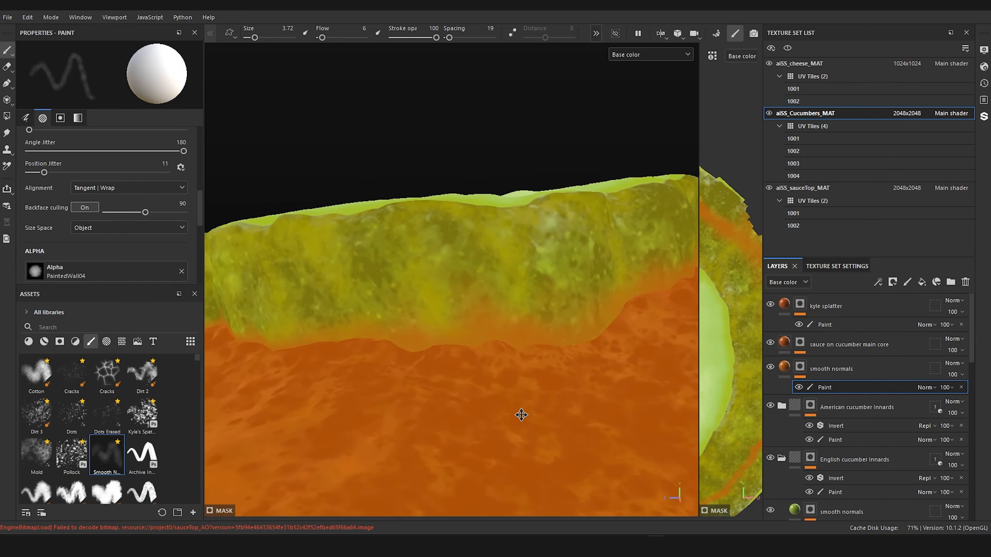
{"action": "scroll", "coordinate": [522, 415], "scroll_direction": "up", "scroll_amount": 2}
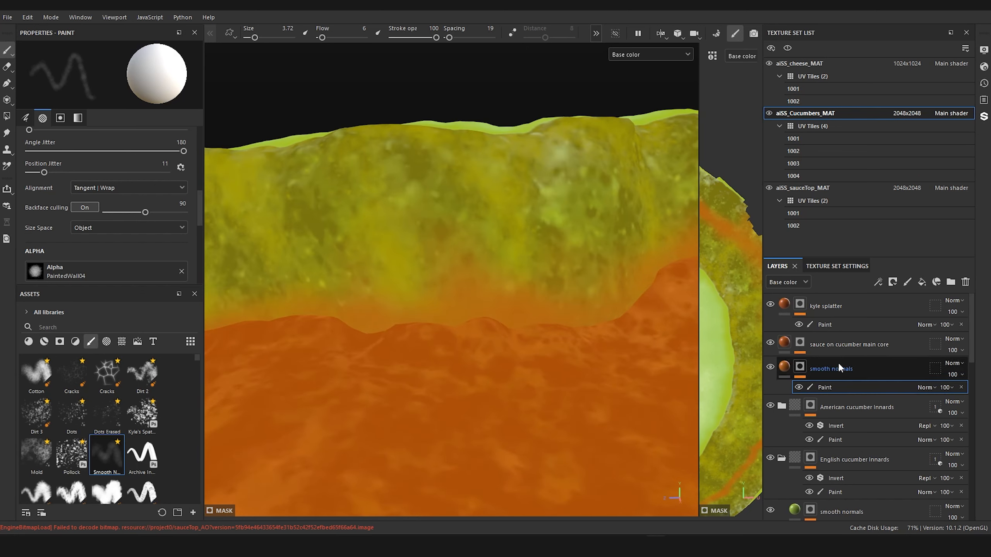
{"action": "left_click", "coordinate": [799, 347]}
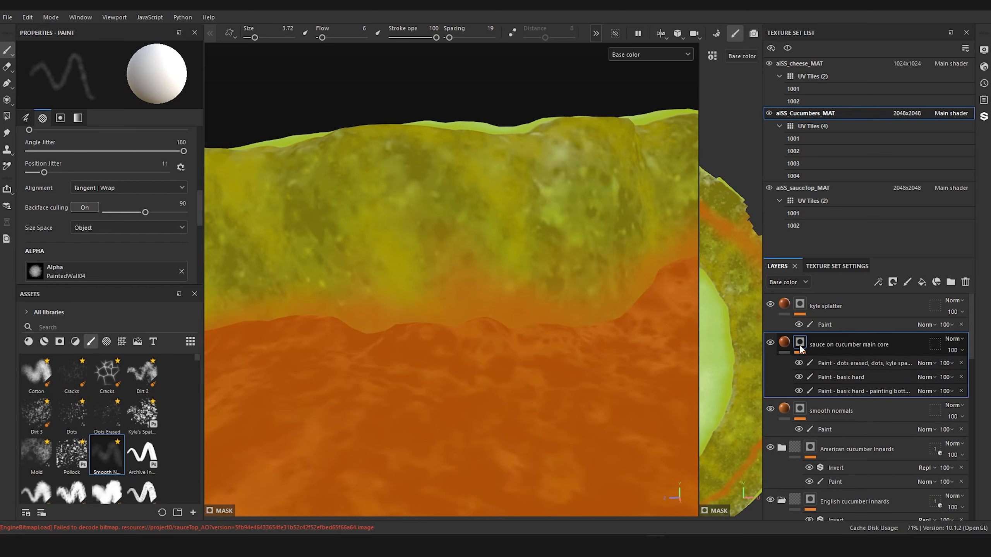
{"action": "left_click", "coordinate": [838, 376]}
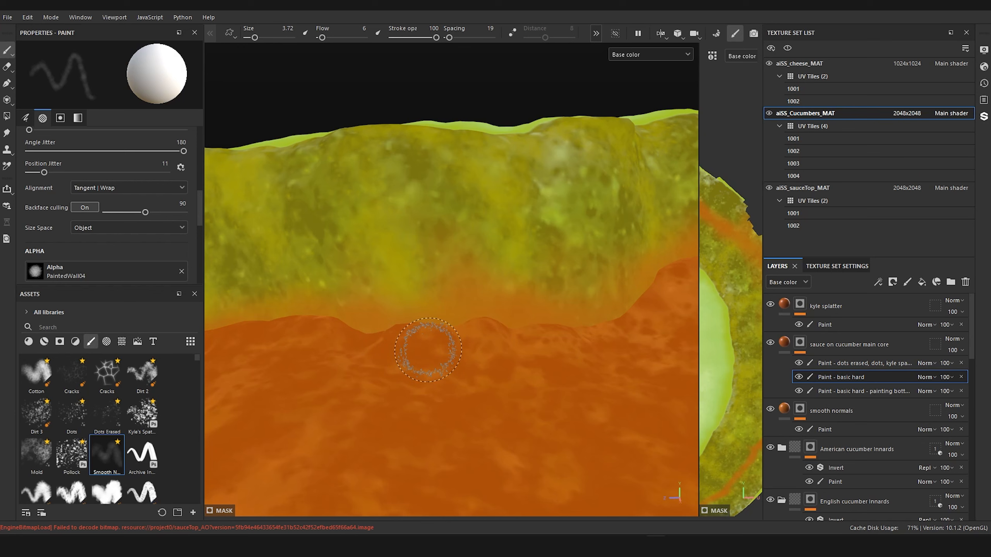
{"action": "right_click_drag", "start_coordinate": [358, 334], "coordinate": [333, 333], "text": "ctrl"}
{"action": "scroll", "coordinate": [104, 424], "scroll_direction": "down", "scroll_amount": 3}
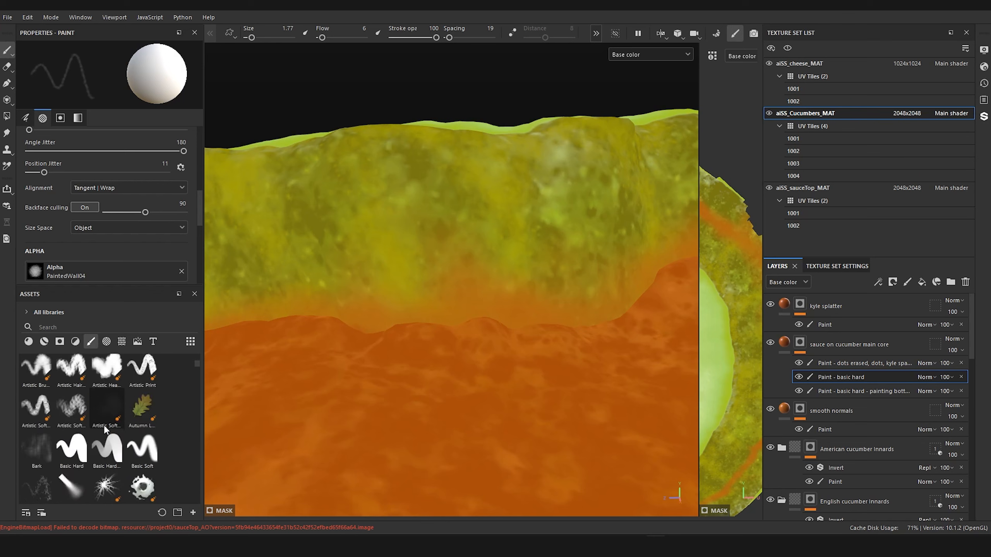
{"action": "left_click", "coordinate": [106, 449]}
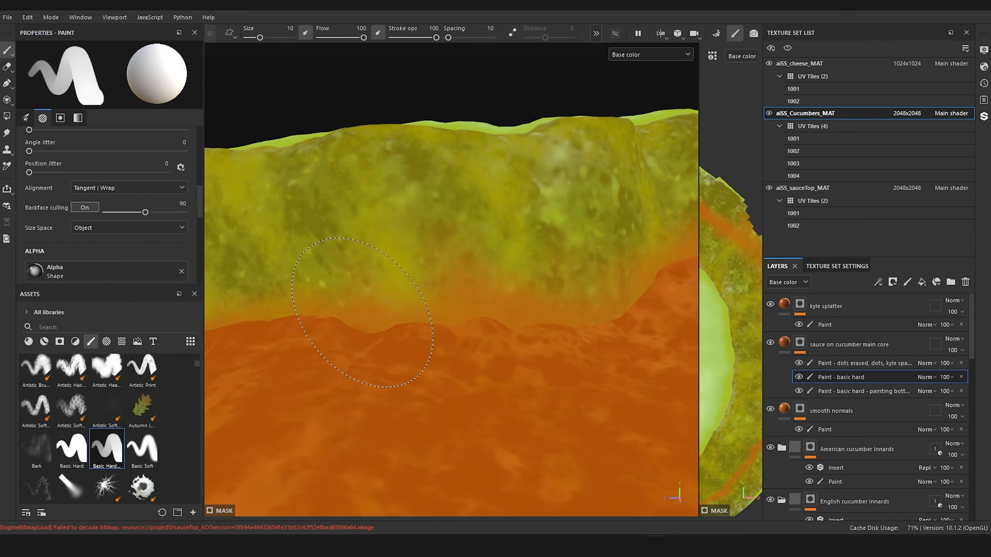
{"action": "right_click_drag", "start_coordinate": [363, 313], "coordinate": [353, 329], "text": "ctrl"}
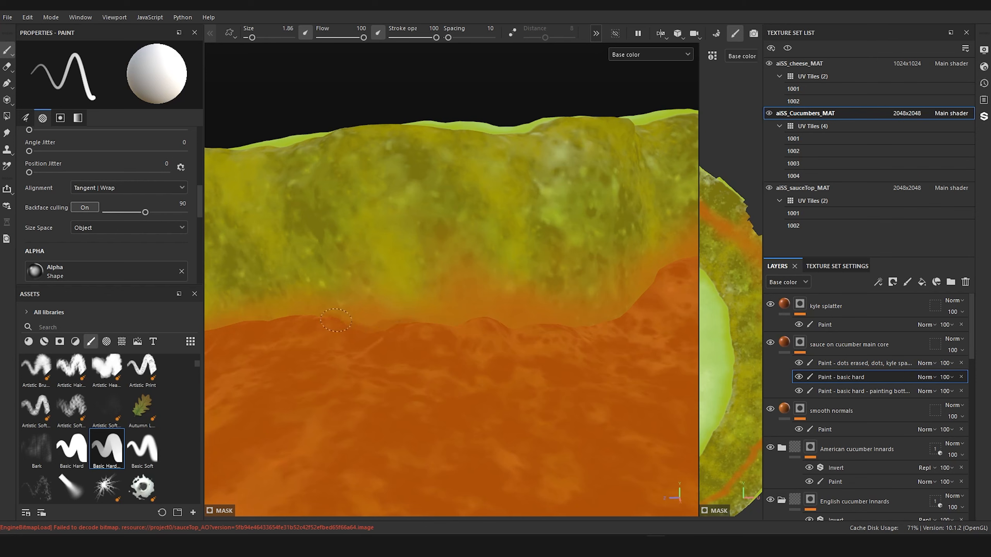
Step: Paint a thin solid sauce edge where the pale slice's lower skin meets the sauce, beneath the soft stain
{"action": "left_click_drag", "start_coordinate": [466, 327], "coordinate": [497, 323]}
{"action": "scroll", "coordinate": [620, 393], "scroll_direction": "down", "scroll_amount": 5}
{"action": "left_click_drag", "start_coordinate": [619, 394], "coordinate": [524, 416], "text": "alt"}
{"action": "middle_click_drag", "start_coordinate": [524, 416], "coordinate": [431, 431], "text": "alt"}
{"action": "scroll", "coordinate": [432, 432], "scroll_direction": "up", "scroll_amount": 3}
{"action": "left_click_drag", "start_coordinate": [431, 432], "coordinate": [384, 431], "text": "alt"}
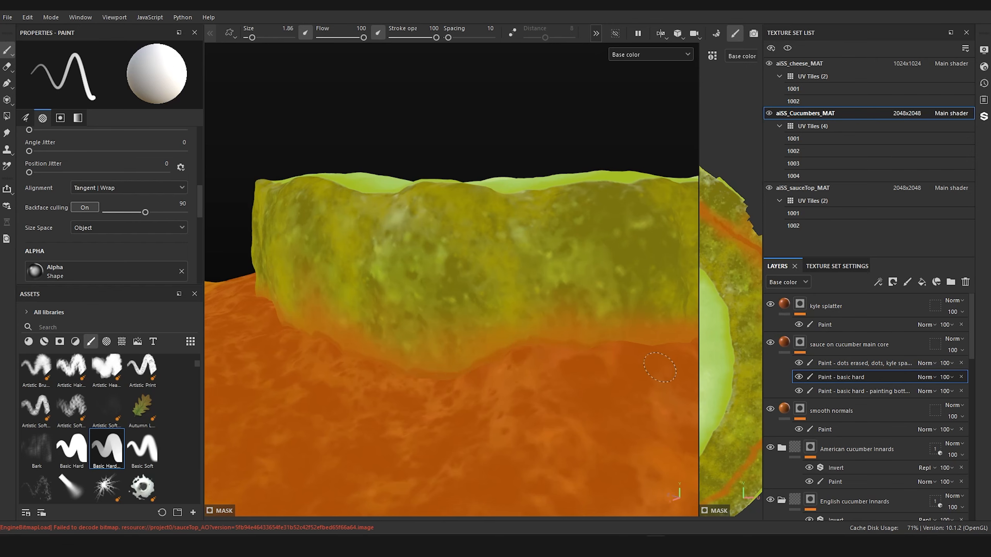
Step: Extend the solid sauce edge along the pale slice's lower skin up to the pale seam patch
{"action": "left_click_drag", "start_coordinate": [596, 342], "coordinate": [573, 376], "text": "alt"}
{"action": "right_click_drag", "start_coordinate": [573, 376], "coordinate": [600, 378], "text": "alt"}
{"action": "middle_click_drag", "start_coordinate": [601, 378], "coordinate": [458, 389], "text": "alt"}
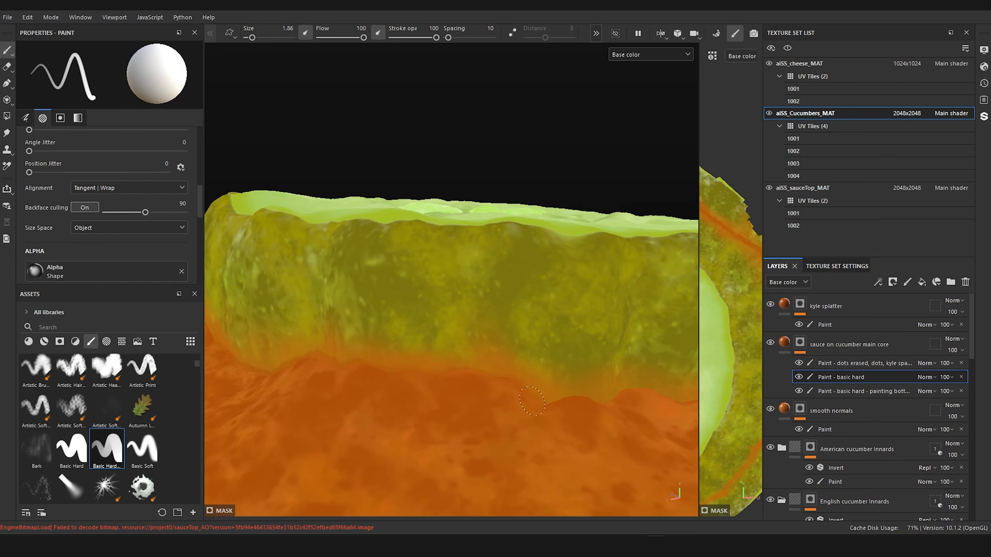
{"action": "left_click_drag", "start_coordinate": [602, 404], "coordinate": [617, 391]}
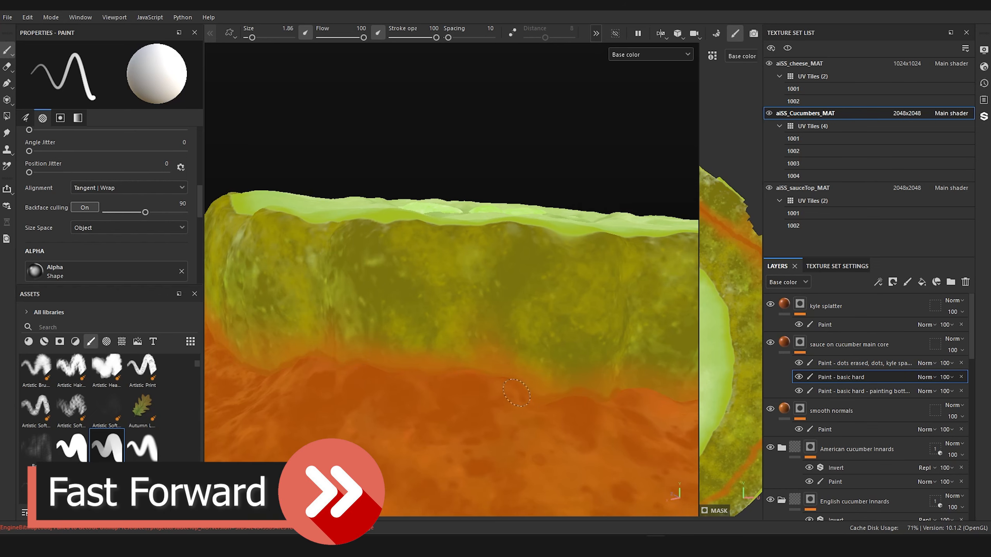
{"action": "left_click_drag", "start_coordinate": [554, 396], "coordinate": [506, 413], "text": "alt"}
{"action": "middle_click_drag", "start_coordinate": [507, 413], "coordinate": [540, 361], "text": "alt"}
{"action": "right_click_drag", "start_coordinate": [540, 360], "coordinate": [585, 367], "text": "alt"}
{"action": "left_click_drag", "start_coordinate": [362, 390], "coordinate": [525, 442]}
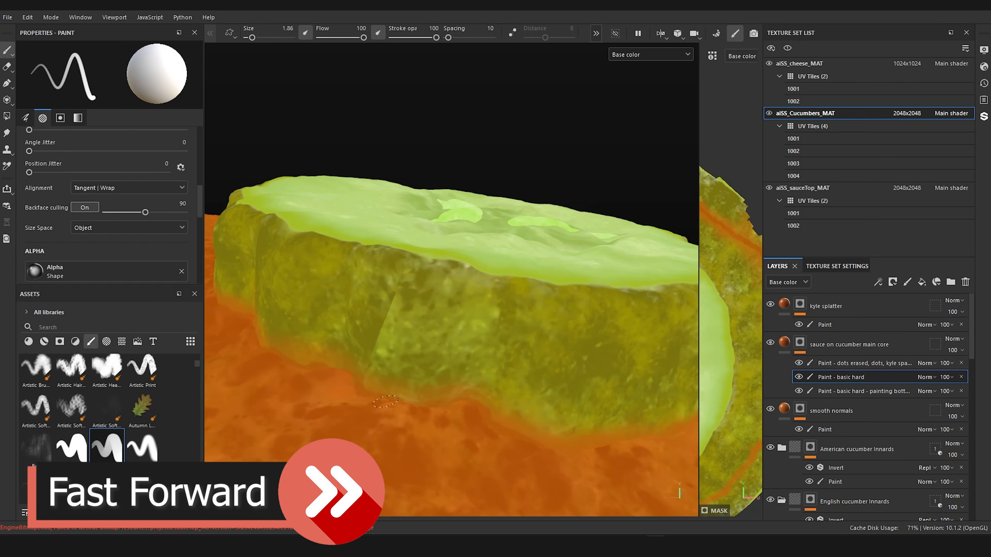
Step: Carry the solid sauce edge around the pale slice's lower skin from the seam patch towards the sauce's outer rim
{"action": "right_click_drag", "start_coordinate": [636, 409], "coordinate": [590, 403], "text": "alt"}
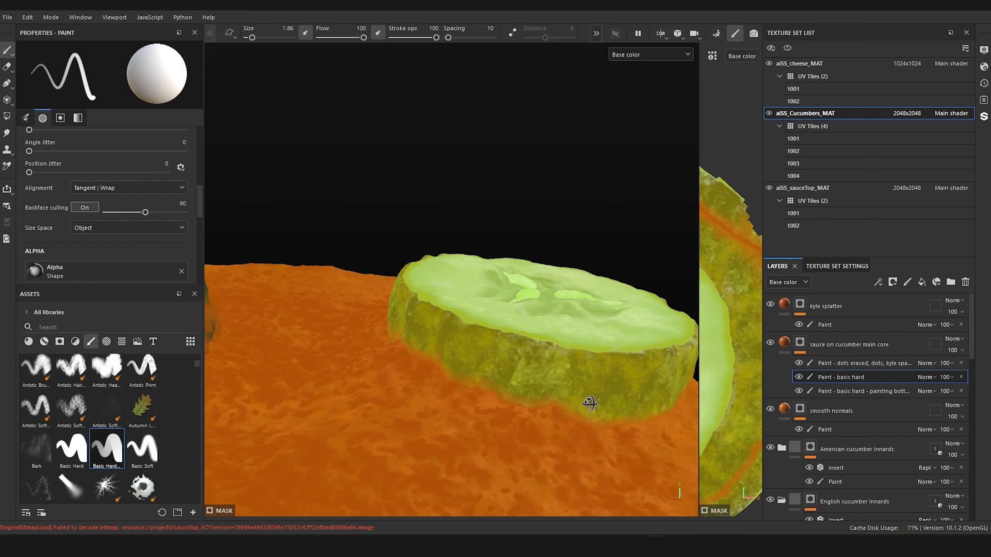
{"action": "left_click_drag", "start_coordinate": [590, 403], "coordinate": [557, 398], "text": "alt"}
{"action": "middle_click_drag", "start_coordinate": [557, 398], "coordinate": [425, 390], "text": "alt"}
{"action": "left_click_drag", "start_coordinate": [425, 390], "coordinate": [390, 370], "text": "alt"}
{"action": "middle_click_drag", "start_coordinate": [492, 387], "coordinate": [420, 374], "text": "alt"}
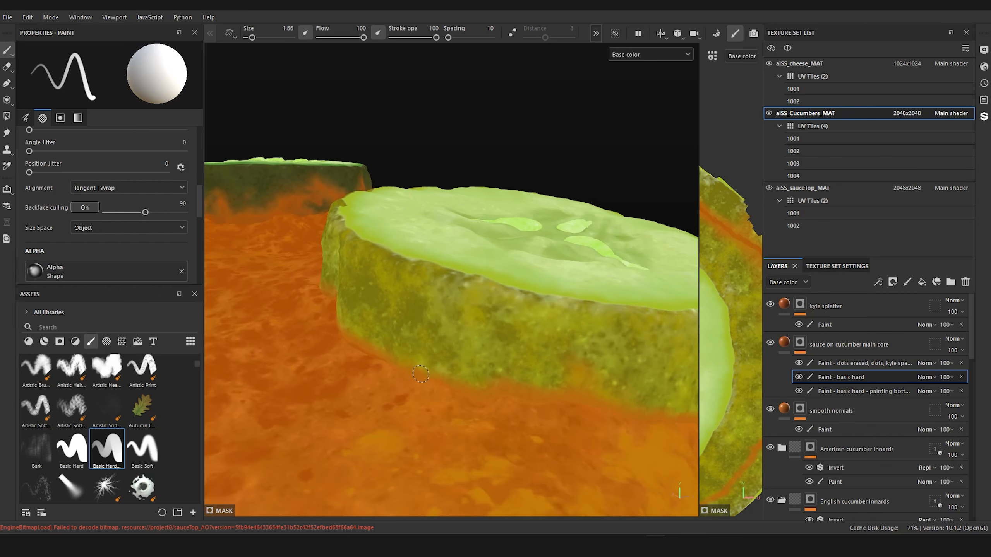
{"action": "right_click_drag", "start_coordinate": [346, 342], "coordinate": [288, 325], "text": "alt"}
{"action": "left_click_drag", "start_coordinate": [287, 325], "coordinate": [352, 309], "text": "alt"}
{"action": "right_click_drag", "start_coordinate": [351, 309], "coordinate": [320, 308], "text": "alt"}
{"action": "left_click_drag", "start_coordinate": [319, 308], "coordinate": [283, 305], "text": "alt"}
{"action": "right_click_drag", "start_coordinate": [283, 305], "coordinate": [412, 327], "text": "alt"}
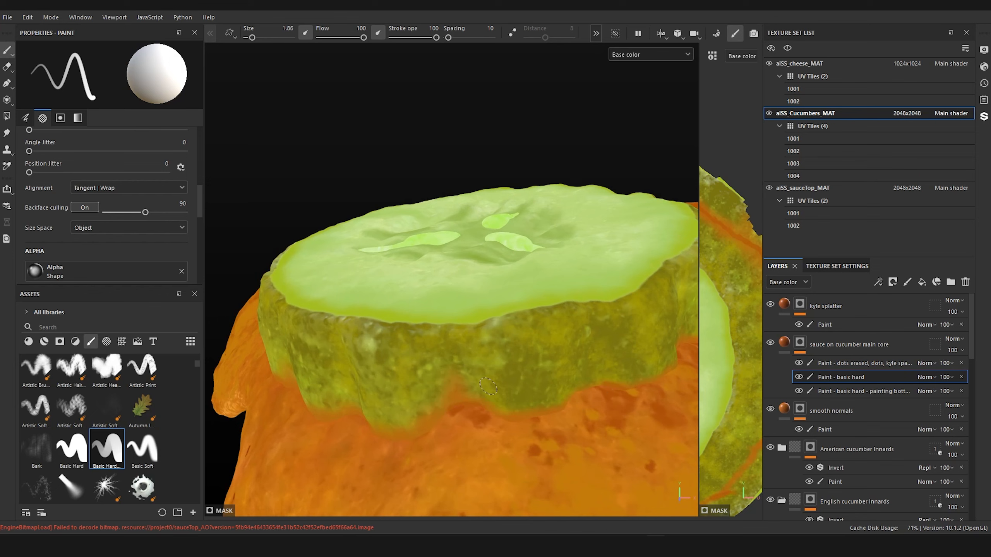
Step: Review the stain around the pale slice and touch up the solid sauce edge below the seam patch, alternating between erasing and adding mask paint
{"action": "right_click_drag", "start_coordinate": [433, 373], "coordinate": [343, 366], "text": "alt"}
{"action": "left_click_drag", "start_coordinate": [343, 367], "coordinate": [615, 359], "text": "alt"}
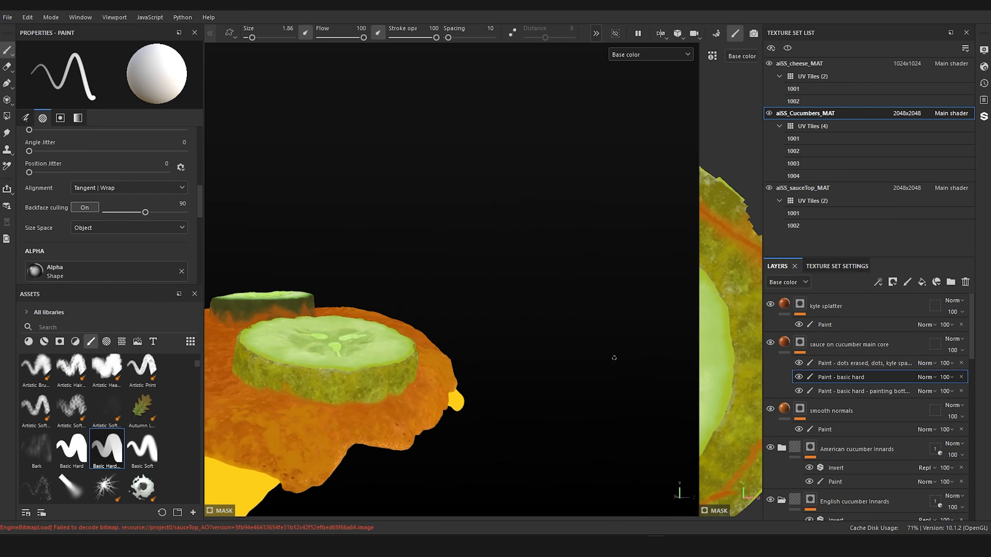
{"action": "right_click_drag", "start_coordinate": [615, 358], "coordinate": [659, 363], "text": "alt"}
{"action": "middle_click_drag", "start_coordinate": [312, 371], "coordinate": [488, 373], "text": "alt"}
{"action": "mouse_move", "coordinate": [488, 373]}
{"action": "left_mouse_down", "text": "alt"}
{"action": "mouse_move", "coordinate": [520, 409]}
{"action": "mouse_move", "coordinate": [578, 390]}
{"action": "left_mouse_up", "text": "alt"}
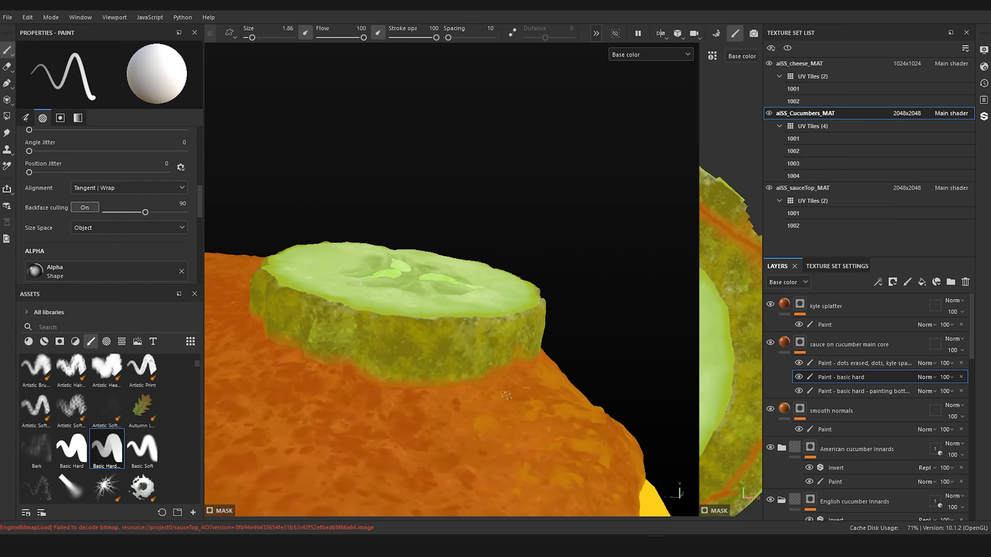
{"action": "right_click_drag", "start_coordinate": [479, 406], "coordinate": [527, 409], "text": "alt"}
{"action": "middle_click_drag", "start_coordinate": [526, 409], "coordinate": [551, 371], "text": "alt"}
{"action": "mouse_move", "coordinate": [550, 371]}
{"action": "left_mouse_down", "text": "alt"}
{"action": "mouse_move", "coordinate": [533, 379]}
{"action": "mouse_move", "coordinate": [589, 390]}
{"action": "left_mouse_up", "text": "alt"}
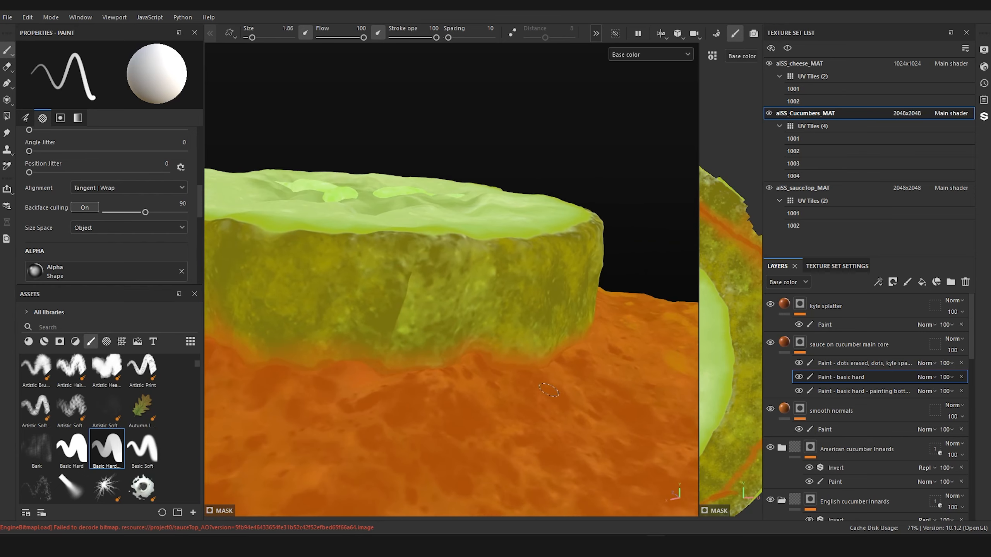
{"action": "mouse_move", "coordinate": [460, 391]}
{"action": "middle_mouse_down", "text": "alt"}
{"action": "mouse_move", "coordinate": [480, 367]}
{"action": "mouse_move", "coordinate": [561, 384]}
{"action": "middle_mouse_up", "text": "alt"}
{"action": "left_click_drag", "start_coordinate": [562, 384], "coordinate": [541, 368], "text": "alt"}
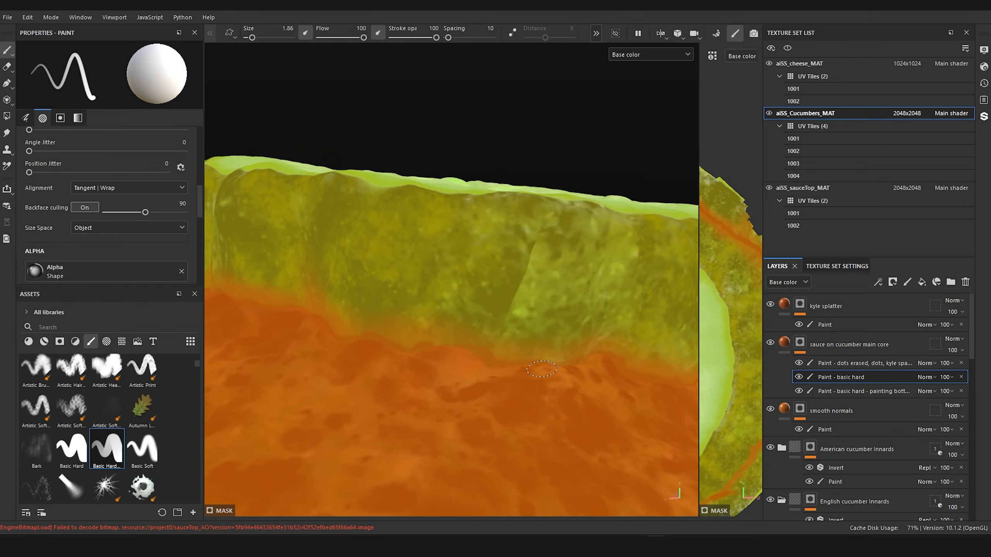
{"action": "key", "text": "x"}
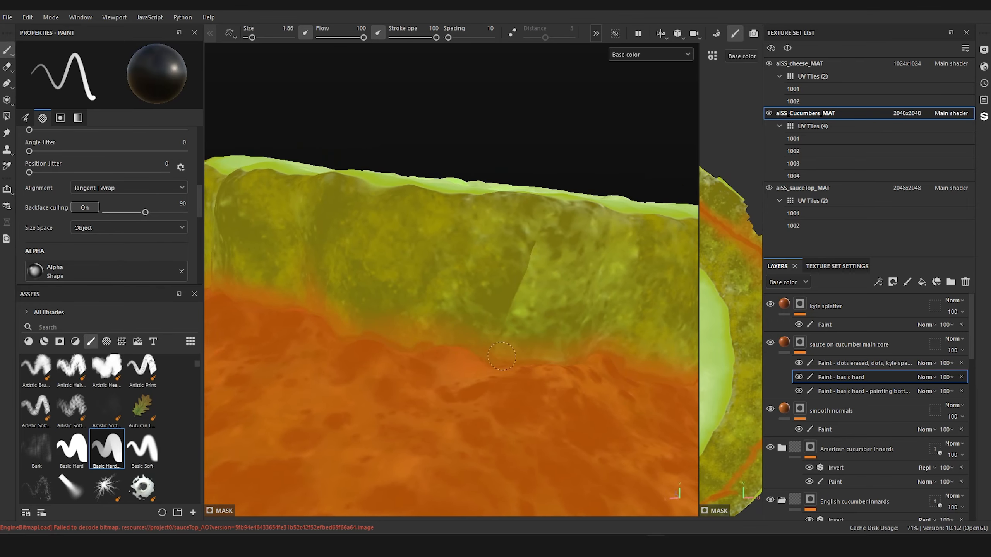
{"action": "key", "text": "x"}
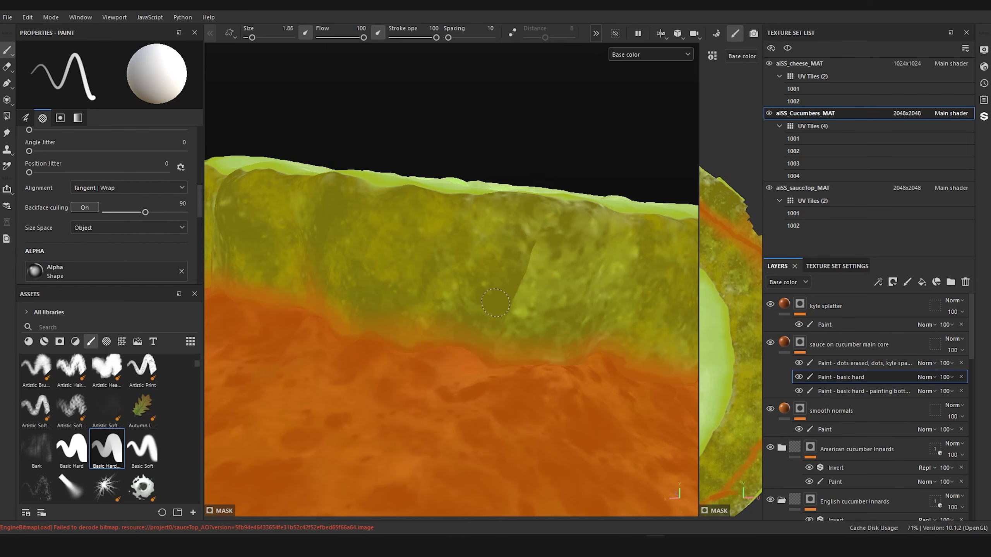
Step: Paint the solid sauce edge along the lower skin on the pale slice's outer side with the size 1.86 brush
{"action": "right_click_drag", "start_coordinate": [495, 303], "coordinate": [440, 300], "text": "alt"}
{"action": "mouse_move", "coordinate": [487, 281]}
{"action": "left_mouse_down", "text": "alt"}
{"action": "mouse_move", "coordinate": [617, 296]}
{"action": "mouse_move", "coordinate": [565, 270]}
{"action": "left_mouse_up", "text": "alt"}
{"action": "middle_click_drag", "start_coordinate": [565, 297], "coordinate": [653, 249], "text": "alt"}
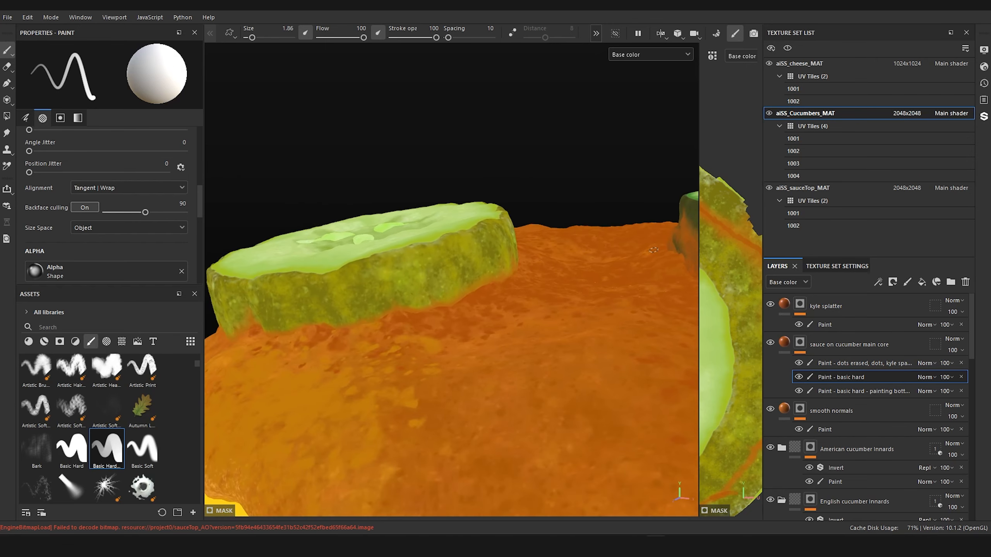
{"action": "right_click_drag", "start_coordinate": [487, 305], "coordinate": [531, 297], "text": "alt"}
{"action": "mouse_move", "coordinate": [382, 332]}
{"action": "left_mouse_down", "text": "alt"}
{"action": "mouse_move", "coordinate": [469, 347]}
{"action": "mouse_move", "coordinate": [464, 371]}
{"action": "left_mouse_up", "text": "alt"}
{"action": "right_click_drag", "start_coordinate": [464, 371], "coordinate": [486, 346], "text": "alt"}
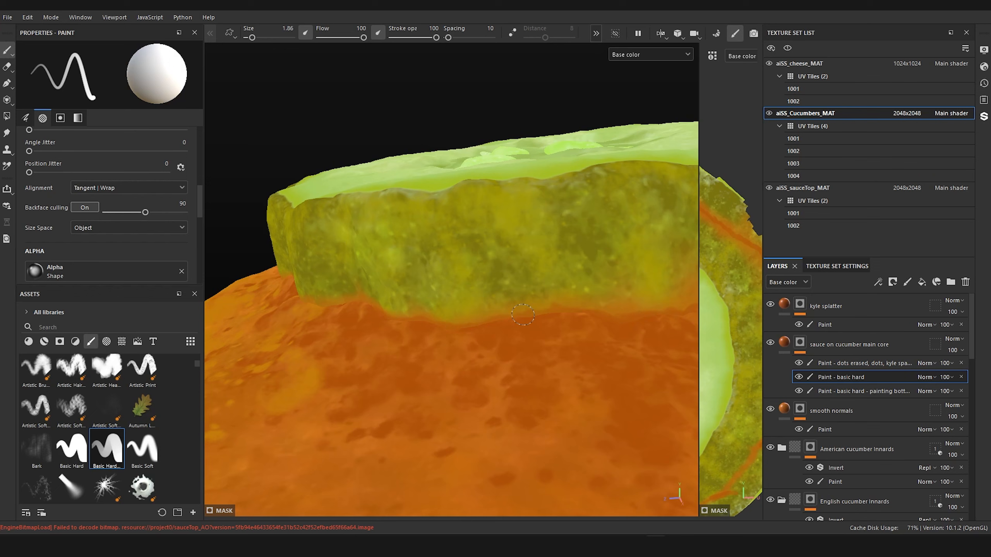
Step: Finish the remaining stretch of solid sauce edge on the pale slice's outer lower skin, and check both slices from a distance
{"action": "scroll", "coordinate": [663, 227], "scroll_direction": "down", "scroll_amount": 5}
{"action": "mouse_move", "coordinate": [585, 234]}
{"action": "left_mouse_down", "text": "alt"}
{"action": "mouse_move", "coordinate": [553, 280]}
{"action": "mouse_move", "coordinate": [589, 277]}
{"action": "left_mouse_up", "text": "alt"}
{"action": "scroll", "coordinate": [546, 266], "scroll_direction": "up", "scroll_amount": 5}
{"action": "scroll", "coordinate": [589, 278], "scroll_direction": "up", "scroll_amount": 3}
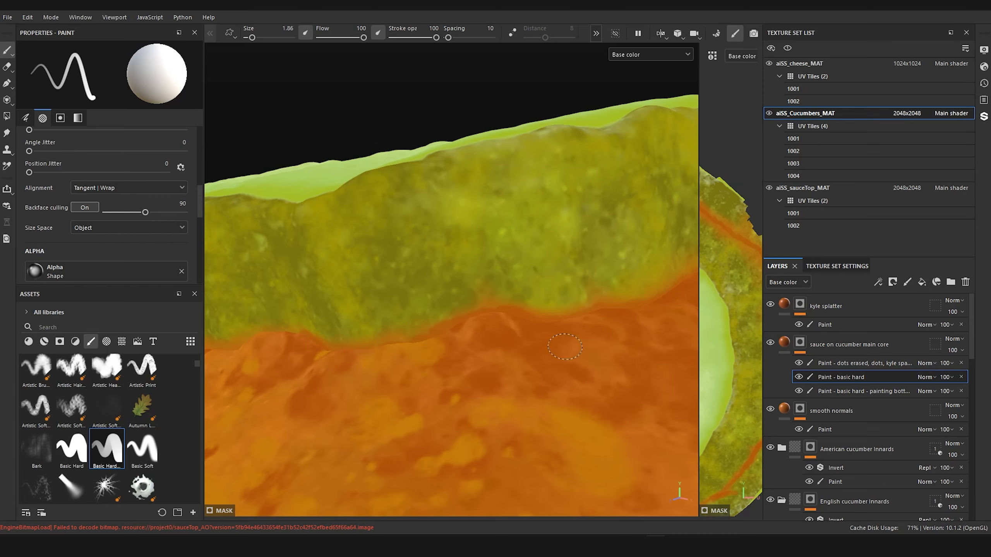
{"action": "scroll", "coordinate": [565, 346], "scroll_direction": "down", "scroll_amount": 10}
{"action": "mouse_move", "coordinate": [565, 347]}
{"action": "left_mouse_down", "text": "alt"}
{"action": "mouse_move", "coordinate": [568, 323]}
{"action": "mouse_move", "coordinate": [560, 323]}
{"action": "mouse_move", "coordinate": [533, 371]}
{"action": "mouse_move", "coordinate": [559, 411]}
{"action": "mouse_move", "coordinate": [540, 420]}
{"action": "left_mouse_up", "text": "alt"}
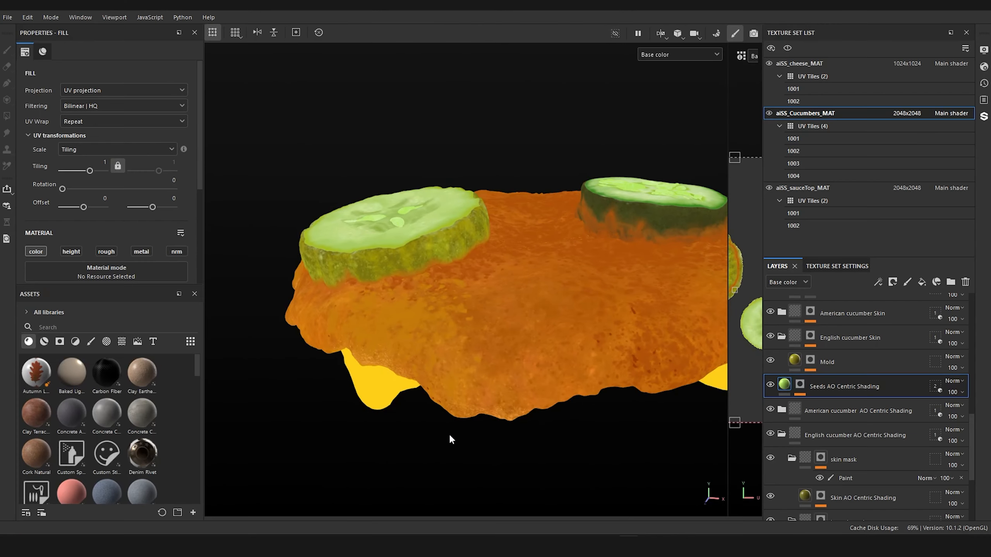
Step: Hide the aiSS_cheese_MAT and aiSS_sauceTop_MAT texture sets
{"action": "left_click_drag", "start_coordinate": [449, 433], "coordinate": [442, 443], "text": "alt"}
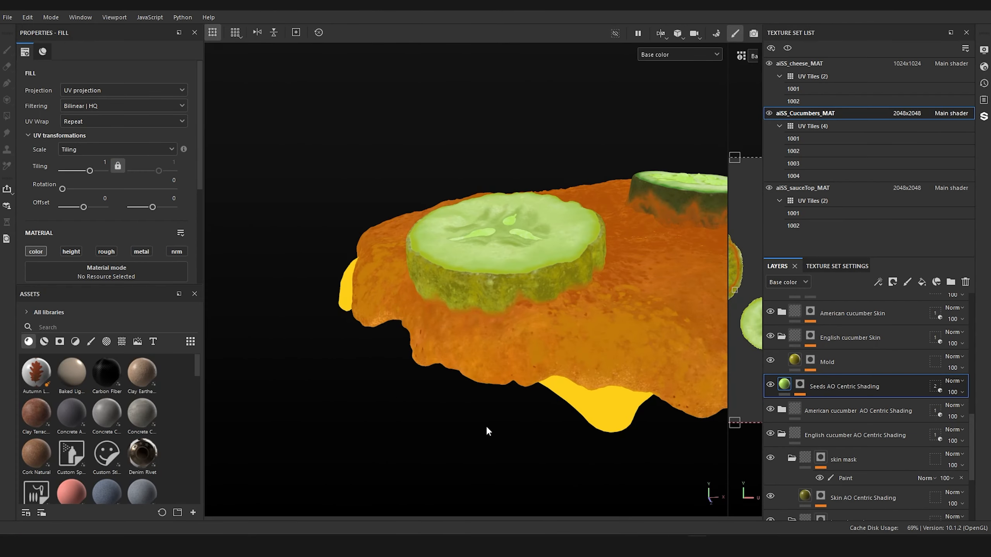
{"action": "left_click_drag", "start_coordinate": [486, 429], "coordinate": [449, 425], "text": "alt"}
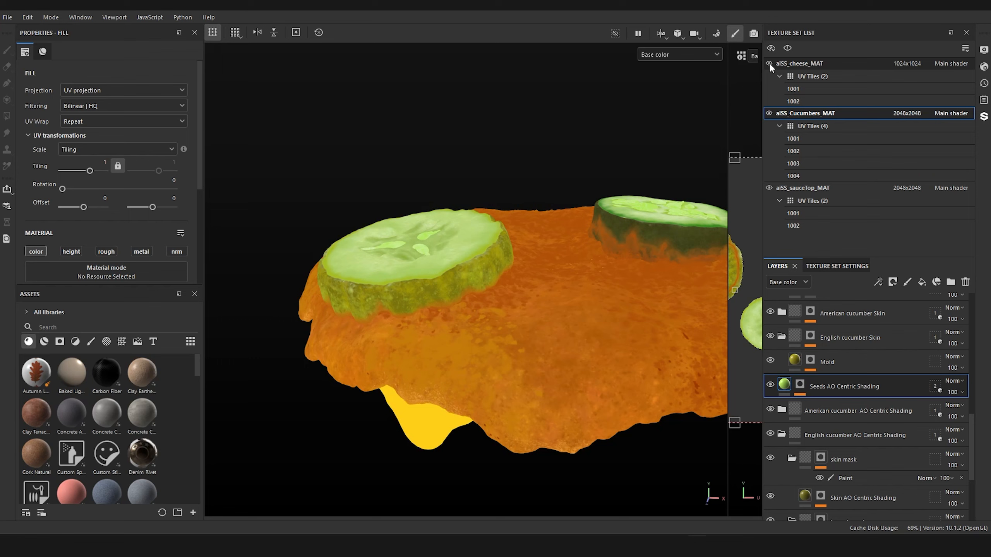
{"action": "left_click", "coordinate": [769, 63]}
{"action": "left_click", "coordinate": [769, 188]}
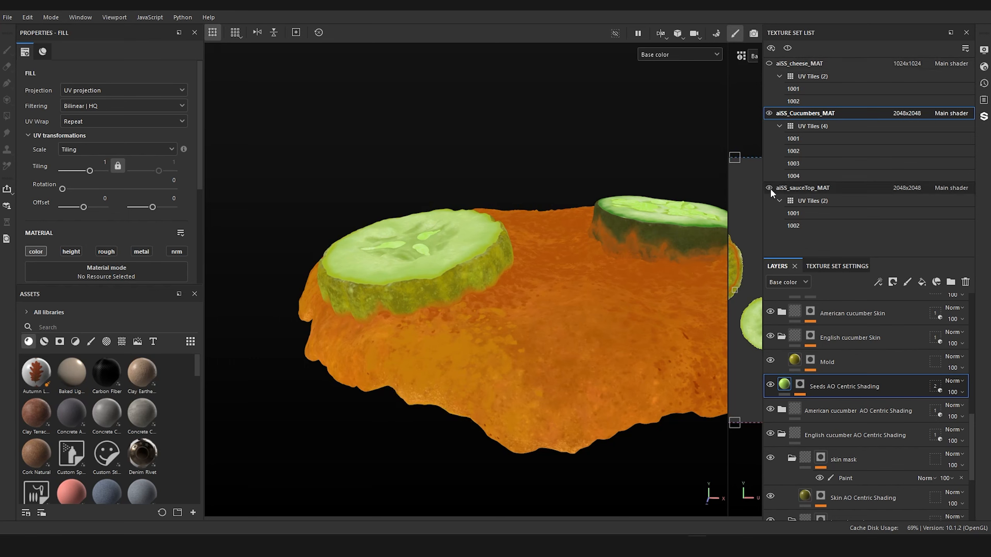
Step: Inspect the undersides of both slices and activate the smooth normals layer's mask paint with the favourited Smooth brush
{"action": "left_click_drag", "start_coordinate": [643, 323], "coordinate": [621, 265], "text": "alt"}
{"action": "middle_click_drag", "start_coordinate": [612, 188], "coordinate": [596, 302], "text": "alt"}
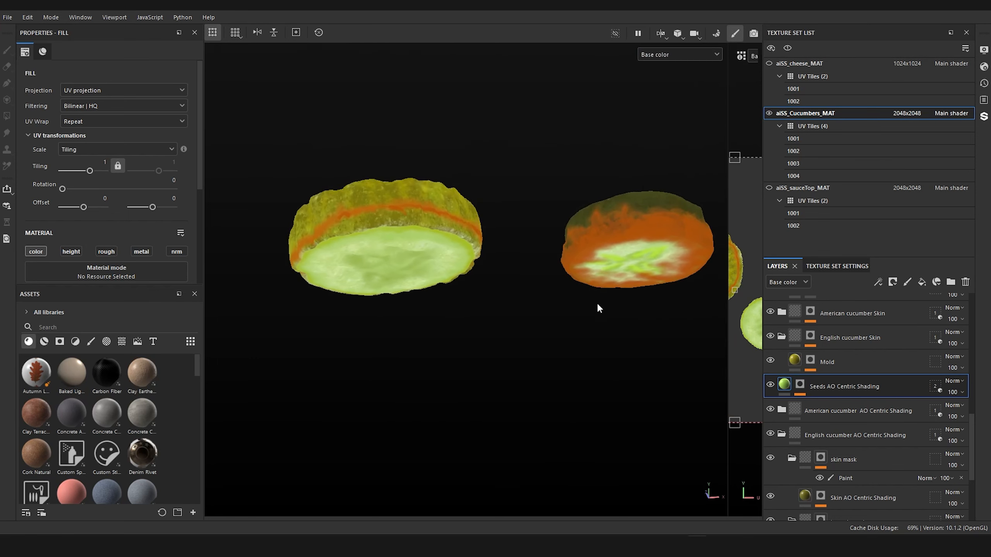
{"action": "scroll", "coordinate": [615, 260], "scroll_direction": "up", "scroll_amount": 4}
{"action": "left_click_drag", "start_coordinate": [591, 313], "coordinate": [571, 266], "text": "alt"}
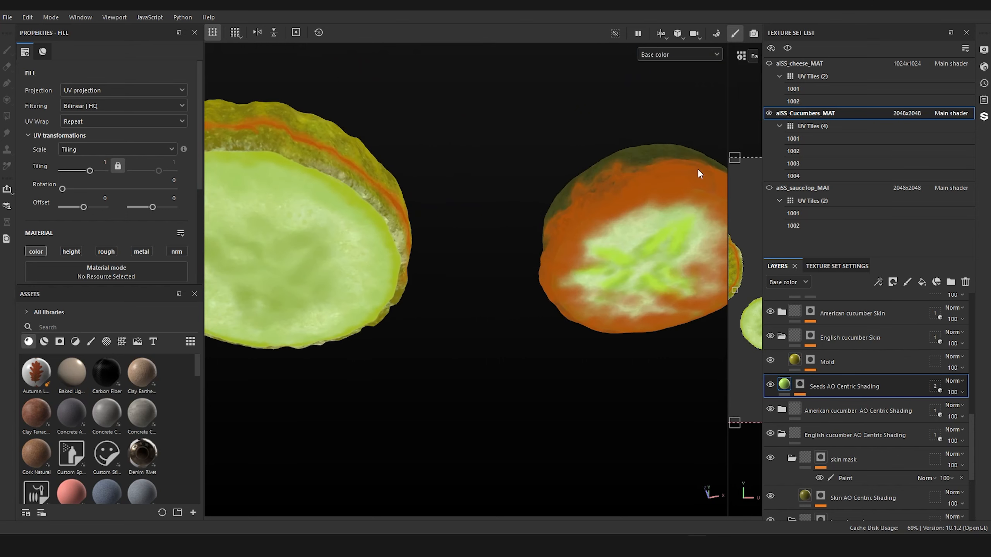
{"action": "left_click_drag", "start_coordinate": [647, 232], "coordinate": [472, 270], "text": "alt"}
{"action": "left_click_drag", "start_coordinate": [457, 226], "coordinate": [544, 272], "text": "alt"}
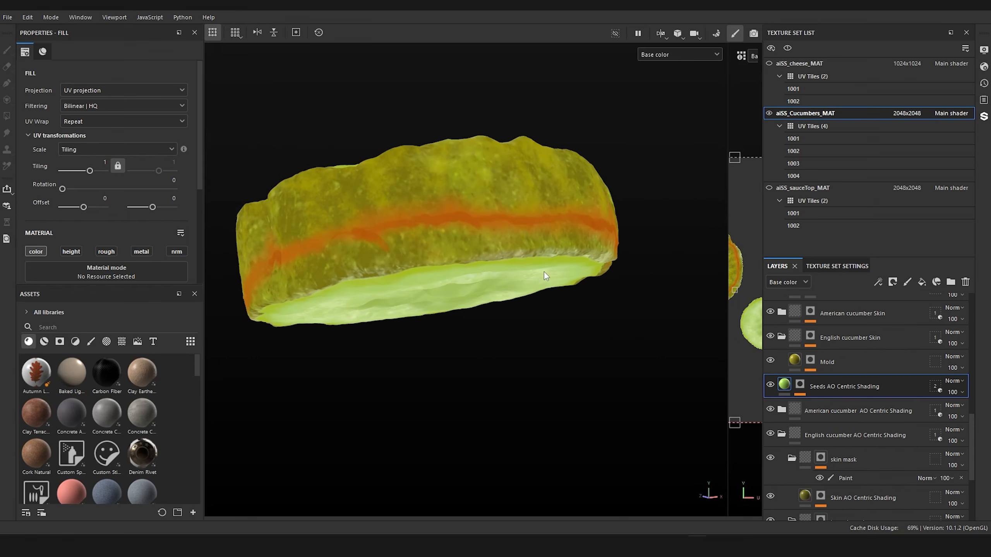
{"action": "scroll", "coordinate": [857, 367], "scroll_direction": "up", "scroll_amount": 10}
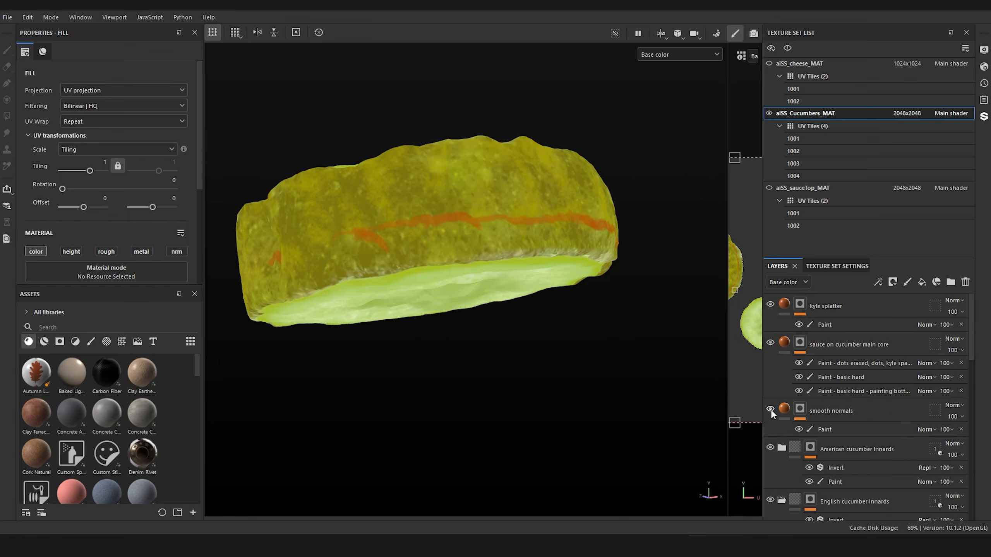
{"action": "left_click", "coordinate": [864, 429]}
{"action": "scroll", "coordinate": [480, 334], "scroll_direction": "up", "scroll_amount": 1}
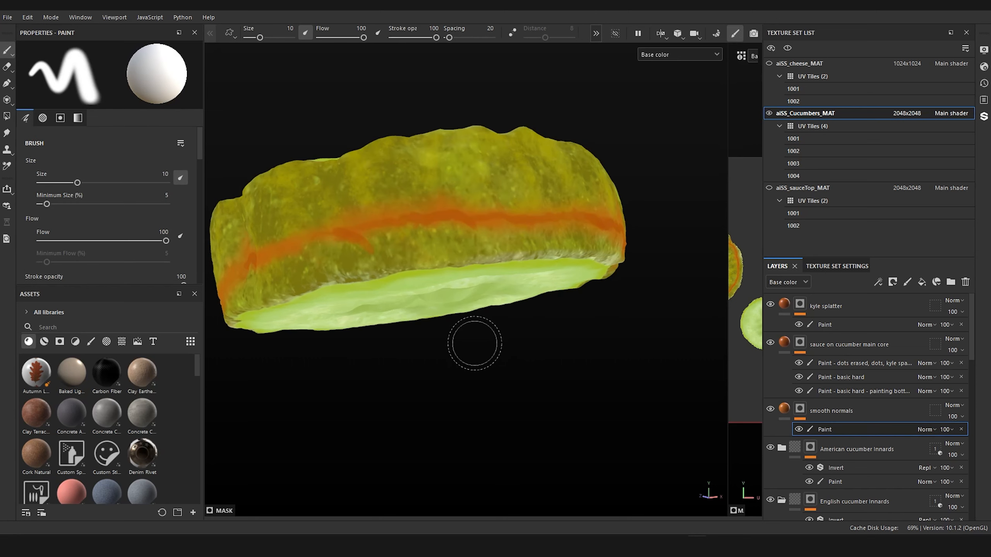
{"action": "left_click", "coordinate": [91, 341]}
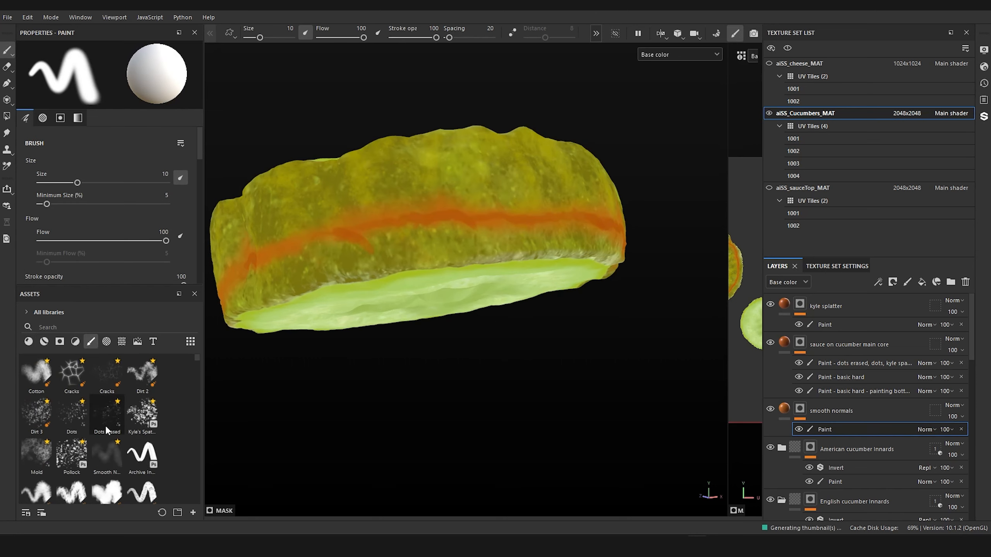
{"action": "left_click", "coordinate": [107, 453]}
Step: Paint soft sauce staining on the pale slice's lower skin, between the solid sauce edge and the underside, using brush size 9.84
{"action": "left_click_drag", "start_coordinate": [327, 435], "coordinate": [402, 354], "text": "alt"}
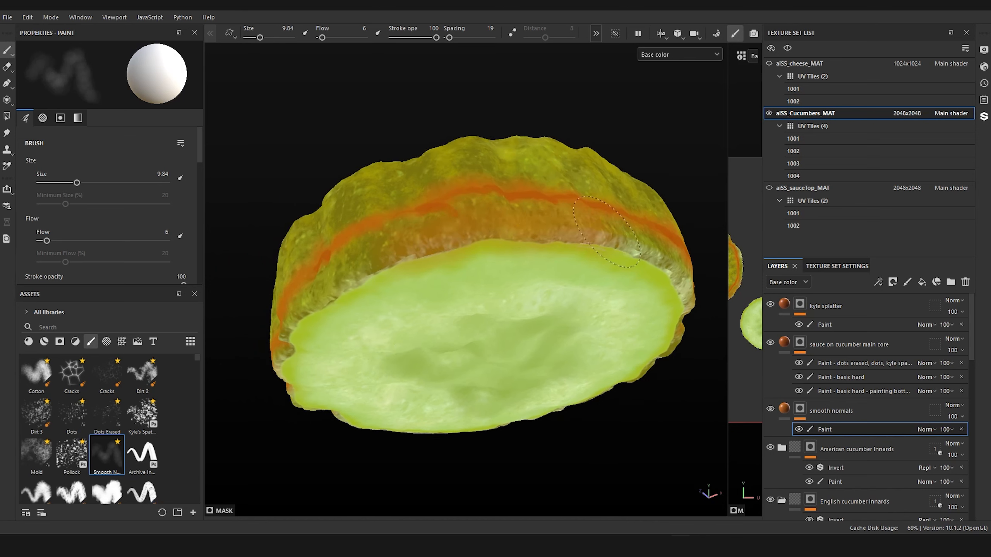
{"action": "left_click_drag", "start_coordinate": [546, 229], "coordinate": [504, 237]}
{"action": "right_click_drag", "start_coordinate": [504, 237], "coordinate": [488, 237], "text": "ctrl"}
{"action": "mouse_move", "coordinate": [503, 236]}
{"action": "left_mouse_down"}
{"action": "mouse_move", "coordinate": [583, 233]}
{"action": "mouse_move", "coordinate": [659, 266]}
{"action": "mouse_move", "coordinate": [474, 242]}
{"action": "left_mouse_up"}
{"action": "right_click_drag", "start_coordinate": [474, 241], "coordinate": [466, 242], "text": "ctrl"}
{"action": "mouse_move", "coordinate": [491, 207]}
{"action": "left_mouse_down"}
{"action": "mouse_move", "coordinate": [331, 279]}
{"action": "mouse_move", "coordinate": [312, 304]}
{"action": "left_mouse_up"}
{"action": "right_click_drag", "start_coordinate": [328, 305], "coordinate": [336, 304], "text": "ctrl"}
Step: Extend the soft sauce staining along more of the pale slice's lower skin and onto the adjoining underside rim
{"action": "left_click_drag", "start_coordinate": [339, 301], "coordinate": [680, 318]}
{"action": "mouse_move", "coordinate": [332, 318]}
{"action": "left_mouse_down"}
{"action": "mouse_move", "coordinate": [300, 334]}
{"action": "mouse_move", "coordinate": [306, 322]}
{"action": "left_mouse_up"}
{"action": "left_click_drag", "start_coordinate": [367, 325], "coordinate": [435, 255], "text": "alt"}
{"action": "right_click_drag", "start_coordinate": [518, 317], "coordinate": [535, 316], "text": "ctrl"}
{"action": "mouse_move", "coordinate": [535, 320]}
{"action": "left_mouse_down"}
{"action": "mouse_move", "coordinate": [471, 288]}
{"action": "mouse_move", "coordinate": [304, 267]}
{"action": "left_mouse_up"}
{"action": "mouse_move", "coordinate": [328, 306]}
{"action": "left_mouse_down"}
{"action": "mouse_move", "coordinate": [476, 327]}
{"action": "mouse_move", "coordinate": [565, 292]}
{"action": "left_mouse_up"}
{"action": "mouse_move", "coordinate": [566, 292]}
{"action": "left_mouse_down"}
{"action": "mouse_move", "coordinate": [485, 258]}
{"action": "mouse_move", "coordinate": [527, 289]}
{"action": "left_mouse_up"}
{"action": "left_click_drag", "start_coordinate": [449, 297], "coordinate": [396, 359], "text": "alt"}
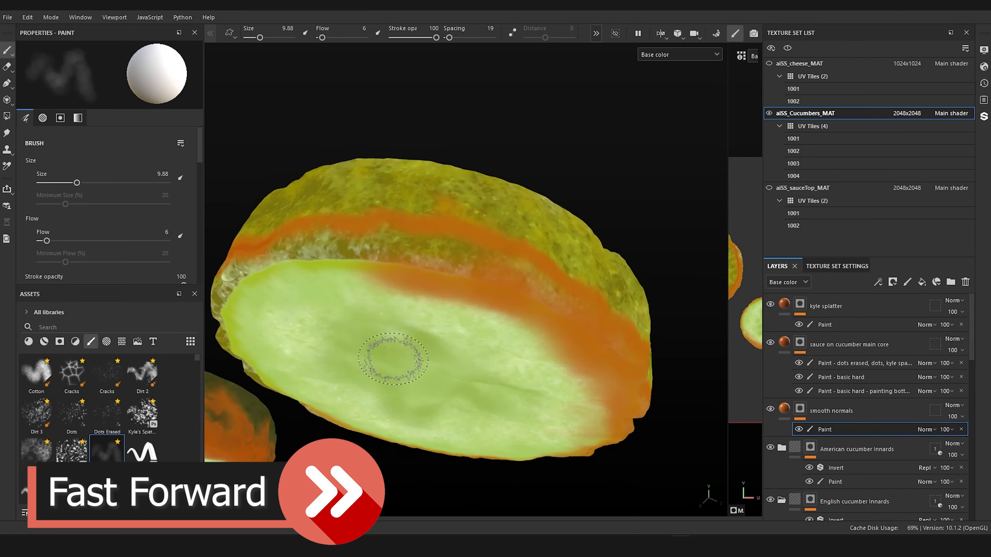
Step: Paint soft staining around the pale slice's underside rim with the size 9.88 brush, covering the remaining light skin patches
{"action": "left_click_drag", "start_coordinate": [433, 258], "coordinate": [542, 286]}
{"action": "mouse_move", "coordinate": [390, 250]}
{"action": "left_mouse_down"}
{"action": "mouse_move", "coordinate": [273, 260]}
{"action": "mouse_move", "coordinate": [359, 283]}
{"action": "left_mouse_up"}
{"action": "left_click_drag", "start_coordinate": [375, 305], "coordinate": [400, 233], "text": "alt"}
{"action": "middle_click_drag", "start_coordinate": [401, 233], "coordinate": [550, 281], "text": "alt"}
{"action": "mouse_move", "coordinate": [503, 234]}
{"action": "left_mouse_down"}
{"action": "mouse_move", "coordinate": [445, 220]}
{"action": "mouse_move", "coordinate": [324, 254]}
{"action": "left_mouse_up"}
{"action": "mouse_move", "coordinate": [390, 253]}
{"action": "left_mouse_down", "text": "alt"}
{"action": "mouse_move", "coordinate": [460, 332]}
{"action": "mouse_move", "coordinate": [527, 250]}
{"action": "left_mouse_up", "text": "alt"}
{"action": "left_click_drag", "start_coordinate": [675, 398], "coordinate": [425, 488]}
{"action": "mouse_move", "coordinate": [344, 184]}
{"action": "left_mouse_down"}
{"action": "mouse_move", "coordinate": [492, 186]}
{"action": "mouse_move", "coordinate": [294, 266]}
{"action": "left_mouse_up"}
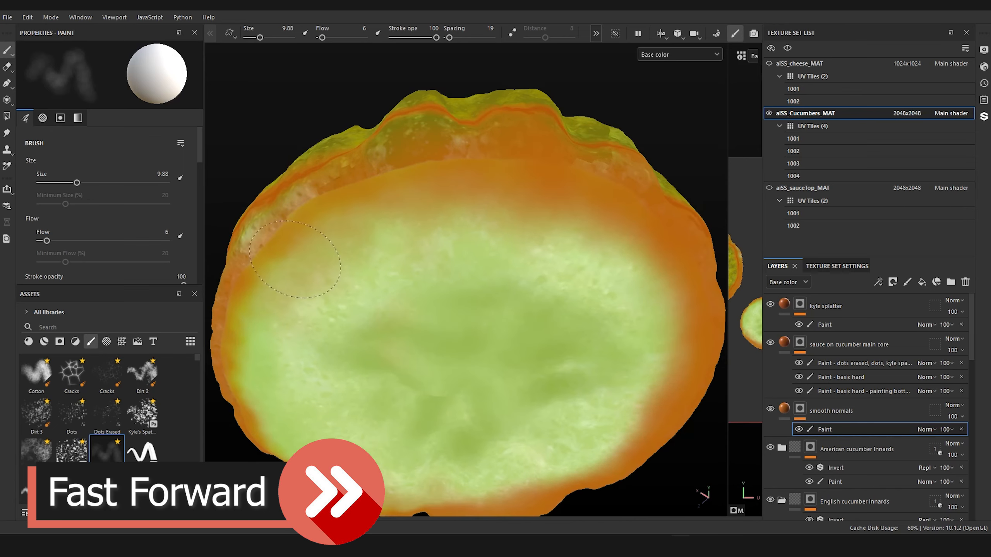
Step: Feather the soft sauce stain inward from the rim across the outer part of the pale slice's underside
{"action": "left_click_drag", "start_coordinate": [351, 250], "coordinate": [507, 218], "text": "alt"}
{"action": "right_click_drag", "start_coordinate": [546, 242], "coordinate": [507, 195], "text": "alt"}
{"action": "middle_click_drag", "start_coordinate": [506, 195], "coordinate": [462, 213], "text": "alt"}
{"action": "right_click_drag", "start_coordinate": [462, 213], "coordinate": [489, 270], "text": "alt"}
{"action": "scroll", "coordinate": [492, 271], "scroll_direction": "up", "scroll_amount": 4}
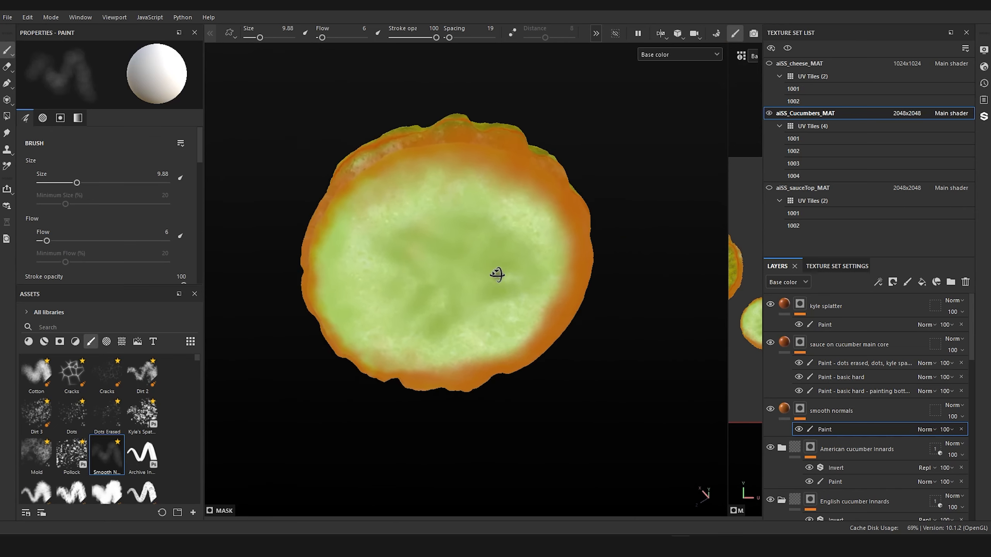
{"action": "mouse_move", "coordinate": [389, 177]}
{"action": "left_mouse_down"}
{"action": "mouse_move", "coordinate": [426, 180]}
{"action": "mouse_move", "coordinate": [409, 191]}
{"action": "mouse_move", "coordinate": [478, 173]}
{"action": "left_mouse_up"}
{"action": "mouse_move", "coordinate": [505, 332]}
{"action": "left_mouse_down"}
{"action": "mouse_move", "coordinate": [535, 313]}
{"action": "mouse_move", "coordinate": [507, 335]}
{"action": "mouse_move", "coordinate": [527, 308]}
{"action": "mouse_move", "coordinate": [488, 329]}
{"action": "left_mouse_up"}
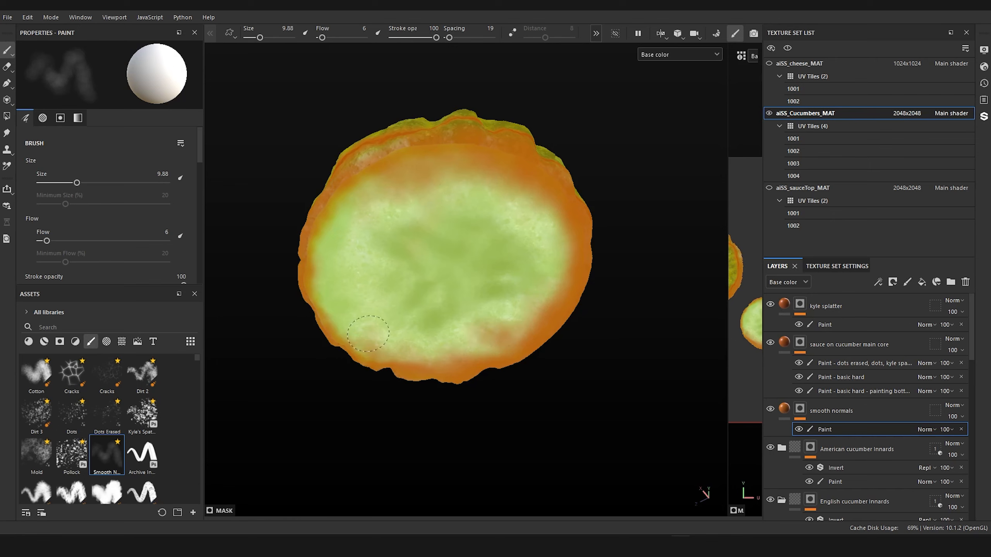
{"action": "left_click_drag", "start_coordinate": [329, 208], "coordinate": [364, 270]}
{"action": "mouse_move", "coordinate": [484, 183]}
{"action": "left_mouse_down"}
{"action": "mouse_move", "coordinate": [493, 220]}
{"action": "mouse_move", "coordinate": [527, 227]}
{"action": "mouse_move", "coordinate": [536, 269]}
{"action": "mouse_move", "coordinate": [501, 278]}
{"action": "mouse_move", "coordinate": [460, 400]}
{"action": "mouse_move", "coordinate": [448, 389]}
{"action": "left_mouse_up"}
Step: Cover the green gaps below the solid sauce edge on the pale slice's side skin with soft staining
{"action": "scroll", "coordinate": [499, 278], "scroll_direction": "down", "scroll_amount": 5}
{"action": "scroll", "coordinate": [459, 312], "scroll_direction": "up", "scroll_amount": 6}
{"action": "scroll", "coordinate": [454, 306], "scroll_direction": "up", "scroll_amount": 5}
{"action": "middle_click_drag", "start_coordinate": [454, 306], "coordinate": [592, 314], "text": "alt"}
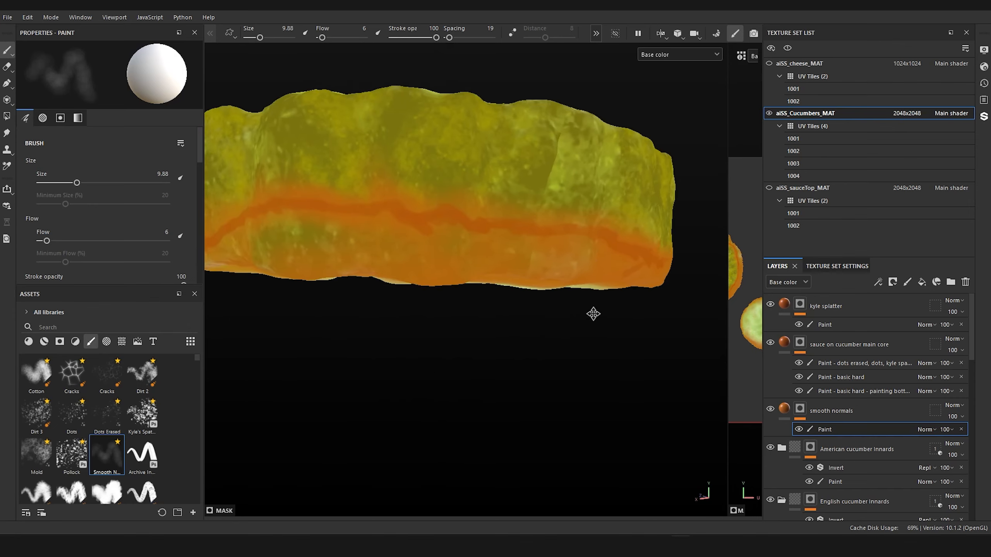
{"action": "left_click_drag", "start_coordinate": [592, 315], "coordinate": [591, 286], "text": "alt"}
{"action": "middle_click_drag", "start_coordinate": [409, 286], "coordinate": [633, 290], "text": "alt"}
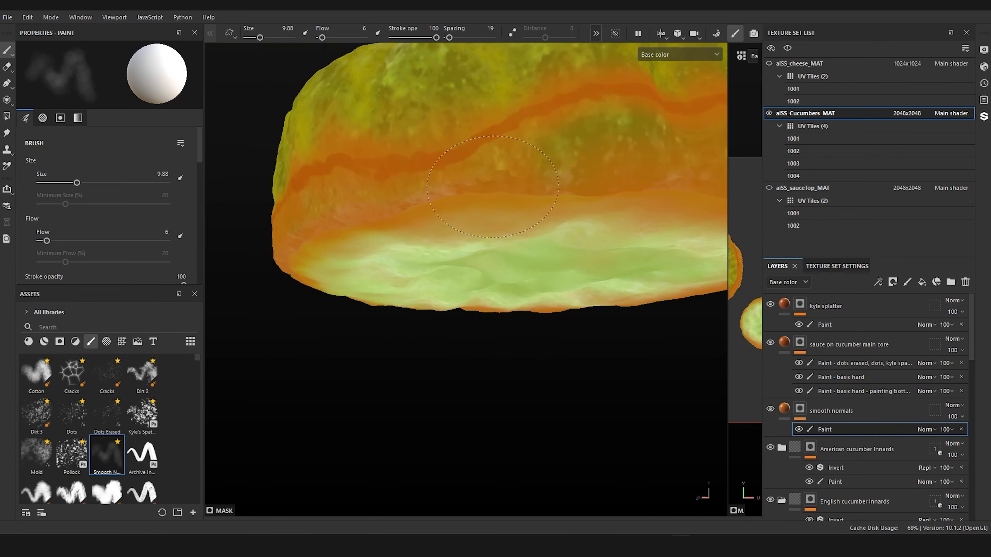
{"action": "left_click_drag", "start_coordinate": [541, 169], "coordinate": [649, 137]}
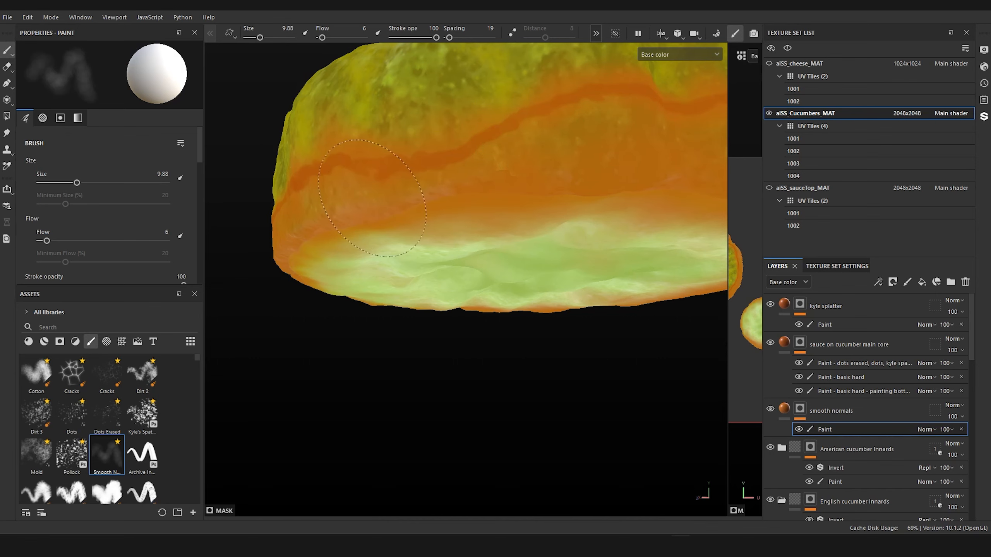
{"action": "scroll", "coordinate": [537, 252], "scroll_direction": "down", "scroll_amount": 6}
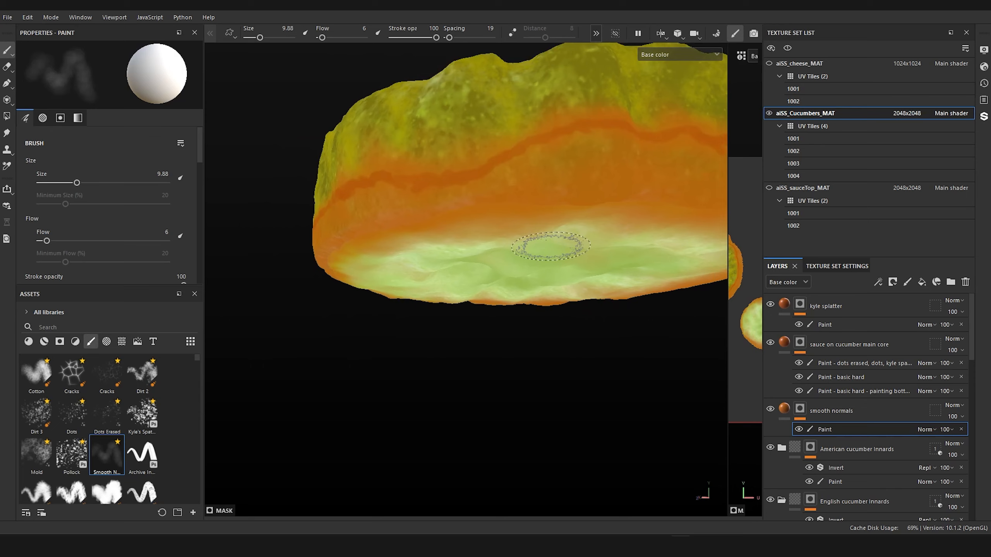
Step: Examine the pale slice's upper face, its seeds up close, and the stained side skin
{"action": "left_click_drag", "start_coordinate": [536, 251], "coordinate": [478, 375], "text": "alt"}
{"action": "scroll", "coordinate": [518, 290], "scroll_direction": "up", "scroll_amount": 5}
{"action": "scroll", "coordinate": [503, 266], "scroll_direction": "down", "scroll_amount": 2}
{"action": "middle_click_drag", "start_coordinate": [505, 258], "coordinate": [484, 336], "text": "alt"}
{"action": "scroll", "coordinate": [522, 243], "scroll_direction": "up", "scroll_amount": 5}
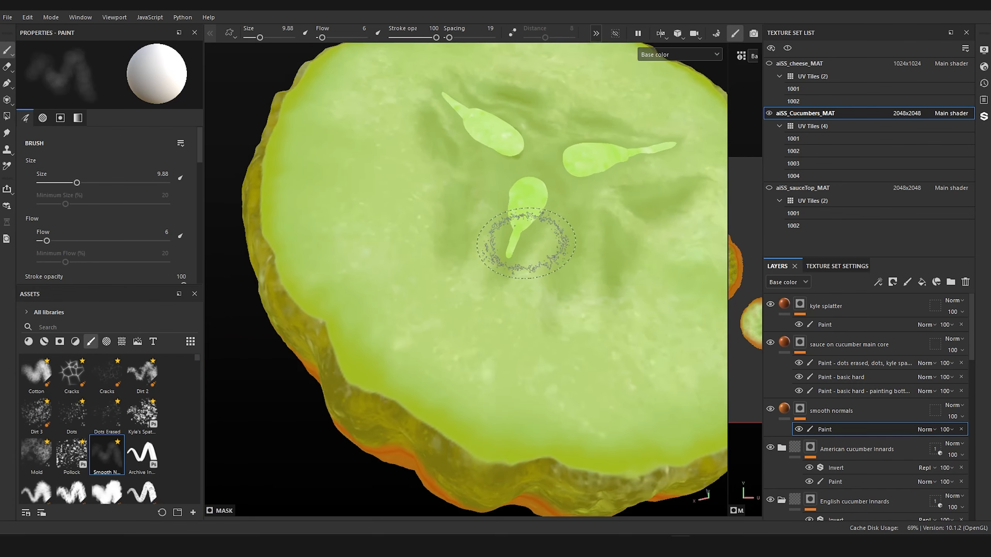
{"action": "mouse_move", "coordinate": [550, 192]}
{"action": "left_mouse_down", "text": "alt"}
{"action": "mouse_move", "coordinate": [533, 278]}
{"action": "mouse_move", "coordinate": [544, 237]}
{"action": "mouse_move", "coordinate": [608, 233]}
{"action": "mouse_move", "coordinate": [524, 233]}
{"action": "left_mouse_up", "text": "alt"}
{"action": "scroll", "coordinate": [532, 226], "scroll_direction": "up", "scroll_amount": 5}
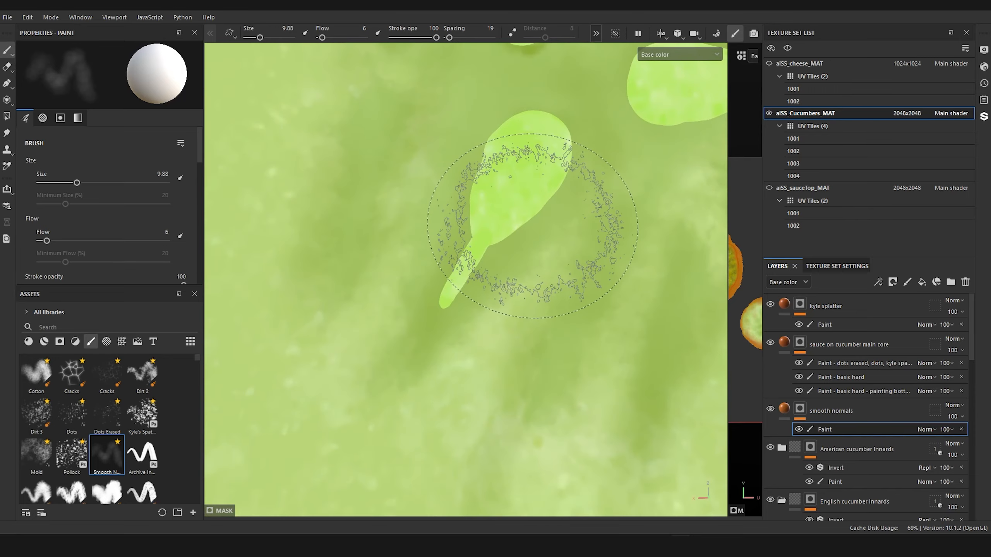
{"action": "scroll", "coordinate": [533, 225], "scroll_direction": "down", "scroll_amount": 5}
{"action": "mouse_move", "coordinate": [527, 270]}
{"action": "left_mouse_down", "text": "alt"}
{"action": "mouse_move", "coordinate": [491, 222]}
{"action": "mouse_move", "coordinate": [431, 365]}
{"action": "mouse_move", "coordinate": [484, 175]}
{"action": "mouse_move", "coordinate": [490, 305]}
{"action": "mouse_move", "coordinate": [503, 312]}
{"action": "left_mouse_up", "text": "alt"}
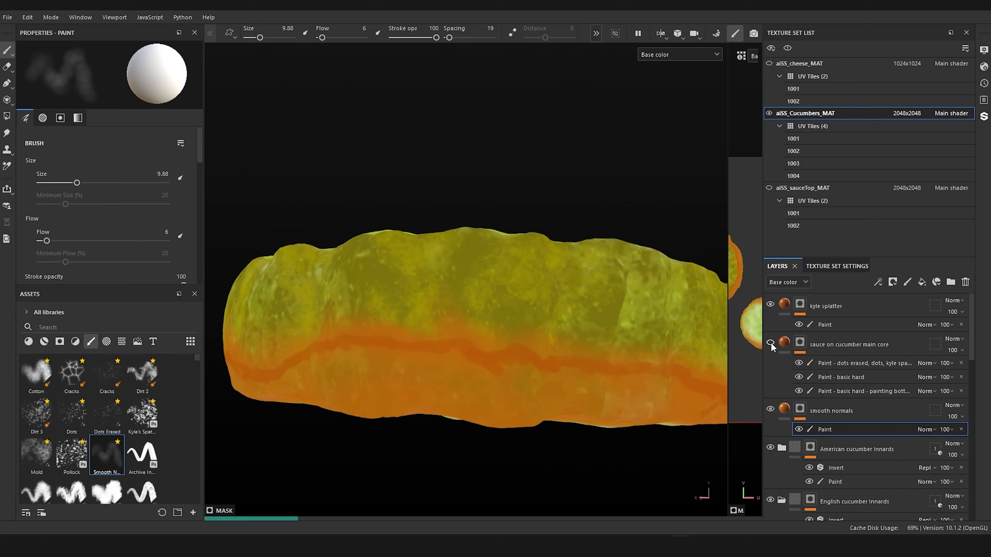
Step: Activate the "dots erased, dots" paint effect on the sauce on cucumber main core mask, with the Dots Erased brush at size 2.07
{"action": "left_click", "coordinate": [770, 342]}
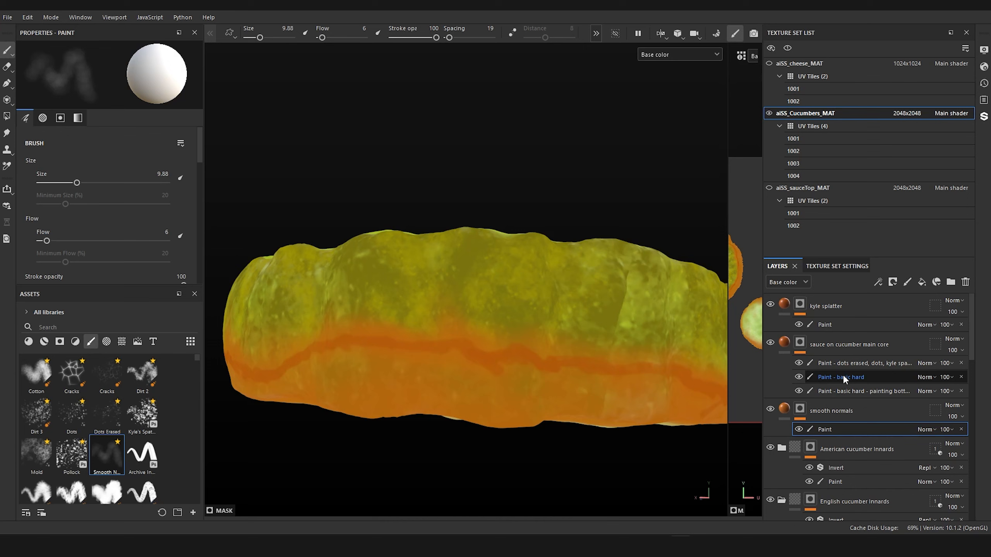
{"action": "left_click", "coordinate": [848, 365]}
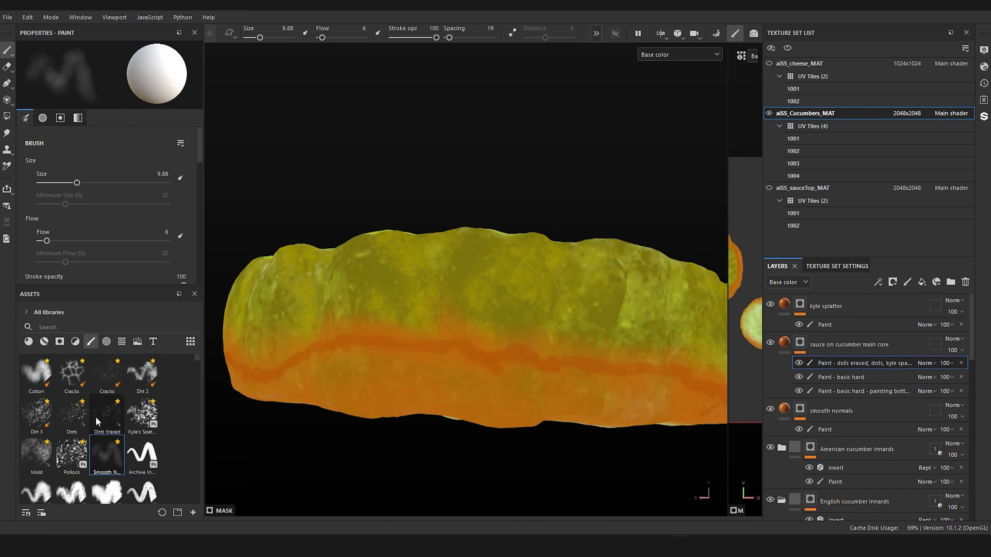
{"action": "left_click", "coordinate": [109, 420]}
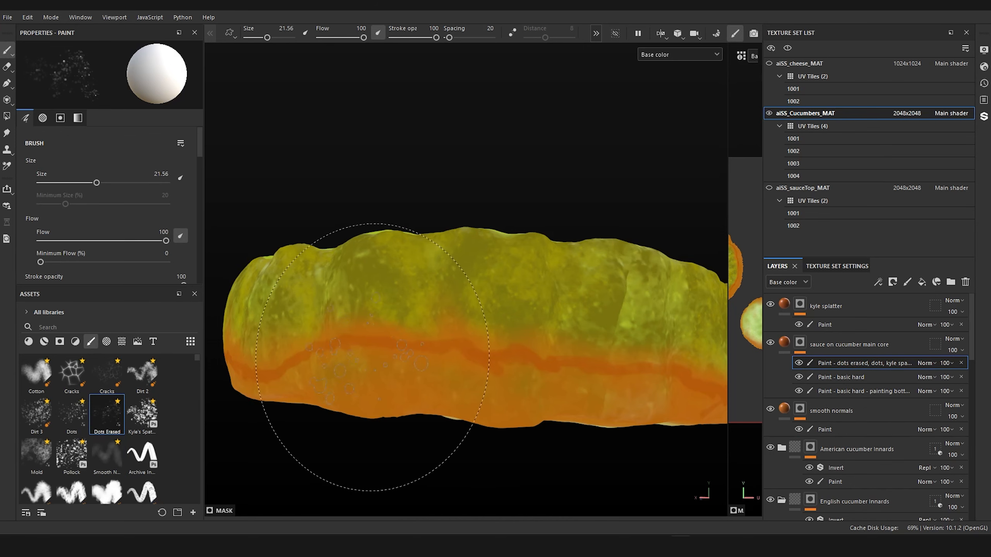
{"action": "right_click_drag", "start_coordinate": [376, 364], "coordinate": [339, 364], "text": "ctrl"}
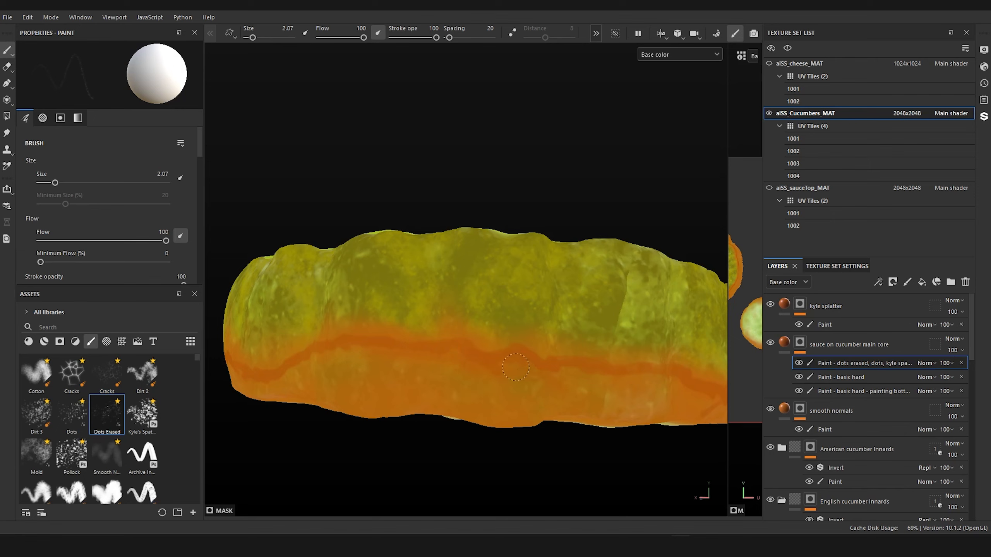
Step: Thicken and soften the solid sauce edge on the pale slice's skin using the Smooth brush at size 3.75
{"action": "left_click", "coordinate": [106, 455]}
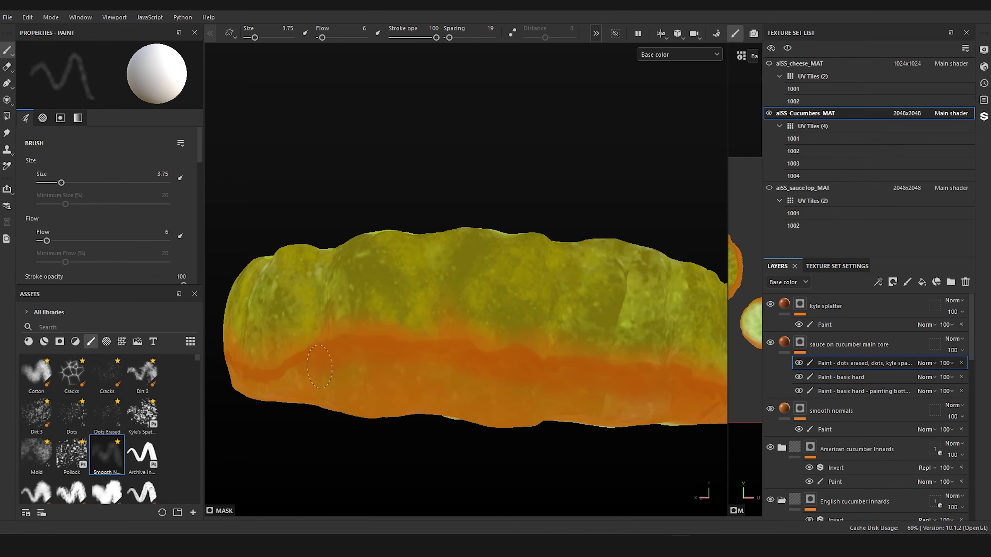
{"action": "left_click_drag", "start_coordinate": [284, 377], "coordinate": [496, 325], "text": "alt"}
{"action": "right_click_drag", "start_coordinate": [495, 325], "coordinate": [566, 306], "text": "alt"}
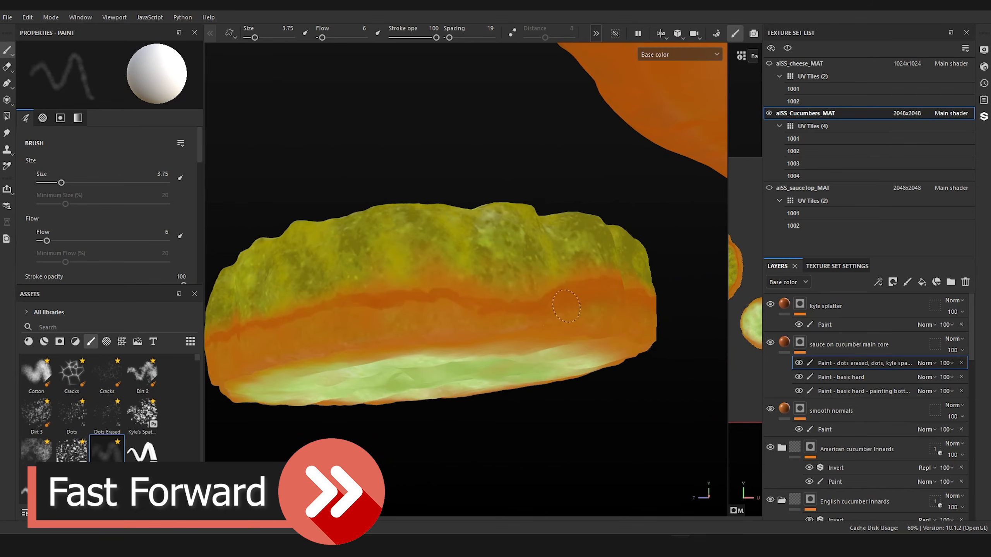
{"action": "mouse_move", "coordinate": [566, 307]}
{"action": "left_mouse_down"}
{"action": "mouse_move", "coordinate": [269, 331]}
{"action": "mouse_move", "coordinate": [518, 335]}
{"action": "left_mouse_up"}
Step: Continue blending the solid sauce edge into the soft stain around the rest of the pale slice's skin
{"action": "left_click_drag", "start_coordinate": [483, 292], "coordinate": [419, 289]}
{"action": "left_click_drag", "start_coordinate": [658, 295], "coordinate": [597, 325], "text": "alt"}
{"action": "right_click_drag", "start_coordinate": [597, 325], "coordinate": [650, 308], "text": "alt"}
{"action": "mouse_move", "coordinate": [423, 303]}
{"action": "left_mouse_down"}
{"action": "mouse_move", "coordinate": [469, 304]}
{"action": "mouse_move", "coordinate": [400, 331]}
{"action": "left_mouse_up"}
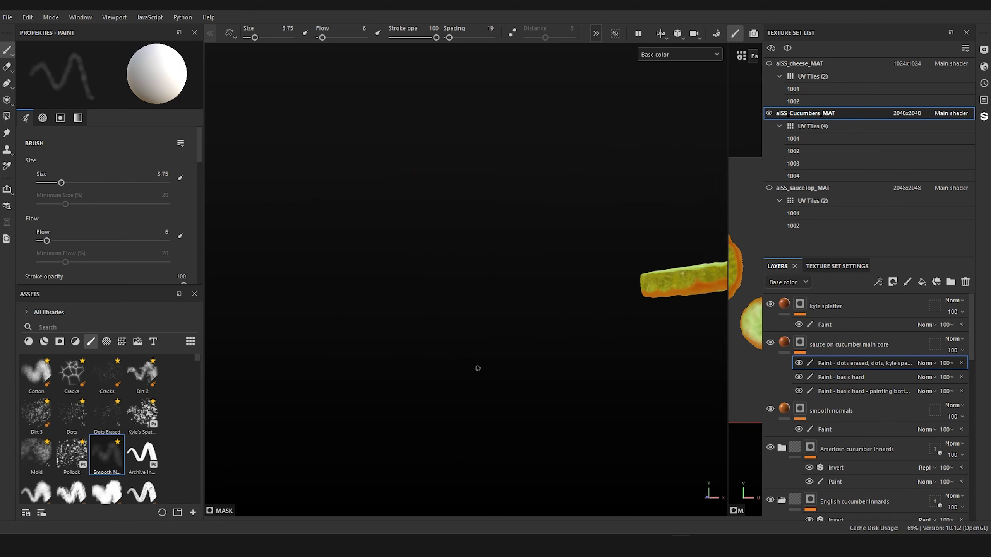
{"action": "left_click_drag", "start_coordinate": [476, 365], "coordinate": [437, 460], "text": "alt"}
{"action": "right_click_drag", "start_coordinate": [438, 460], "coordinate": [522, 422], "text": "alt"}
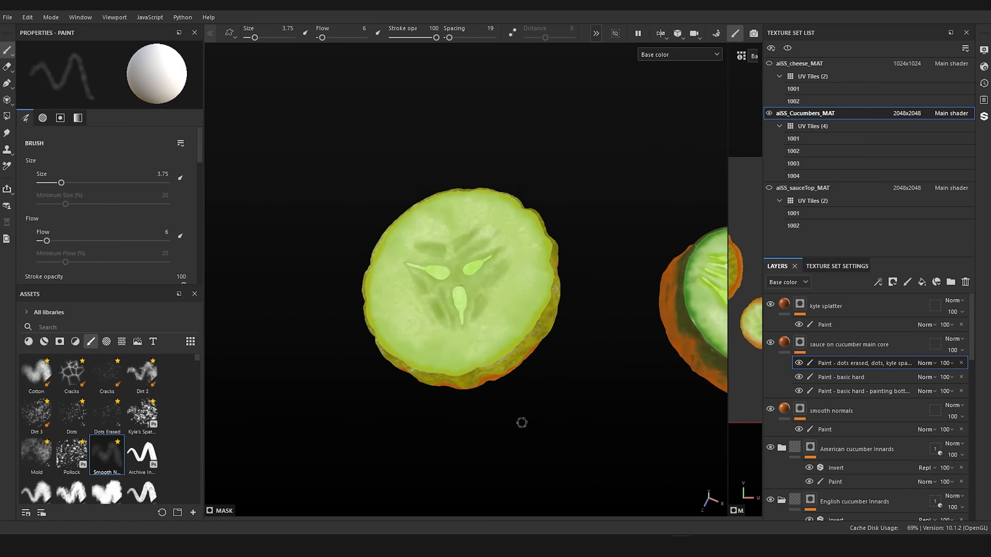
Step: Review the sauce staining and seeds on both cucumber slices from several angles and distances
{"action": "left_click_drag", "start_coordinate": [522, 422], "coordinate": [356, 350], "text": "alt"}
{"action": "scroll", "coordinate": [384, 424], "scroll_direction": "up", "scroll_amount": 3}
{"action": "left_click_drag", "start_coordinate": [385, 426], "coordinate": [374, 452], "text": "alt"}
{"action": "middle_click_drag", "start_coordinate": [379, 406], "coordinate": [359, 261], "text": "alt"}
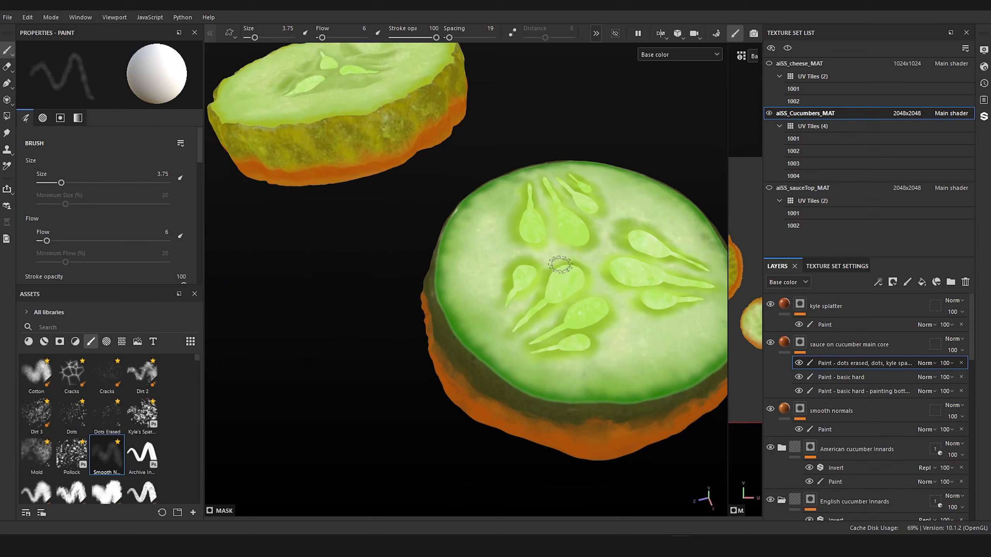
{"action": "scroll", "coordinate": [561, 238], "scroll_direction": "down", "scroll_amount": 3}
{"action": "mouse_move", "coordinate": [373, 254]}
{"action": "left_mouse_down", "text": "alt"}
{"action": "mouse_move", "coordinate": [387, 327]}
{"action": "mouse_move", "coordinate": [390, 298]}
{"action": "left_mouse_up", "text": "alt"}
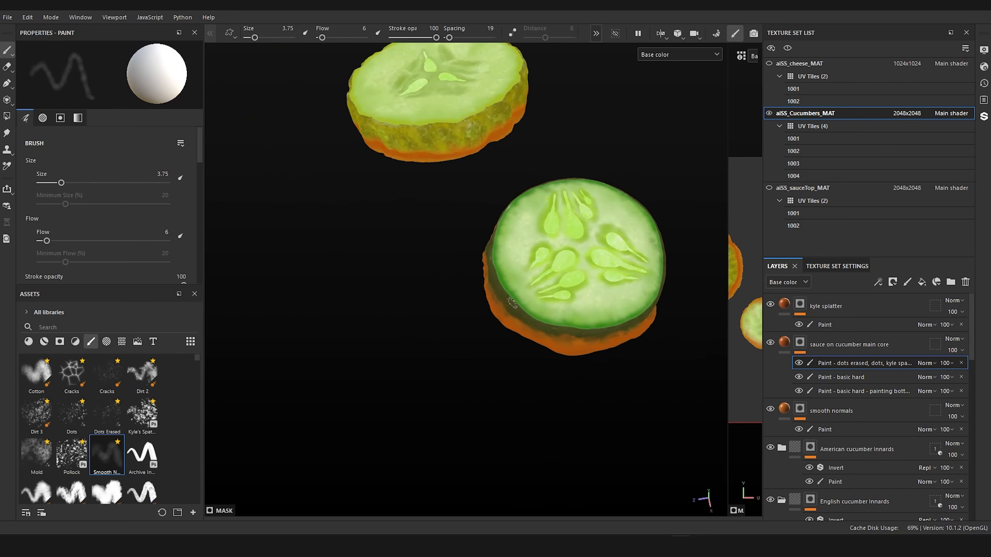
{"action": "left_click_drag", "start_coordinate": [504, 287], "coordinate": [437, 262], "text": "alt"}
{"action": "middle_click_drag", "start_coordinate": [437, 262], "coordinate": [342, 321], "text": "alt"}
{"action": "left_click_drag", "start_coordinate": [342, 321], "coordinate": [302, 333], "text": "alt"}
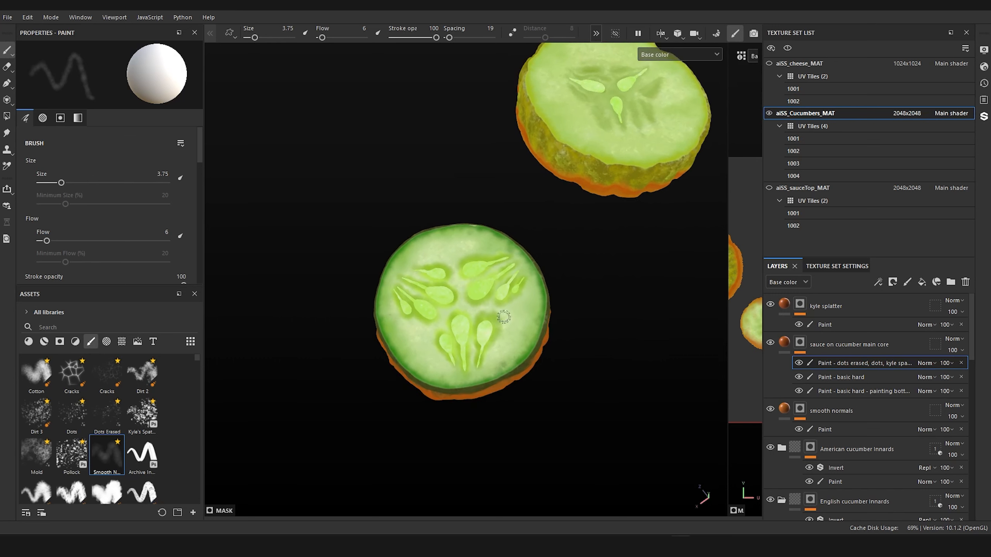
{"action": "left_click_drag", "start_coordinate": [533, 368], "coordinate": [507, 327], "text": "alt"}
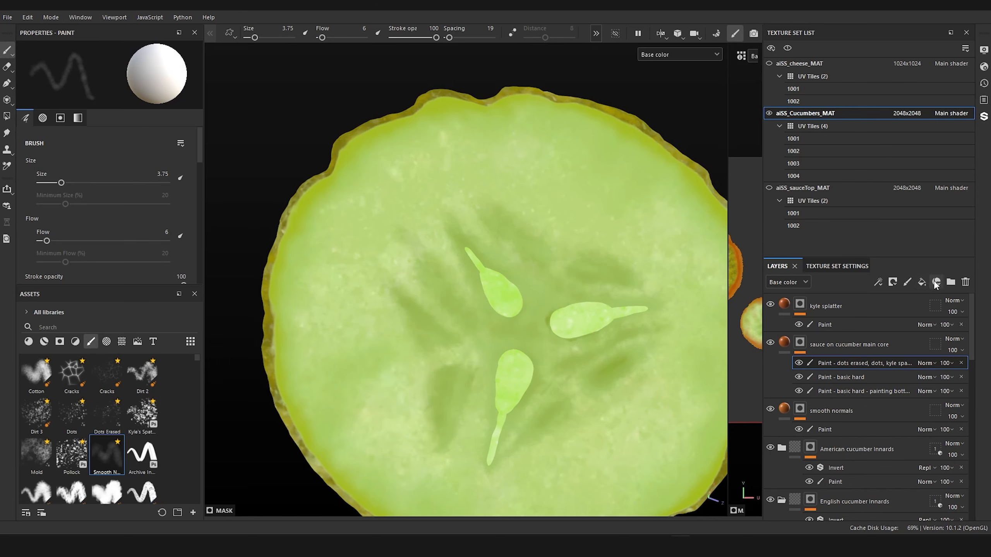
Step: Create a fill layer with a black mask at the top of the stack, above the kyle splatter layer
{"action": "left_click", "coordinate": [922, 282]}
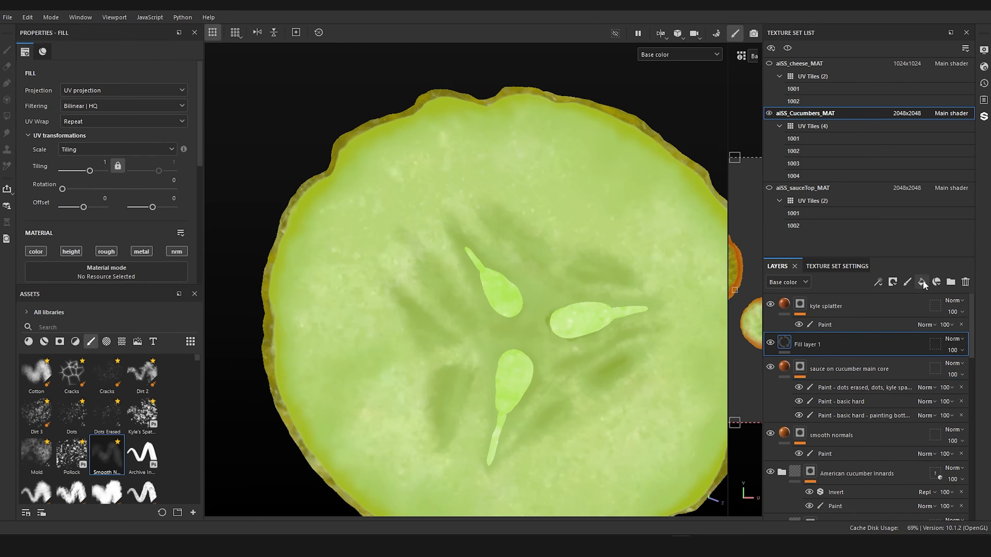
{"action": "left_click_drag", "start_coordinate": [836, 343], "coordinate": [818, 306]}
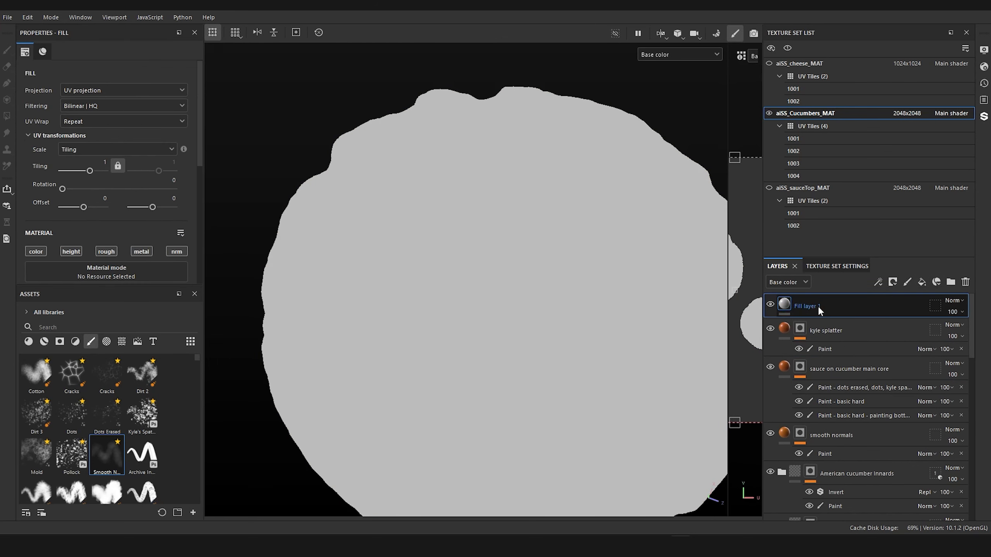
{"action": "right_click", "coordinate": [782, 307]}
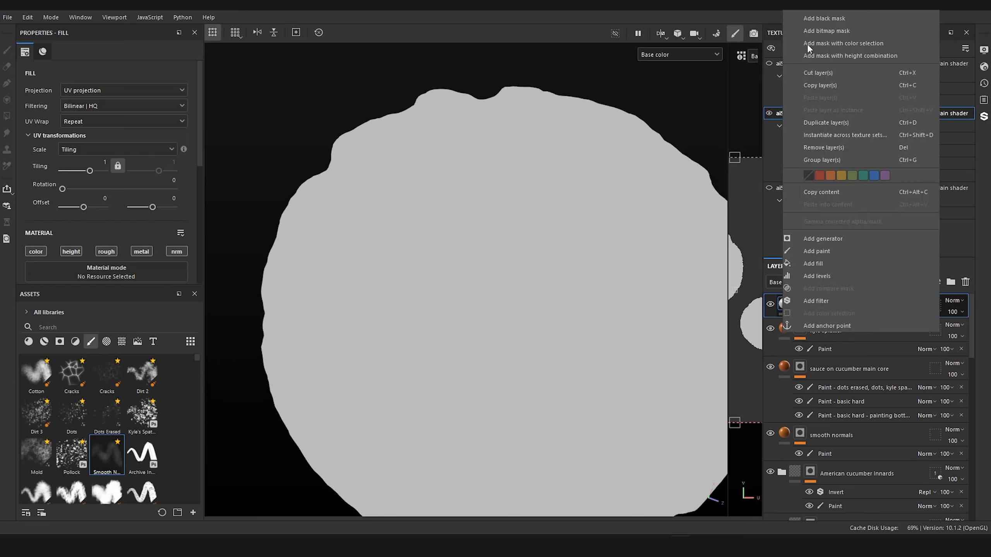
{"action": "left_click", "coordinate": [828, 17]}
Step: Add a paint effect to the new fill layer's mask and rename the layer as seed fill
{"action": "right_click", "coordinate": [799, 305]}
{"action": "left_click", "coordinate": [844, 342]}
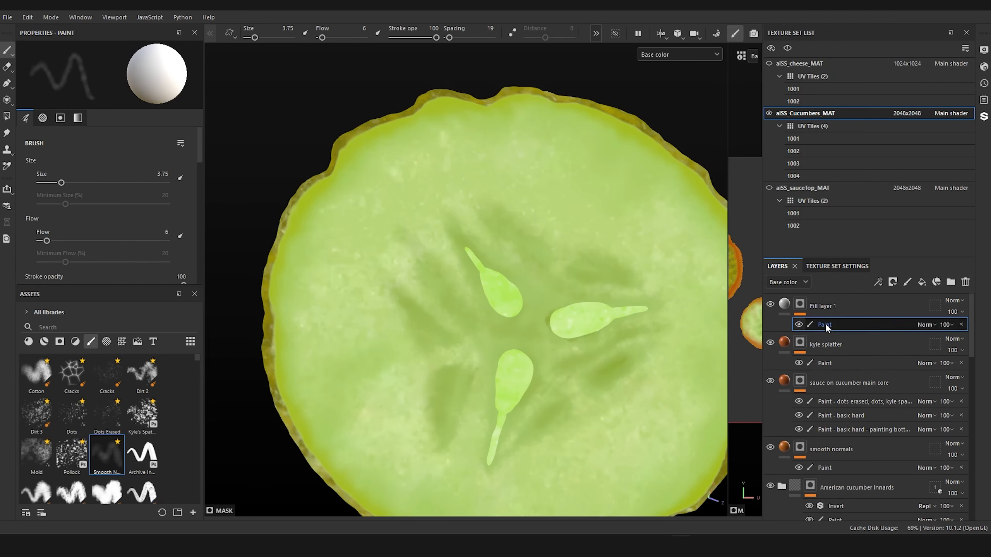
{"action": "double_click", "coordinate": [825, 306]}
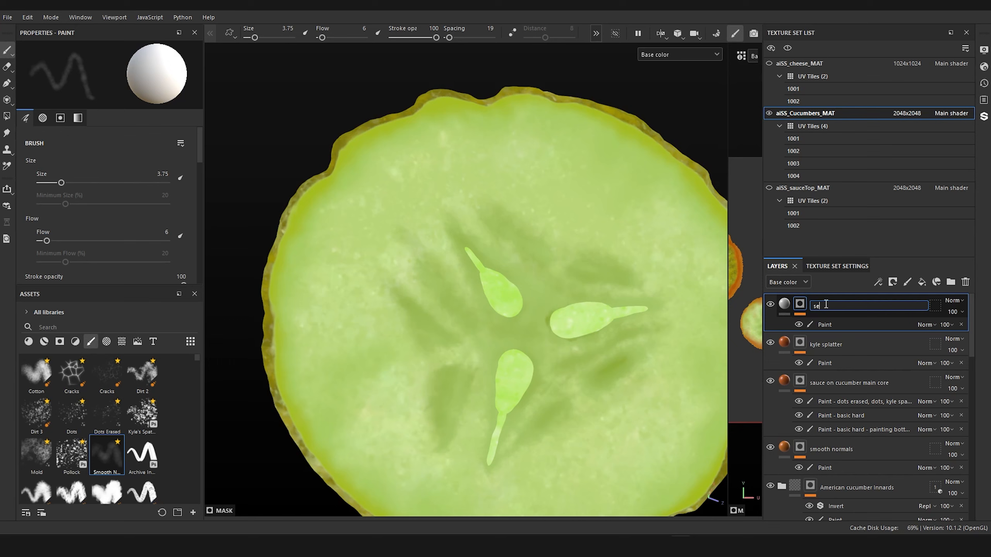
{"action": "key", "text": "Return"}
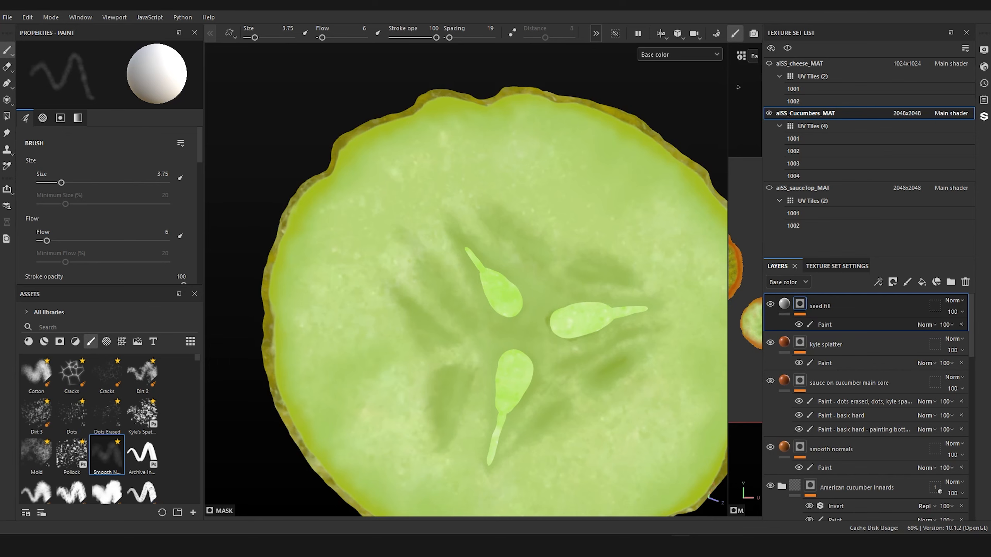
Step: Restrict the seed fill layer's geometry mask by mesh names to american_cucumber_seeds_subD3 and english_cucumber_seeds_subD3
{"action": "left_click", "coordinate": [935, 308]}
{"action": "left_click", "coordinate": [102, 53]}
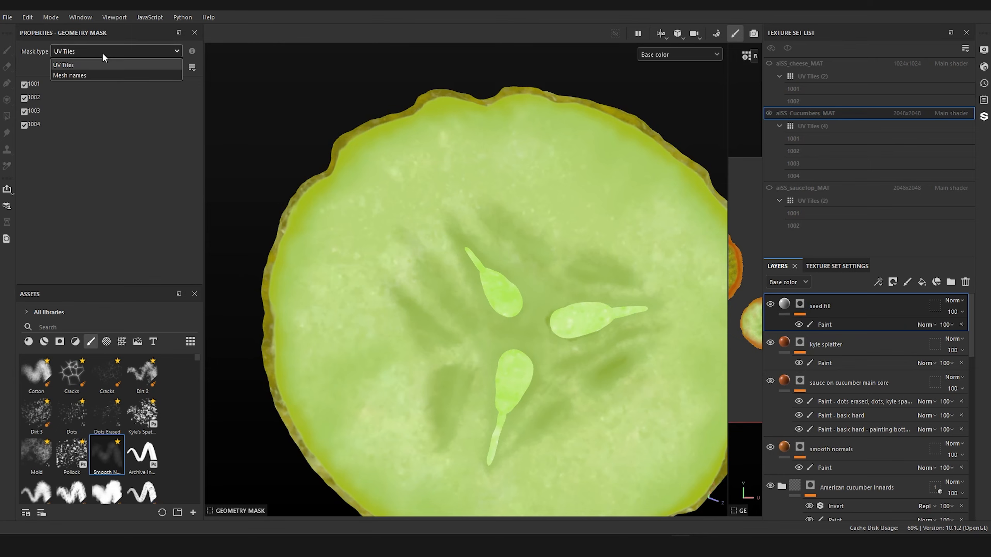
{"action": "left_click", "coordinate": [100, 74]}
{"action": "left_click", "coordinate": [24, 125]}
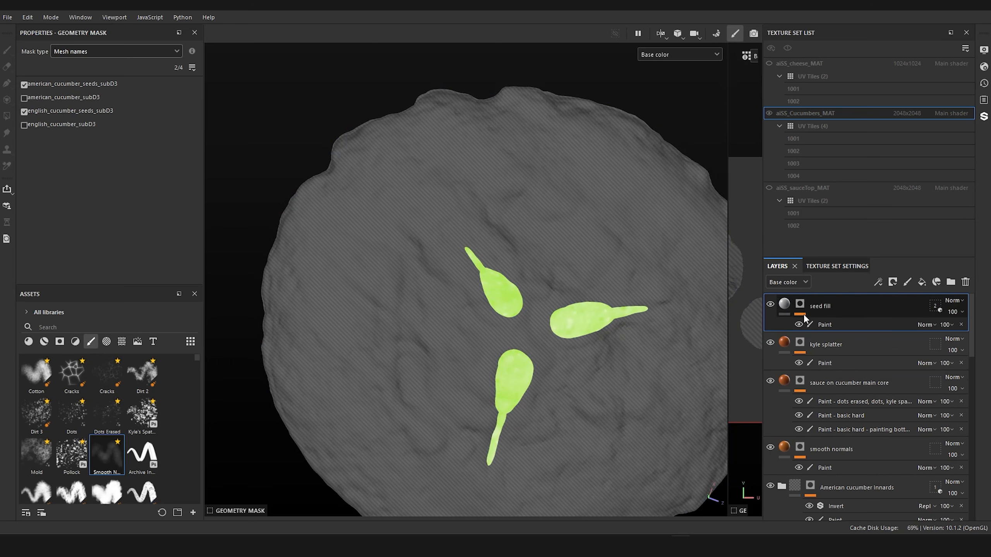
Step: Set the seed fill layer's base color to a pale green sampled from the cucumber flesh
{"action": "left_click", "coordinate": [827, 321]}
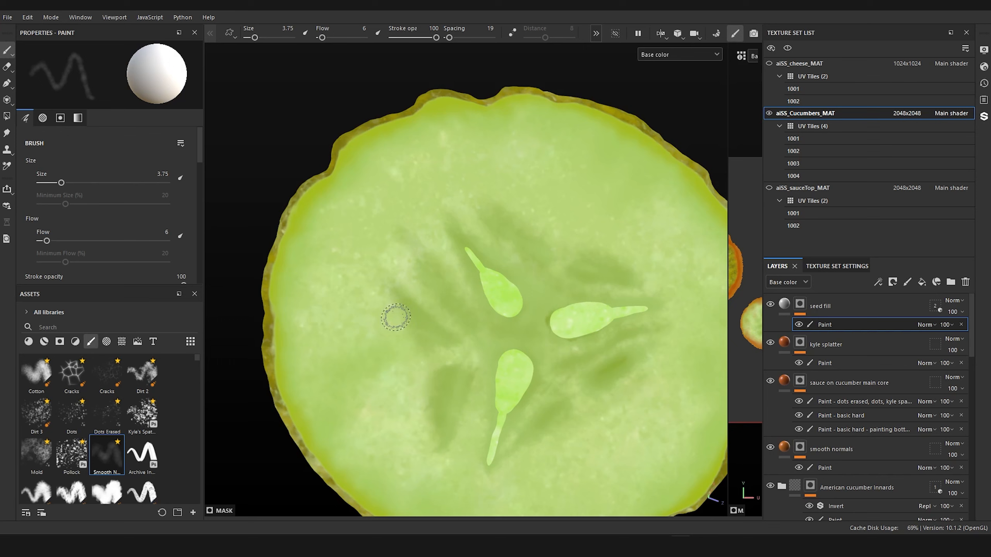
{"action": "key", "text": "ctrl+z"}
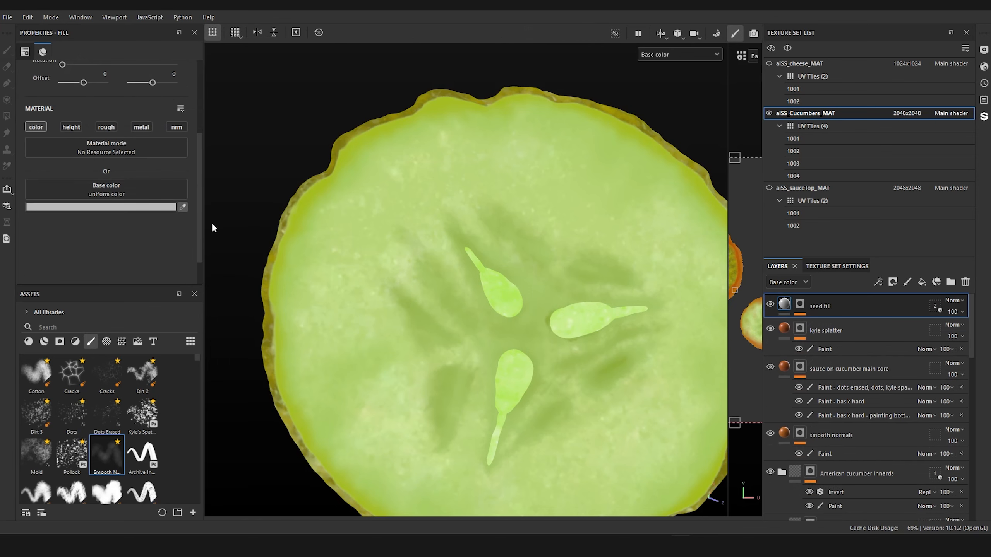
{"action": "left_click", "coordinate": [391, 263]}
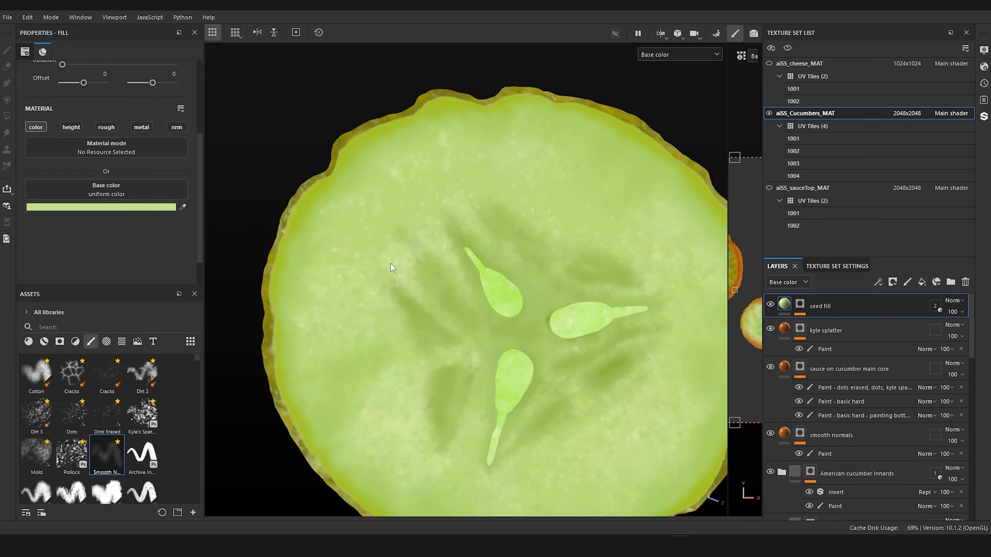
Step: Add a paint effect to the seed fill layer's mask and paint the pale green softly over the seeds' rounded ends
{"action": "left_click", "coordinate": [799, 305]}
{"action": "left_click", "coordinate": [802, 314]}
{"action": "left_click", "coordinate": [826, 324]}
{"action": "right_click_drag", "start_coordinate": [511, 307], "coordinate": [512, 305], "text": "ctrl"}
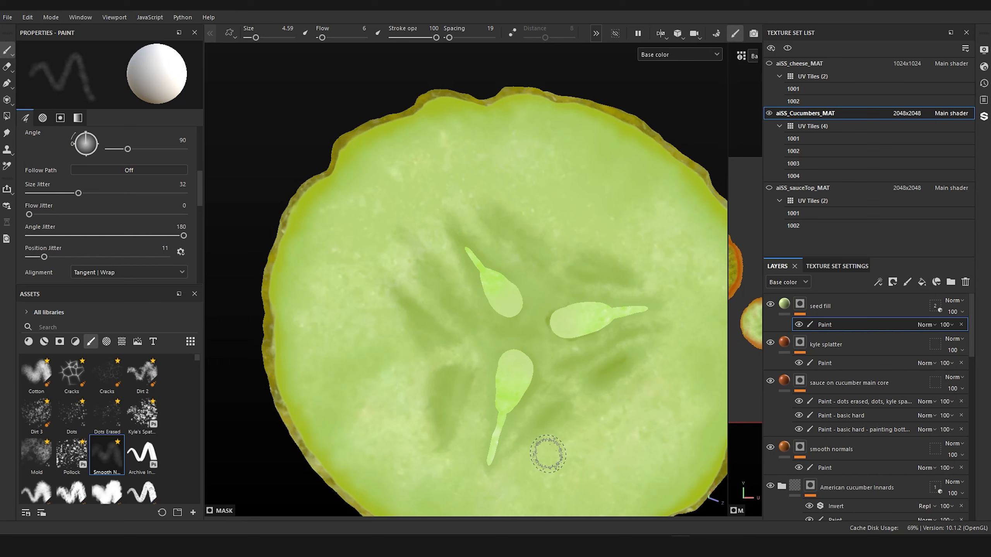
Step: Examine the tinted seeds on both cucumber slices, close up and from a distance
{"action": "scroll", "coordinate": [547, 454], "scroll_direction": "down", "scroll_amount": 5}
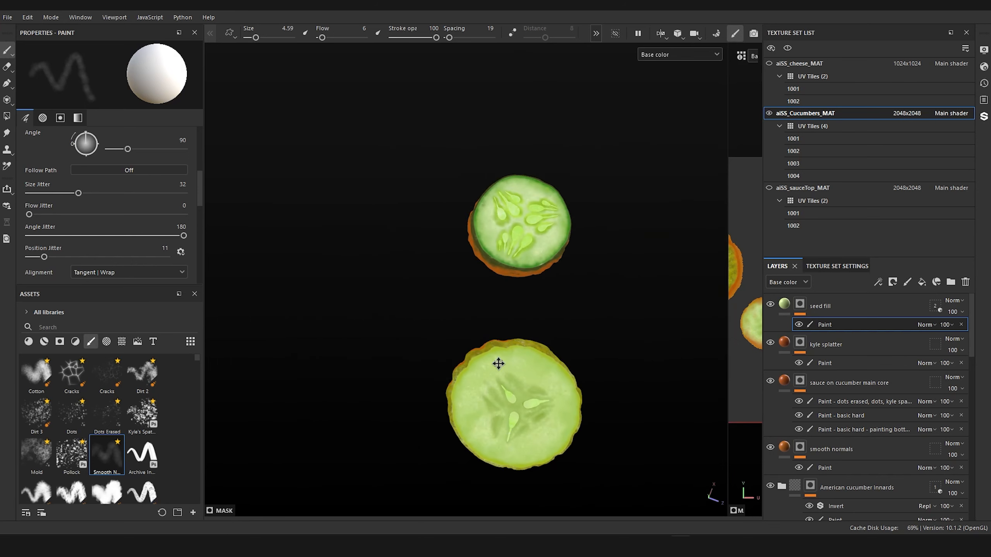
{"action": "scroll", "coordinate": [499, 365], "scroll_direction": "up", "scroll_amount": 5}
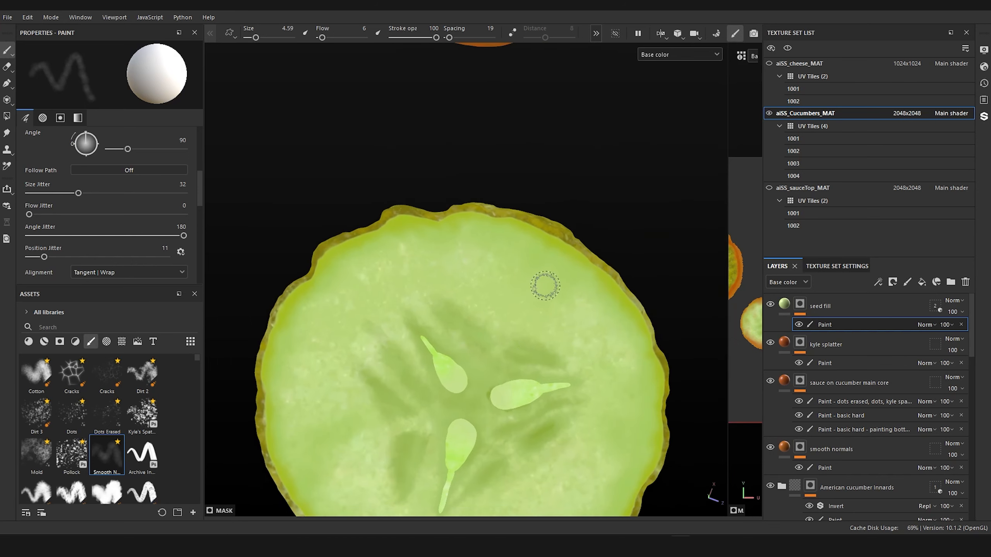
{"action": "middle_click_drag", "start_coordinate": [545, 285], "coordinate": [571, 427], "text": "alt"}
{"action": "left_click_drag", "start_coordinate": [570, 427], "coordinate": [525, 407], "text": "alt"}
{"action": "middle_click_drag", "start_coordinate": [525, 407], "coordinate": [517, 248], "text": "alt"}
{"action": "scroll", "coordinate": [521, 276], "scroll_direction": "down", "scroll_amount": 5}
{"action": "scroll", "coordinate": [516, 296], "scroll_direction": "down", "scroll_amount": 1}
{"action": "scroll", "coordinate": [517, 248], "scroll_direction": "up", "scroll_amount": 5}
{"action": "middle_click_drag", "start_coordinate": [507, 136], "coordinate": [510, 371], "text": "alt"}
{"action": "scroll", "coordinate": [510, 372], "scroll_direction": "up", "scroll_amount": 2}
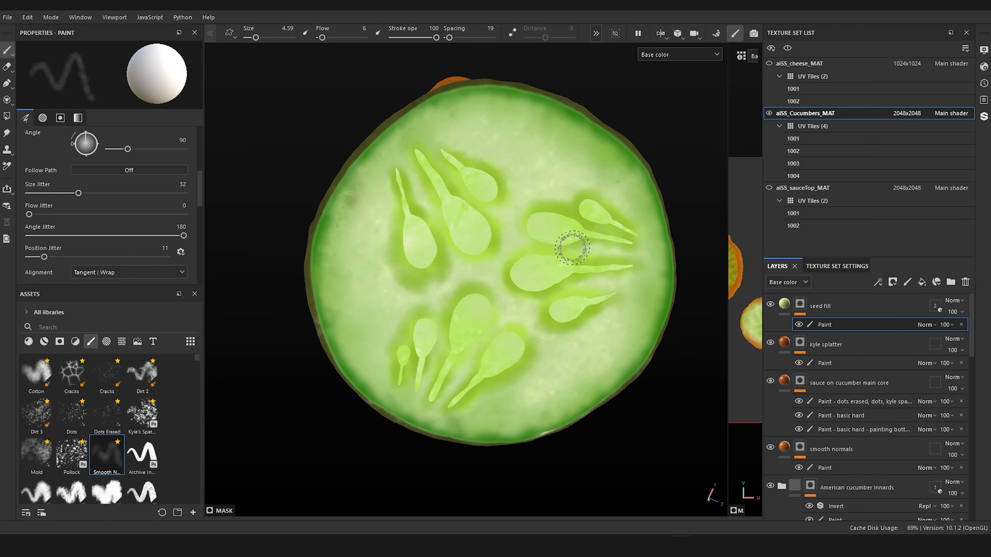
{"action": "scroll", "coordinate": [578, 245], "scroll_direction": "down", "scroll_amount": 7}
{"action": "left_click_drag", "start_coordinate": [589, 312], "coordinate": [588, 224], "text": "alt"}
{"action": "left_click_drag", "start_coordinate": [390, 294], "coordinate": [429, 332], "text": "alt"}
{"action": "middle_click_drag", "start_coordinate": [430, 332], "coordinate": [359, 285], "text": "alt"}
{"action": "scroll", "coordinate": [359, 284], "scroll_direction": "up", "scroll_amount": 3}
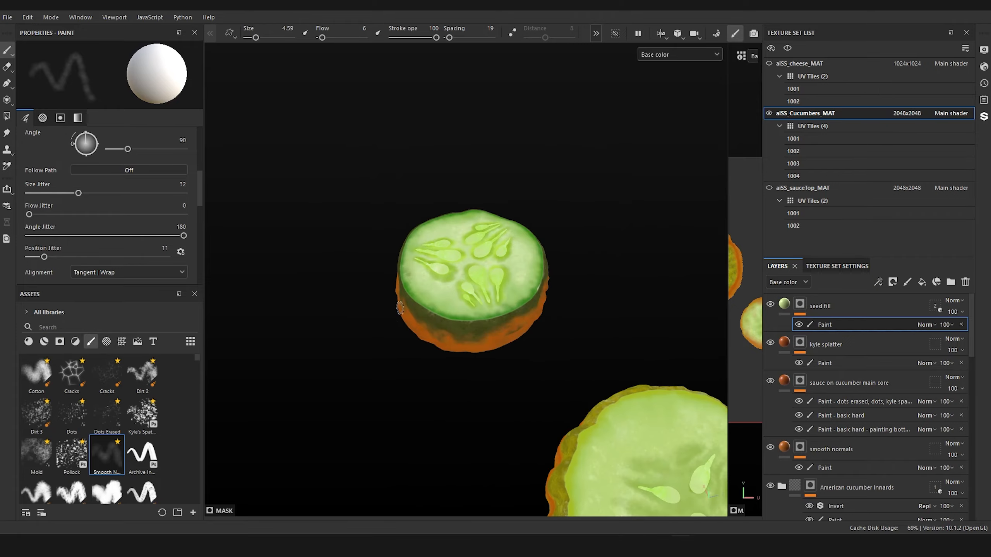
{"action": "left_click_drag", "start_coordinate": [409, 324], "coordinate": [454, 390], "text": "alt"}
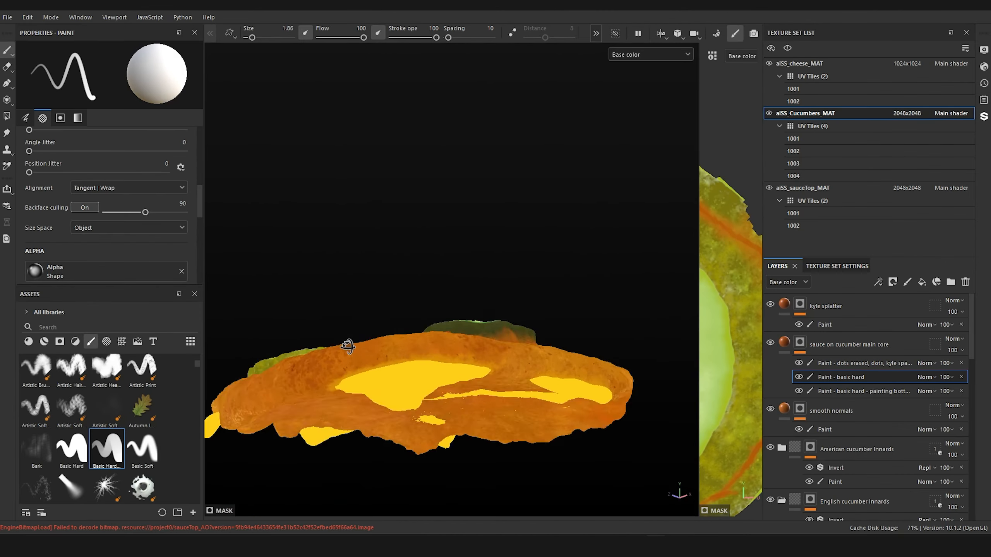
{"action": "mouse_move", "coordinate": [347, 347]}
{"action": "left_mouse_down", "text": "alt"}
{"action": "mouse_move", "coordinate": [373, 333]}
{"action": "mouse_move", "coordinate": [504, 376]}
{"action": "mouse_move", "coordinate": [456, 332]}
{"action": "mouse_move", "coordinate": [437, 359]}
{"action": "mouse_move", "coordinate": [460, 343]}
{"action": "mouse_move", "coordinate": [418, 334]}
{"action": "mouse_move", "coordinate": [495, 345]}
{"action": "left_mouse_up", "text": "alt"}
Step: Touch up the sauce edge along the base of the pale slice's skin with the hard brush, and soften it on the smooth normals mask
{"action": "scroll", "coordinate": [454, 341], "scroll_direction": "up", "scroll_amount": 3}
{"action": "scroll", "coordinate": [431, 343], "scroll_direction": "up", "scroll_amount": 3}
{"action": "scroll", "coordinate": [495, 345], "scroll_direction": "down", "scroll_amount": 3}
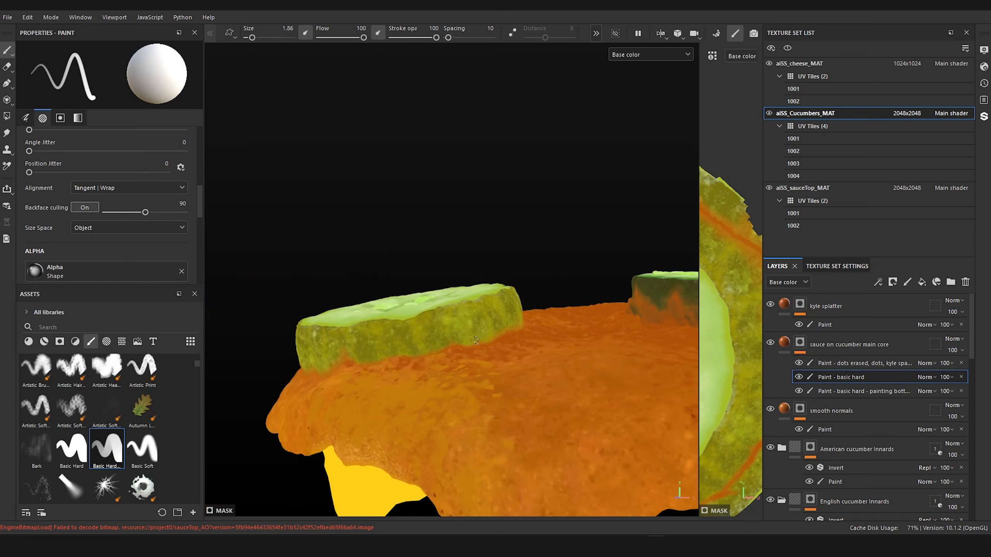
{"action": "left_click_drag", "start_coordinate": [495, 345], "coordinate": [550, 329], "text": "alt"}
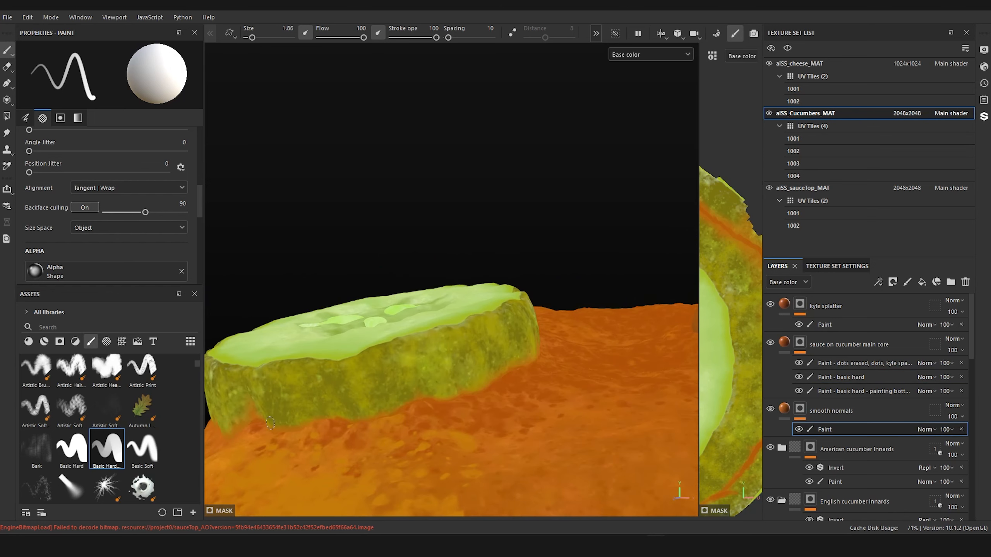
{"action": "right_click_drag", "start_coordinate": [276, 423], "coordinate": [293, 426], "text": "ctrl"}
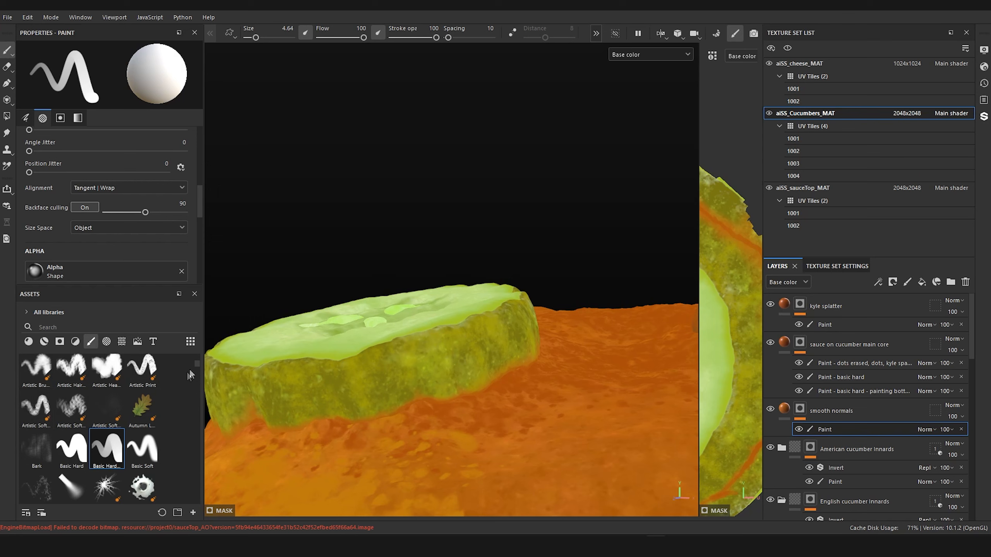
{"action": "left_click", "coordinate": [106, 453]}
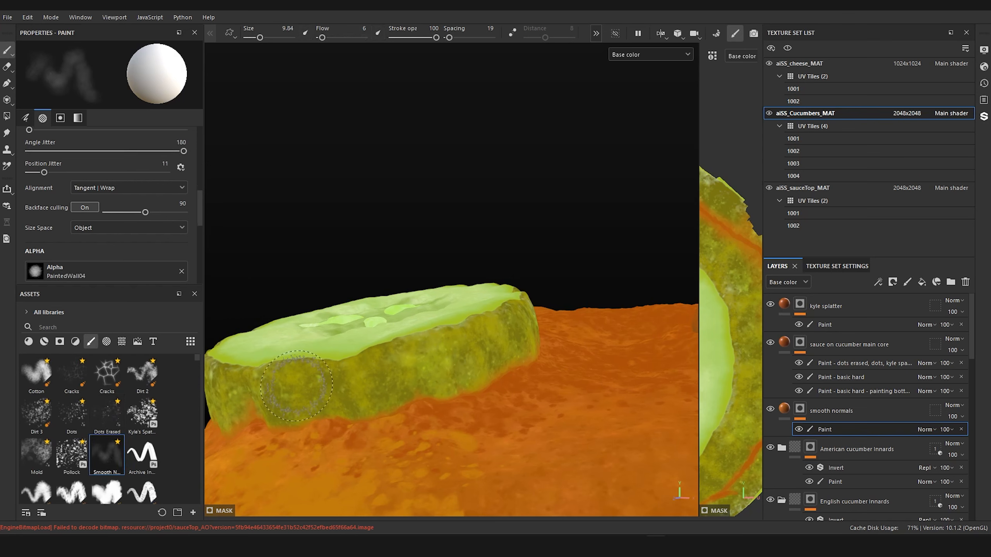
{"action": "right_click_drag", "start_coordinate": [308, 422], "coordinate": [289, 423], "text": "ctrl"}
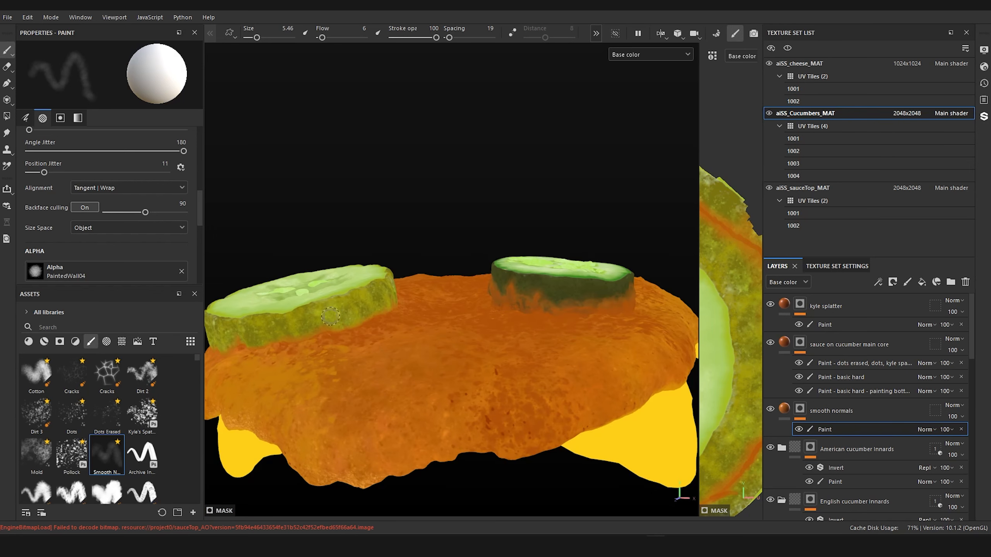
Step: Check how both cucumber slices blend into the sauce layer beneath them from above, from the side and close up
{"action": "left_click_drag", "start_coordinate": [516, 304], "coordinate": [519, 365], "text": "alt"}
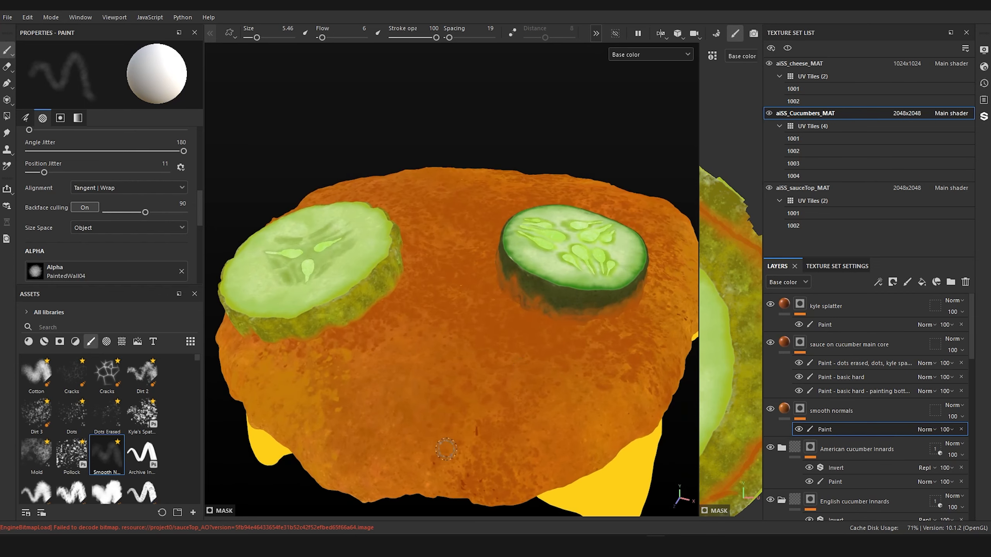
{"action": "left_click_drag", "start_coordinate": [479, 412], "coordinate": [486, 362], "text": "alt"}
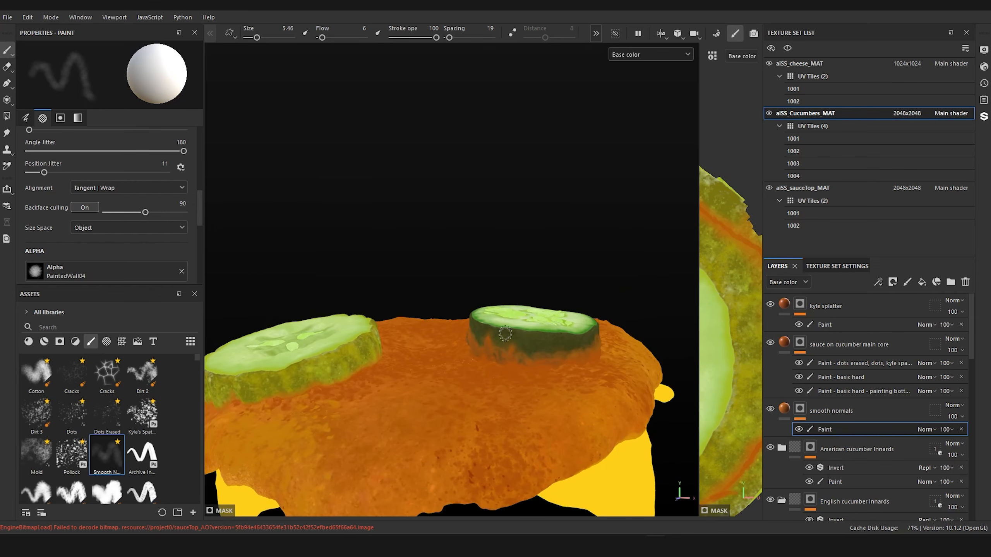
{"action": "left_click_drag", "start_coordinate": [519, 340], "coordinate": [508, 391], "text": "alt"}
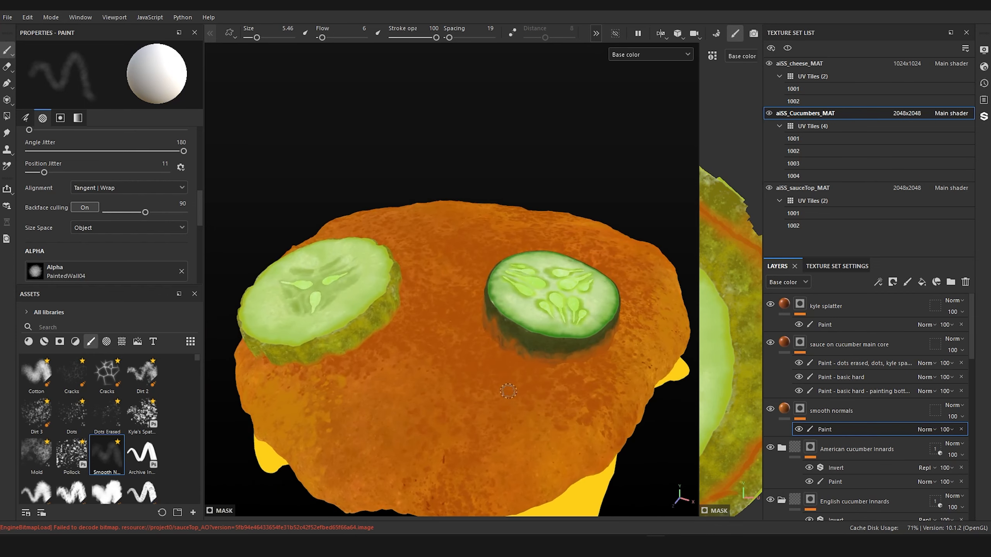
{"action": "left_click_drag", "start_coordinate": [441, 336], "coordinate": [414, 365], "text": "alt"}
{"action": "scroll", "coordinate": [414, 365], "scroll_direction": "up", "scroll_amount": 2}
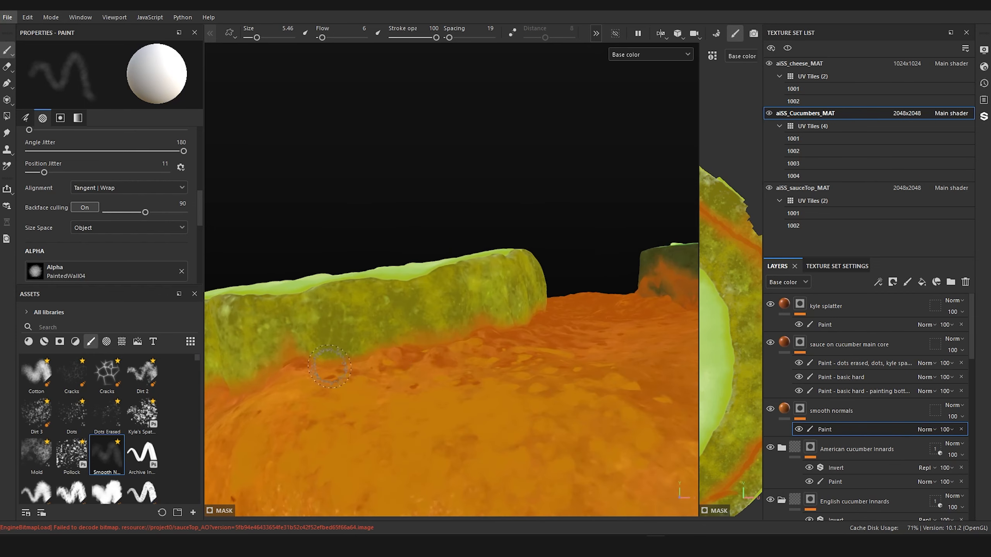
{"action": "scroll", "coordinate": [365, 339], "scroll_direction": "down", "scroll_amount": 3}
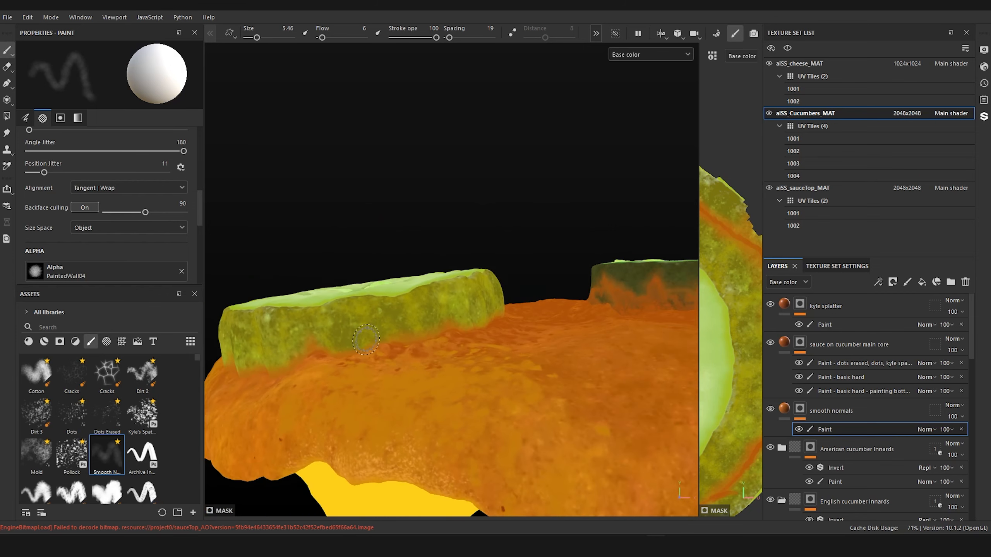
{"action": "left_click_drag", "start_coordinate": [365, 339], "coordinate": [740, 245], "text": "alt"}
{"action": "left_click_drag", "start_coordinate": [349, 422], "coordinate": [406, 419], "text": "alt"}
{"action": "scroll", "coordinate": [503, 343], "scroll_direction": "down", "scroll_amount": 3}
{"action": "mouse_move", "coordinate": [577, 363]}
{"action": "left_mouse_down", "text": "alt"}
{"action": "mouse_move", "coordinate": [541, 351]}
{"action": "mouse_move", "coordinate": [369, 352]}
{"action": "mouse_move", "coordinate": [380, 413]}
{"action": "left_mouse_up", "text": "alt"}
{"action": "left_click_drag", "start_coordinate": [410, 319], "coordinate": [451, 321], "text": "alt"}
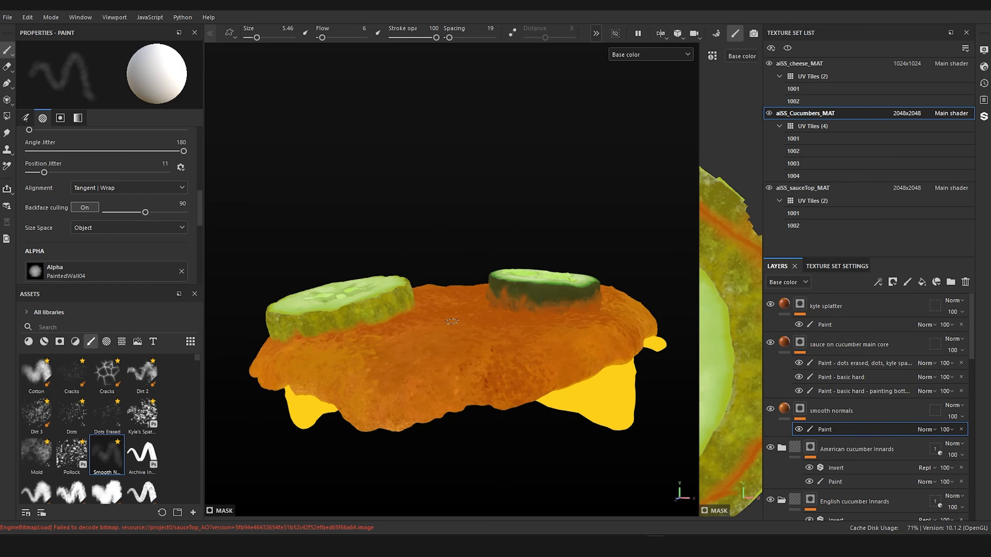